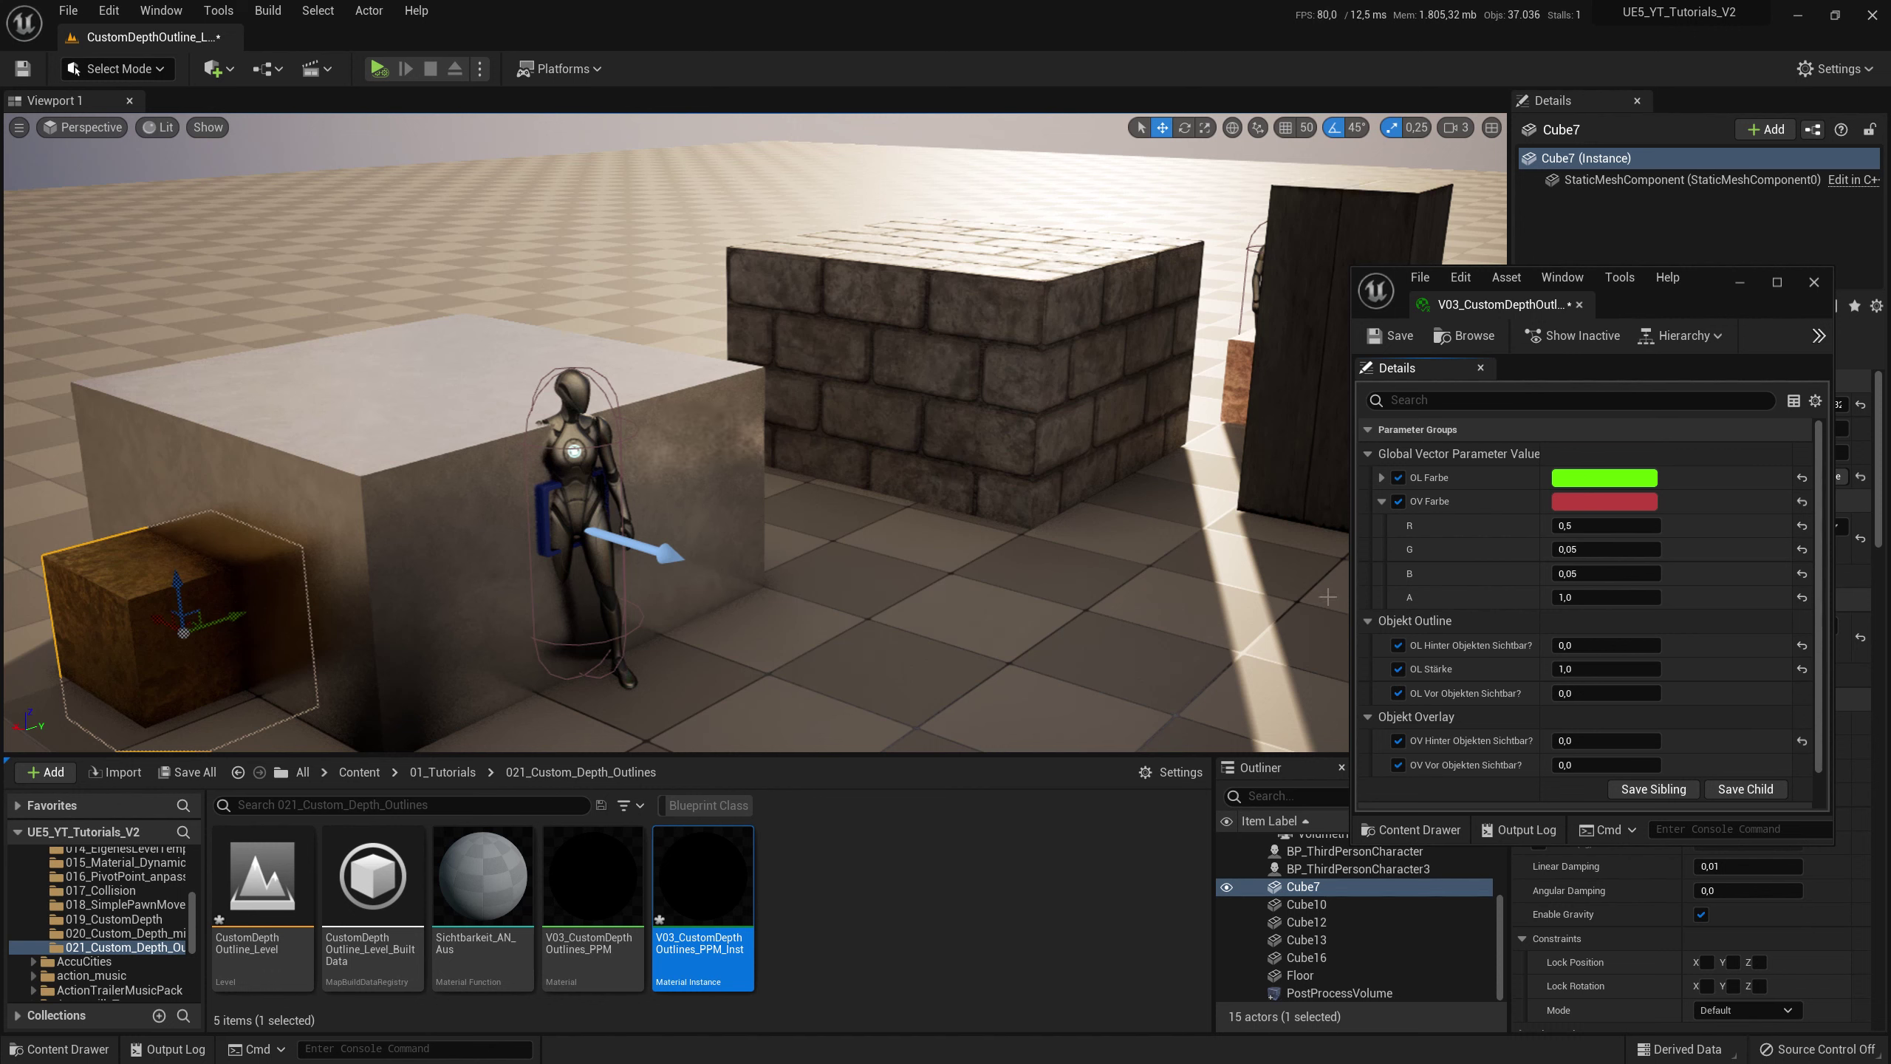
- Set the overlay to 100 behind objects and 5 in front of objects
mouse_move(1586, 741)
left_mouse_down()
mouse_move(1653, 740)
mouse_move(1580, 758)
left_mouse_up()
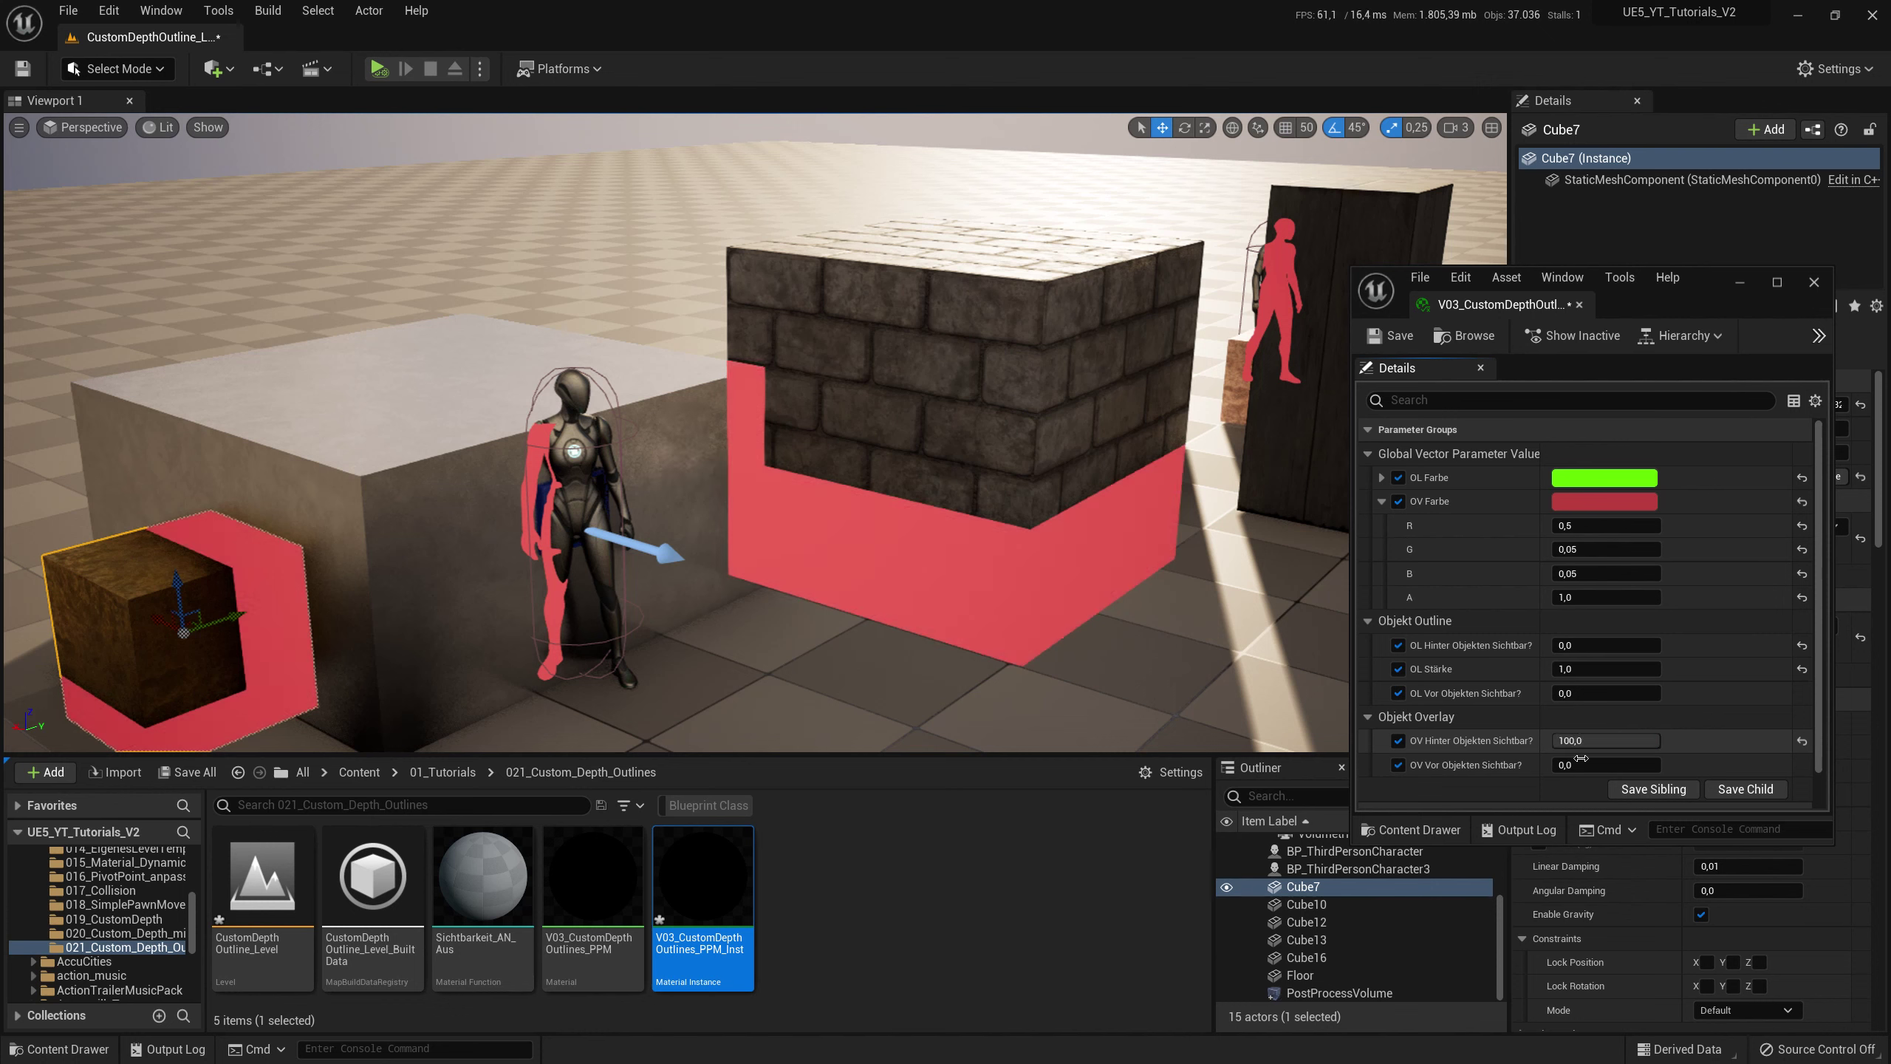
mouse_move(1581, 765)
left_mouse_down()
mouse_move(1632, 764)
mouse_move(1571, 764)
left_mouse_up()
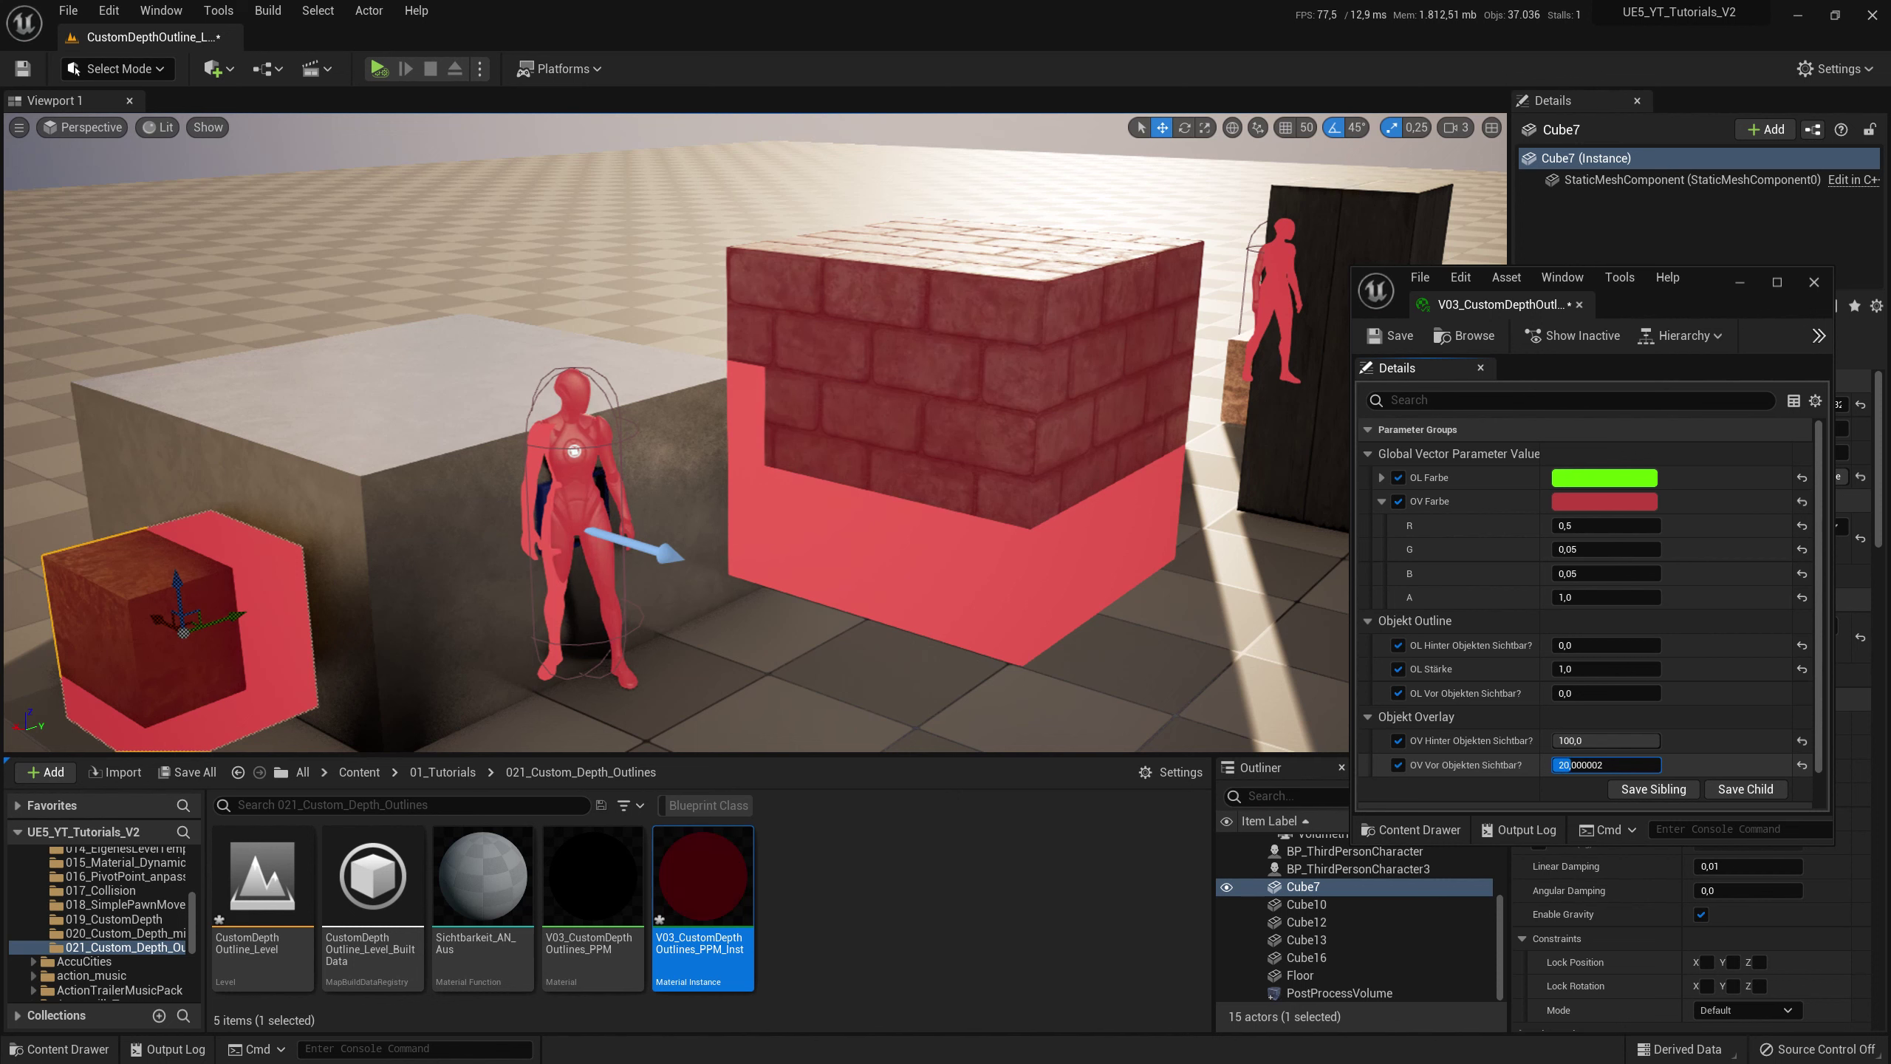
left_click(1629, 766)
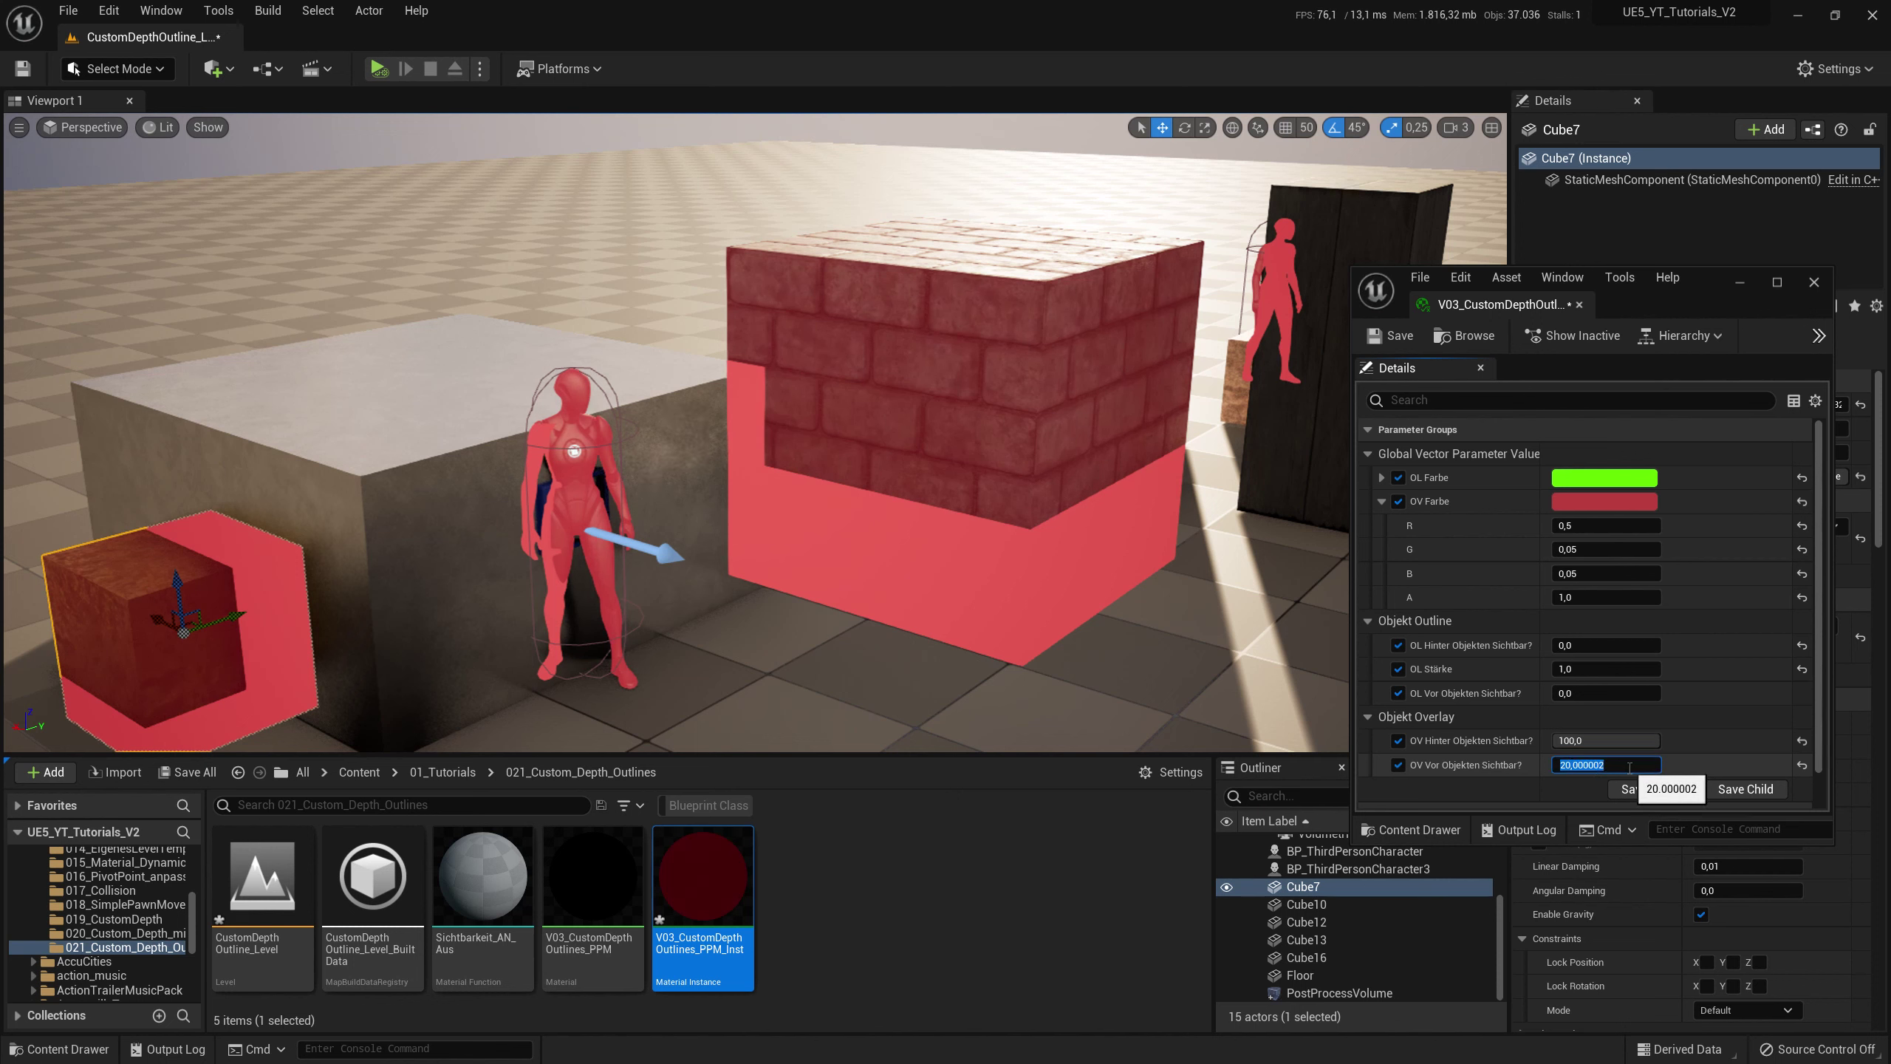
type("5")
key("Return")
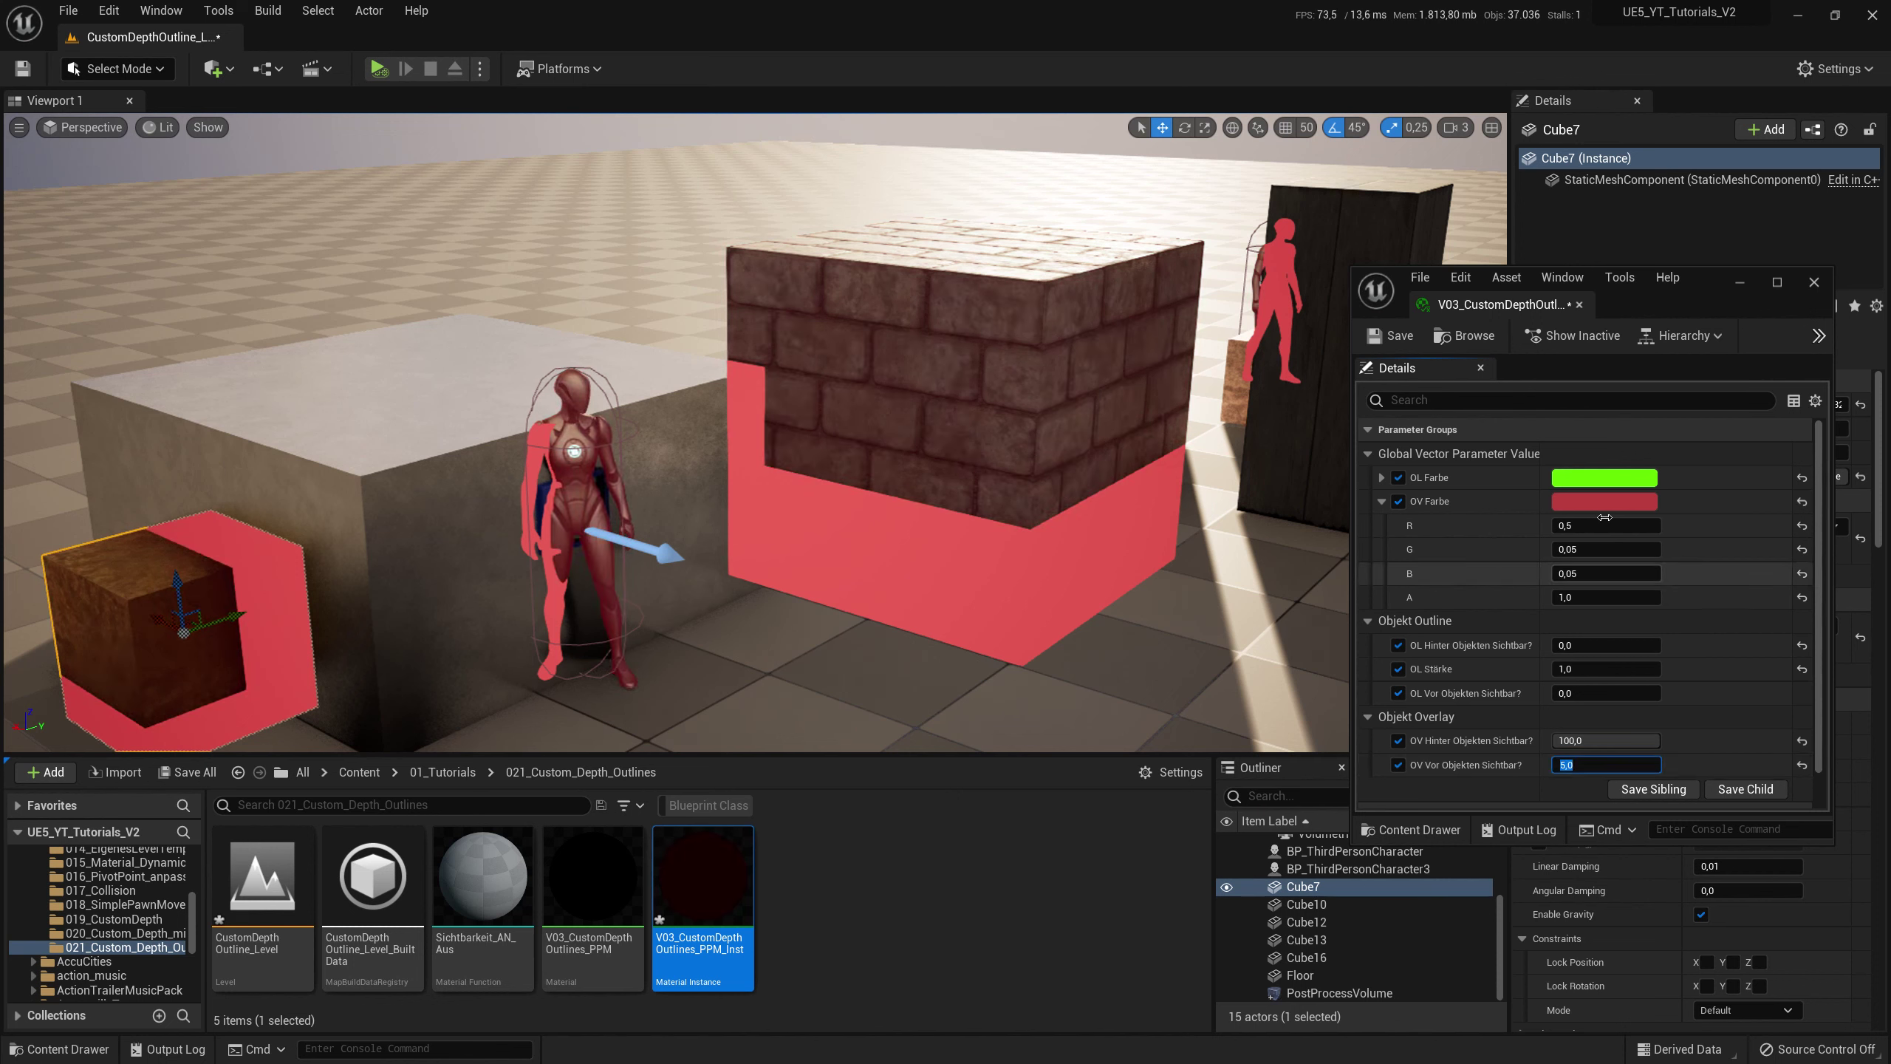
- Change the overlay colour to the dark red preset
left_click(1602, 506)
left_click(1462, 555)
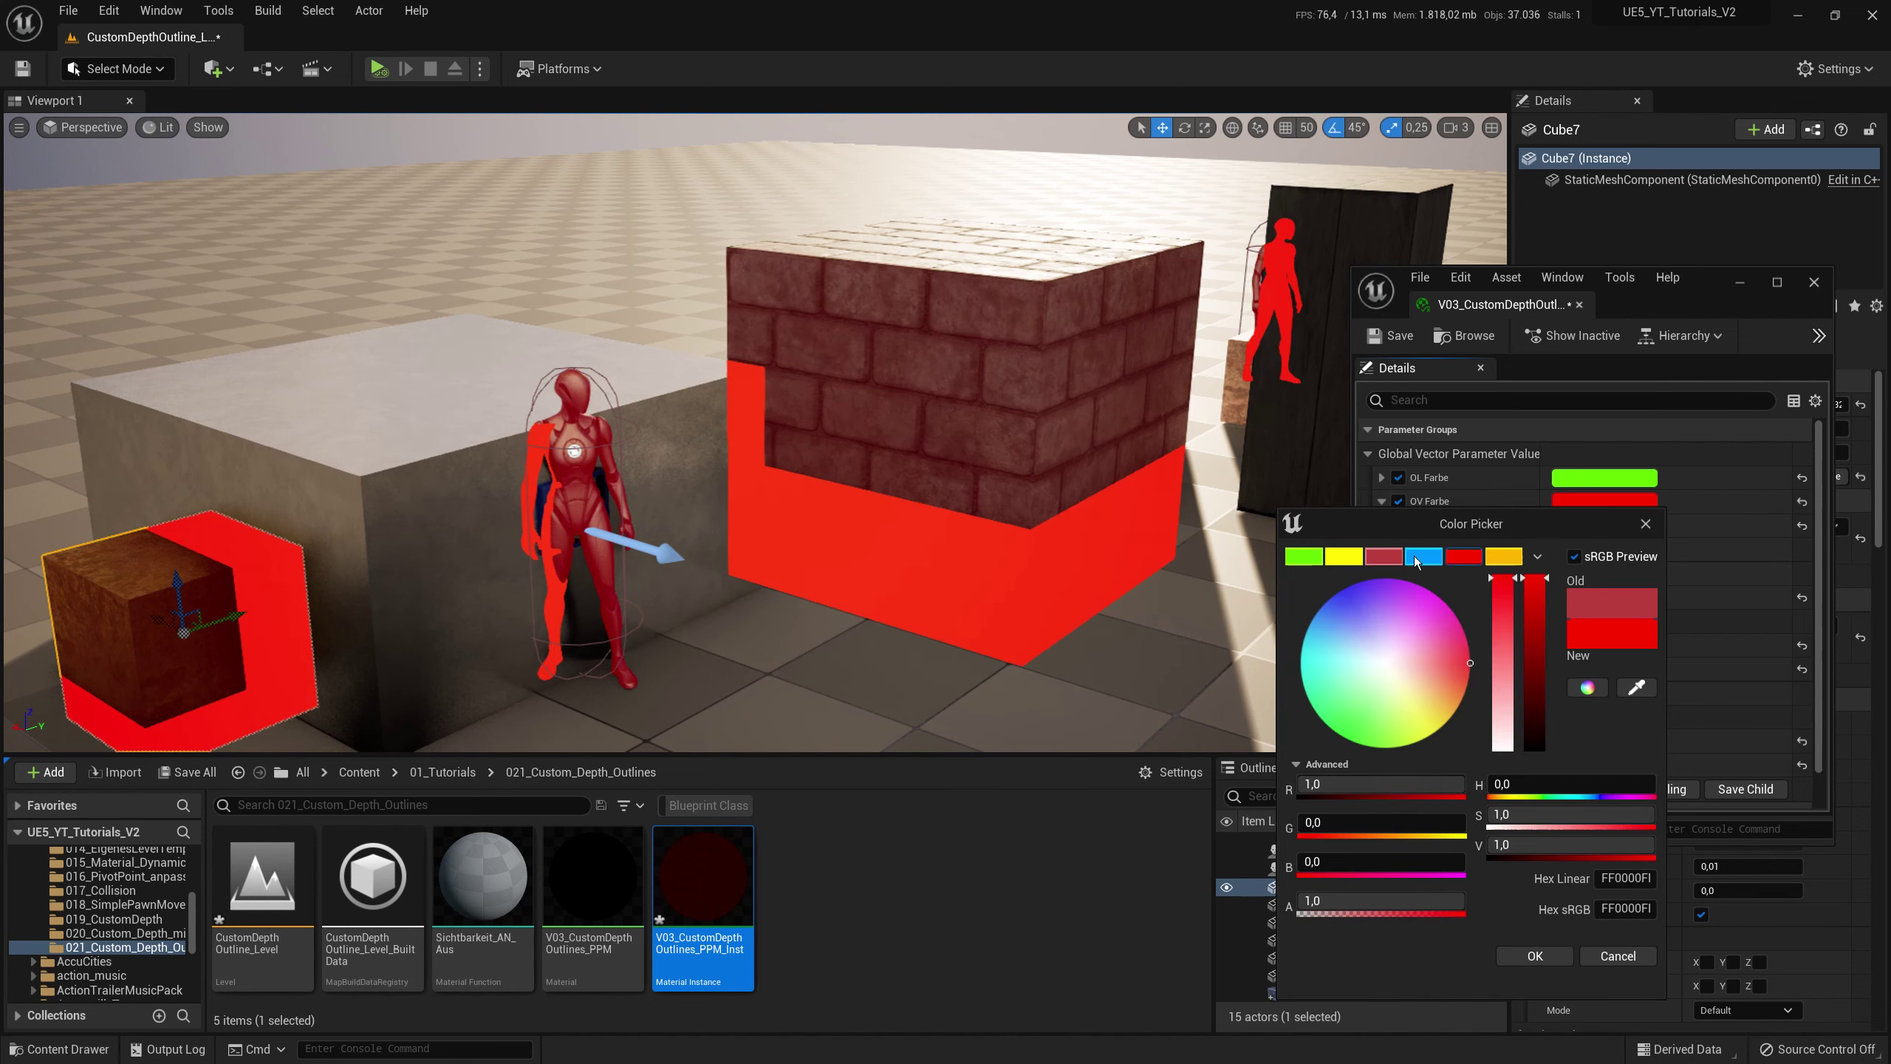
left_click(1413, 556)
left_click(1378, 557)
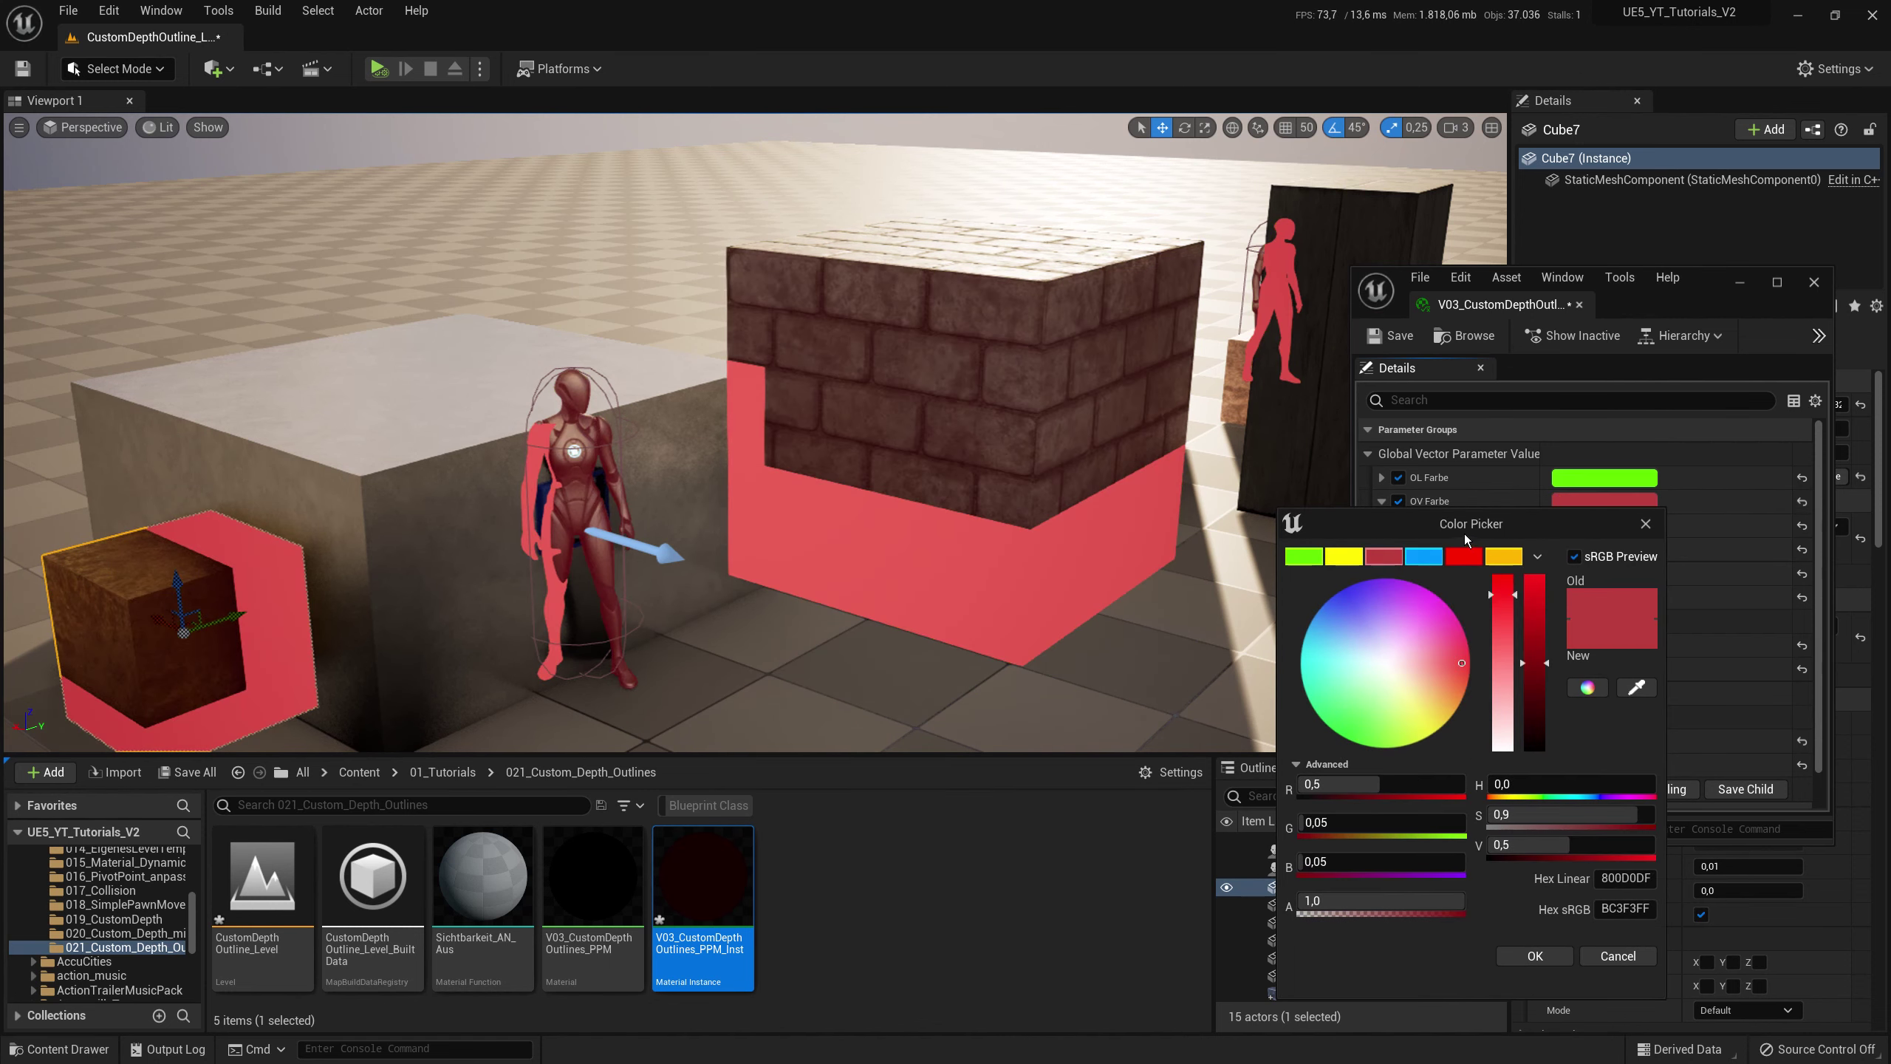
left_click_drag(1464, 533, 1408, 403)
left_click(1468, 829)
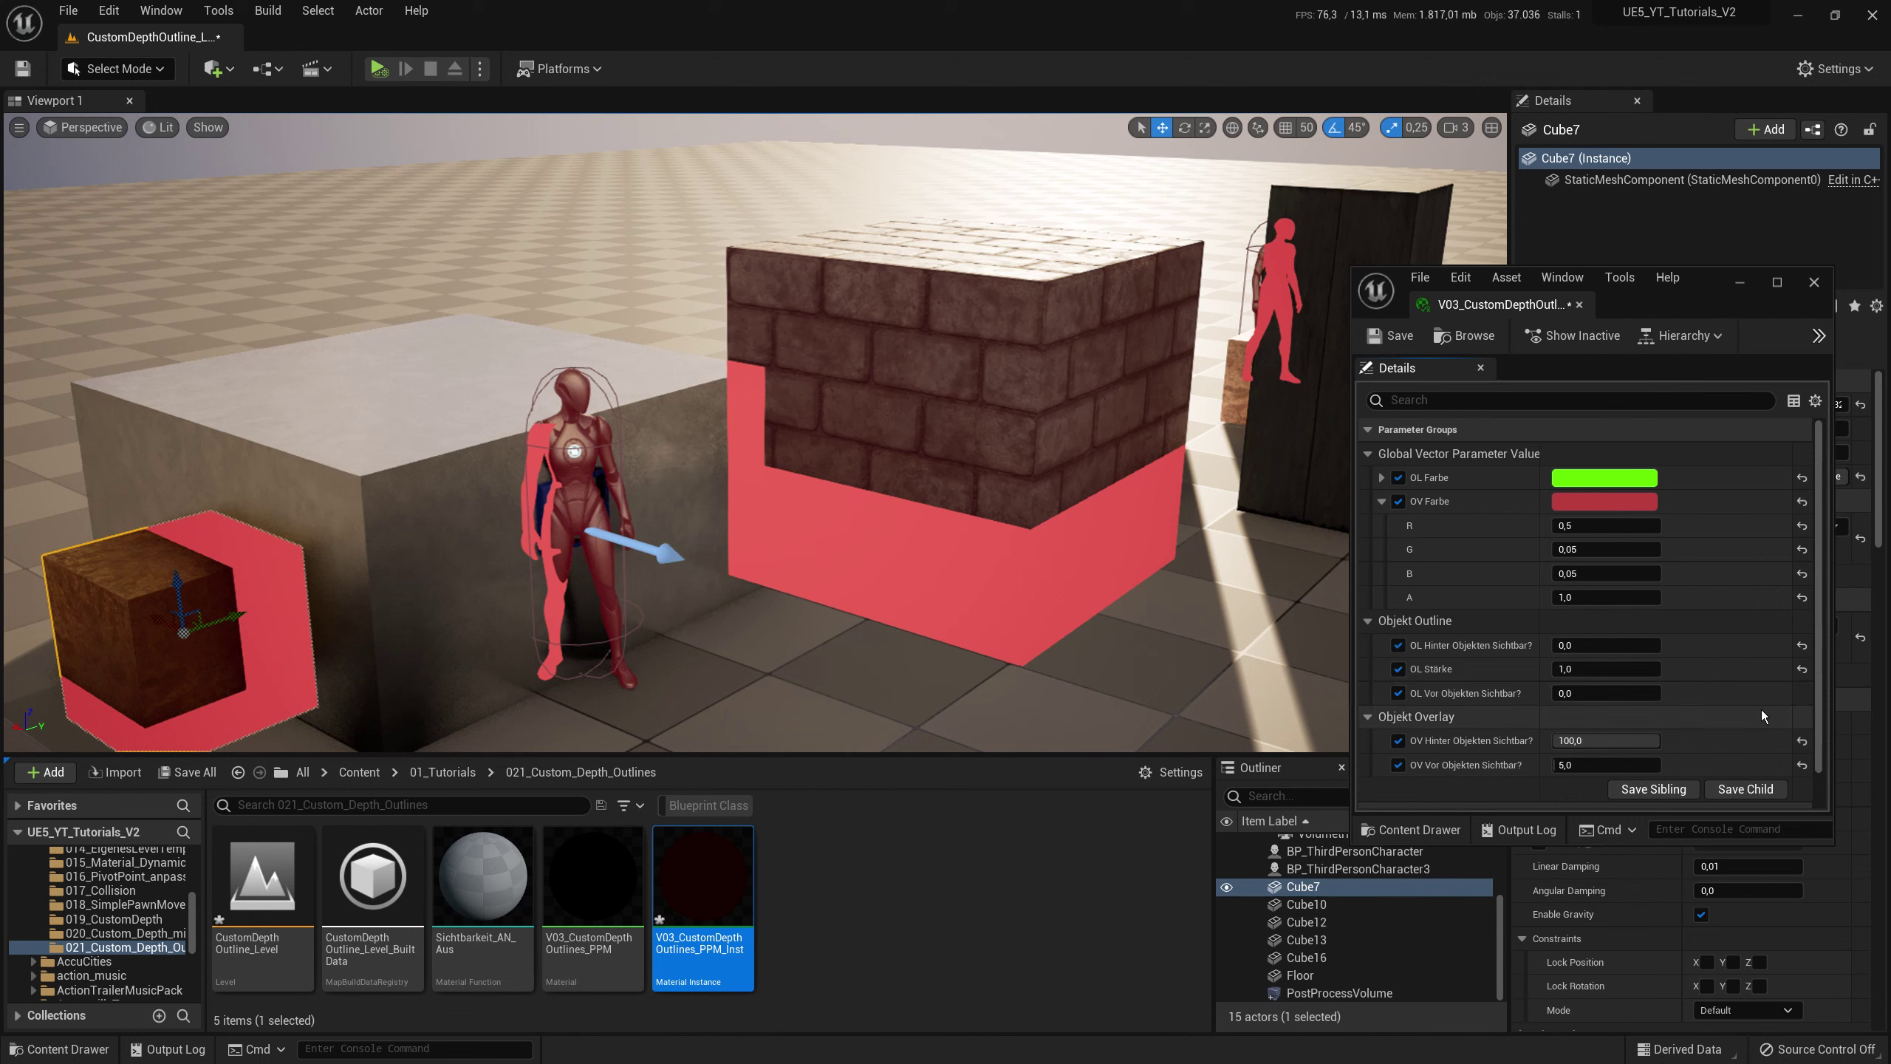
left_click(1381, 501)
- Set the outline's behind-objects value to 100 and its strength to 3
left_click_drag(1601, 549, 1645, 549)
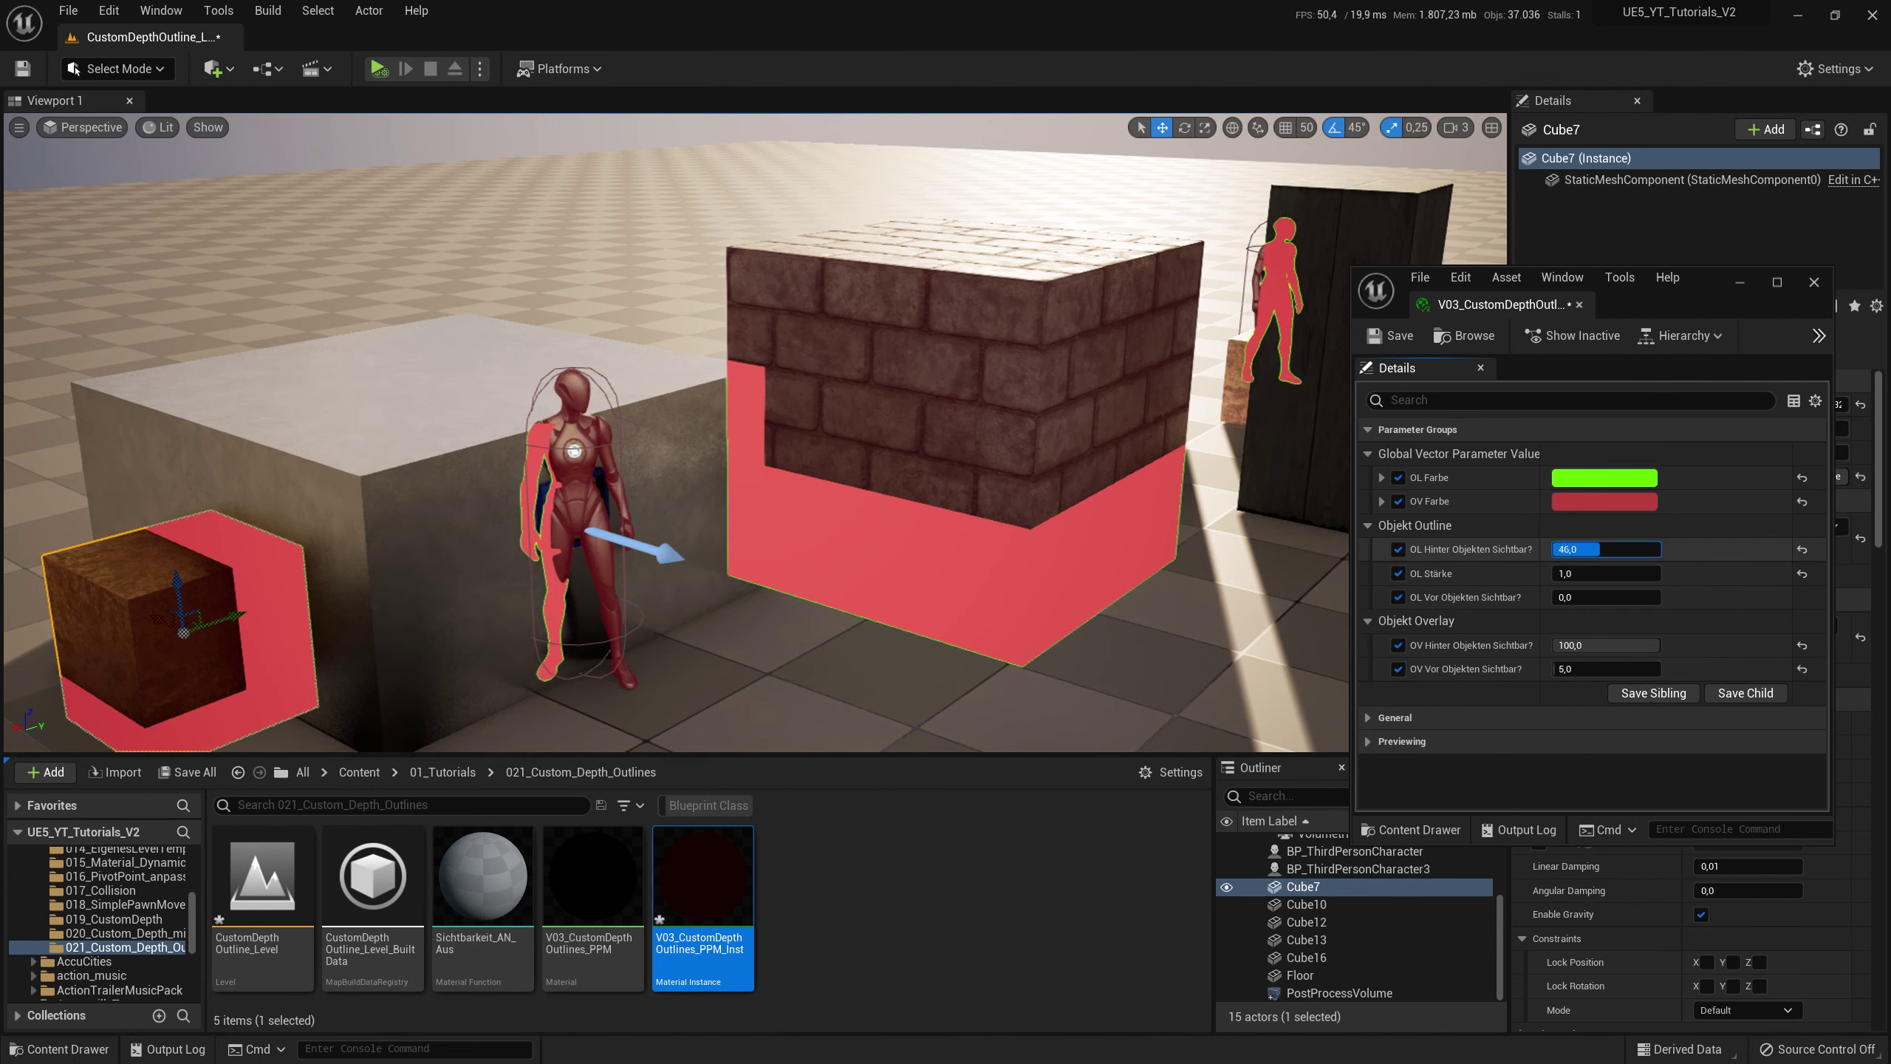
left_click(1606, 549)
type("00")
key("Return")
type("100")
key("Tab")
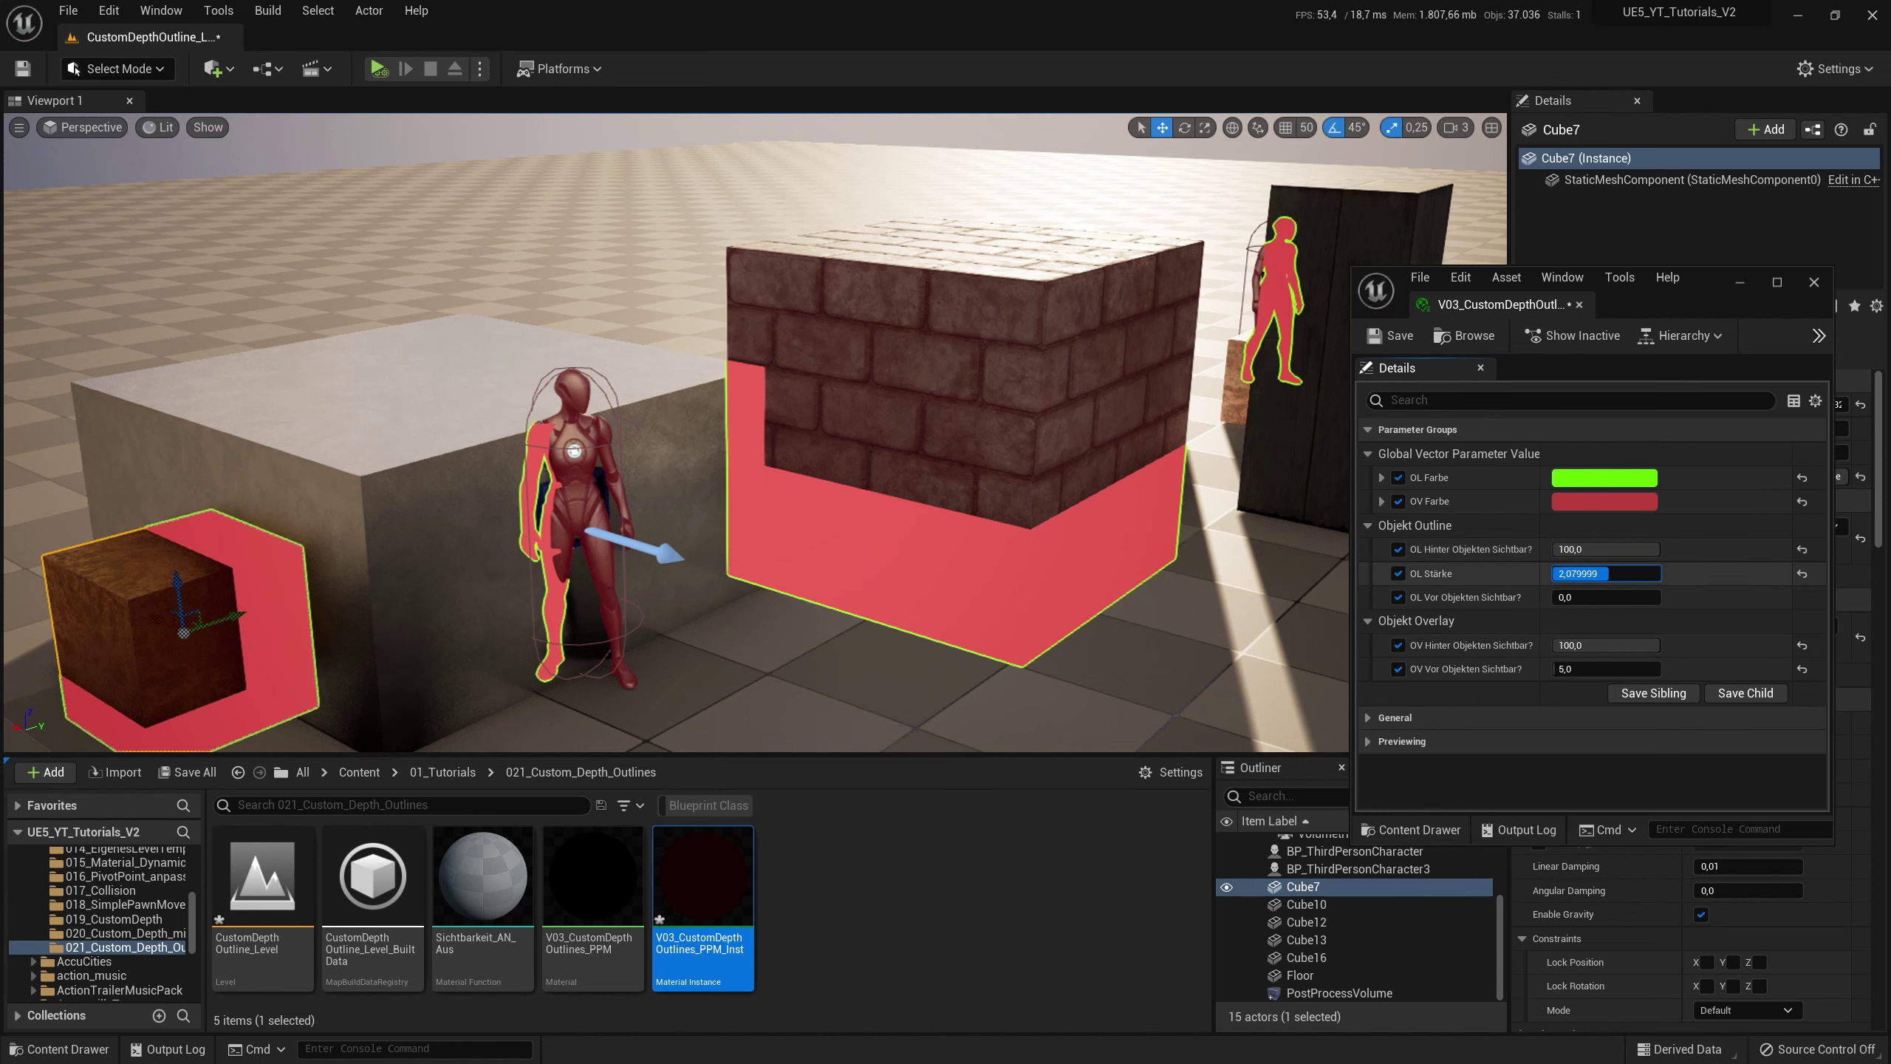
type("3")
key("Tab")
type("2")
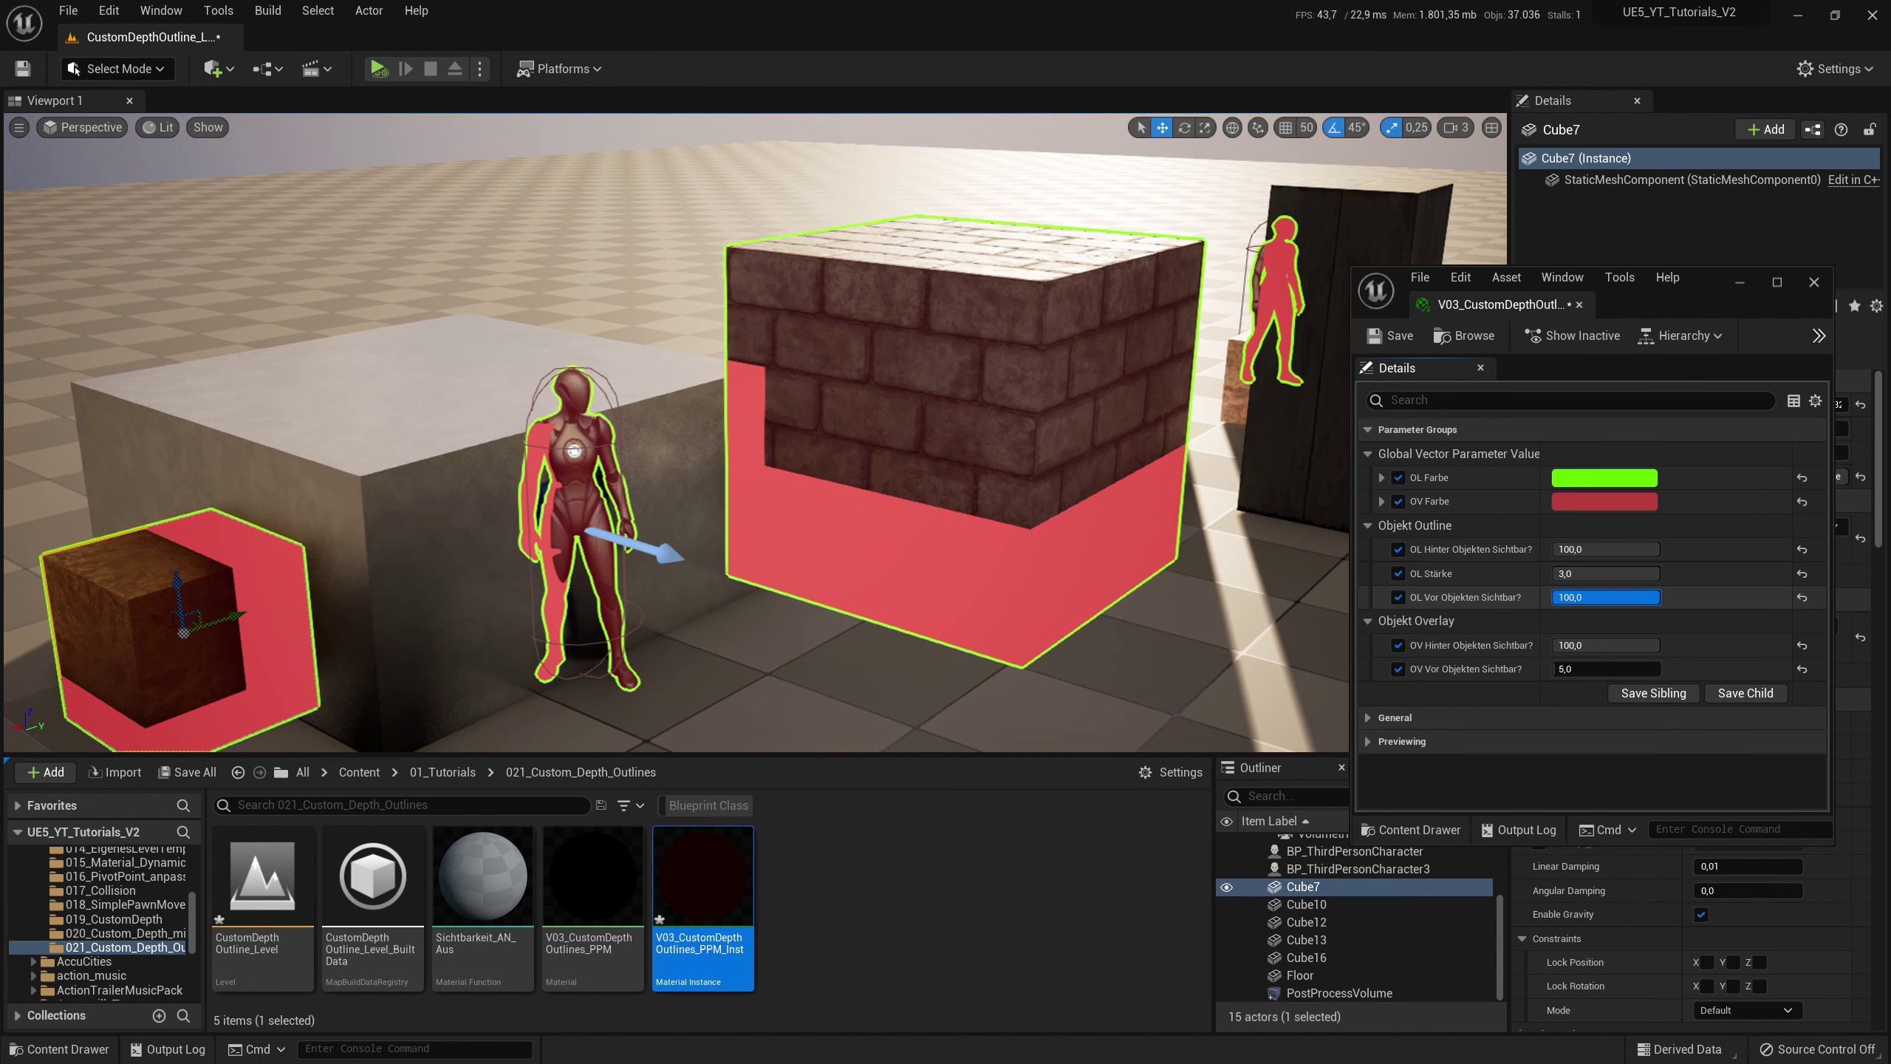
- Preview orange, red and crimson outline colours, then cancel to keep green
left_click(1605, 478)
left_click(1492, 536)
left_click(1467, 534)
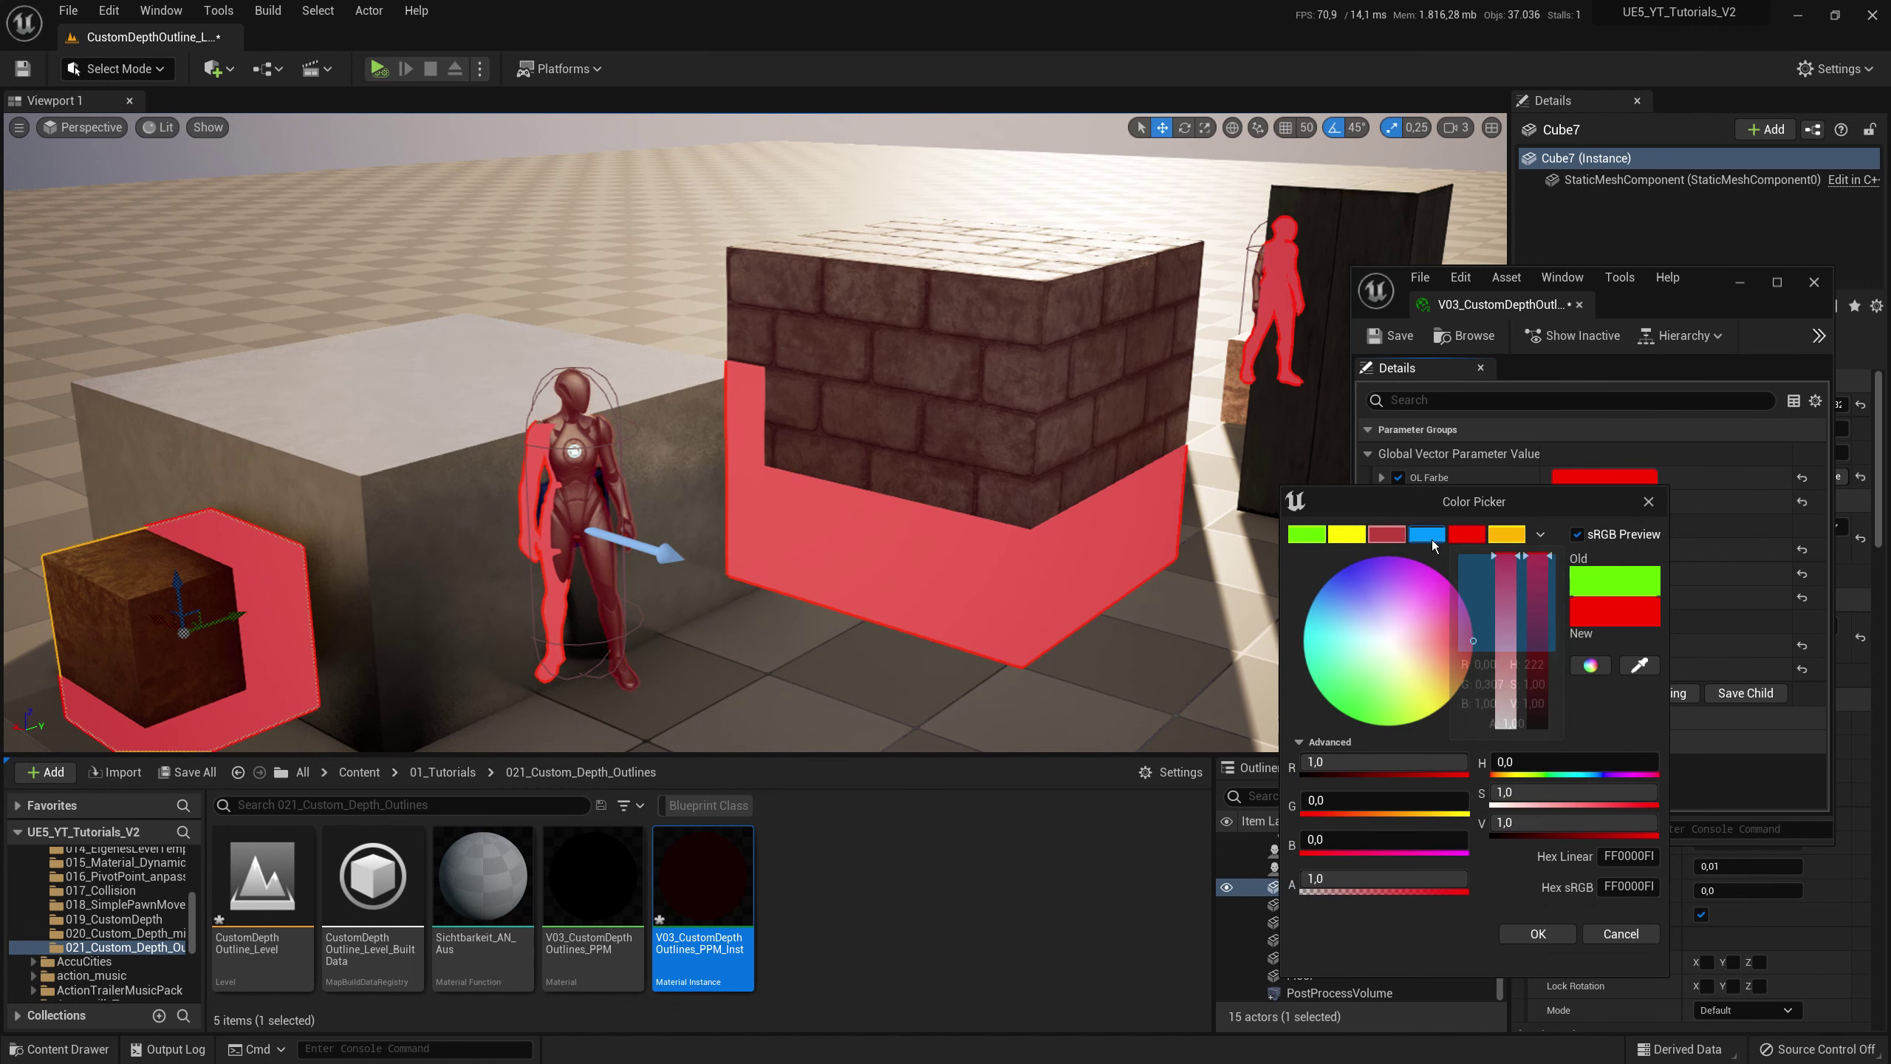
left_click(1379, 540)
key("Escape")
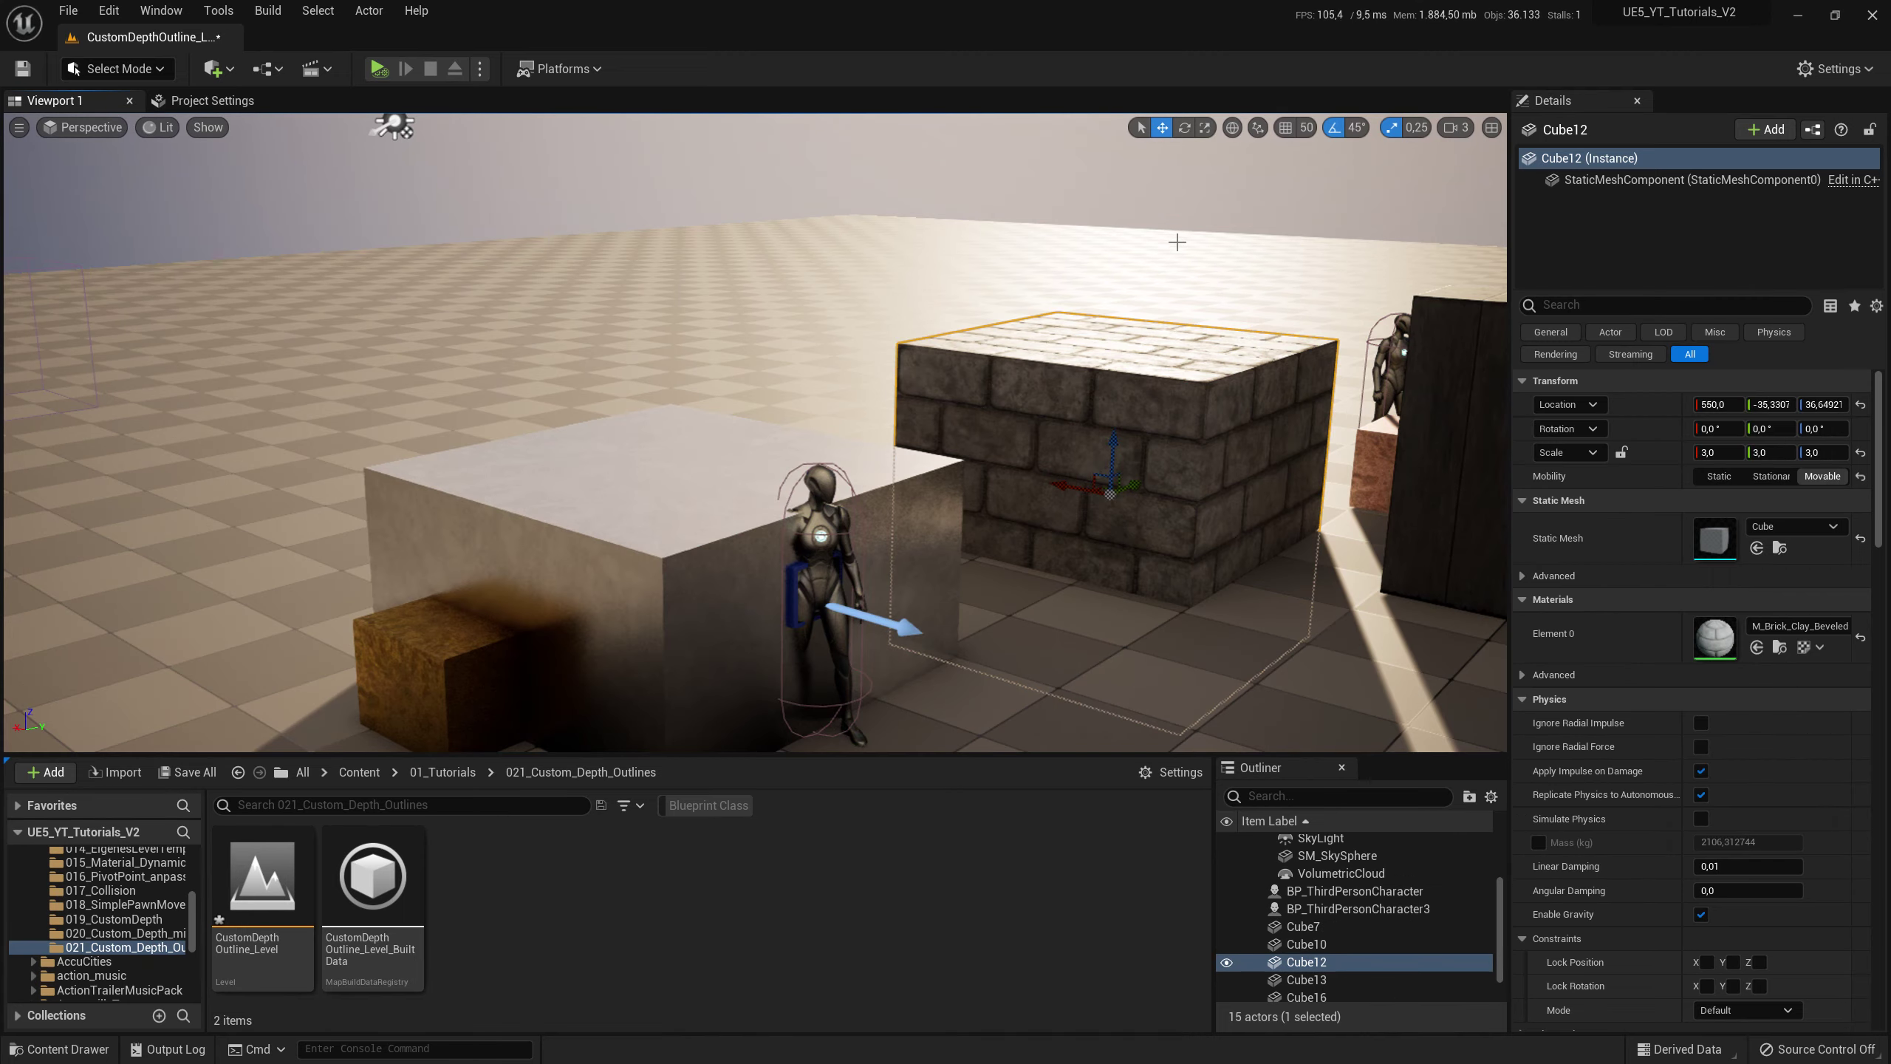
- Browse the Basic new-level template and the Quick Add actor list without creating anything
left_click(67, 11)
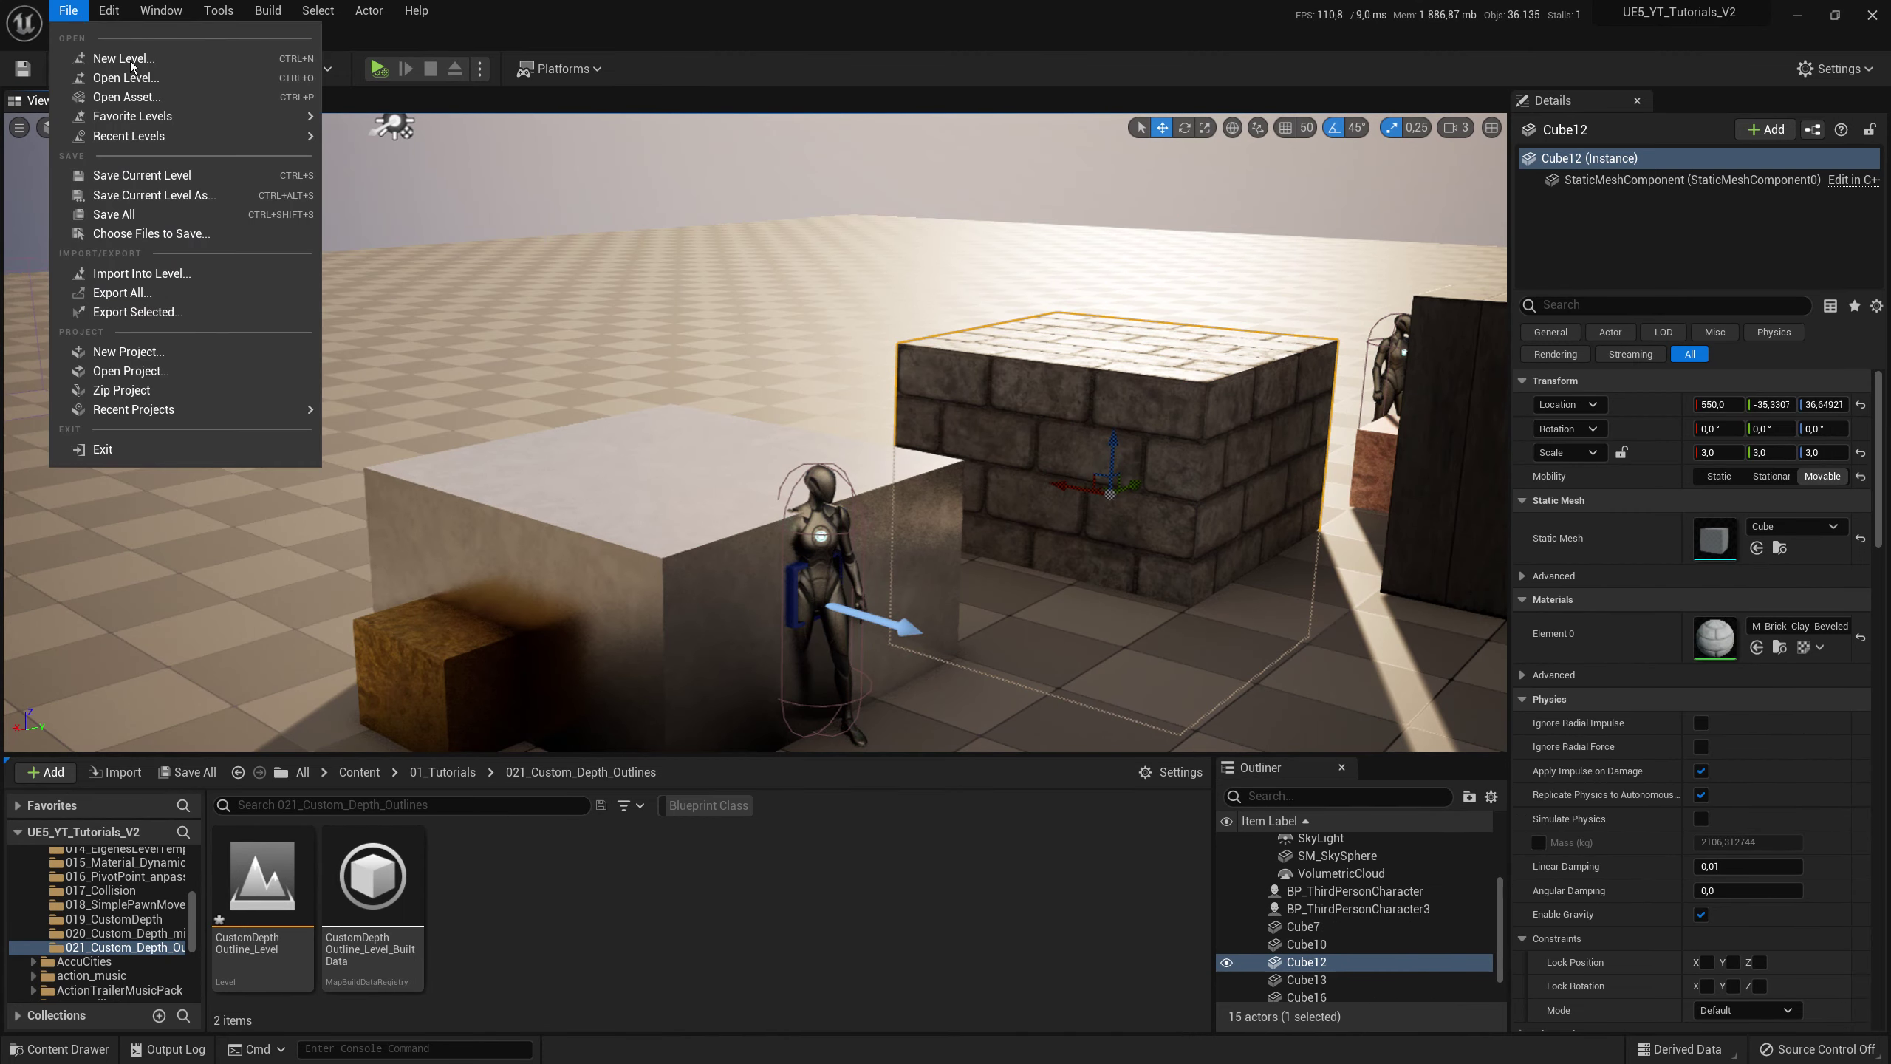
left_click(97, 49)
left_click(1034, 460)
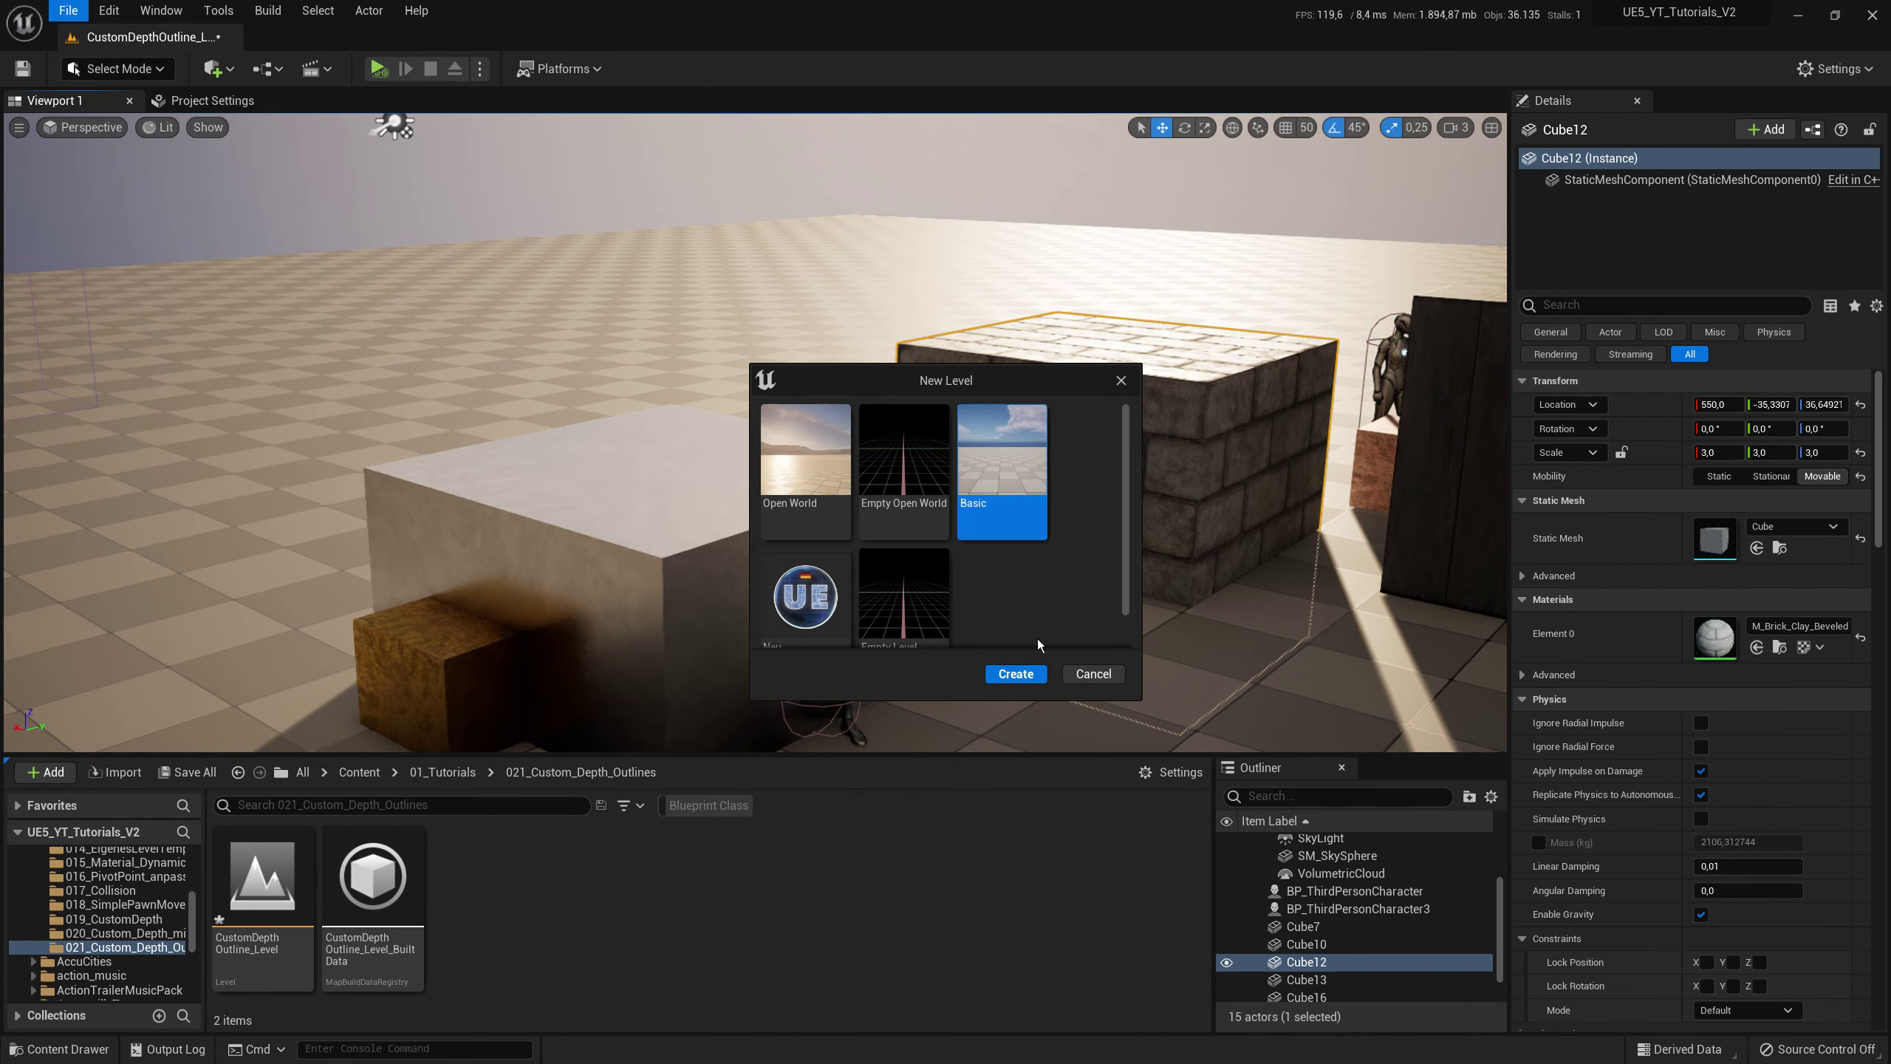
left_click(1100, 679)
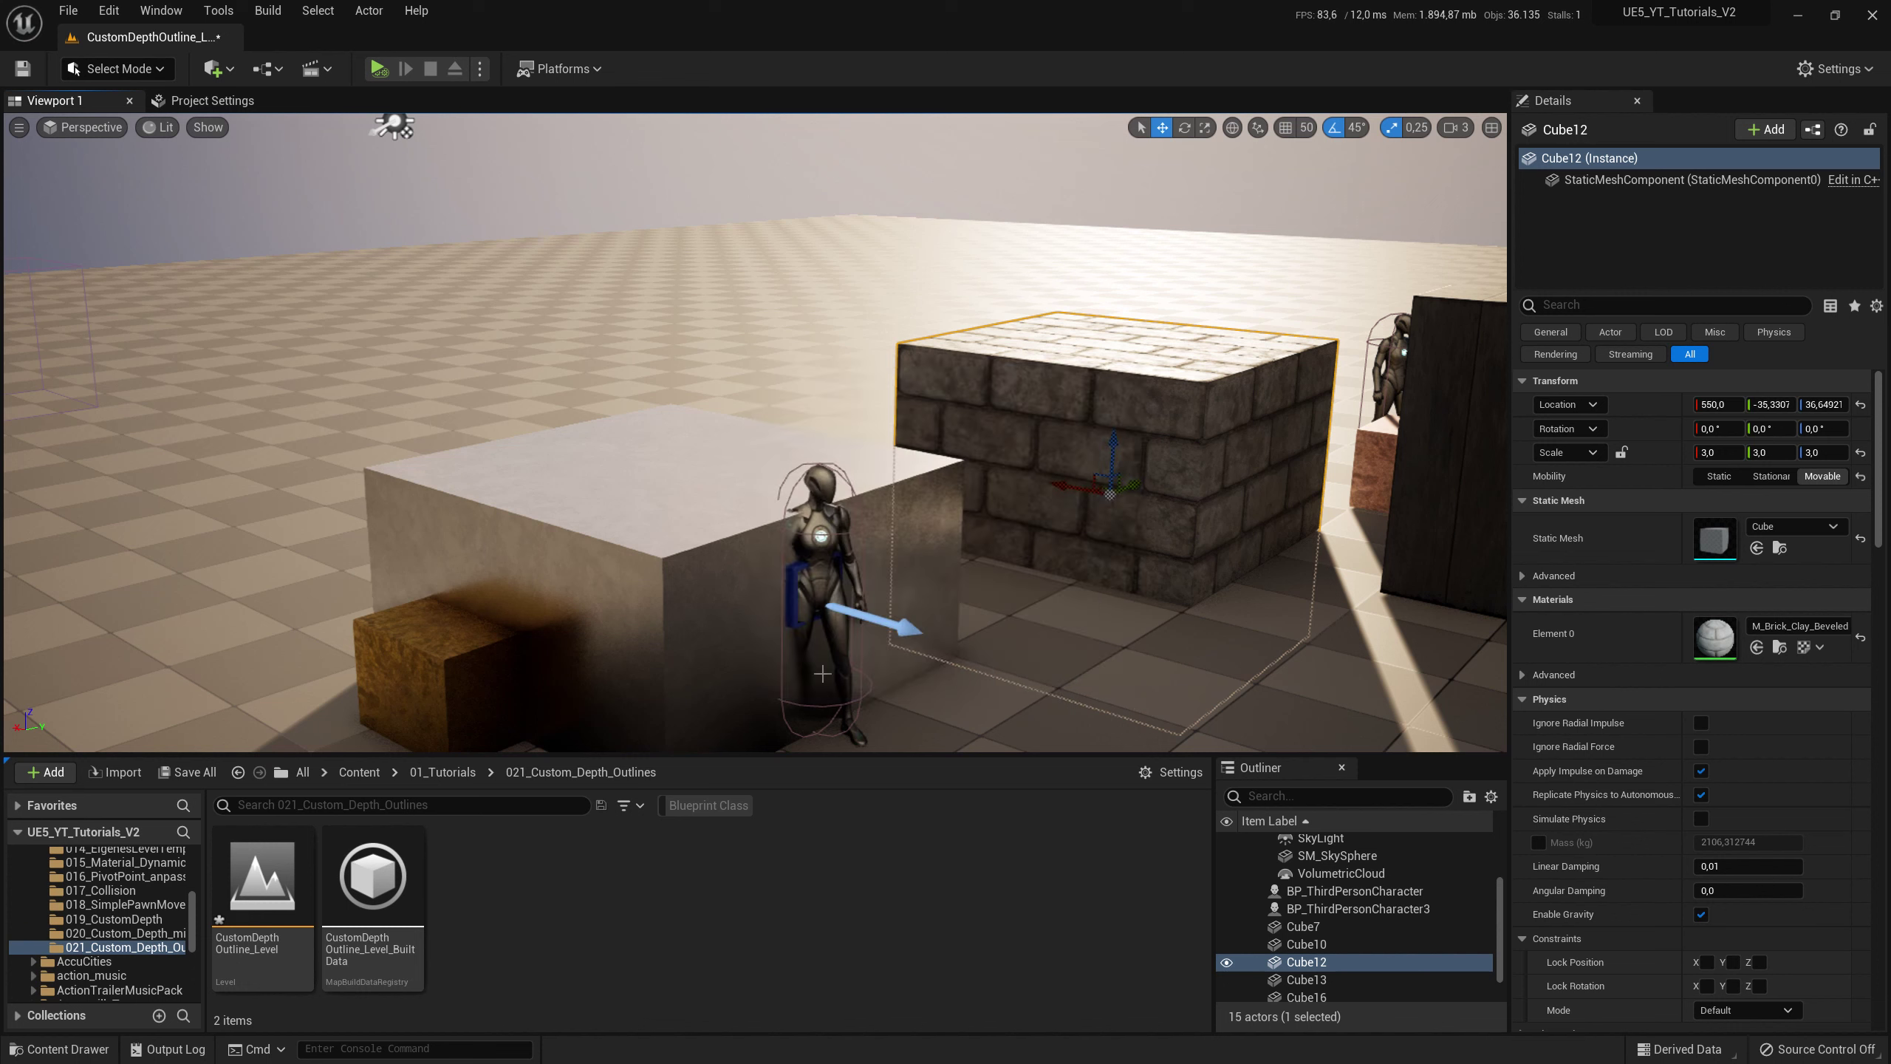
left_click(214, 69)
mouse_move(342, 260)
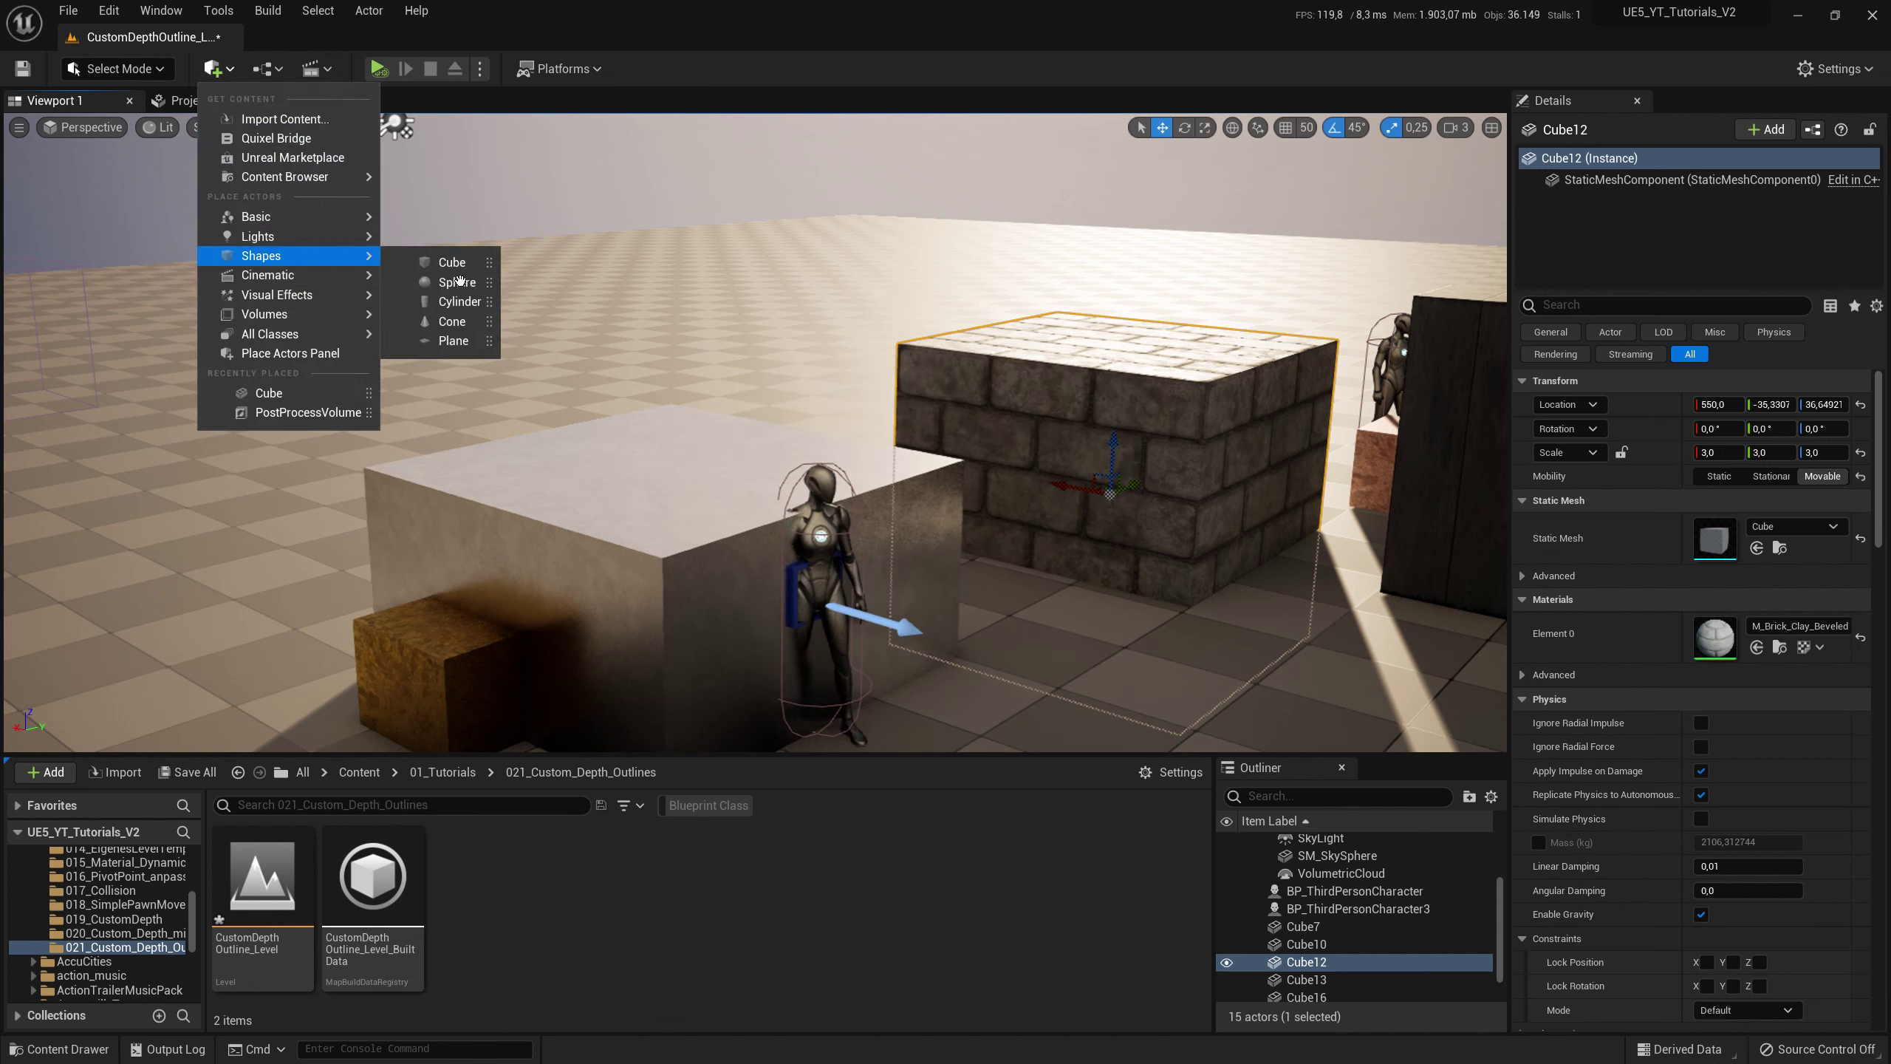
left_click(984, 359)
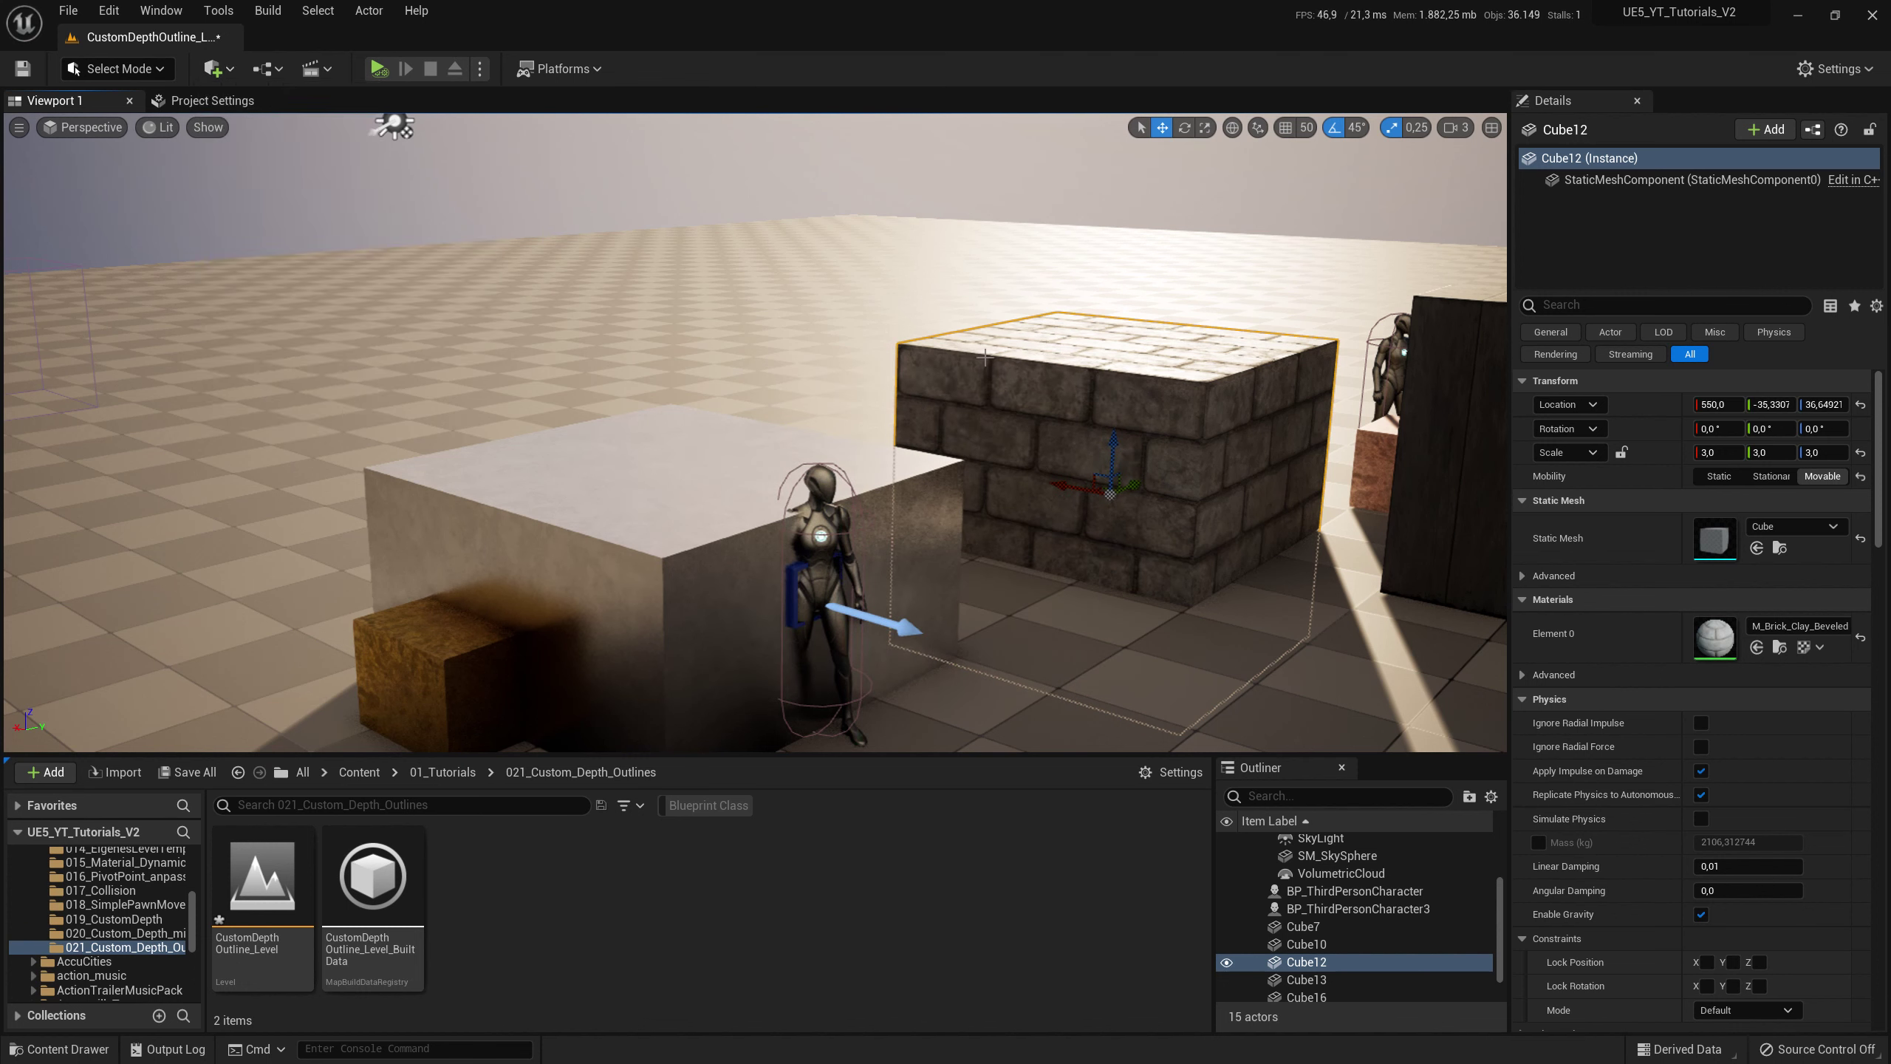
- Orbit the viewport and select the PostProcessVolume
right_click_drag(984, 358, 1153, 361)
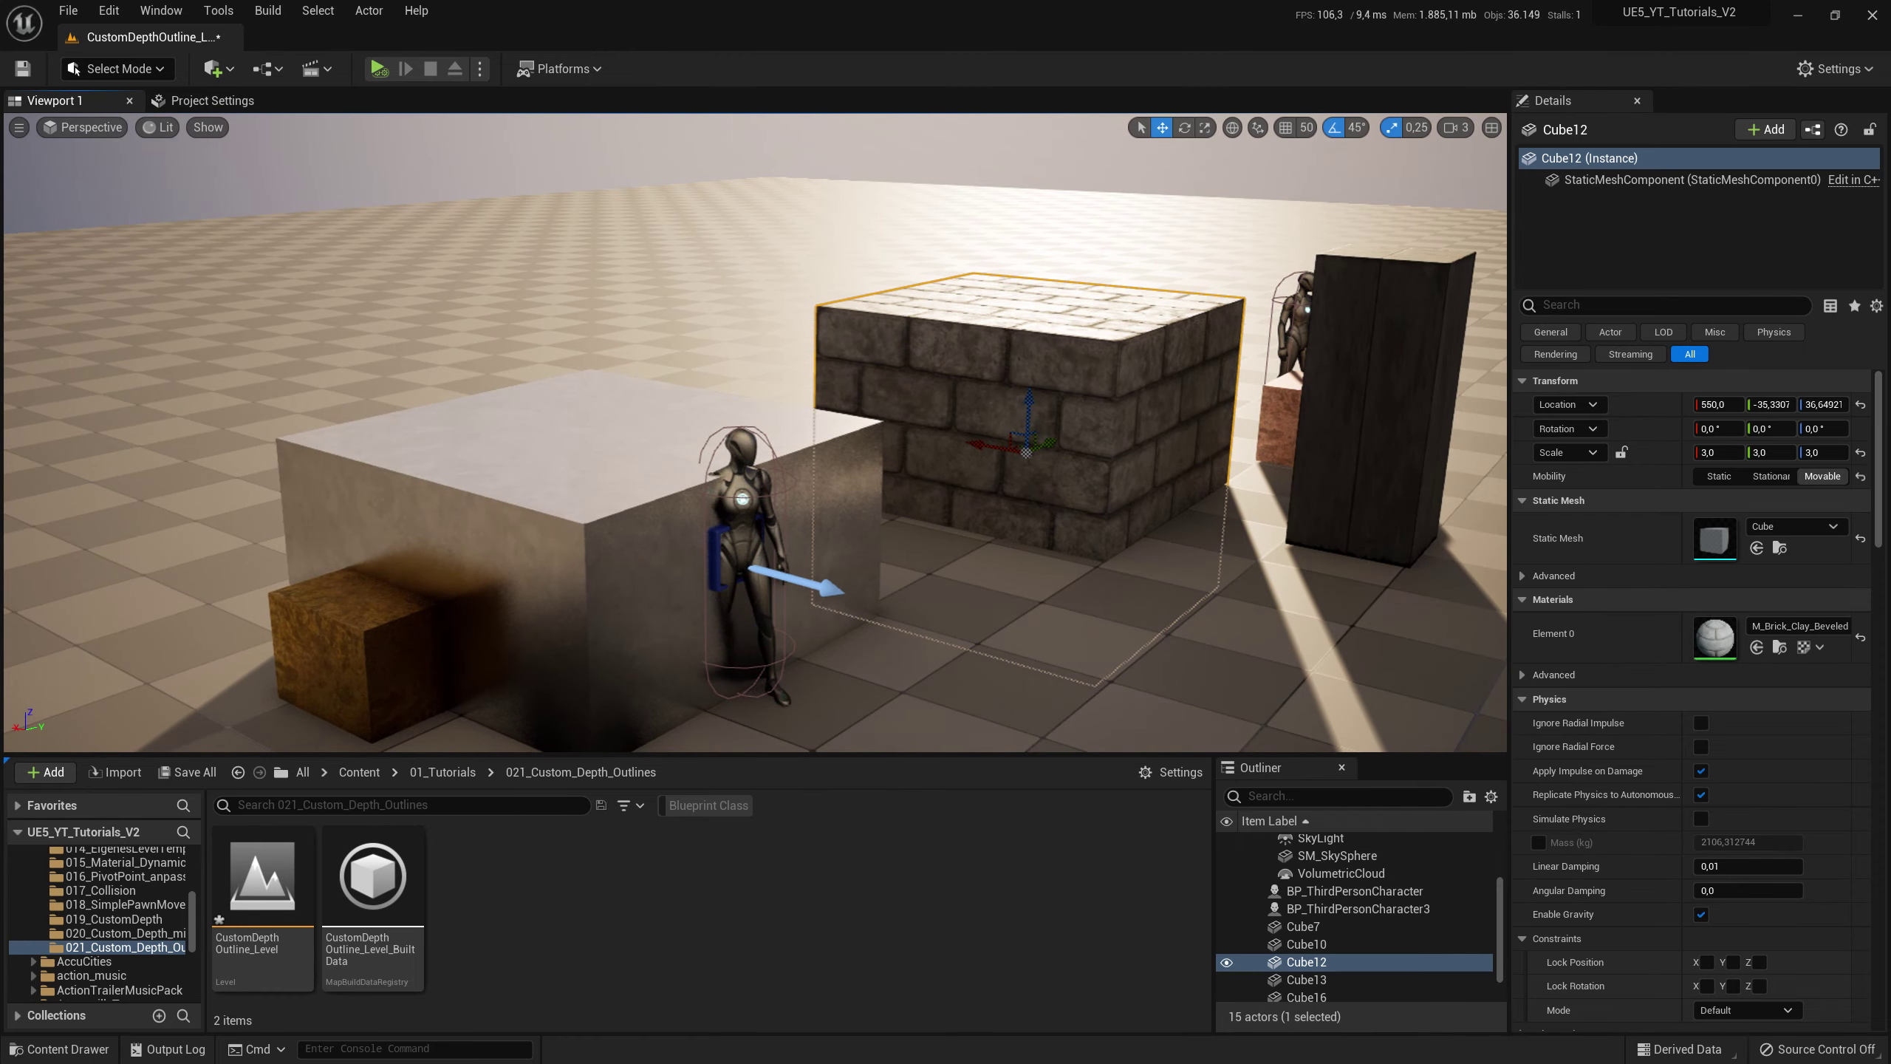
key("ctrl+z")
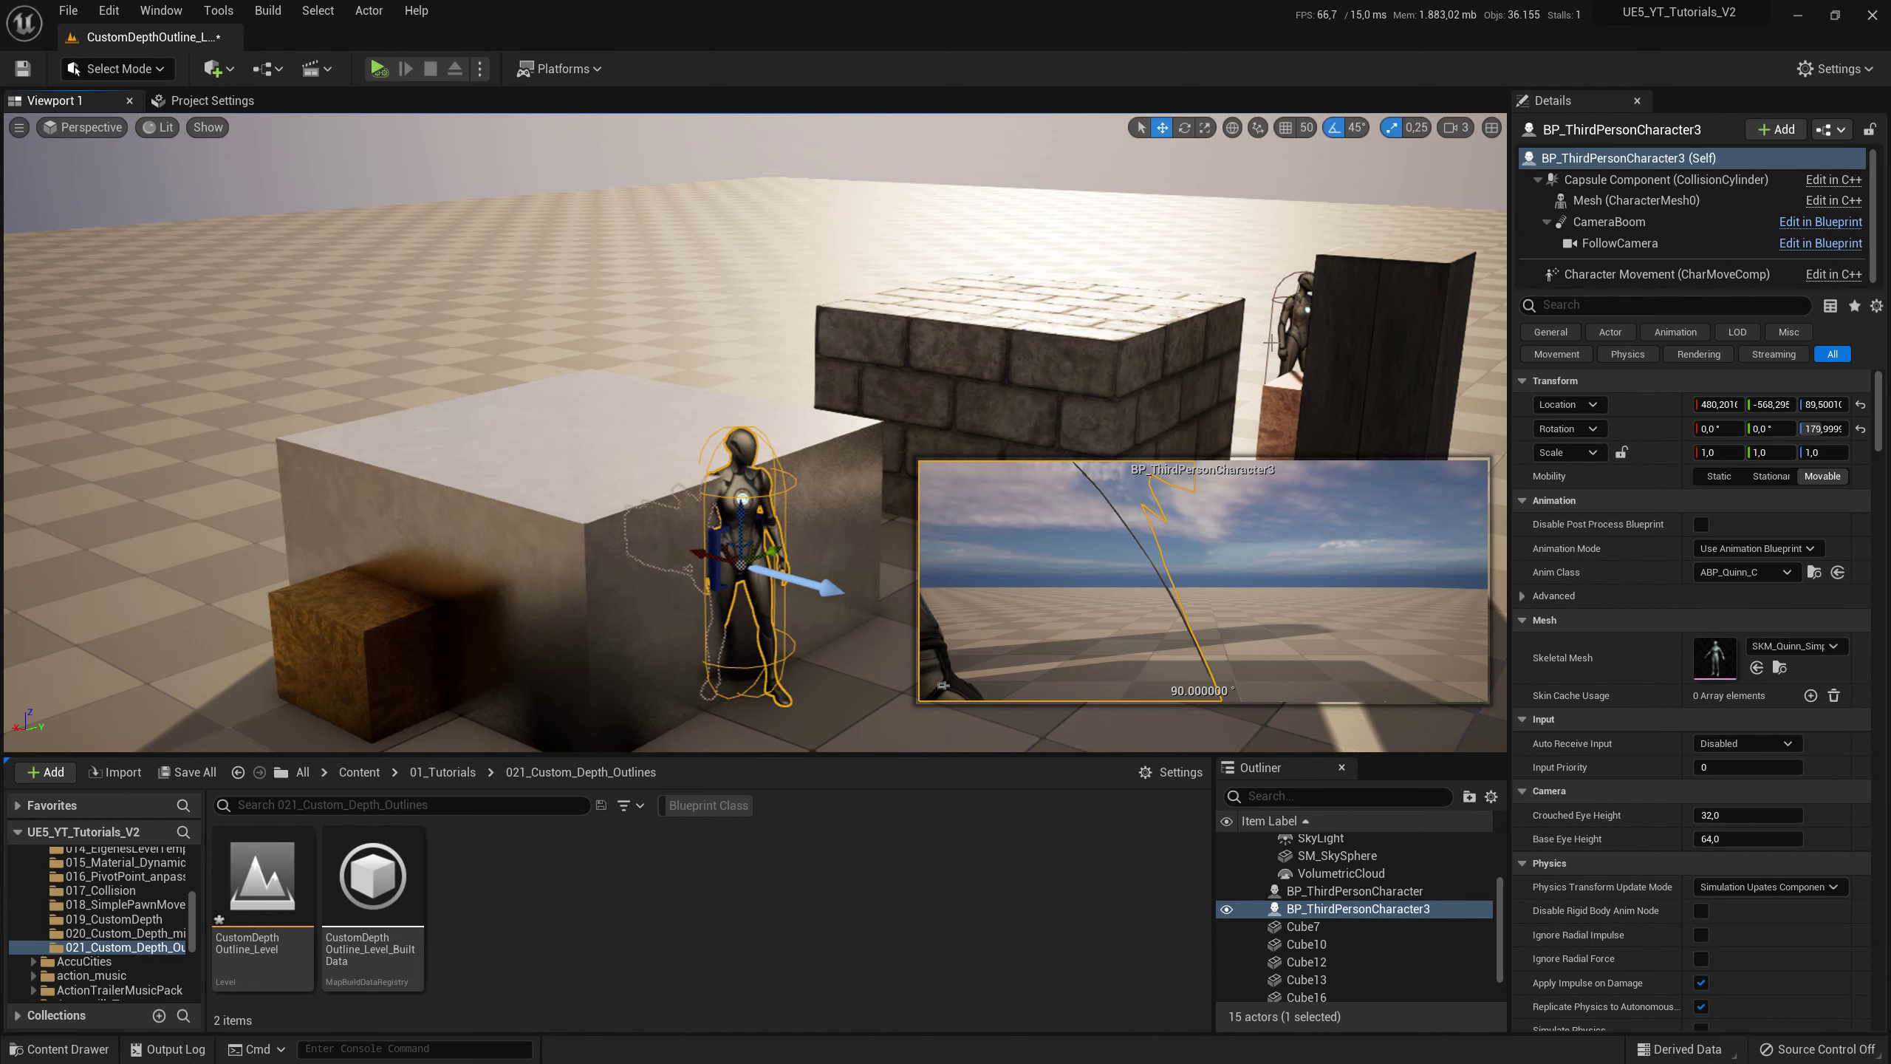
right_click_drag(744, 447, 596, 417)
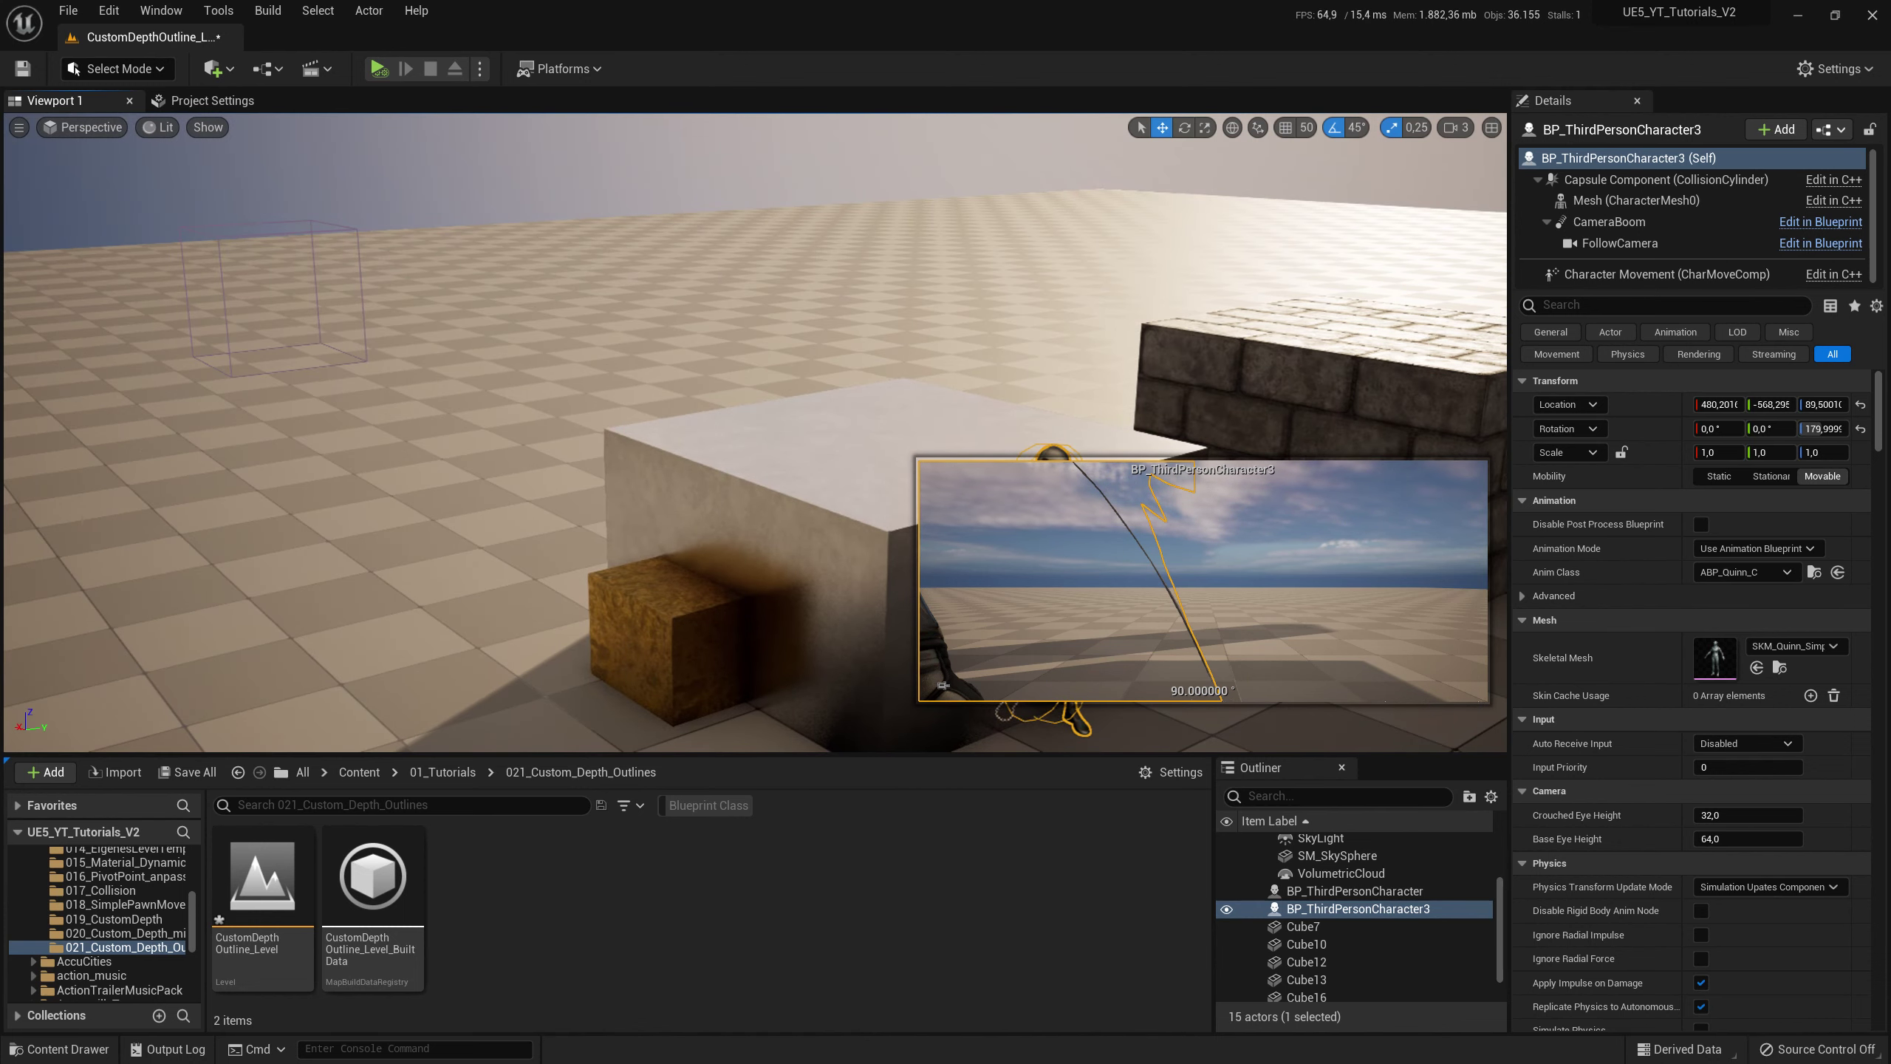
key("ctrl+z")
right_click_drag(505, 190, 526, 187)
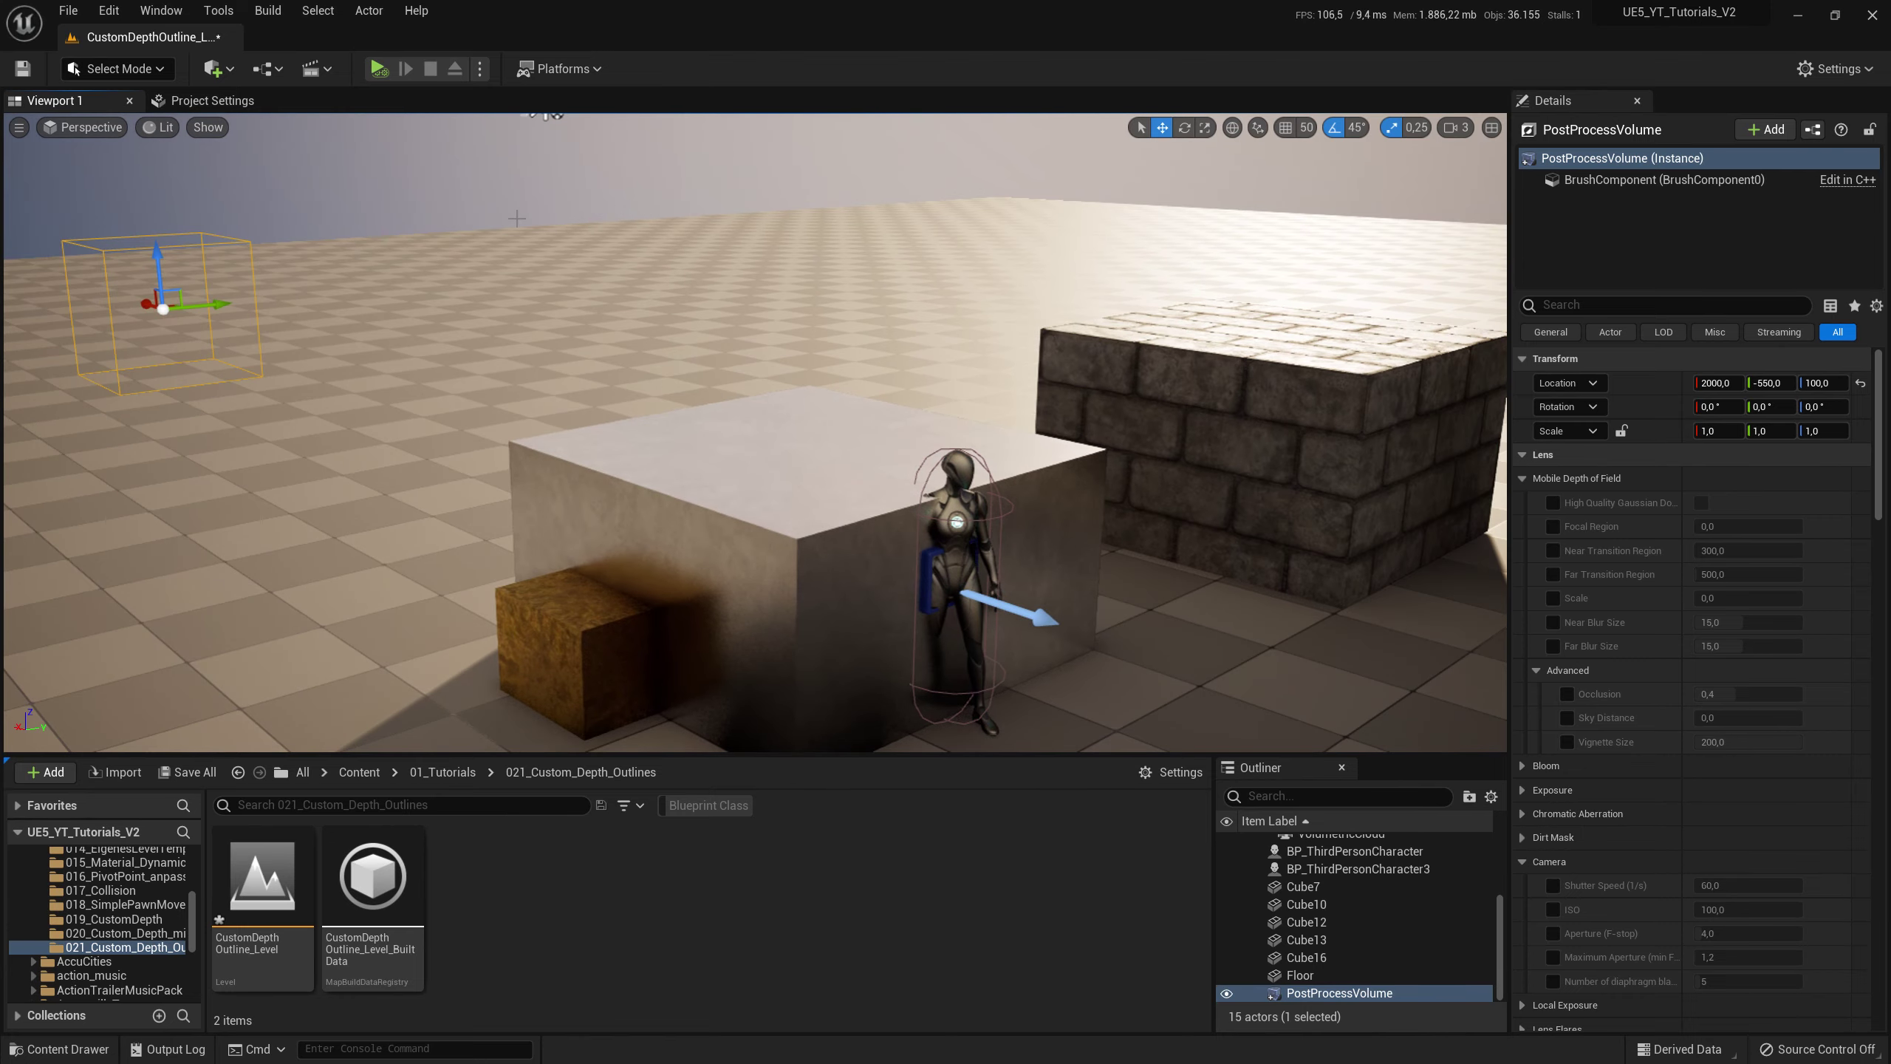
- Search the Quick Add actor list for 'post', then close it without placing anything
left_click(215, 68)
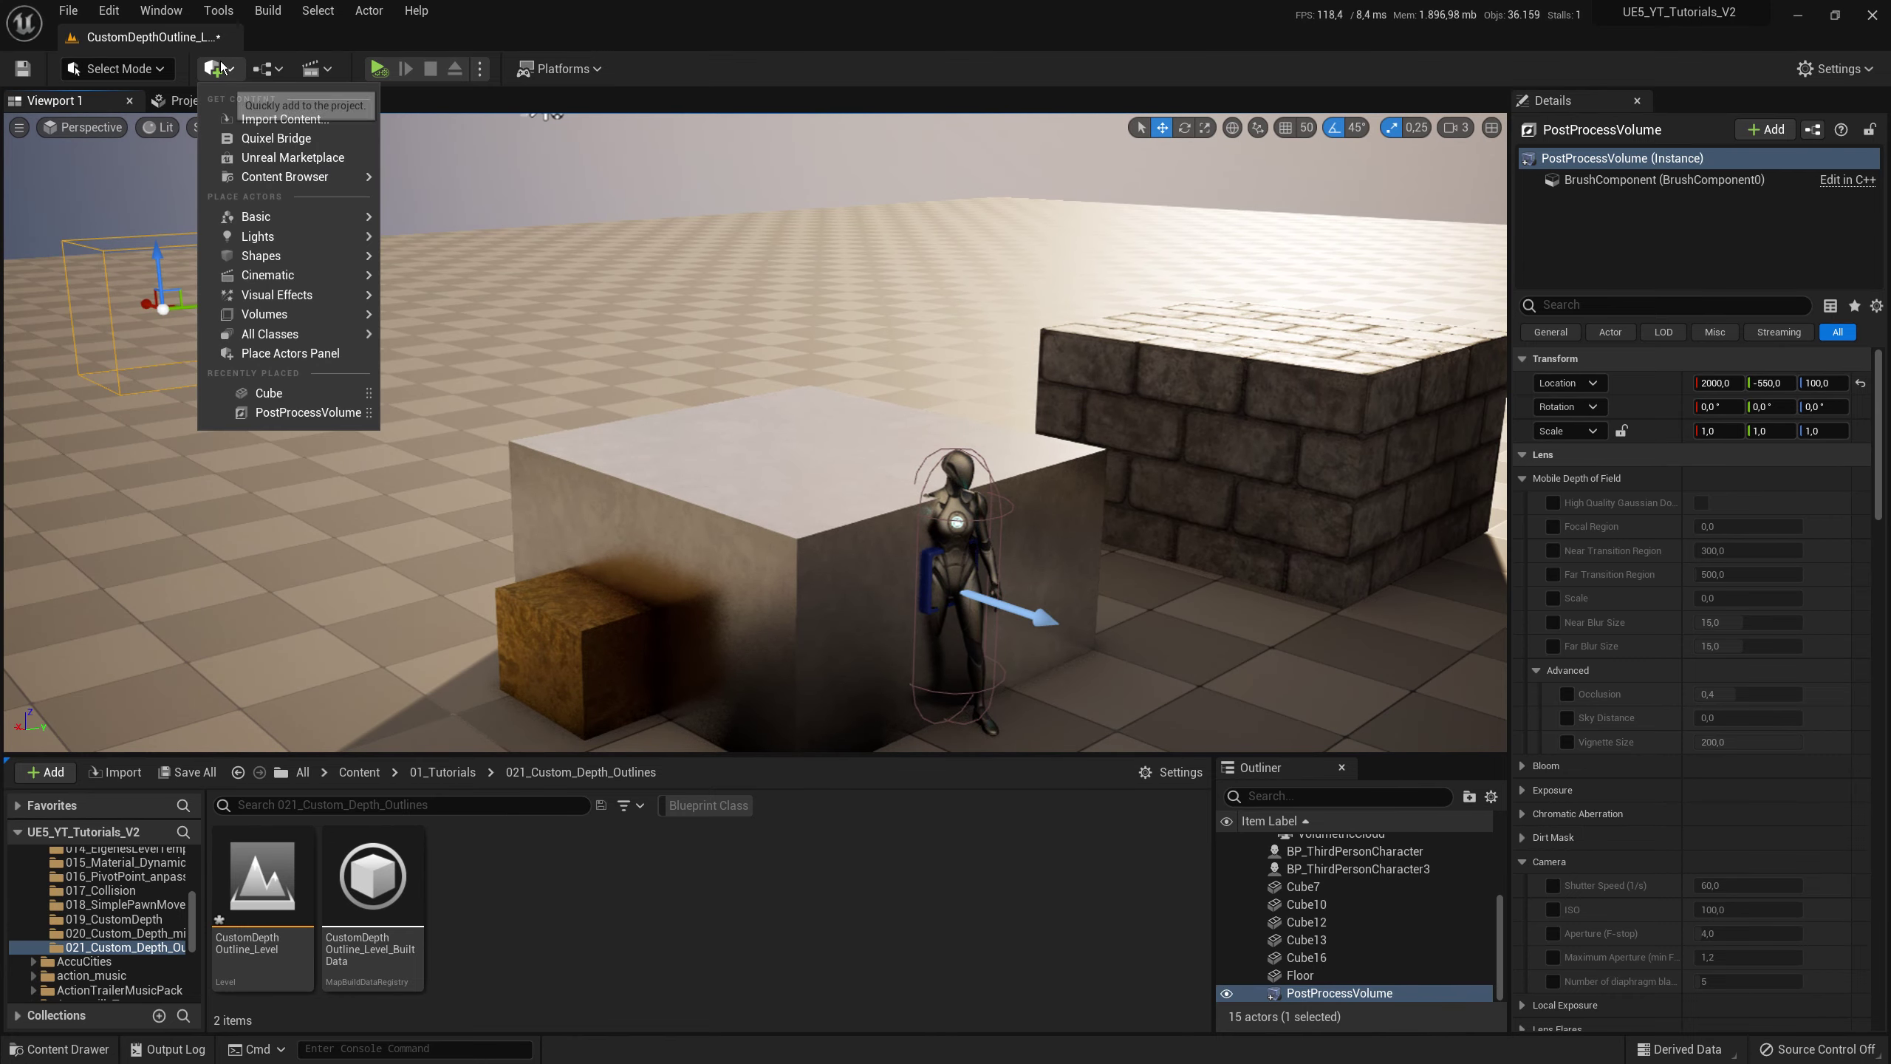
mouse_move(308, 318)
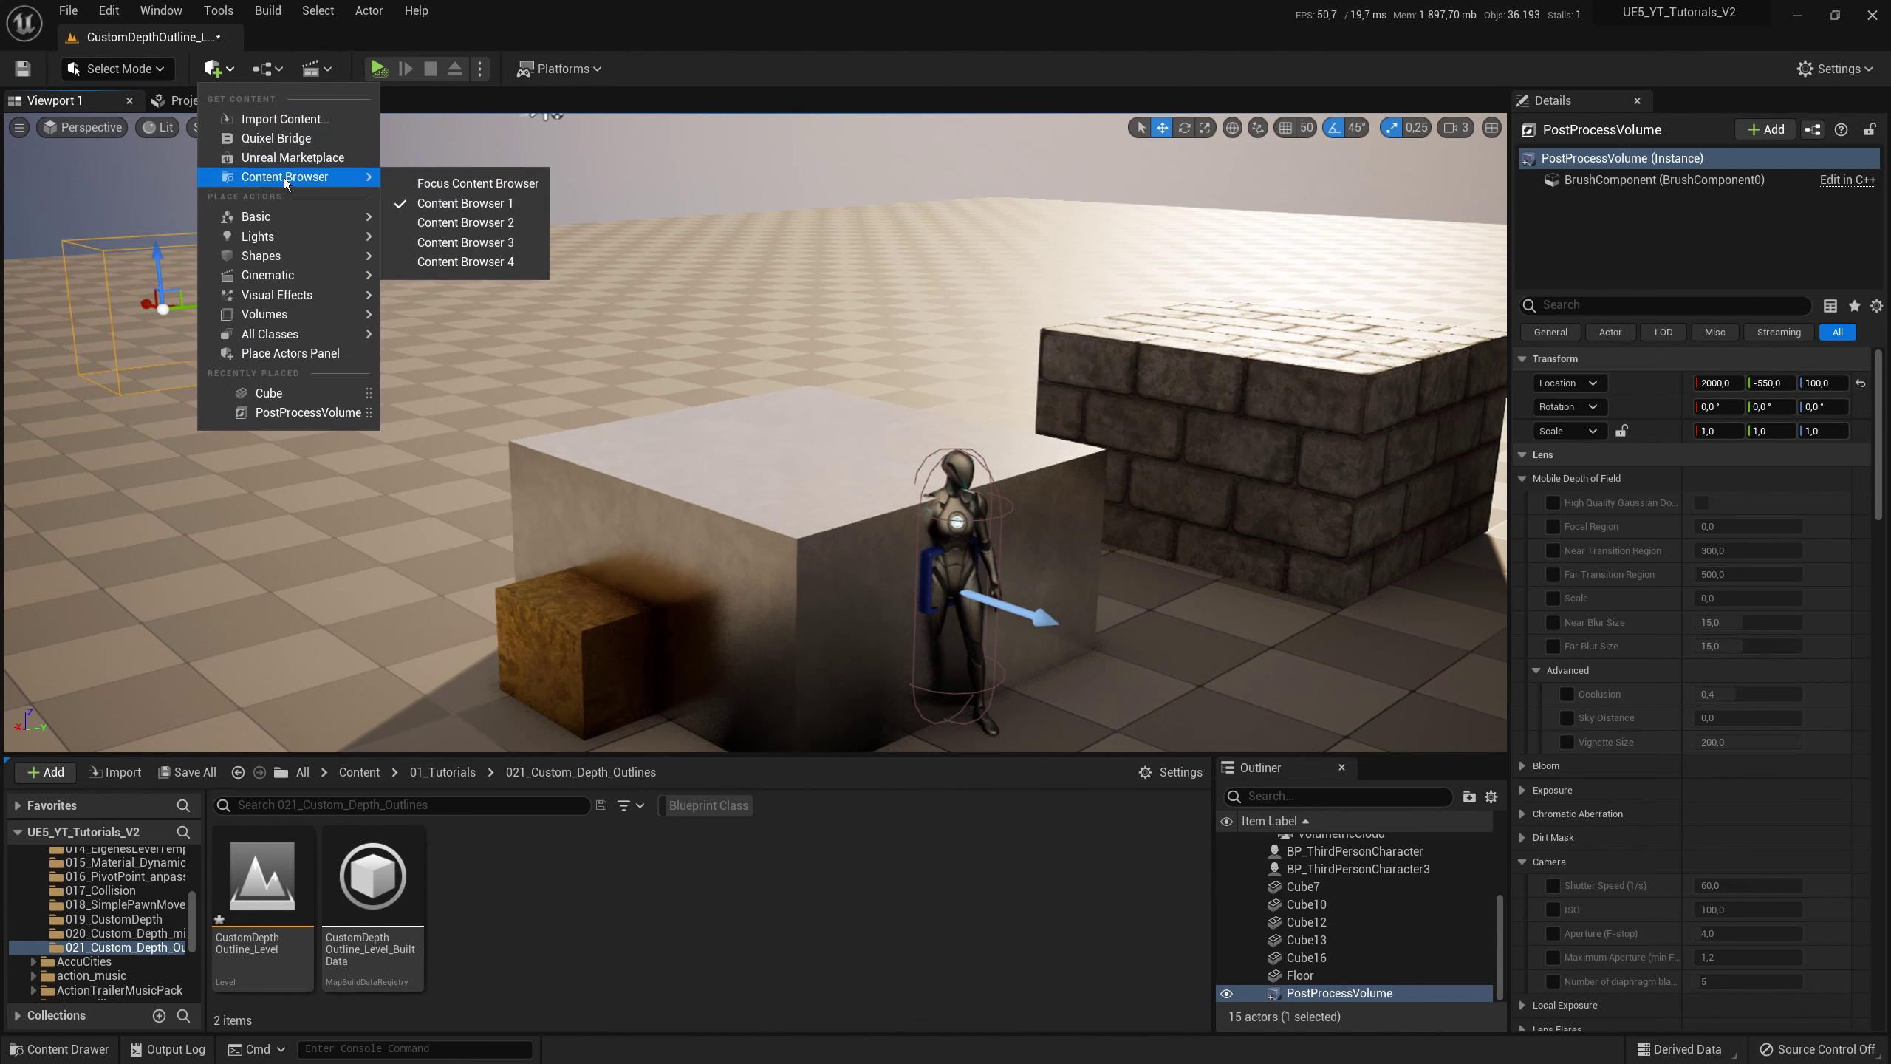
type("post")
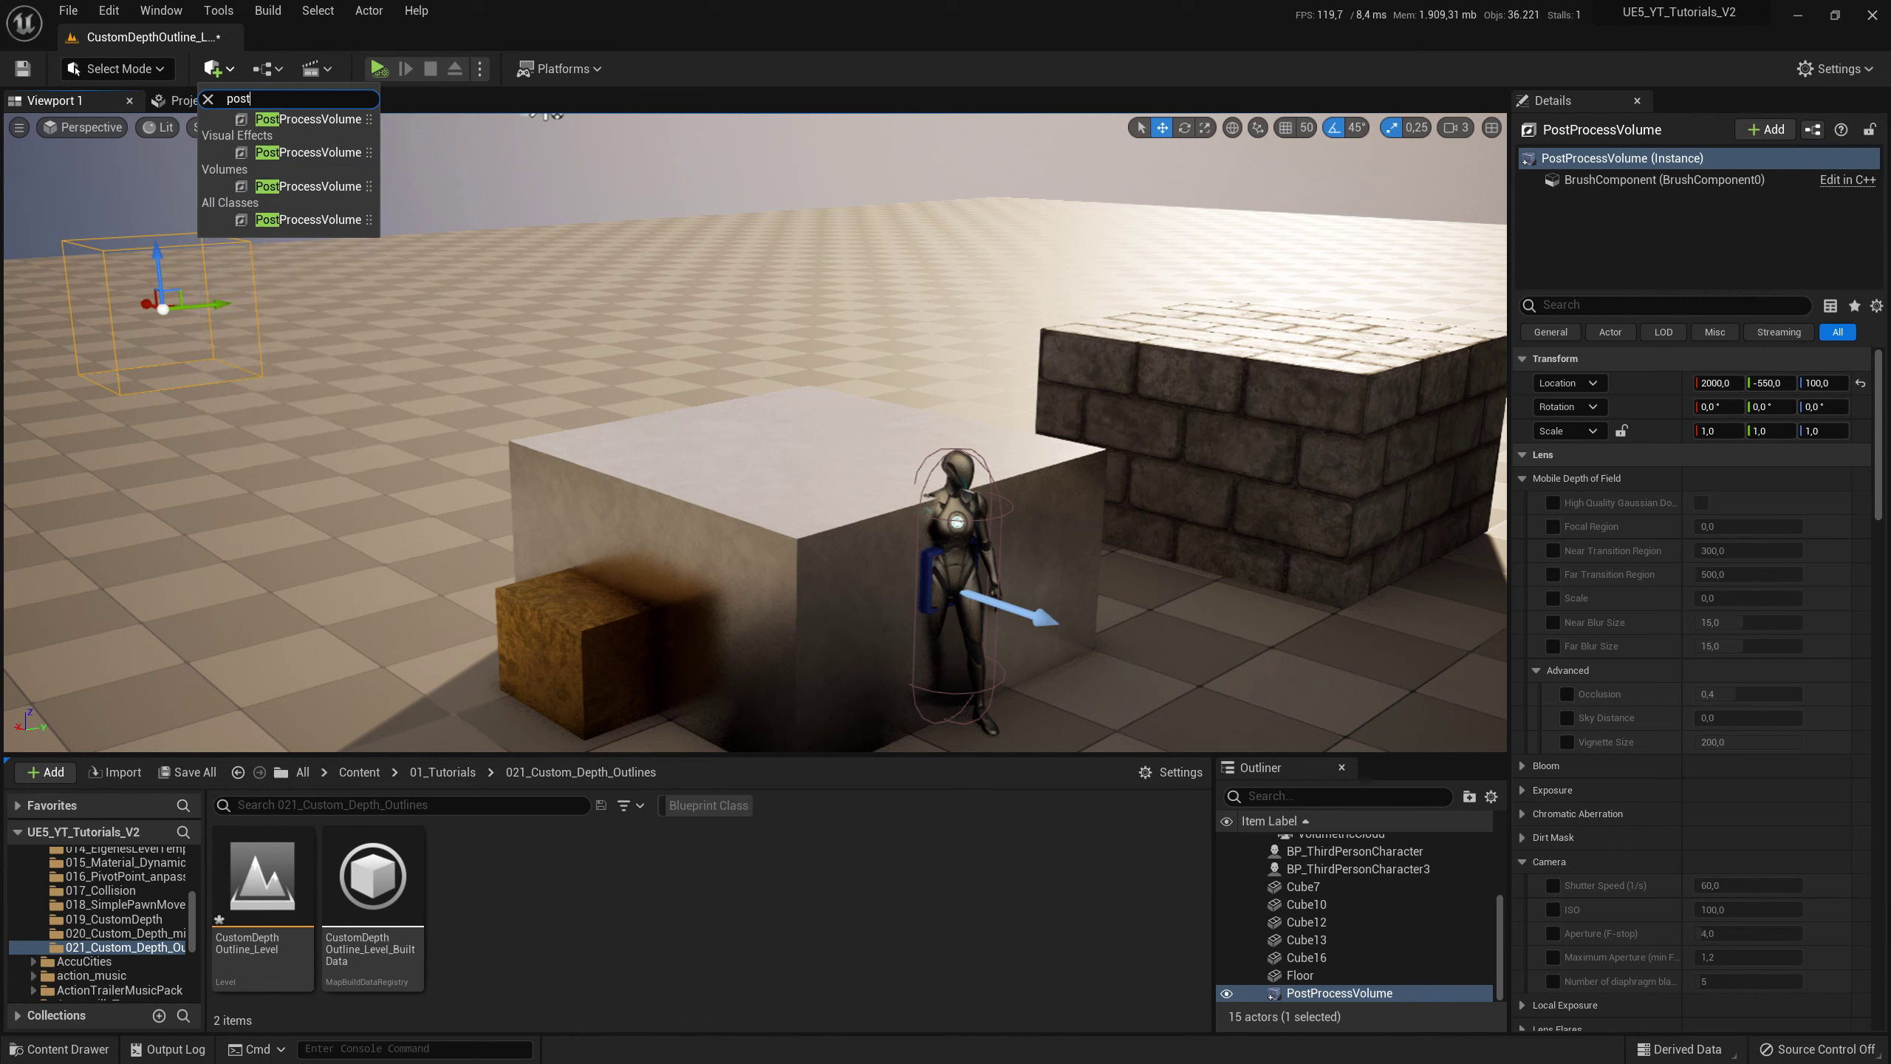
left_click(161, 257)
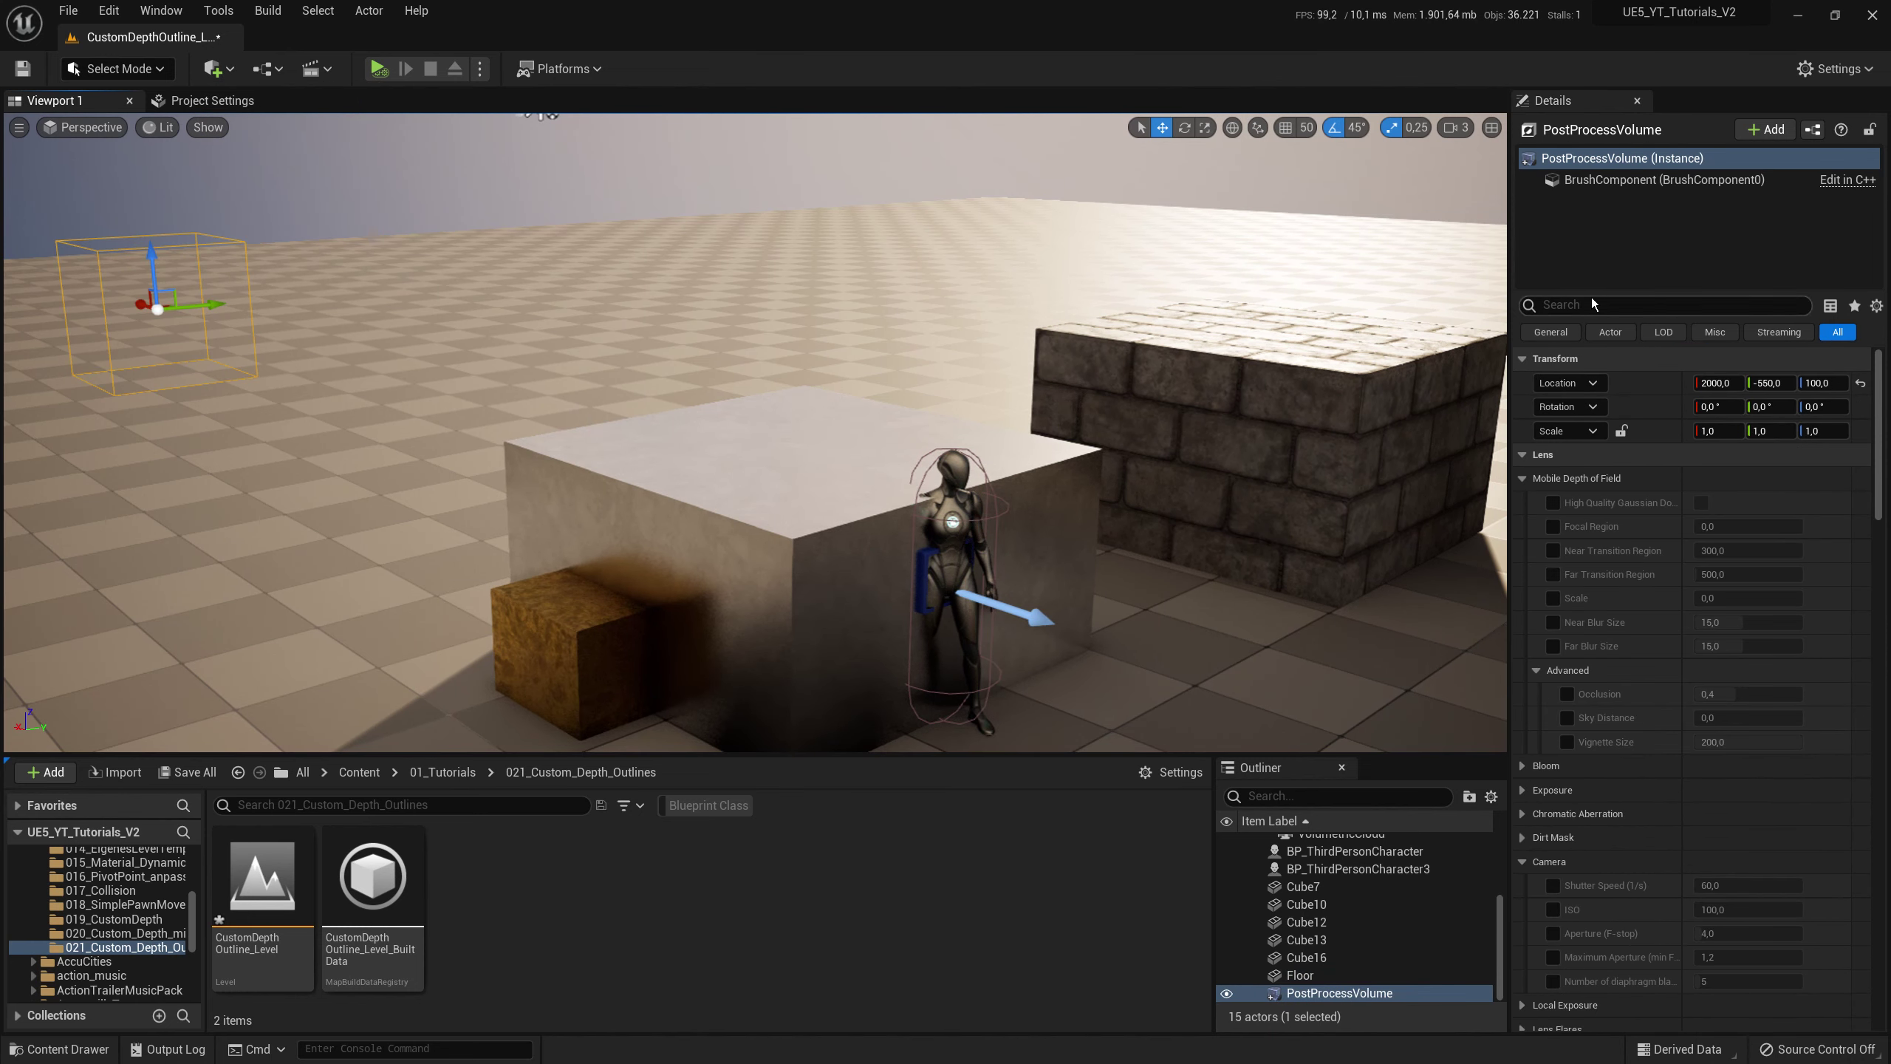
- Filter the volume's Details for 'unb', enable Infinite Extent (Unbound), and save with Ctrl+S
left_click(1628, 306)
type("unb")
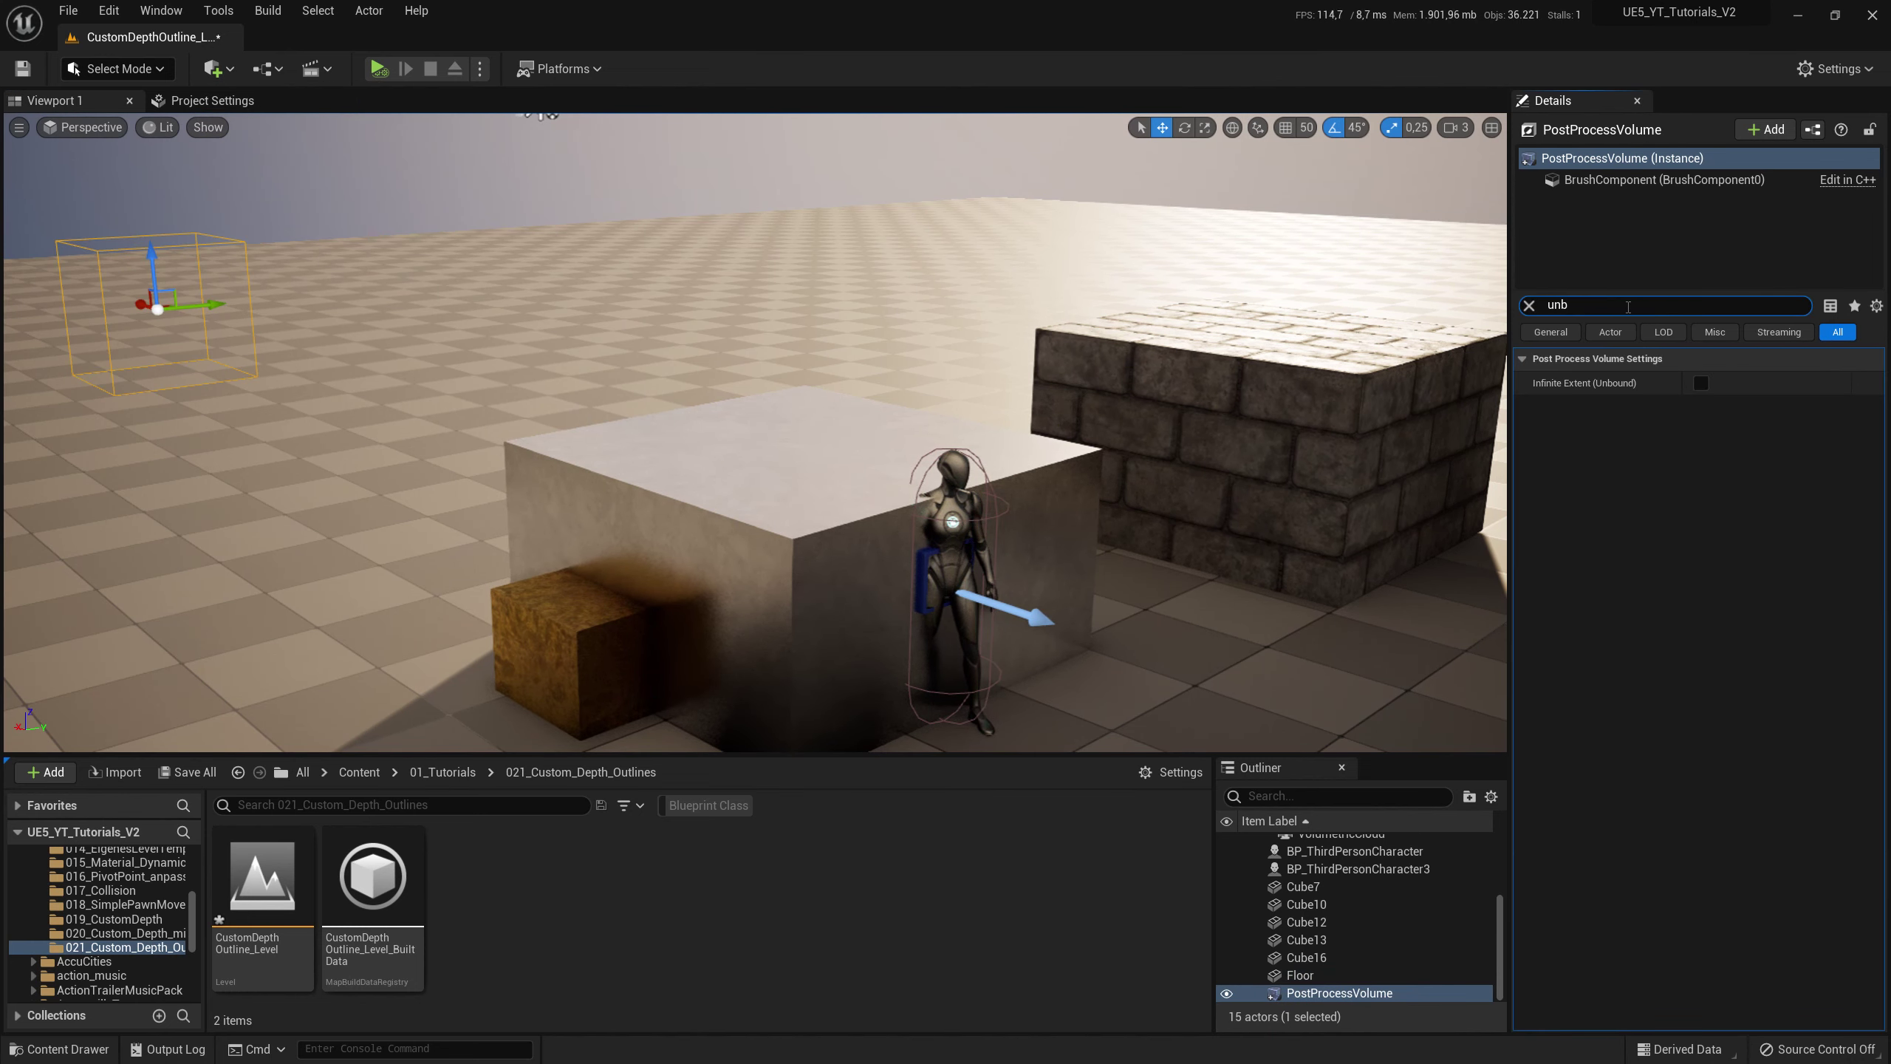
left_click(1700, 382)
key("ctrl+s")
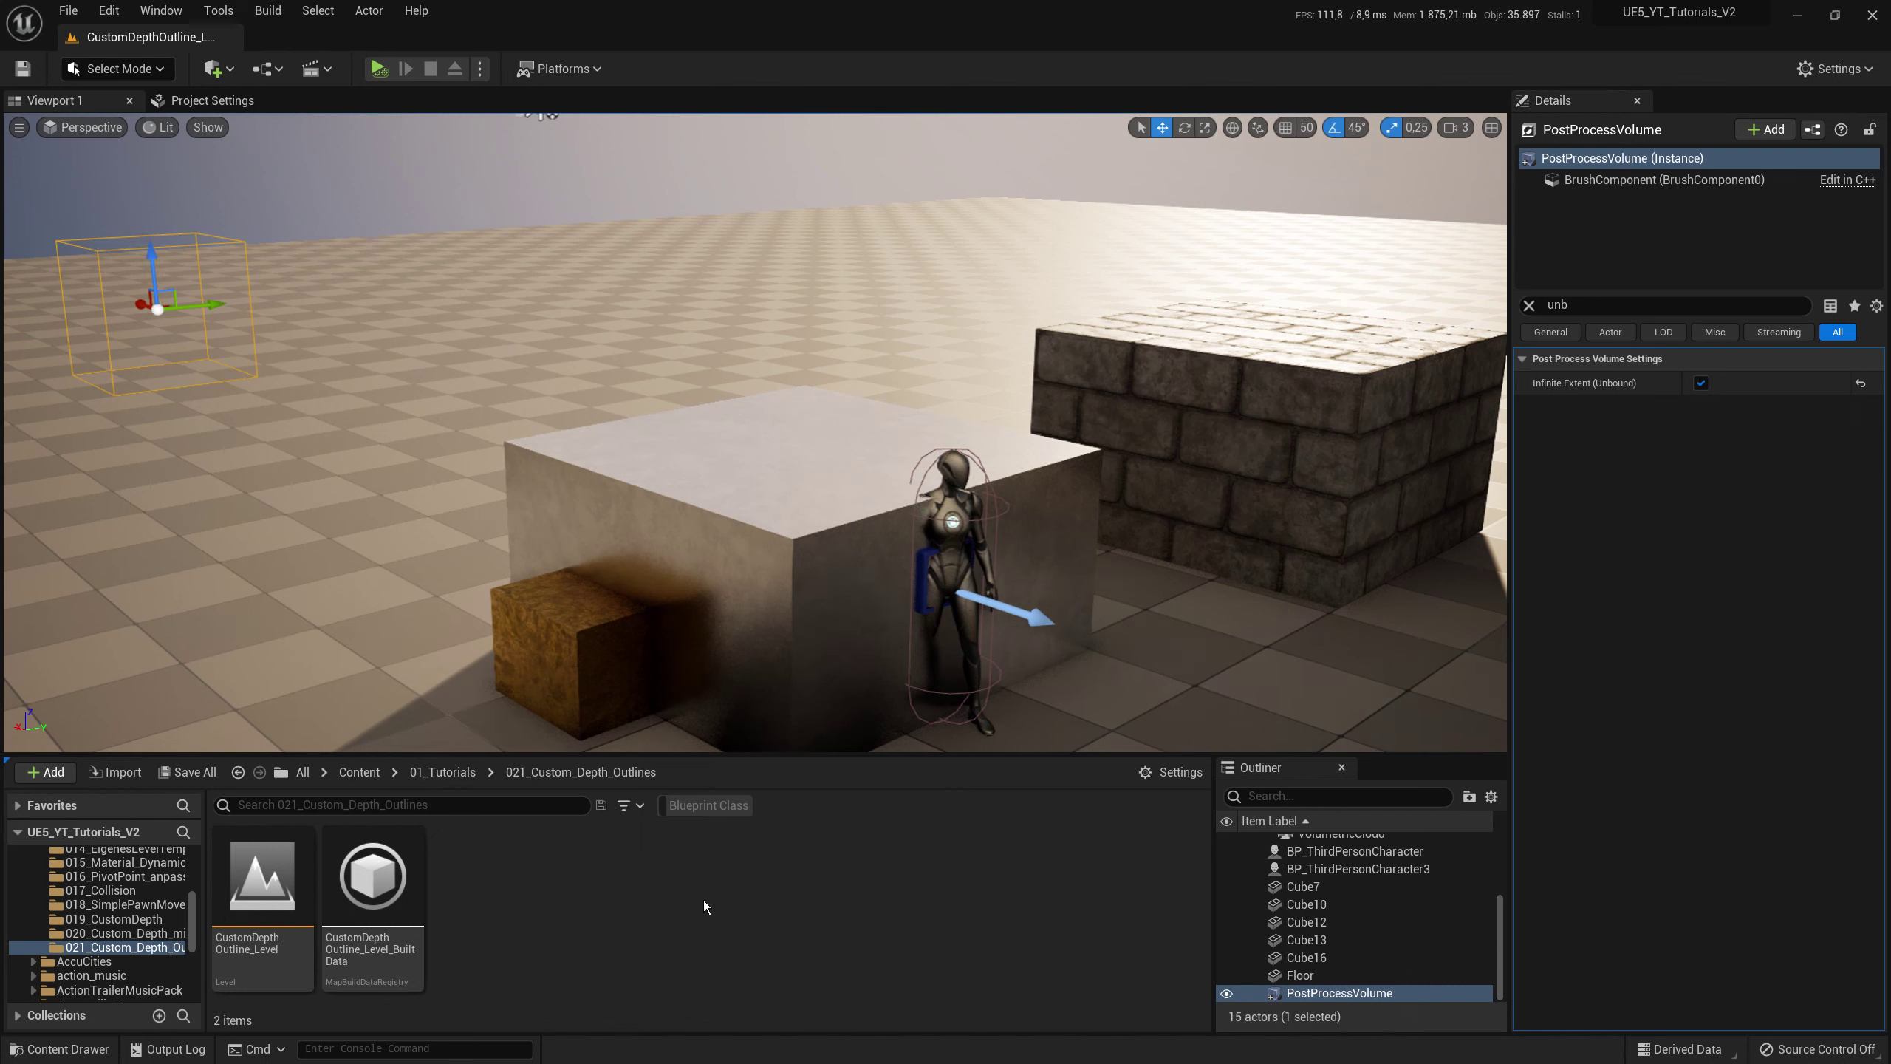
- Create a new Material asset named Overlay_Outline_PPM in the folder
right_click(644, 901)
left_click(853, 505)
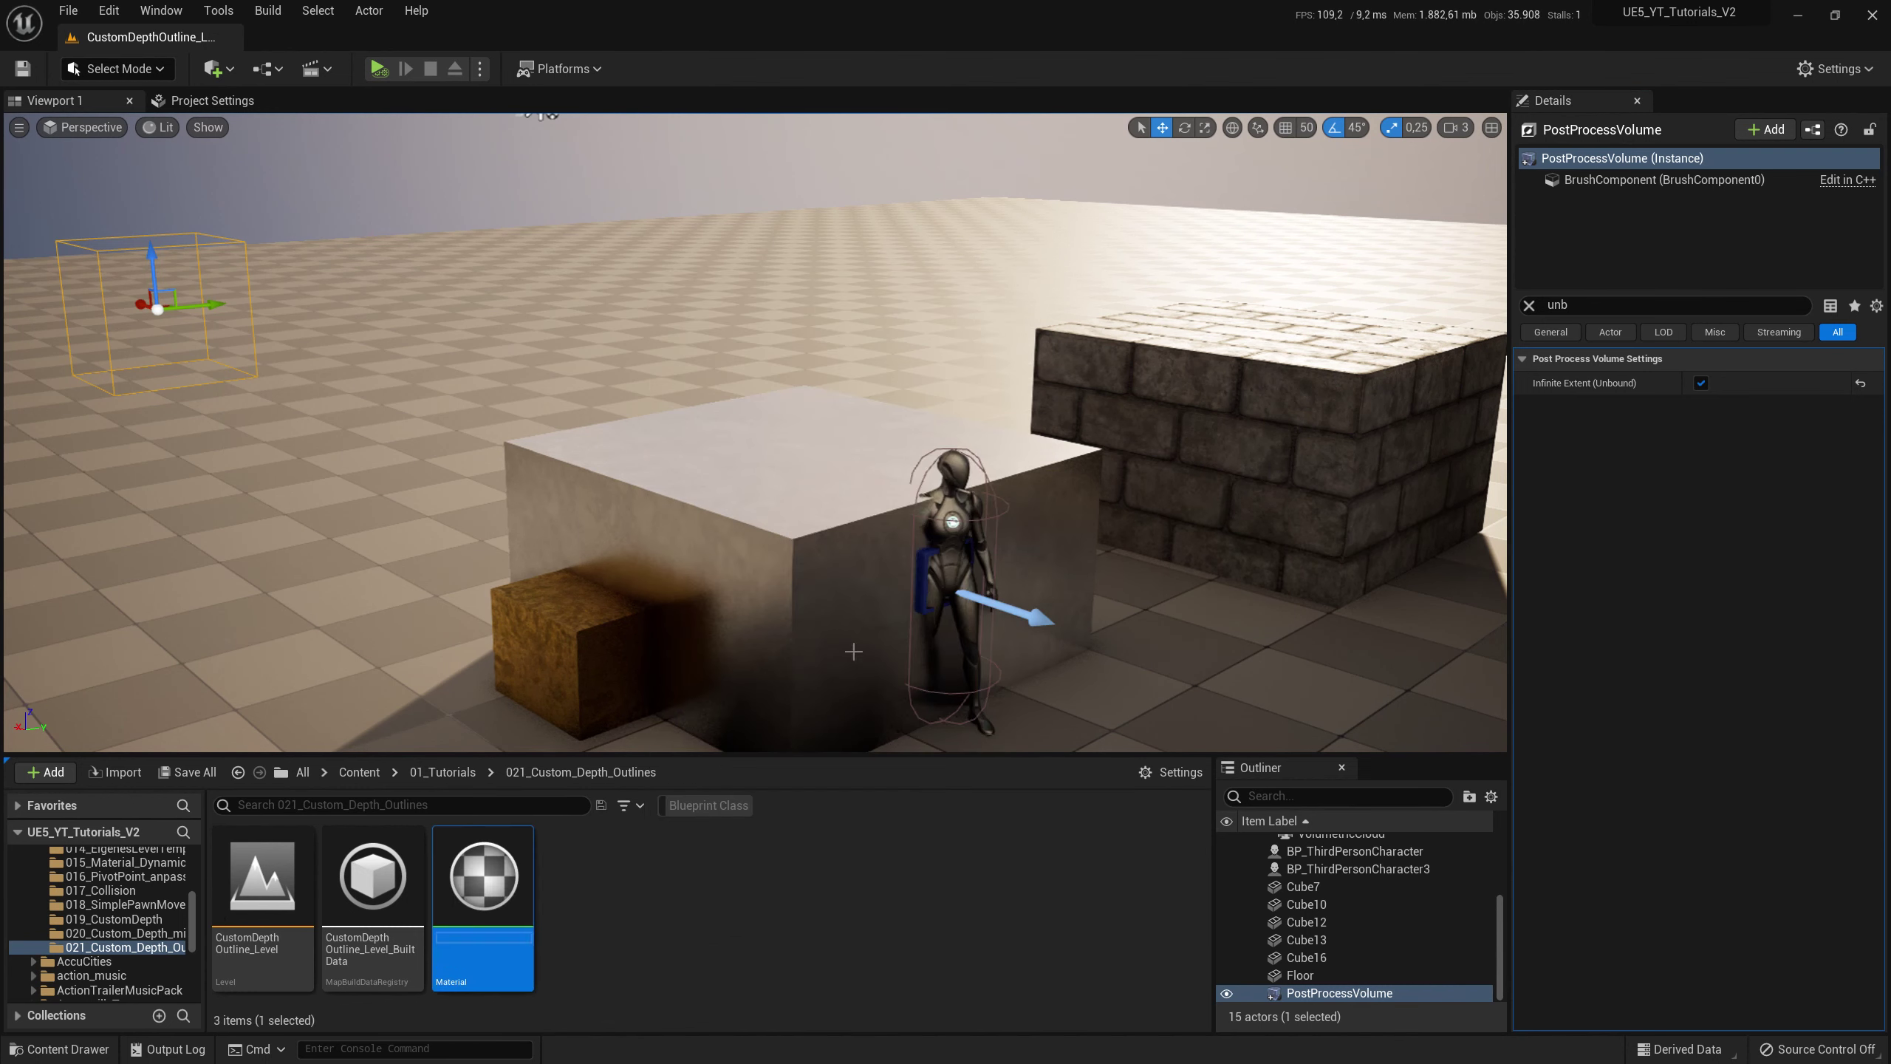
type("Overlay_Outline")
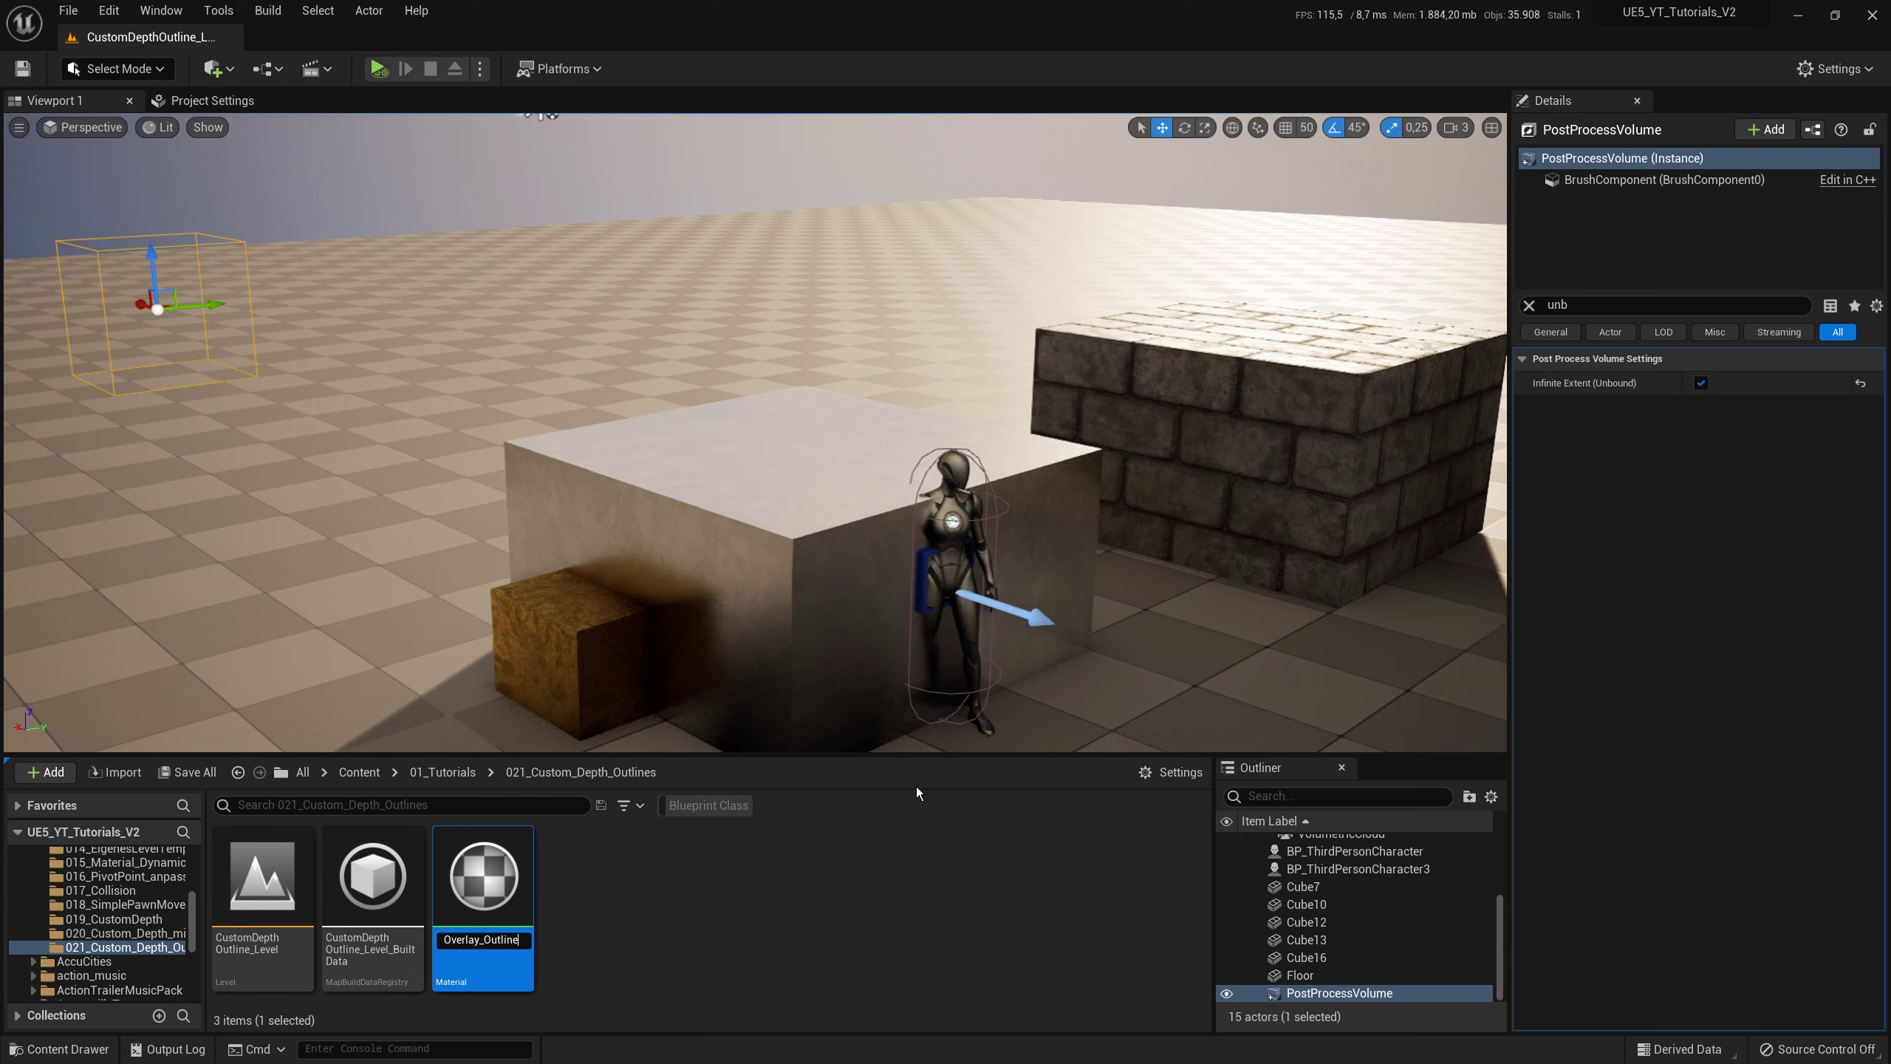
type("_PP")
type("M")
key("Return")
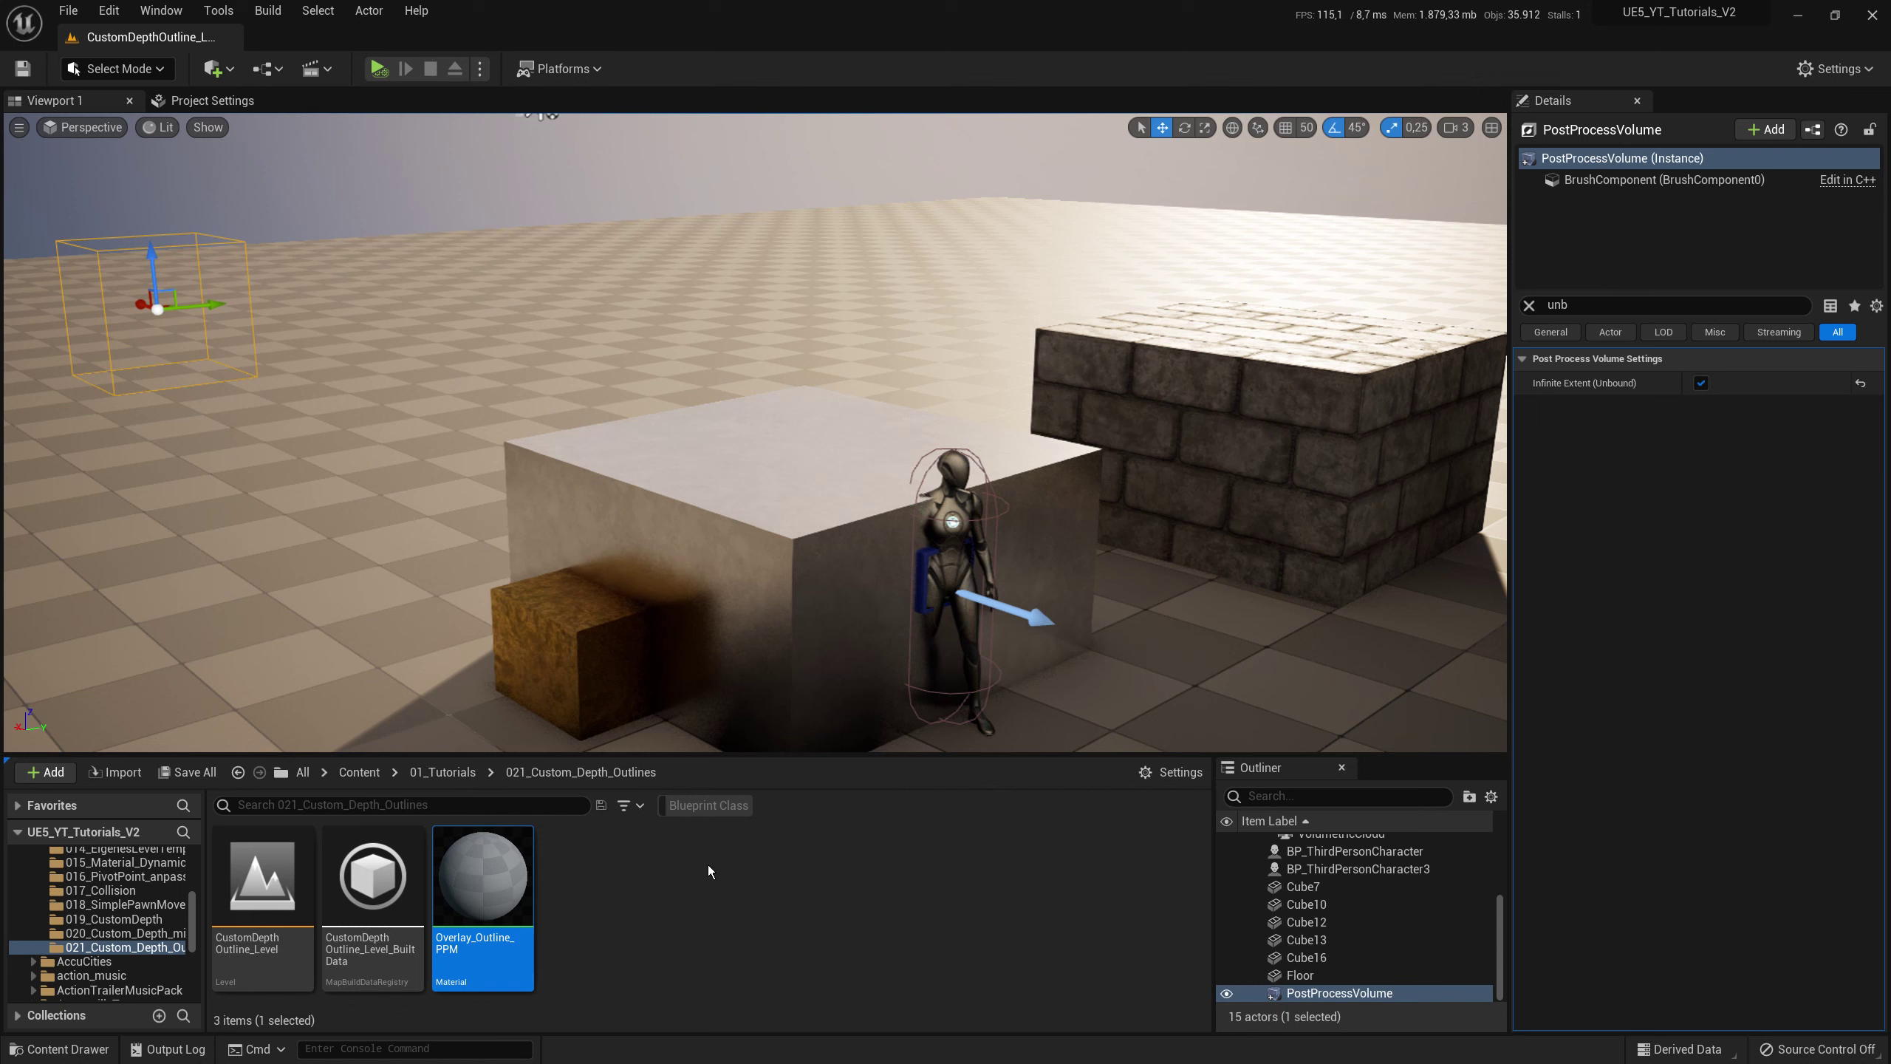
left_click(651, 870)
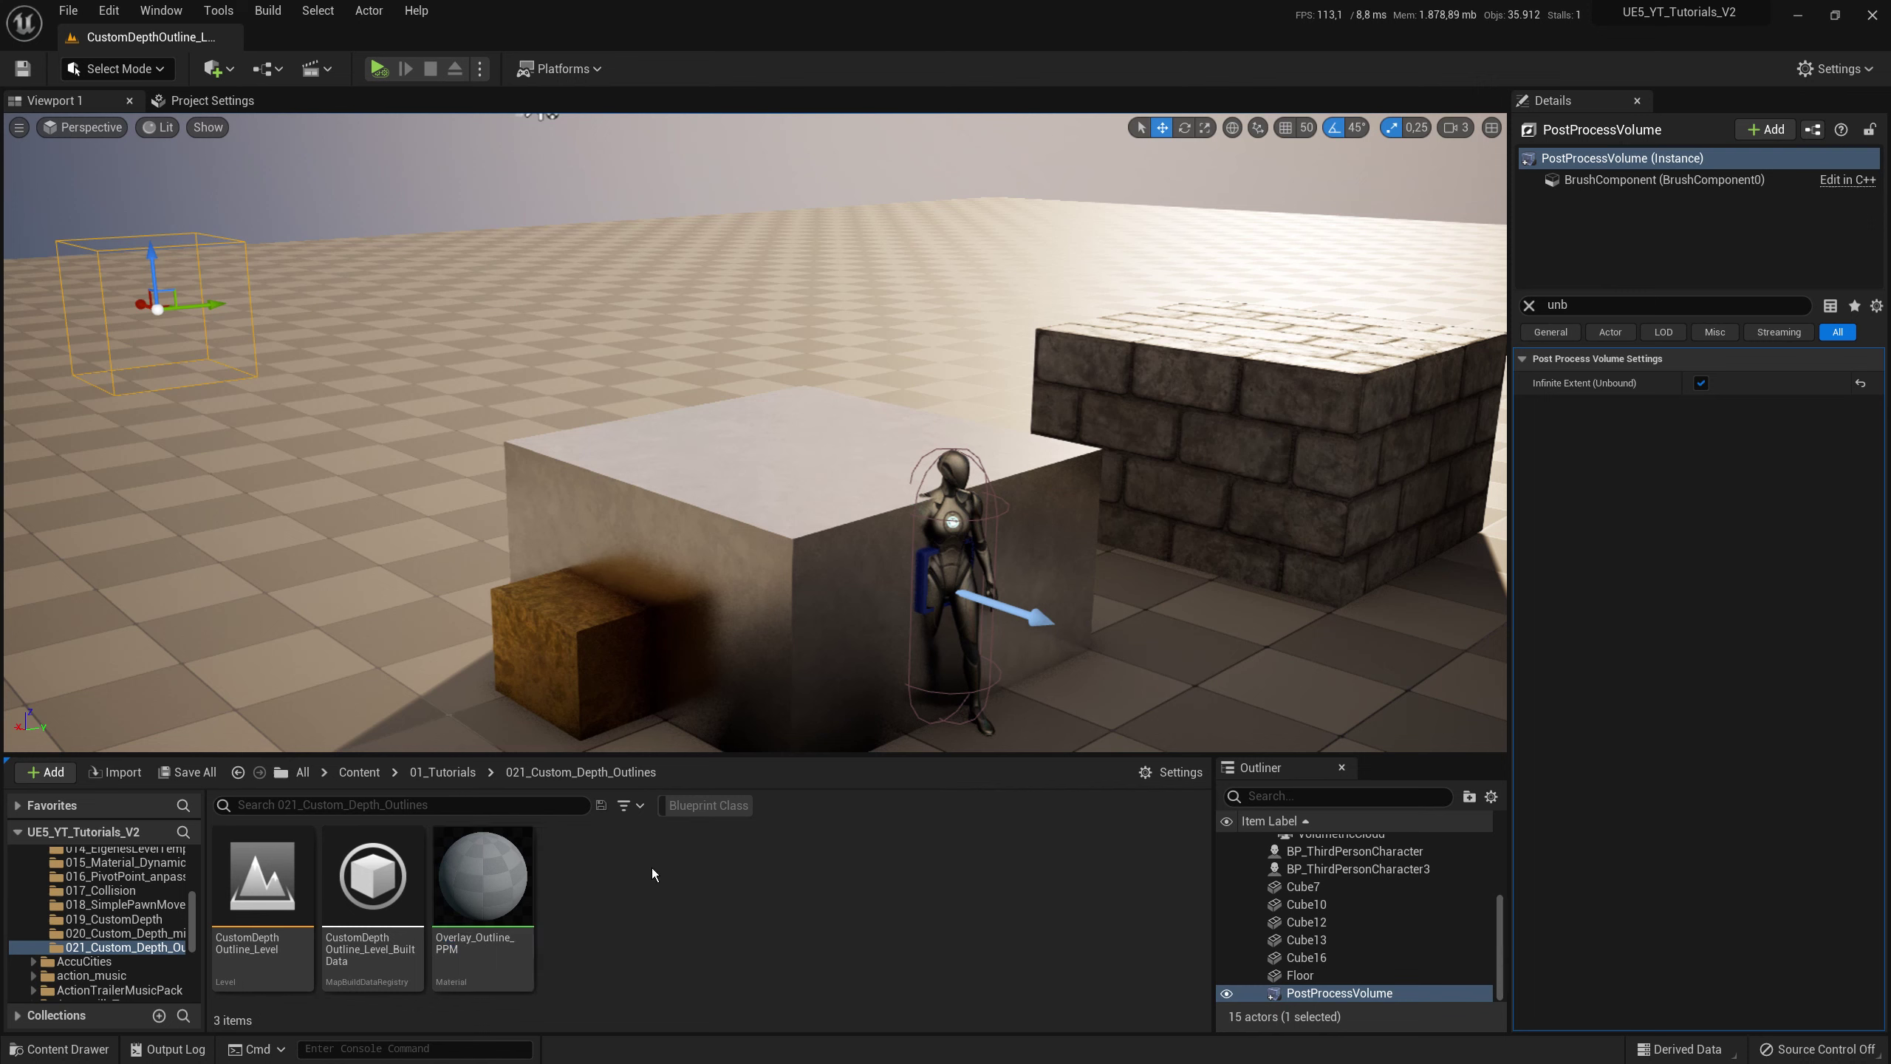
- Add a Post Process Materials element to the volume and drop Overlay_Outline_PPM into it
left_click(469, 871)
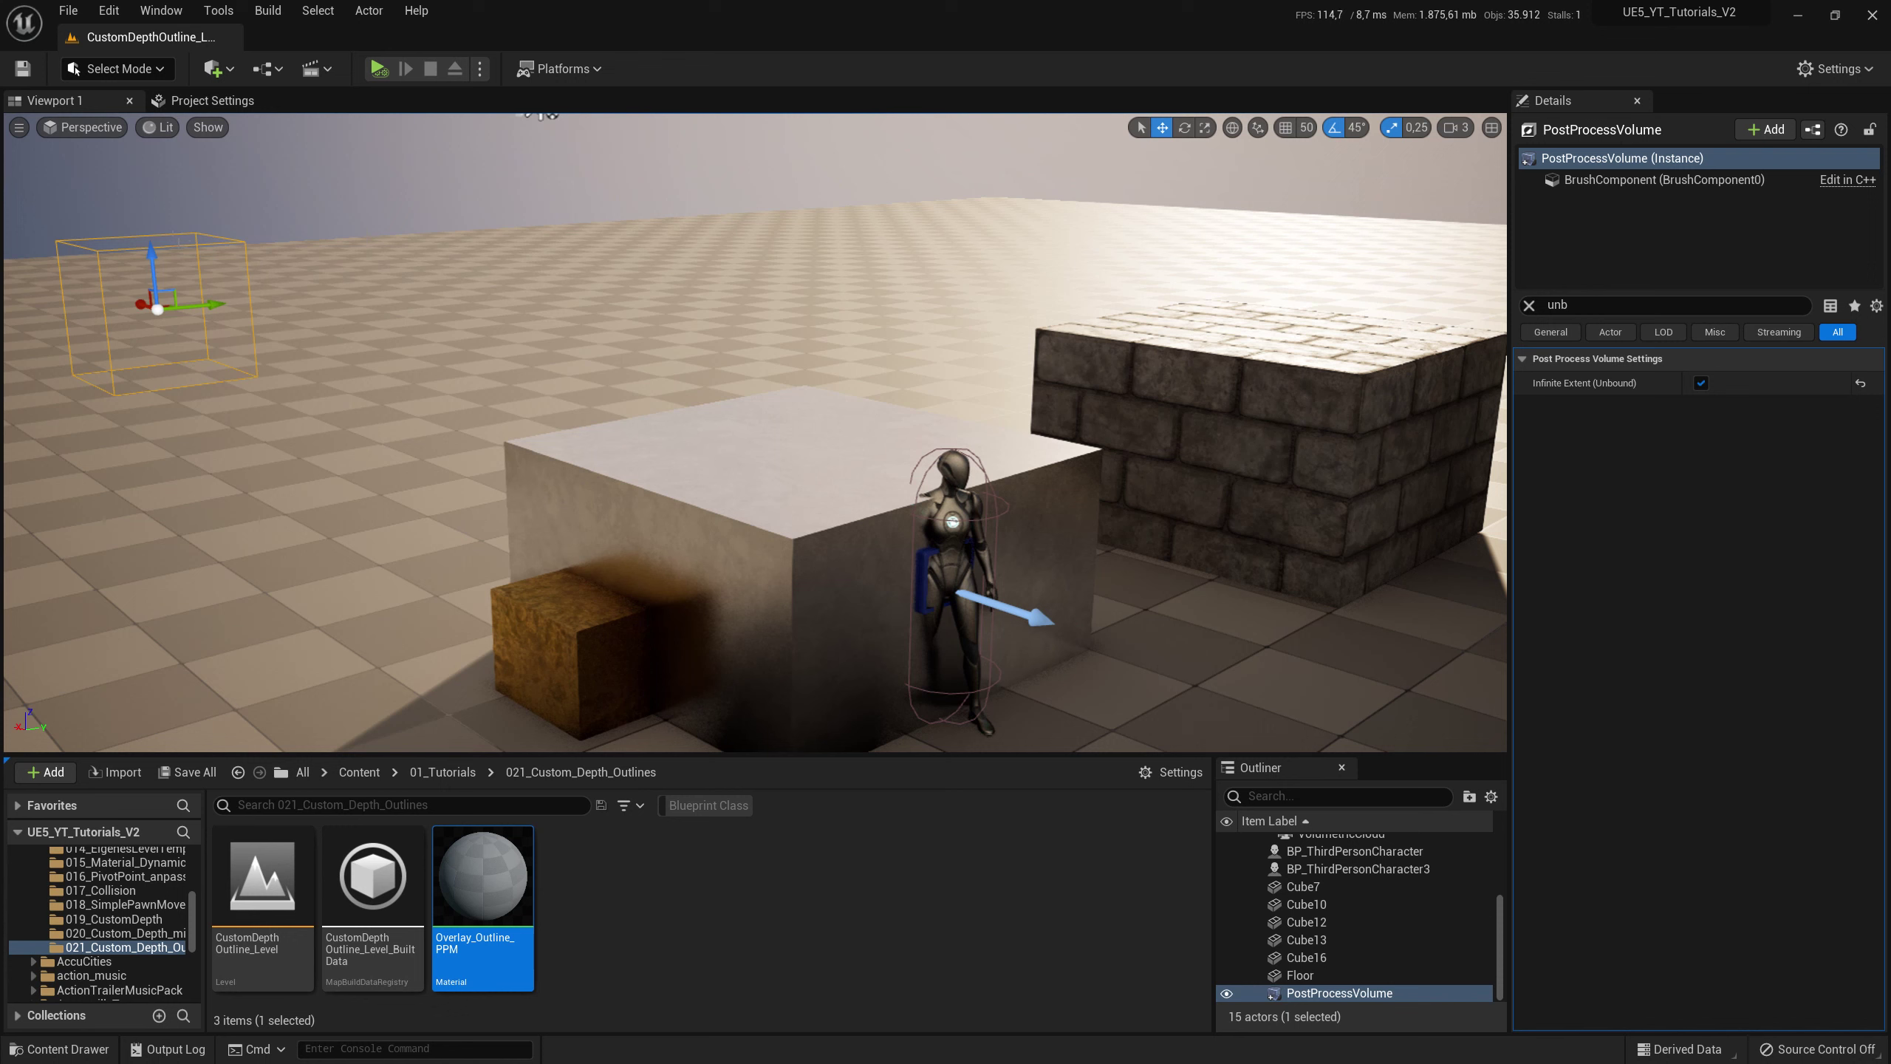
left_click(1540, 305)
type("mater")
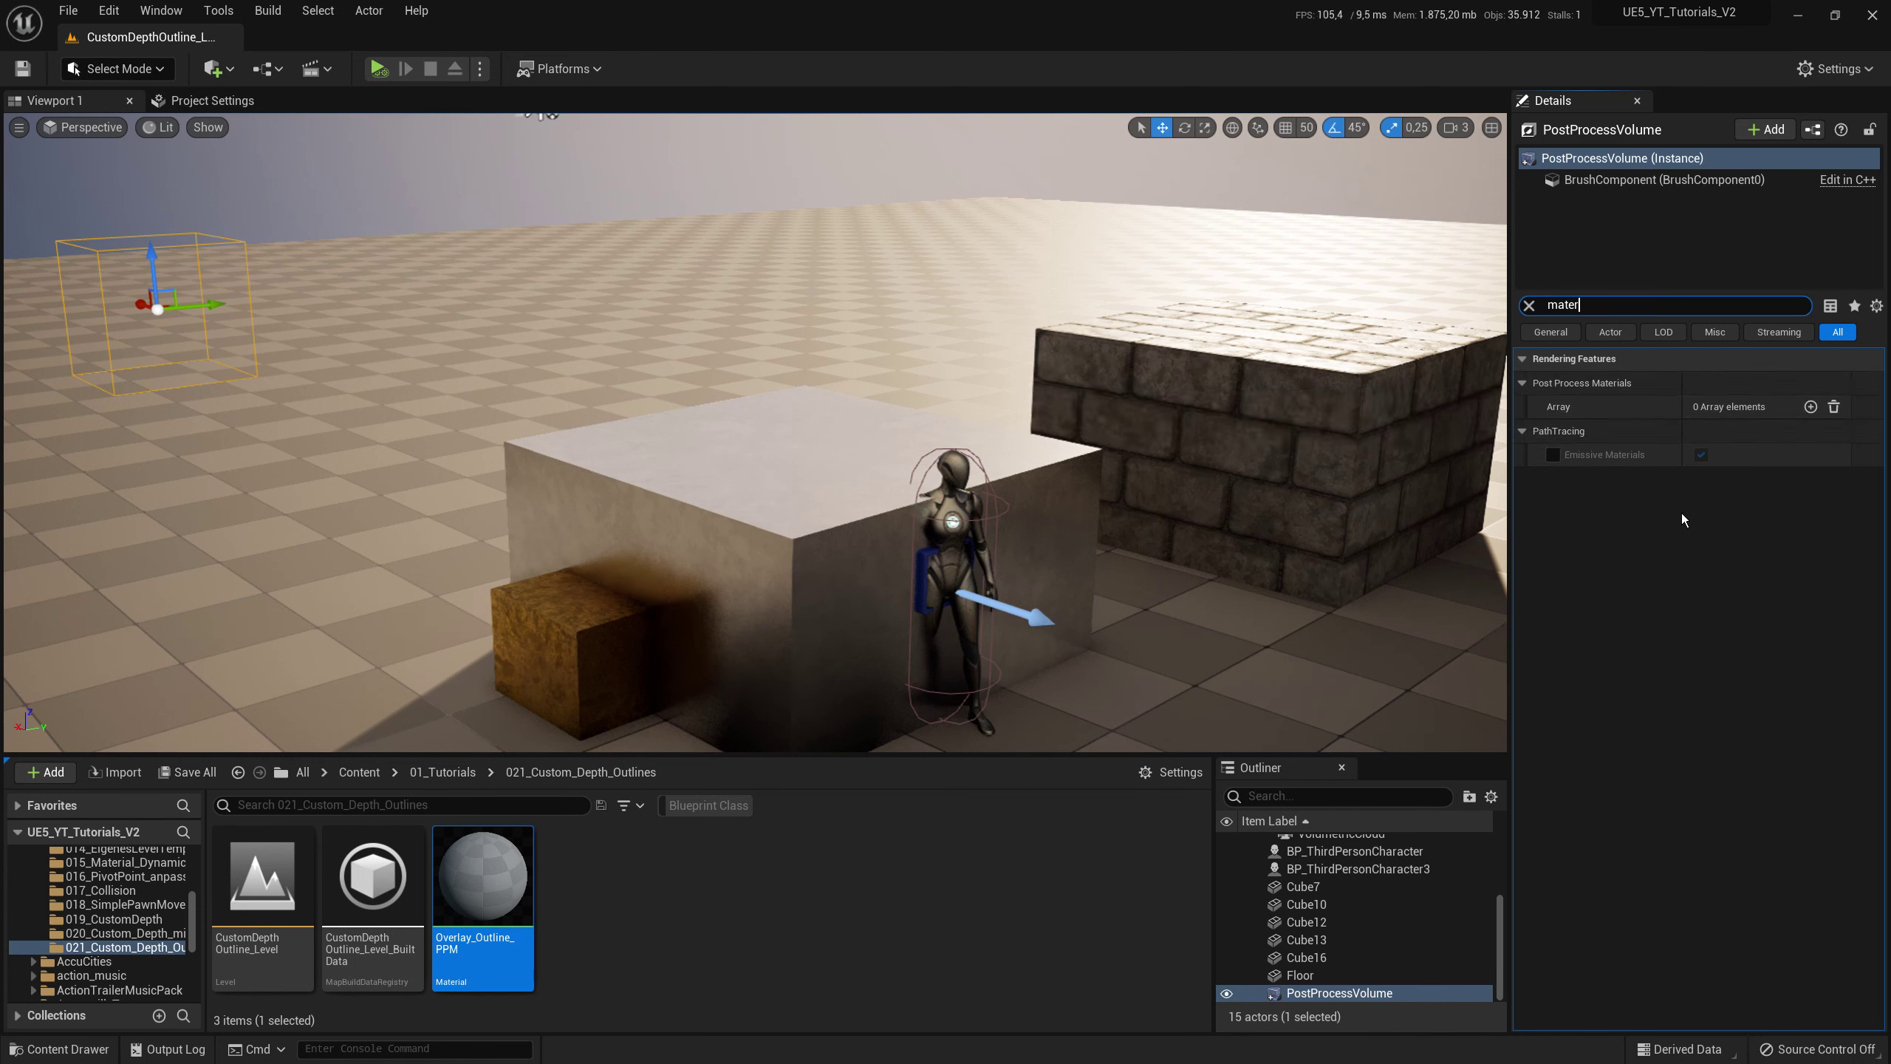
left_click(1809, 406)
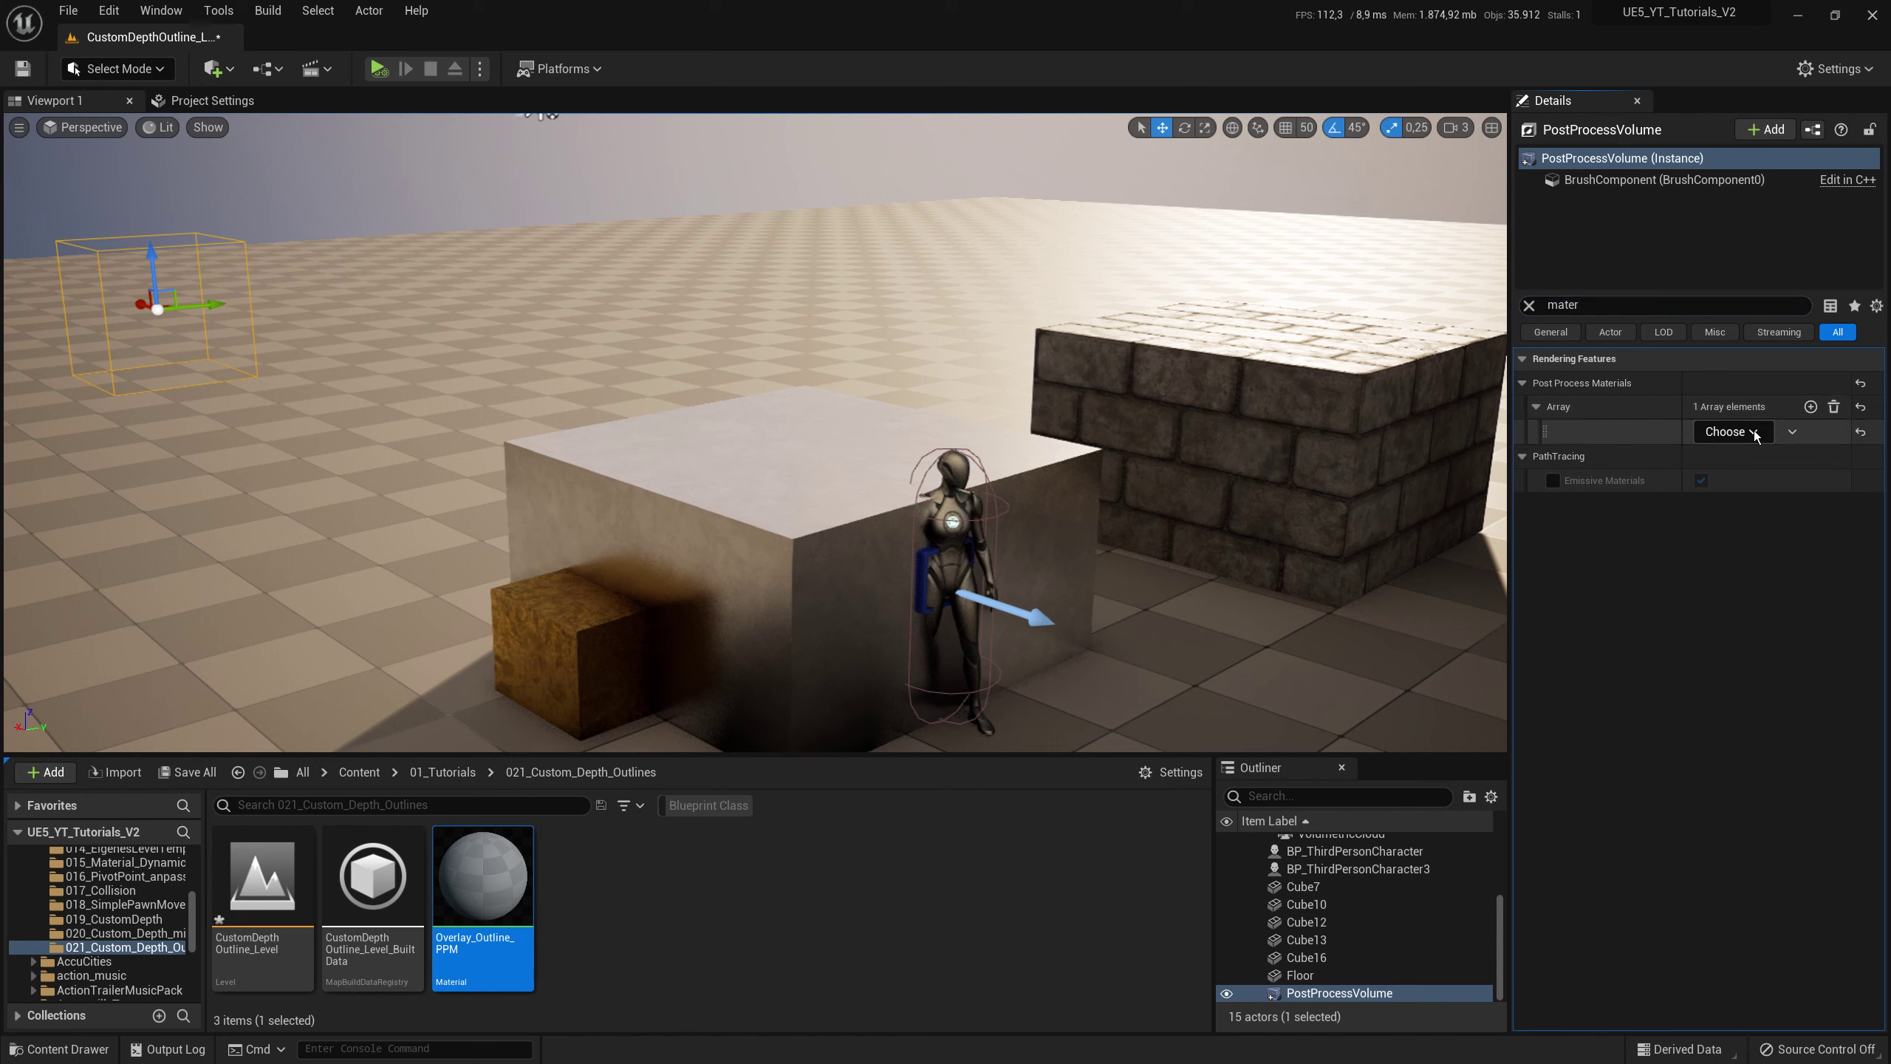
left_click_drag(482, 879, 1720, 432)
- Set Overlay_Outline_PPM's Material Domain to Post Process and Blendable Location to Before Tonemapping
double_click(477, 880)
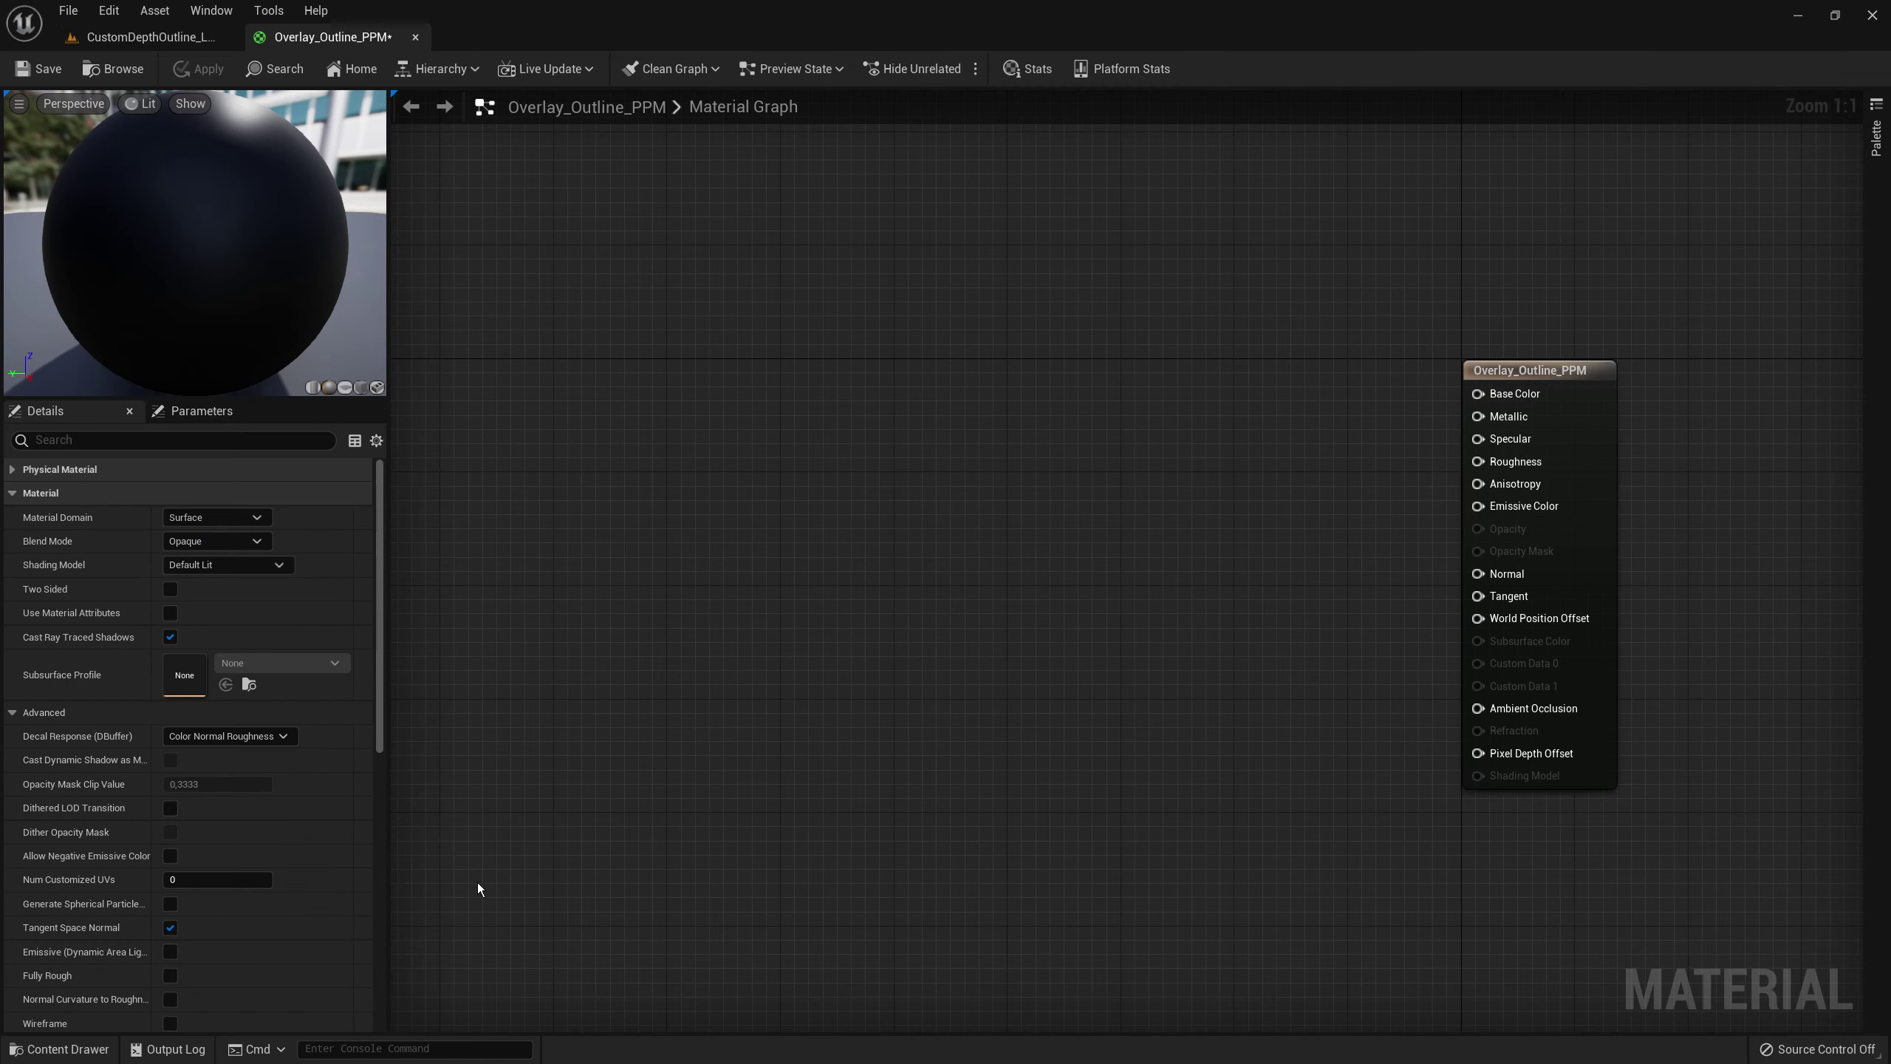
left_click_drag(1253, 253, 1703, 514)
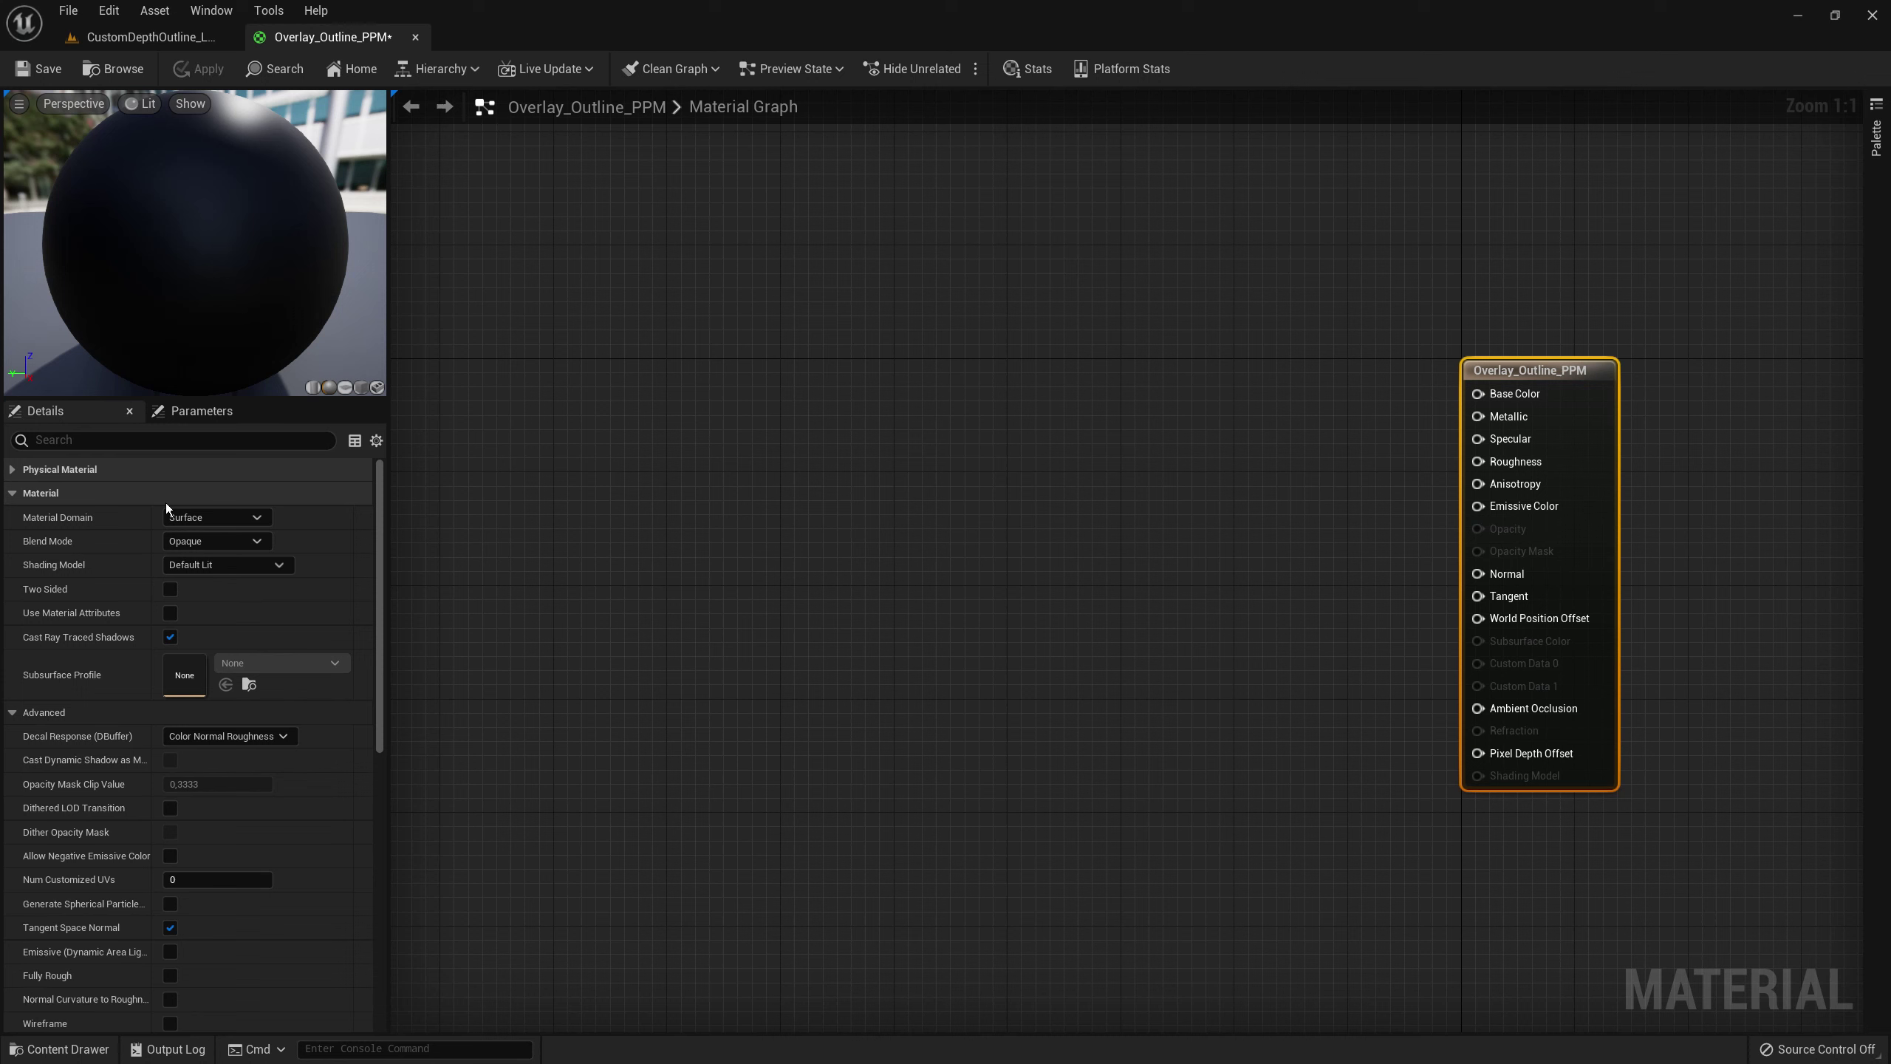
left_click(210, 517)
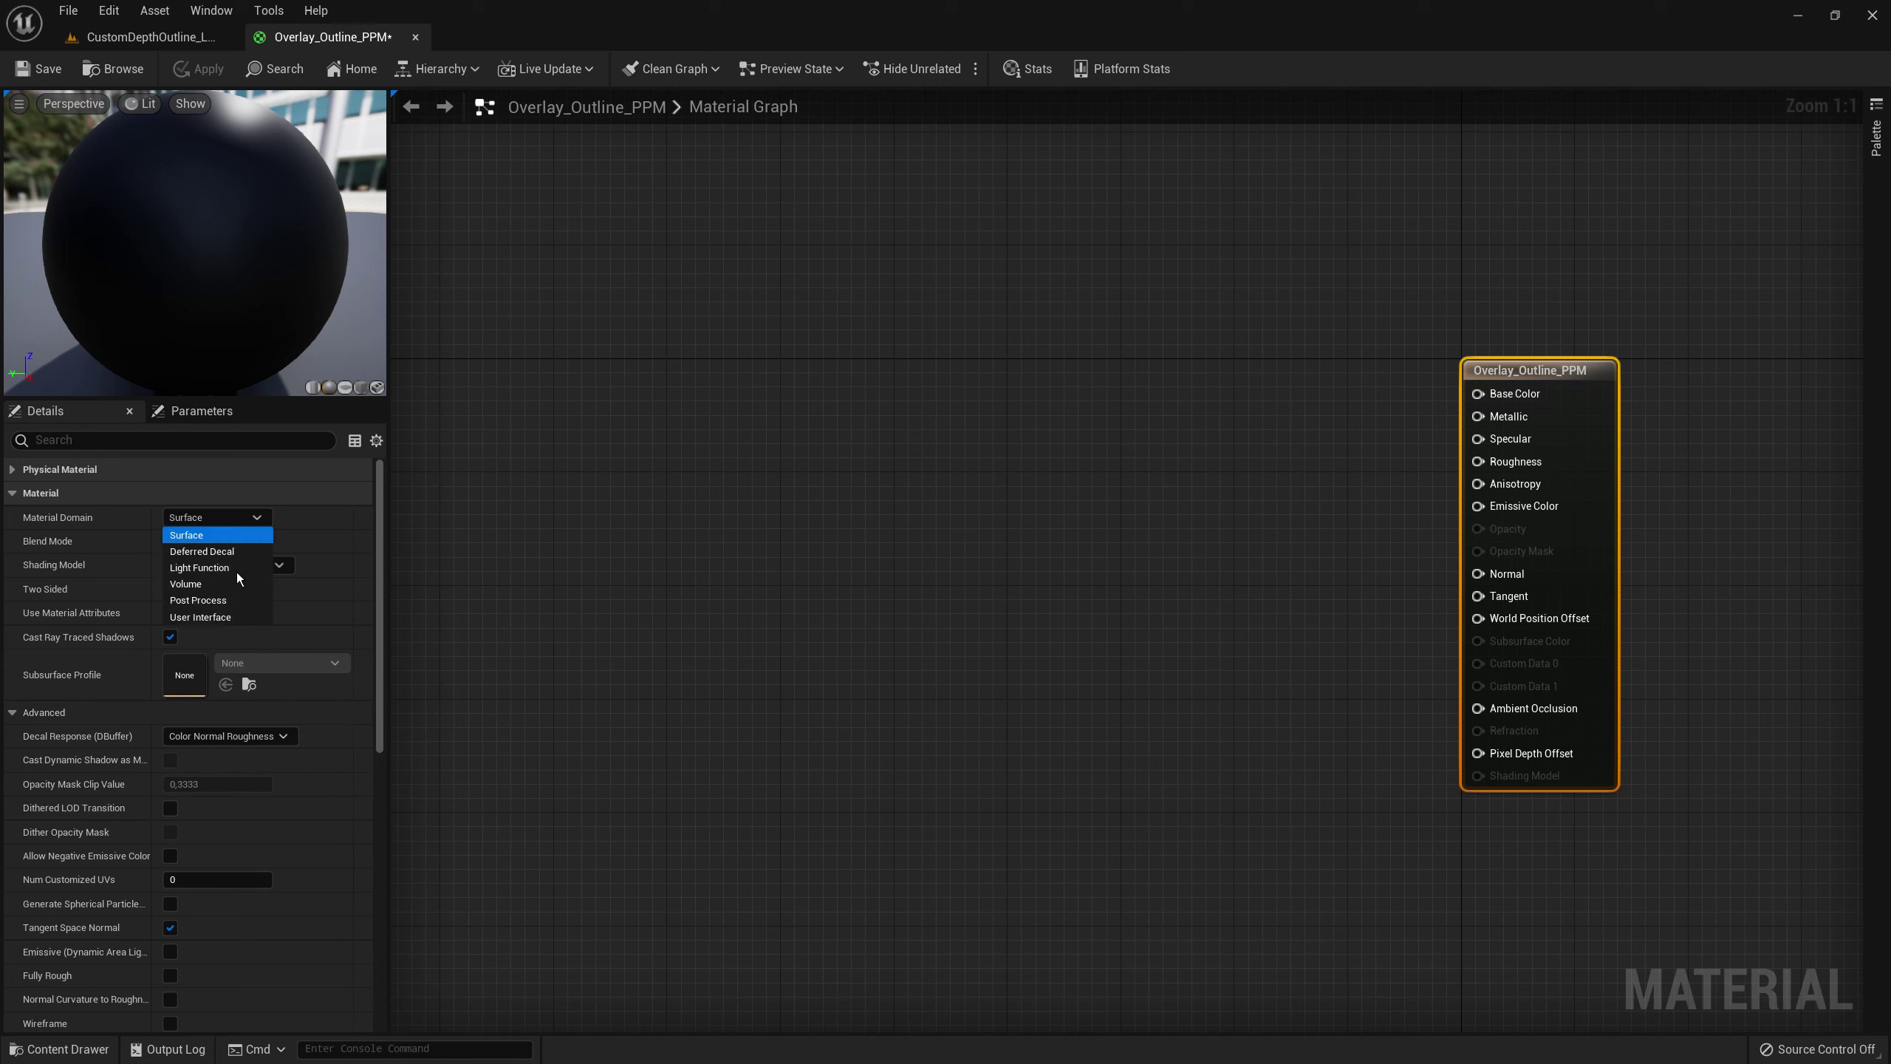
left_click(215, 600)
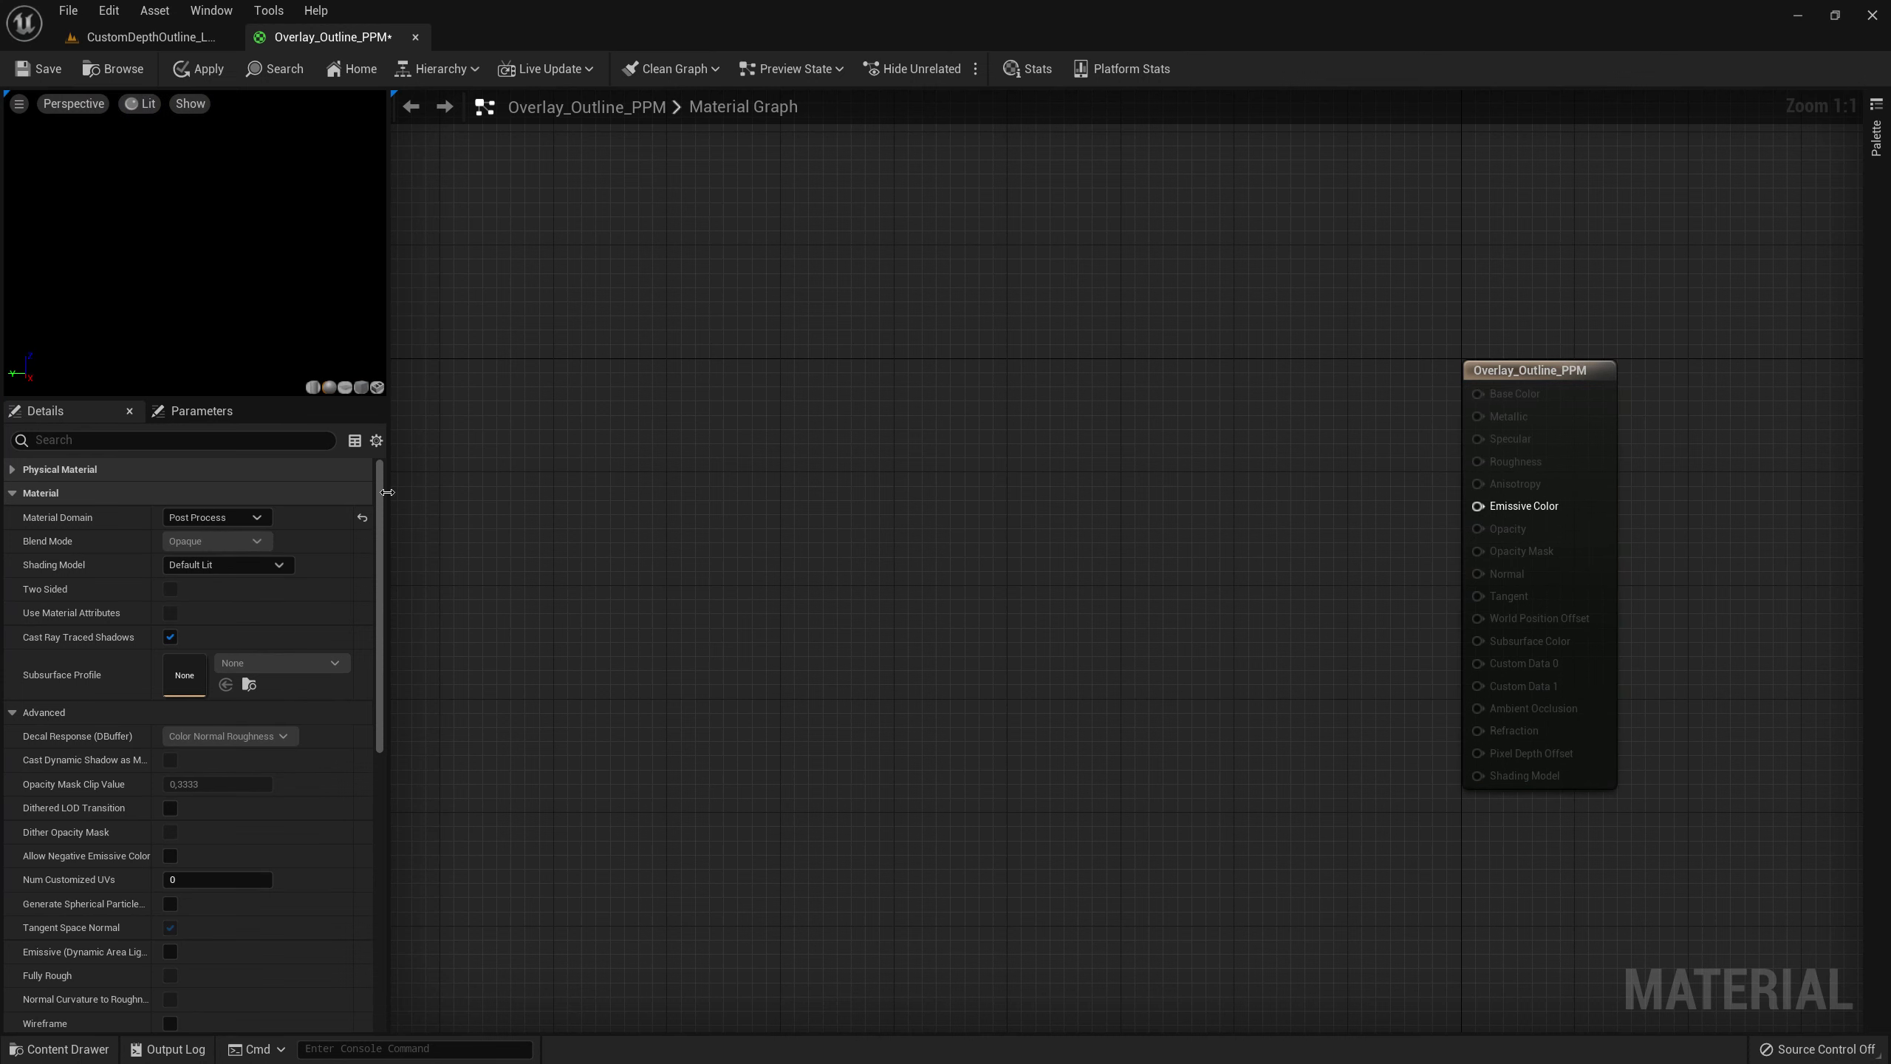
left_click_drag(378, 484, 346, 800)
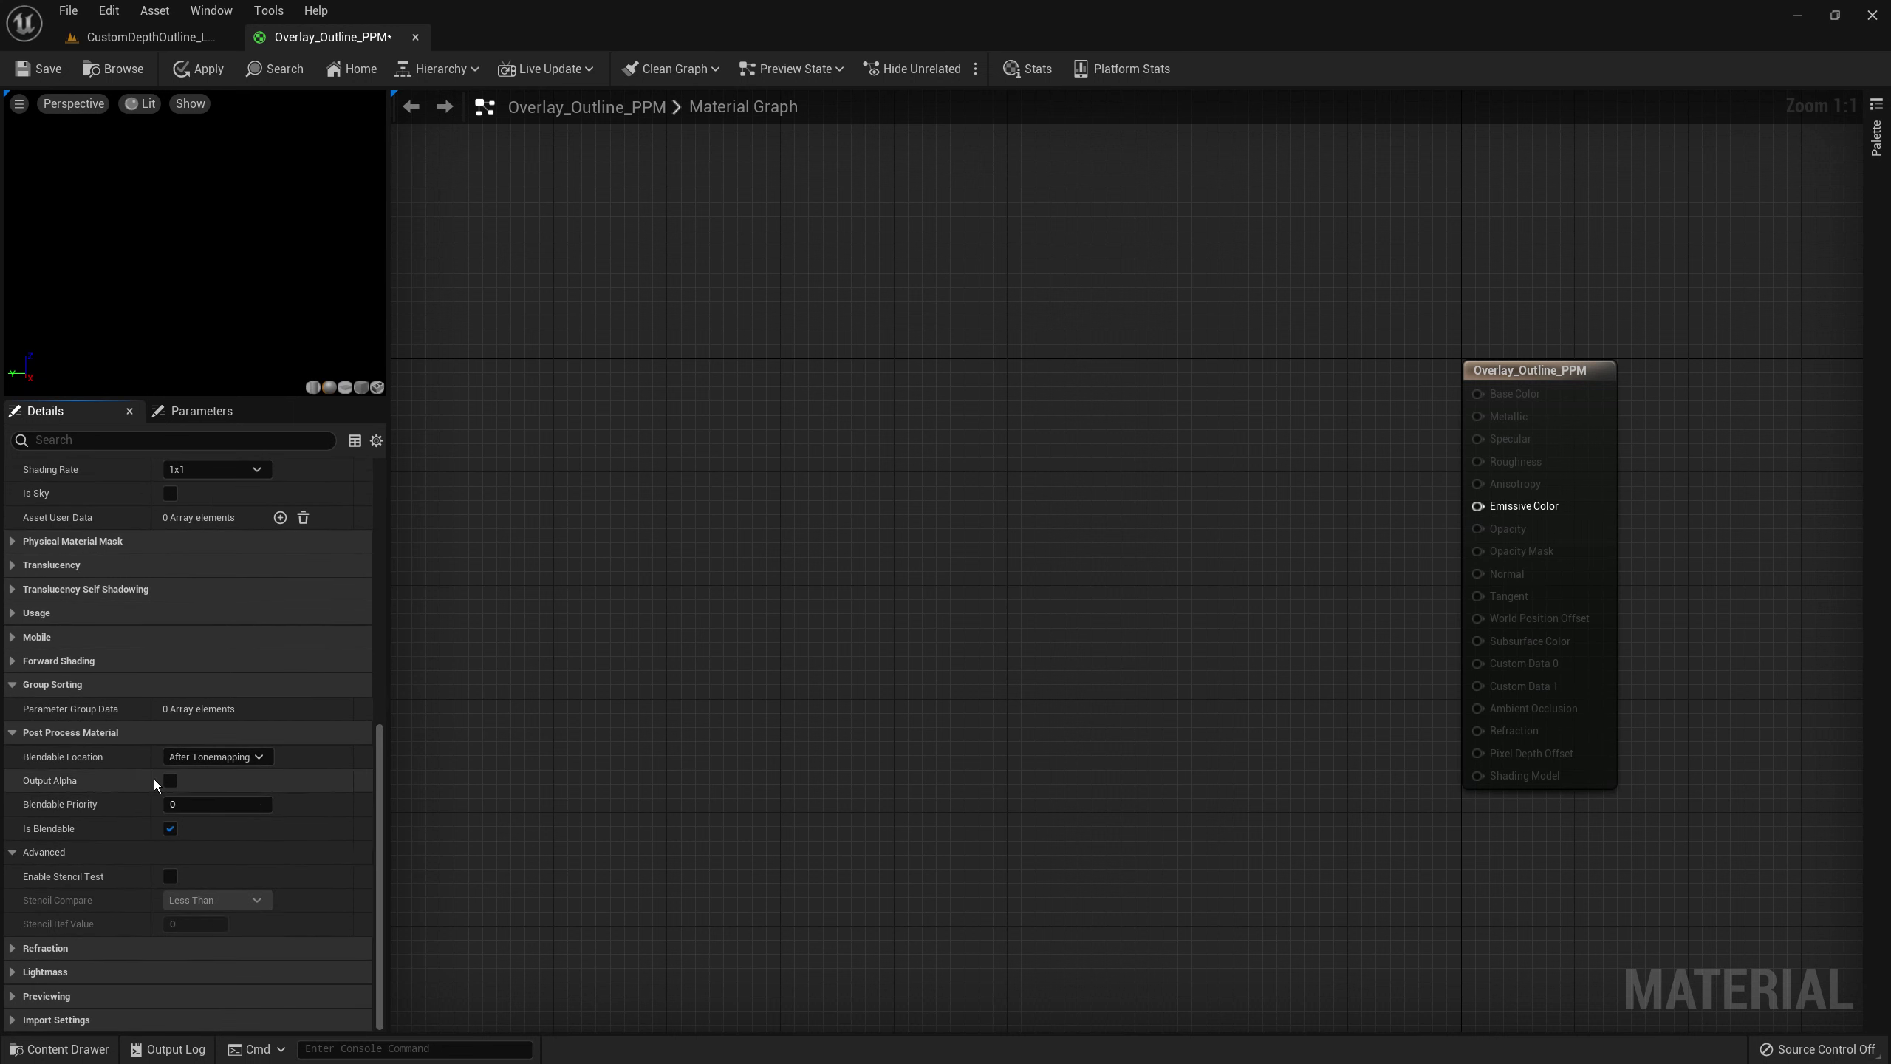
left_click(225, 760)
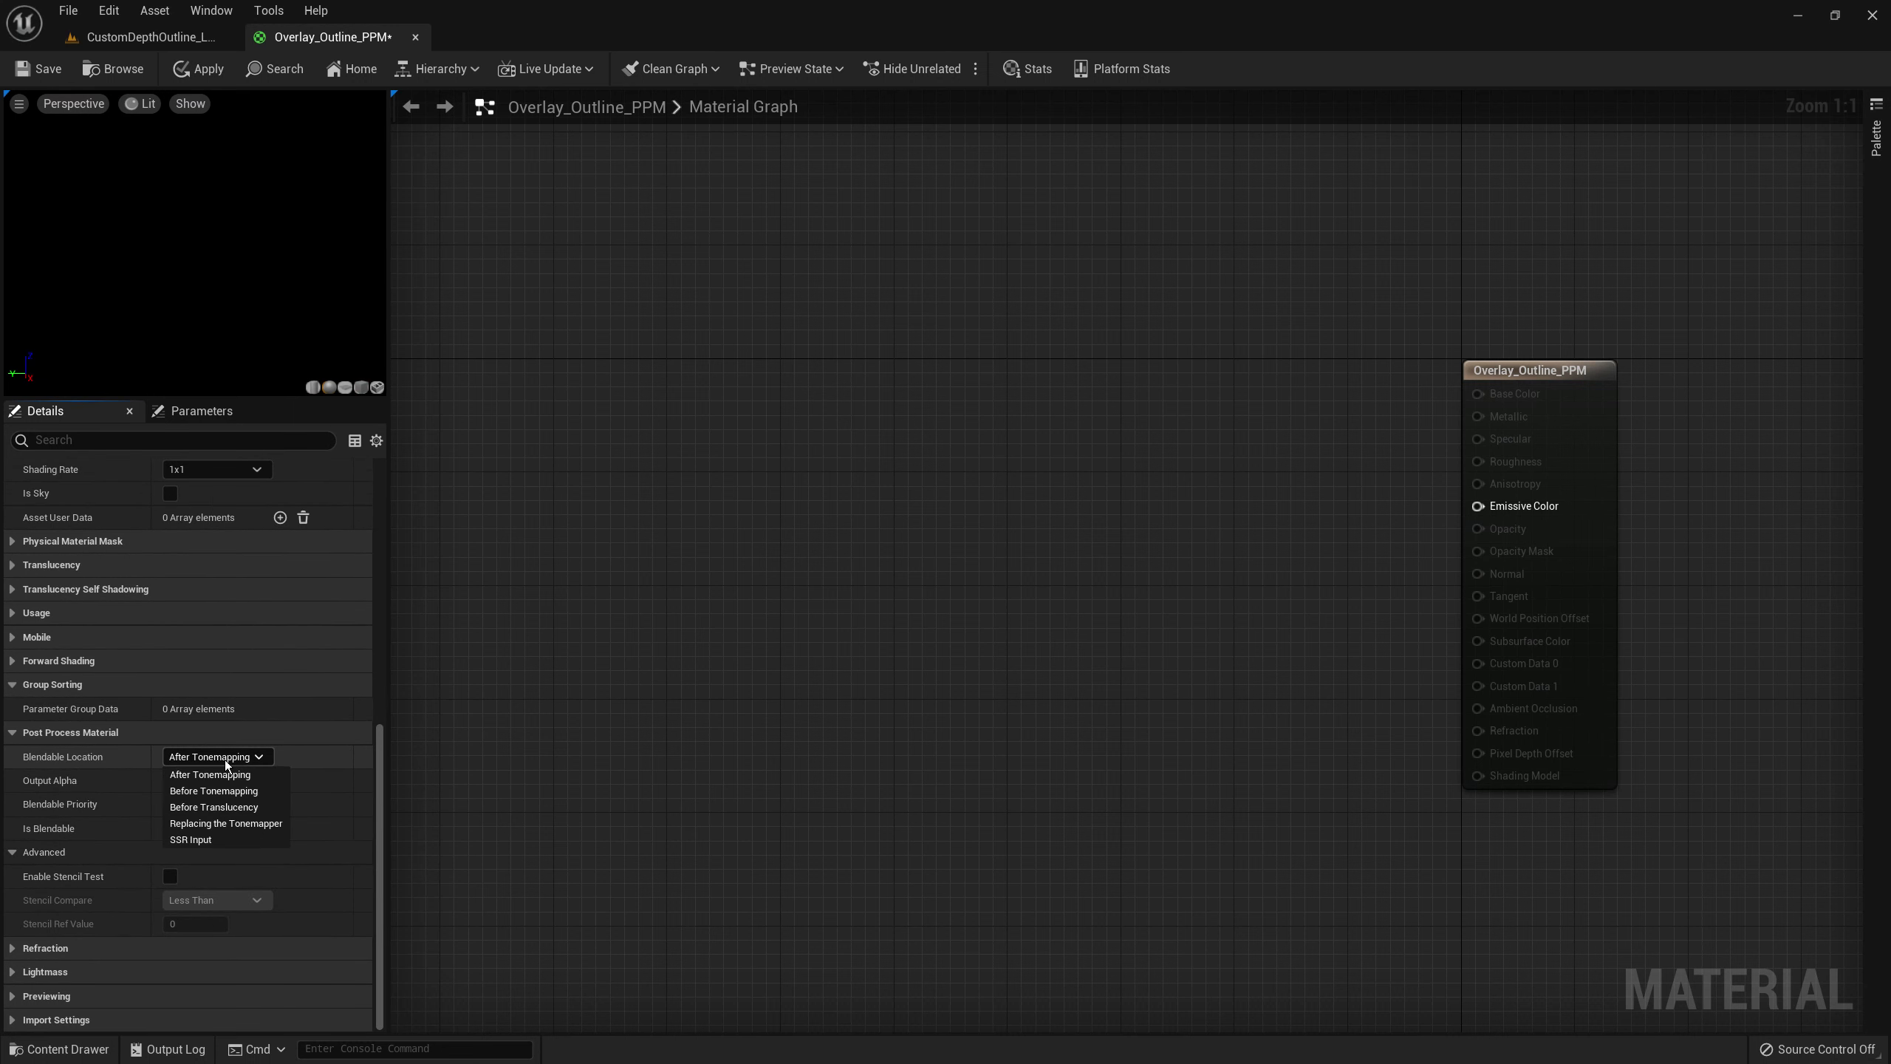
left_click(208, 791)
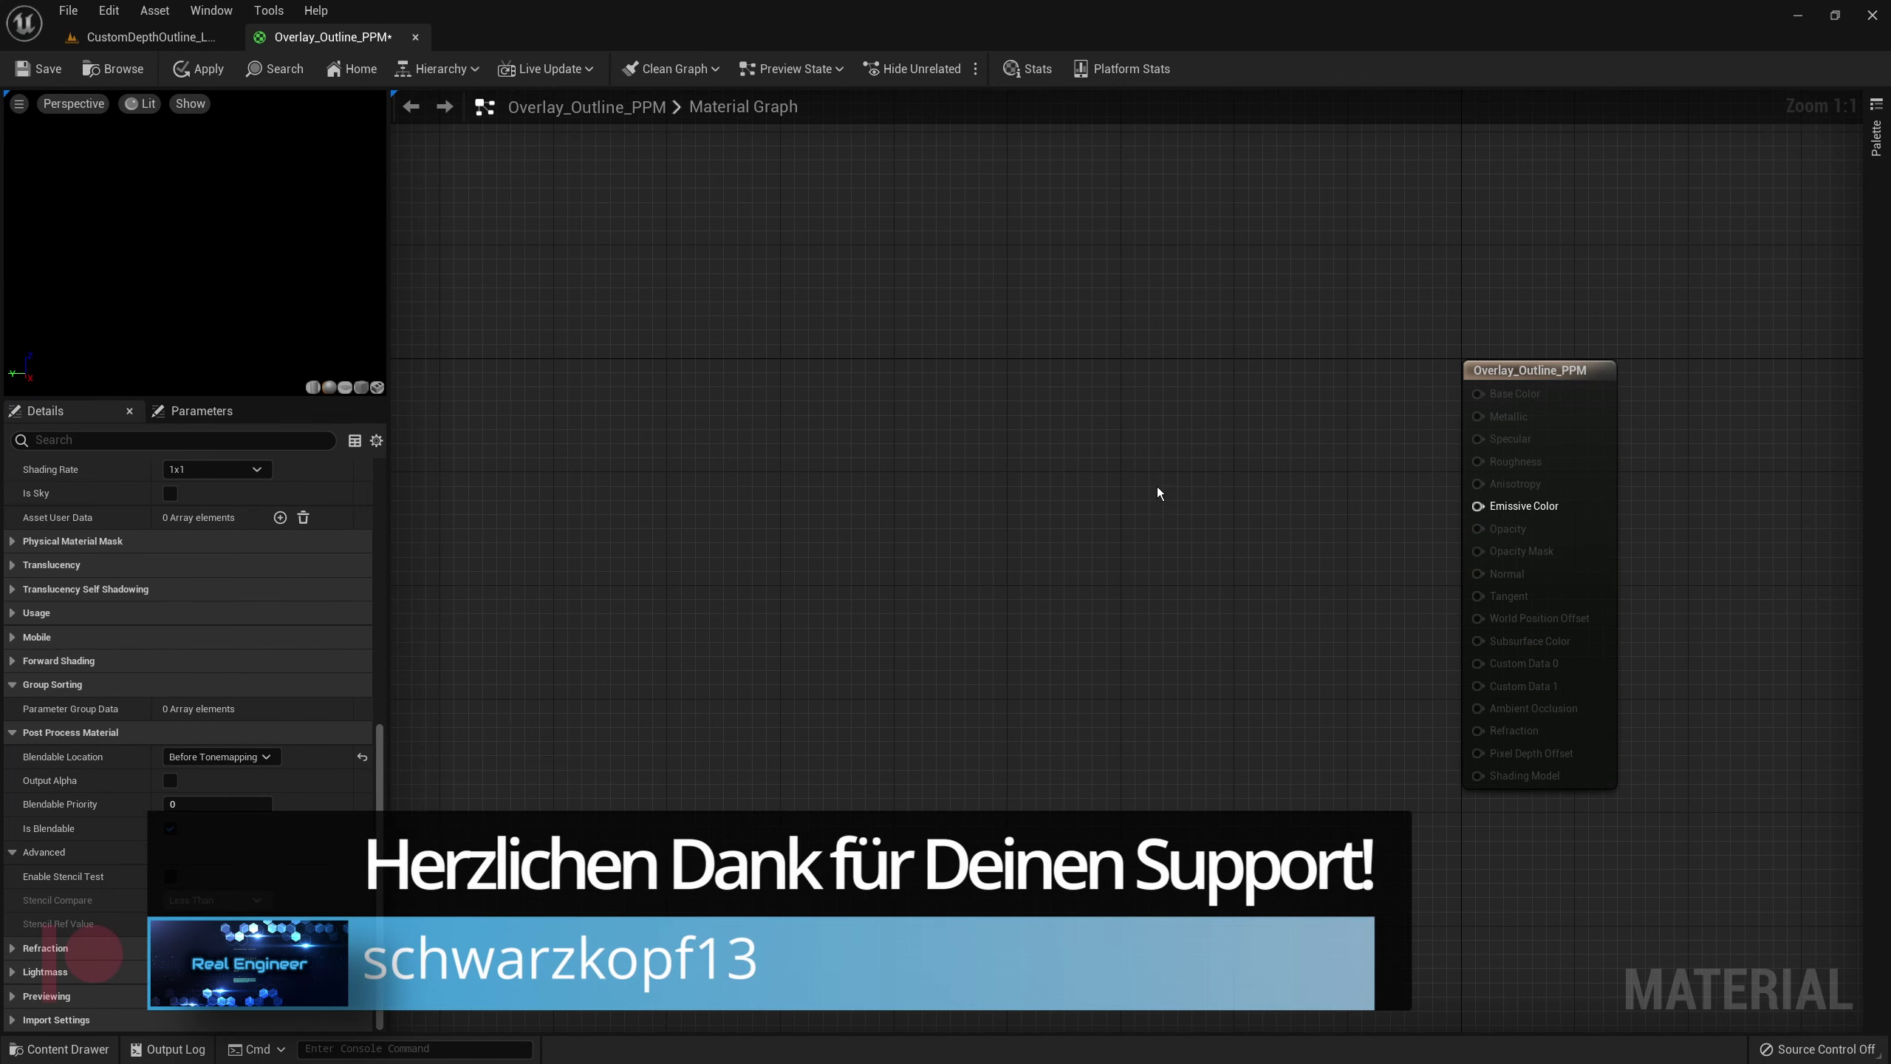
- Add a SceneTexture SceneColor node to the material graph
right_click(1157, 486)
scroll(1305, 568, "down", 15)
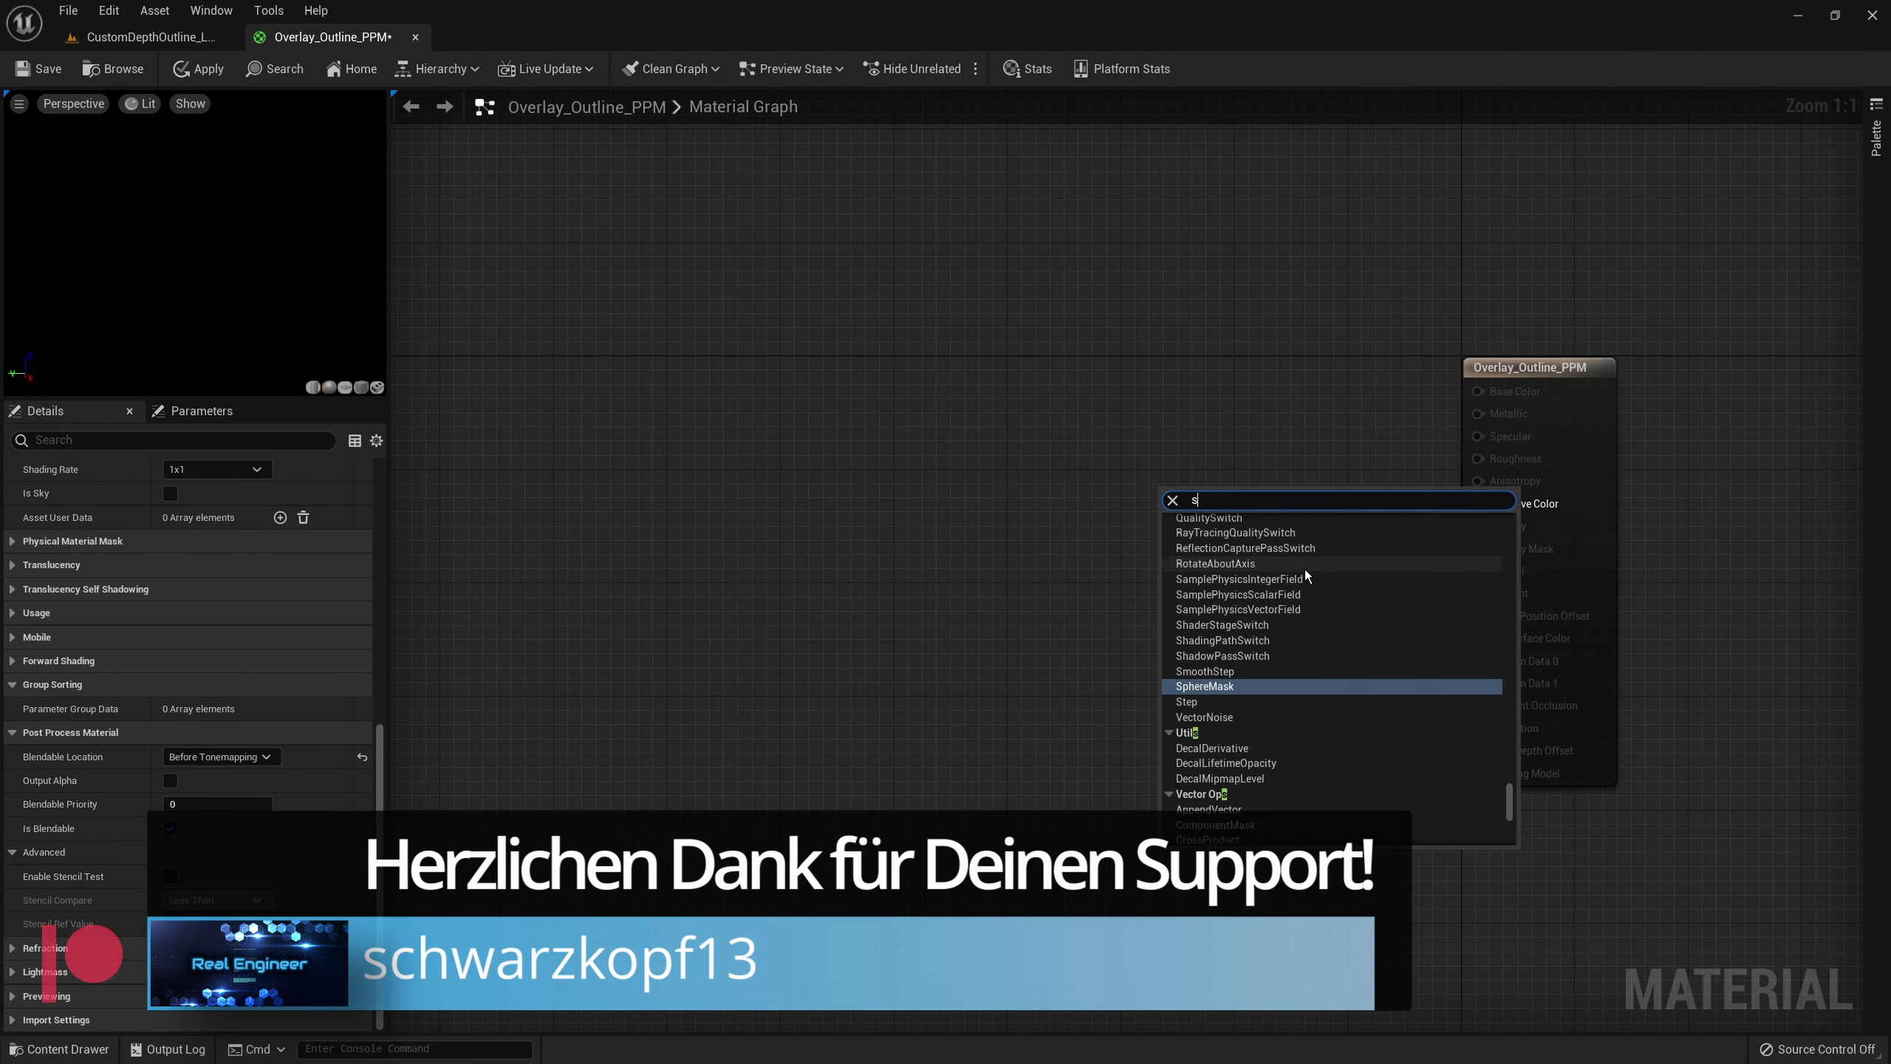
type("scene")
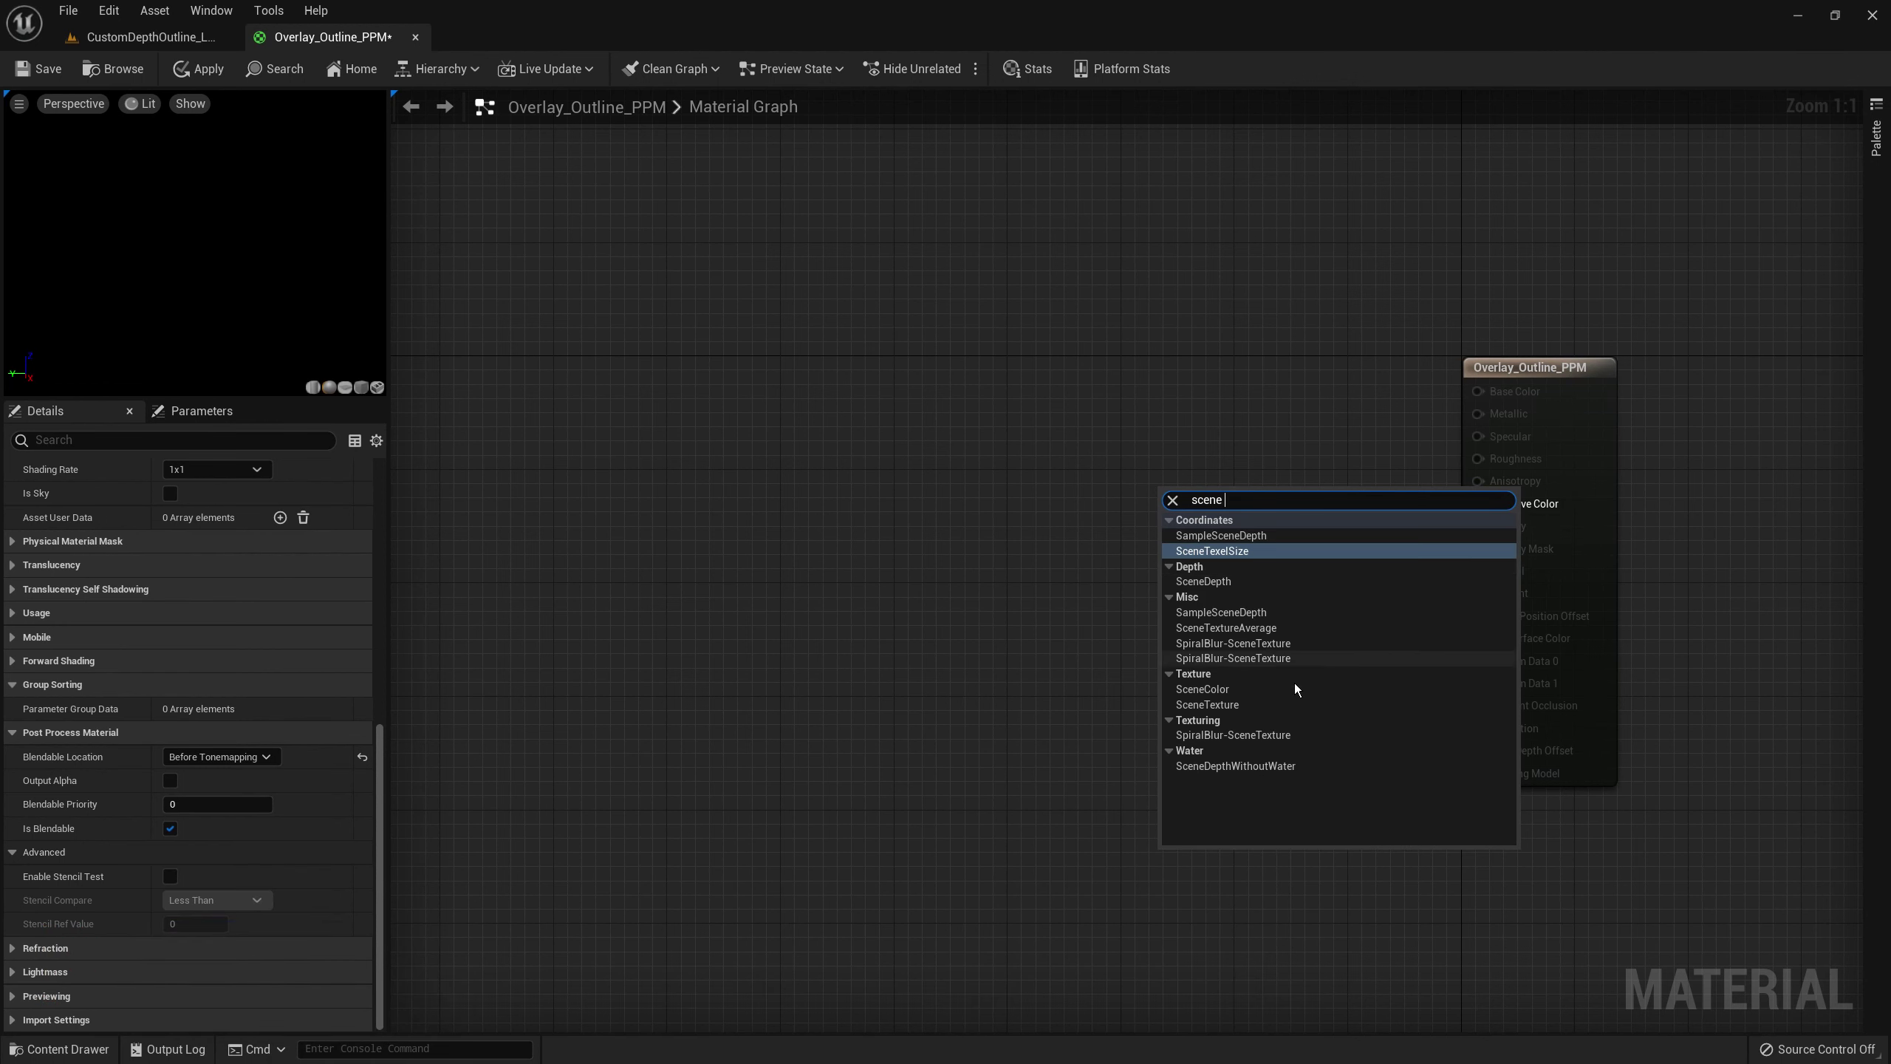
left_click(1267, 704)
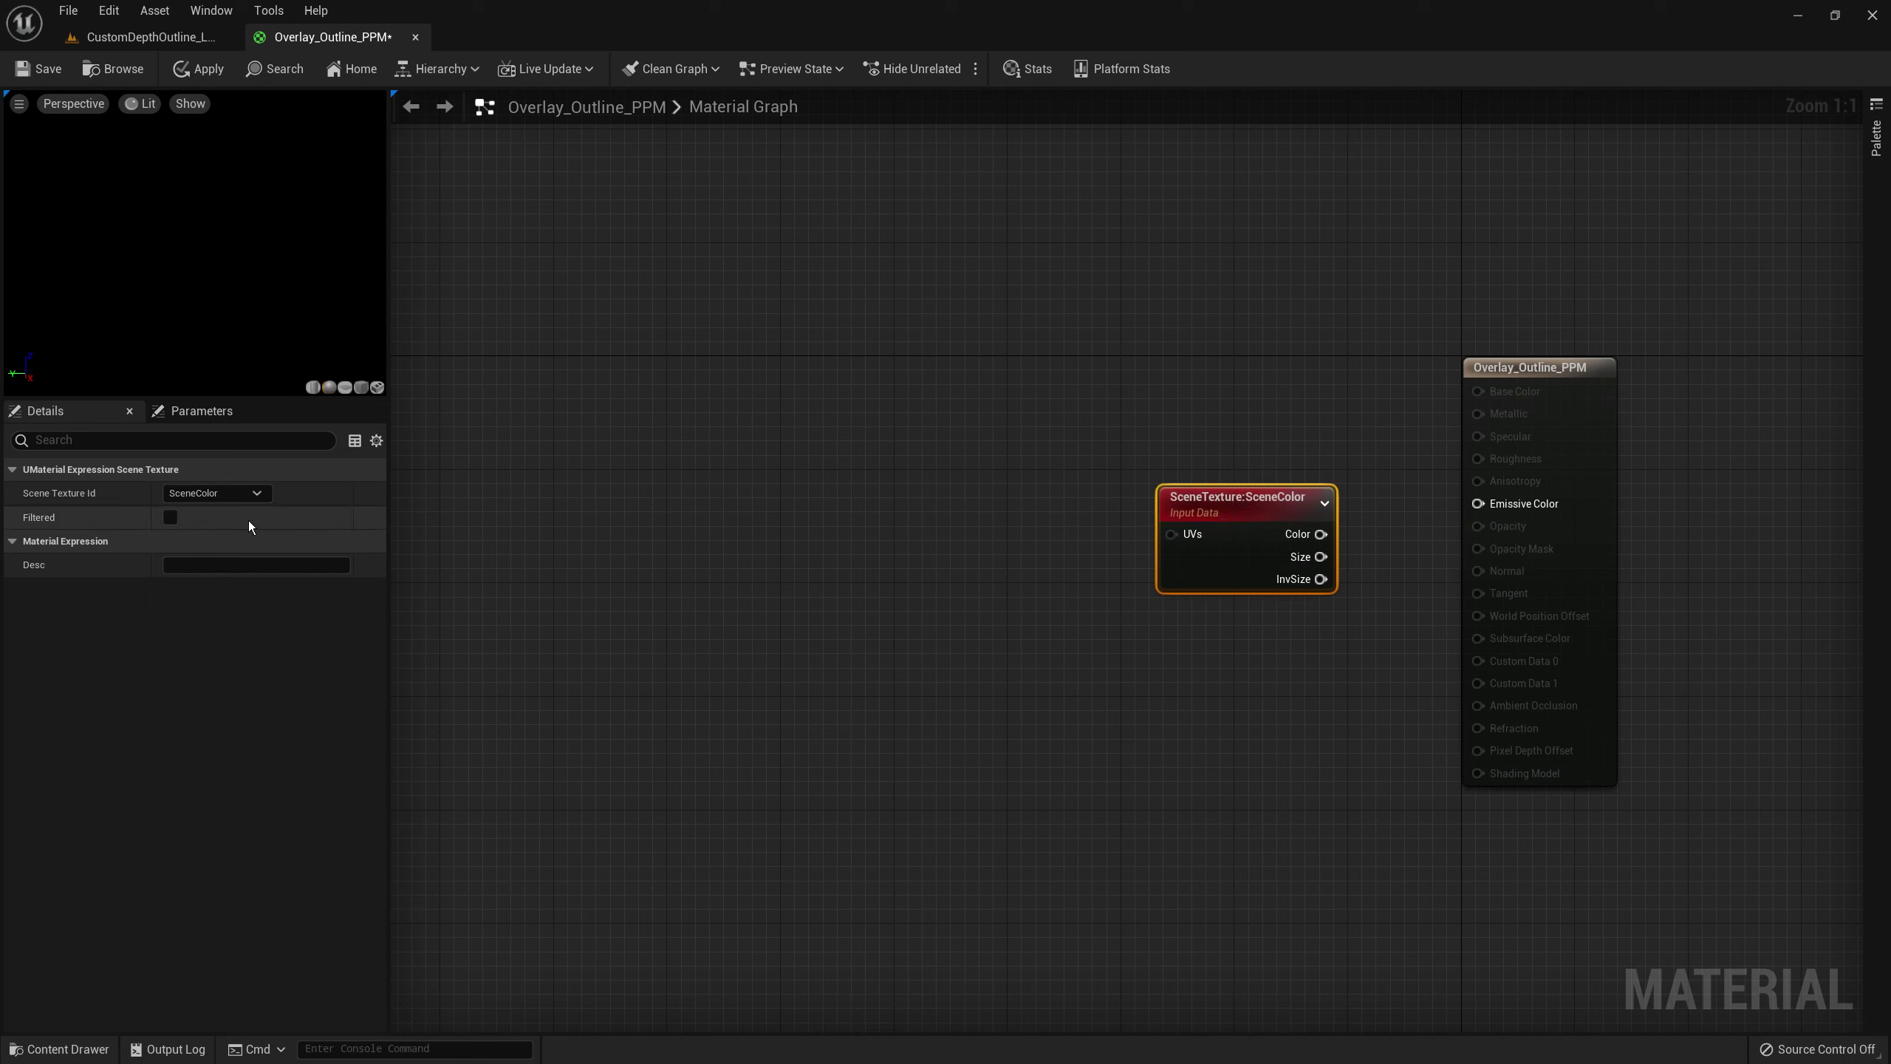
- Switch the scene texture to CustomStencil, wire its Color into Emissive Color, and apply
left_click(234, 495)
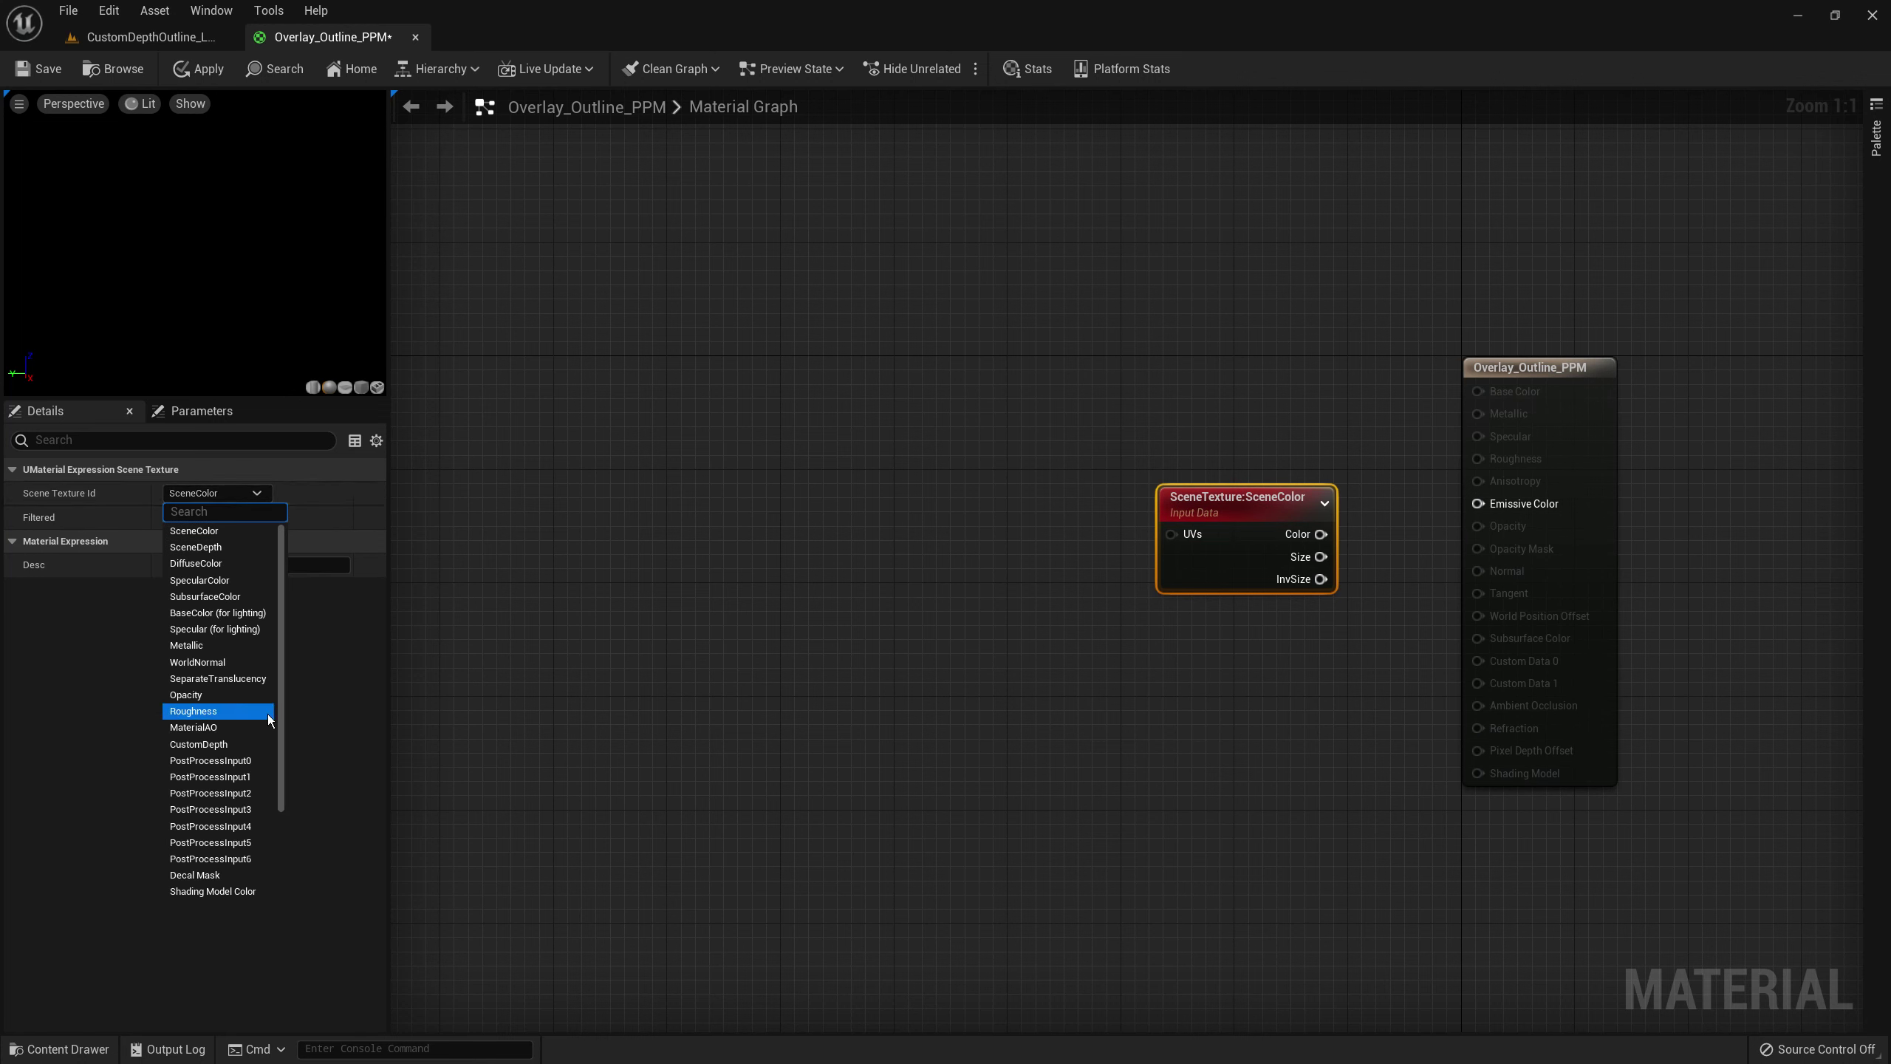
scroll(251, 737, "down", 3)
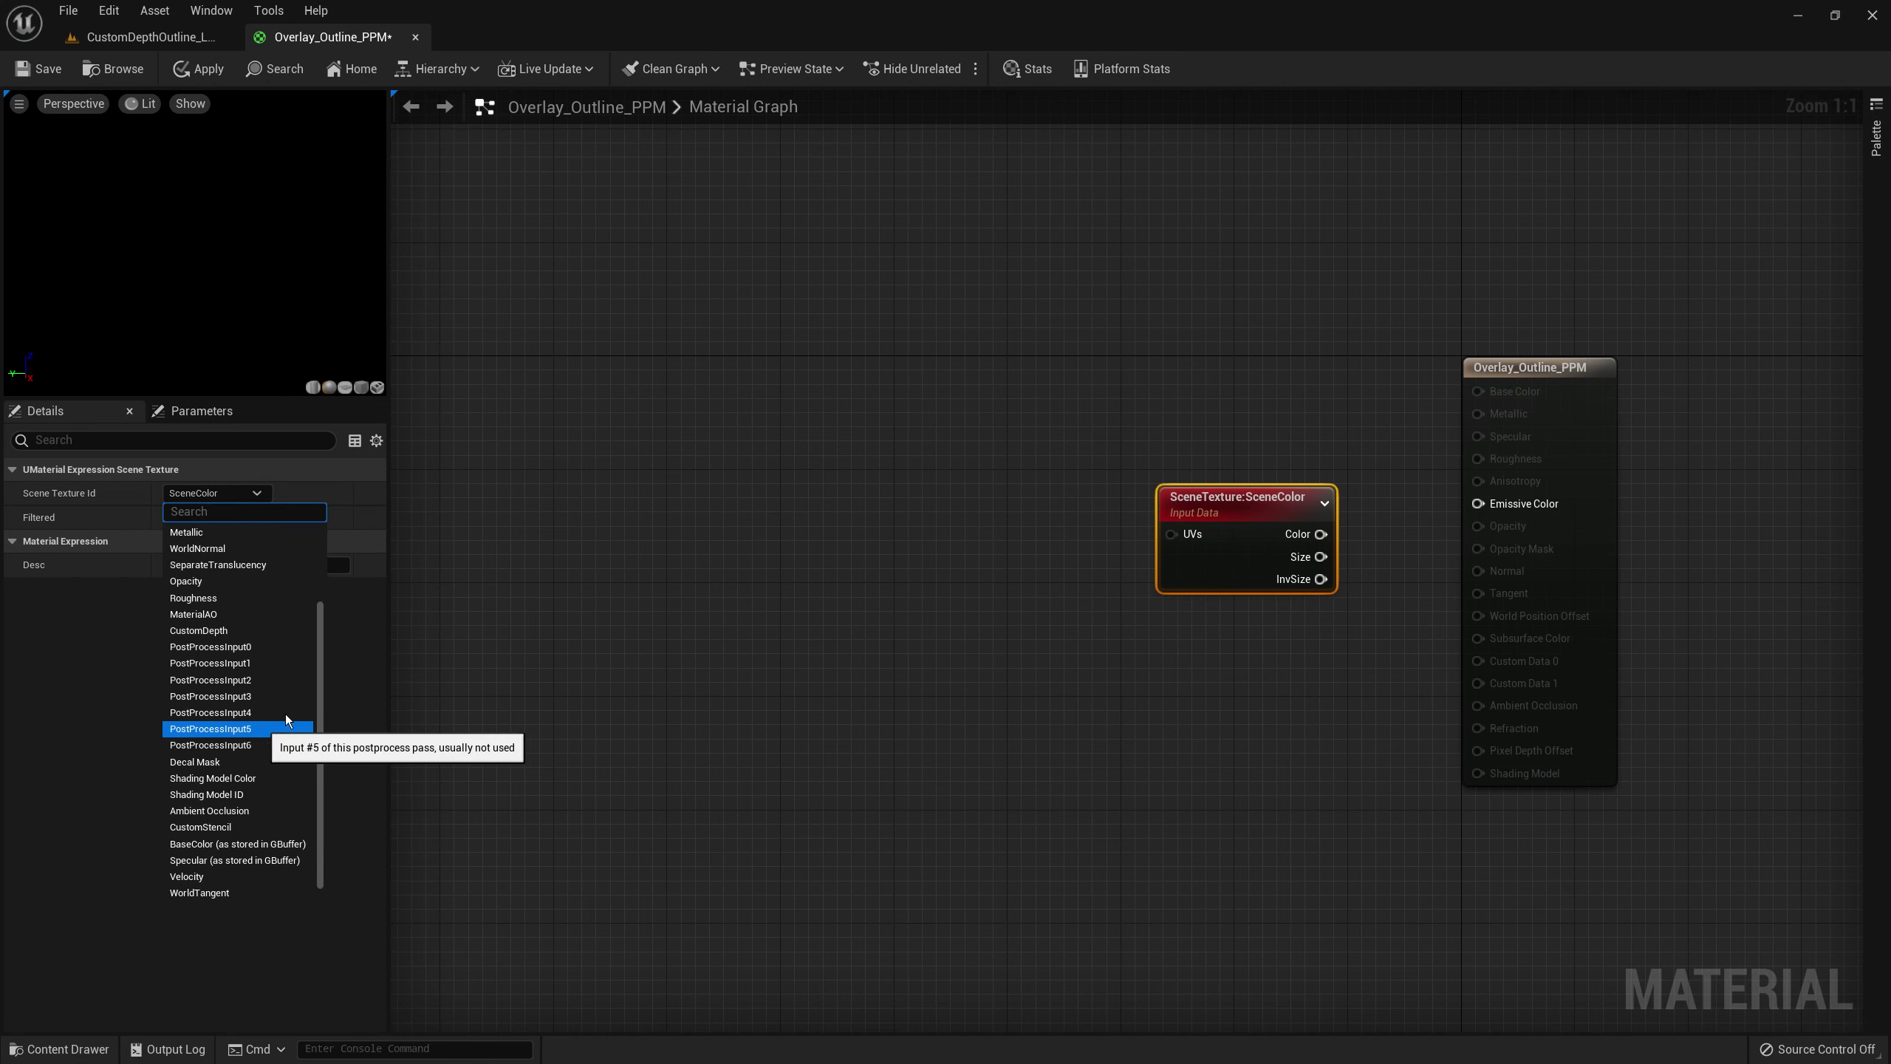
left_click(227, 828)
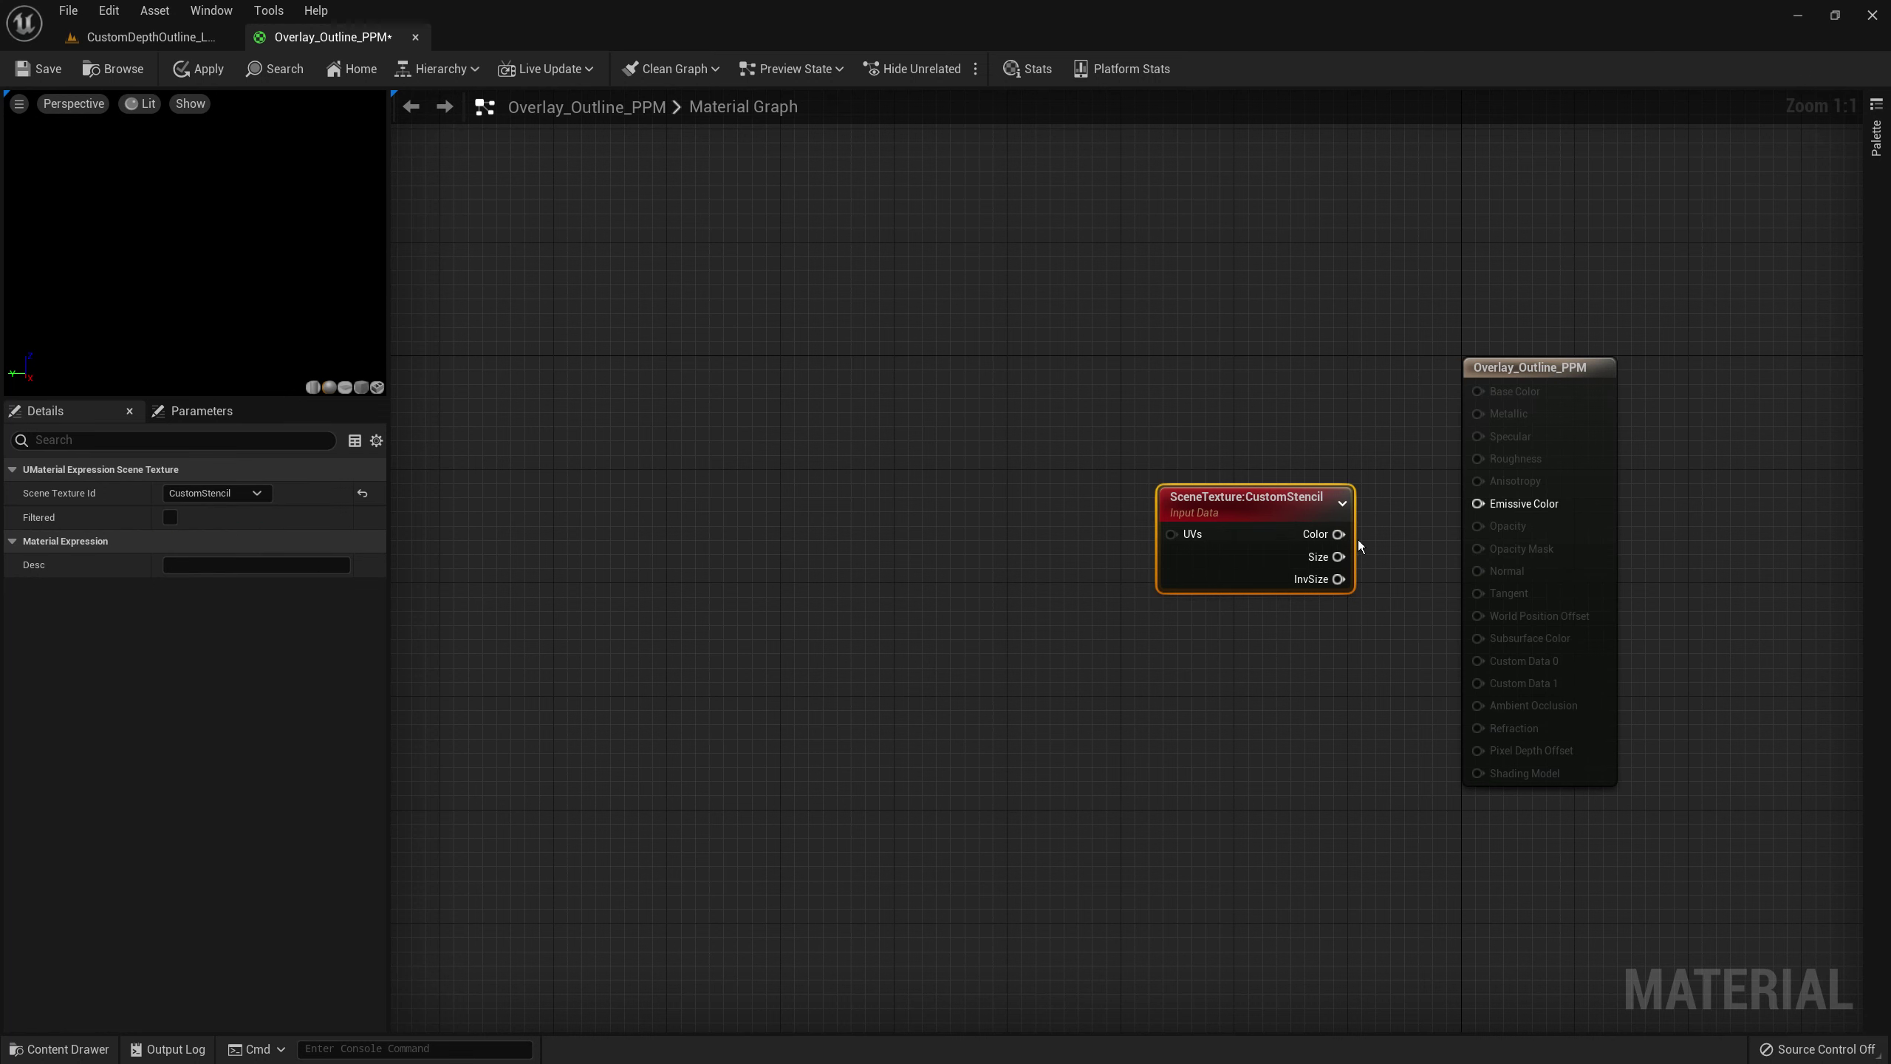
left_click_drag(1337, 534, 1478, 504)
left_click_drag(1264, 515, 1229, 499)
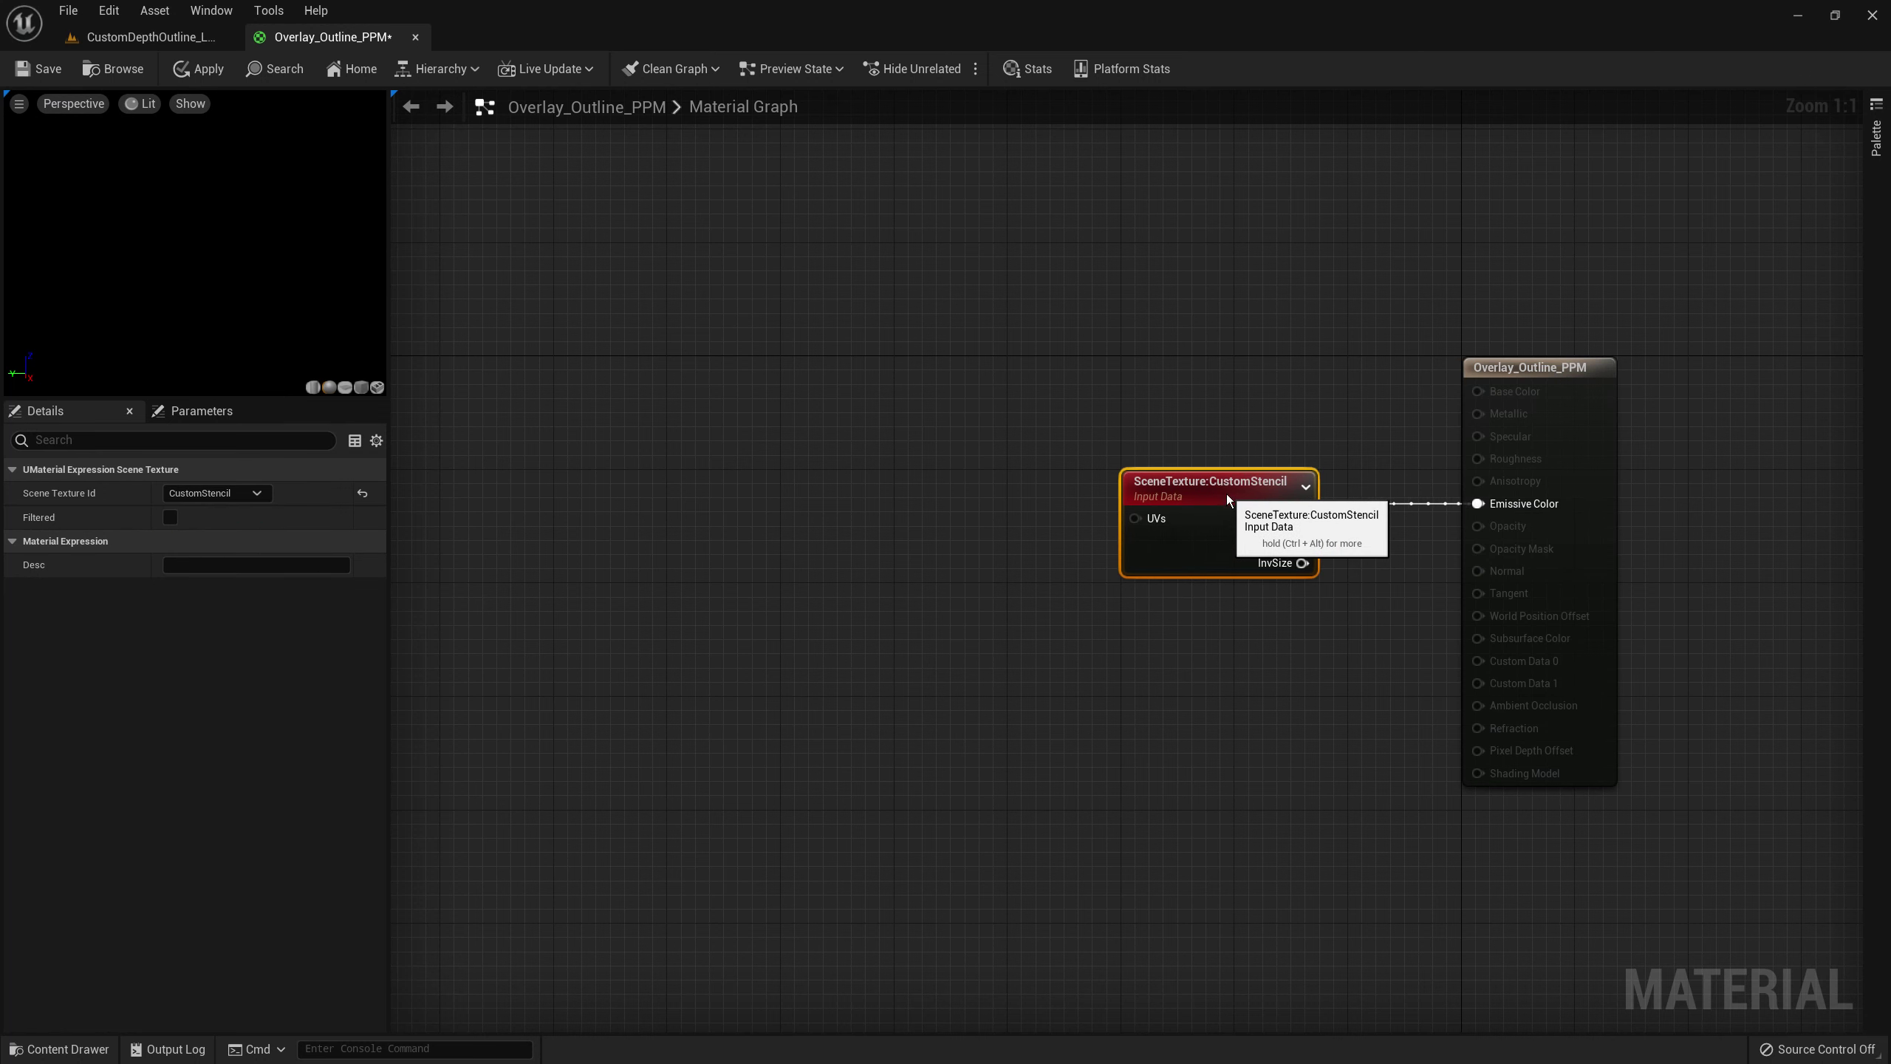
left_click(212, 70)
- Return to the level and set the viewport to Unlit view mode
left_click(172, 38)
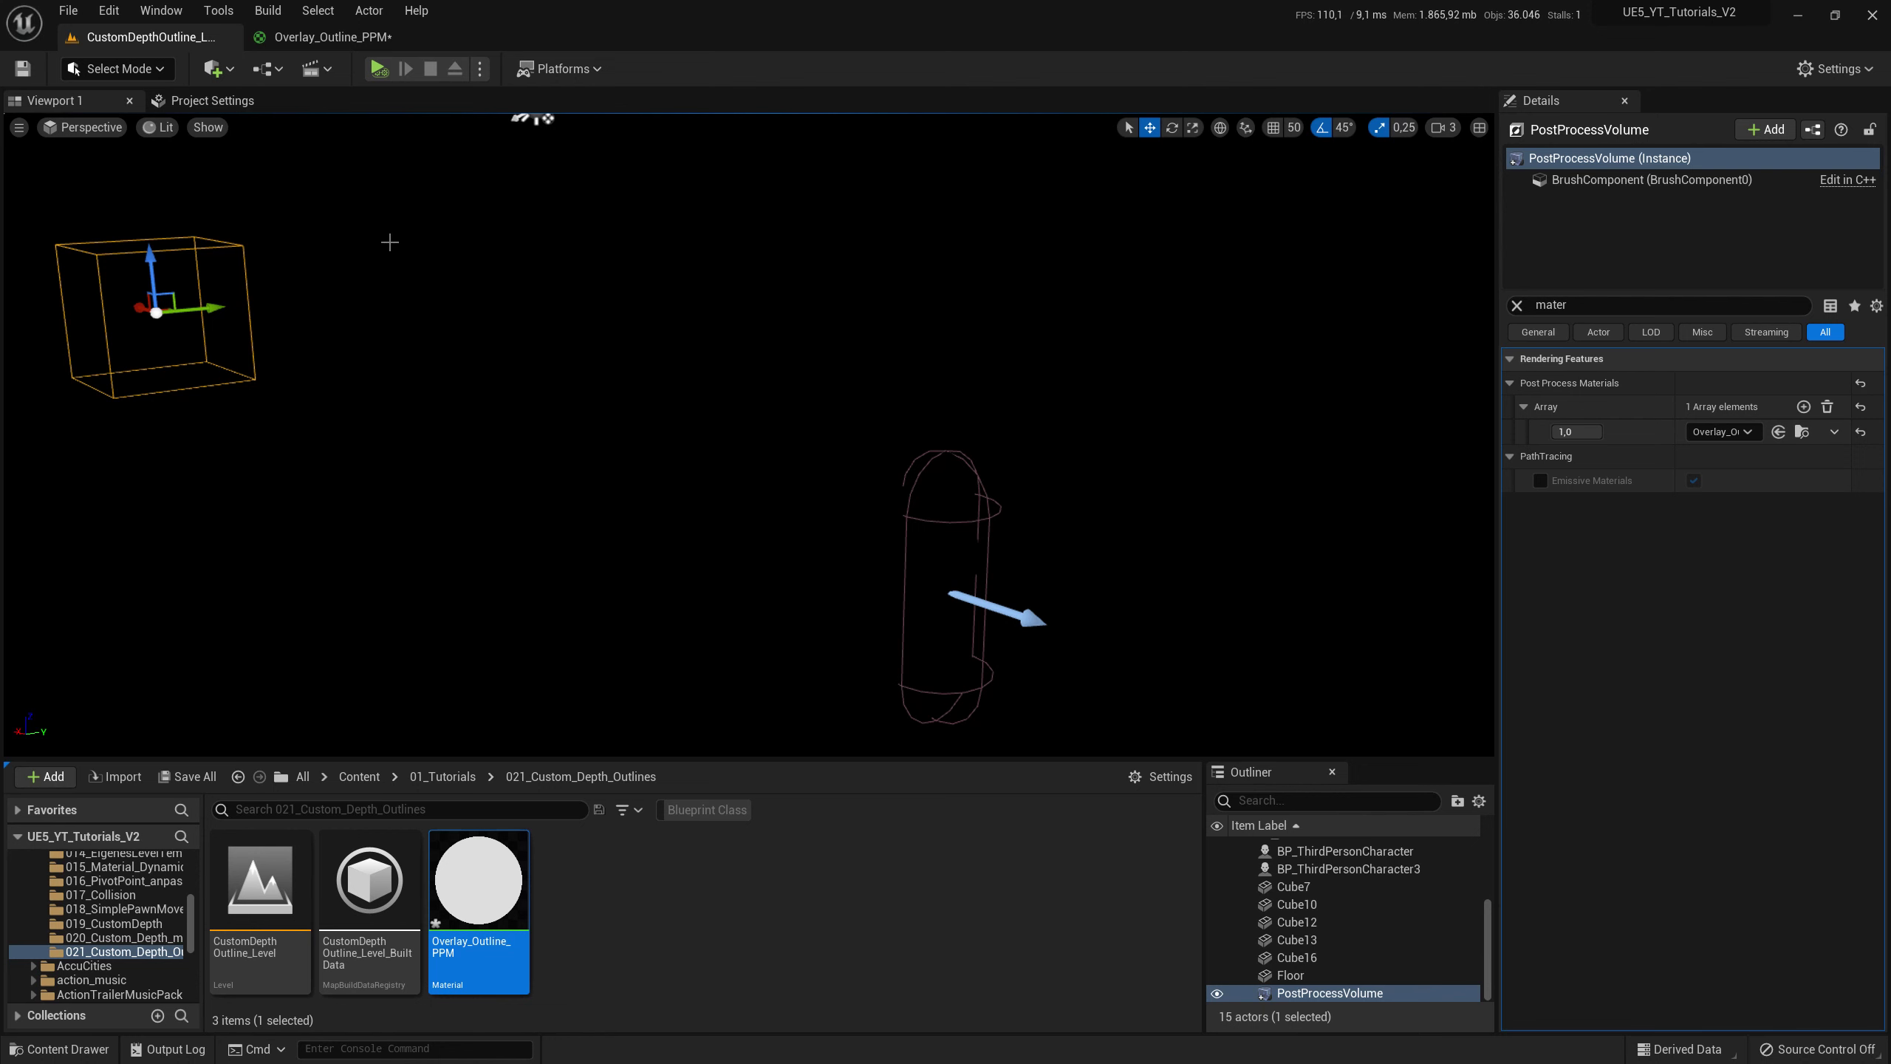
left_click(164, 127)
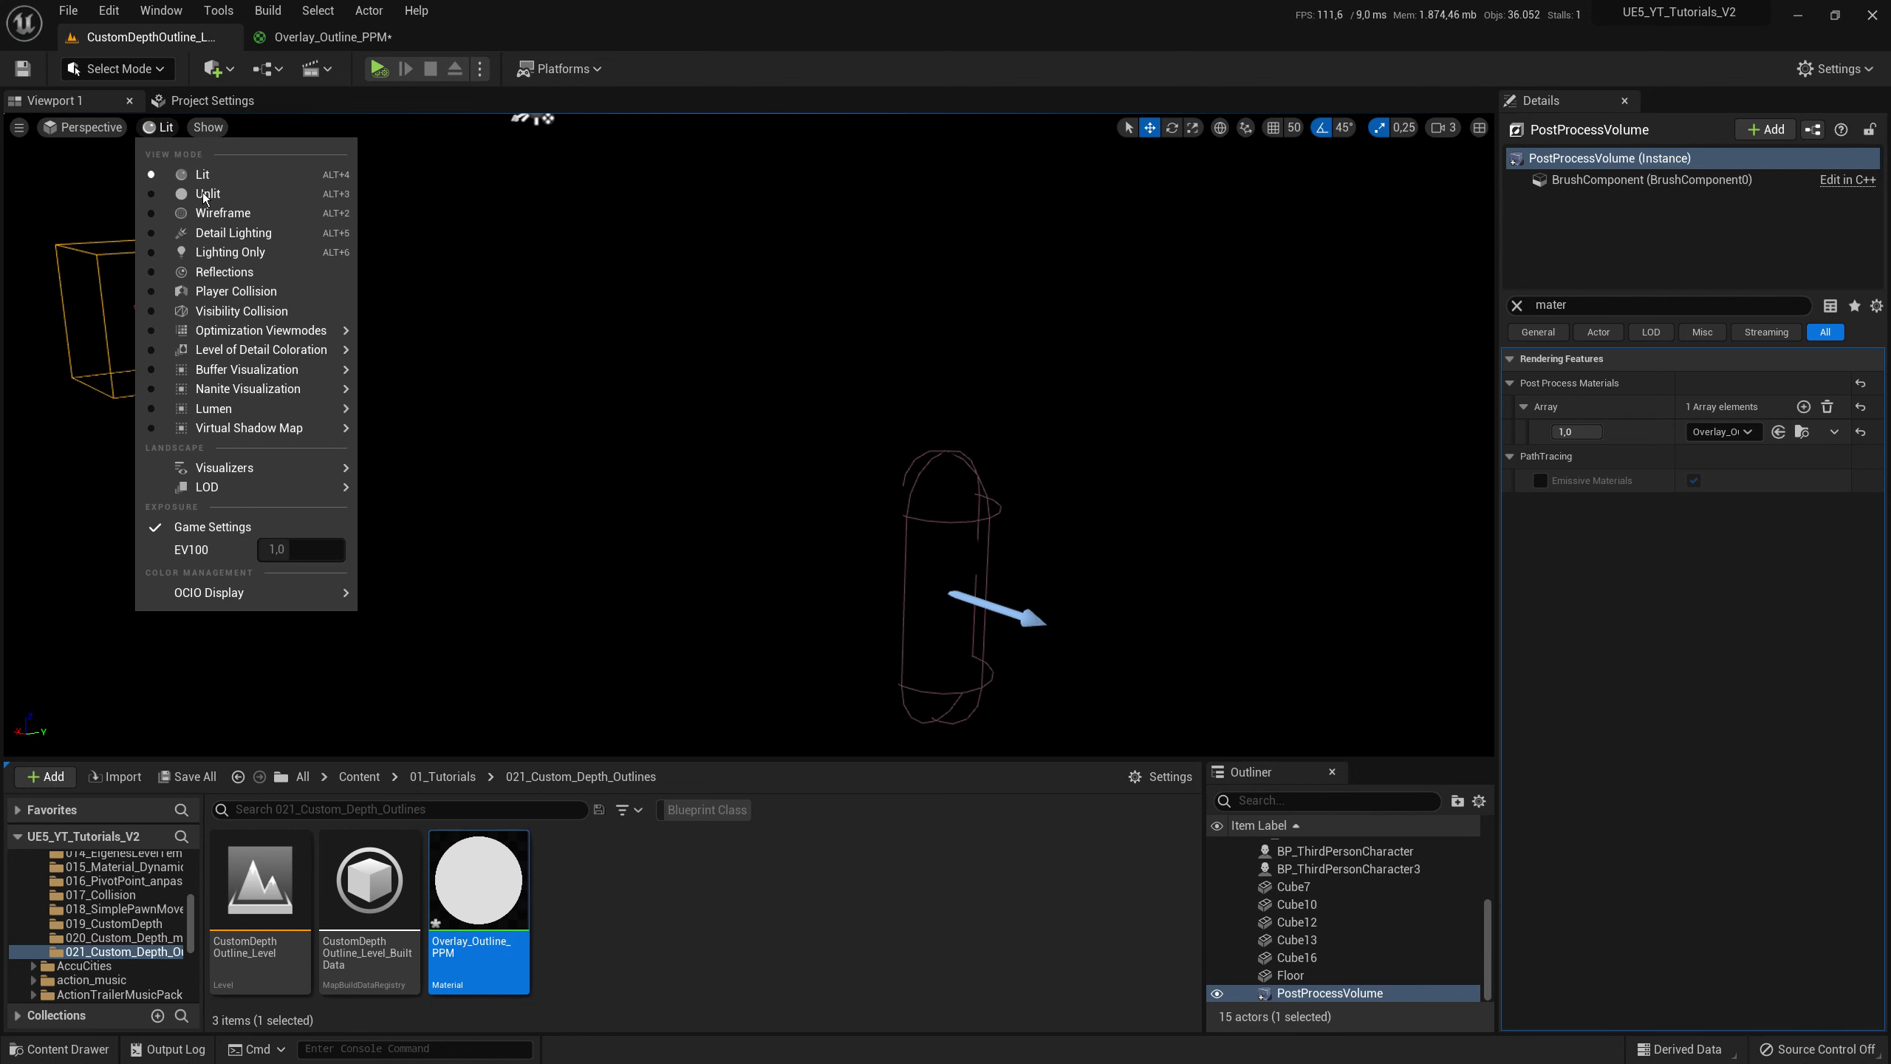
left_click(202, 192)
right_click_drag(744, 447, 857, 476)
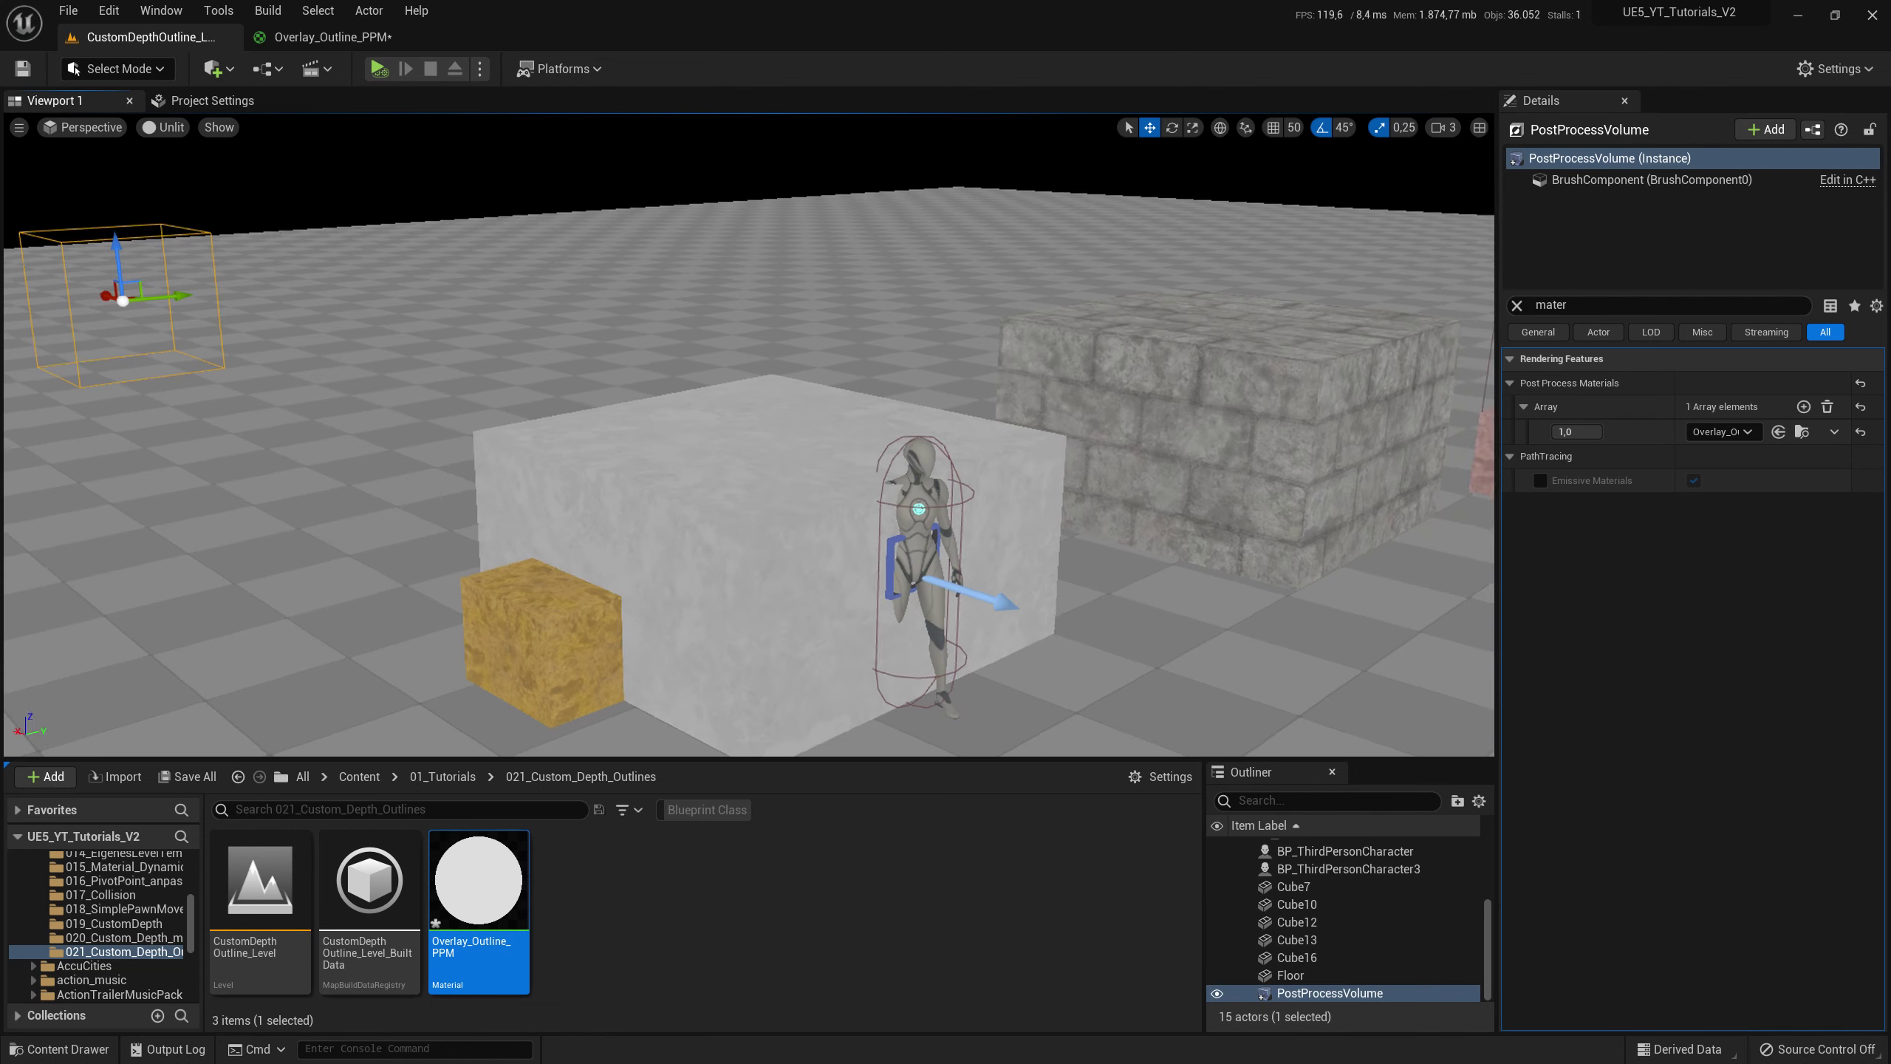
- Filter Cube7's Details for 'depth' and enable its Render CustomDepth Pass
left_click(450, 581)
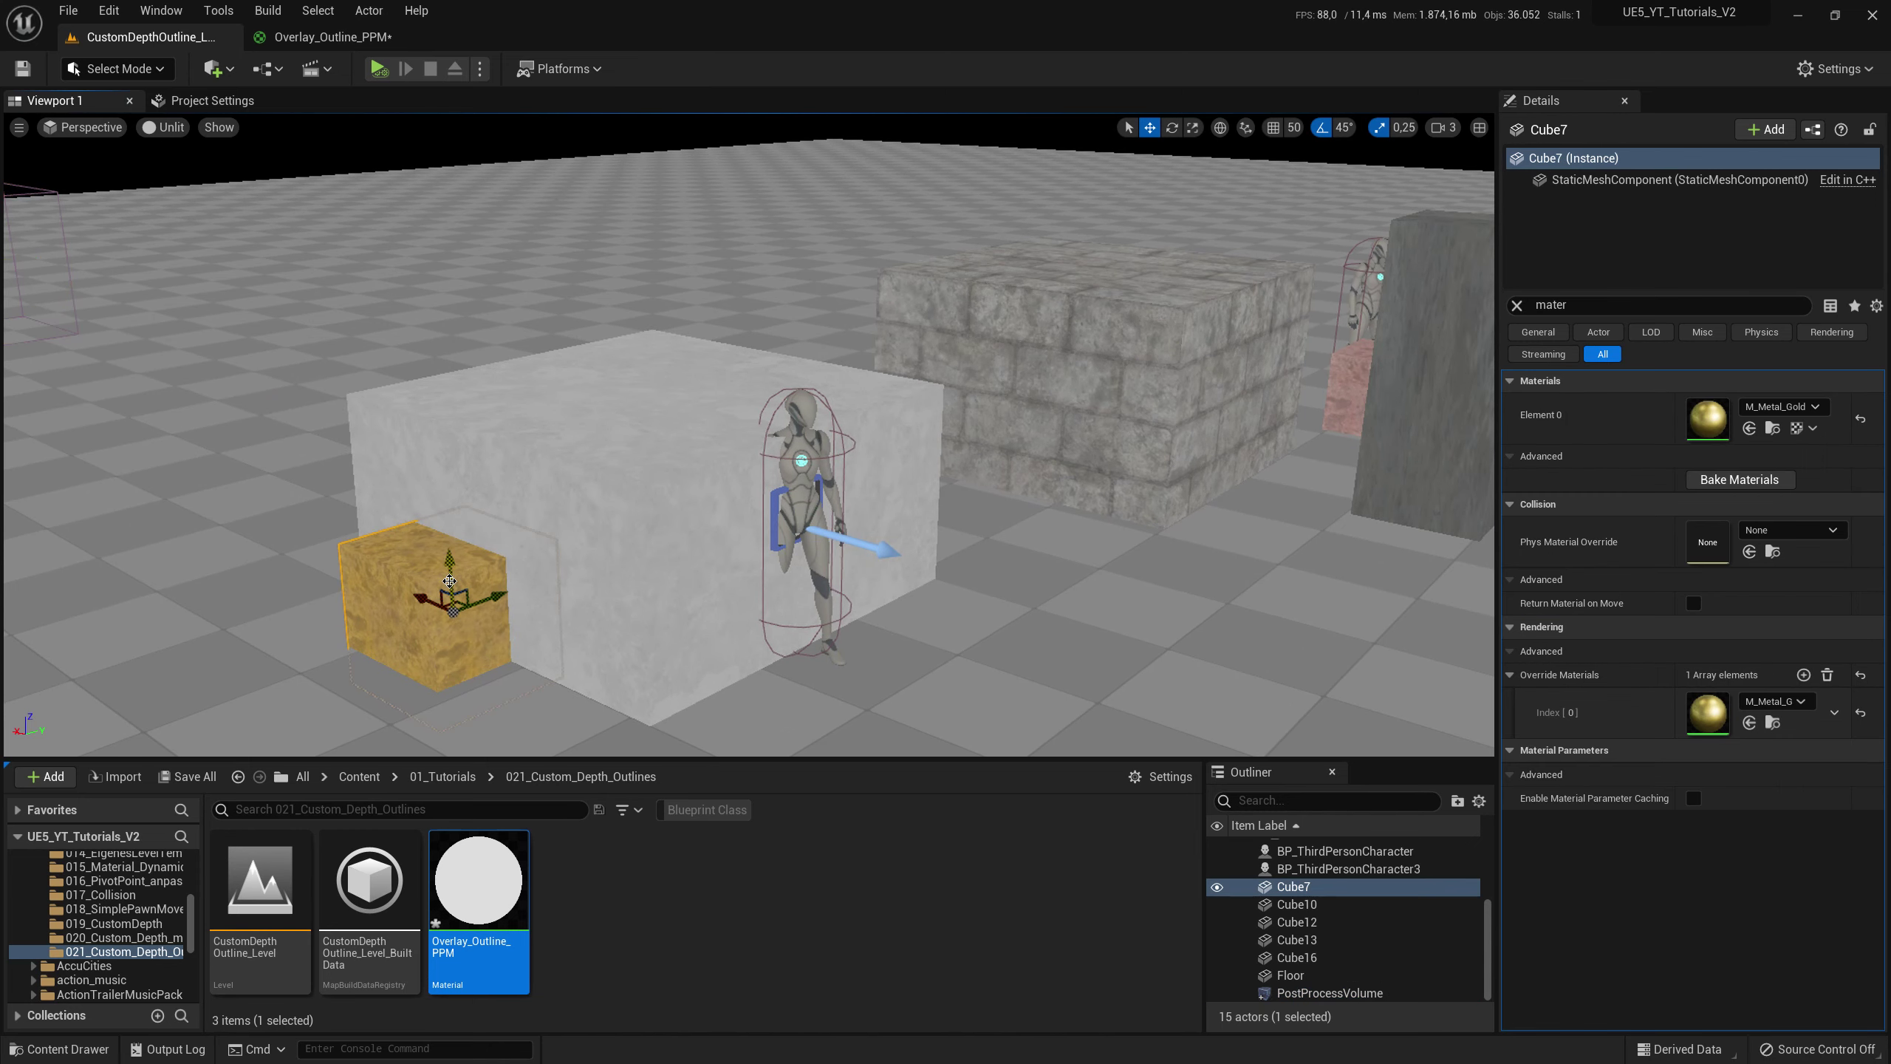
left_click(1600, 305)
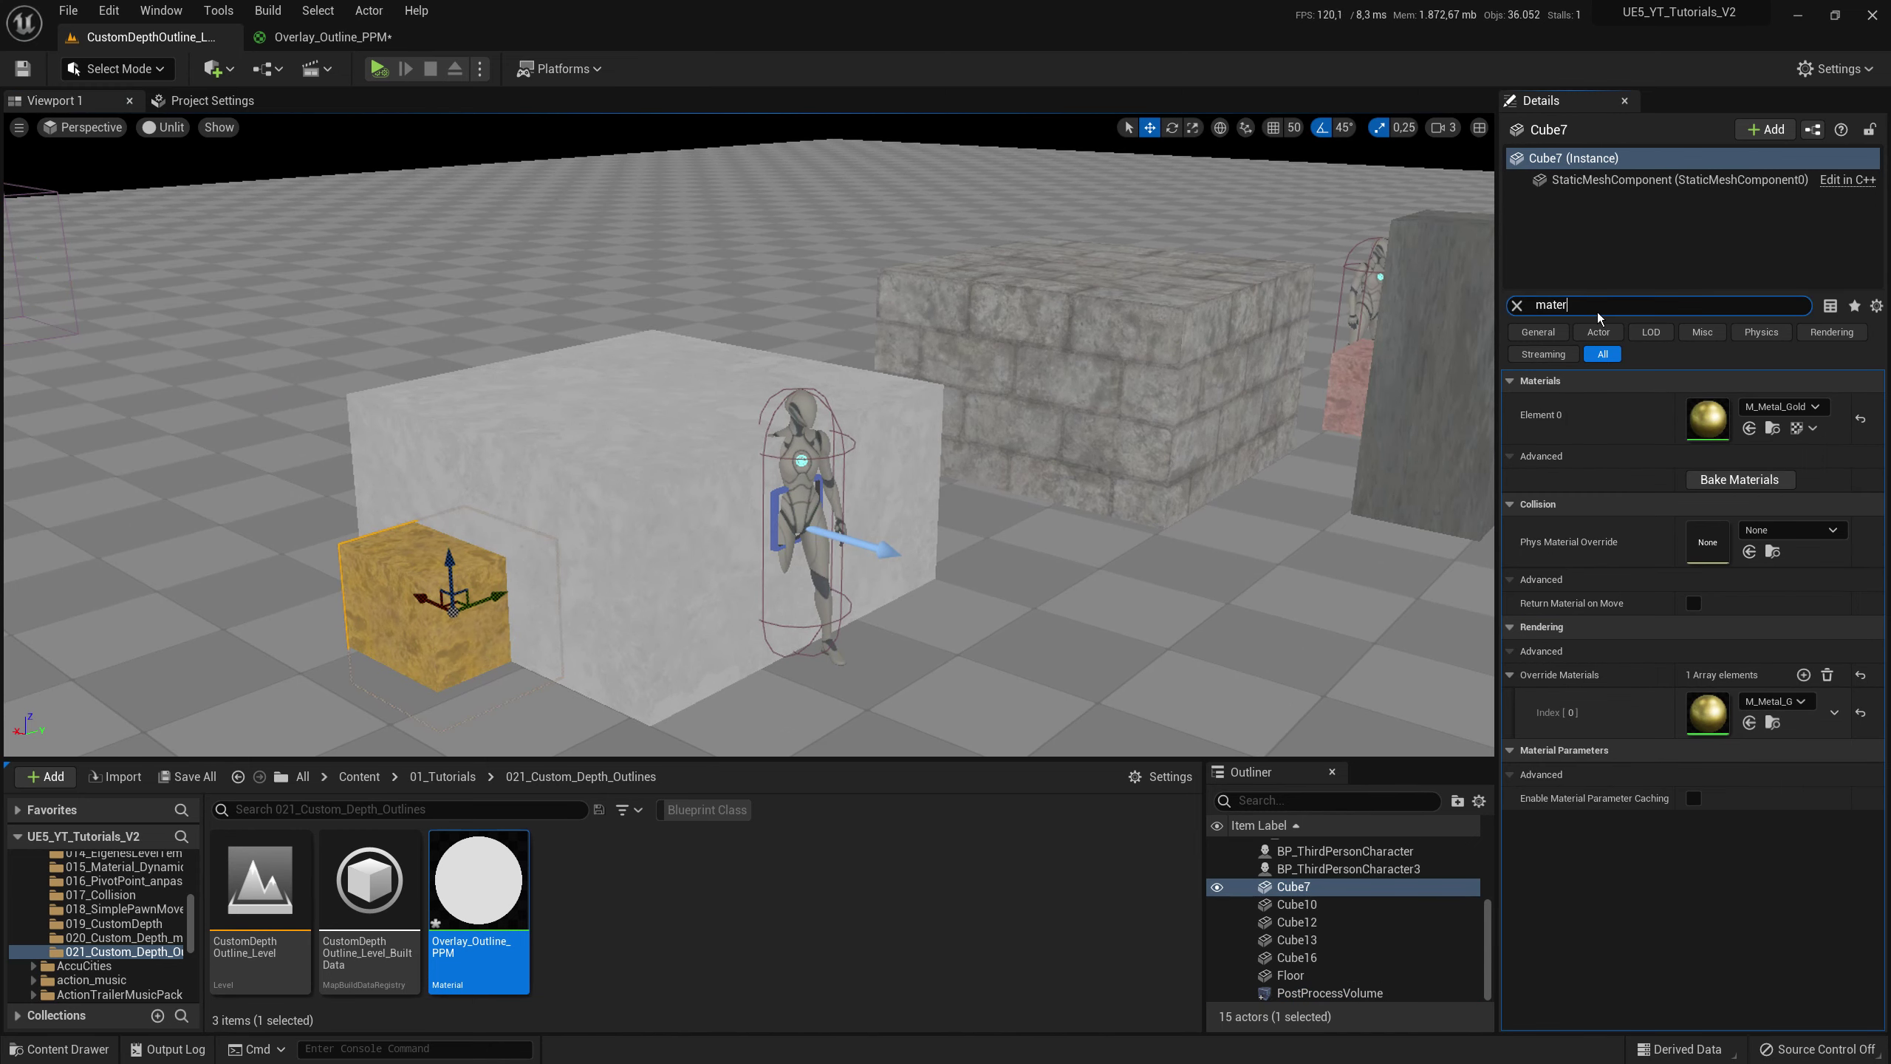
type("depth")
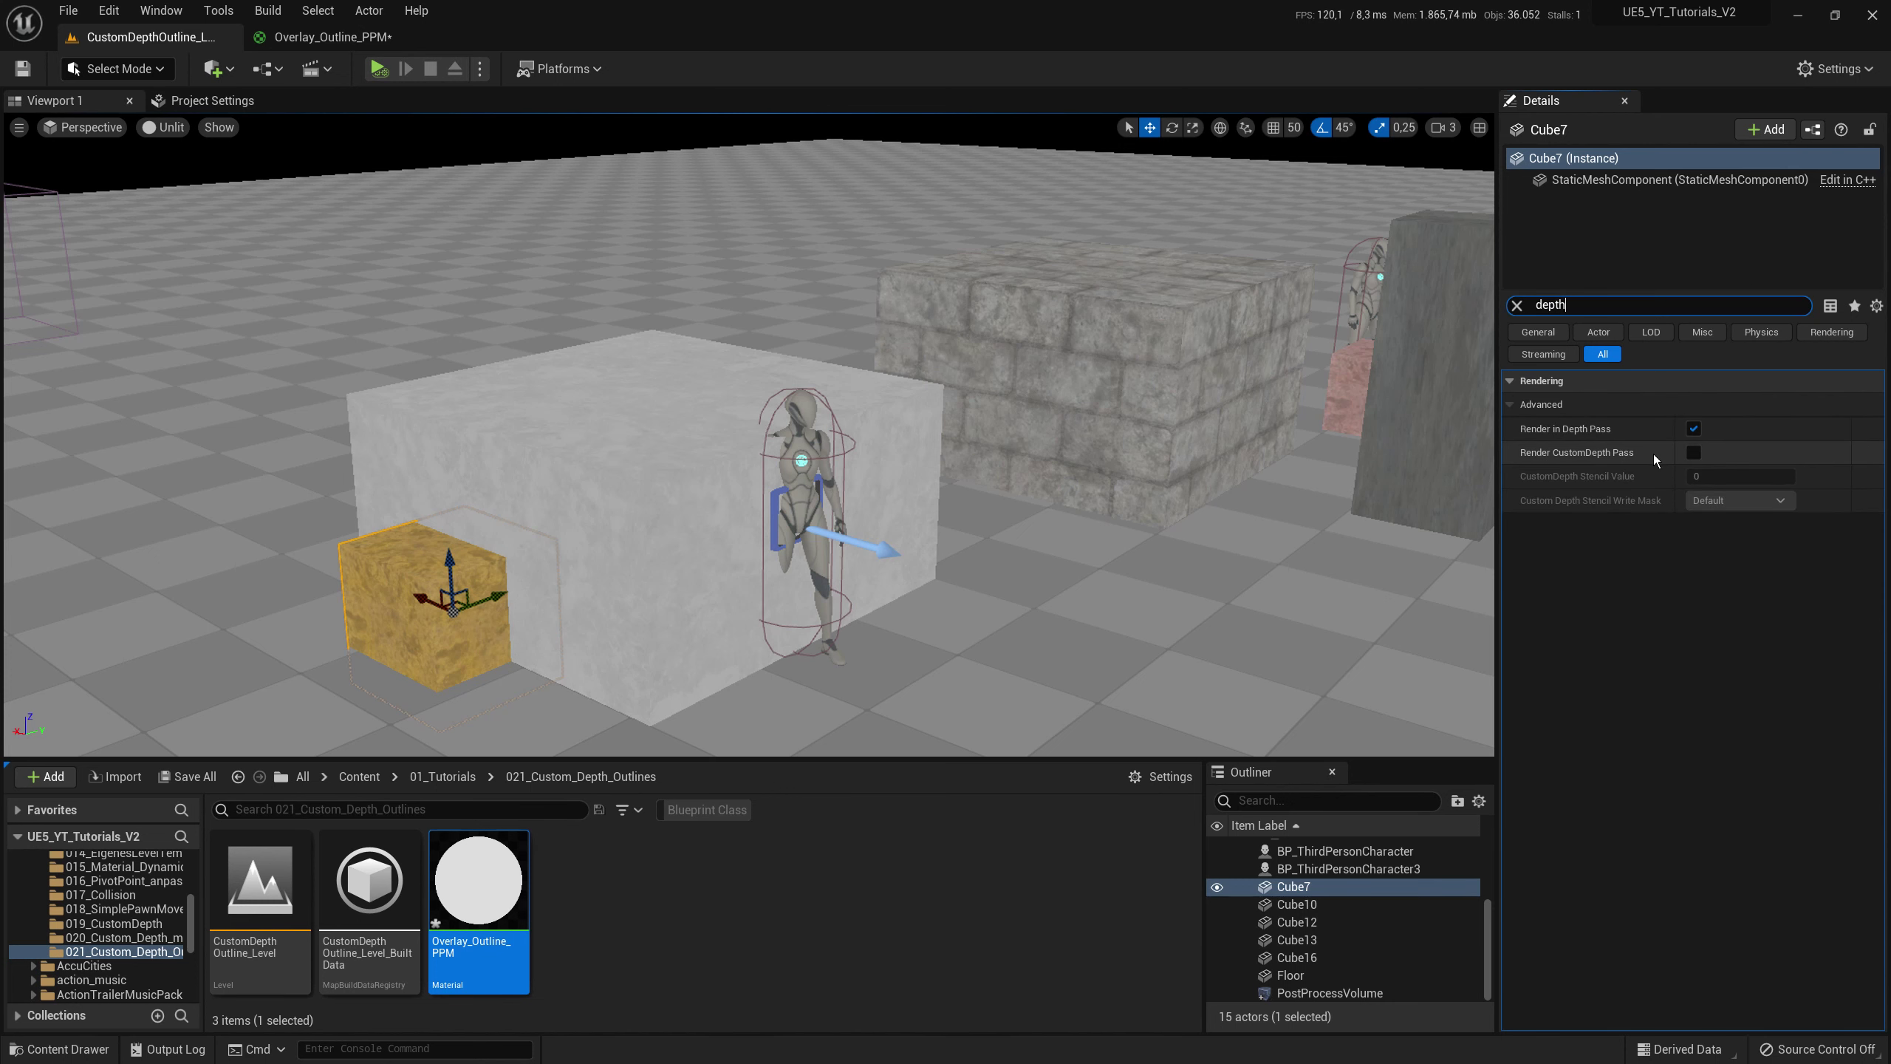
left_click(1693, 454)
left_click(1734, 476)
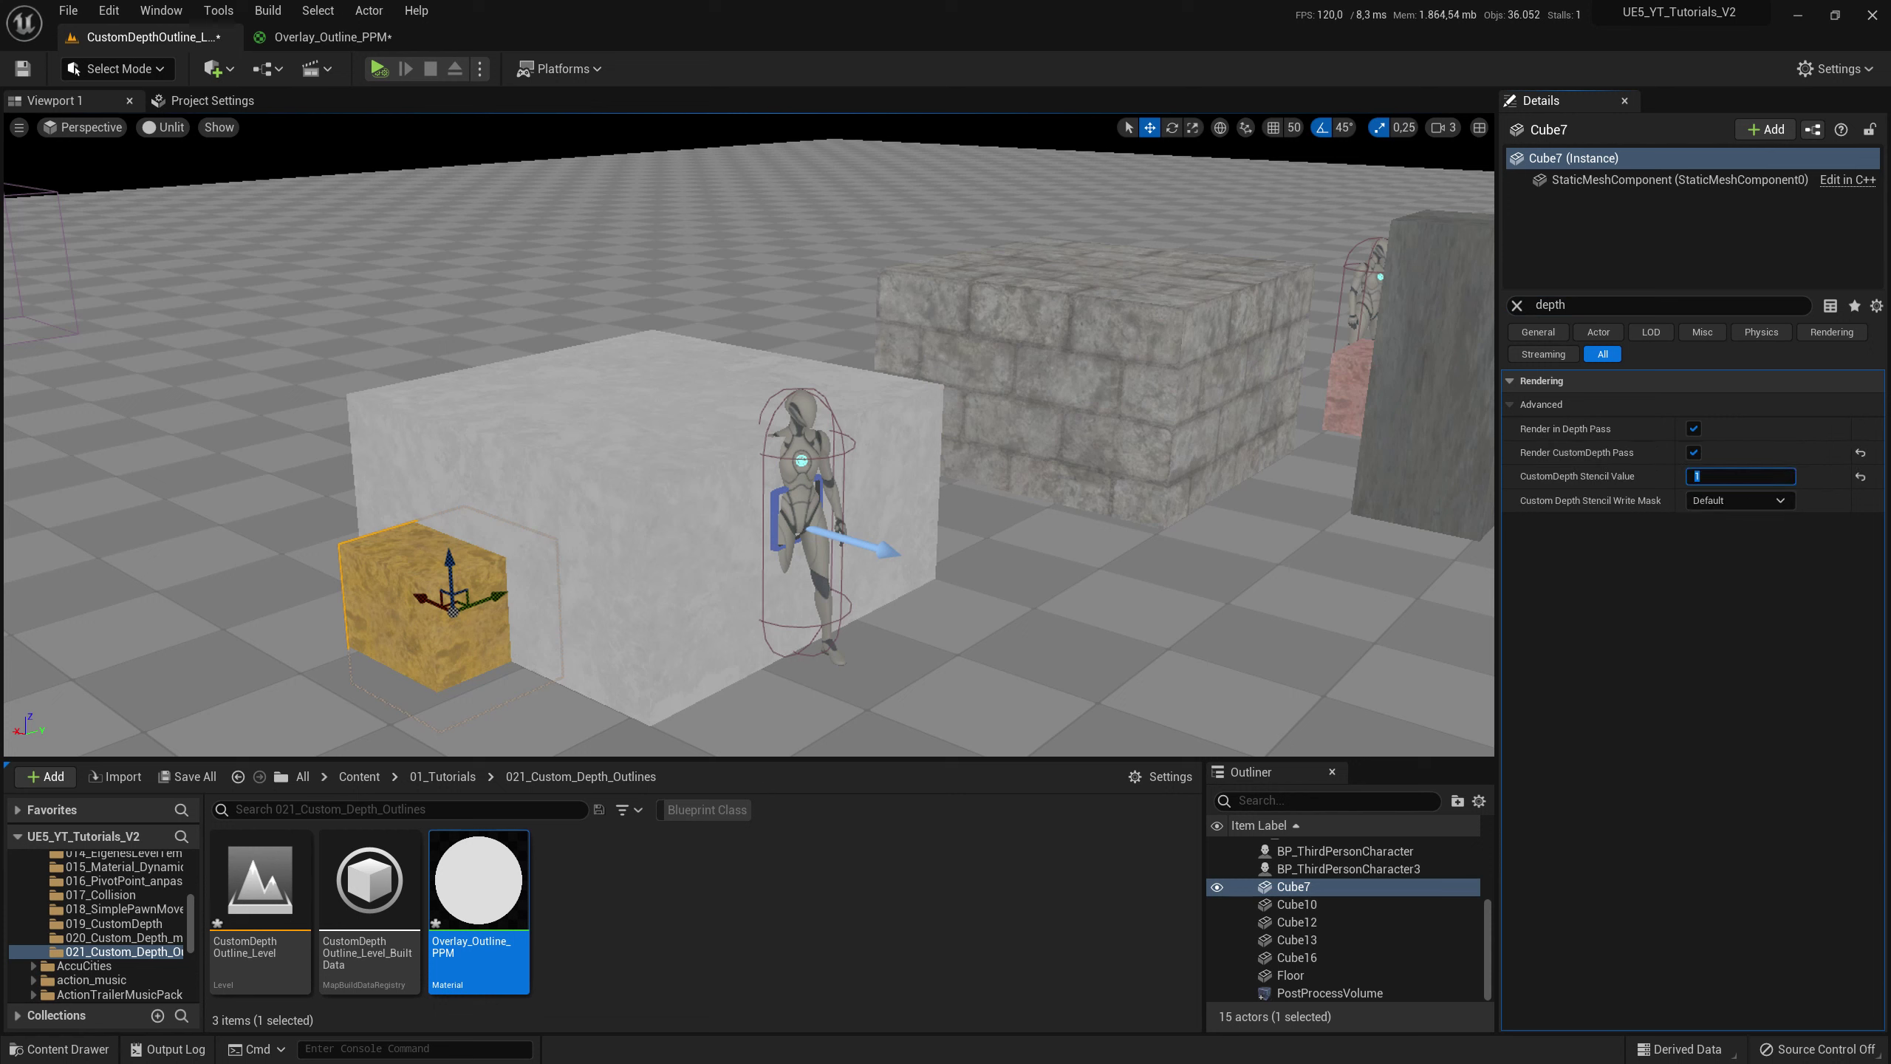
- Enable Render CustomDepth Pass on both third-person characters with stencil value 1
left_click(1374, 283)
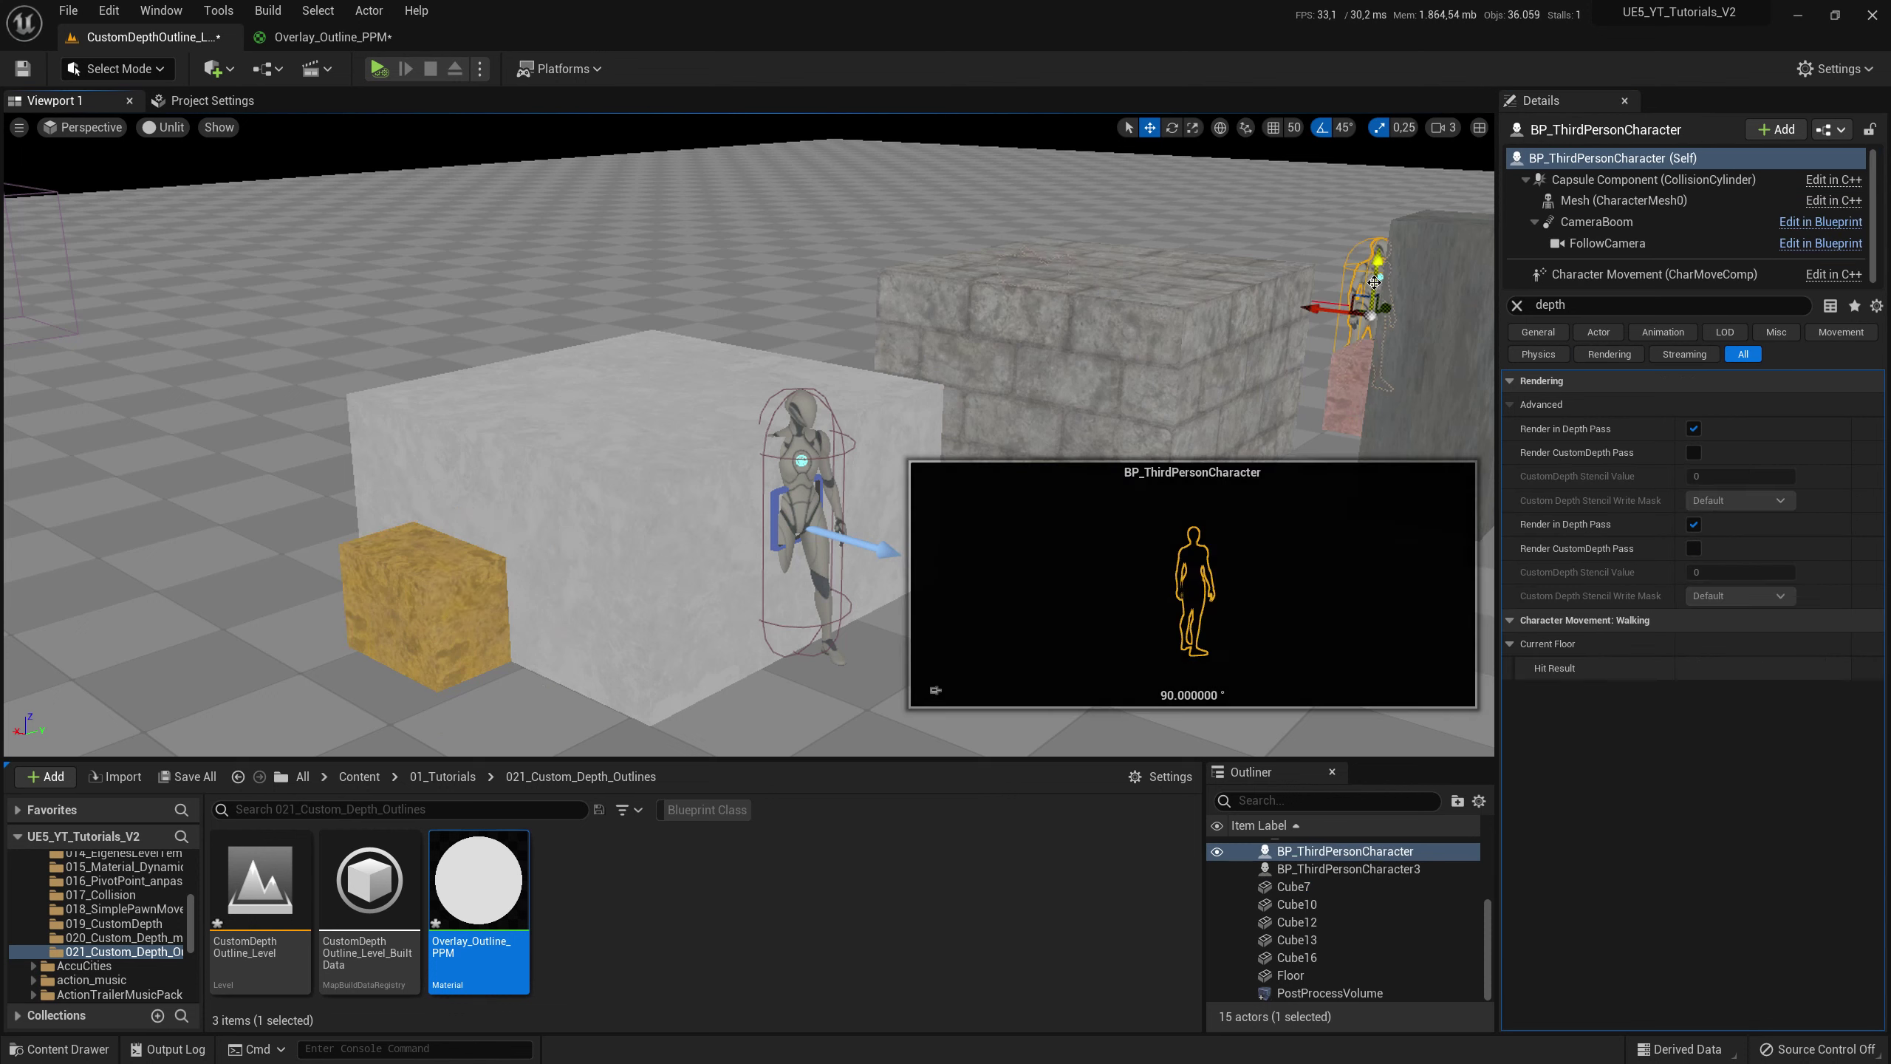
left_click(1162, 332, "ctrl")
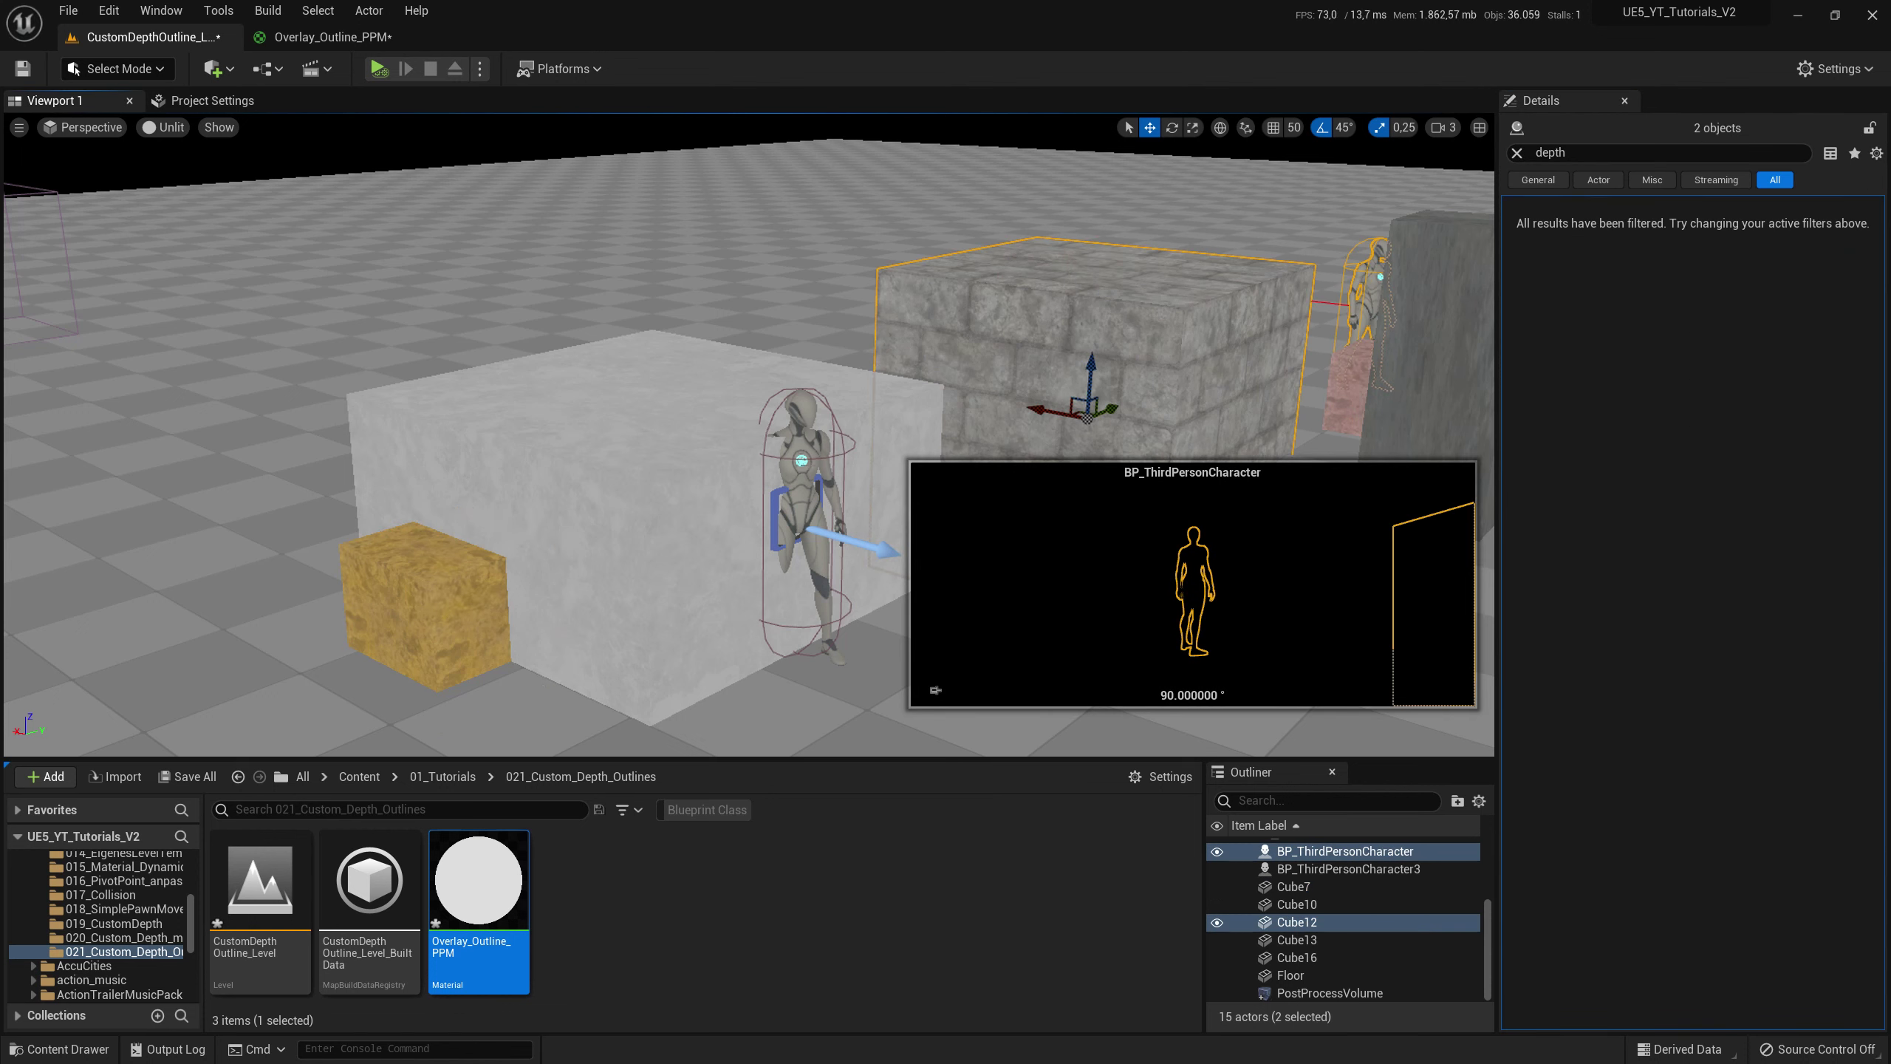
left_click(801, 471, "ctrl")
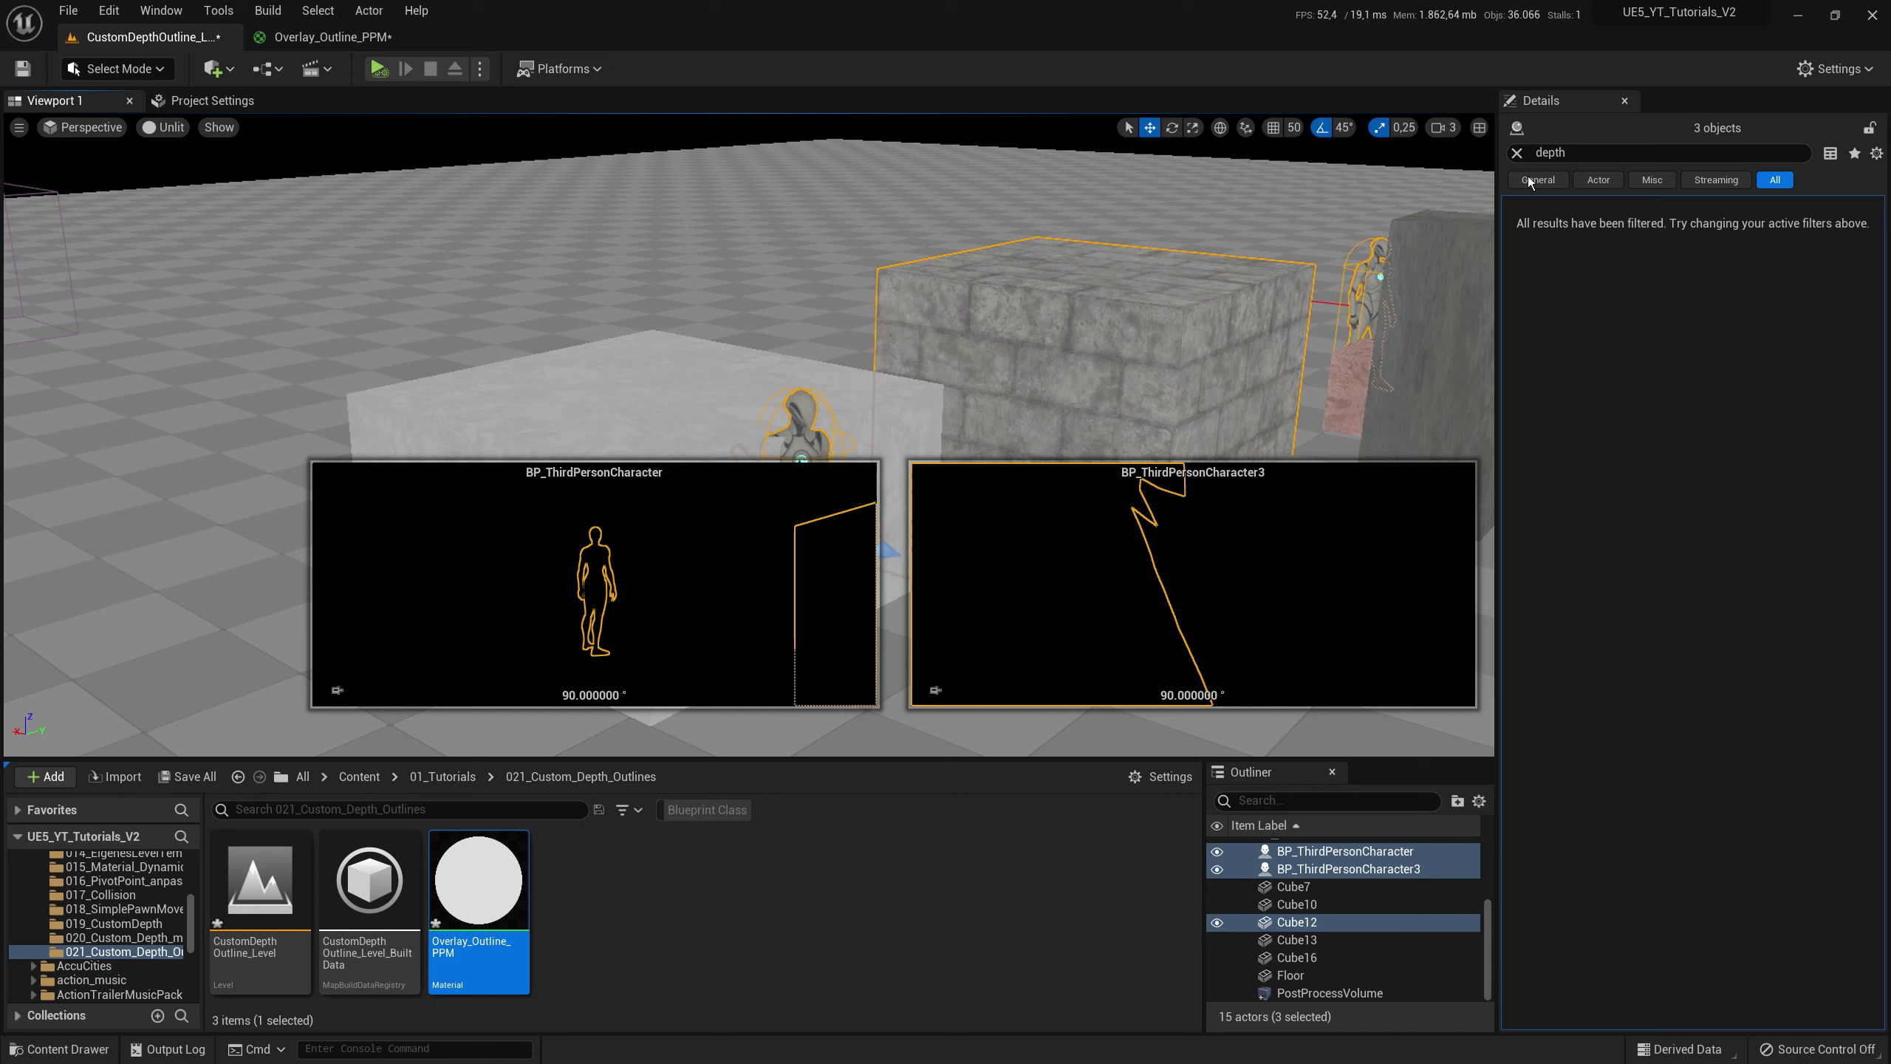
left_click(1163, 331, "ctrl")
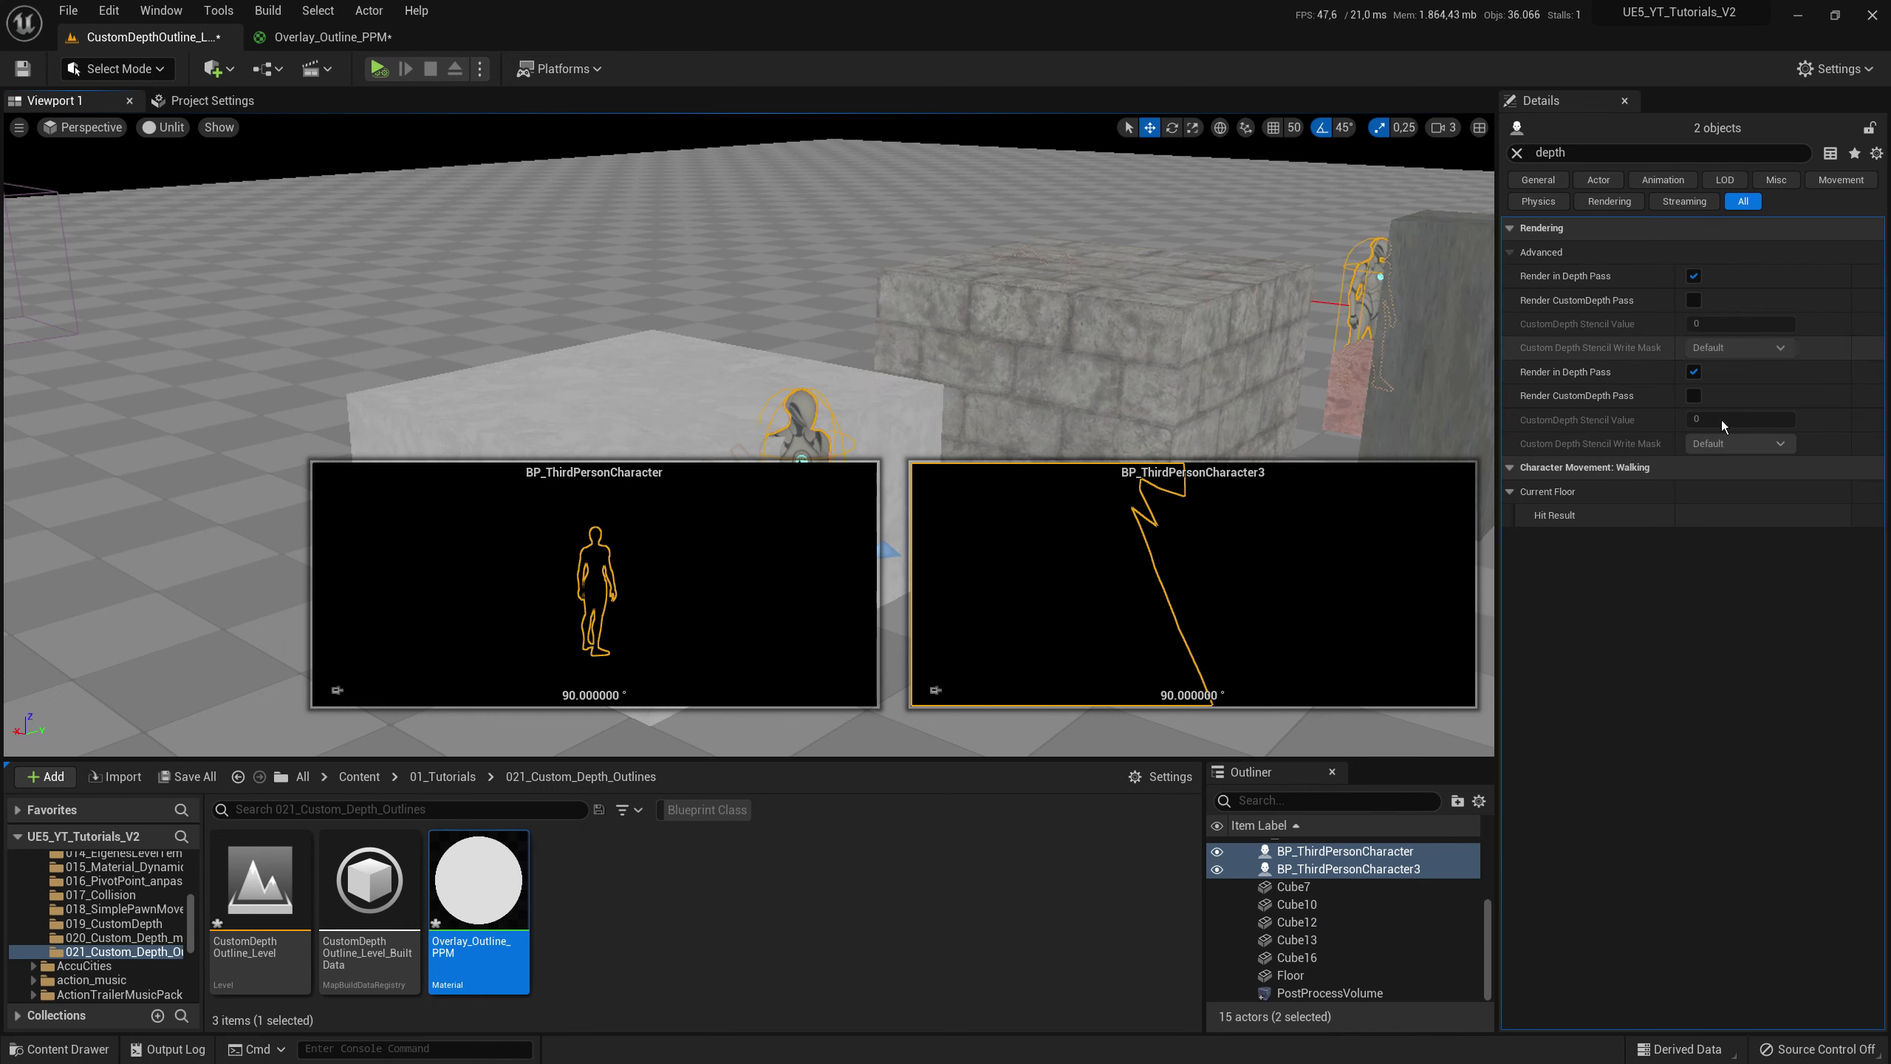
left_click(1693, 301)
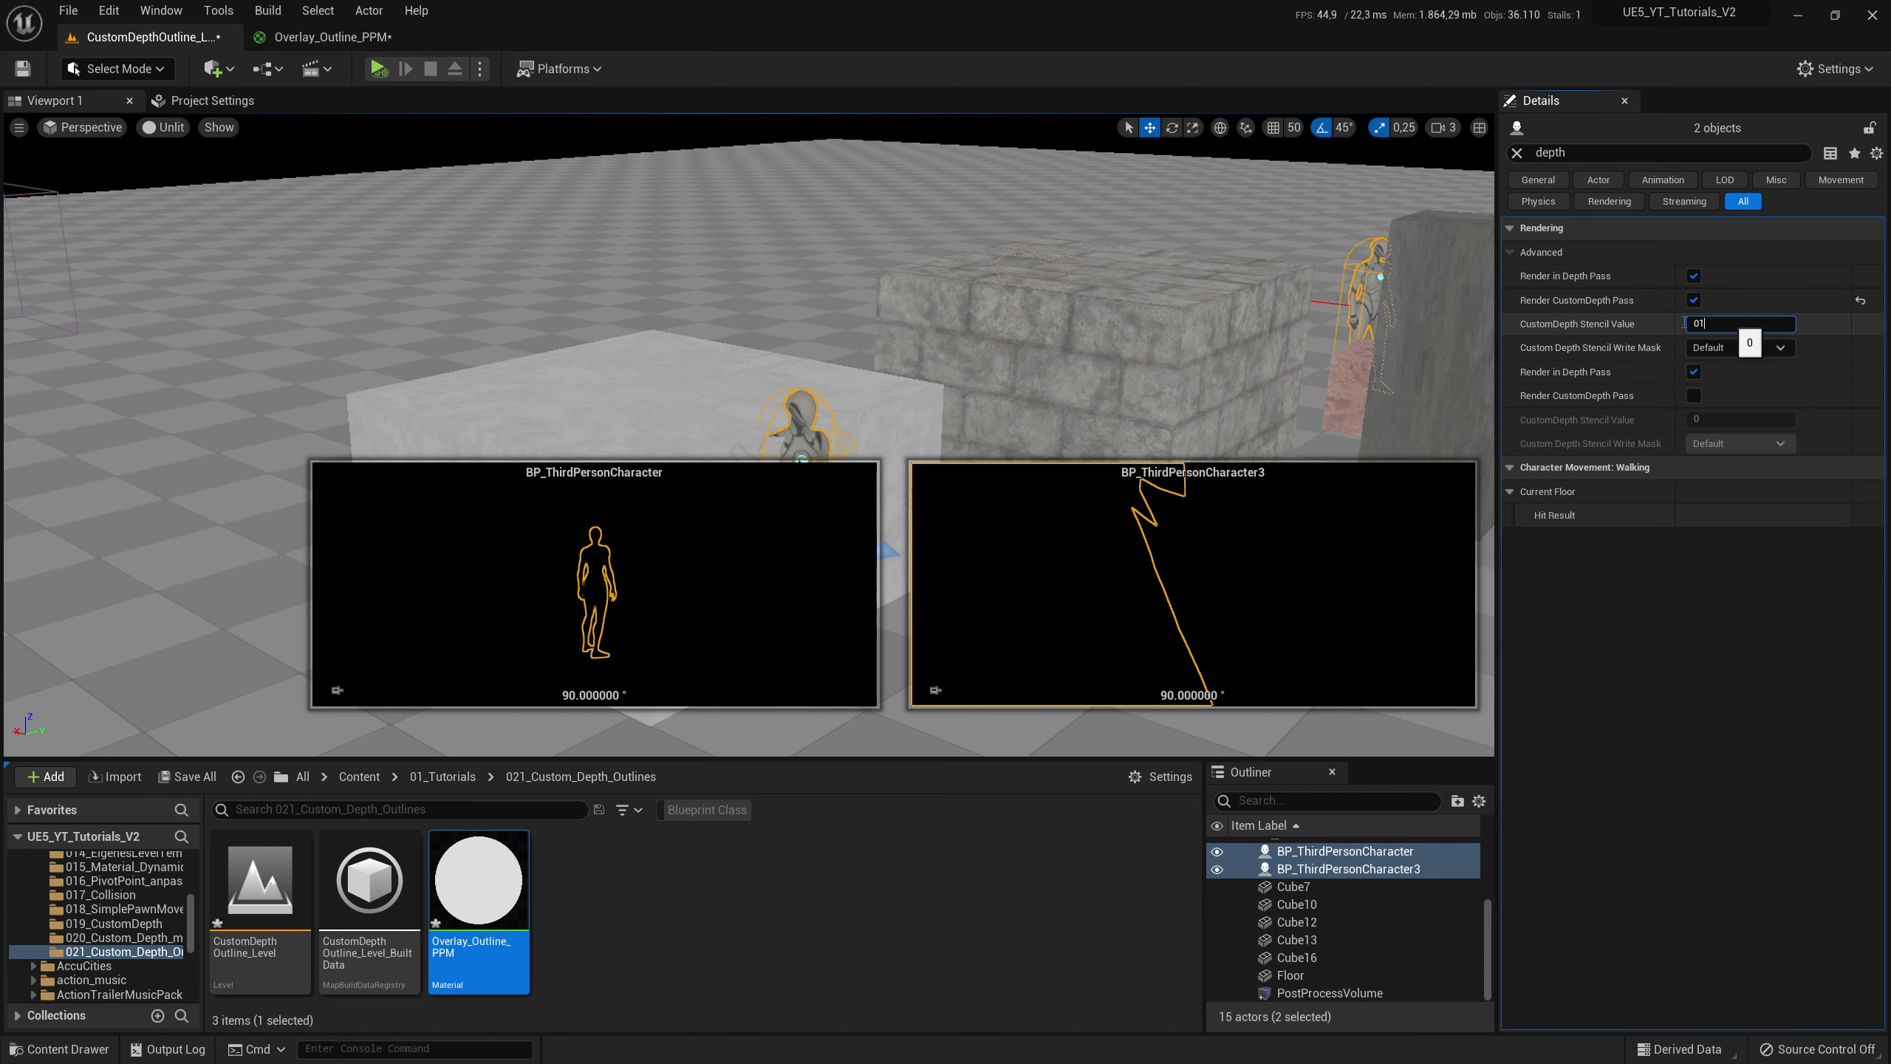
type("1")
- Enable Render CustomDepth Pass on Cube12 with stencil value 1
left_click(1103, 357)
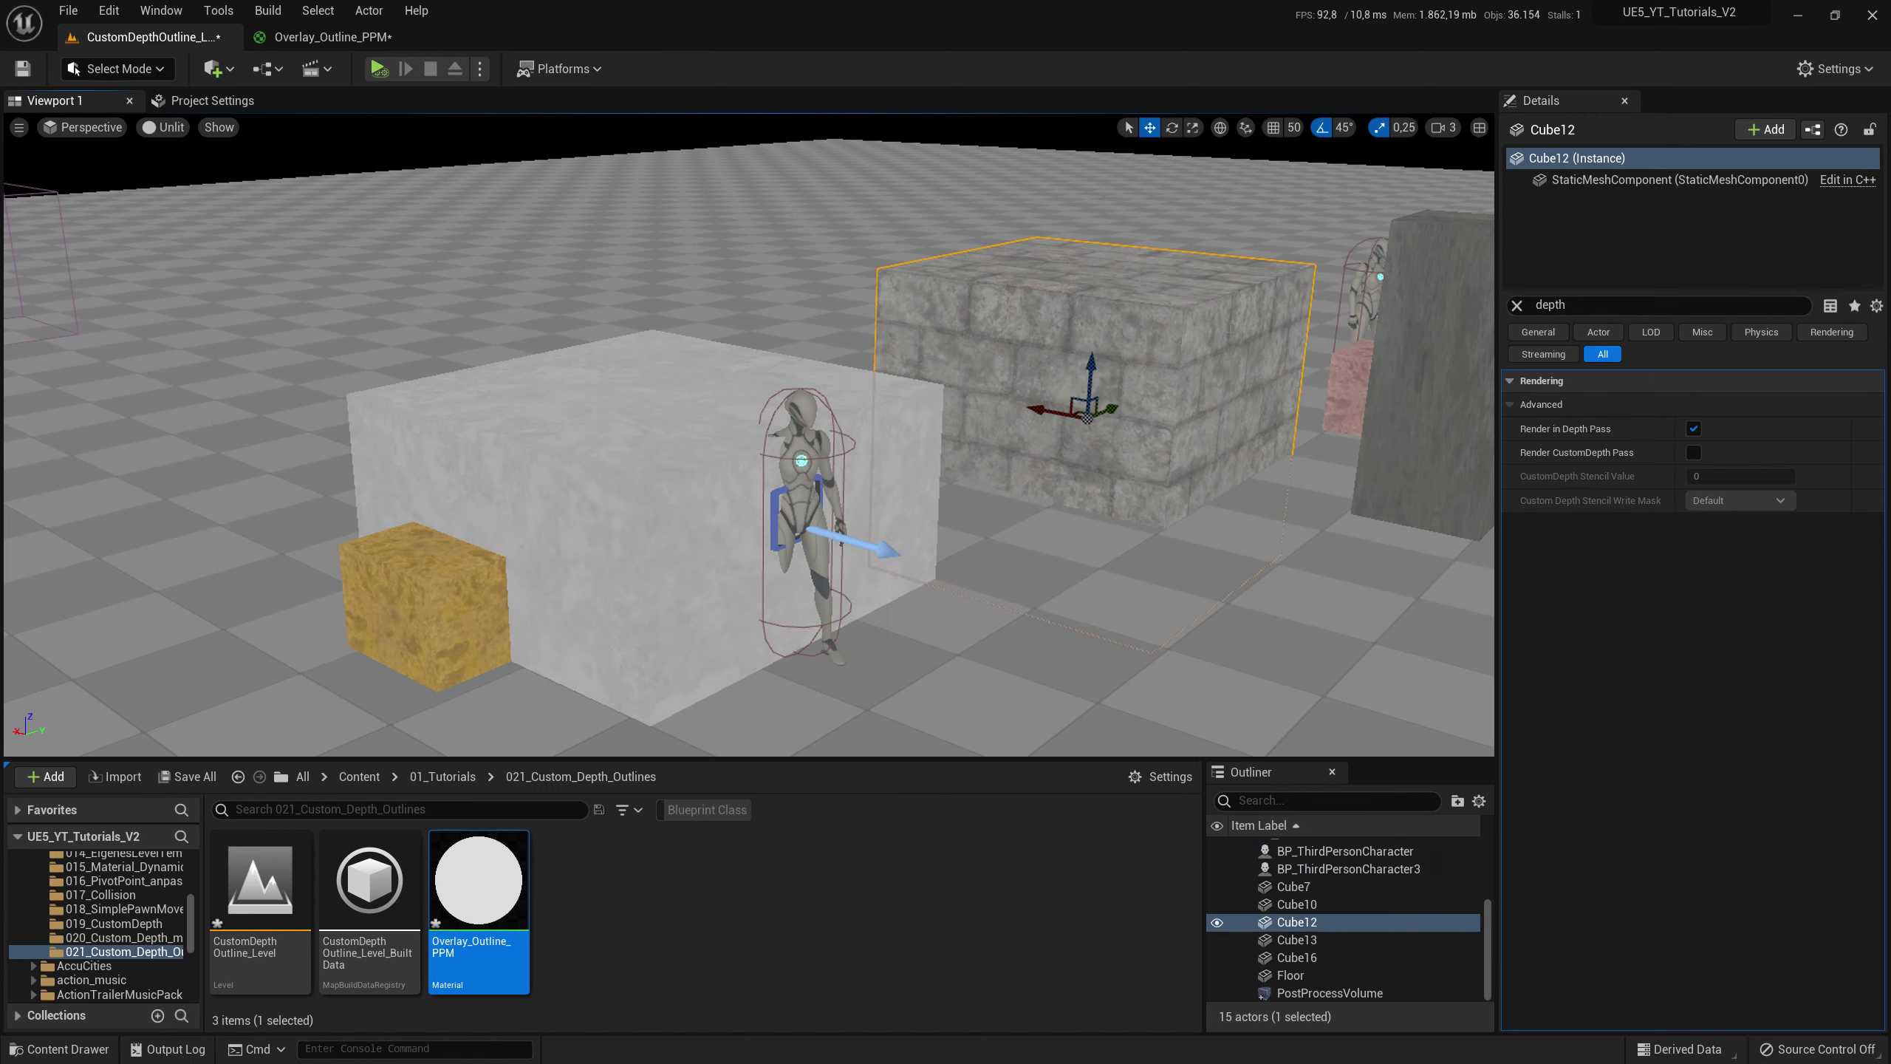
left_click(1693, 452)
left_click(1739, 476)
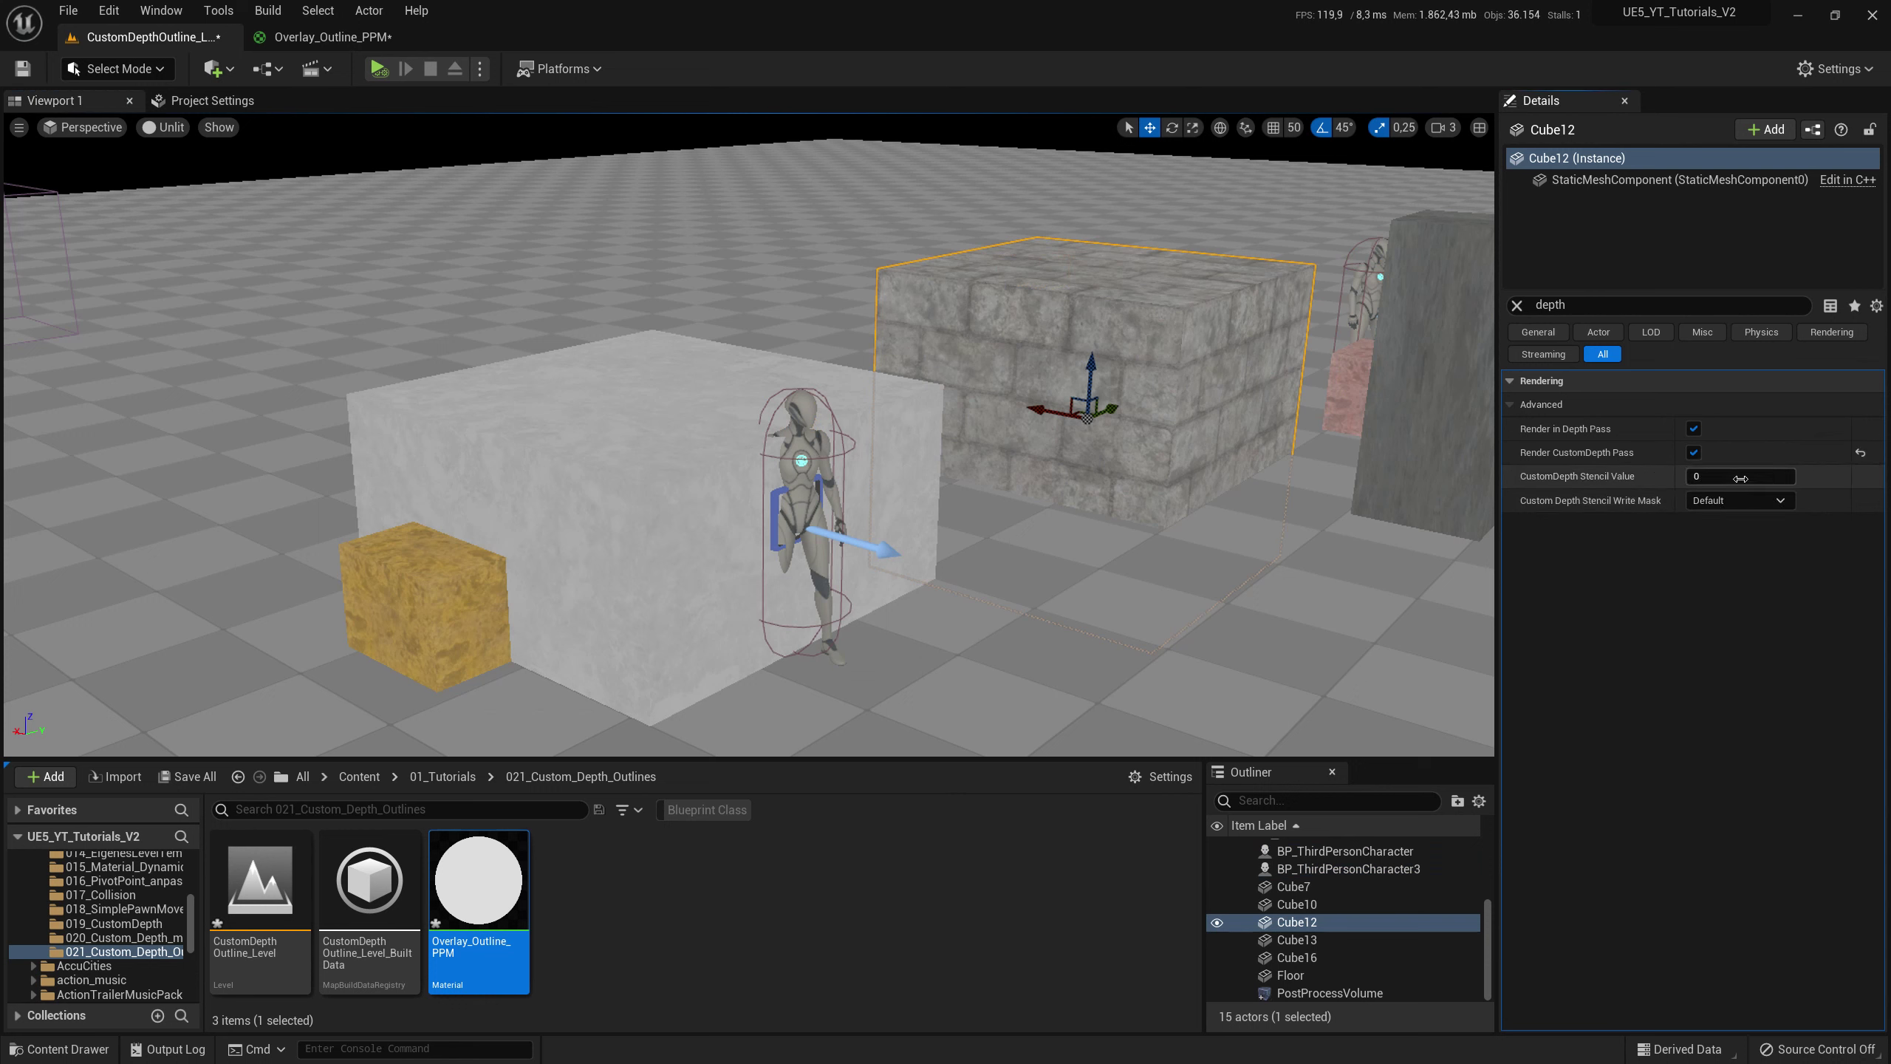
type("1")
key("Return")
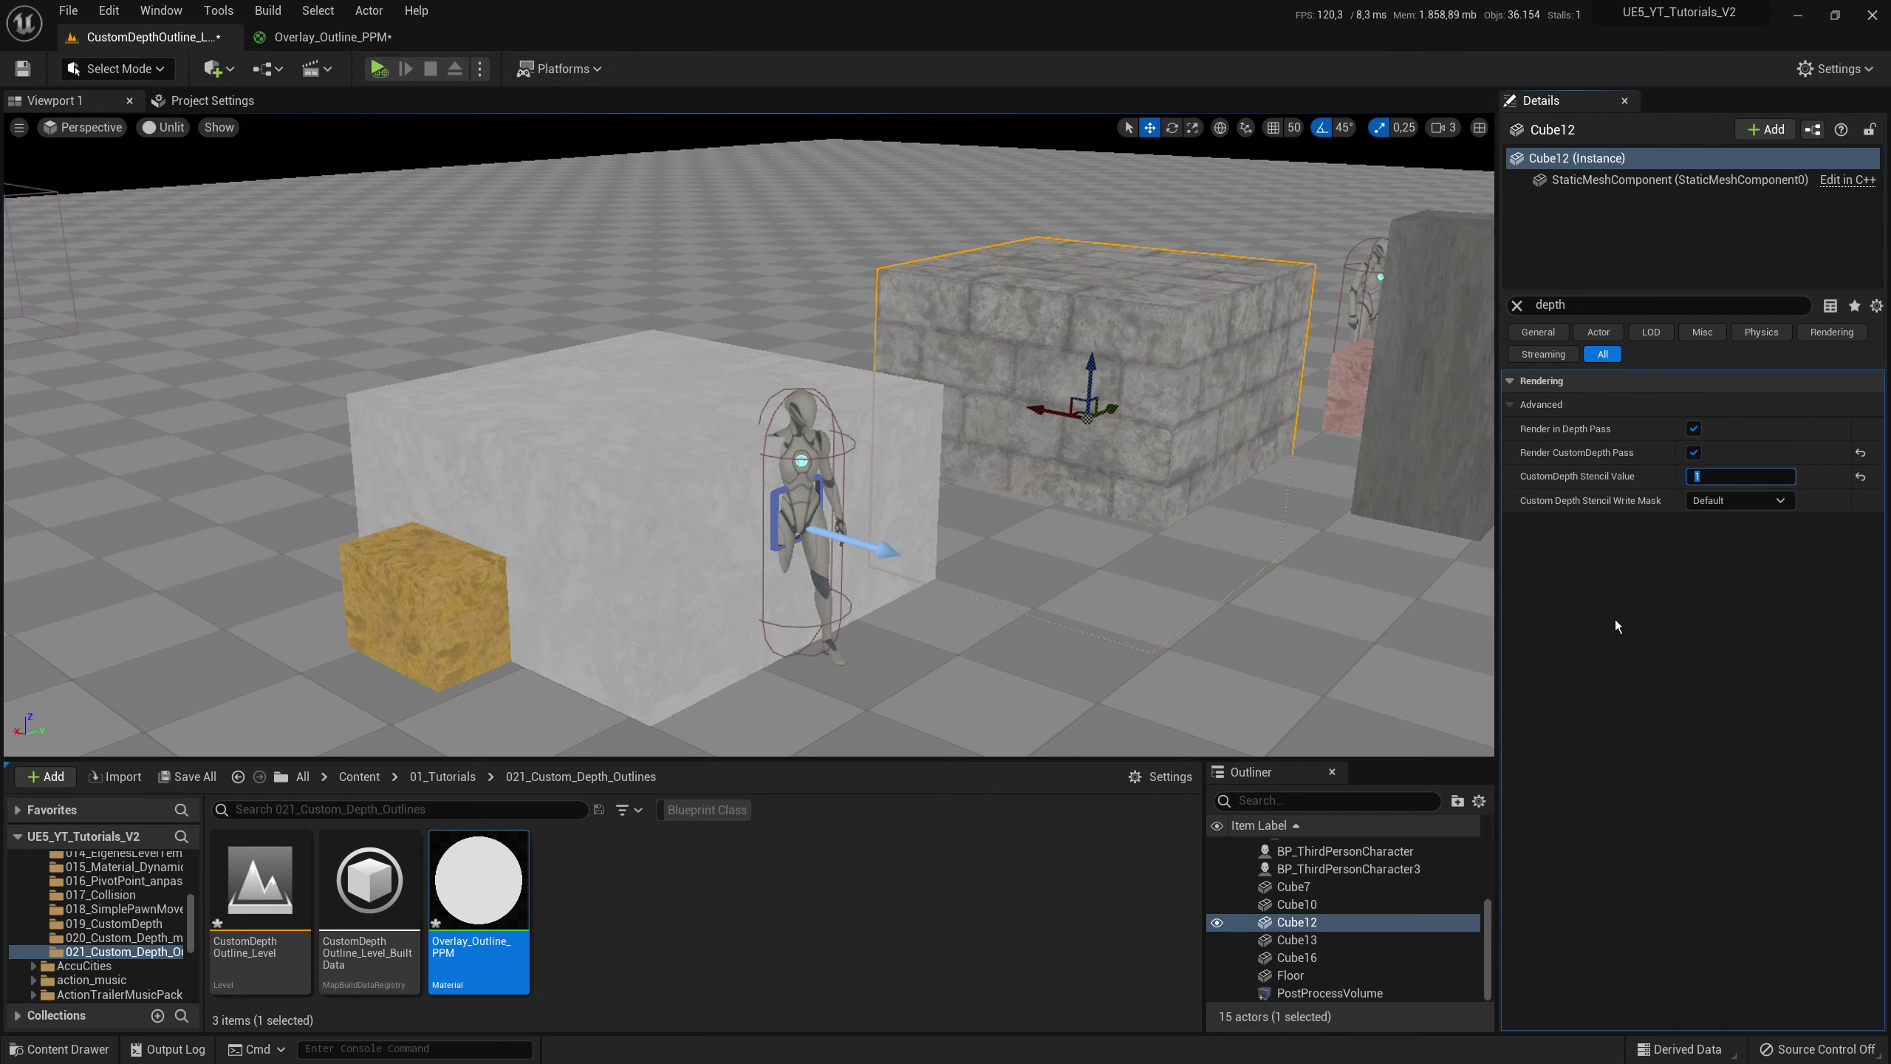
- Switch the viewport back to Lit view mode
left_click(168, 127)
left_click(195, 176)
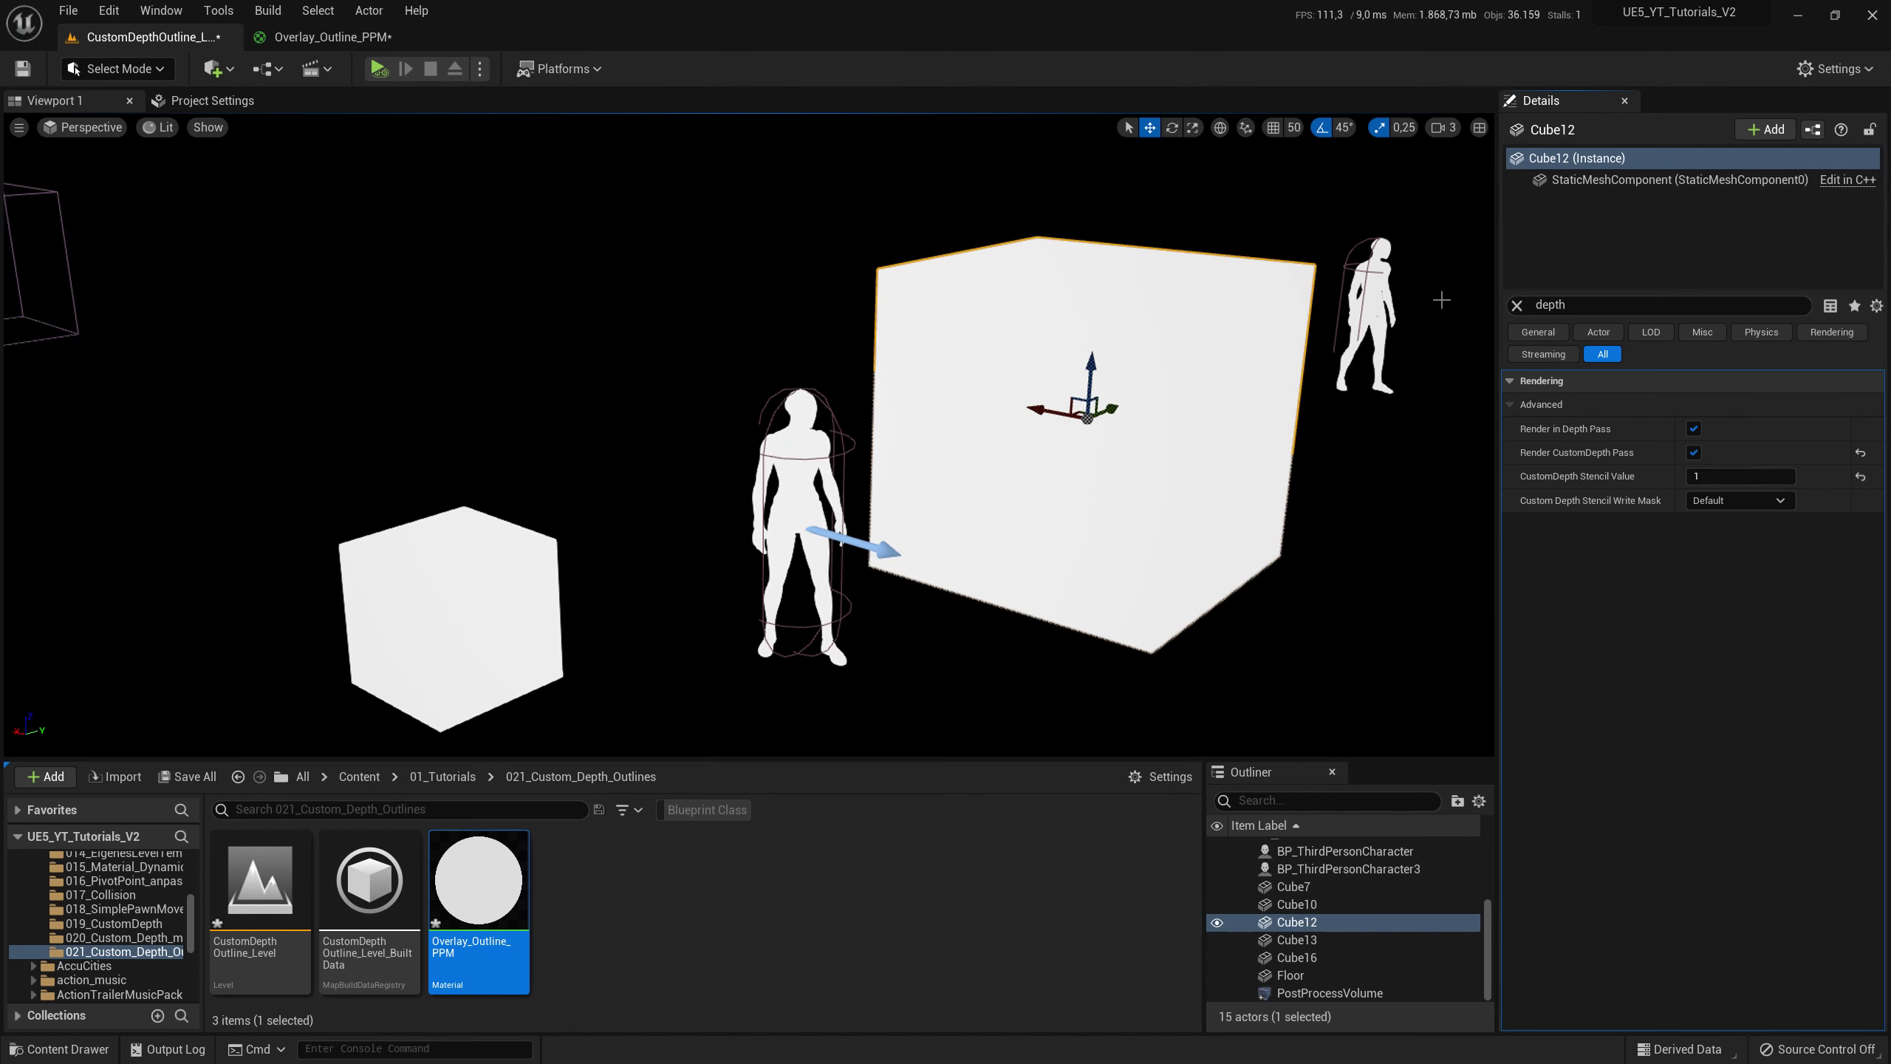
right_click_drag(1356, 381, 1412, 414)
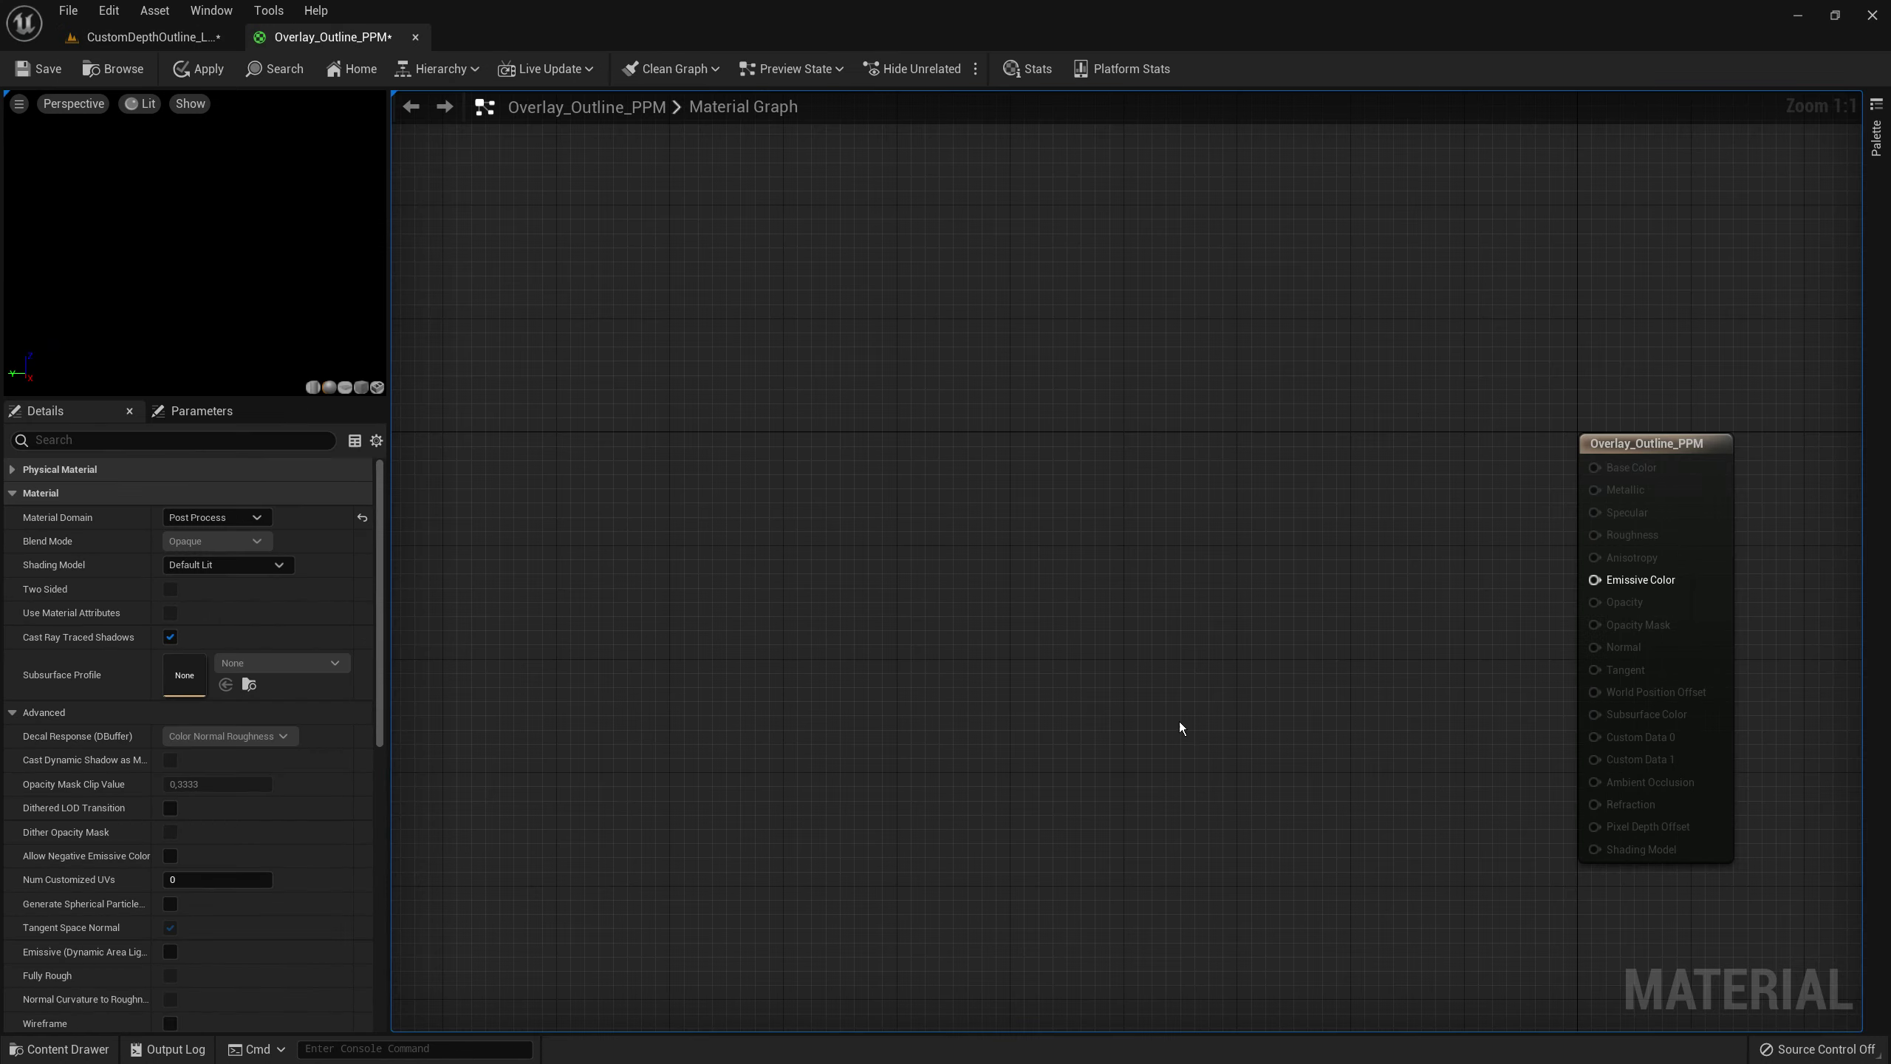
- Add a SceneTexelSize node to the material graph
right_click_drag(1054, 625, 1059, 576)
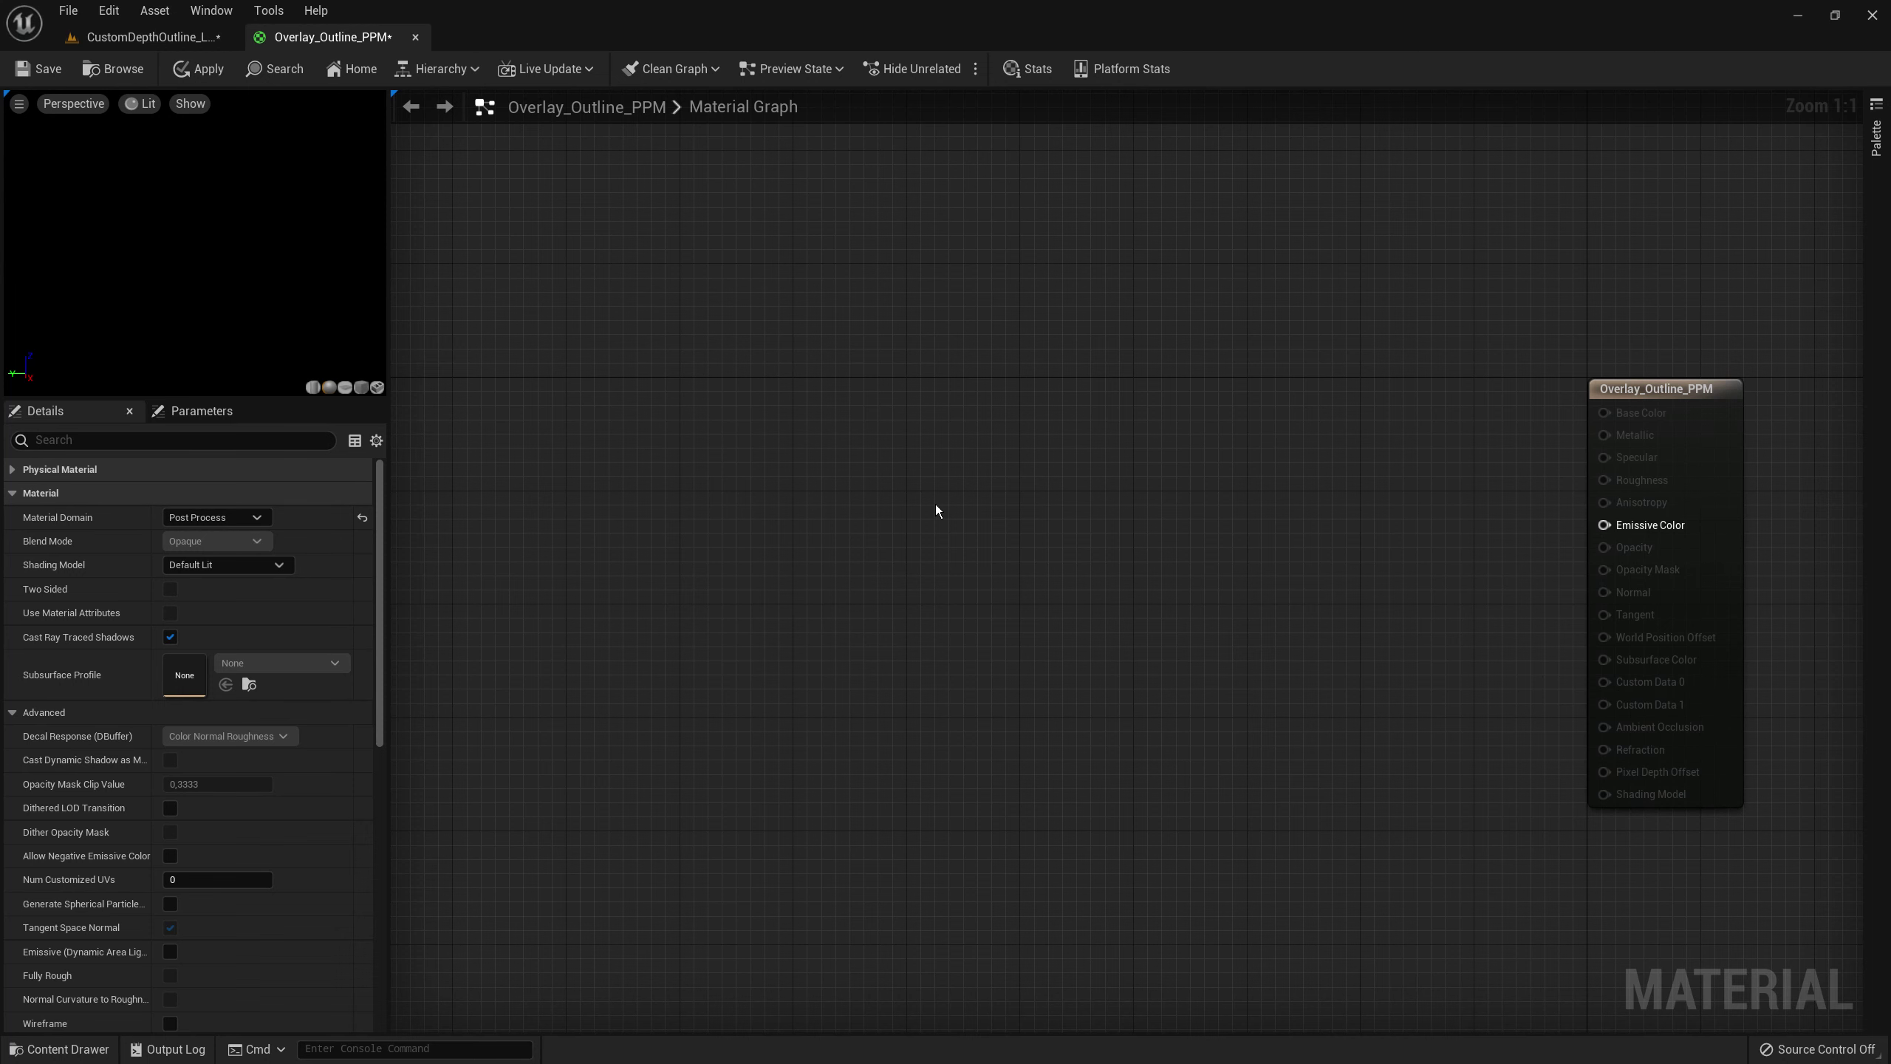
mouse_move(832, 526)
right_mouse_down()
mouse_move(867, 531)
mouse_move(814, 516)
right_mouse_up()
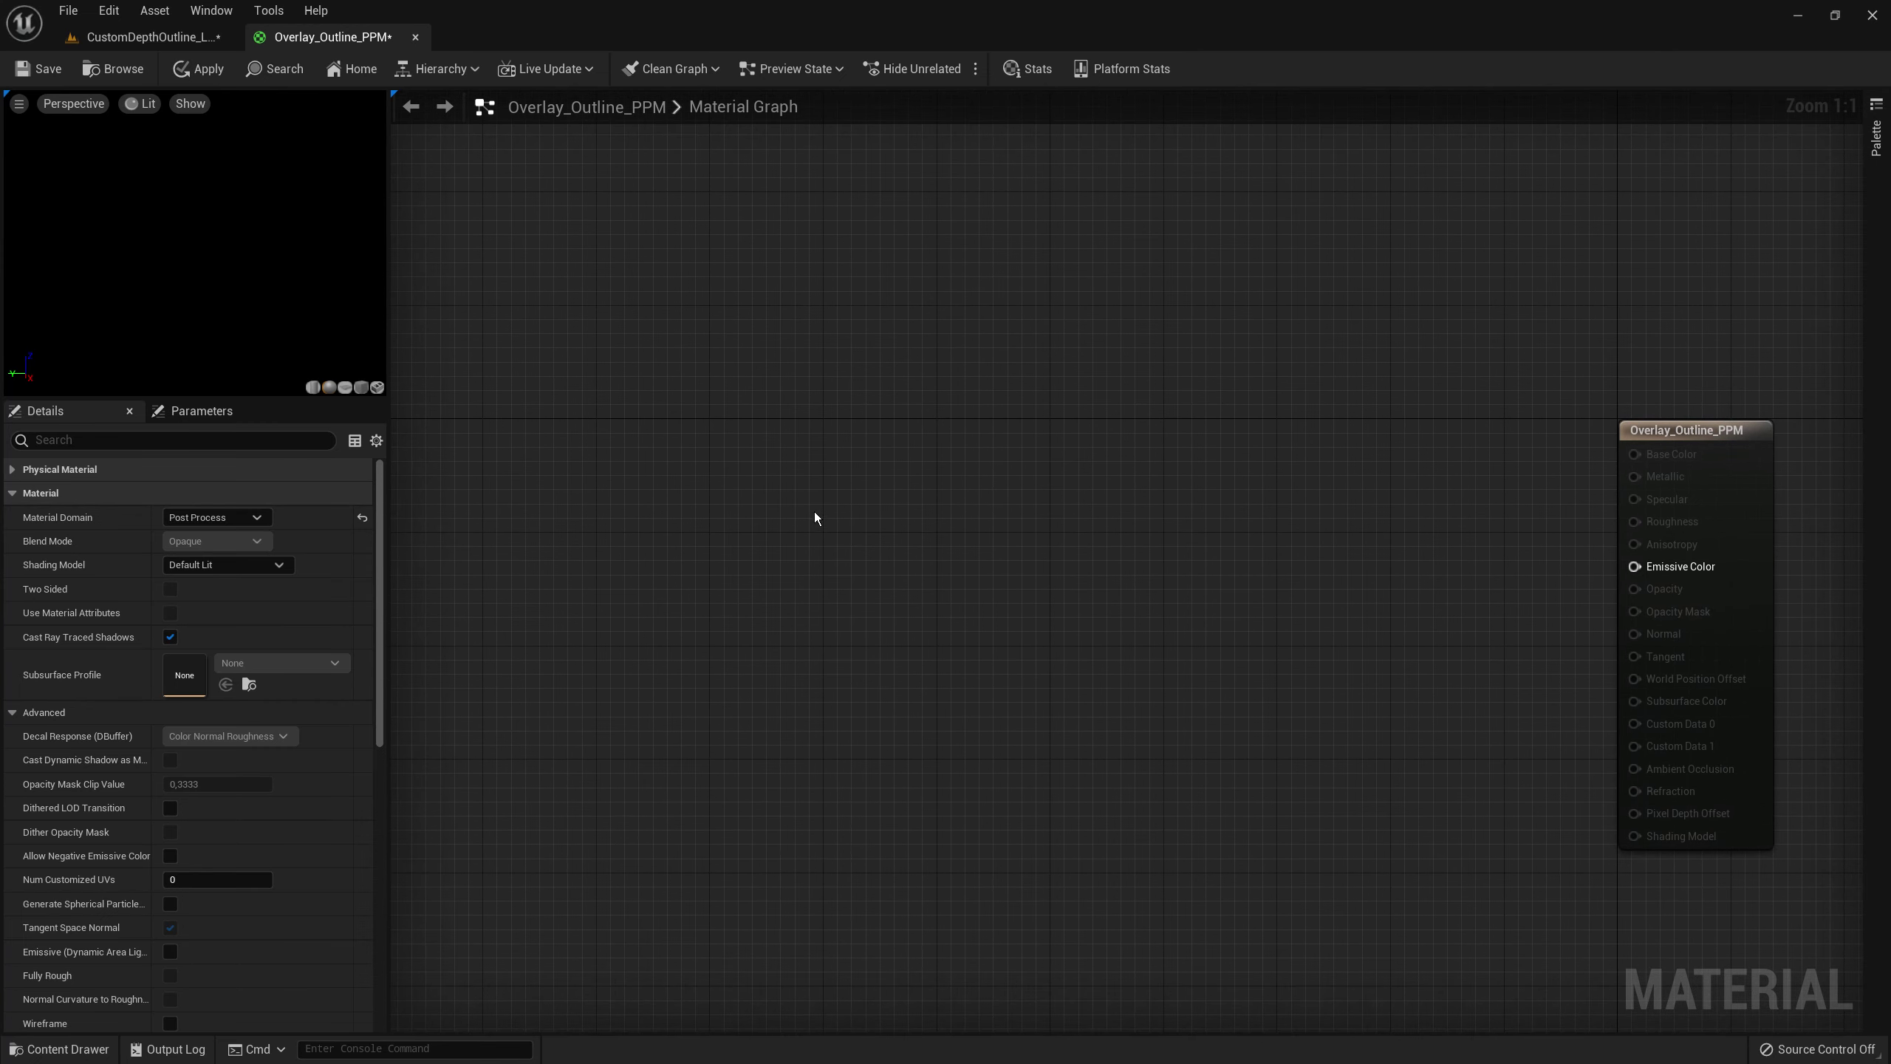
right_click(790, 503)
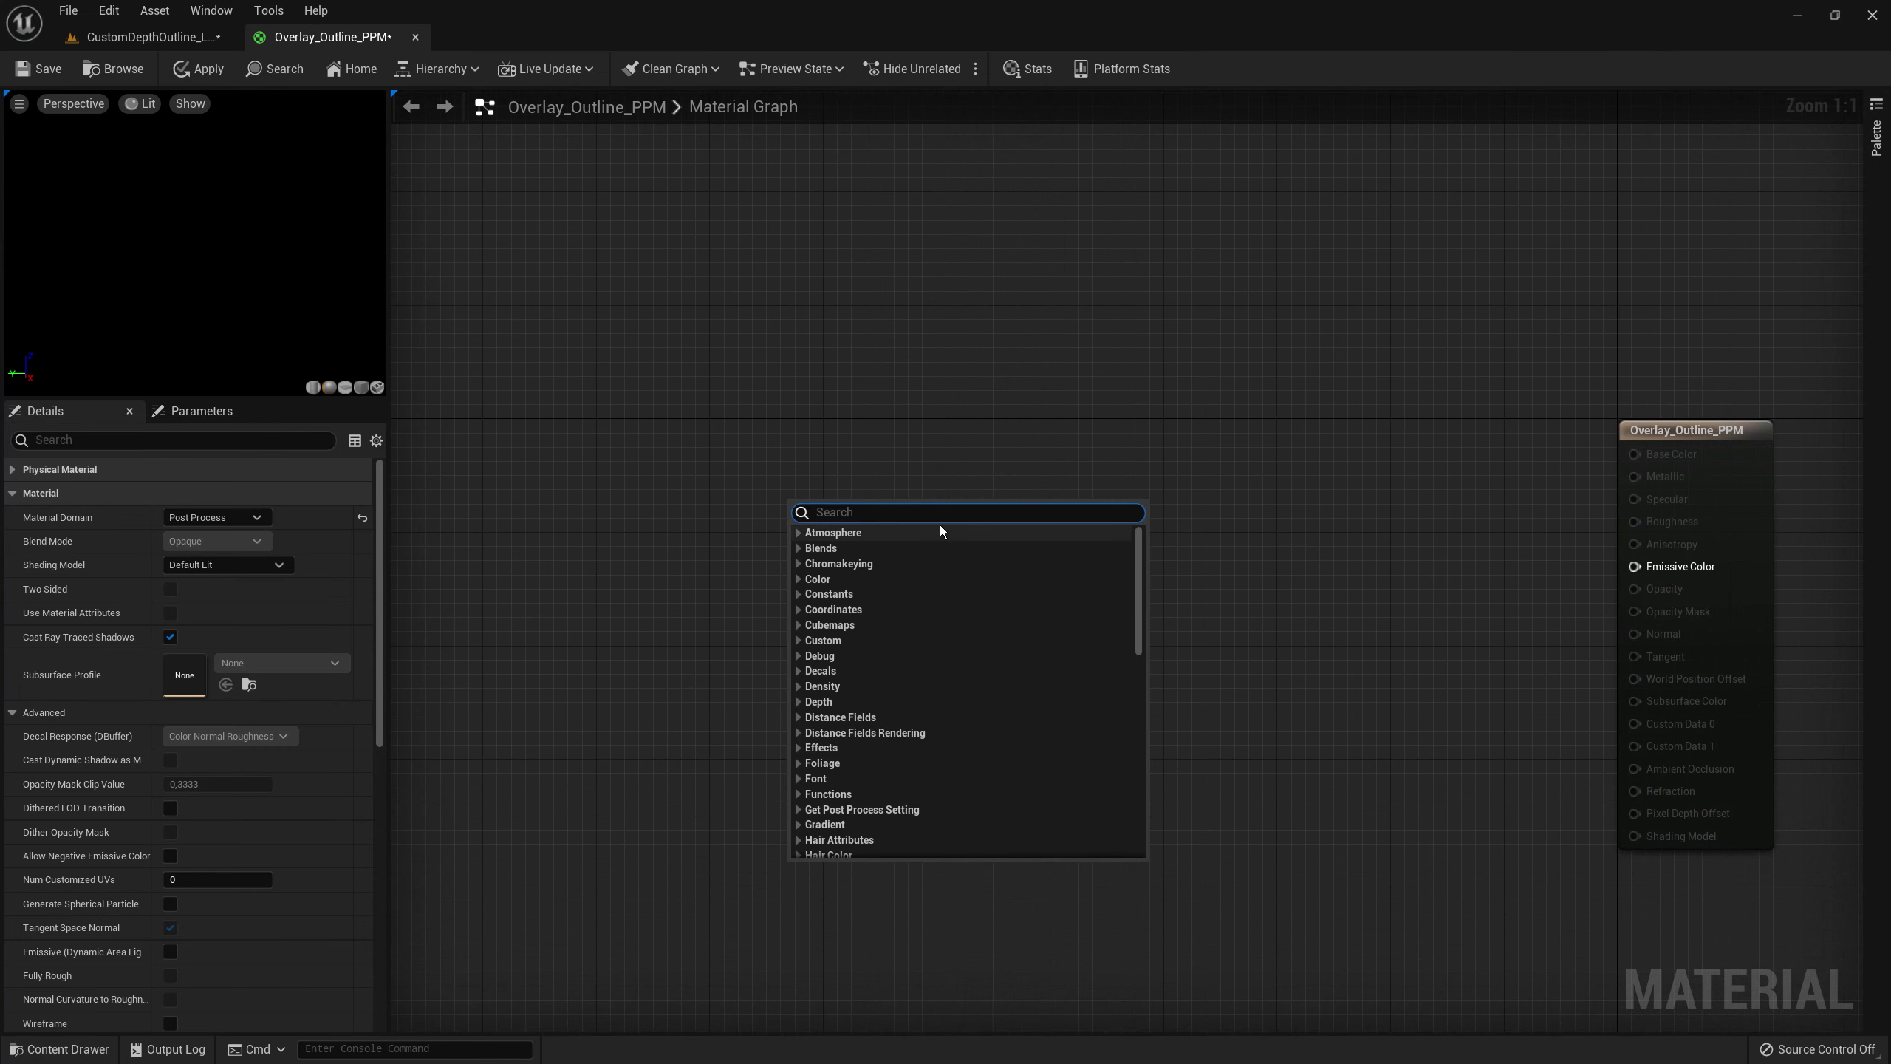
type("s")
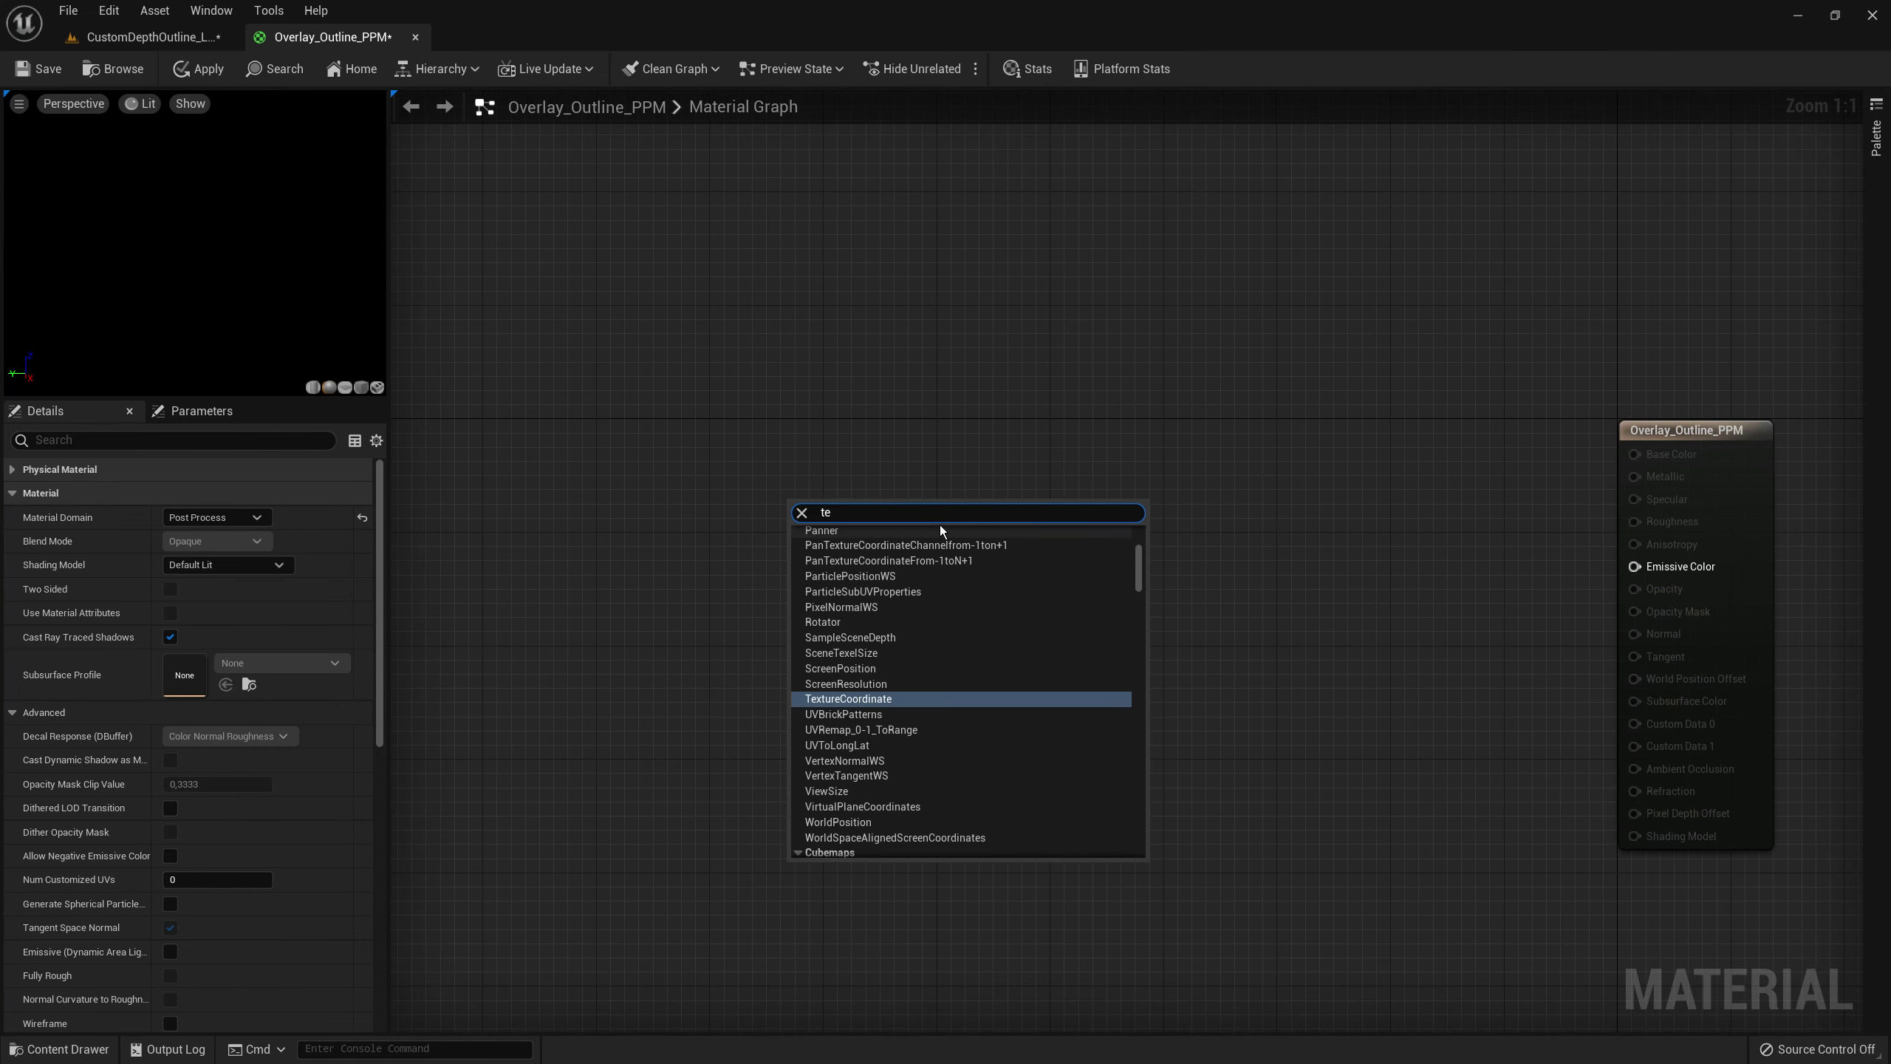
type("cene t")
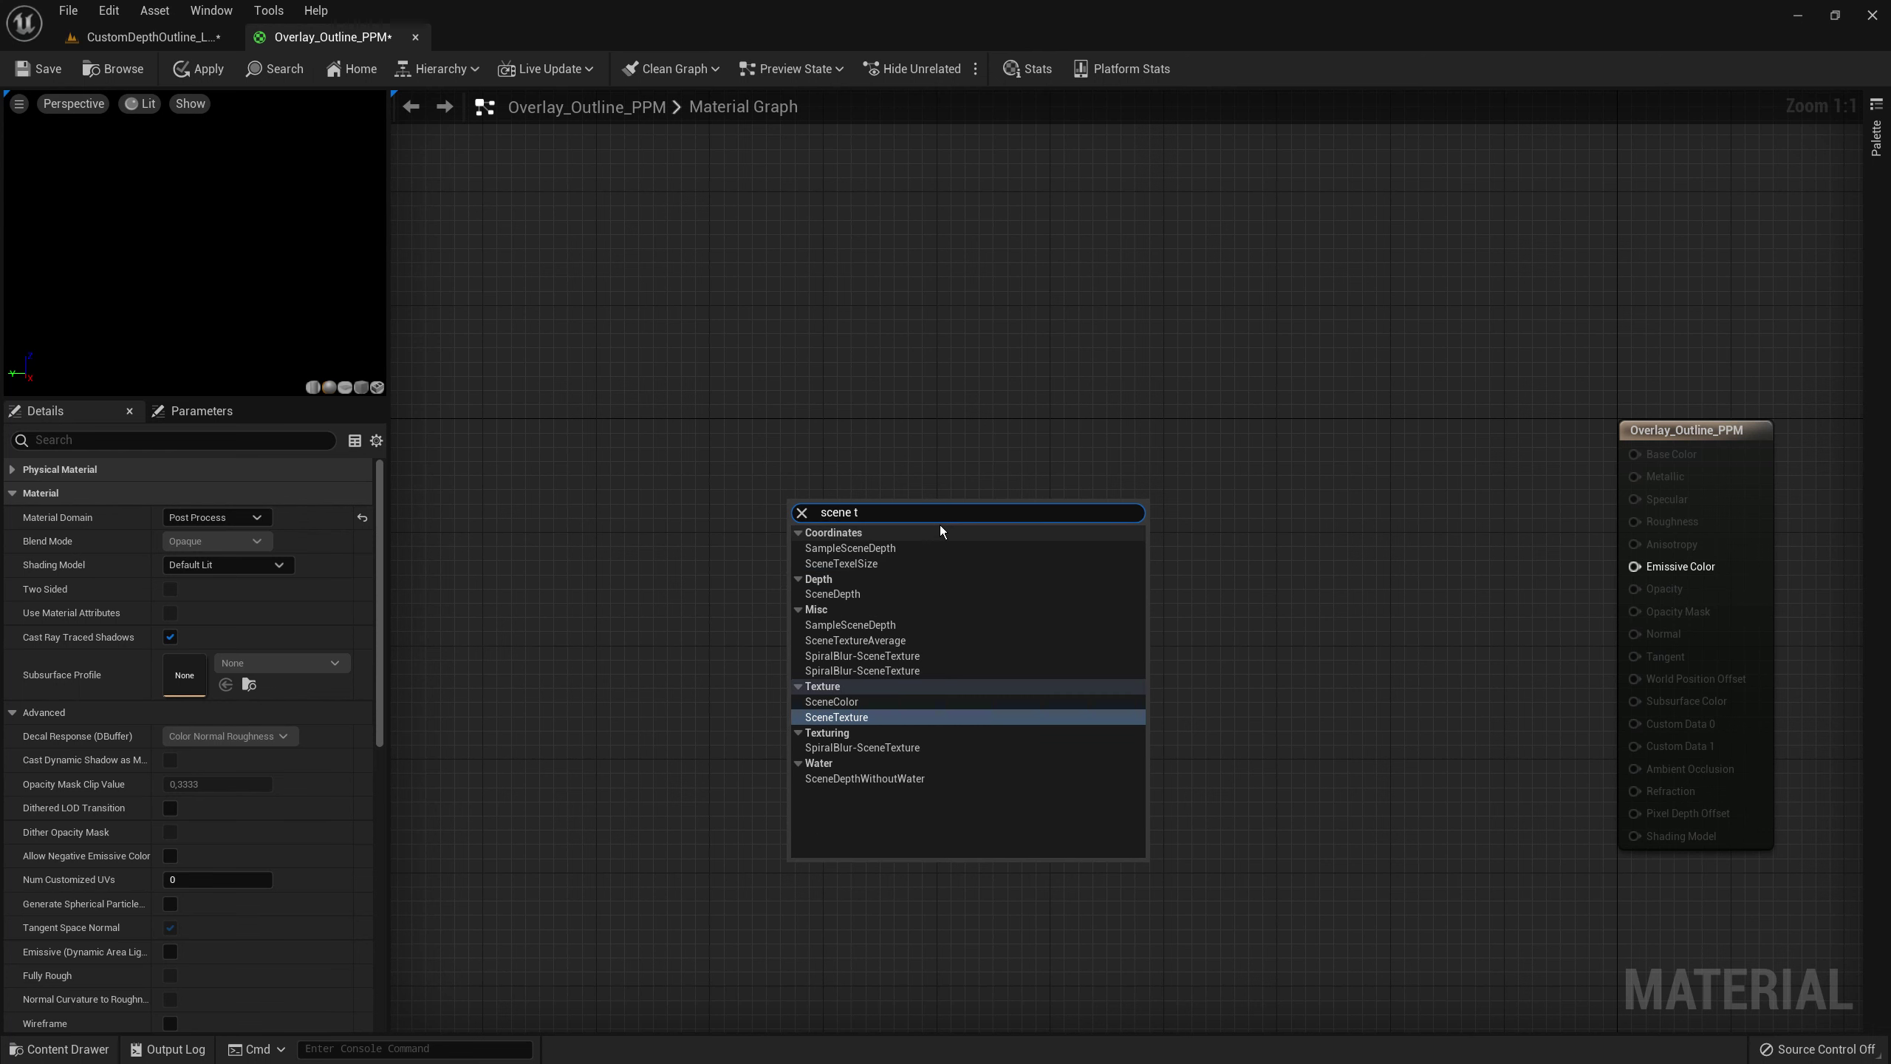
left_click(897, 563)
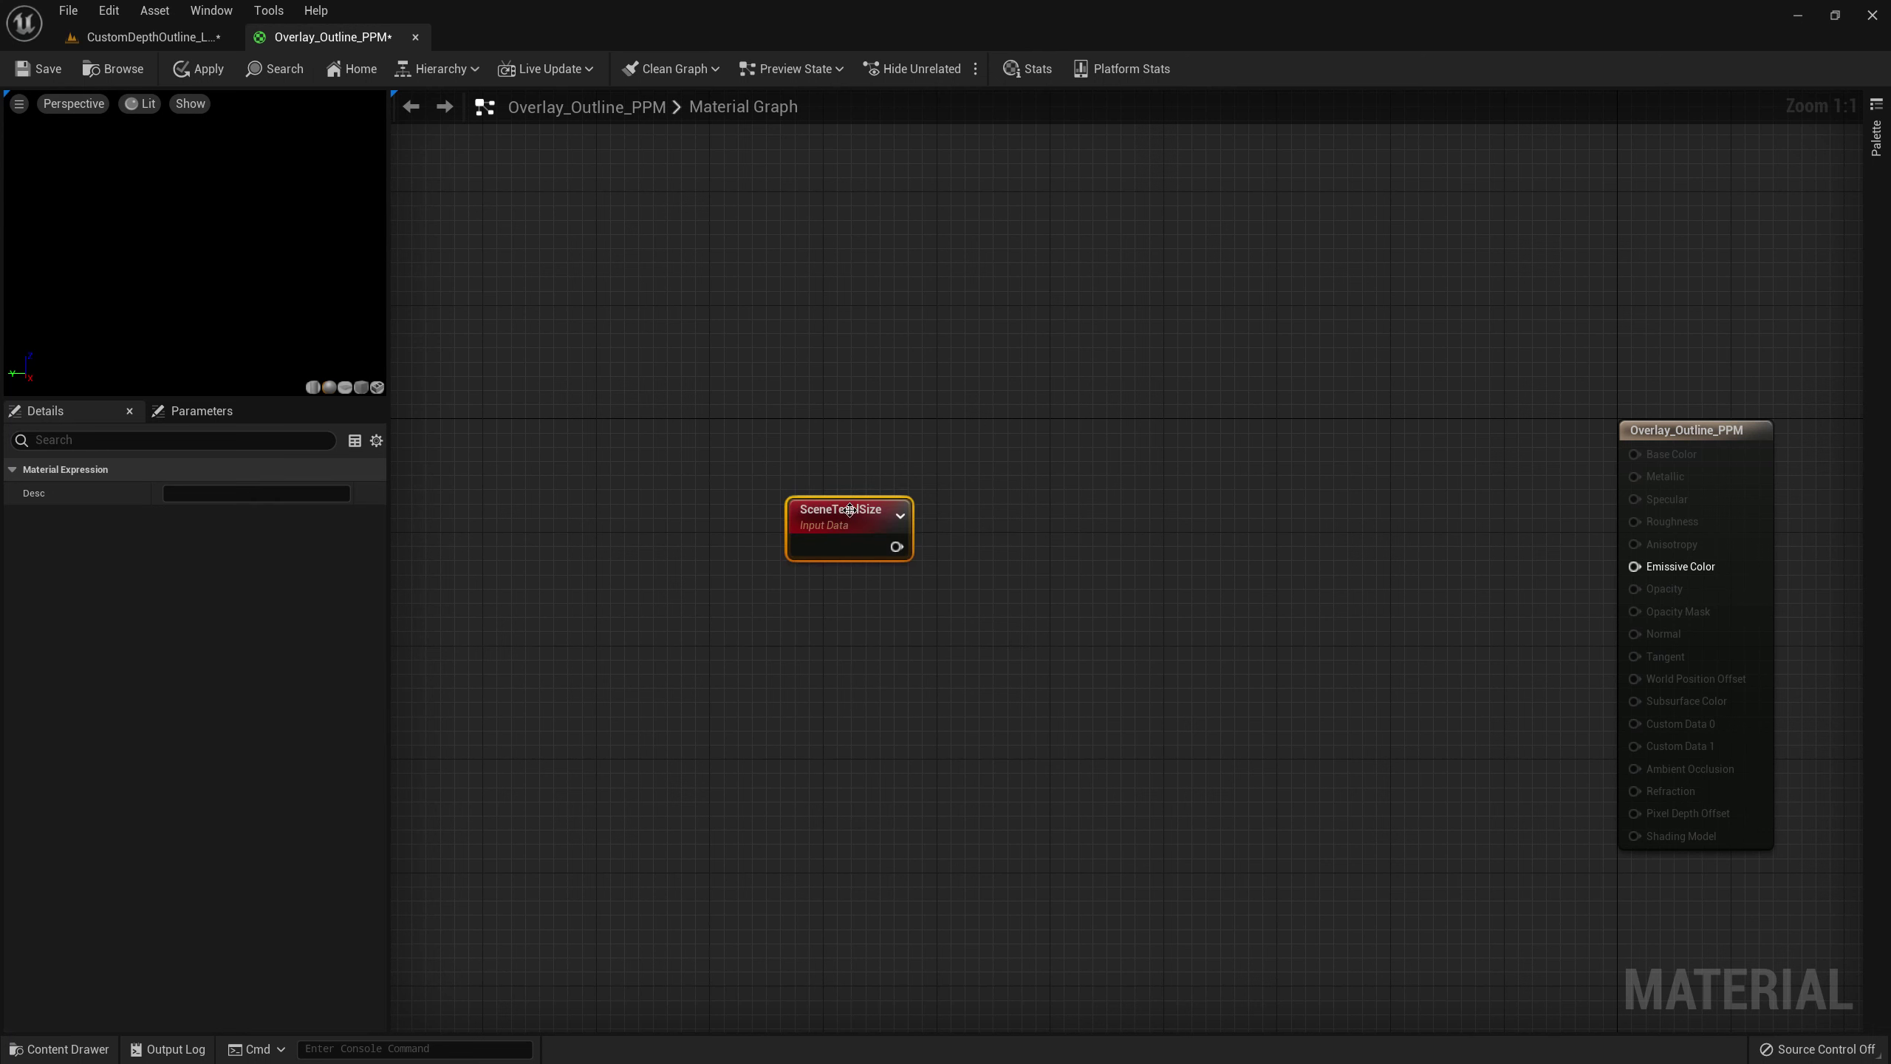
- Wire SceneTexelSize into a ComponentMask limited to the R channel
right_click_drag(769, 451, 768, 532)
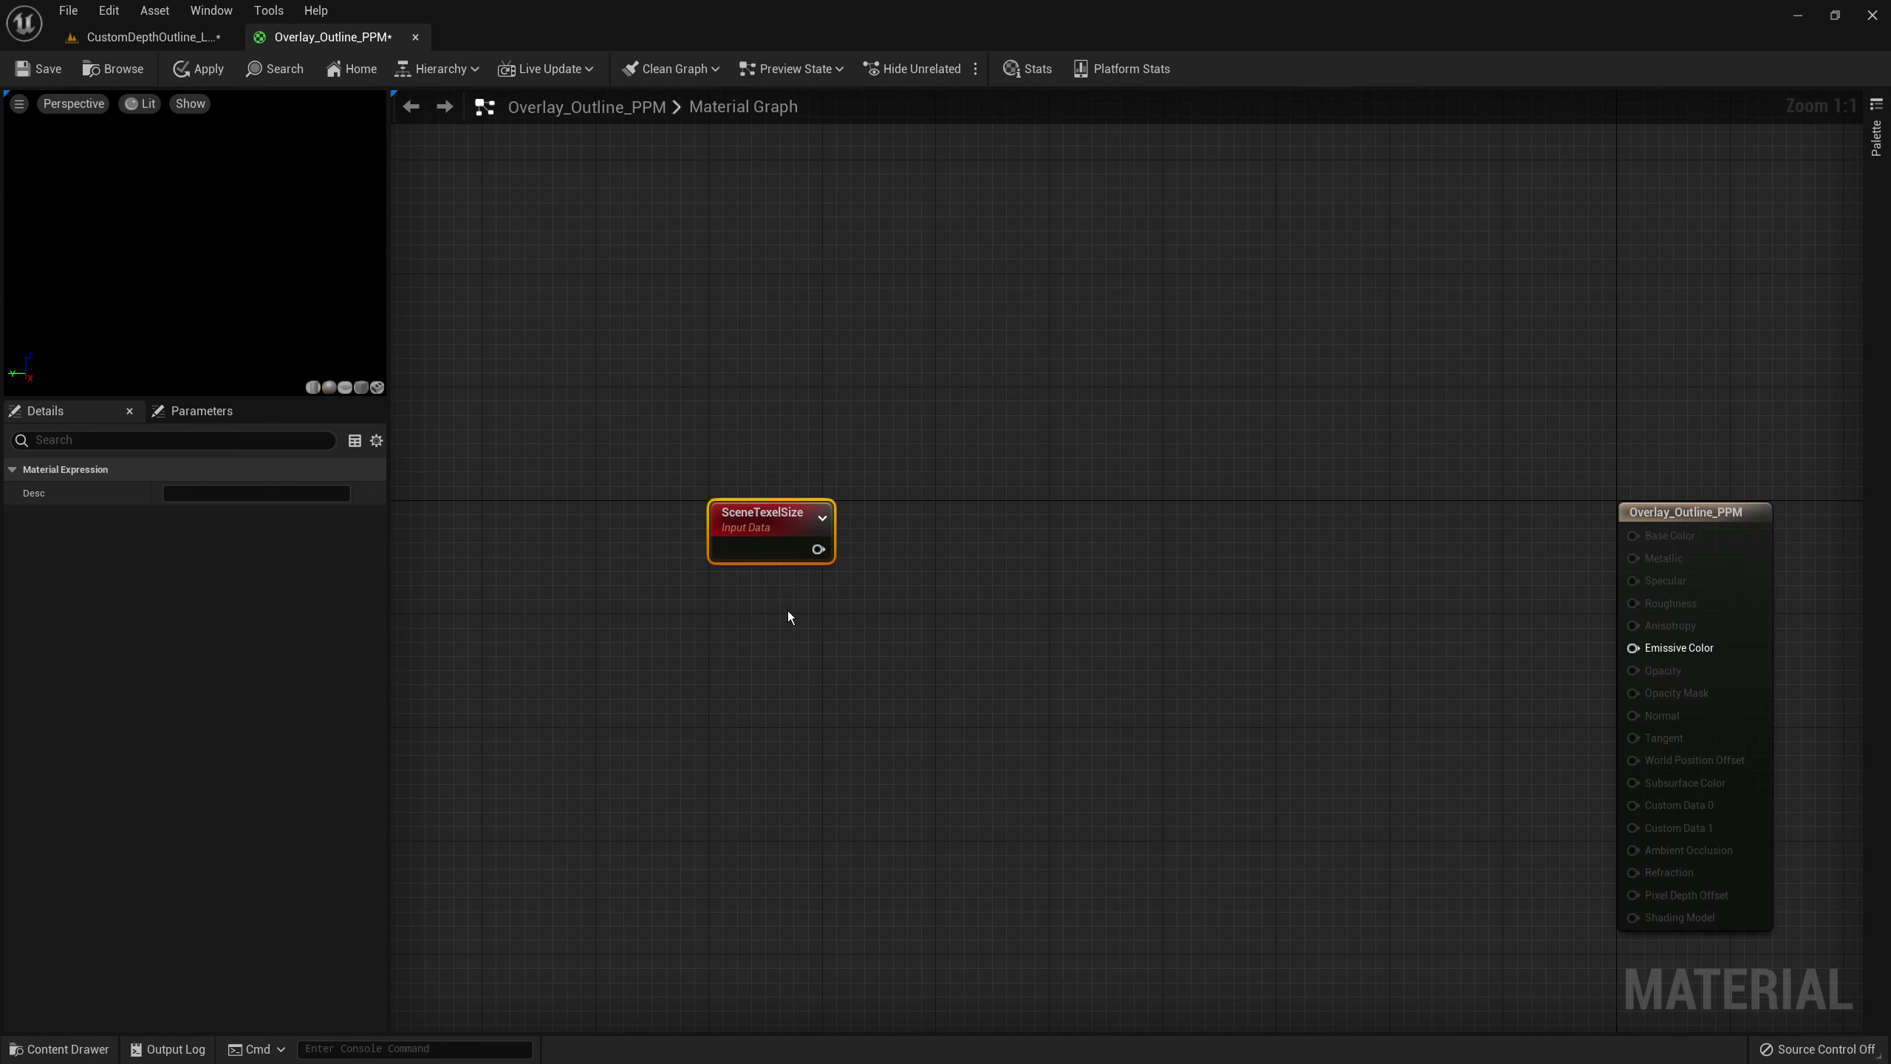
left_click_drag(818, 551, 894, 549)
type("c")
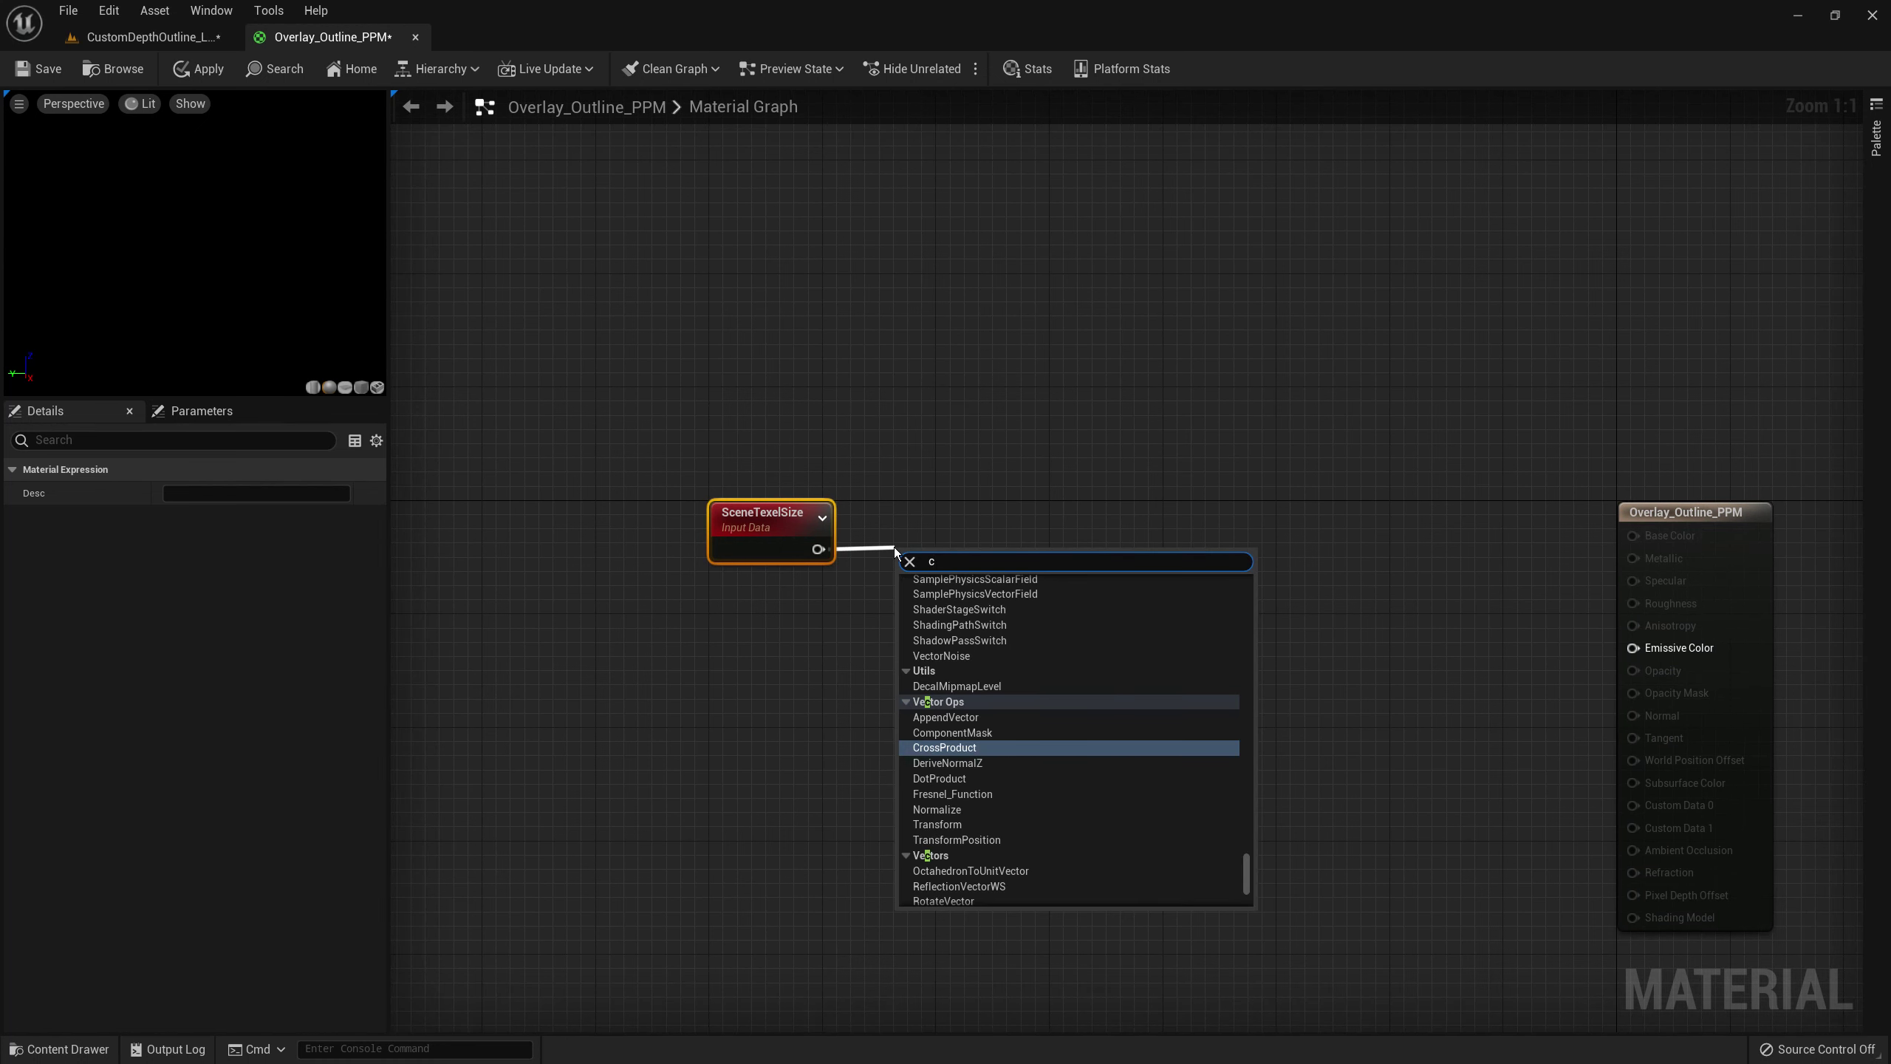
type("omp")
key("Return")
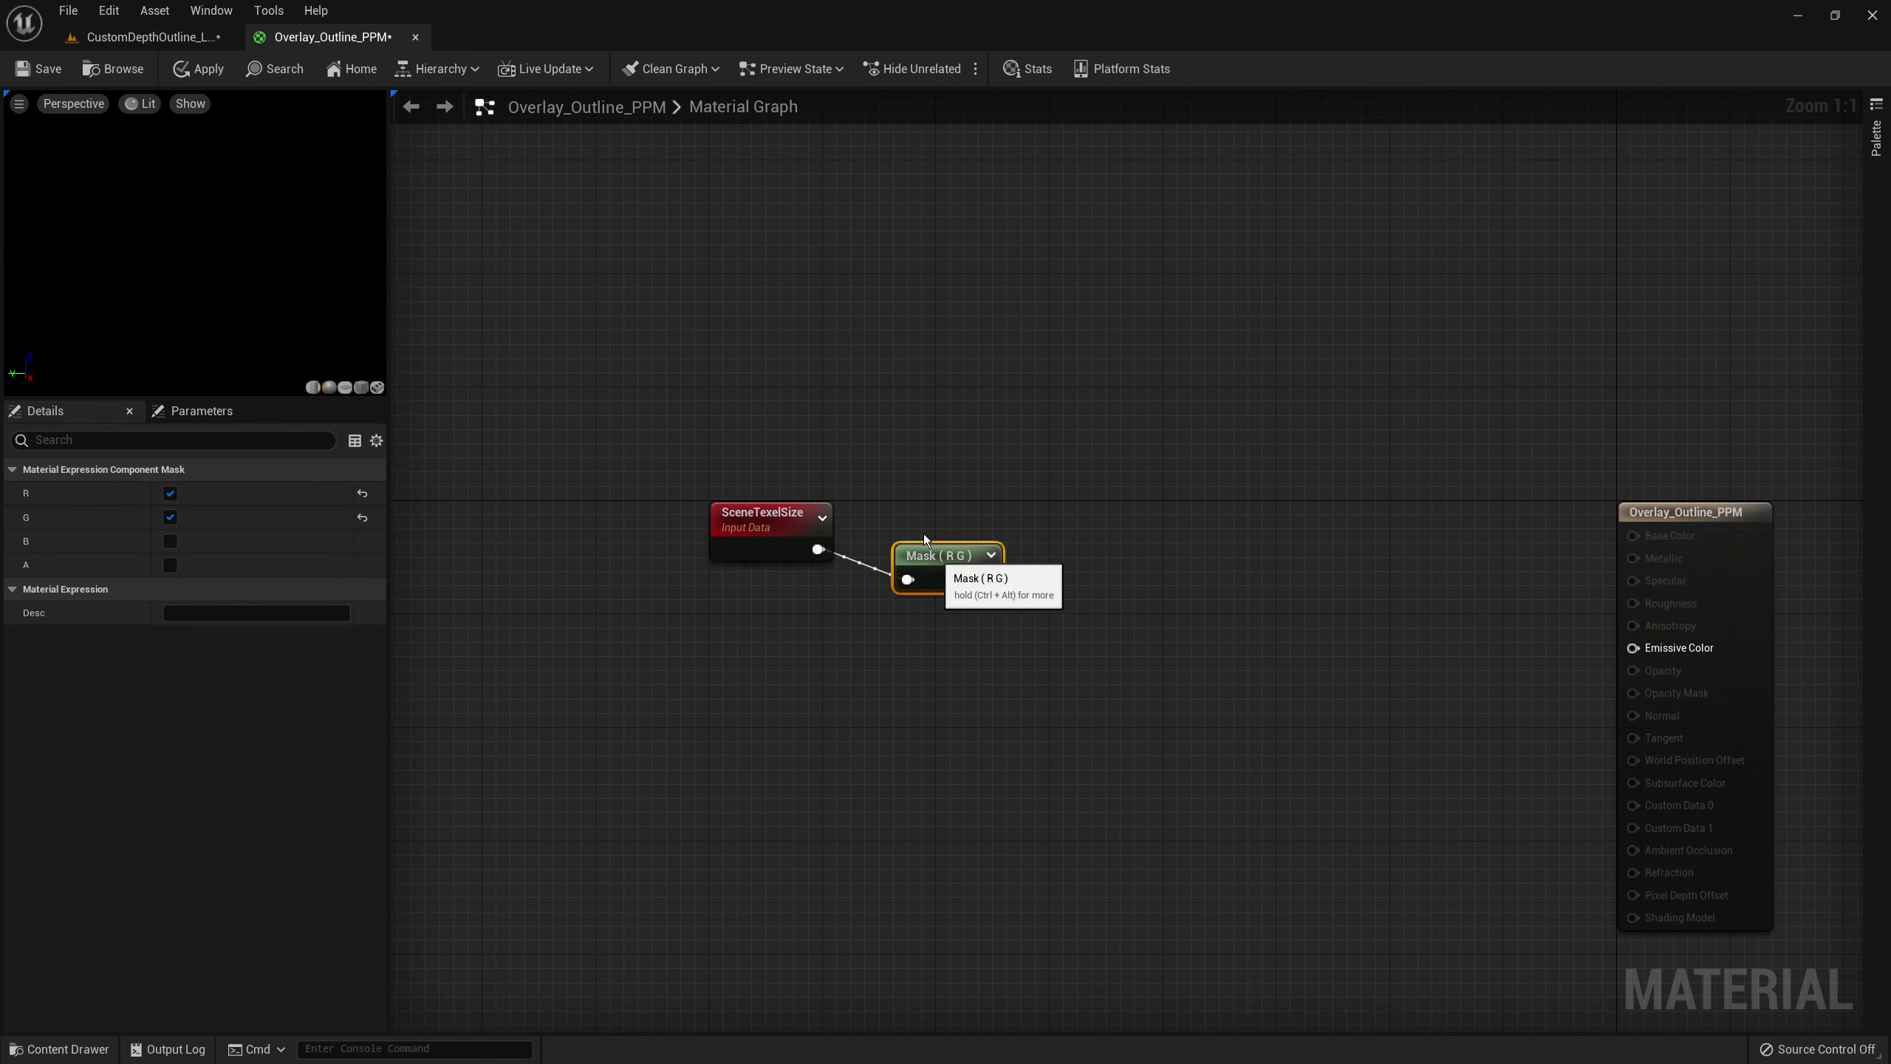
left_click(170, 517)
left_click(740, 638)
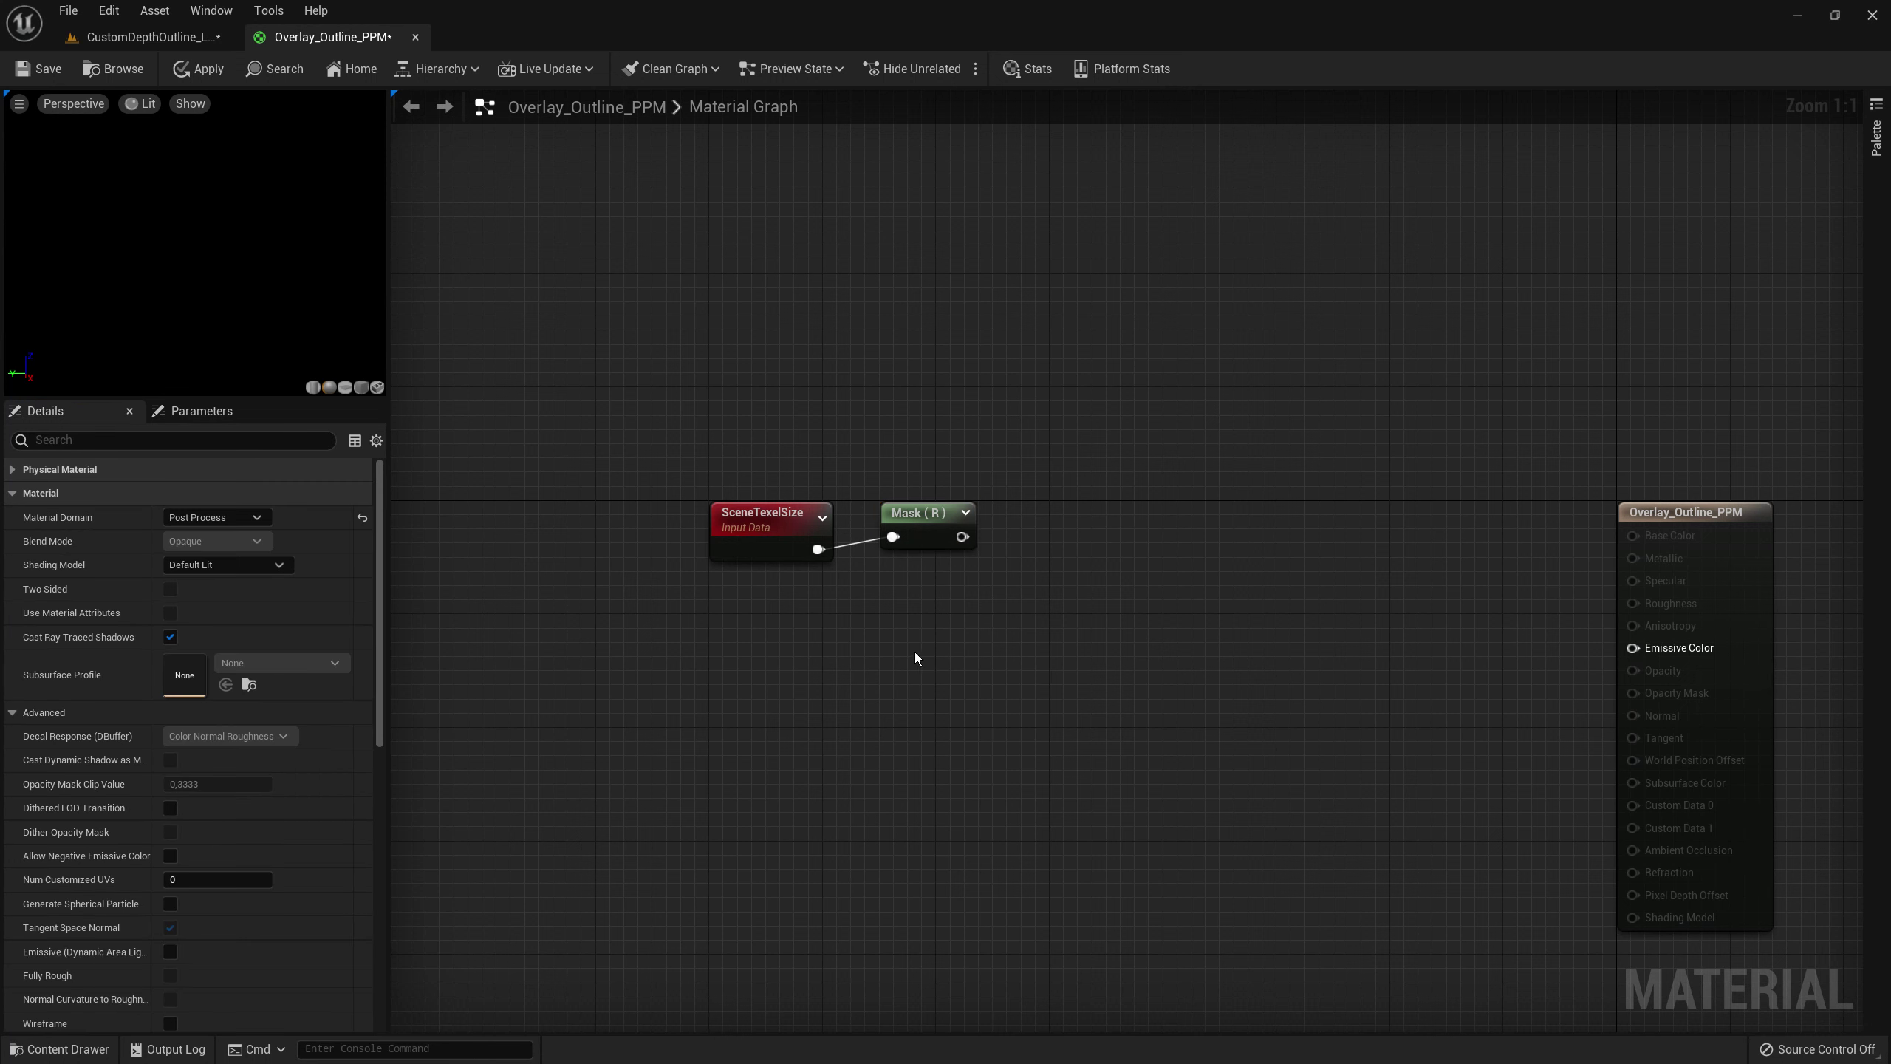
- Add a Multiply node and connect the Mask output to its A input
left_click(994, 575)
mouse_move(927, 538)
left_mouse_down()
mouse_move(1013, 616)
mouse_move(1023, 529)
left_mouse_up()
right_click_drag(1024, 529, 1068, 509)
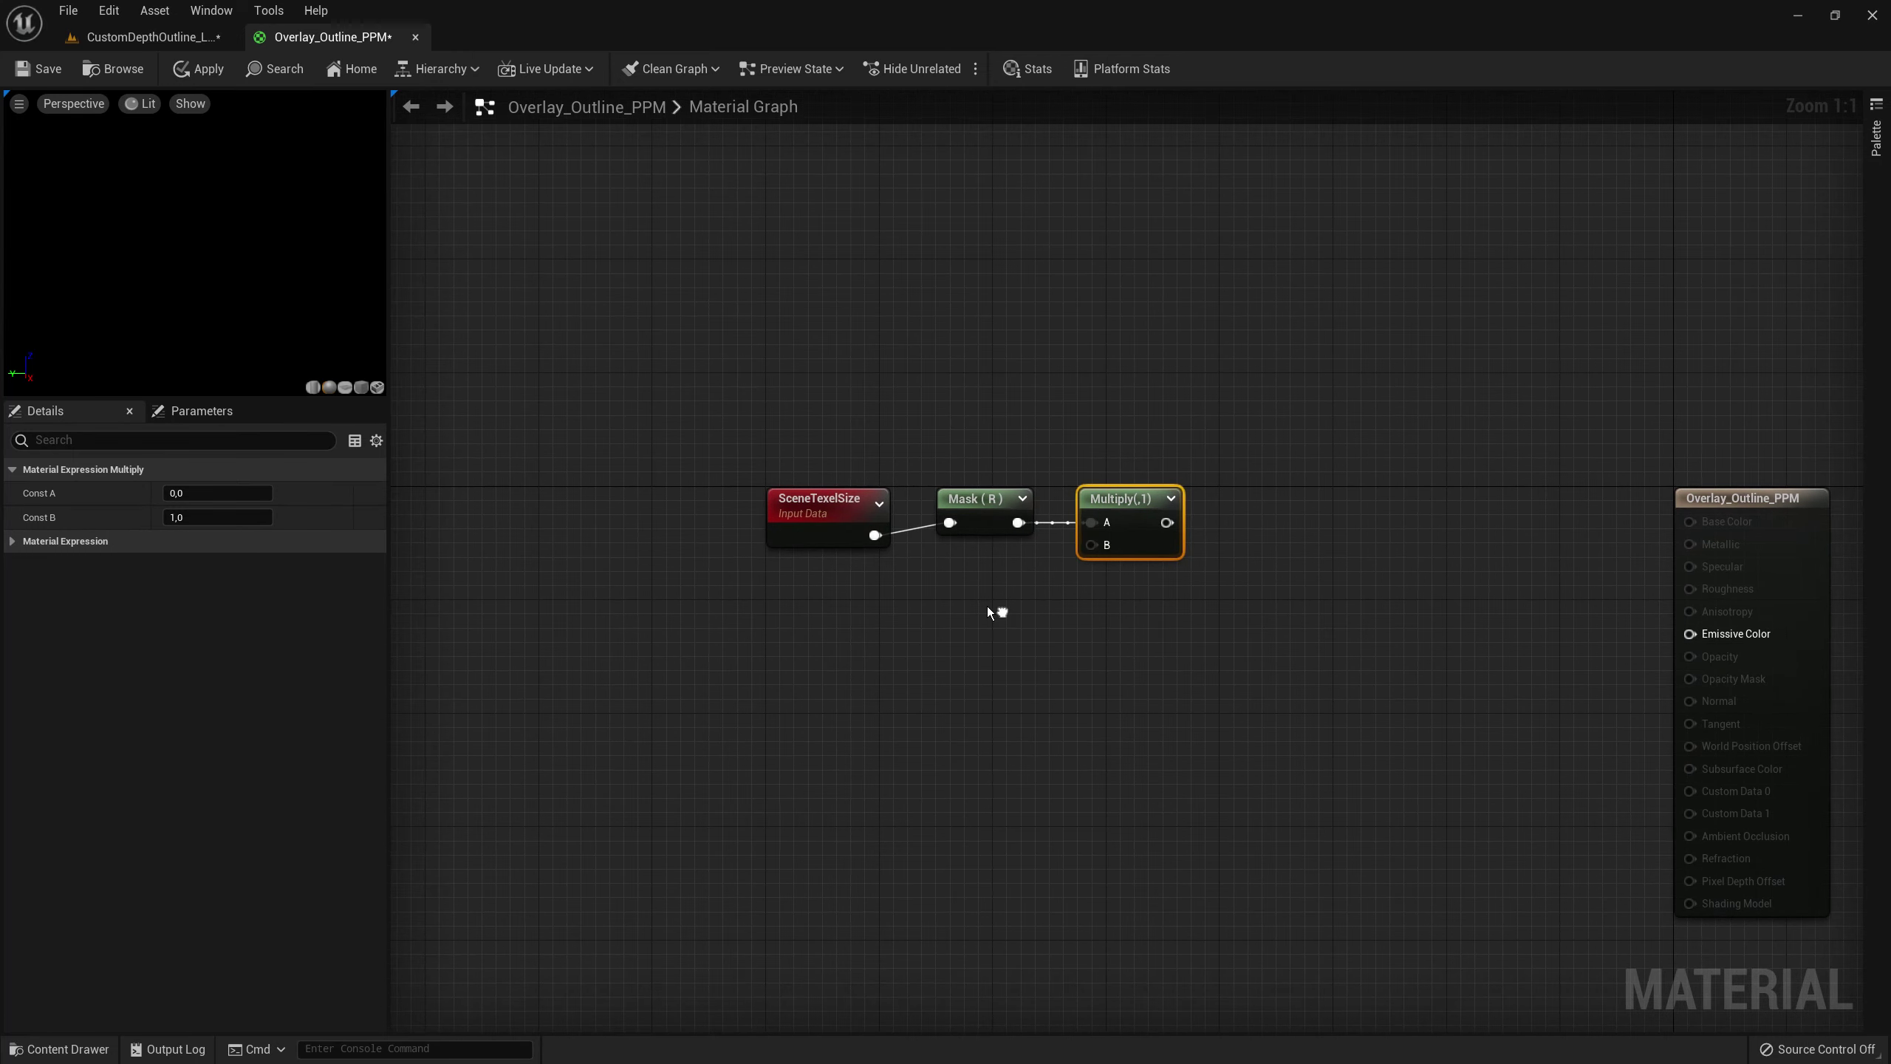
right_click_drag(524, 596, 1000, 598)
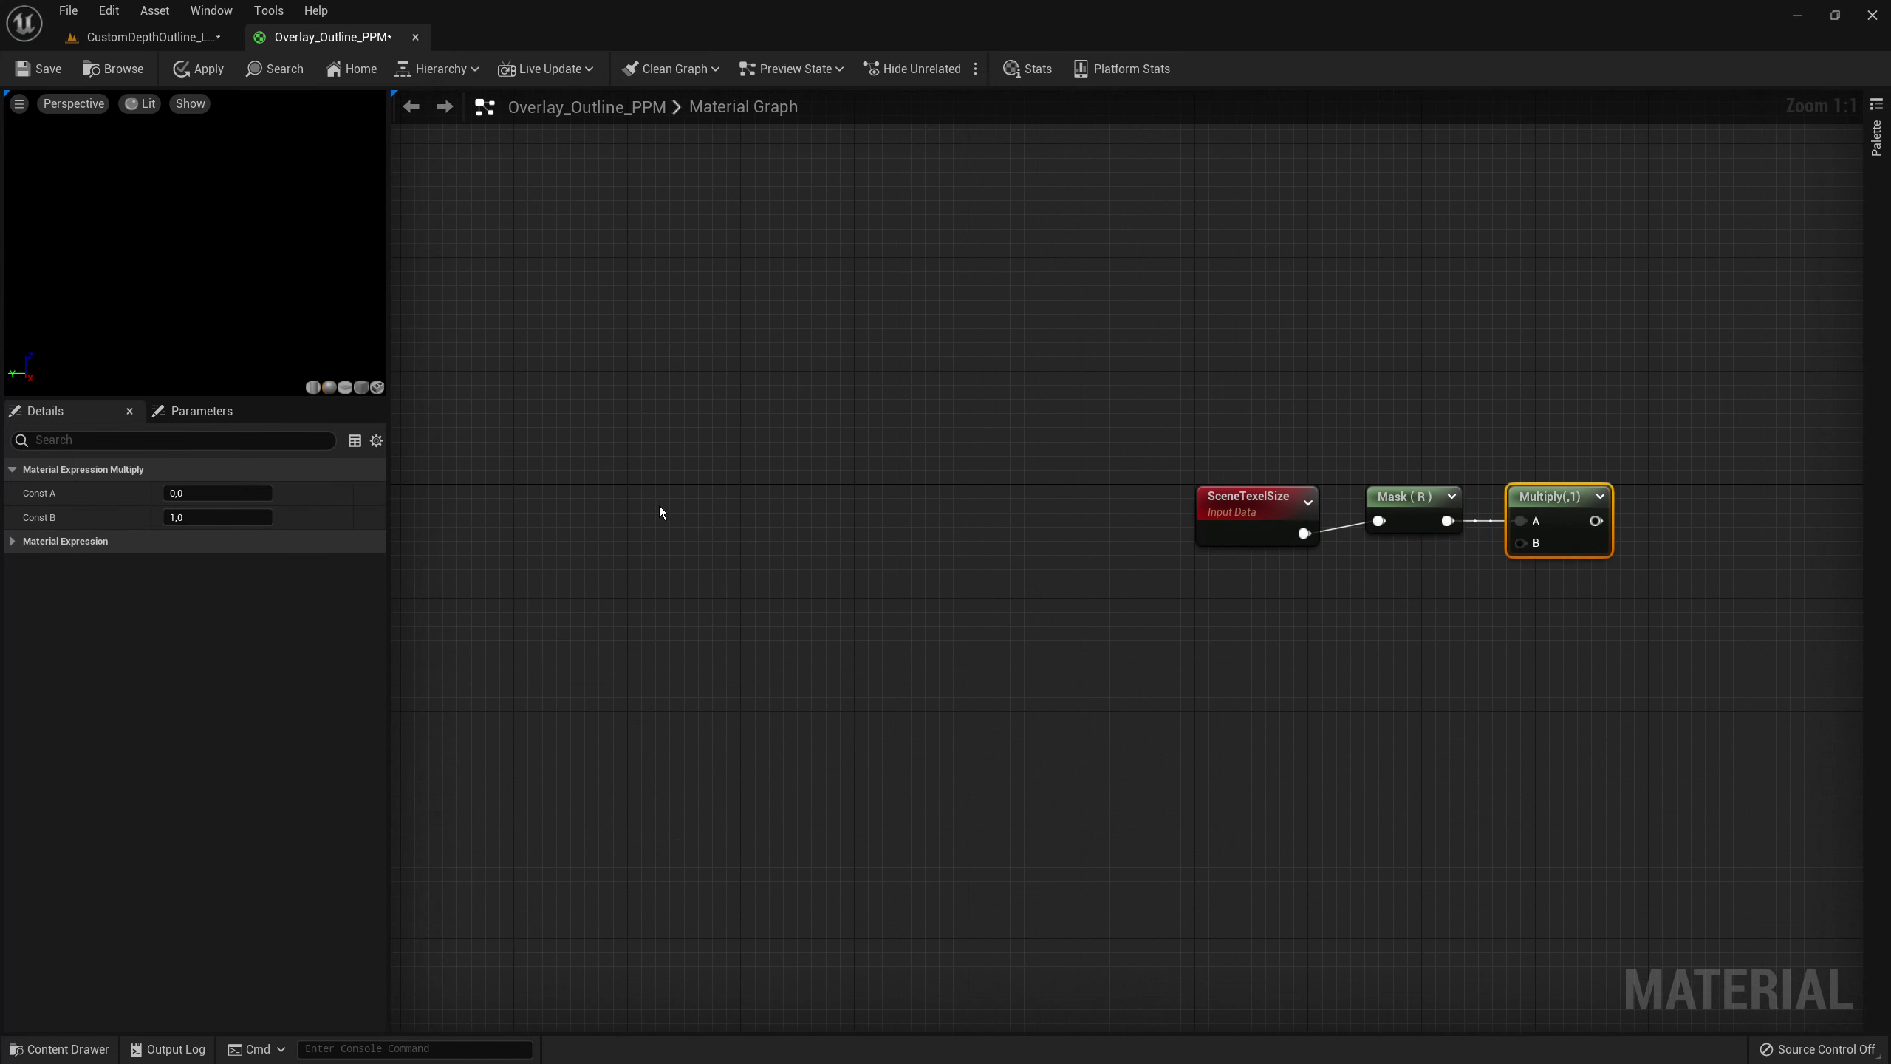
- Add a scalar parameter named Outline Stärke on the left of the graph
left_click(638, 494)
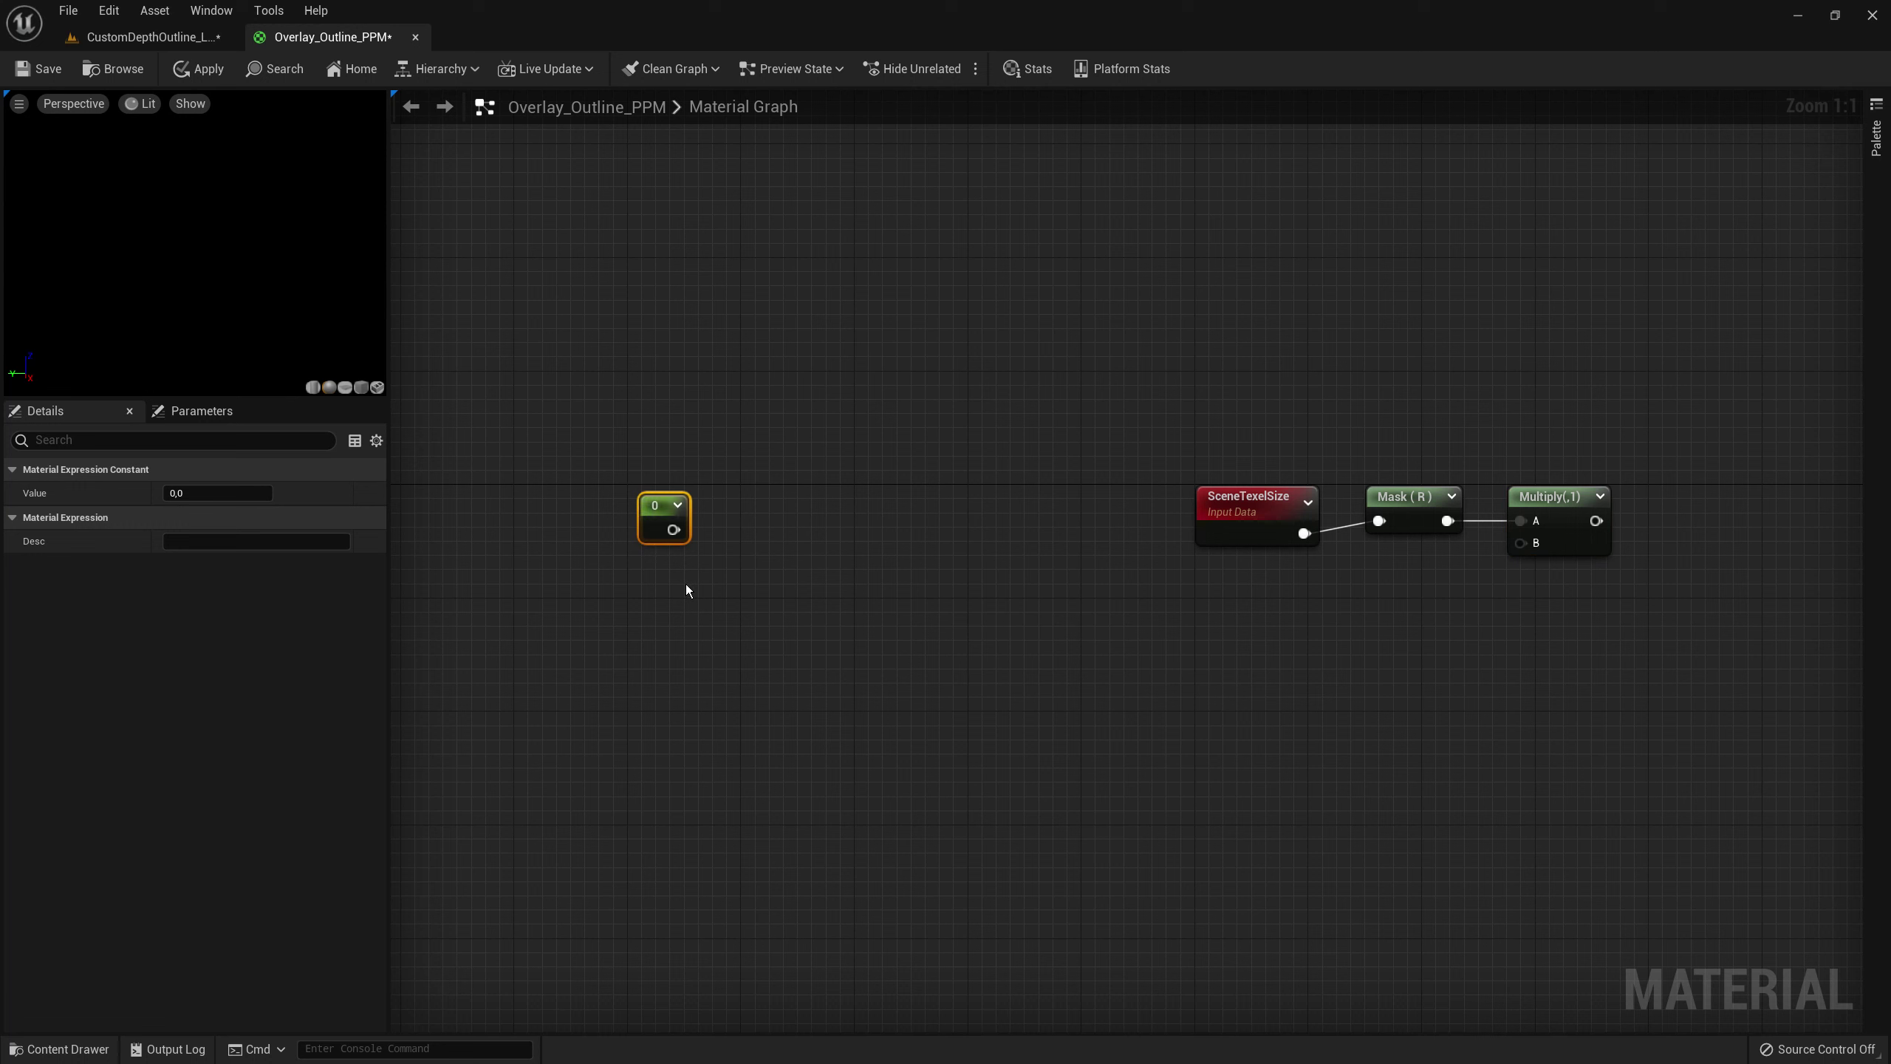
right_click(655, 503)
left_click(698, 537)
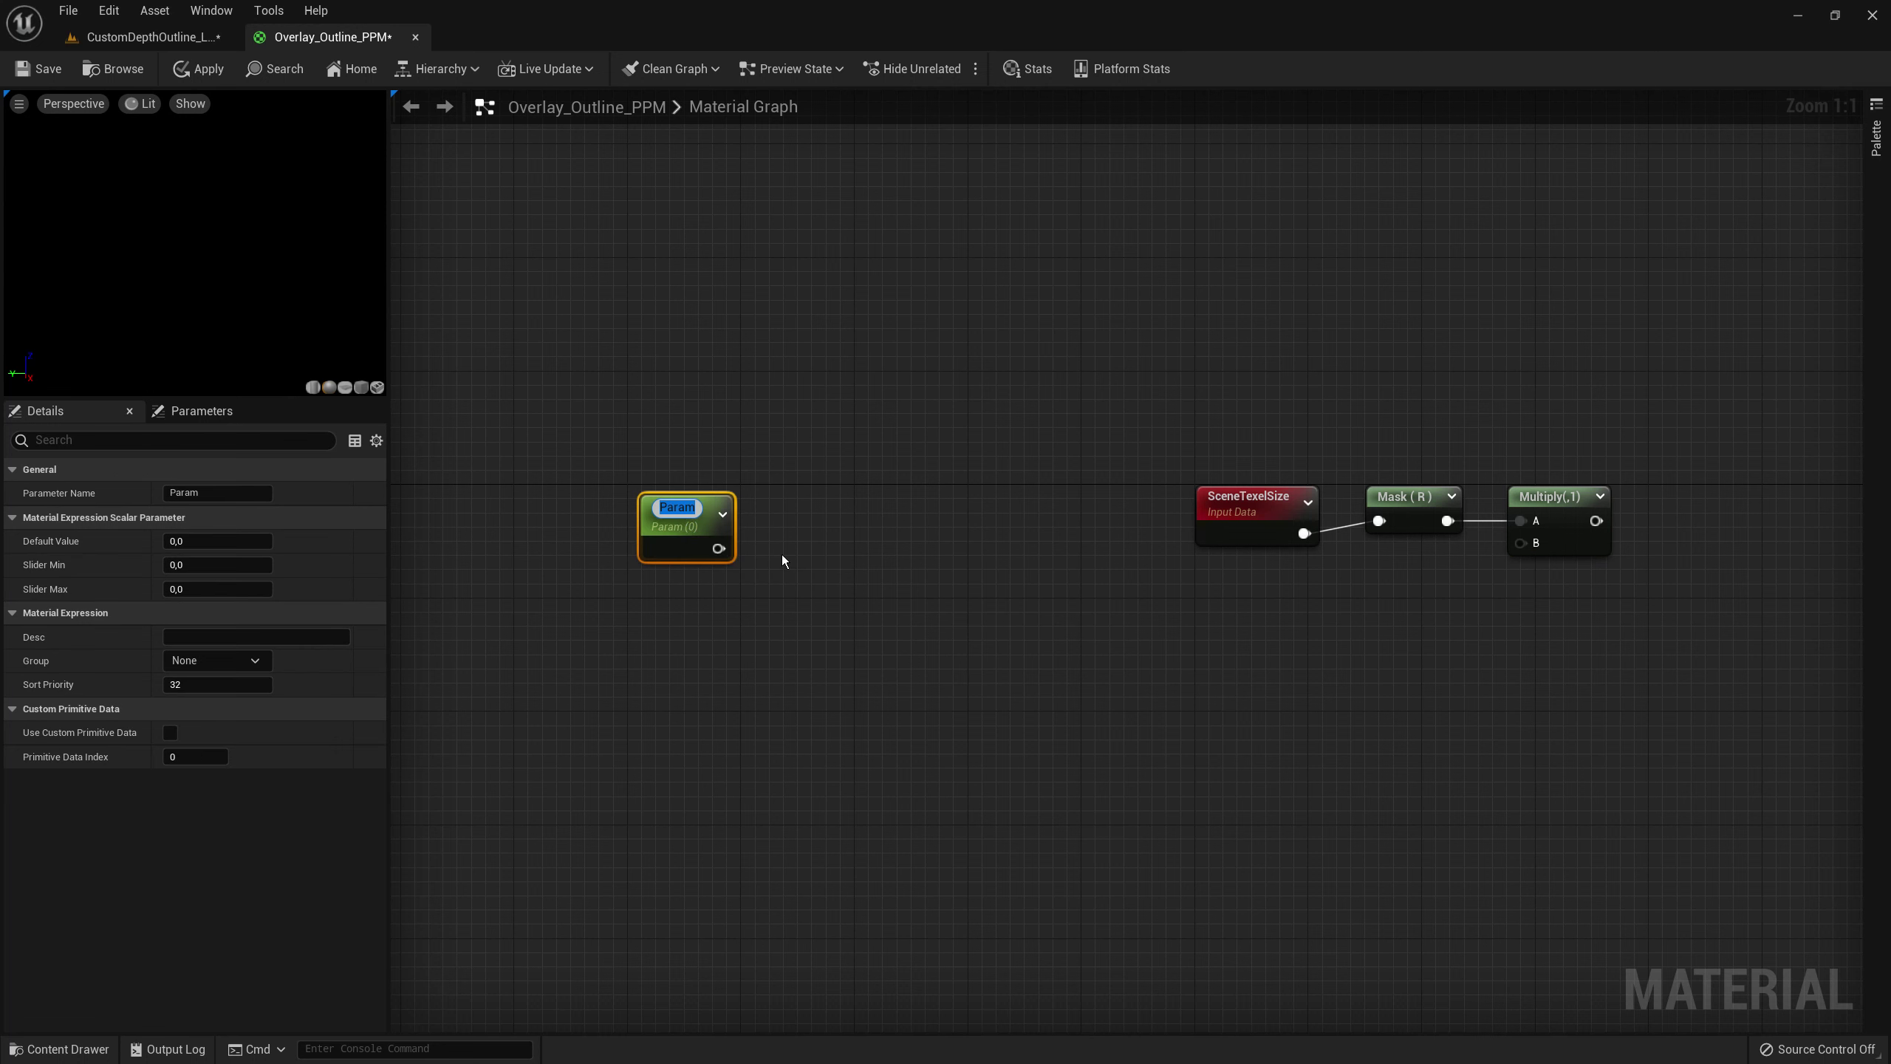
type("Outline S")
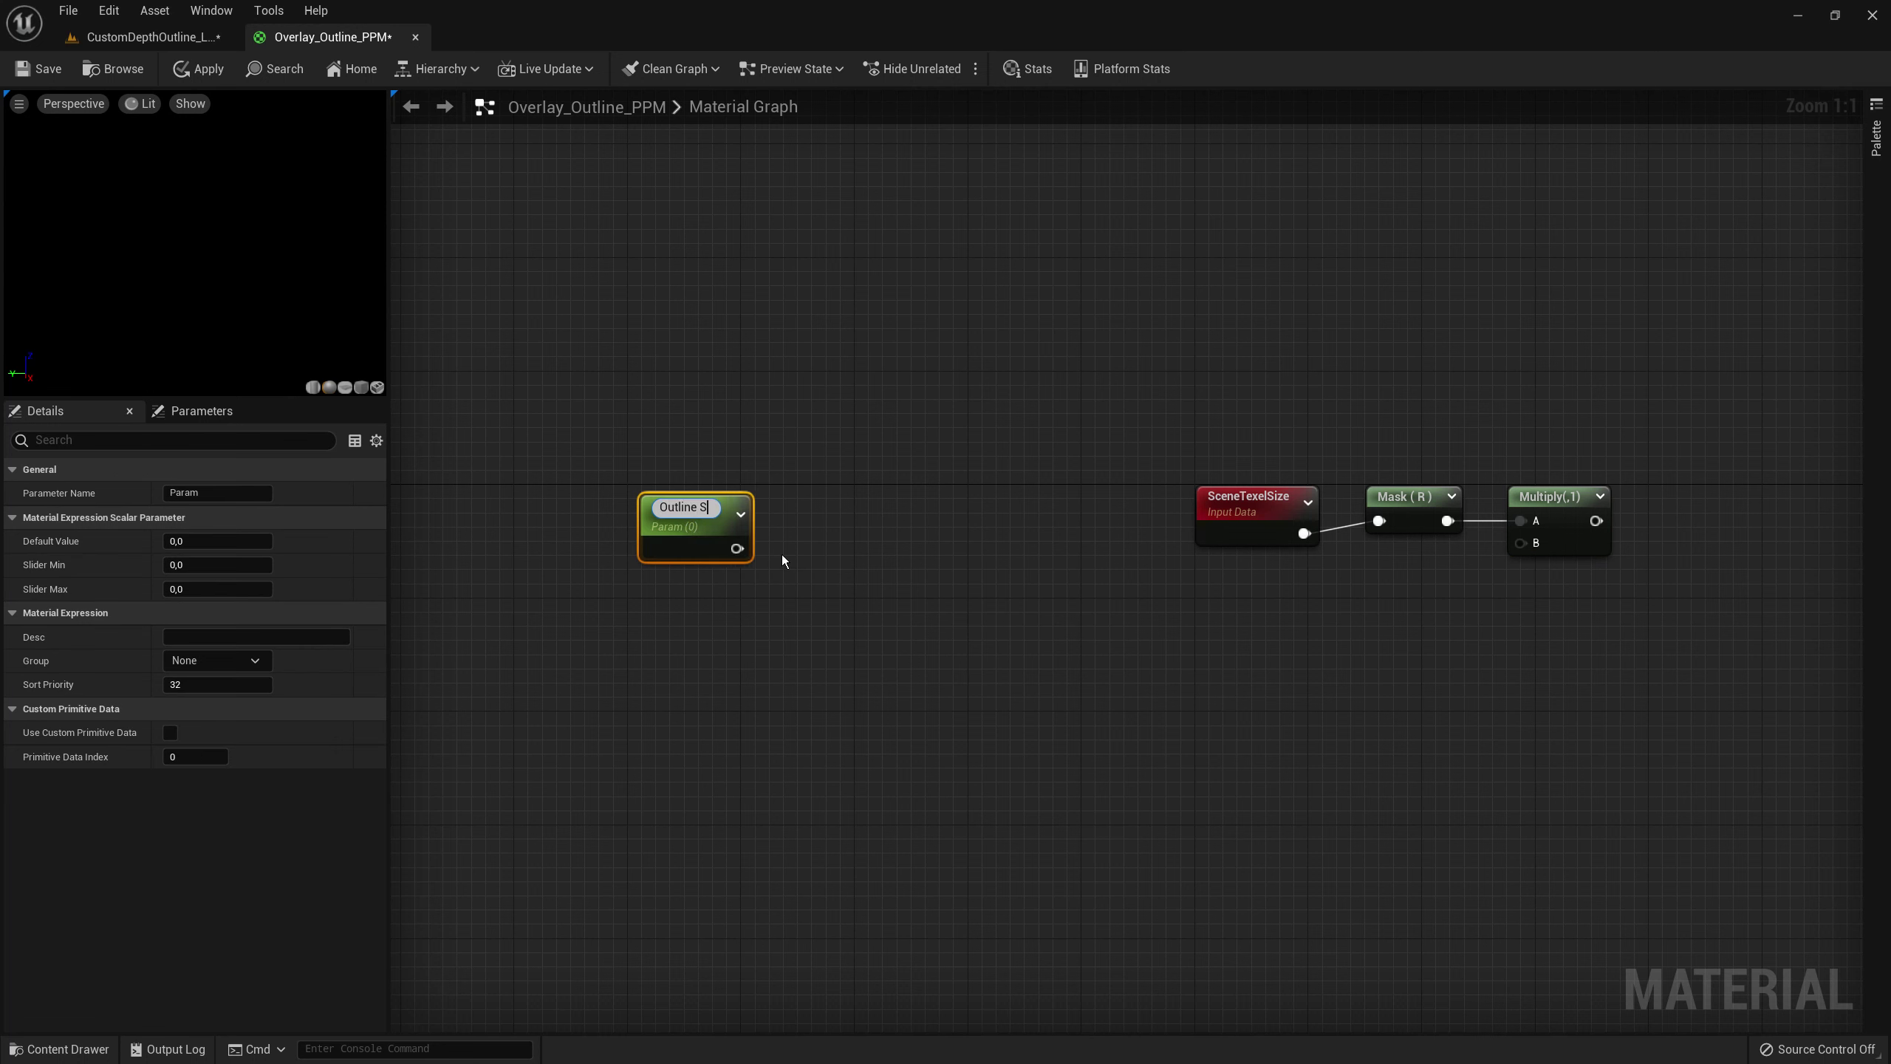
type("tärke")
key("Return")
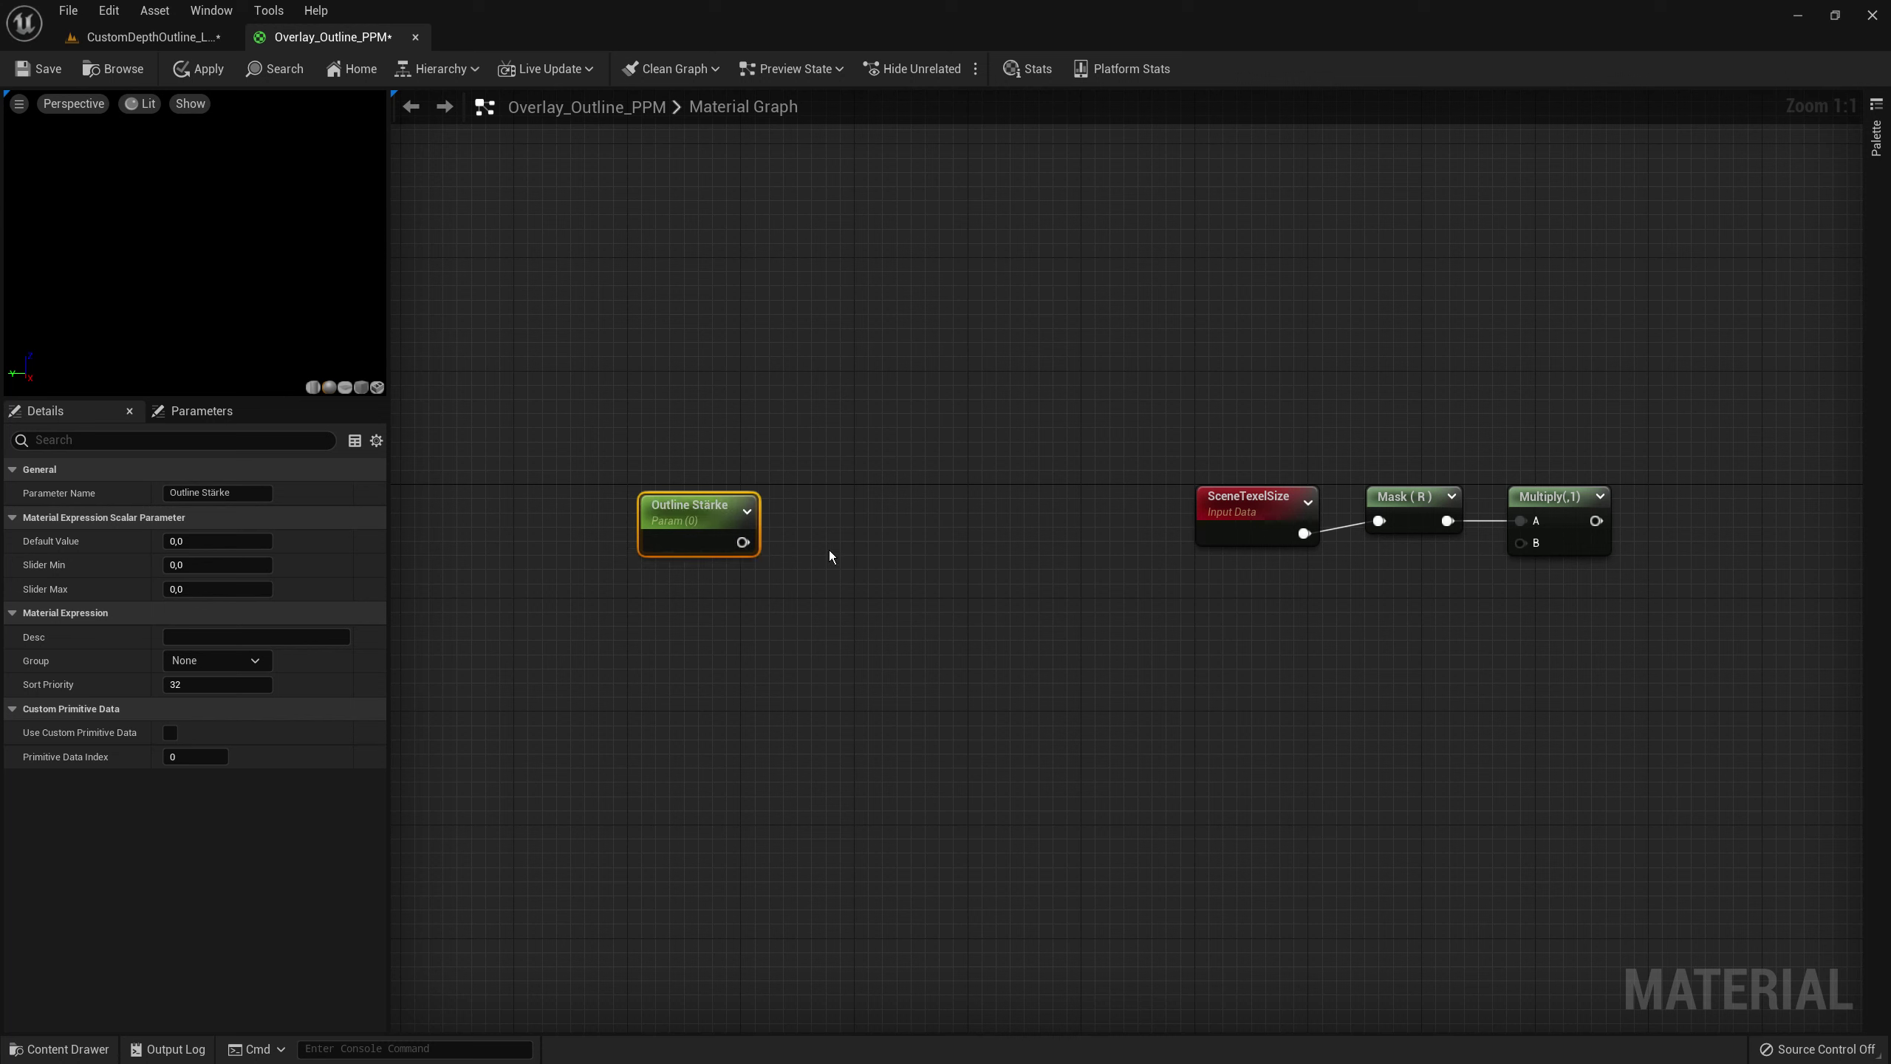
left_click_drag(692, 518, 847, 544)
- Add a named reroute declaration called Outline Stärke fed by the parameter
left_click(709, 587)
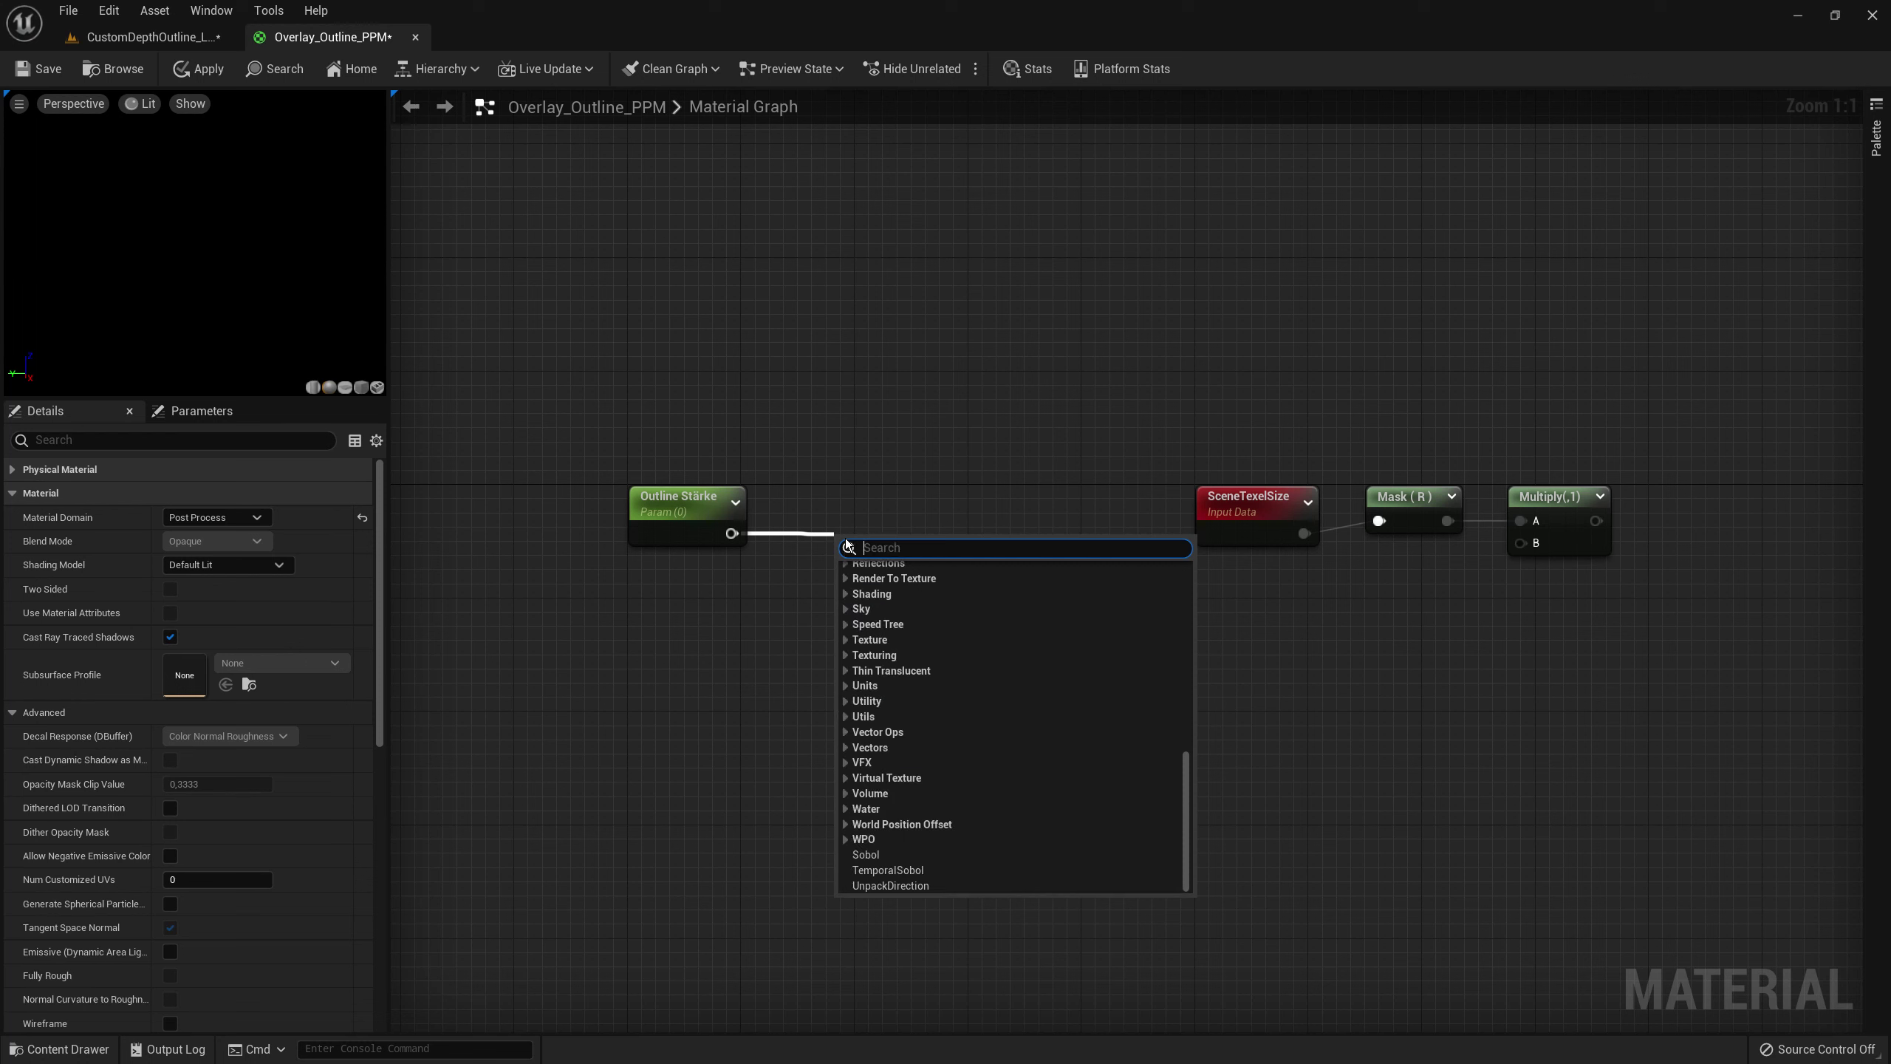
type("n")
key("BackSpace")
type("n")
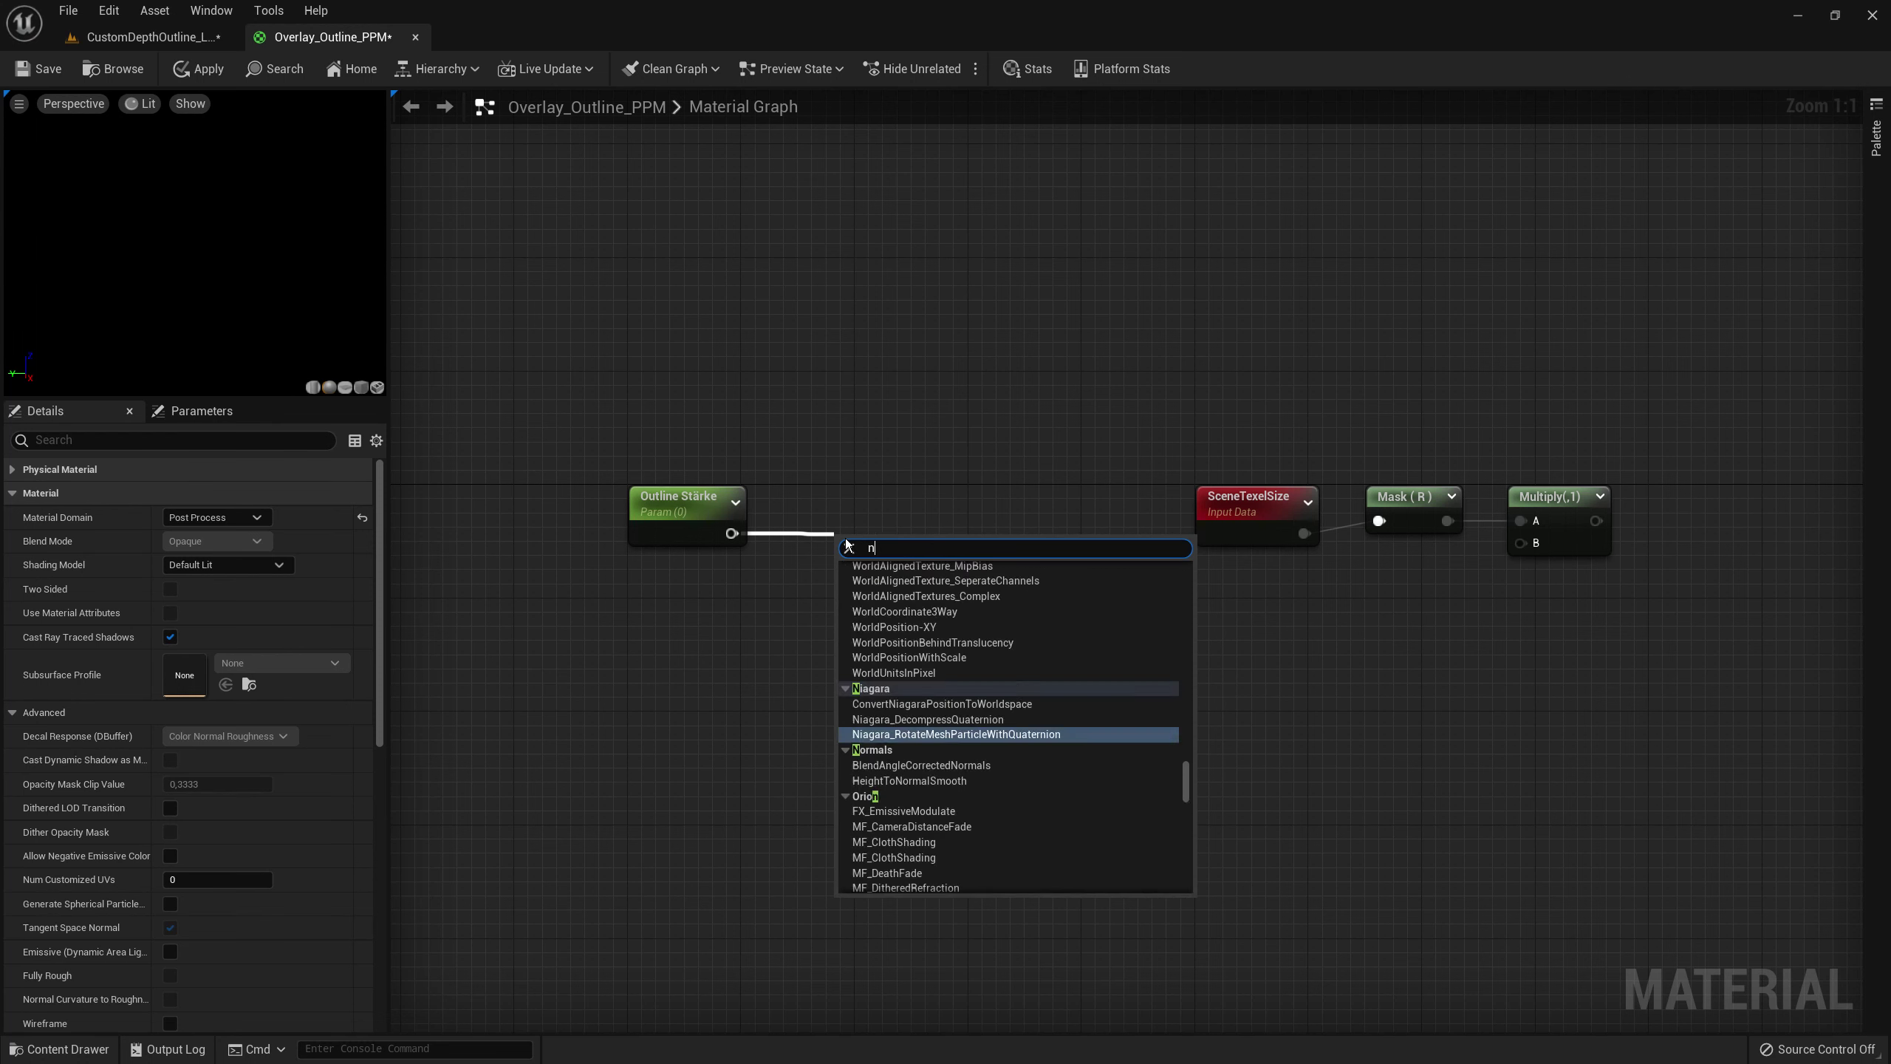
type("amed")
key("Return")
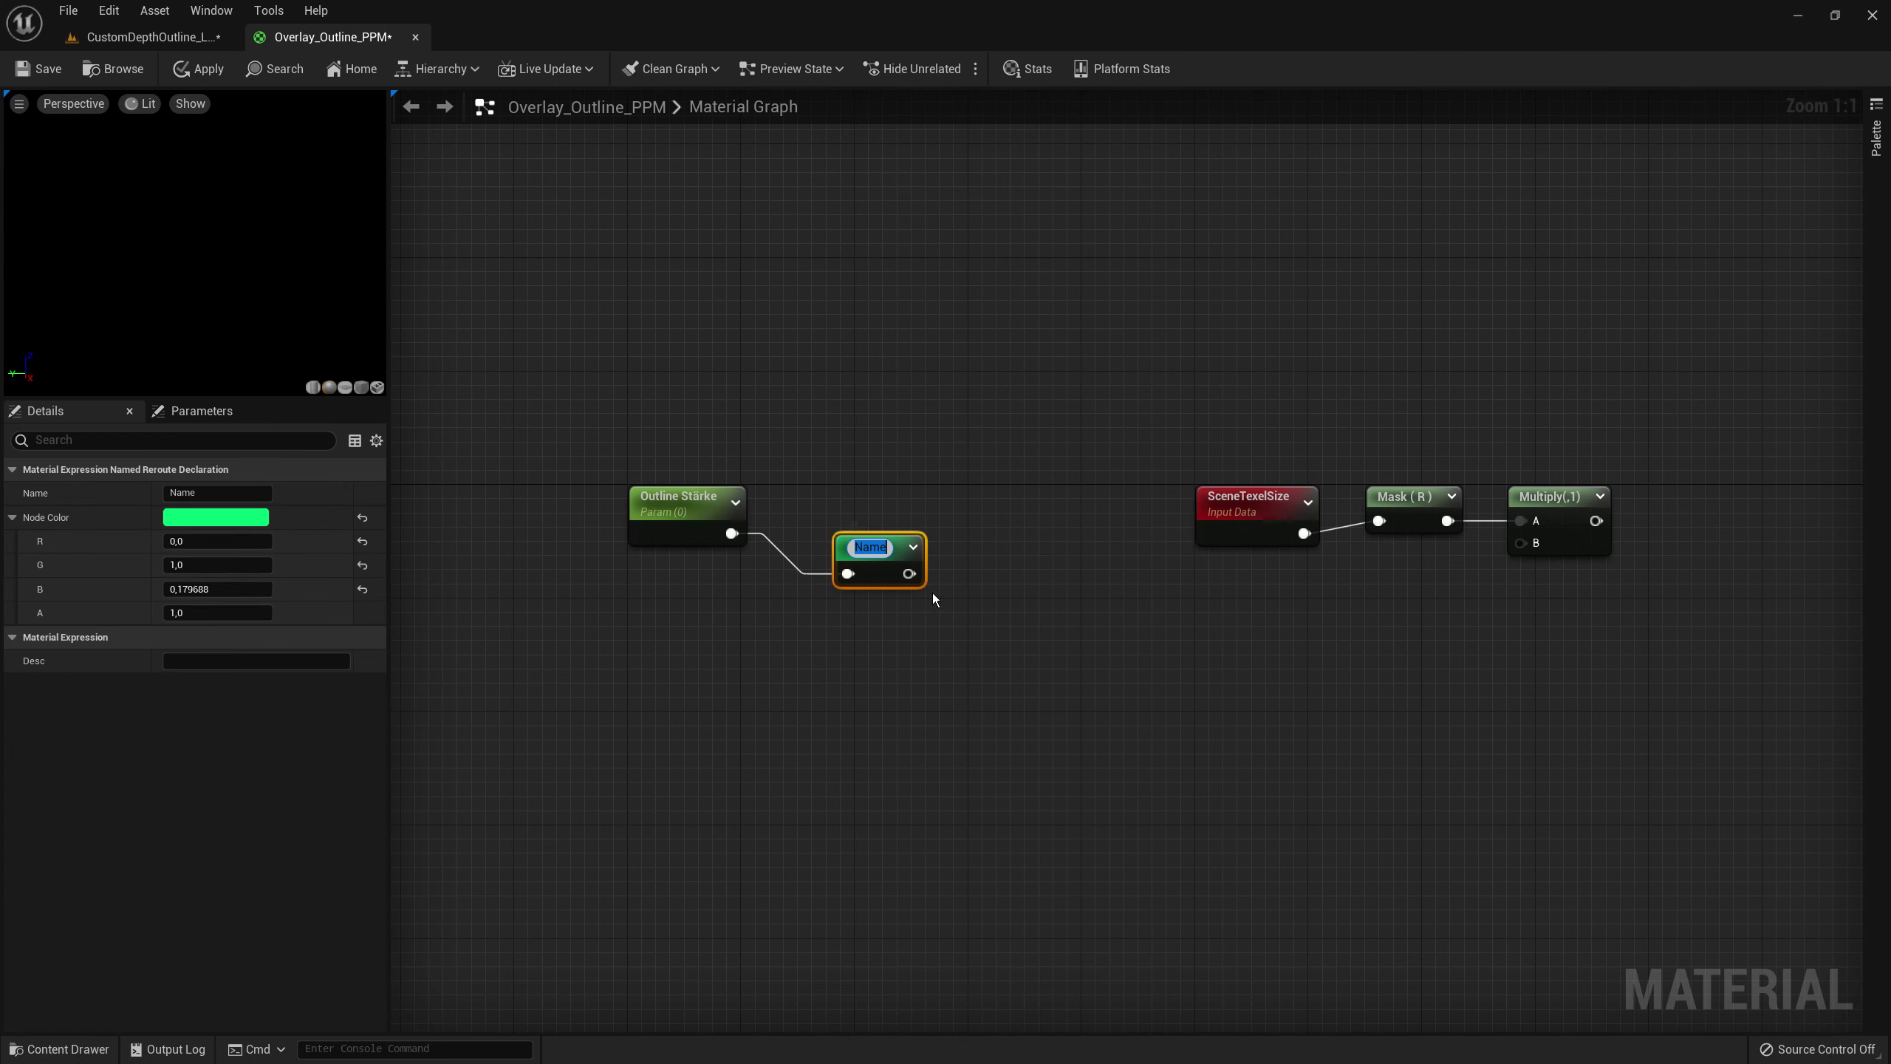
type("Outline Stärk")
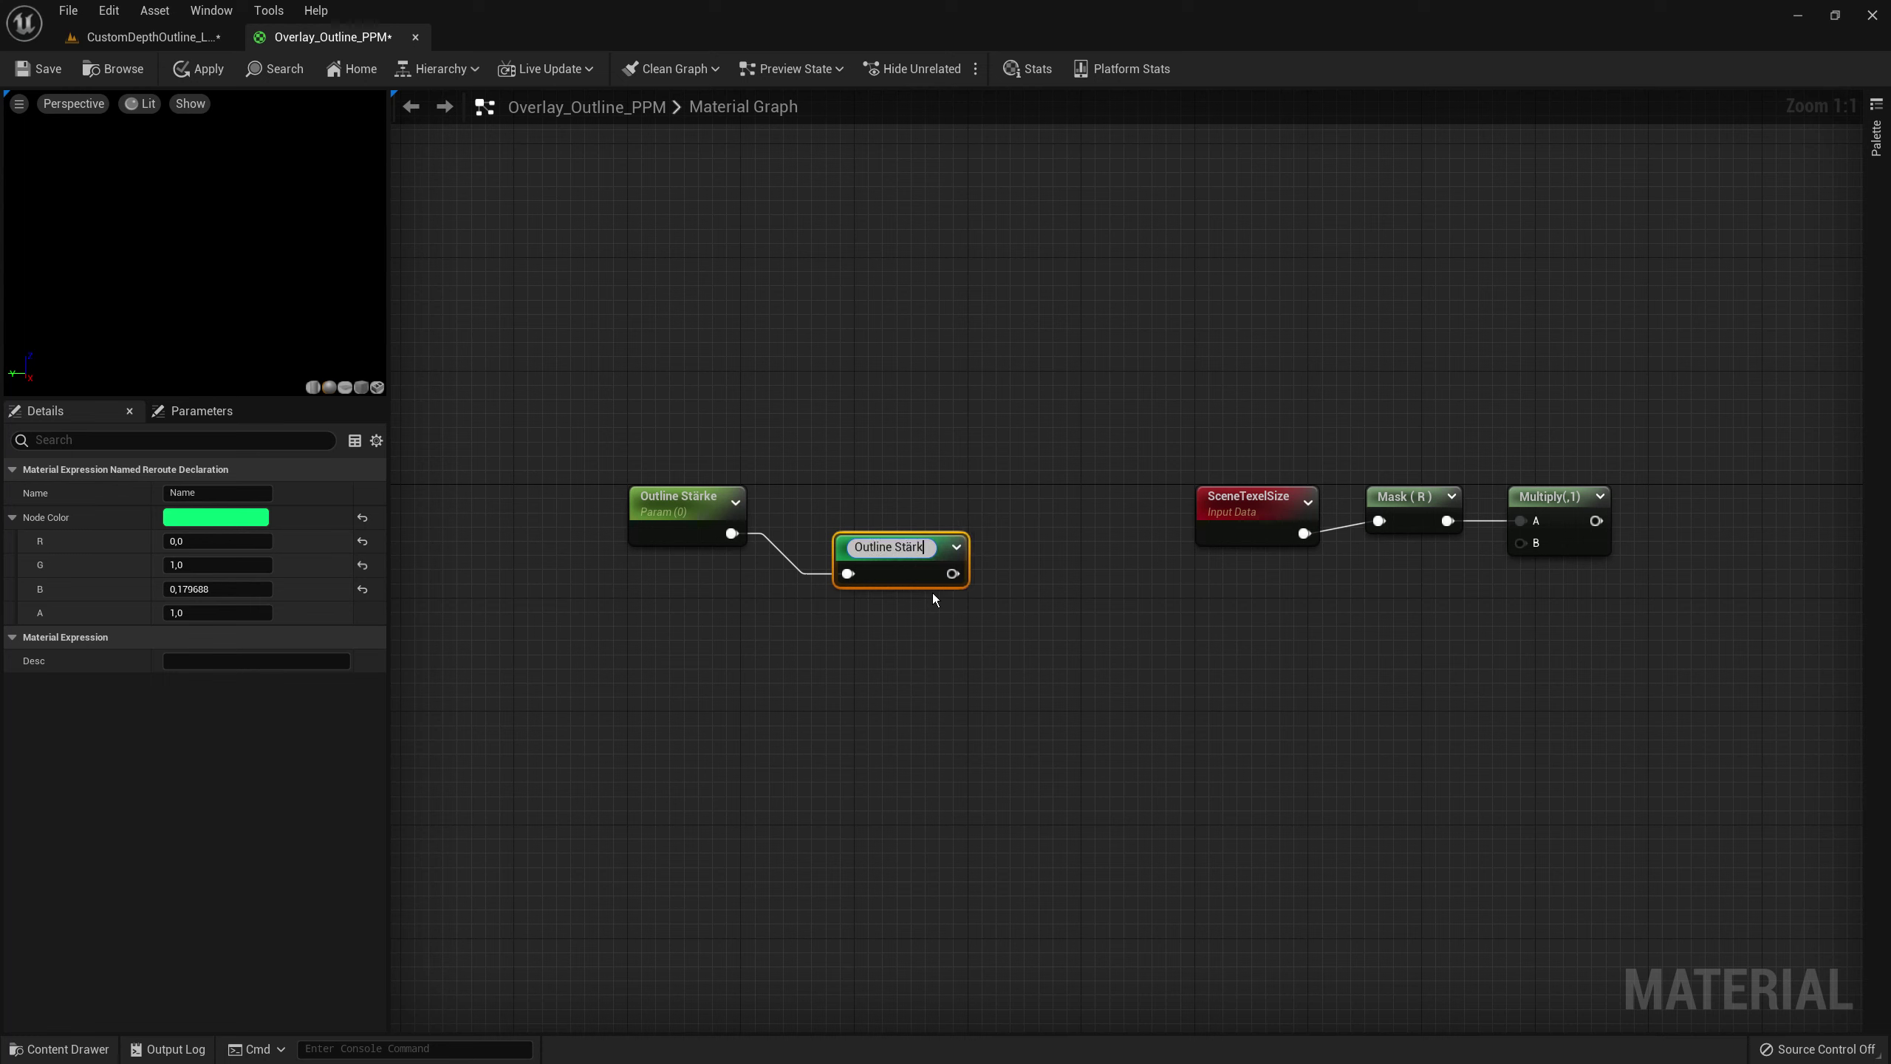
type("e")
key("Return")
left_click_drag(893, 560, 856, 511)
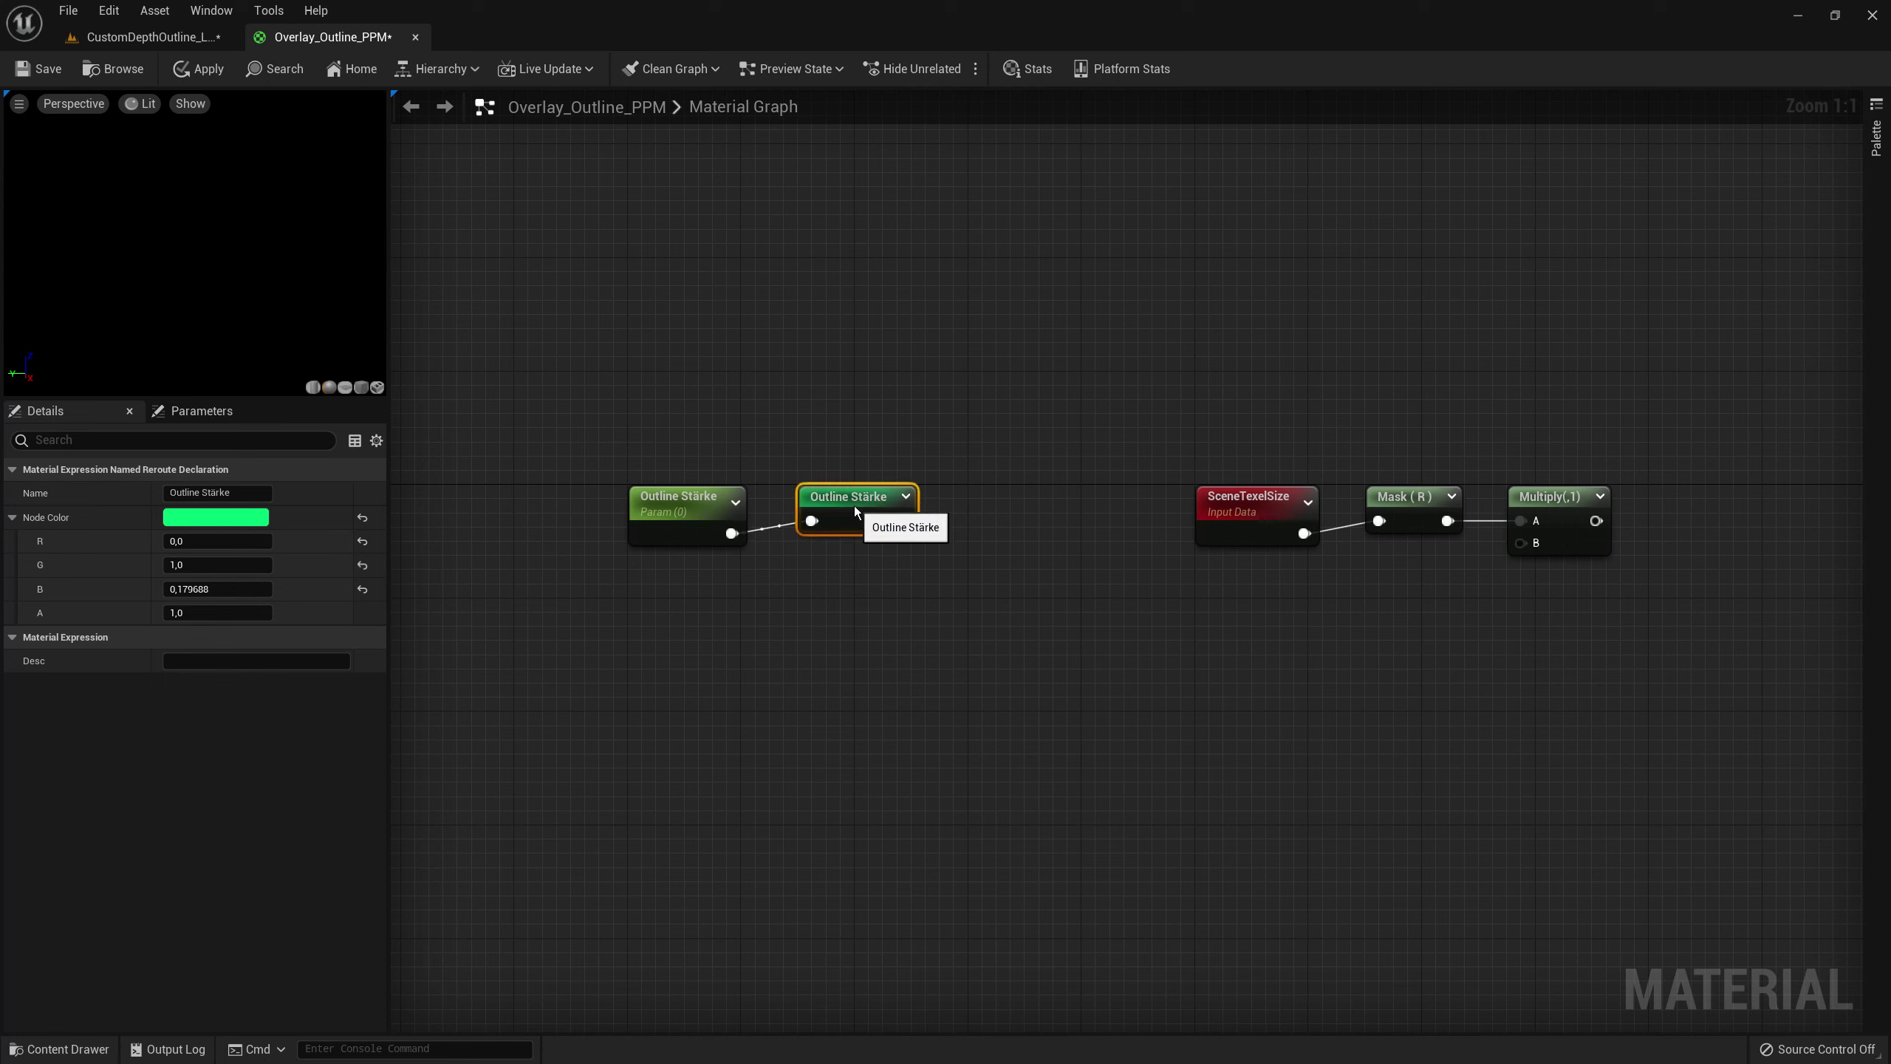
- Set the reroute node's colour to the blue preset
left_click(230, 525)
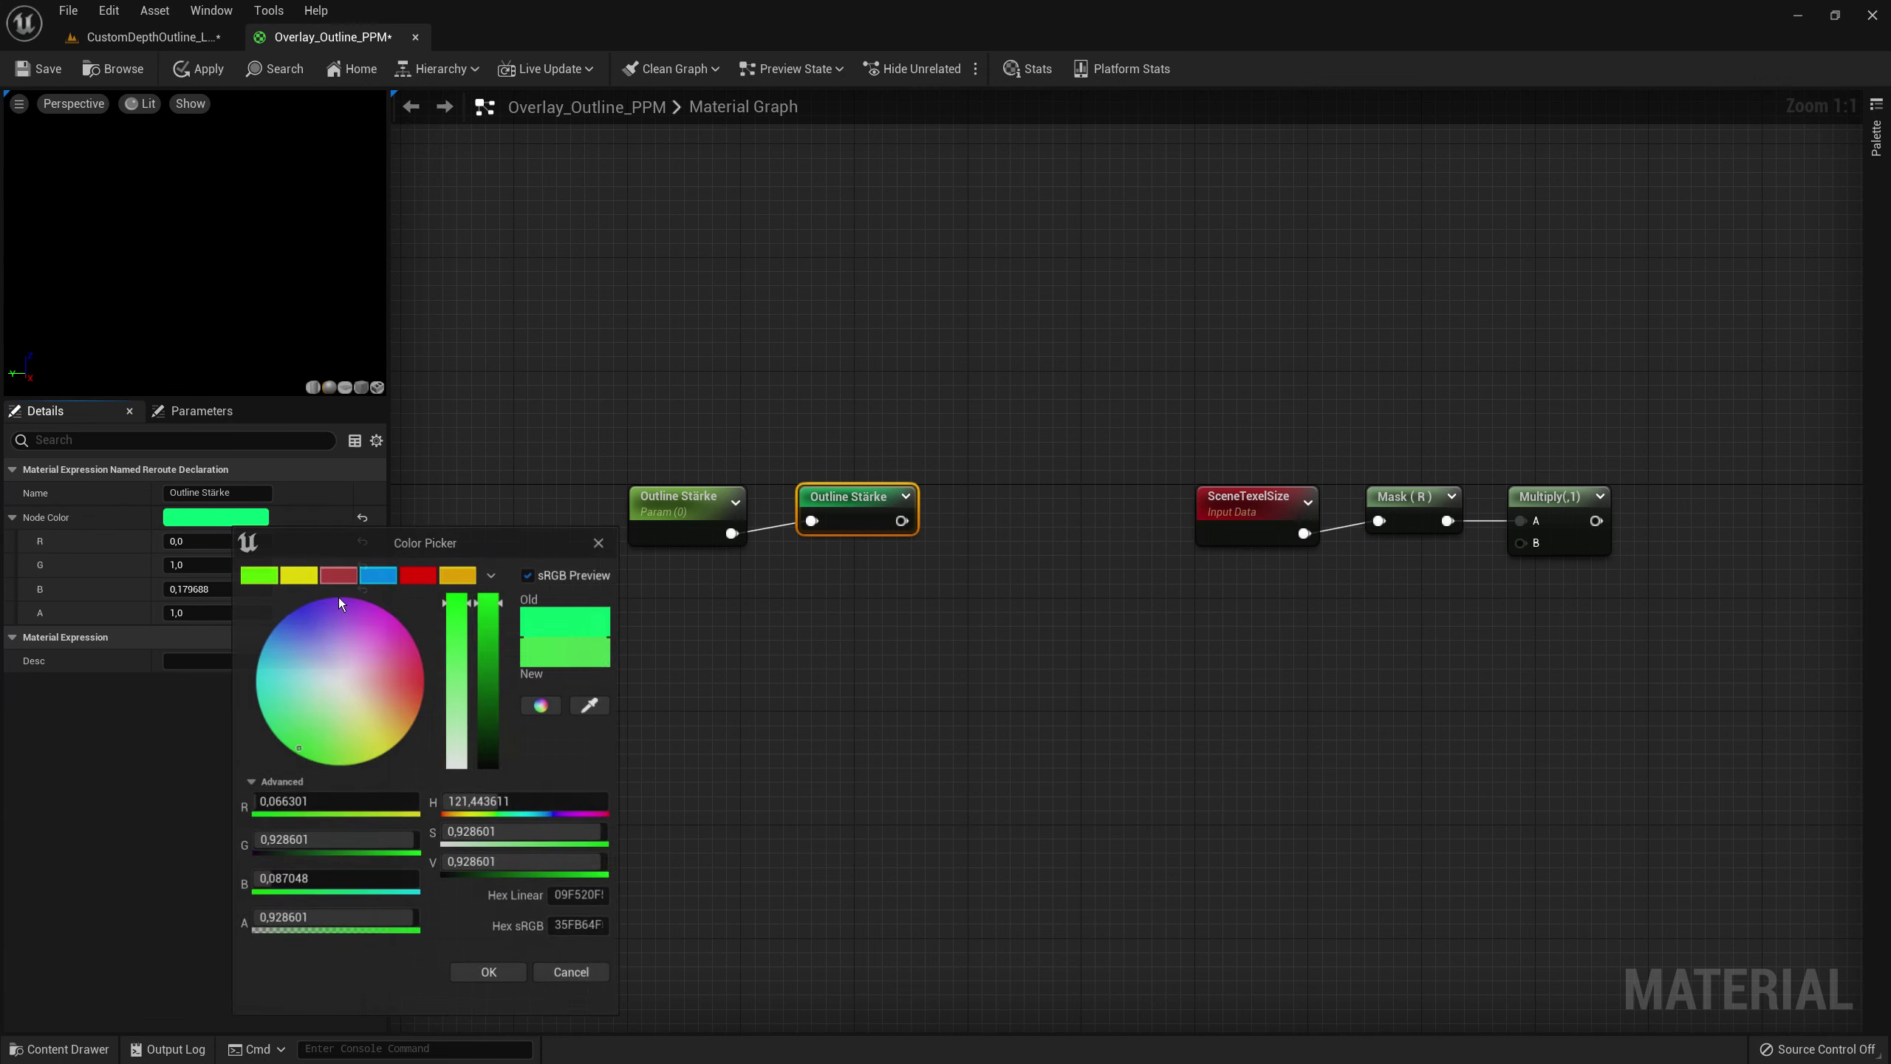
left_click(392, 580)
left_click_drag(431, 537, 583, 429)
- Add an Outline Stärke reroute node below Mask and wire it into Multiply's B input
left_click(679, 835)
mouse_move(962, 765)
right_mouse_down()
mouse_move(783, 761)
mouse_move(702, 543)
right_mouse_up()
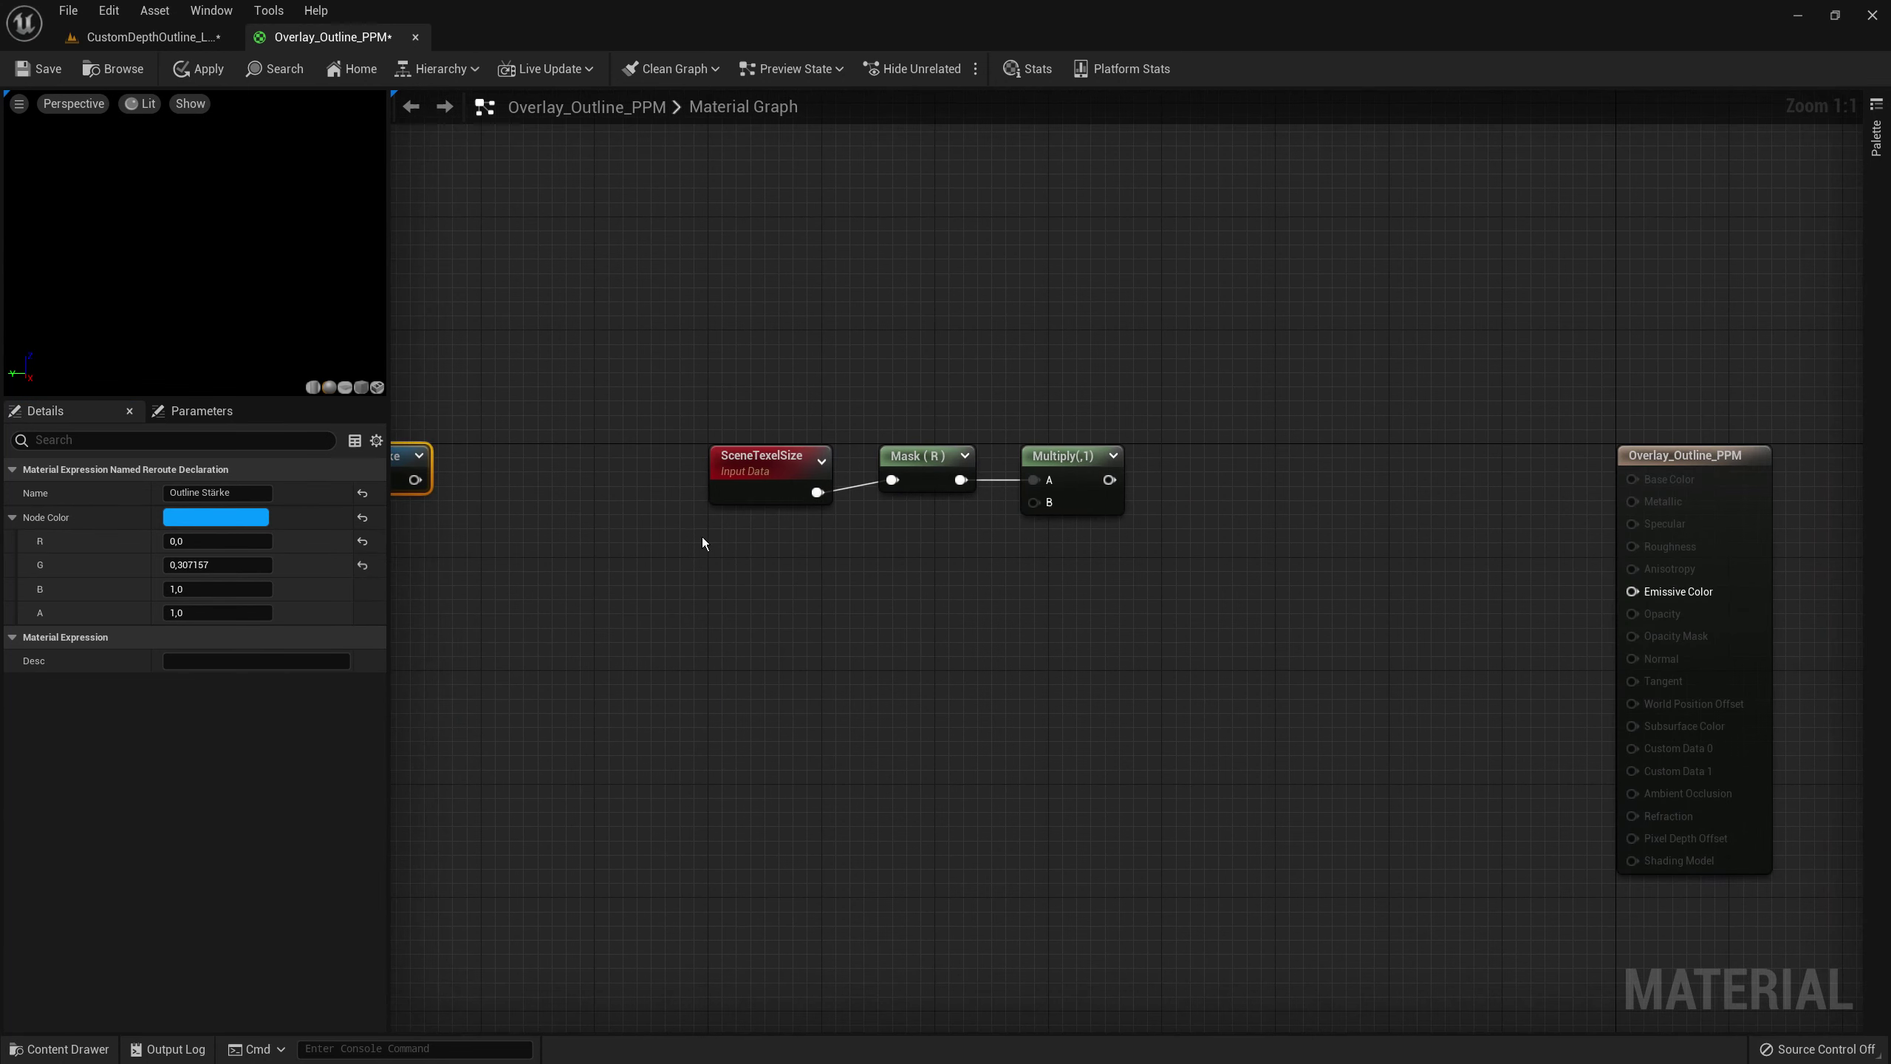
right_click(909, 548)
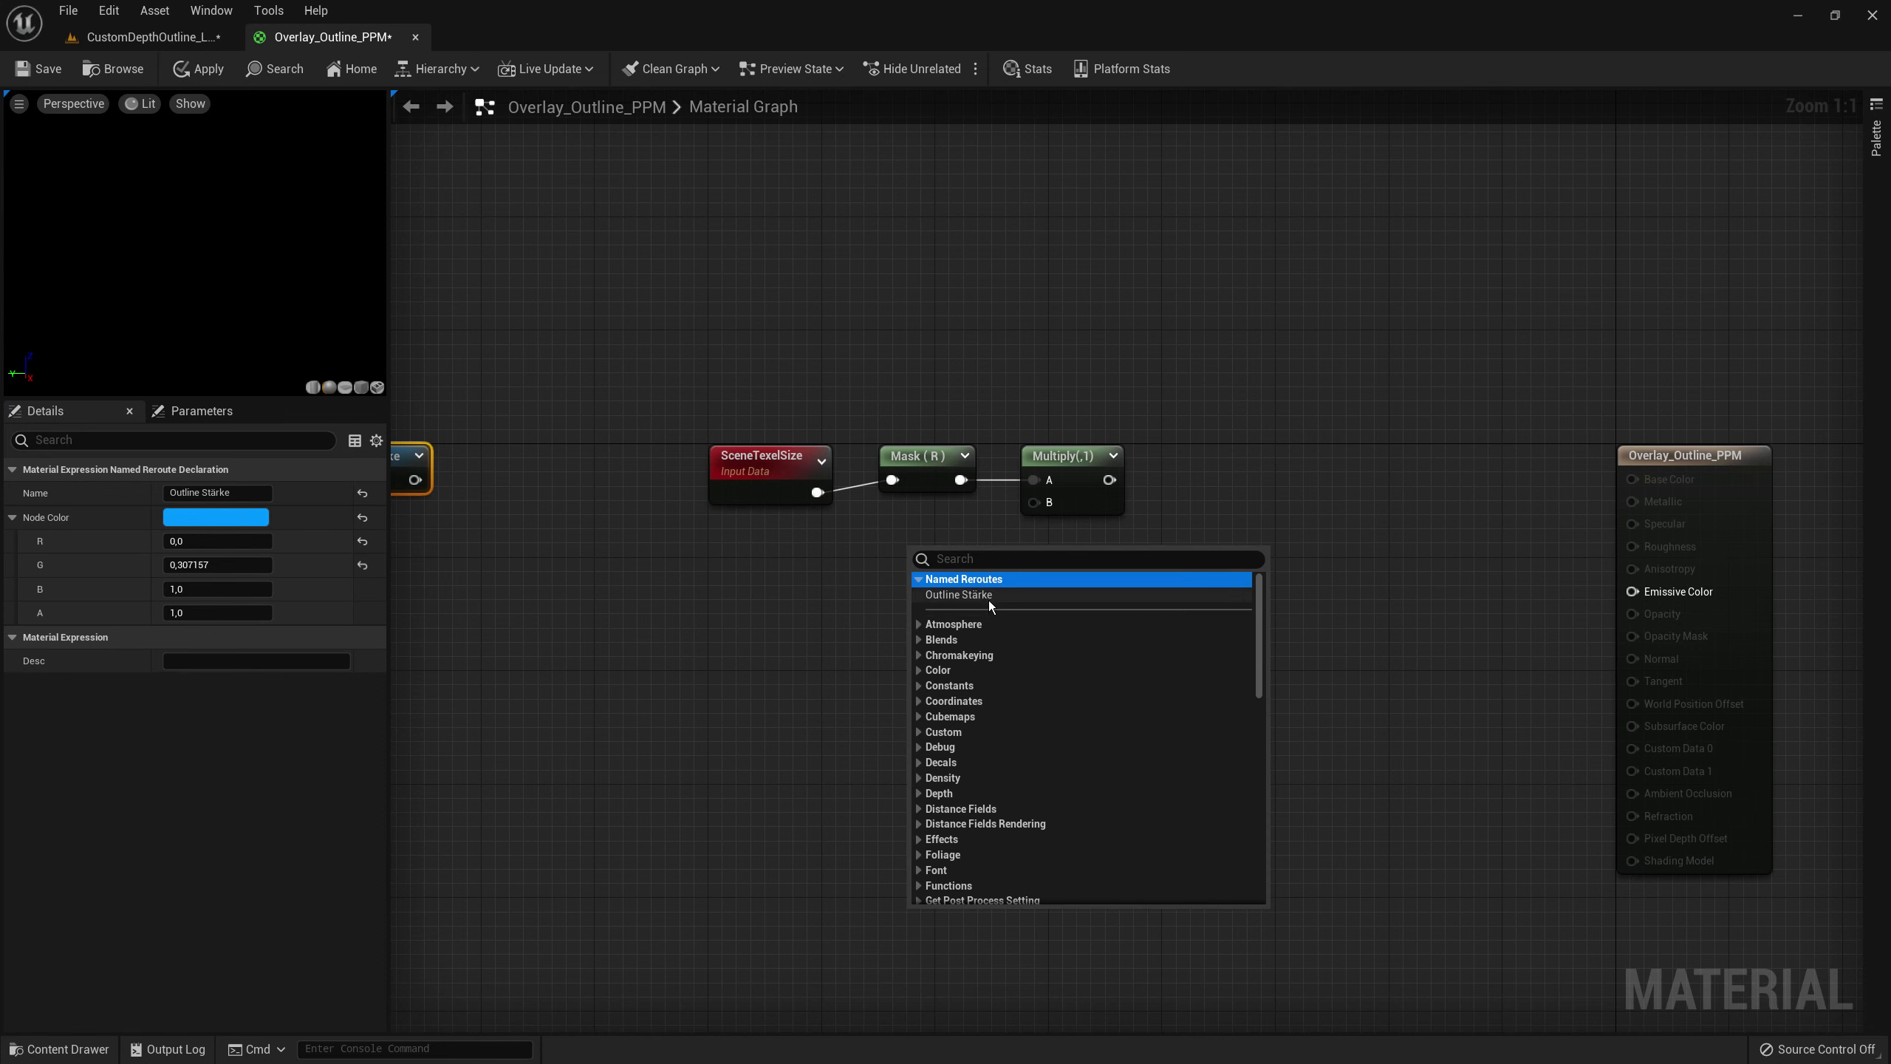
left_click(989, 600)
right_click_drag(953, 618, 918, 624)
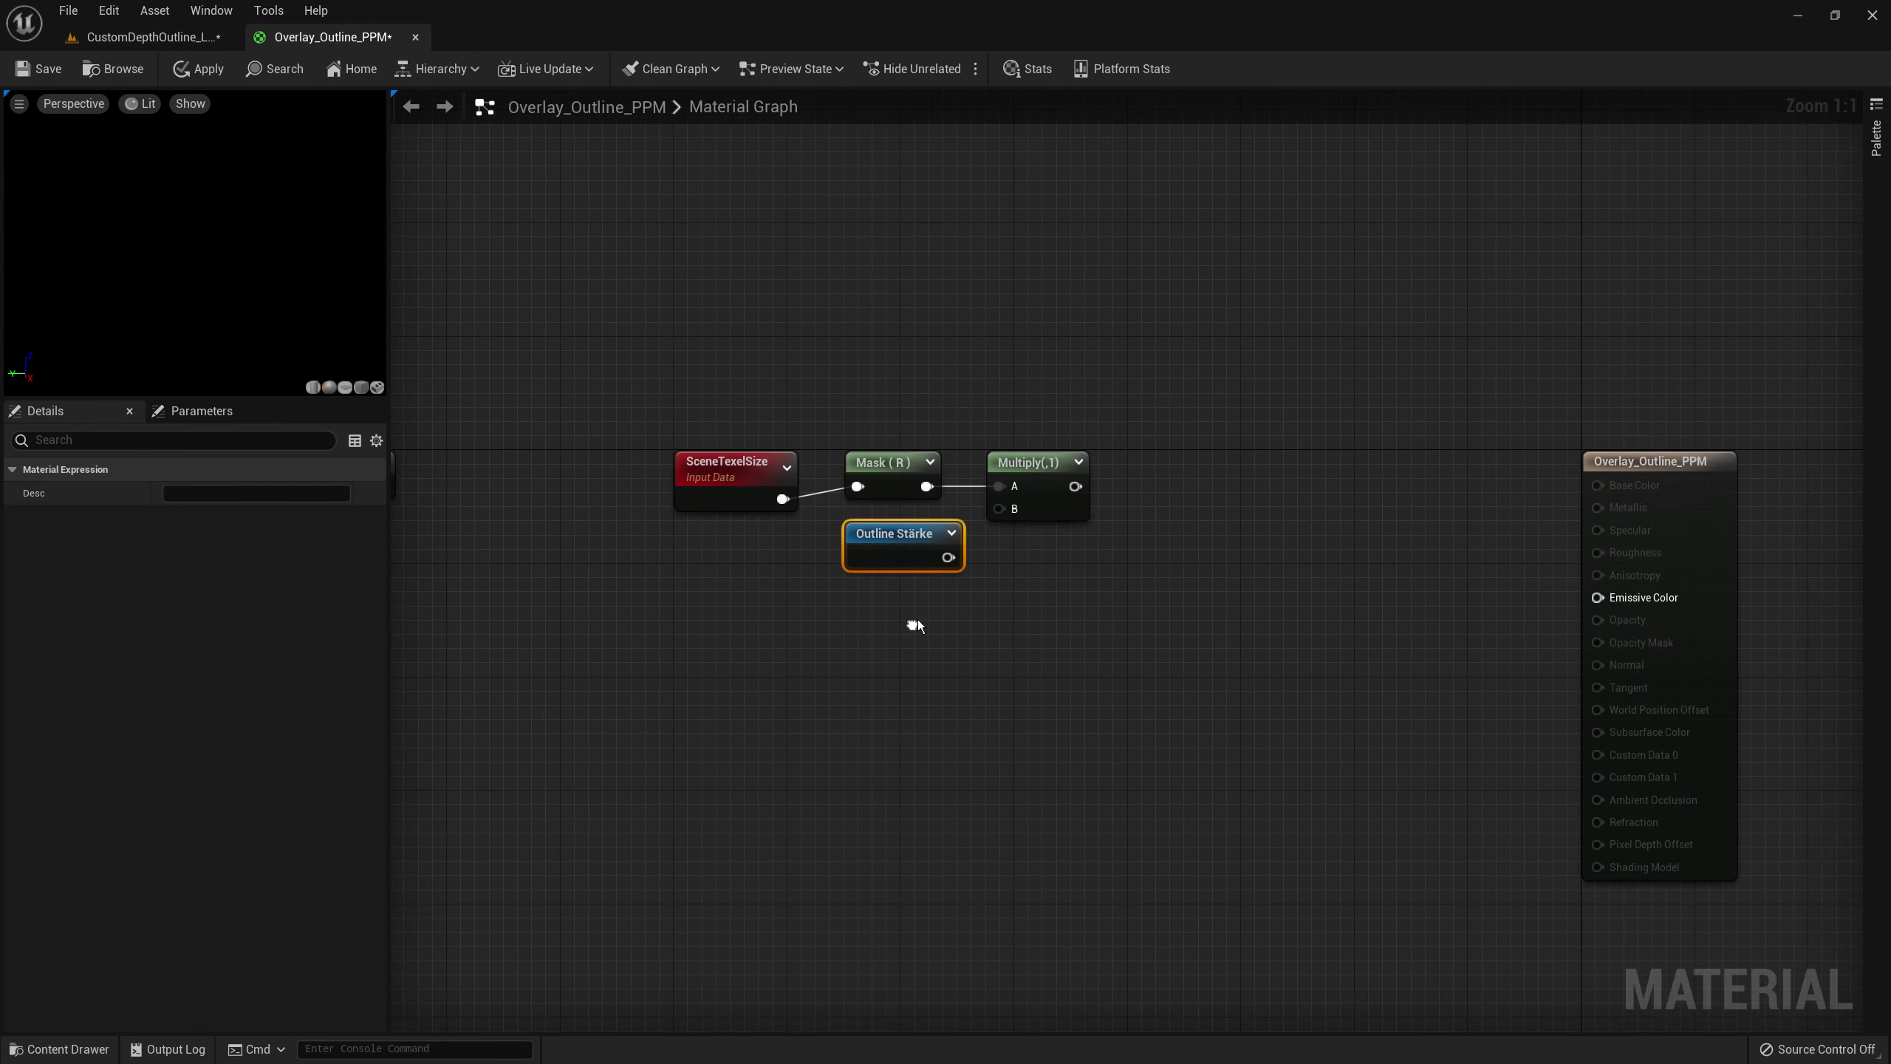
left_click_drag(948, 557, 999, 508)
- Feed Multiply's output into a new Append node with a constant 0 wired to its B input
right_click_drag(1138, 546, 923, 619)
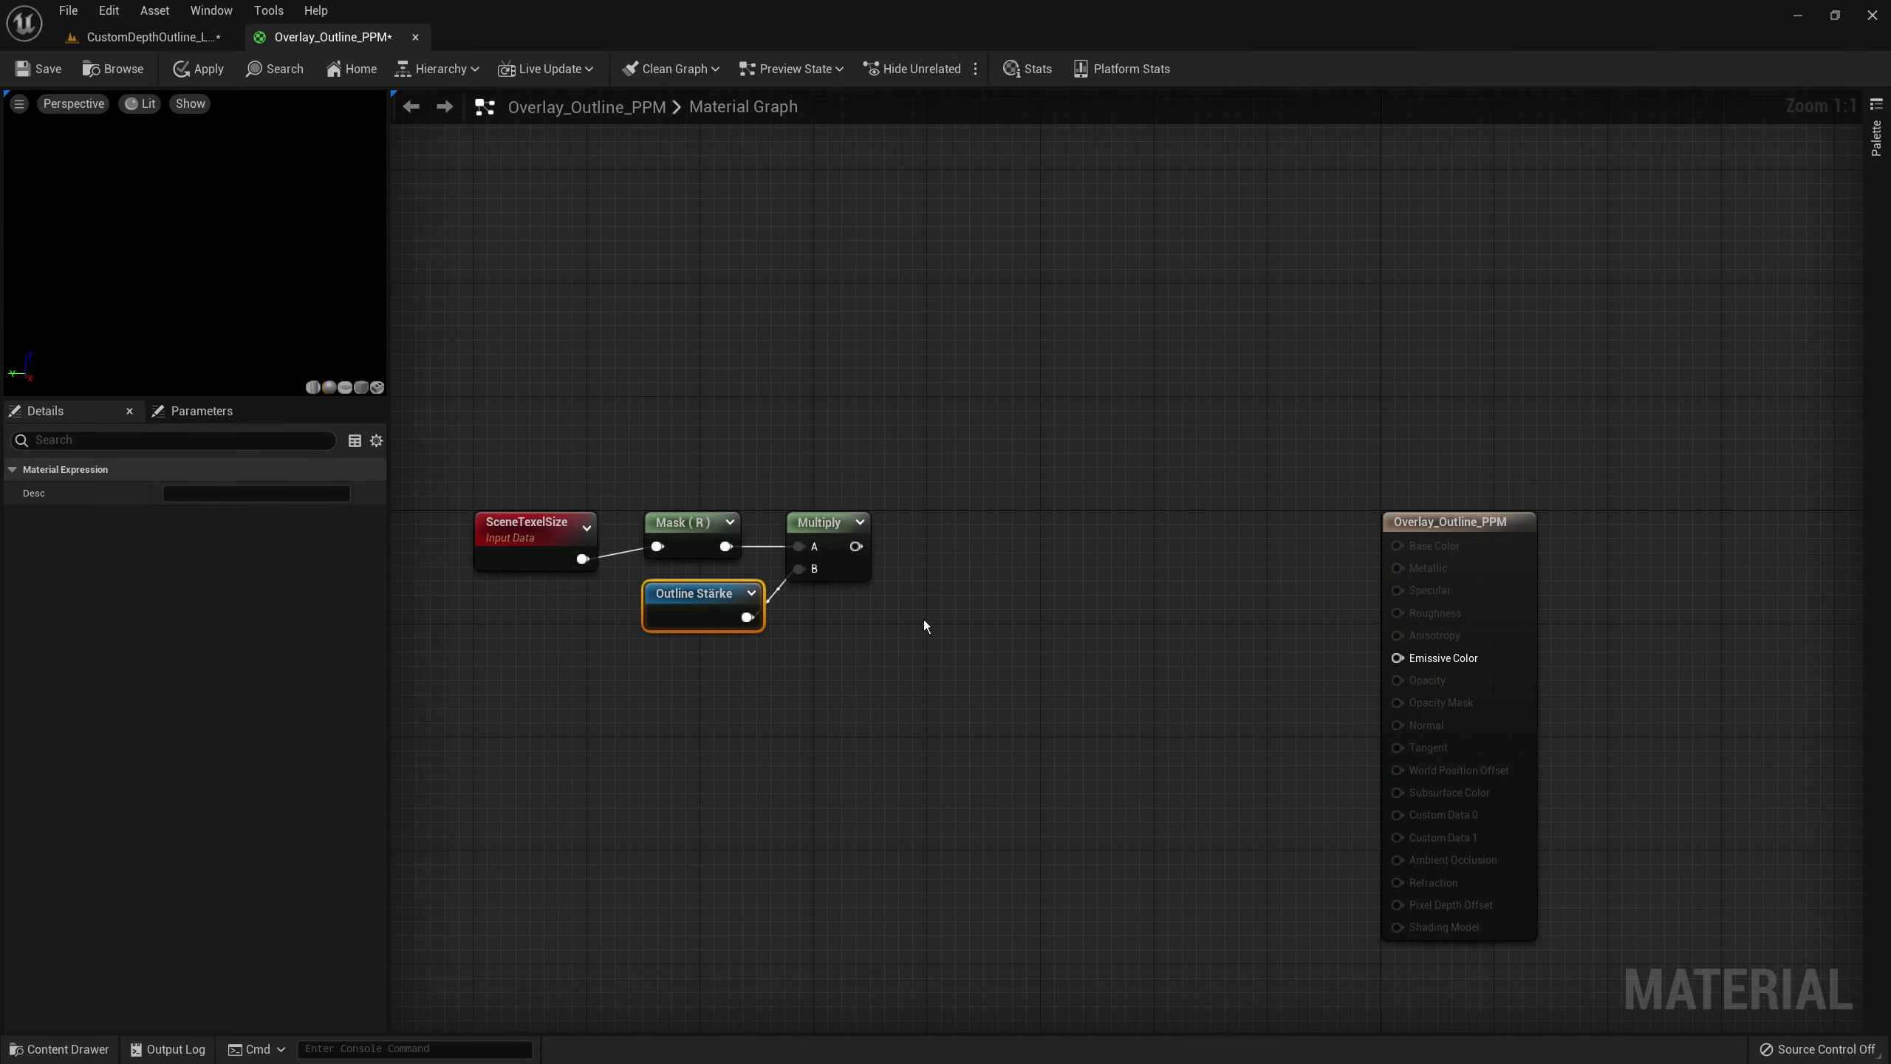
left_click_drag(857, 546, 996, 548)
type("appen")
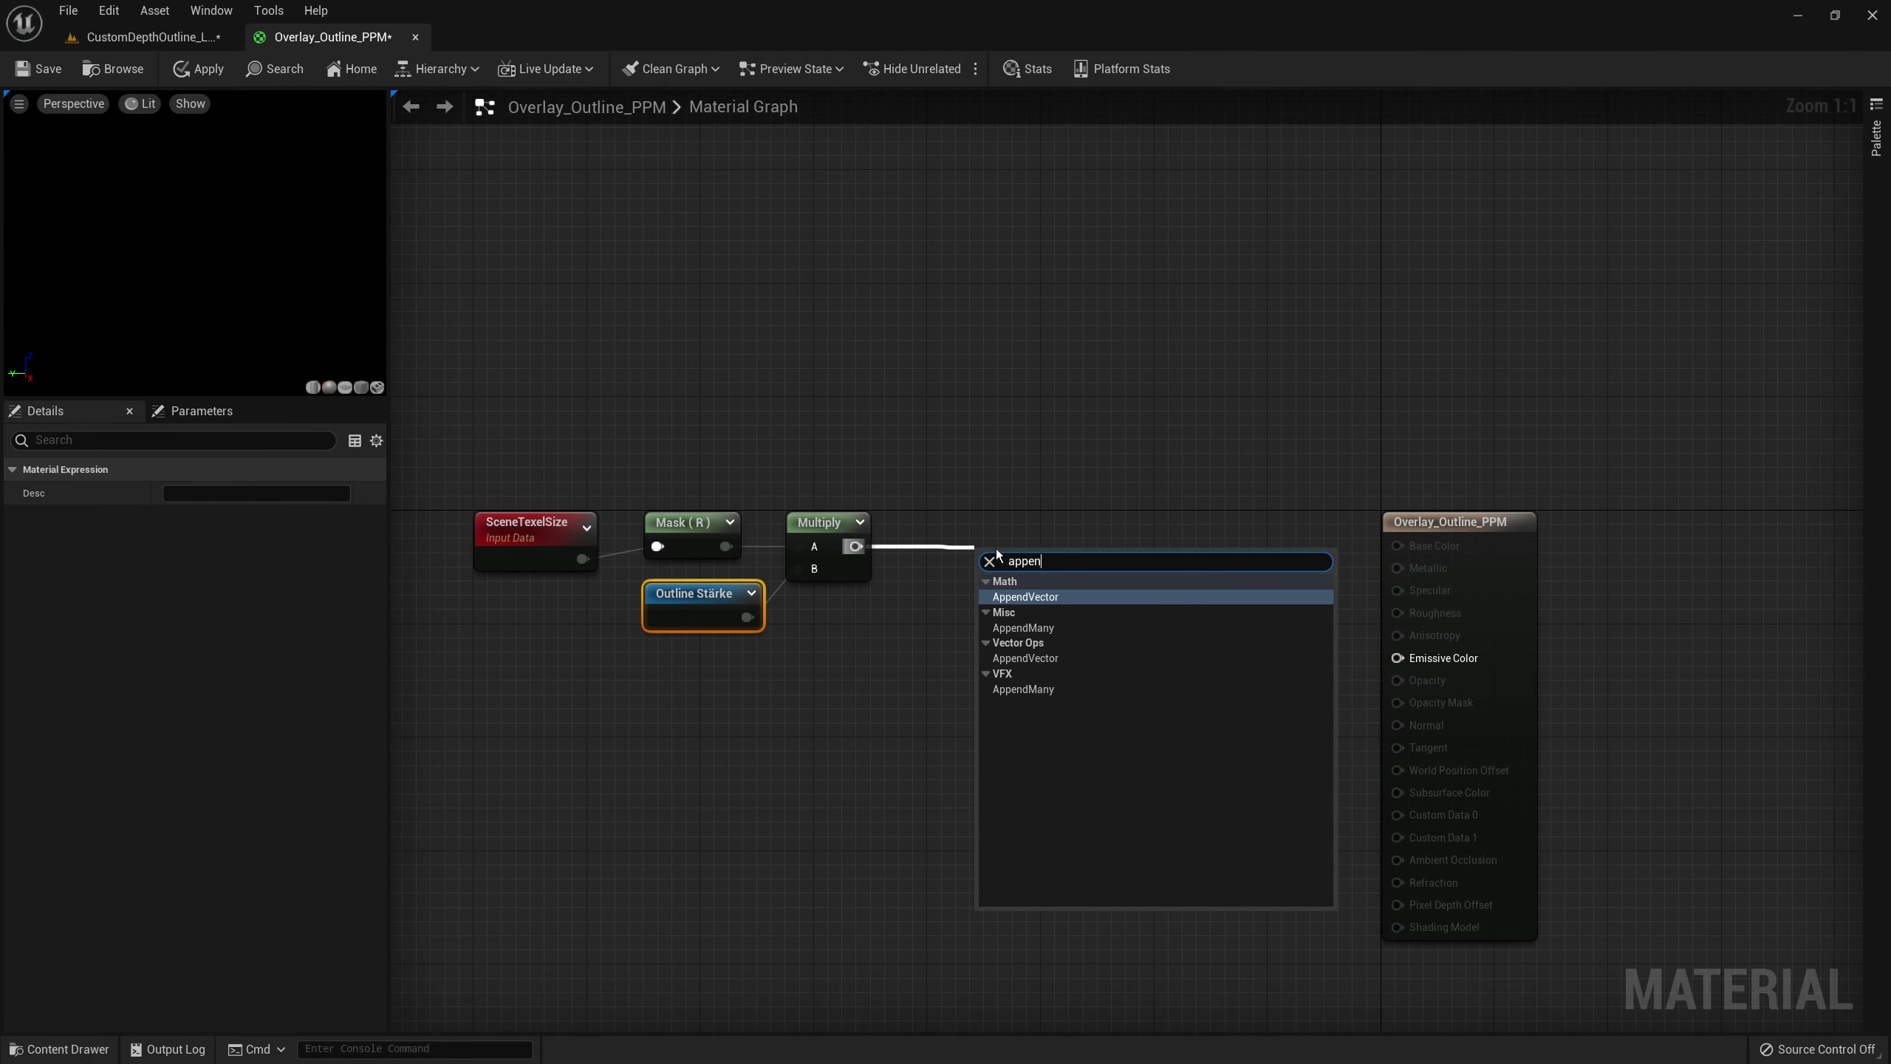
key("Return")
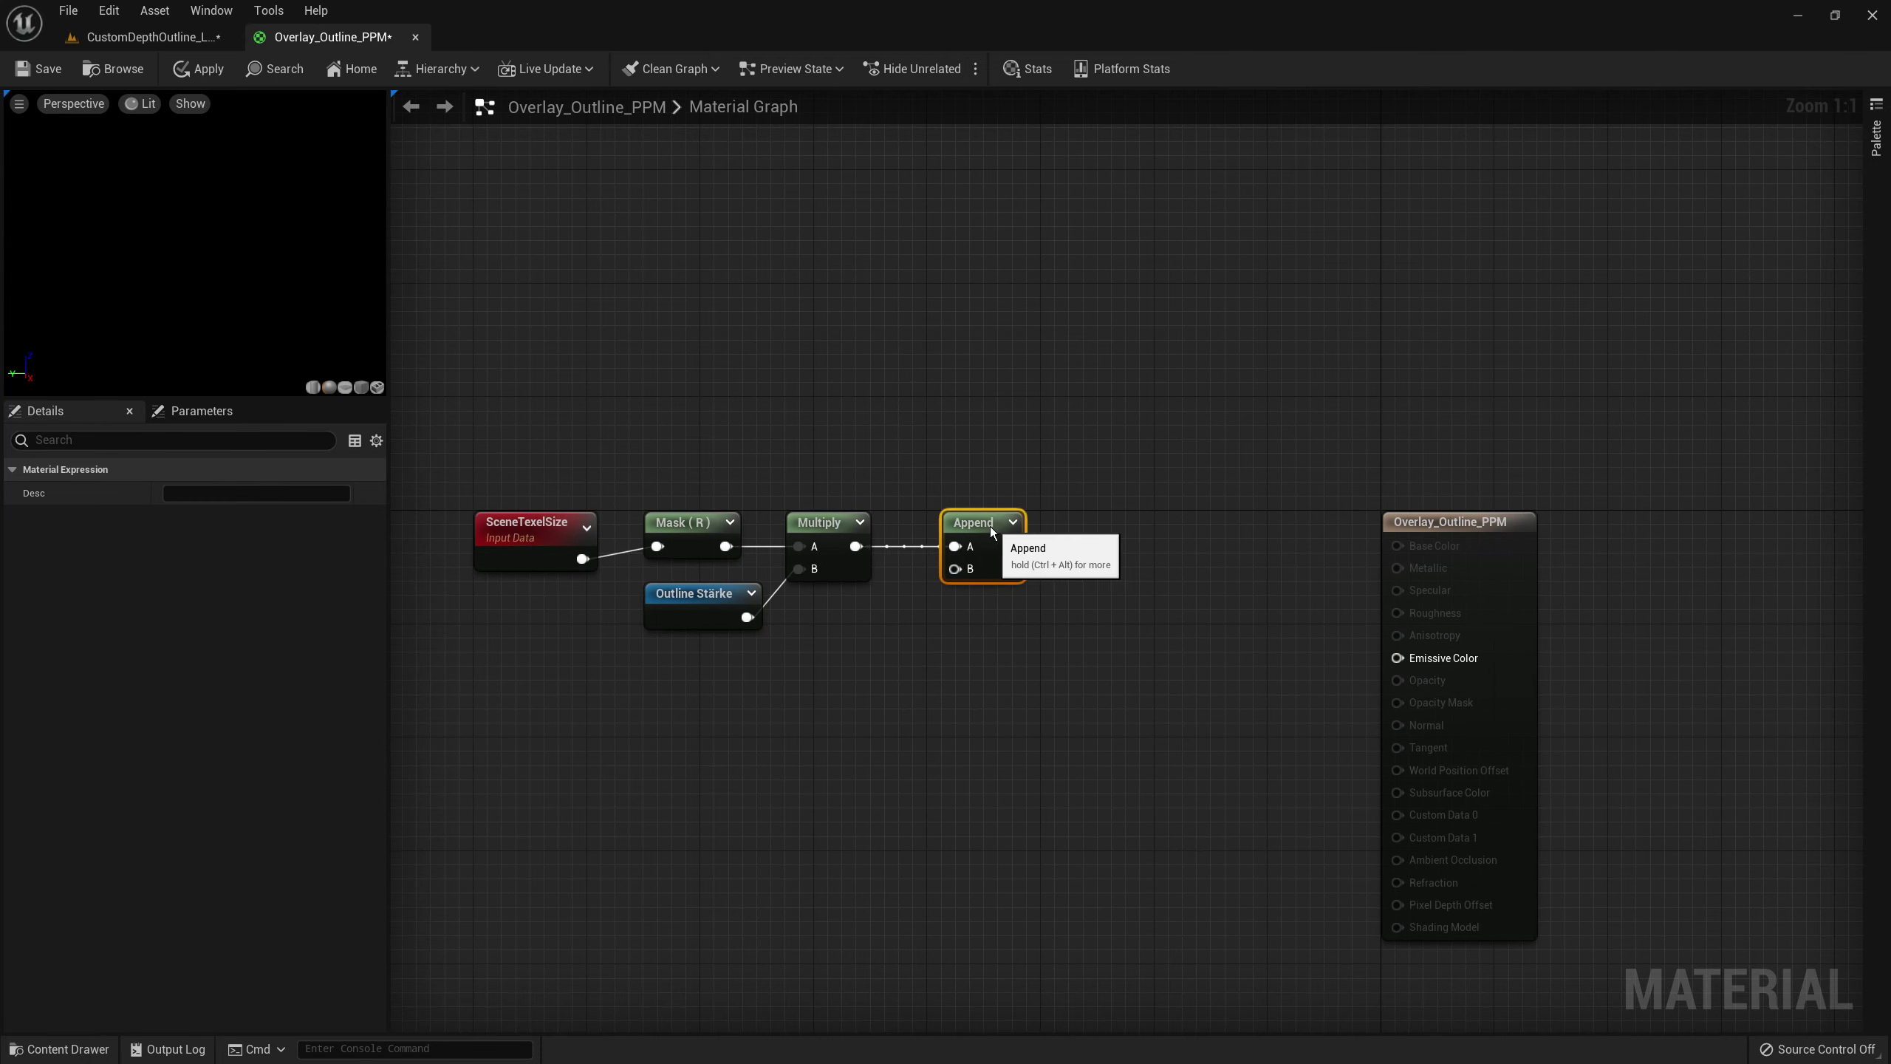
left_click_drag(1032, 557, 970, 520)
left_click(838, 645)
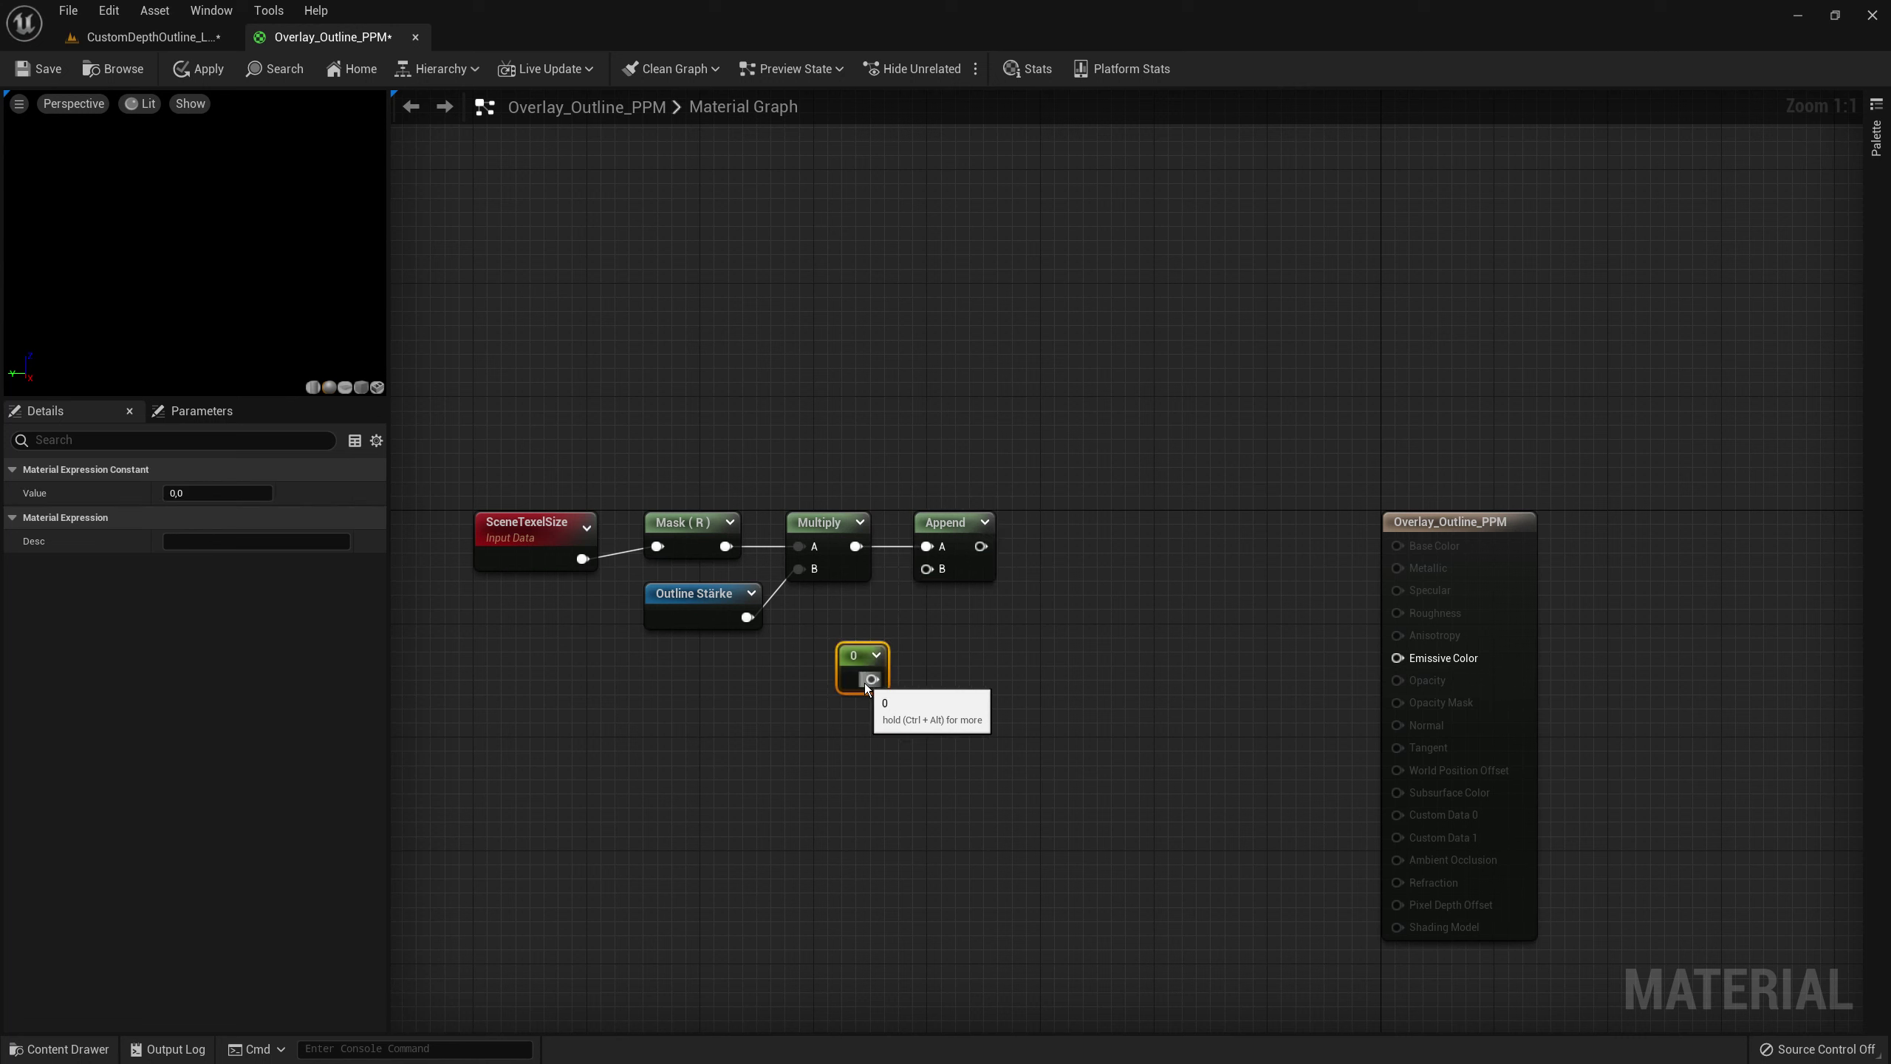
left_click_drag(871, 679, 960, 522)
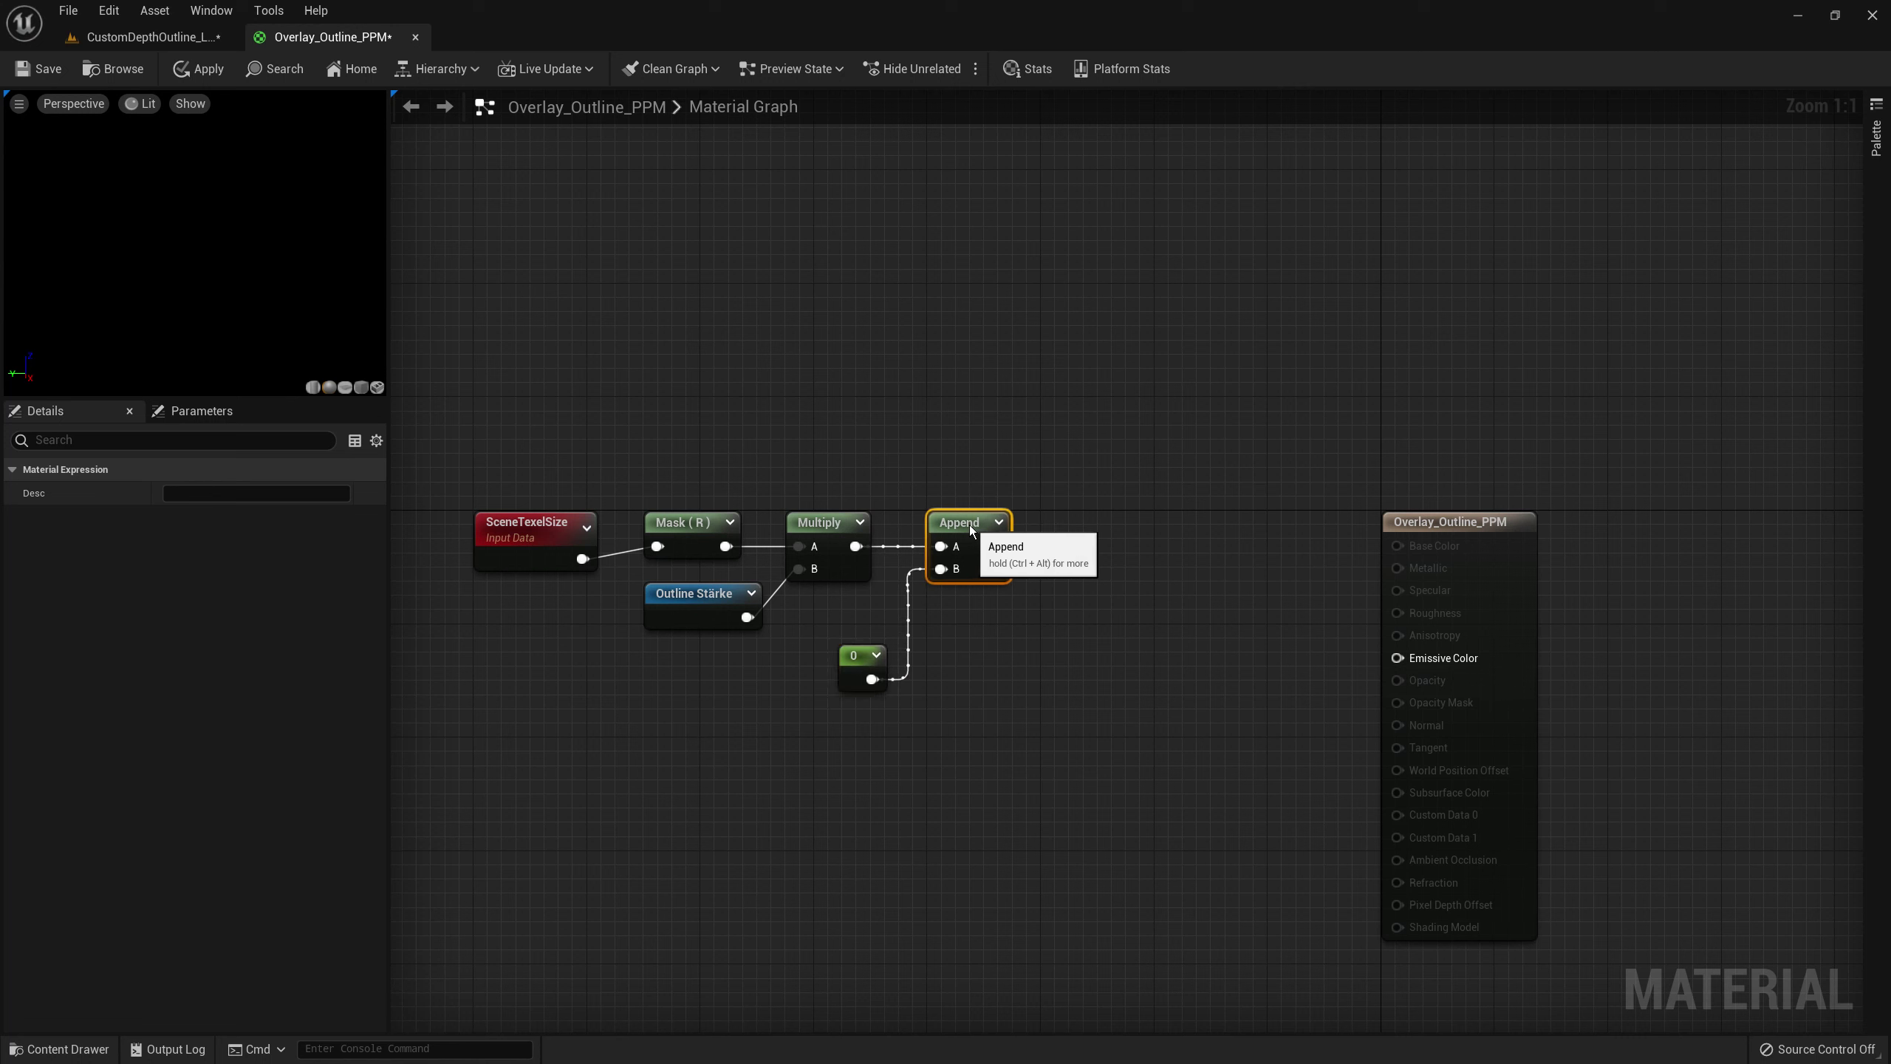
left_click(852, 642)
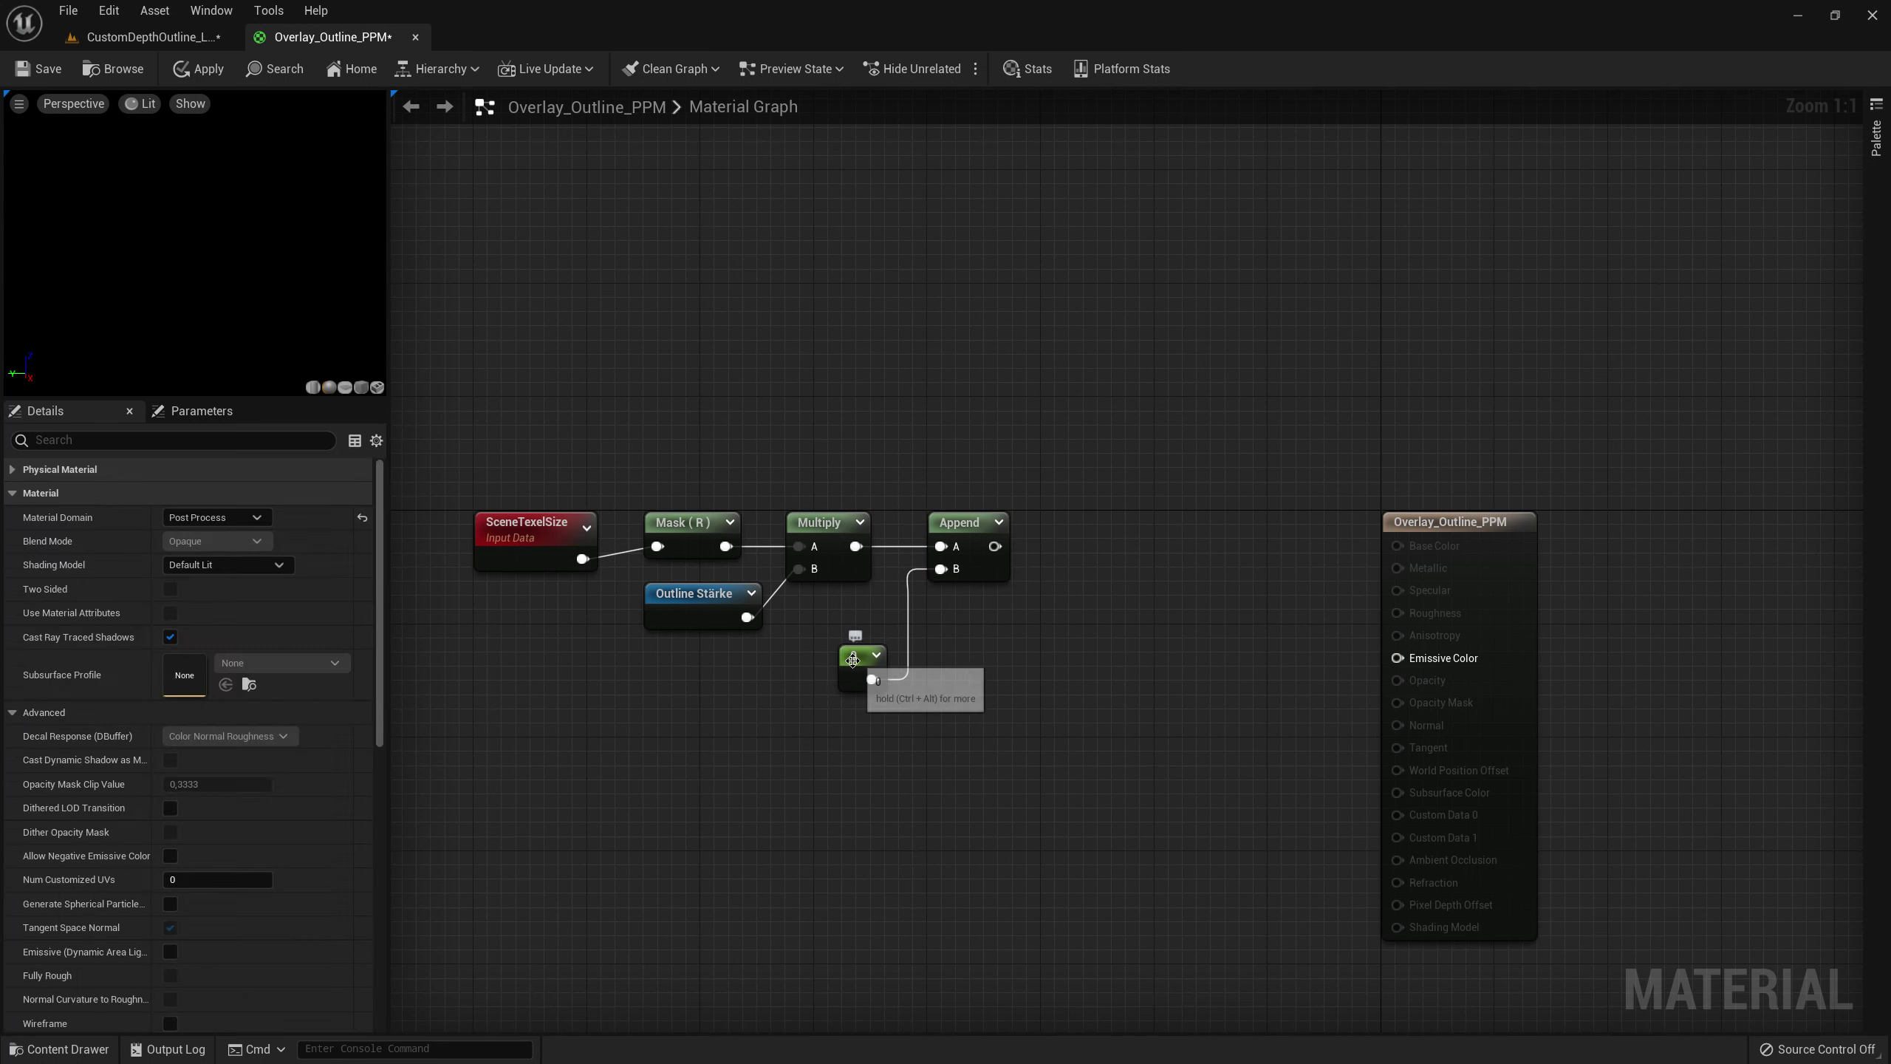
left_click(912, 607)
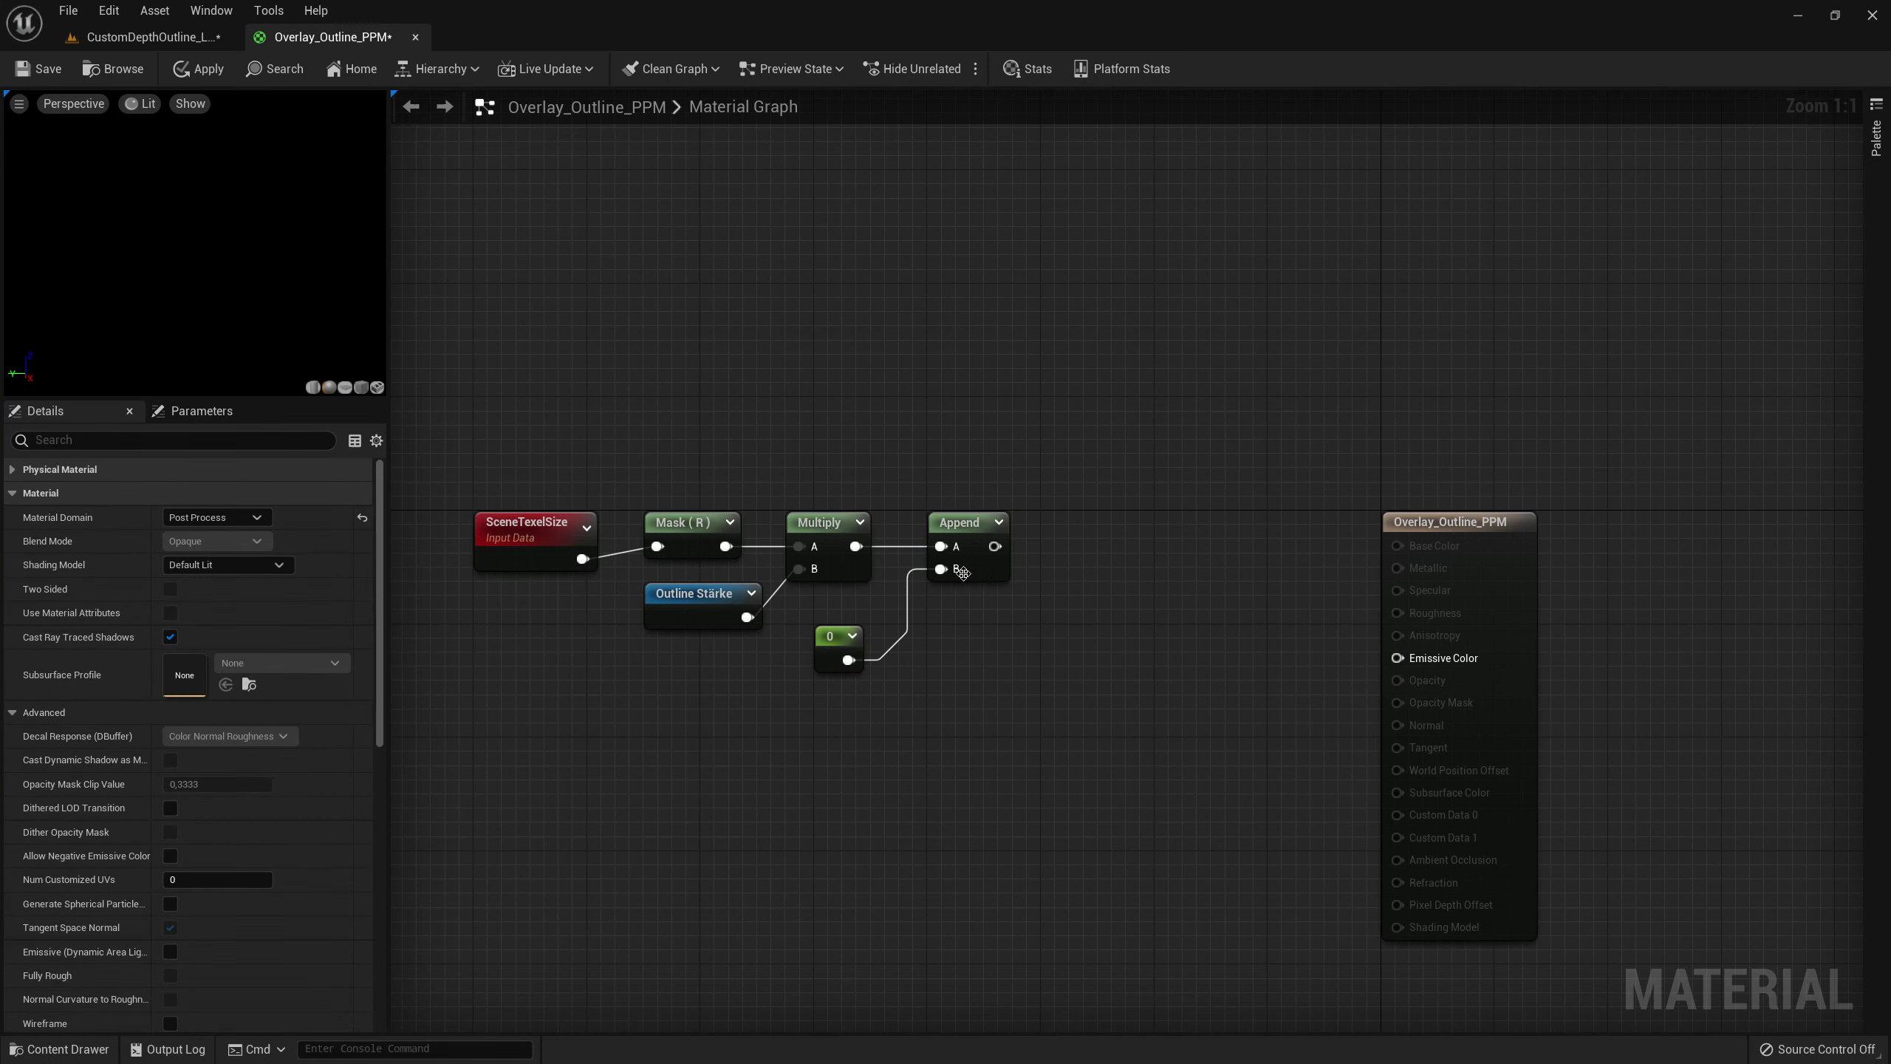
left_click(821, 638)
left_click(1058, 617)
right_click_drag(1046, 608, 959, 629)
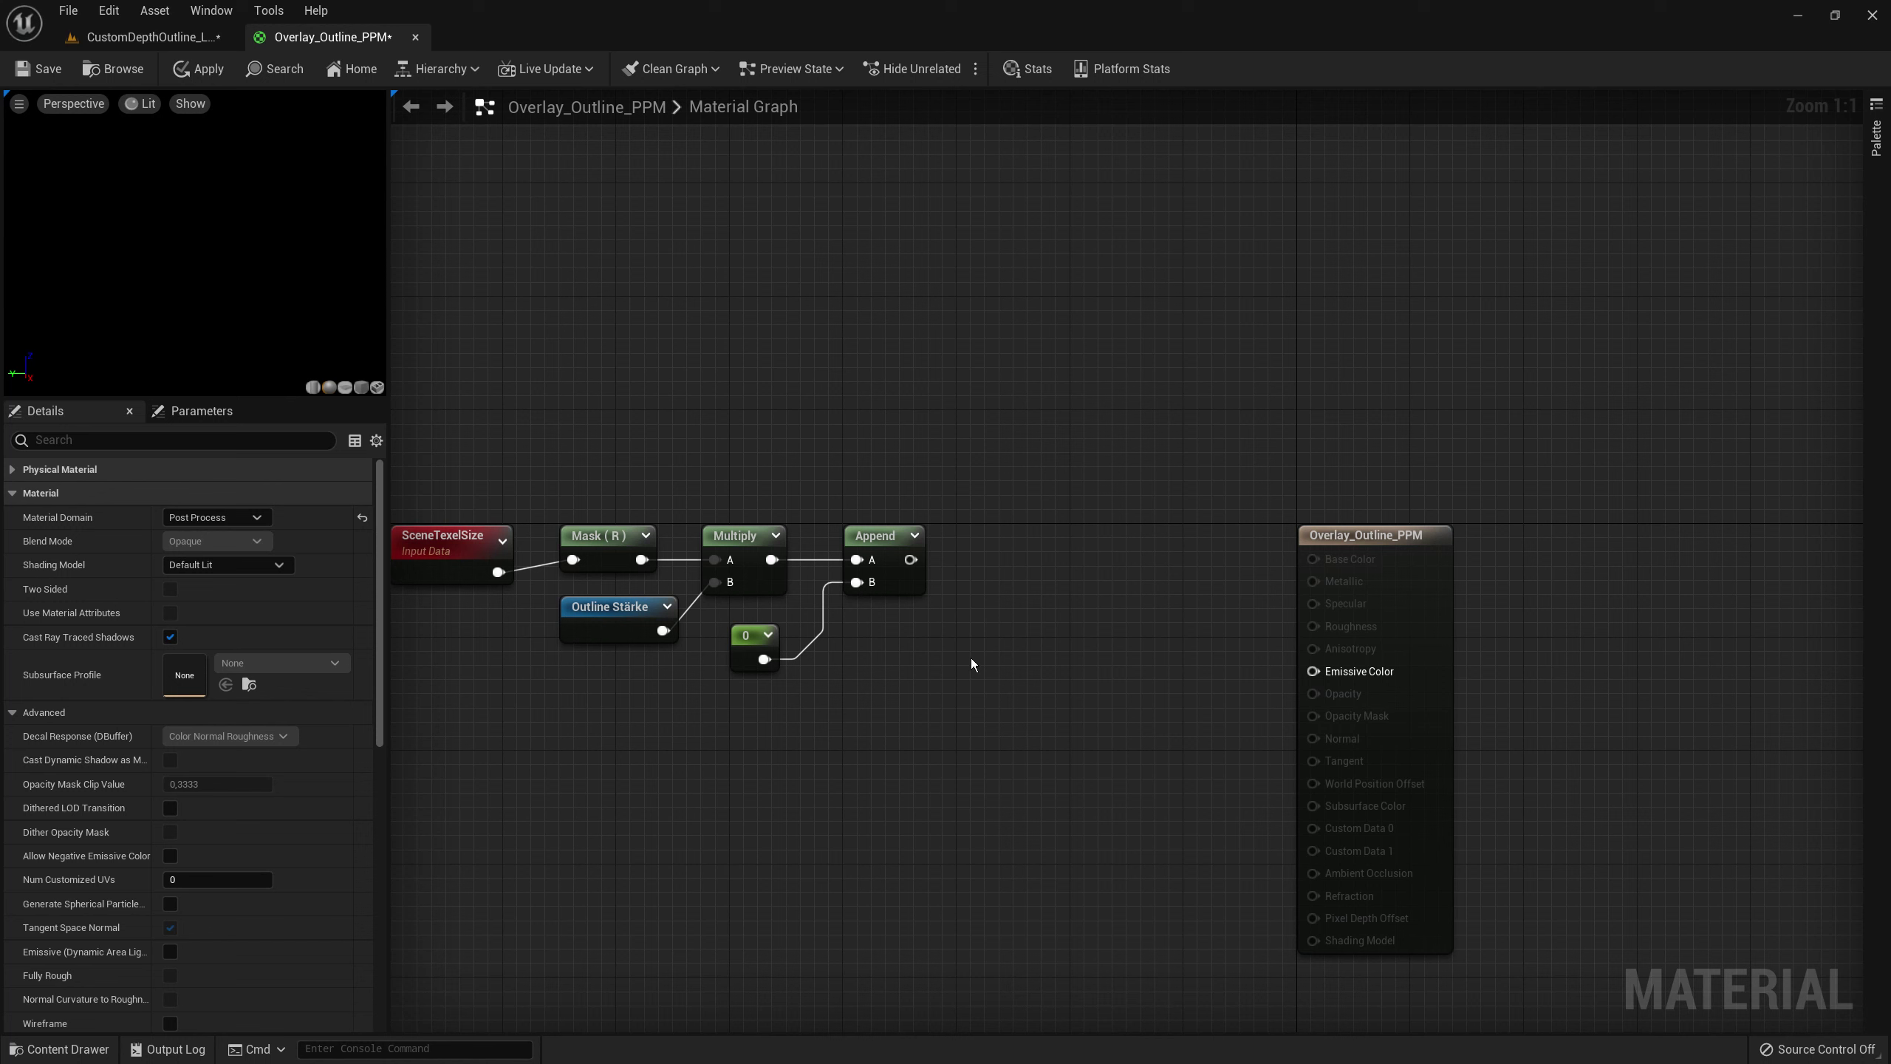
- Add a ScreenPosition node below the Append node
right_click(992, 723)
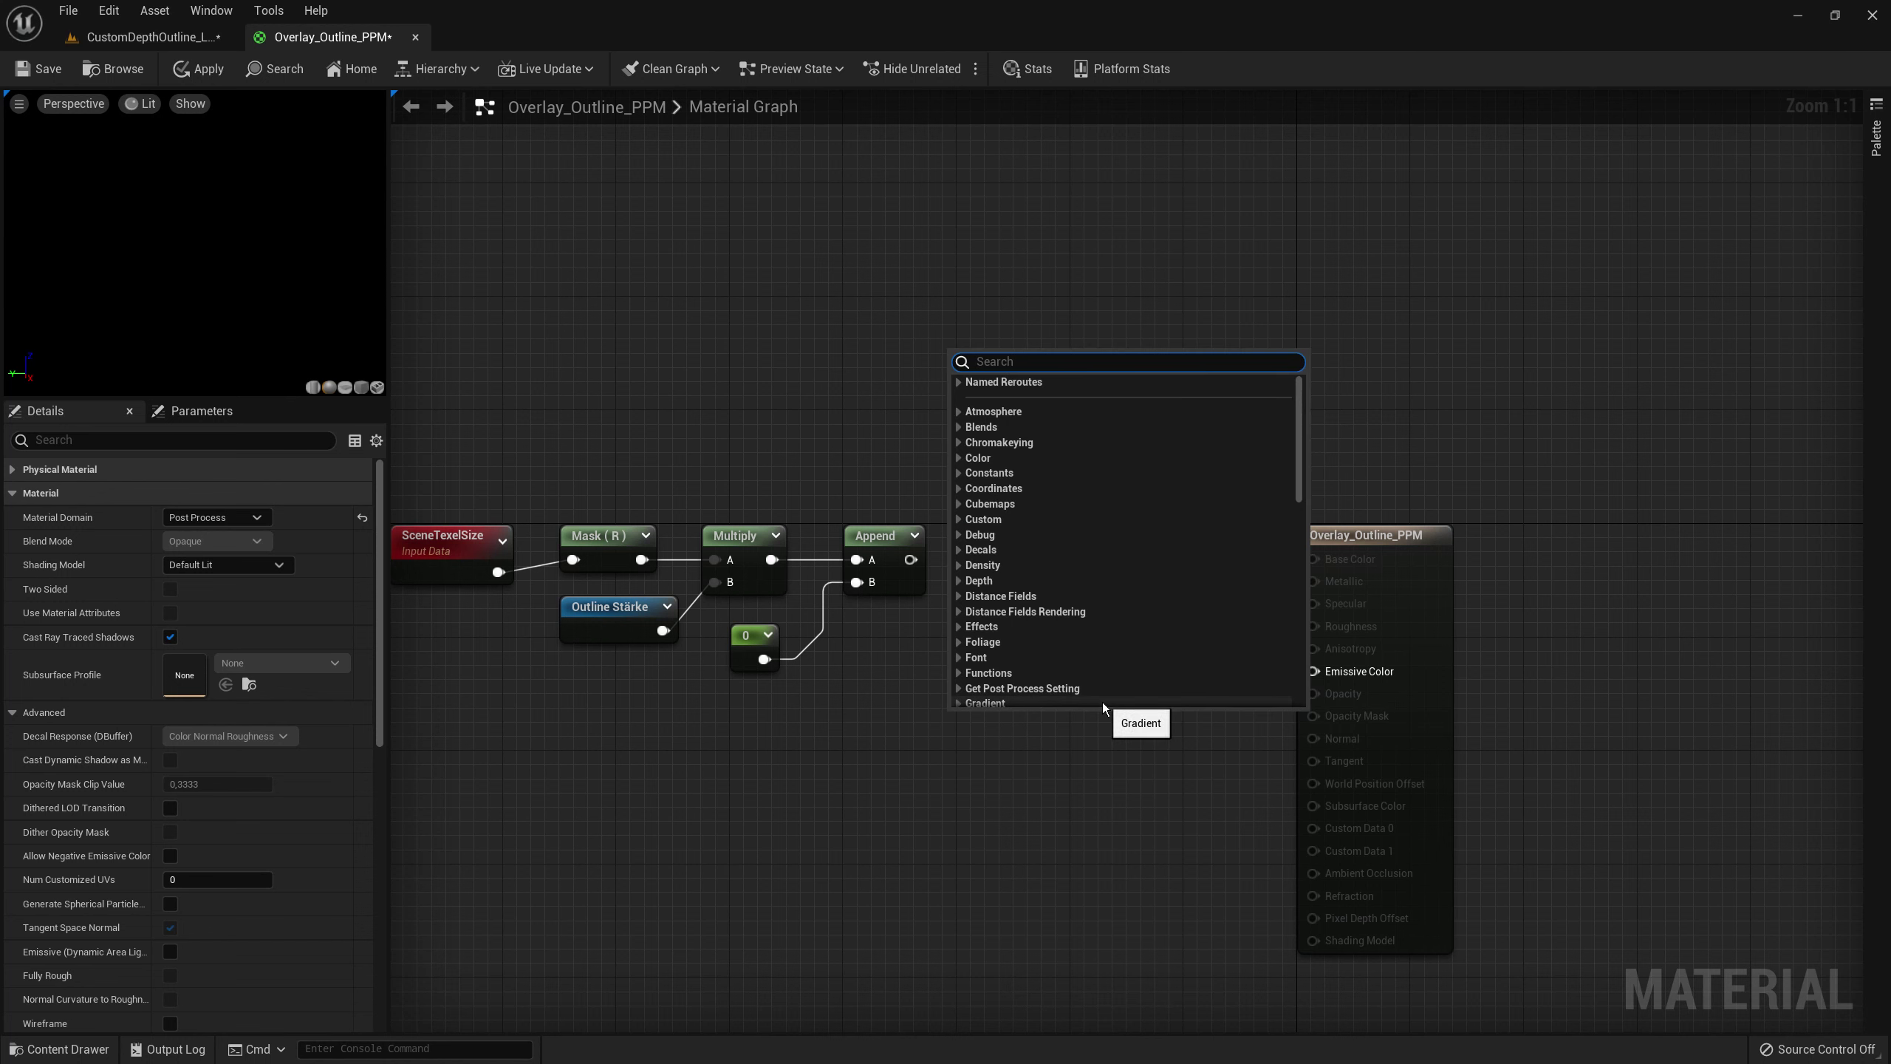
type("scren")
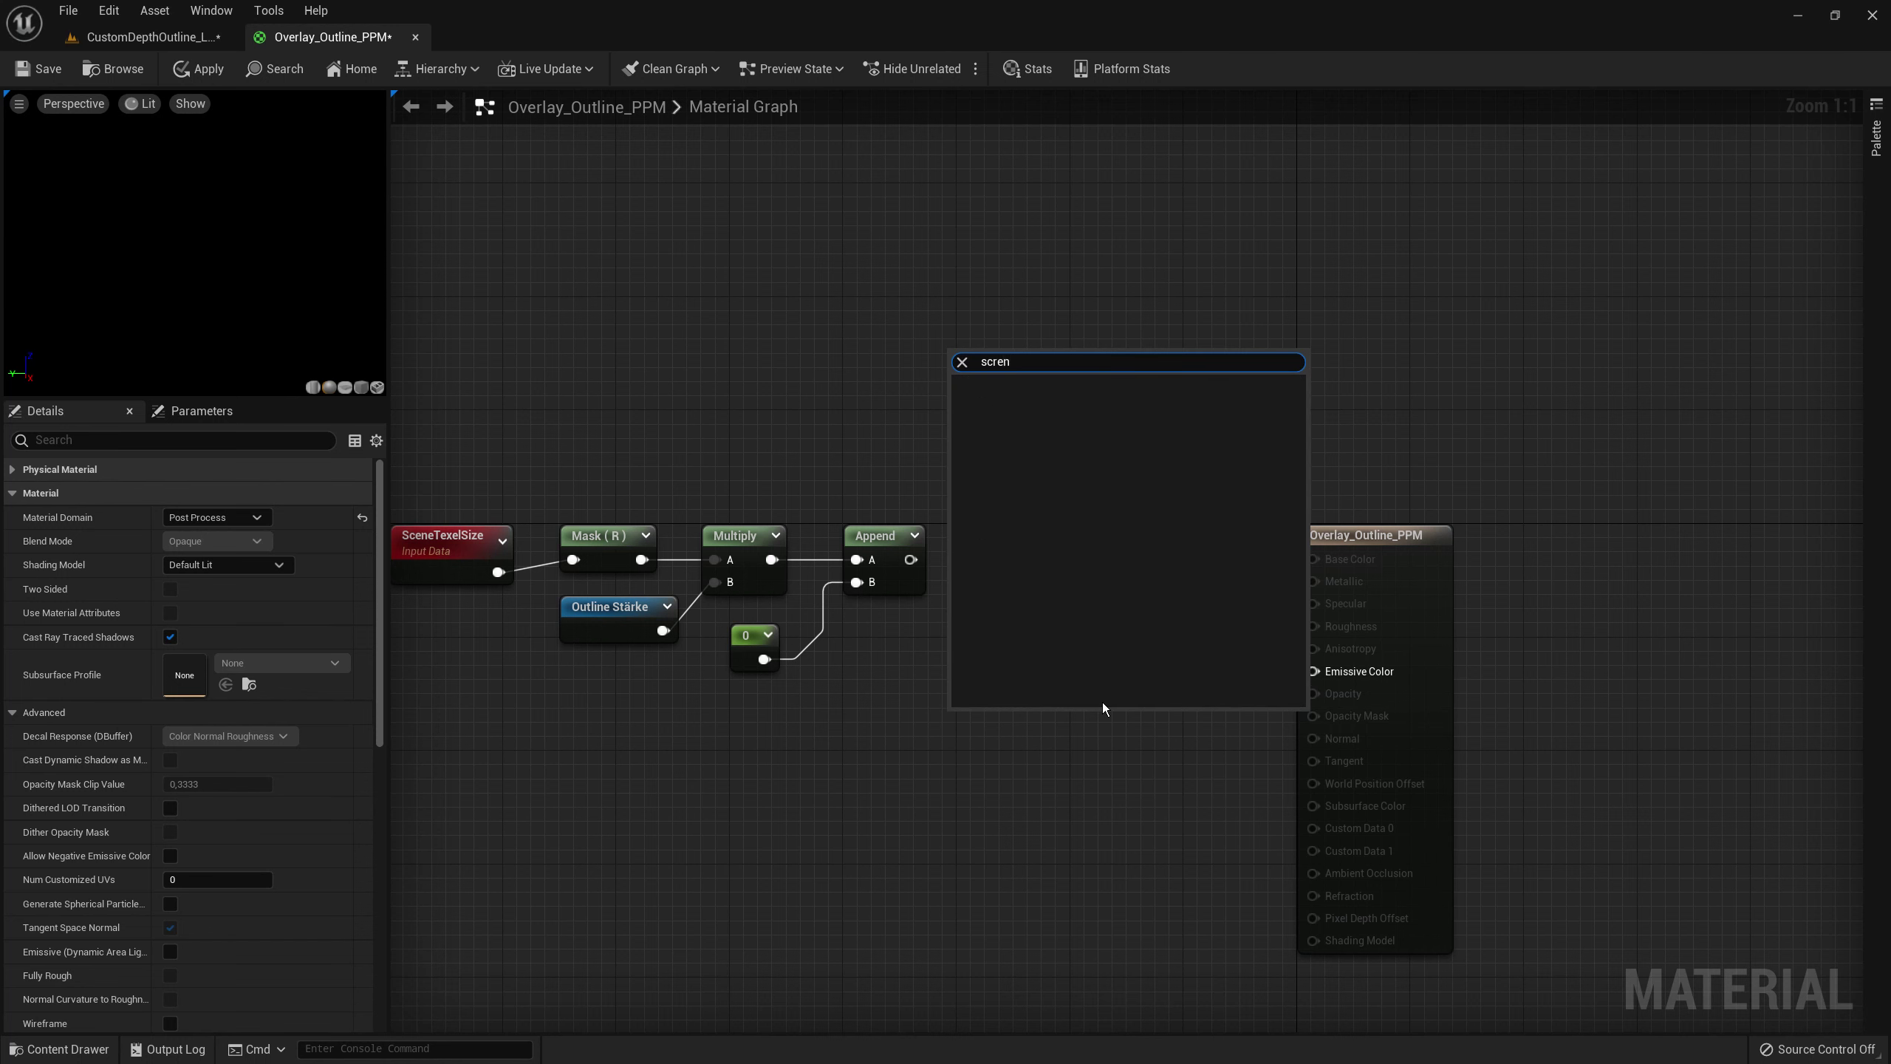
key("BackSpace")
key("BackSpace")
key("BackSpace")
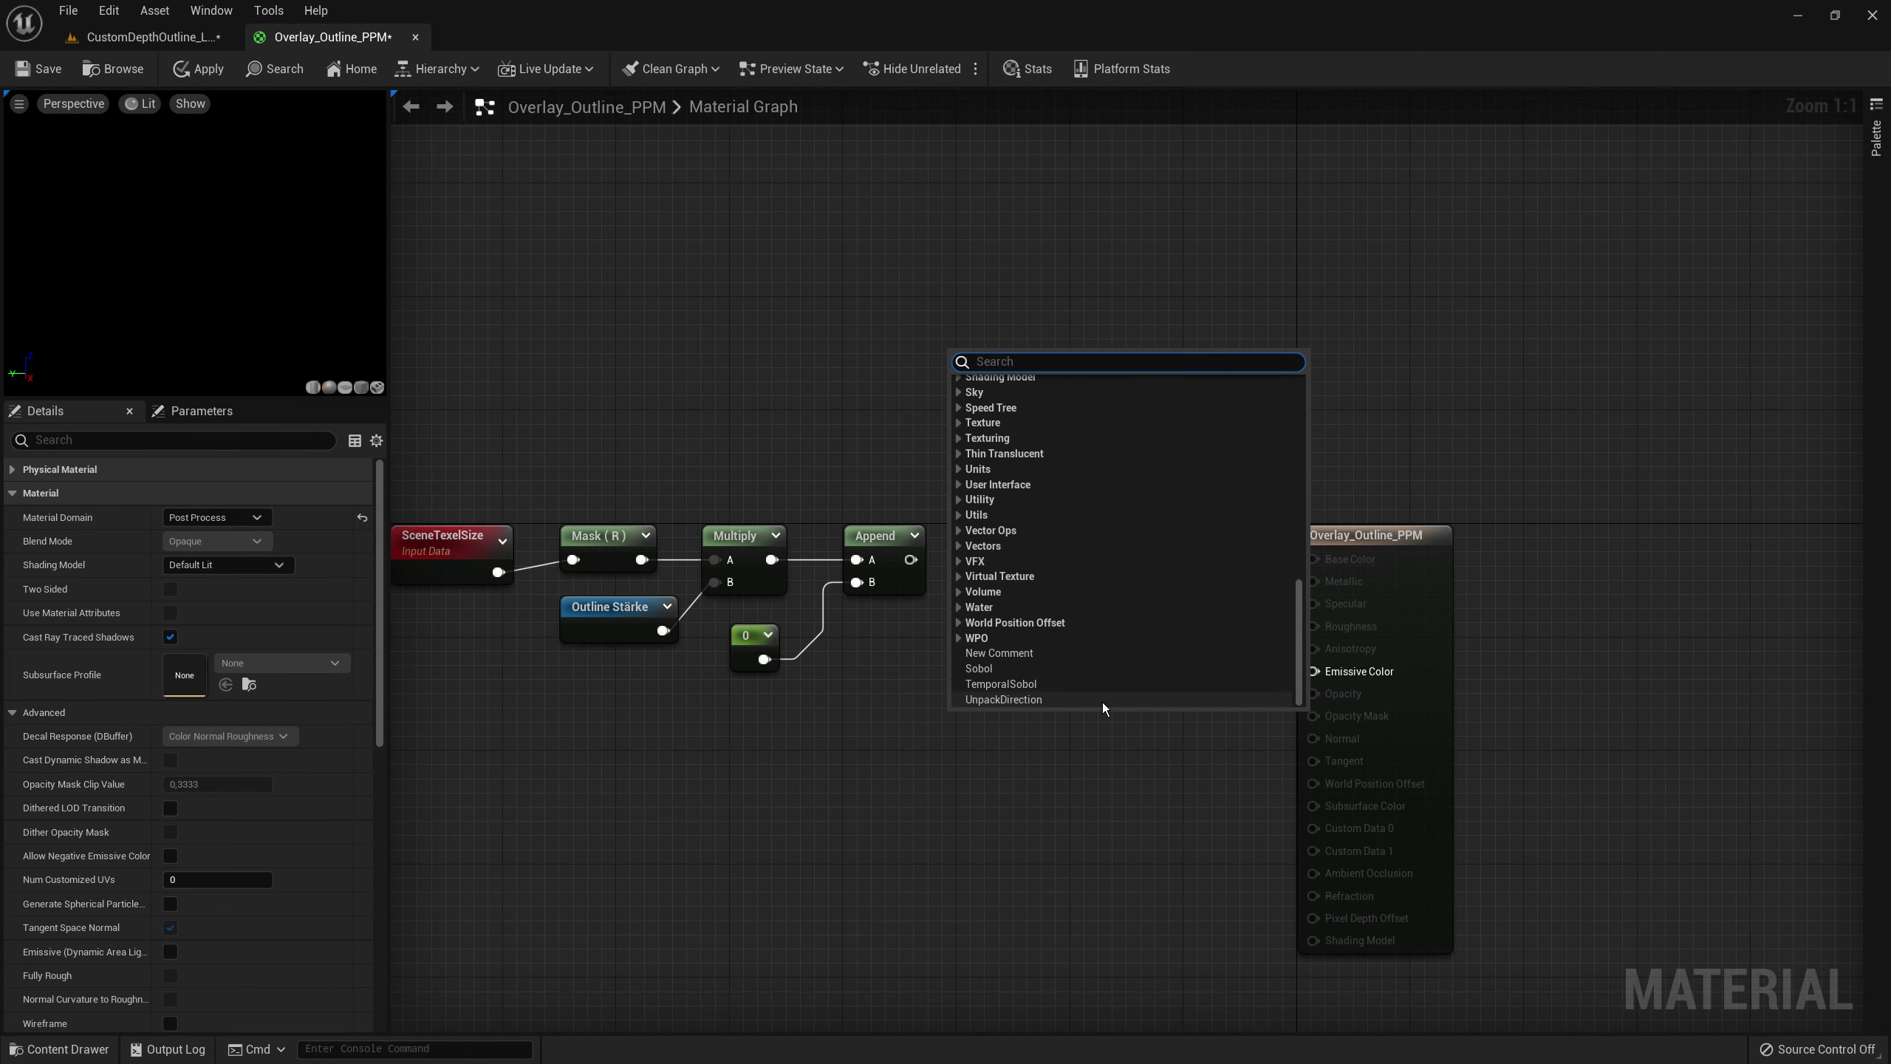
type("screen")
key("Return")
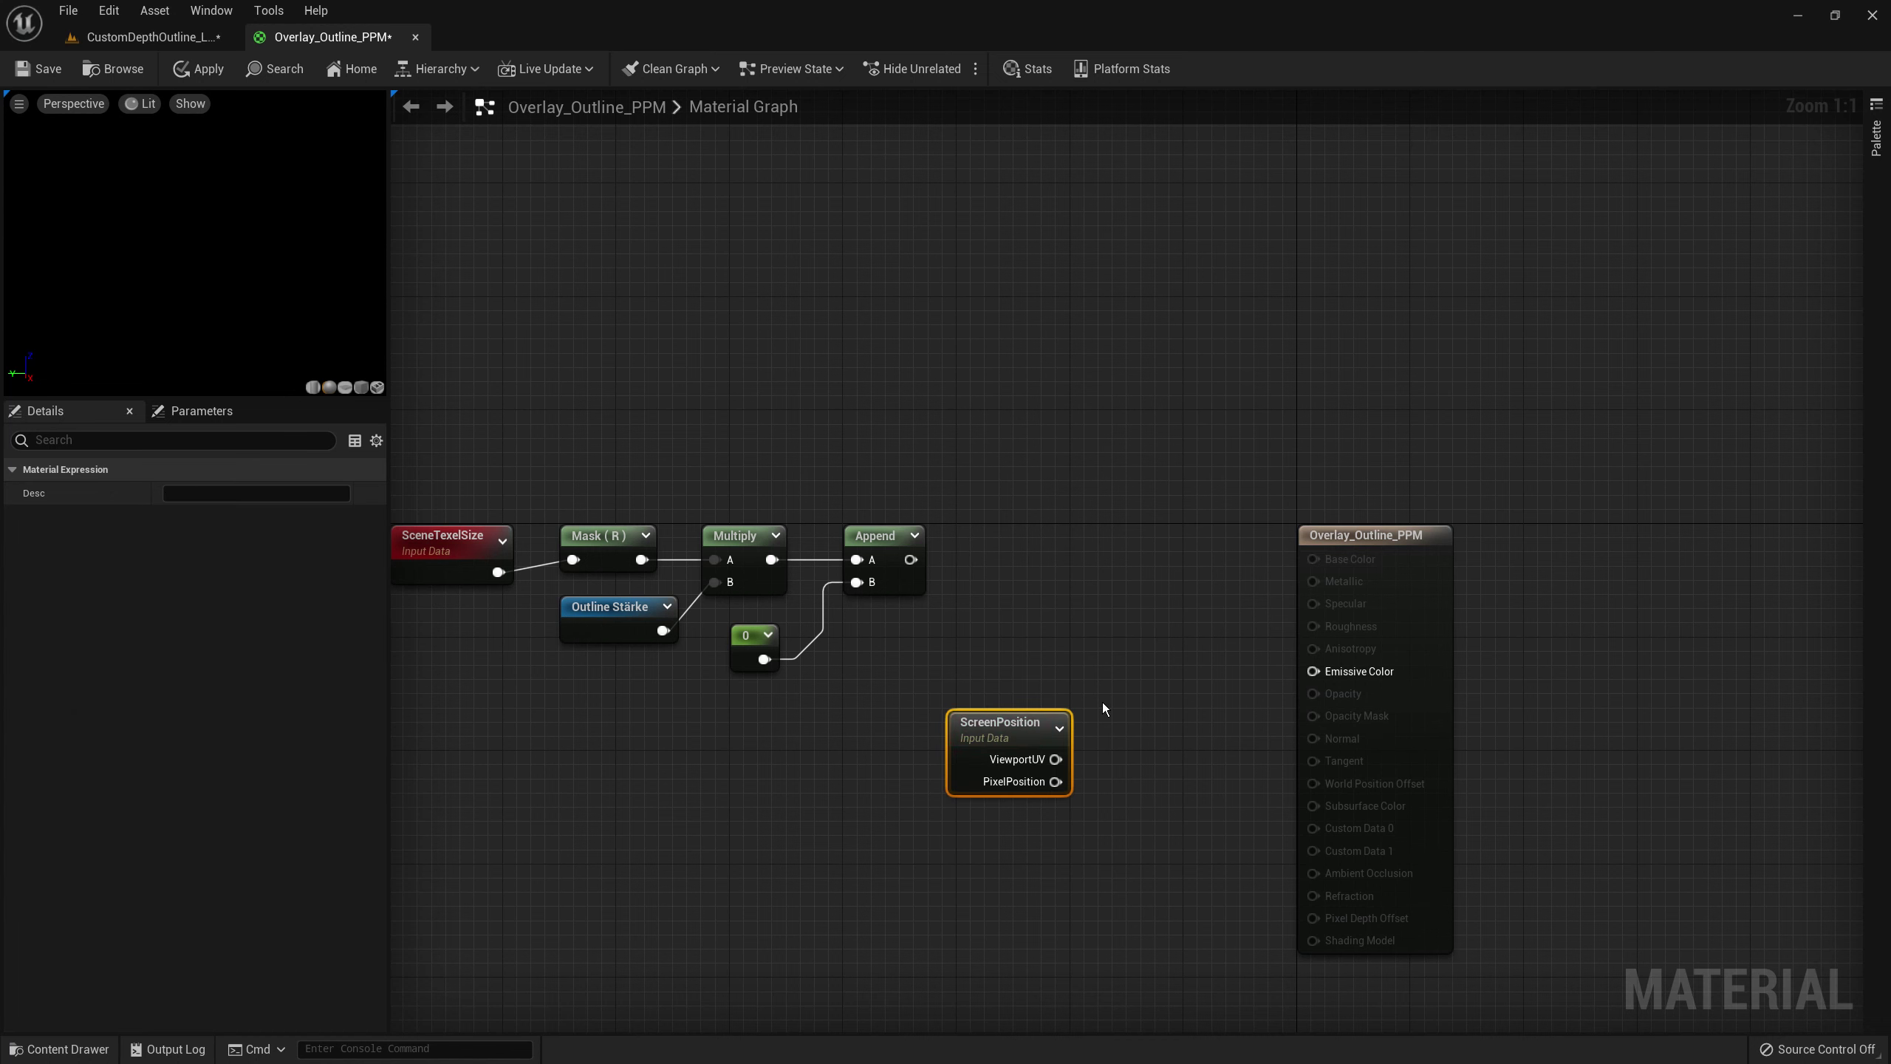
left_click_drag(982, 730, 949, 671)
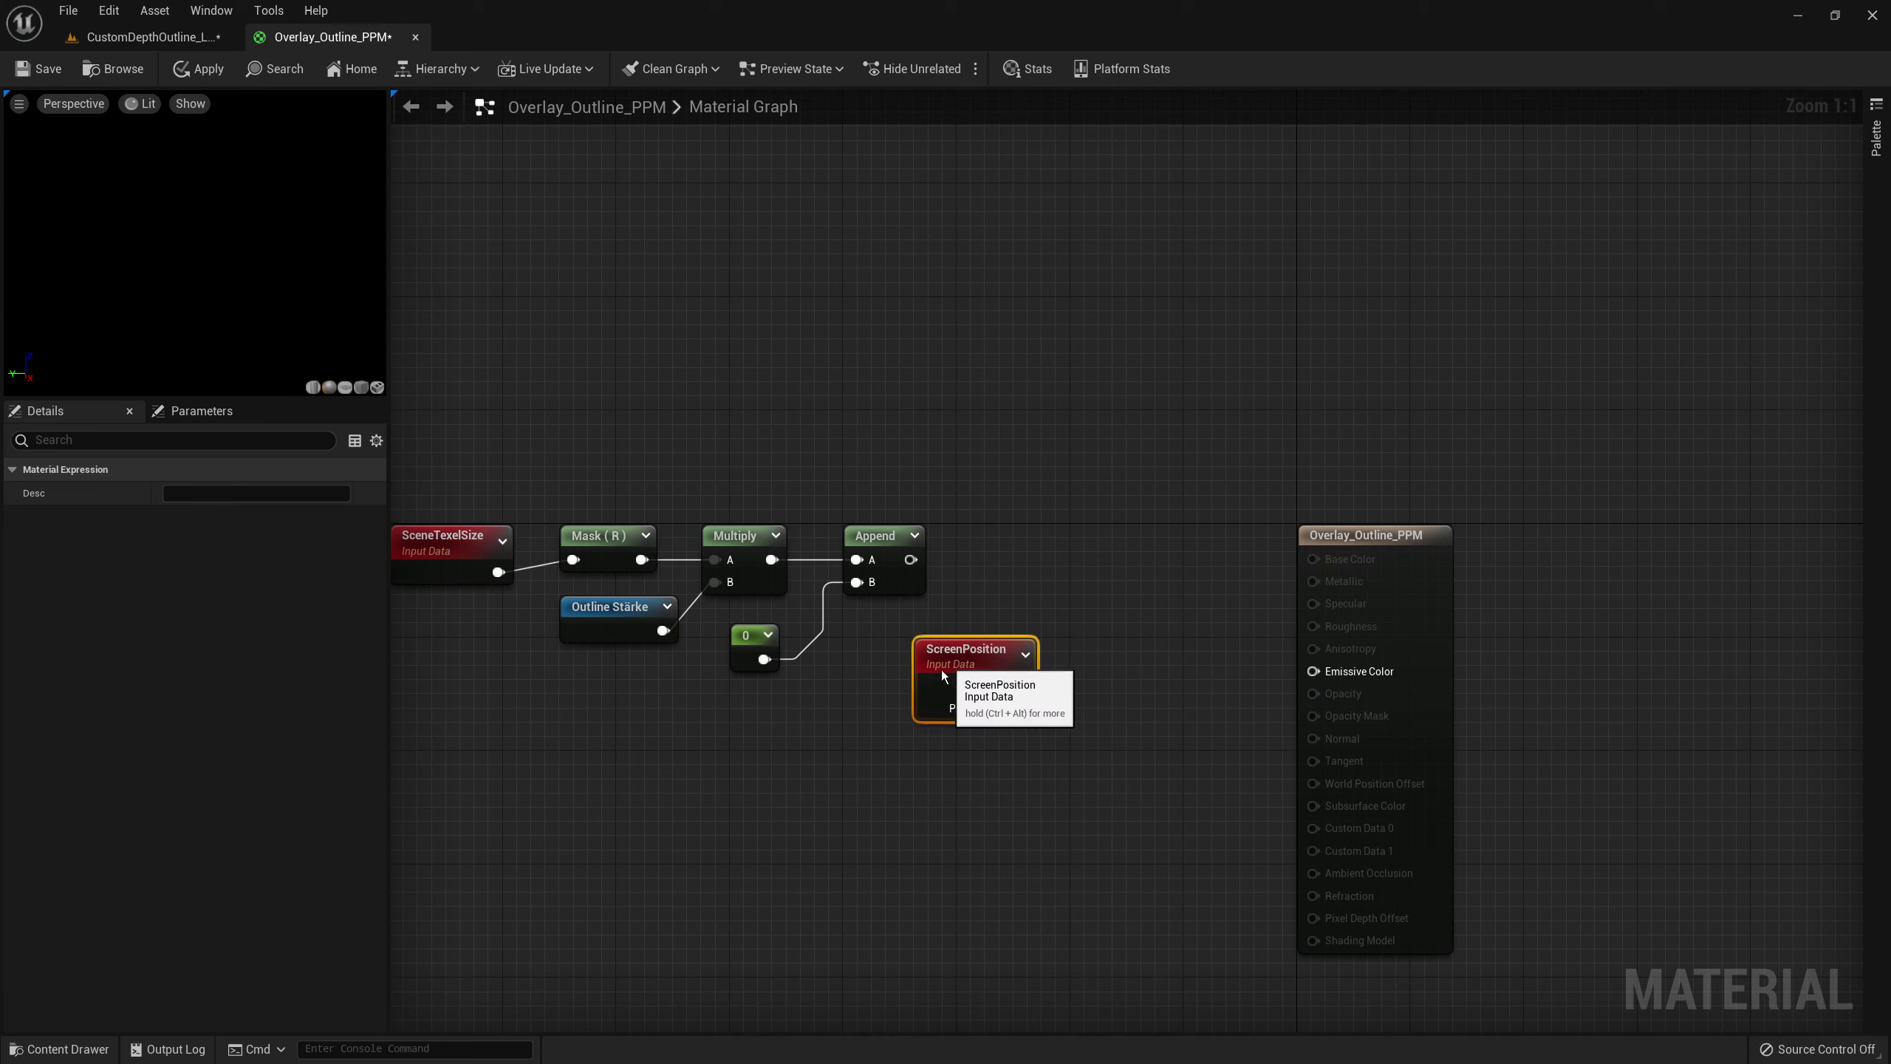
- Add Append's output to ScreenPosition's ViewportUV in a new Add node, then tidy the layout
left_click_drag(910, 559, 1101, 572)
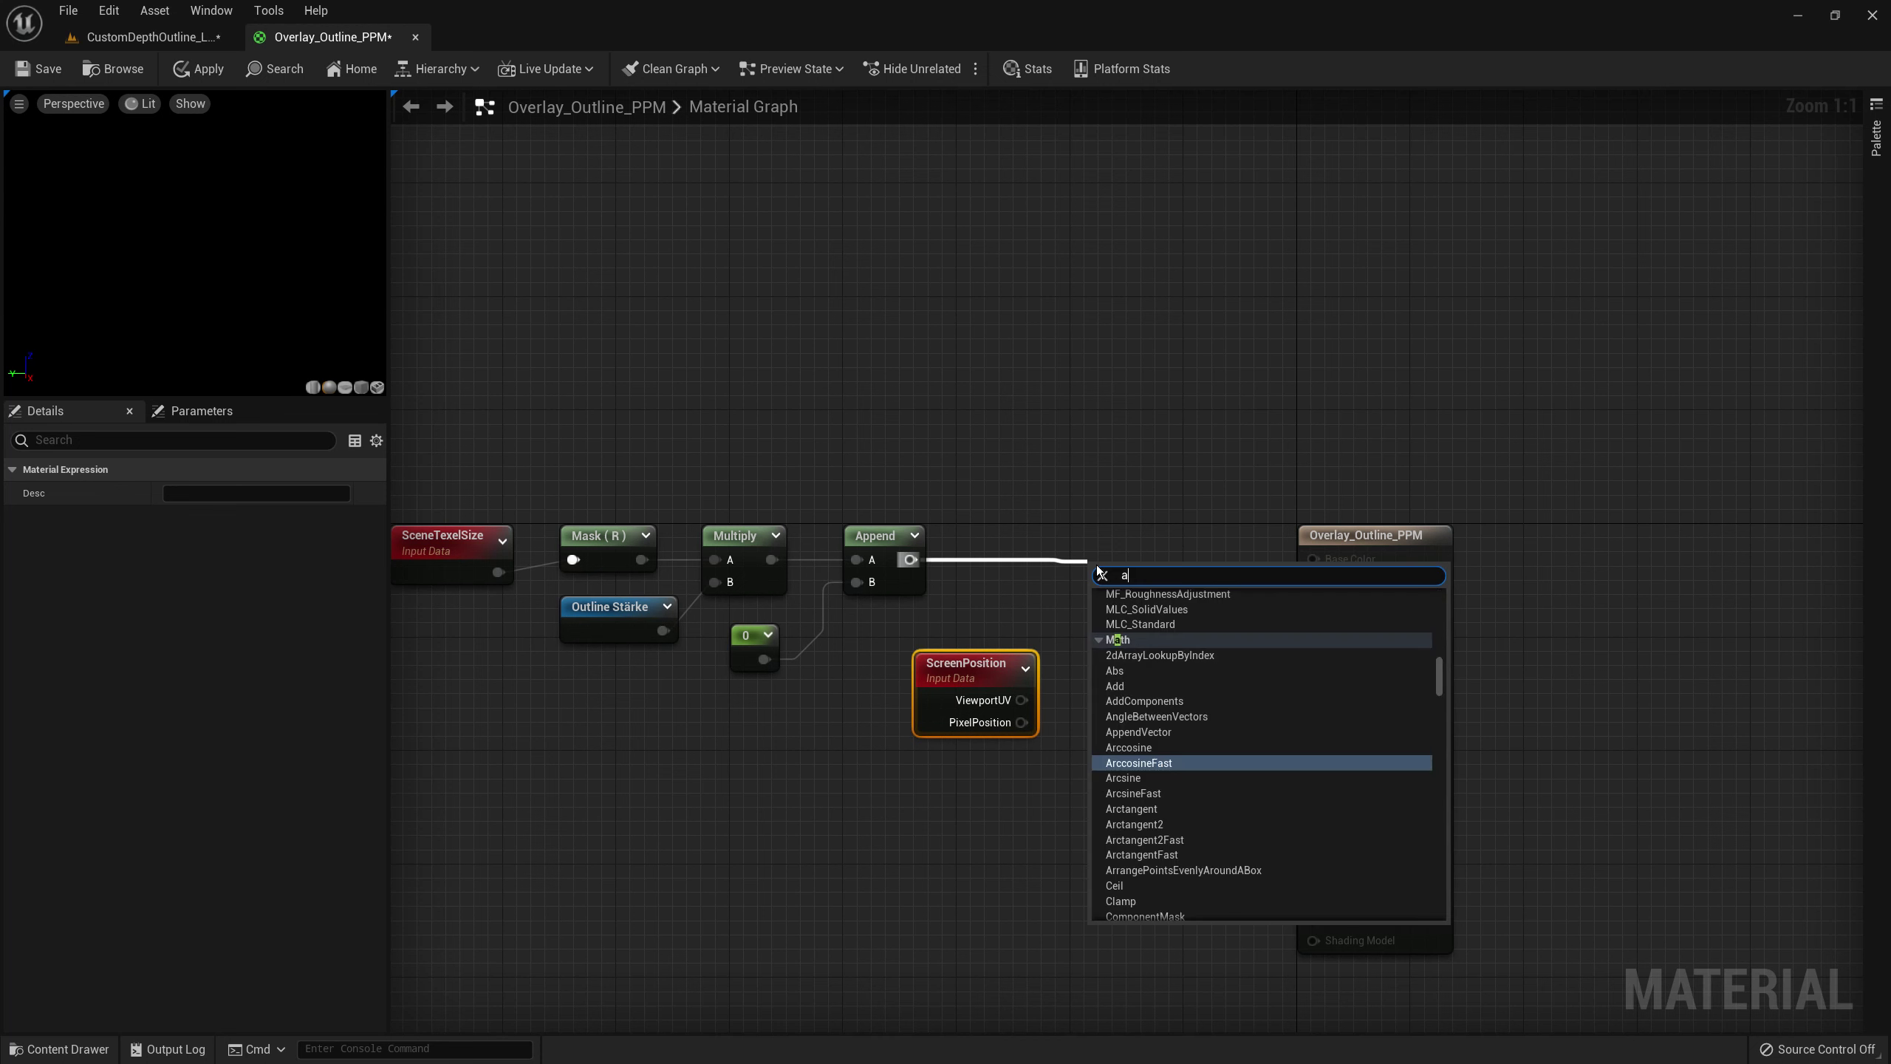
type("add")
key("Return")
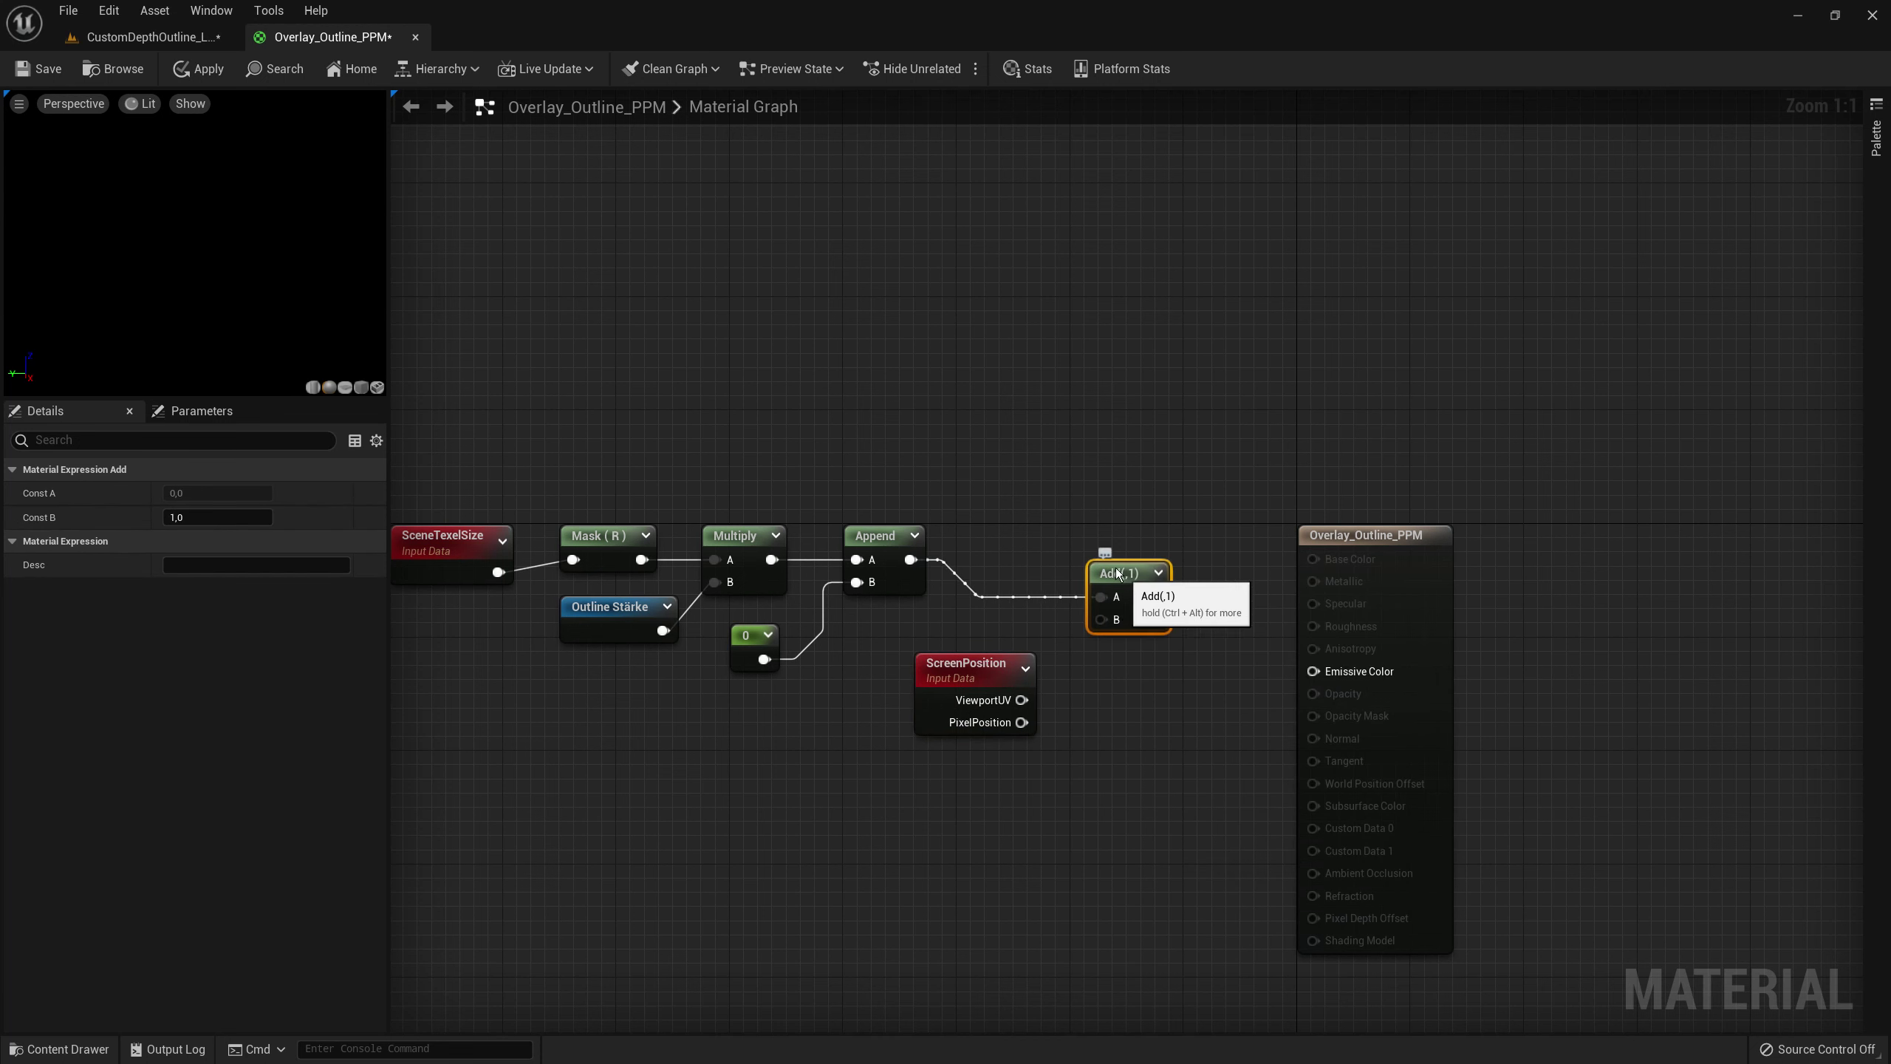
left_click_drag(1021, 699, 1069, 582)
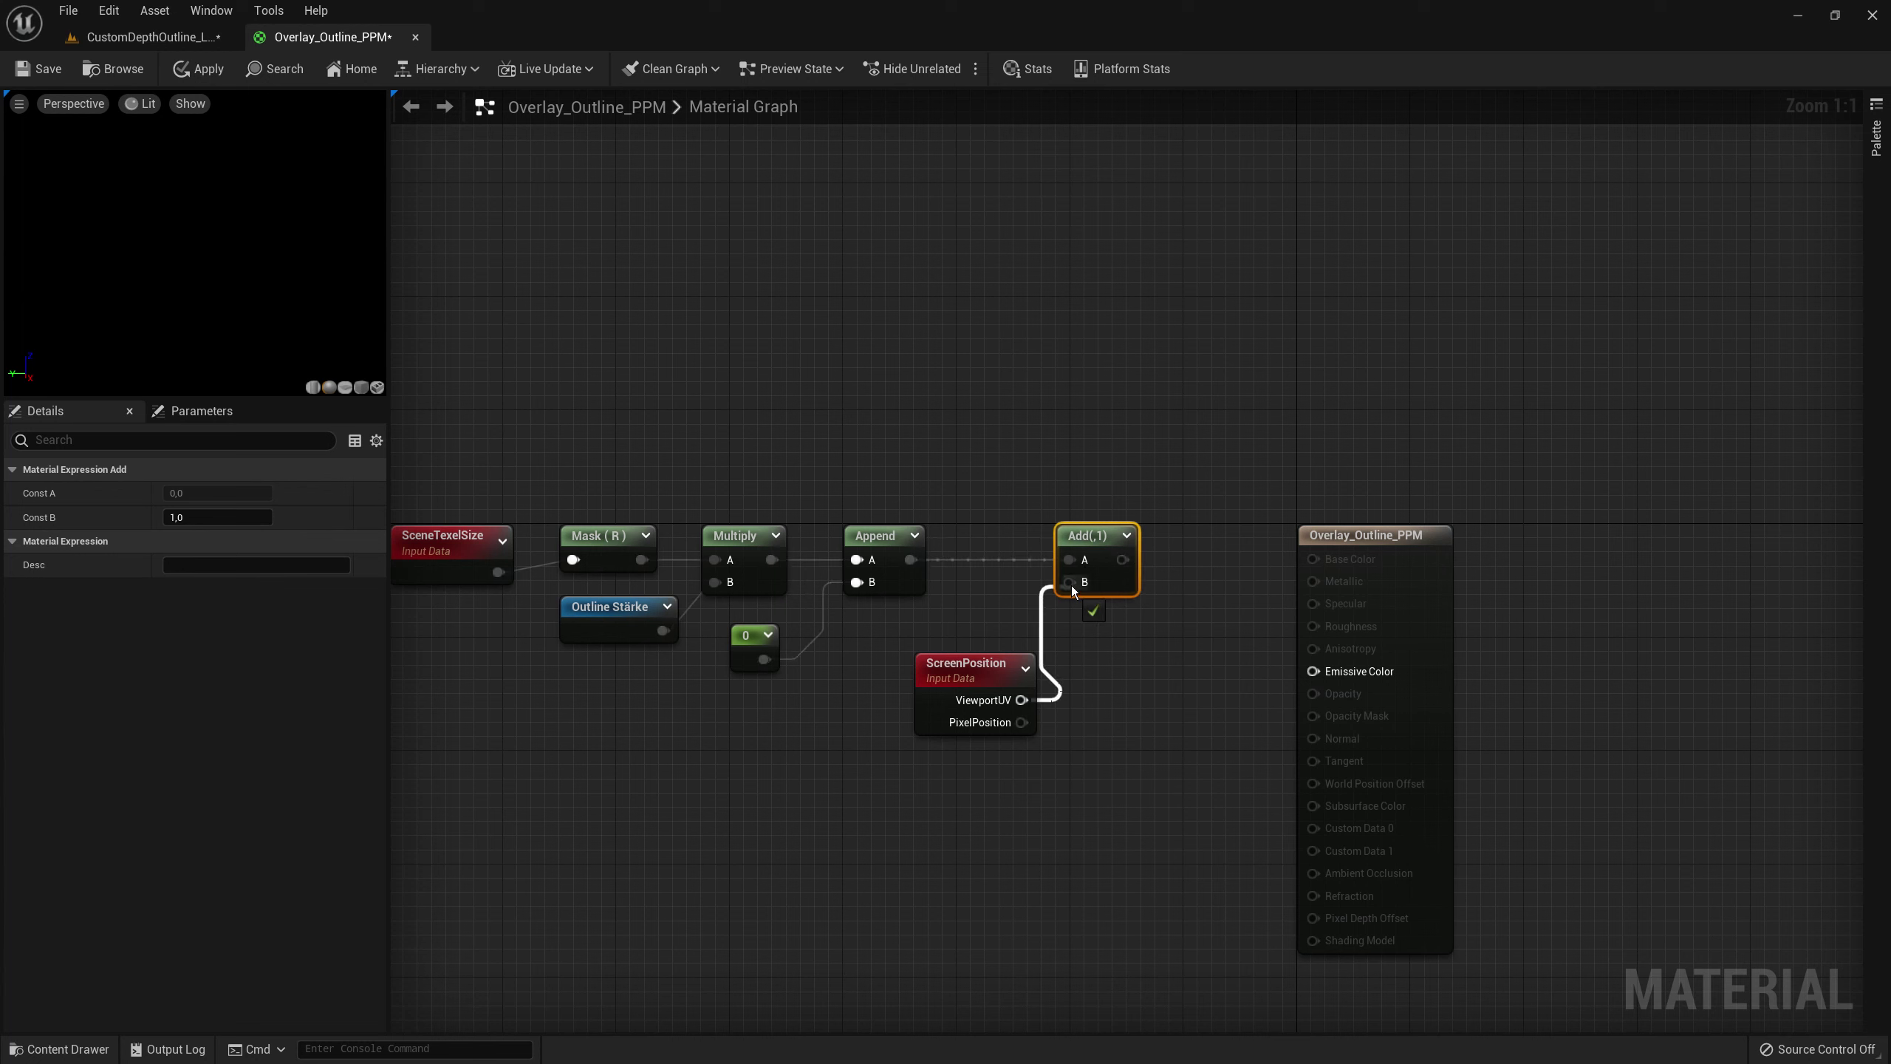
left_click_drag(977, 669, 909, 652)
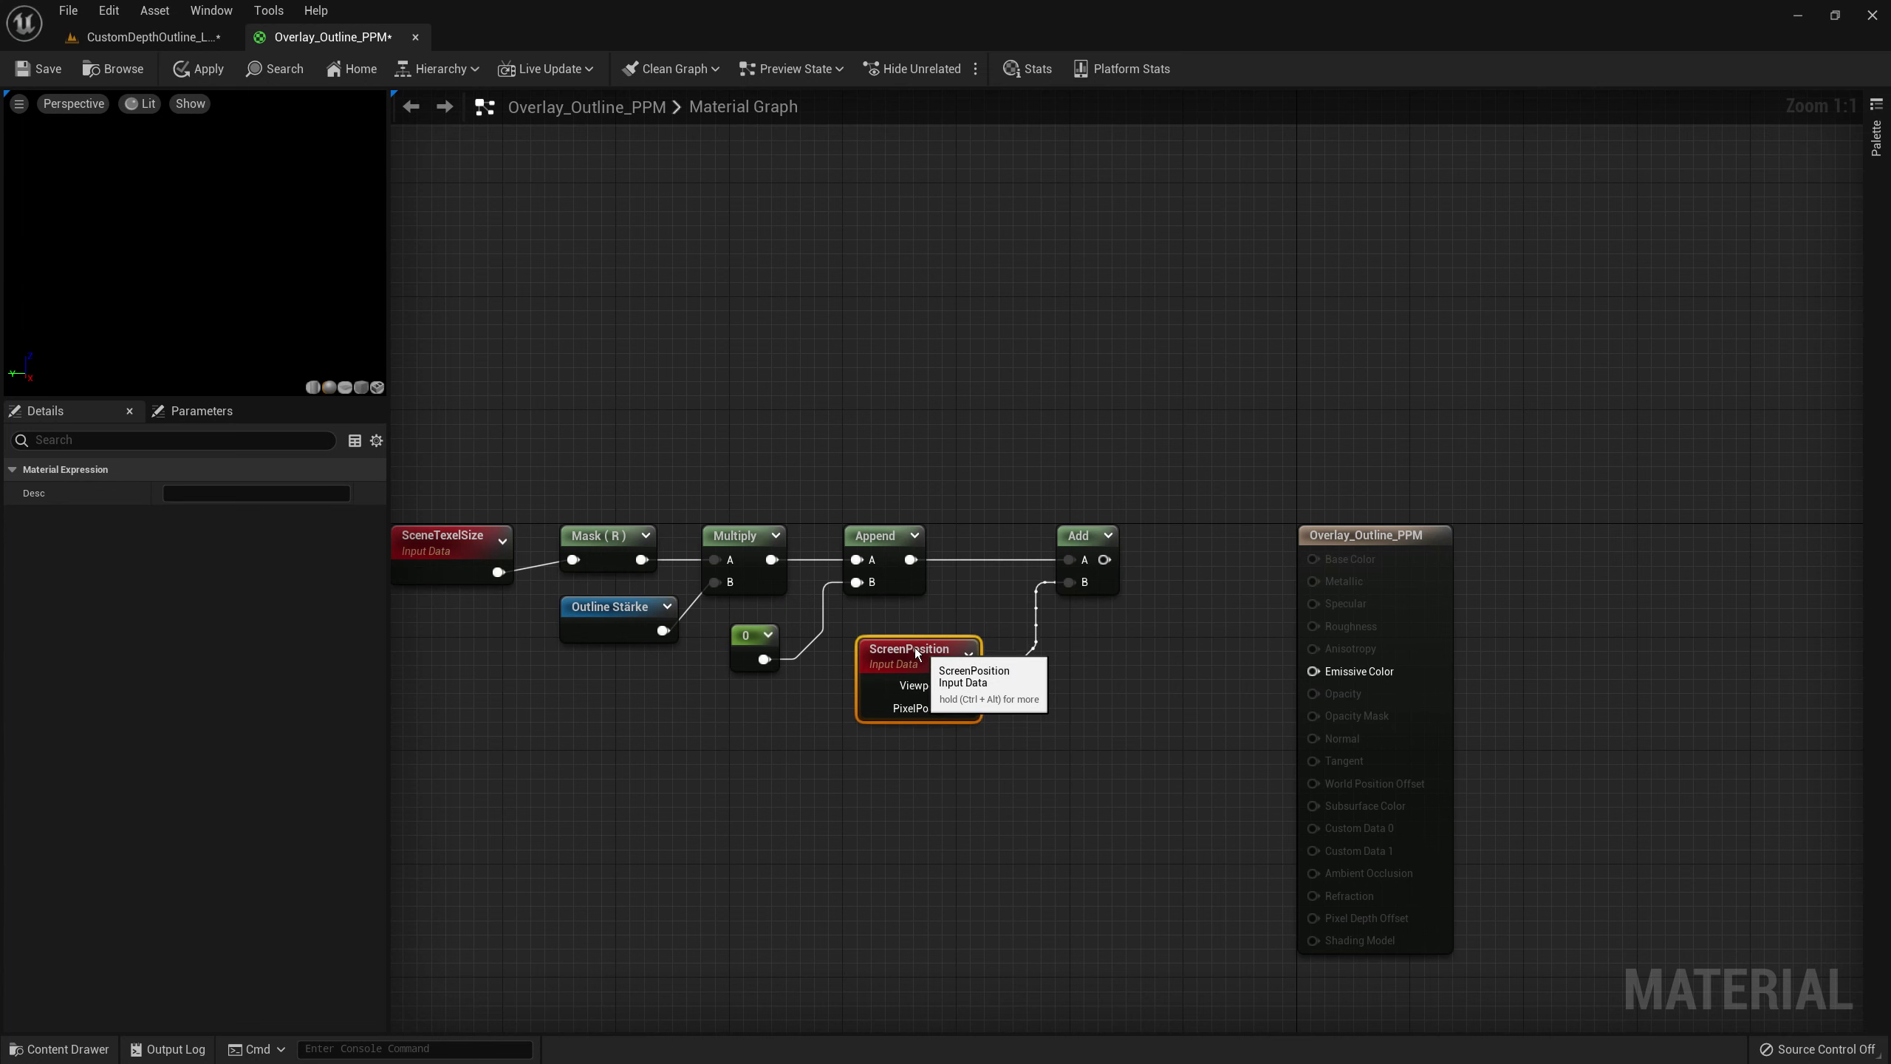
left_click_drag(1086, 538, 1059, 538)
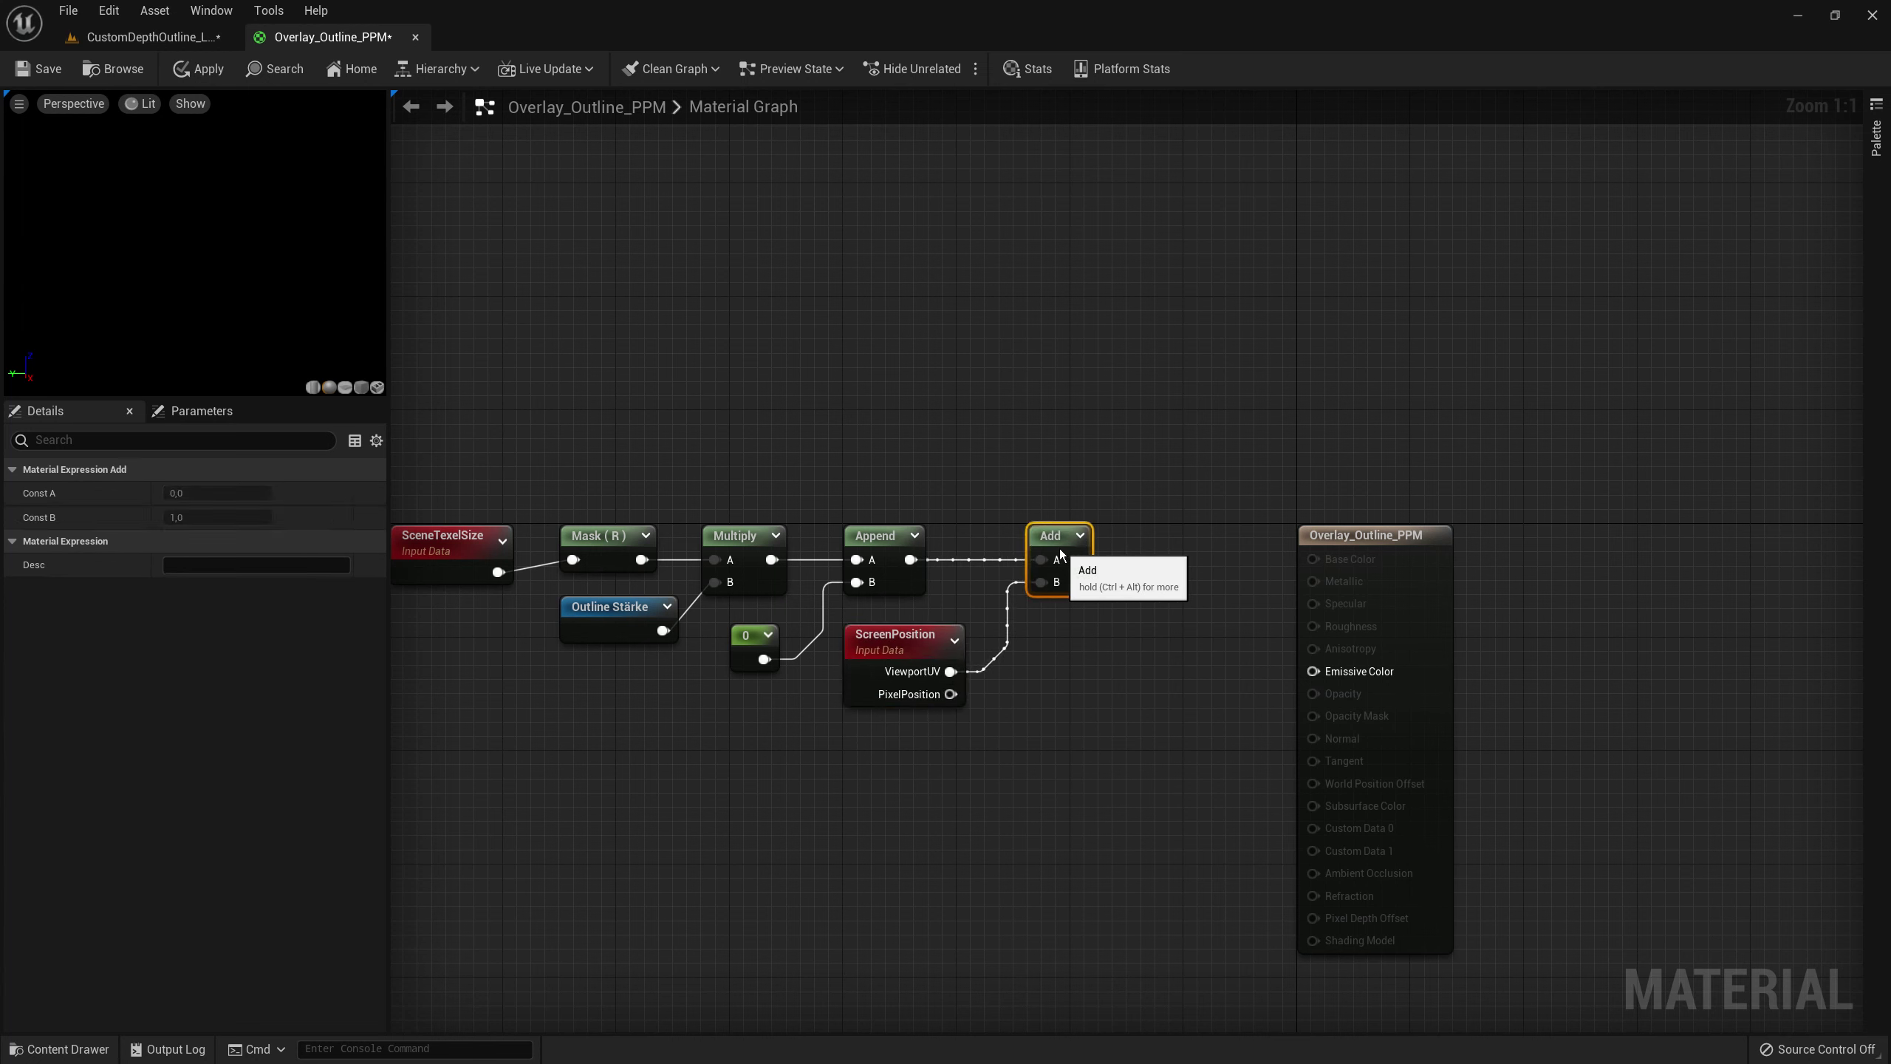
left_click(1079, 675)
mouse_move(1154, 681)
right_mouse_down()
mouse_move(1230, 642)
mouse_move(1068, 621)
right_mouse_up()
left_click_drag(1315, 512, 1477, 513)
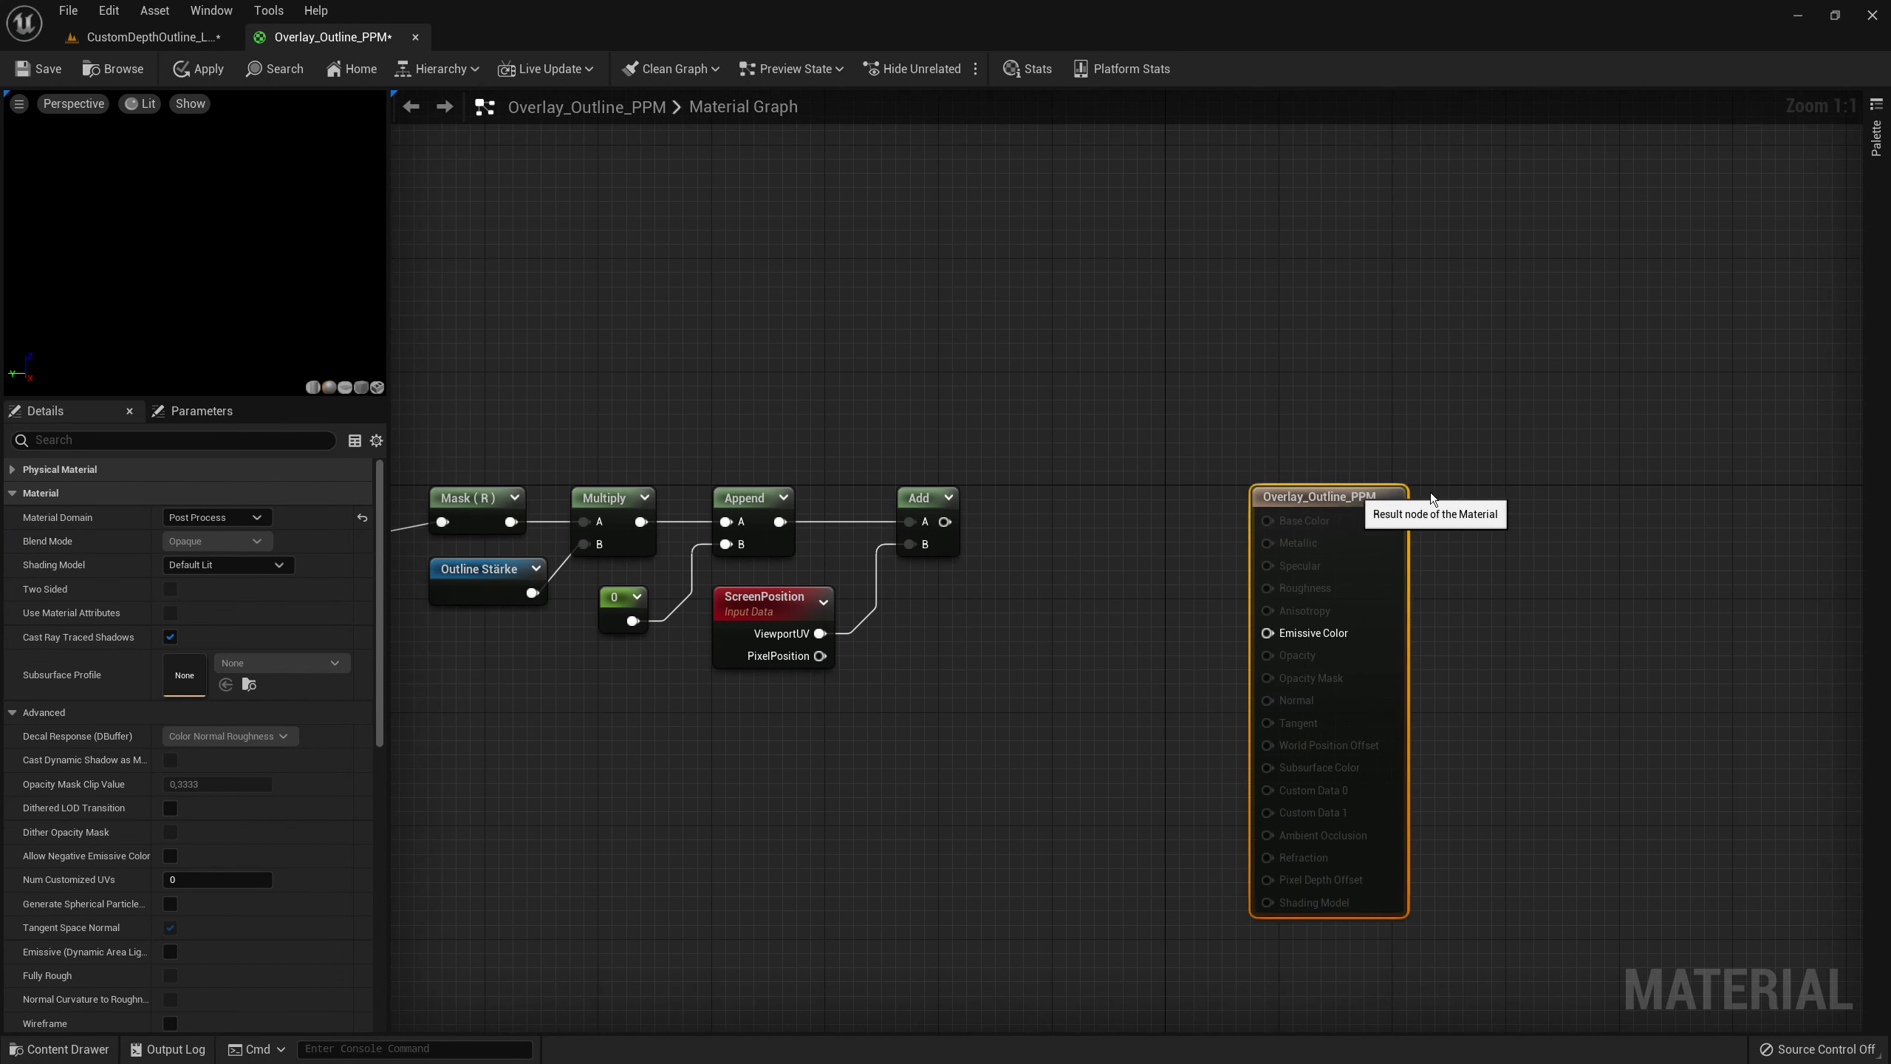
right_click_drag(992, 602, 1158, 602)
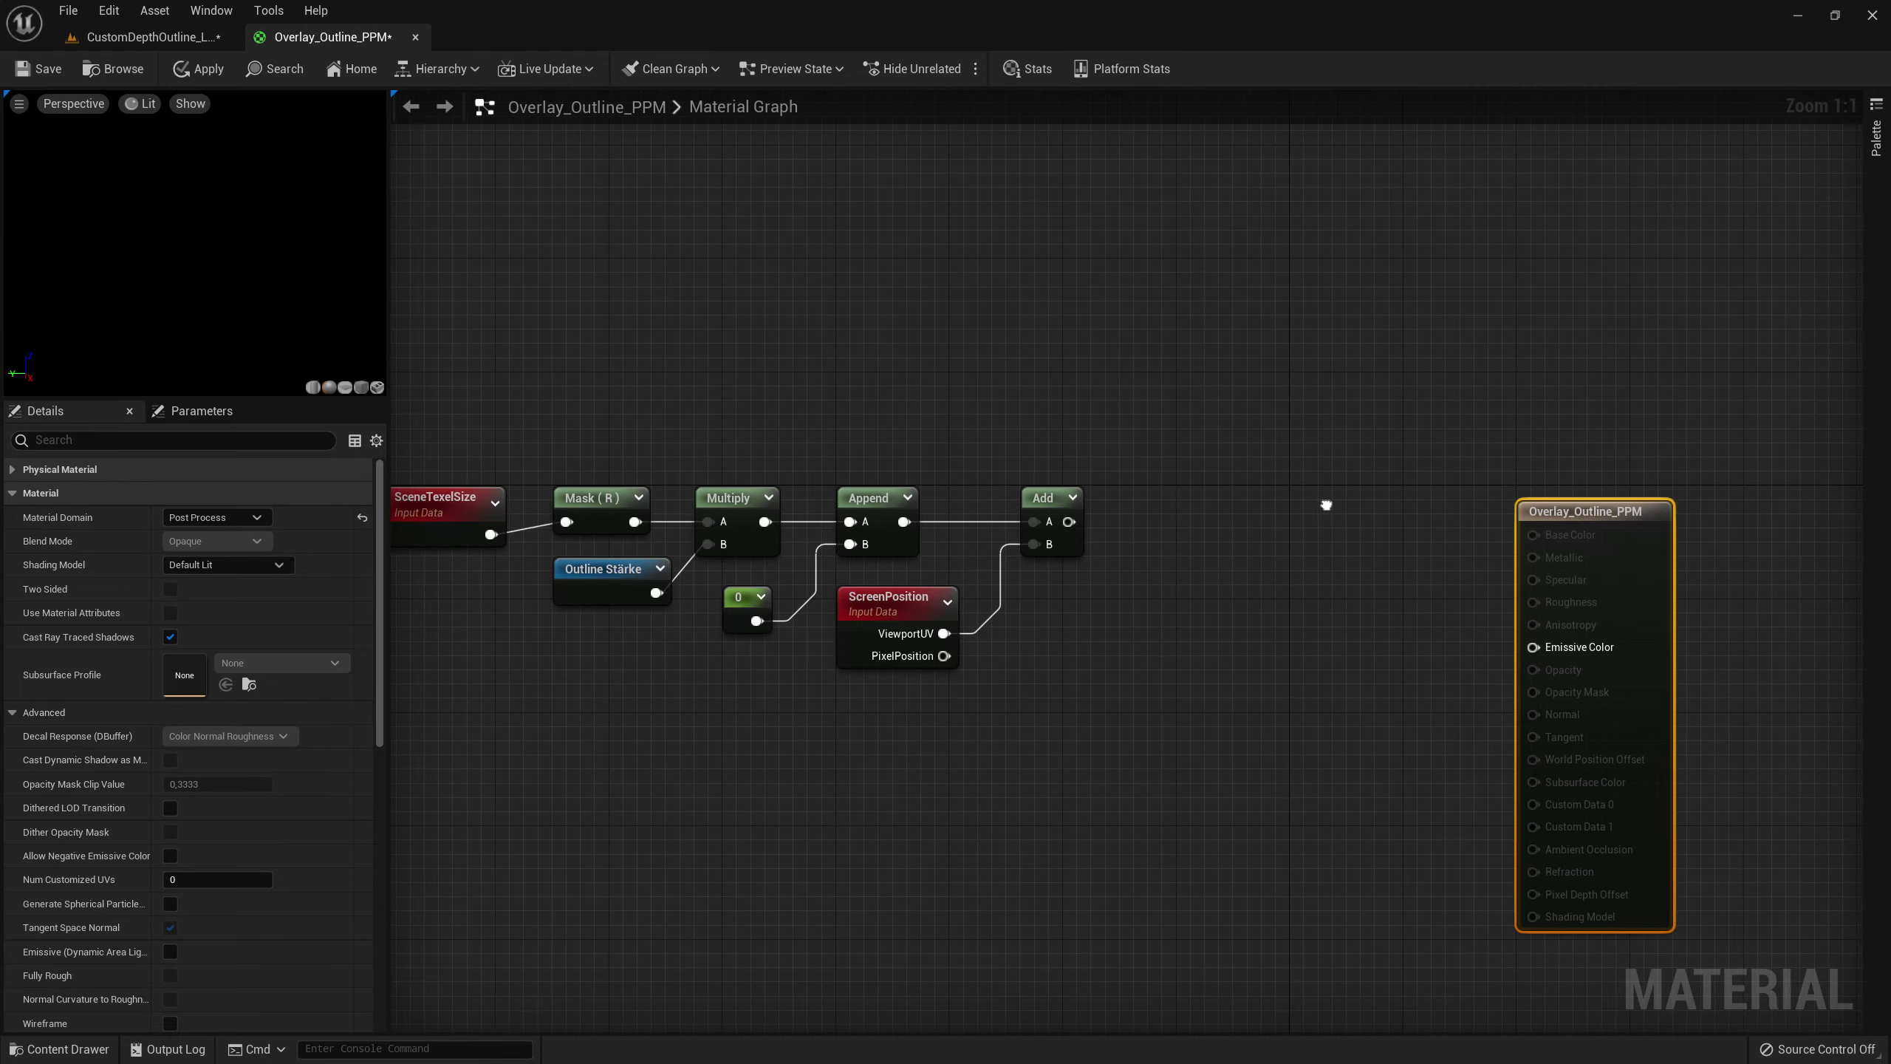
- Add a SceneTexture node whose UVs come from the Add node's output
right_click(1262, 518)
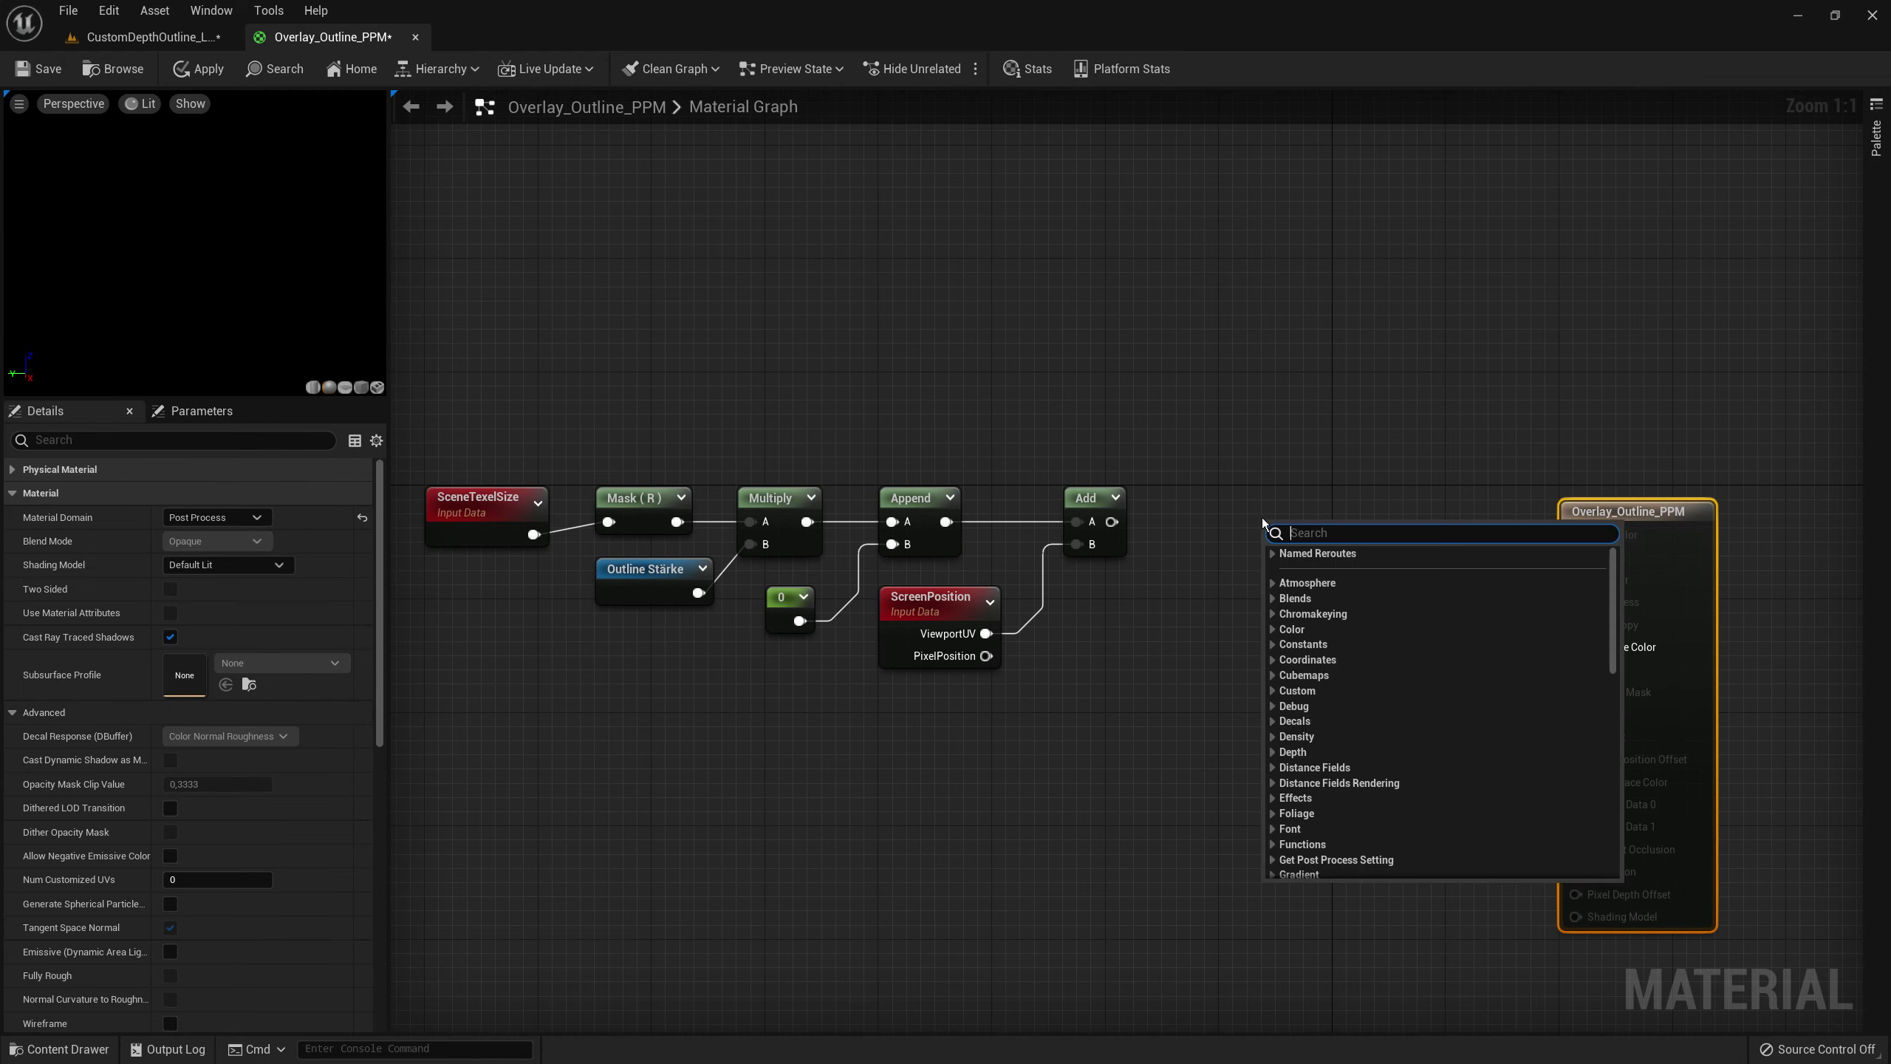
type("scene text")
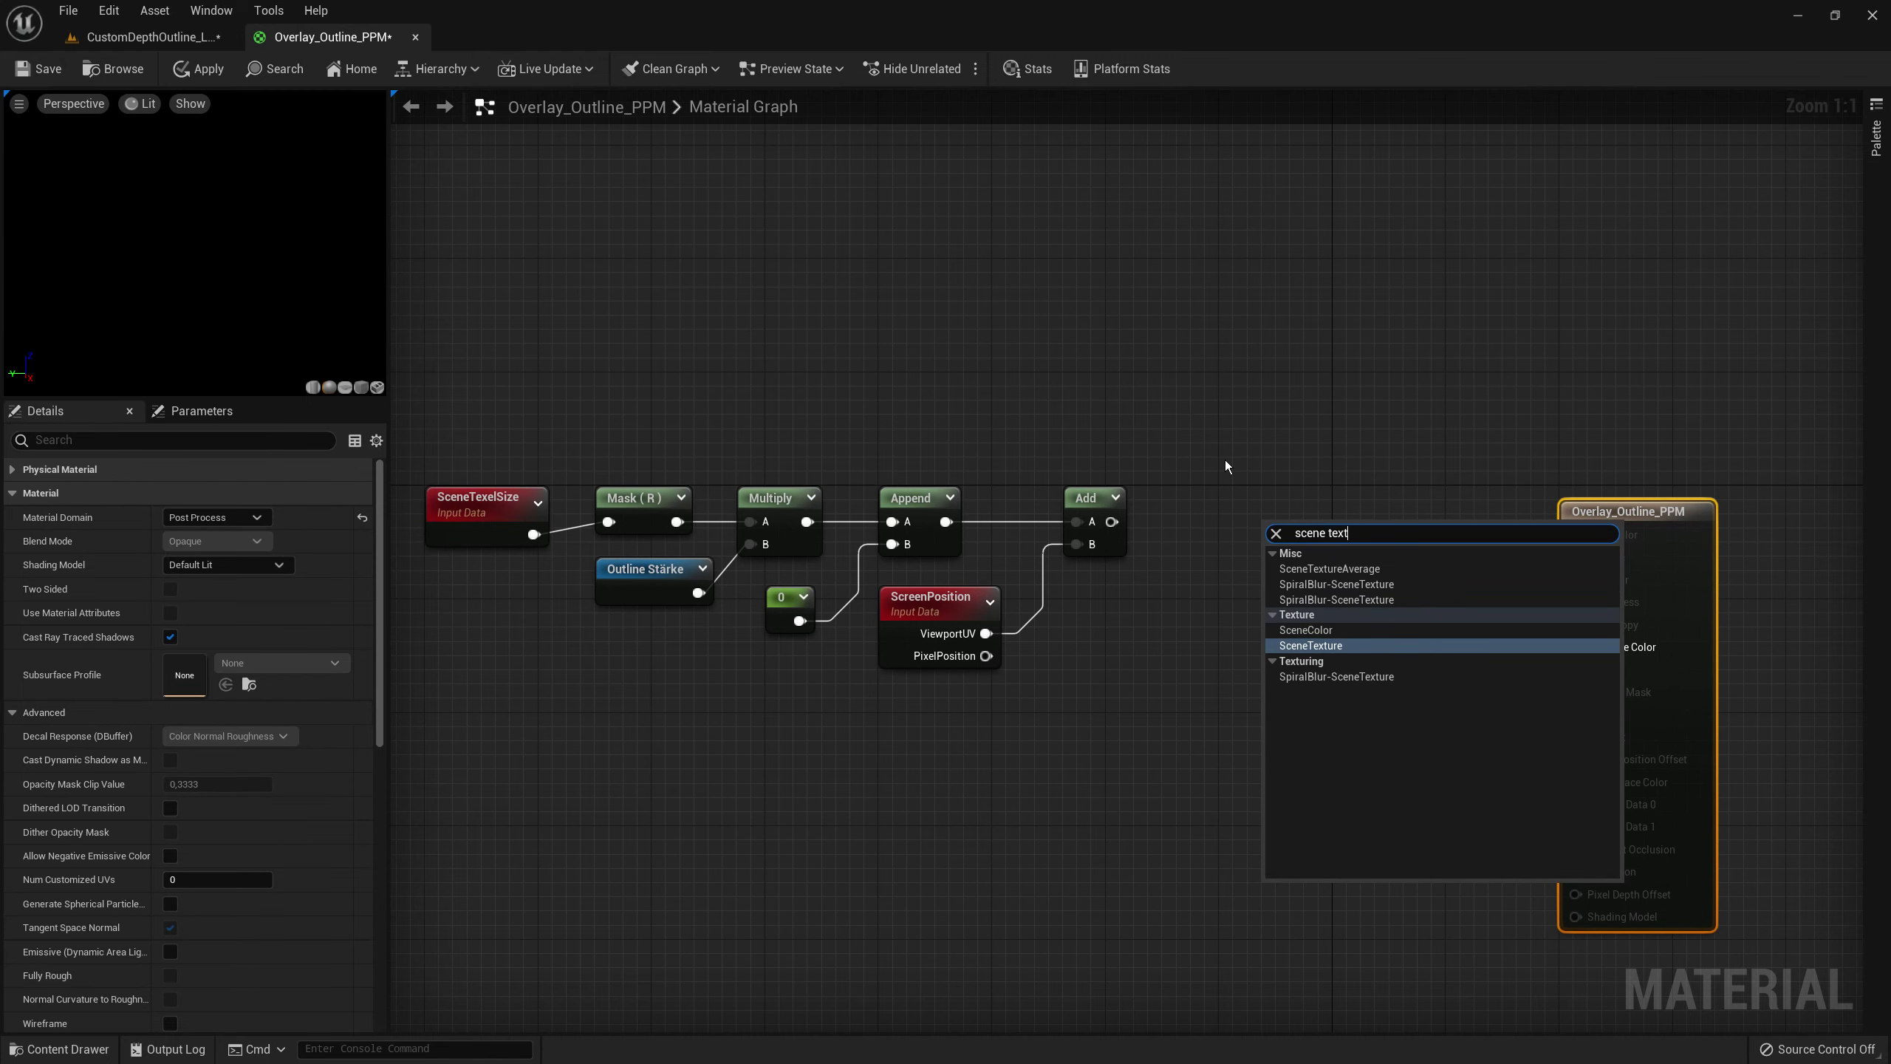
key("Return")
mouse_move(1111, 522)
left_mouse_down()
mouse_move(1281, 577)
mouse_move(1278, 492)
left_mouse_up()
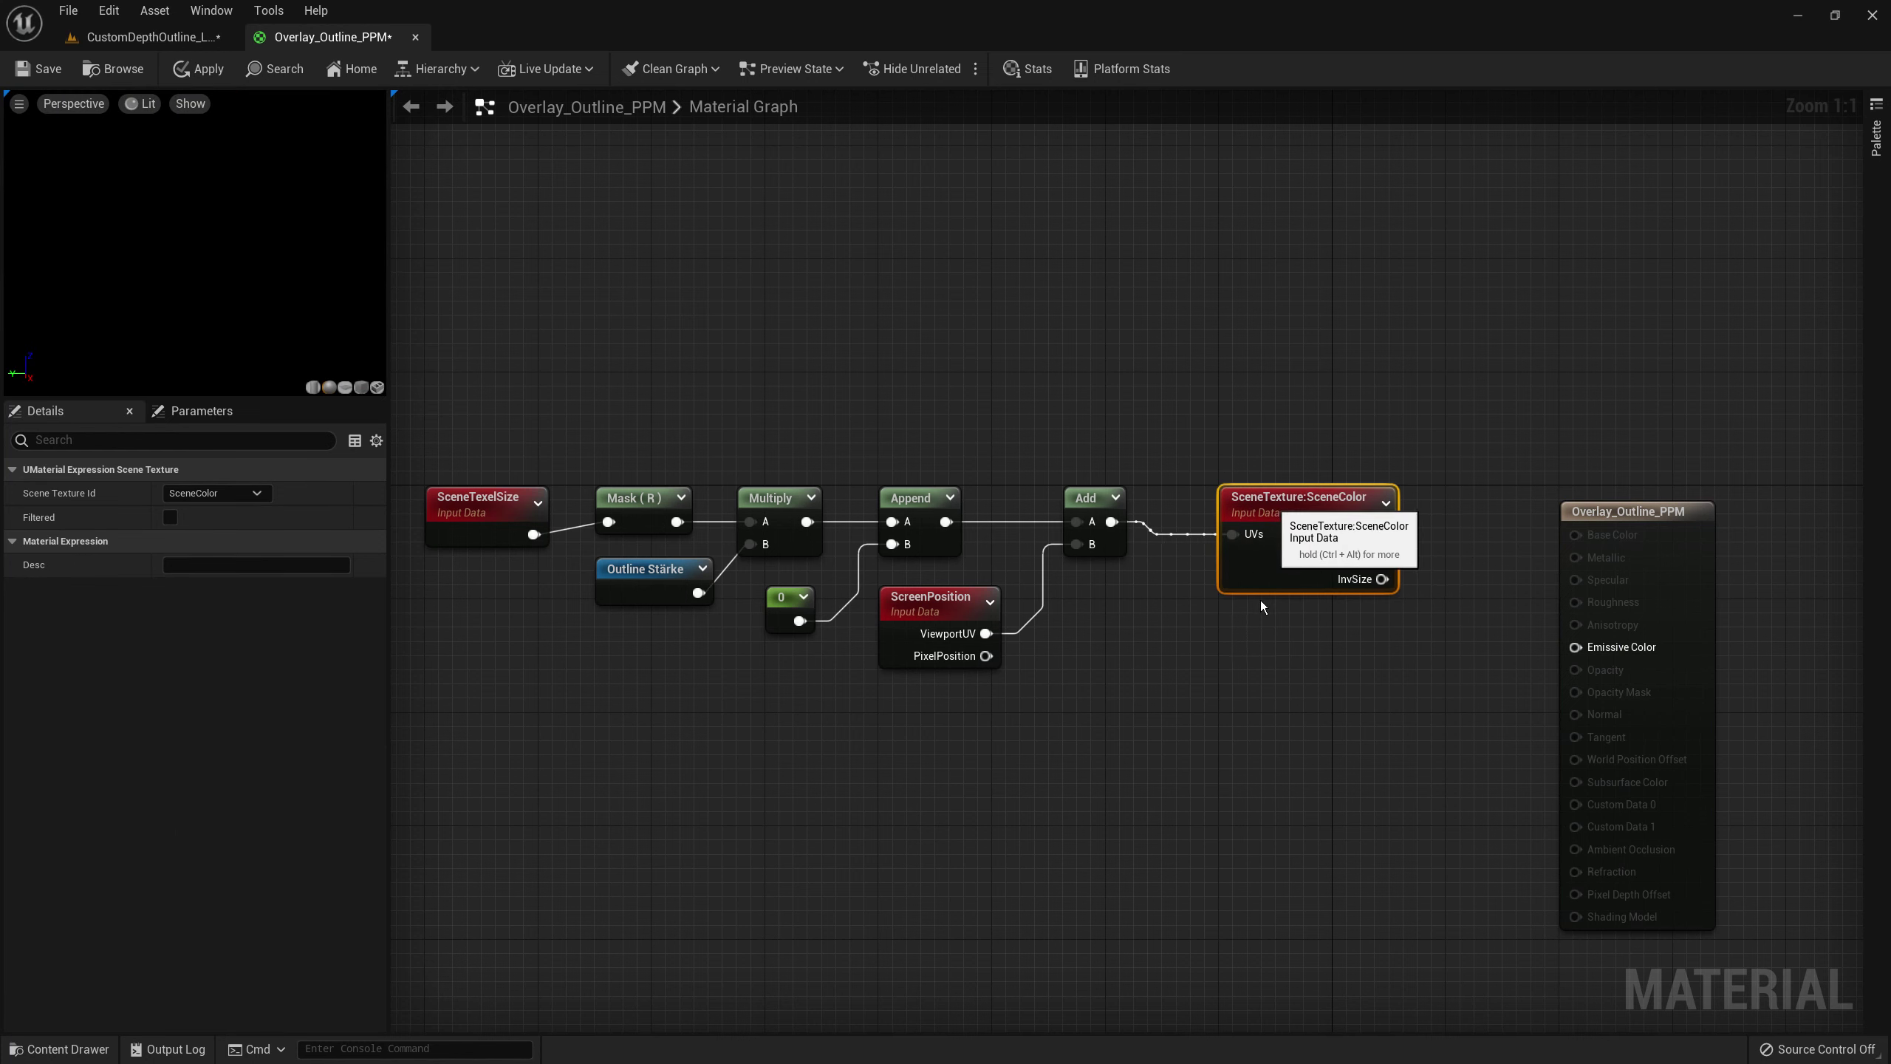
right_click_drag(1306, 510, 1176, 467)
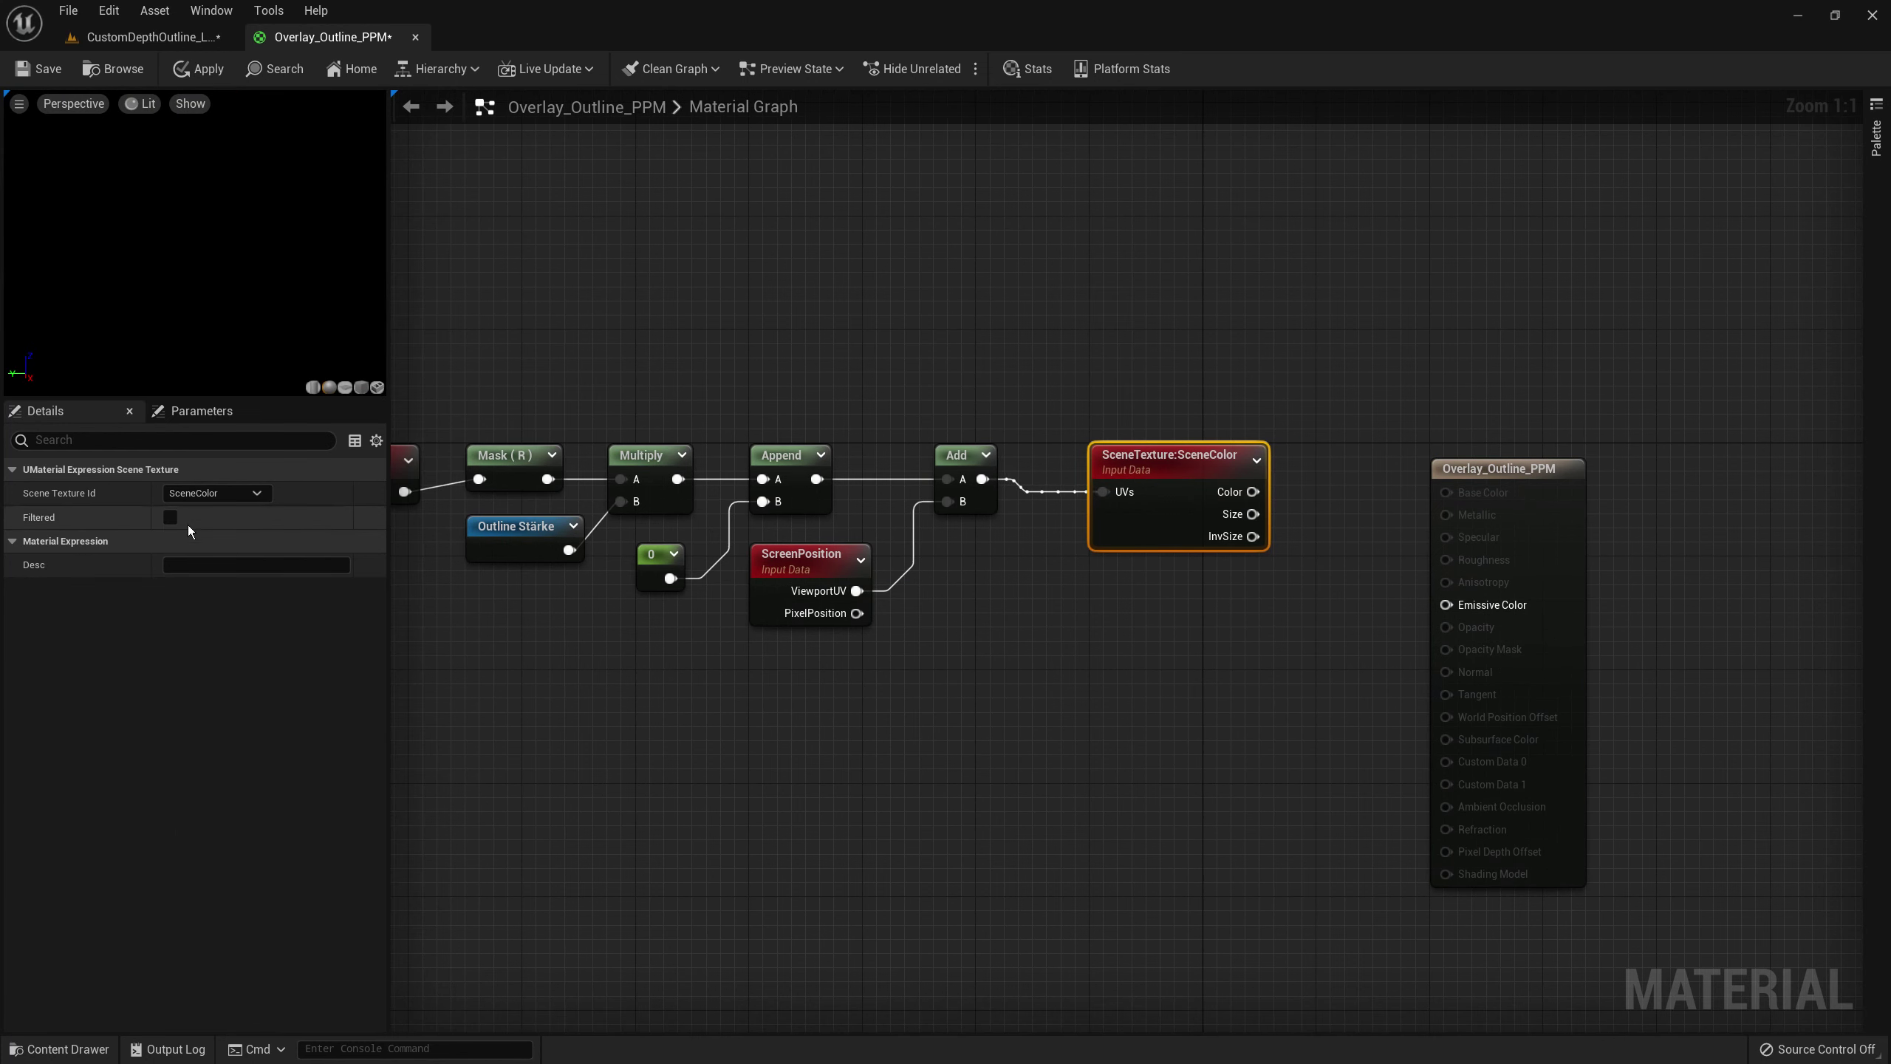
- Set the Scene Texture Id to CustomStencil and wire its Color into Emissive Color
left_click(216, 494)
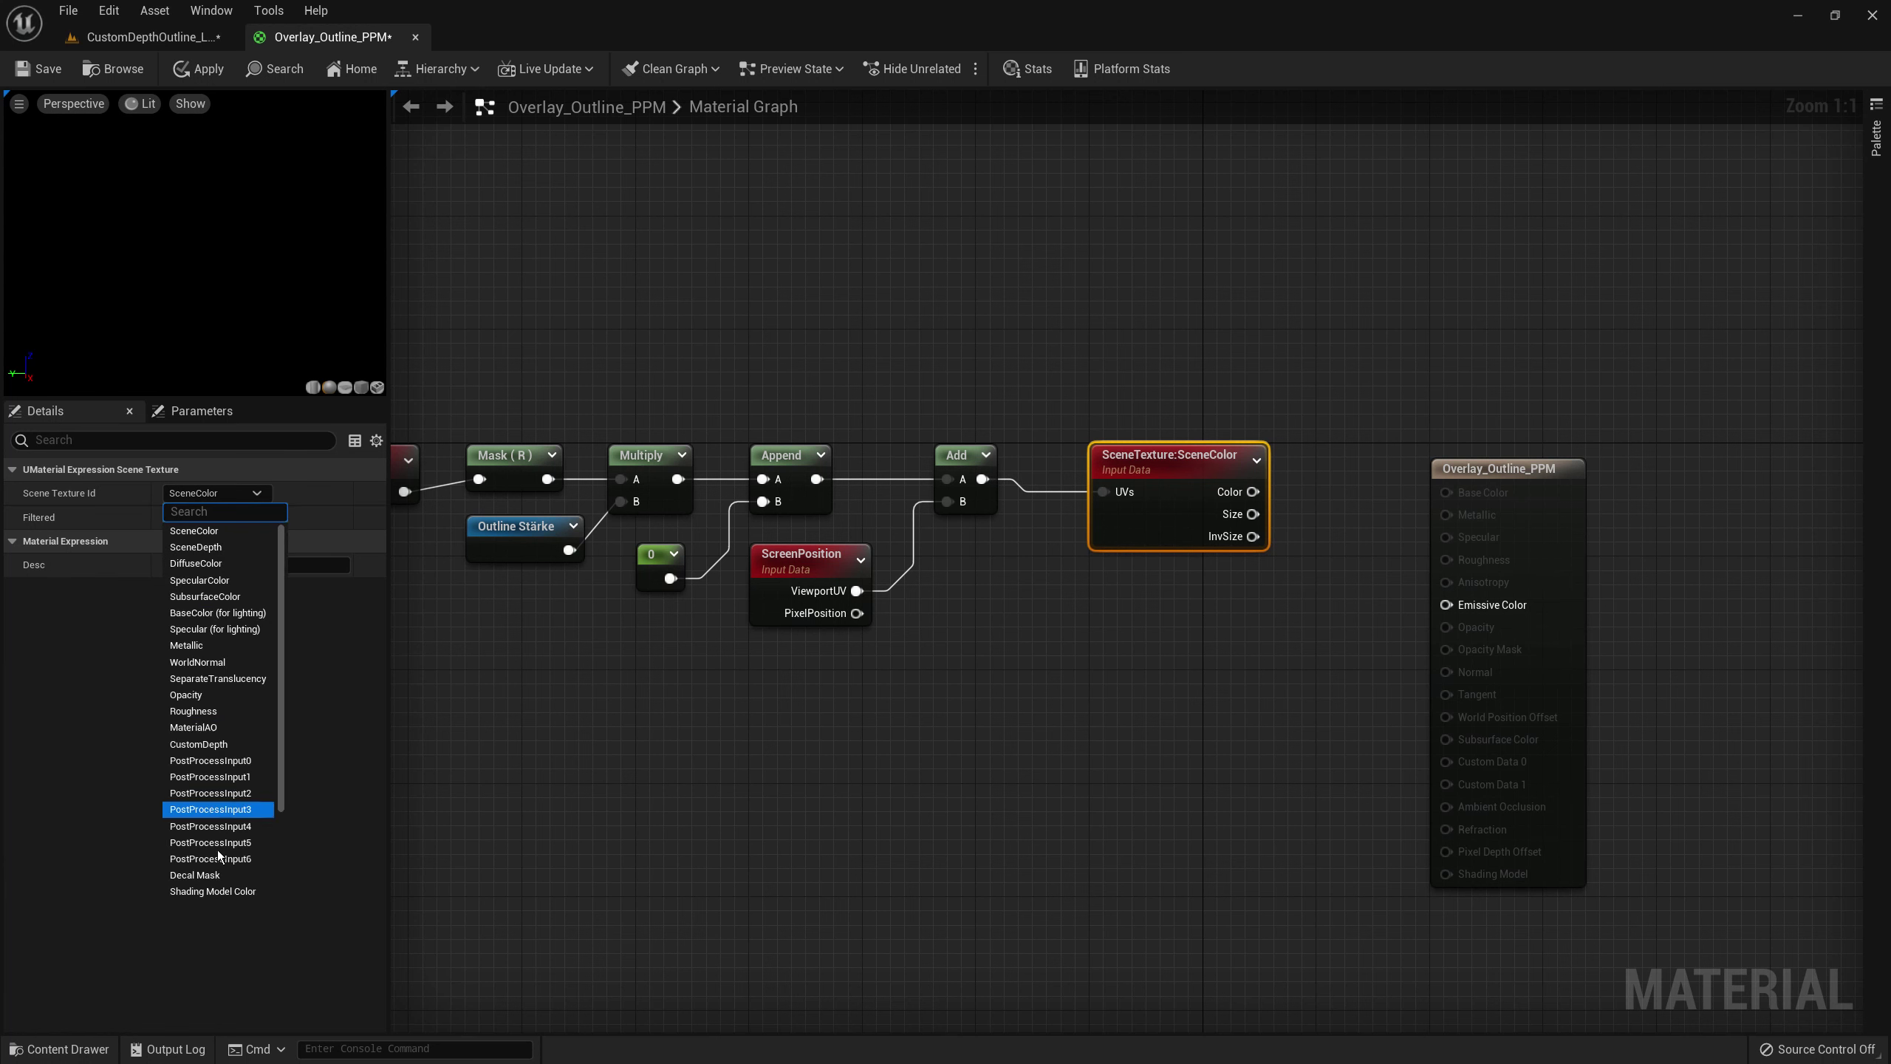
scroll(242, 838, "down", 2)
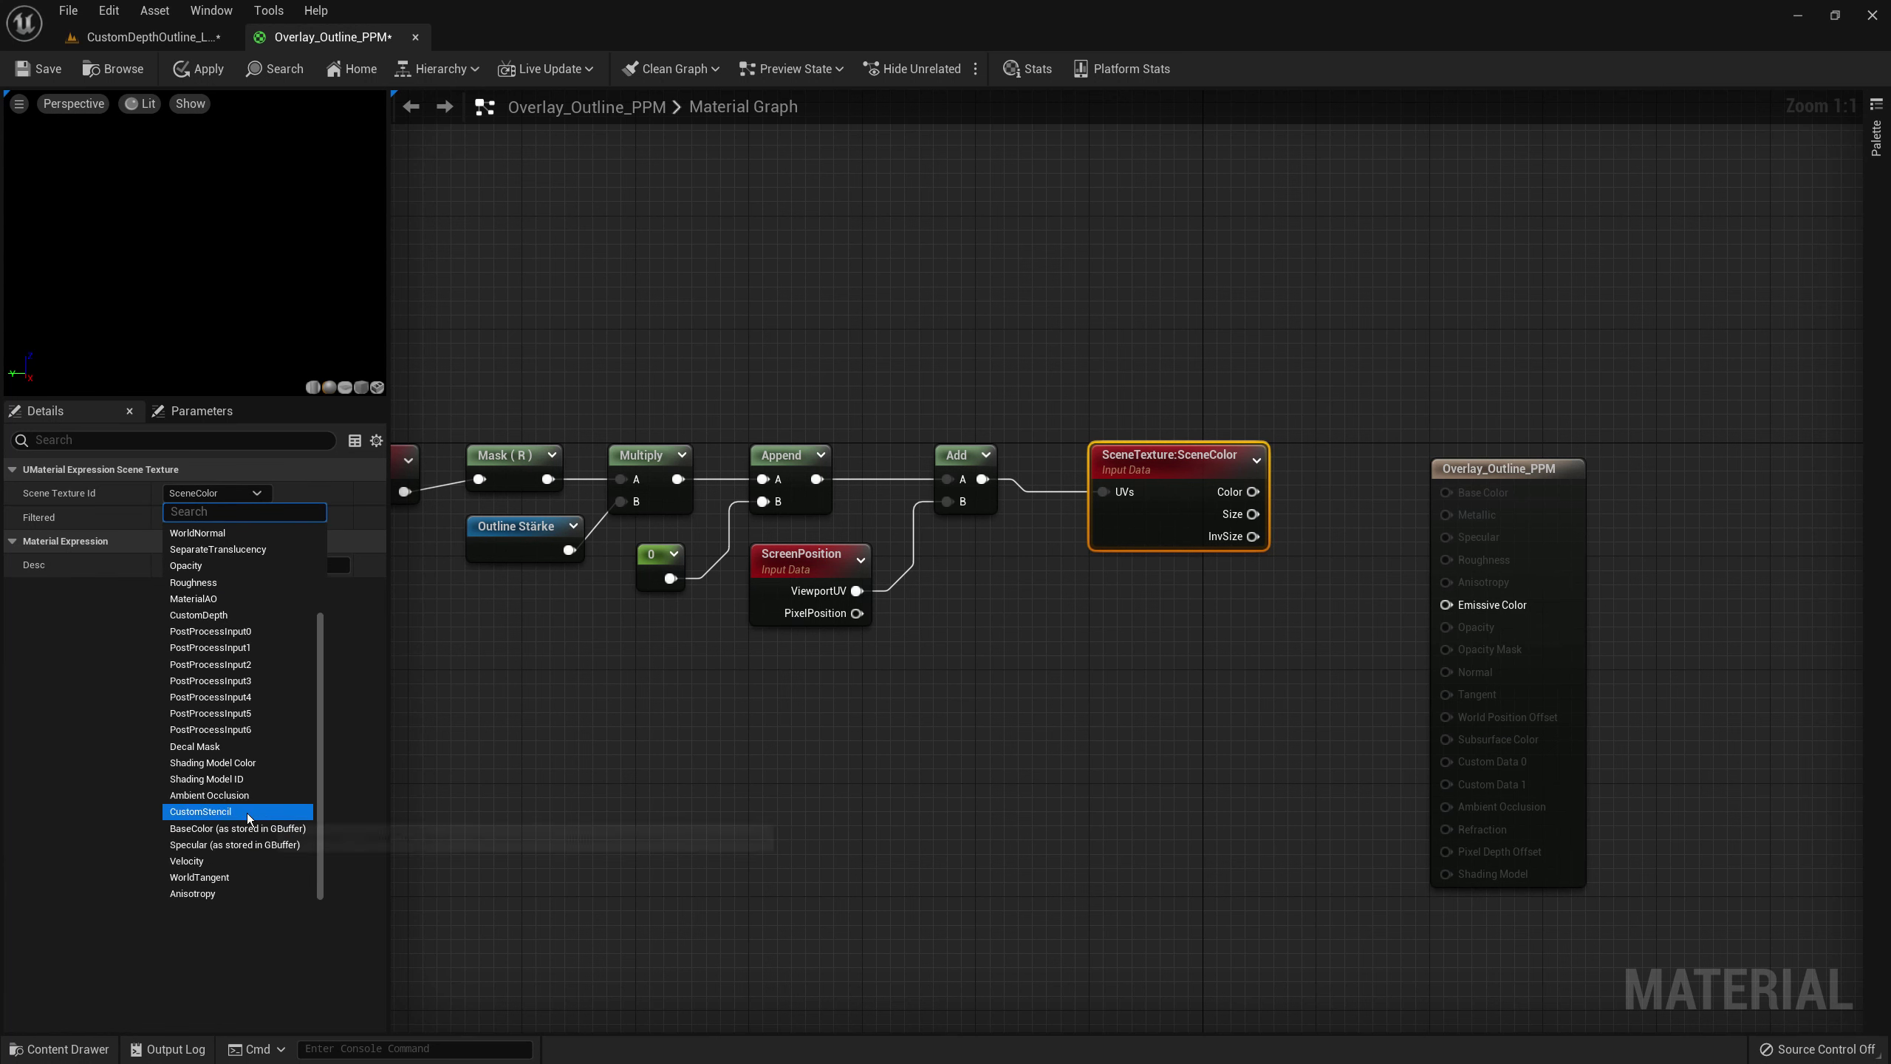
left_click(246, 823)
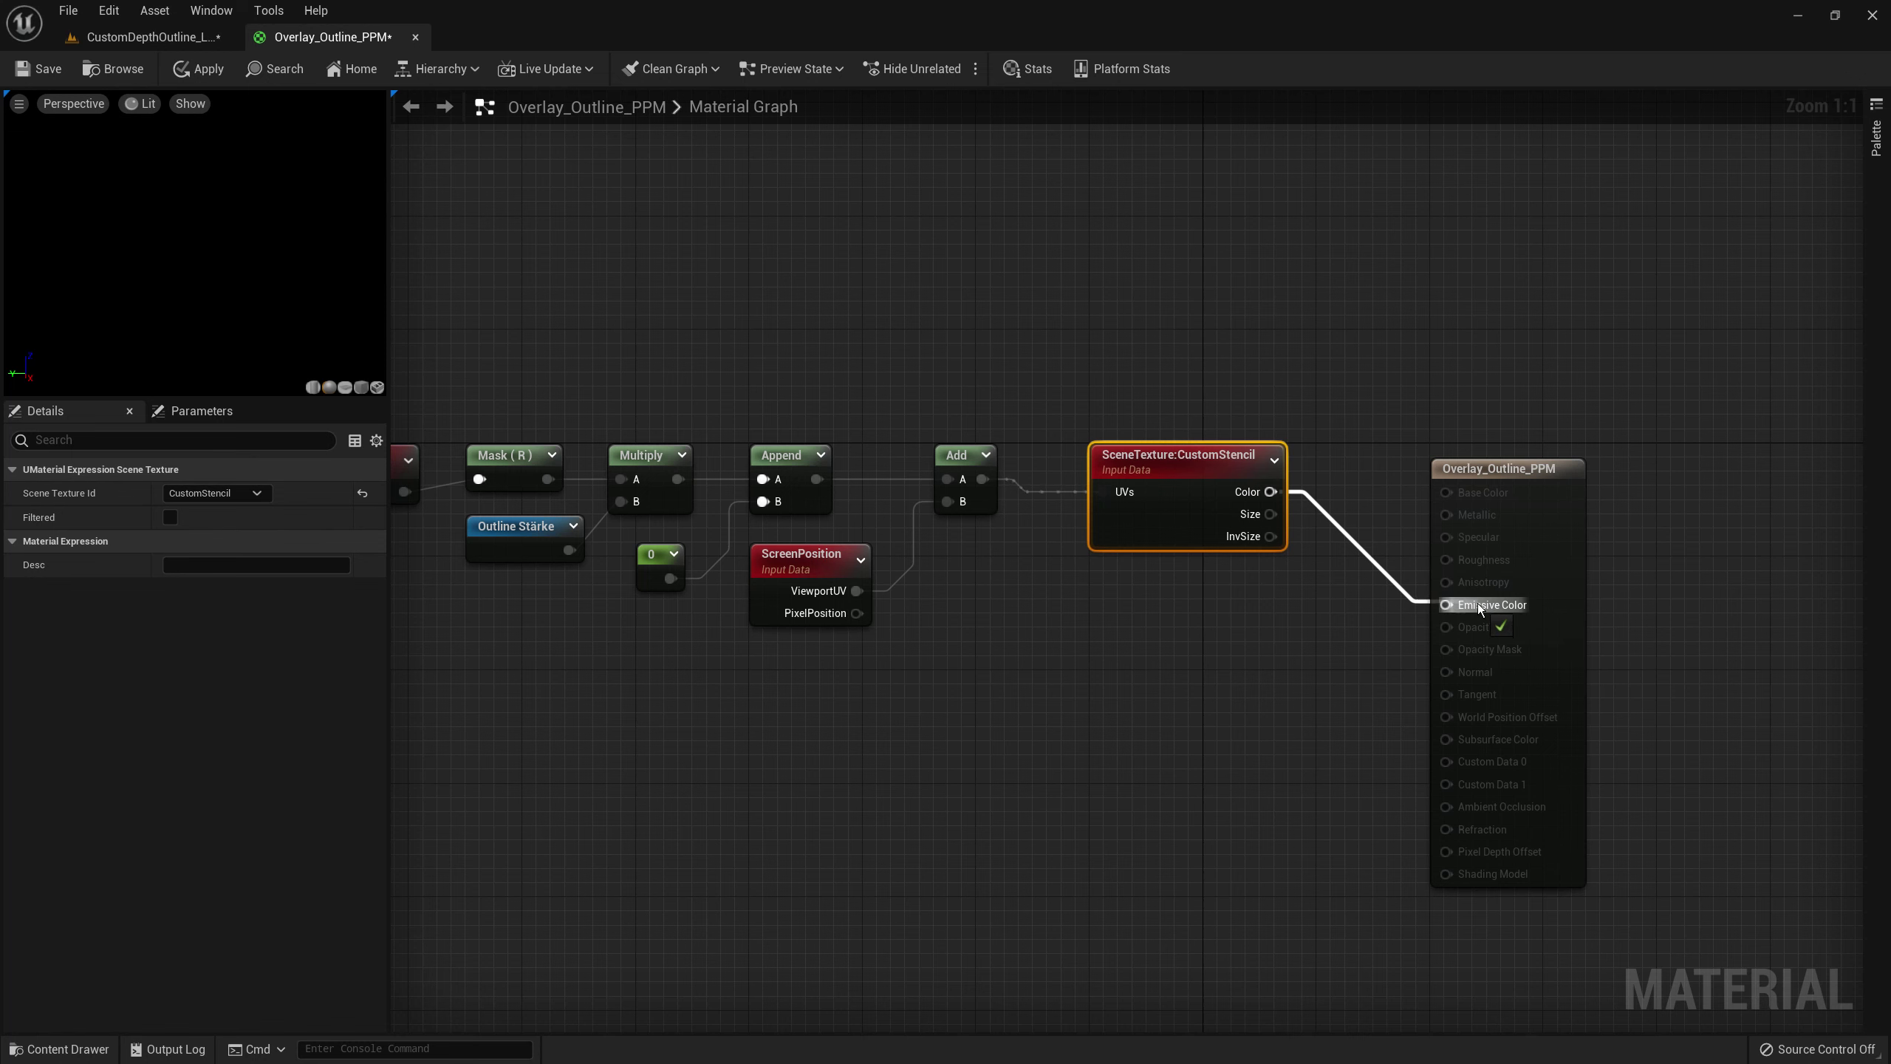
left_click_drag(1271, 494, 1446, 604)
left_click_drag(1485, 471, 1484, 457)
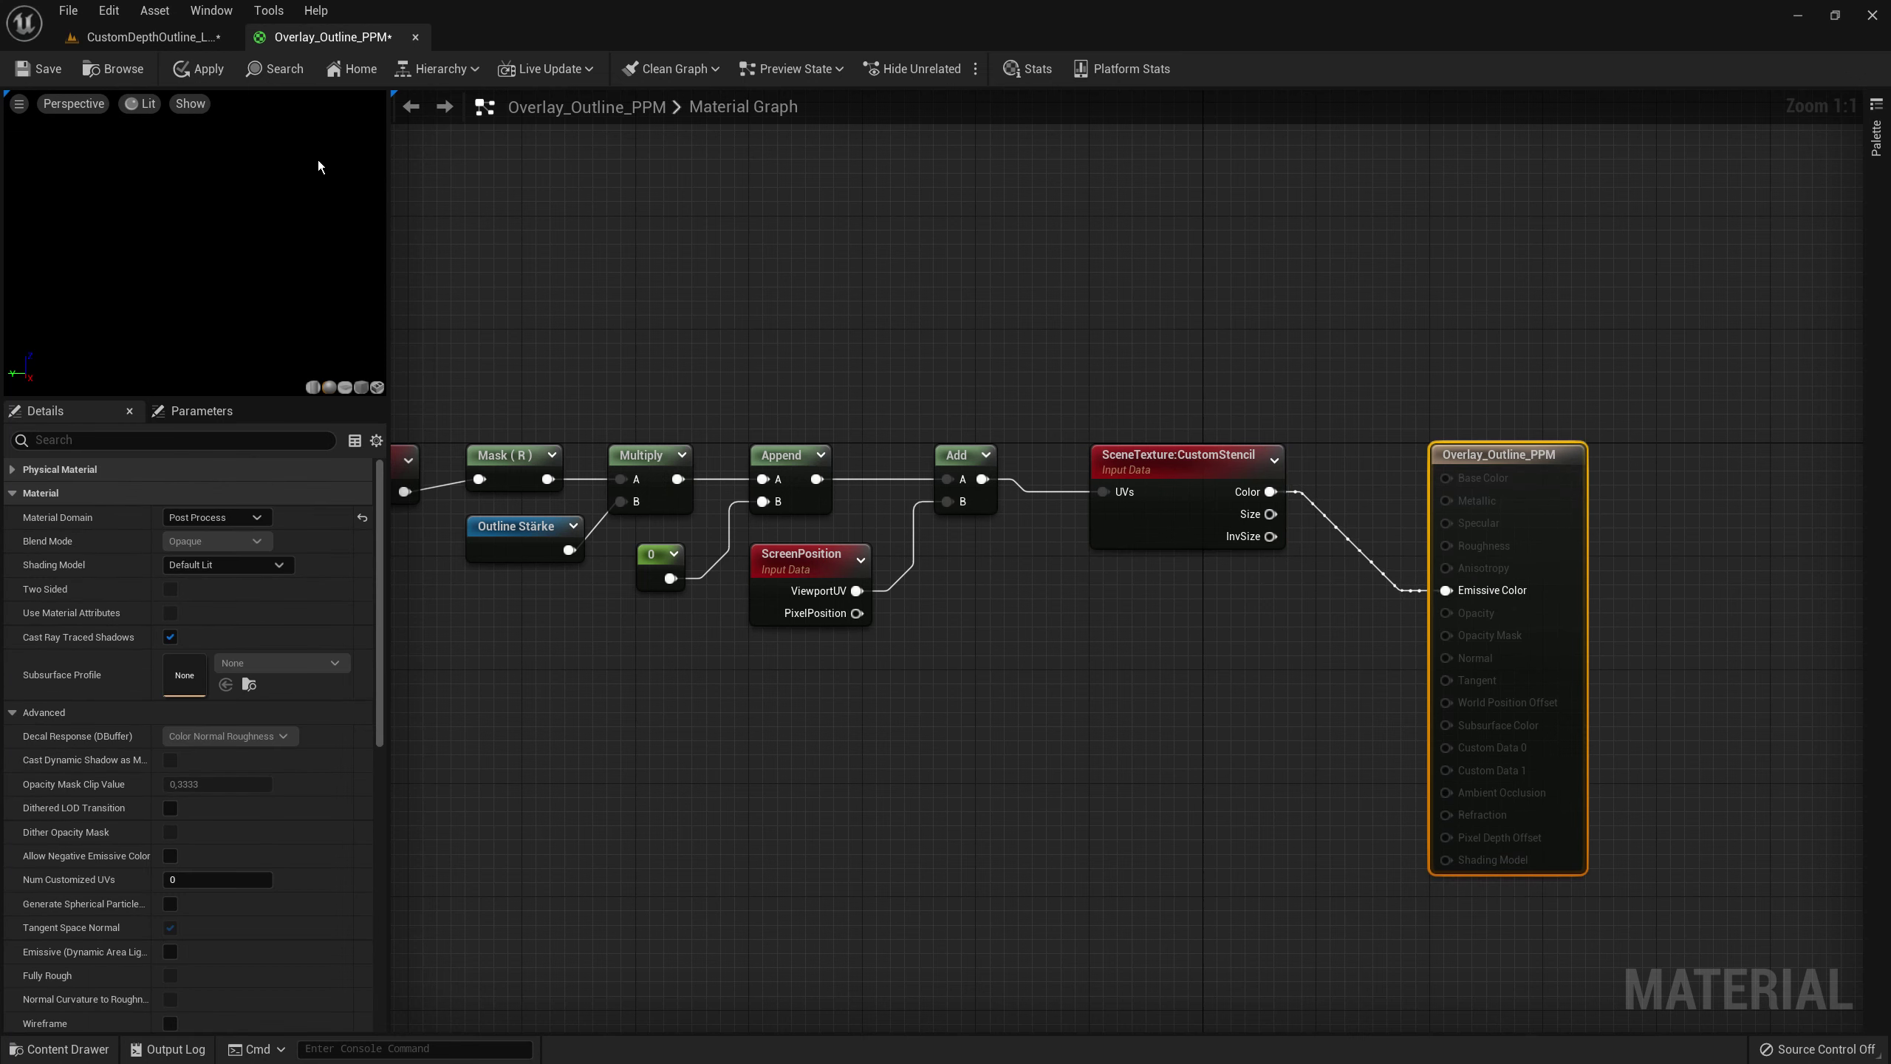
- Inspect Cube7 and BP_ThirdPersonCharacter3 in the level, then return to Overlay_Outline_PPM
left_click(145, 36)
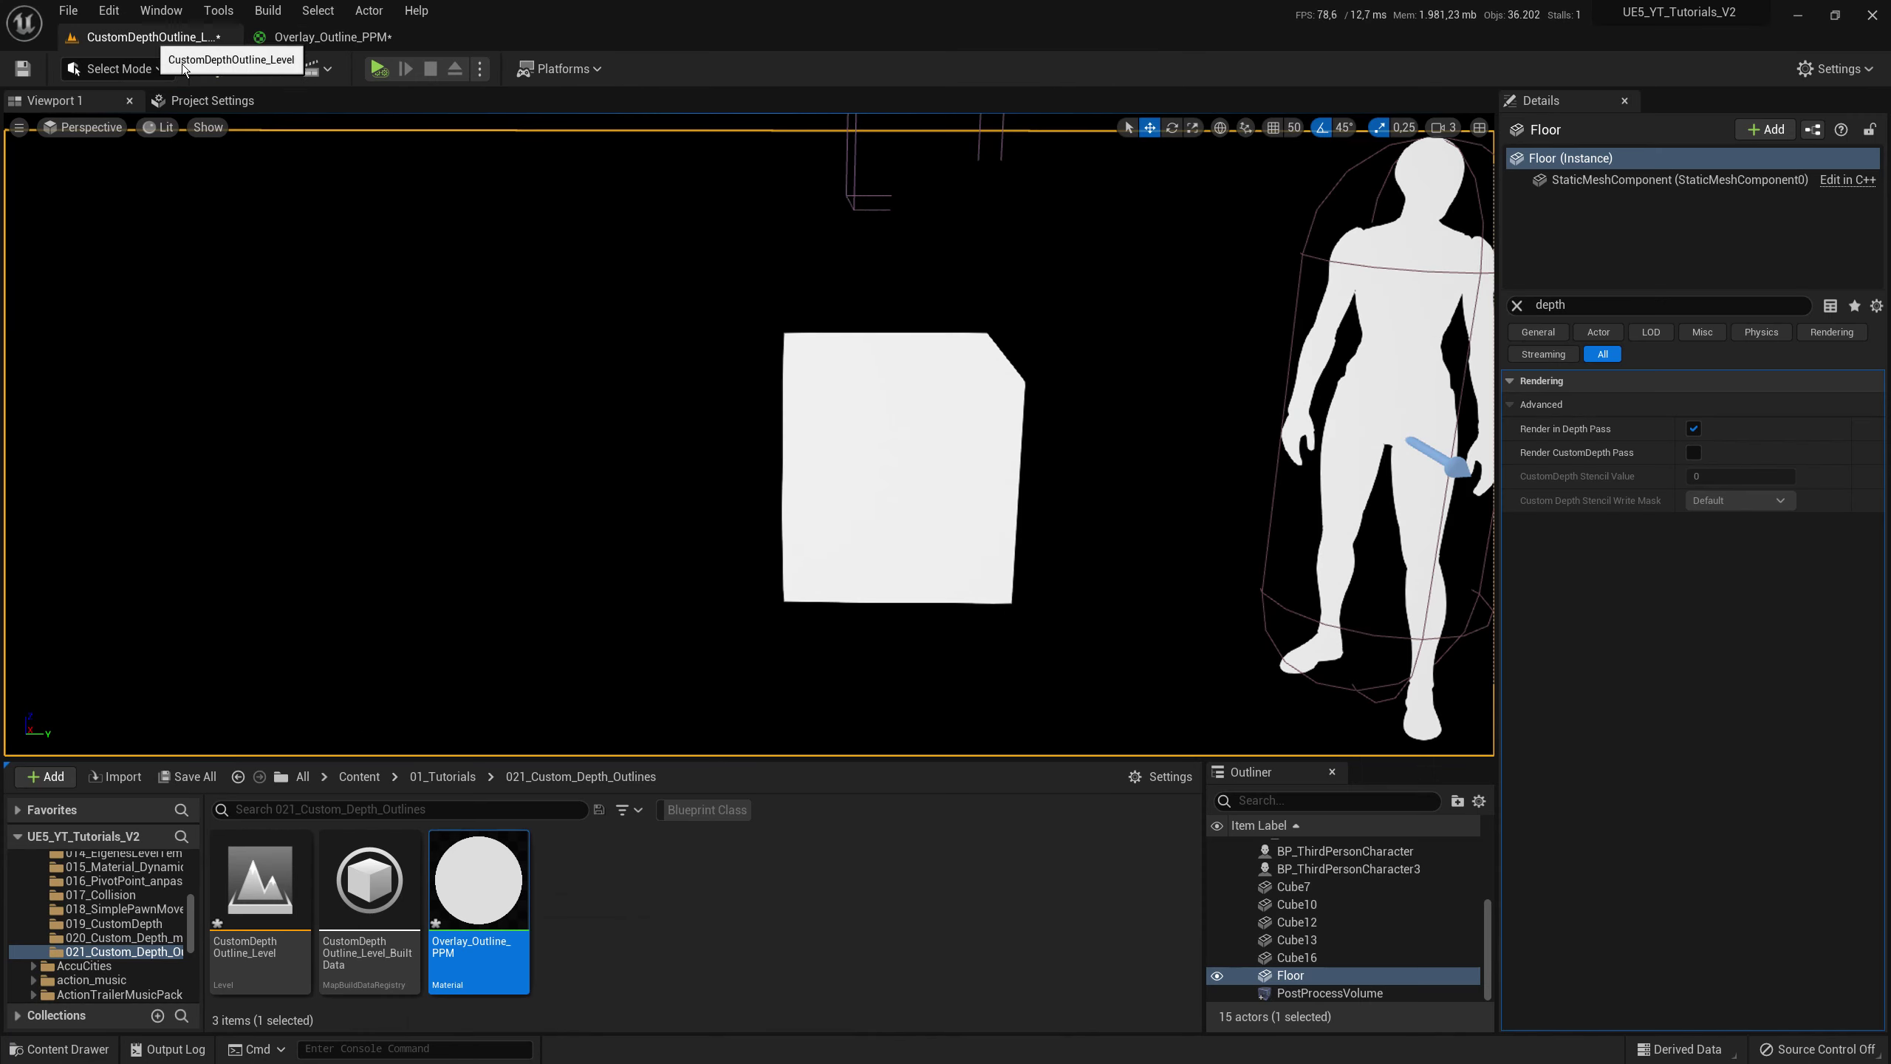
left_click_drag(603, 407, 670, 507)
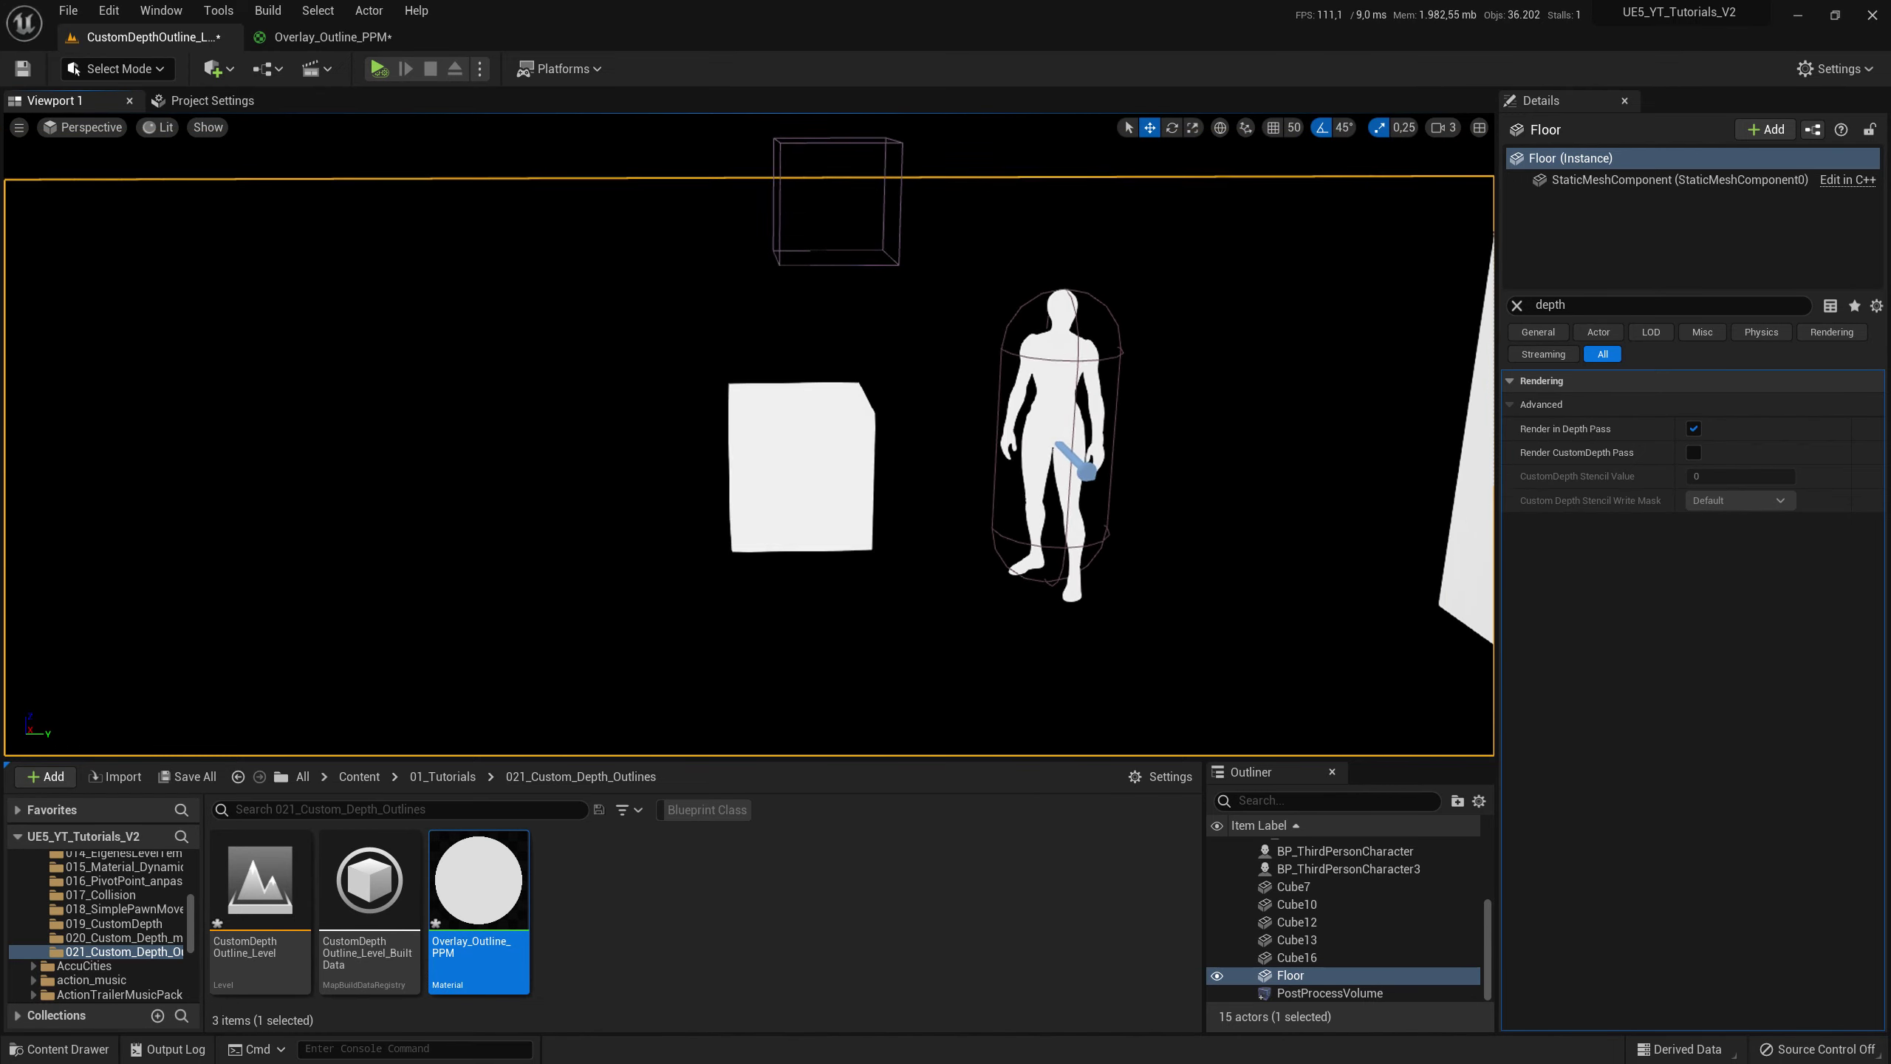
left_click_drag(612, 451, 825, 513)
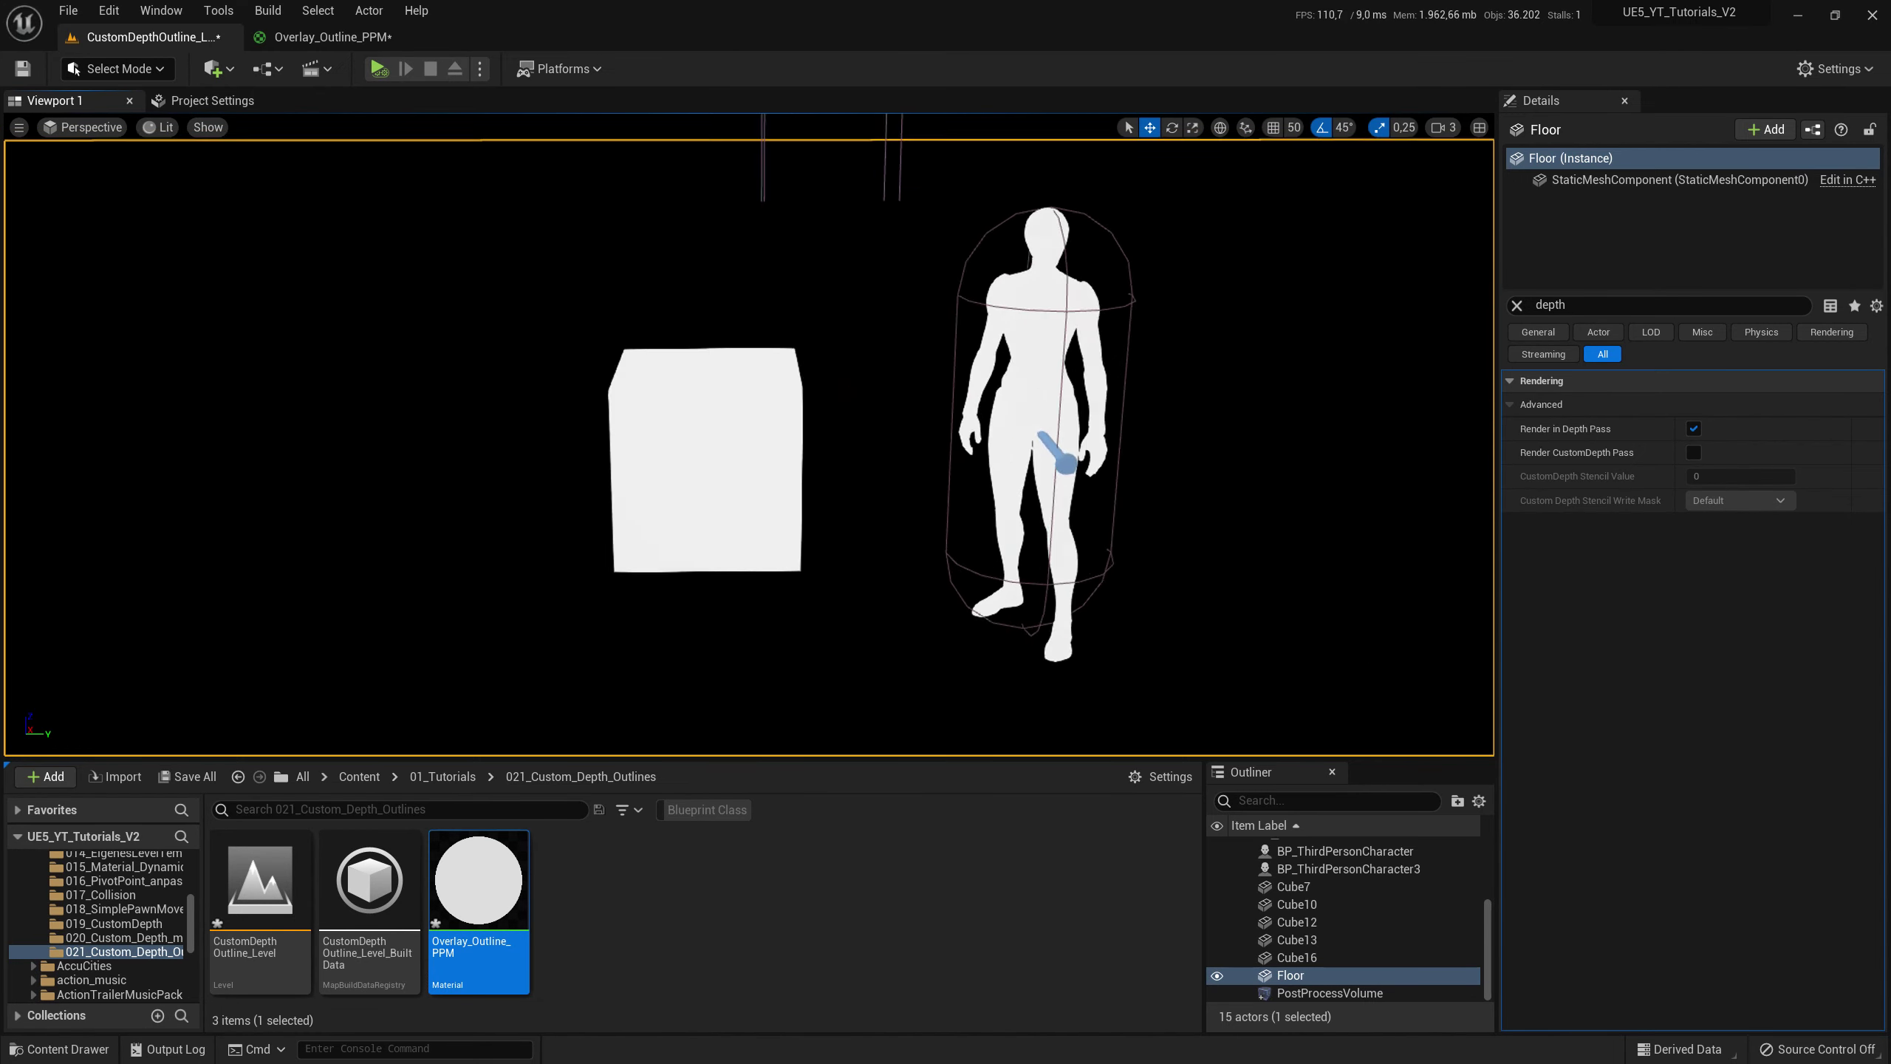
left_click(825, 514)
left_click(812, 526)
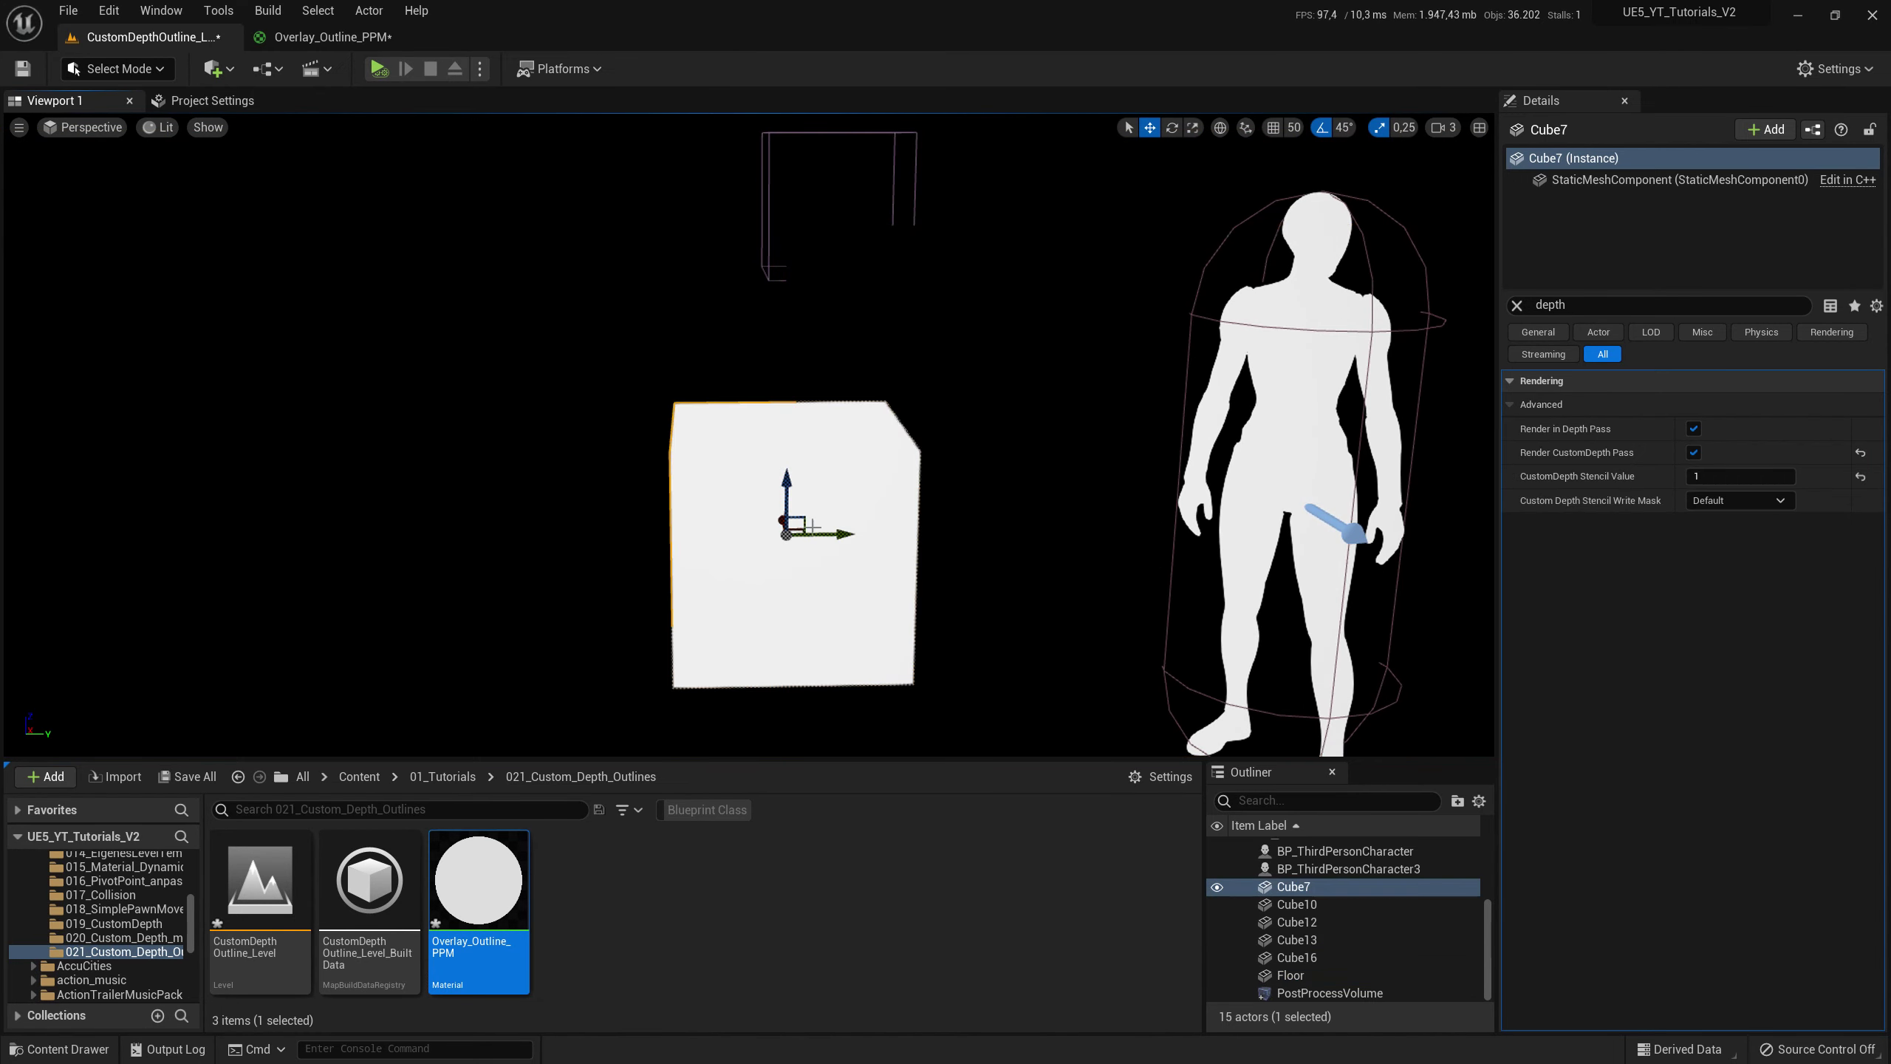
left_click_drag(805, 490, 1132, 214)
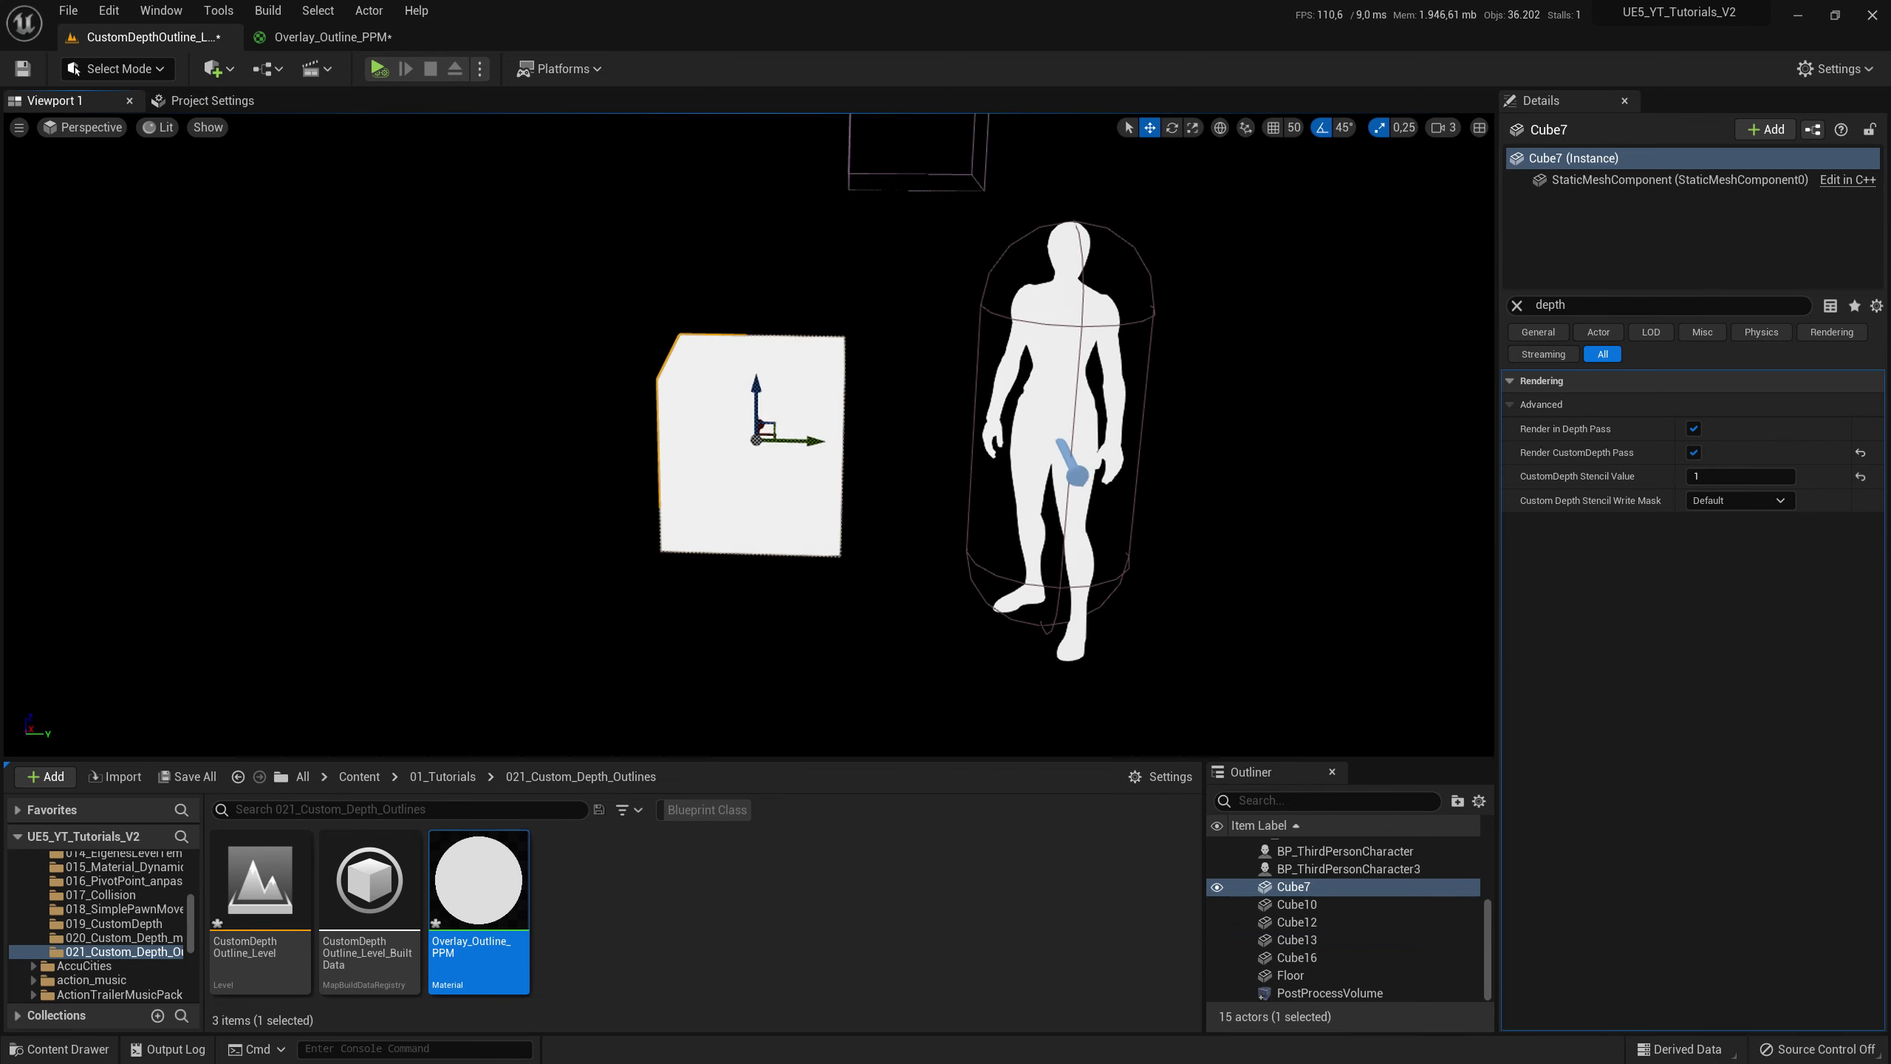
left_click(1132, 215)
left_click_drag(1132, 214, 935, 690)
right_click_drag(1080, 287, 1028, 291)
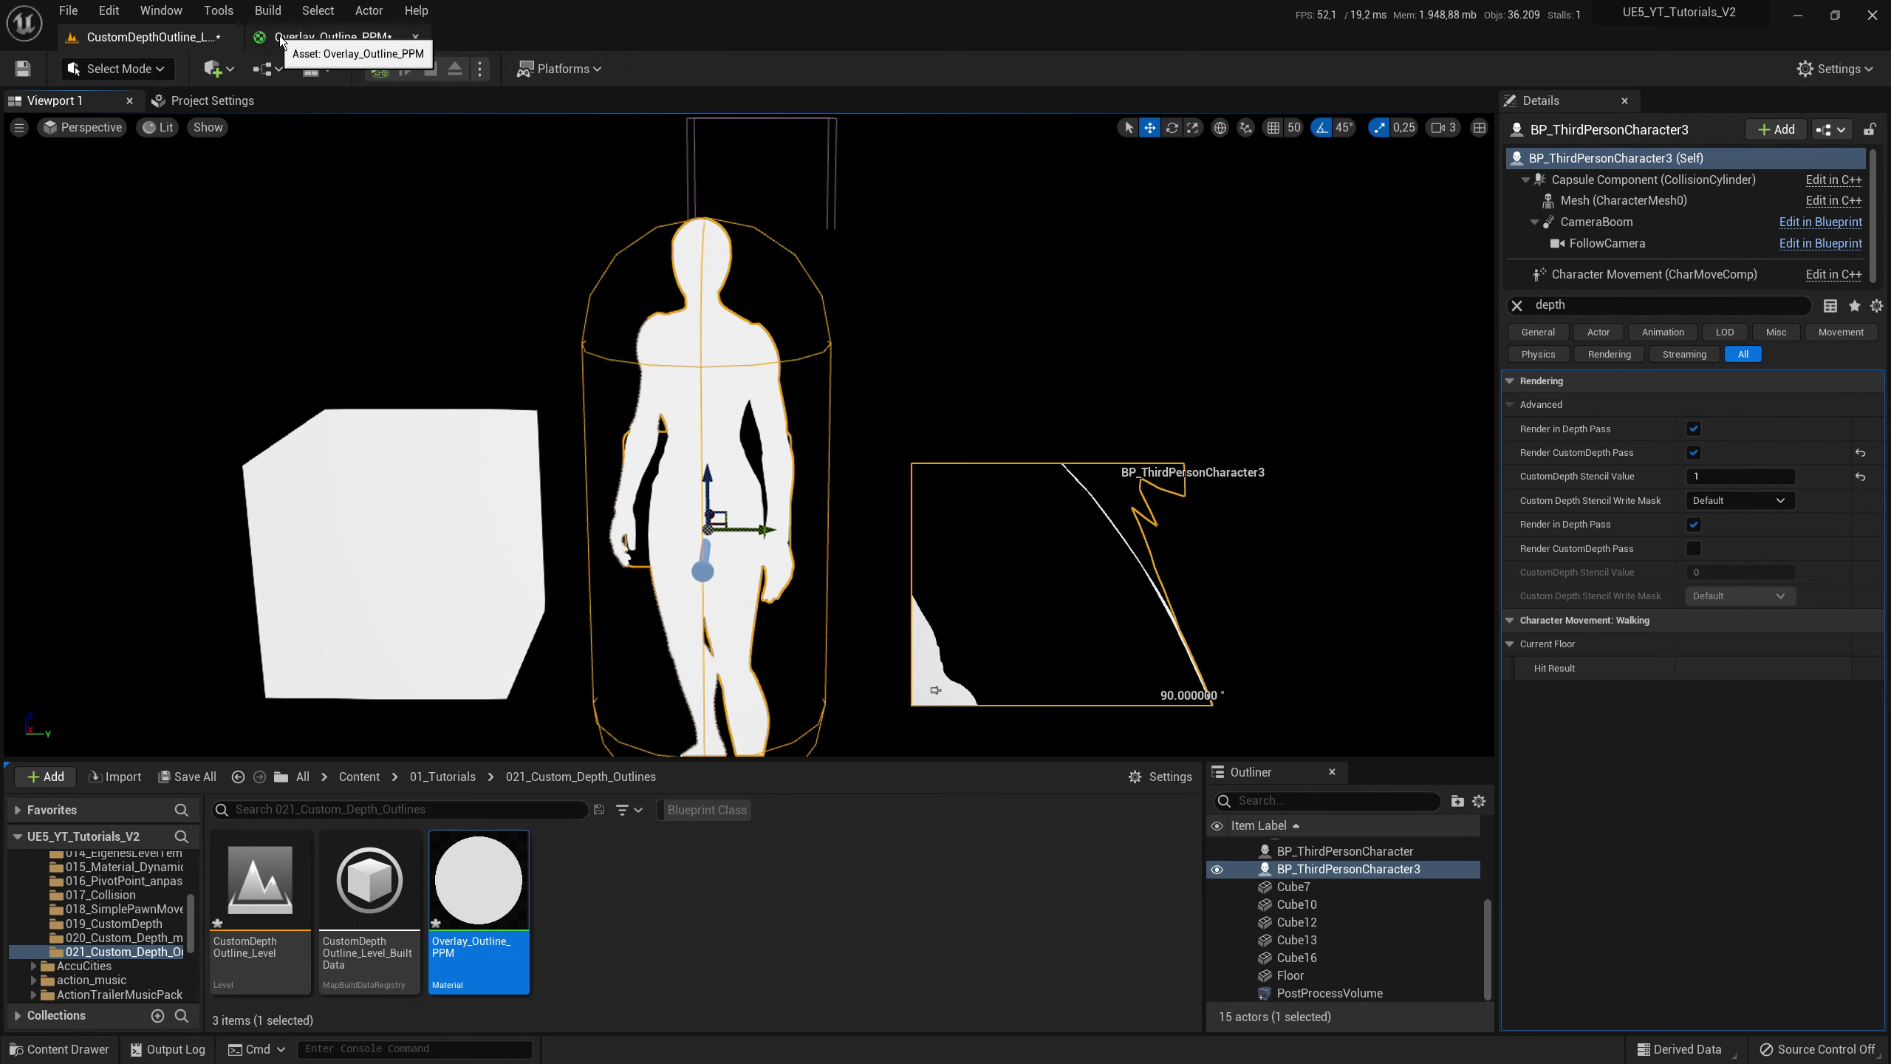
left_click(327, 36)
- Set the Outline Stärke parameter's default value to 50 and apply the material
right_click_drag(786, 488, 1522, 472)
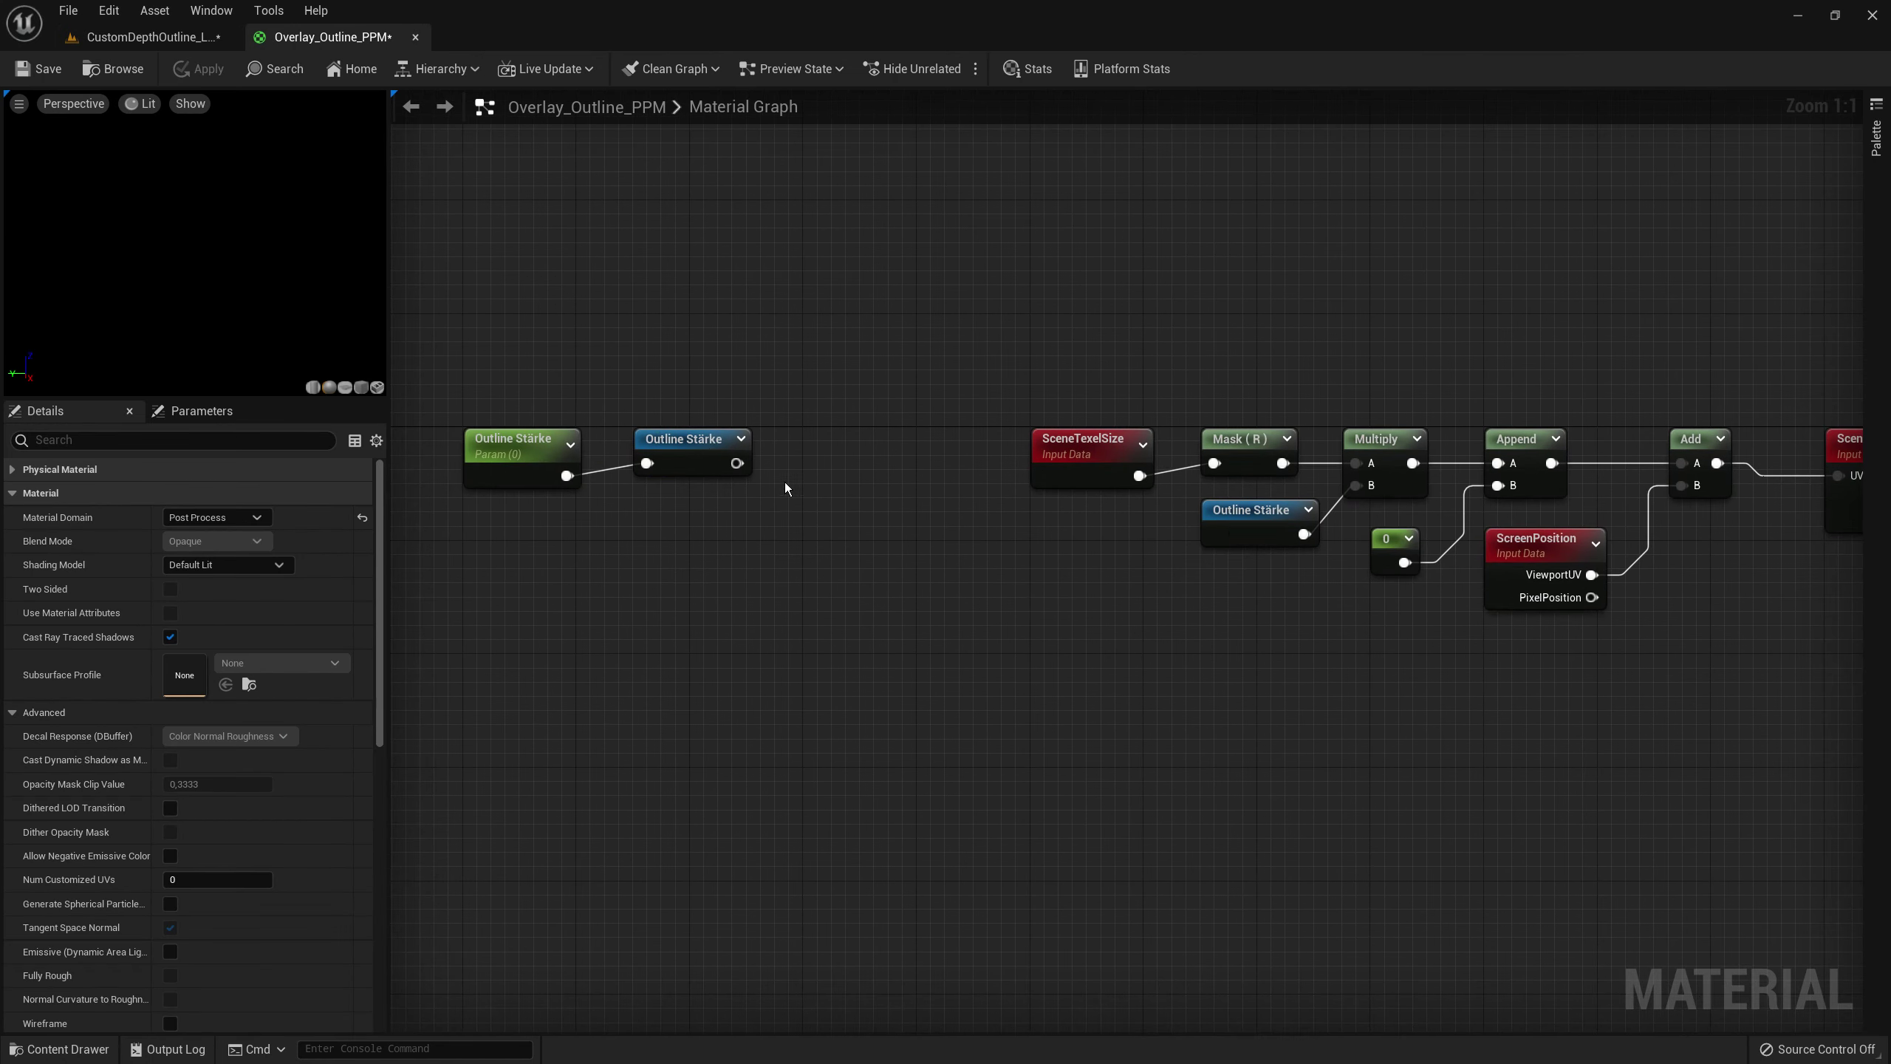
left_click_drag(549, 352, 540, 575)
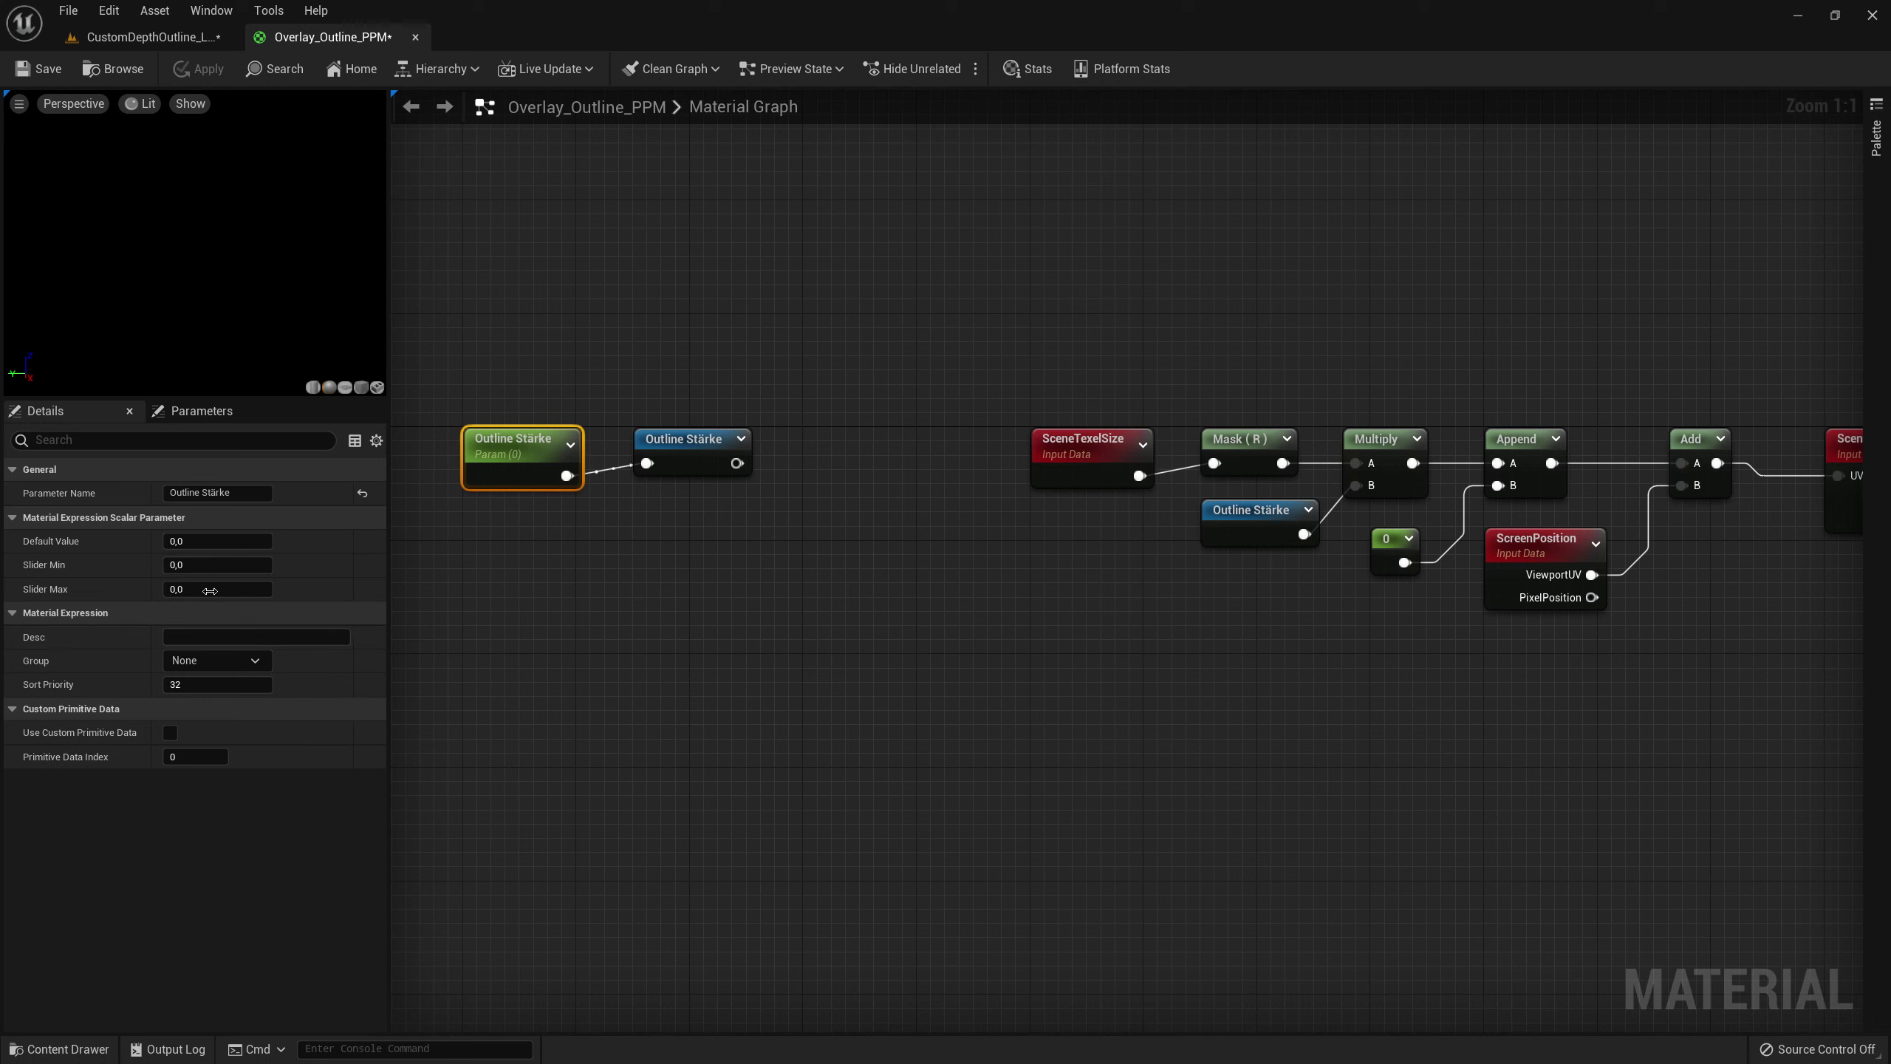
left_click(208, 541)
type("50")
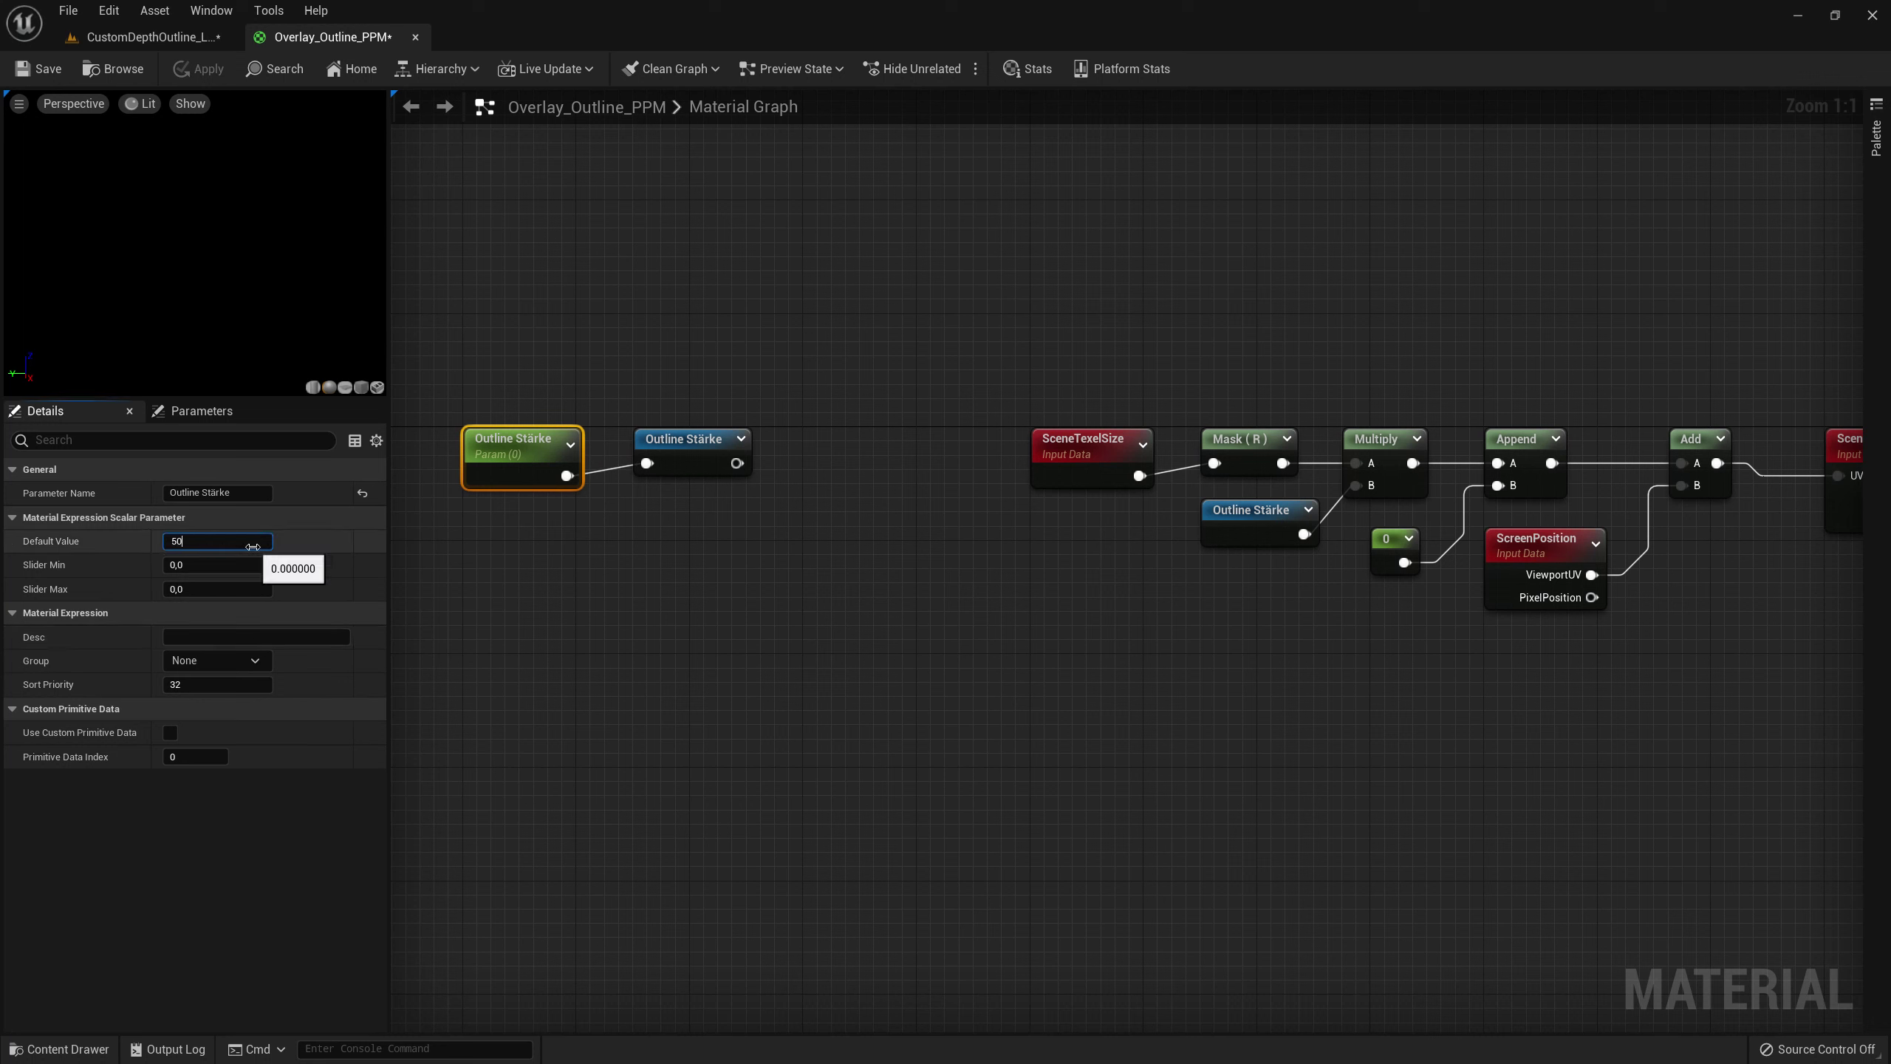
key("Return")
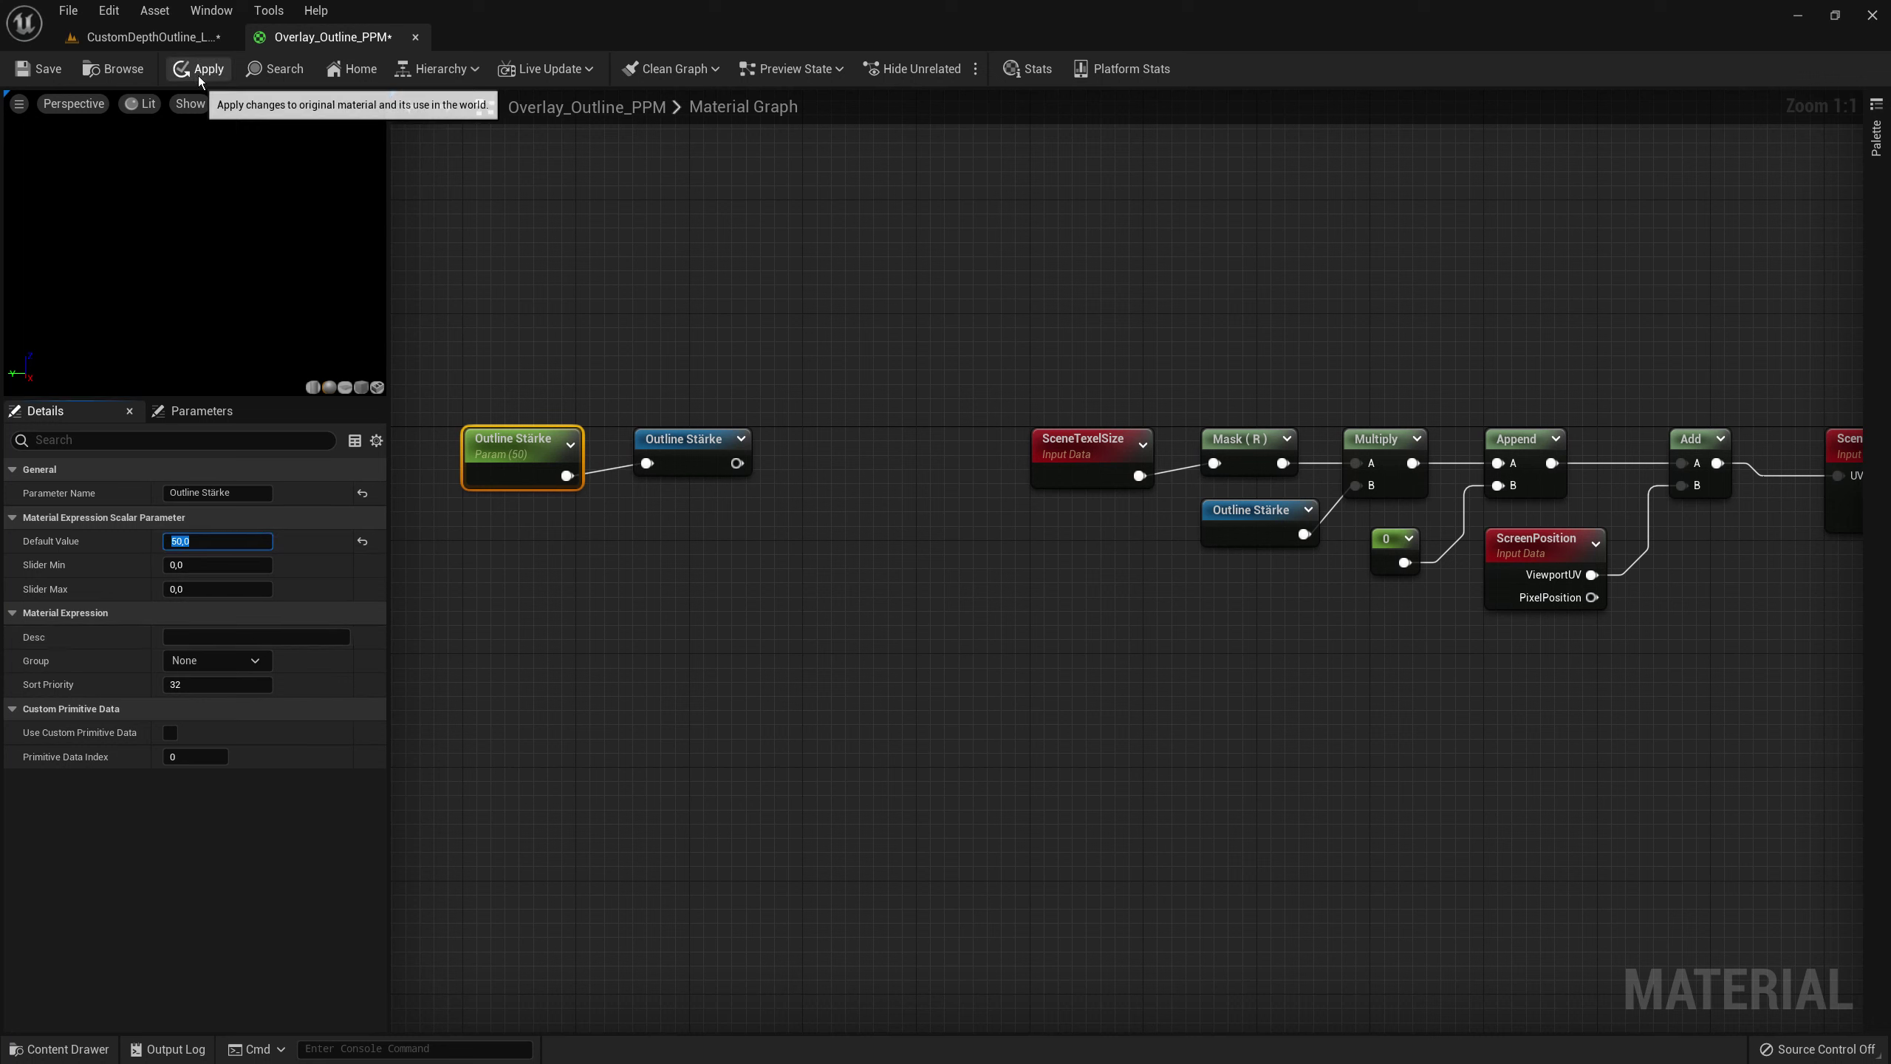
left_click(198, 75)
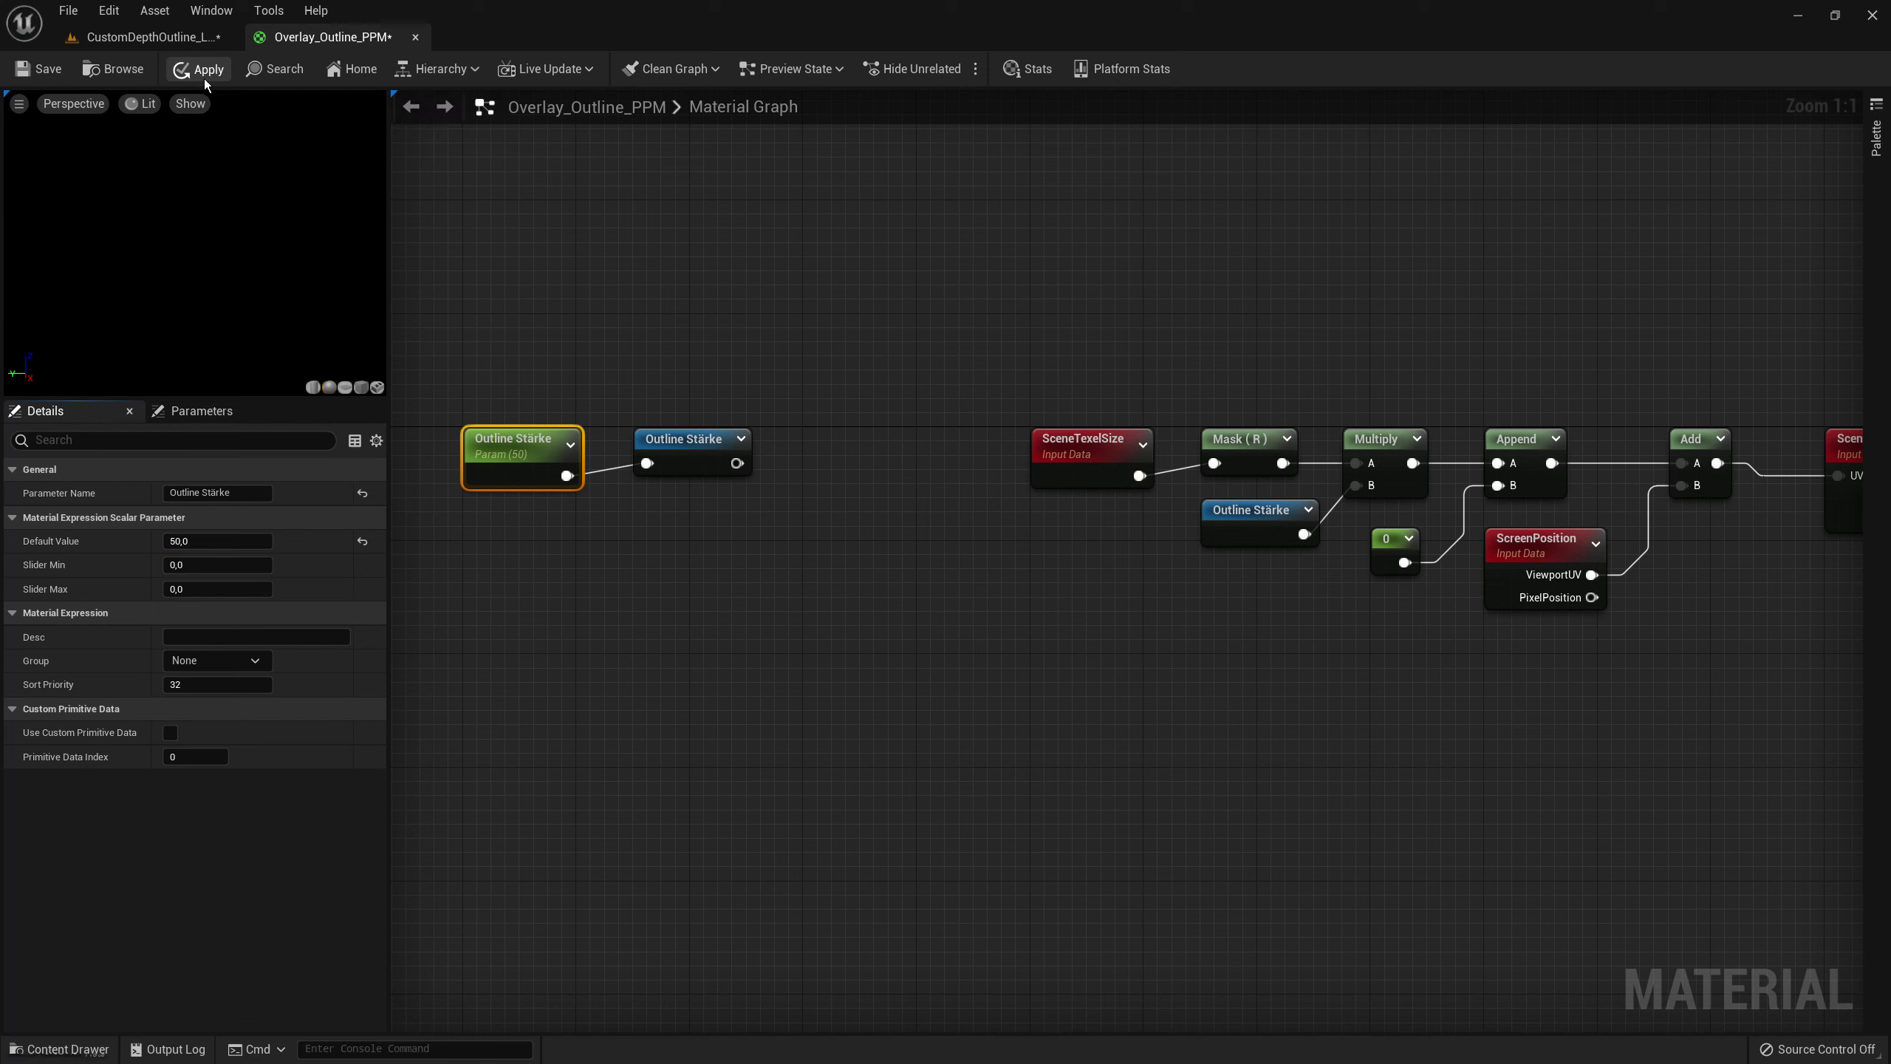
- Check the outlined character in the level and return to the material graph
left_click(165, 39)
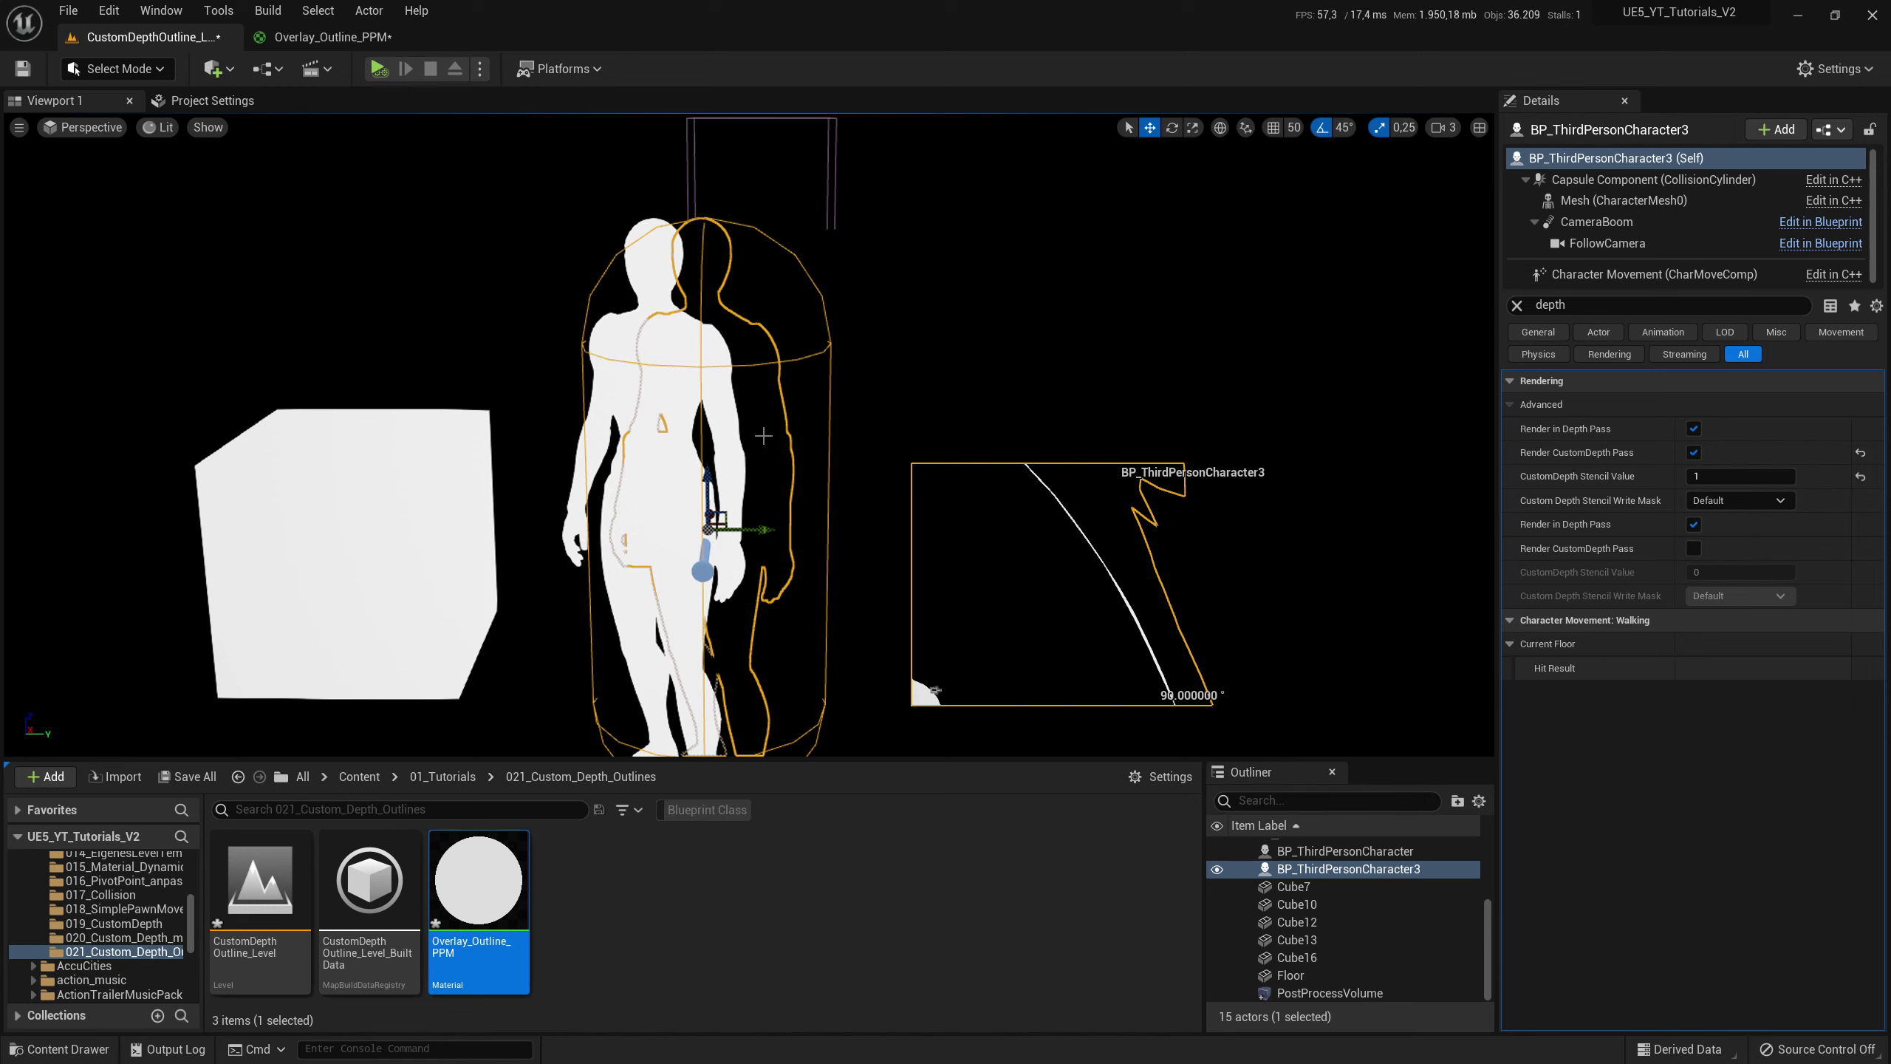
right_click_drag(764, 436, 819, 418)
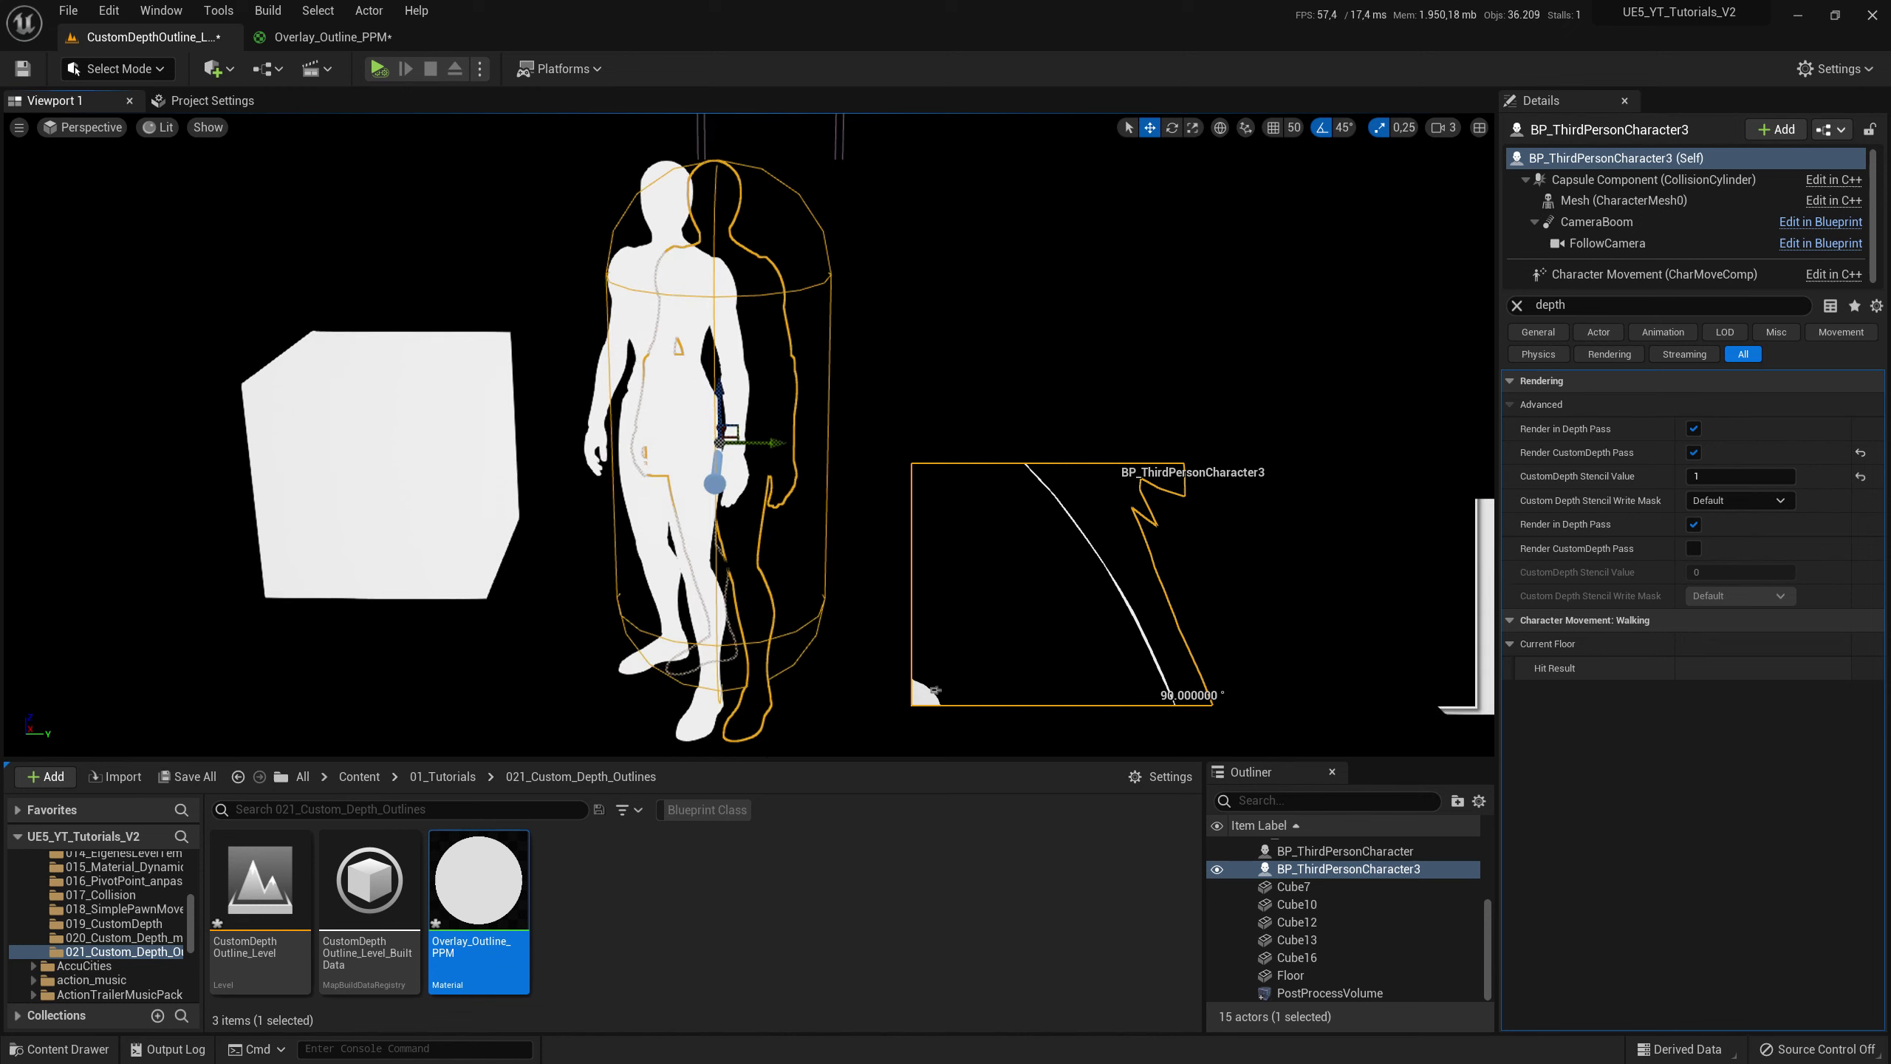
left_click(331, 36)
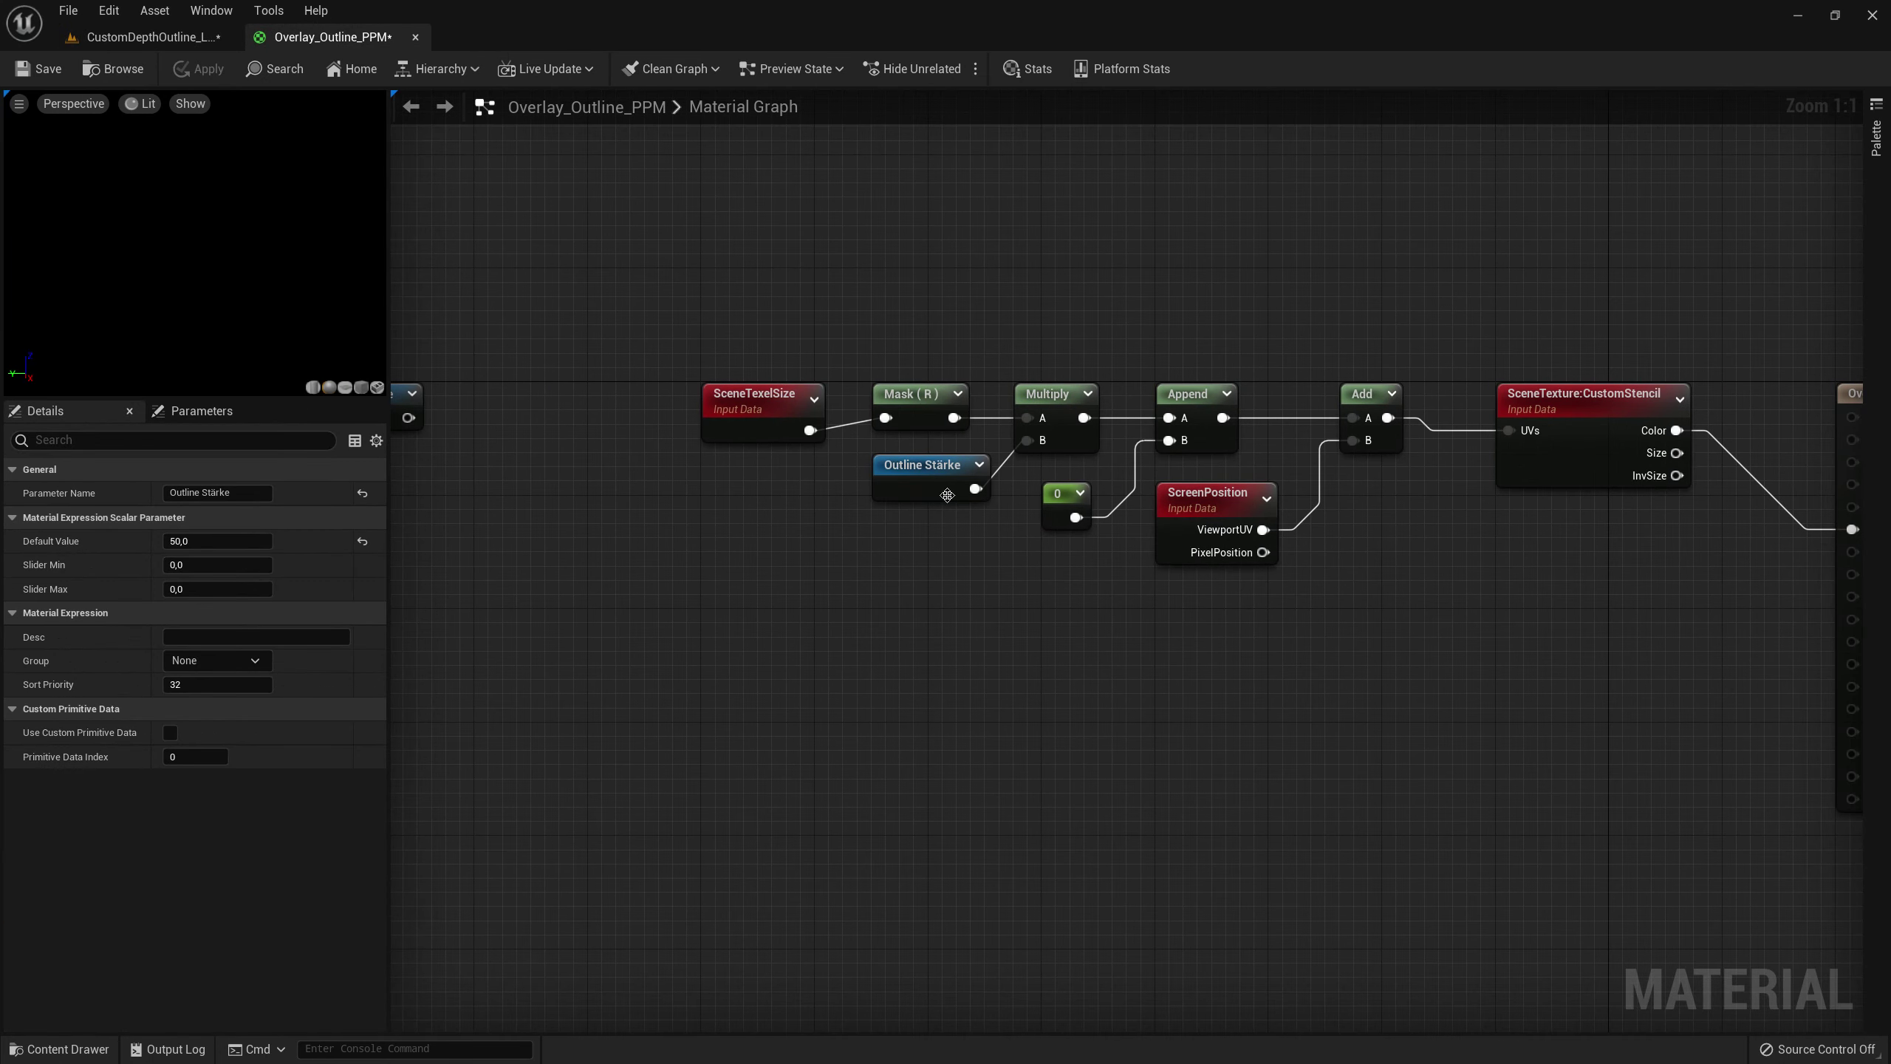
- Review the Outline Stärke, Append and 0 constant nodes, recentre the graph, then return to the level
left_click(947, 496)
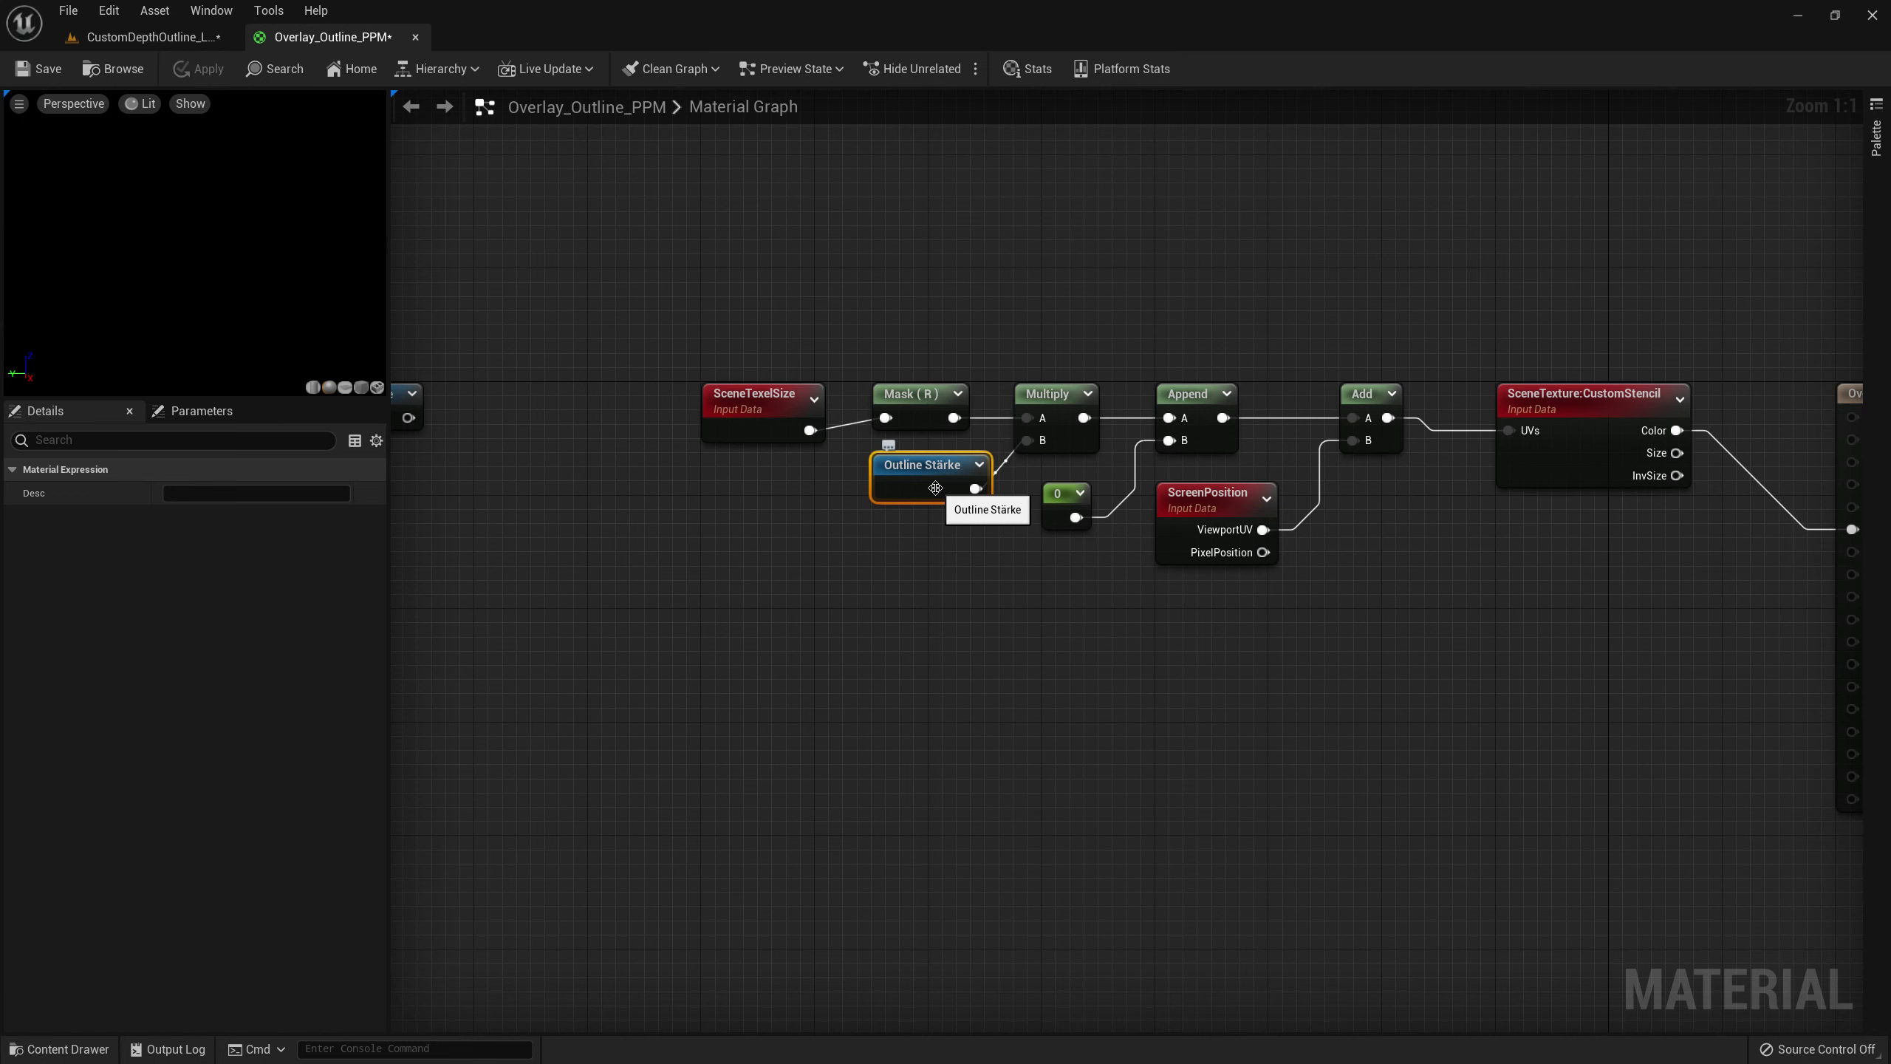
right_click_drag(1086, 596, 1018, 519)
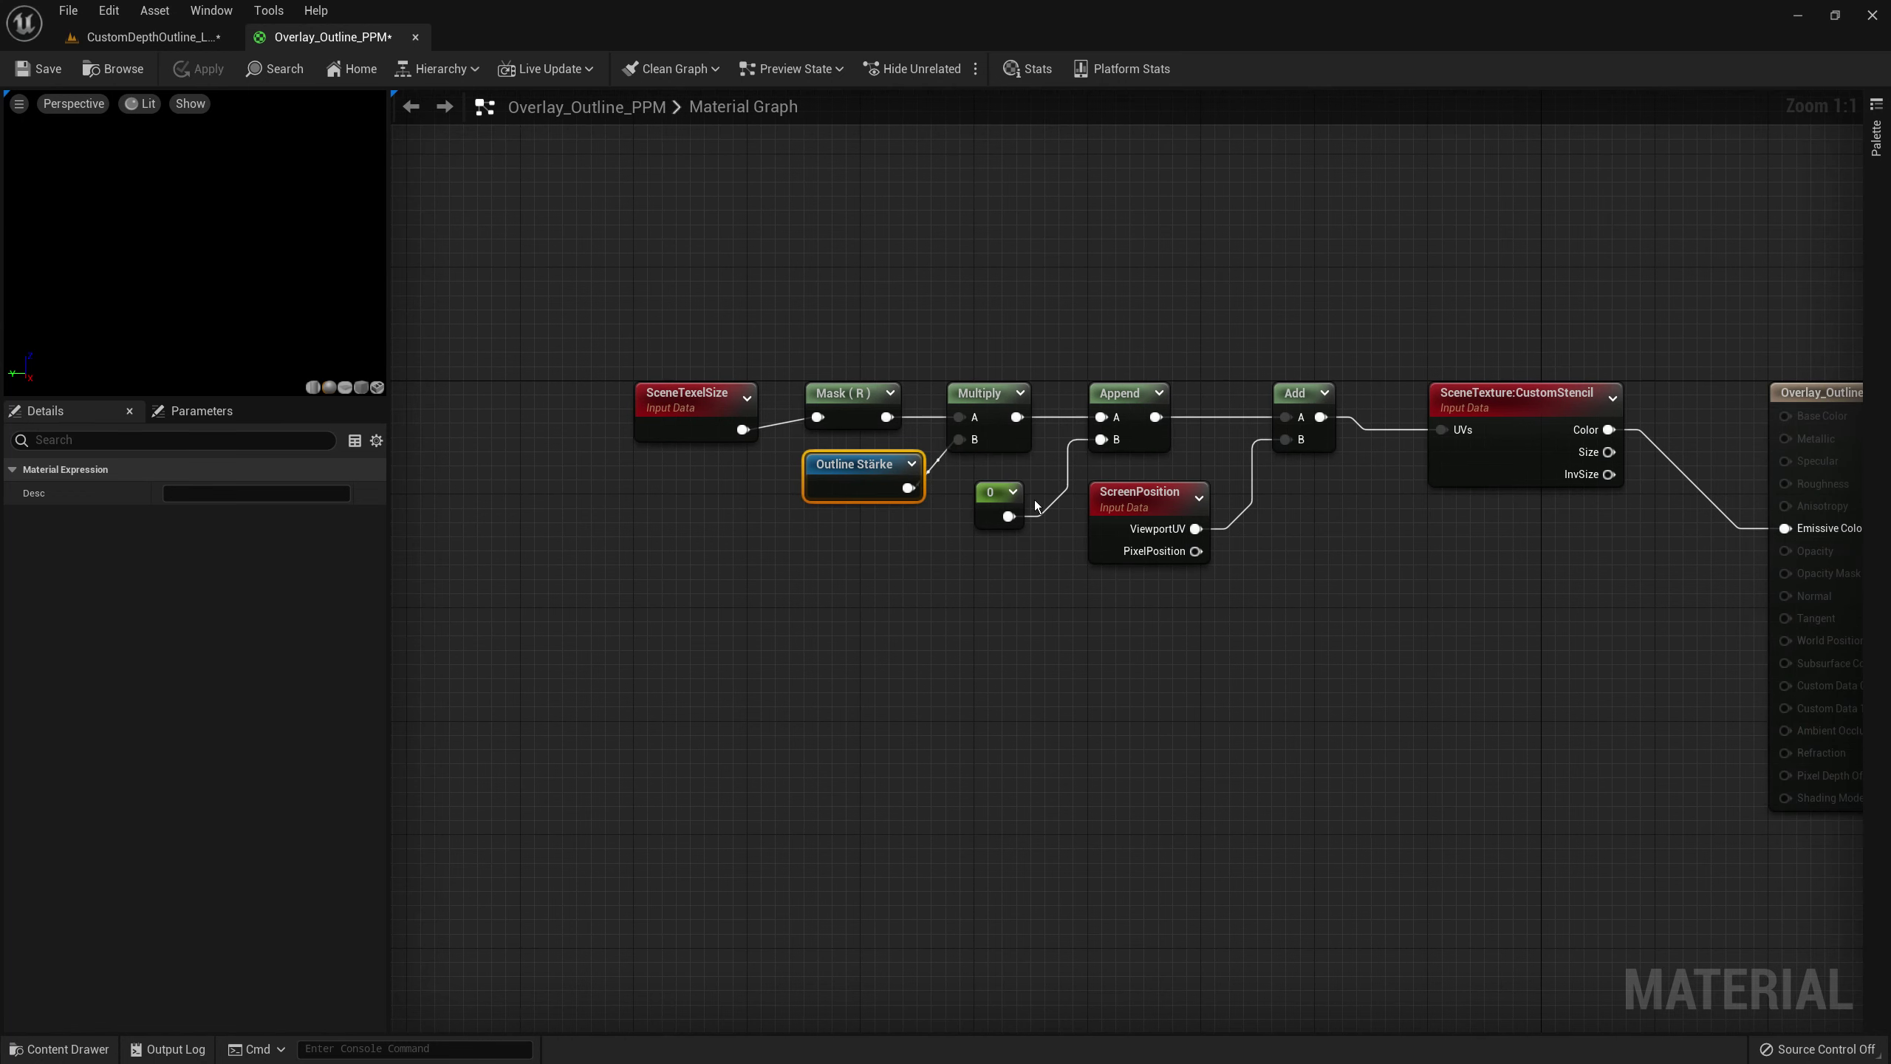
left_click(1117, 393)
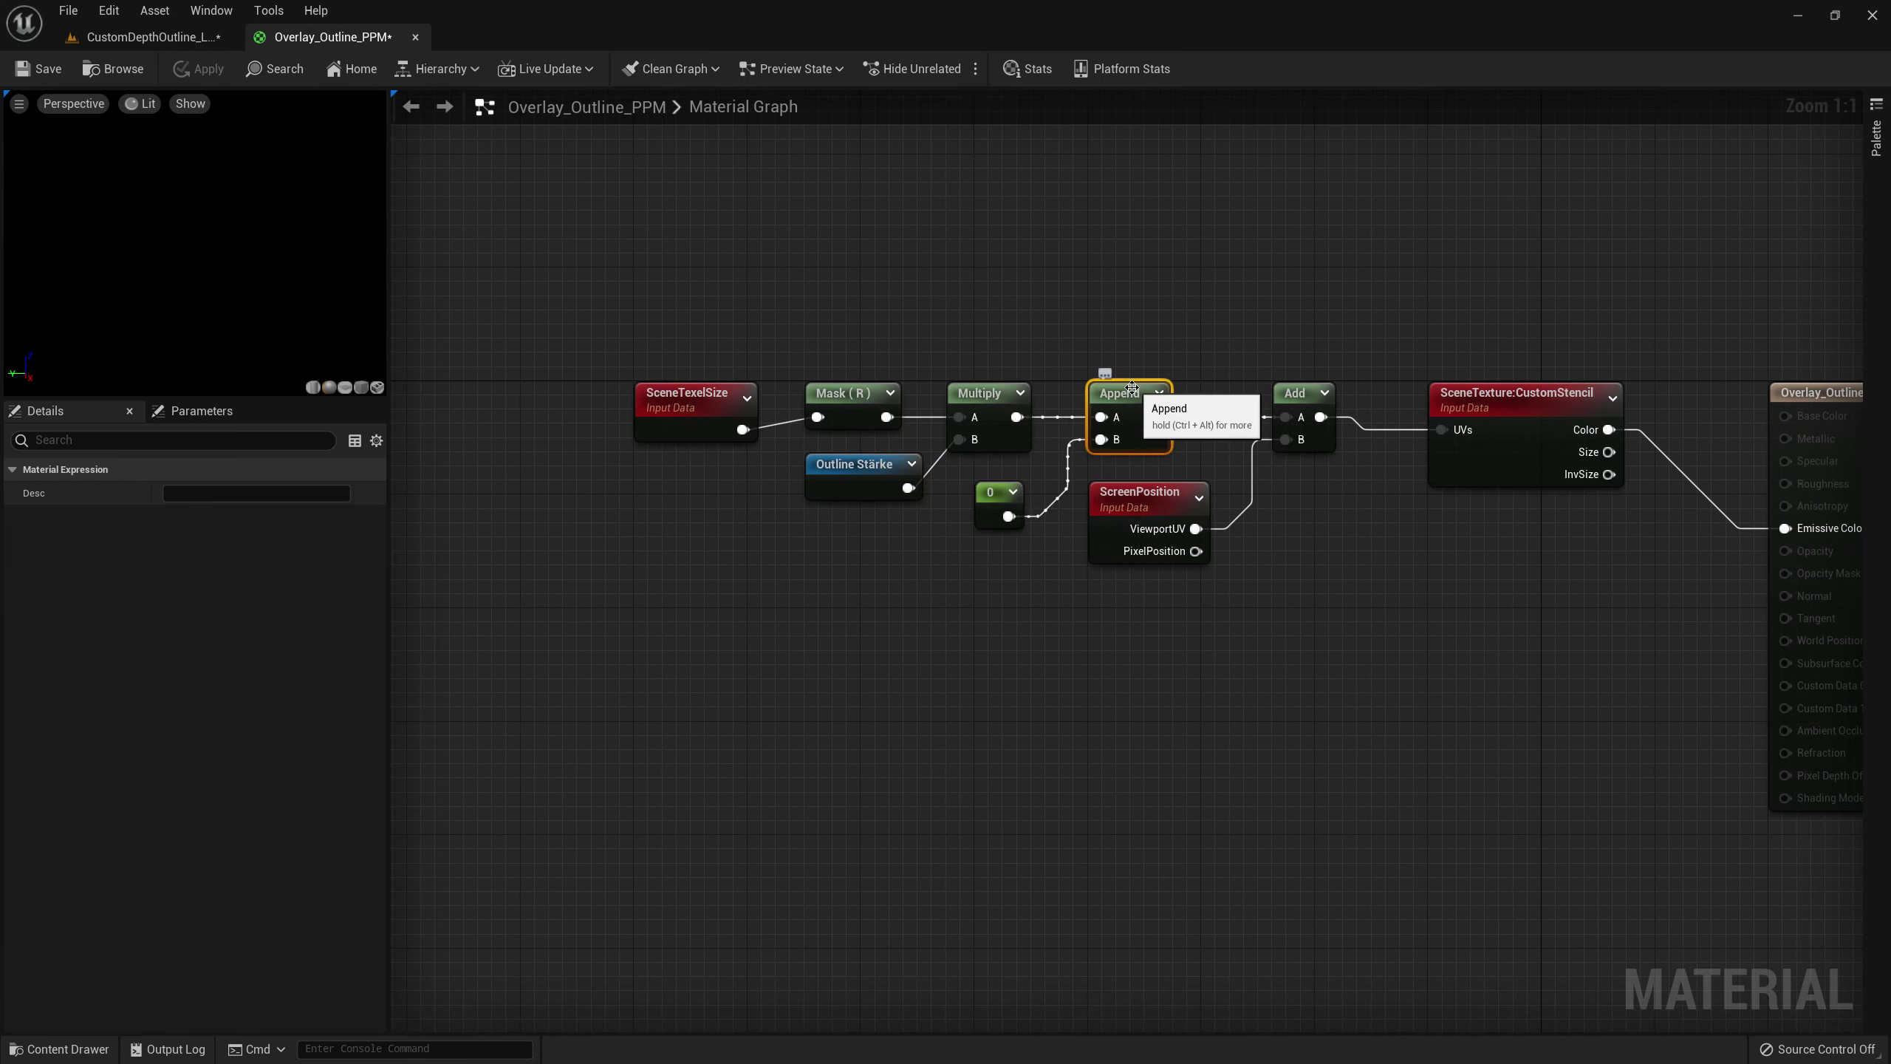
left_click(996, 501)
key("Home")
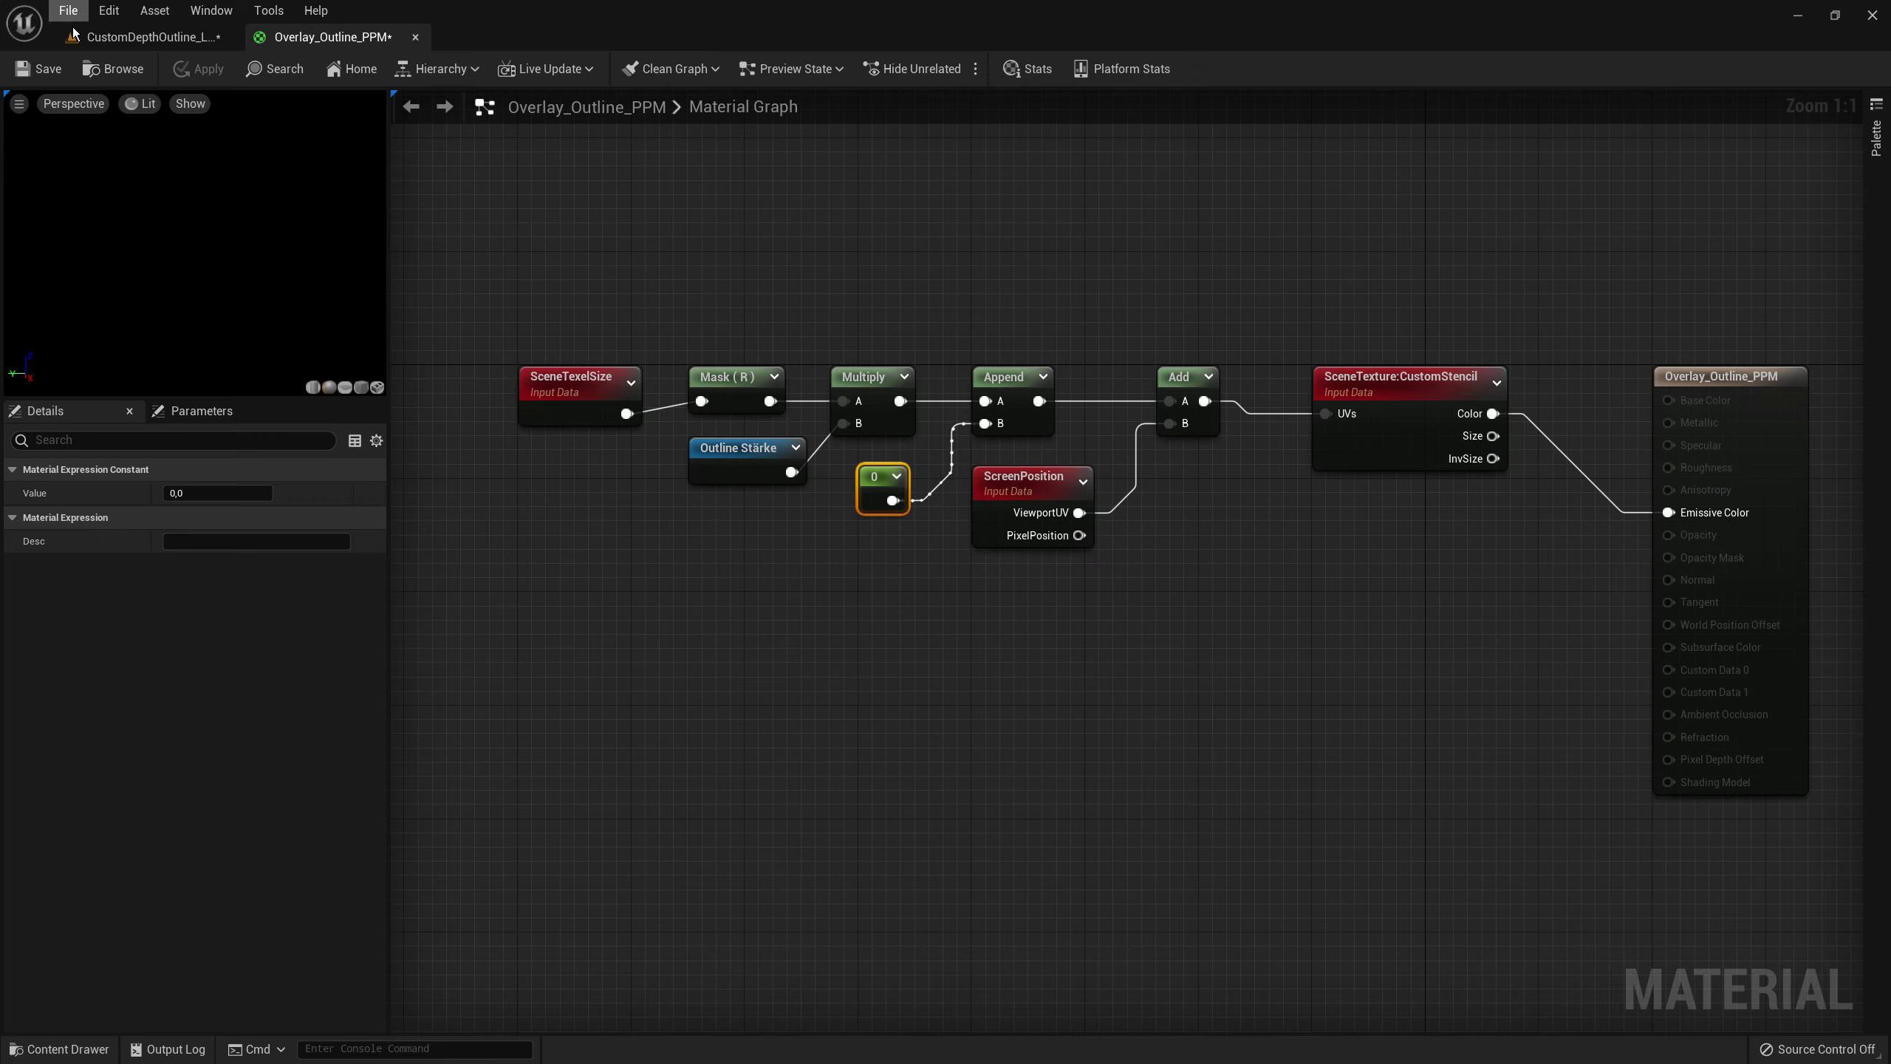
left_click(149, 36)
right_click_drag(919, 331, 871, 353)
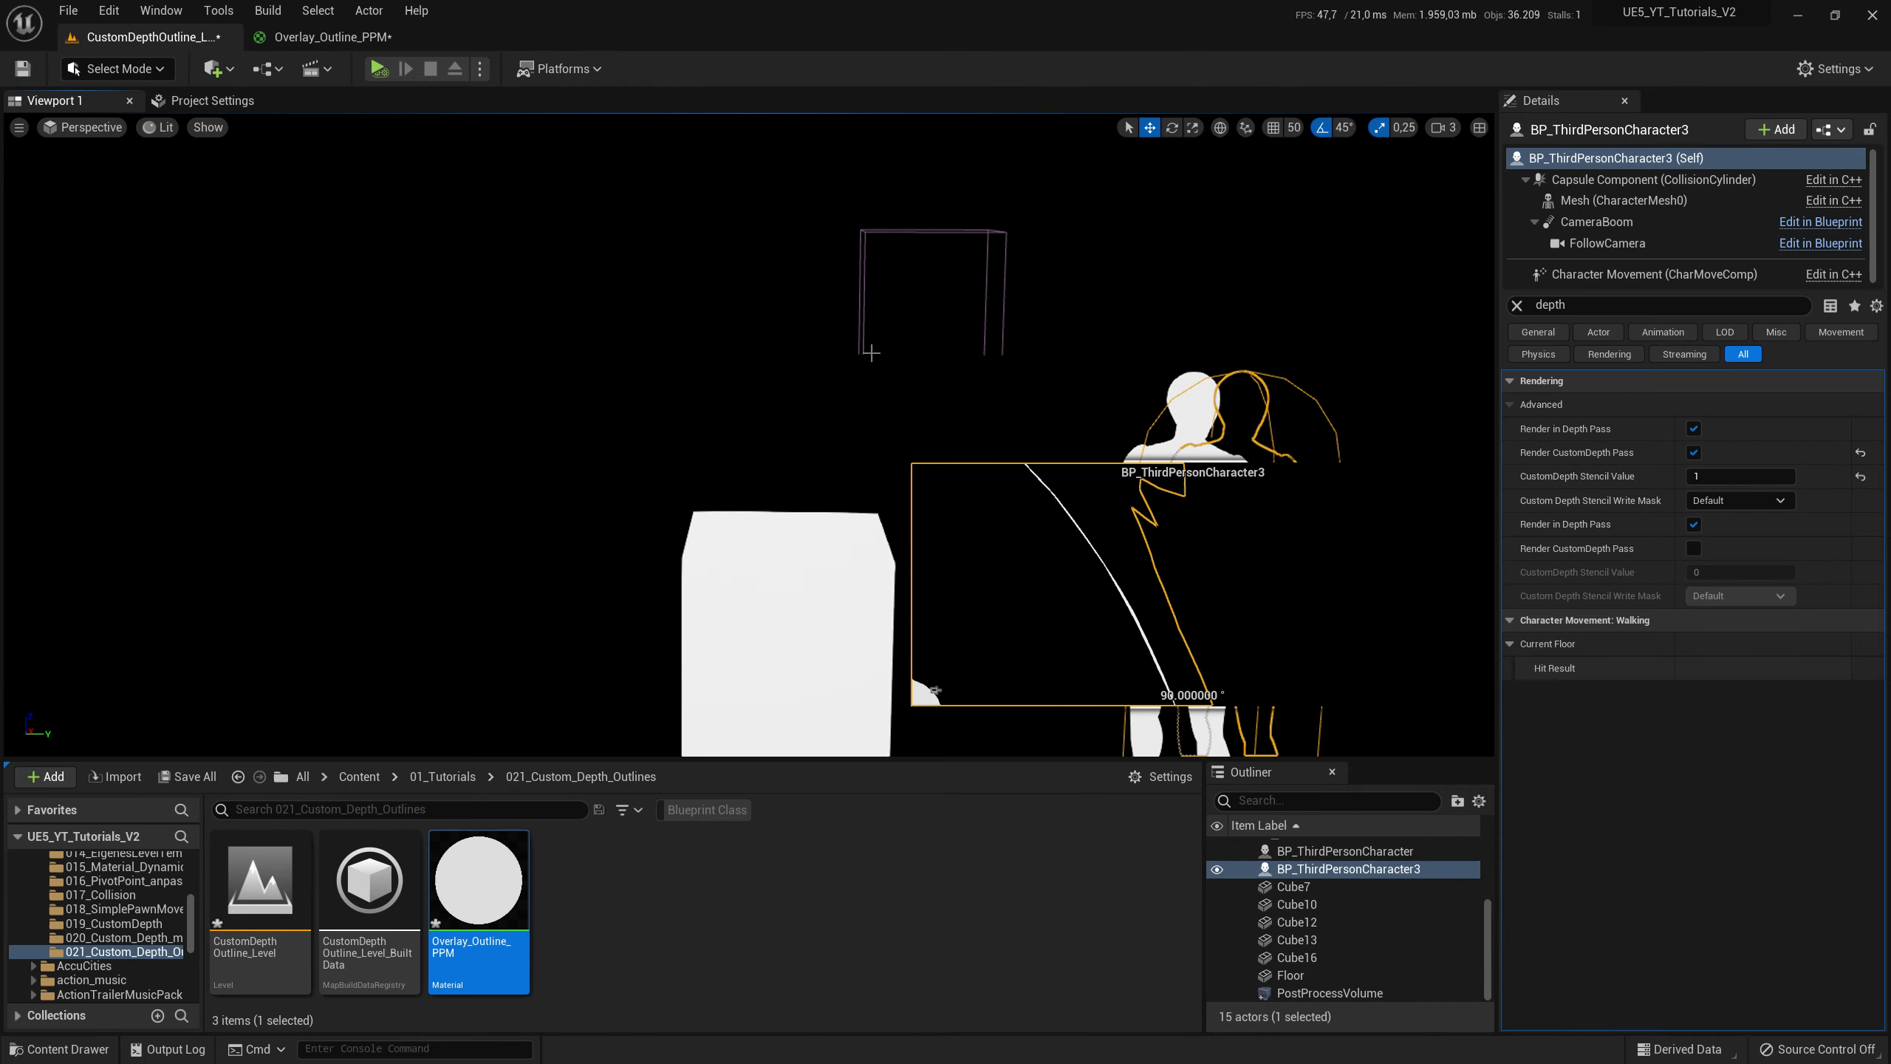
left_click(739, 536)
left_click(717, 518)
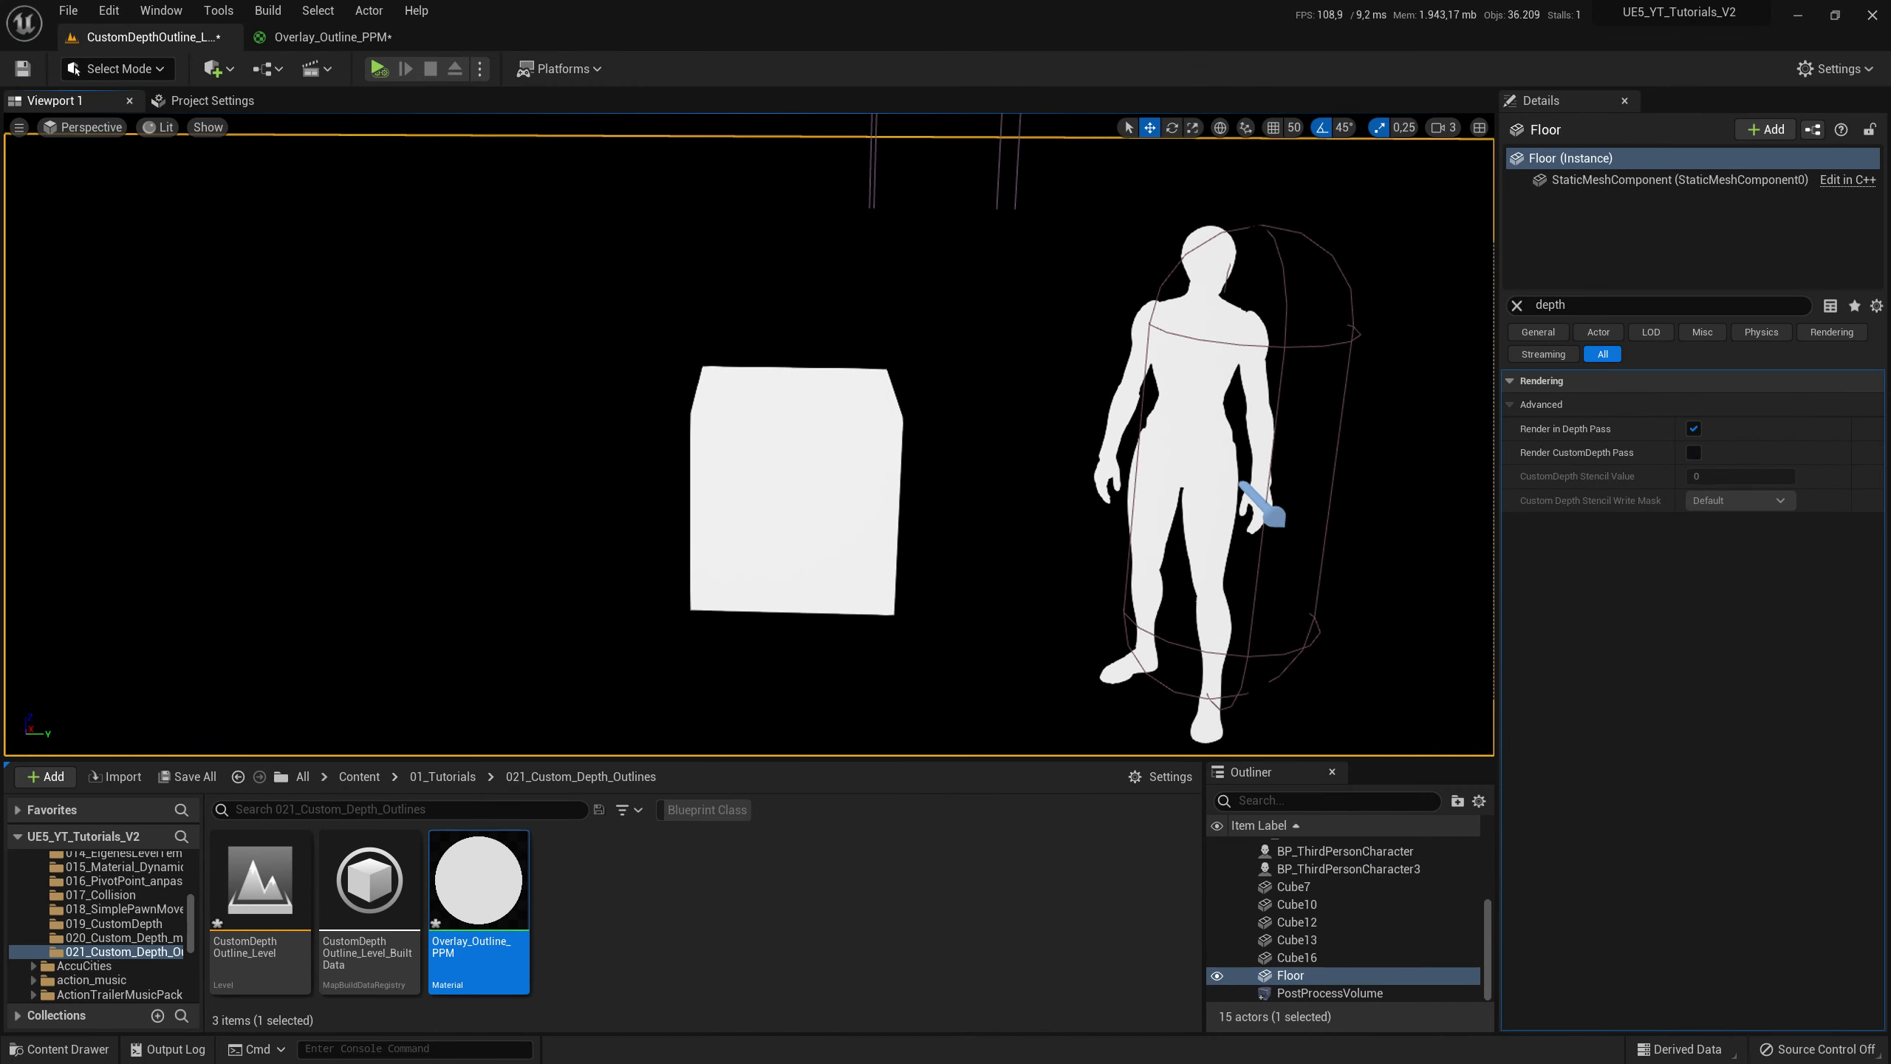
left_click(779, 503)
key("f")
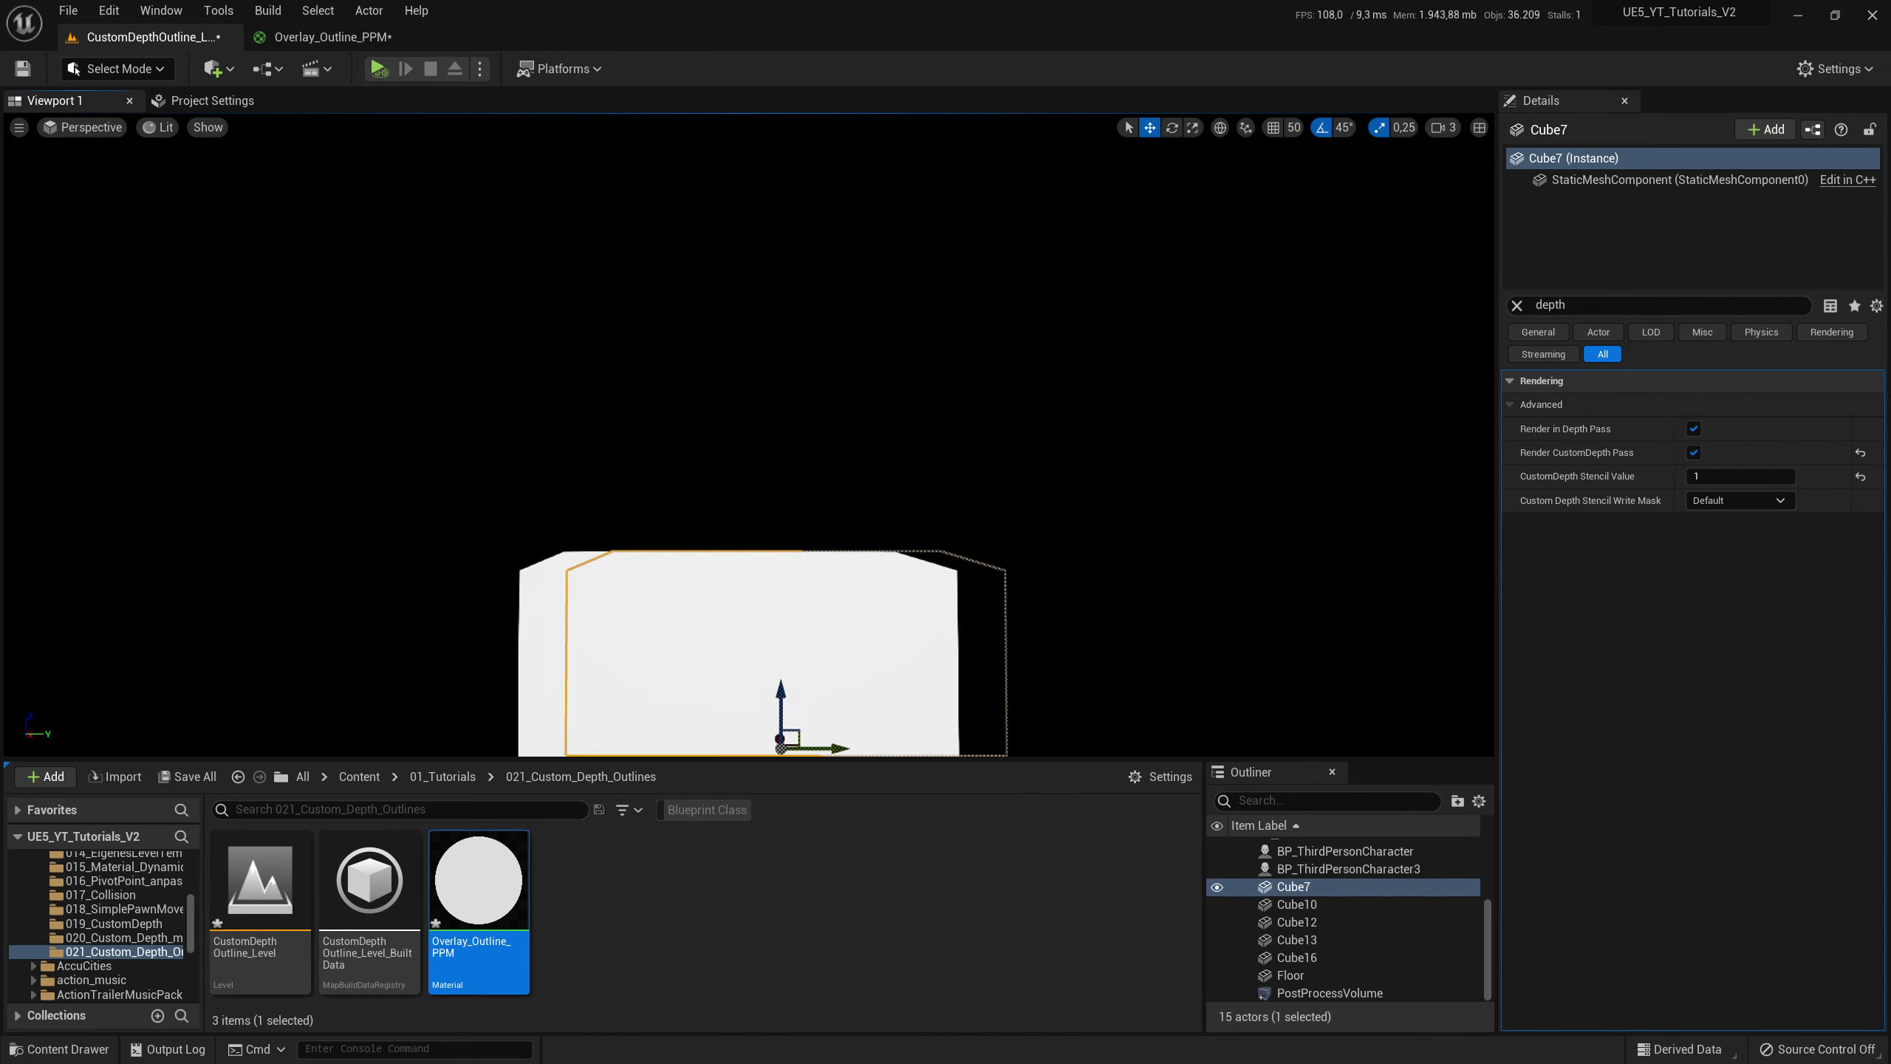
right_click_drag(798, 491, 799, 490)
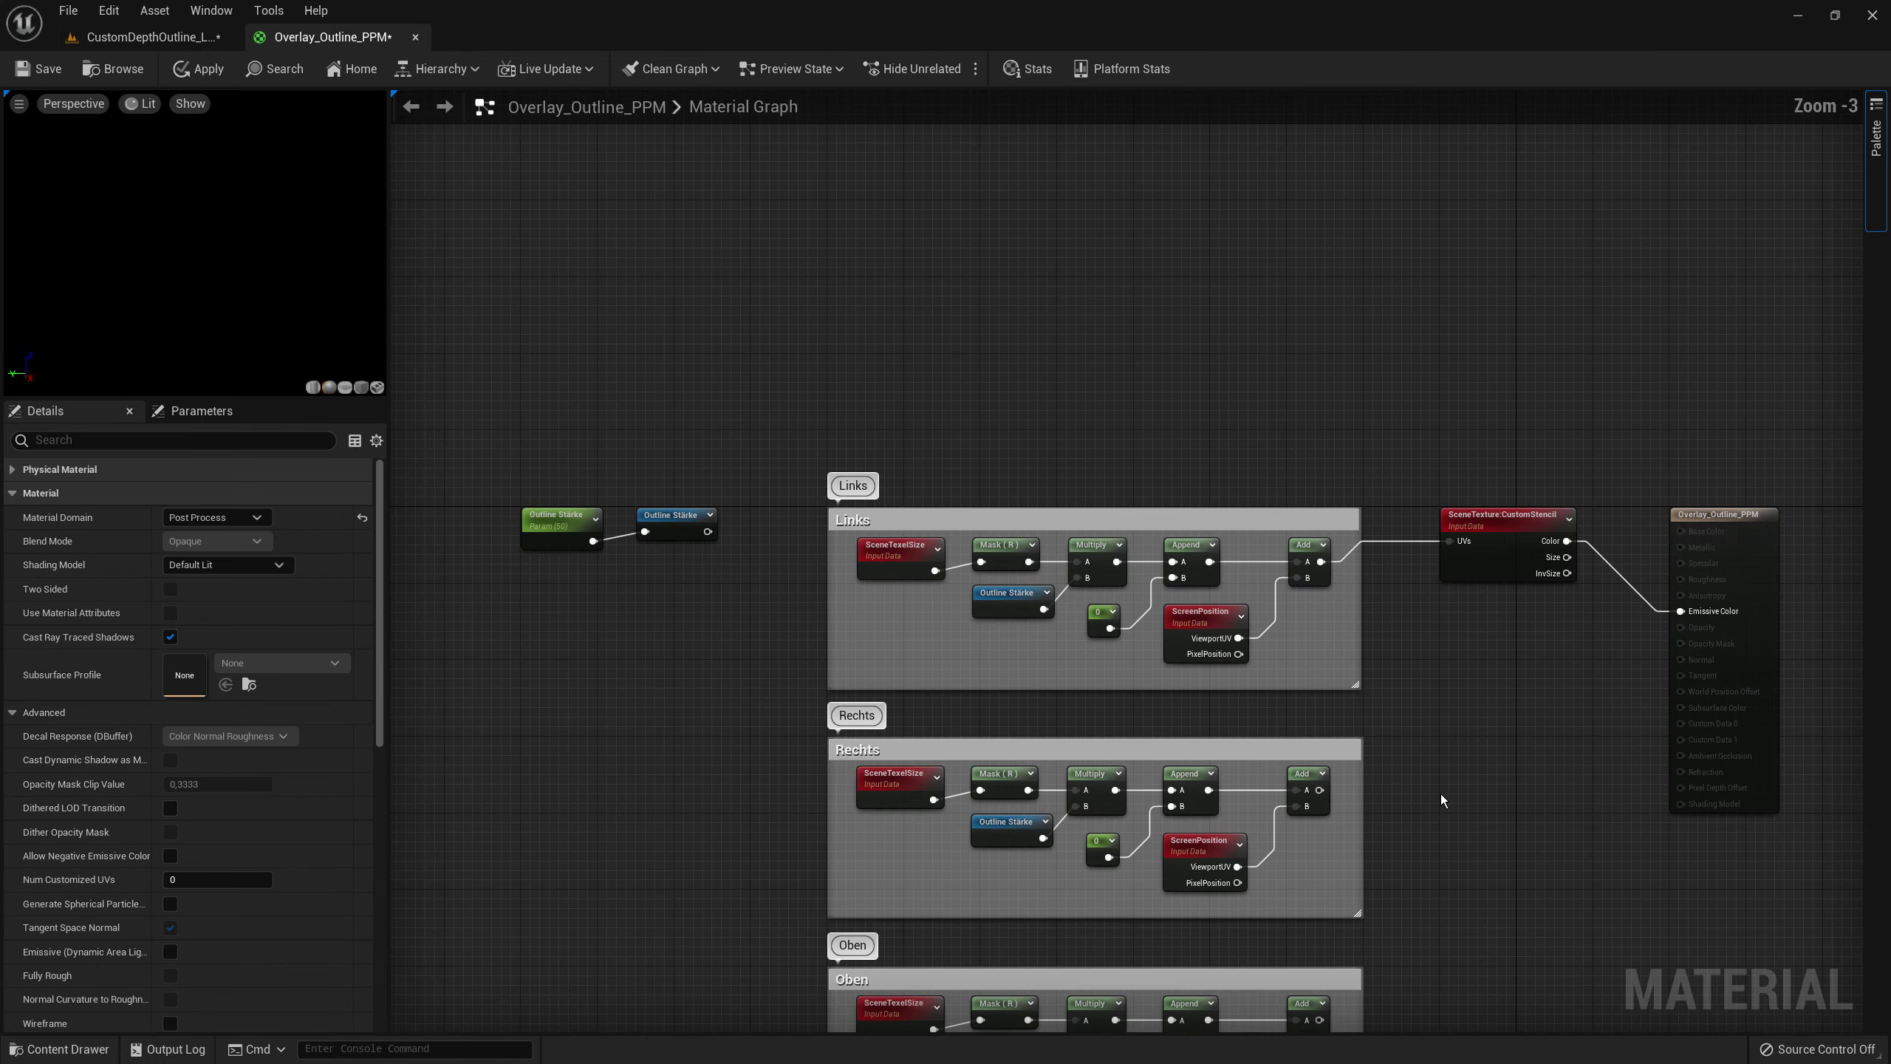
- Zoom out to an overview of the Rechts, Oben and Unten comment groups
mouse_move(1440, 794)
right_mouse_down()
mouse_move(1407, 522)
mouse_move(1380, 879)
right_mouse_up()
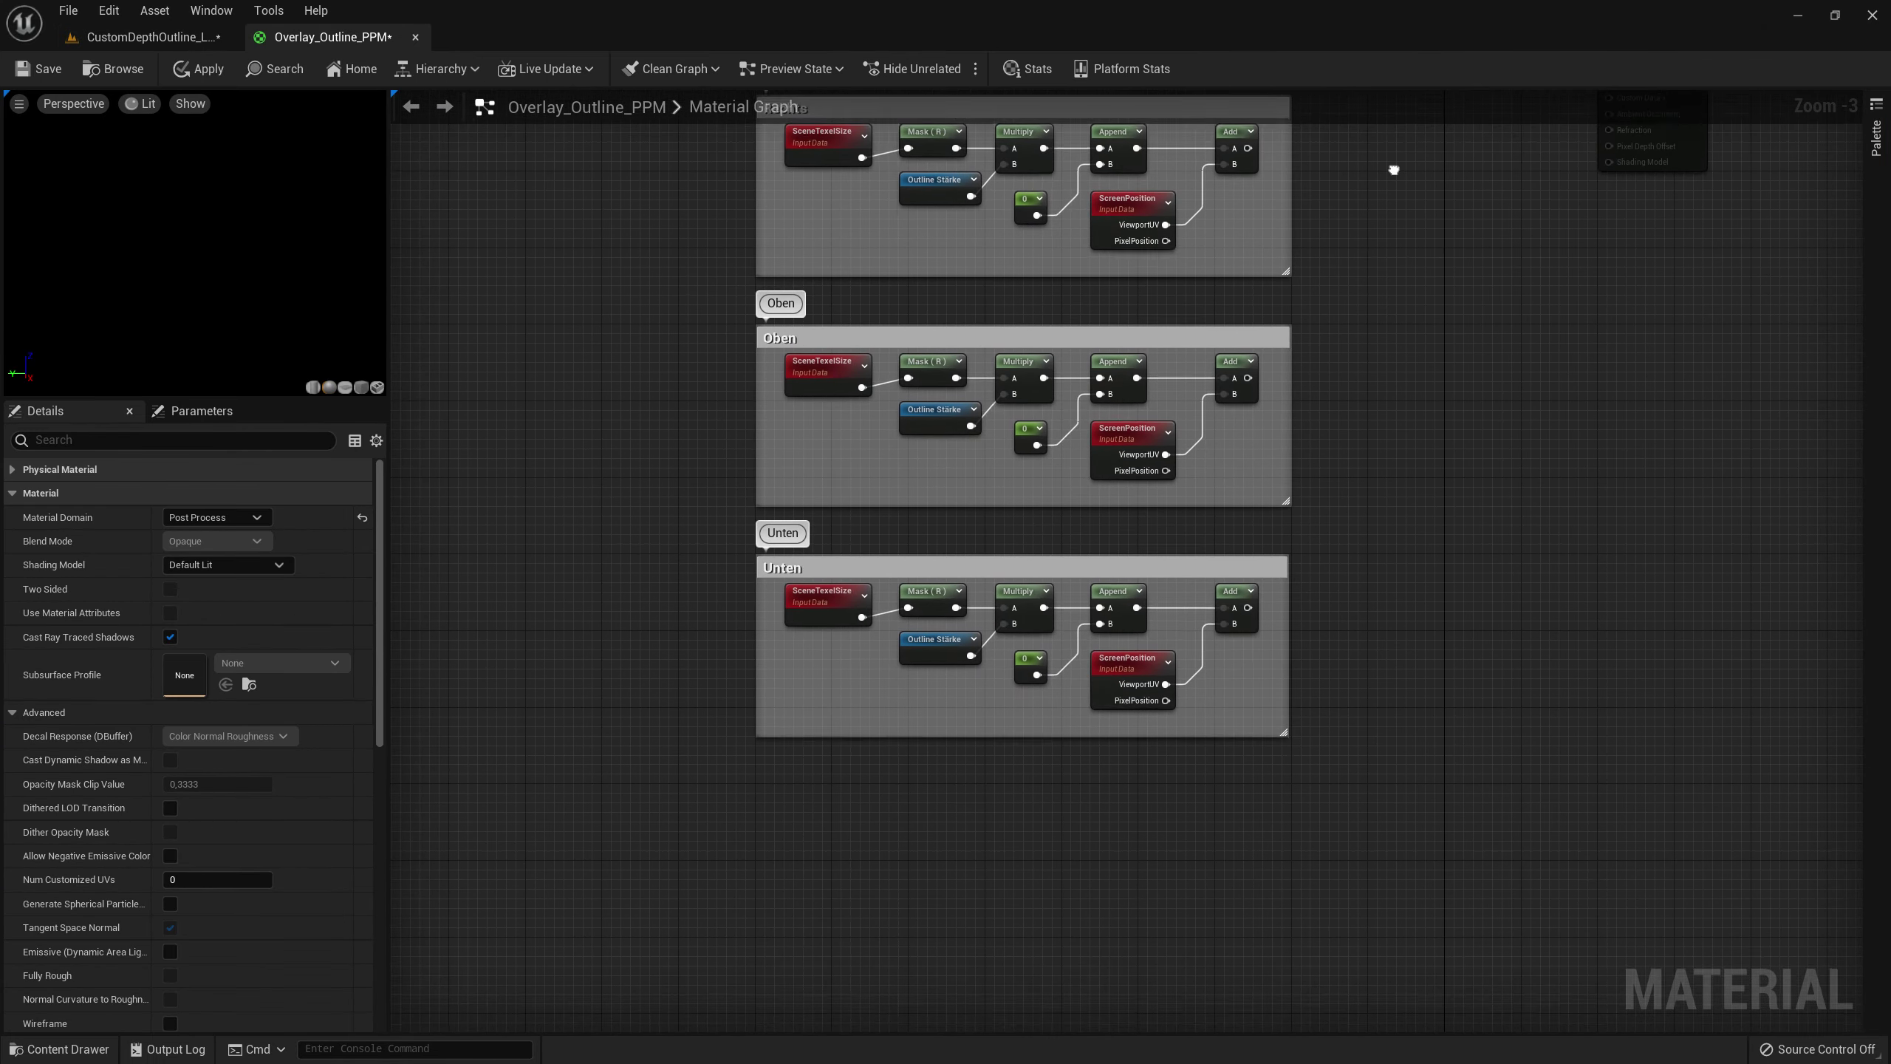
scroll(1058, 735, "up", 3)
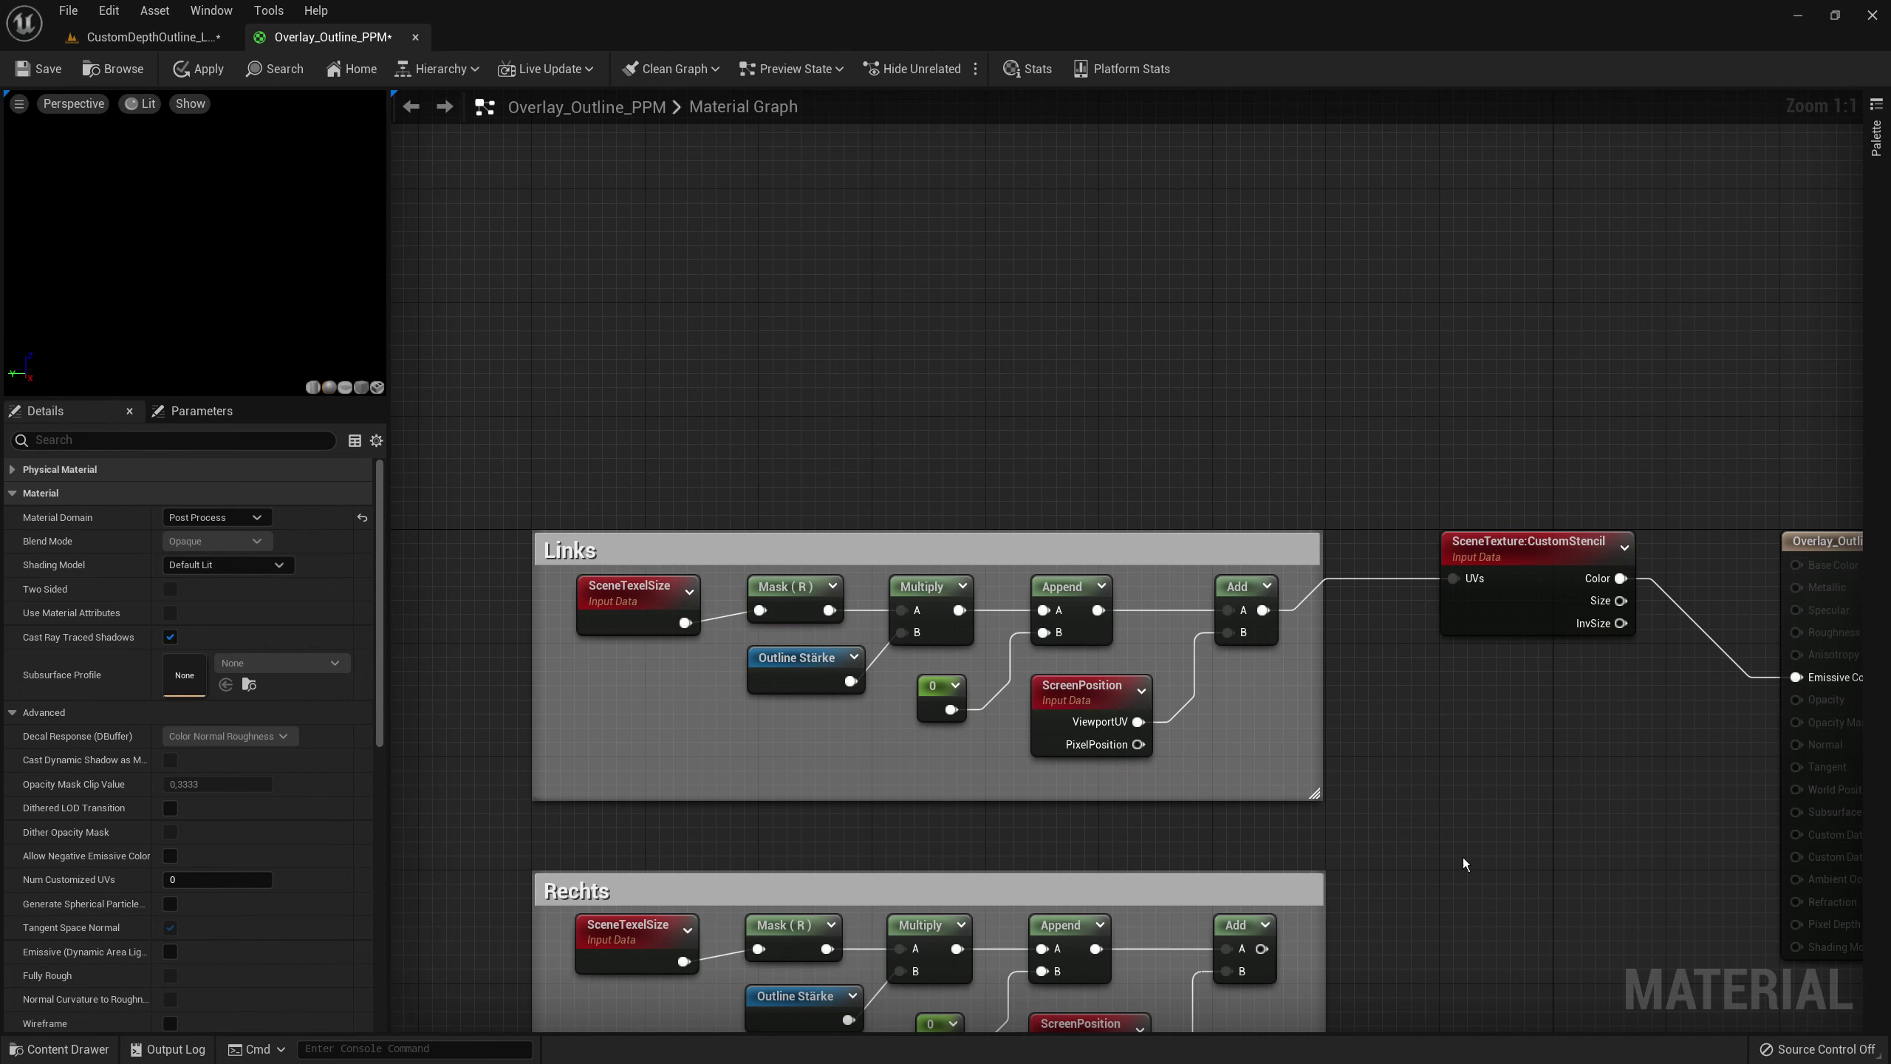
key("Home")
right_click_drag(1116, 604, 1111, 419)
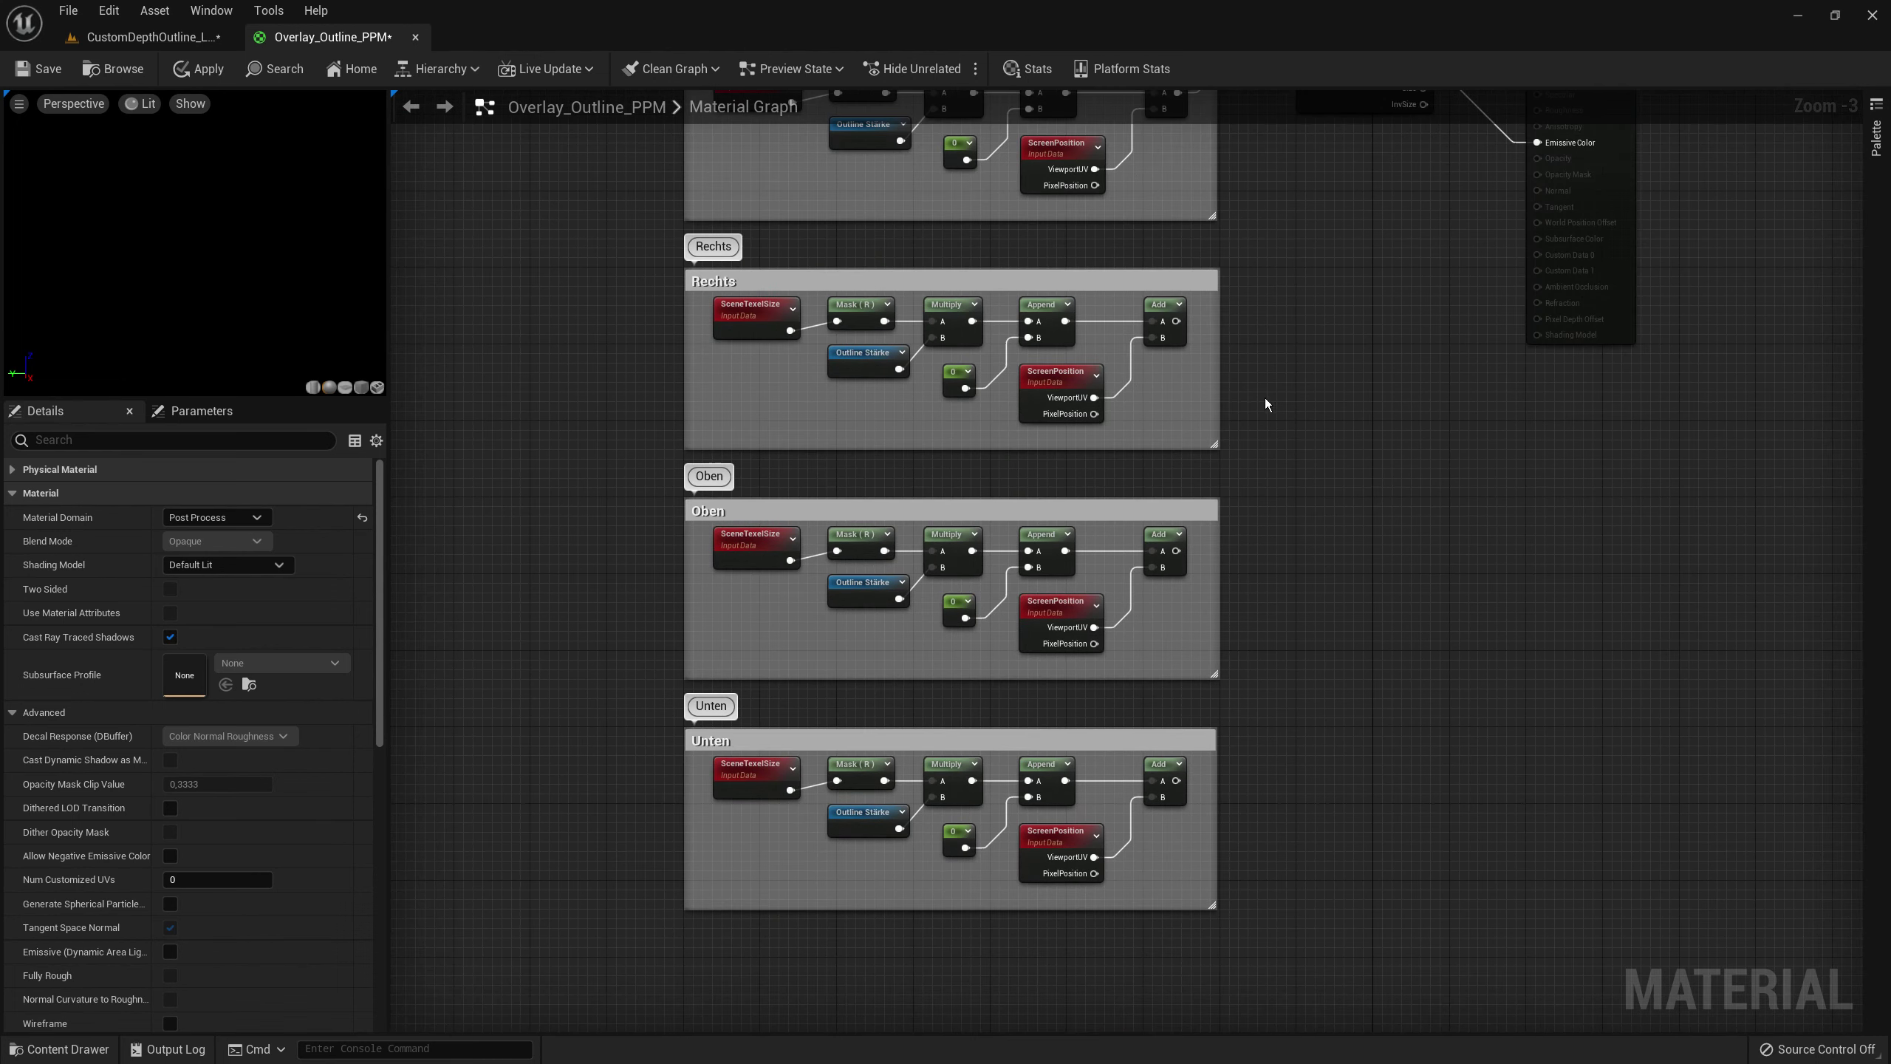
scroll(1264, 404, "down", 2)
scroll(1309, 494, "down", 1)
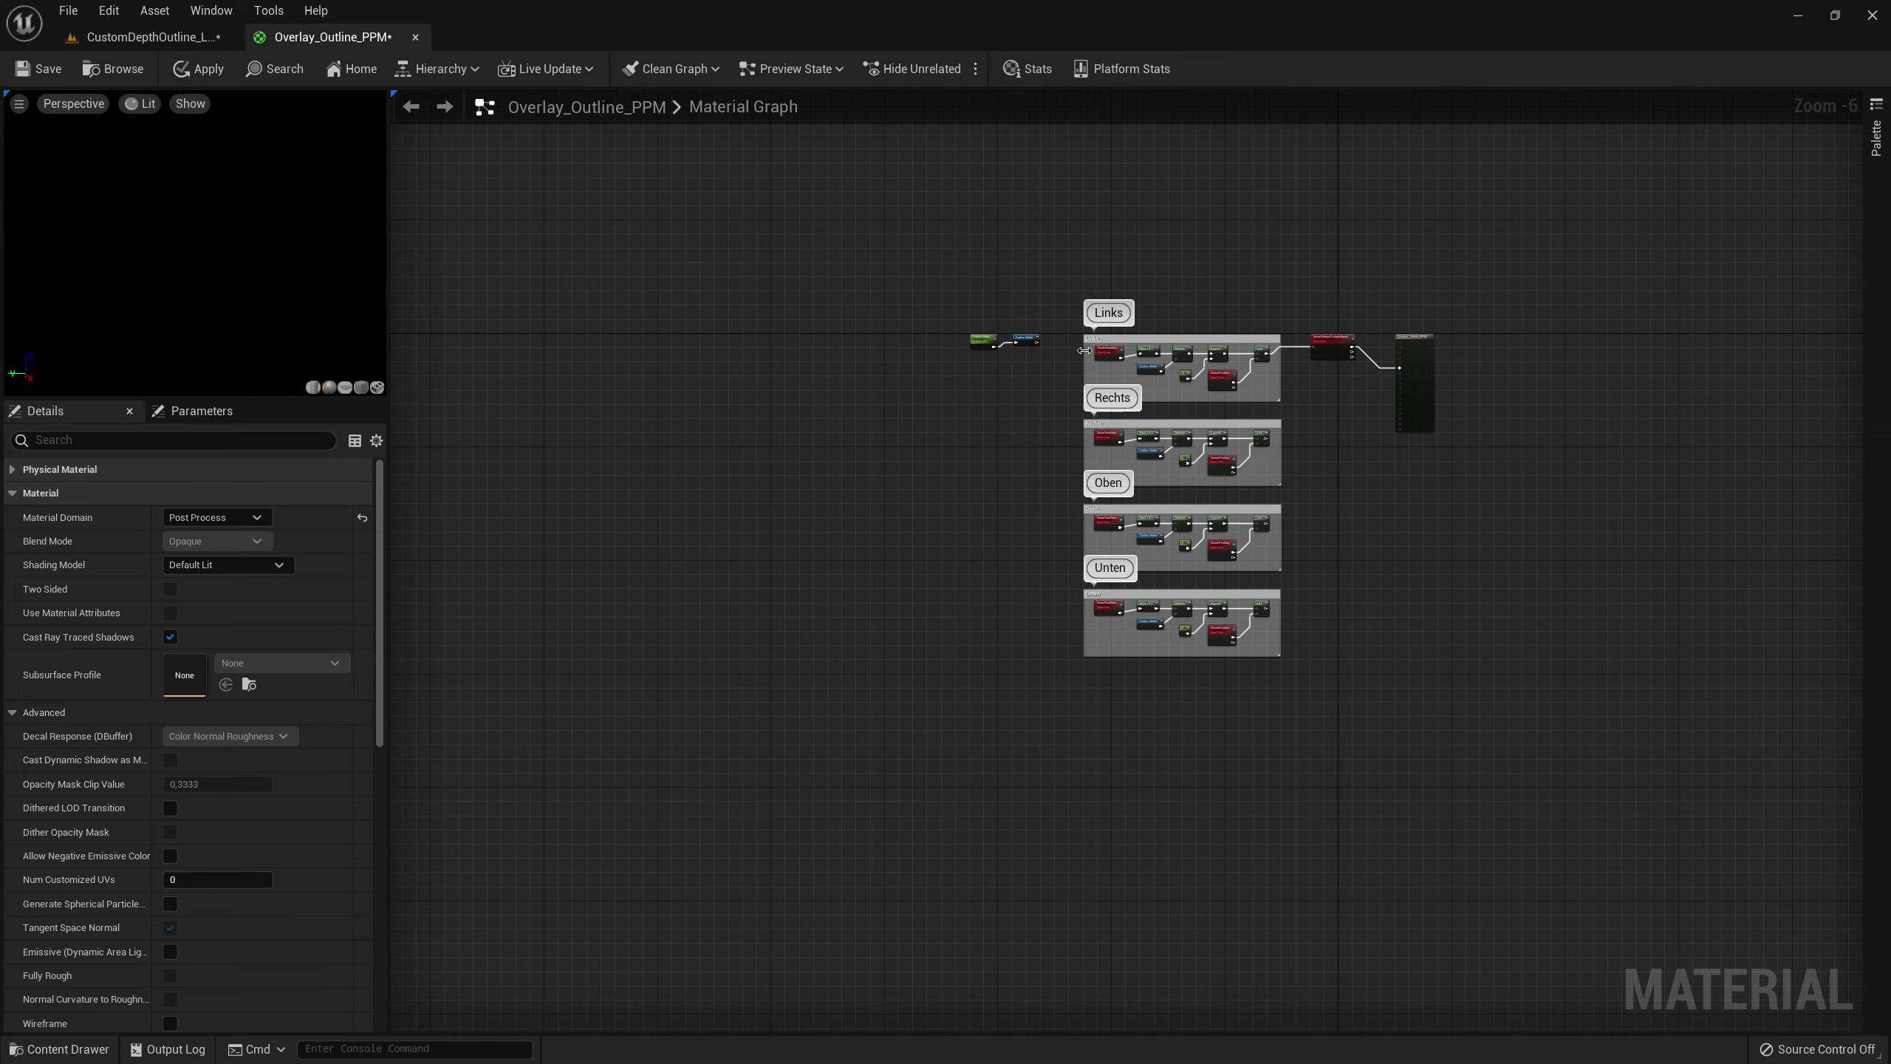
scroll(1127, 330, "up", 2)
scroll(1127, 330, "up", 1)
scroll(1404, 483, "down", 3)
- Stretch the Rechts comment's right edge outward and select its Append, Add and ScreenPosition nodes
right_click_drag(1403, 483, 1138, 453)
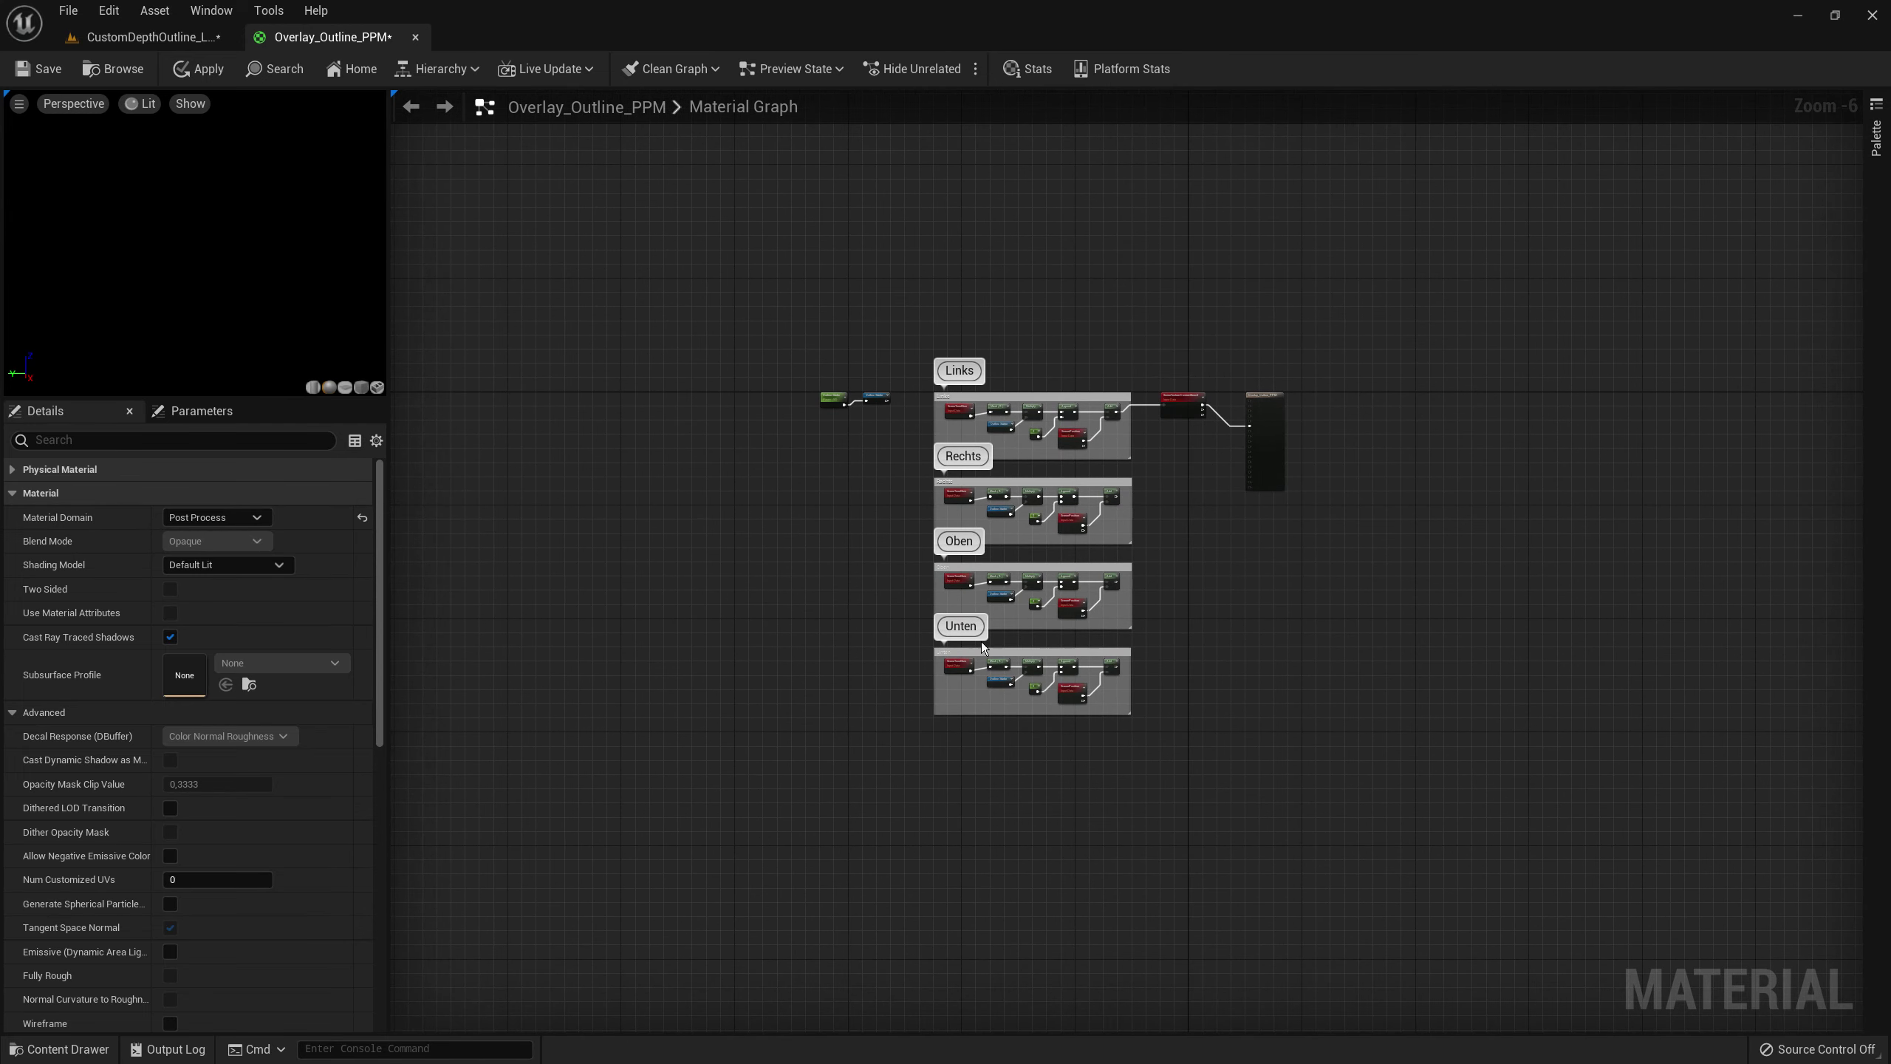
scroll(1036, 407, "up", 5)
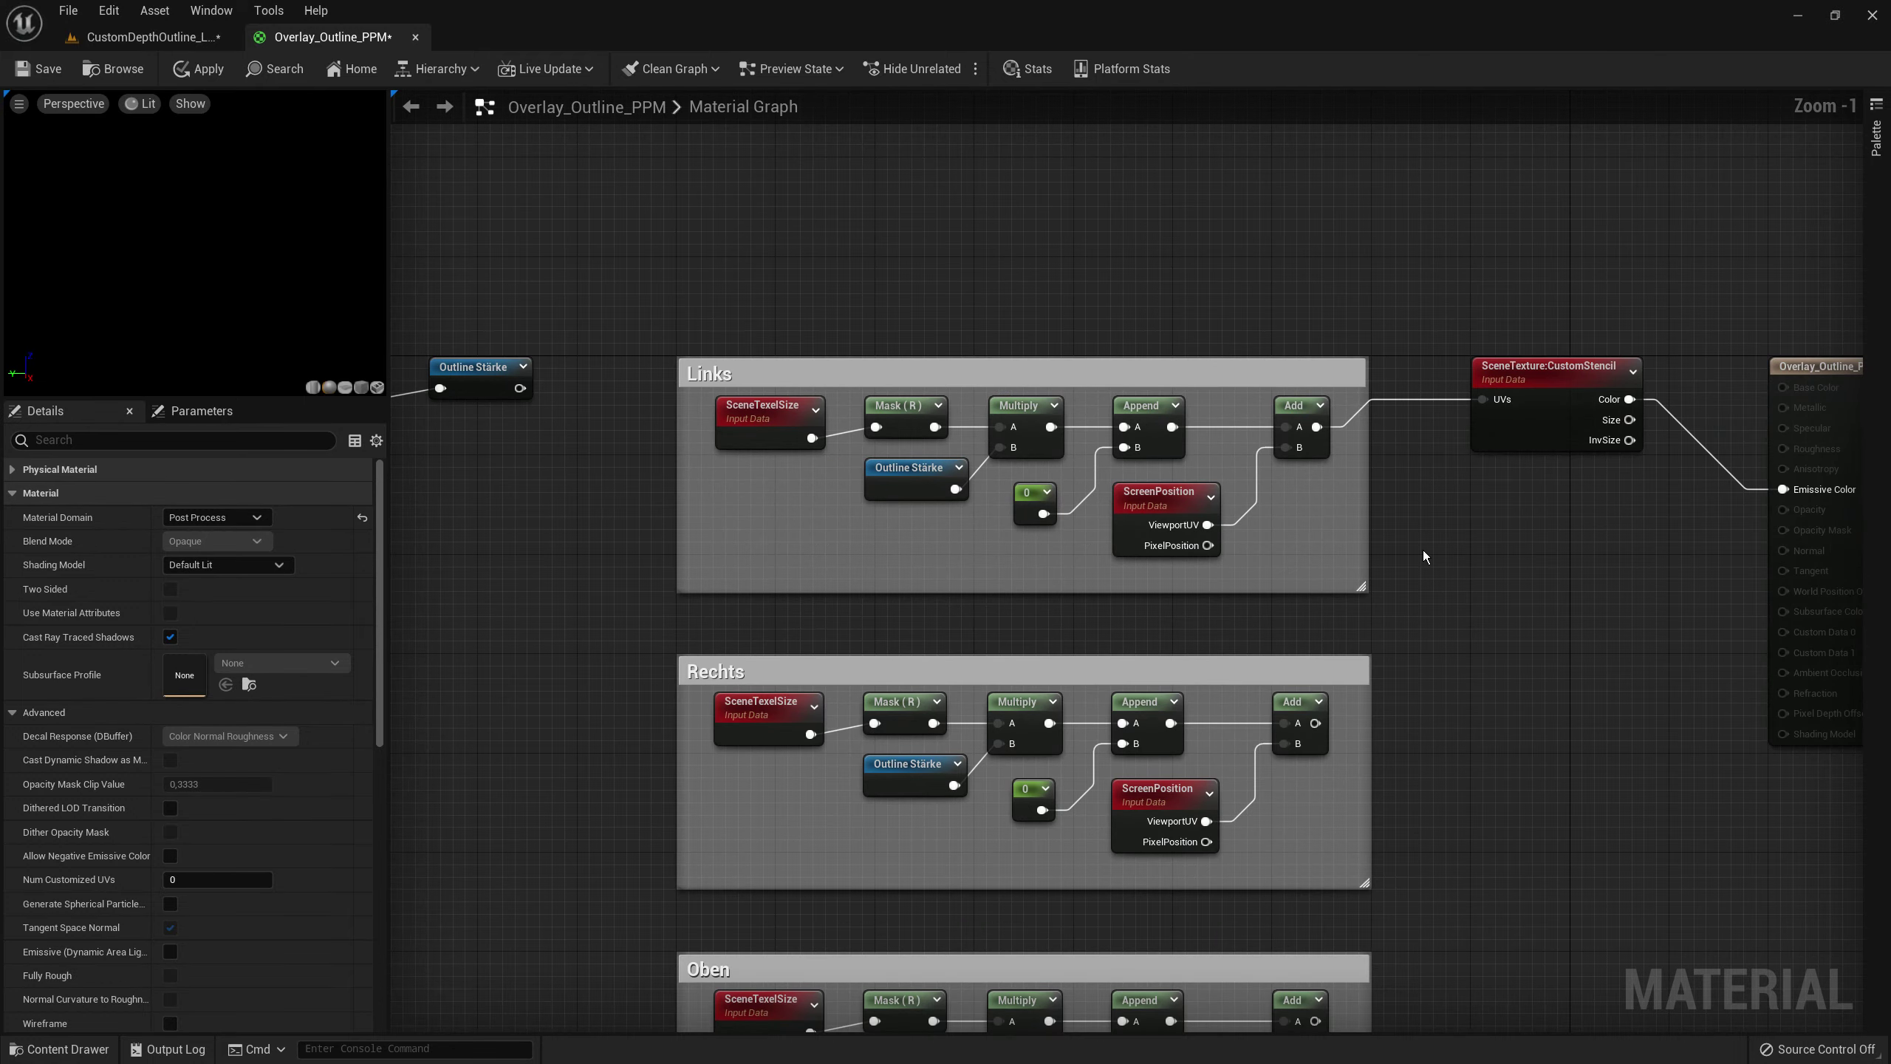
right_click_drag(1429, 761, 1389, 523)
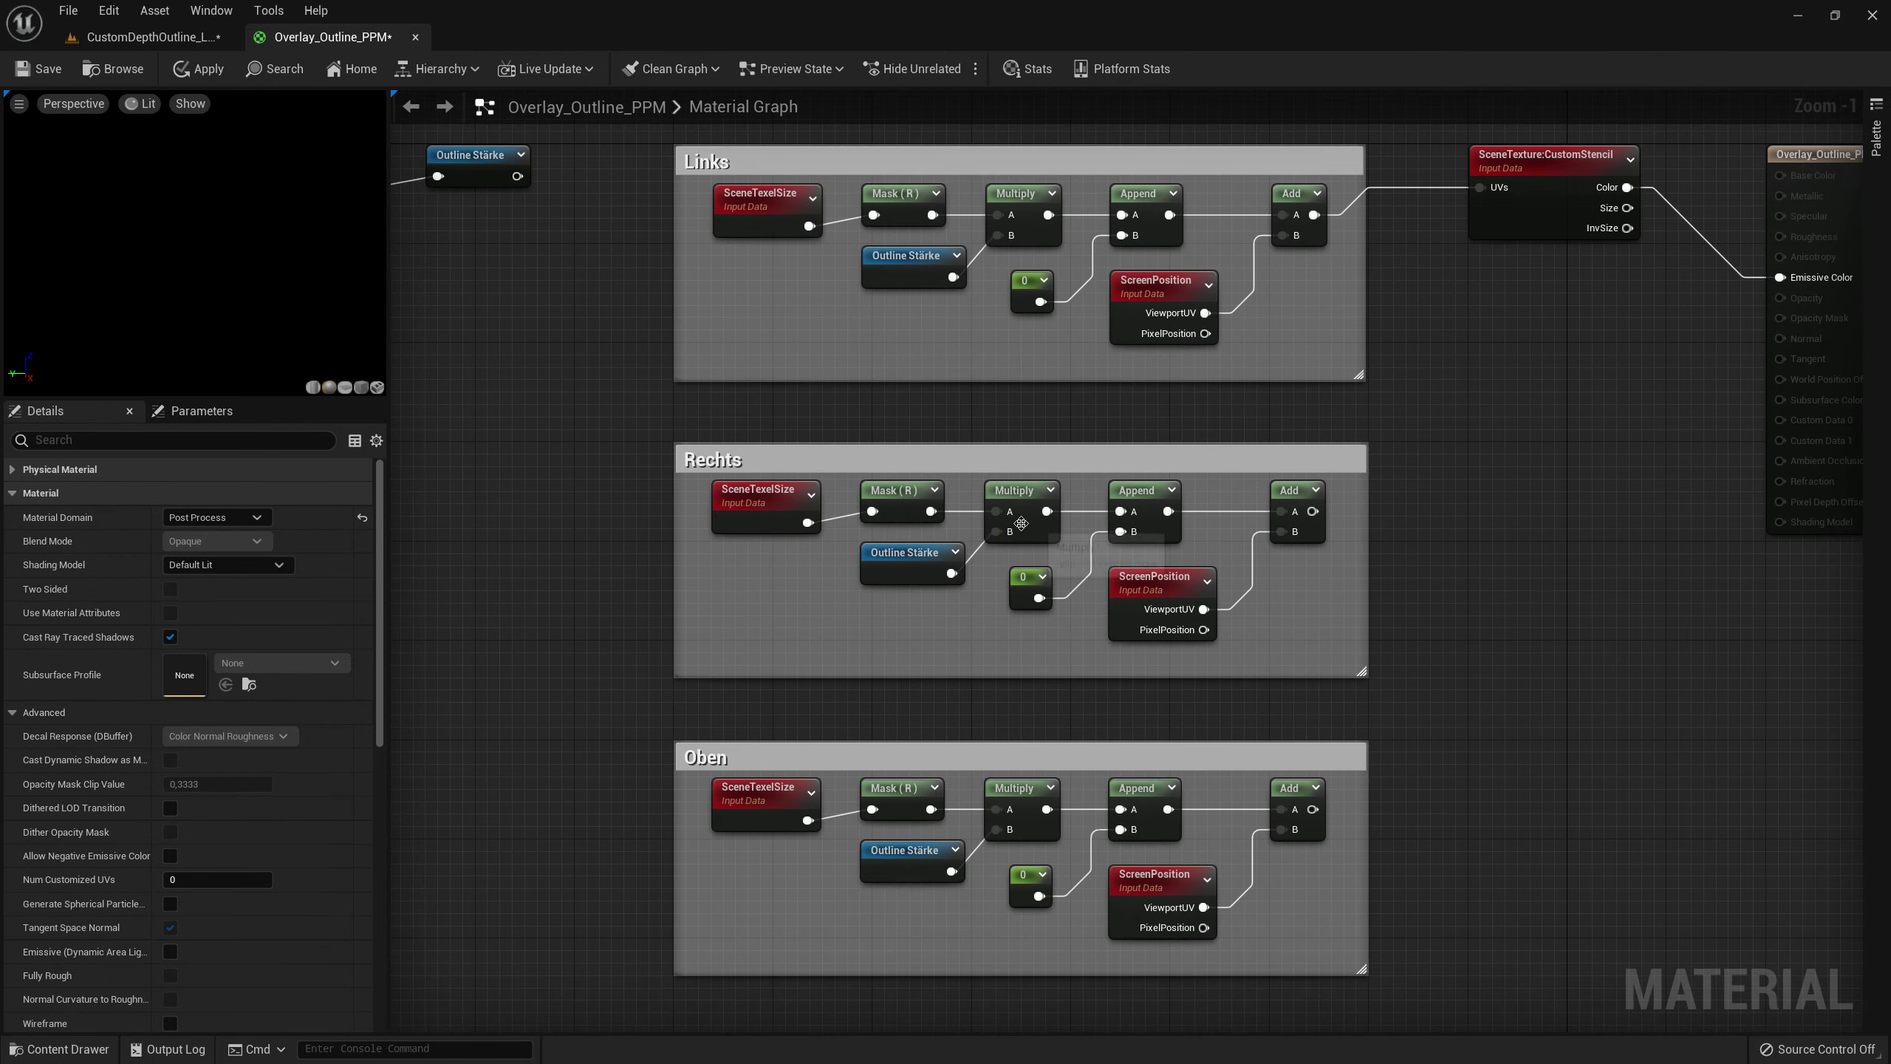
scroll(1135, 476, "up", 1)
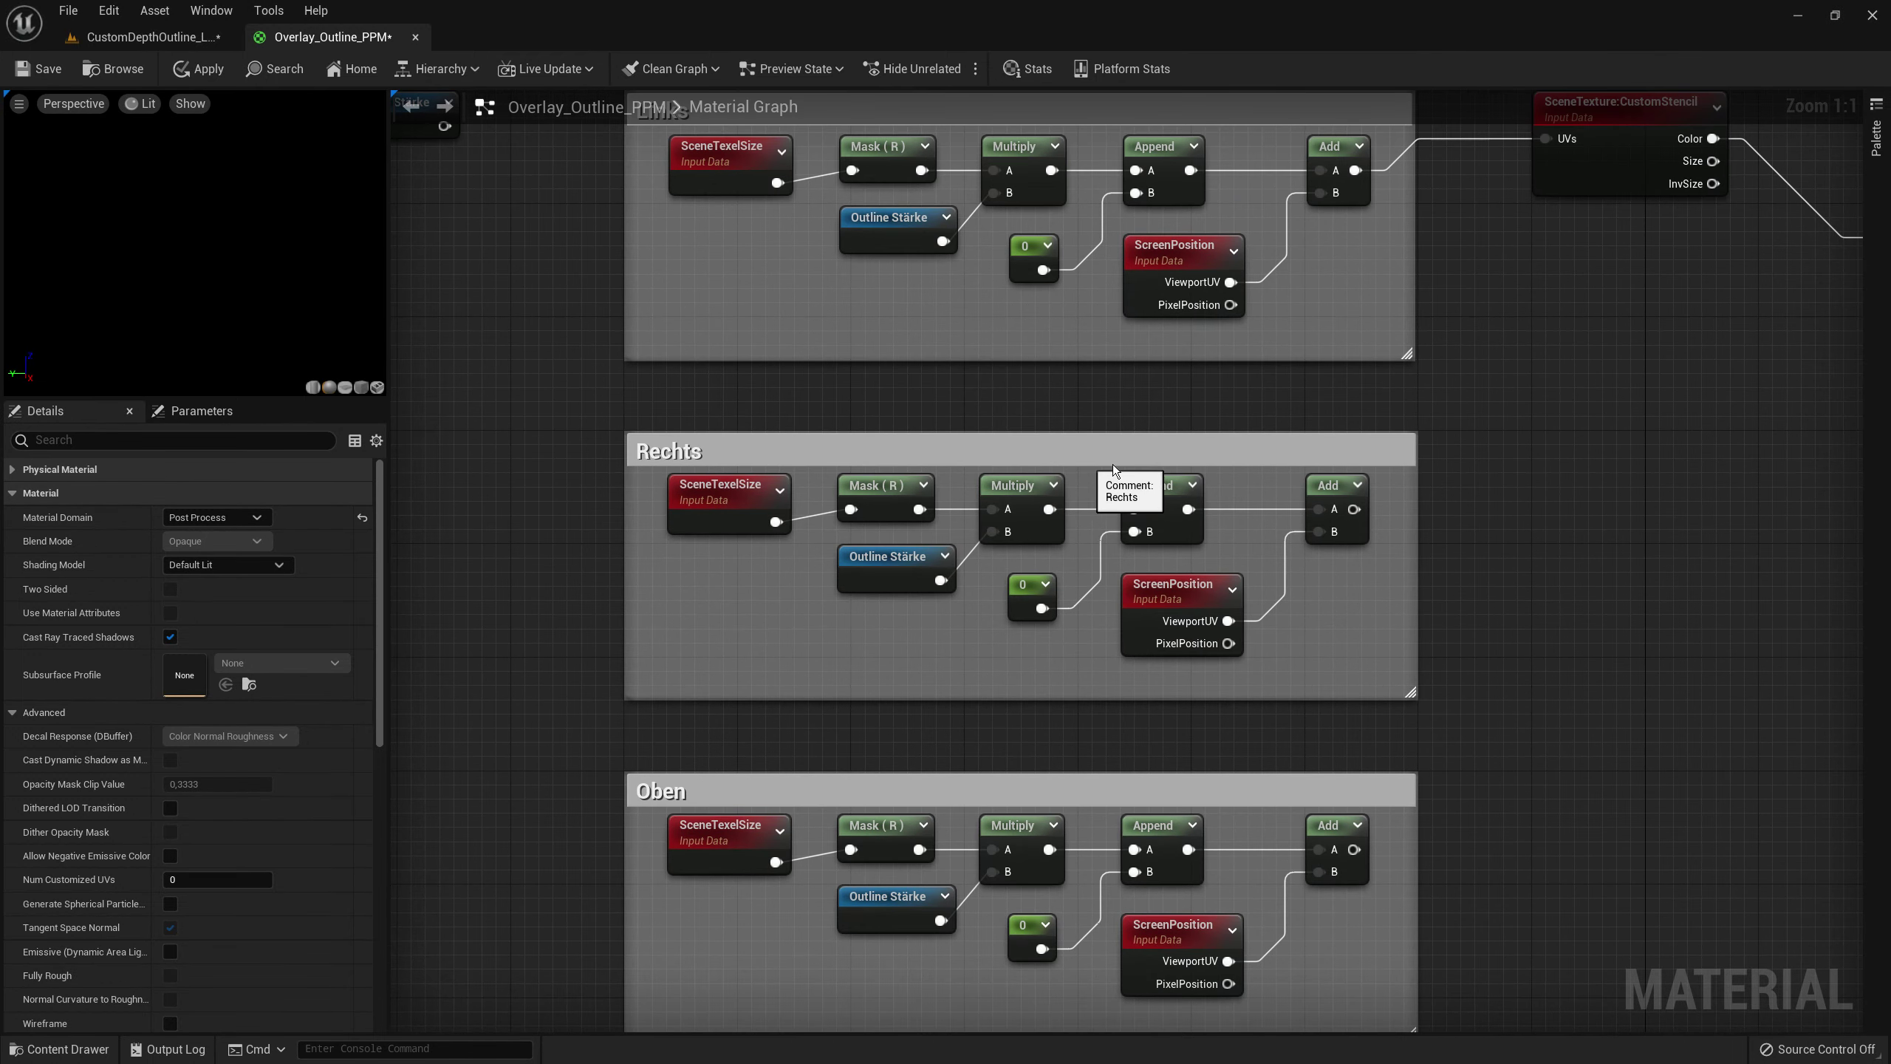
right_click_drag(1478, 494, 1381, 497)
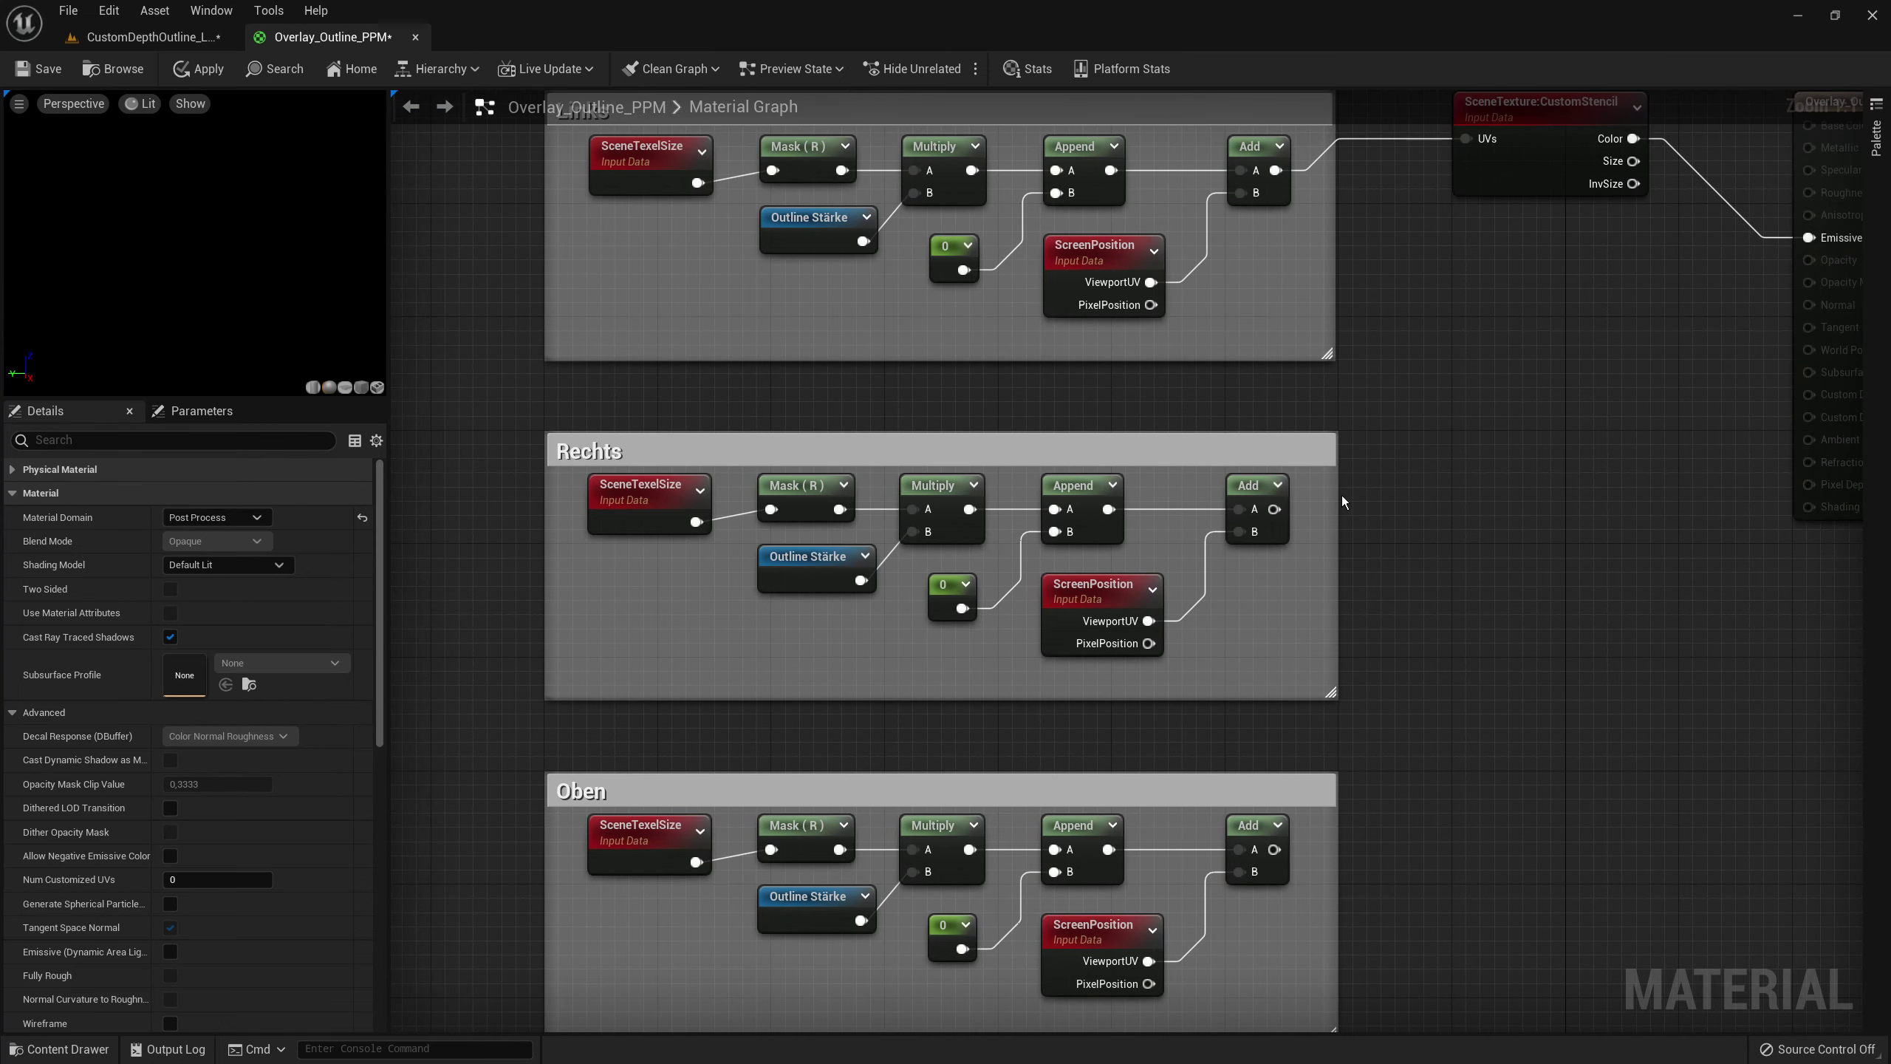
left_click_drag(1337, 496, 1622, 511)
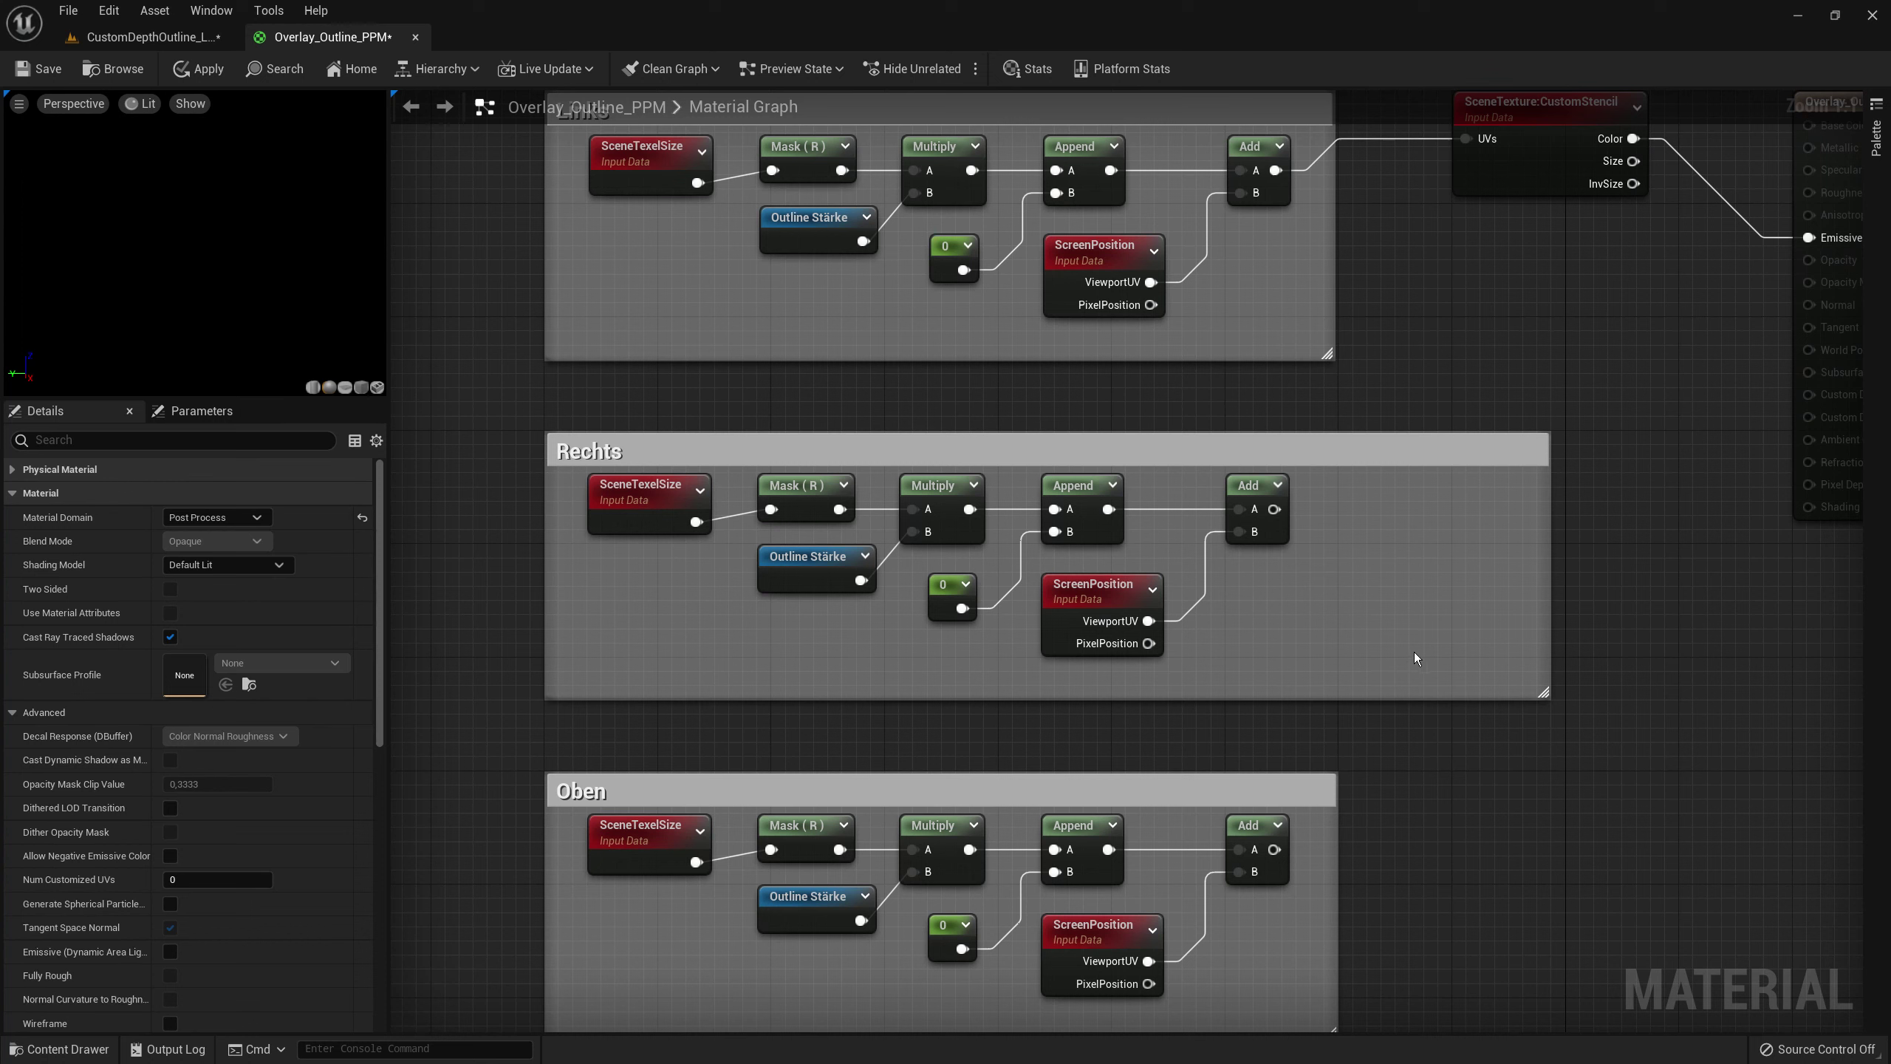
left_click_drag(1207, 613, 1072, 522)
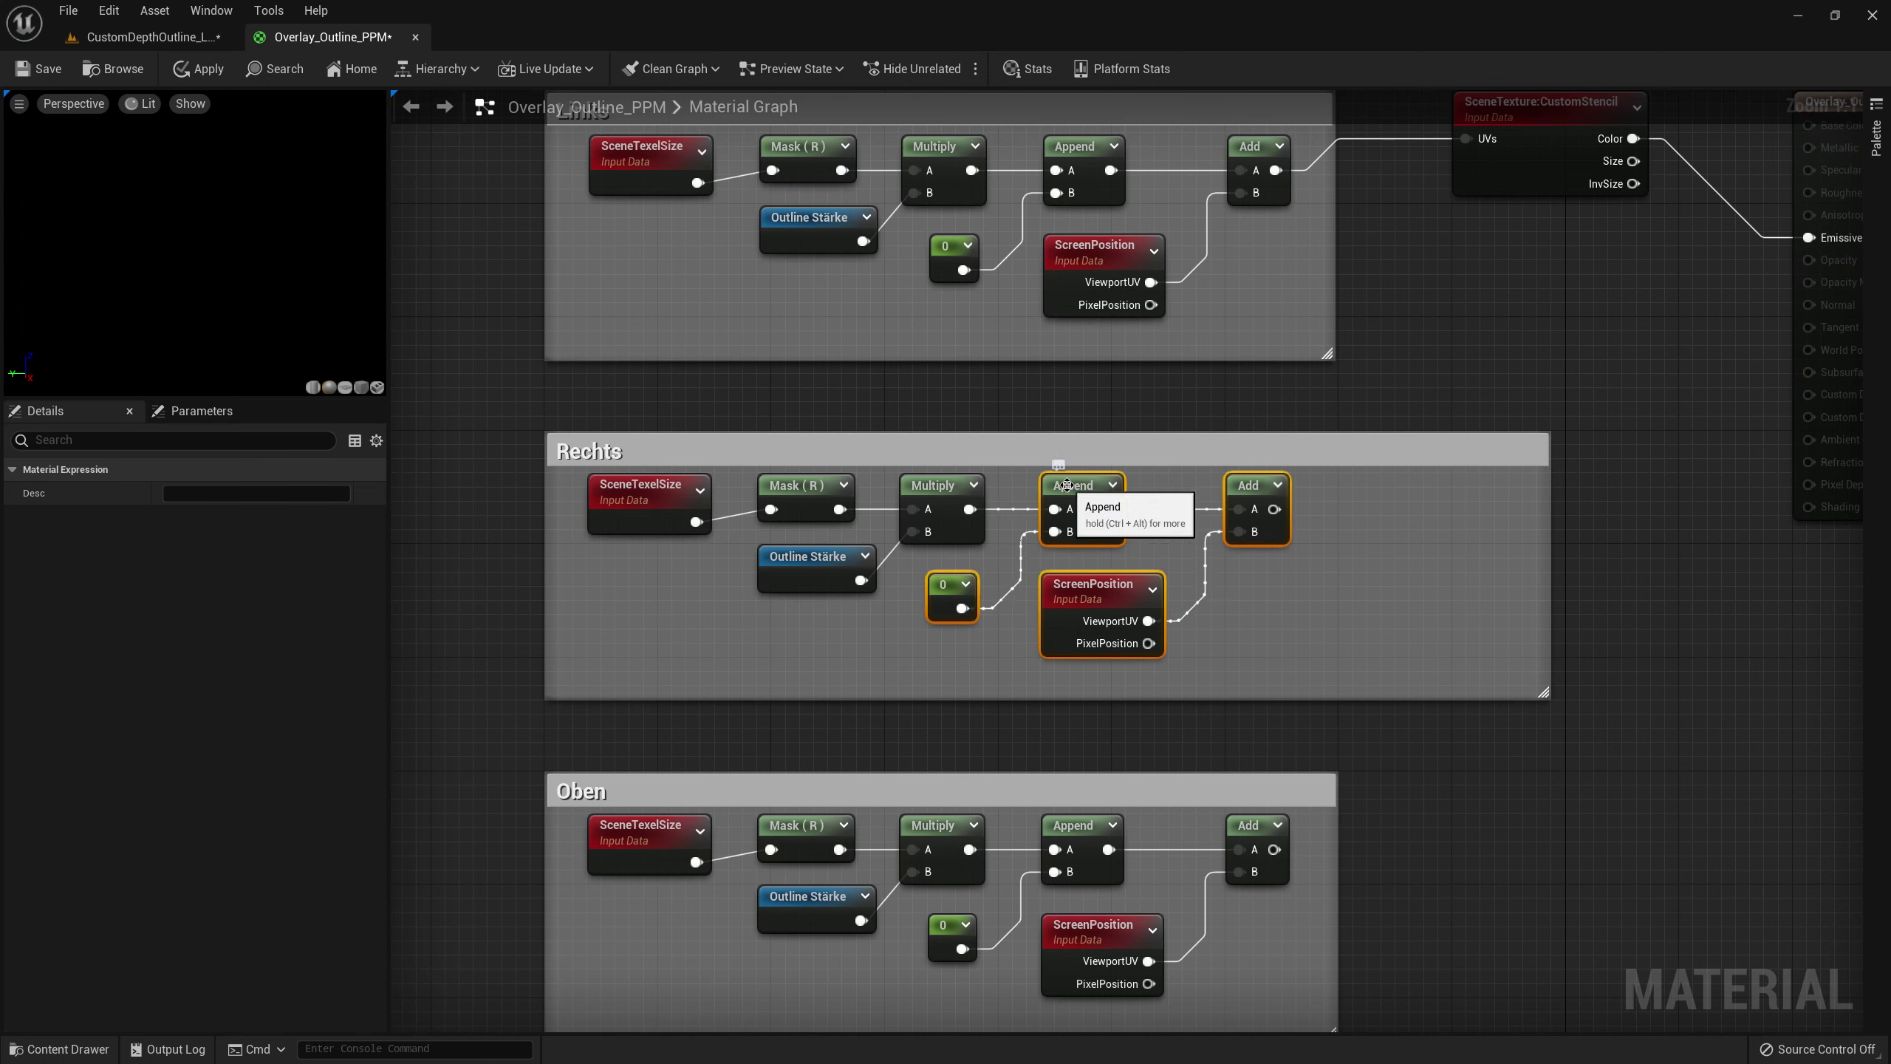
- Shift the Rechts nodes right and insert a Divide by -1 between Multiply and Append A
left_click_drag(1066, 485, 1224, 485)
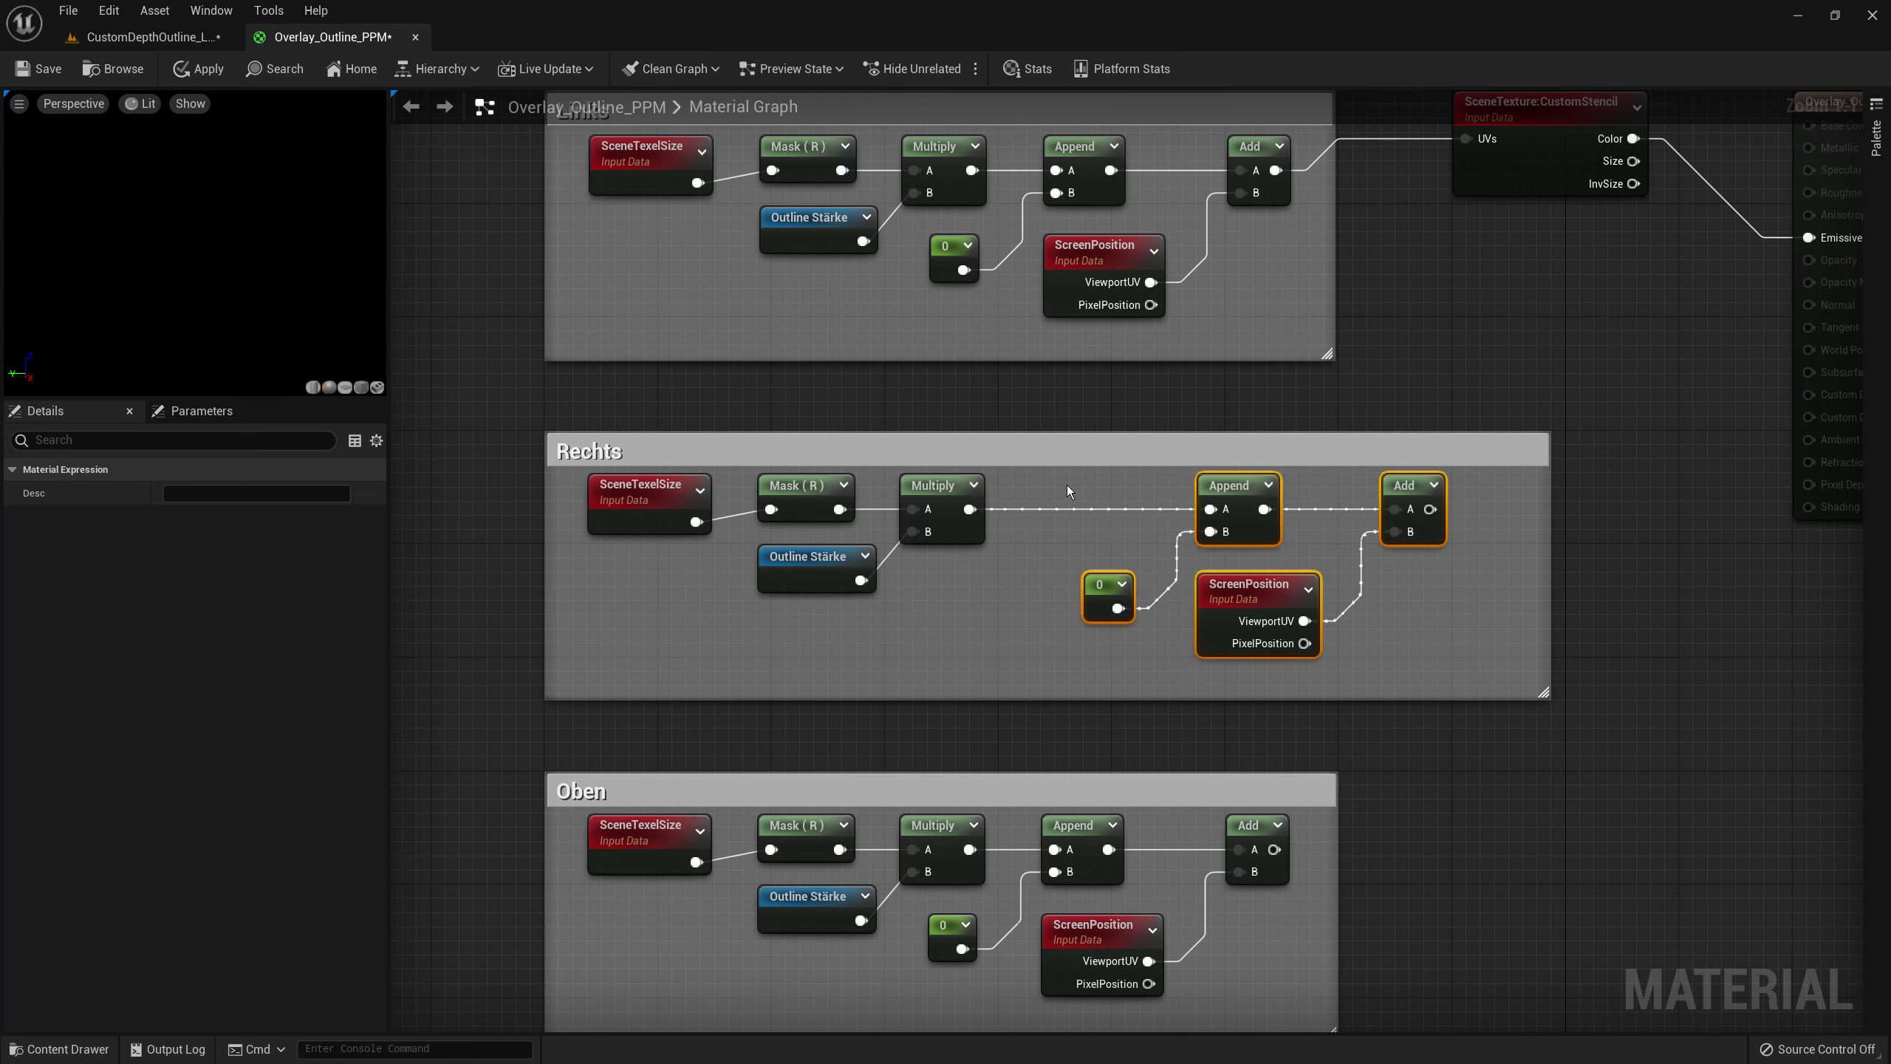
left_click_drag(1067, 485, 1138, 484)
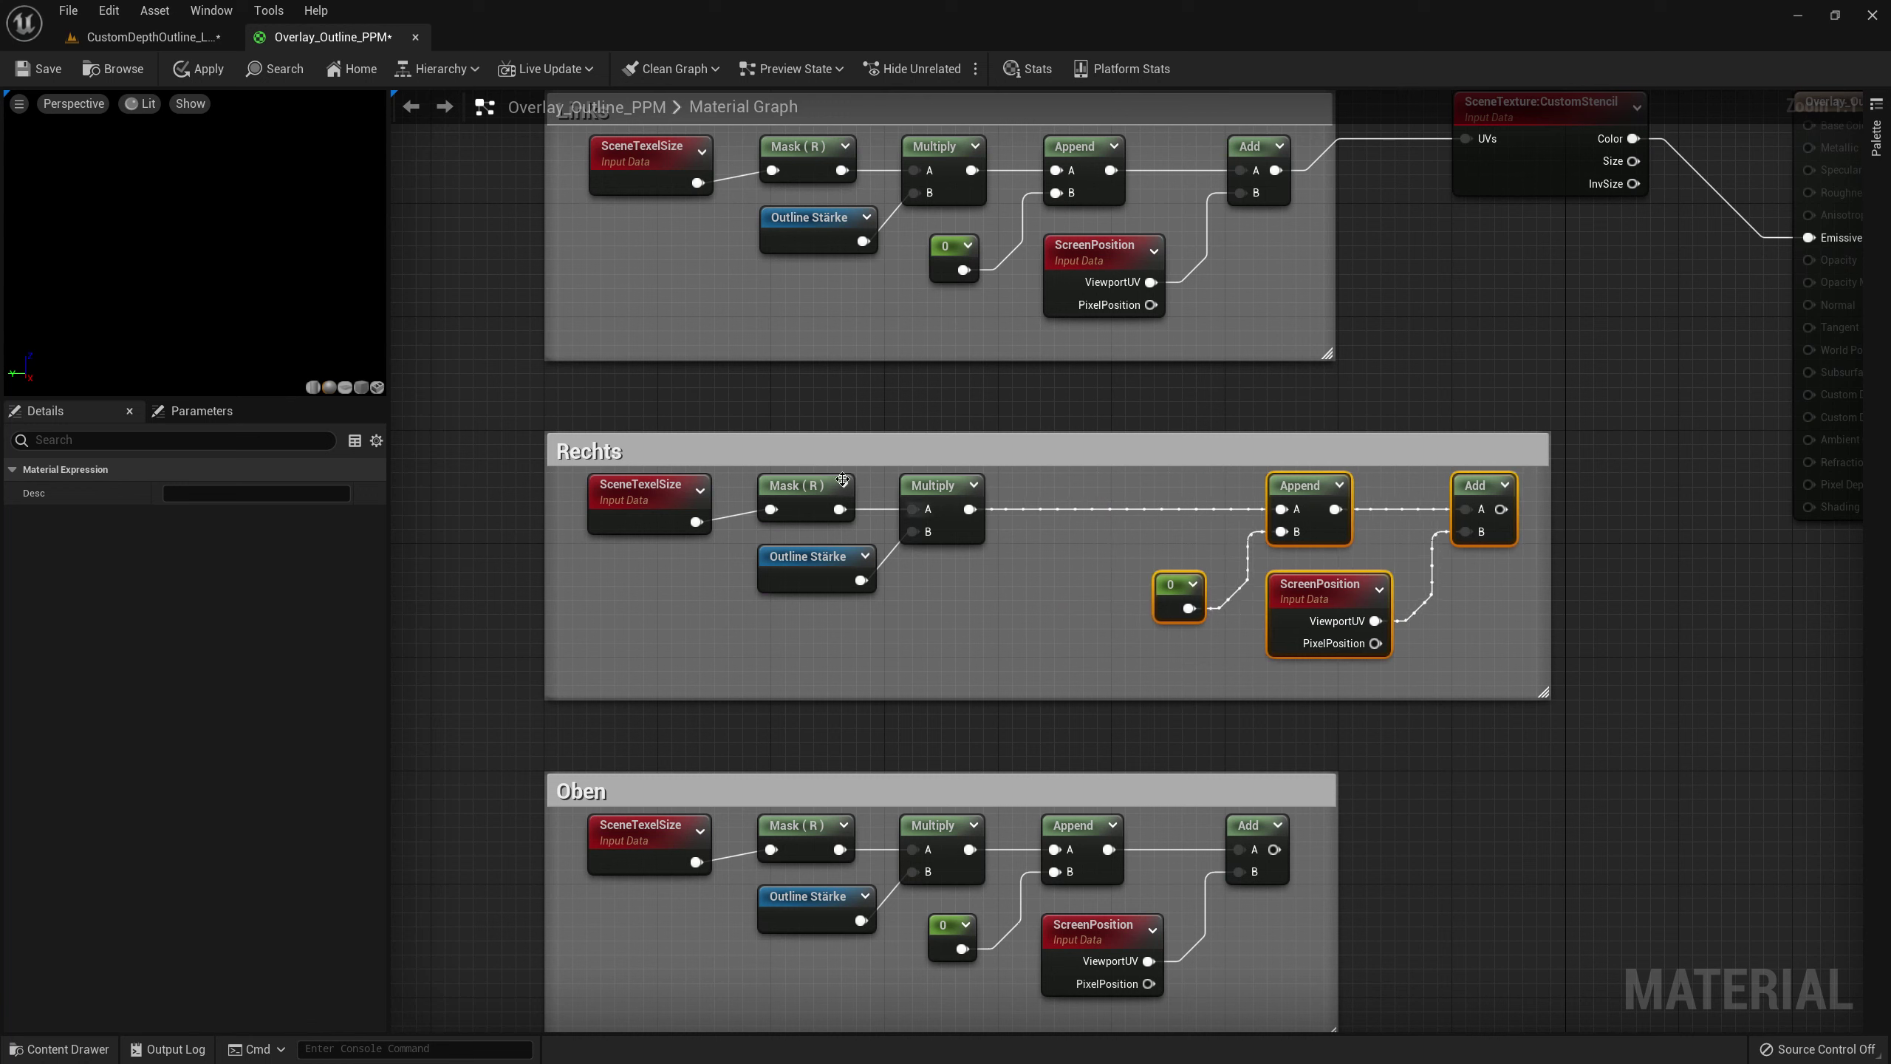
left_click(1063, 549)
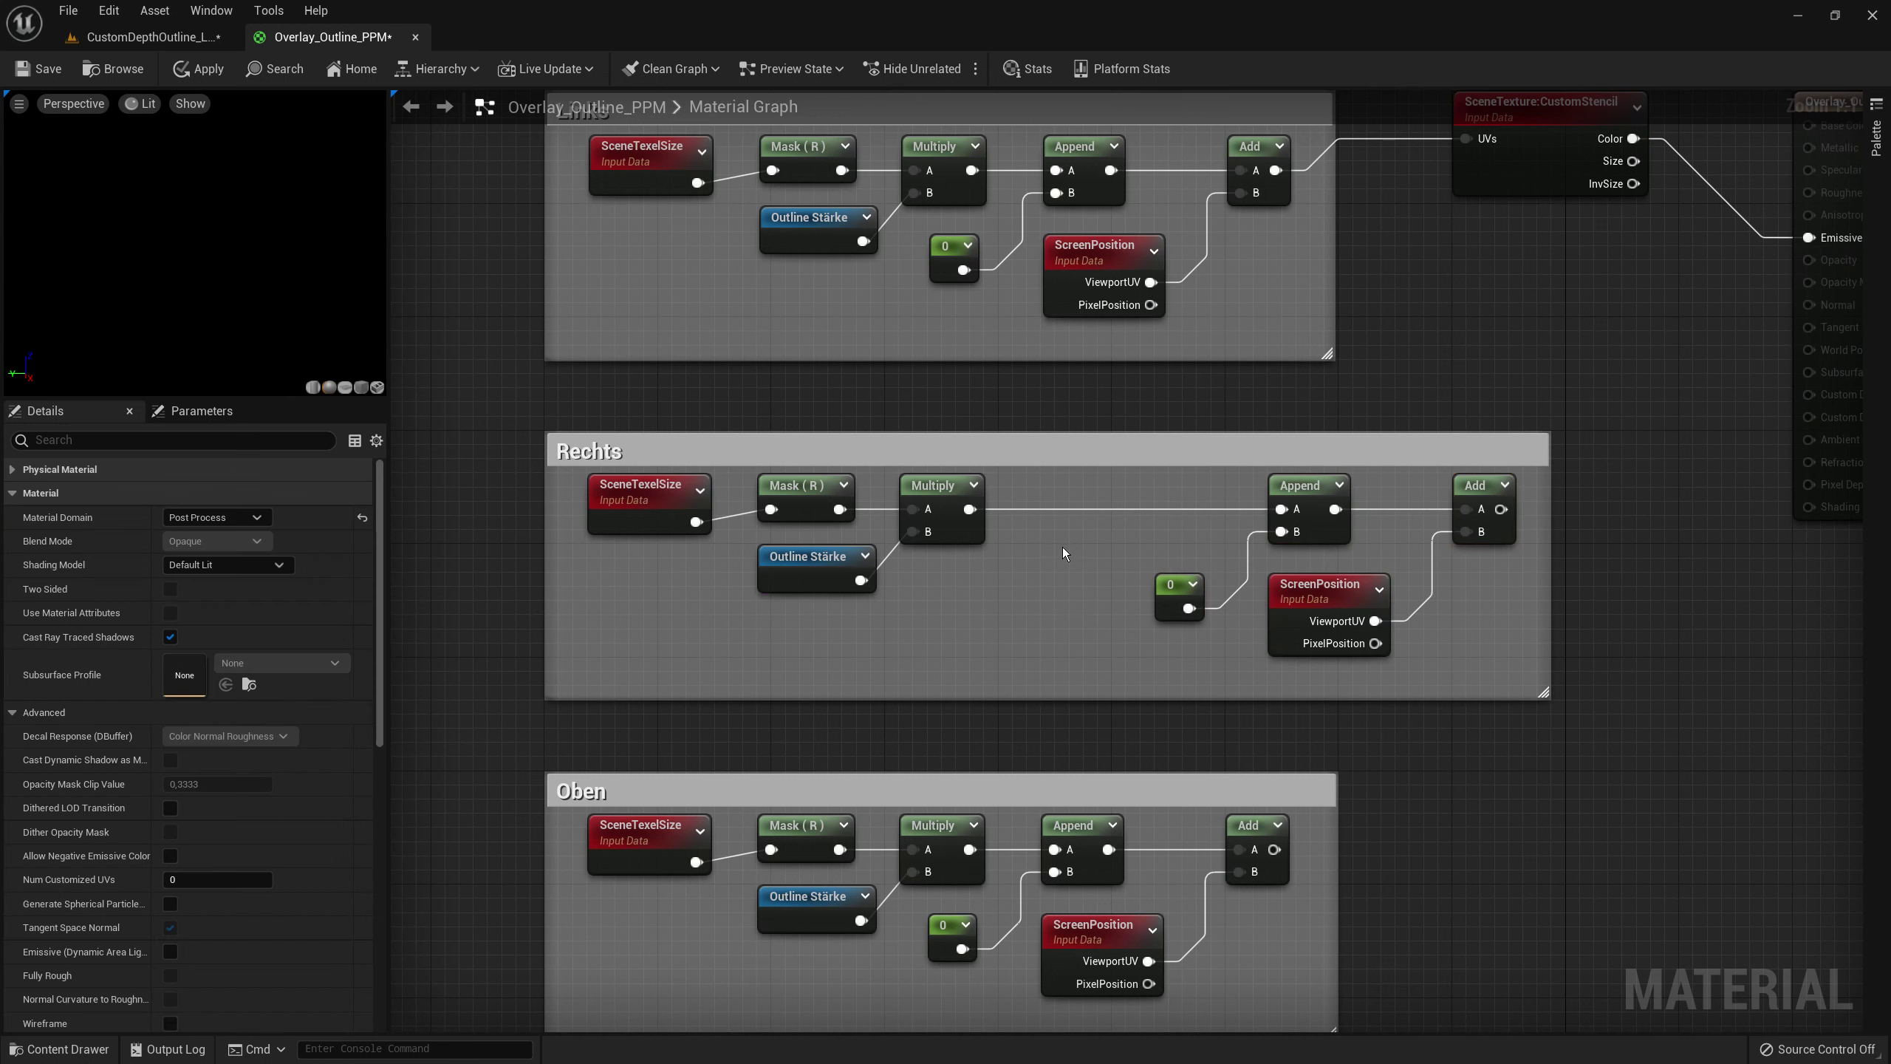
left_click_drag(968, 509, 1049, 517)
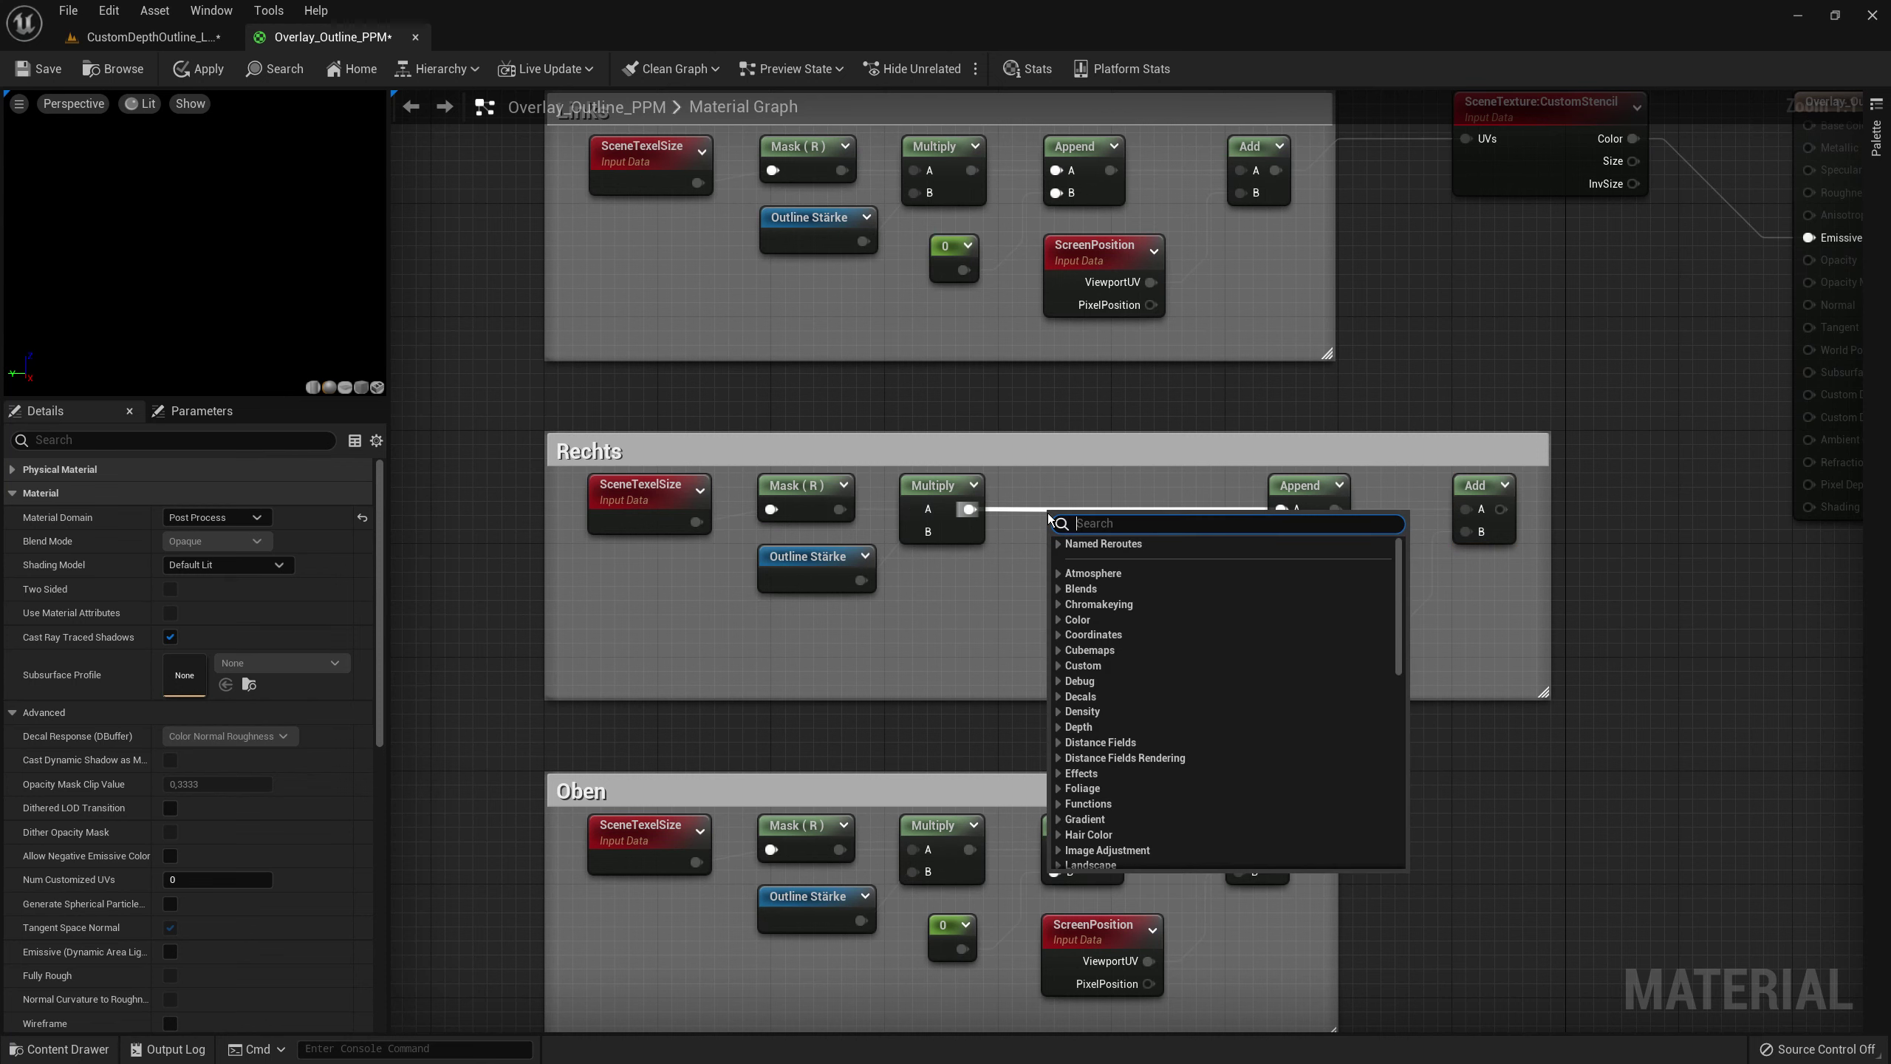
type("divi")
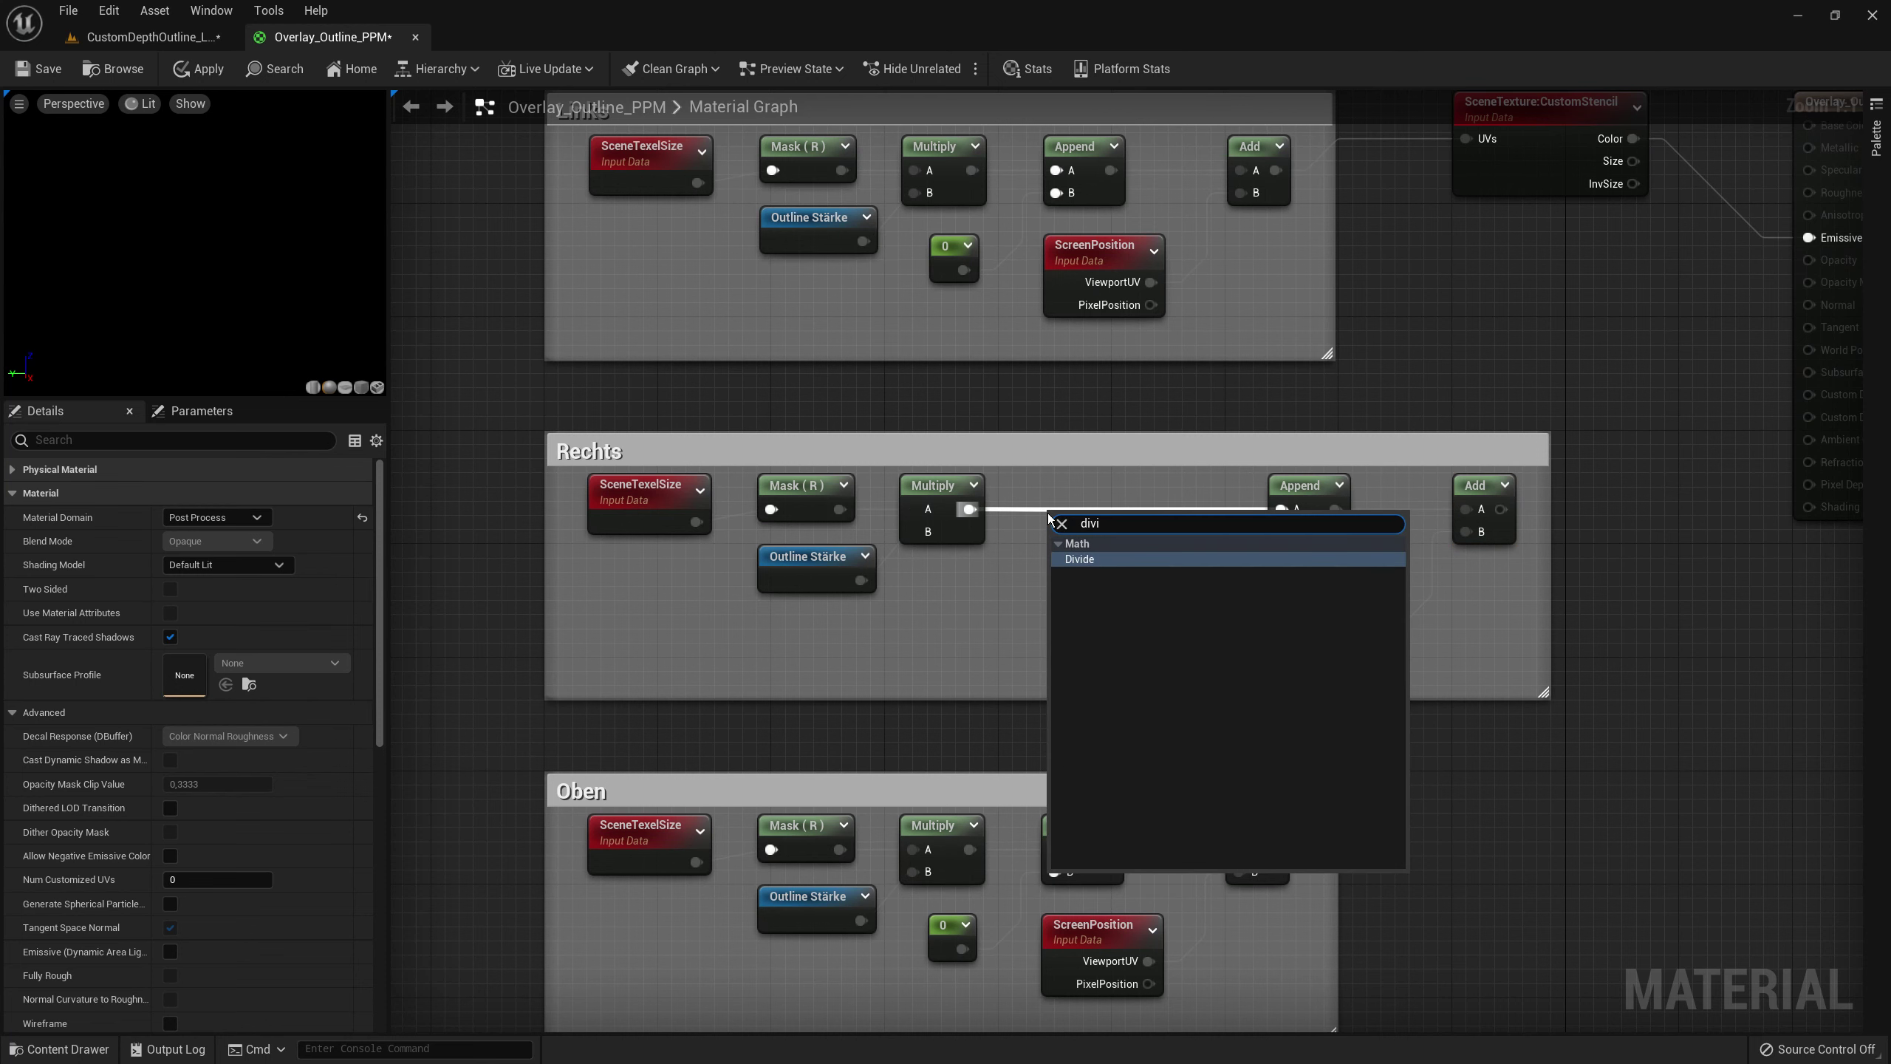
key("Return")
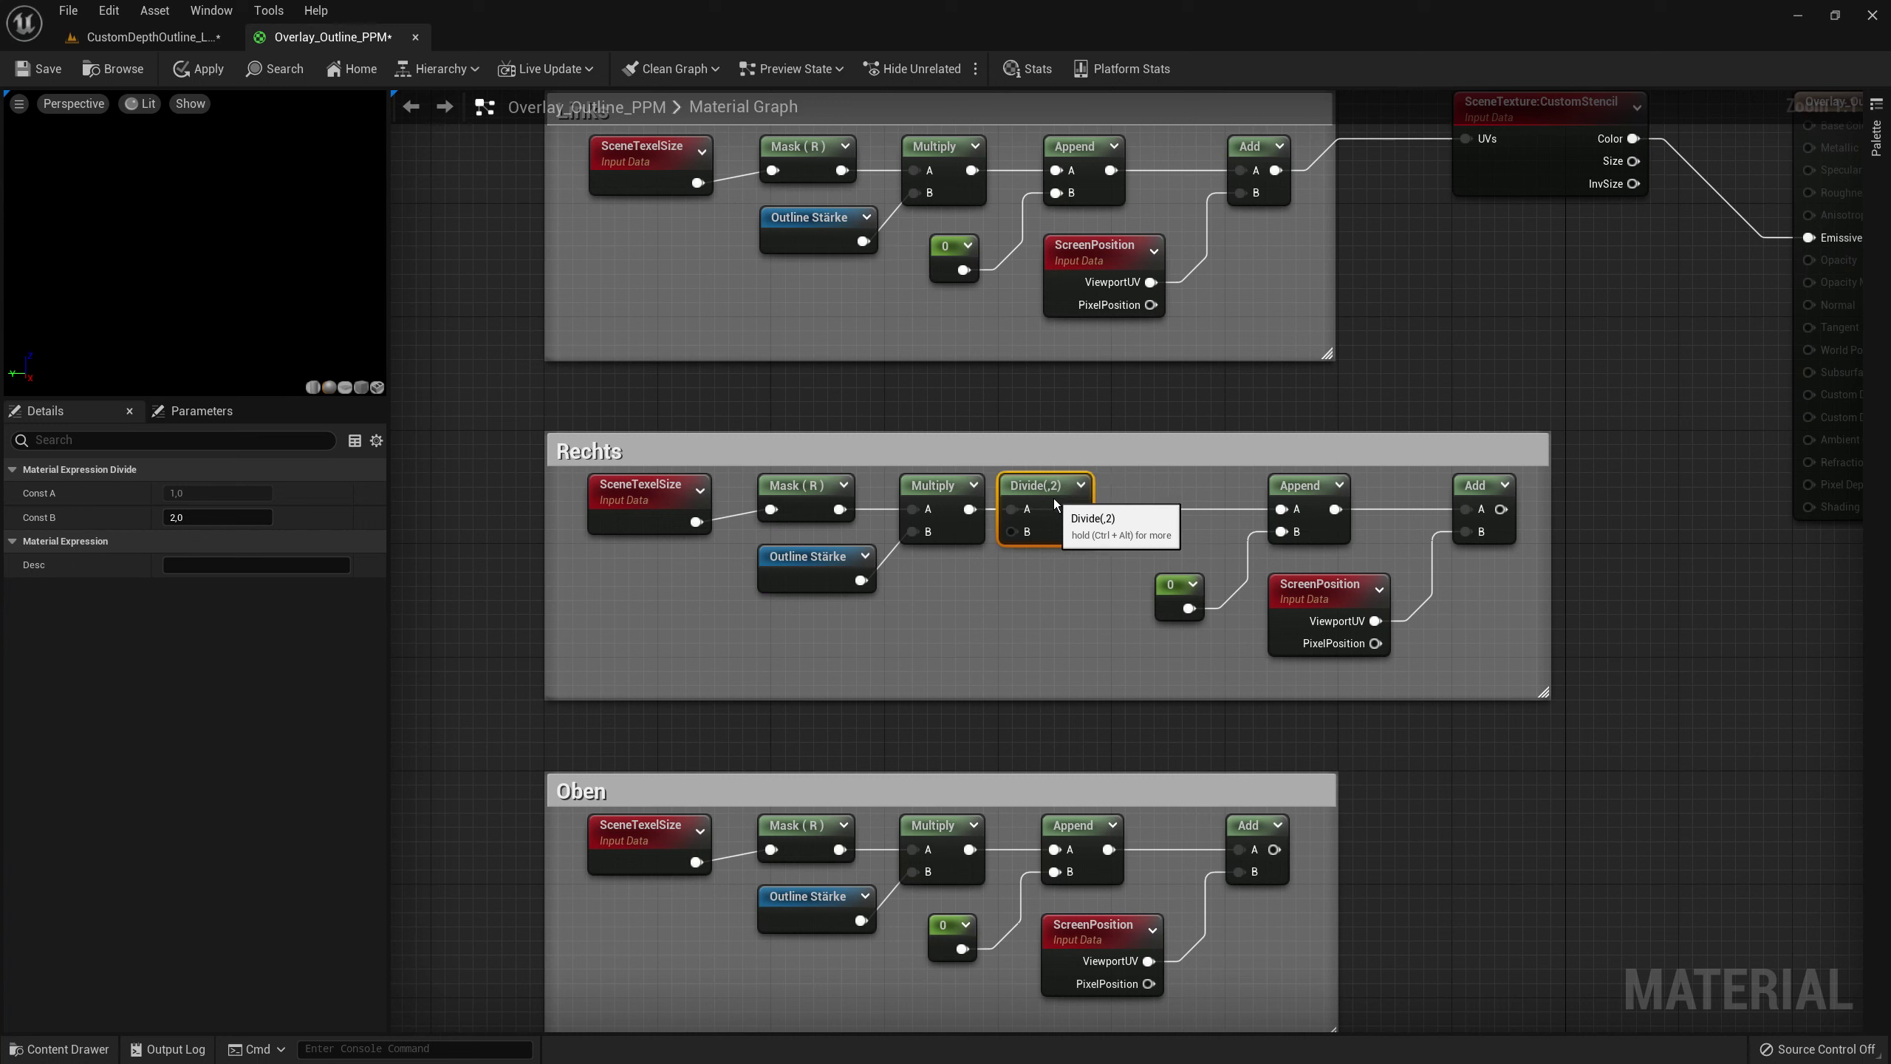
left_click_drag(1056, 505, 1292, 513)
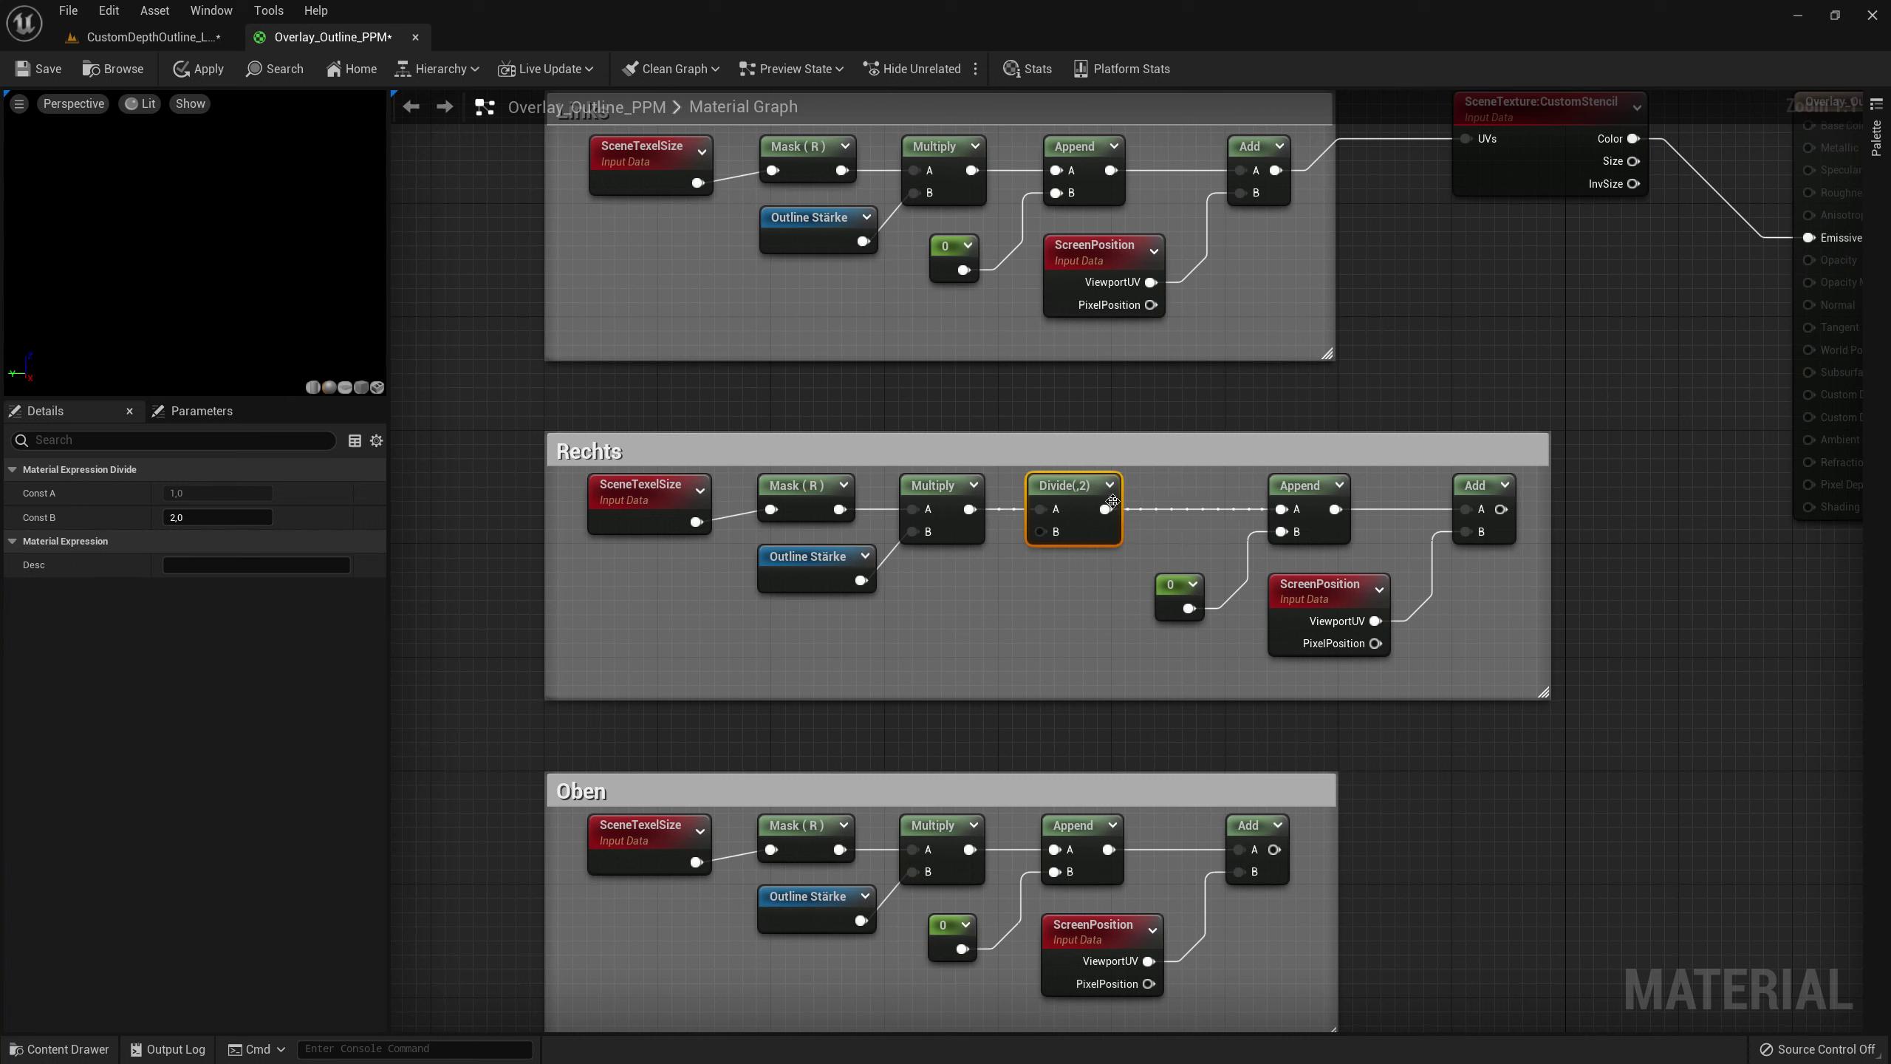
left_click(195, 517)
type("-1")
key("Return")
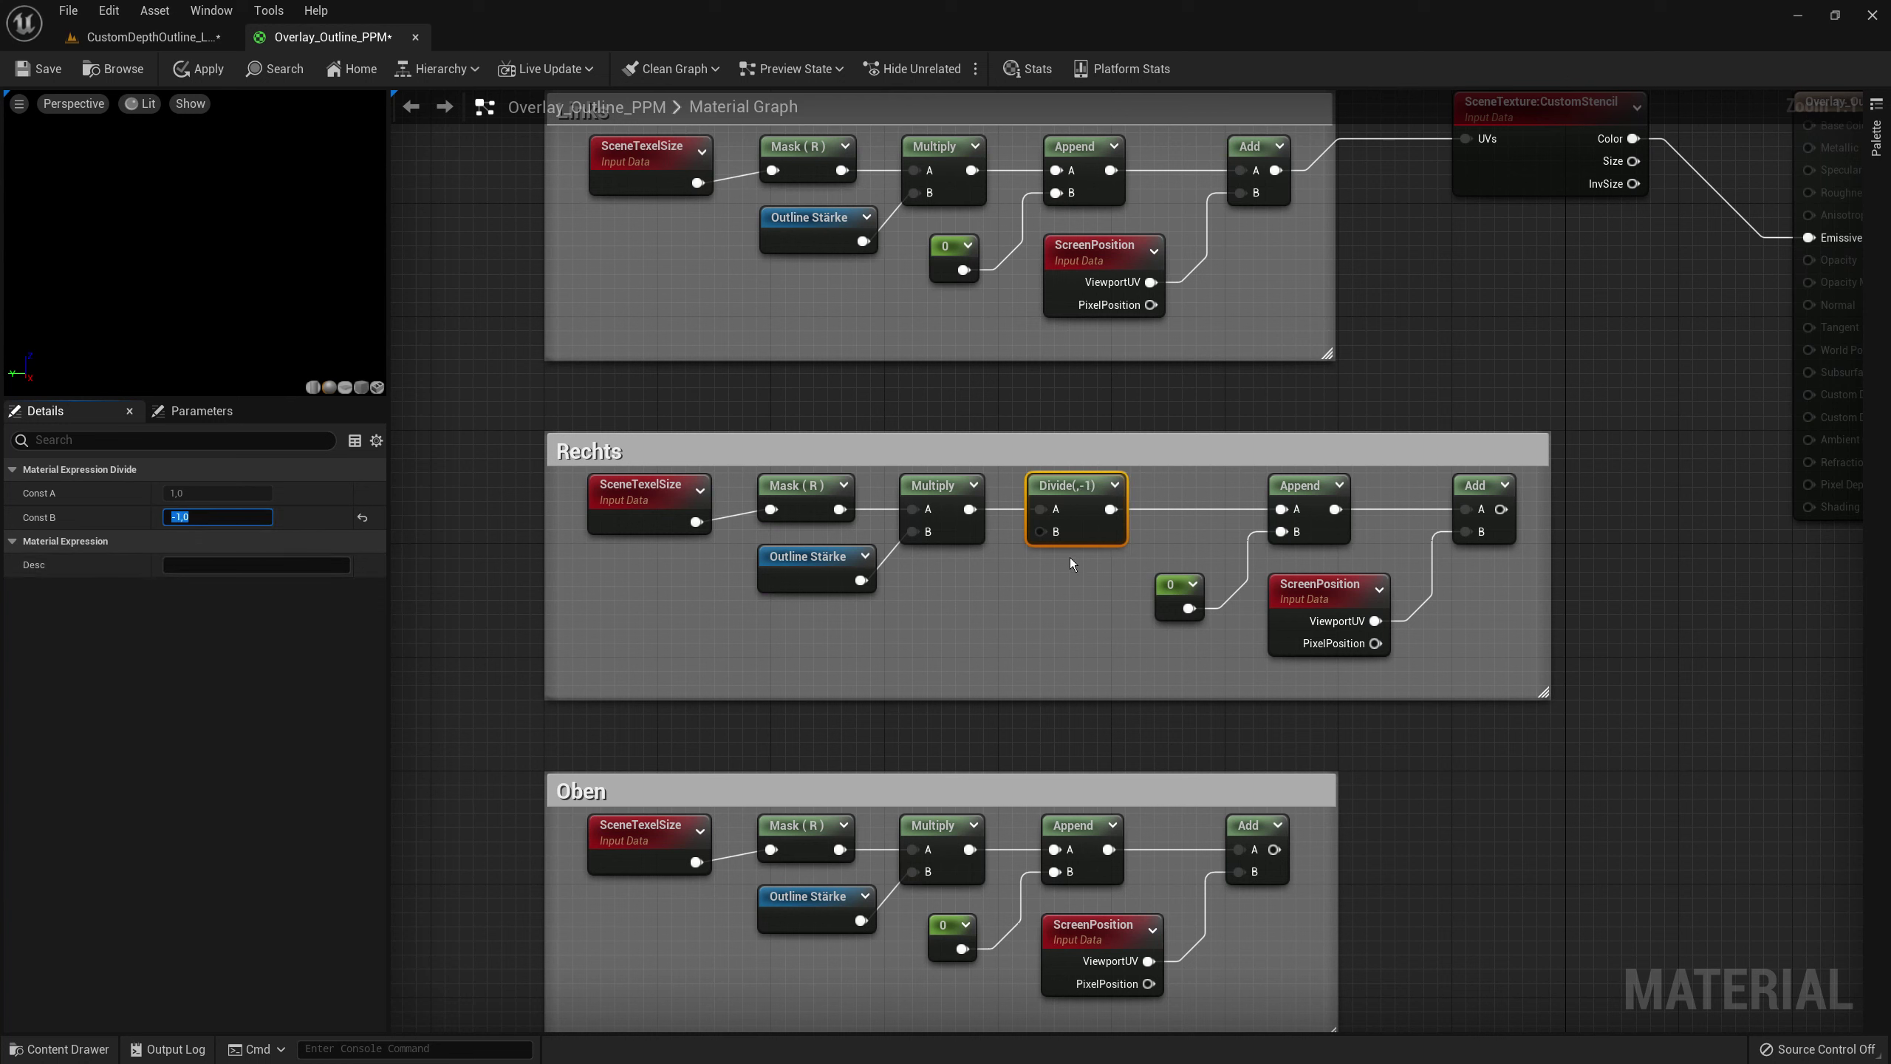
left_click(1085, 601)
- Wire Rechts's Add output into the CustomStencil UVs and check the result in the level
right_click_drag(1206, 513, 1201, 580)
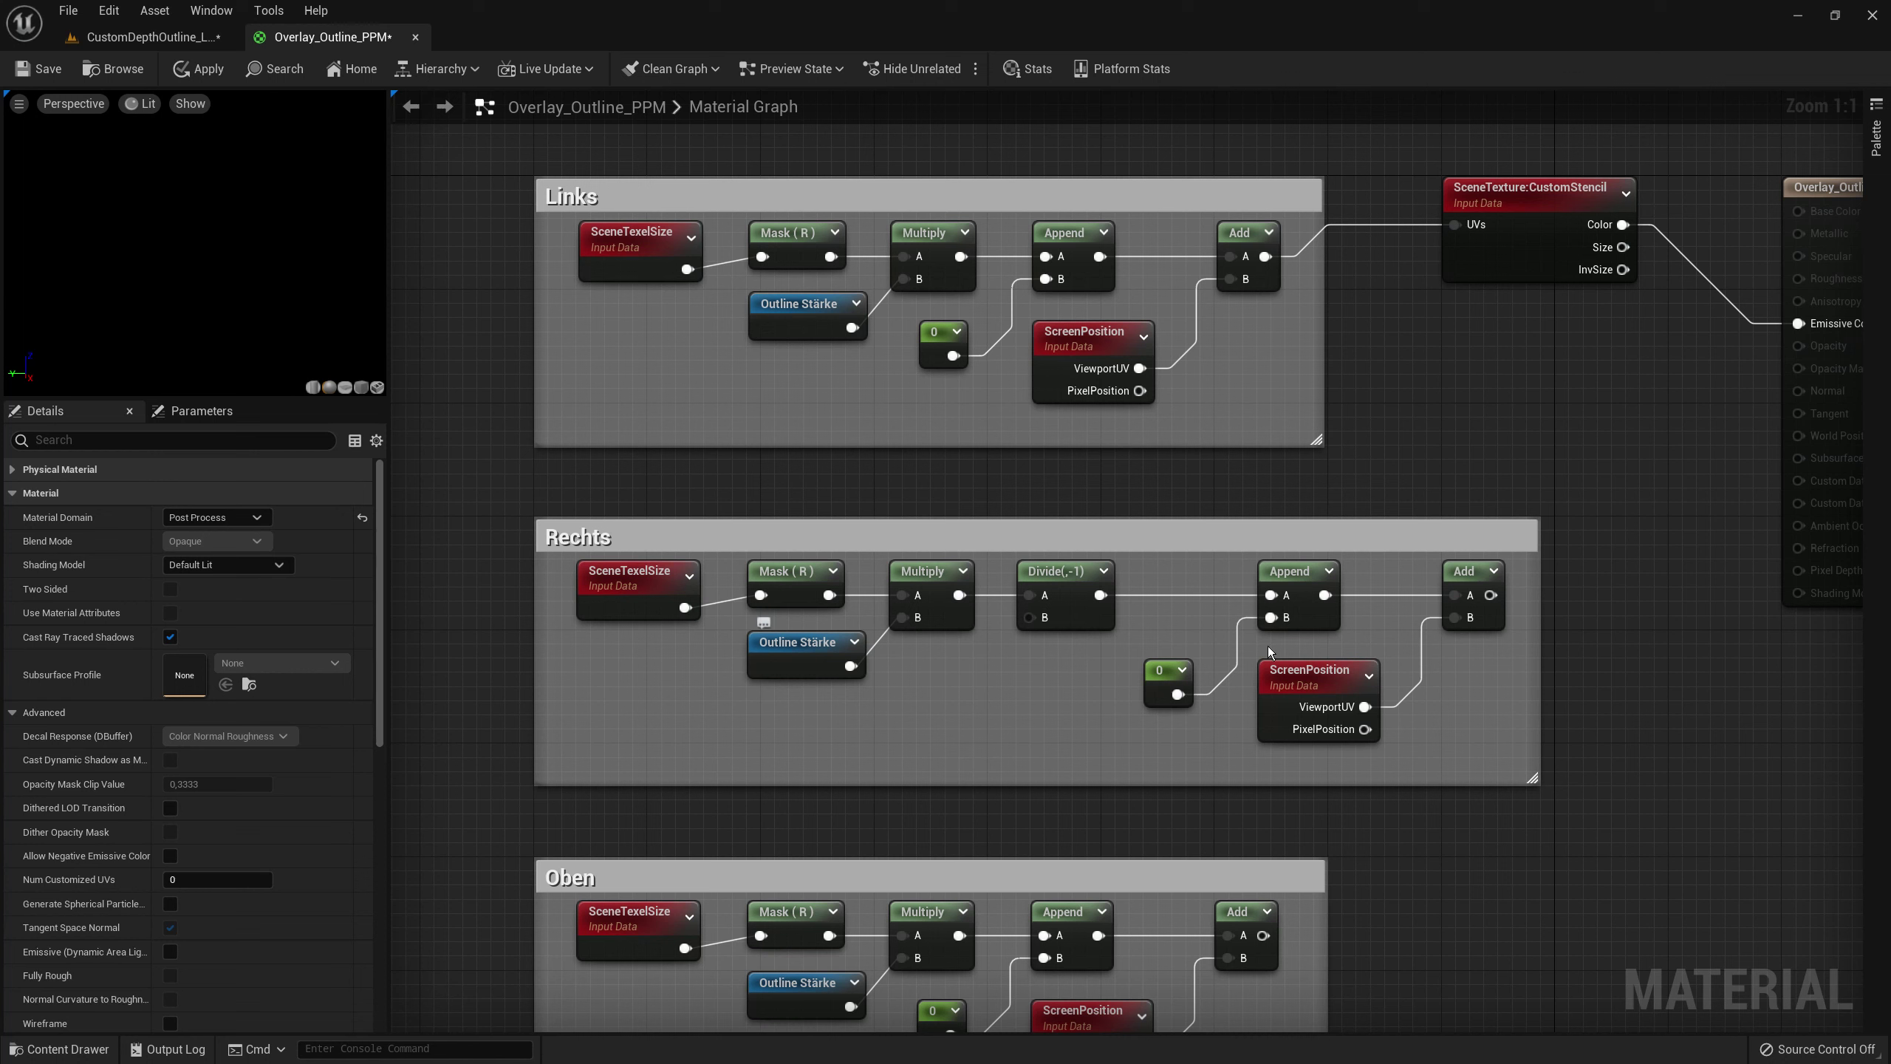
left_click_drag(1475, 723, 1176, 582)
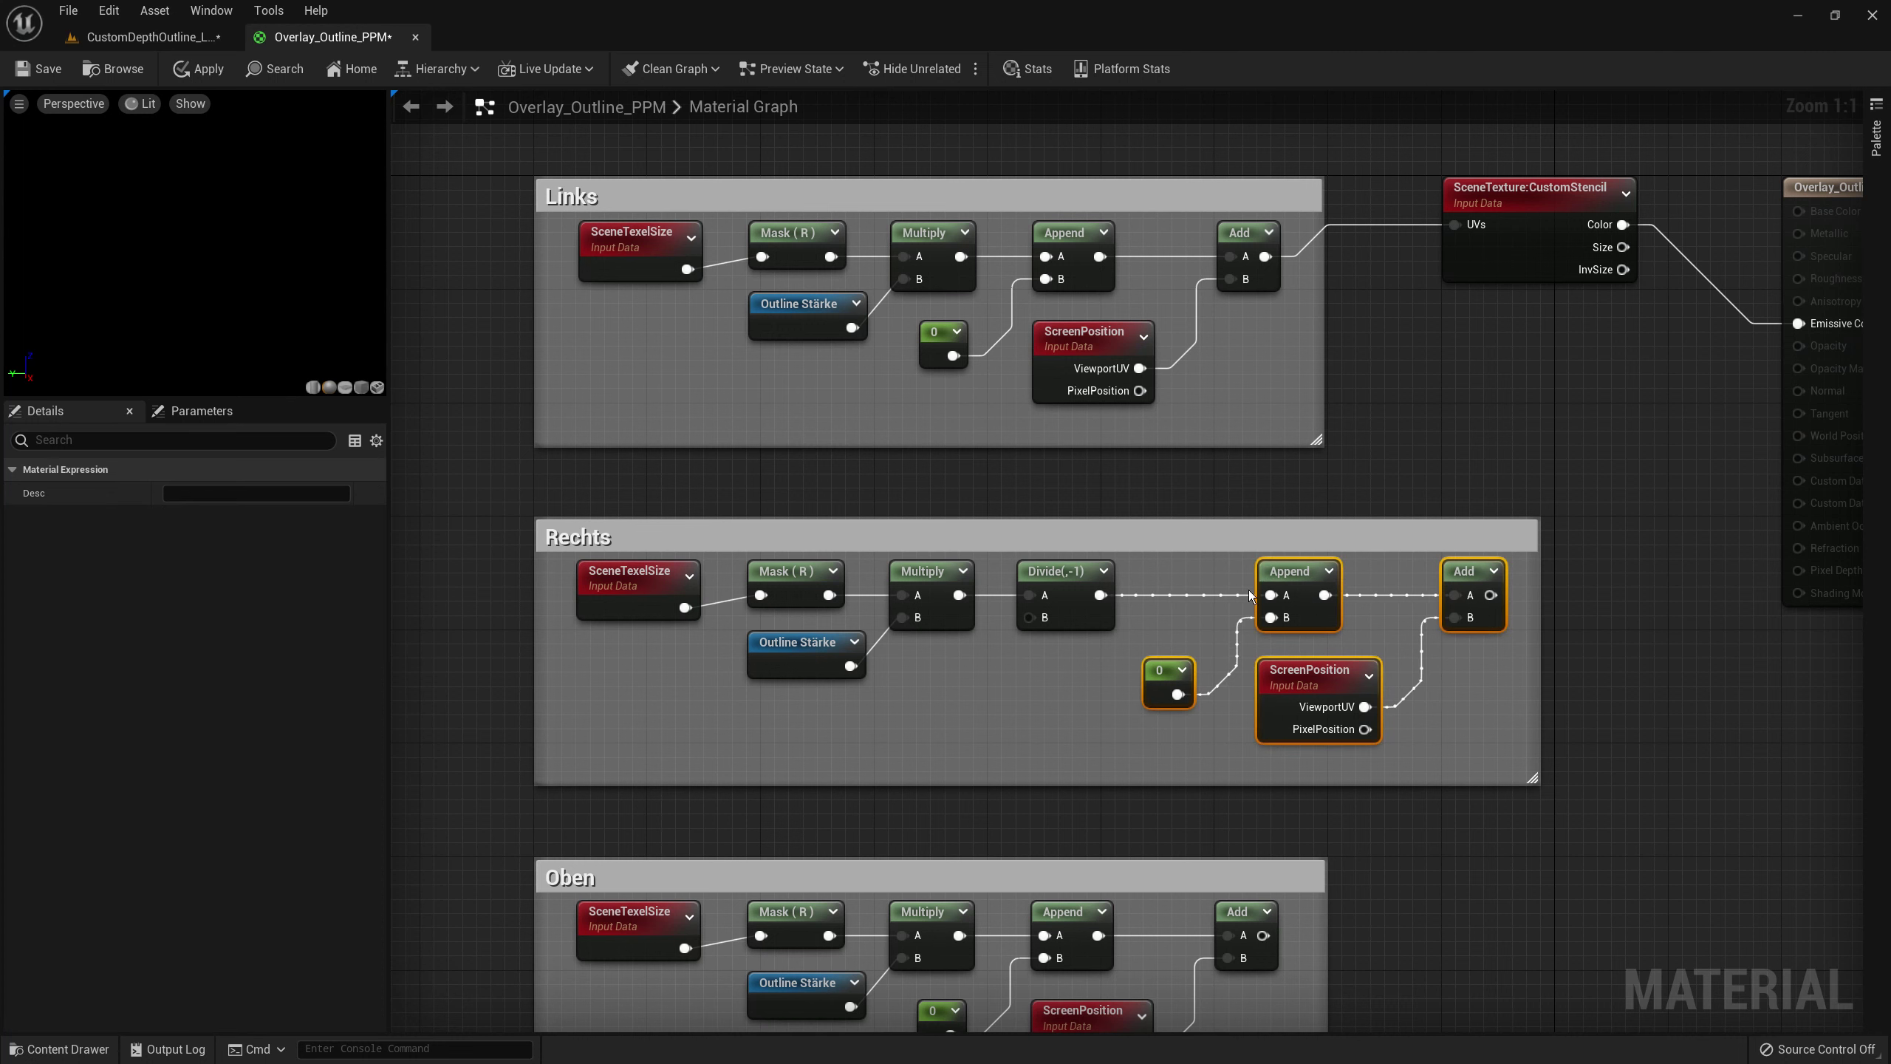
right_click_drag(1490, 601, 1145, 655)
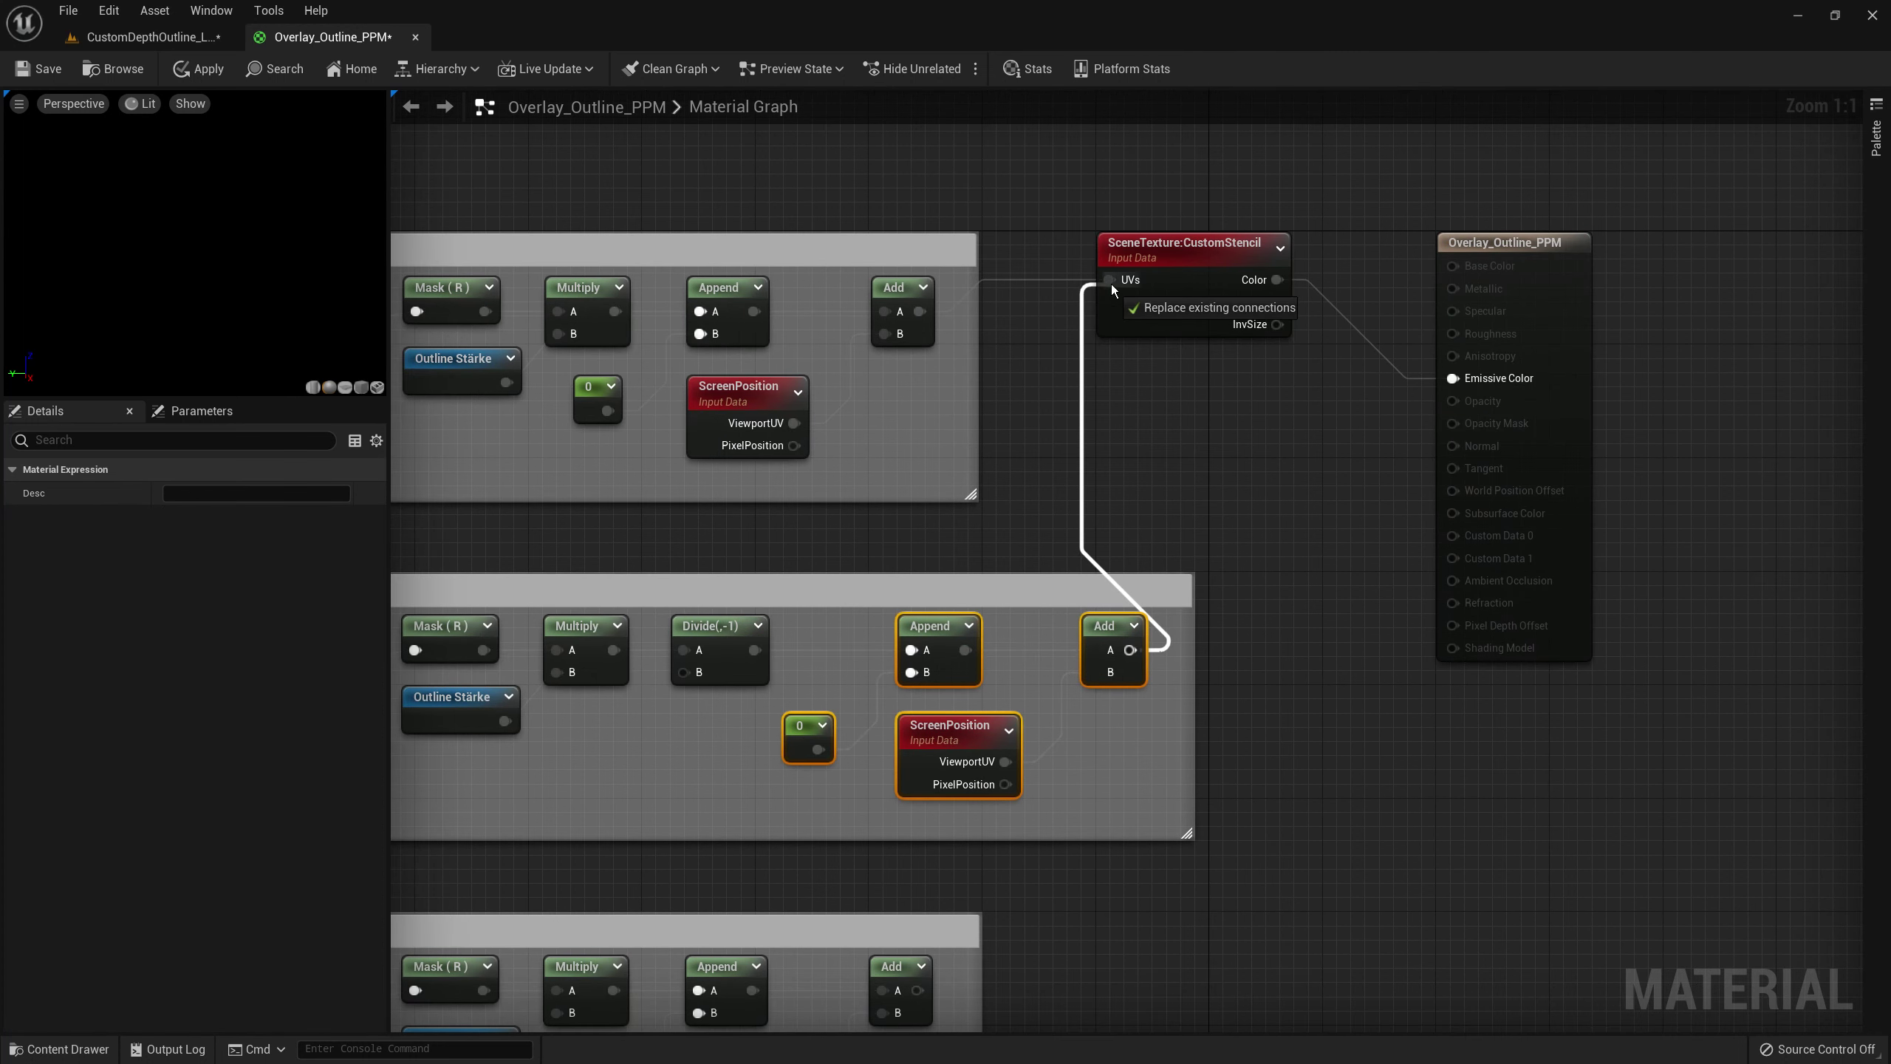
left_click_drag(1131, 650, 1111, 282)
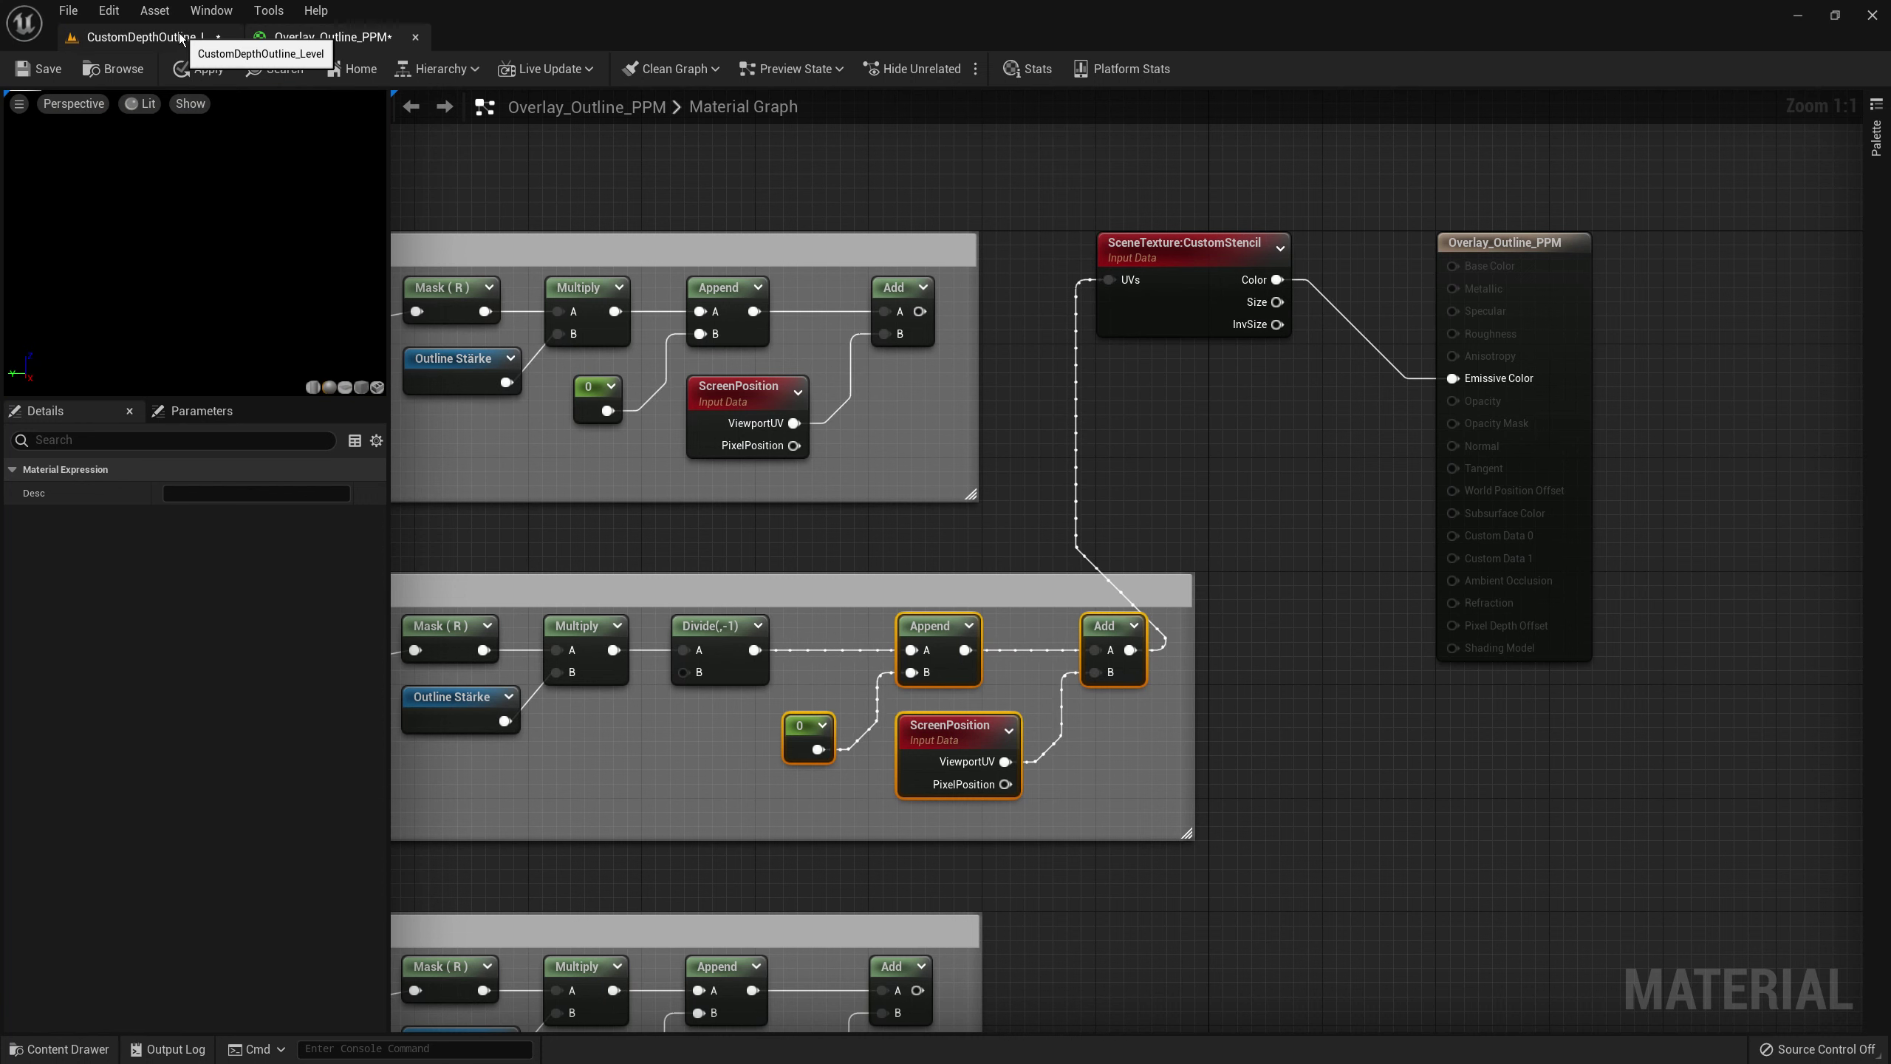
left_click(153, 37)
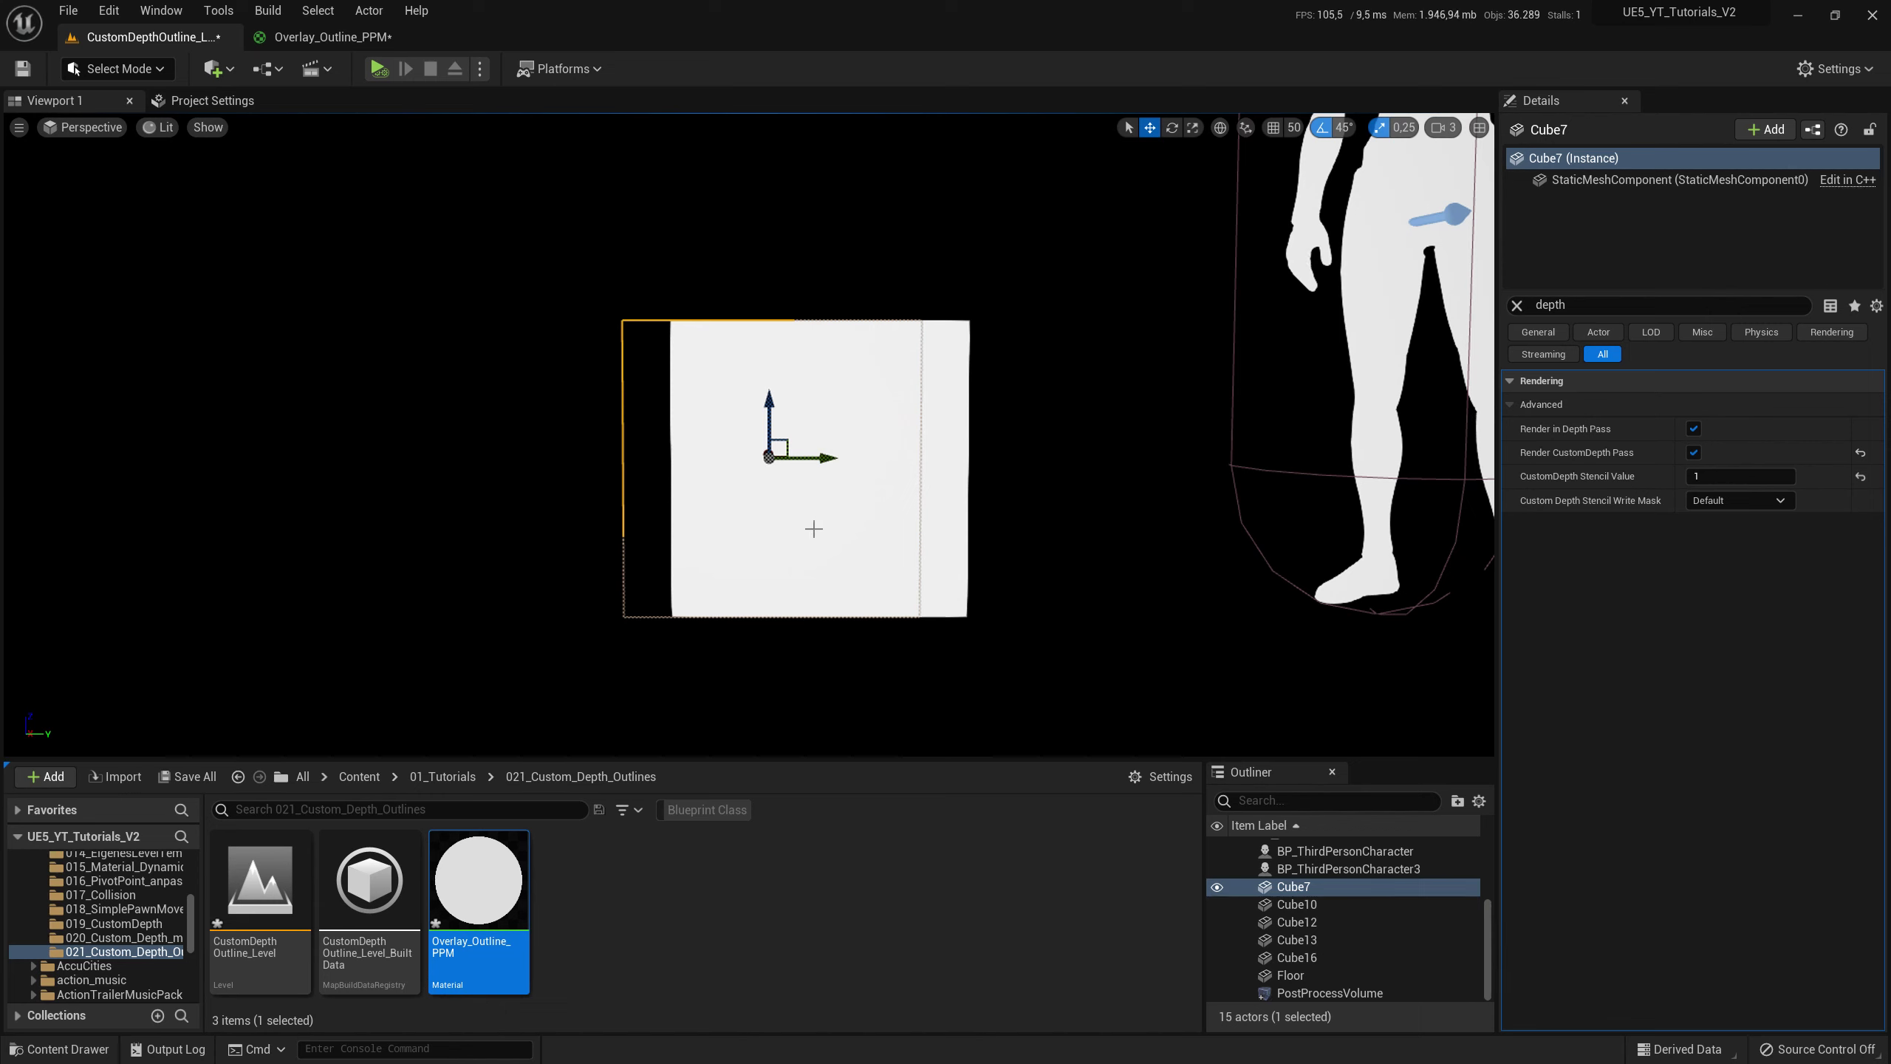
left_click(332, 37)
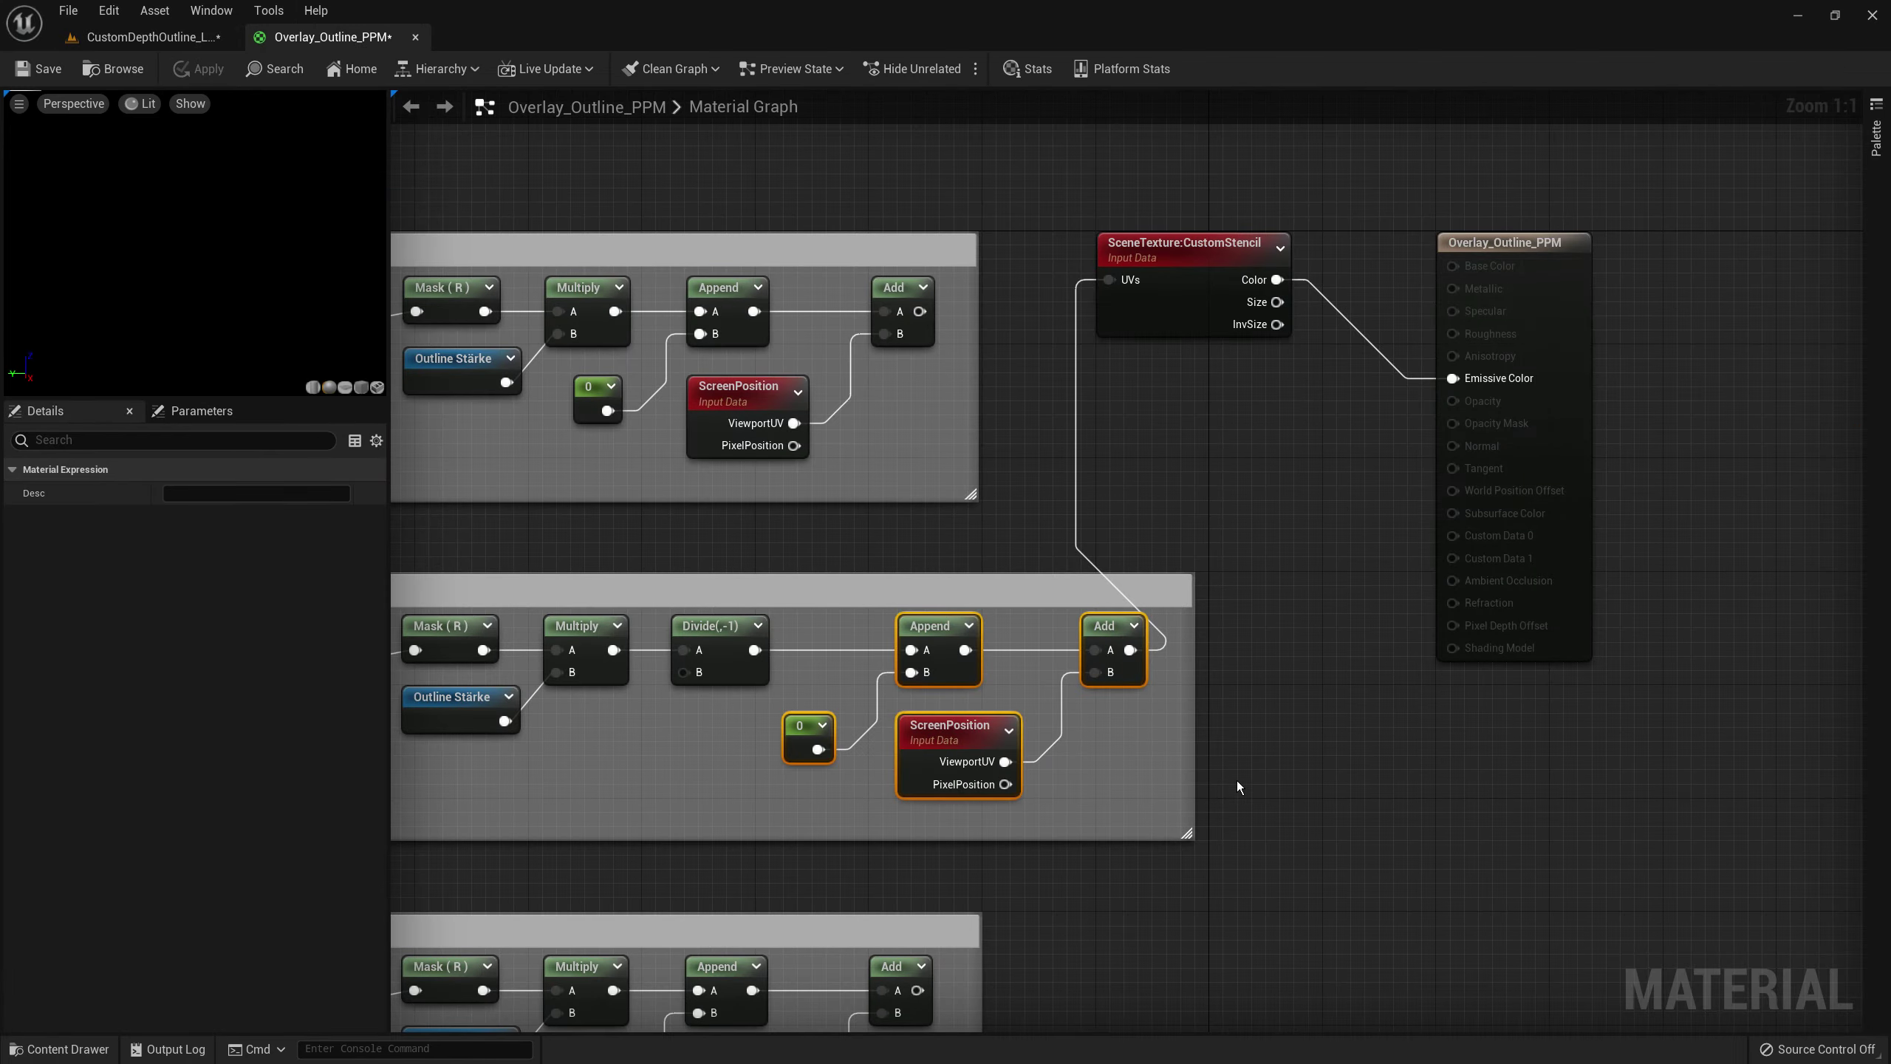
- Move Oben's Multiply wire from Append's A input to its B input
mouse_move(1152, 954)
right_mouse_down()
mouse_move(1558, 429)
mouse_move(1529, 438)
right_mouse_up()
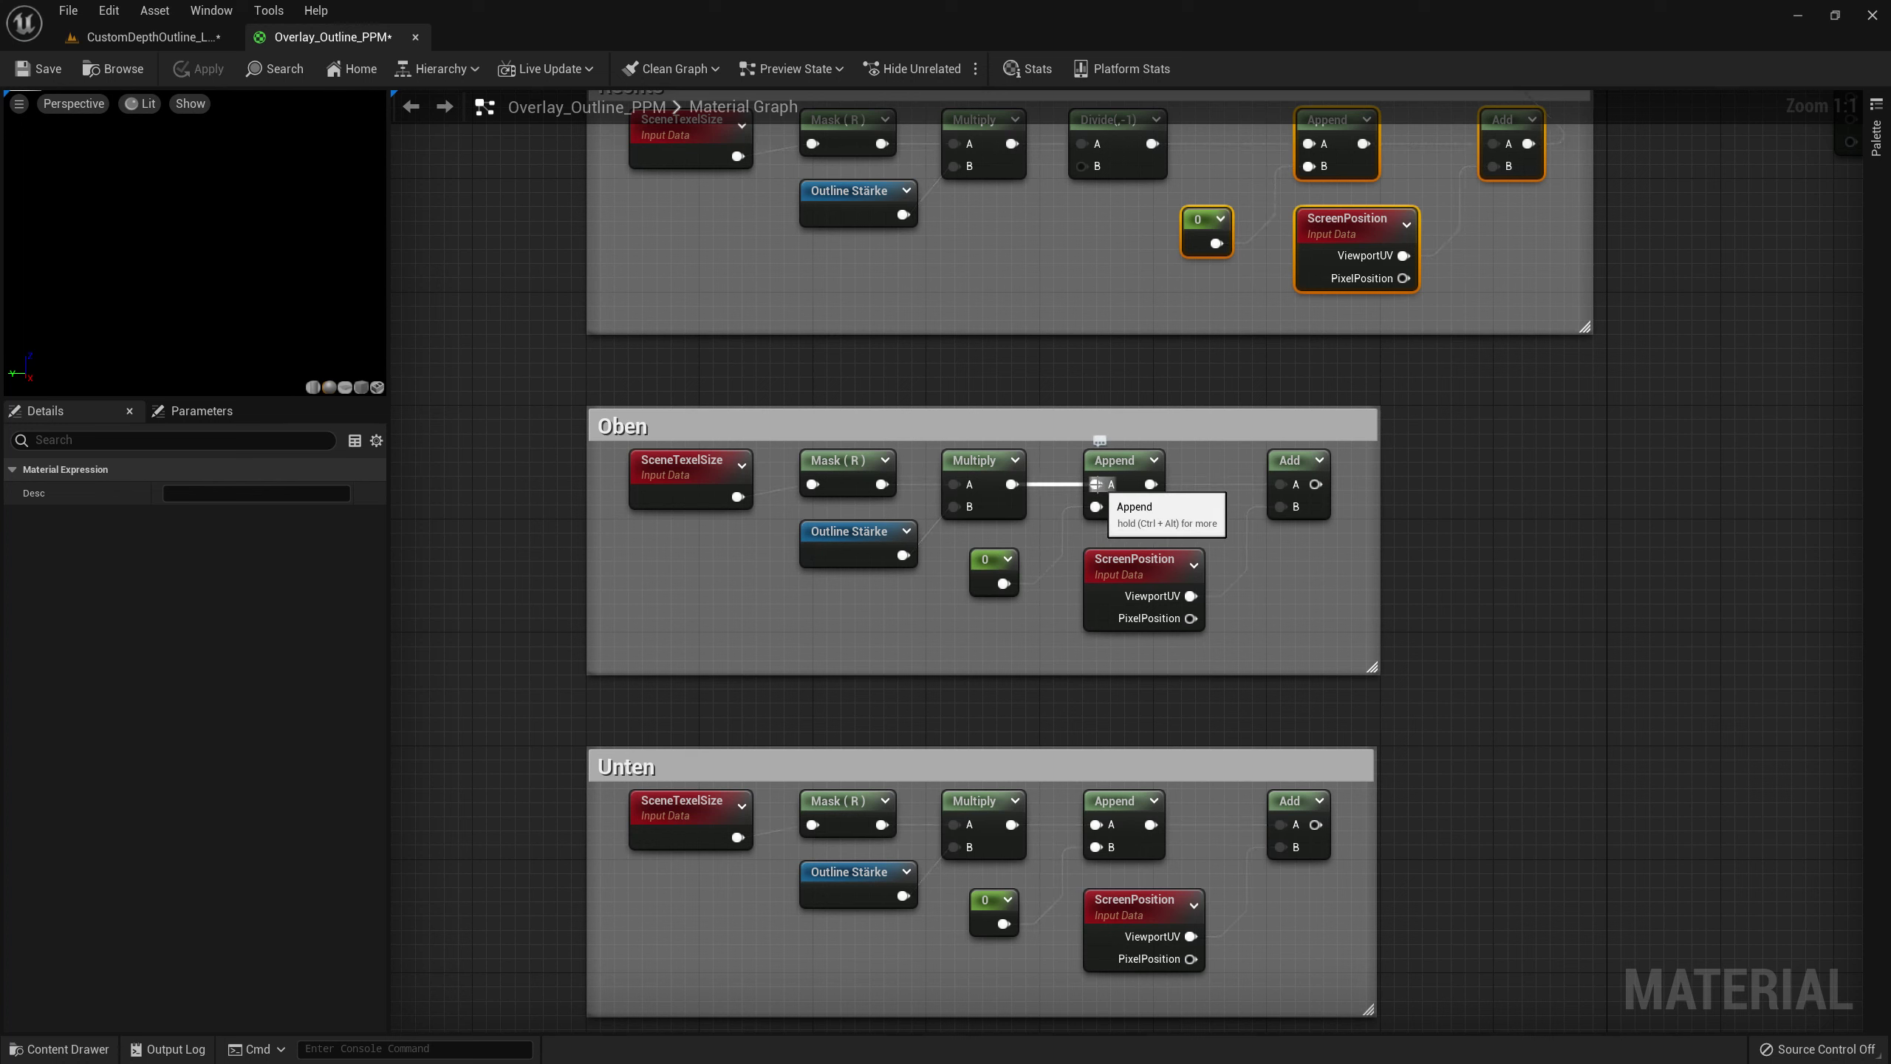
left_click_drag(1098, 482, 1096, 507)
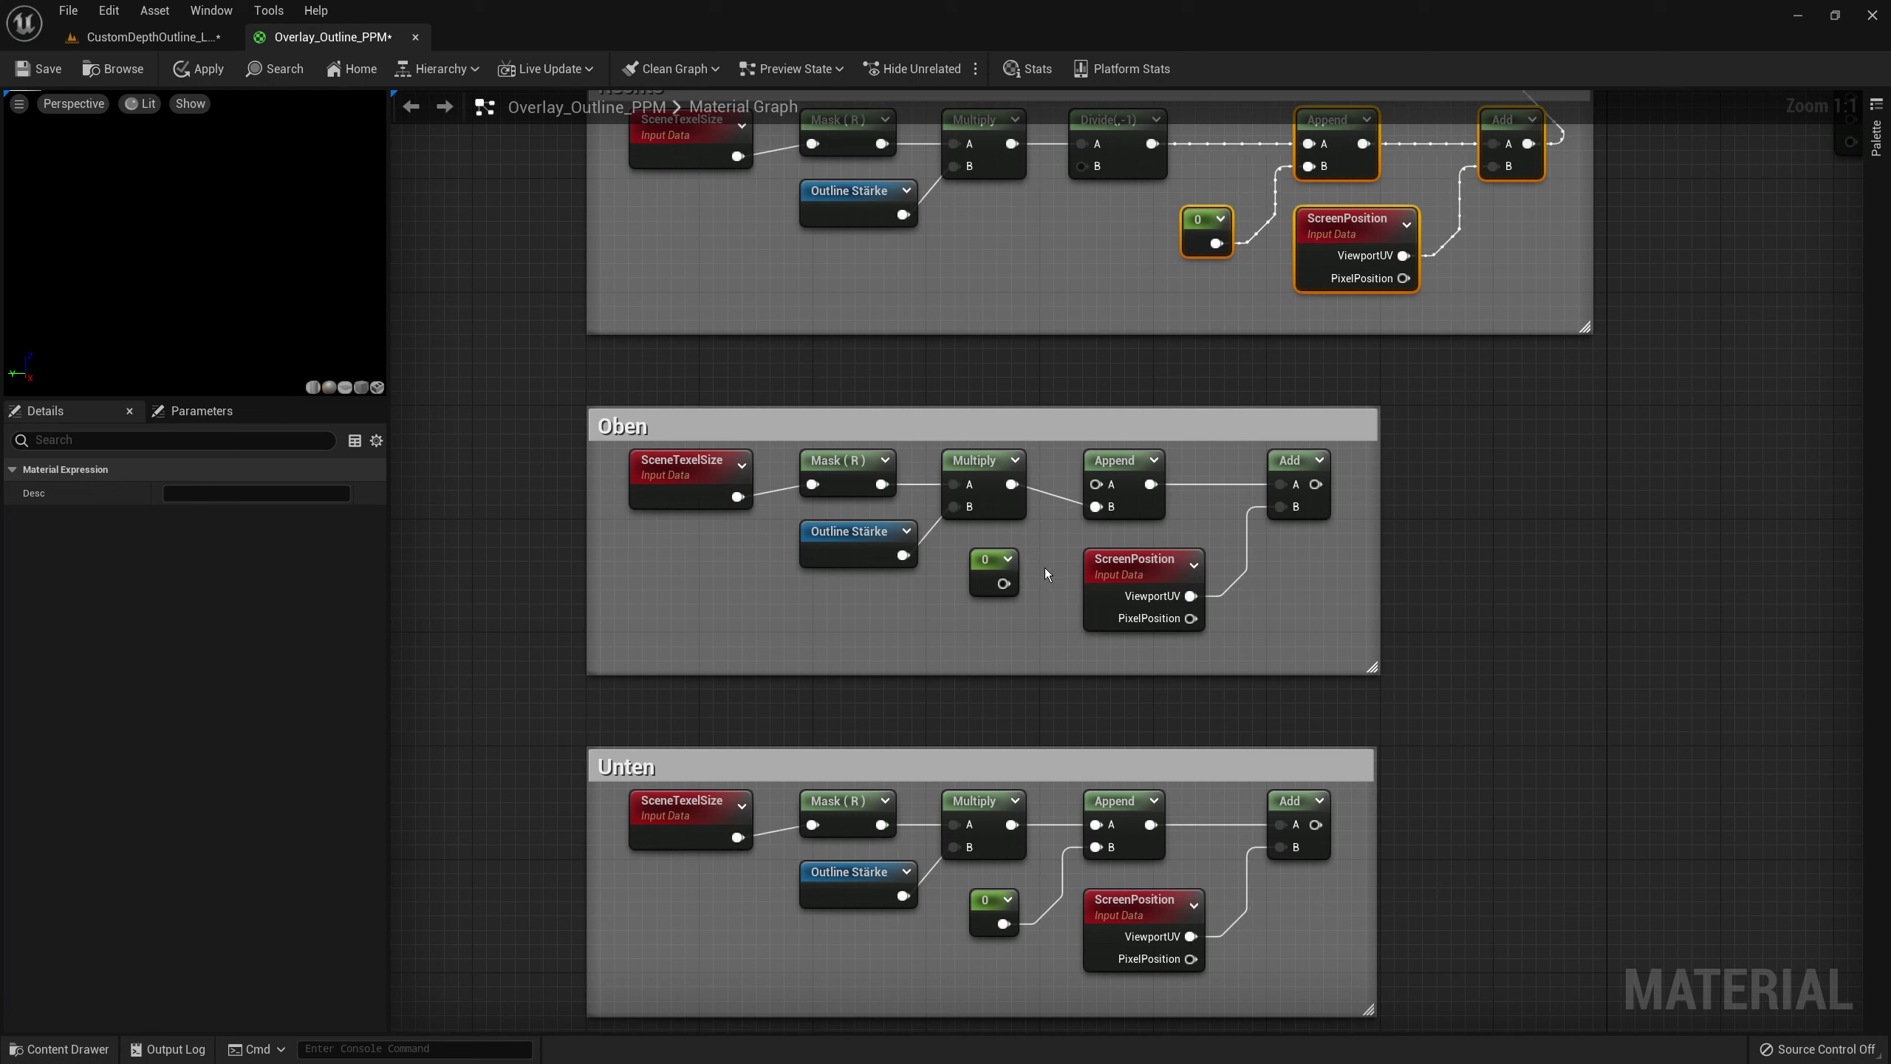
left_click_drag(1004, 583, 1095, 484)
- Connect Oben's Add output to CustomStencil UVs, apply the material, and preview the level
scroll(1481, 523, "down", 2)
right_click_drag(1473, 511, 1181, 458)
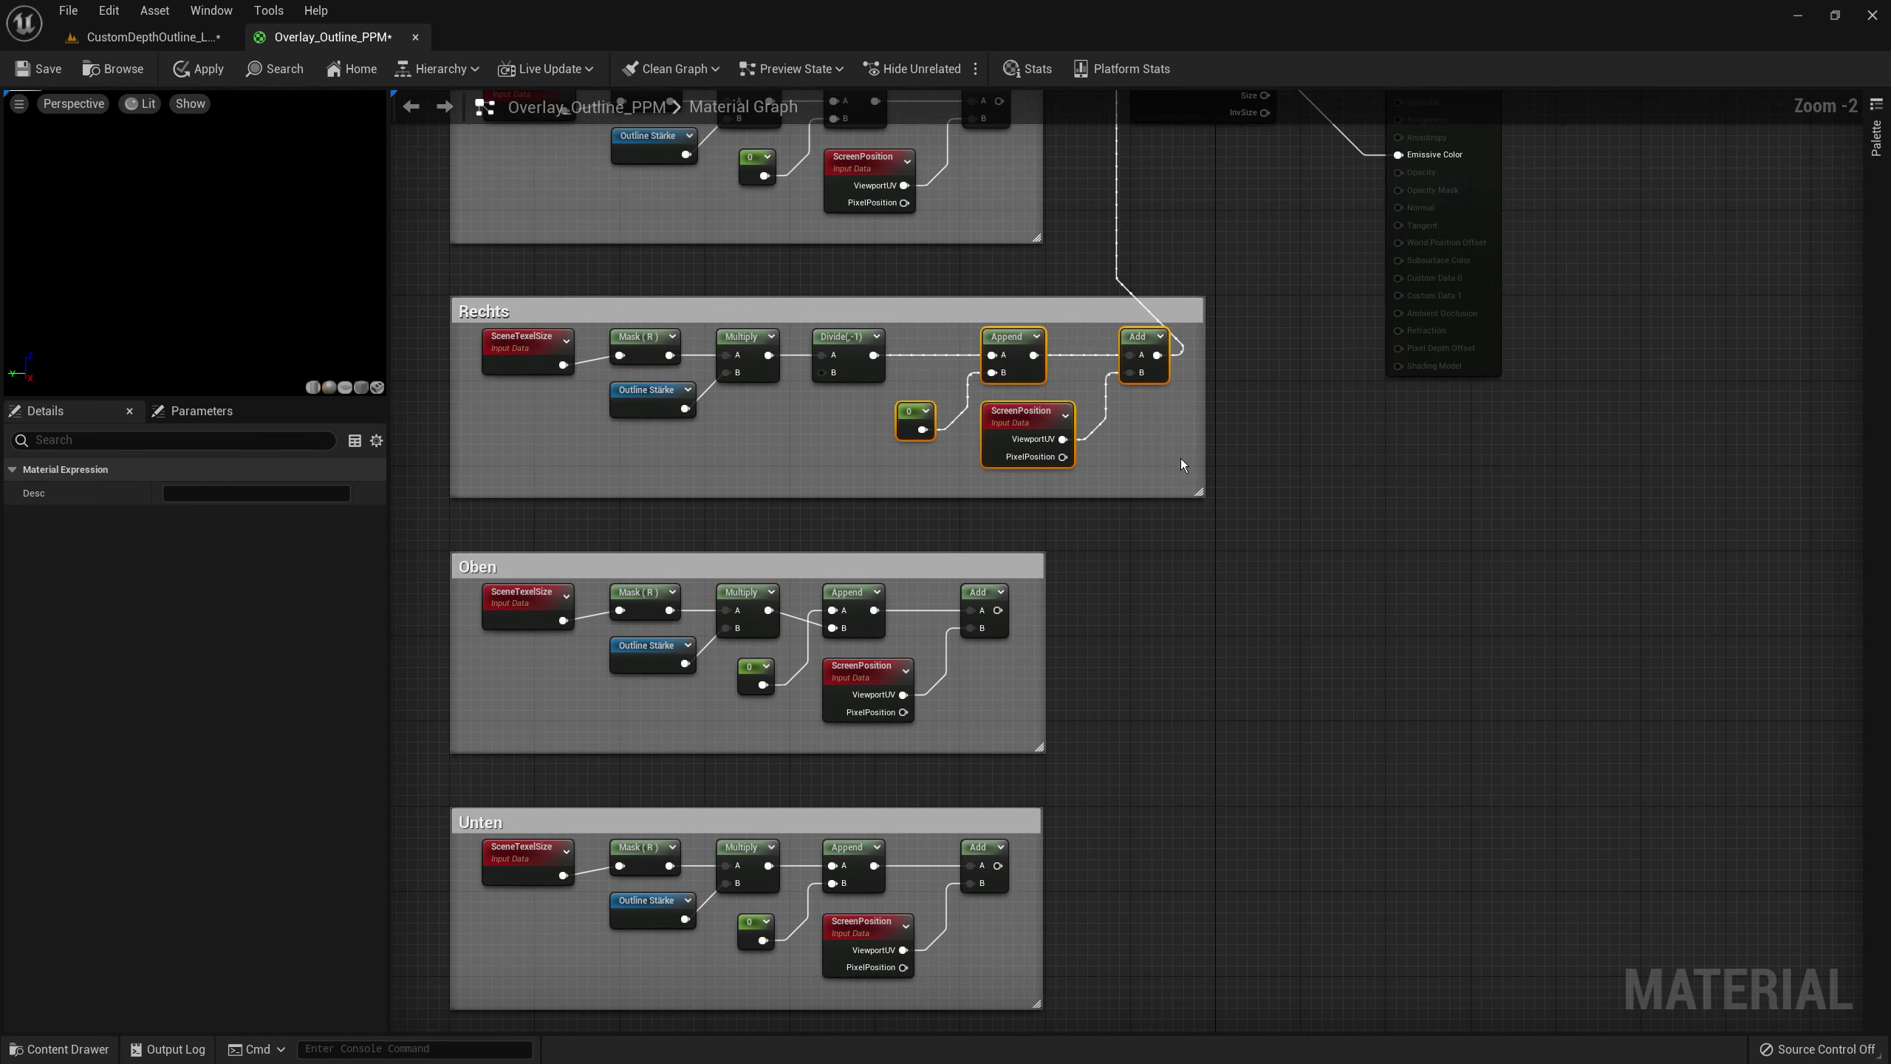
right_click_drag(1257, 511, 1091, 764)
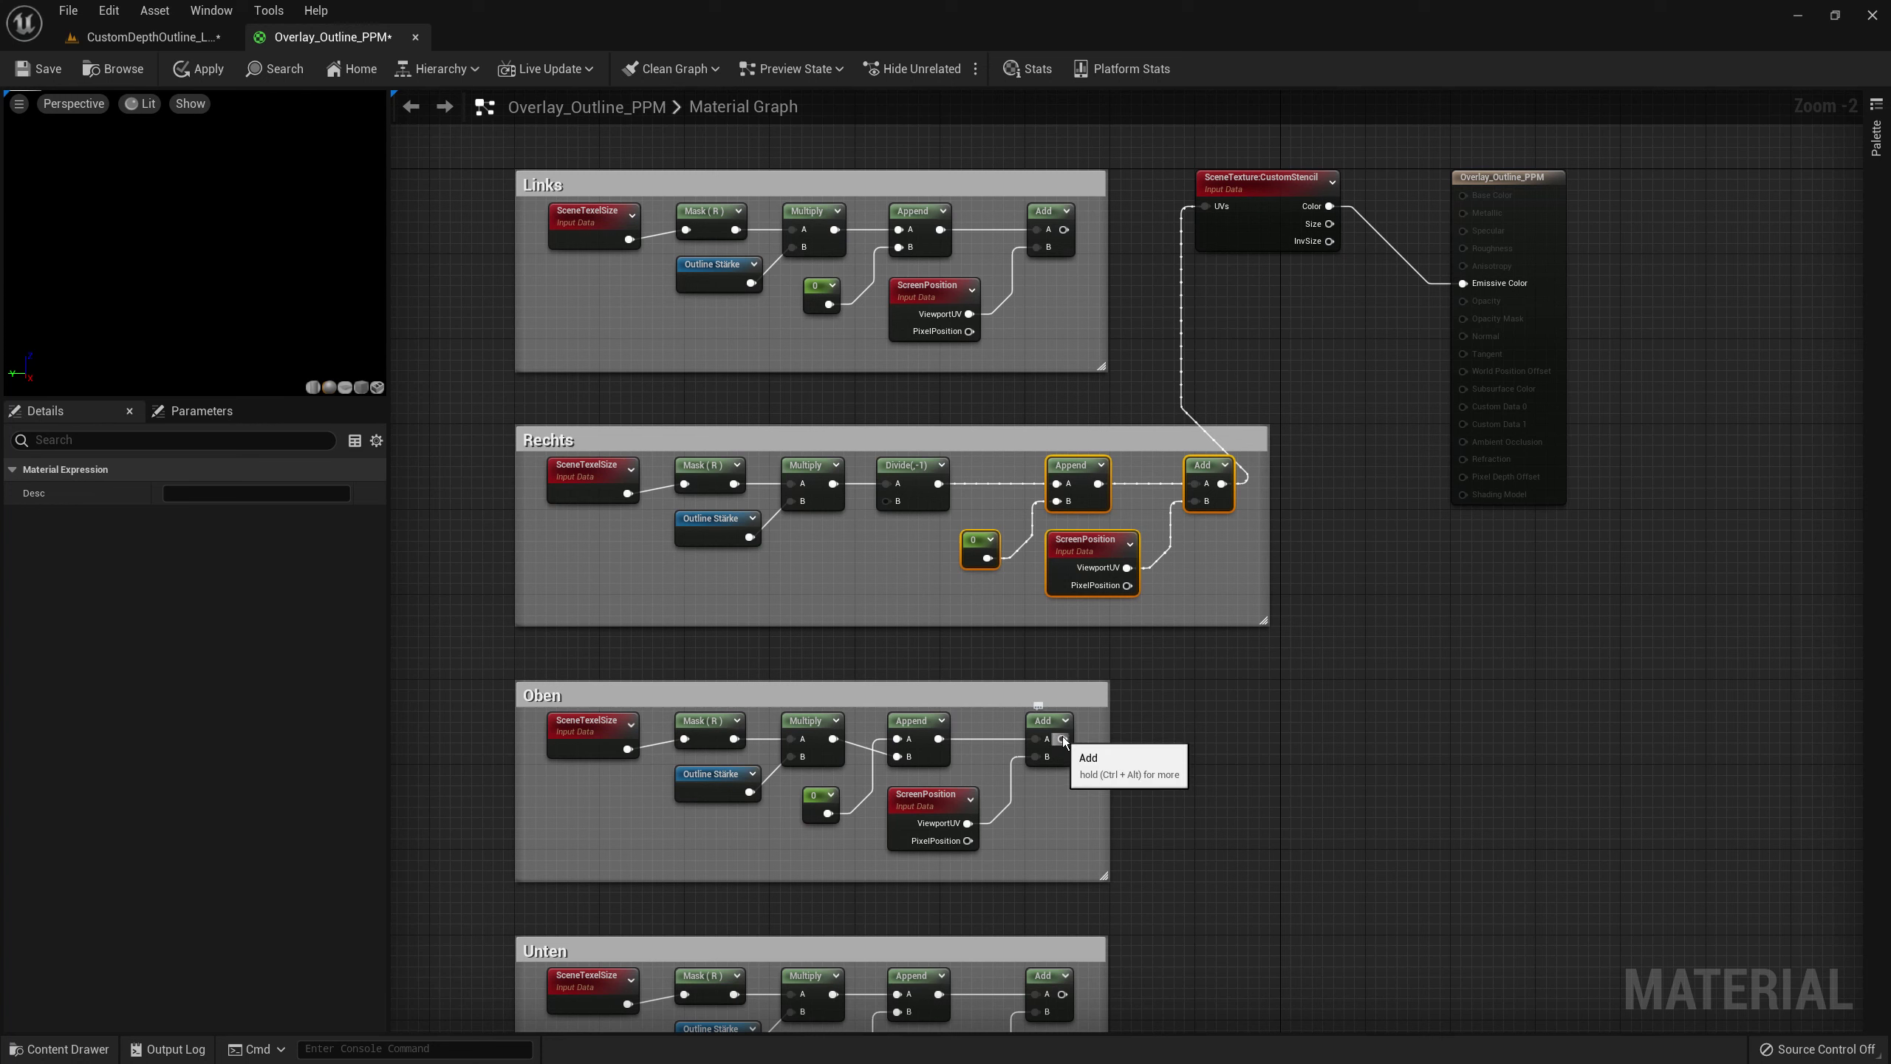
left_click_drag(1064, 739, 1219, 210)
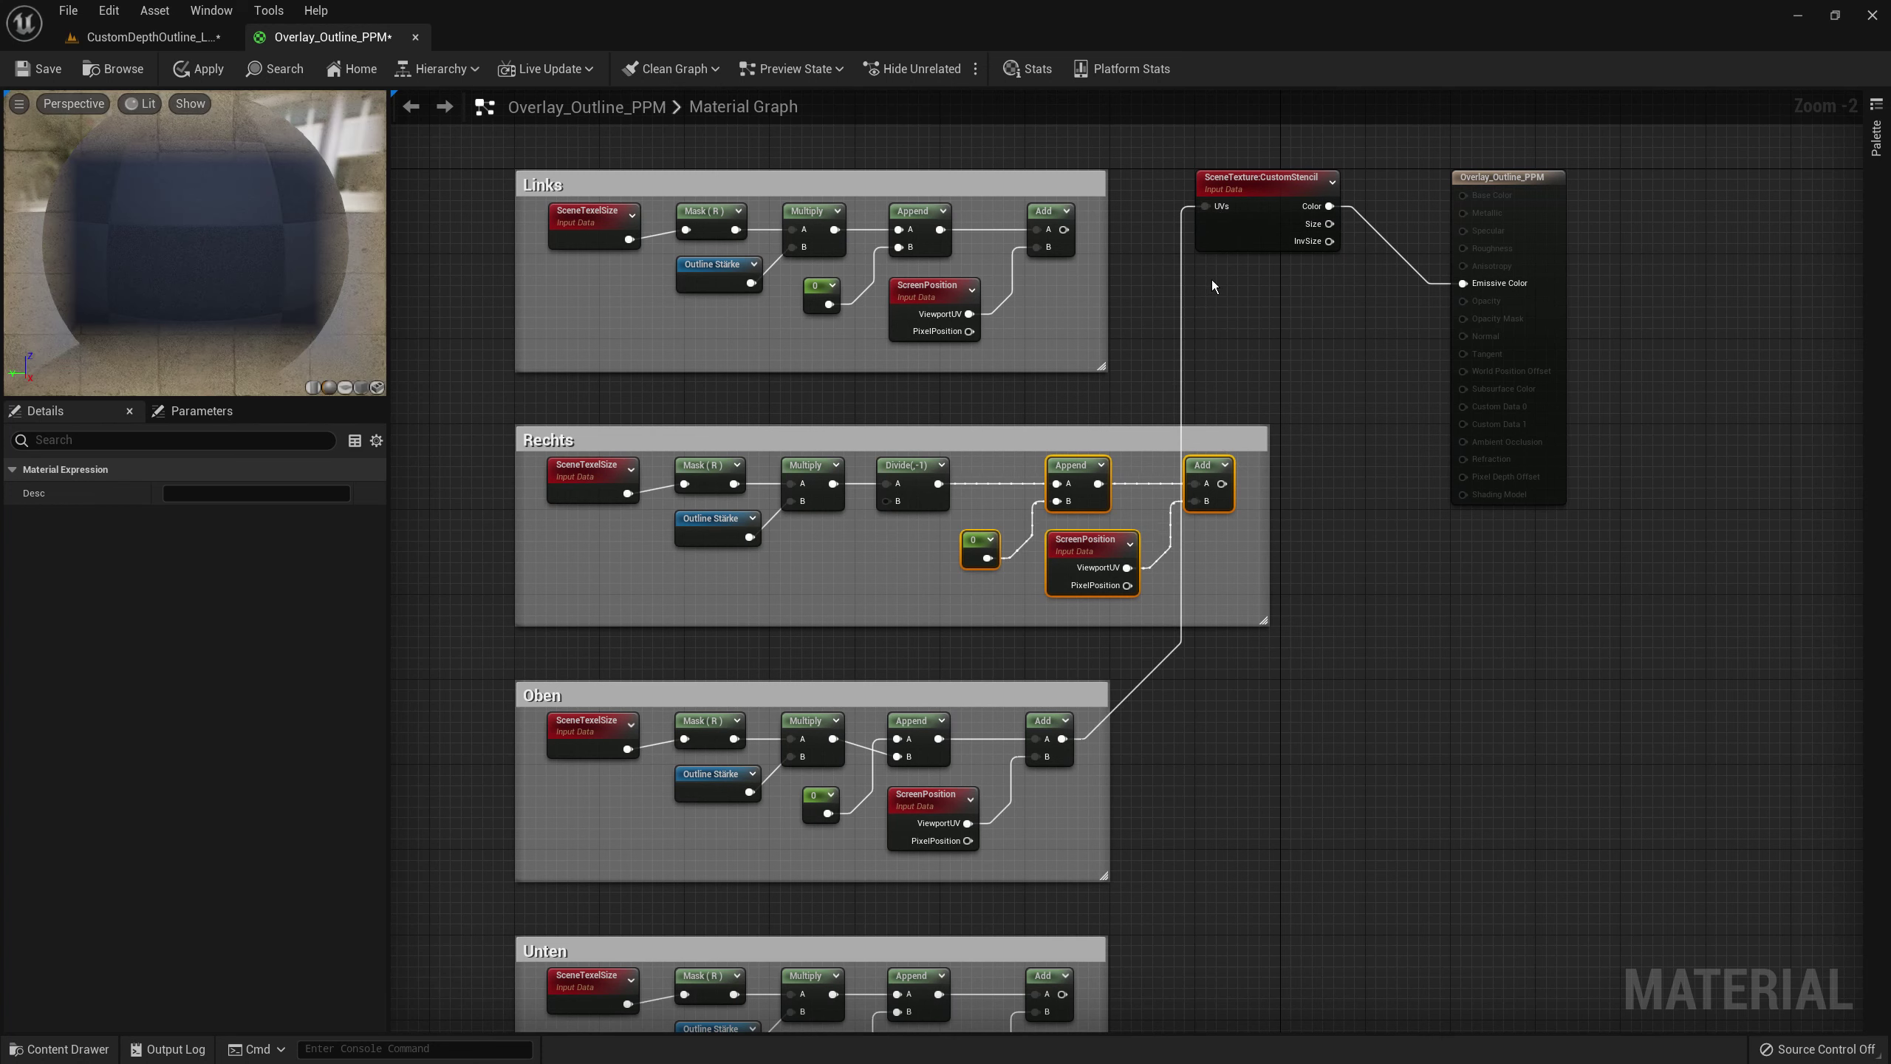
left_click(197, 69)
left_click(149, 36)
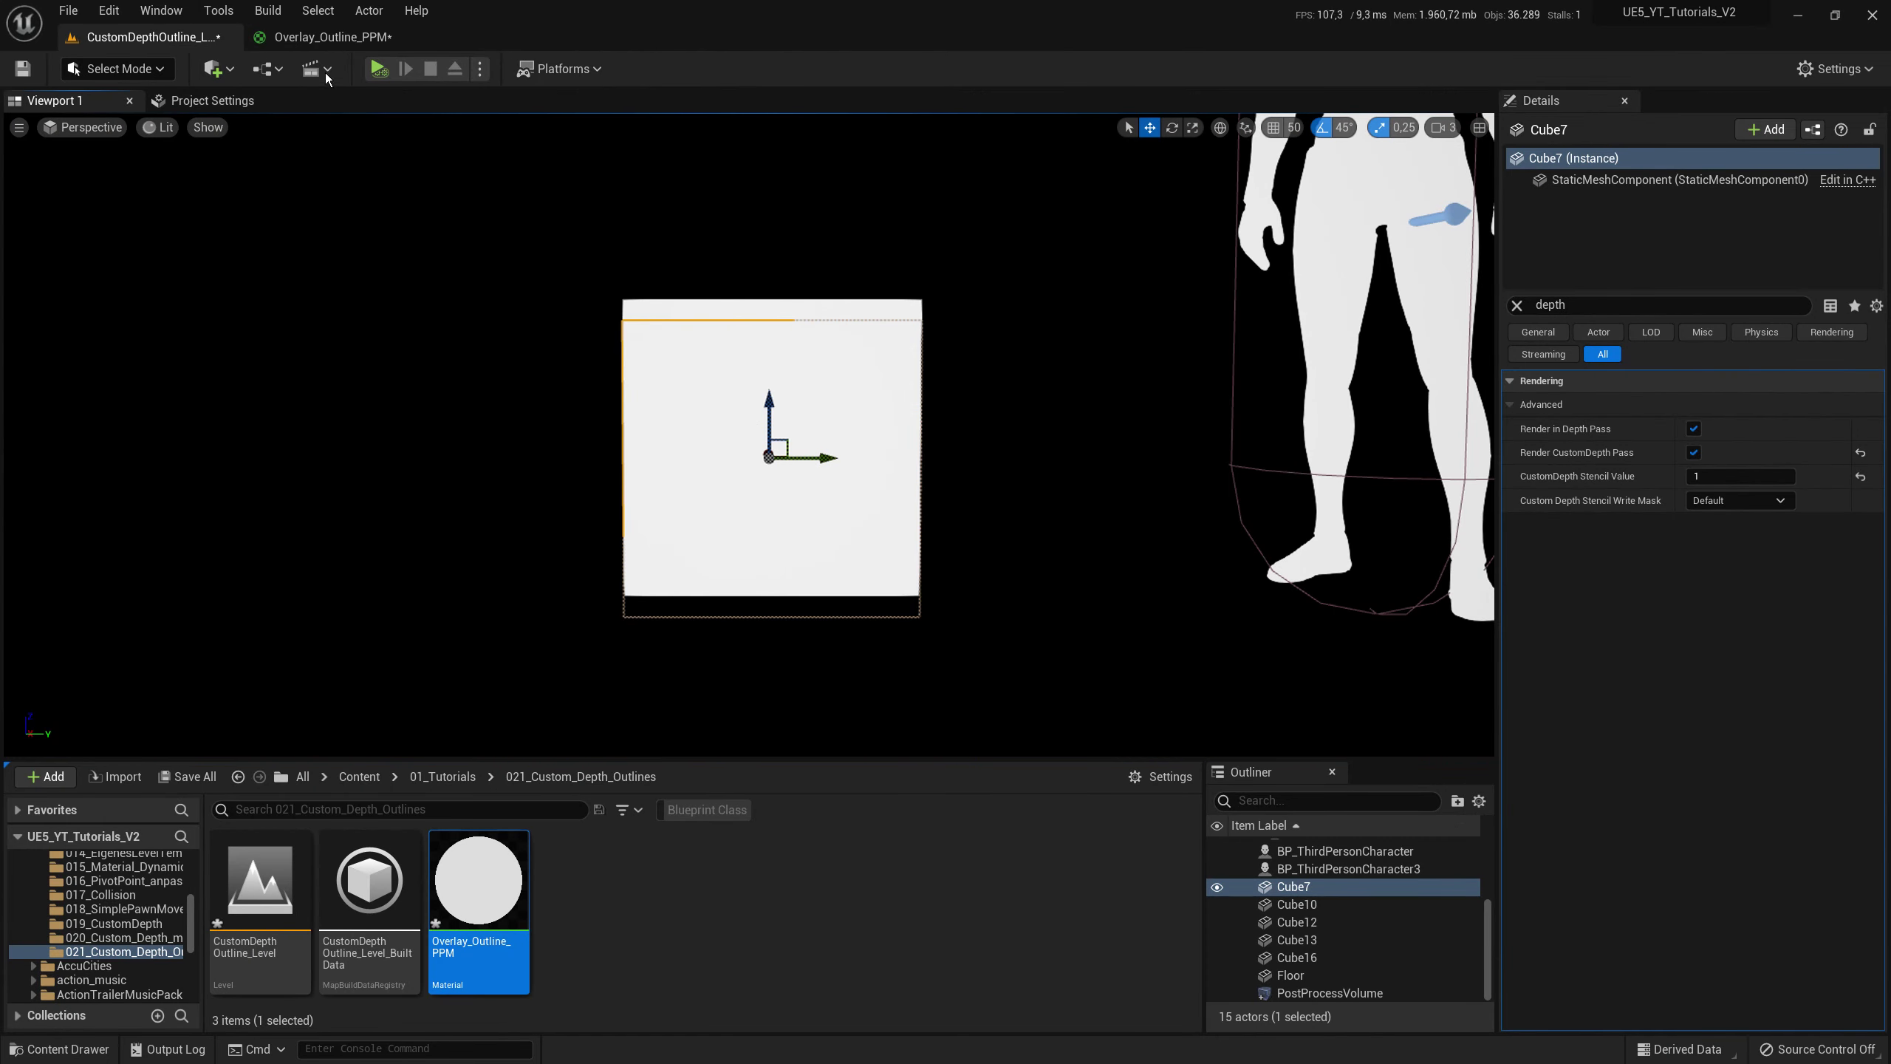
left_click(332, 36)
- Widen the Unten comment and slide its Append, Add, ScreenPosition and 0 nodes right
right_click_drag(1200, 845, 1250, 540)
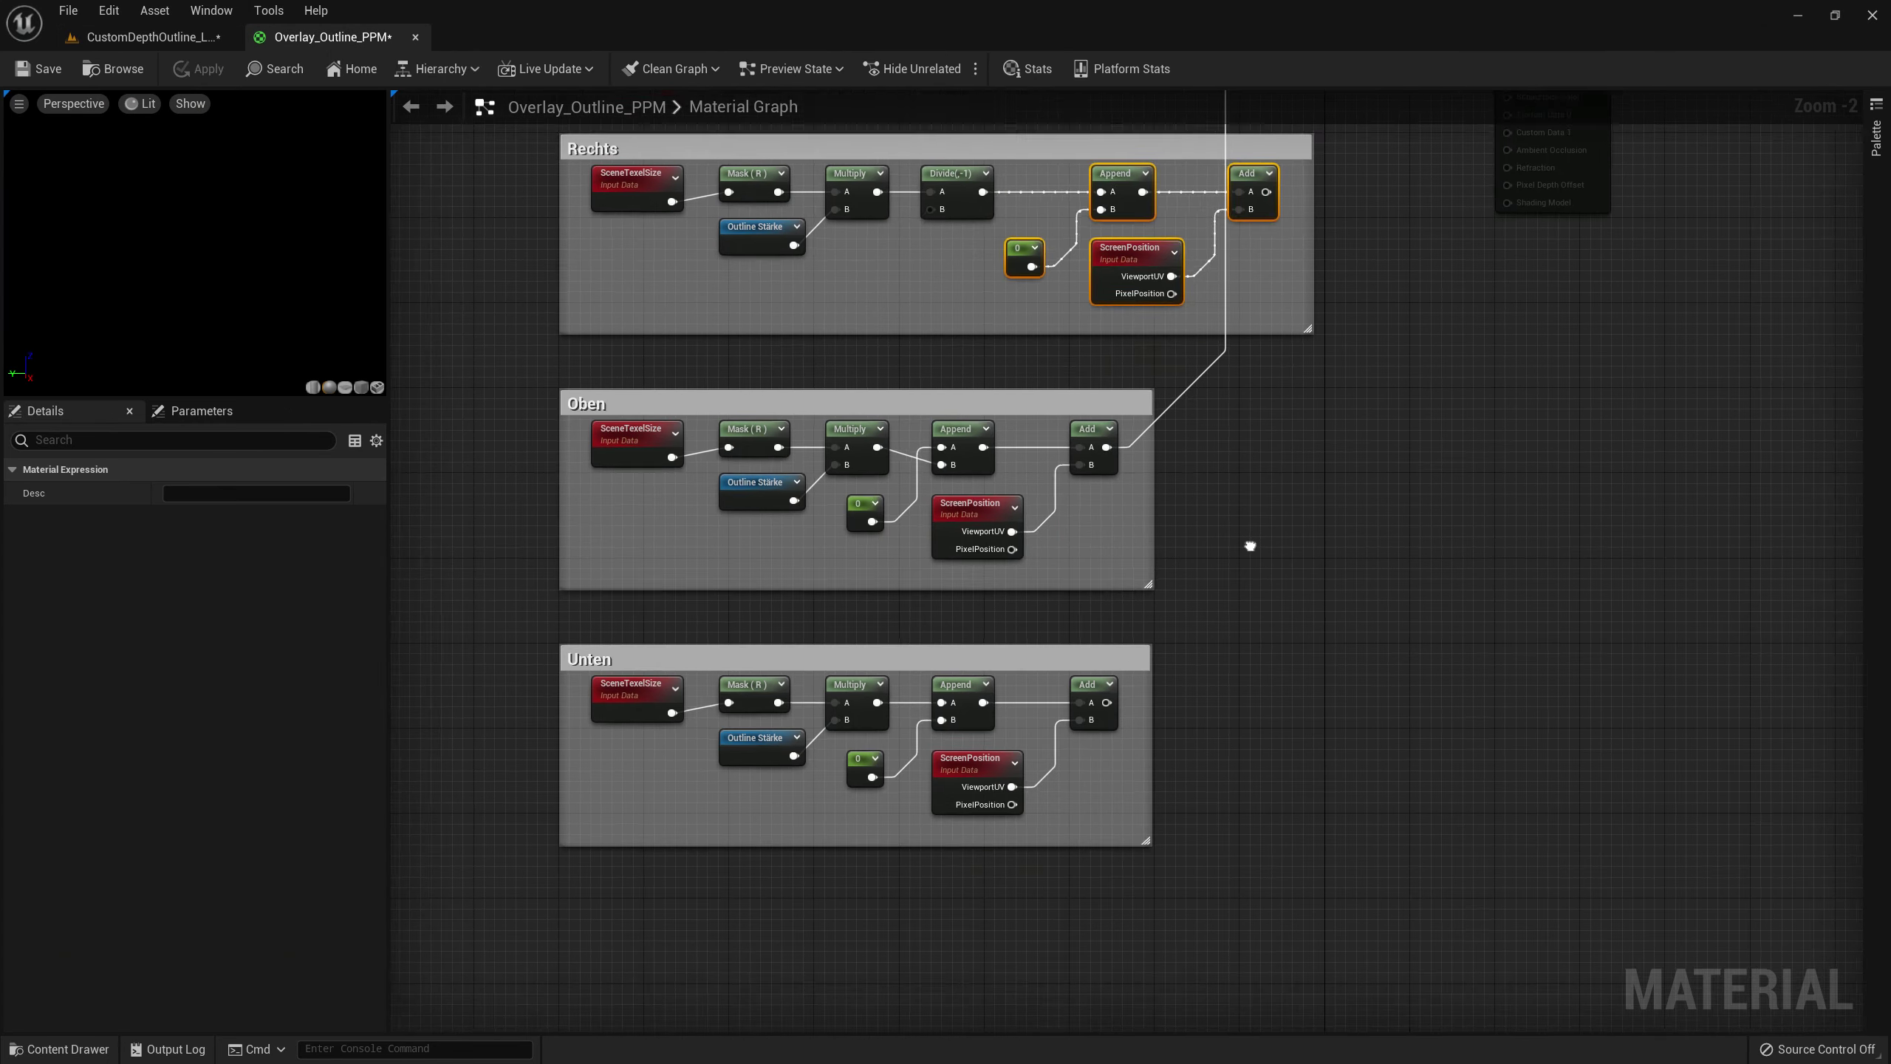
scroll(1221, 622, "up", 2)
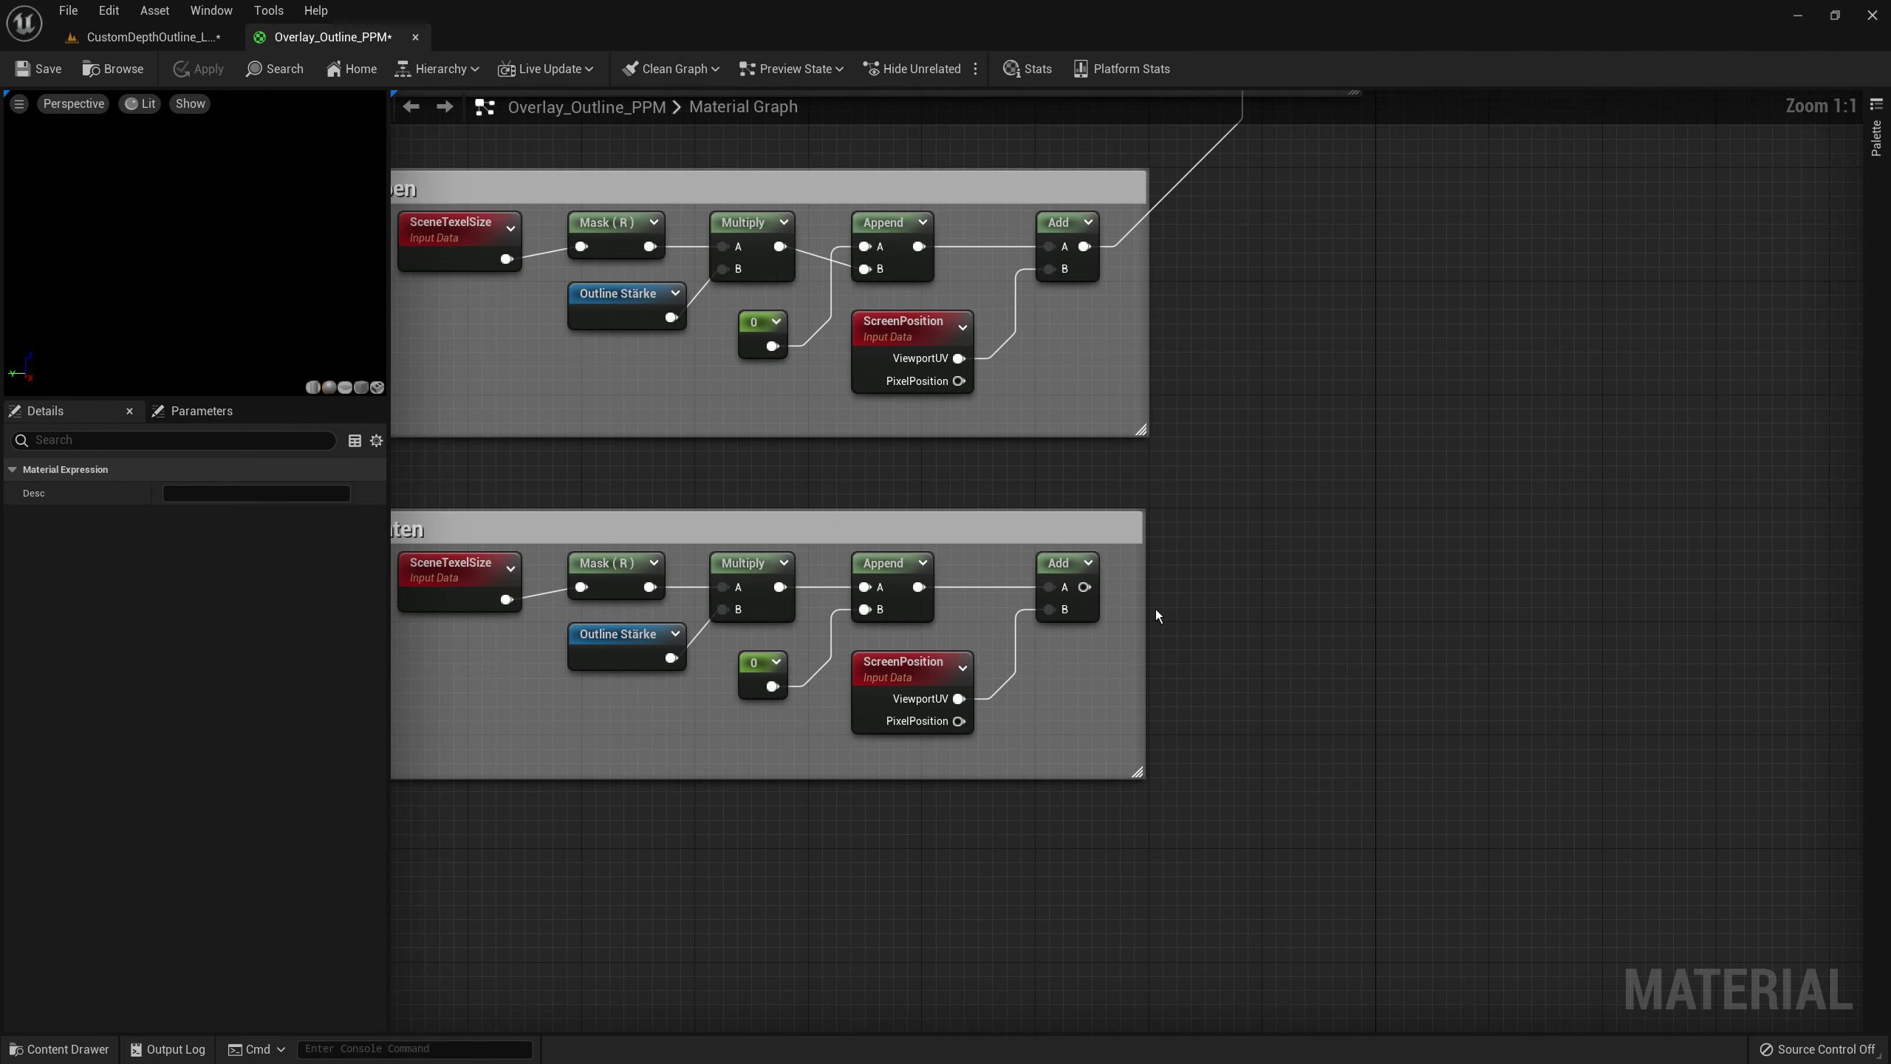
left_click_drag(1146, 604, 1472, 626)
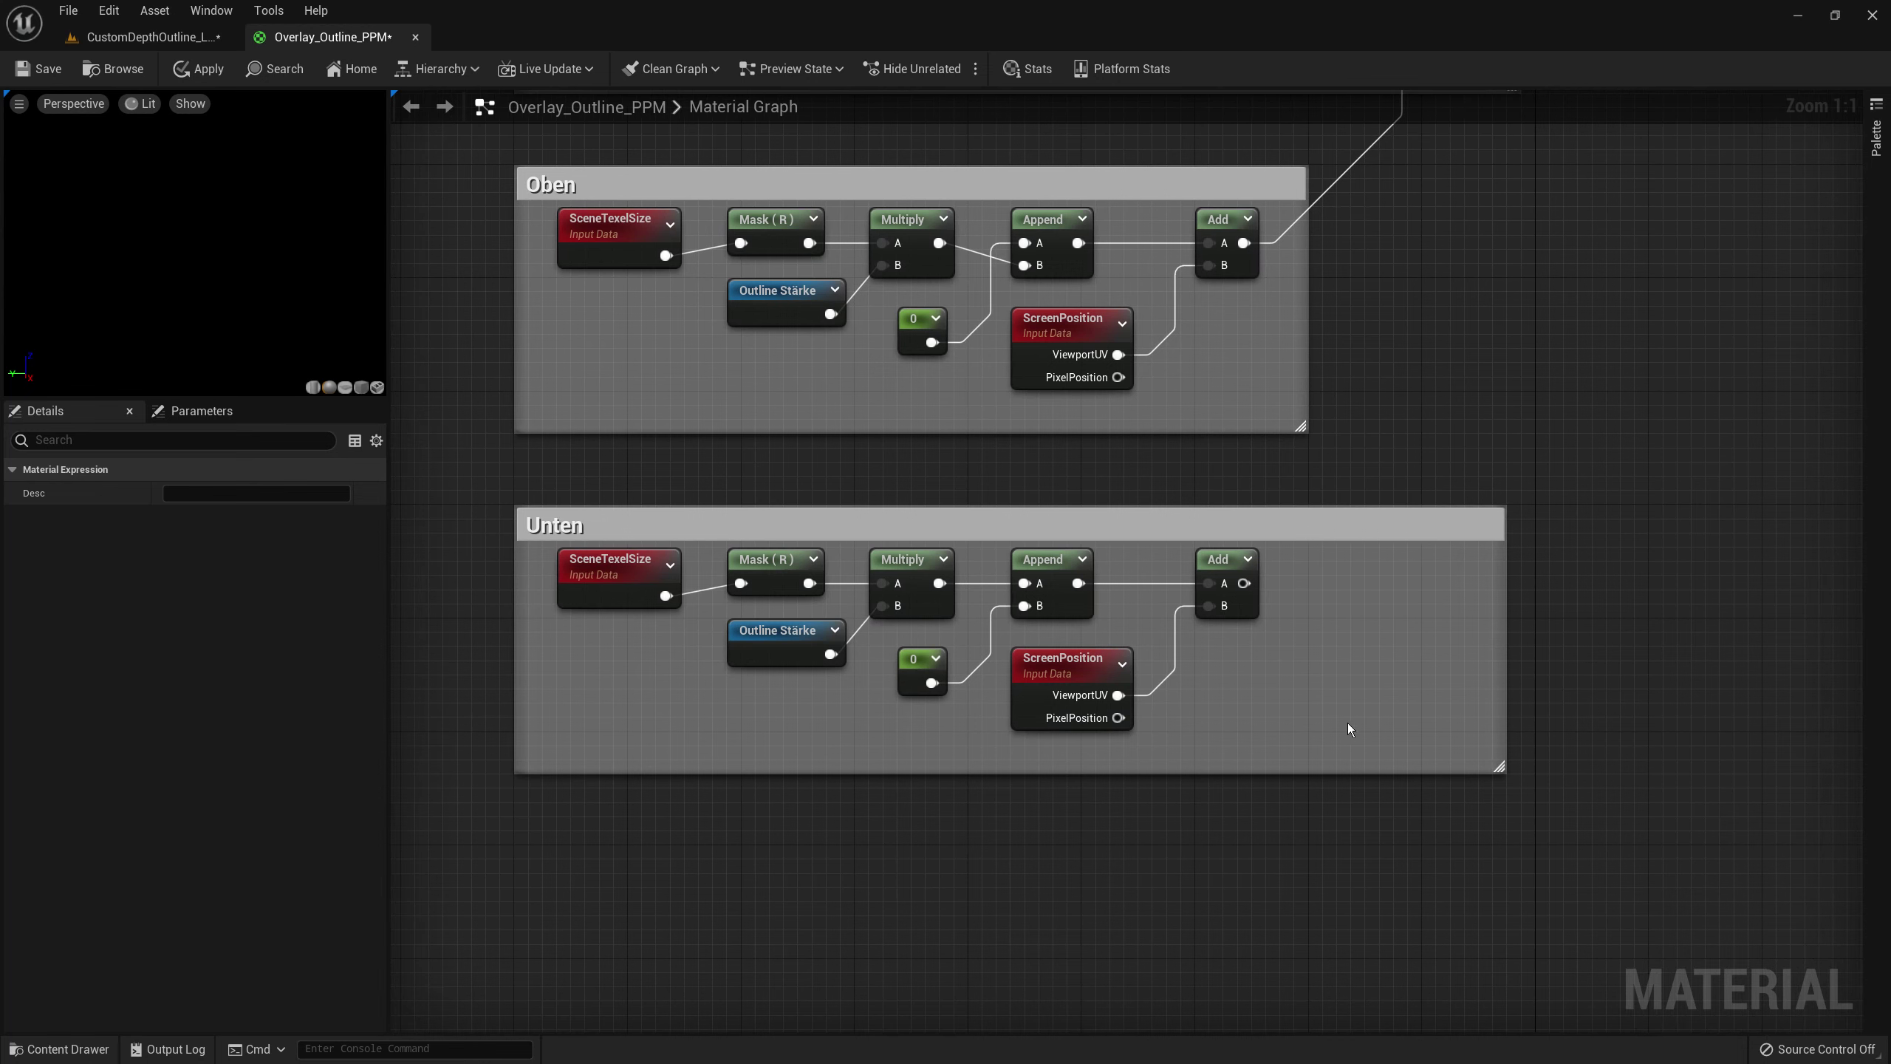
left_click_drag(1348, 722, 1055, 586)
left_click_drag(893, 681, 893, 680, "shift")
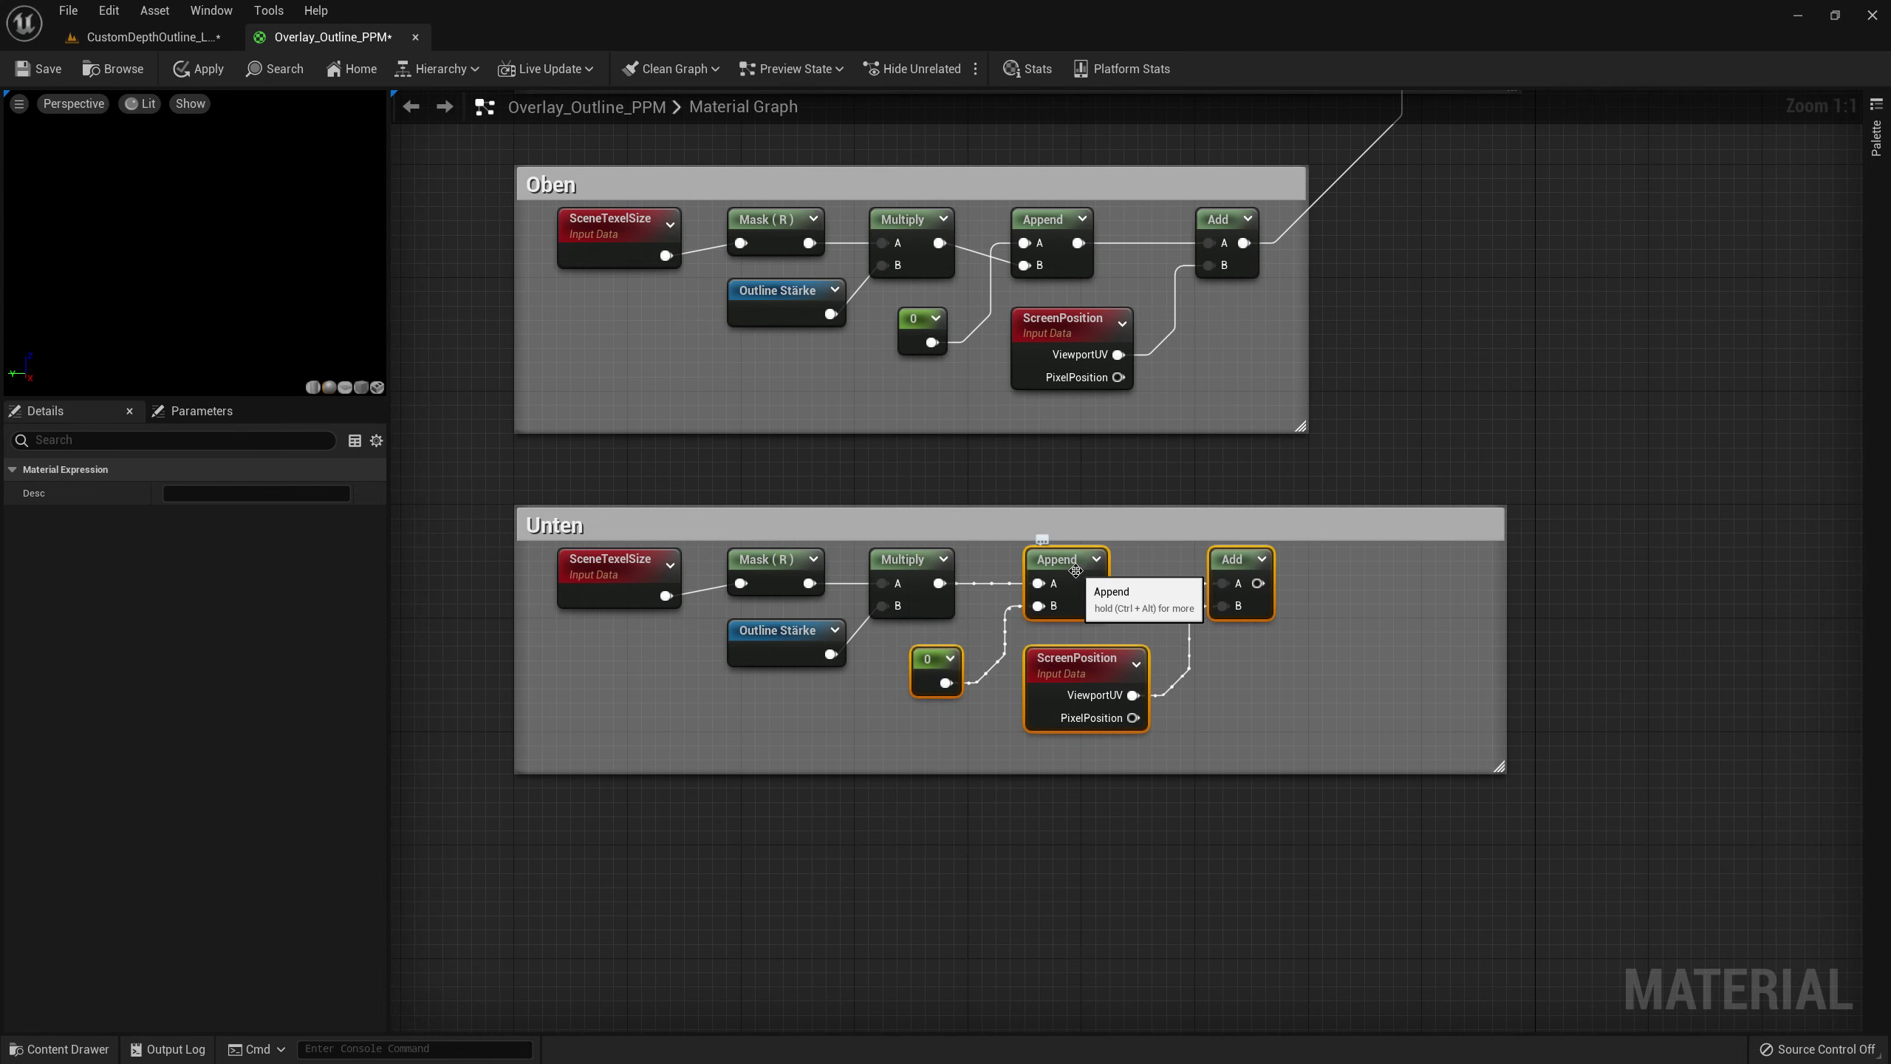
mouse_move(1075, 570)
left_mouse_down()
mouse_move(1289, 572)
mouse_move(1236, 606)
left_mouse_up()
- Add a Divide node with divisor -1 after the Unten group's Multiply output
left_click_drag(1142, 683, 1237, 584)
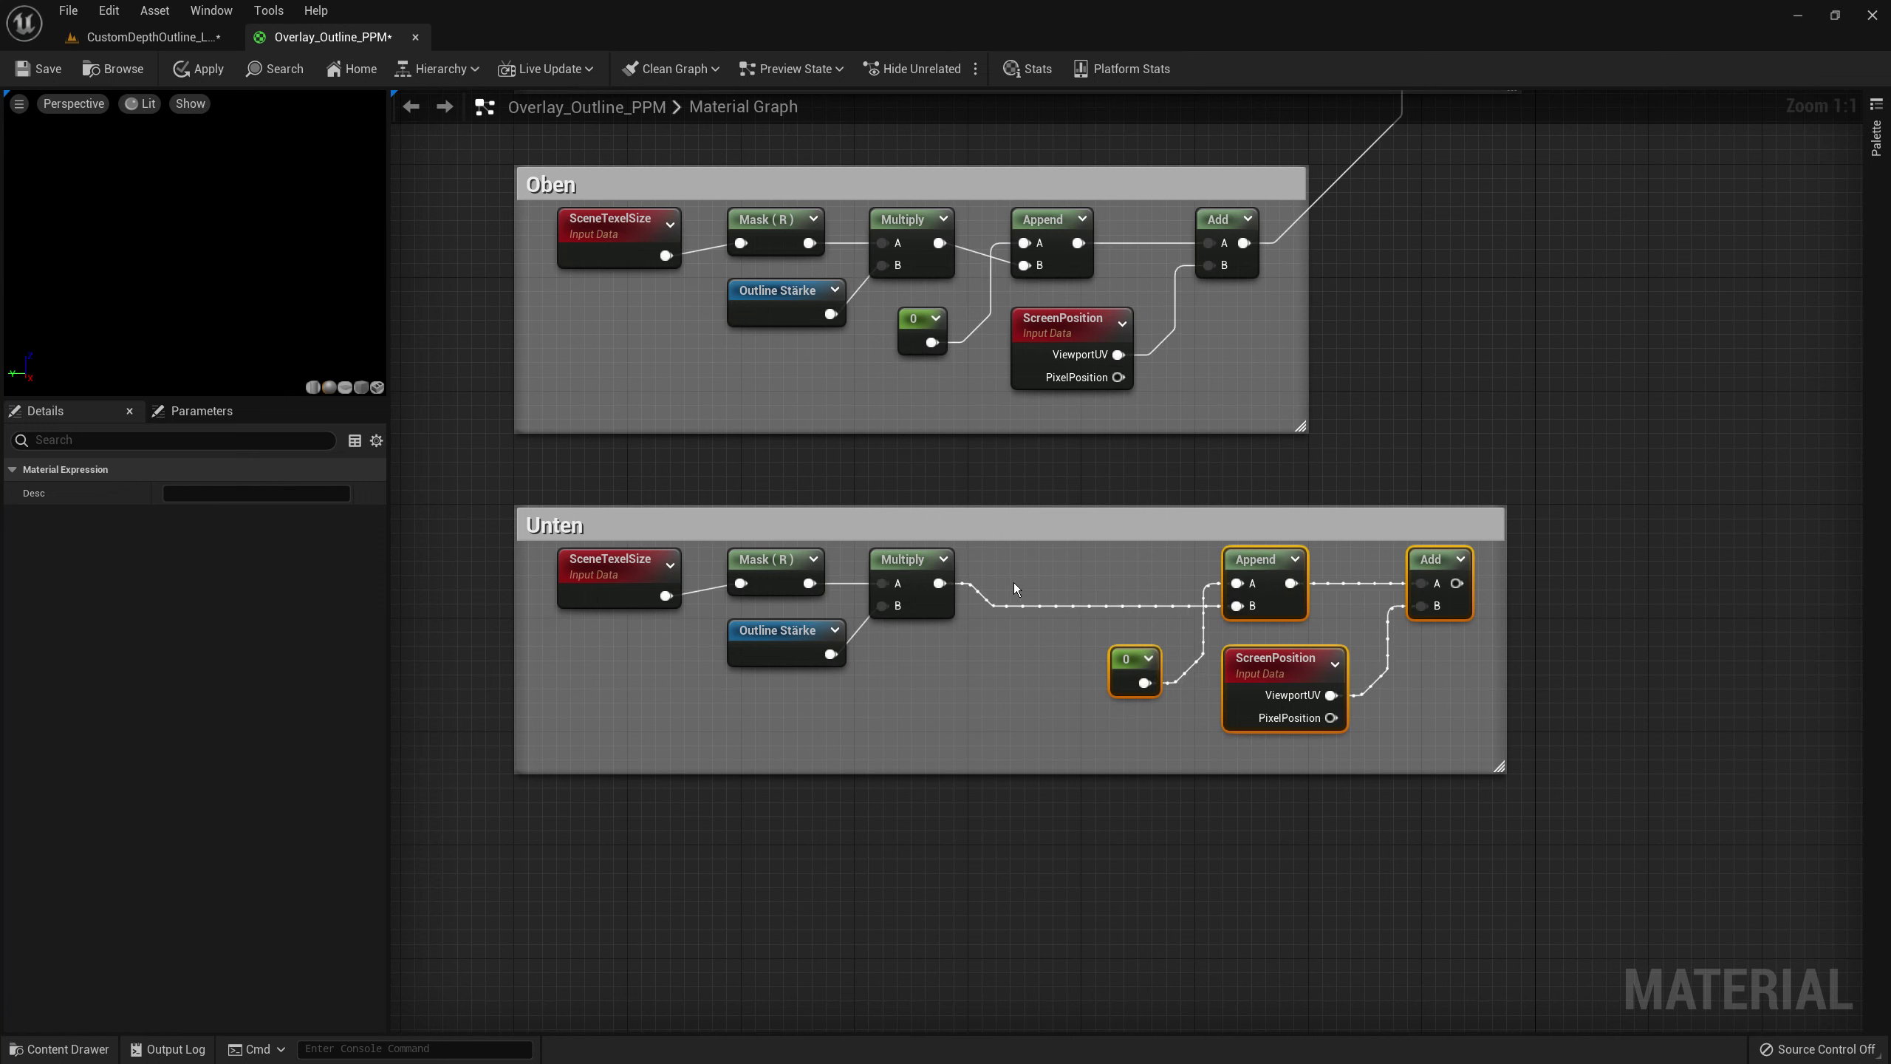
left_click_drag(939, 584, 1002, 587)
type("divide")
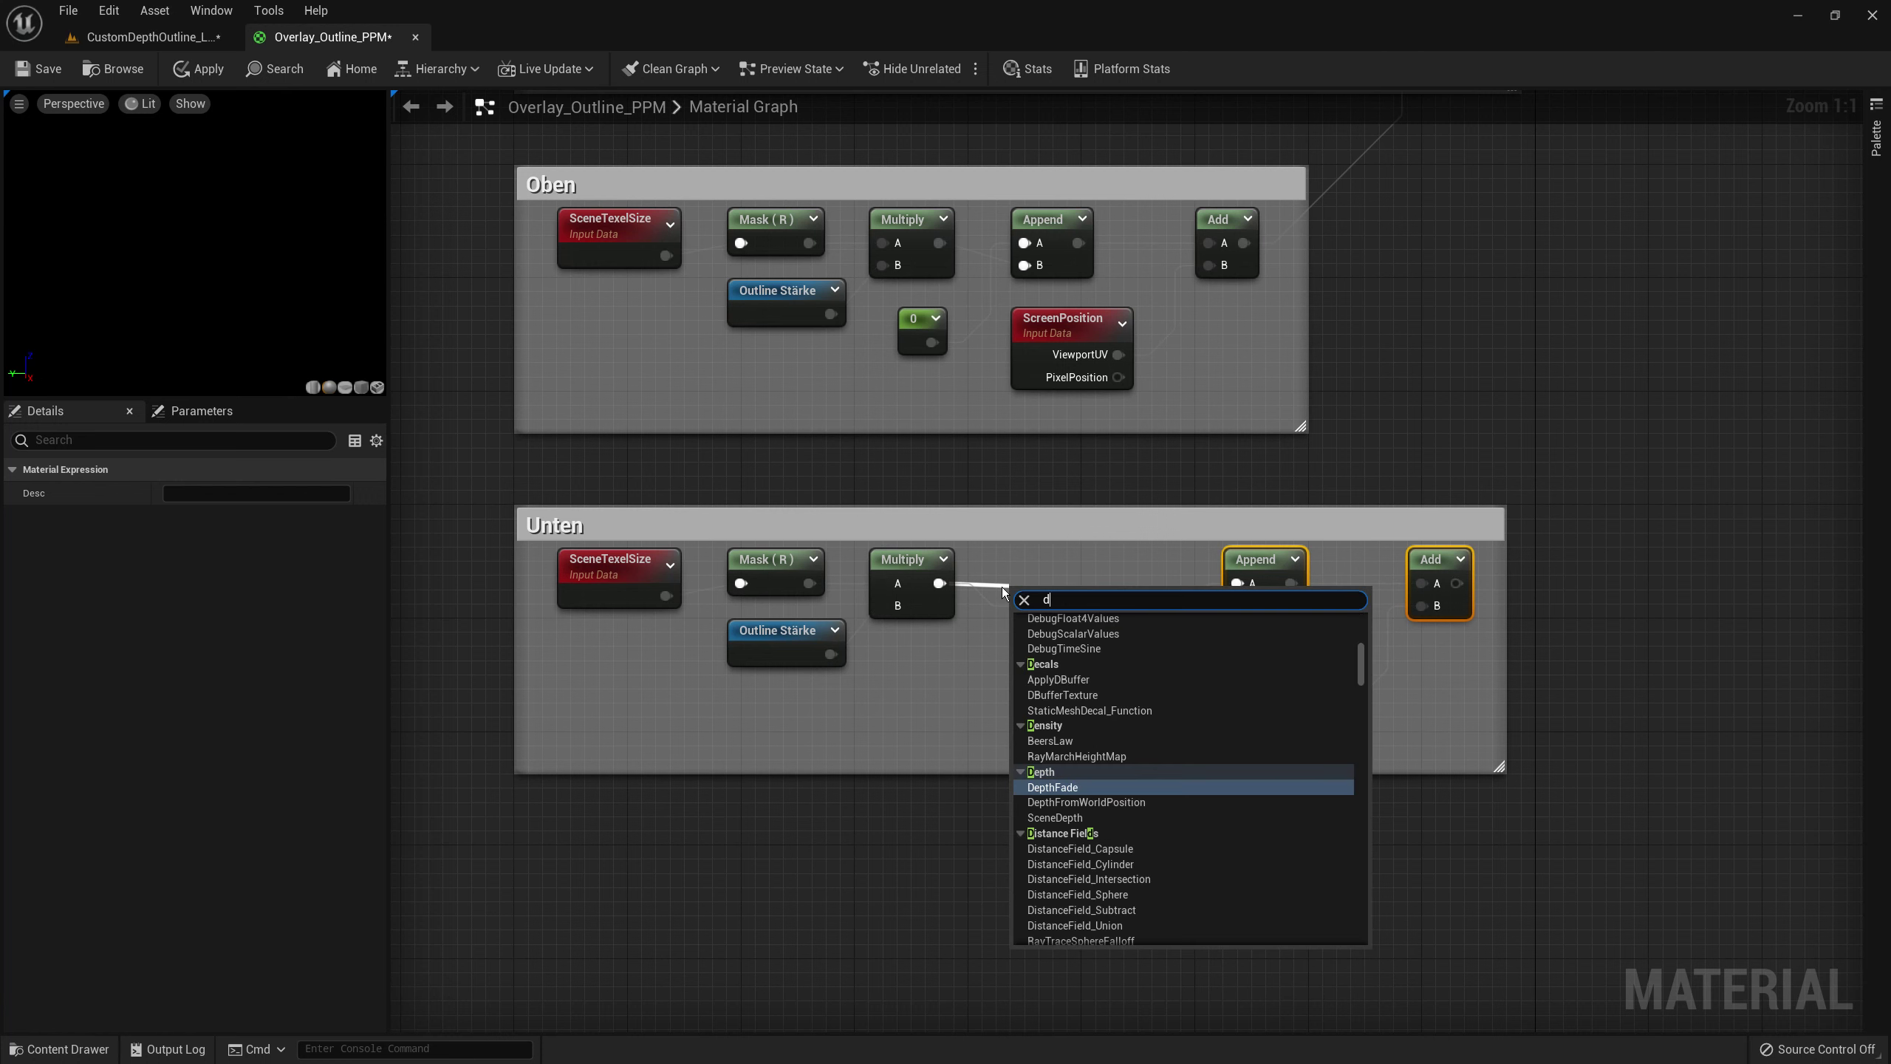
key("Return")
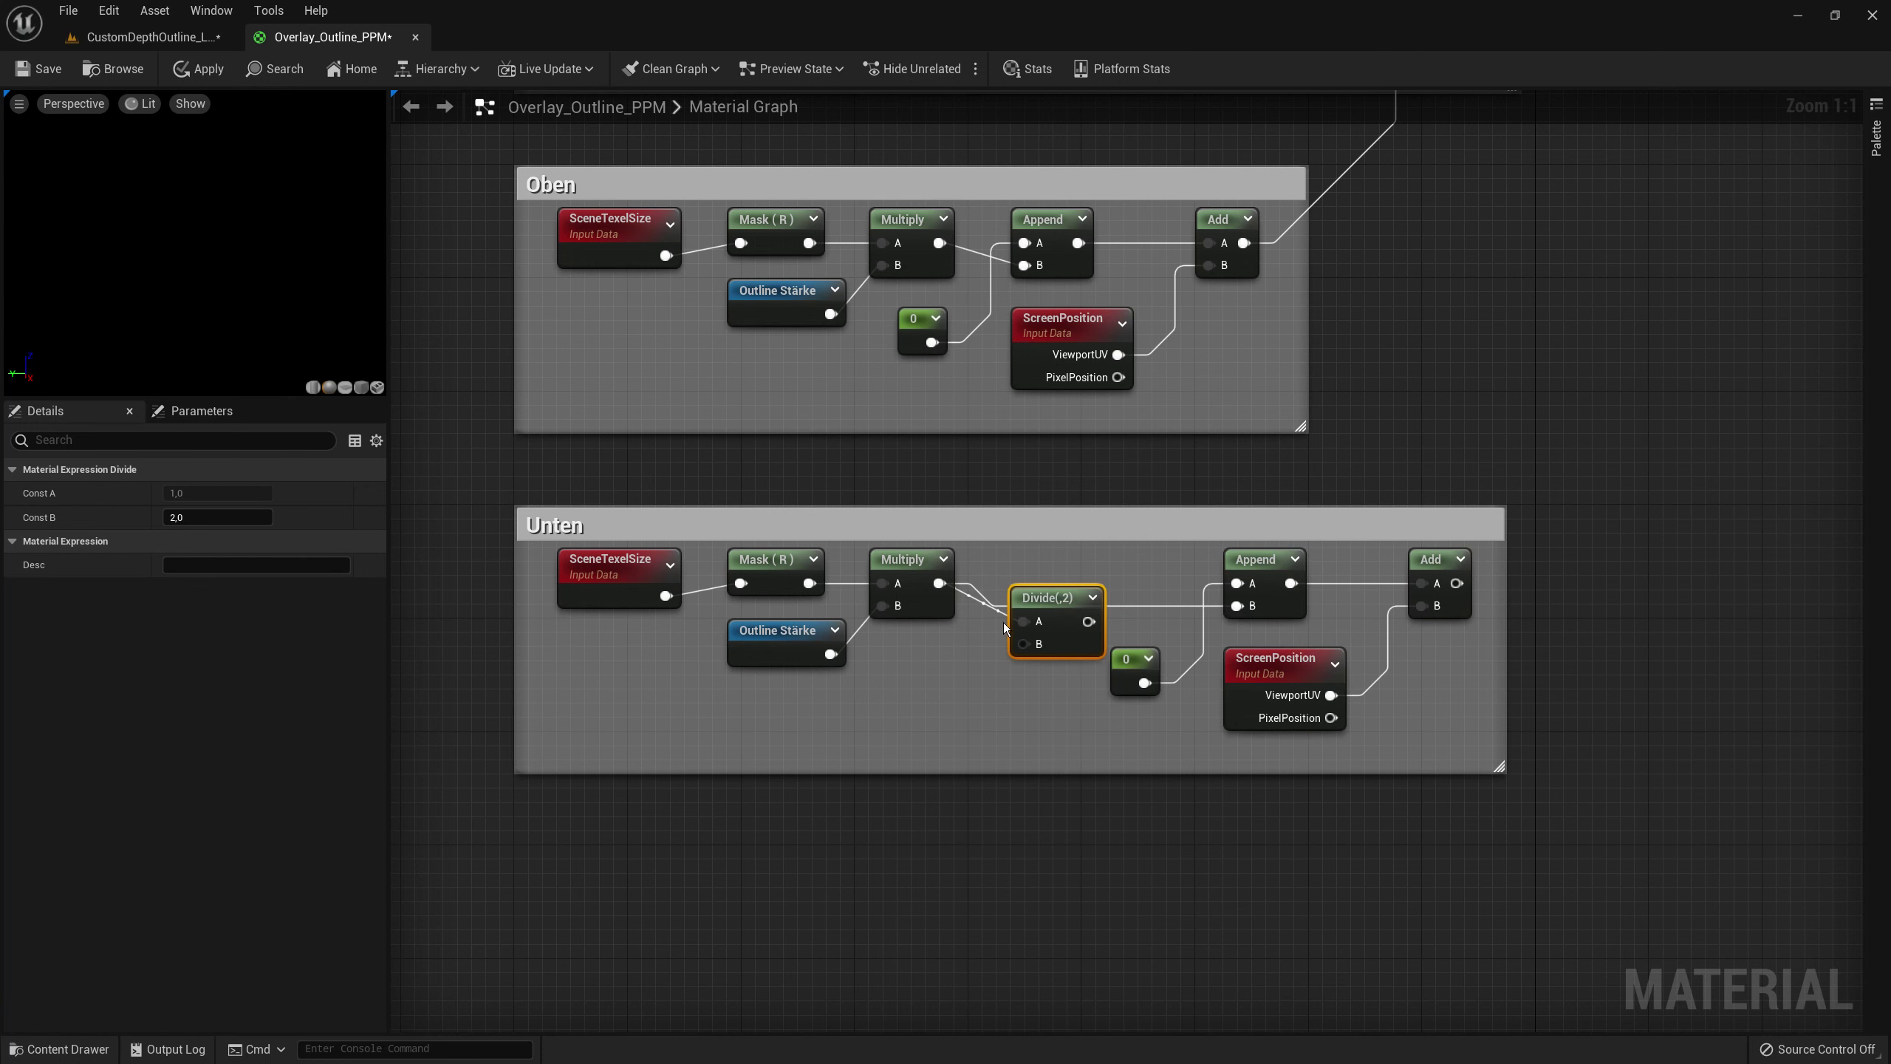
left_click(217, 517)
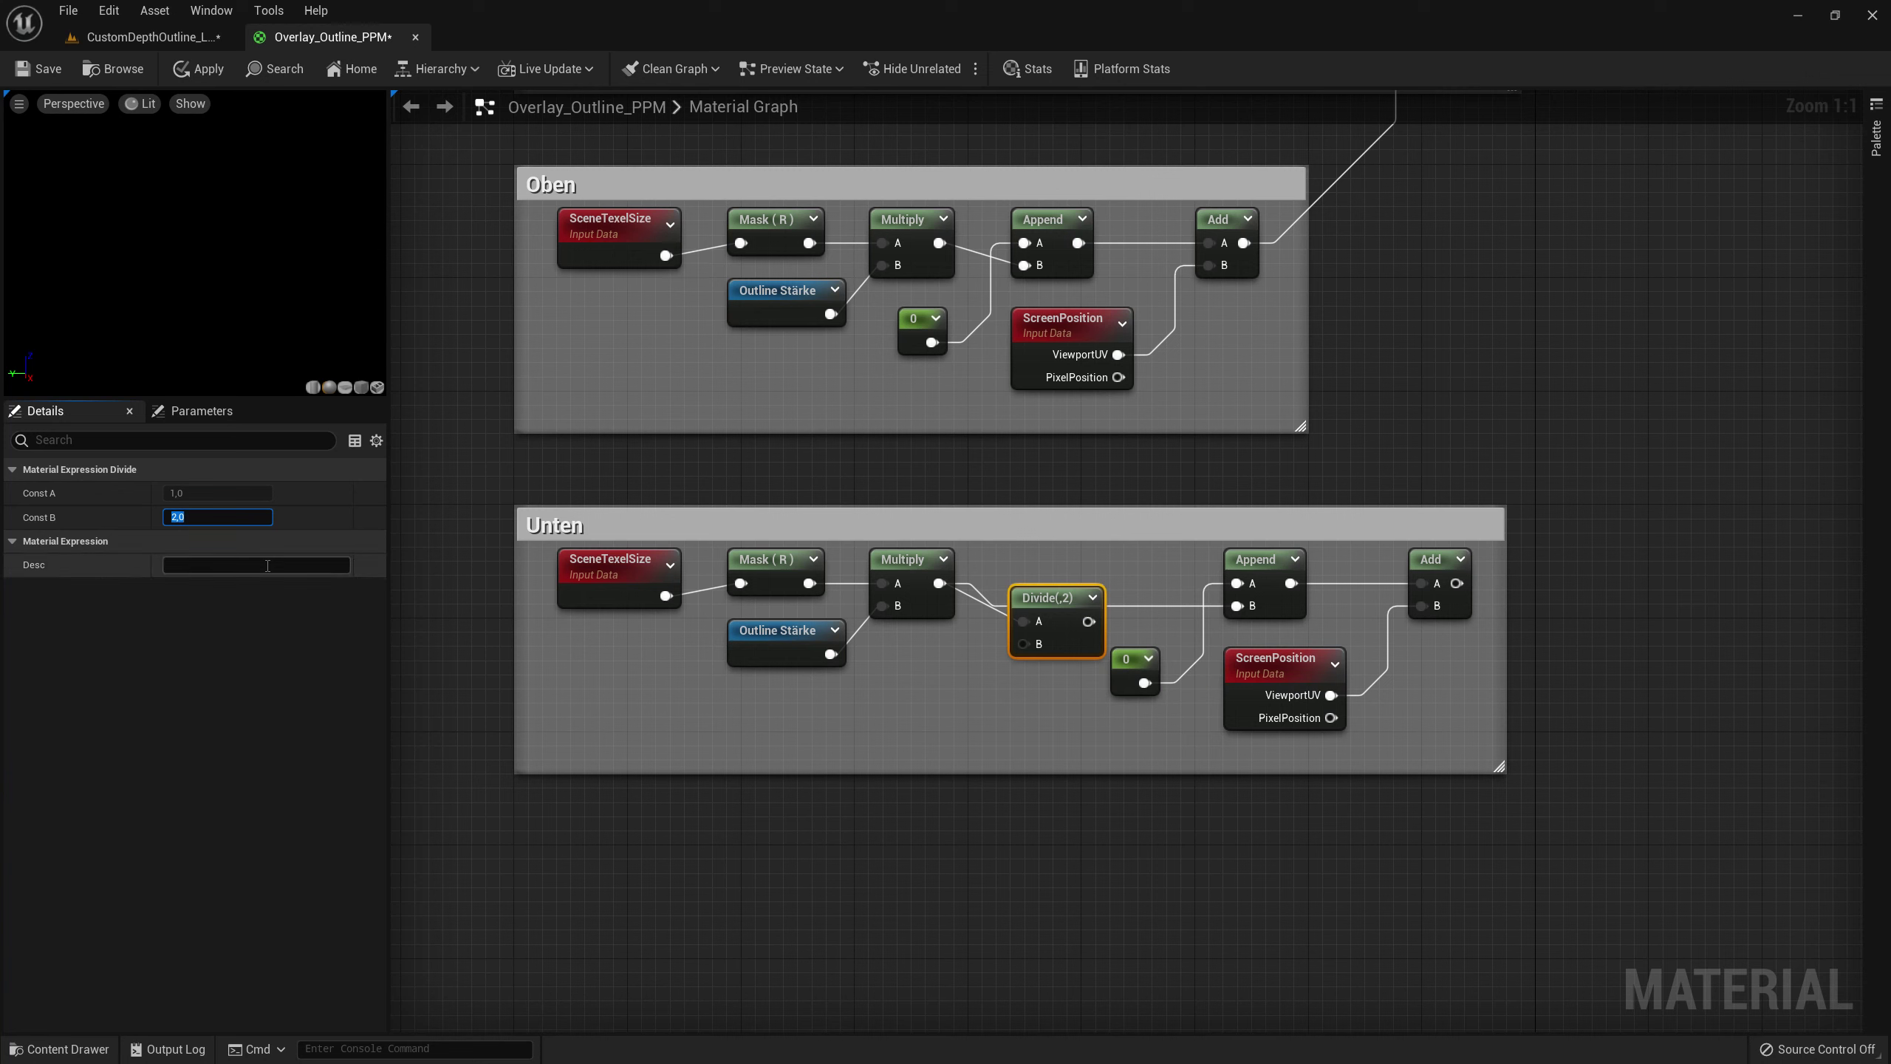
type("-1")
key("Return")
- Wire the Divide result into Append's B and the 0 constant into Append's A
left_click_drag(1029, 599, 1016, 560)
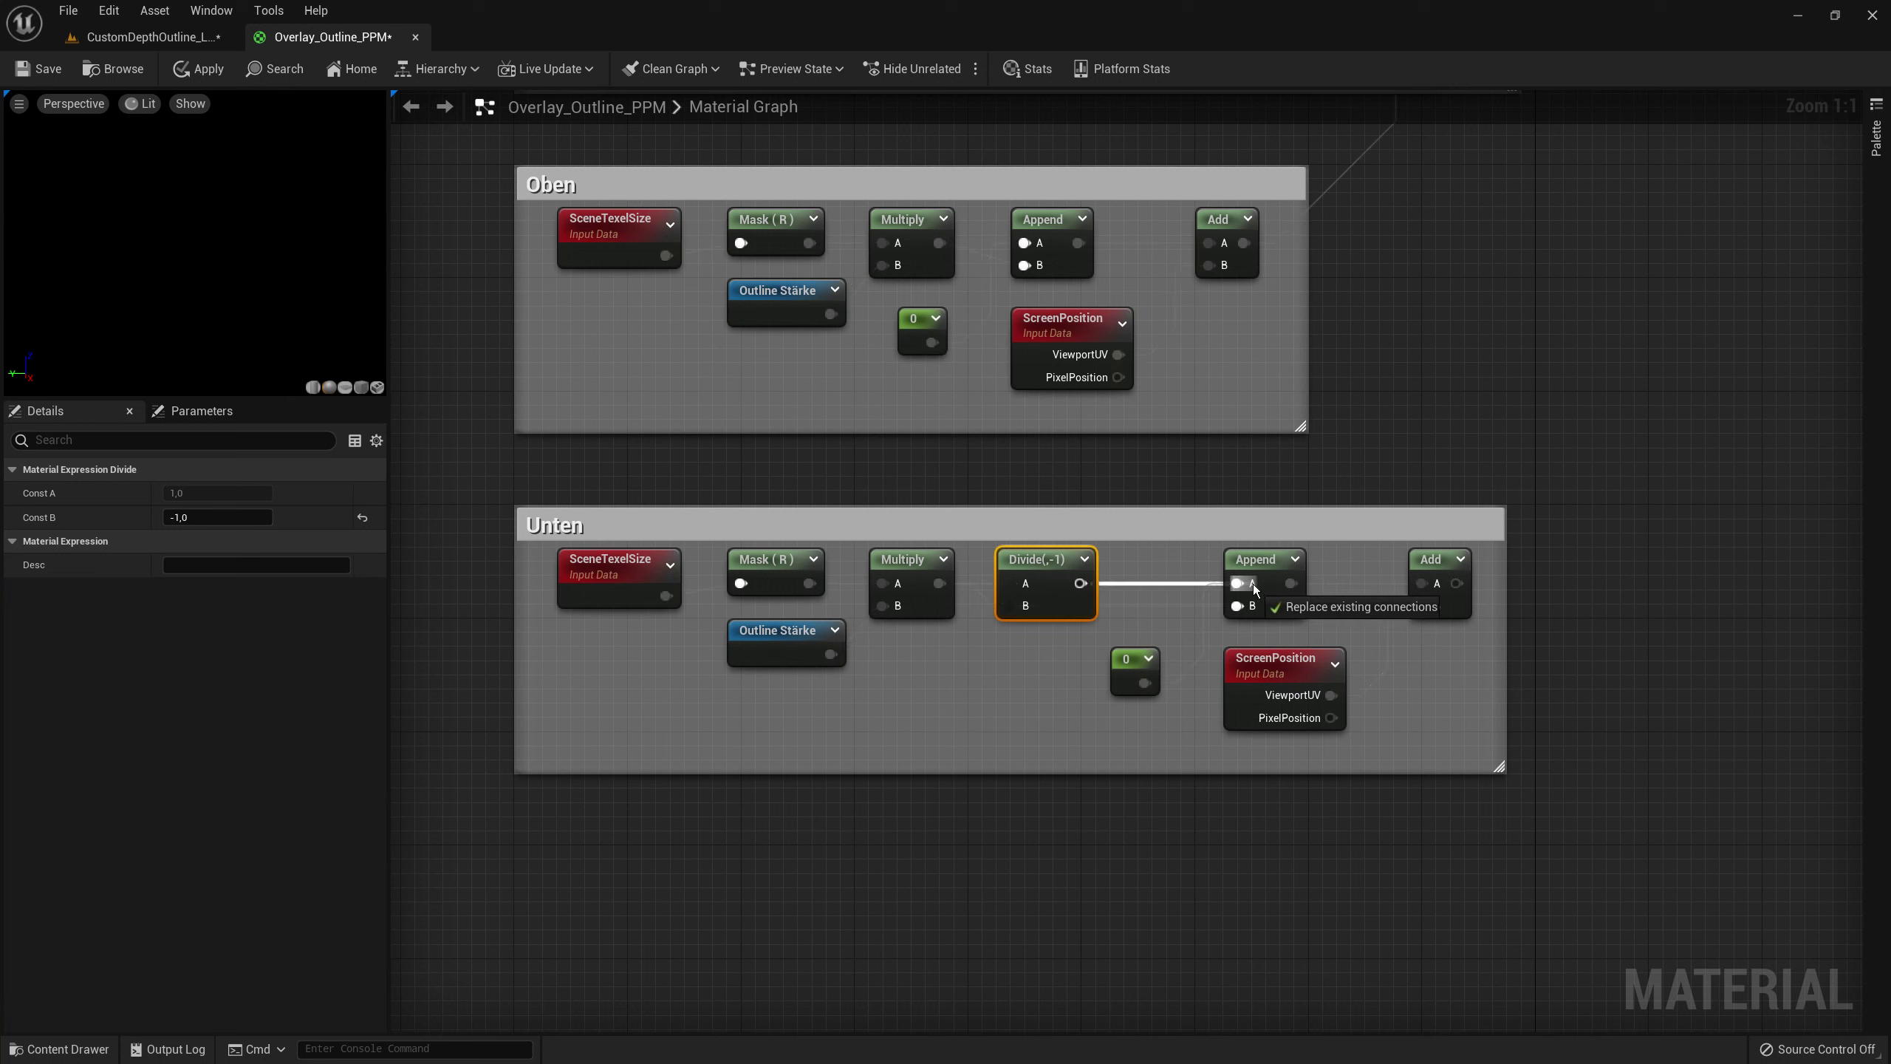
left_click_drag(1080, 583, 1236, 583)
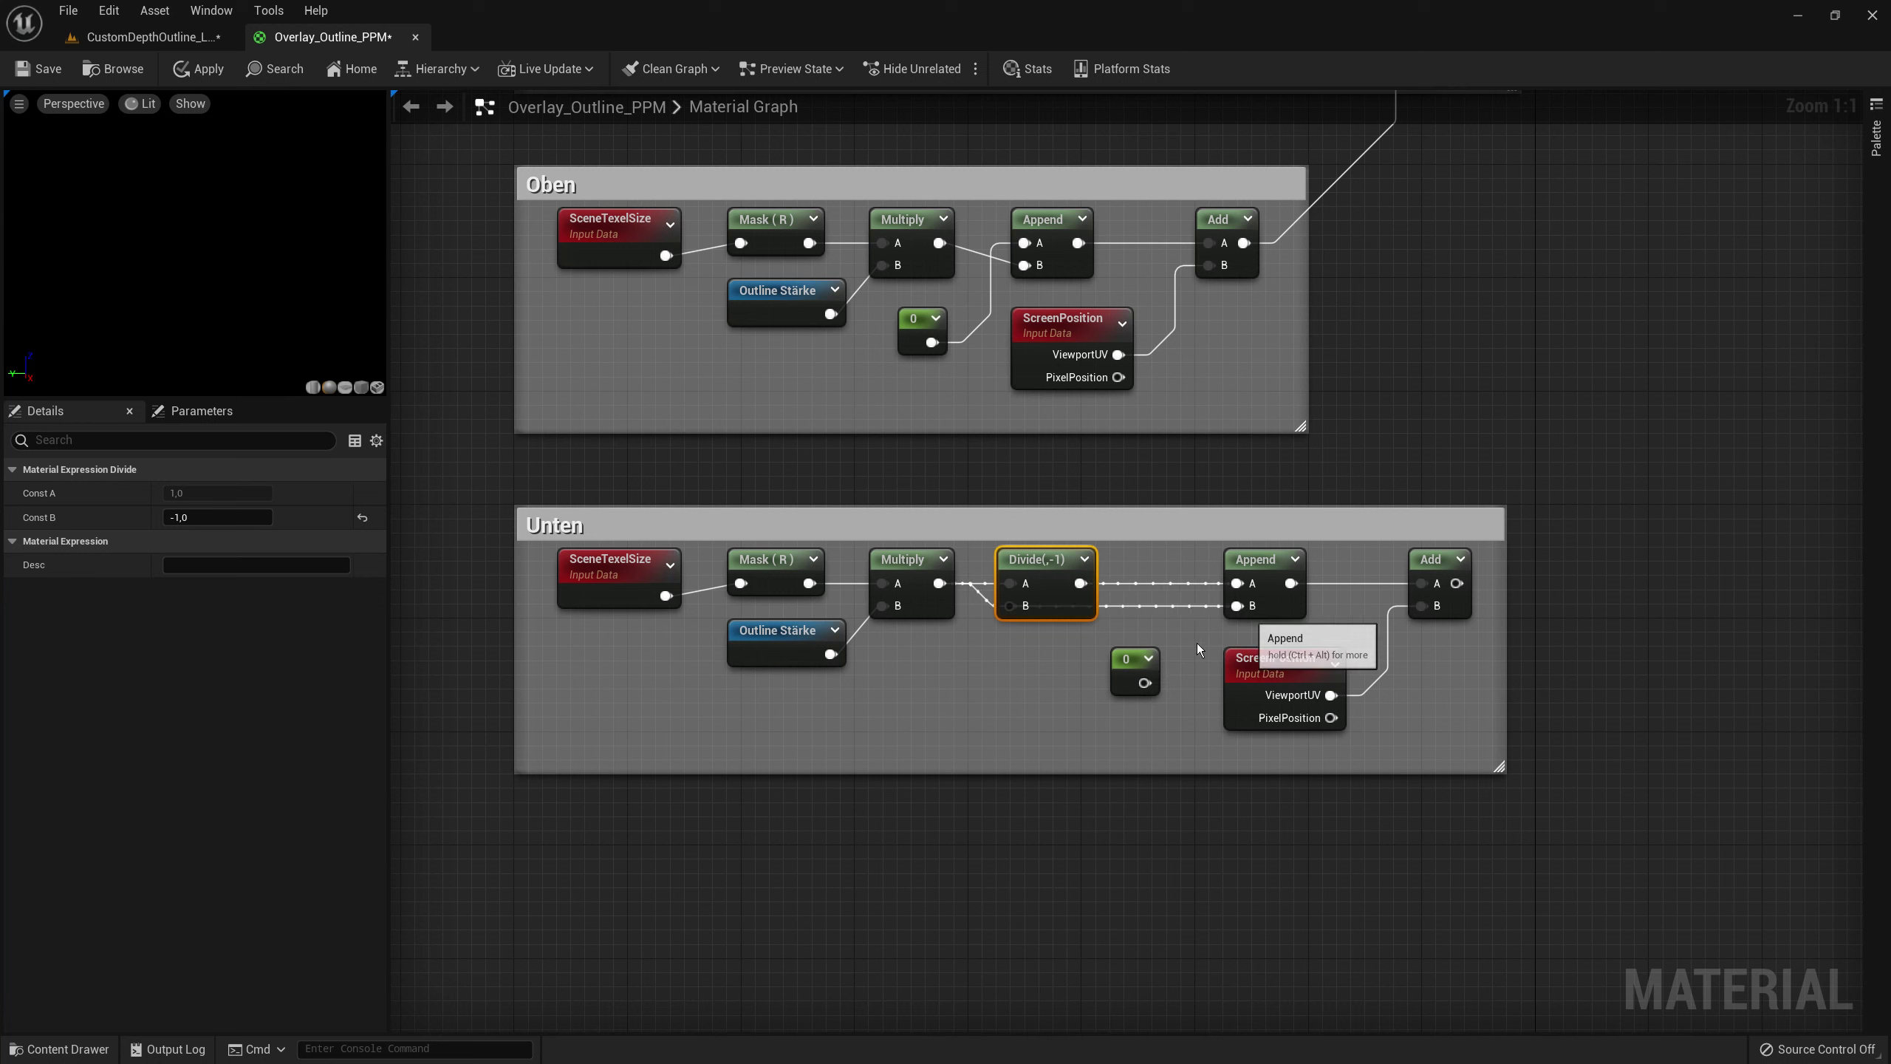
mouse_move(1144, 683)
left_mouse_down()
mouse_move(1235, 584)
mouse_move(1080, 584)
left_mouse_up()
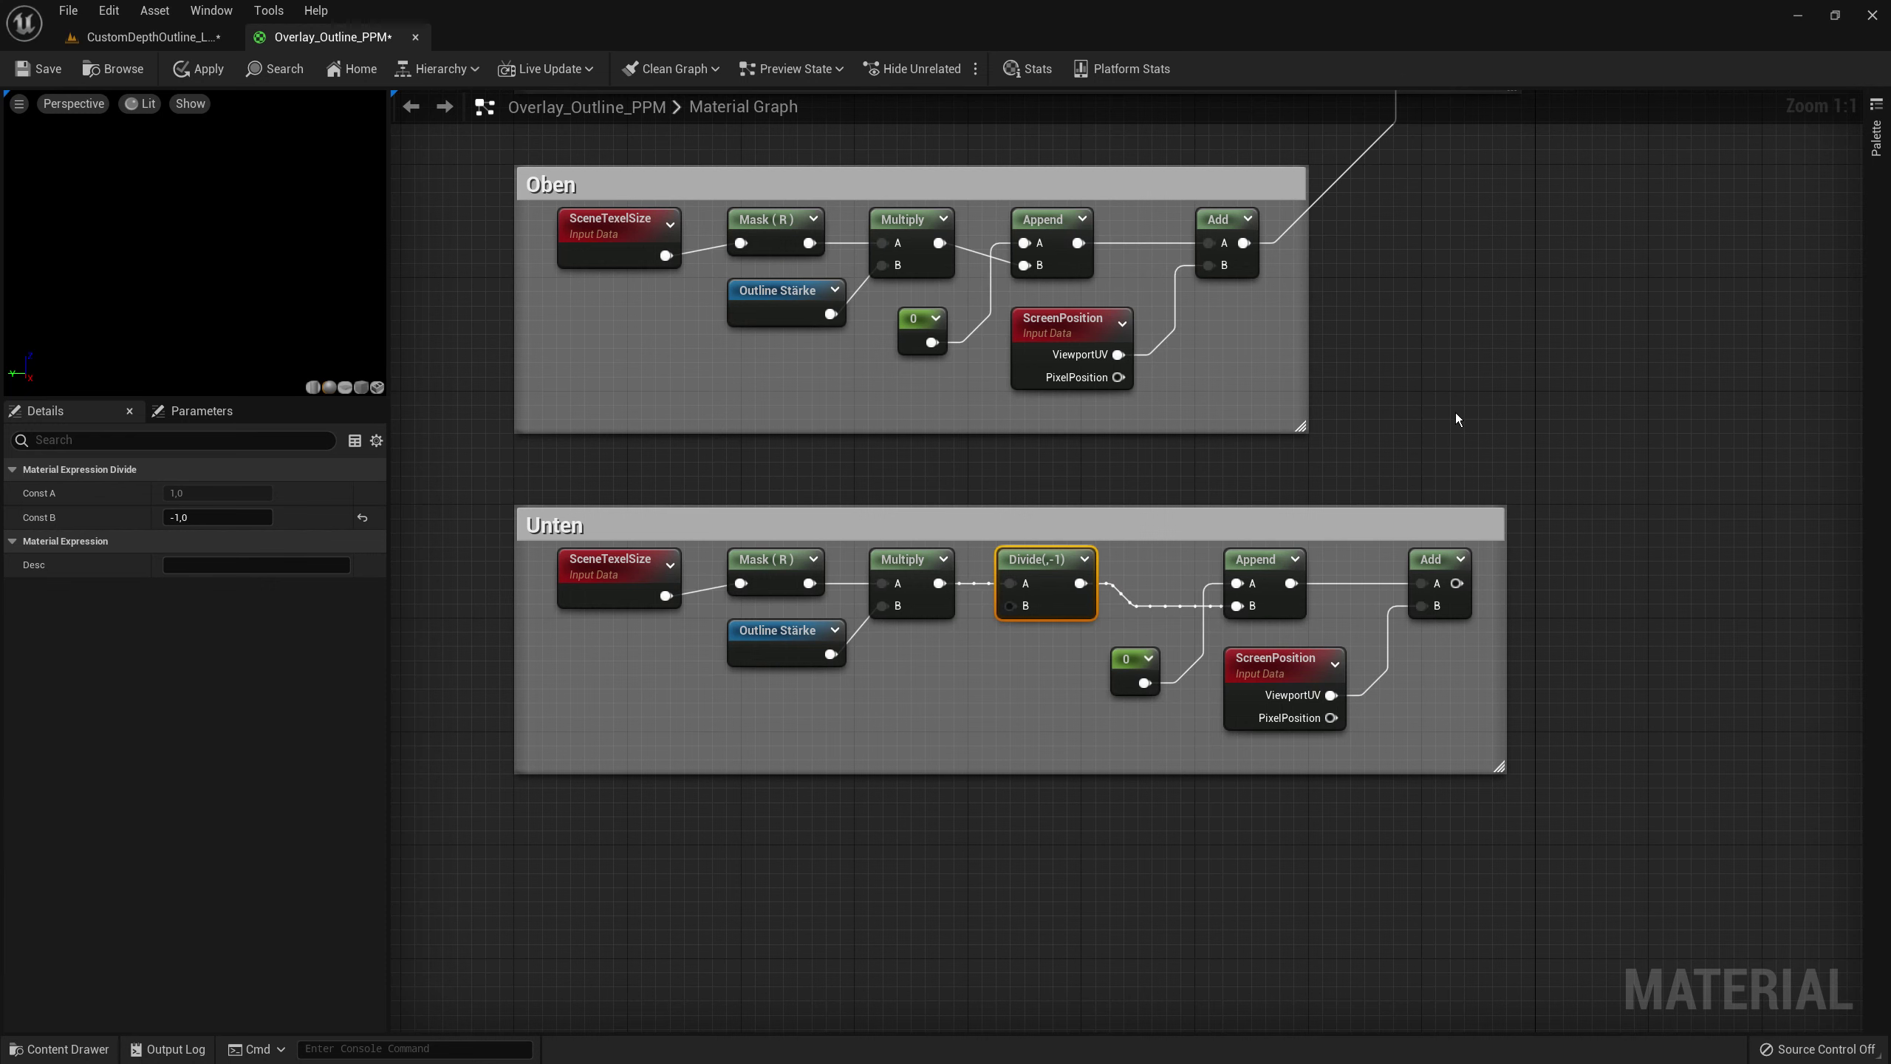
scroll(1459, 408, "down", 2)
scroll(1022, 698, "down", 2)
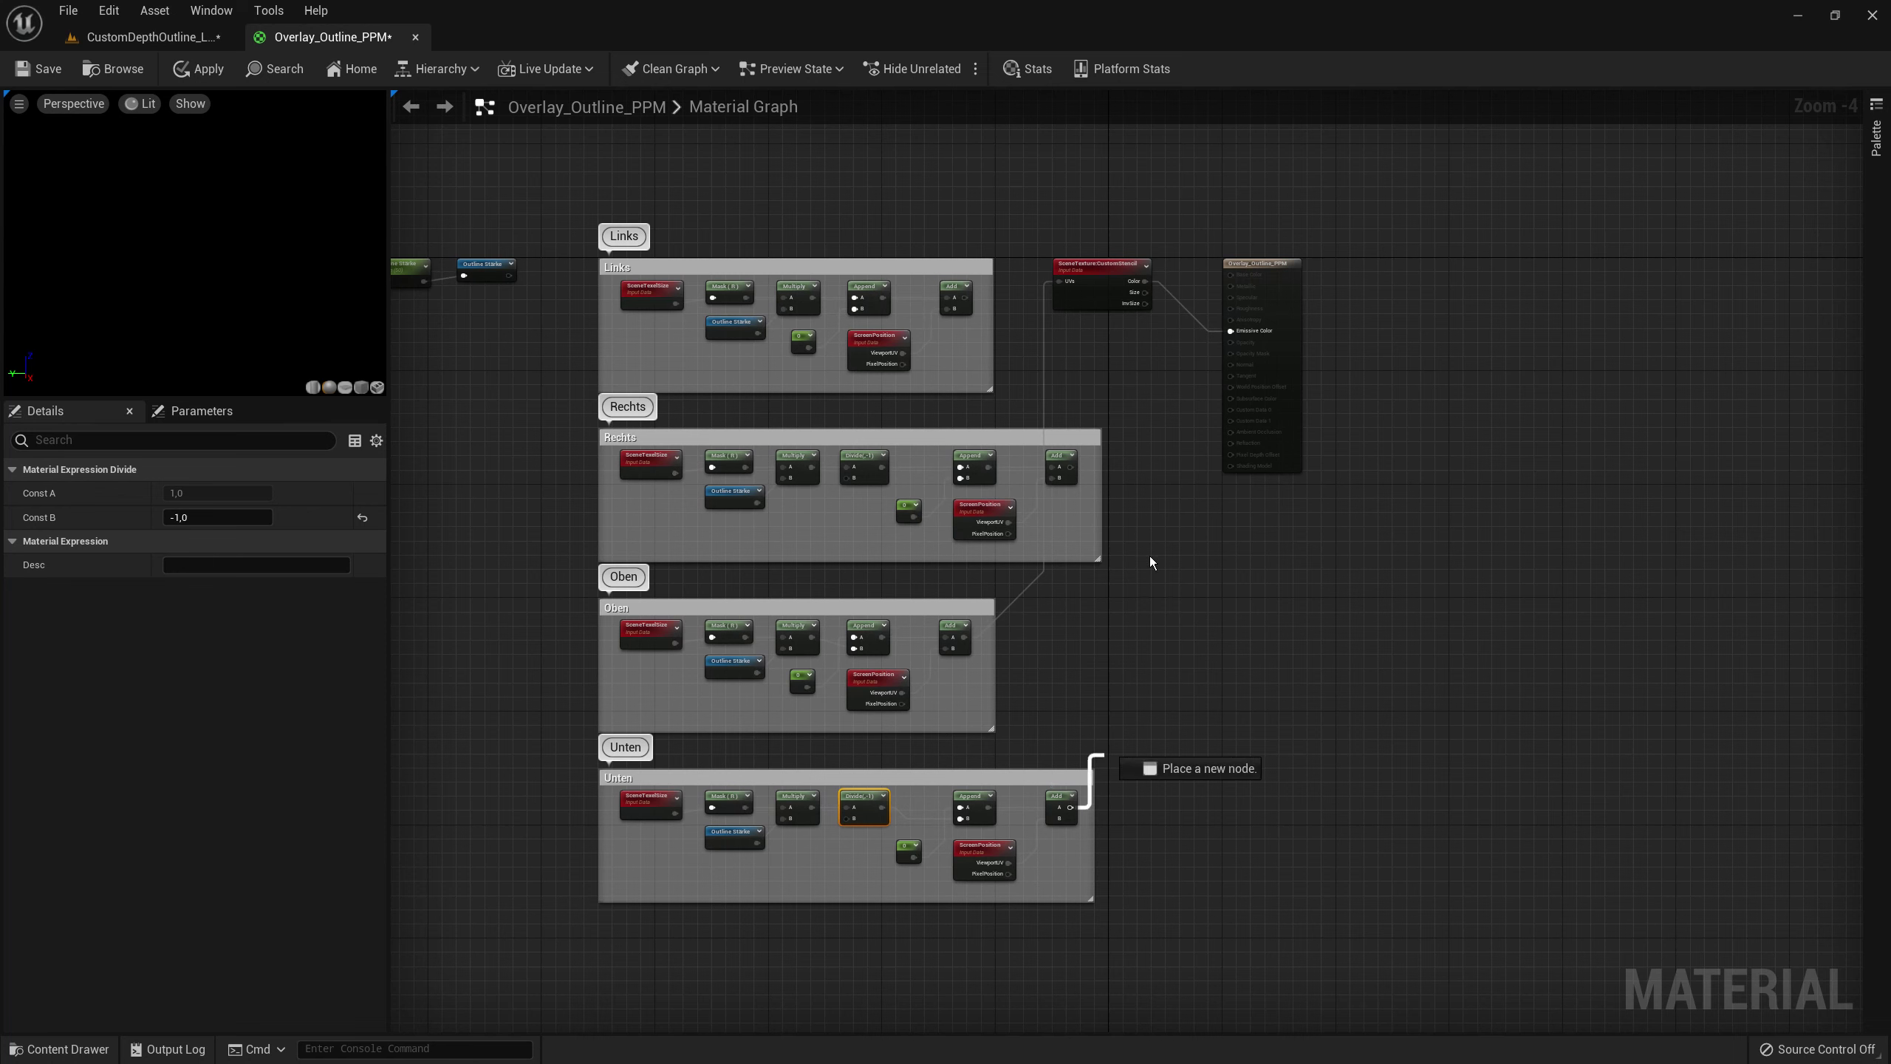
- Wire Unten's Add output into CustomStencil's UVs, apply the material, and preview the level
mouse_move(1070, 806)
left_mouse_down()
mouse_move(1079, 303)
mouse_move(1060, 282)
left_mouse_up()
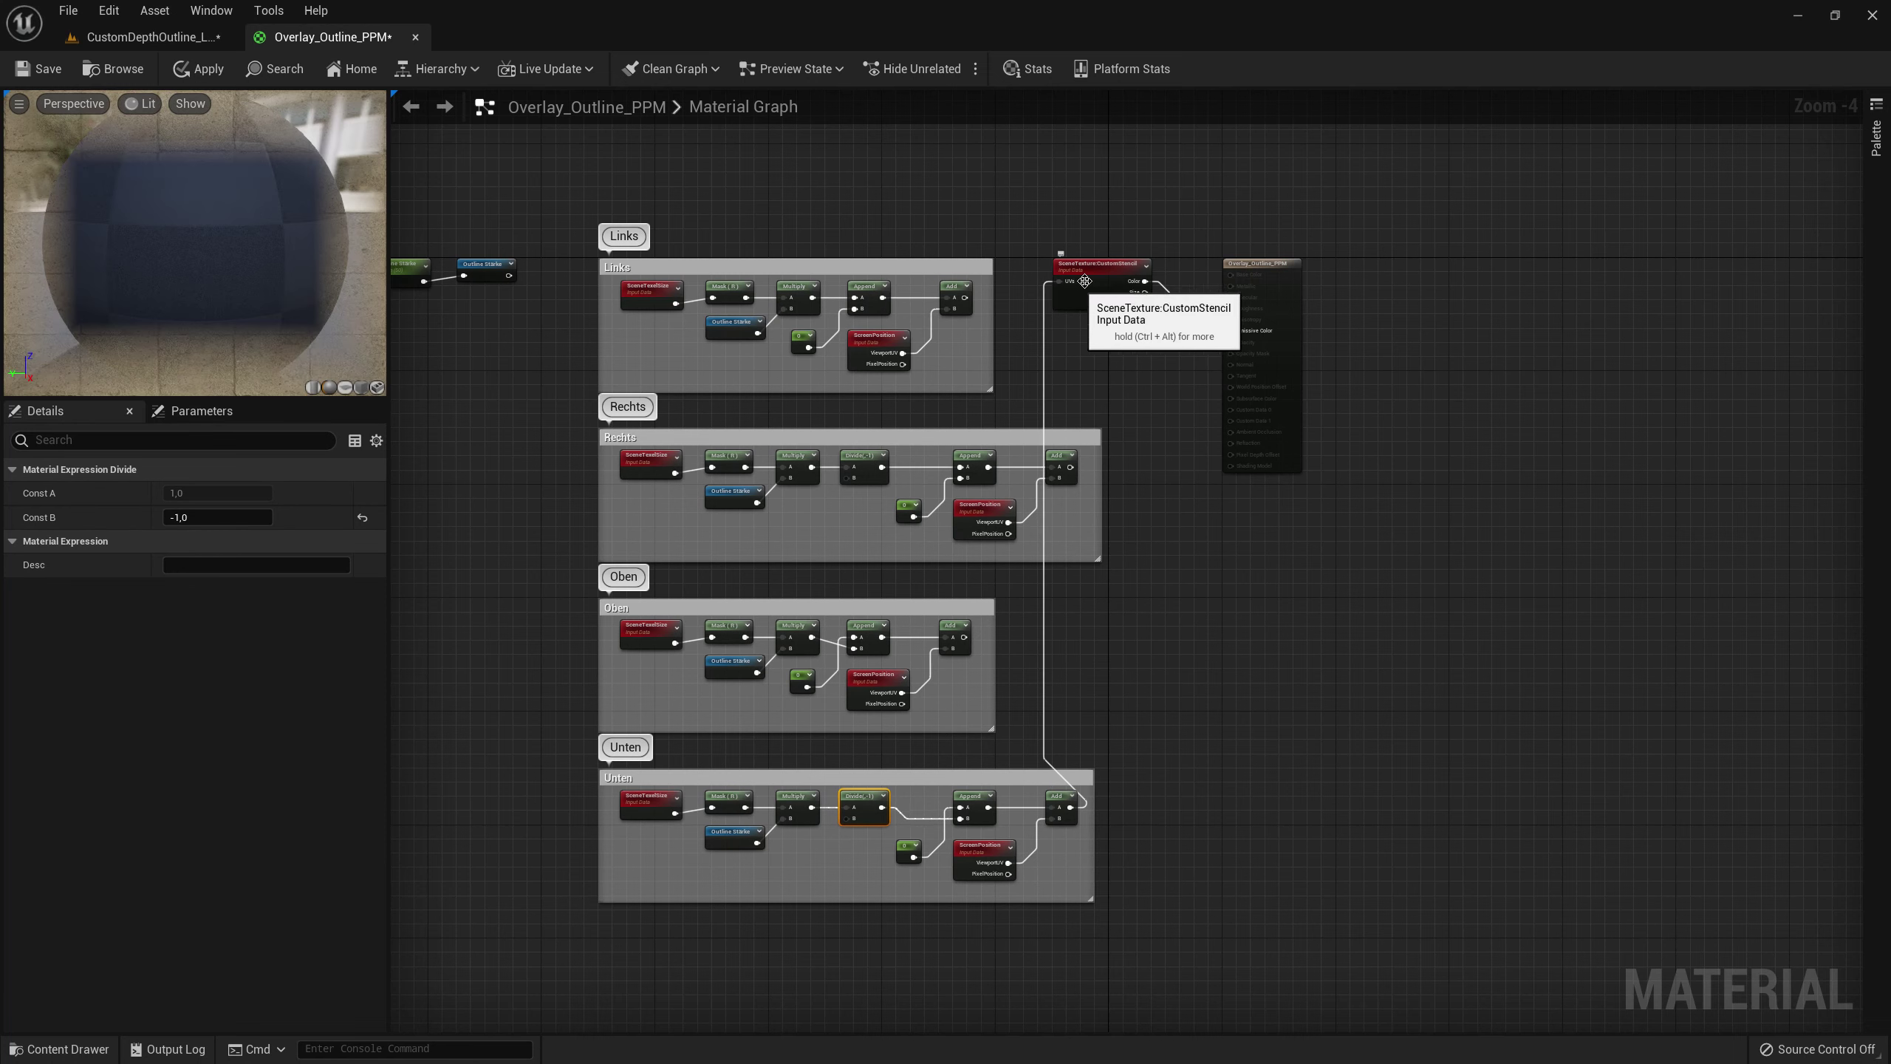
left_click(198, 69)
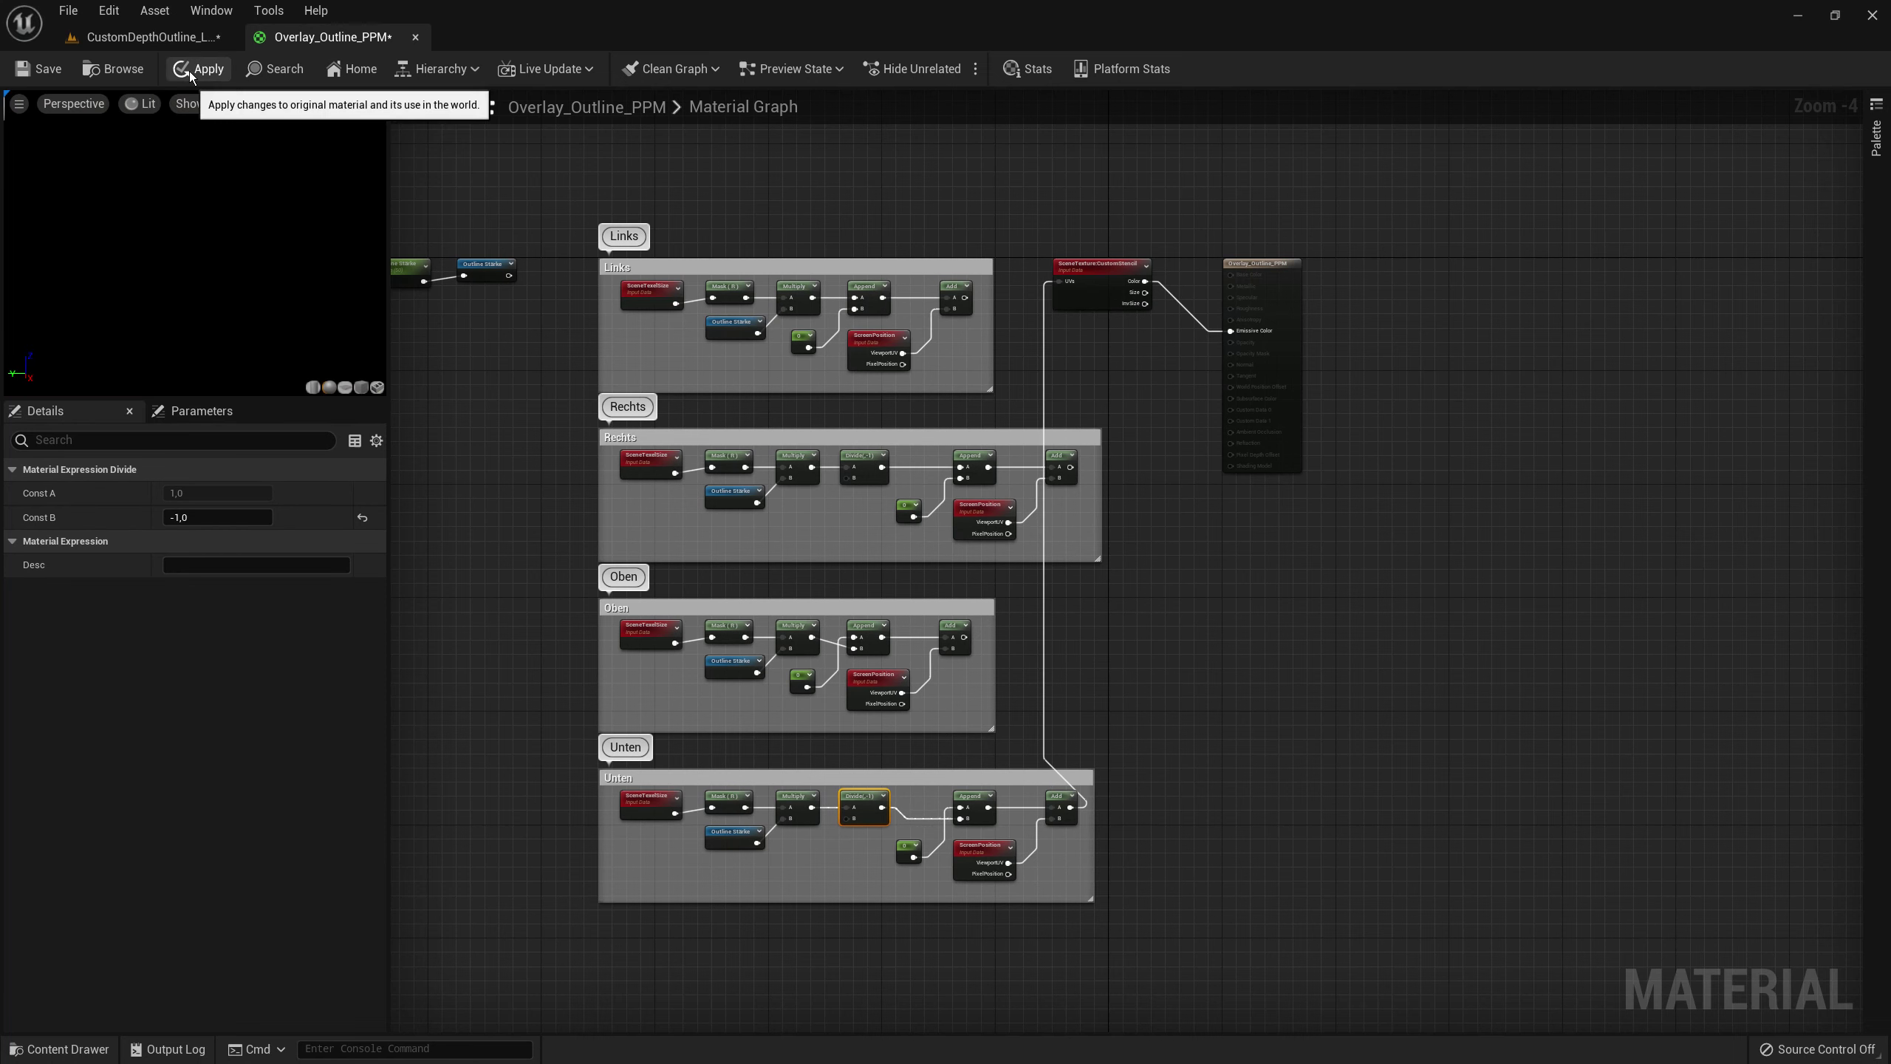
left_click(138, 37)
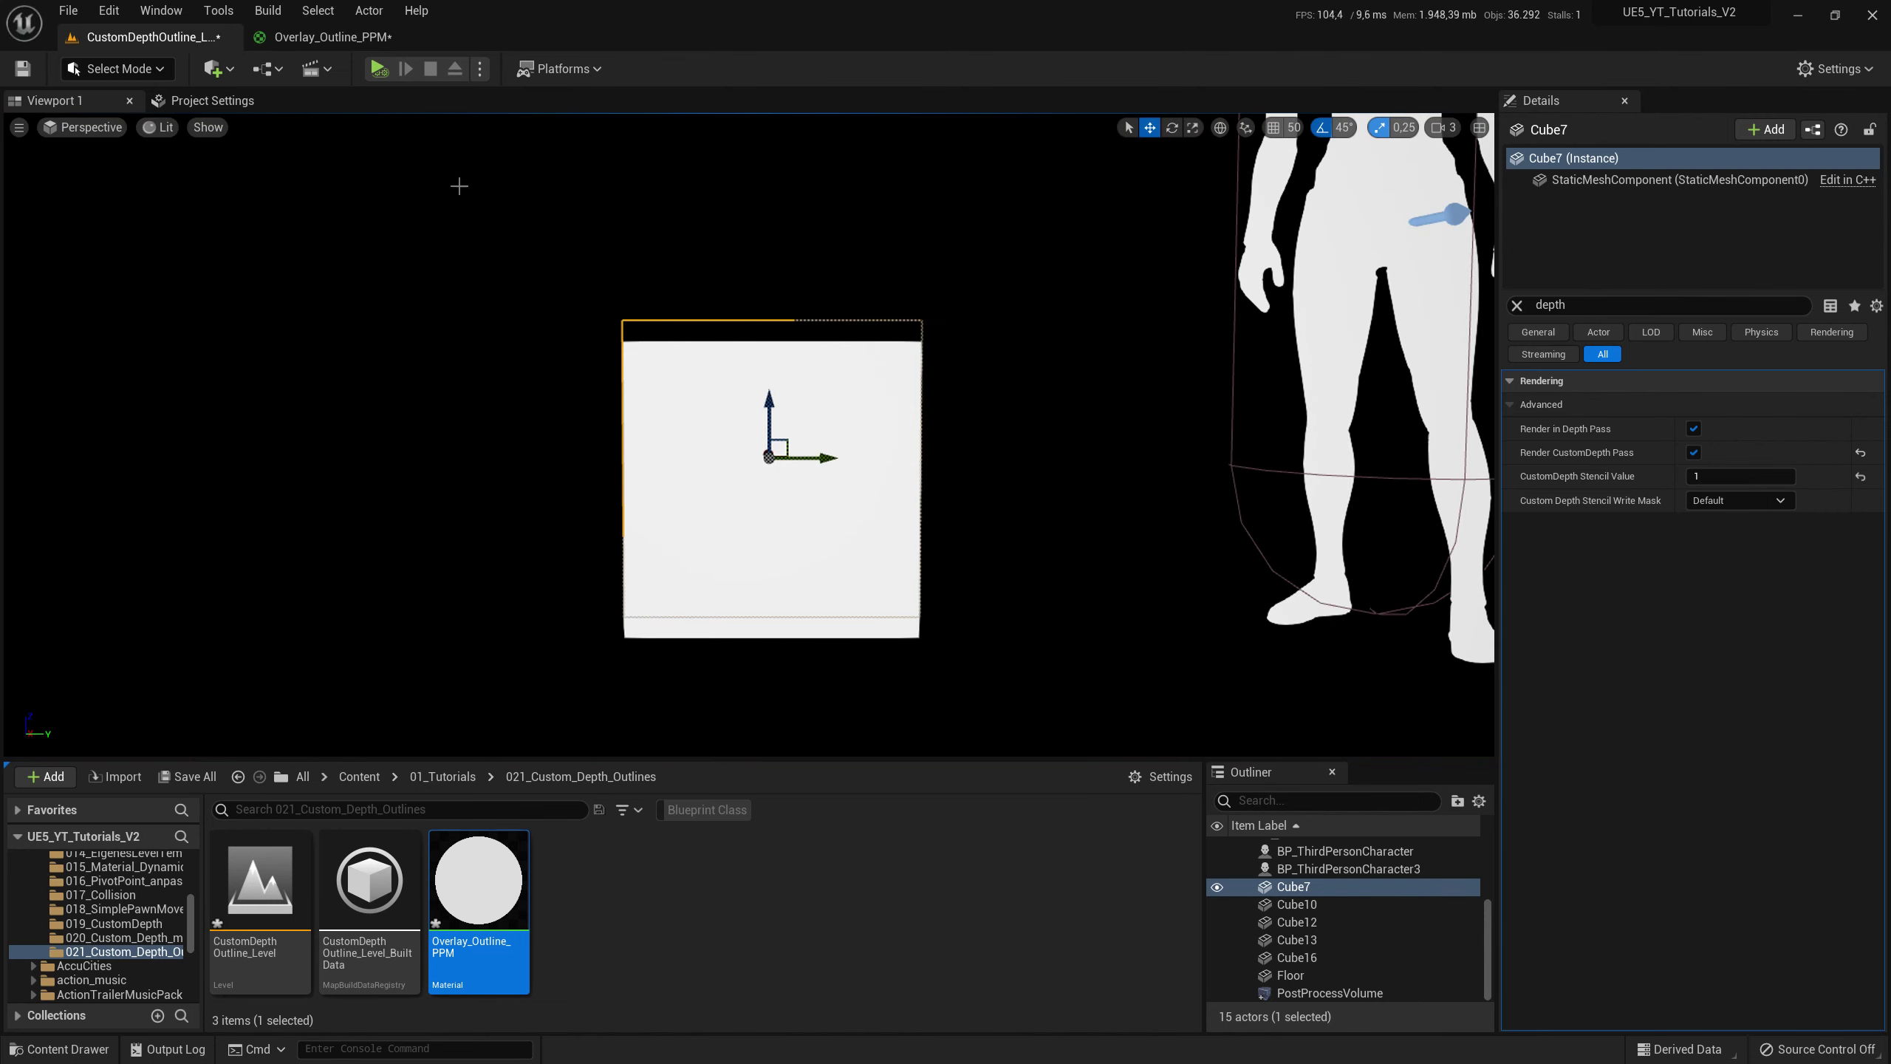
left_click(333, 37)
scroll(1206, 605, "up", 1)
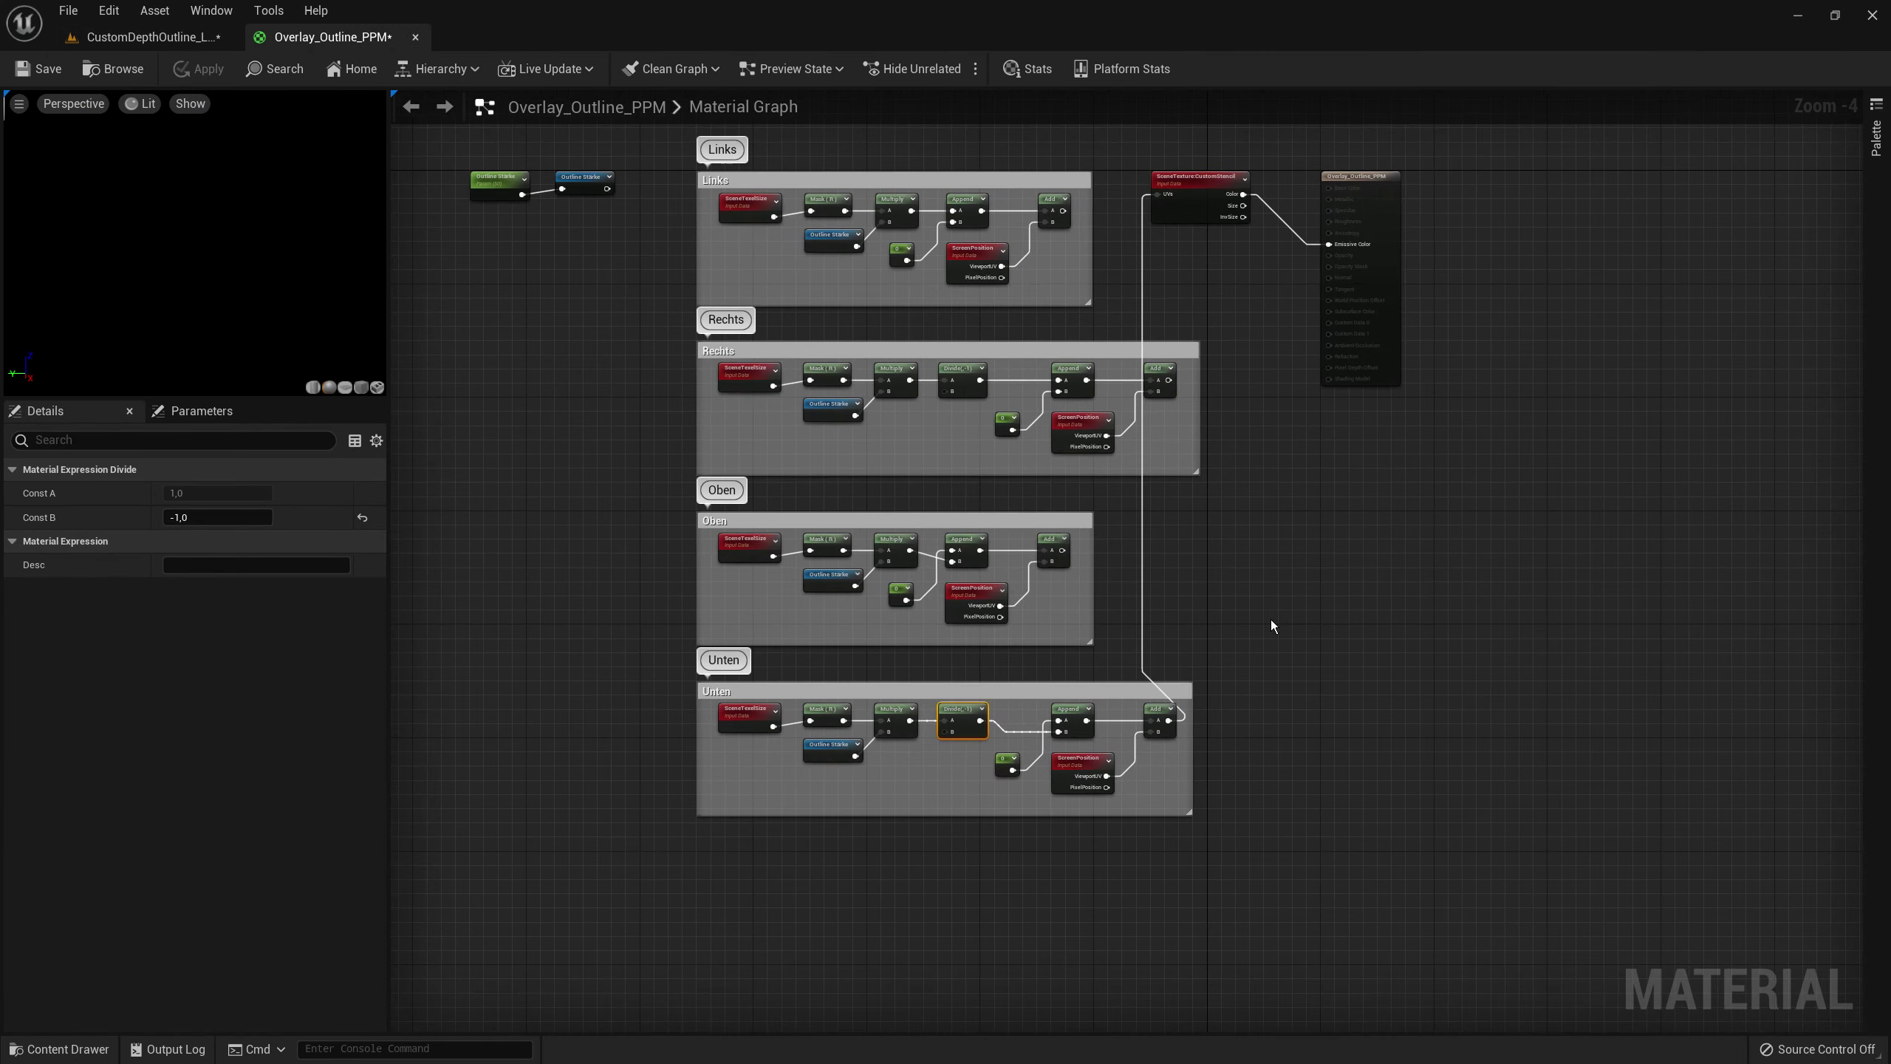
scroll(1184, 744, "up", 3)
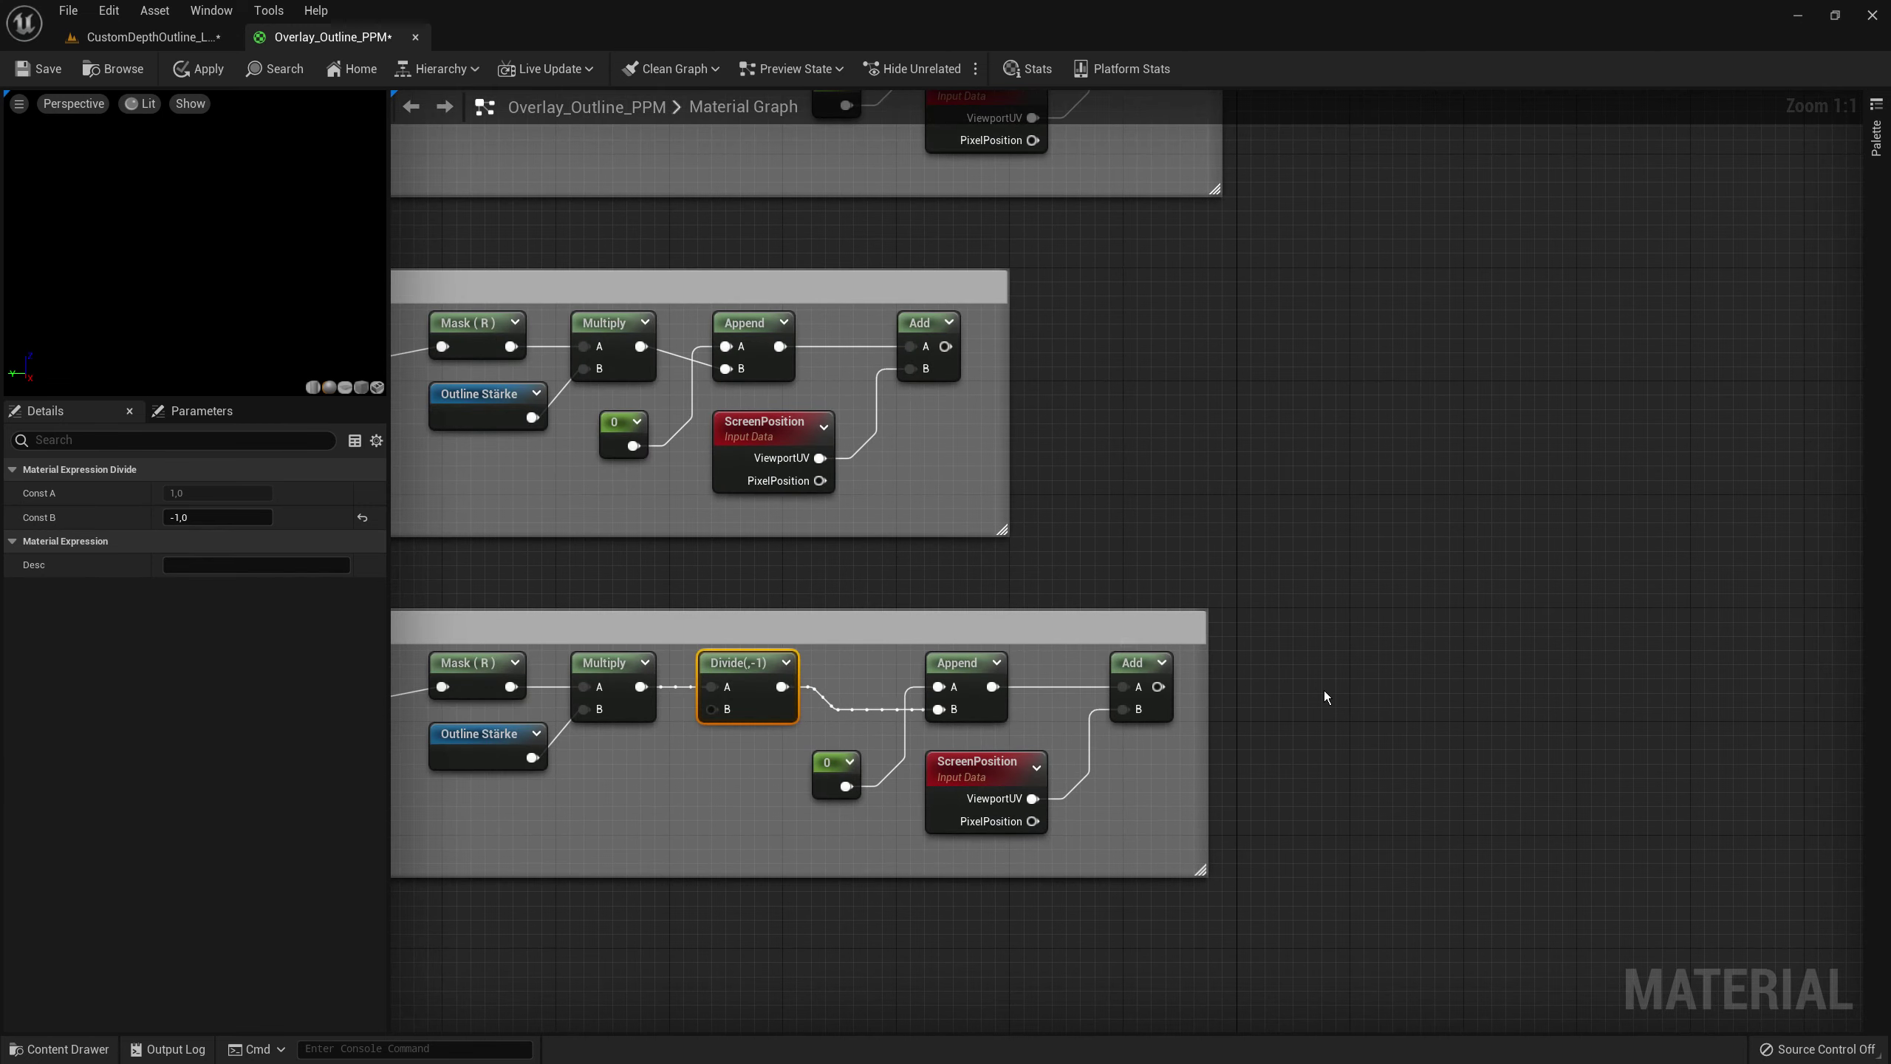
- Pan across the Links, Rechts, Oben and Unten groups to frame the graph, then check the level
scroll(1340, 671, "down", 5)
scroll(1122, 570, "up", 5)
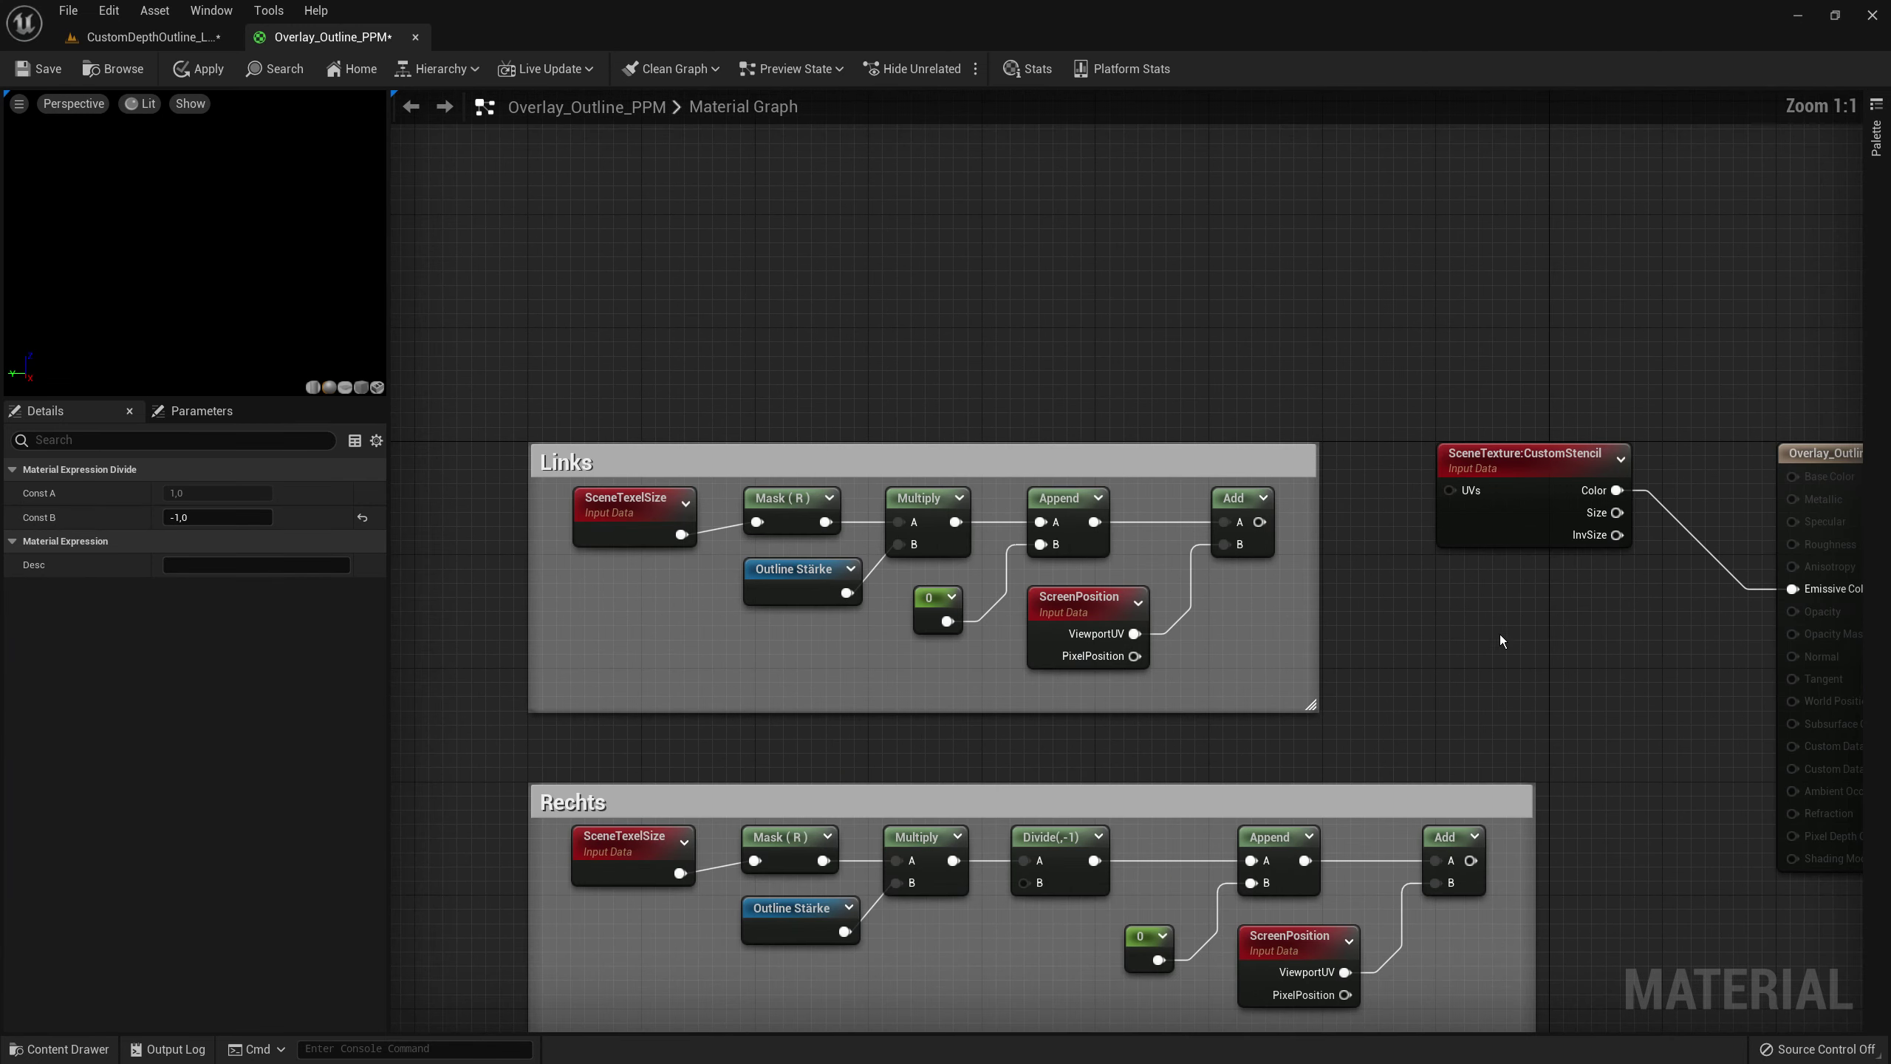
right_click_drag(1500, 634, 1517, 483)
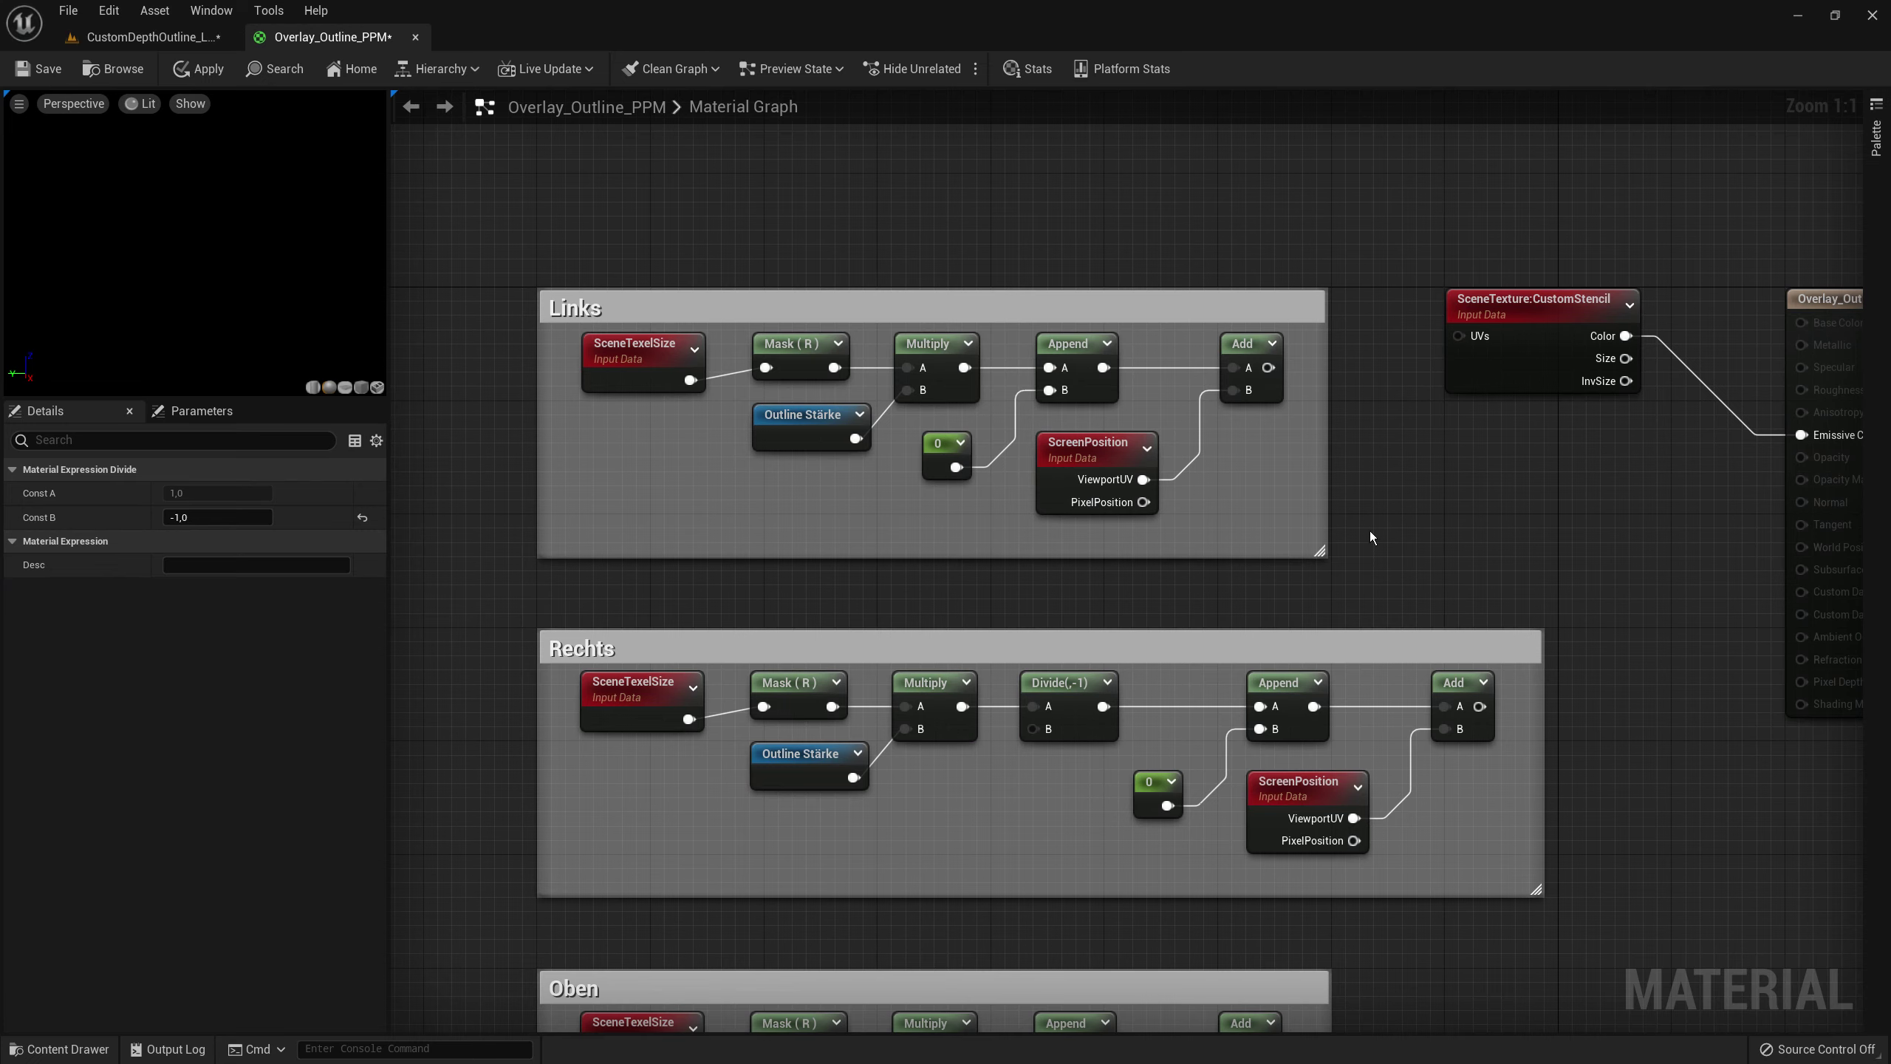
right_click_drag(1648, 764, 1605, 486)
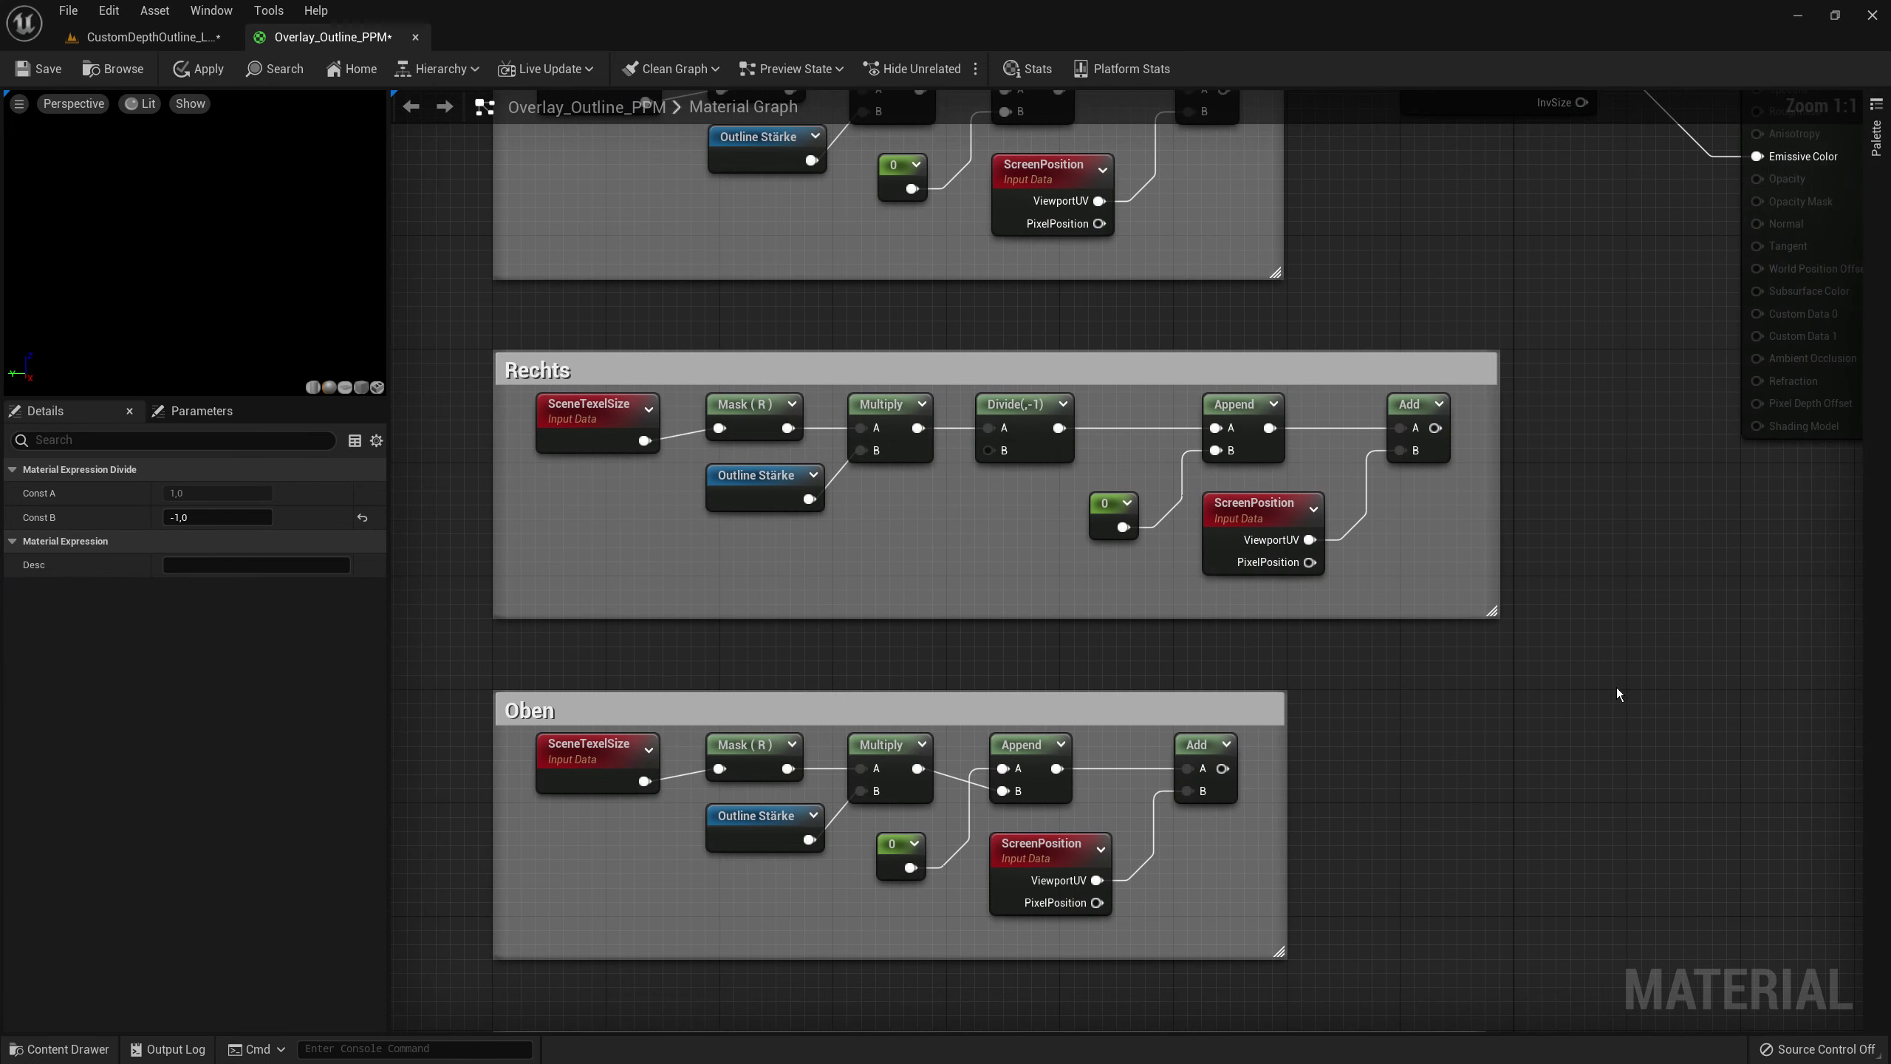
right_click_drag(1549, 831, 1622, 467)
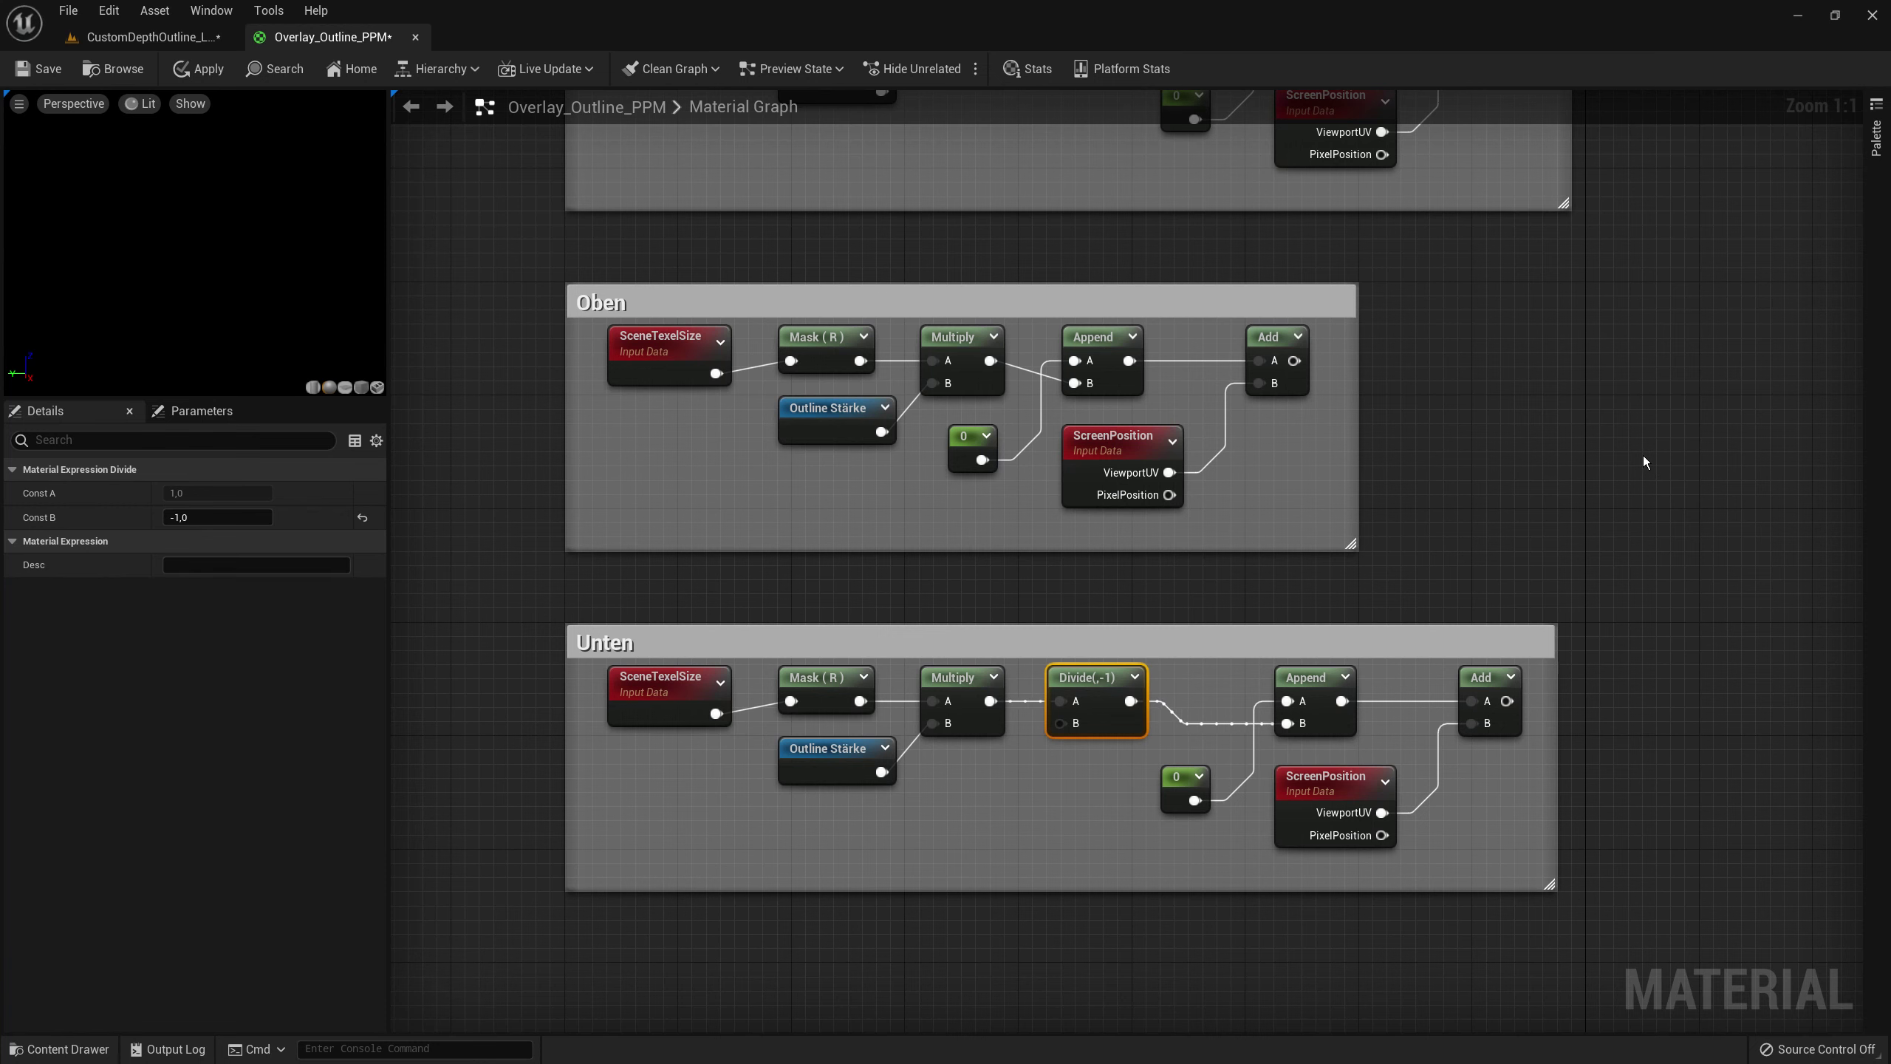
scroll(1641, 419, "down", 6)
right_click_drag(1697, 350, 1298, 602)
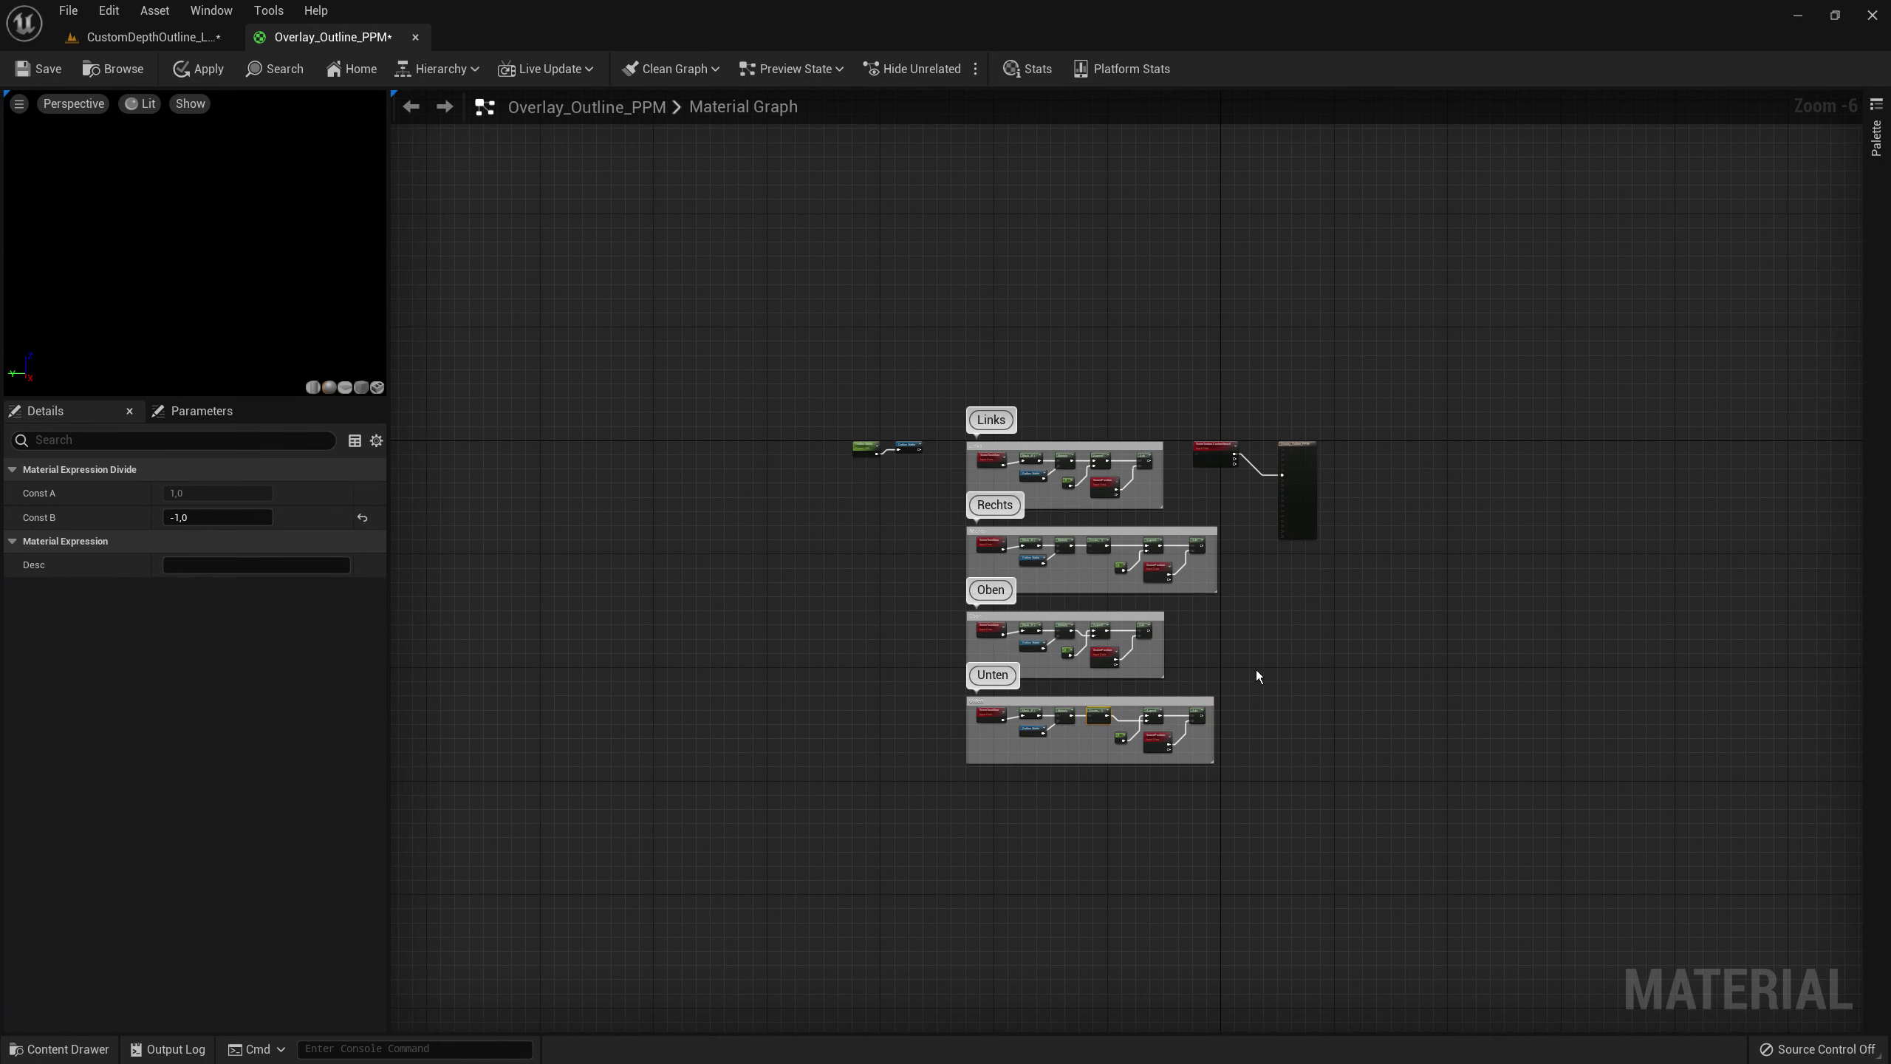
right_click_drag(1373, 638, 1249, 647)
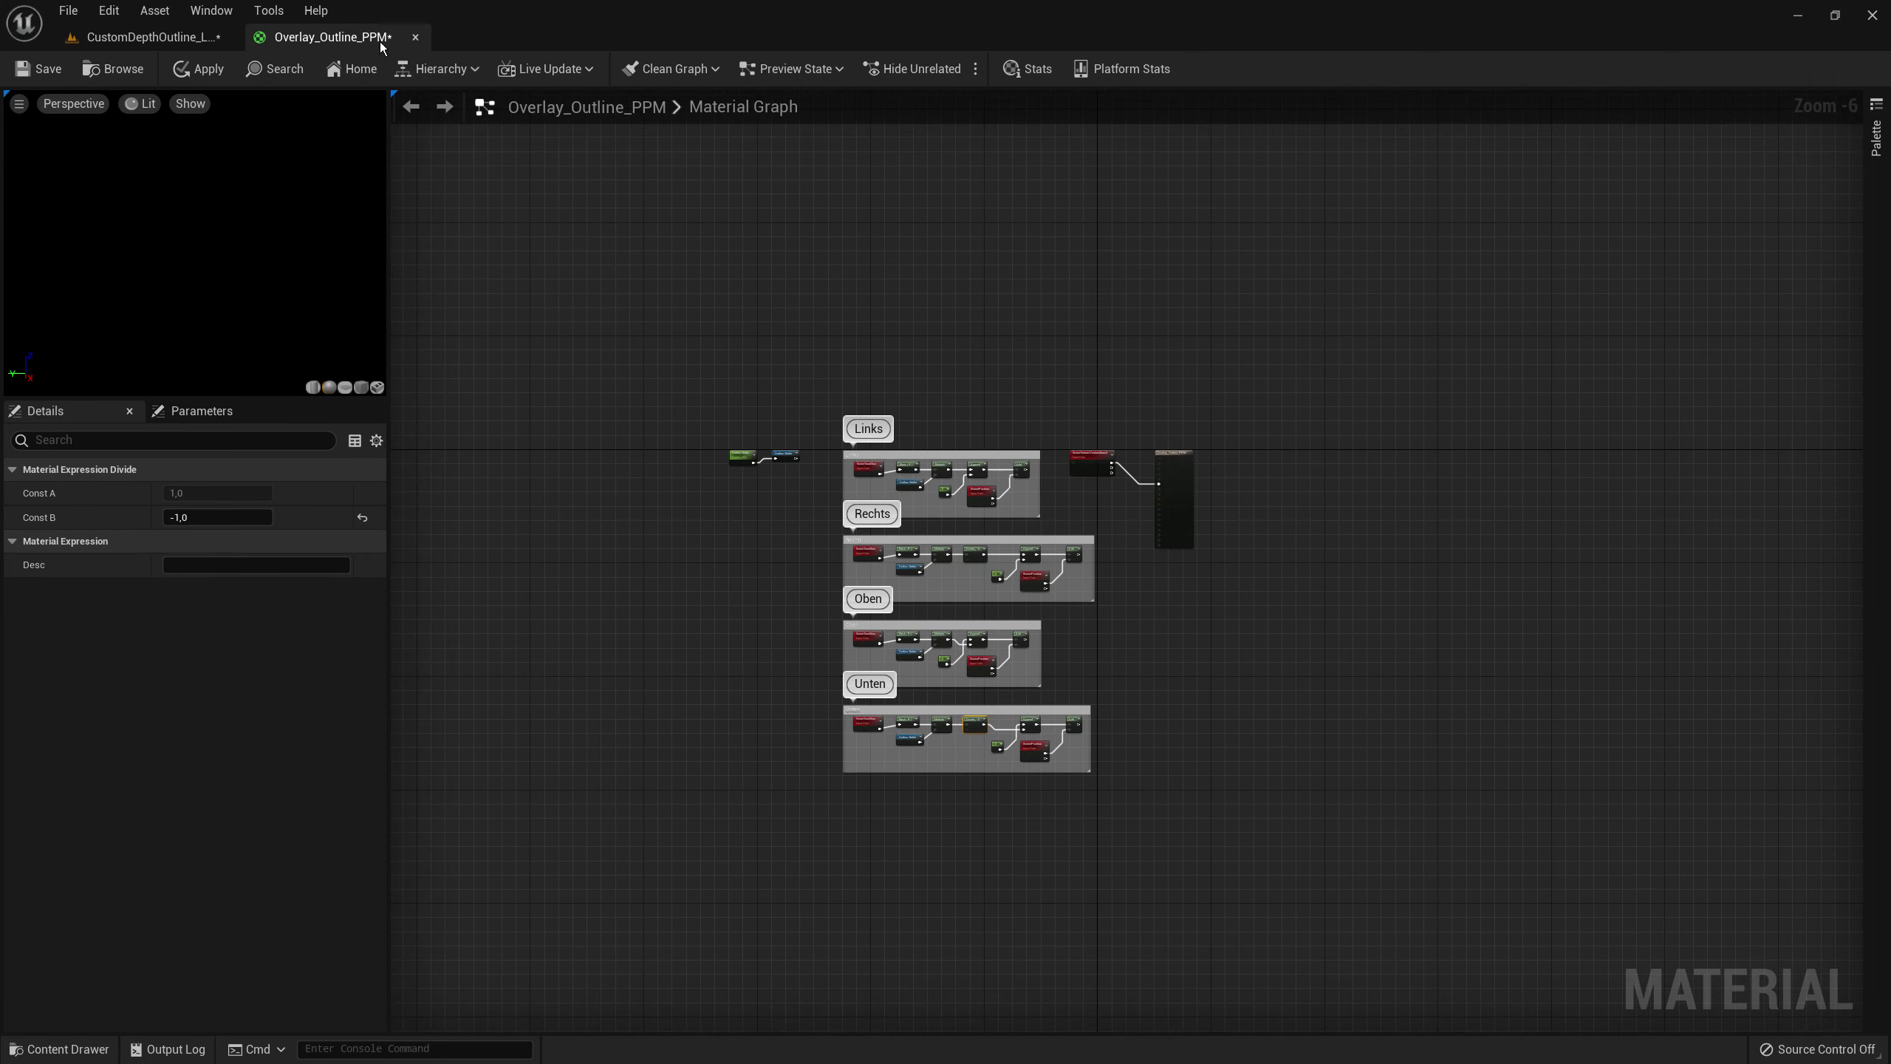
left_click(149, 36)
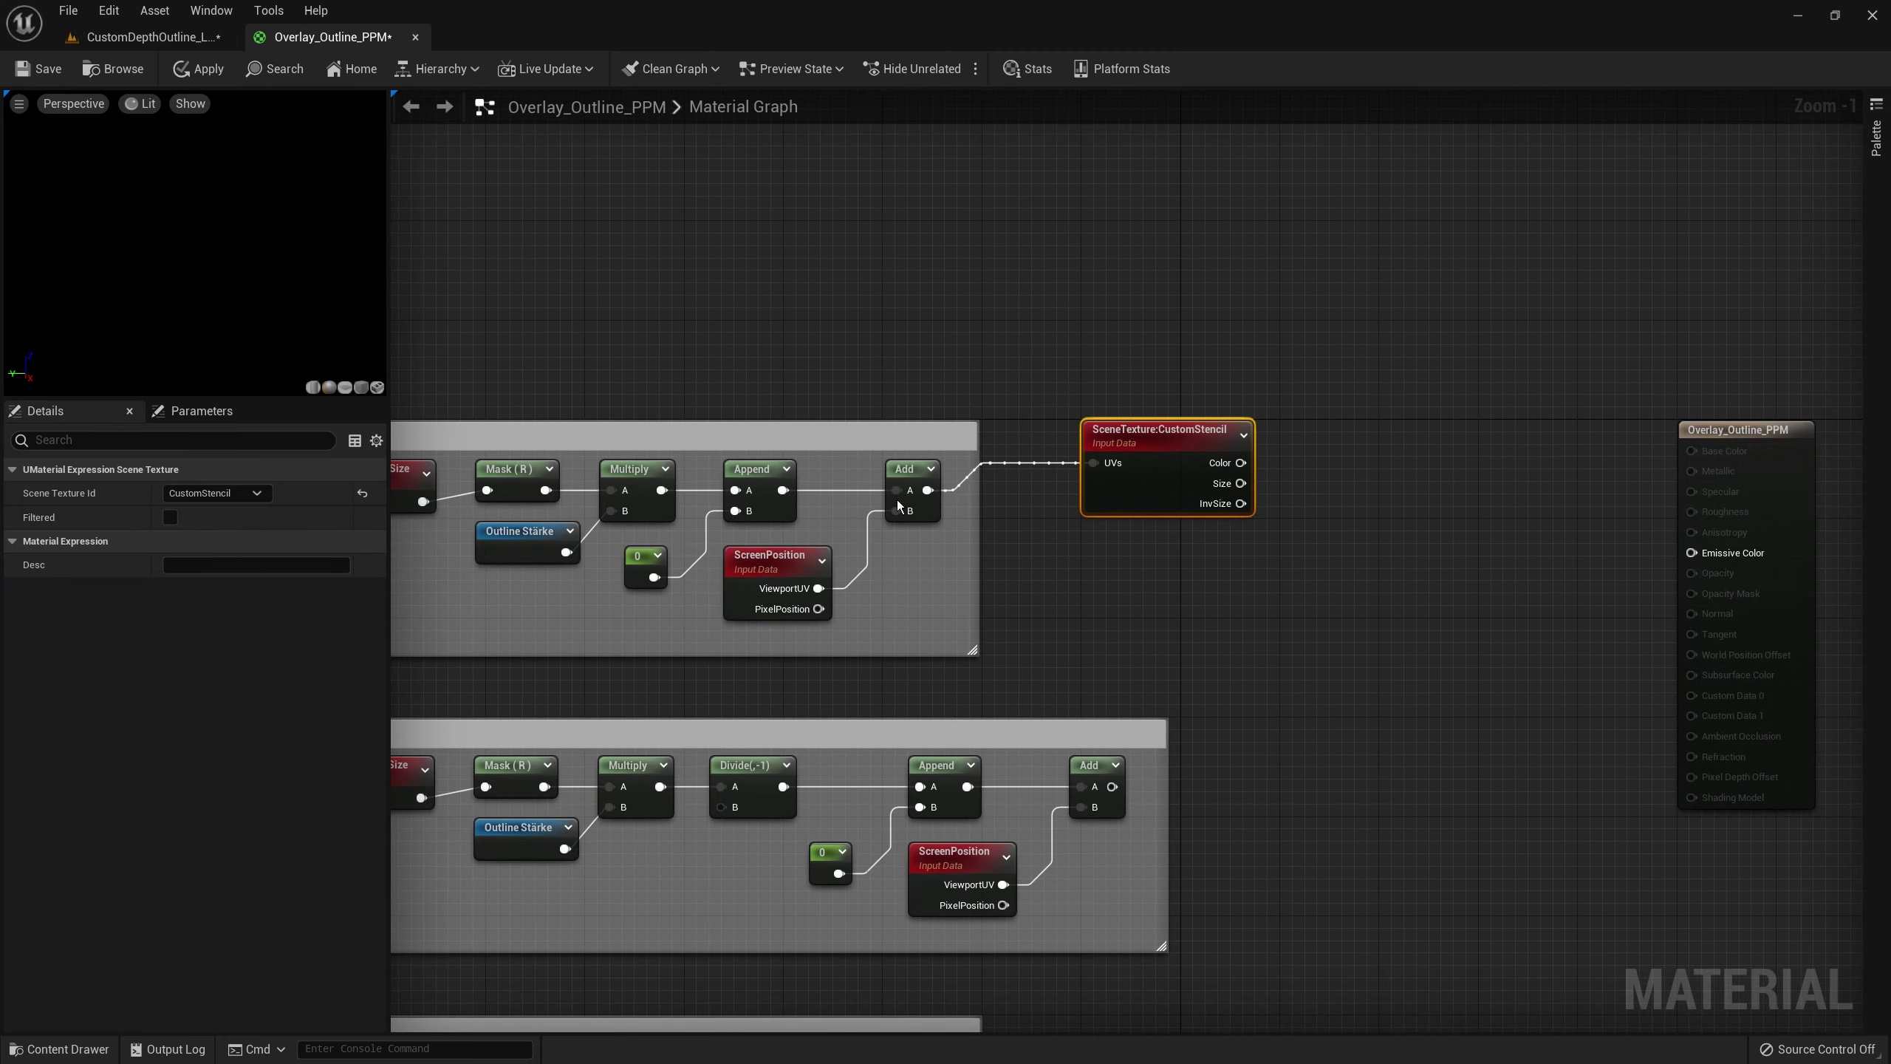
- Insert a ComponentMask keeping only R between CustomStencil Color and Emissive Color, then preview the level
left_click_drag(1011, 470, 1096, 478)
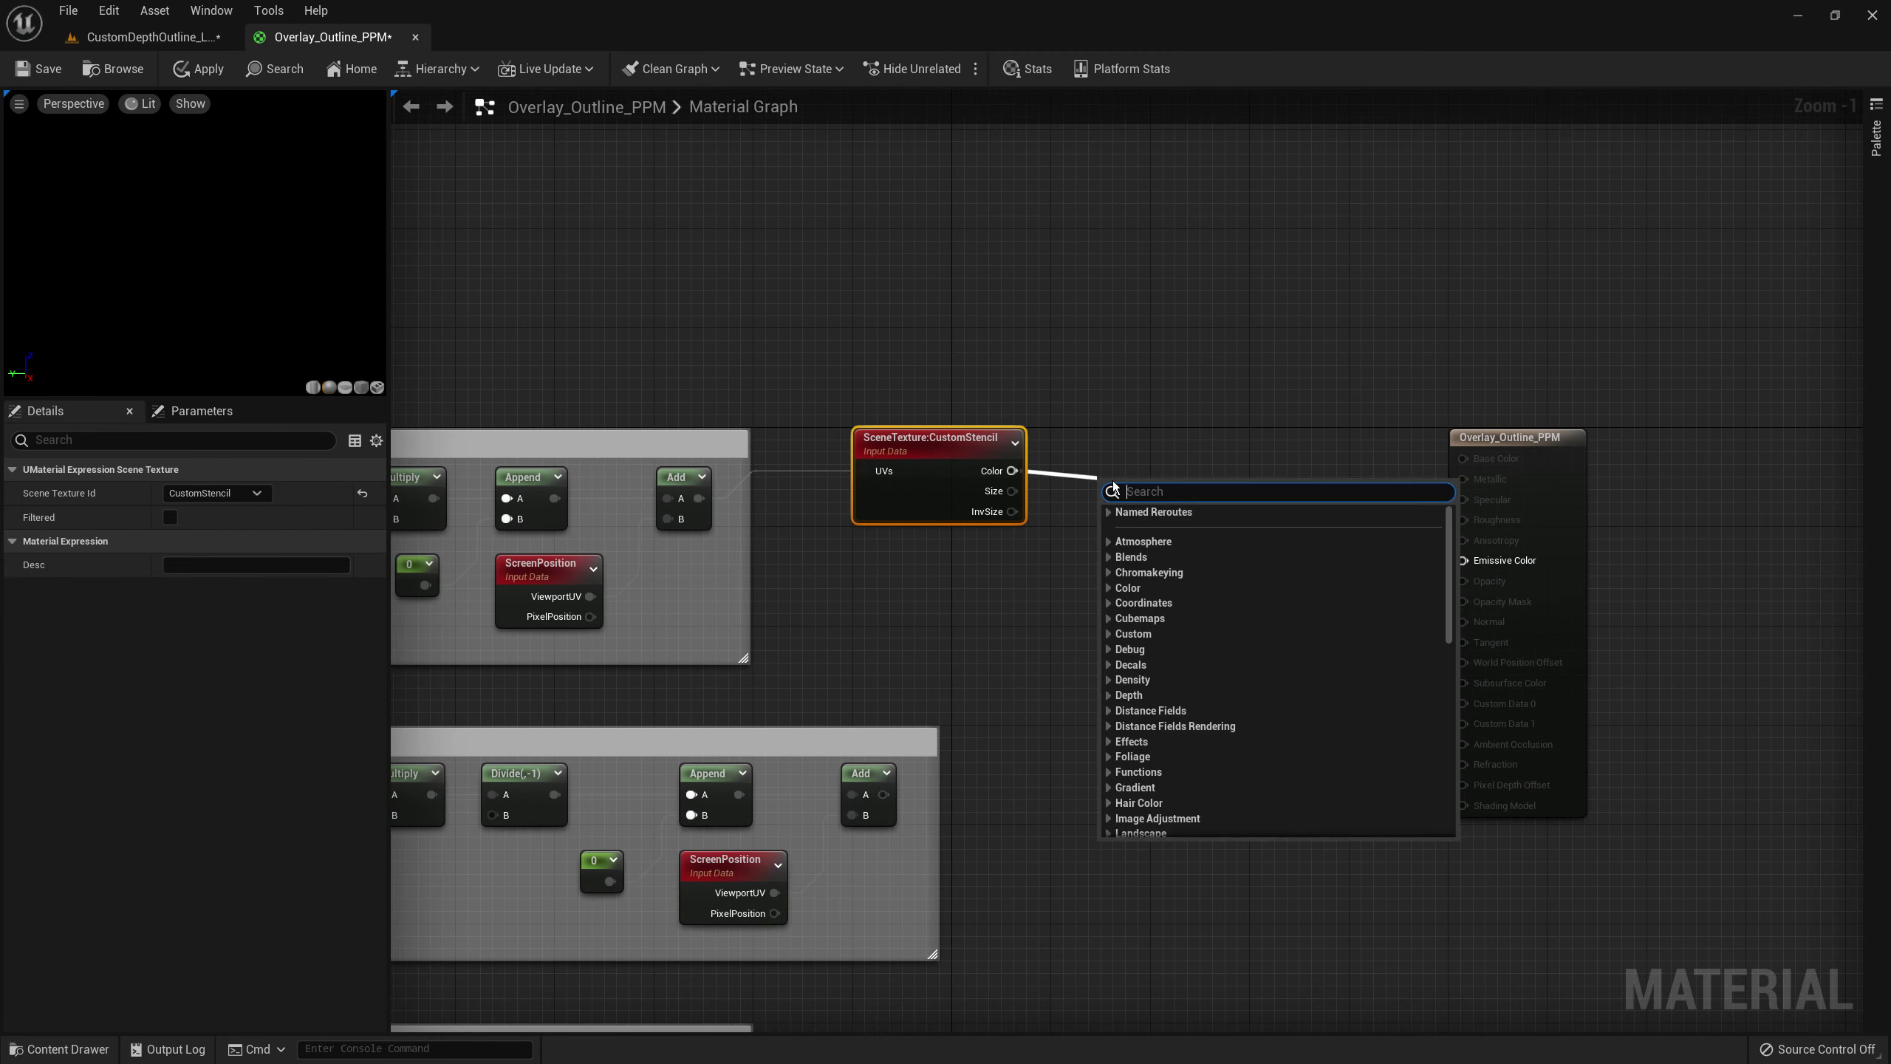
type("mask")
key("Return")
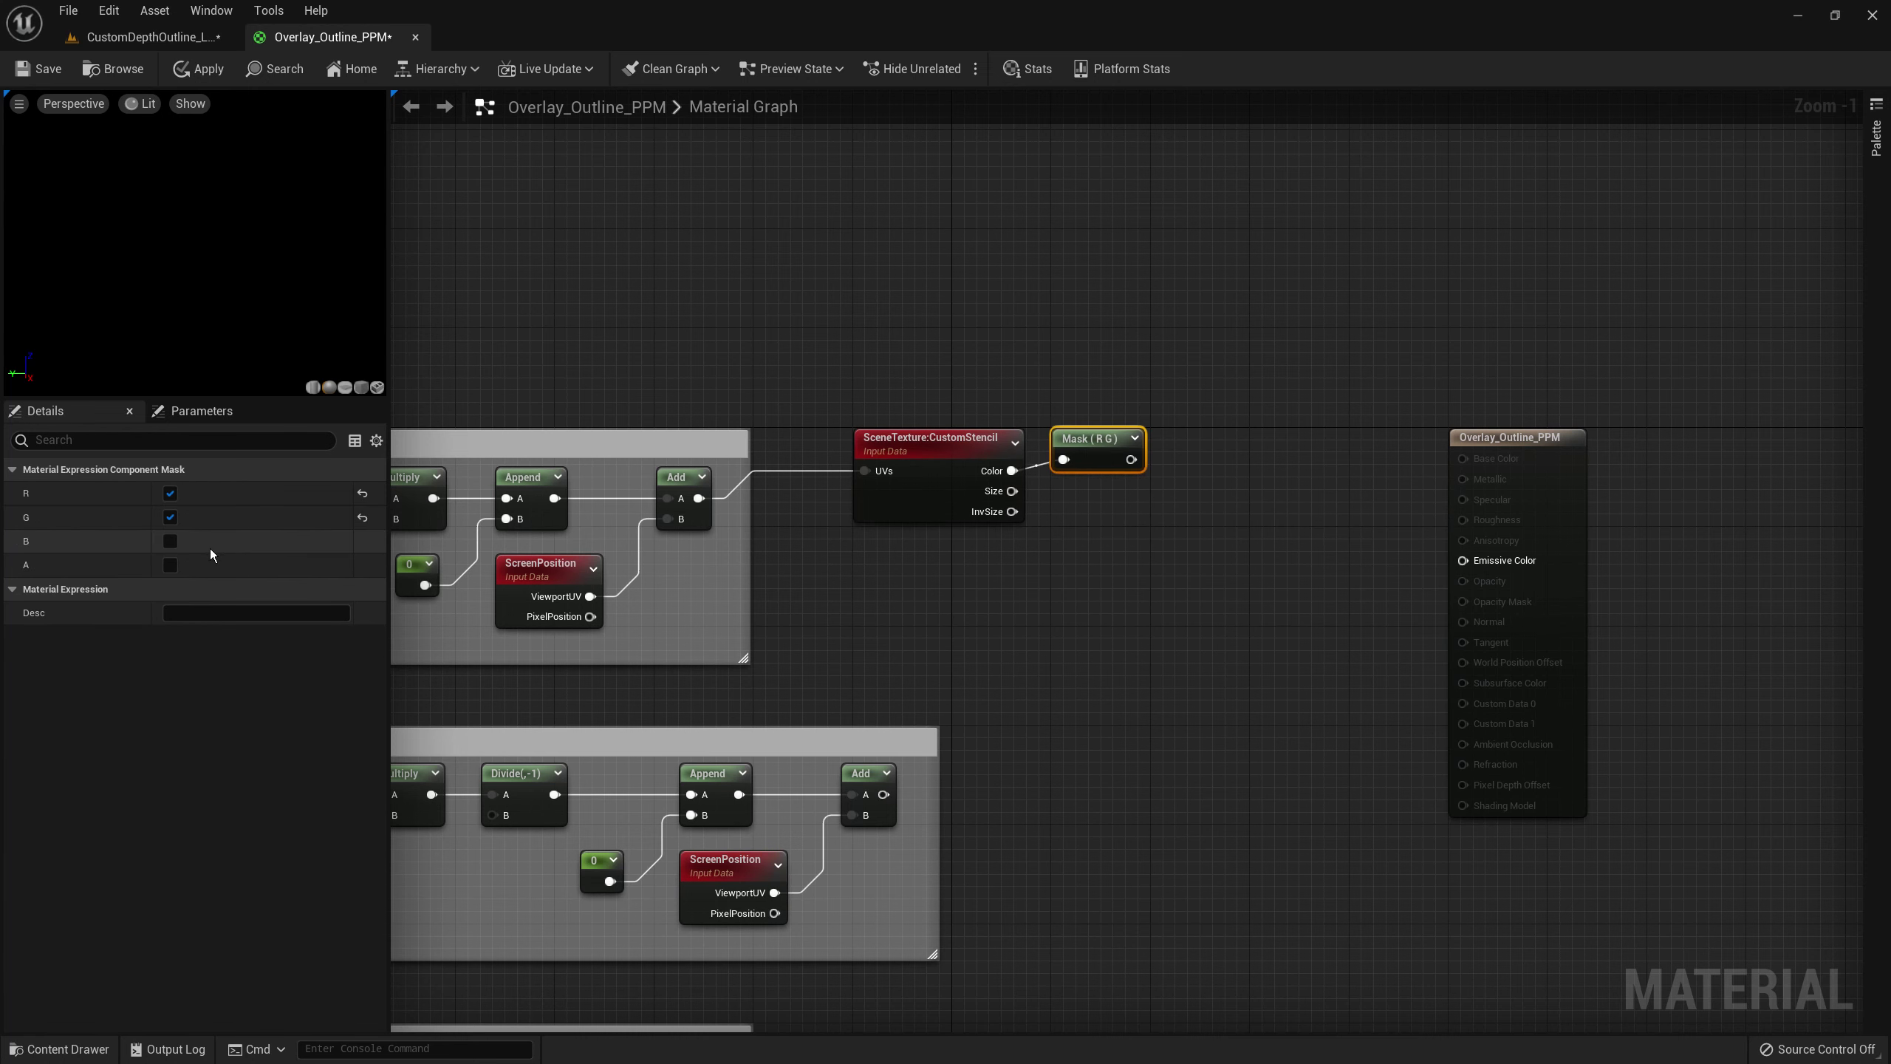
left_click(171, 518)
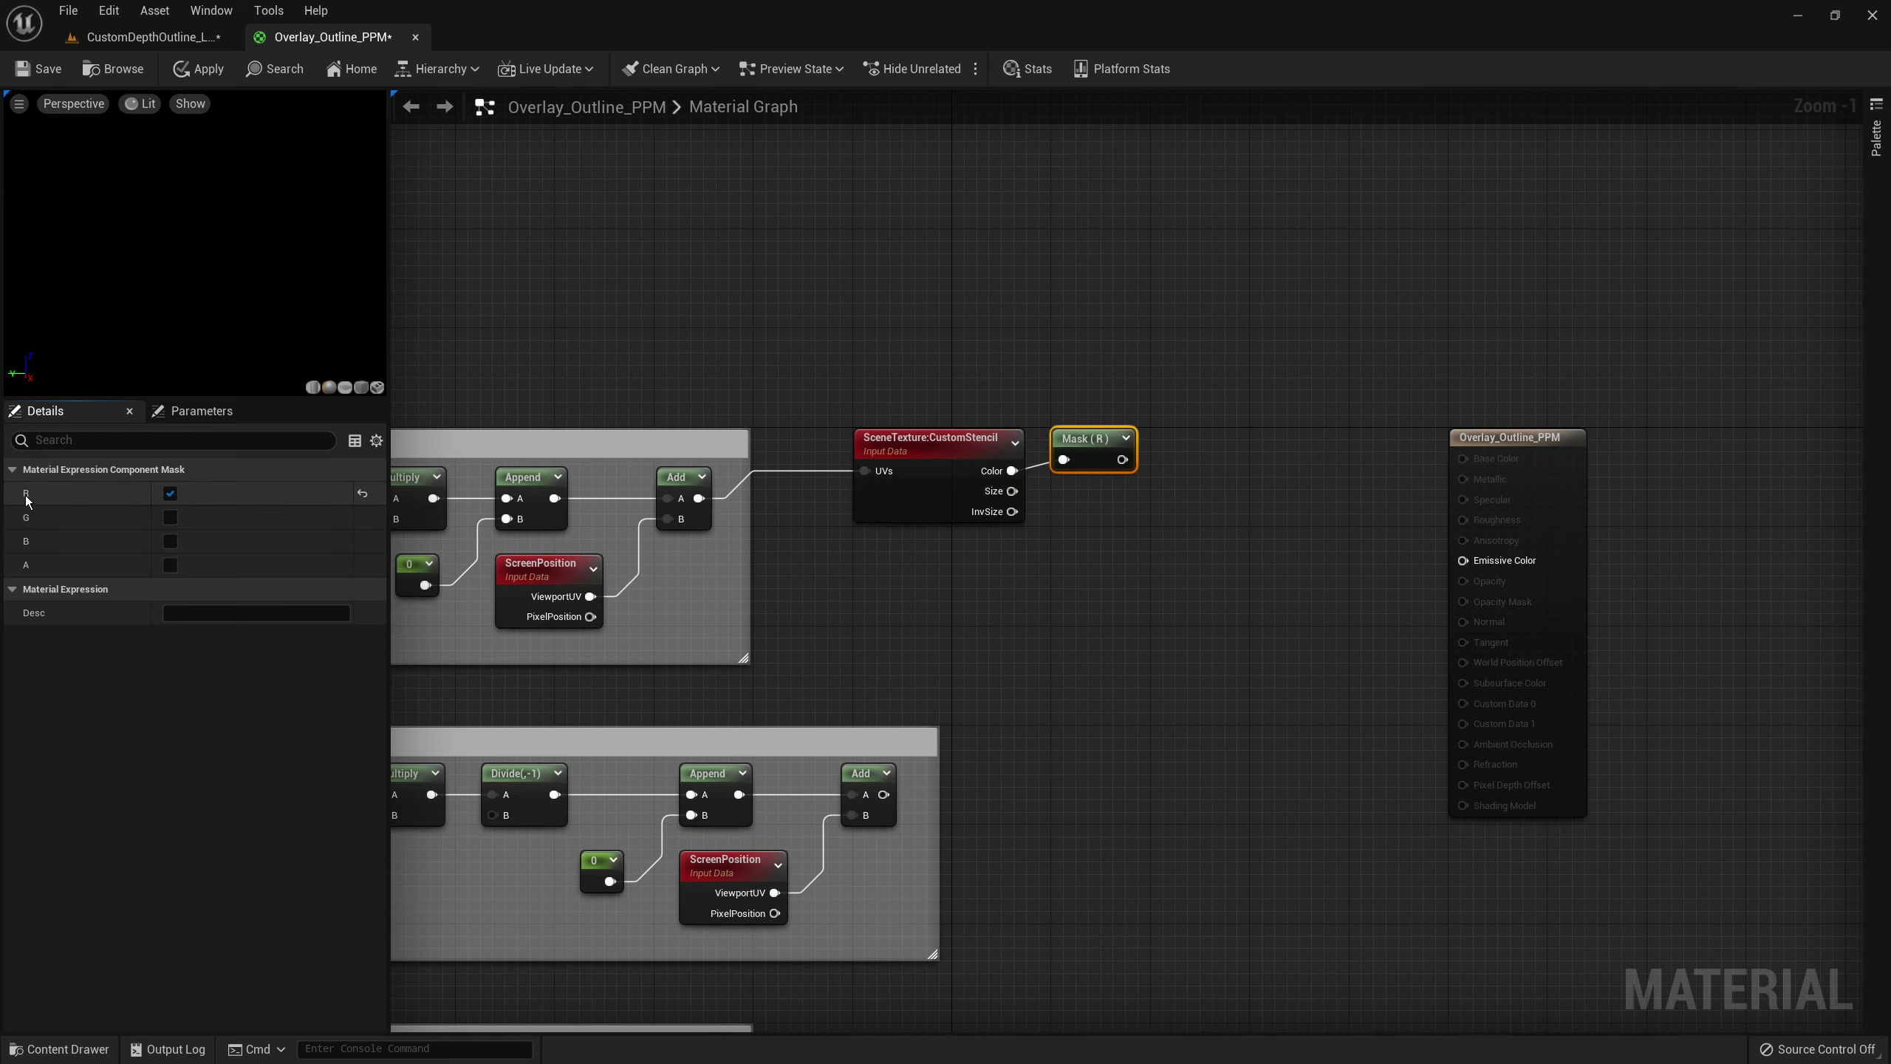
left_click_drag(1122, 459, 1480, 561)
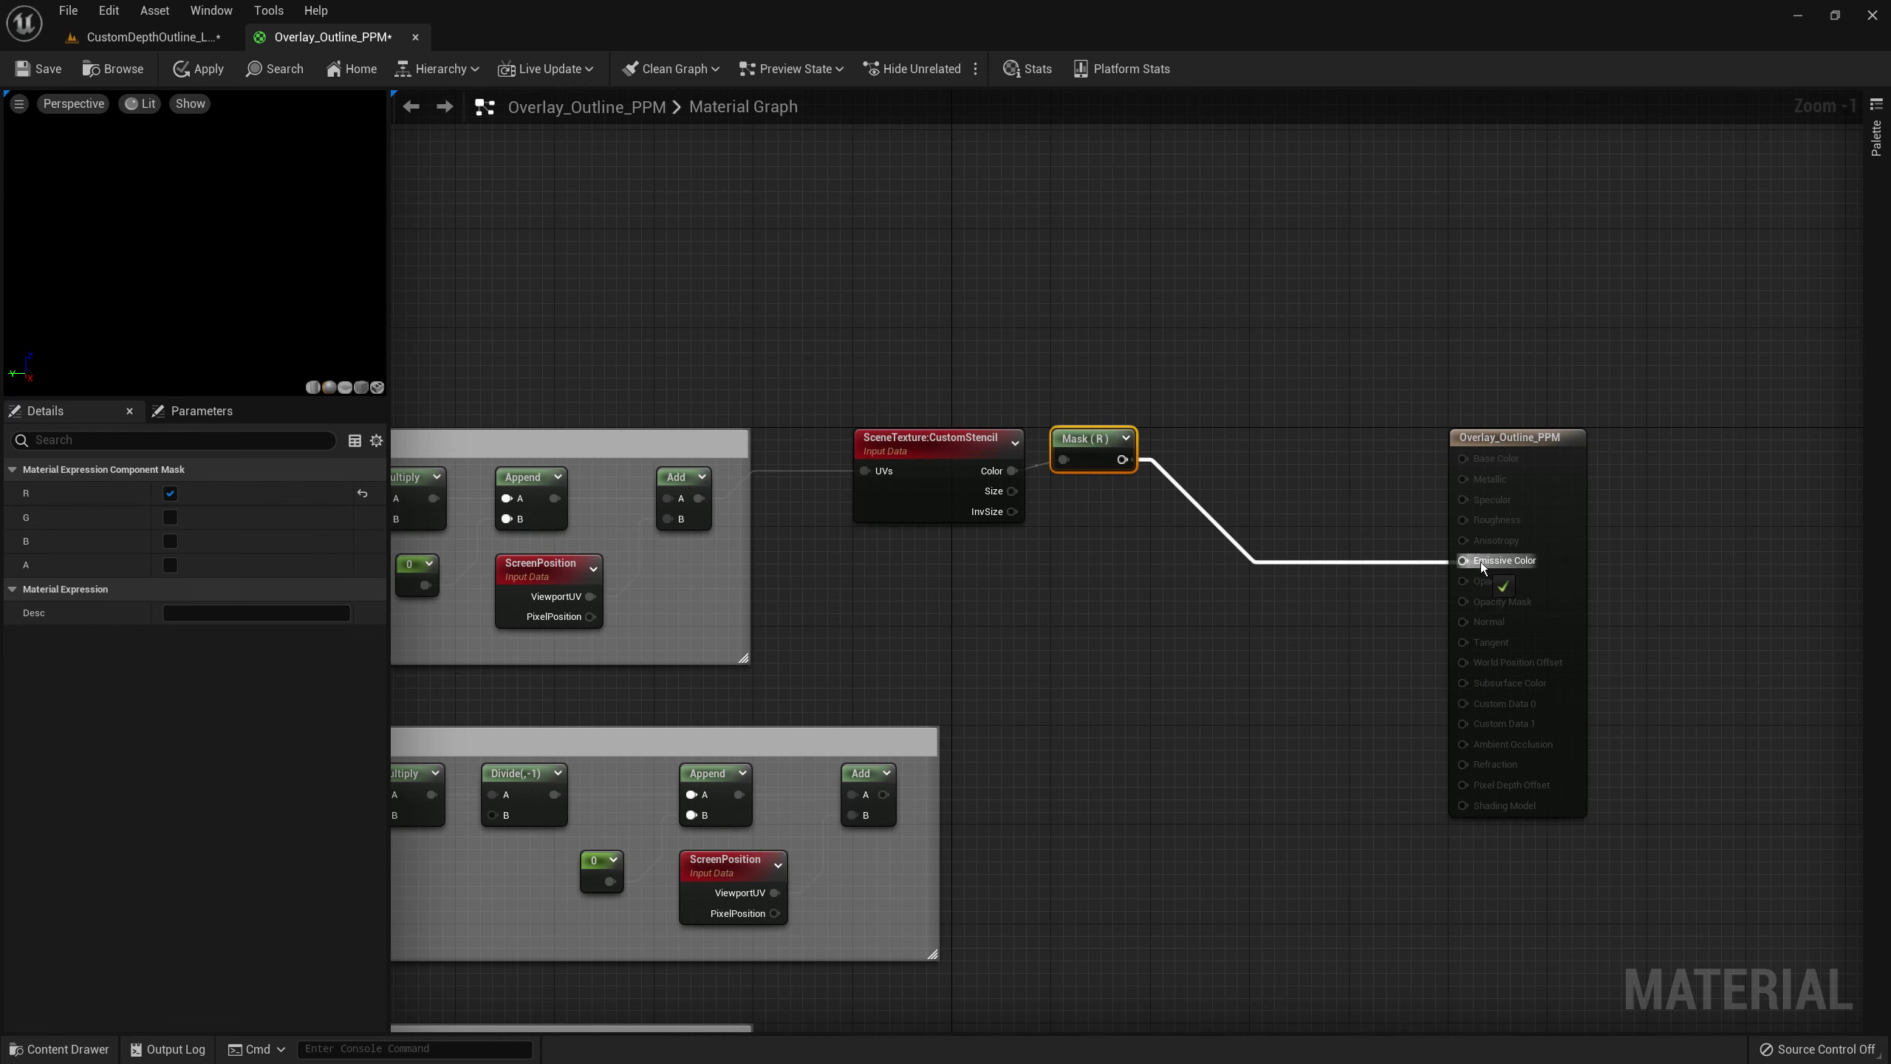
left_click(145, 41)
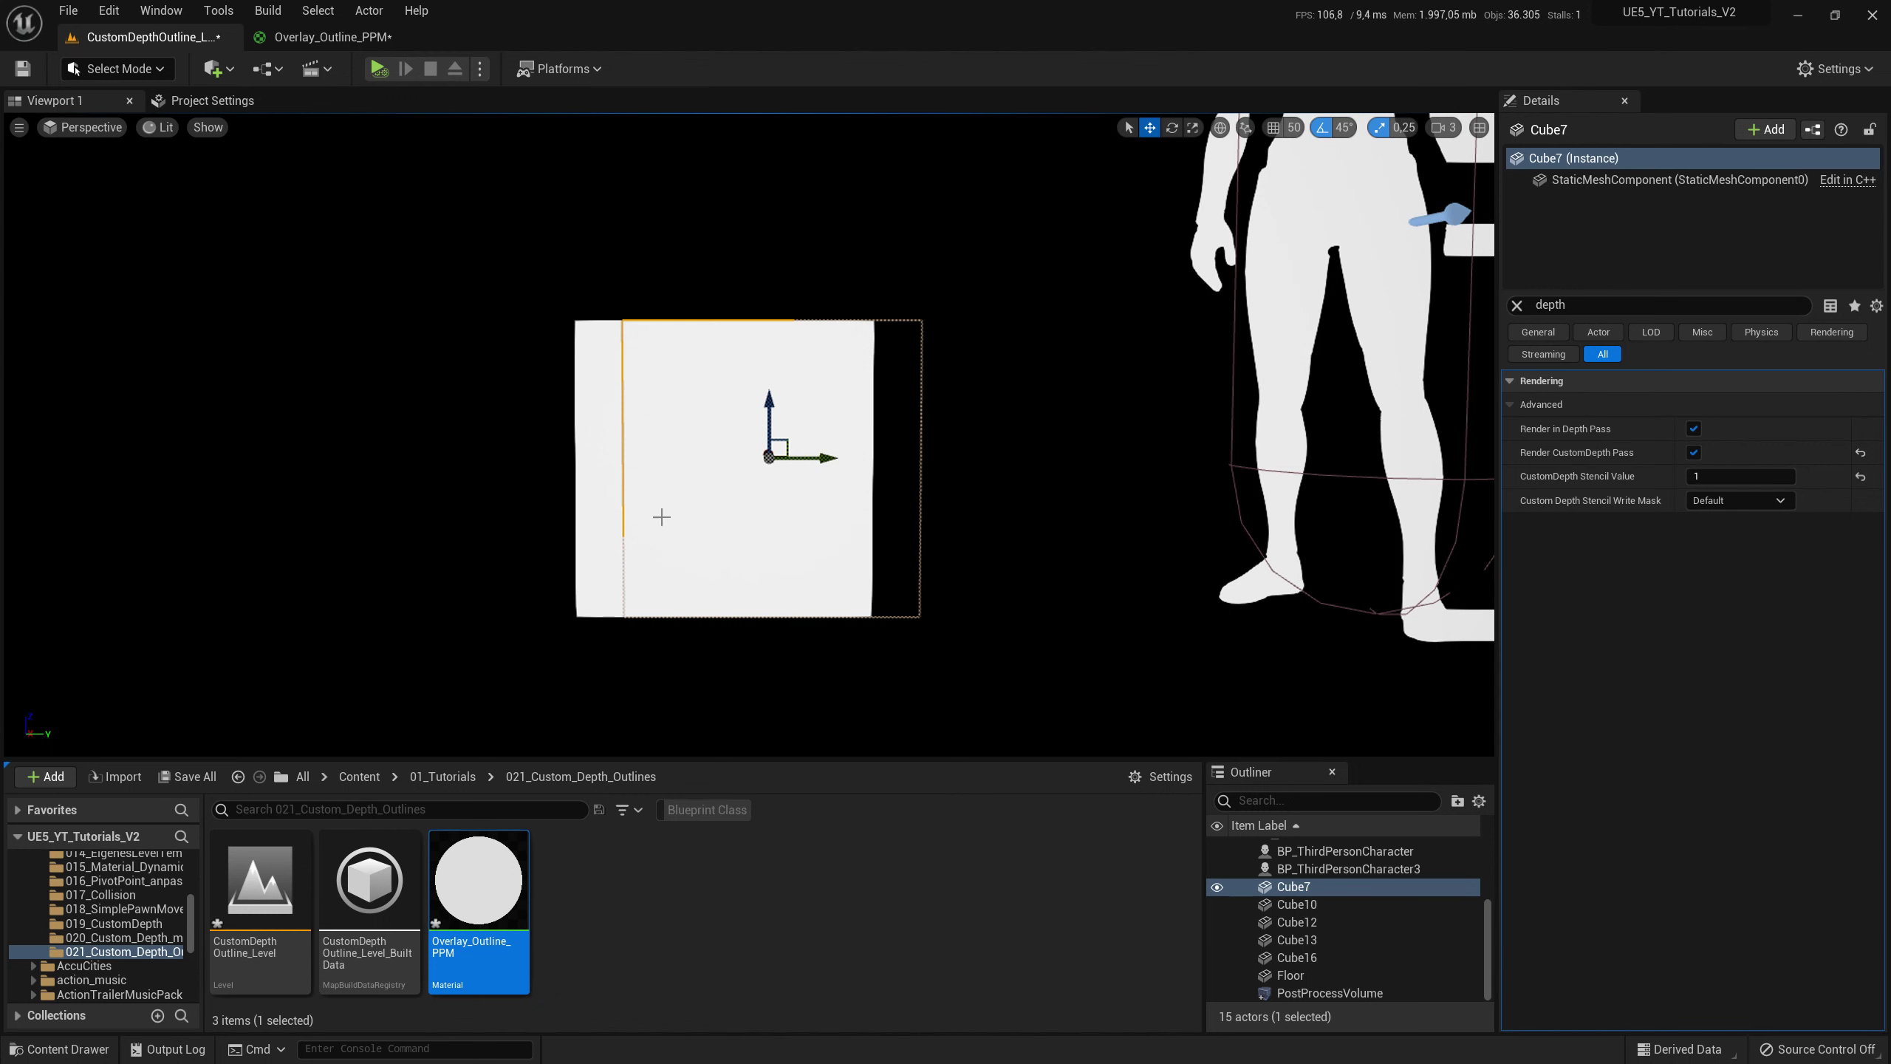
left_click(331, 37)
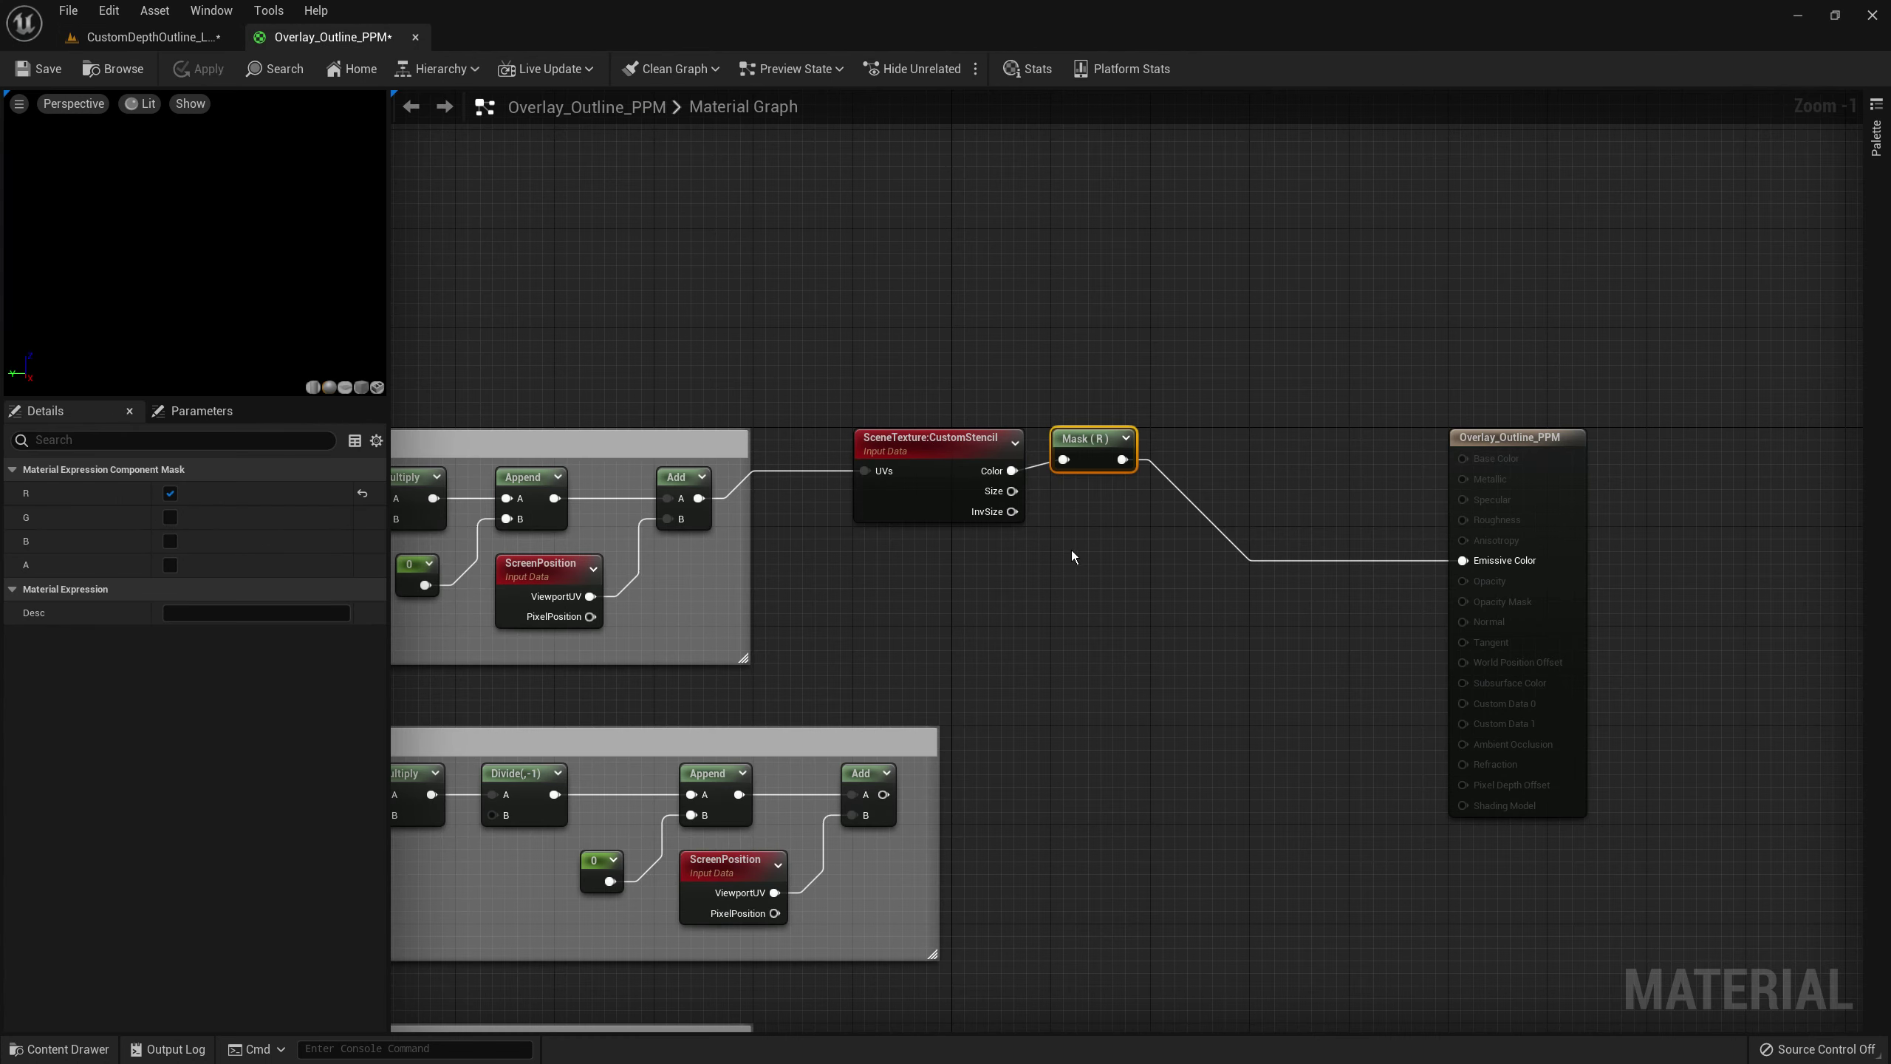
- Duplicate the CustomStencil and Mask node pair and place the copy below the originals
left_click_drag(889, 326, 1199, 557)
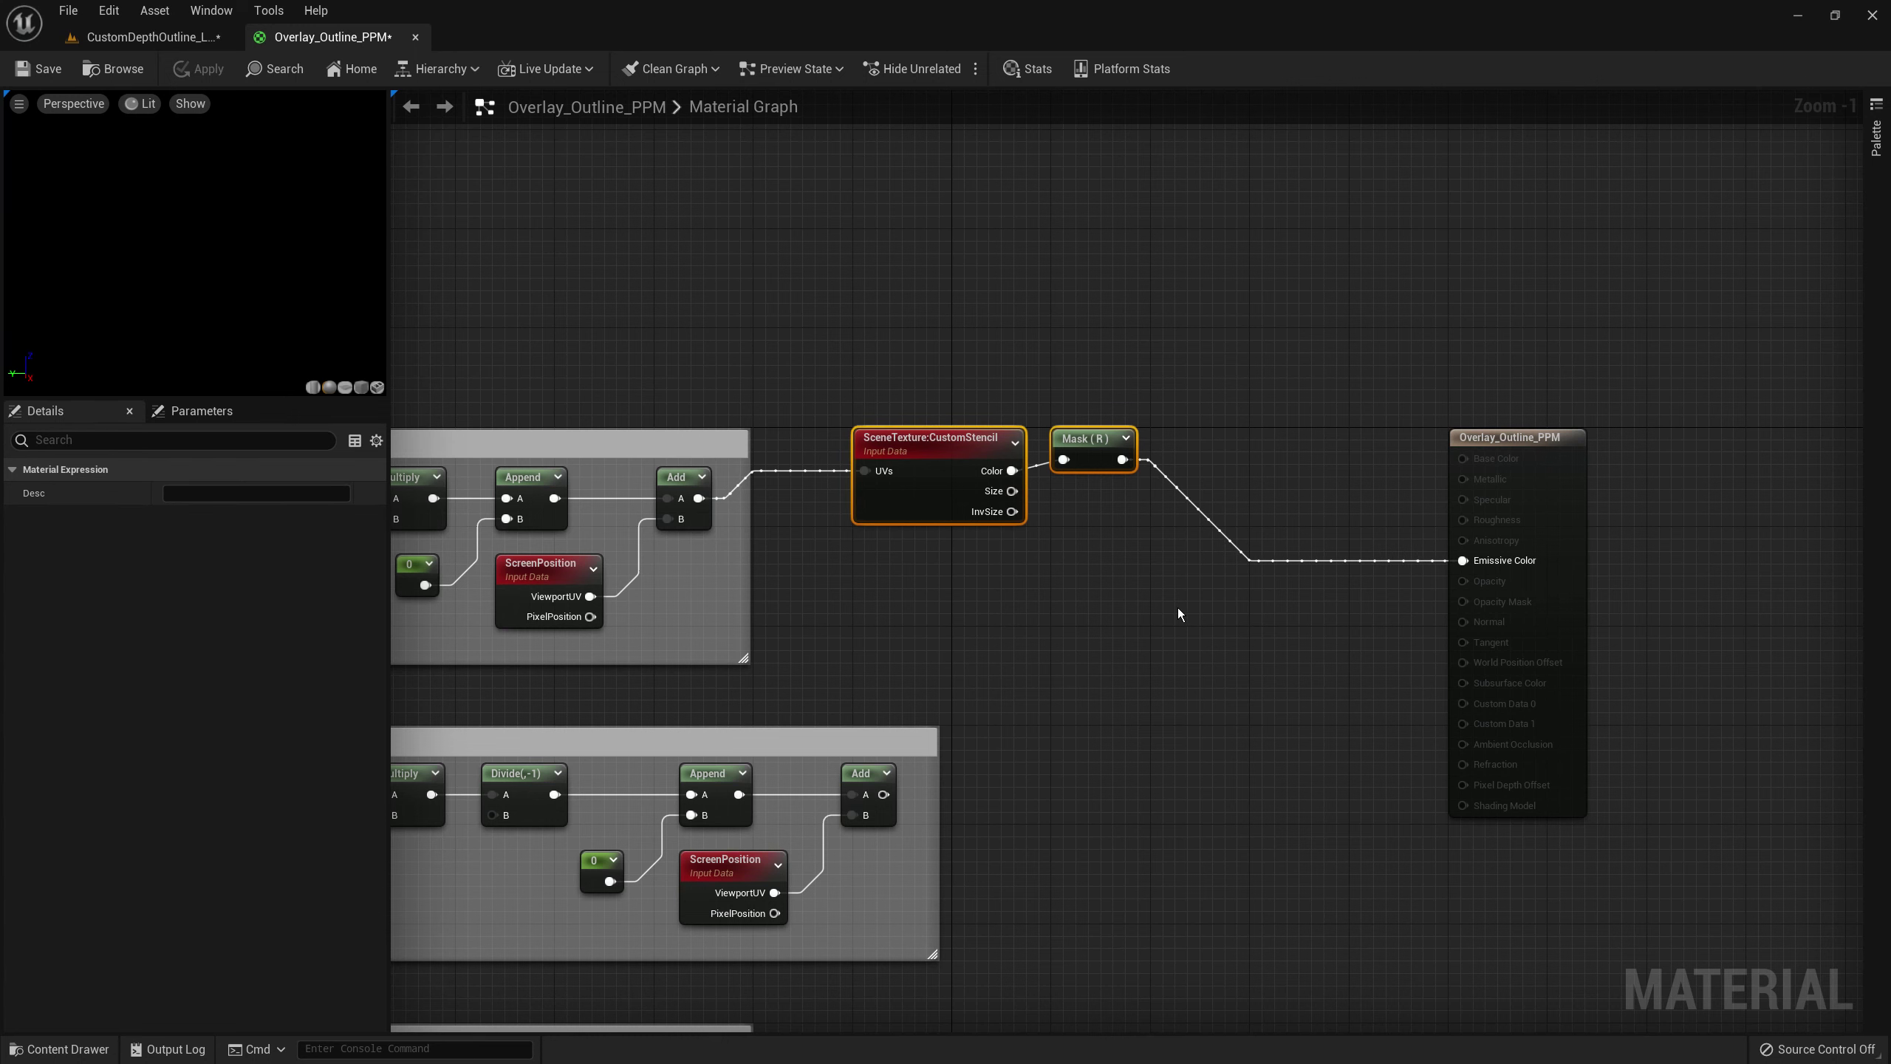
key("ctrl+c")
key("ctrl+v")
mouse_move(1135, 613)
left_mouse_down()
mouse_move(885, 584)
mouse_move(911, 546)
left_mouse_up()
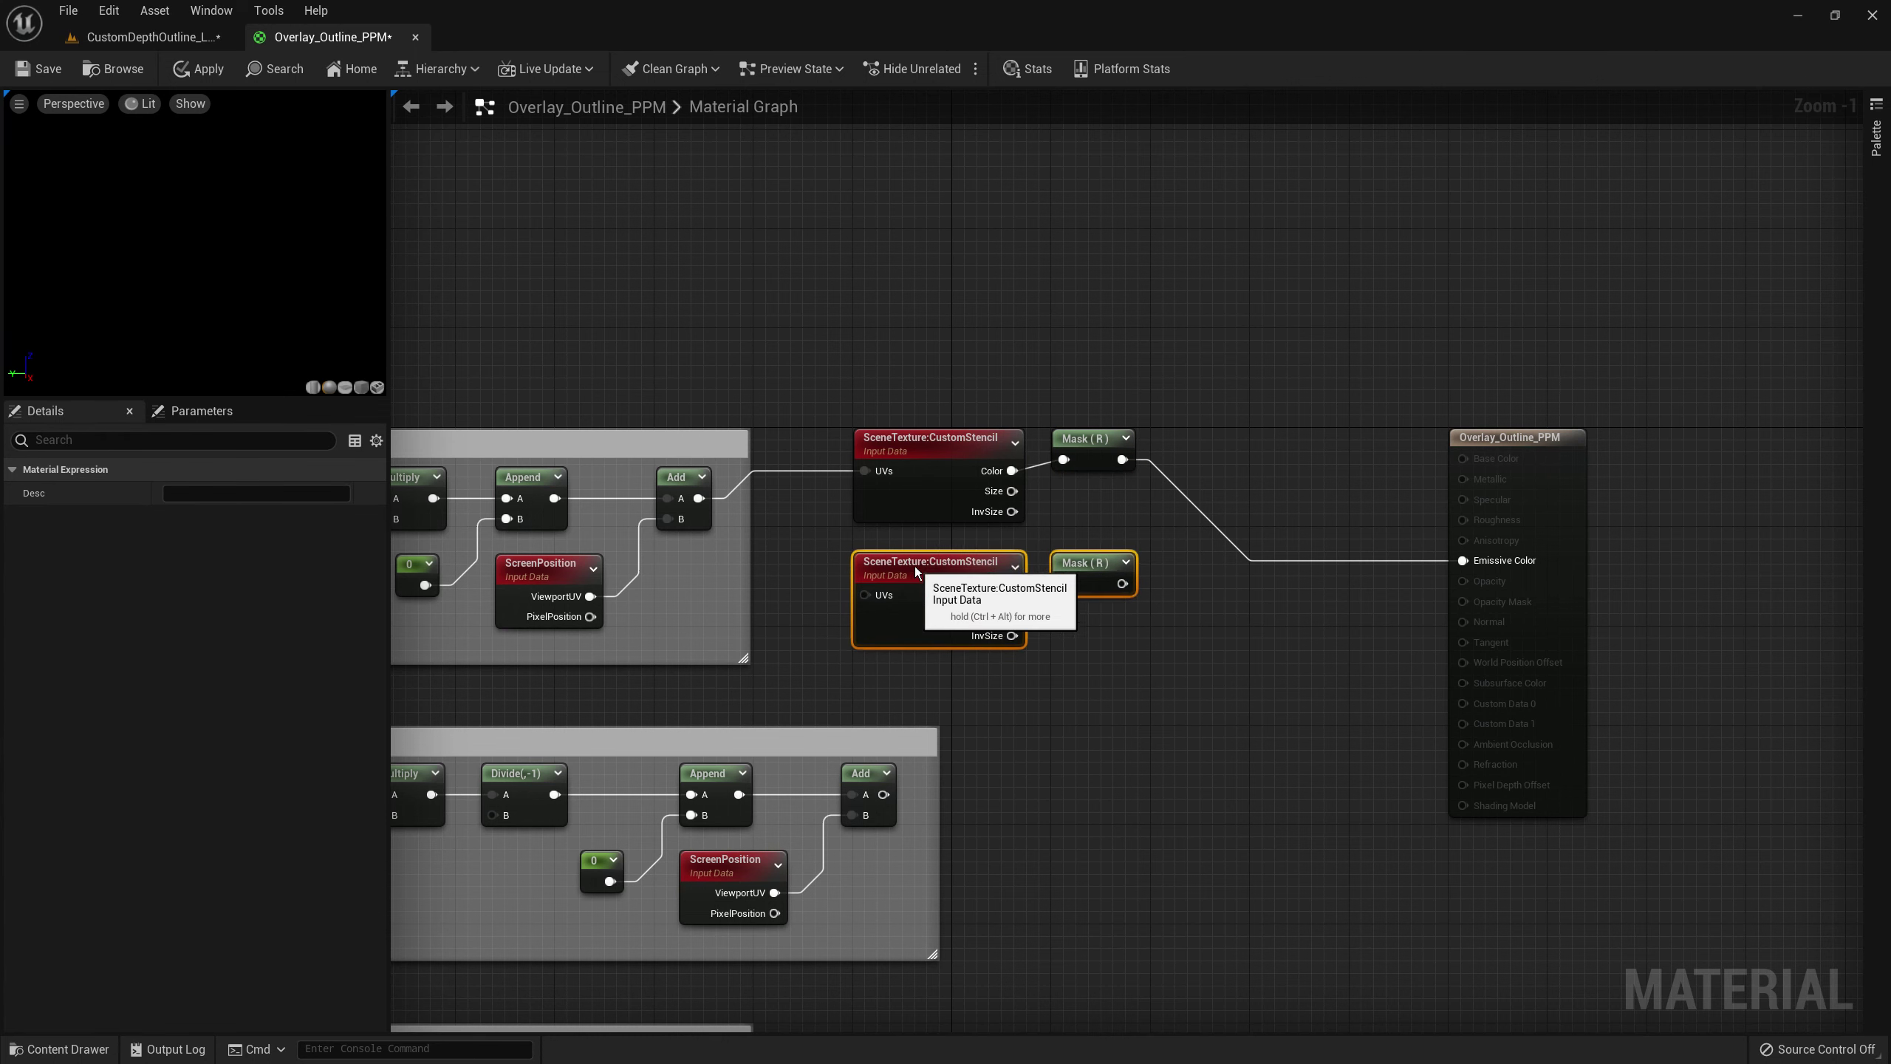
left_click(994, 673)
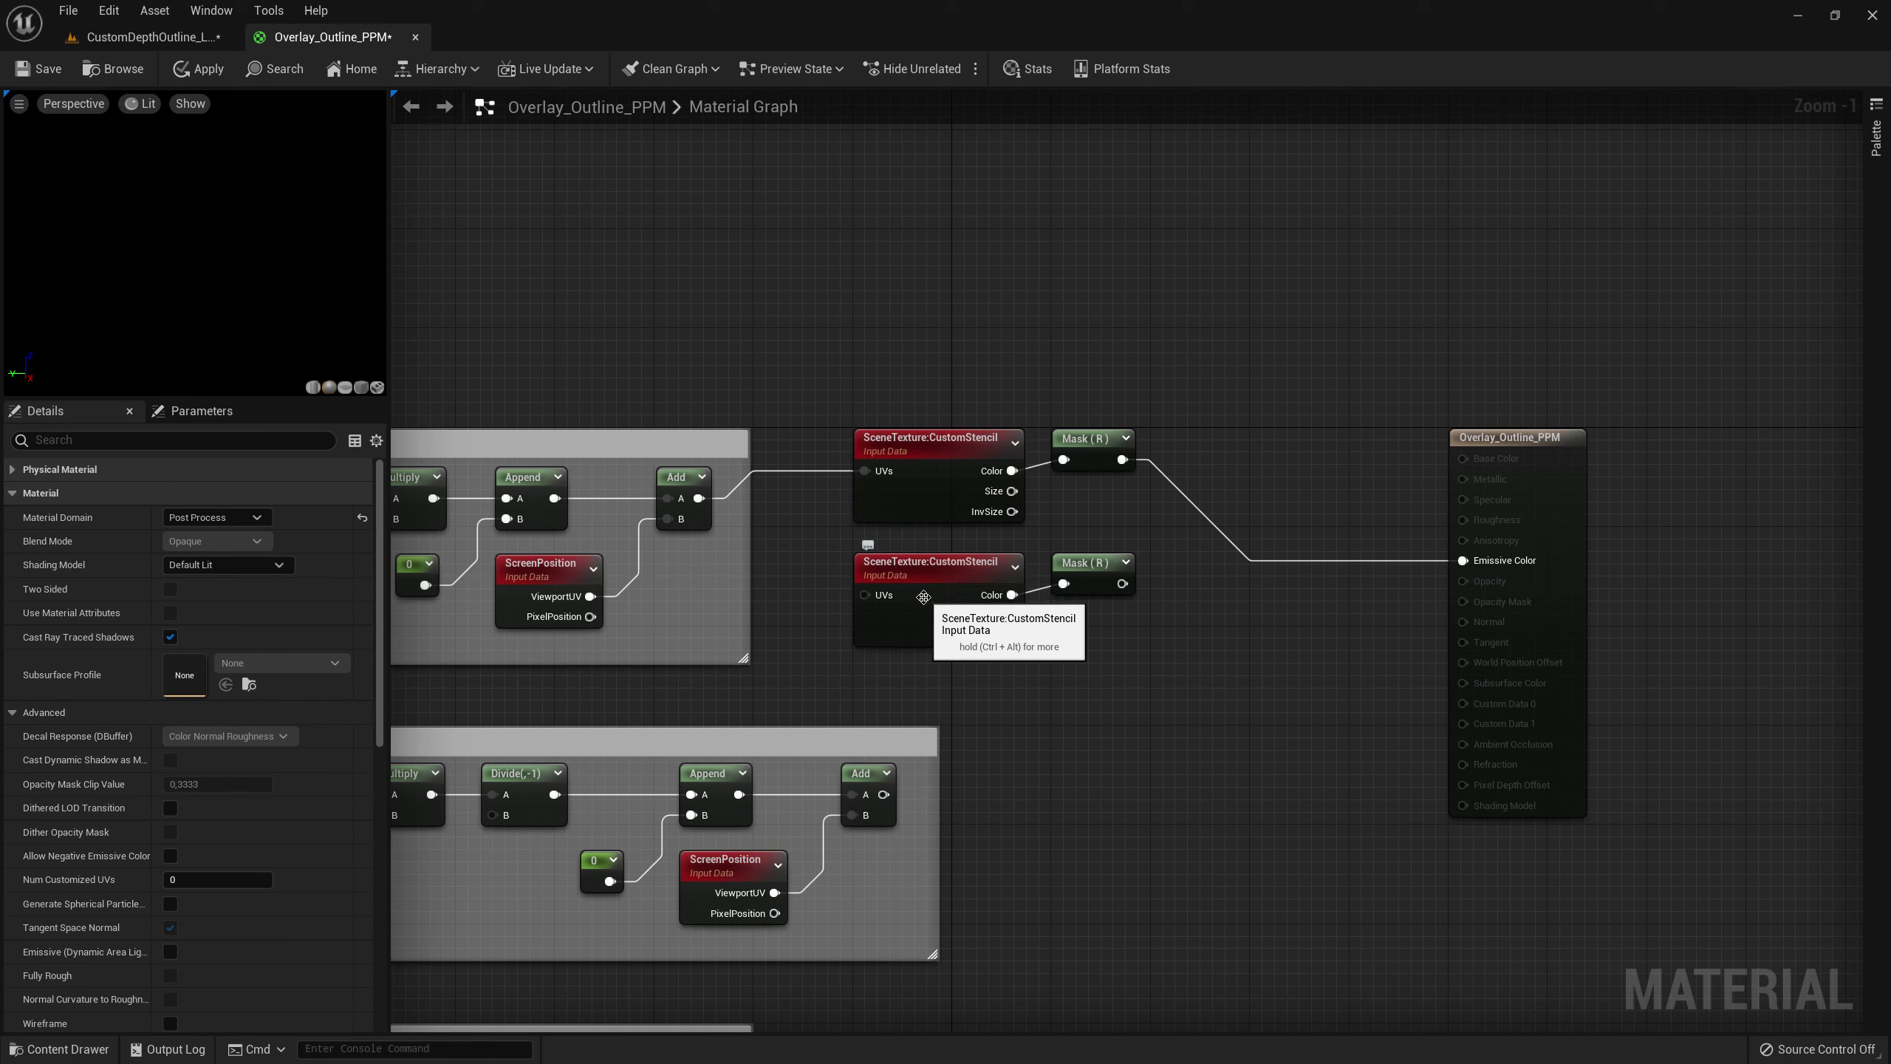
left_click_drag(936, 372, 1139, 514)
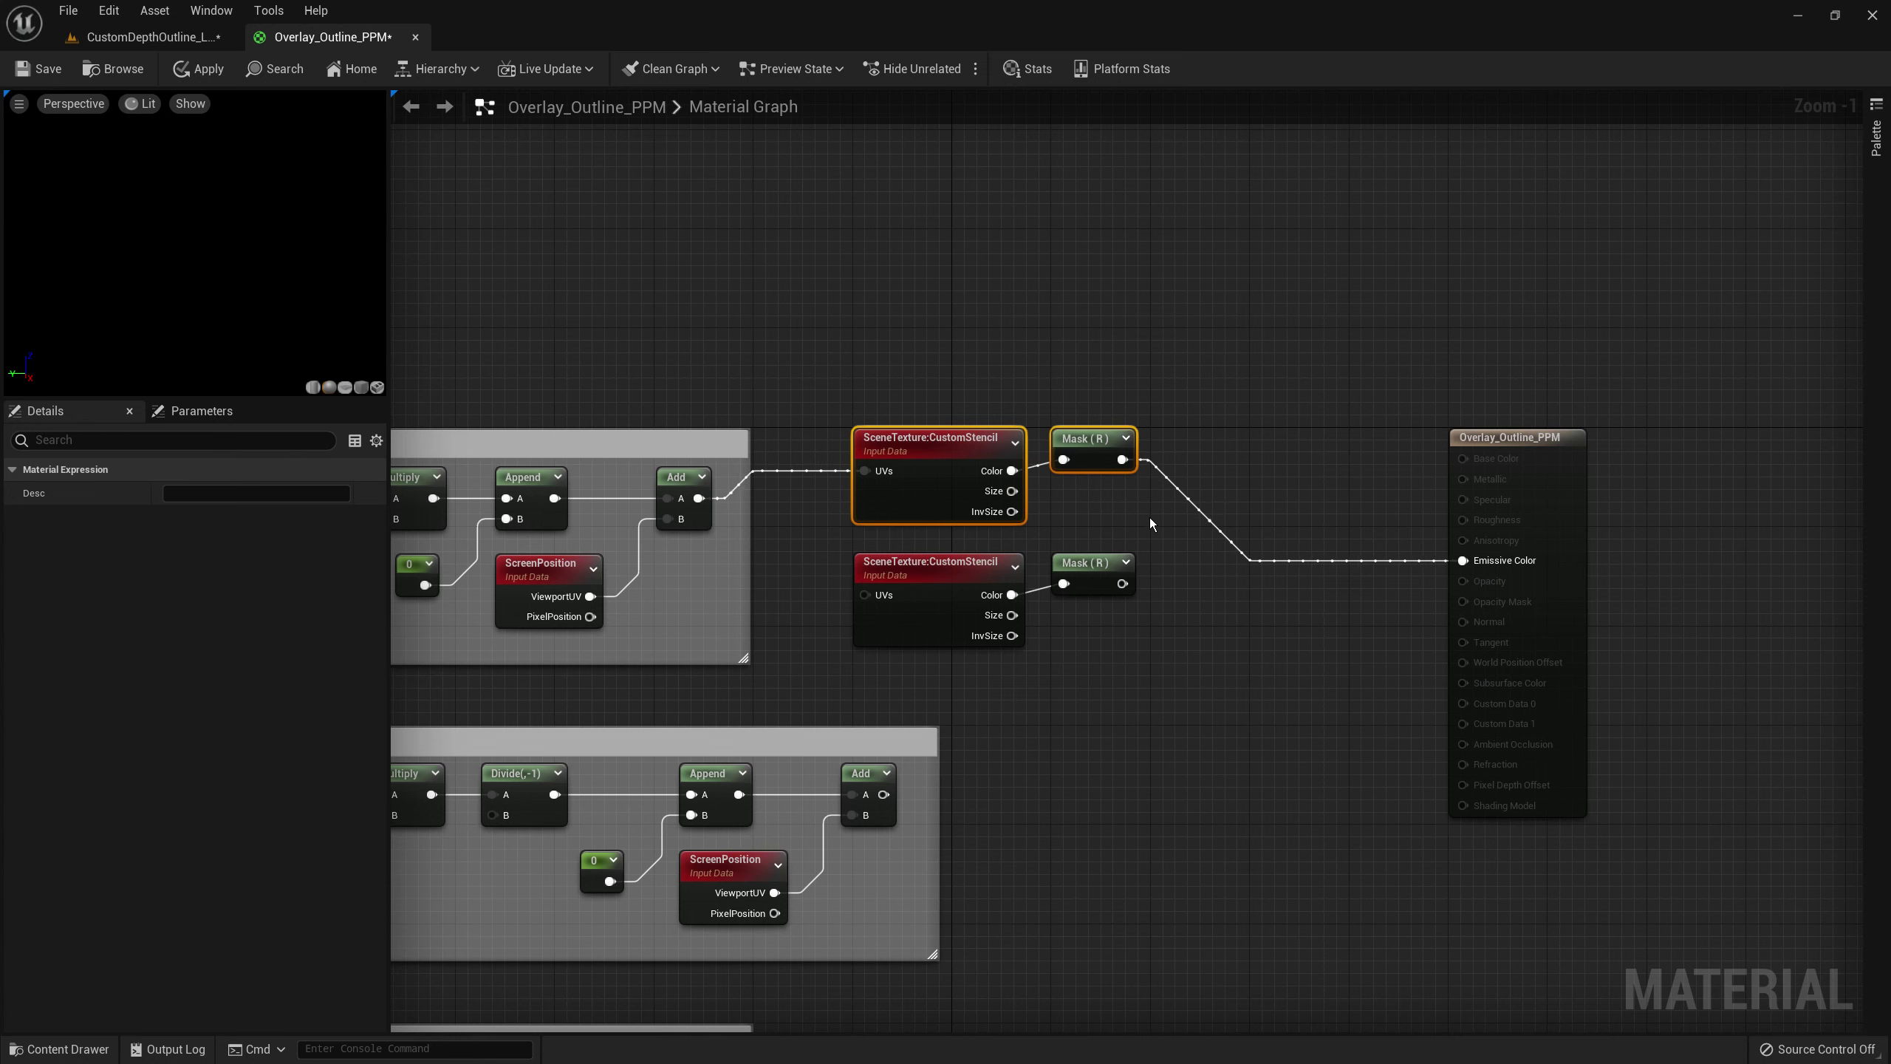
right_click_drag(1219, 528, 1089, 514)
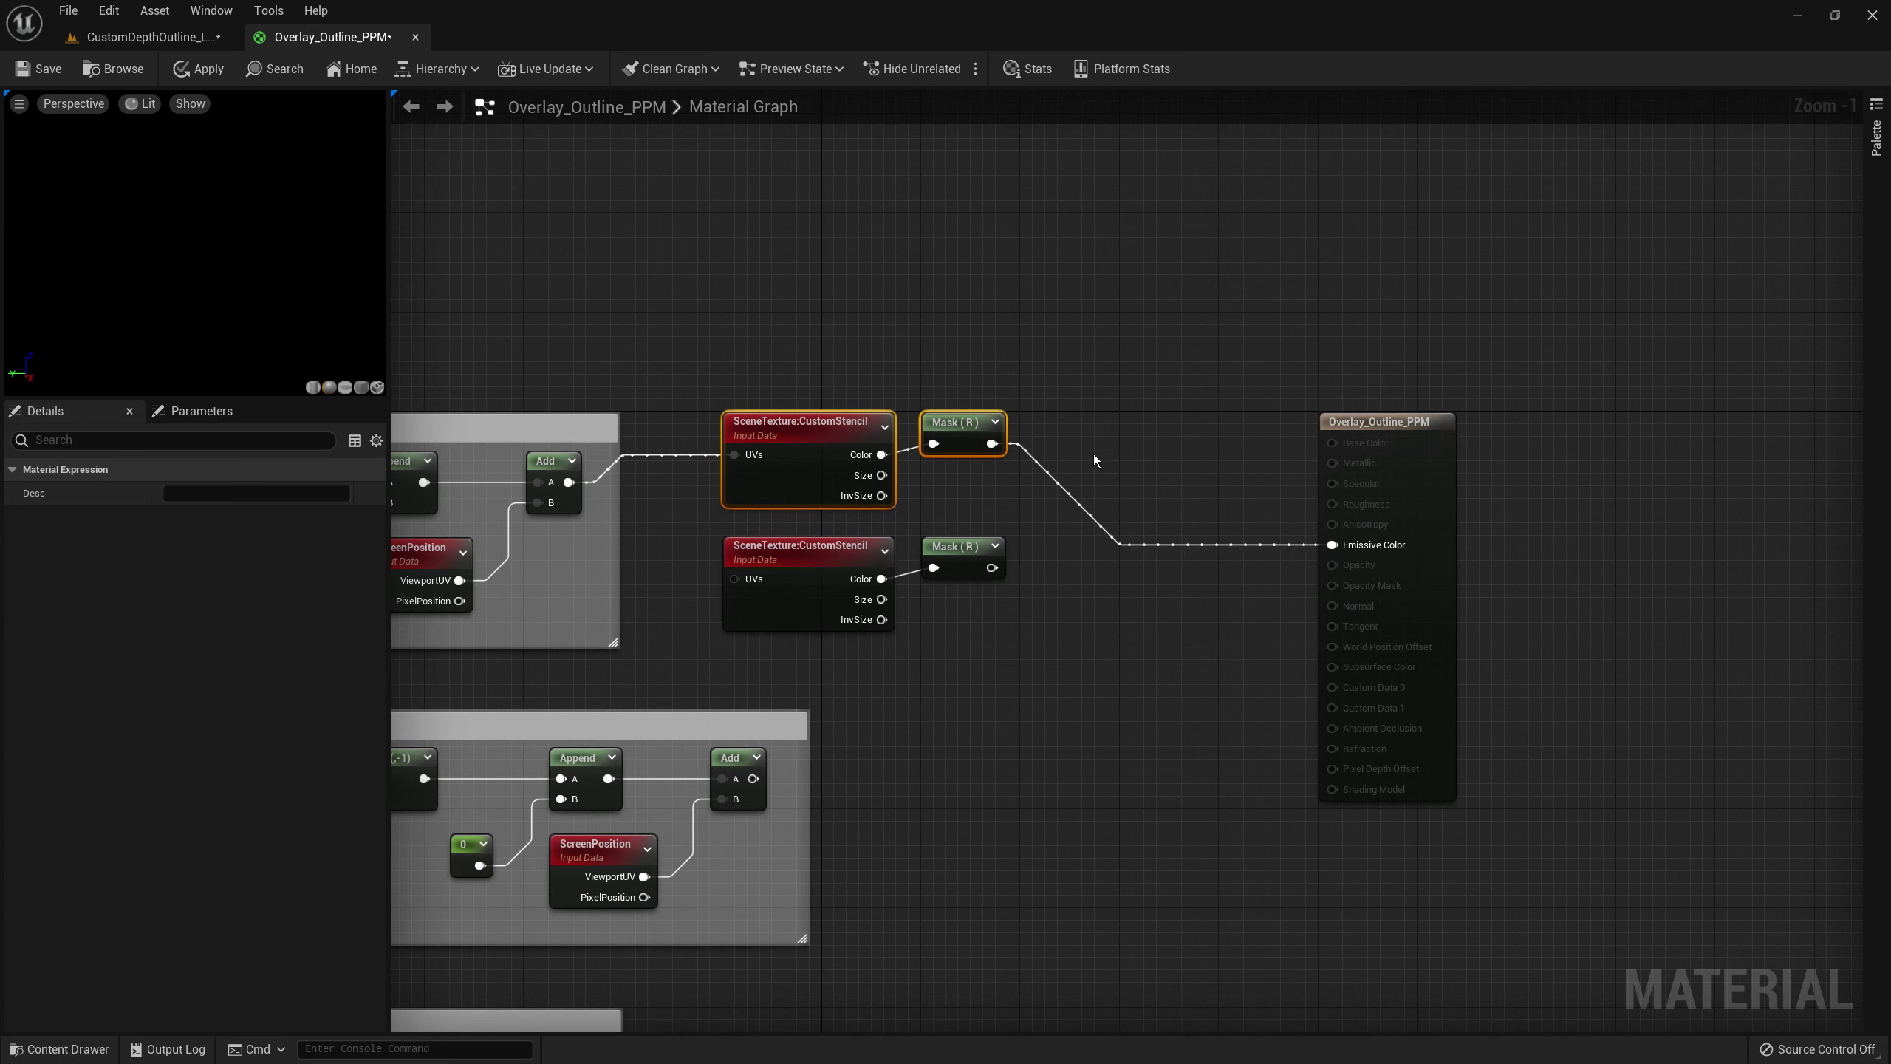
- Subtract the unshifted mask from the offset mask, feed the result into Emissive Color, and preview the level
right_click(1095, 462)
type("subtr")
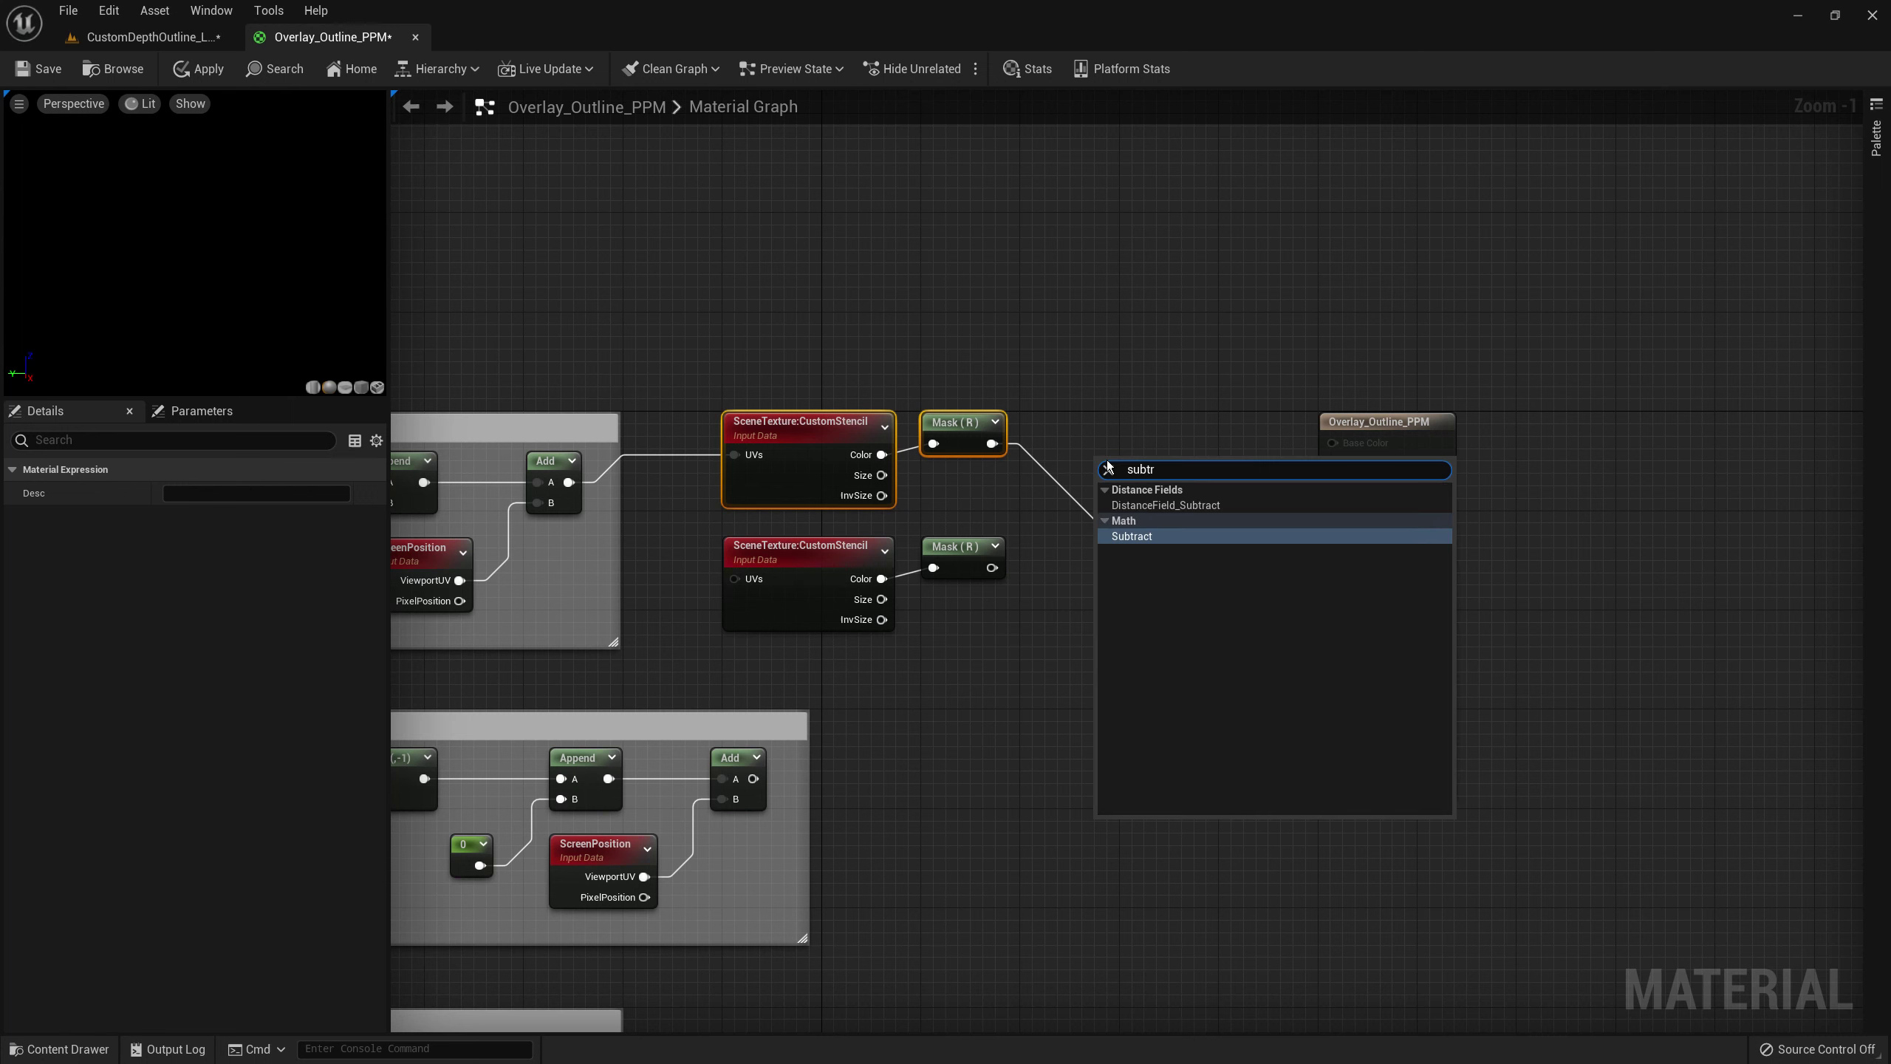
key("Return")
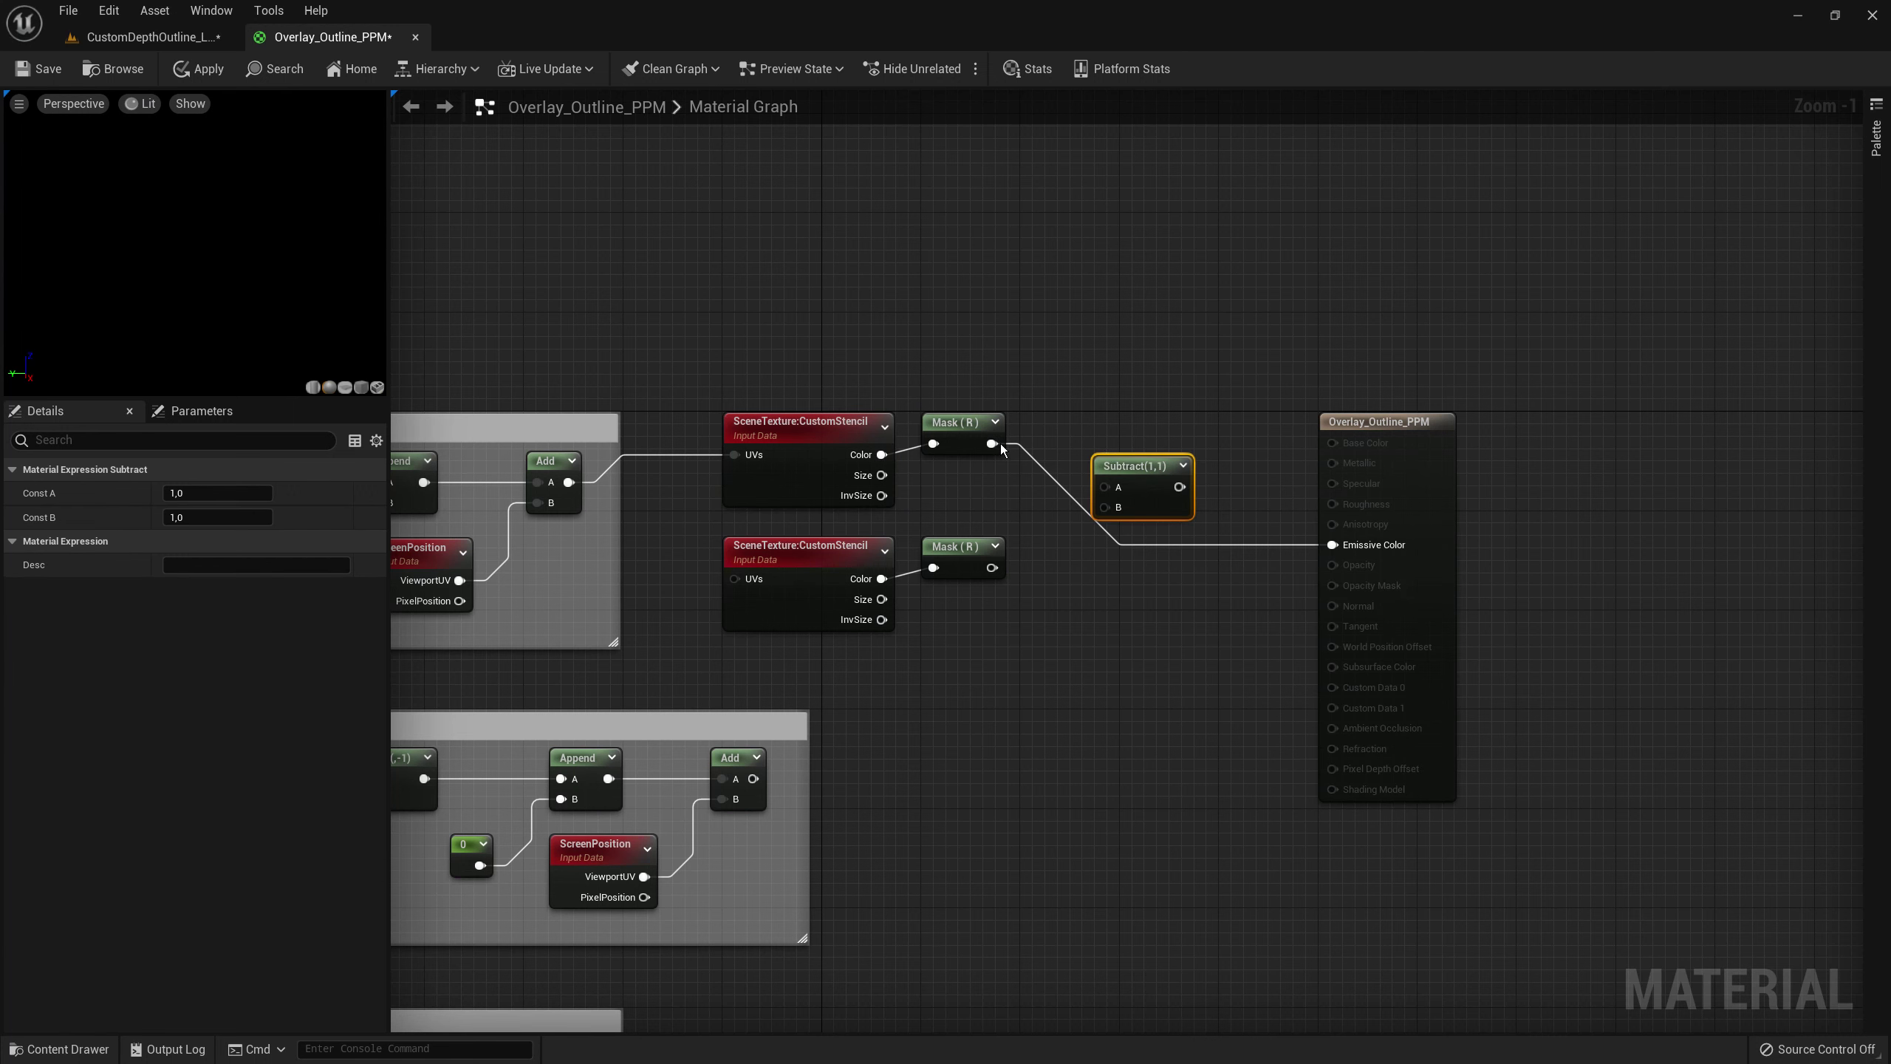
mouse_move(991, 444)
left_mouse_down()
mouse_move(1105, 487)
mouse_move(1053, 504)
mouse_move(950, 485)
mouse_move(992, 567)
left_mouse_up()
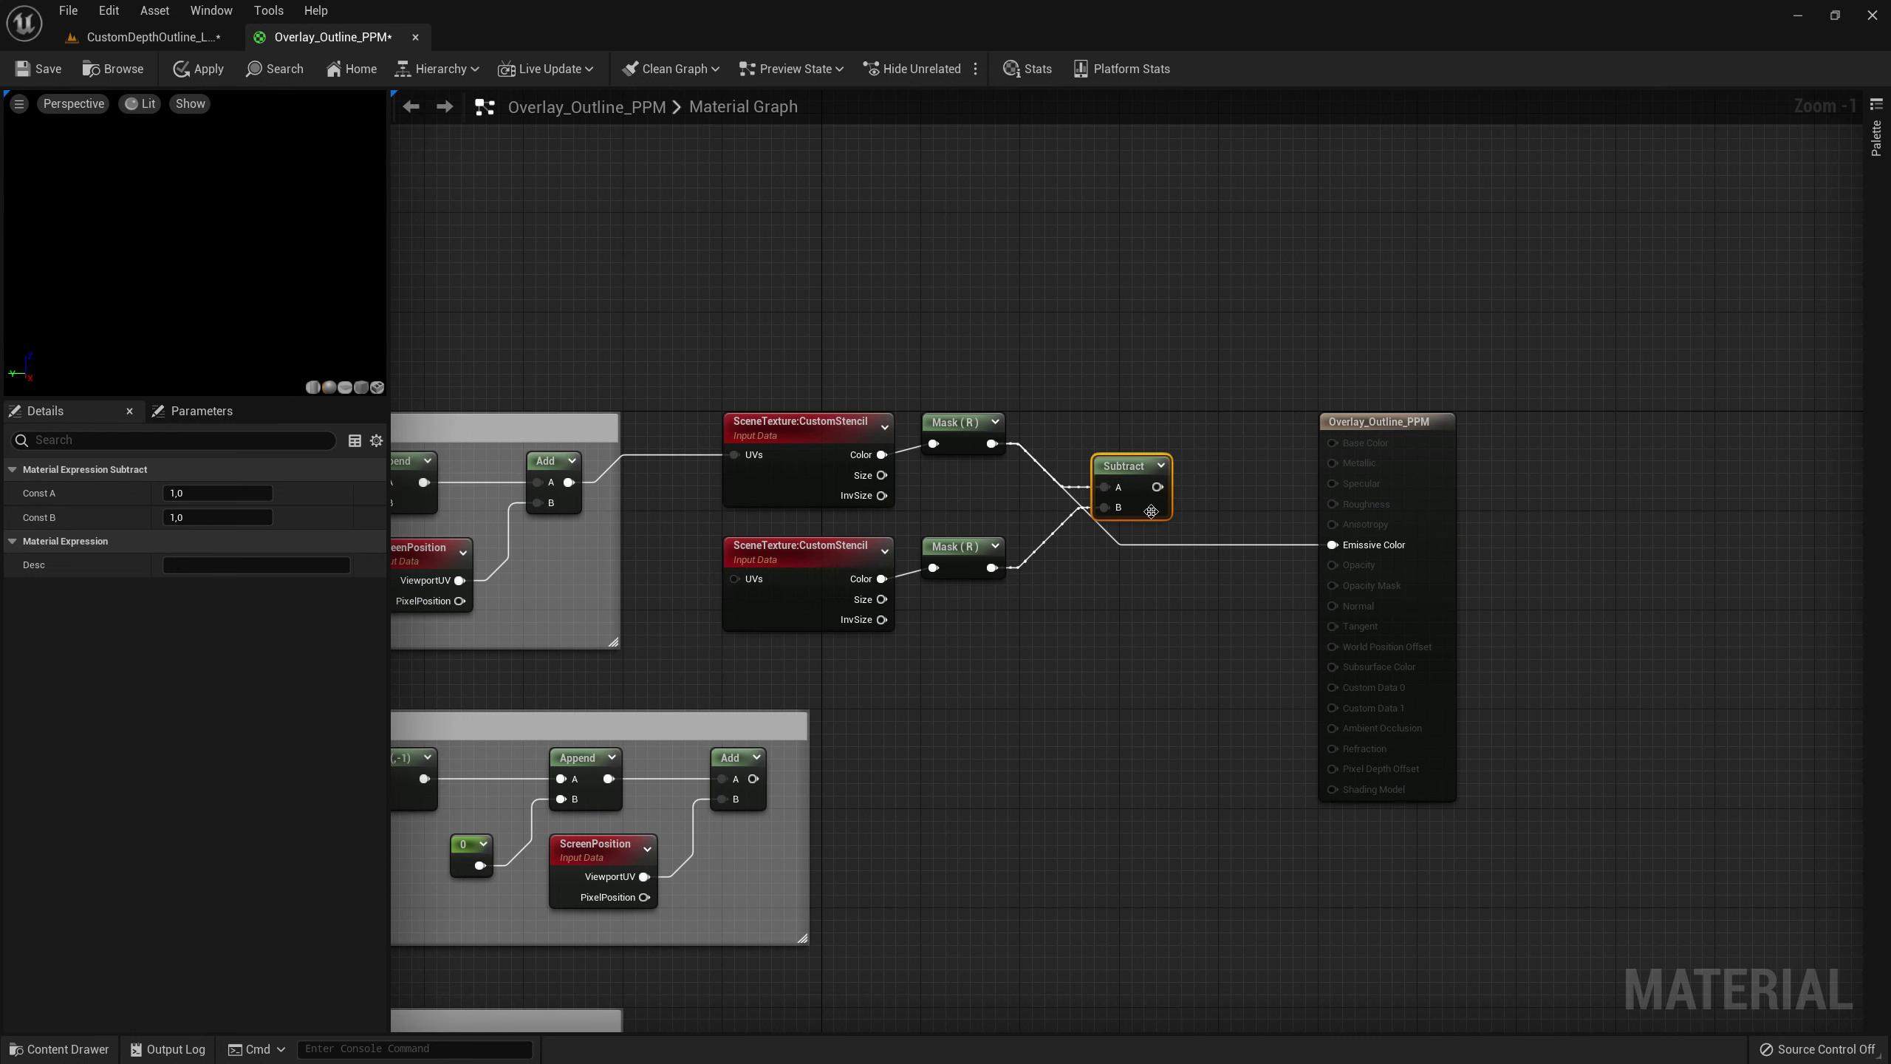
left_click_drag(1157, 487, 1332, 545)
left_click(139, 37)
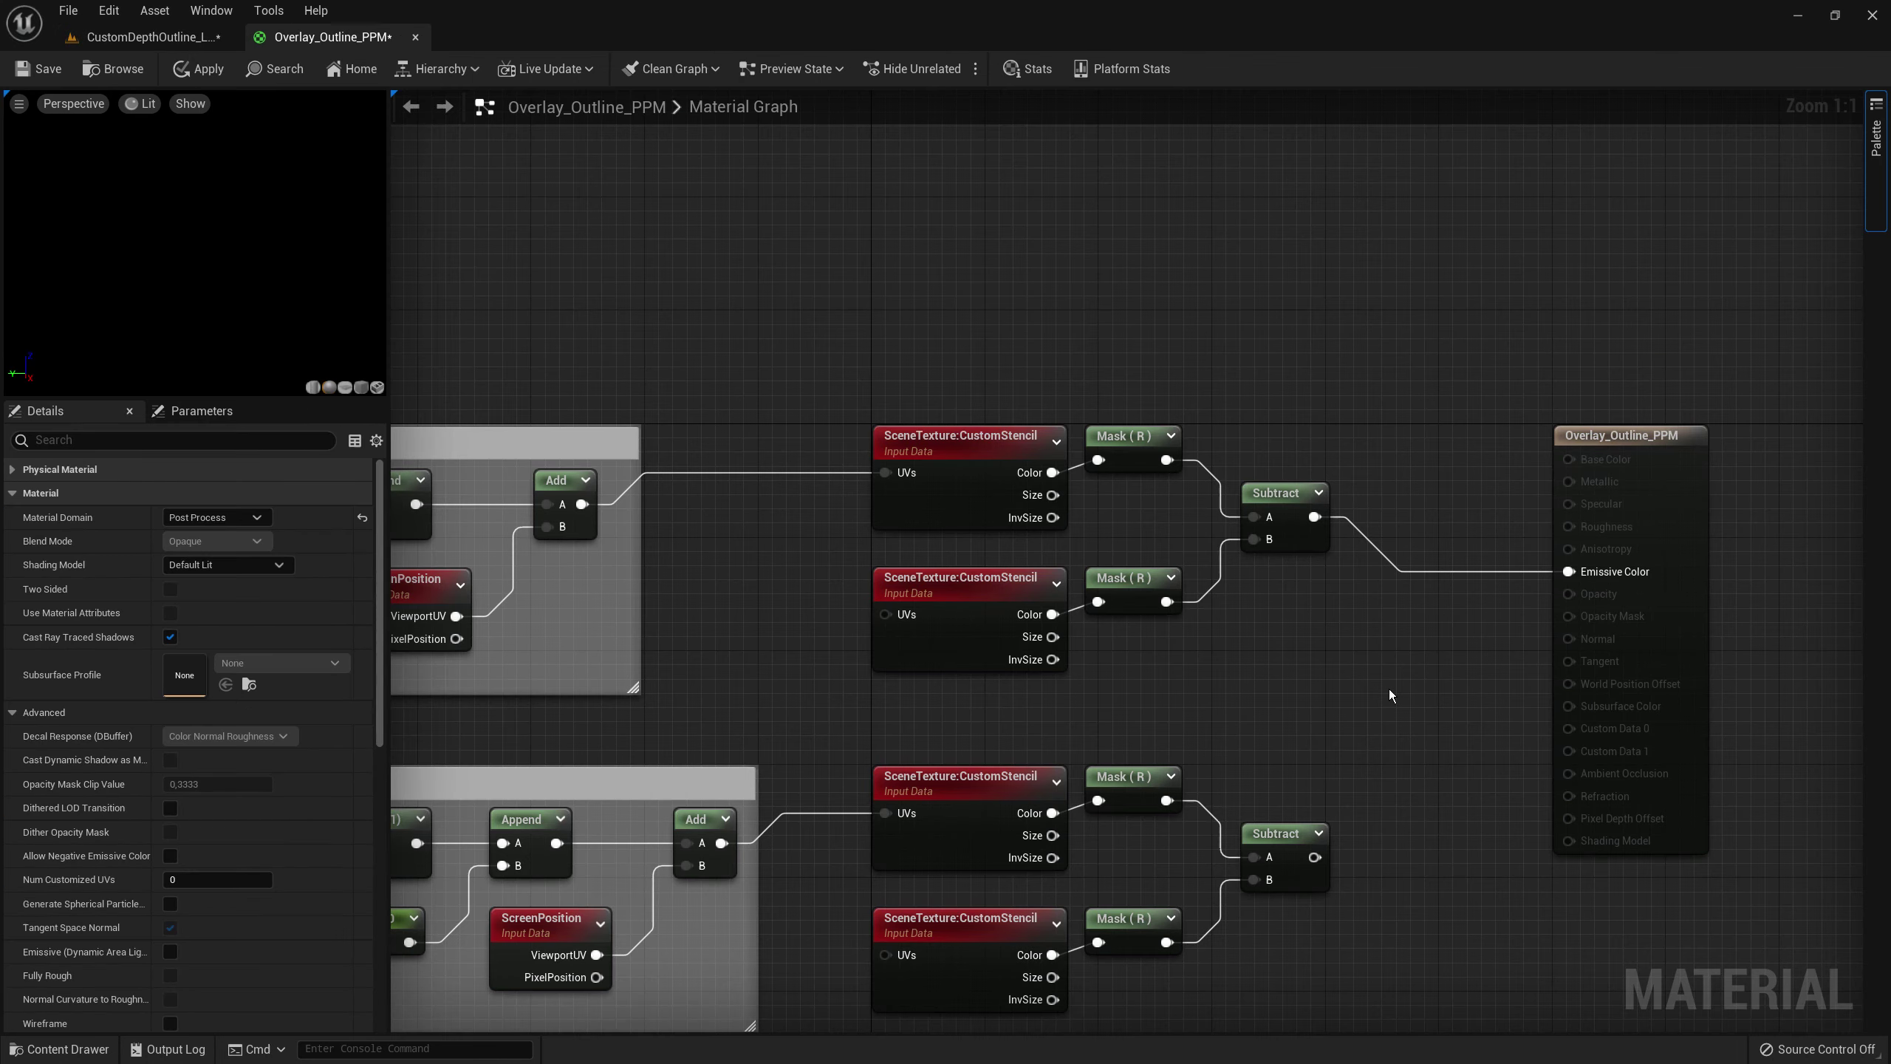
- Connect the Rechts group's Subtract output to Emissive Color and preview the result in the level
scroll(1385, 689, "down", 2)
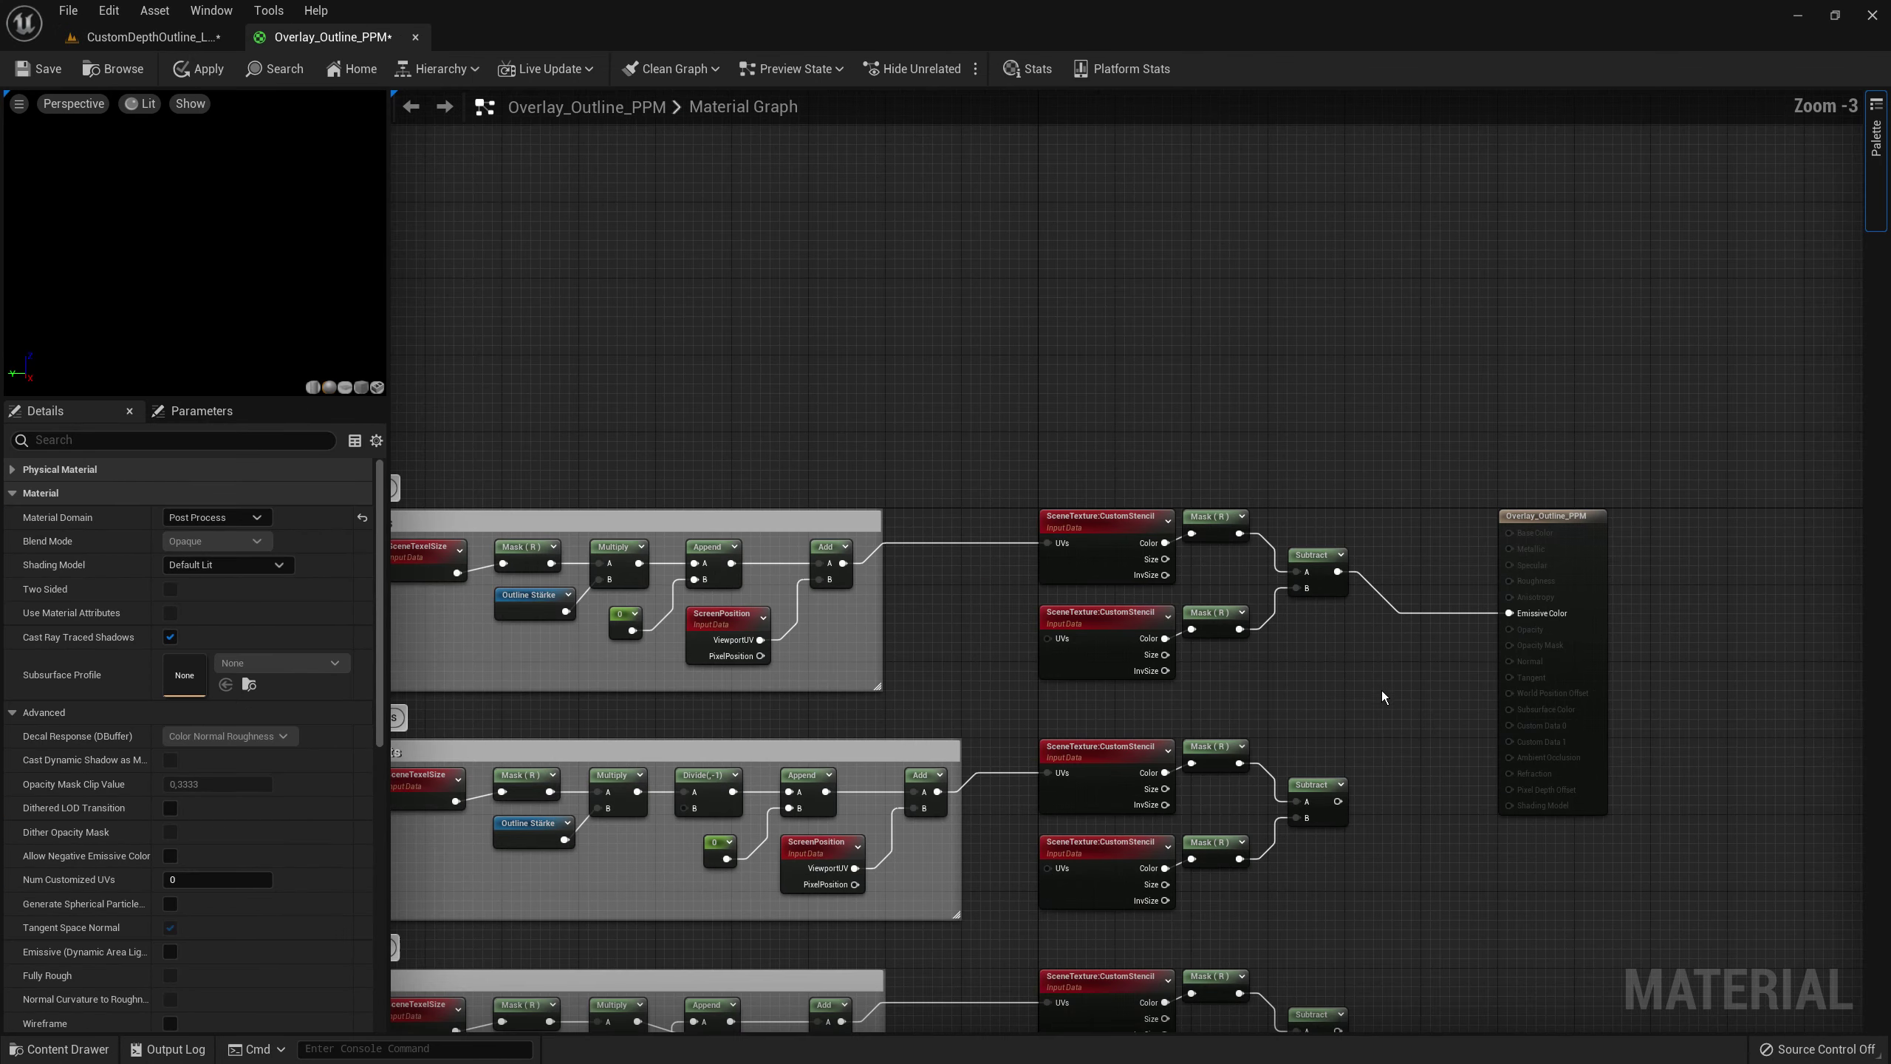
scroll(1381, 691, "down", 1)
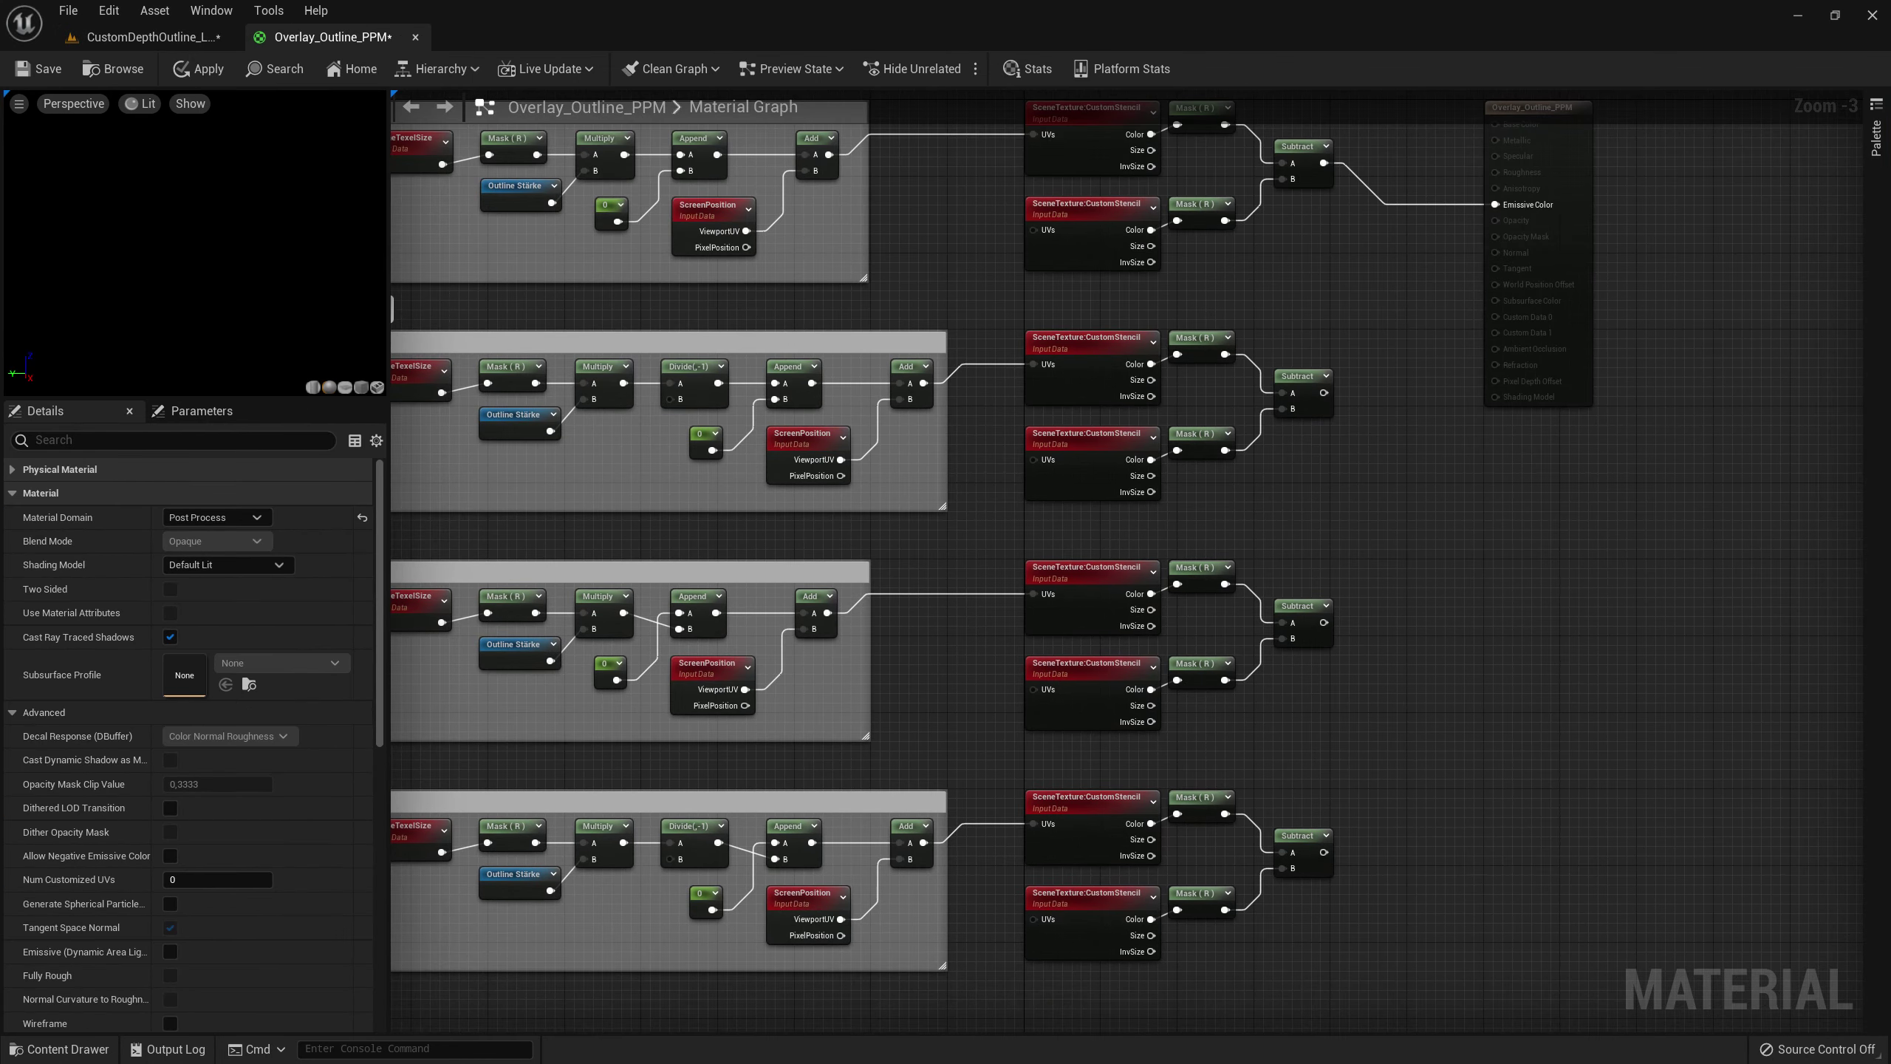
scroll(1256, 602, "up", 1)
scroll(1256, 602, "up", 1)
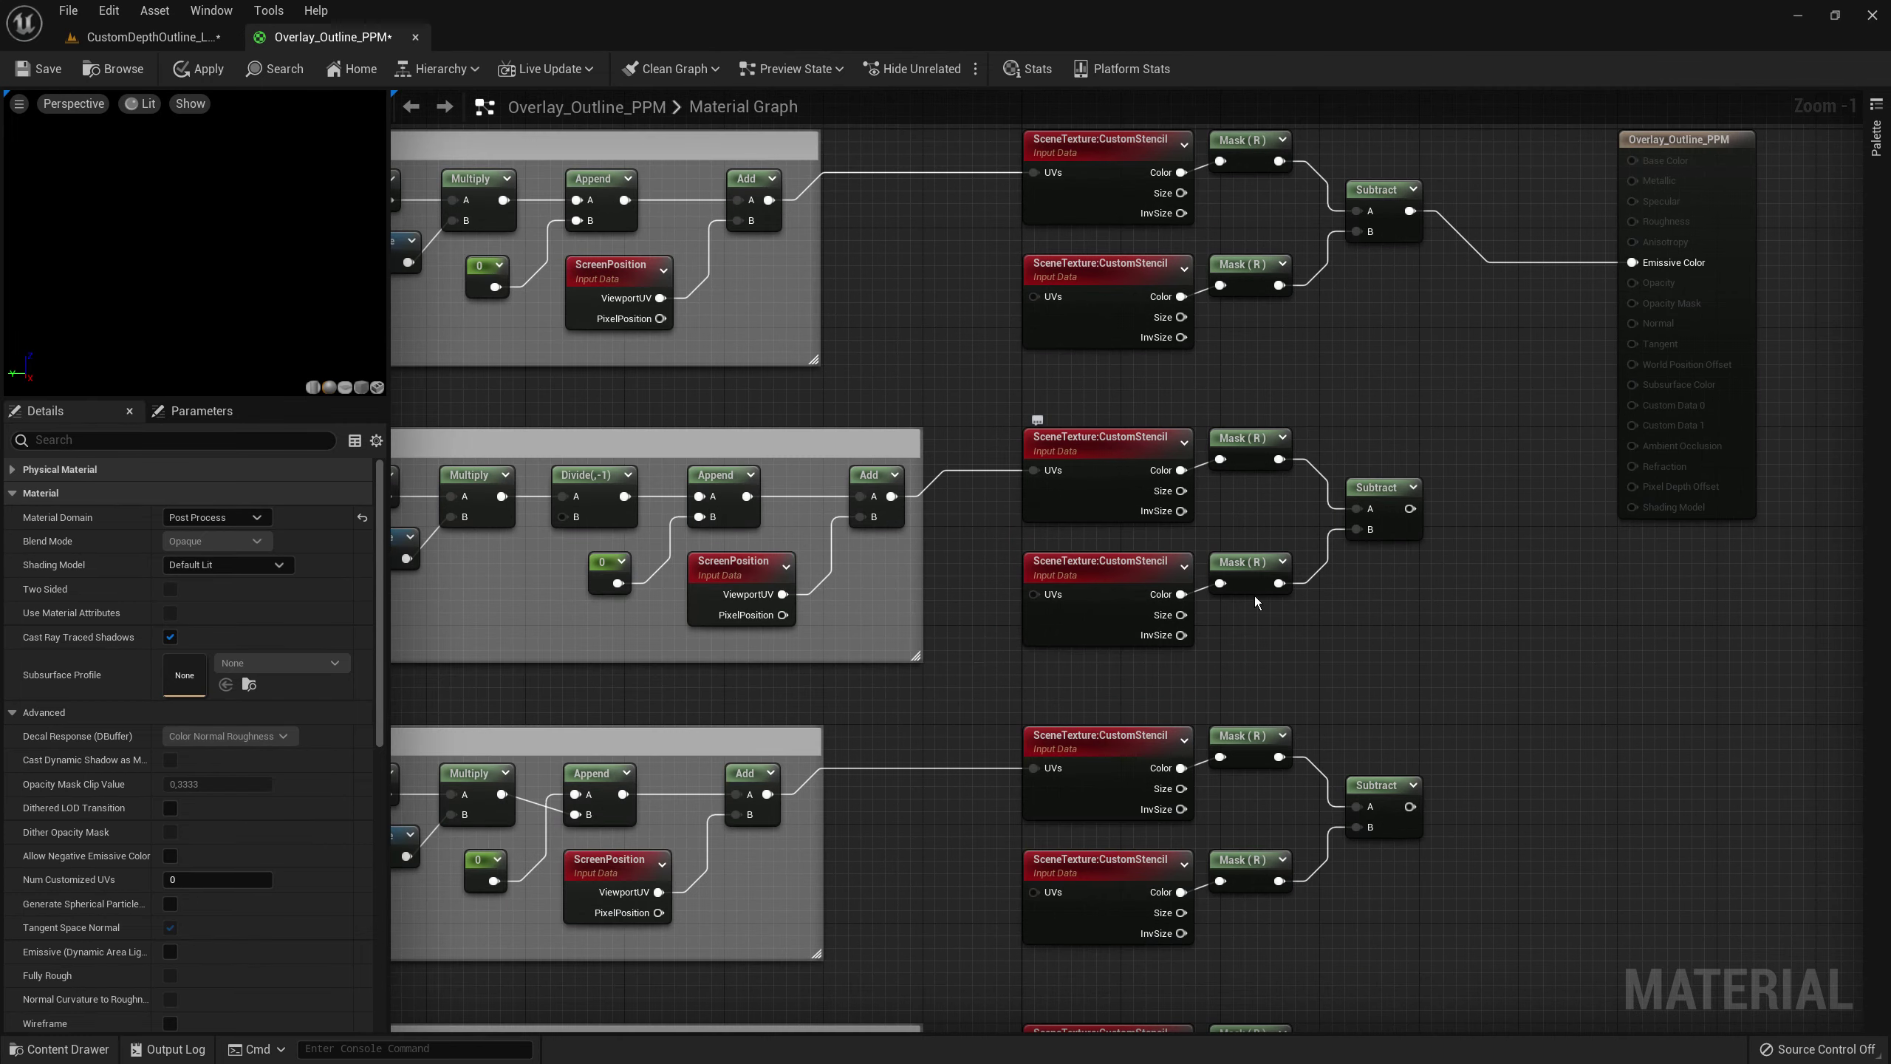
mouse_move(1257, 602)
right_mouse_down()
mouse_move(1300, 435)
mouse_move(1263, 380)
right_mouse_up()
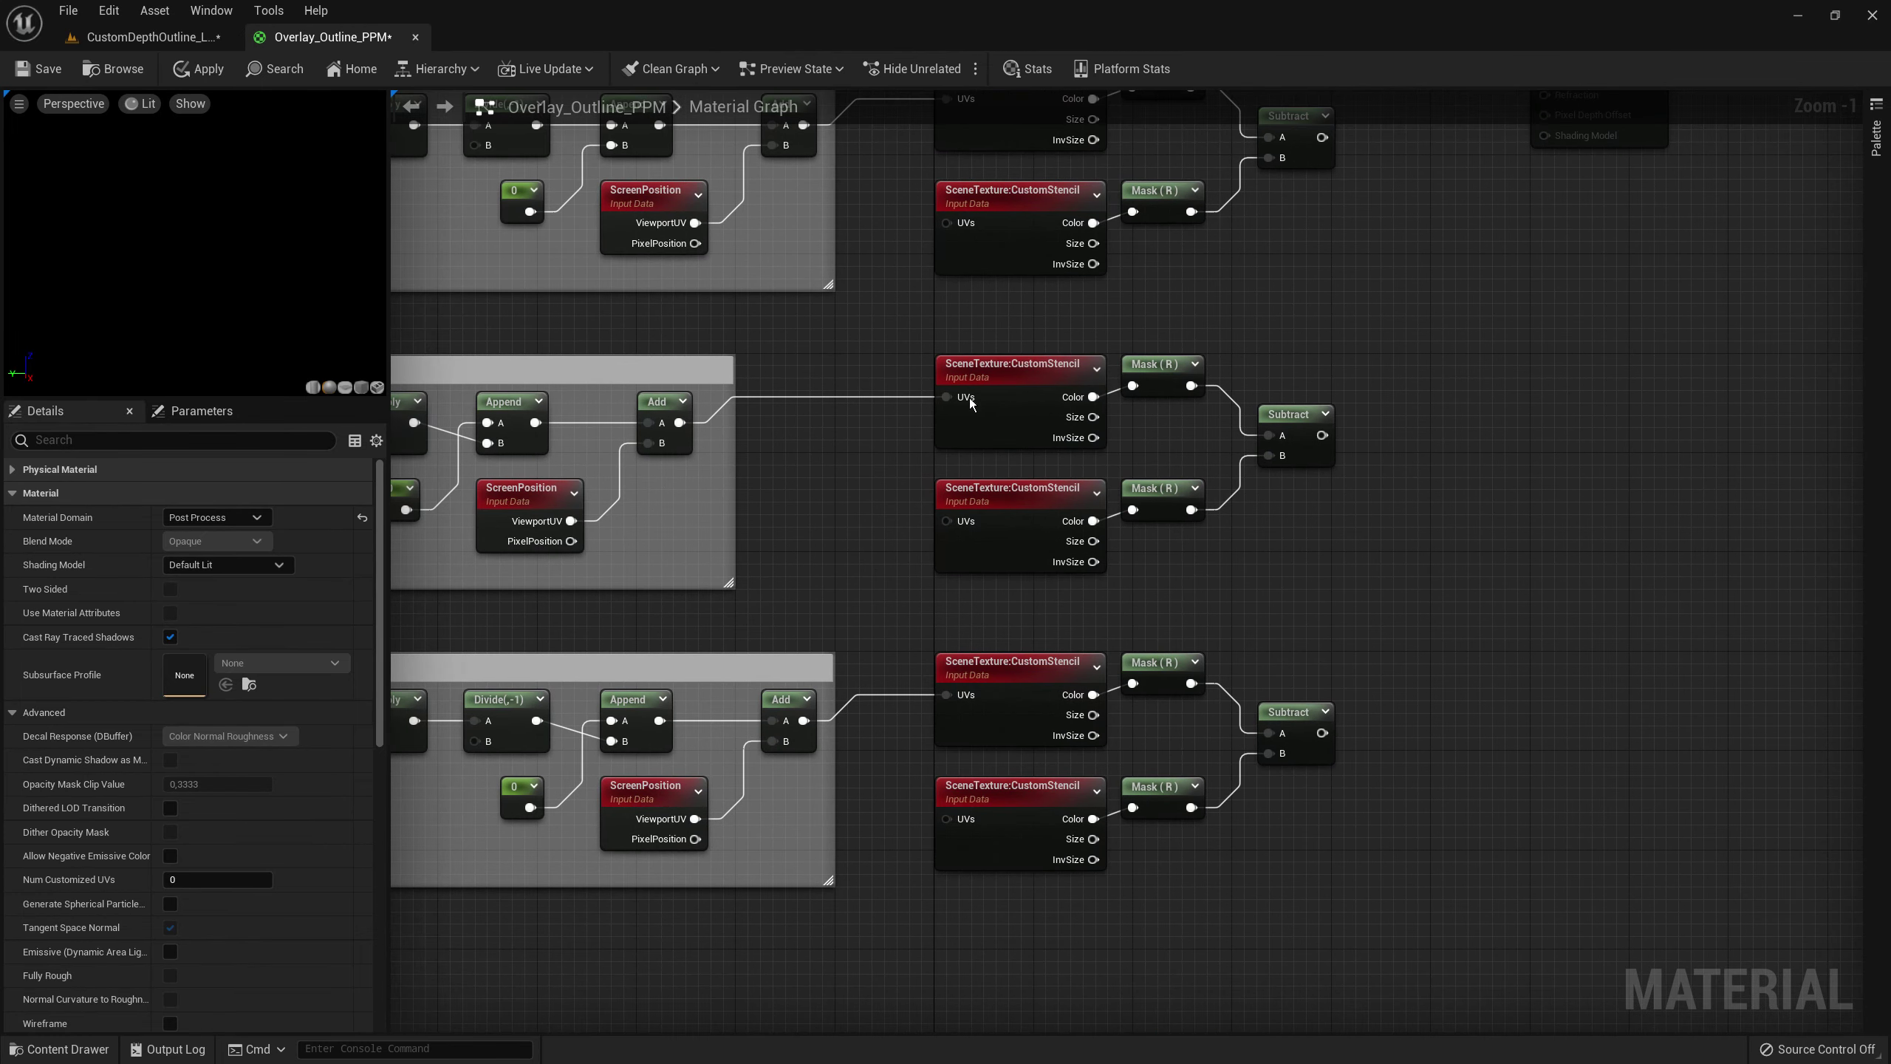
right_click_drag(1002, 692, 1002, 534)
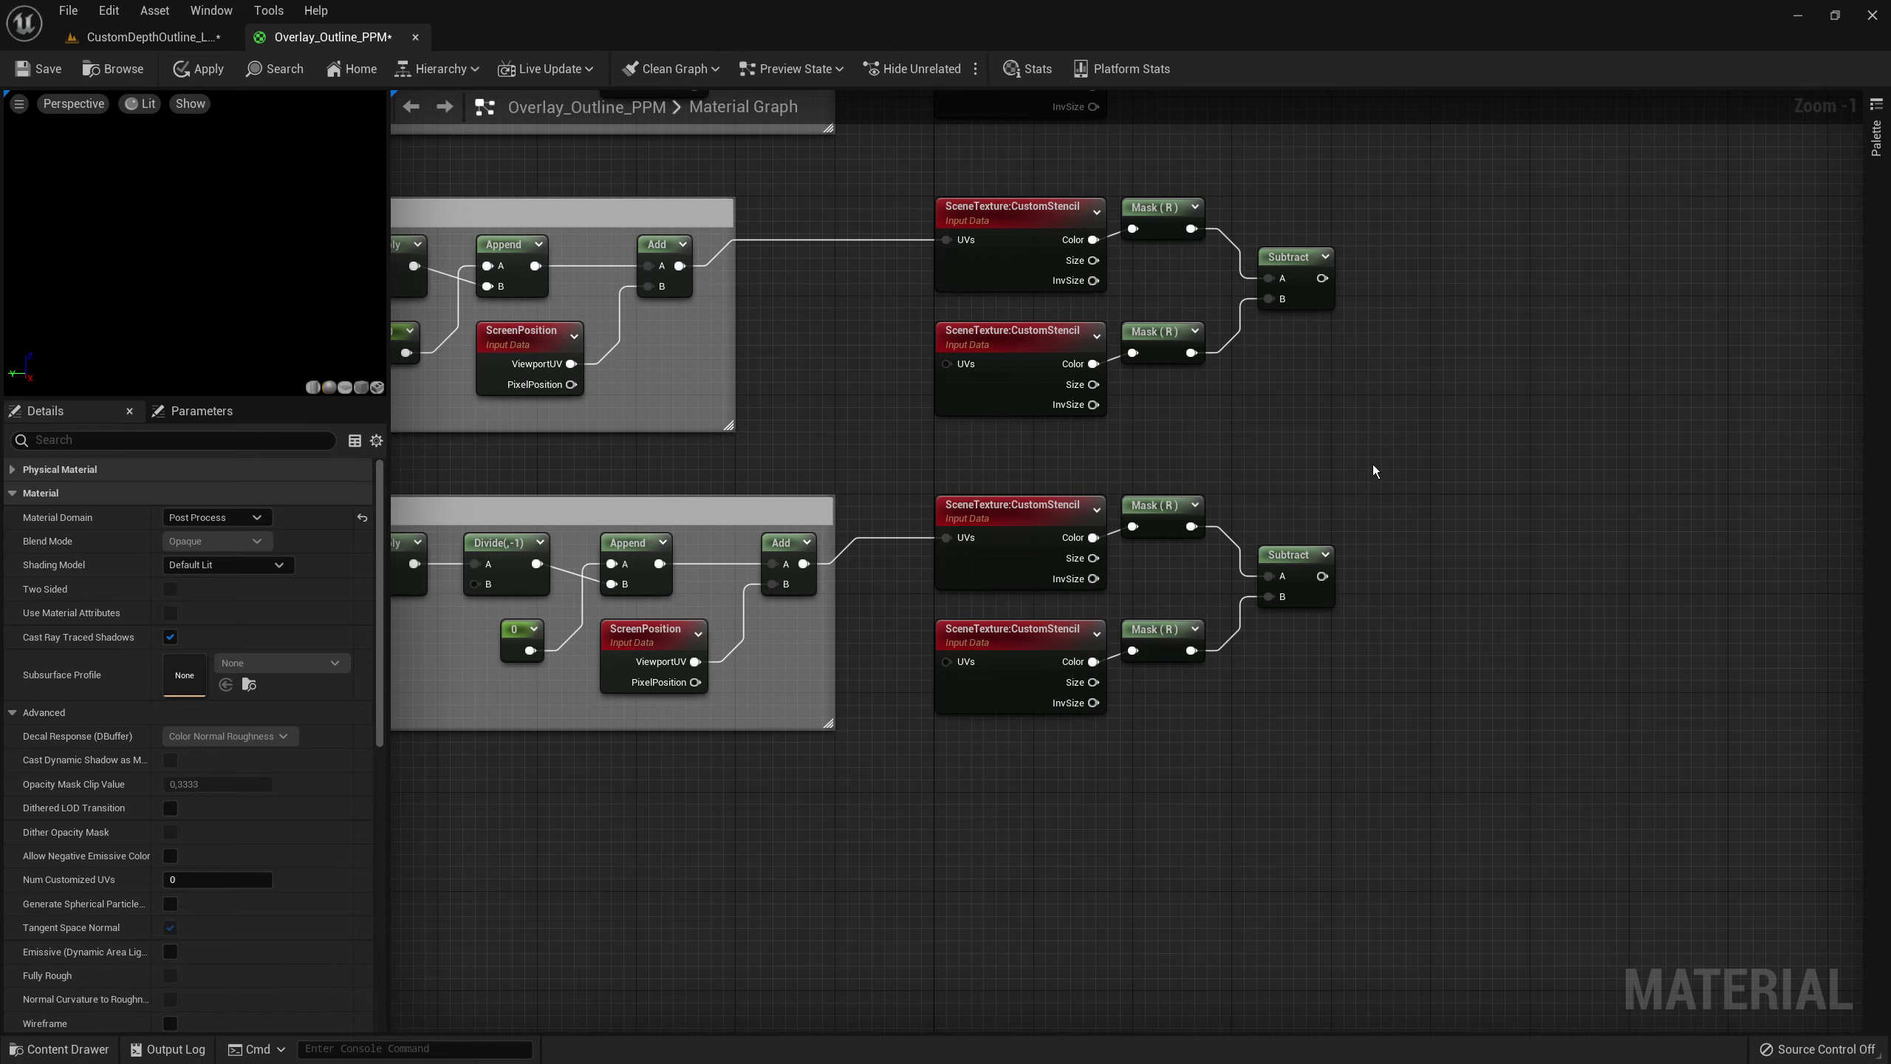
scroll(1373, 463, "down", 3)
right_click_drag(1507, 322, 1415, 435)
right_click_drag(1346, 380, 1347, 407)
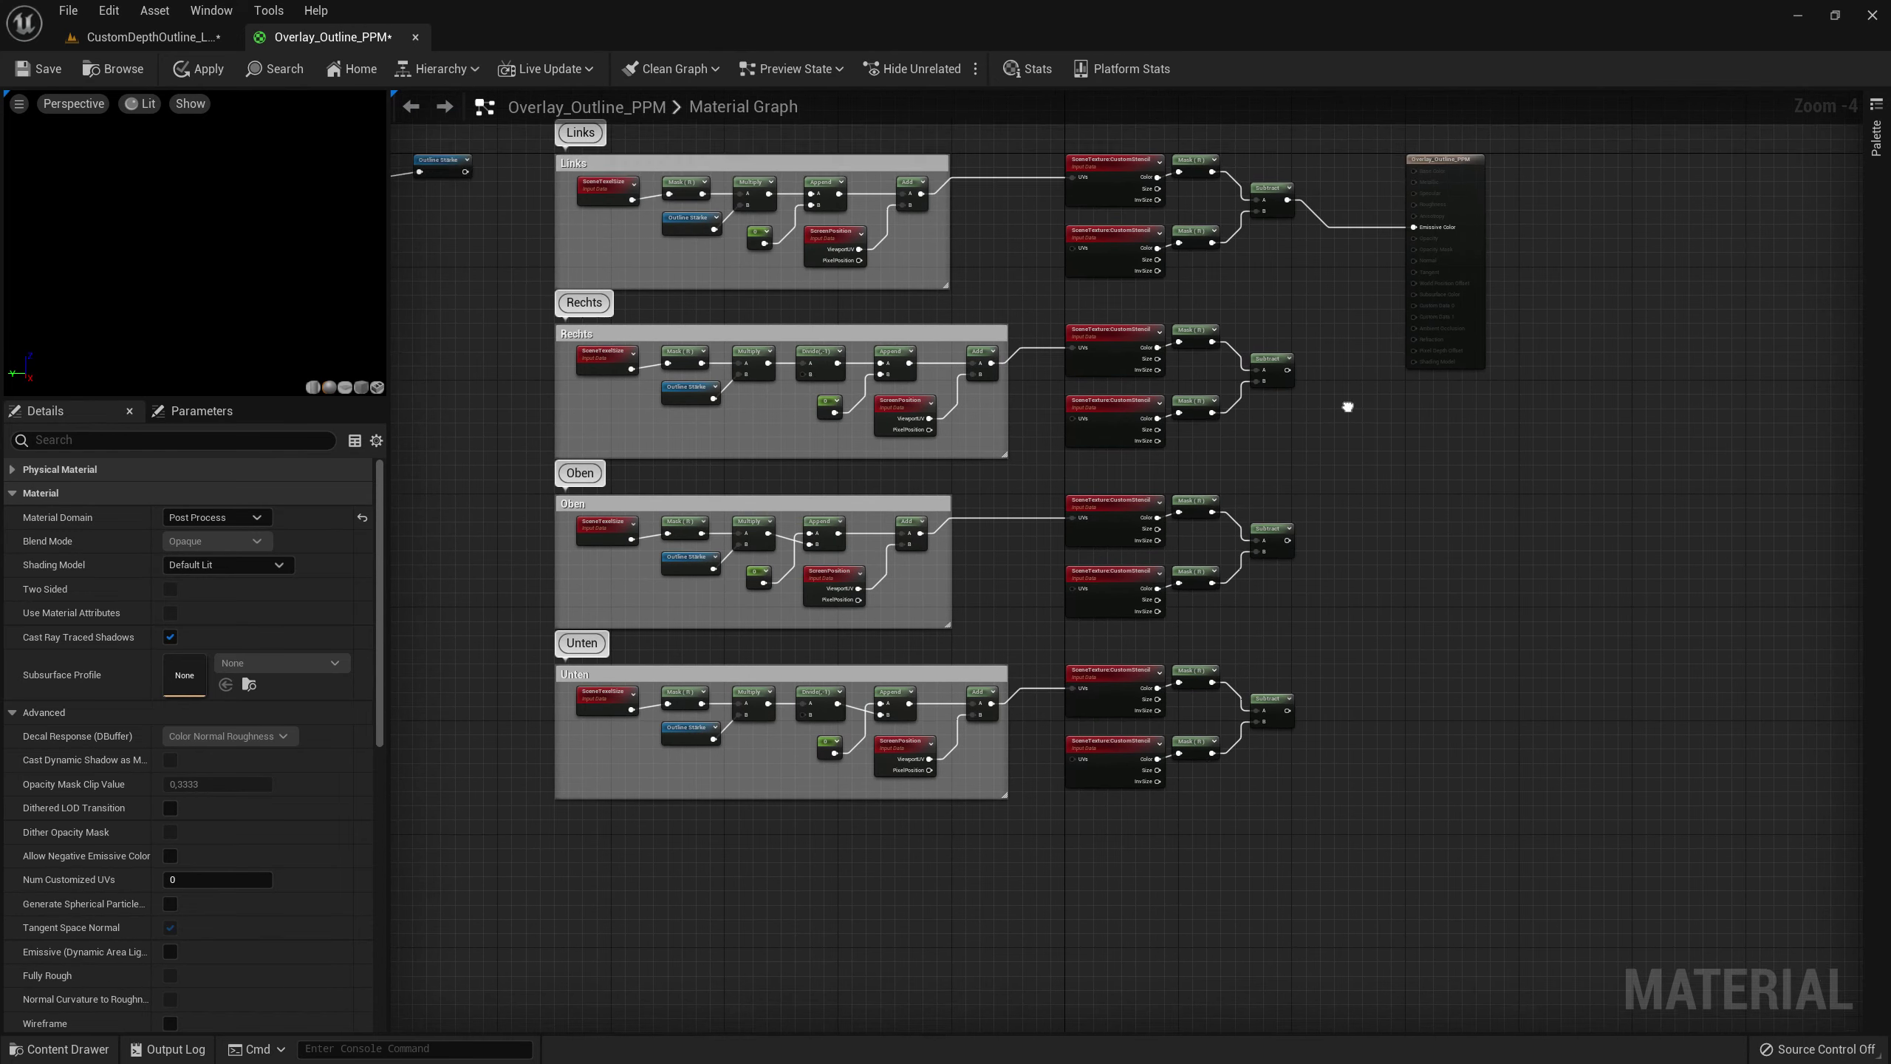
scroll(1342, 436, "up", 3)
right_click_drag(1227, 517, 1215, 632)
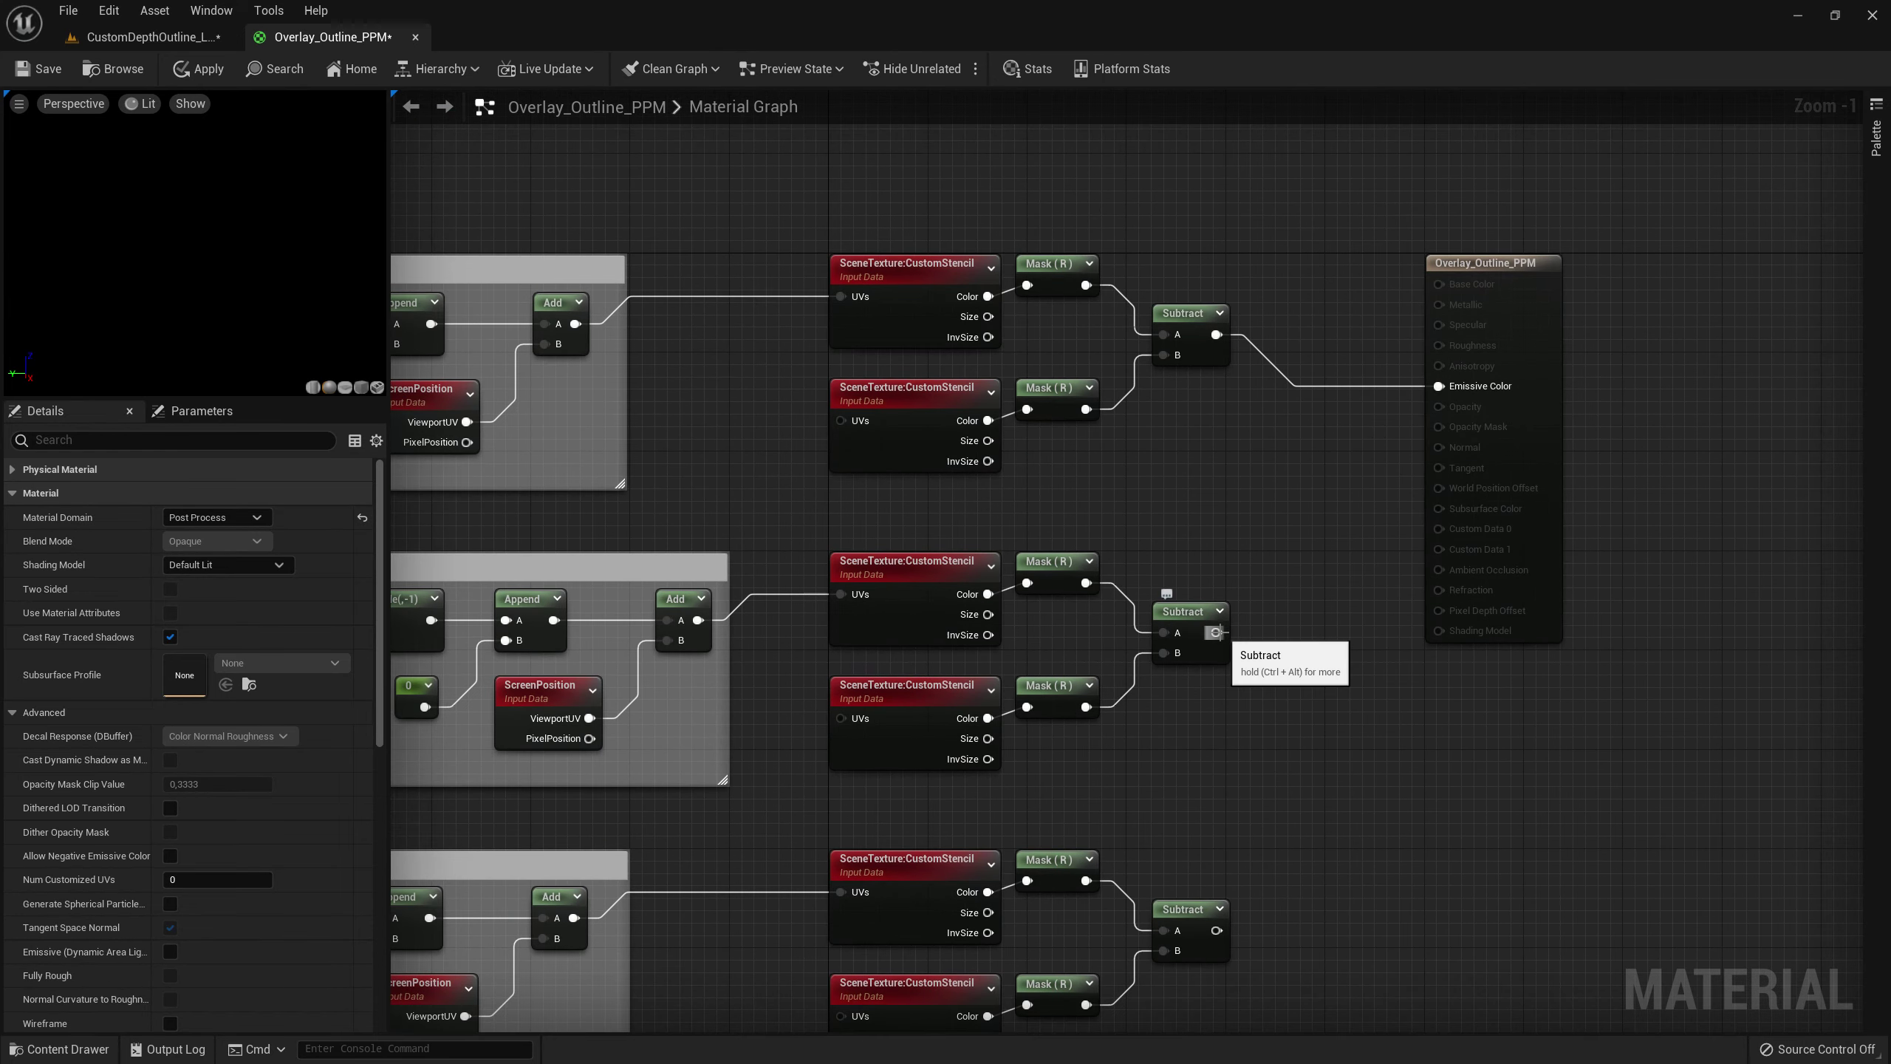
left_click_drag(1215, 632, 1438, 385)
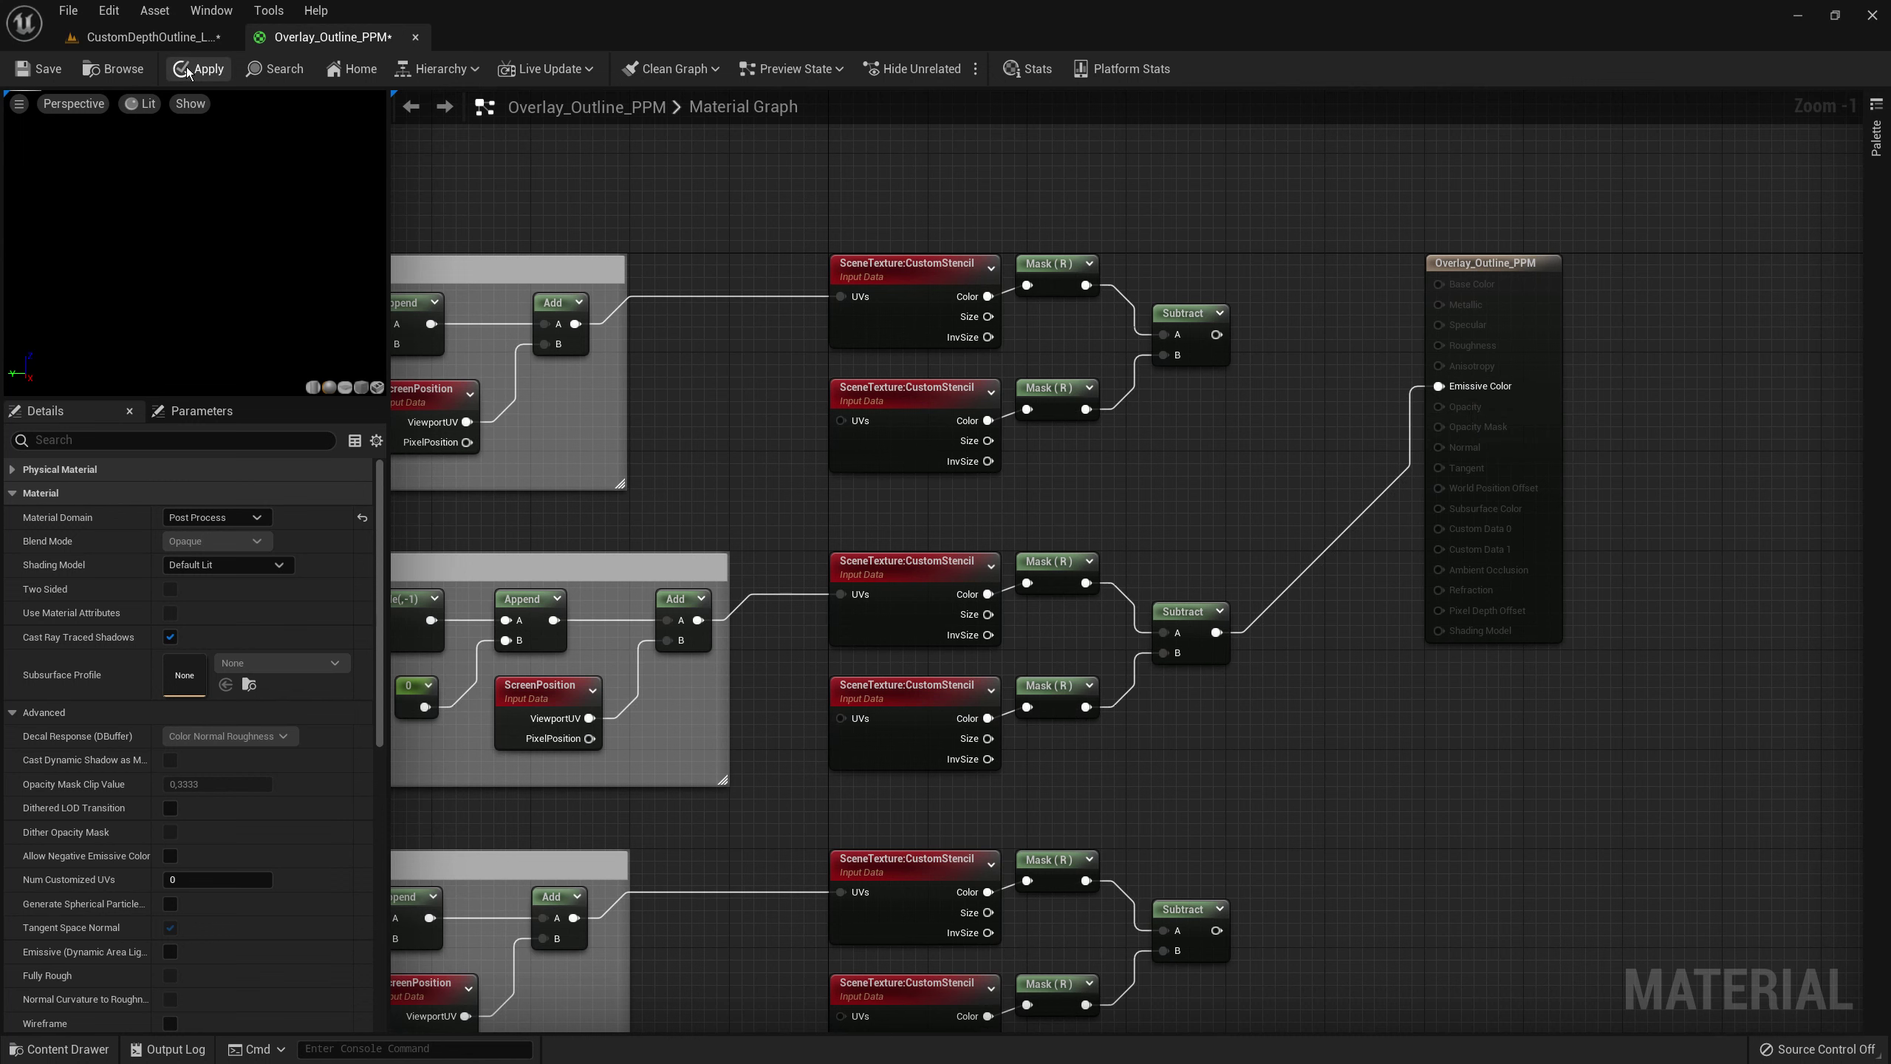
left_click(158, 39)
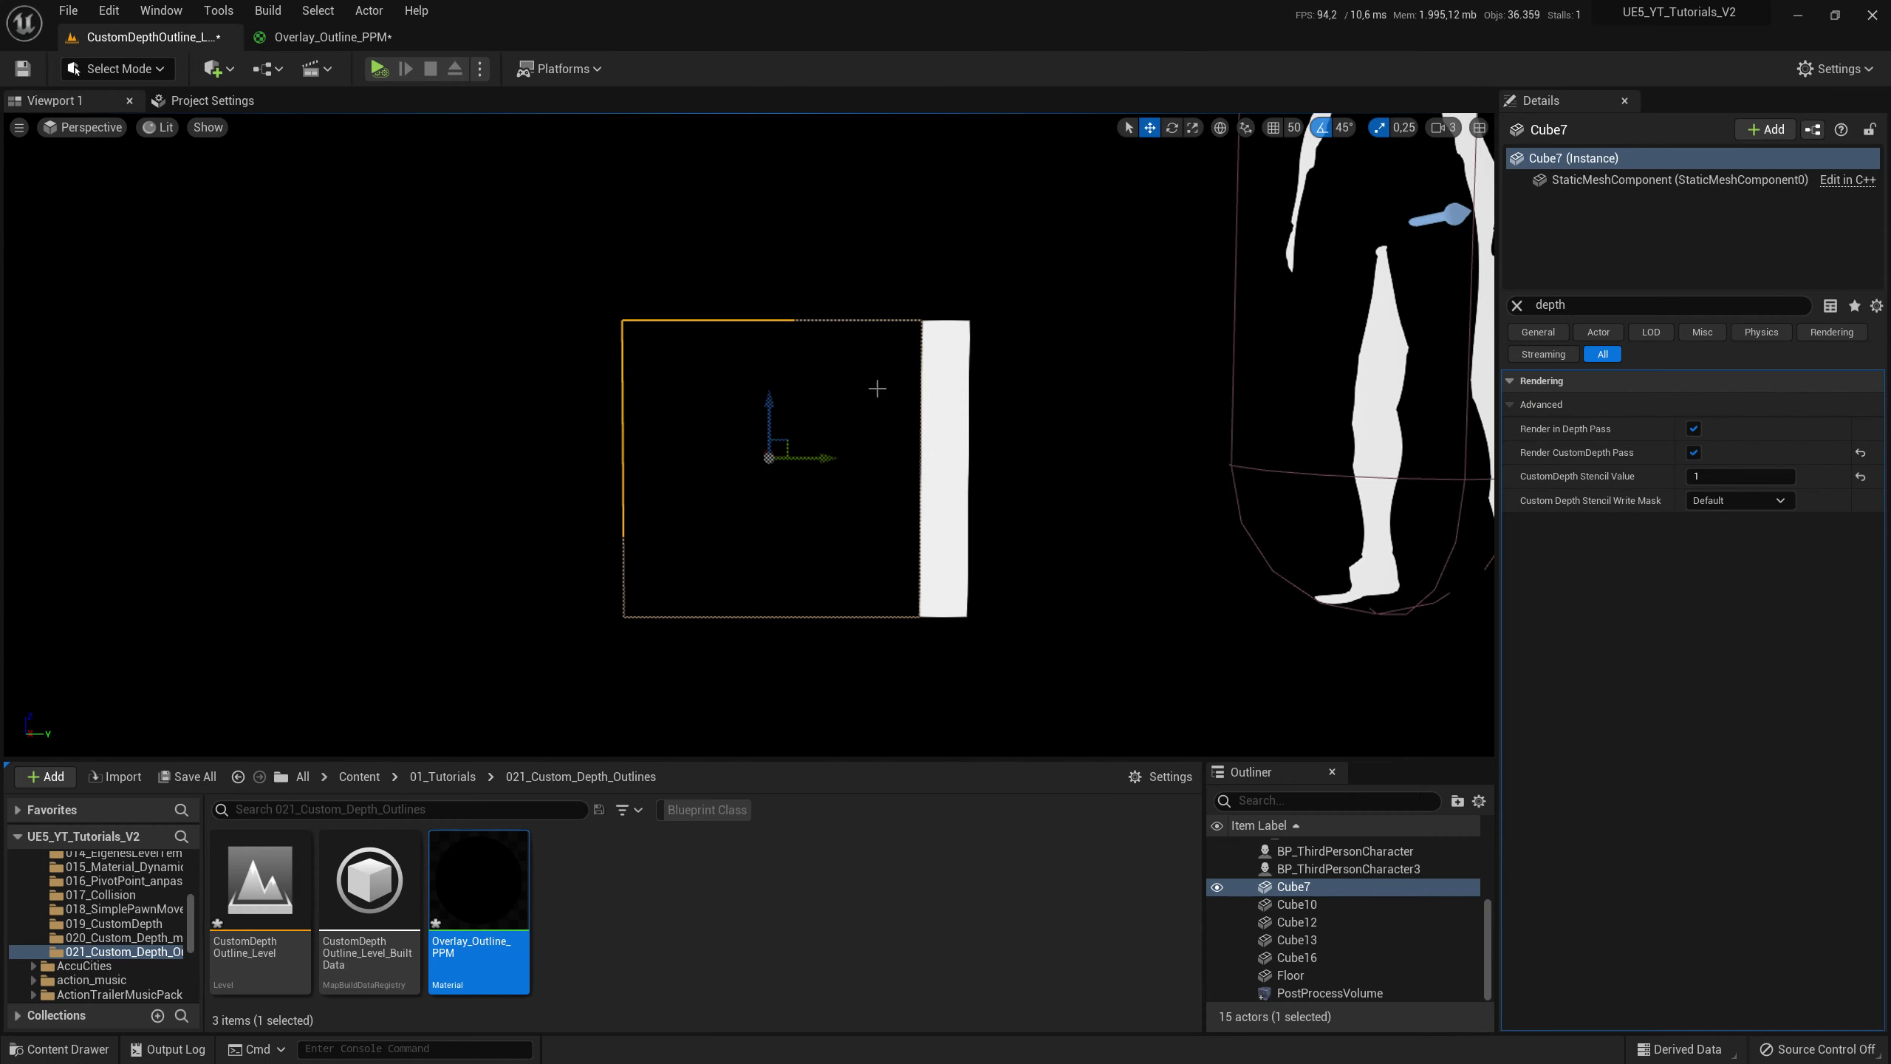
left_click(350, 37)
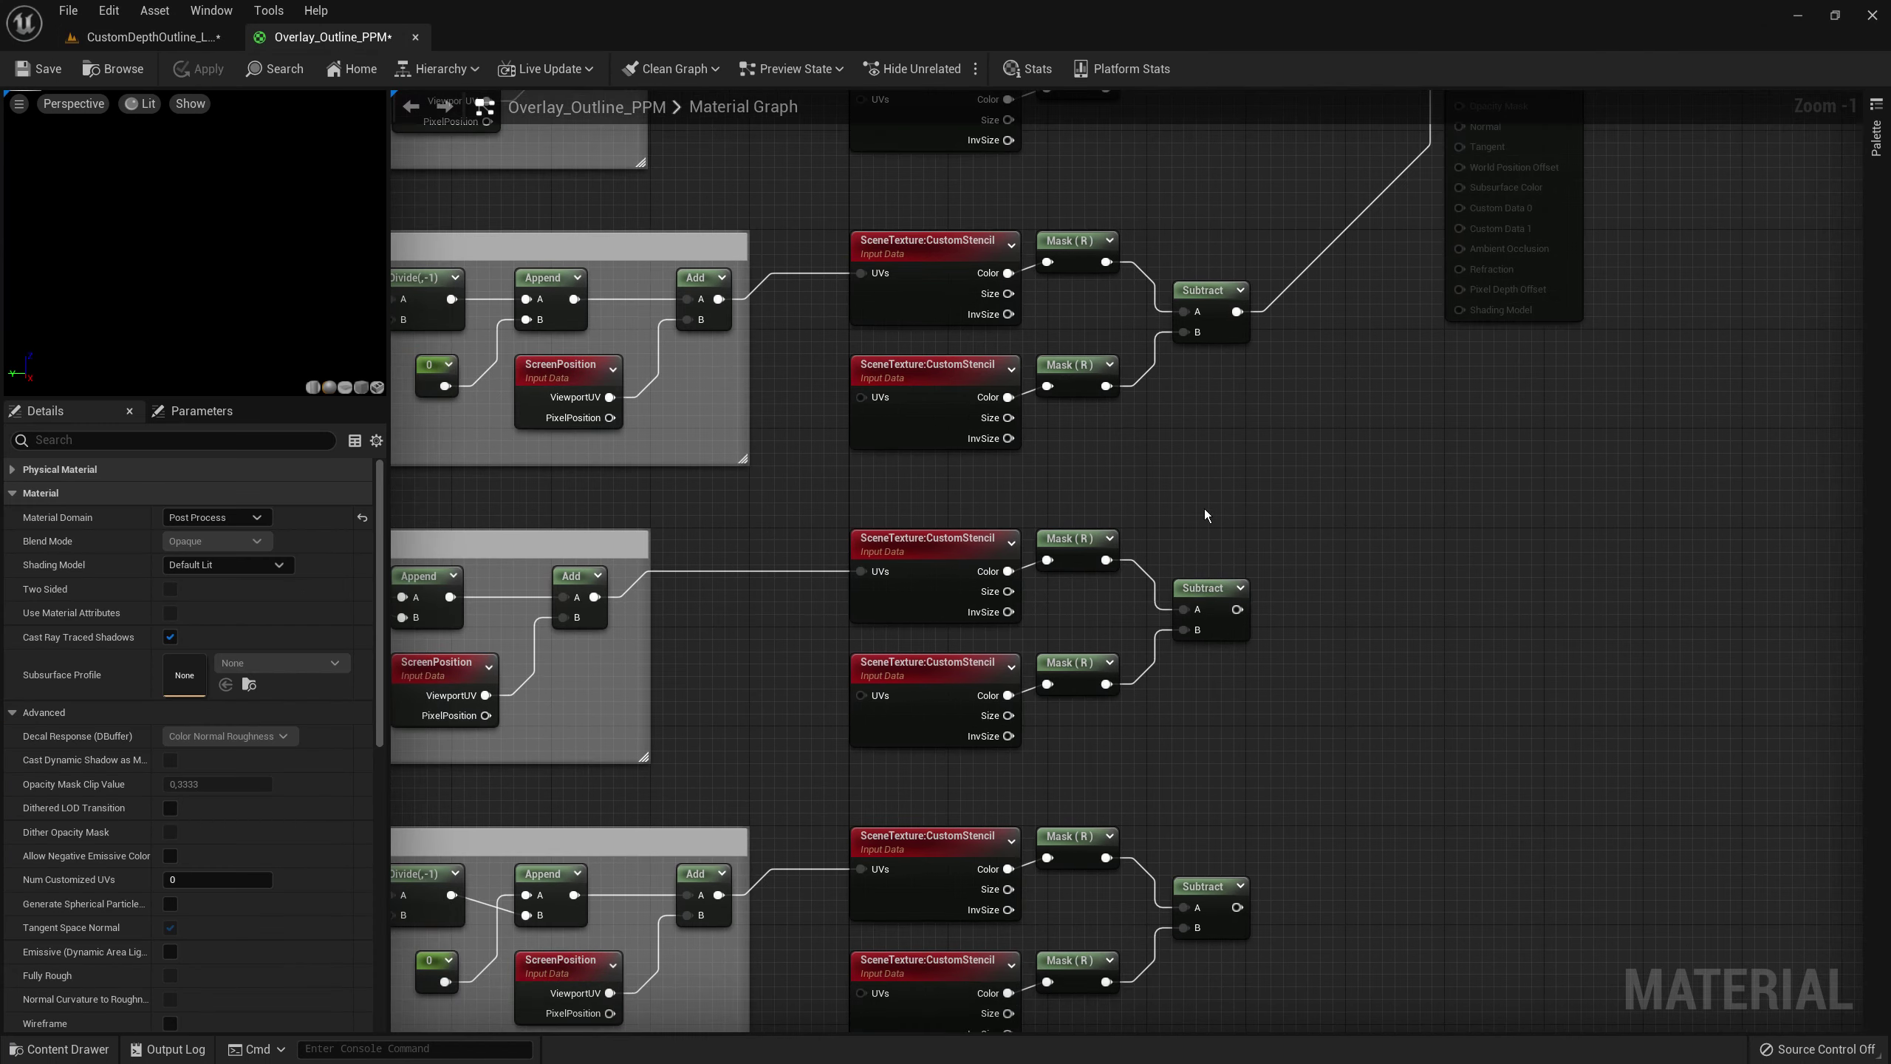
- Connect the Oben group's Subtract to Emissive Color and orbit the cube to check its outline
right_click_drag(1215, 633, 1195, 741)
mouse_move(1195, 733)
left_mouse_down()
mouse_move(1399, 340)
mouse_move(1453, 186)
left_mouse_up()
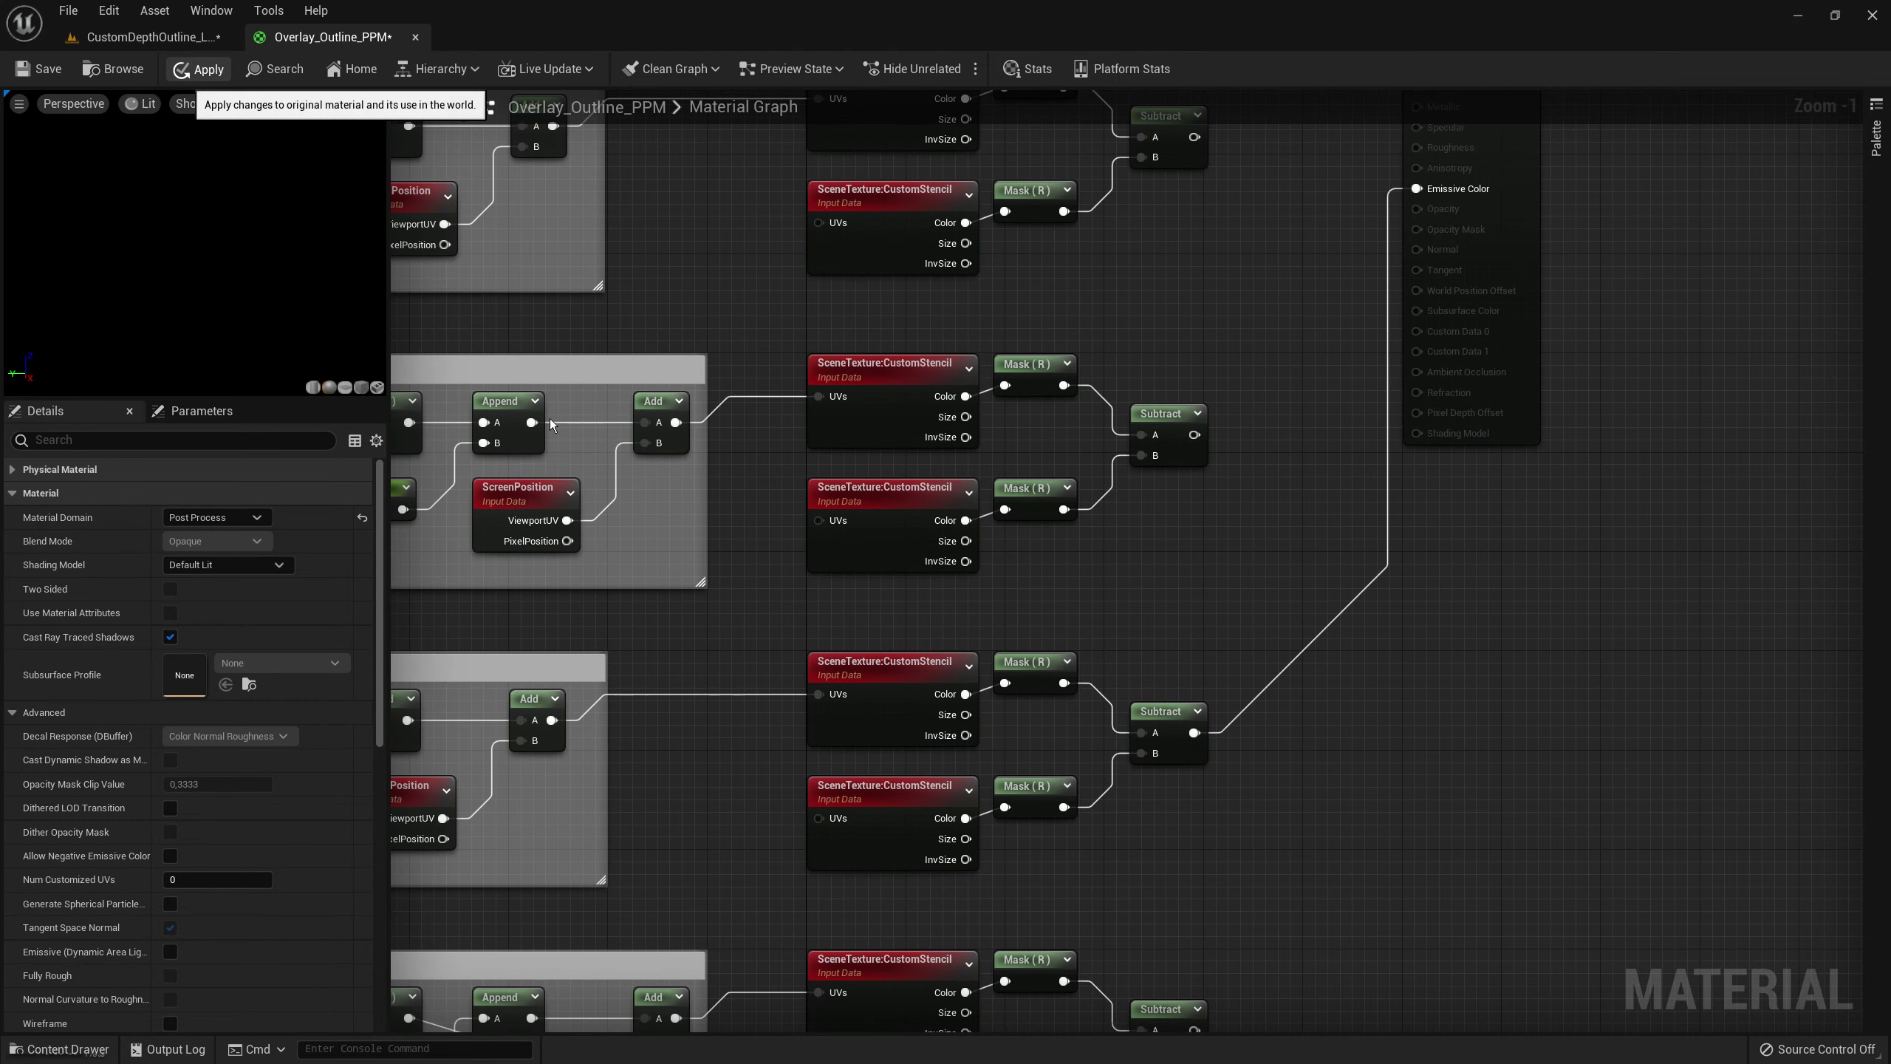
left_click(149, 36)
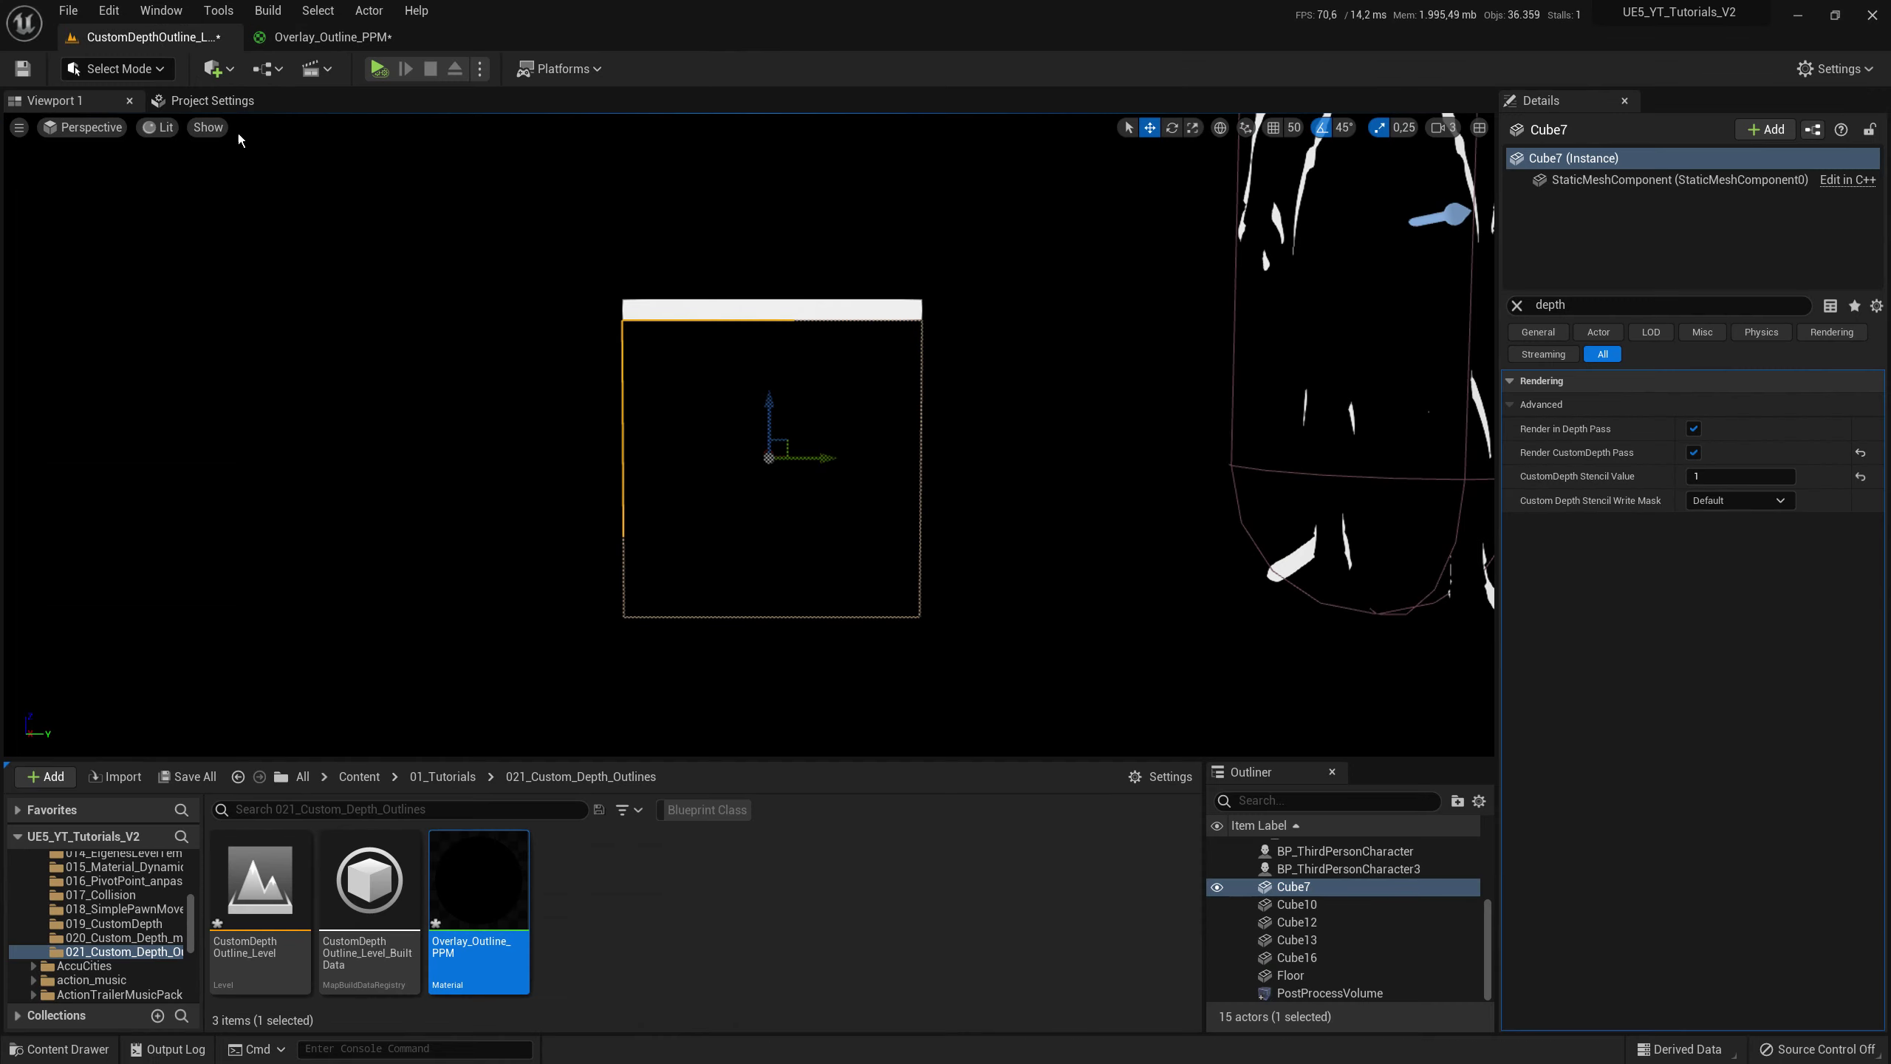
right_click_drag(748, 435, 749, 436)
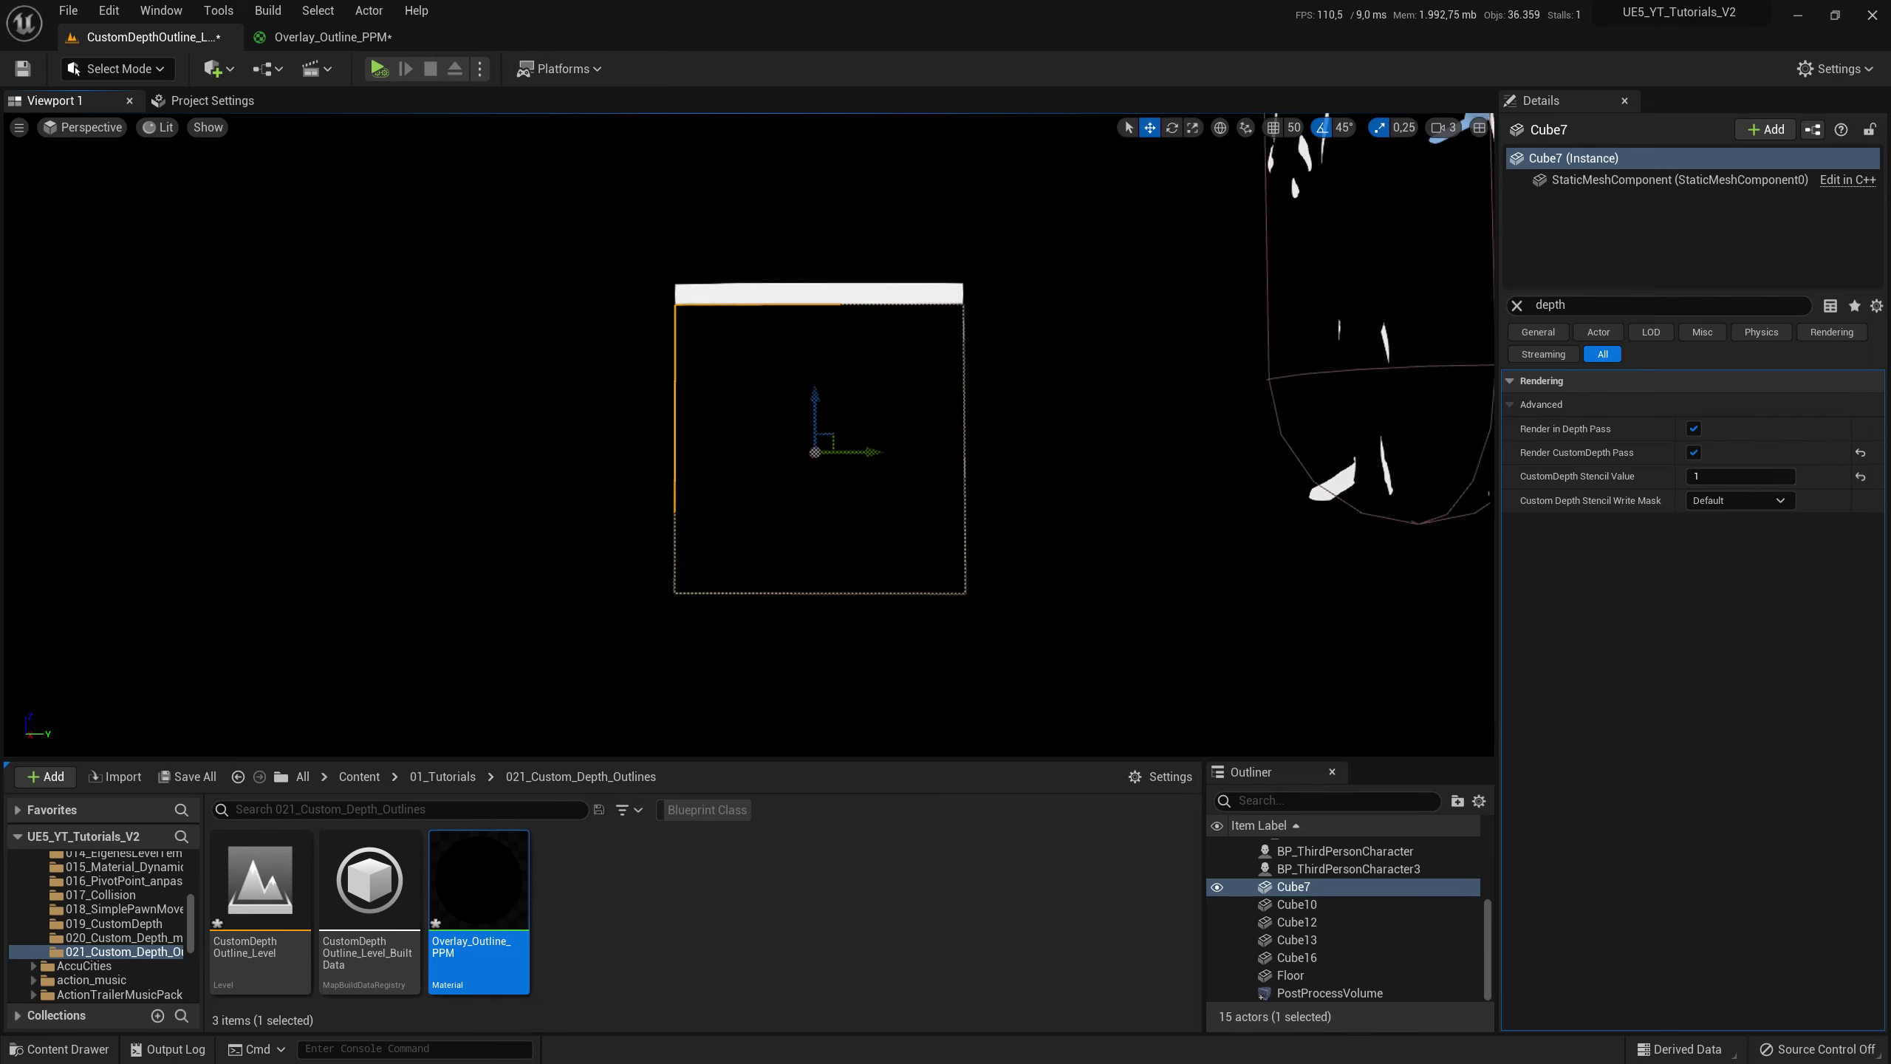
left_click(305, 39)
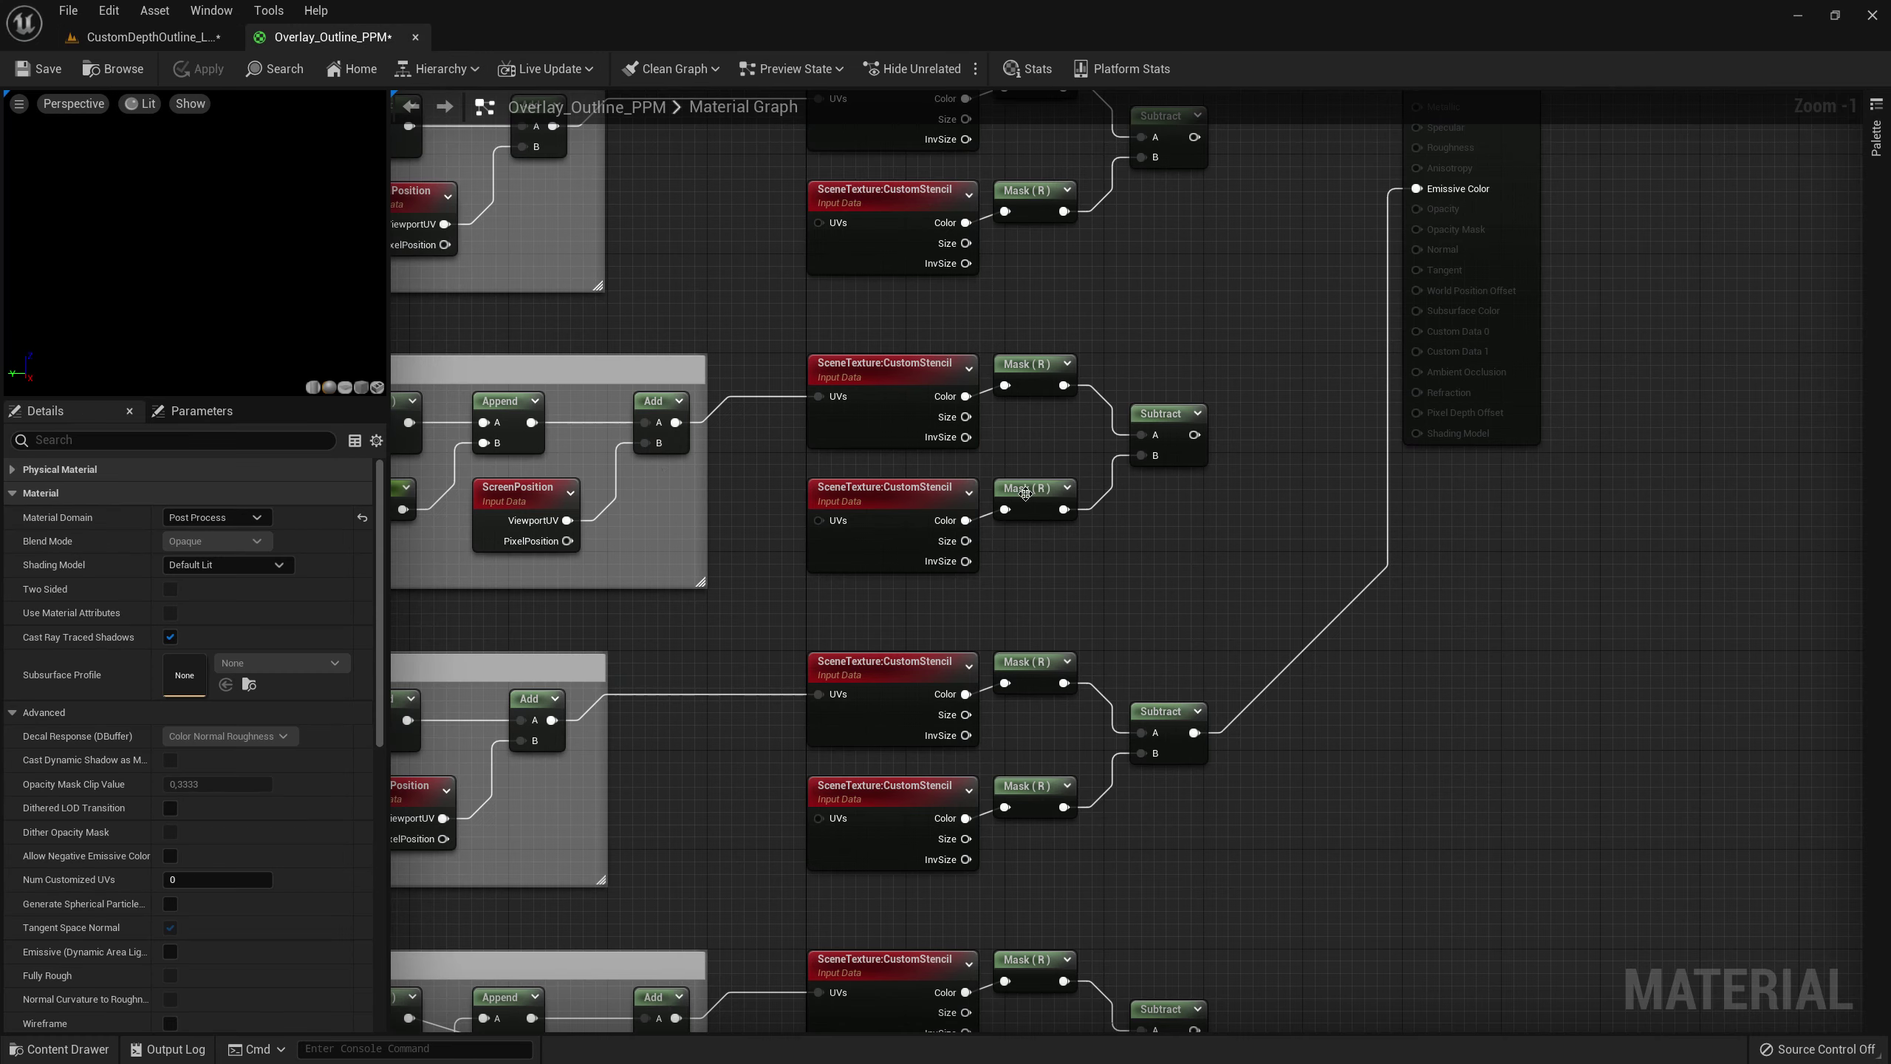
- Switch the Oben group's Mask node from the R channel to G
scroll(1131, 583, "down", 3)
scroll(1132, 583, "up", 1)
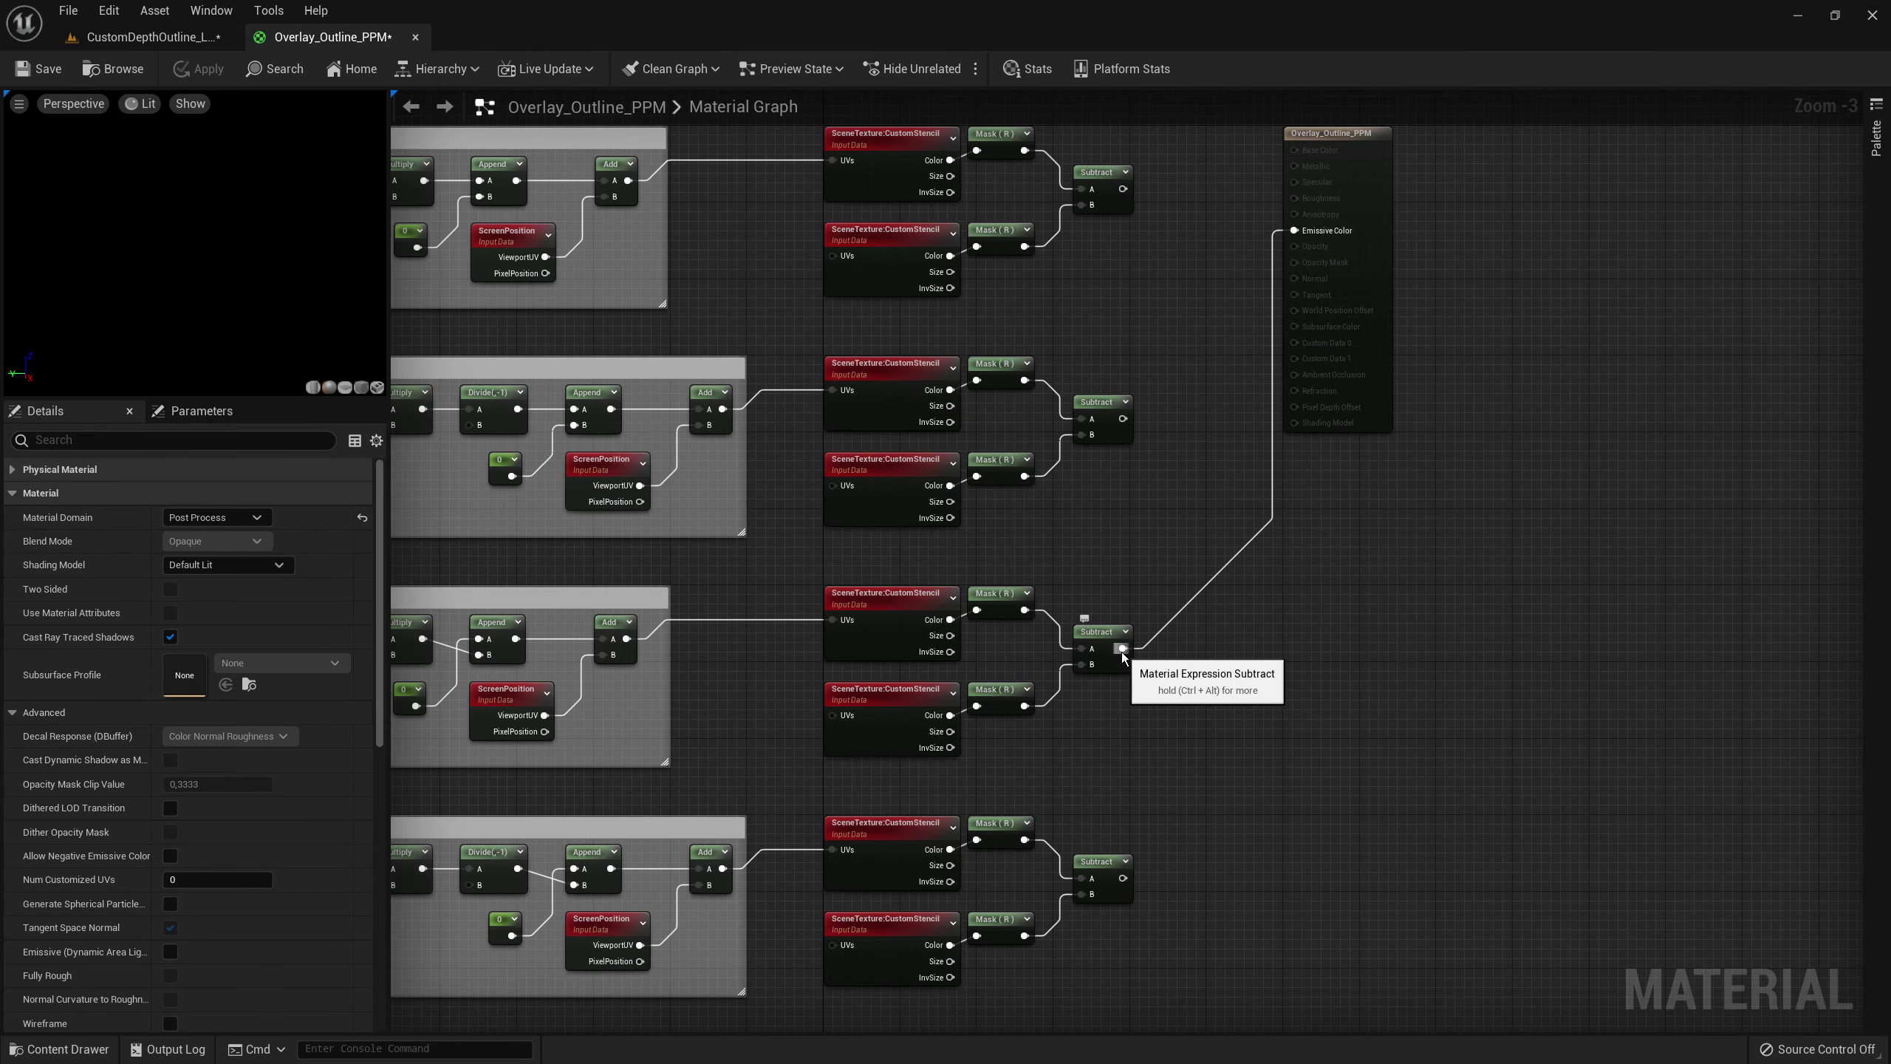
scroll(1191, 543, "down", 3)
scroll(1189, 548, "up", 3)
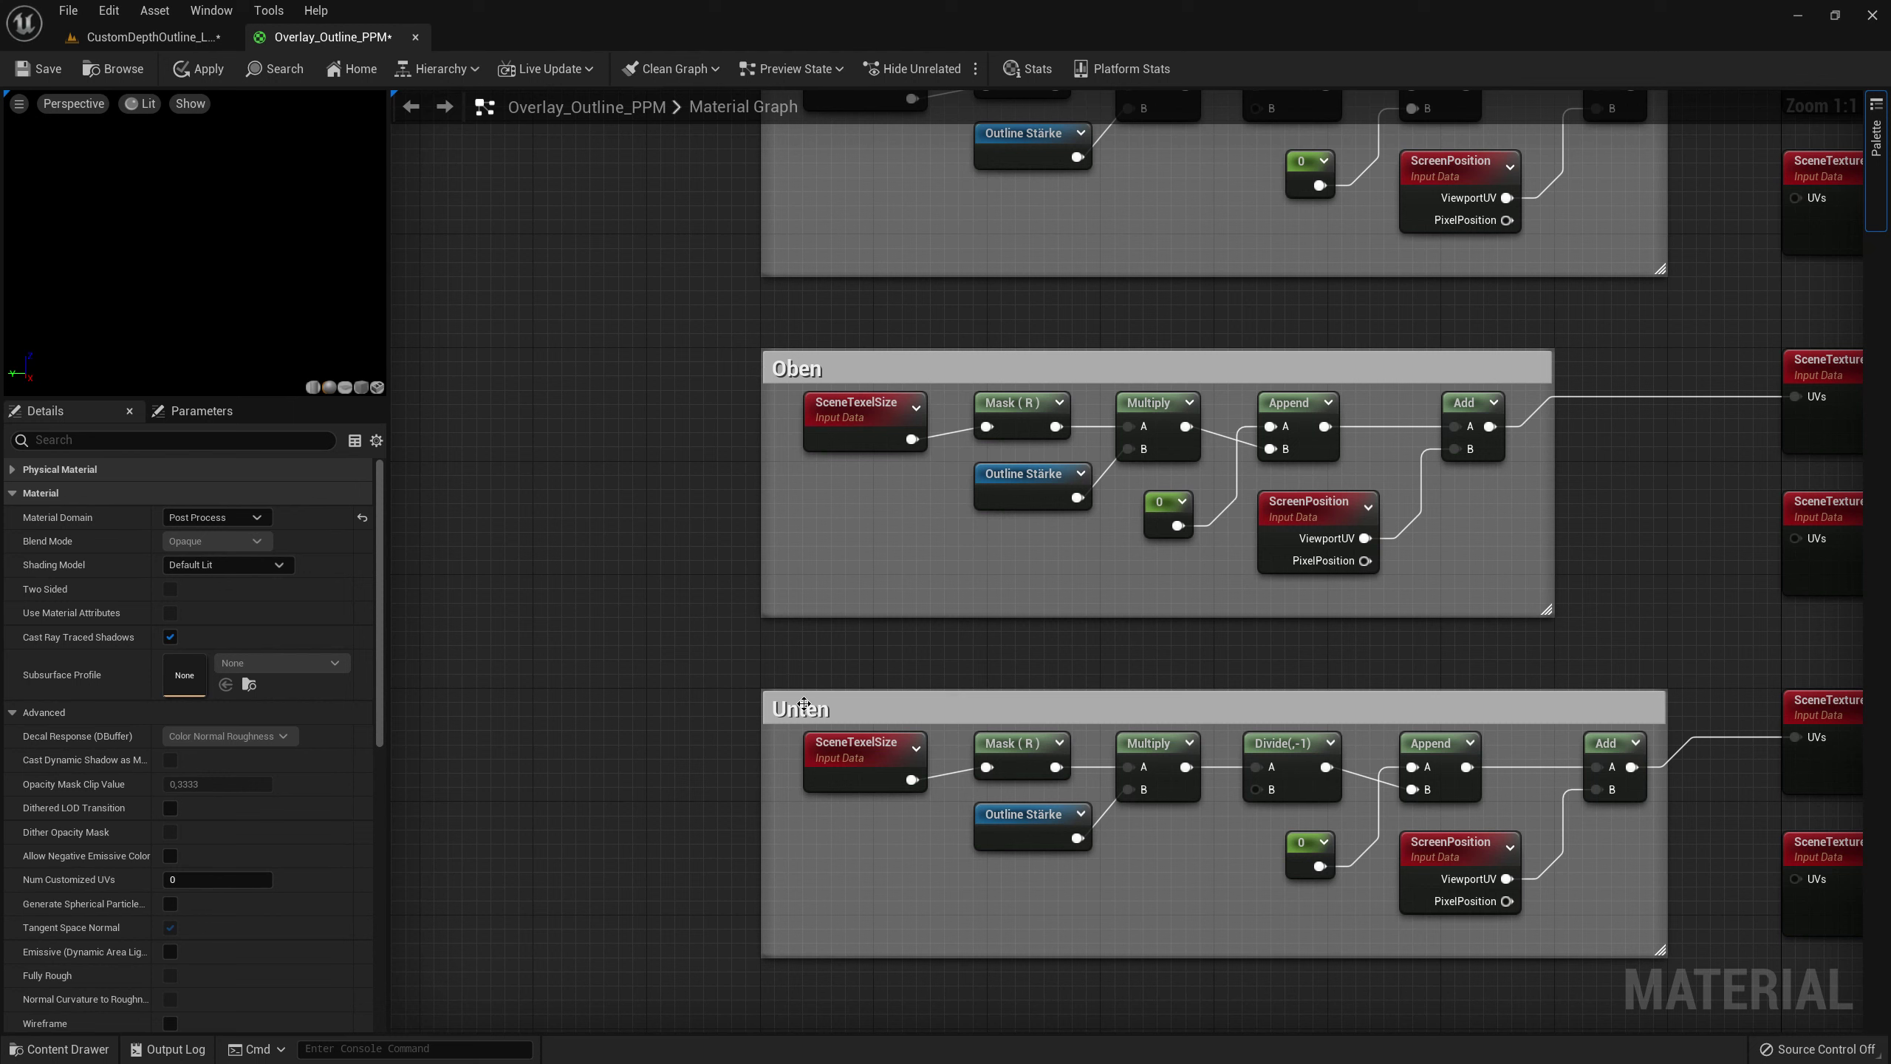
left_click(1011, 398)
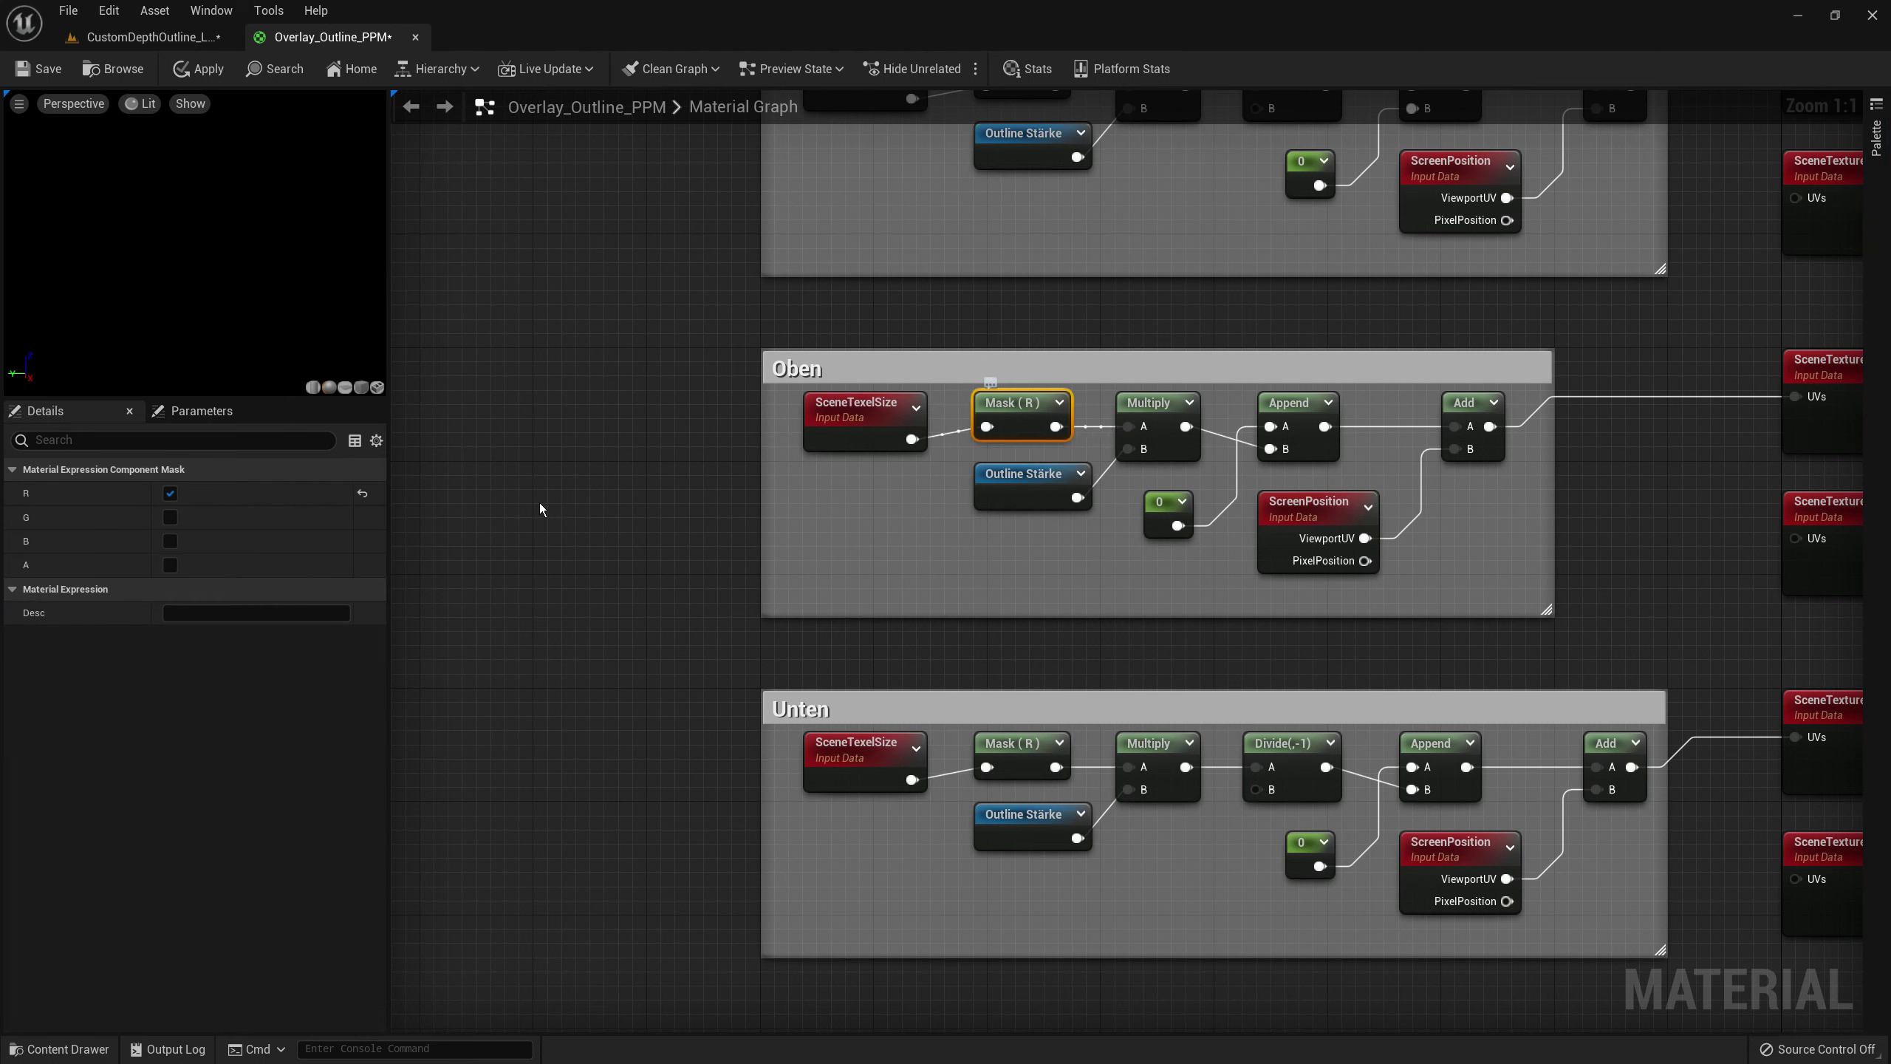
left_click(171, 493)
left_click(171, 517)
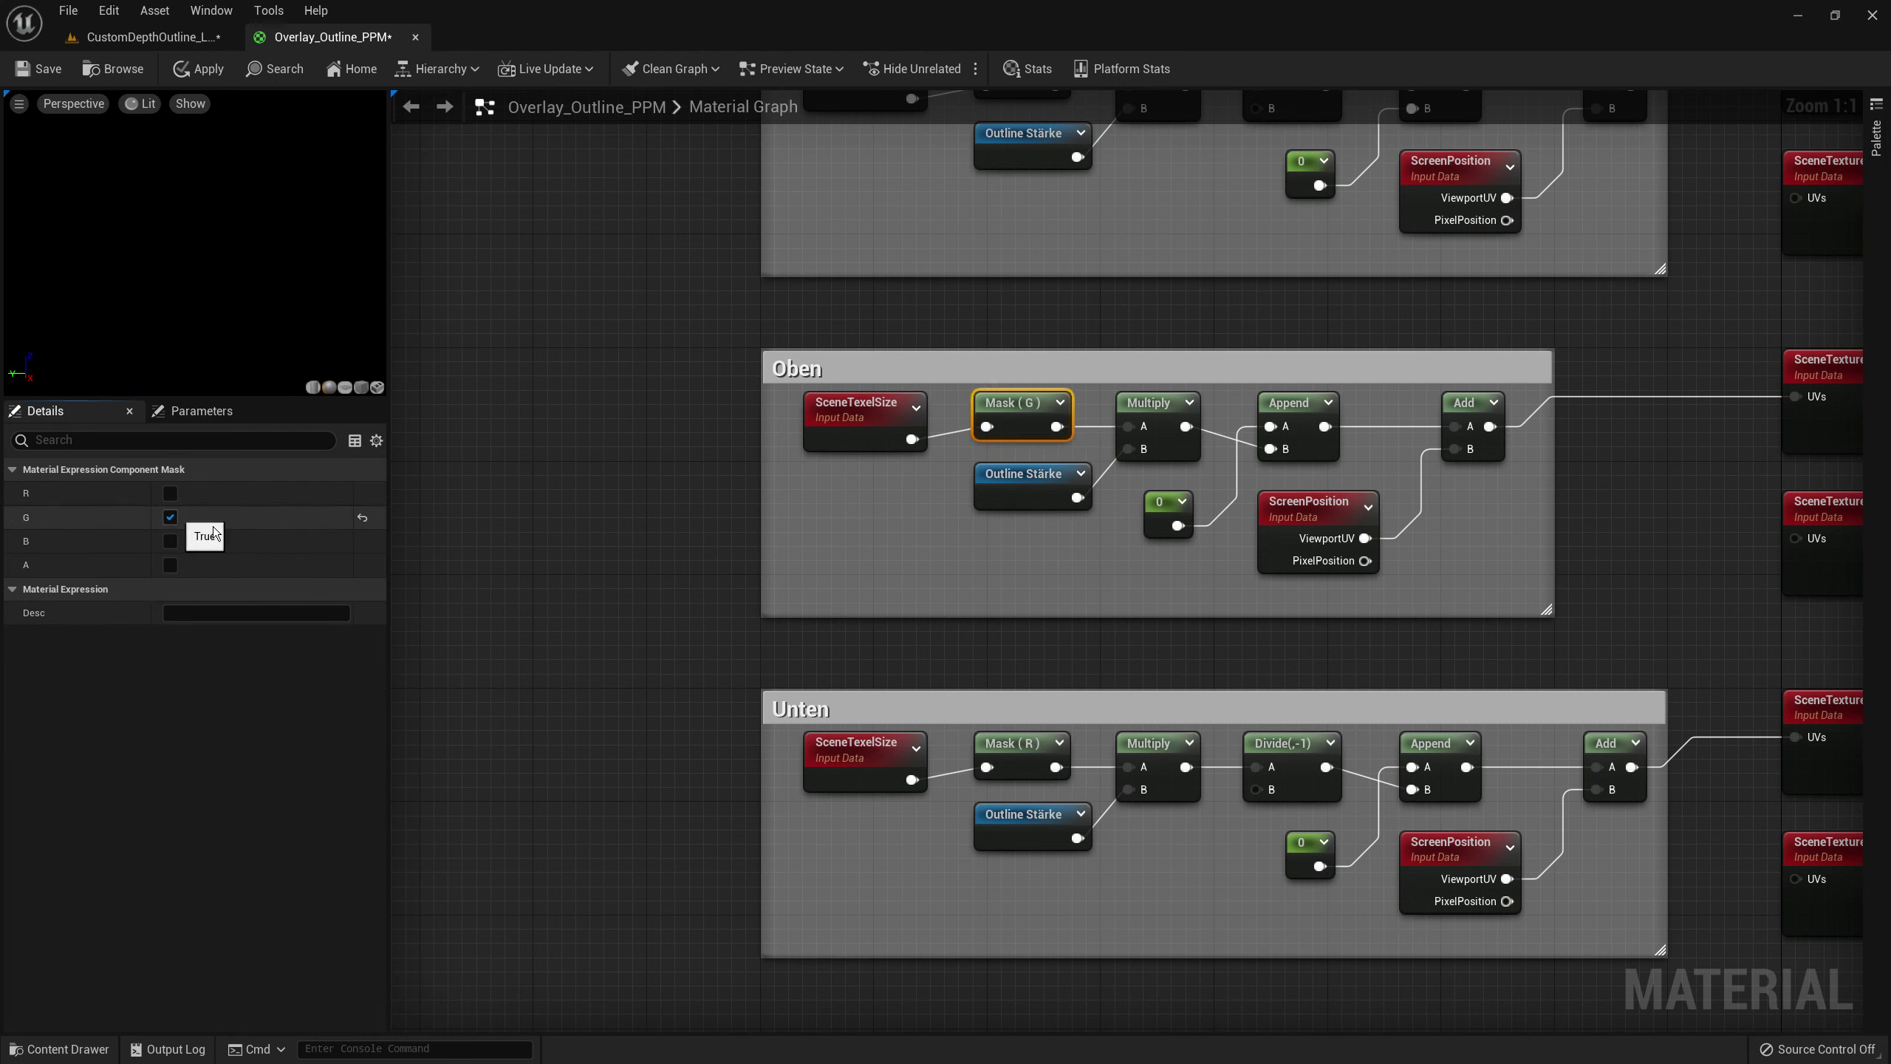
- Switch the Unten Mask from R to G and save Overlay_Outline_PPM
left_click(1020, 758)
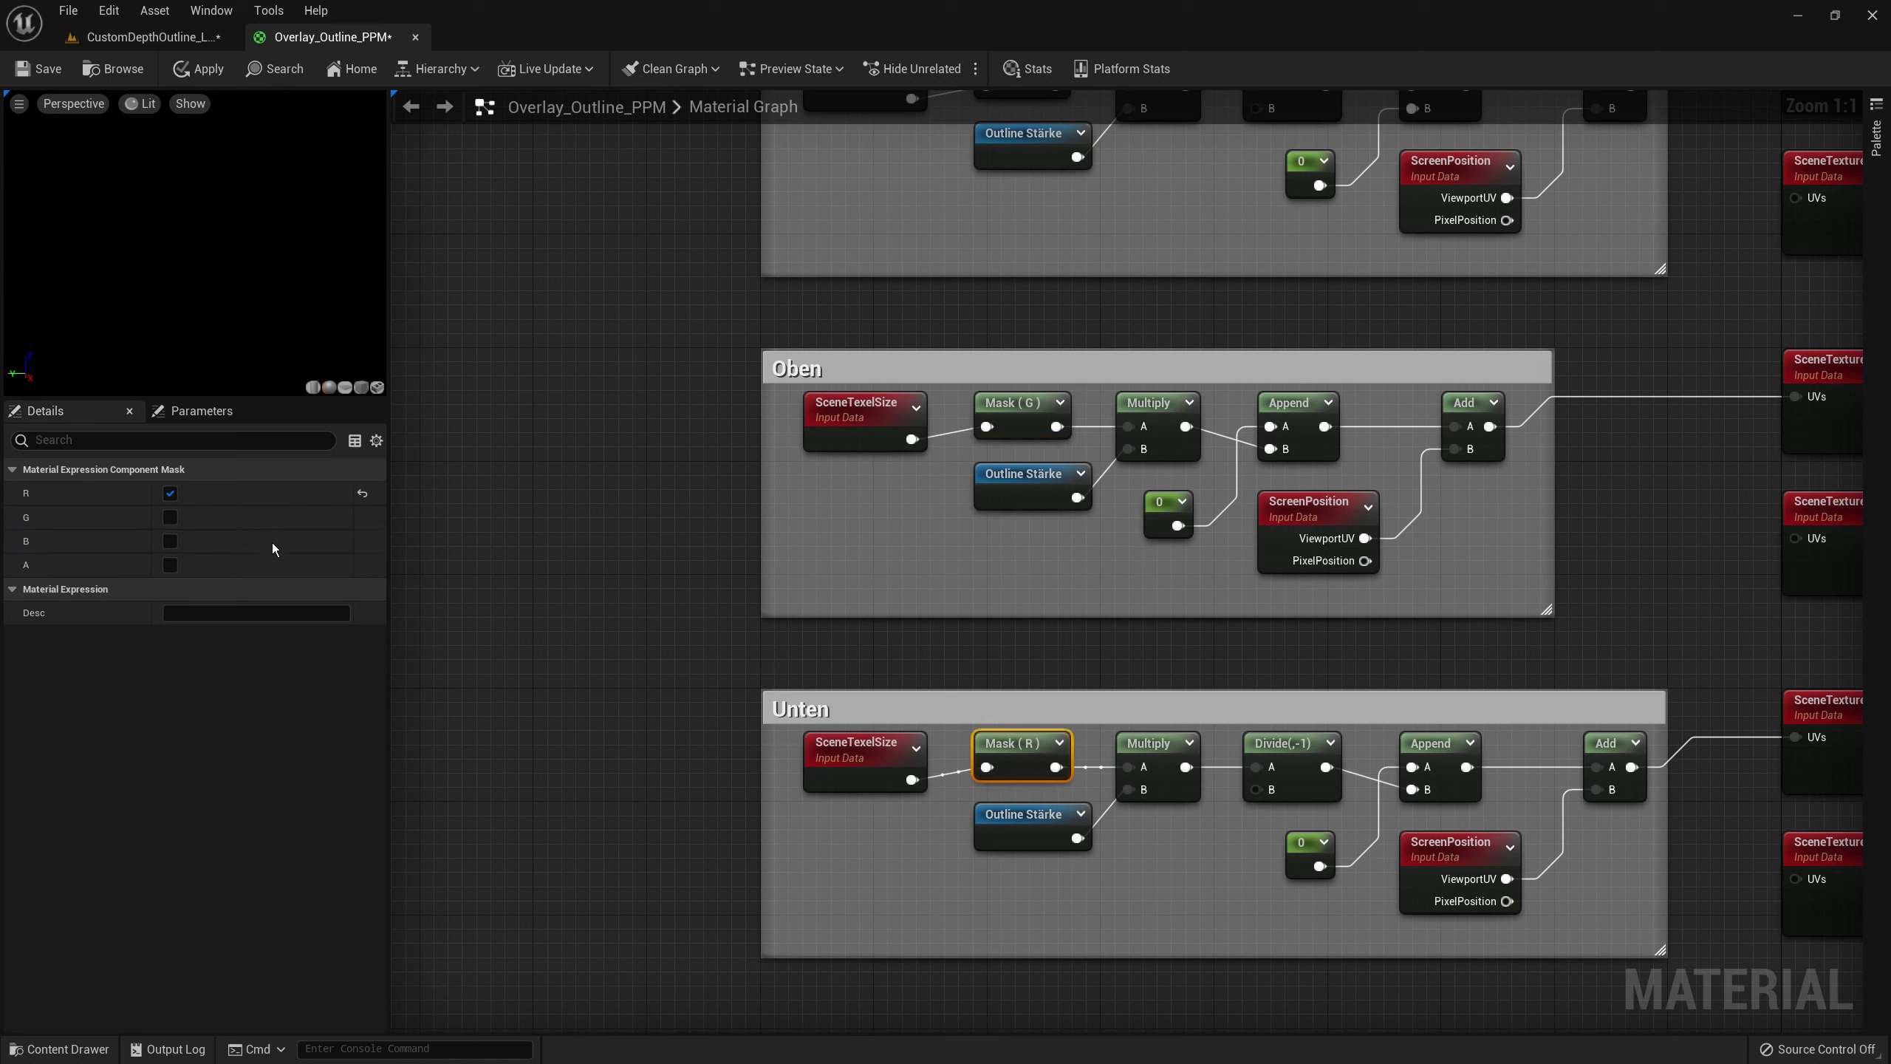
left_click(170, 494)
left_click(171, 522)
left_click(35, 73)
key("Home")
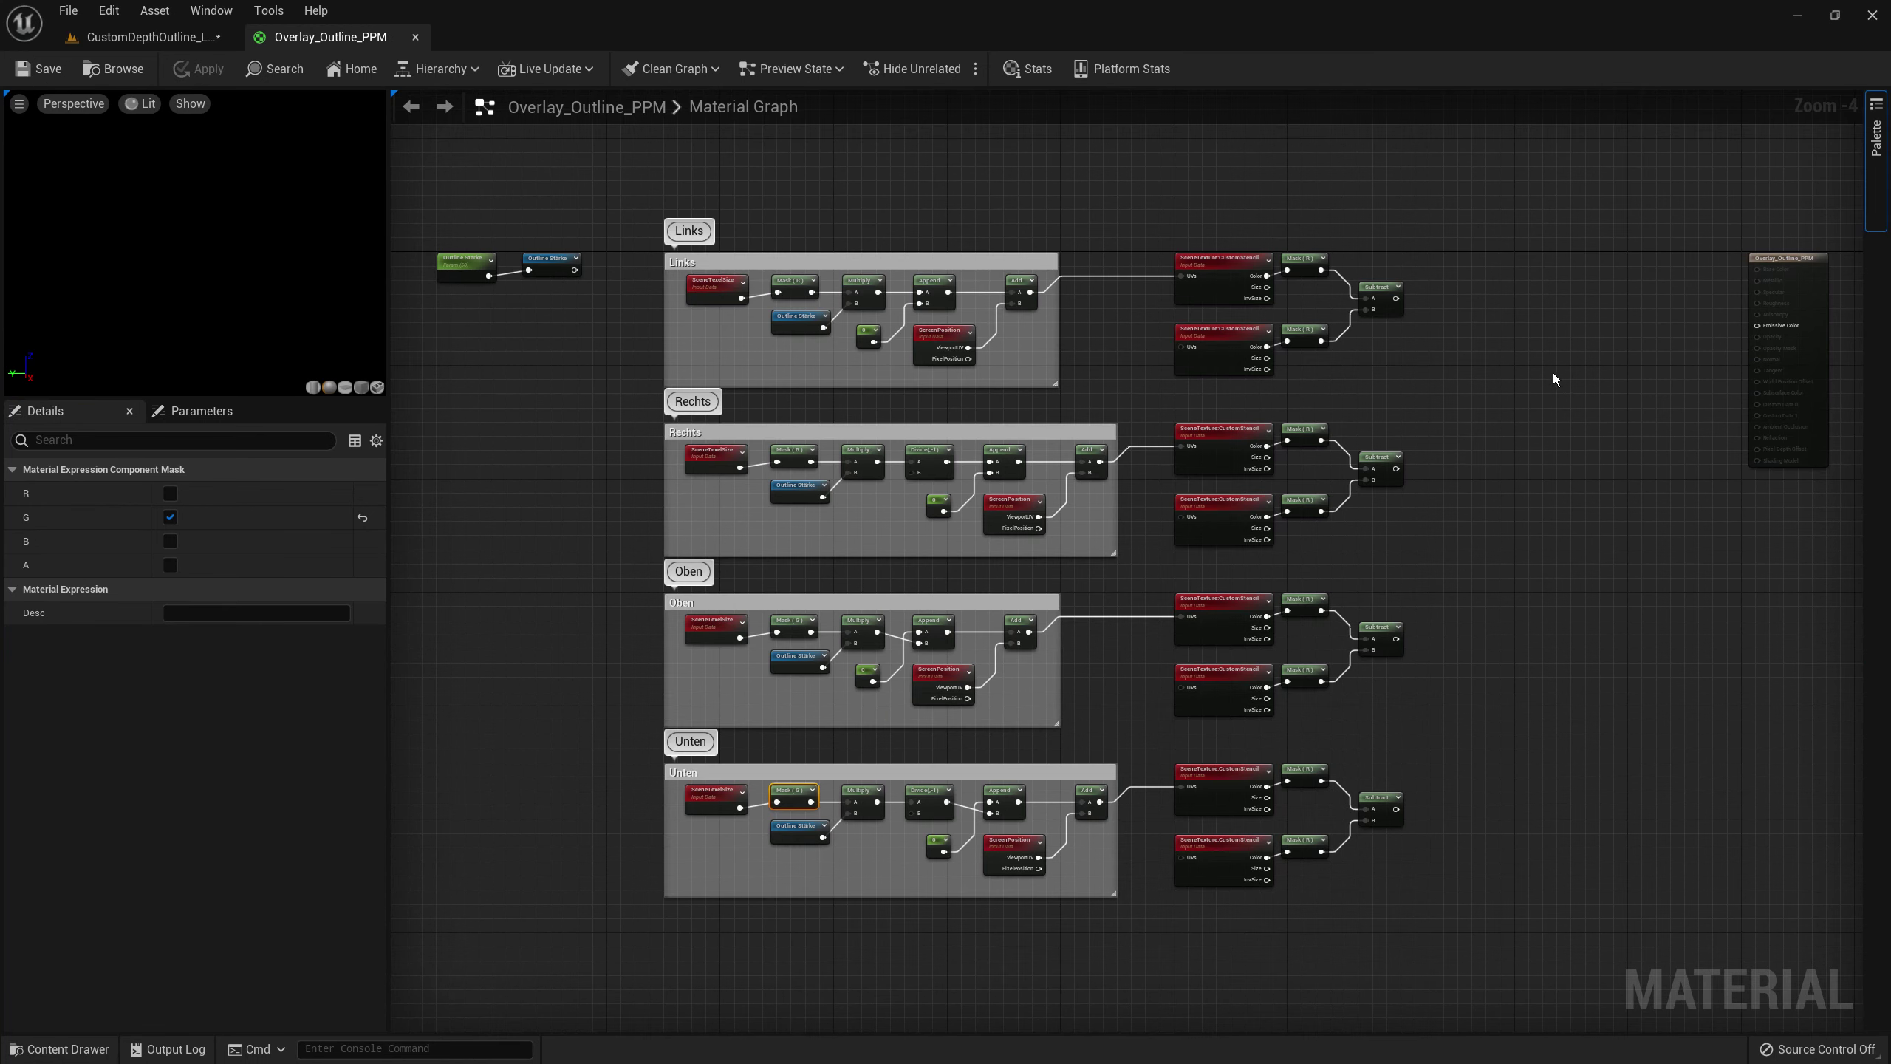
- Add an Add node to the graph and make two duplicates of it
scroll(1552, 373, "up", 3)
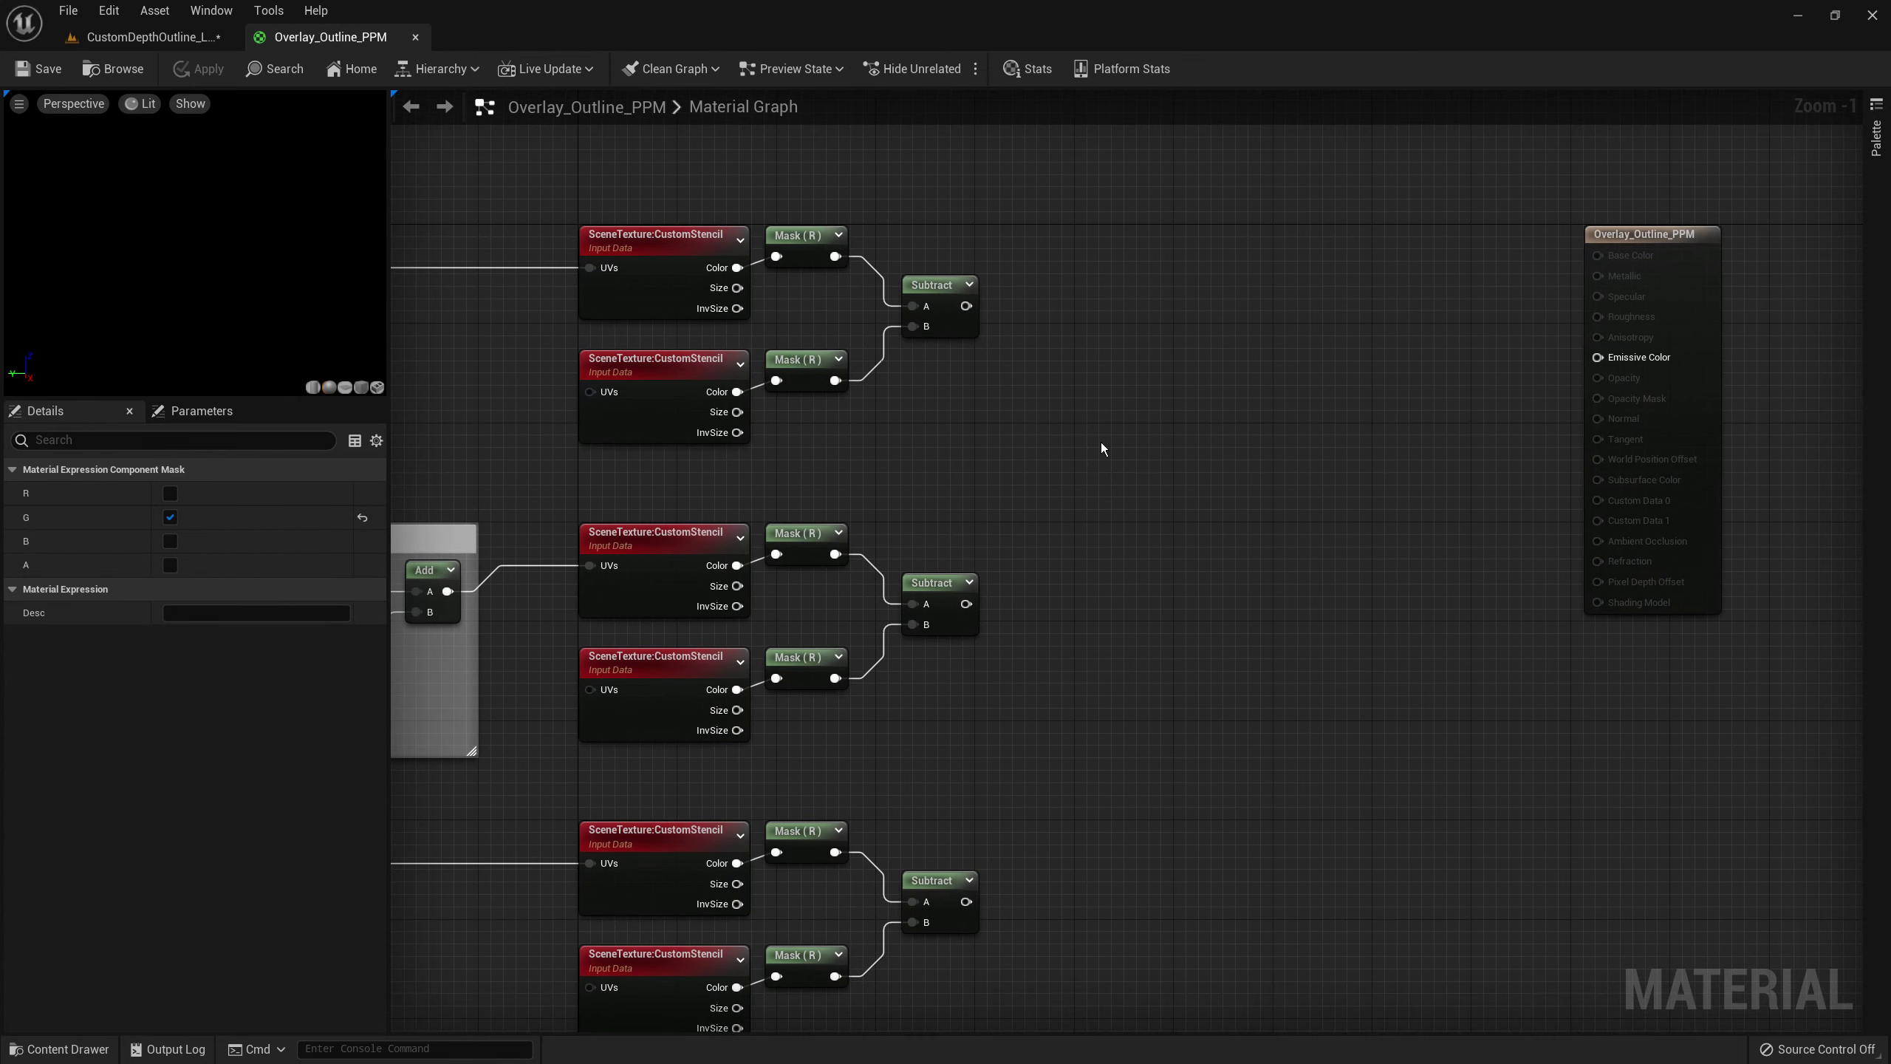
right_click(1101, 442)
type("add")
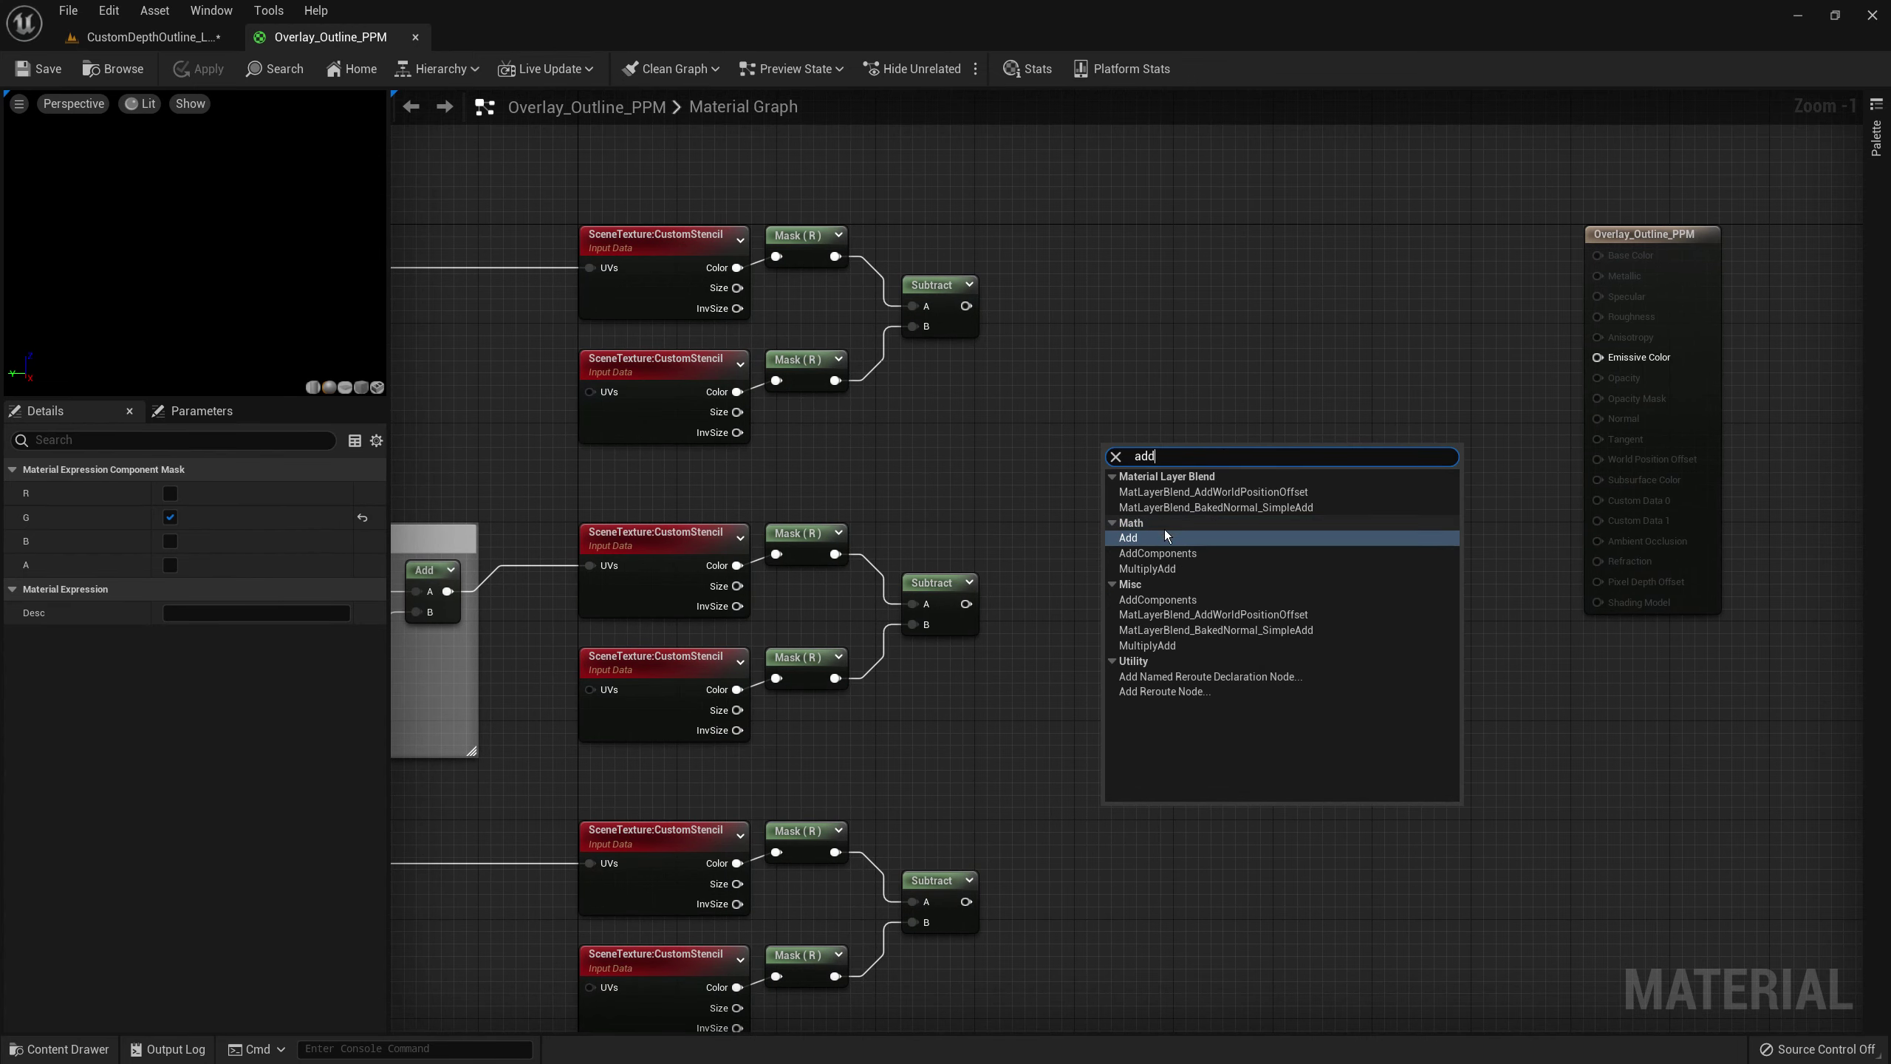
left_click(1165, 537)
scroll(1136, 508, "down", 1)
key("ctrl+d")
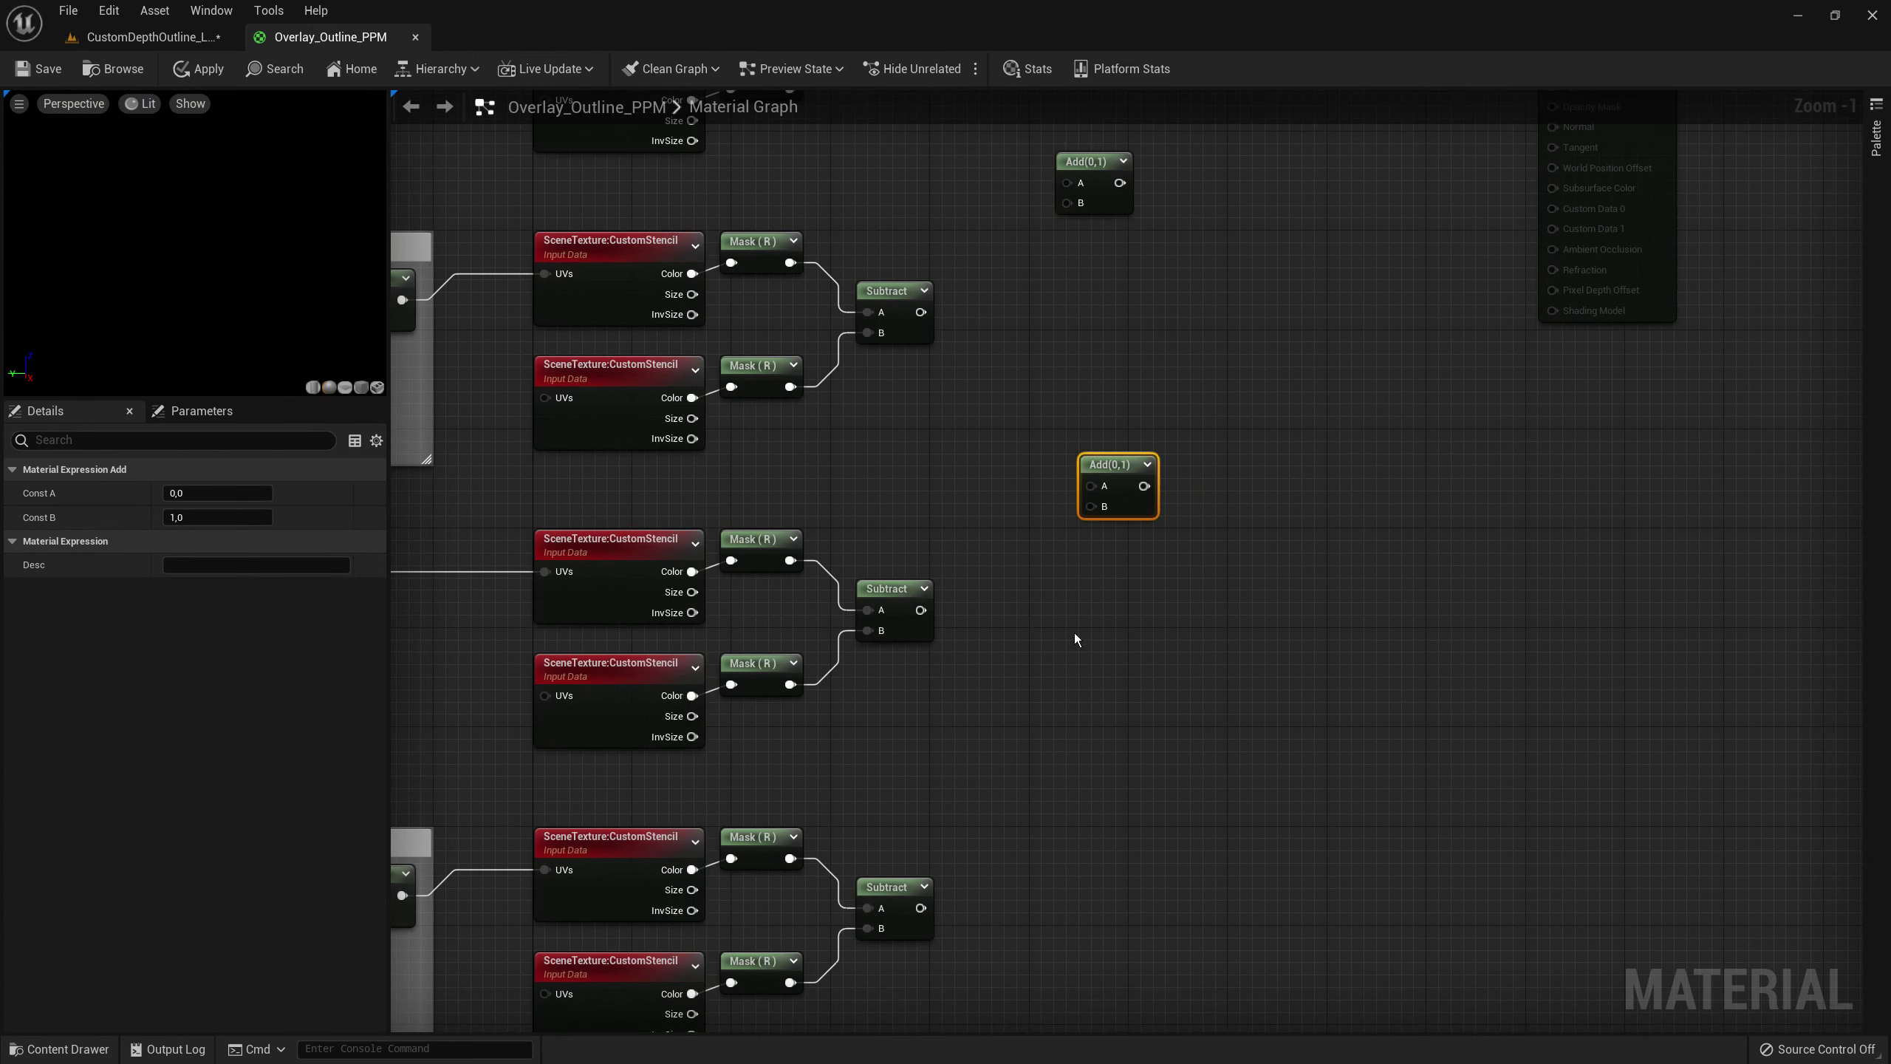
key("ctrl+d")
scroll(1179, 760, "down", 3)
scroll(1100, 521, "up", 3)
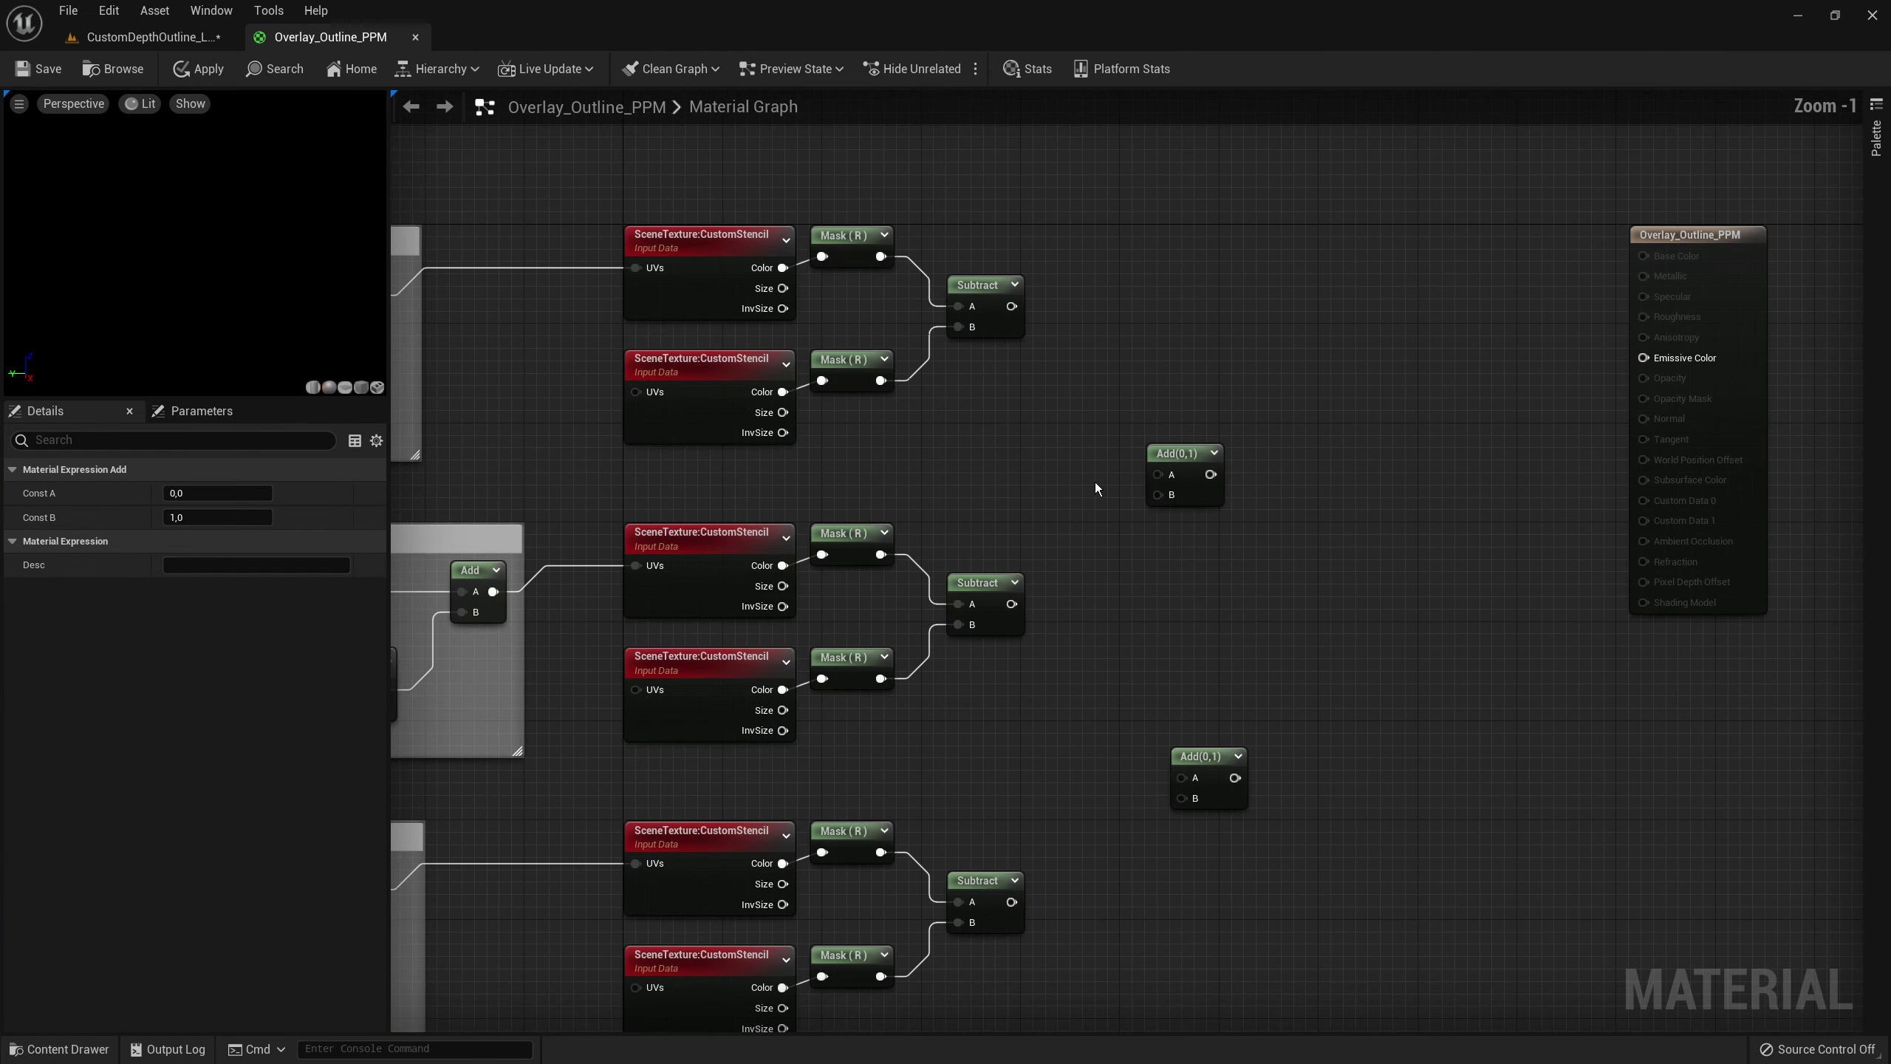
scroll(1146, 522, "up", 1)
- Wire the upper and lower Subtract pairs into two Add nodes, deleting the extra Add copy
left_click_drag(1207, 571, 1156, 551)
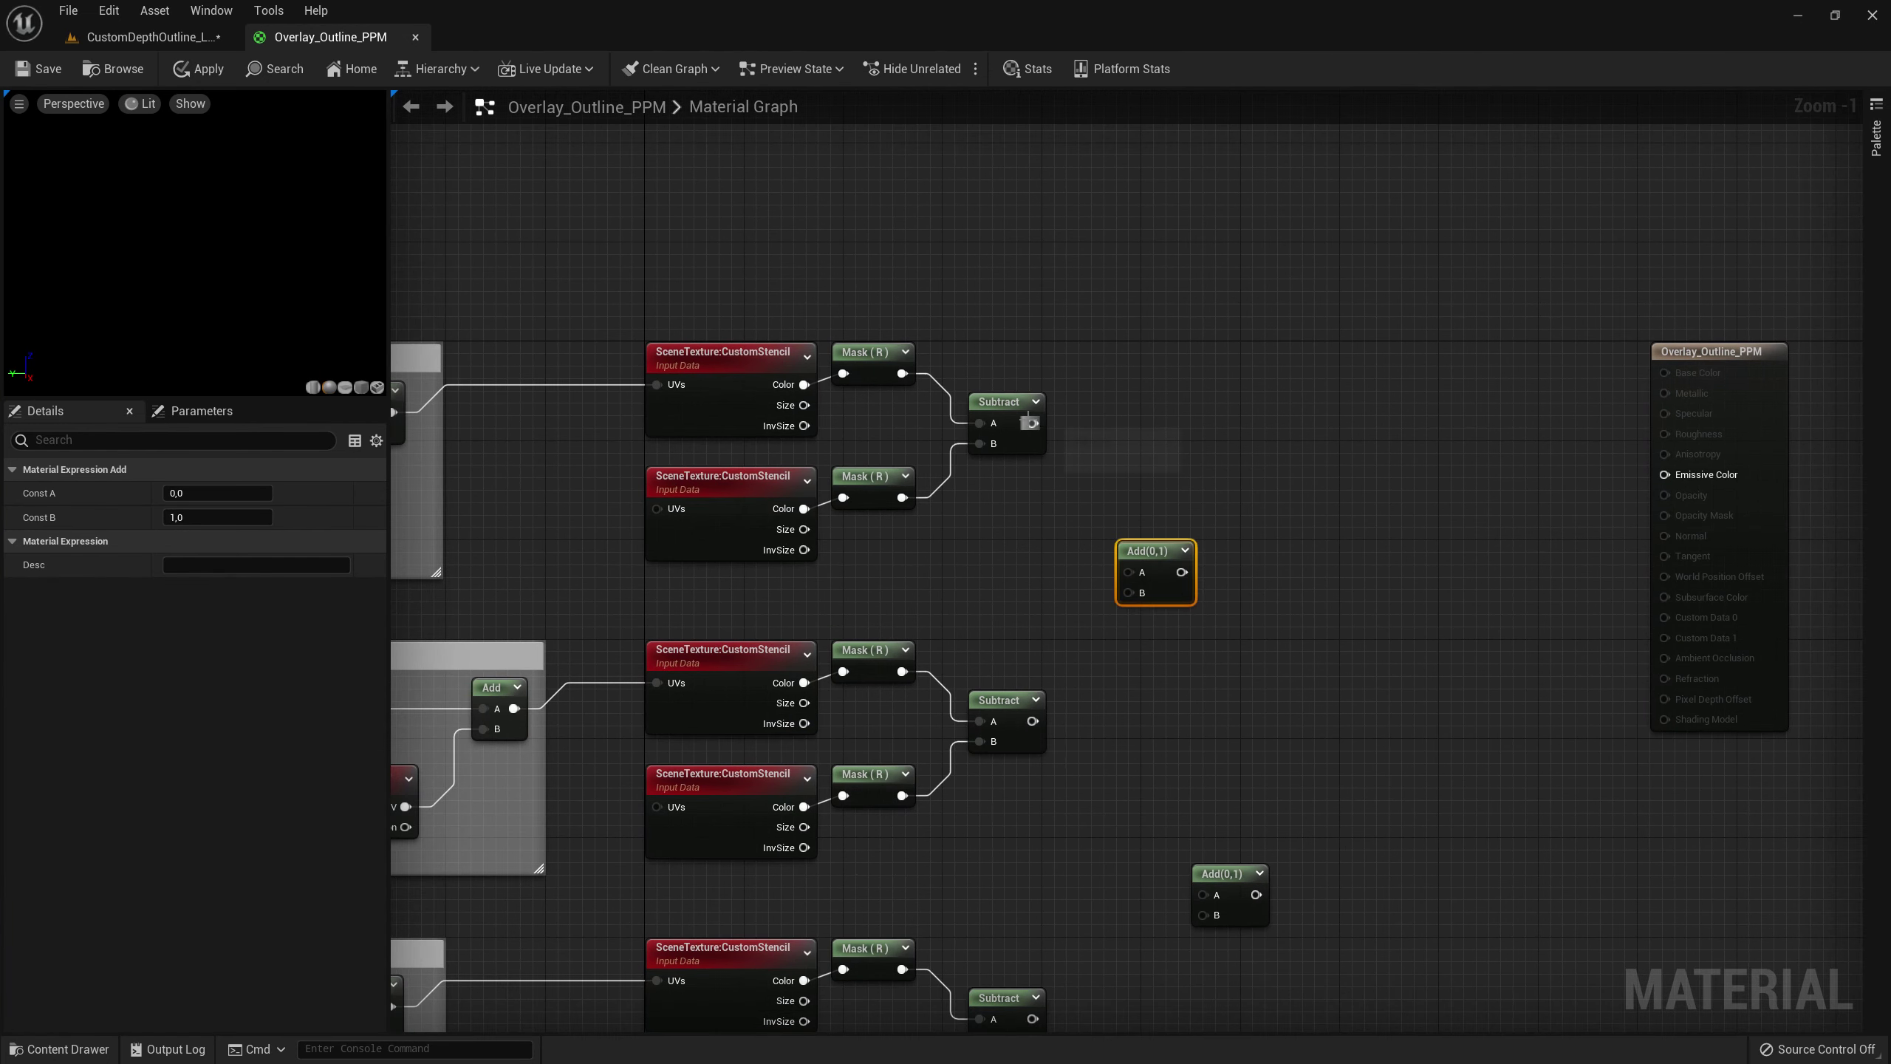
mouse_move(1031, 423)
left_mouse_down()
mouse_move(1130, 570)
mouse_move(1063, 728)
mouse_move(1033, 721)
left_mouse_up()
right_click_drag(1068, 796, 1128, 454)
left_click(1258, 551)
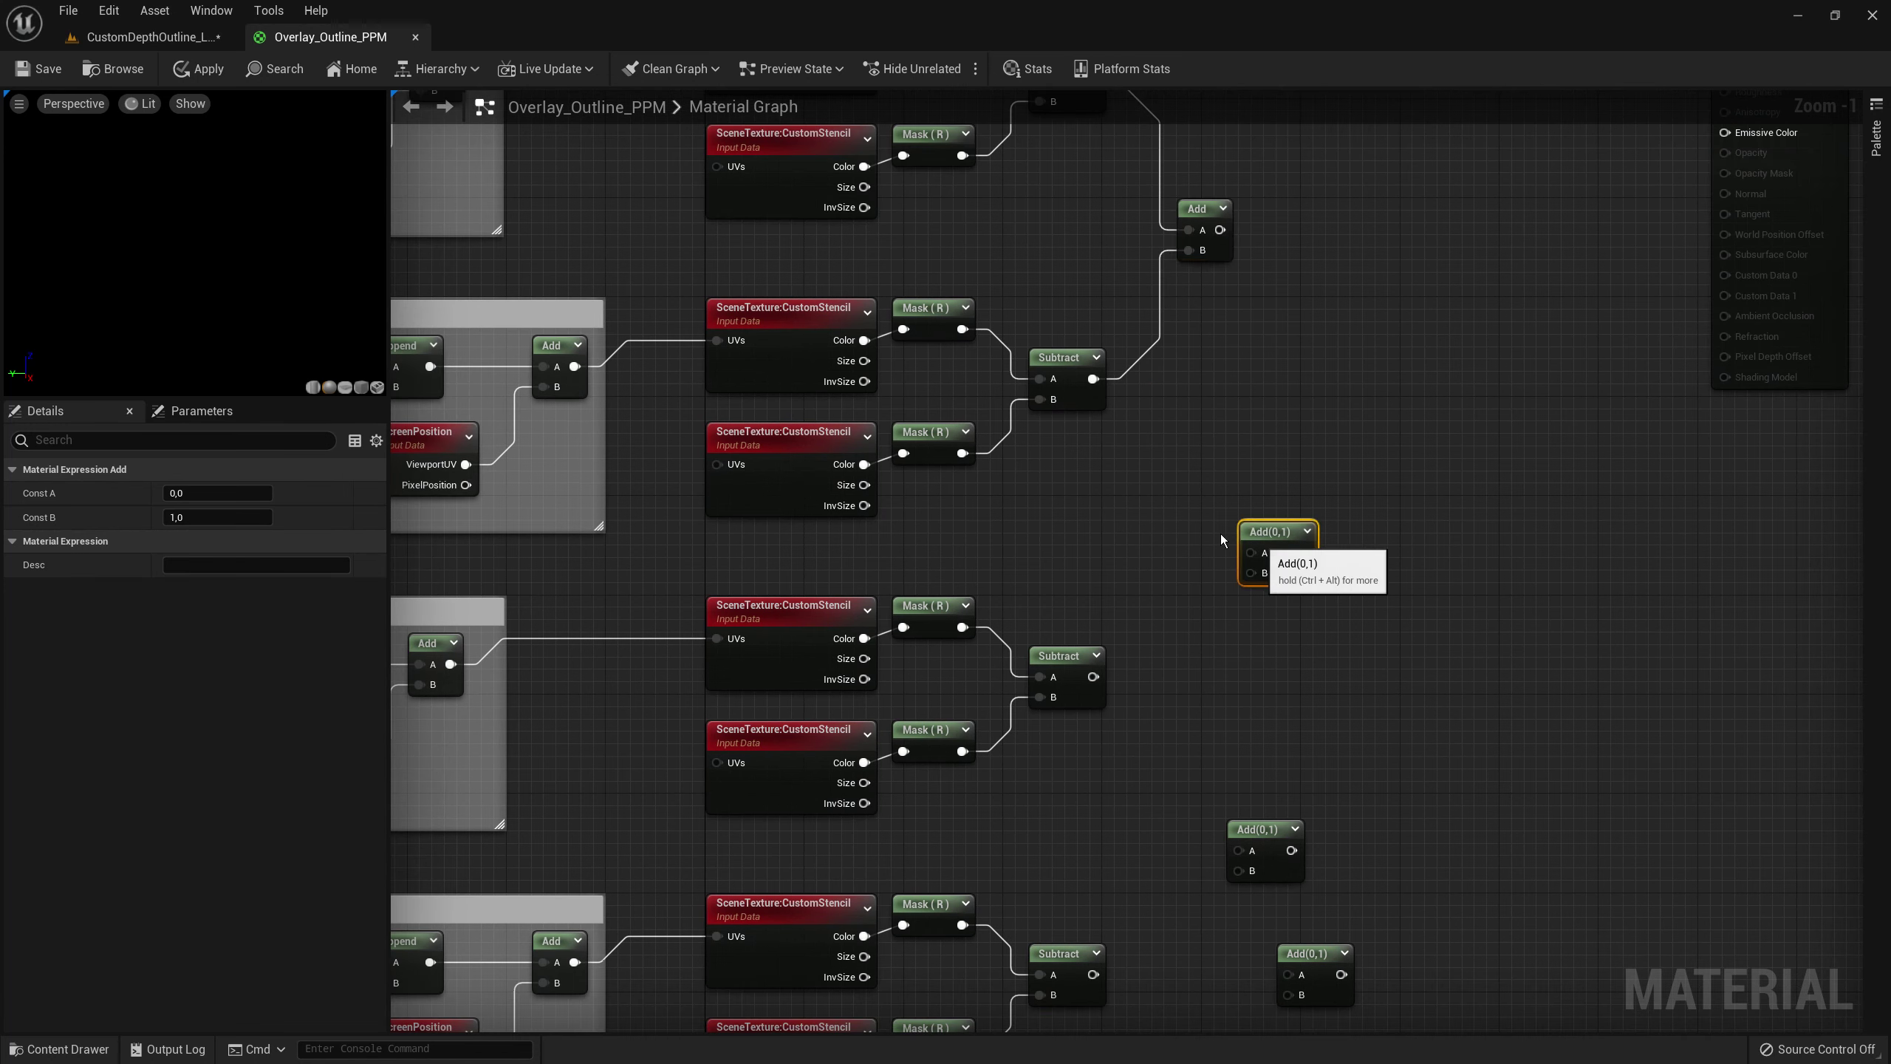
left_click_drag(1258, 540, 1258, 651)
right_click_drag(1258, 655, 1253, 614)
left_click(1262, 797)
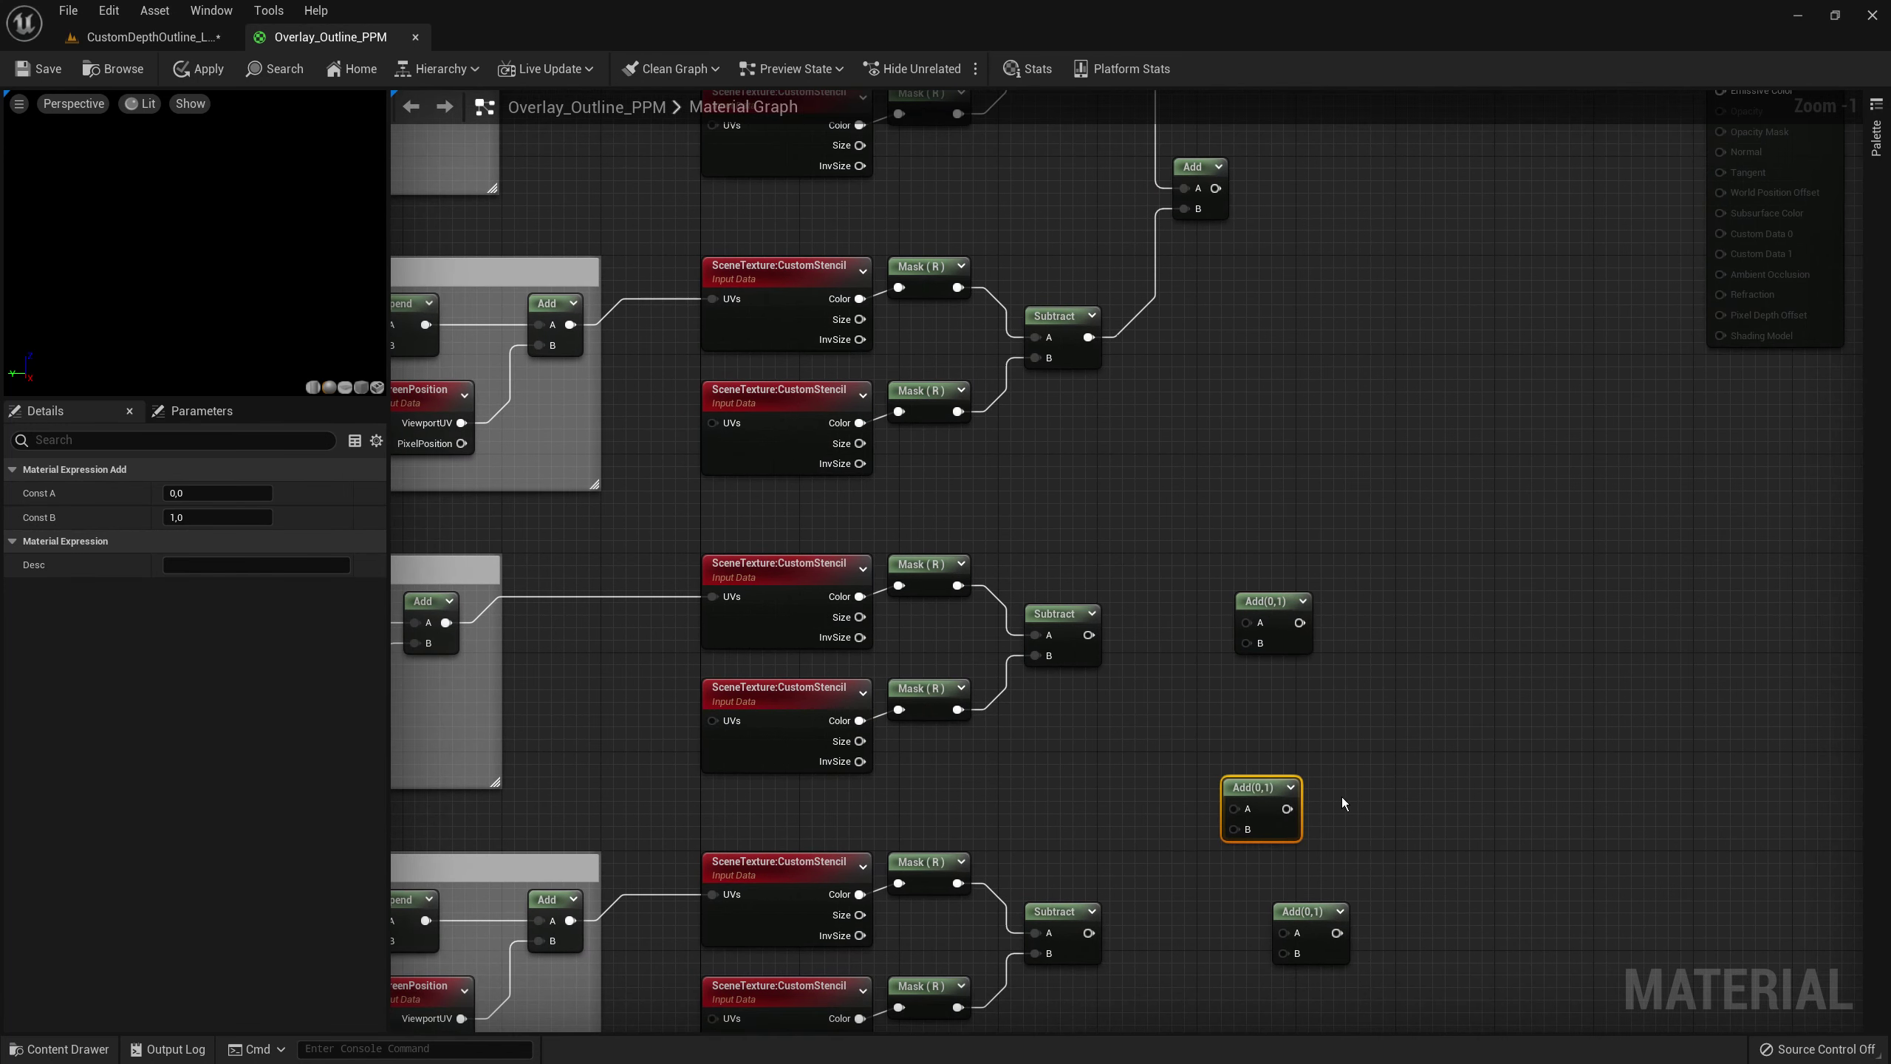
key("Delete")
left_click(1265, 601)
left_click_drag(1265, 601, 1399, 422)
right_click_drag(1258, 704, 1188, 556)
mouse_move(1017, 487)
left_mouse_down()
mouse_move(1220, 789)
mouse_move(1153, 630)
mouse_move(1056, 775)
mouse_move(1017, 784)
left_mouse_up()
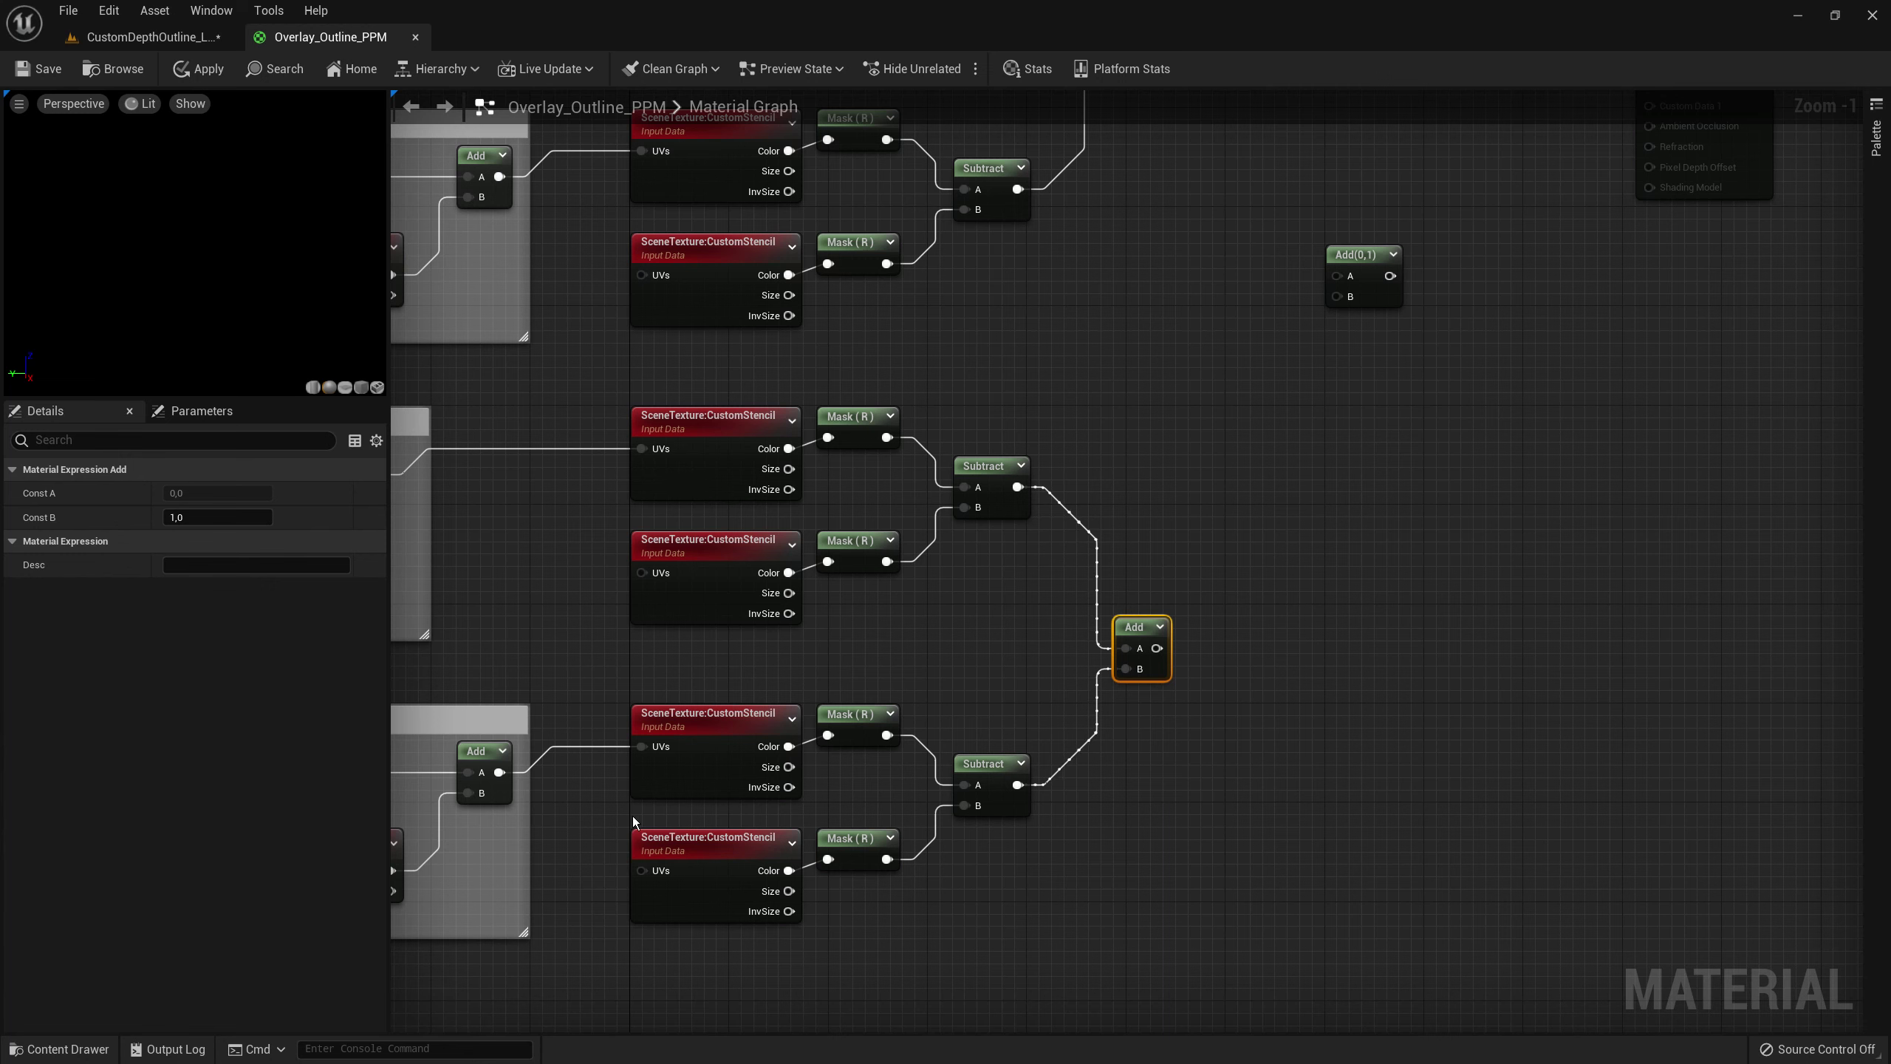
- Connect the first Add sum to Emissive Color, apply, and view the outlines in the level
scroll(1571, 734, "down", 2)
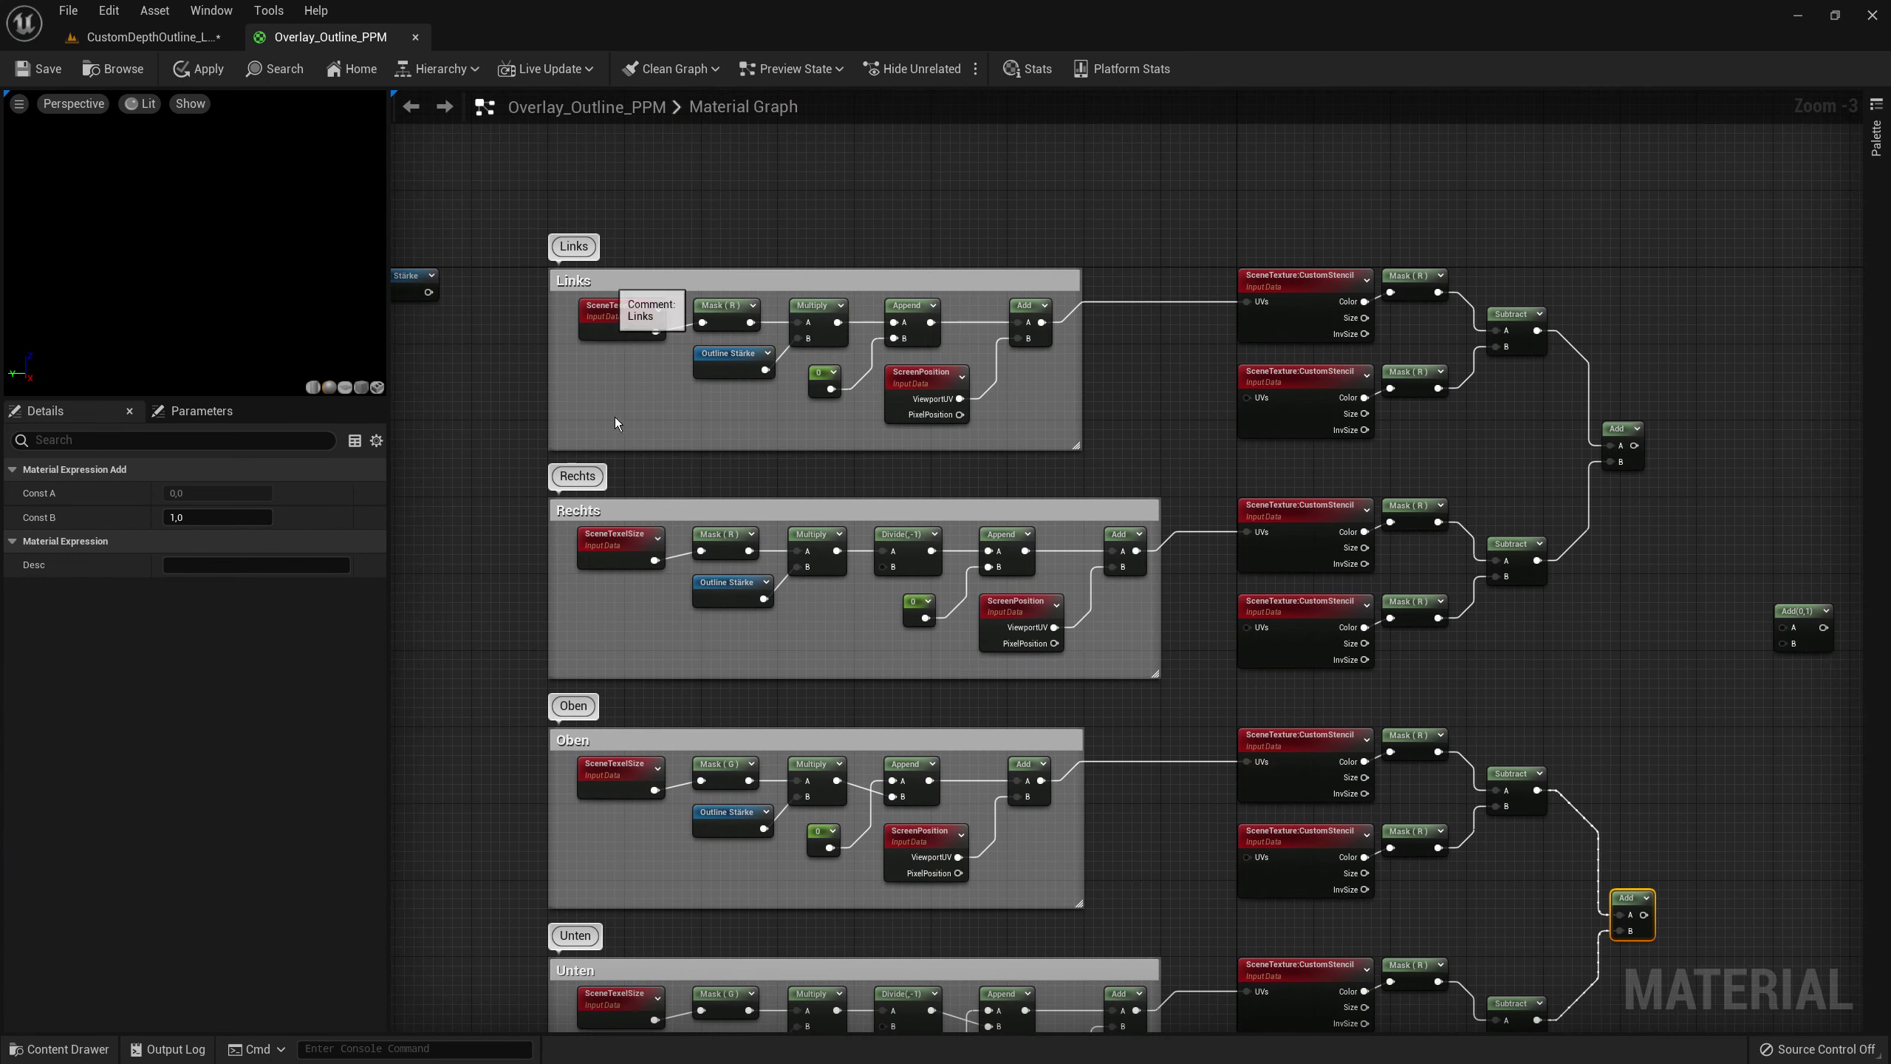
mouse_move(1534, 267)
right_mouse_down()
mouse_move(1115, 461)
mouse_move(1049, 519)
right_mouse_up()
left_click_drag(1051, 442, 1482, 372)
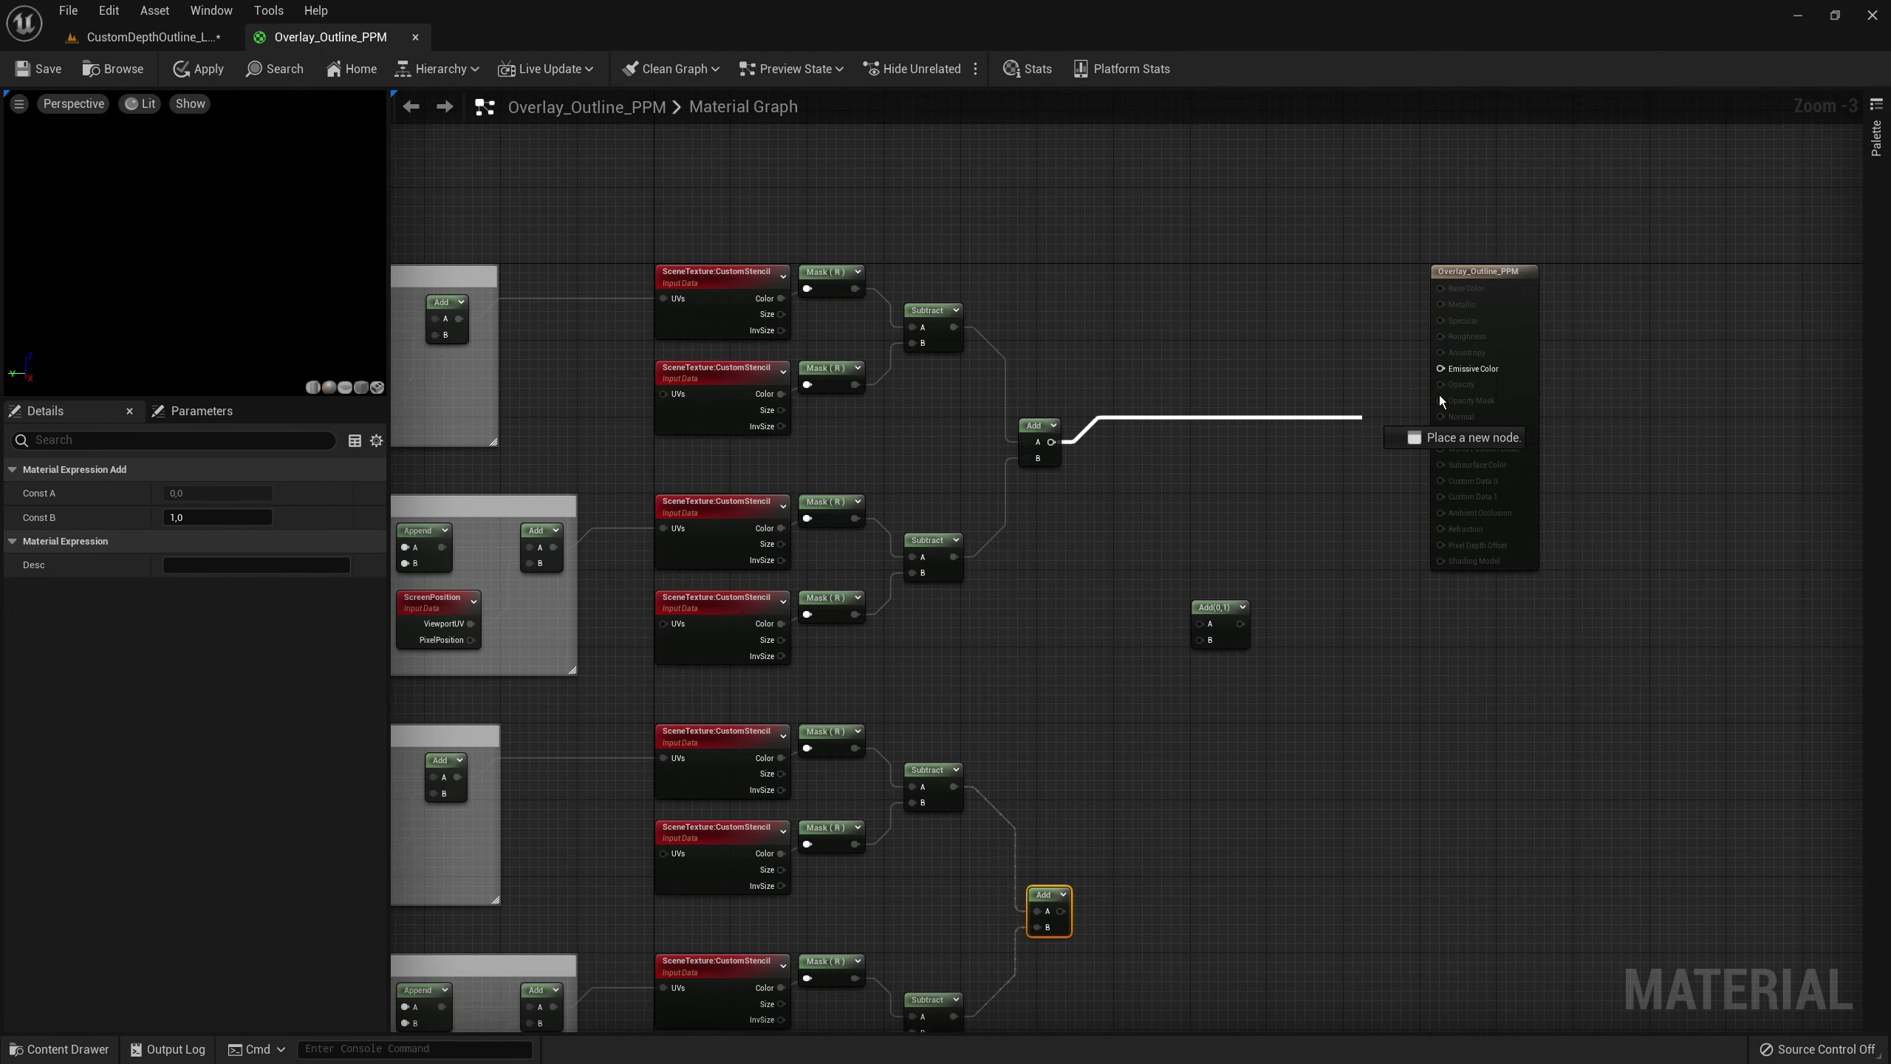
left_click(198, 69)
left_click(153, 36)
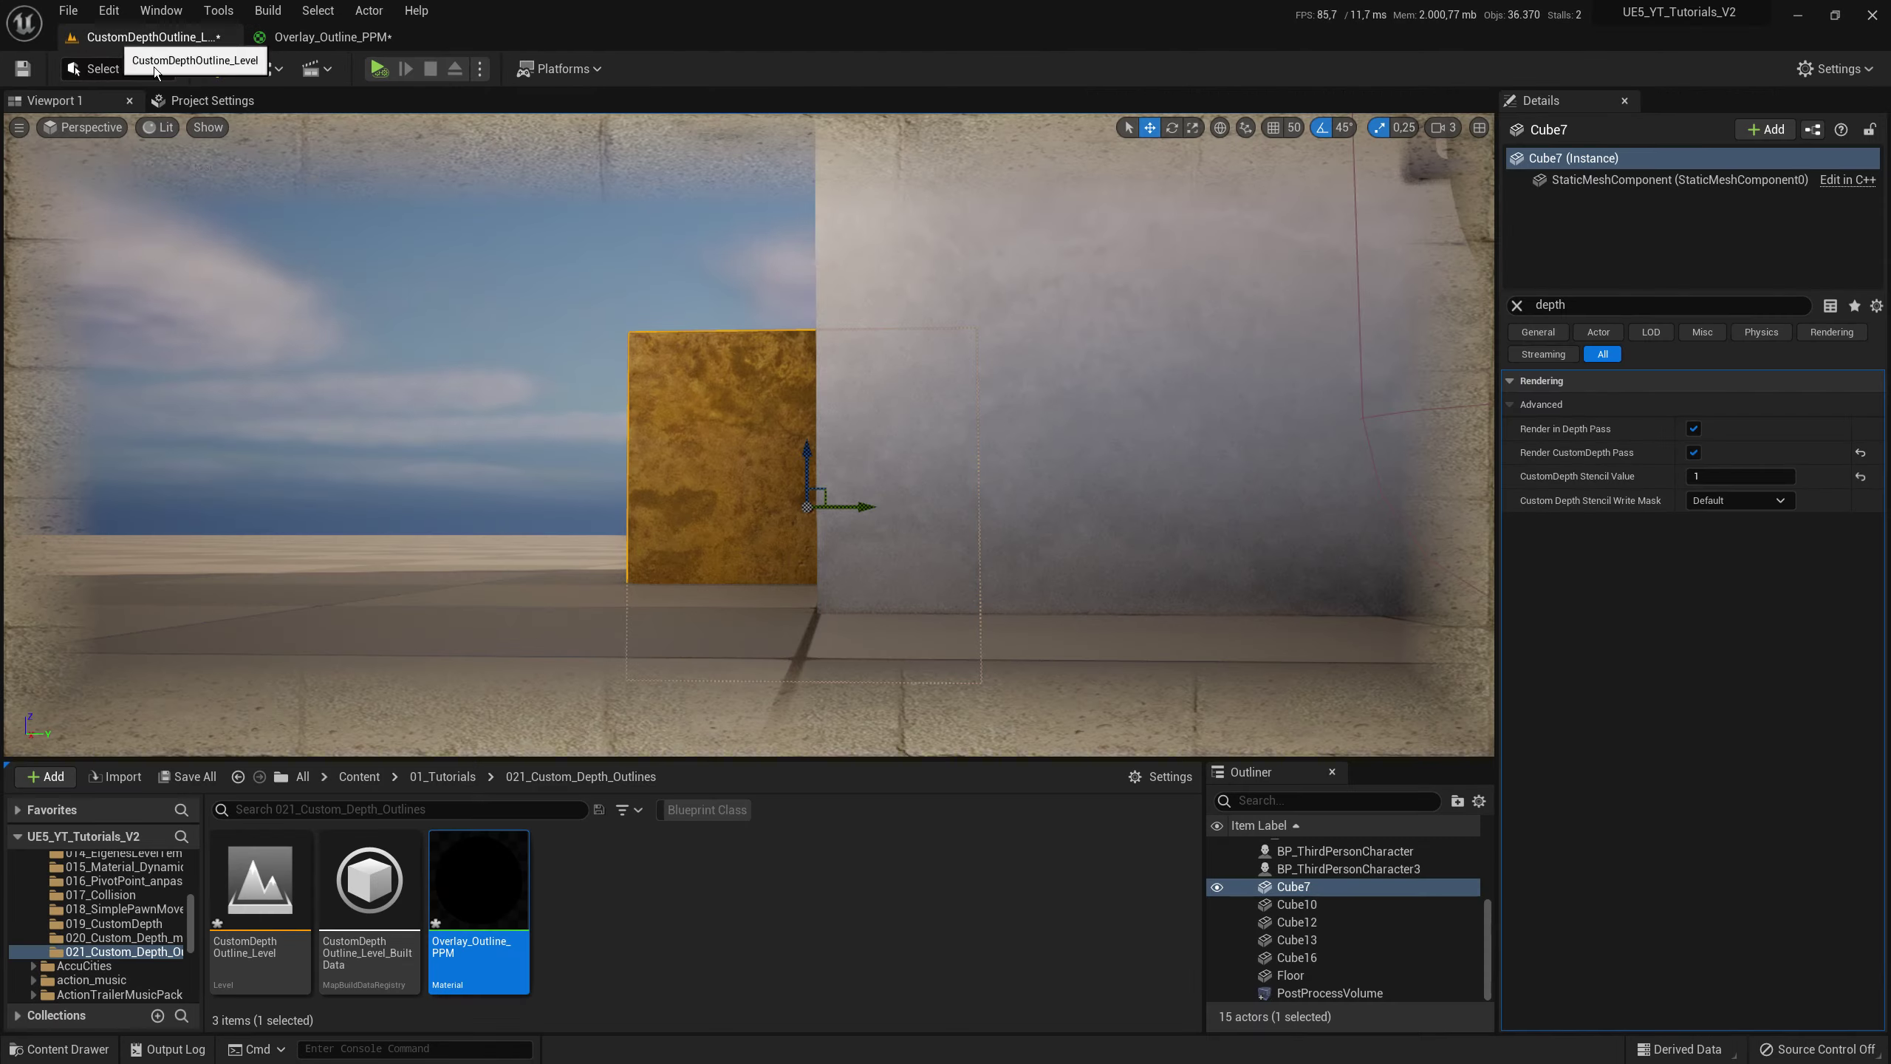
- Combine both Add sums into a final Add's A and B driving Emissive Color, and apply
left_click(331, 36)
right_click_drag(1210, 732, 1139, 663)
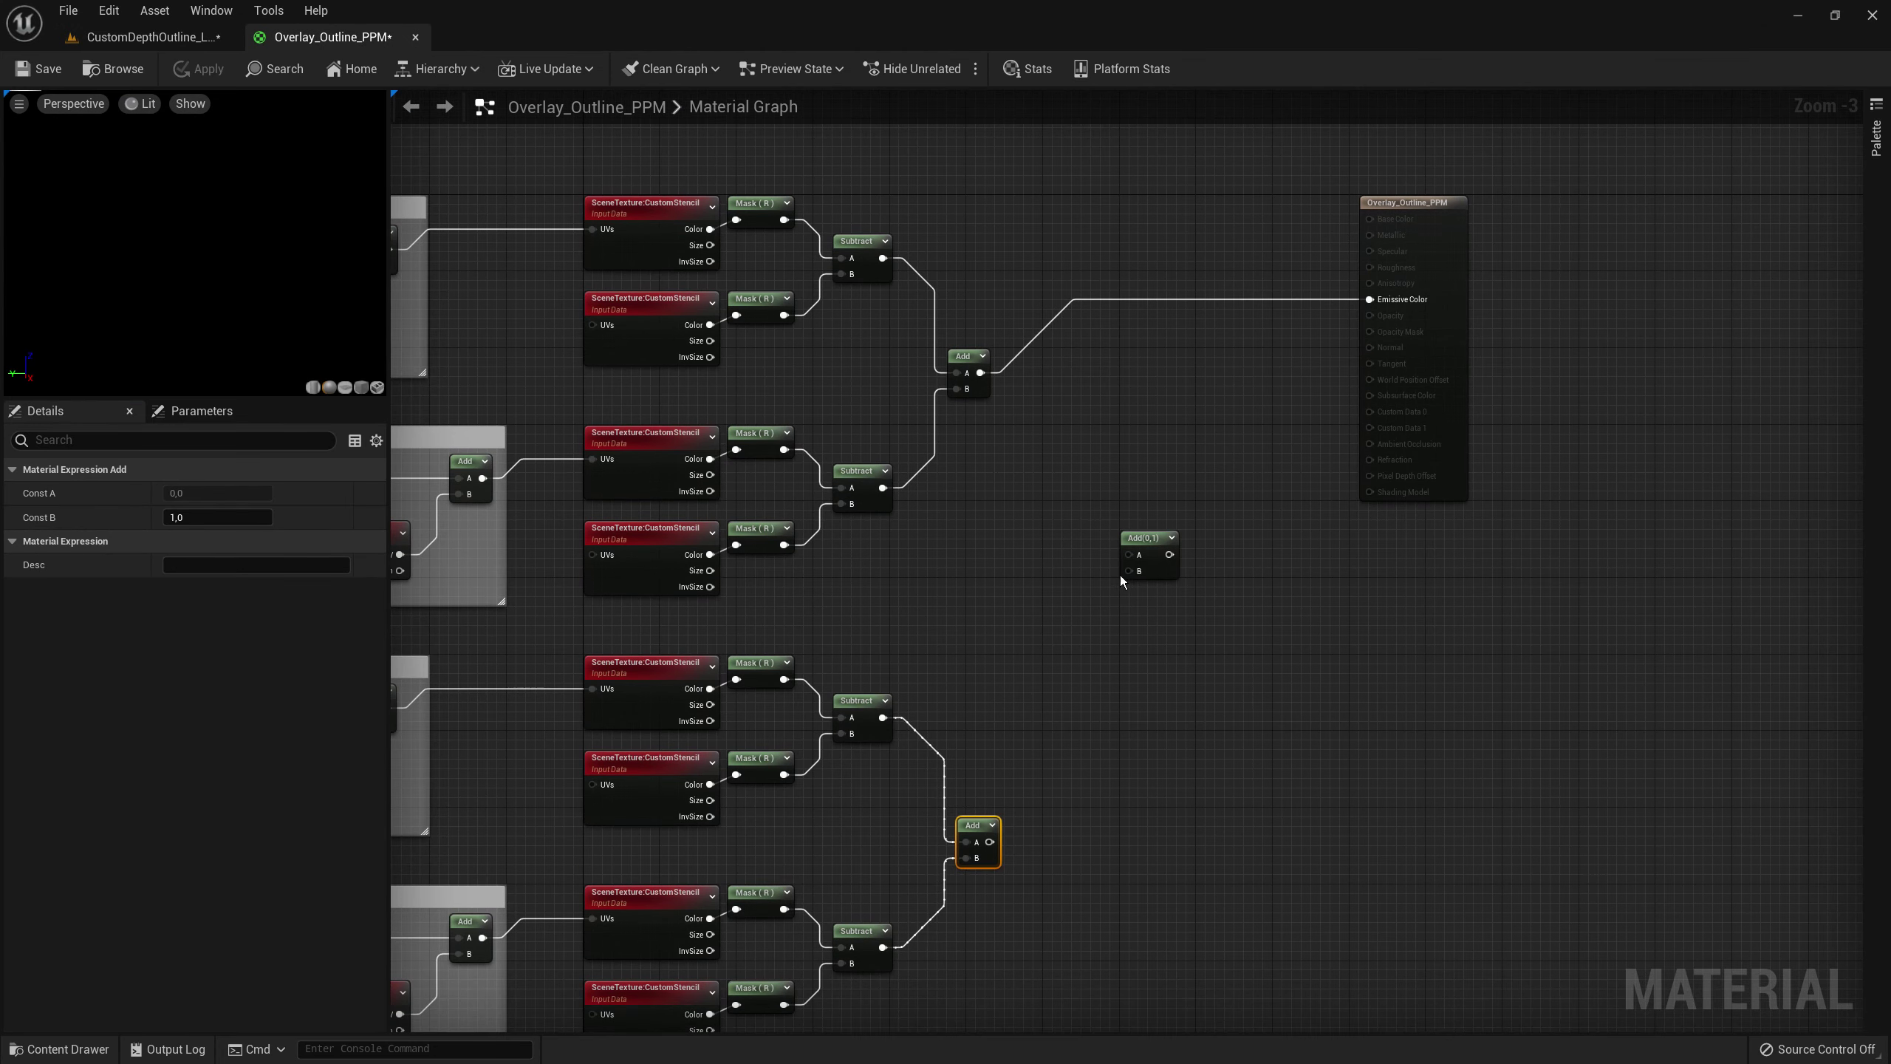
mouse_move(979, 372)
left_mouse_down()
mouse_move(1137, 559)
mouse_move(996, 846)
left_mouse_up()
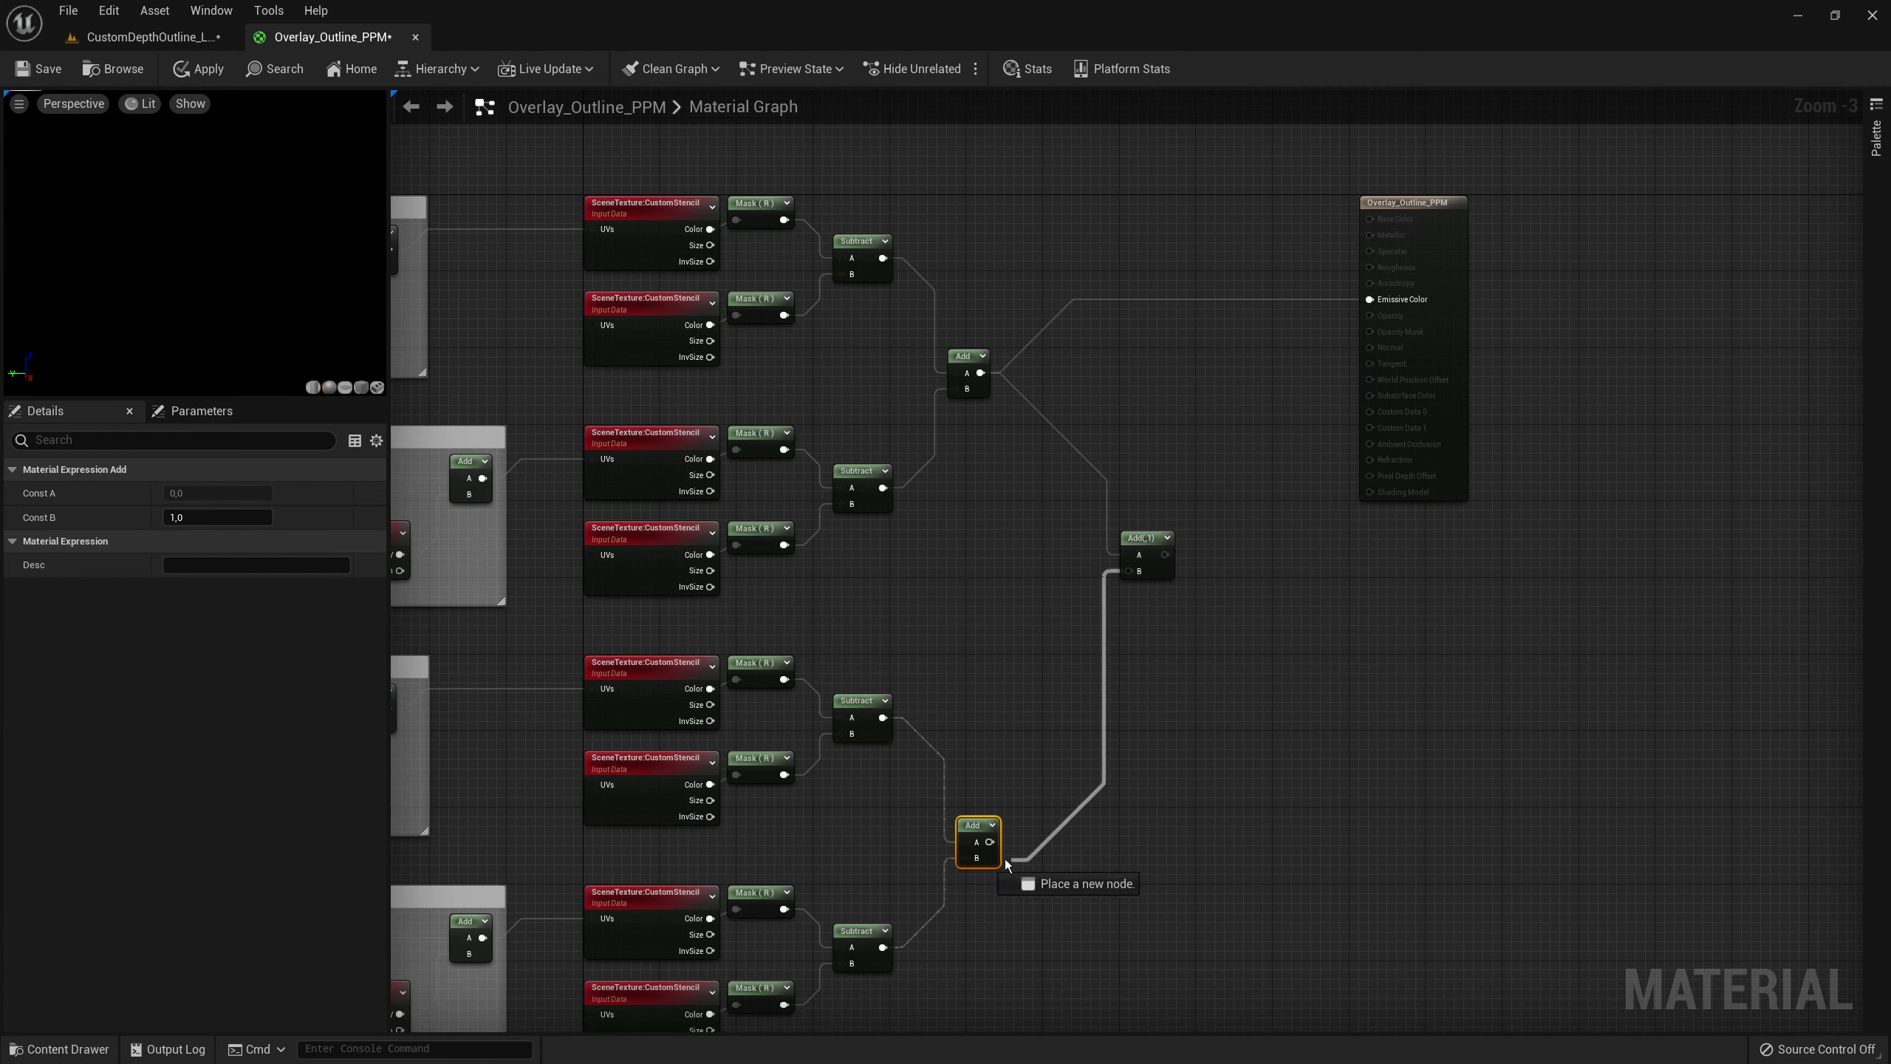
mouse_move(1159, 571)
left_mouse_down()
mouse_move(1128, 628)
mouse_move(1374, 298)
left_mouse_up()
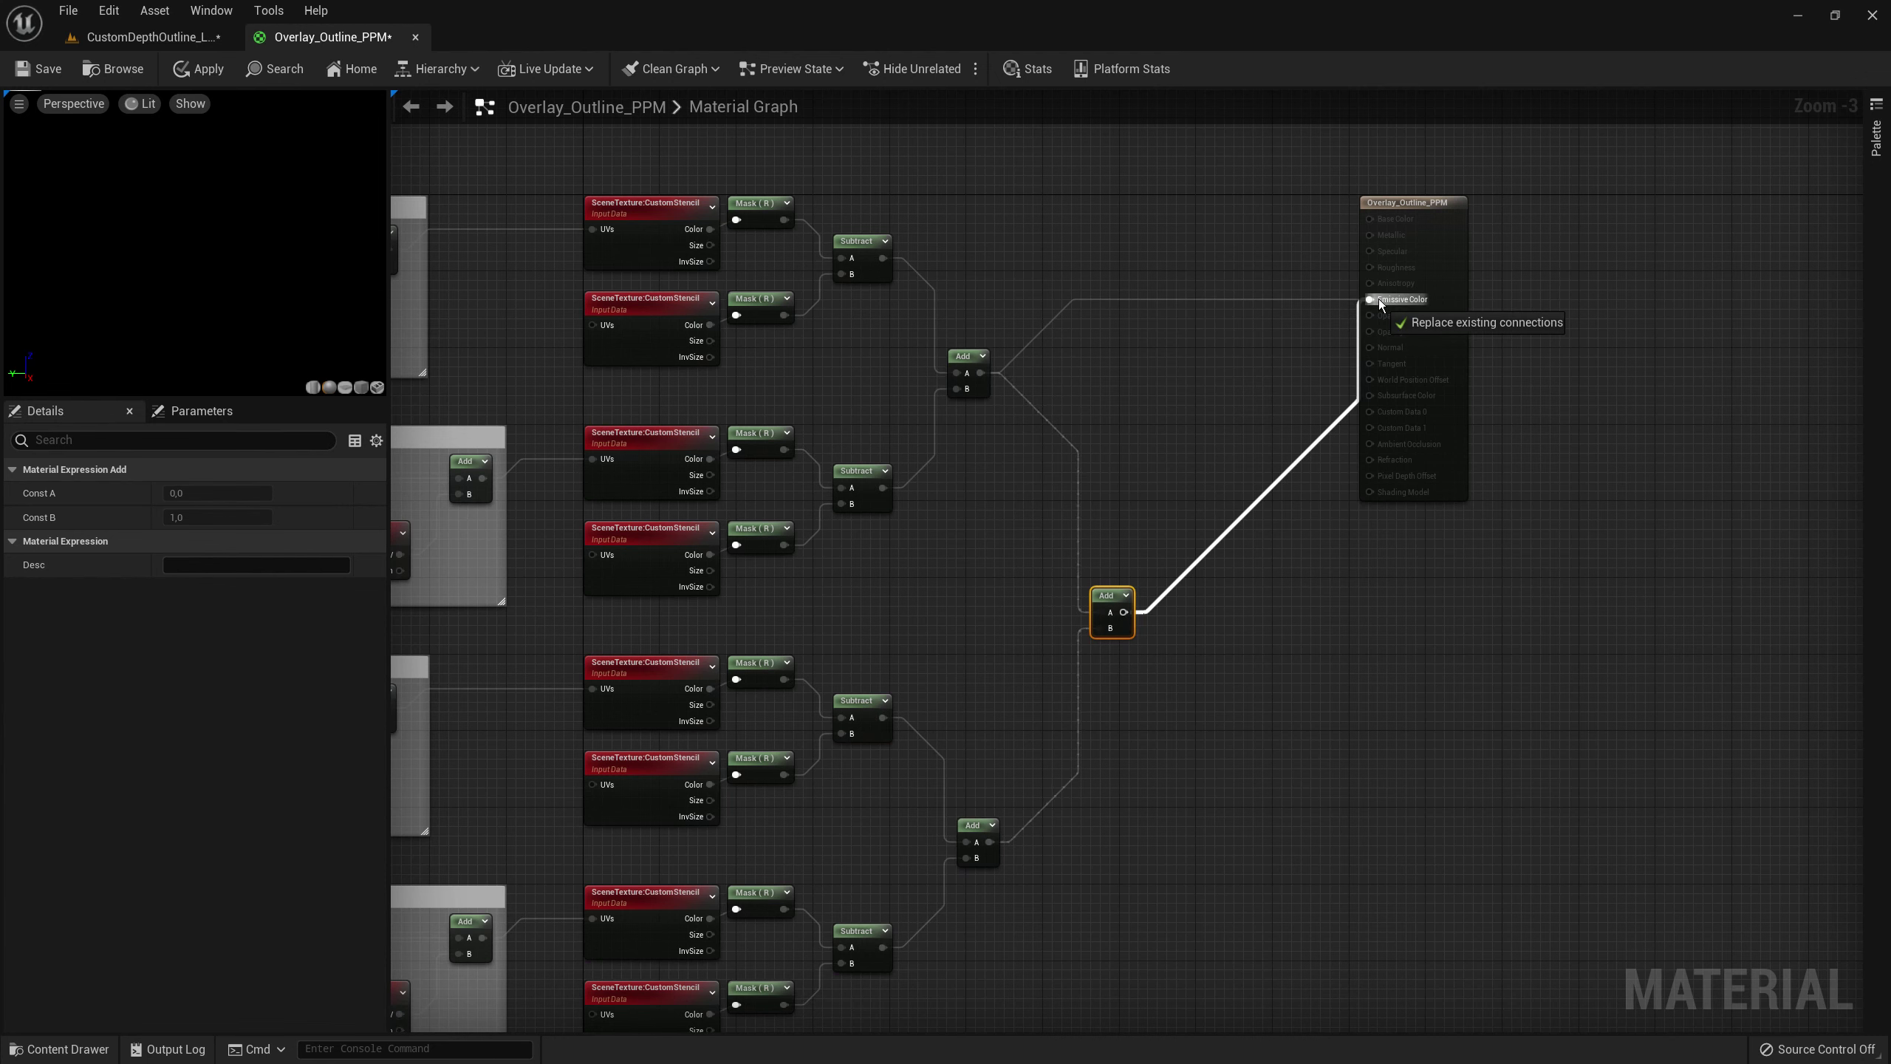
left_click(222, 82)
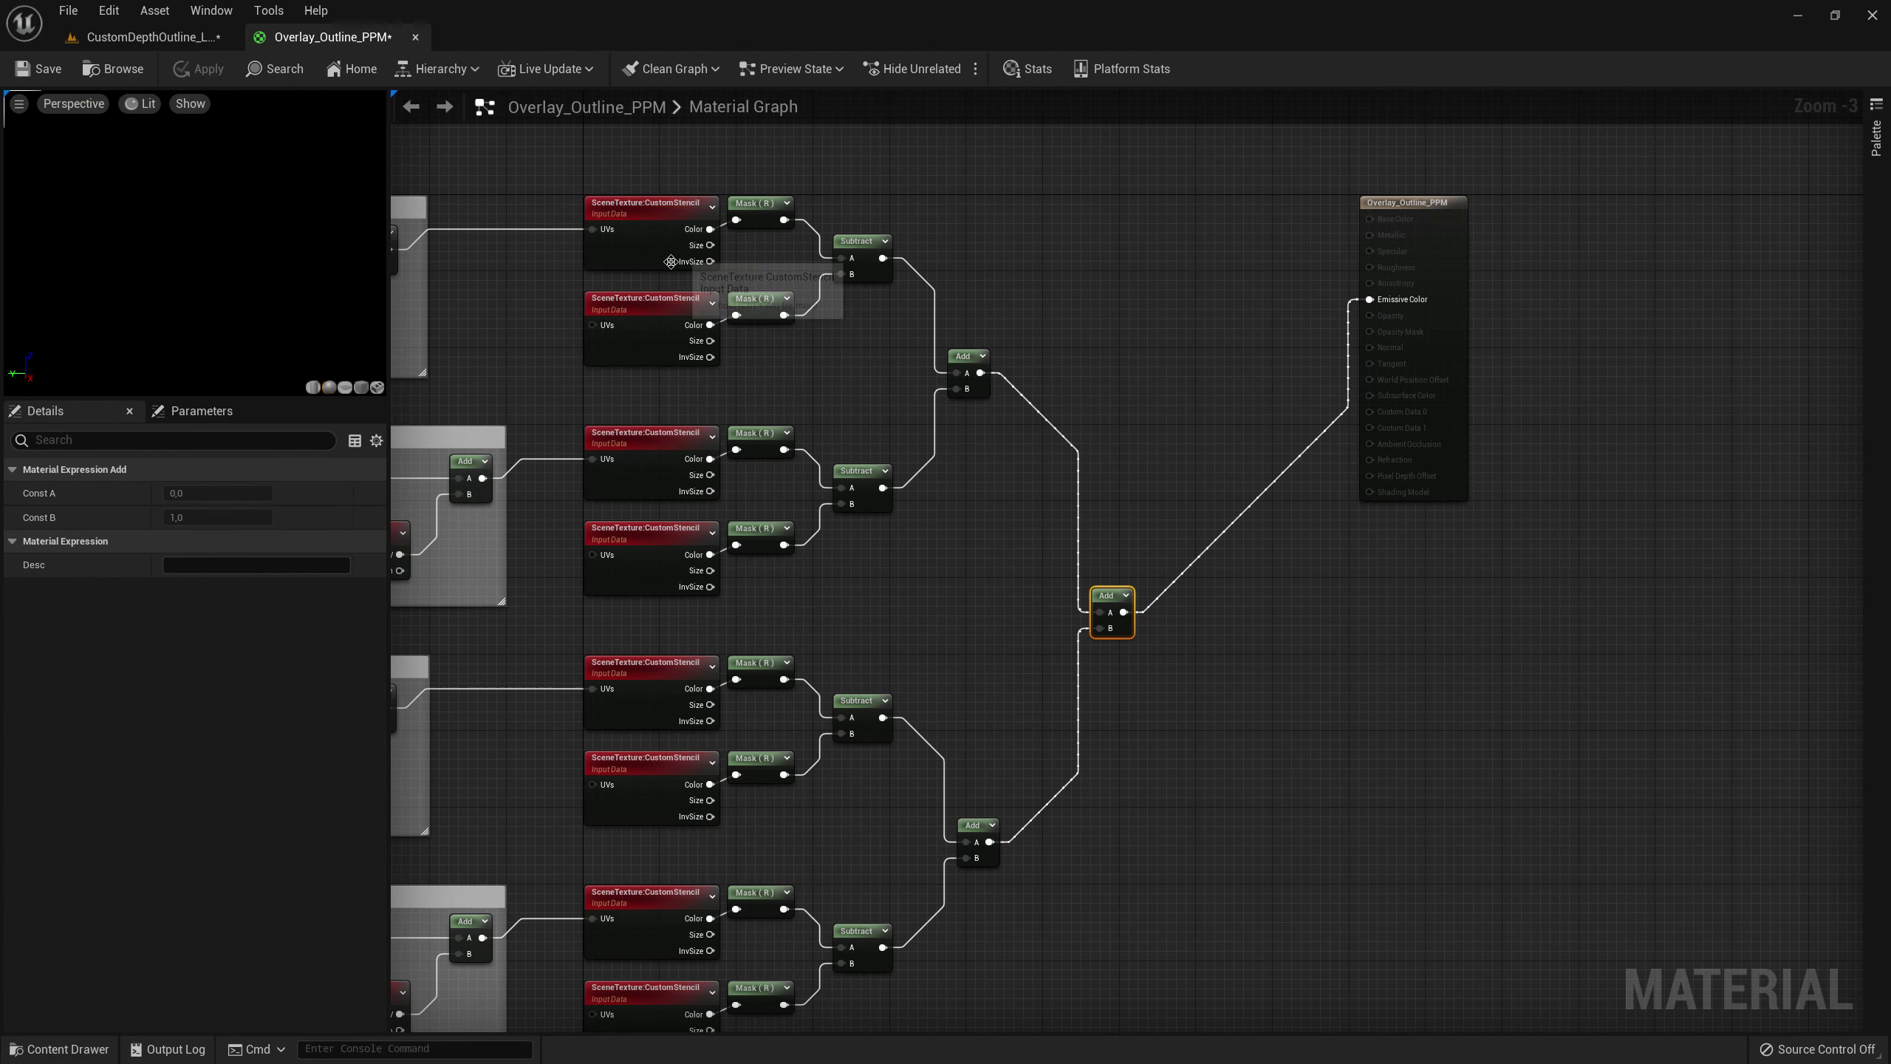
- Orbit and dolly the level camera to inspect white outlines around the cube frame and characters
left_click(141, 38)
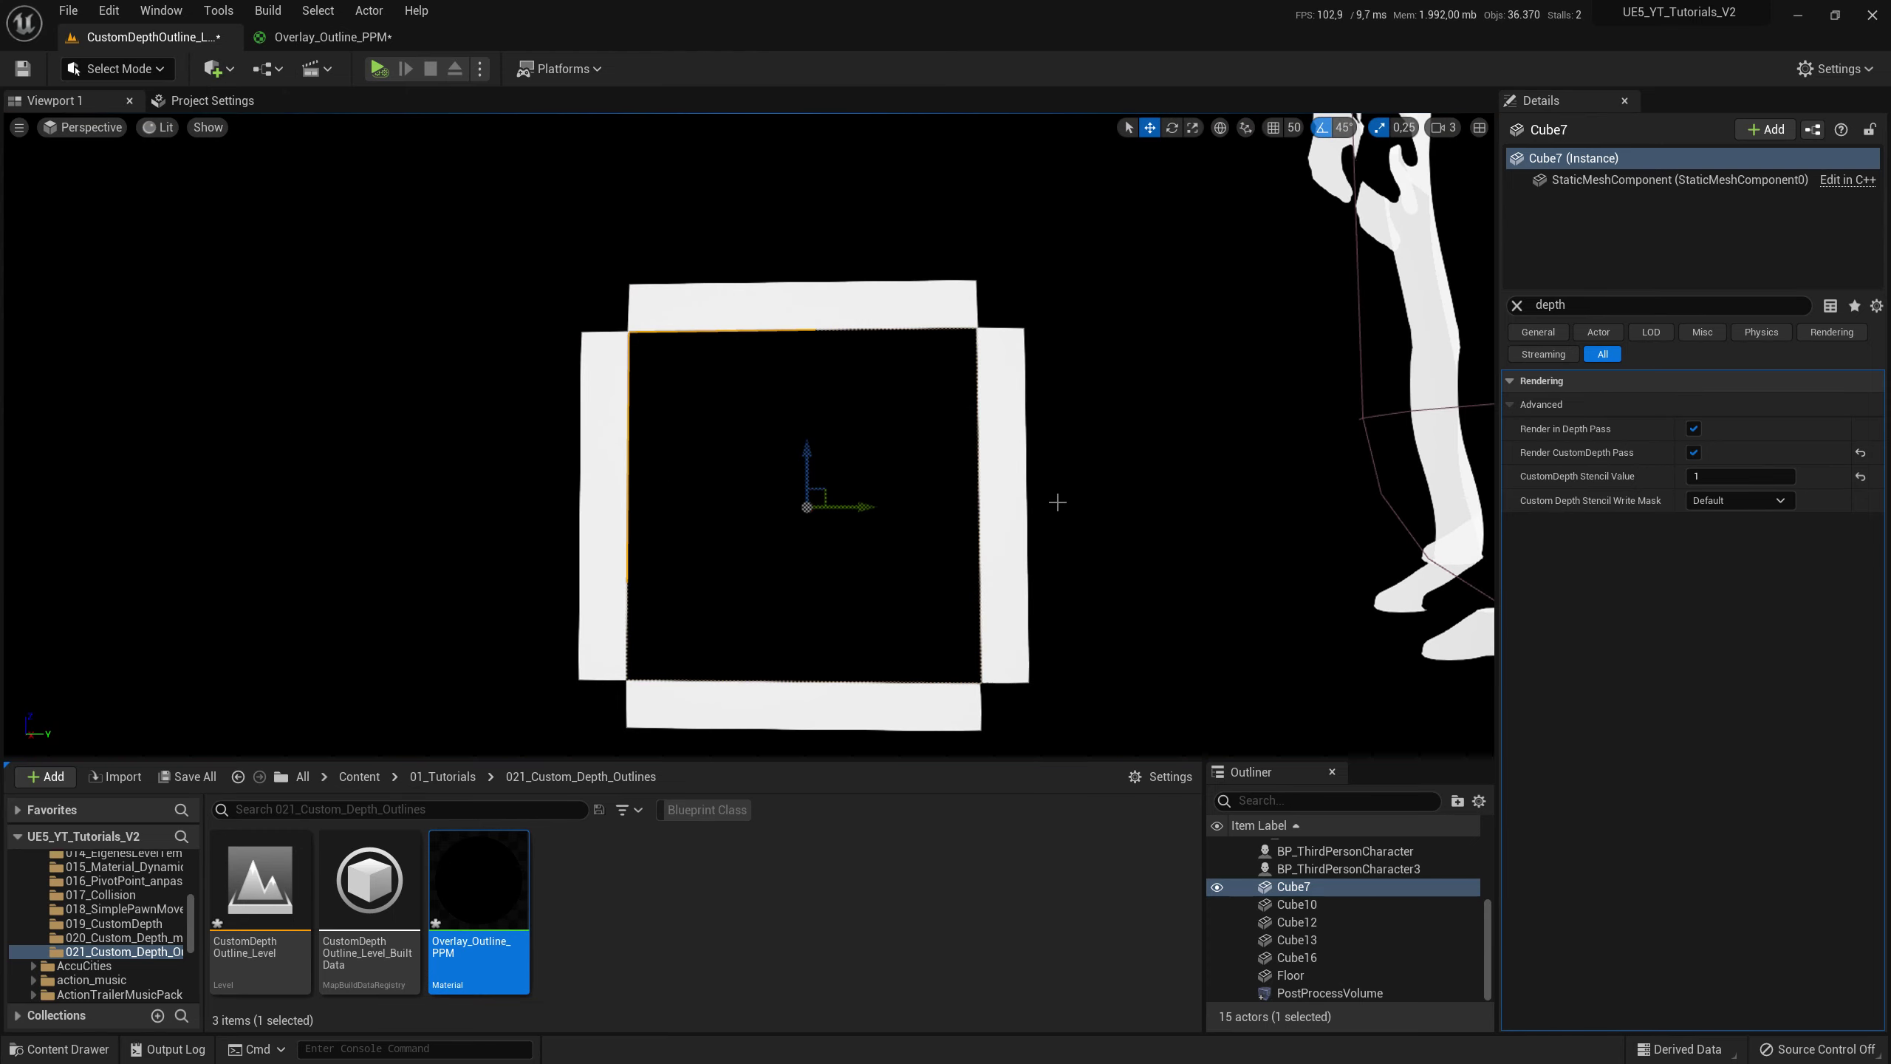
left_click_drag(1079, 494, 1079, 670)
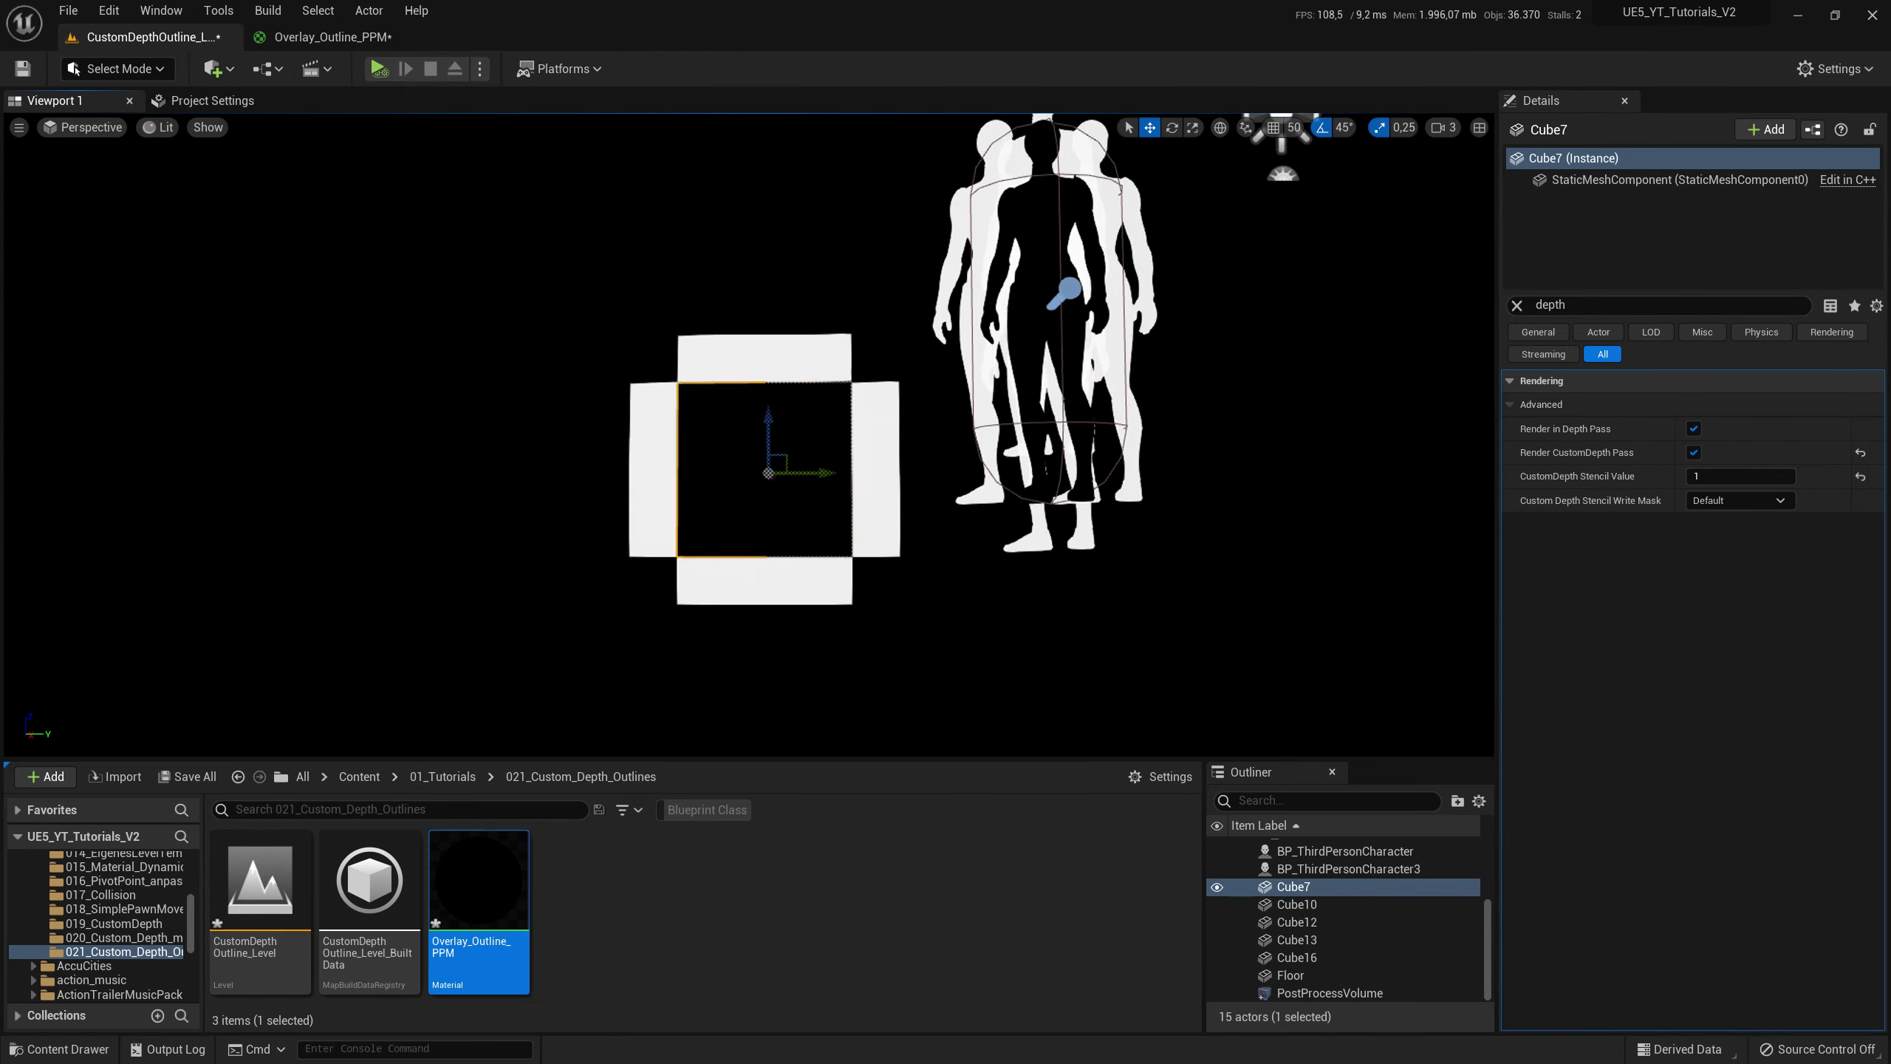
left_click_drag(1091, 484, 1132, 485)
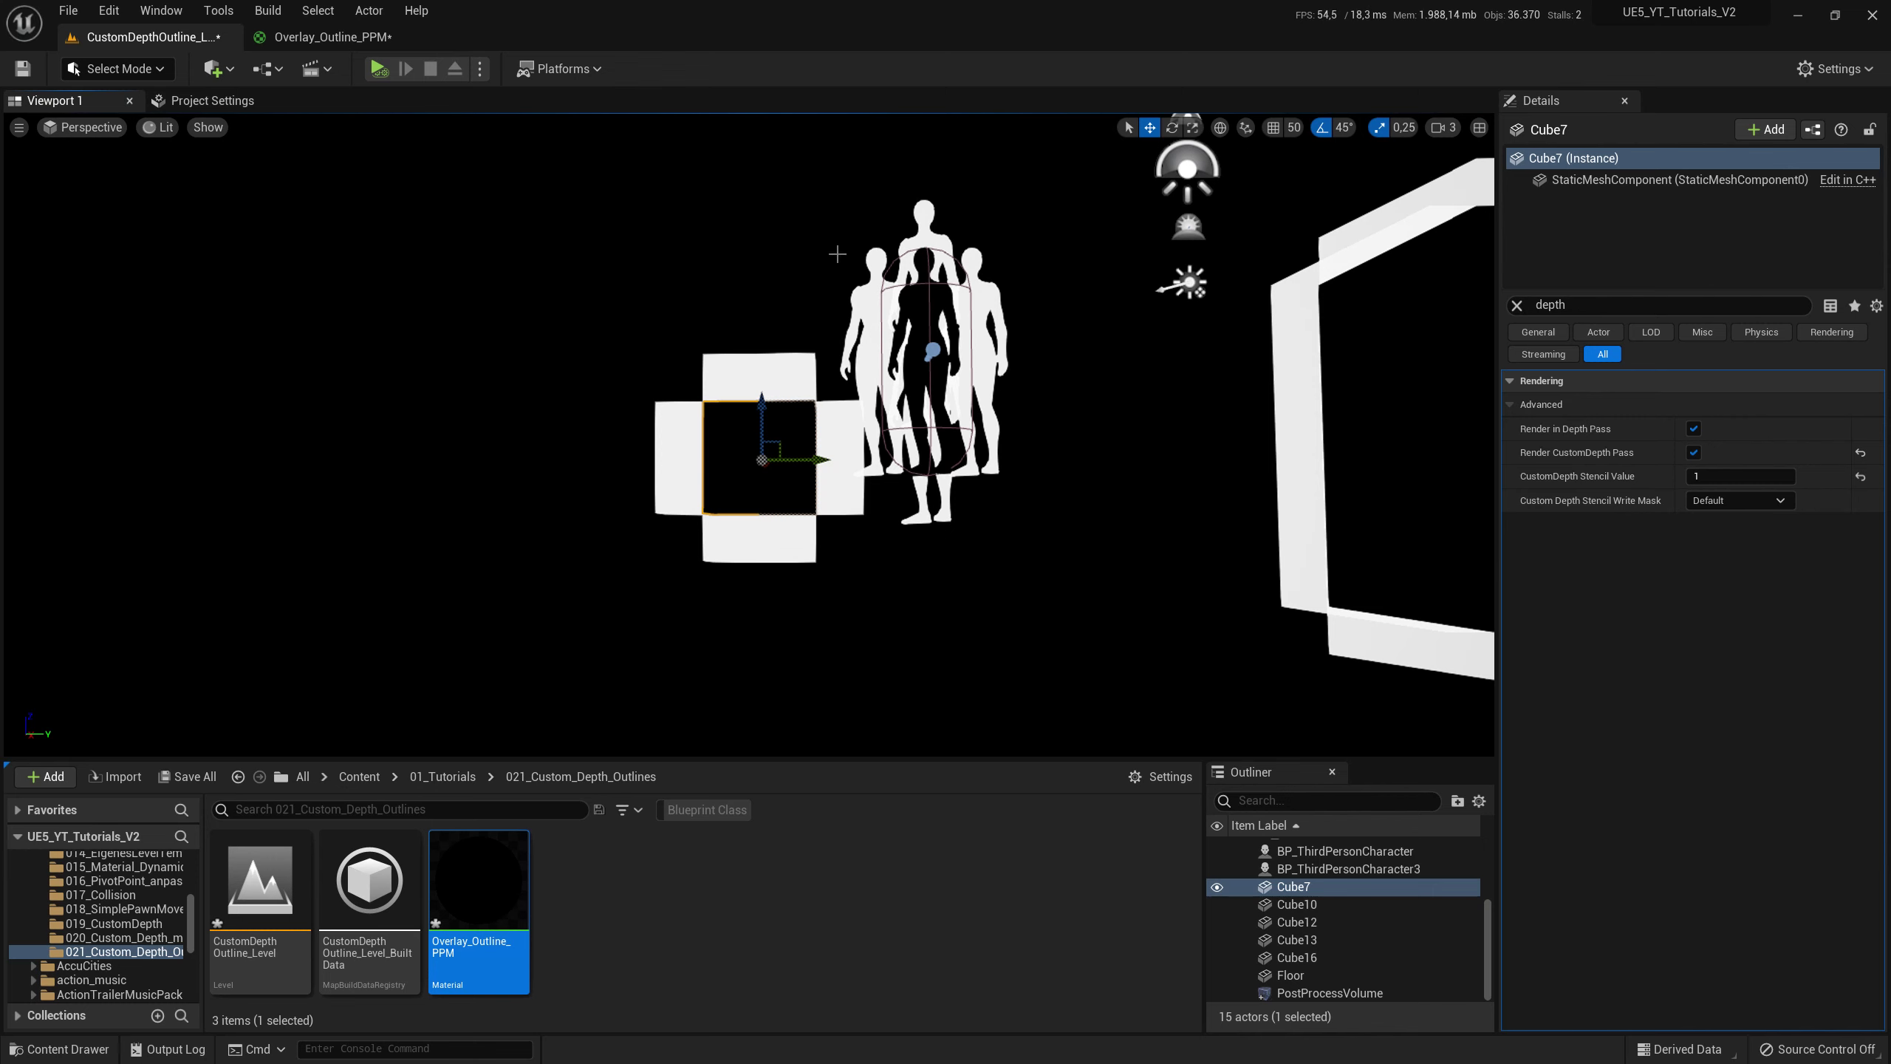
left_click_drag(994, 490, 1042, 492)
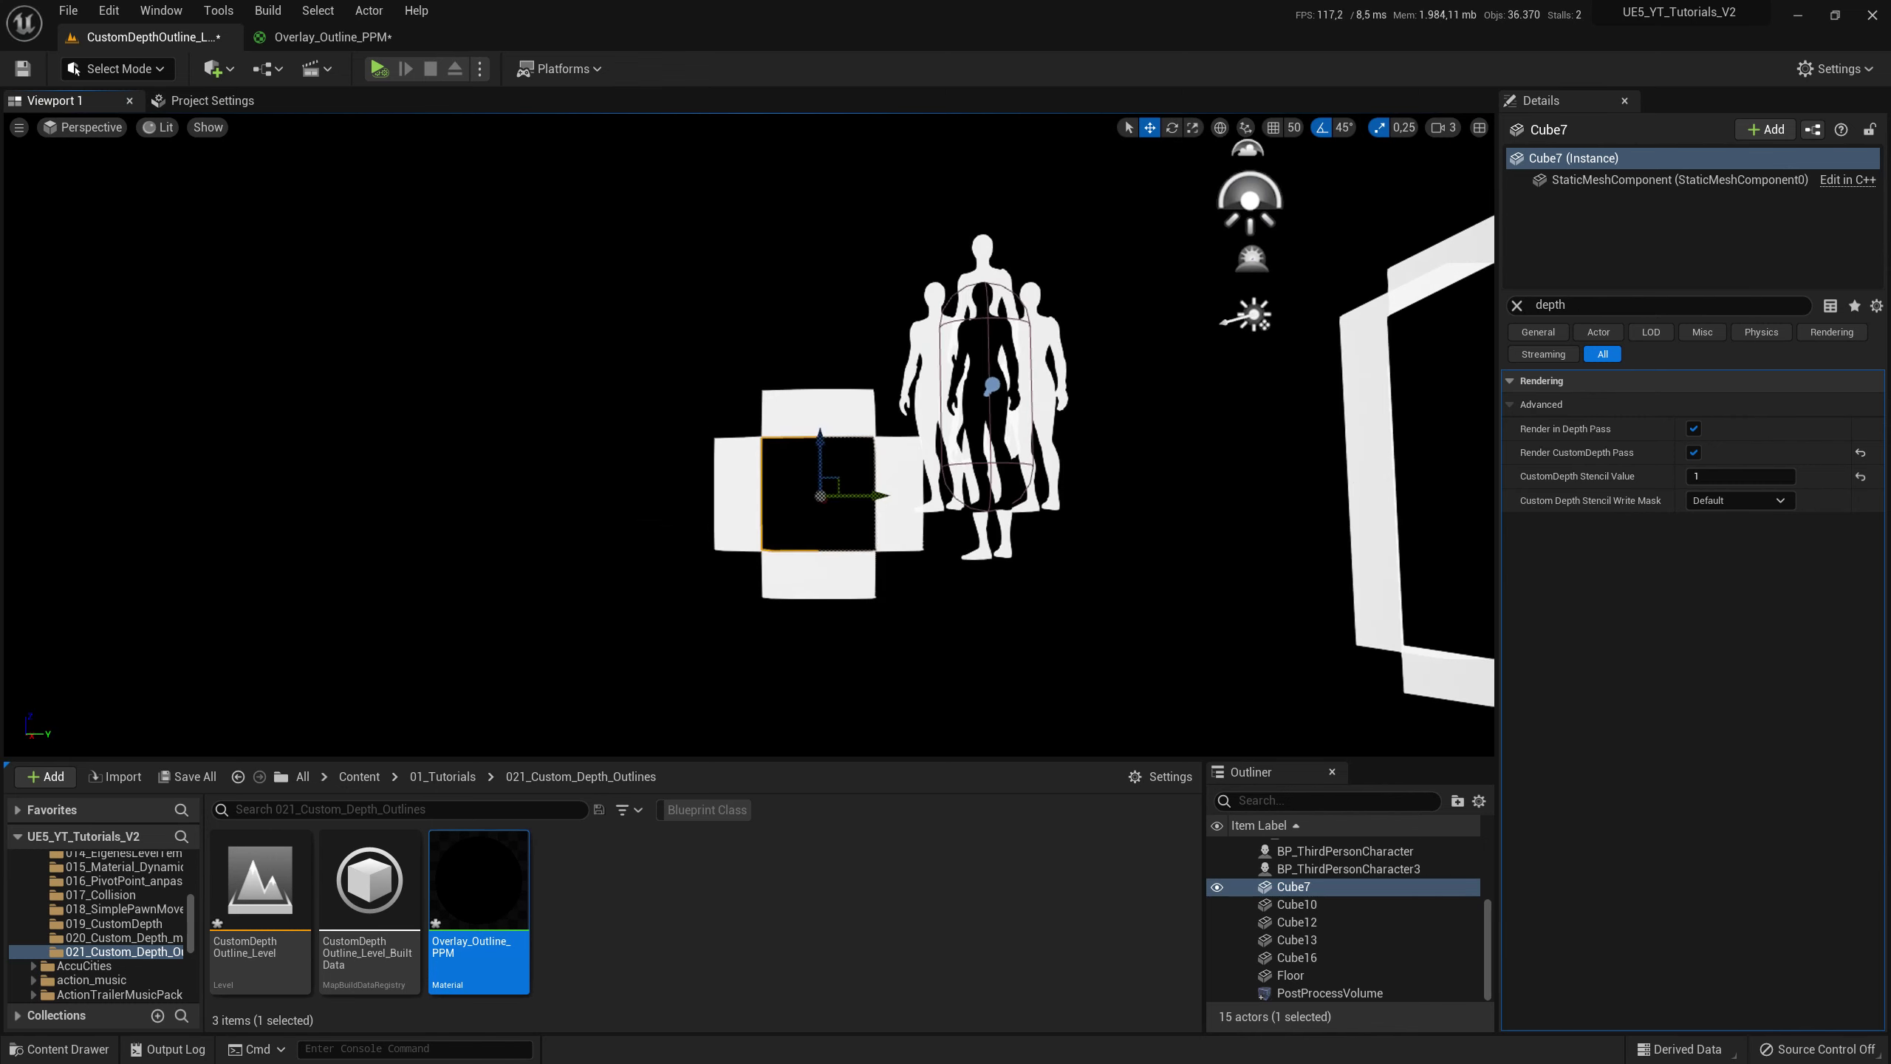
left_click_drag(929, 484, 929, 447)
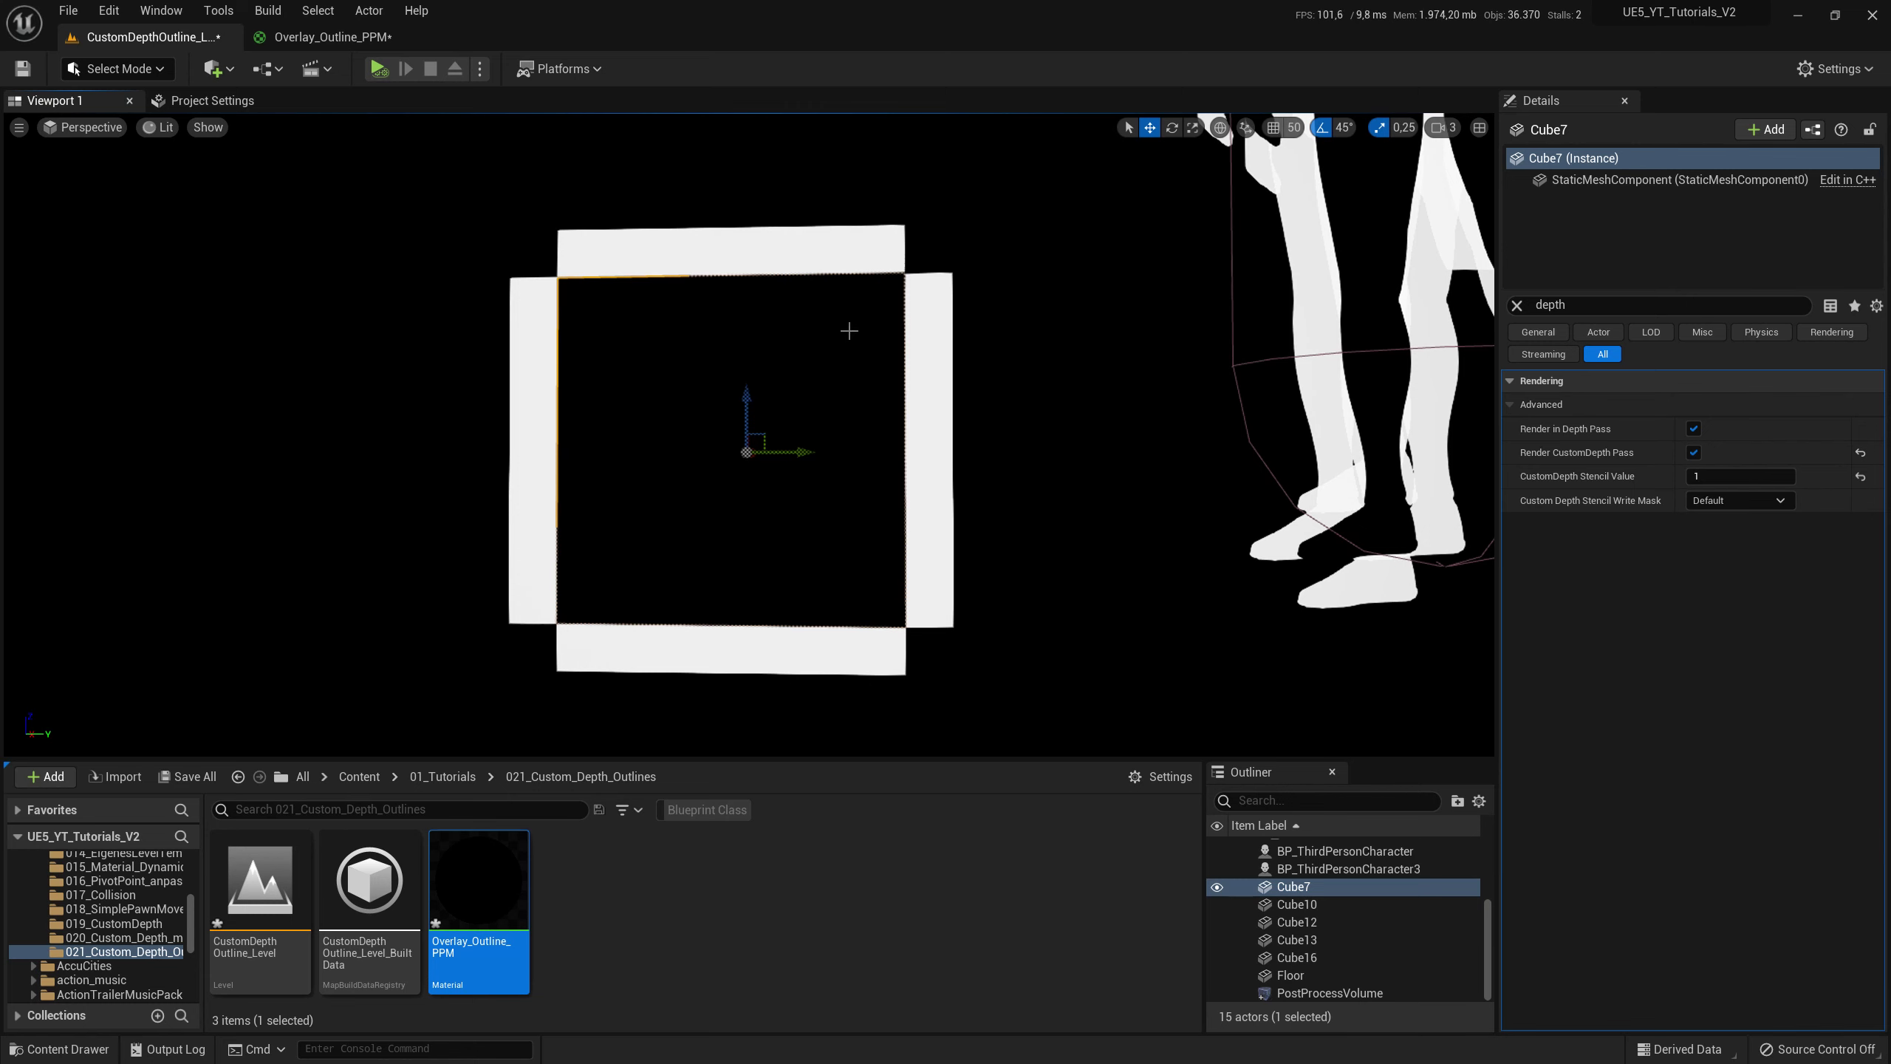
left_click_drag(849, 330, 819, 332)
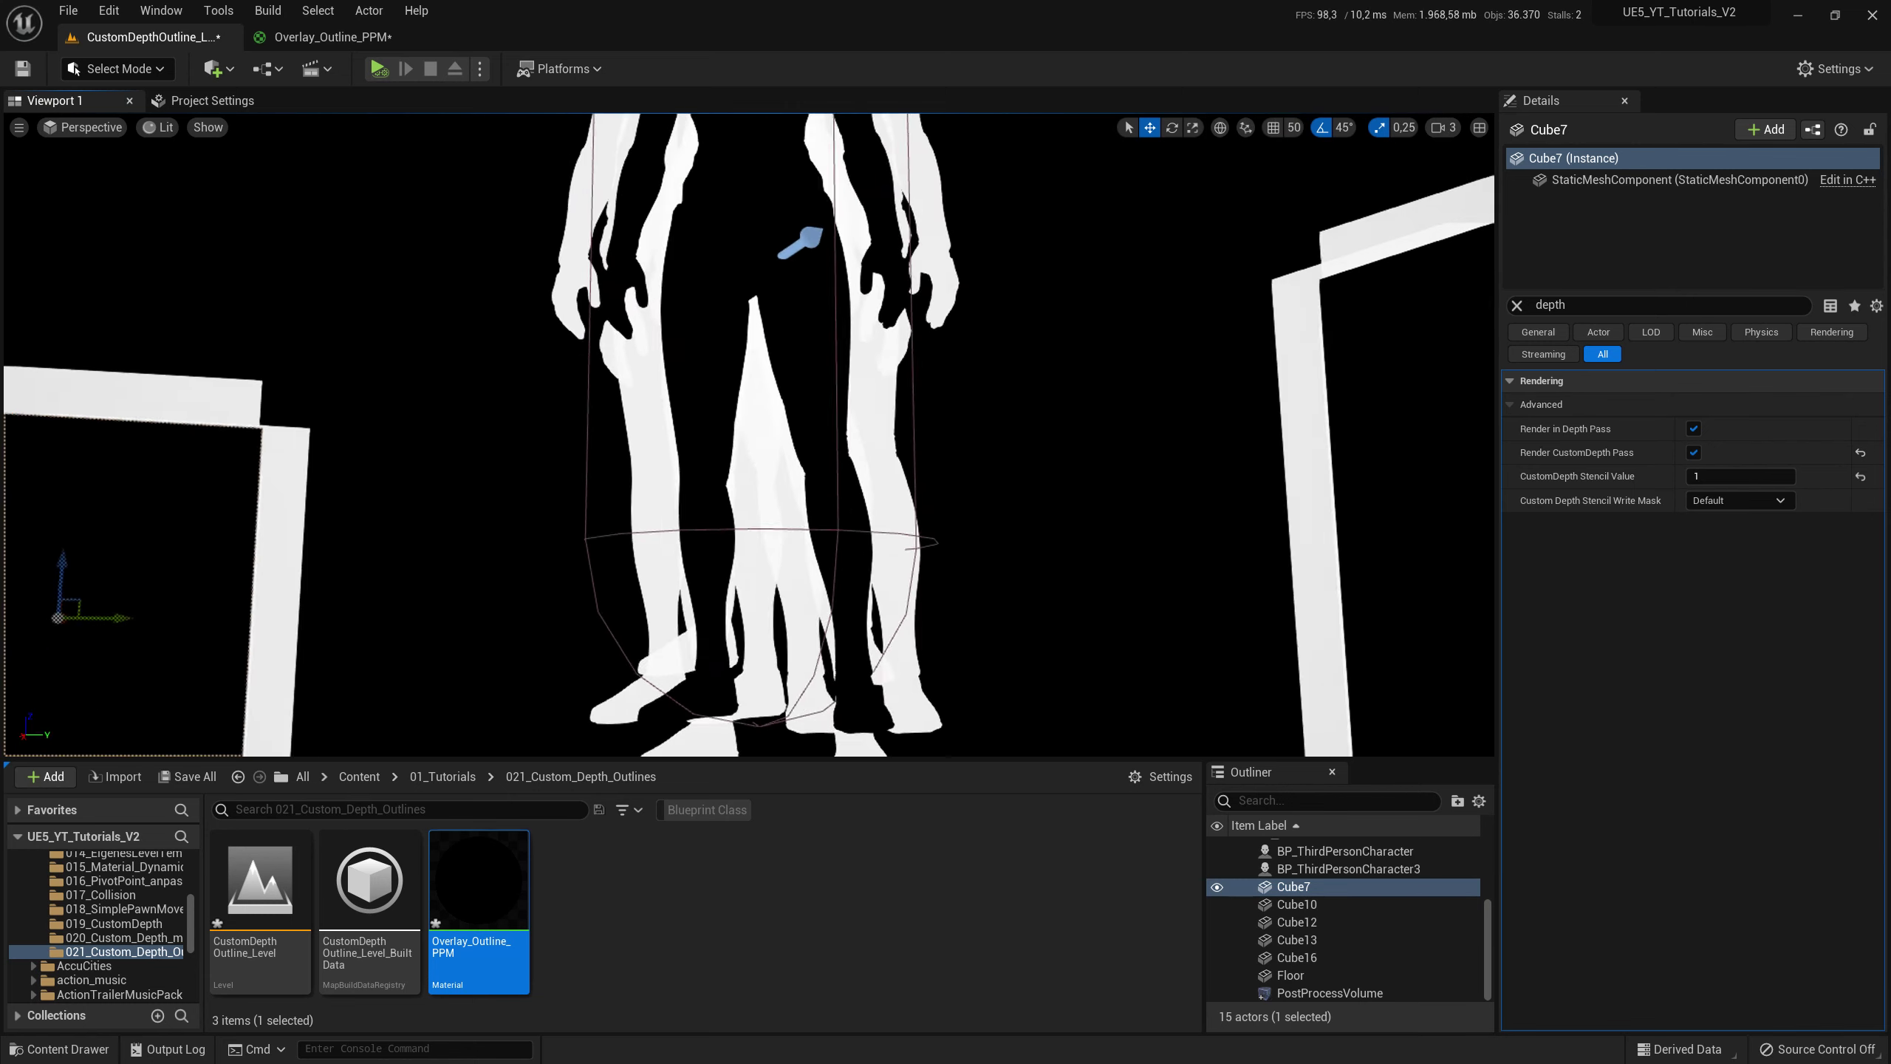
left_click_drag(1007, 348, 1015, 348)
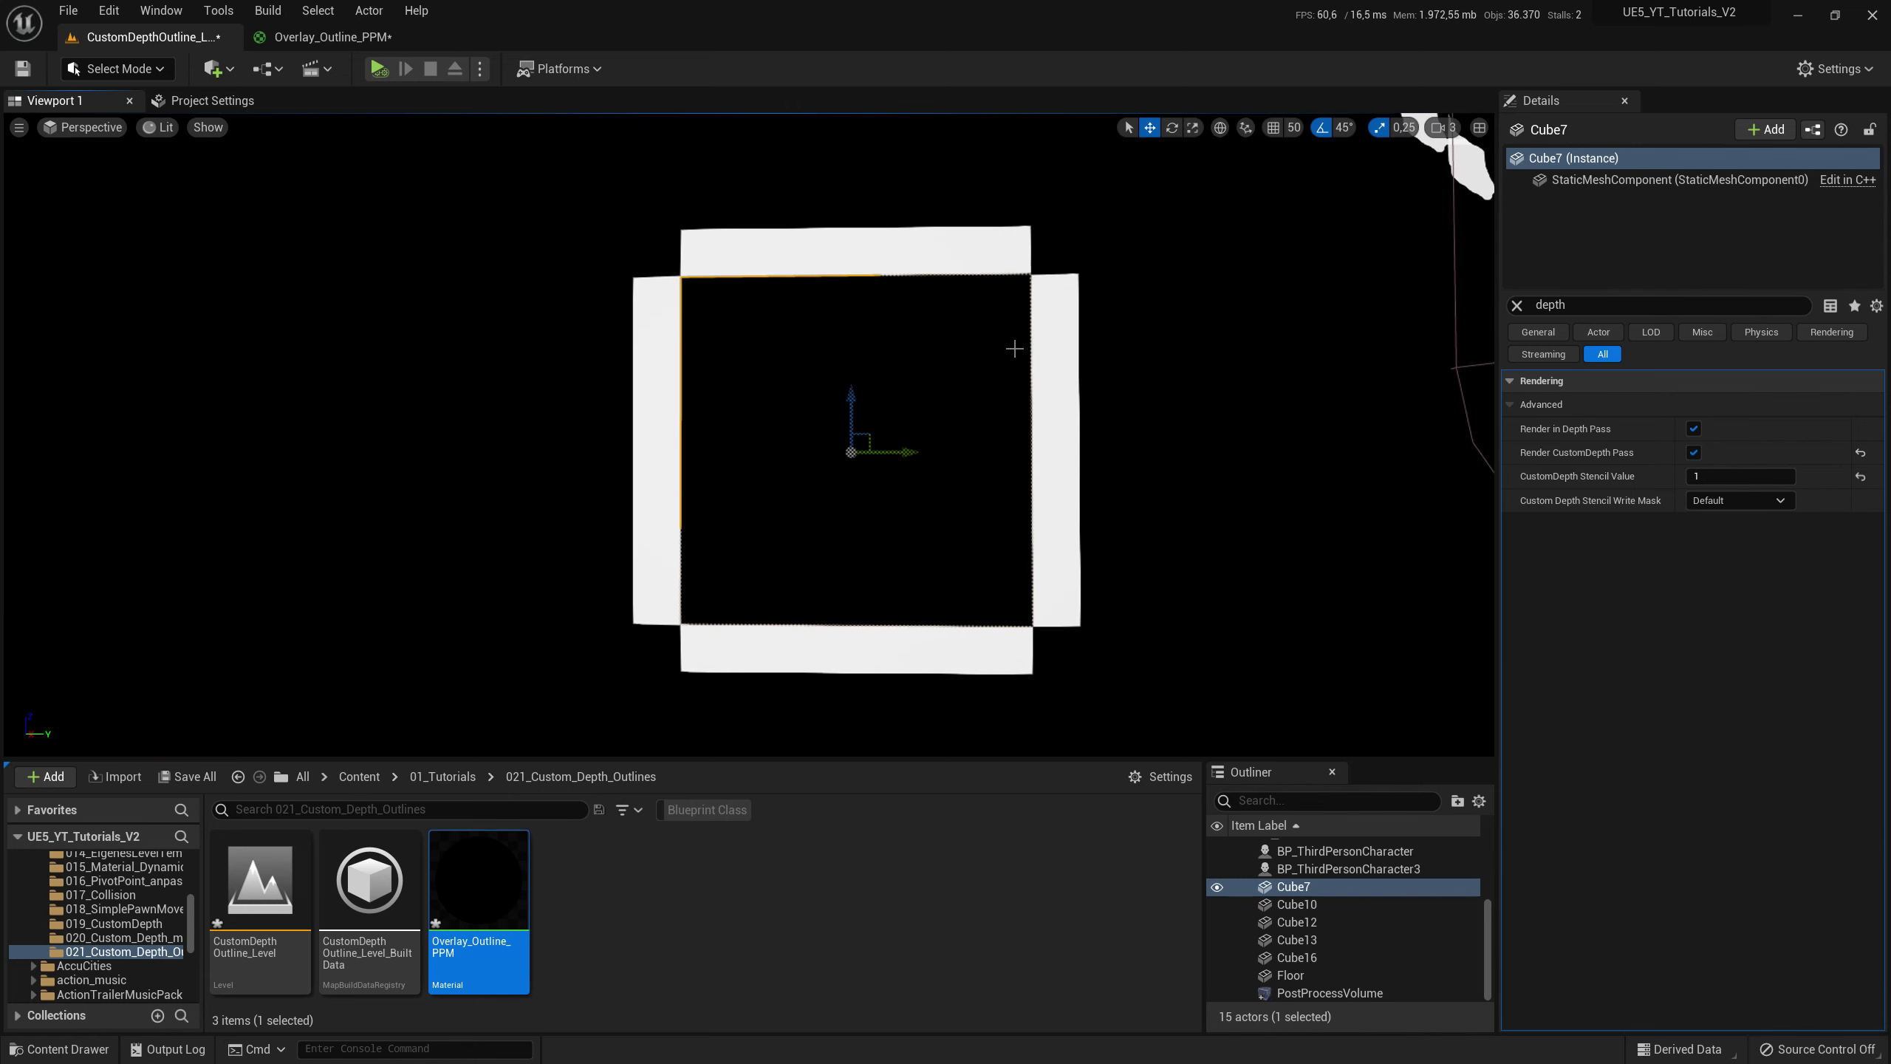
- Add a Multiply node and a Constant3Vector node to the Overlay_Outline_PPM material graph
left_click(327, 36)
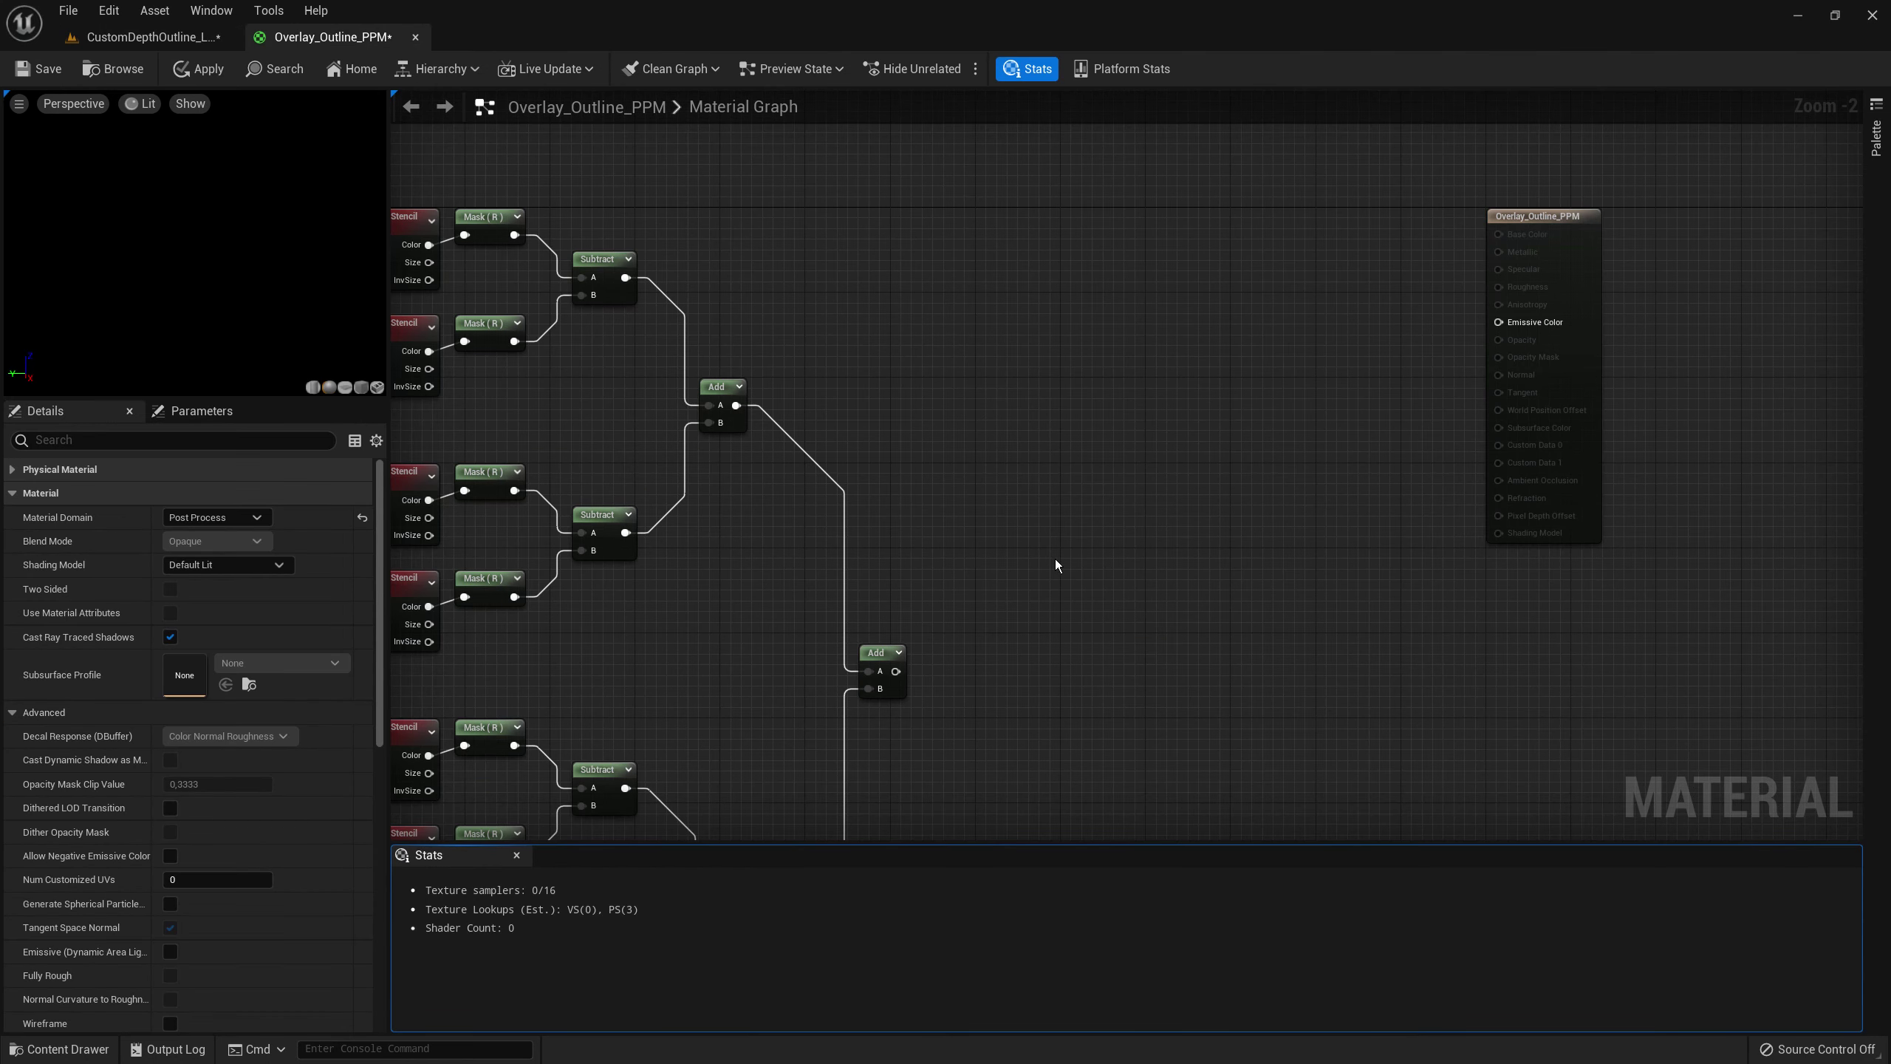
left_click(1077, 613)
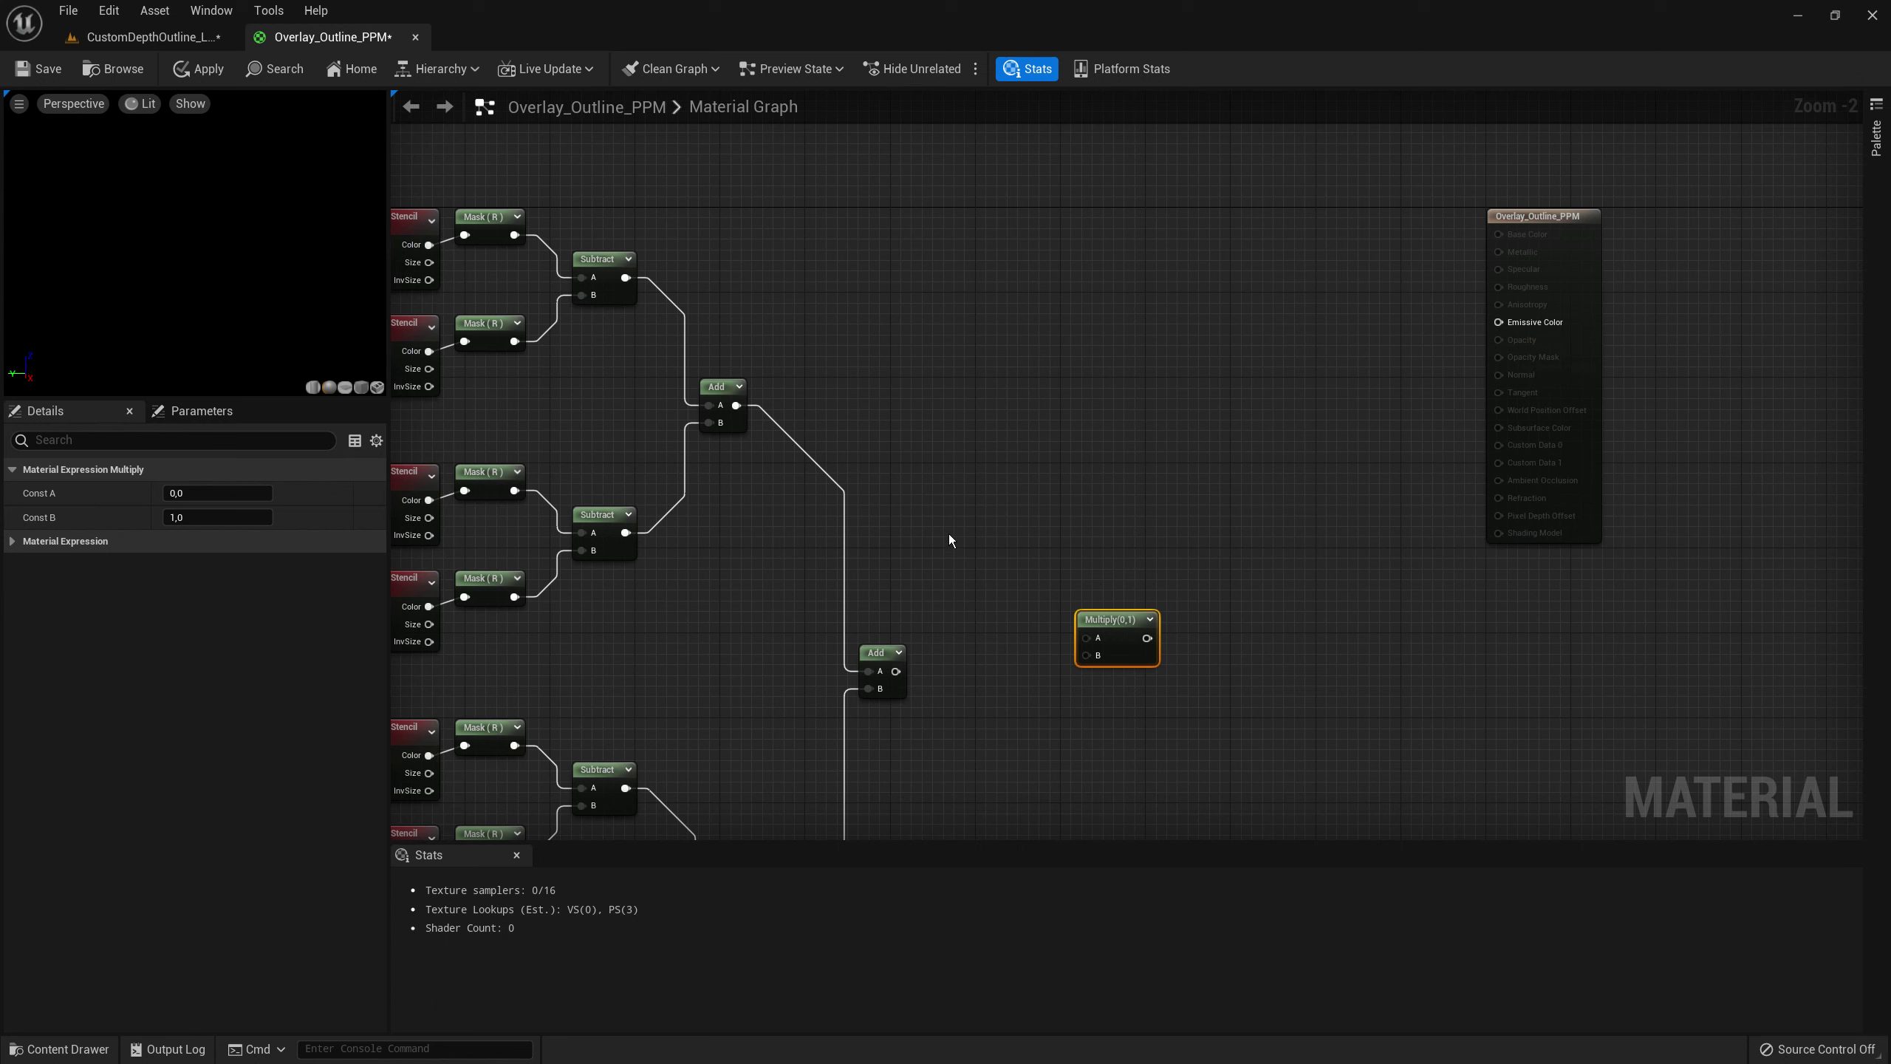
left_click(949, 539)
left_click_drag(967, 592, 952, 557)
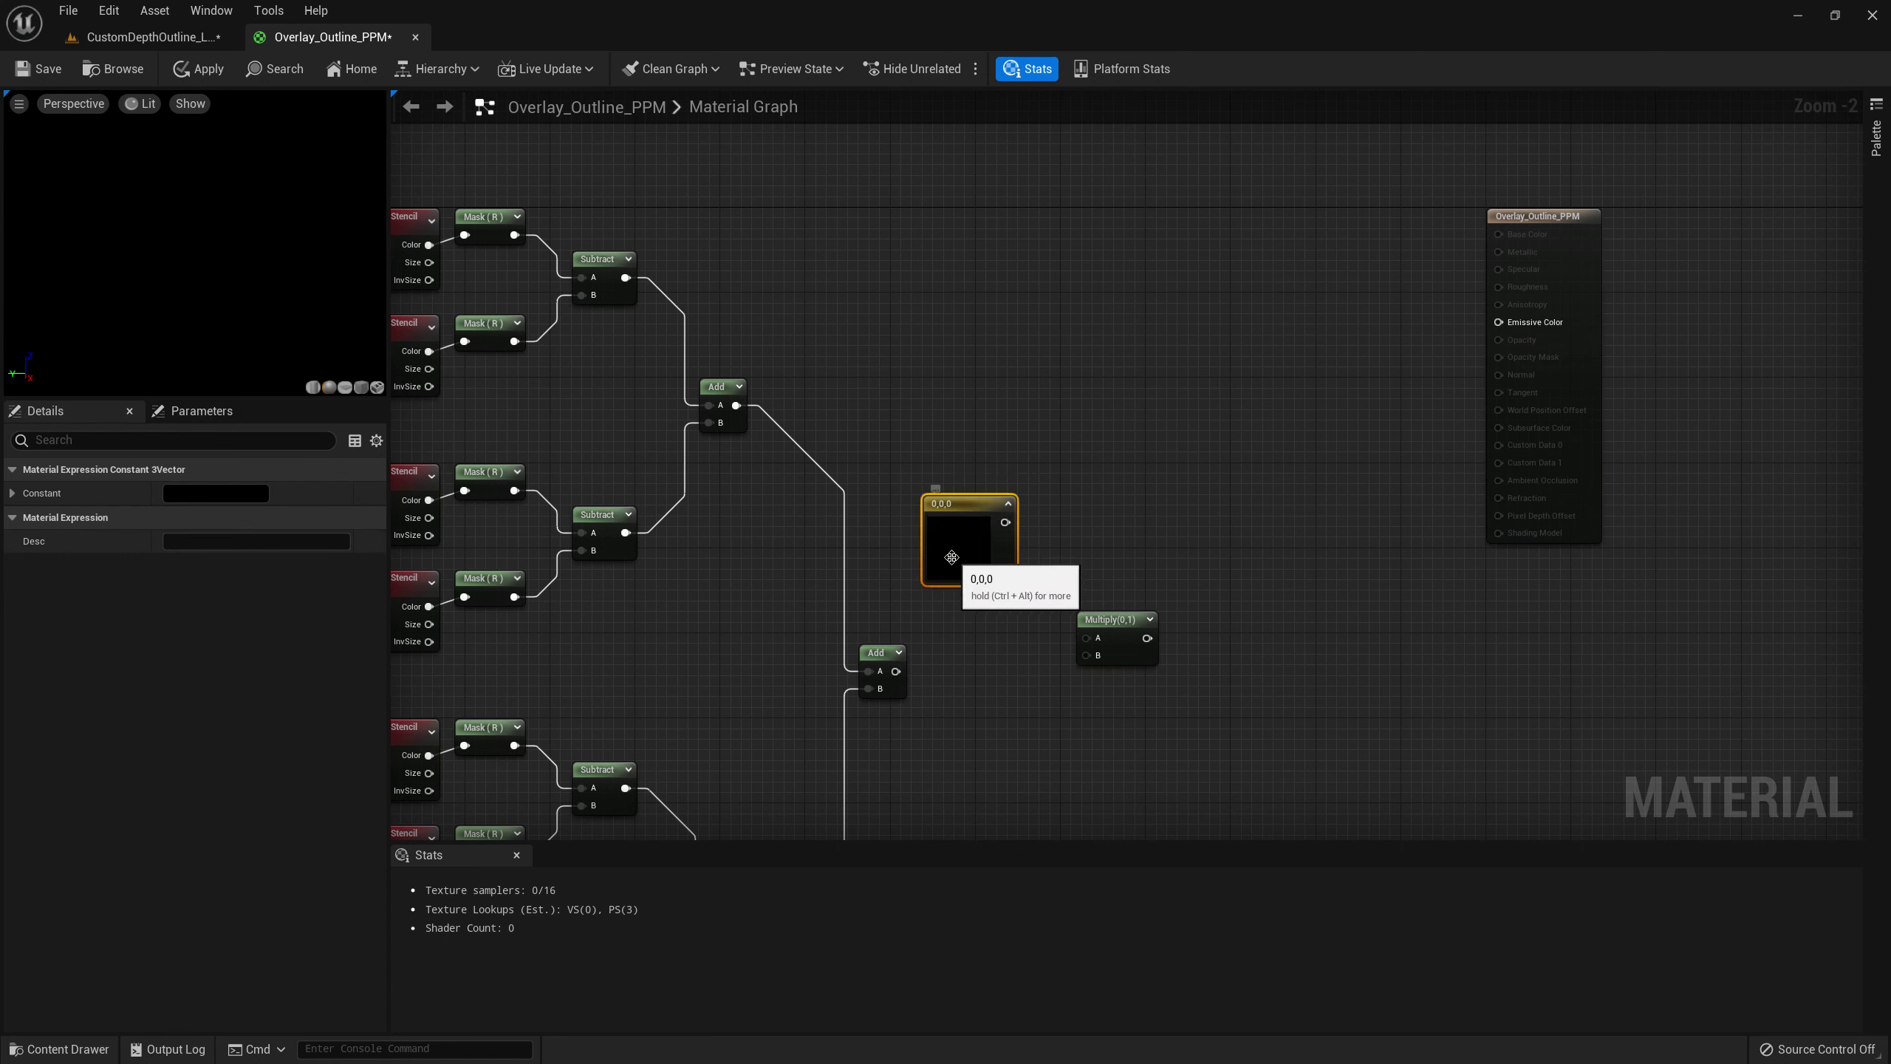
- Set the Constant3Vector colour to bright green (0.12, 1, 0)
double_click(952, 557)
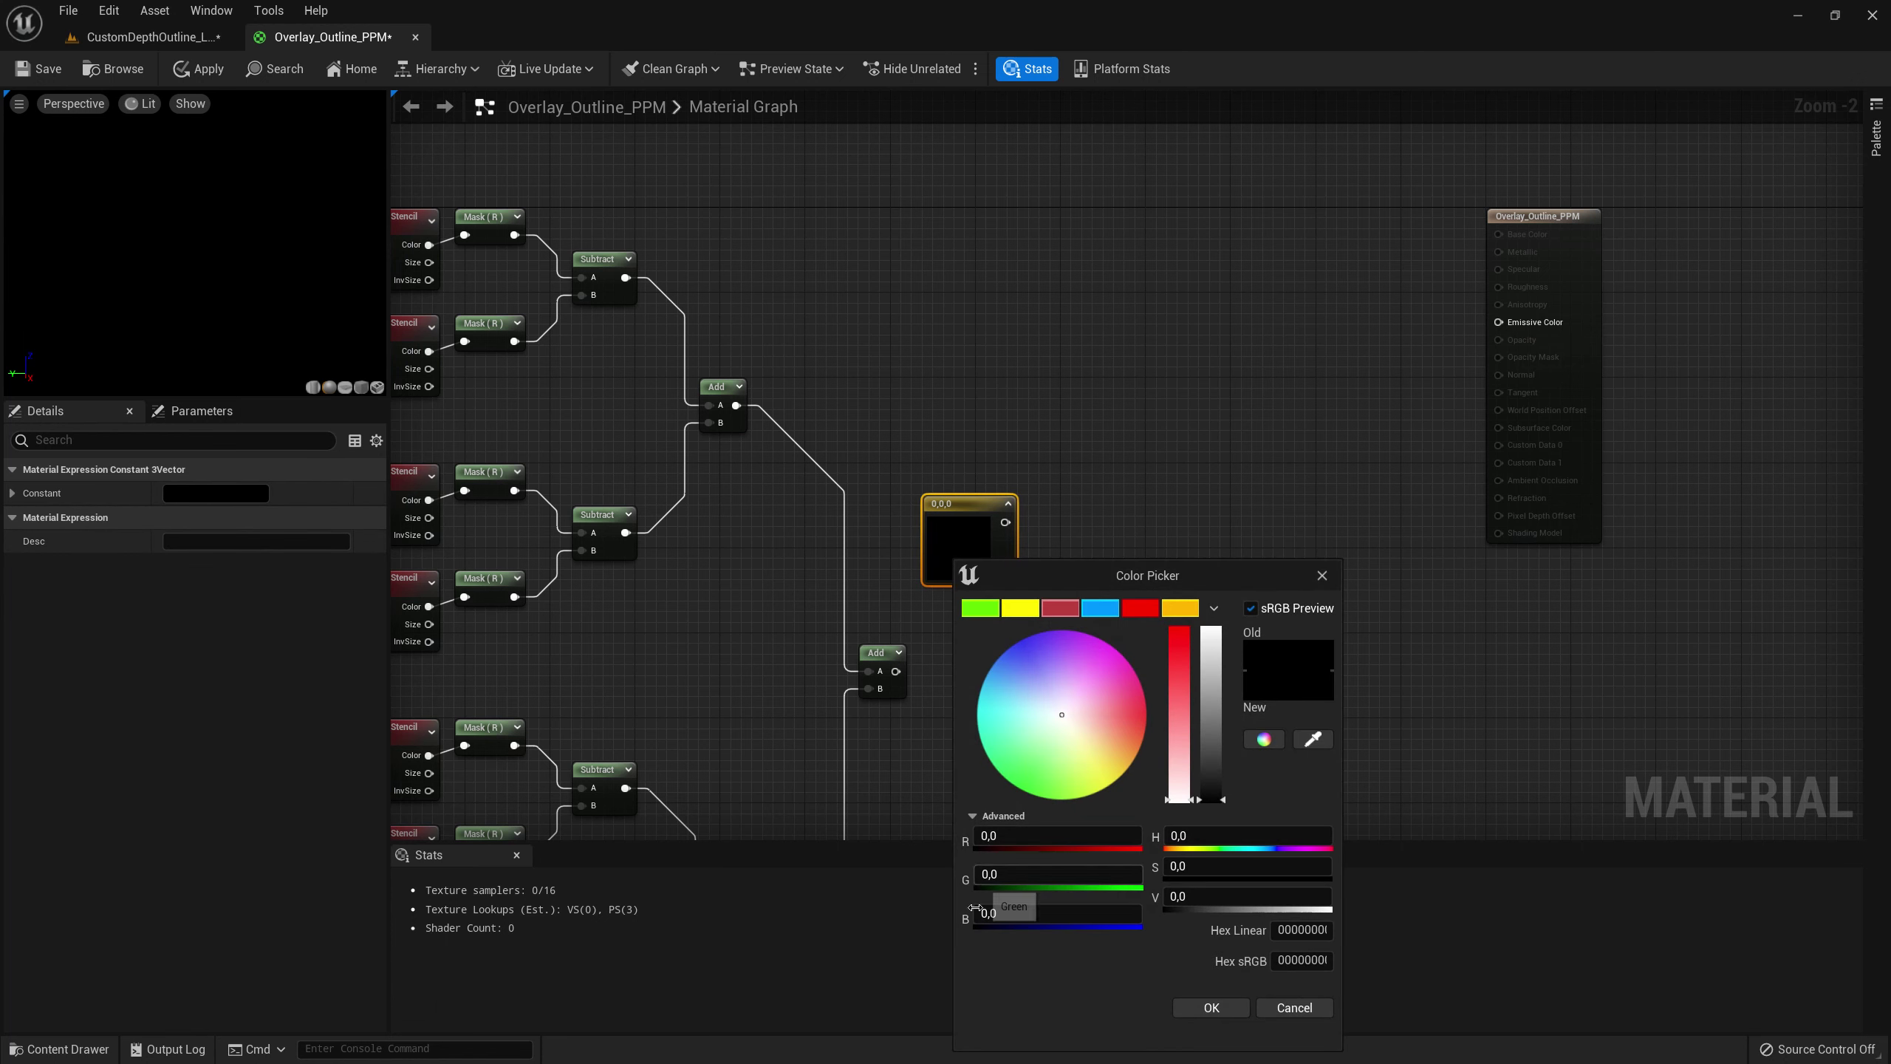
left_click(979, 608)
mouse_move(1126, 581)
left_mouse_down()
mouse_move(1000, 469)
mouse_move(1087, 637)
mouse_move(910, 681)
left_mouse_up()
left_click(1085, 896)
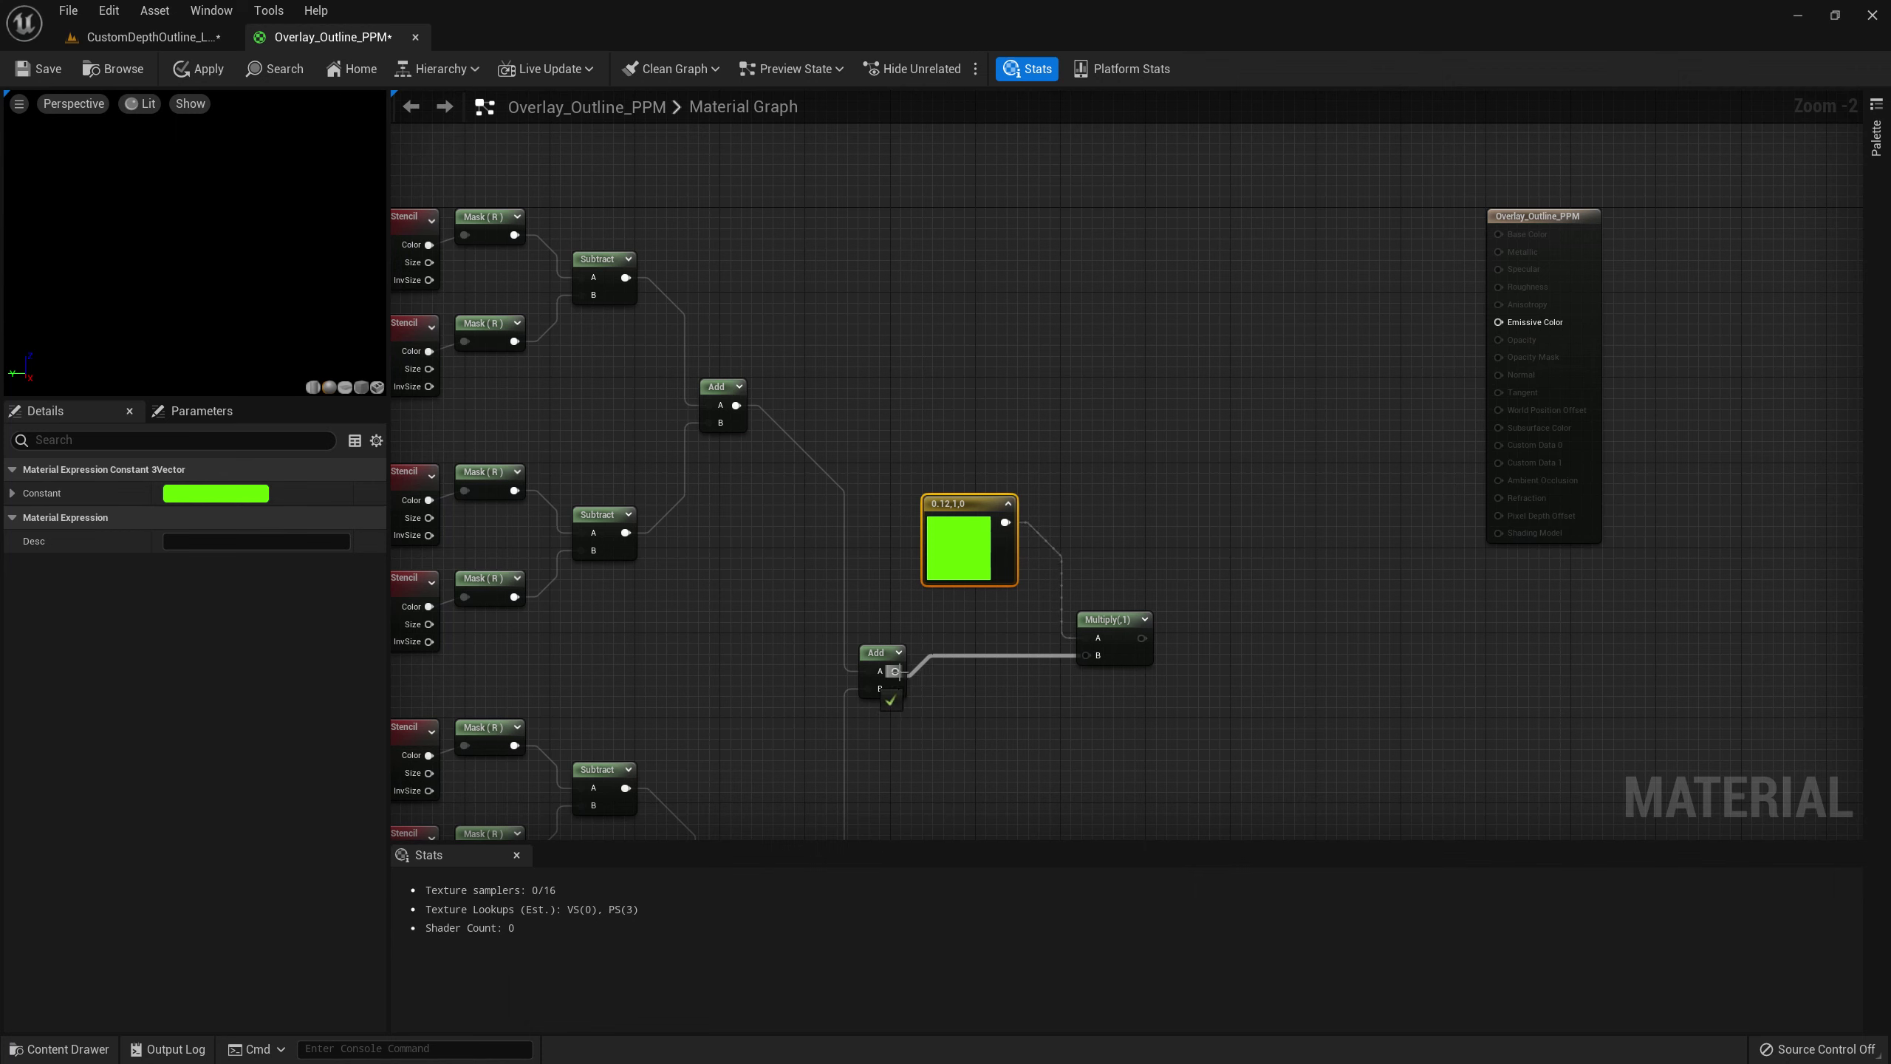
- Wire the outline Add result into Multiply B, apply the material, and view the green outlines in the level
mouse_move(1128, 637)
left_mouse_down()
mouse_move(1499, 347)
mouse_move(1499, 322)
left_mouse_up()
left_click(198, 69)
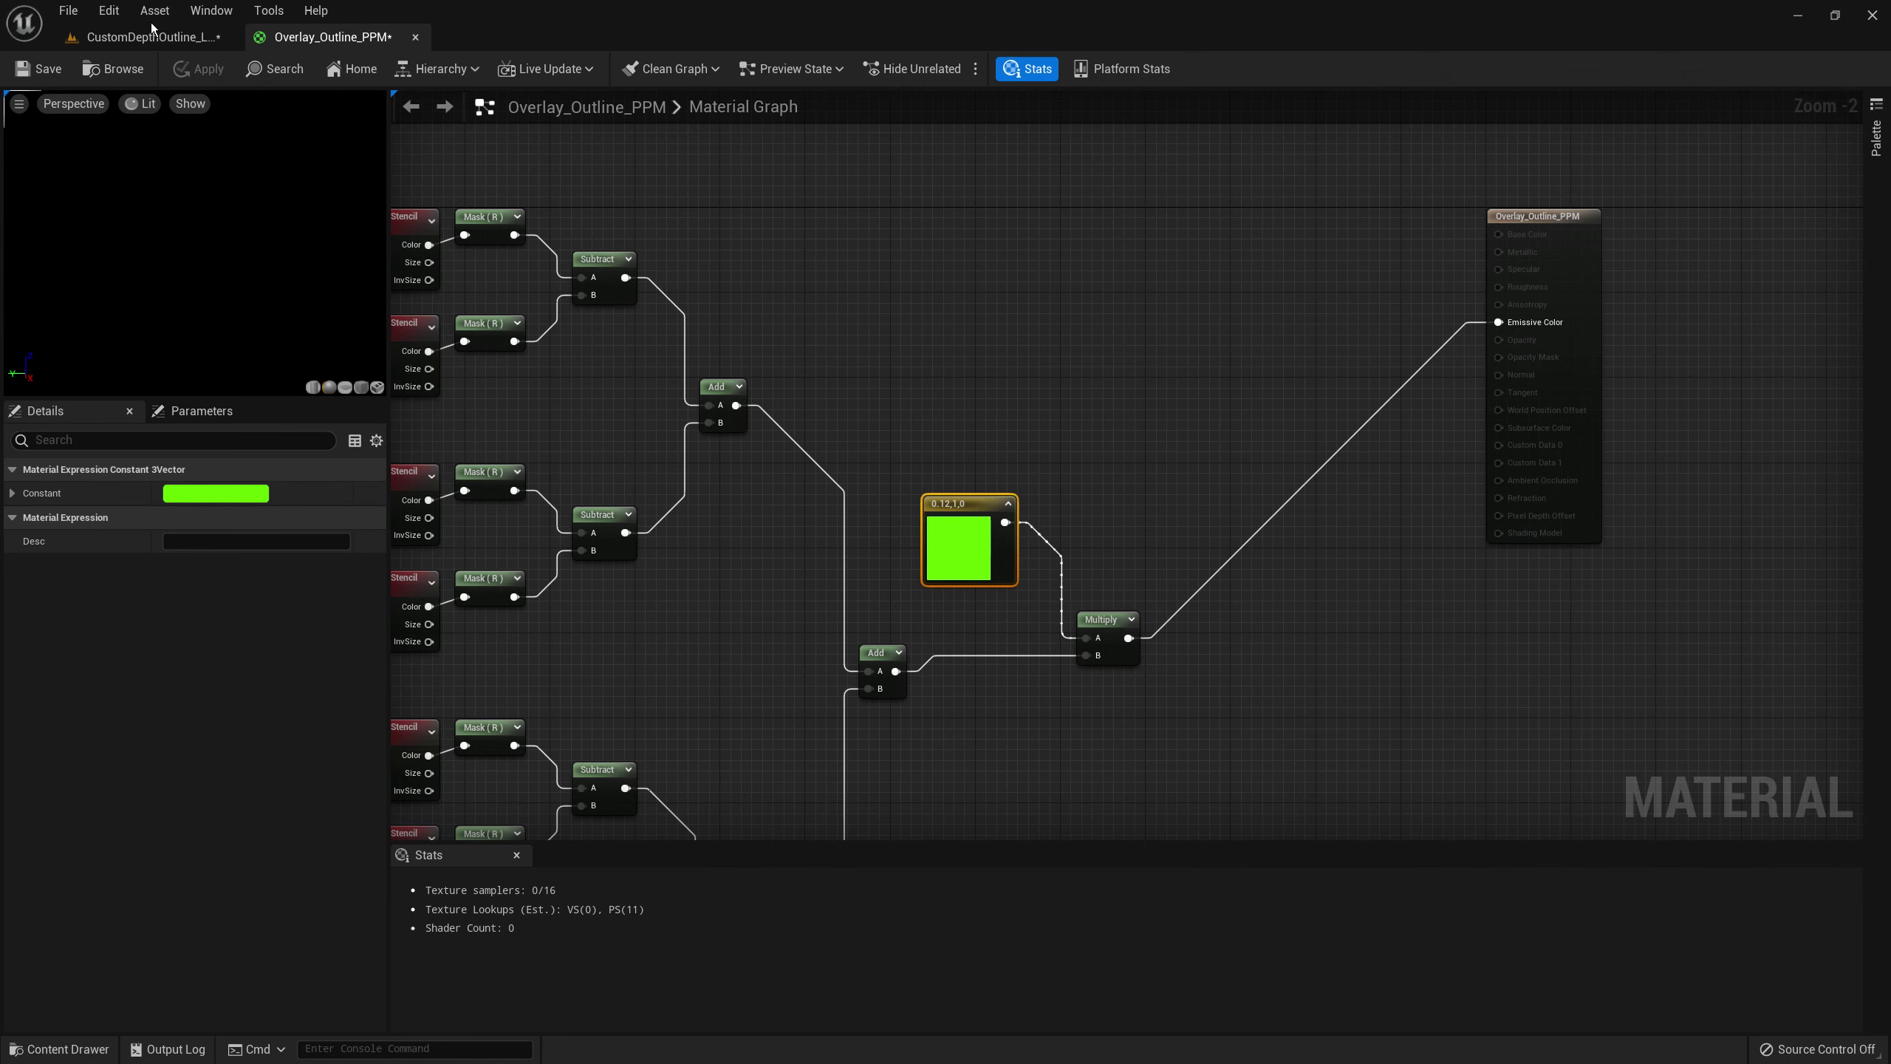
left_click(149, 36)
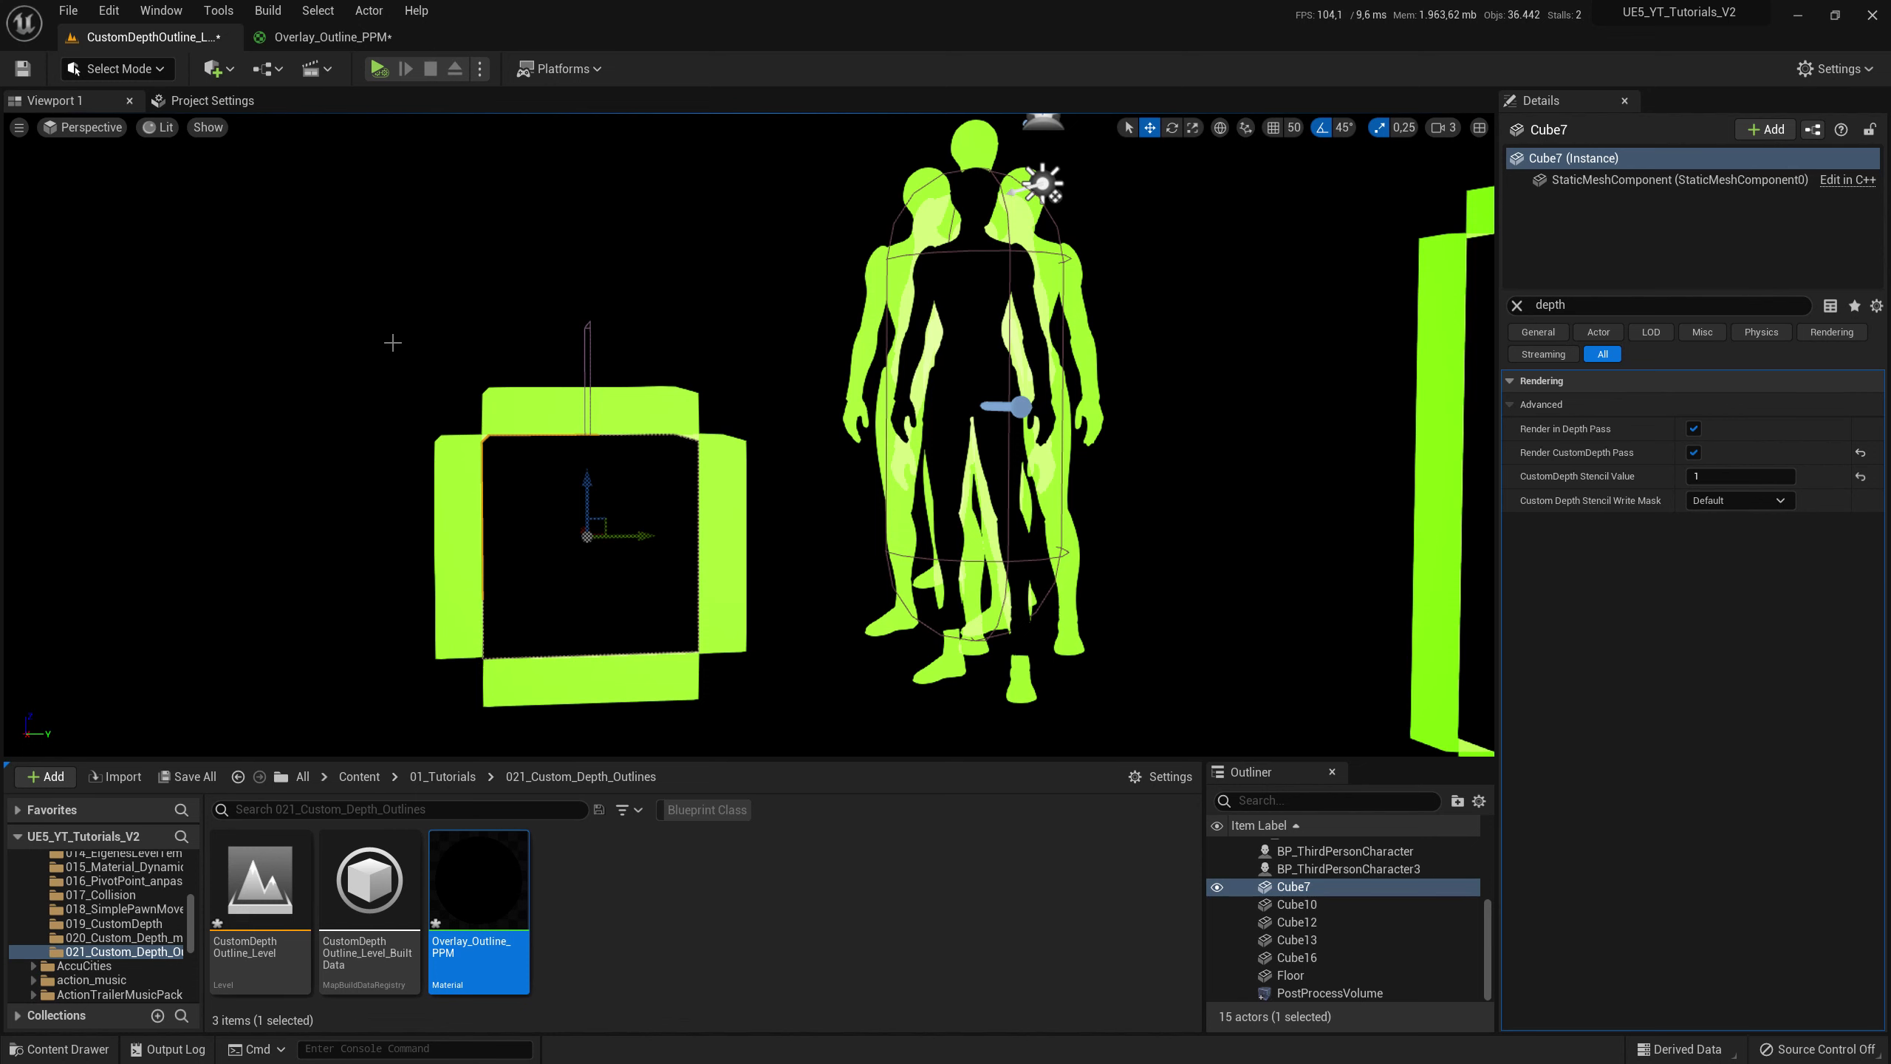
- Open Overlay_Outline_PPM and search for a scene node, deleting the mistakenly added SceneTexelSize node
left_click(333, 47)
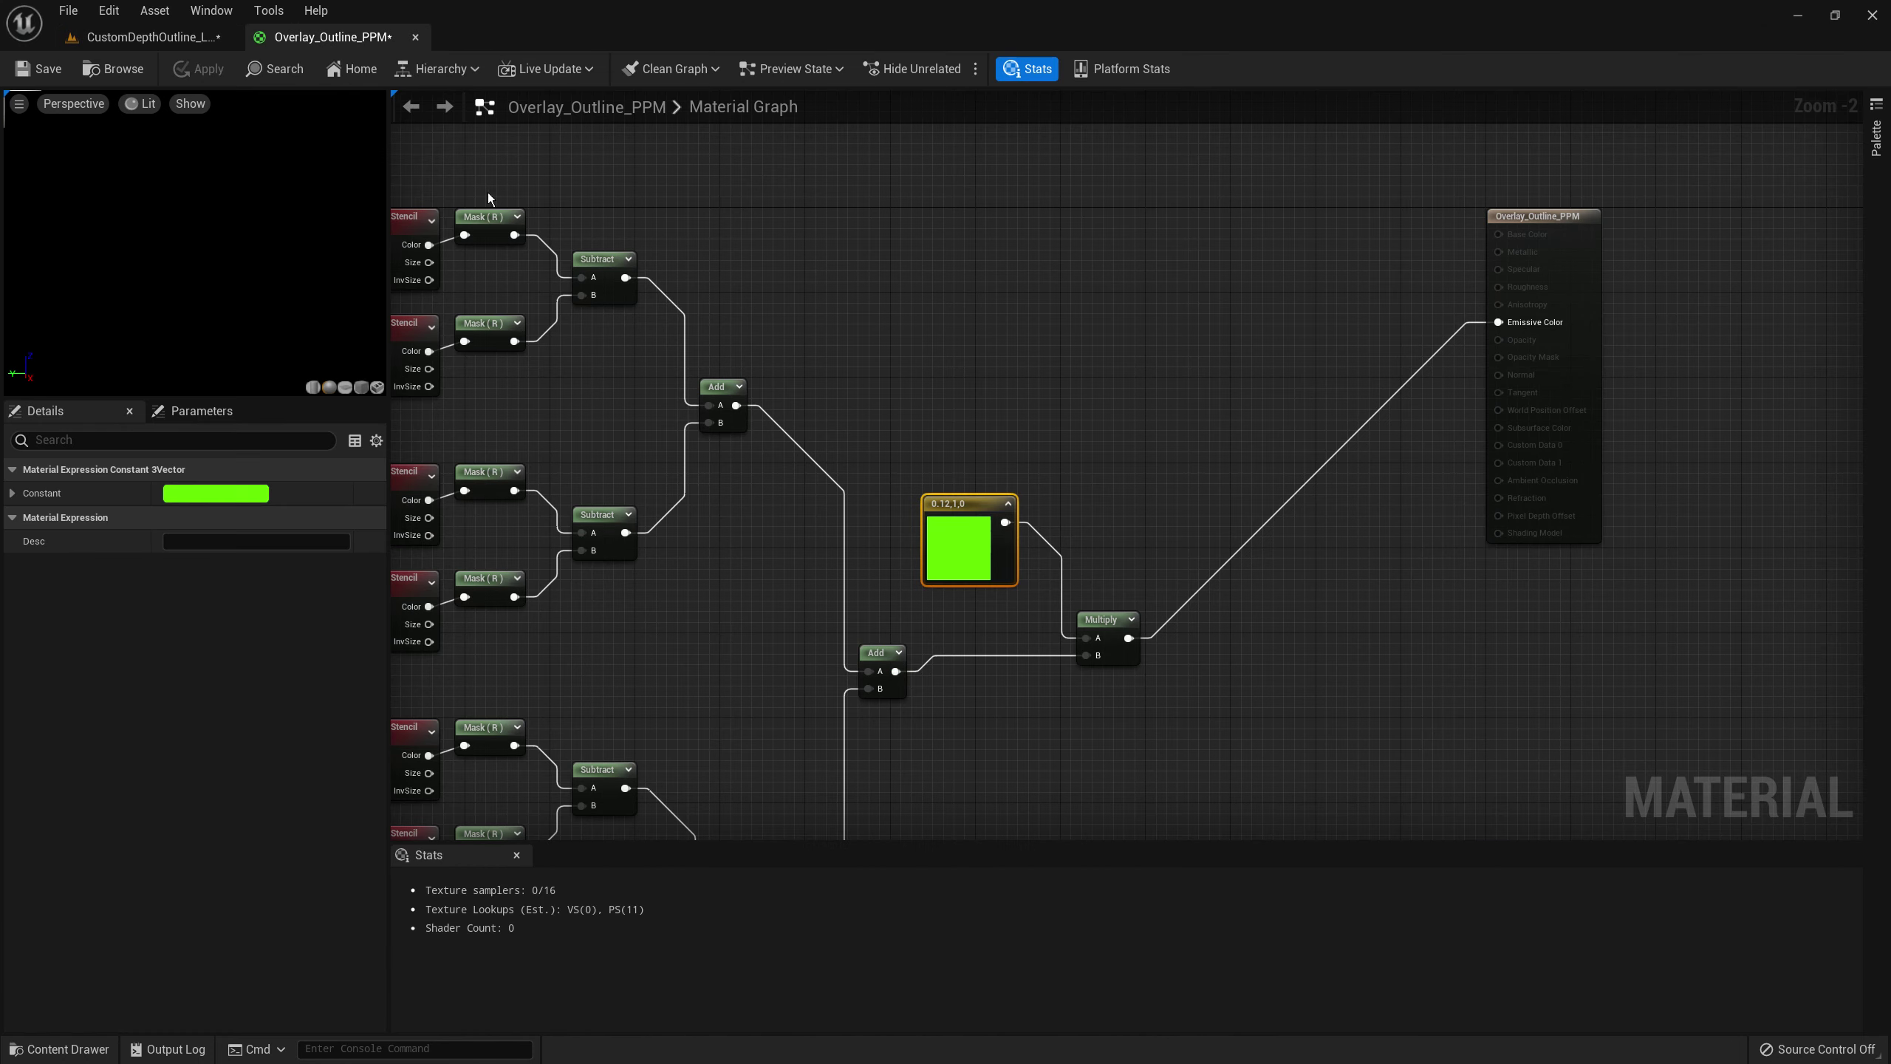
right_click(946, 361)
type("scne")
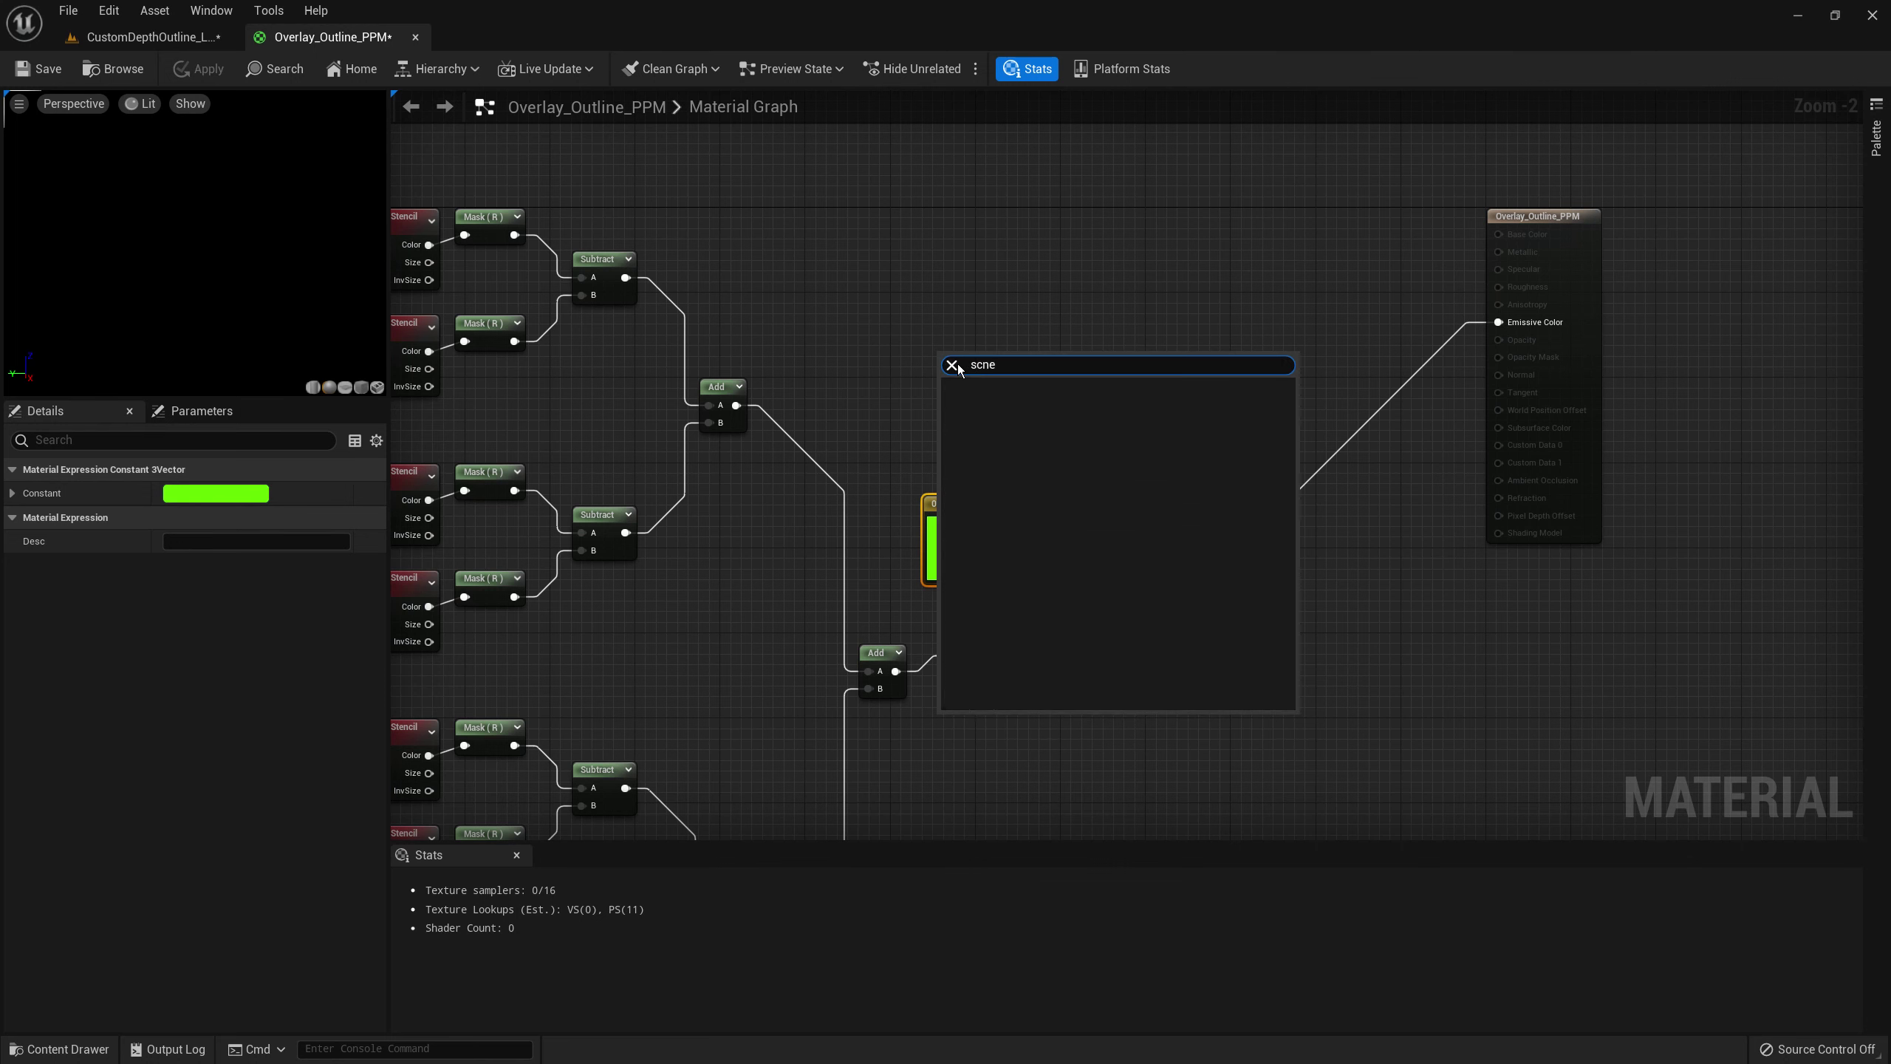
key("BackSpace")
key("BackSpace")
type("ene")
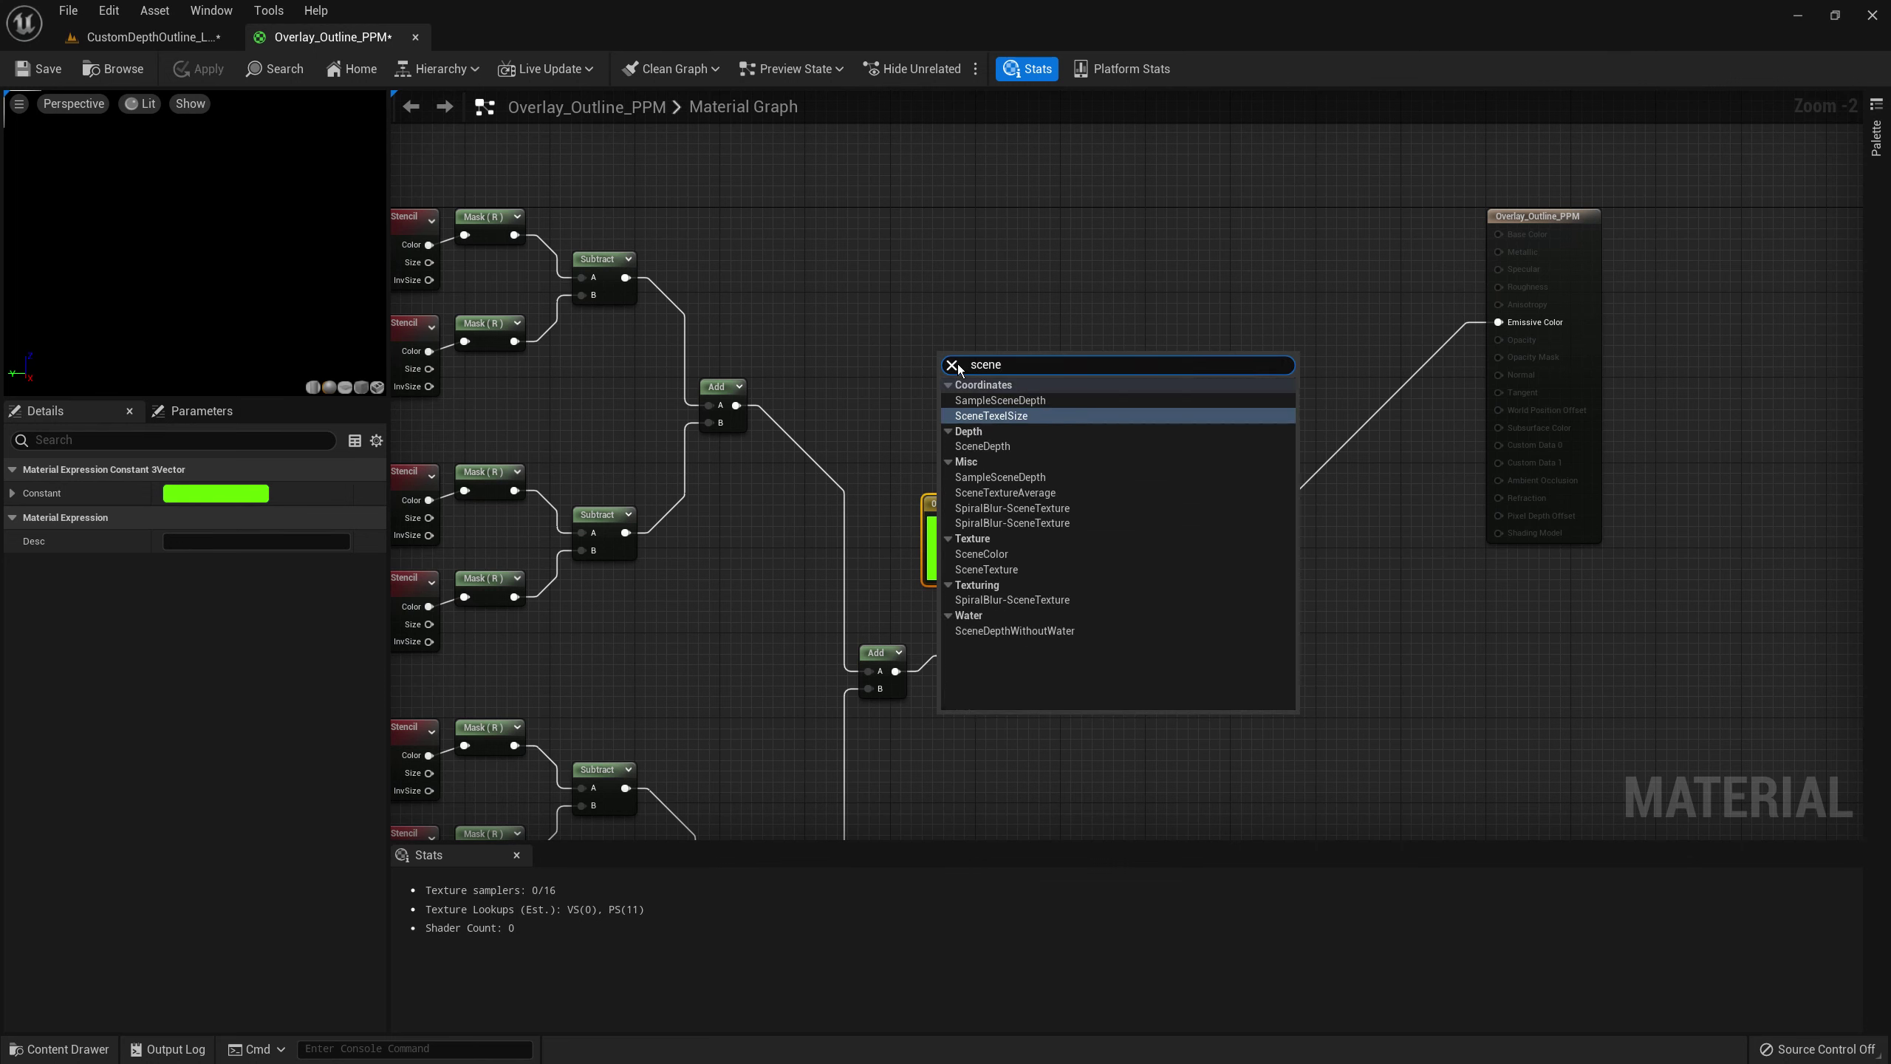
key("Return")
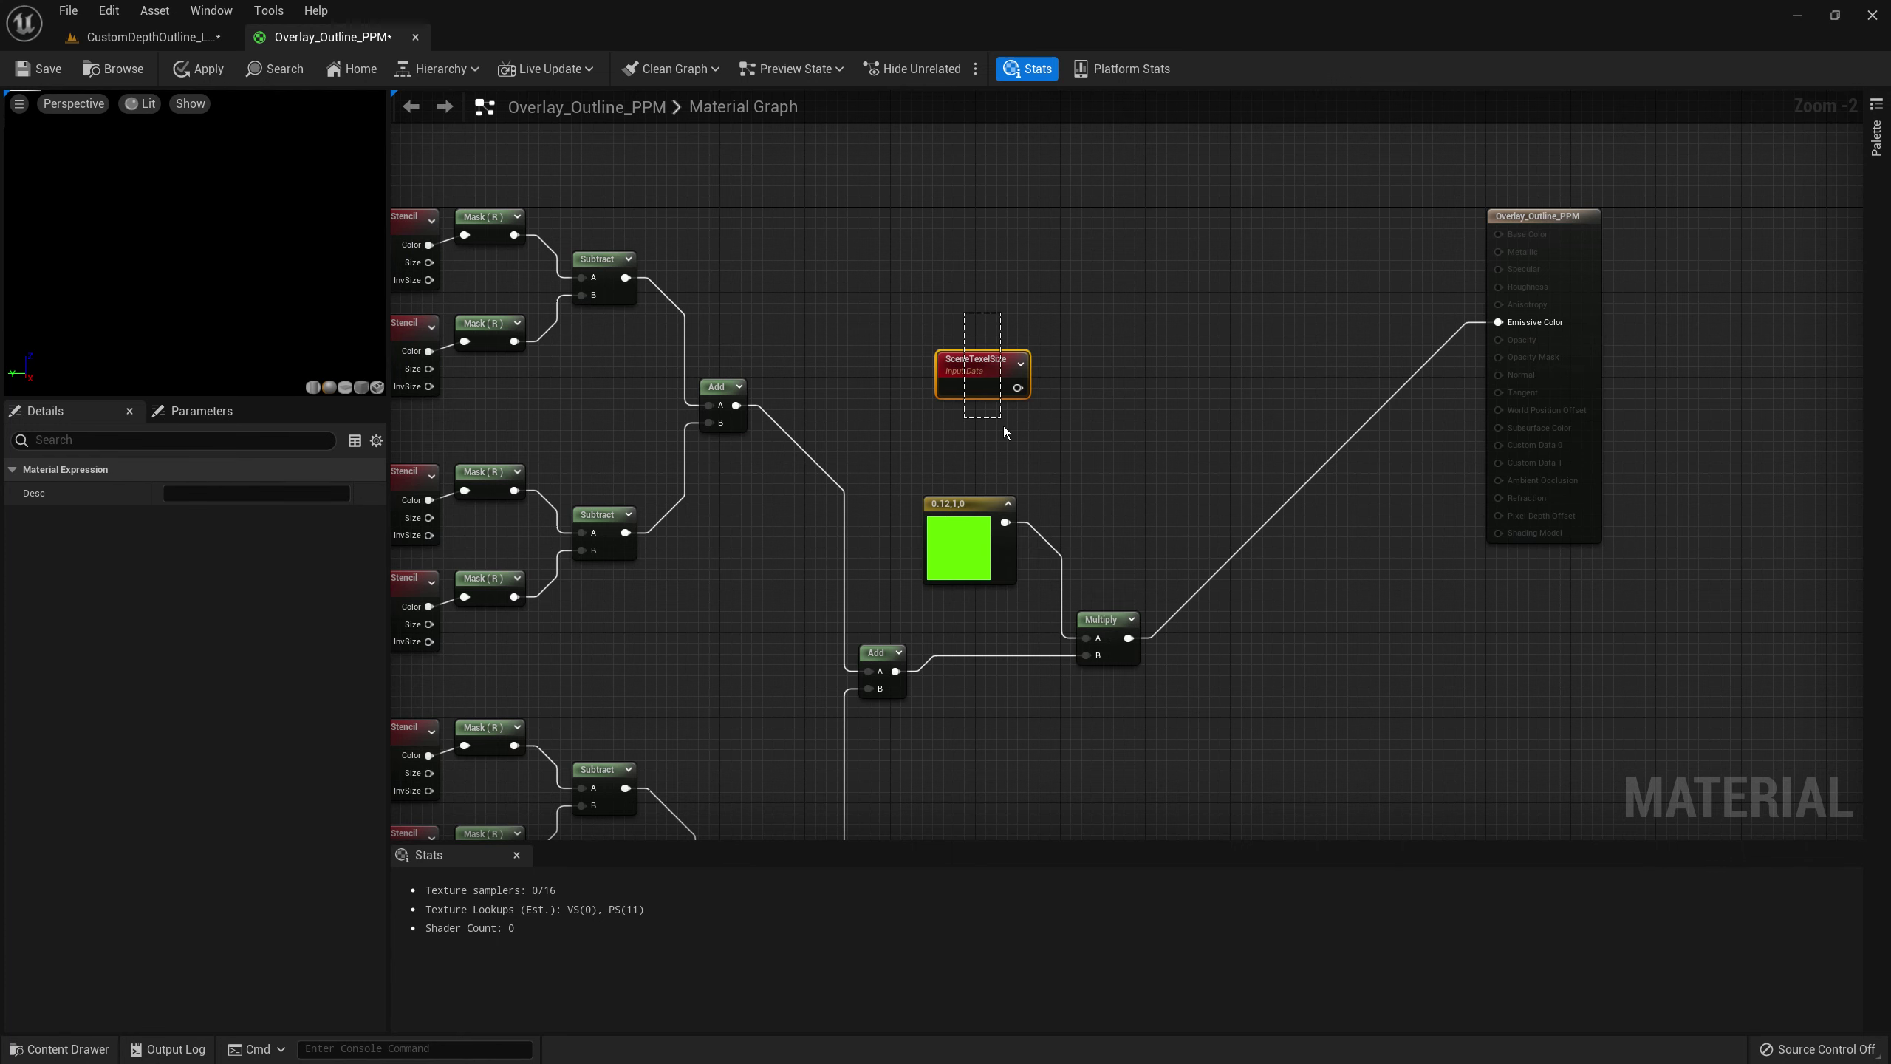
key("Delete")
- Add a SceneTexture node to the material graph and position it
right_click(937, 384)
type("s")
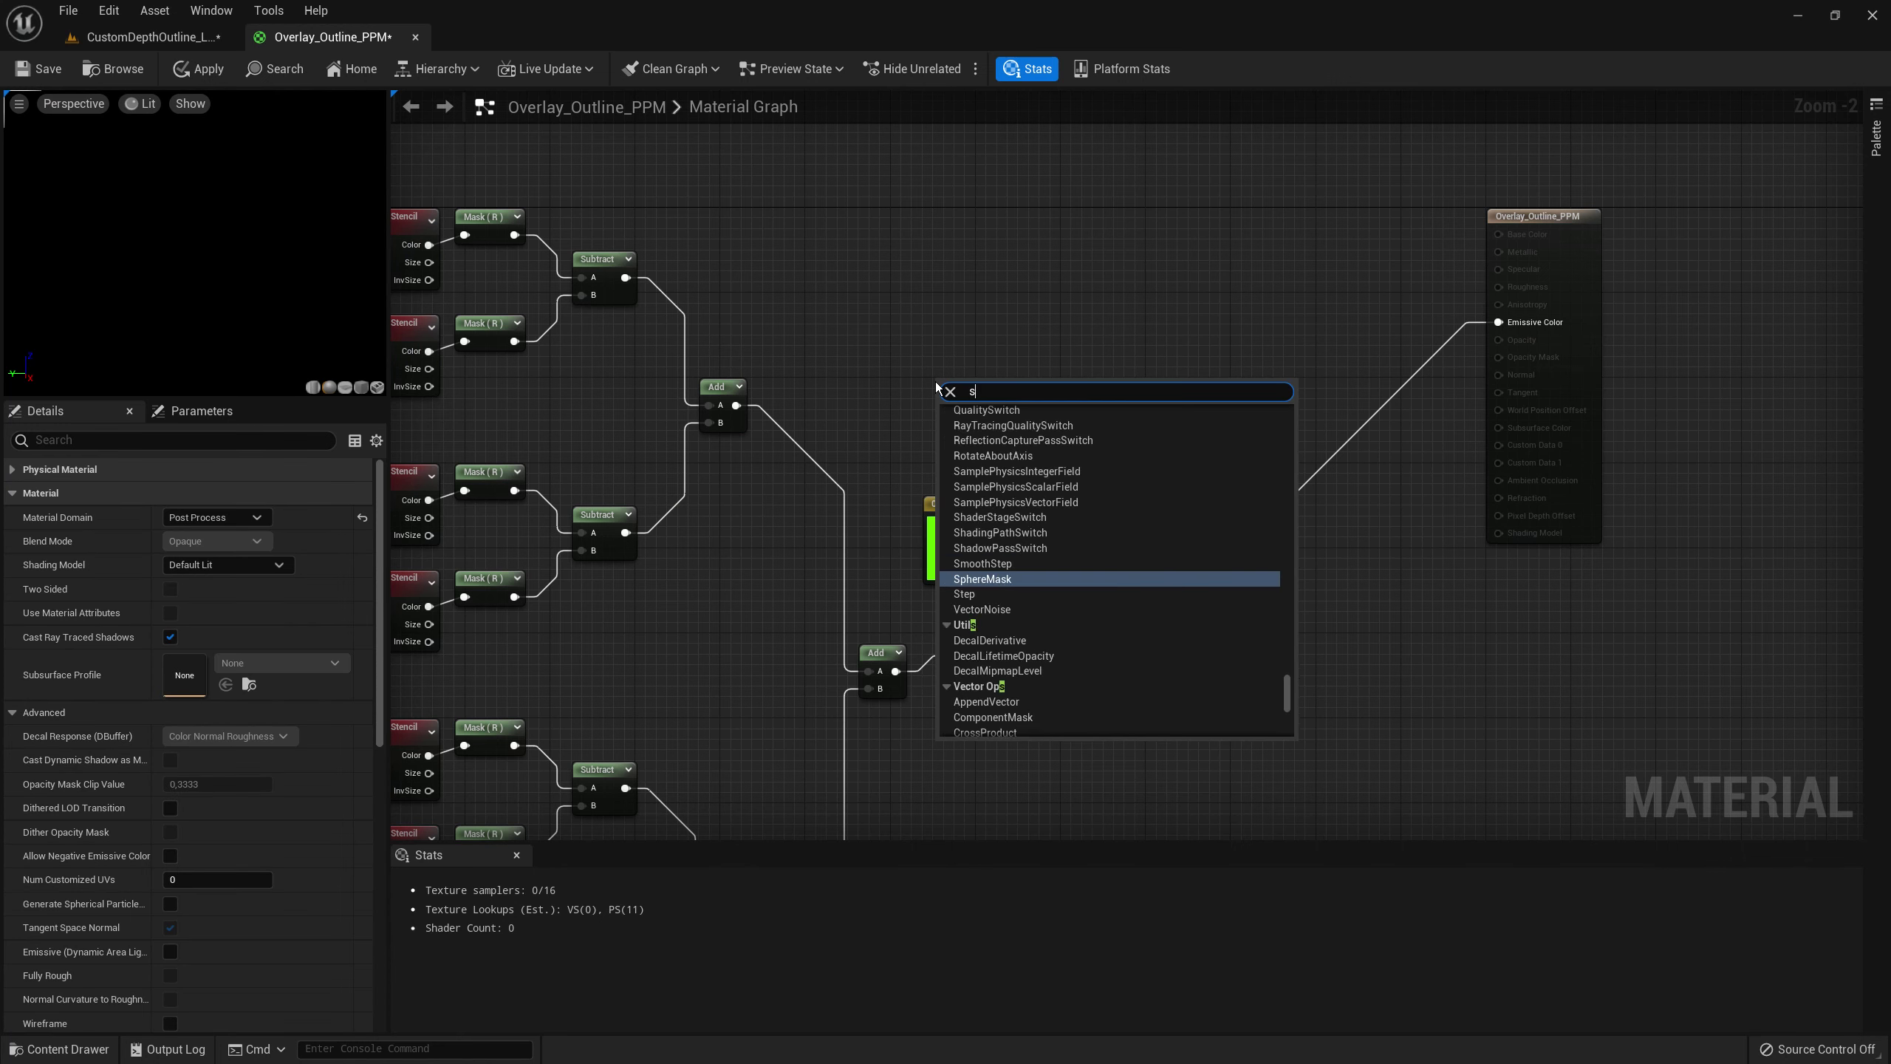
type("cne")
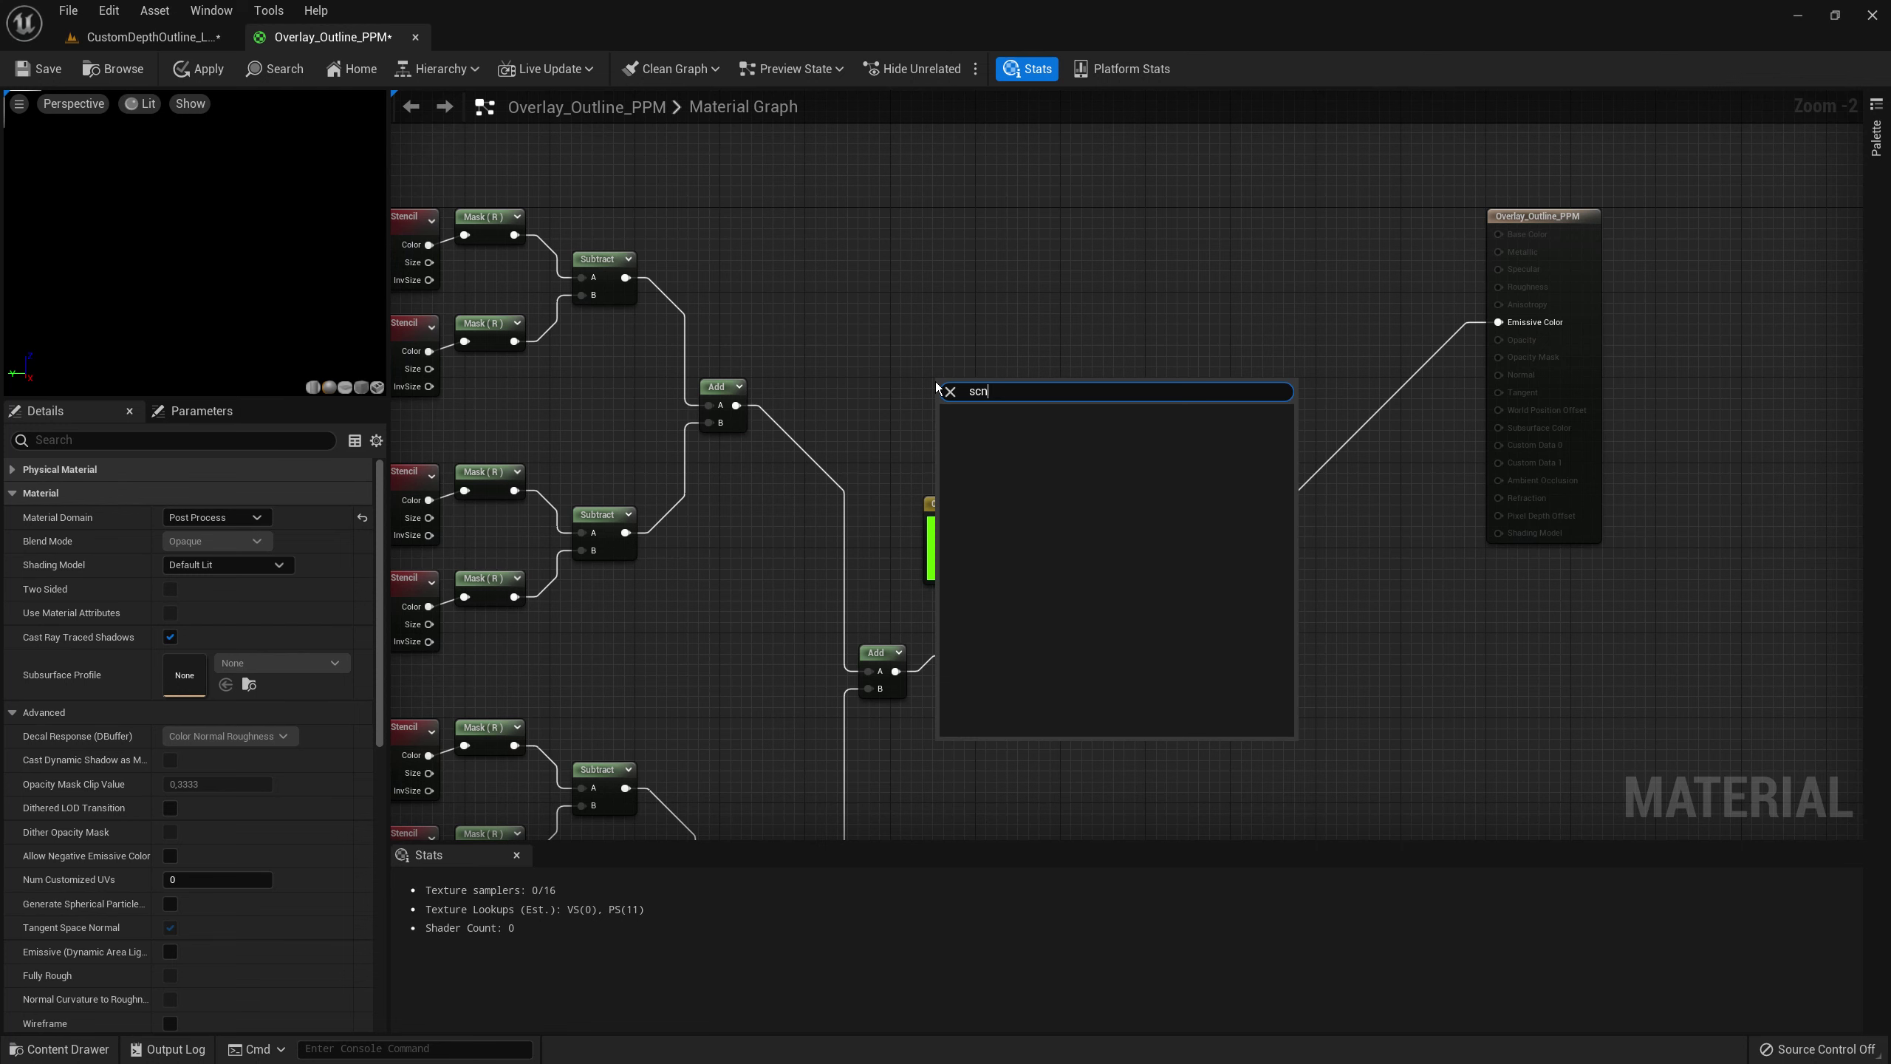
key("BackSpace")
type("ene ")
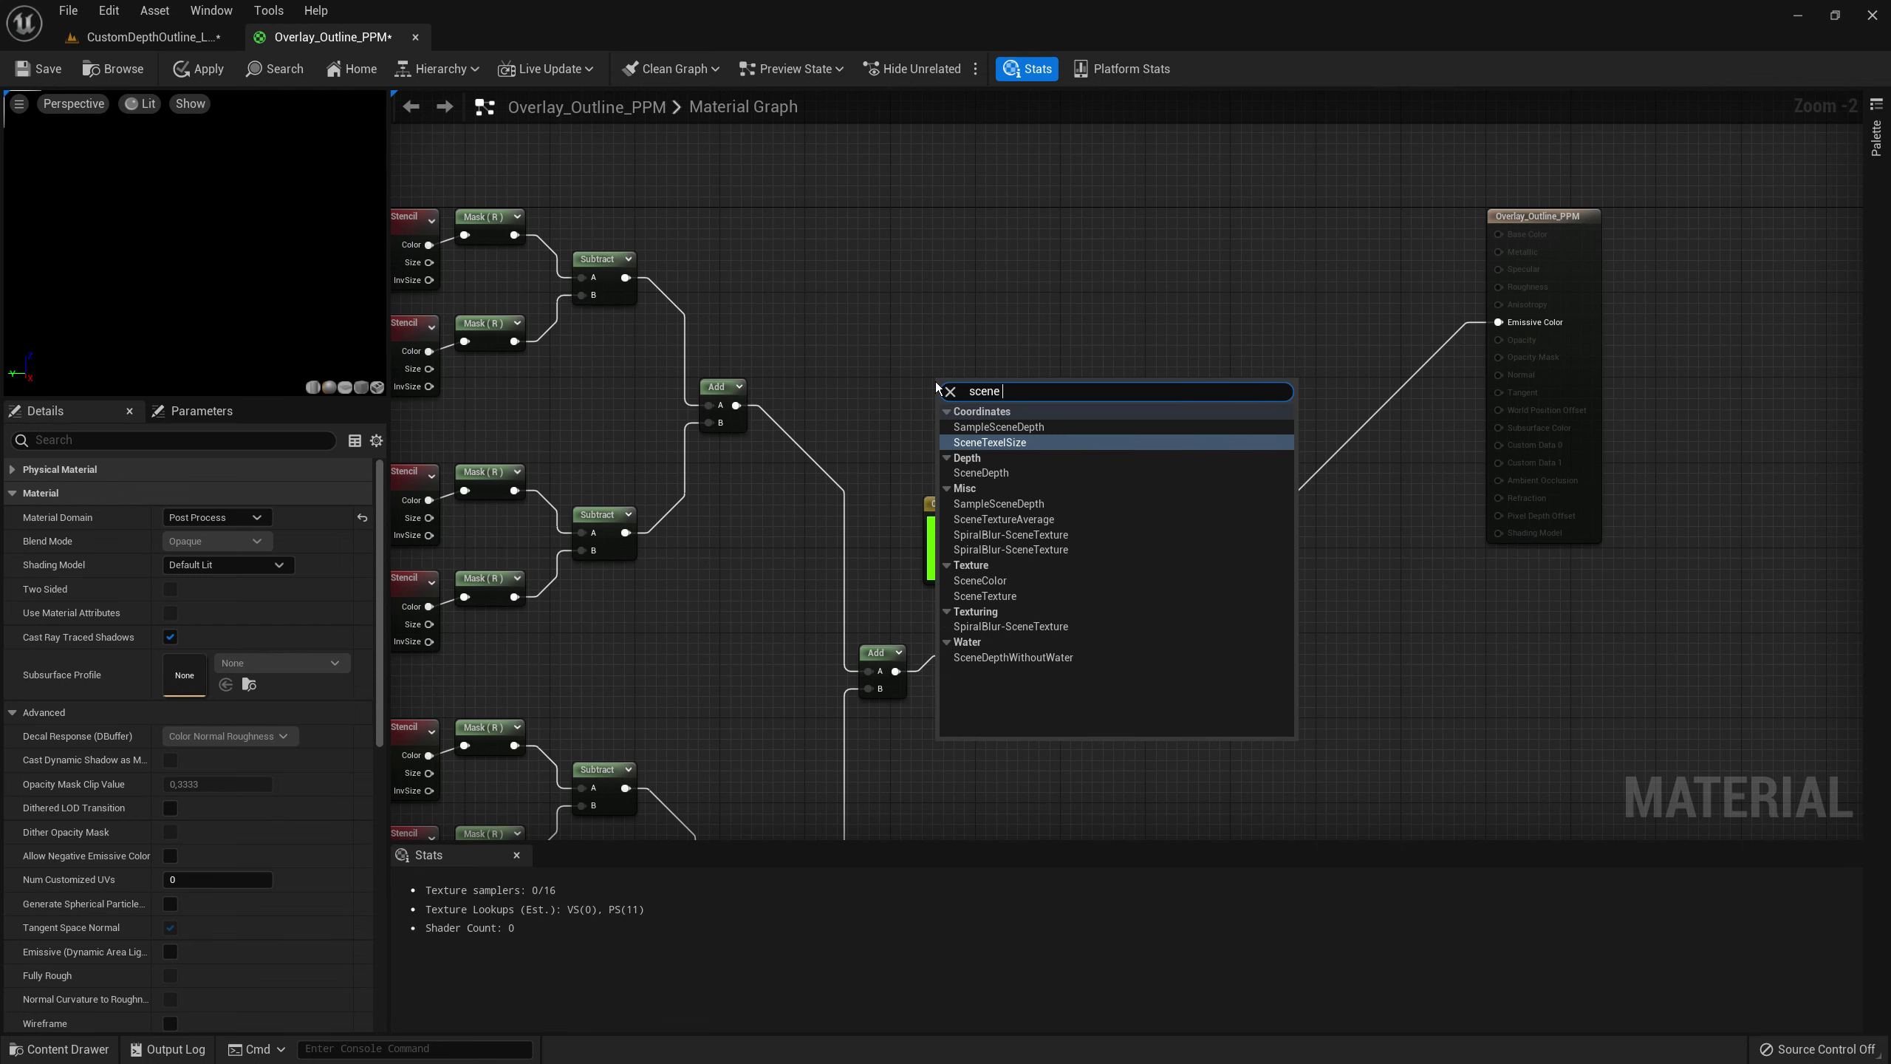
type("tex")
key("Return")
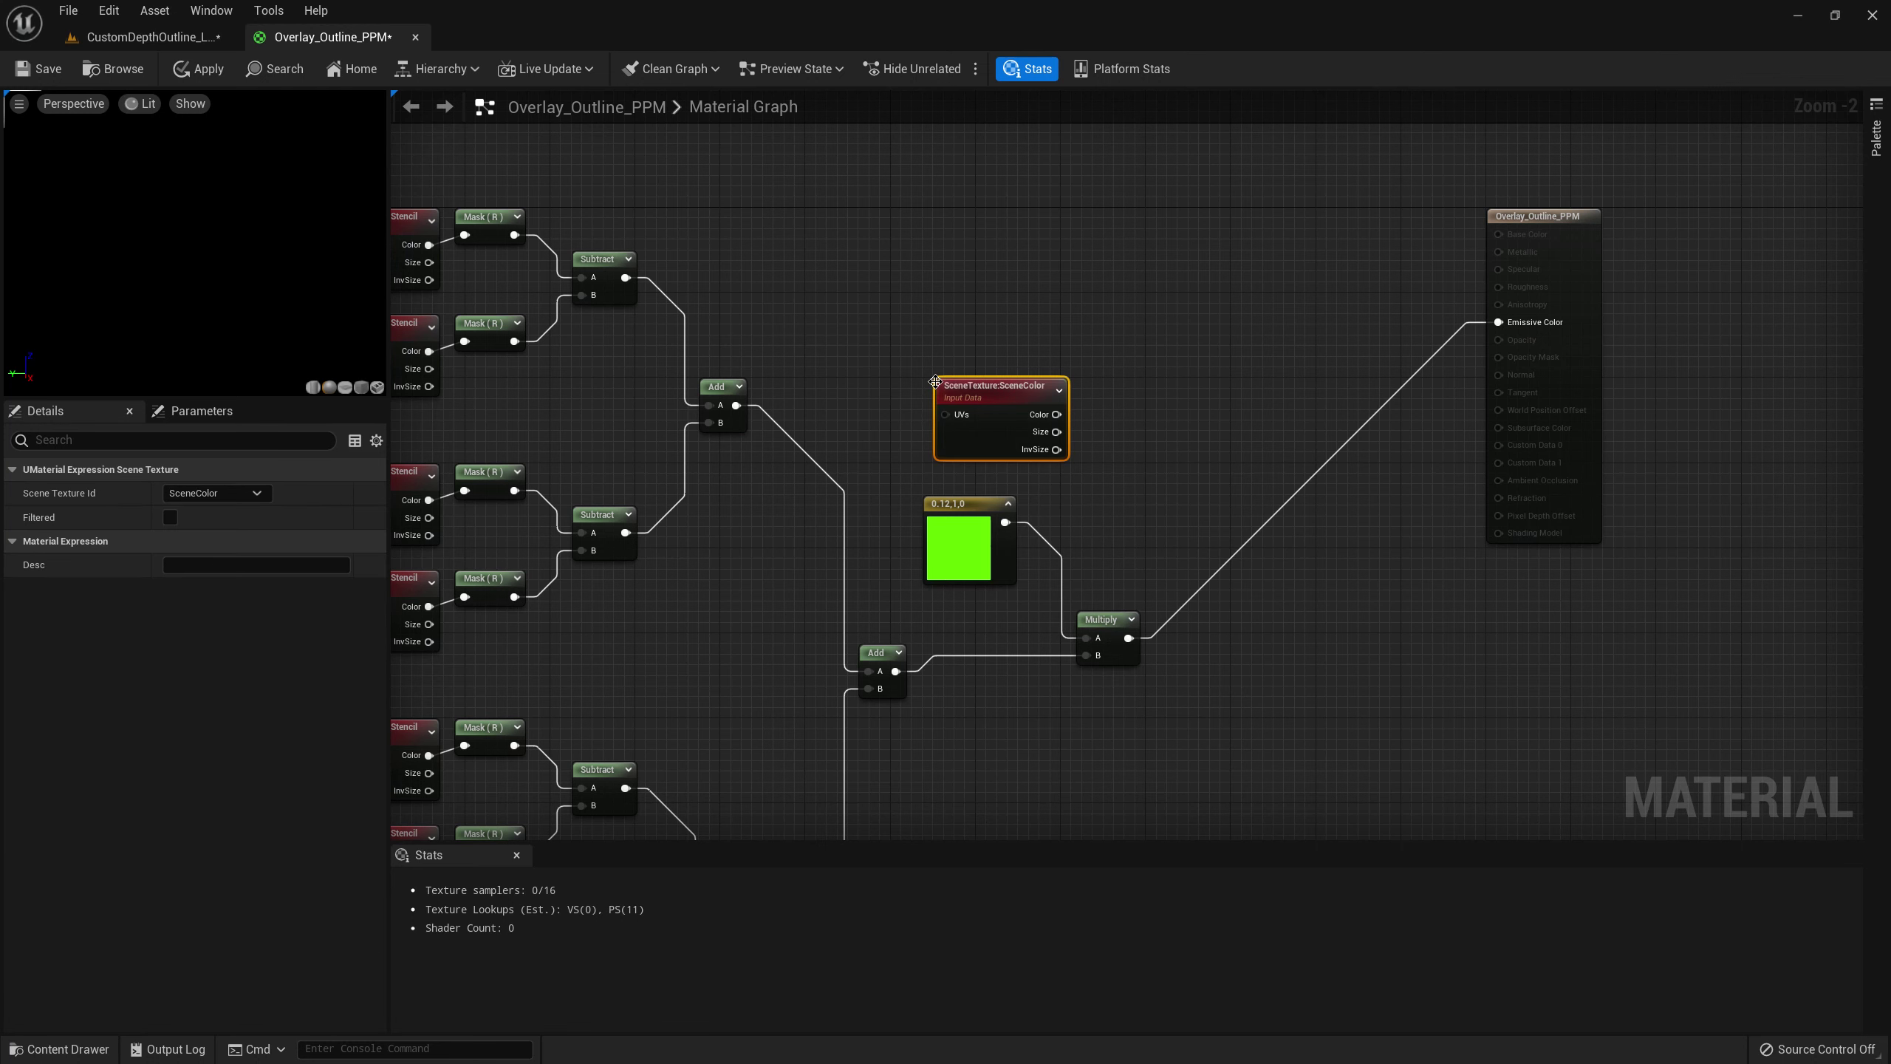
left_click_drag(975, 422, 942, 413)
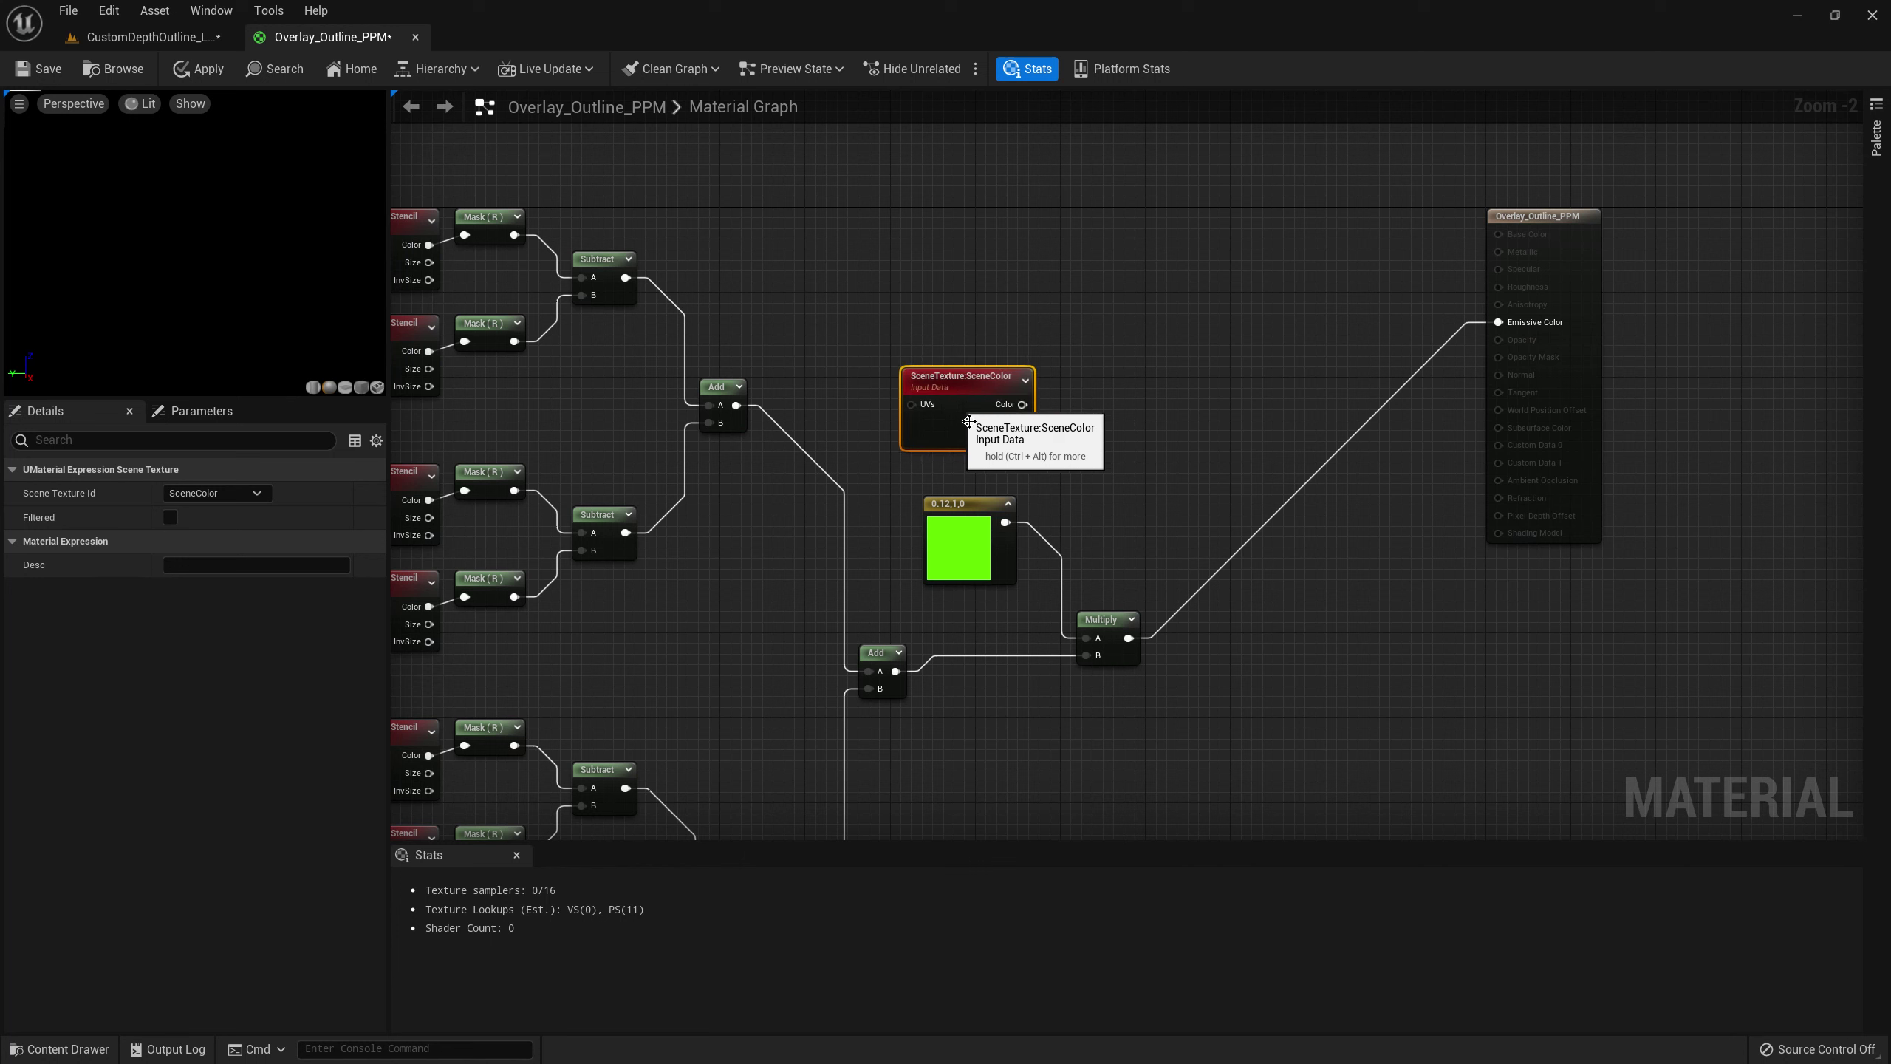
- Set the Scene Texture Id to PostProcessInput0 and wire its Color into Emissive Color
left_click(257, 485)
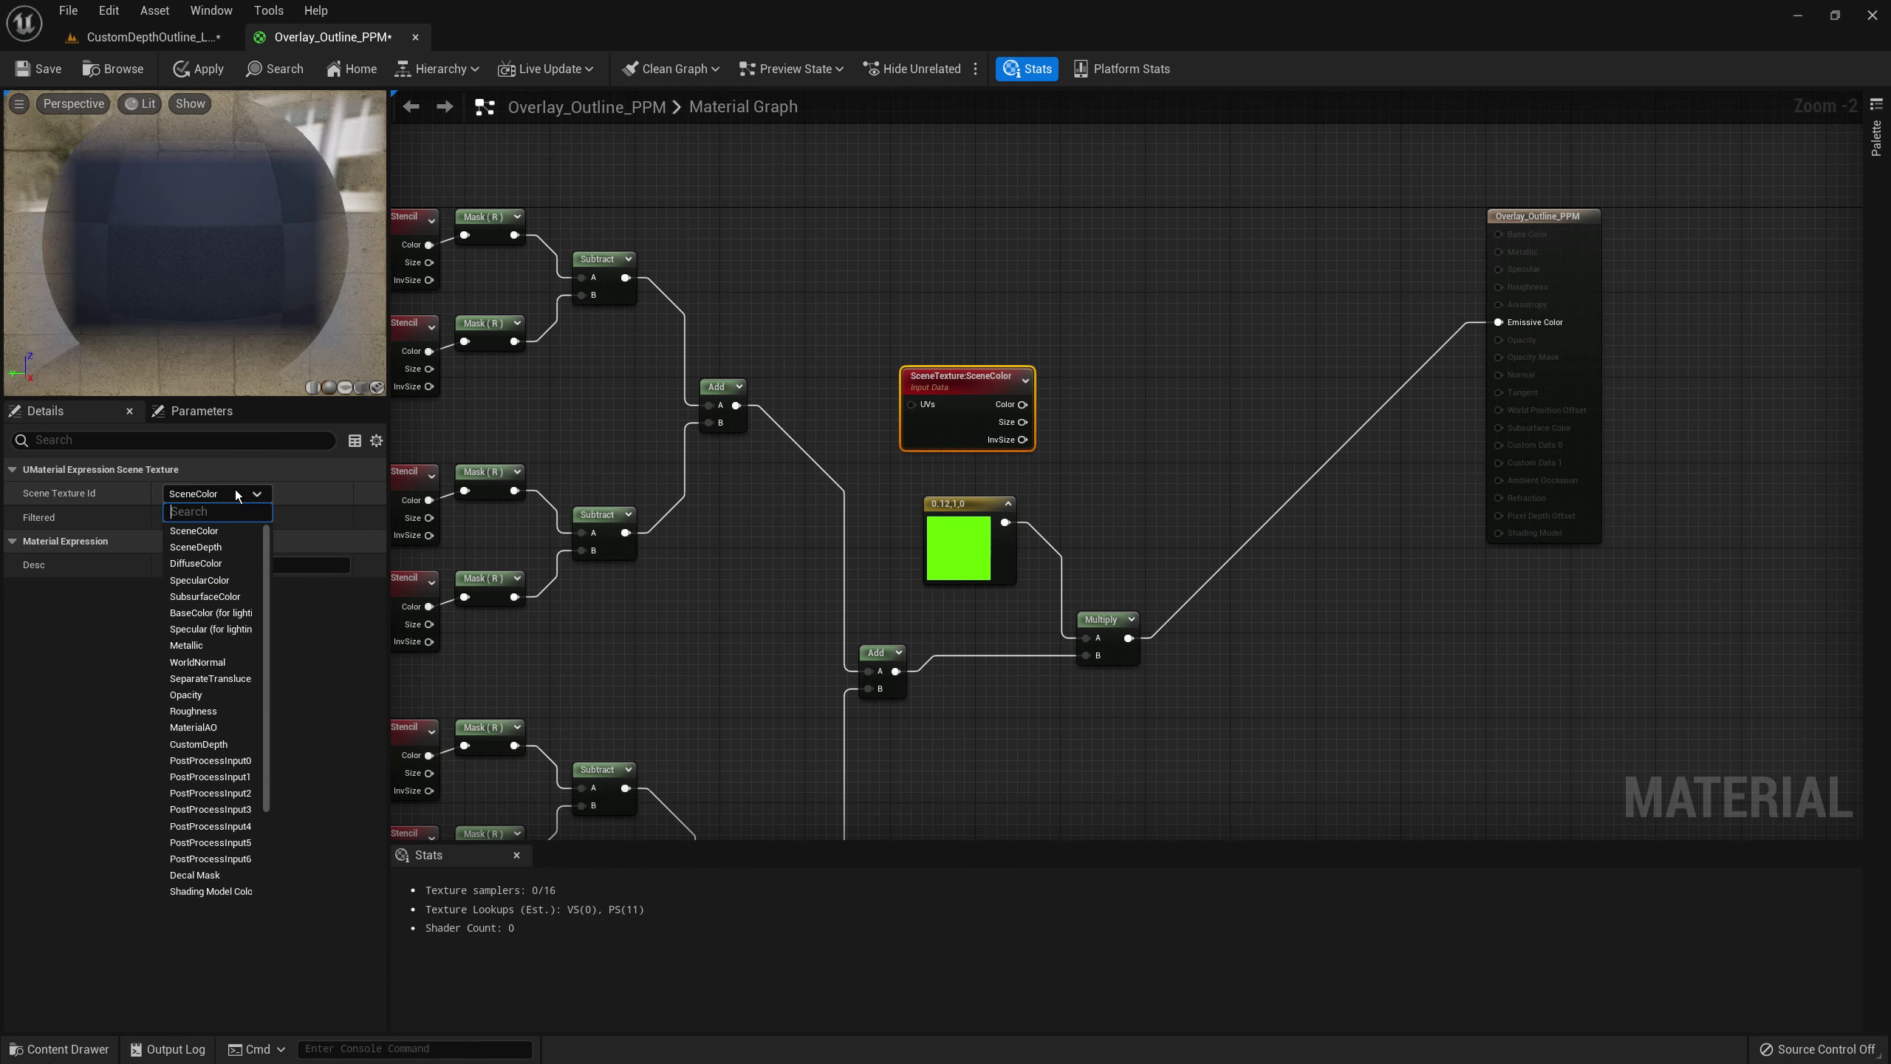
left_click(208, 760)
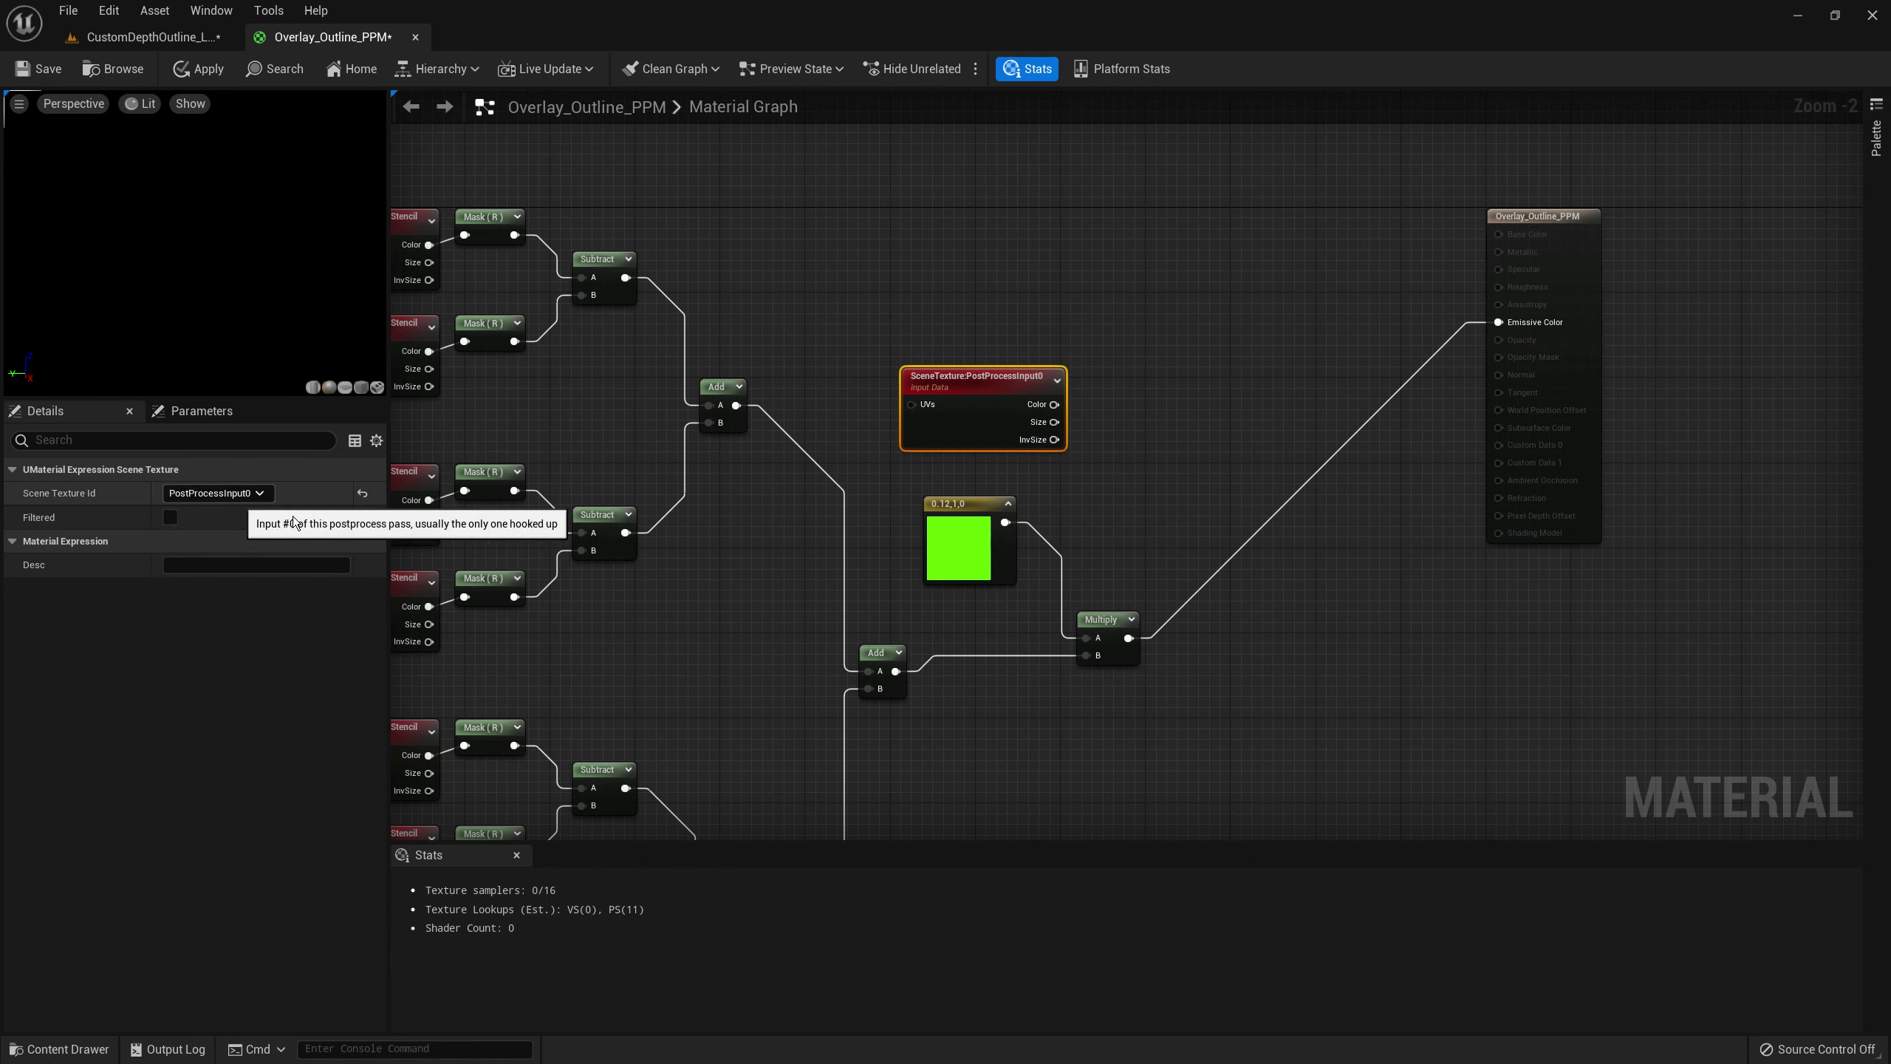
left_click_drag(1056, 404, 1499, 322)
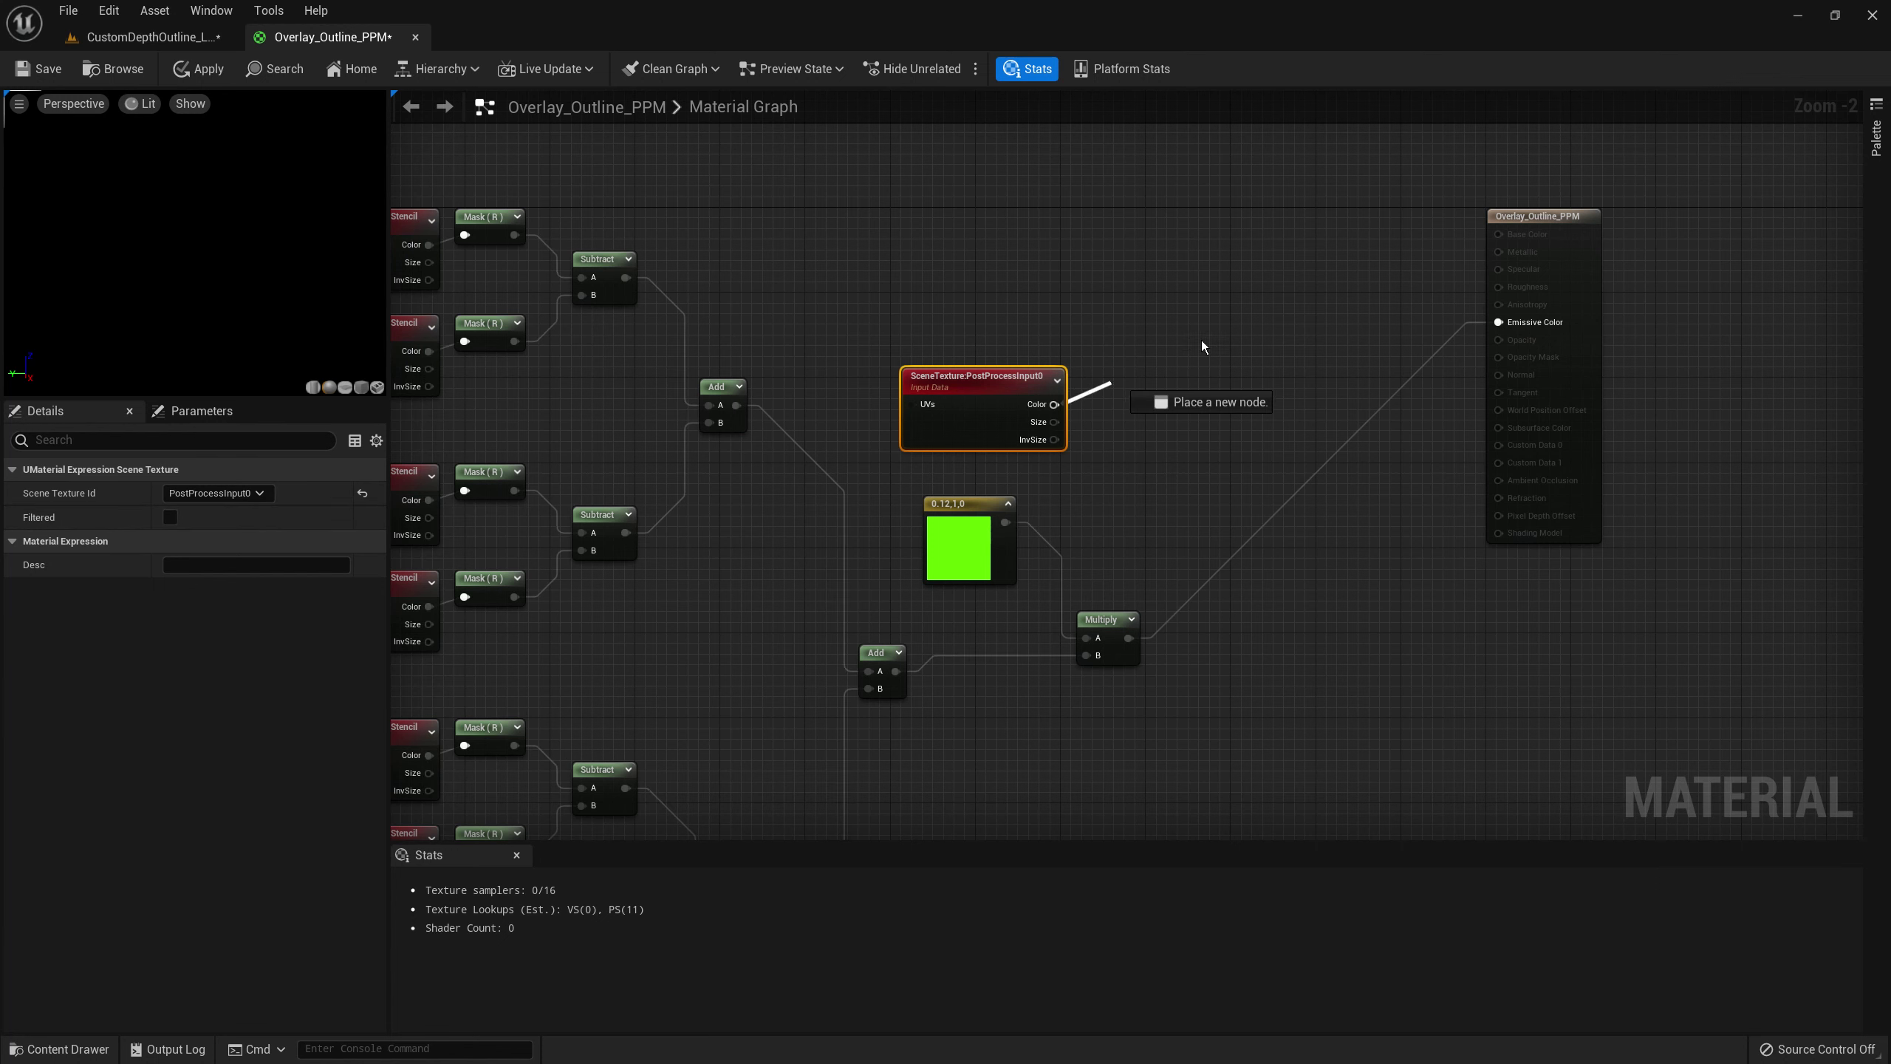
left_click(160, 37)
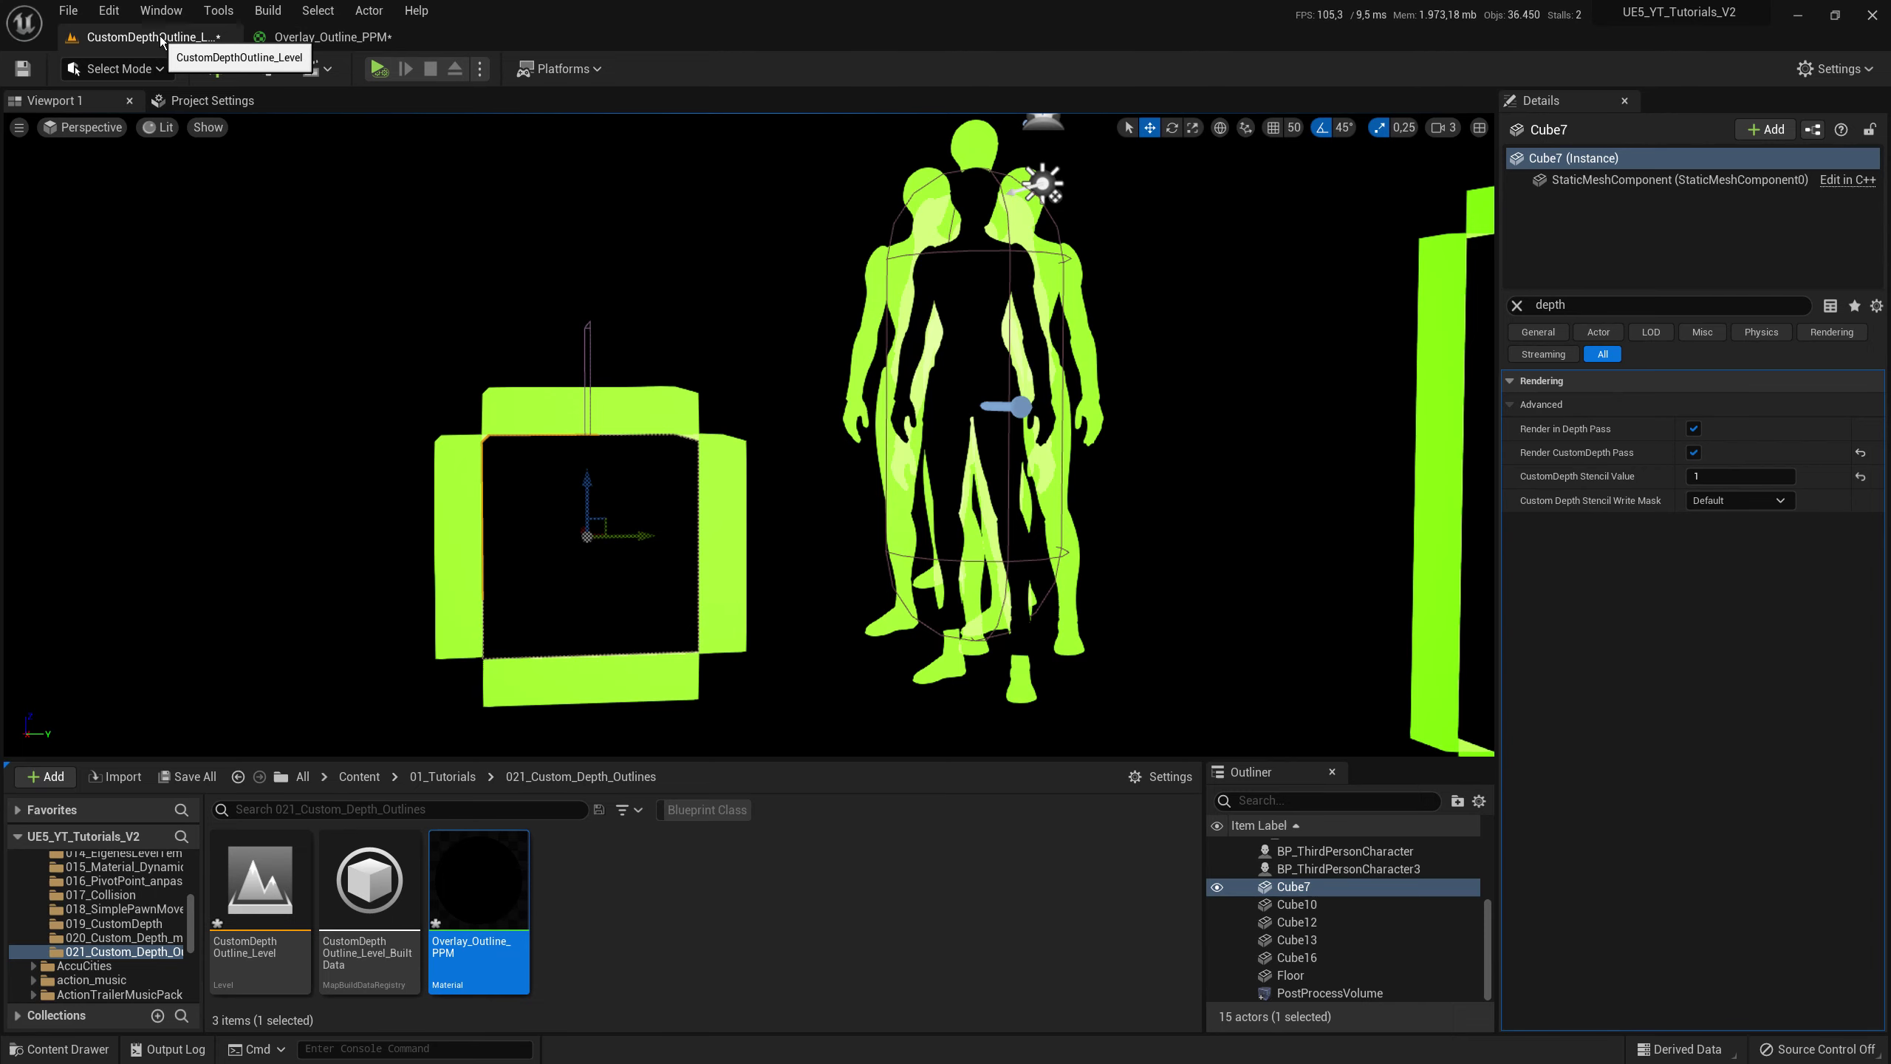
- Apply the PostProcessInput0 passthrough, inspect the level around the cube and character, and return
left_click(327, 37)
left_click(209, 70)
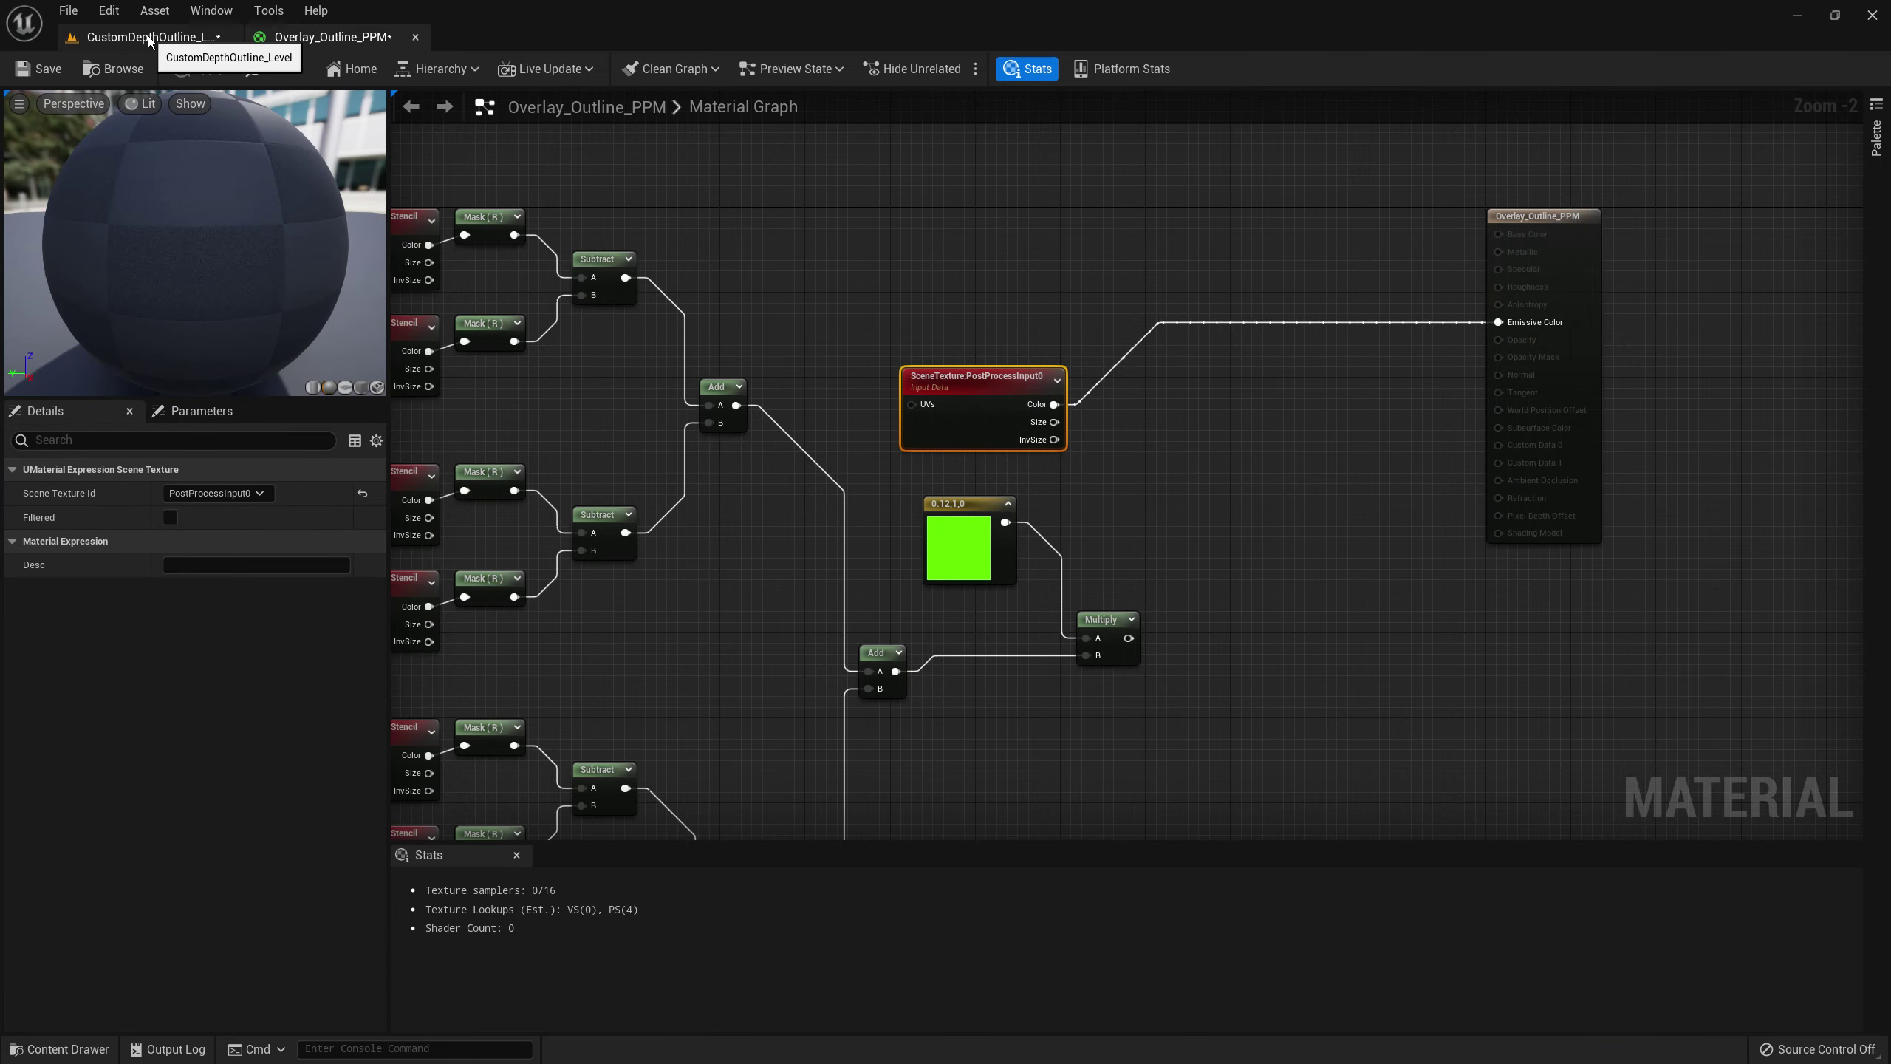
left_click(216, 43)
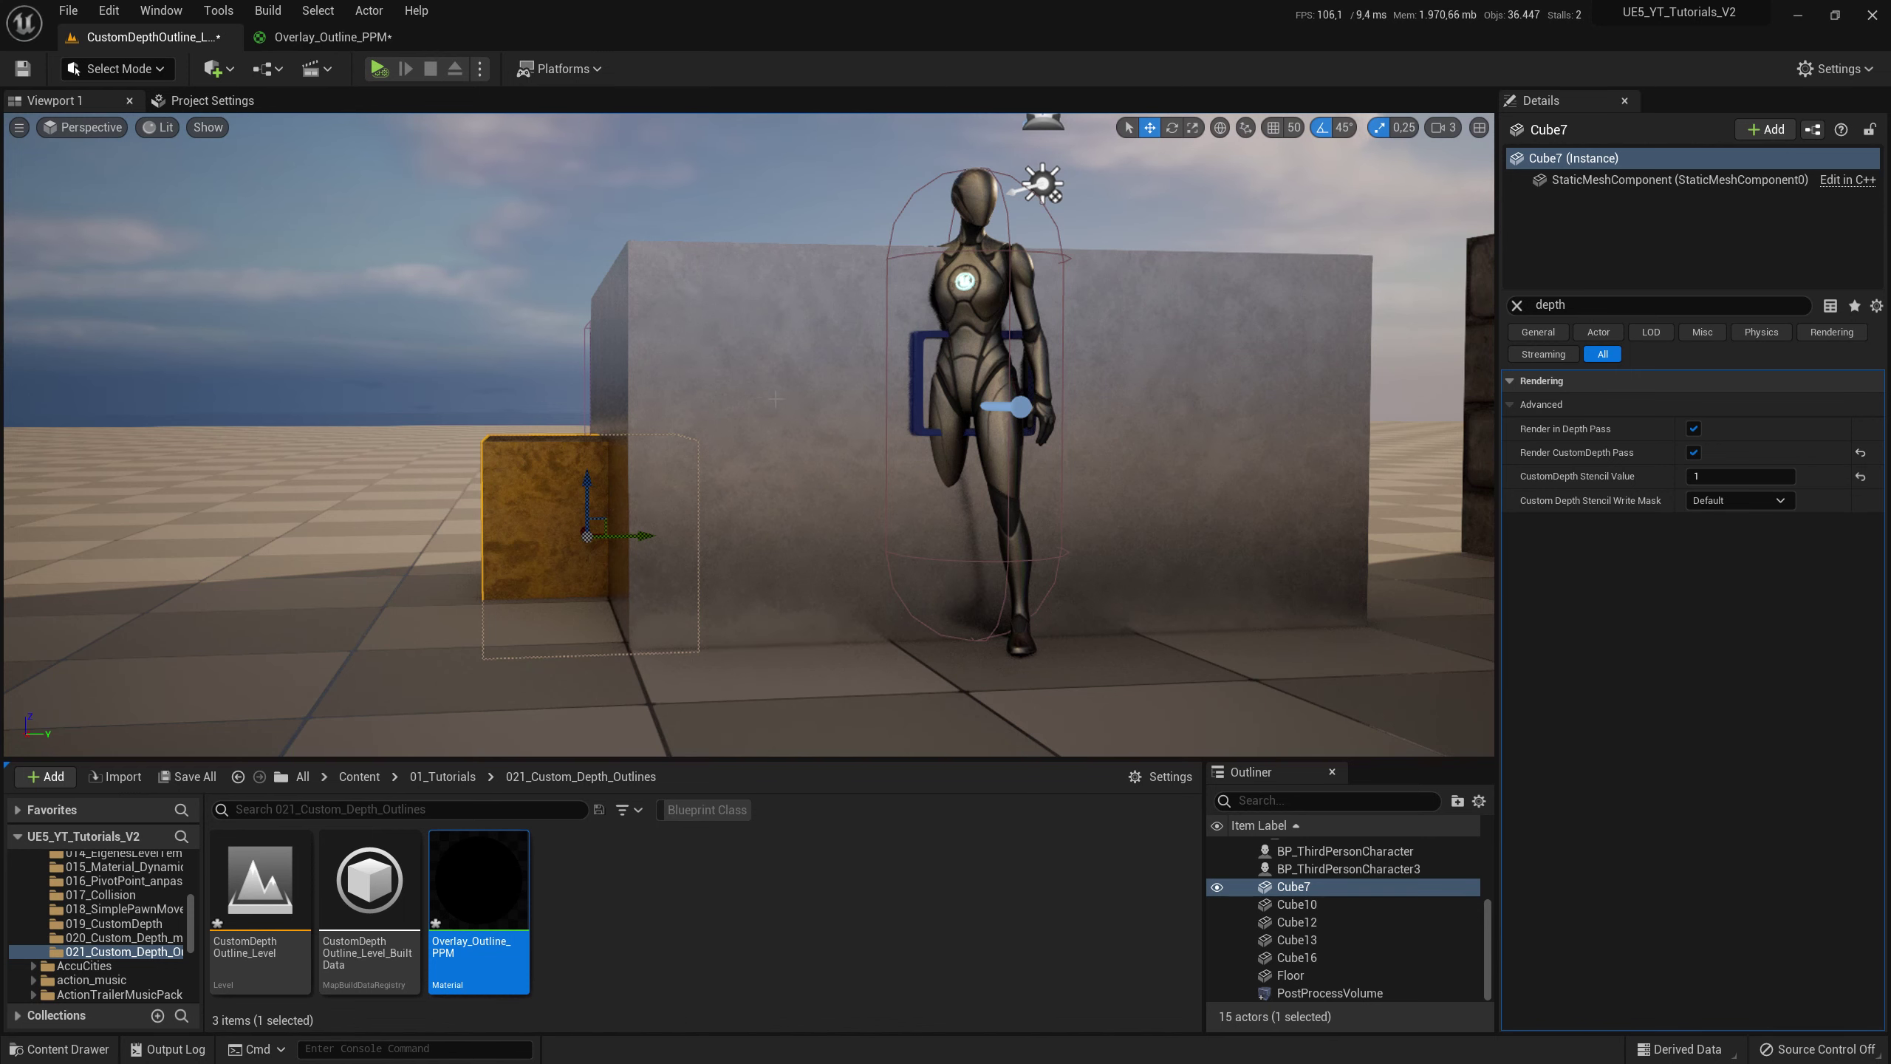
right_click_drag(745, 433, 745, 432)
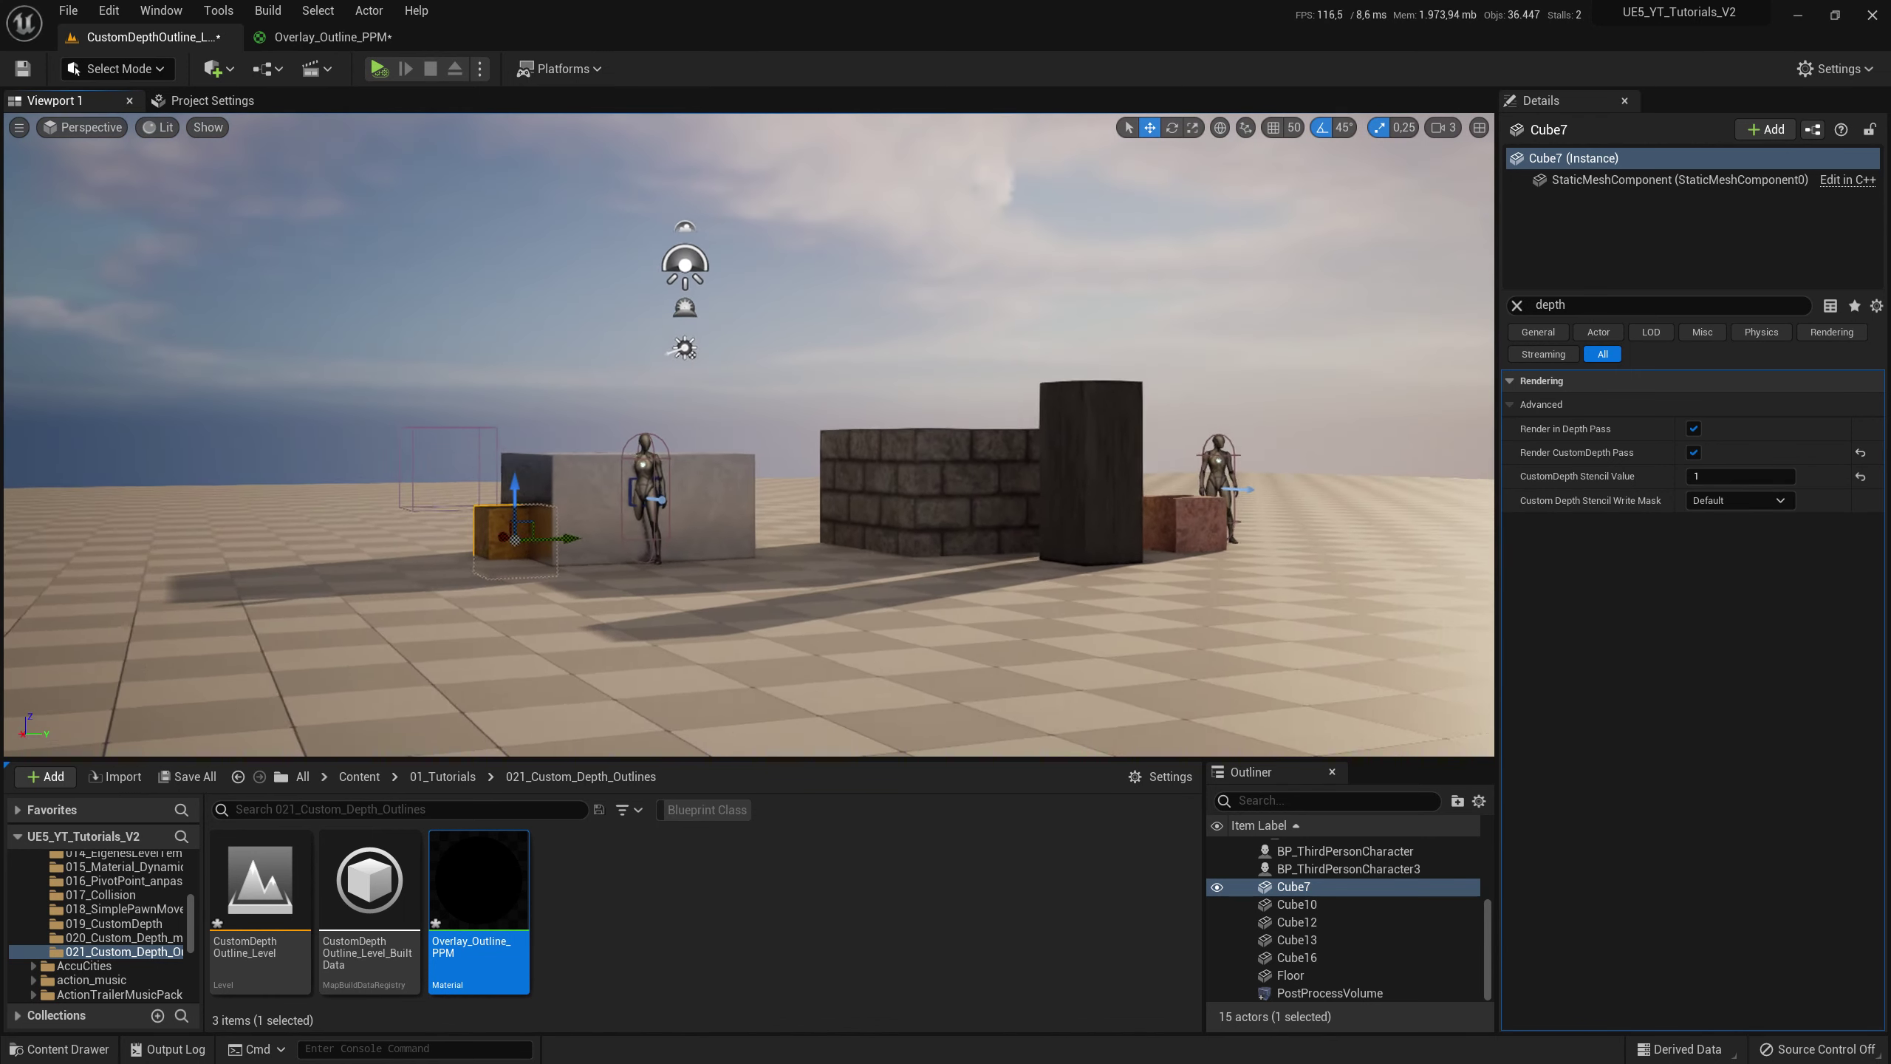
right_click_drag(846, 390, 846, 390)
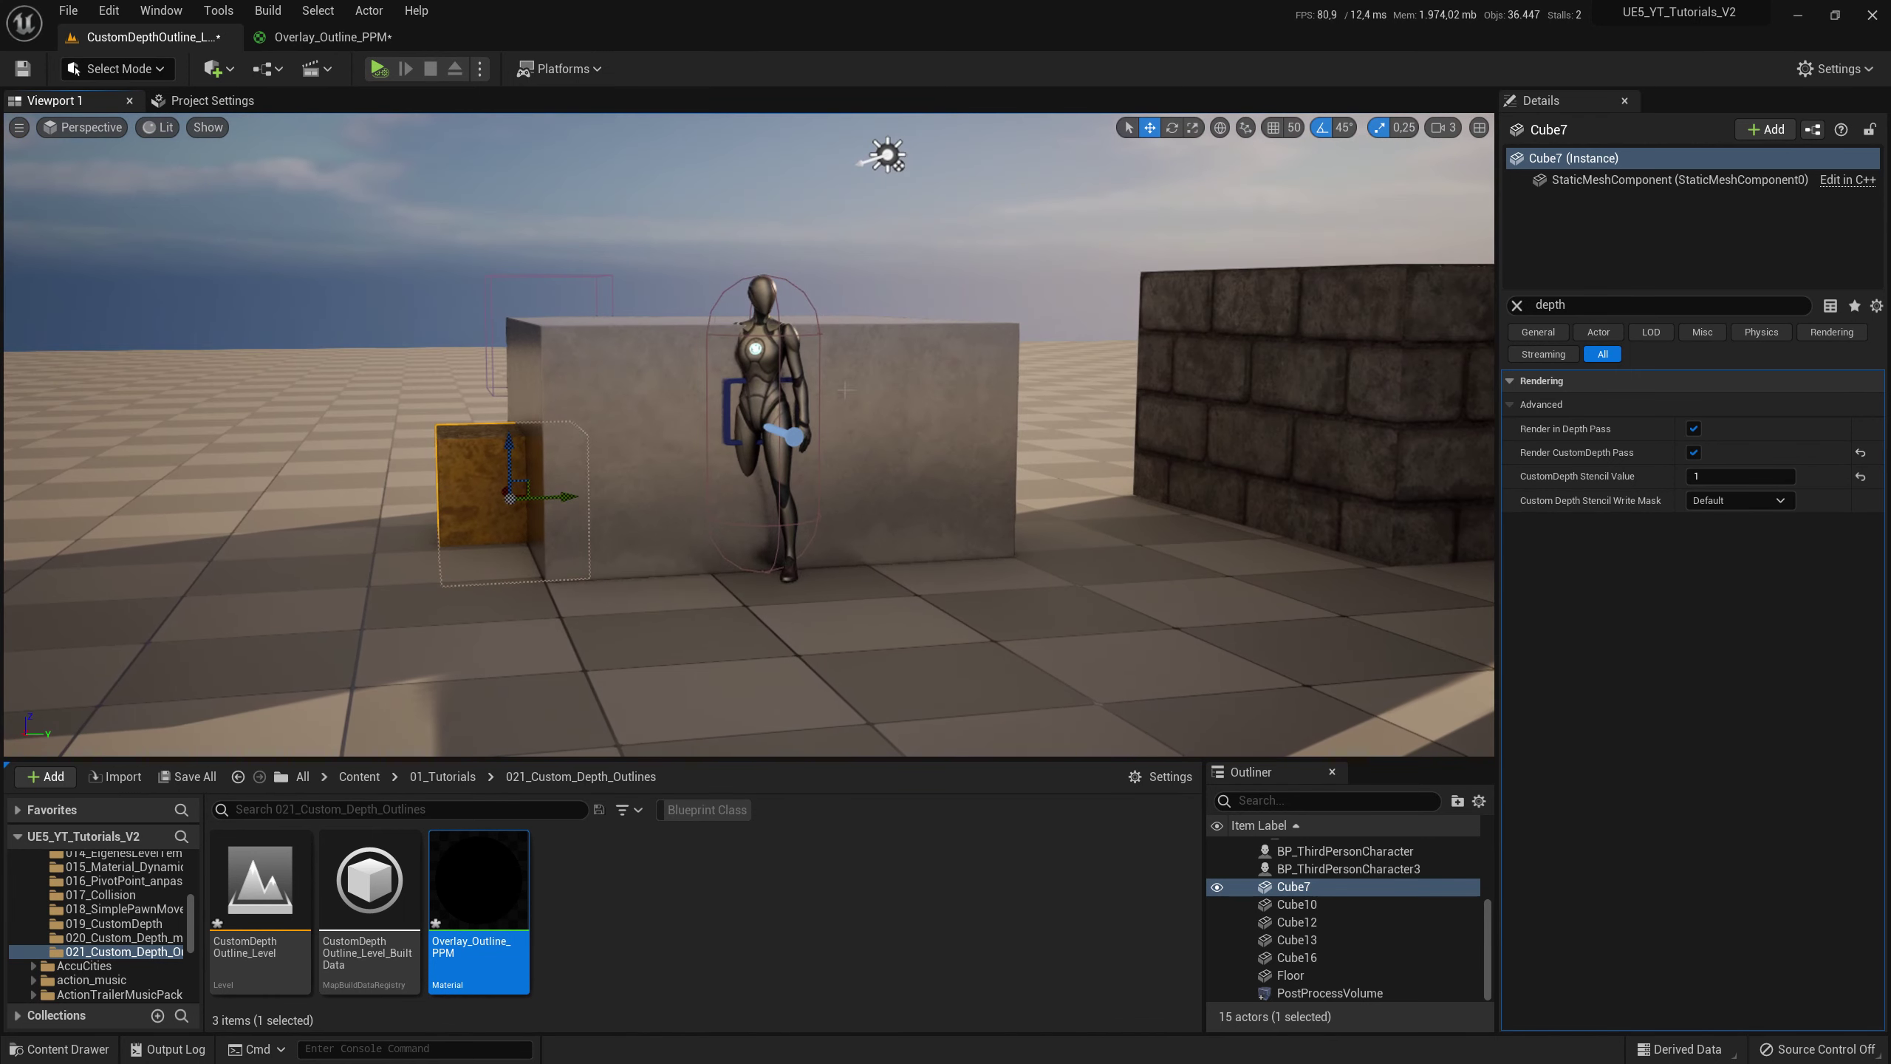
left_click(327, 38)
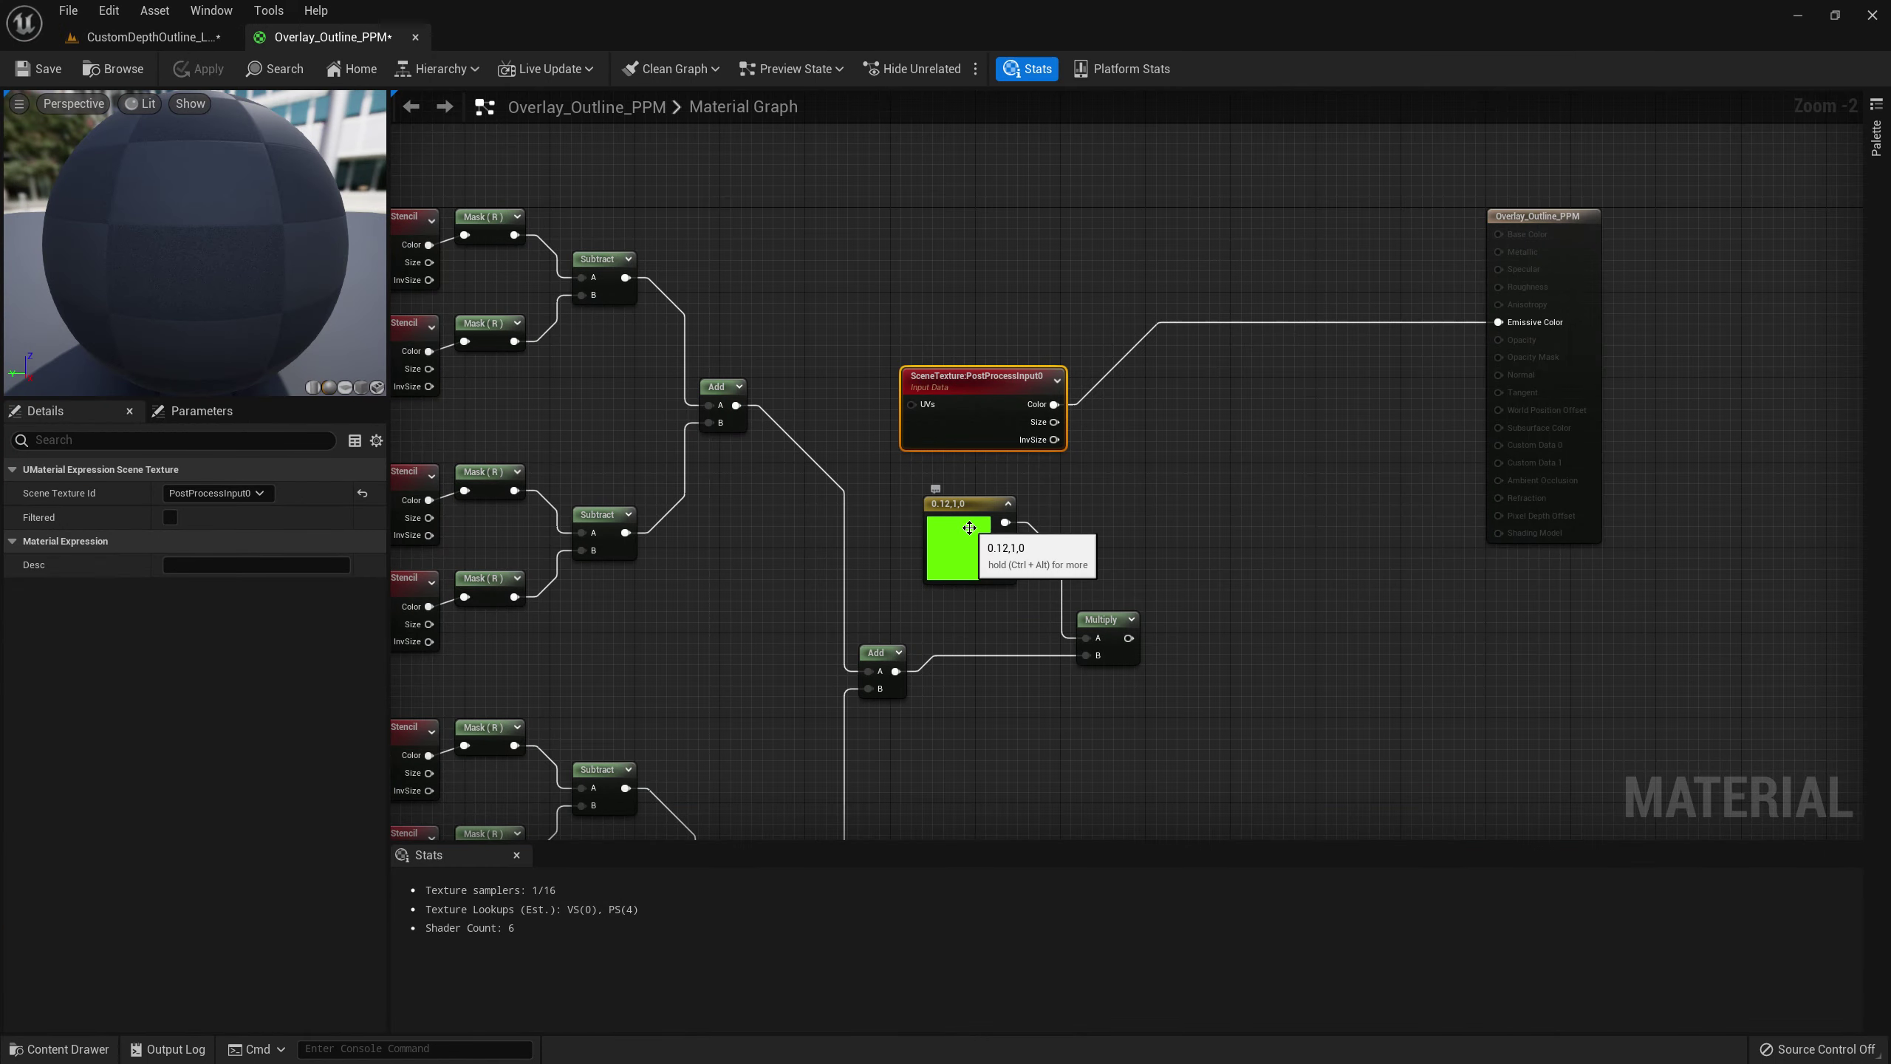
- Delete the Multiply node and disconnect the scene texture from Emissive Color
left_click(967, 526)
left_click_drag(1104, 512, 1139, 711)
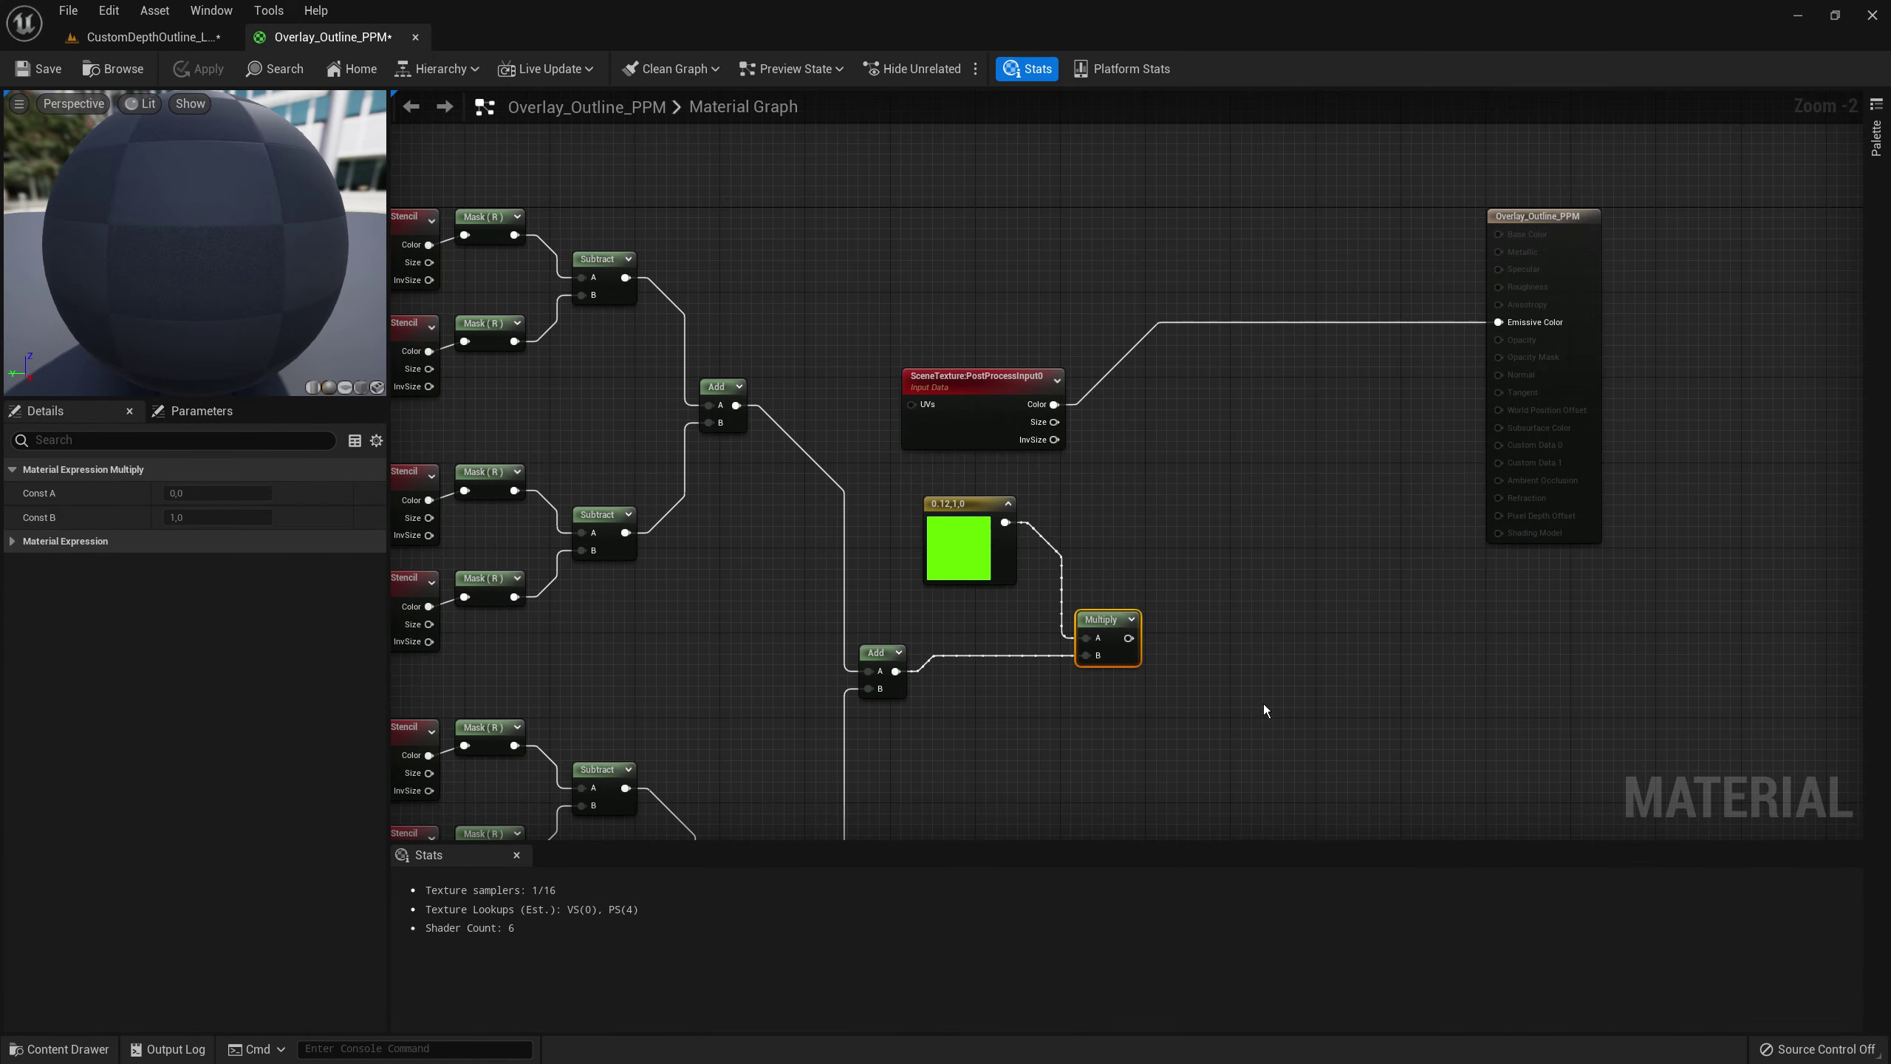
key("Delete")
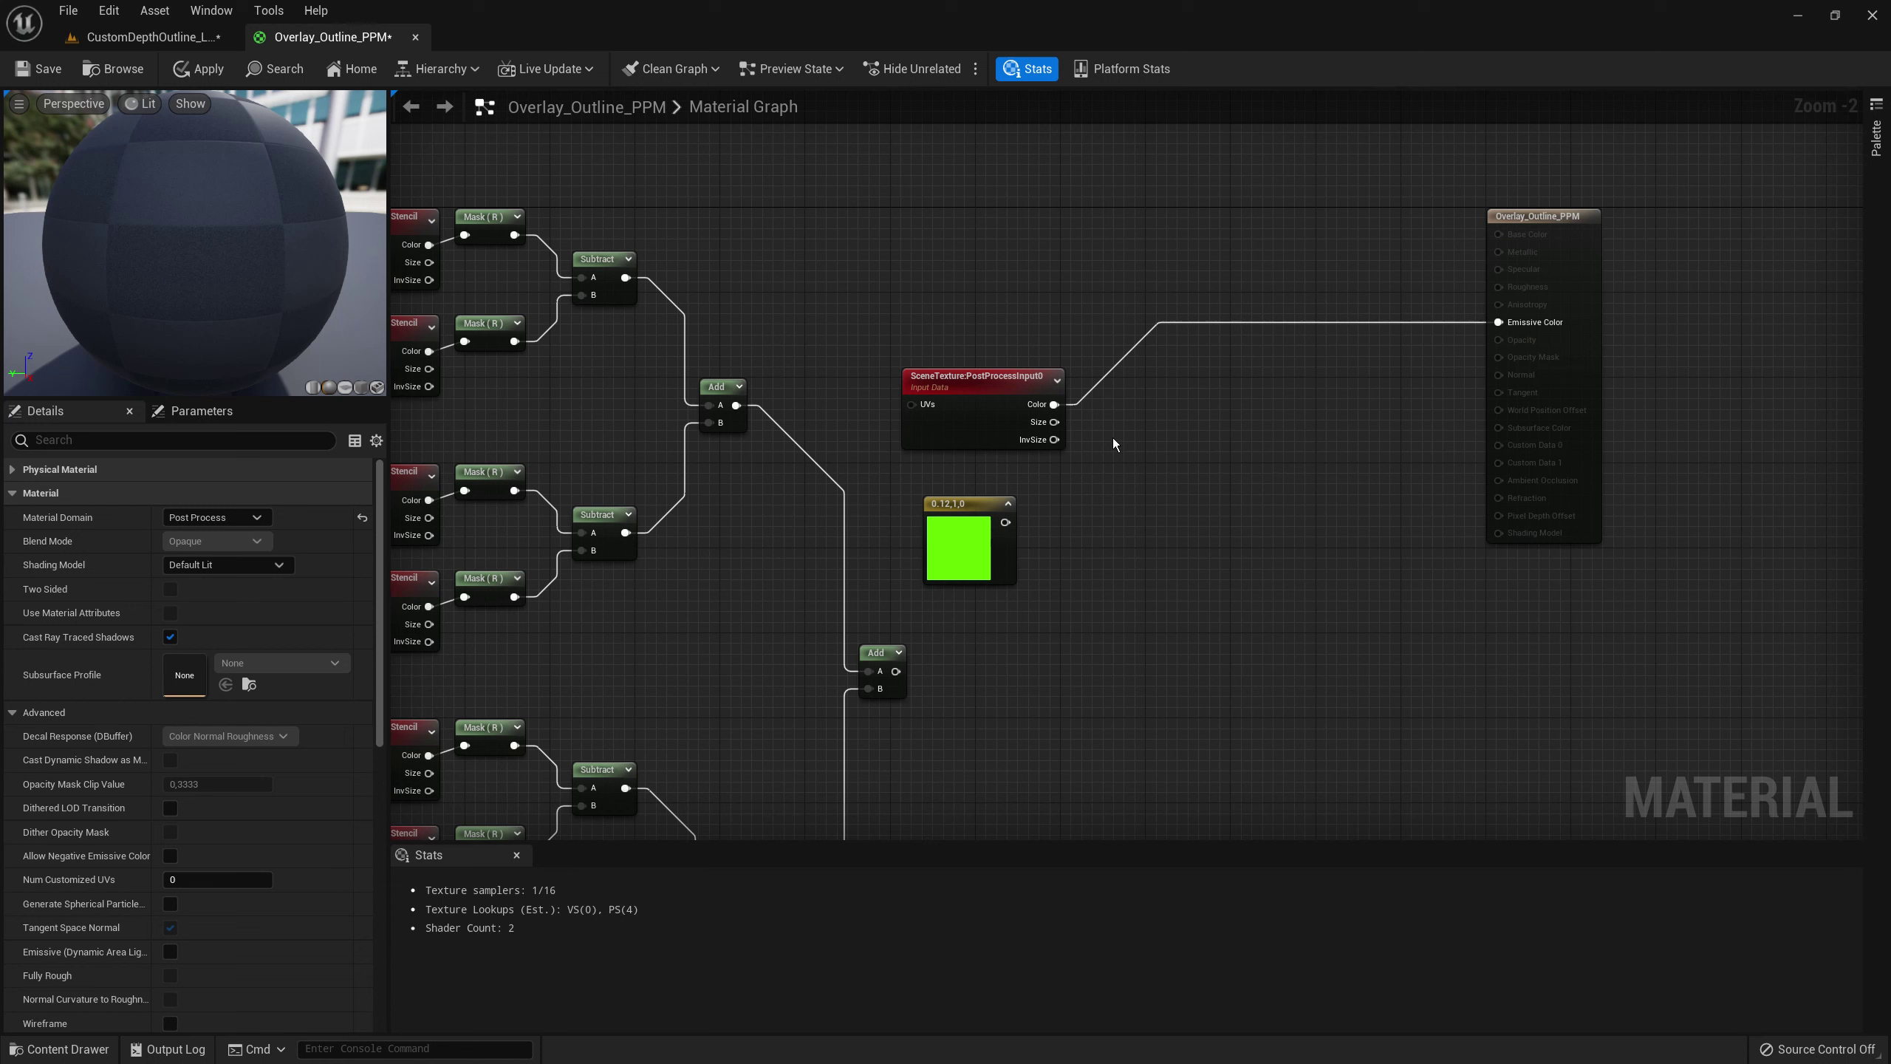
left_click(1054, 404, "alt")
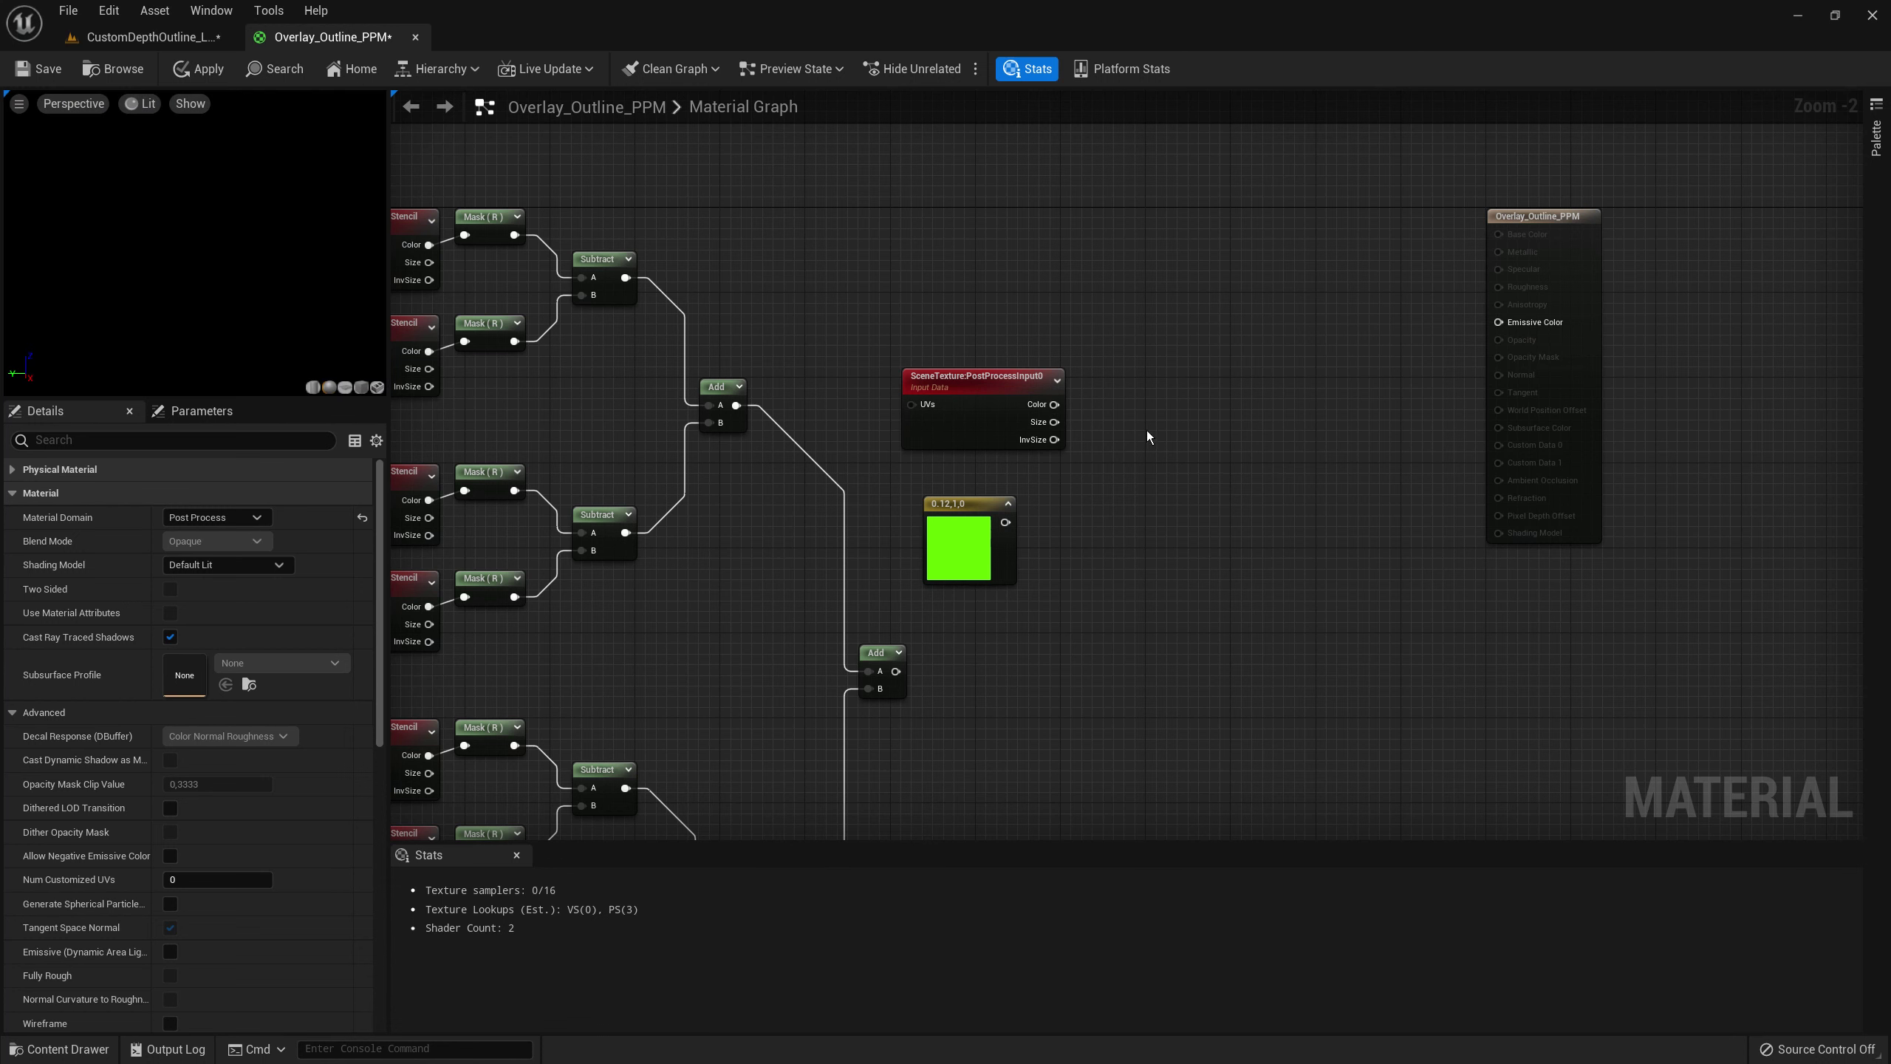
- Add a LinearInterpolate (Lerp) node and frame it beside the scene texture and constant
right_click(1142, 507)
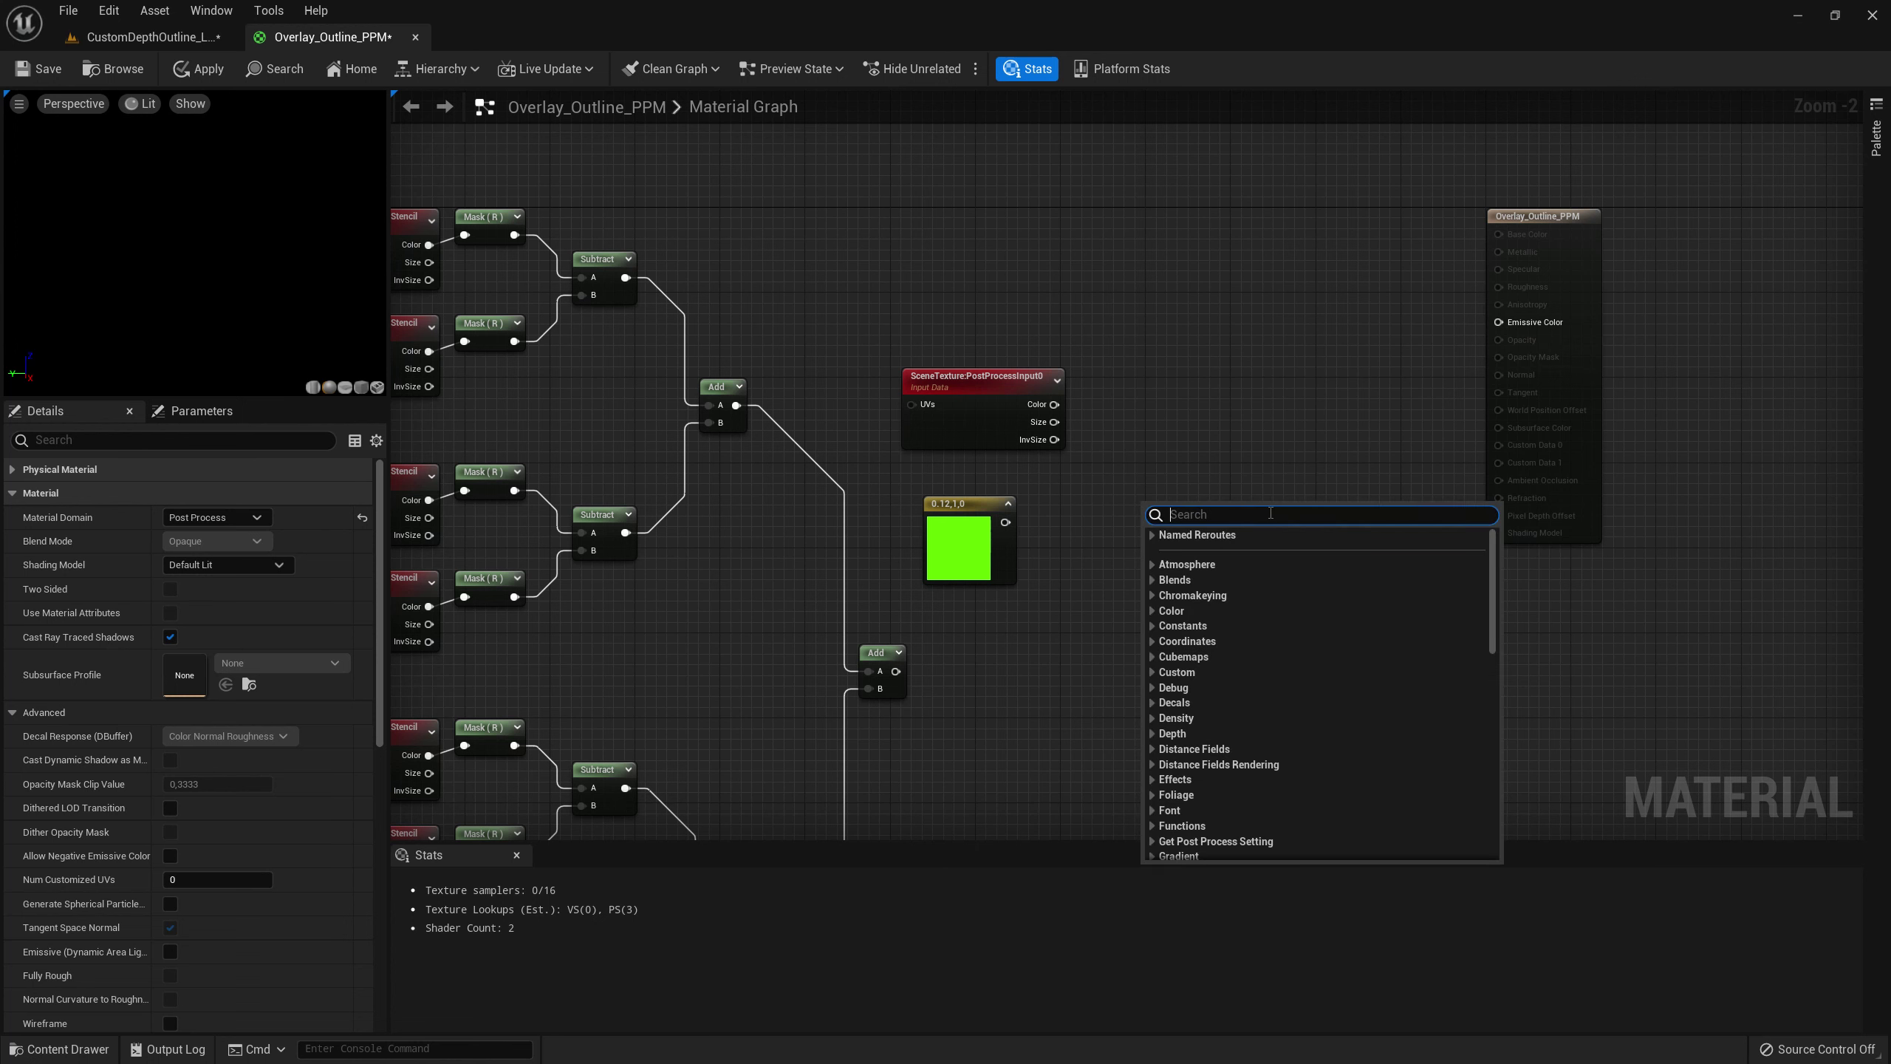
type("l")
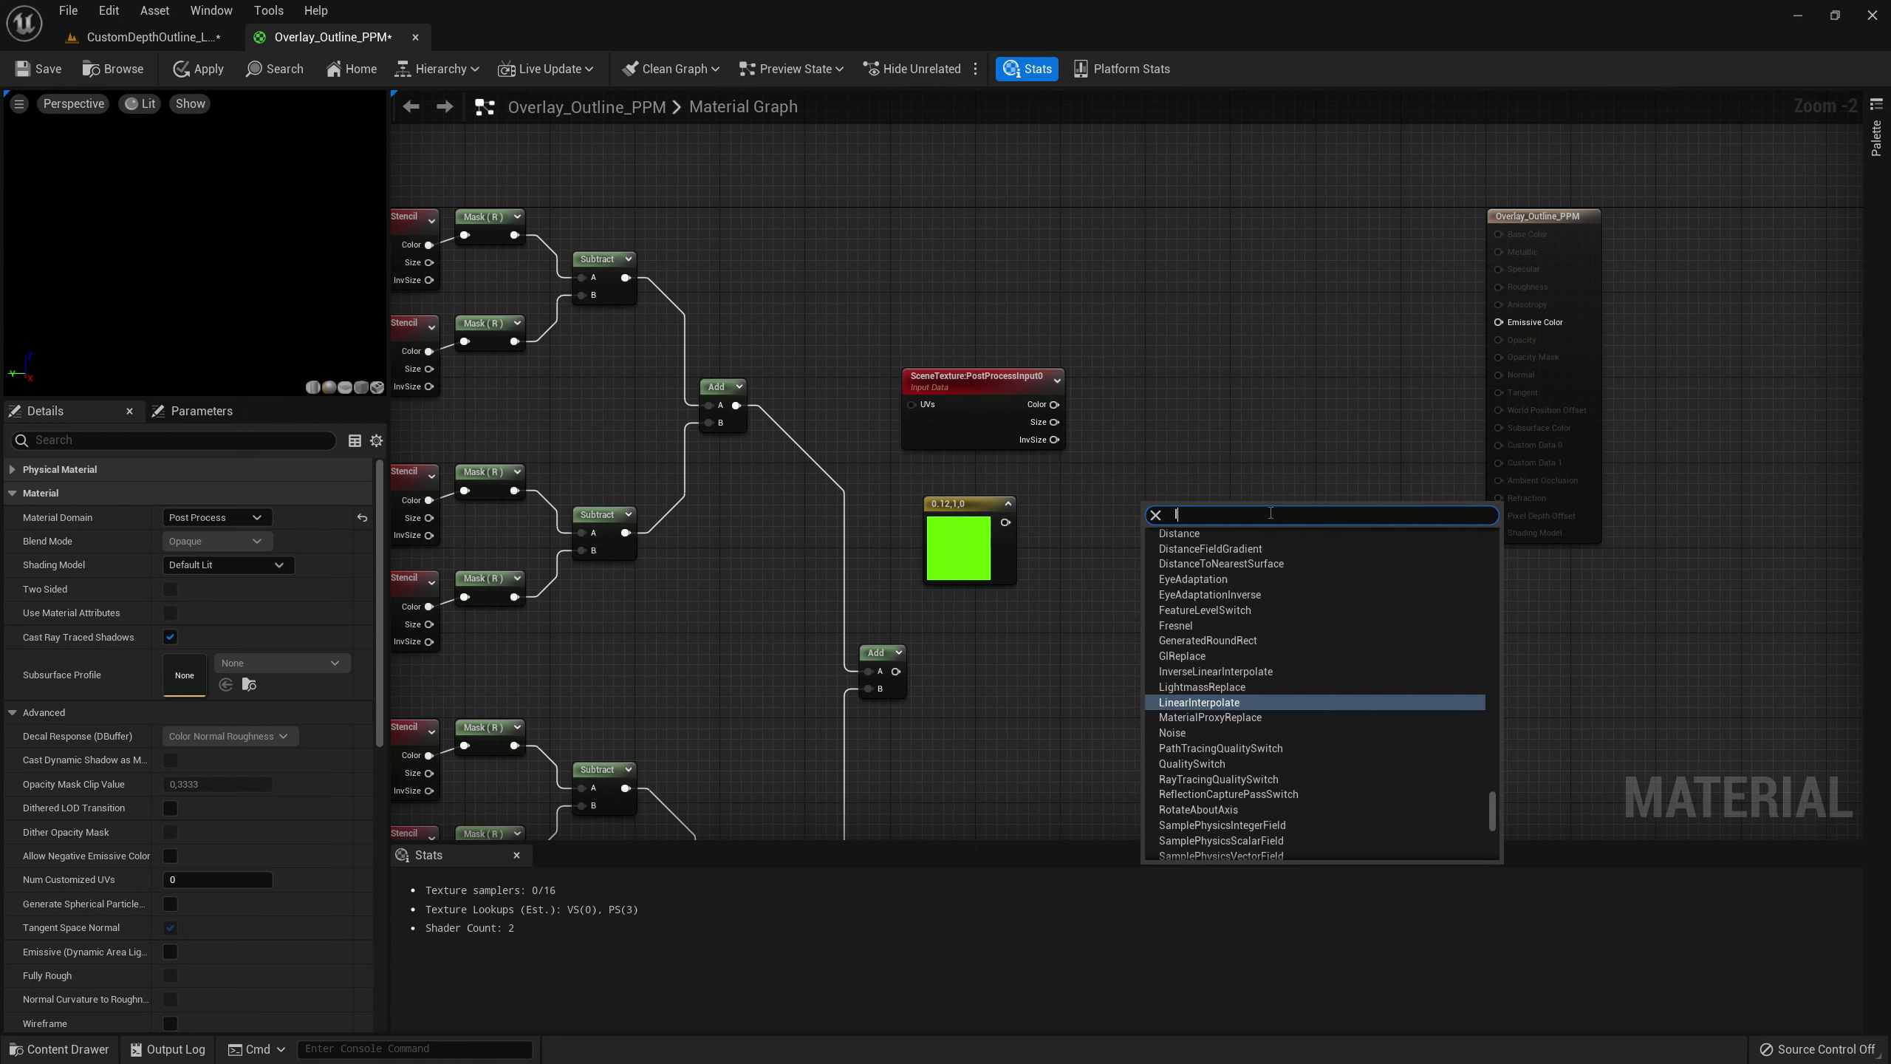
type("iner")
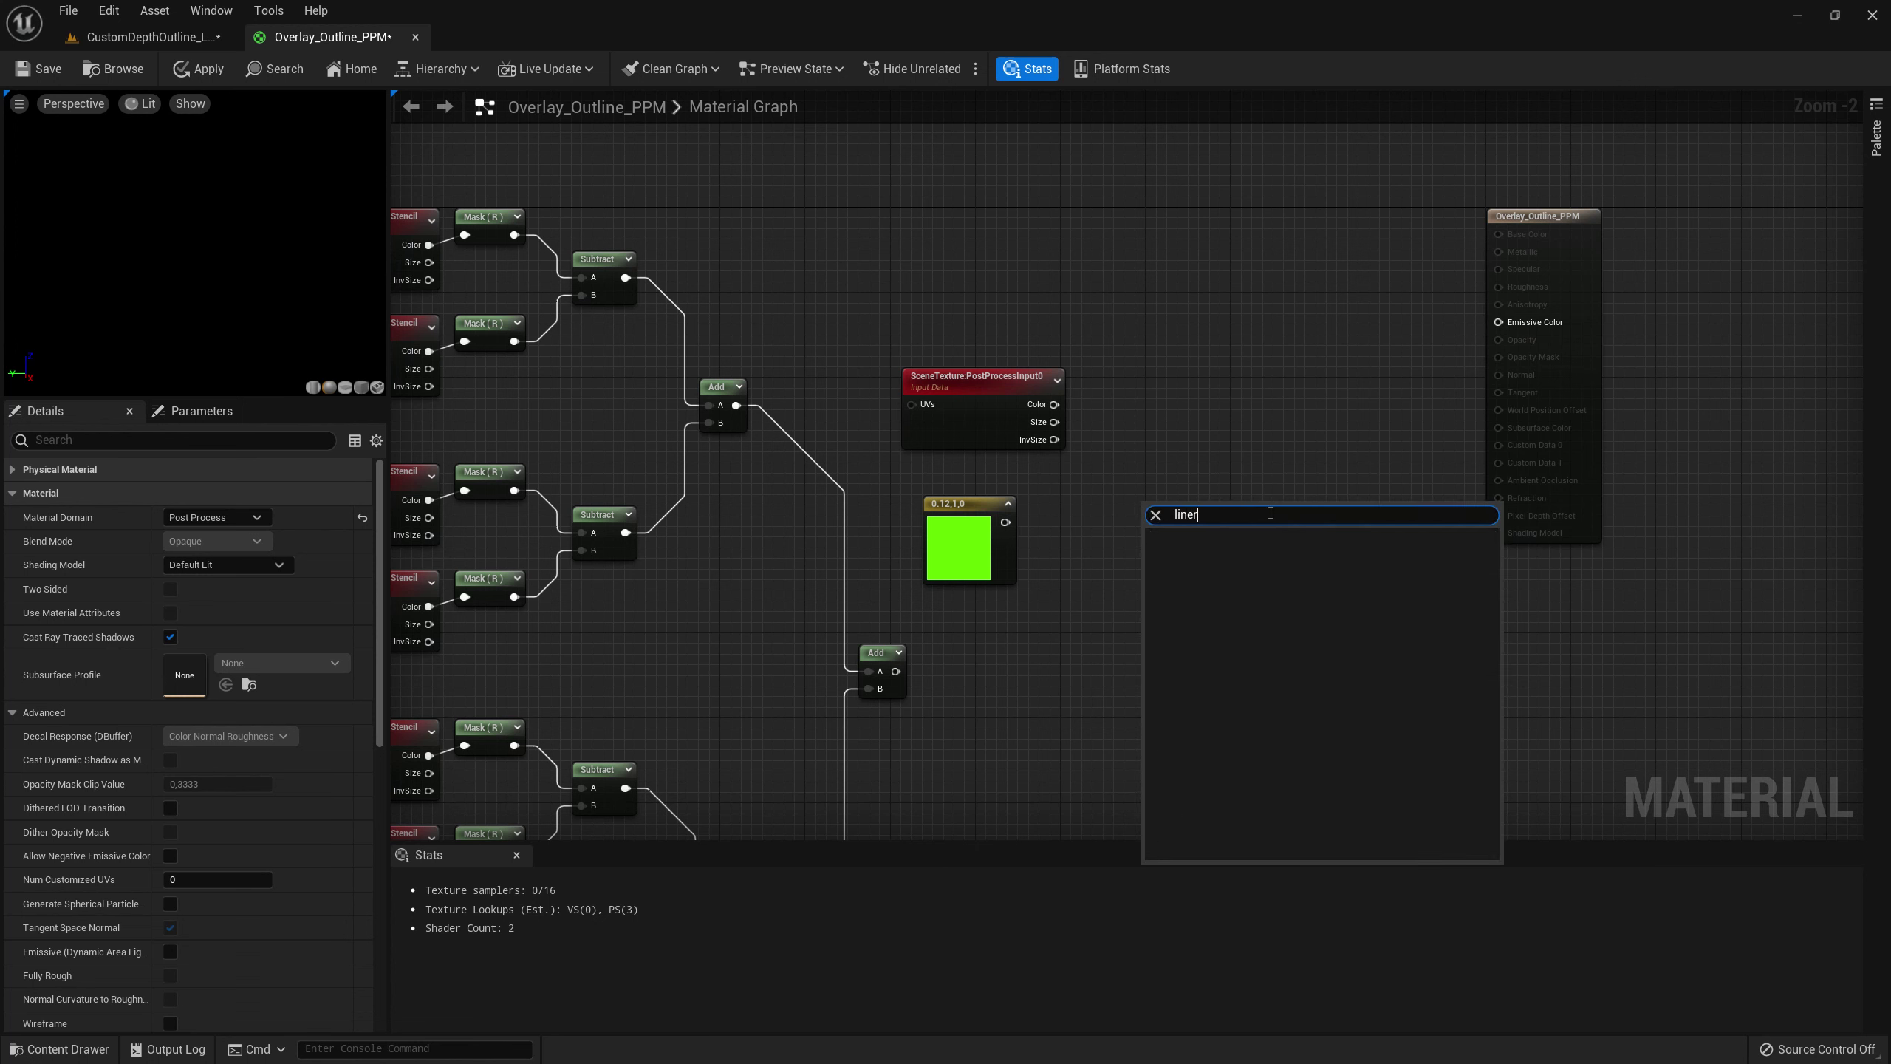
key("BackSpace")
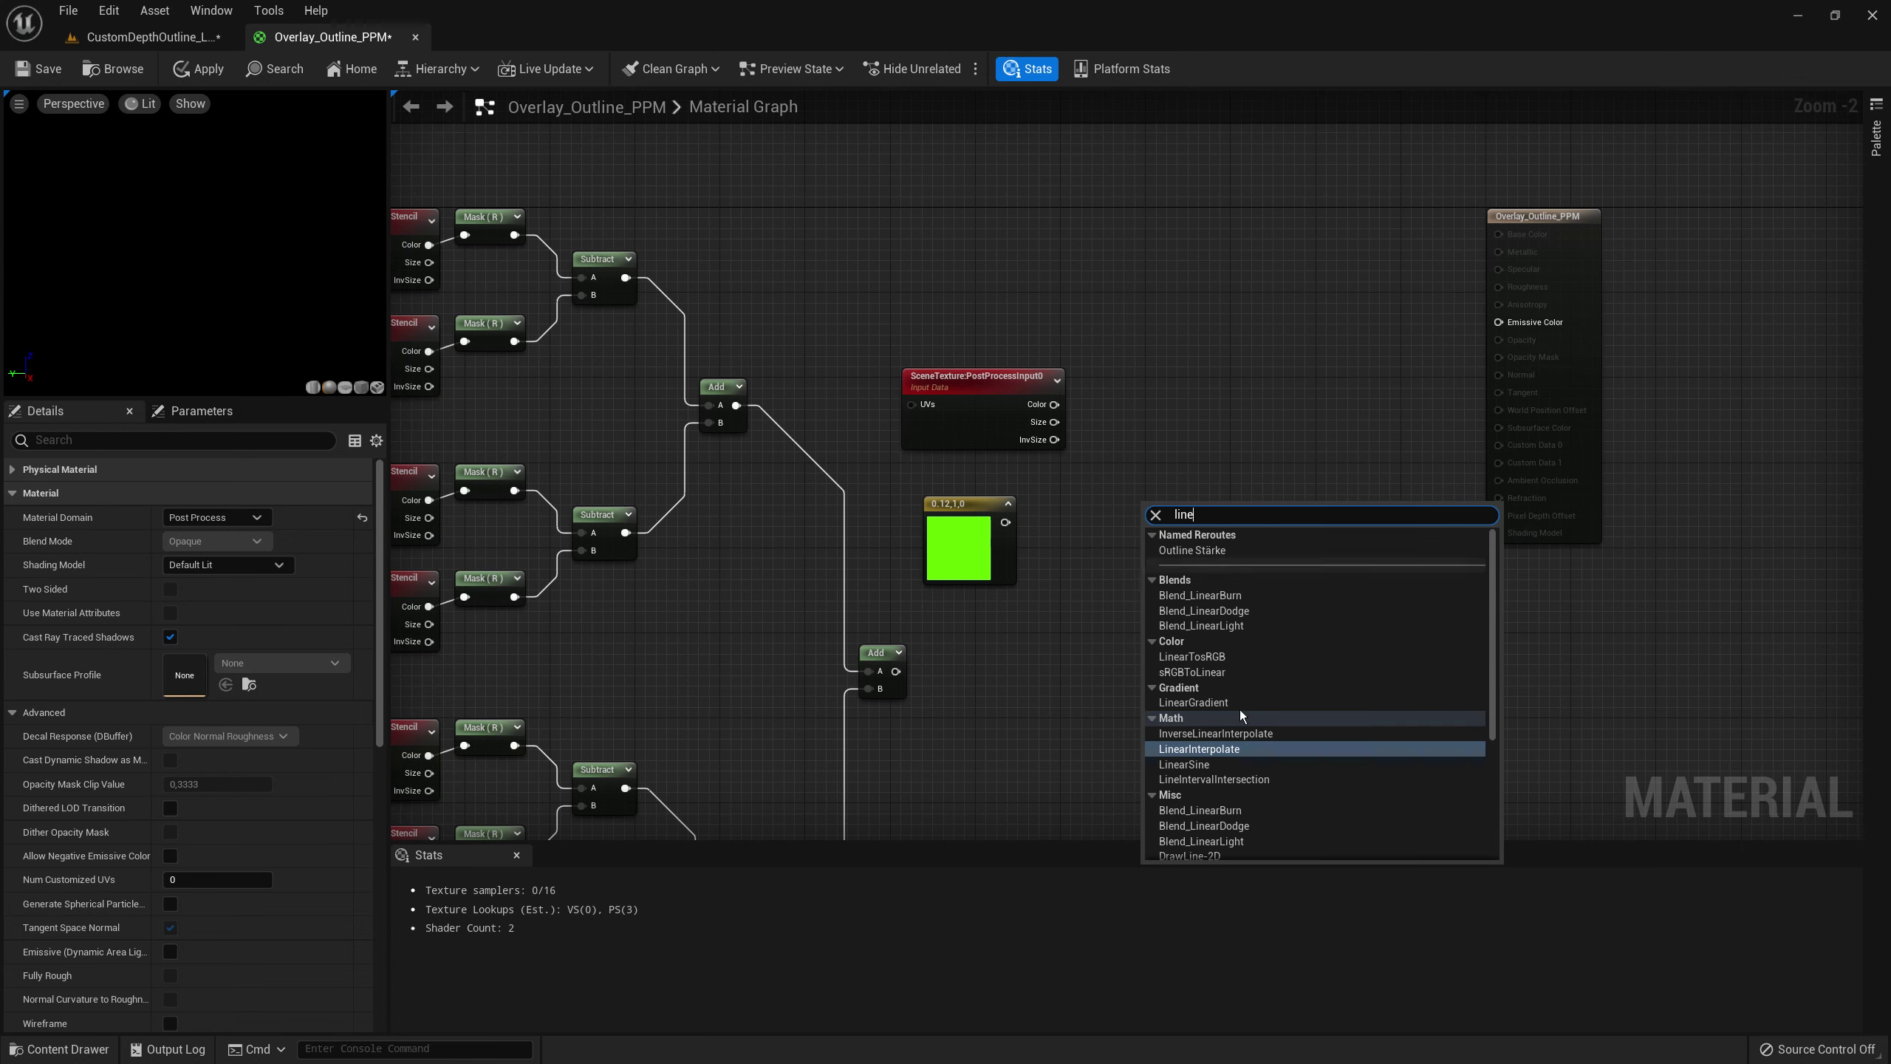
left_click(1222, 757)
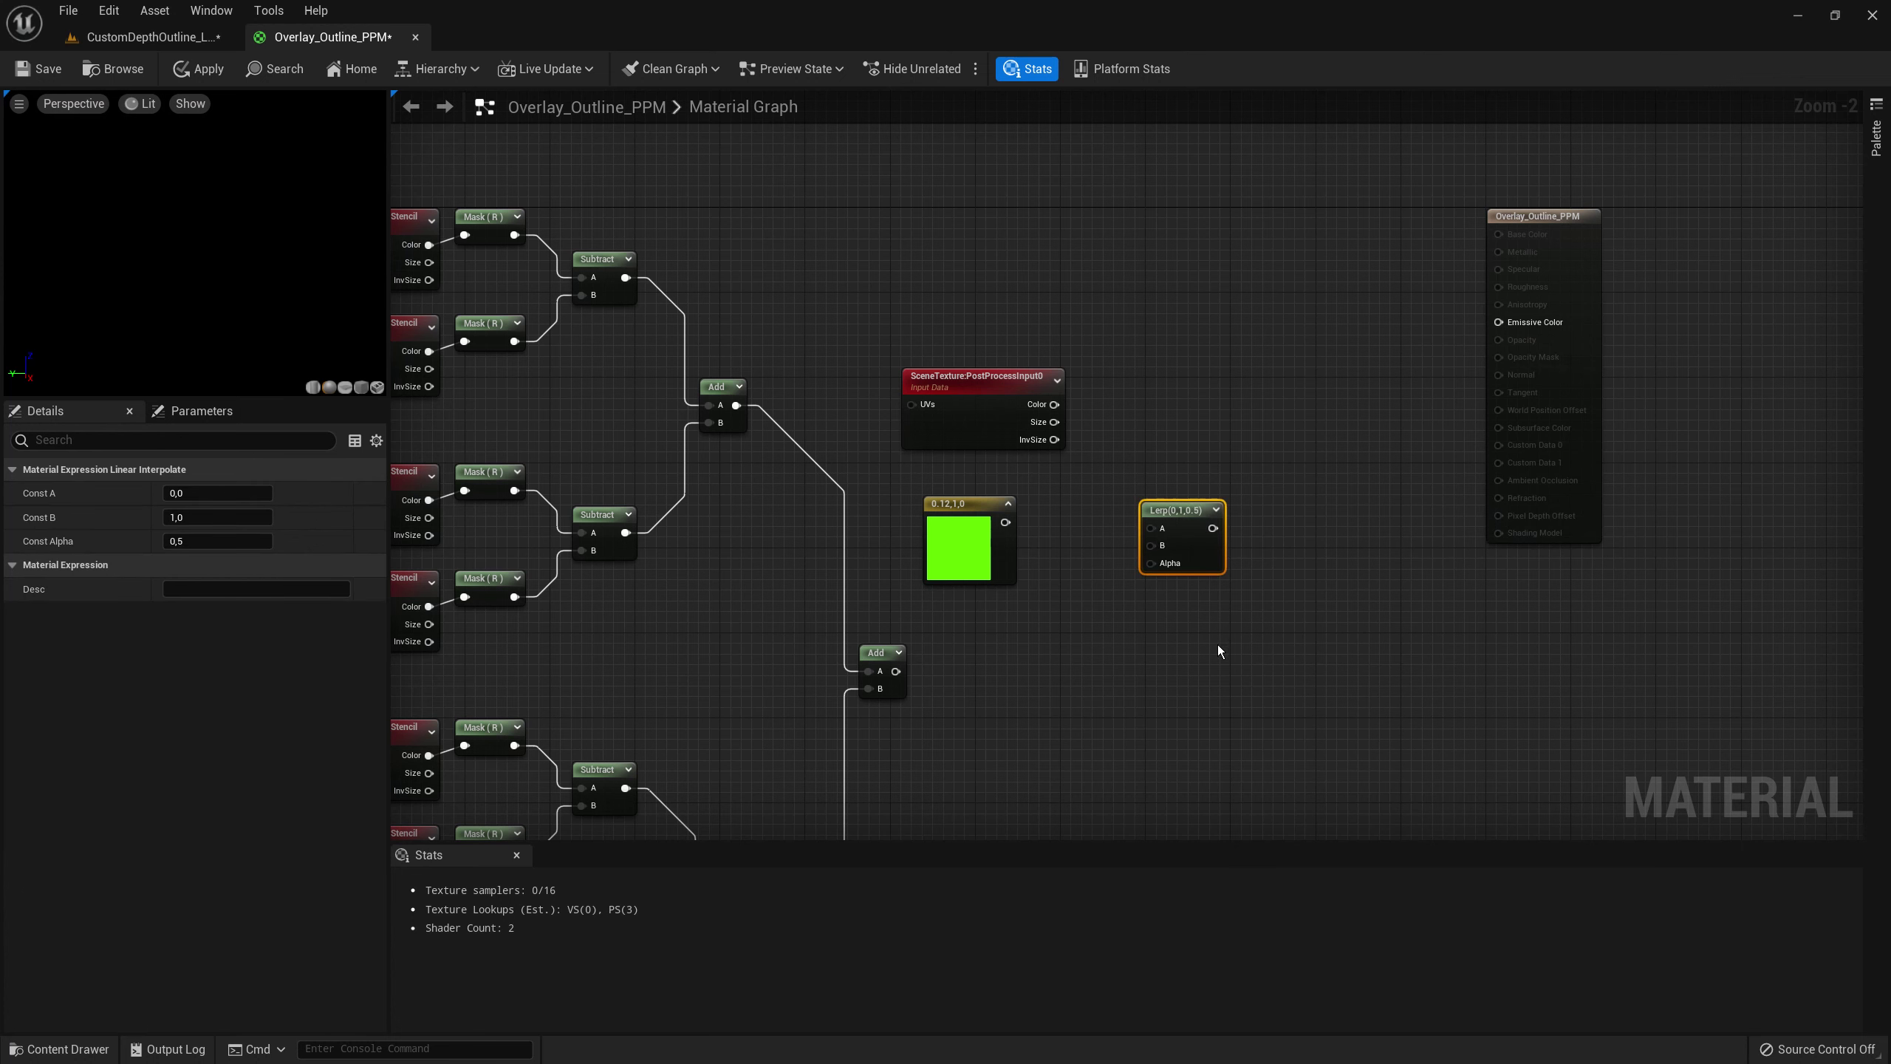
left_click_drag(1189, 508, 1186, 477)
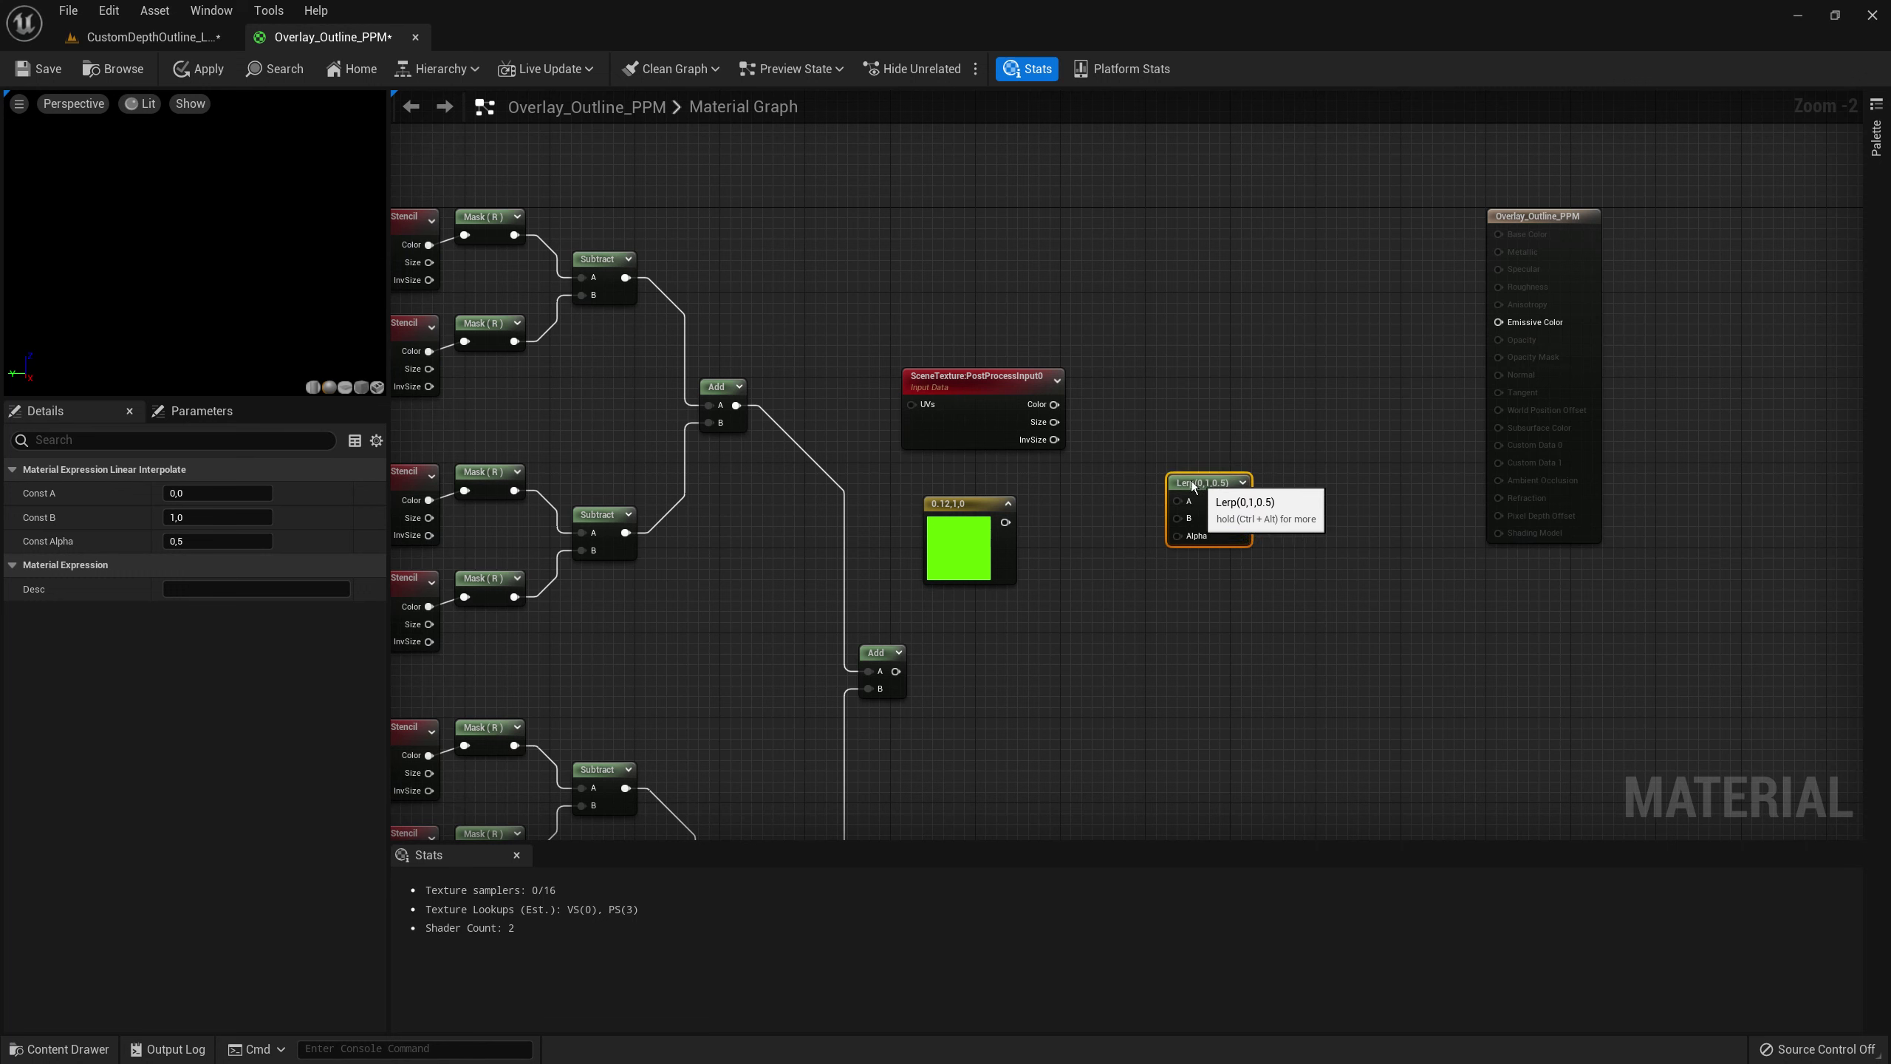
left_click(1154, 414)
scroll(1096, 347, "up", 2)
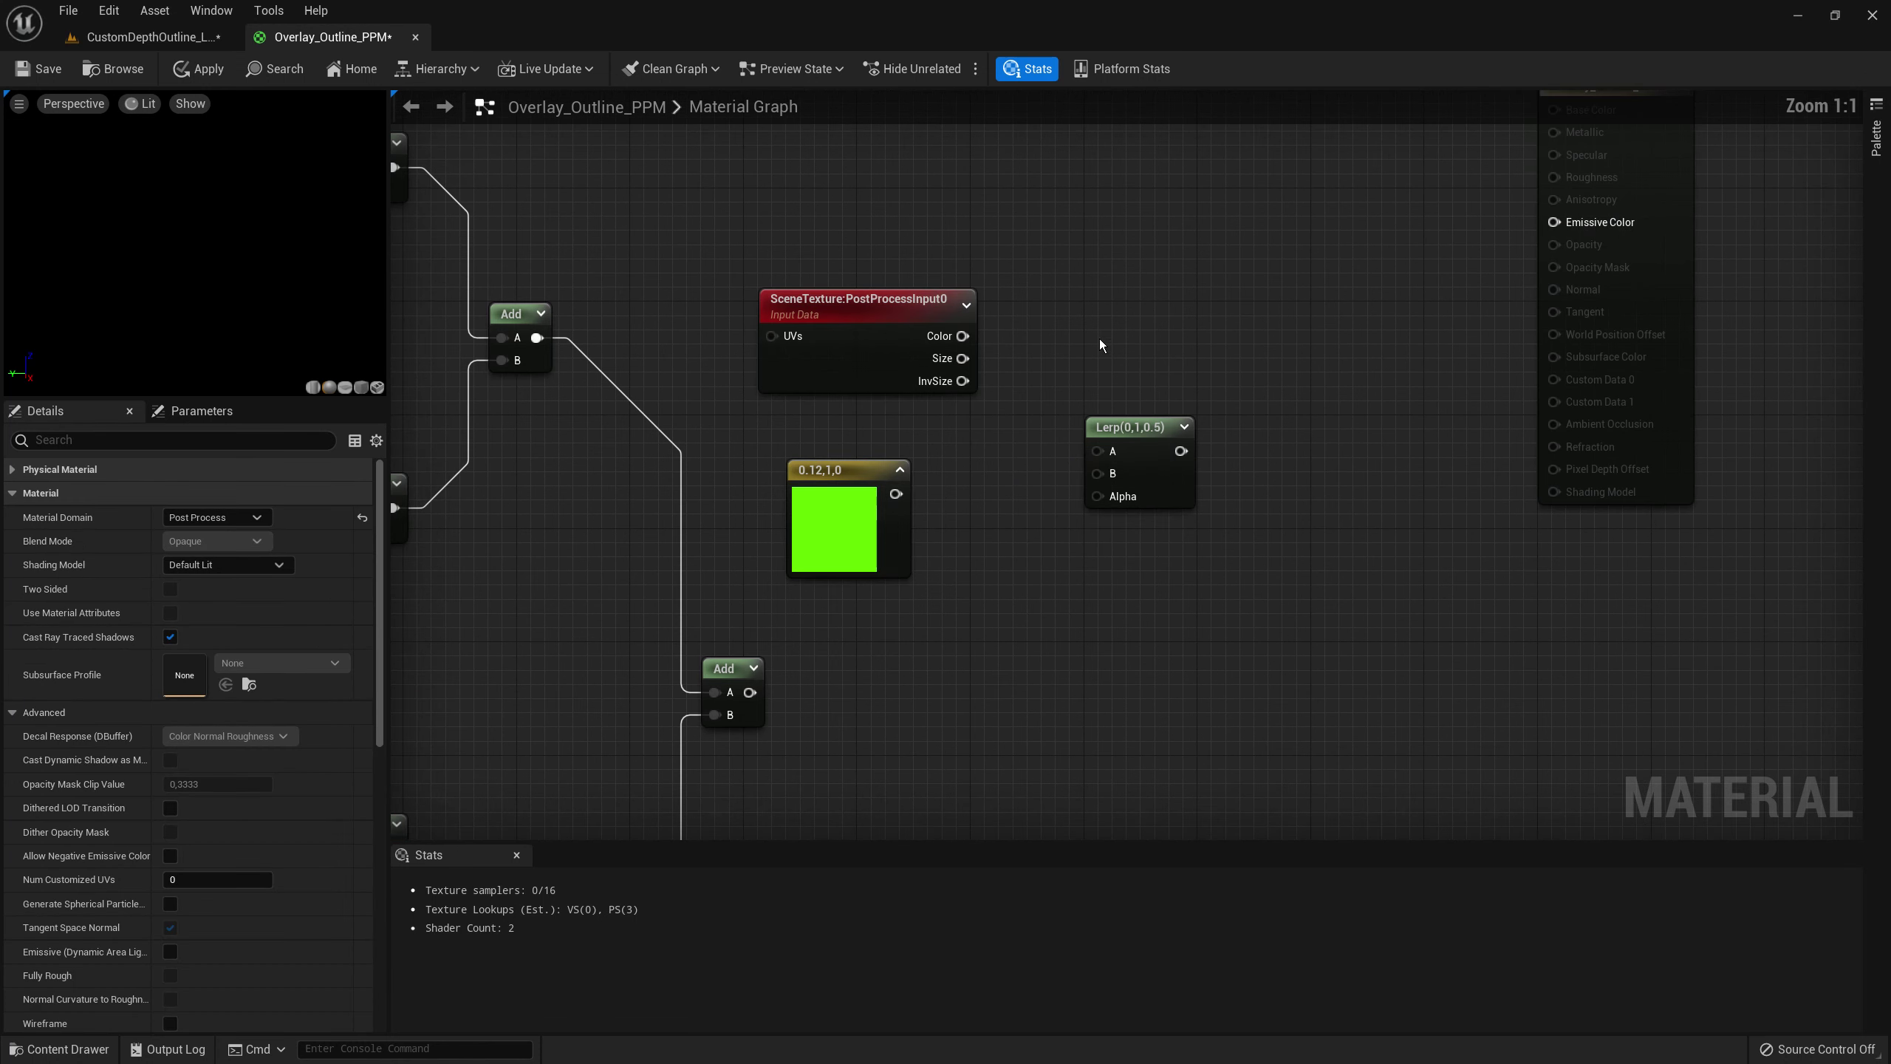
right_click_drag(1099, 338, 1136, 280)
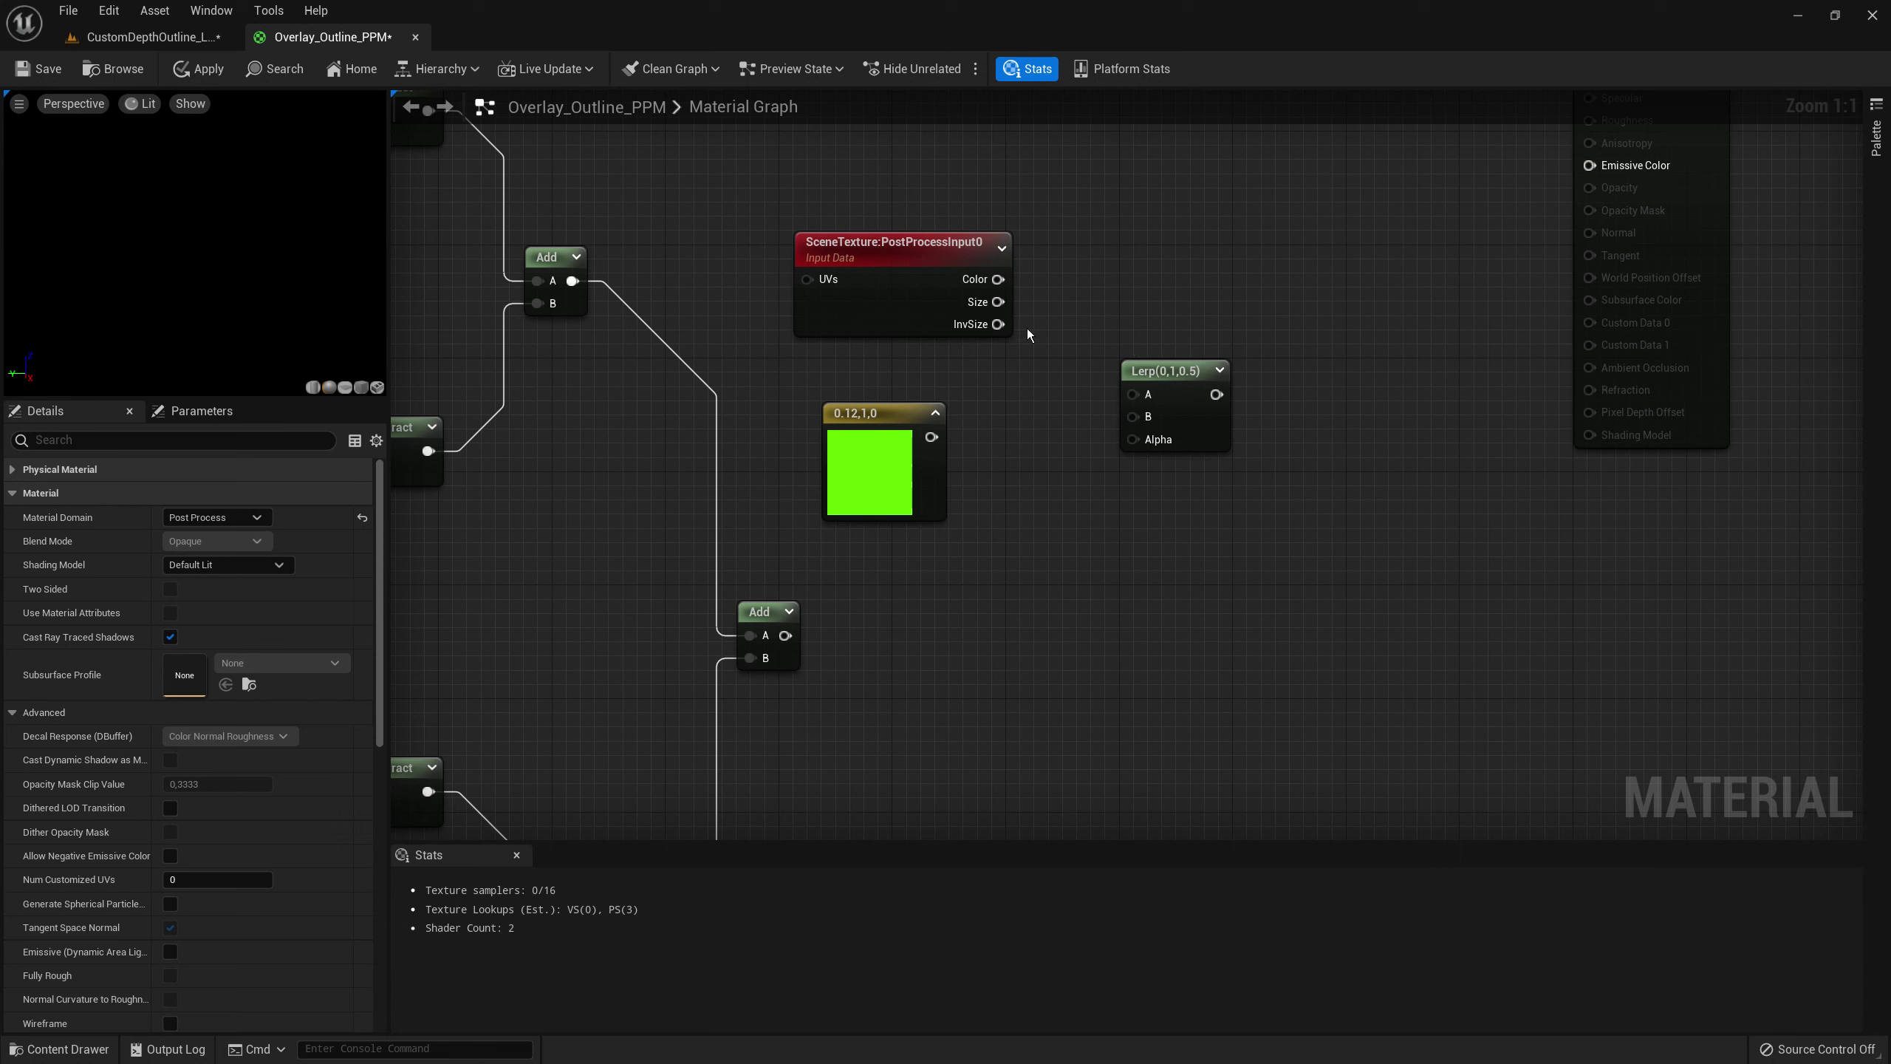
- Wire scene colour to Lerp A, green 0.12,1,0 to B, and the lower Add to Alpha and Emissive Color
left_click_drag(998, 278, 1133, 394)
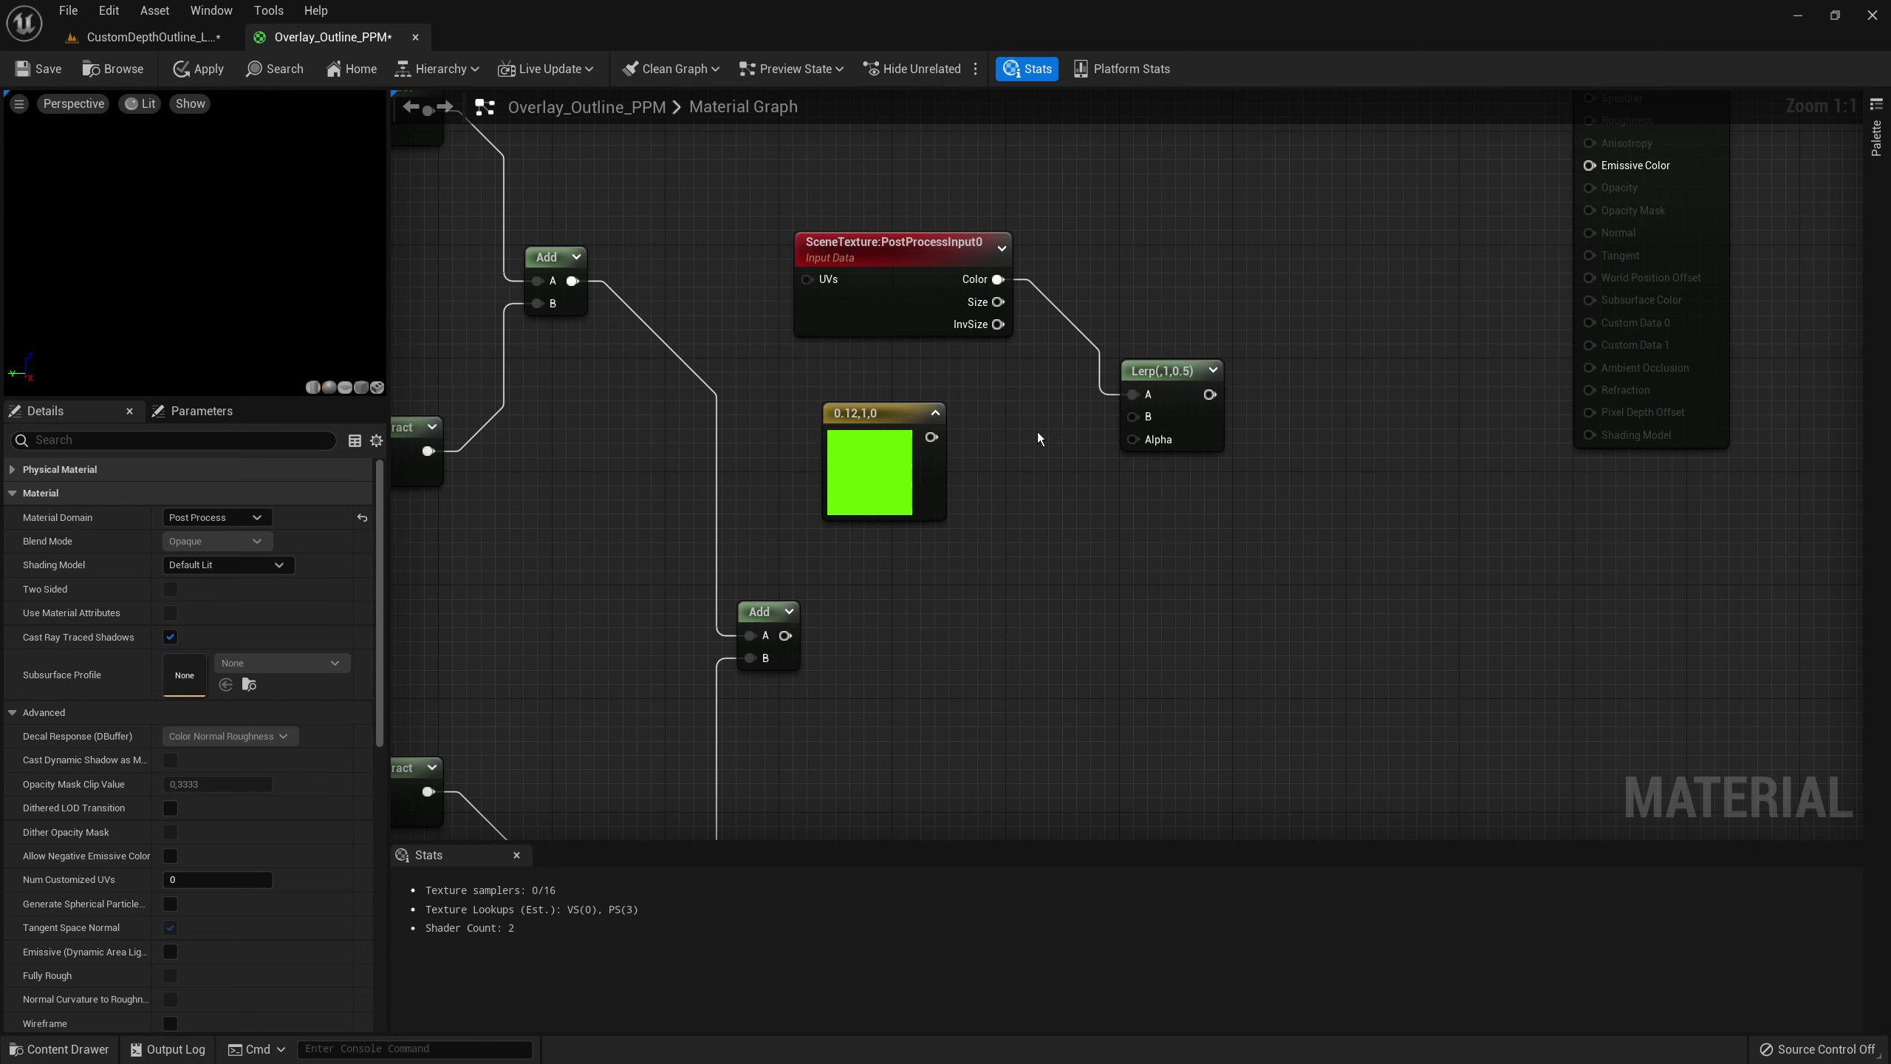
left_click_drag(931, 437, 1133, 417)
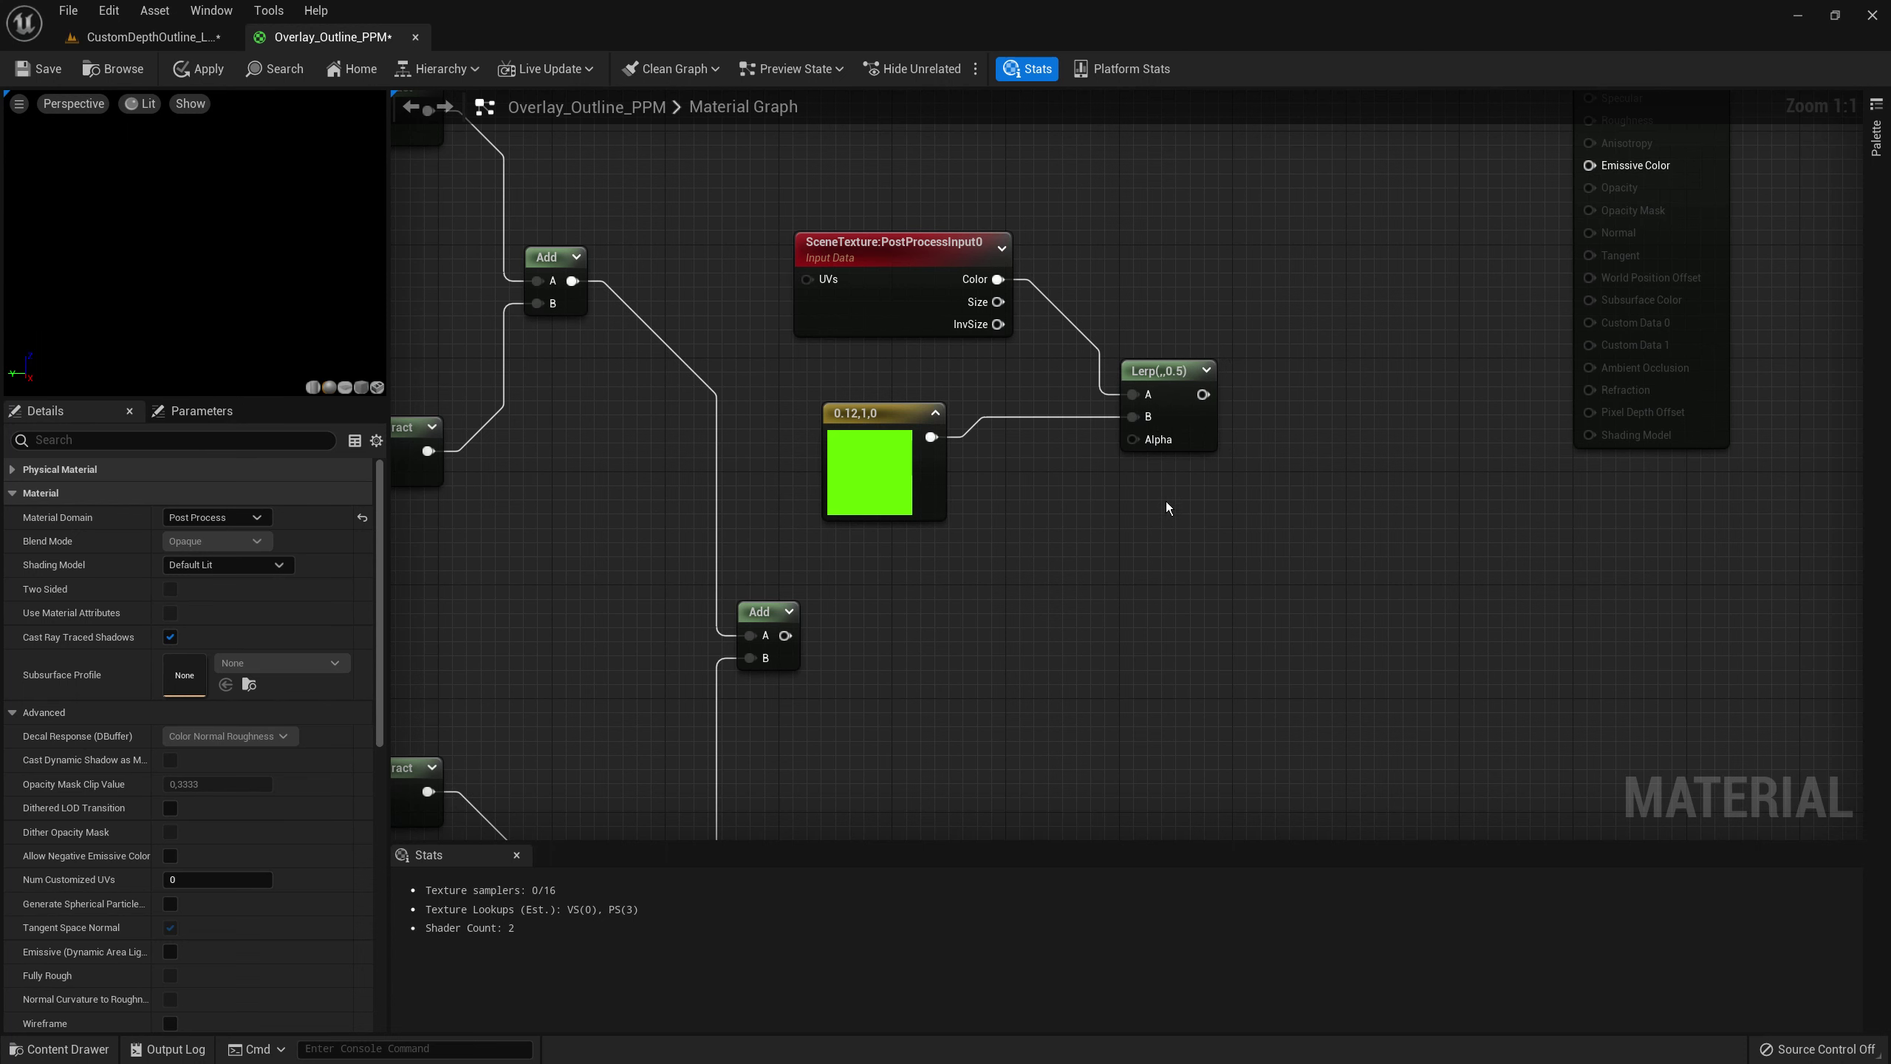
left_click_drag(785, 636, 1132, 439)
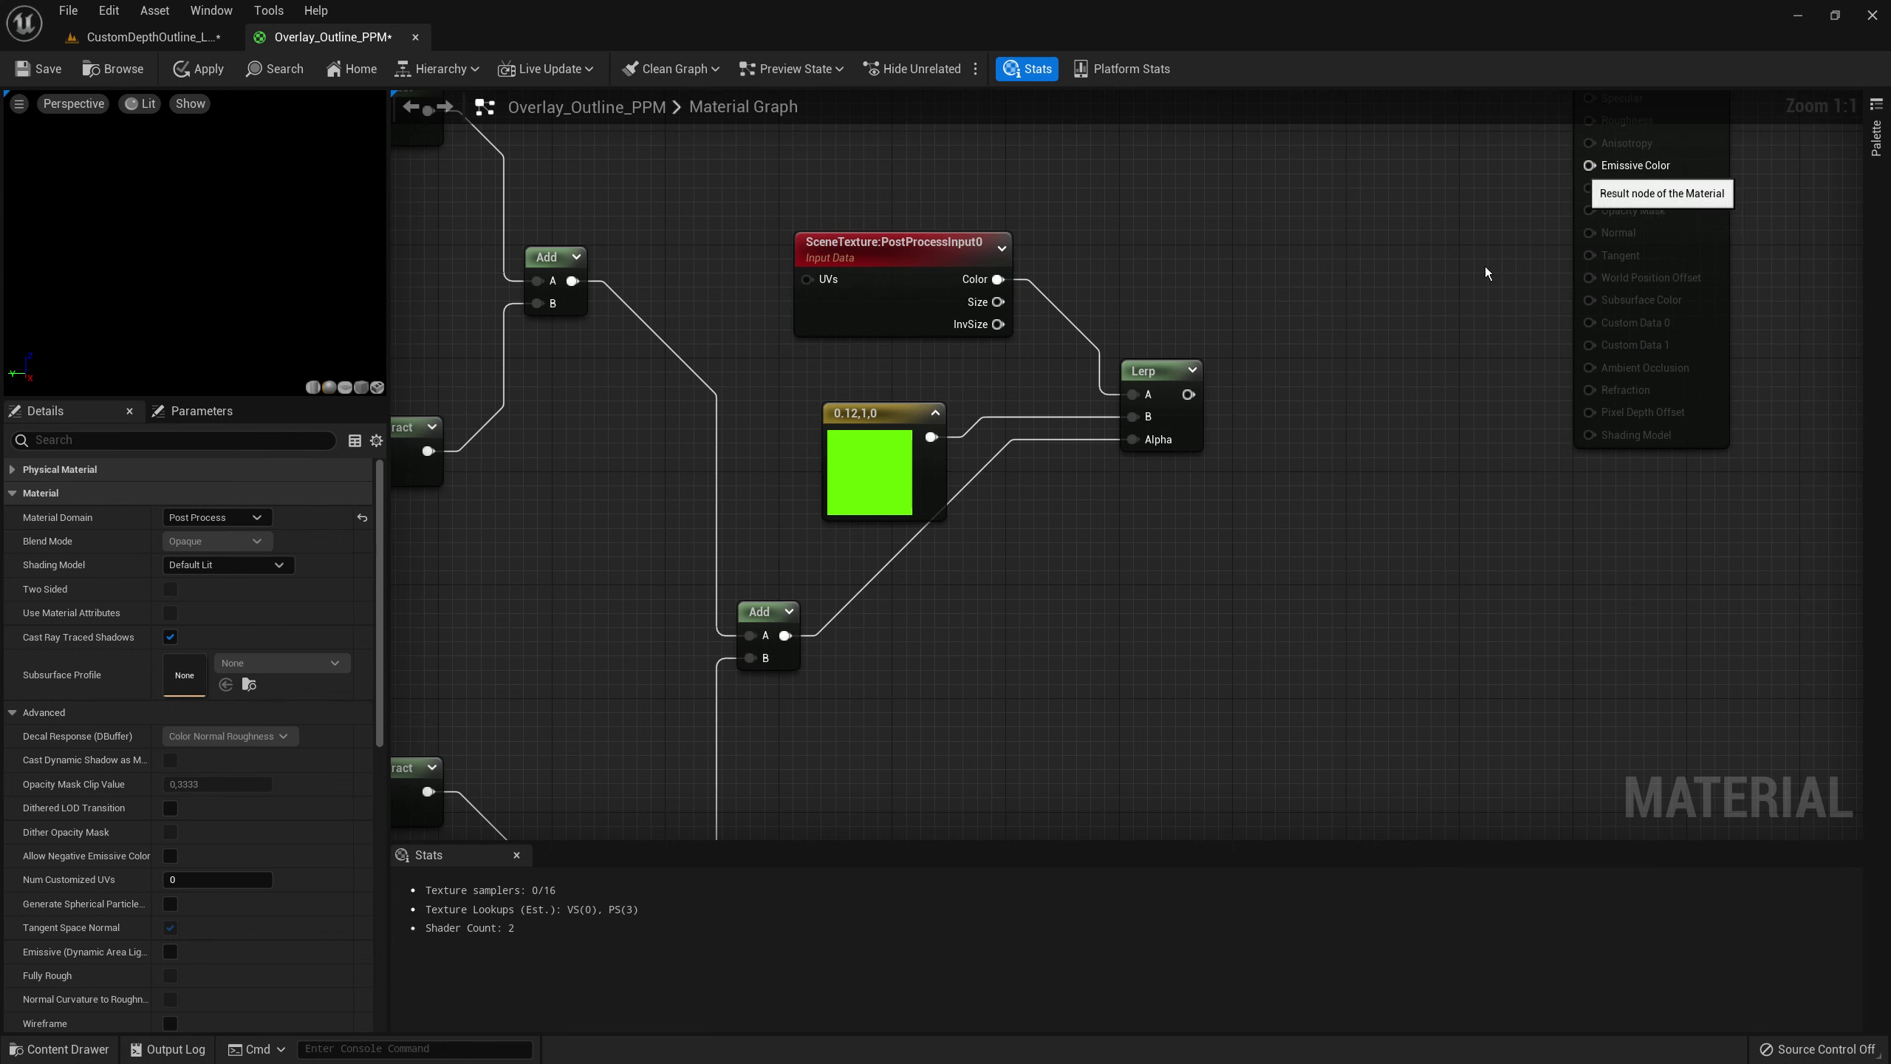
right_click_drag(1285, 429, 1285, 560)
left_click_drag(785, 767, 1593, 297)
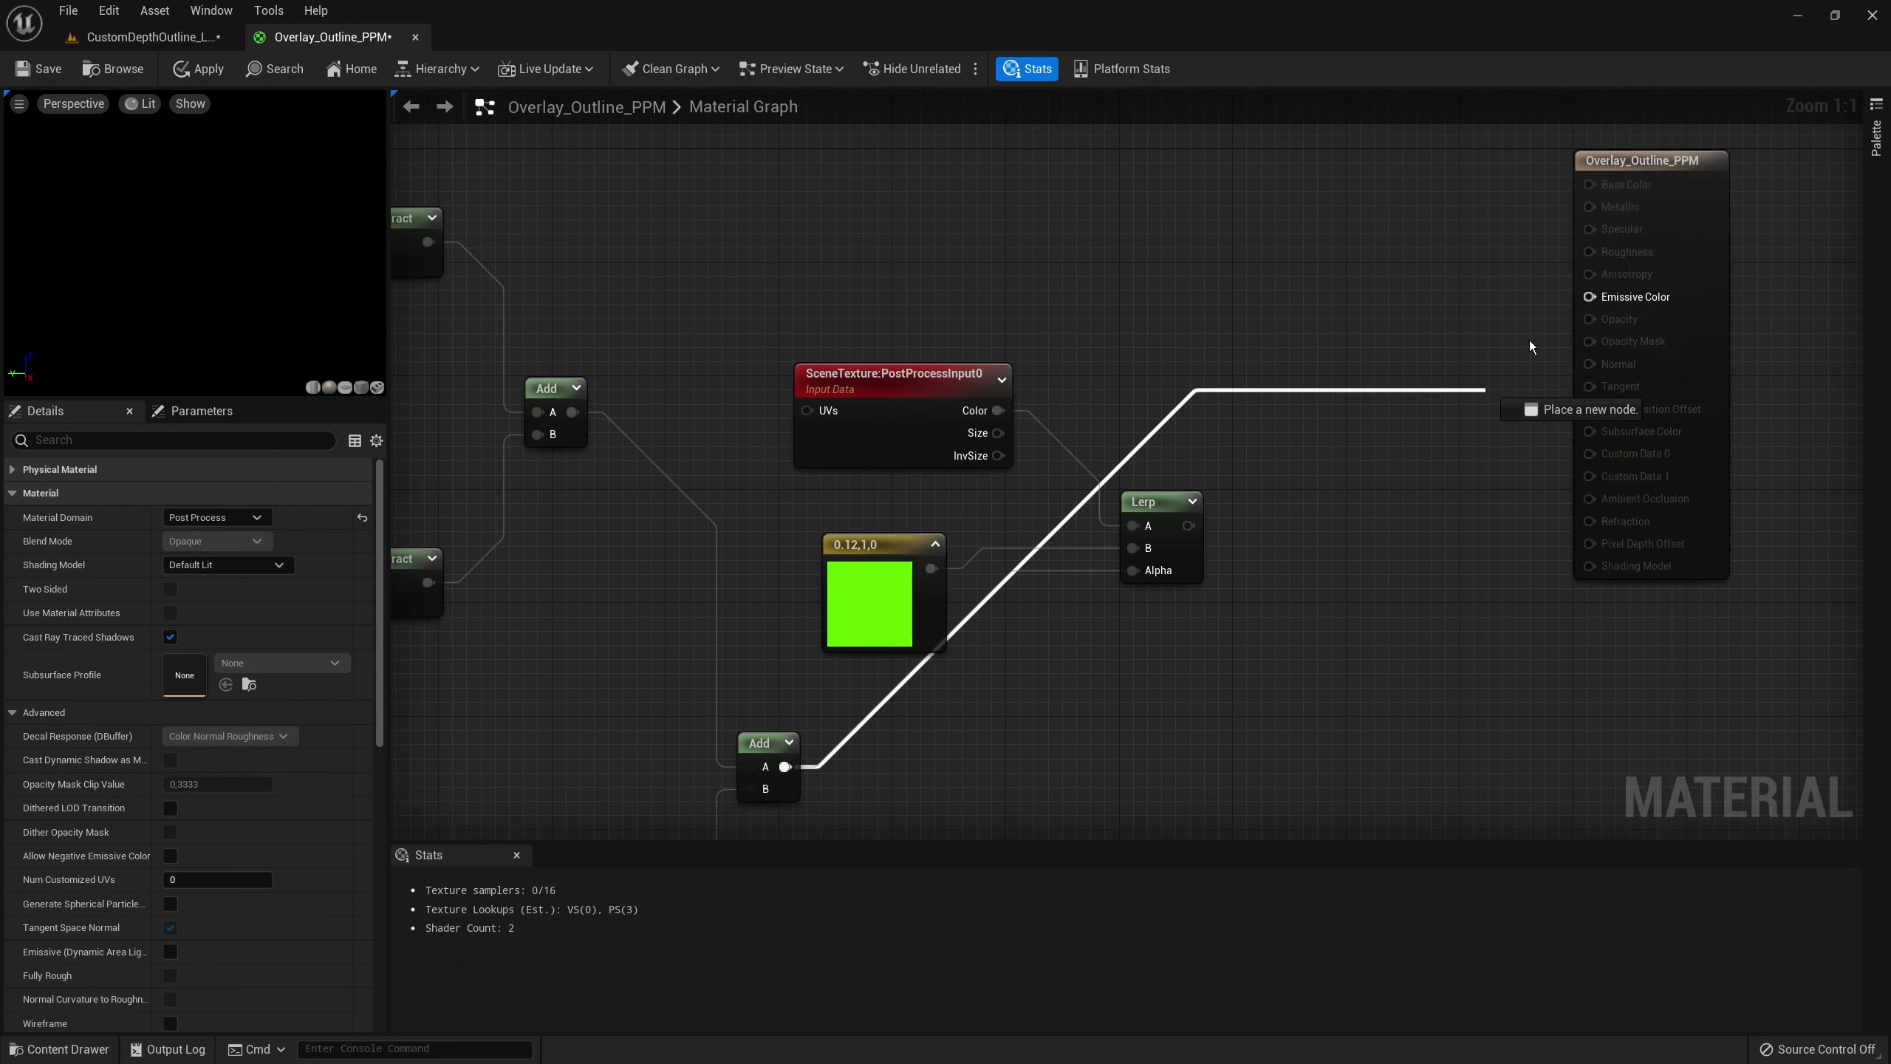
- Apply the Lerp changes, view CustomDepthOutline_Level, and return to the Overlay_Outline_PPM graph
left_click(193, 69)
left_click(148, 69)
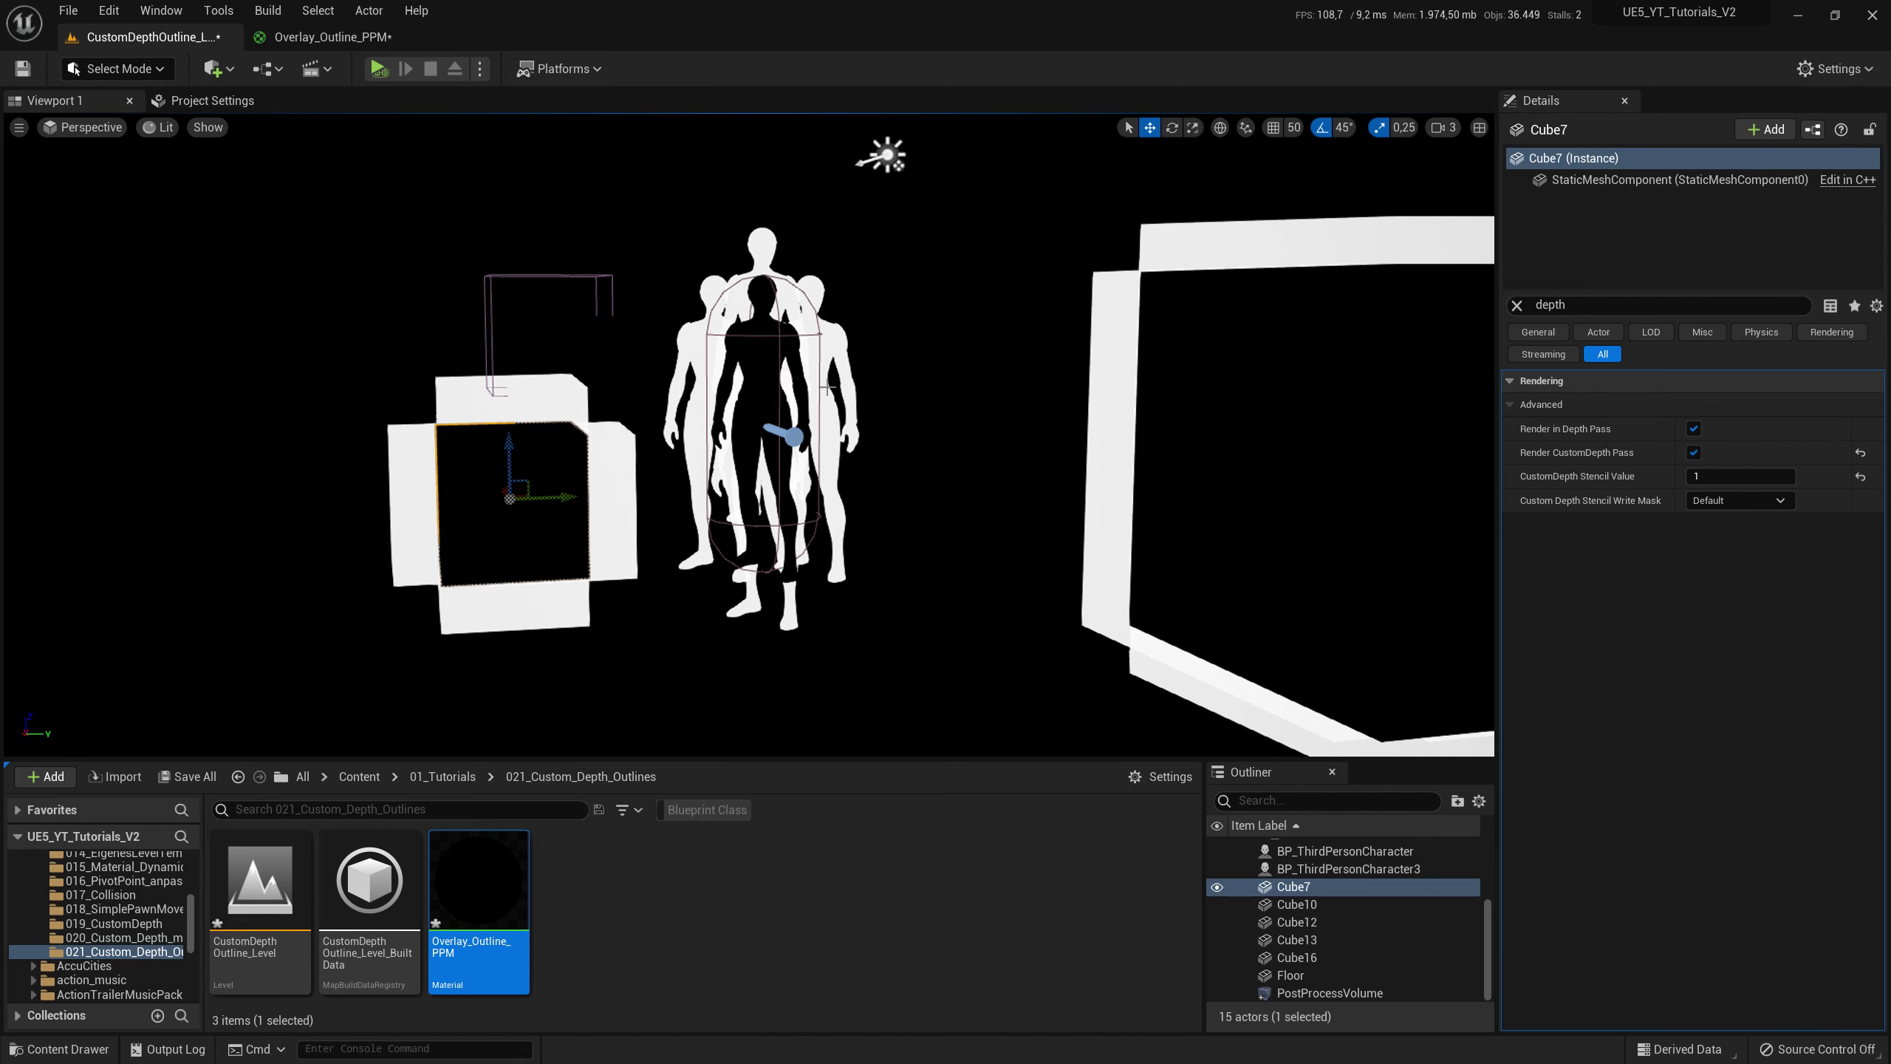
left_click(333, 37)
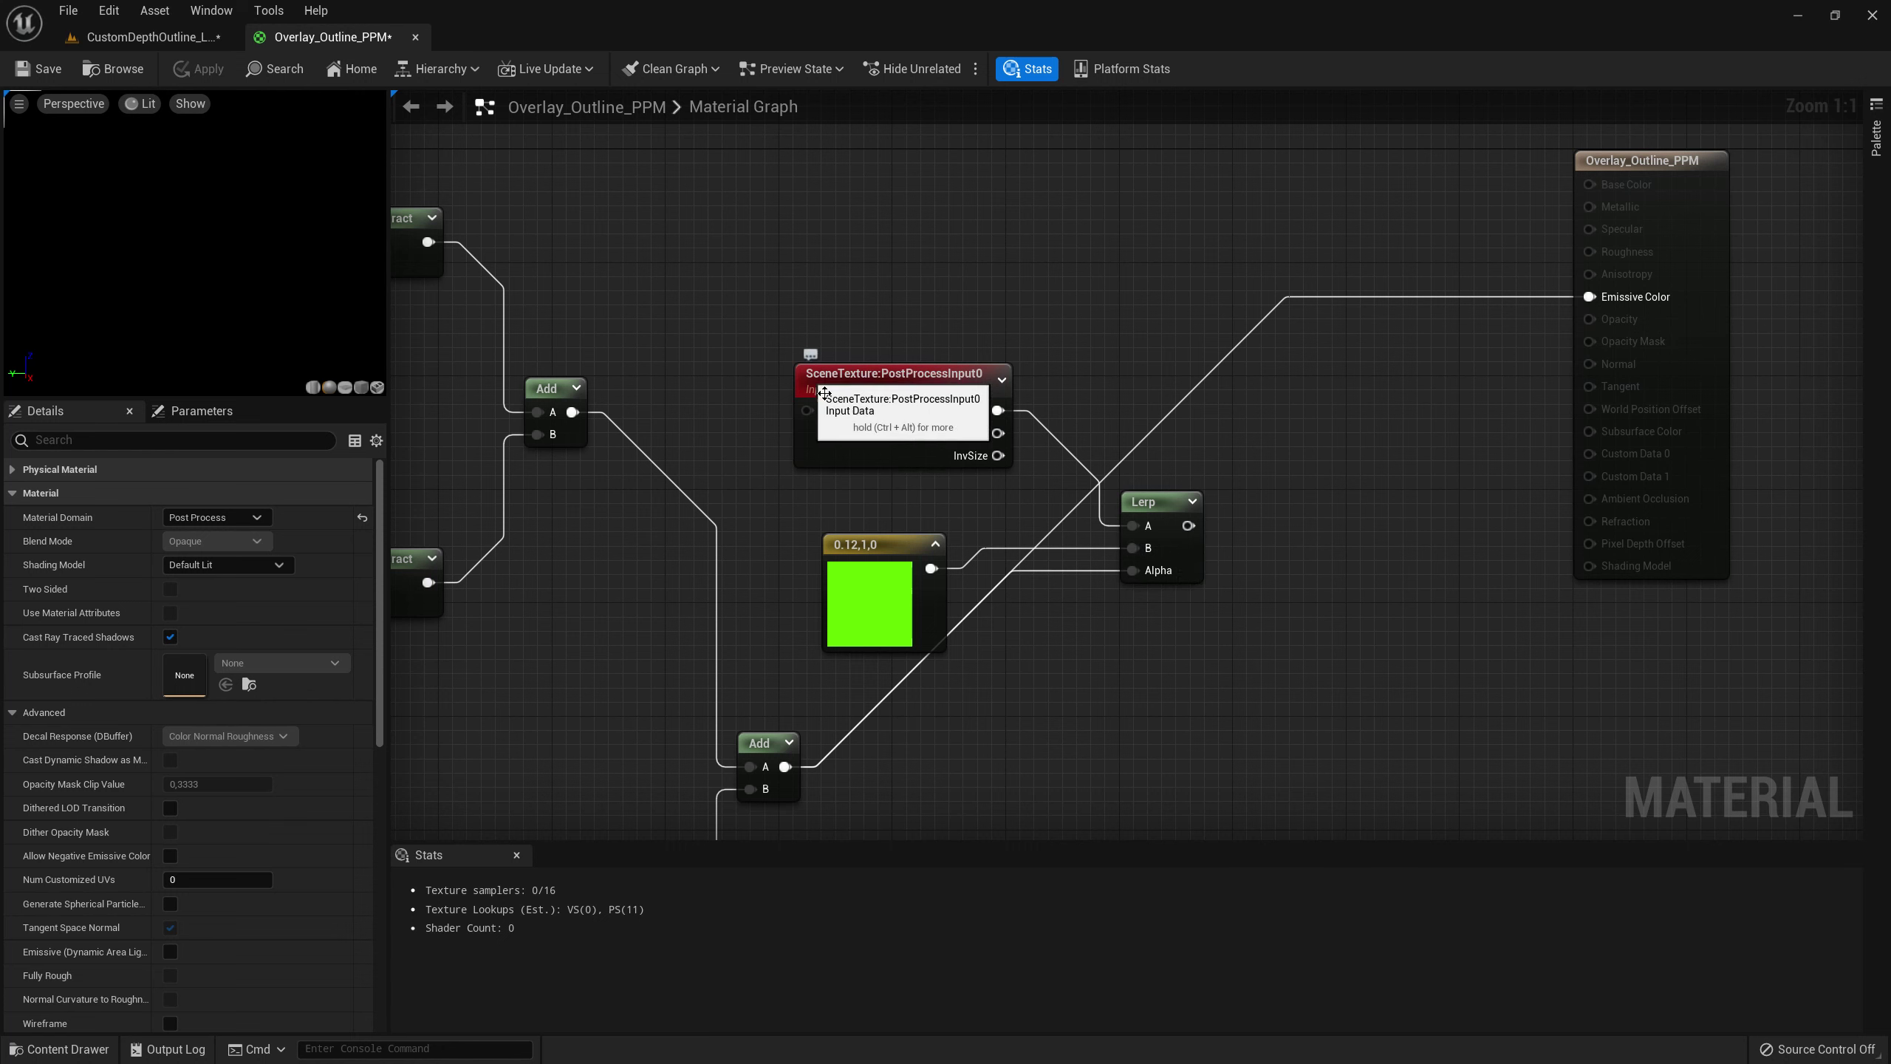
- Route the Lerp output into Emissive Color and shift the PostProcessInput0 node slightly left
left_click_drag(747, 274, 1019, 417)
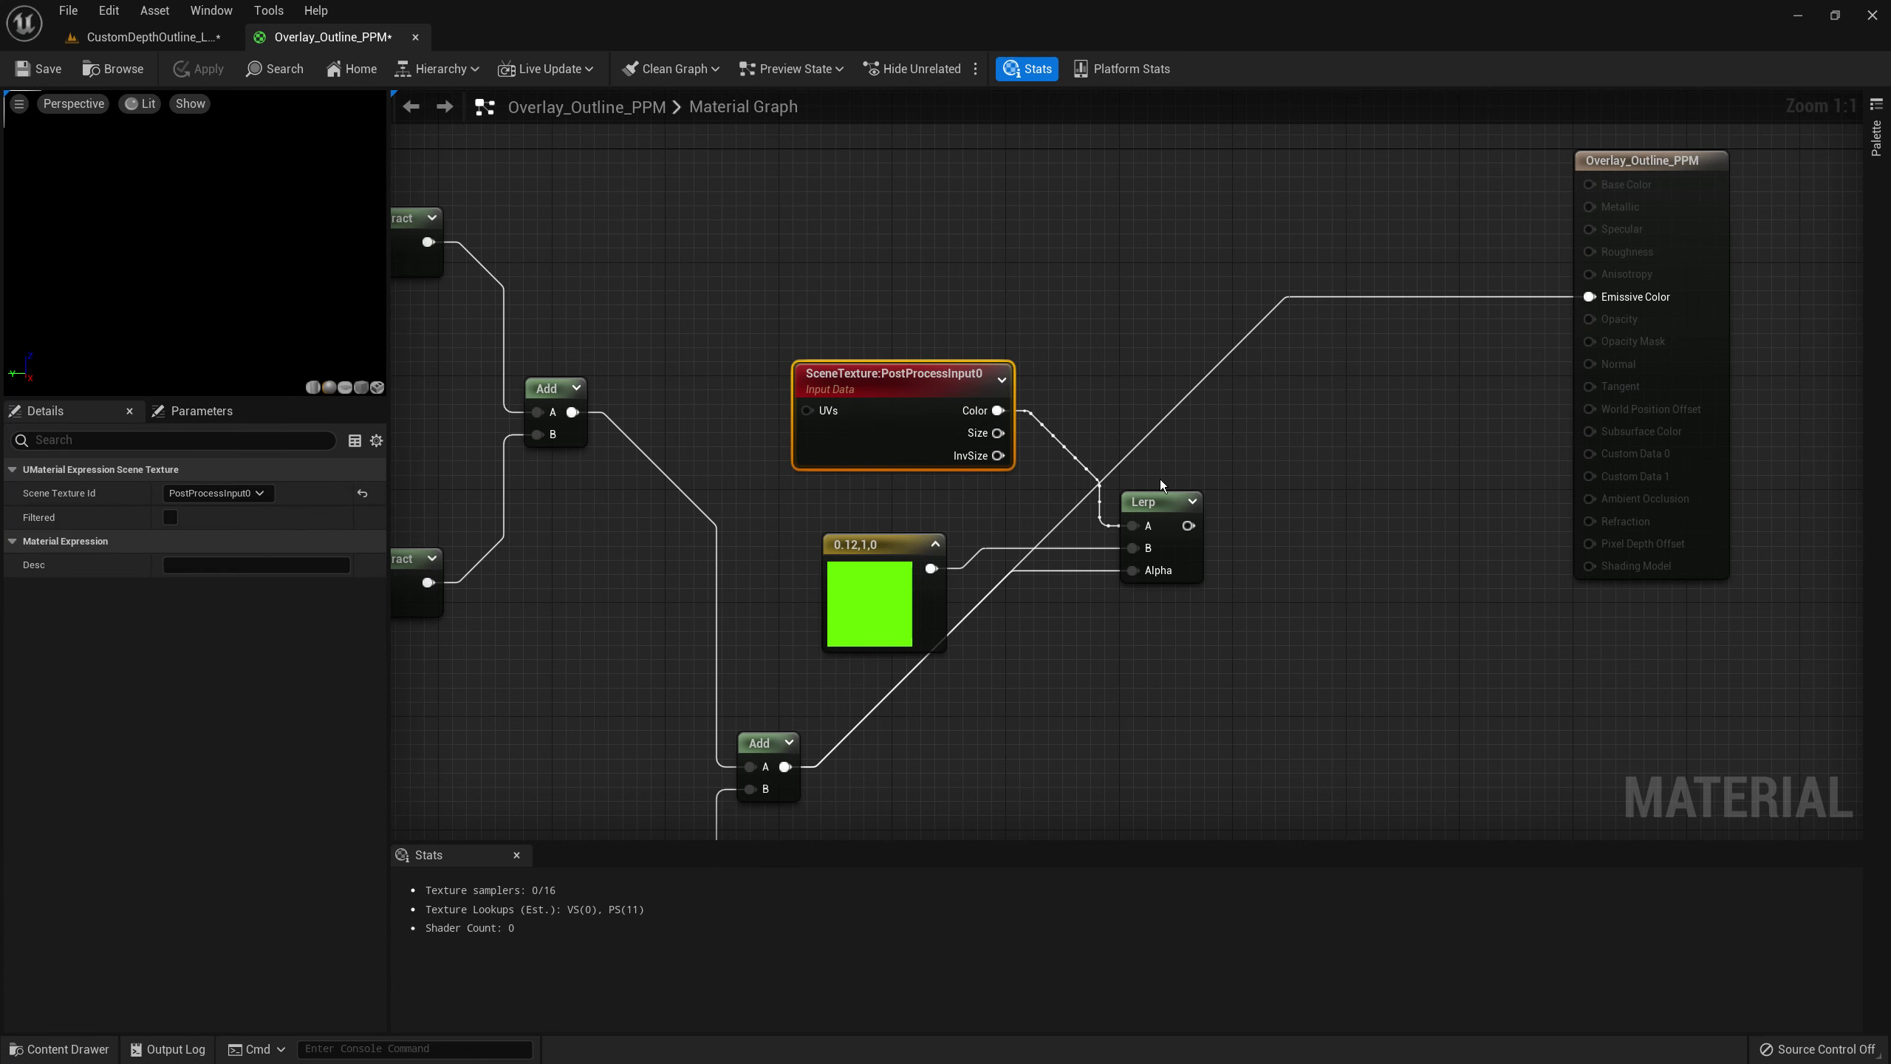
left_click_drag(1189, 526, 1654, 296)
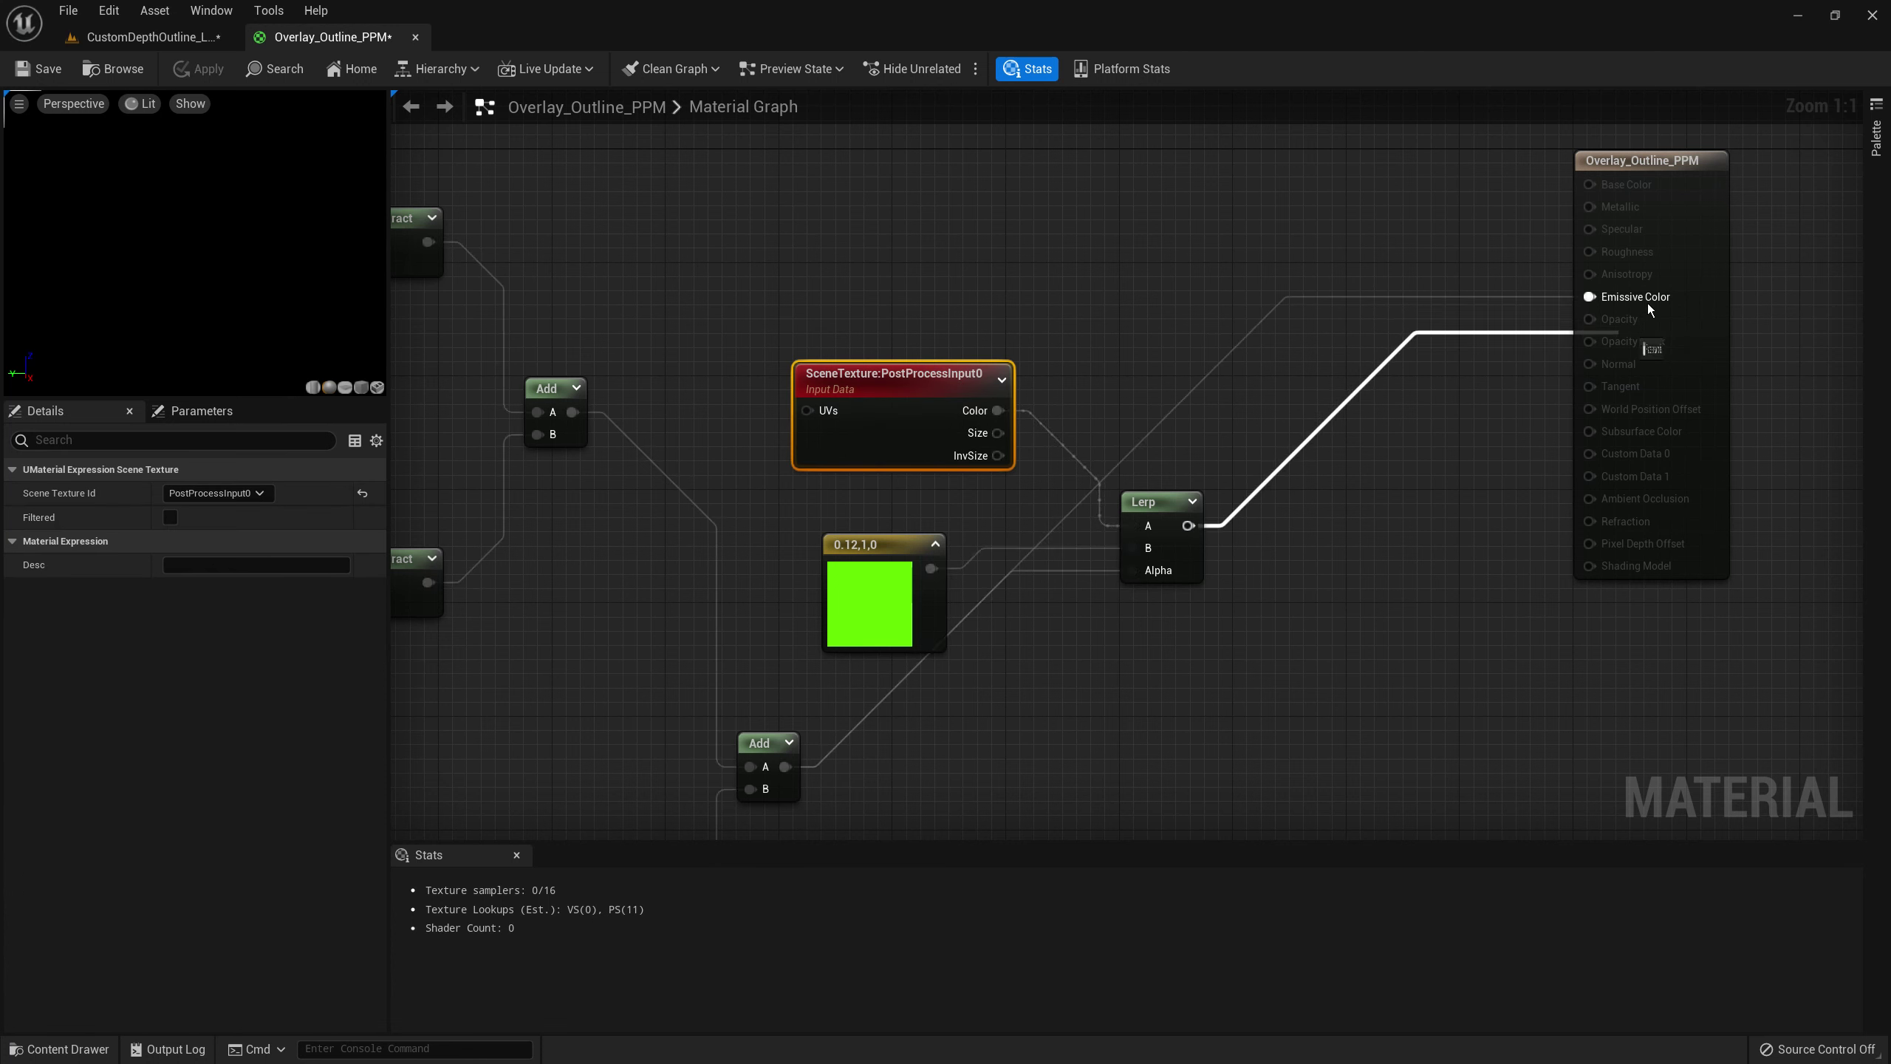
right_click_drag(1213, 610, 1263, 605)
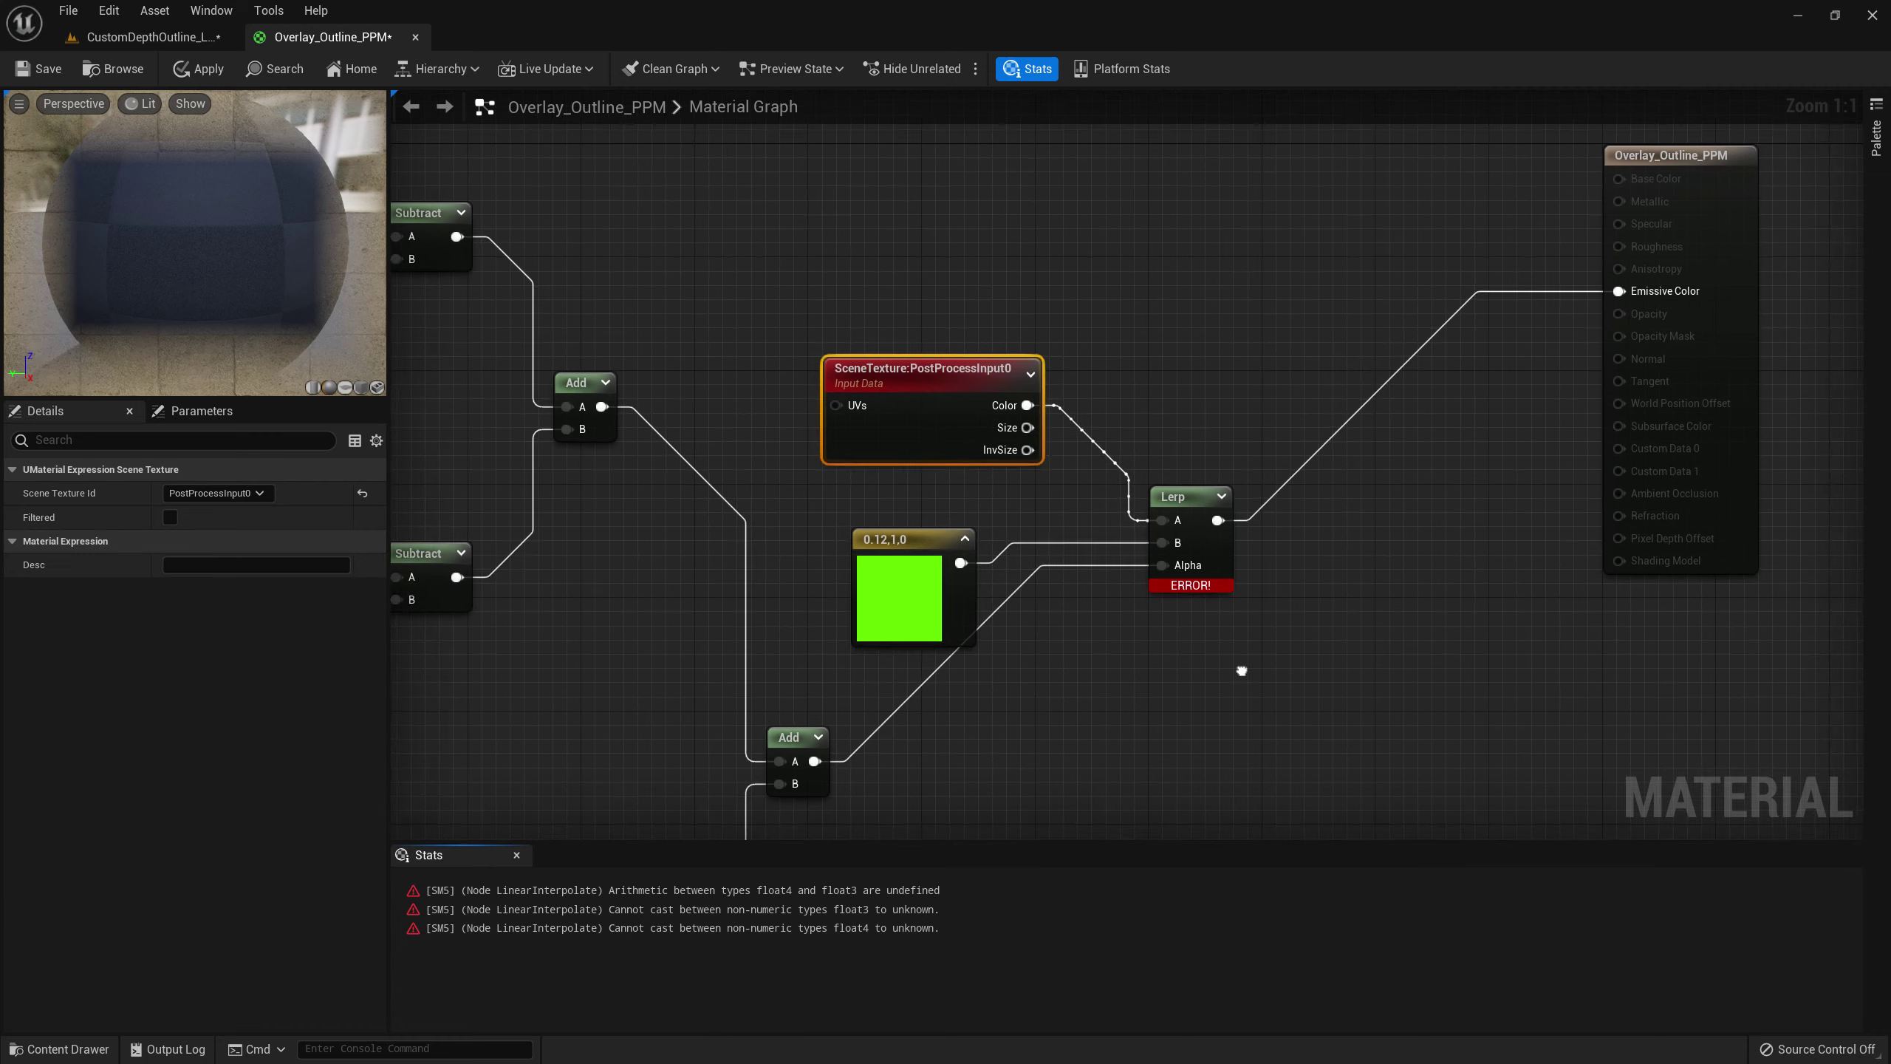
left_click(910, 596)
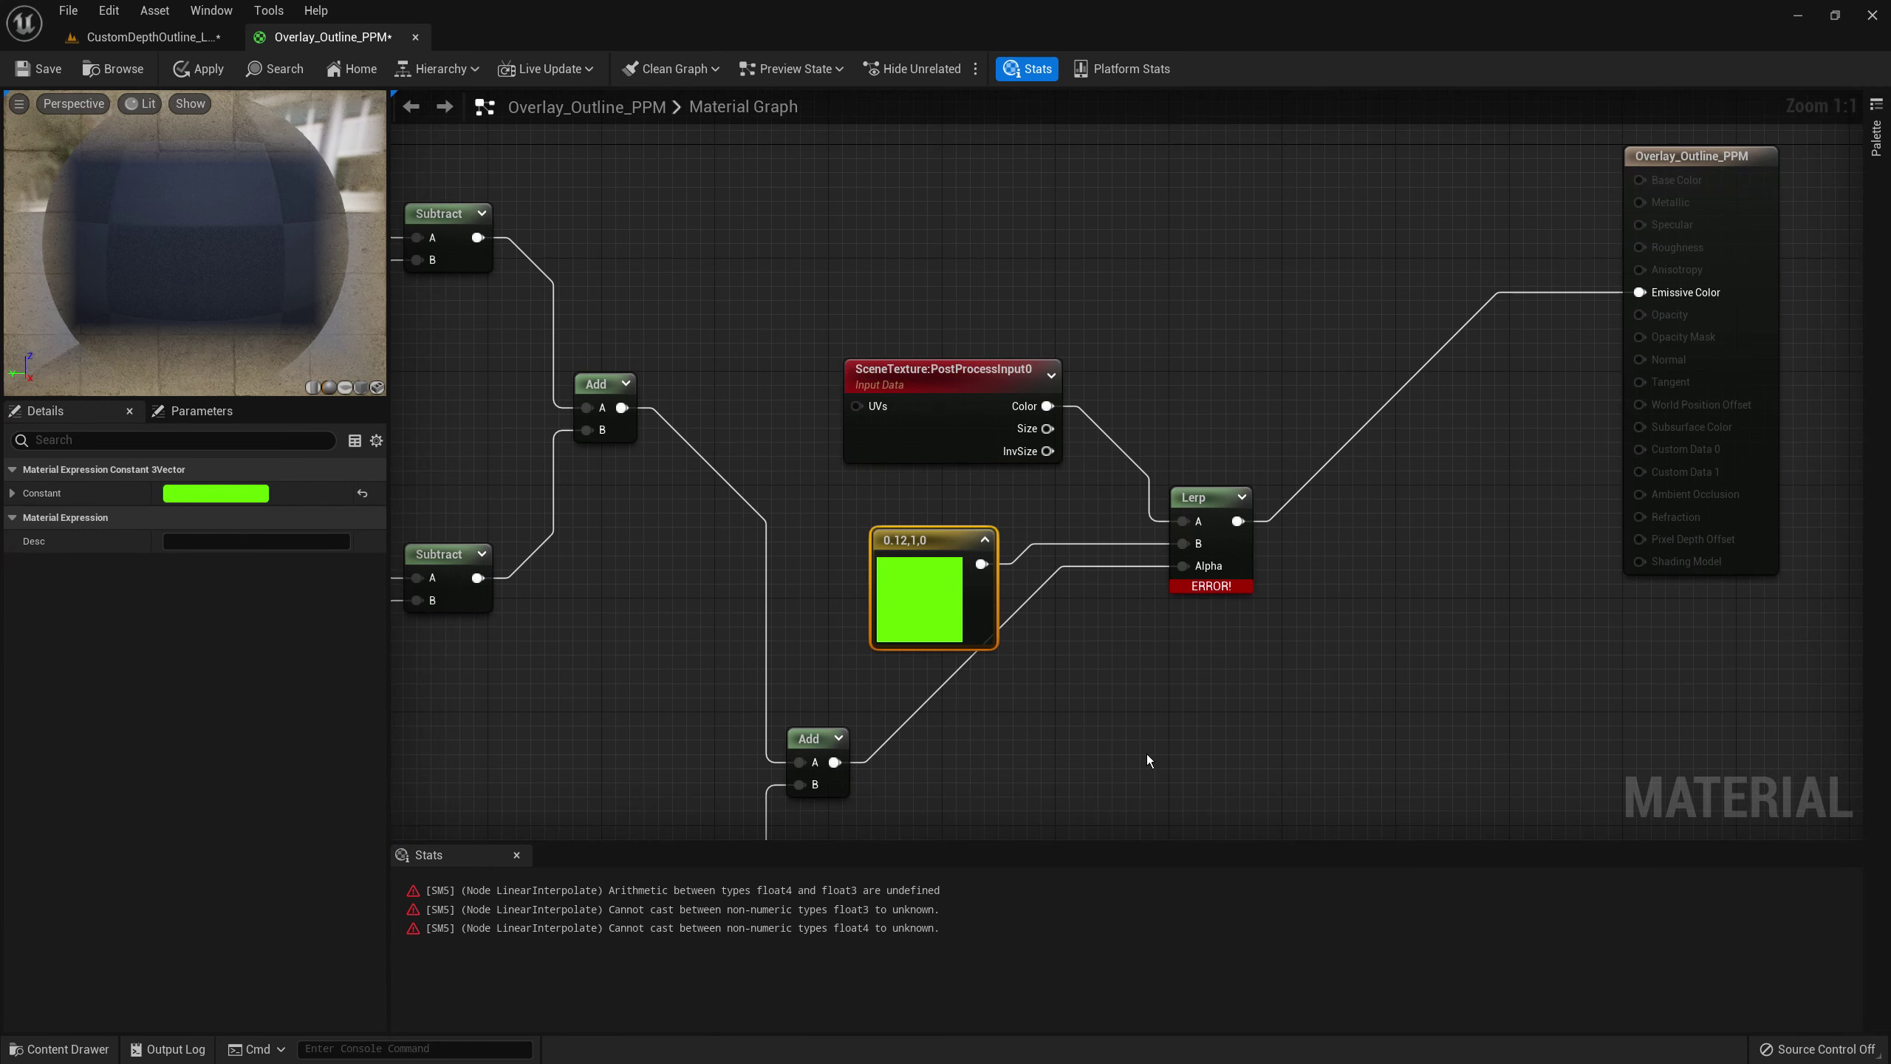
left_click(990, 414)
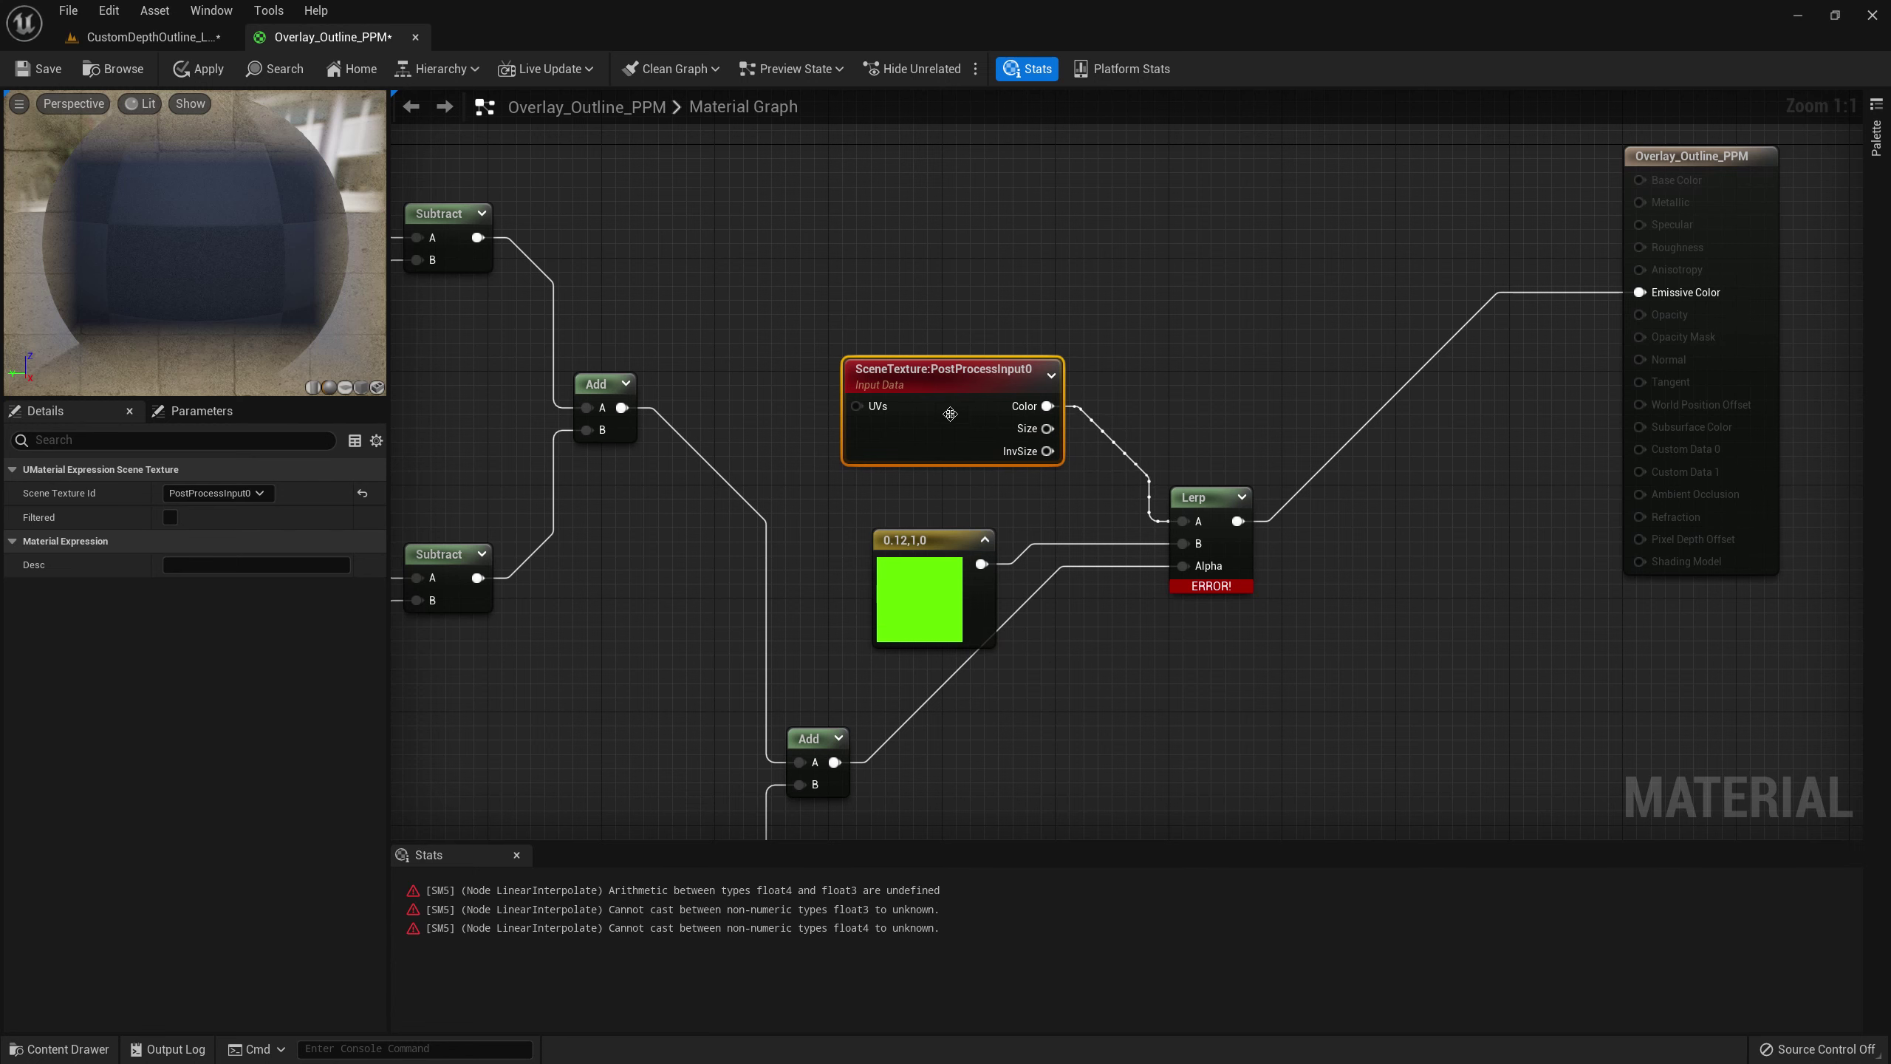
left_click_drag(952, 410, 938, 410)
- Add a Mask (R G B) on the PostProcessInput0 Color and wire it into Lerp A
scroll(925, 492, "down", 2)
right_click_drag(908, 492, 955, 522)
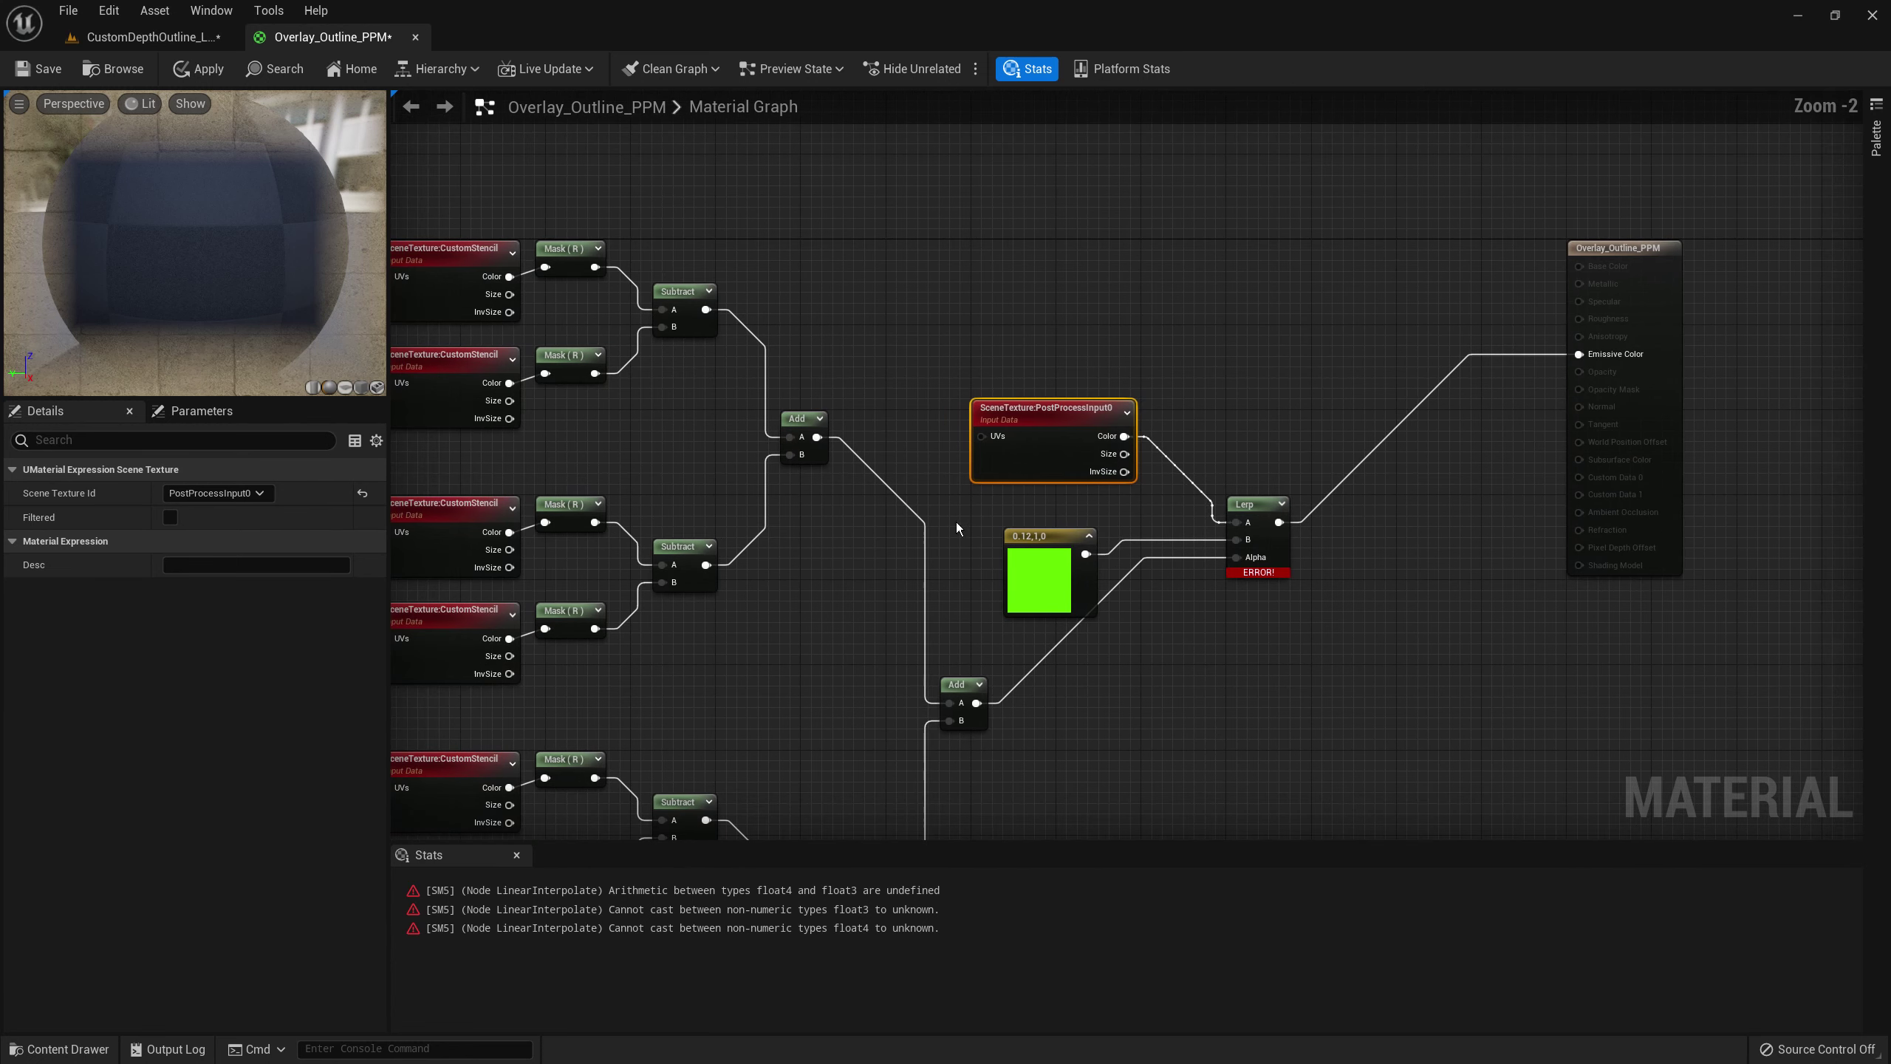
left_click(570, 507)
scroll(897, 523, "up", 2)
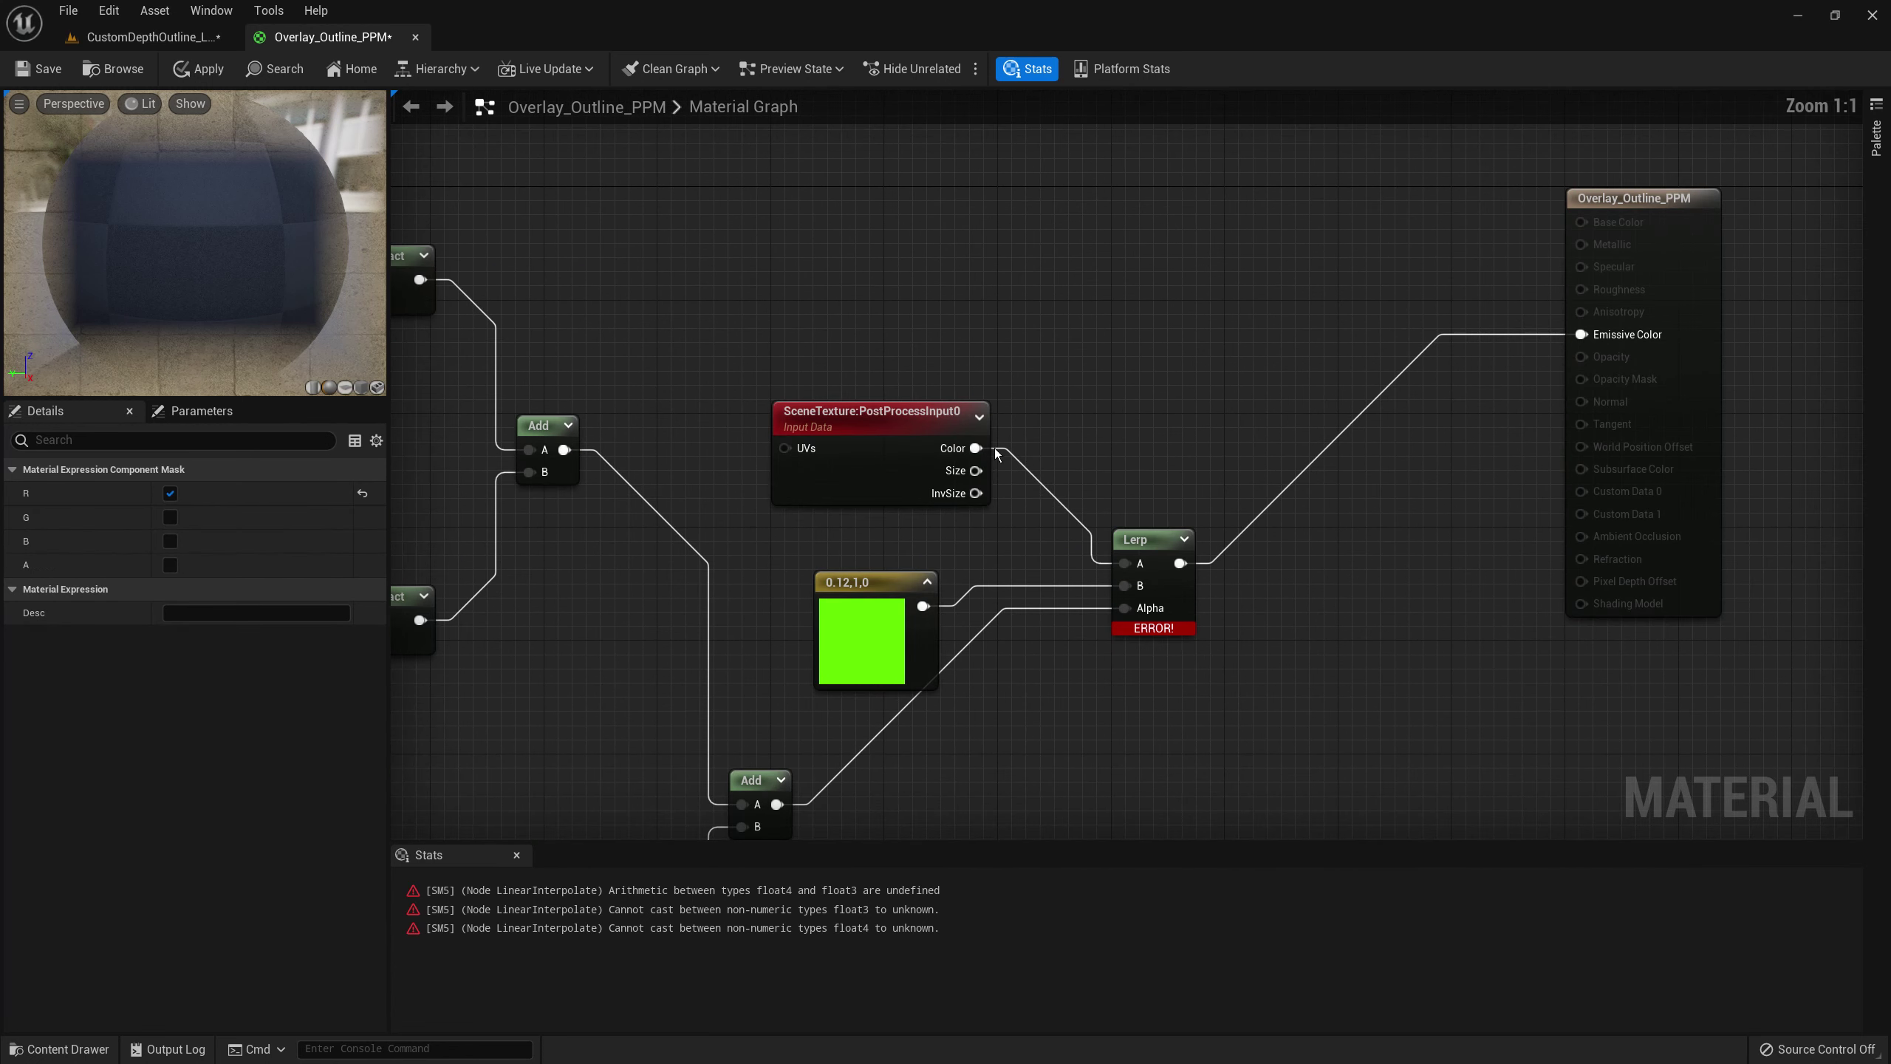
left_click_drag(977, 448, 1052, 446)
type("mask")
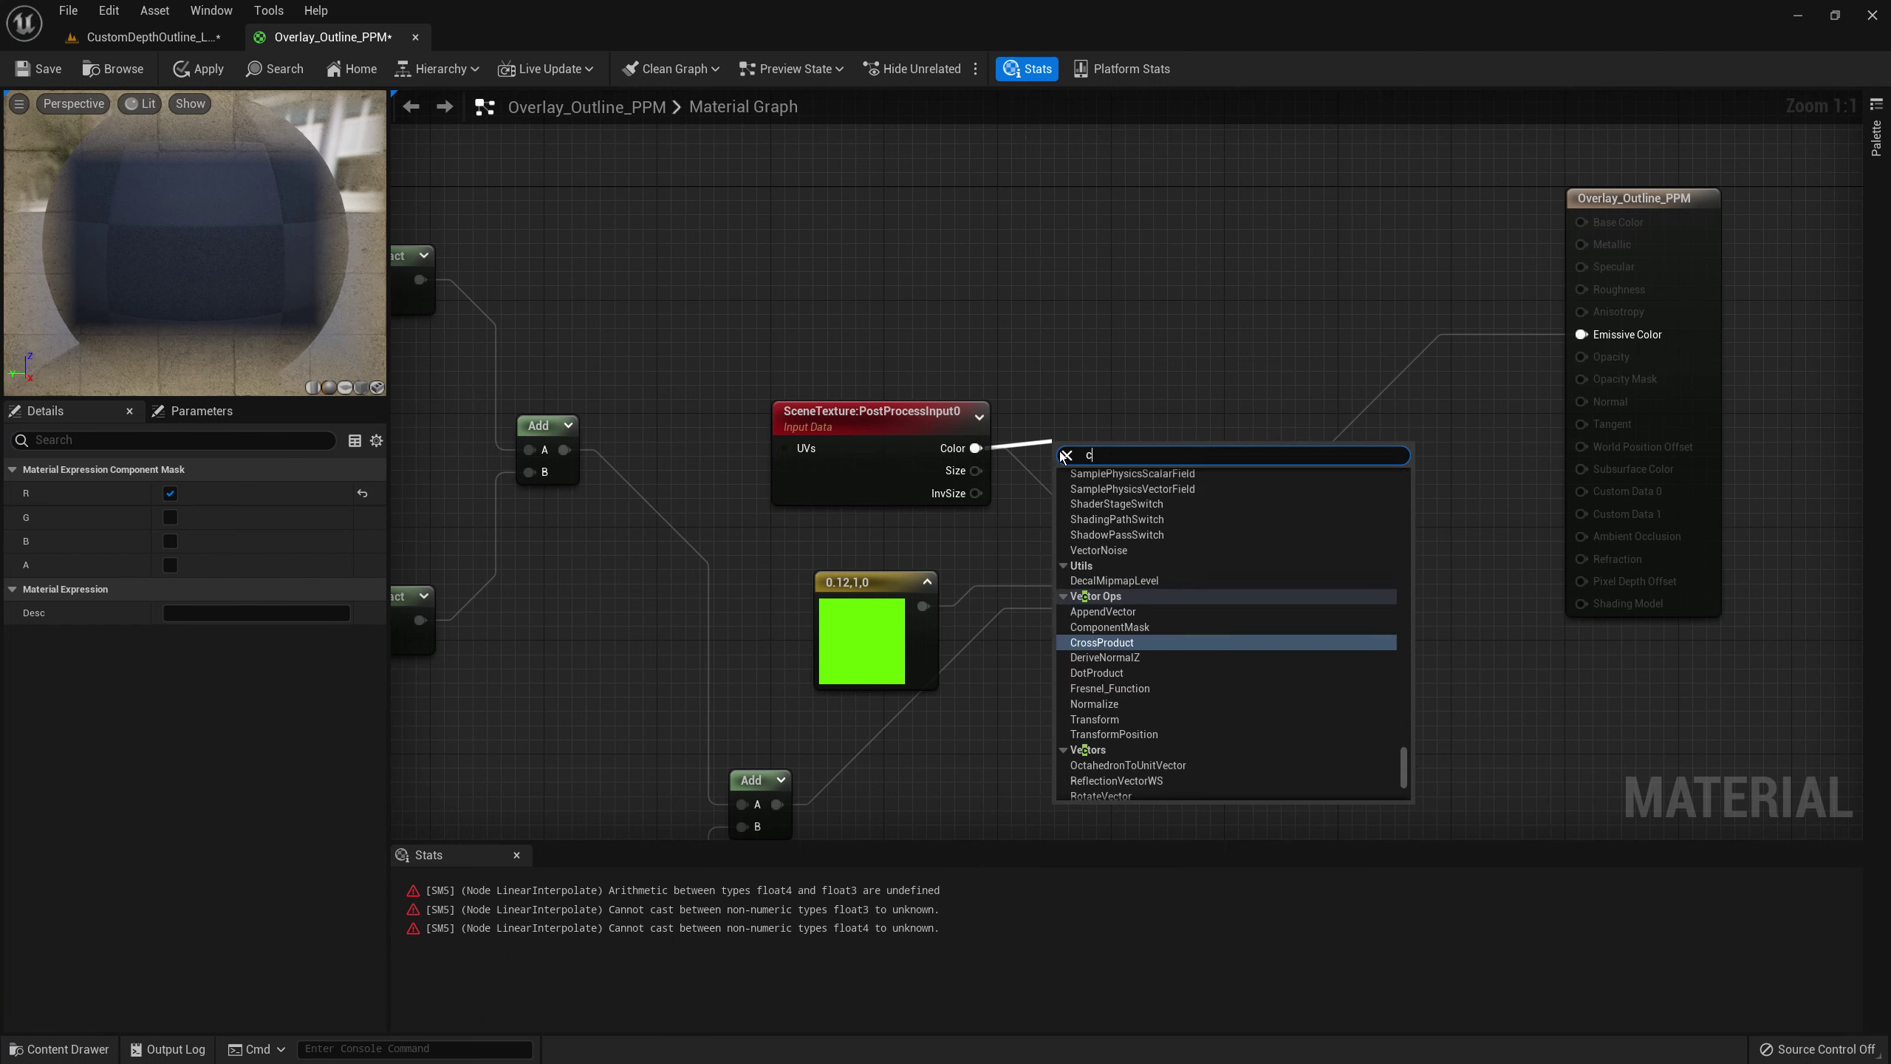
key("Return")
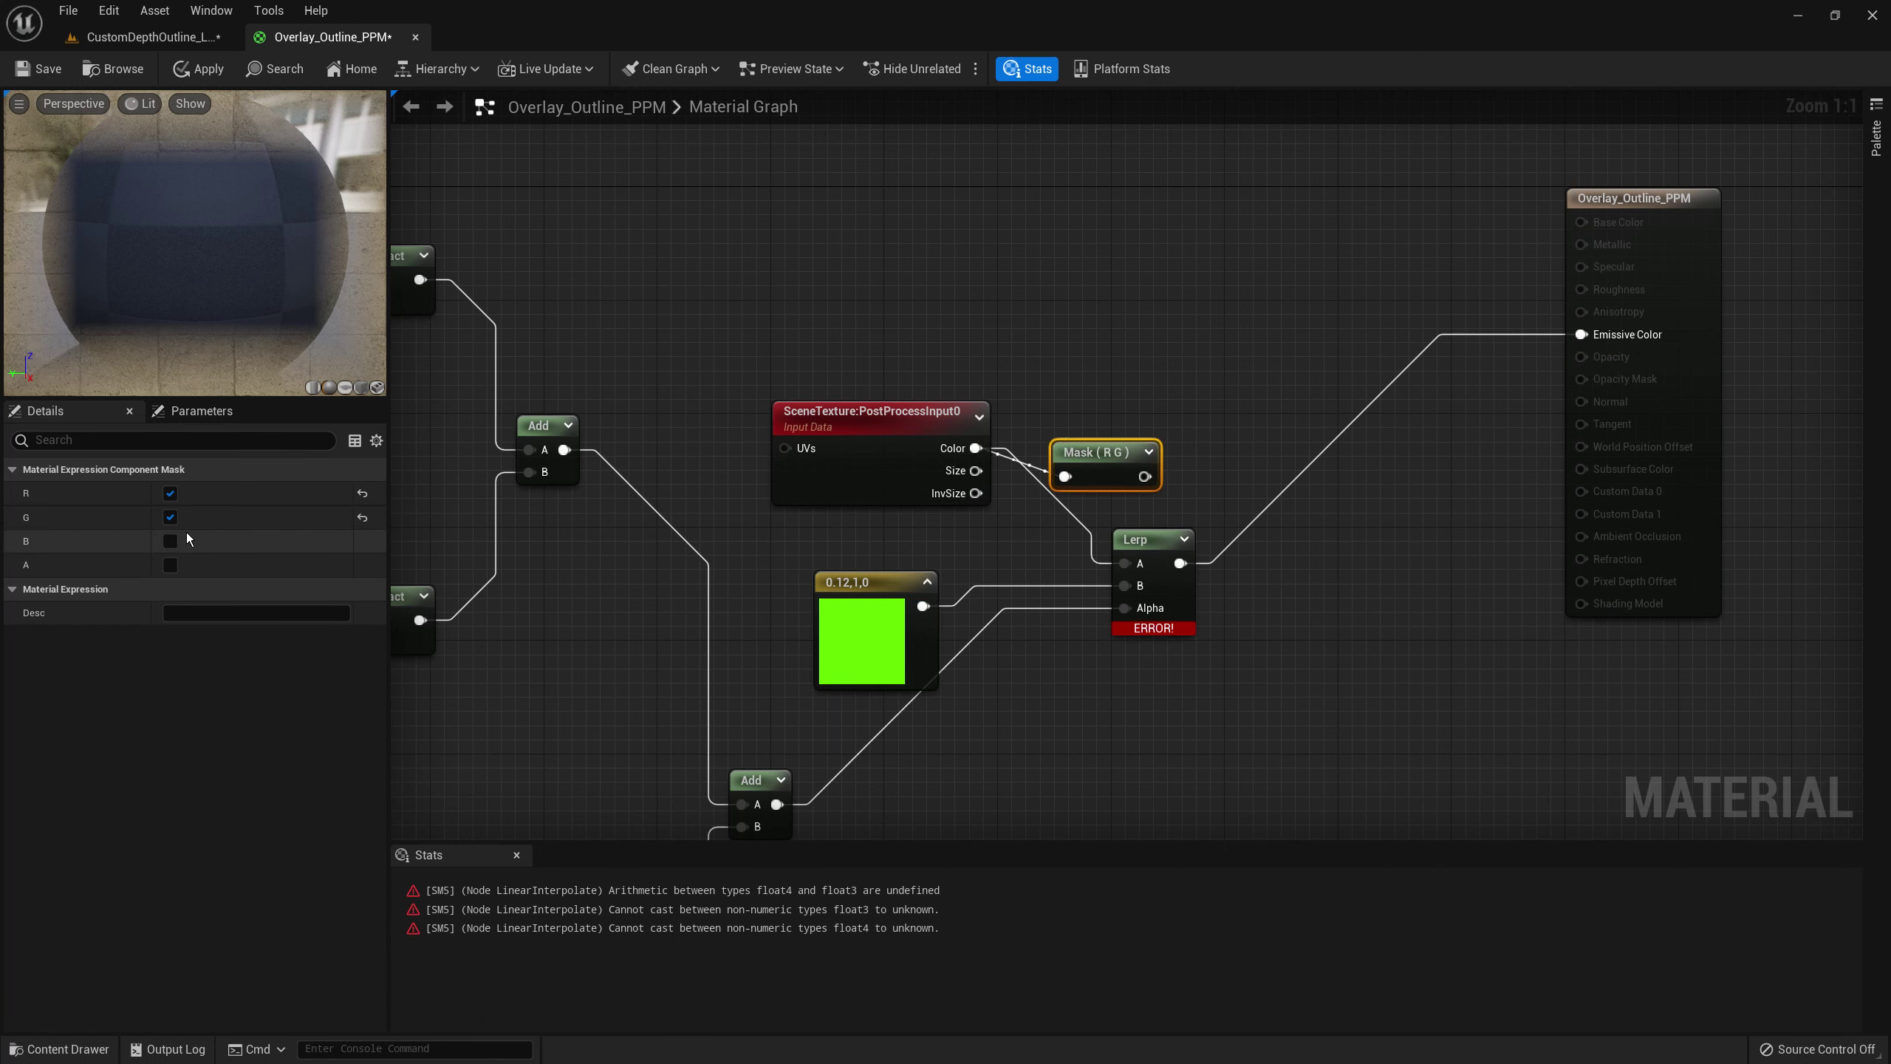
left_click(171, 542)
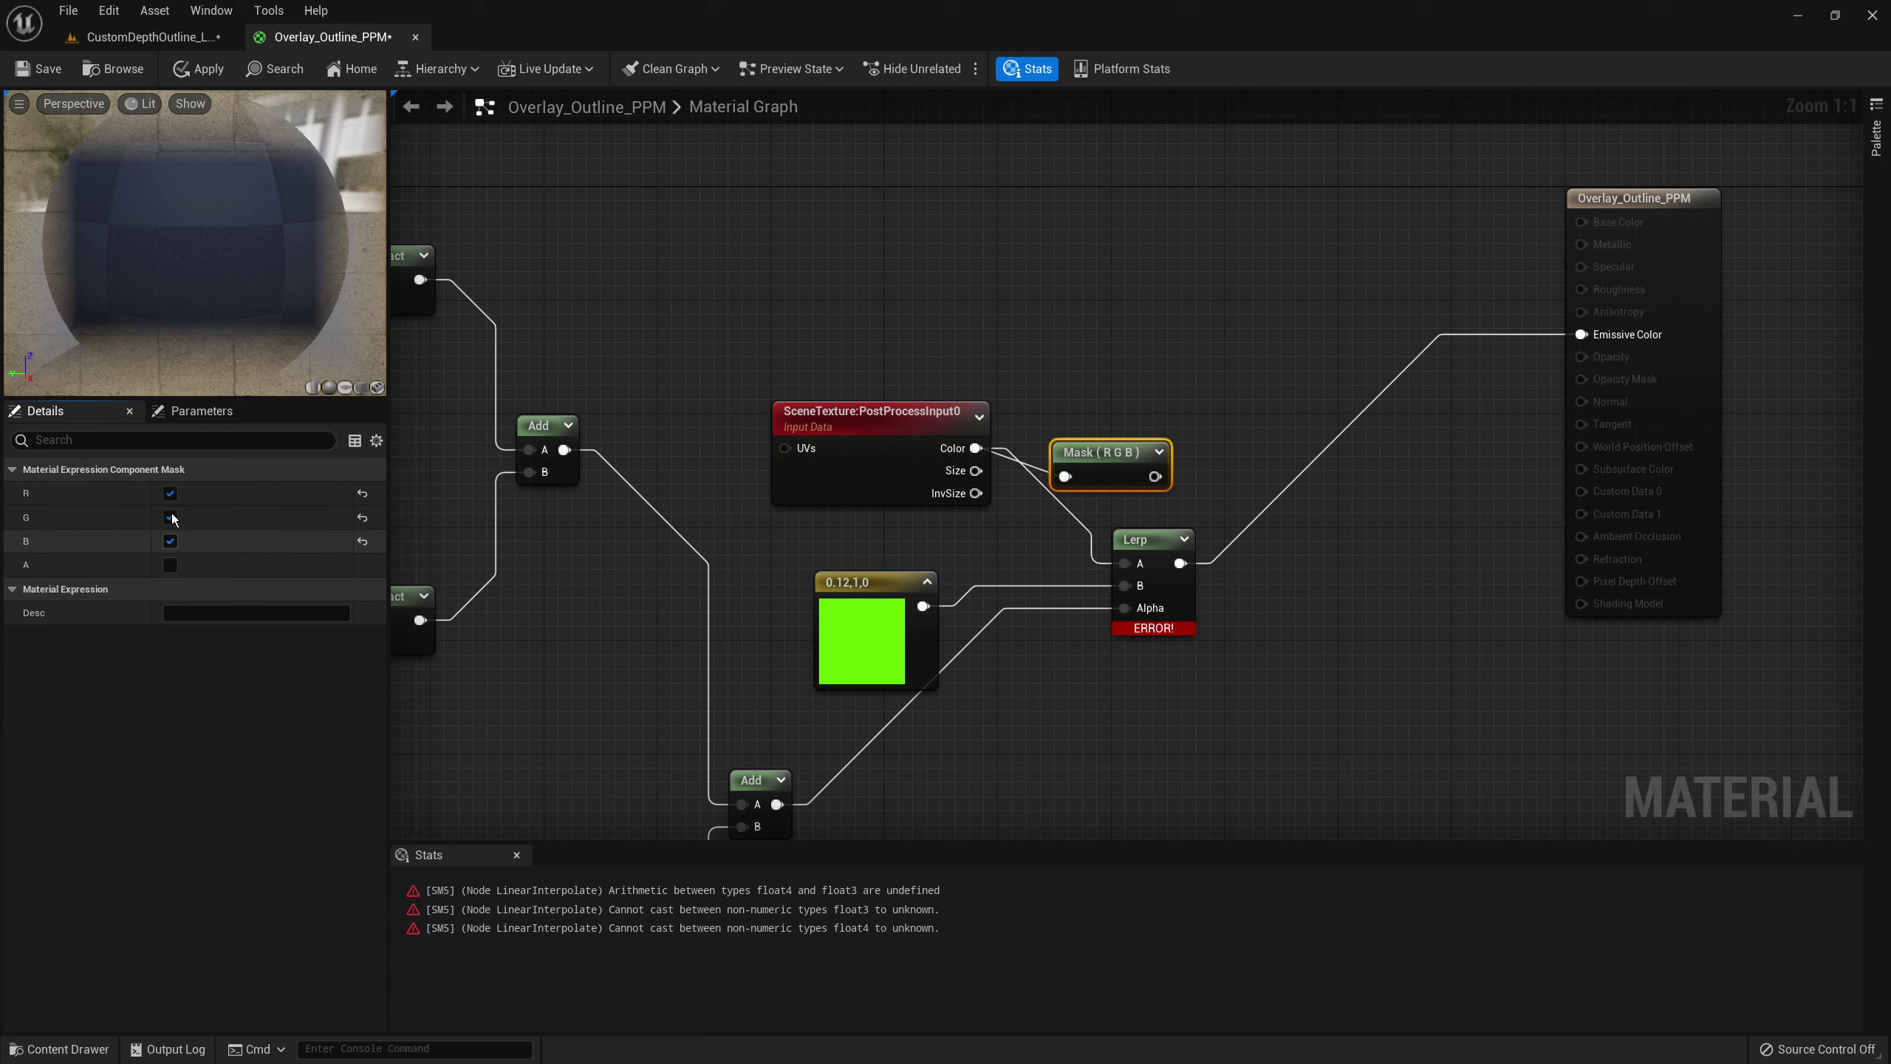
left_click_drag(1154, 476, 1129, 557)
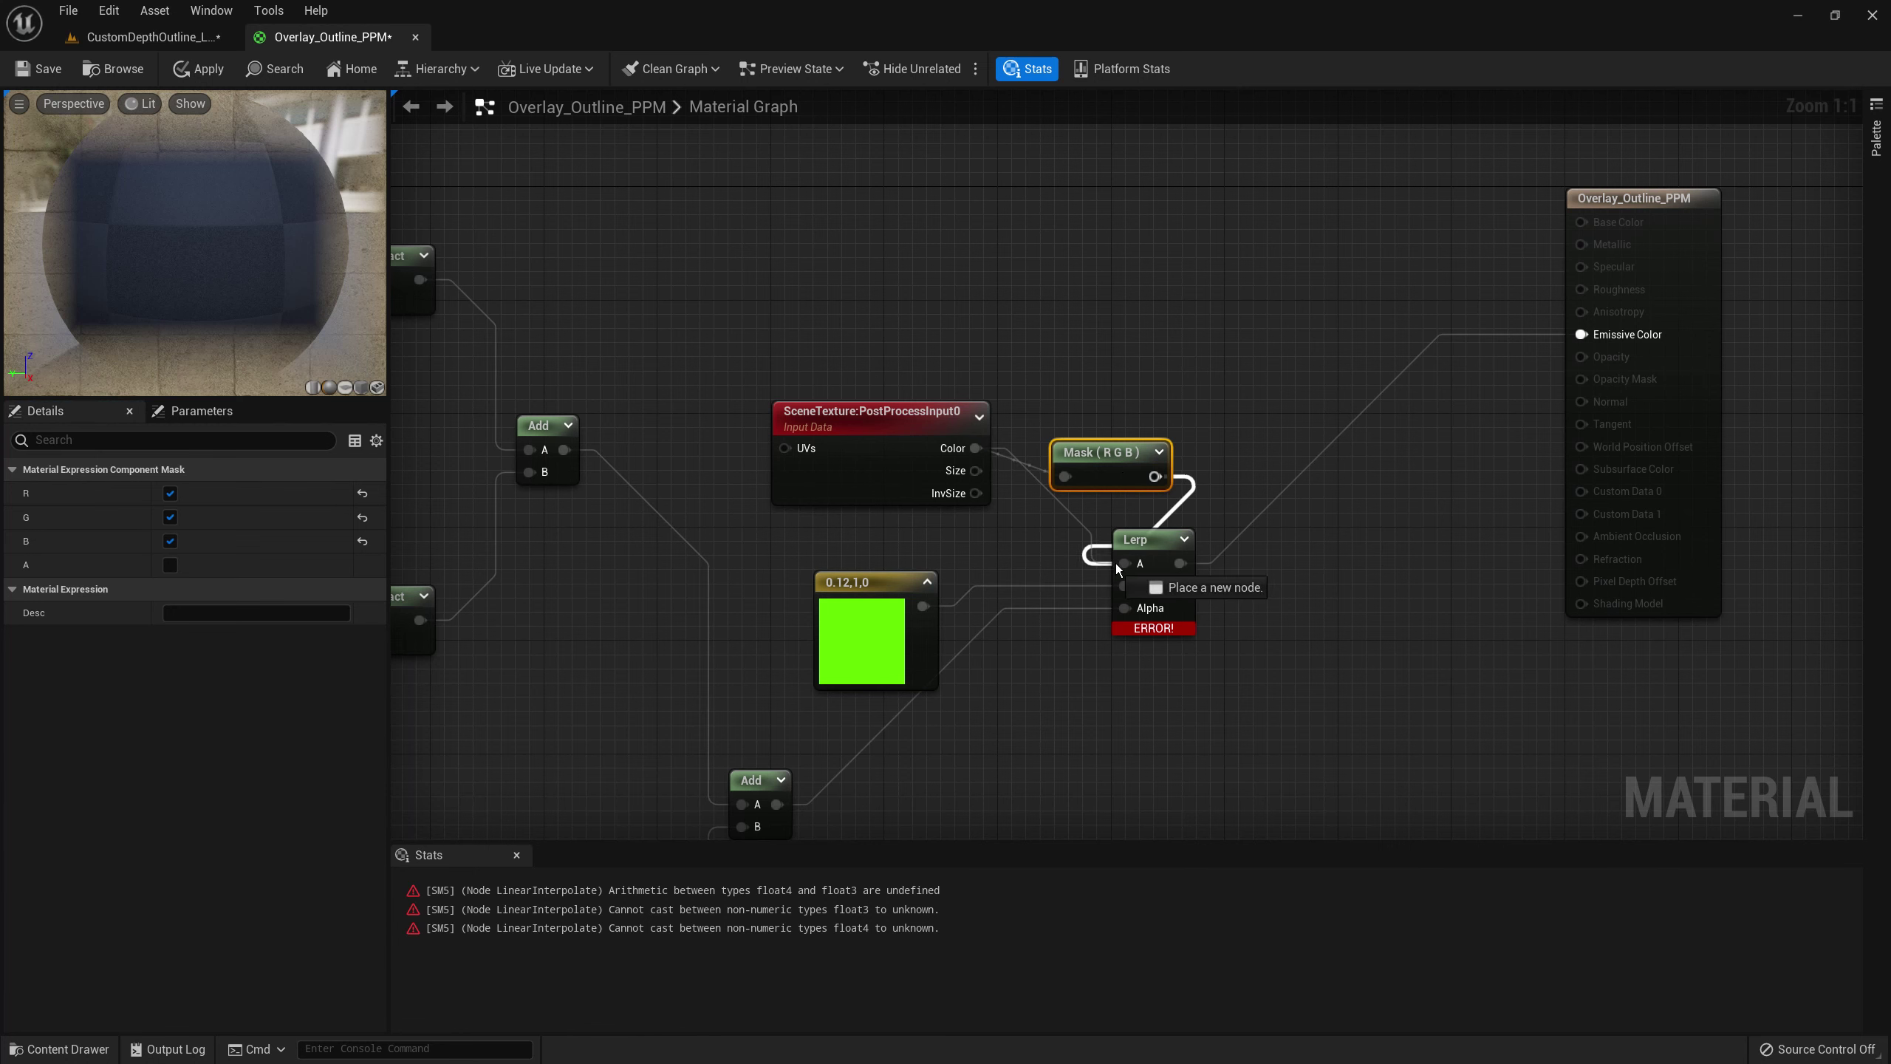
left_click_drag(1117, 454, 1077, 428)
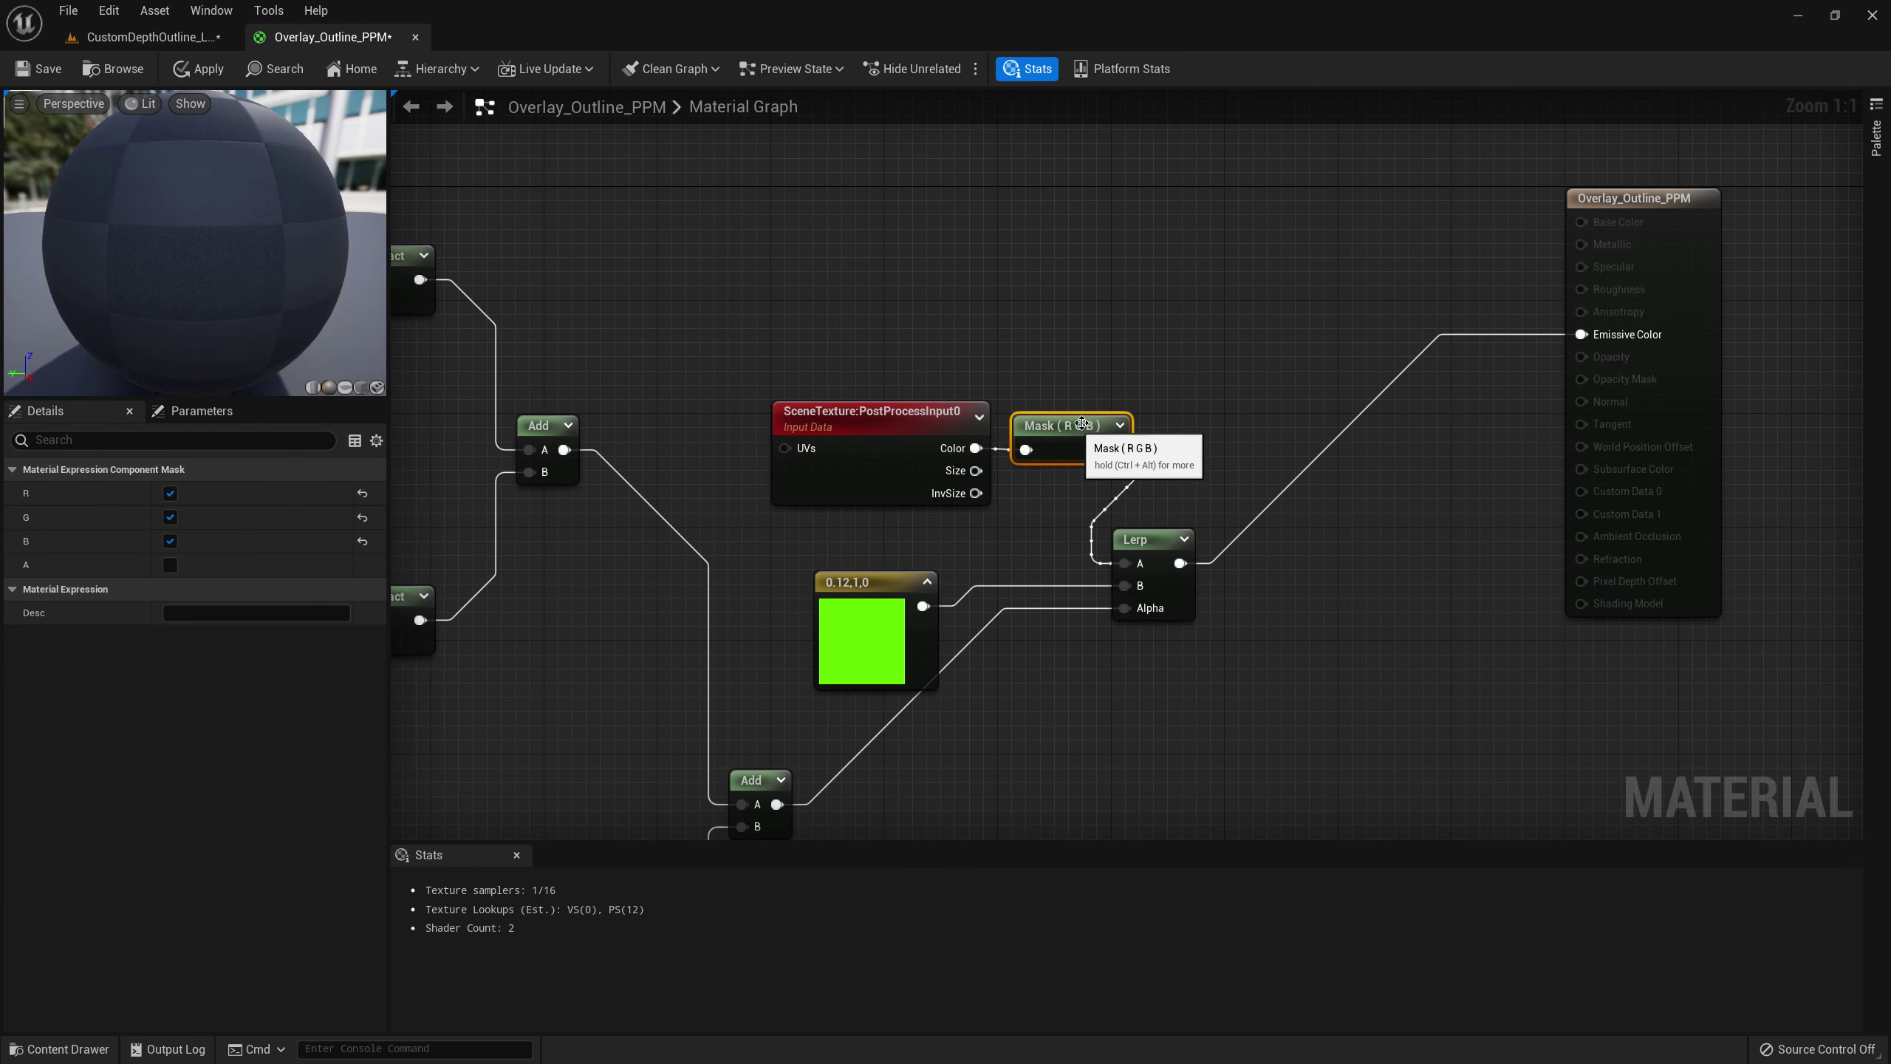
left_click(1152, 382)
right_click_drag(1153, 381, 1108, 342)
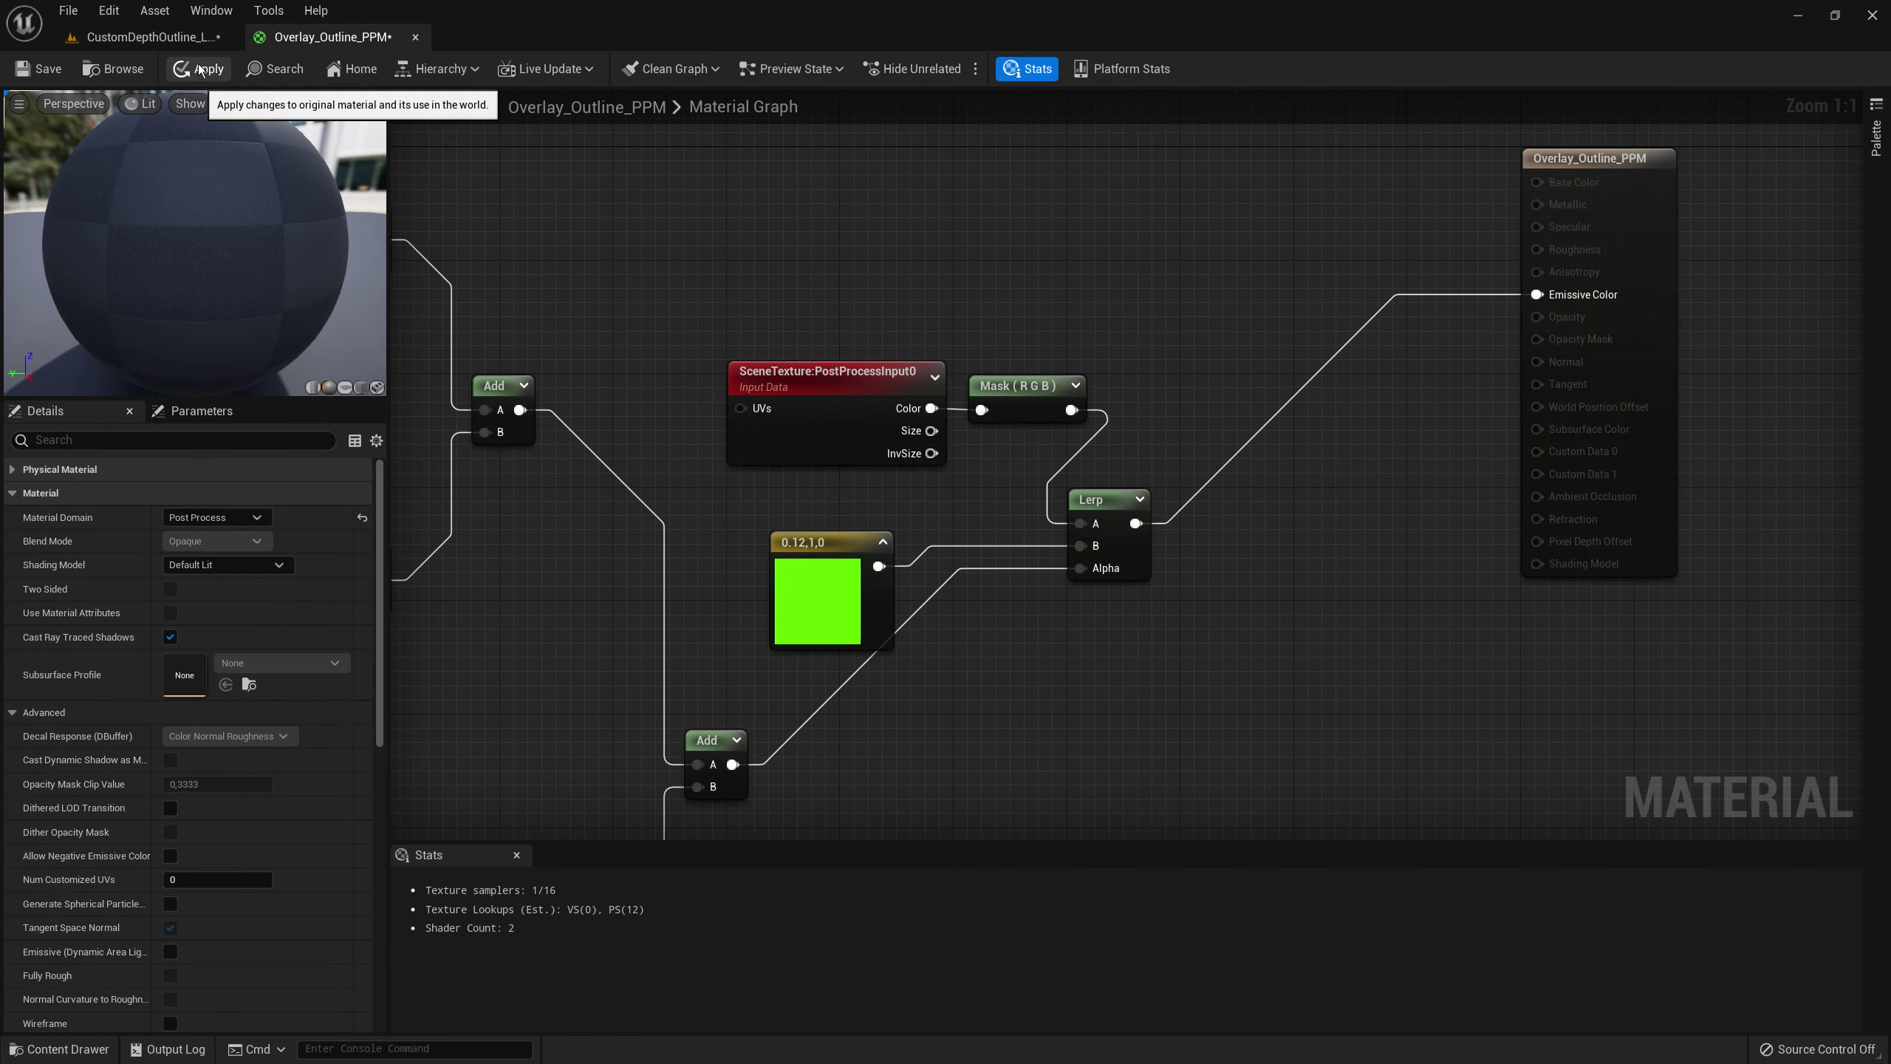
- Preview the green outlines in the level, framing Cube7, then return to the material graph
left_click(152, 34)
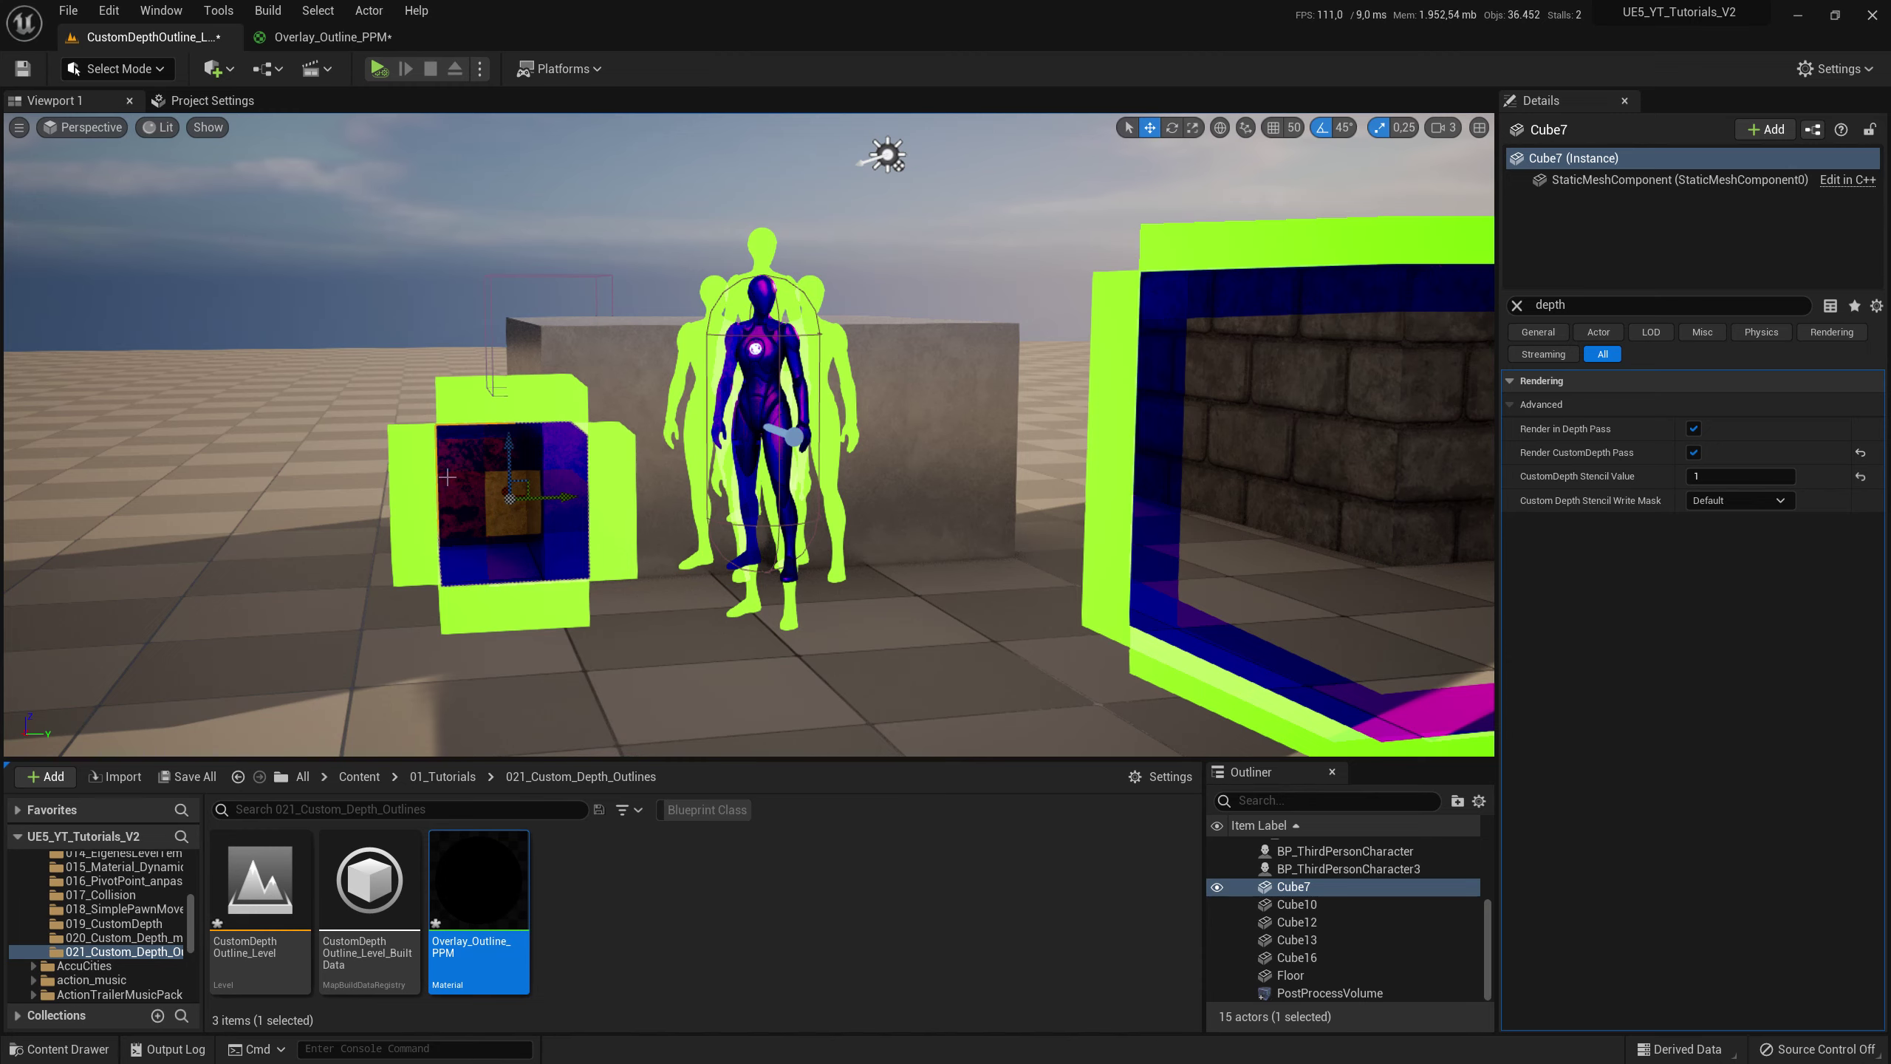
right_click_drag(749, 434, 774, 417)
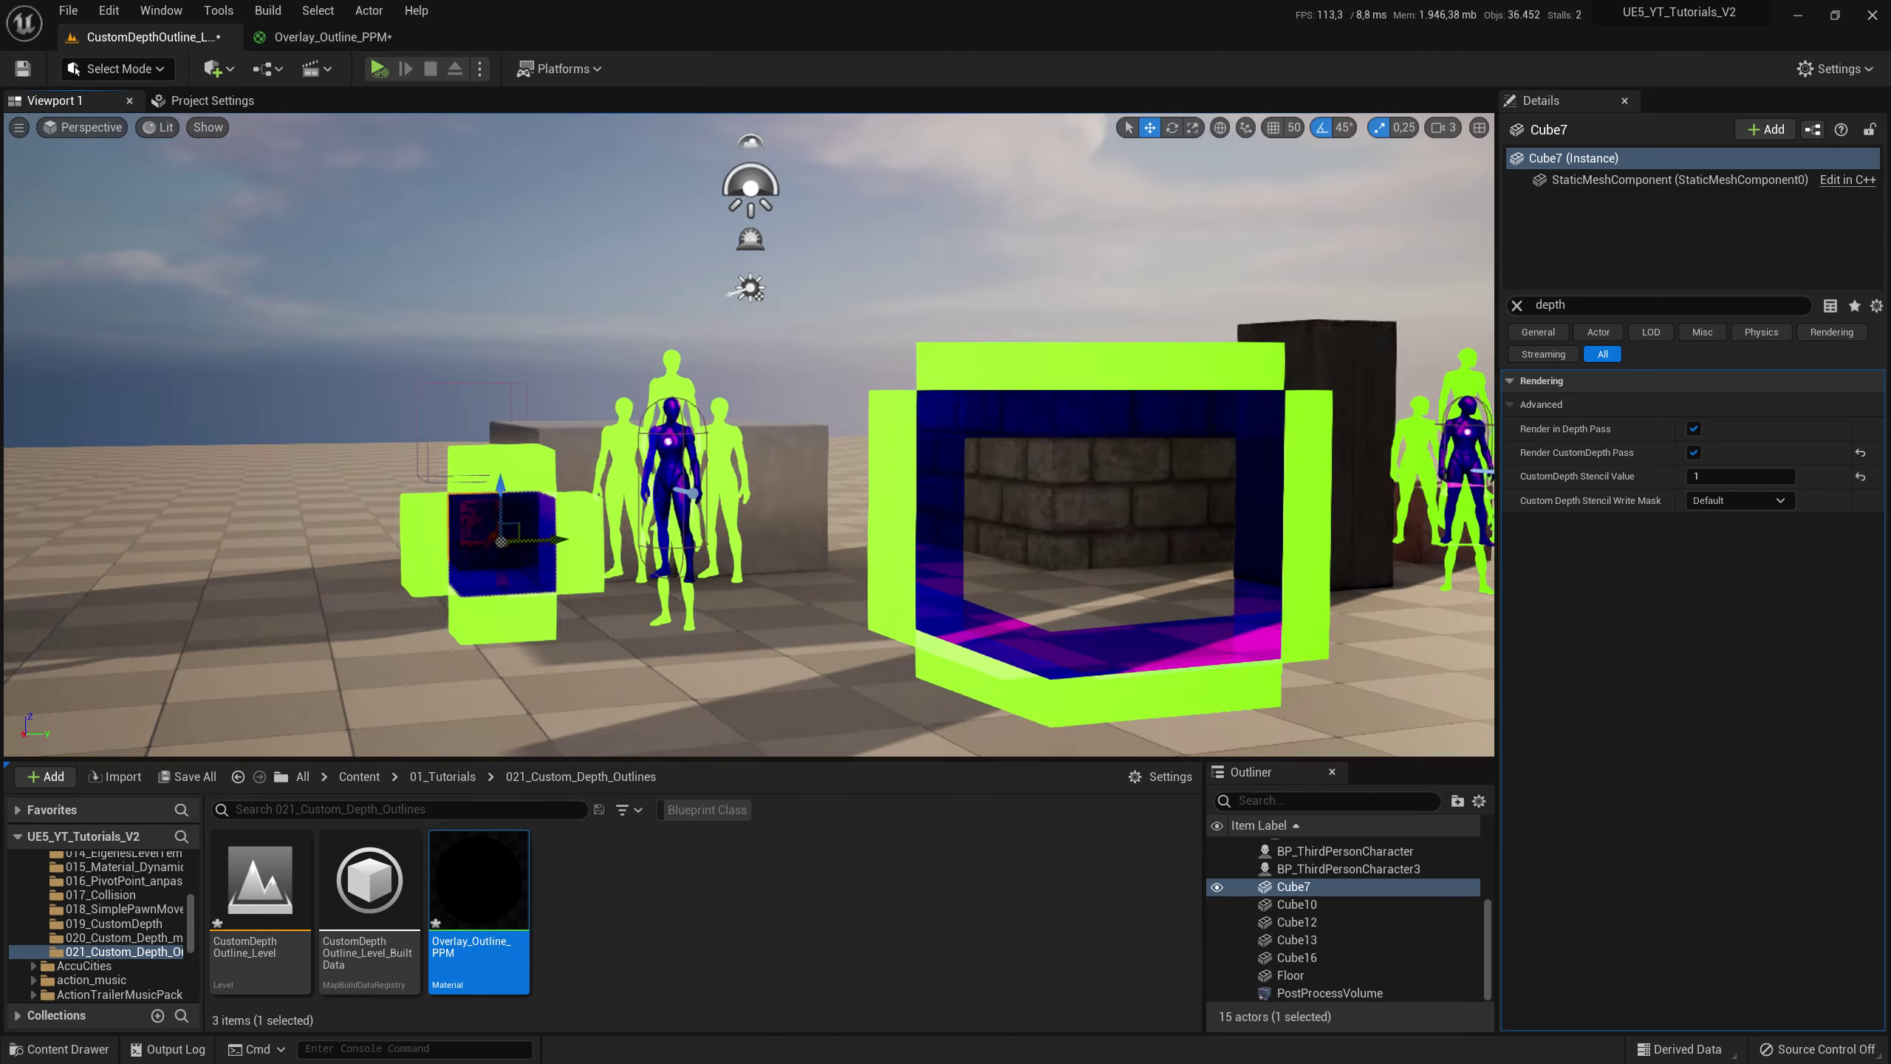
key("f")
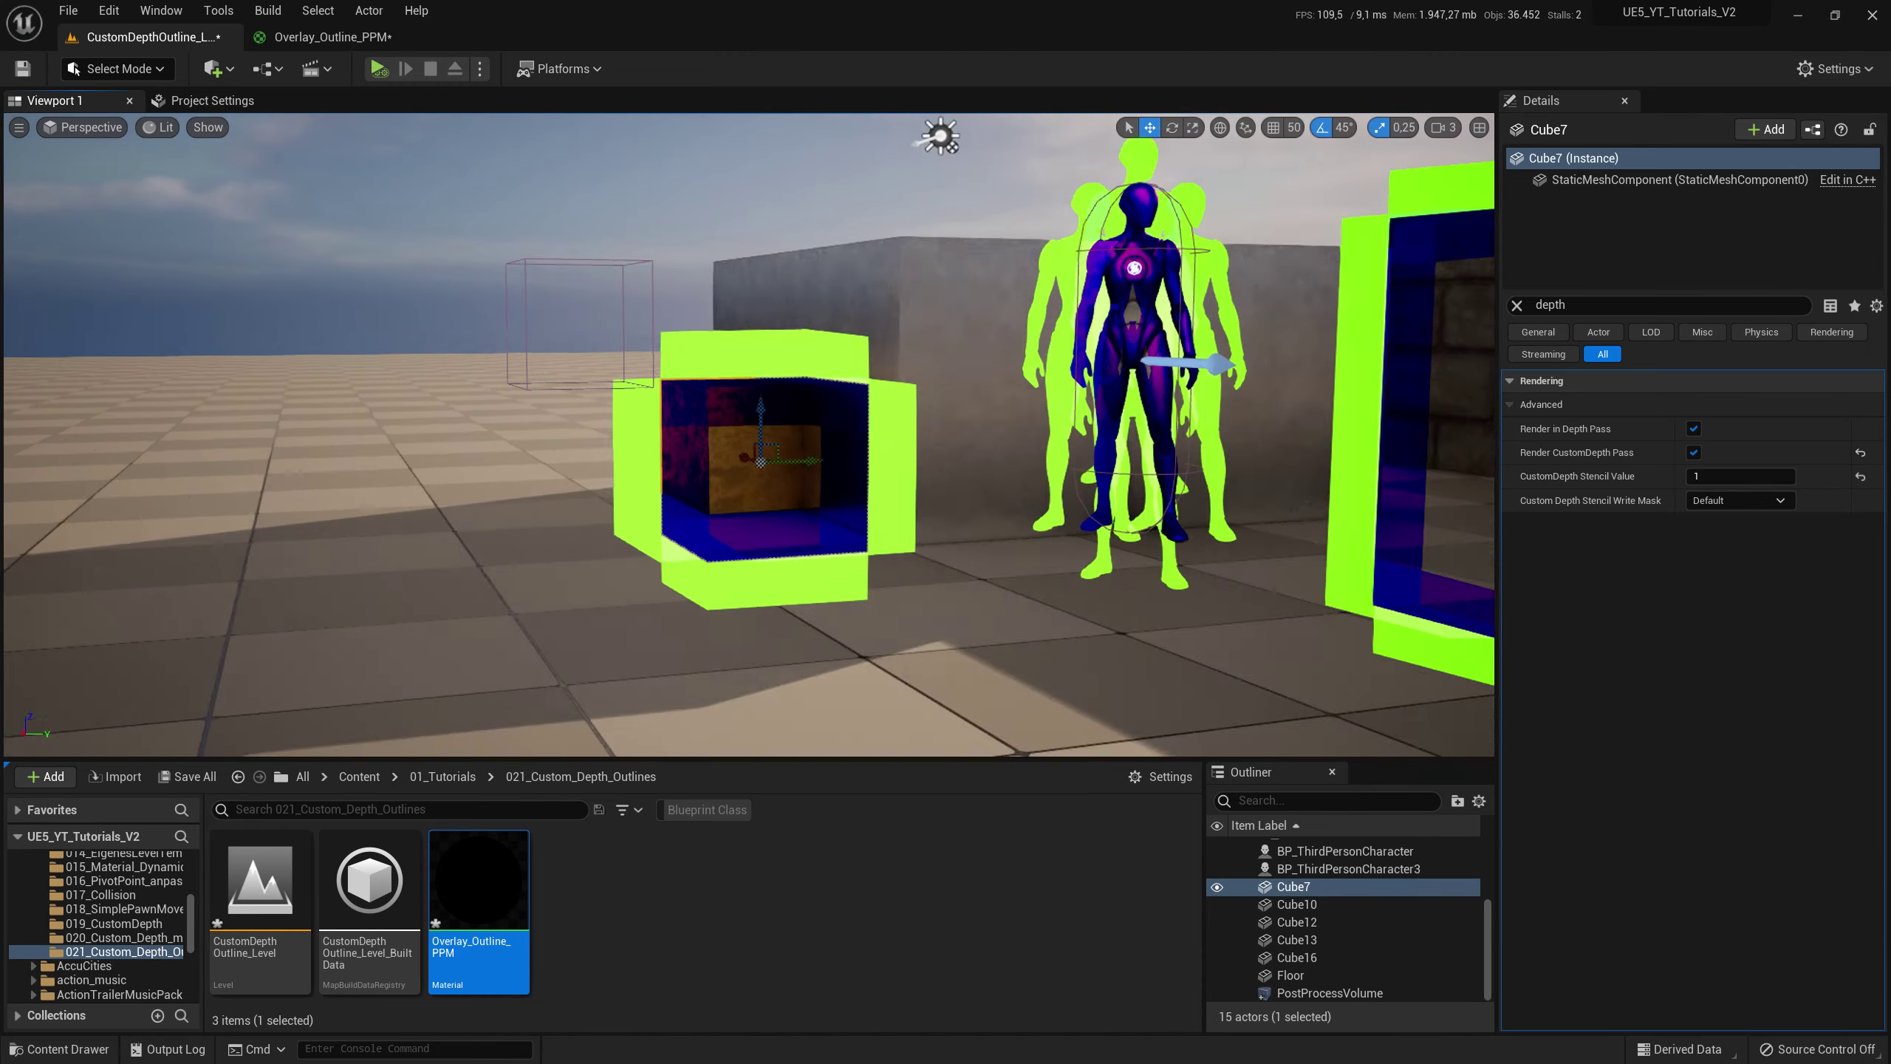
left_click(331, 37)
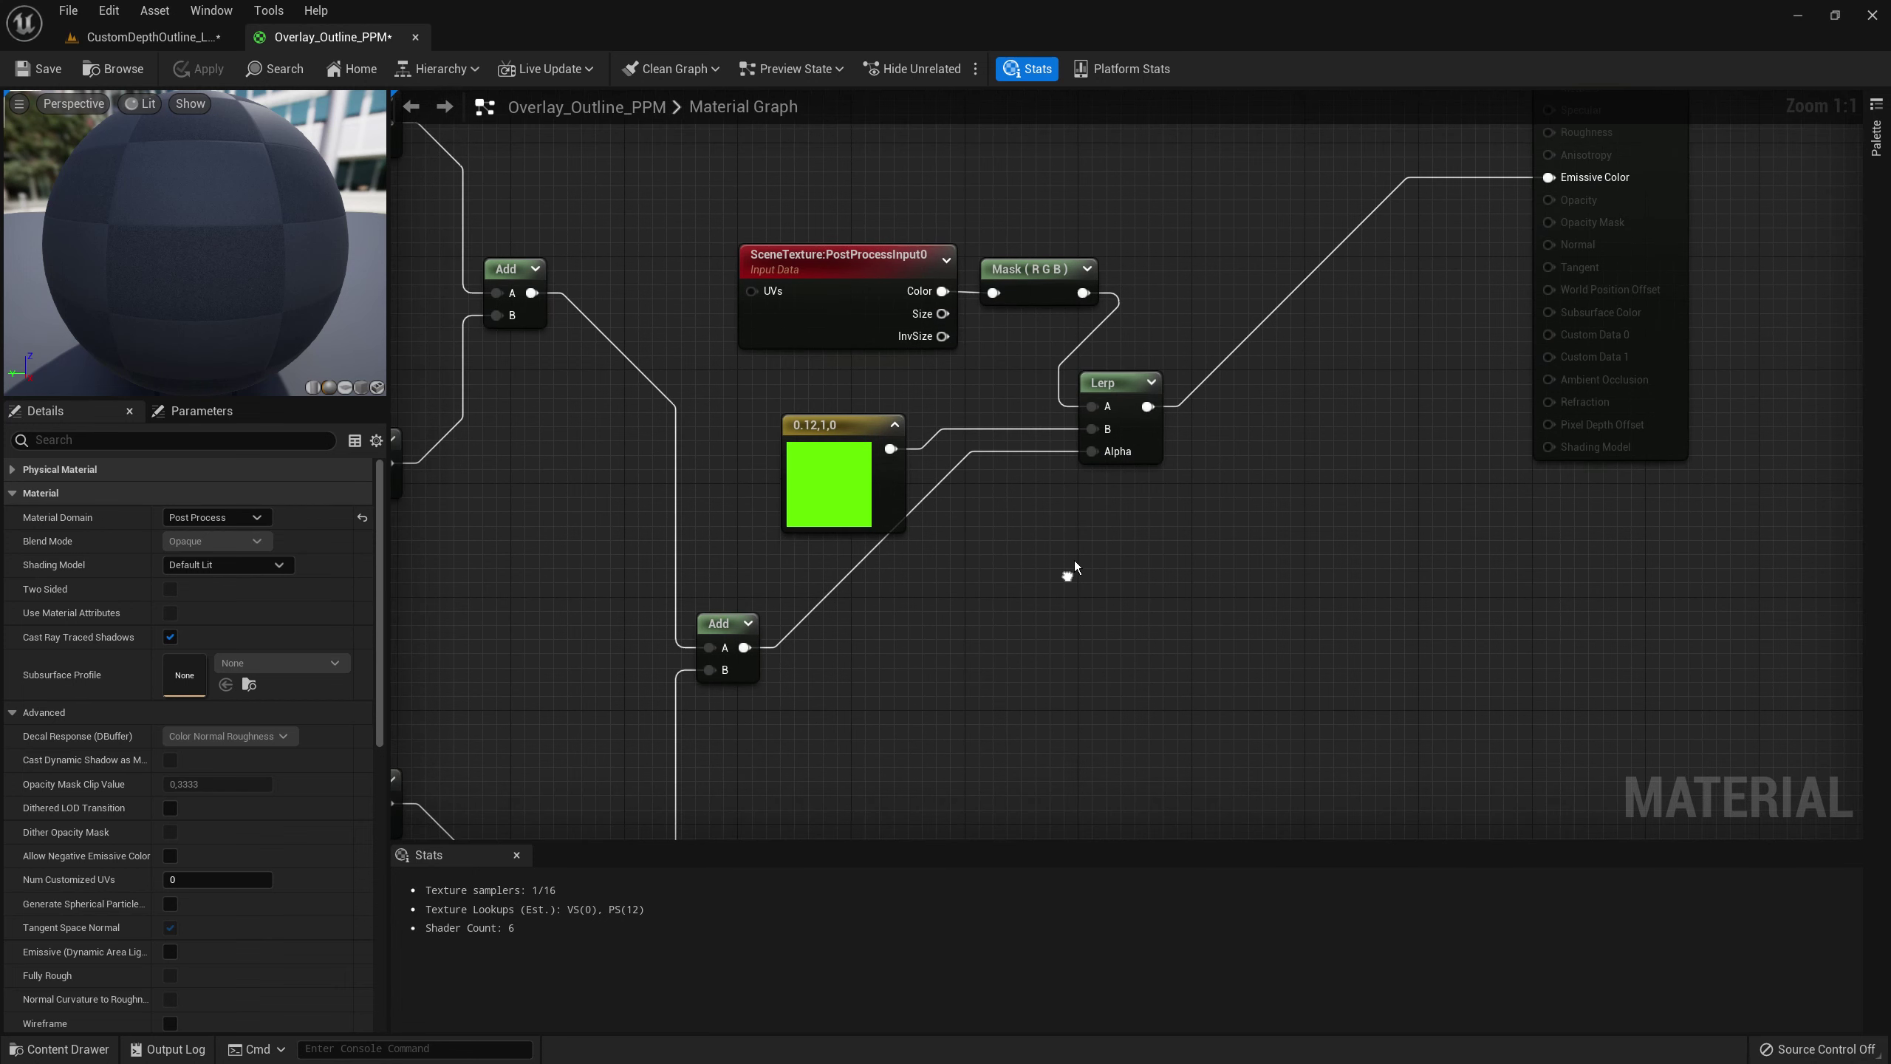
- Insert a Clamp (Min 0, Max 1) after the lower Add node and feed it into Lerp Alpha
right_click_drag(1115, 580, 791, 635)
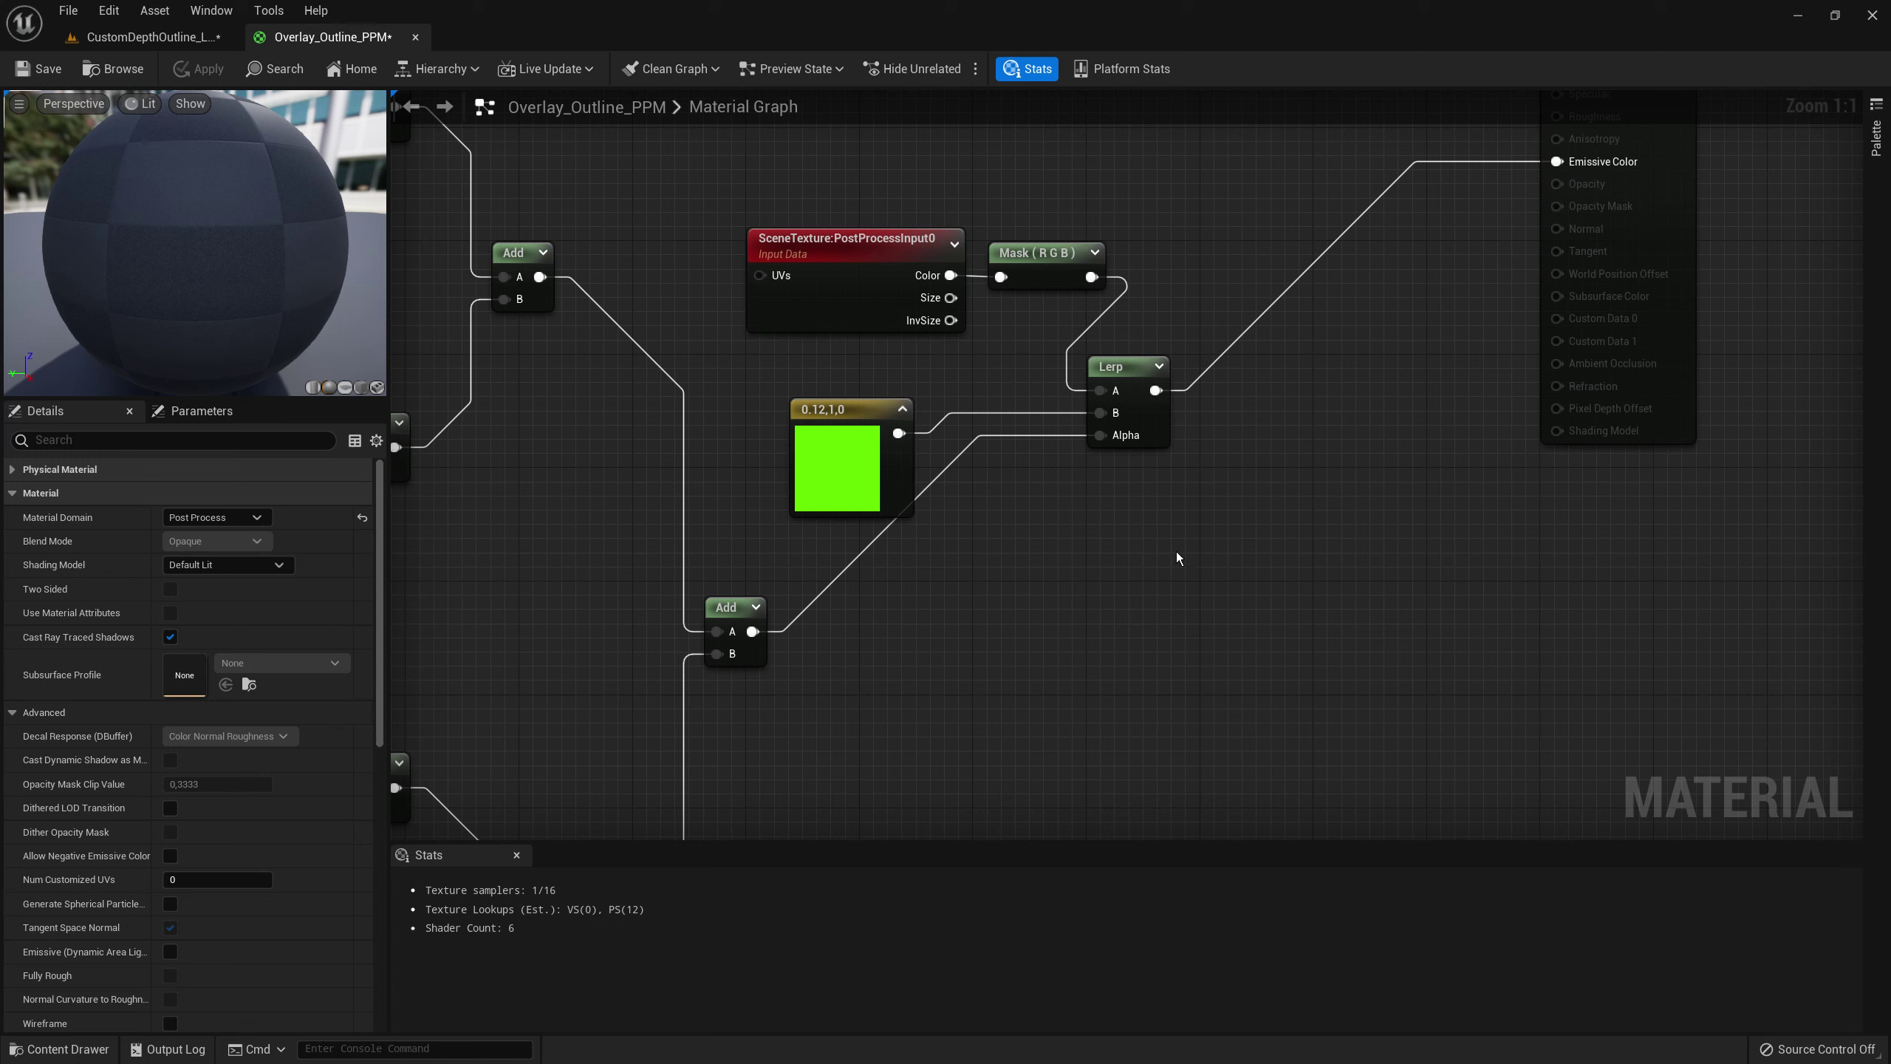
left_click_drag(753, 631, 886, 618)
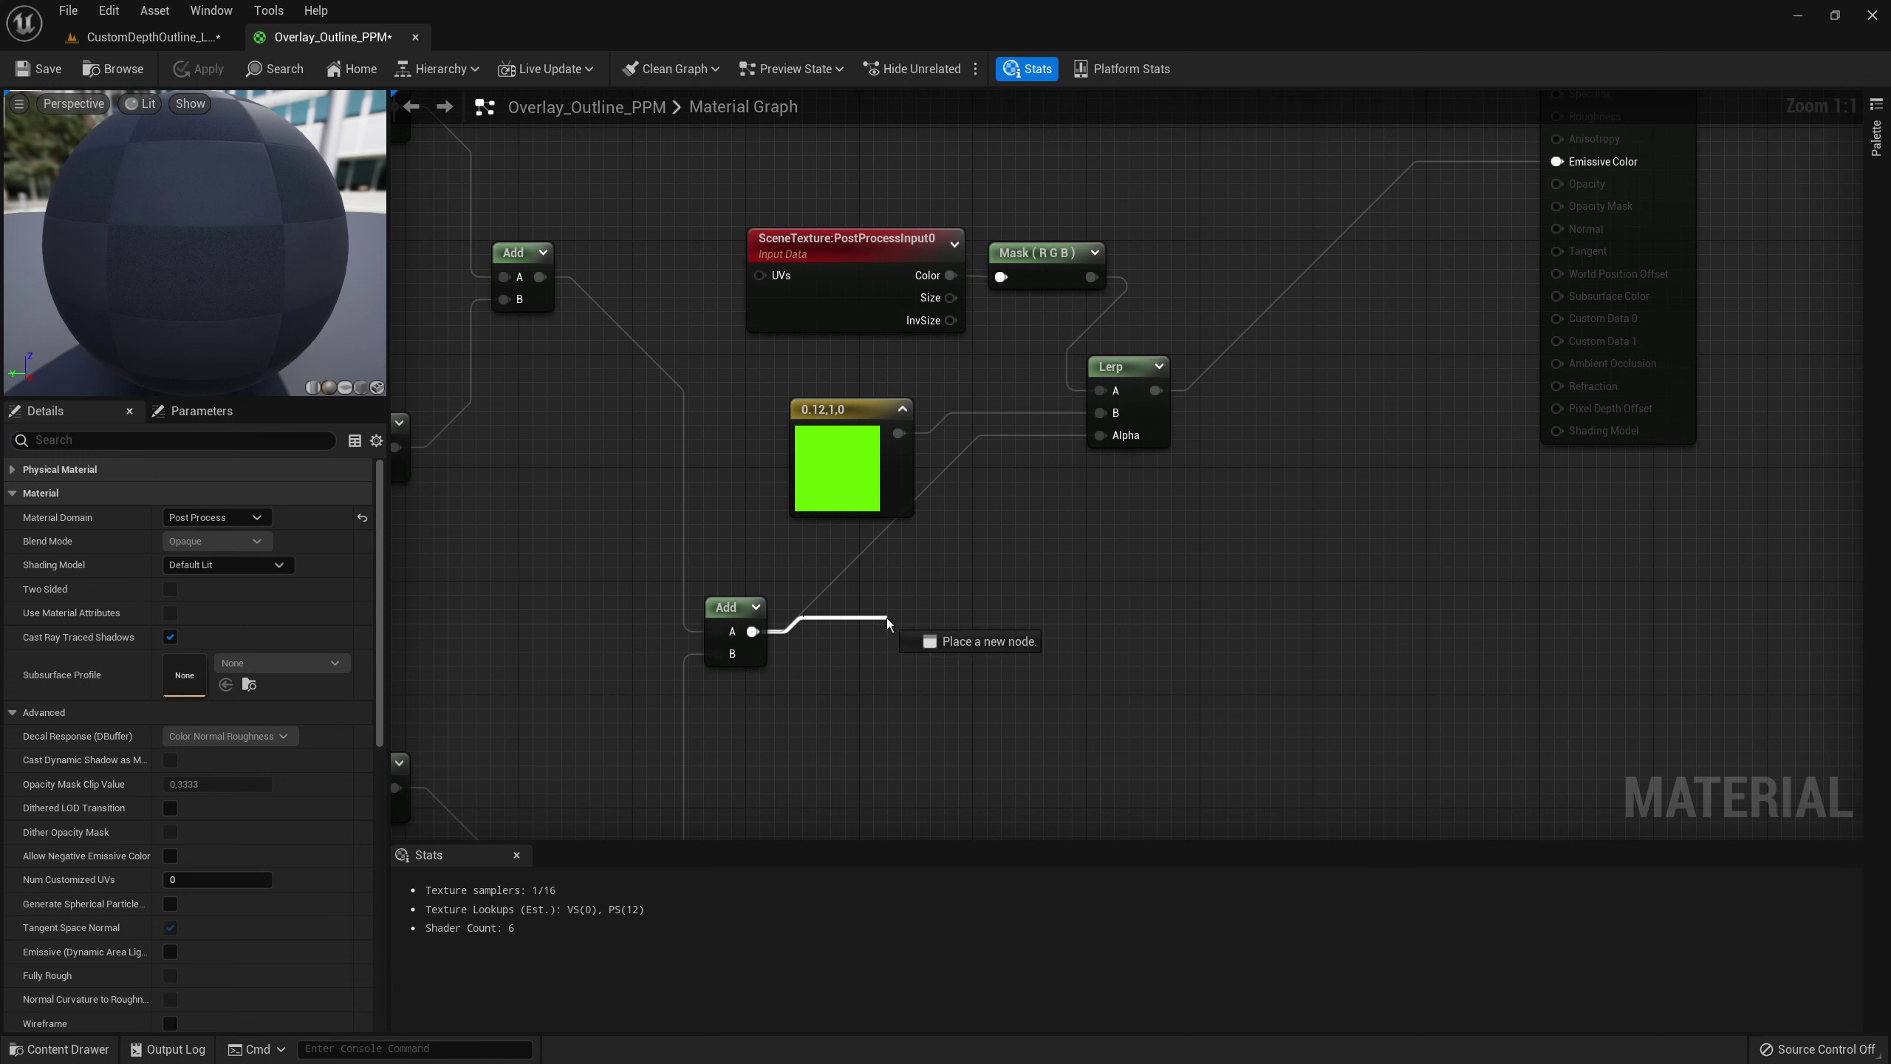
type("clm")
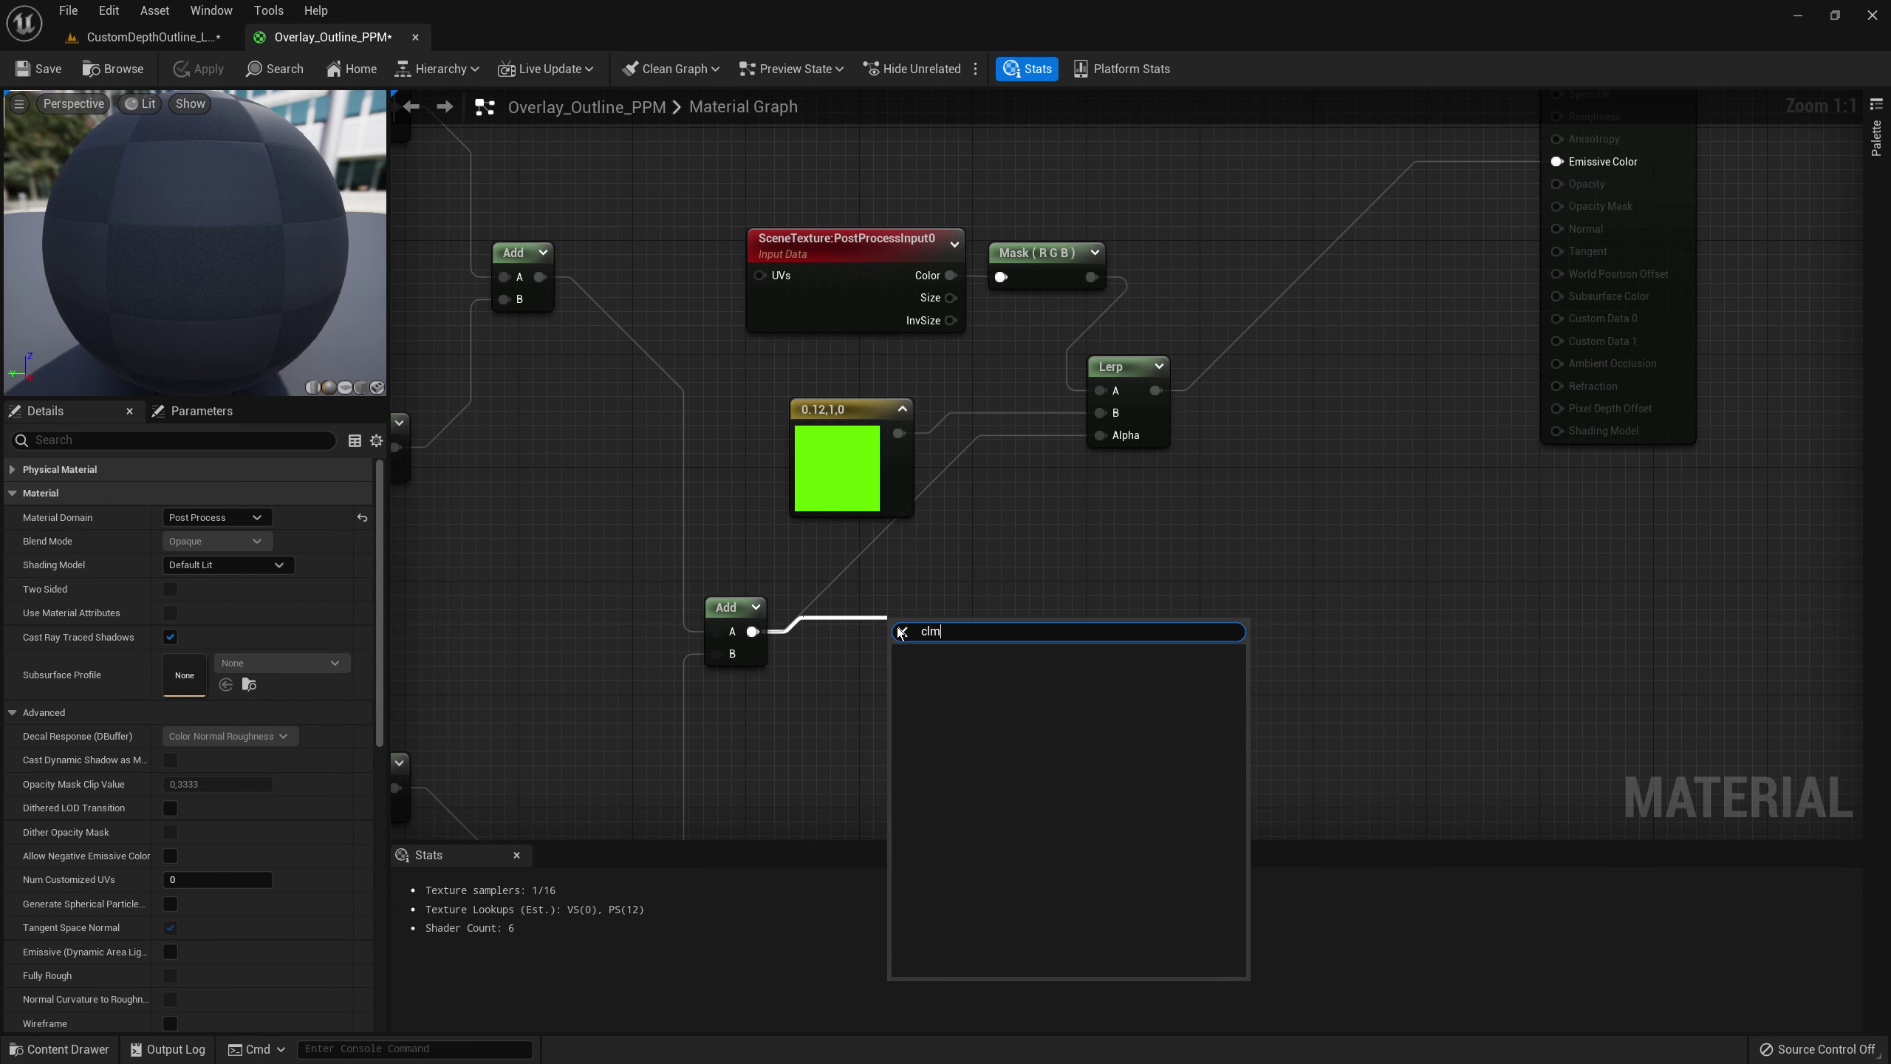
key("BackSpace")
type("a")
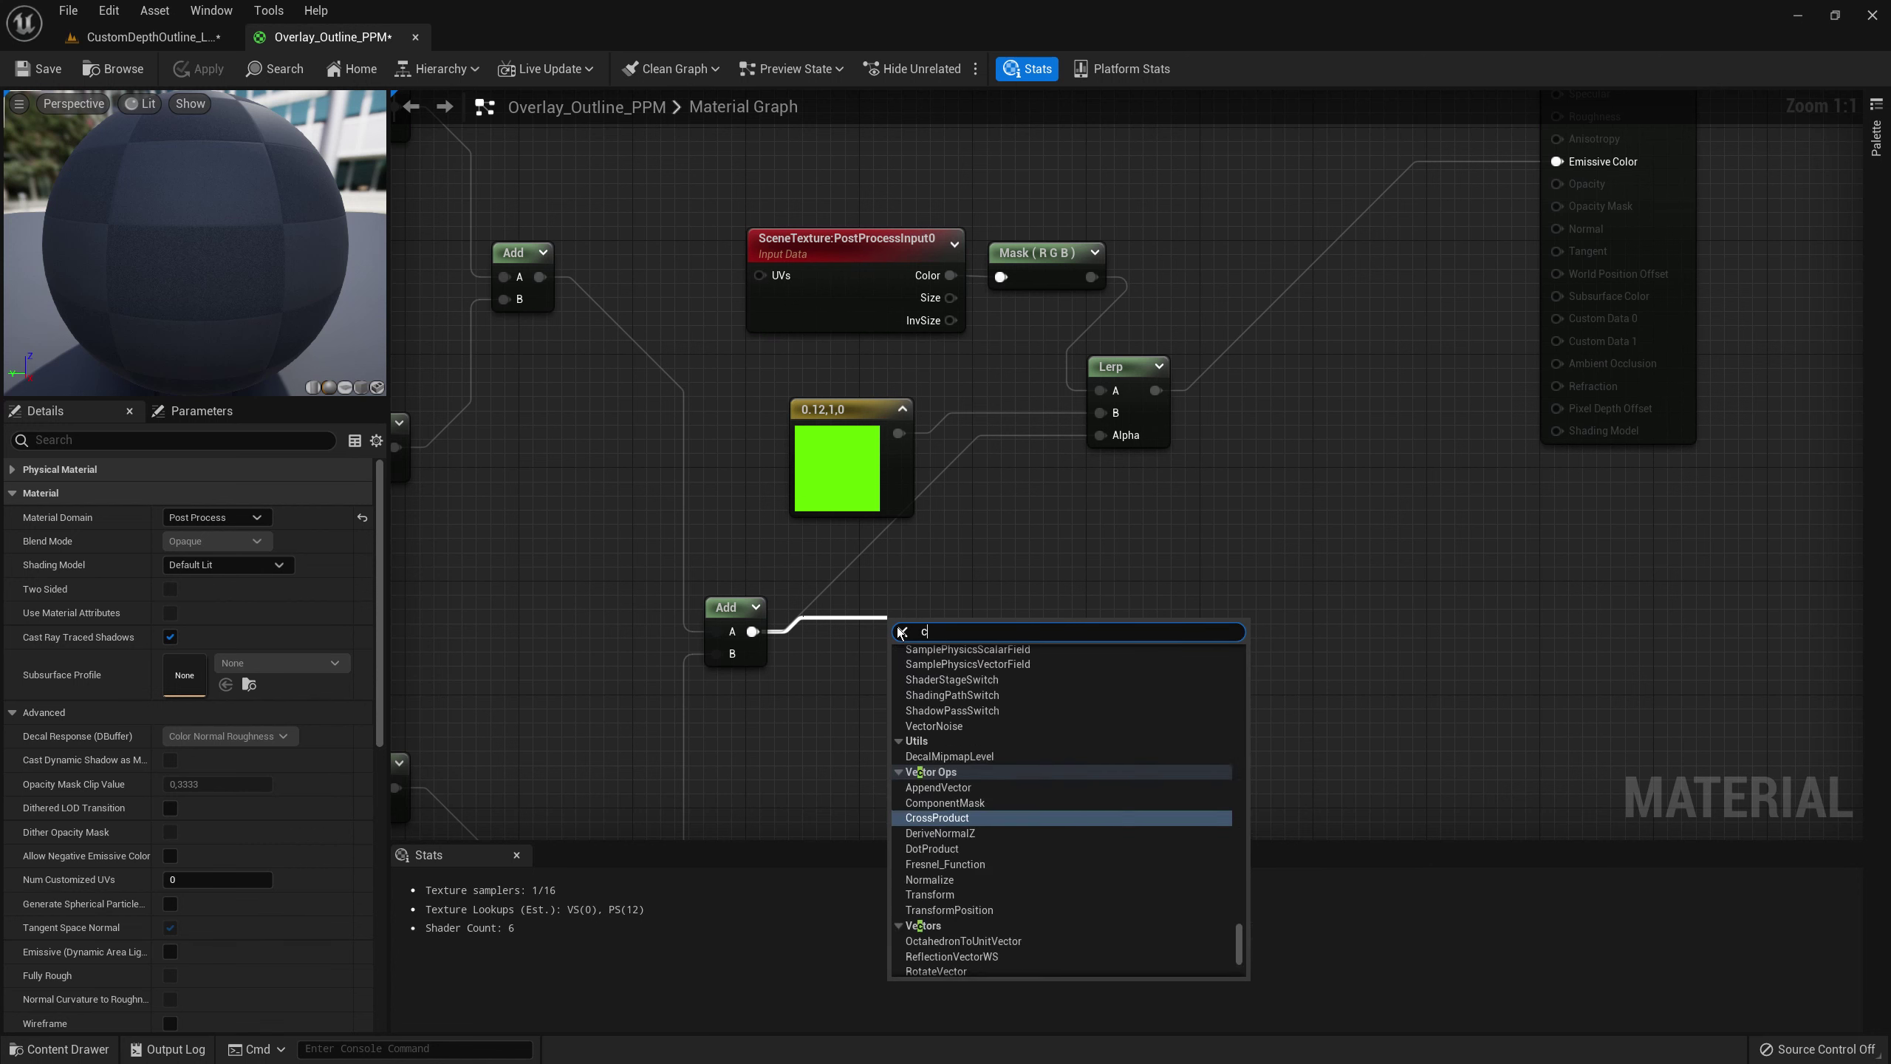
type("mp")
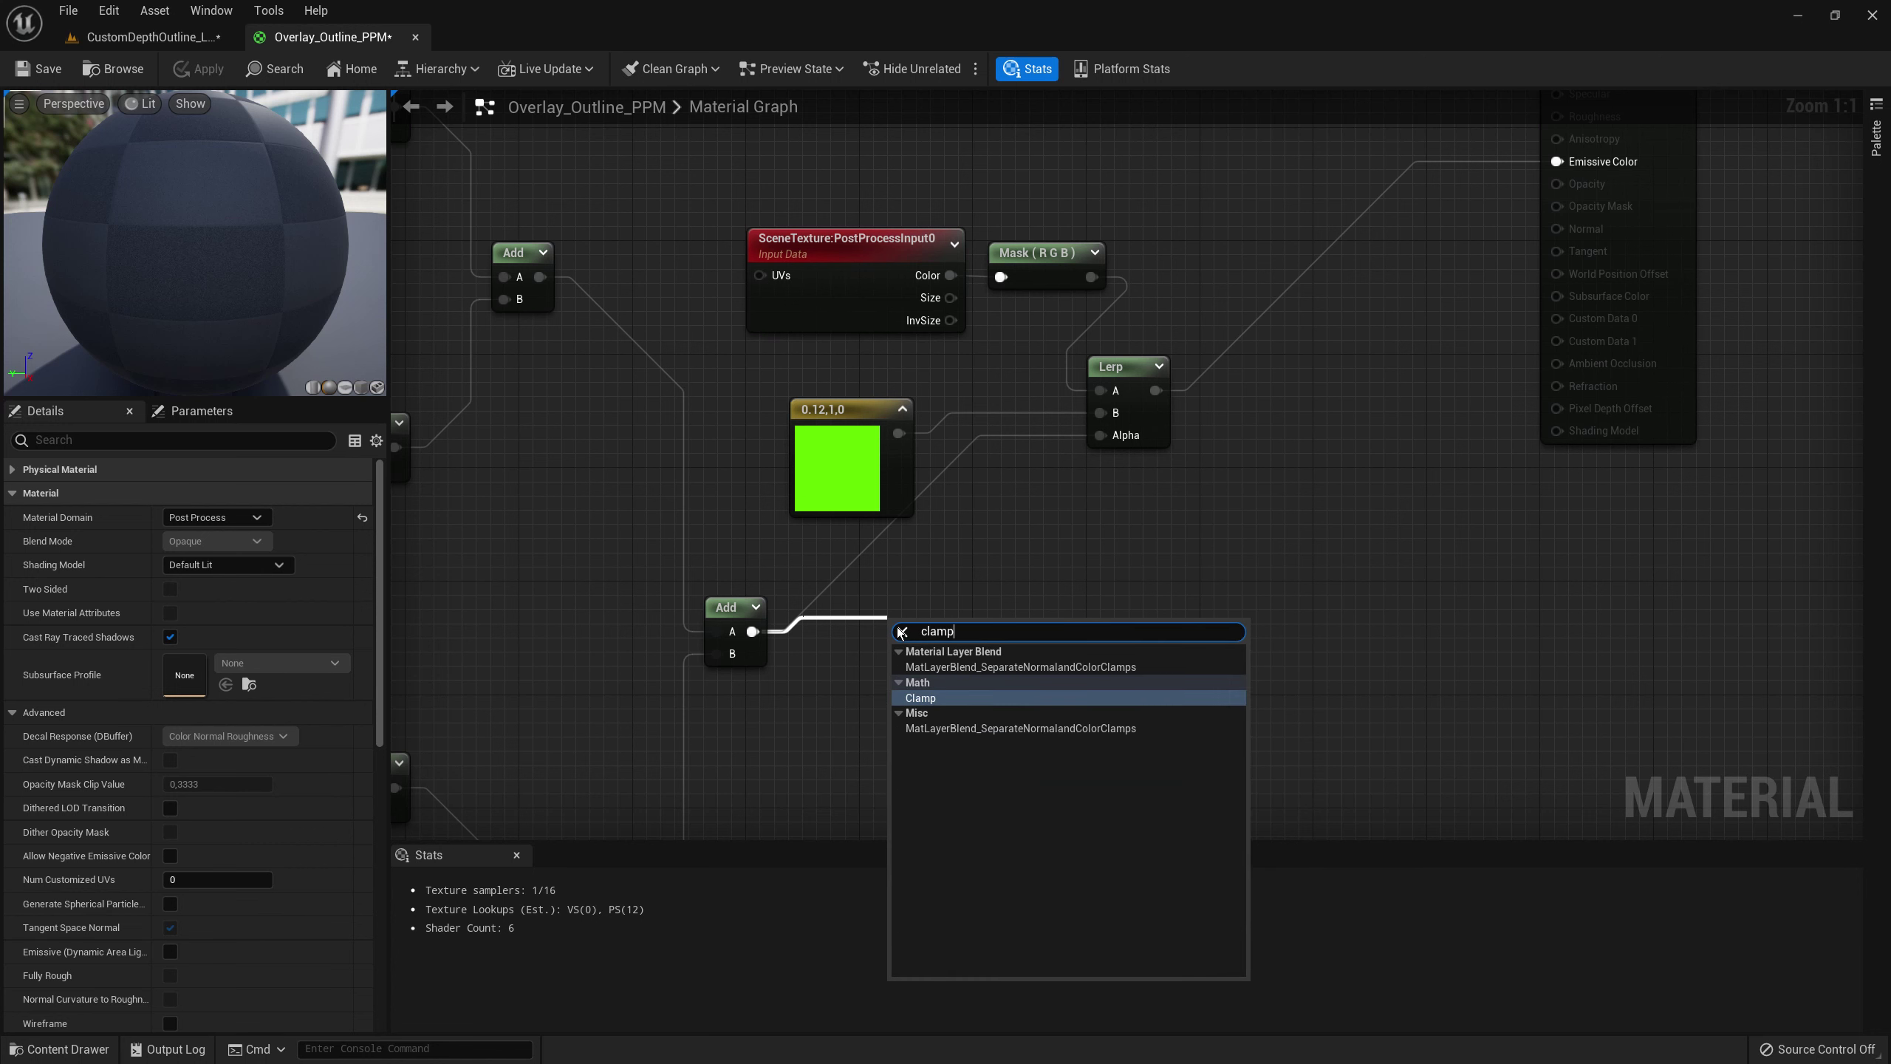
key("Return")
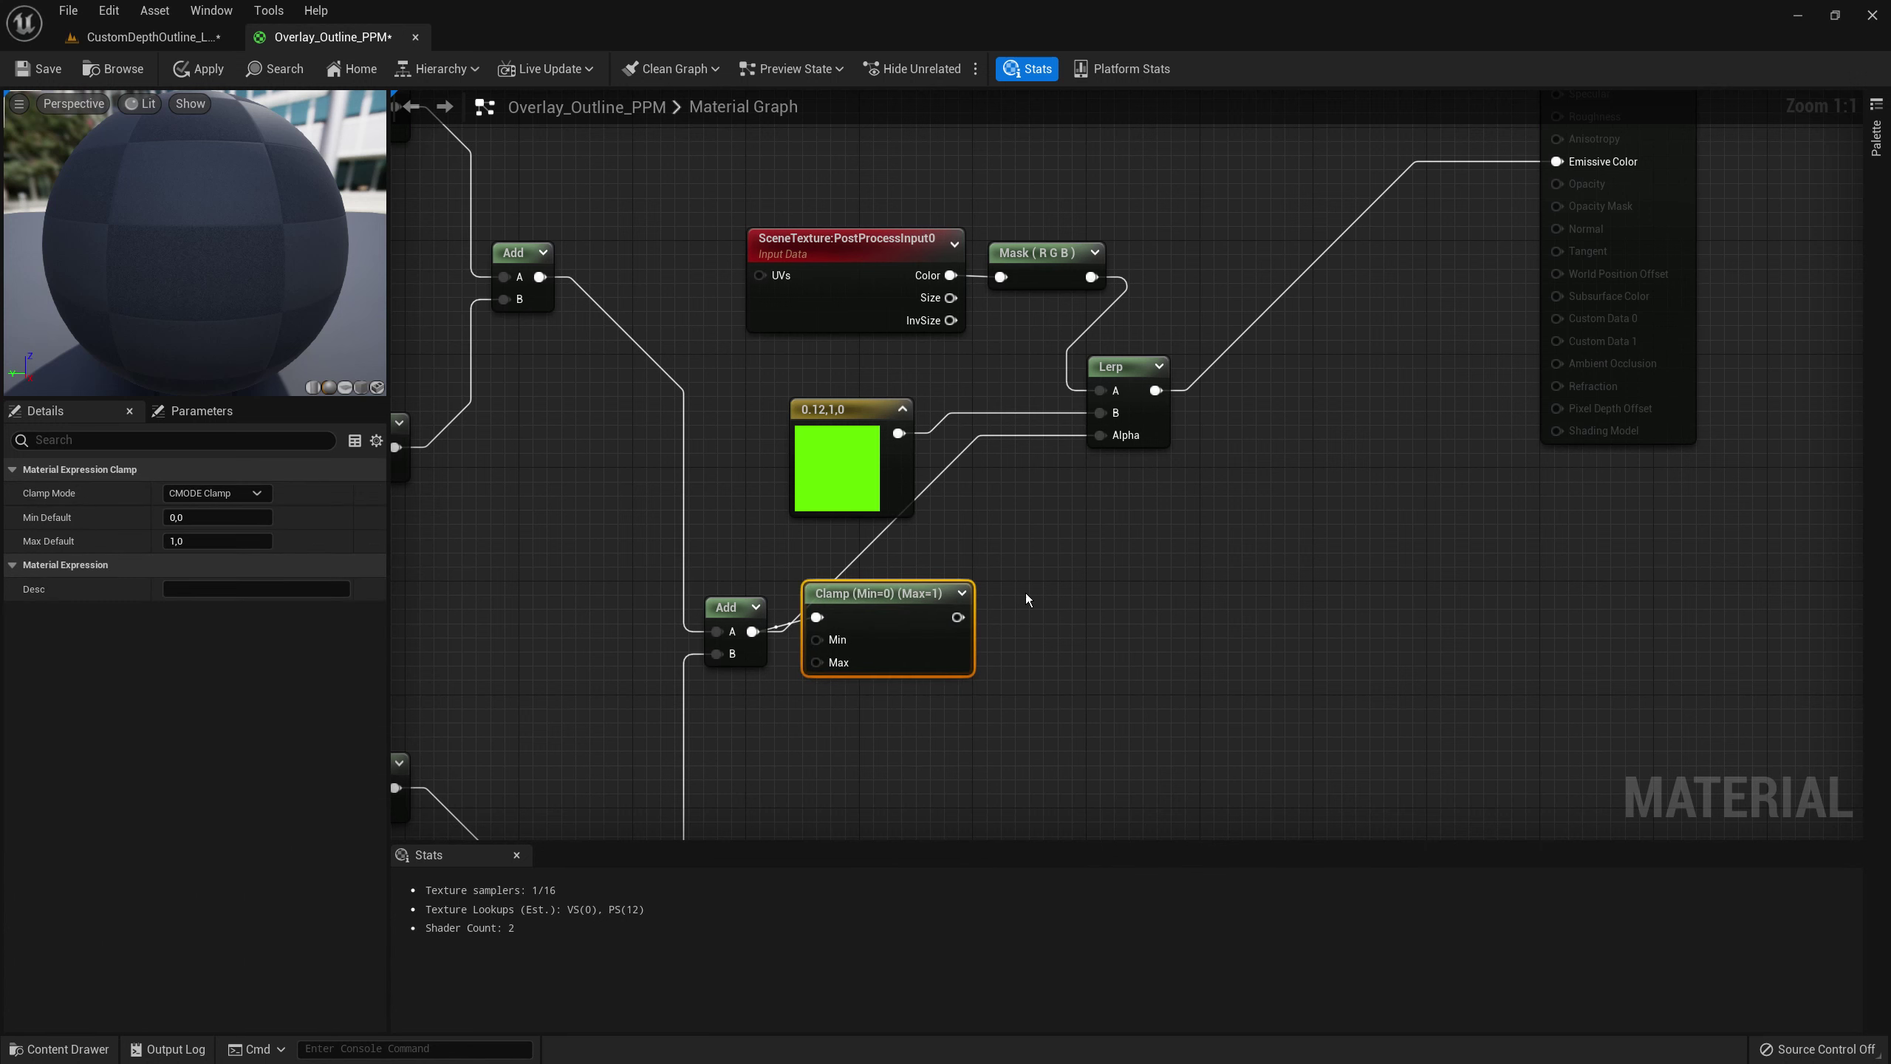
left_click_drag(931, 655, 1086, 471)
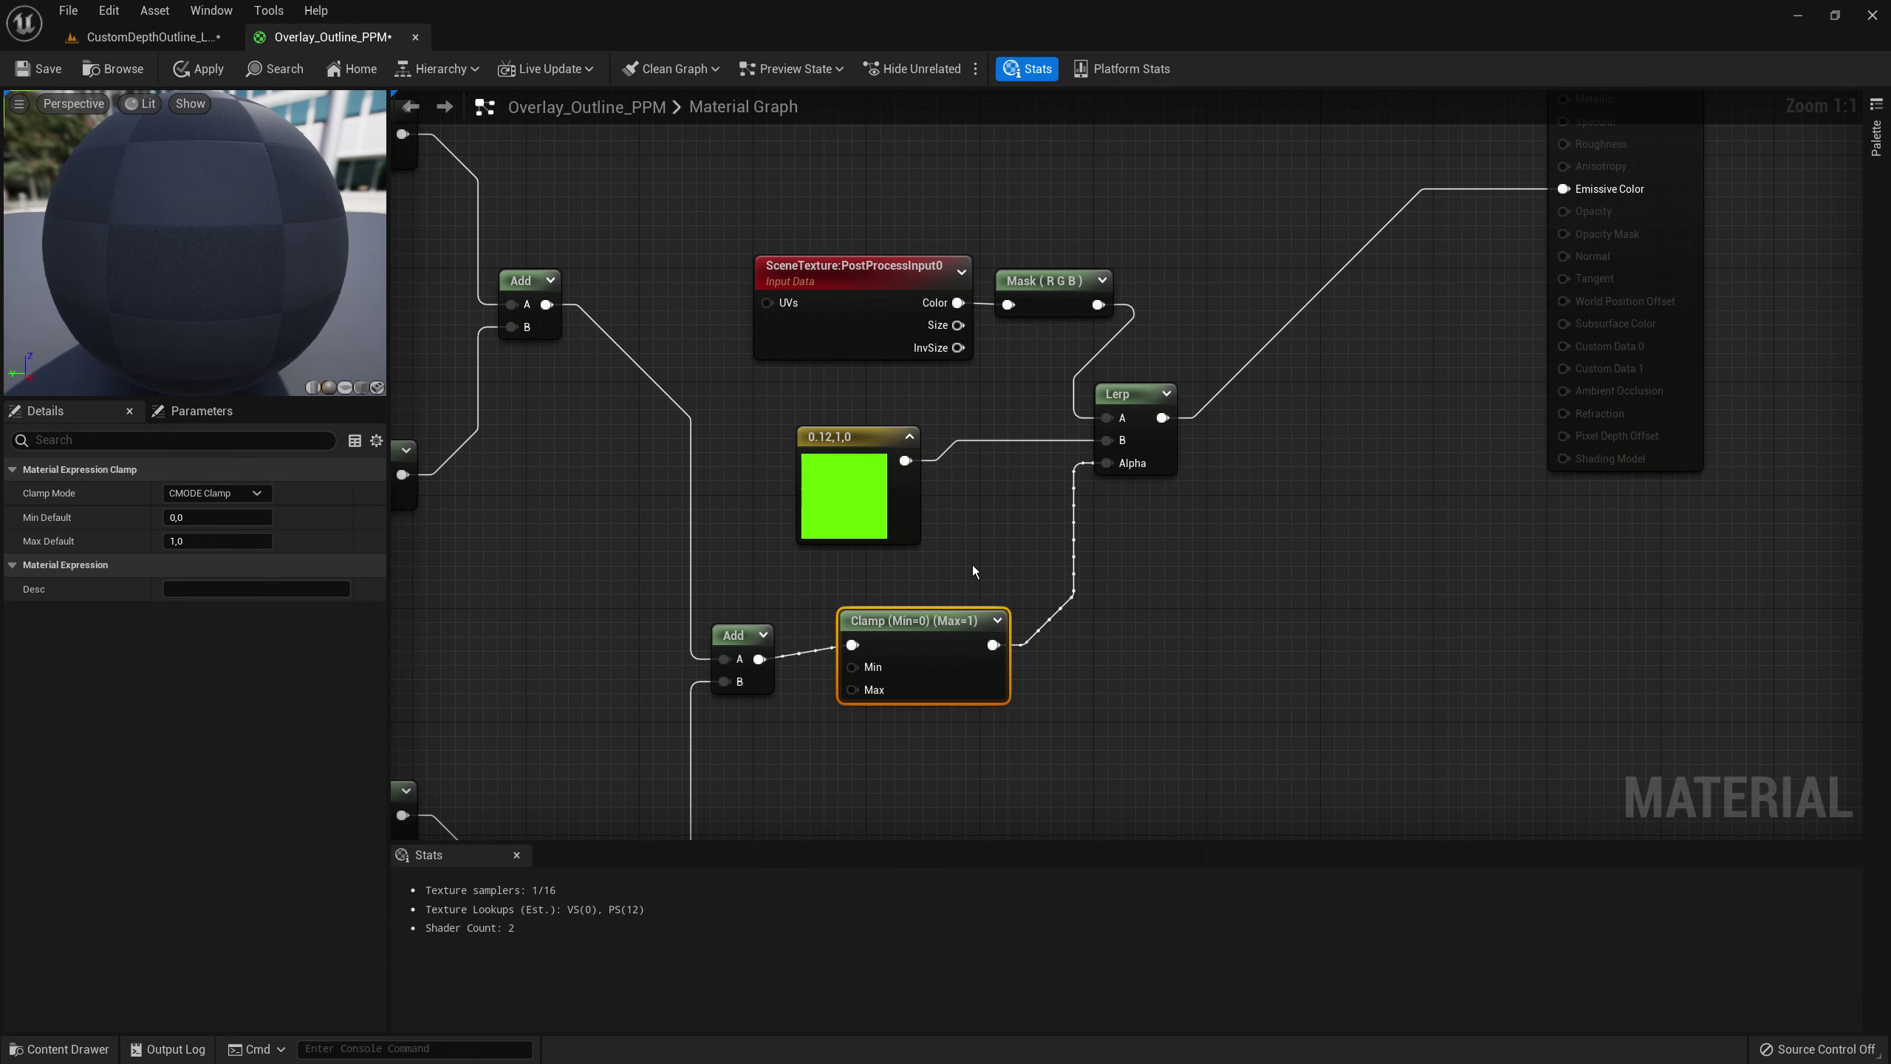
right_click_drag(968, 618, 1000, 565)
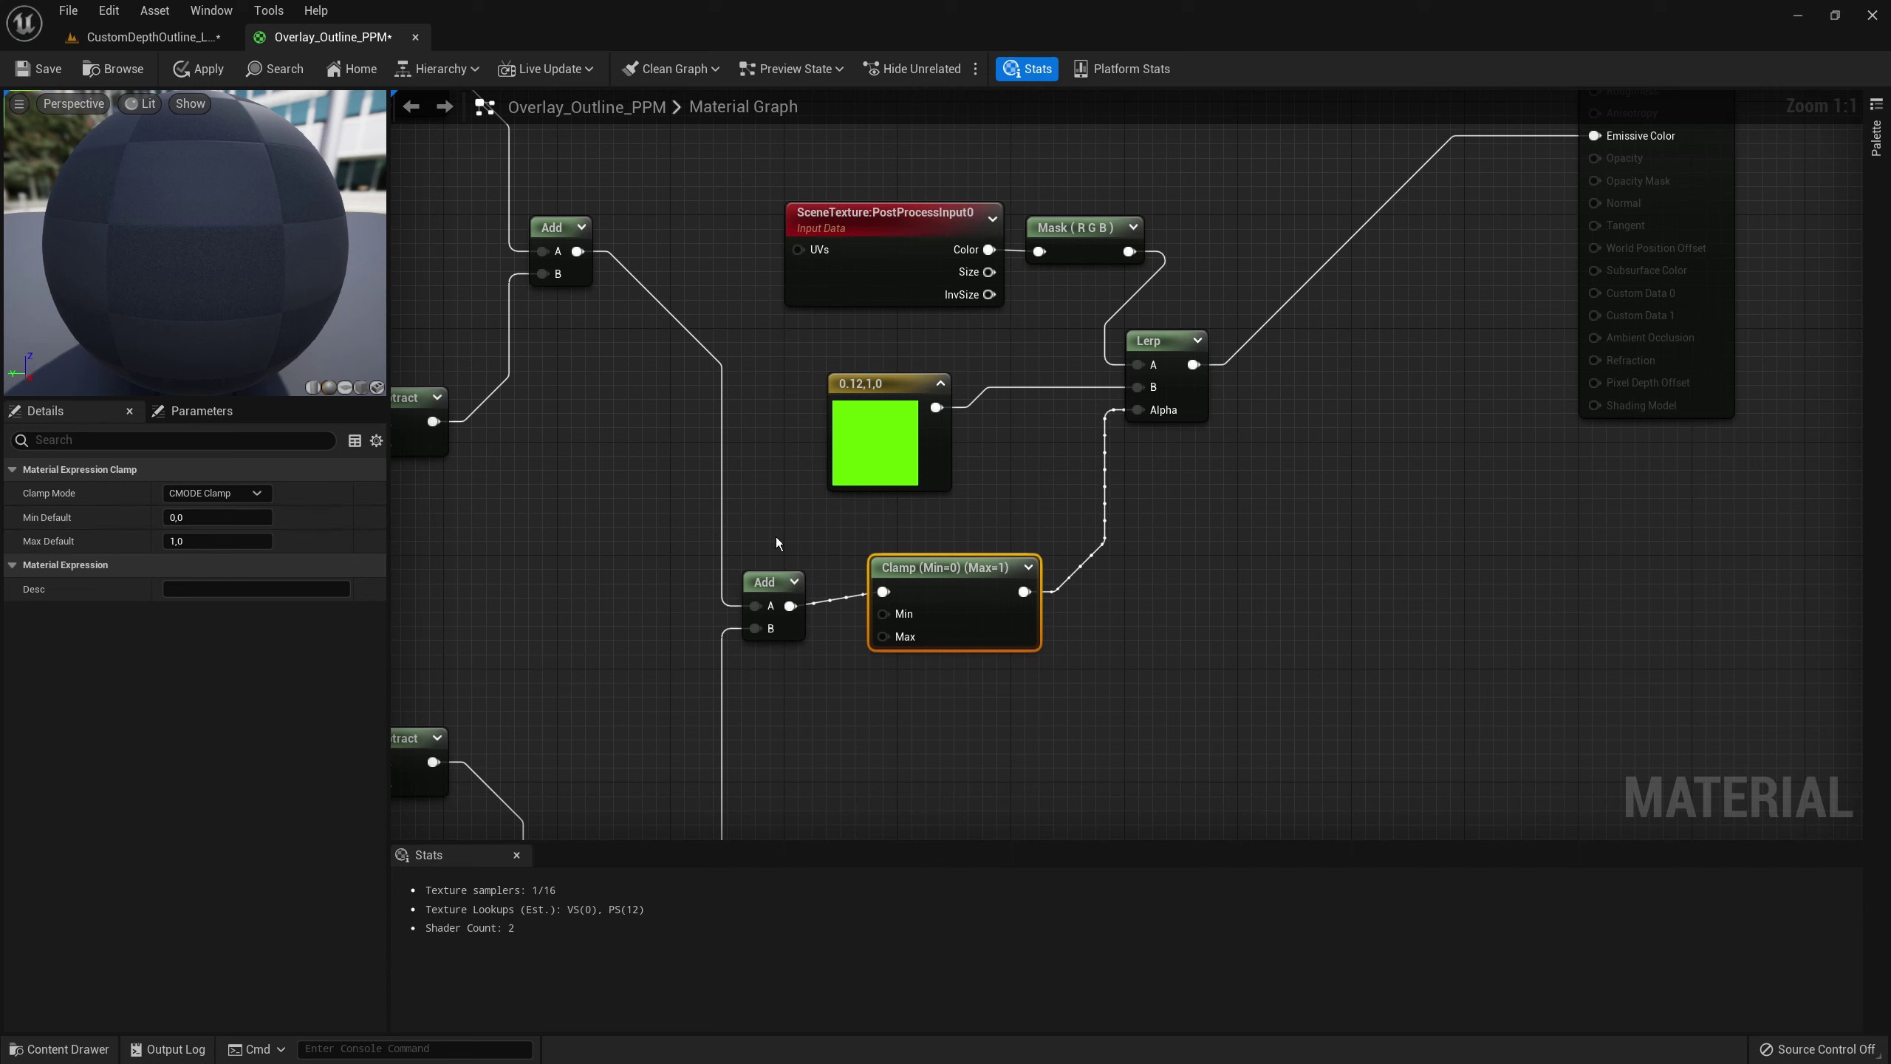
left_click_drag(769, 685, 706, 609)
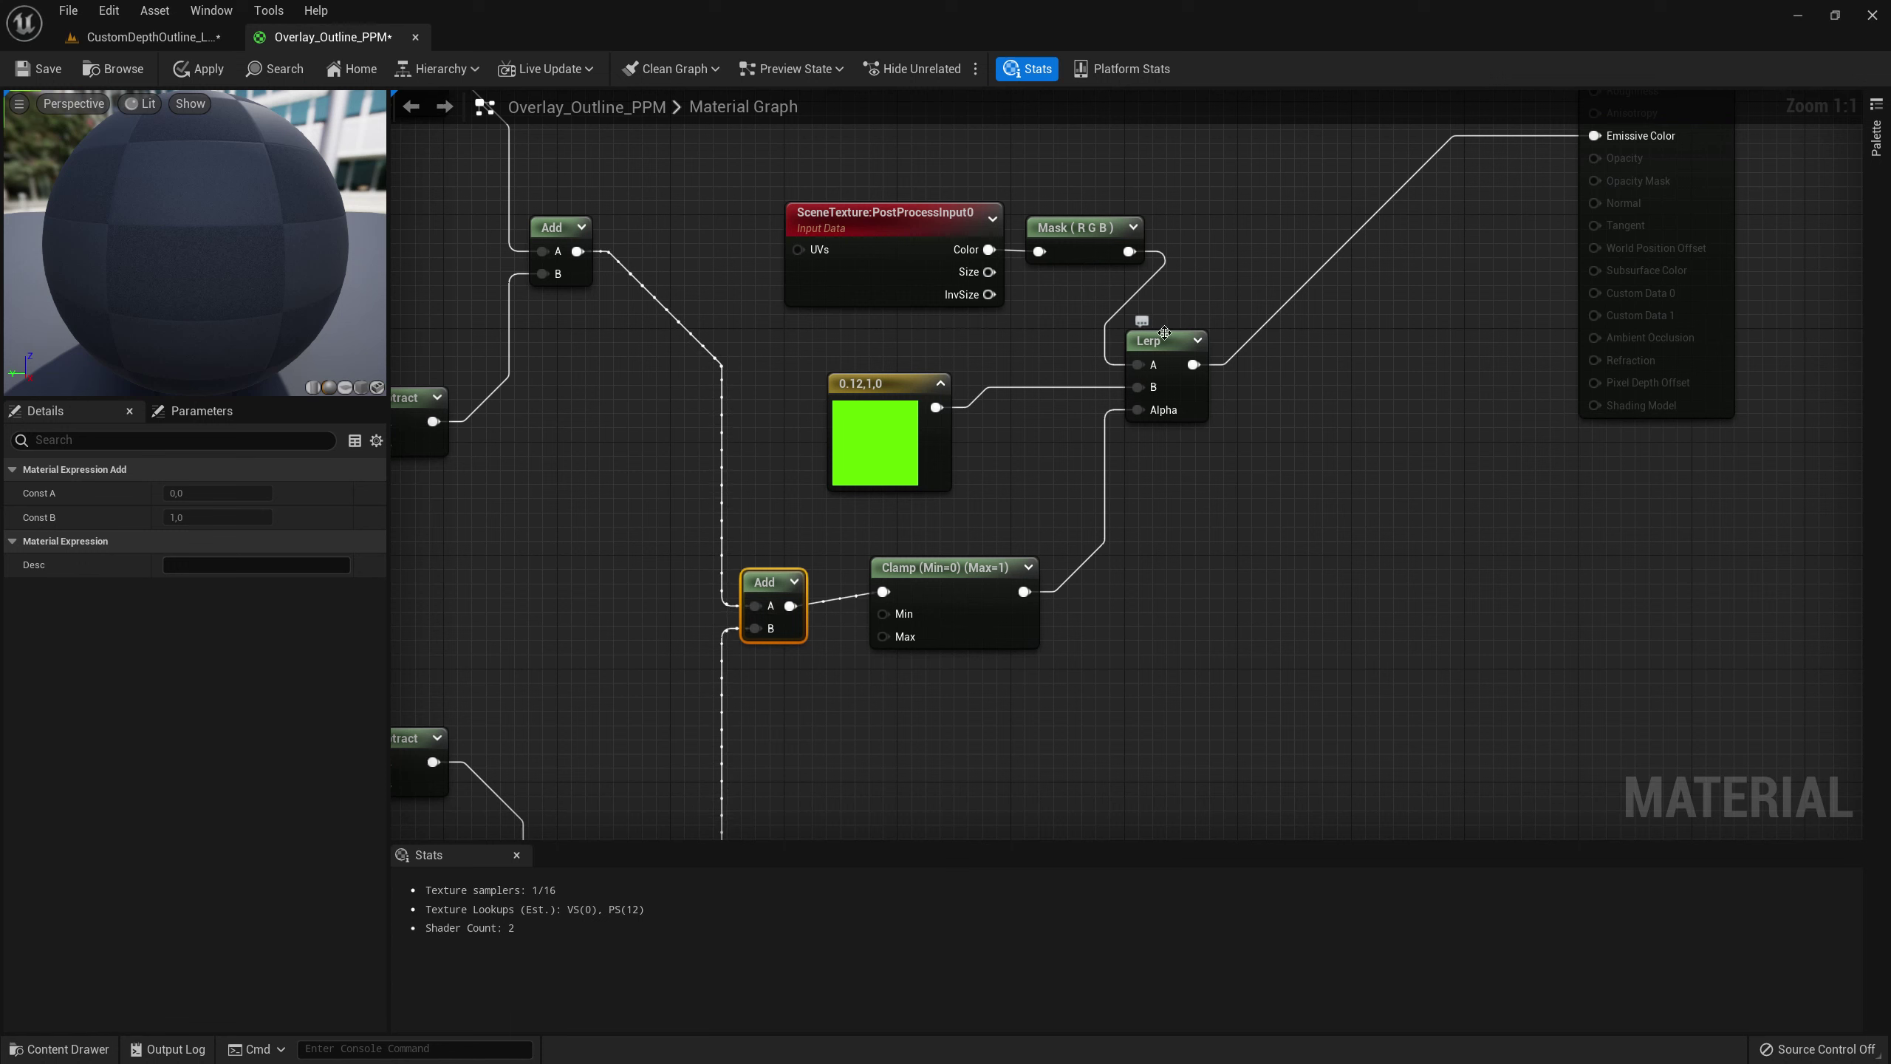
right_click_drag(1273, 407, 1263, 468)
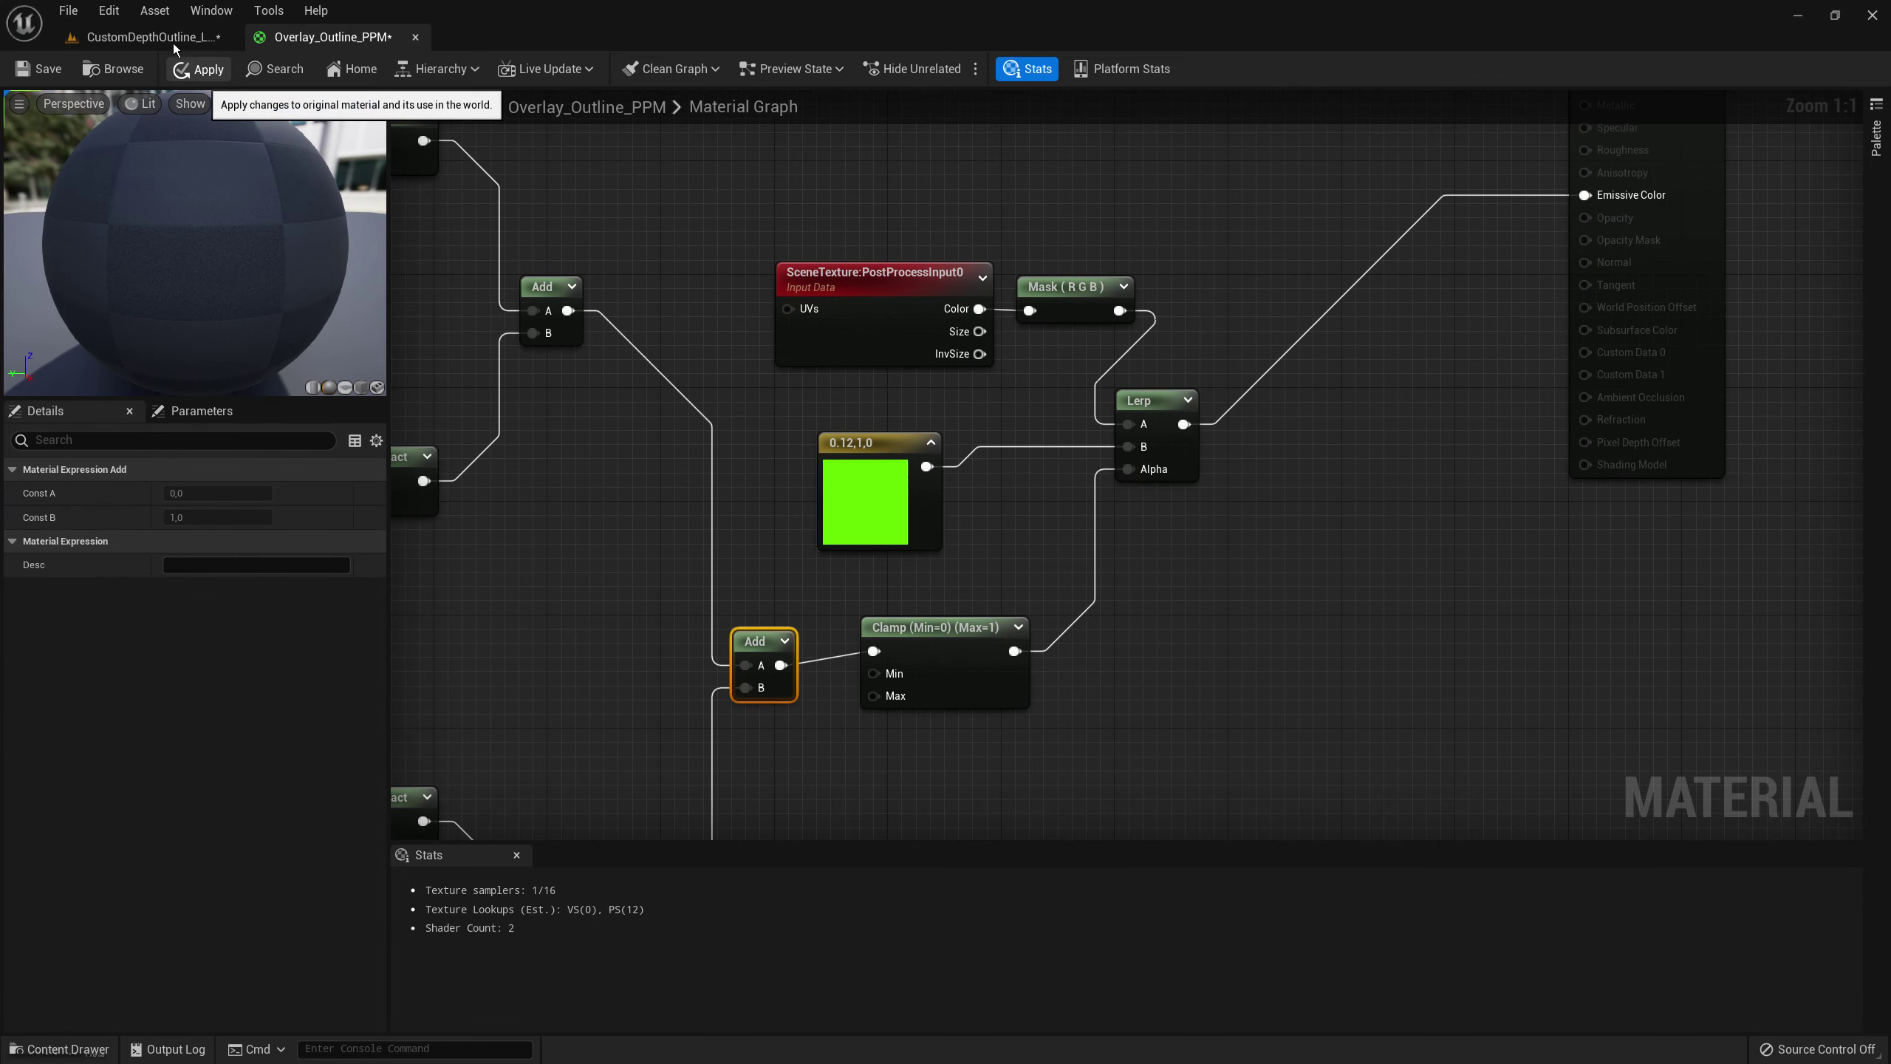
- Check the clamped outlines in the level, then return to the Overlay_Outline_PPM graph
left_click(149, 37)
scroll(748, 434, "down", 3)
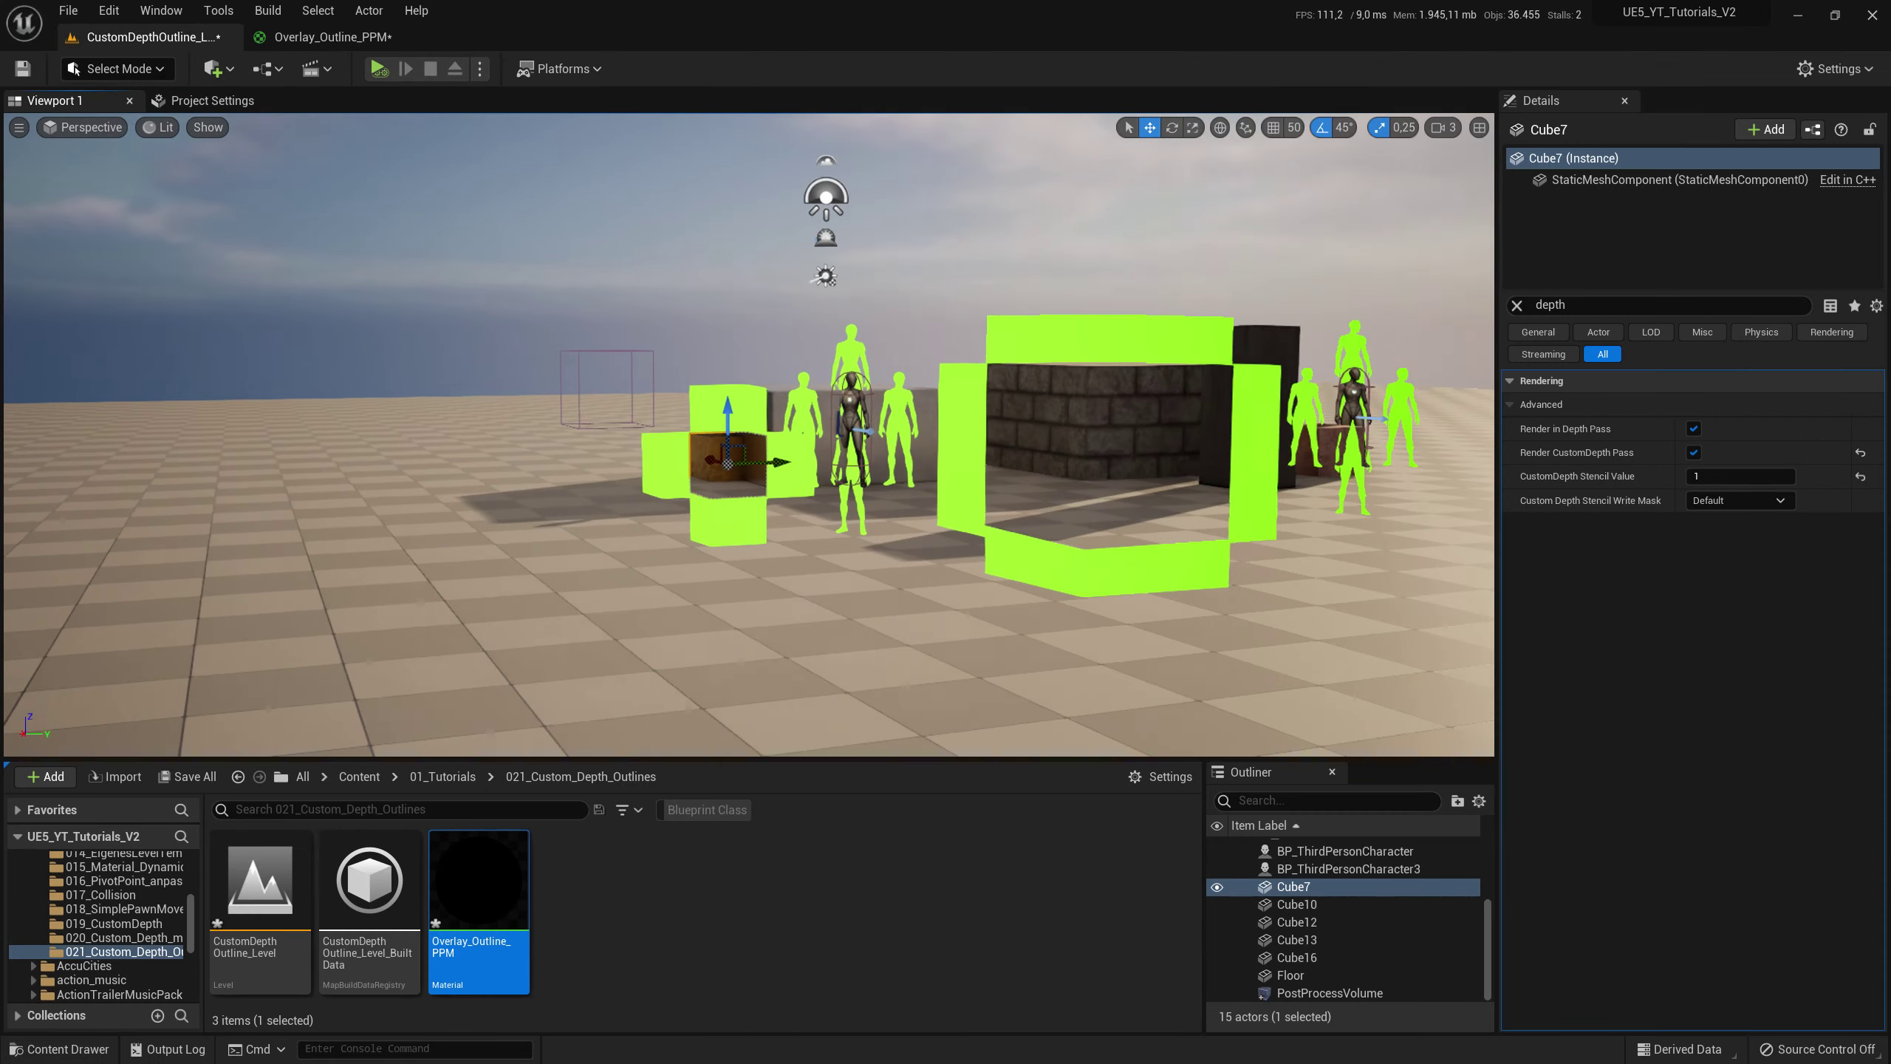
scroll(748, 435, "down", 3)
scroll(748, 434, "down", 2)
scroll(748, 434, "down", 2)
scroll(748, 434, "up", 3)
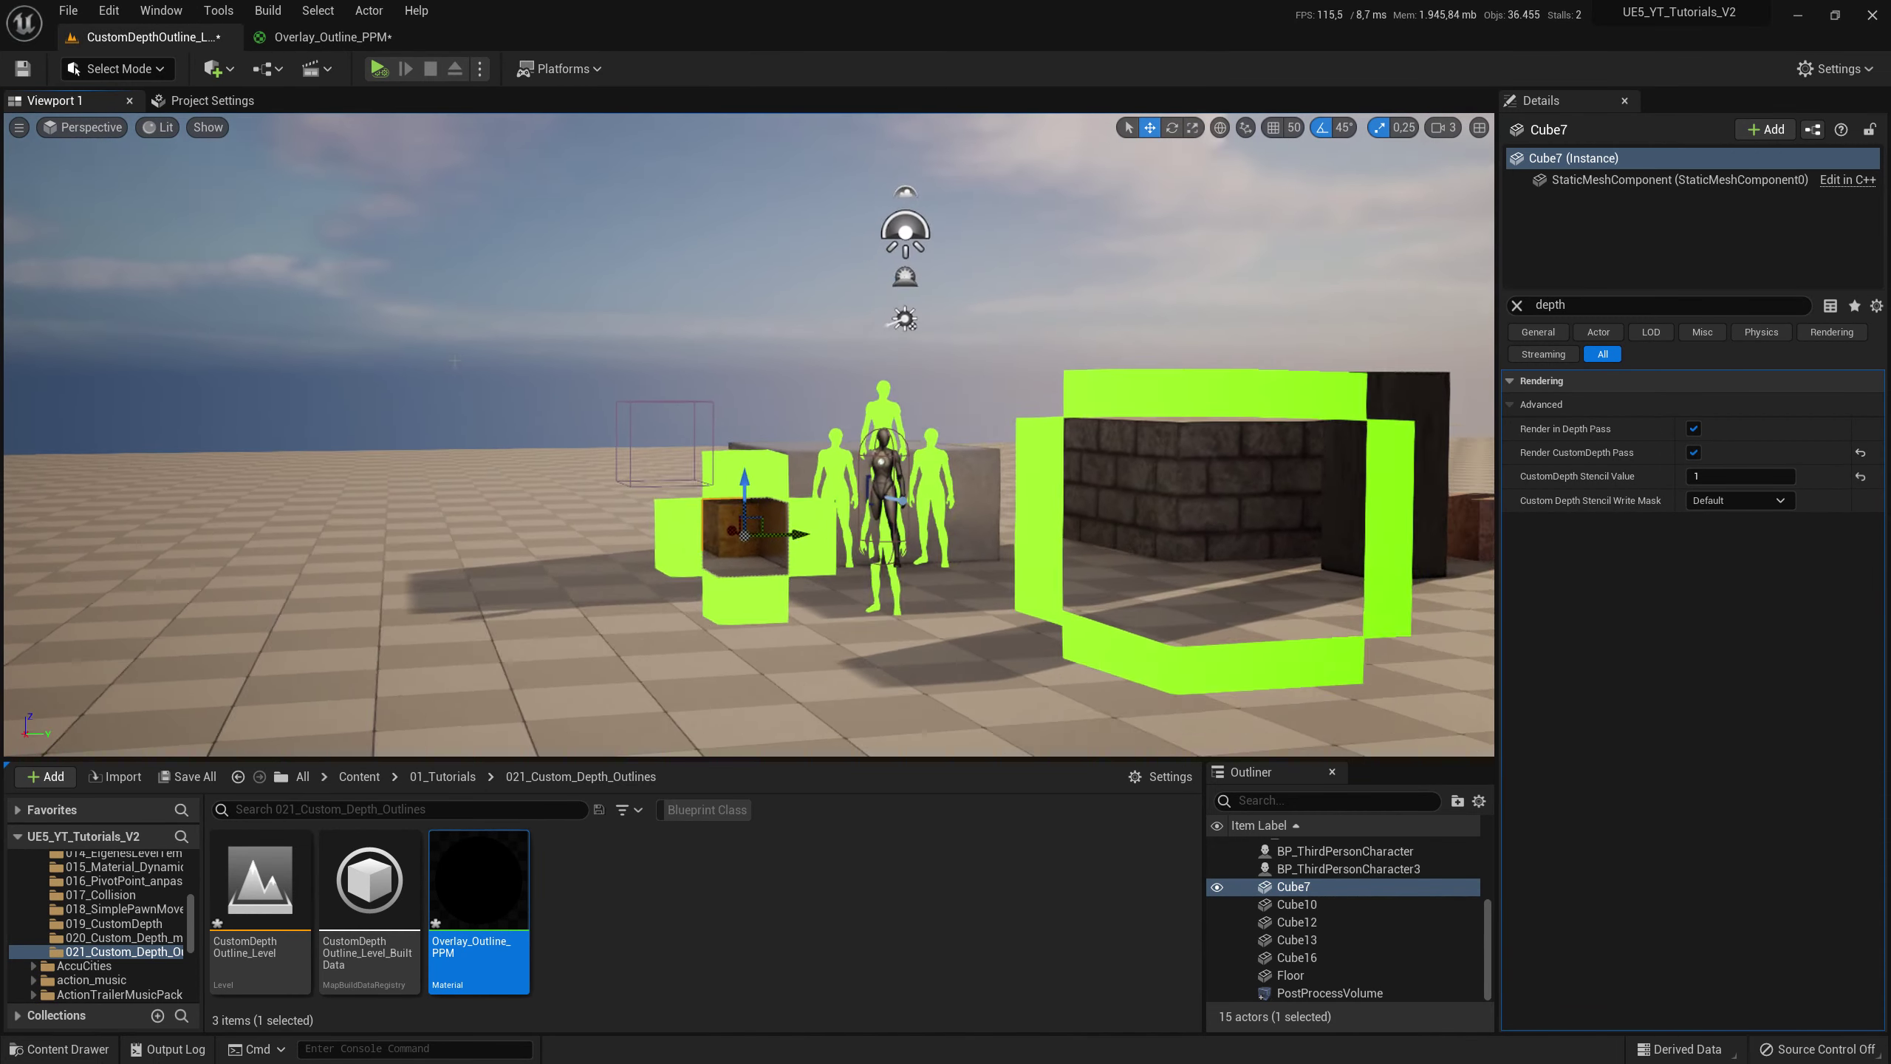
scroll(748, 434, "up", 2)
scroll(748, 434, "up", 2)
scroll(748, 434, "up", 2)
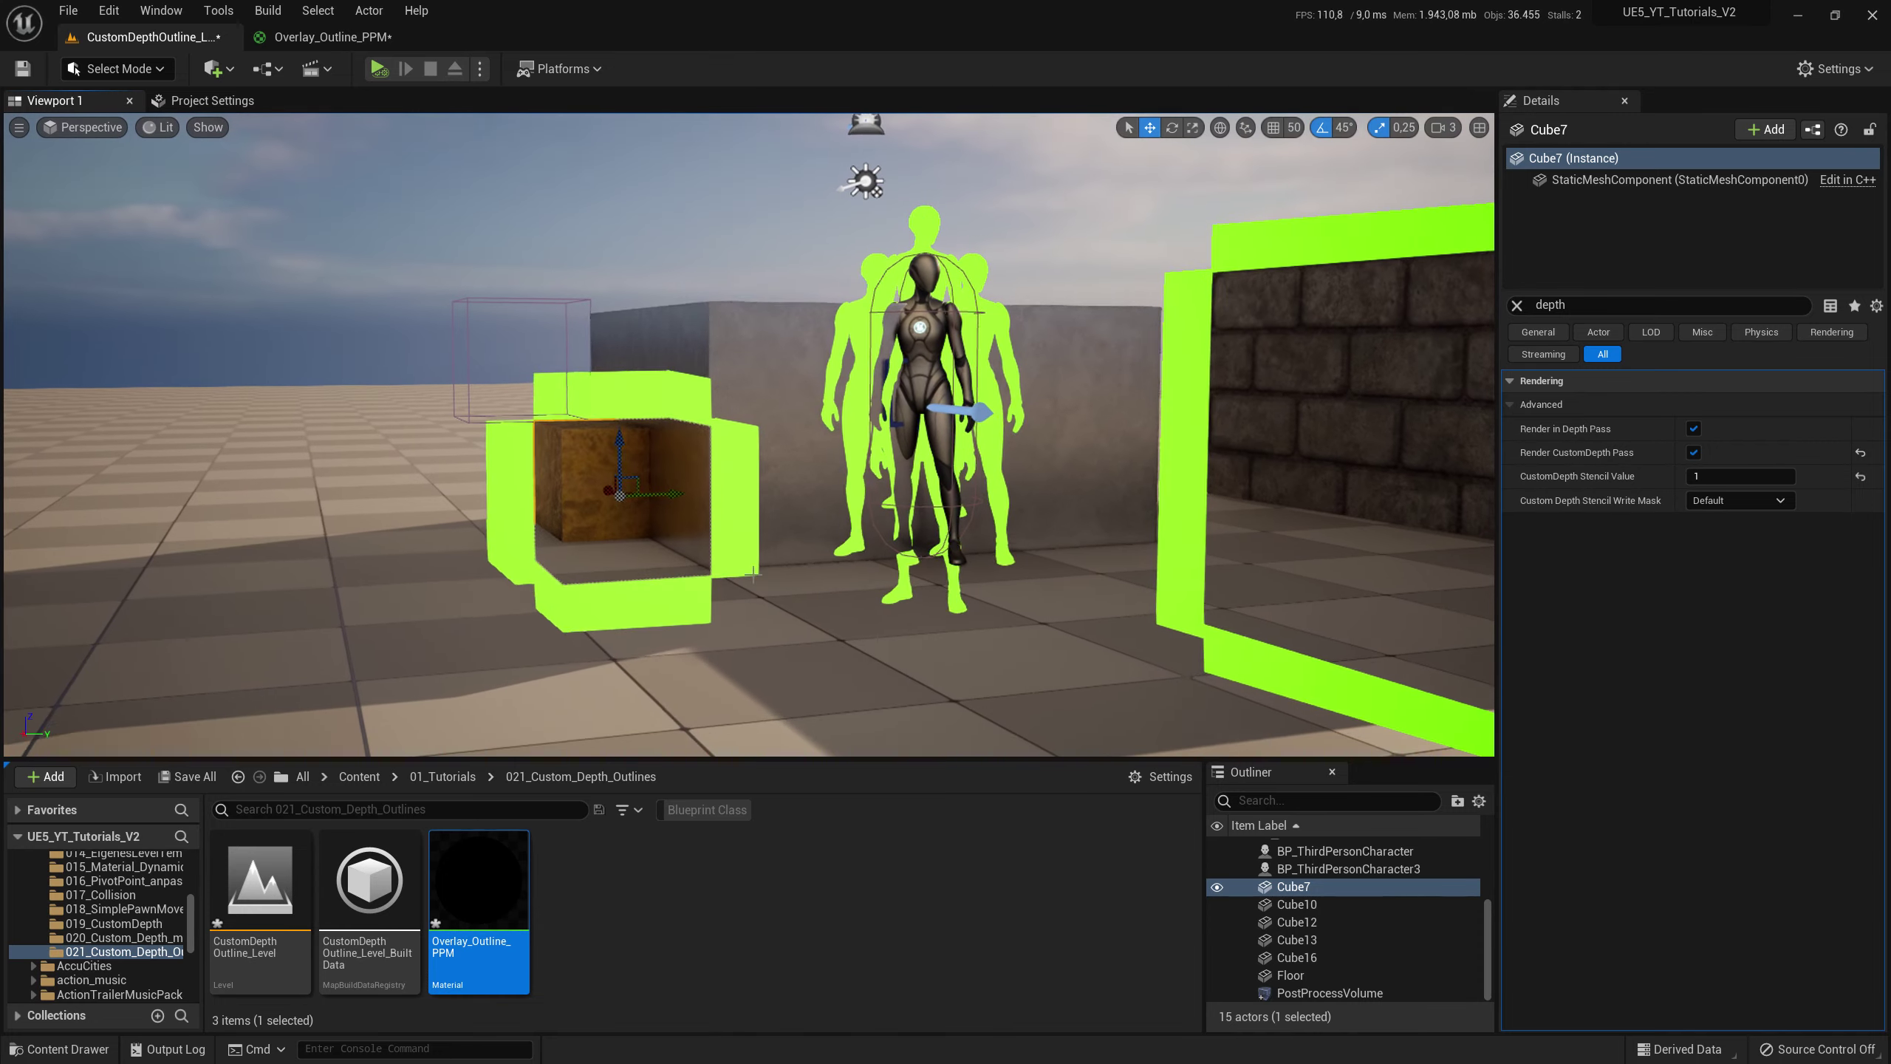
scroll(749, 435, "up", 1)
left_click(331, 37)
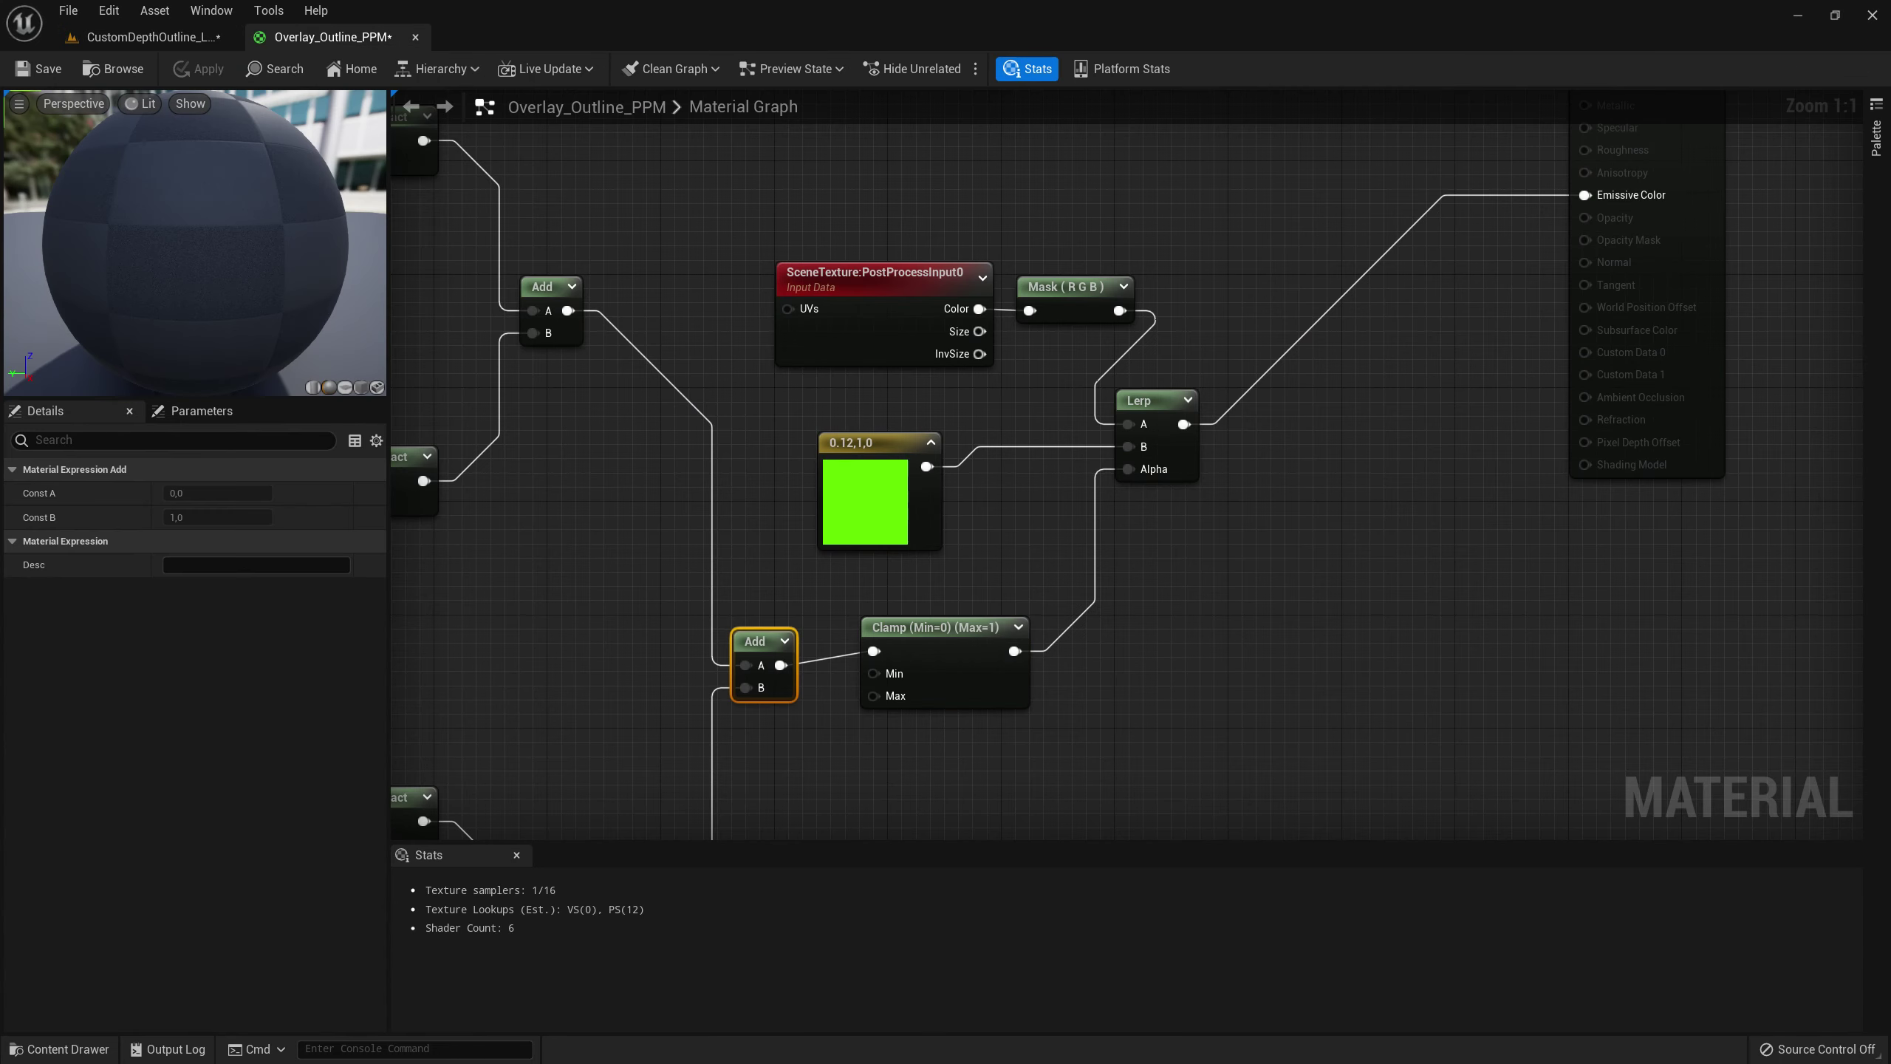
- Set the Outline Stärke default value to 2, apply, and view the level
scroll(776, 328, "down", 5)
scroll(824, 354, "down", 2)
scroll(776, 328, "up", 1)
scroll(776, 328, "up", 3)
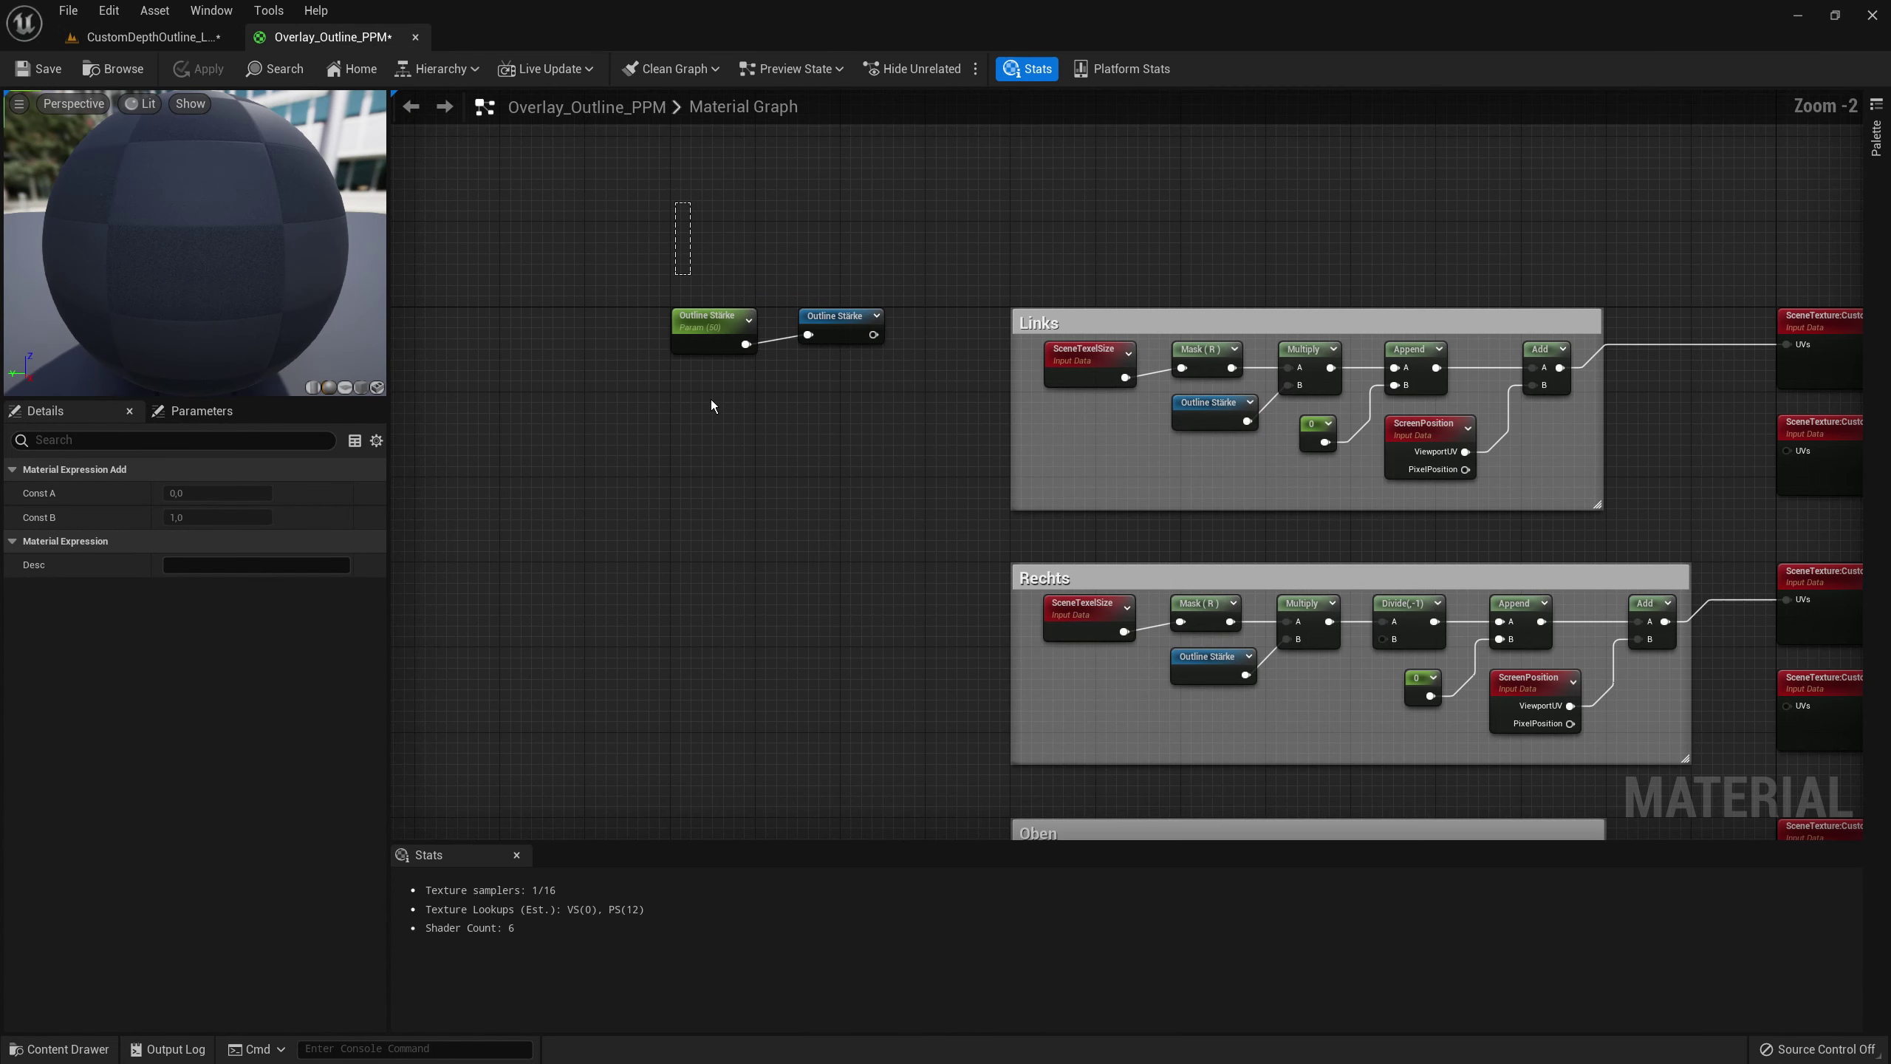
left_click(708, 328)
left_click(216, 541)
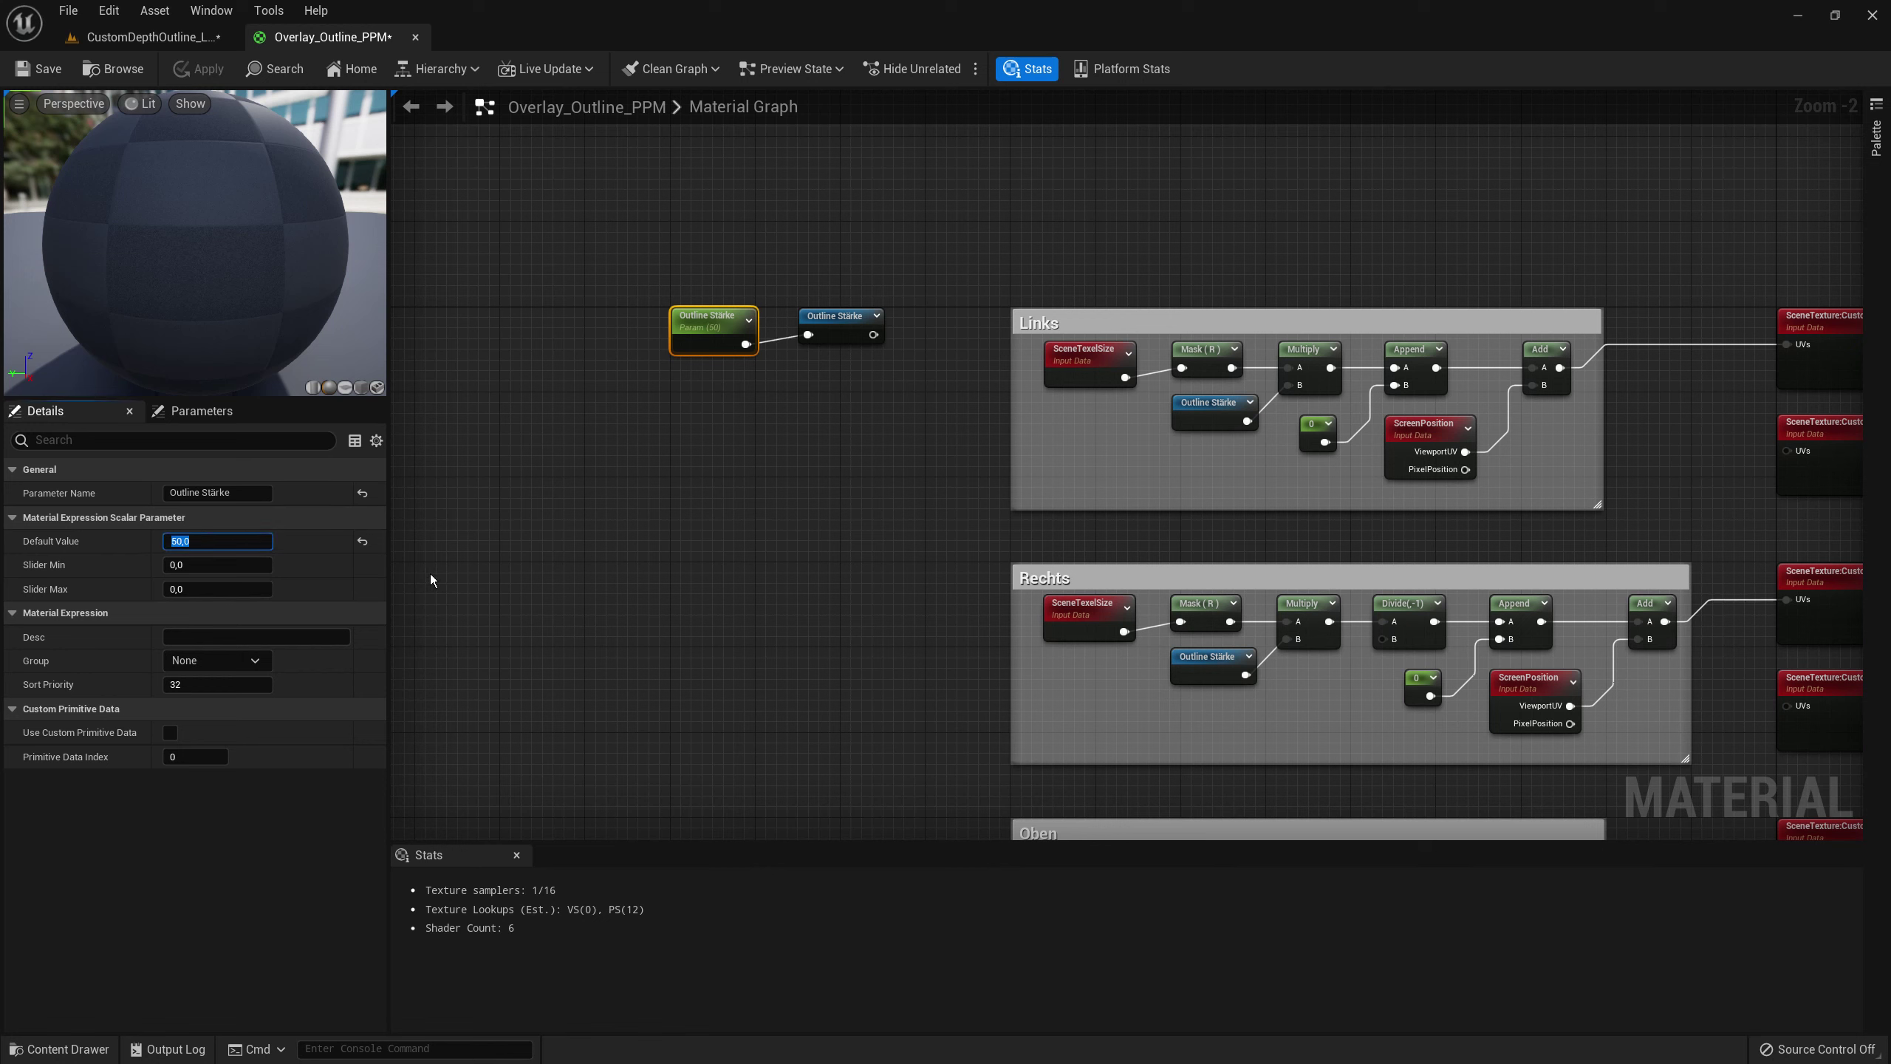
type("2")
key("Return")
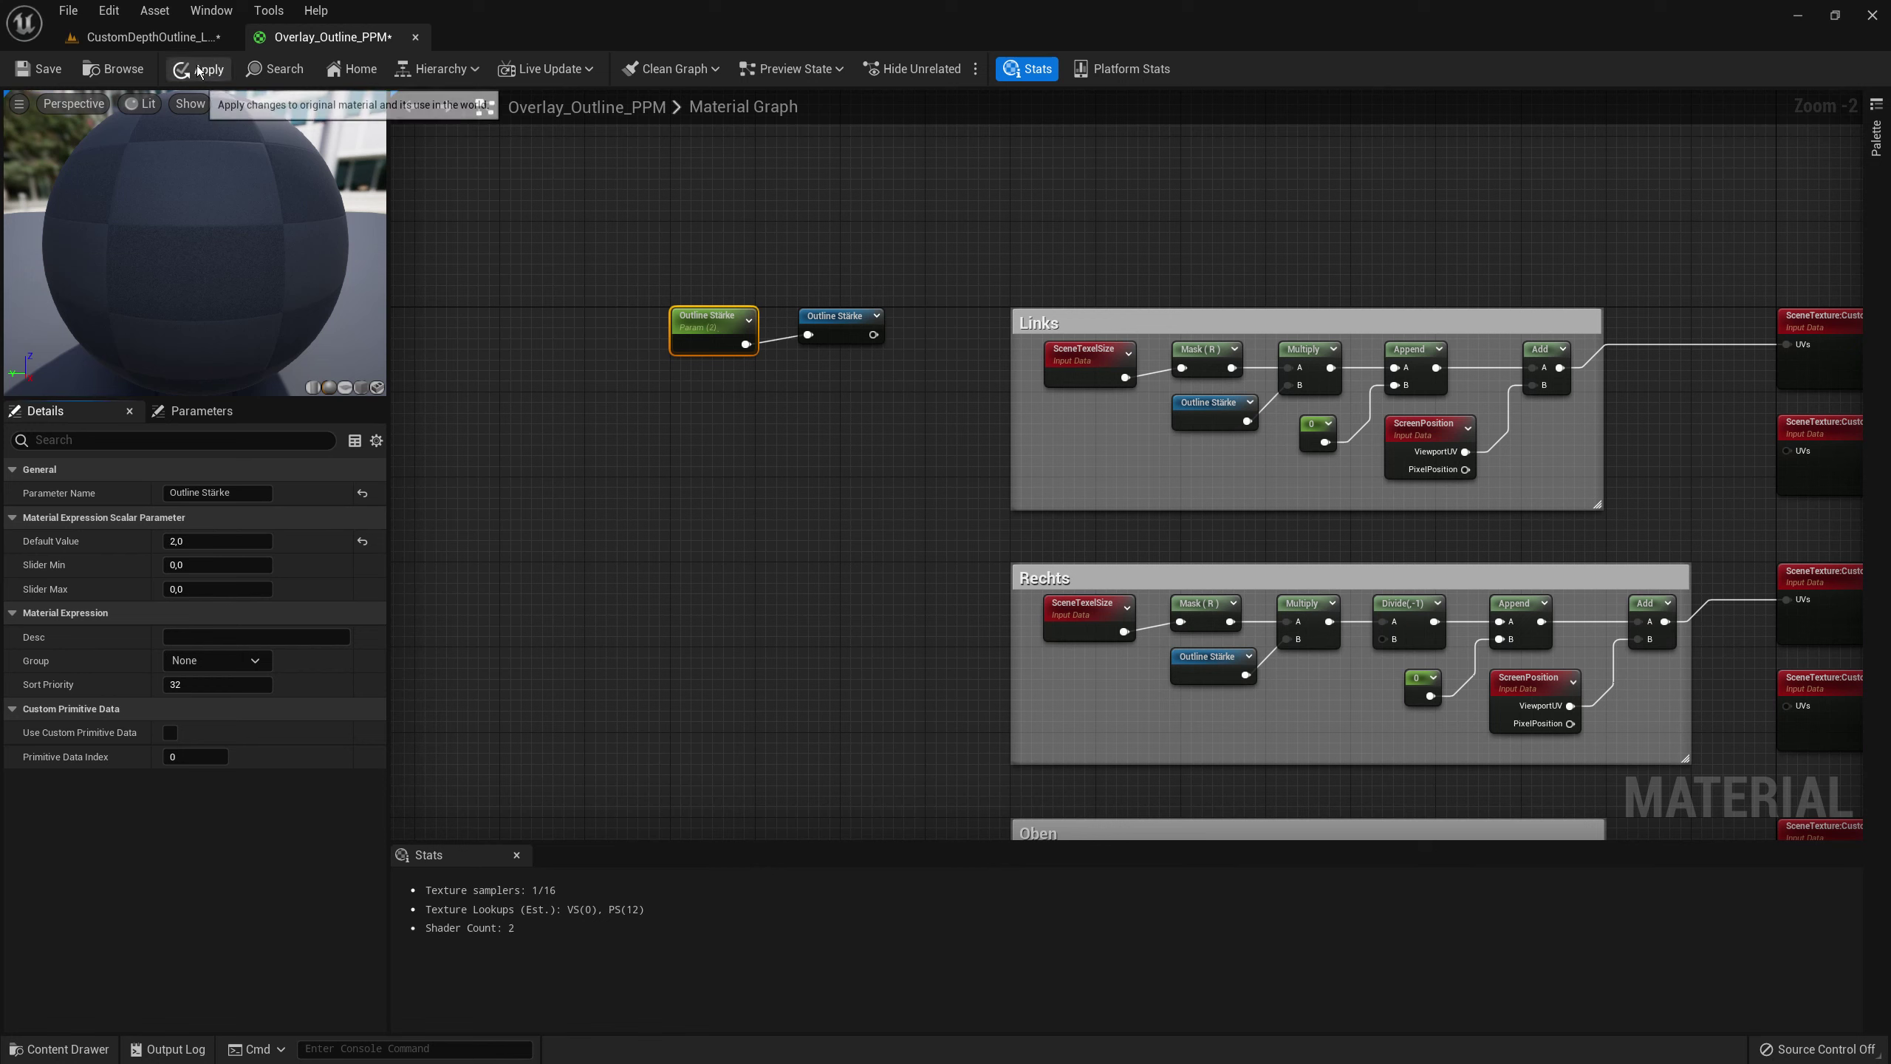
left_click(149, 36)
- Fly around the level to inspect thin green outlines on cubes and characters, then reopen the material
right_click_drag(748, 435, 748, 447)
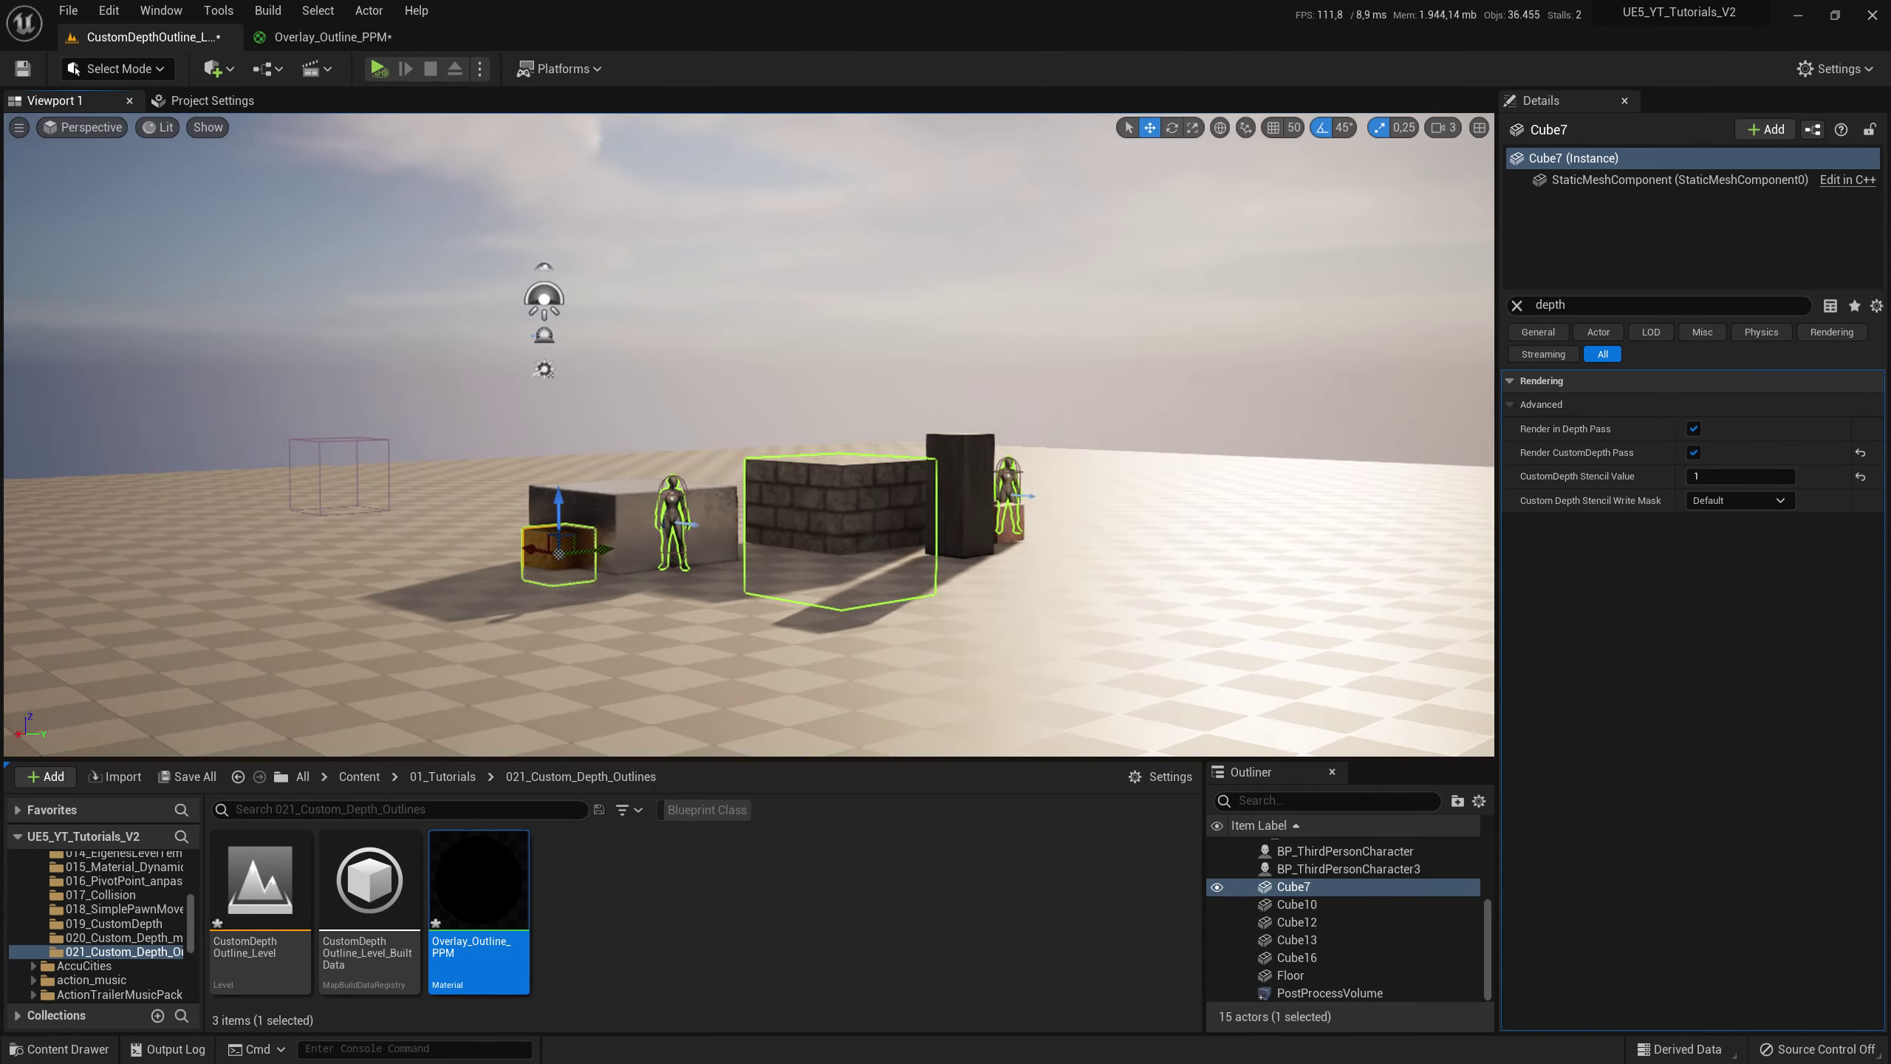
scroll(749, 435, "up", 2)
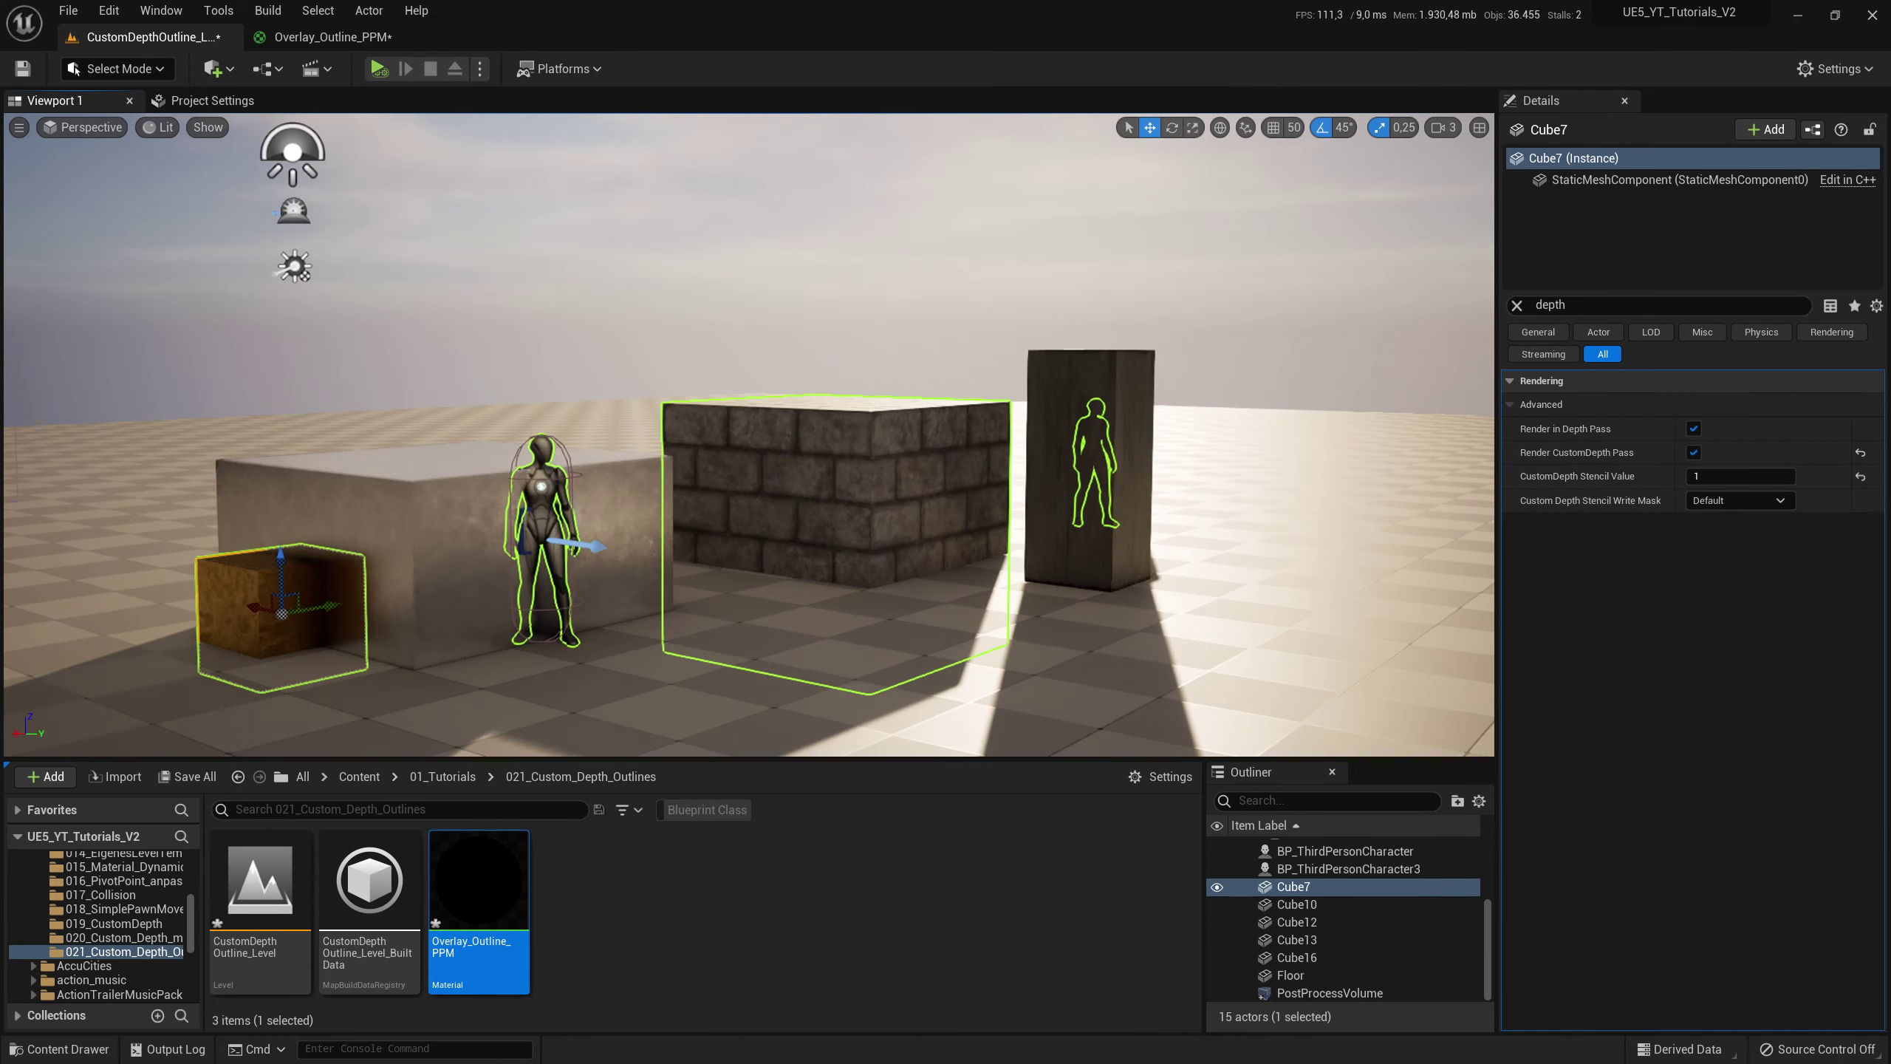
scroll(748, 434, "up", 2)
scroll(748, 434, "up", 2)
scroll(749, 434, "up", 1)
right_click_drag(949, 370, 916, 403)
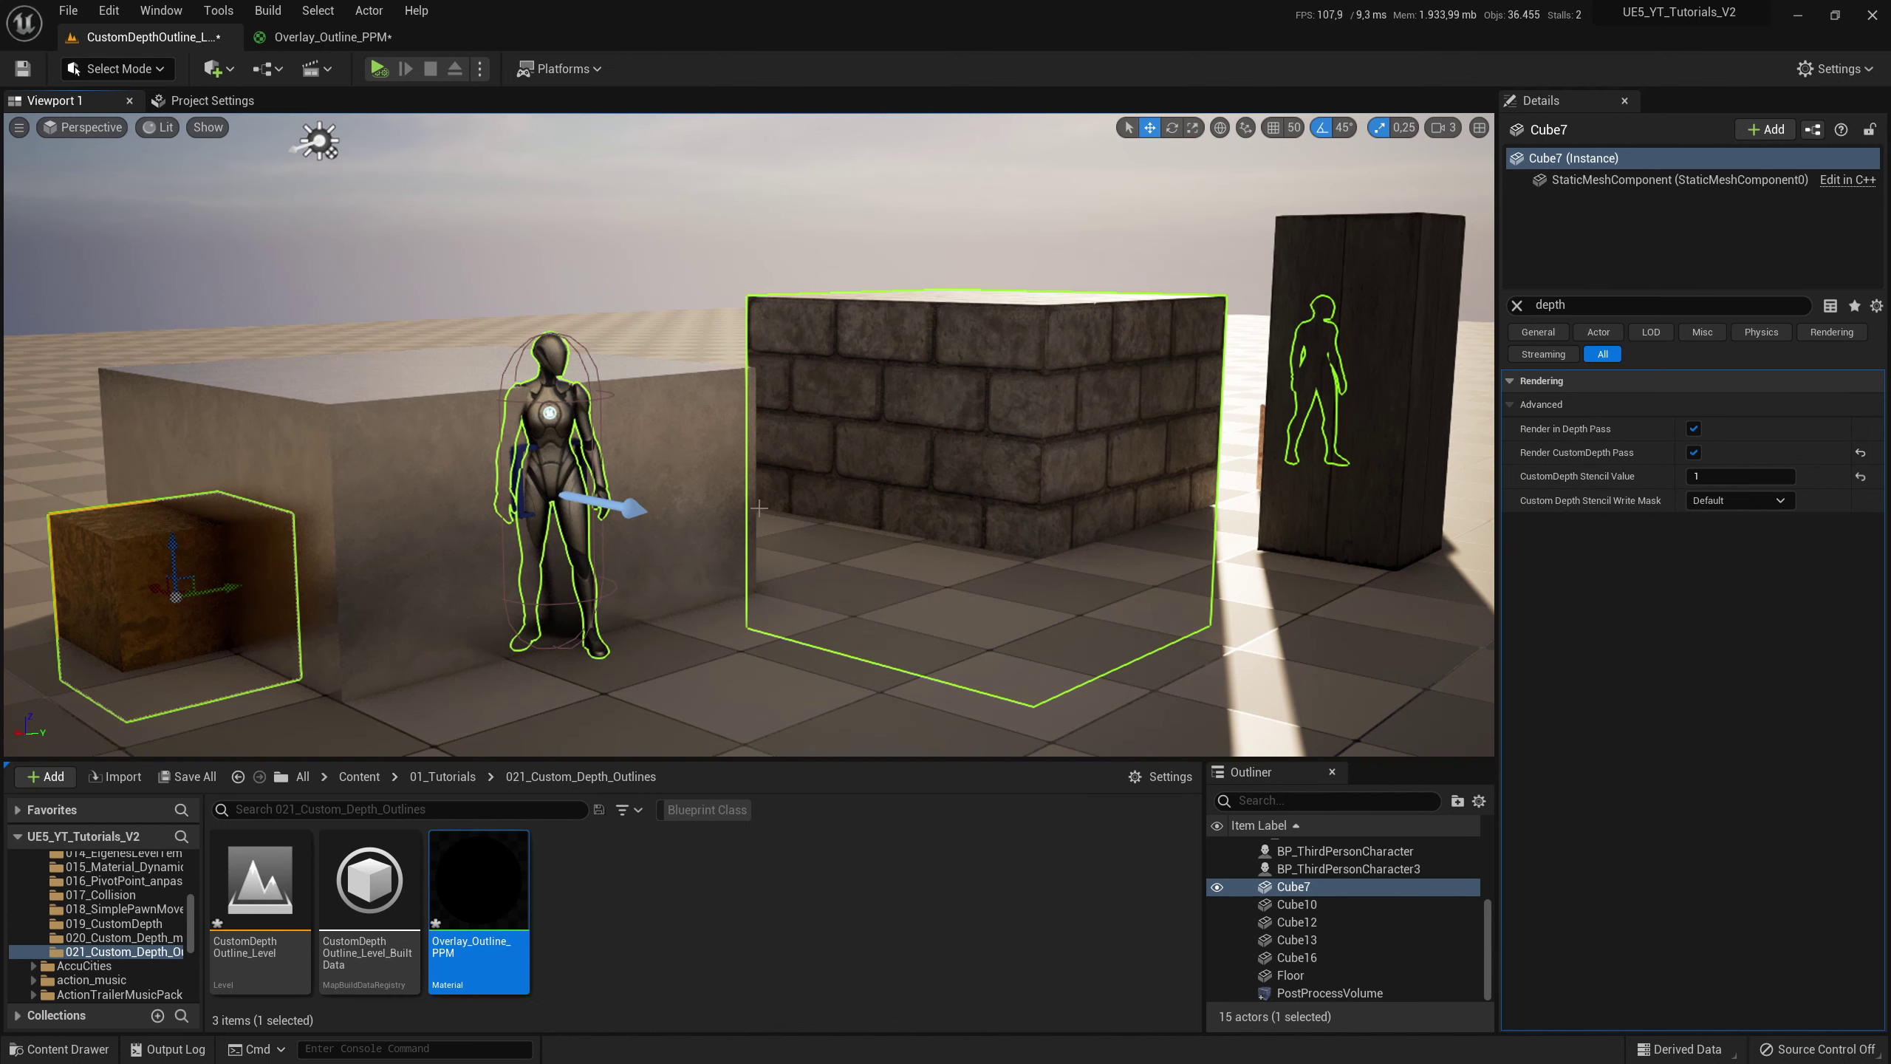
right_click_drag(825, 493, 824, 494)
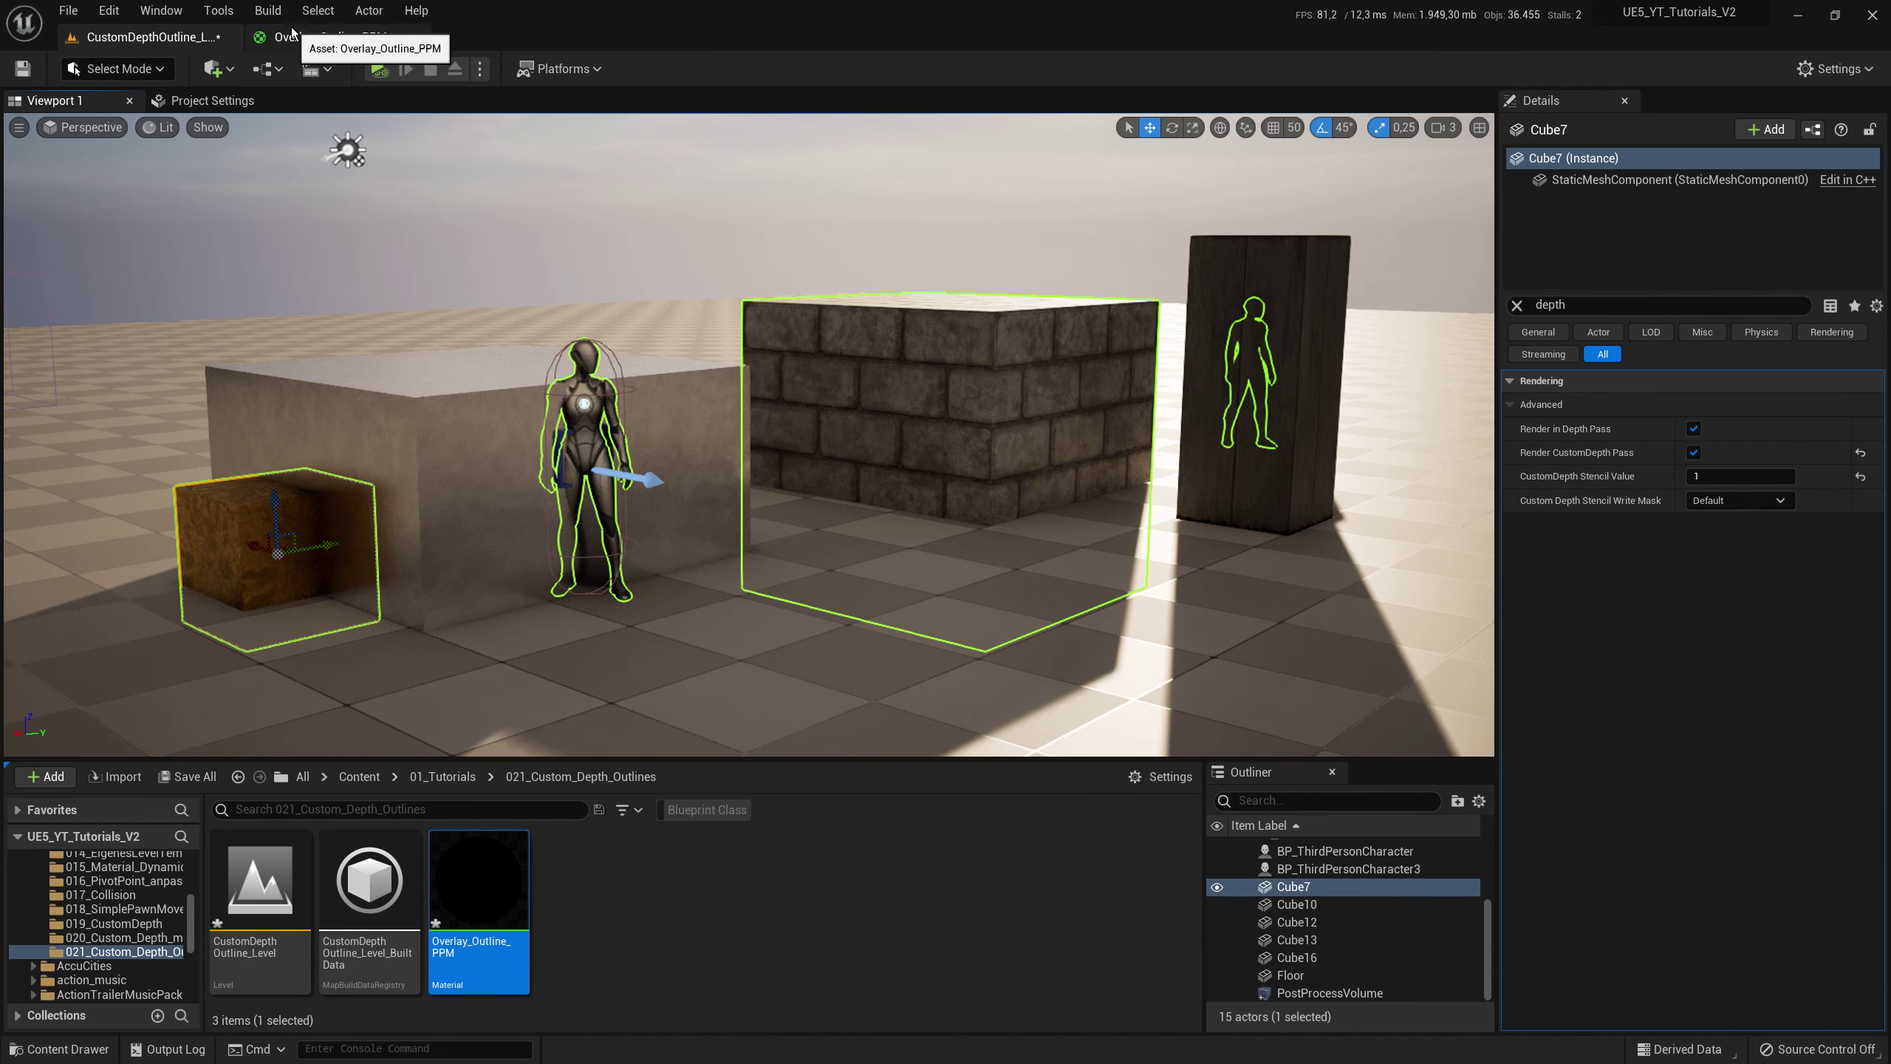
left_click(331, 36)
- Copy the CustomStencil and Mask(R) node pair and paste it near the output node
key("Home")
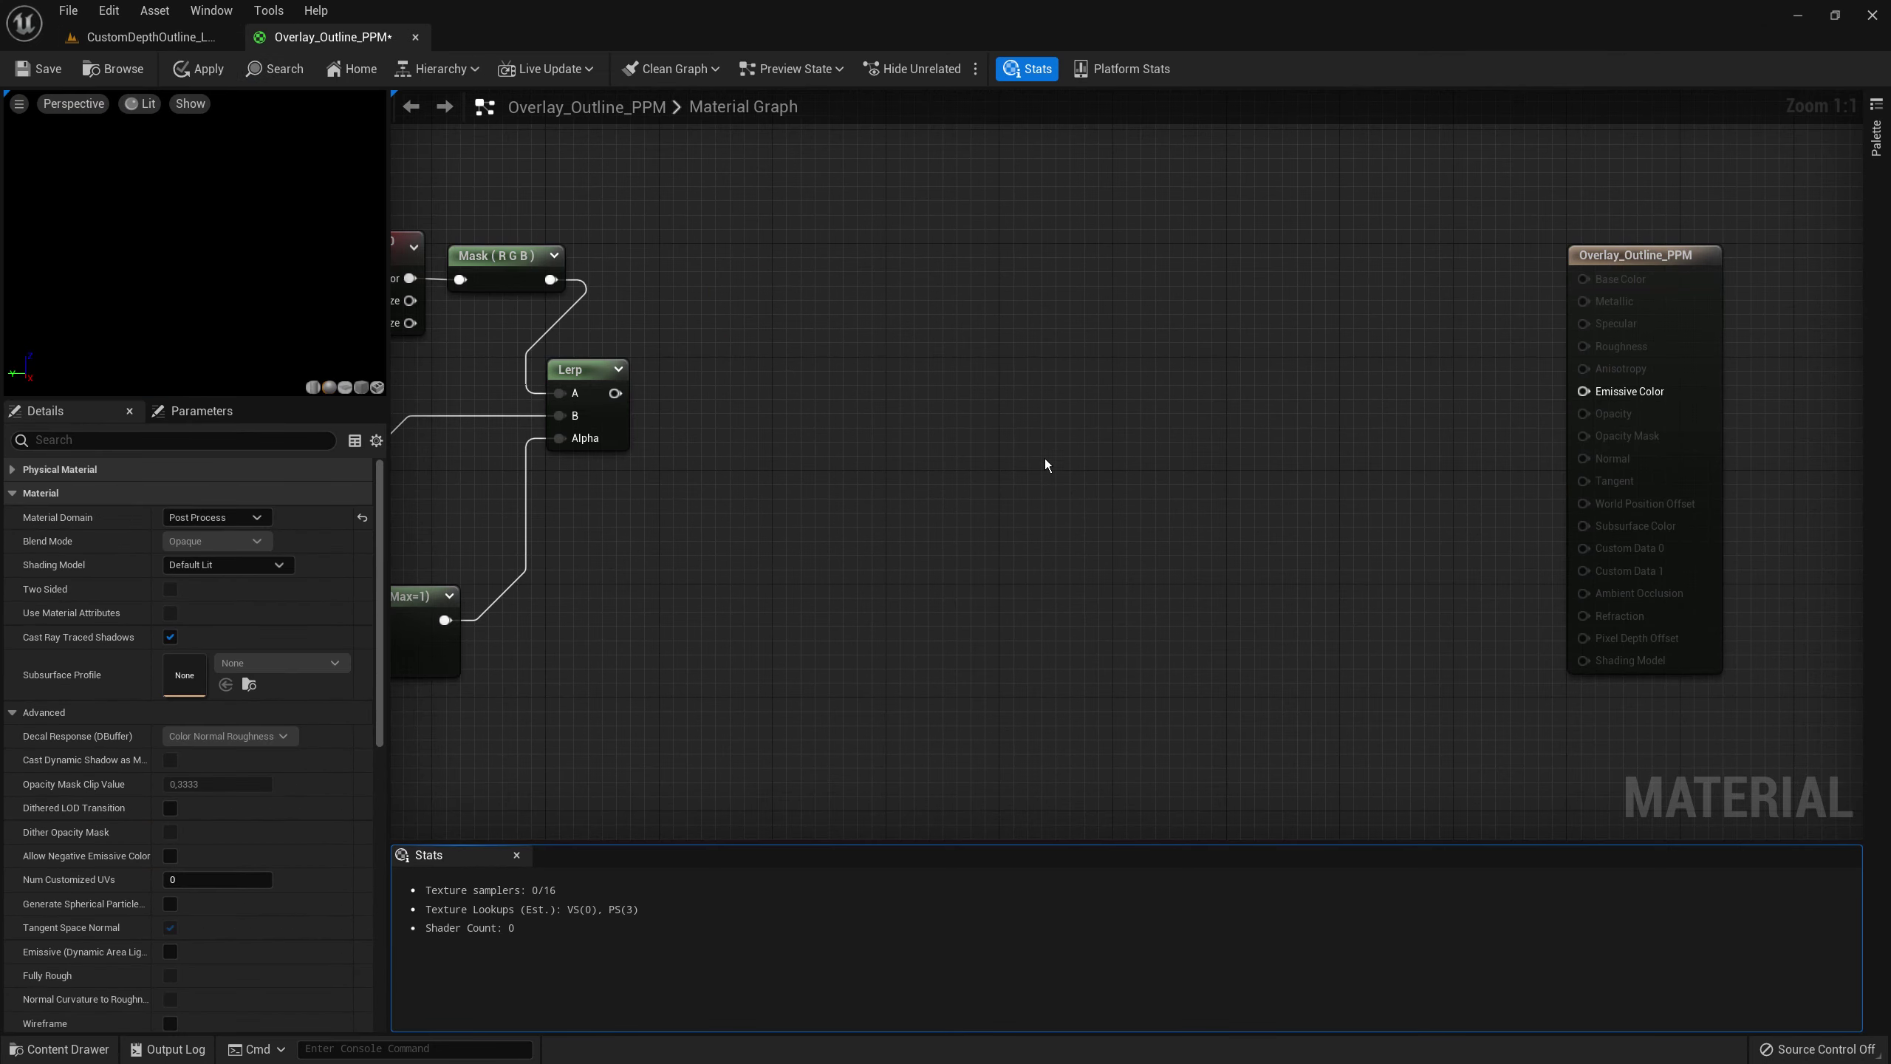
scroll(900, 430, "down", 5)
scroll(1070, 398, "up", 2)
scroll(1005, 365, "up", 2)
scroll(942, 326, "up", 1)
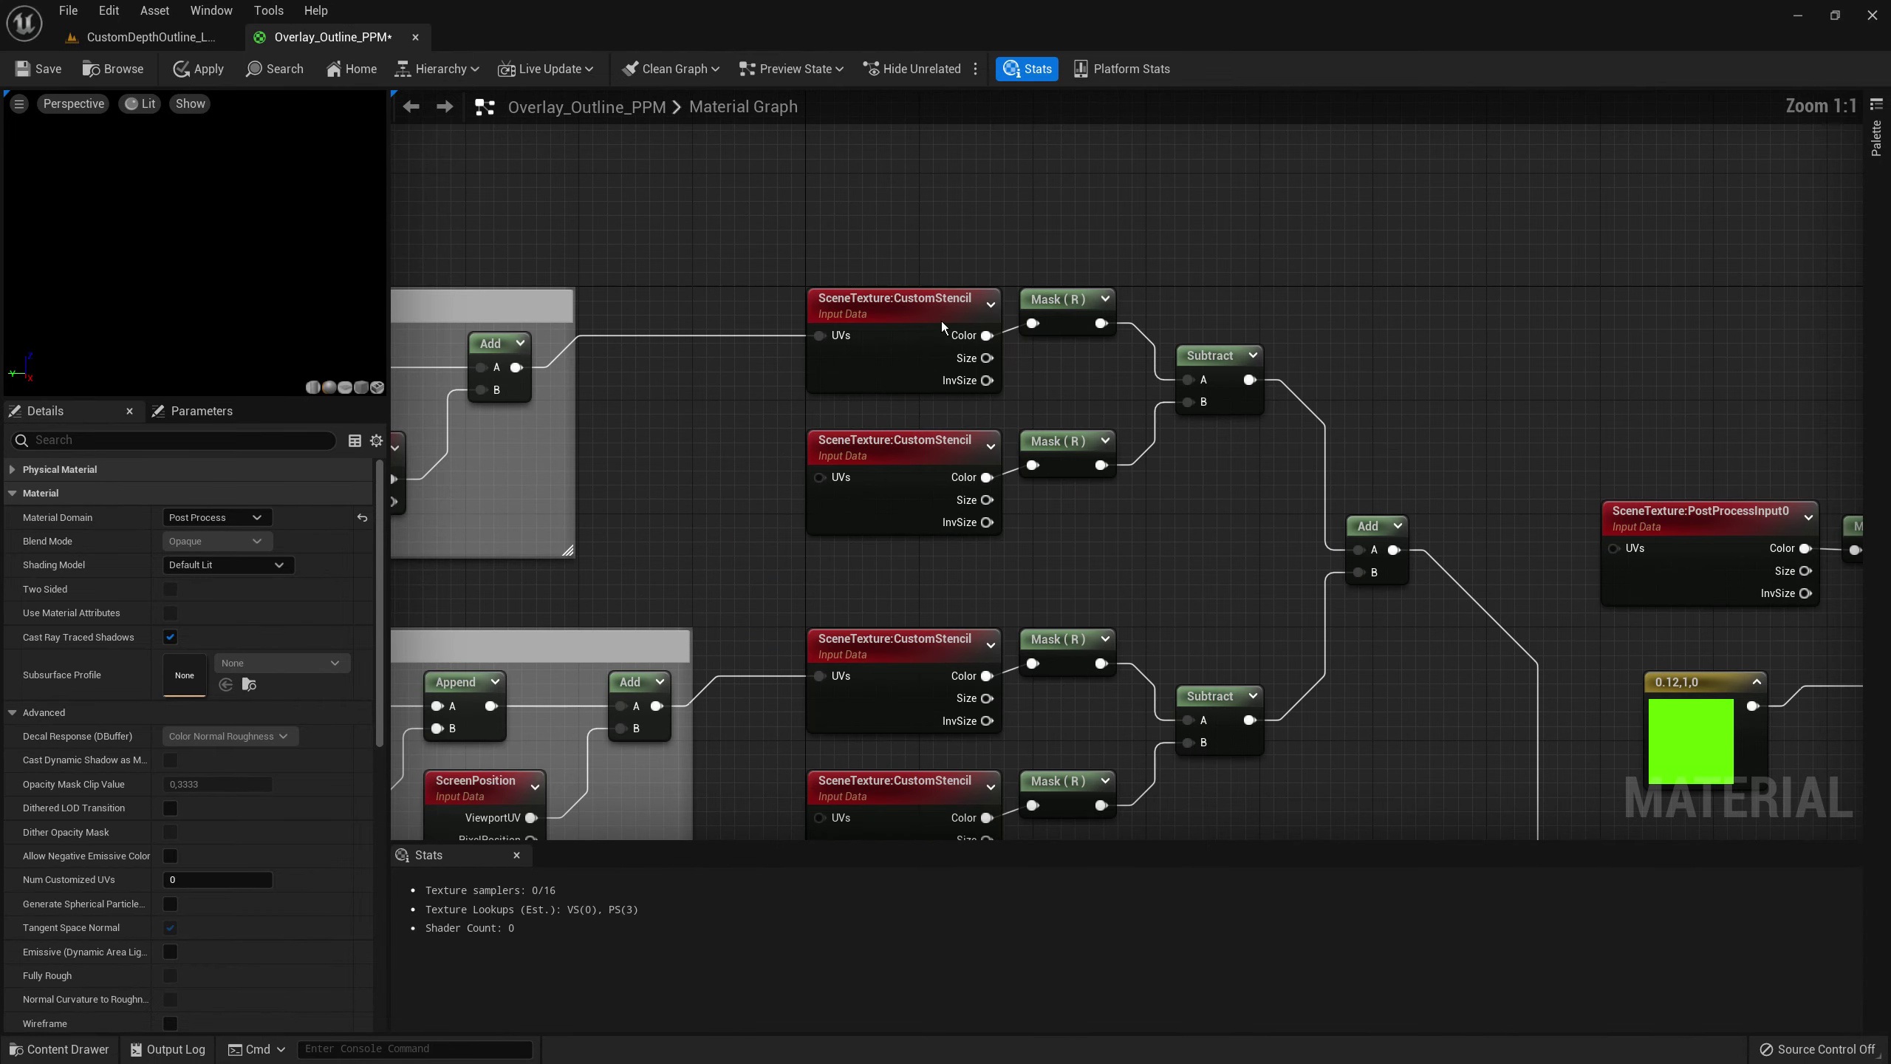
left_click_drag(968, 276, 1061, 351)
key("ctrl+c")
scroll(1093, 369, "down", 4)
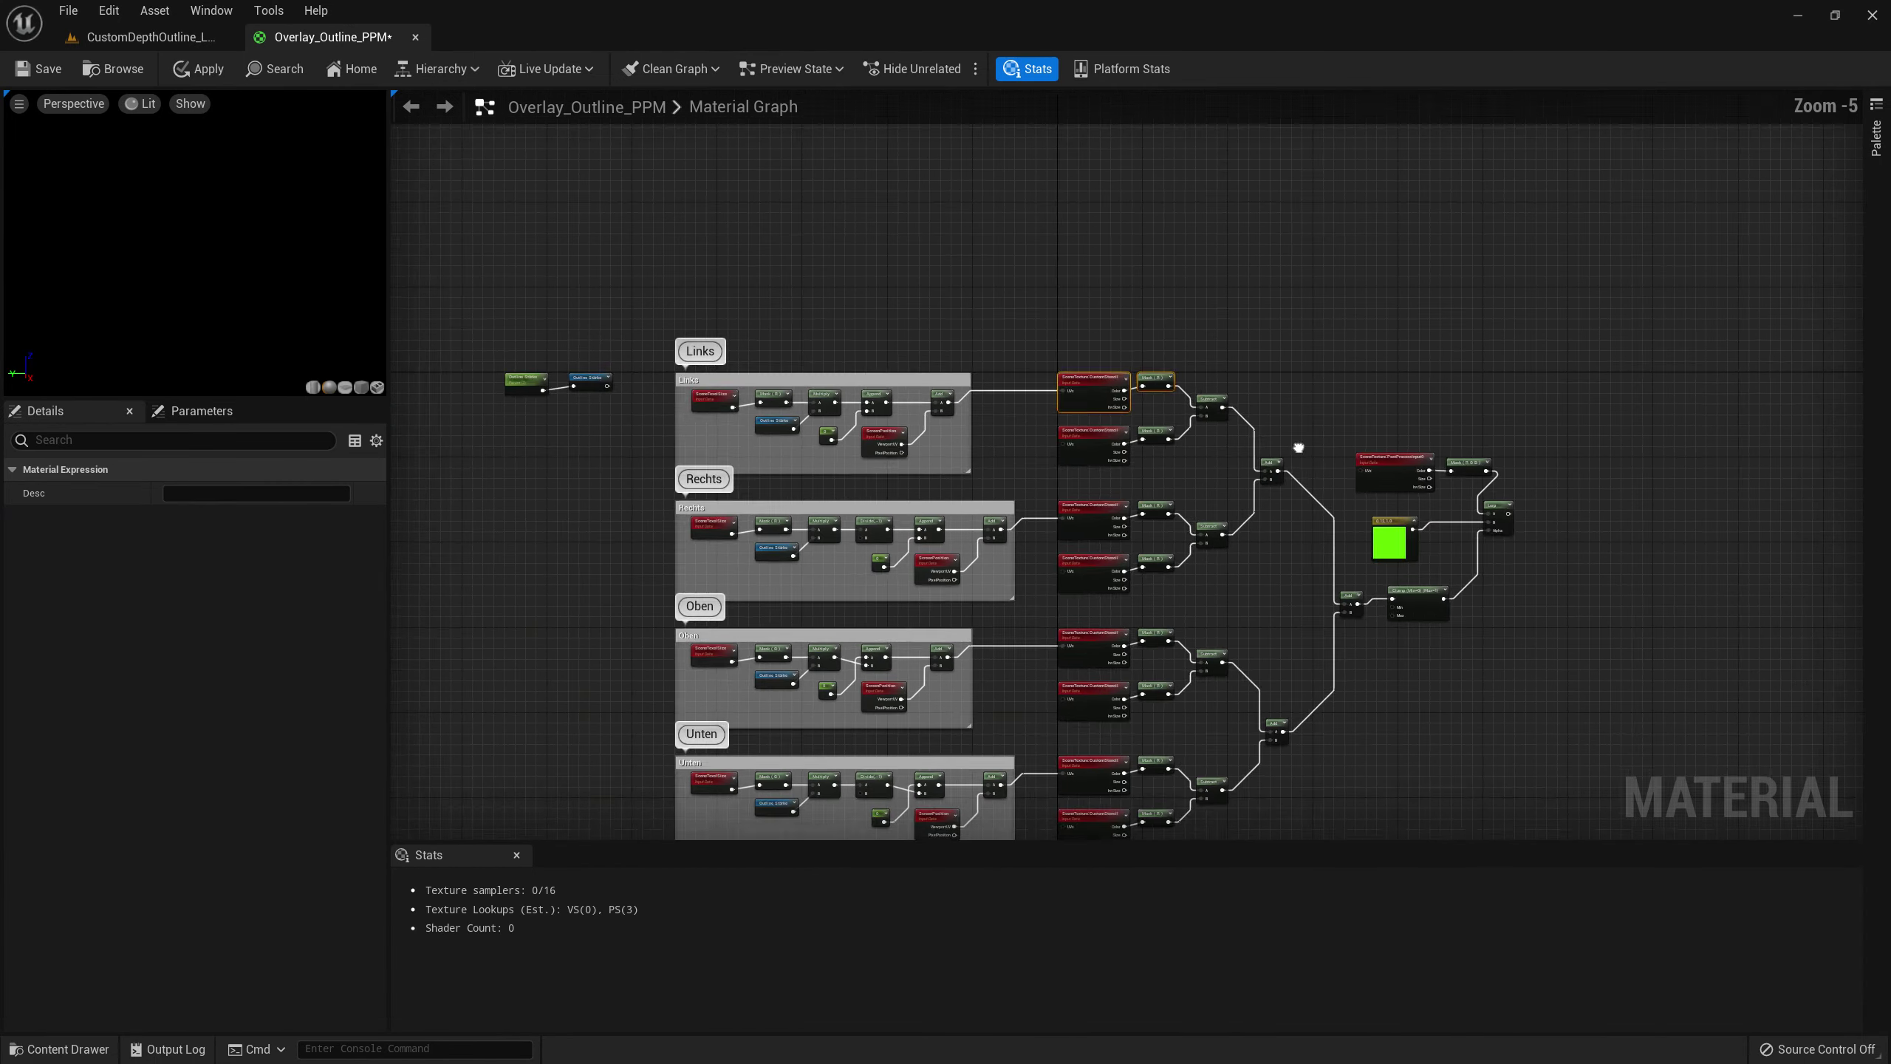
scroll(1046, 503, "down", 2)
scroll(1046, 503, "up", 5)
key("ctrl+v")
- Wire the pasted Mask(R) into Emissive Color, apply, and preview white stencil silhouettes in the level
left_click_drag(1231, 483, 1603, 359)
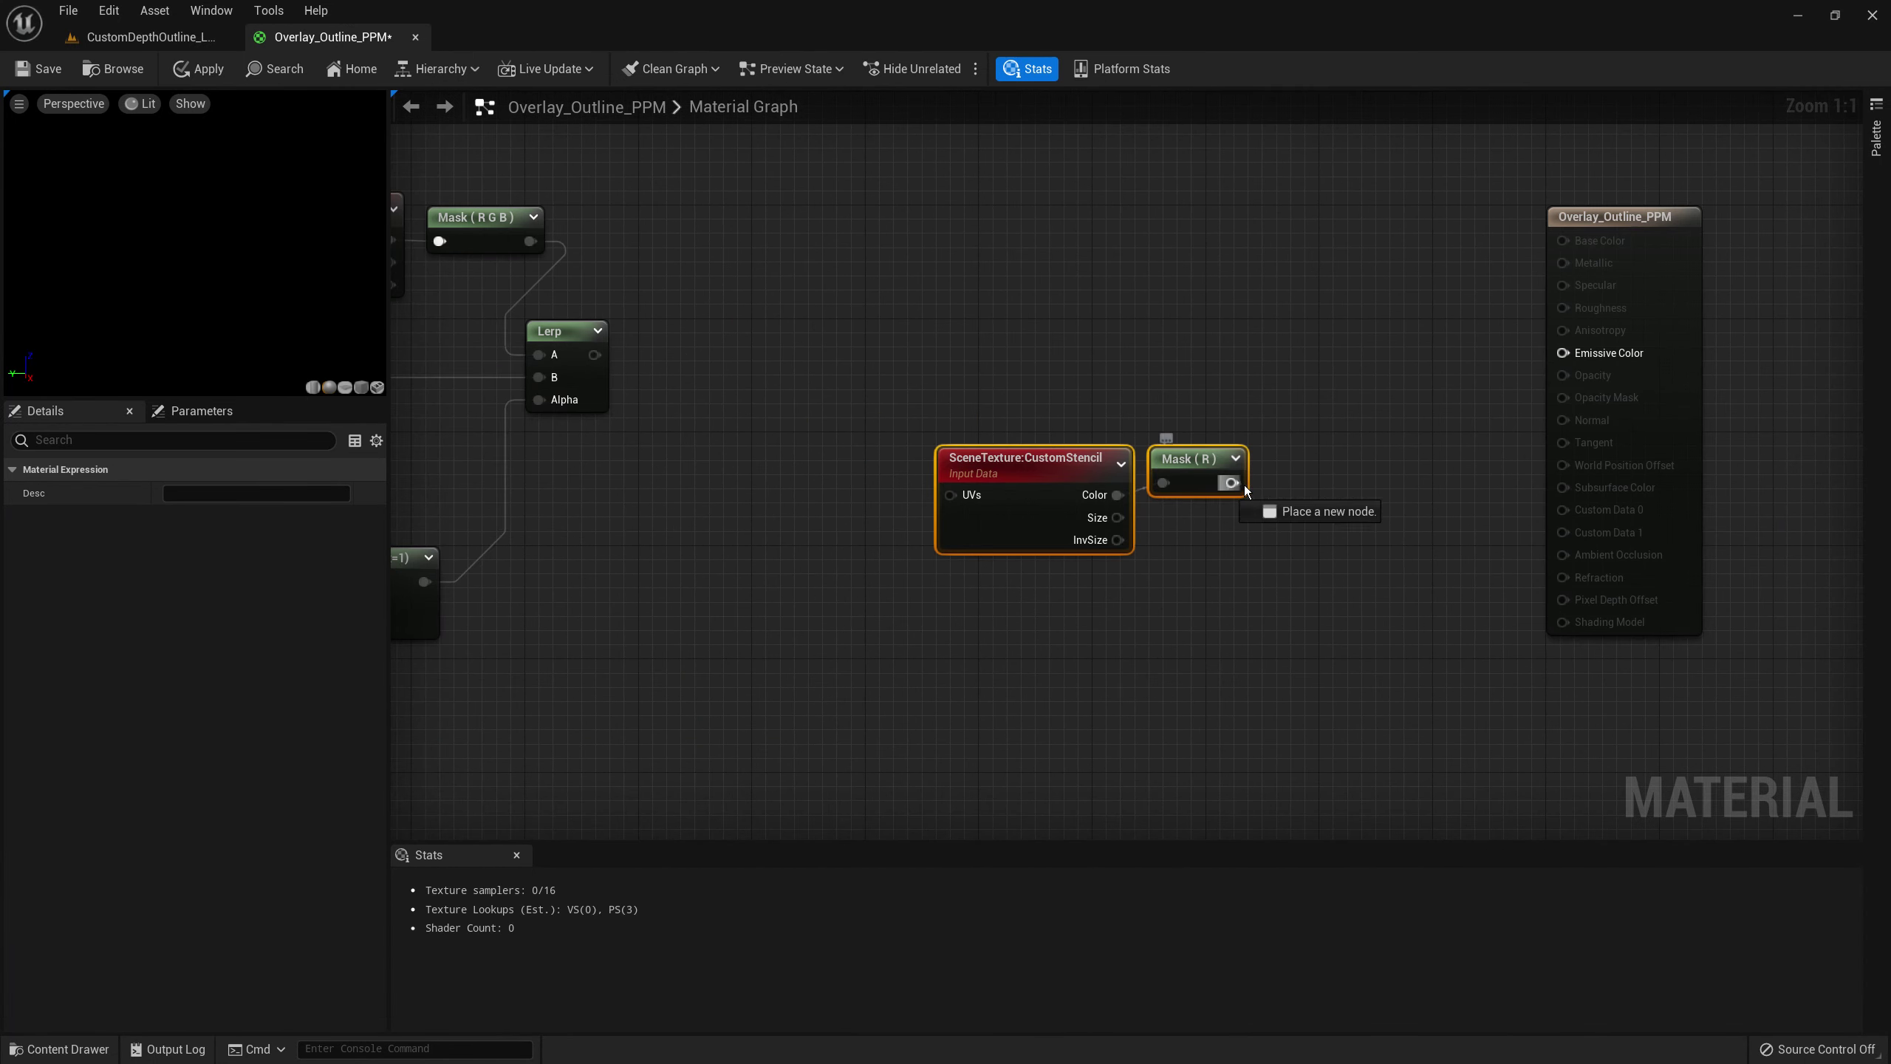
left_click(198, 68)
left_click(149, 36)
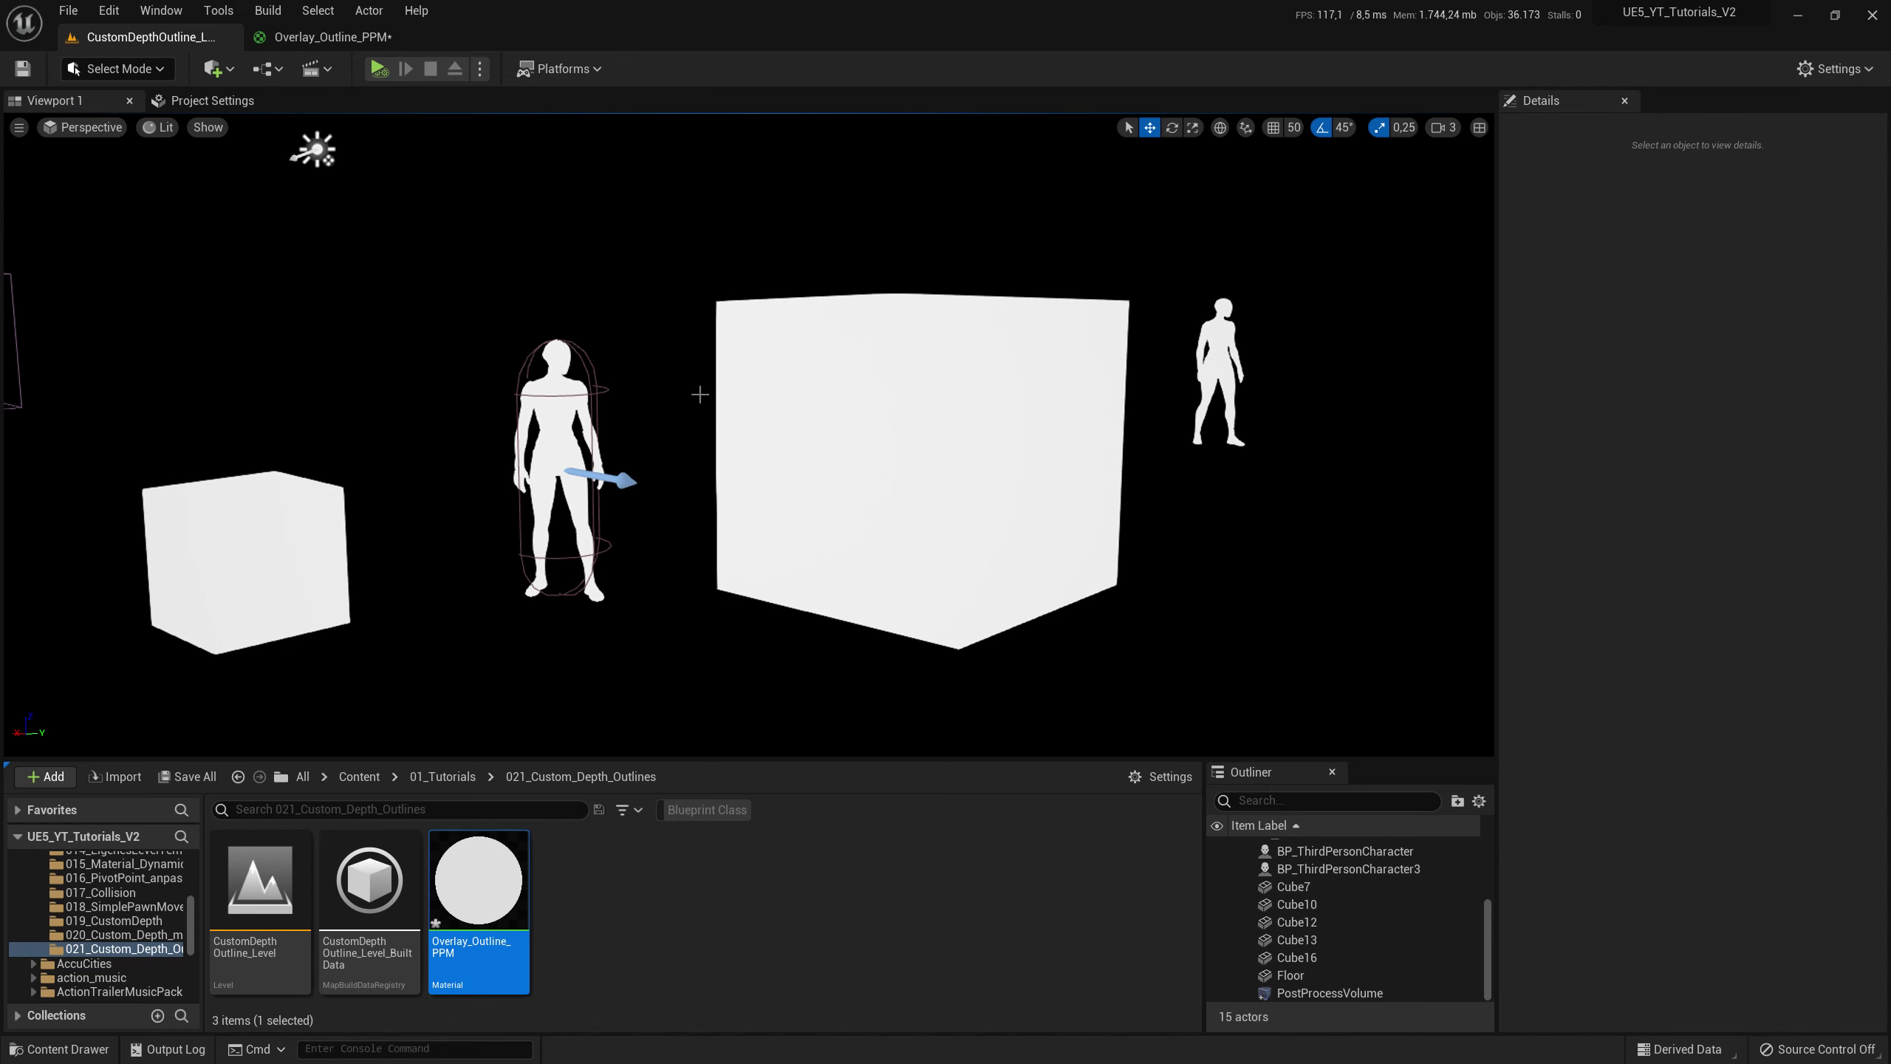
left_click(333, 36)
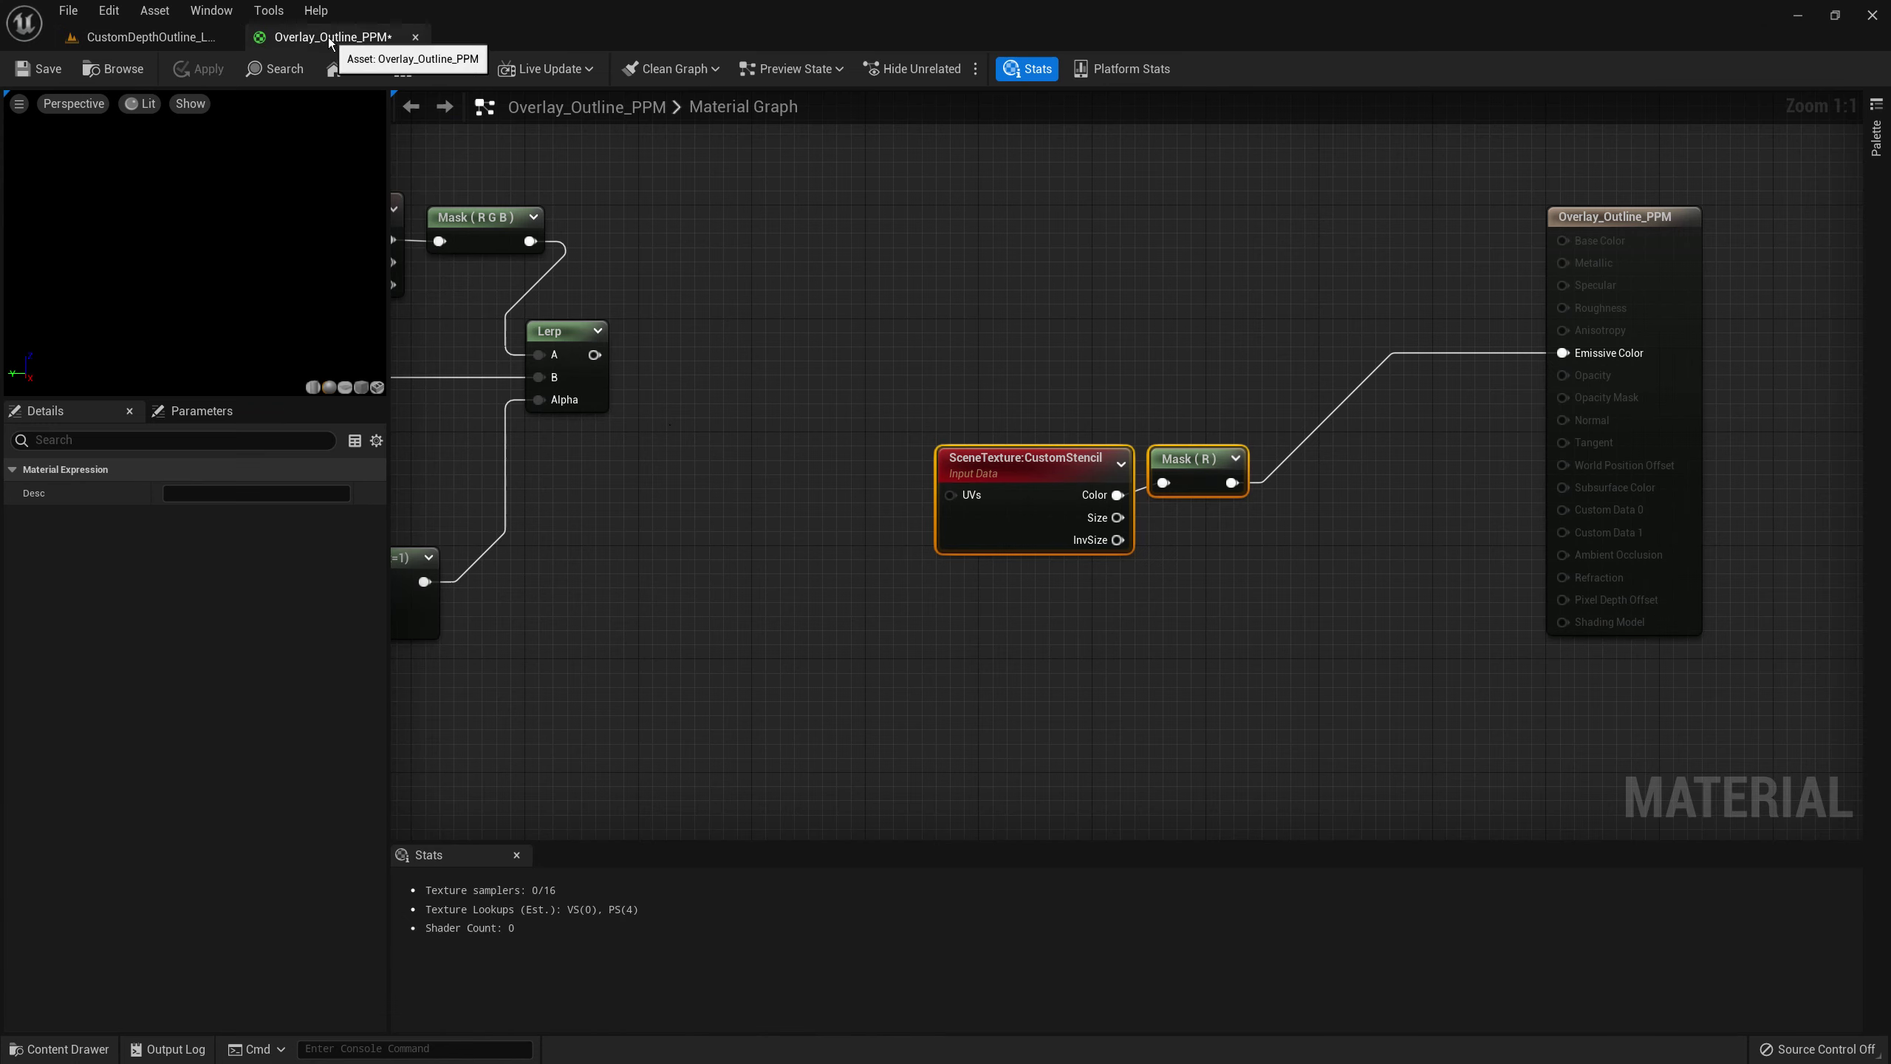
- Move the stencil pair down-left and paste a fresh copy of the existing Lerp node
mouse_move(594, 355)
left_mouse_down()
mouse_move(980, 343)
mouse_move(799, 353)
left_mouse_up()
right_click_drag(953, 404, 853, 386)
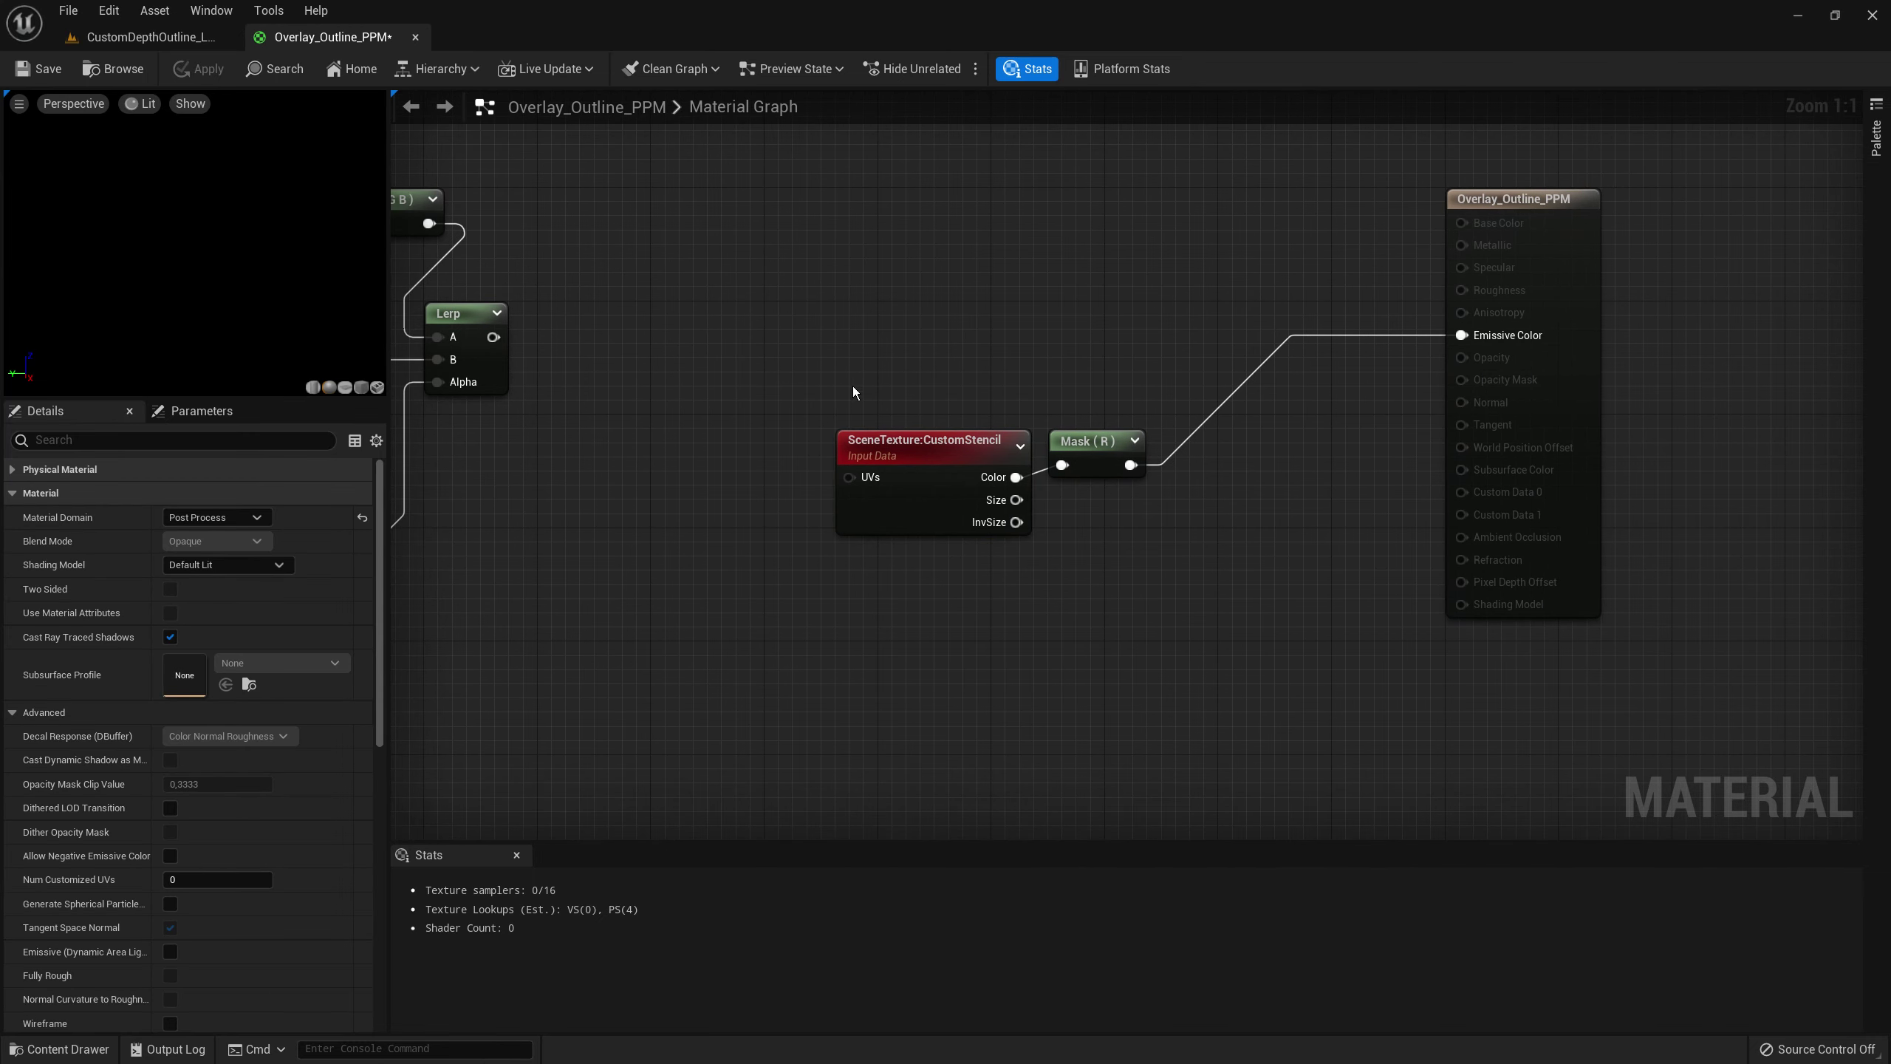
left_click_drag(853, 385, 1161, 521)
left_click_drag(896, 484, 711, 584)
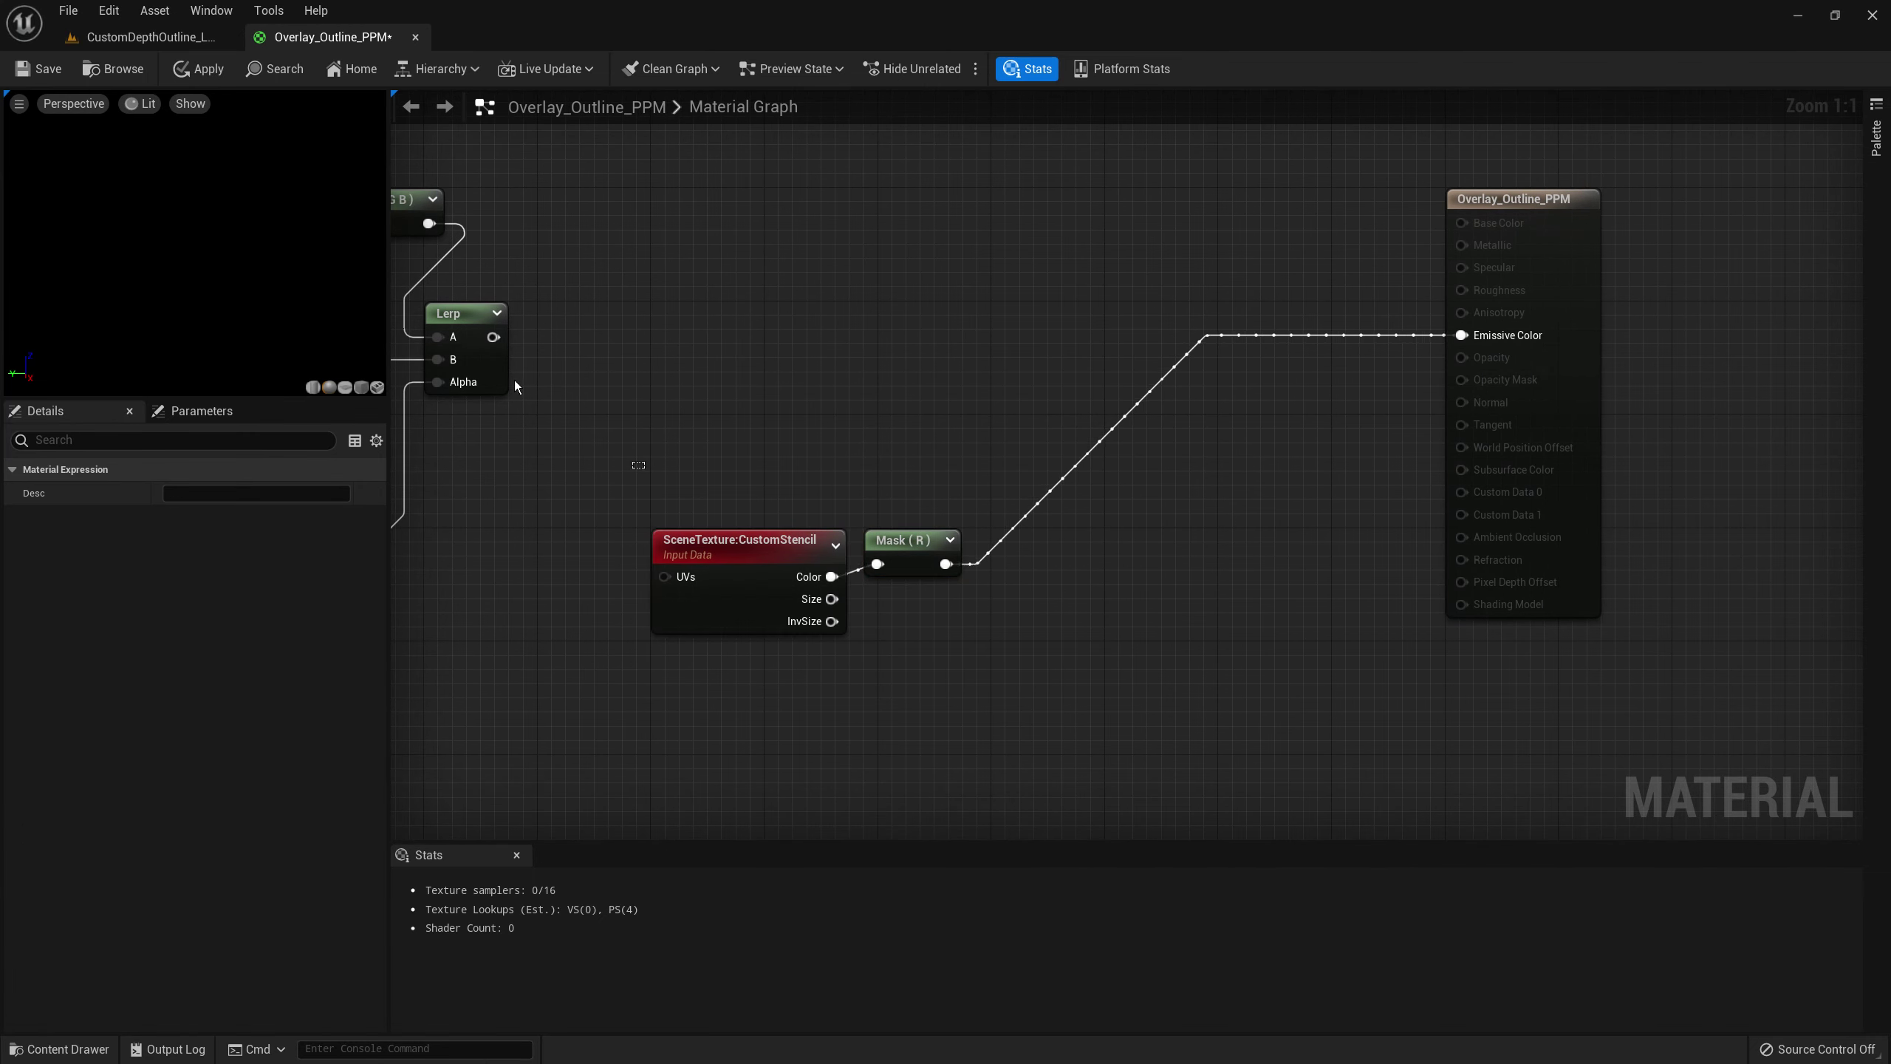
left_click(492, 328)
key("ctrl+c")
key("ctrl+v")
- Wire the new Lerp into Emissive Color and move the CustomStencil and Mask(R) nodes lower
mouse_move(1177, 385)
left_mouse_down()
mouse_move(1263, 314)
mouse_move(1498, 335)
left_mouse_up()
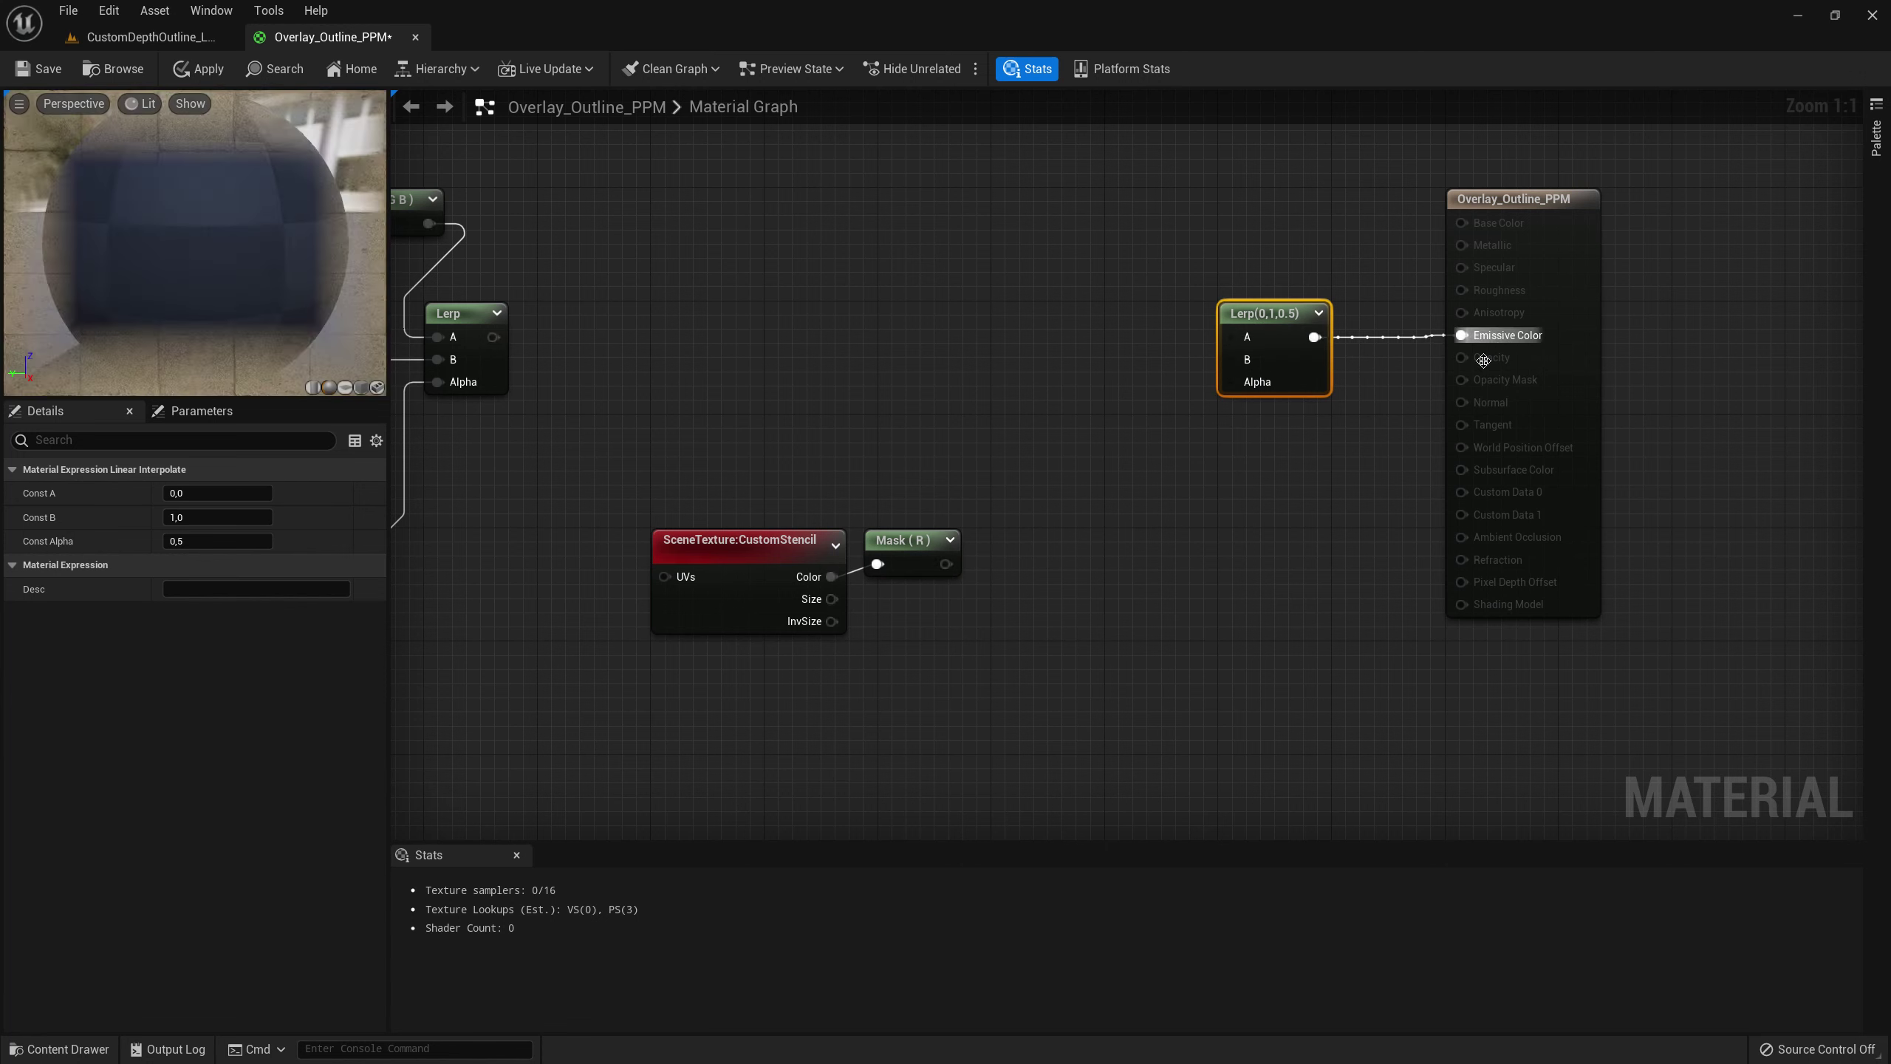
left_click(932, 545)
left_click(668, 556, "ctrl")
left_click_drag(668, 556, 668, 670)
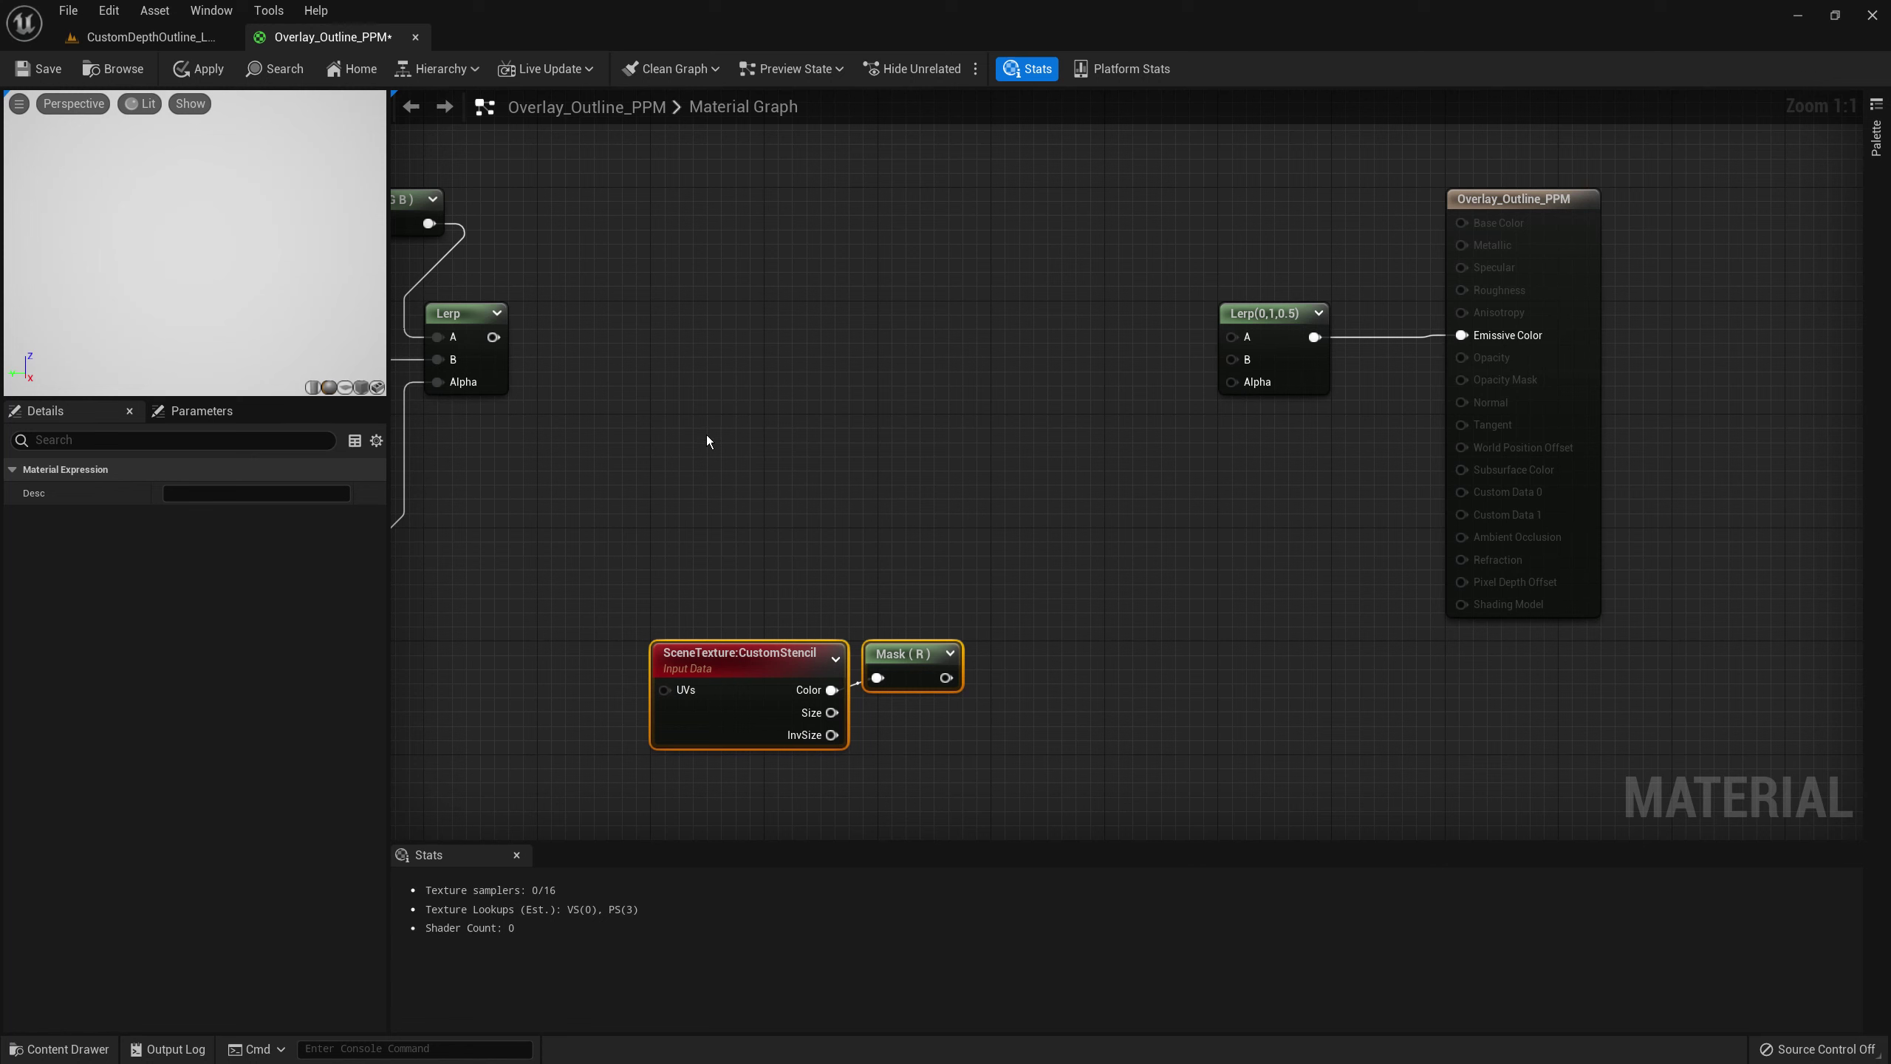
- Add a dark red 0.5,0.05,0.05 Constant3Vector and feed the outline Lerp into the new Lerp's A
left_click(696, 465)
left_click_drag(729, 527, 683, 476)
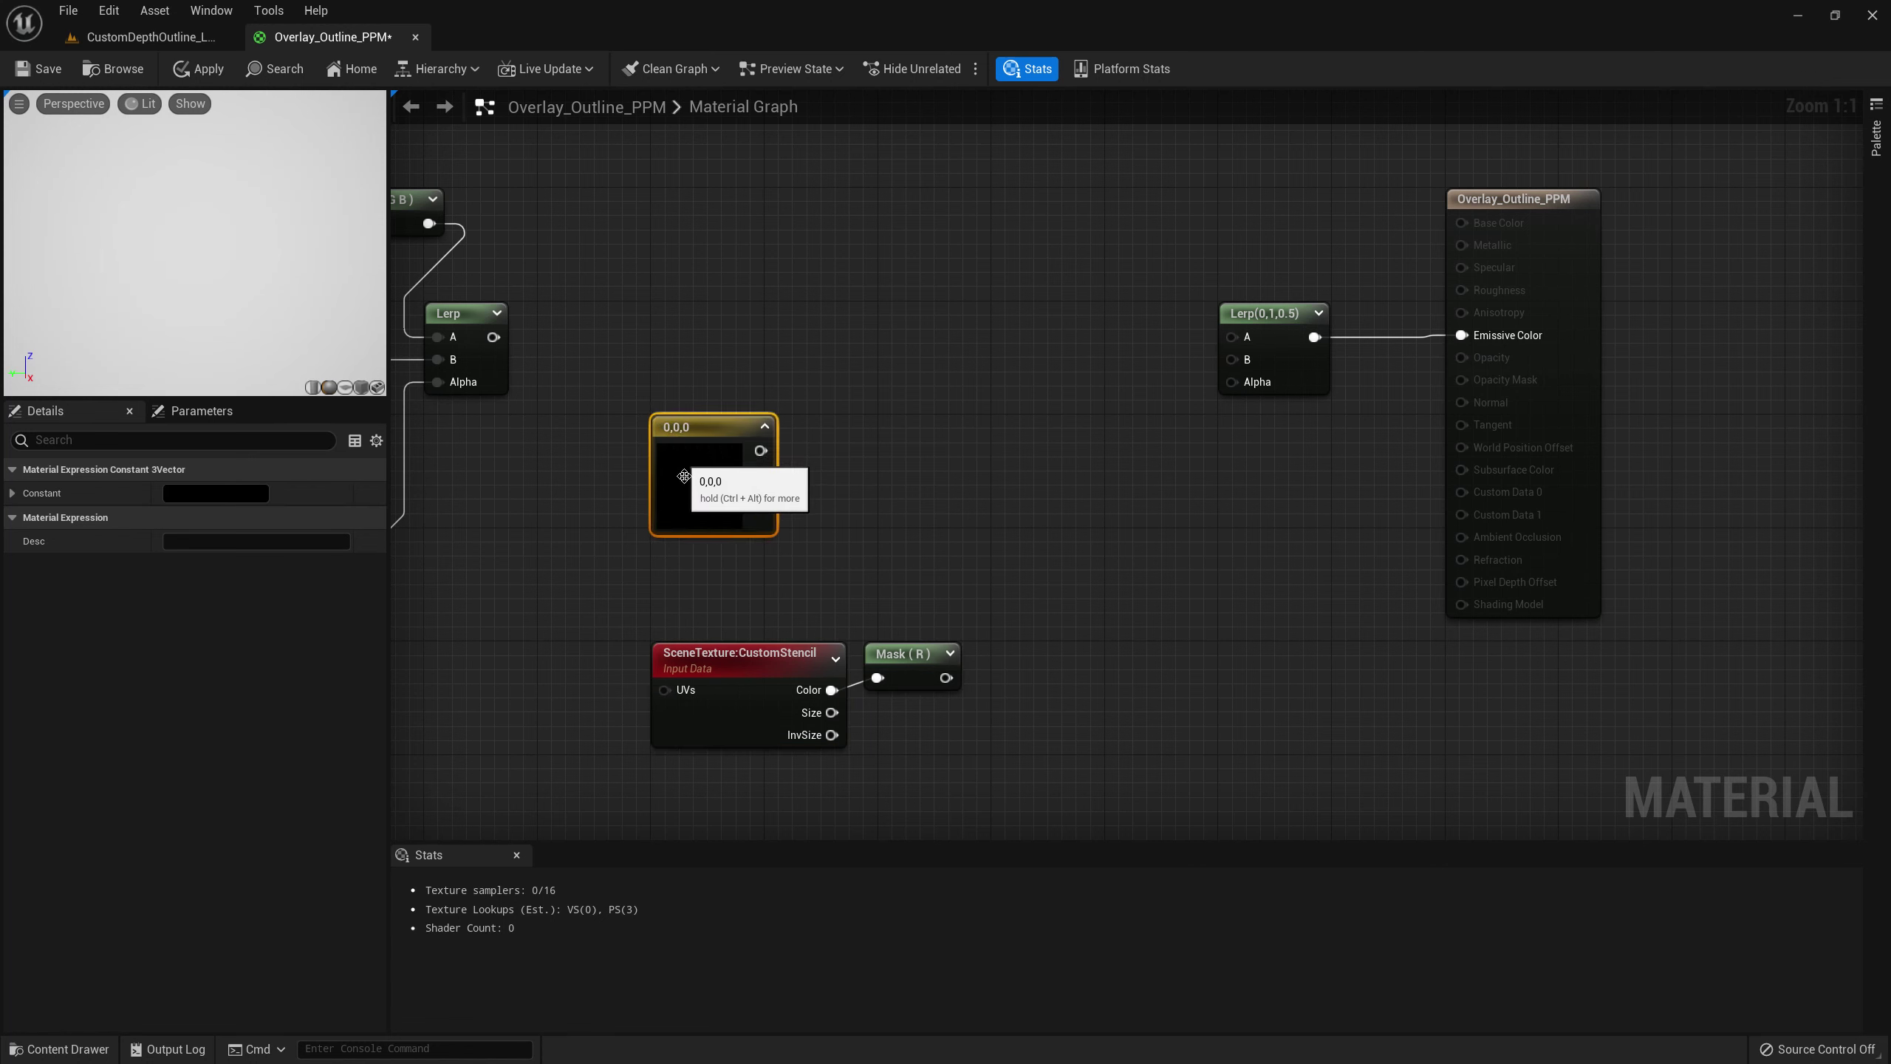
double_click(684, 476)
left_click(835, 523)
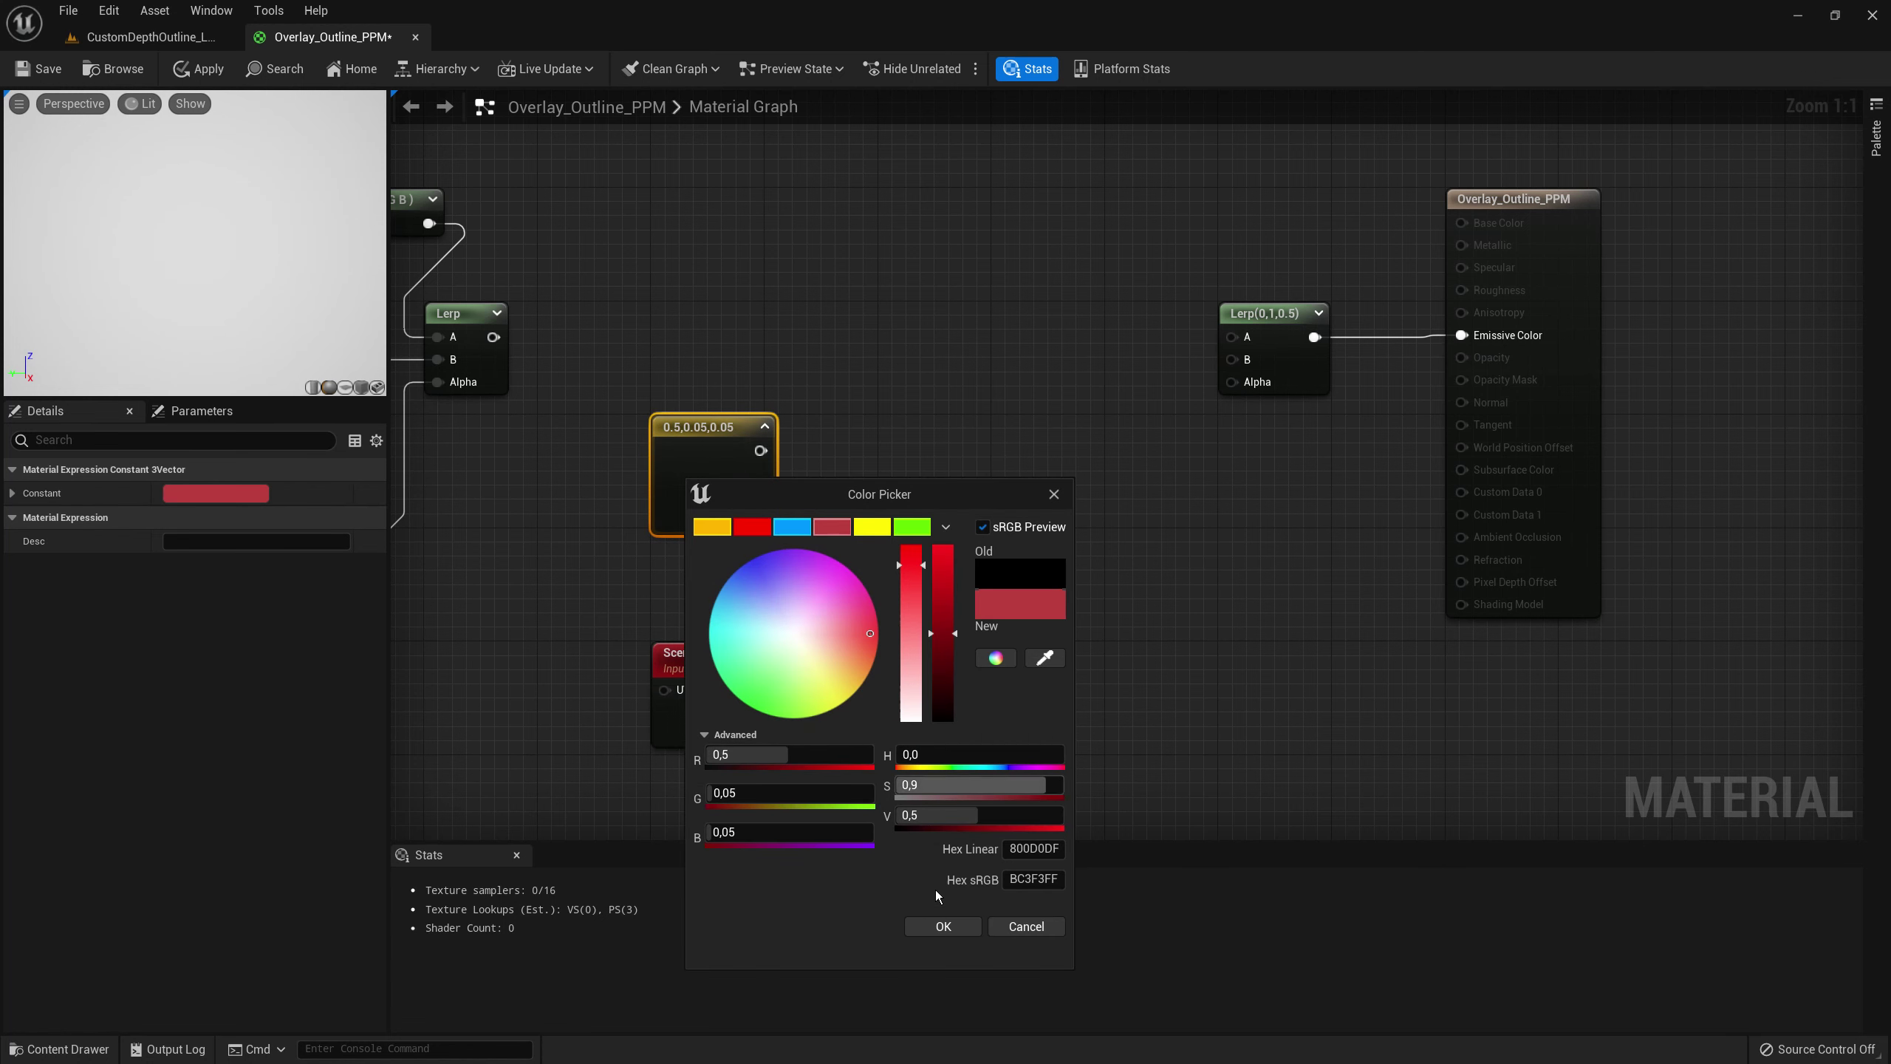
left_click(942, 926)
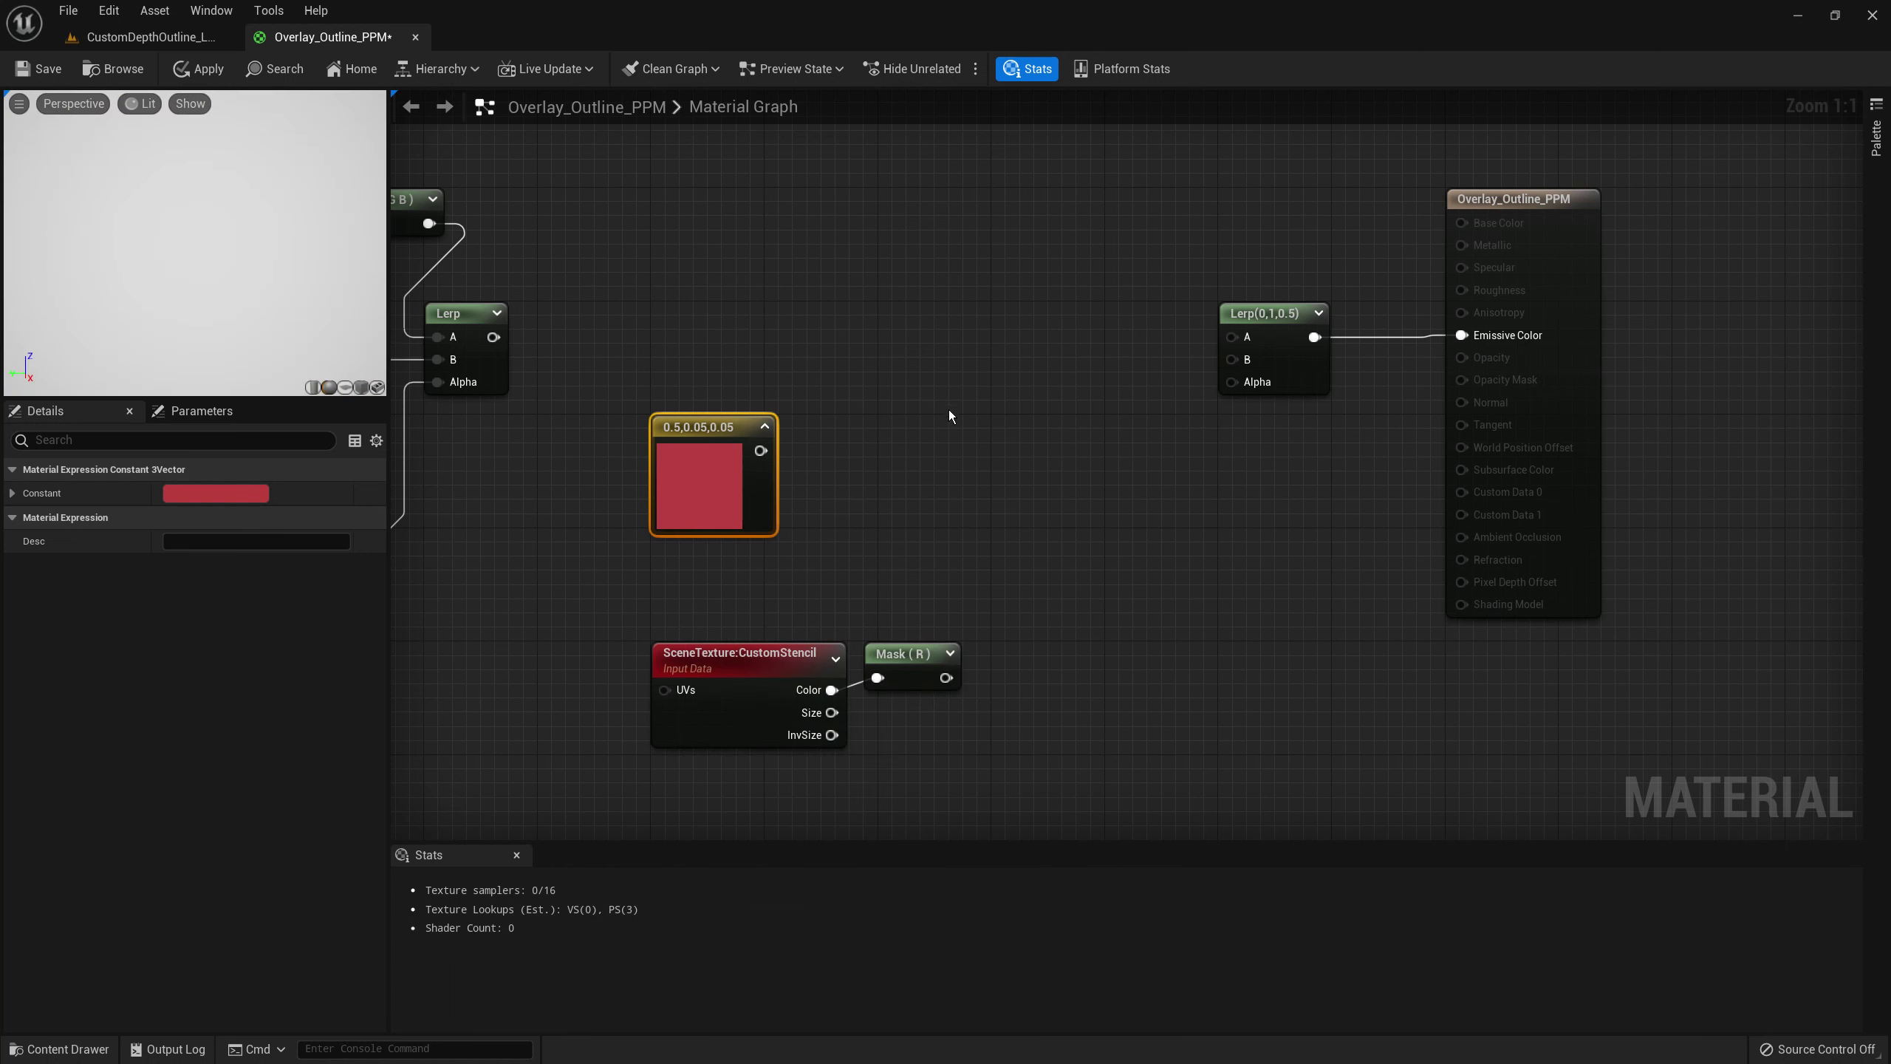
left_click_drag(492, 337, 1236, 339)
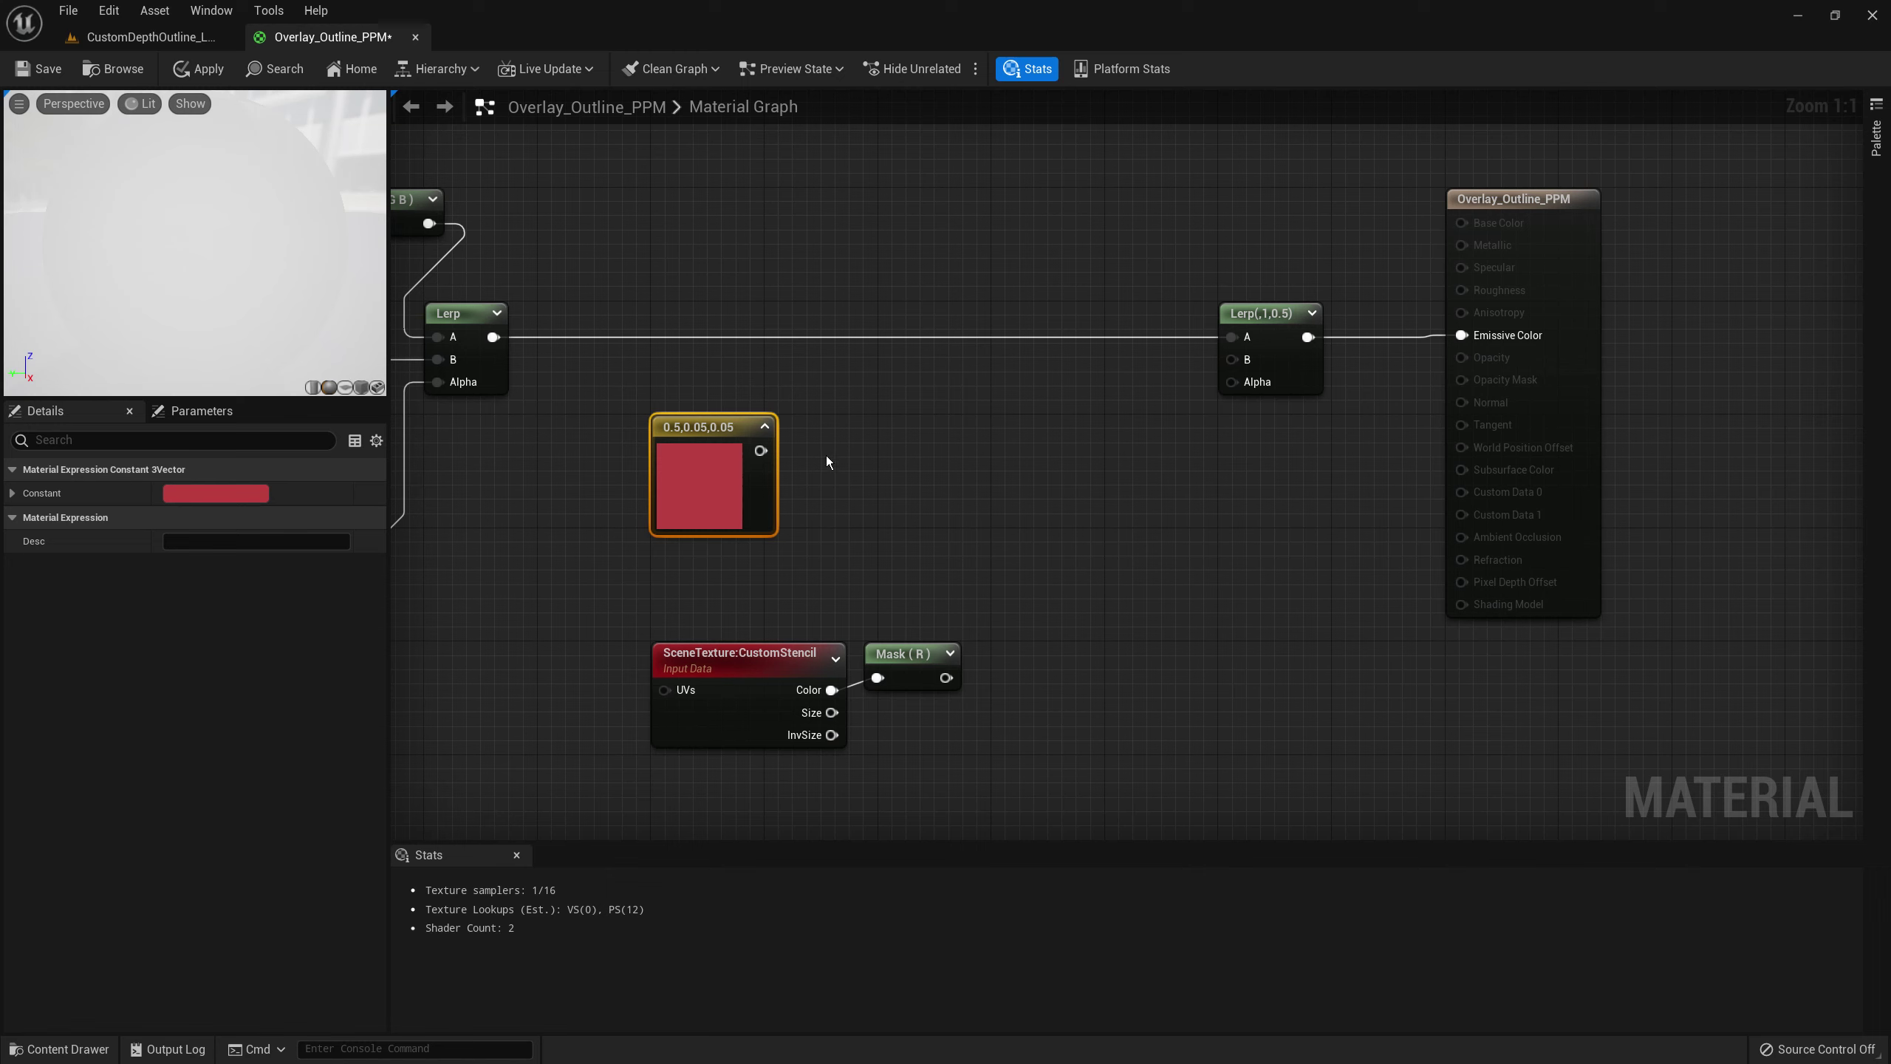
- Connect the red constant to the new Lerp's B input
left_click_drag(760, 450, 1260, 378)
left_click_drag(1243, 362, 1243, 362)
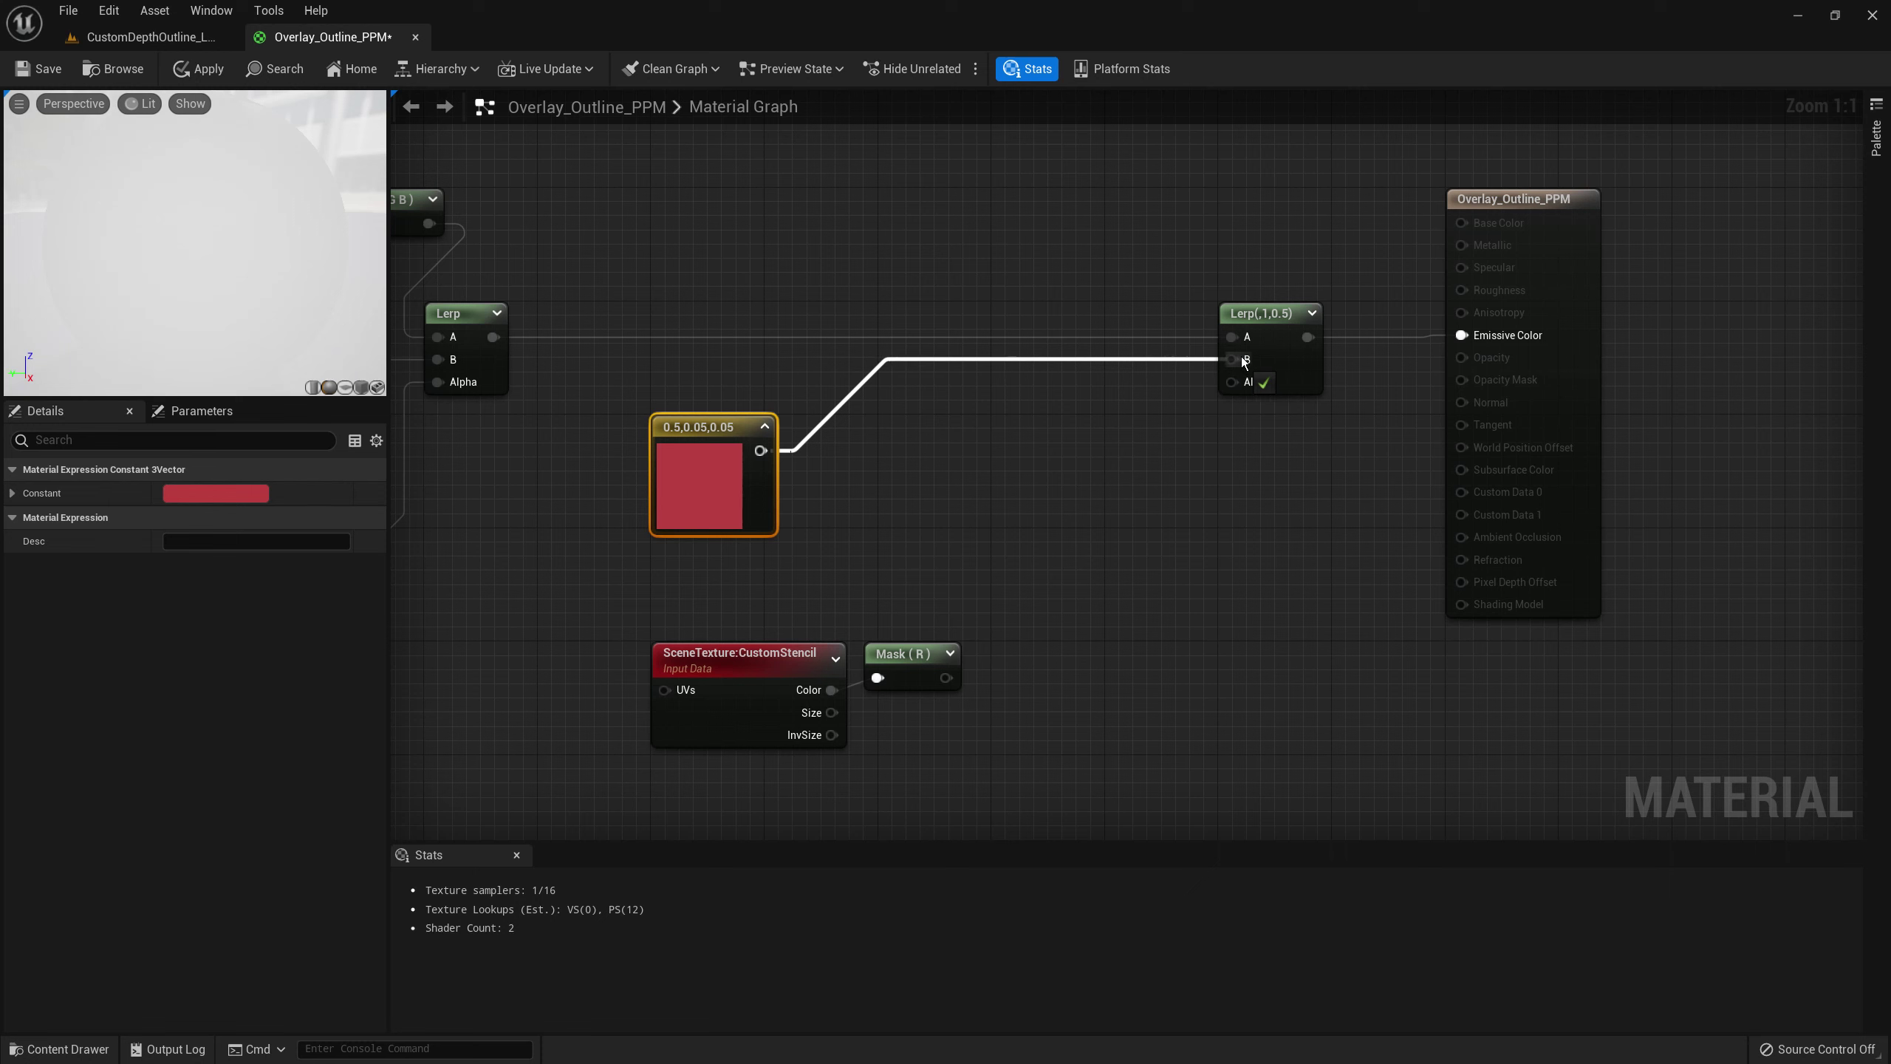
mouse_move(945, 677)
left_mouse_down()
mouse_move(1219, 499)
mouse_move(1012, 515)
left_mouse_up()
- Duplicate the Clamp node, feed CustomStencil Mask (R) into it, and drive the right Lerp's Alpha
scroll(1012, 515, "down", 3)
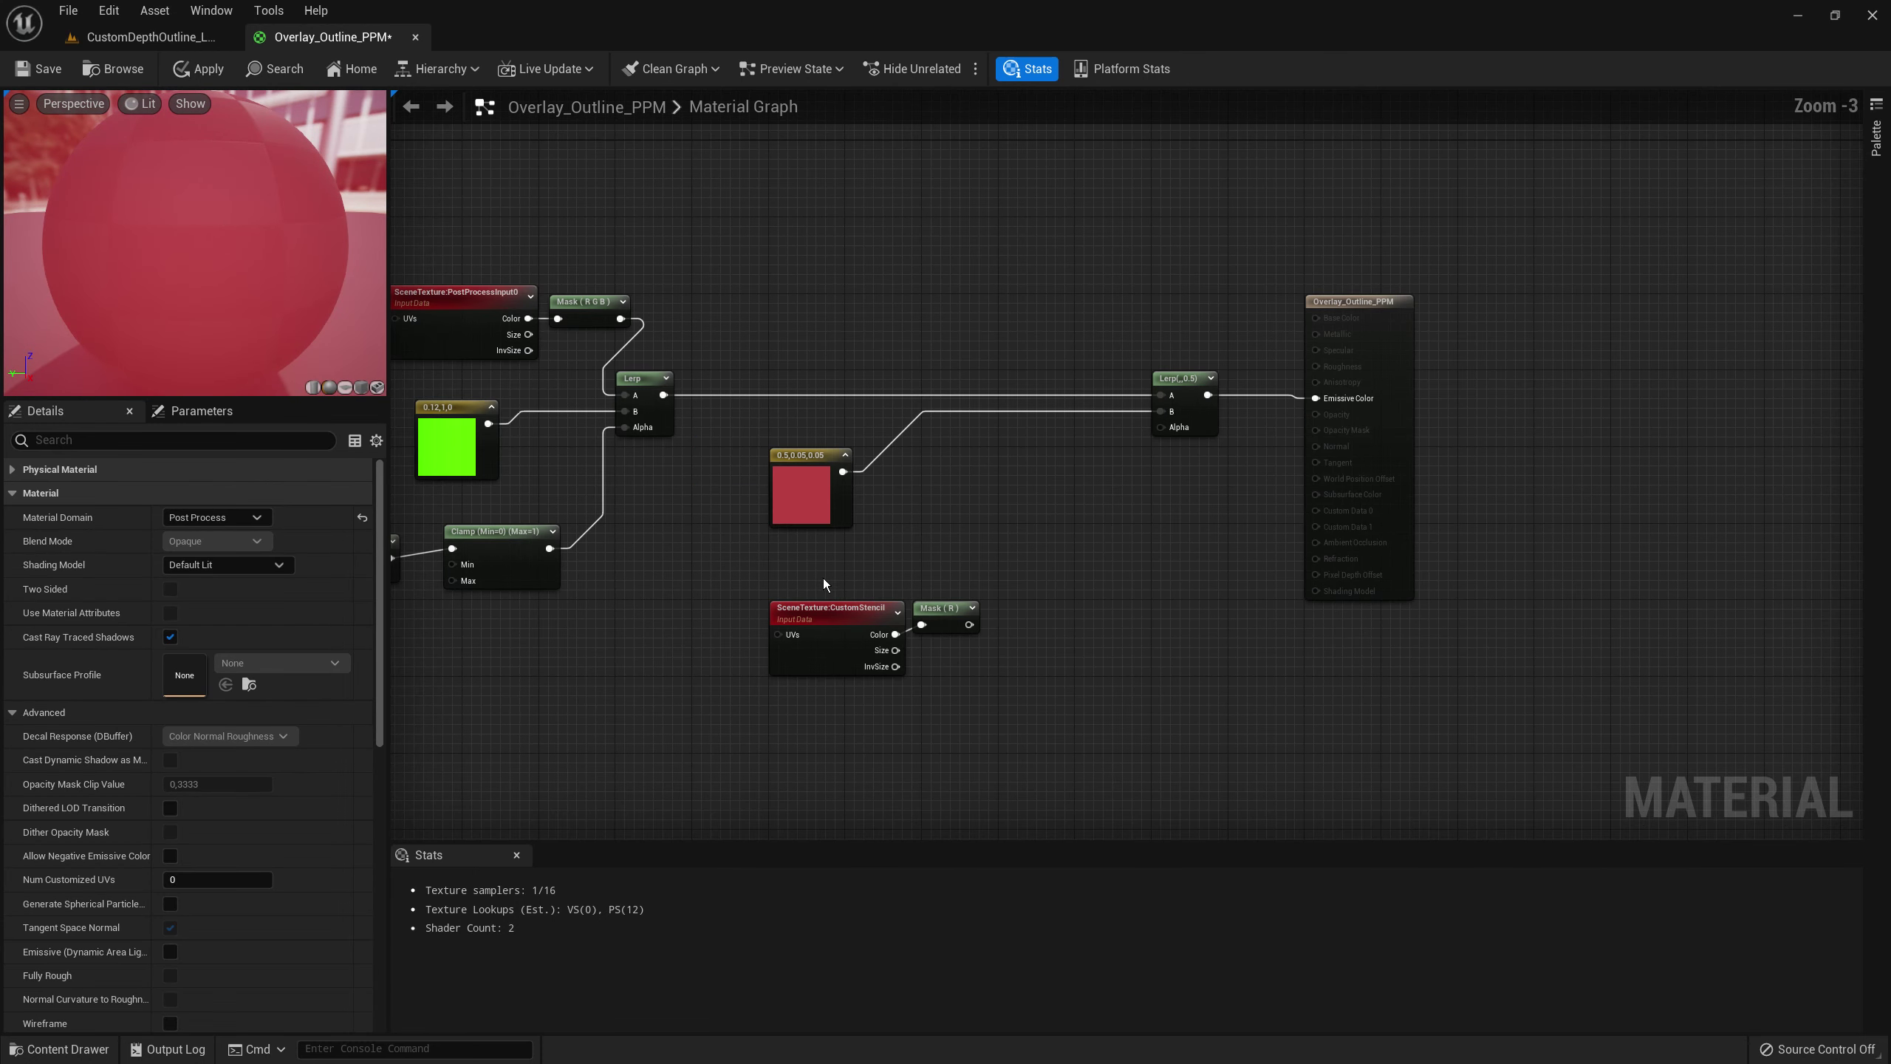
left_click(502, 547)
key("ctrl+c")
key("ctrl+v")
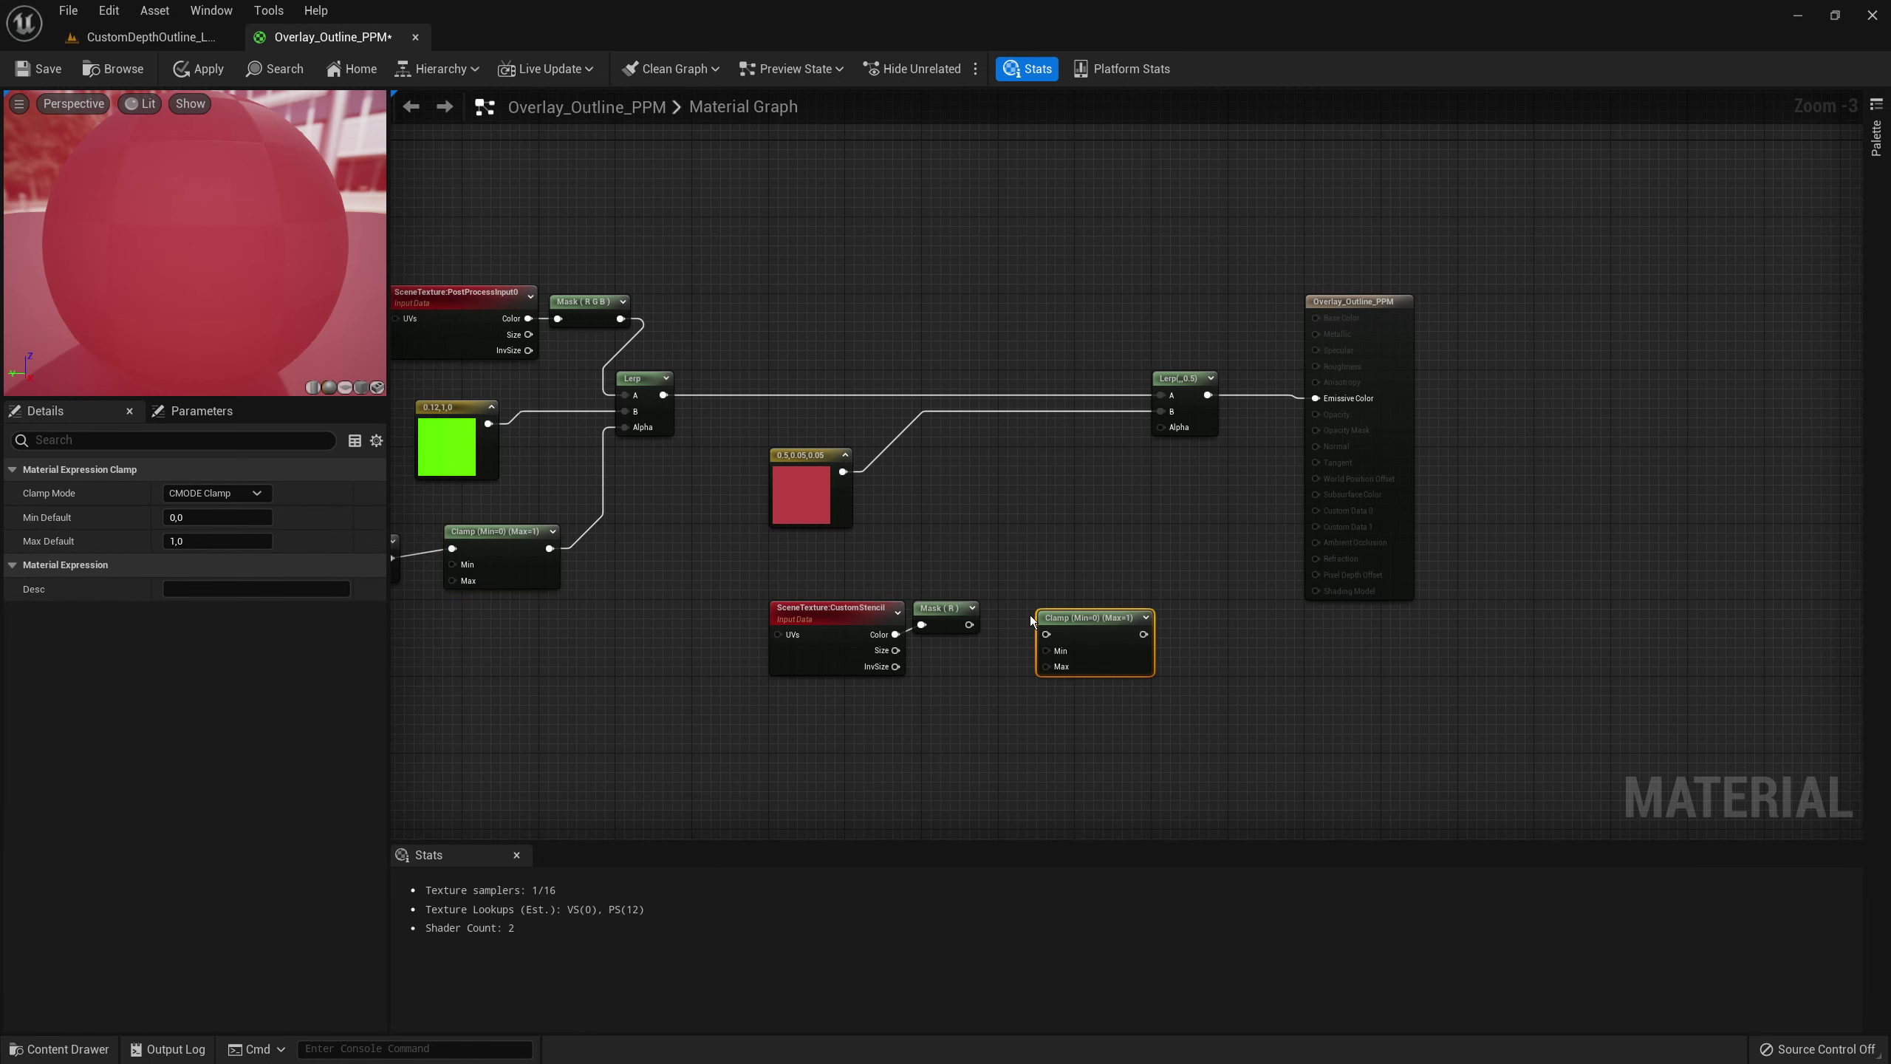
scroll(1020, 624, "up", 3)
left_click_drag(1108, 610, 1059, 611)
left_click_drag(939, 629, 998, 629)
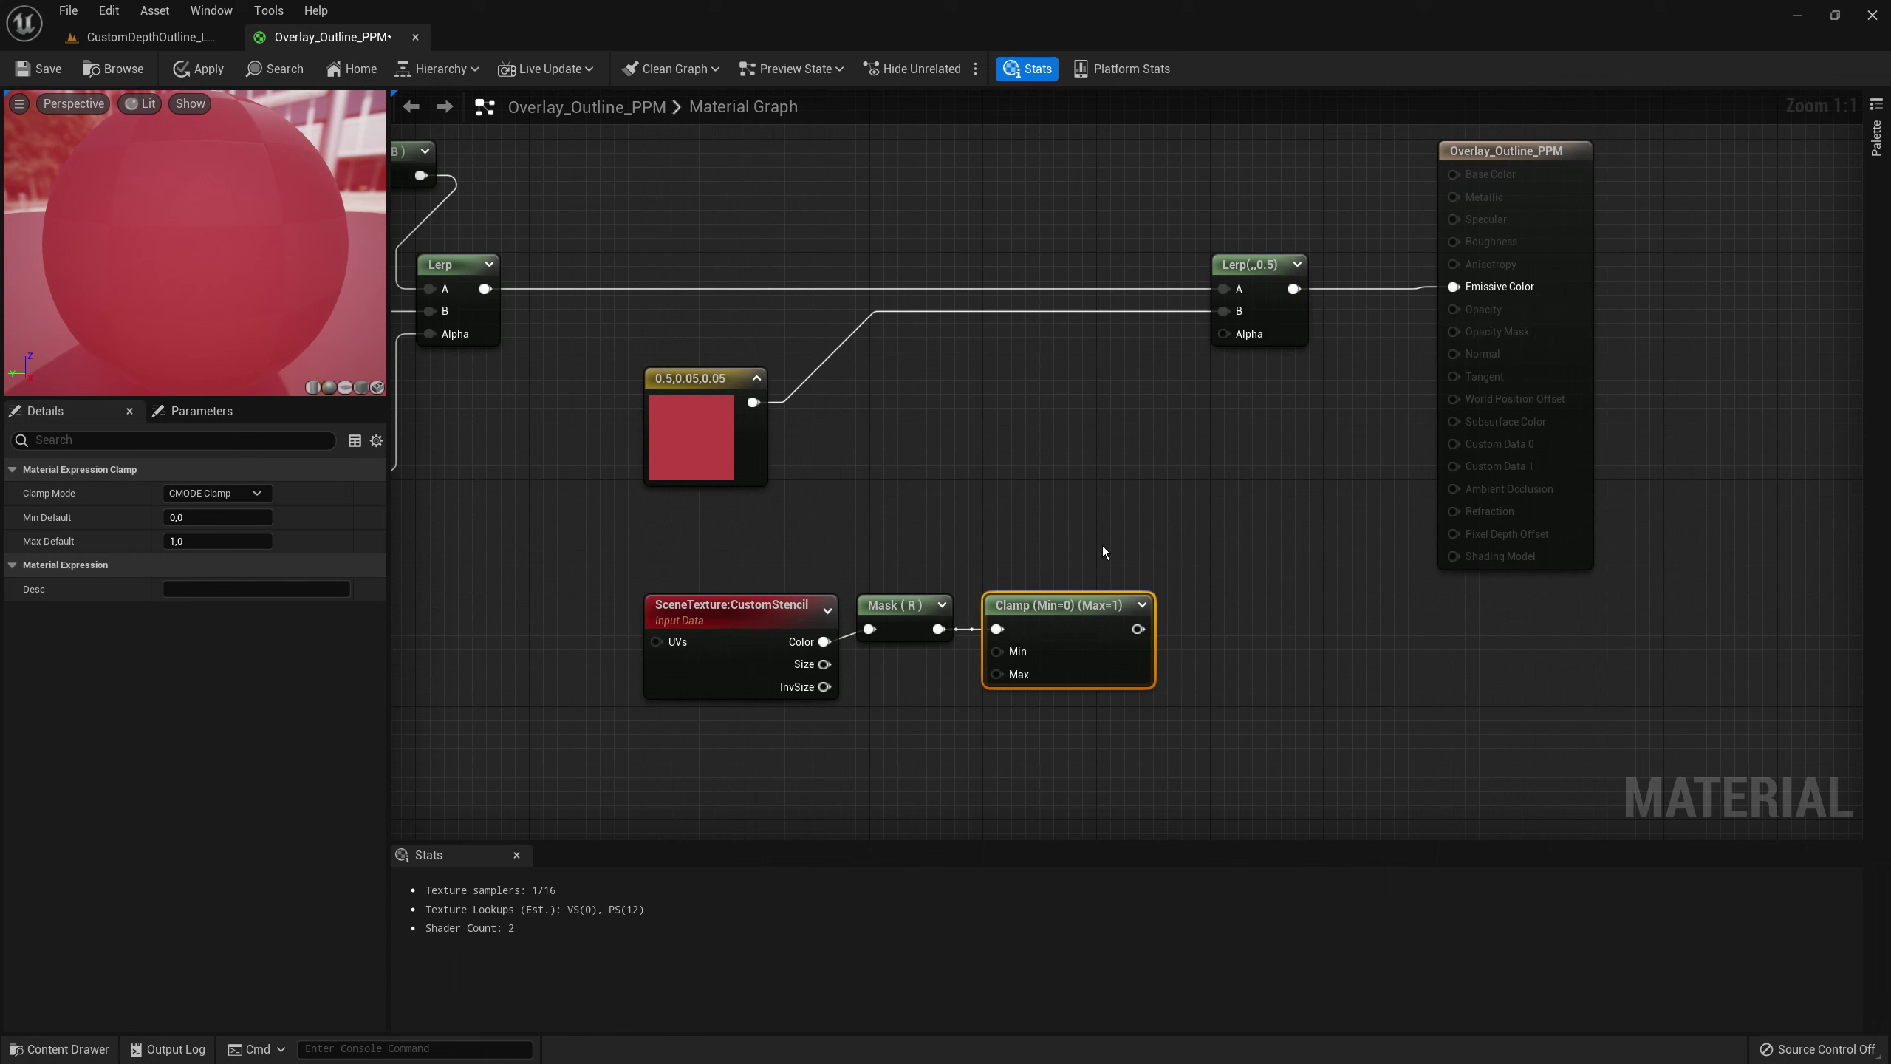
left_click_drag(1138, 628, 1223, 333)
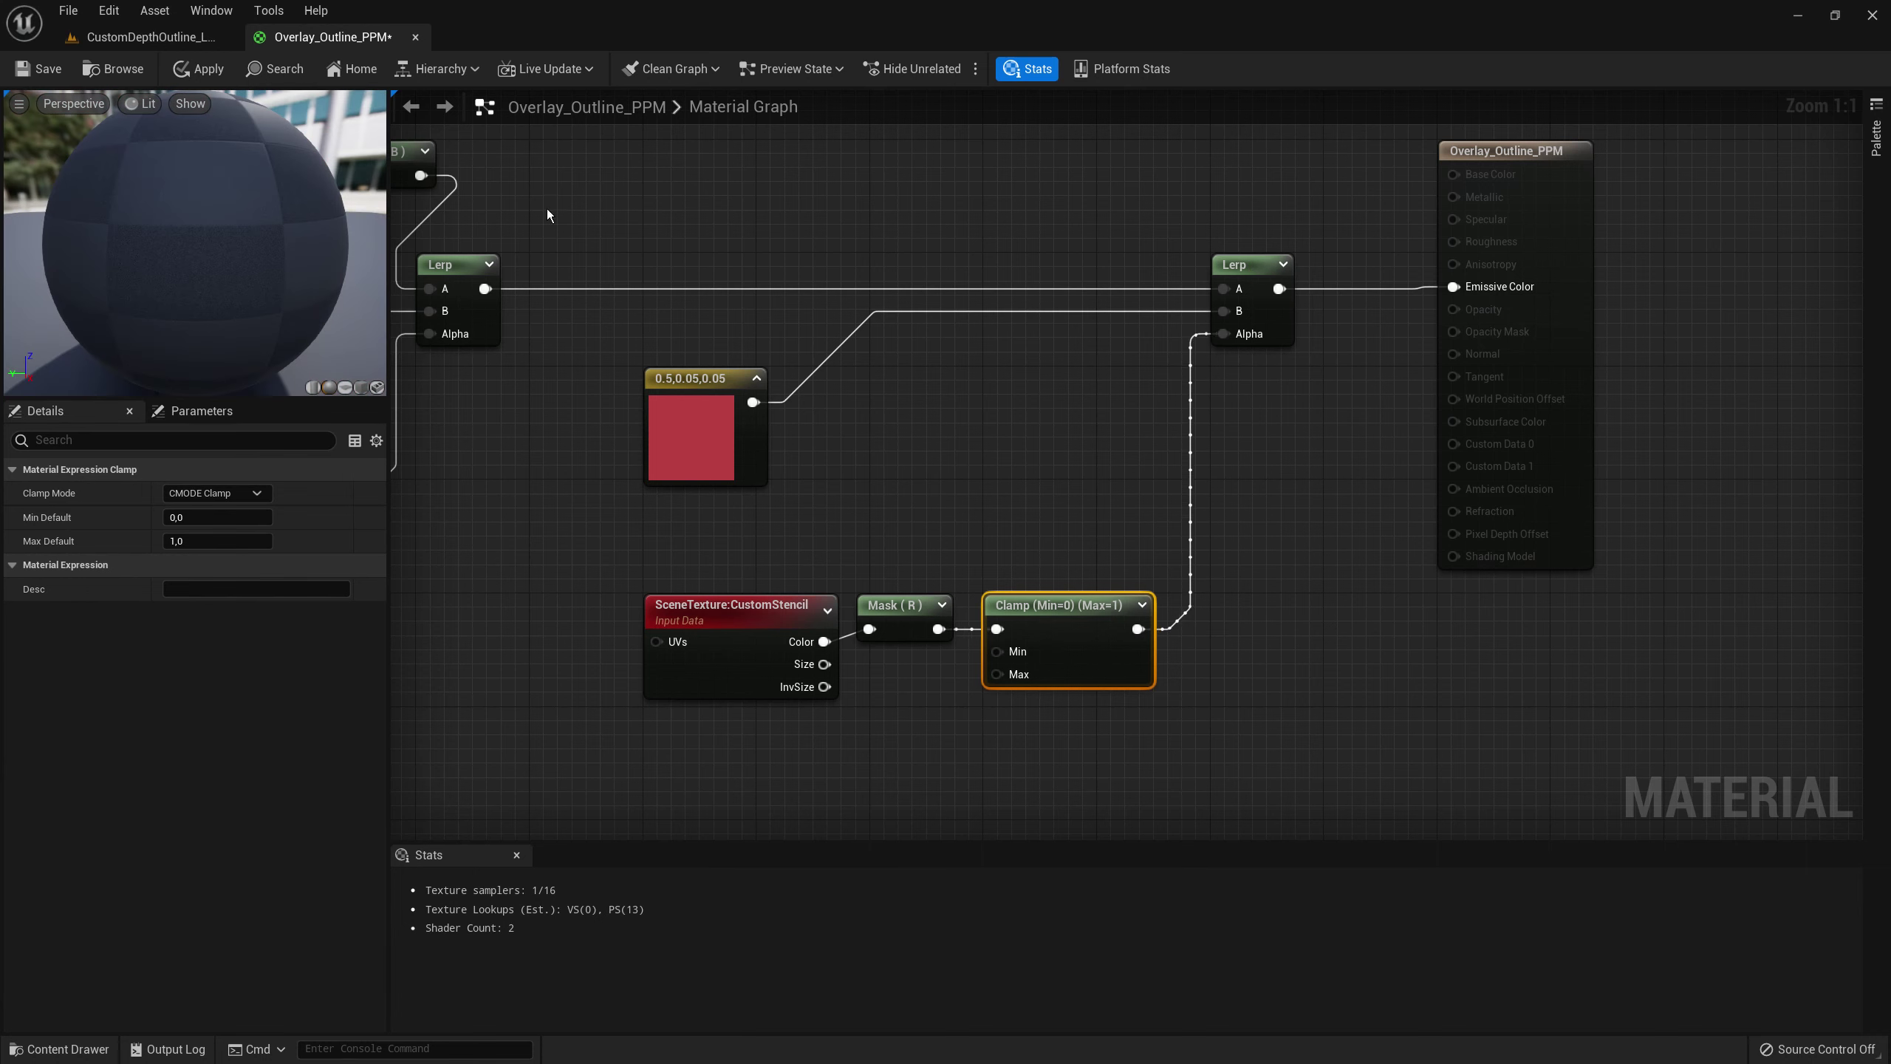
- Create material function Sichtbarkeit_AN_AUS_MF in the outlines folder and dock its editor beside the others
left_click(154, 37)
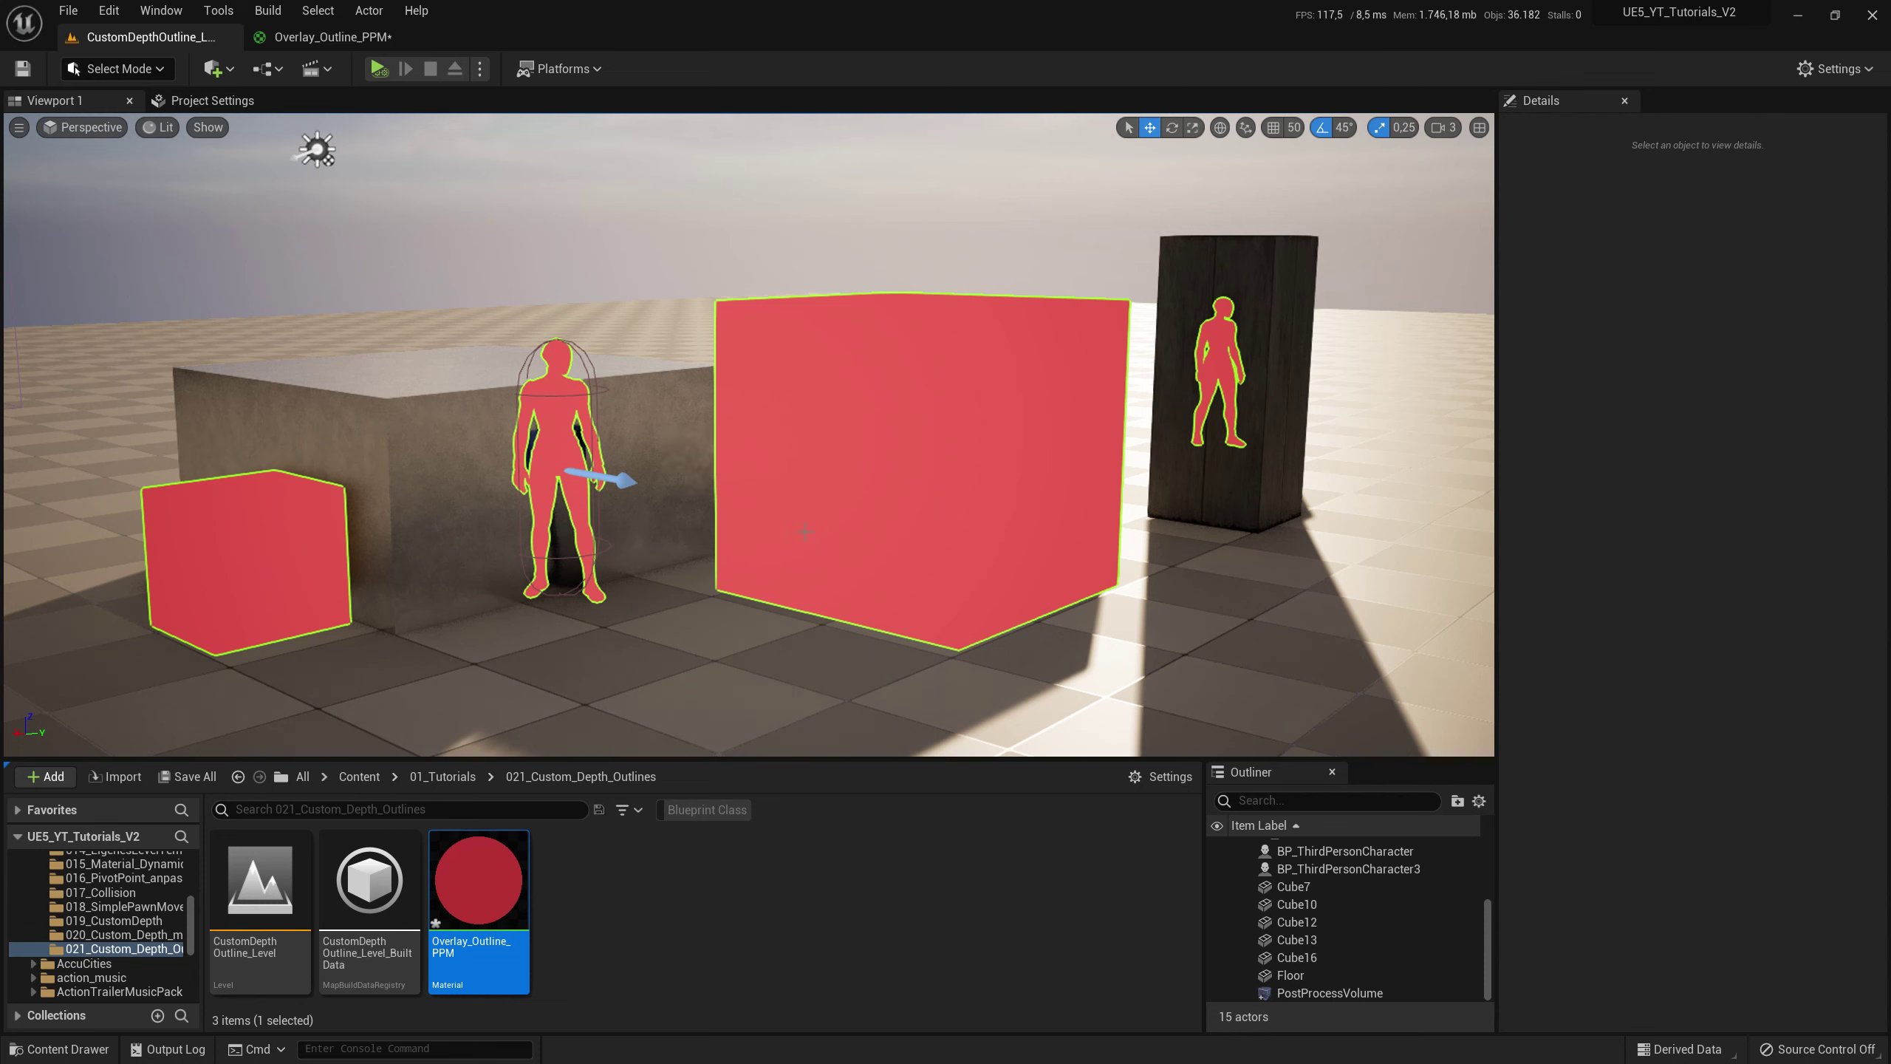
left_click(703, 964)
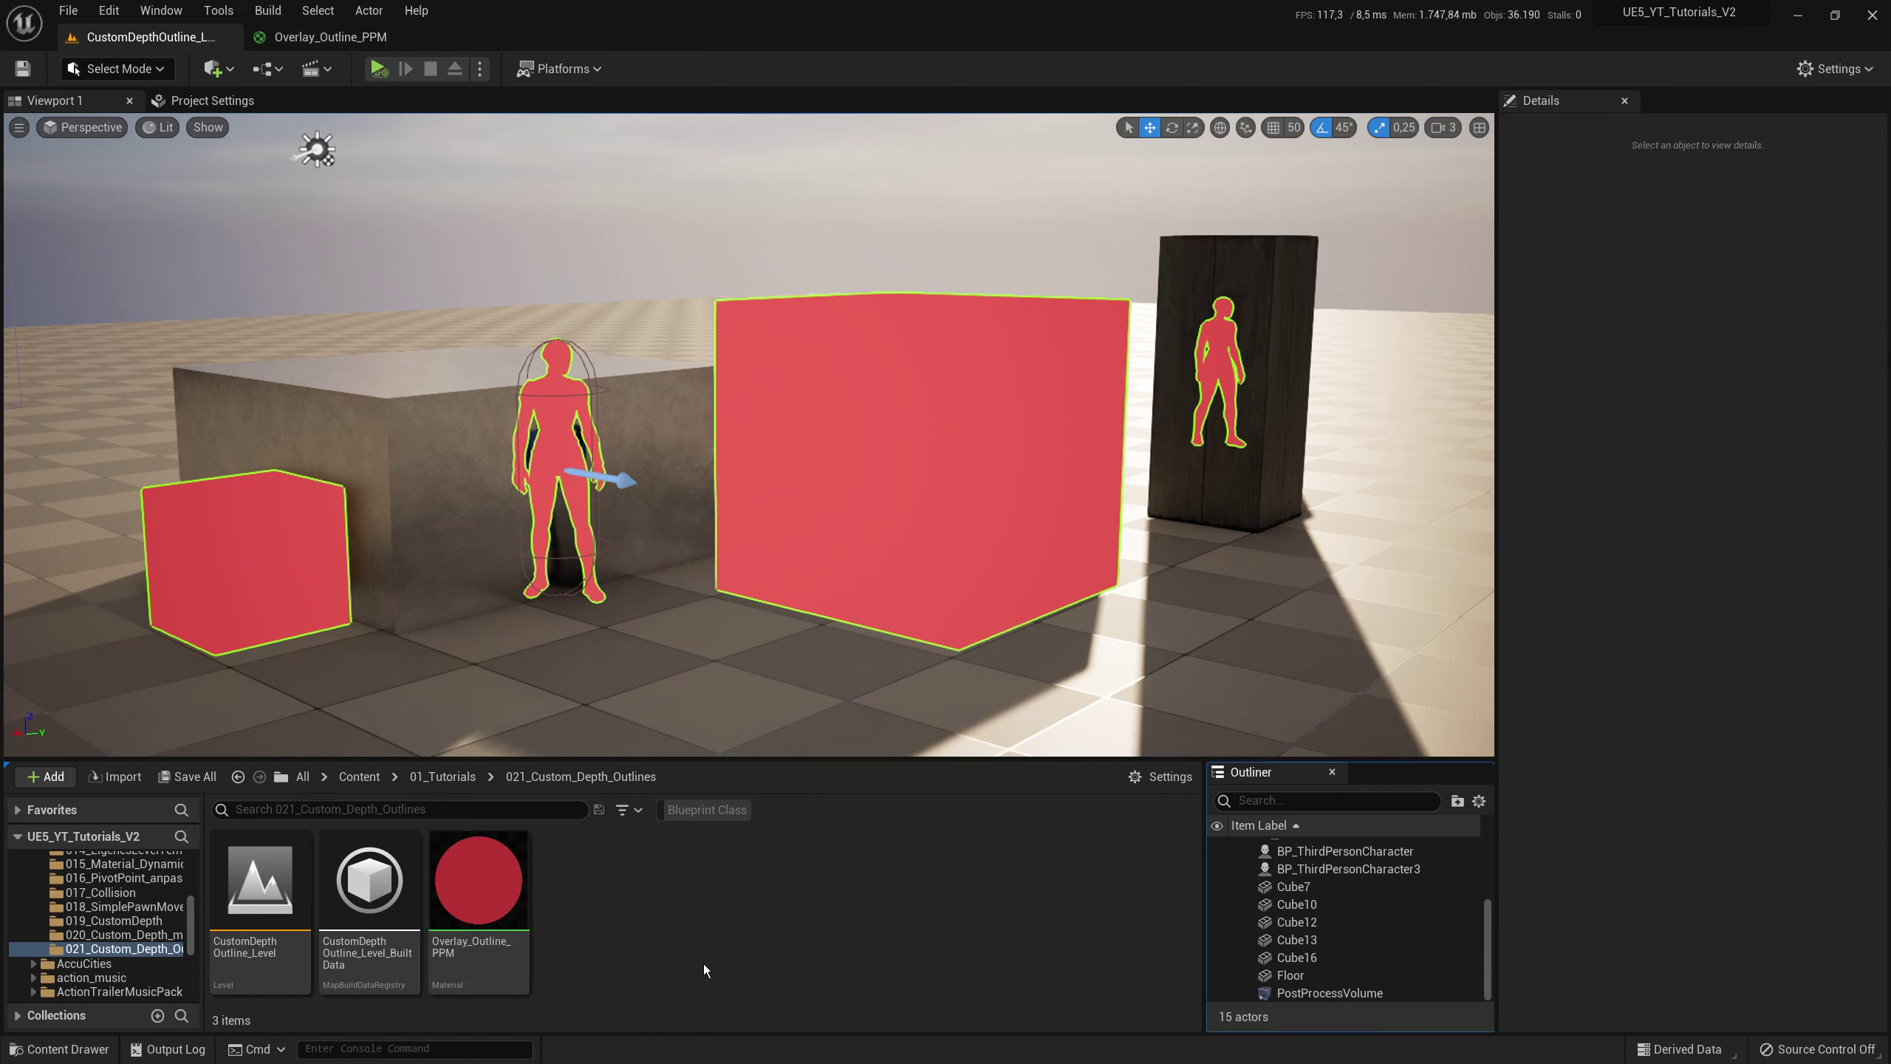
right_click(618, 891)
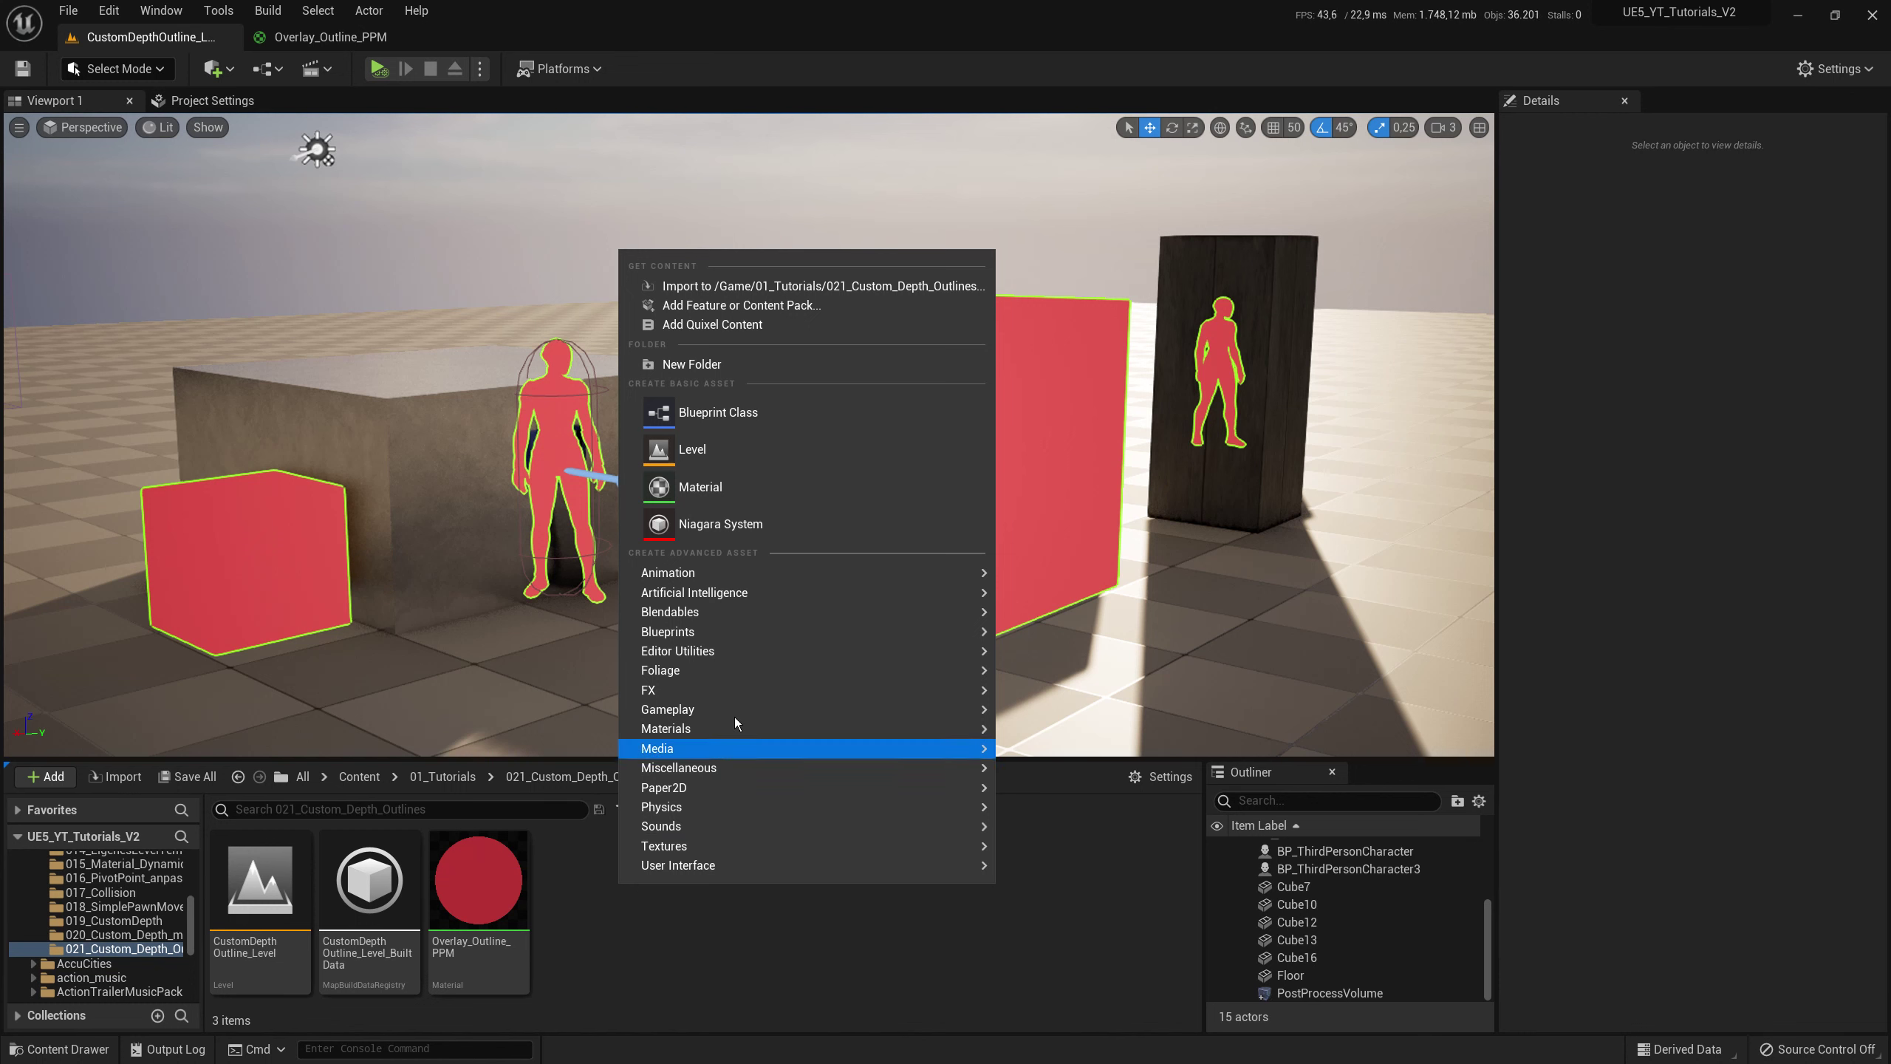
mouse_move(736, 730)
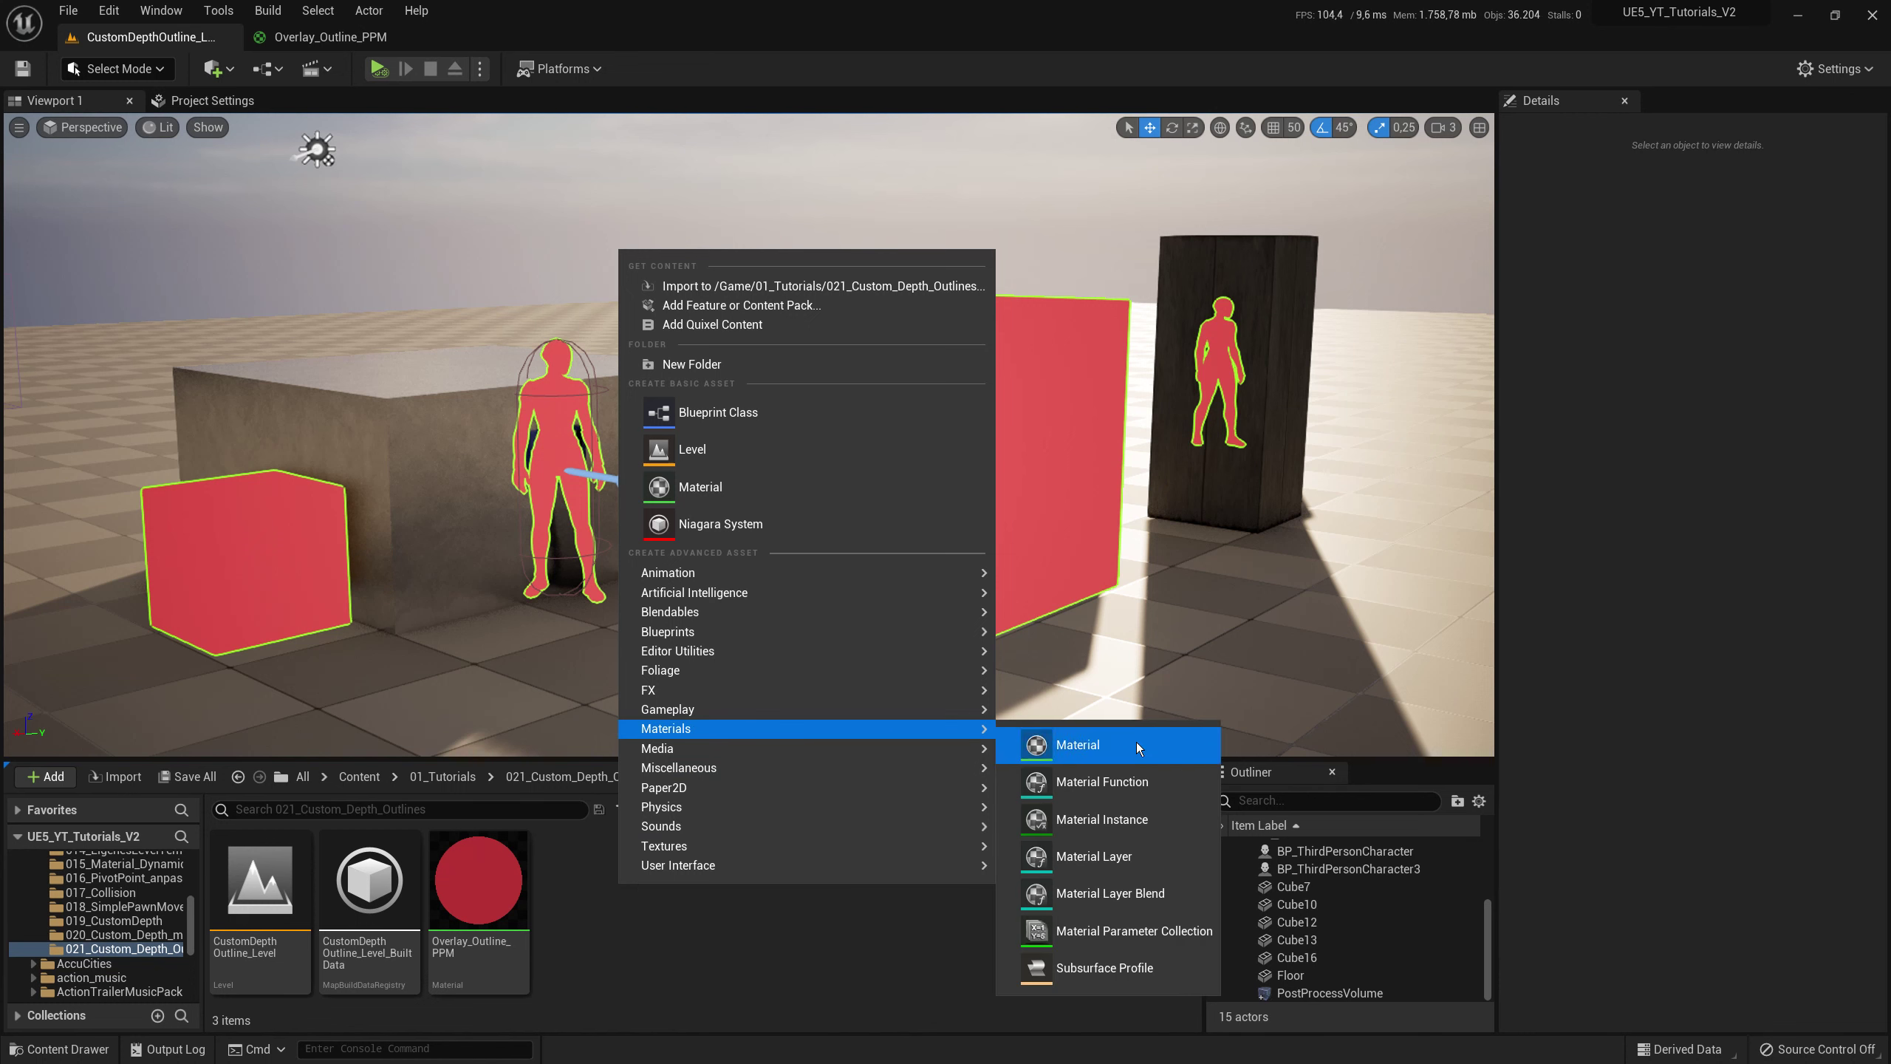
left_click(1112, 789)
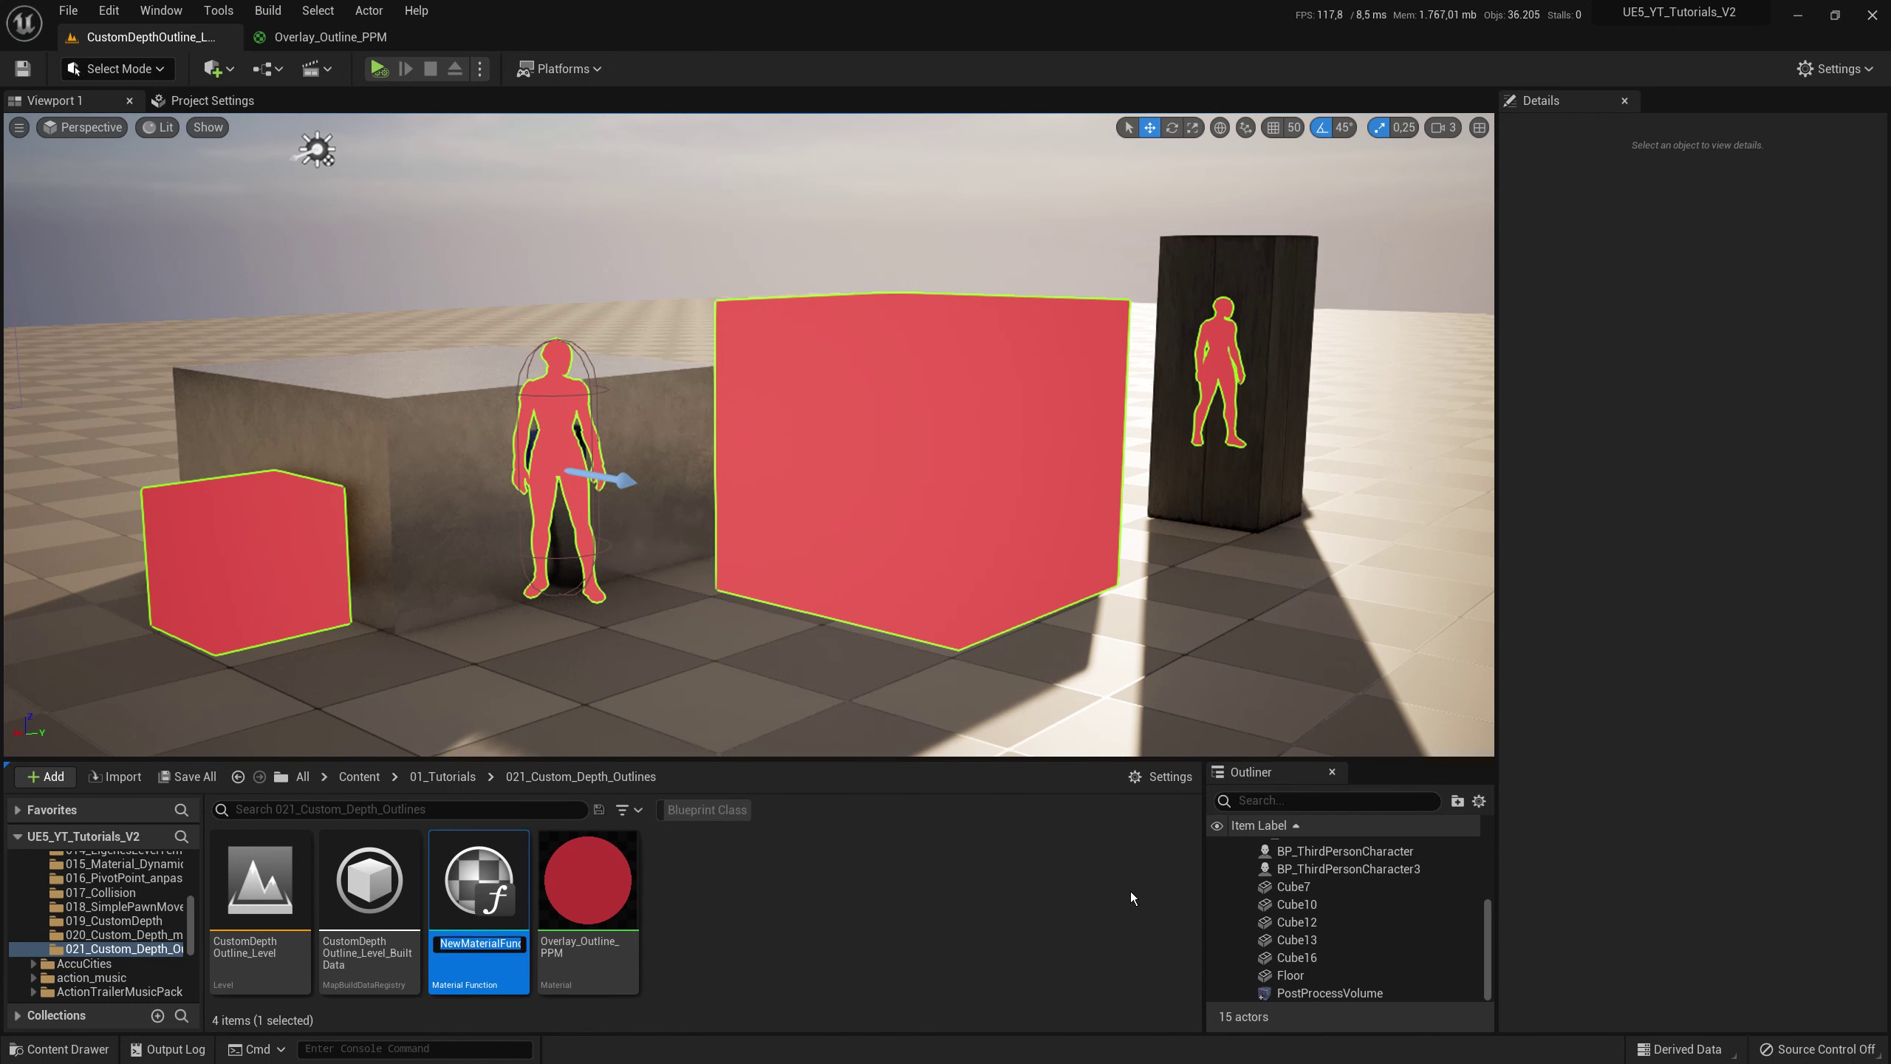
type("Sicht")
type("barkeit")
type("_")
type("AN_AUS")
type("_M")
type("F")
key("Return")
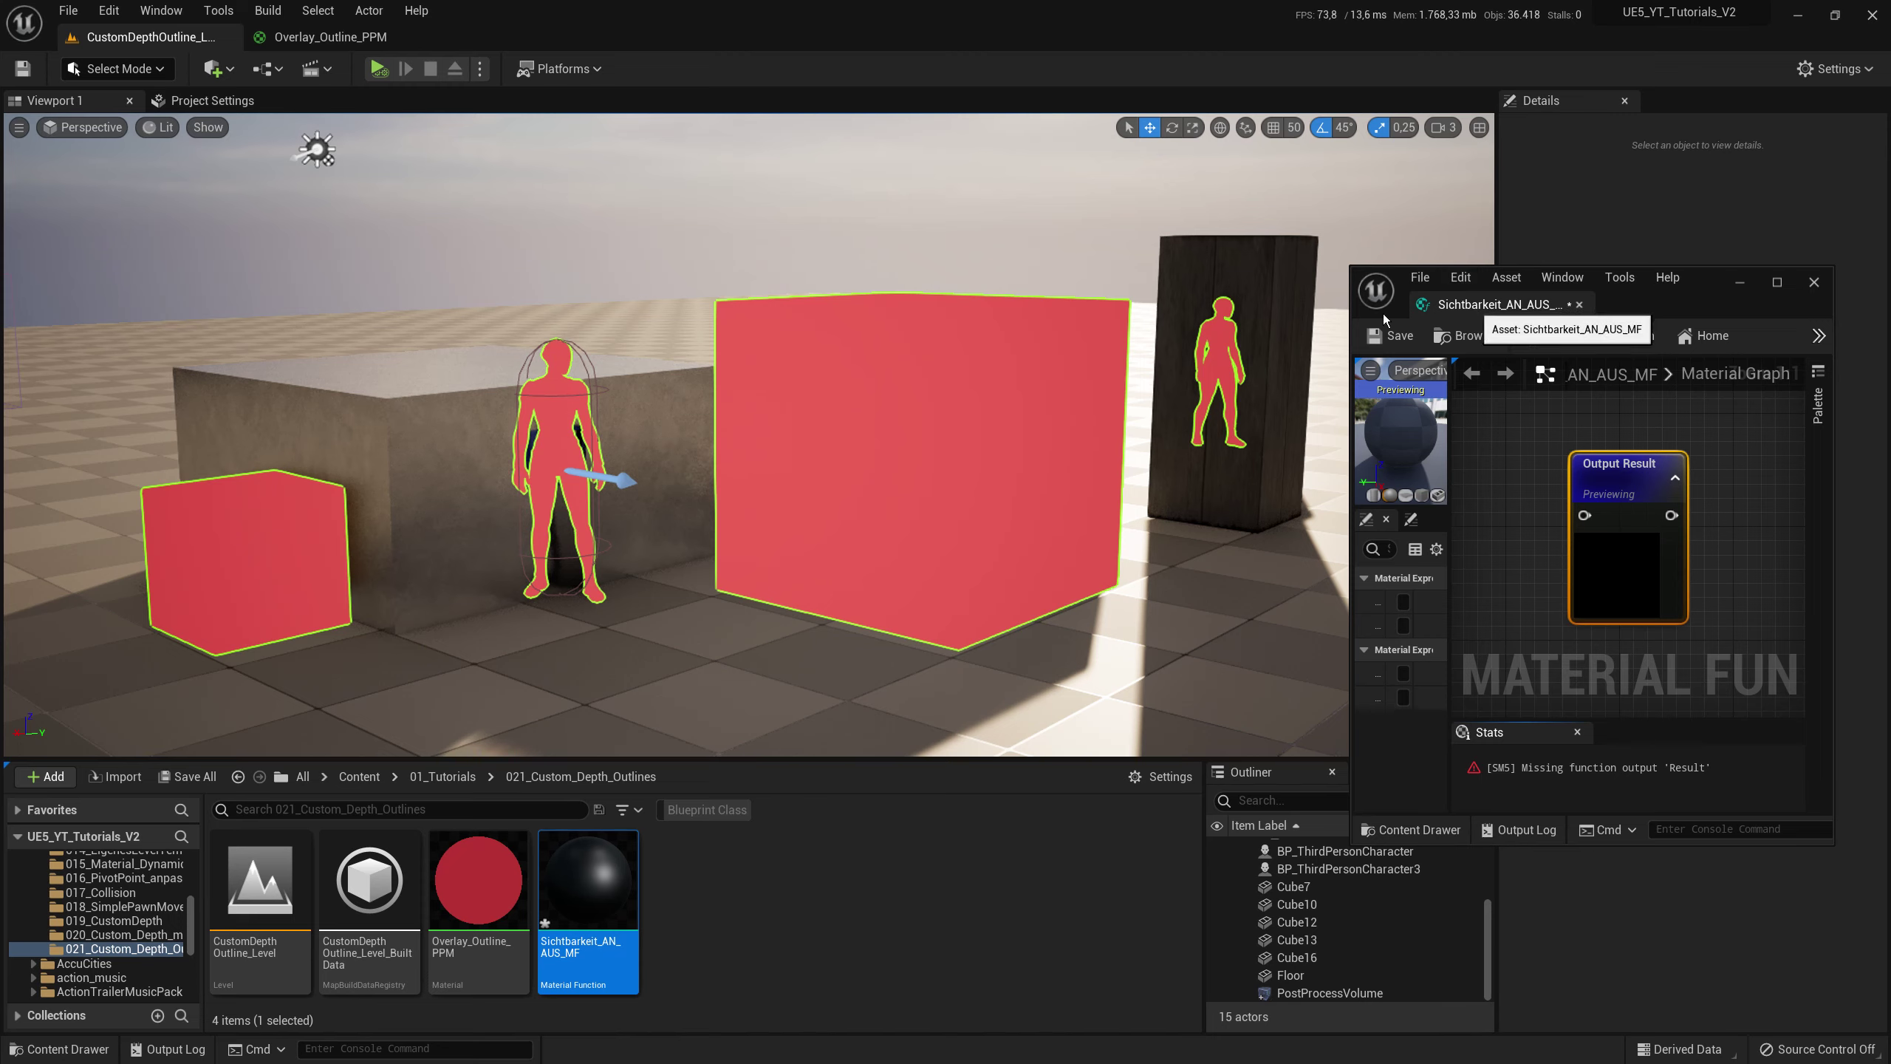
left_click_drag(1493, 304, 544, 45)
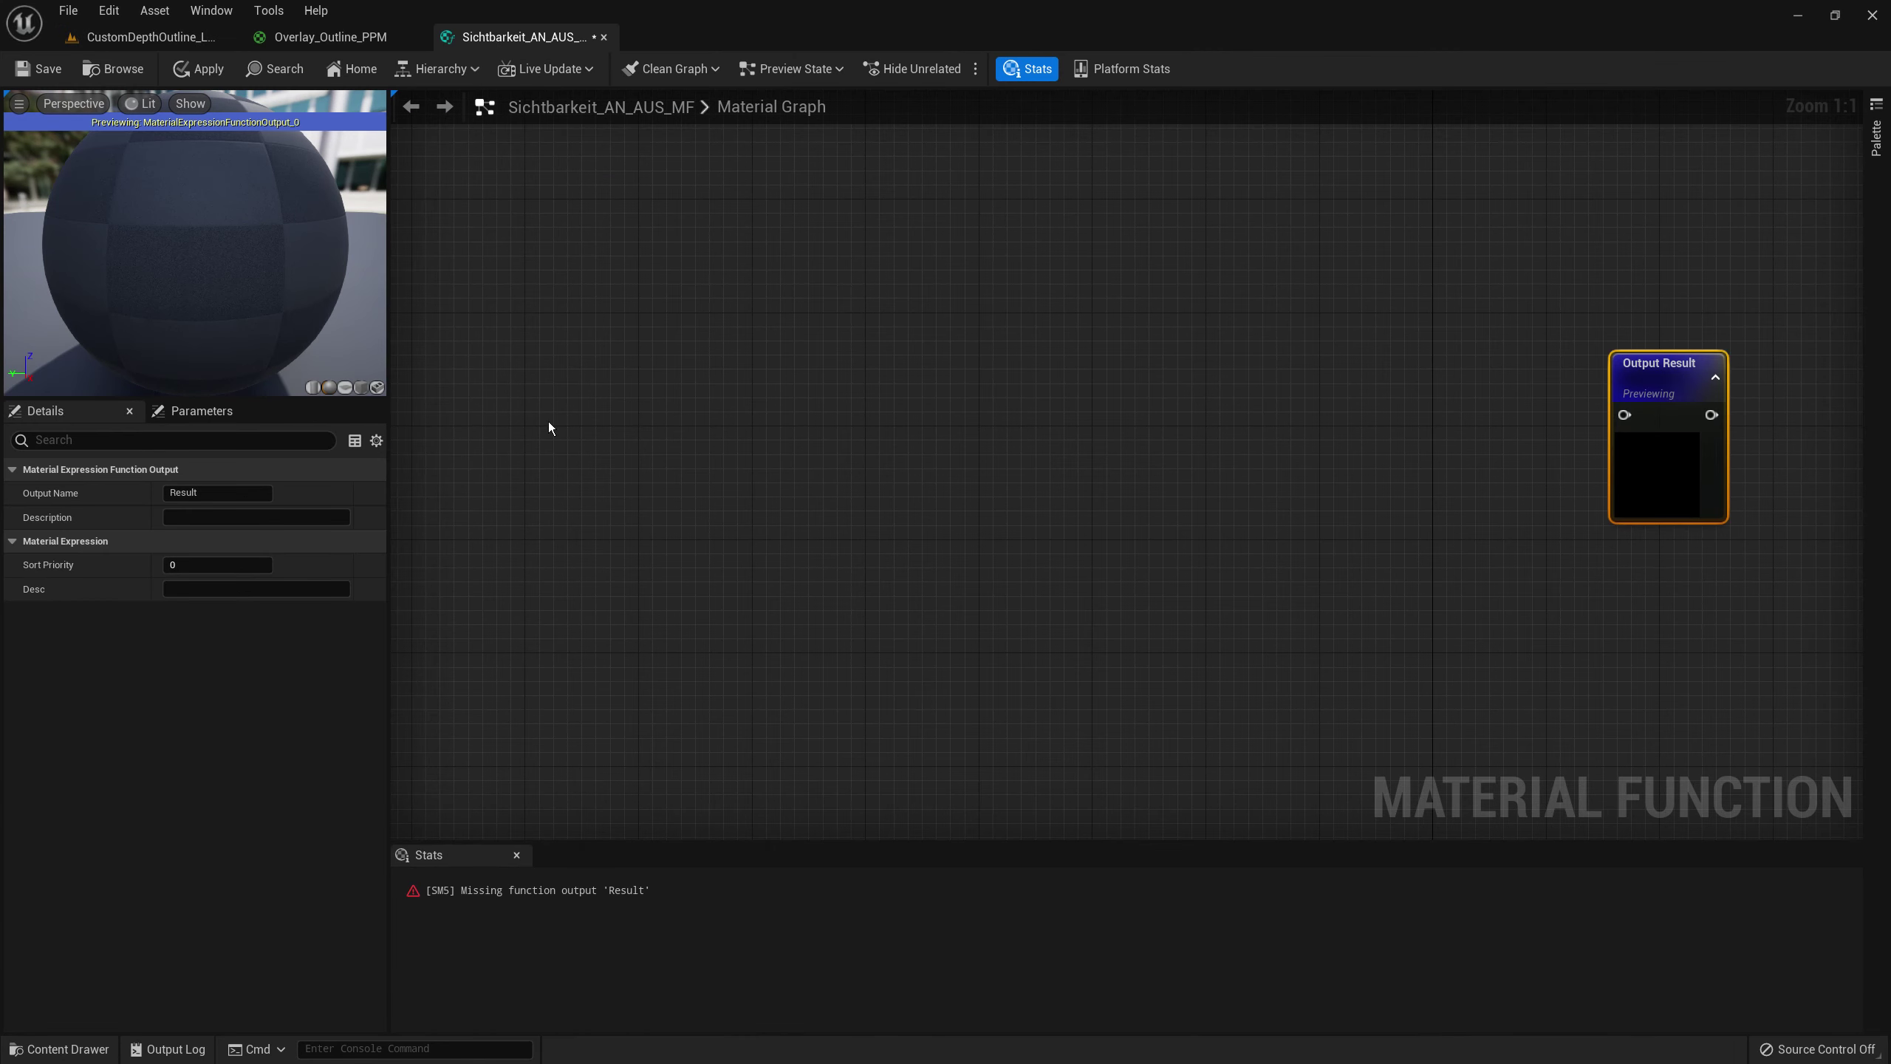
- Clear the function output's name in Details
left_click(207, 491)
key("BackSpace")
left_click(912, 436)
right_click_drag(1047, 440, 1021, 447)
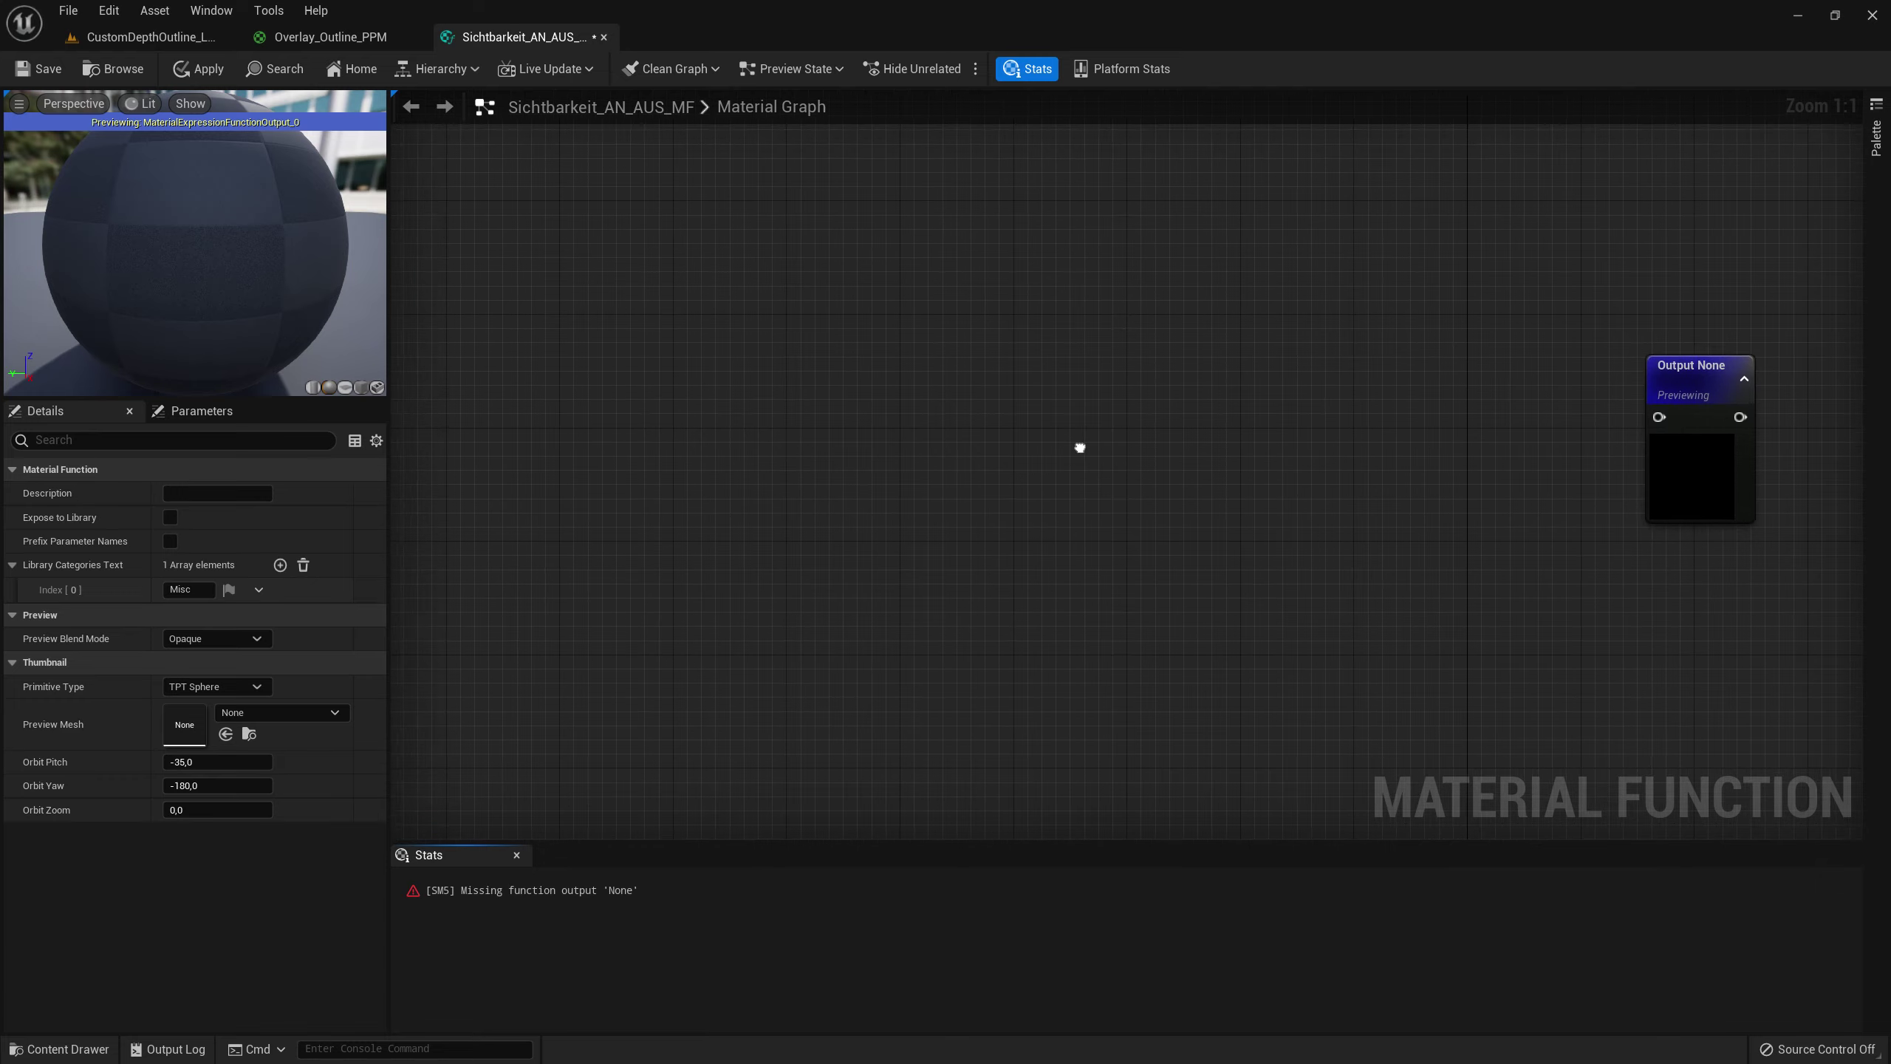
- Add a SceneTexture node and duplicate it below the first
right_click(828, 387)
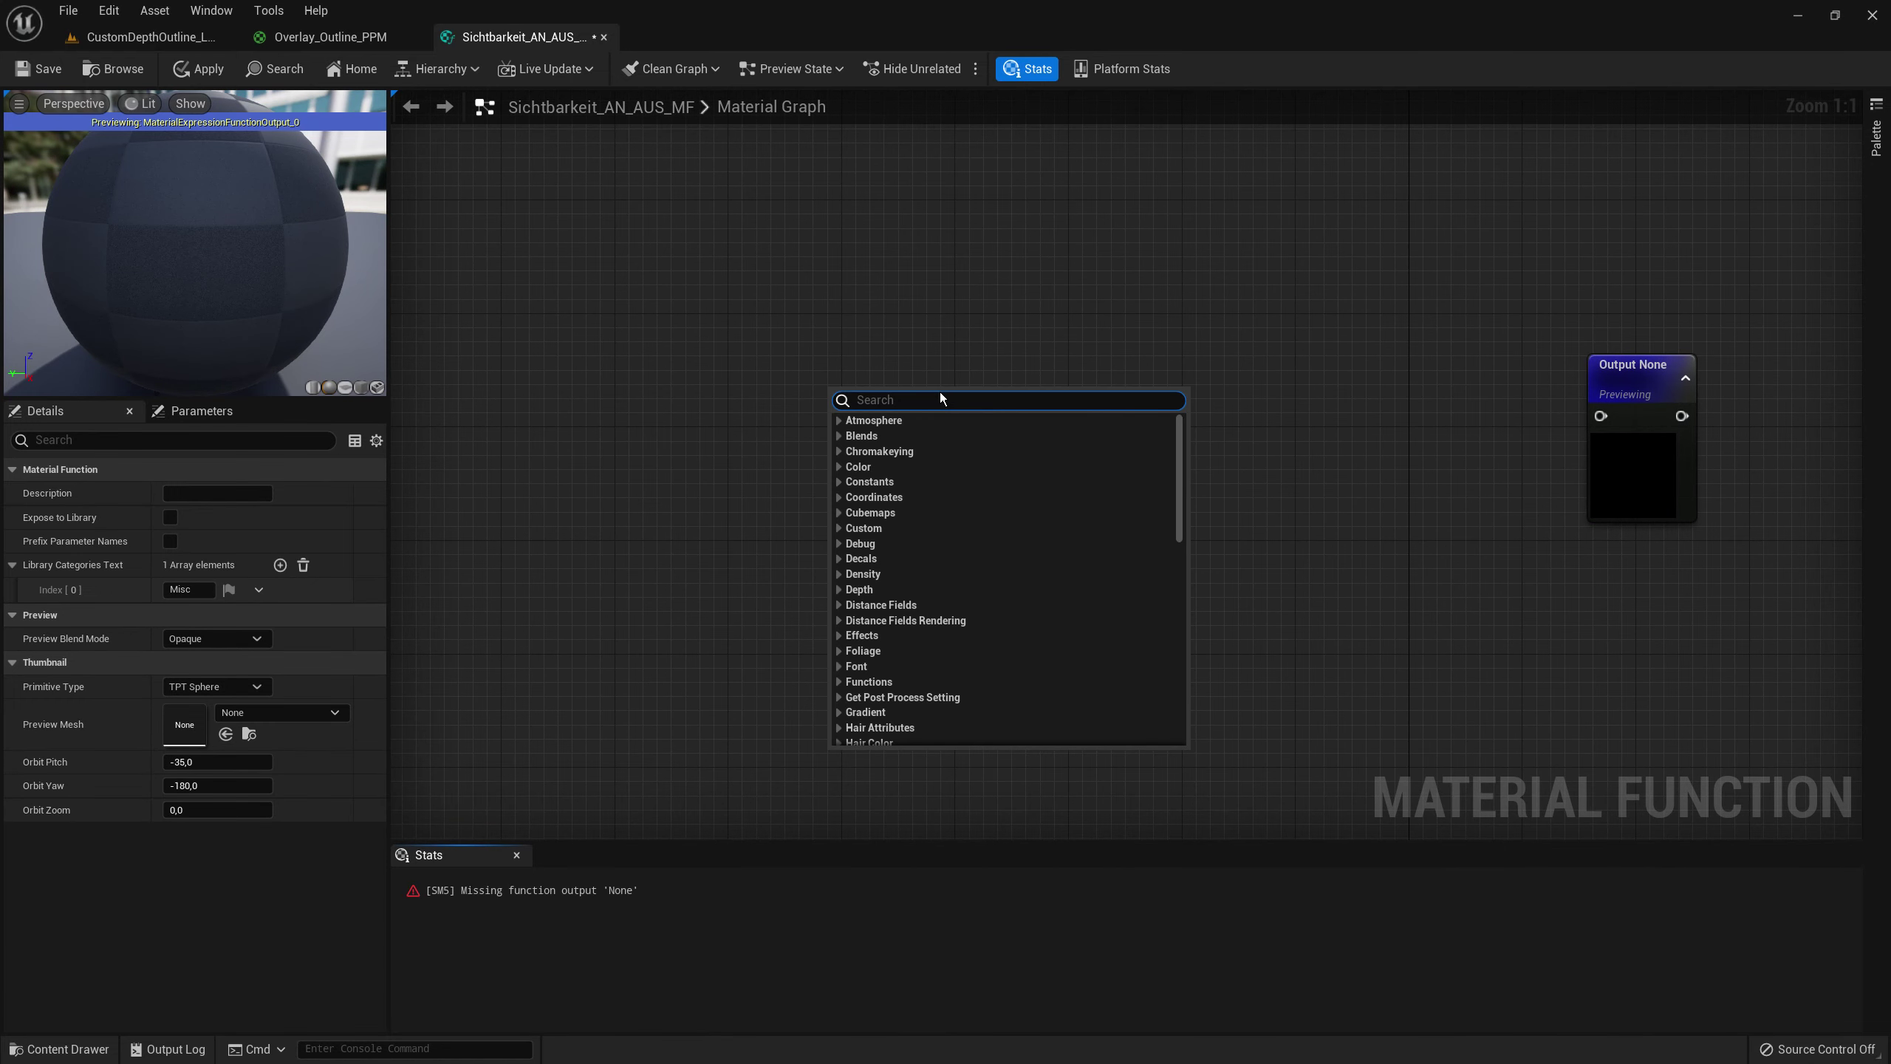
type("Scene")
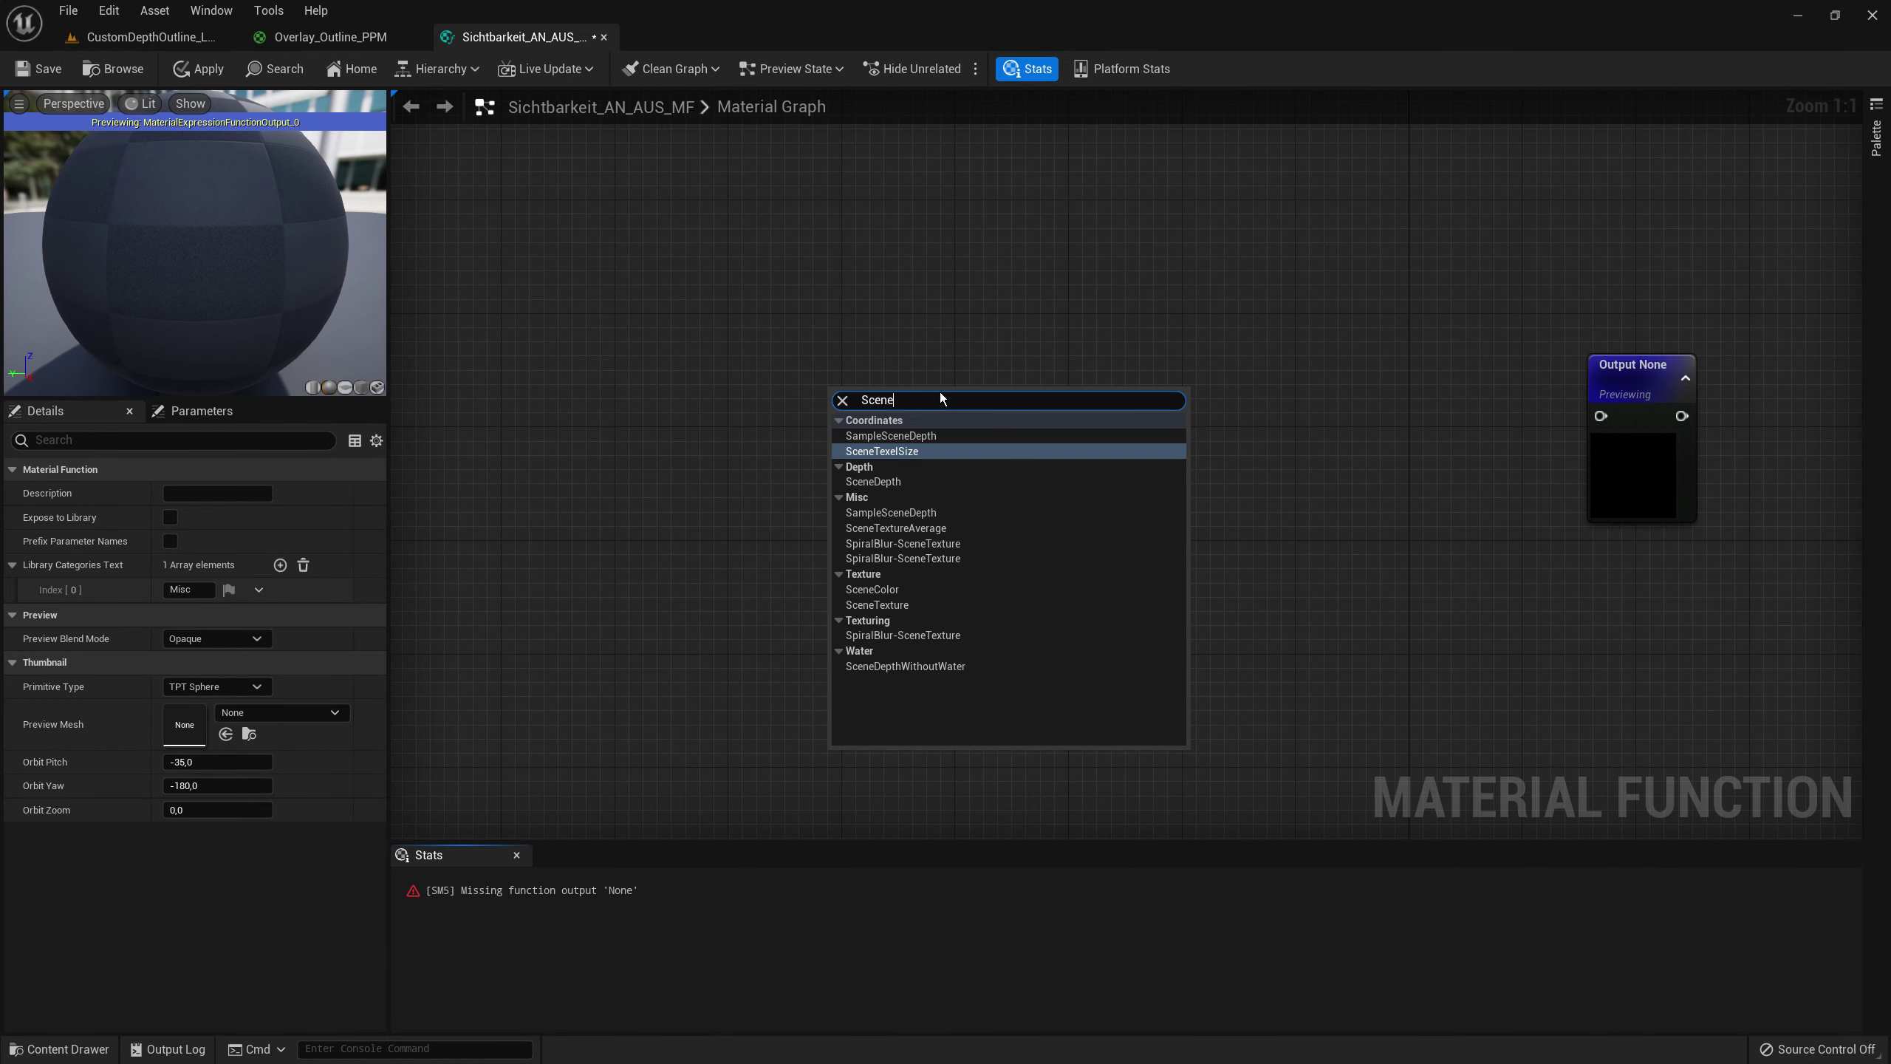
key("Down")
key("Down")
key("Down")
key("Down")
key("Down")
key("Down")
key("Return")
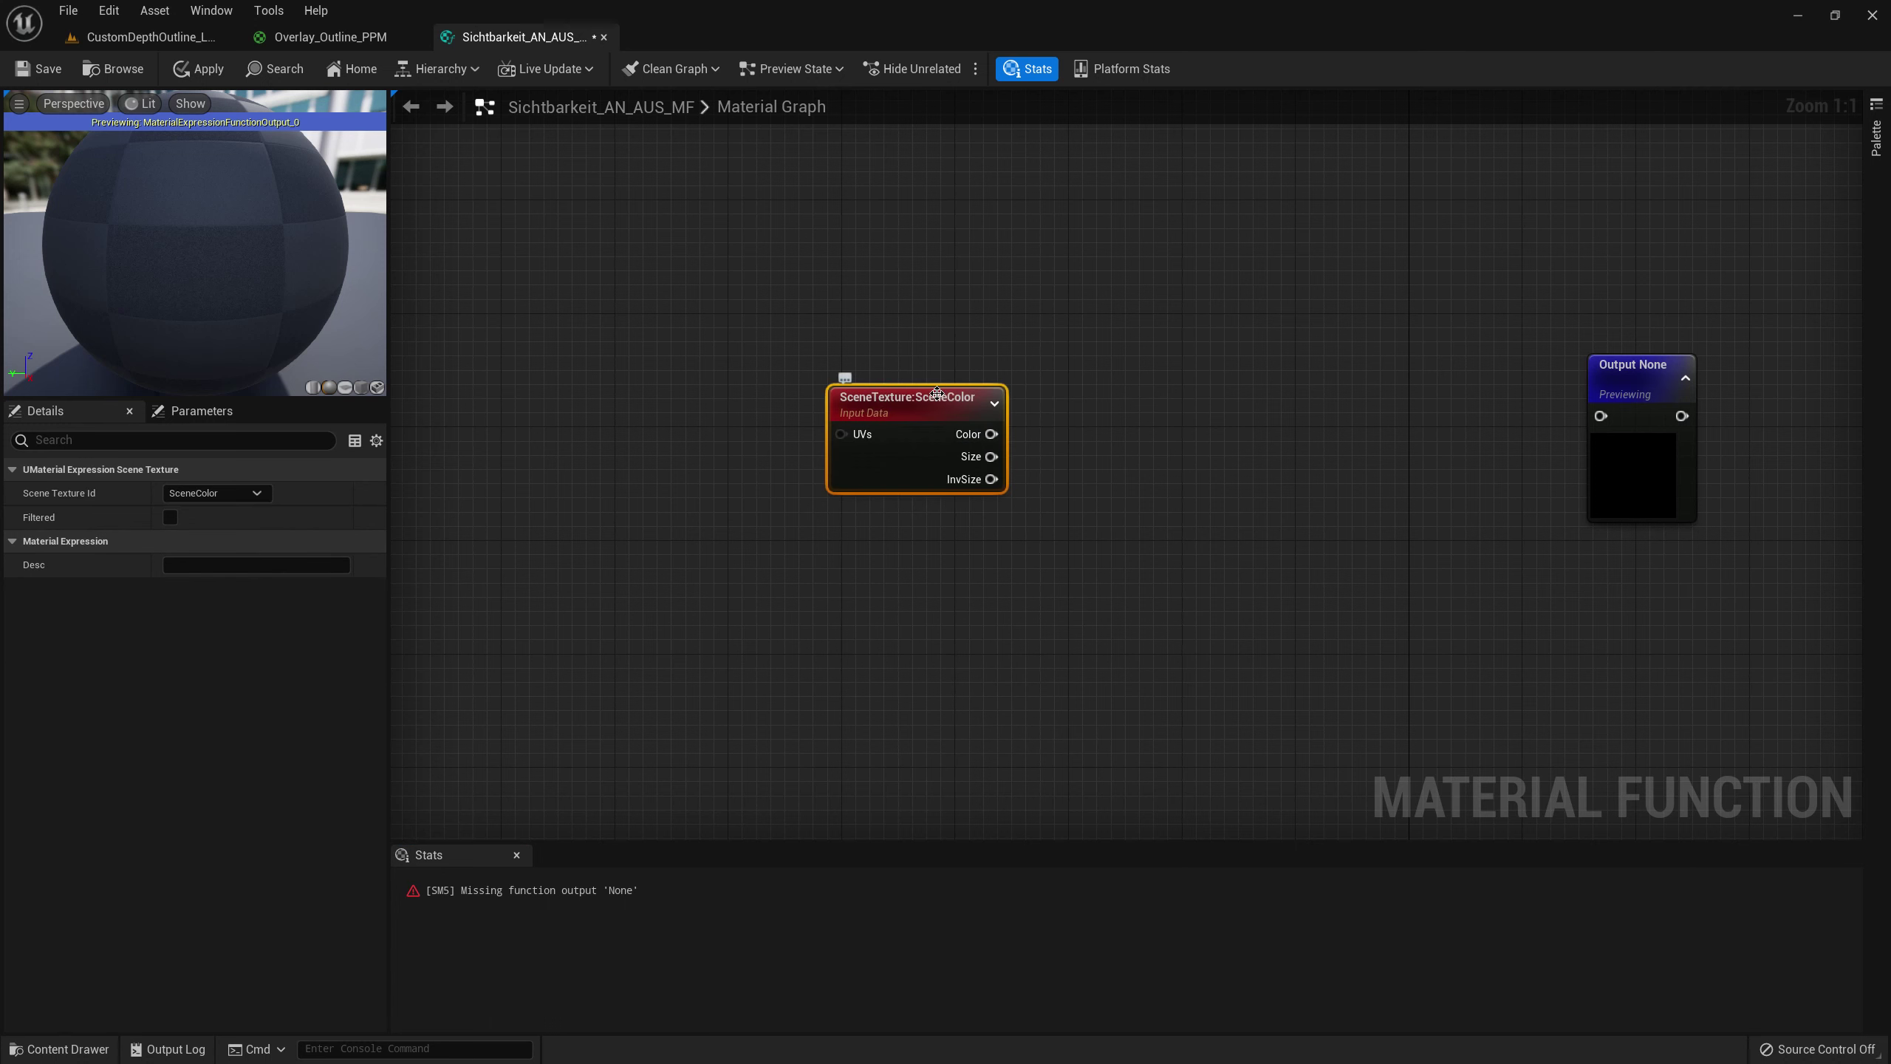
left_click_drag(937, 393, 839, 323)
key("ctrl+d")
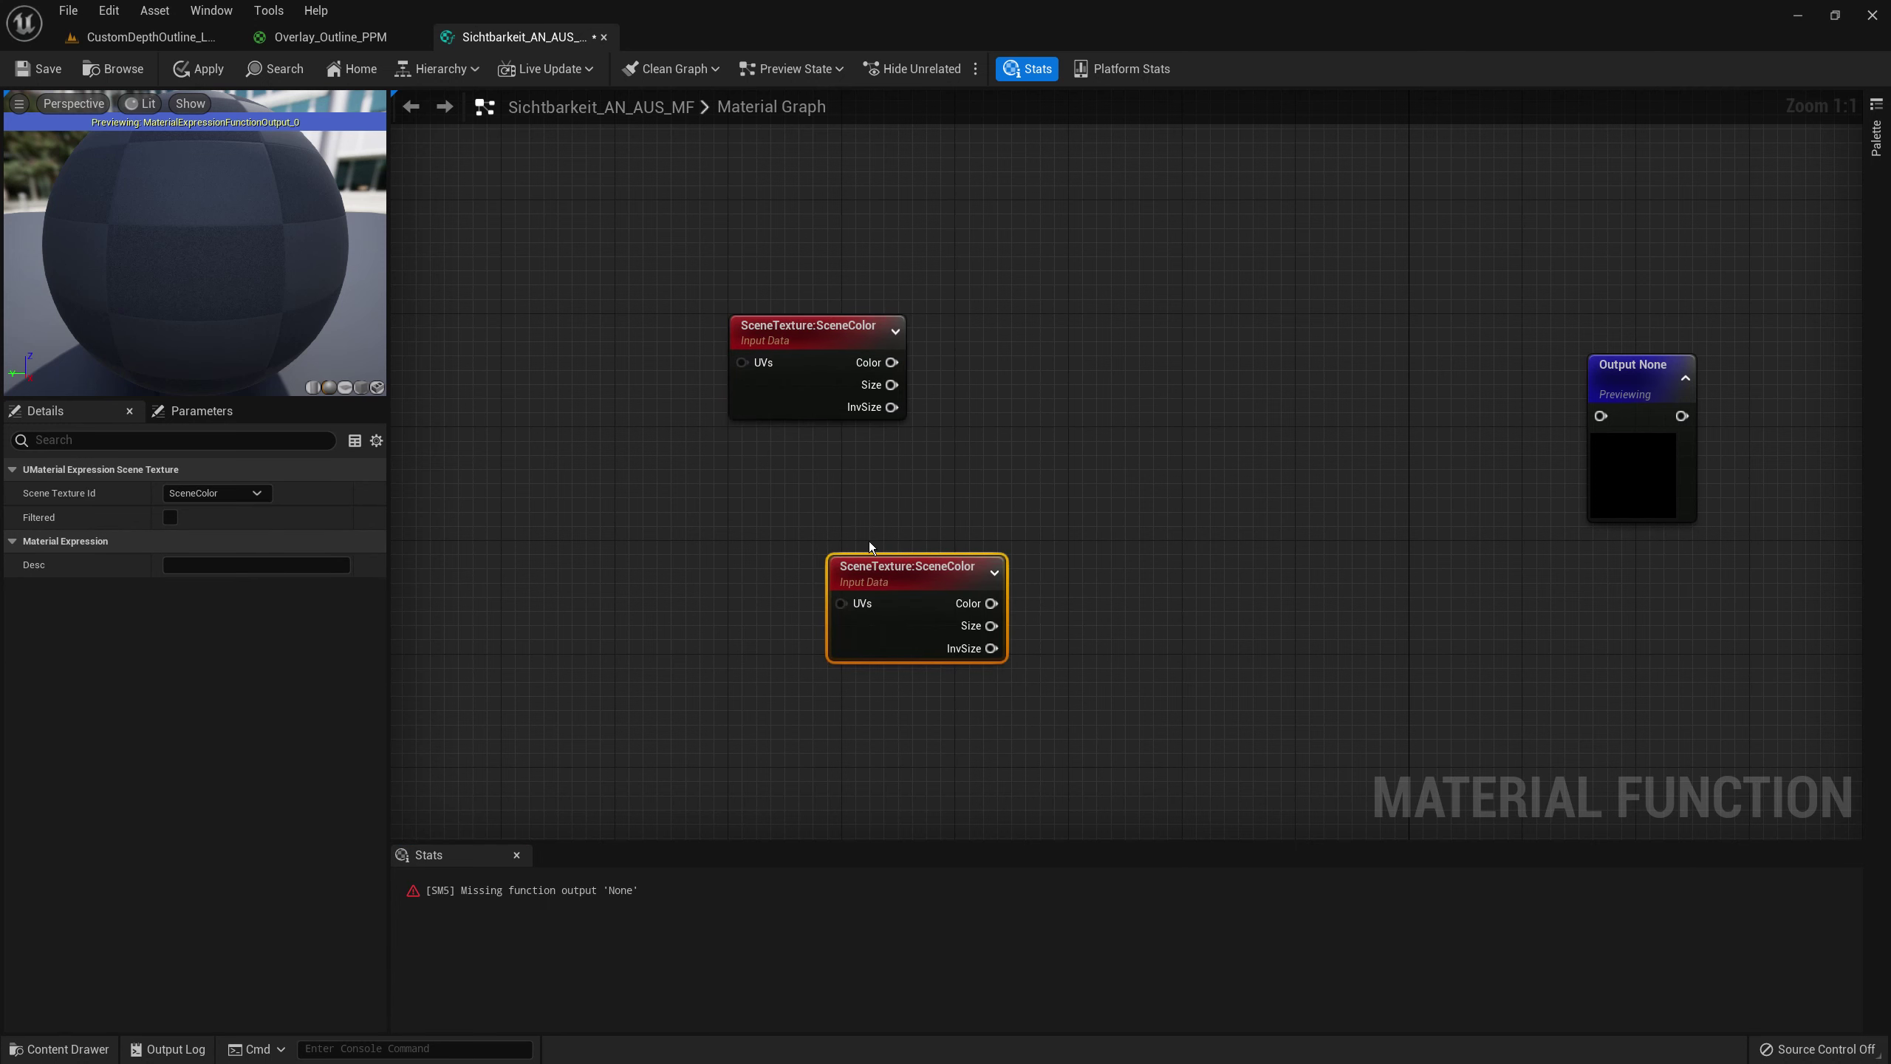
mouse_move(871, 560)
left_mouse_down()
mouse_move(761, 491)
mouse_move(928, 482)
left_mouse_up()
left_click(912, 477)
- Set the upper SceneTexture to SceneDepth and the lower one to CustomDepth
left_click(928, 483)
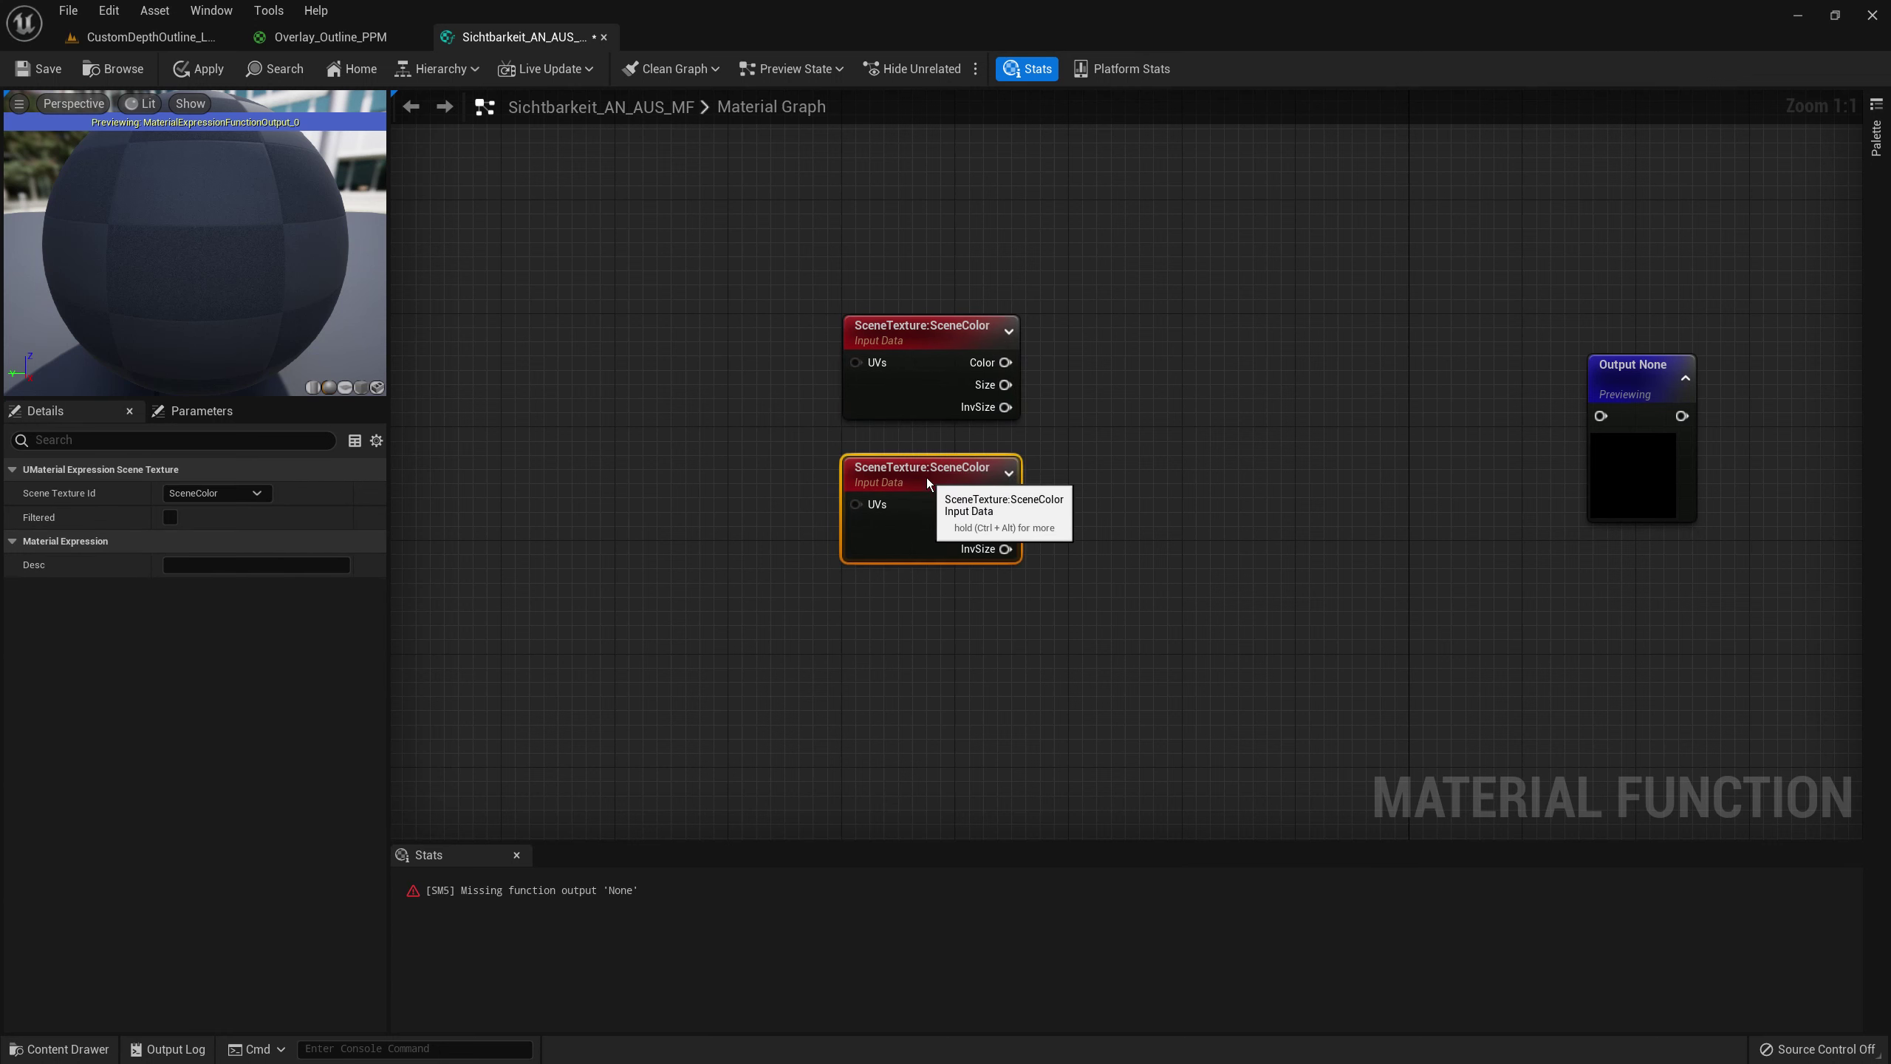
left_click(927, 440)
left_click(928, 334)
left_click(216, 494)
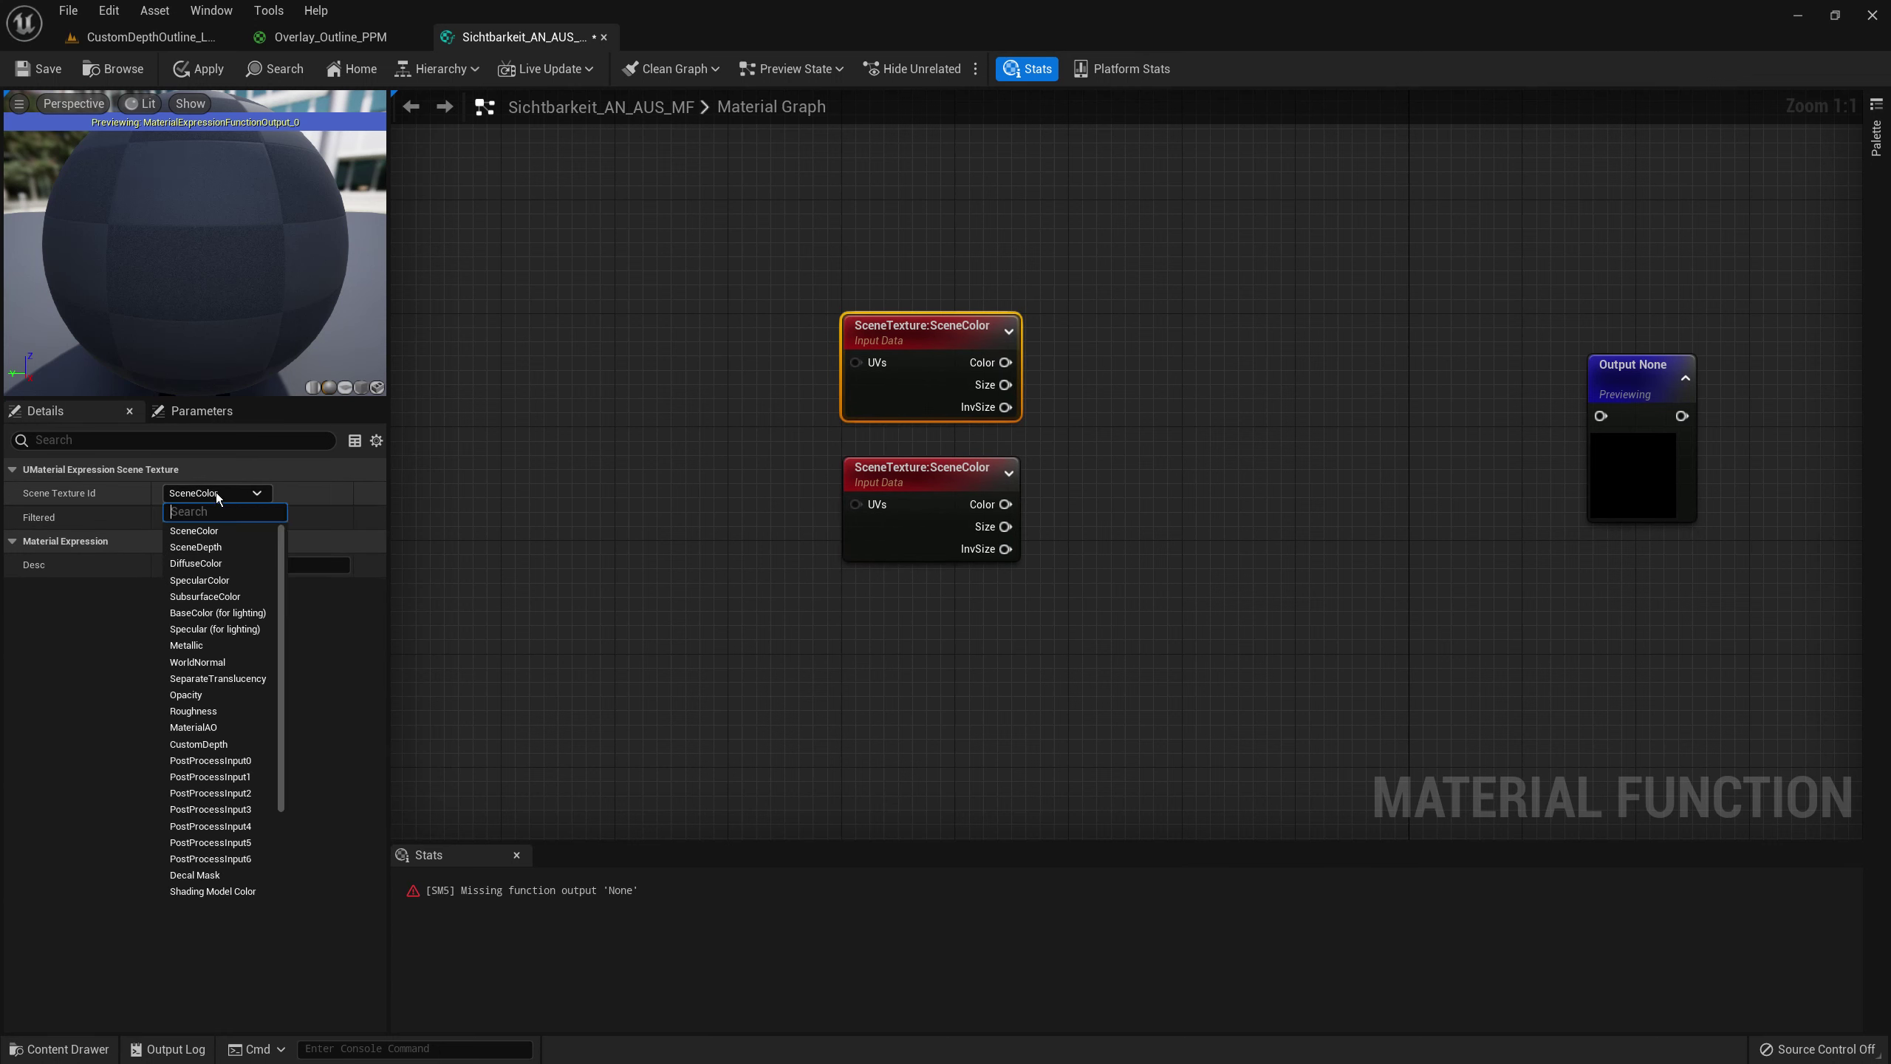
type("sce")
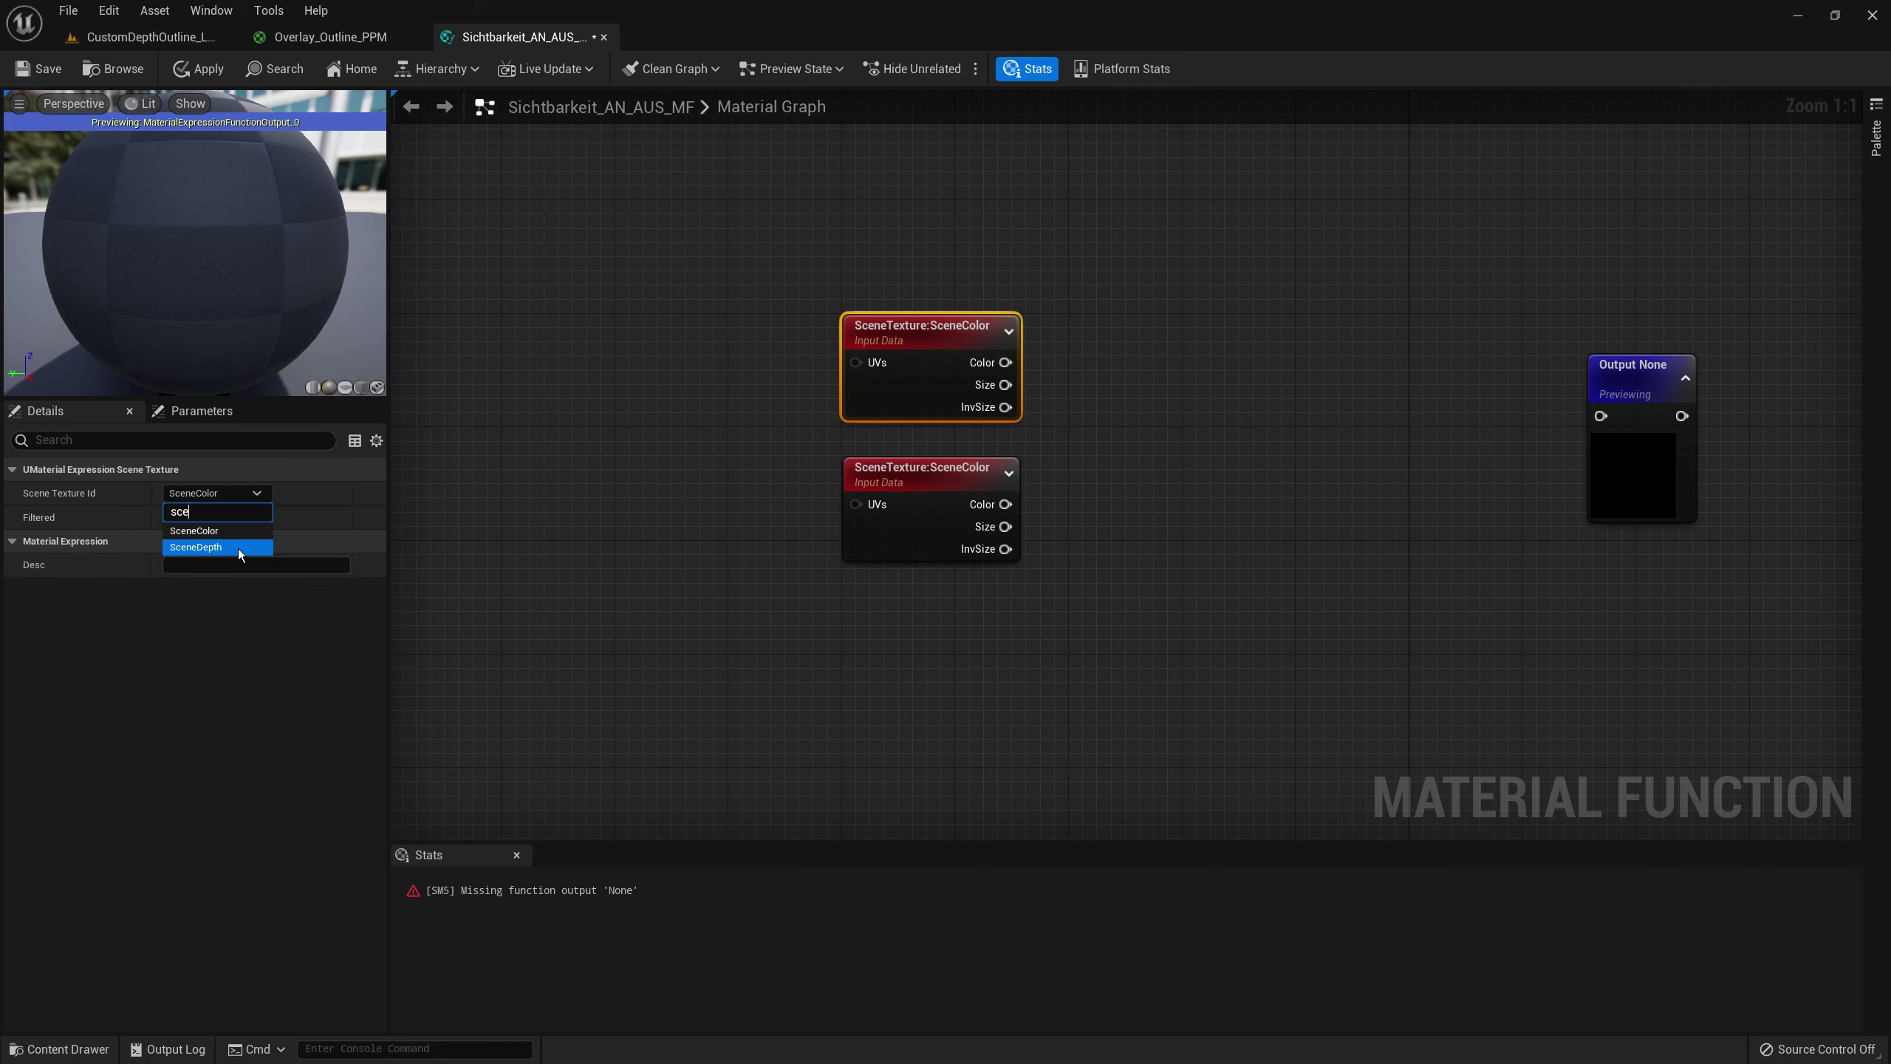
left_click(239, 553)
left_click(912, 442)
left_click(913, 469)
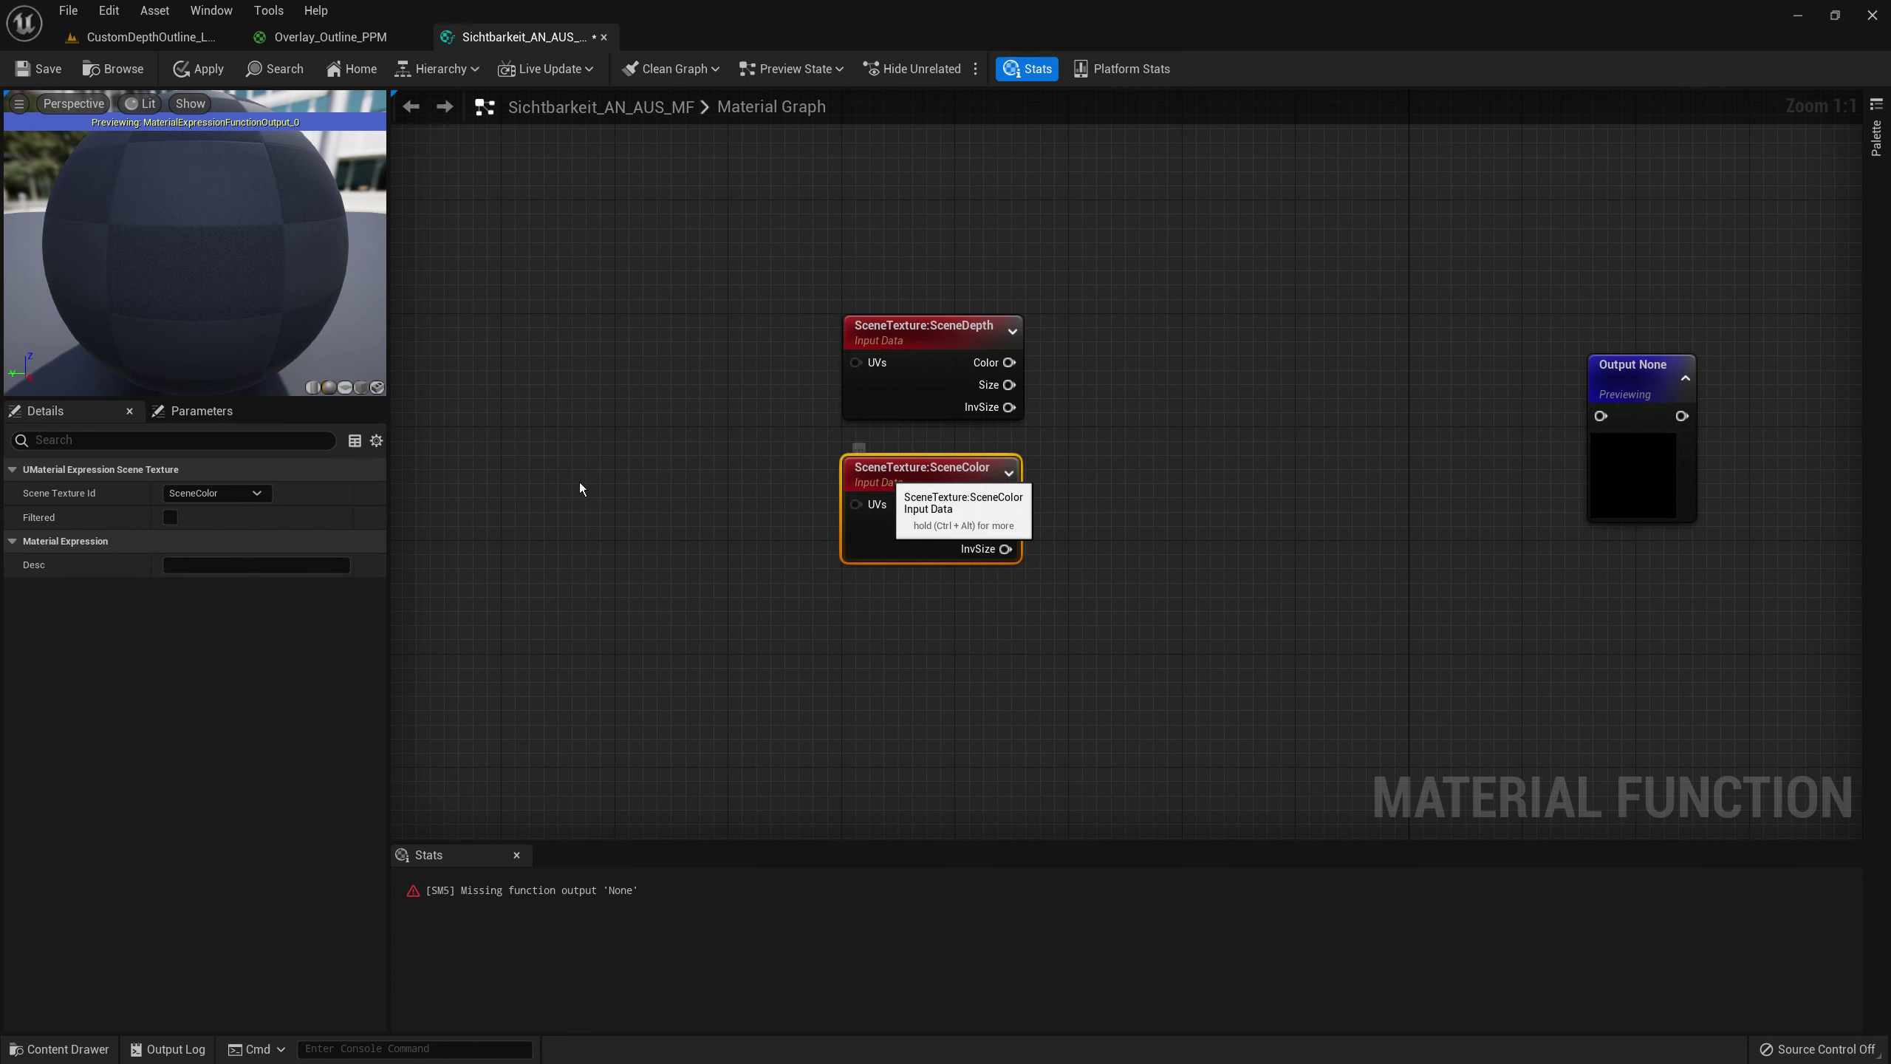
left_click(233, 494)
type("cus")
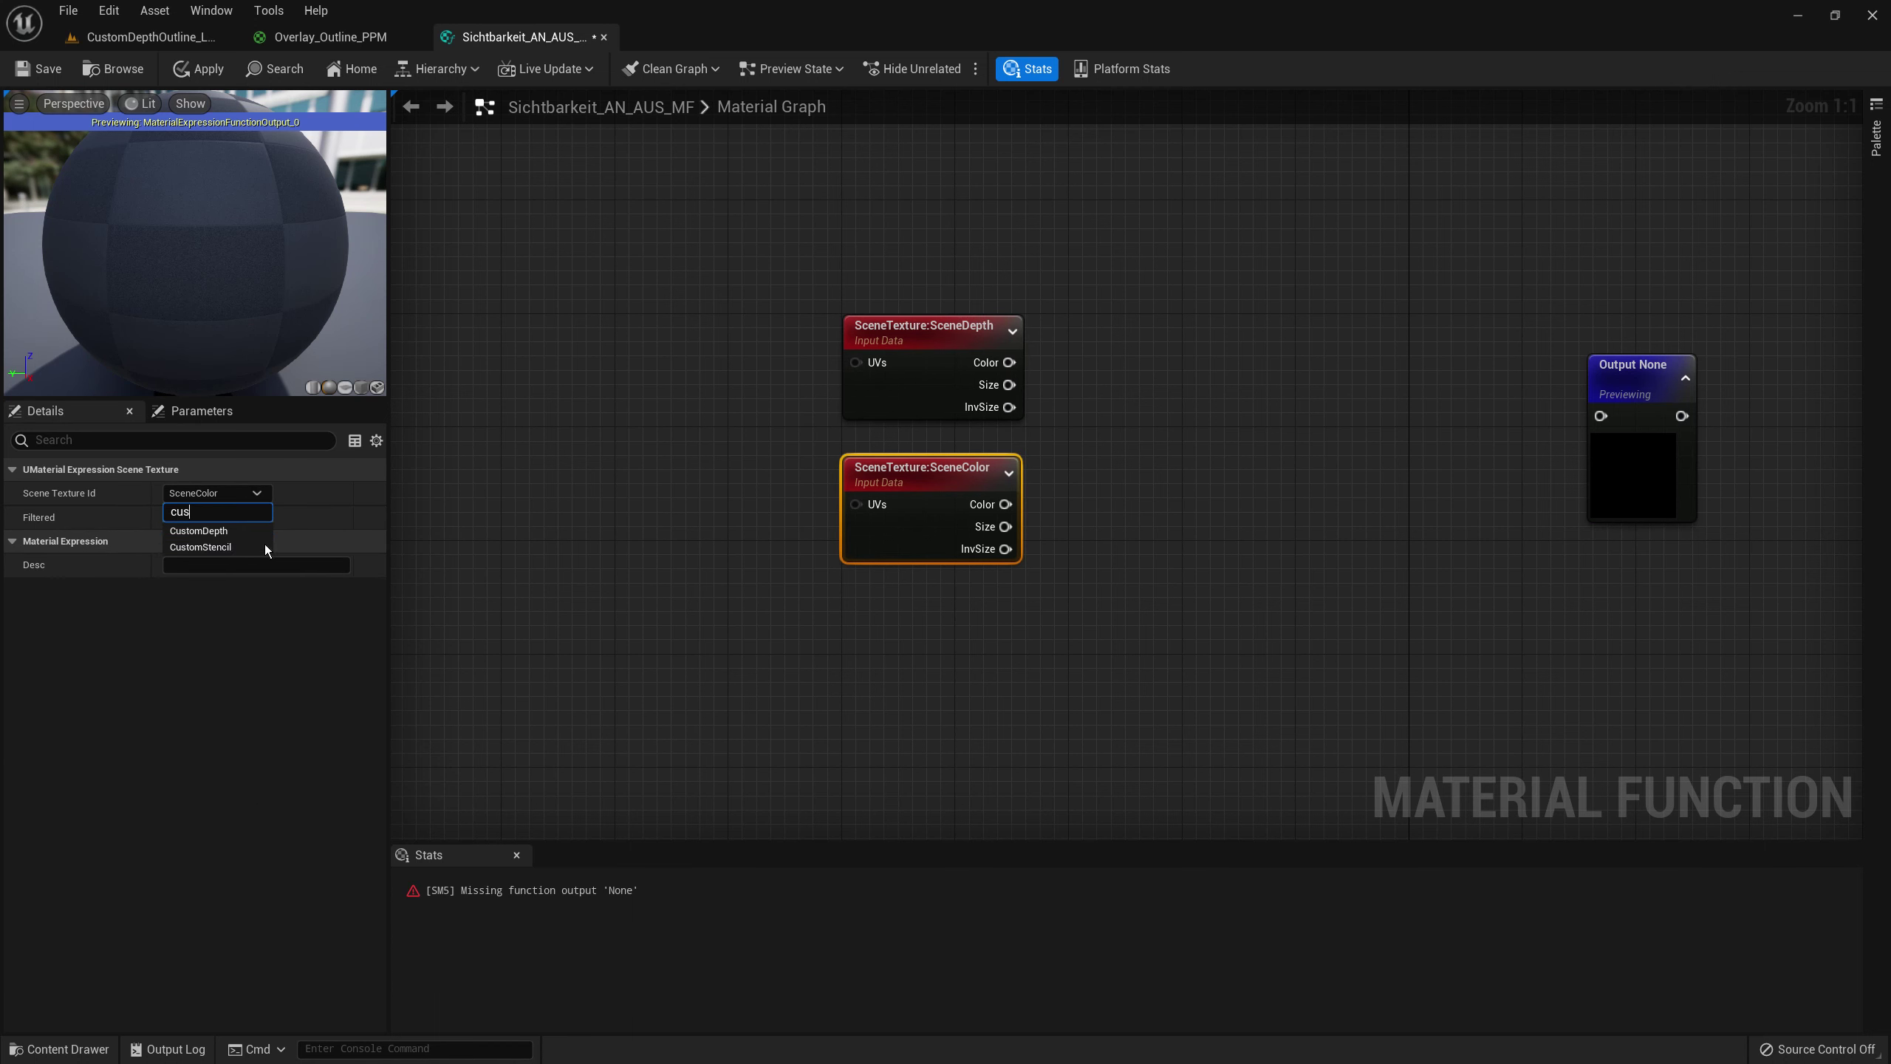
left_click(244, 531)
left_click(406, 575)
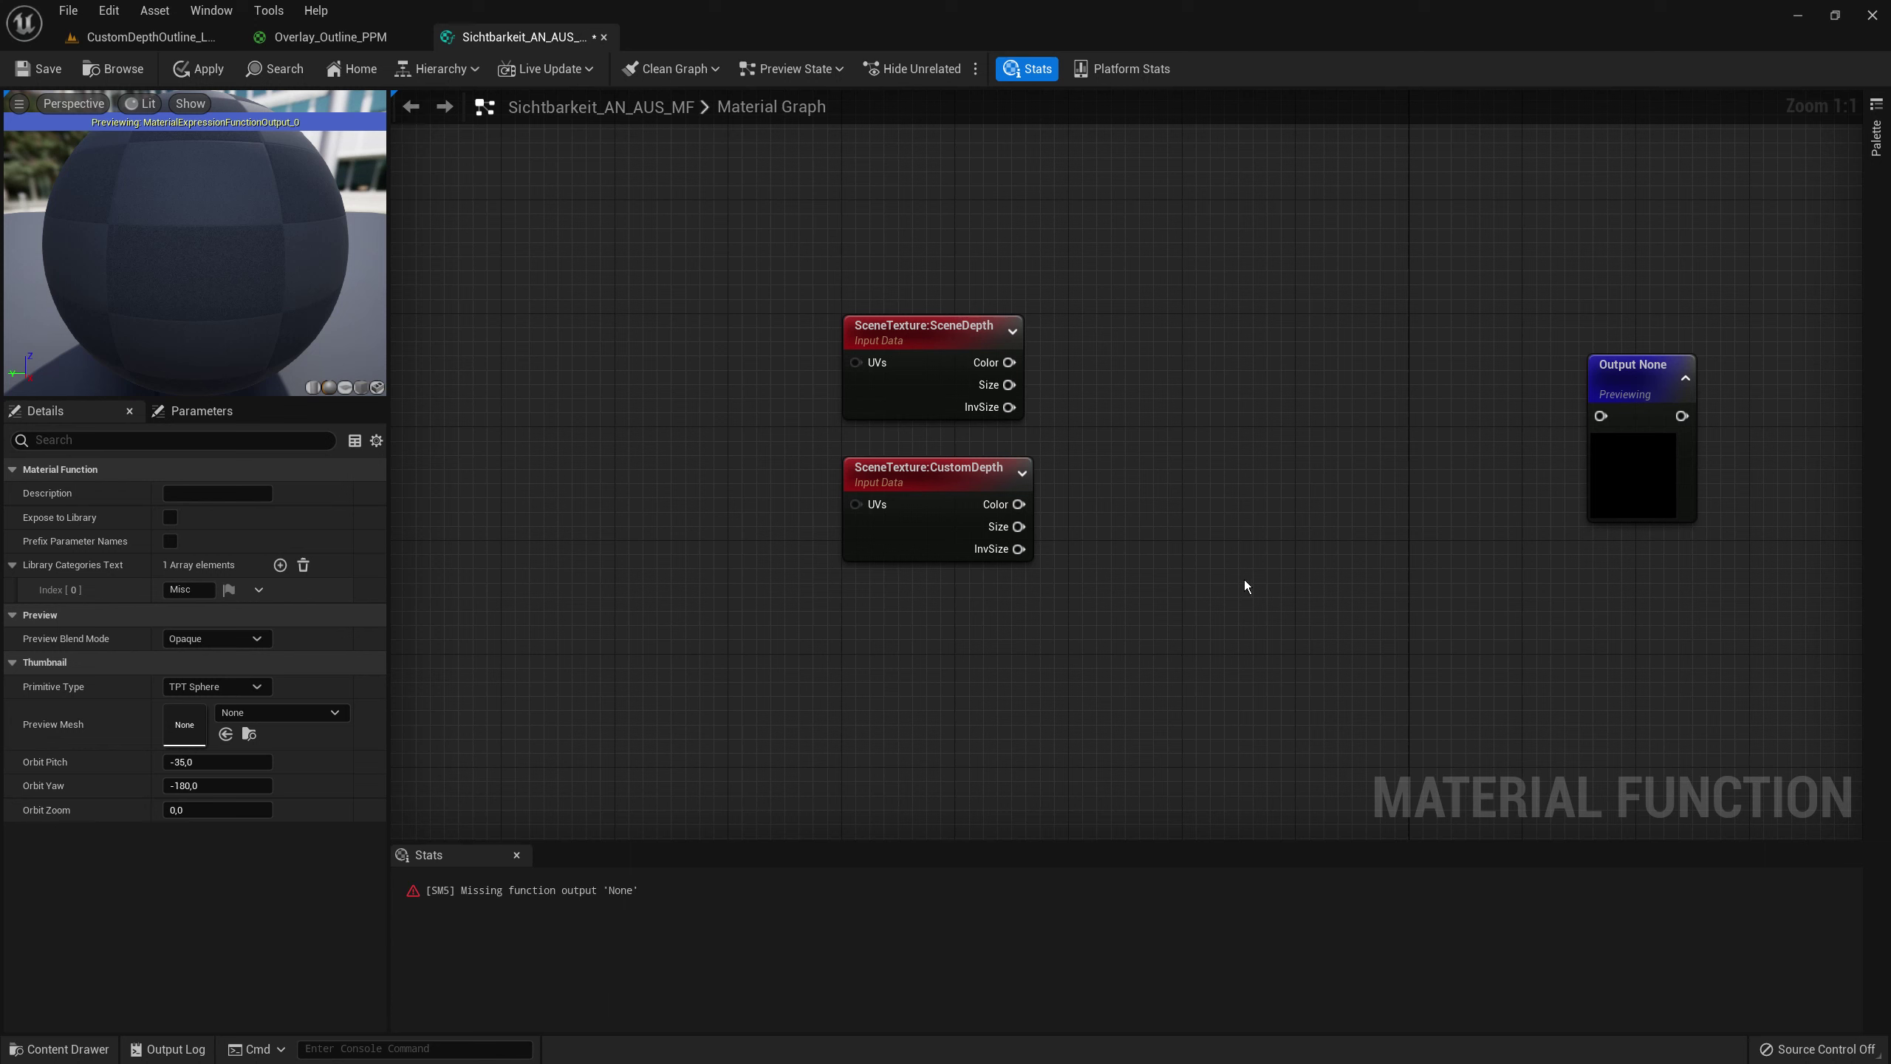
right_click_drag(1244, 580, 1253, 632)
- Add R-channel component masks after the SceneDepth and CustomDepth nodes
left_click_drag(820, 343, 1171, 678)
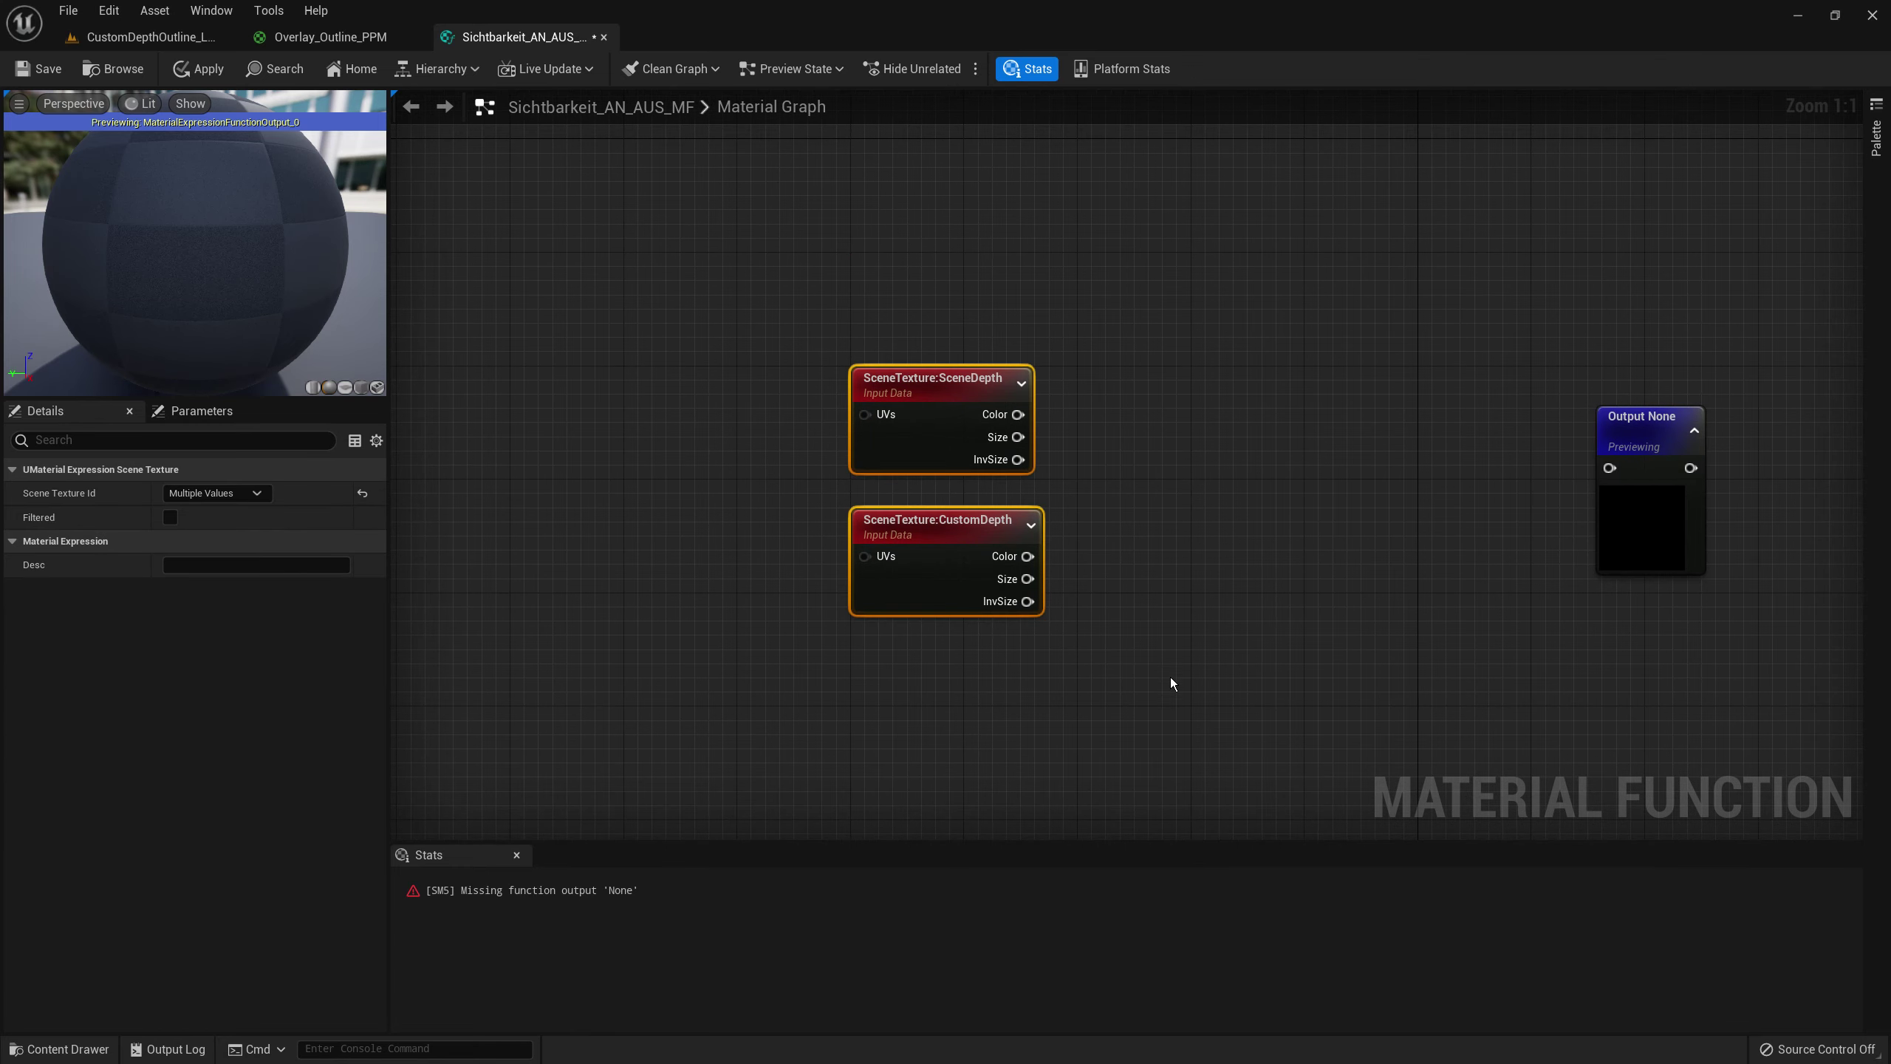
right_click_drag(1171, 679, 1201, 541)
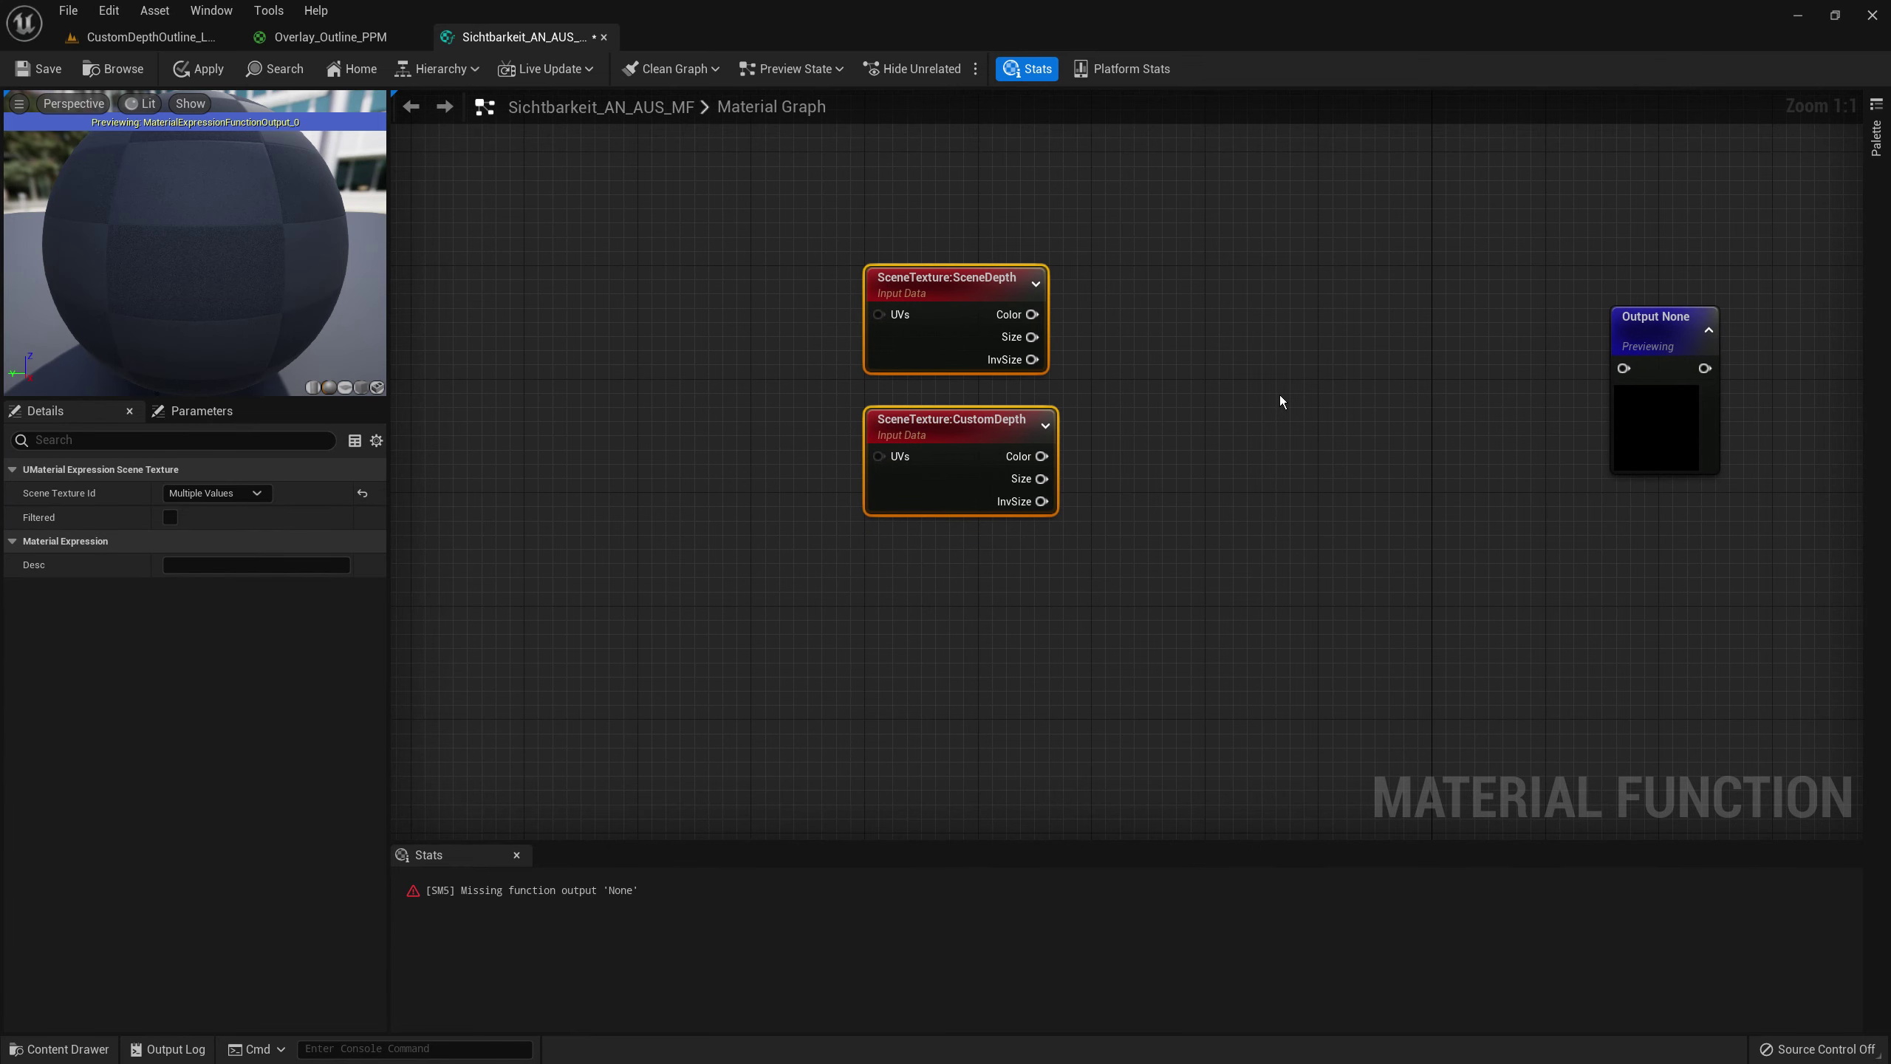
right_click_drag(1280, 394, 1163, 451)
left_click_drag(1010, 425, 1144, 437)
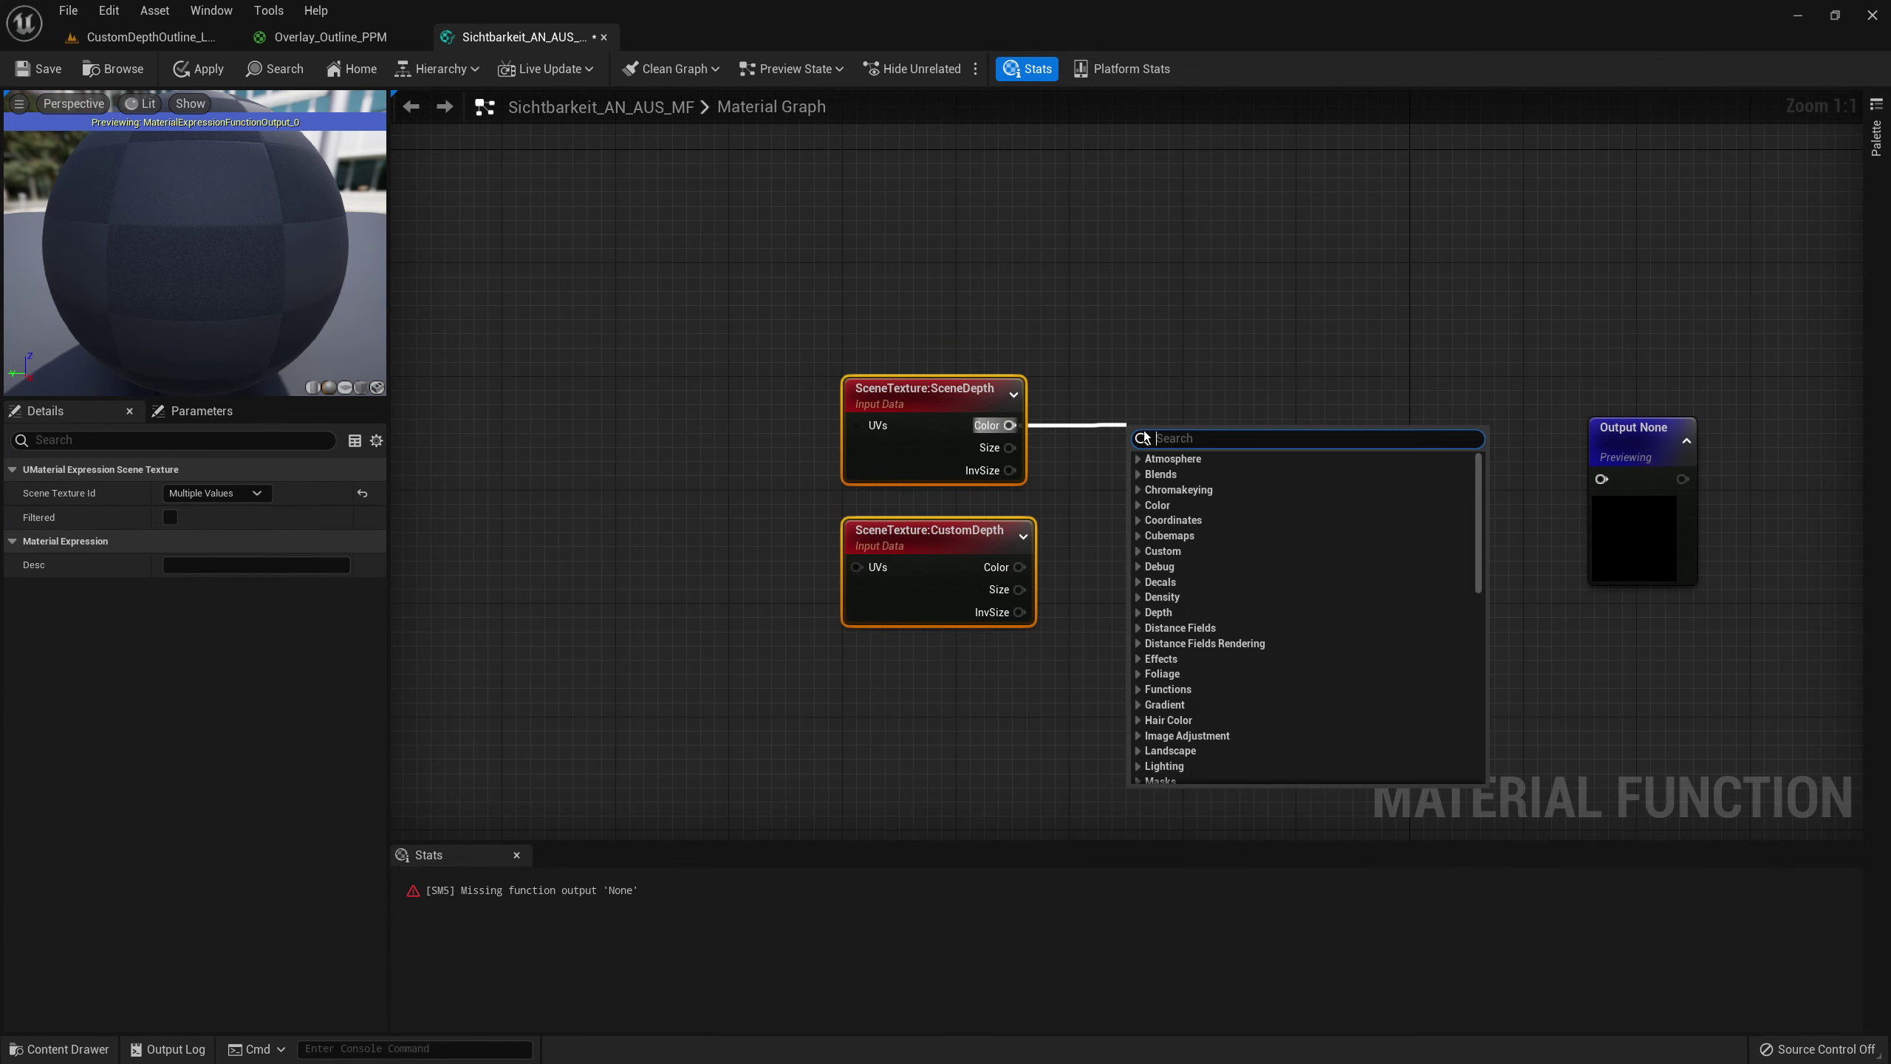
type("mask")
key("Return")
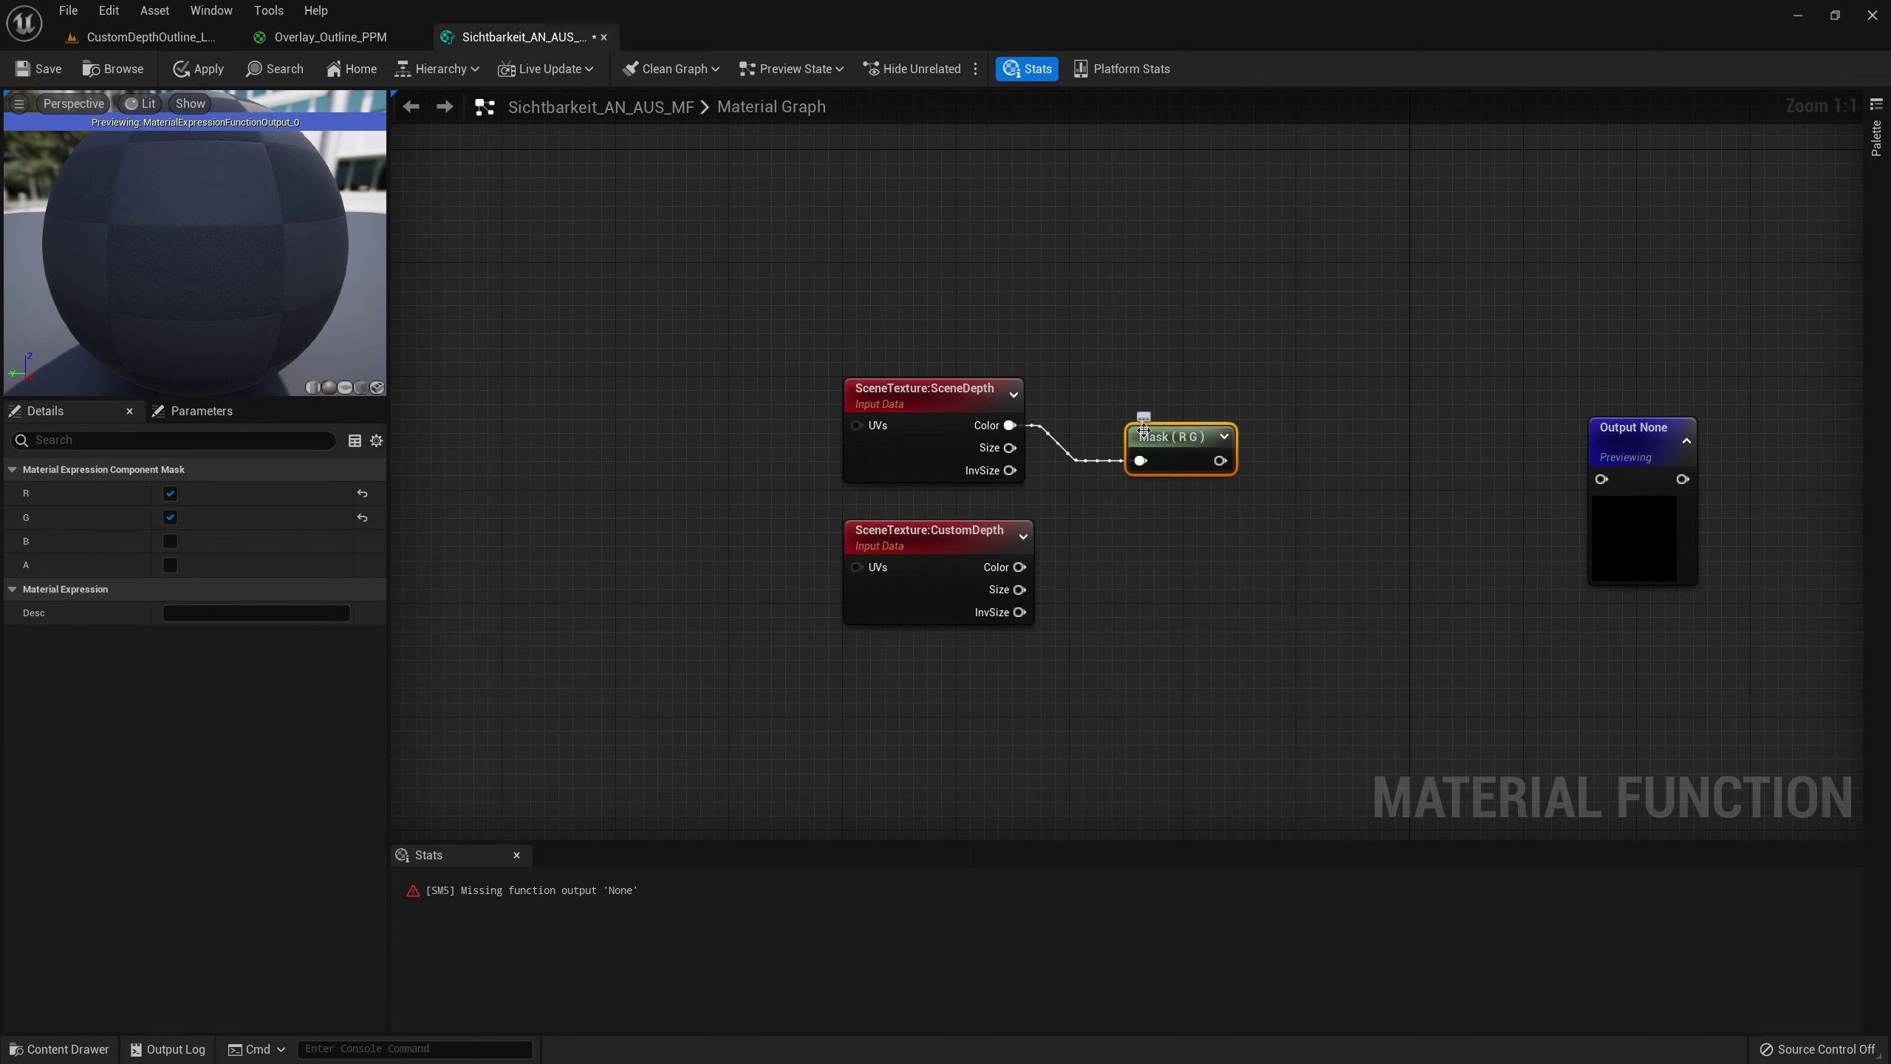
left_click_drag(1173, 444, 1116, 395)
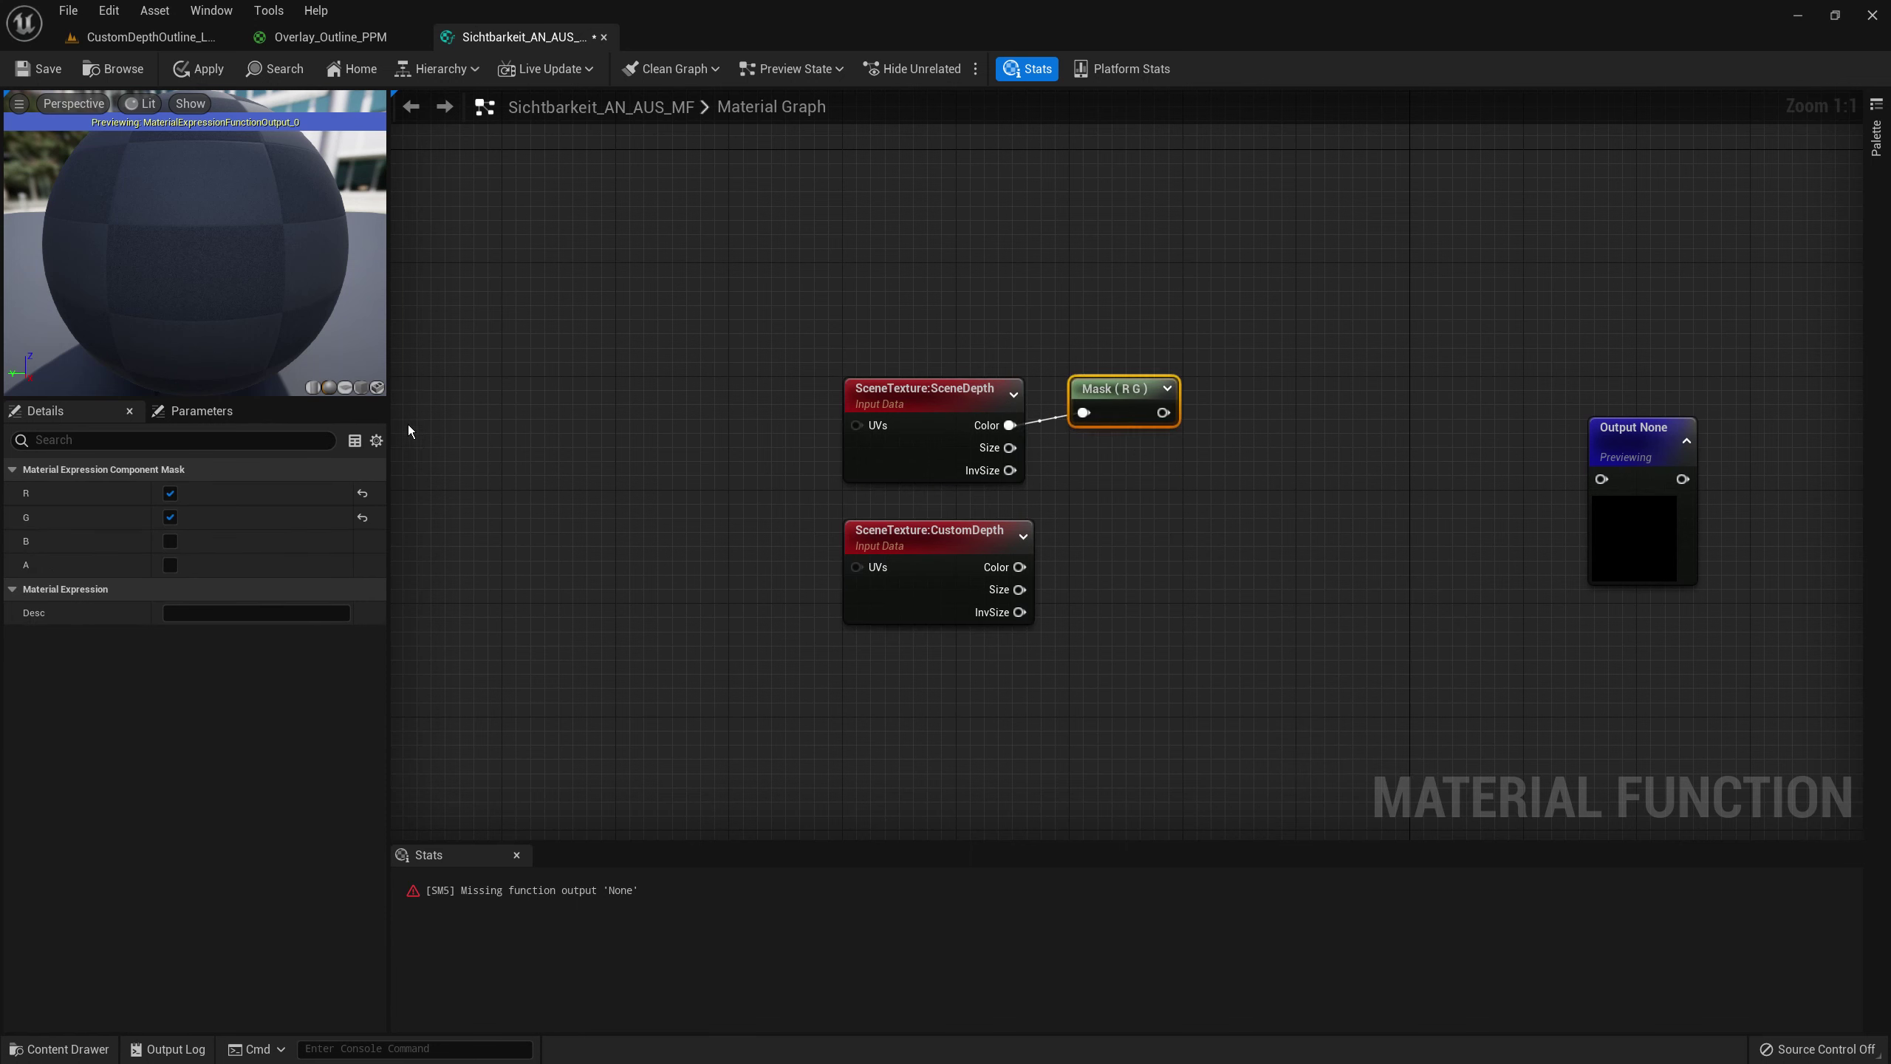
left_click(170, 517)
left_click_drag(1110, 302, 1146, 498)
key("ctrl+d")
mouse_move(1224, 620)
left_mouse_down()
mouse_move(1094, 540)
mouse_move(1084, 554)
left_mouse_up()
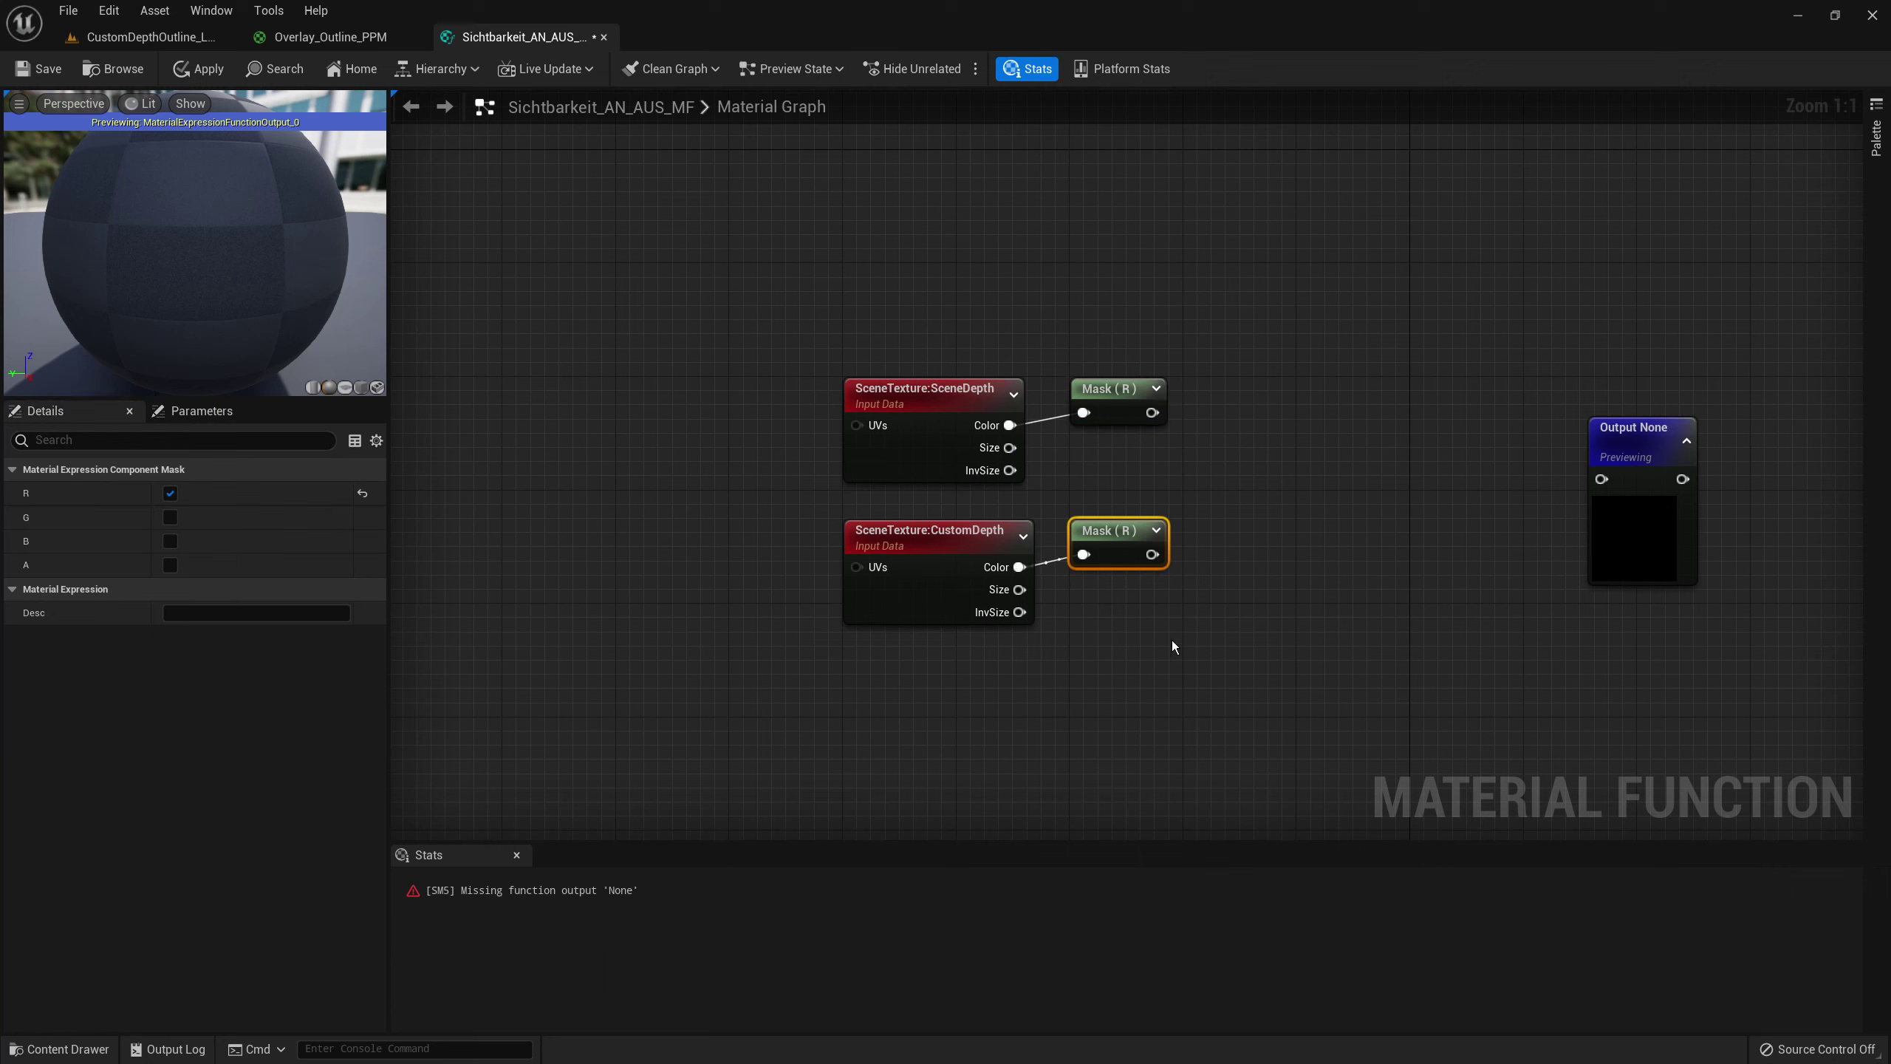
right_click_drag(1396, 414, 1224, 448)
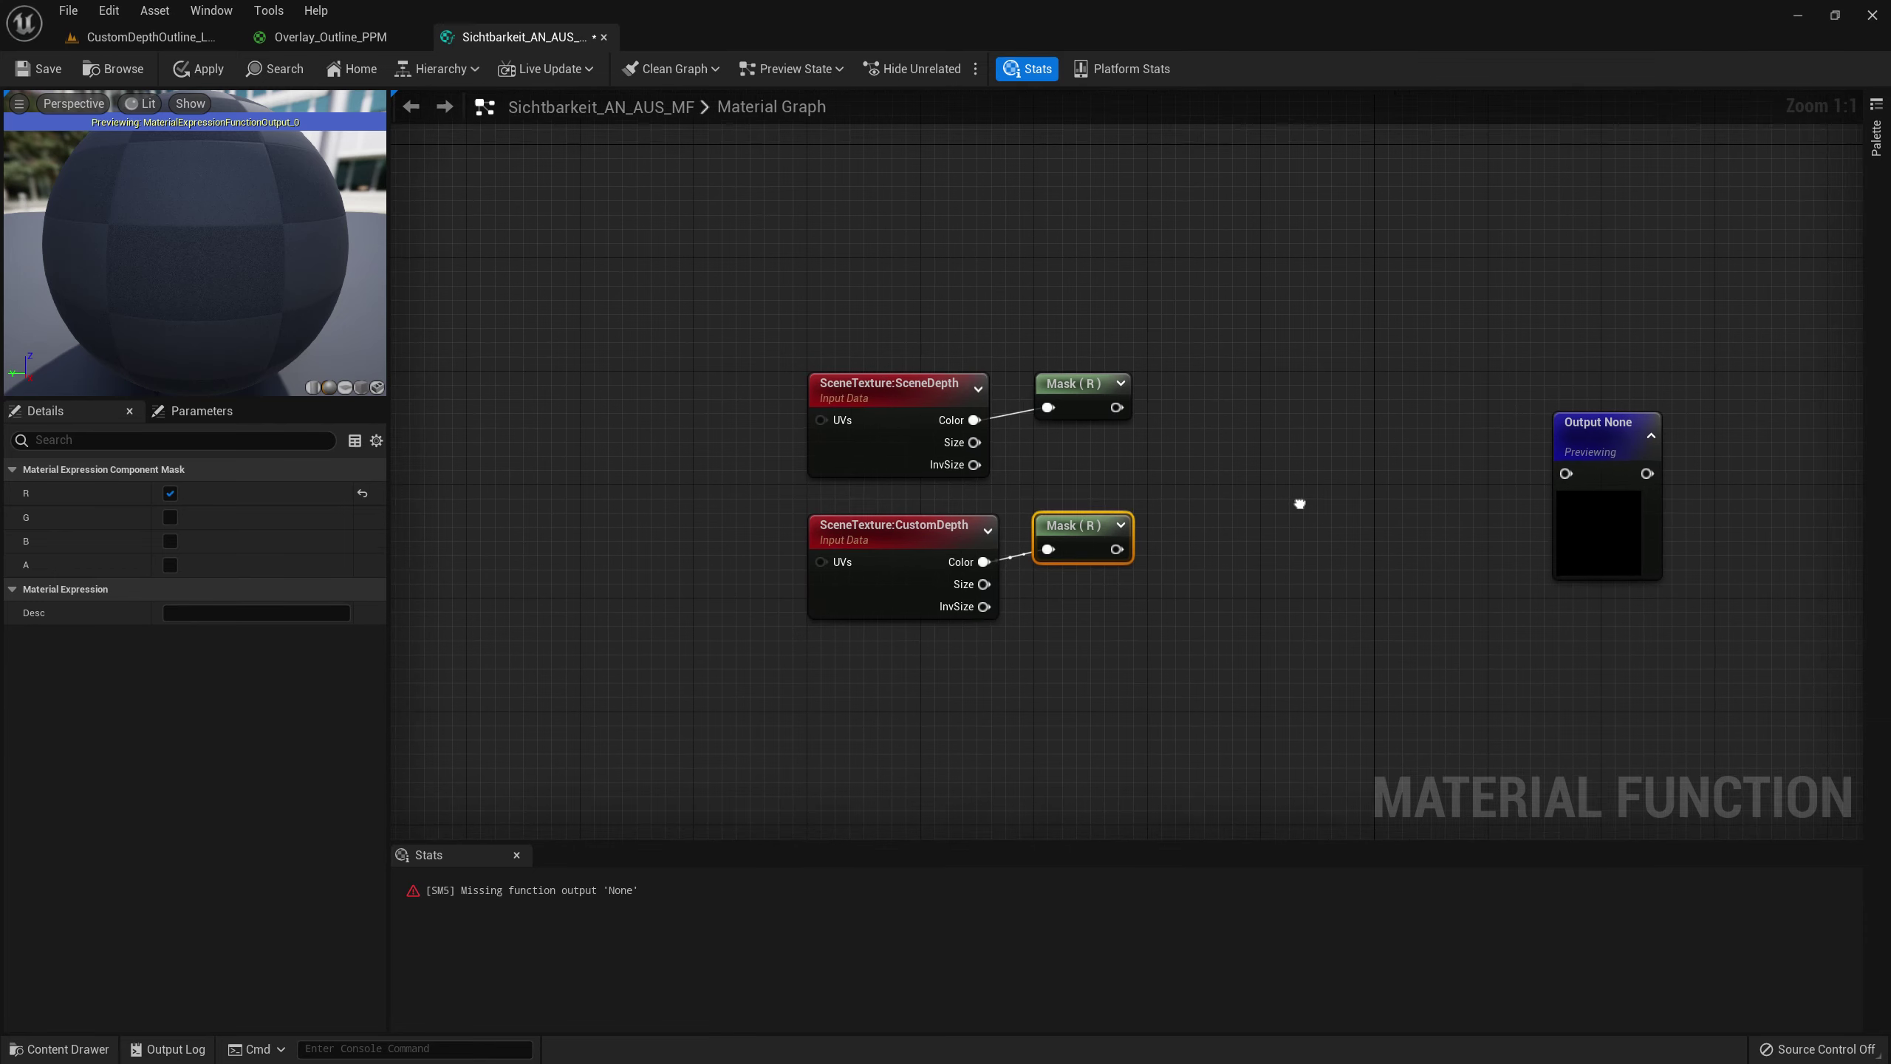
- Add an If node fed by the SceneDepth mask on A and wire its result to the output
right_click(1223, 447)
type("if")
key("Return")
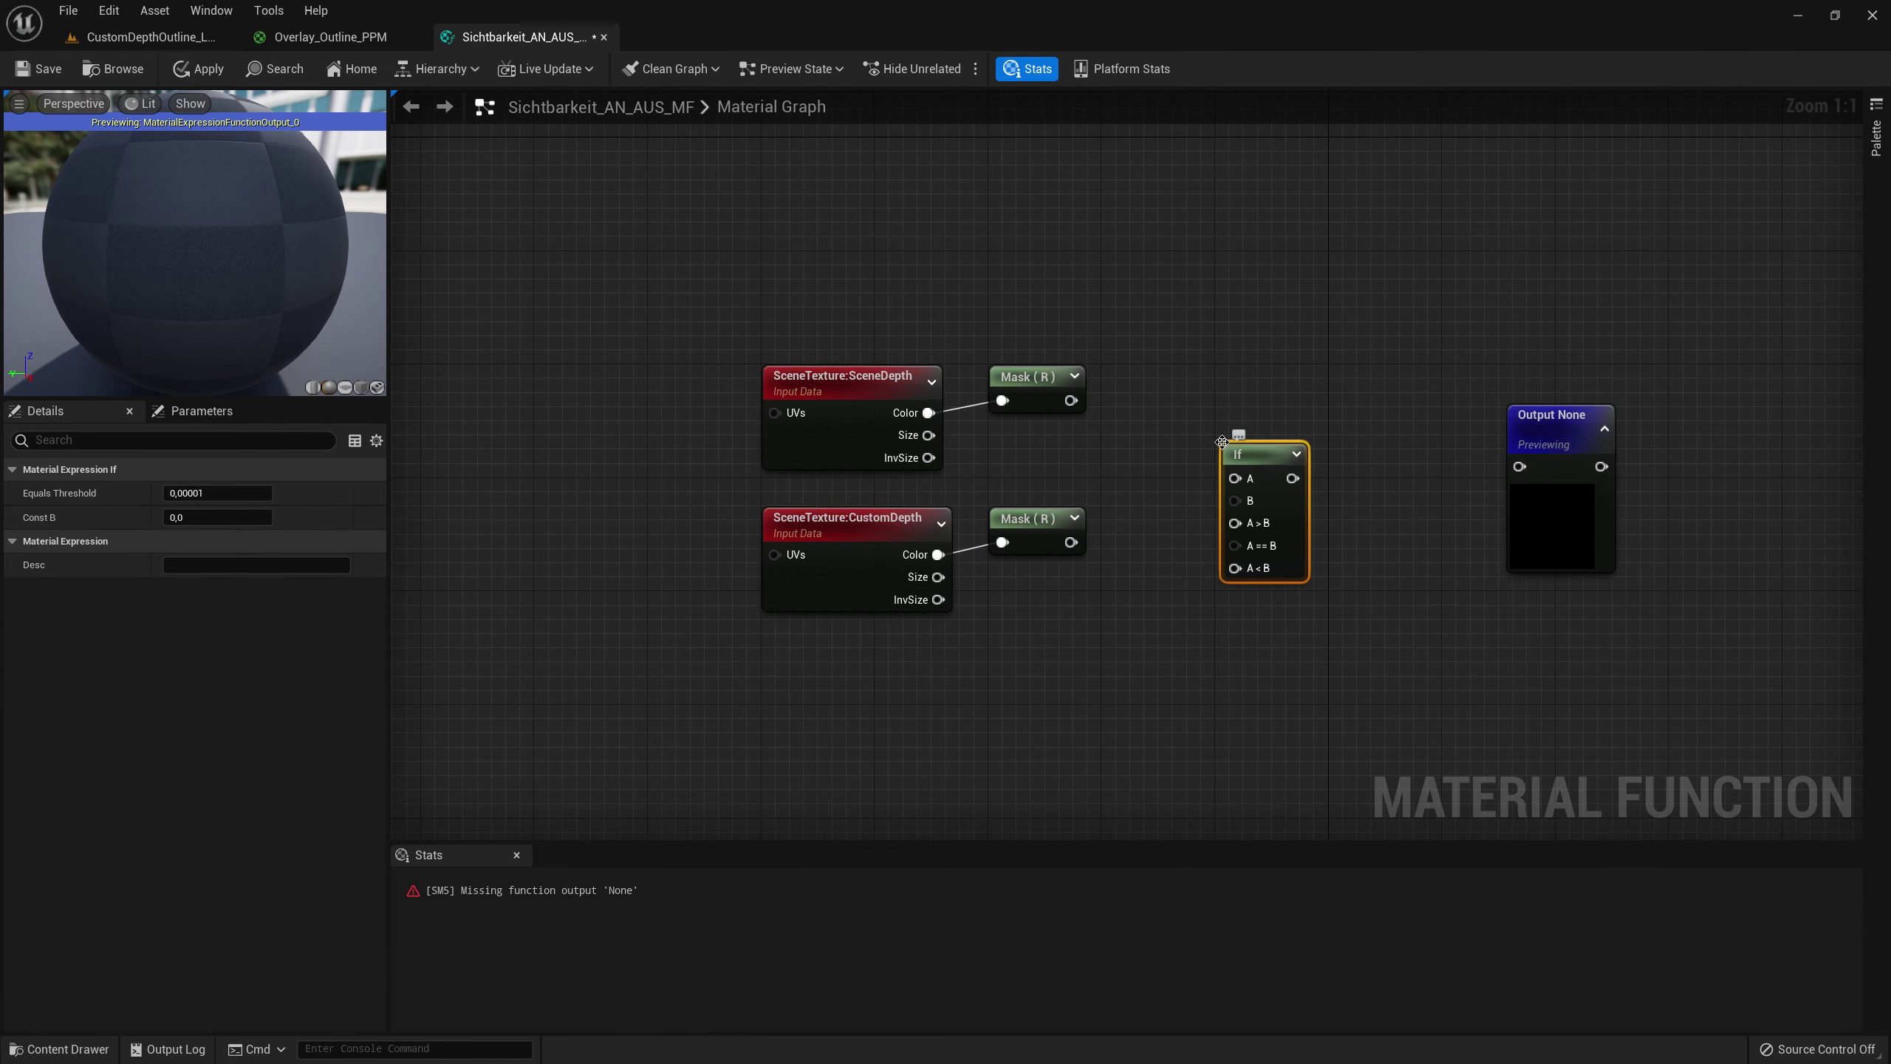
mouse_move(1068, 400)
left_mouse_down()
mouse_move(1234, 478)
mouse_move(1072, 542)
left_mouse_up()
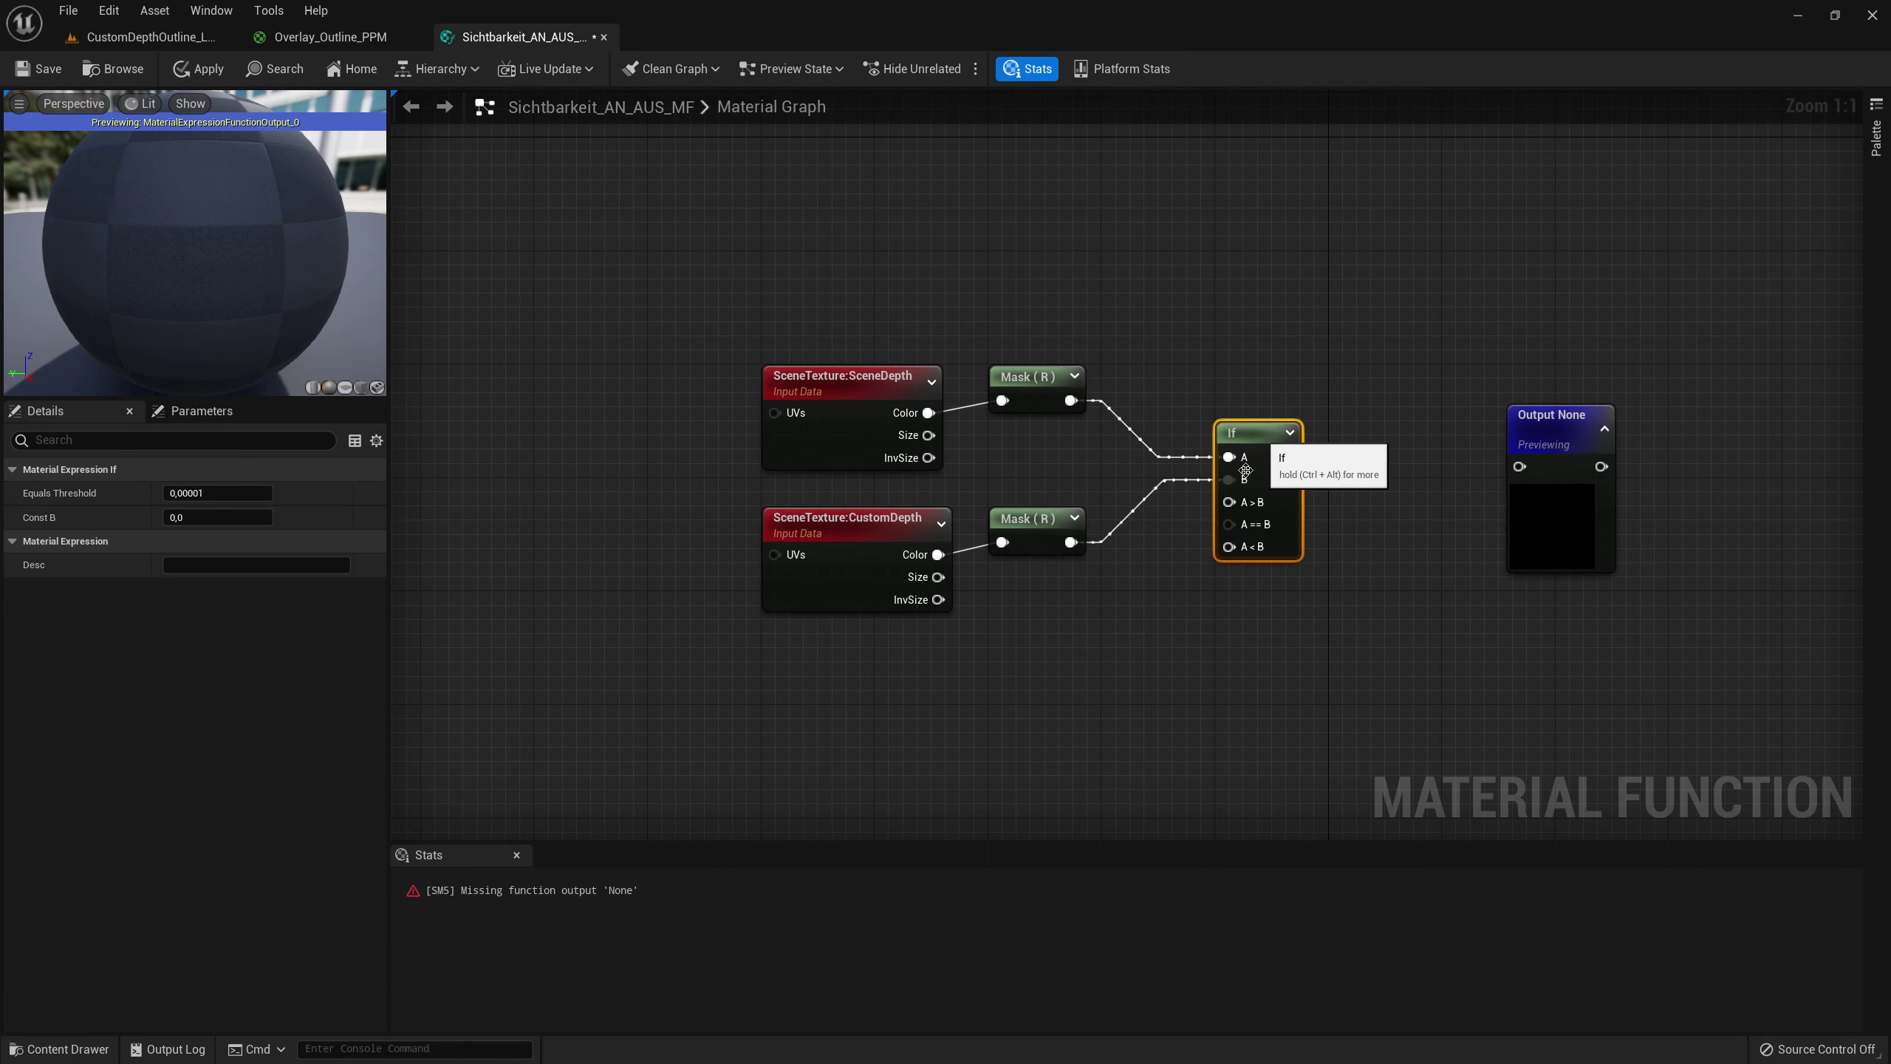
right_click_drag(1136, 608, 1241, 572)
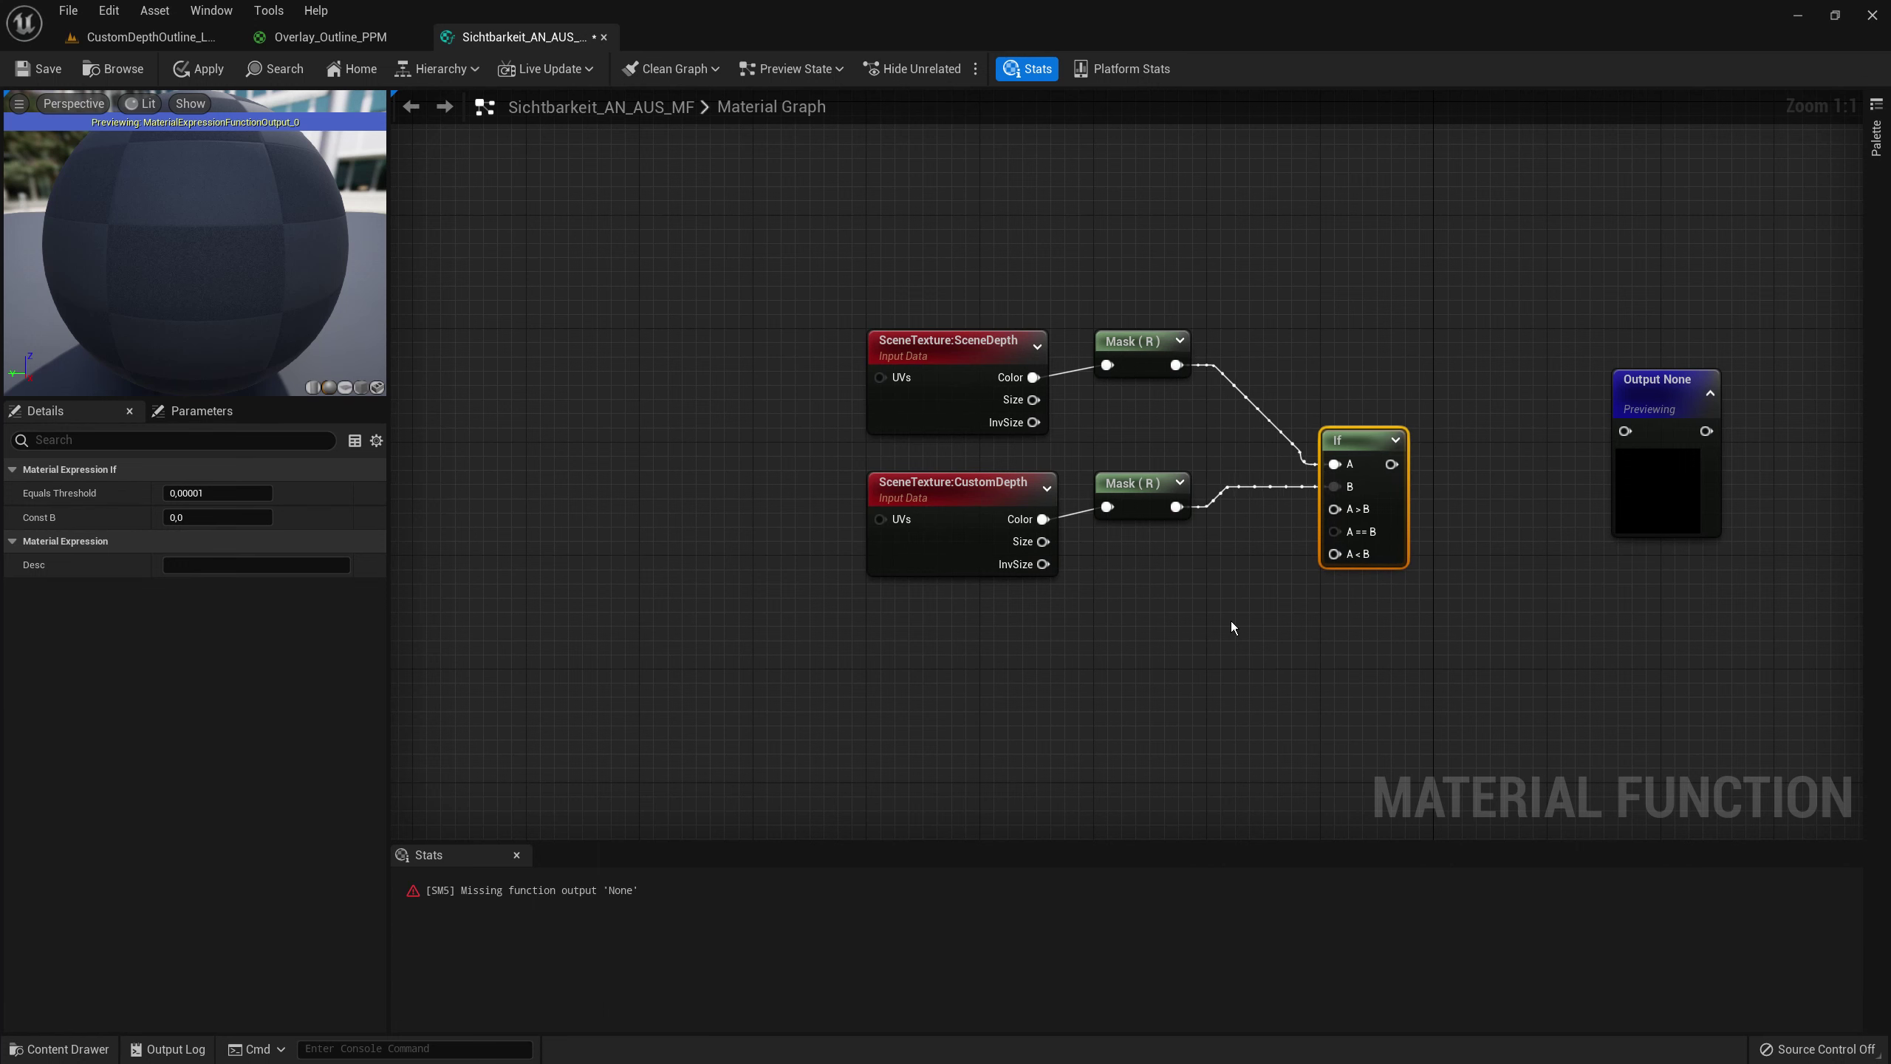
right_click_drag(1232, 627, 1106, 532)
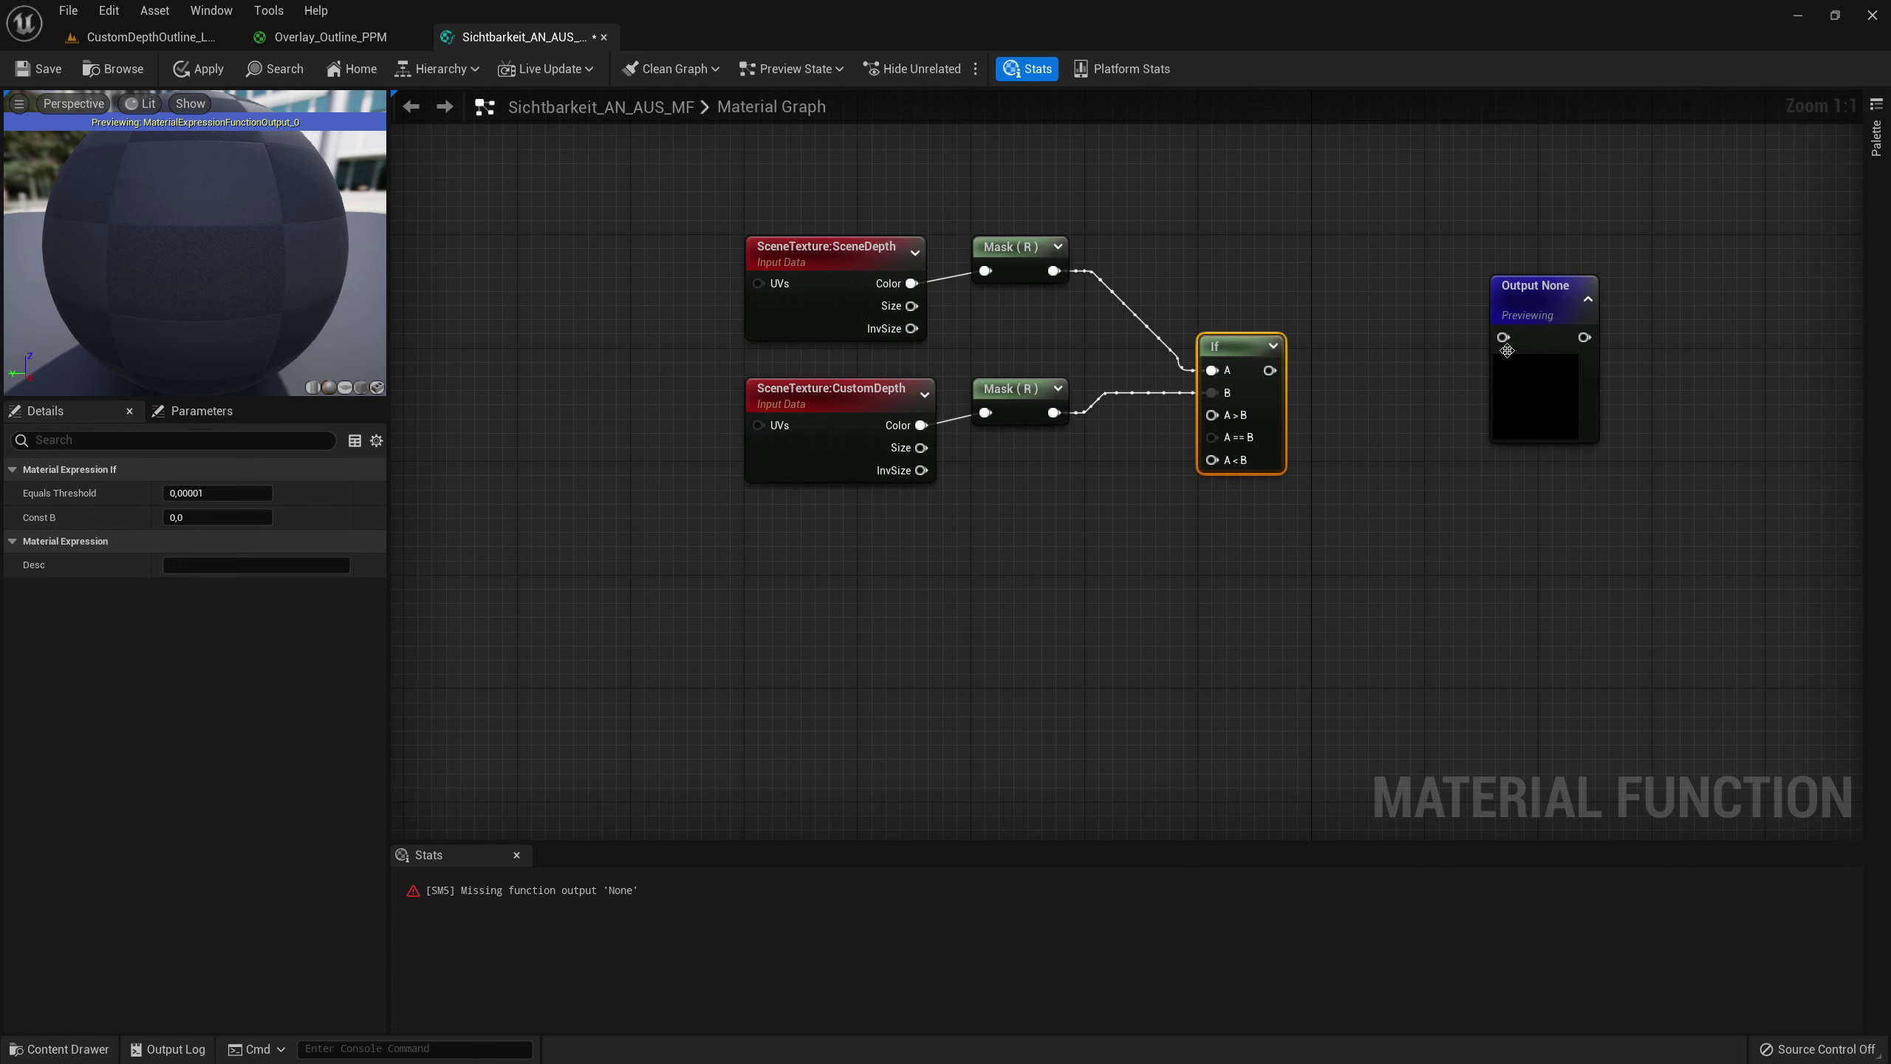
left_click_drag(1269, 370, 1504, 337)
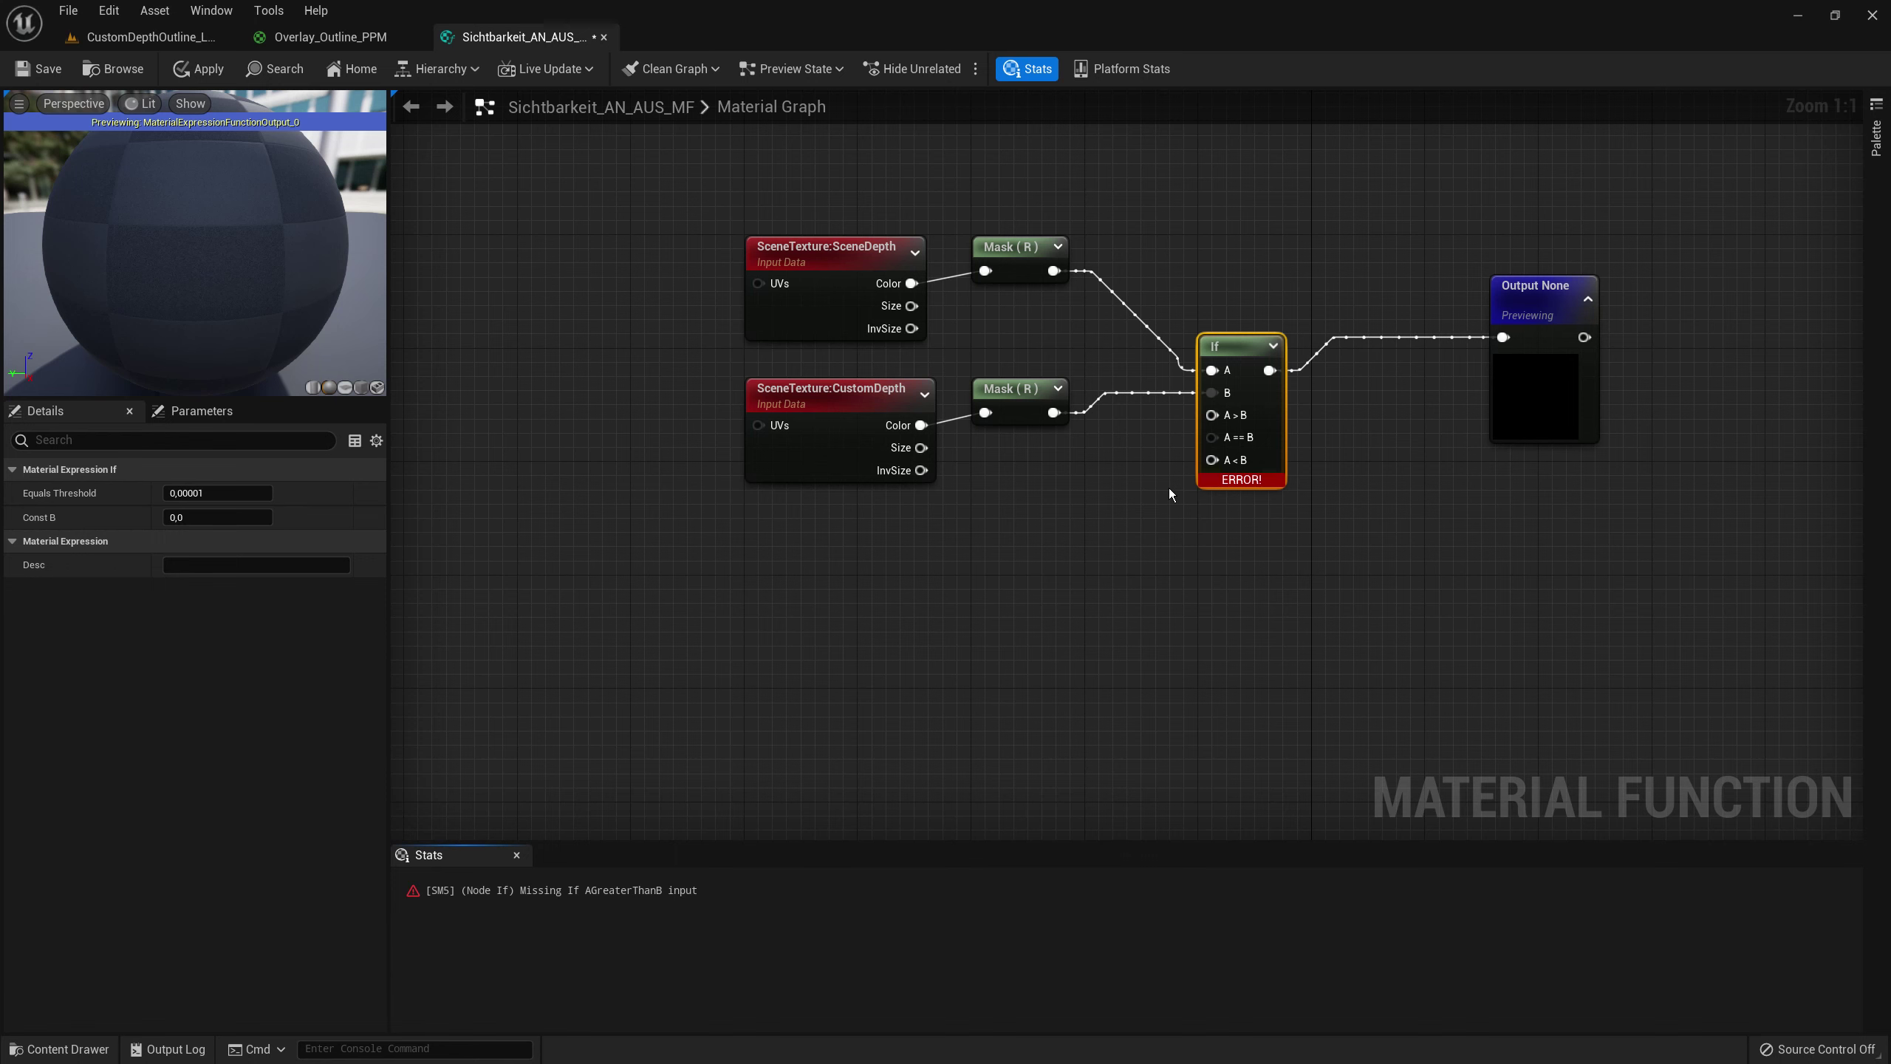
right_click_drag(938, 631, 1106, 594)
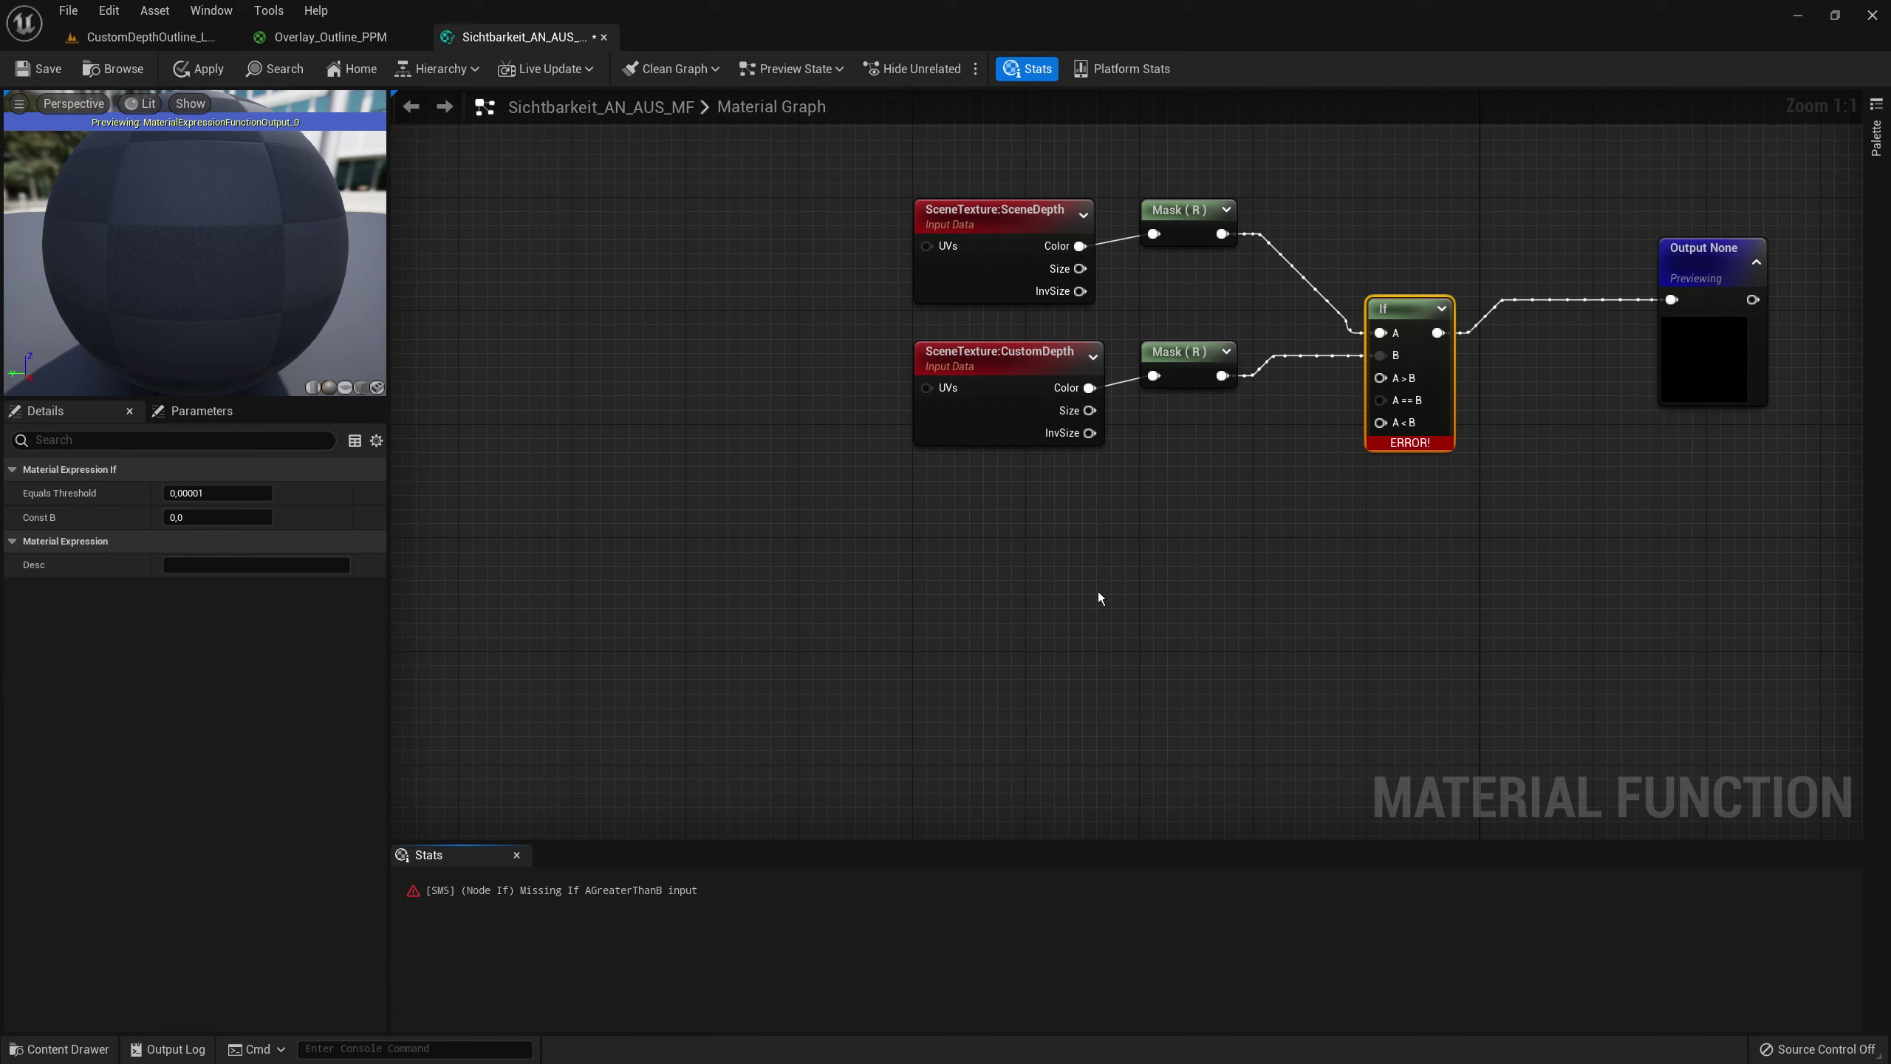
- Add a scalar function input and duplicate it below the first
right_click(961, 578)
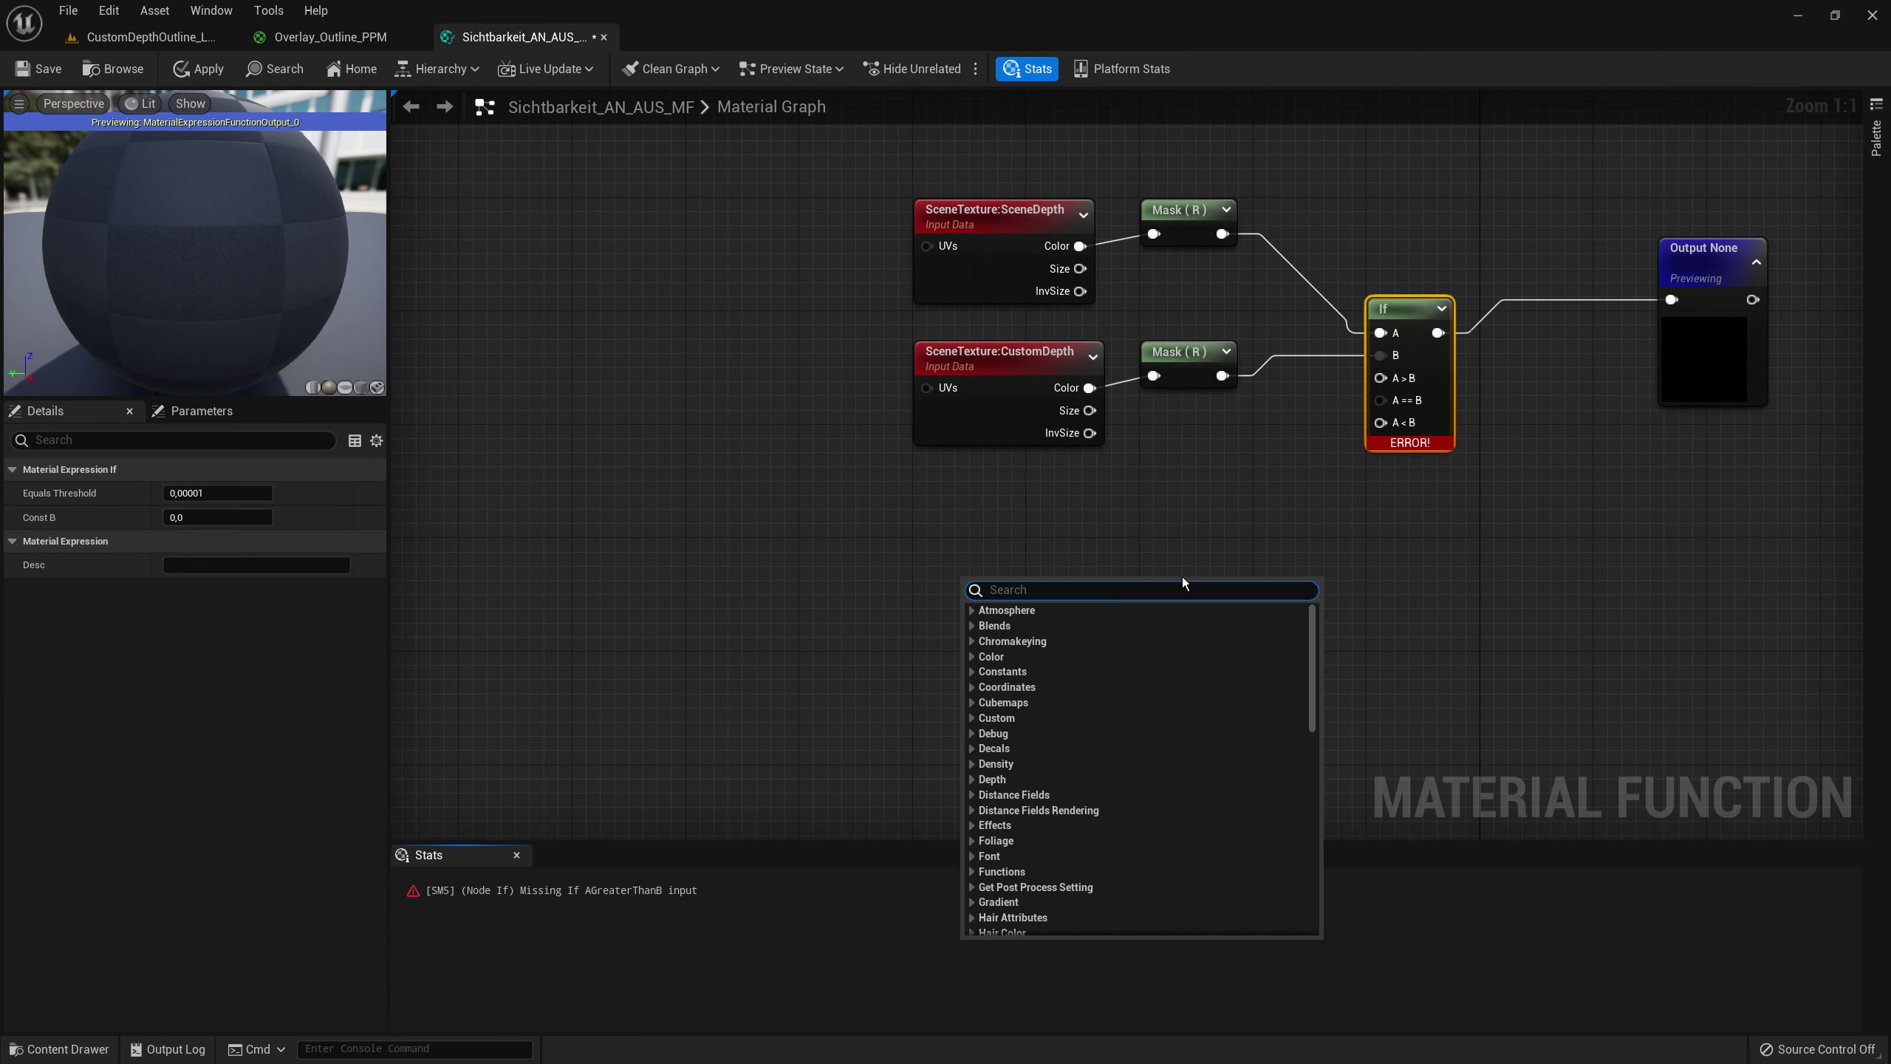
type("scala")
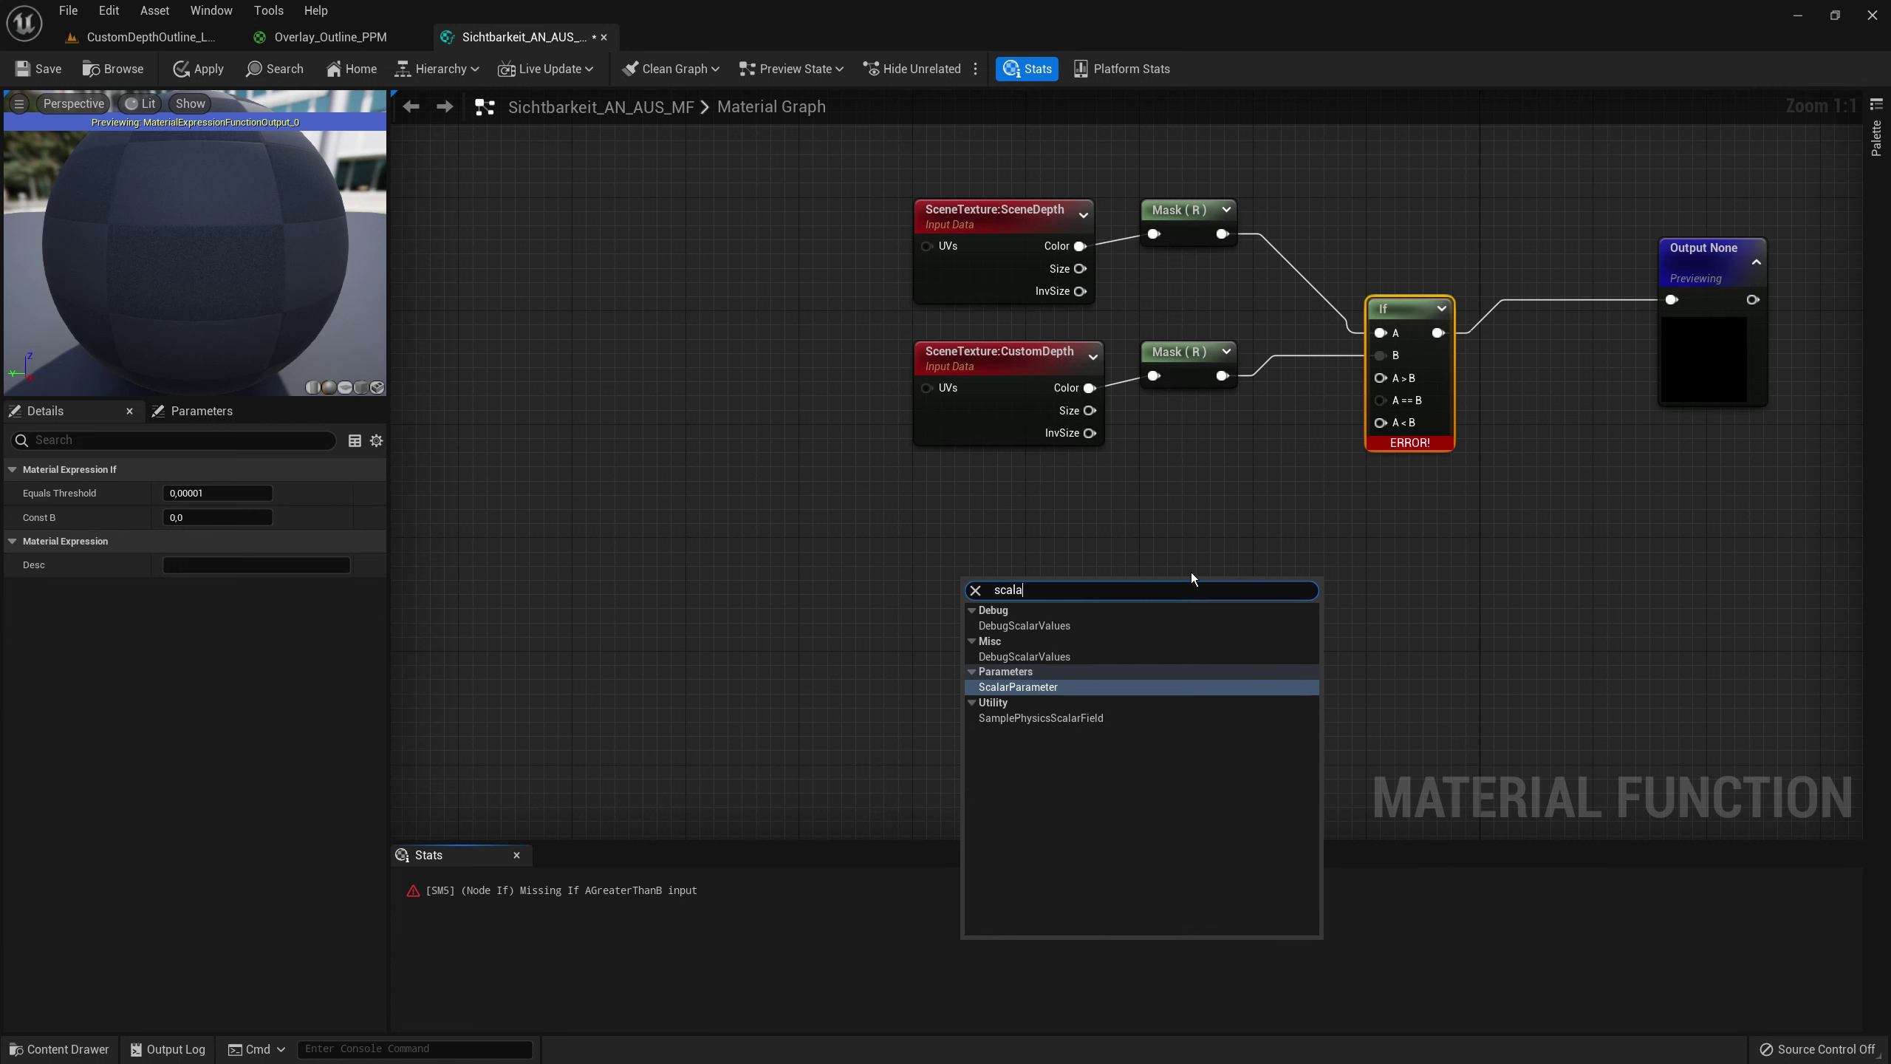
key("BackSpace")
key("BackSpace")
key("BackSpace")
key("BackSpace")
type("i")
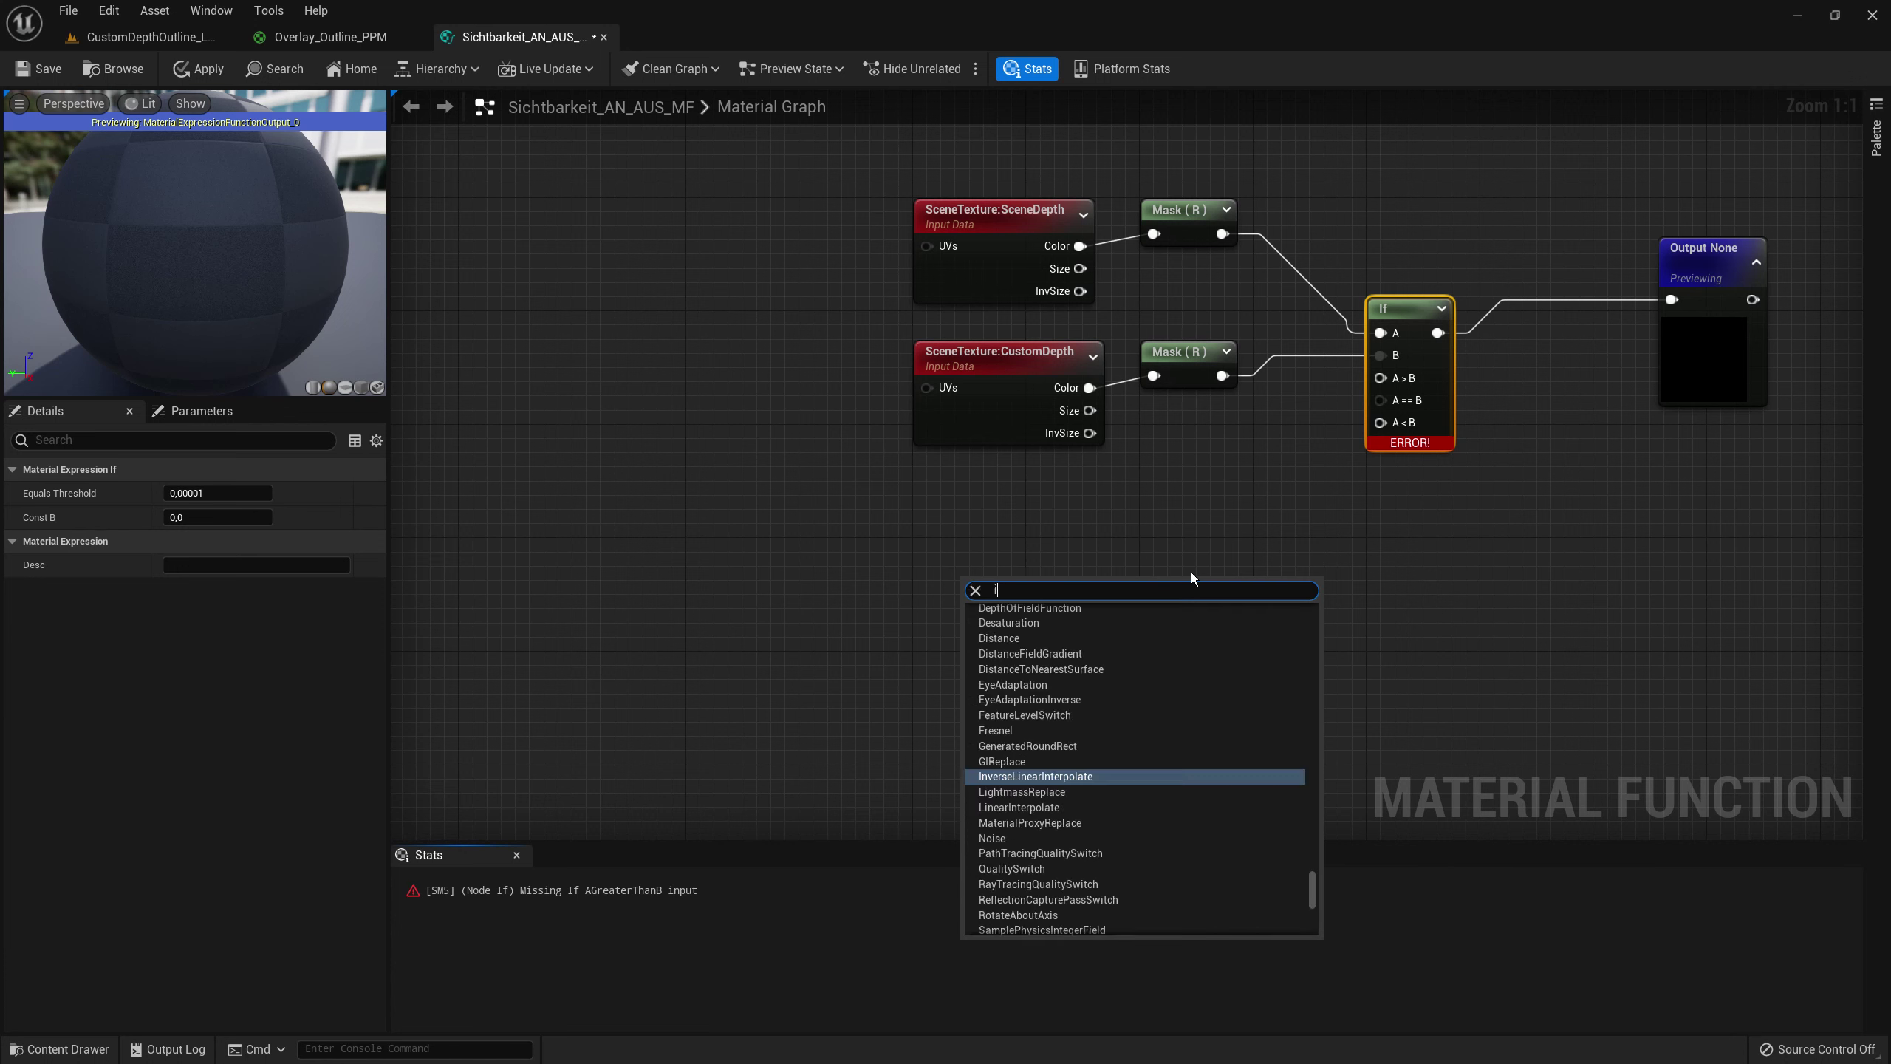
type("nput")
left_click(1032, 627)
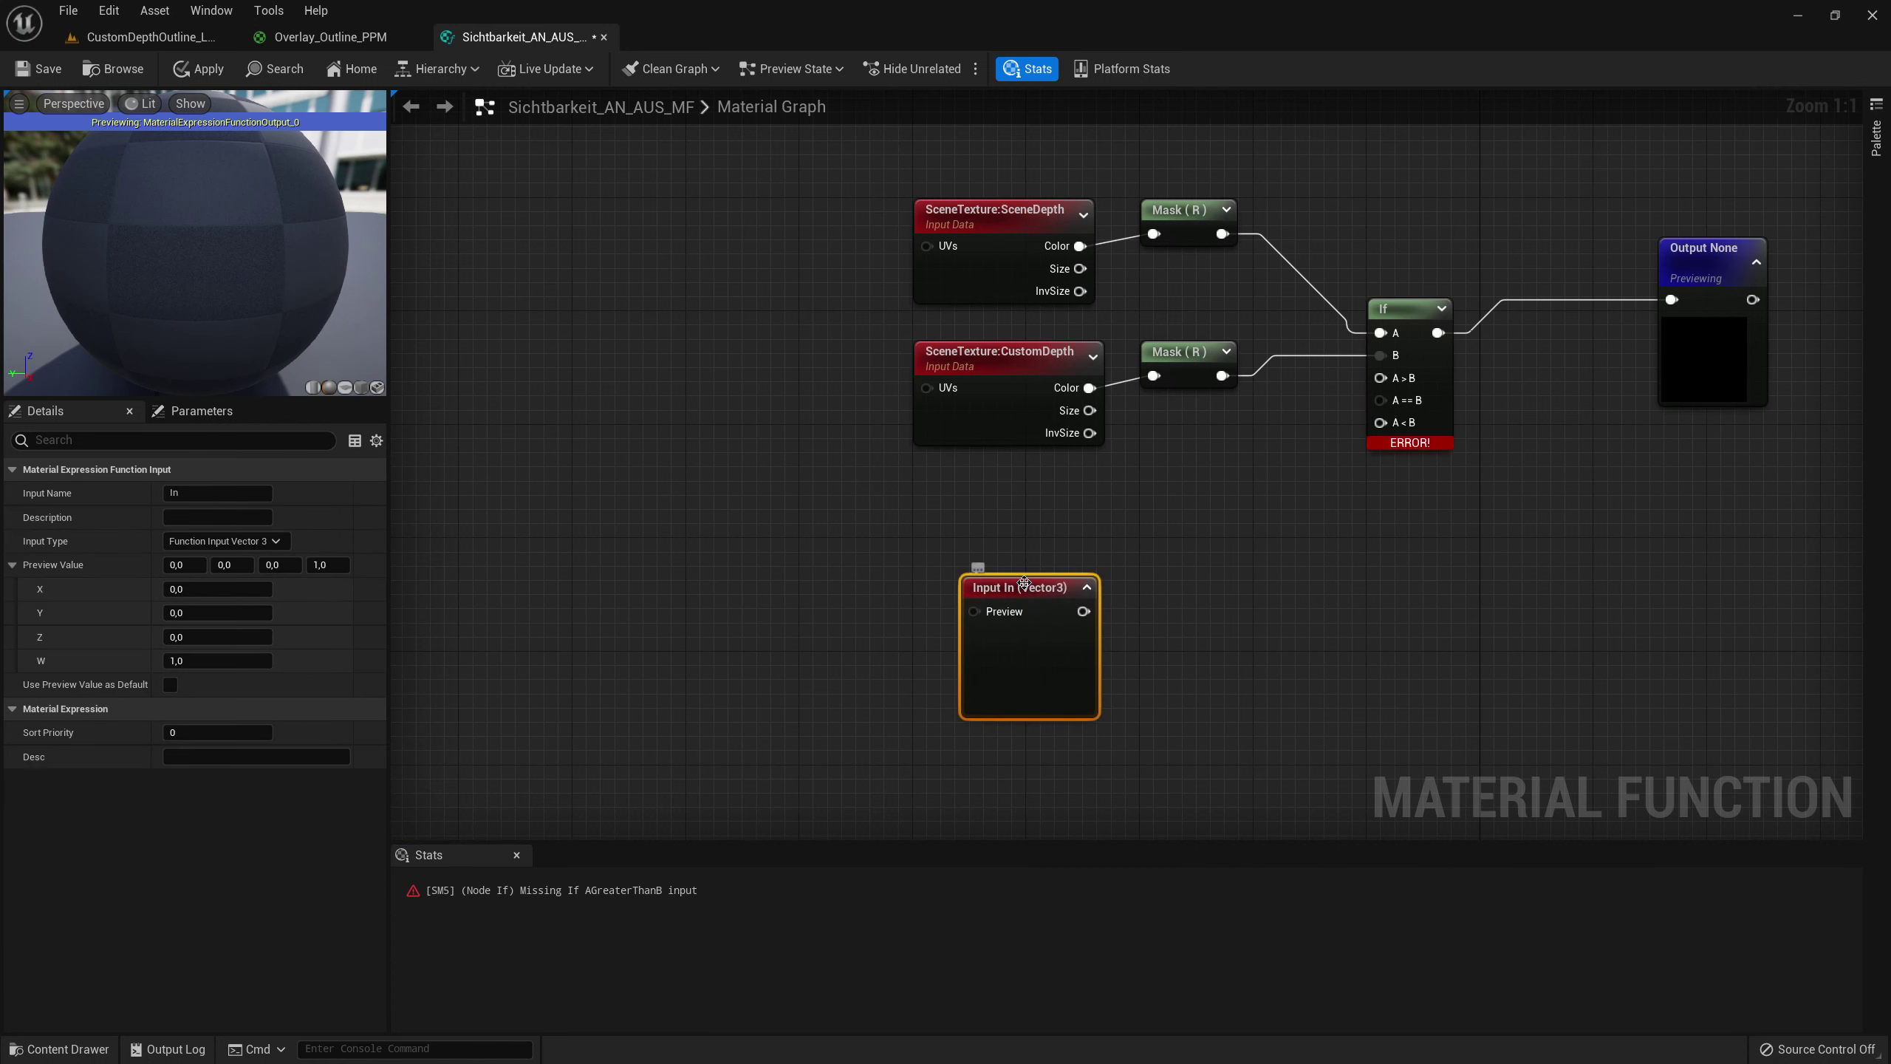
left_click(217, 542)
left_click(198, 558)
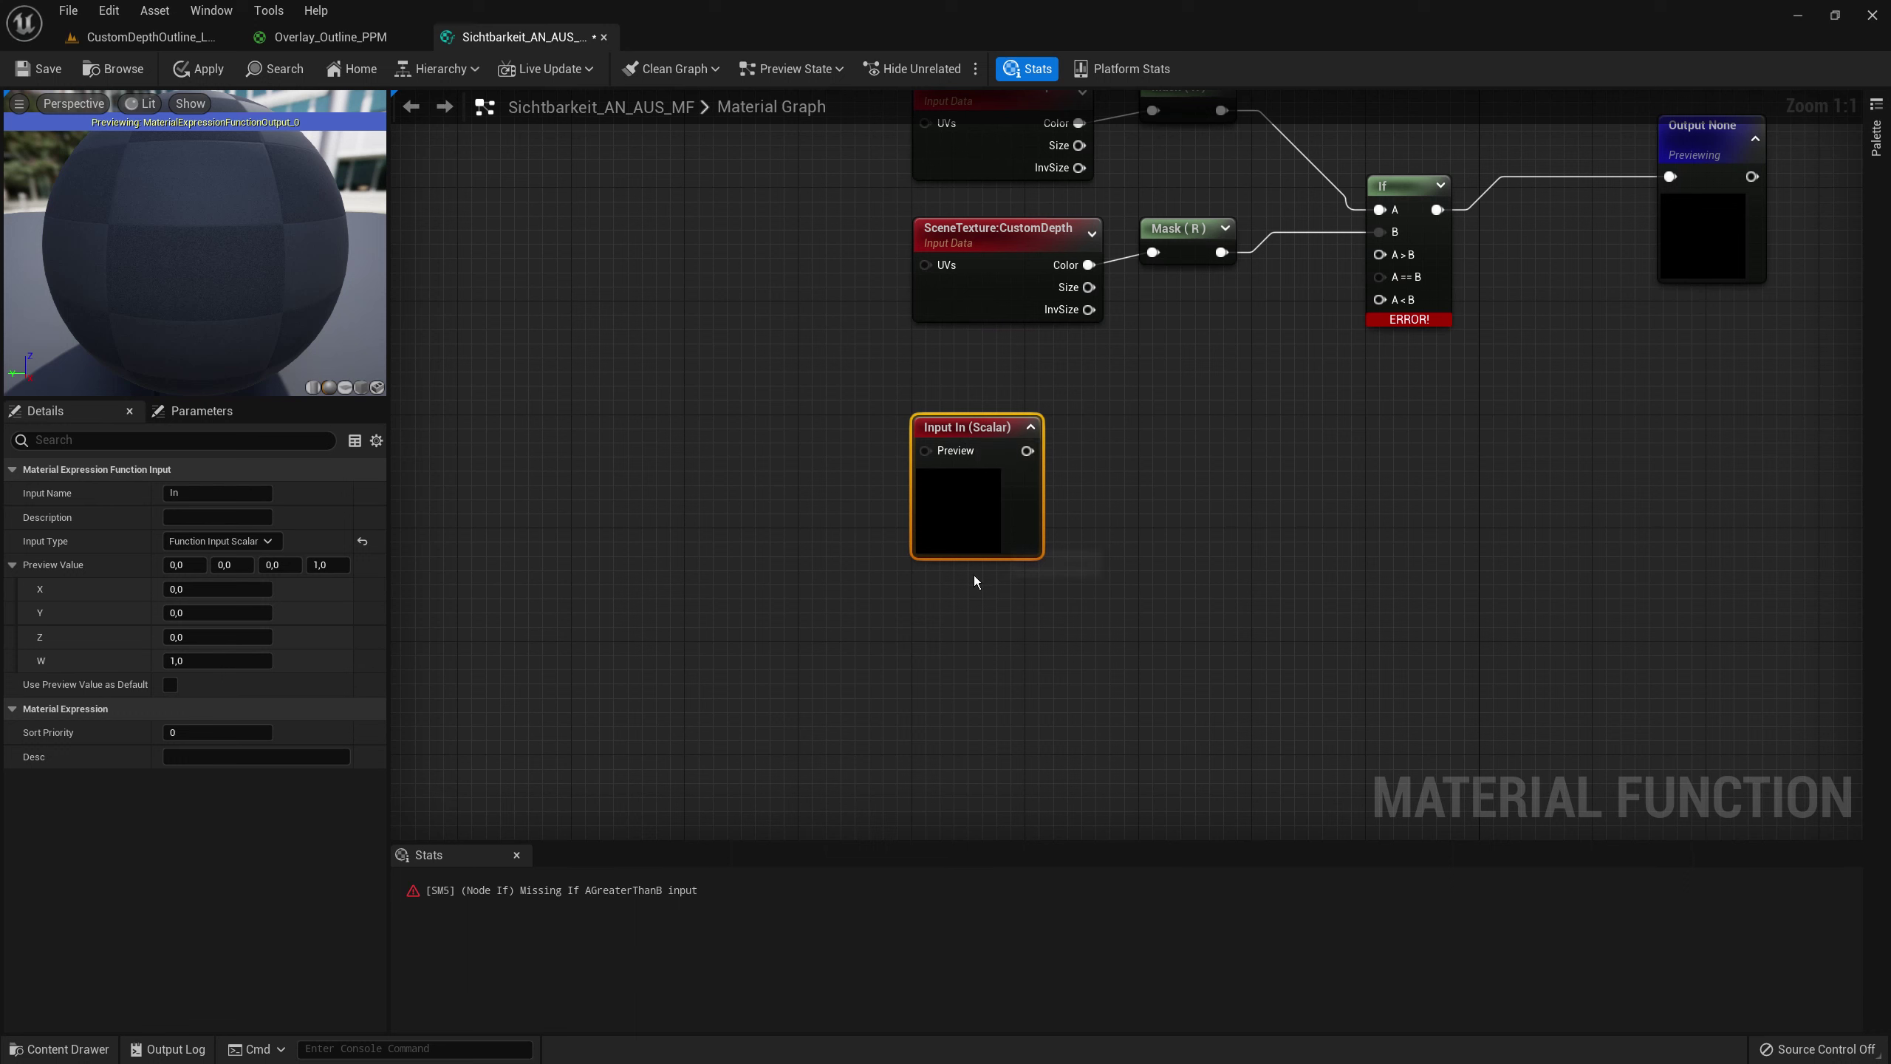
key("ctrl+d")
left_click_drag(1026, 666, 982, 608)
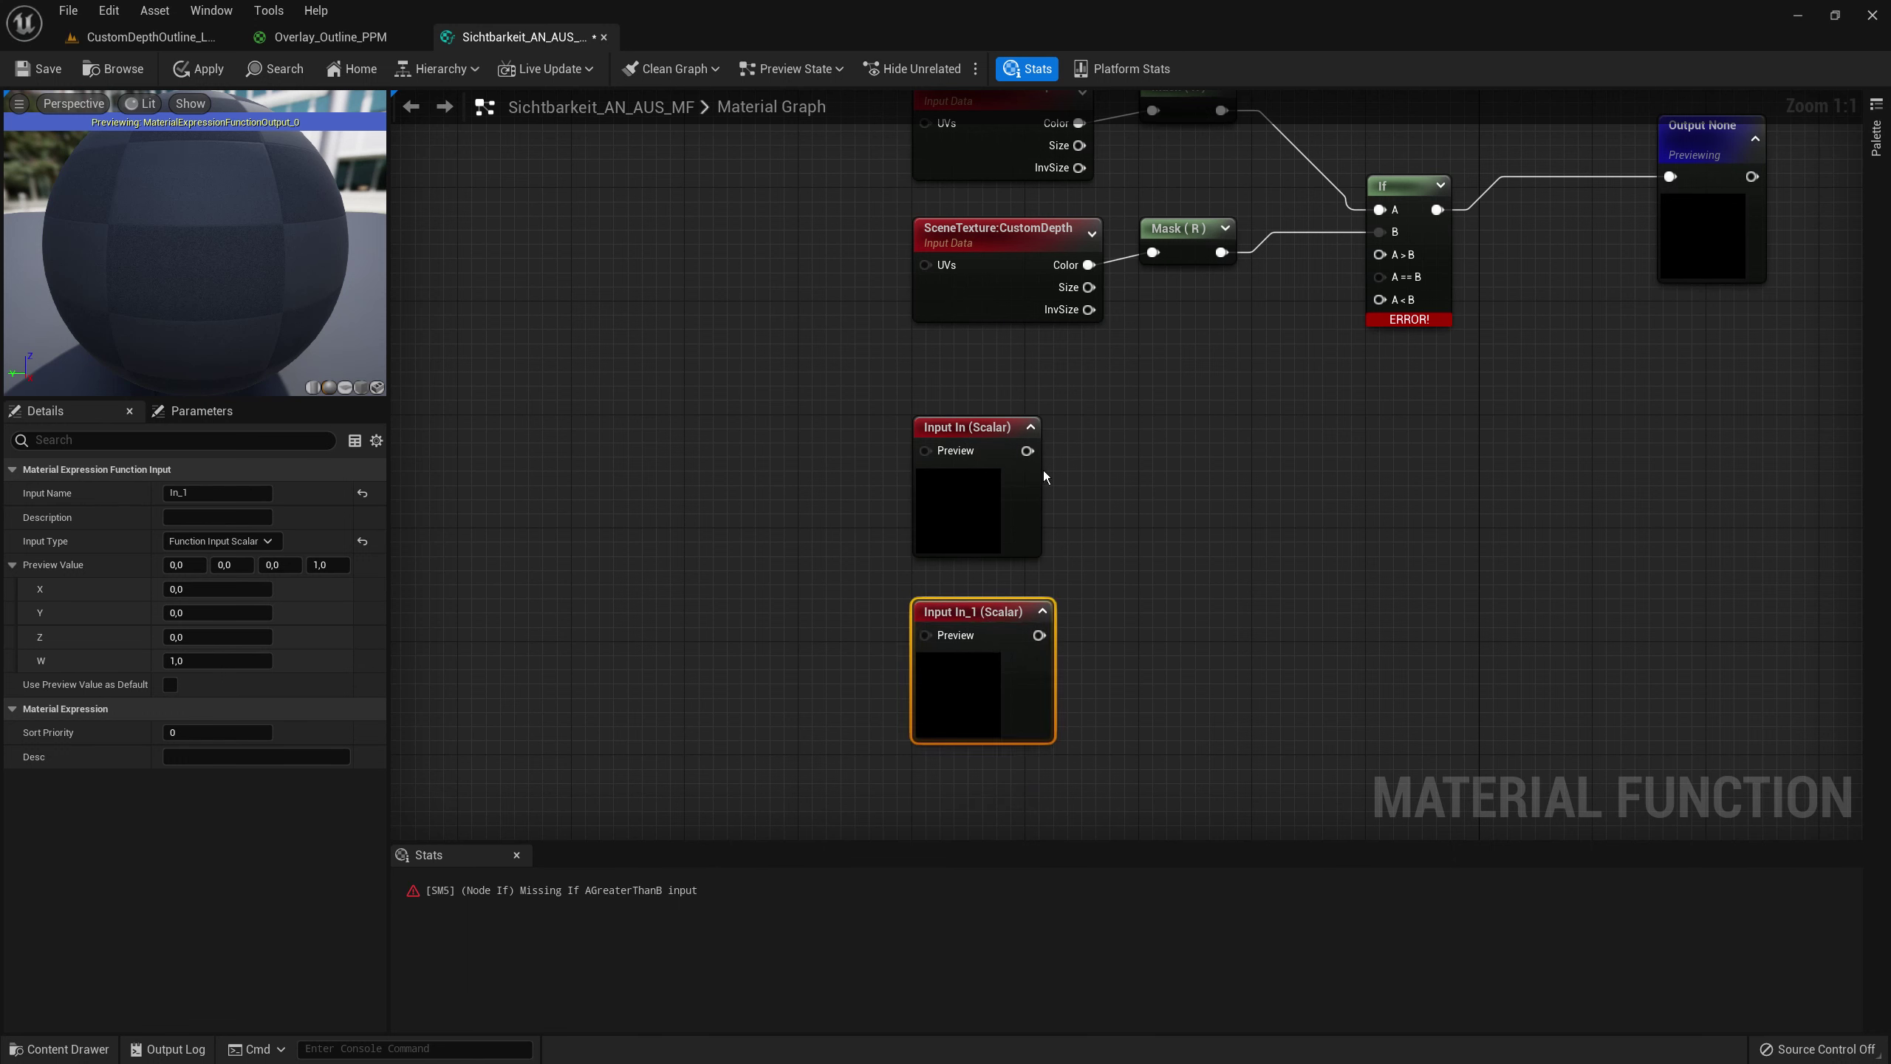
- Wire the two scalar inputs into the If node's A>B and A<B pins
left_click_drag(1028, 450, 1396, 254)
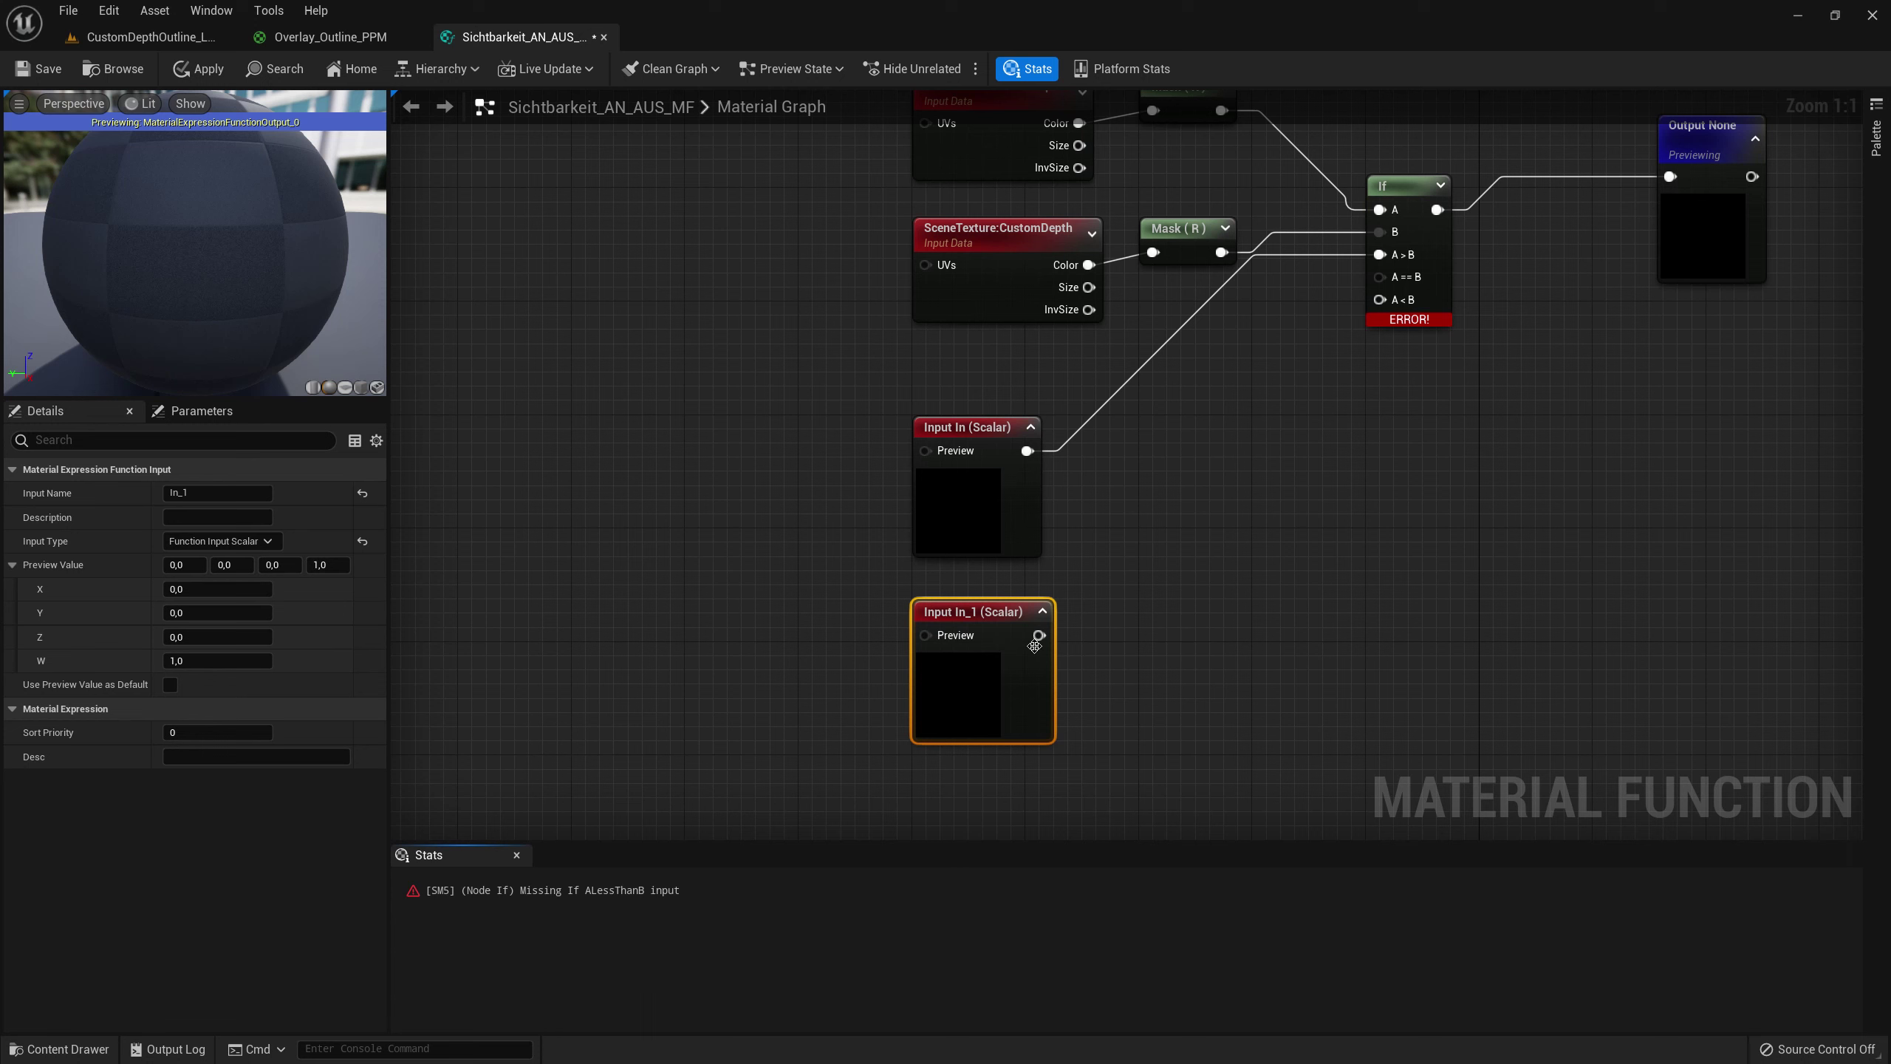
left_click_drag(1038, 635, 1379, 300)
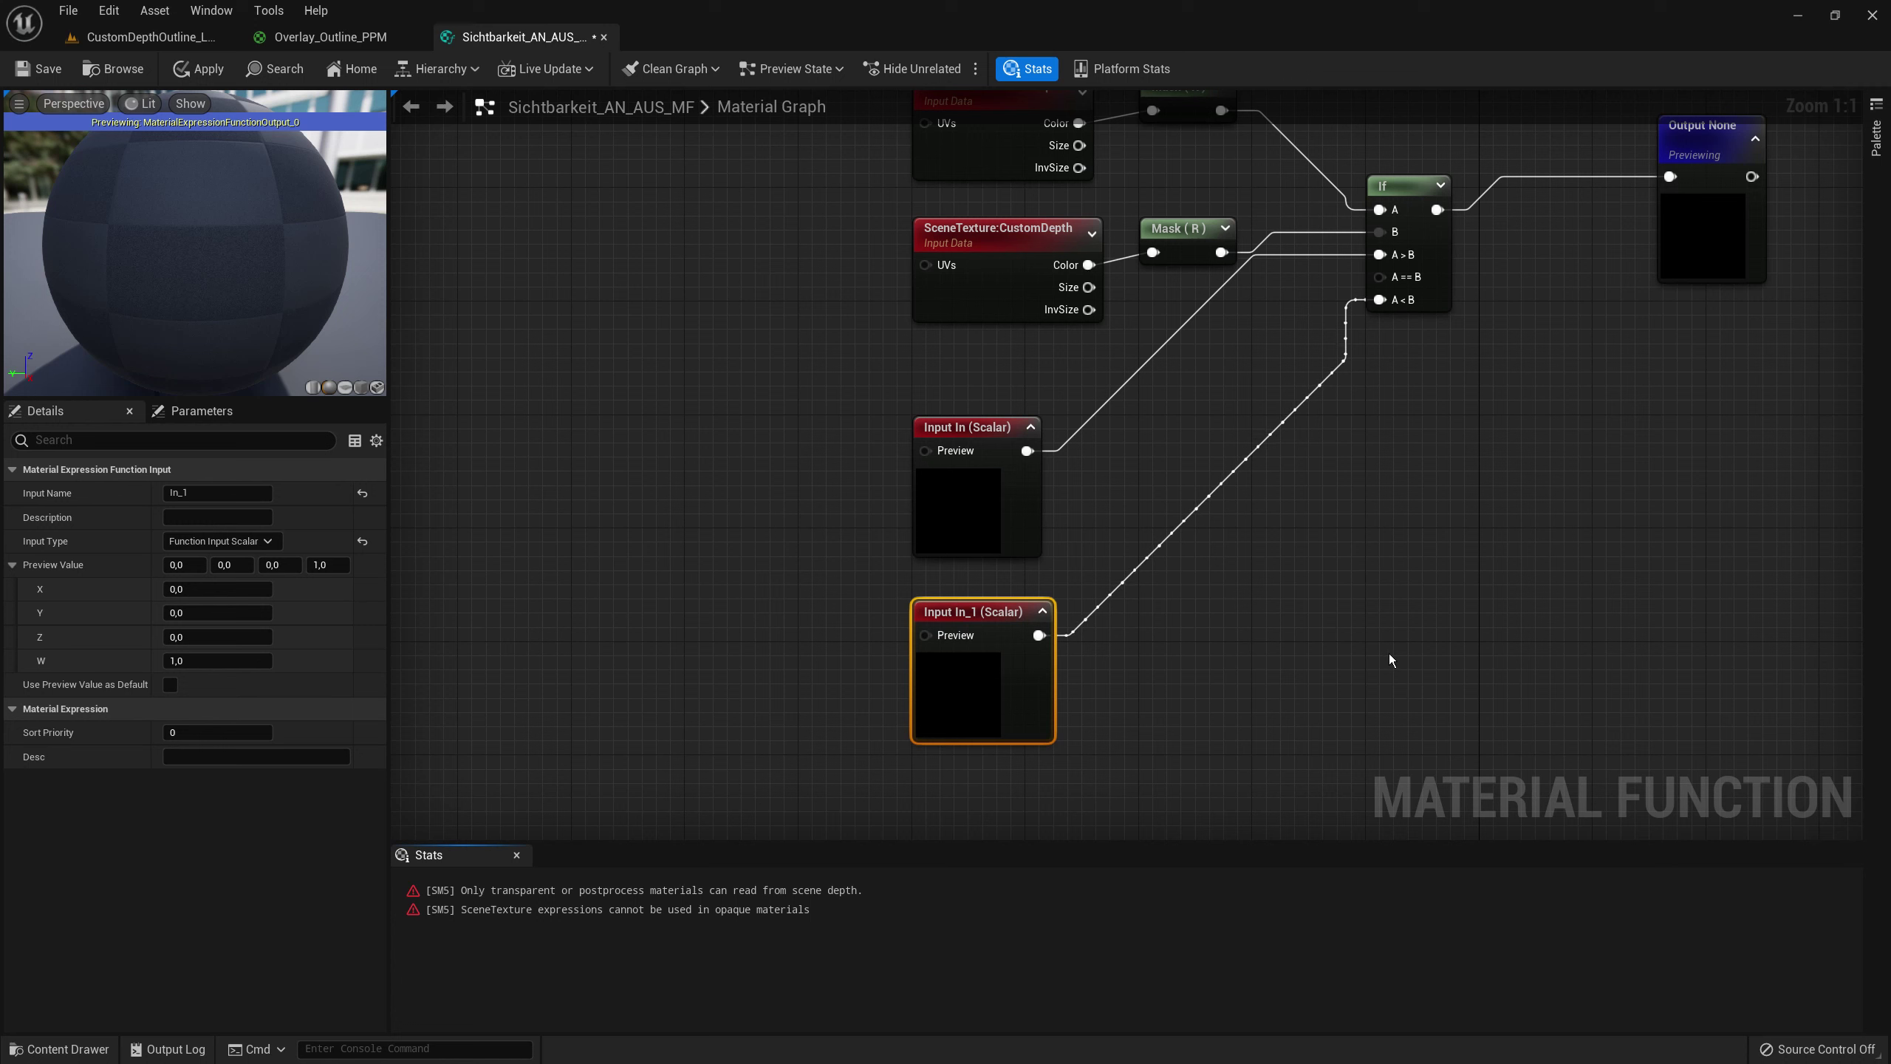
left_click(923, 484, "ctrl")
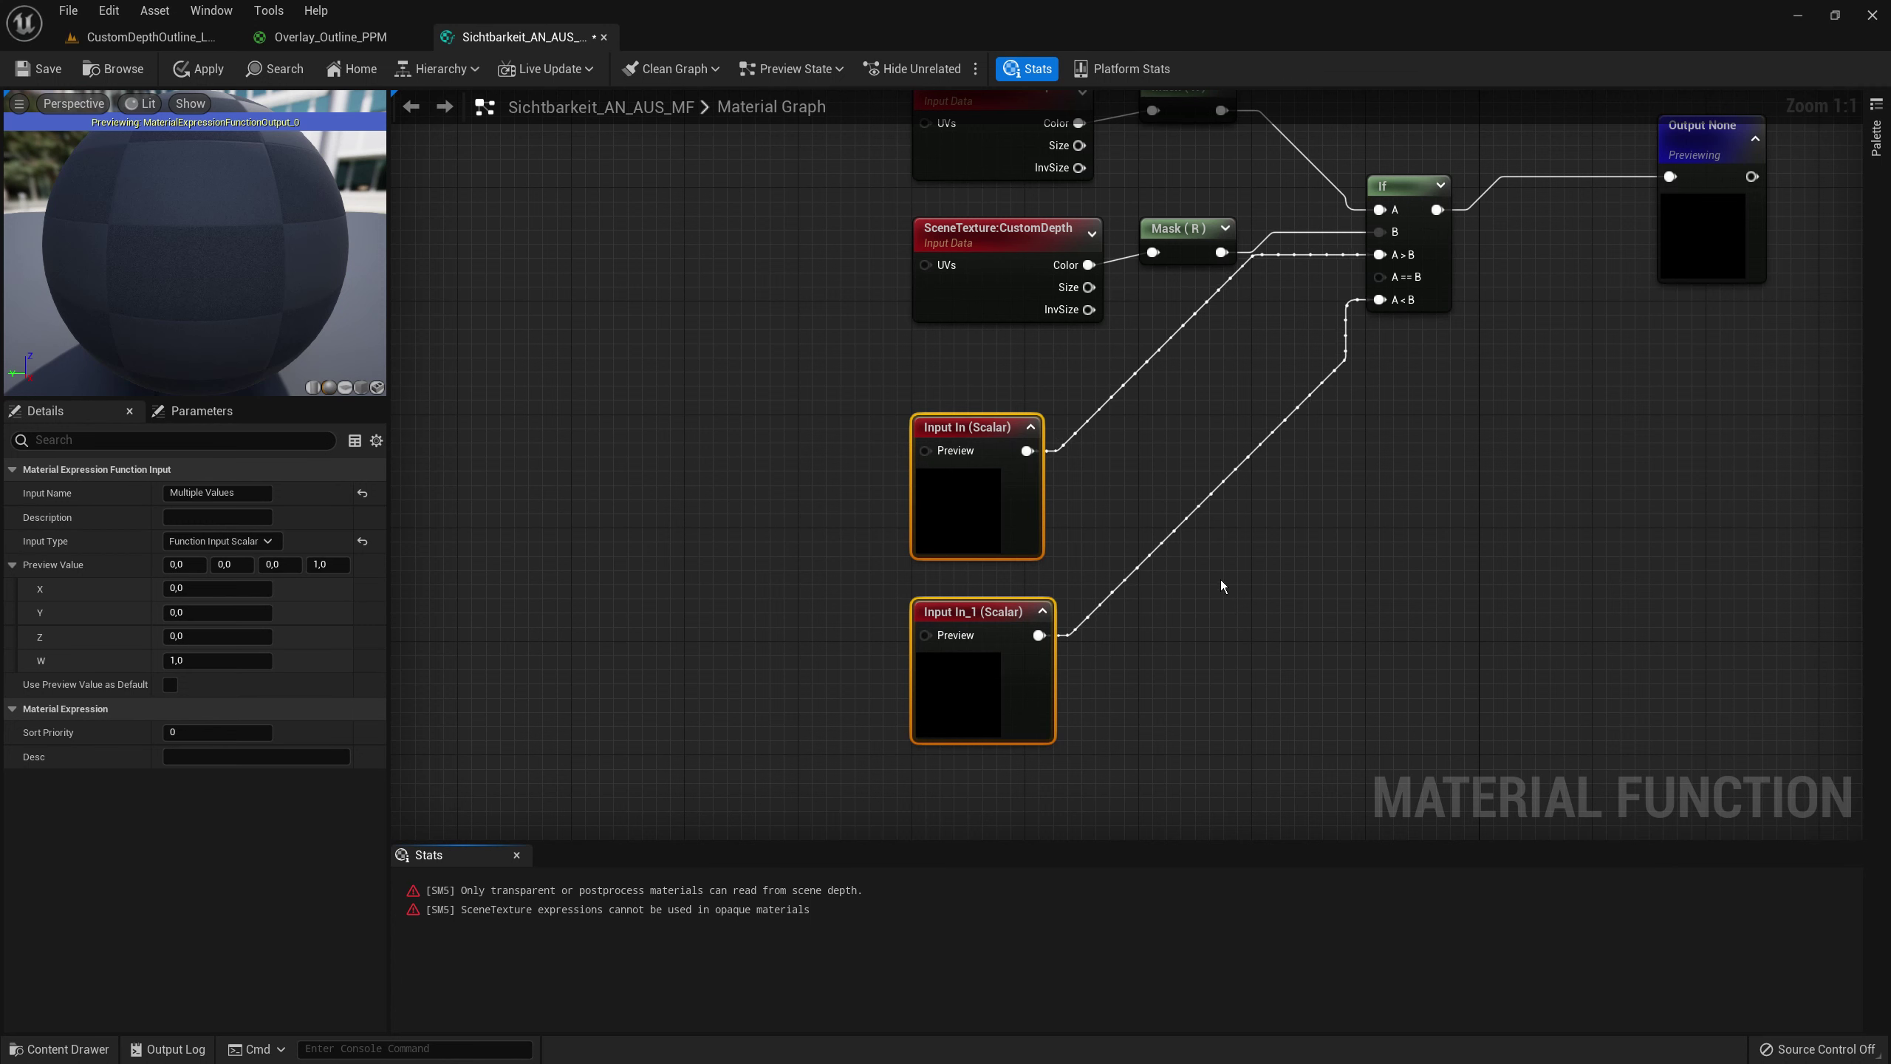
left_click(1278, 633)
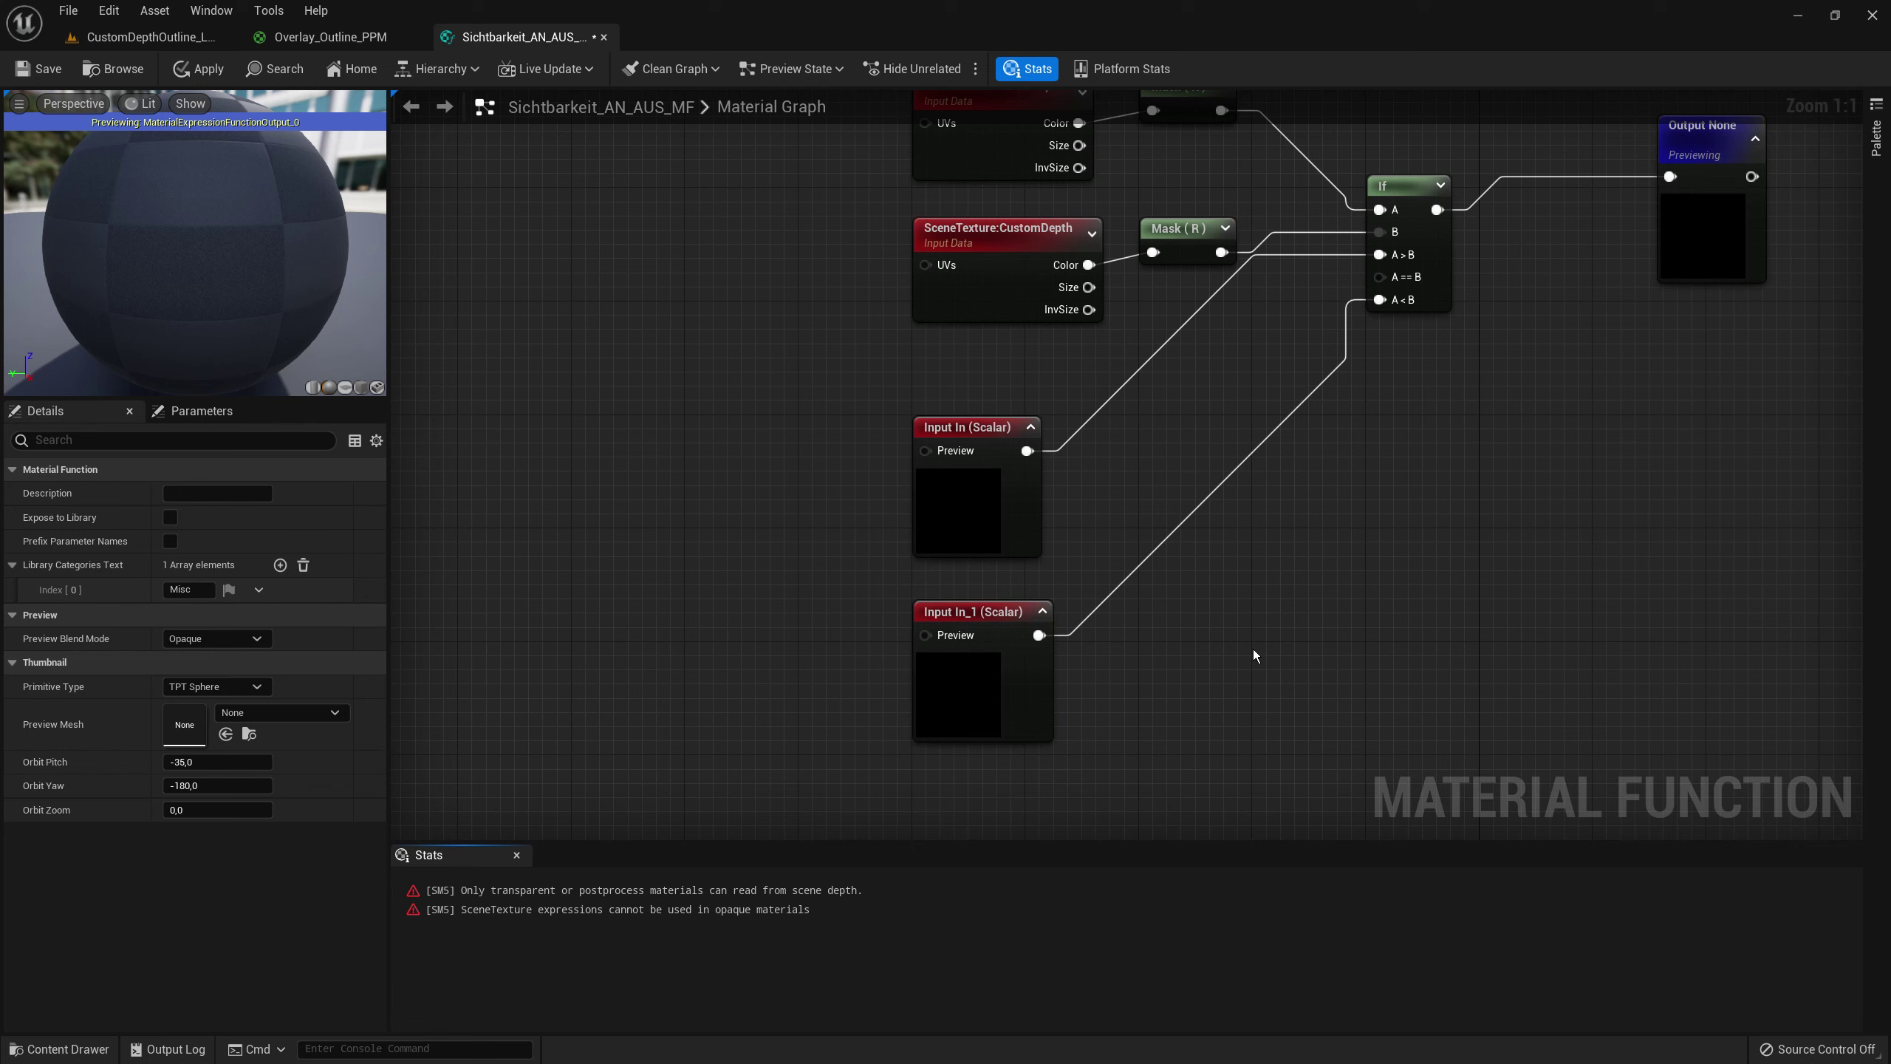
- Name the scalar inputs 'Sichtbar hinter Objekt' and 'Sichtbar vor Objekt'
left_click(997, 514)
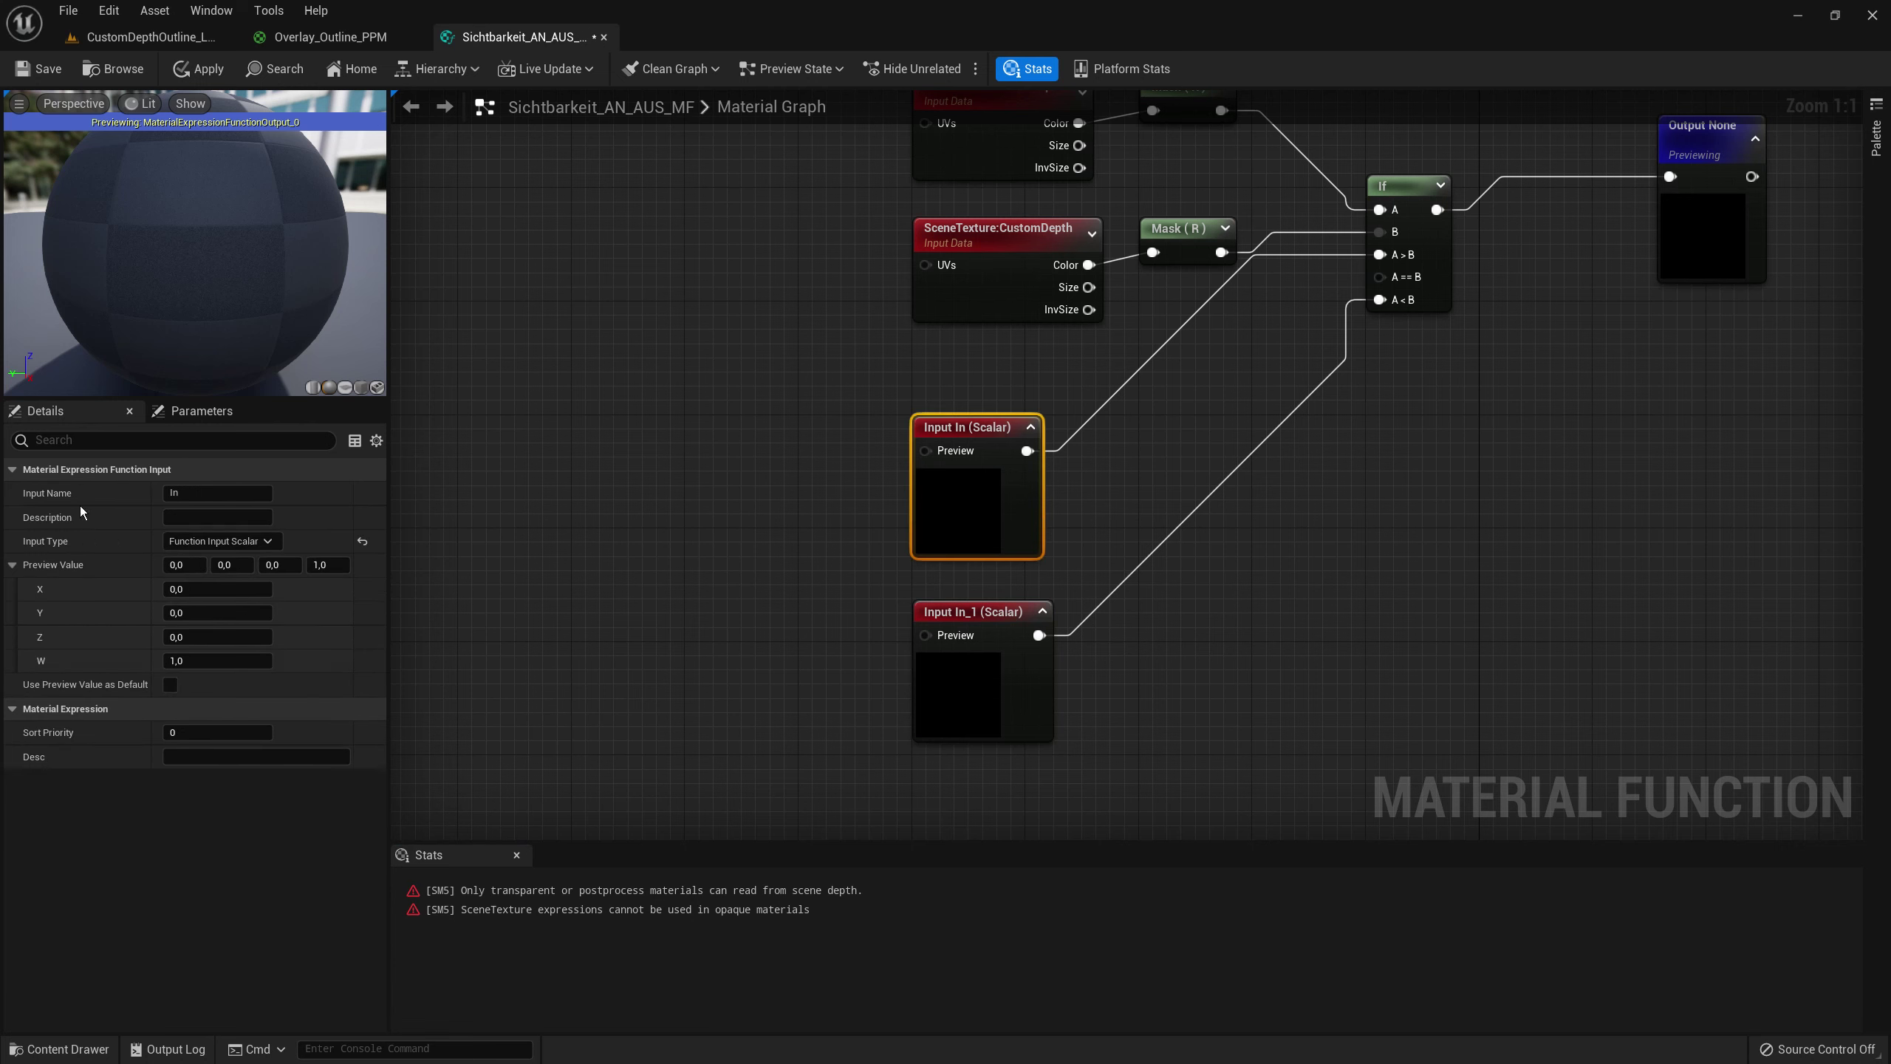
left_click(190, 490)
type("Sicht")
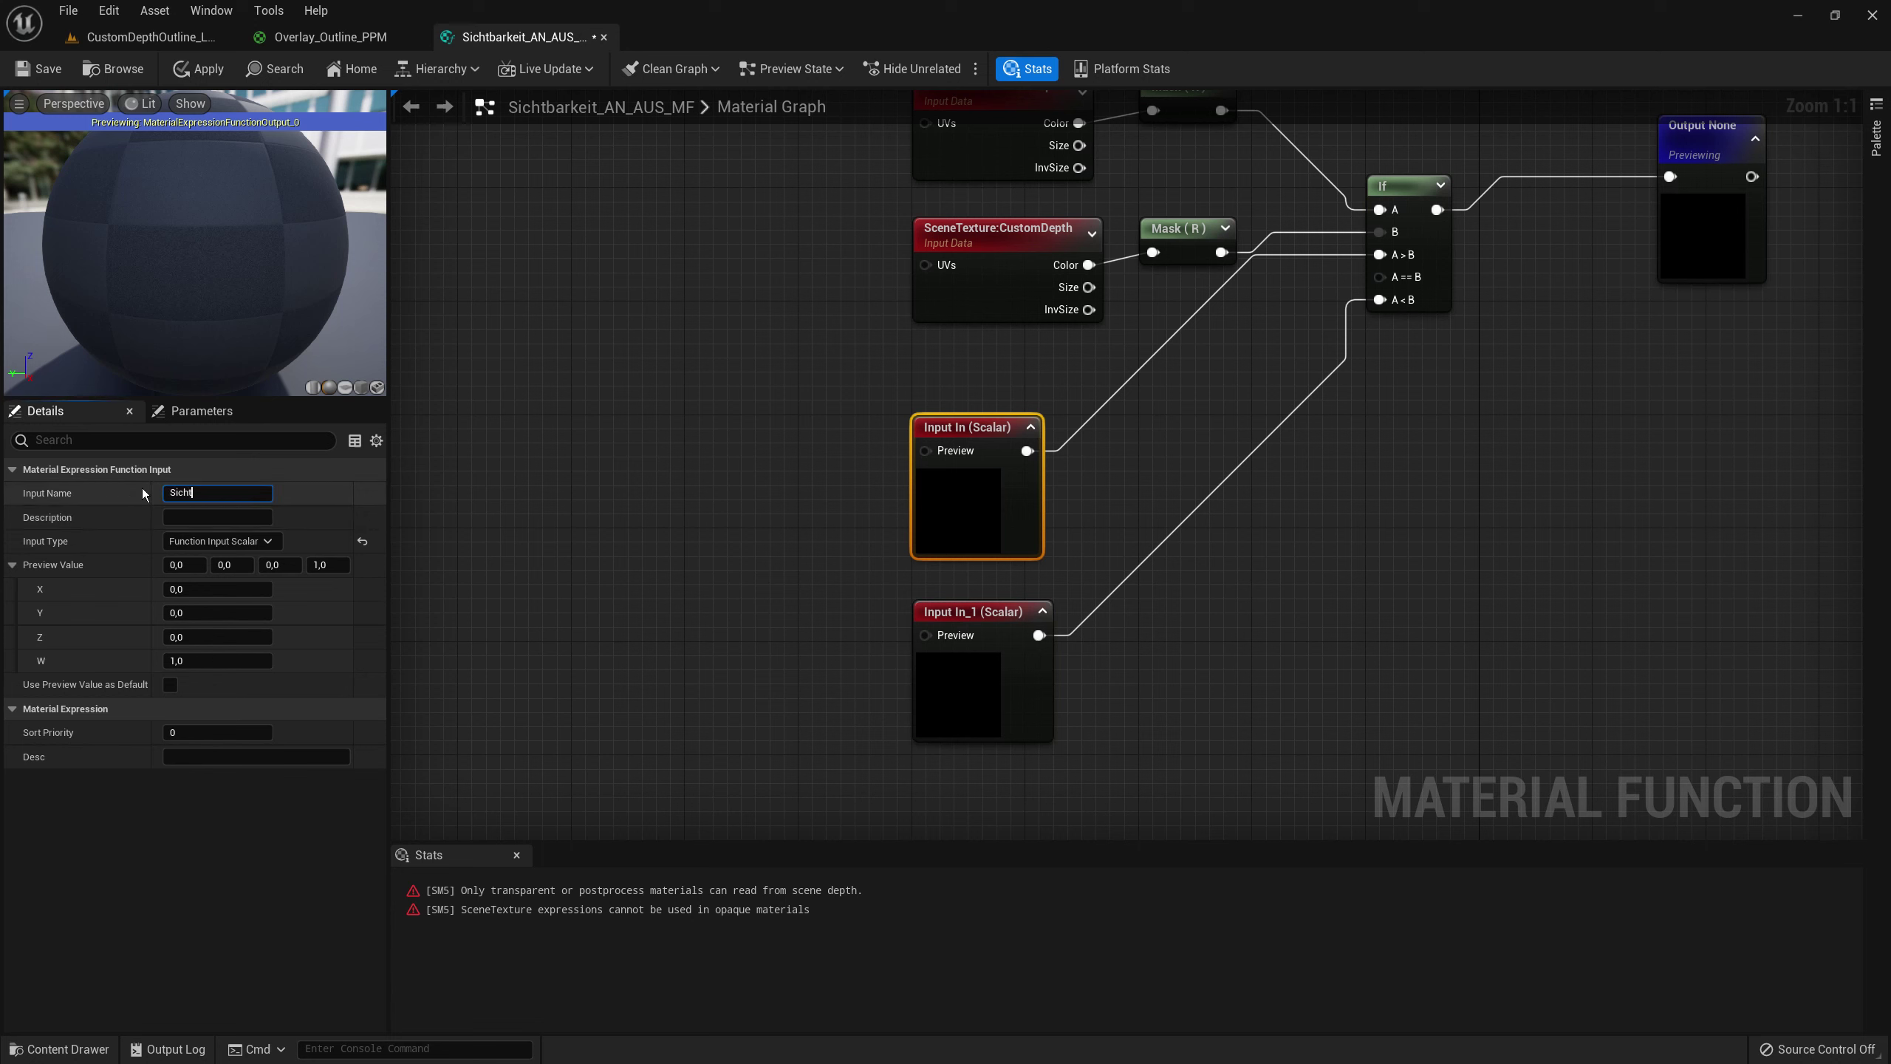
type("bar hinter")
type(" Objekt")
key("Return")
left_click(940, 616)
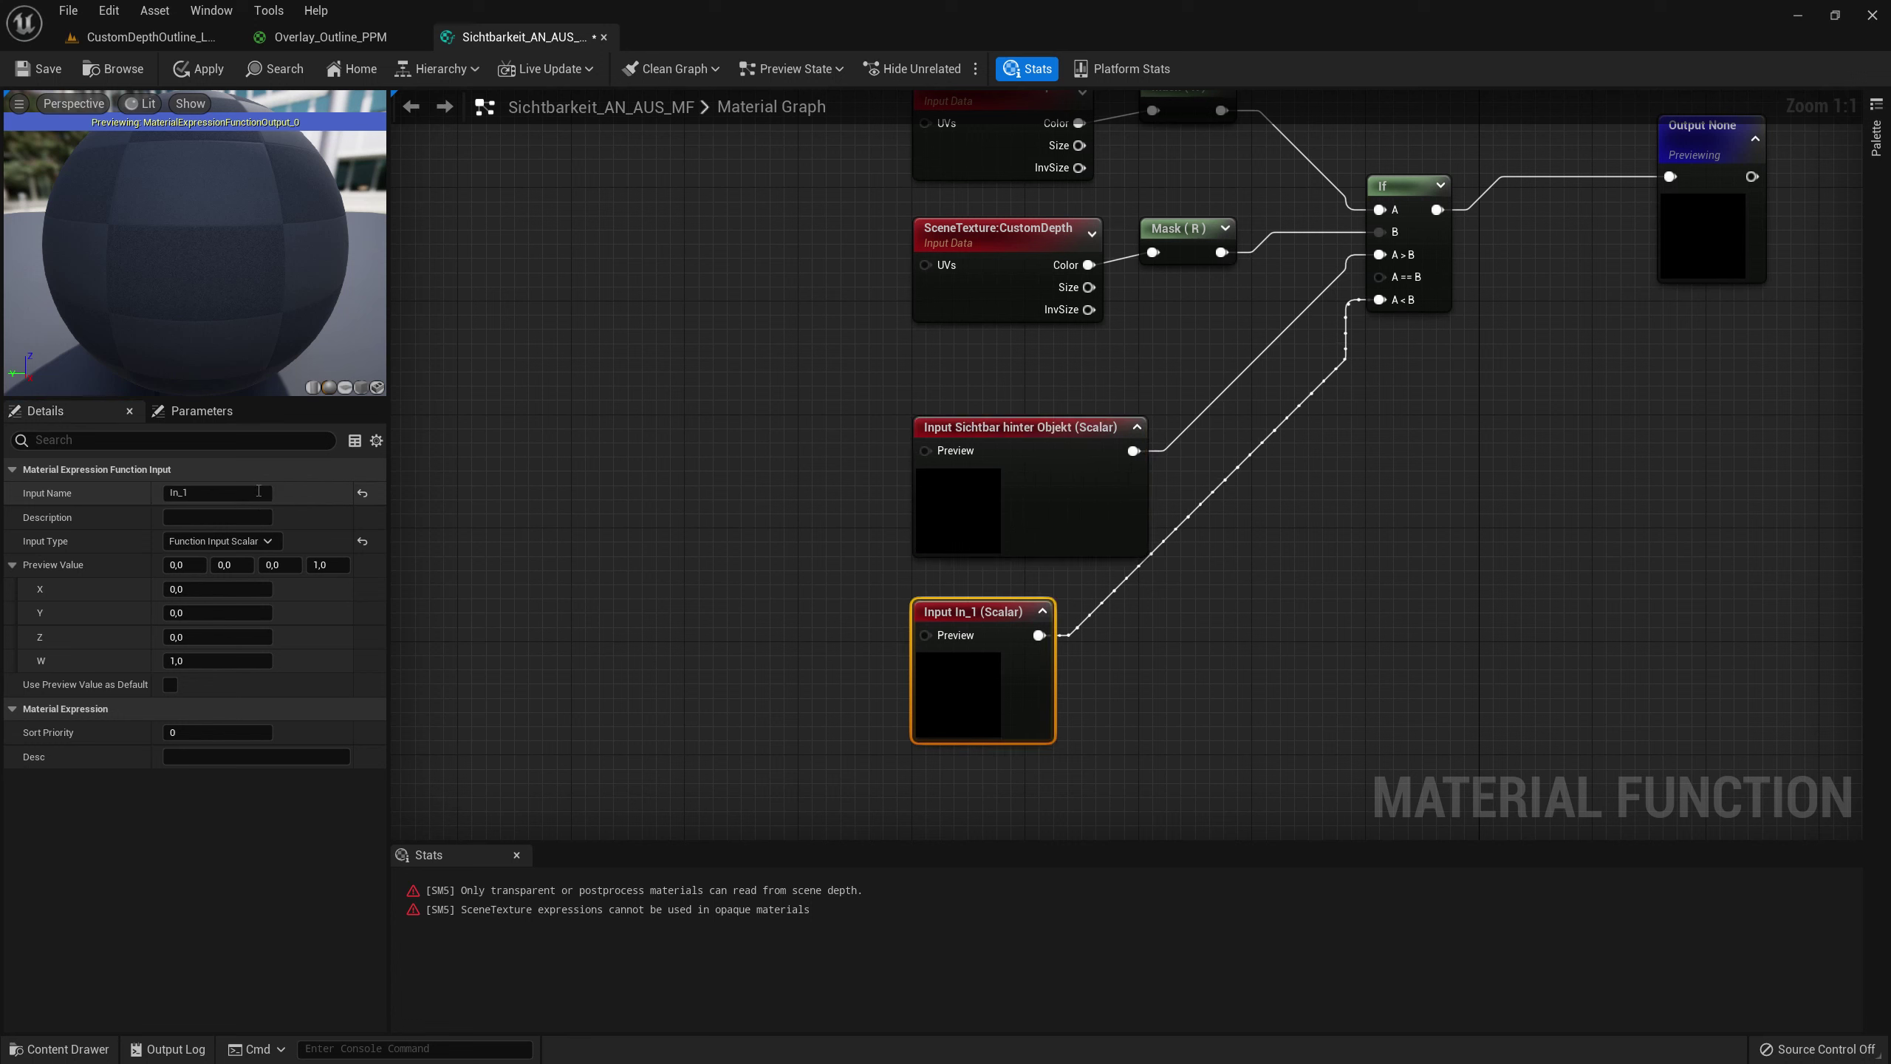
type("Sichtbar vor Objekt")
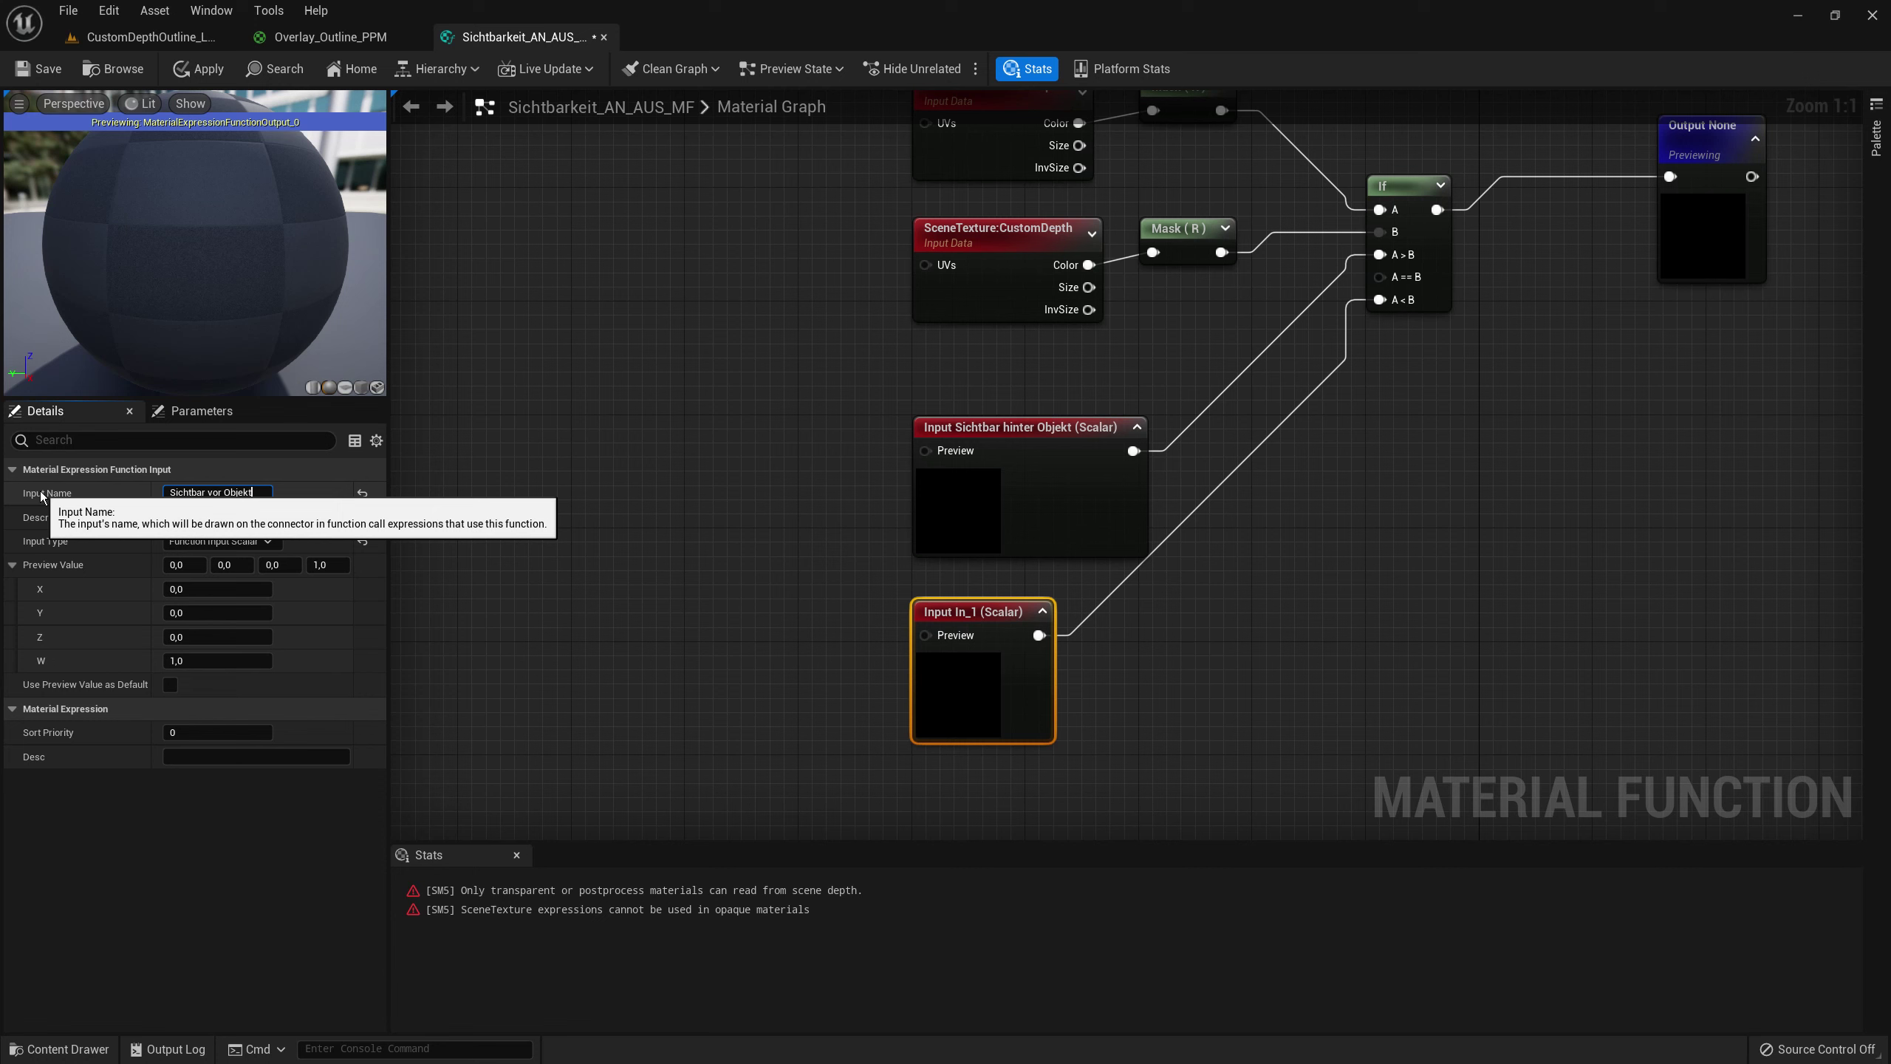
key("Return")
- Give Sichtbar vor Objekt a preview X value of 1 and nudge both inputs up
left_click(1020, 427)
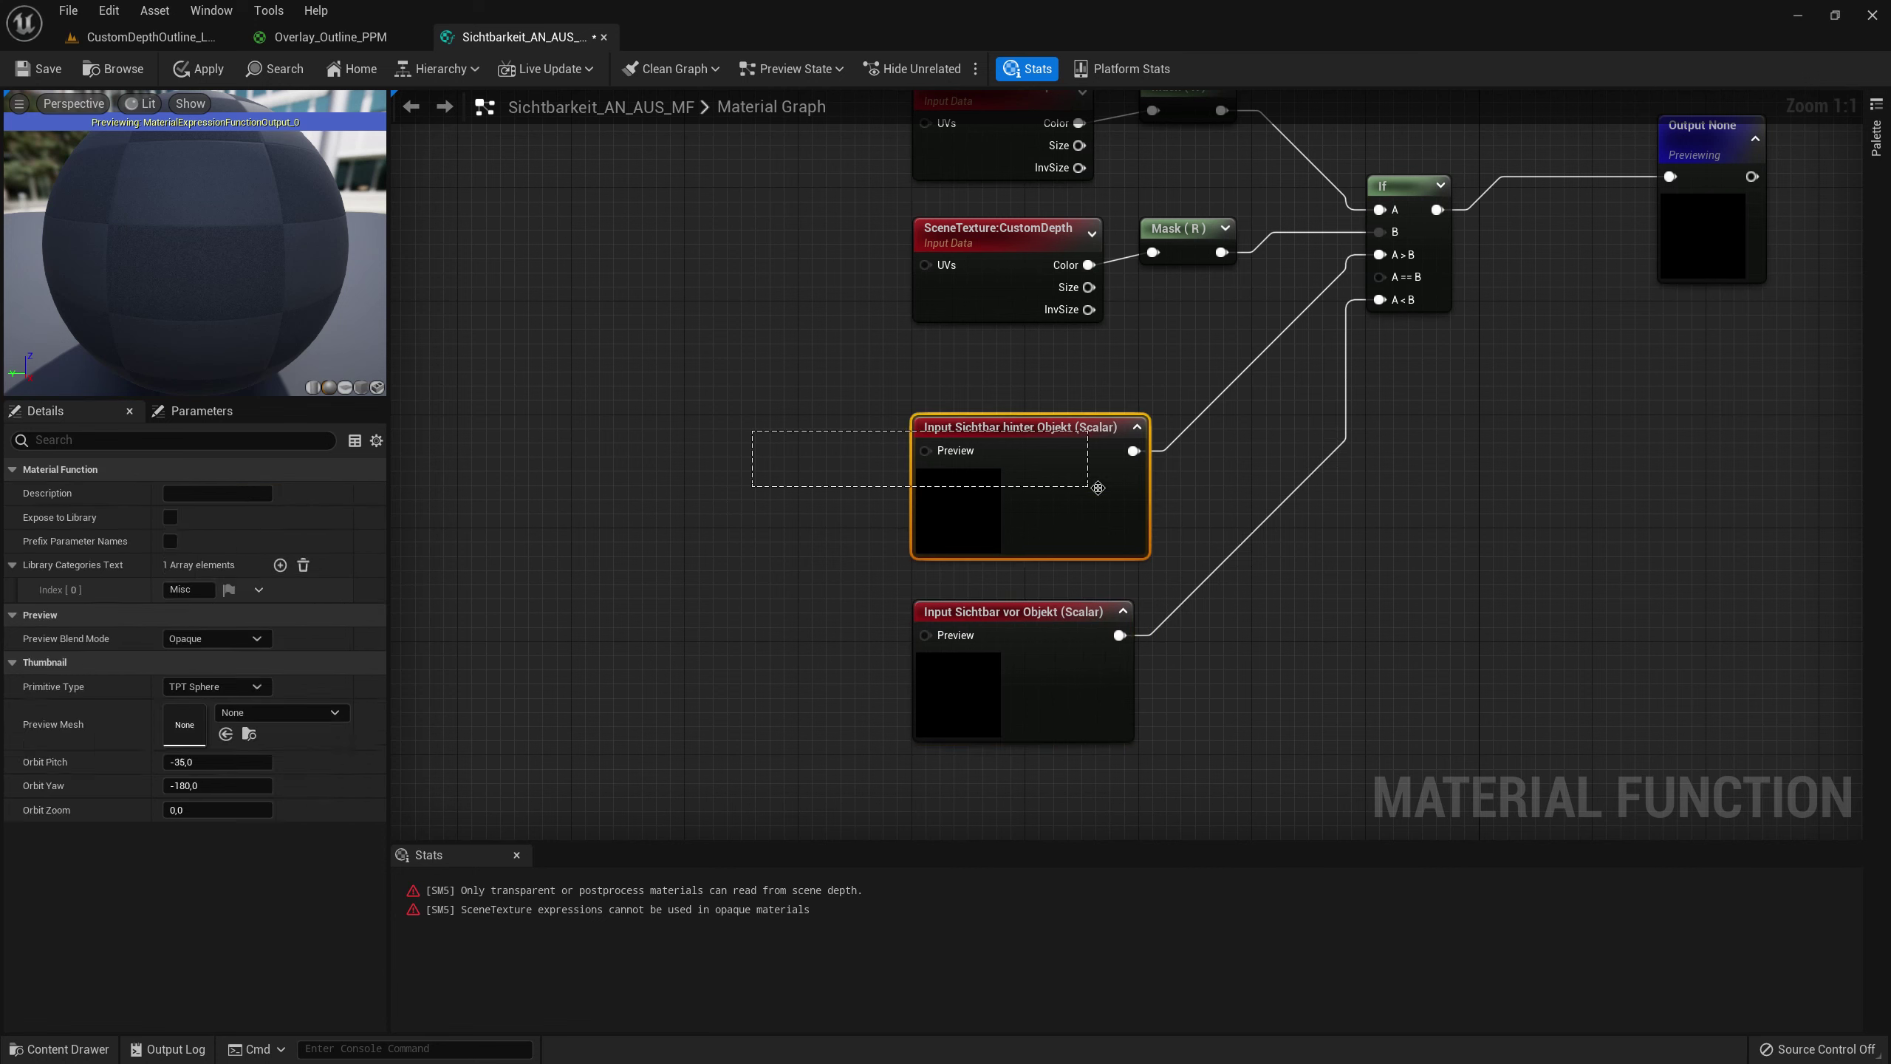
left_click(811, 595)
left_click(1102, 696)
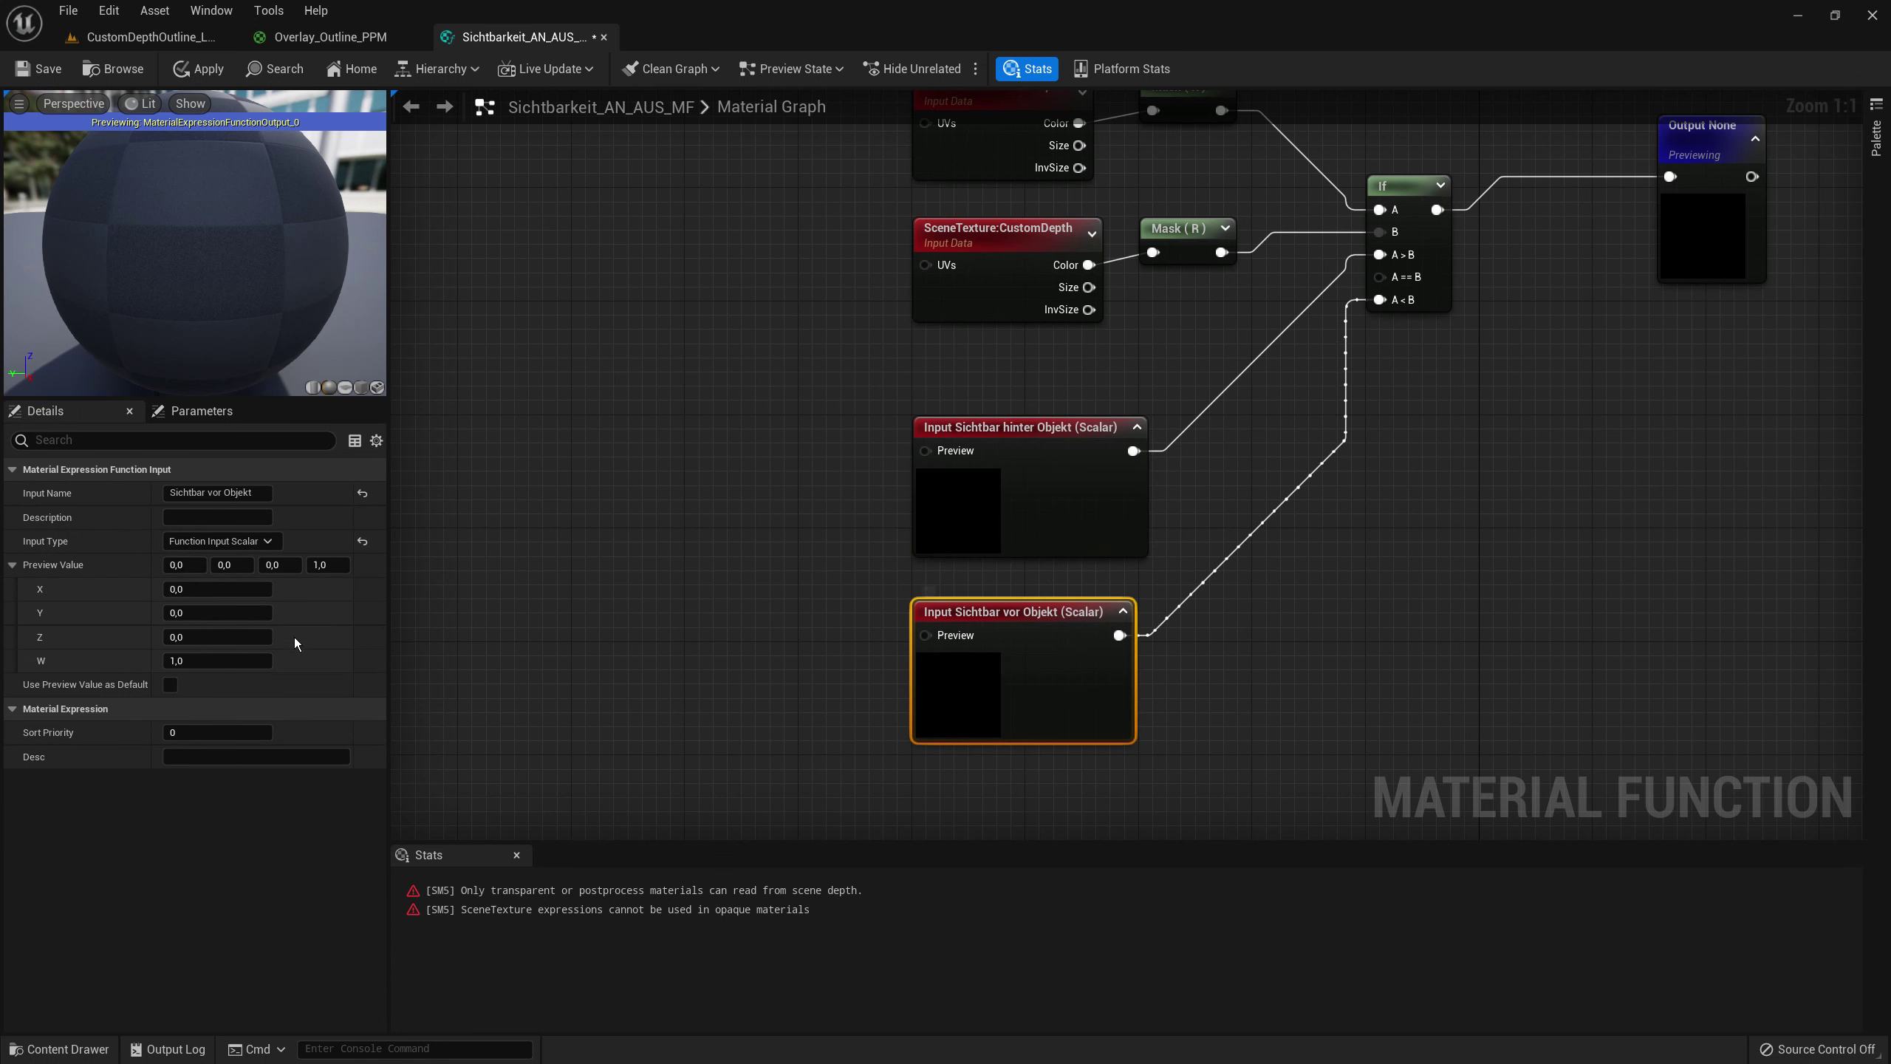
left_click(216, 589)
type("1")
left_click(591, 613)
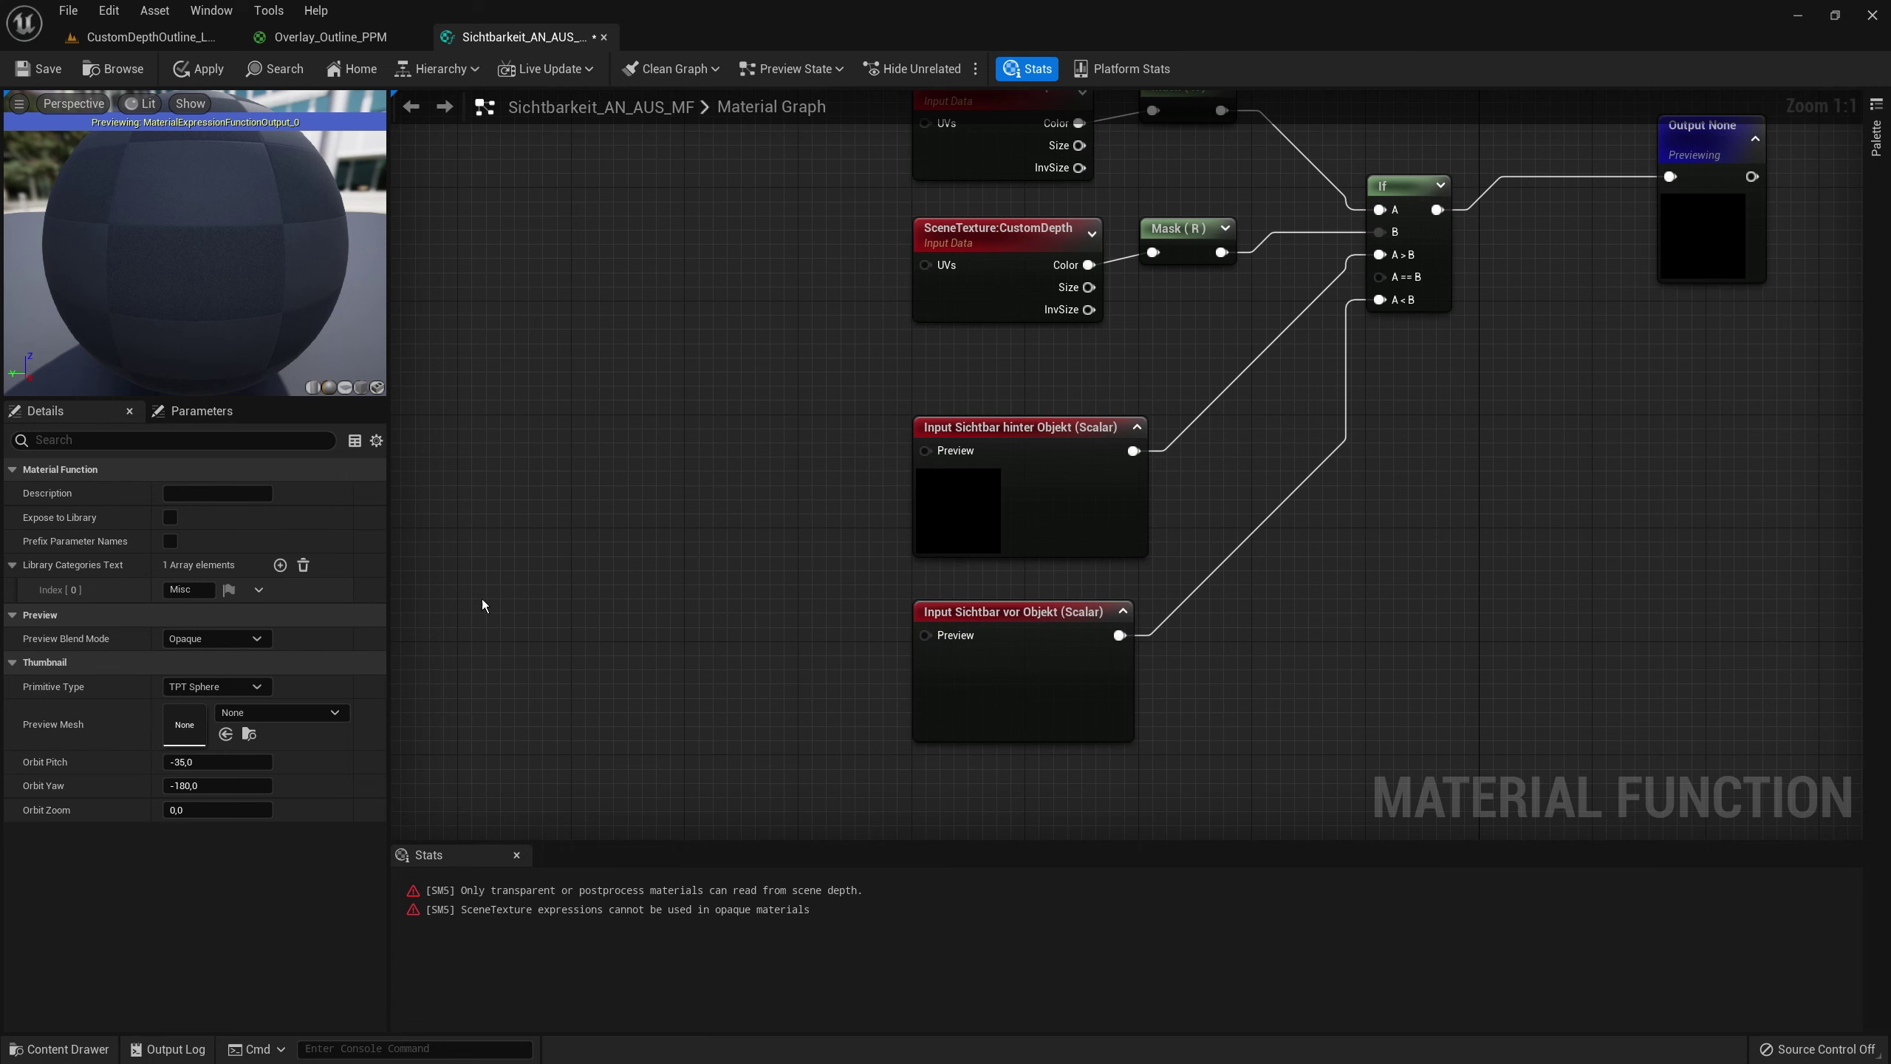
left_click(1042, 670)
left_click(1345, 605)
mouse_move(1357, 545)
right_mouse_down()
mouse_move(1264, 583)
mouse_move(1435, 480)
mouse_move(1354, 503)
right_mouse_up()
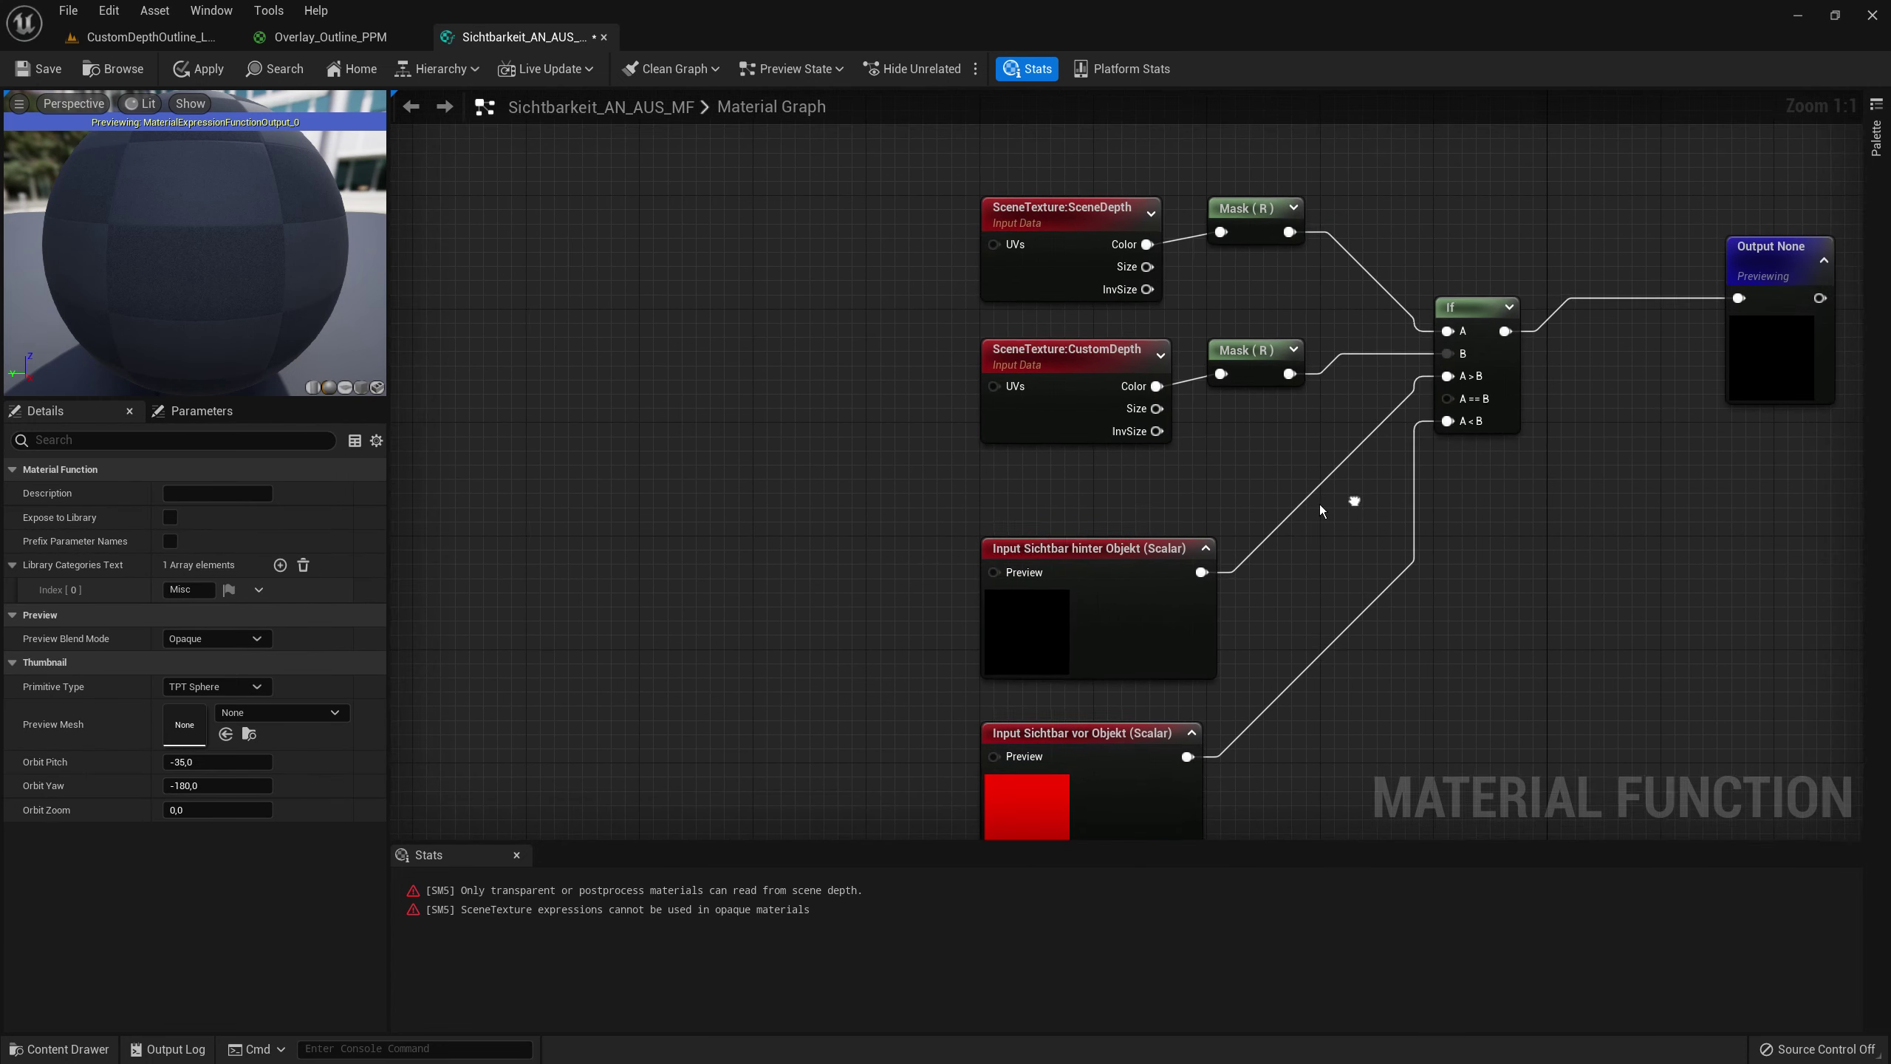
left_click_drag(877, 531, 1133, 811)
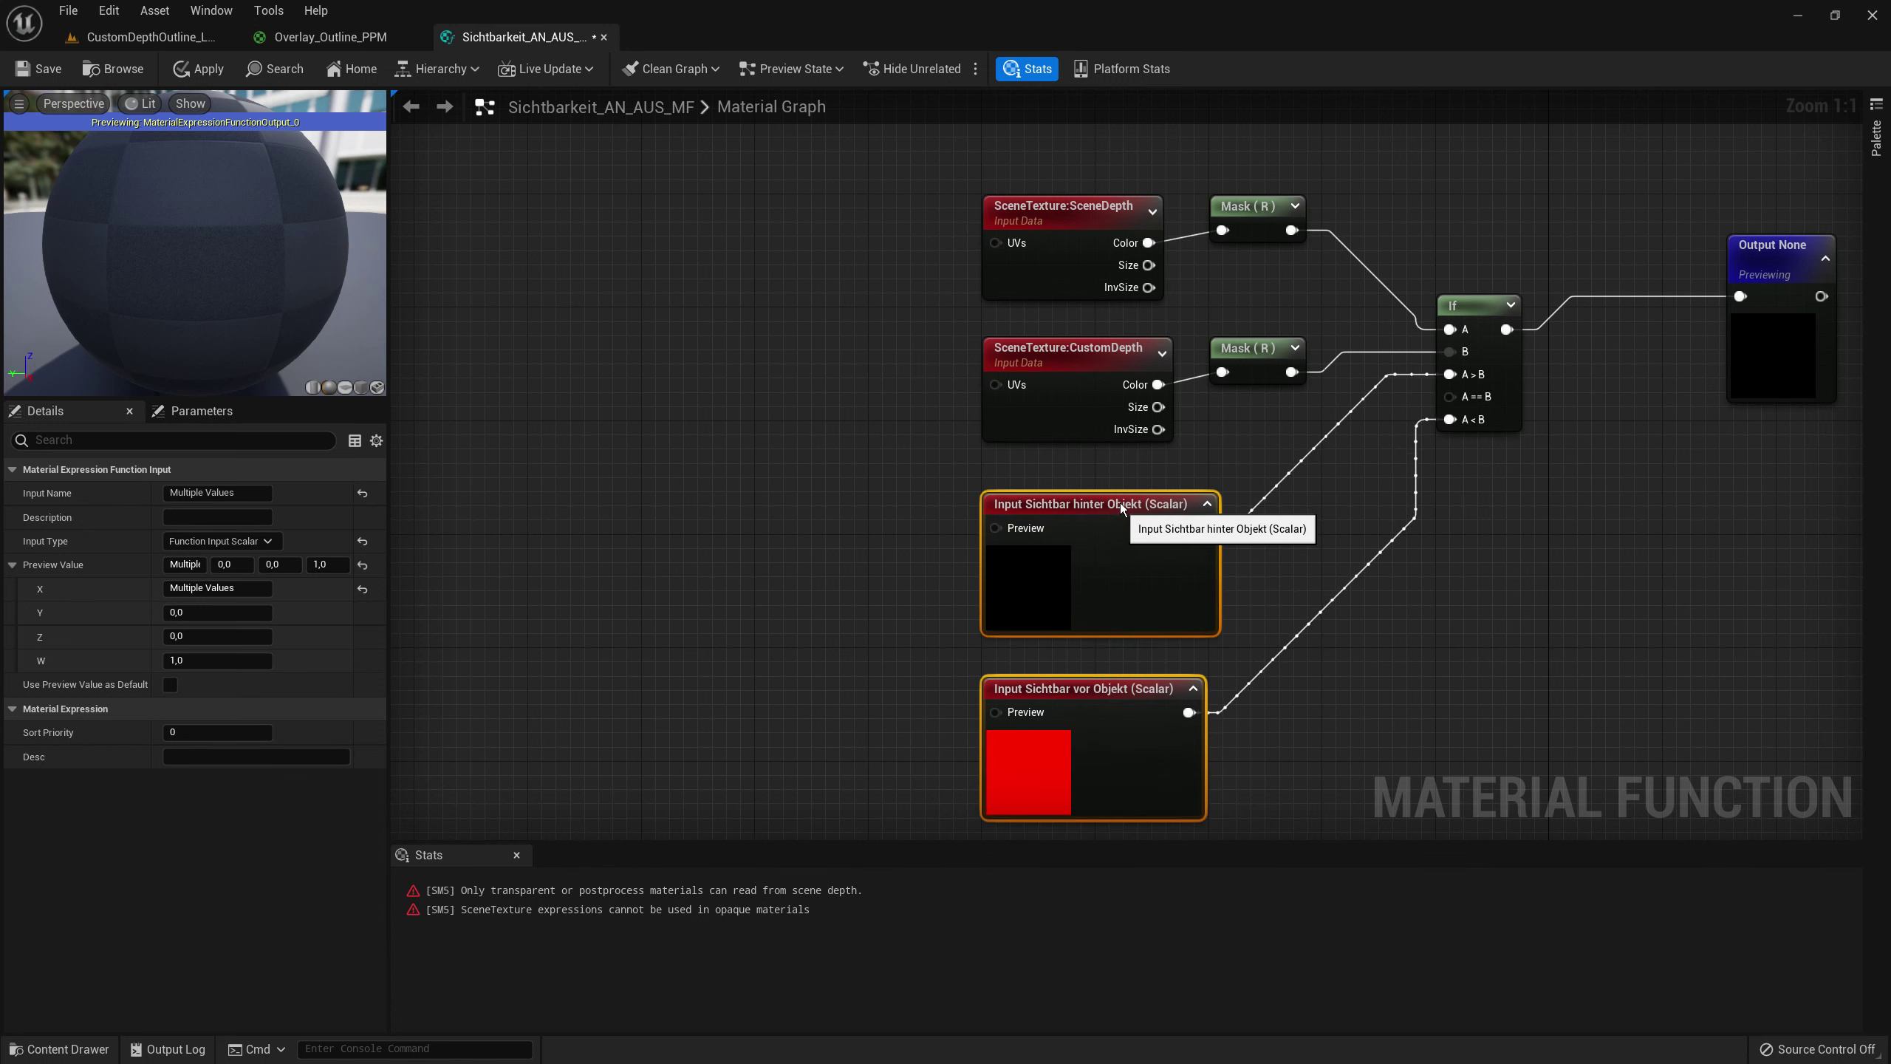
left_click_drag(1120, 503, 1120, 489)
left_click(1430, 559)
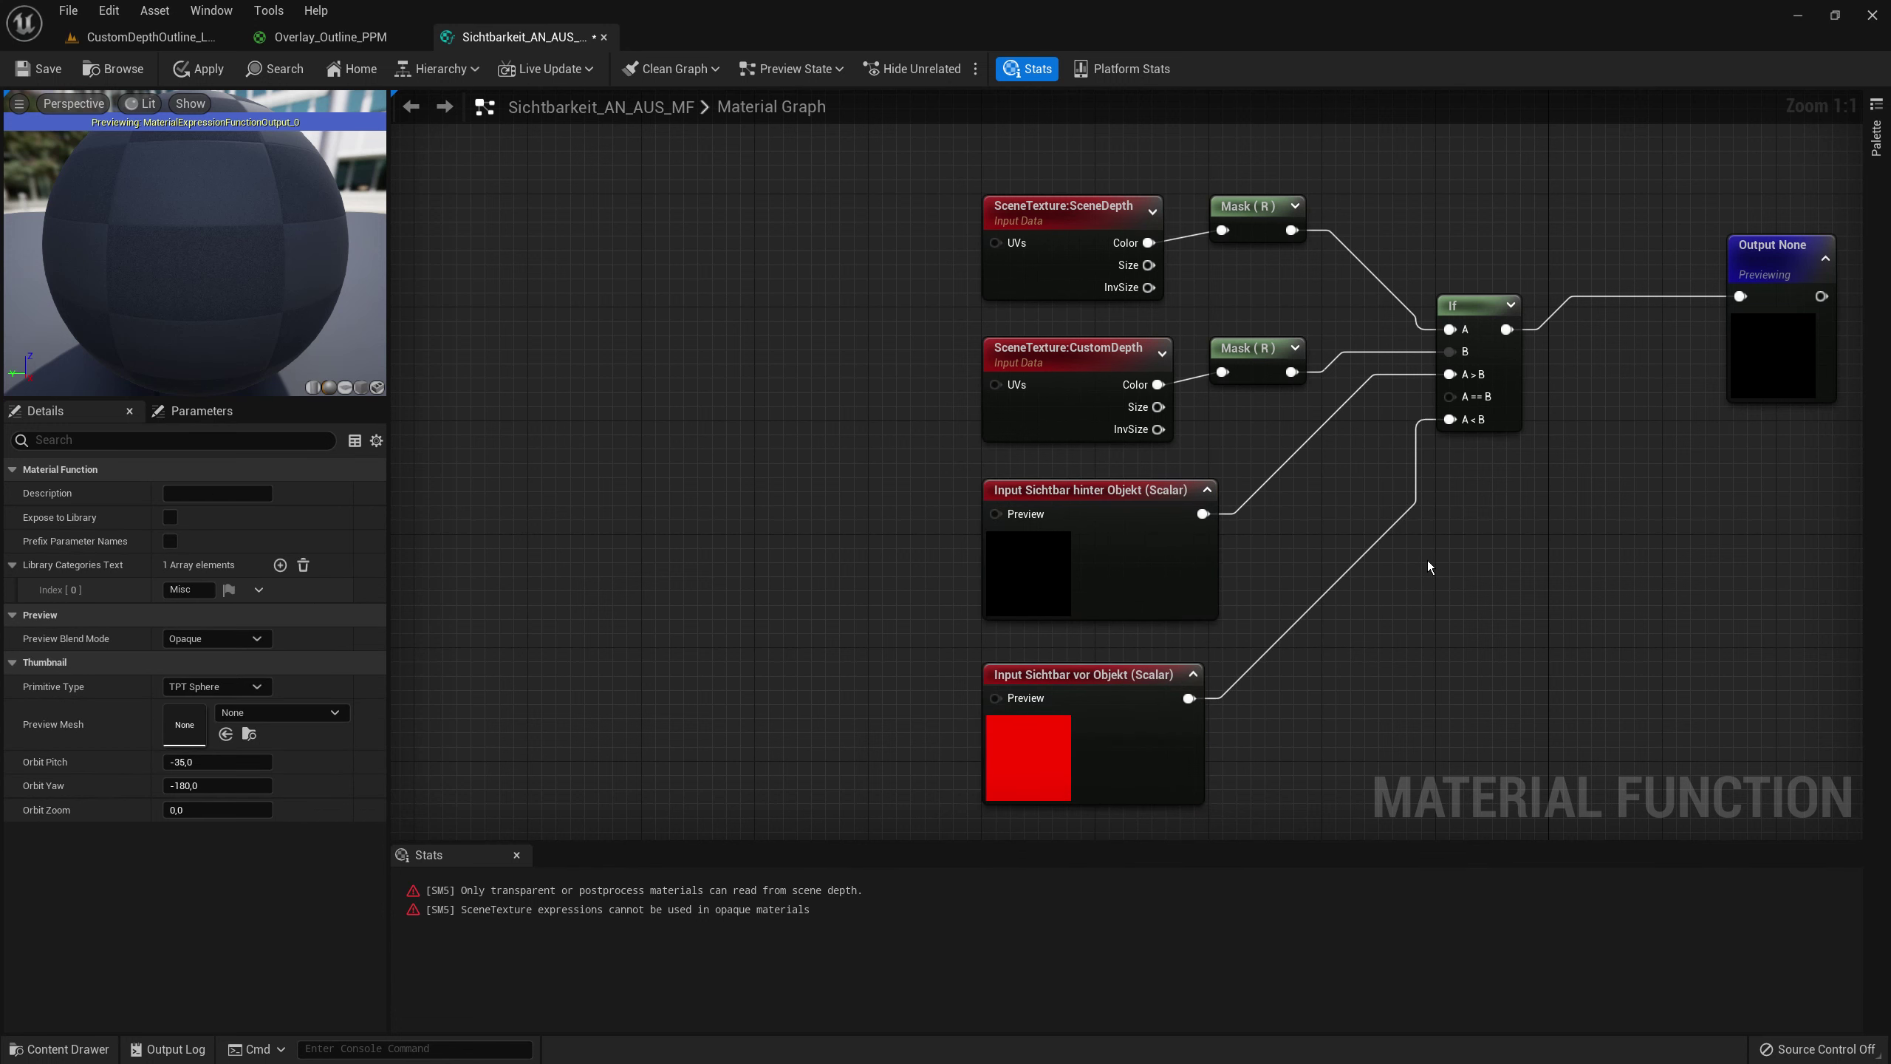
right_click_drag(1428, 560, 1452, 676)
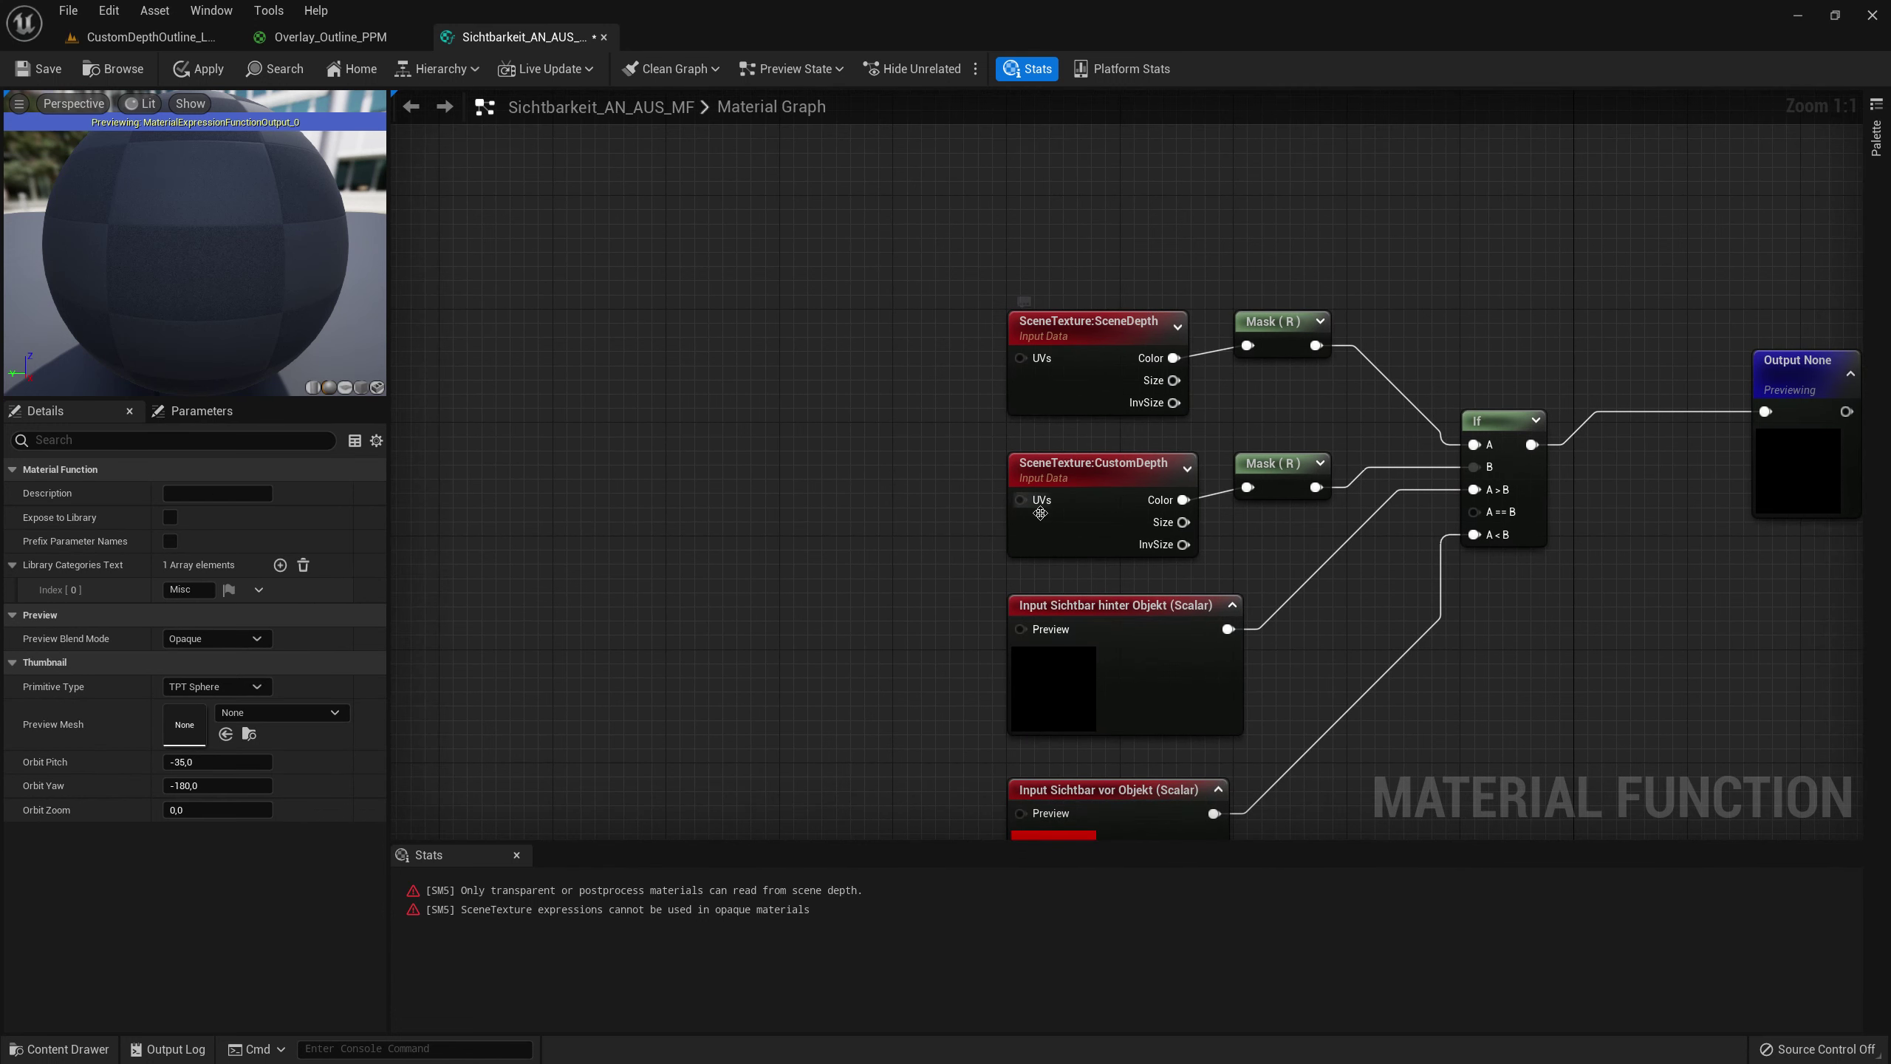
- Duplicate an input as a Vector 2 and wire it into the SceneDepth and CustomDepth UVs
right_click_drag(925, 490, 1082, 480)
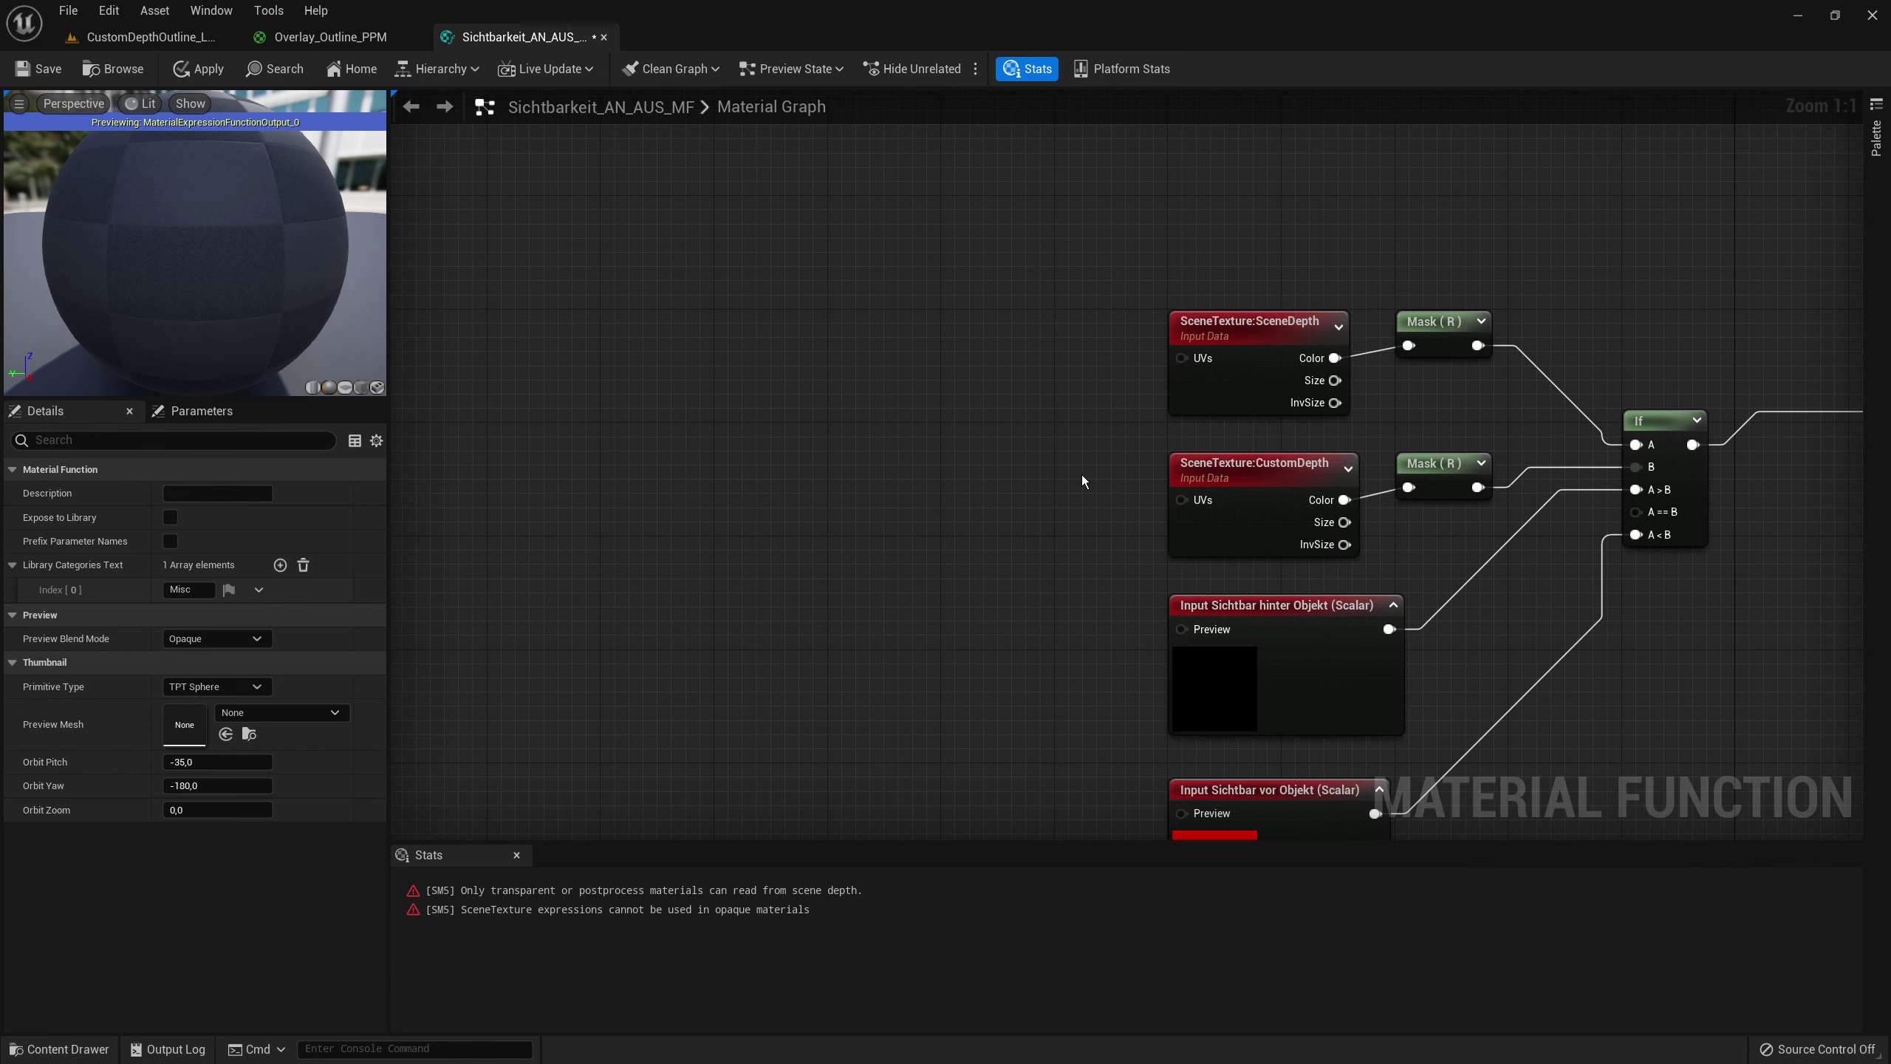
right_click(868, 423)
left_click(724, 532)
right_click_drag(1074, 635, 1056, 556)
left_click(1258, 526)
key("ctrl+w")
right_click_drag(878, 387, 931, 572)
left_click_drag(931, 570, 829, 494)
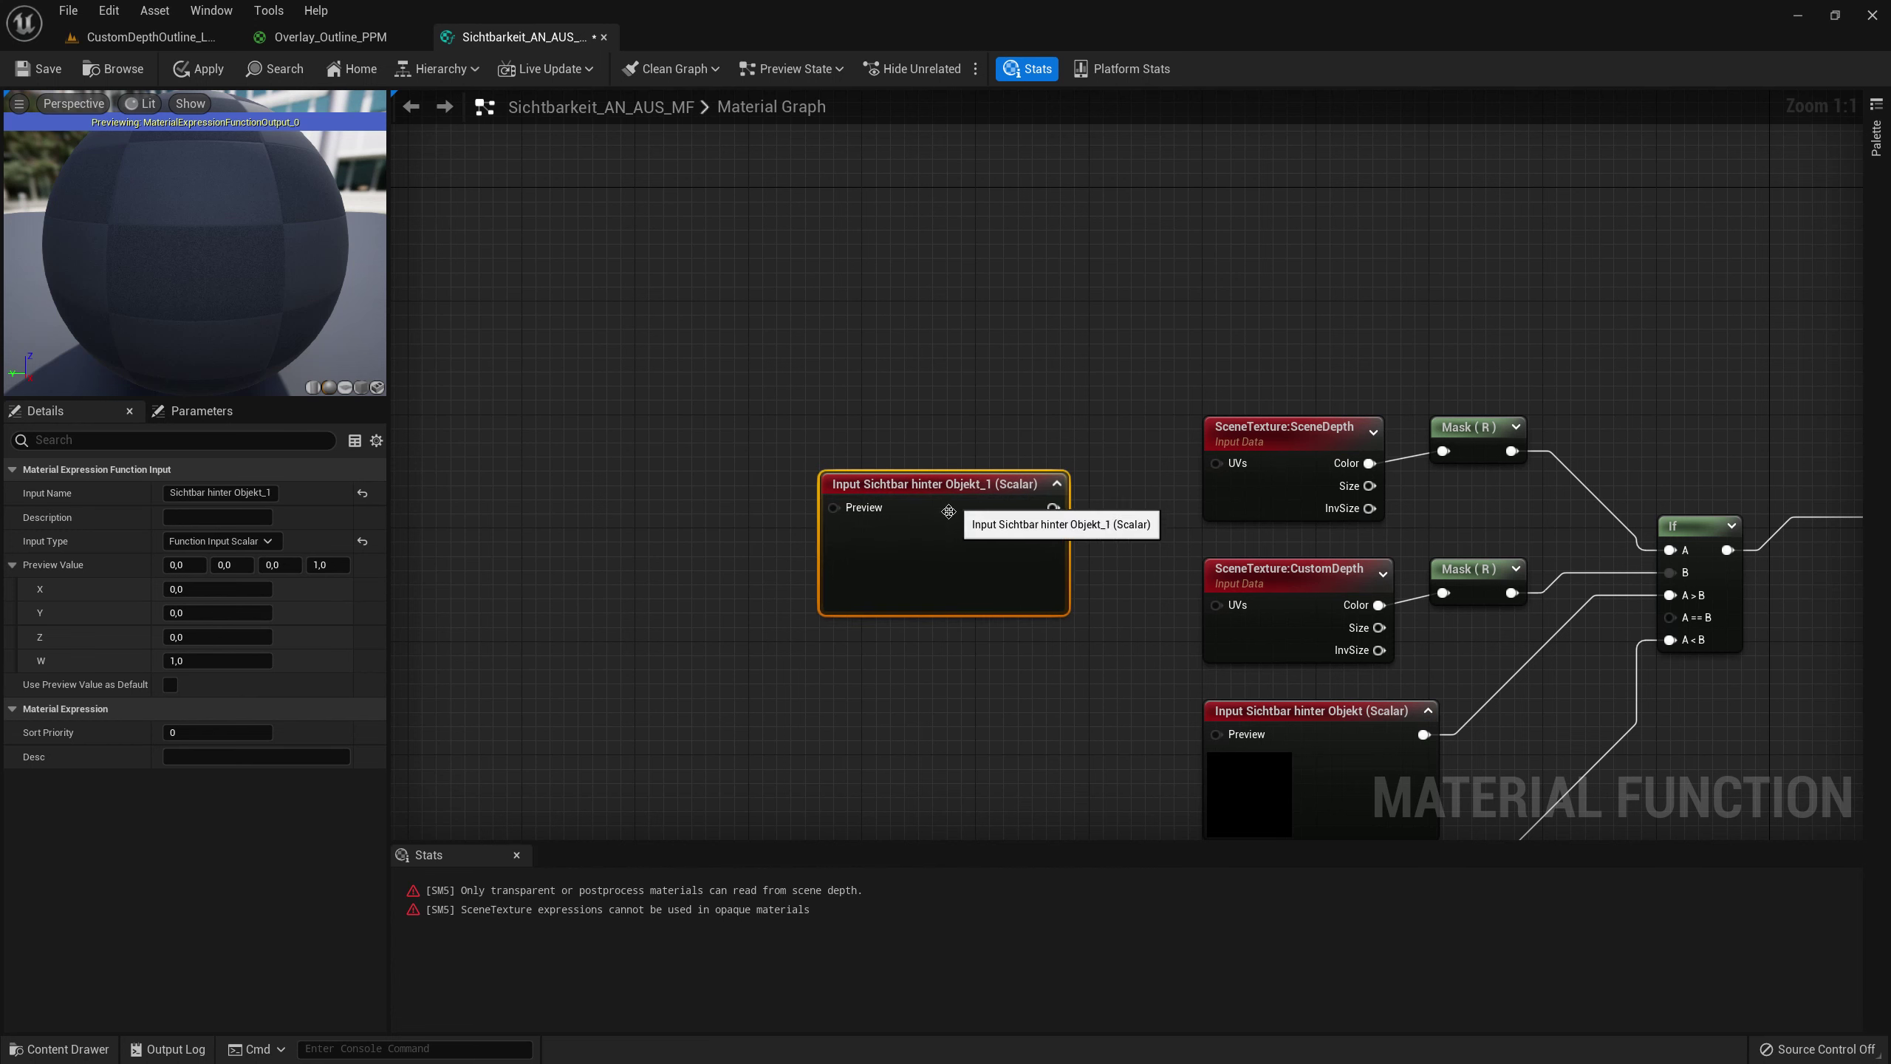
left_click(272, 545)
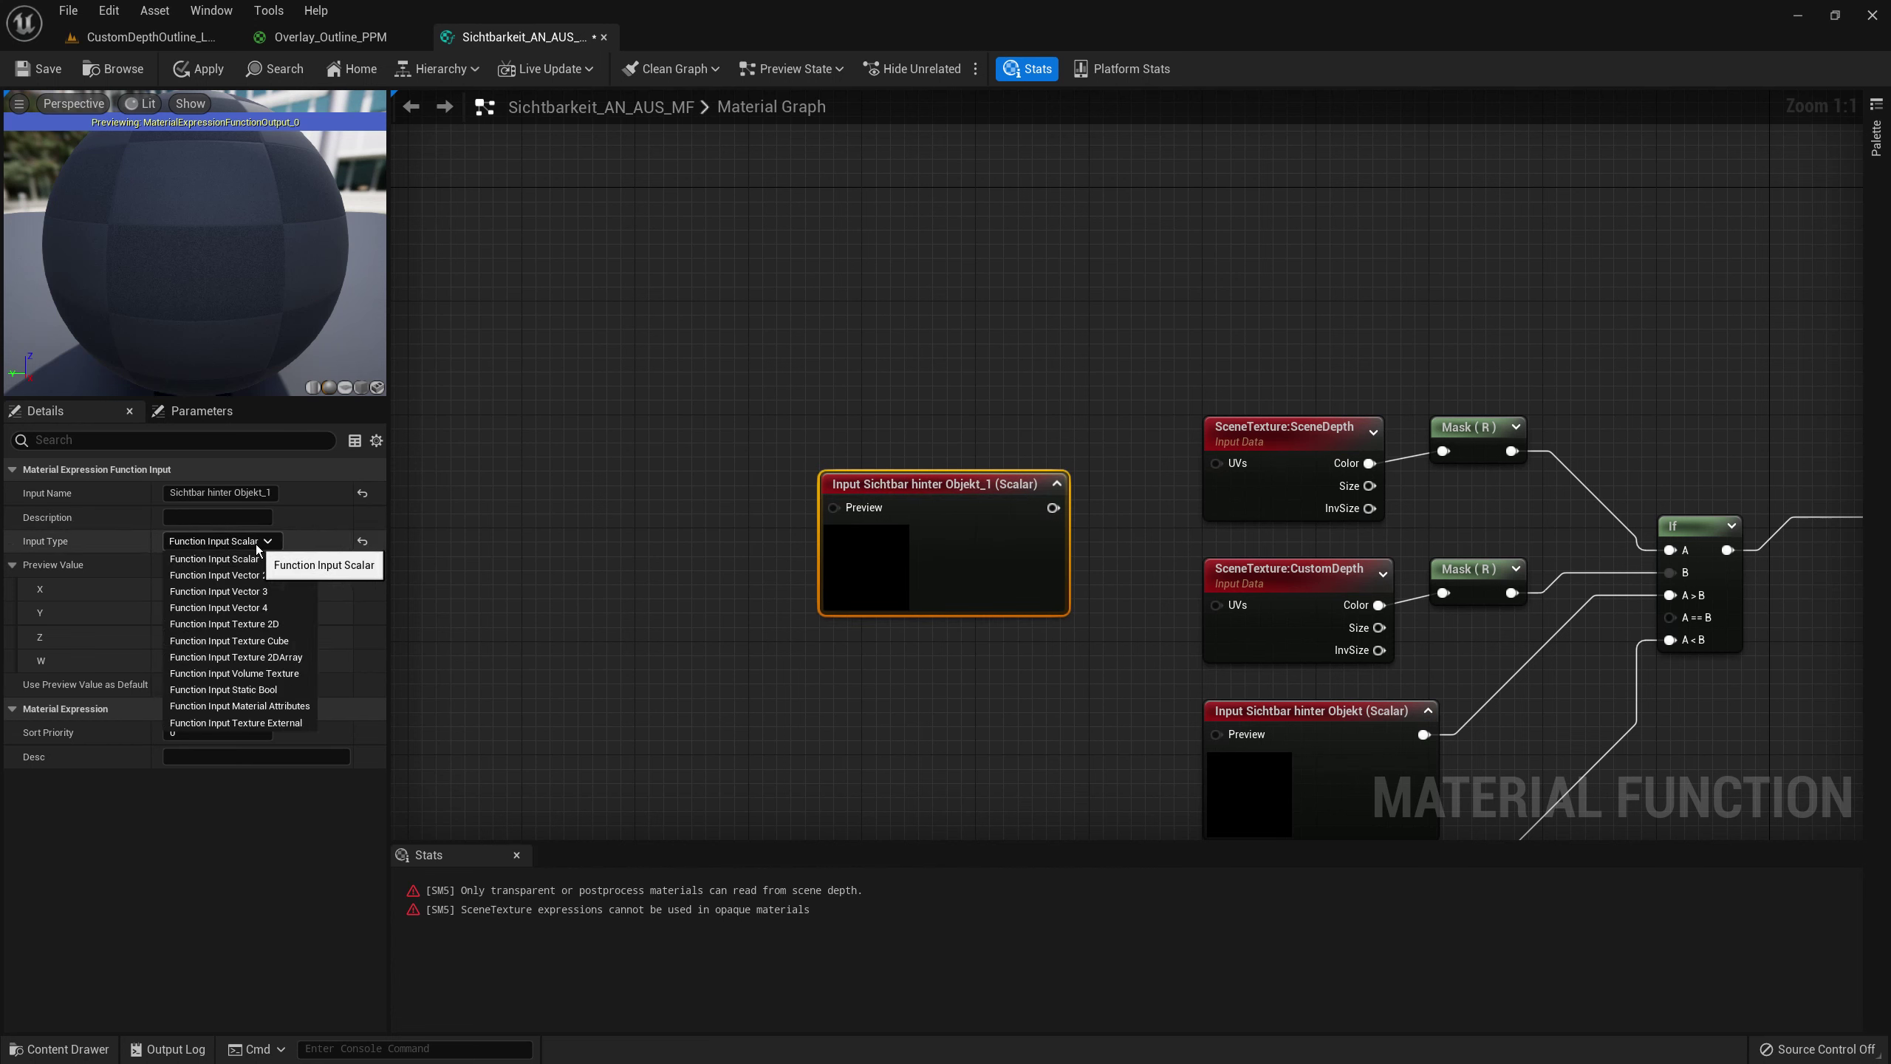
left_click(272, 575)
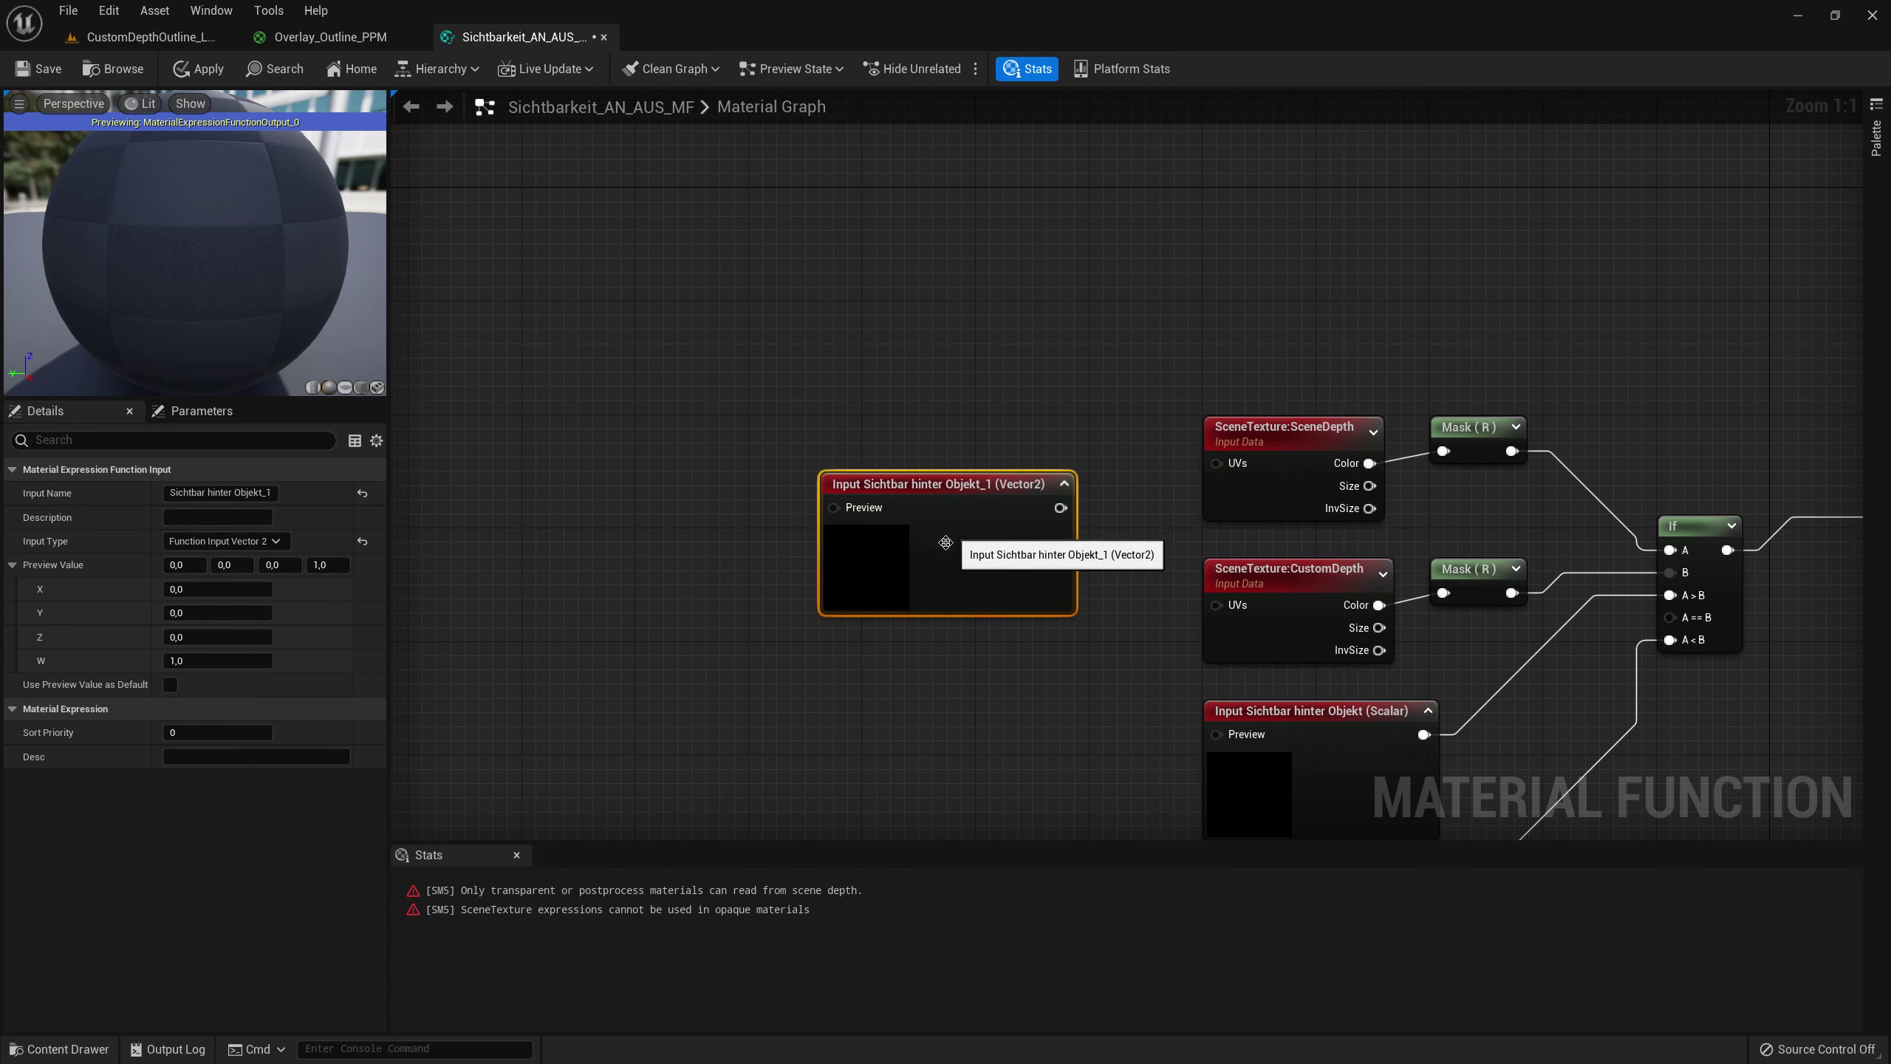
left_click_drag(1060, 508, 1215, 463)
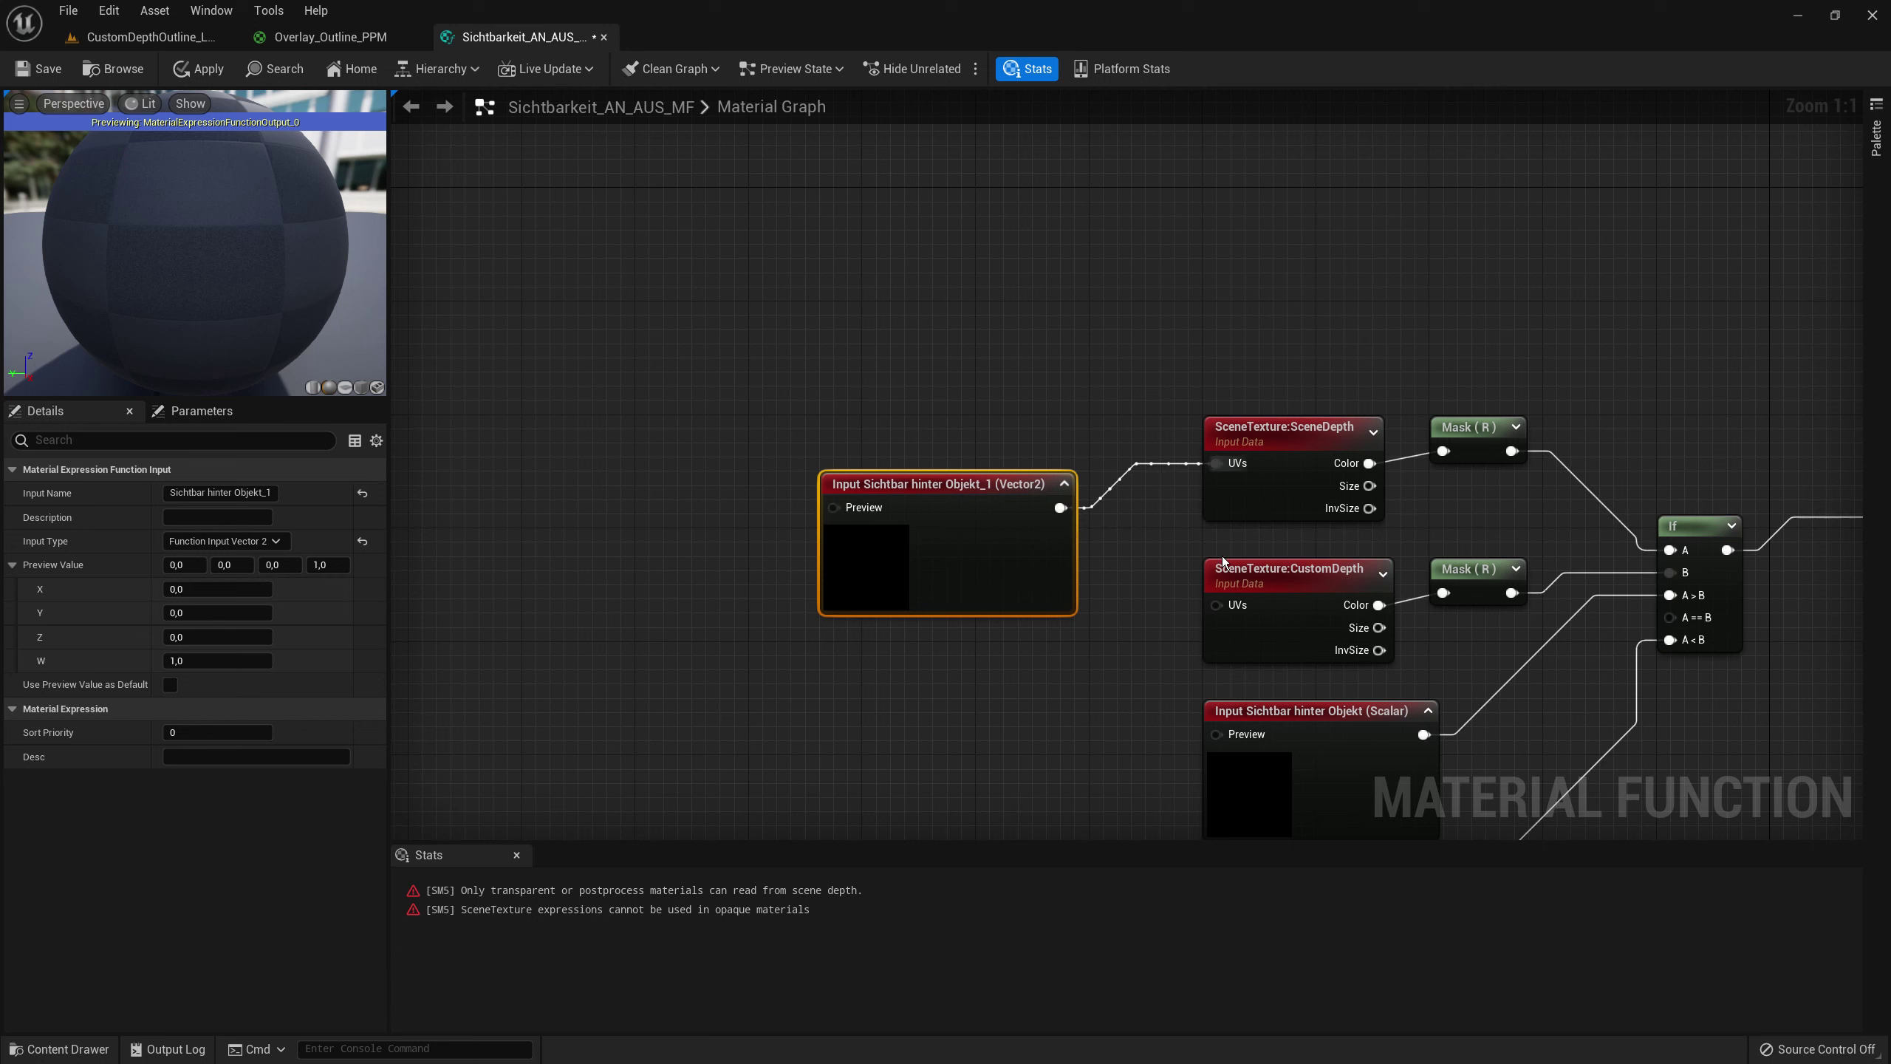
left_click(1226, 609)
left_click_drag(1216, 605, 1060, 507)
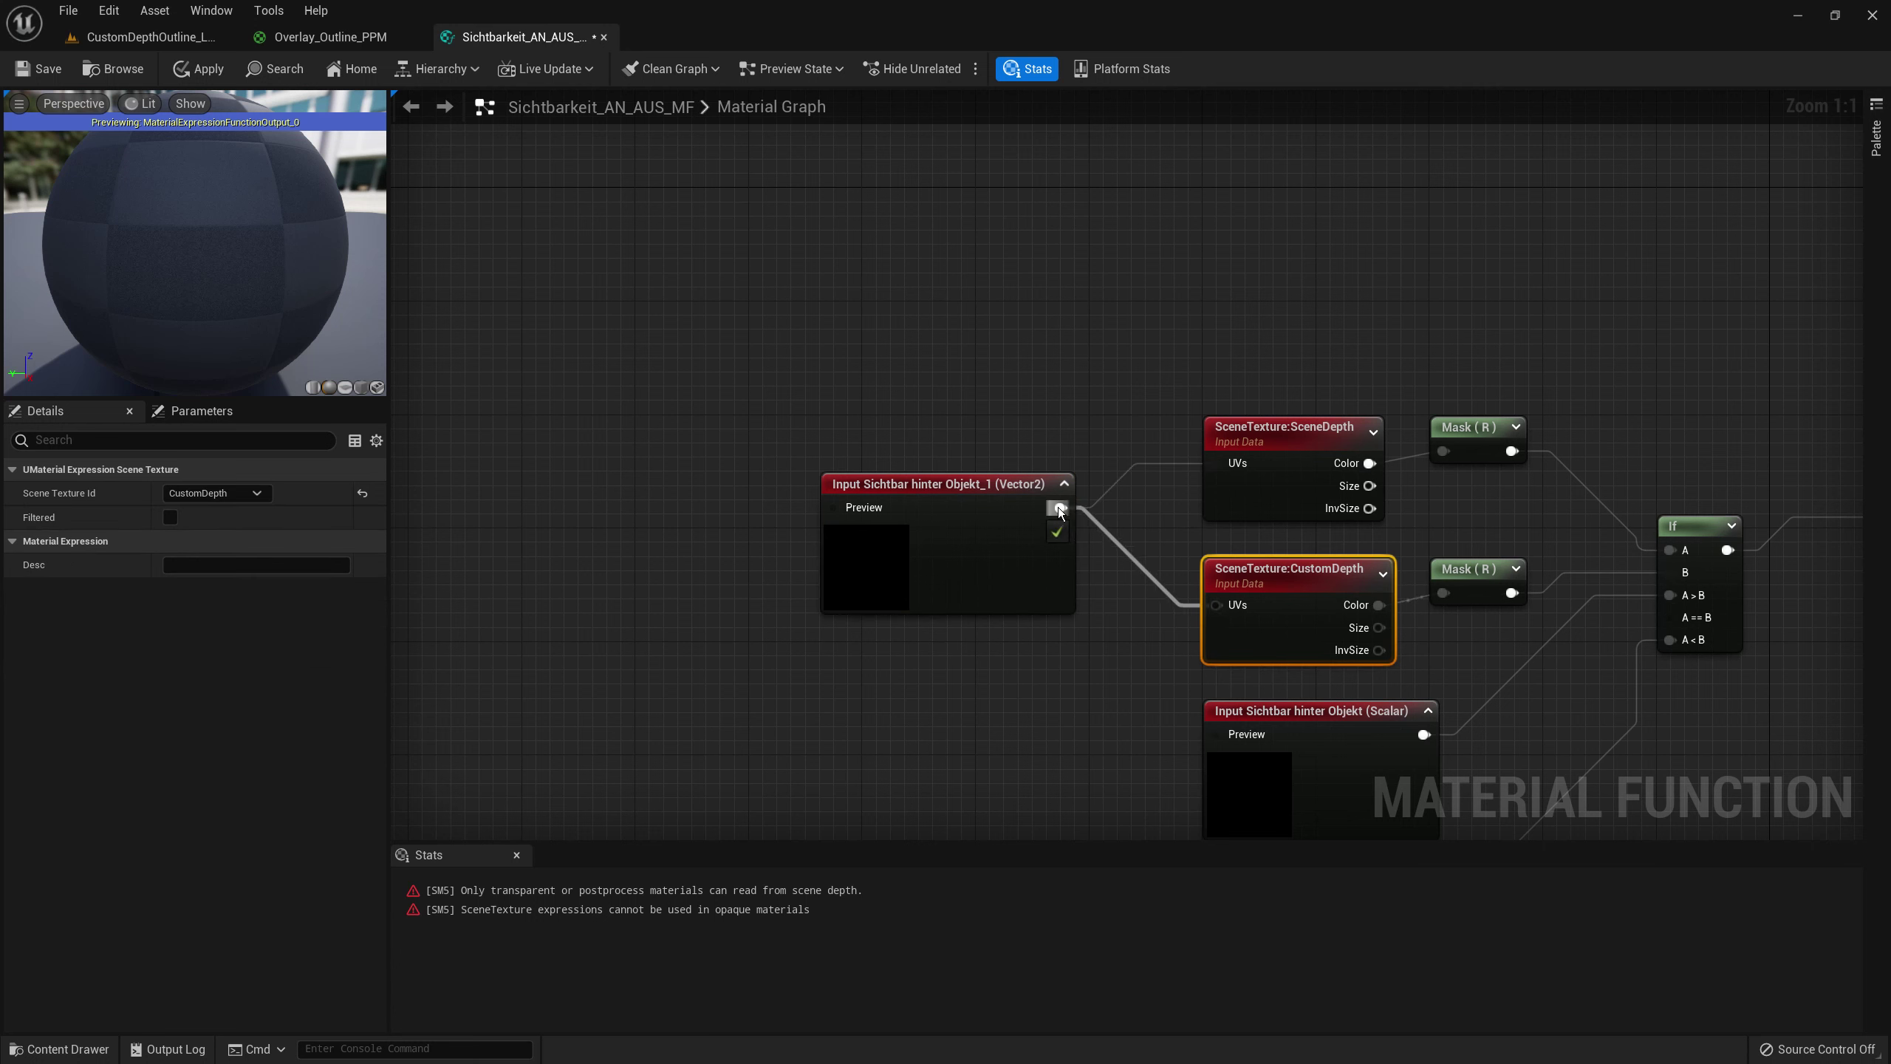
- Rename the Vector2 input to UV and apply the function changes
left_click(988, 564)
left_click(219, 493)
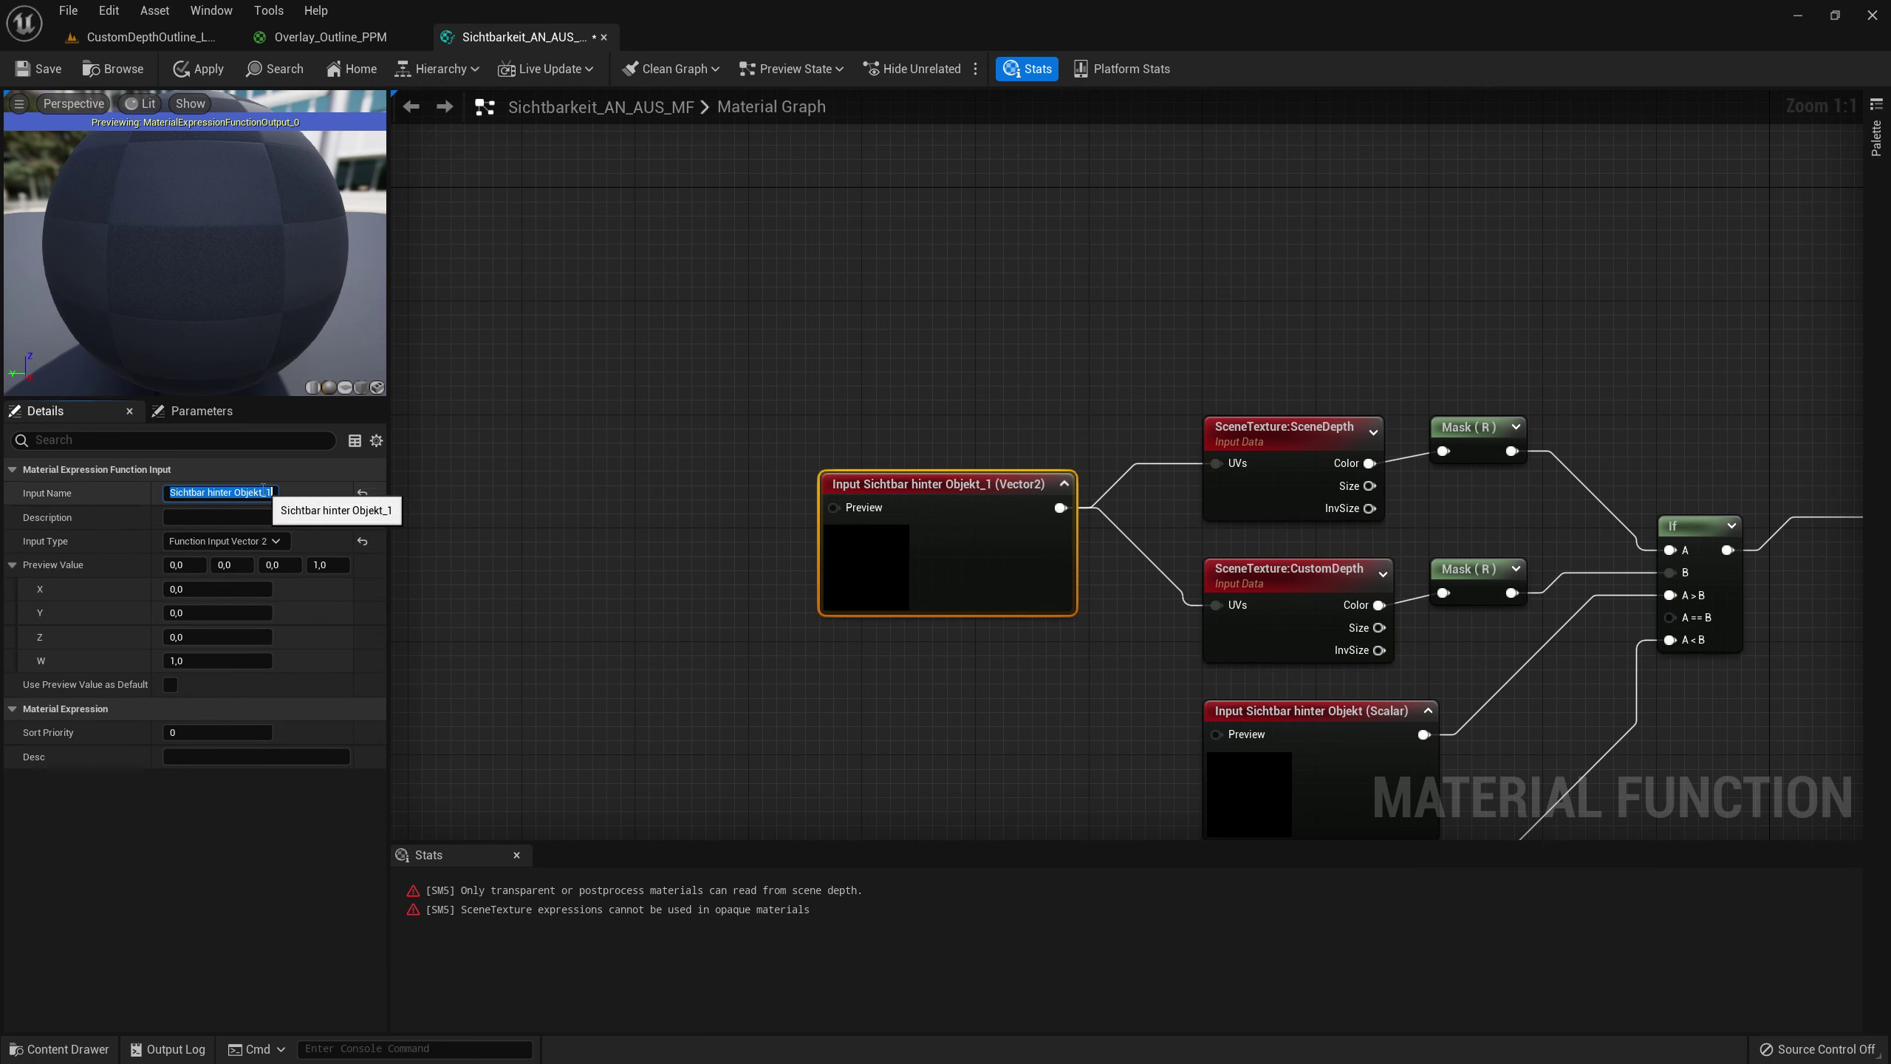
type("UV")
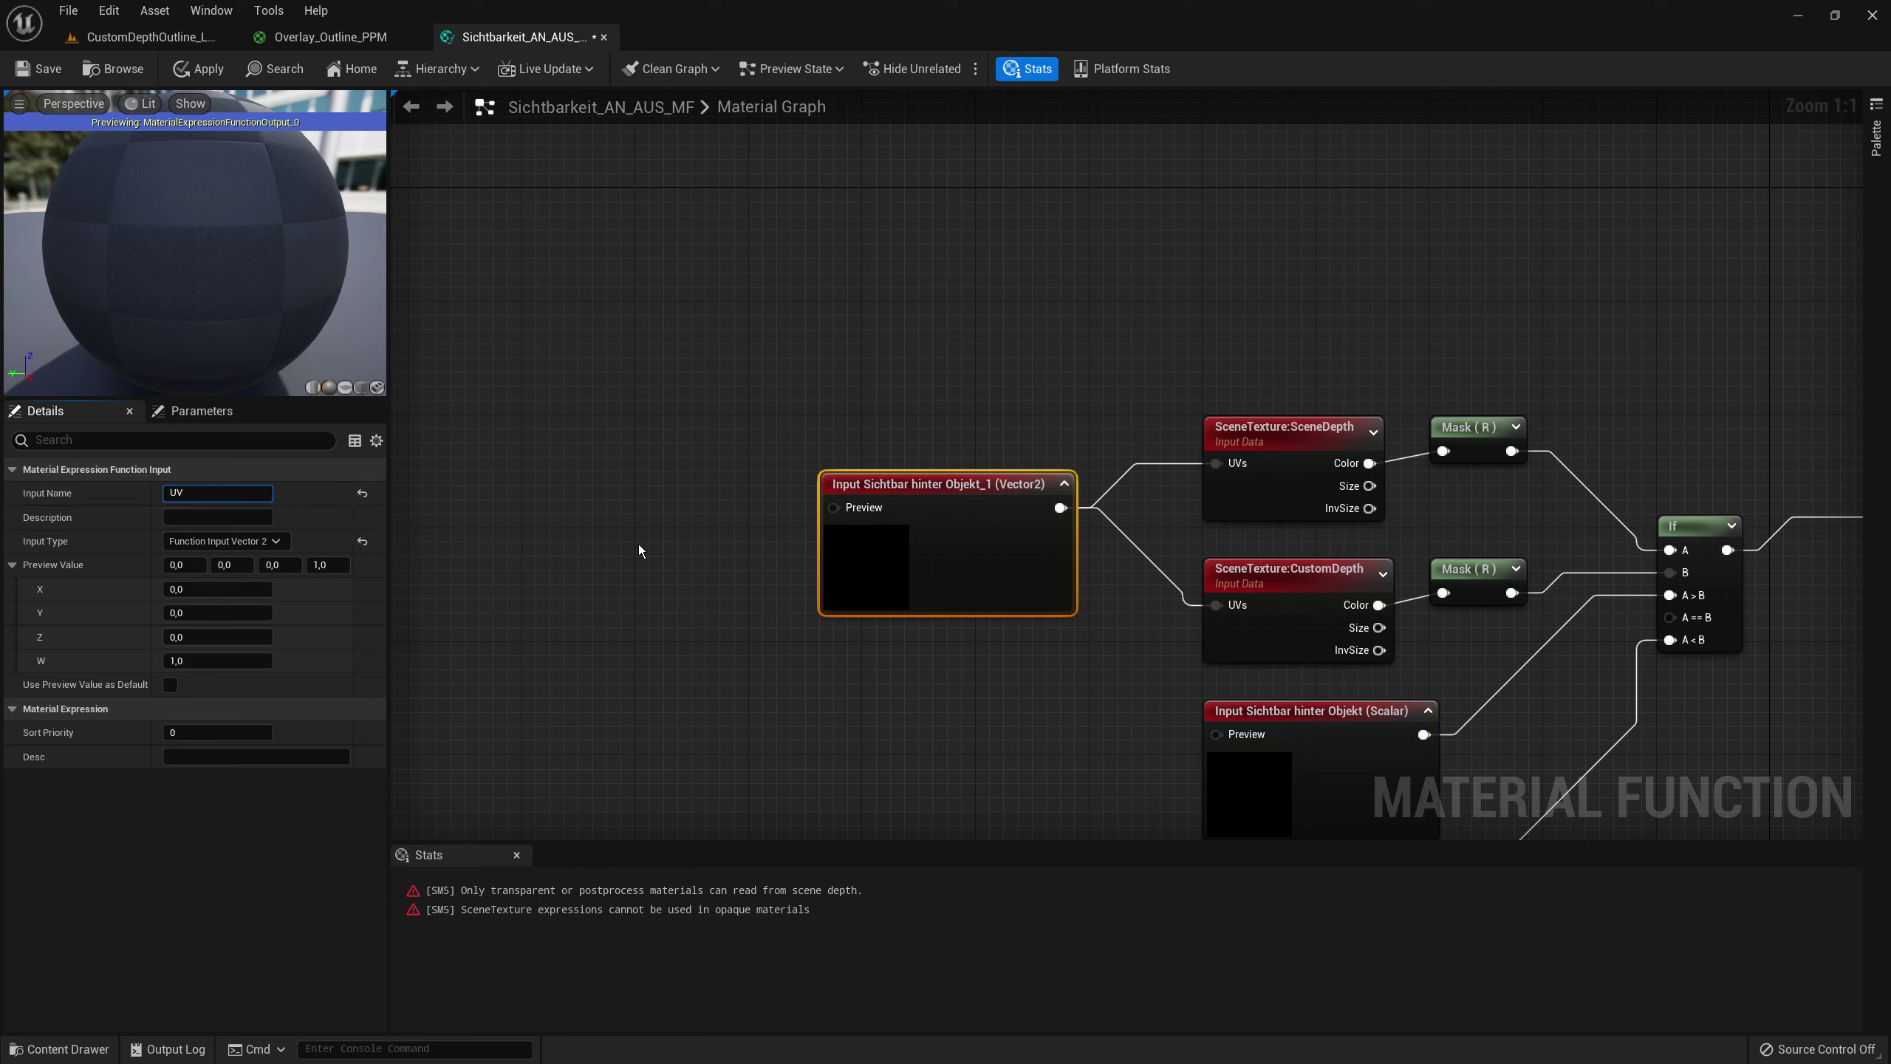
key("Return")
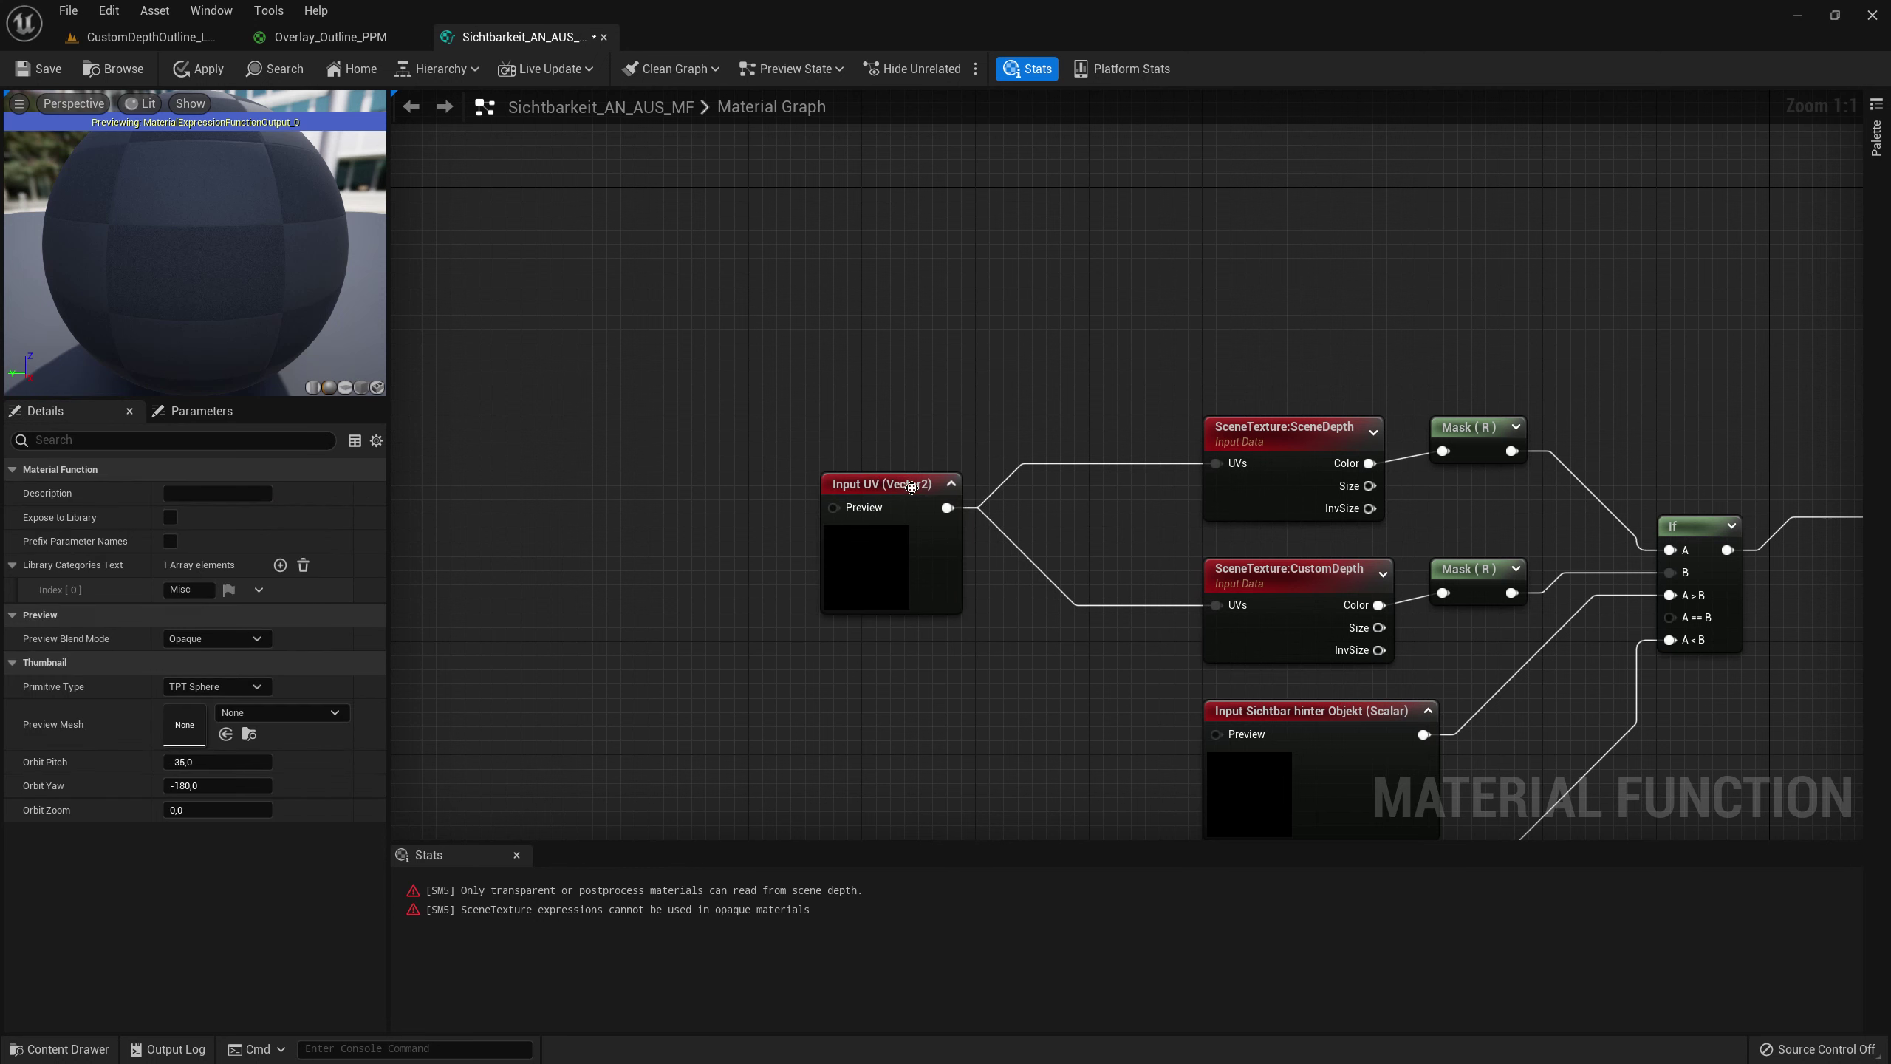
mouse_move(913, 485)
left_mouse_down()
mouse_move(956, 444)
mouse_move(973, 505)
left_mouse_up()
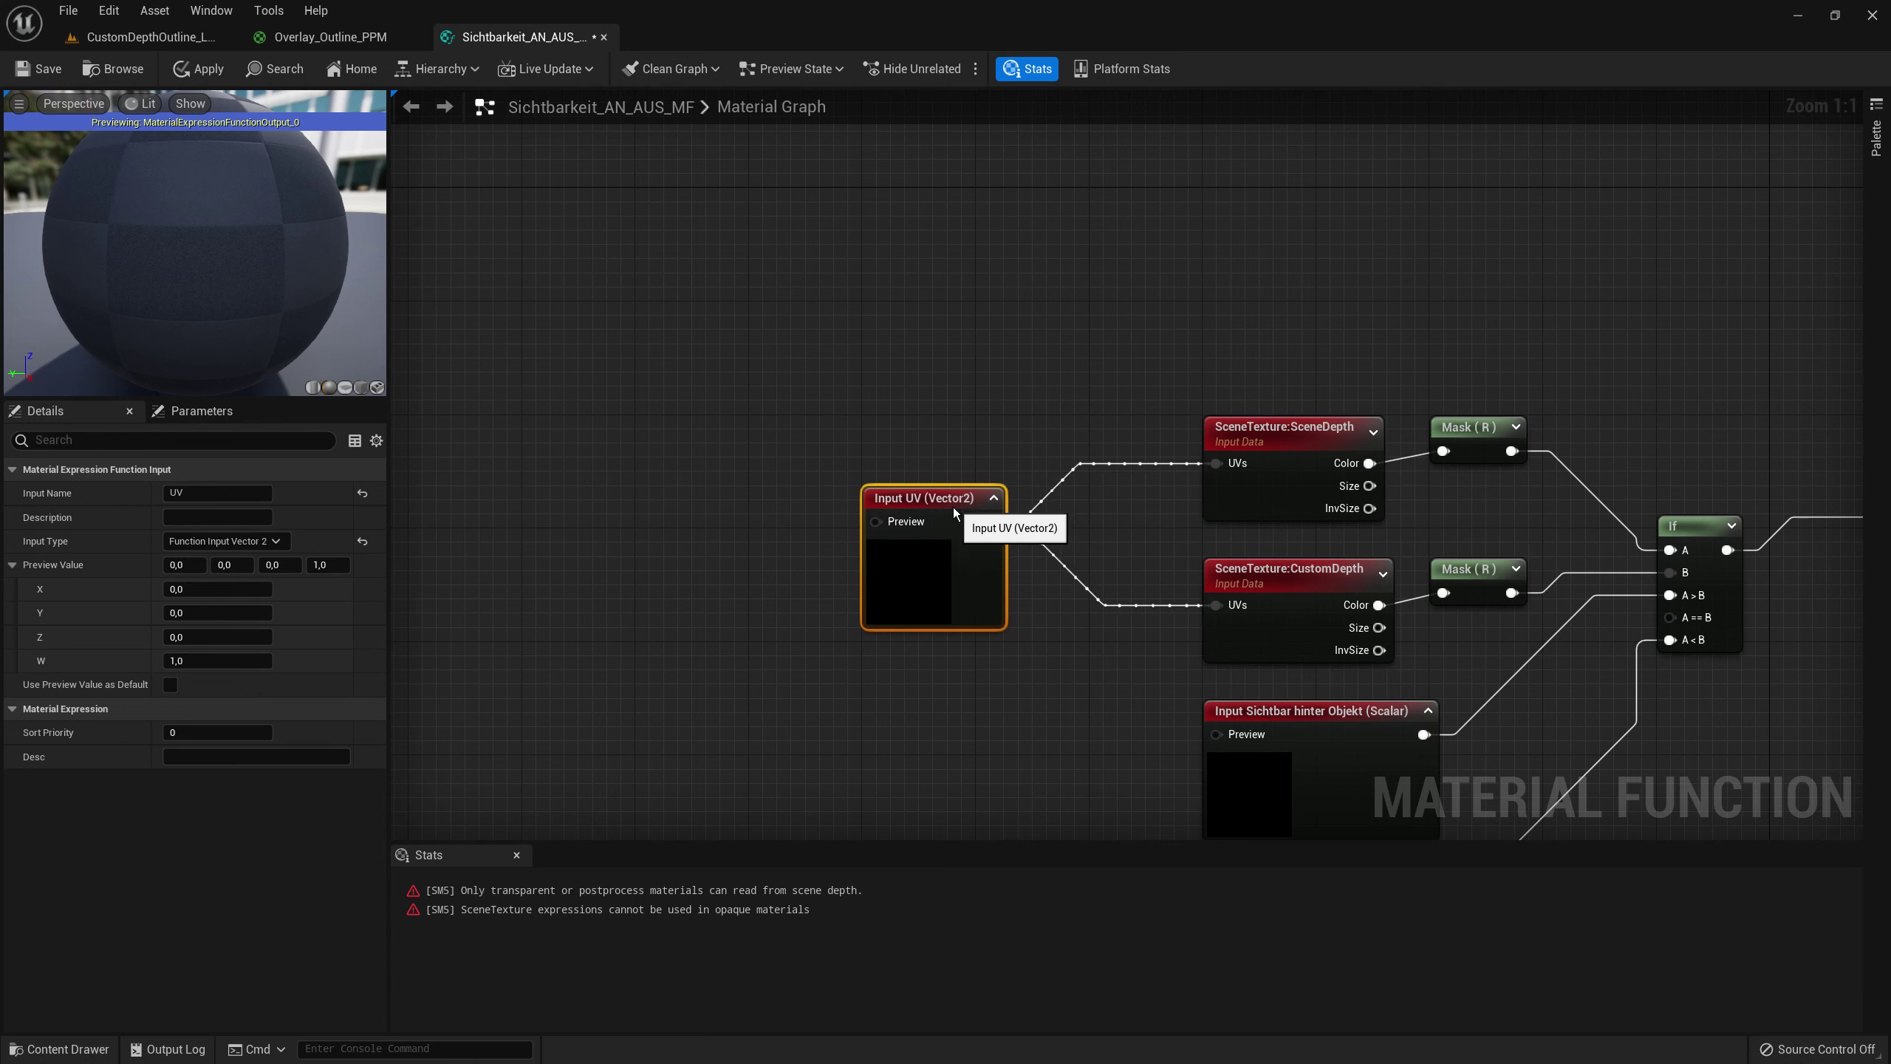
left_click(945, 433)
right_click_drag(945, 434, 998, 427)
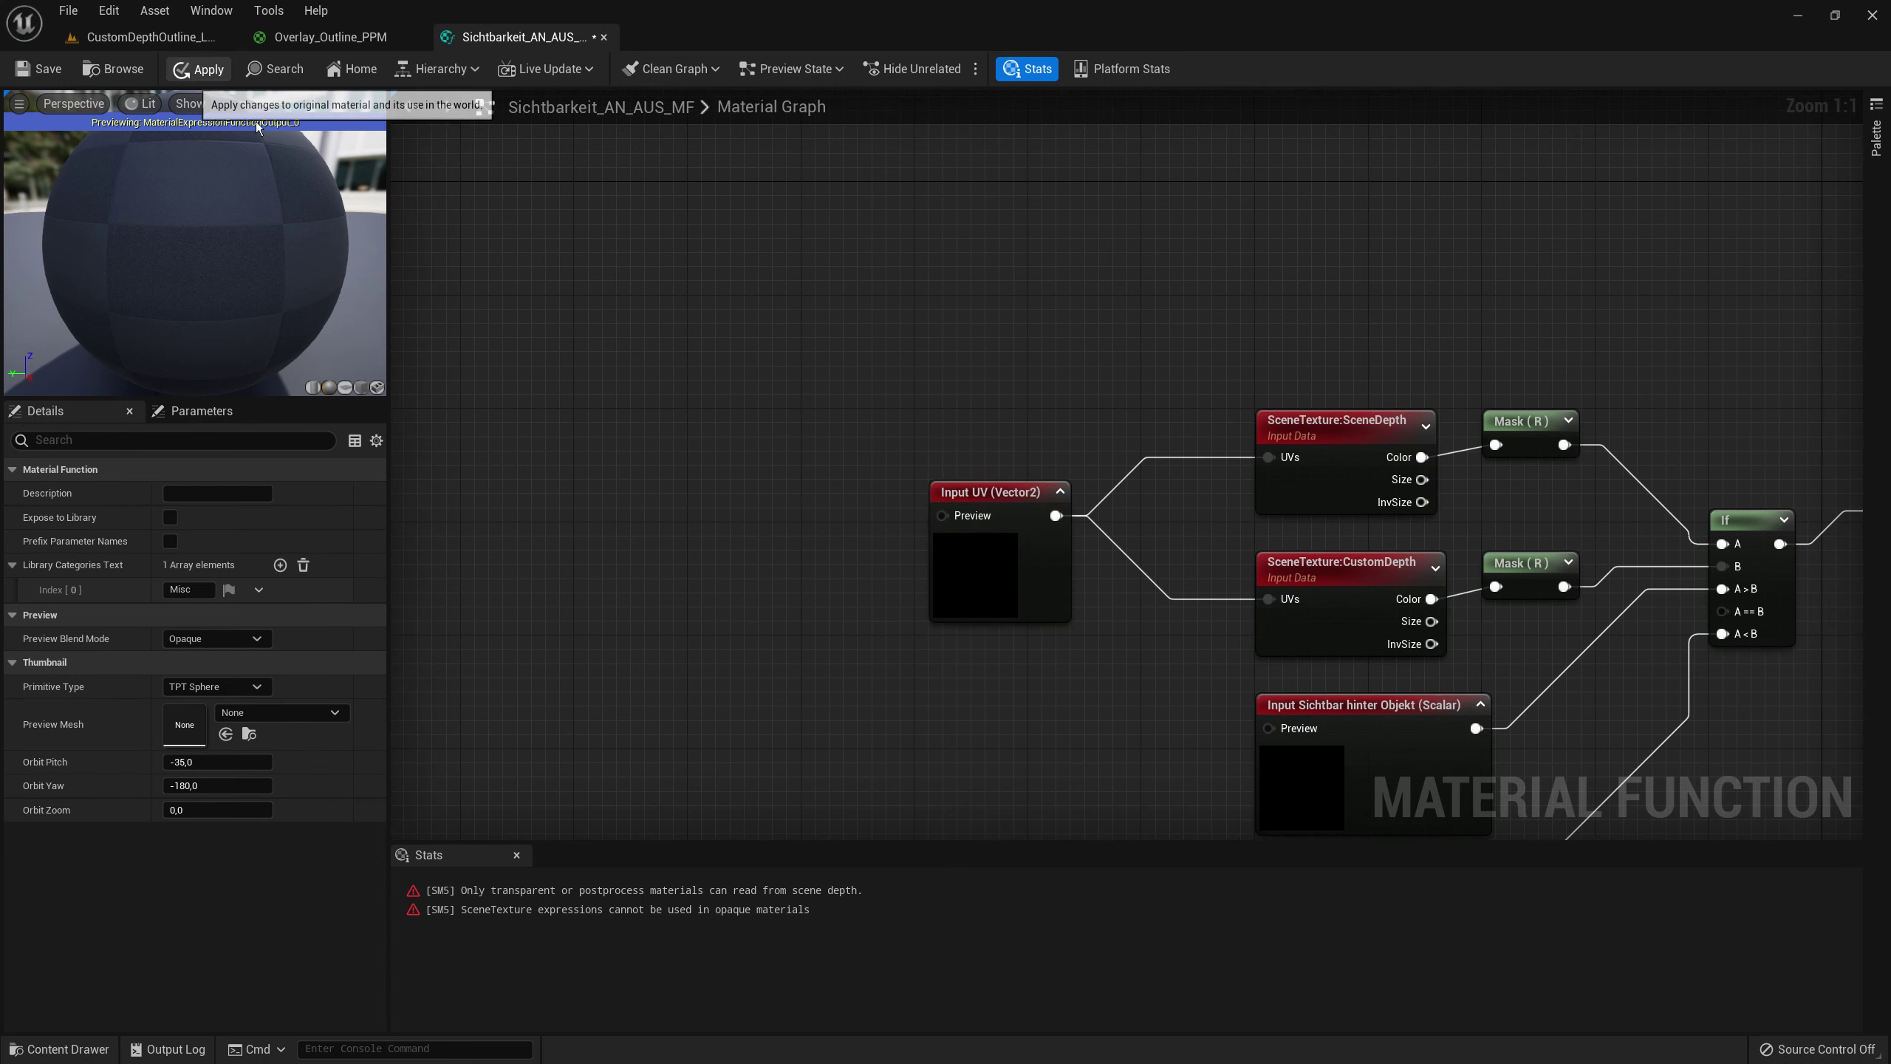
left_click(197, 69)
right_click_drag(731, 533, 815, 514)
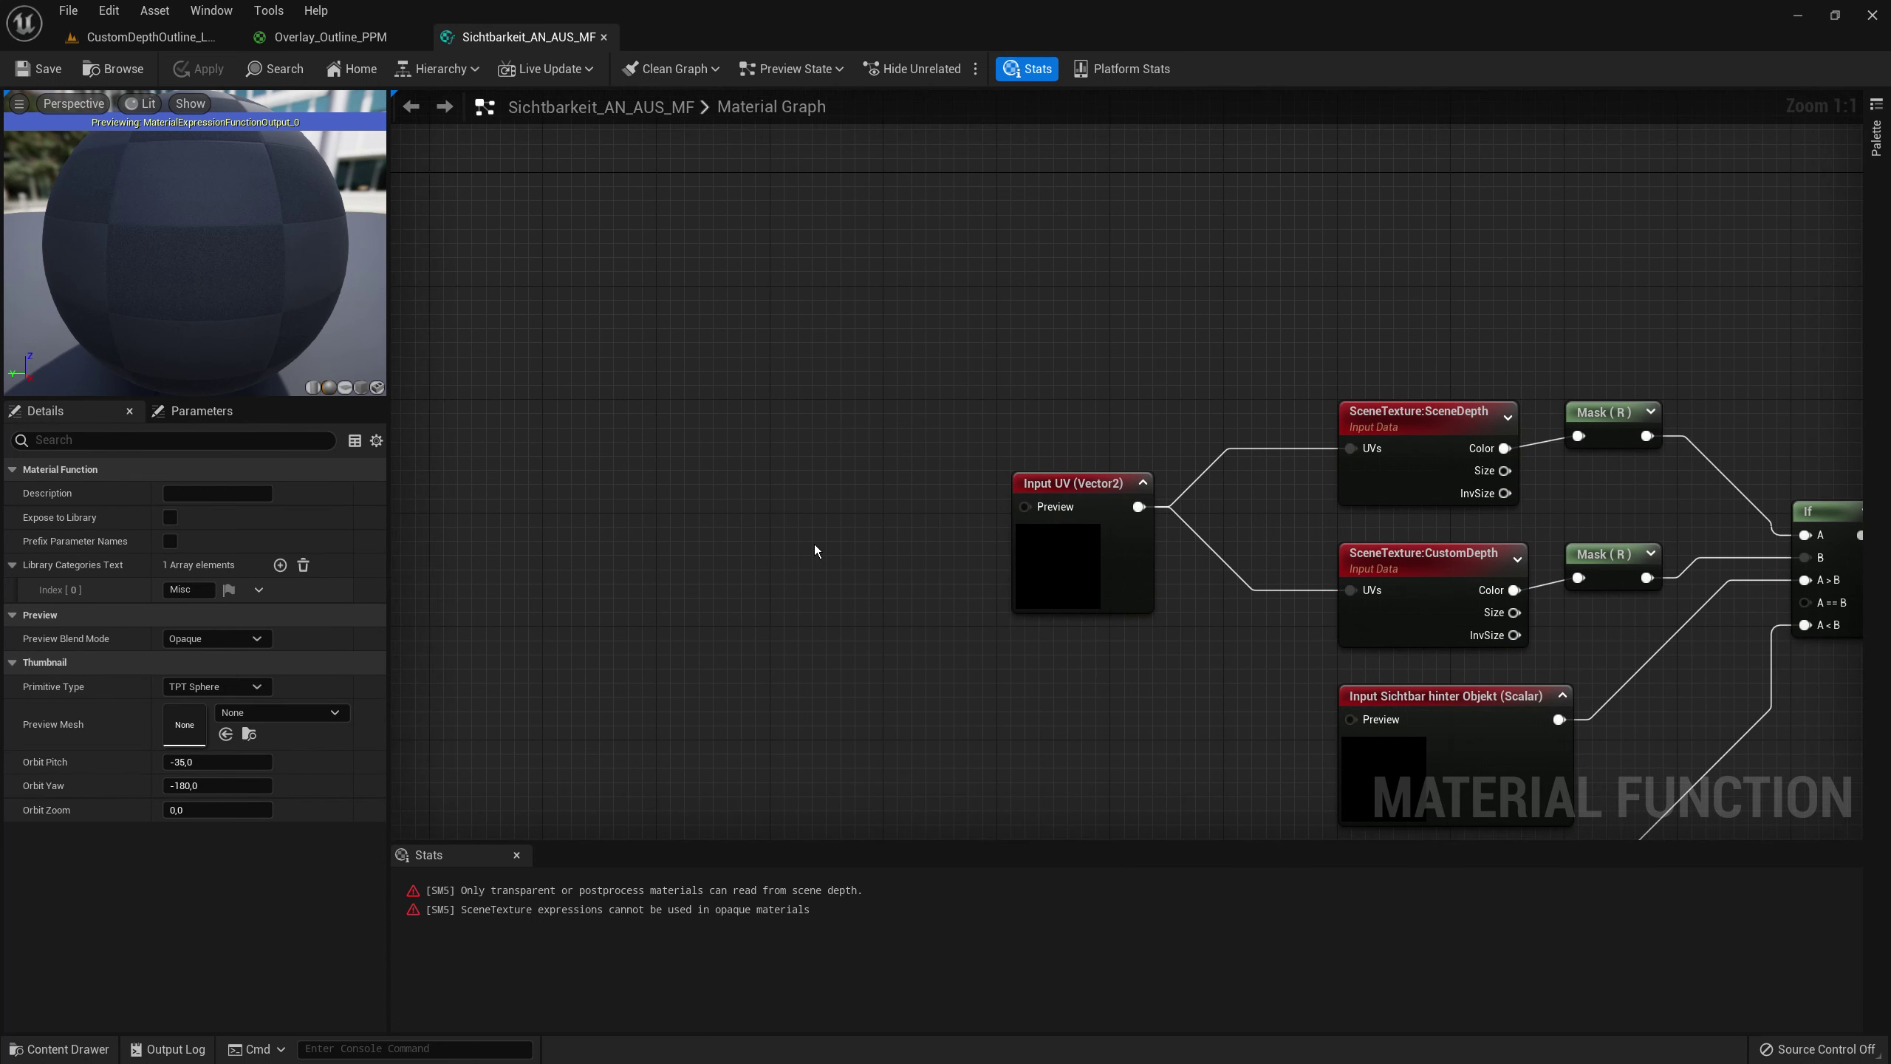
- Add a TexCoord[0] node and connect it to the UV input's Preview pin
right_click(730, 525)
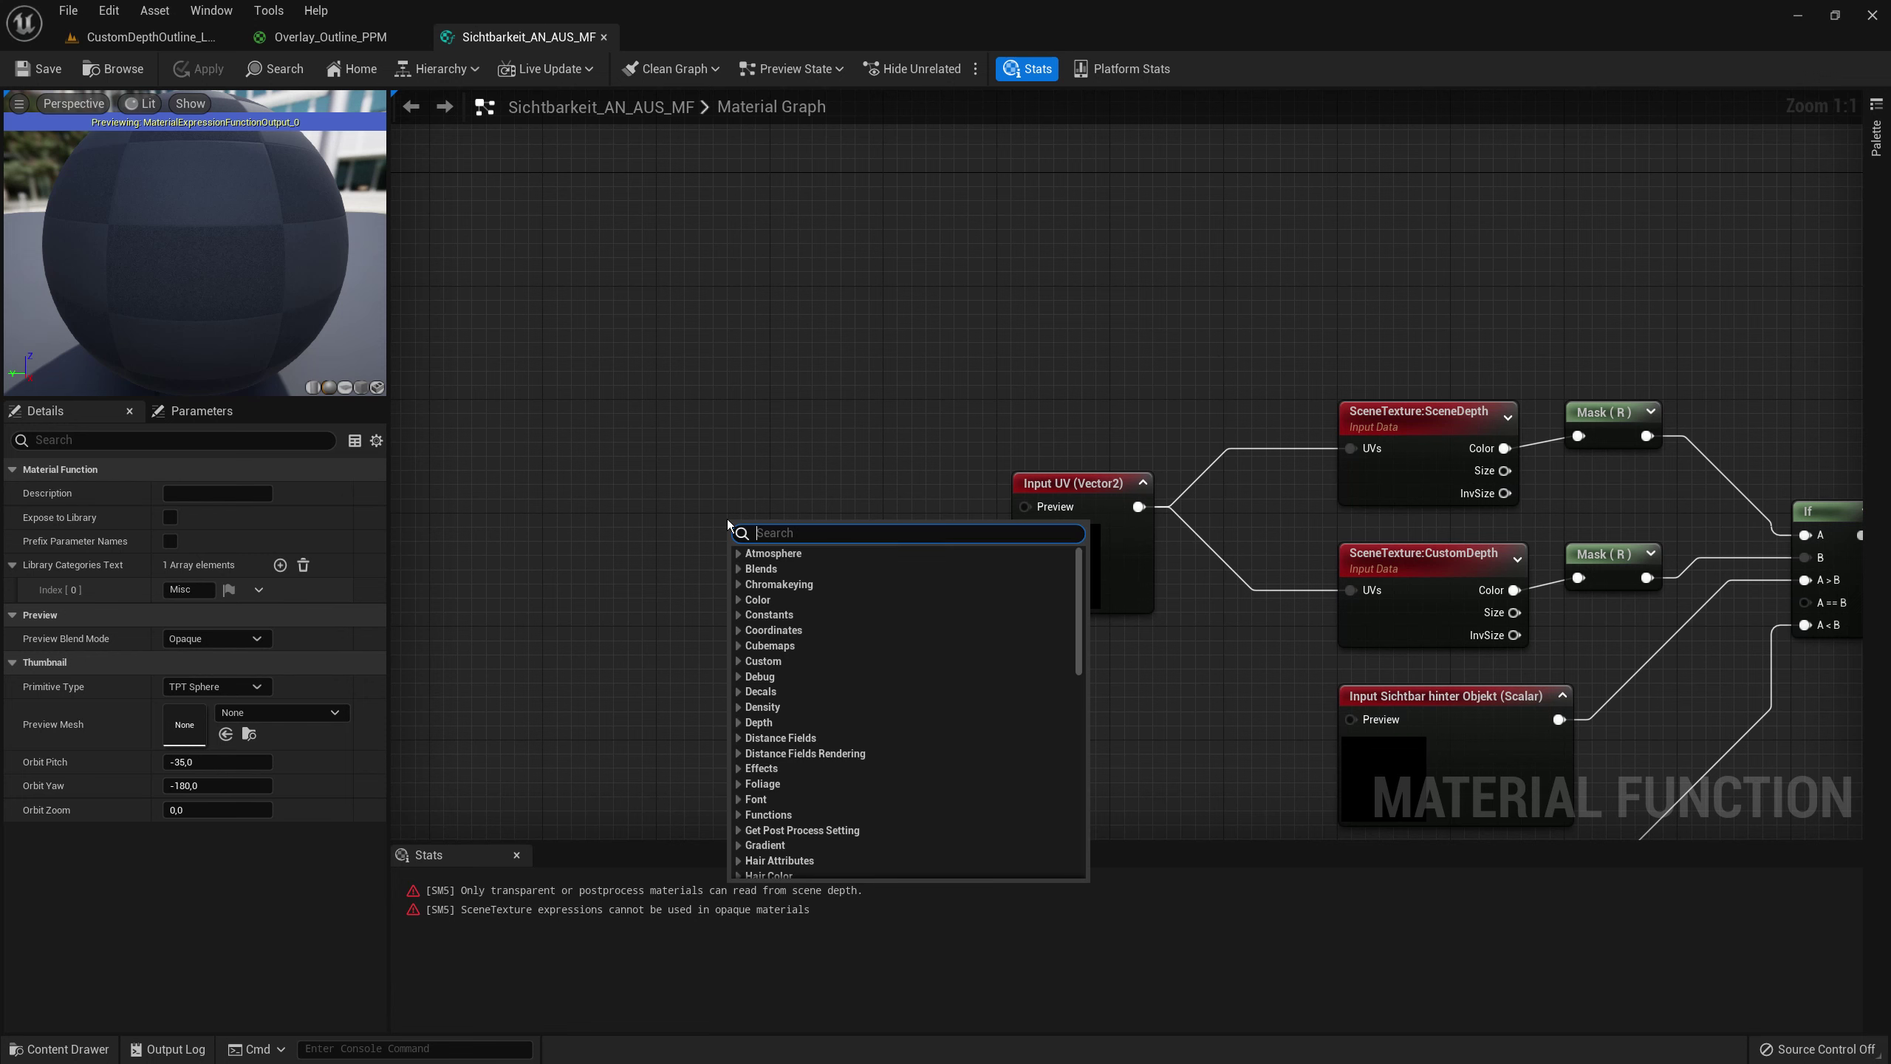
type("tex")
key("Return")
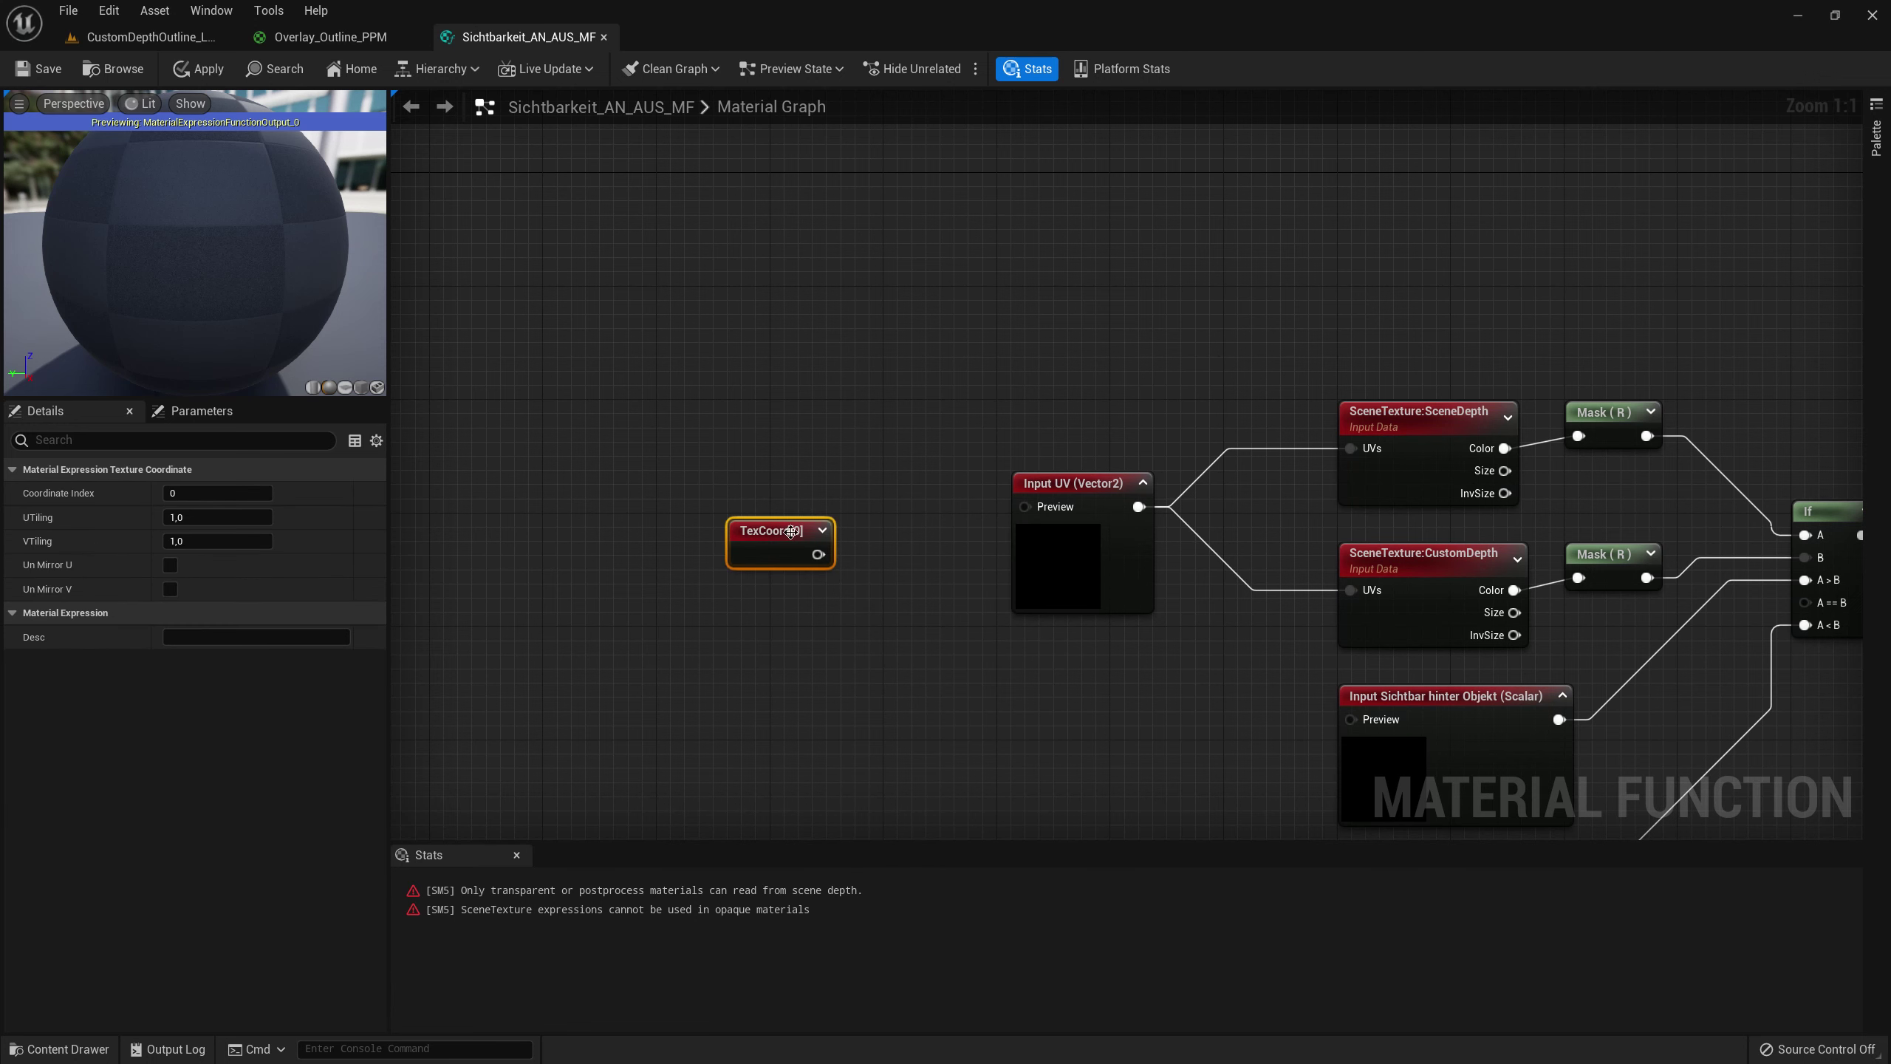
mouse_move(768, 544)
left_mouse_down()
mouse_move(812, 507)
mouse_move(1056, 503)
left_mouse_up()
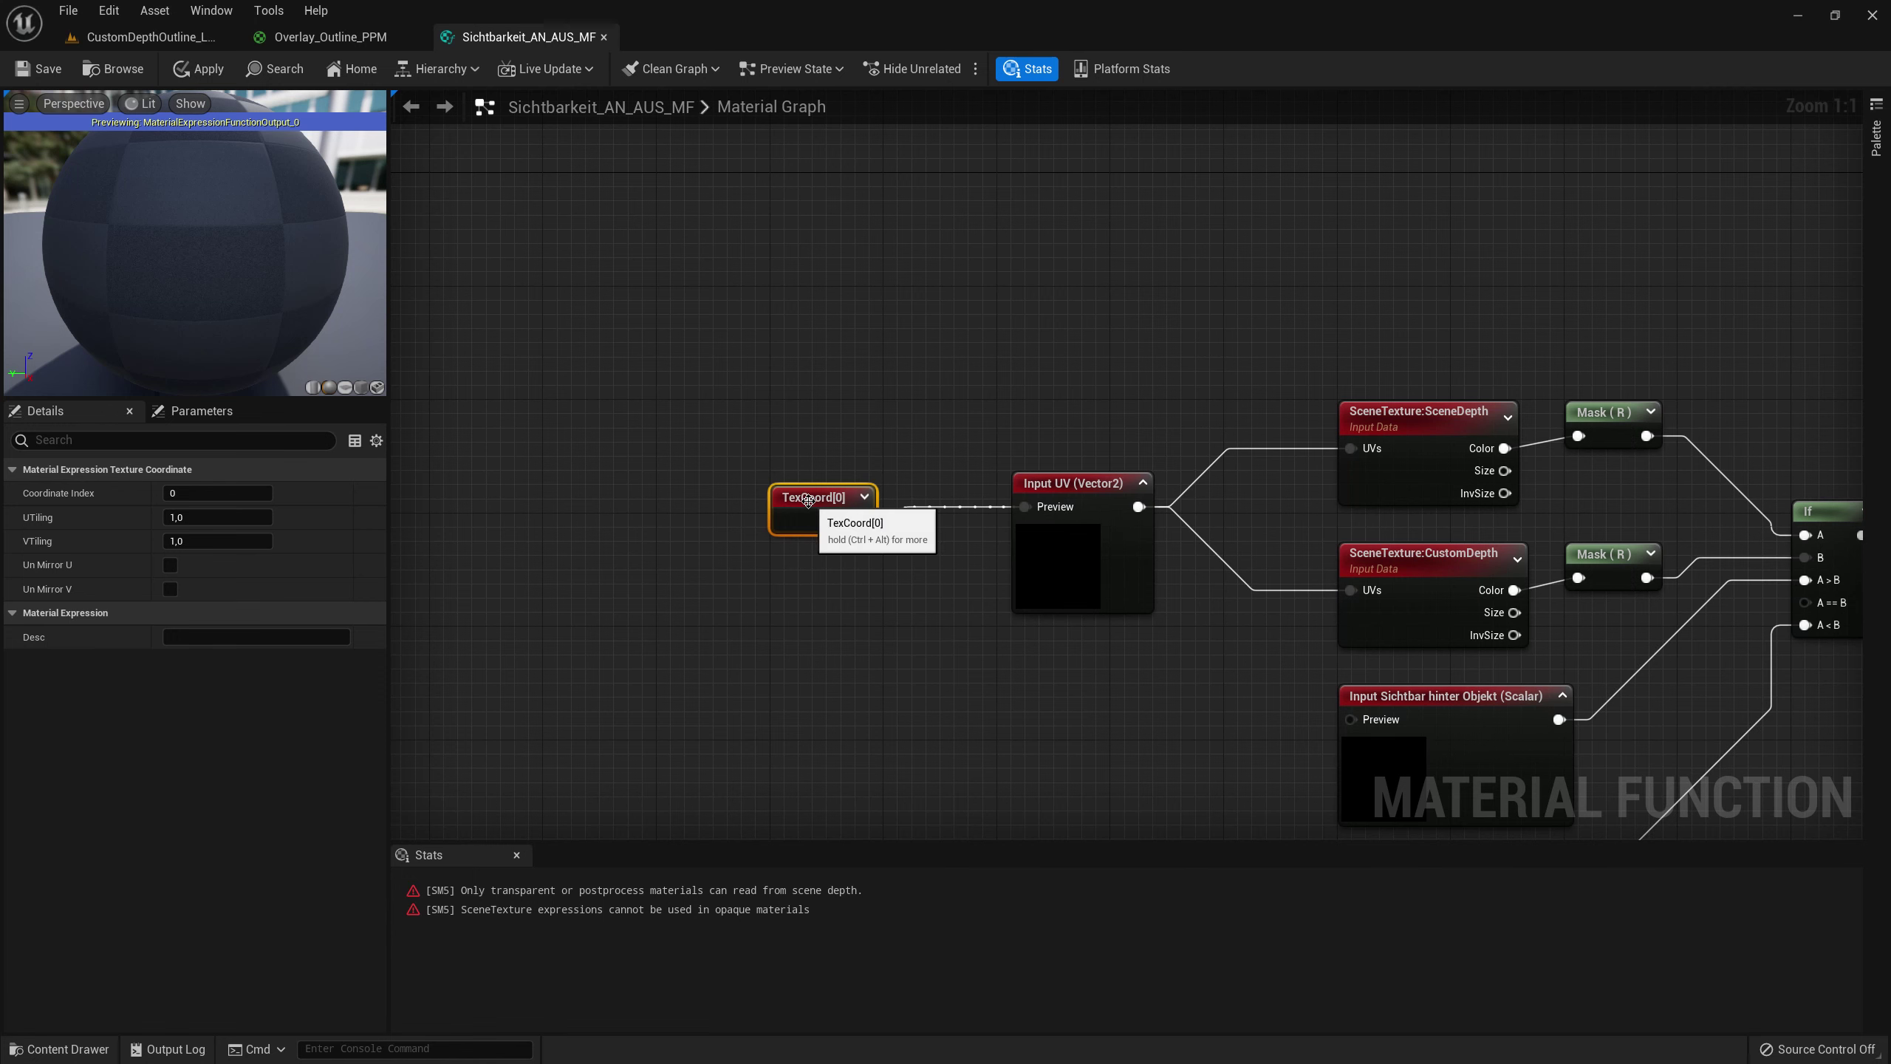
scroll(878, 536, "down", 2)
right_click_drag(1019, 610, 820, 523)
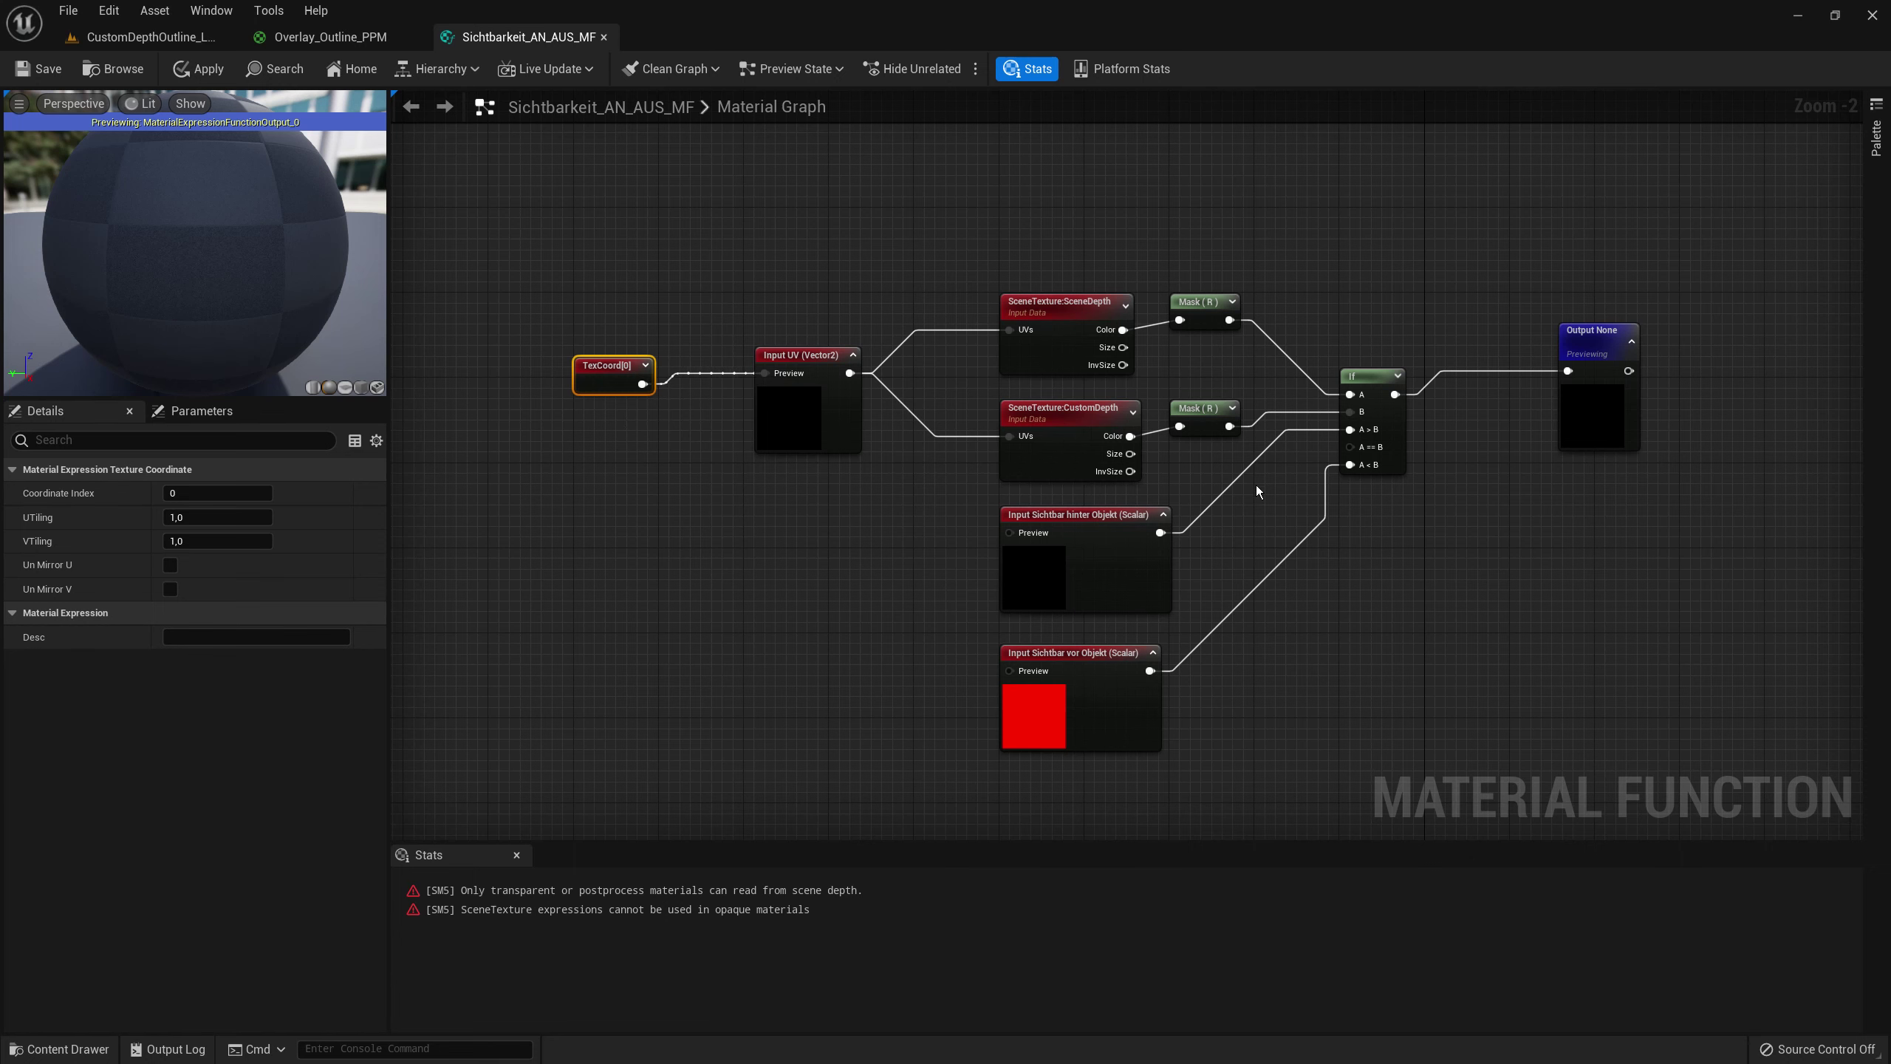
scroll(1264, 515, "up", 1)
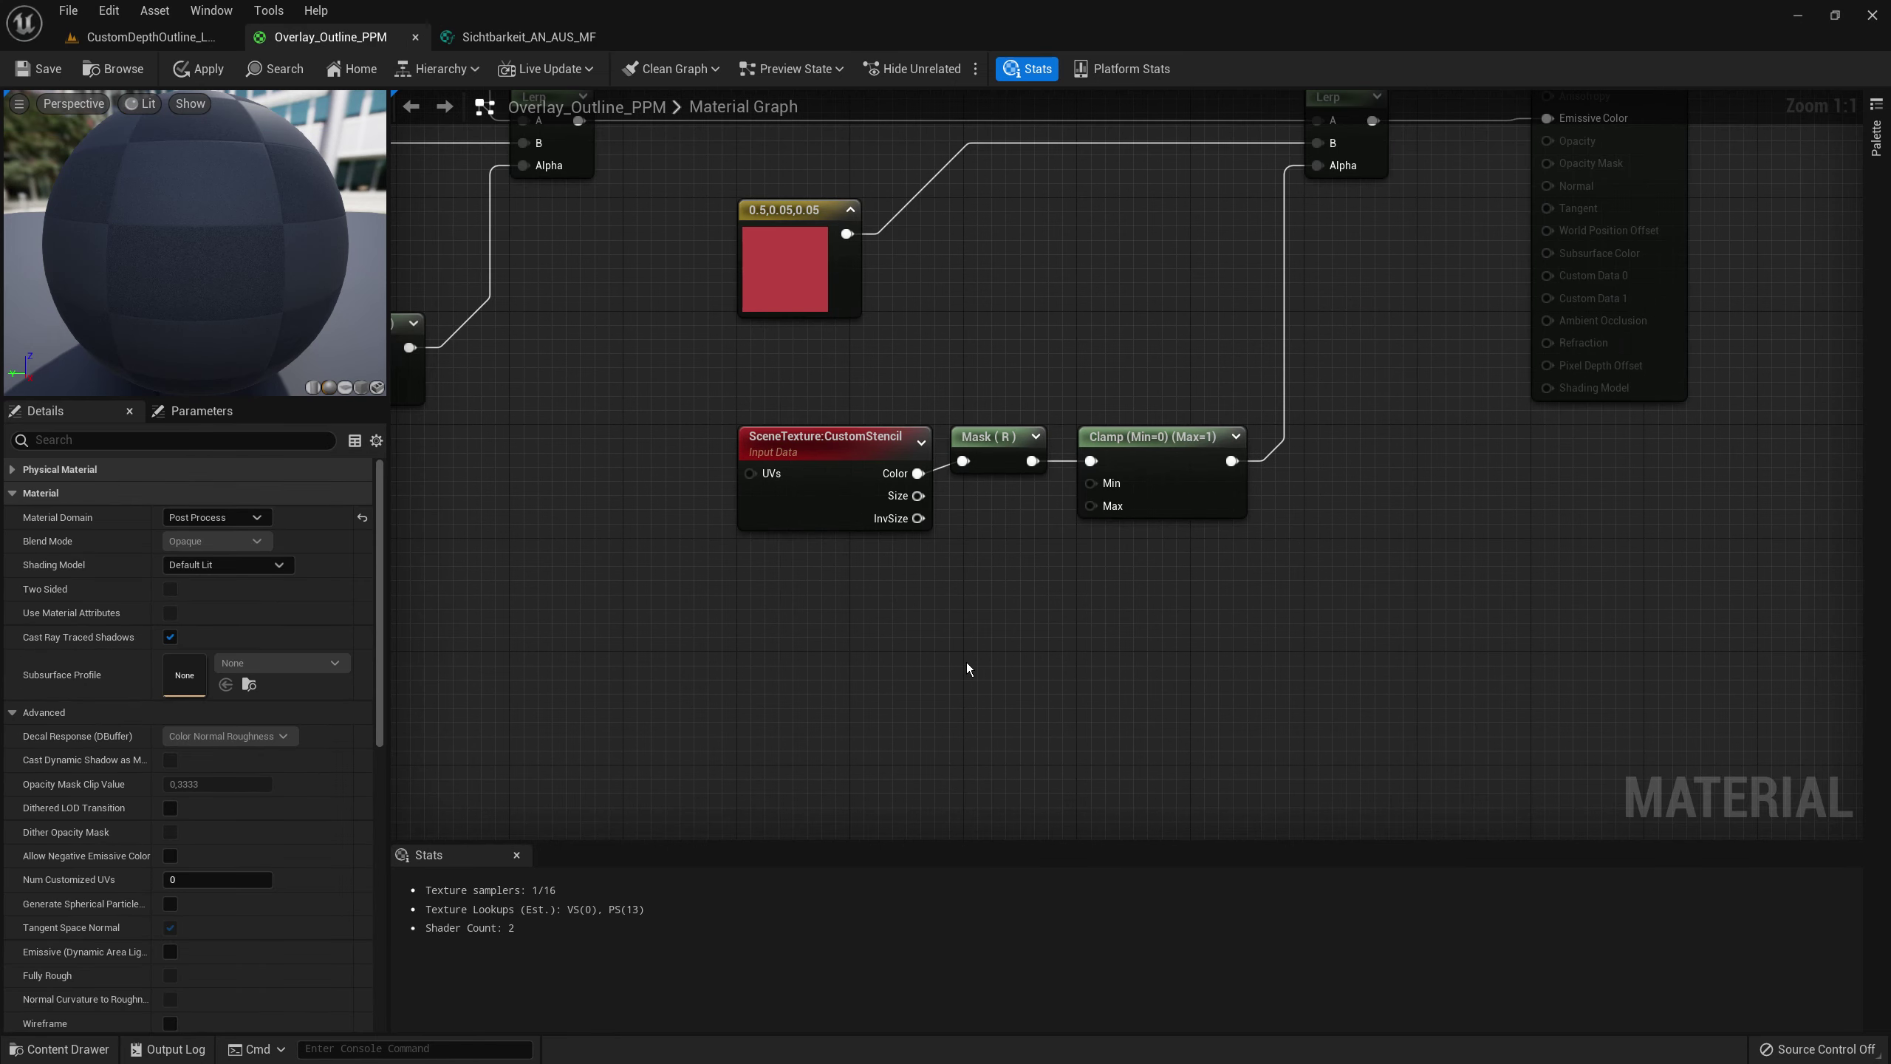
- After a 'sicht' node search finds nothing, expose Sichtbarkeit_AN_AUS_MF to the material library
right_click(967, 663)
type("sicht")
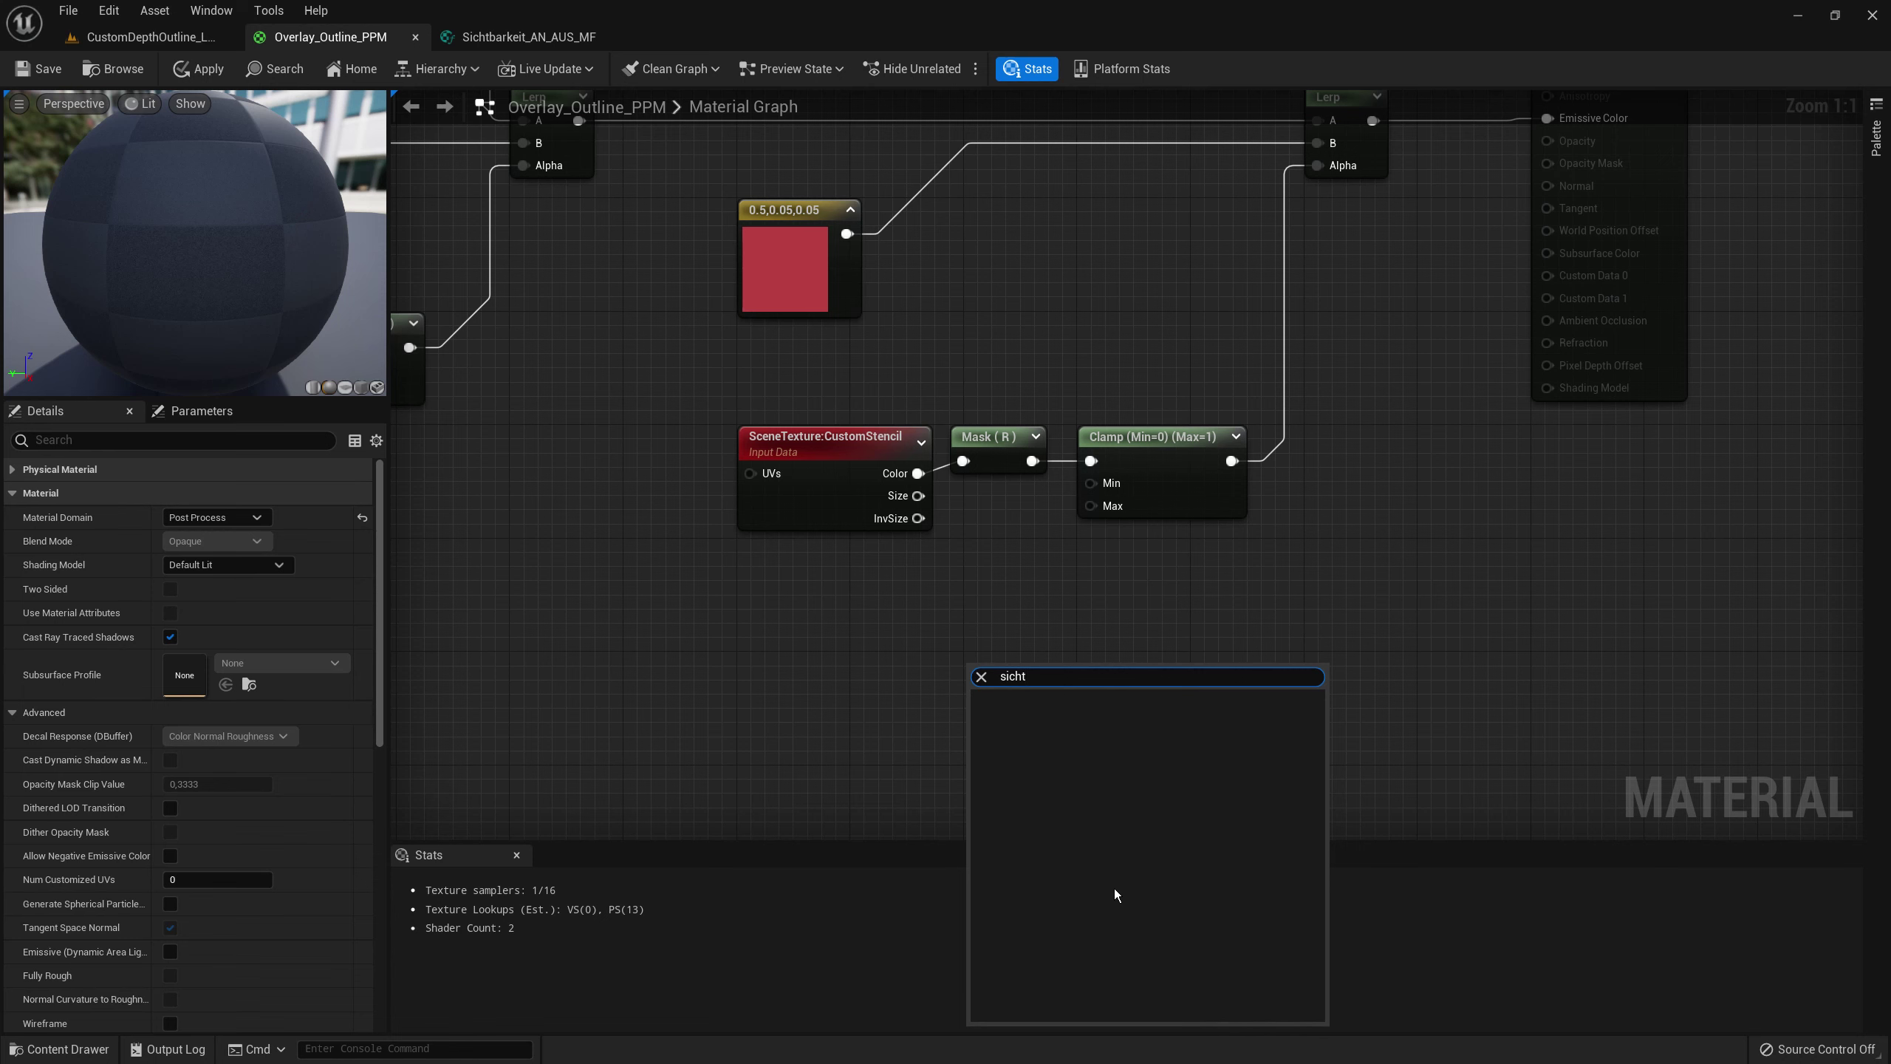
left_click(841, 624)
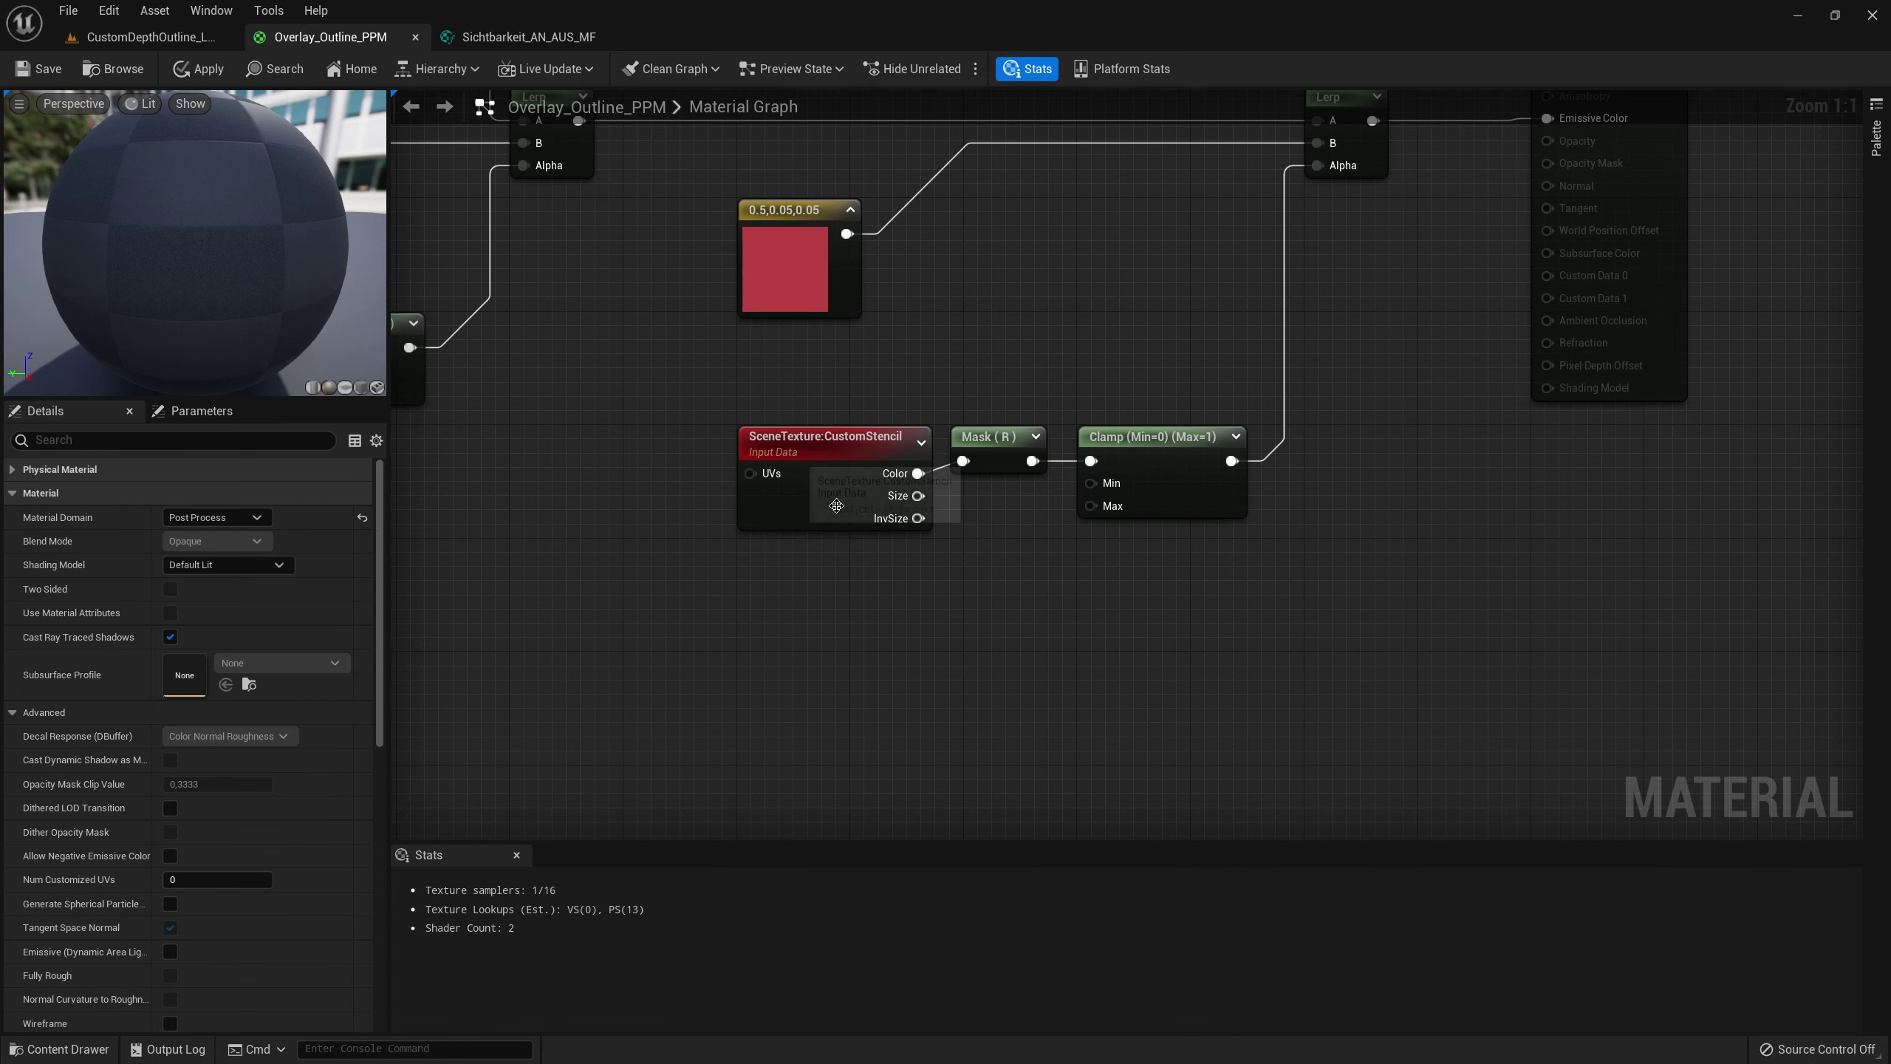
left_click(525, 37)
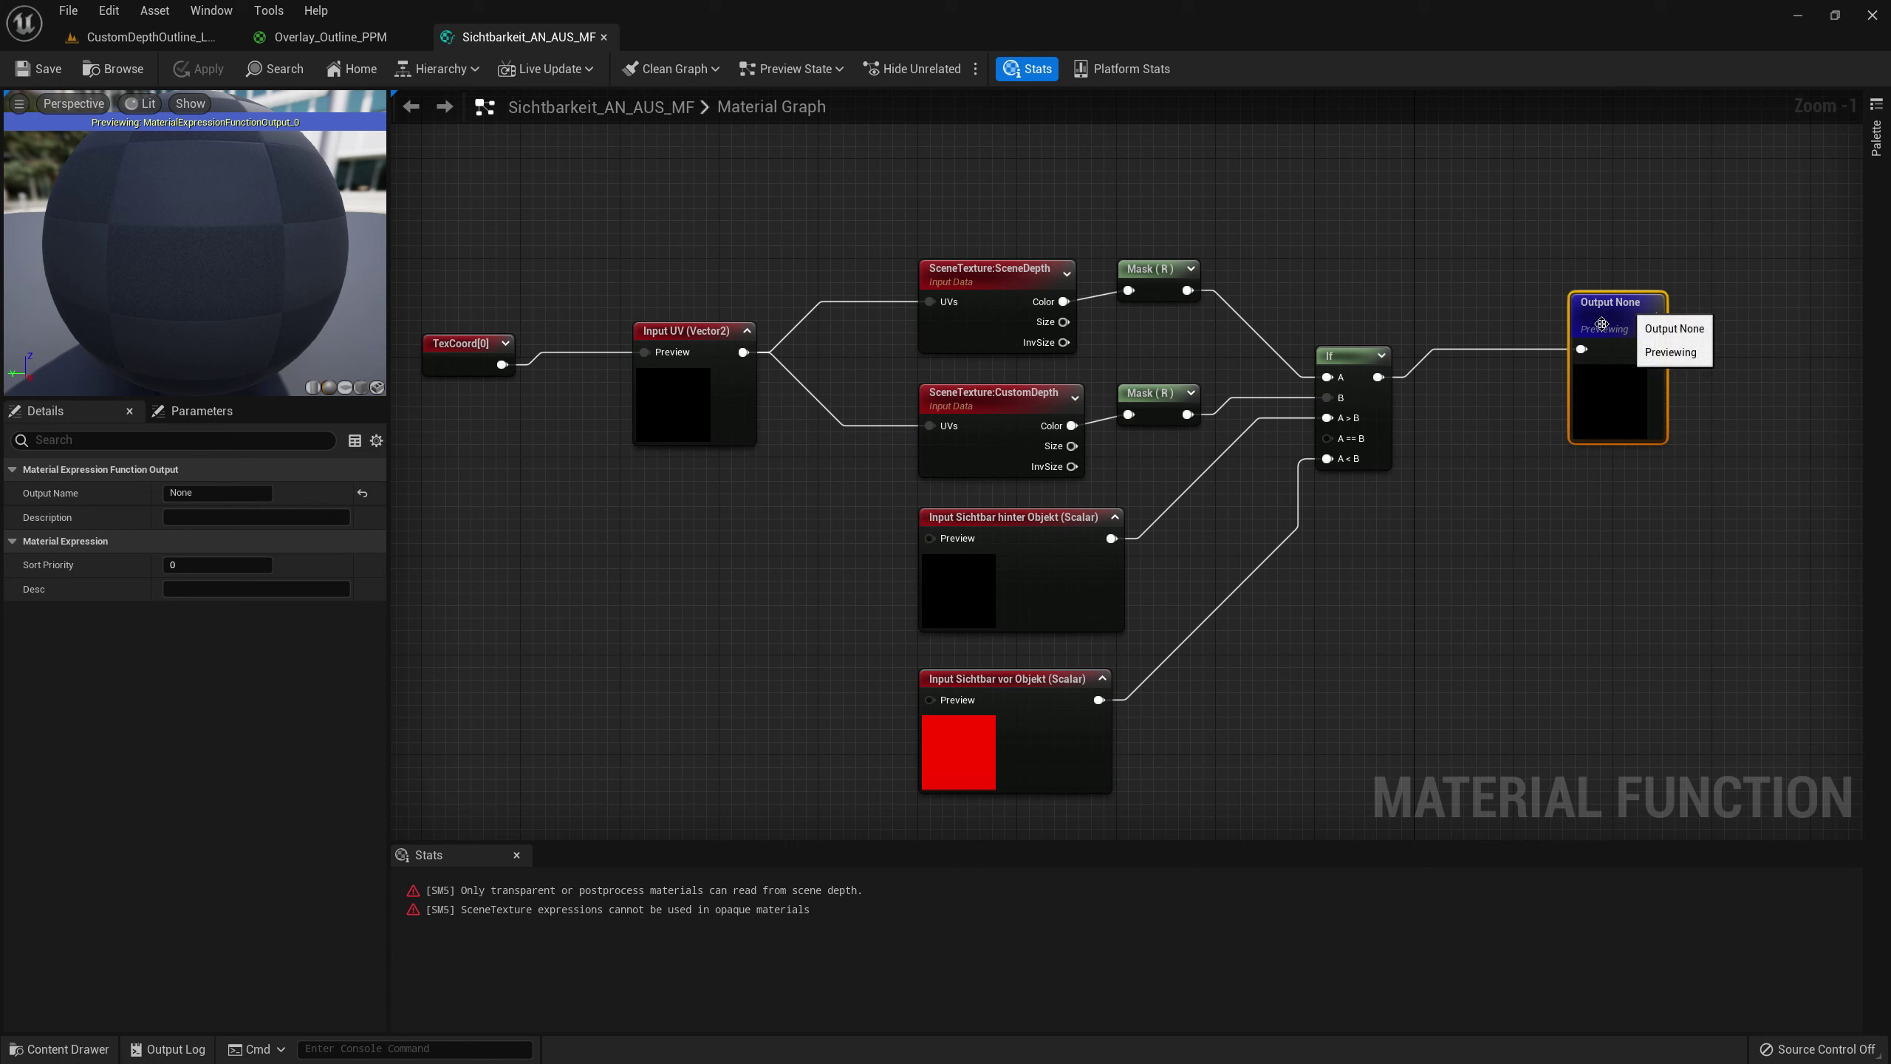
left_click(1375, 201)
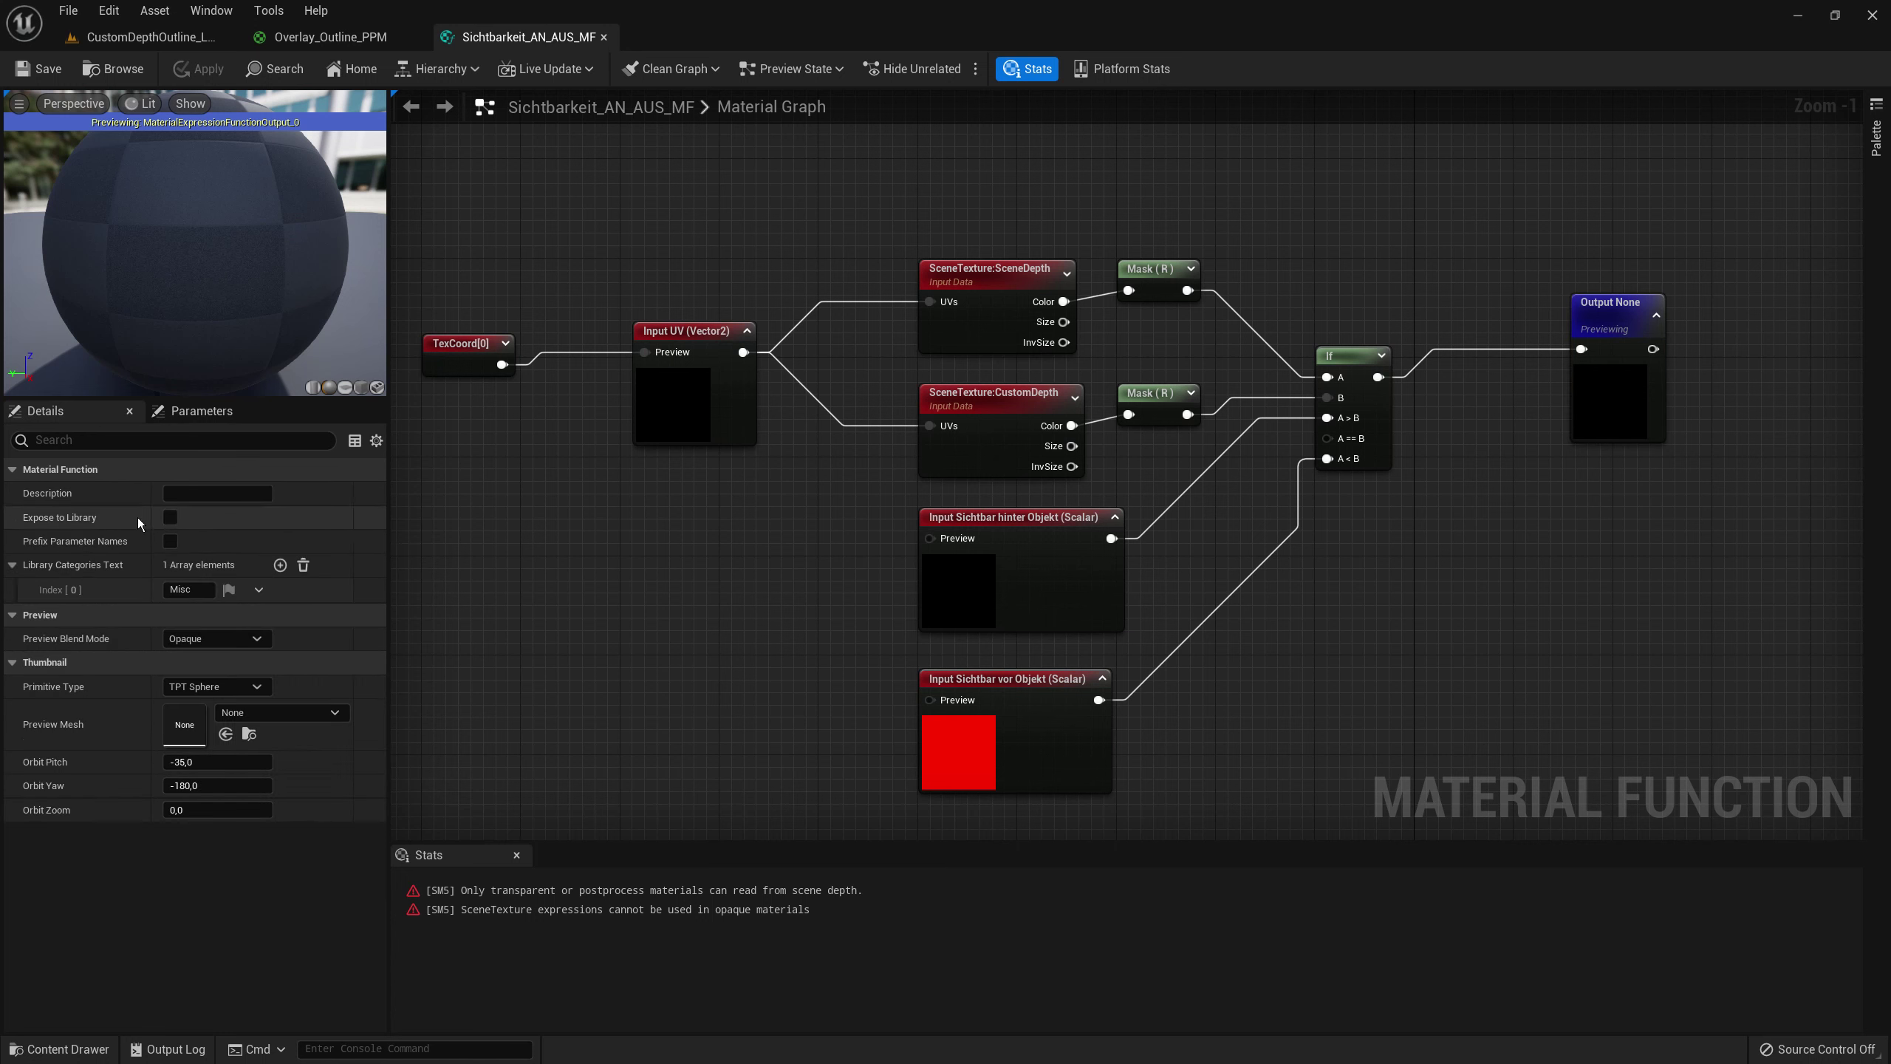
left_click(171, 518)
- Place a Sichtbarkeit_AN_AUS_MF node in Overlay_Outline_PPM below the stencil chain
left_click(330, 37)
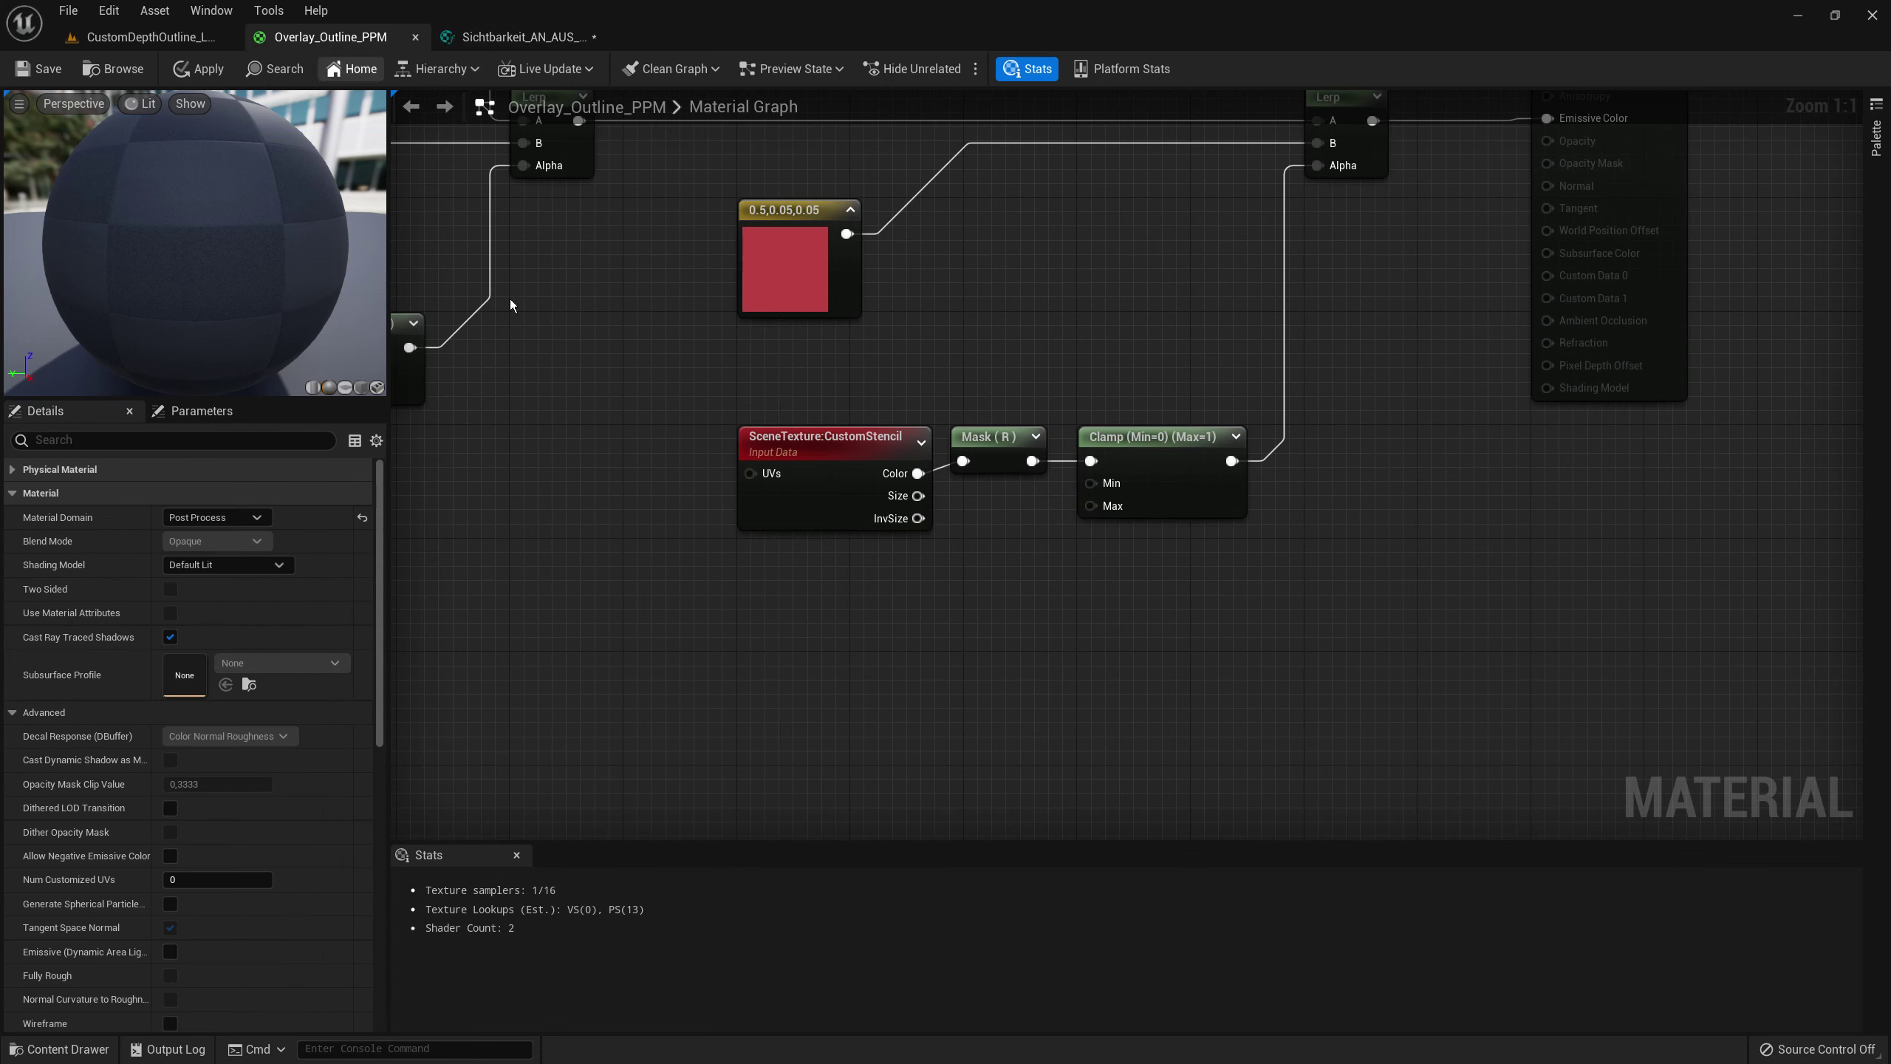
right_click(891, 658)
type("sichtbar")
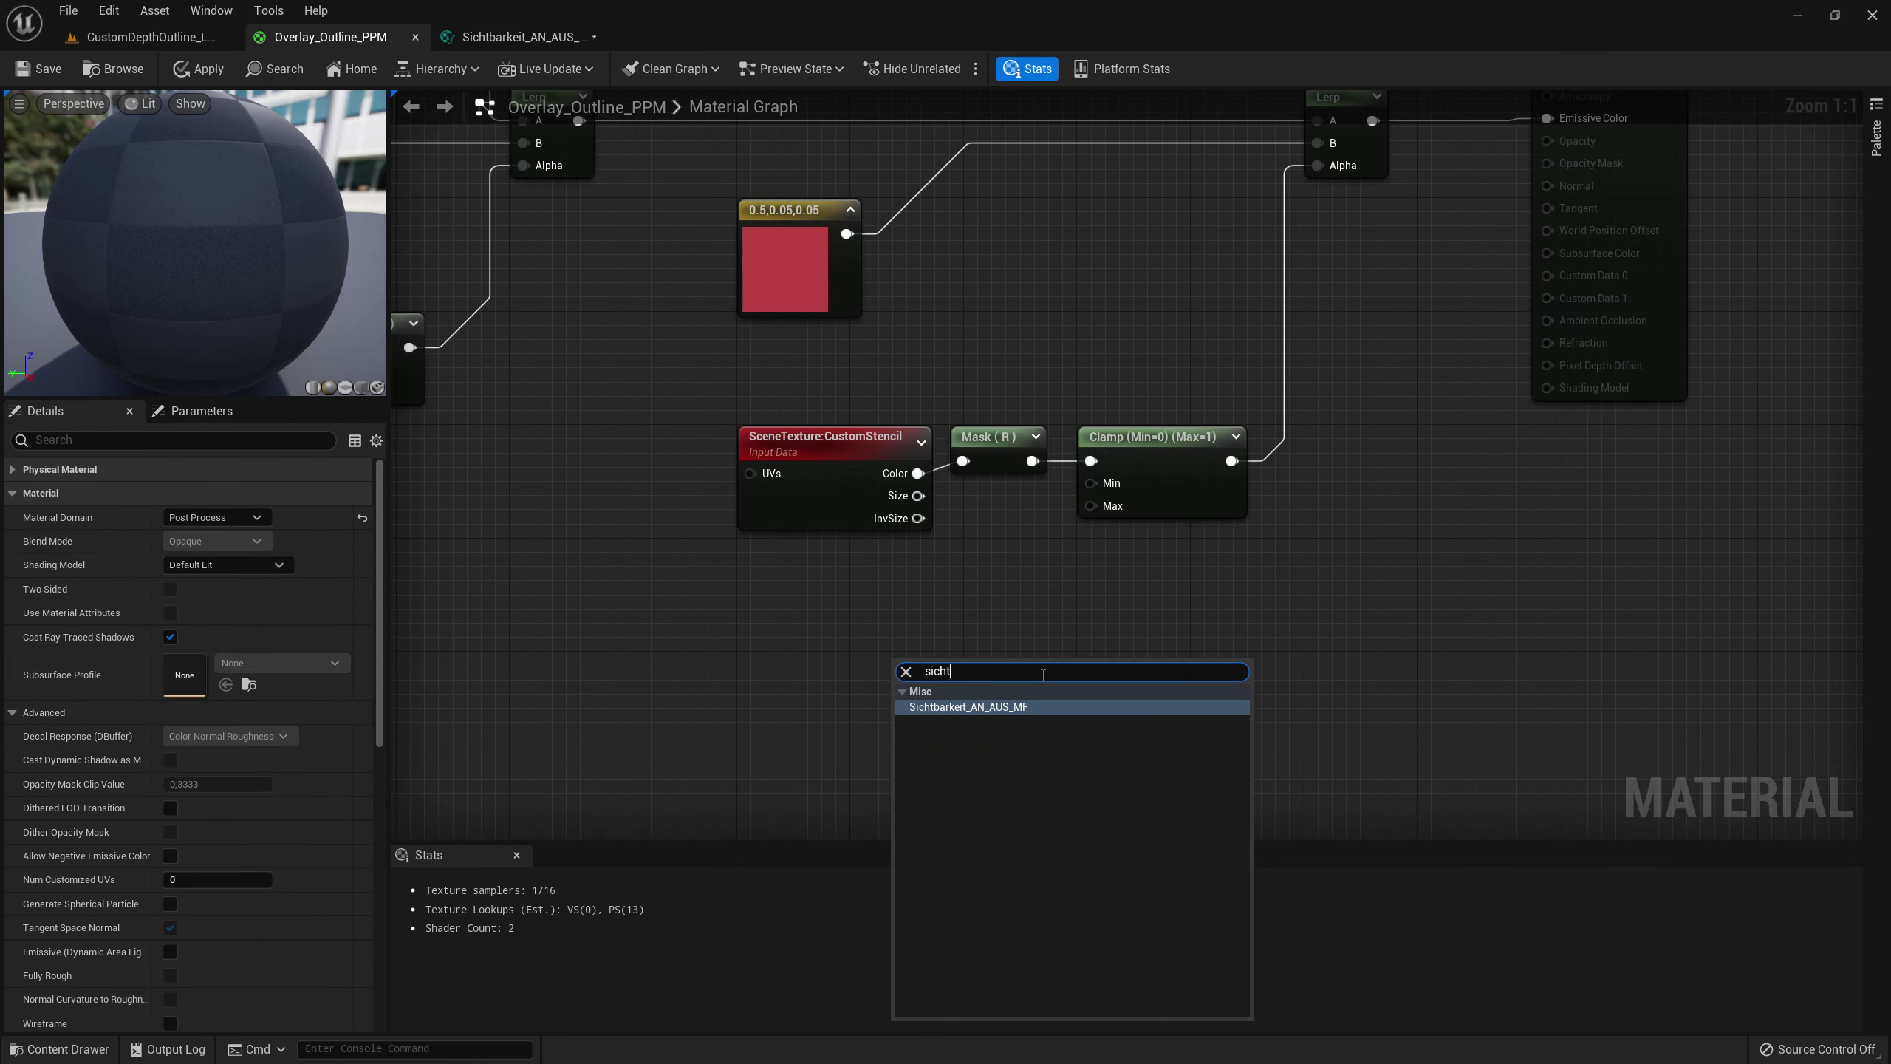
key("Return")
left_click_drag(1041, 674, 1002, 611)
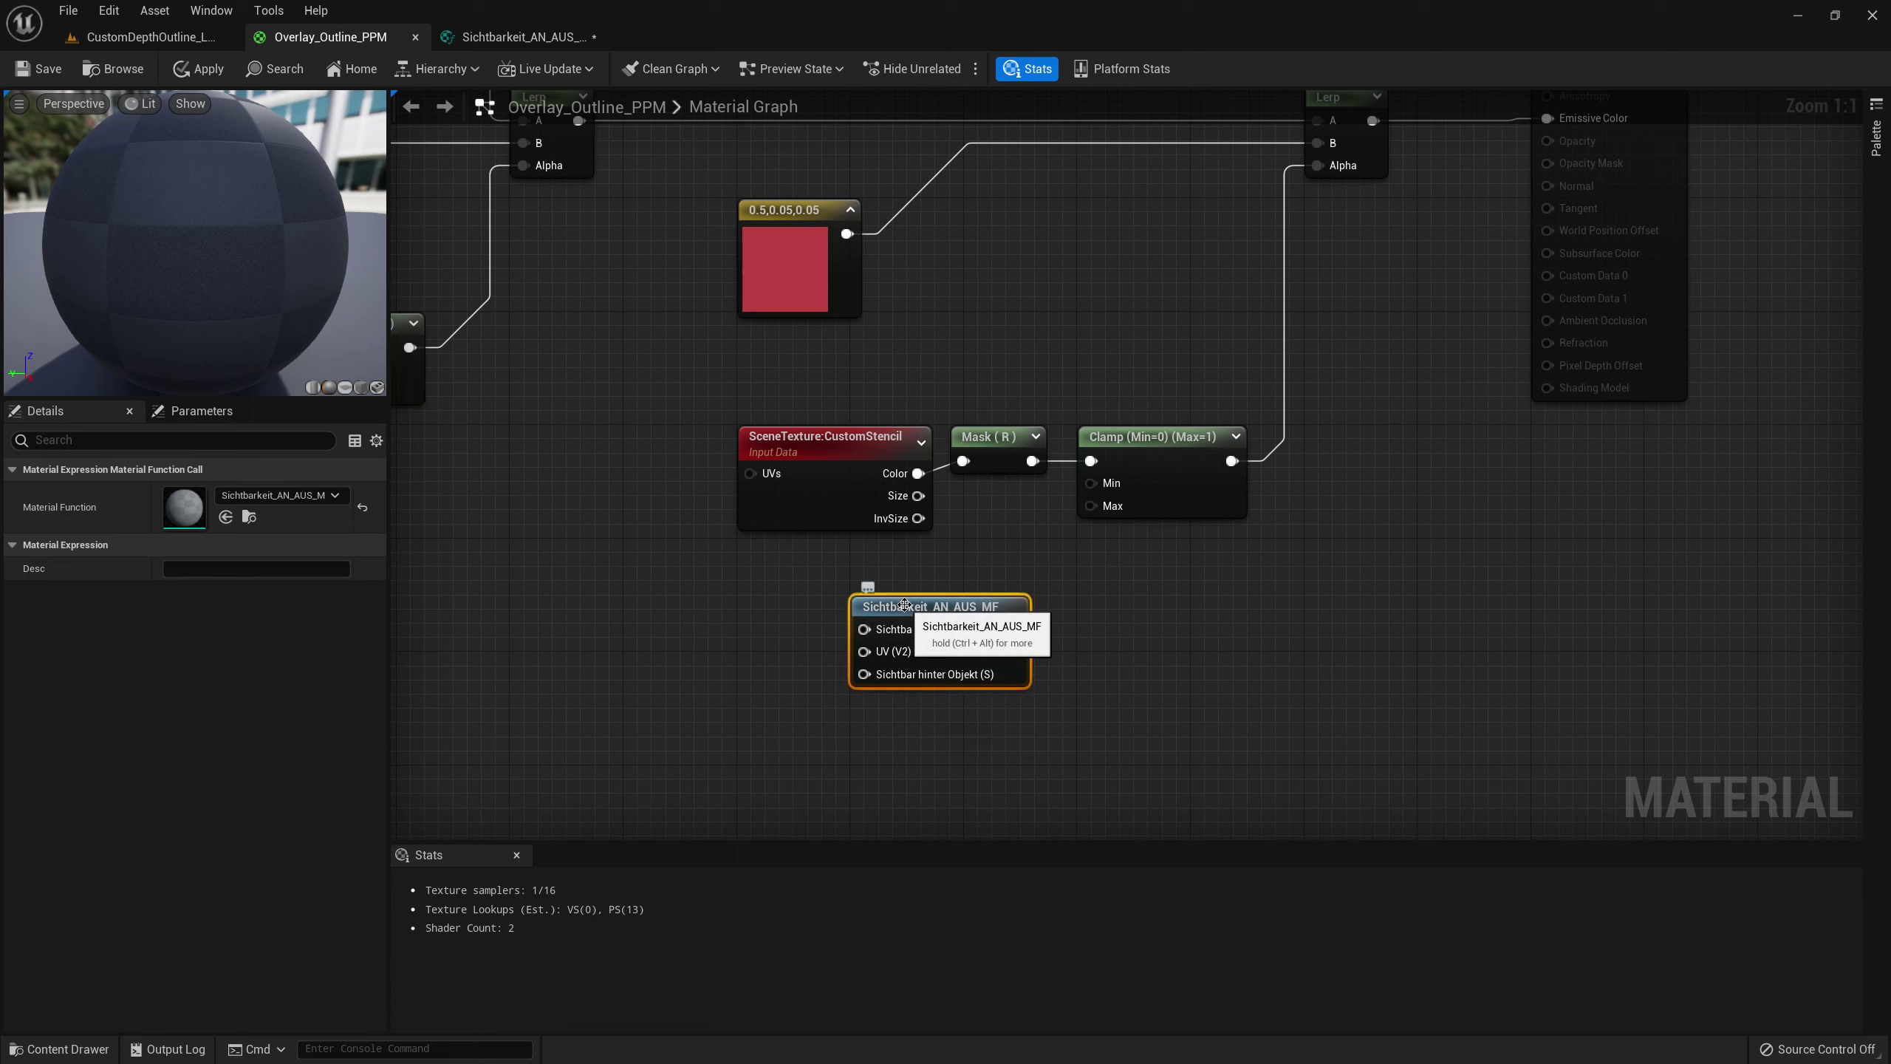
left_click(510, 41)
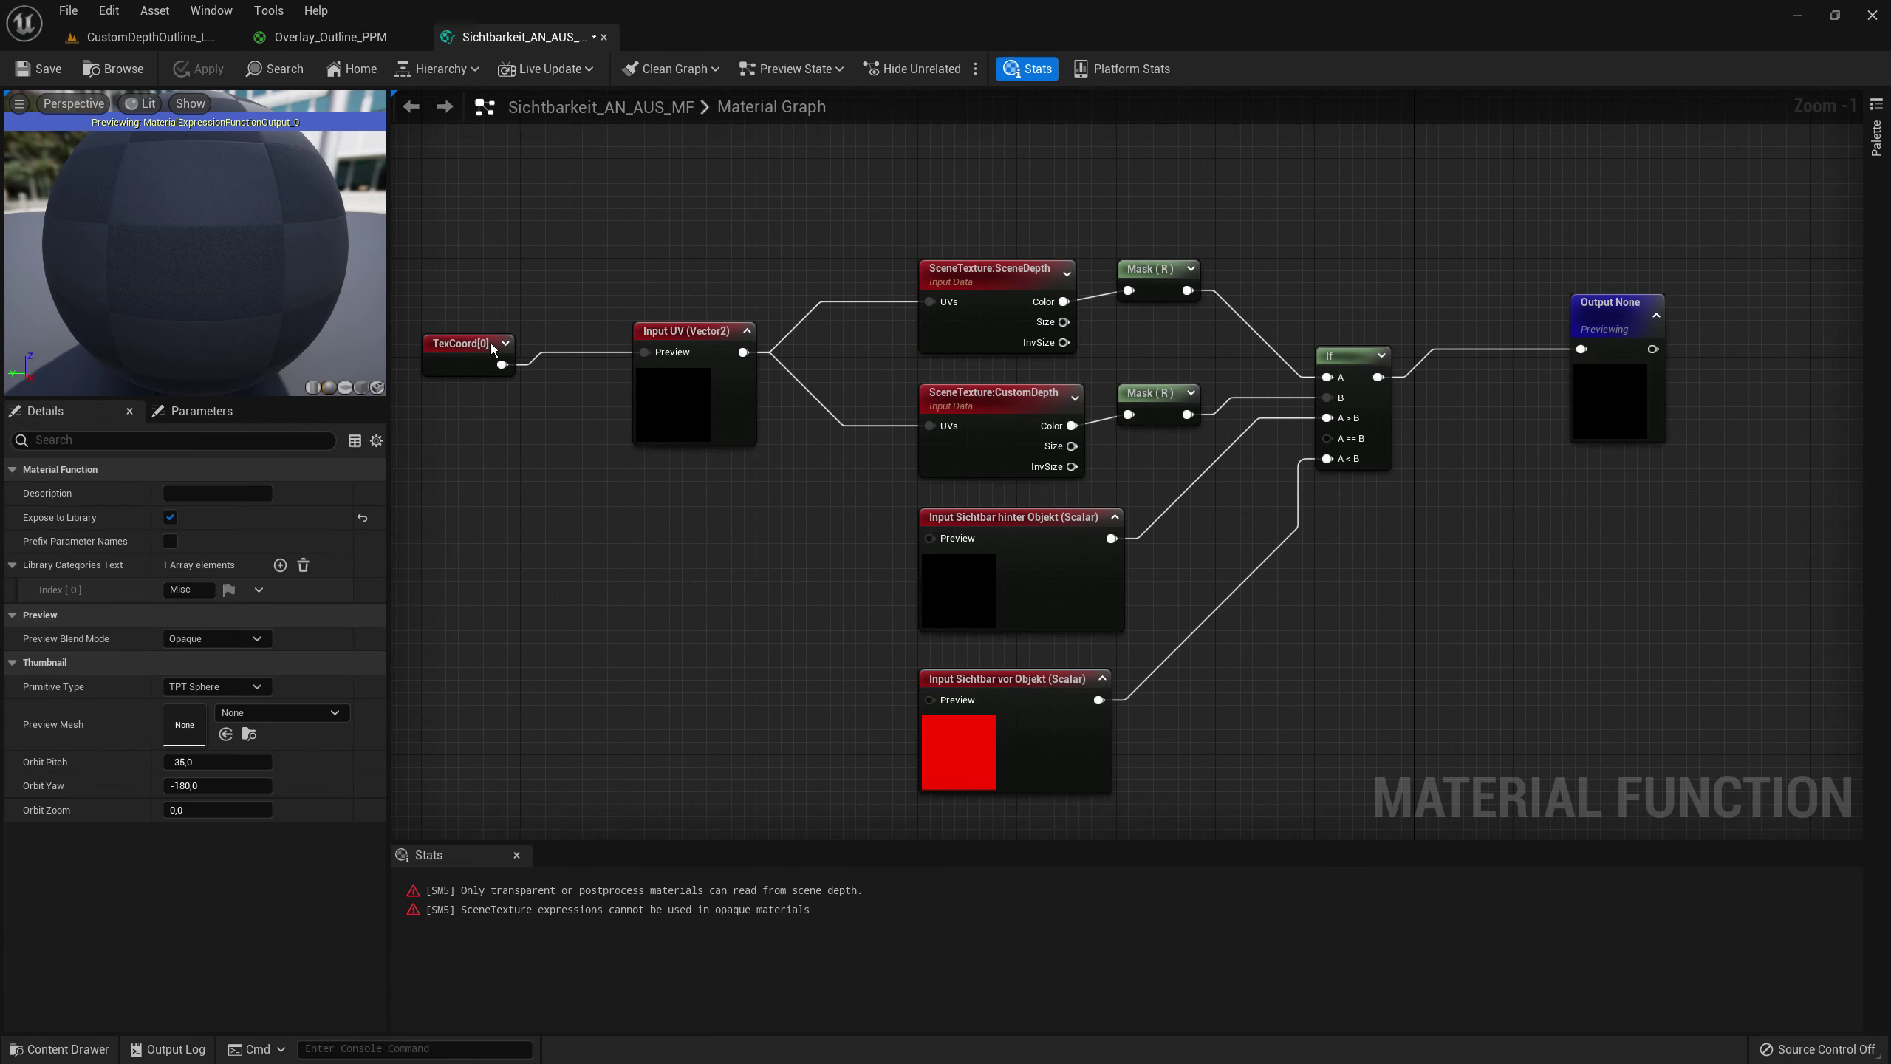
- Give the function the description 'Die allgemeine Sichbarkeit von O oder Outline anpassen.'
left_click(186, 491)
type("Die")
type(" allgemeine Sicht")
type("barkeit von")
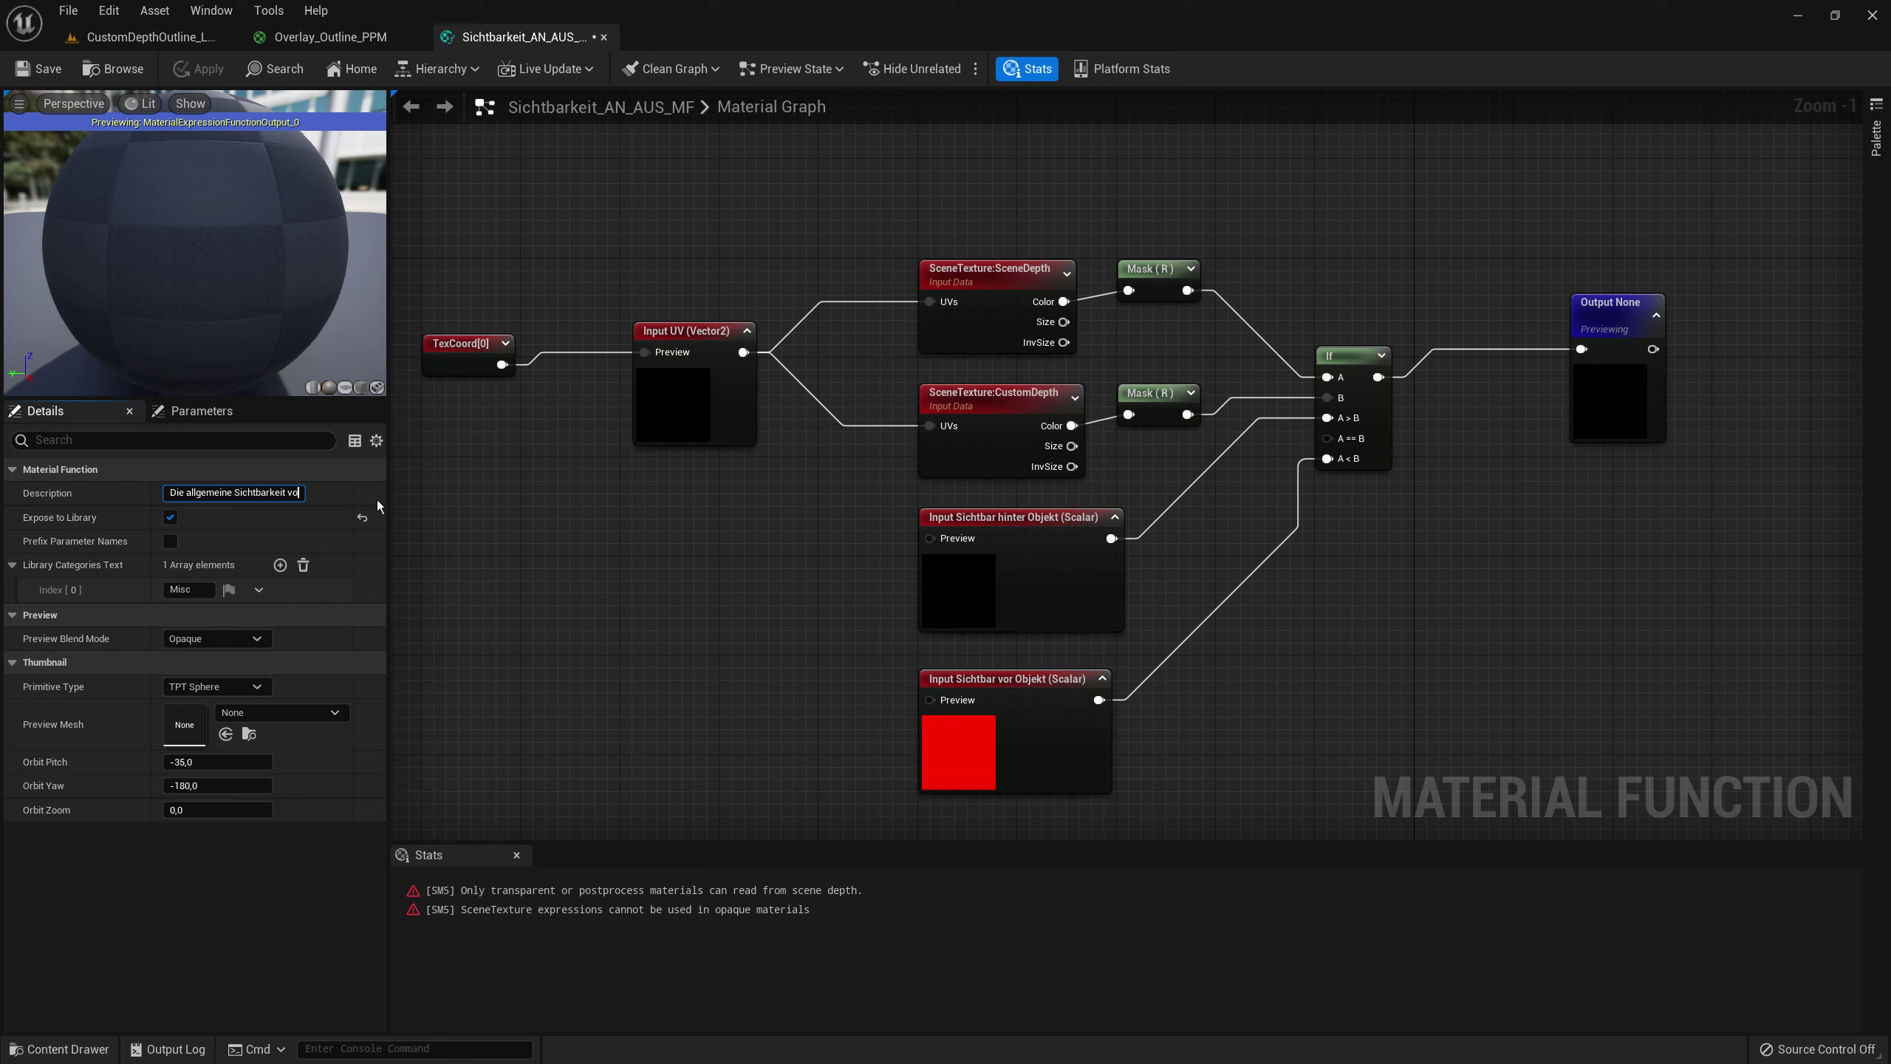
type(" O")
type(" oder Outl")
type("ine anpa")
type("ssen.")
left_click(304, 45)
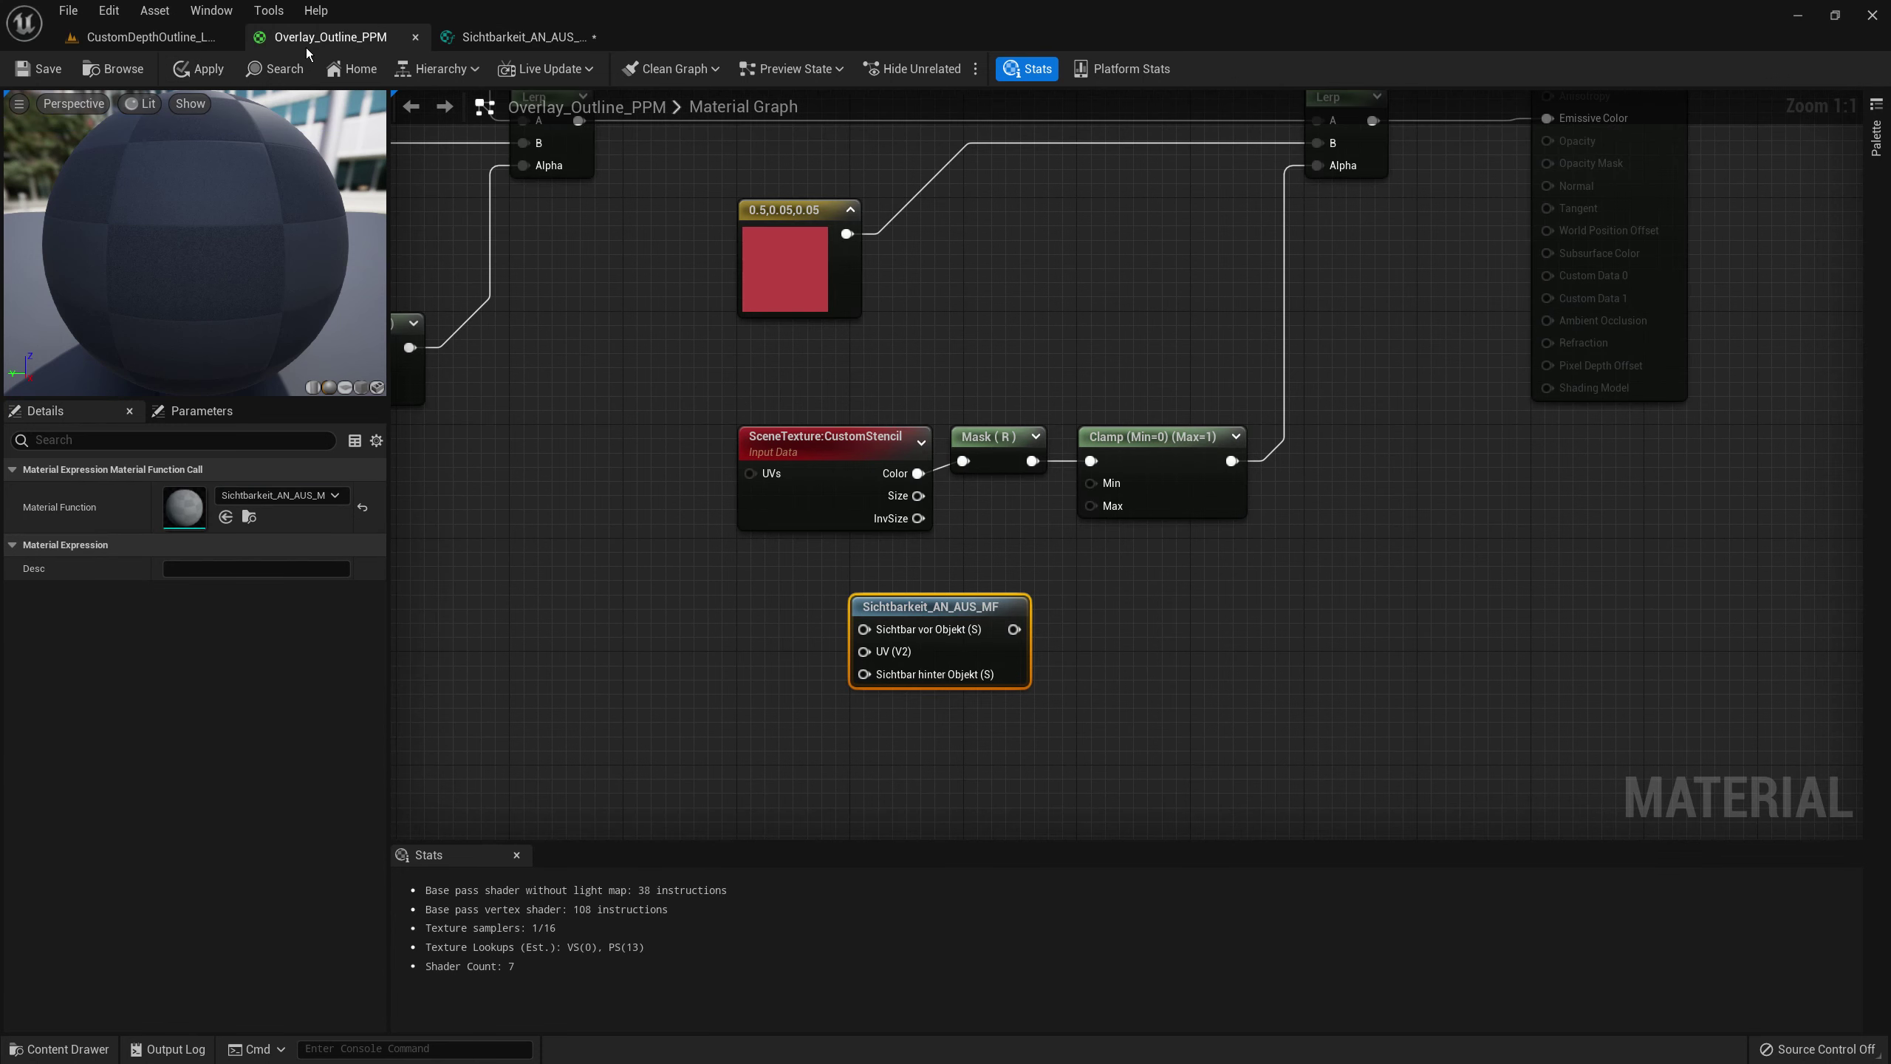
mouse_move(957, 609)
- Set the UV input's sort priority to 3 and apply, so the UV pin sits at the bottom
left_click(517, 36)
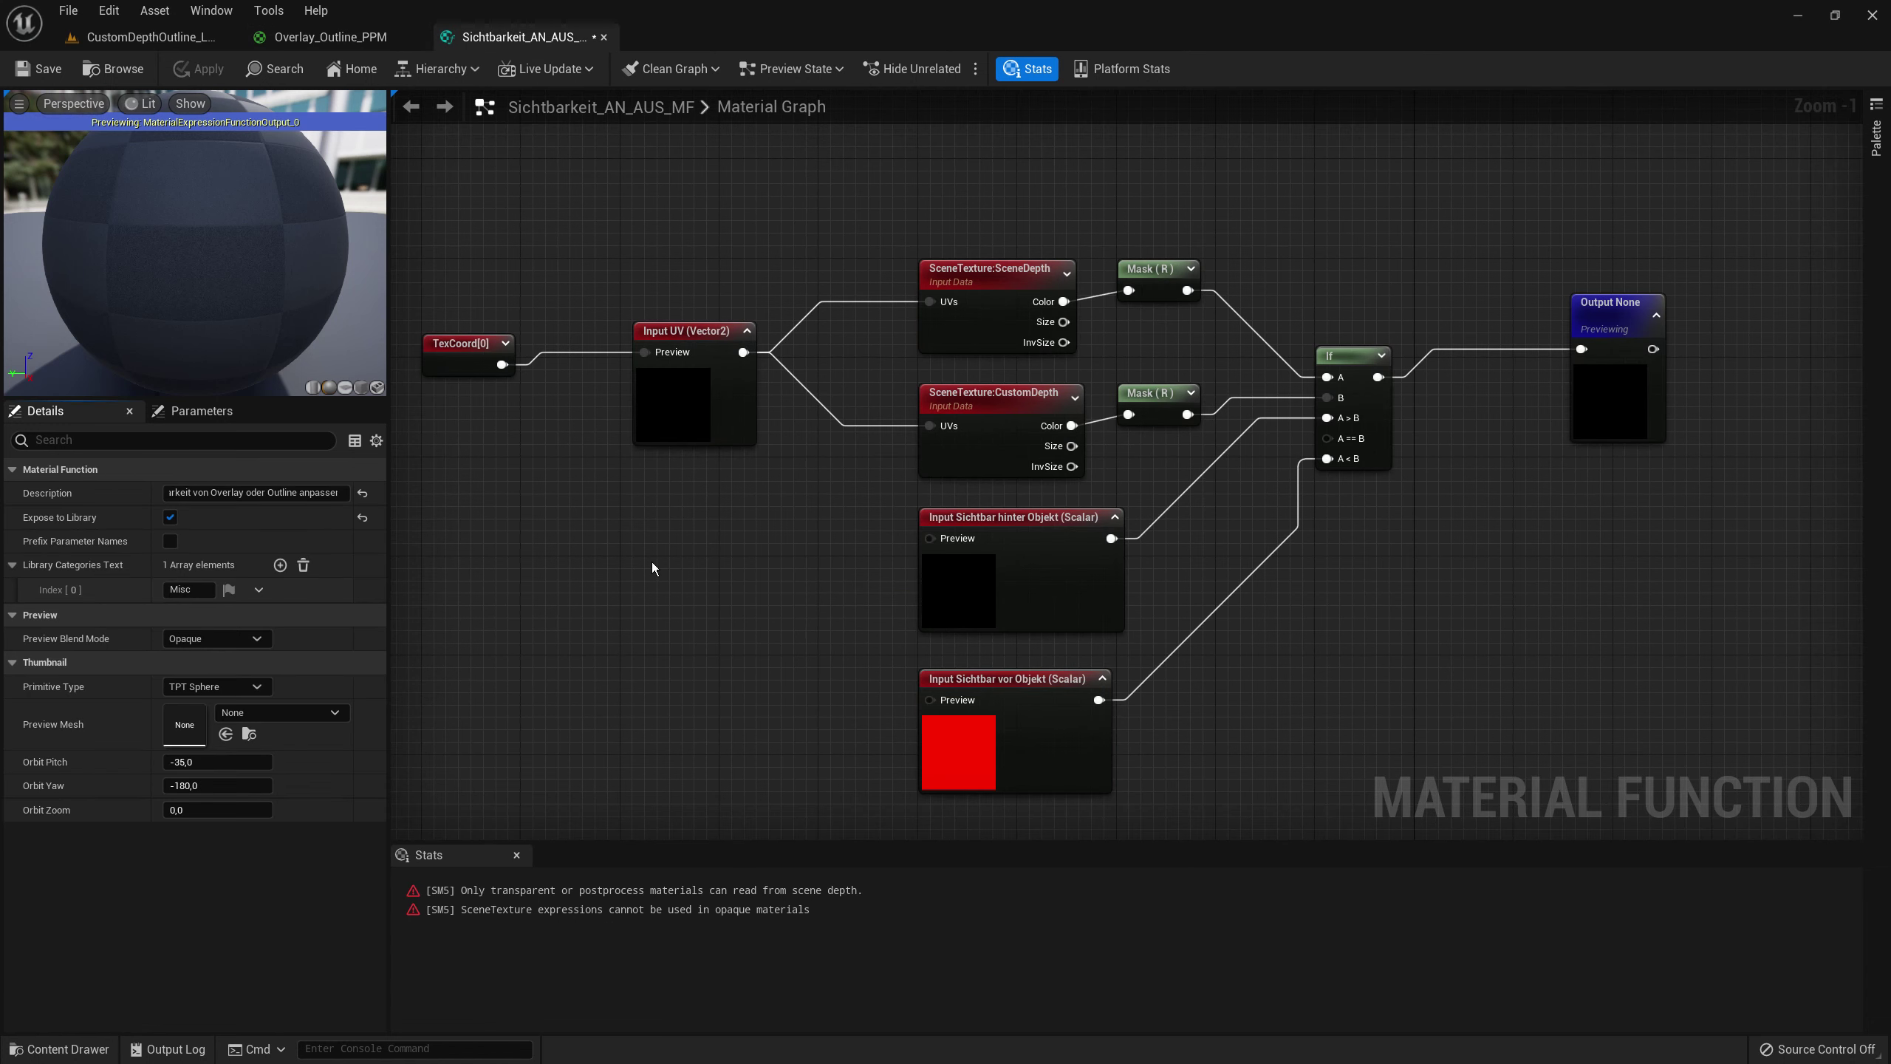
left_click(677, 433)
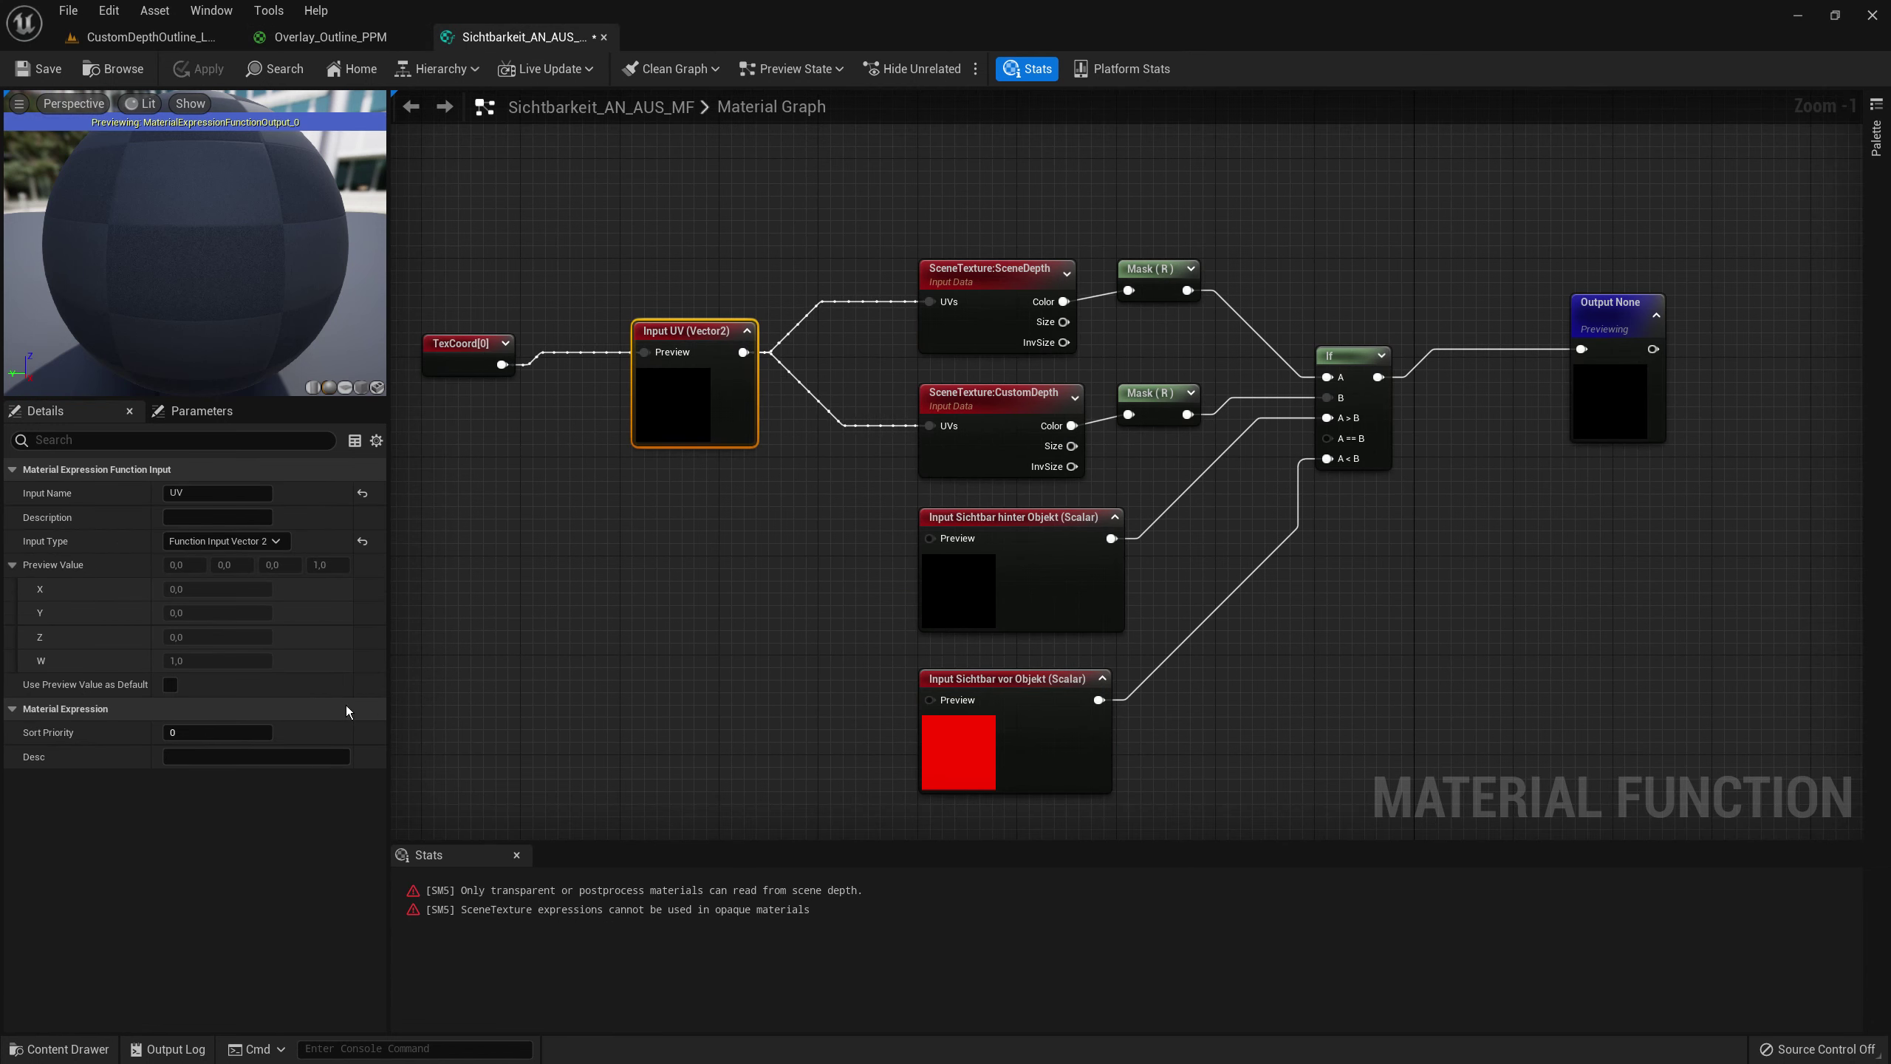
left_click(216, 732)
key("Return")
left_click(199, 69)
left_click(330, 36)
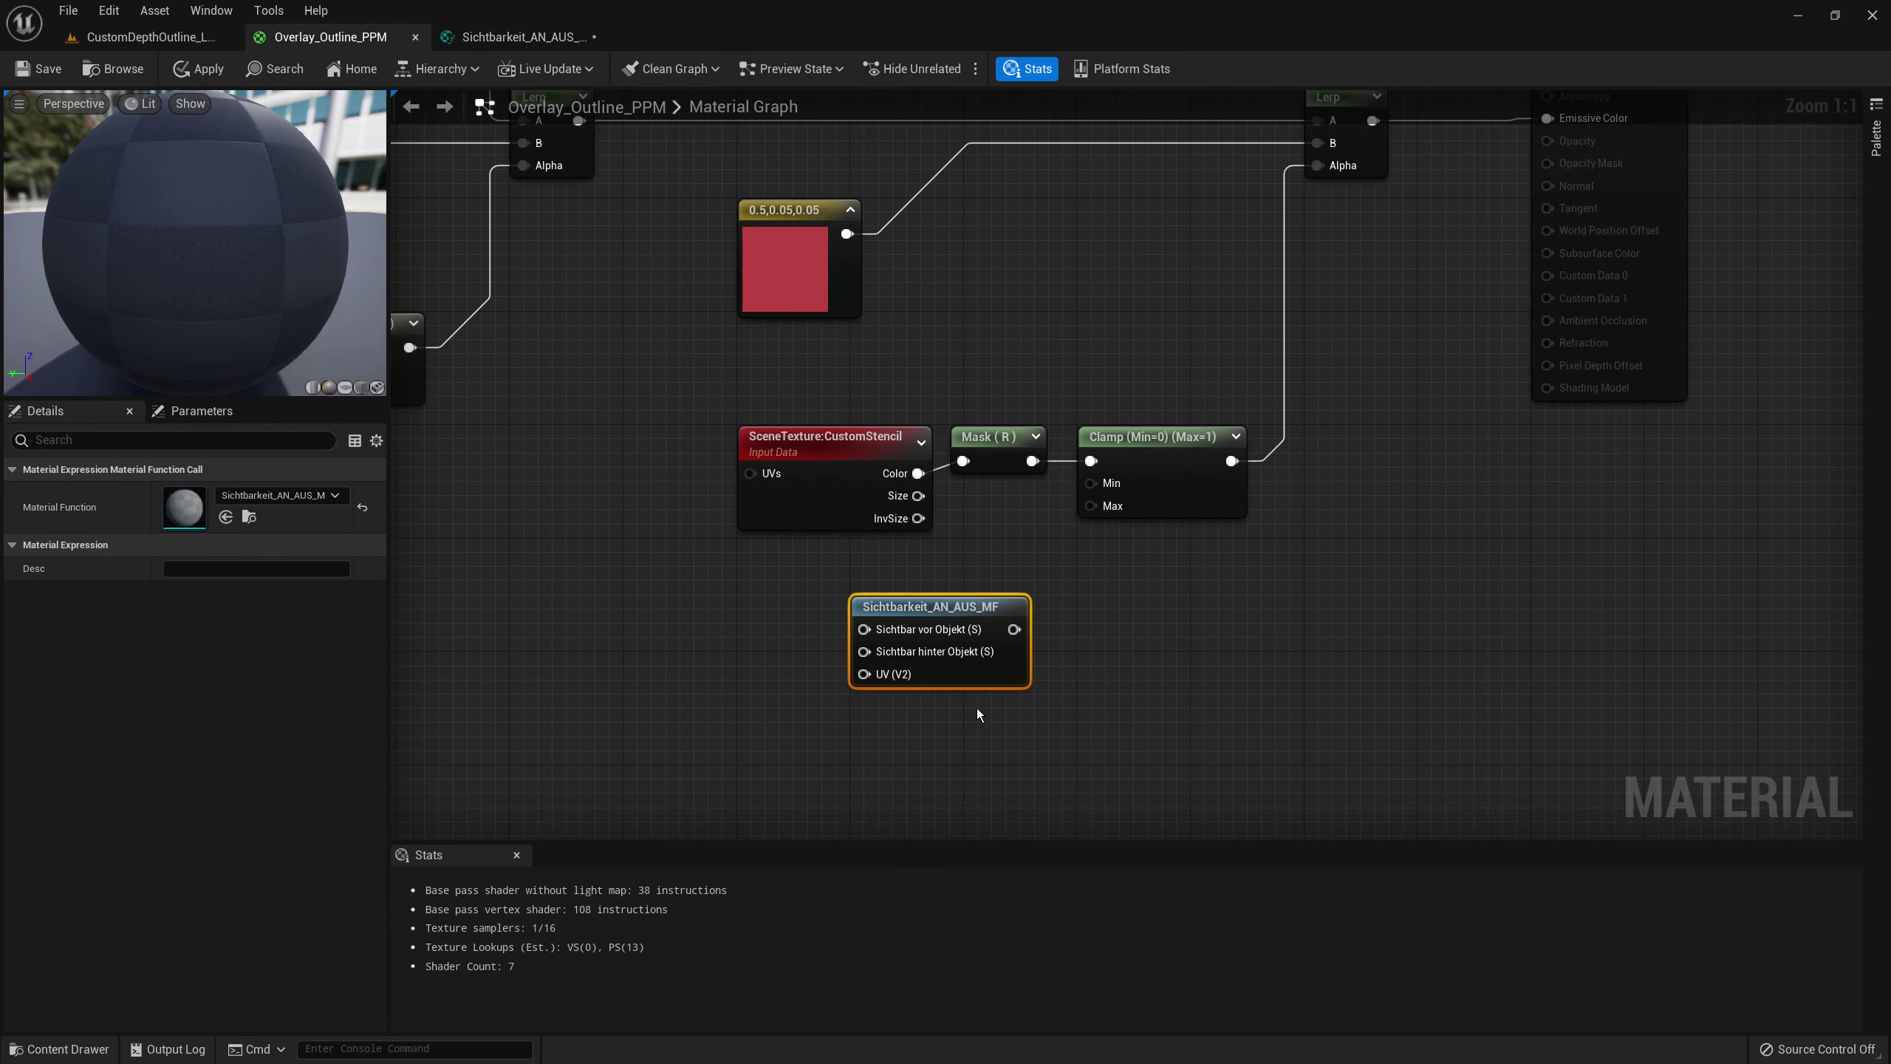
mouse_move(982, 656)
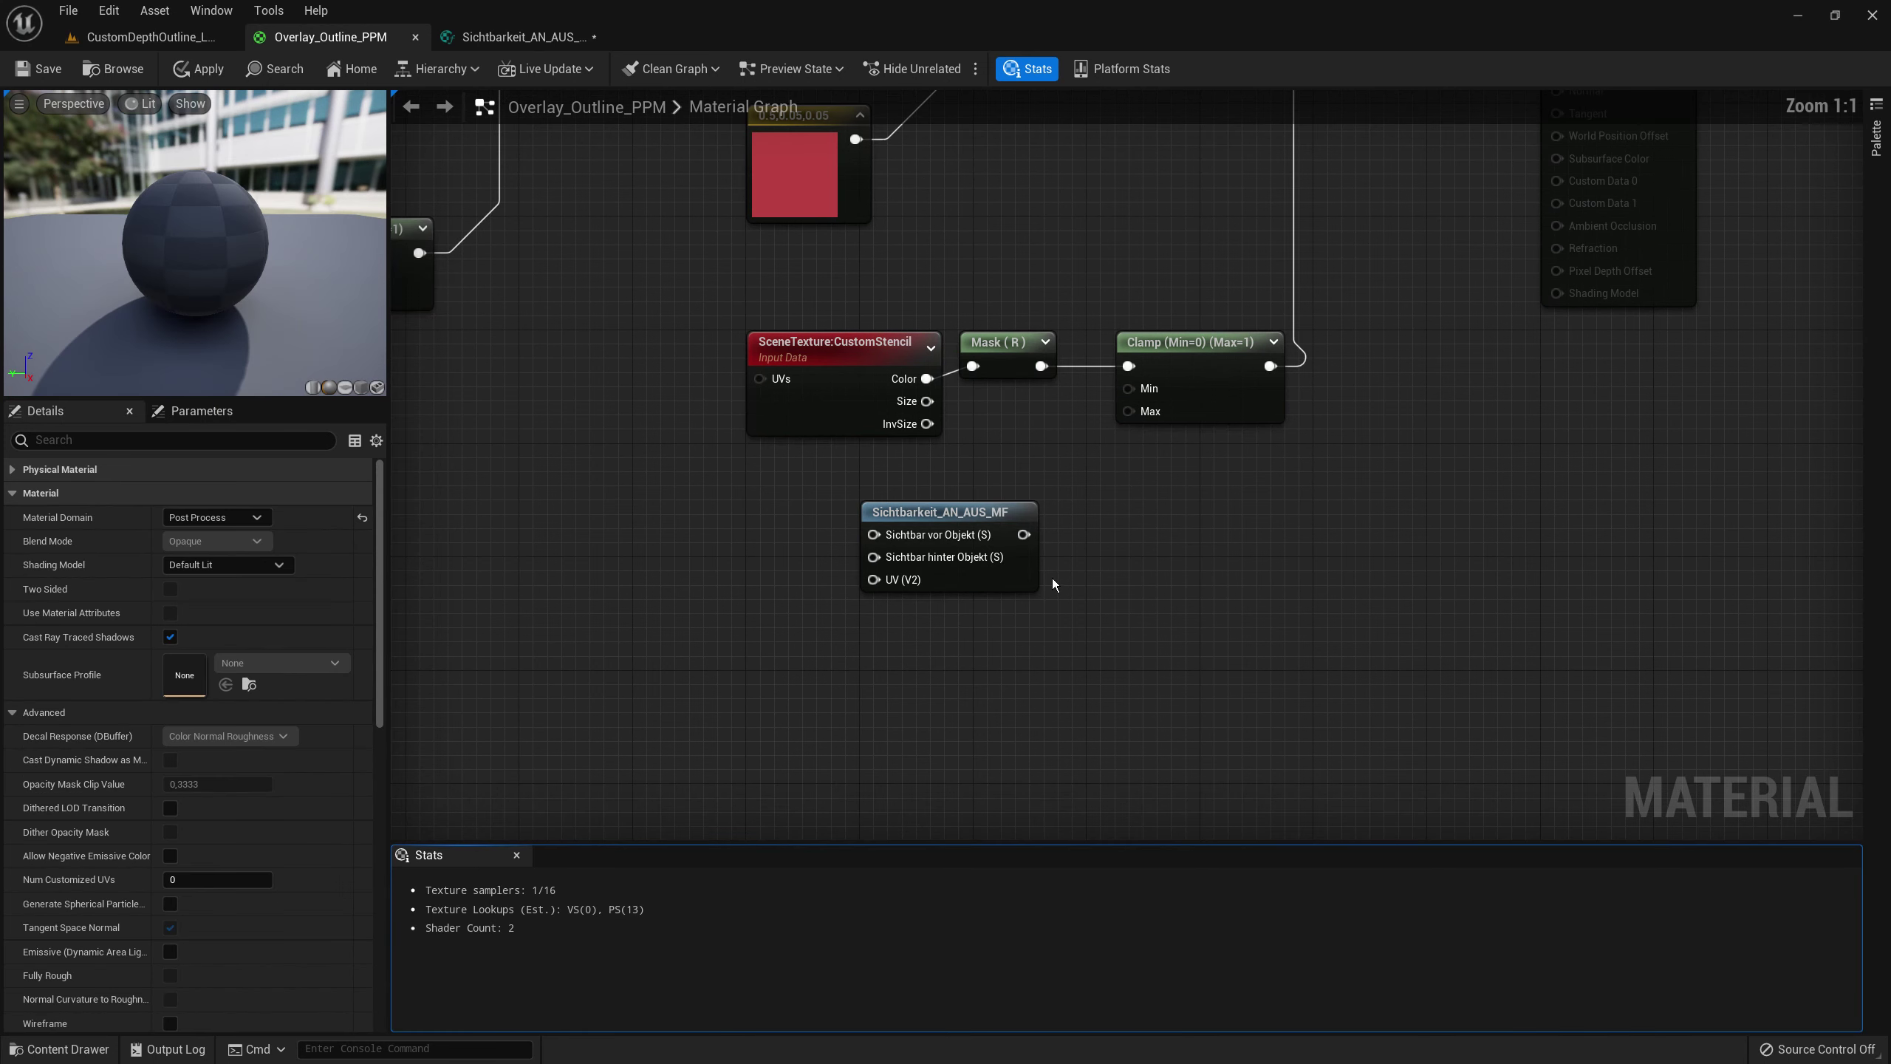
- In the function graph, stack the two visibility inputs next to the If node
double_click(1009, 574)
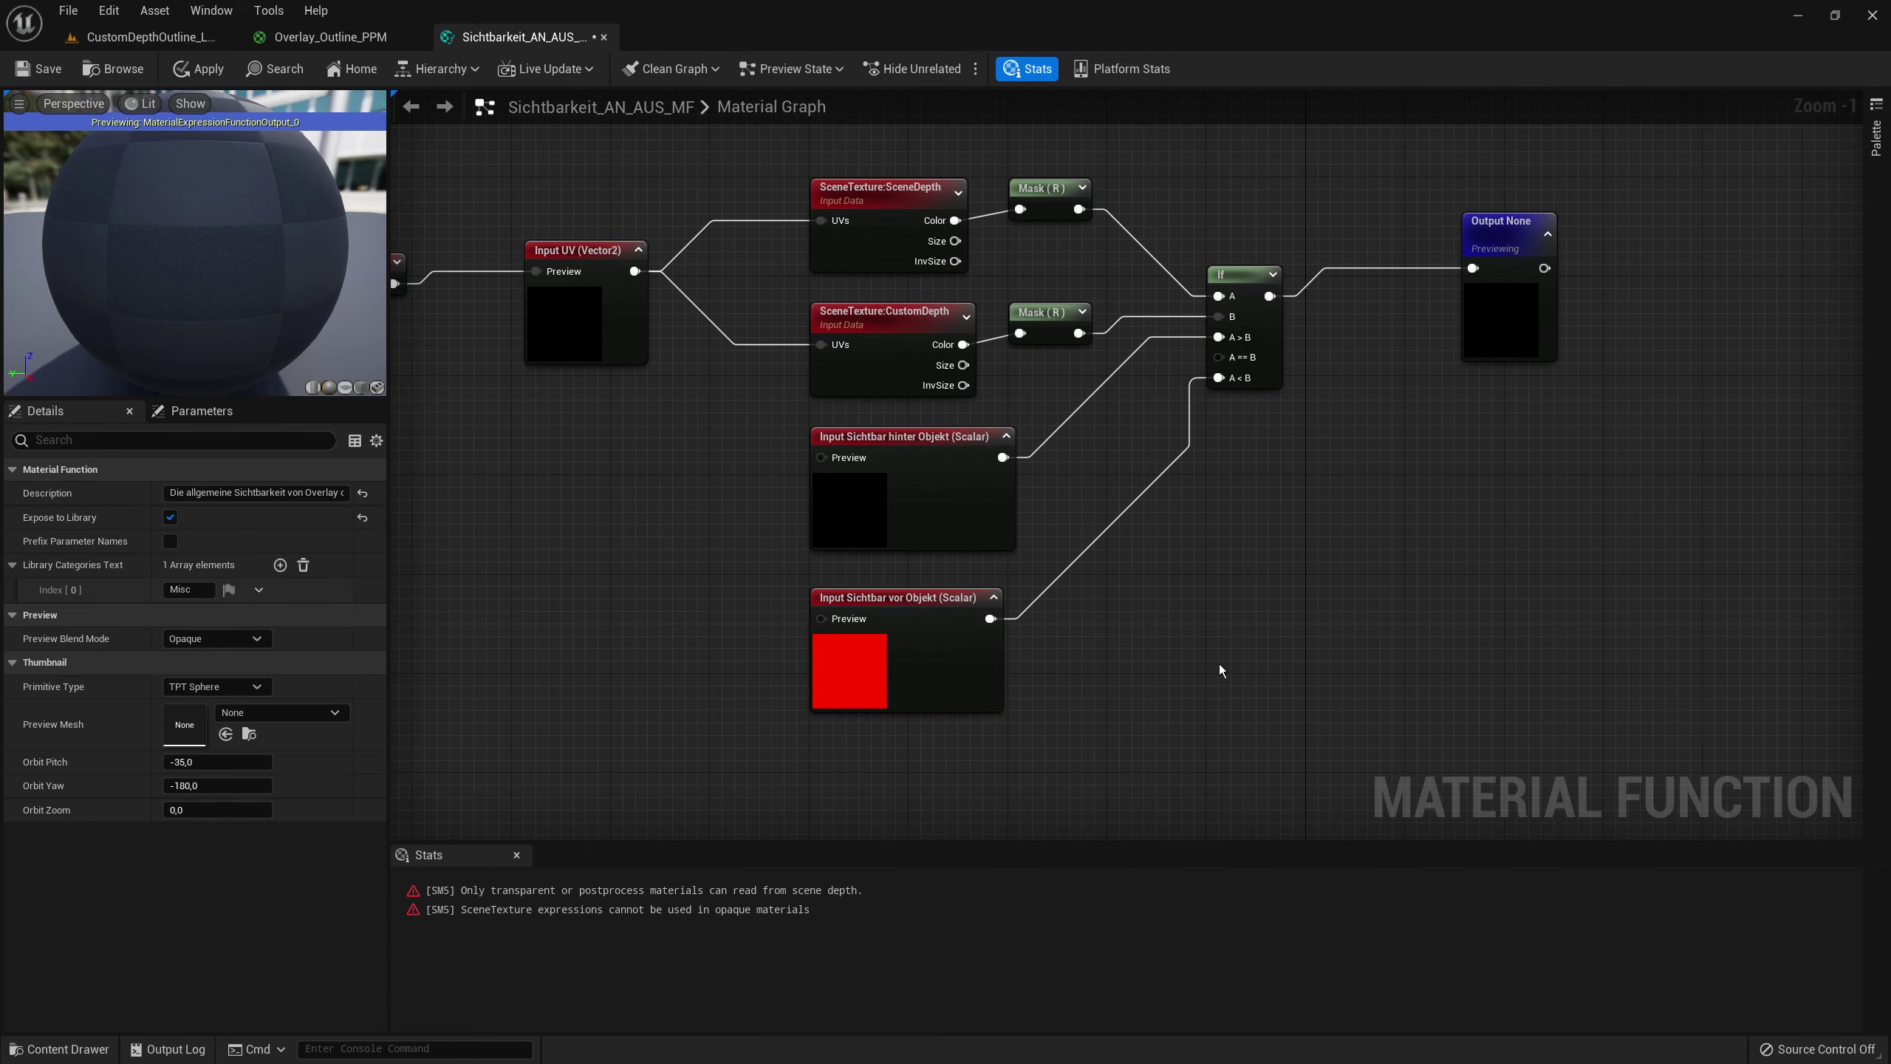
left_click_drag(984, 457, 945, 729)
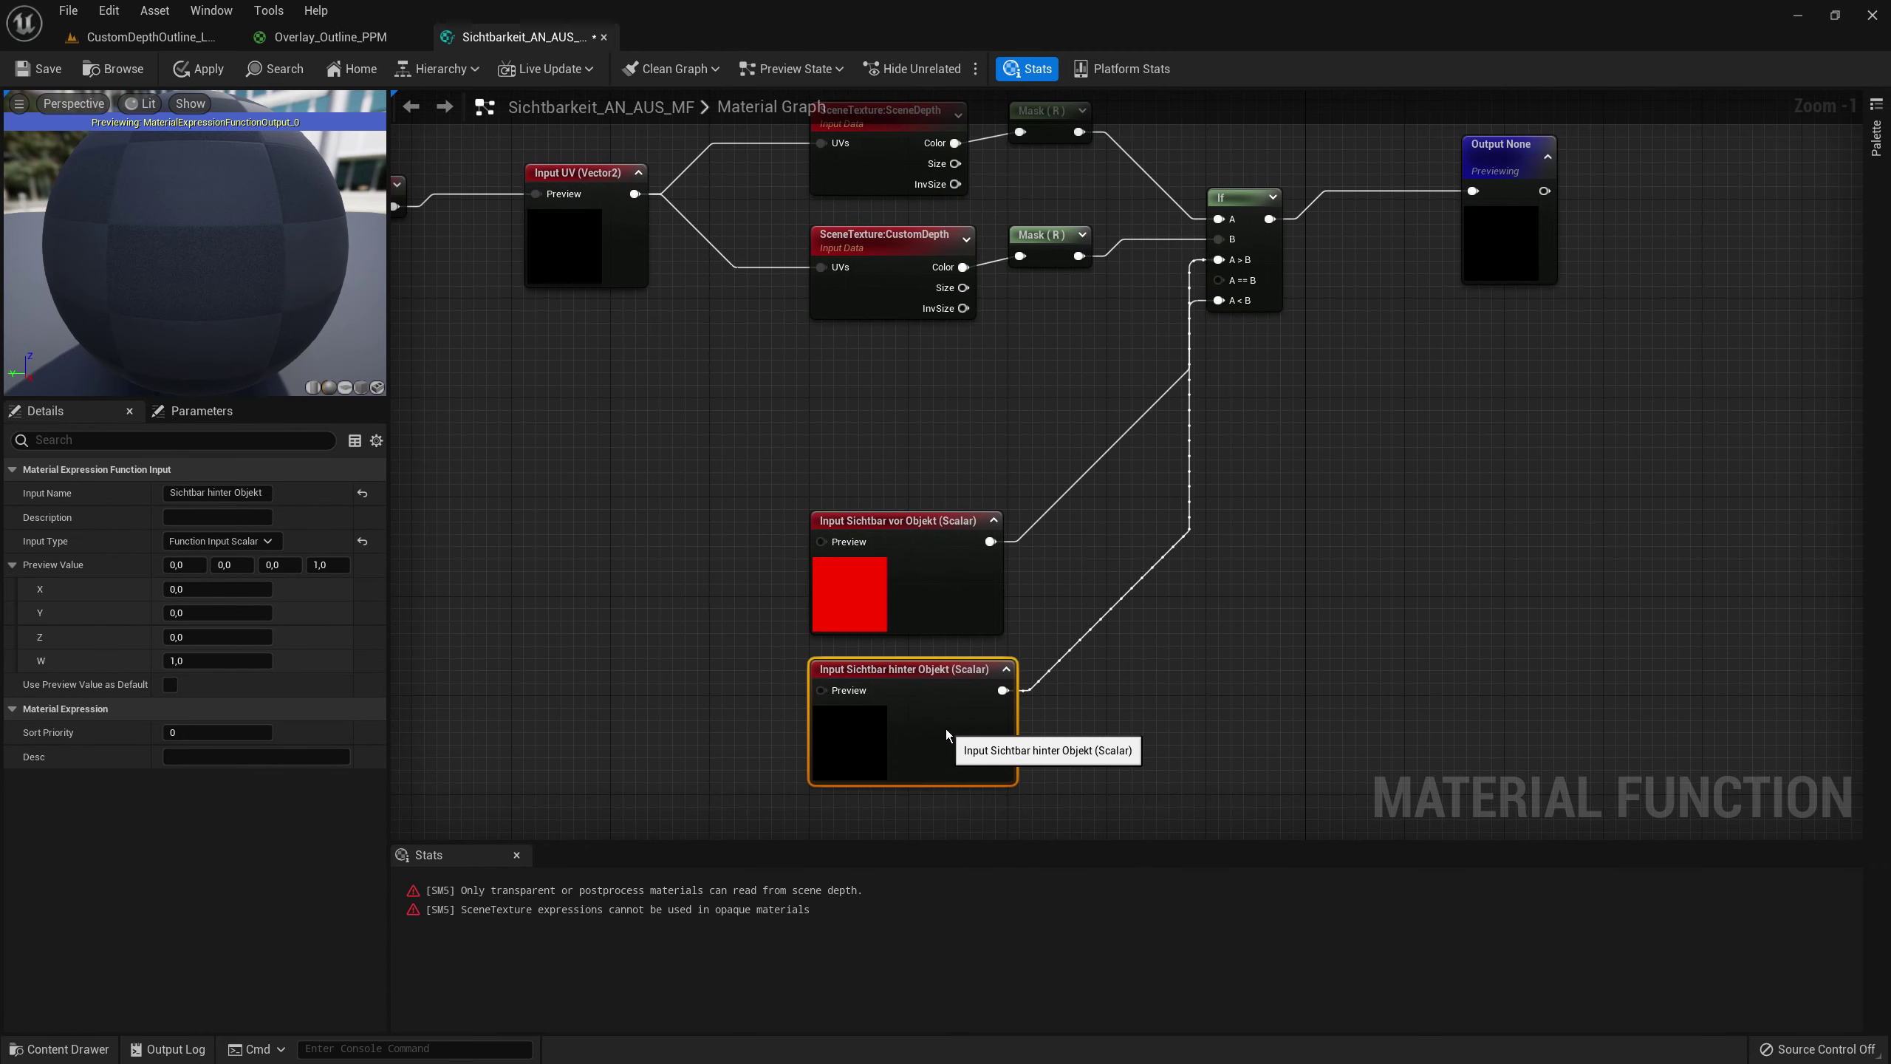
left_click(963, 614, "ctrl")
left_click_drag(962, 615, 963, 441)
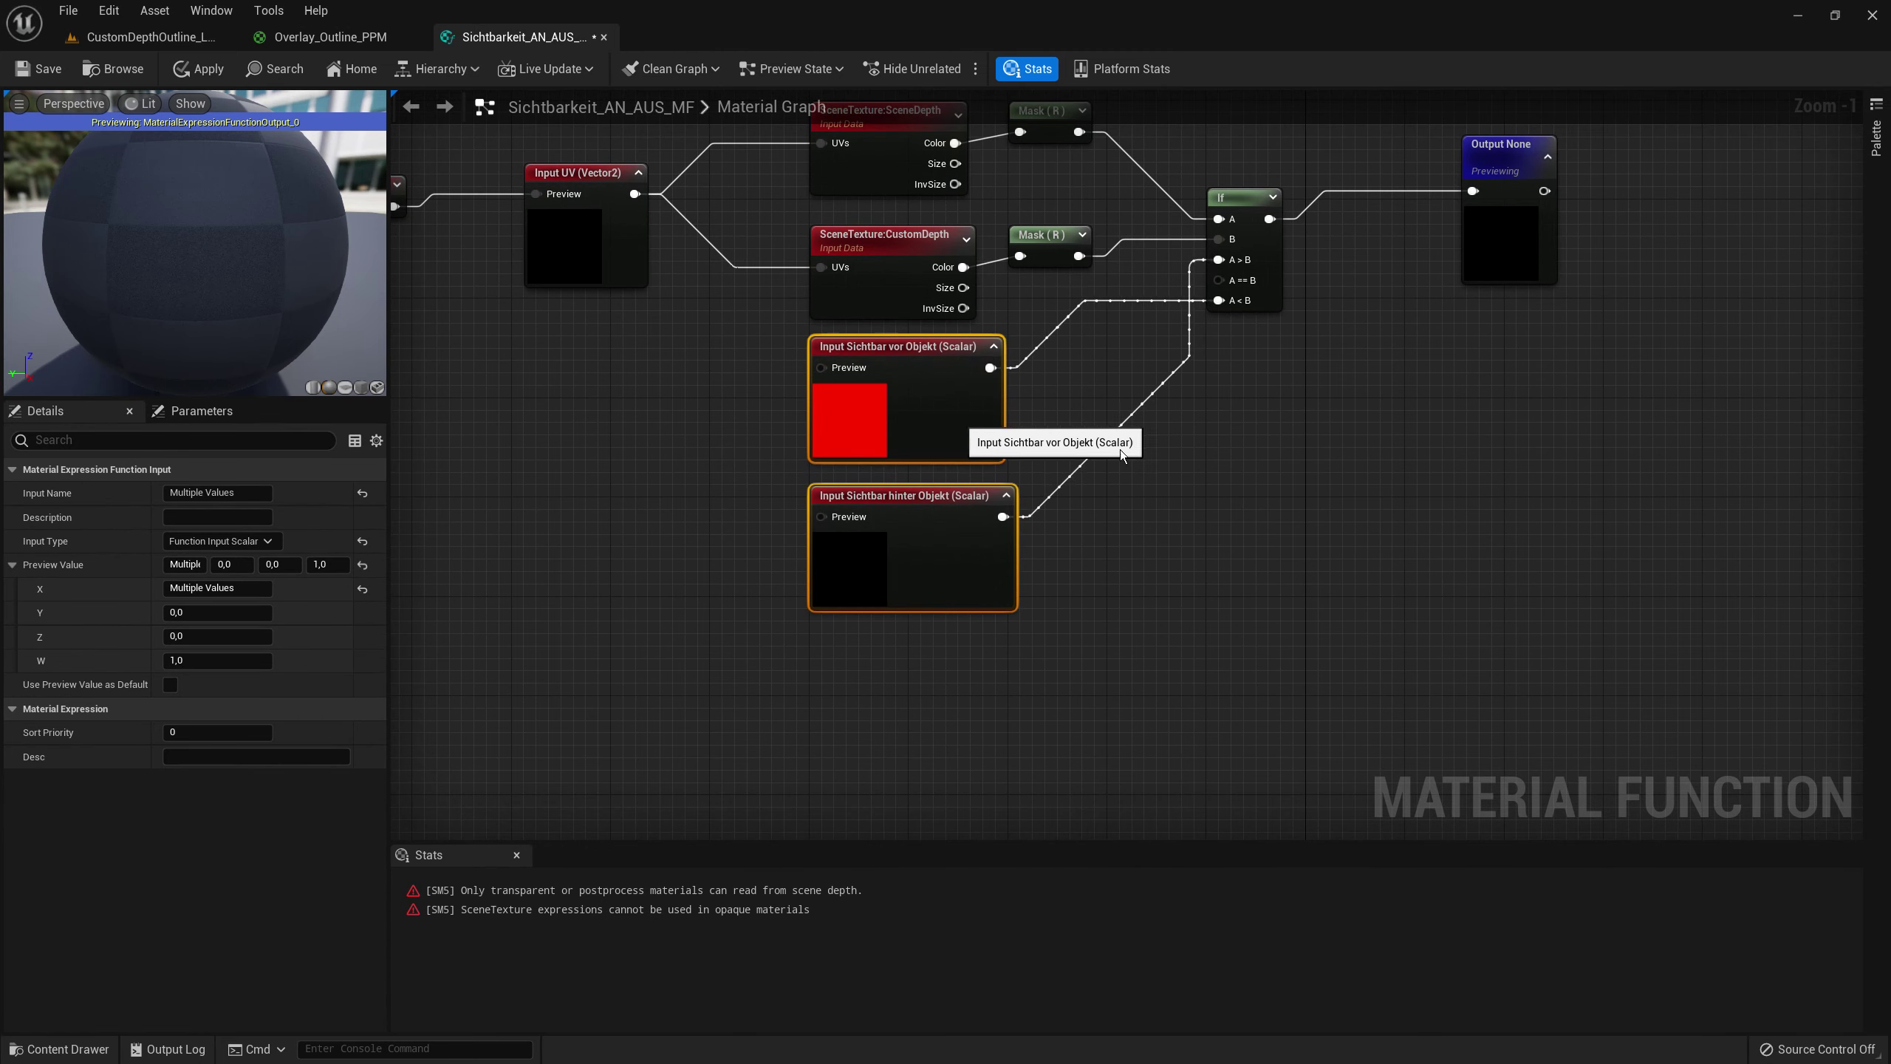
right_click_drag(1113, 413, 935, 532)
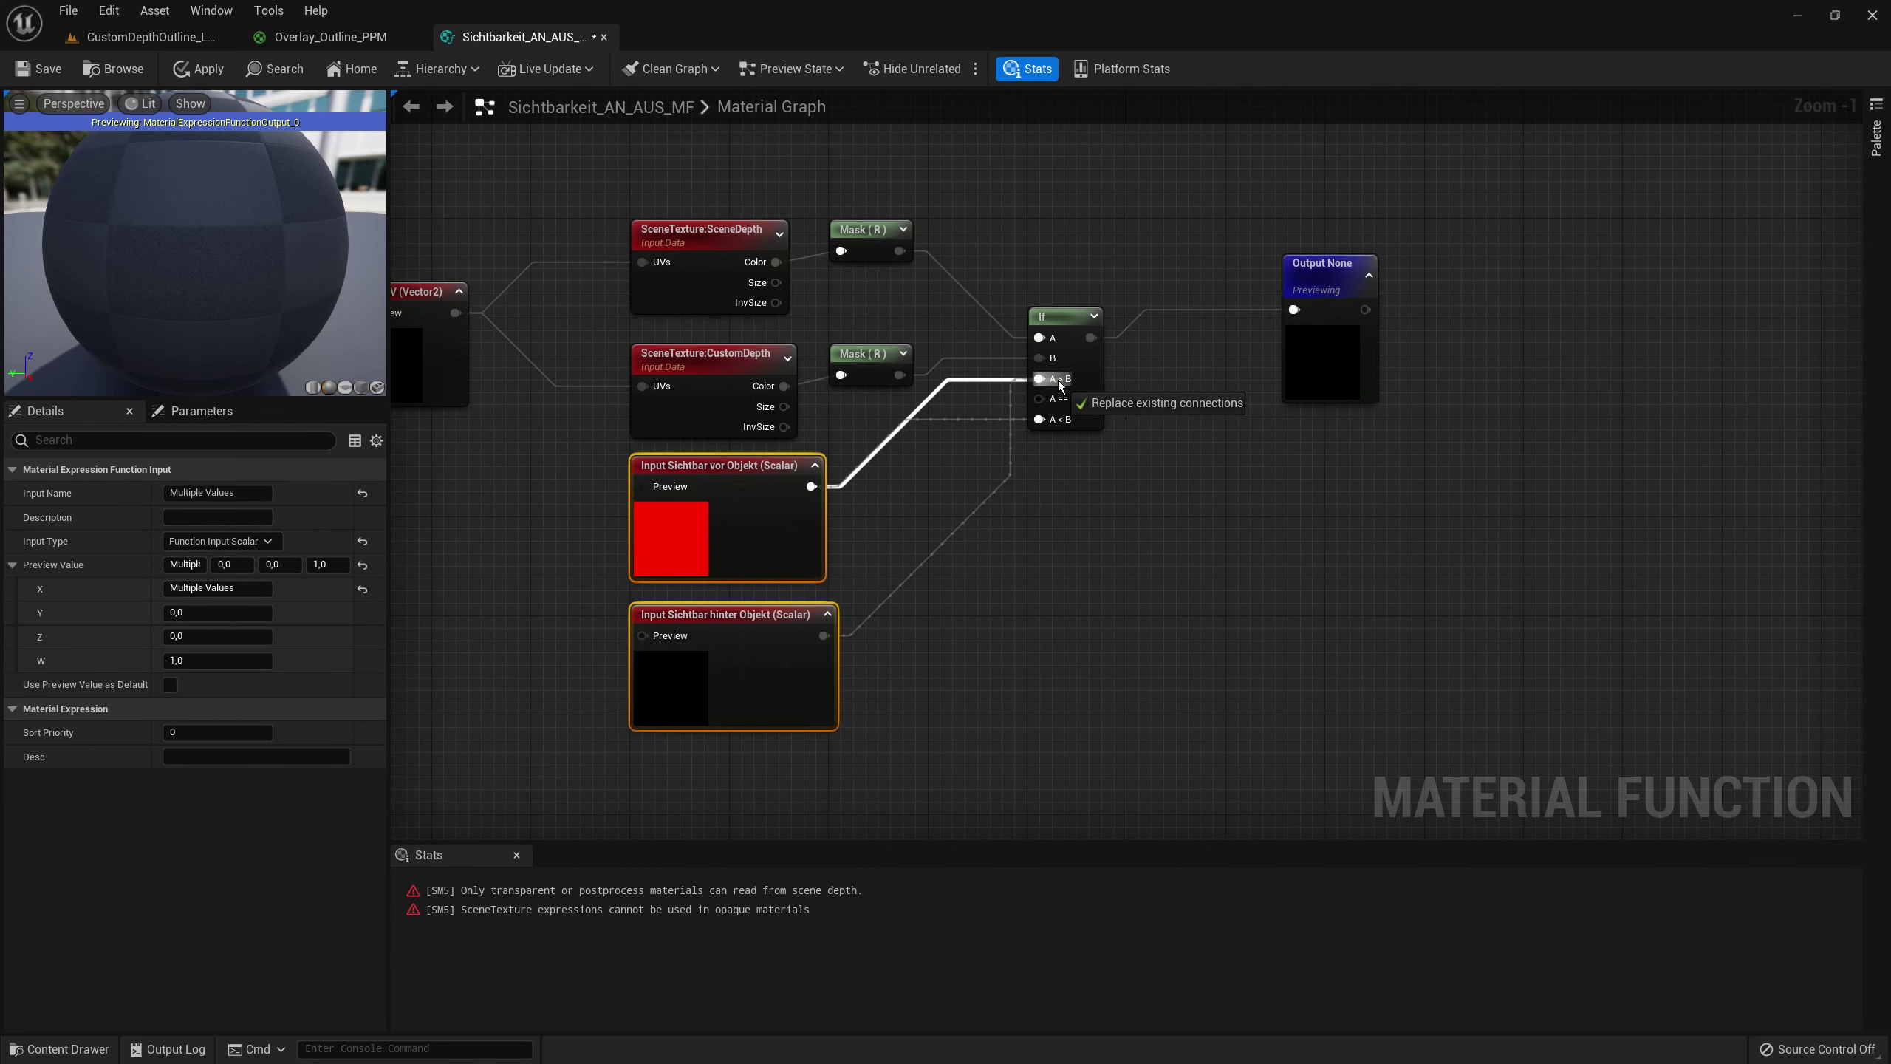
- Wire Sichtbar vor Objekt to If A>B and Sichtbar hinter Objekt to A<B
left_click_drag(812, 488, 1039, 378)
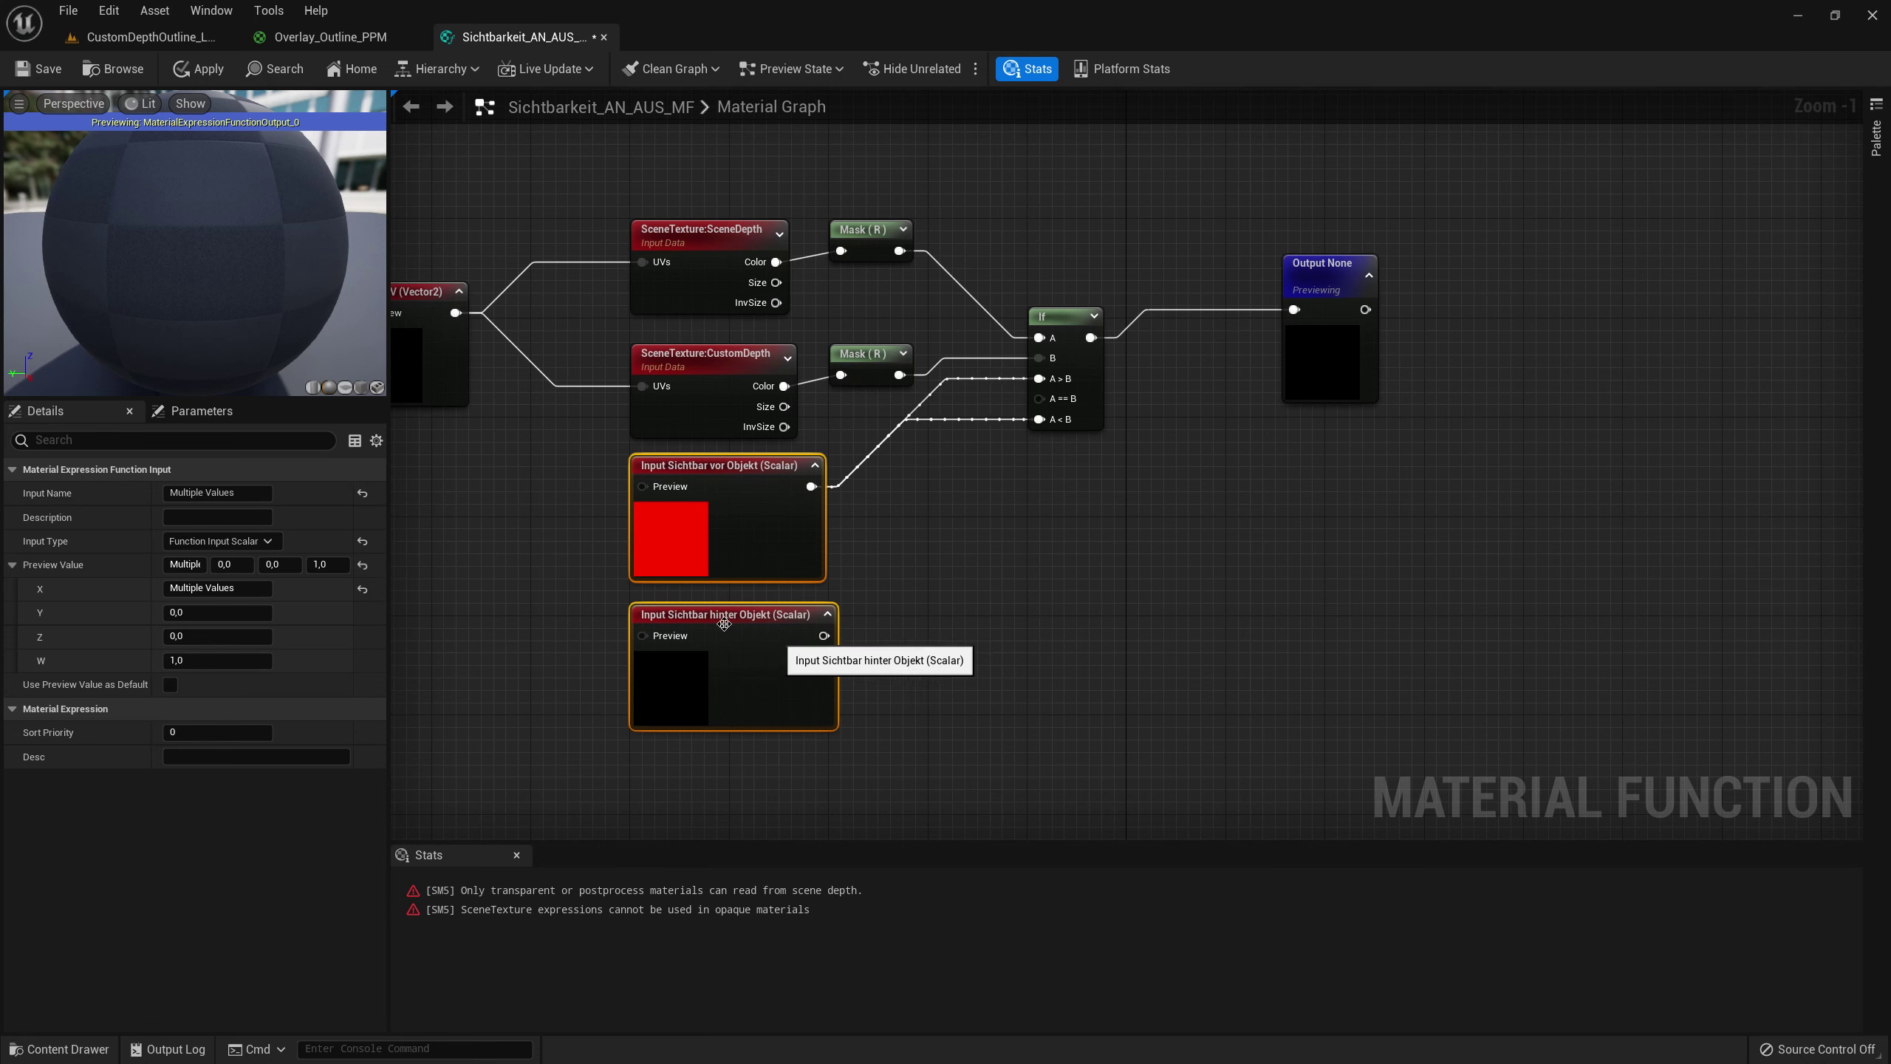
mouse_move(823, 635)
left_mouse_down()
mouse_move(923, 644)
mouse_move(1041, 420)
left_mouse_up()
key("Home")
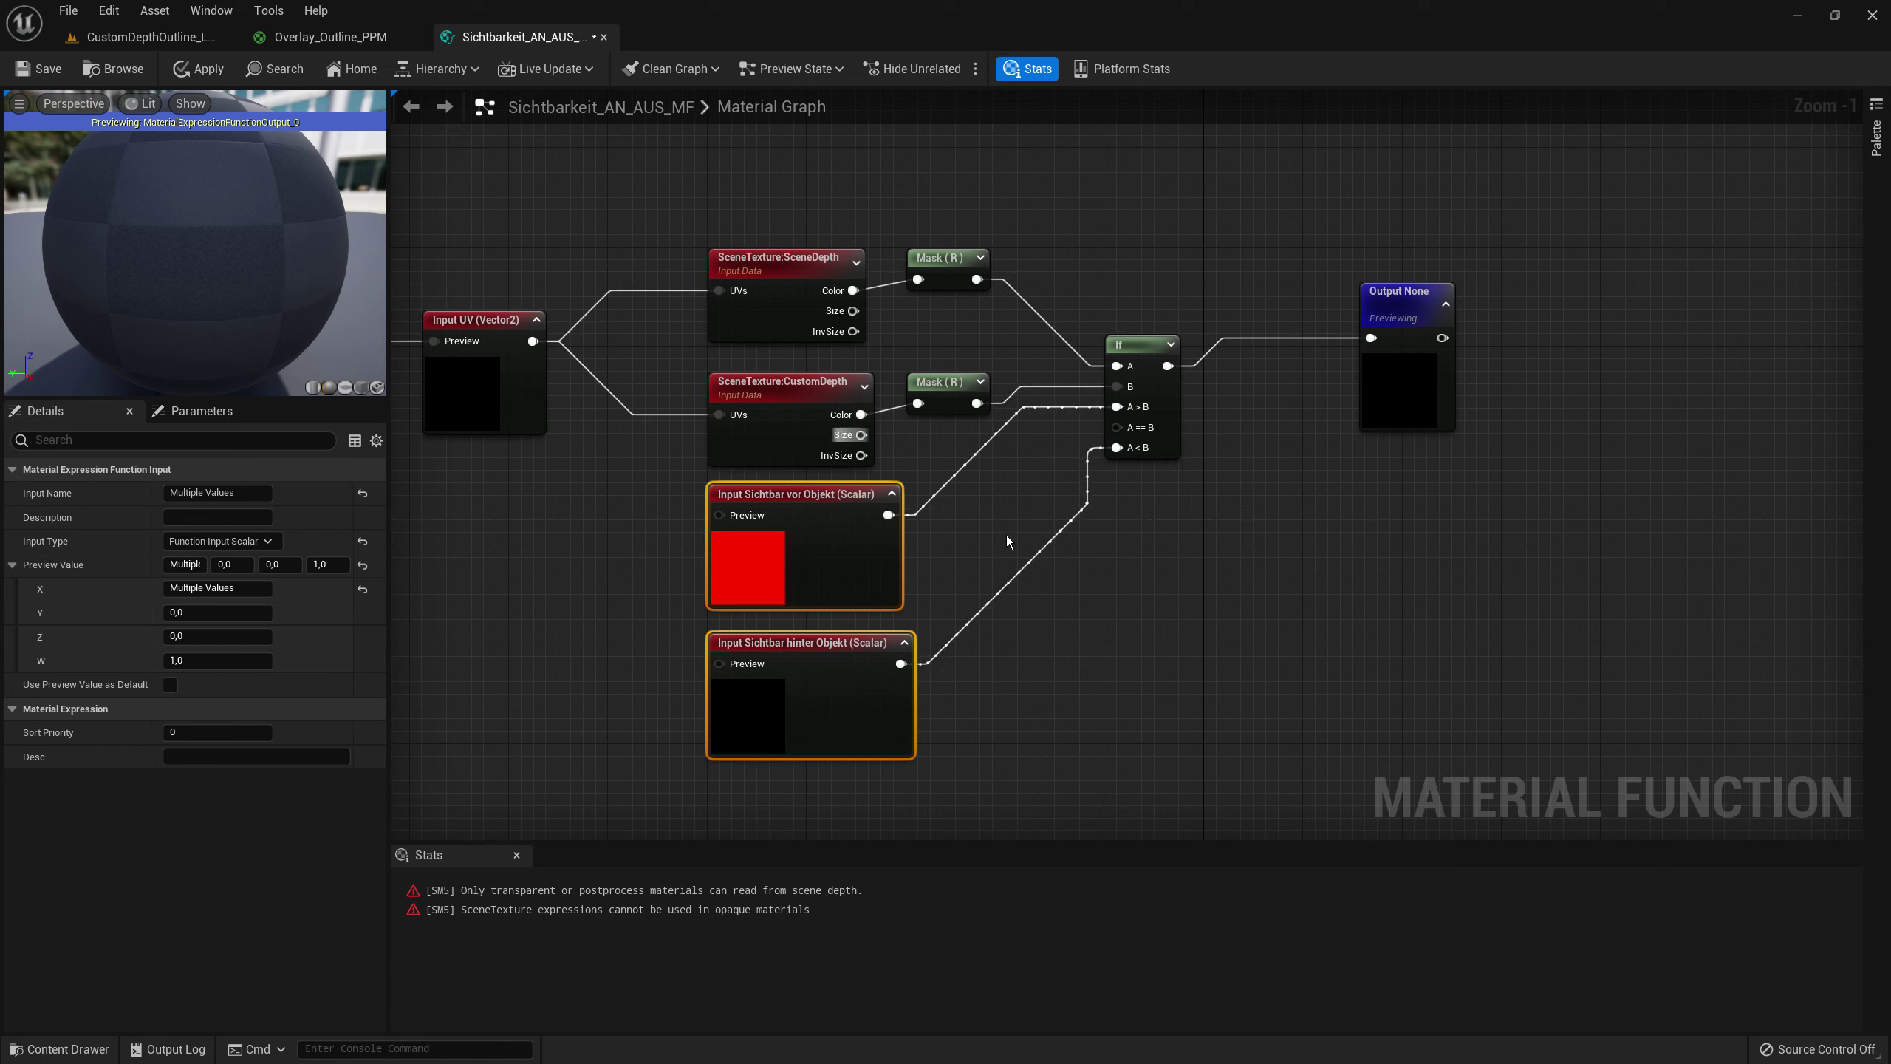
right_click_drag(1105, 534, 1152, 530)
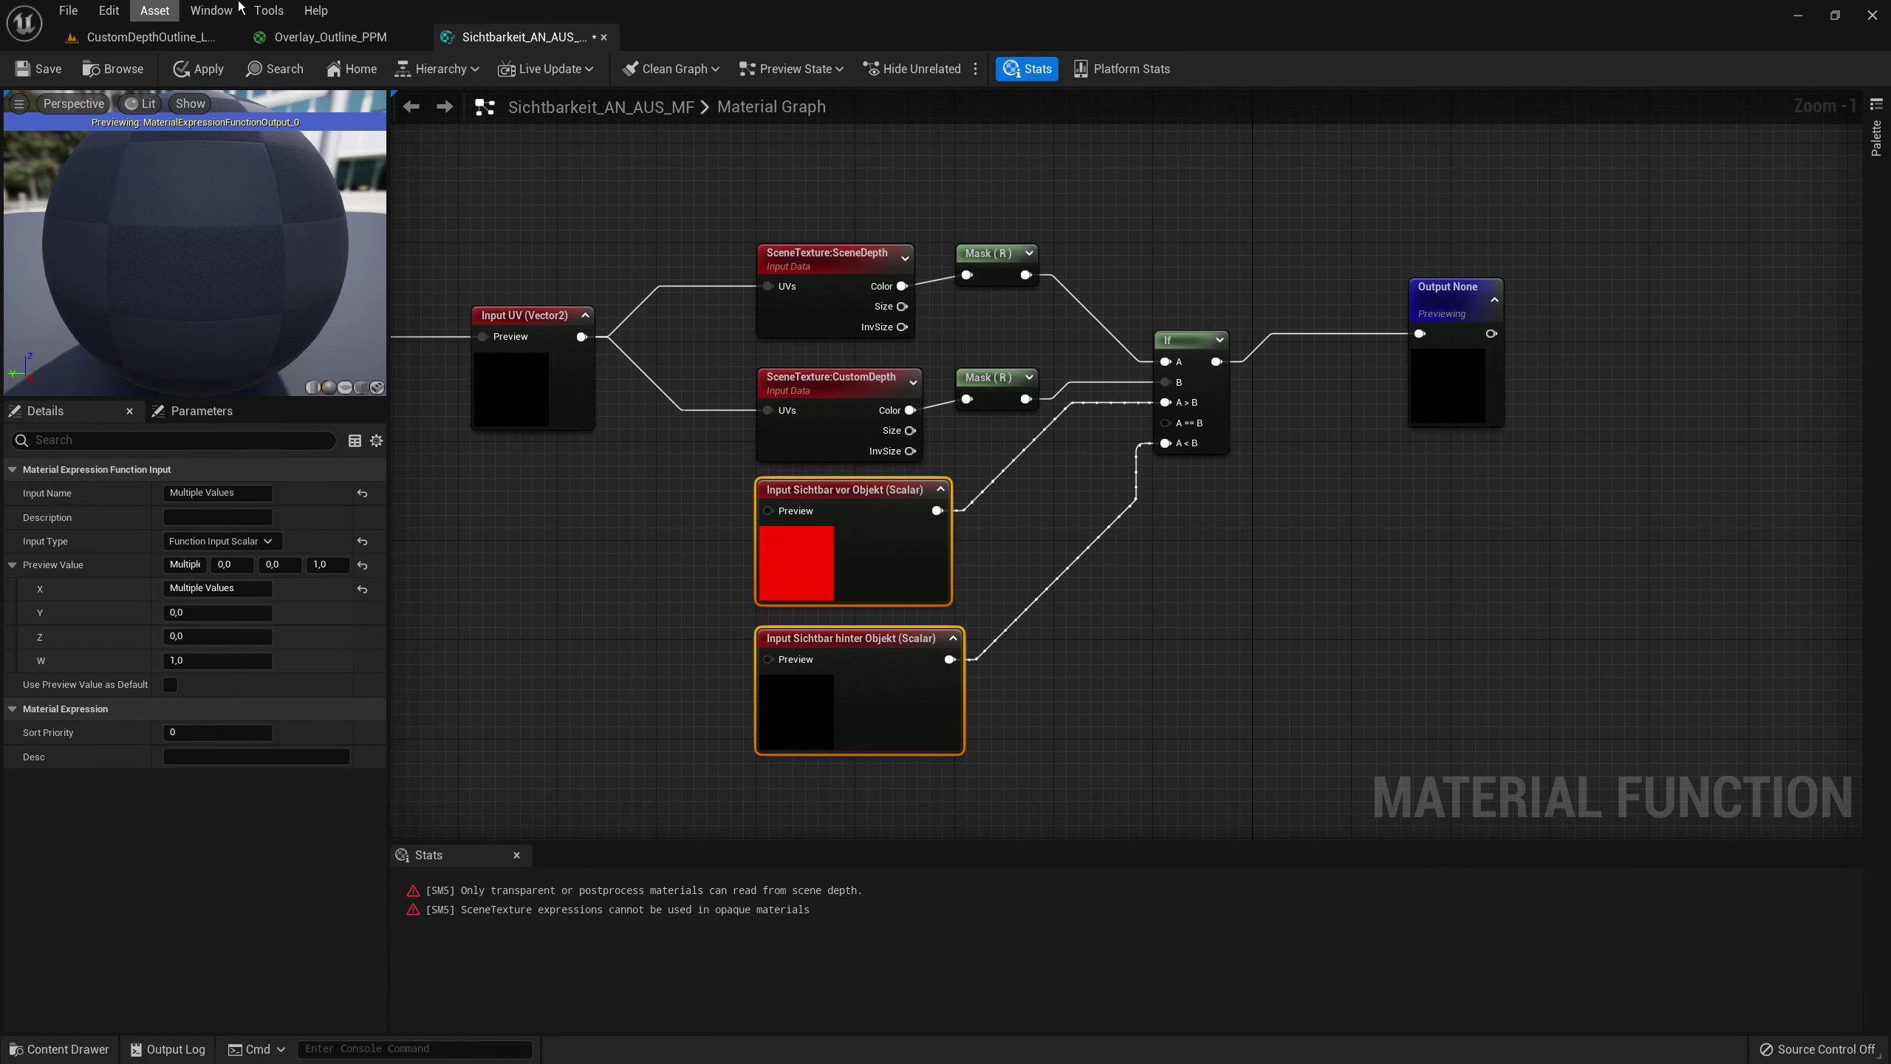
- Apply the function changes and bring Overlay_Outline_PPM's Outline Stärke nodes into view
left_click(205, 66)
left_click(330, 37)
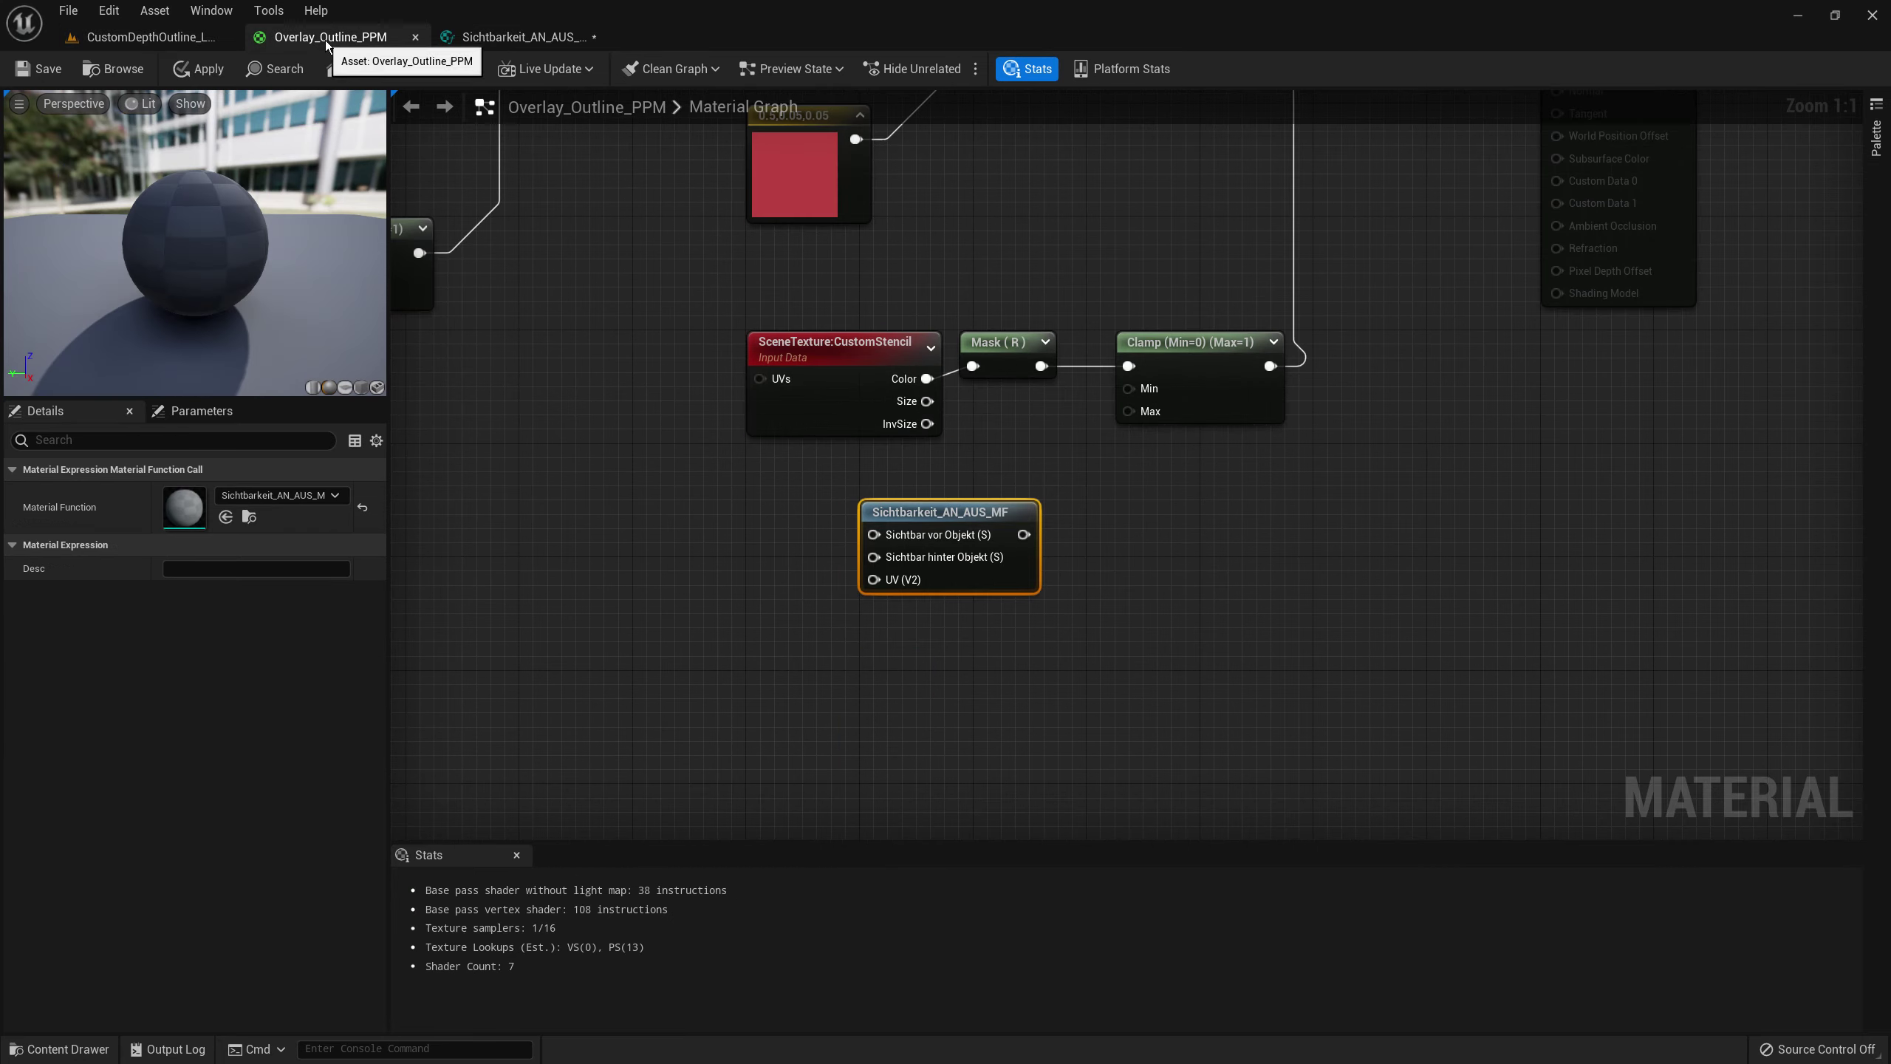
mouse_move(964, 541)
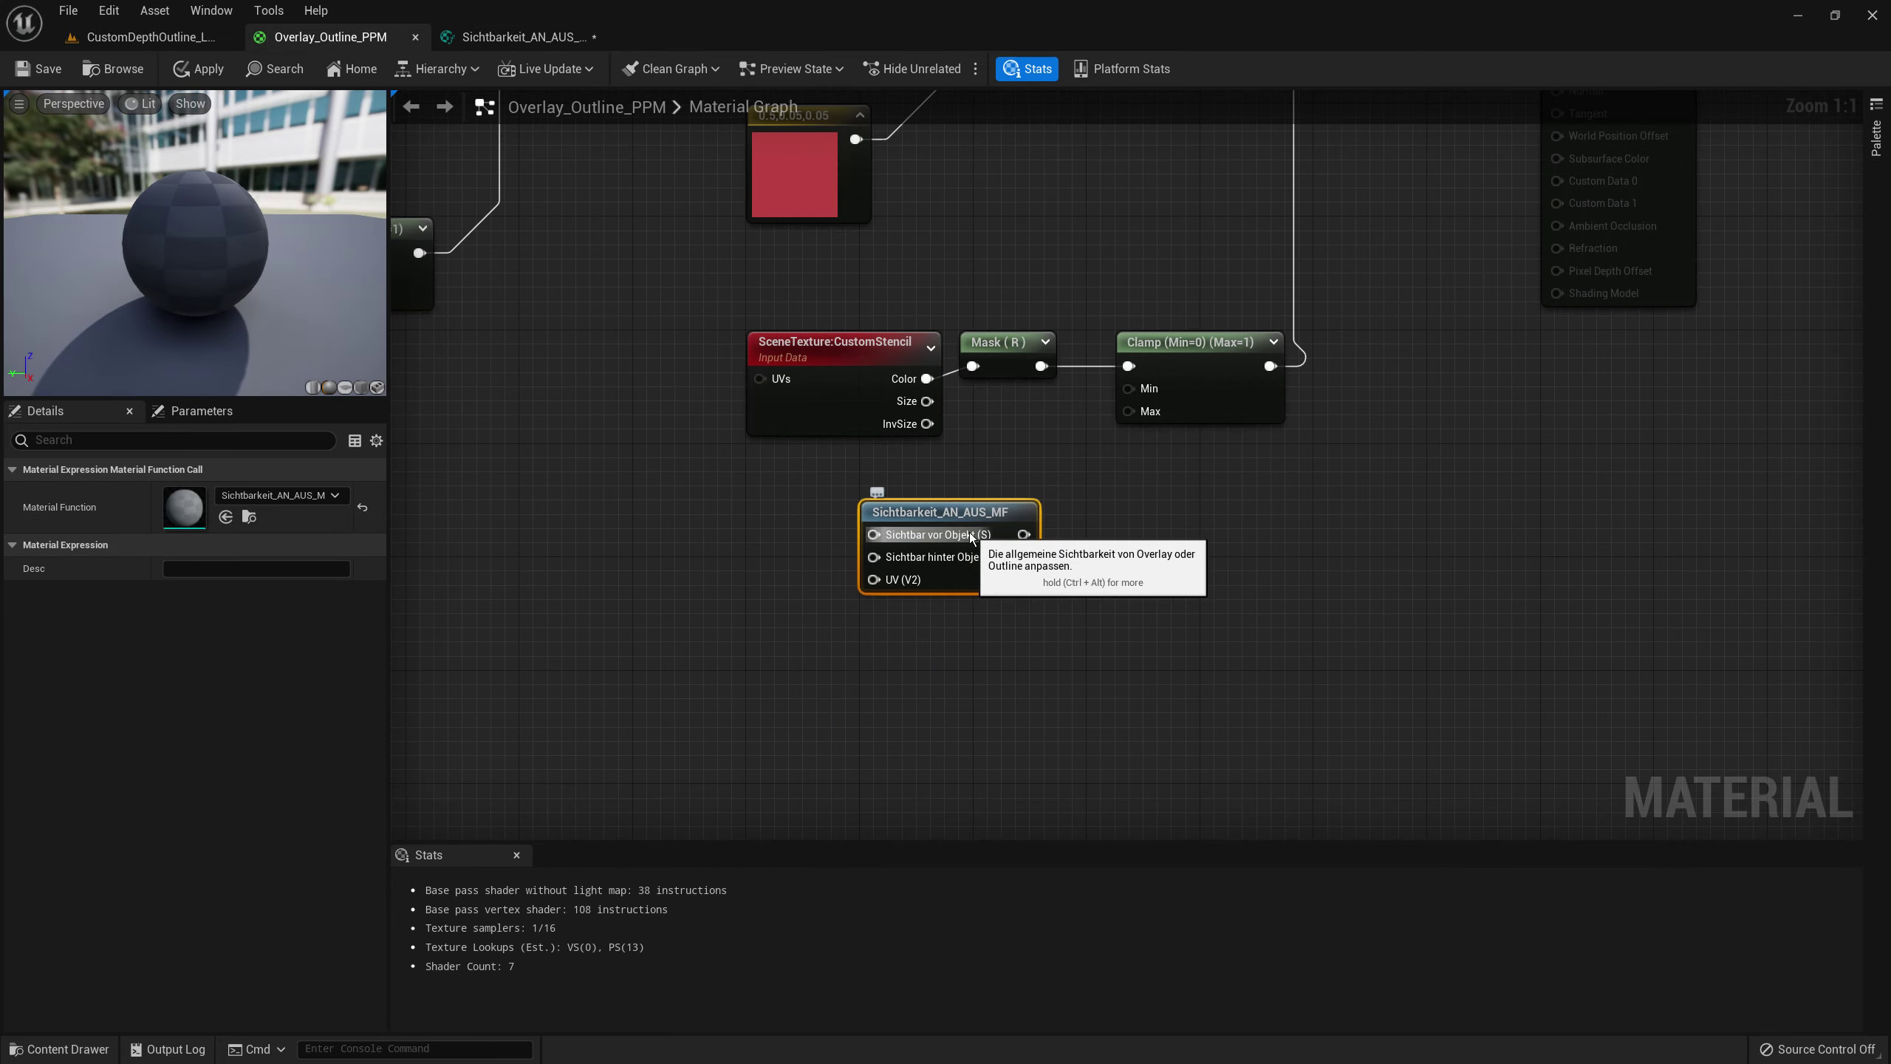
key("Home")
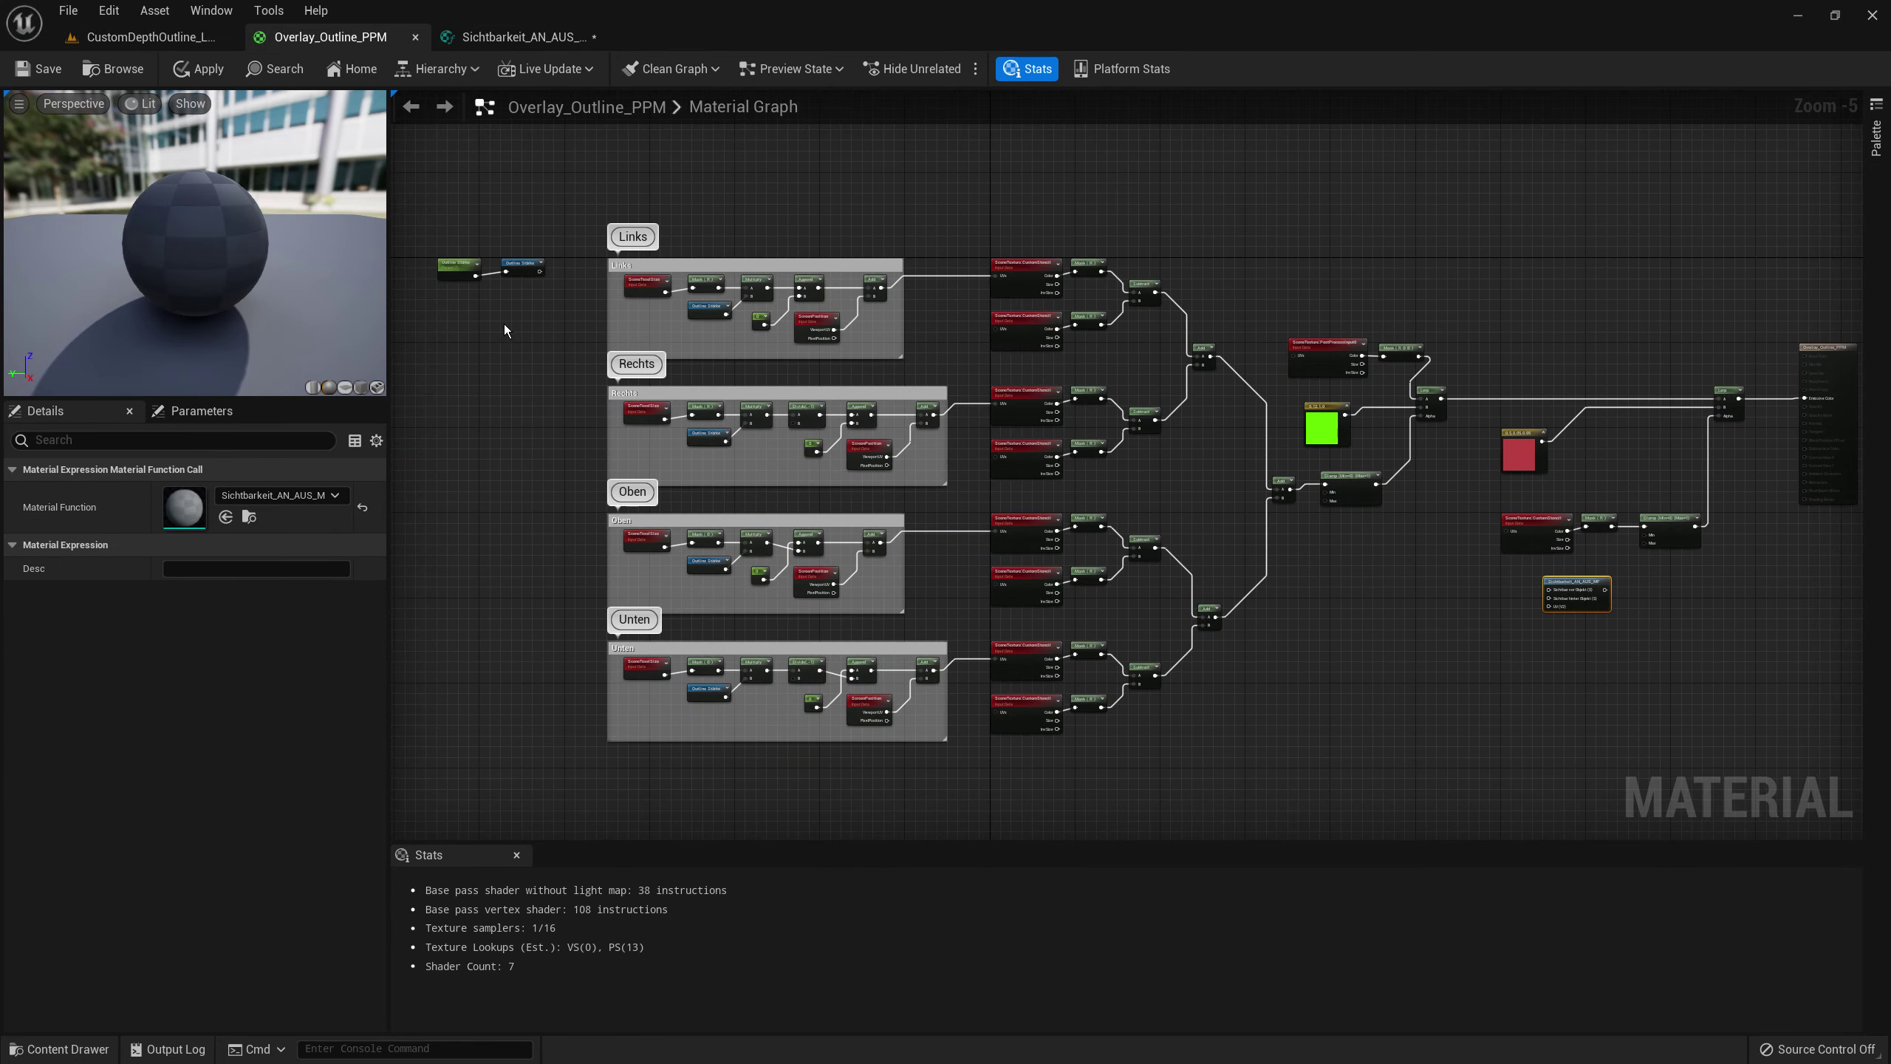
scroll(506, 328, "up", 5)
right_click_drag(521, 365, 919, 458)
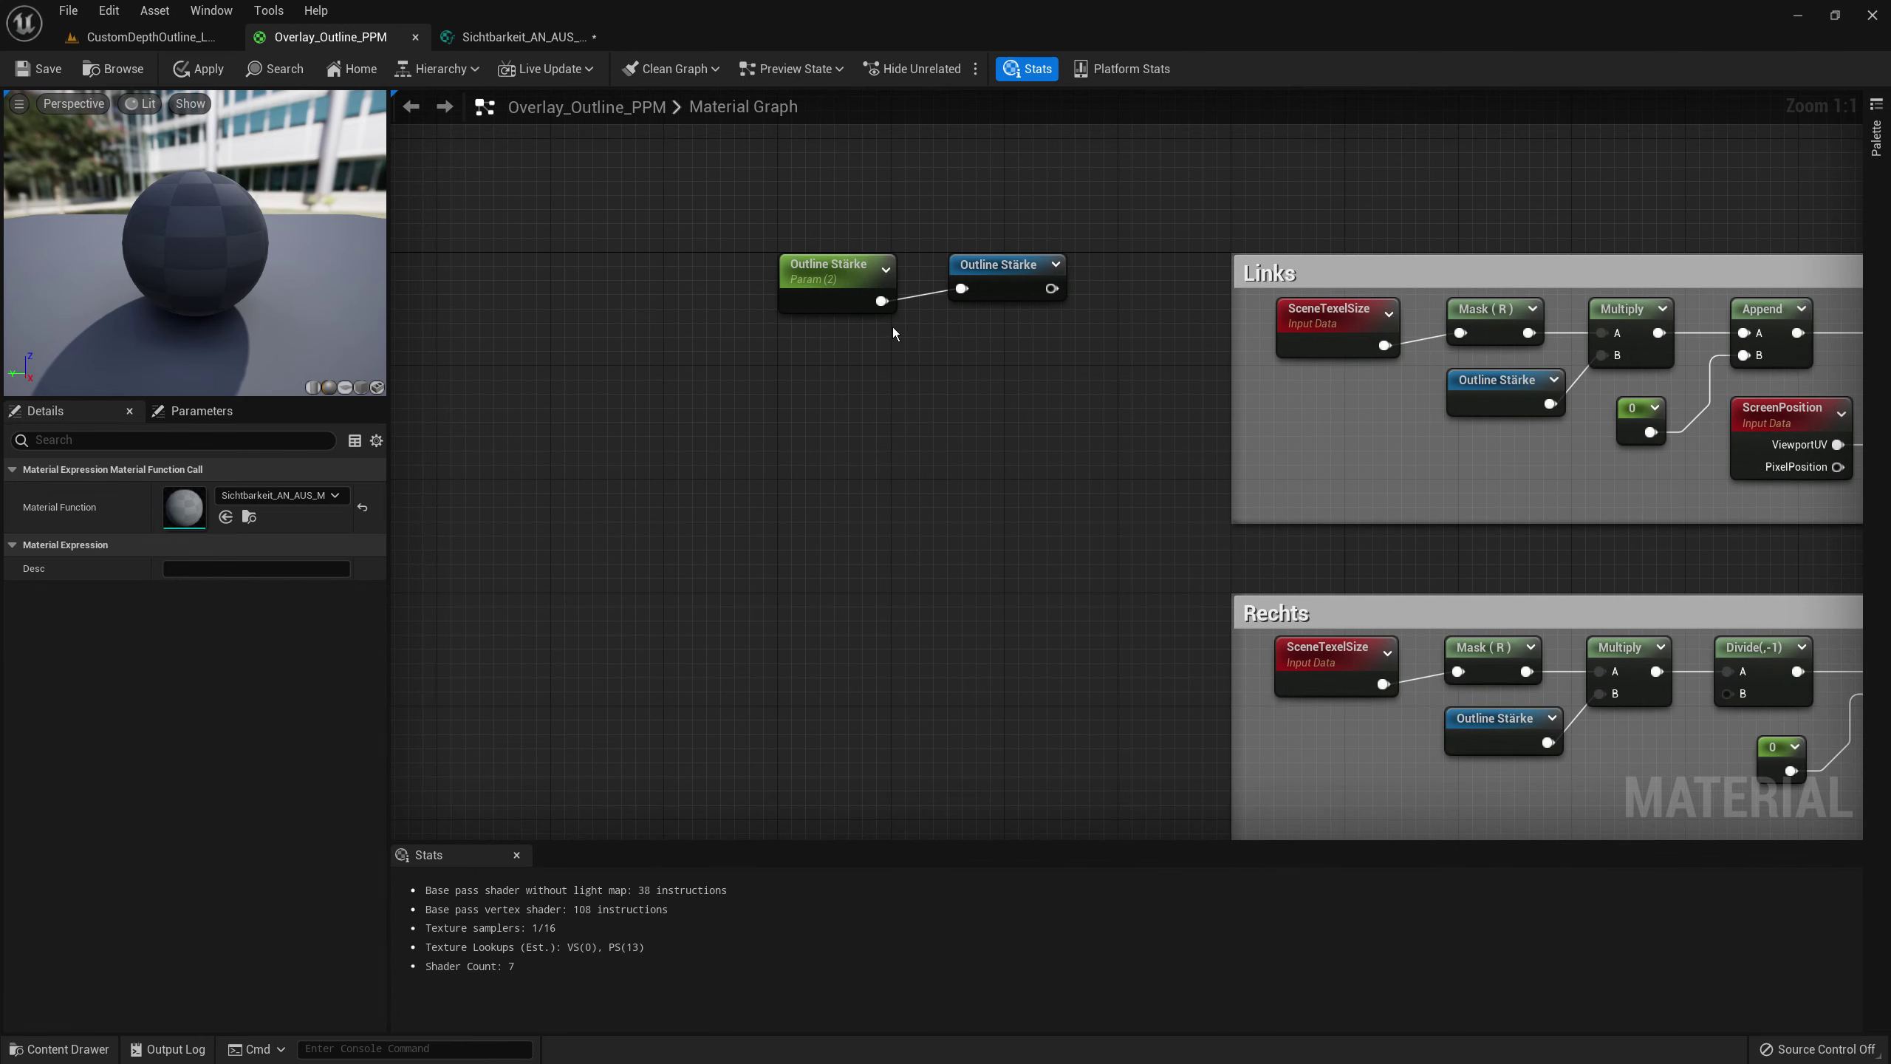
- Add a constant 0 and convert it to the scalar parameter 'OV vor Objekt sichtbar'
left_click(789, 387)
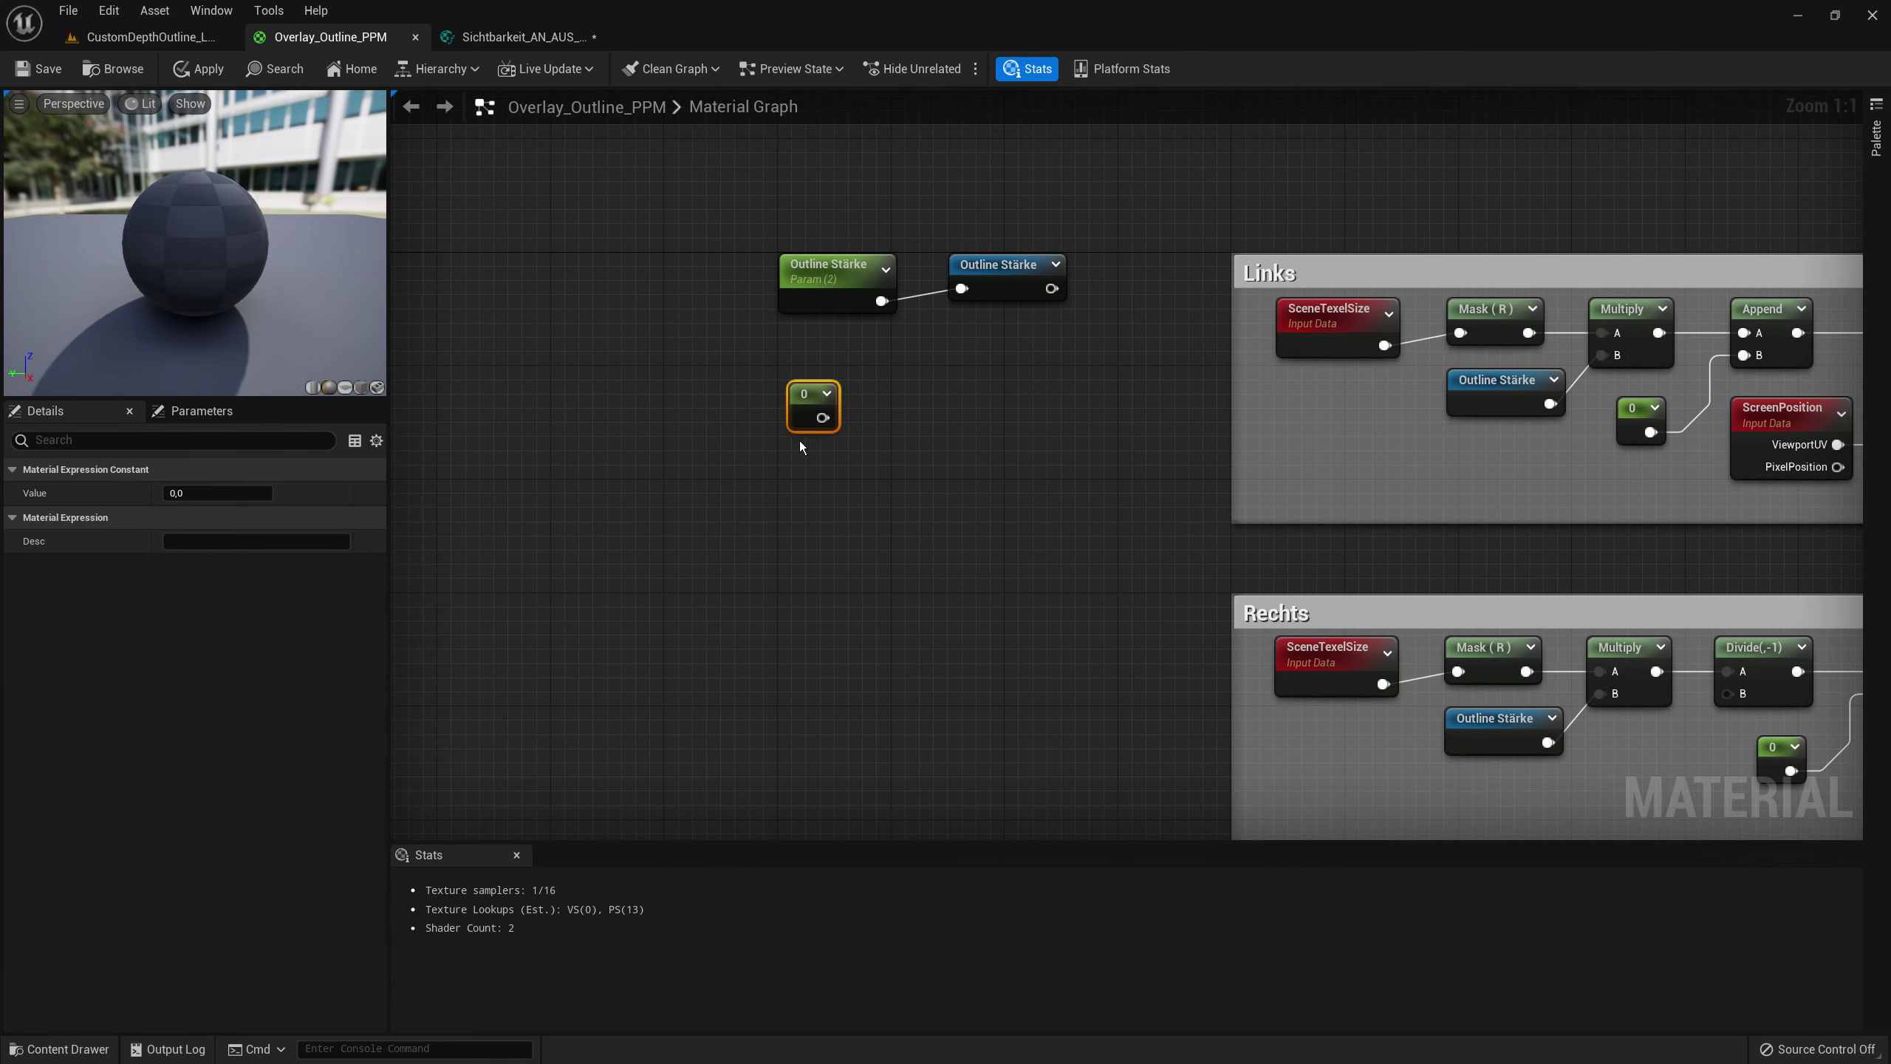
left_click_drag(800, 418, 789, 401)
right_click(795, 387)
left_click(856, 426)
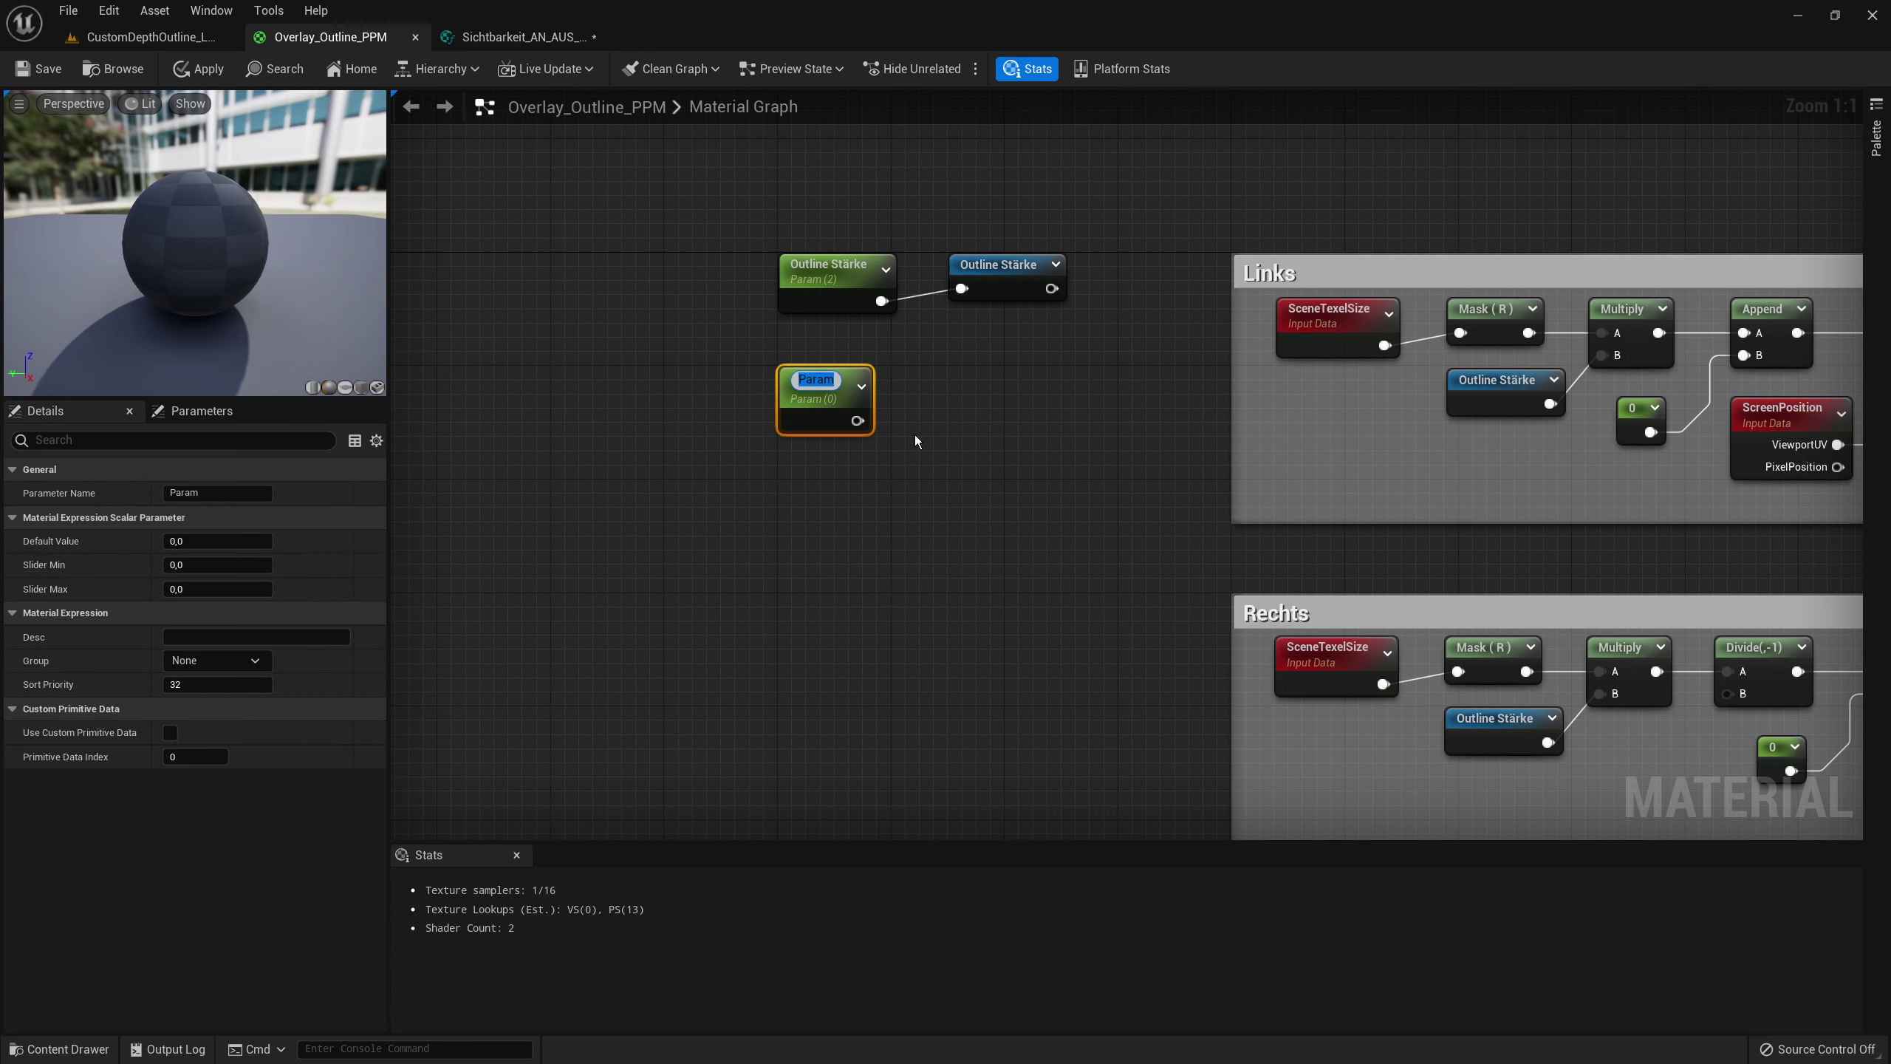
type("0")
type(" vor Obje")
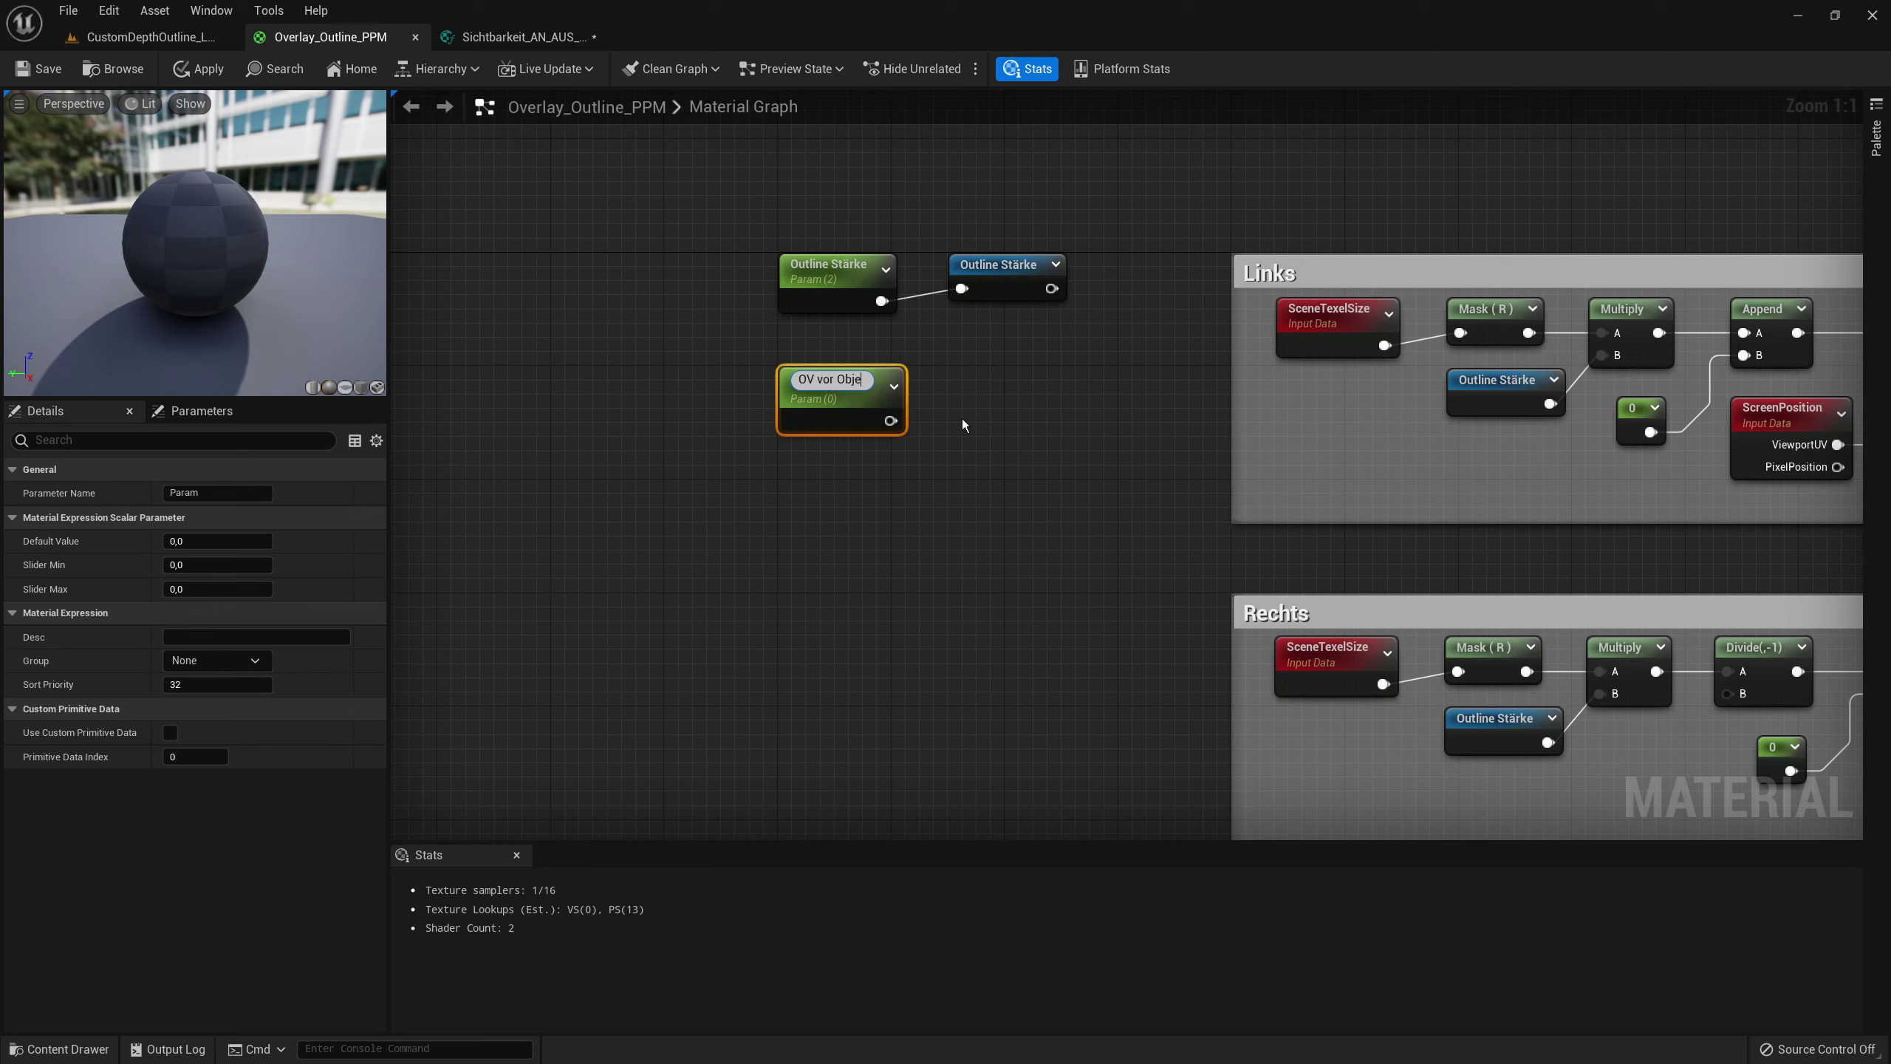
type("kt sichtbar")
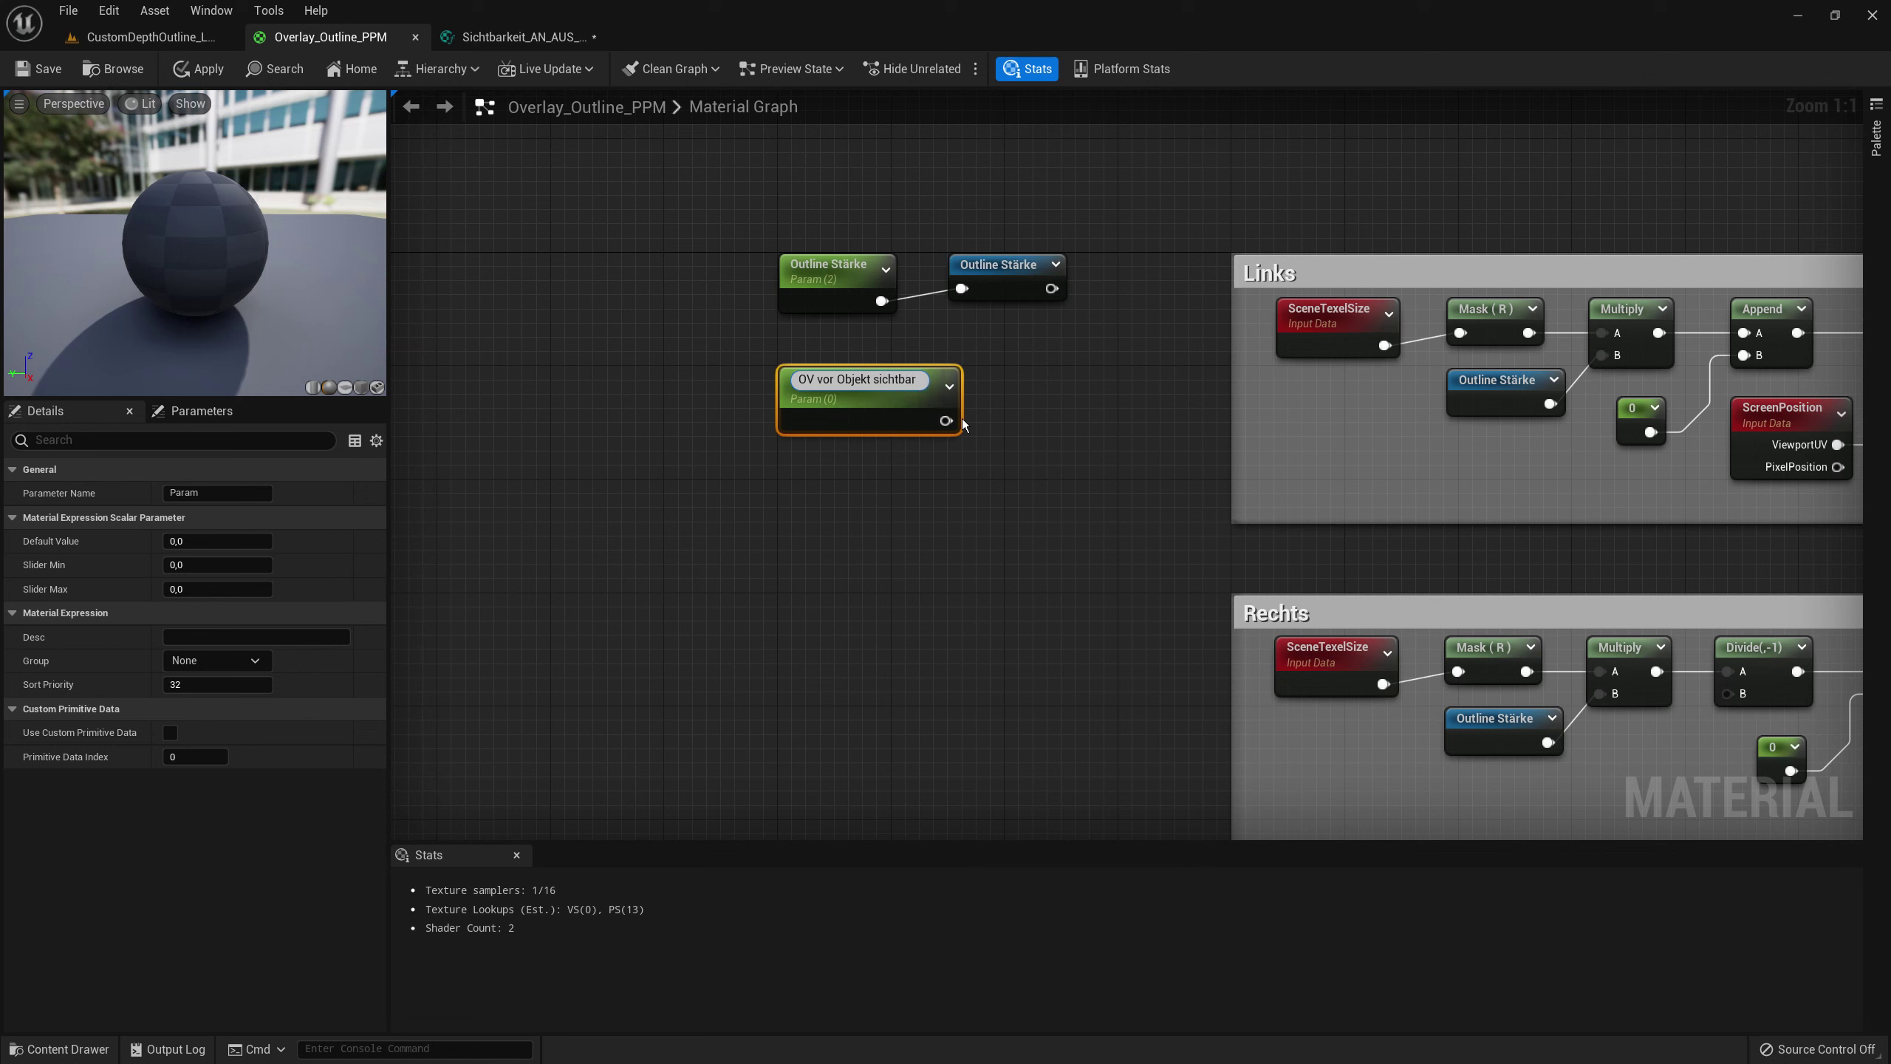
key("Return")
key("F2")
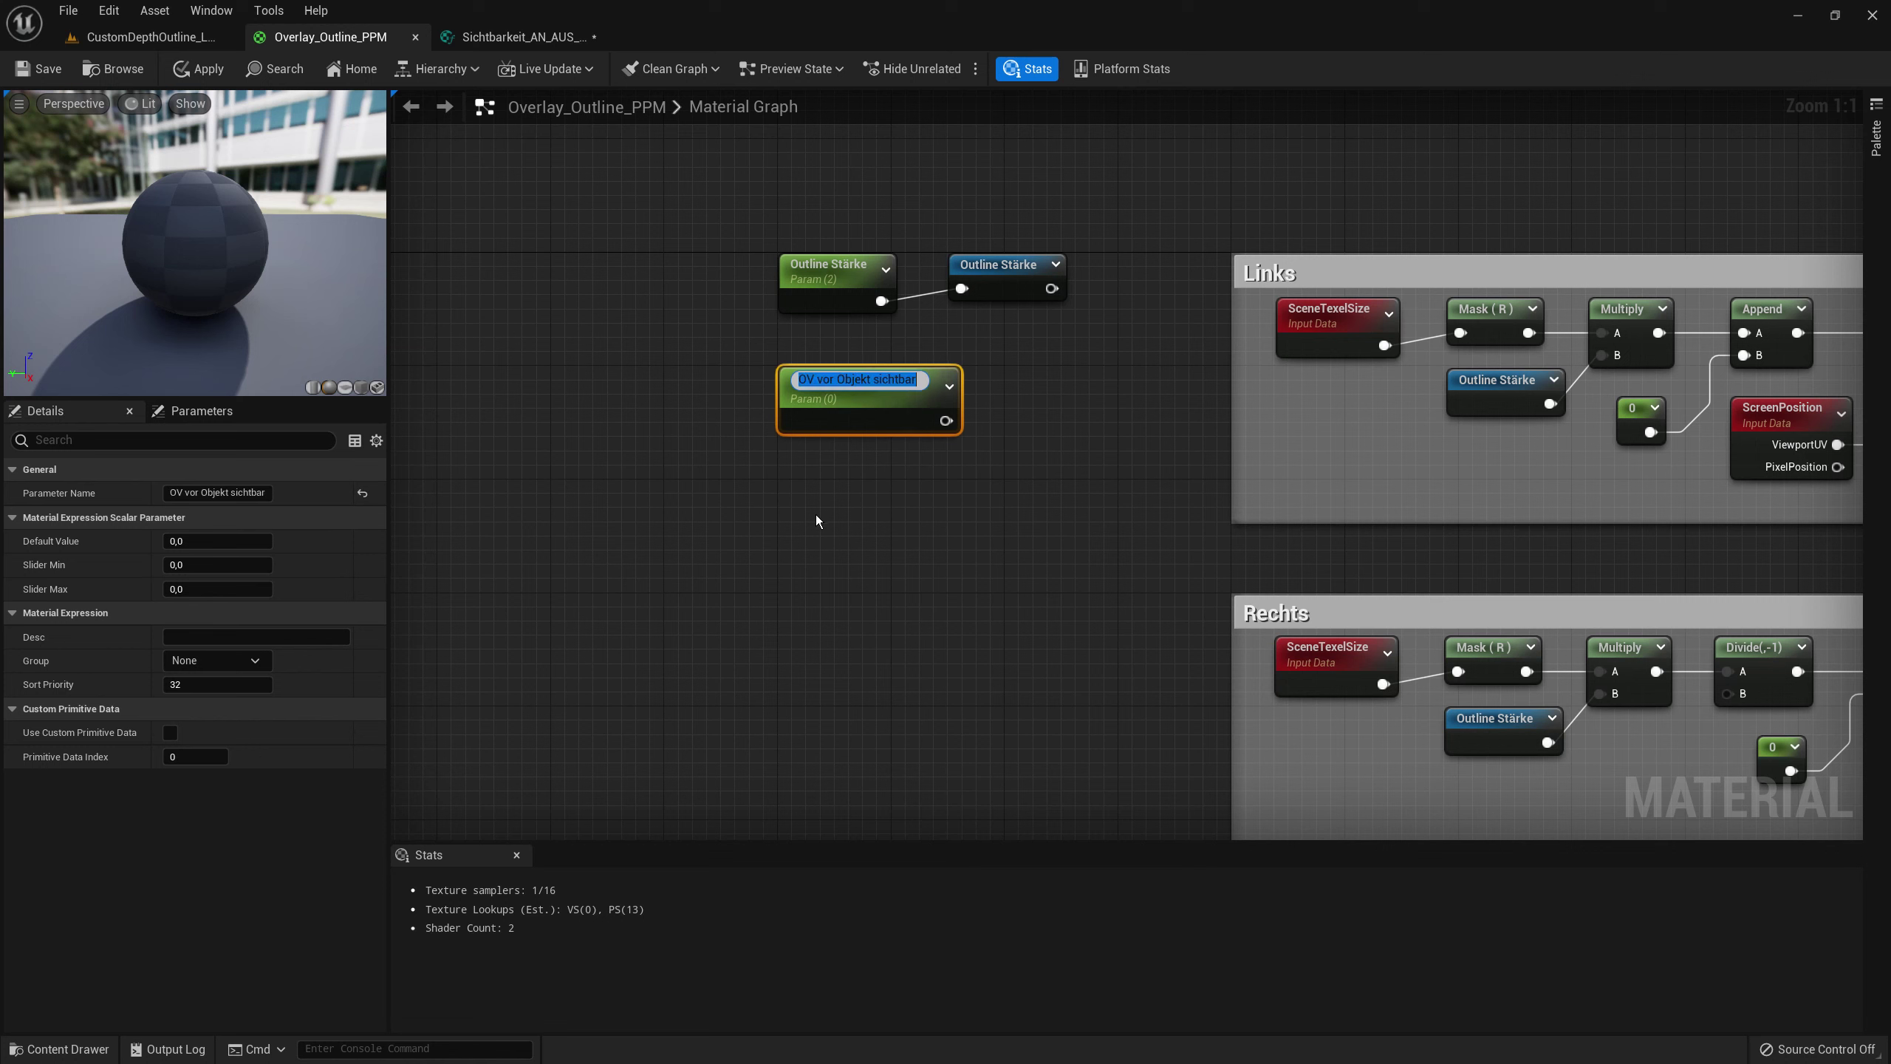
left_click(873, 478)
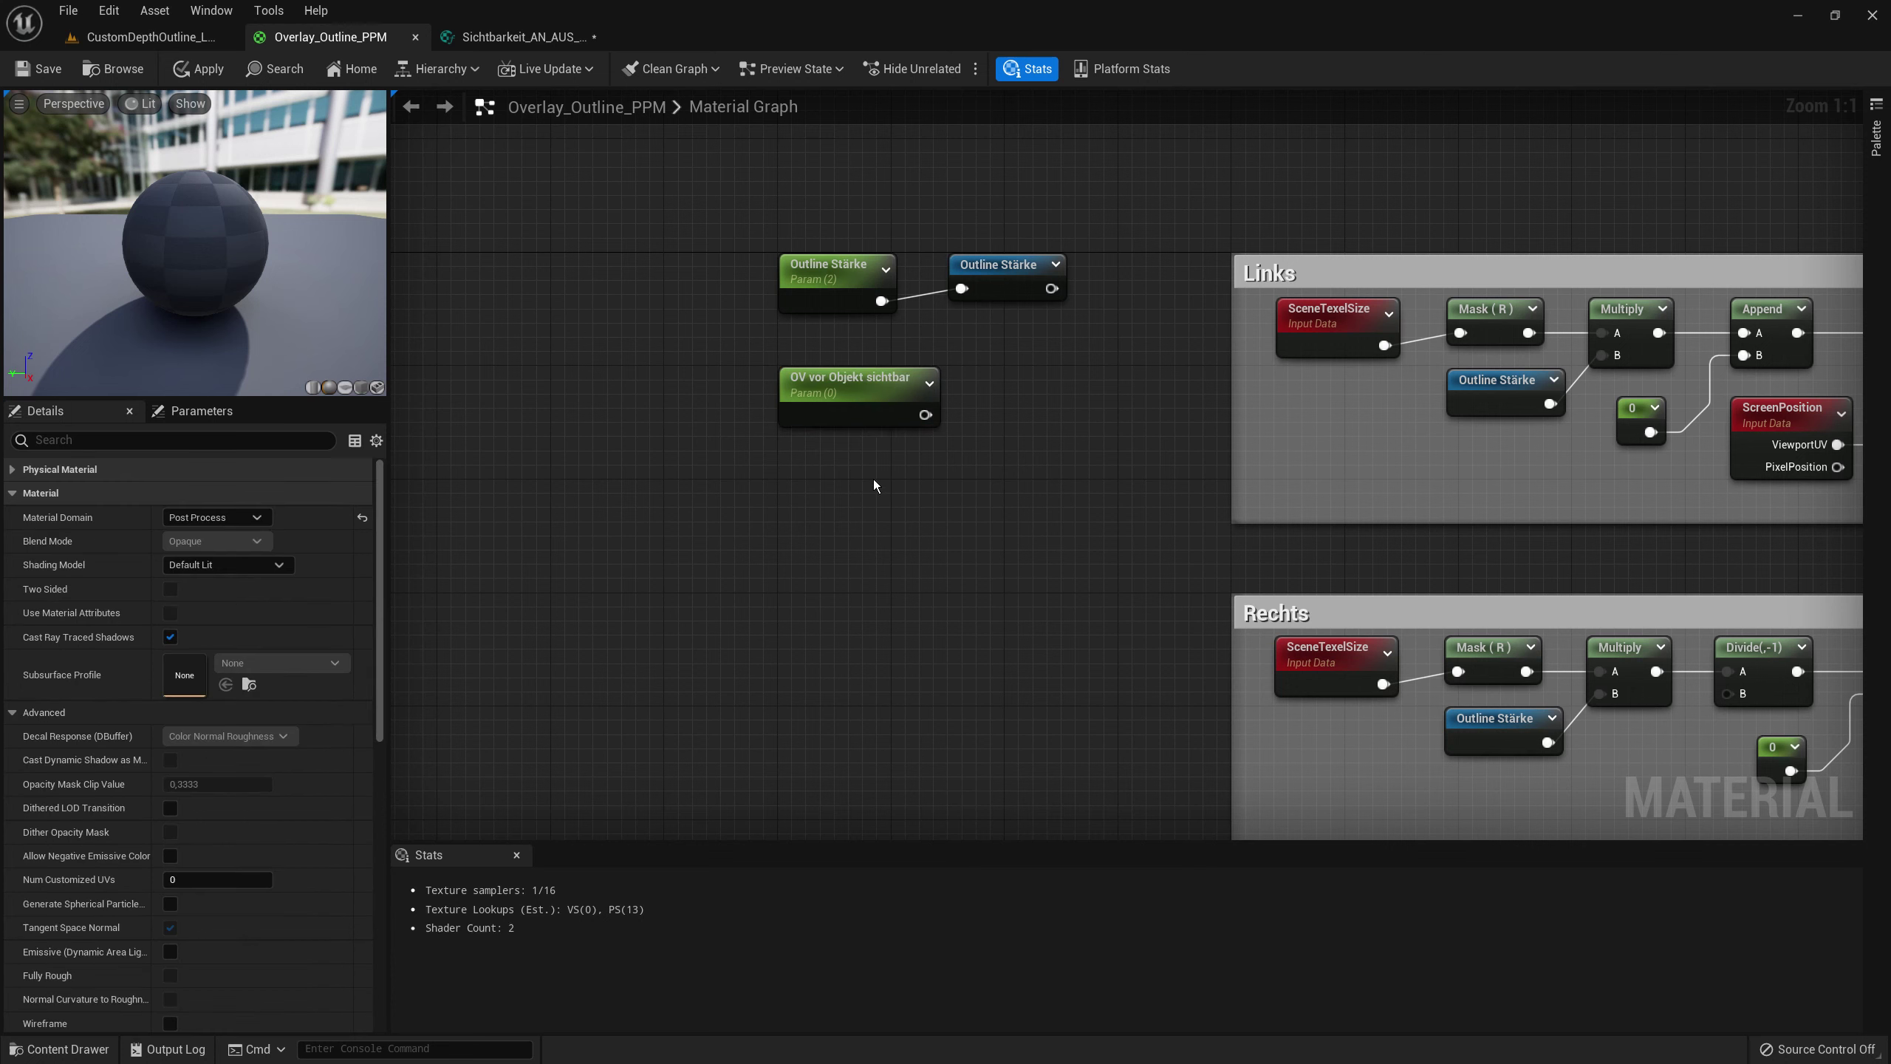
- Duplicate that parameter below it and rename the copy 'OV hinter Objekt sichtbar'
left_click(878, 413)
key("ctrl+c")
key("ctrl+v")
left_click_drag(848, 548, 850, 494)
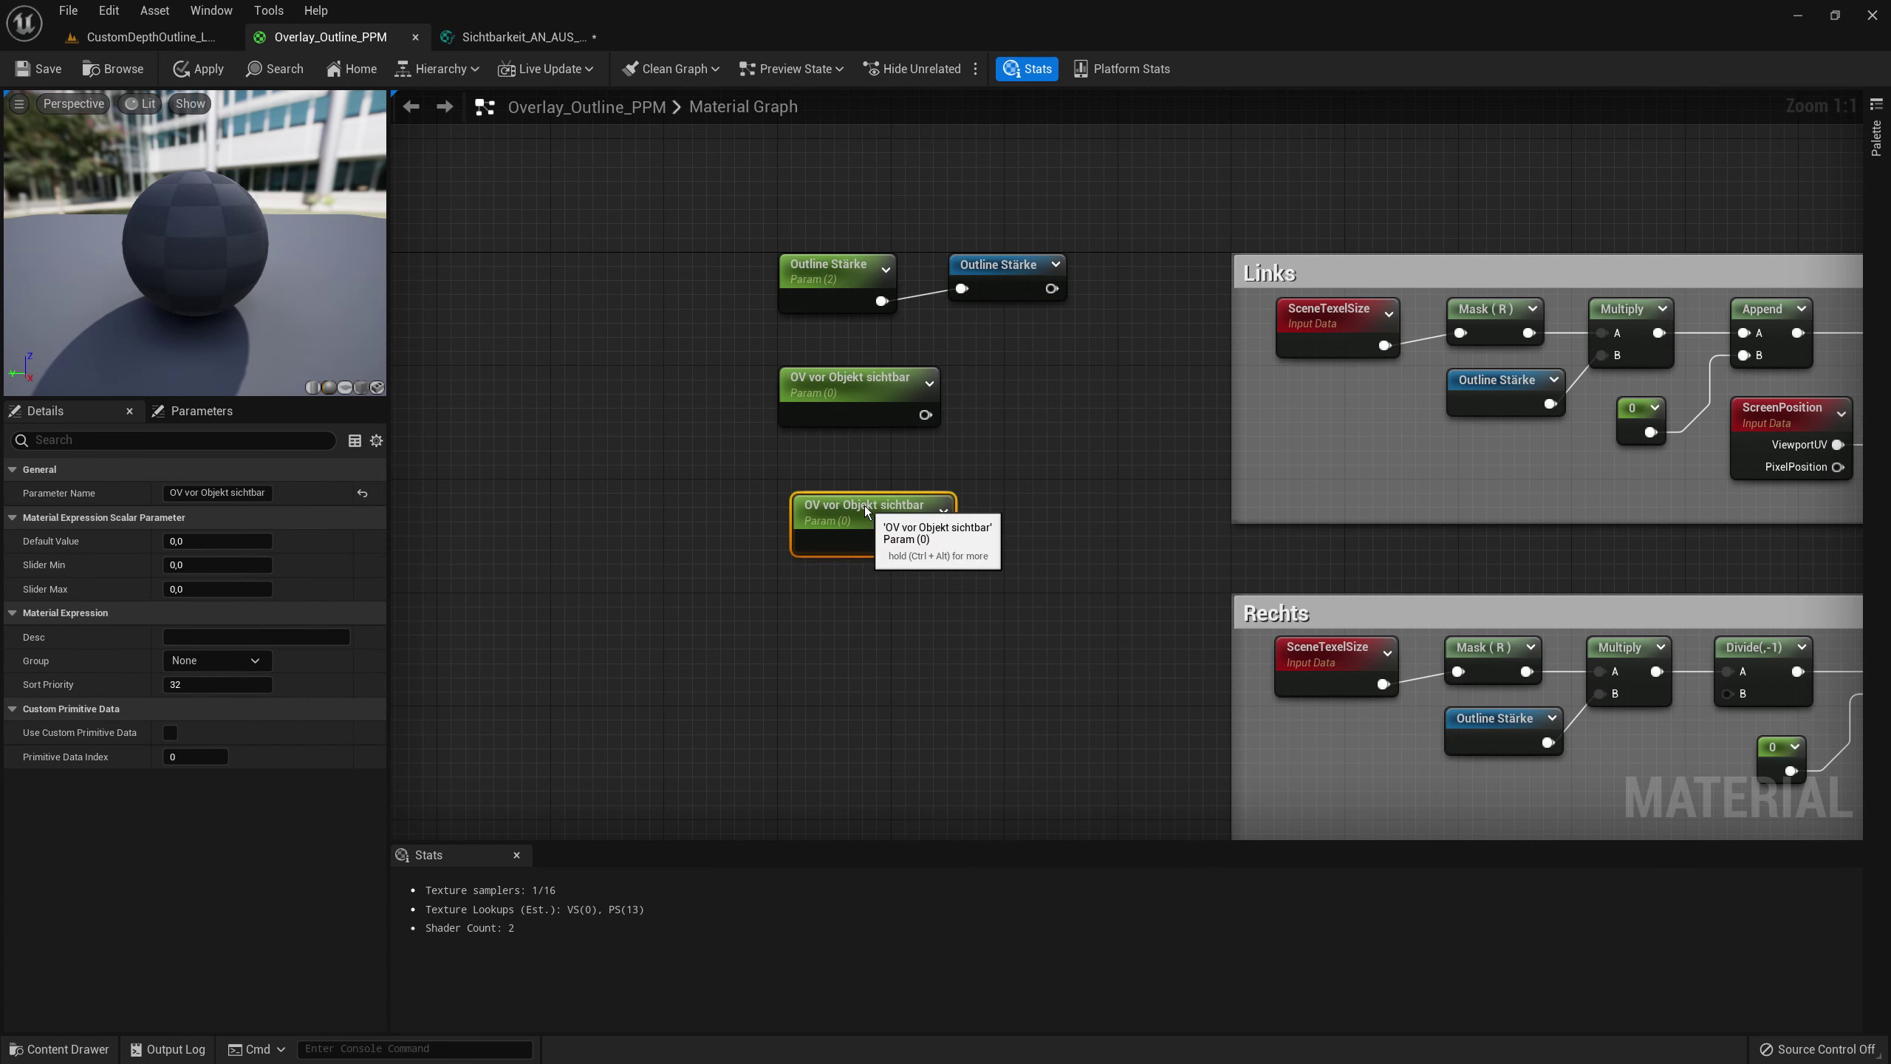
double_click(191, 493)
type("hinter")
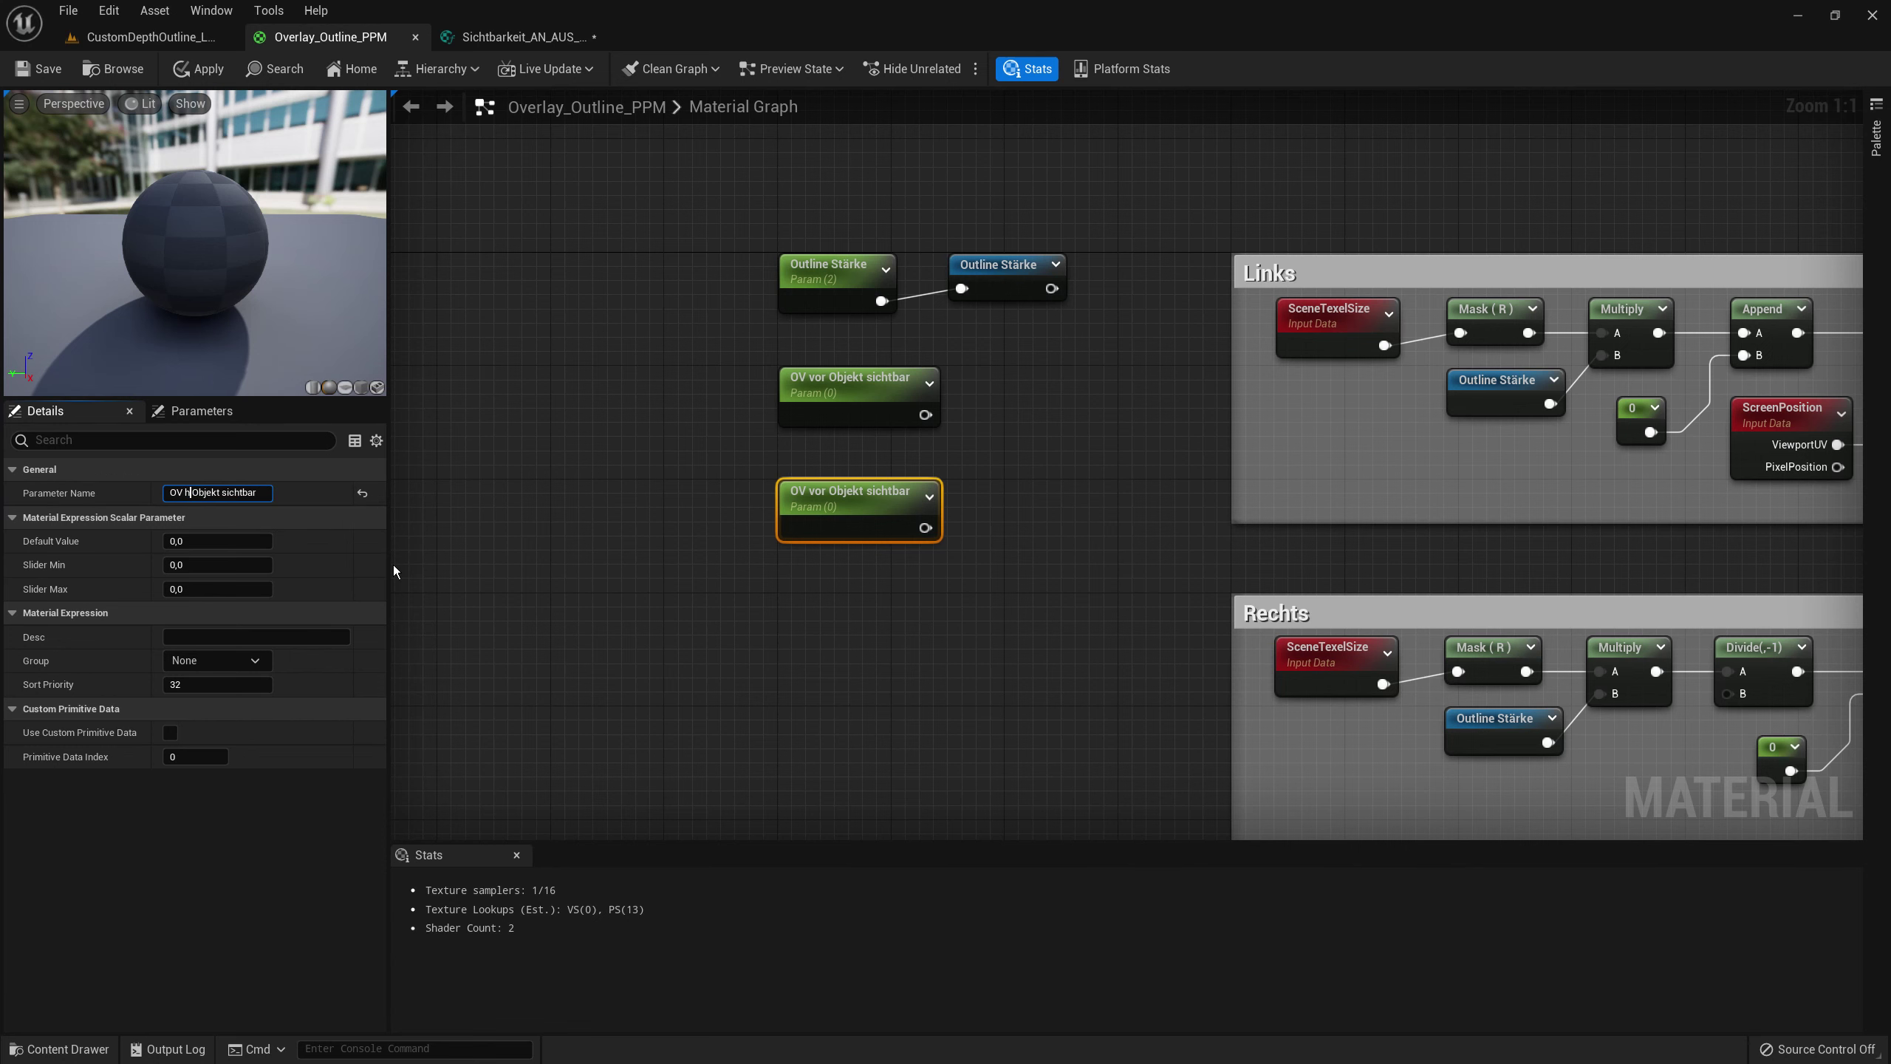
key("Return")
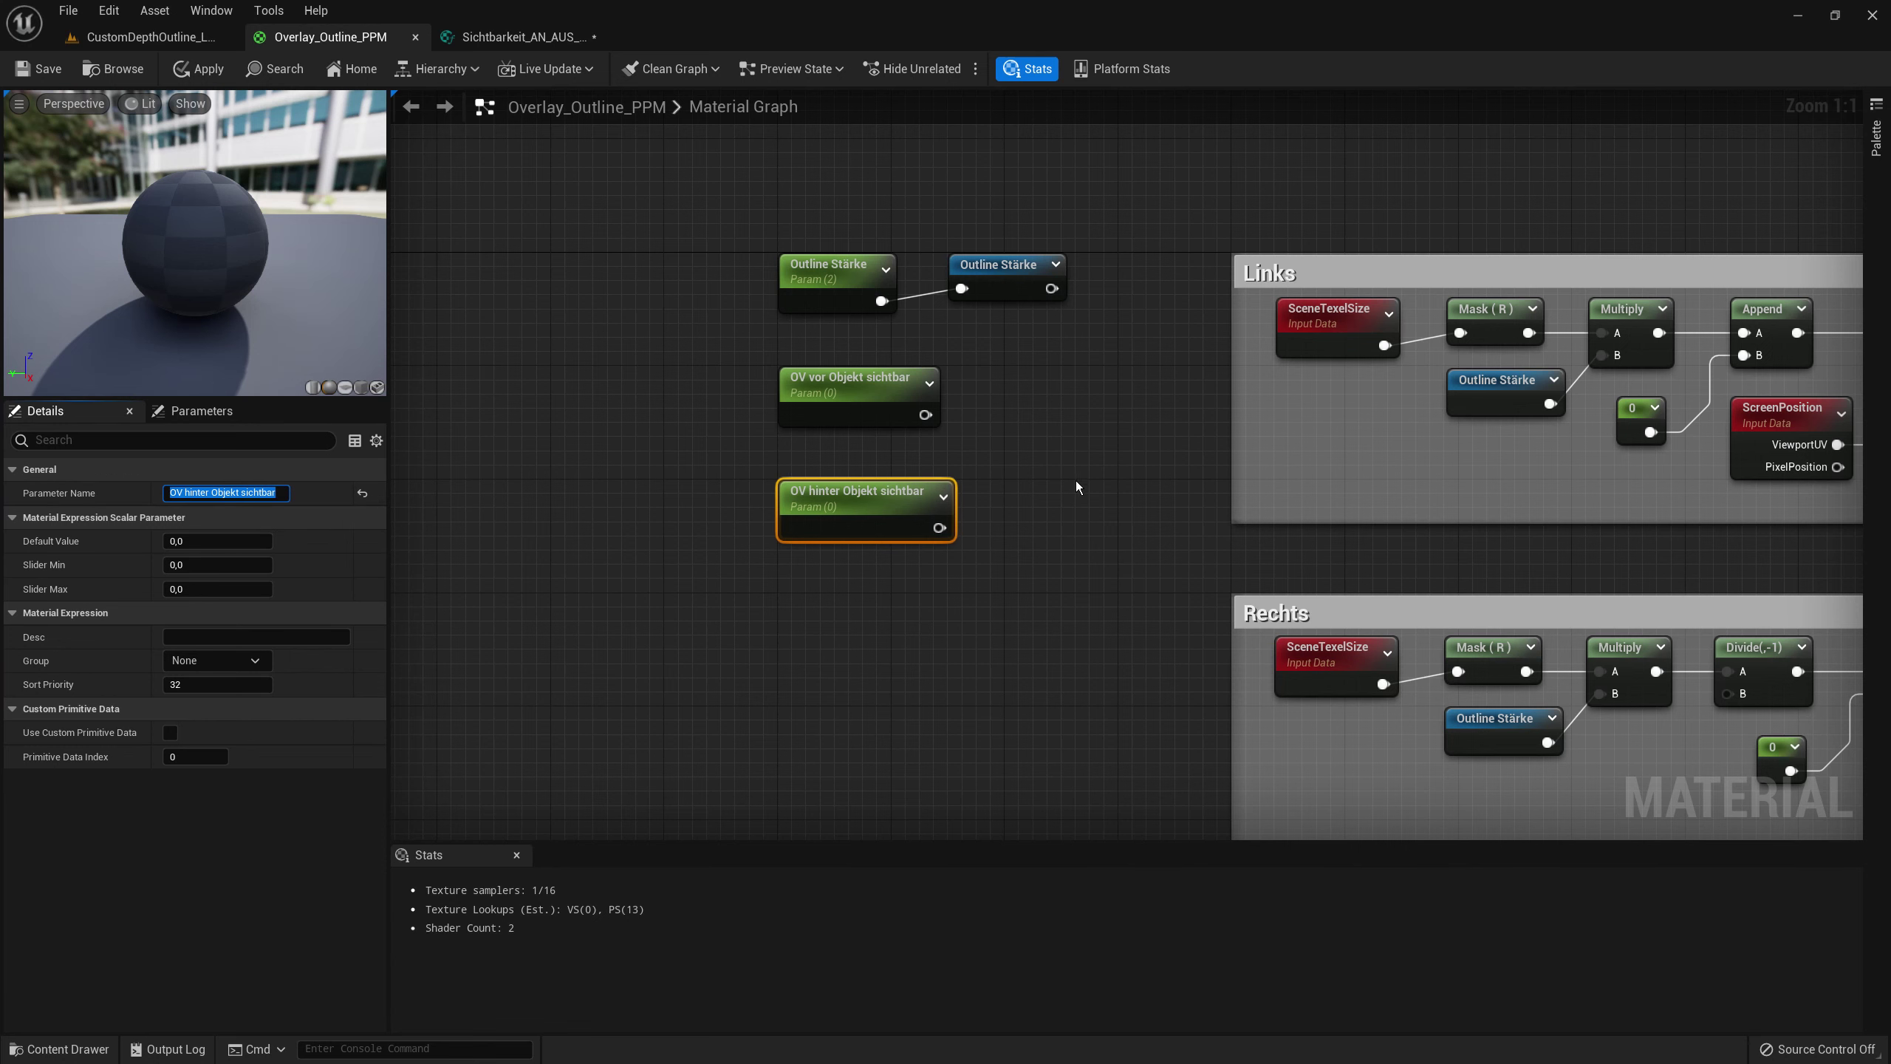
left_click(1110, 480)
right_click_drag(1110, 480, 957, 467)
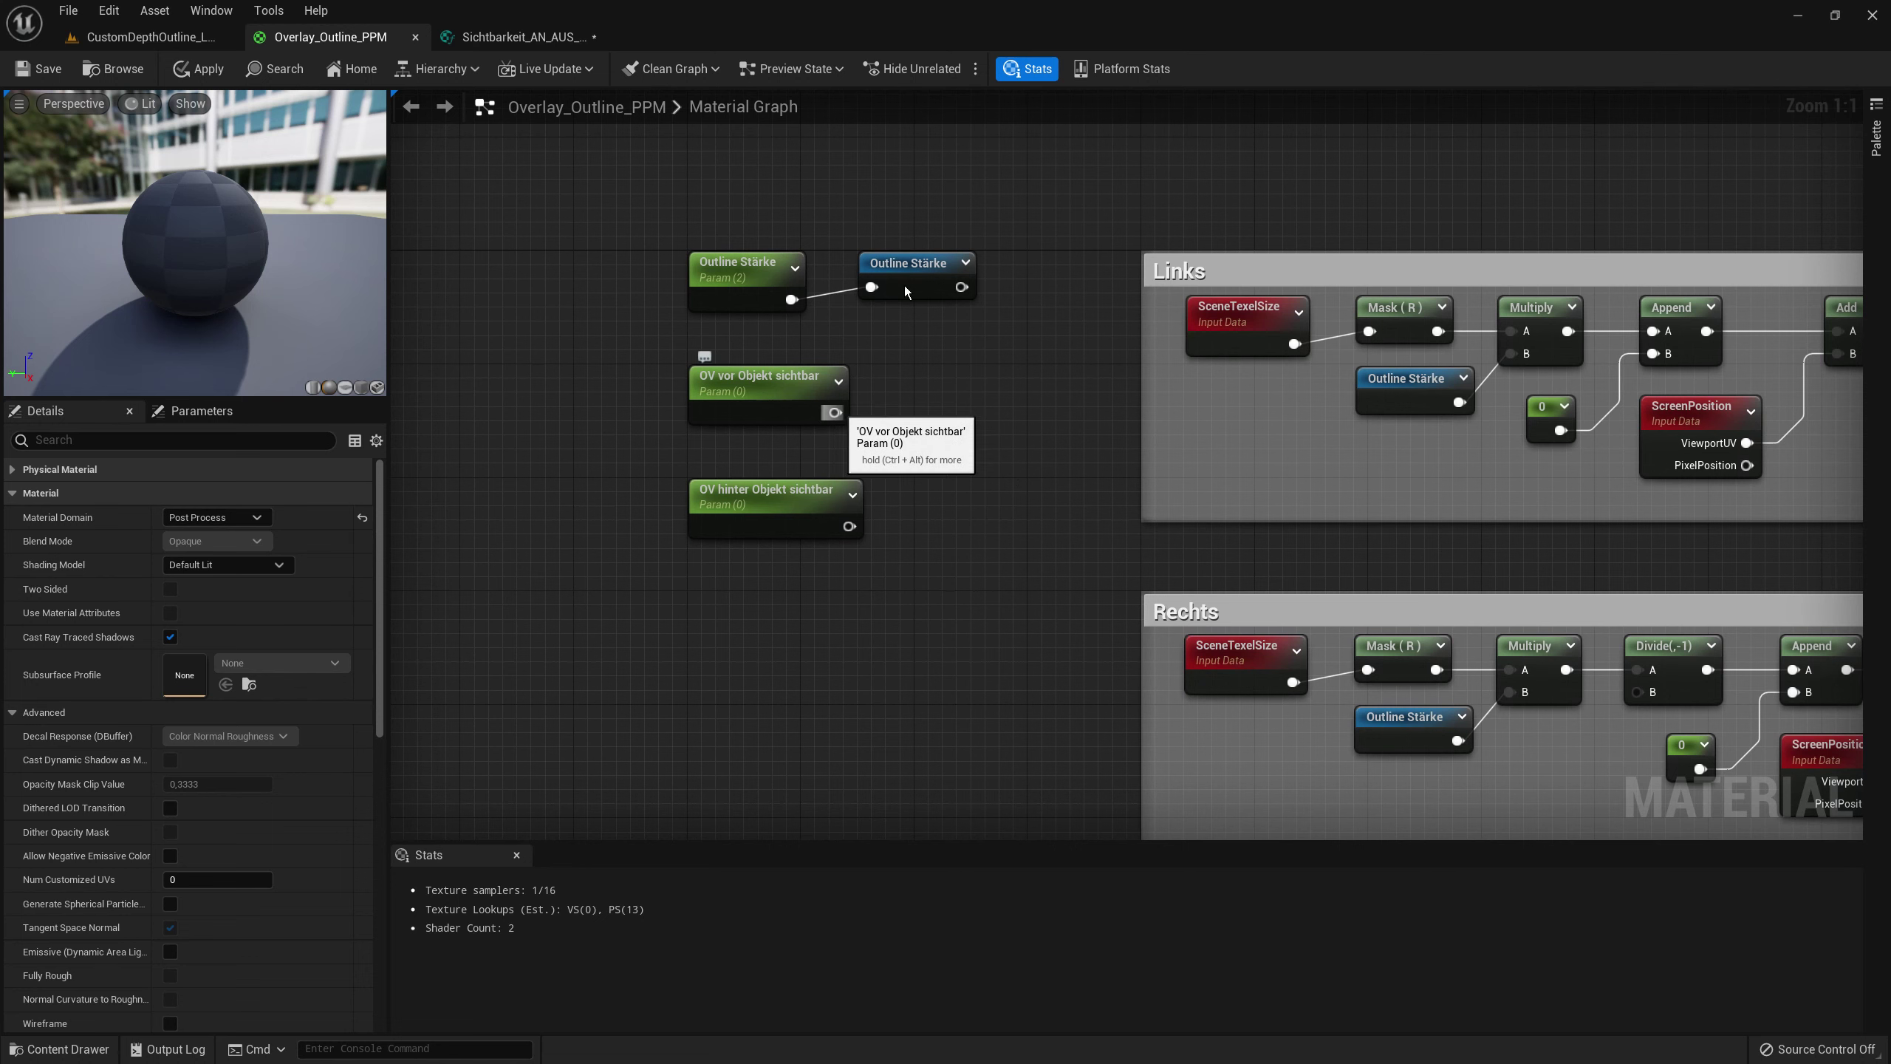
- Create an orange named reroute 'OV vor Objekt sichtbar' from that parameter
left_click_drag(904, 422, 903, 422)
type("named")
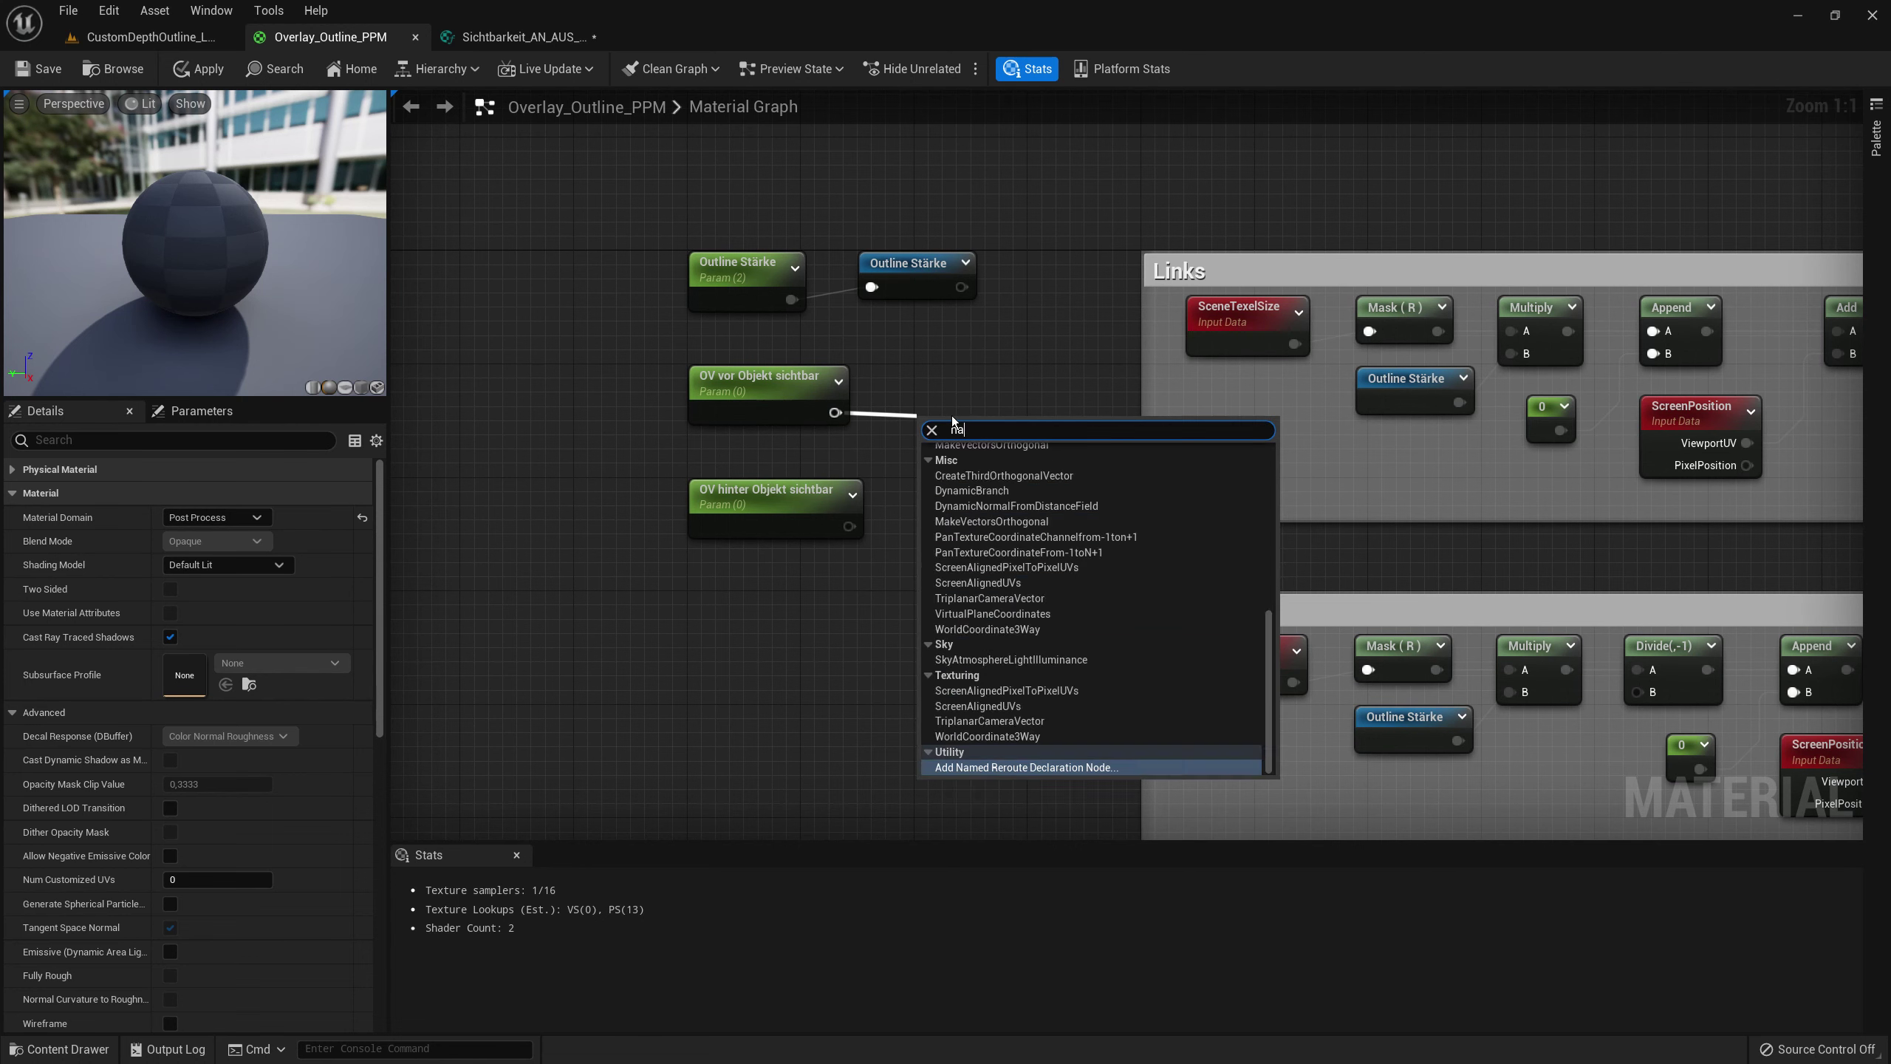
key("Return")
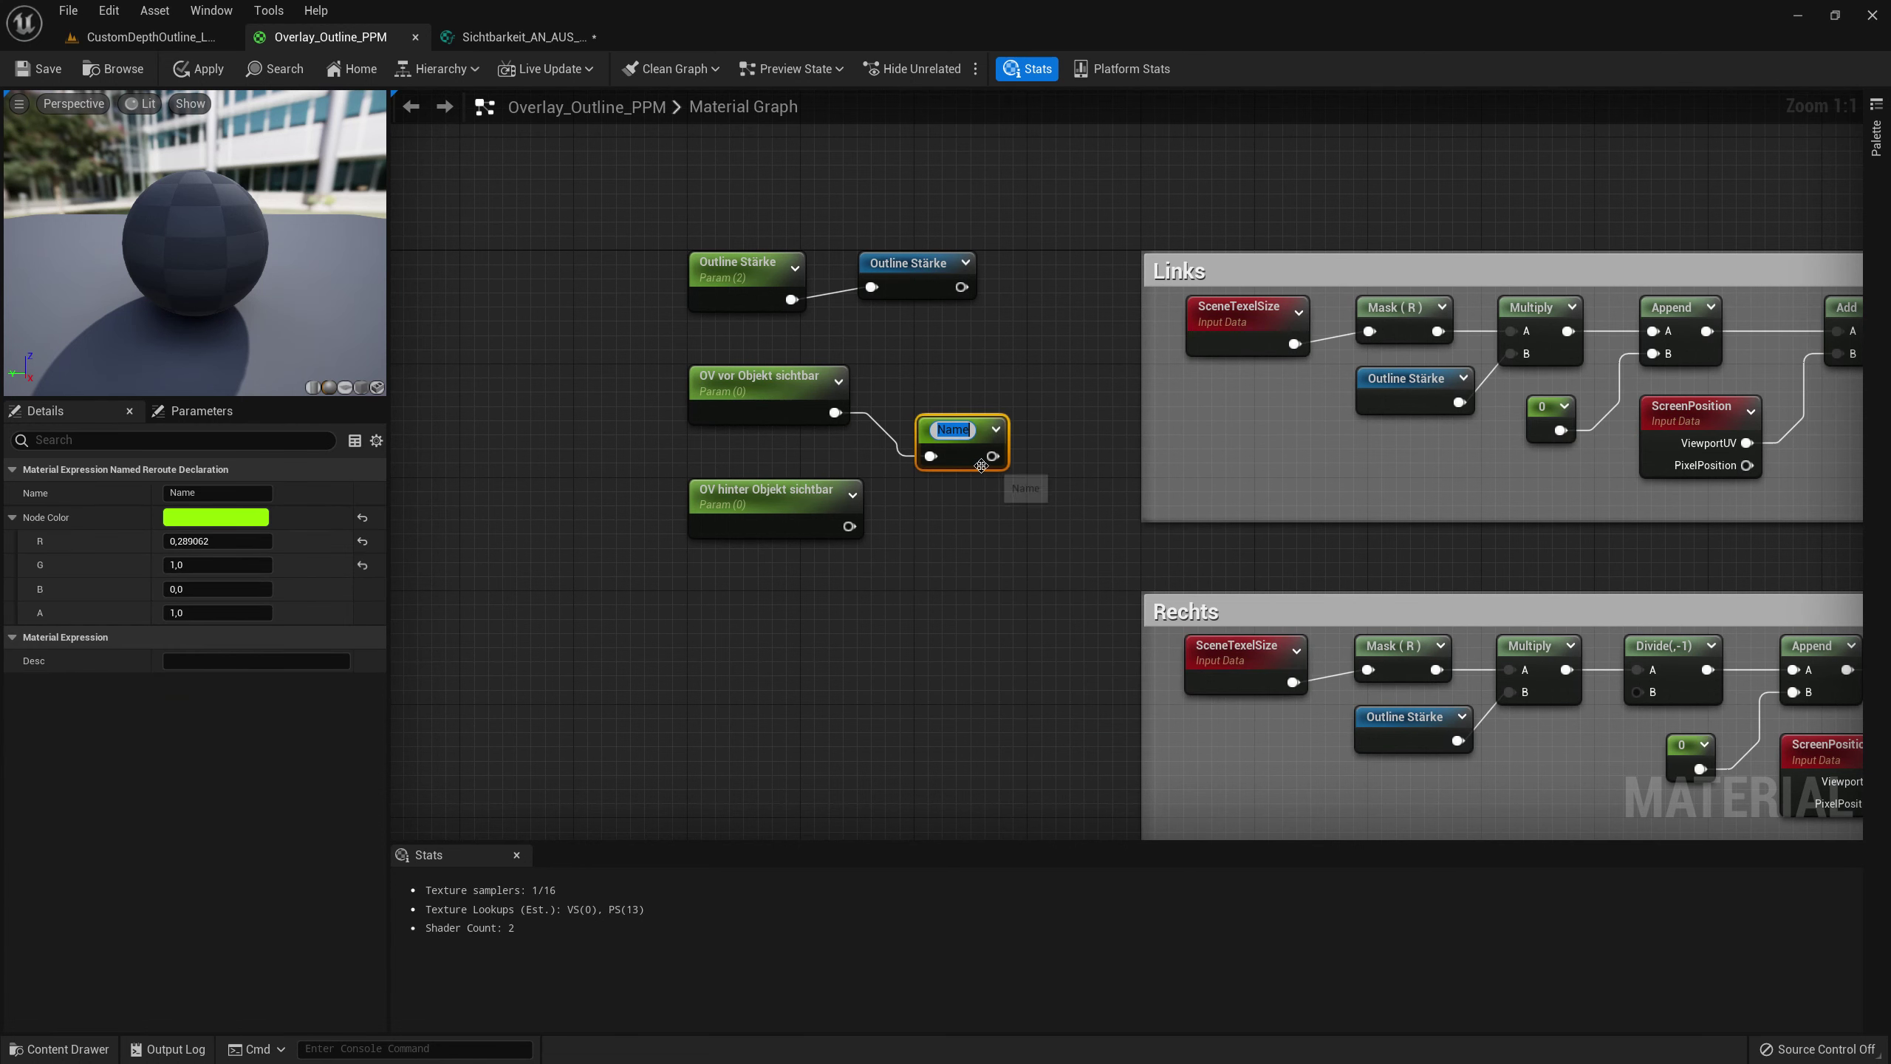
left_click(757, 406)
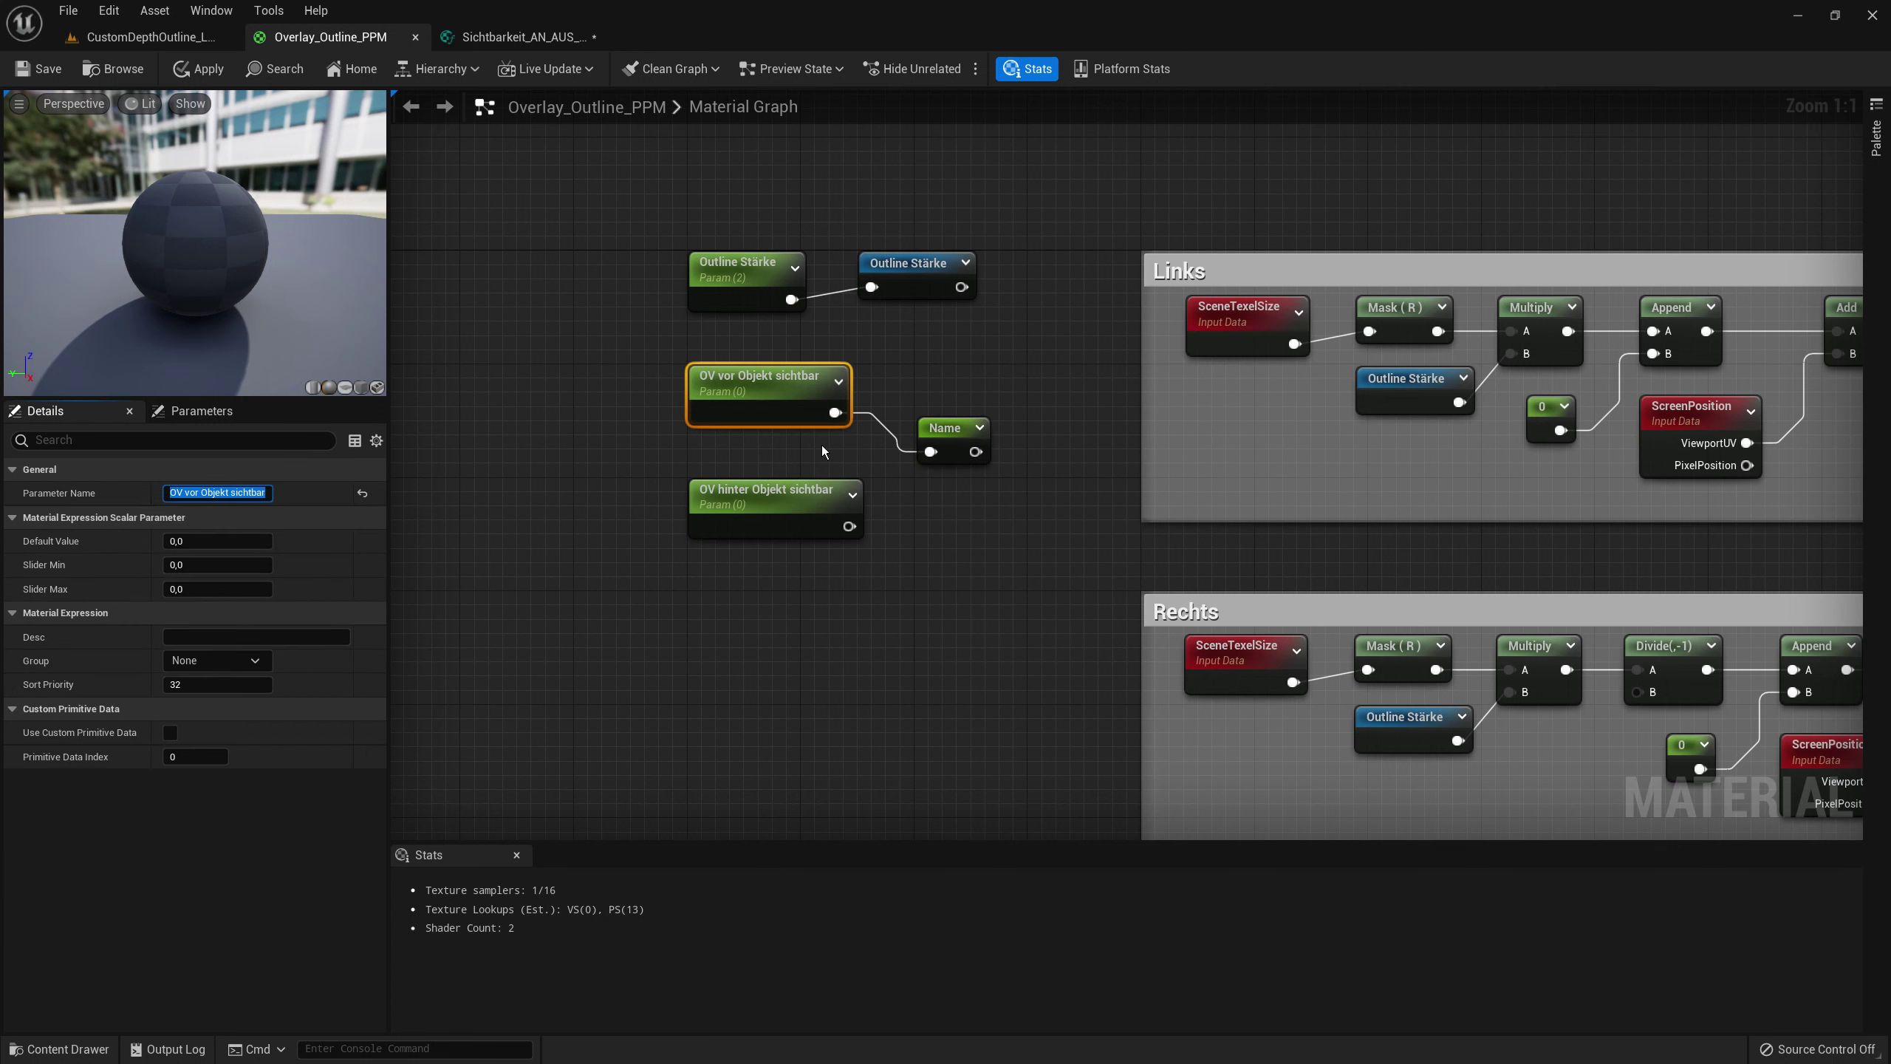
left_click(960, 434)
left_click(199, 493)
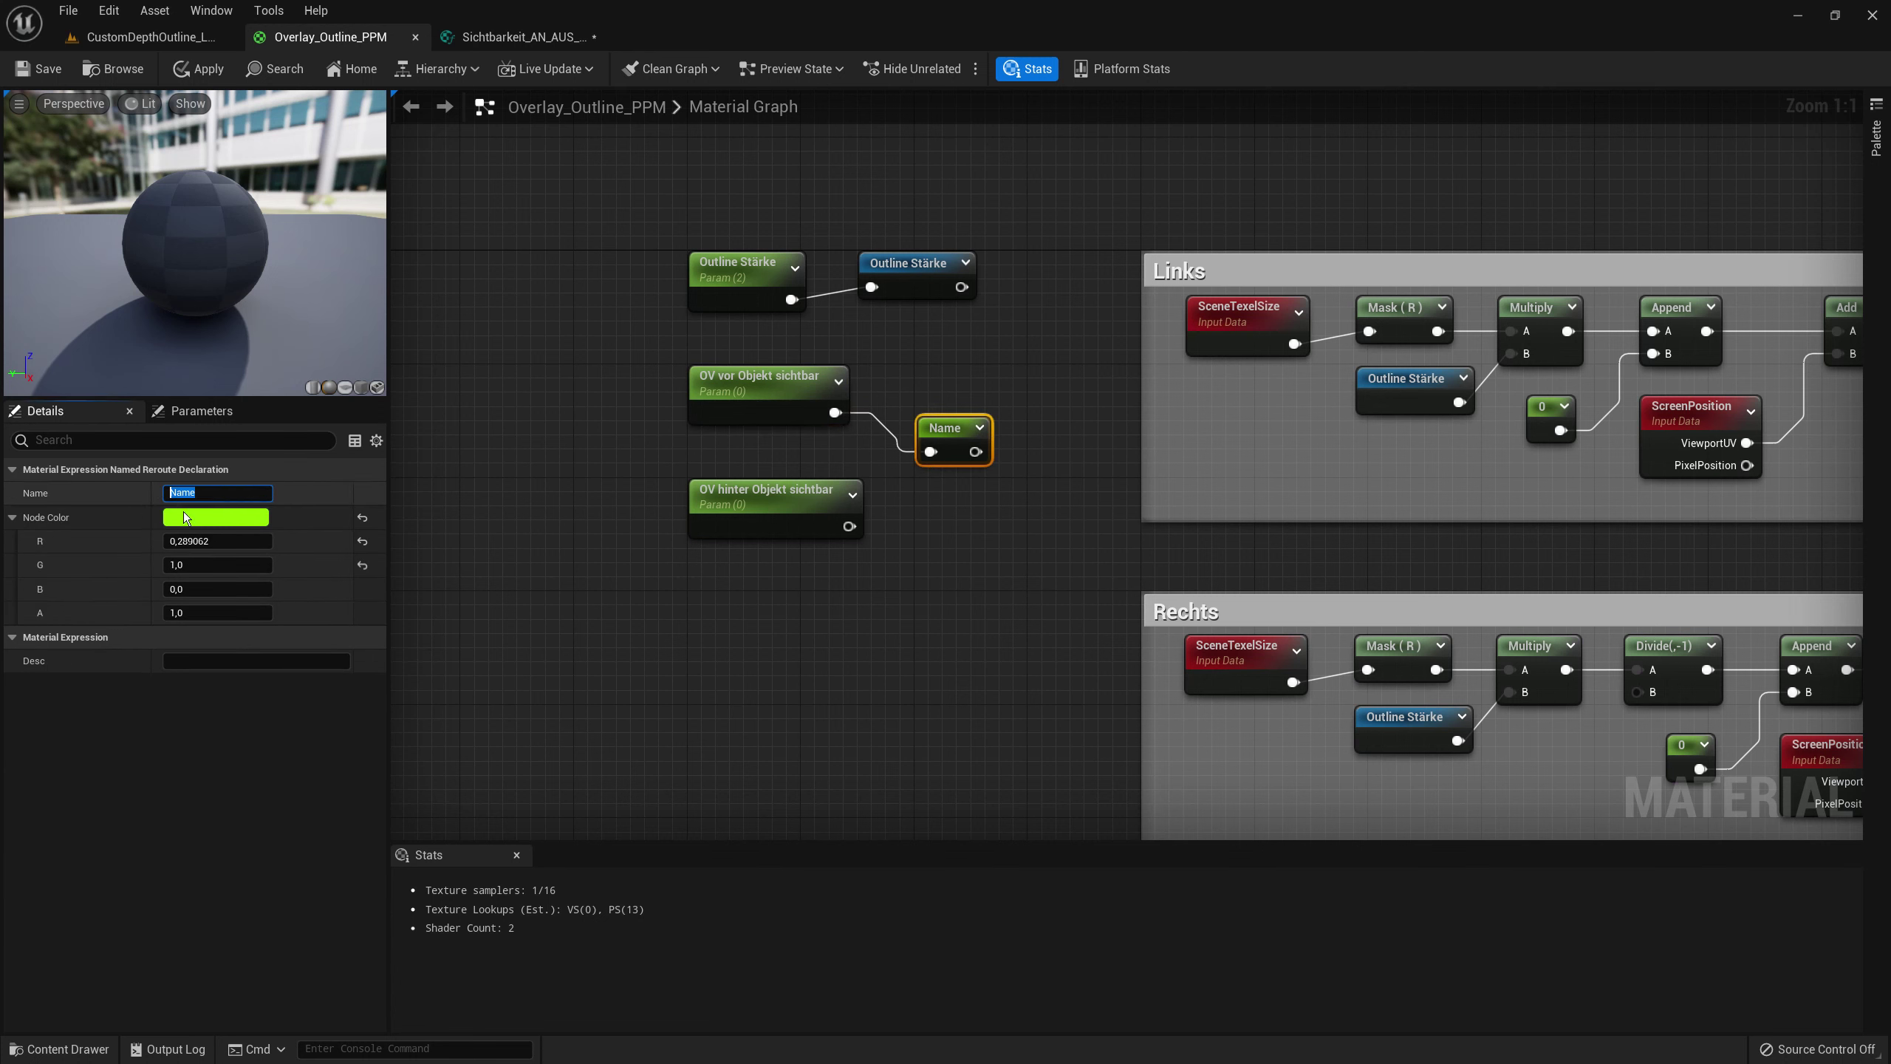
type("OV vor Objekt sichtbar")
key("Return")
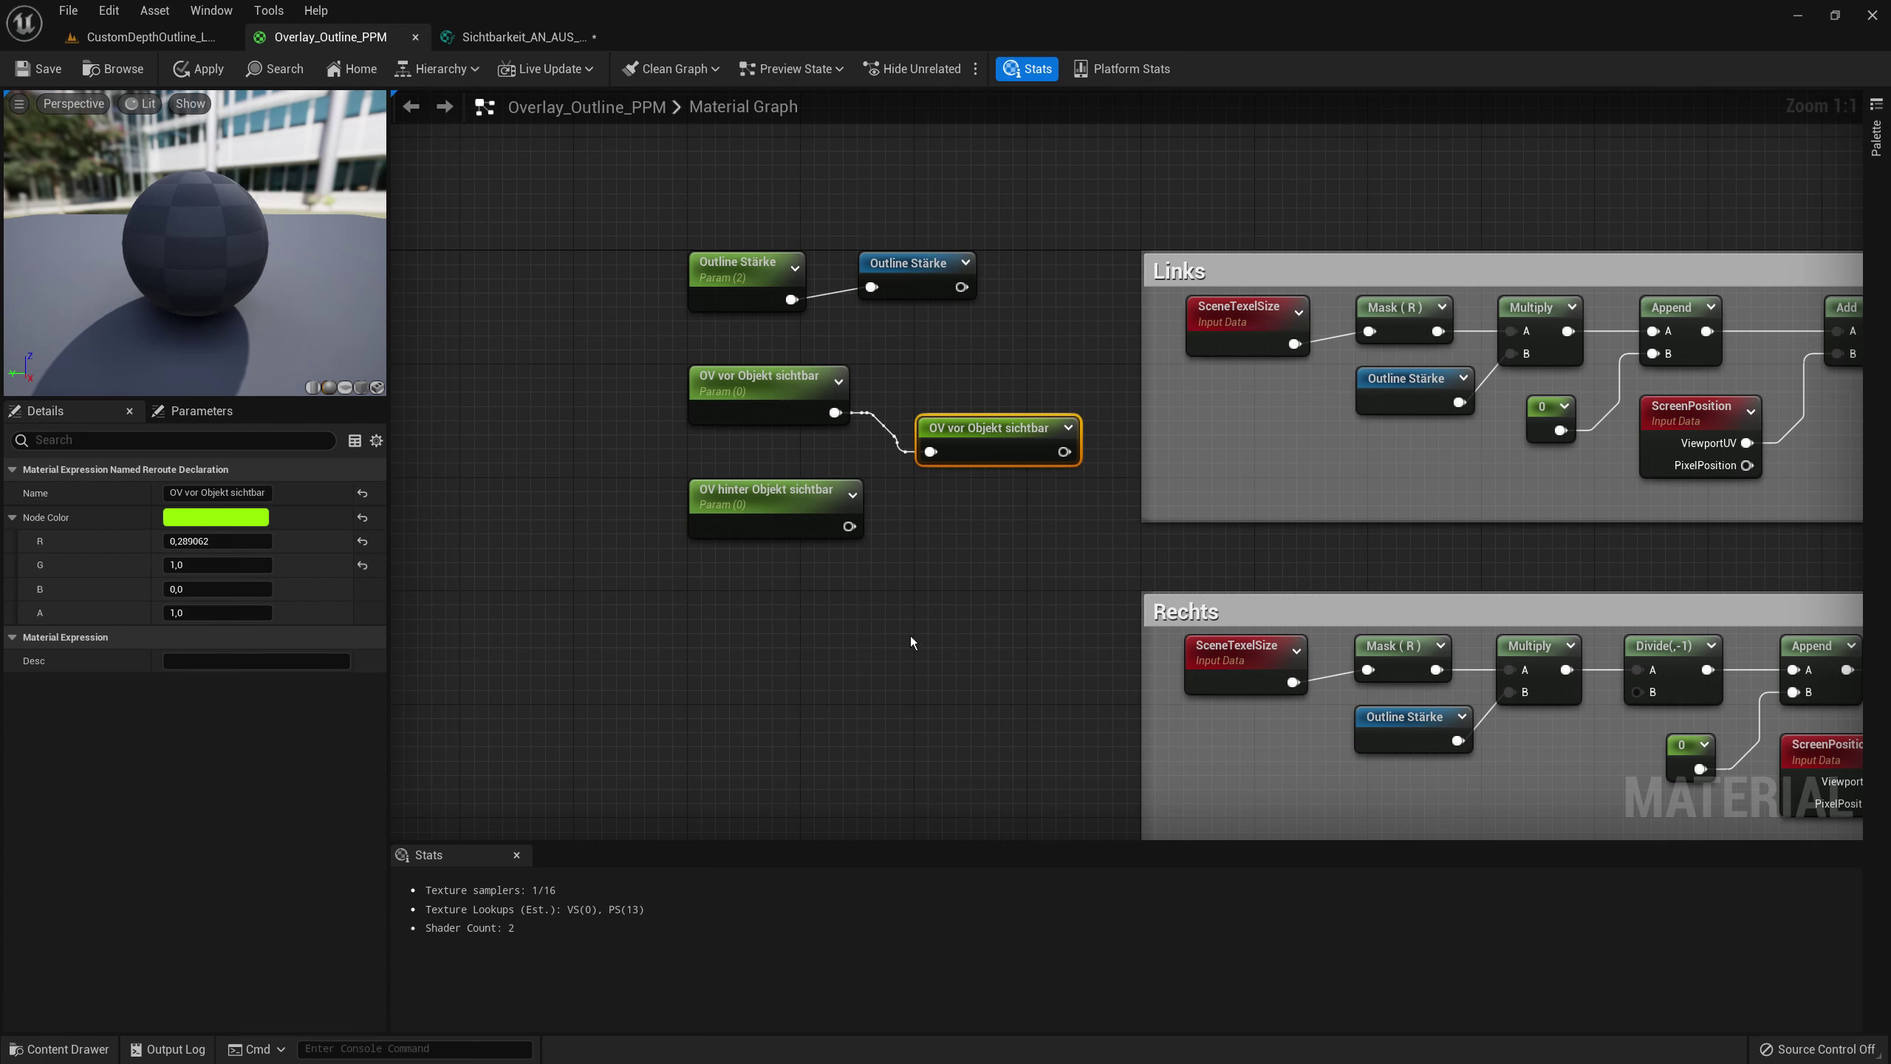
left_click(215, 517)
left_click(219, 569)
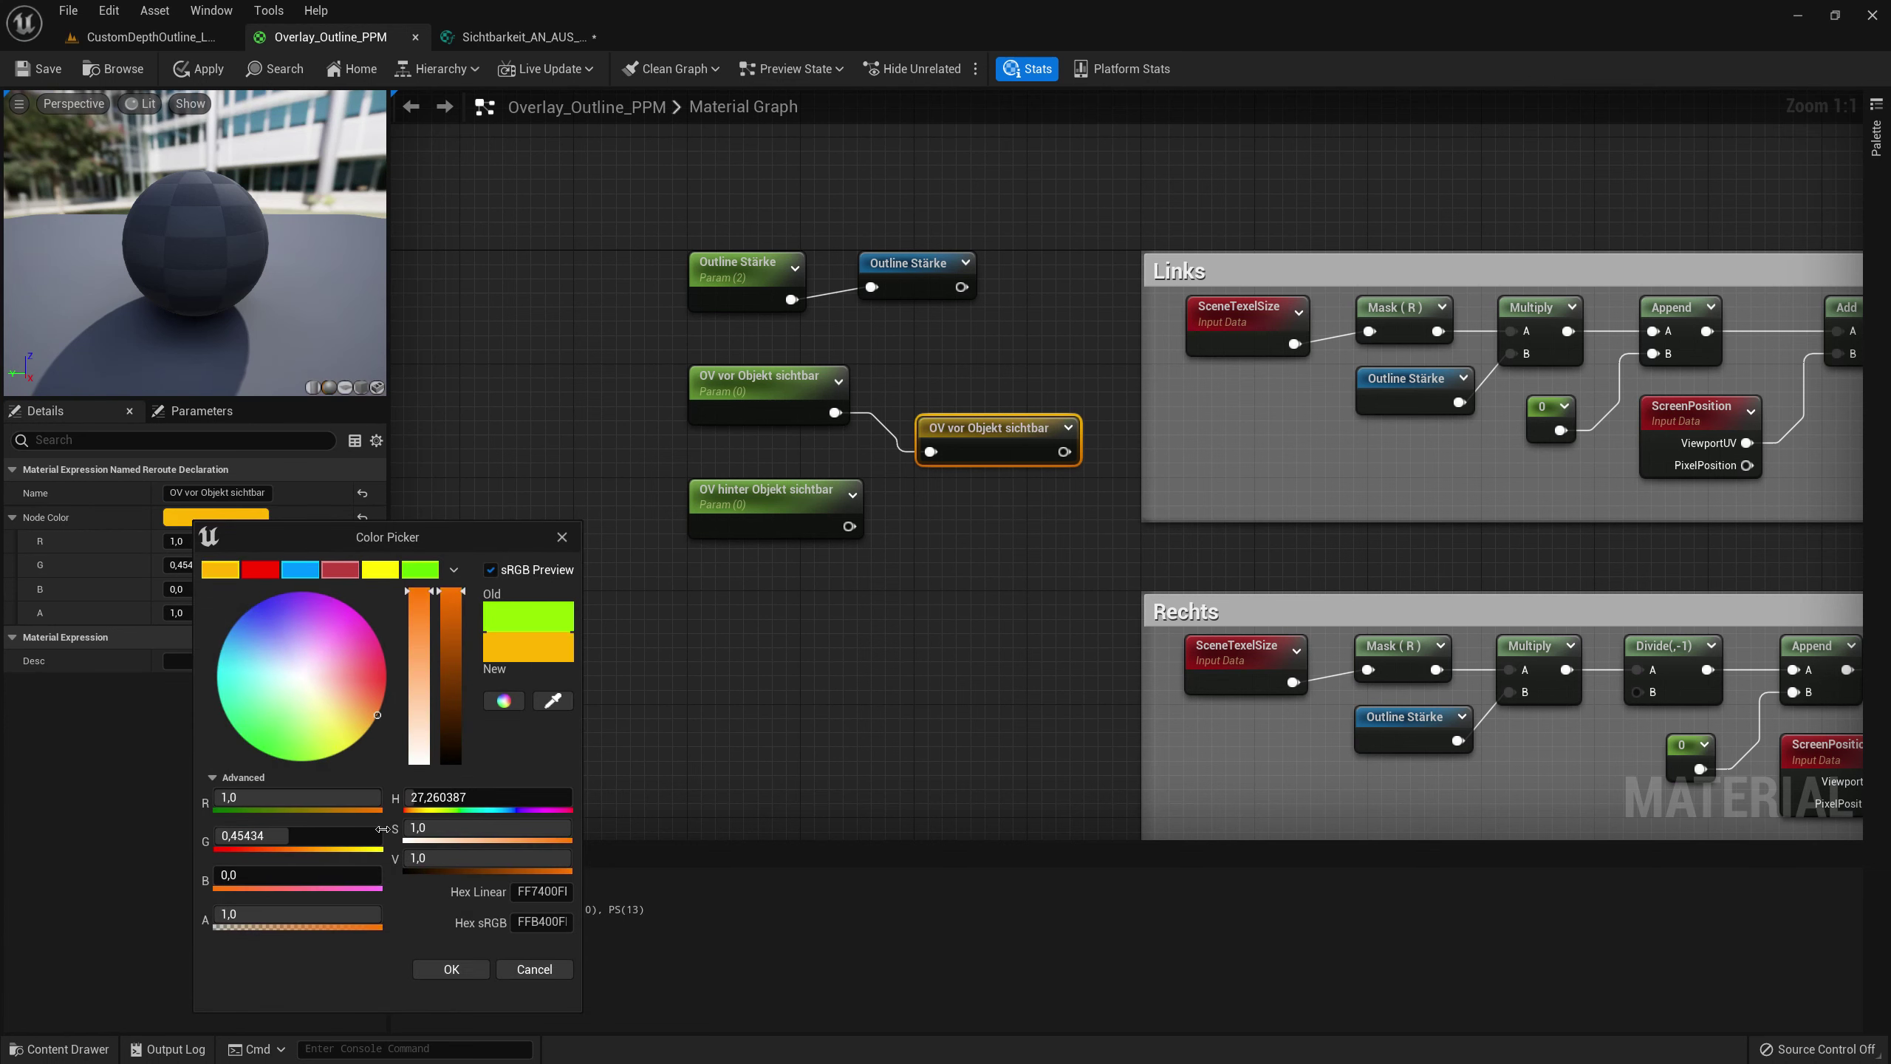
left_click(451, 969)
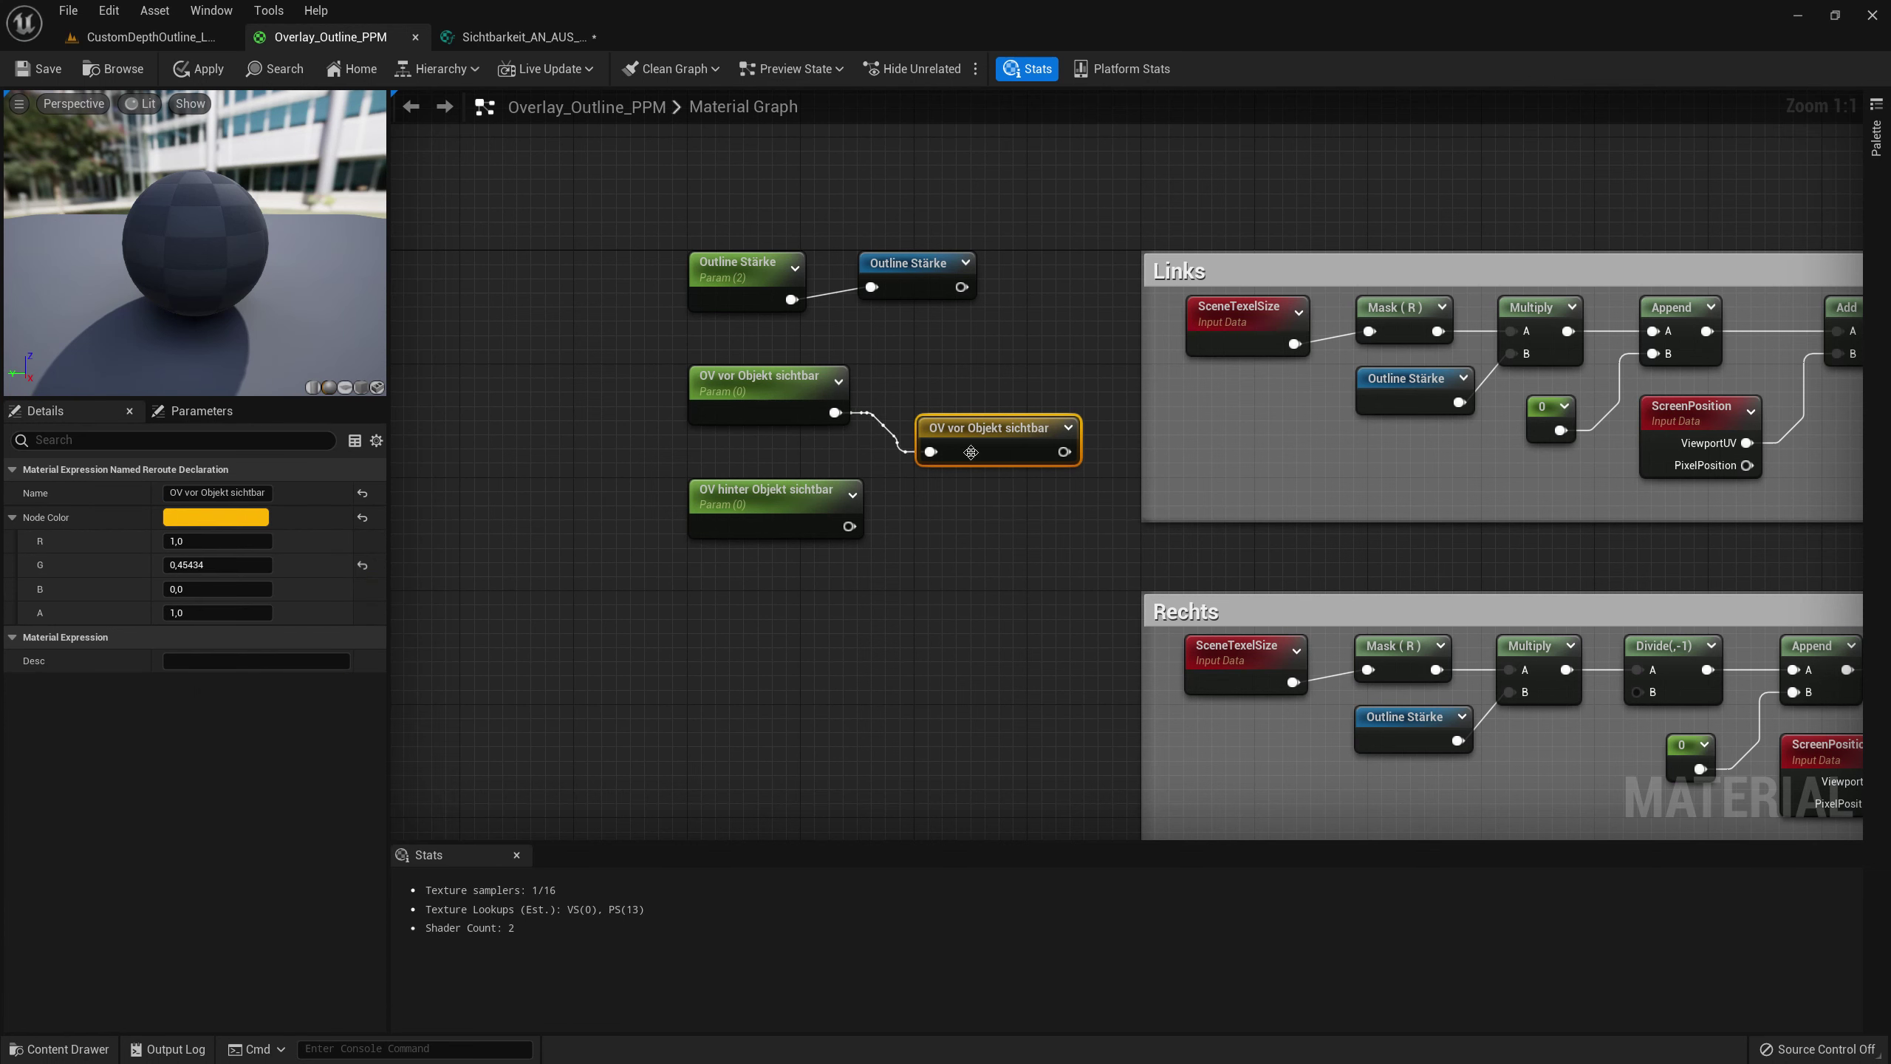
left_click_drag(968, 447, 923, 395)
left_click(969, 448)
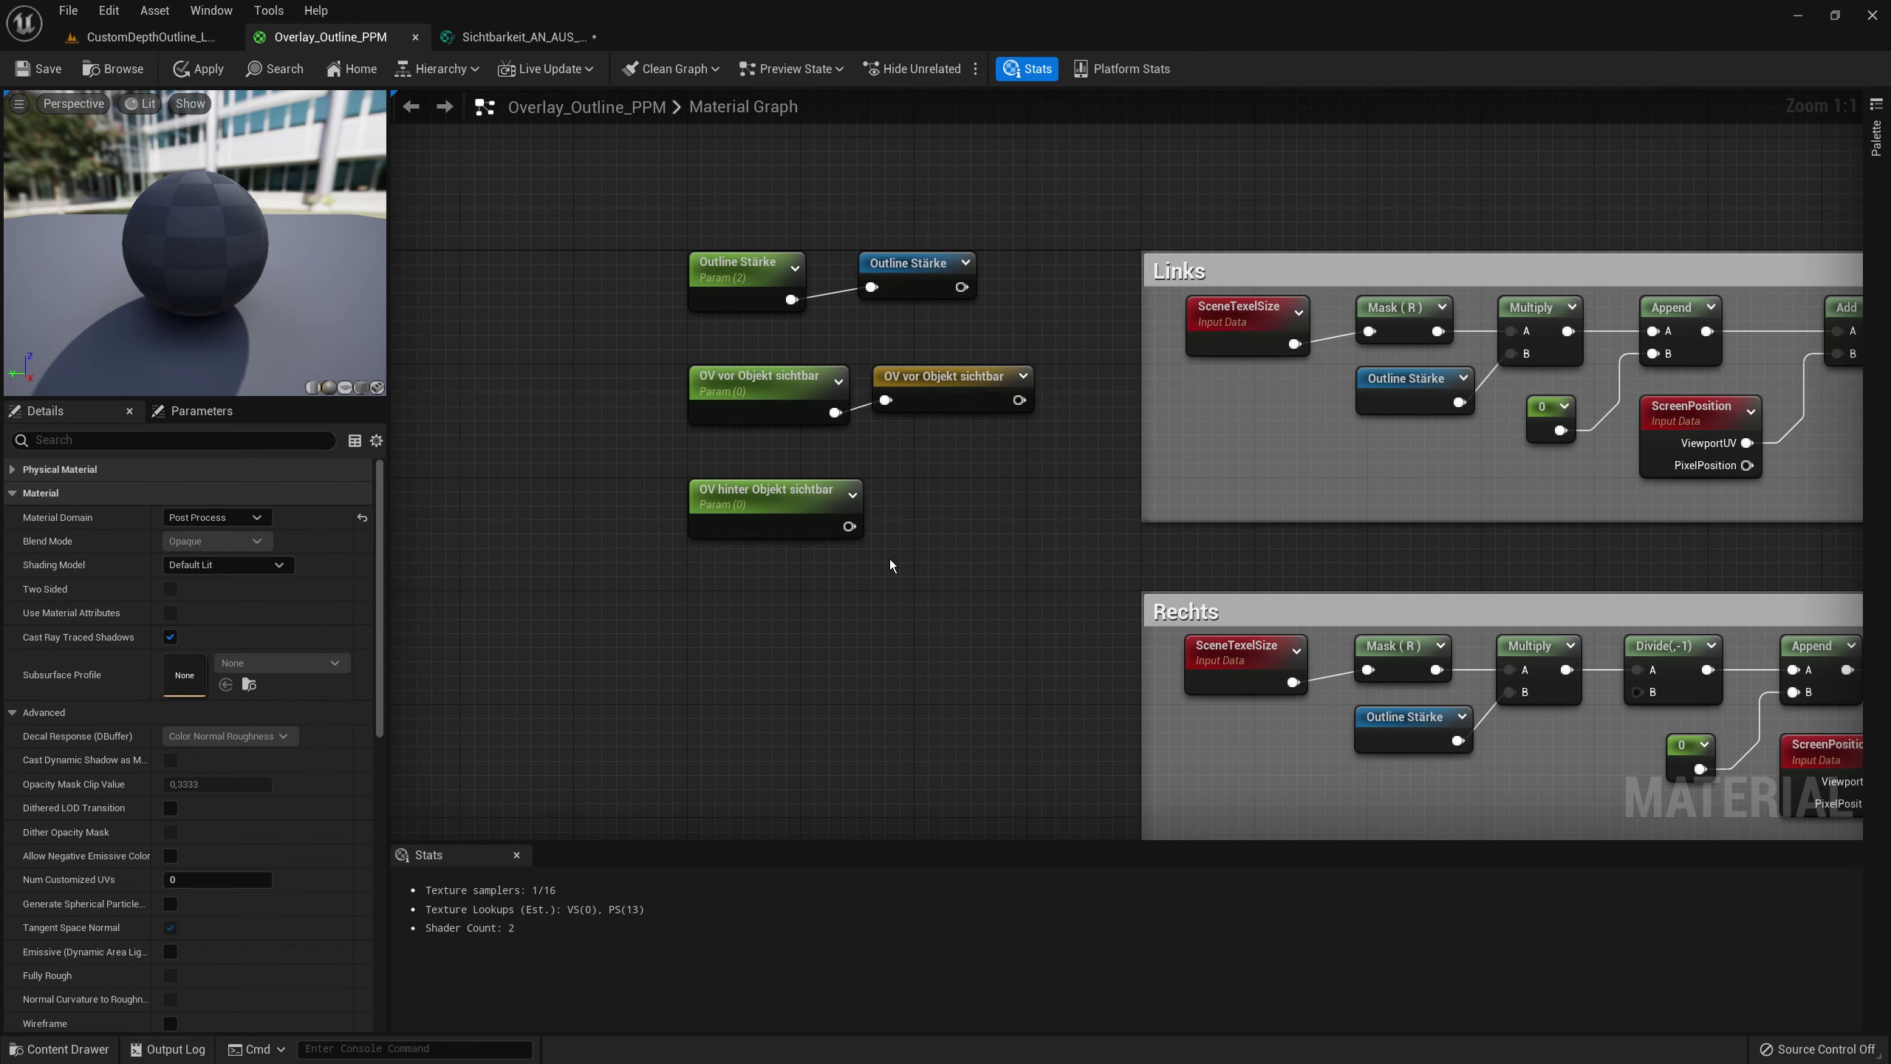
- Create an orange named reroute 'OV hinter Objekt sichtbar' from the second parameter
left_click_drag(849, 526, 988, 536)
type("named")
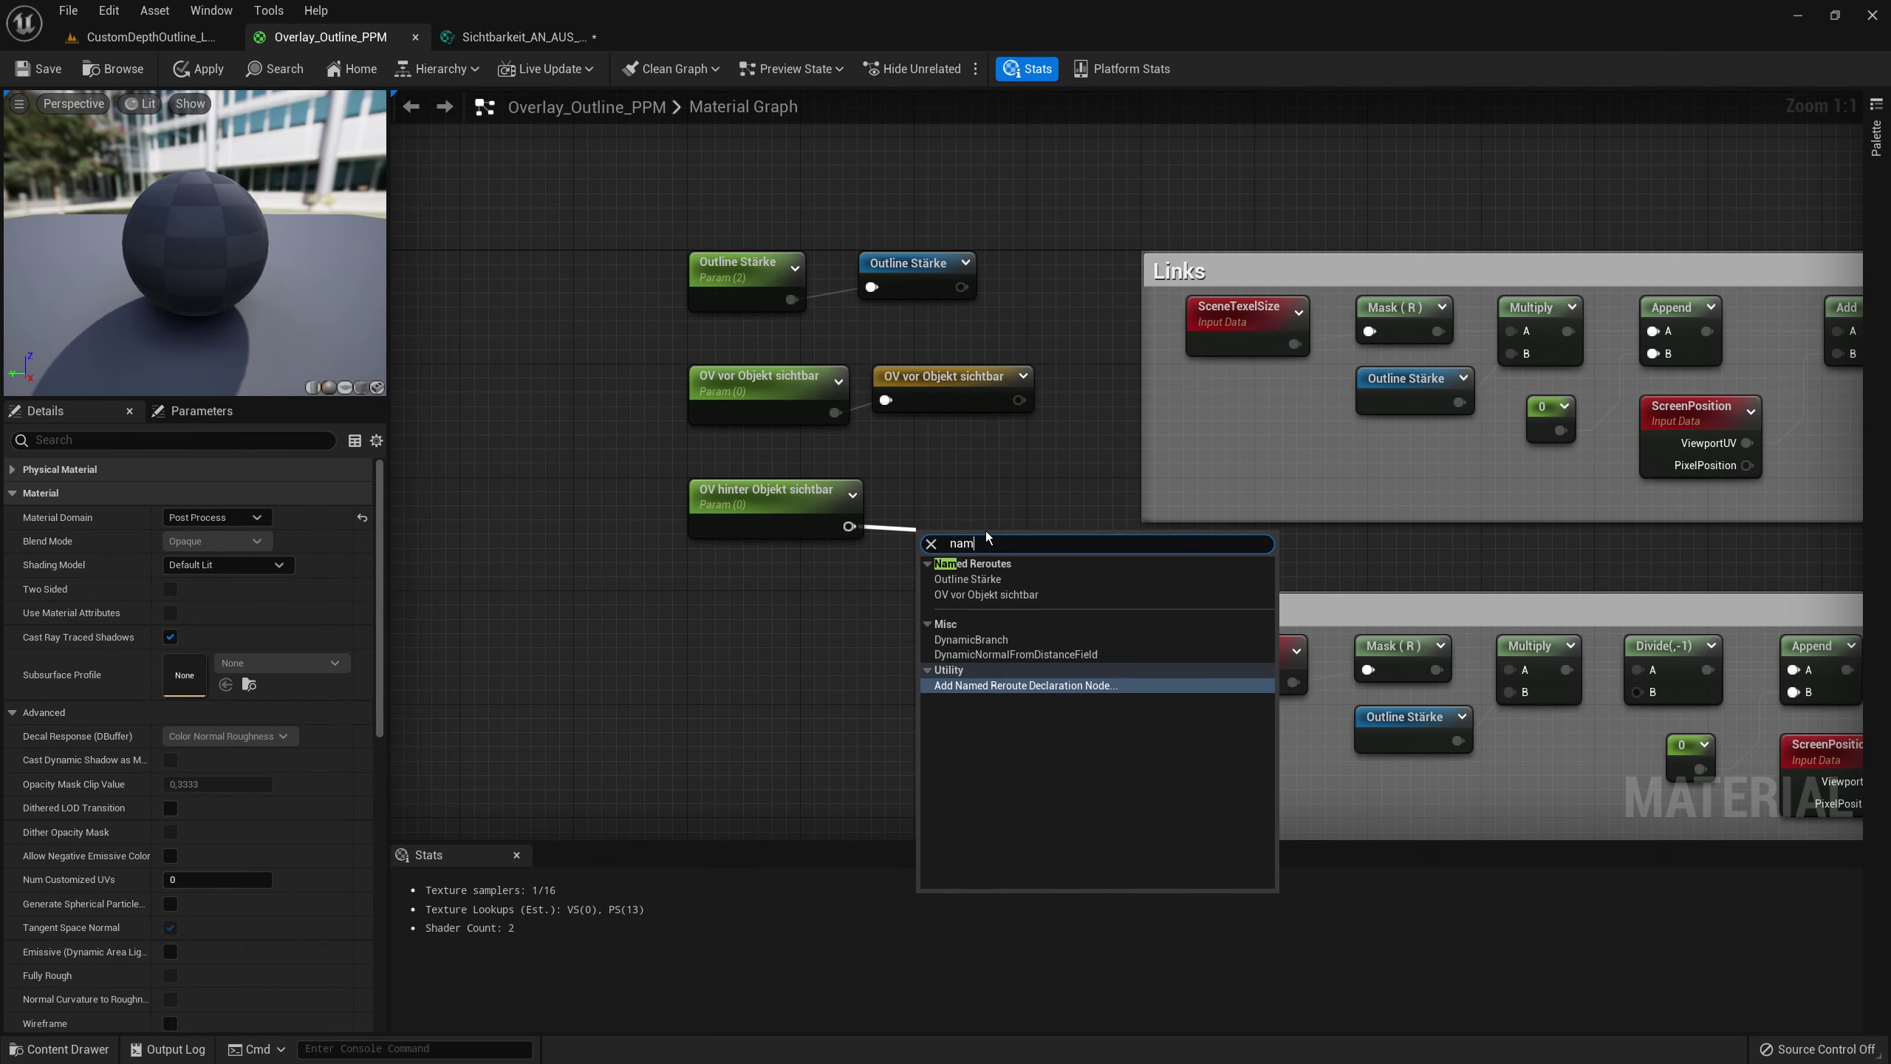
left_click(1057, 667)
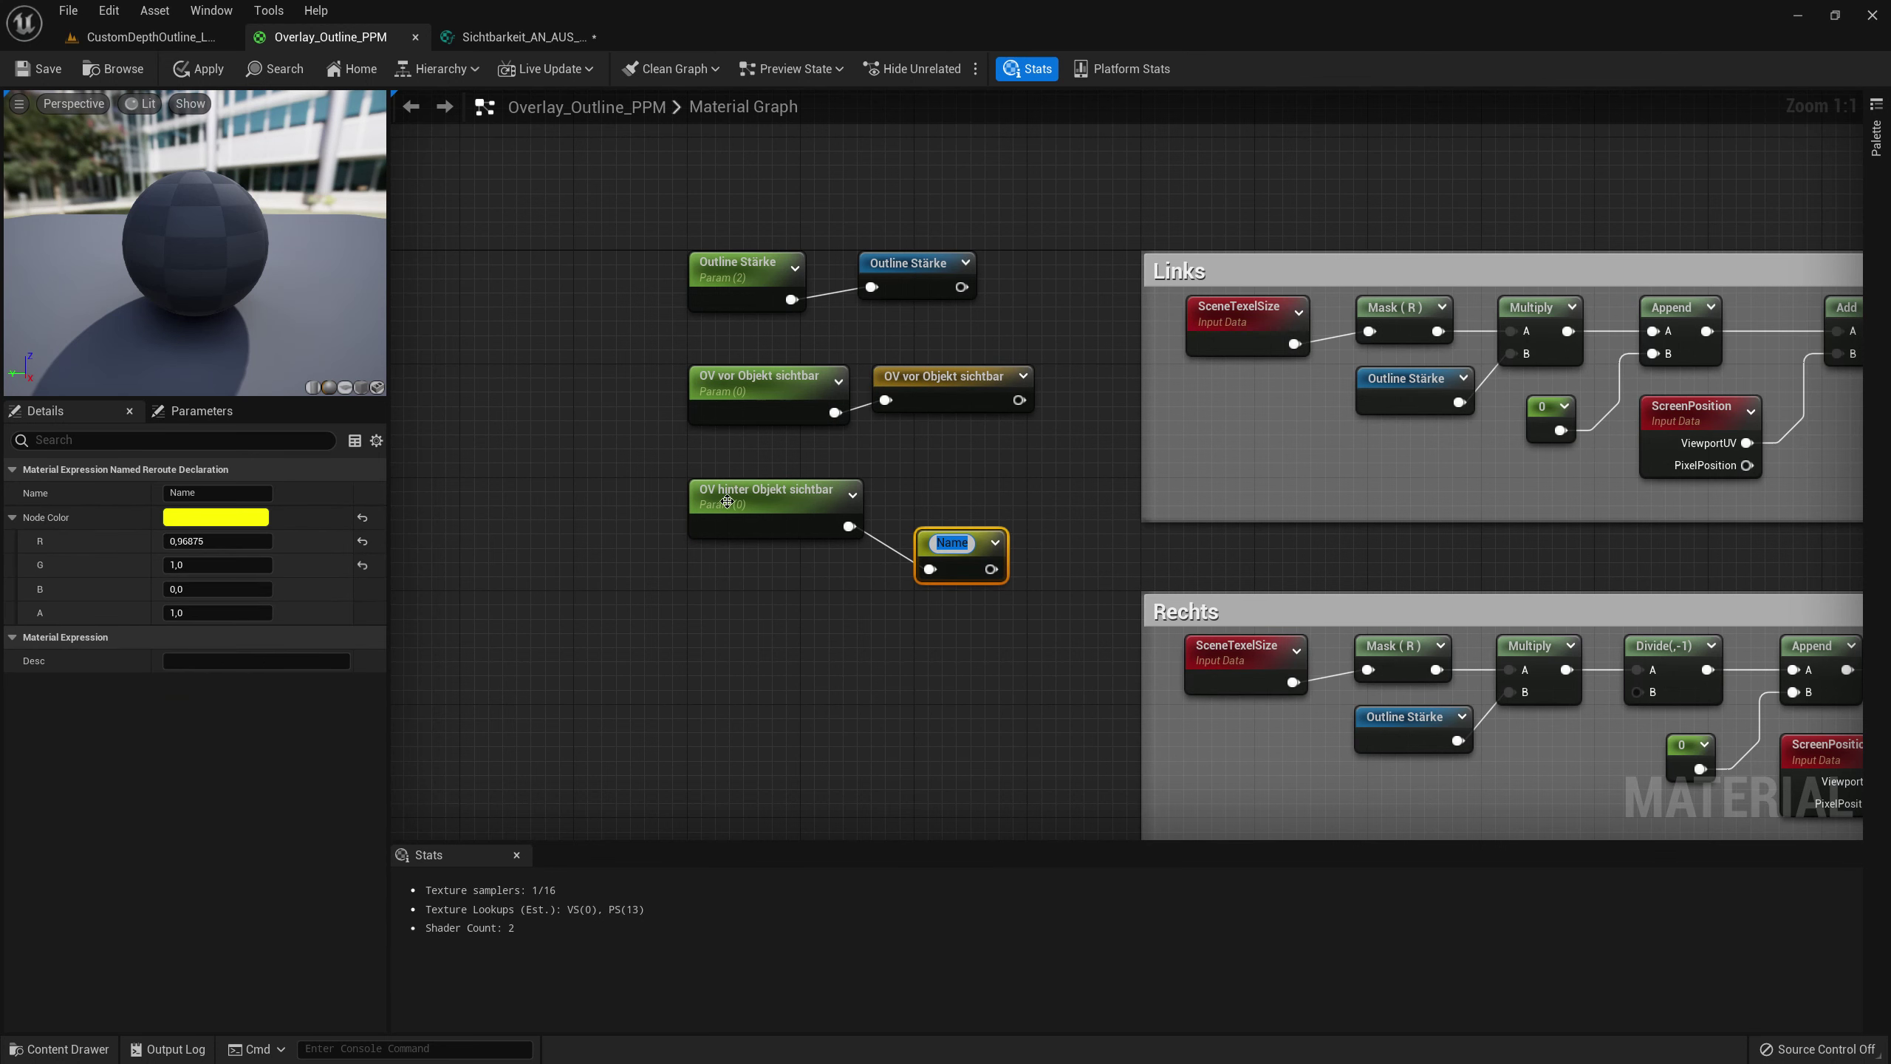
left_click(781, 521)
left_click_drag(925, 528, 1035, 654)
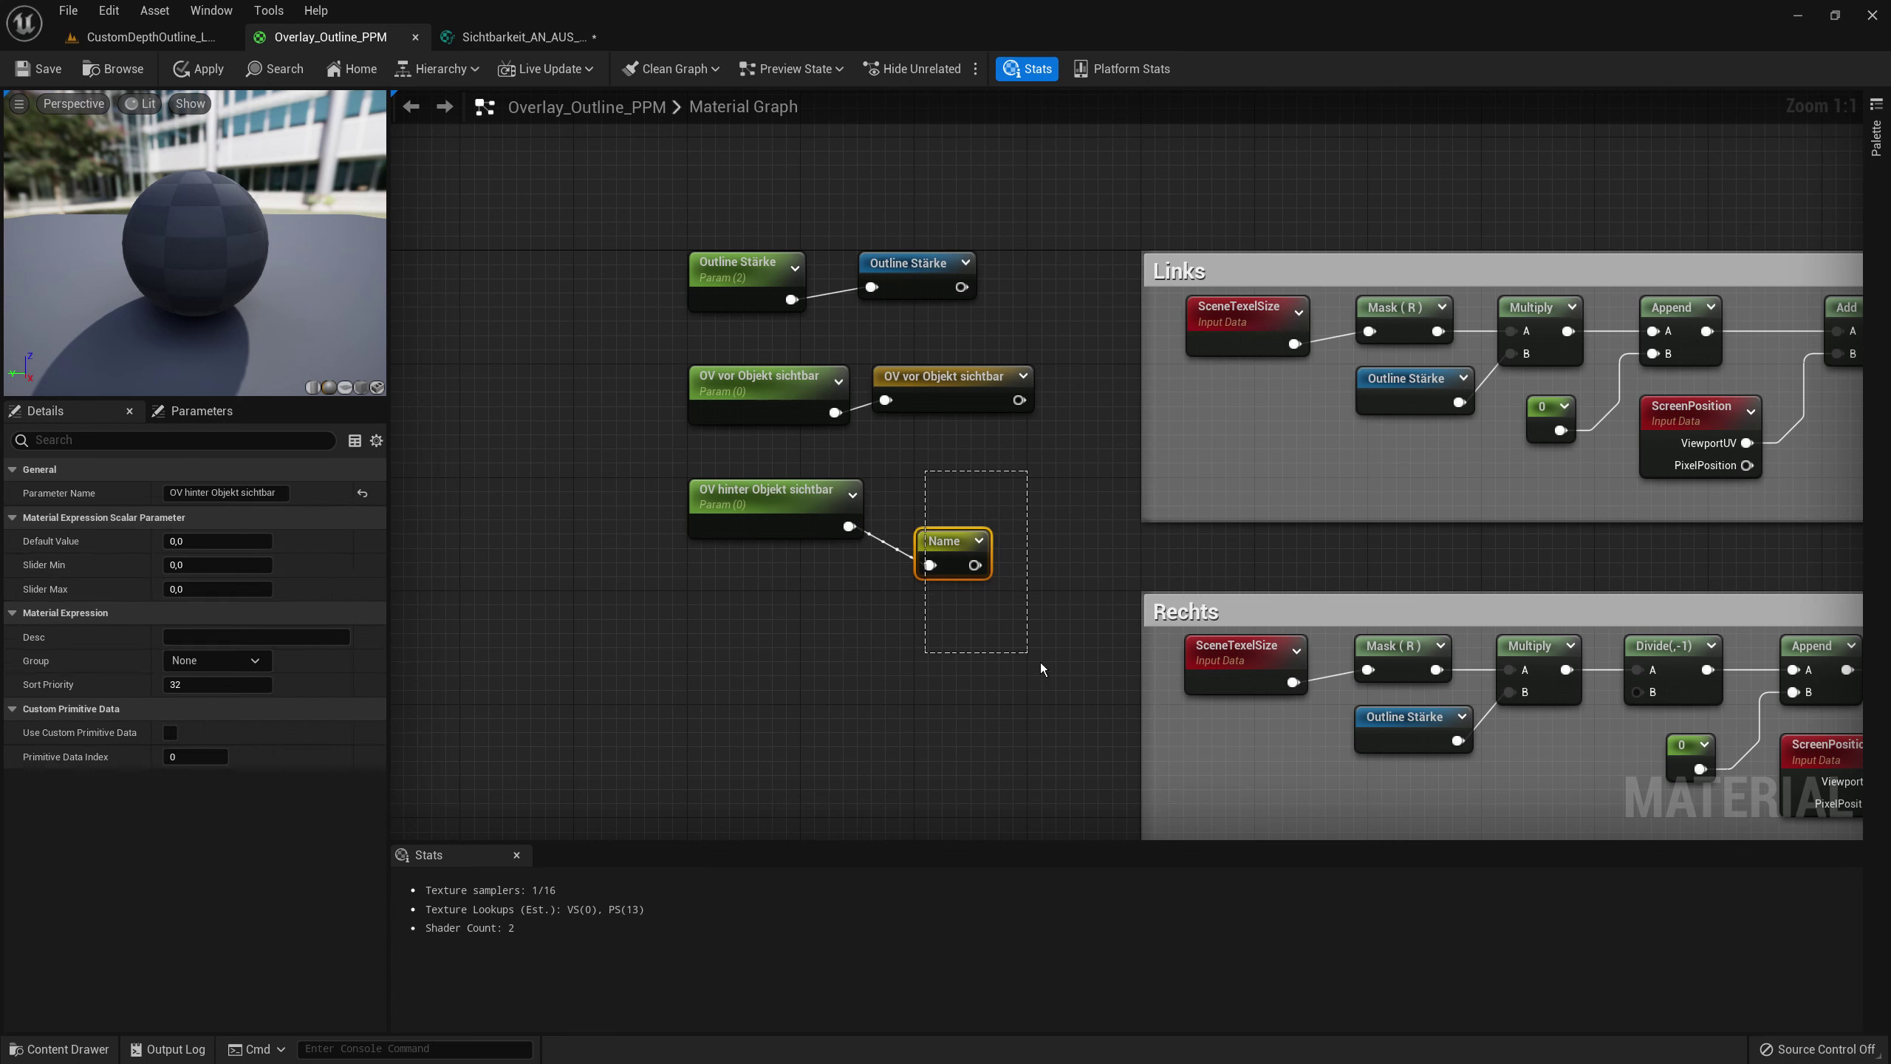
left_click(186, 494)
type("OV hinter Objekt sichtbar")
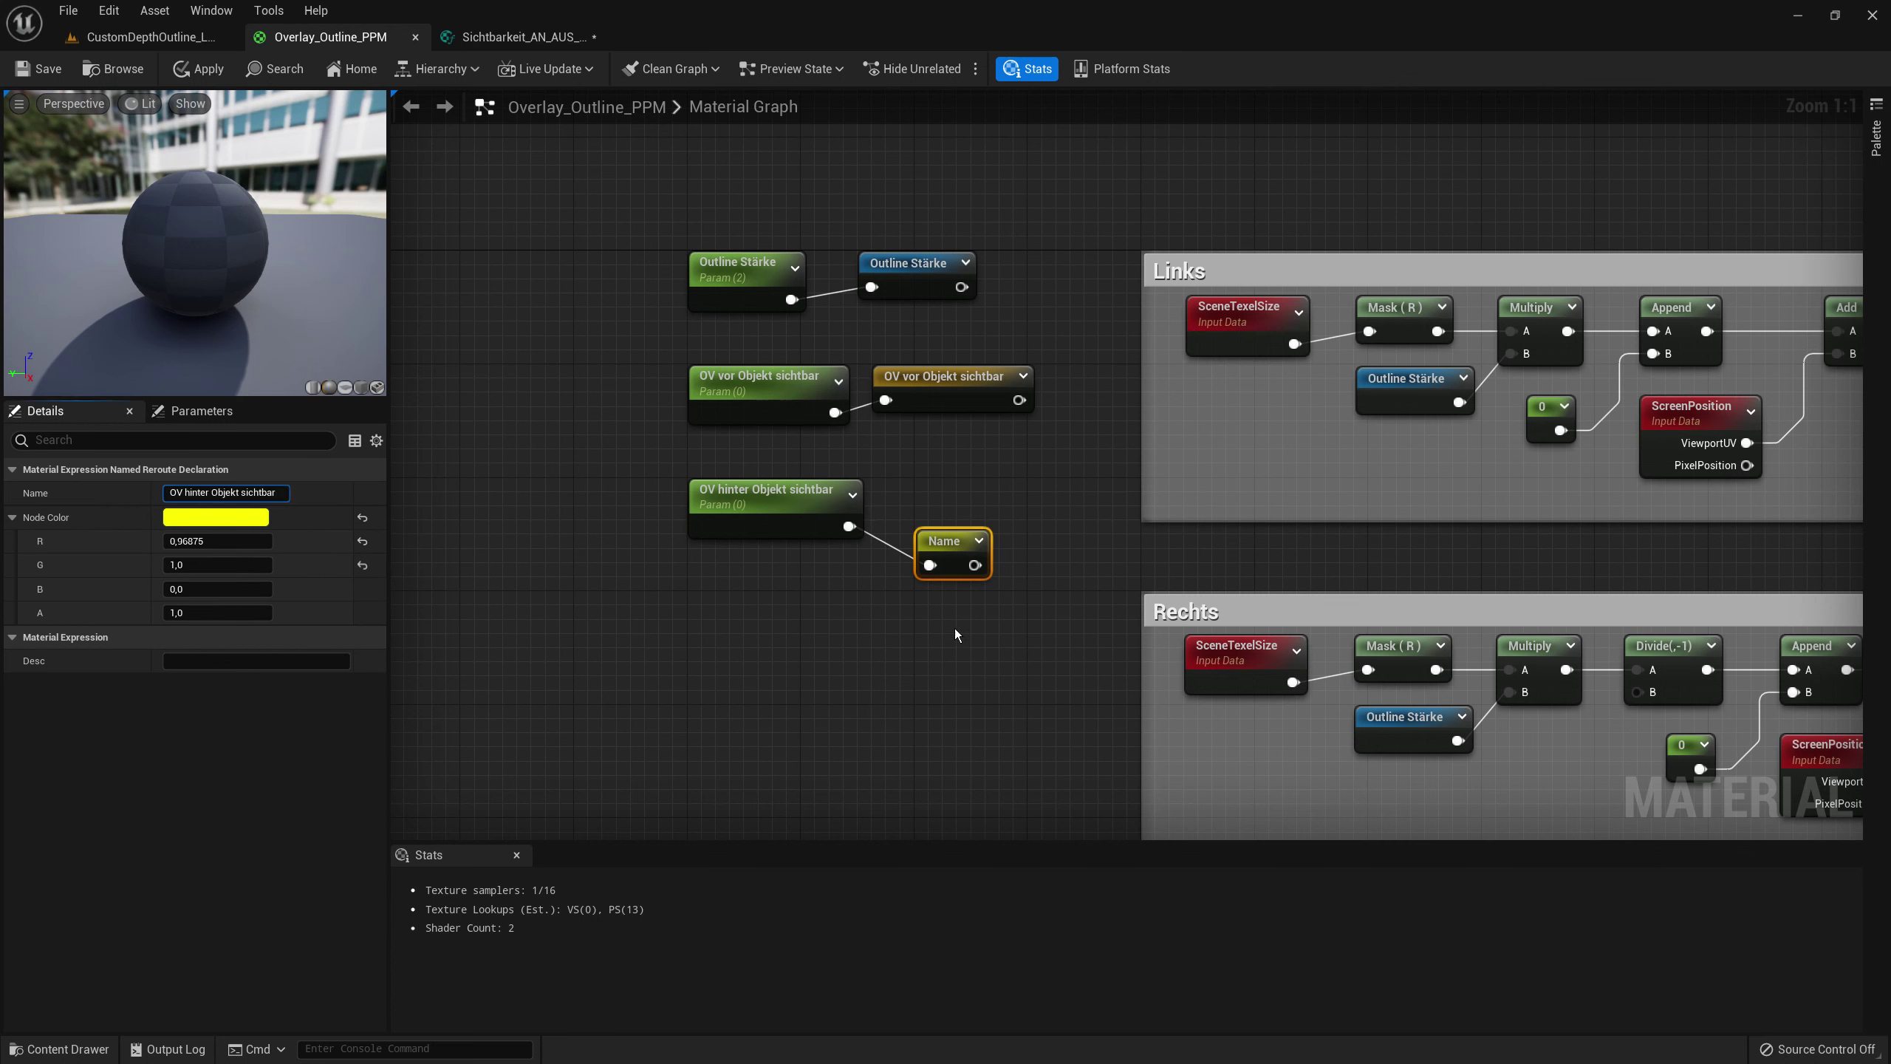
left_click(958, 625)
left_click_drag(981, 543, 954, 492)
left_click(225, 523)
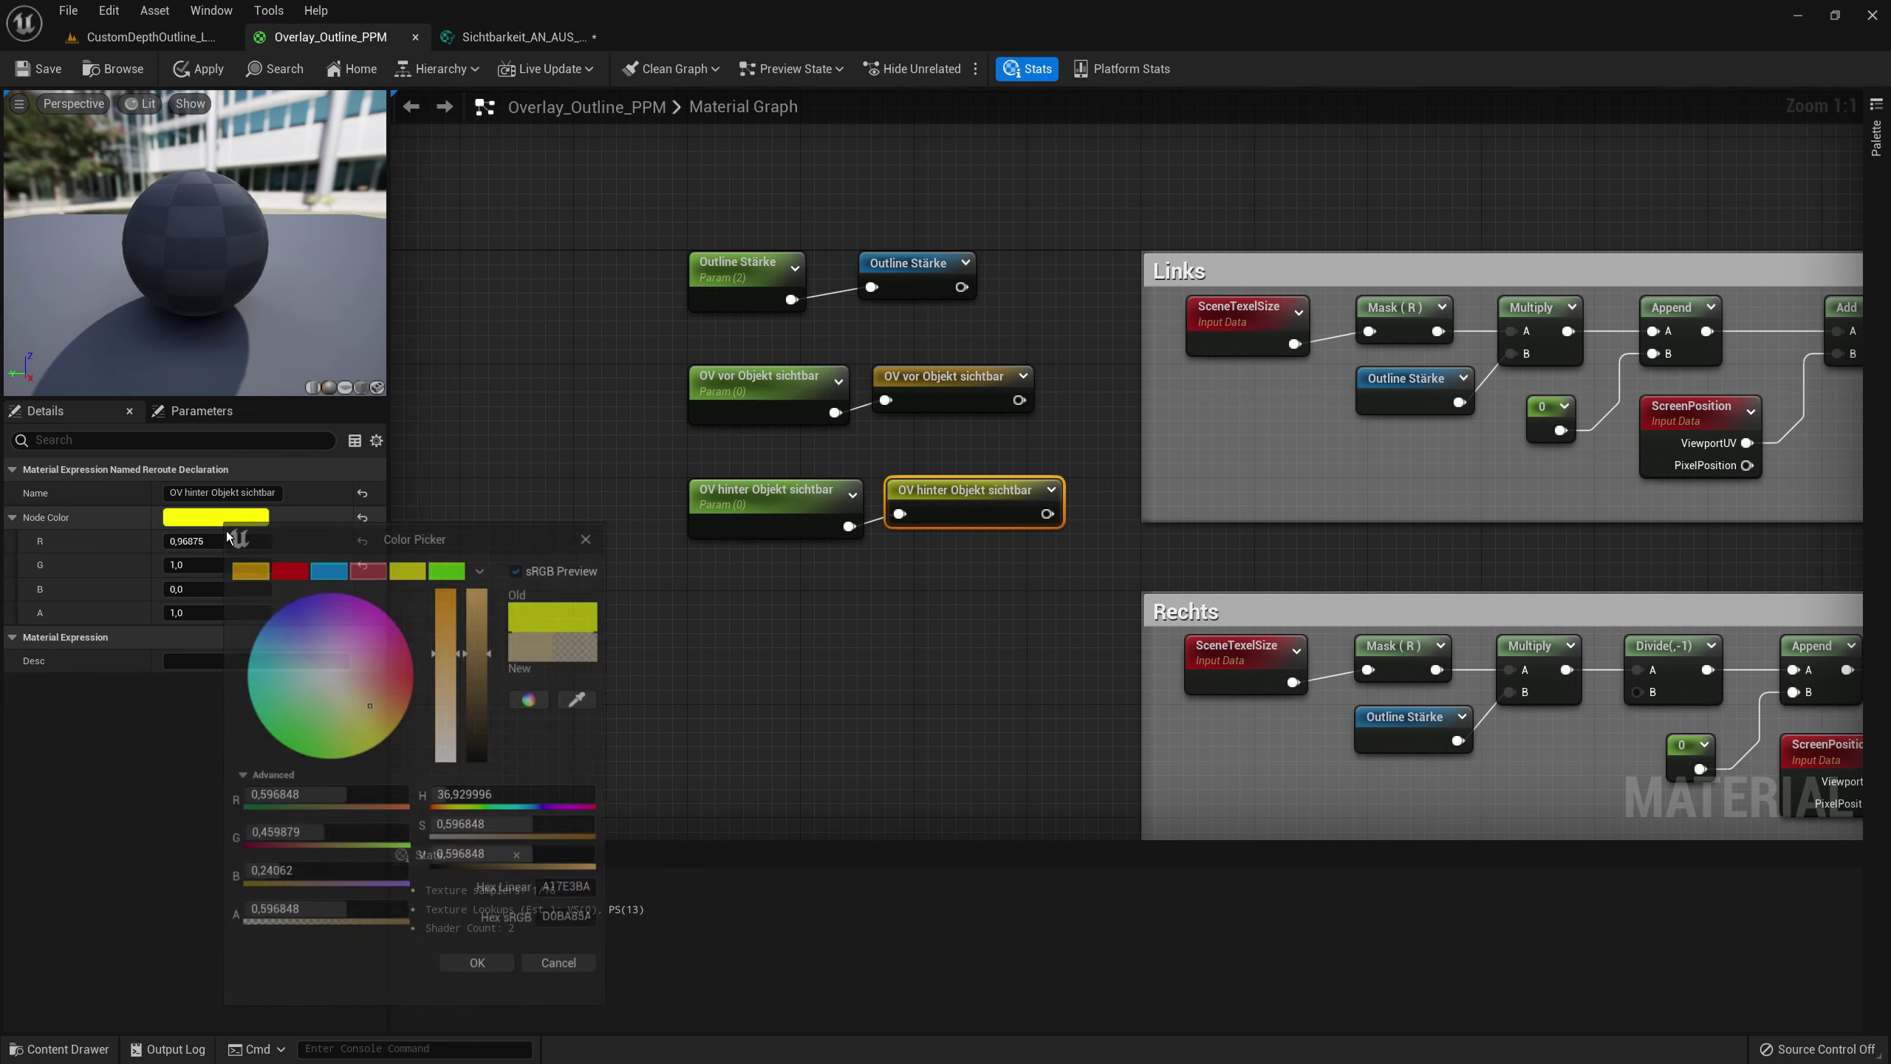
left_click(251, 571)
left_click(483, 971)
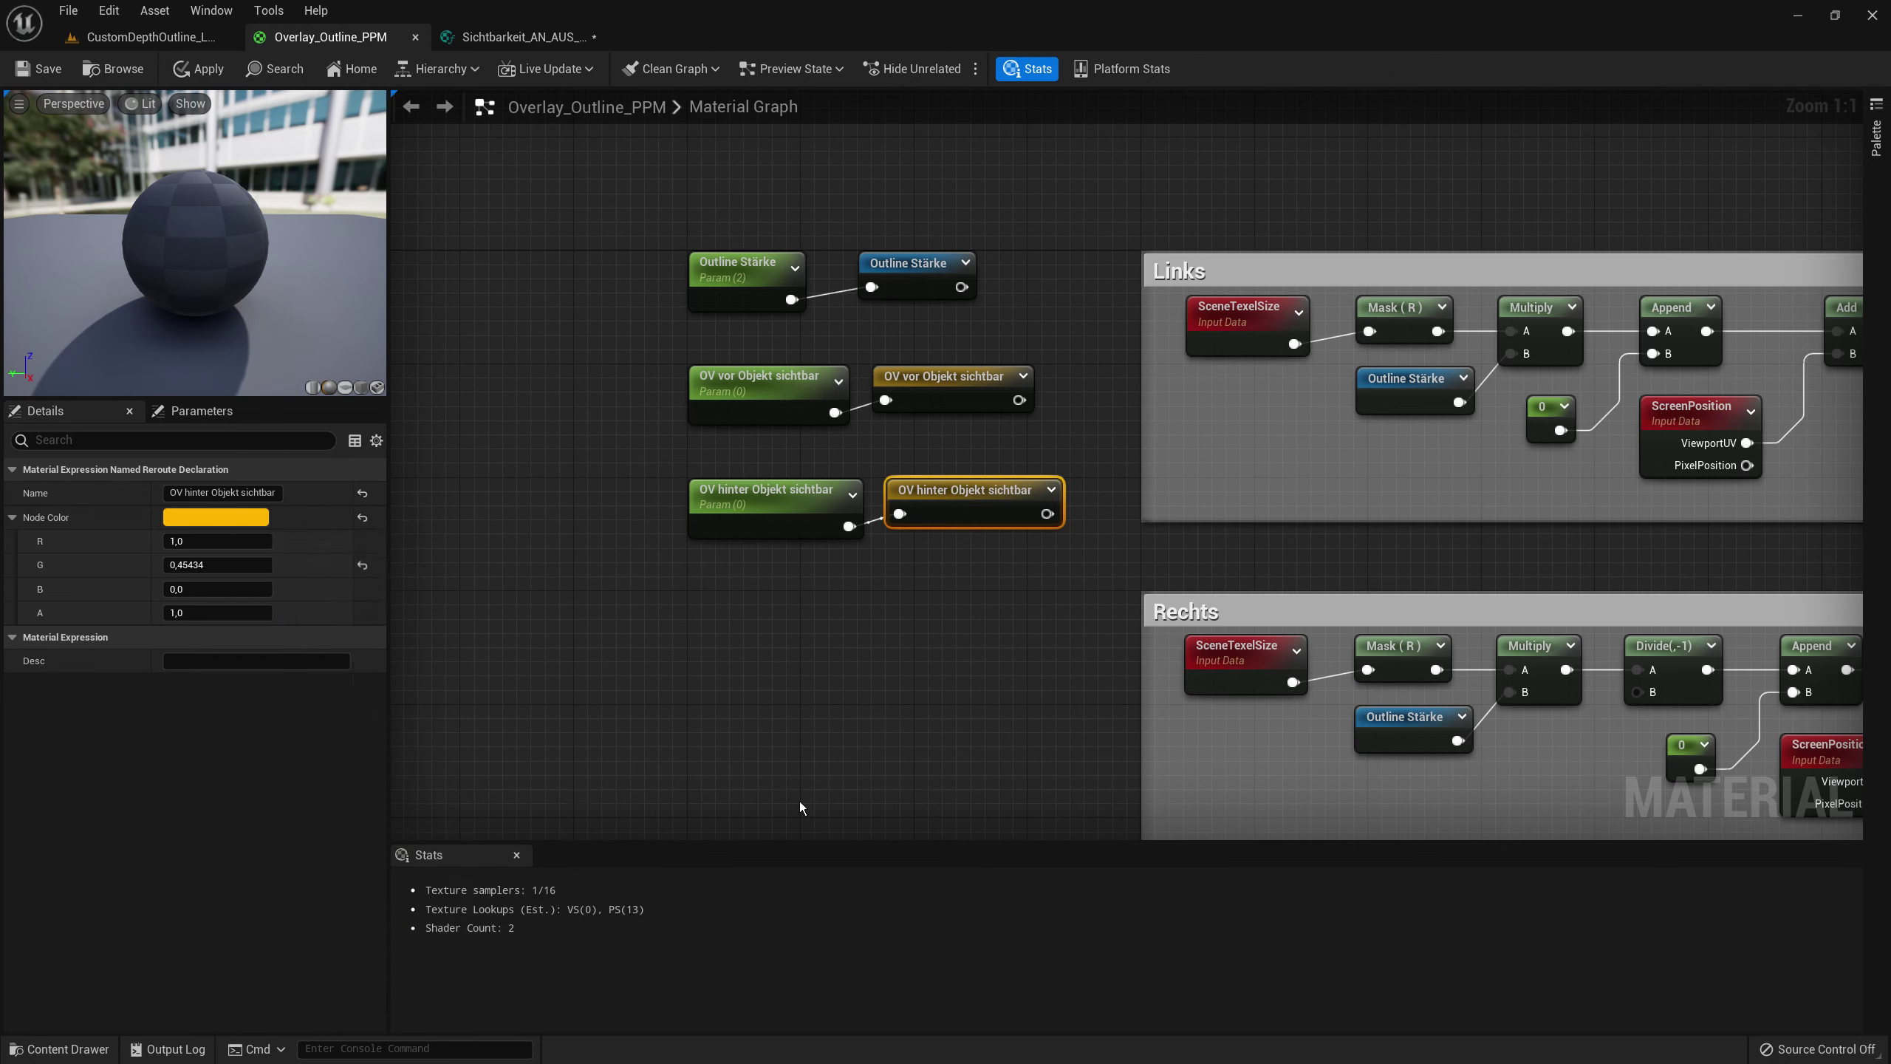
- Select both OV reroutes and compare them with the blue Outline Stärke reroute
left_click(801, 802)
left_click_drag(864, 339, 937, 529)
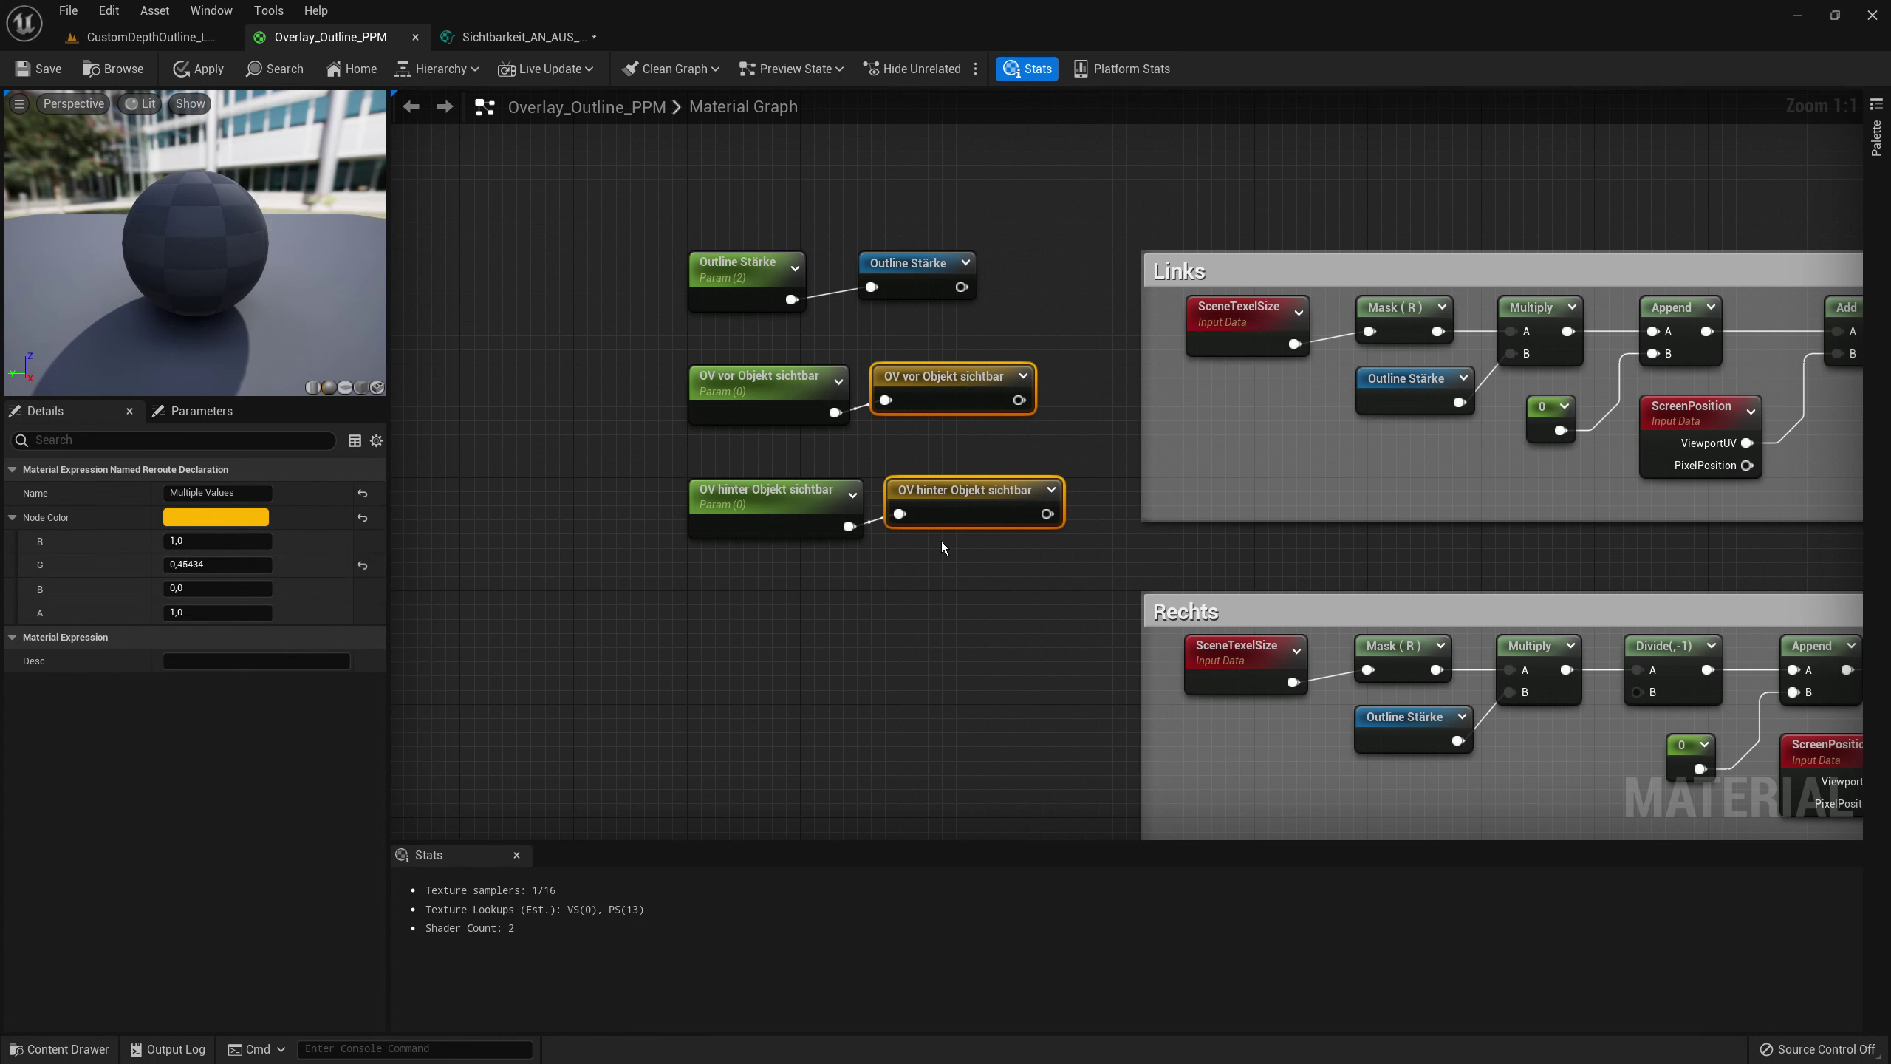
left_click(926, 281)
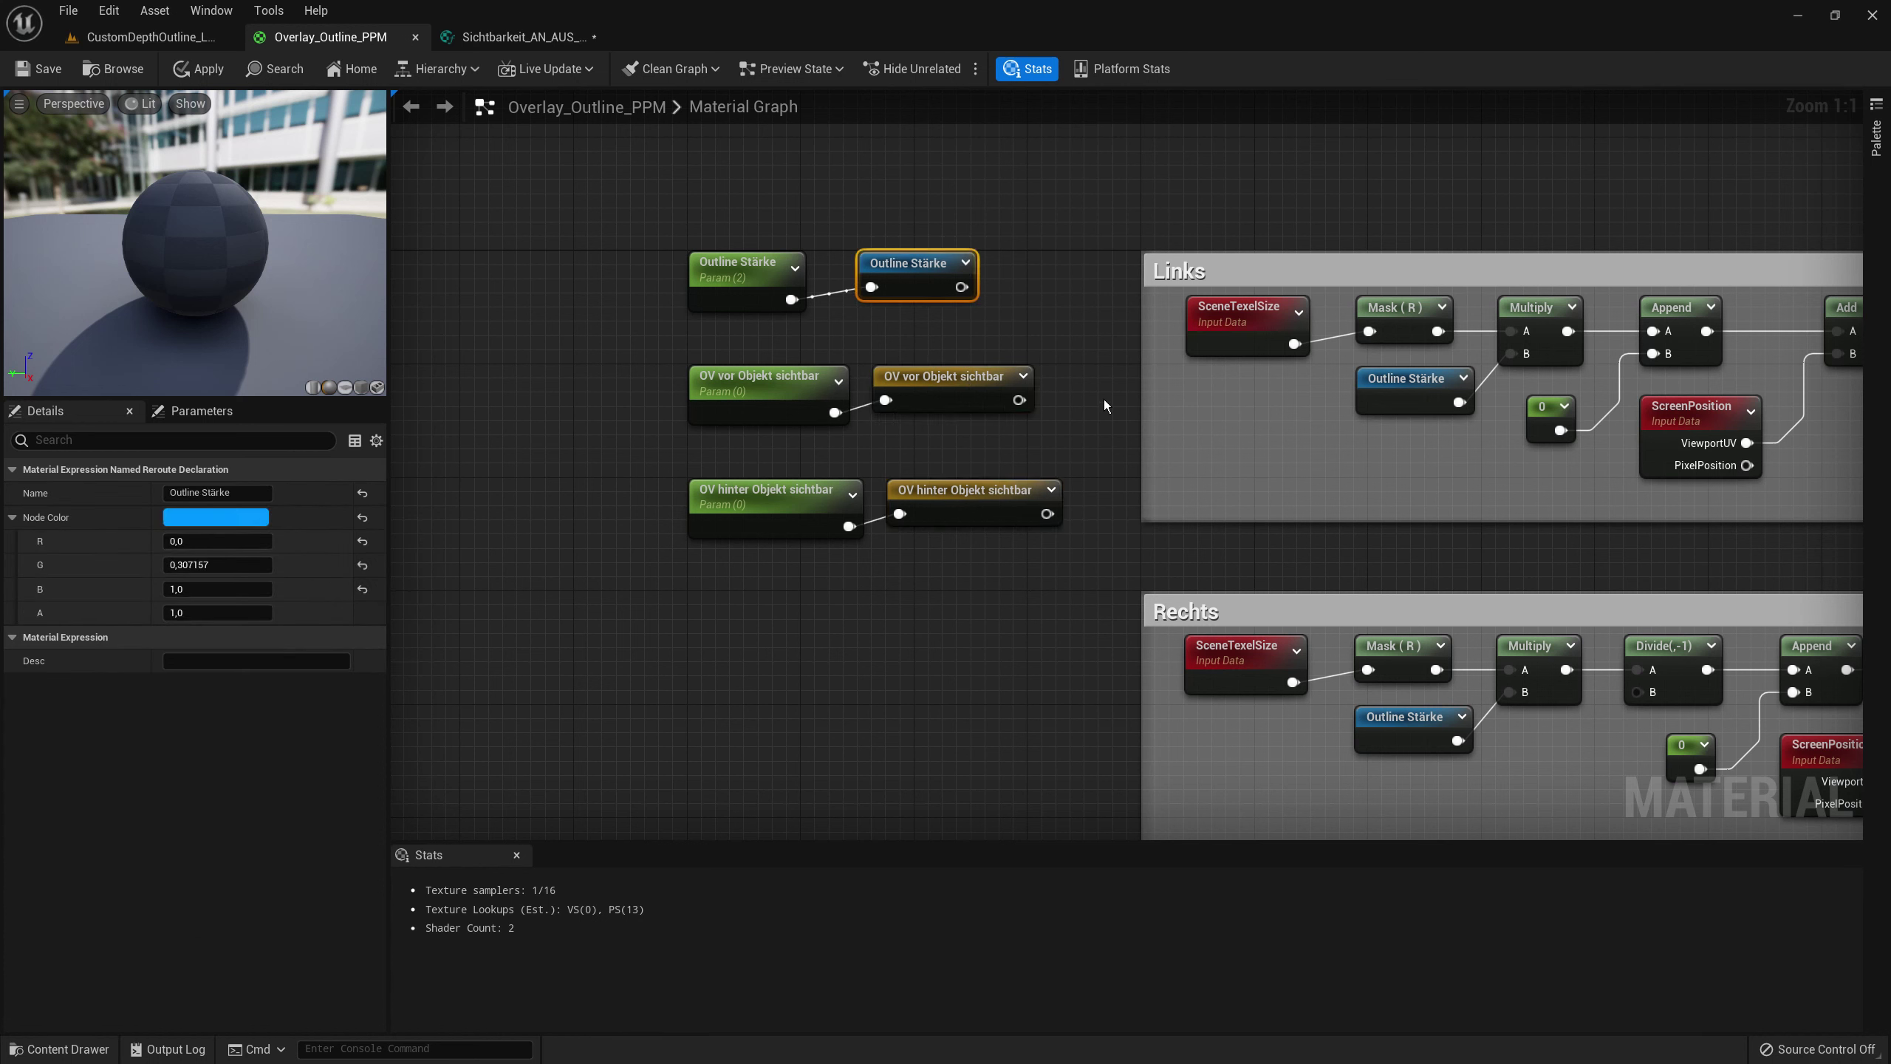
left_click_drag(1027, 584, 986, 417)
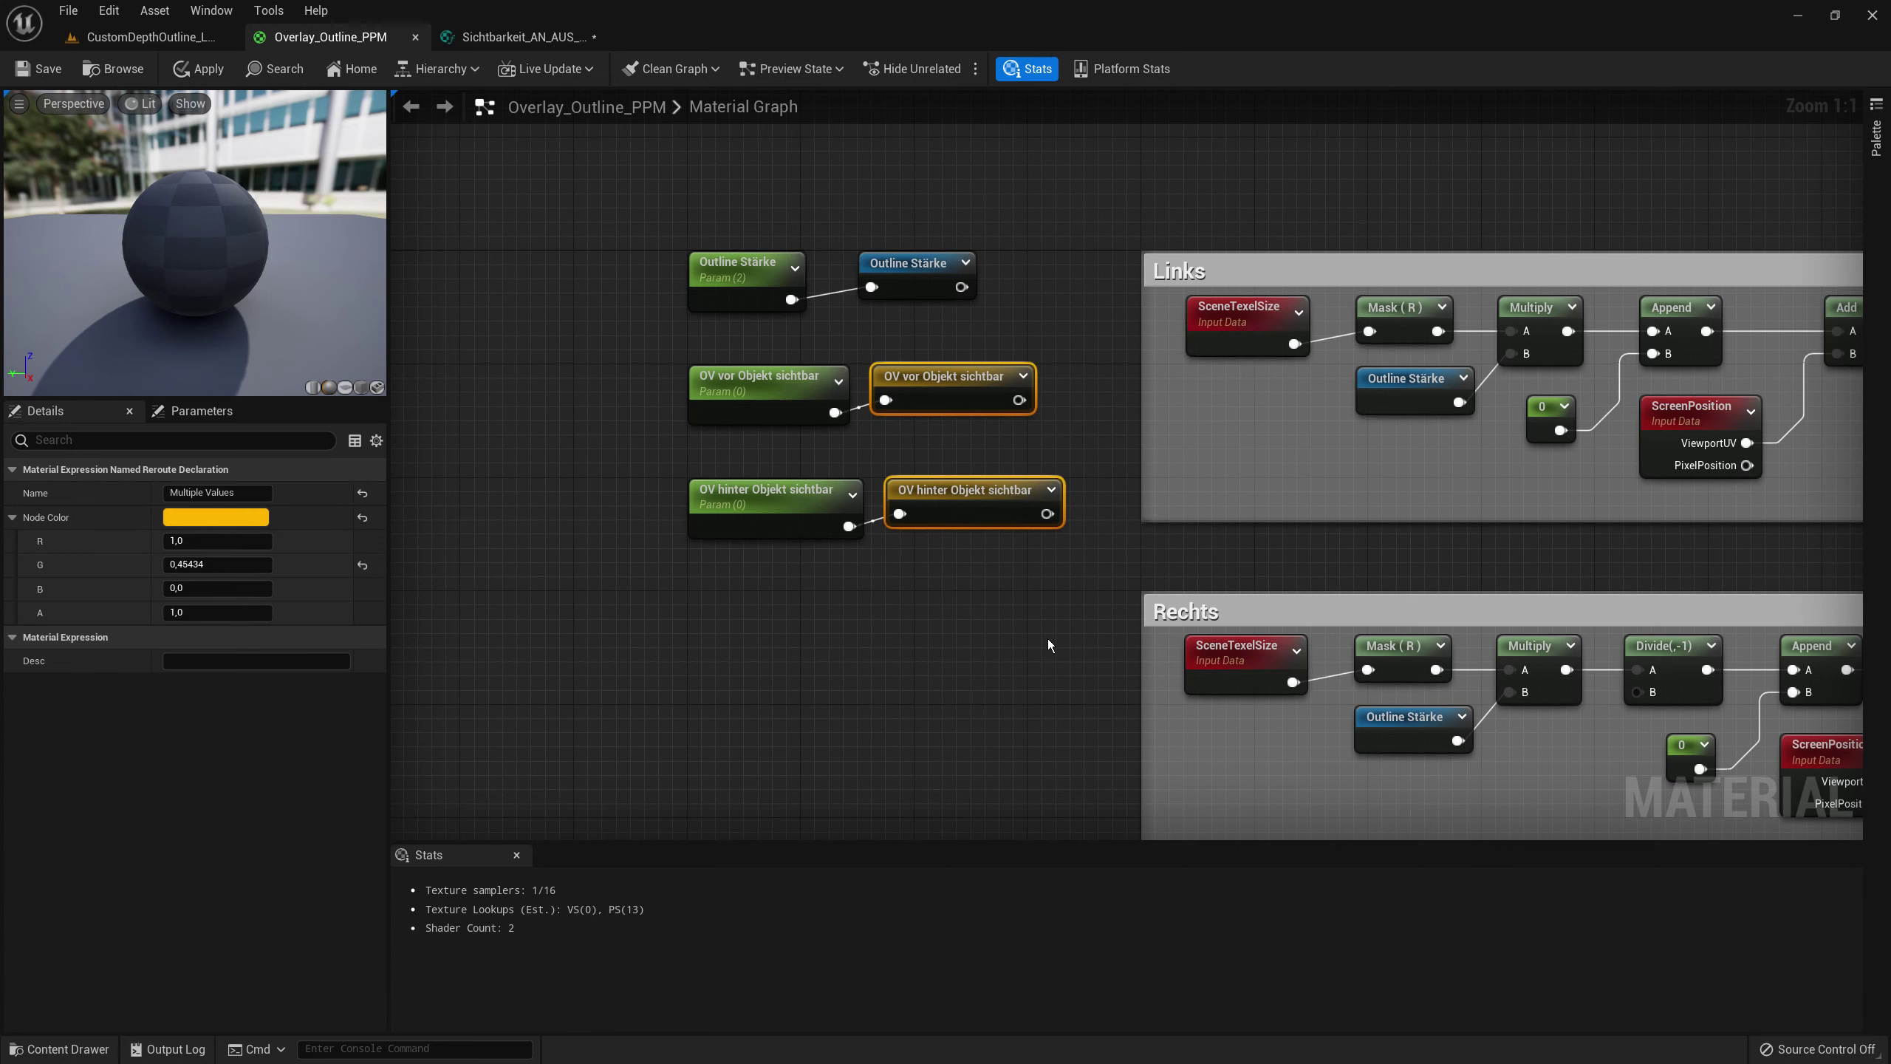
- Place OV vor and OV hinter Objekt sichtbar reroute nodes beside Sichtbarkeit_AN_AUS_MF
scroll(964, 641, "down", 3)
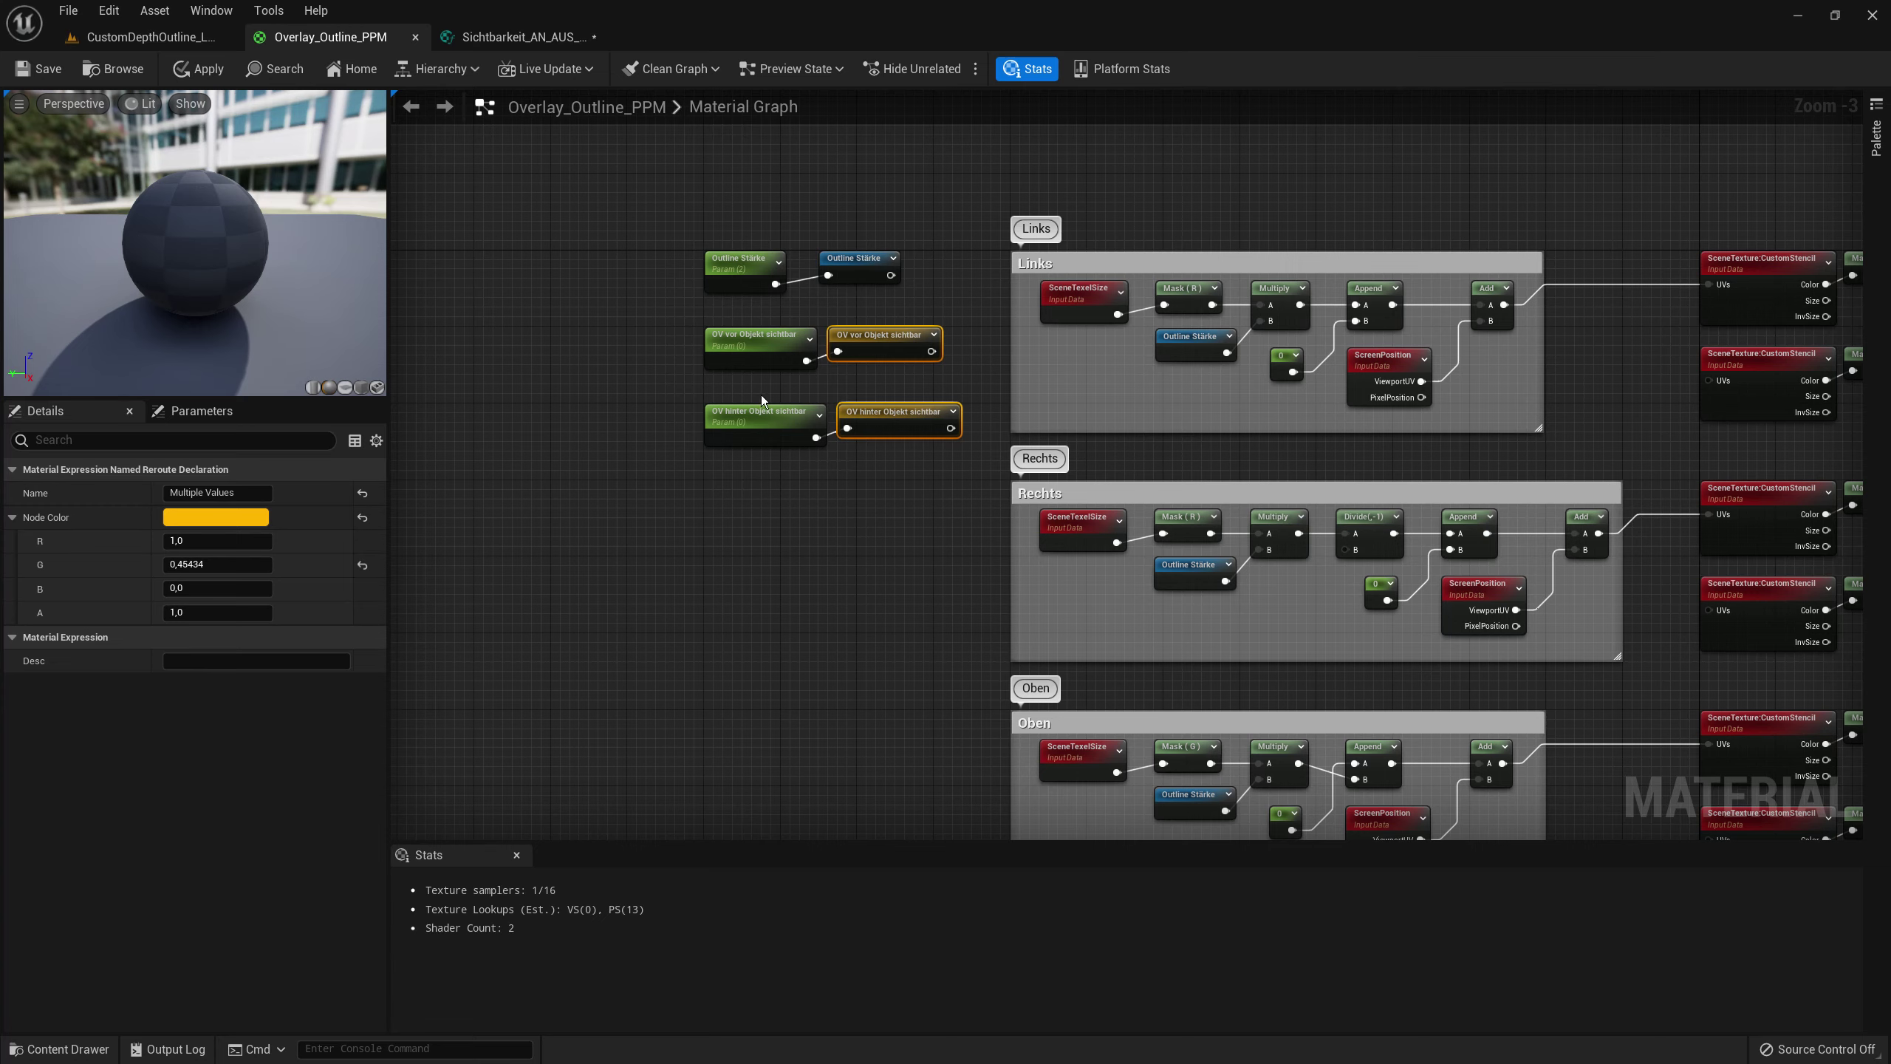
scroll(761, 395, "up", 3)
scroll(809, 361, "down", 3)
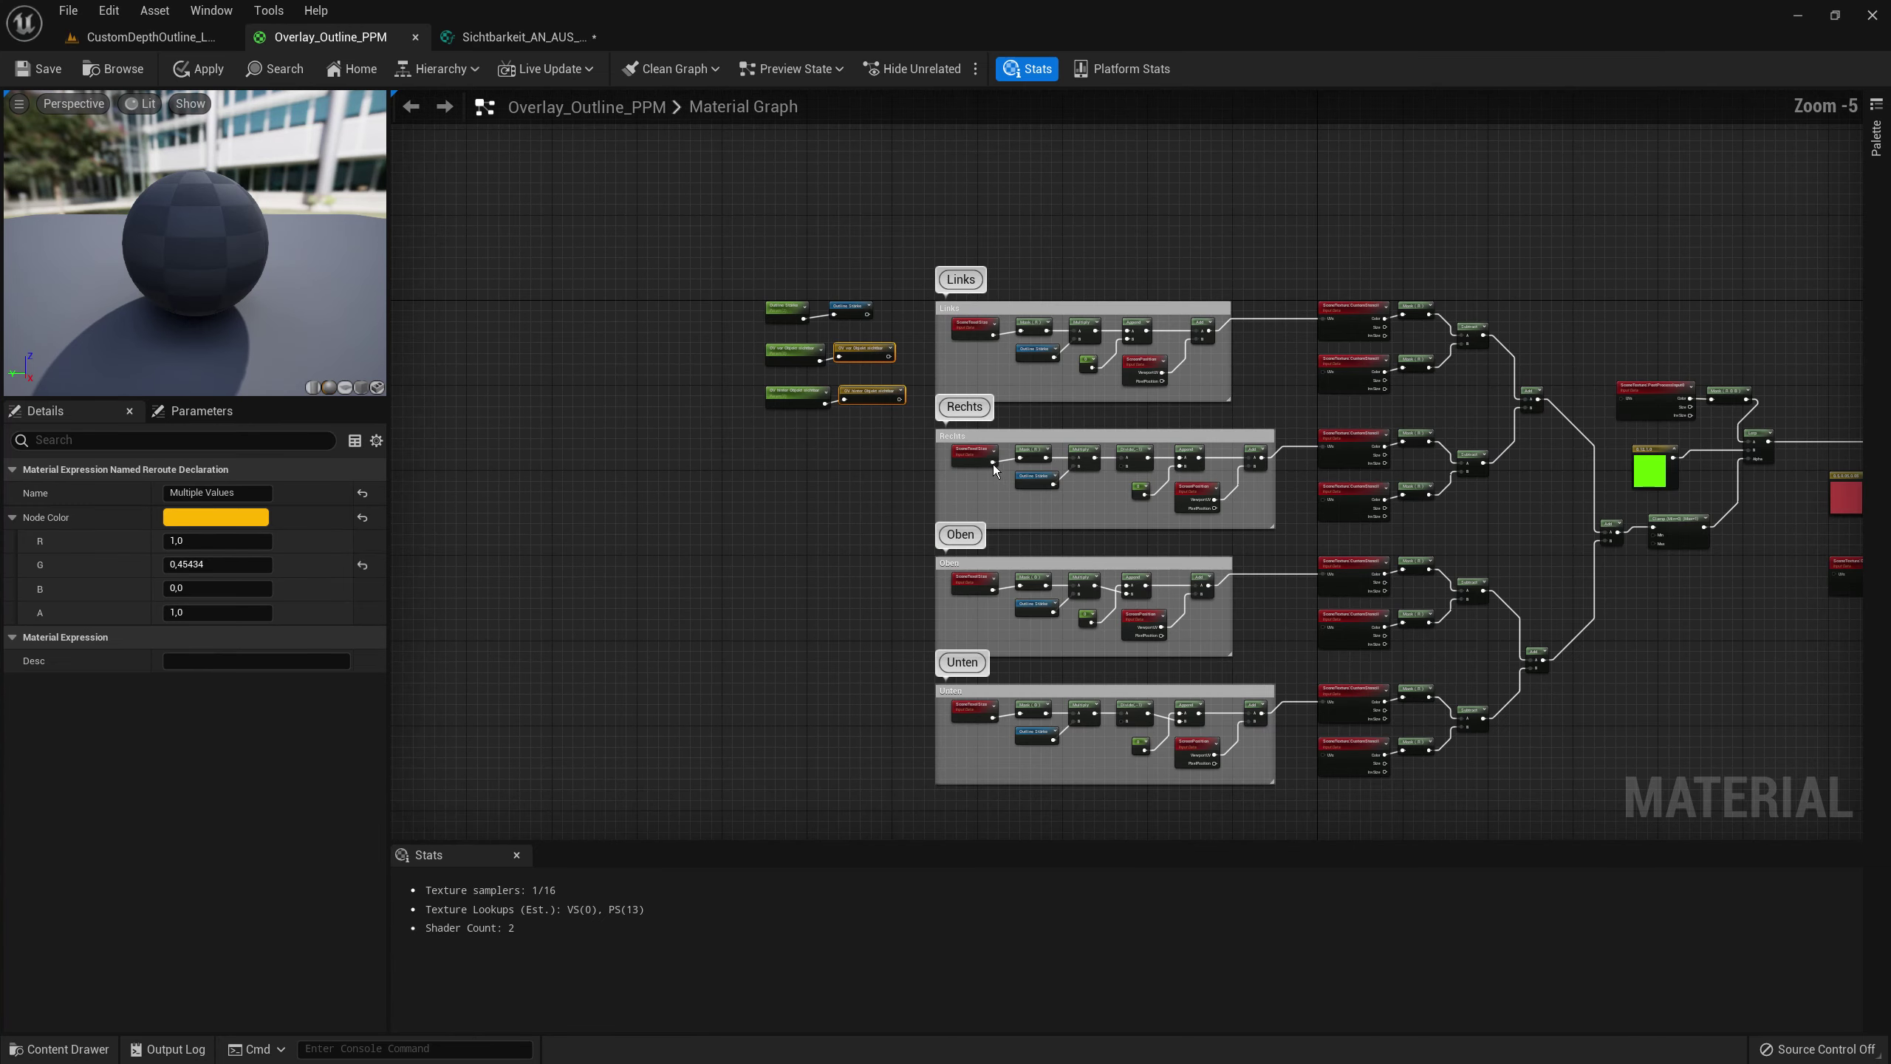
mouse_move(1846, 650)
right_mouse_down()
mouse_move(1263, 417)
mouse_move(683, 423)
right_mouse_up()
scroll(1263, 417, "up", 3)
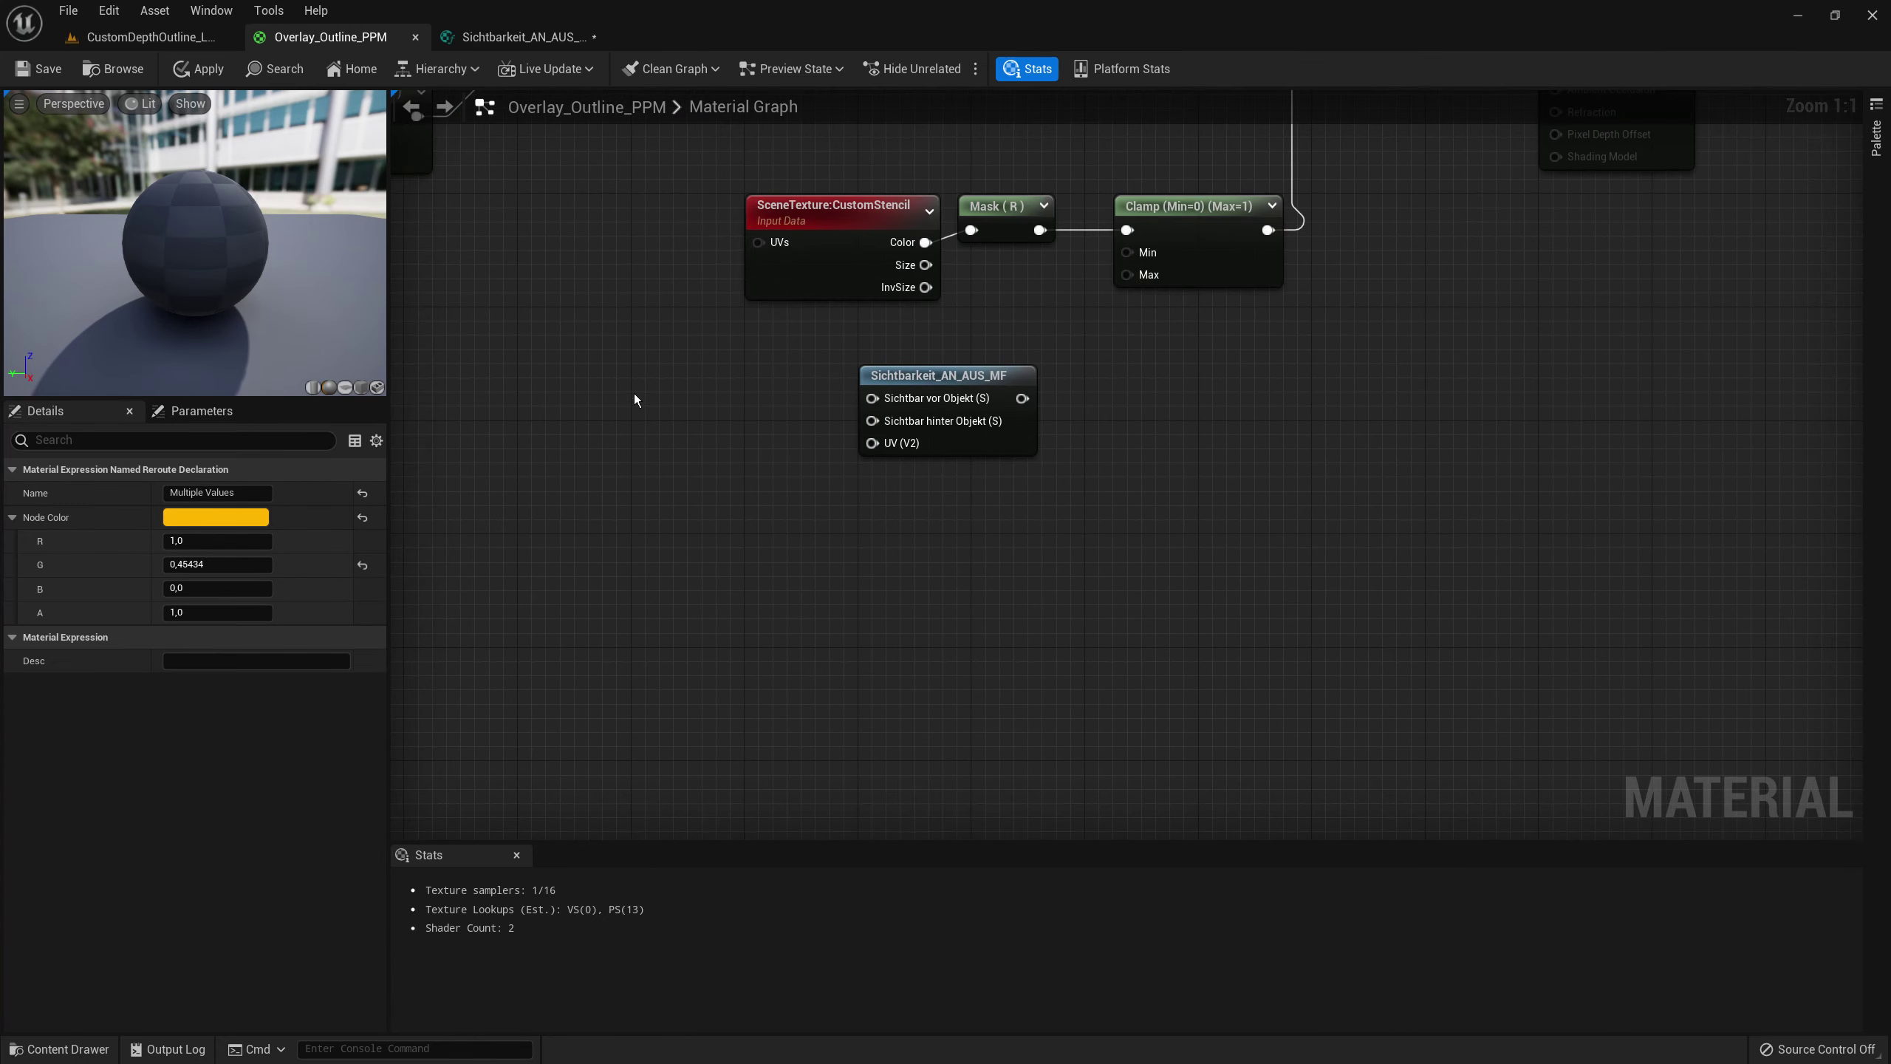
right_click(661, 380)
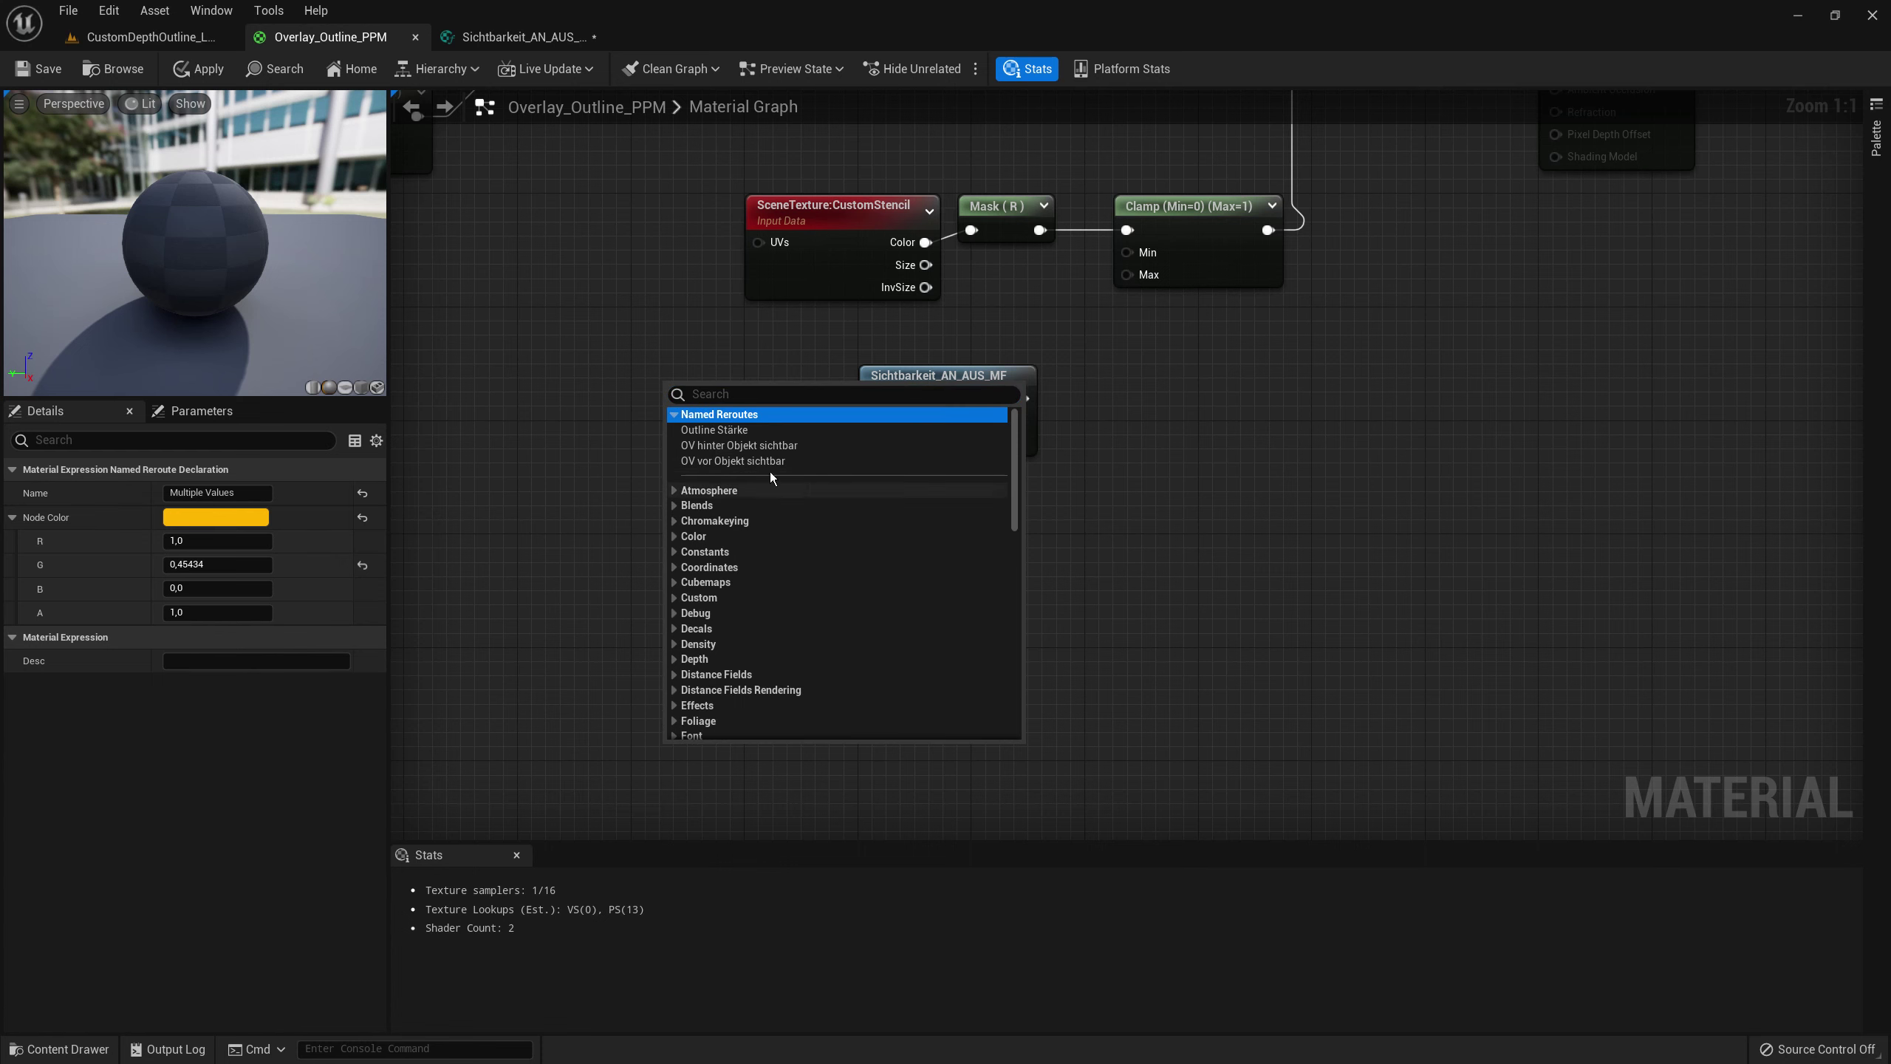
left_click(758, 445)
right_click(704, 489)
left_click(728, 523)
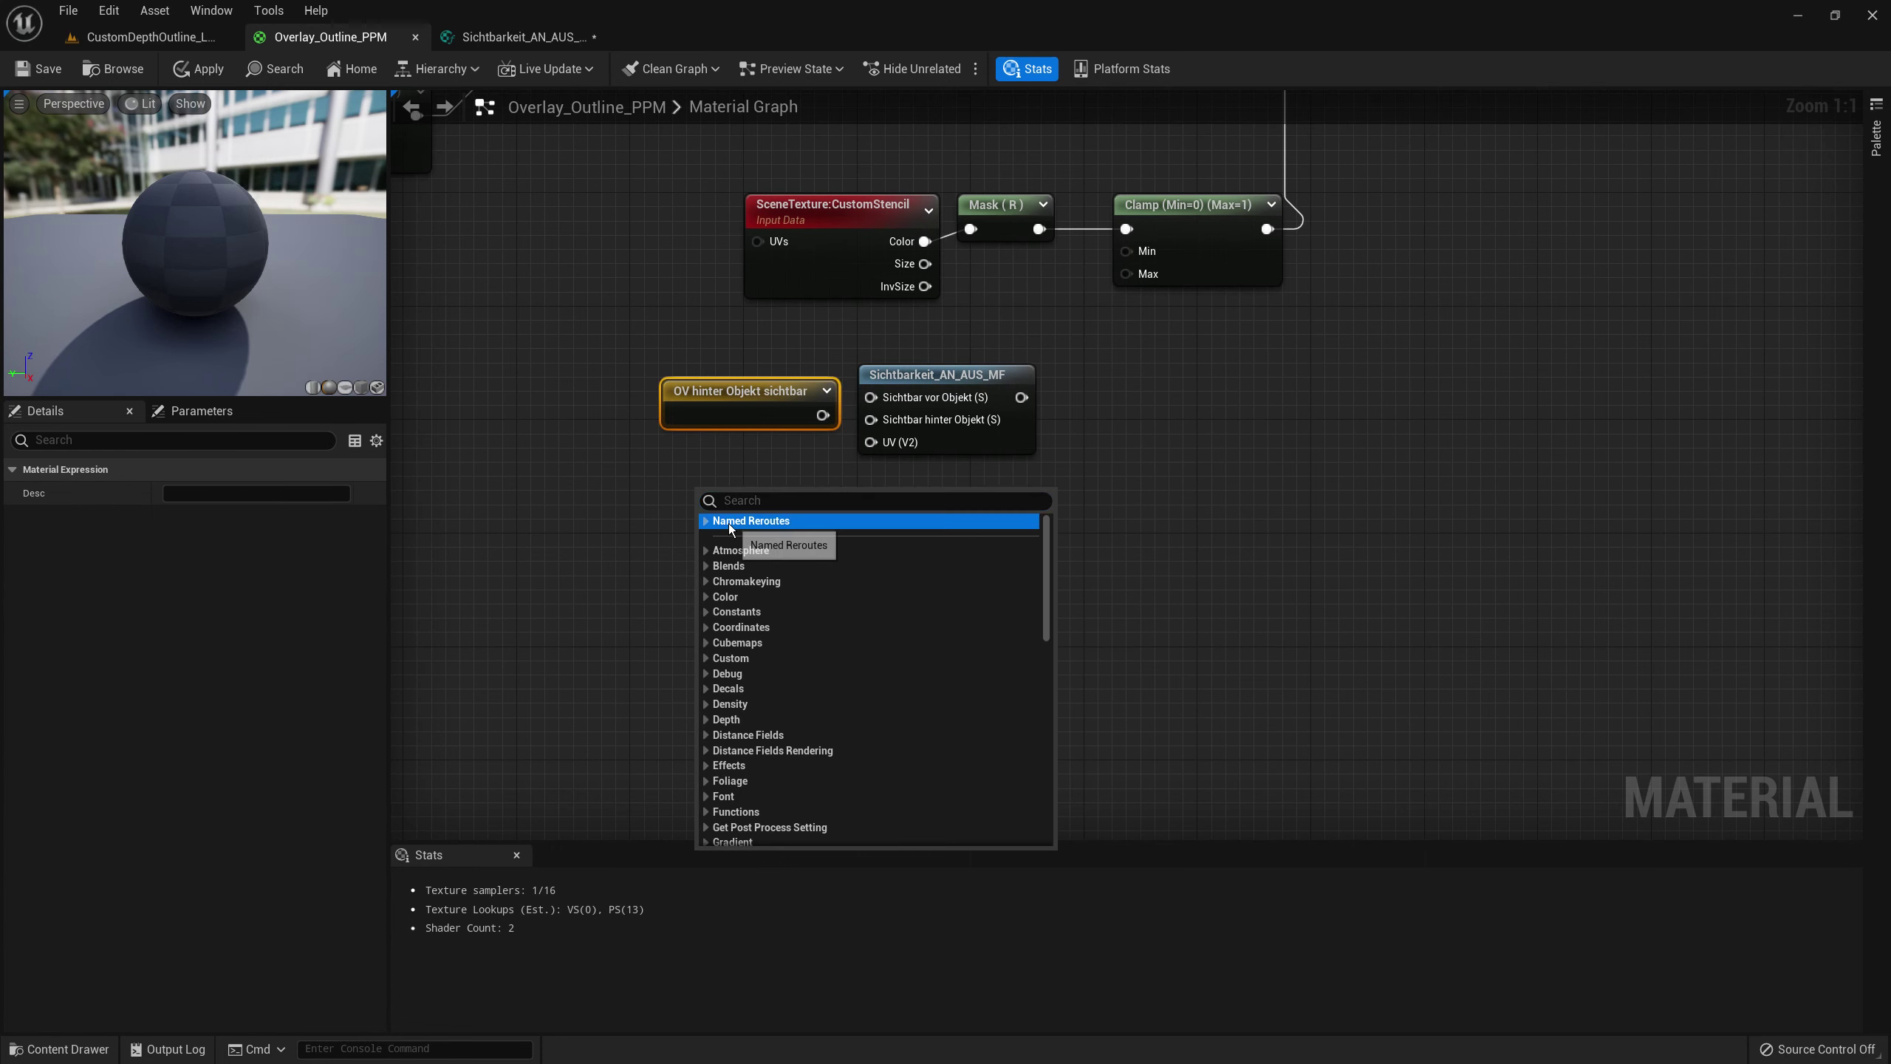
left_click(750, 570)
mouse_move(721, 413)
left_mouse_down()
mouse_move(747, 593)
mouse_move(721, 461)
left_mouse_up()
- Wire OV vor to Sichtbar vor Objekt and OV hinter to Sichtbar hinter Objekt
left_click(767, 521, "ctrl")
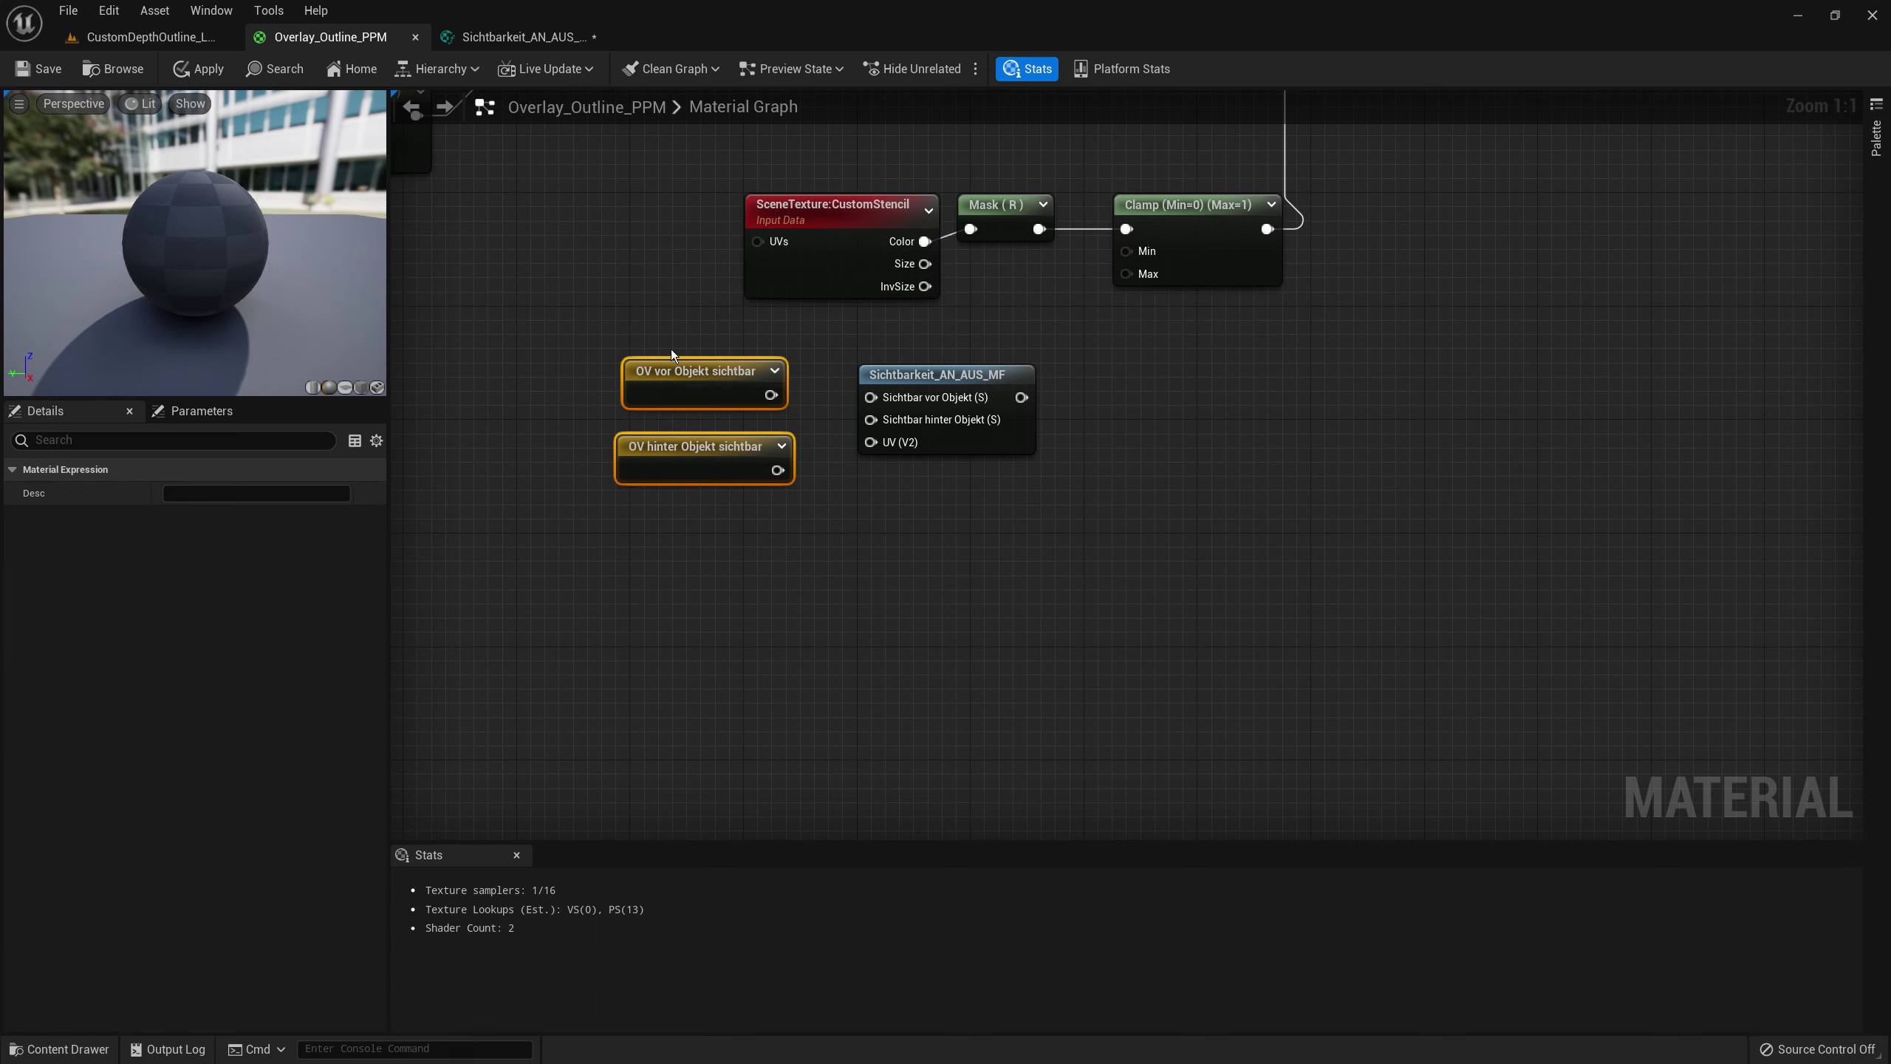
left_click(673, 386)
left_click_drag(669, 386, 670, 400)
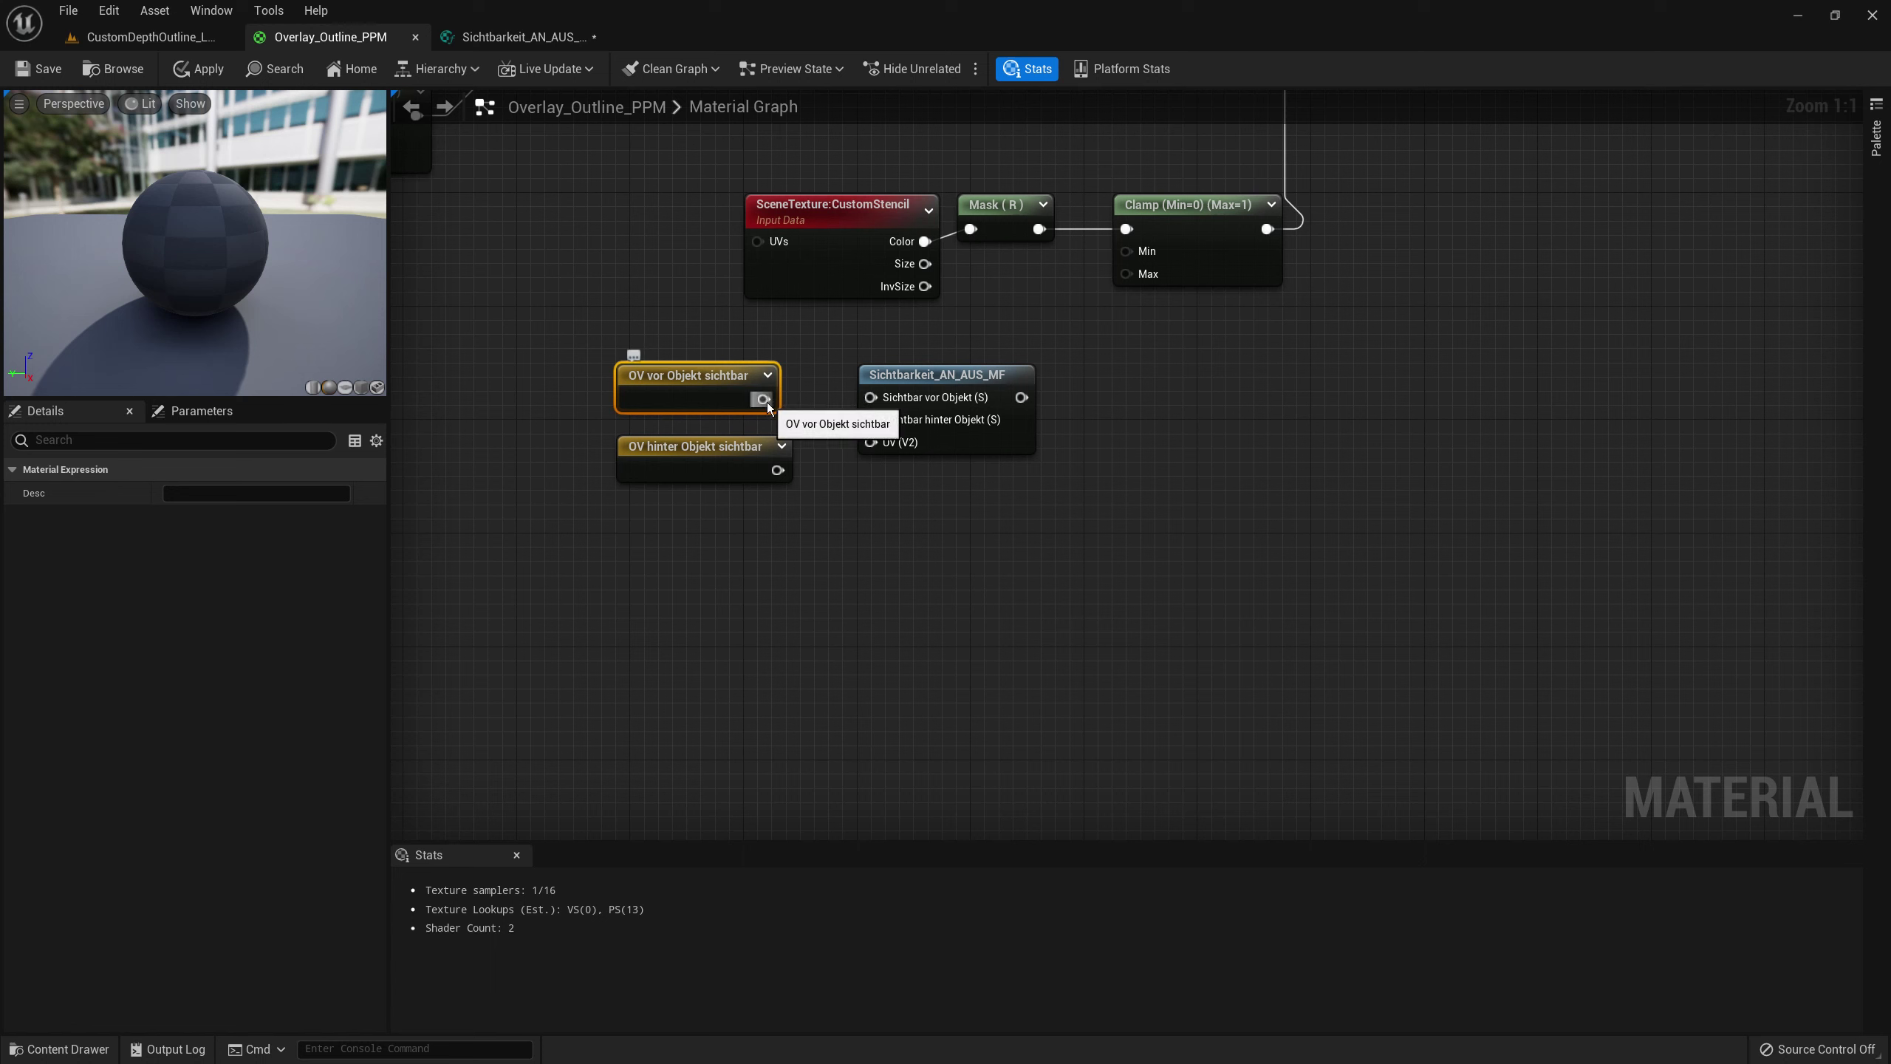
left_click_drag(763, 400, 869, 397)
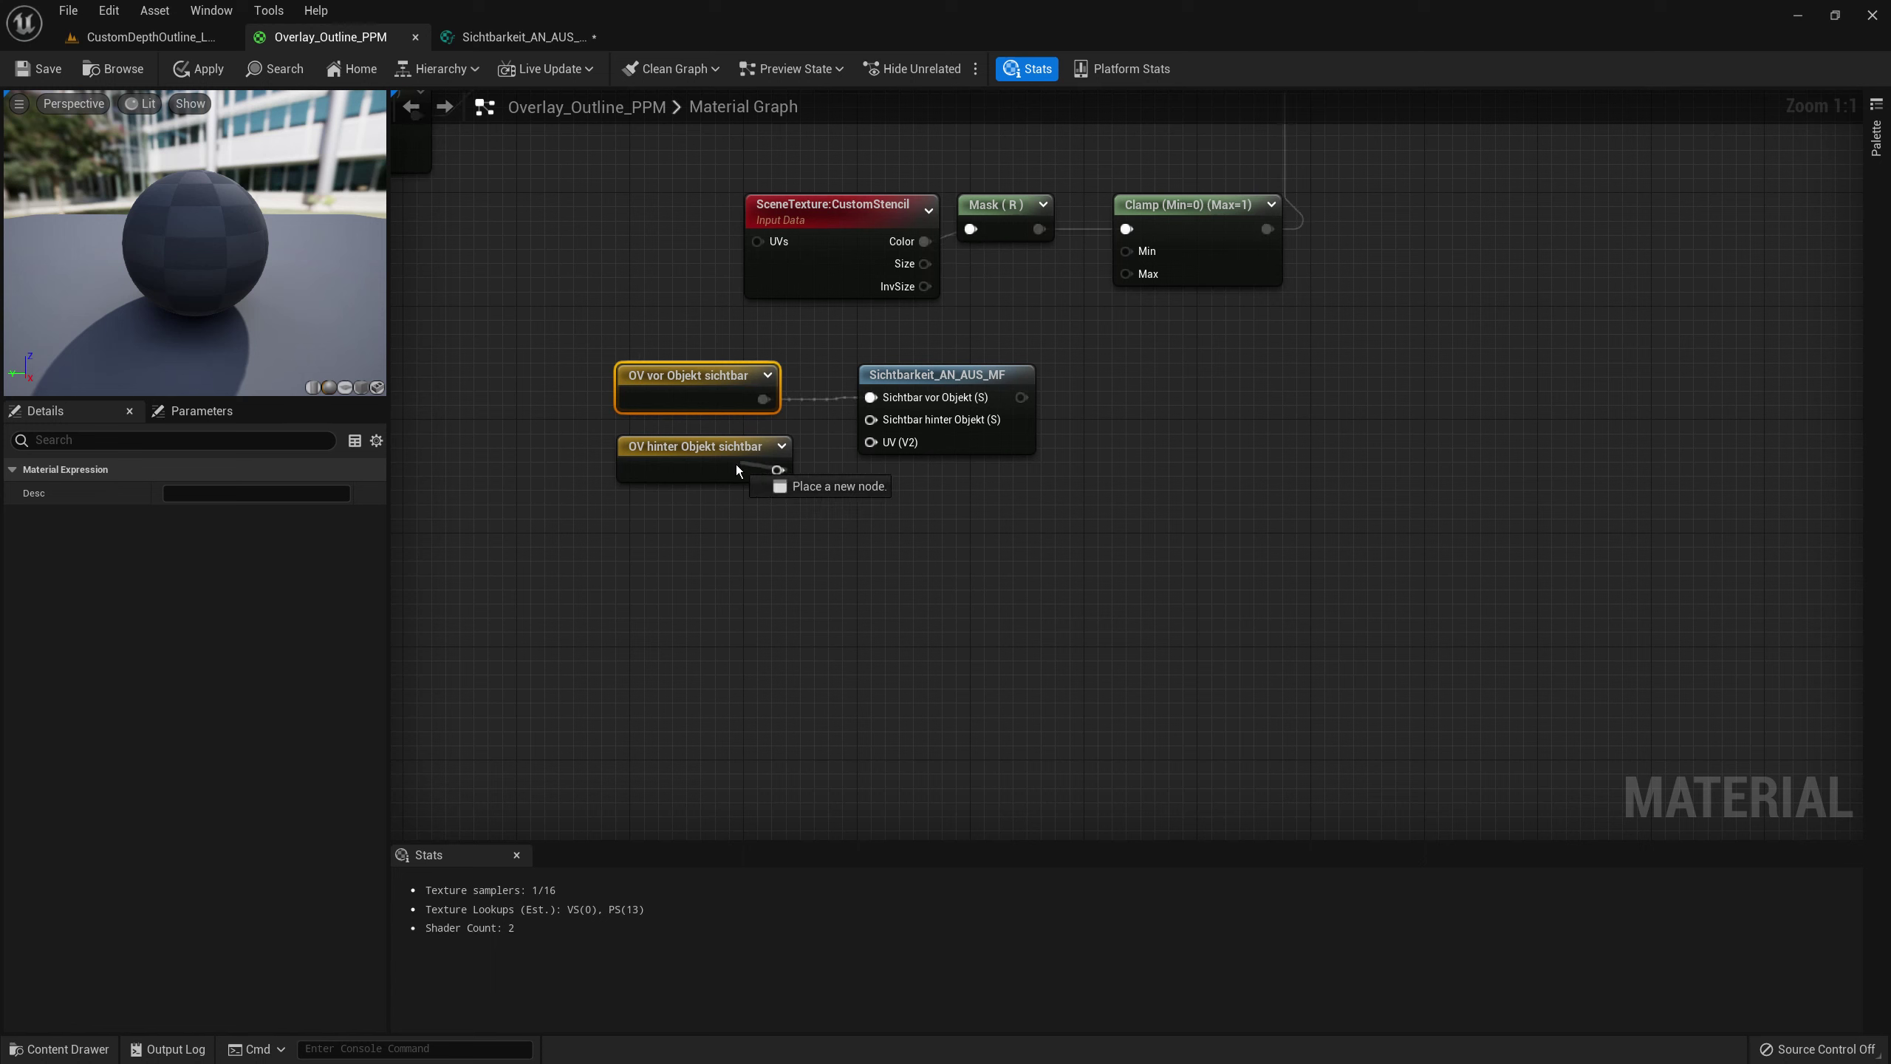
left_click_drag(777, 470, 870, 419)
mouse_move(808, 488)
left_mouse_down()
mouse_move(662, 351)
mouse_move(687, 381)
left_mouse_up()
left_click(730, 572)
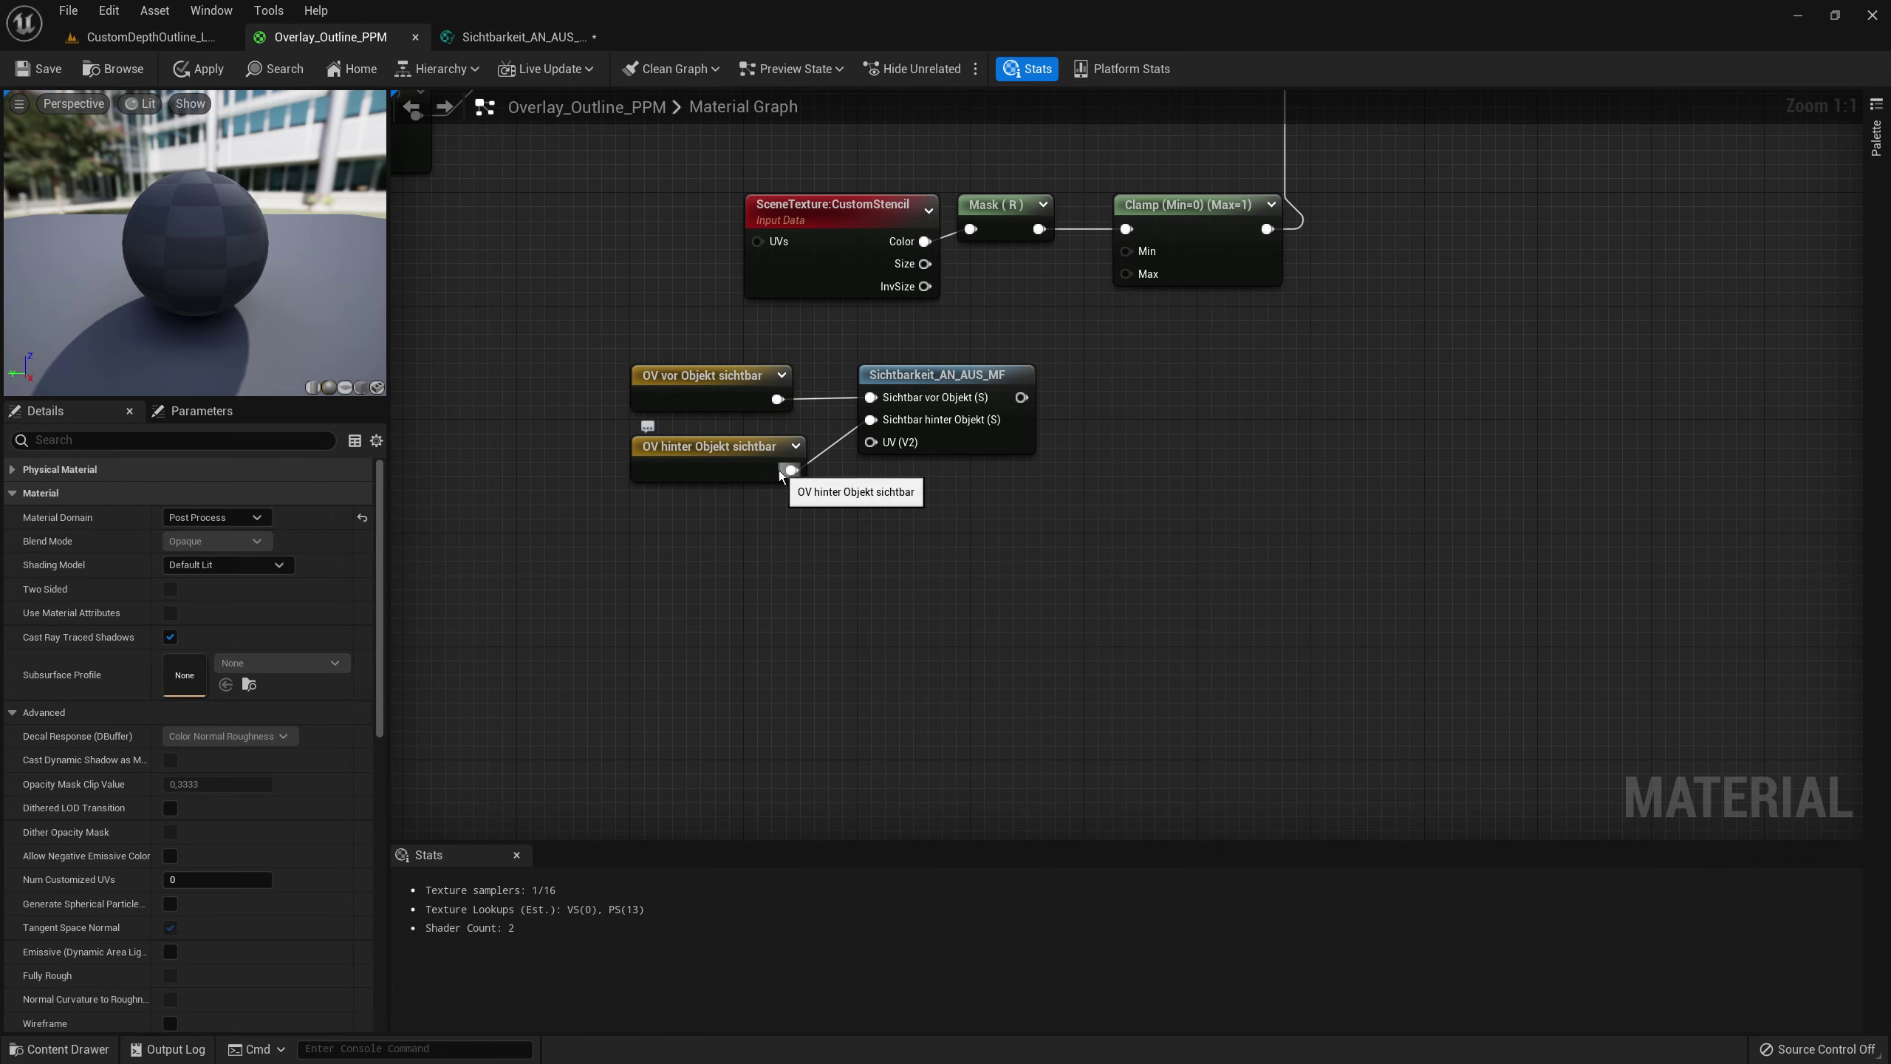
scroll(878, 318, "down", 6)
scroll(878, 318, "up", 6)
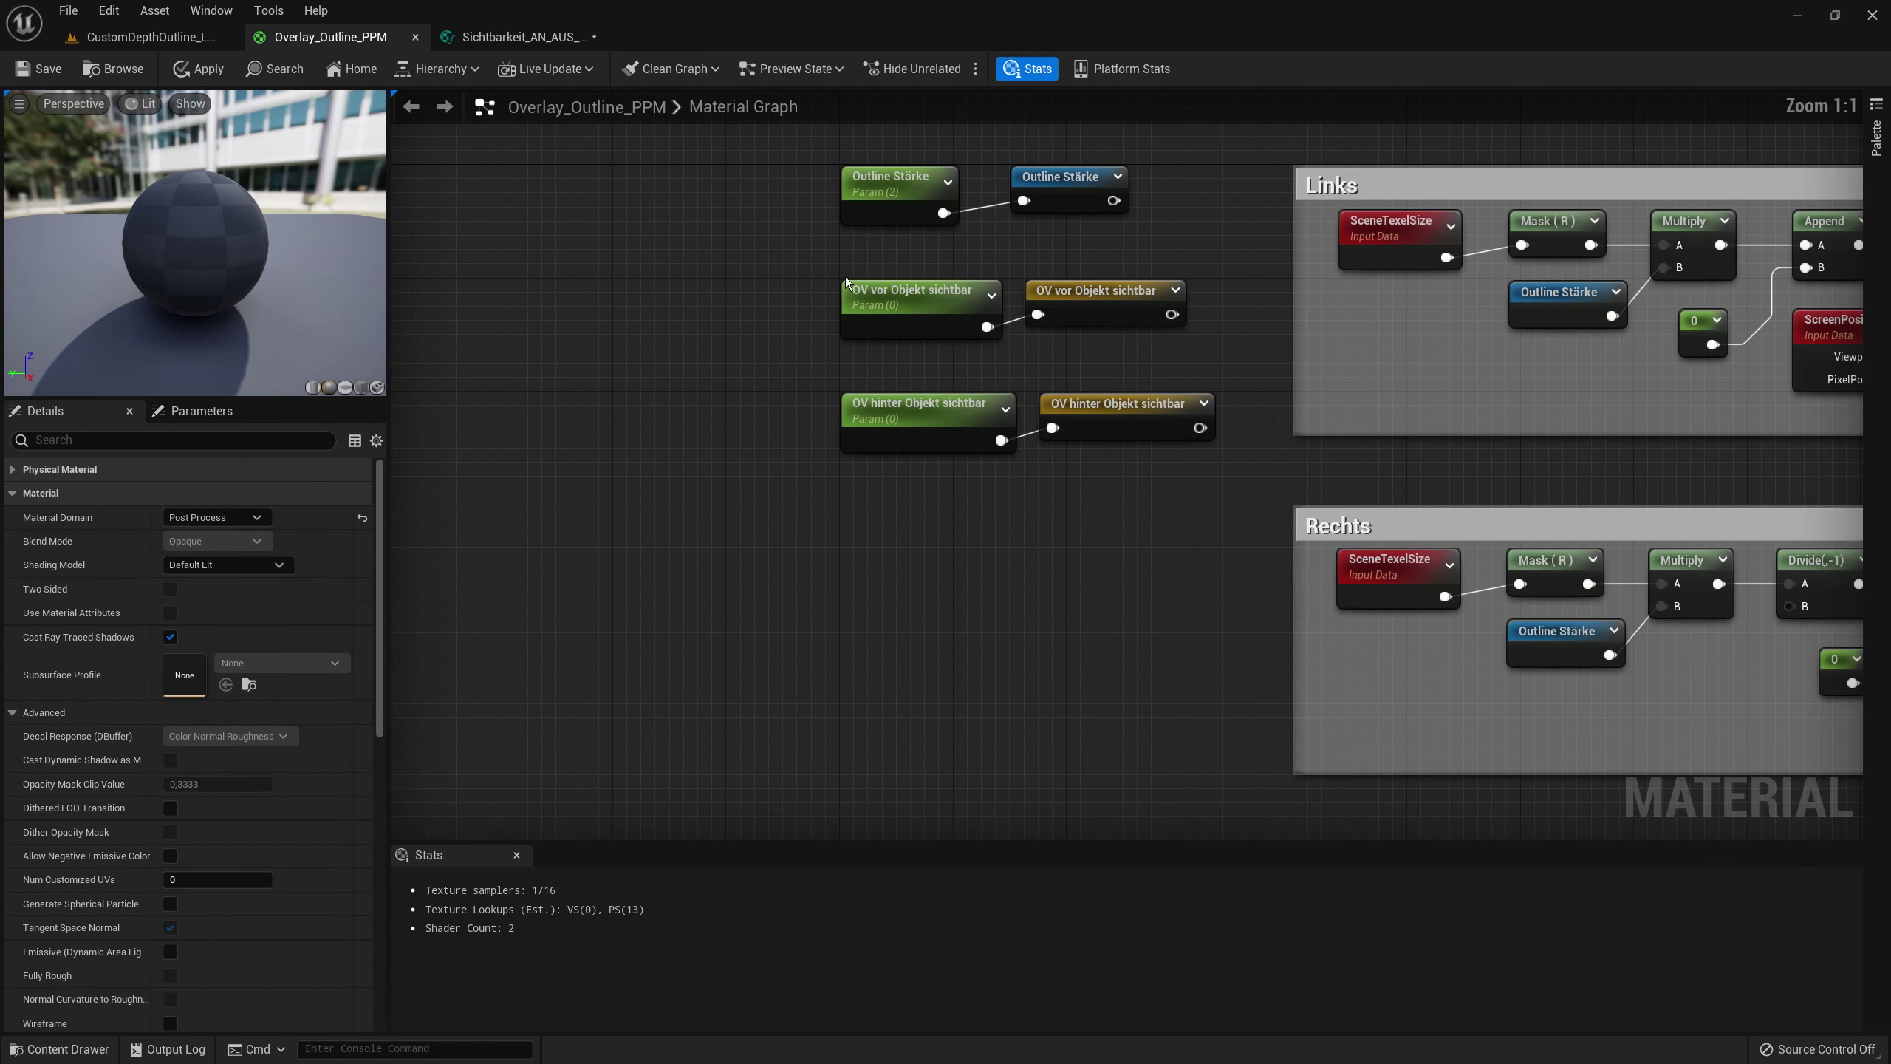
right_click_drag(726, 250, 610, 279)
- Give OV vor Objekt sichtbar a slider range from 0 to 1
left_click_drag(588, 313, 790, 357)
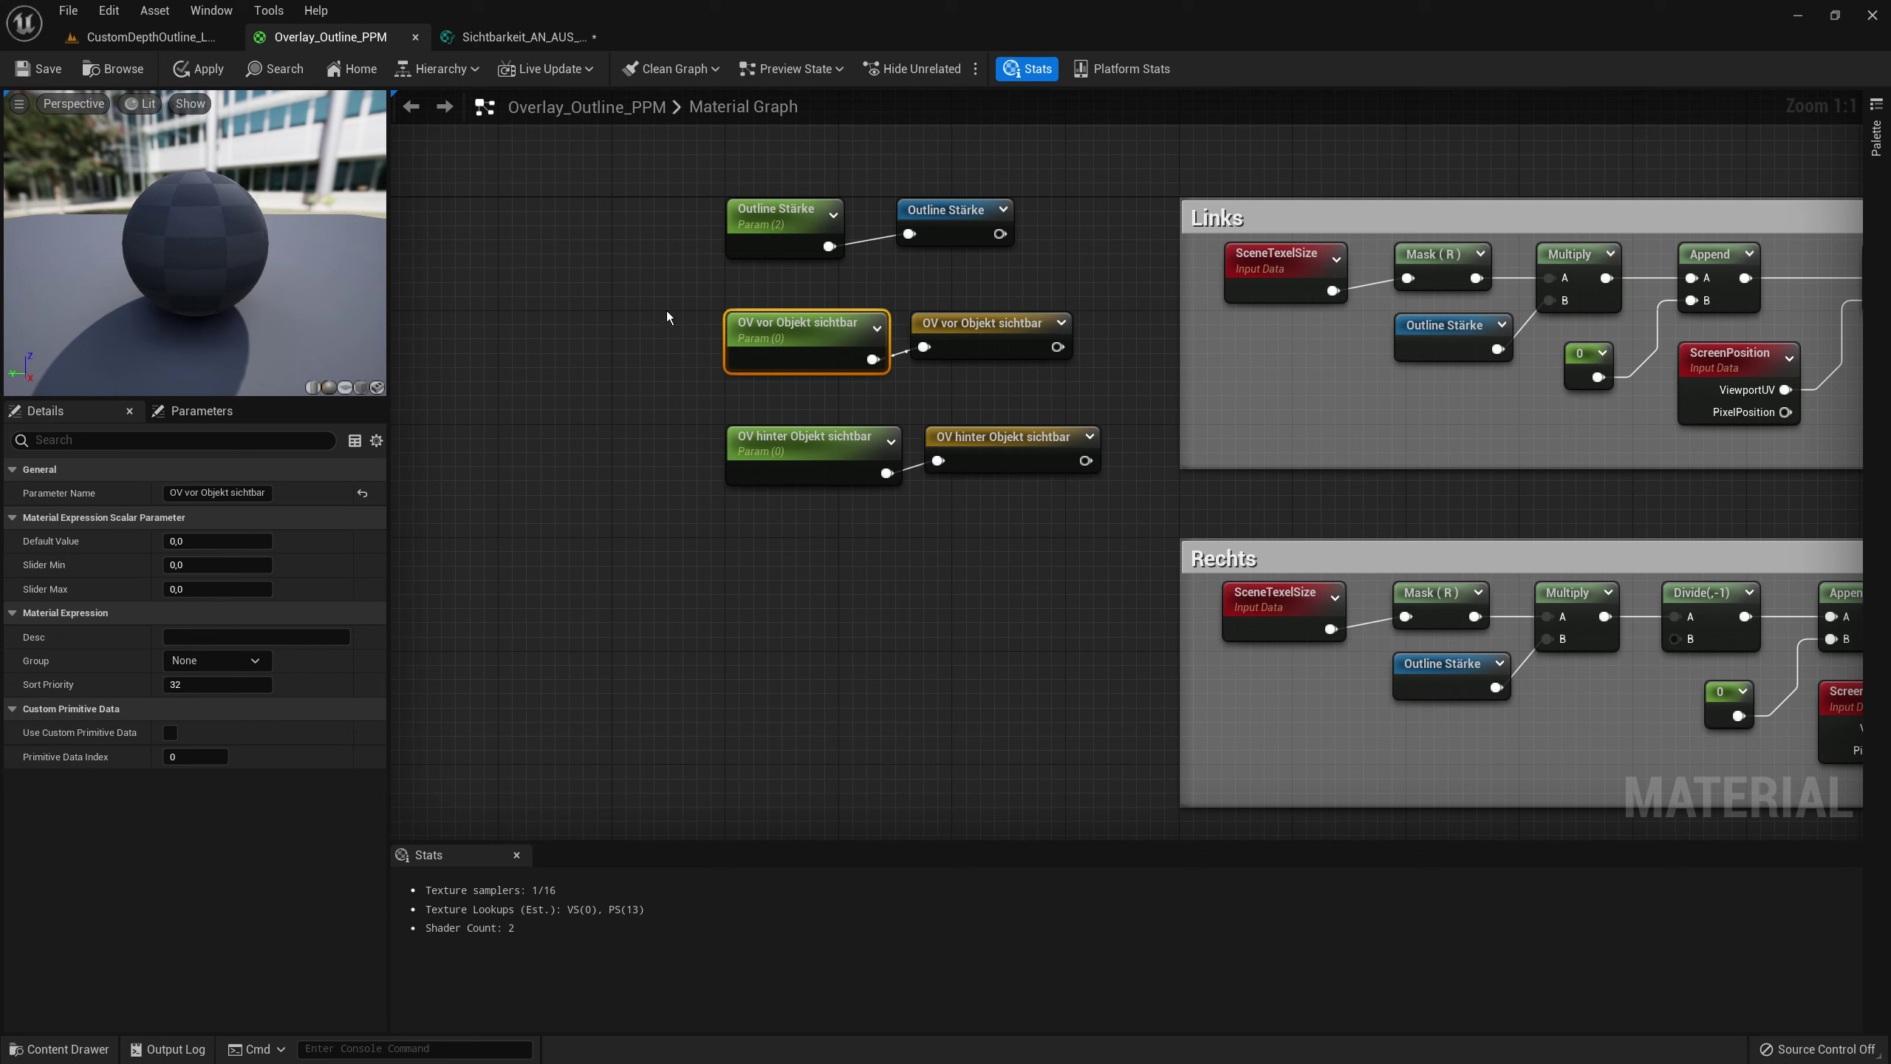
left_click(217, 564)
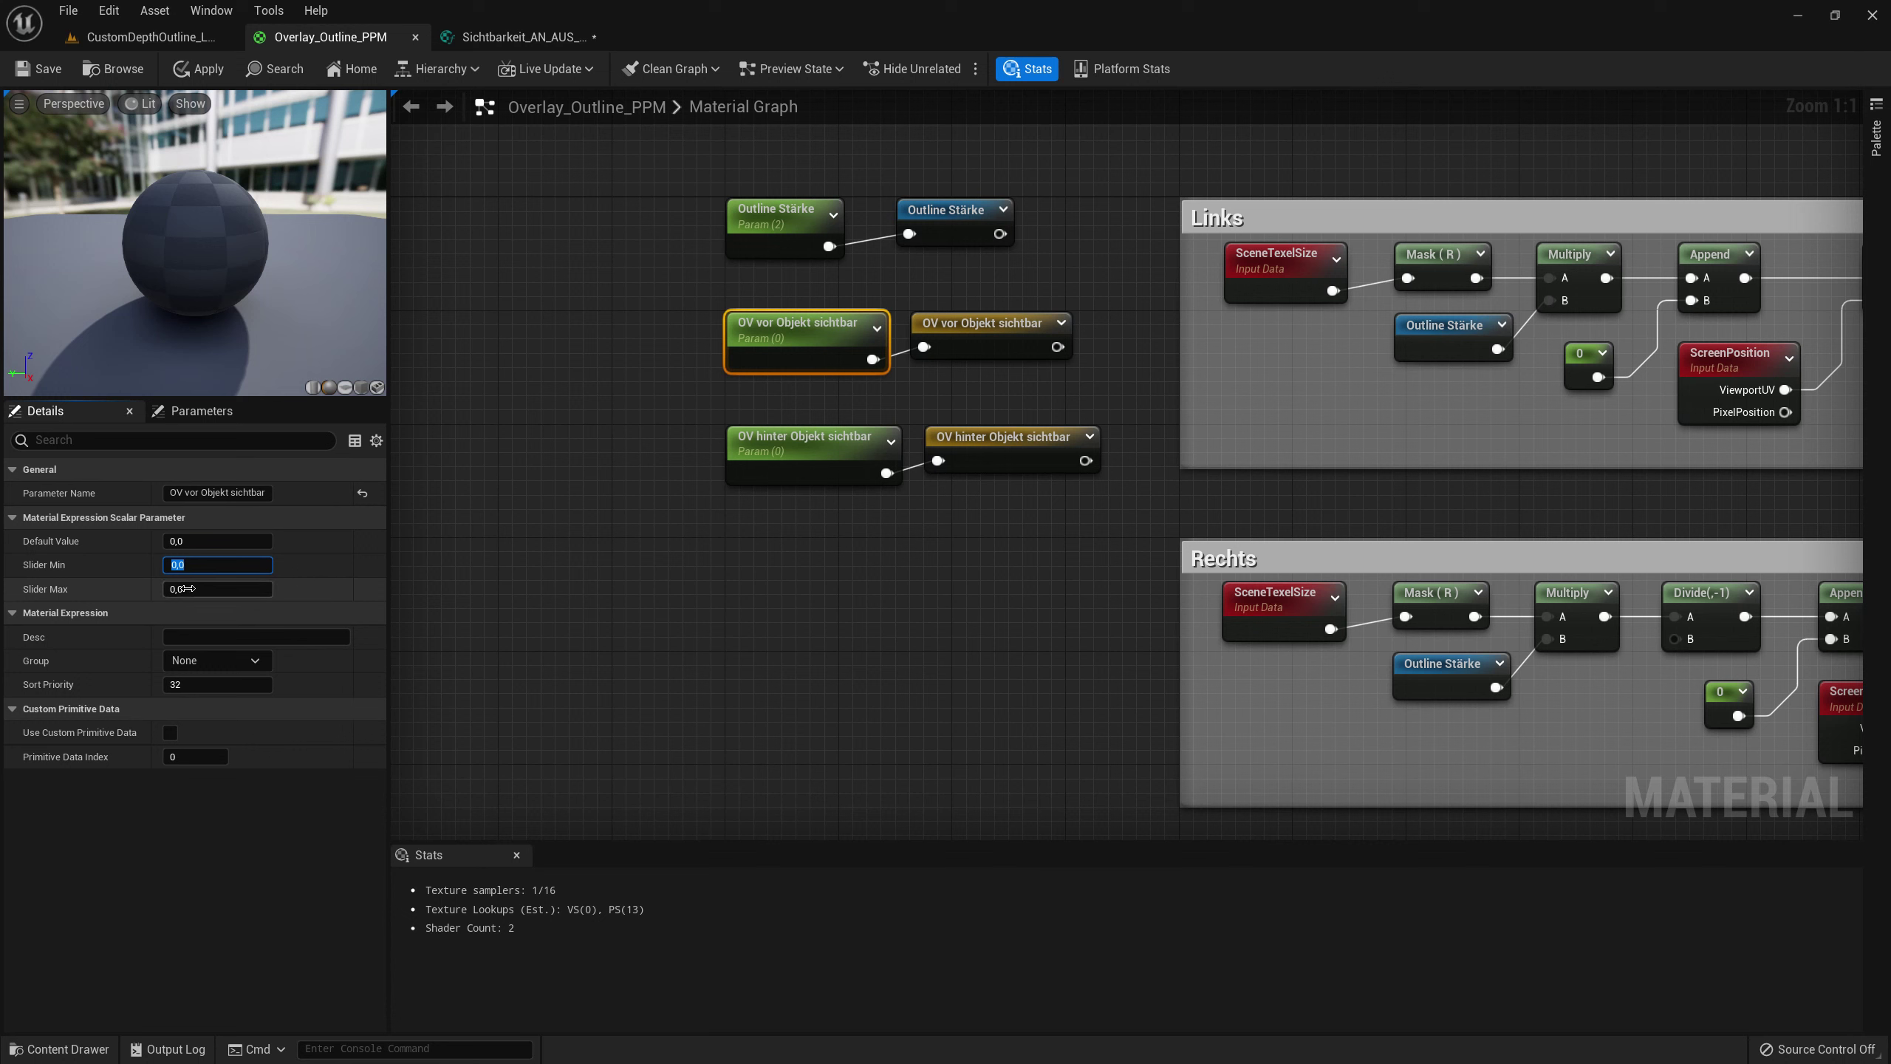
left_click(254, 591)
type("1")
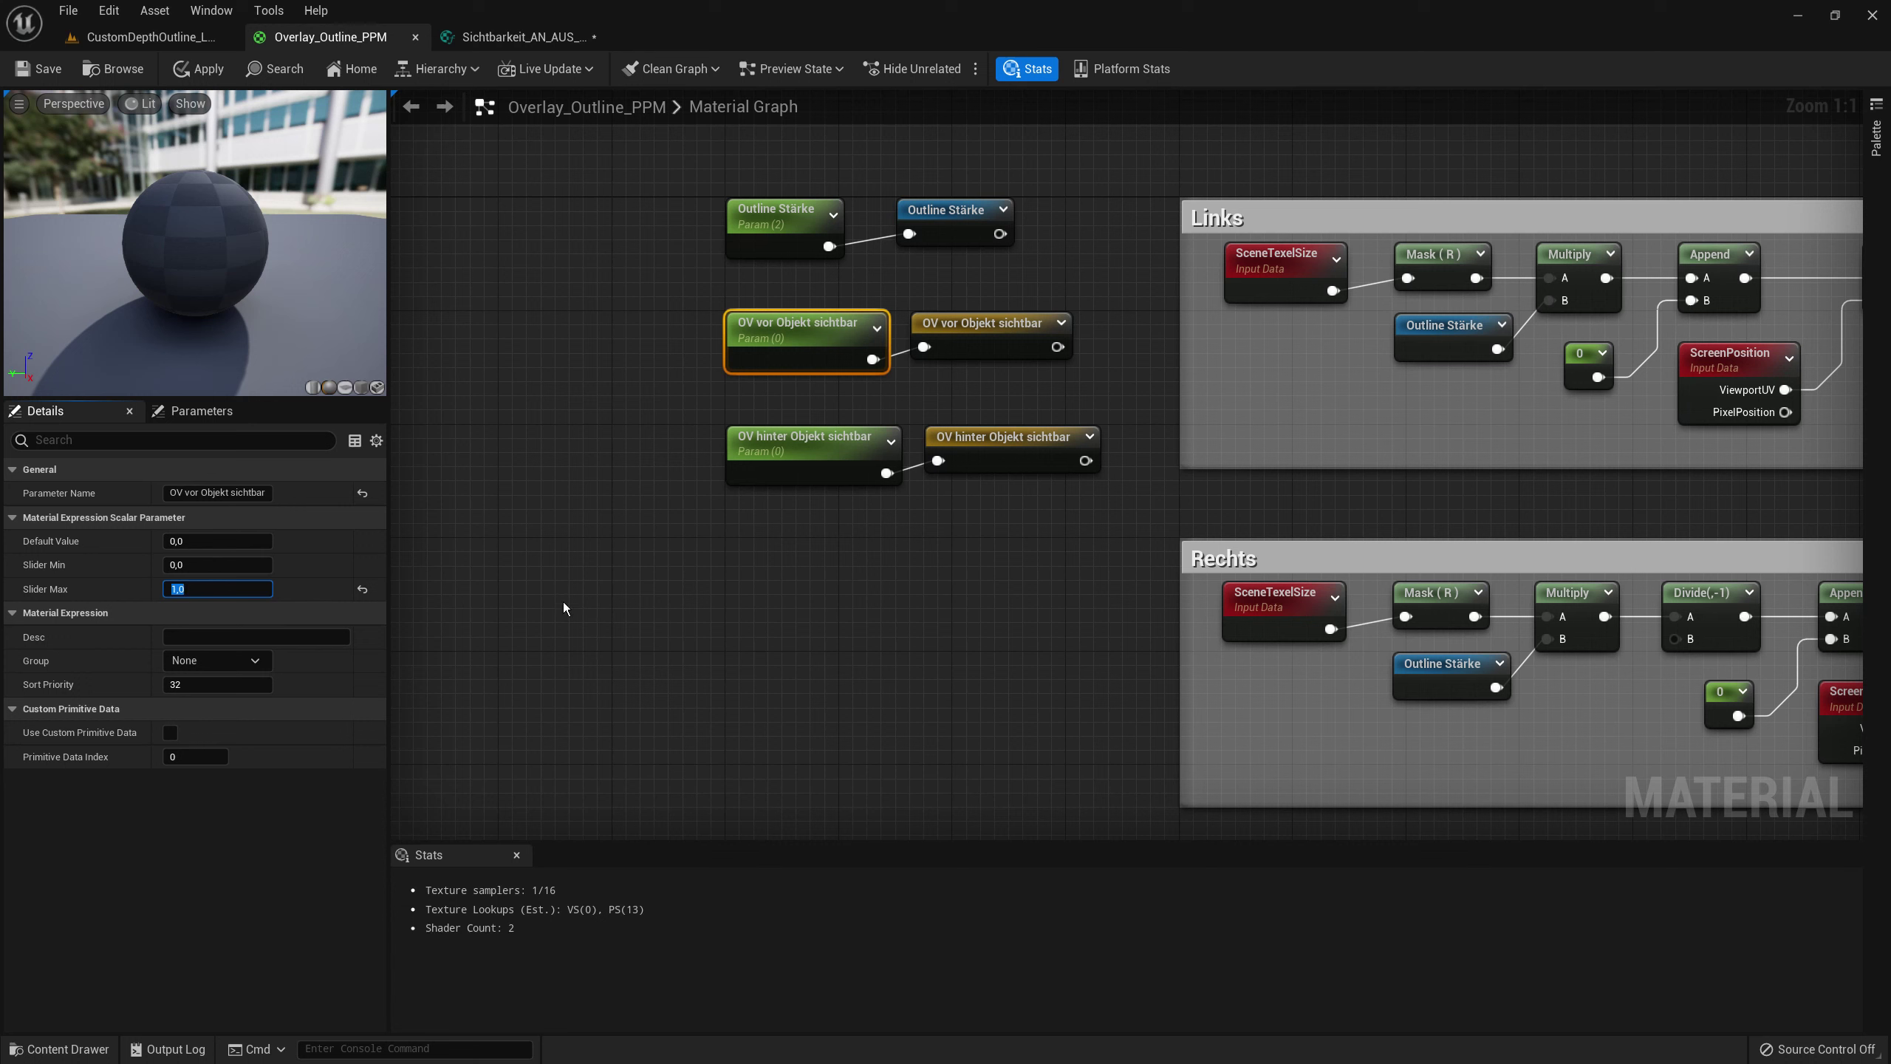
left_click(576, 437)
- Set OV hinter Objekt sichtbar's default value to 1 with a slider maximum of 1
left_click_drag(578, 442, 804, 571)
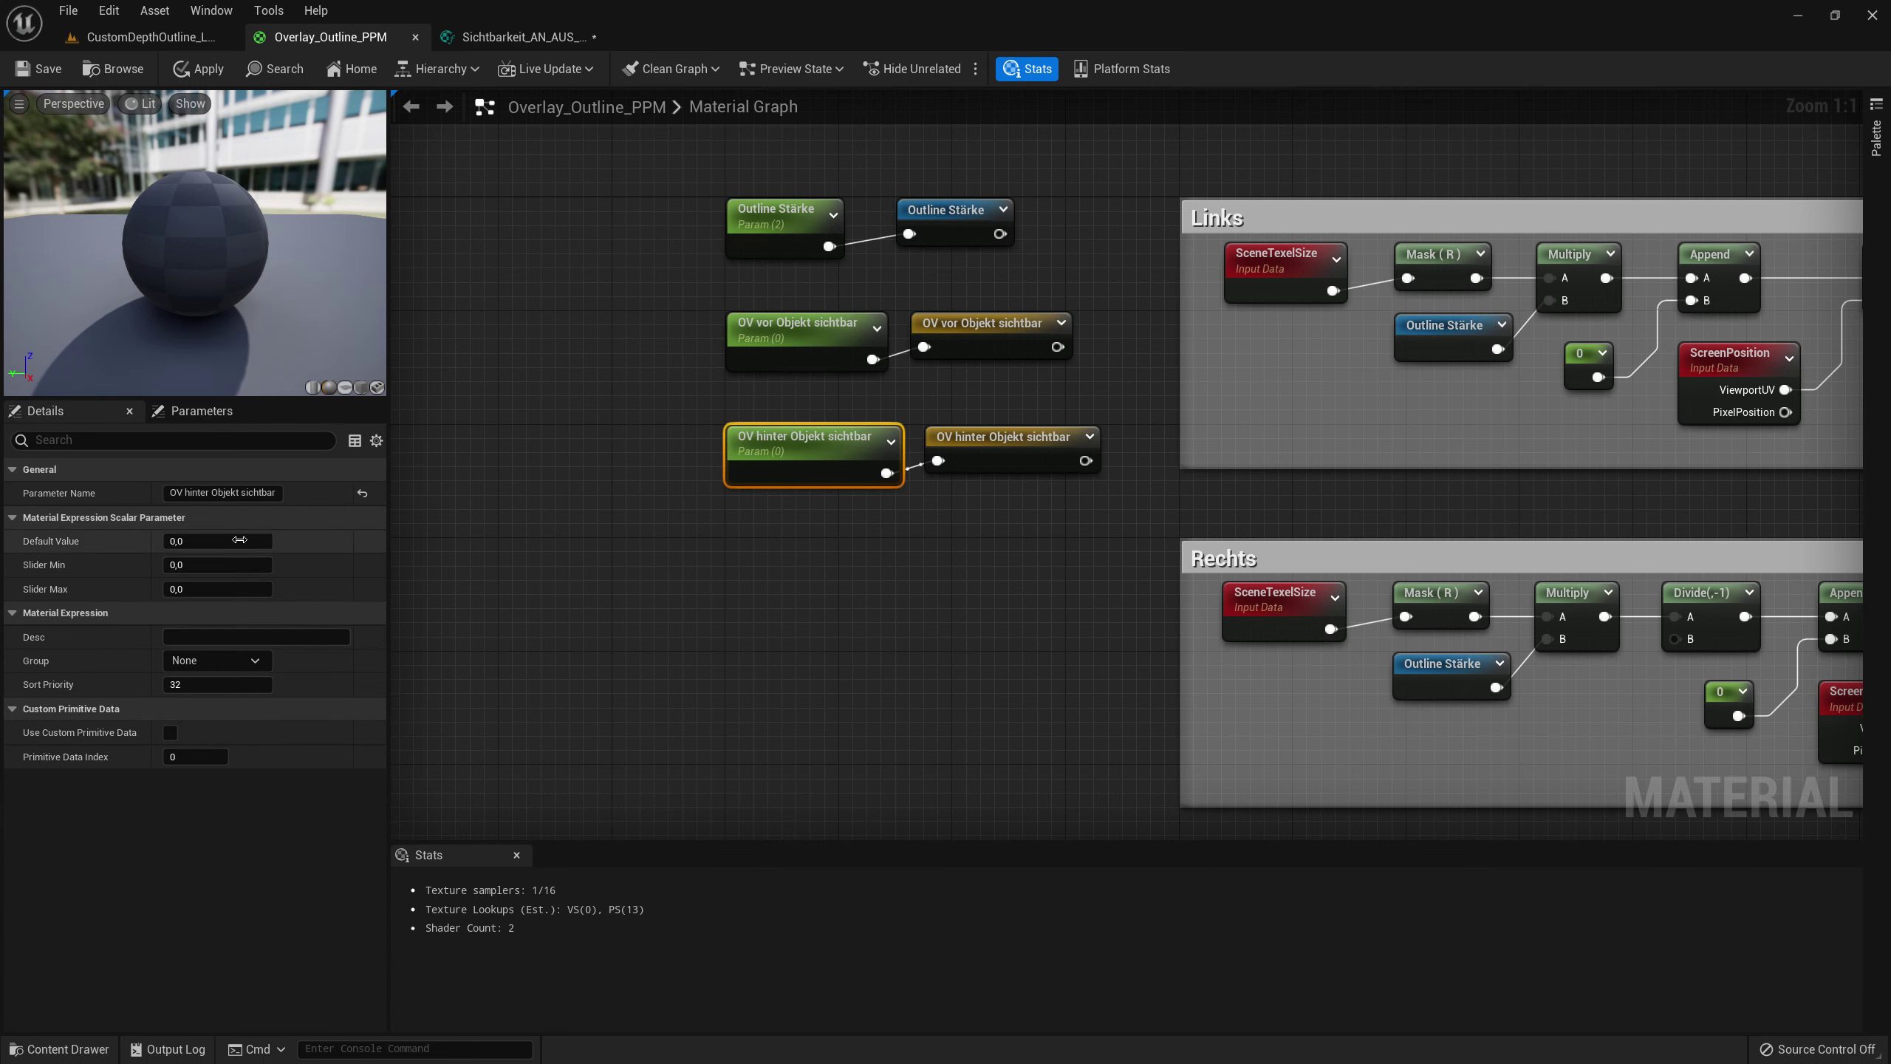
left_click(215, 541)
type("1")
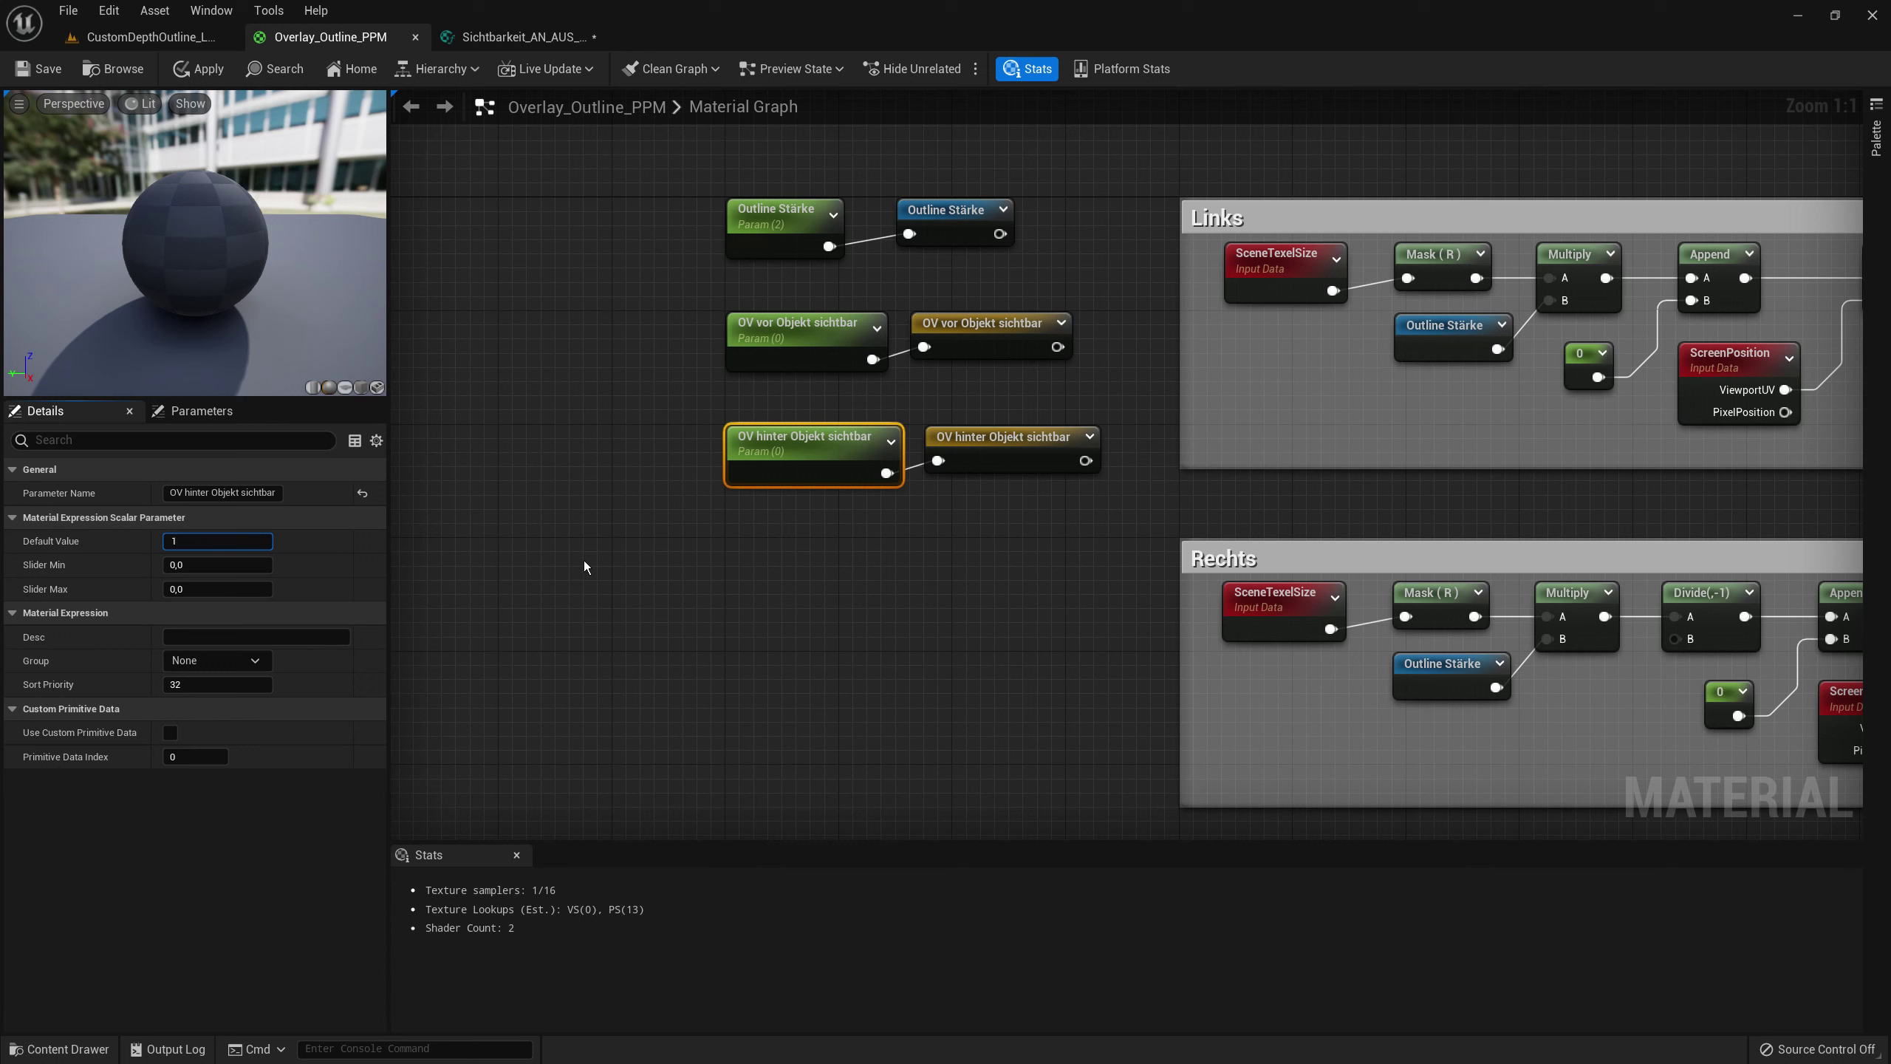
left_click(223, 589)
type("1")
left_click(506, 626)
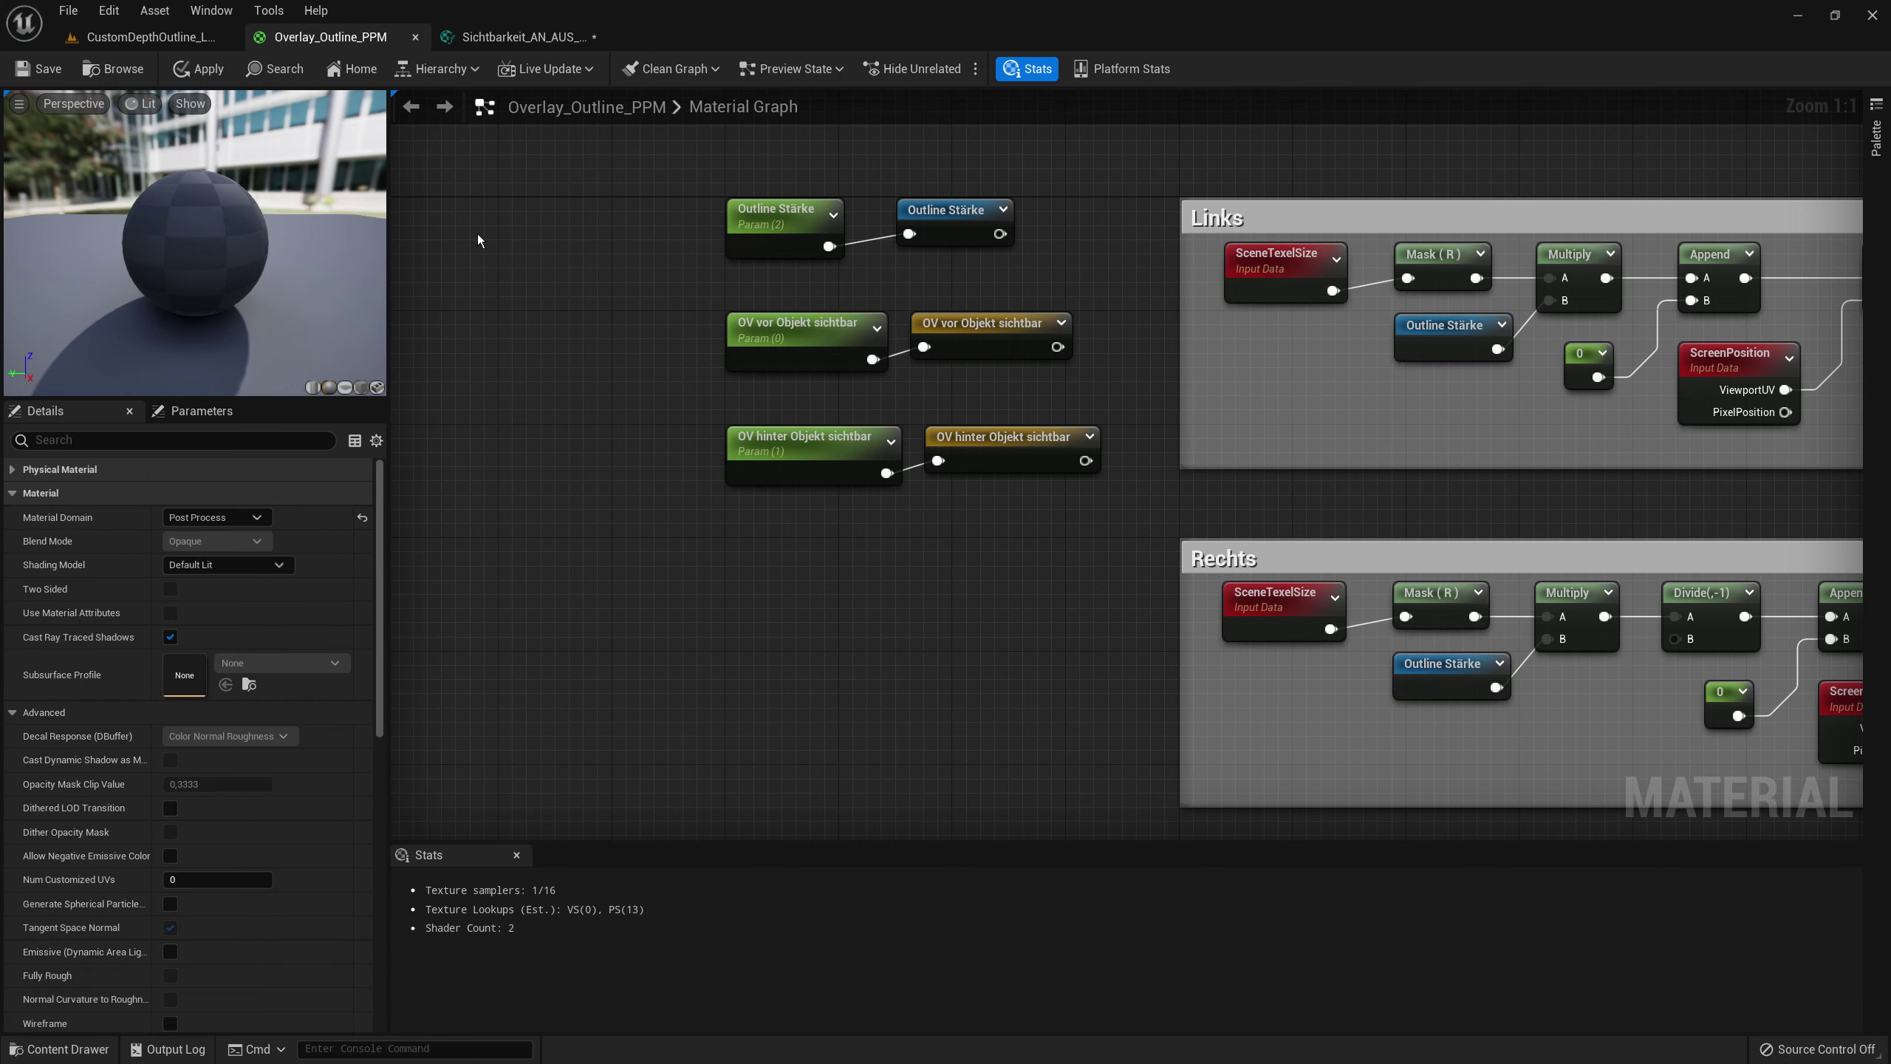
left_click_drag(557, 147, 741, 313)
scroll(934, 627, "down", 4)
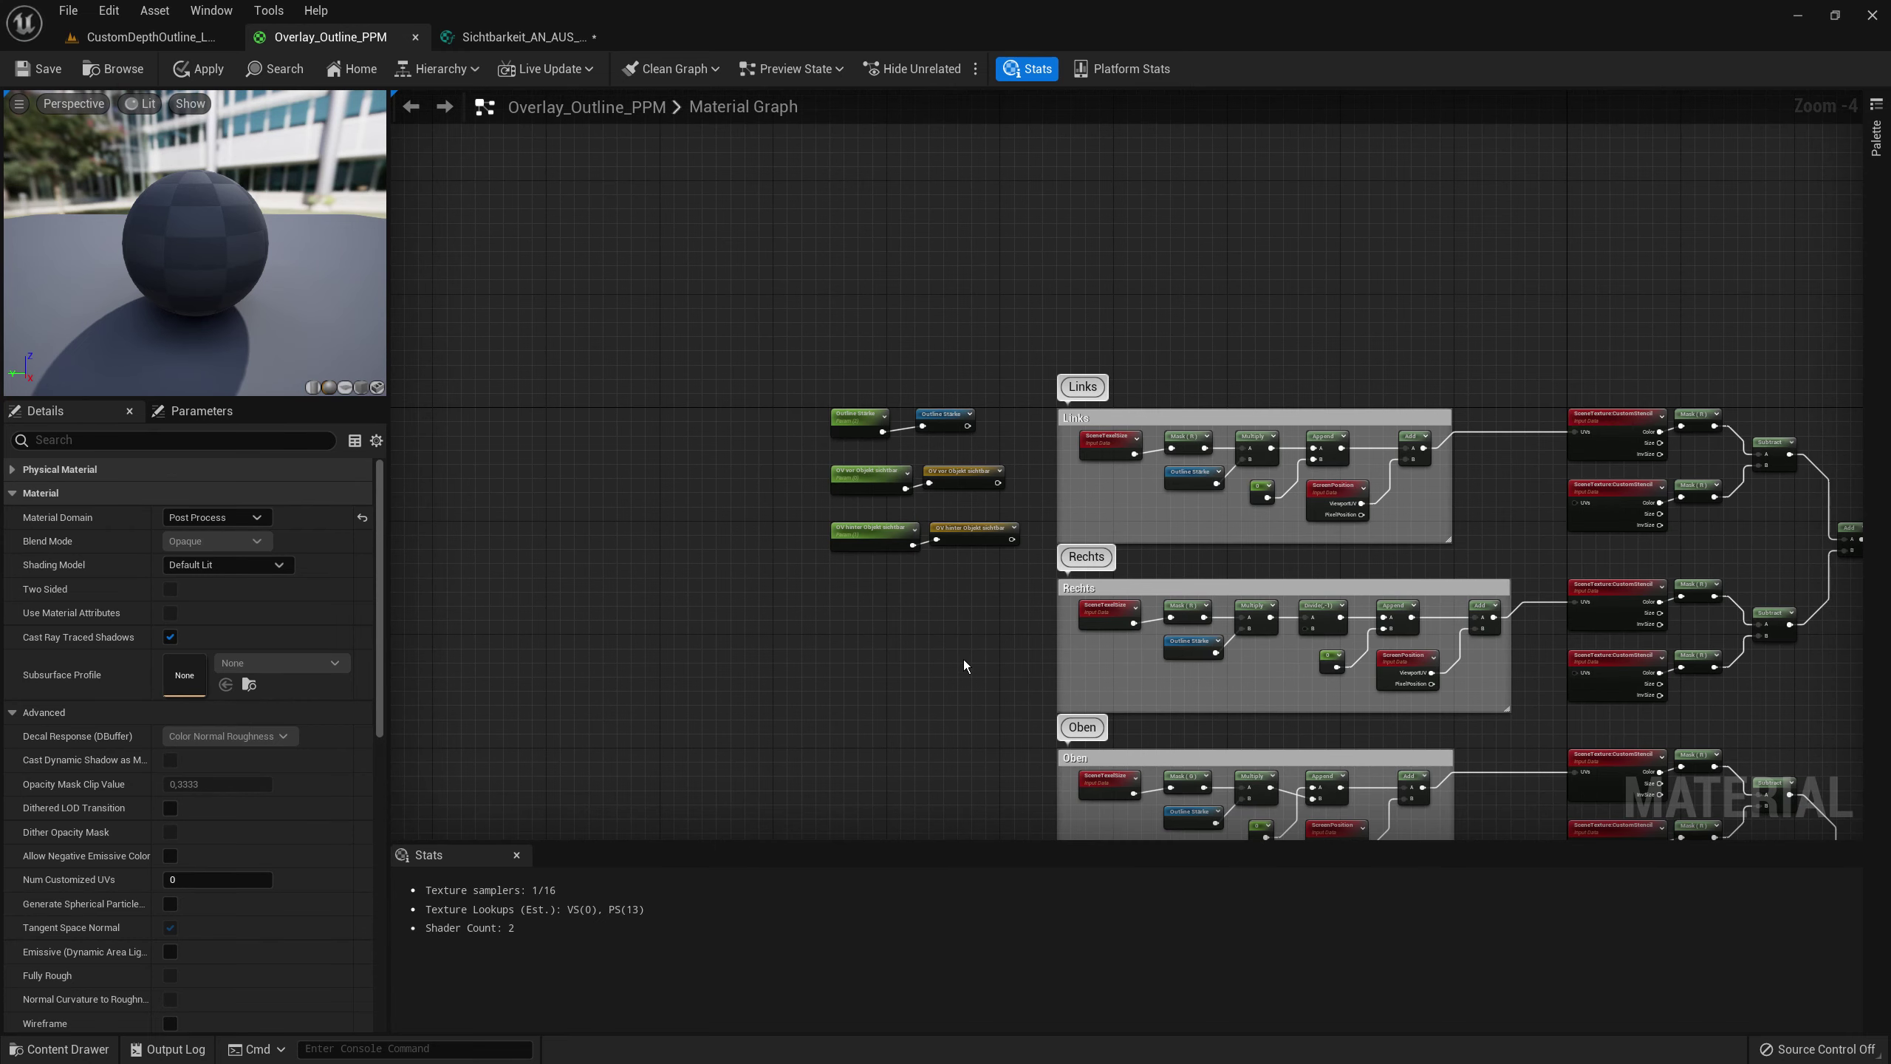
- Move the Clamp node right to make room beside the Sichtbarkeit_AN_AUS_MF node
scroll(950, 647, "down", 4)
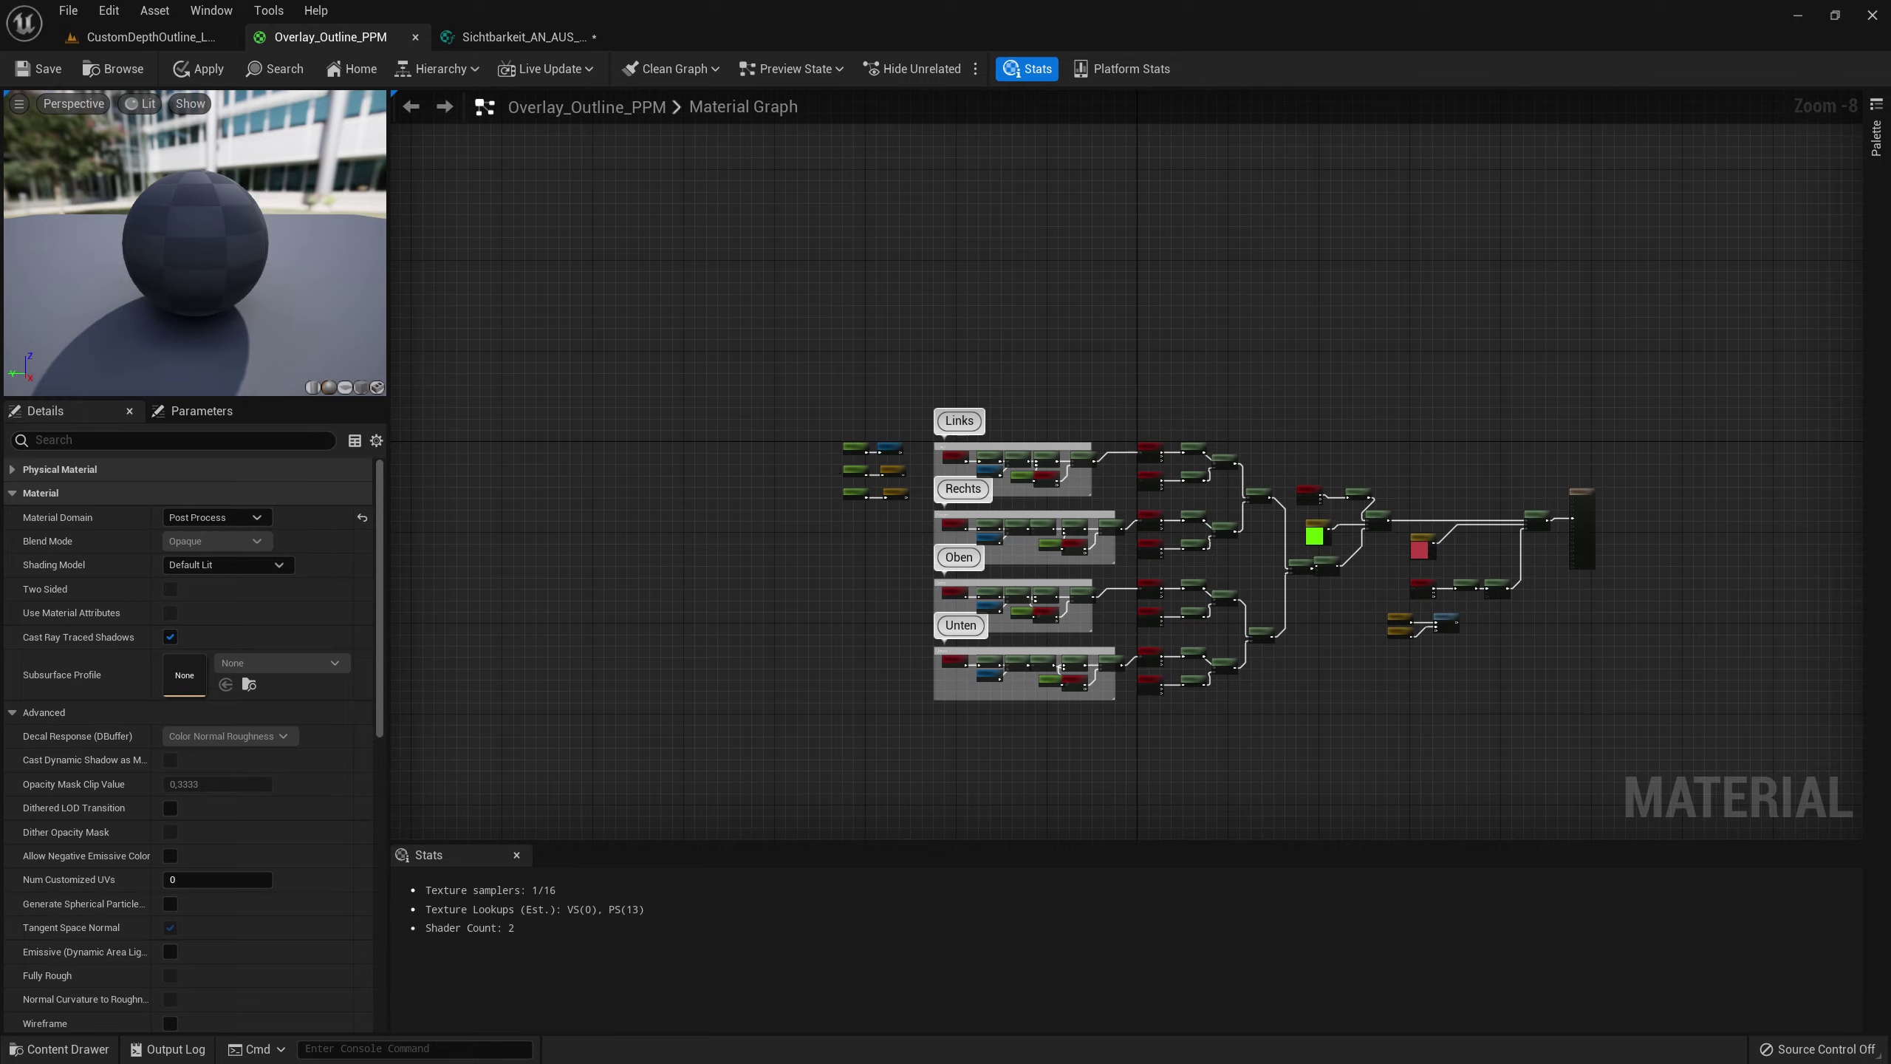
right_click_drag(1391, 699, 1024, 642)
scroll(1120, 577, "up", 8)
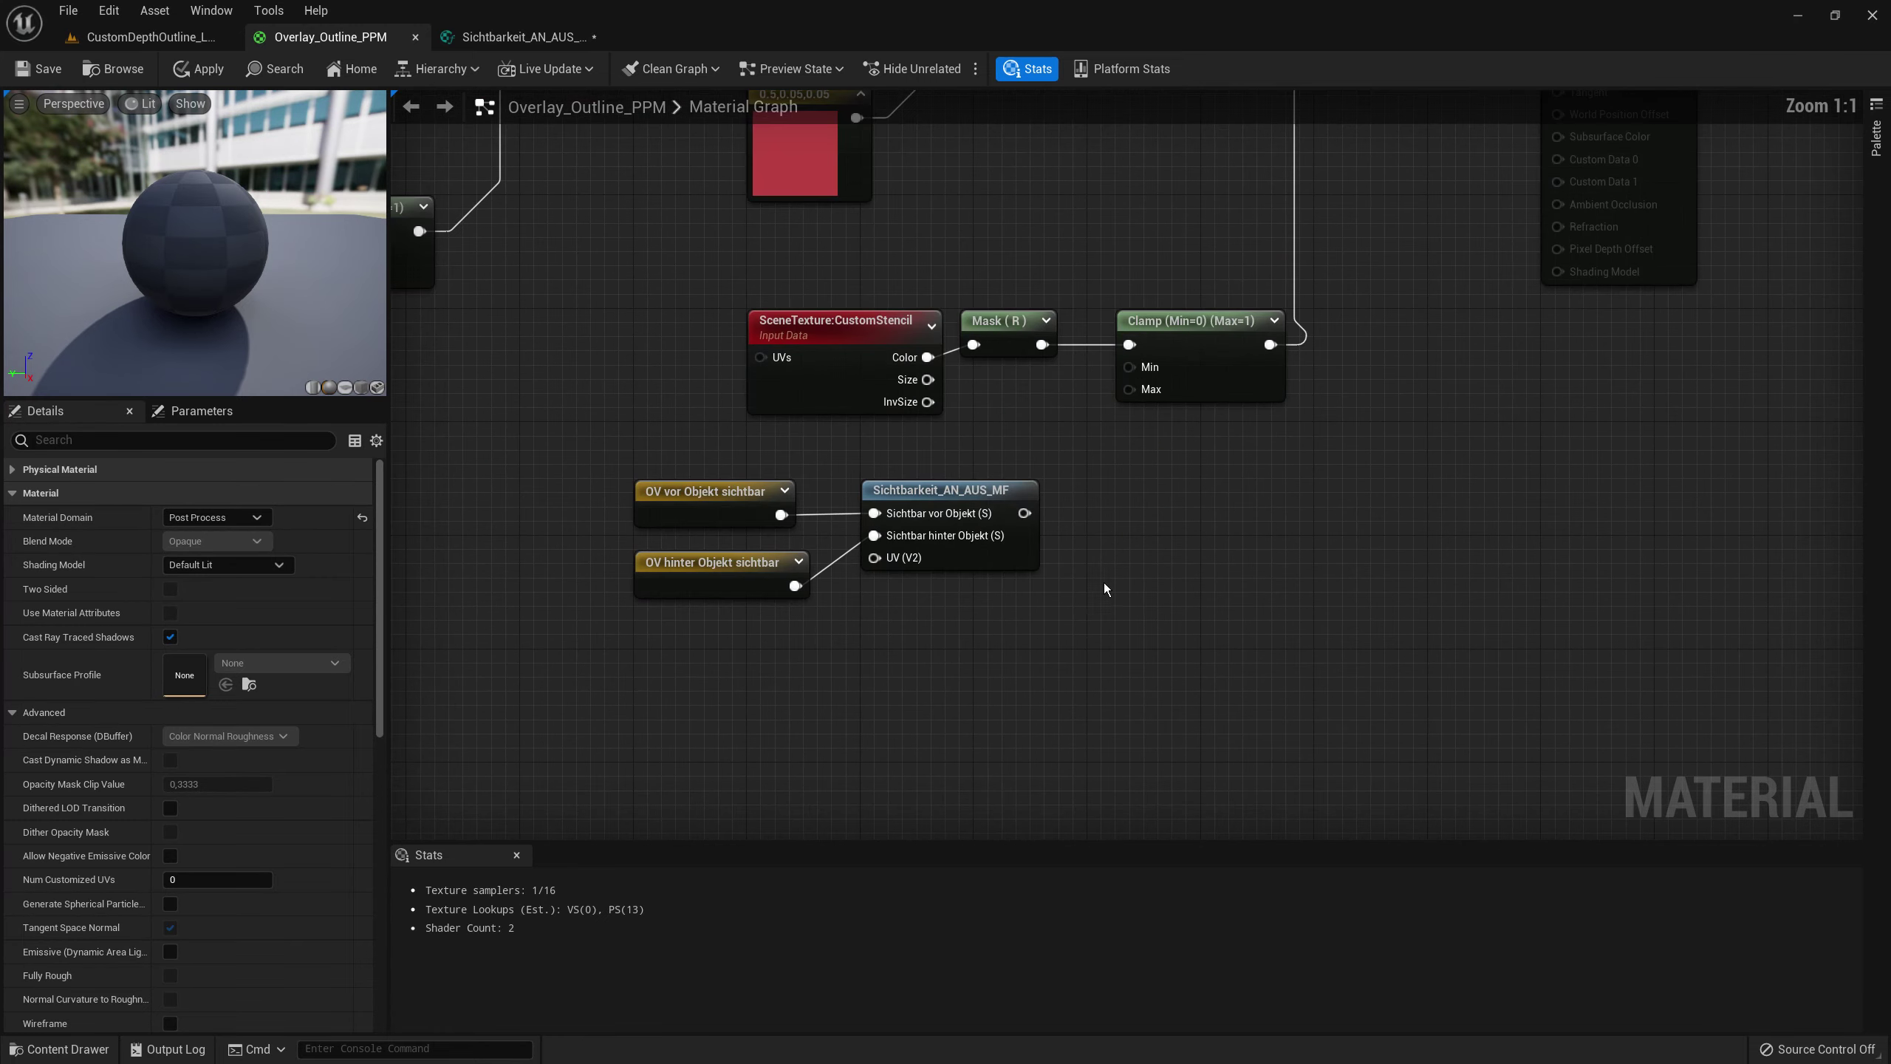
right_click_drag(1234, 585, 1090, 615)
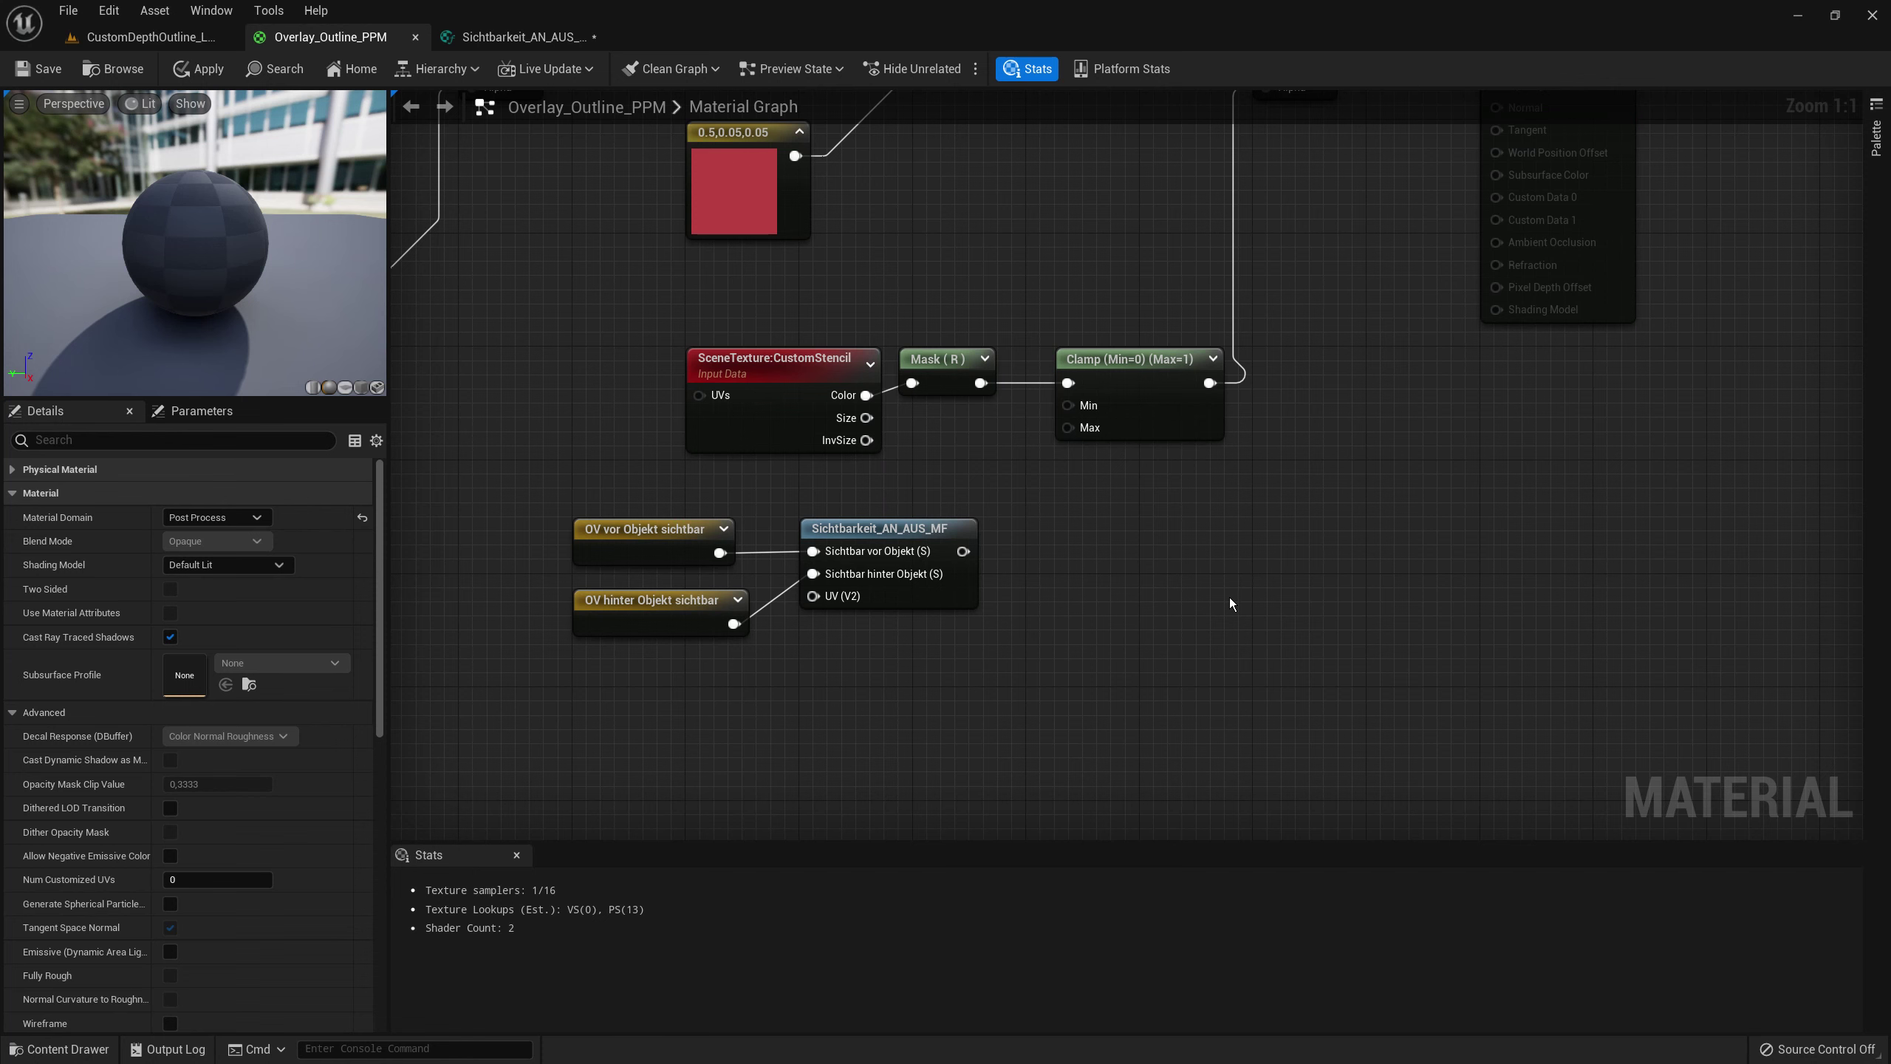
right_click_drag(1189, 495, 1100, 579)
left_click_drag(1053, 494, 1266, 494)
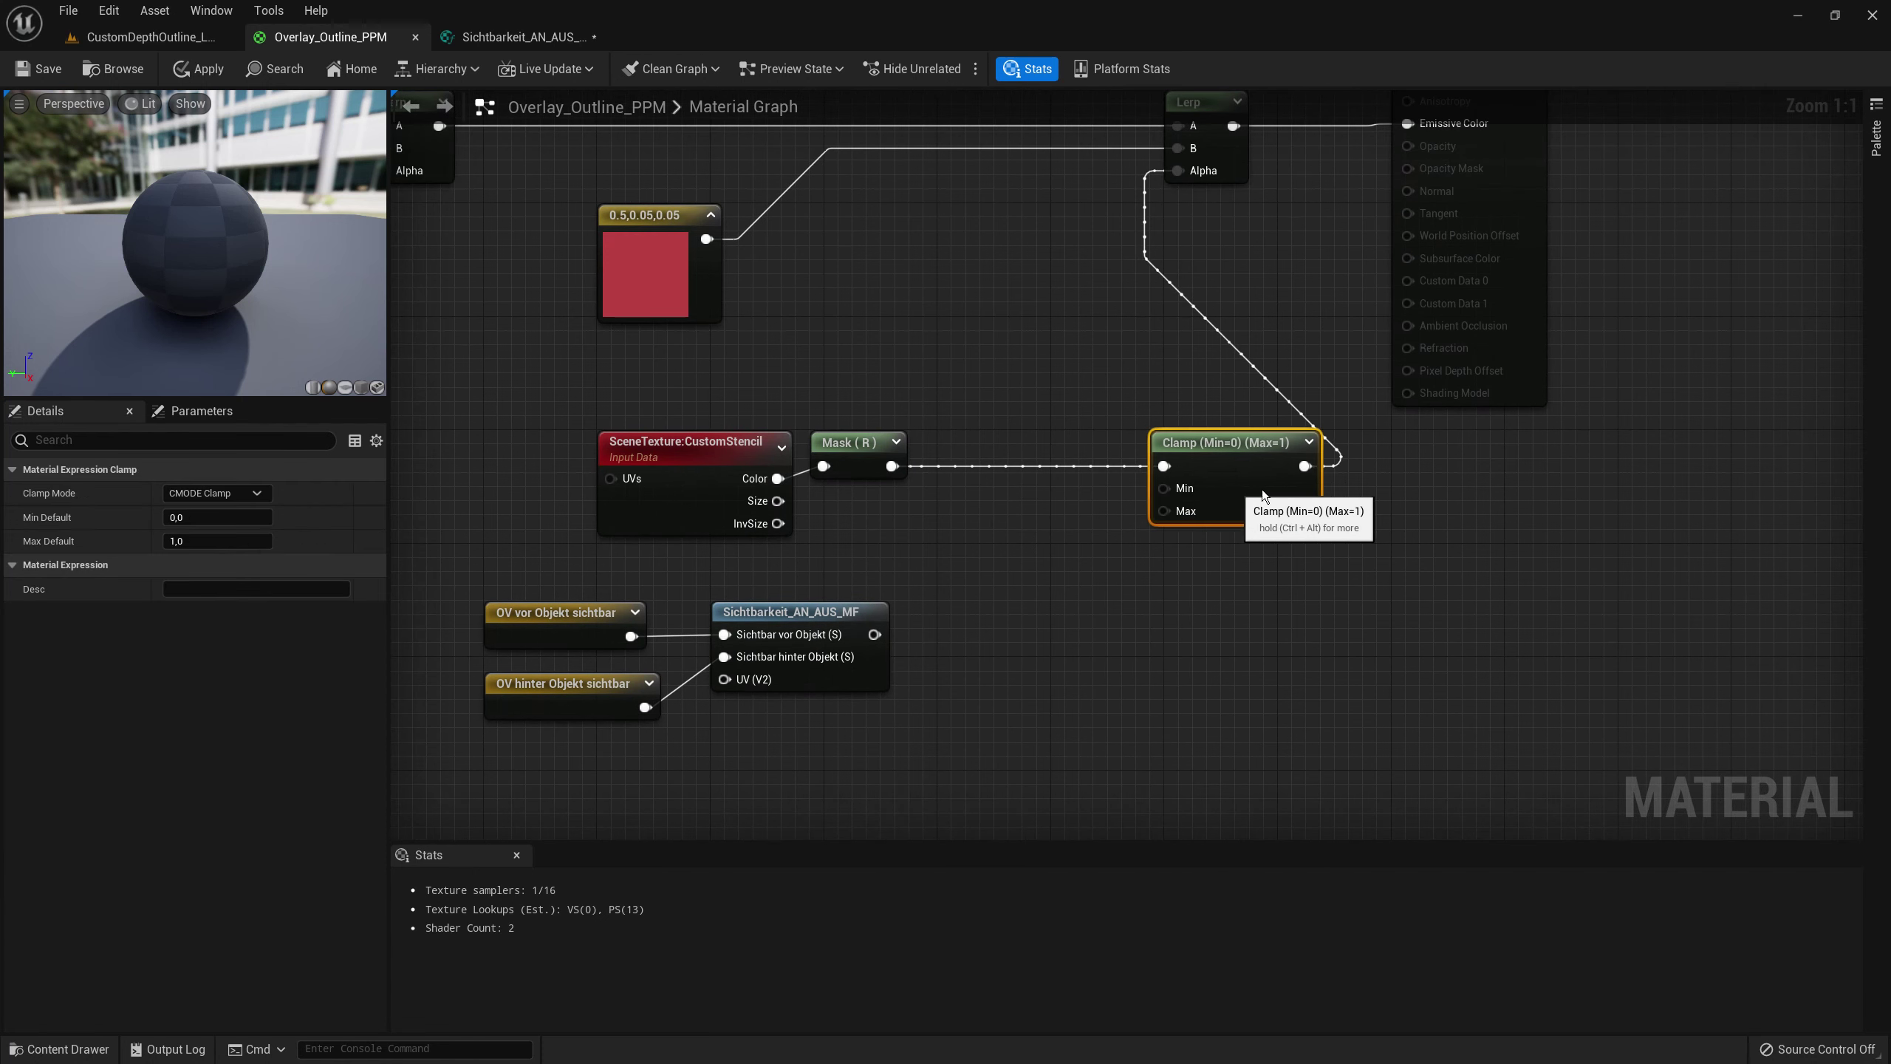
mouse_move(875, 634)
left_mouse_down()
mouse_move(951, 648)
mouse_move(1100, 466)
mouse_move(1009, 612)
left_mouse_up()
left_click(985, 553)
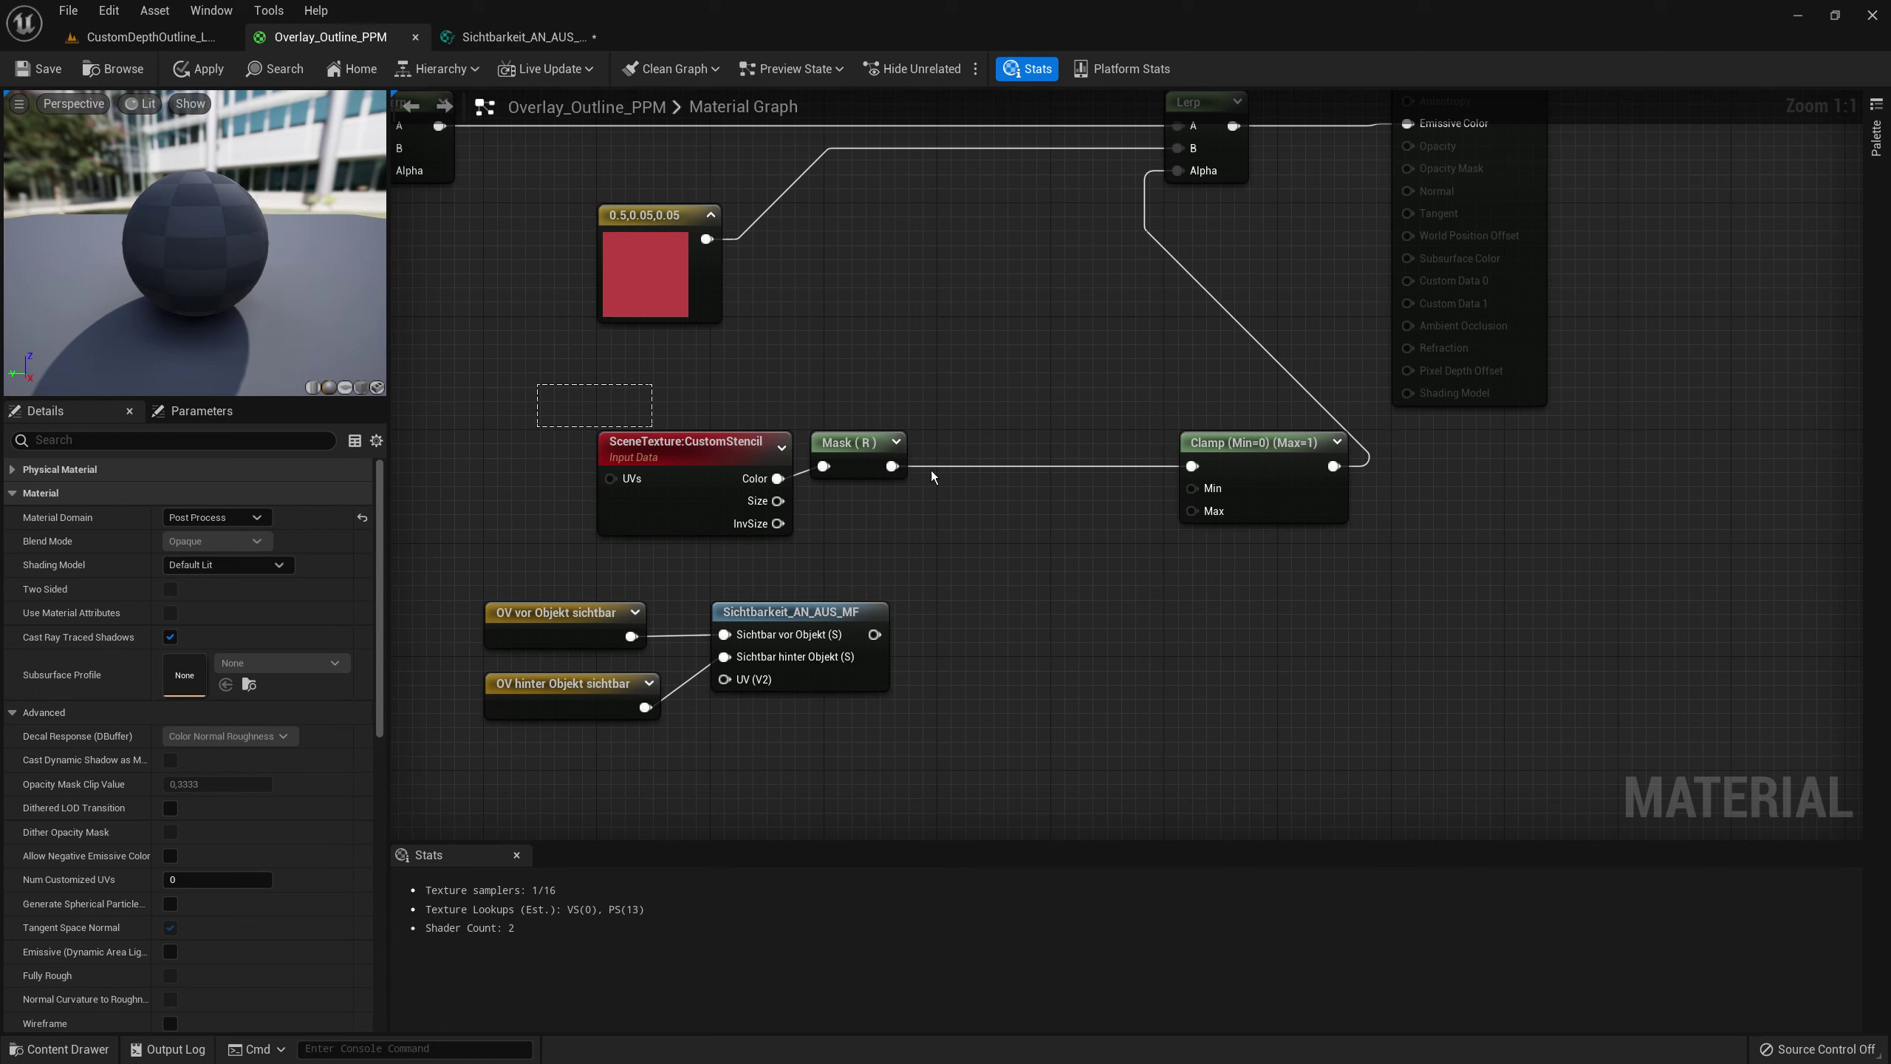
- Insert a Multiply before Clamp with Mask (R) as A and Sichtbarkeit_AN_AUS_MF output as B
left_click_drag(537, 384, 932, 477)
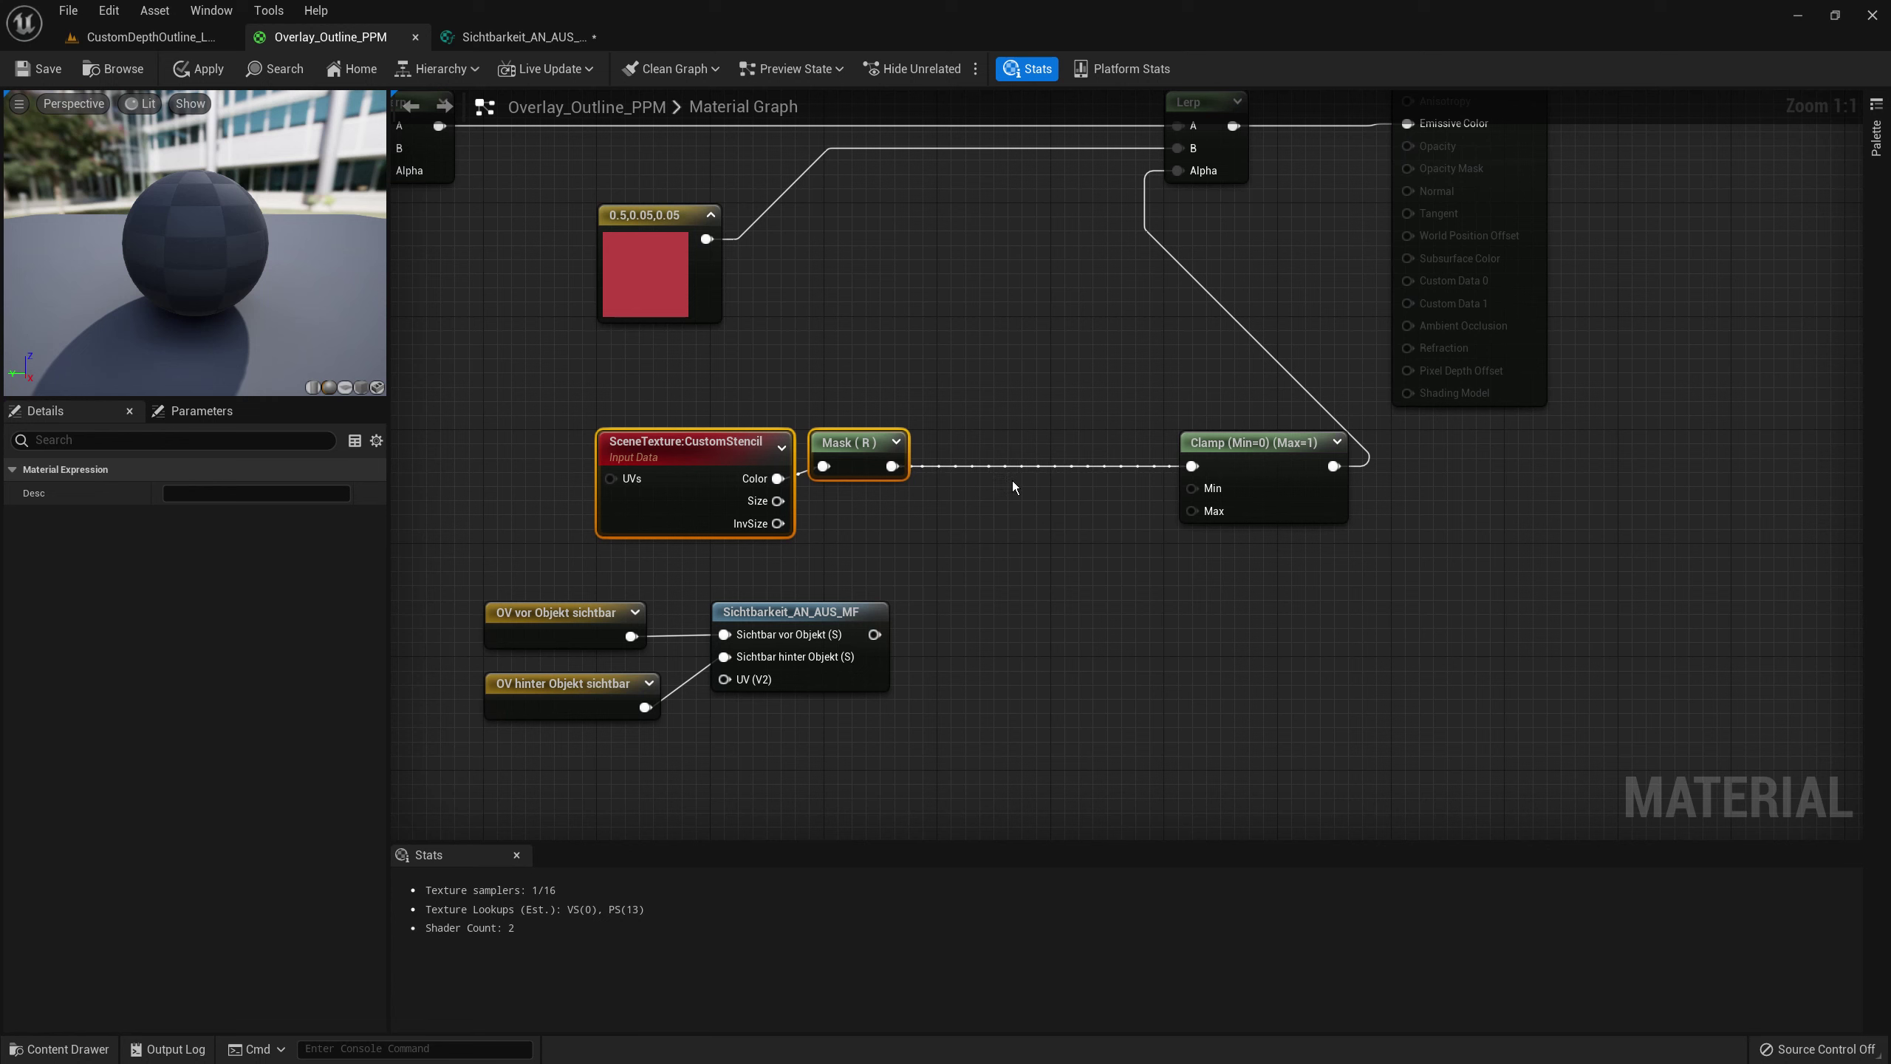
left_click(1024, 466)
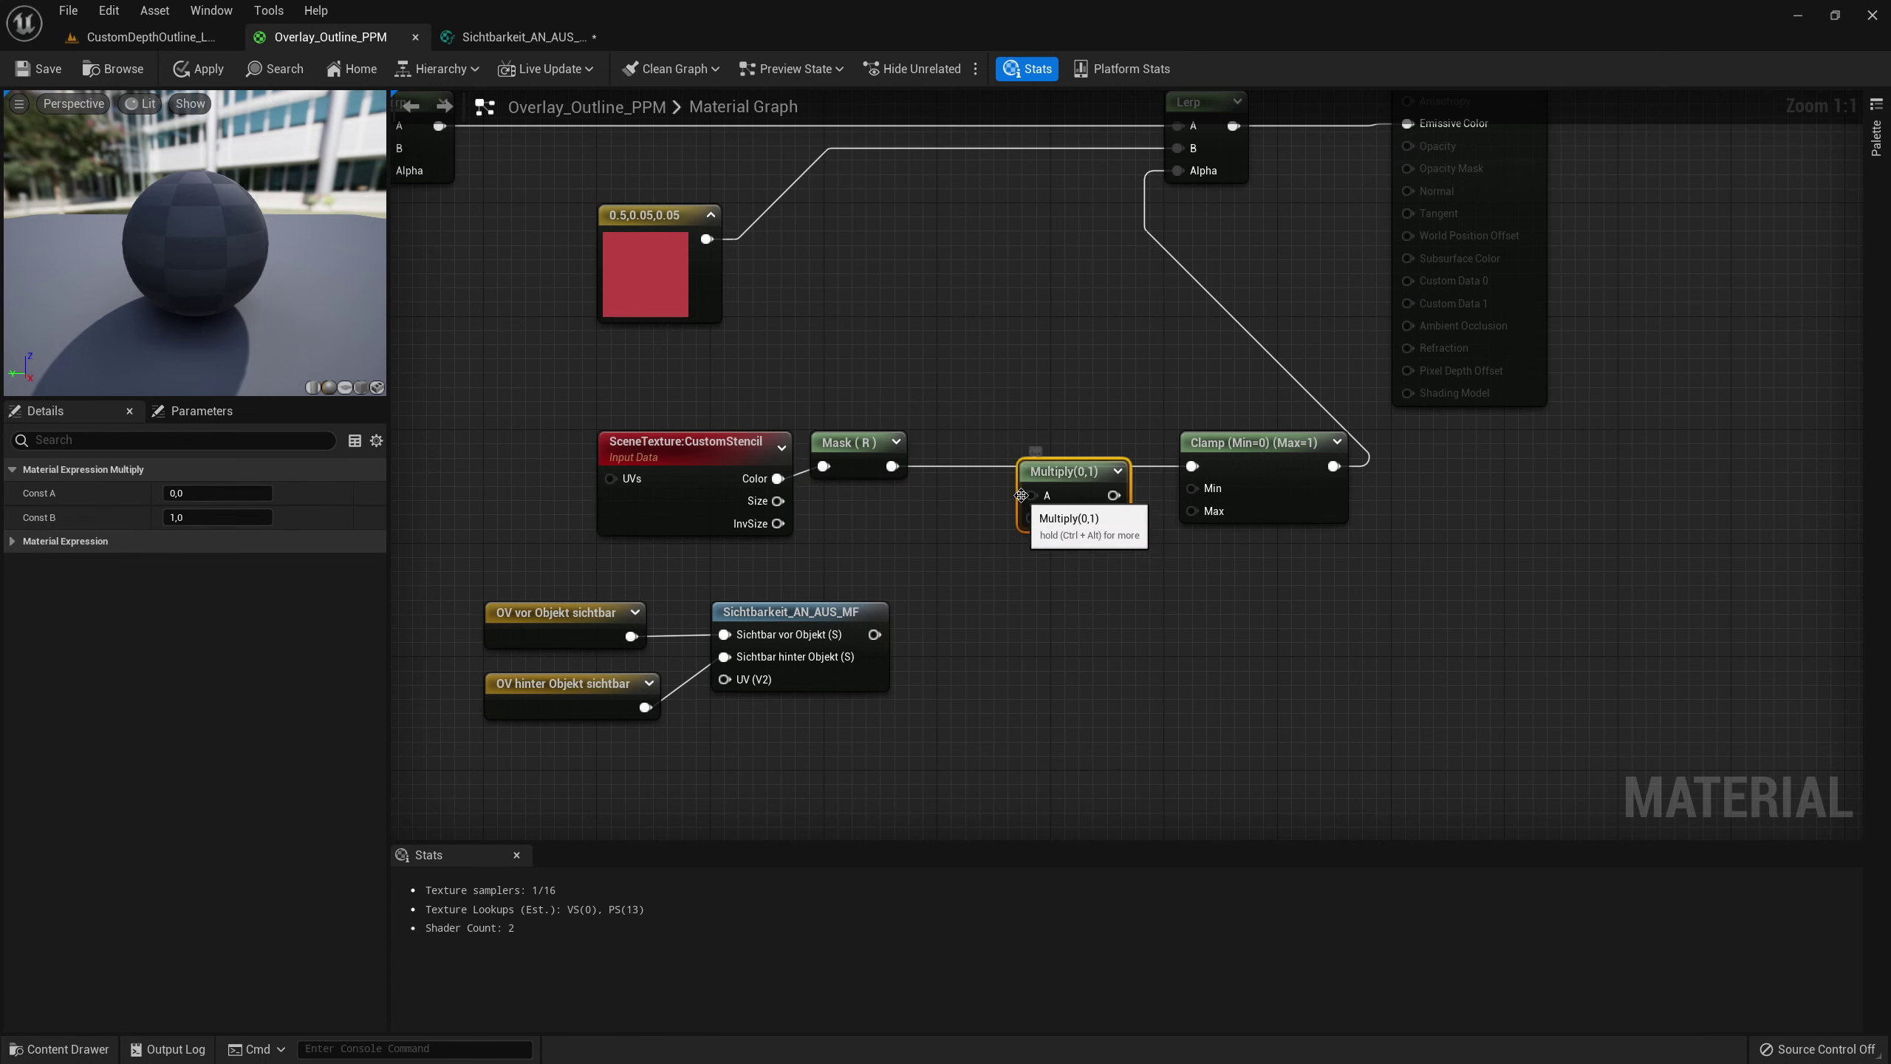
left_click_drag(1031, 496, 889, 475)
left_click_drag(1048, 465, 1004, 438)
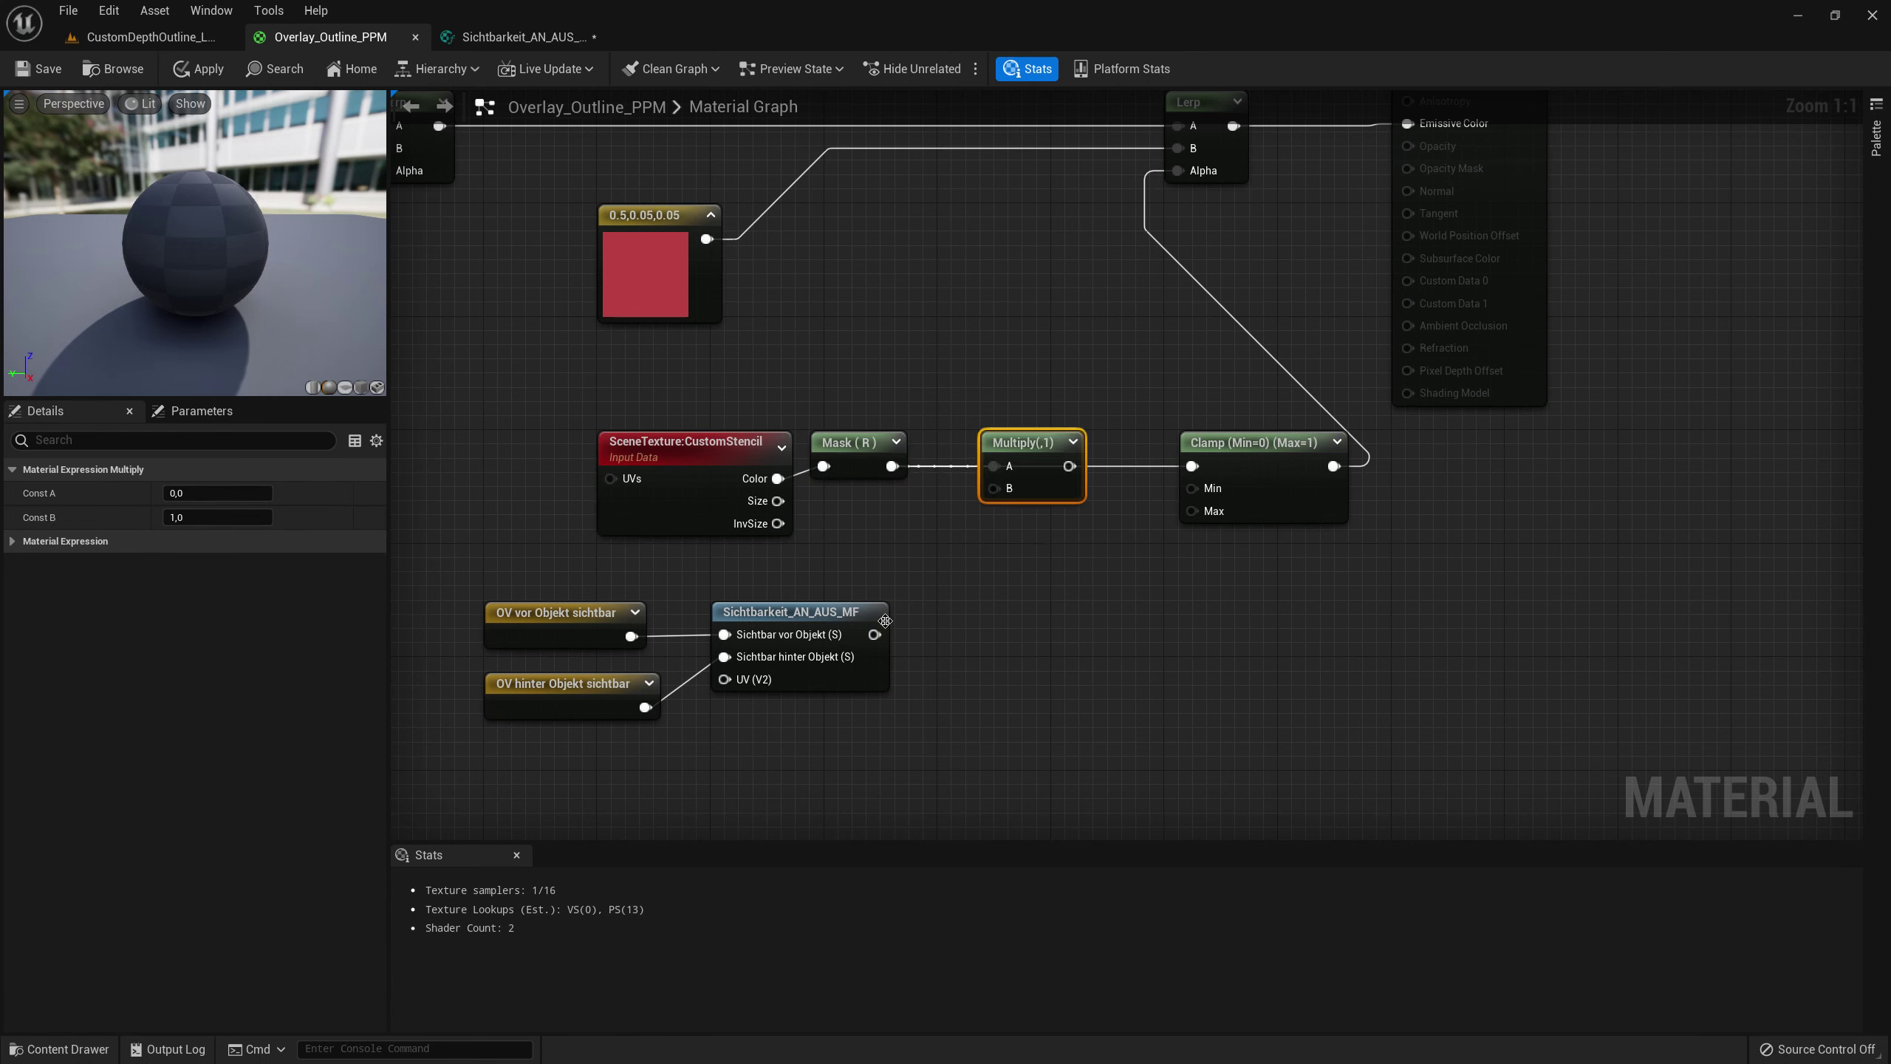
mouse_move(875, 633)
left_mouse_down()
mouse_move(990, 550)
mouse_move(994, 489)
left_mouse_up()
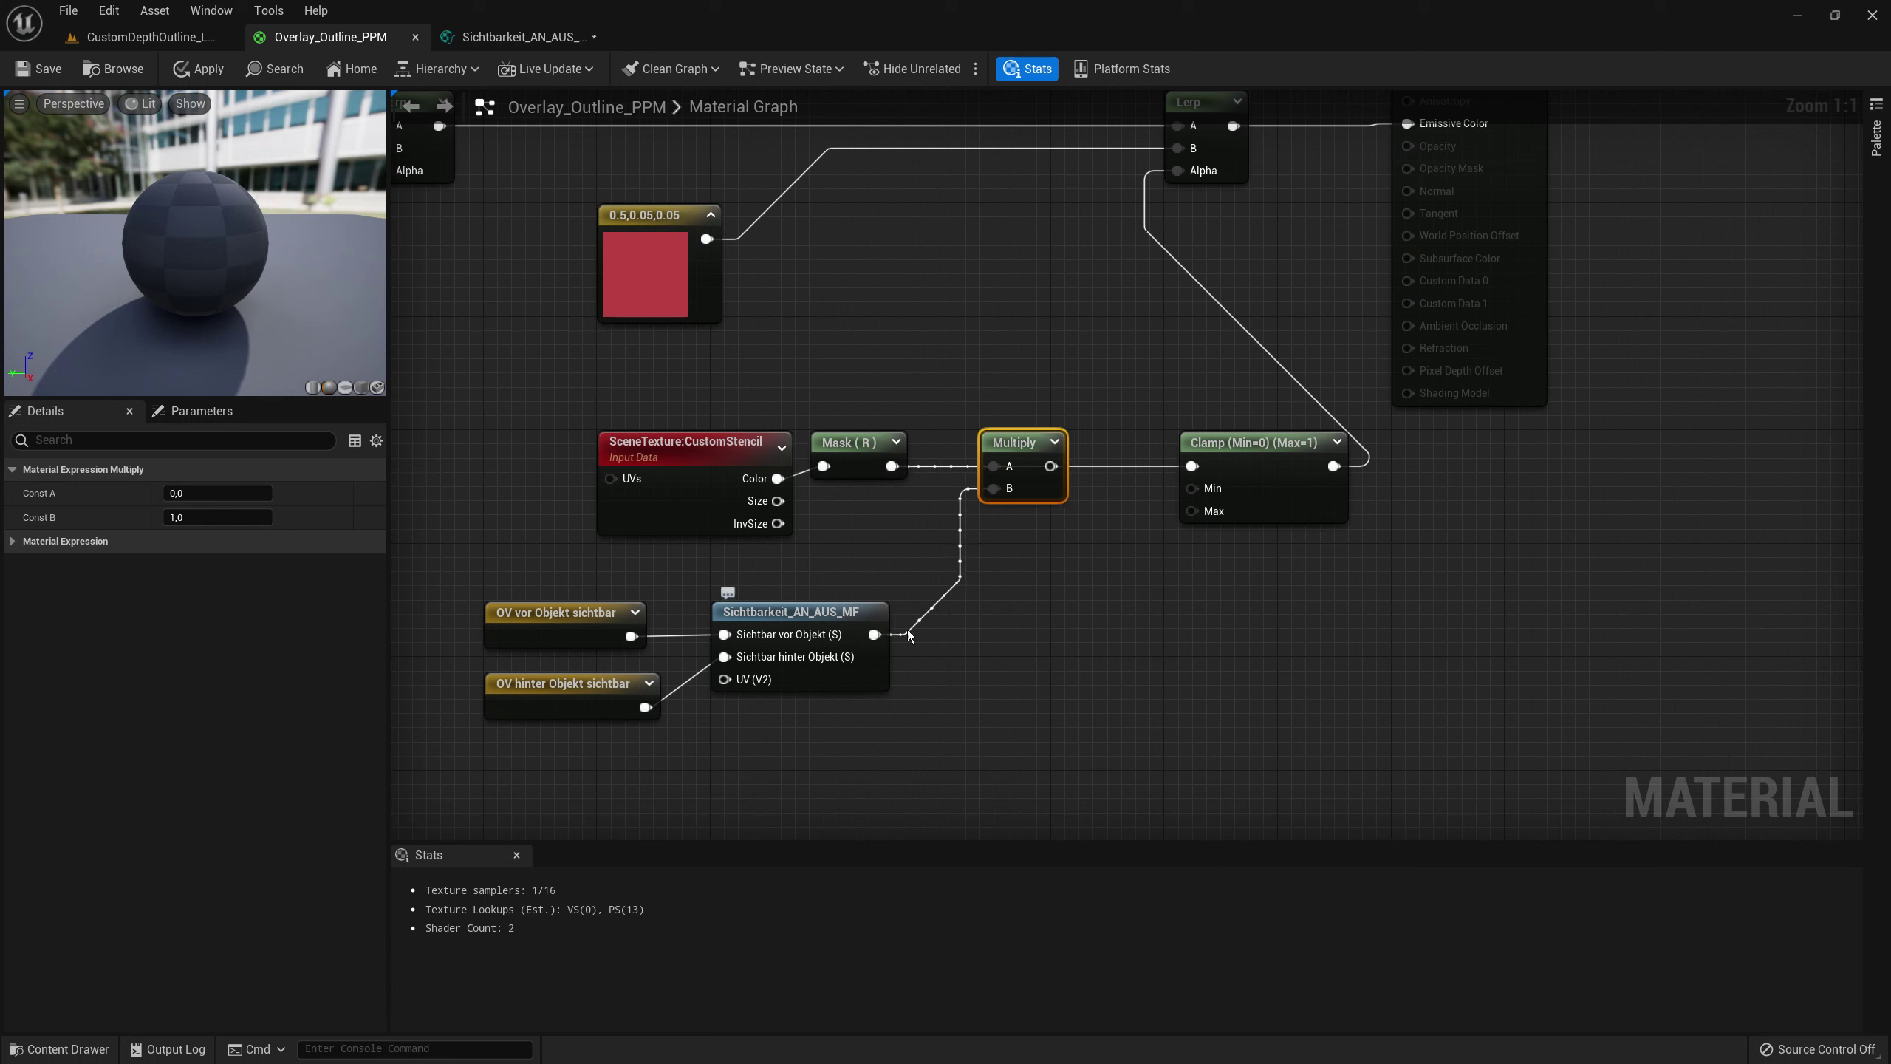
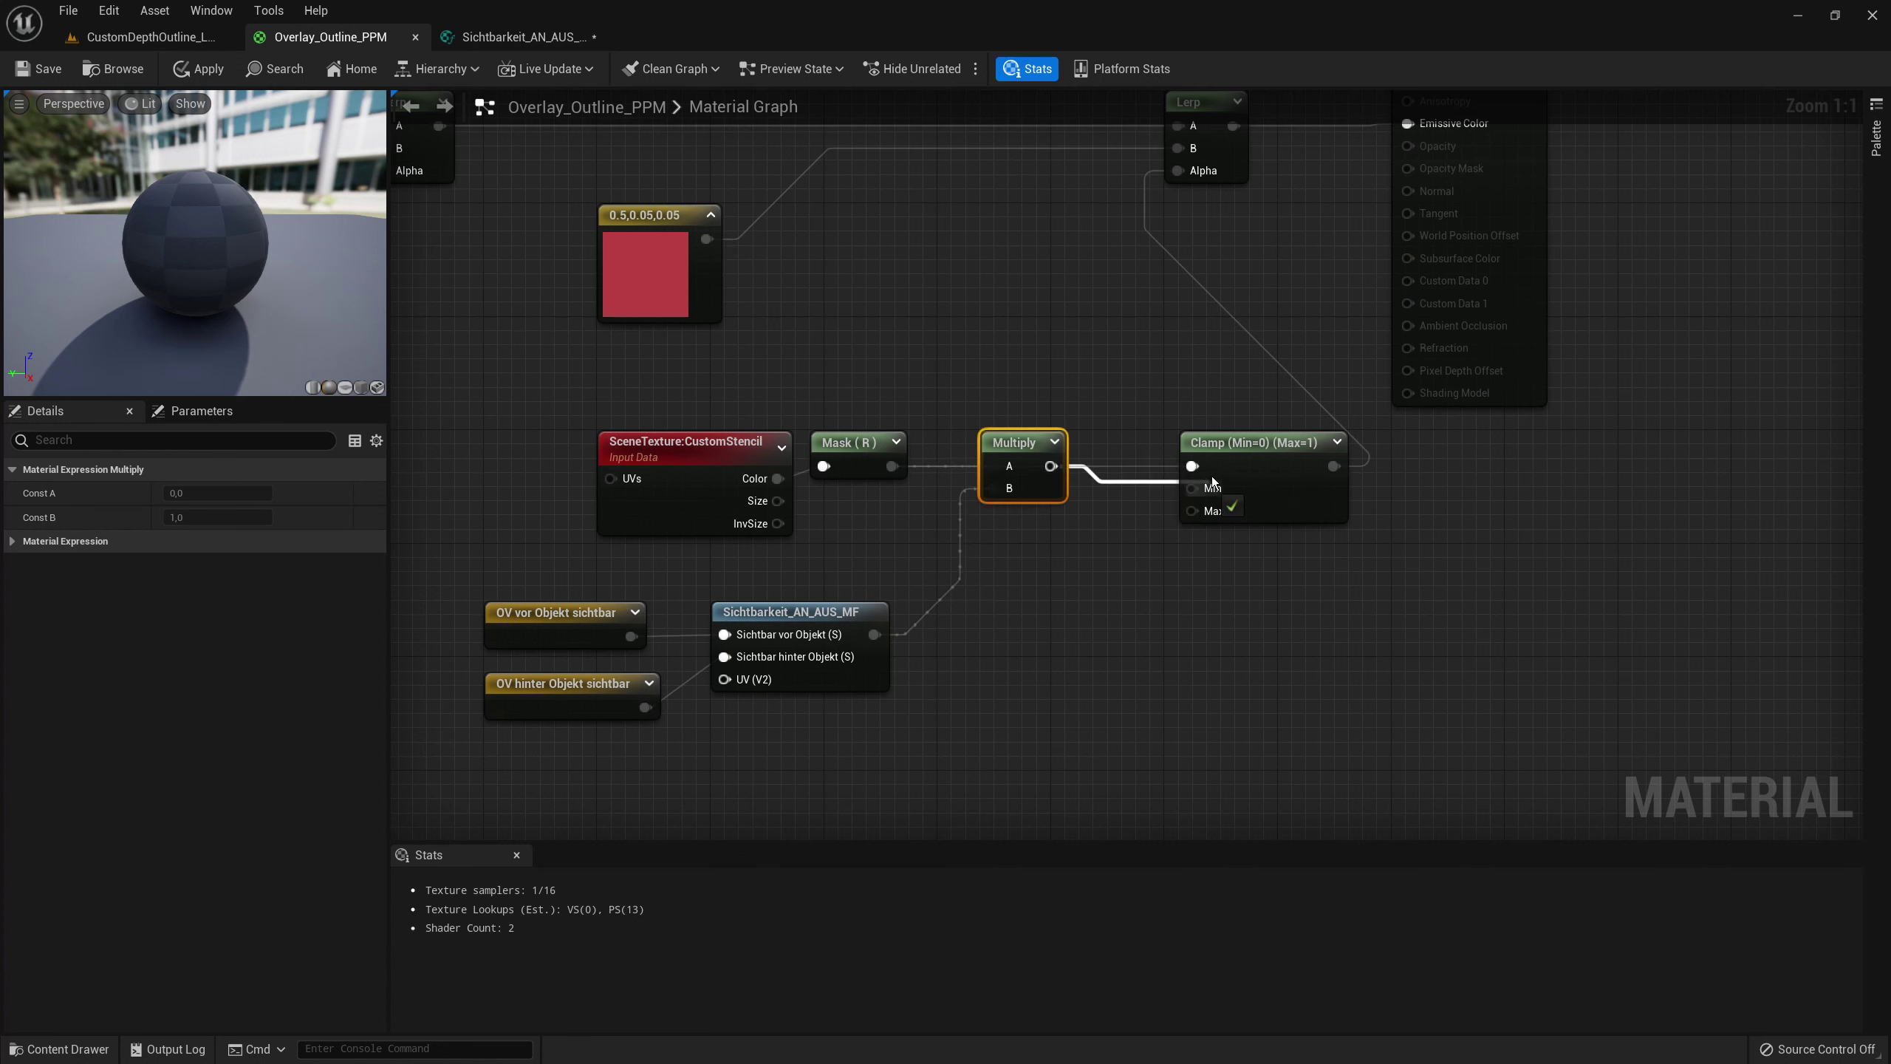
- Wire the Multiply output into the Clamp input, then open the Sichtbarkeit_AN_AUS_MF function graph
left_click_drag(1050, 467, 1211, 475)
left_click(1115, 520)
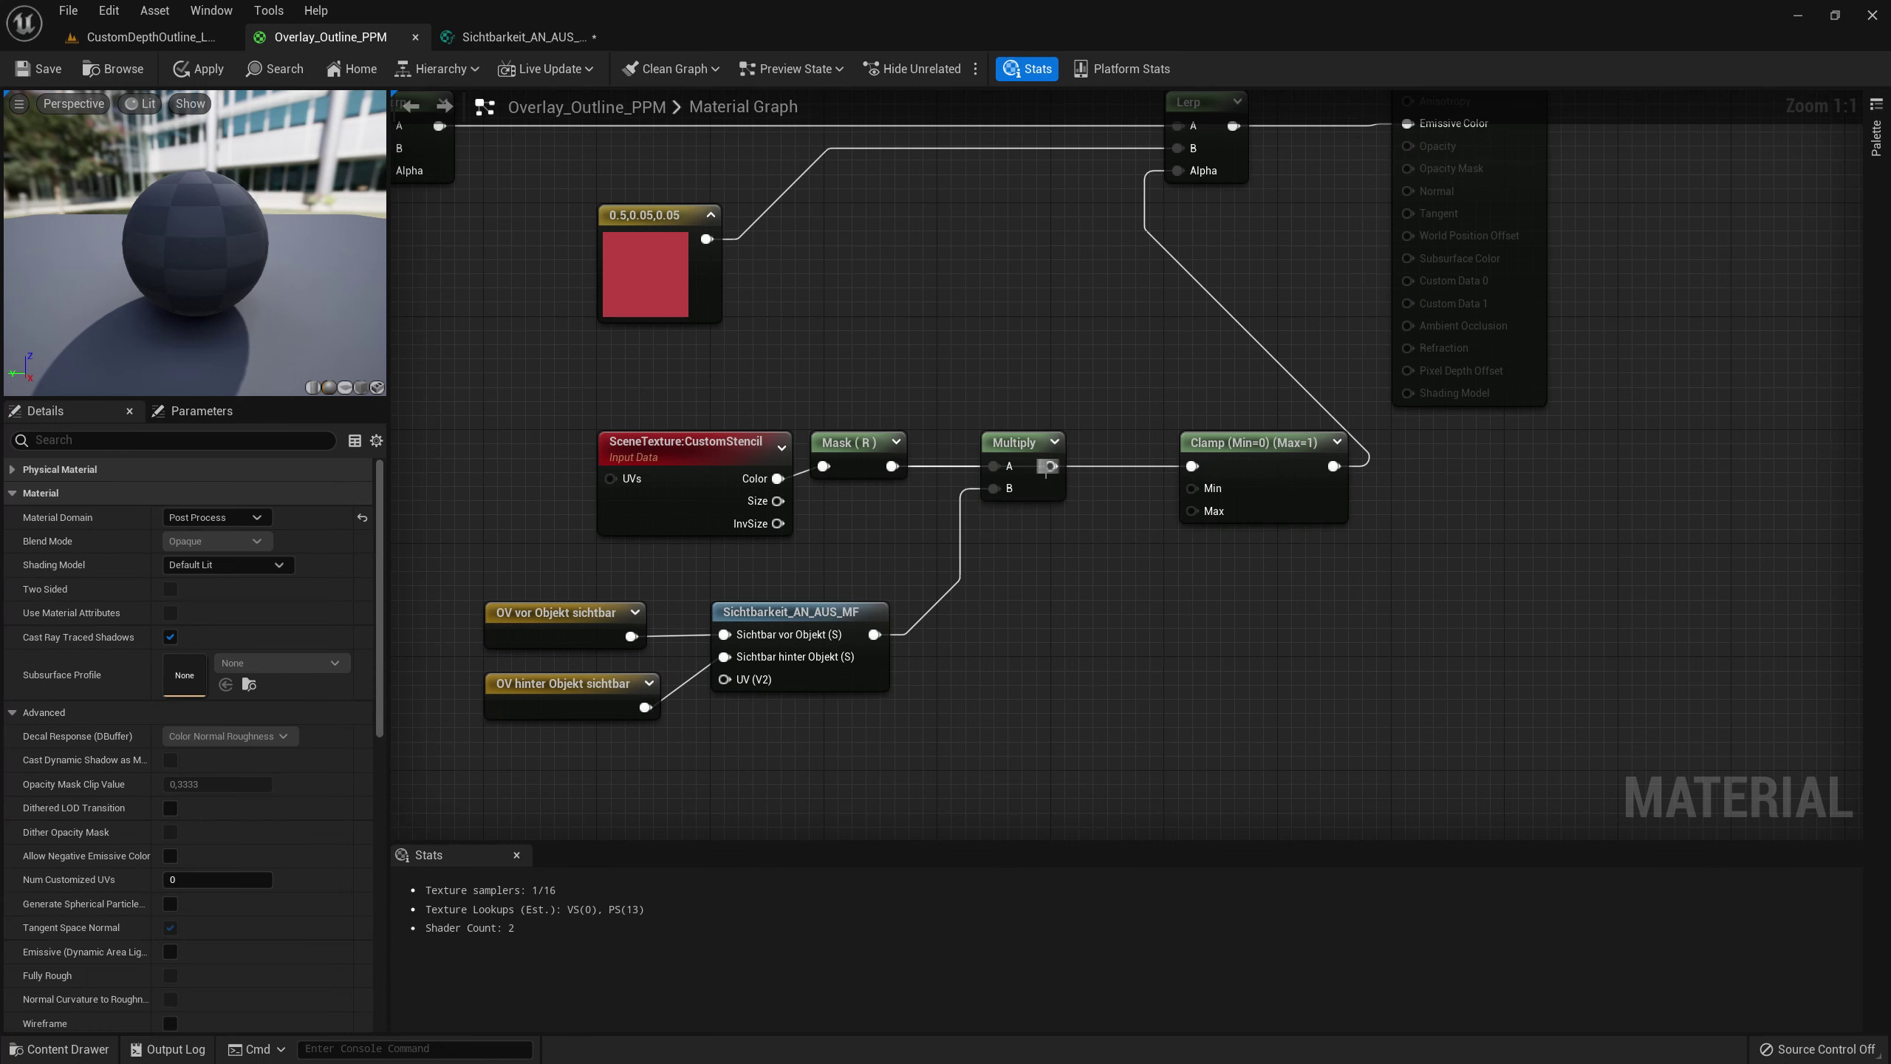
left_click_drag(1050, 466, 1191, 467)
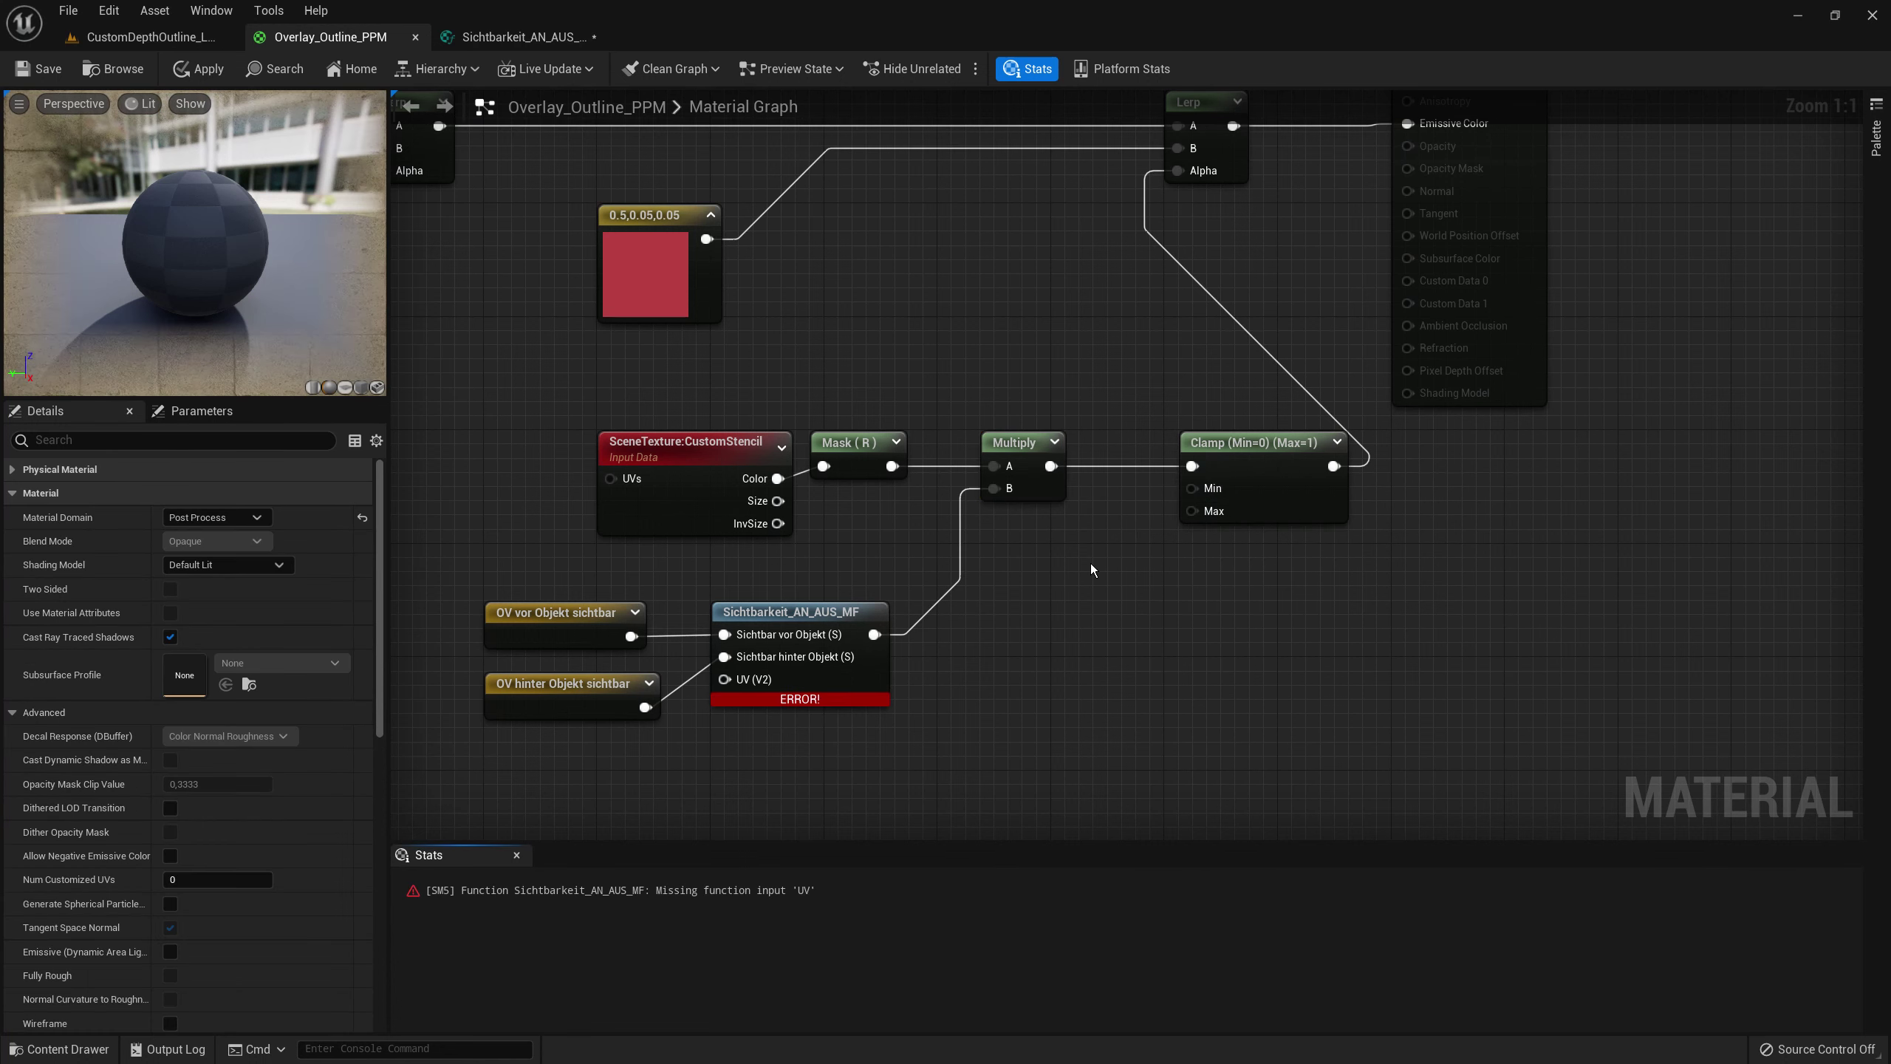
right_click_drag(1091, 563, 1041, 590)
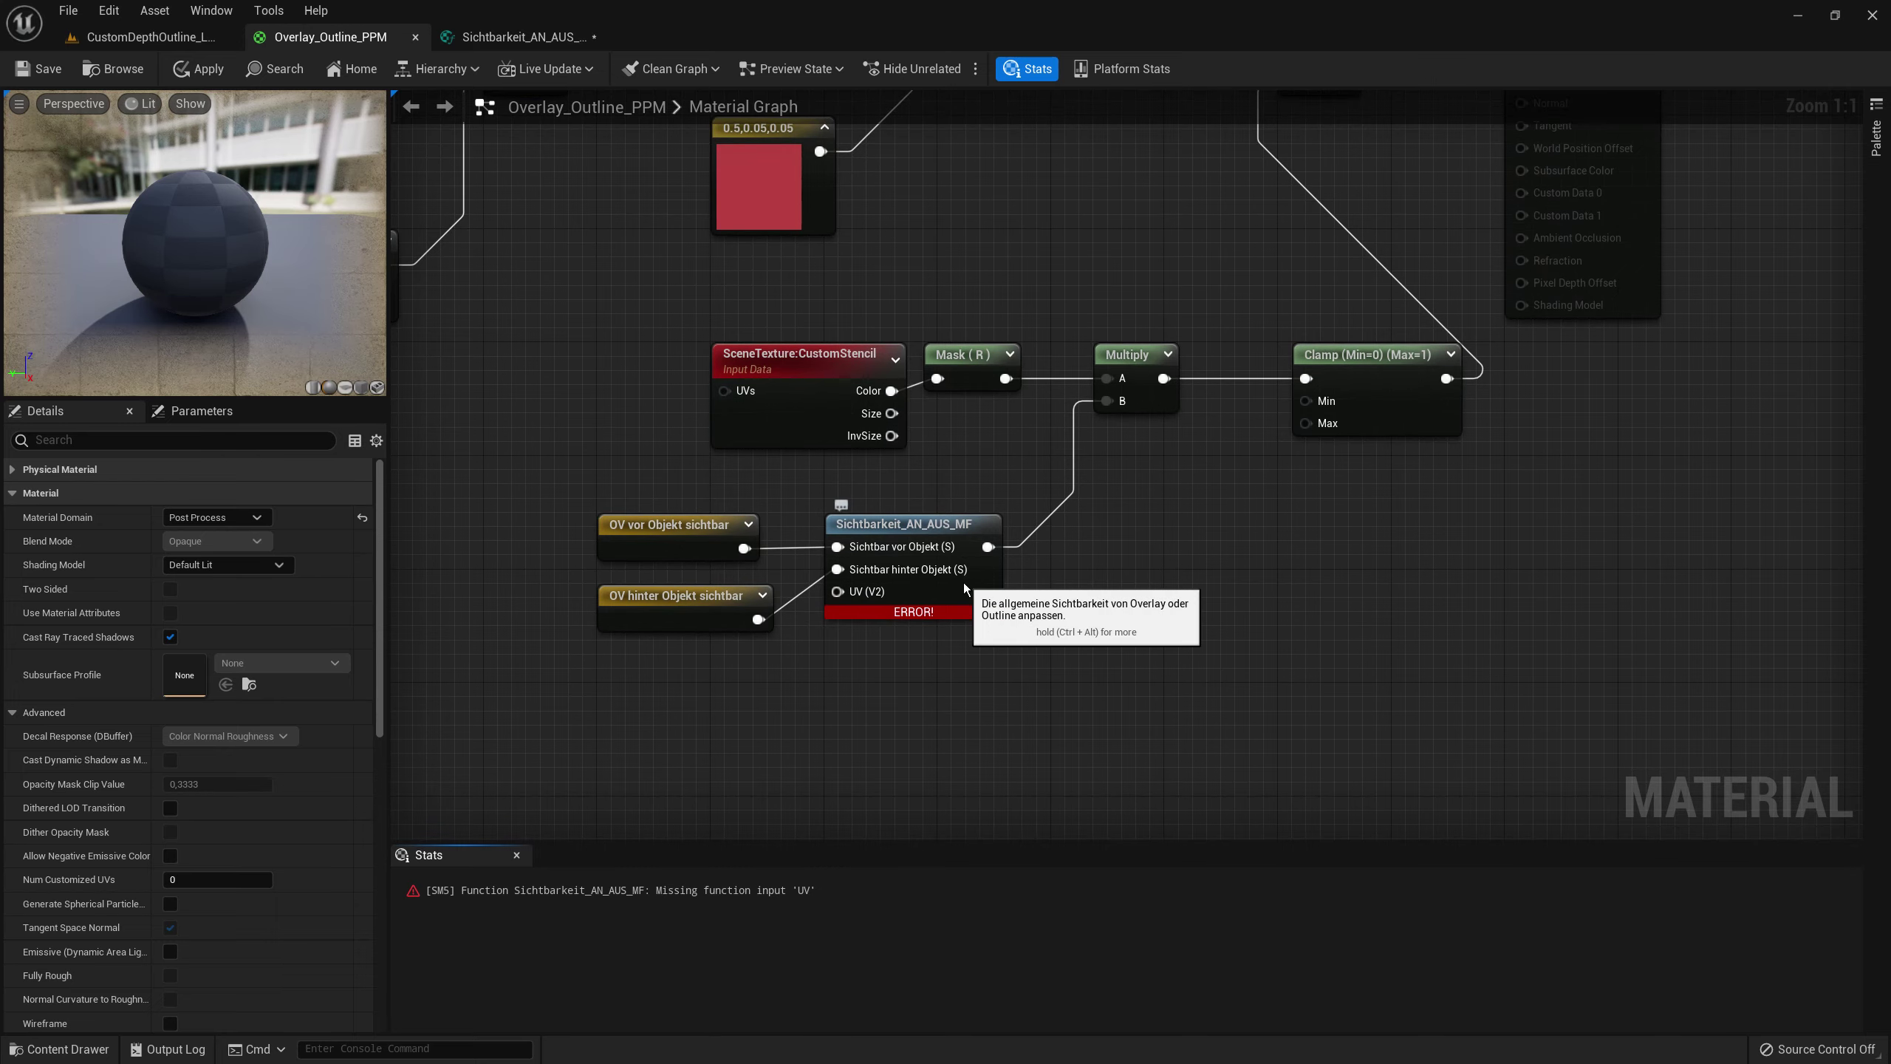
double_click(964, 583)
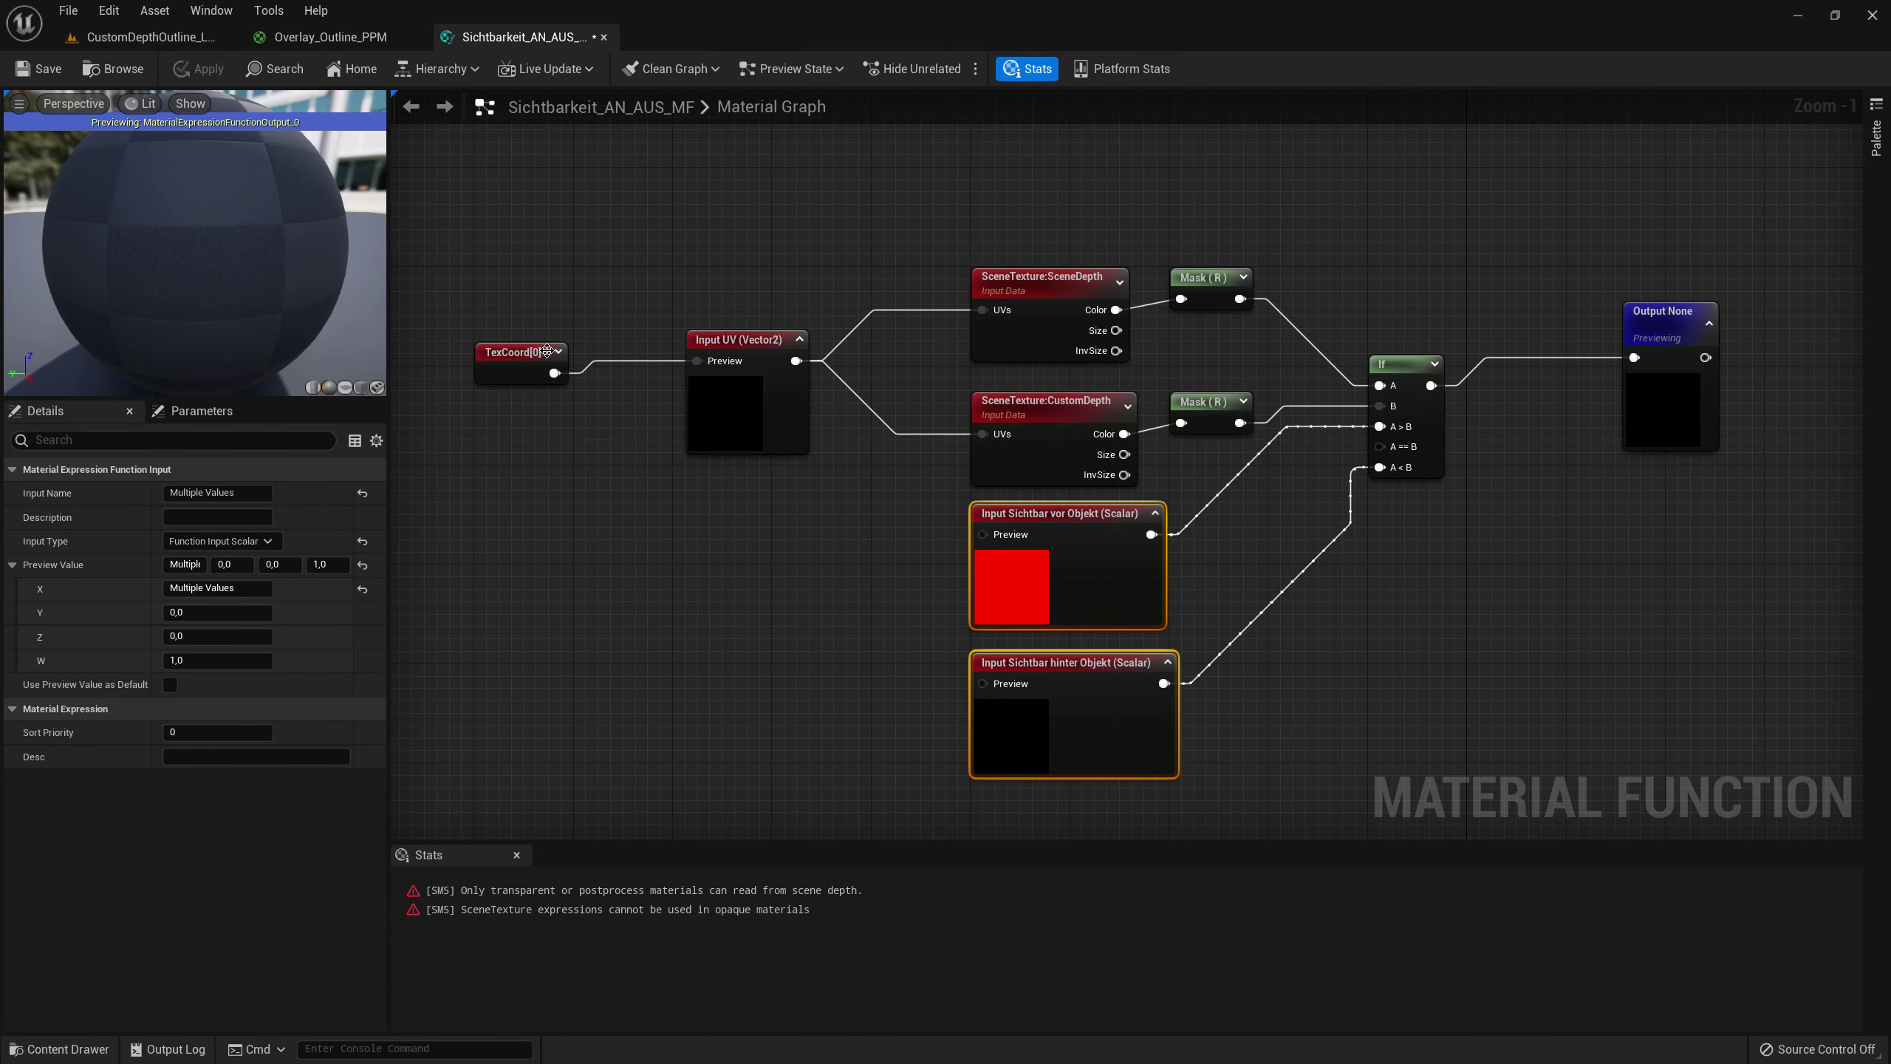
- Enable Use Preview Value as Default on the Input UV node, then return to Overlay_Outline_PPM
left_click_drag(738, 254, 727, 496)
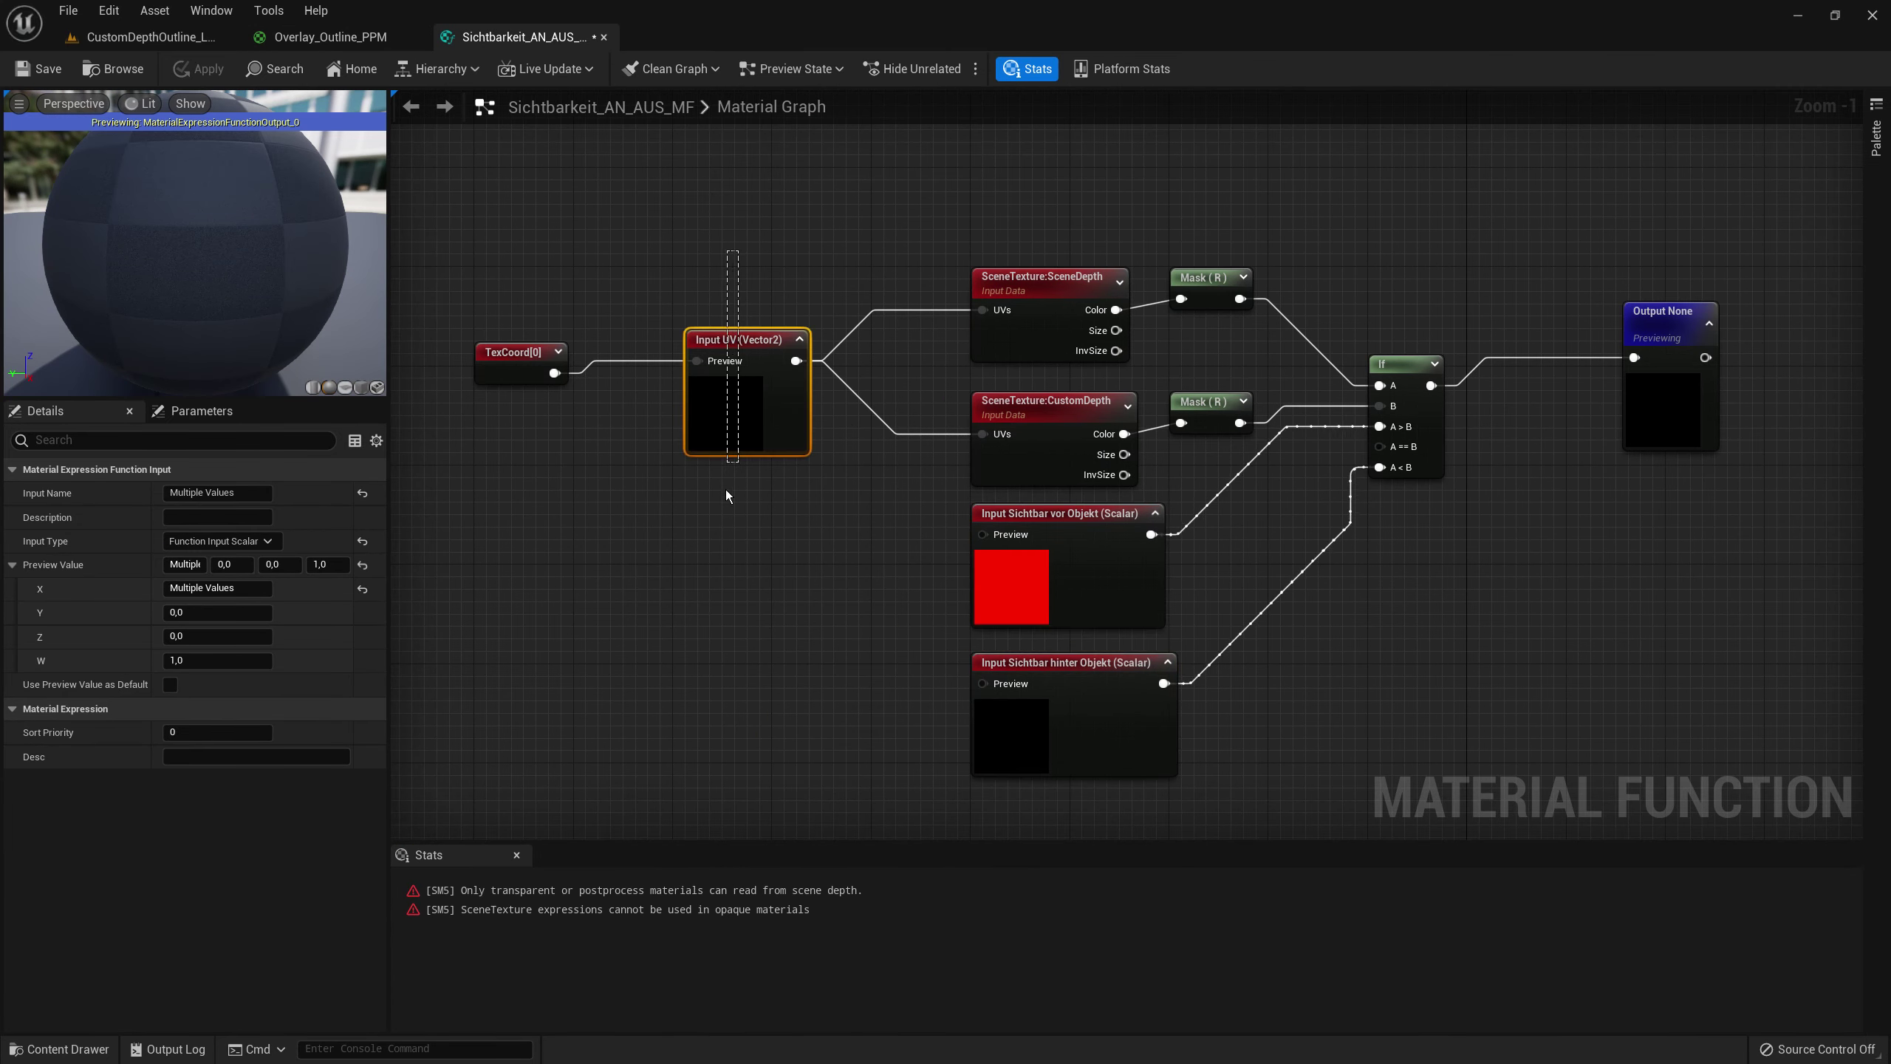
right_click_drag(674, 265, 796, 263)
left_click_drag(813, 319, 877, 451)
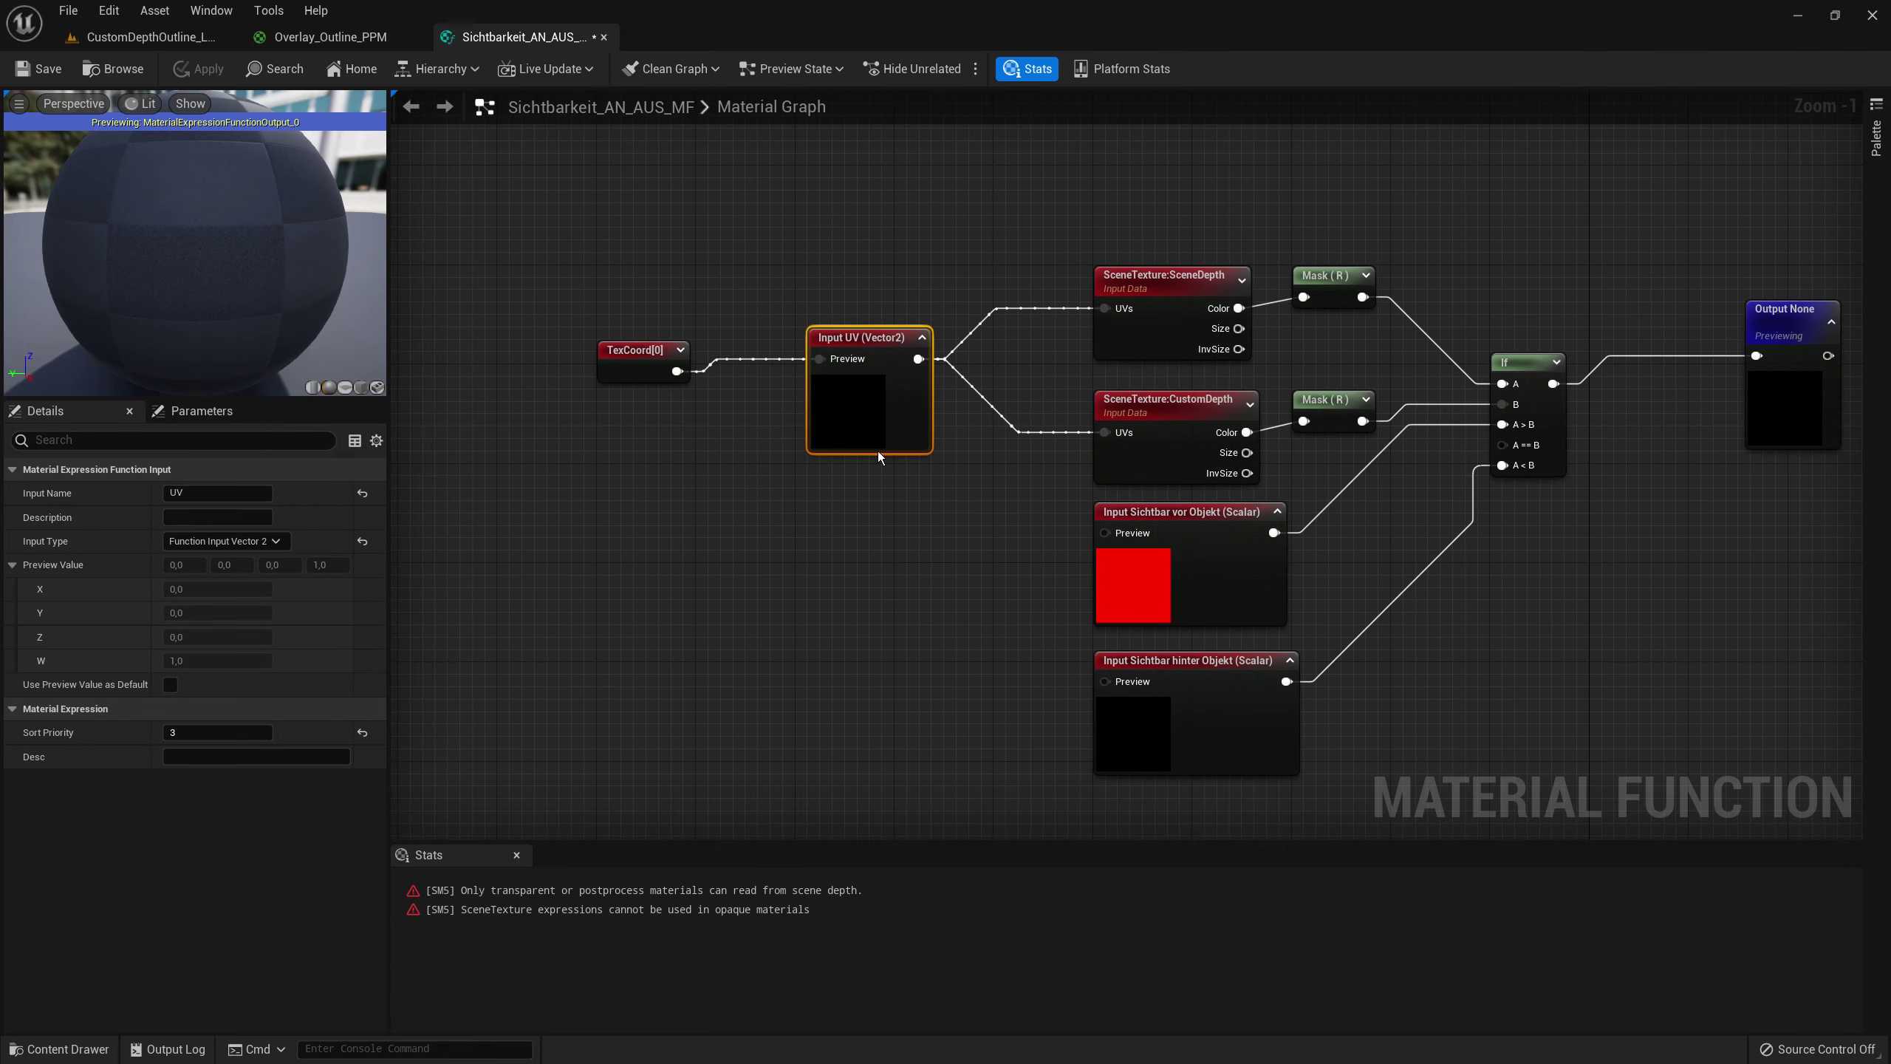
left_click(172, 684)
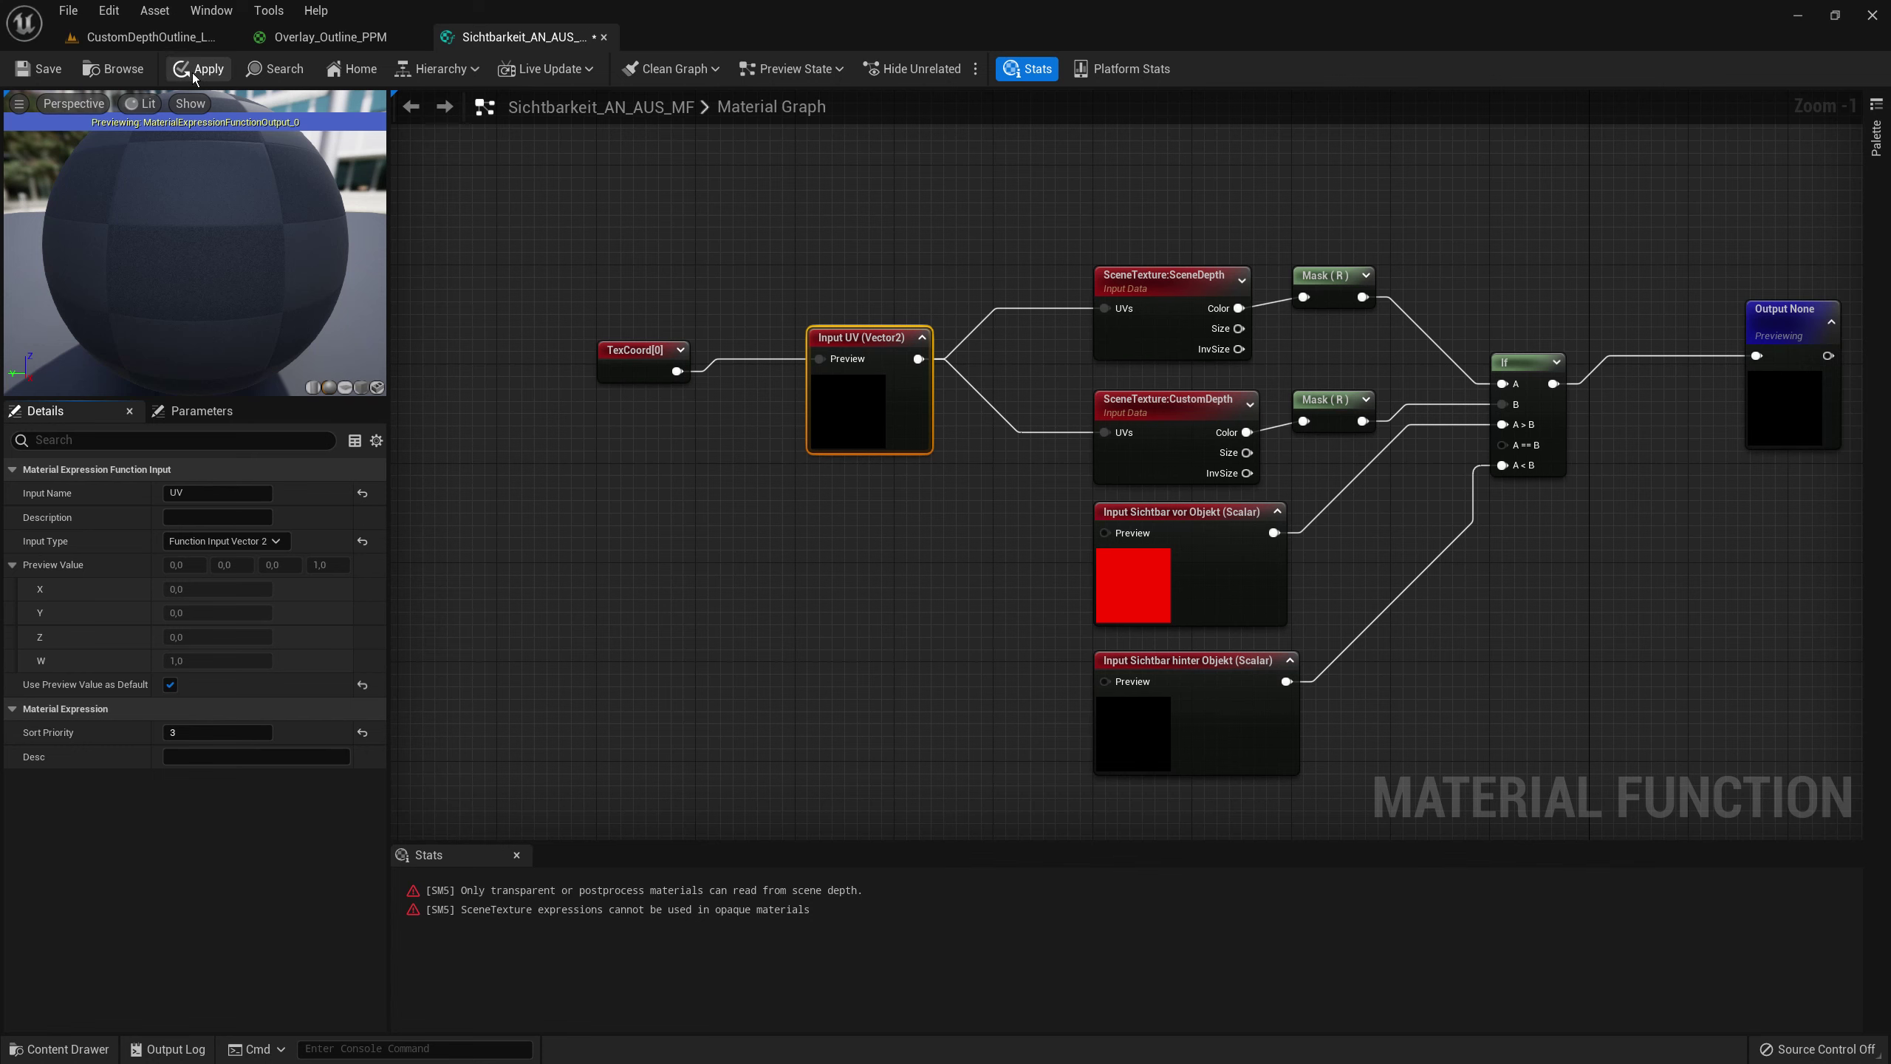
left_click(332, 37)
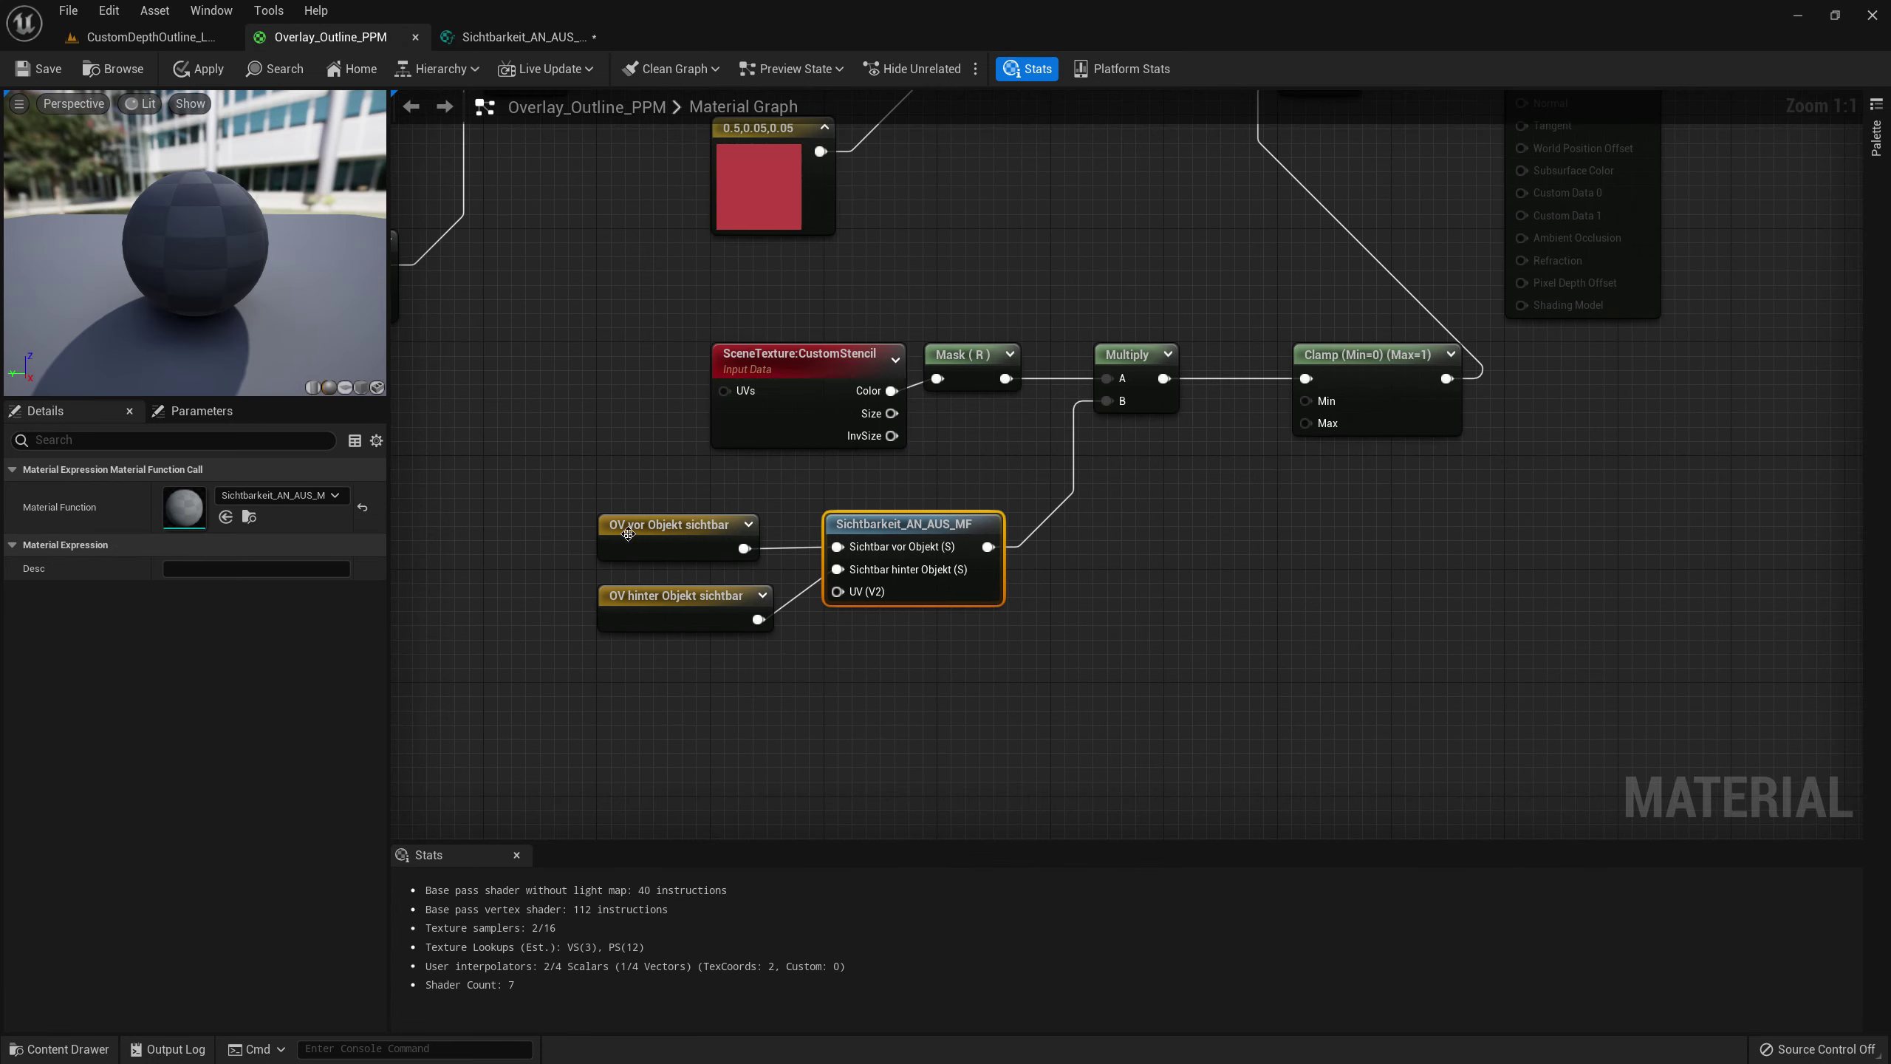
- Inspect the OV vor and OV hinter Objekt sichtbar defaults, then view the CustomDepthOutline level
left_click(527, 486)
scroll(522, 514, "down", 5)
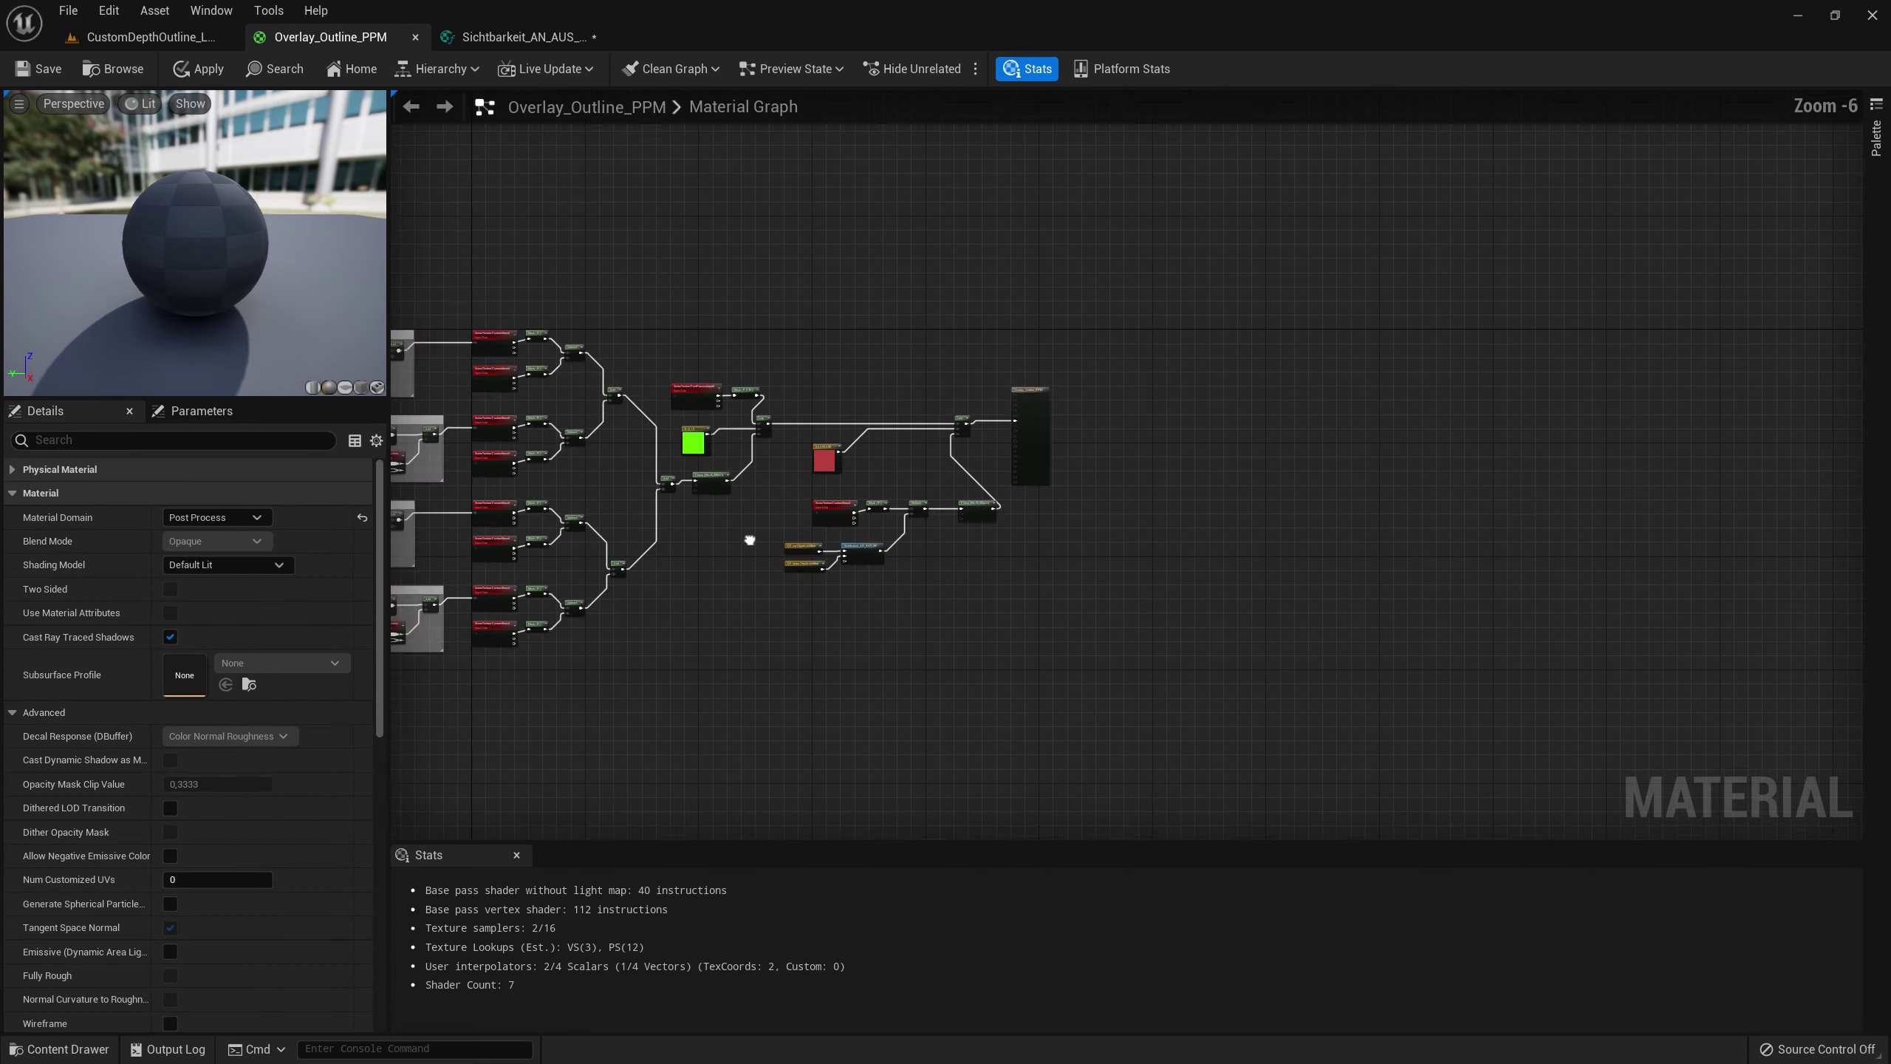
scroll(715, 450, "up", 2)
scroll(715, 451, "up", 3)
left_click_drag(642, 408, 826, 444)
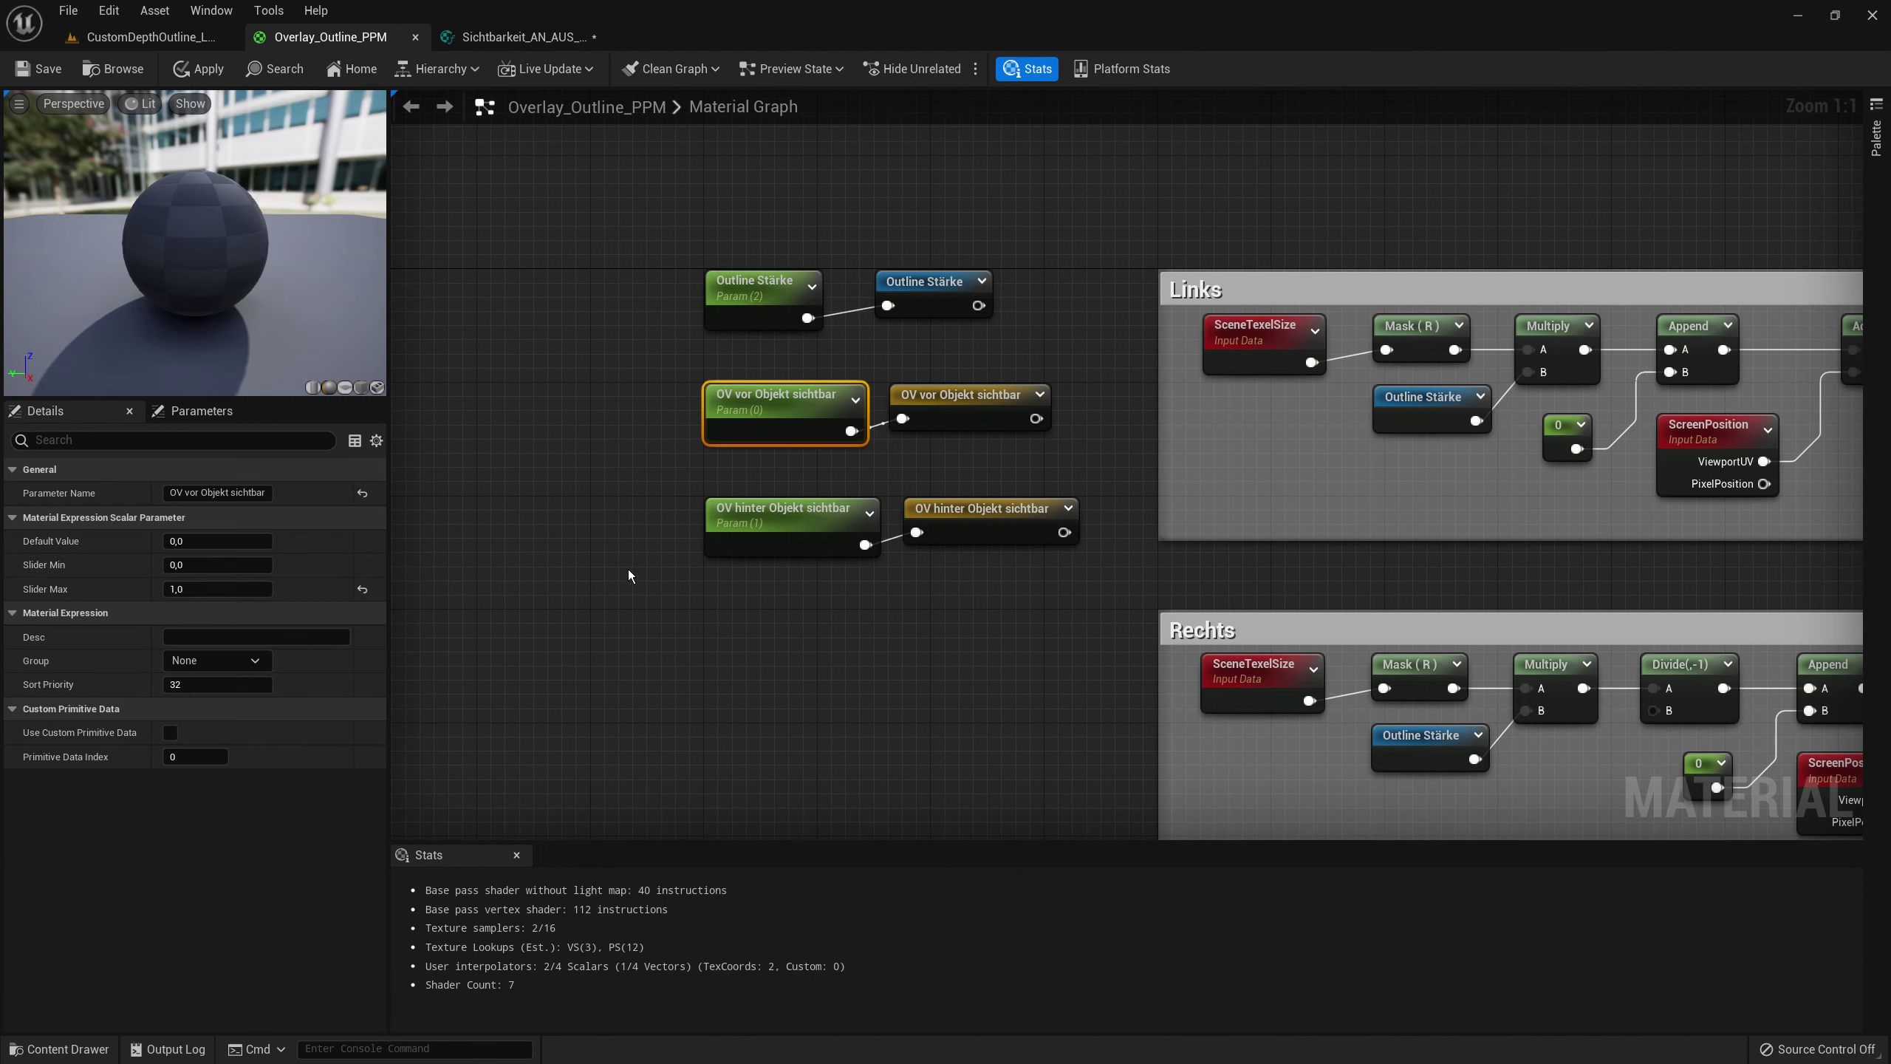
left_click_drag(667, 554, 842, 649)
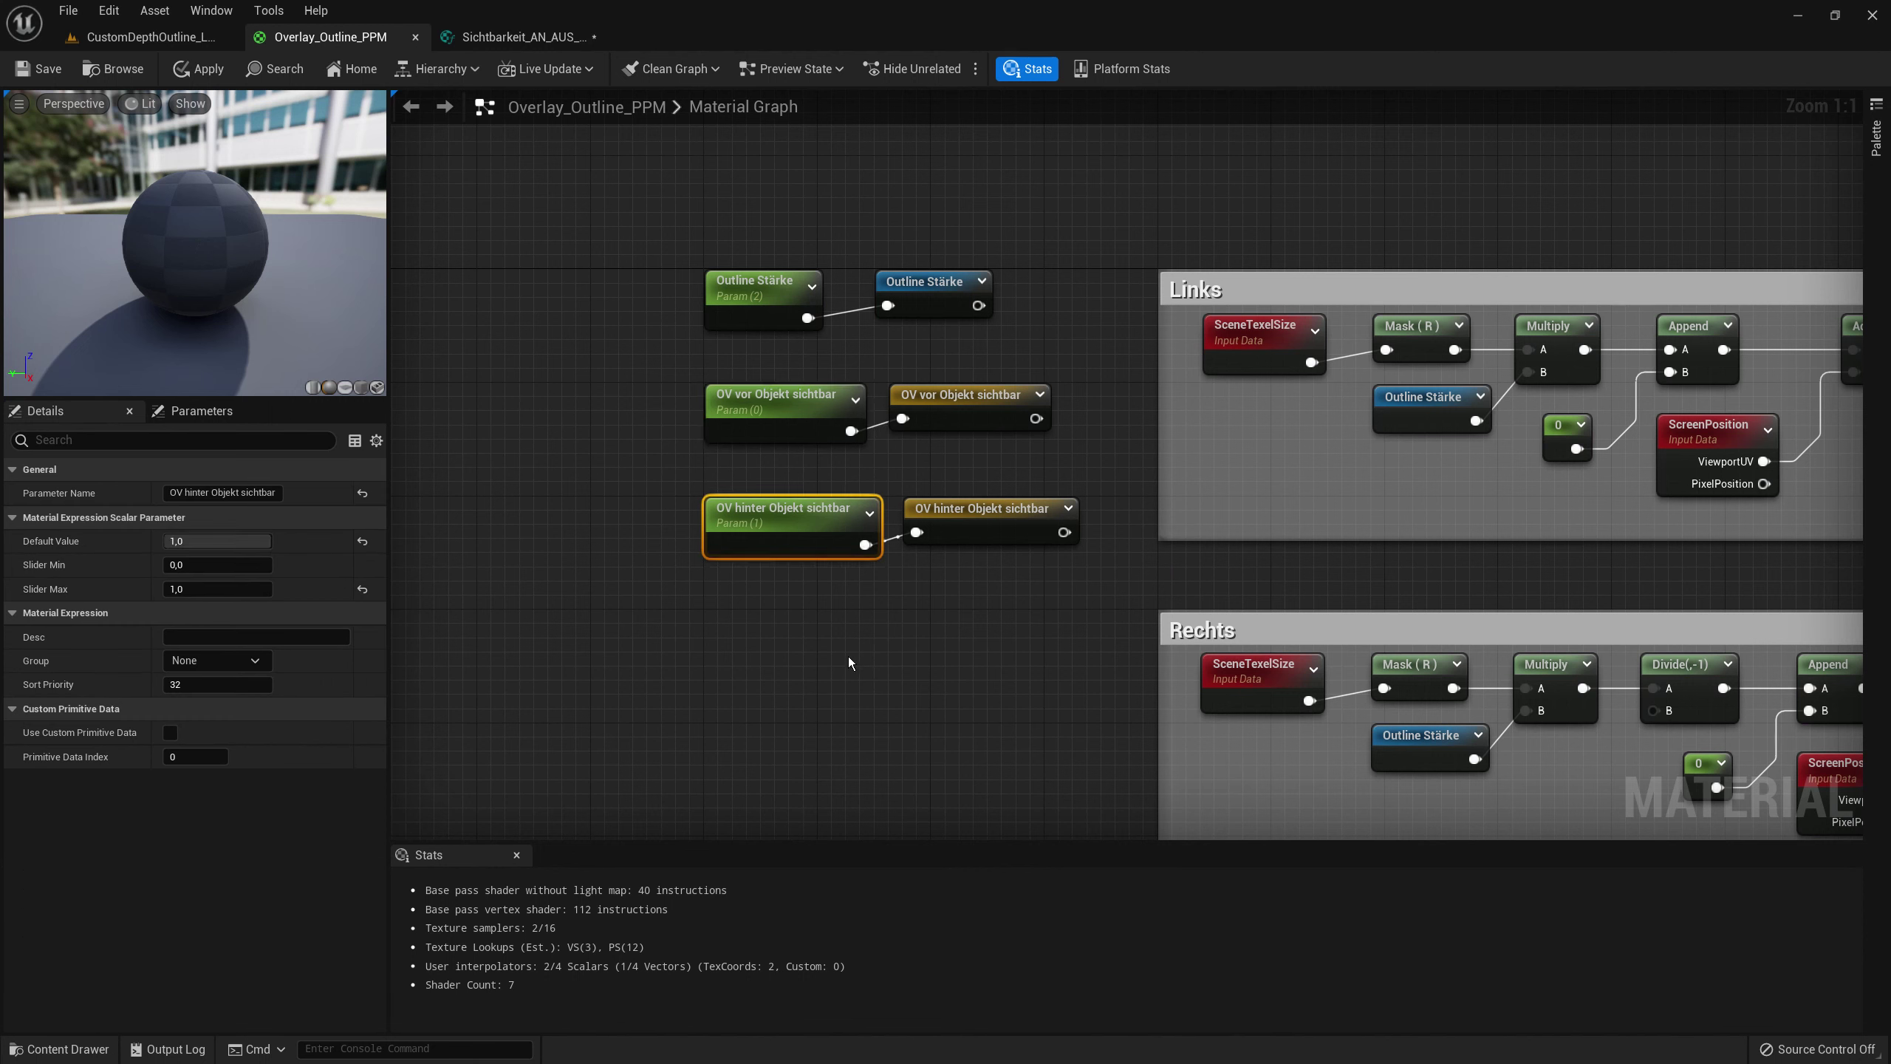
left_click(141, 41)
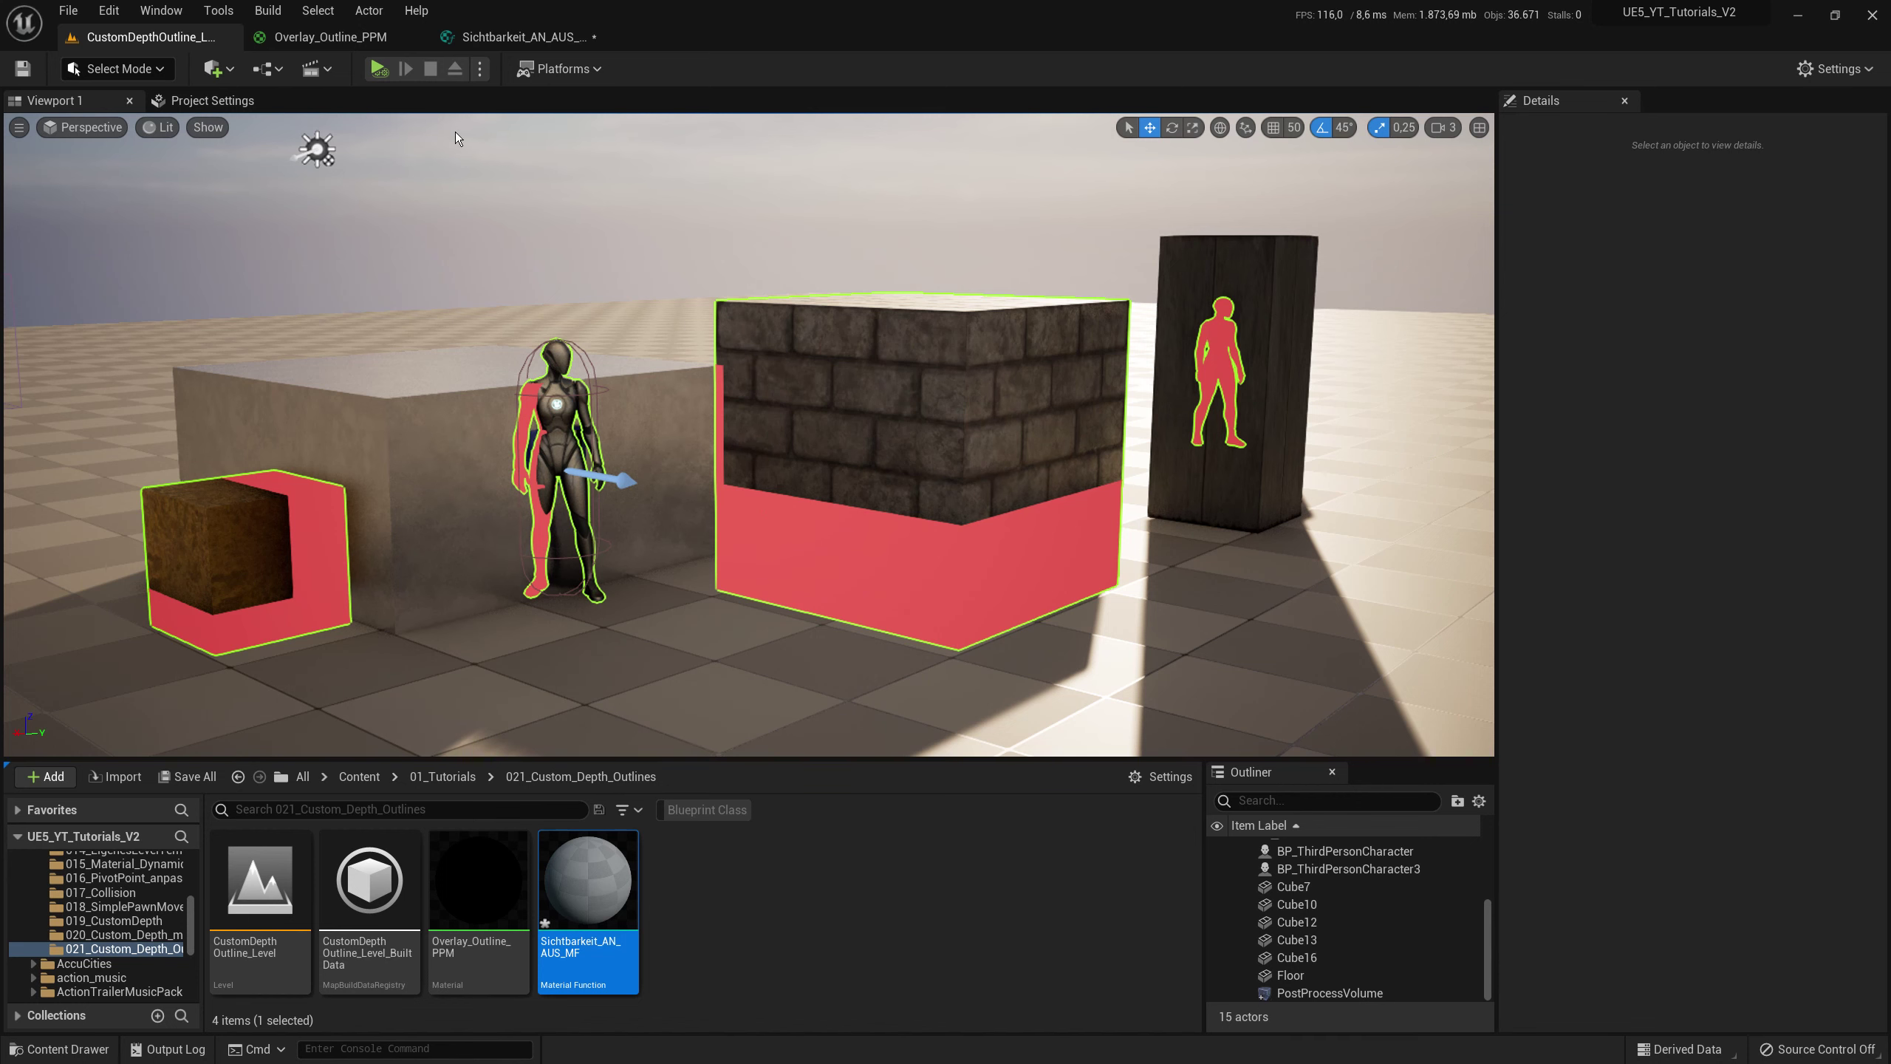
- Frame Outline Stärke and both OV visibility parameters in the Overlay_Outline_PPM graph, comparing with the level
left_click(330, 36)
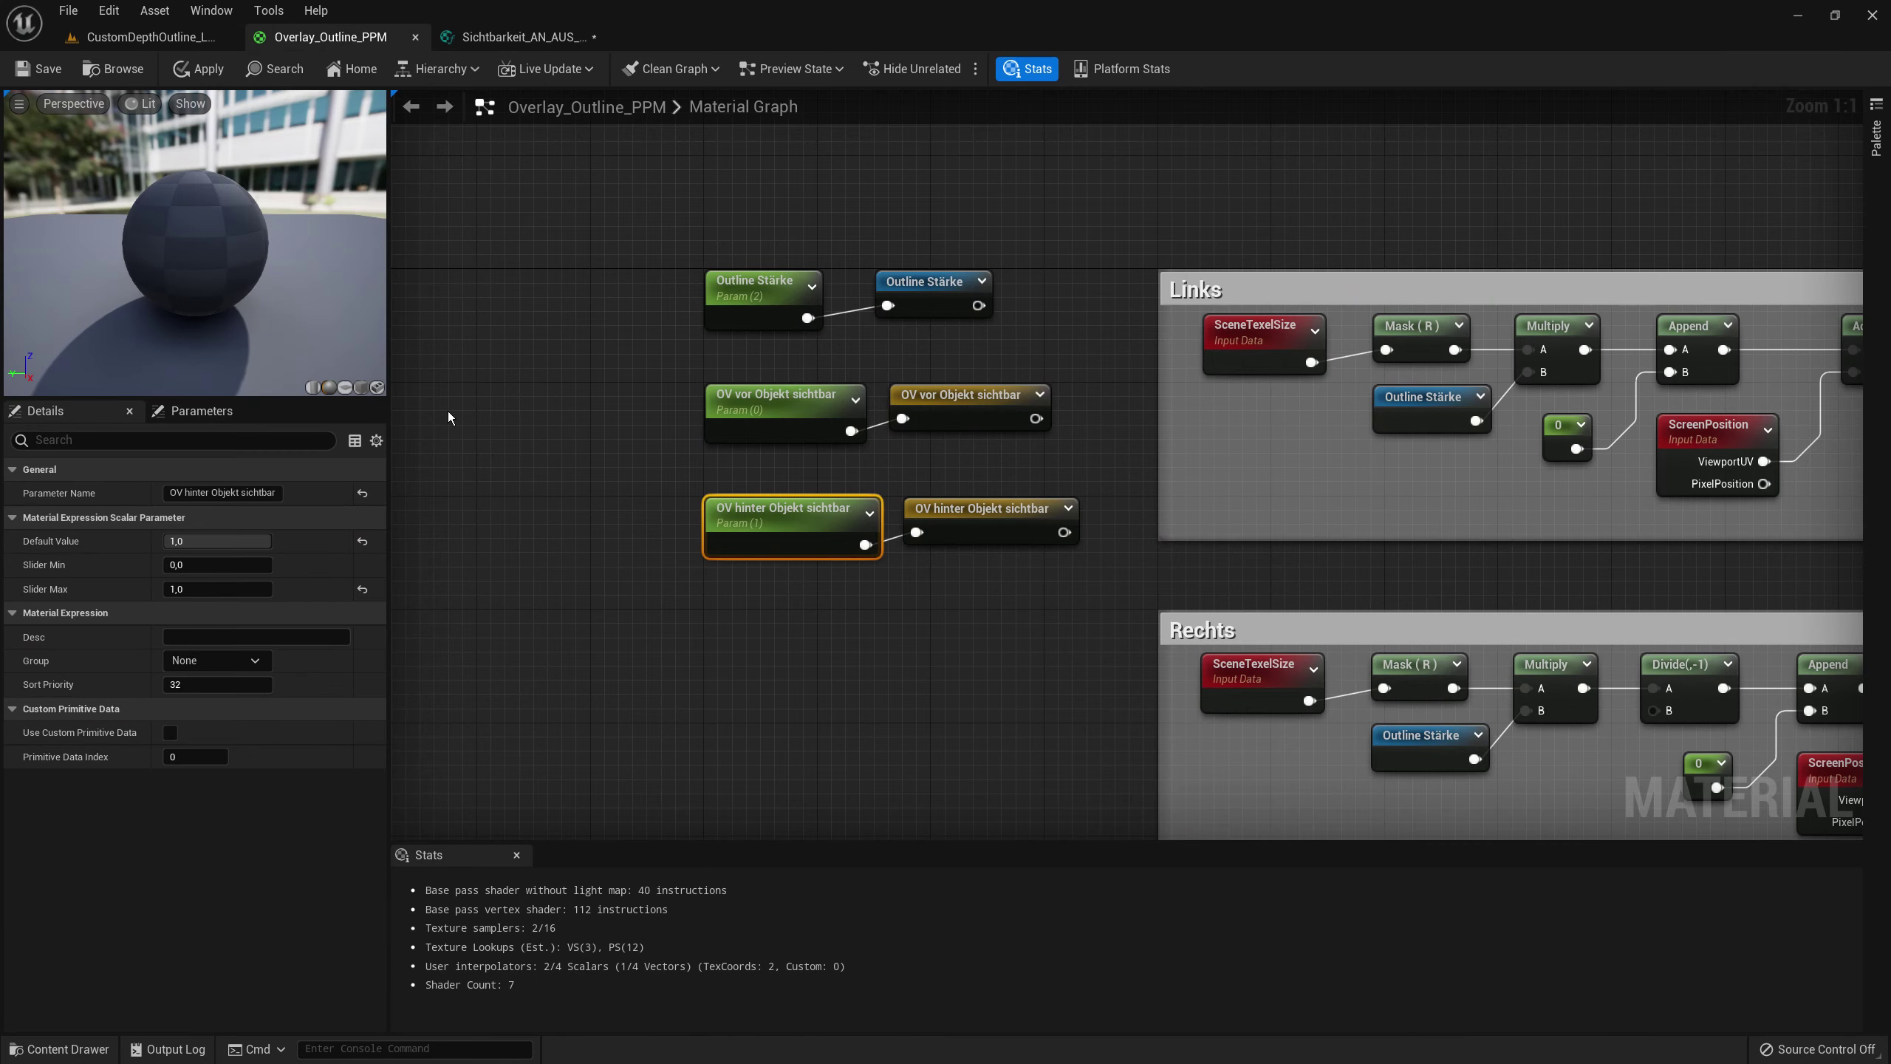
left_click_drag(620, 164, 751, 670)
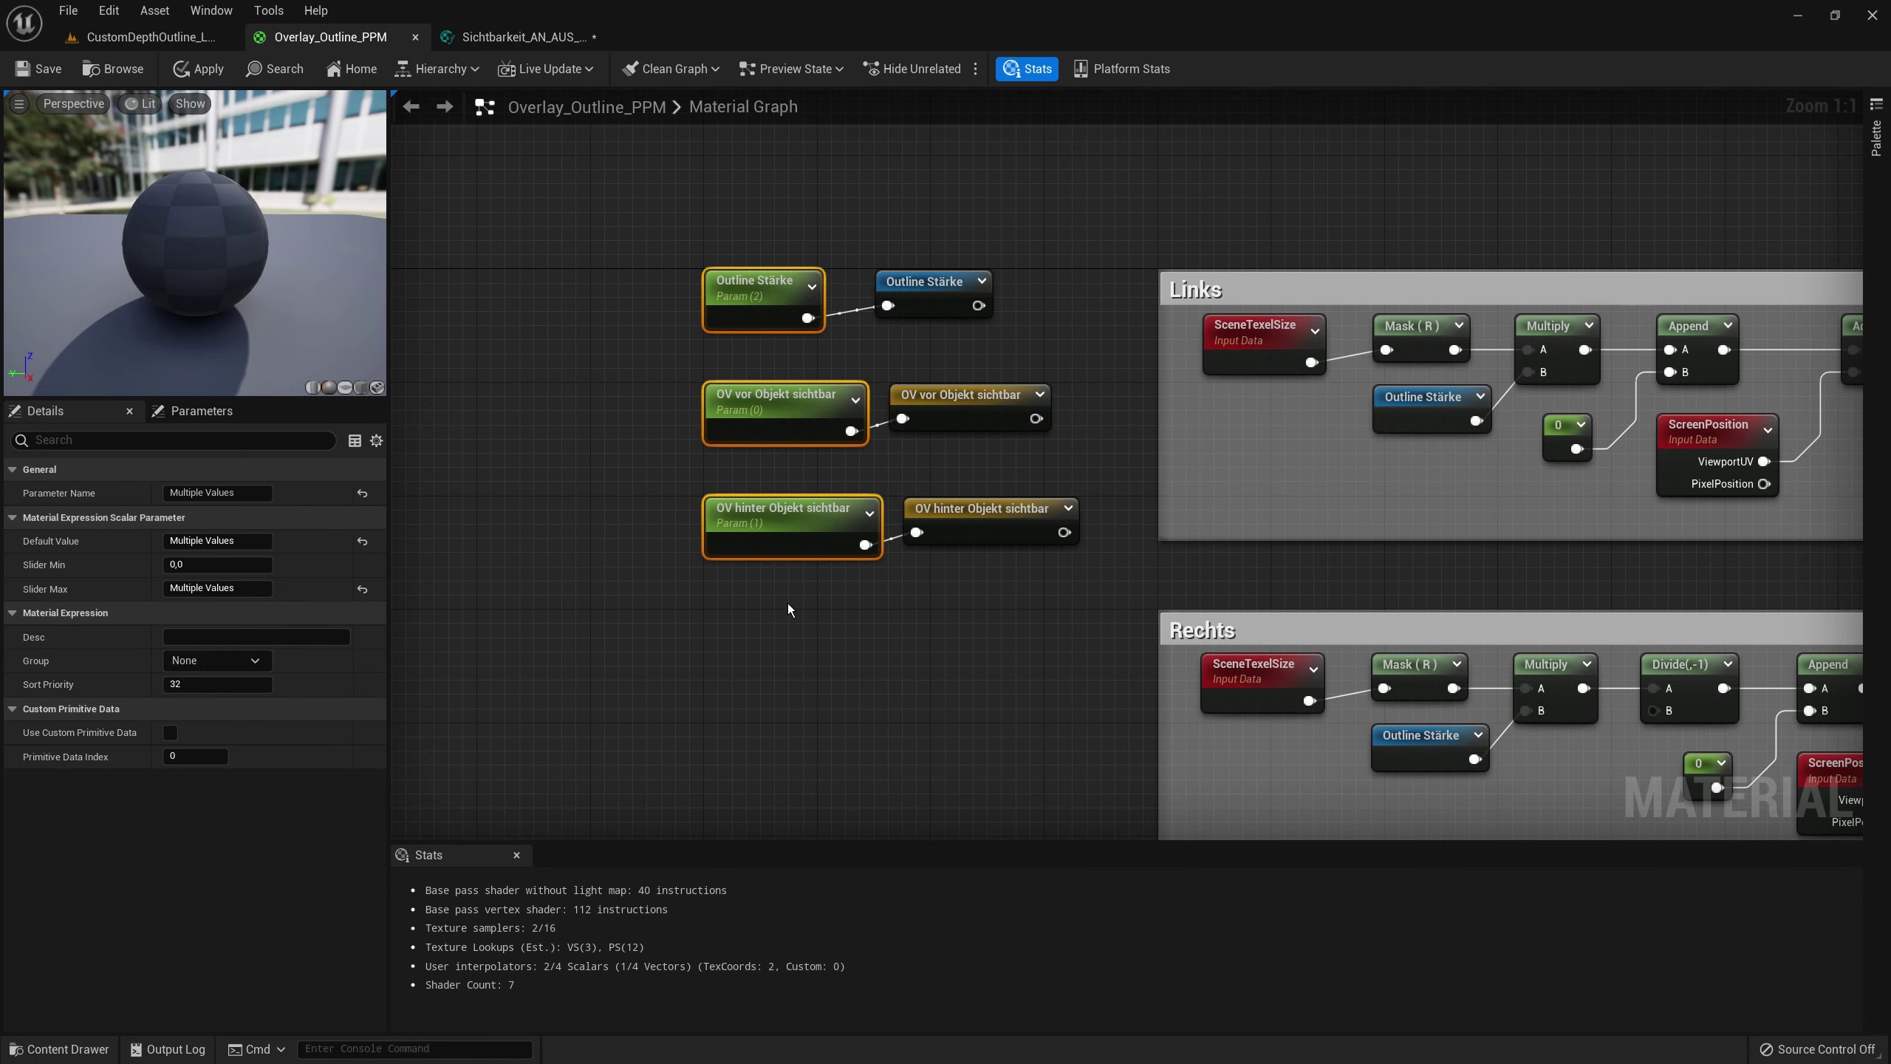
scroll(789, 609, "down", 2)
scroll(788, 645, "down", 3)
scroll(787, 645, "down", 3)
scroll(900, 639, "down", 1)
scroll(983, 569, "up", 1)
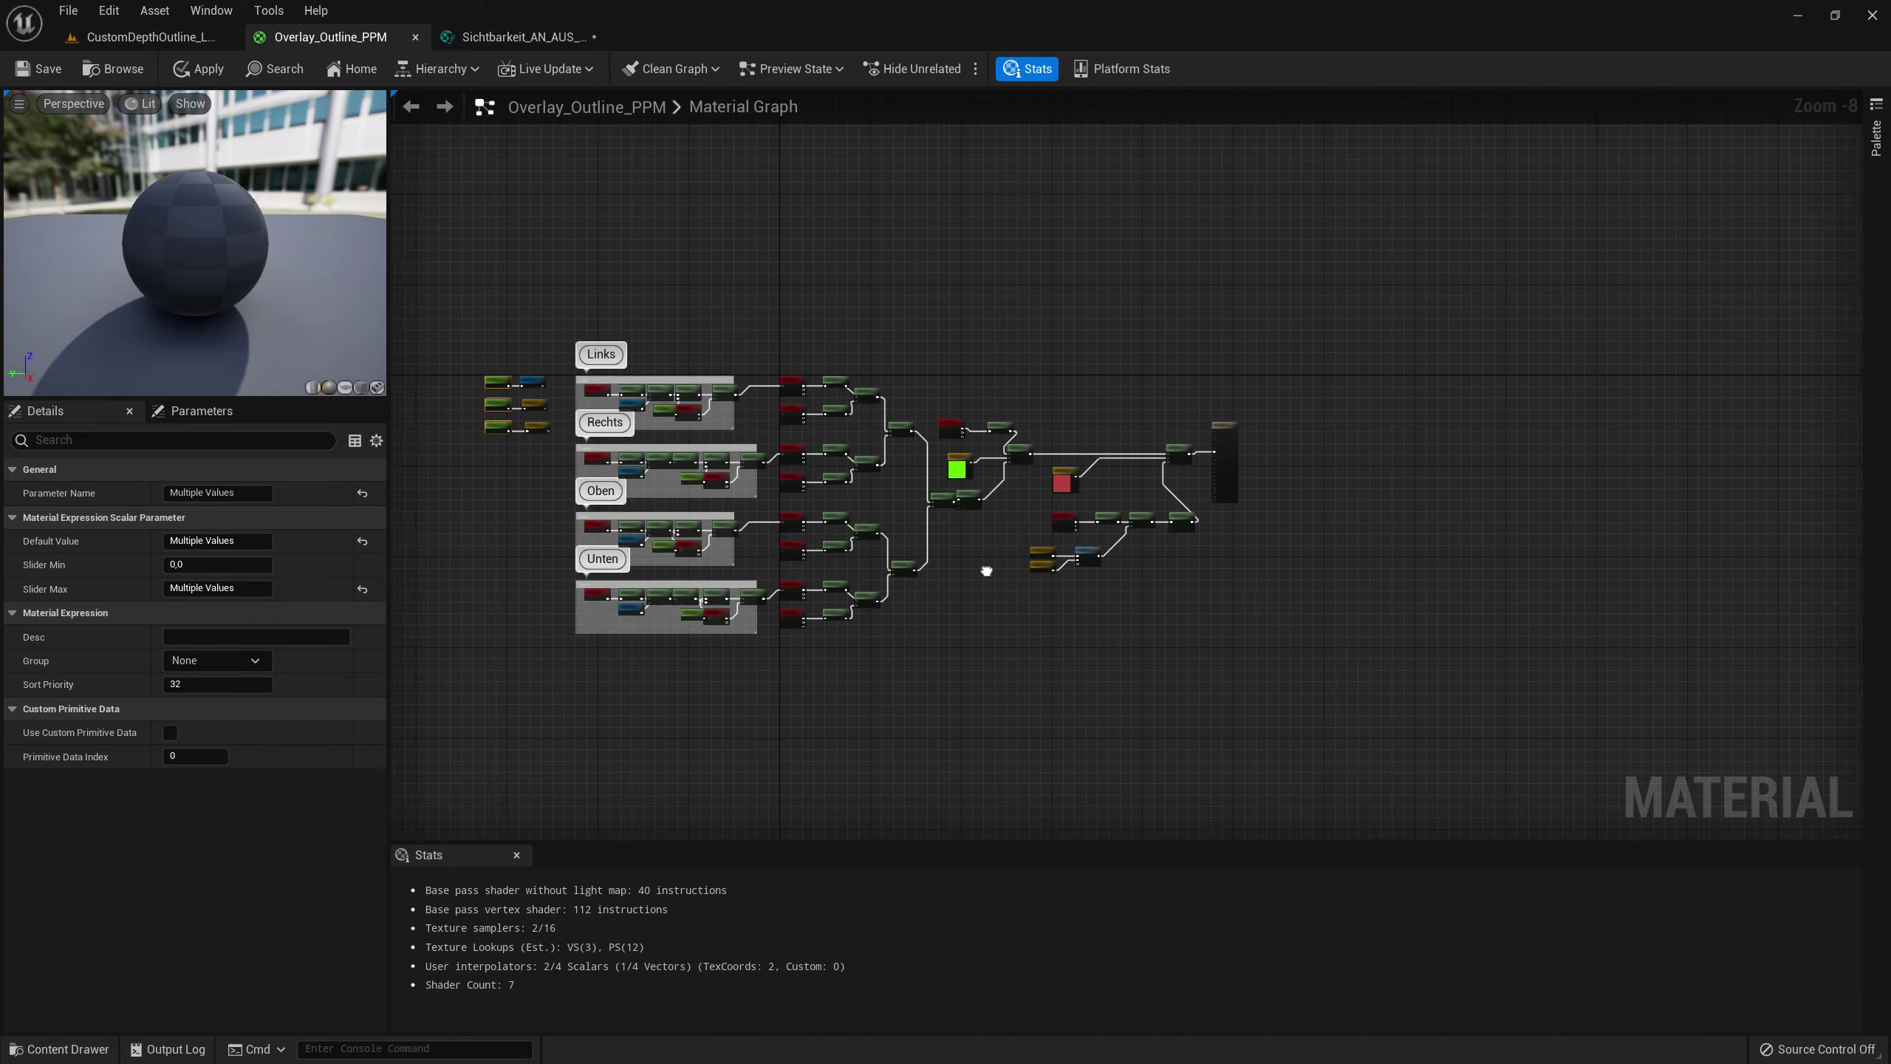
scroll(641, 515, "up", 3)
scroll(698, 461, "up", 3)
scroll(720, 524, "up", 3)
right_click_drag(720, 524, 655, 443)
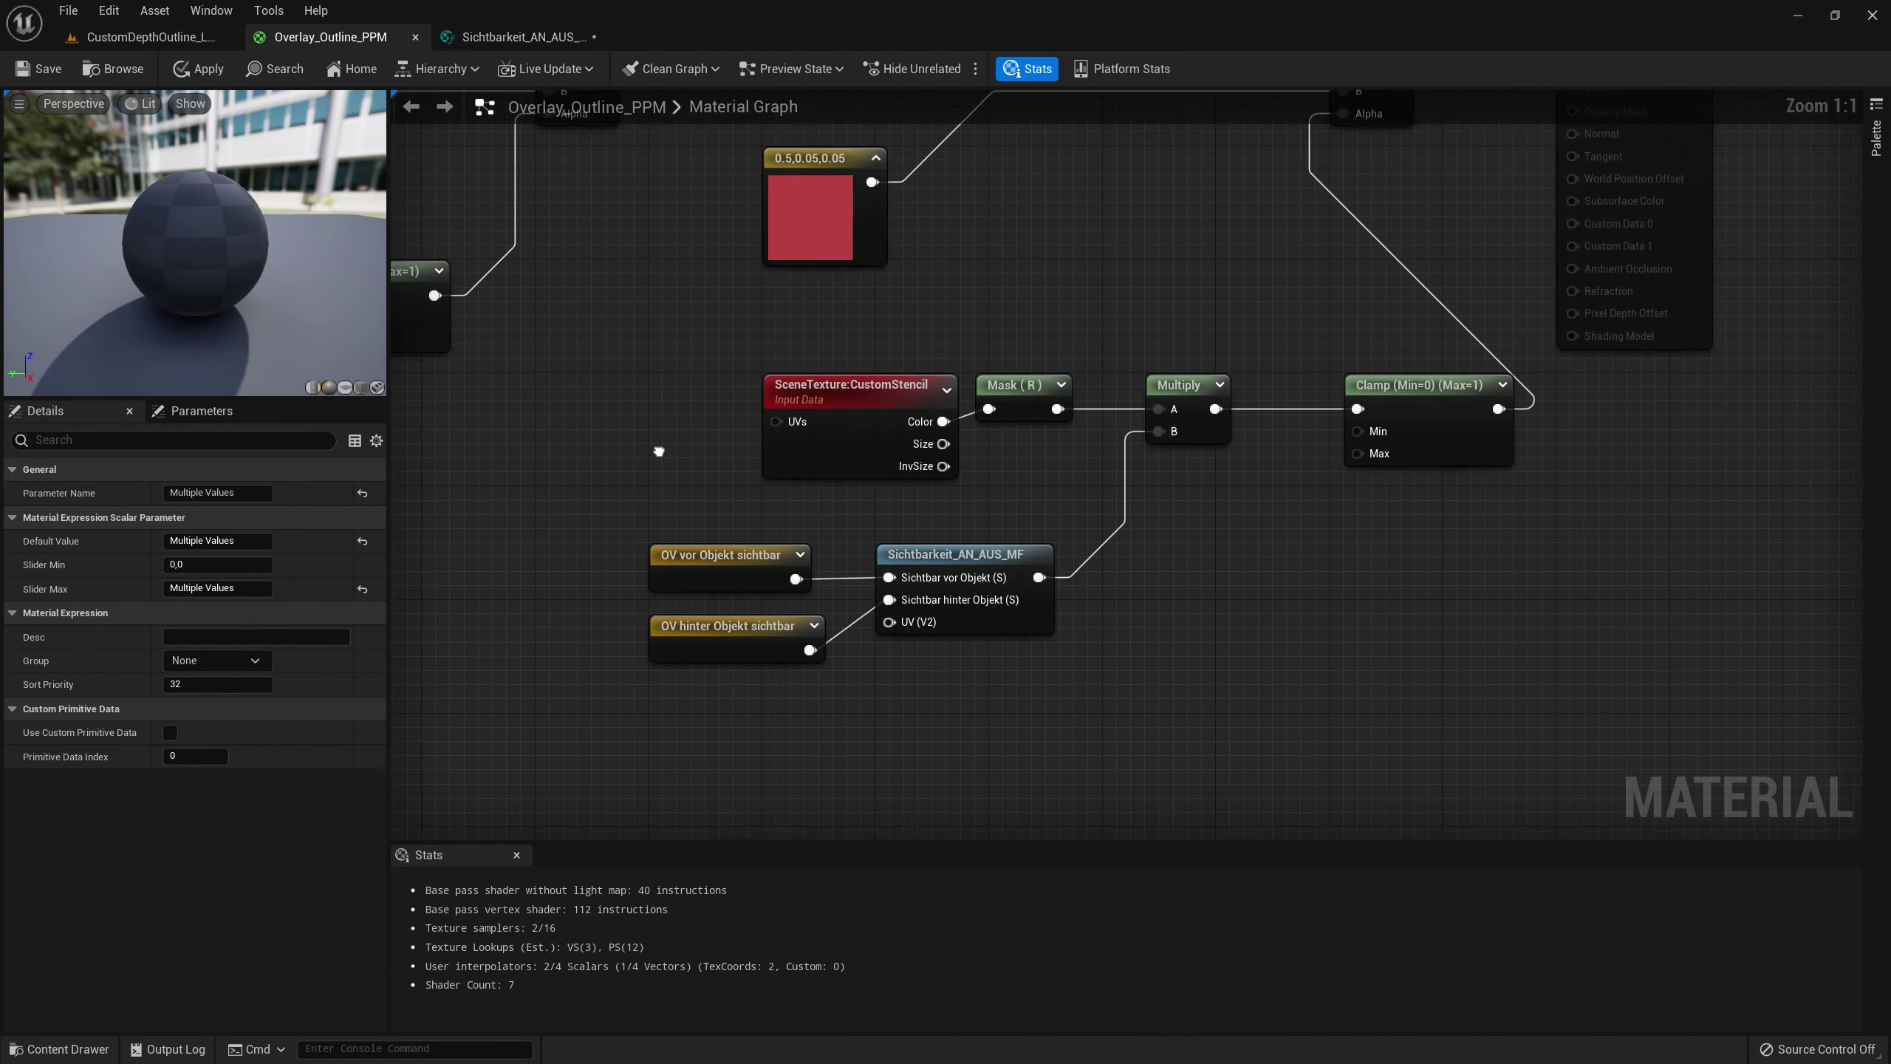
left_click(149, 36)
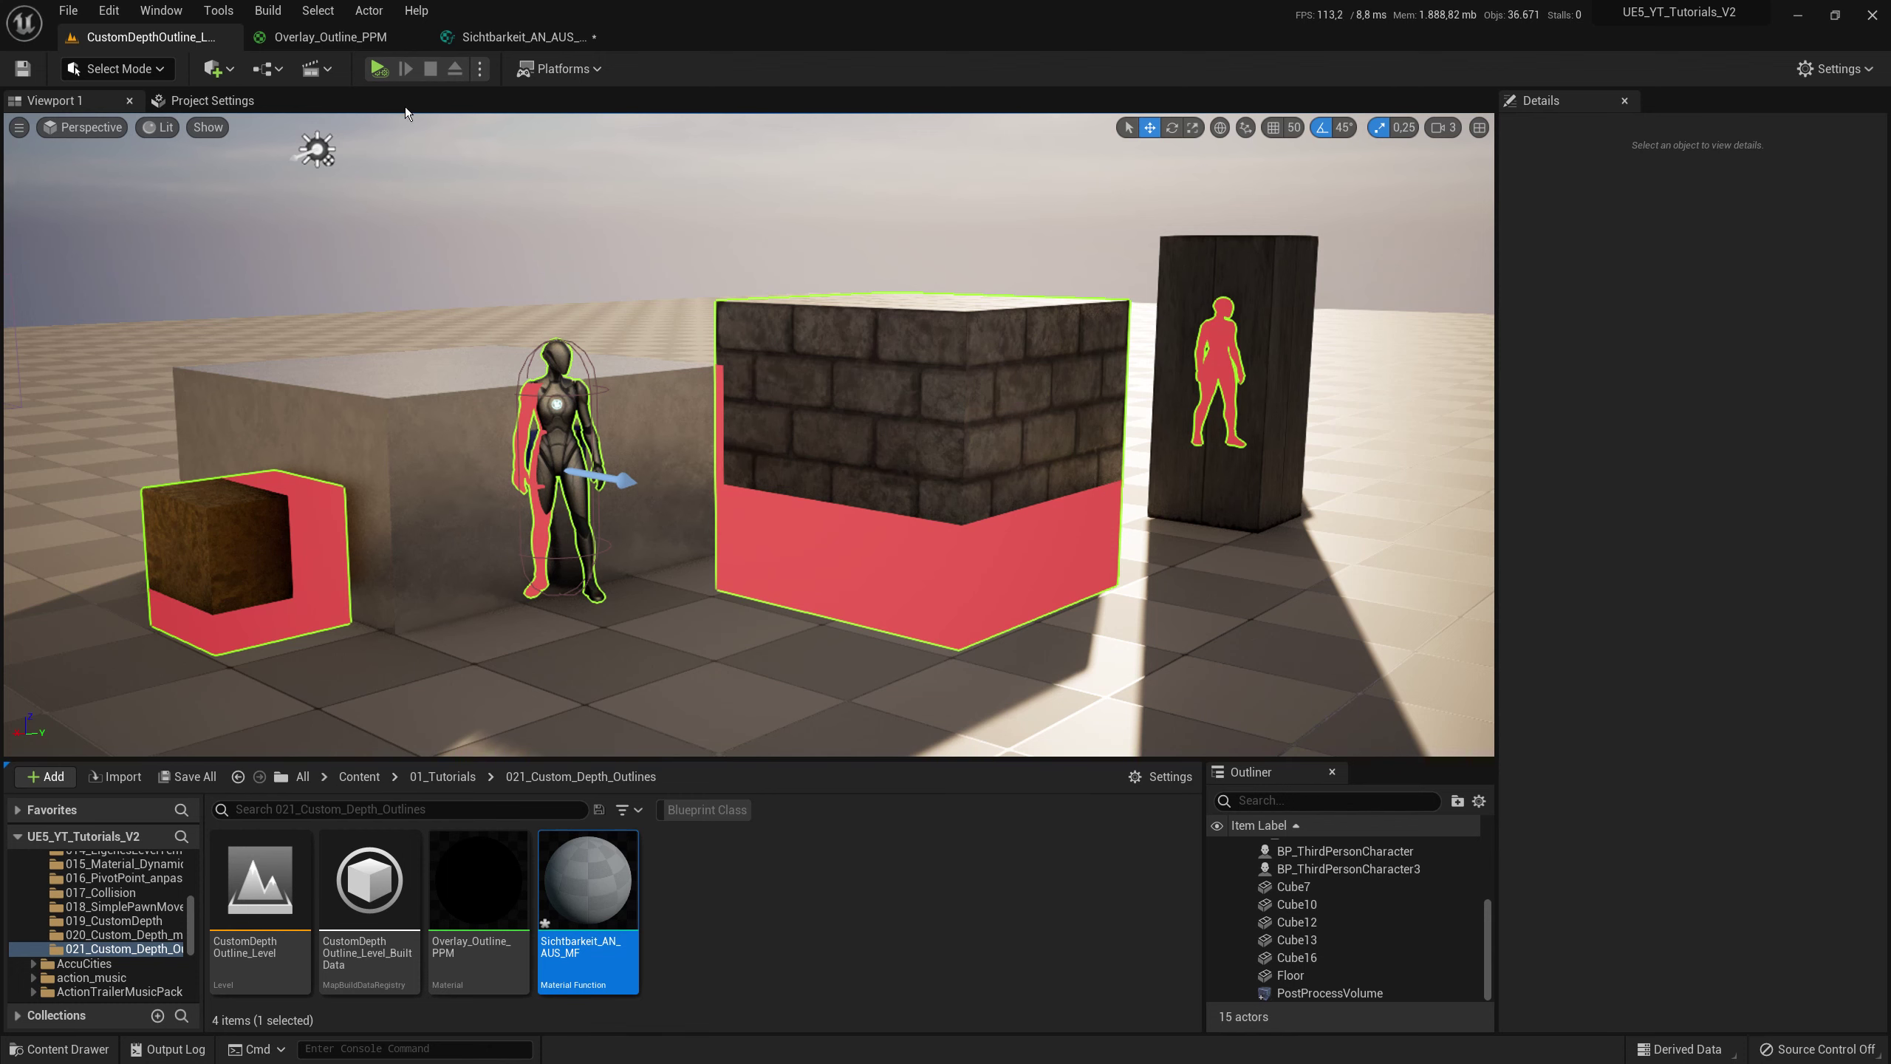
left_click(332, 37)
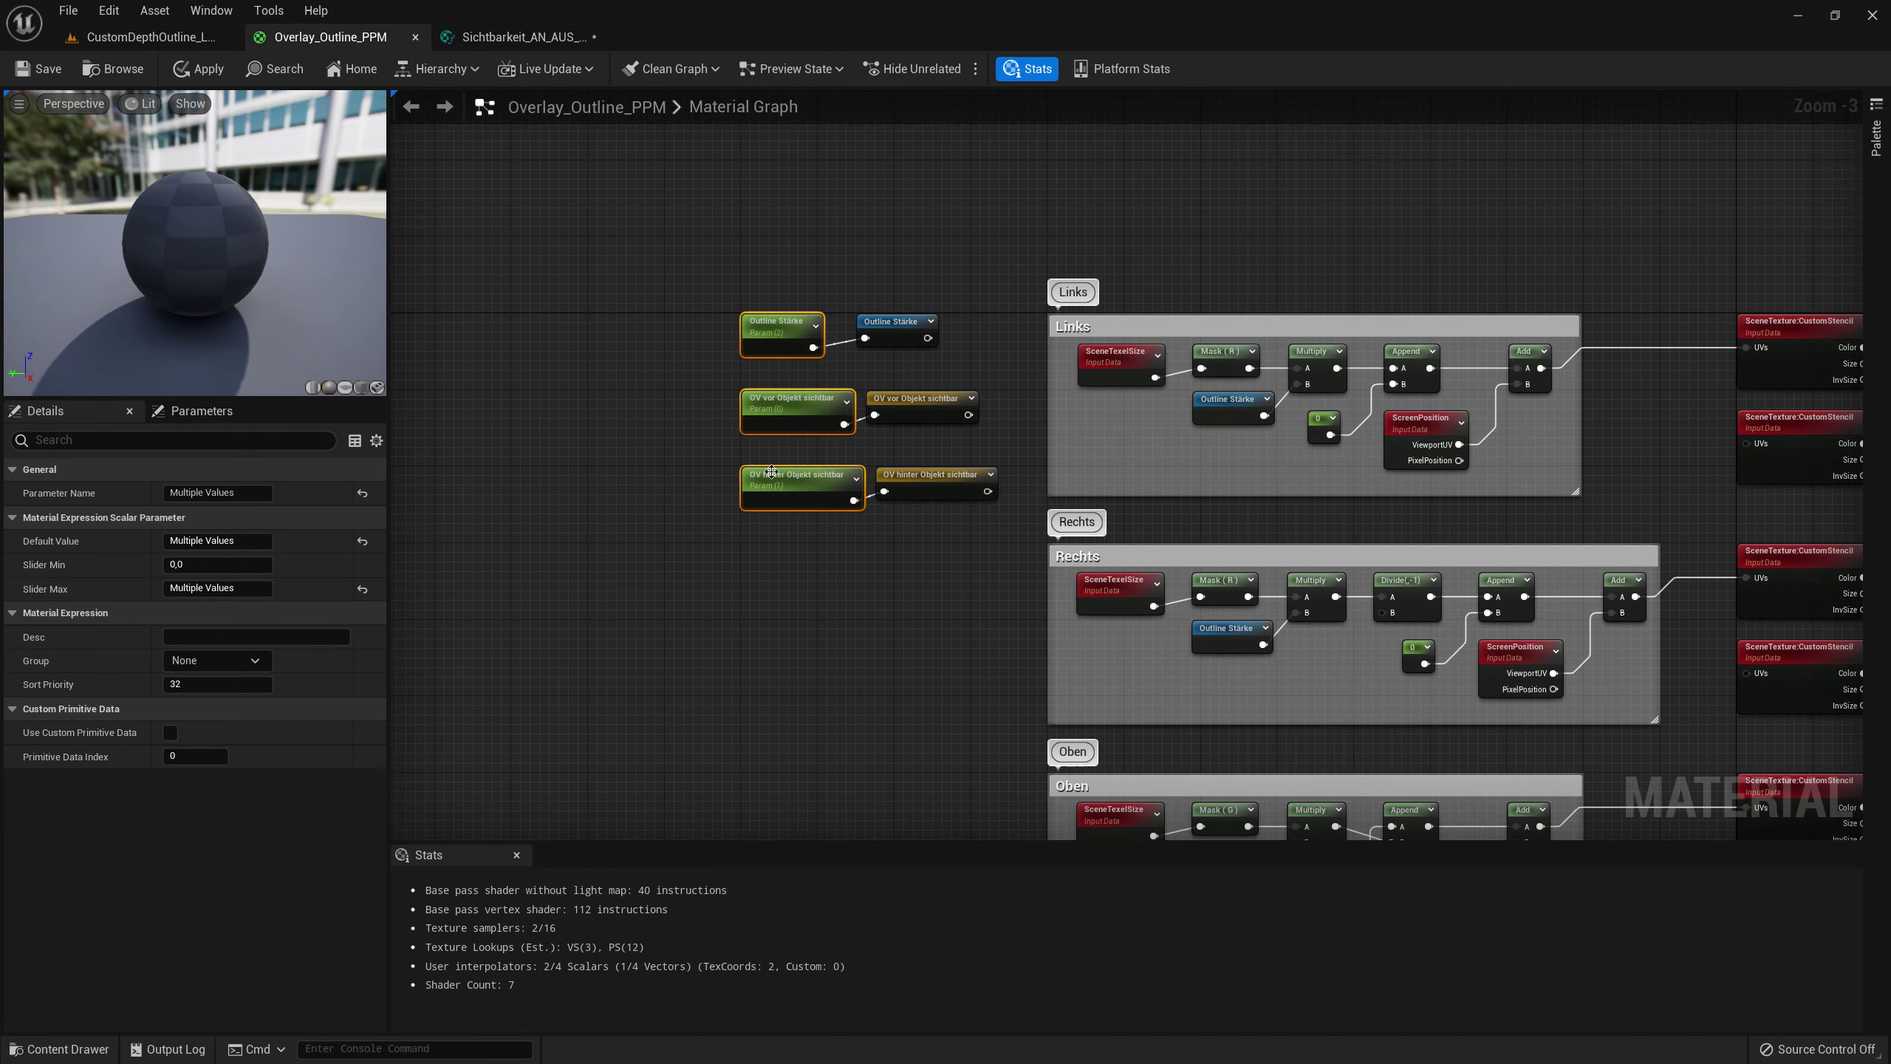
- Set OV vor Objekt sichtbar default to 1 and OV hinter Objekt sichtbar to 0, then view the level
left_click(819, 406)
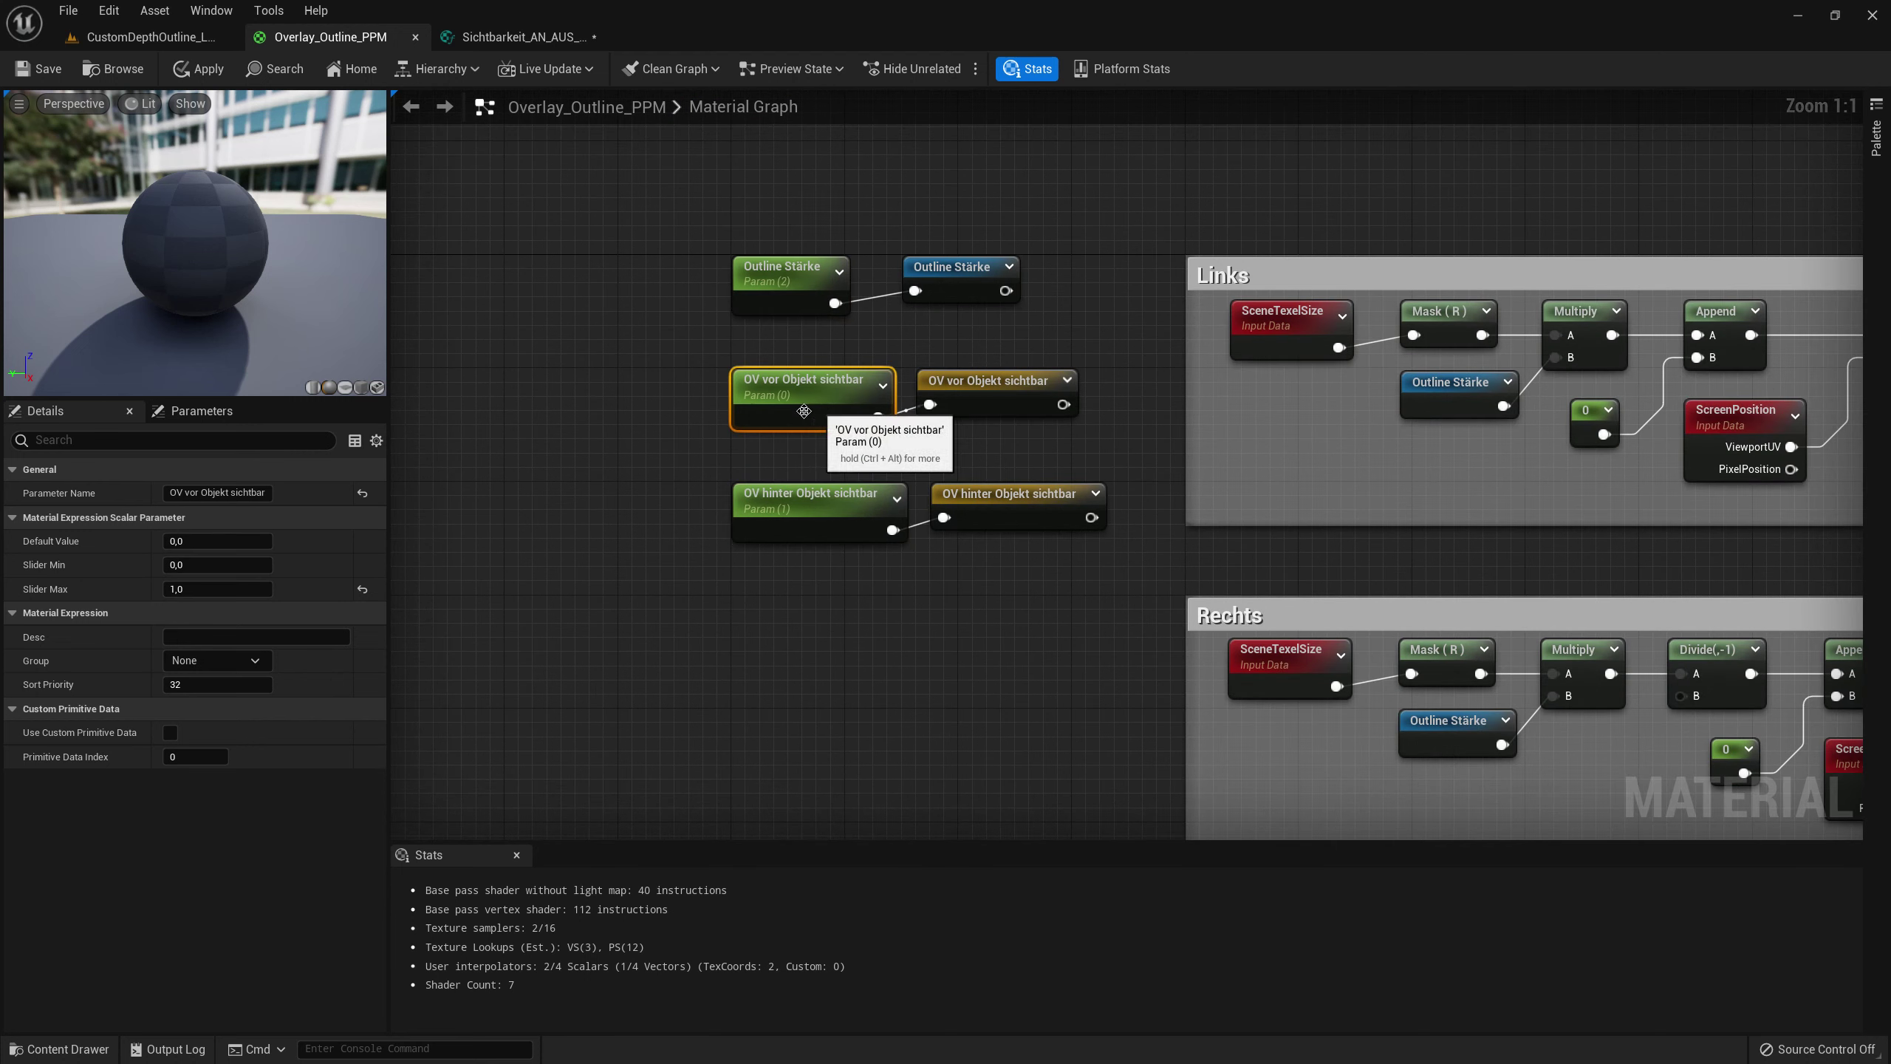
left_click(215, 541)
type("1")
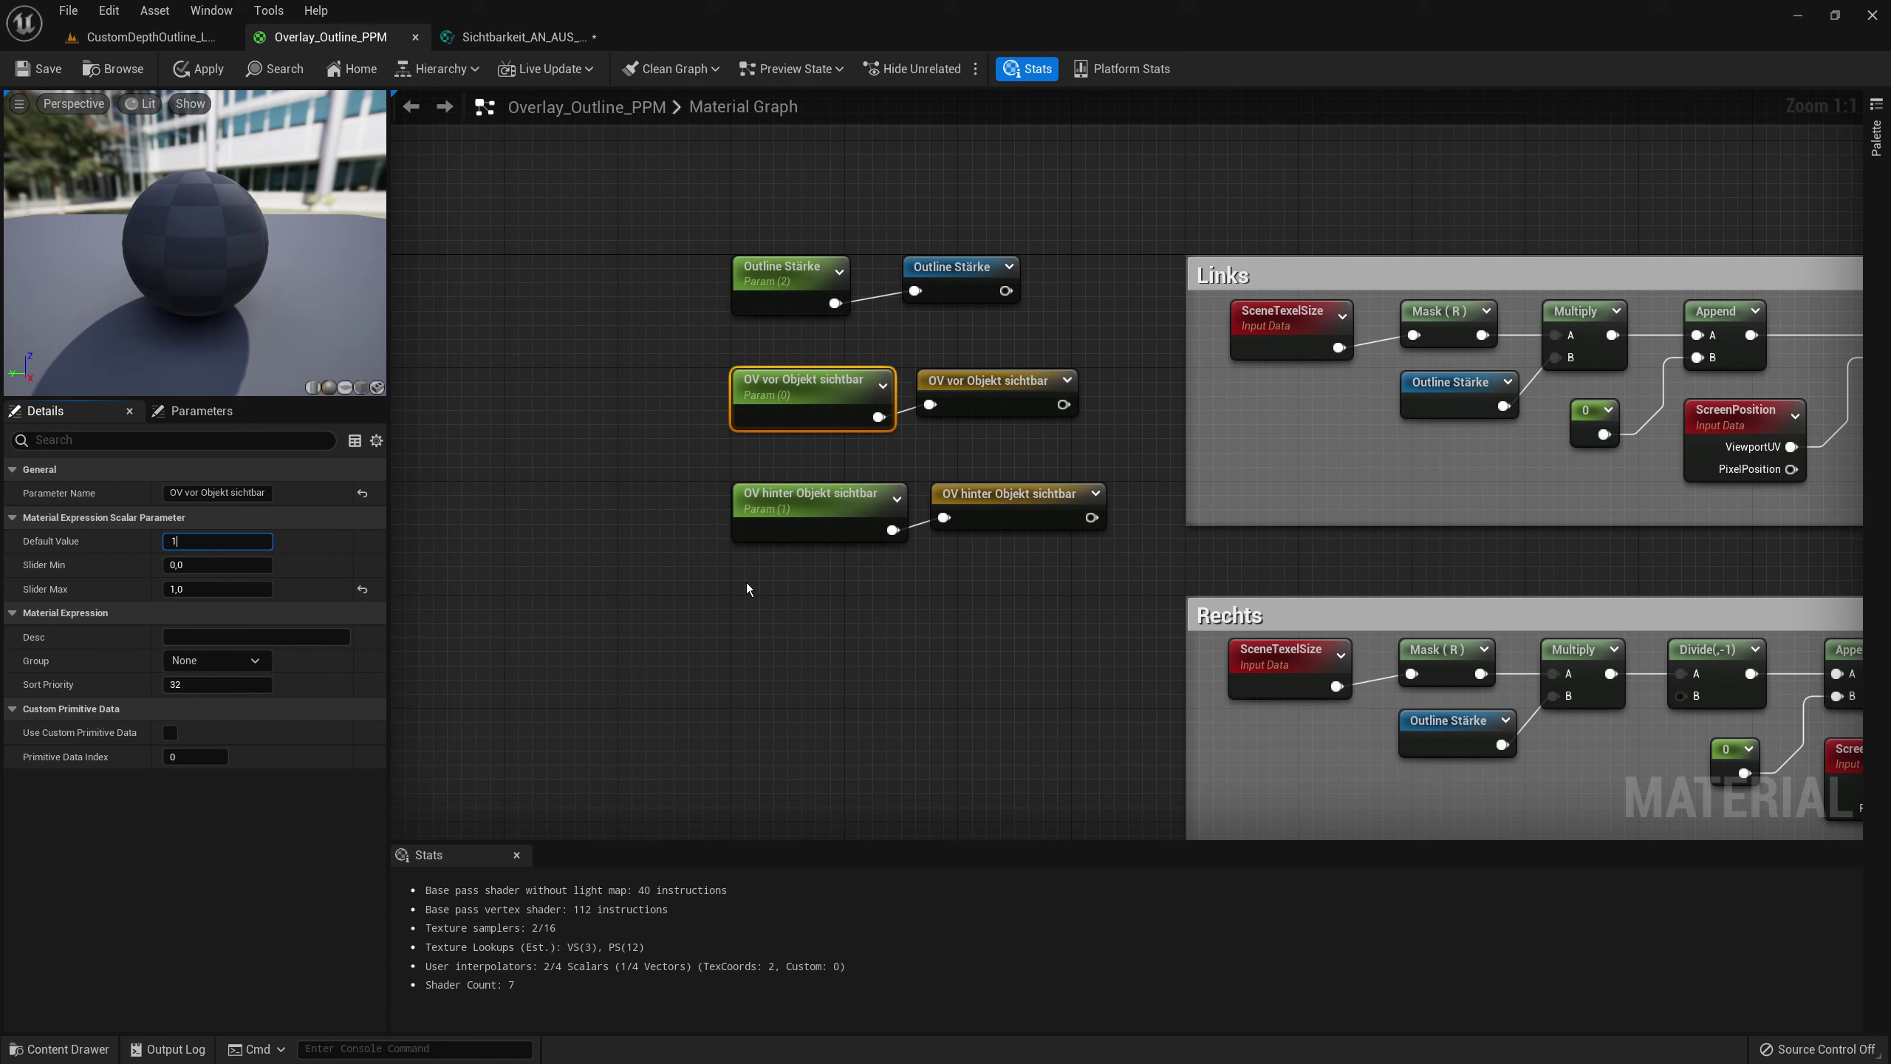
key("Return")
left_click(766, 530)
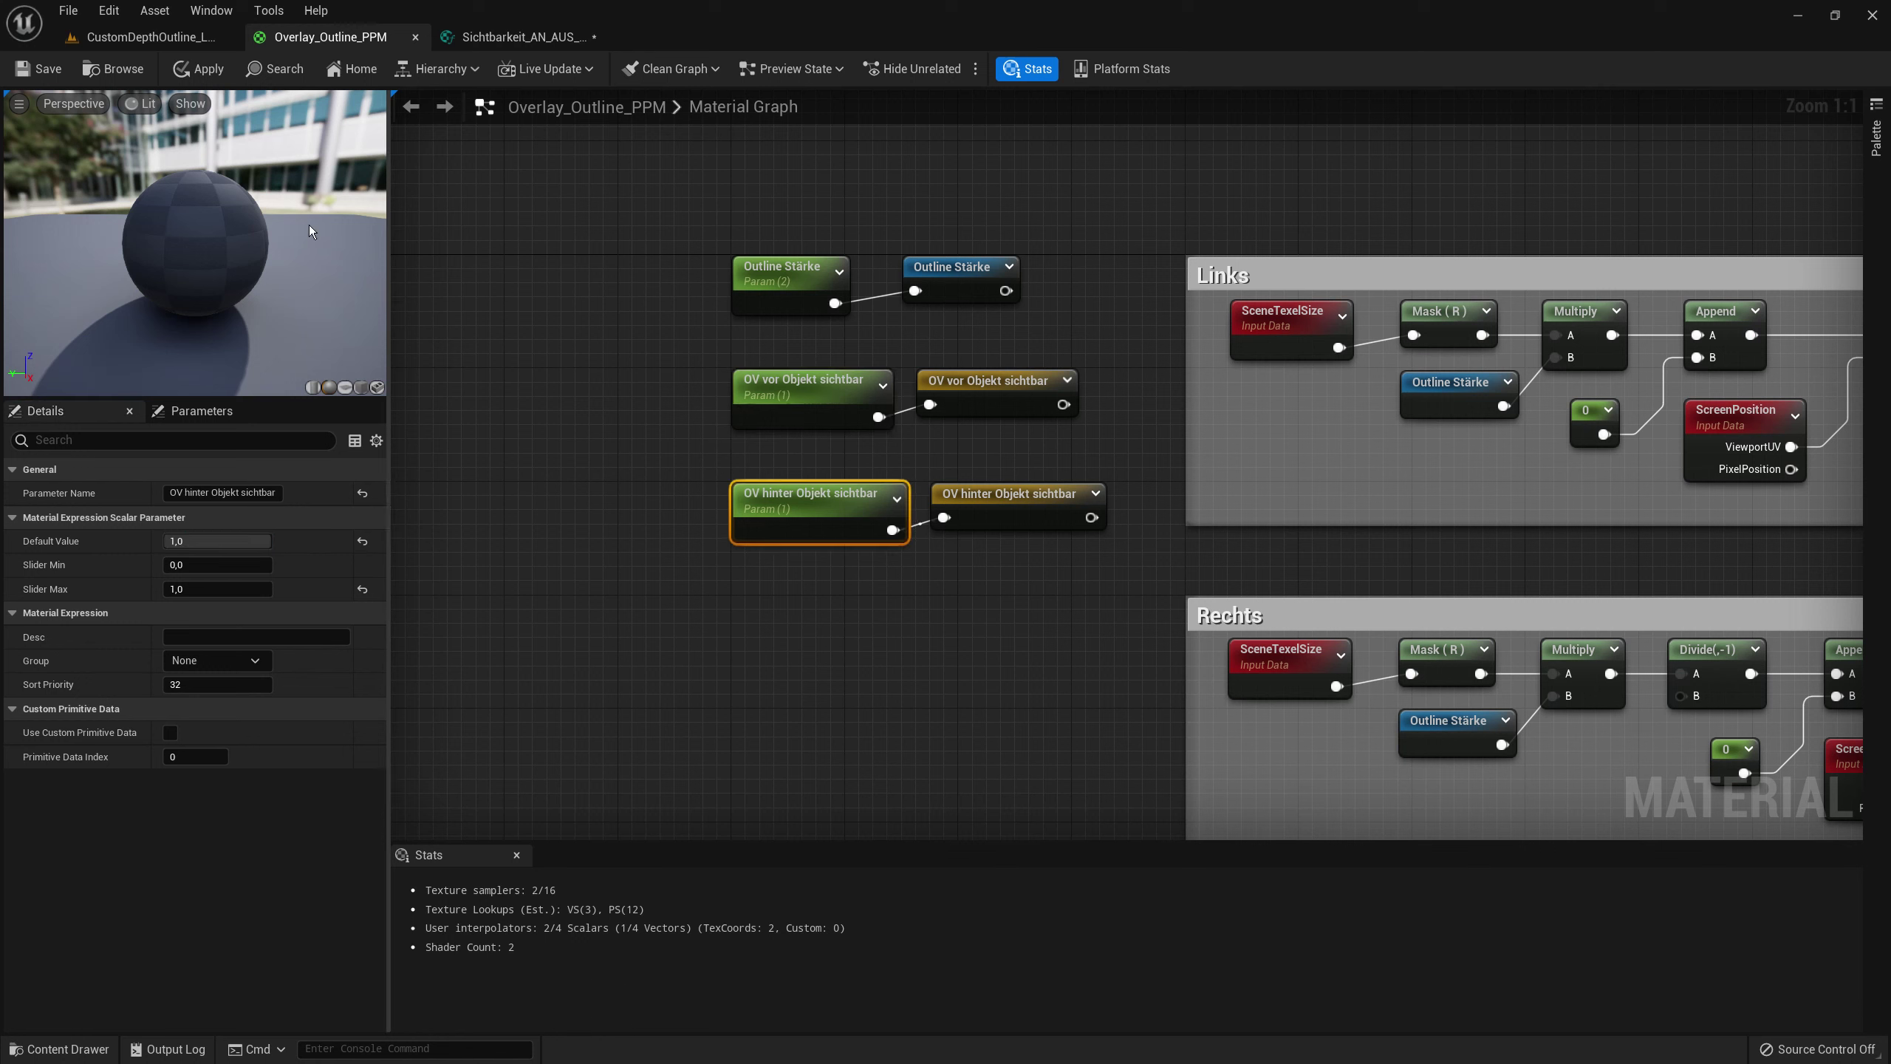
left_click(223, 540)
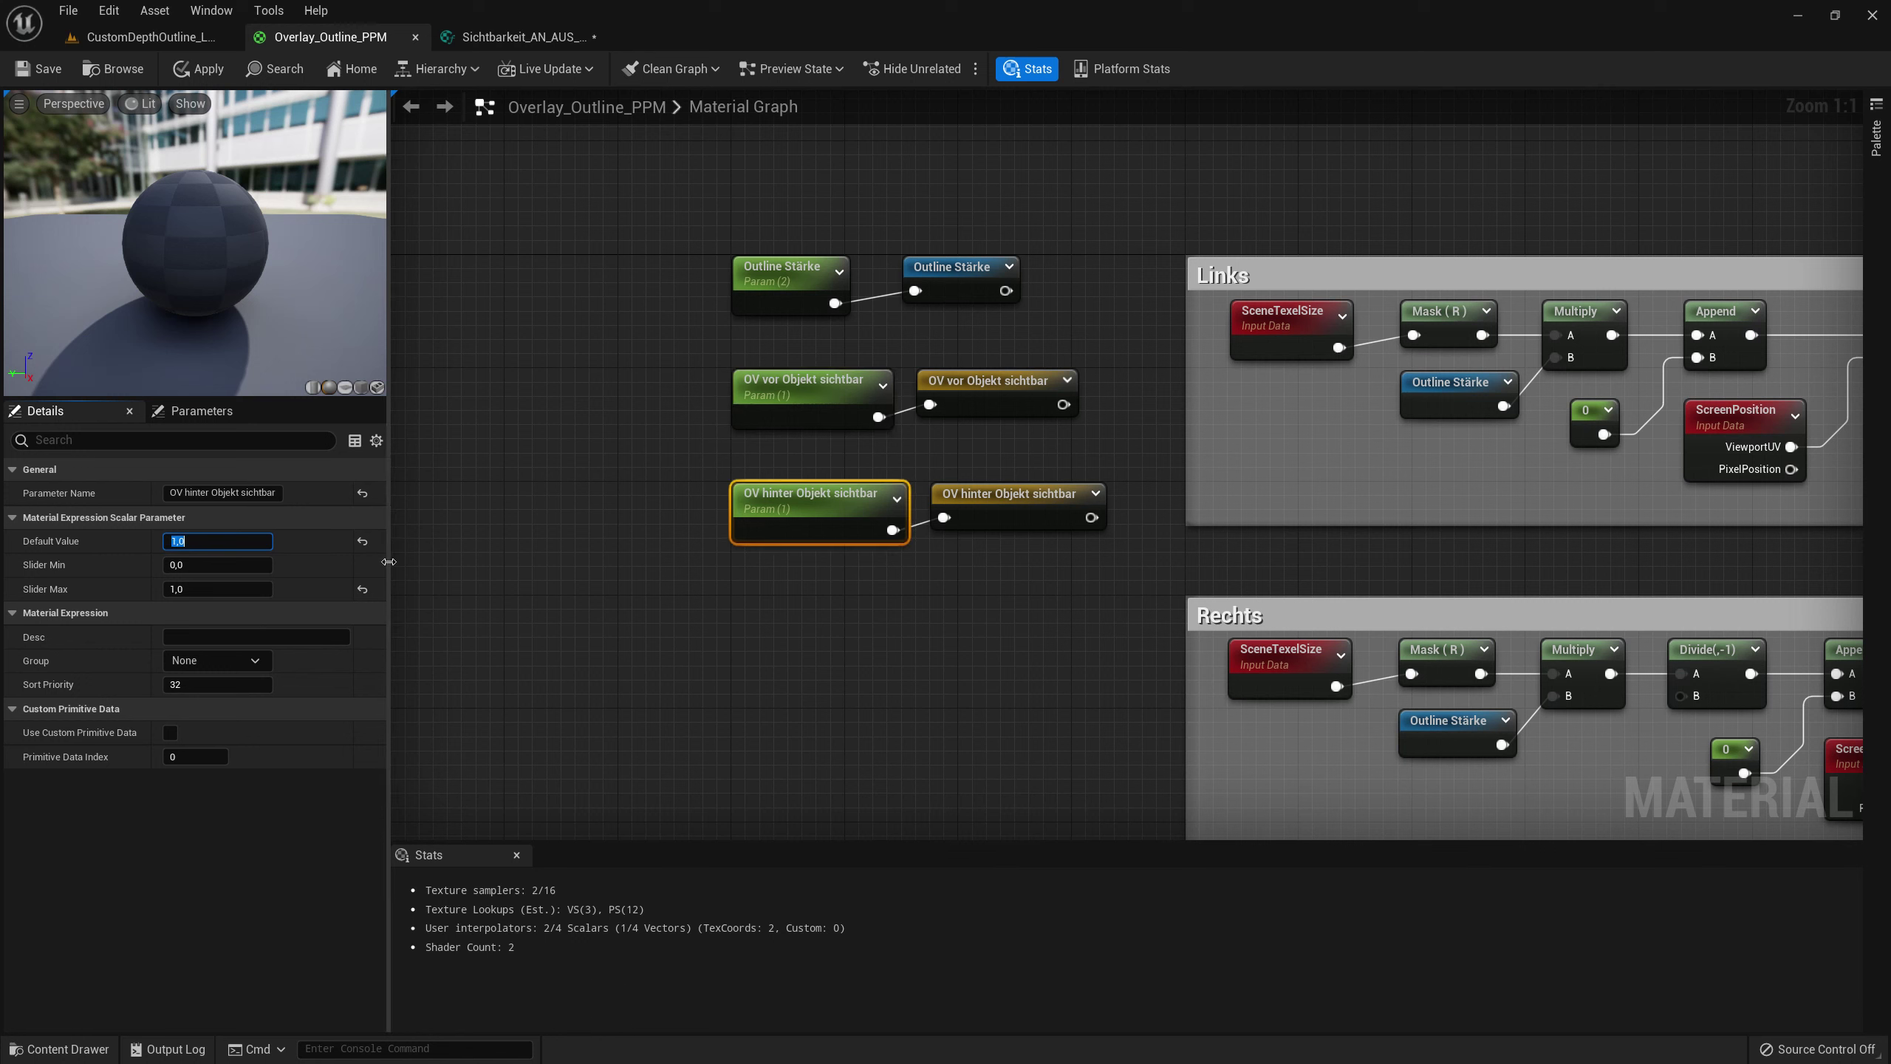
type("0")
key("Return")
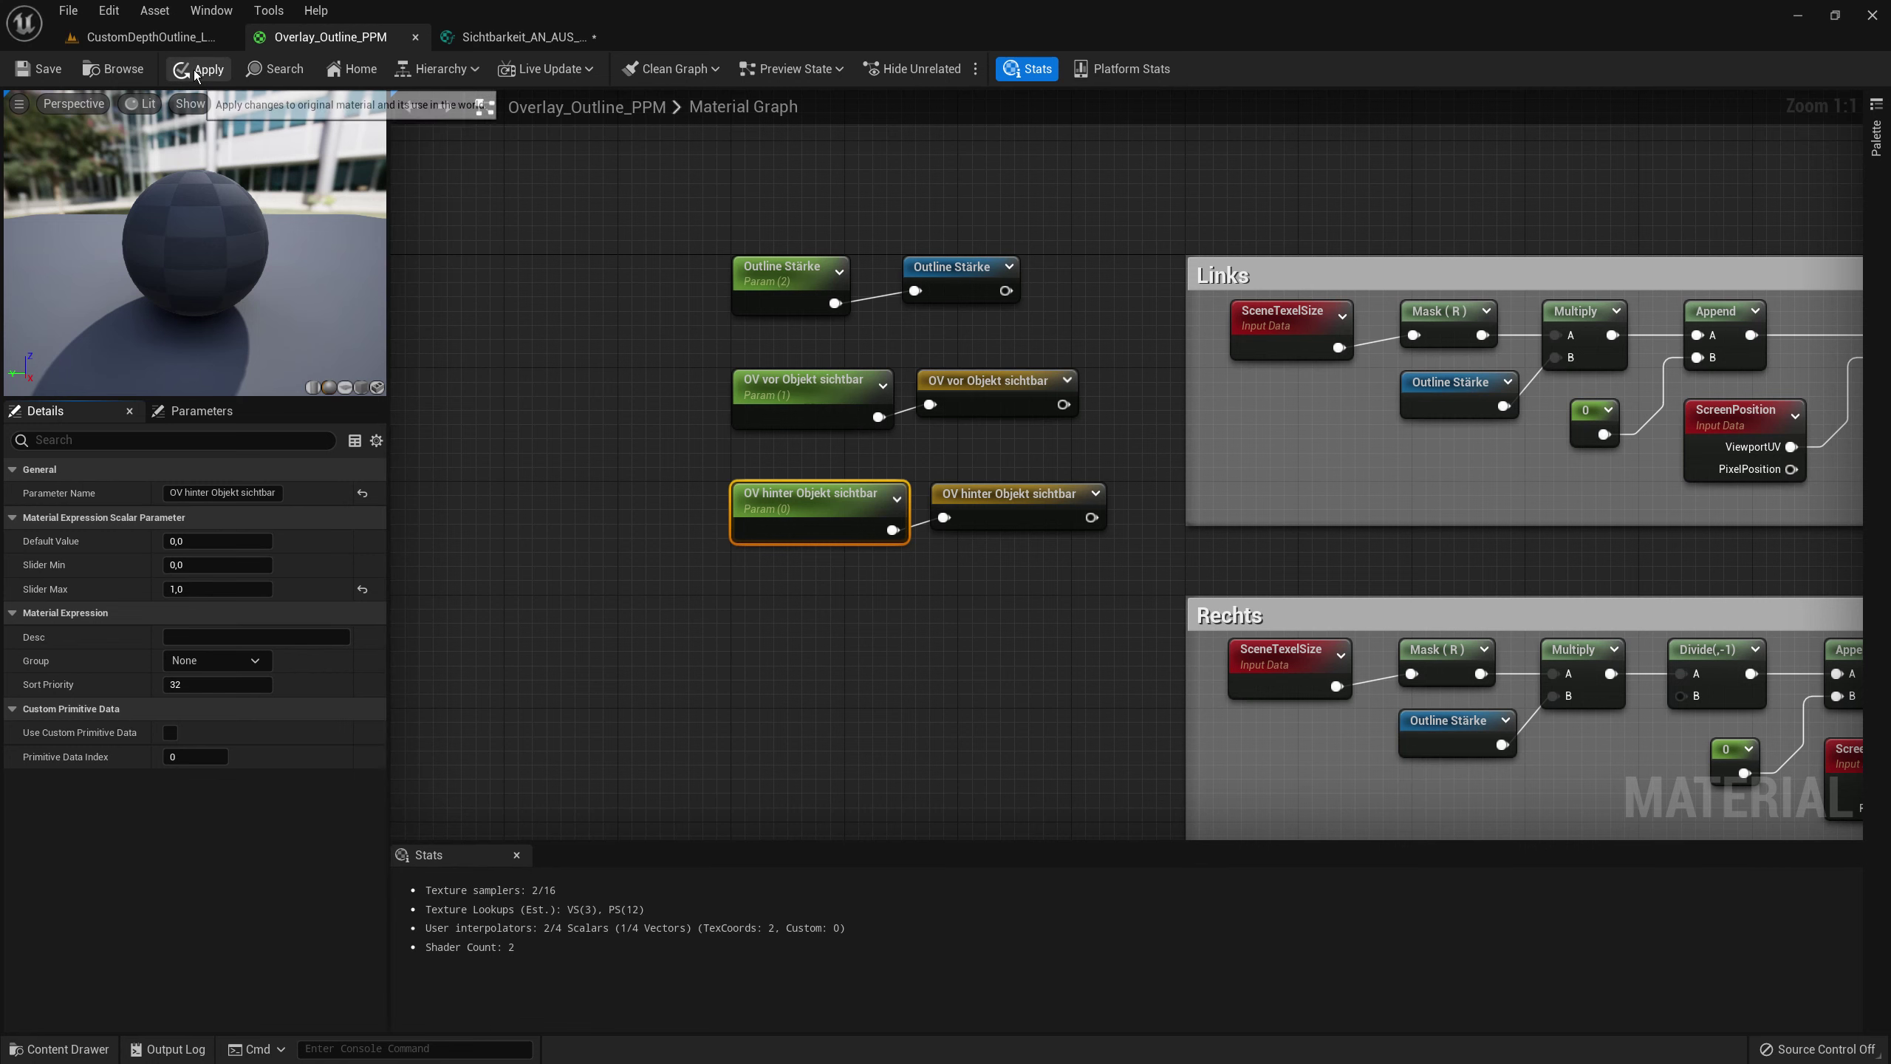
left_click(153, 37)
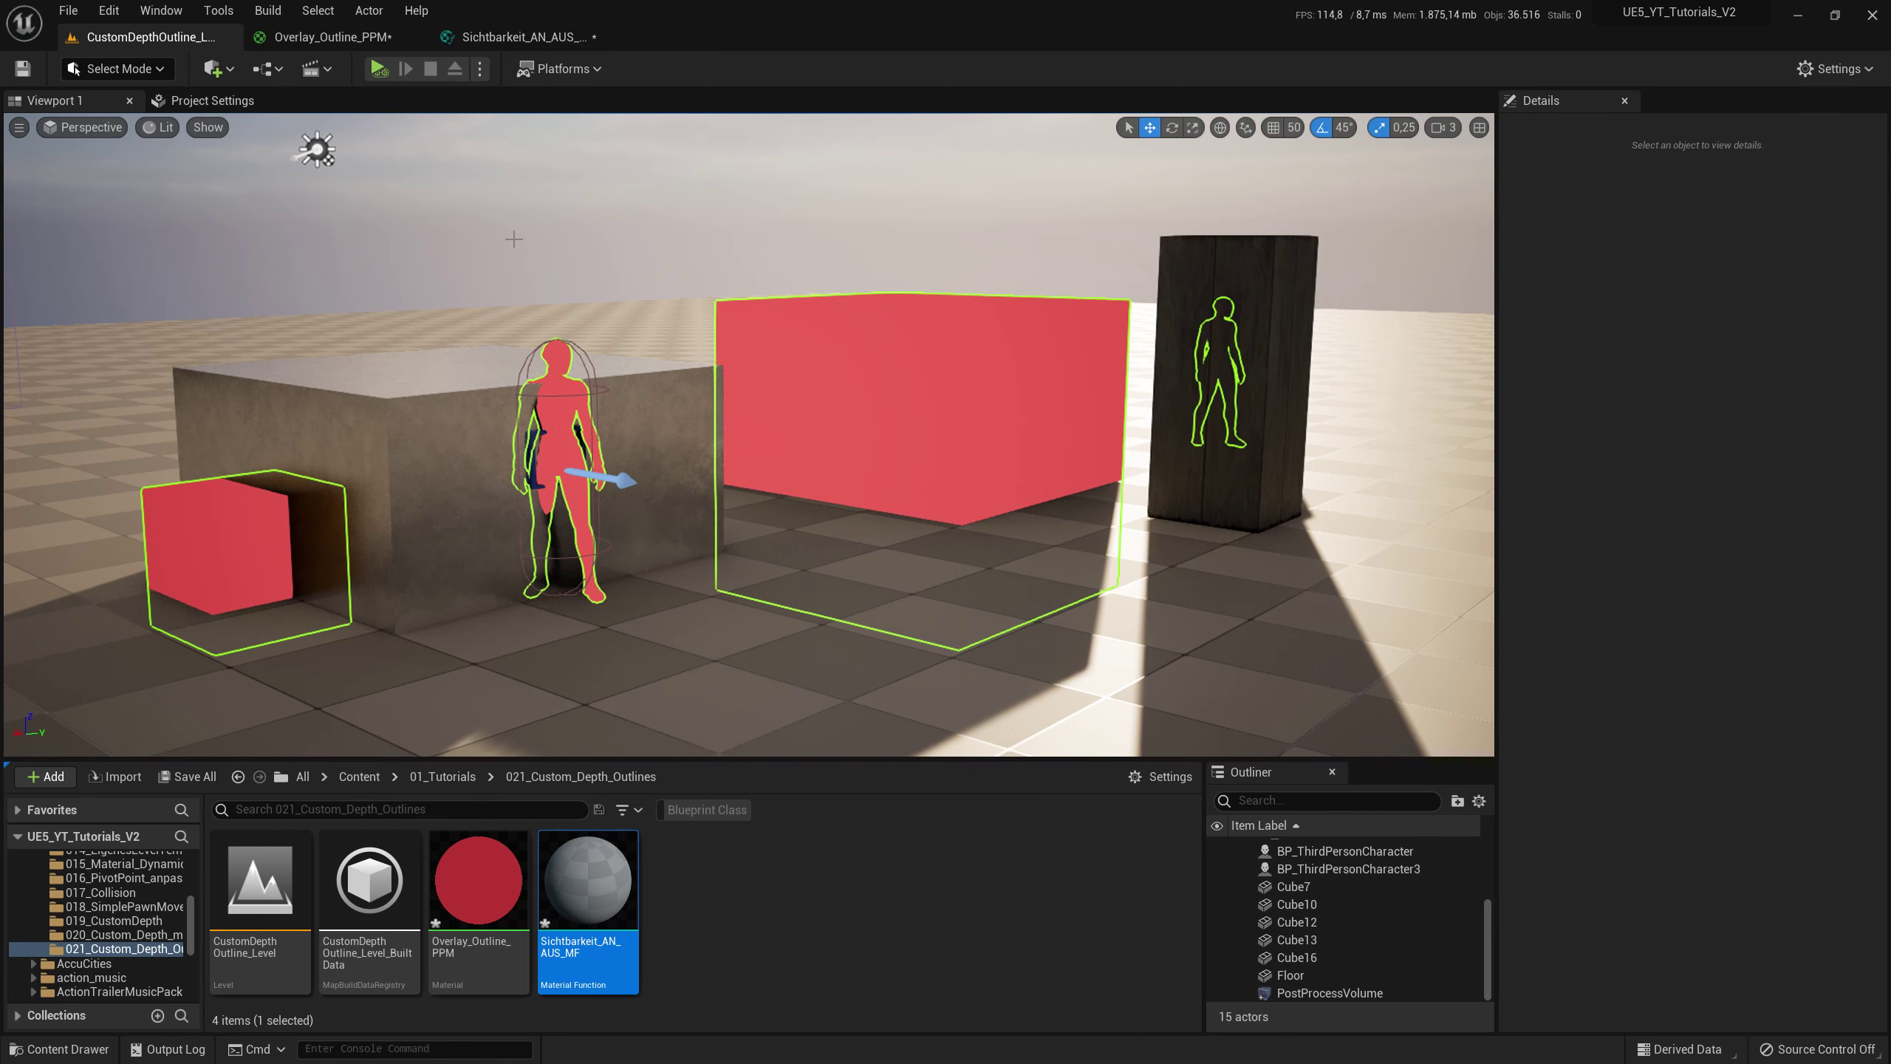
- Set OV vor default to 0 and OV hinter to 1, apply, and review the Lerp and color nodes
left_click(325, 38)
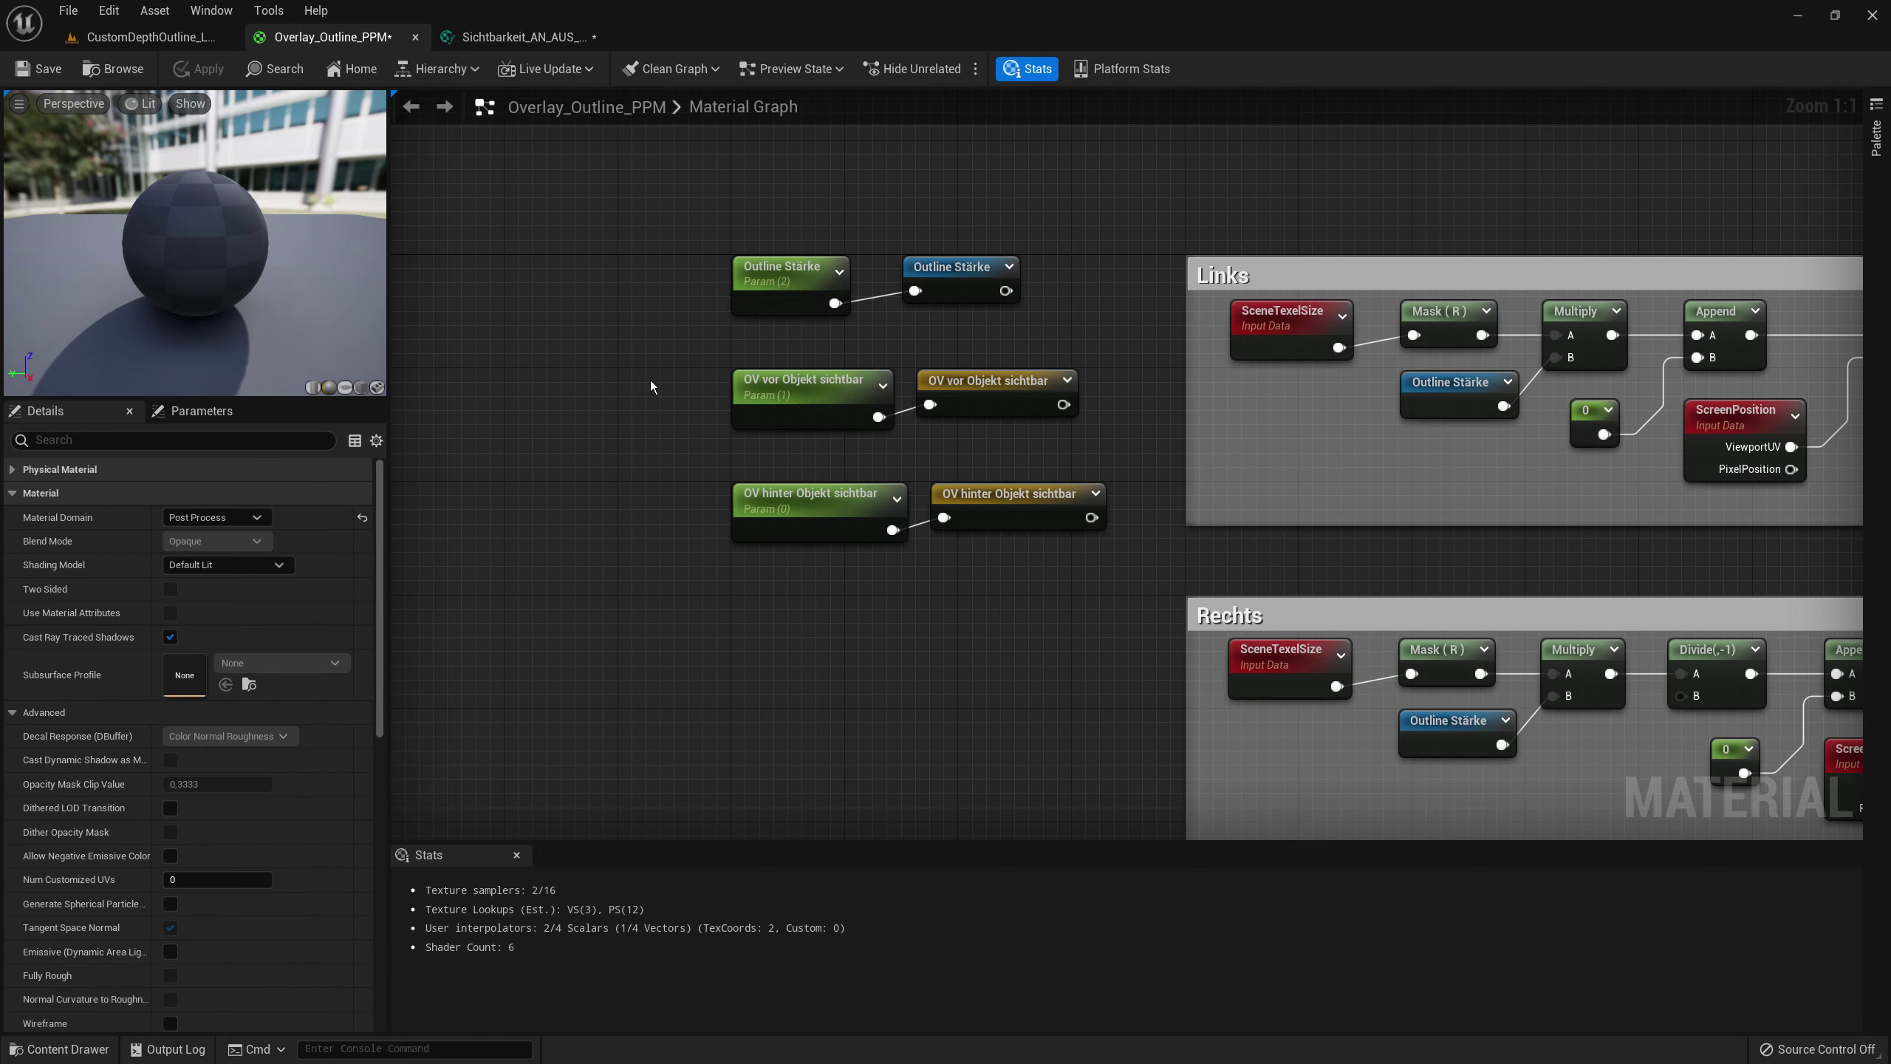
left_click(216, 541)
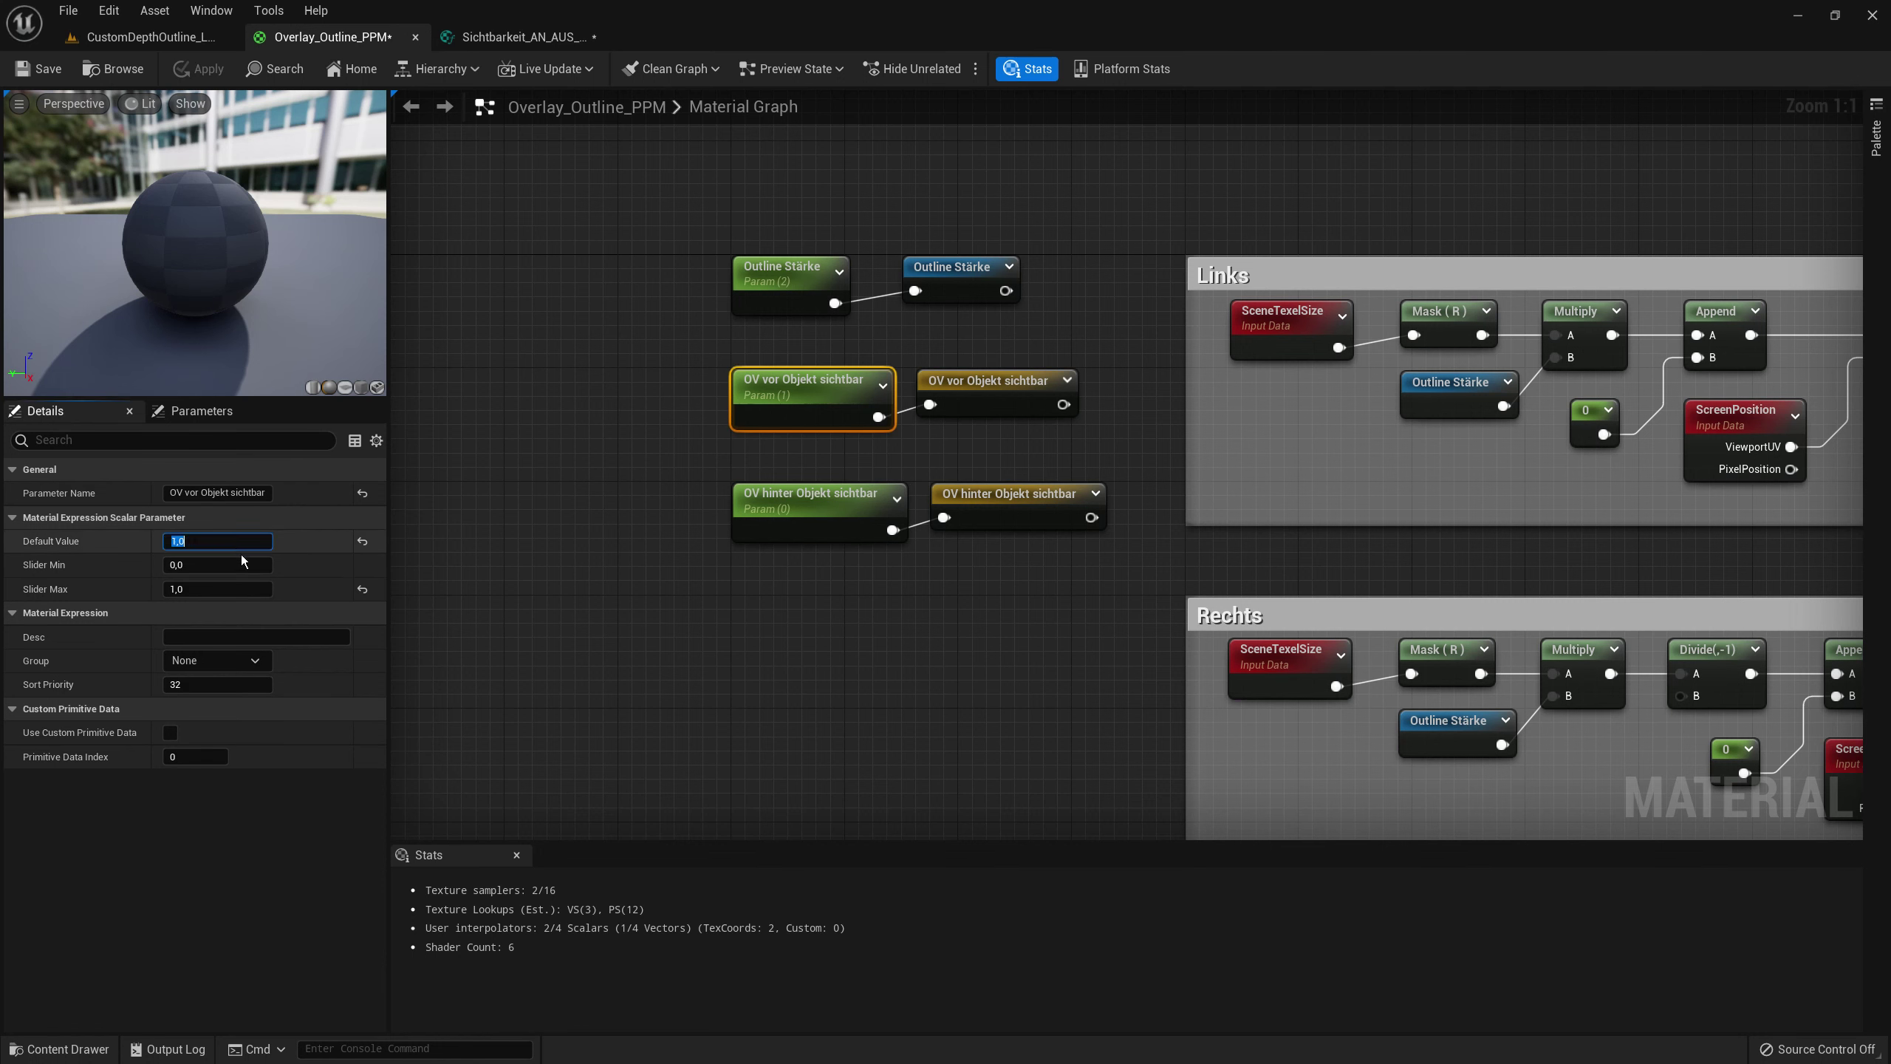
type("0")
key("Return")
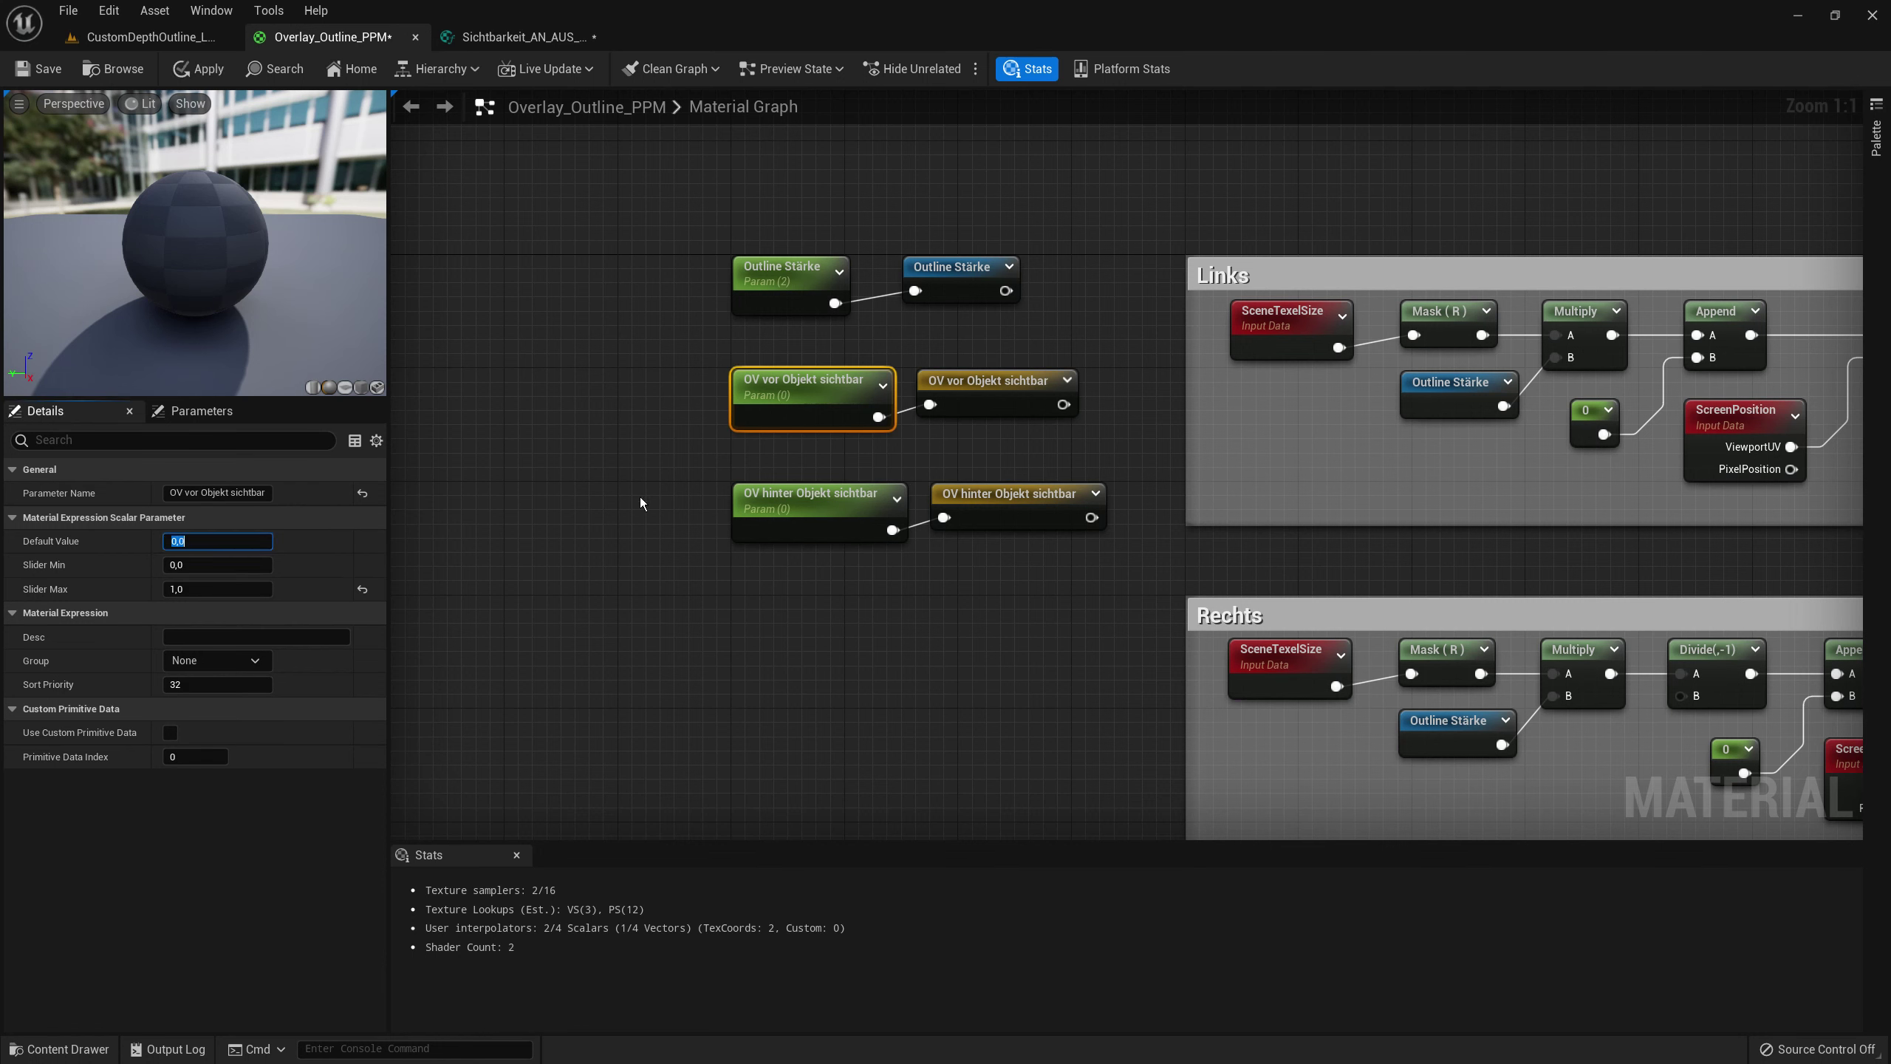
left_click(789, 521)
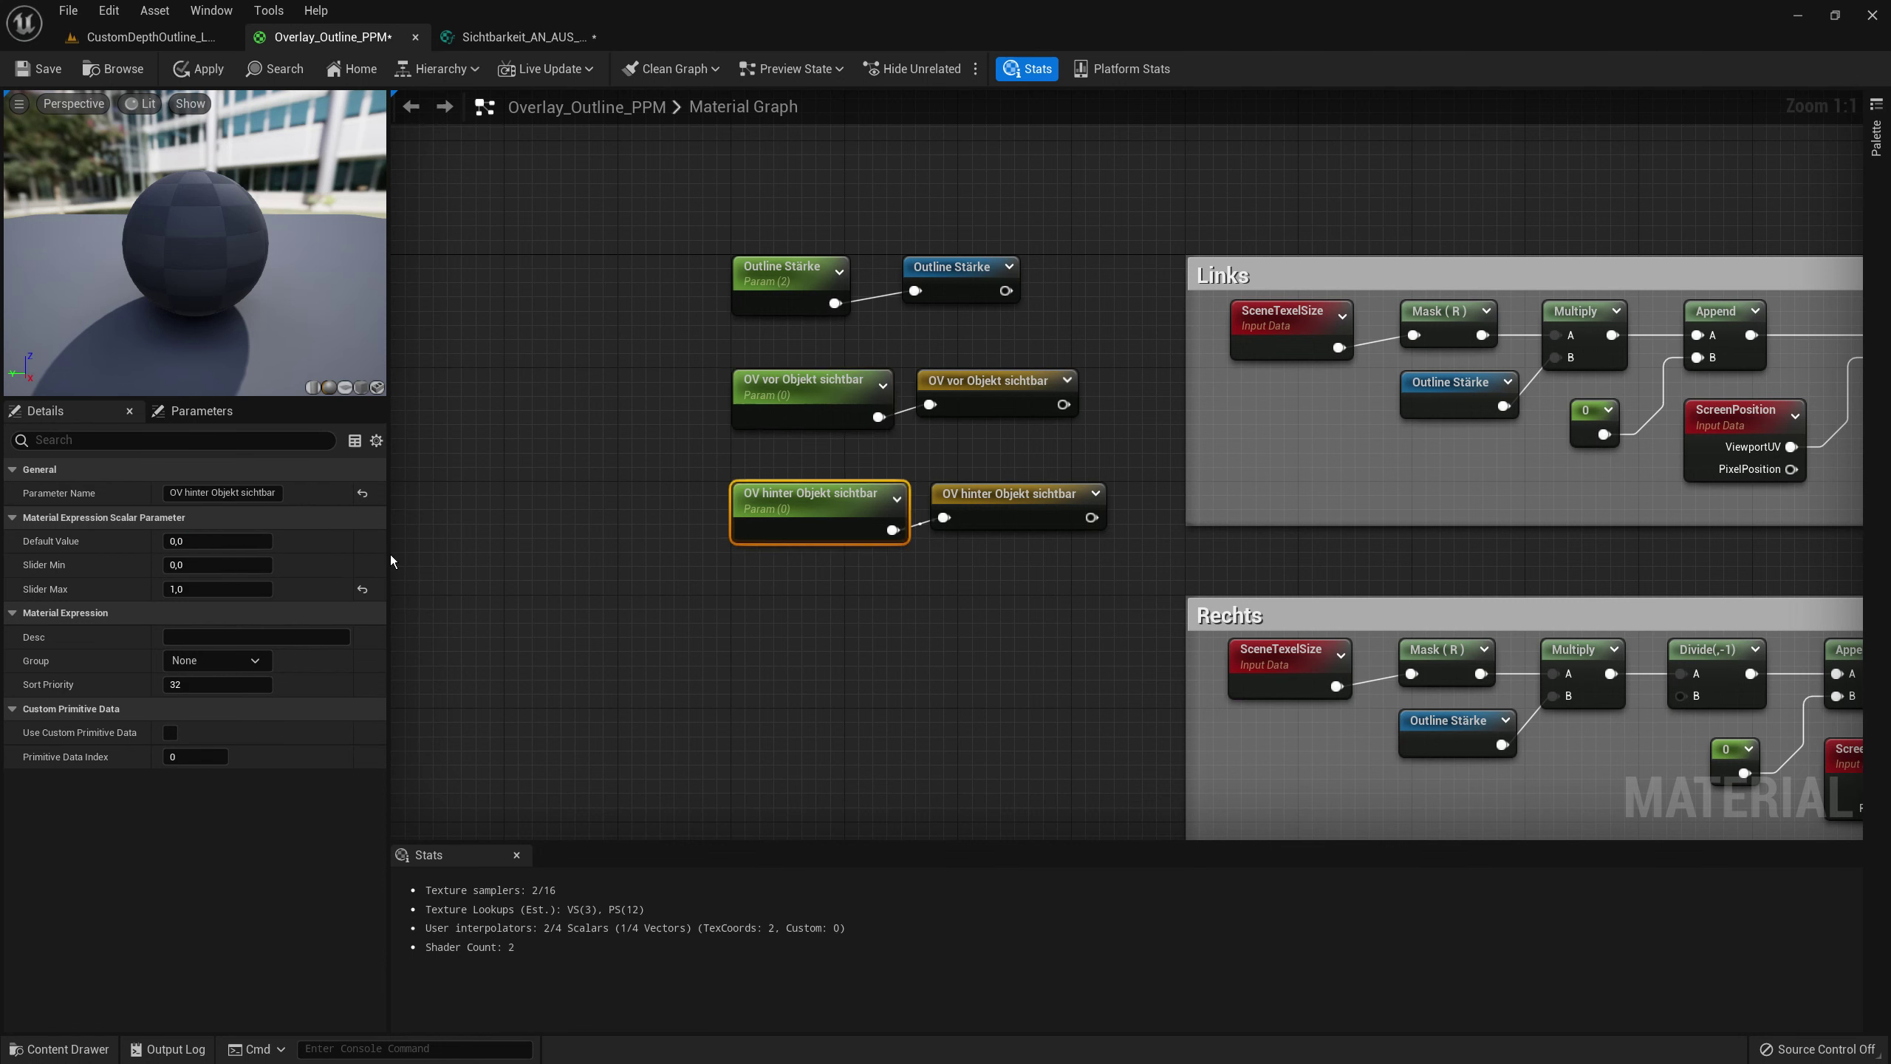
left_click(213, 543)
type("1")
left_click(200, 69)
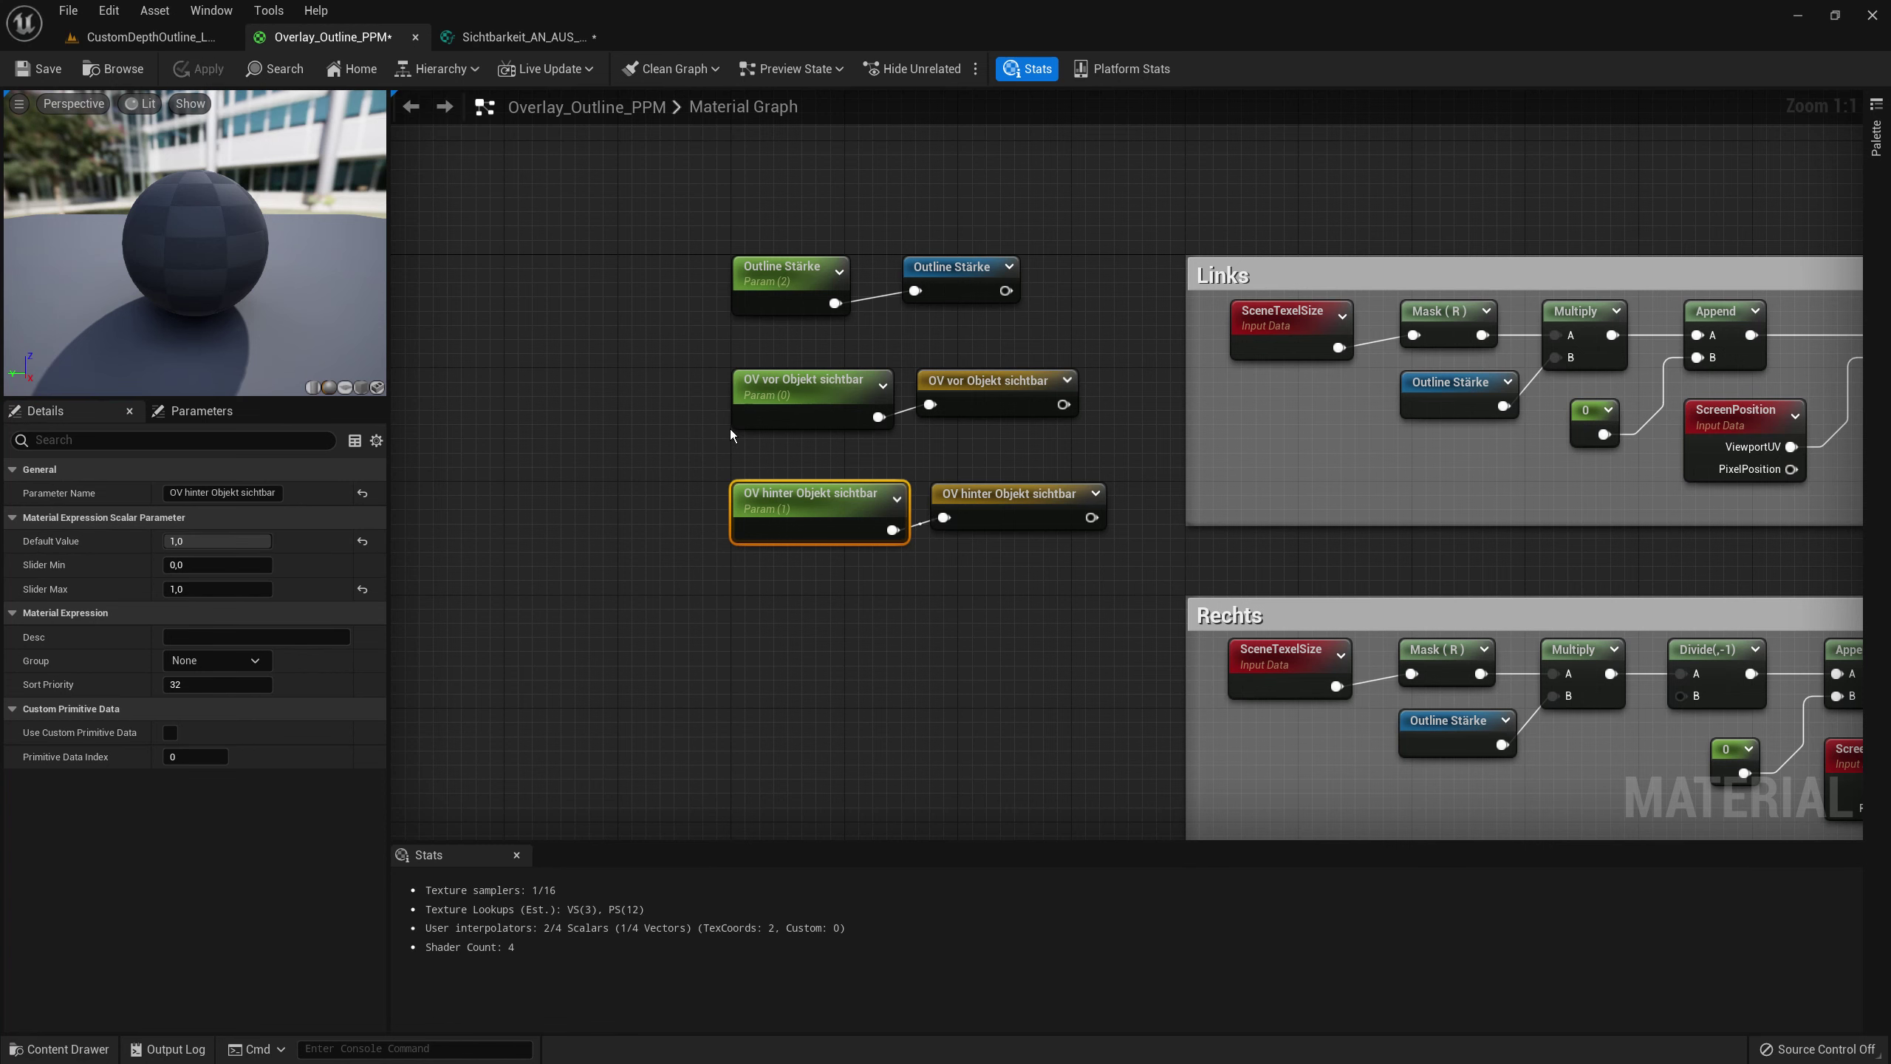
scroll(730, 436, "down", 6)
scroll(941, 555, "up", 2)
scroll(1080, 512, "up", 4)
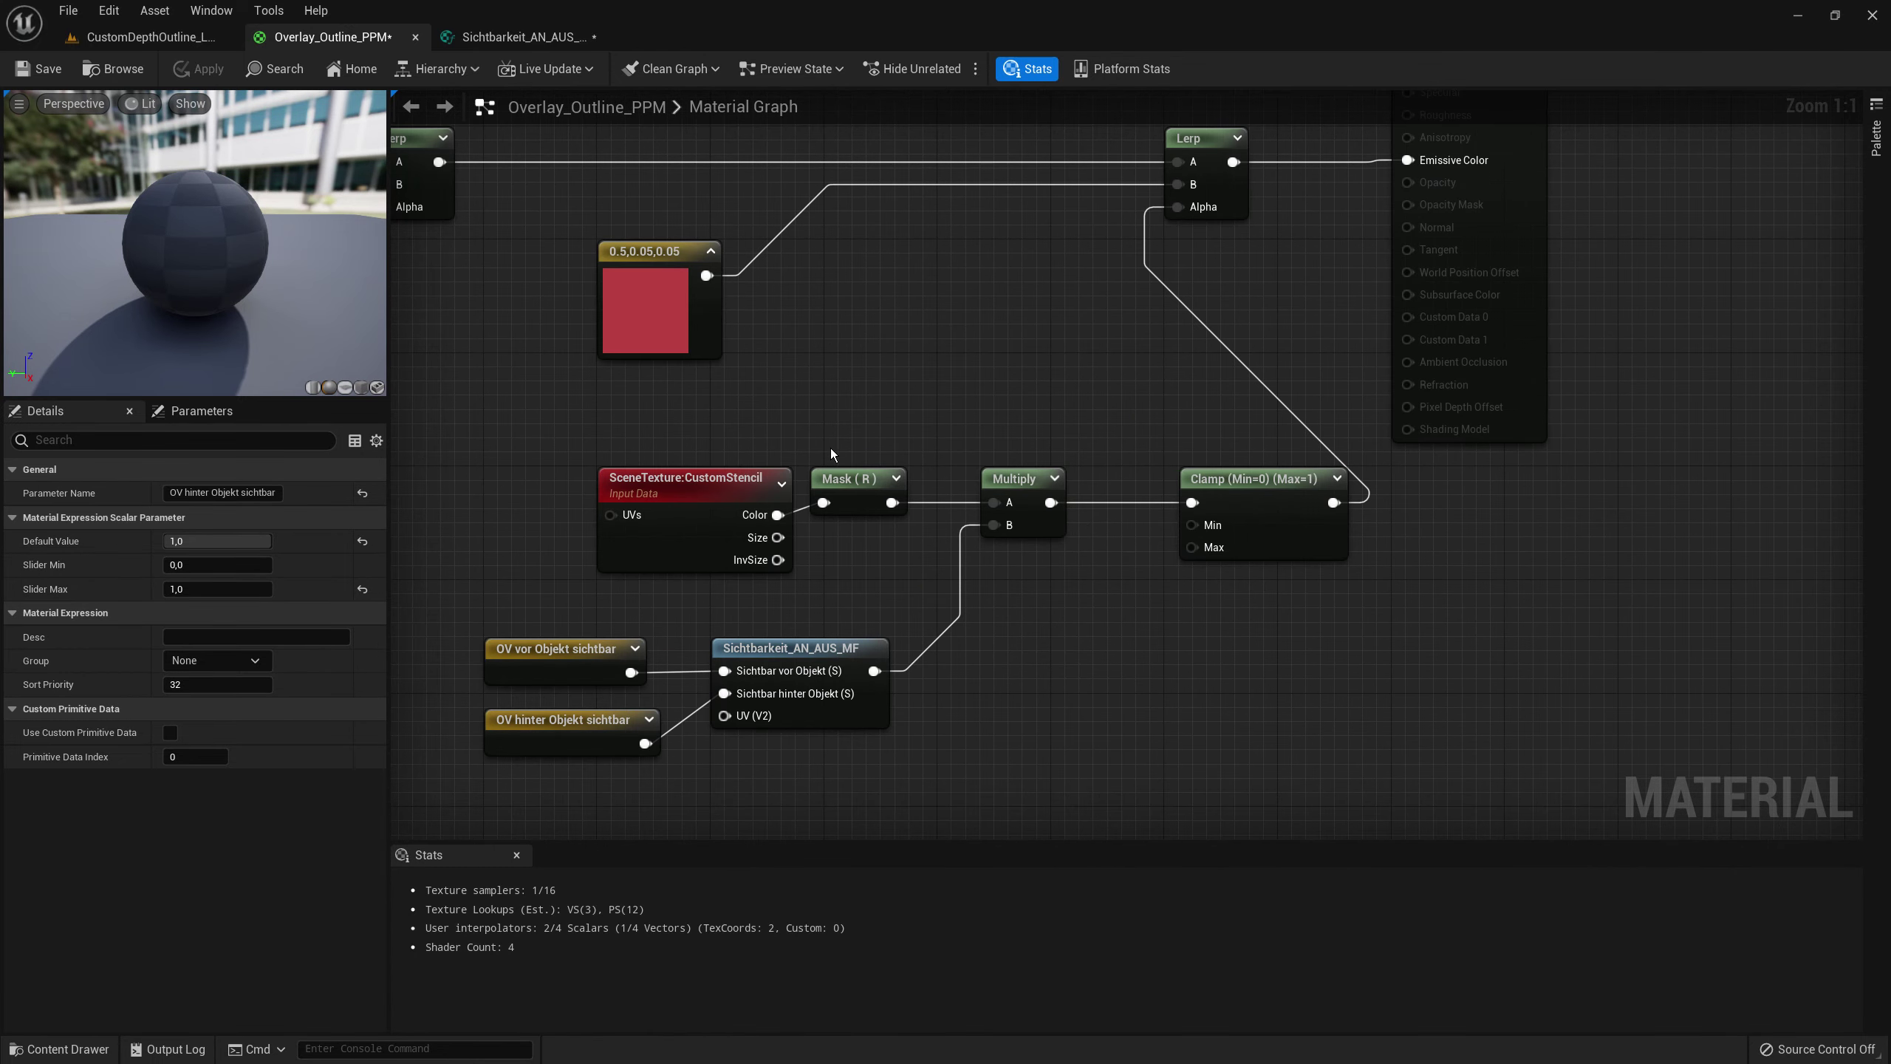
scroll(829, 449, "down", 3)
right_click_drag(829, 449, 1188, 477)
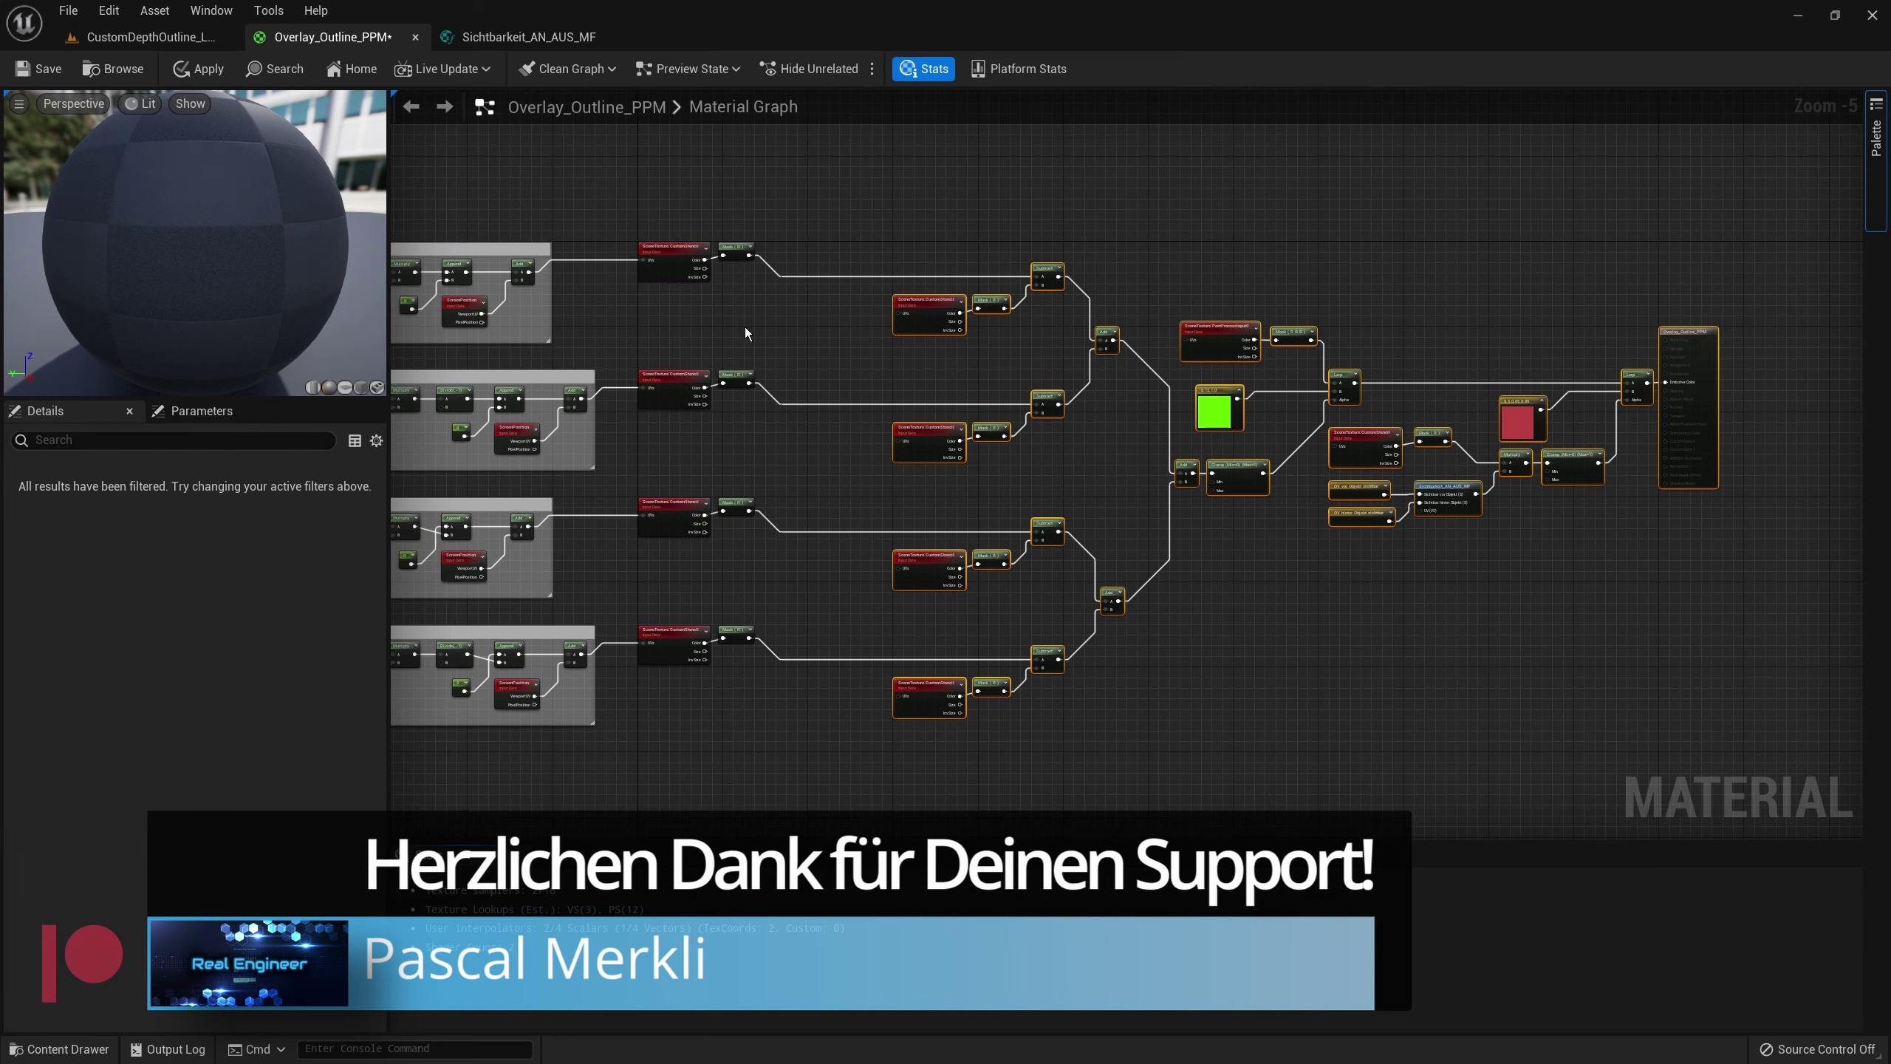
- Inspect the CustomStencil, Mask, Subtract and Sichtbarkeit_AN_AUS_MF nodes in the graph
scroll(878, 298, "up", 4)
left_click_drag(924, 171, 1316, 356)
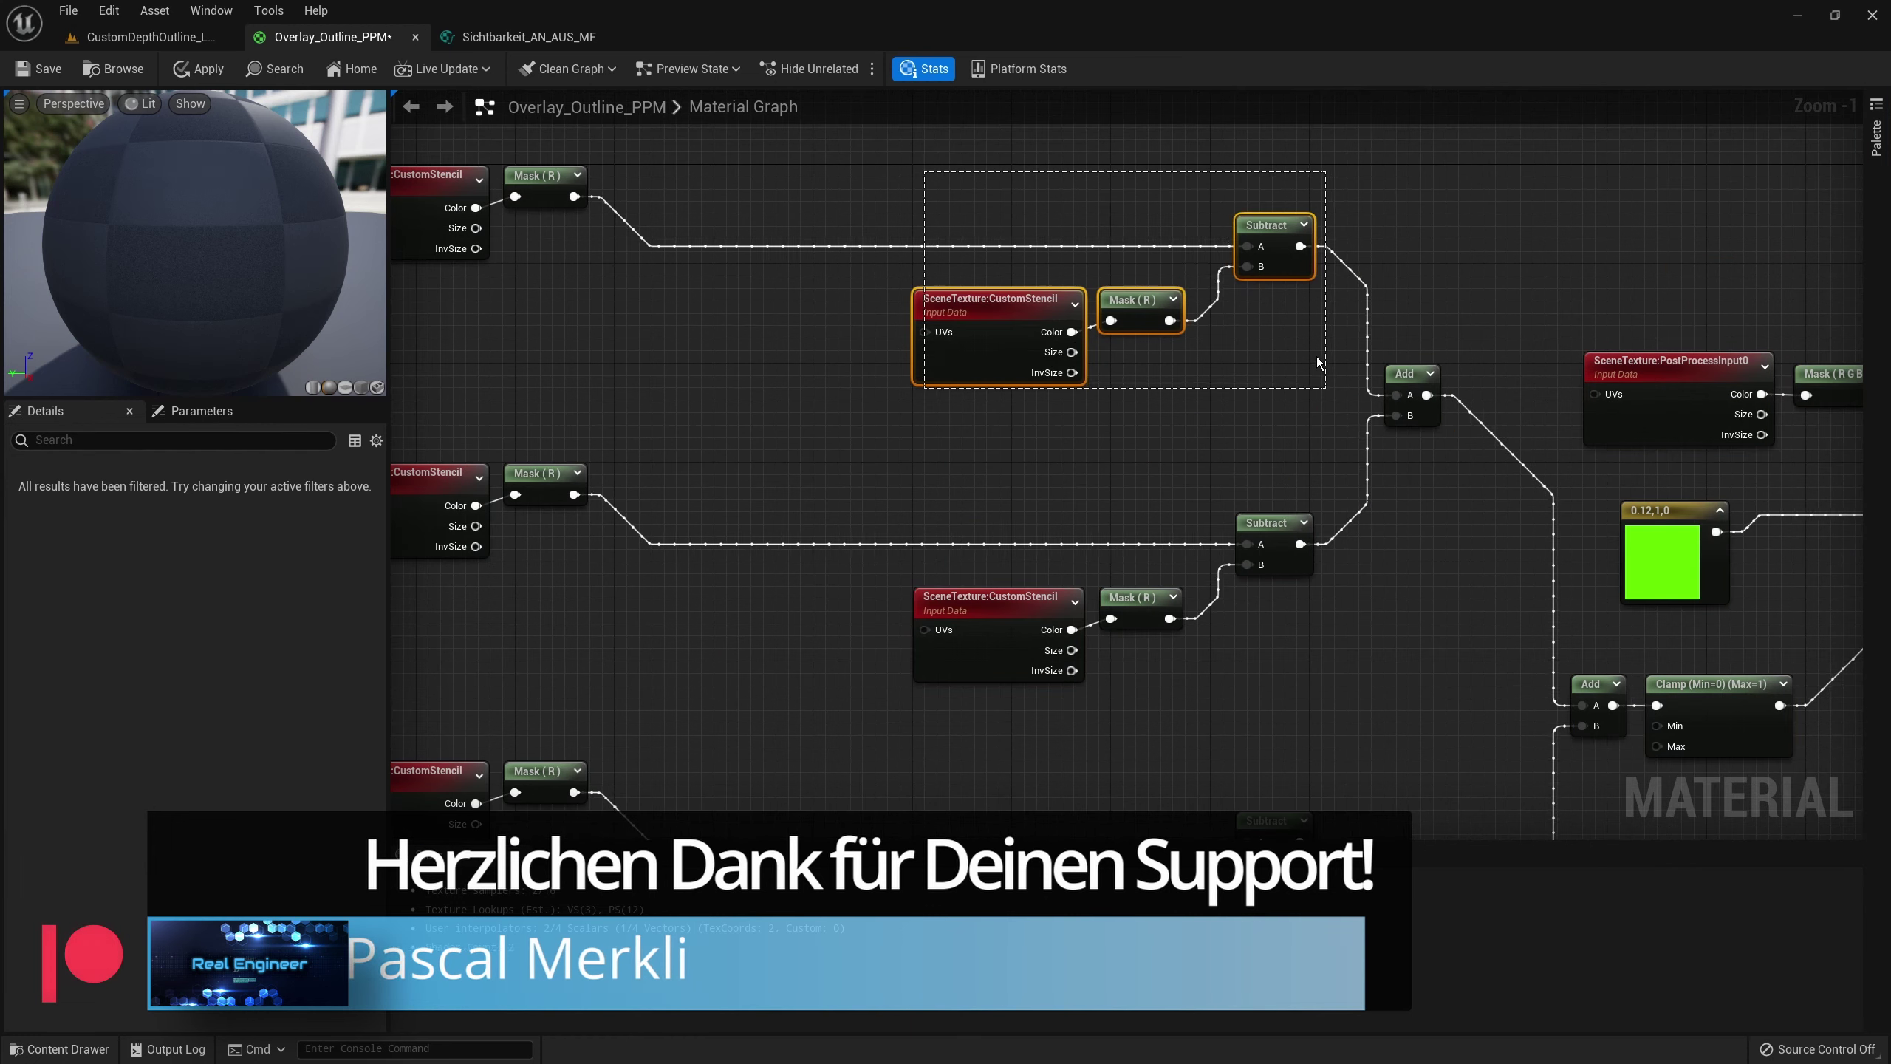
right_click_drag(1316, 363, 1798, 366)
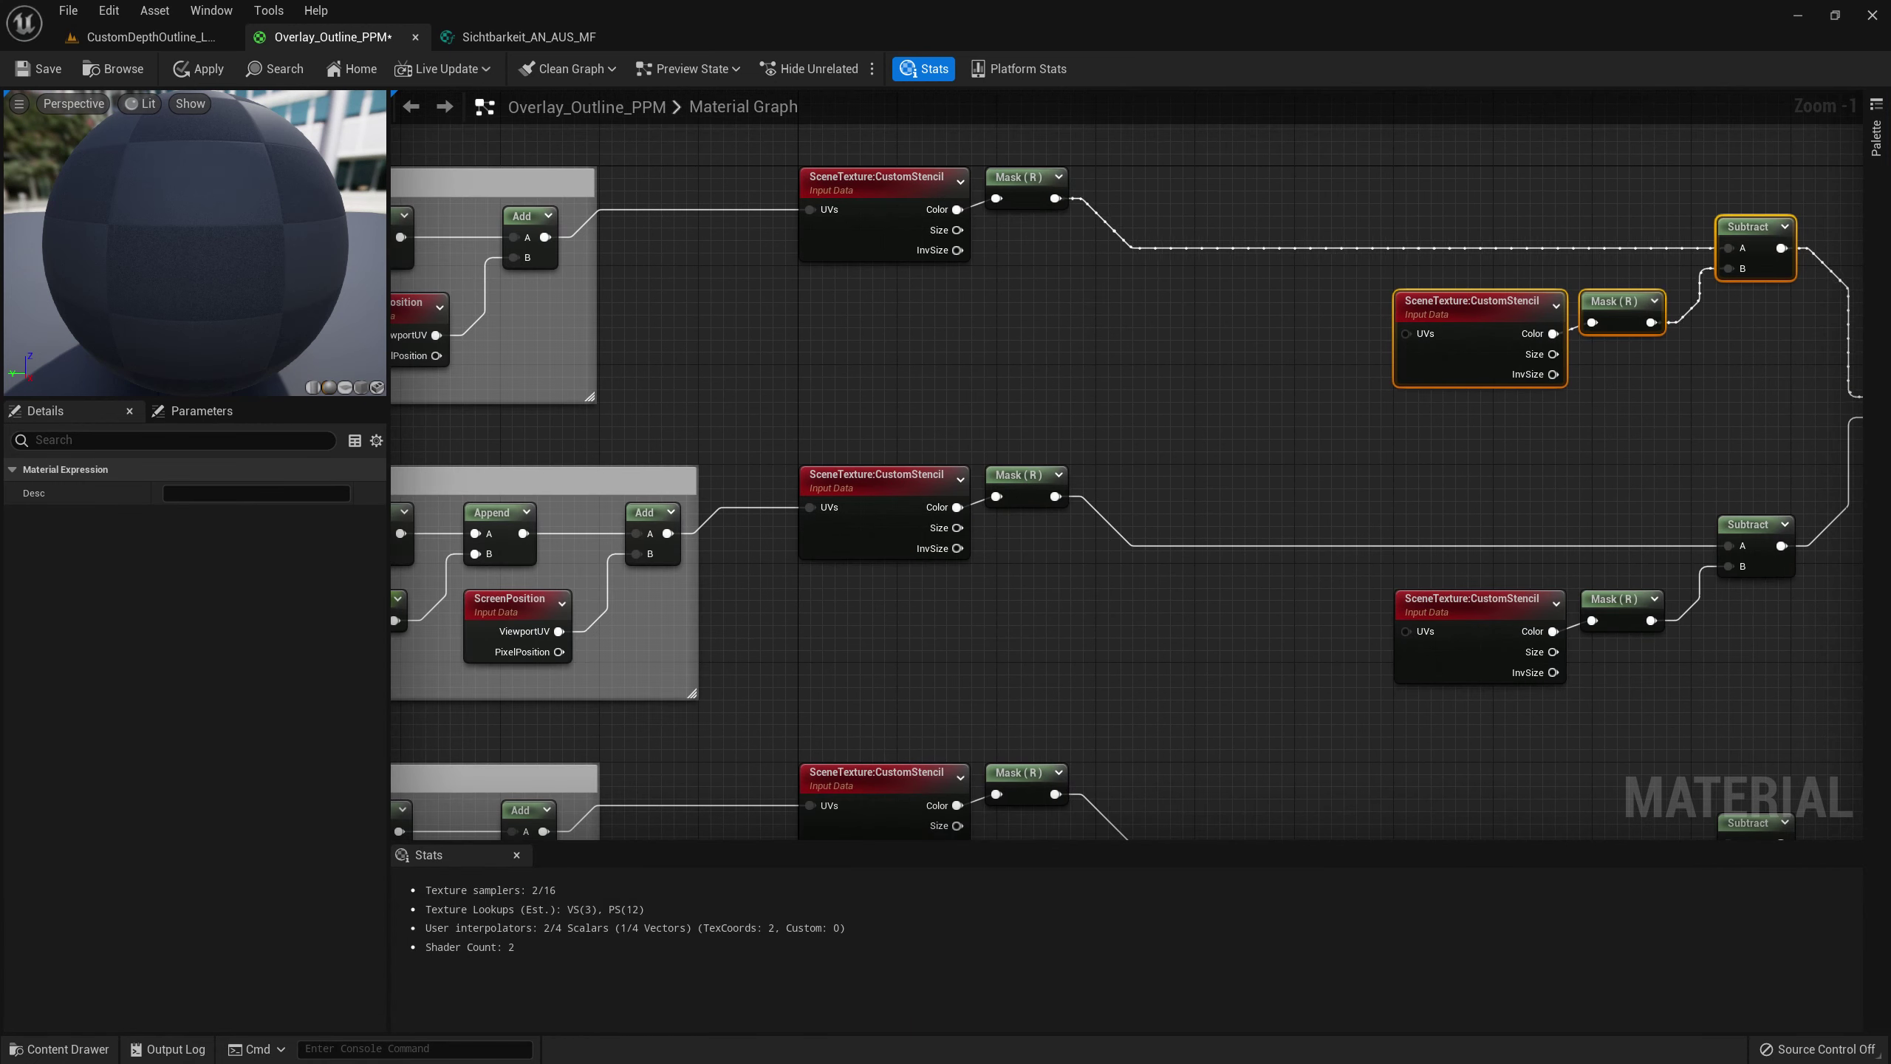
right_click_drag(1167, 304, 1270, 468)
left_click_drag(955, 305, 1139, 477)
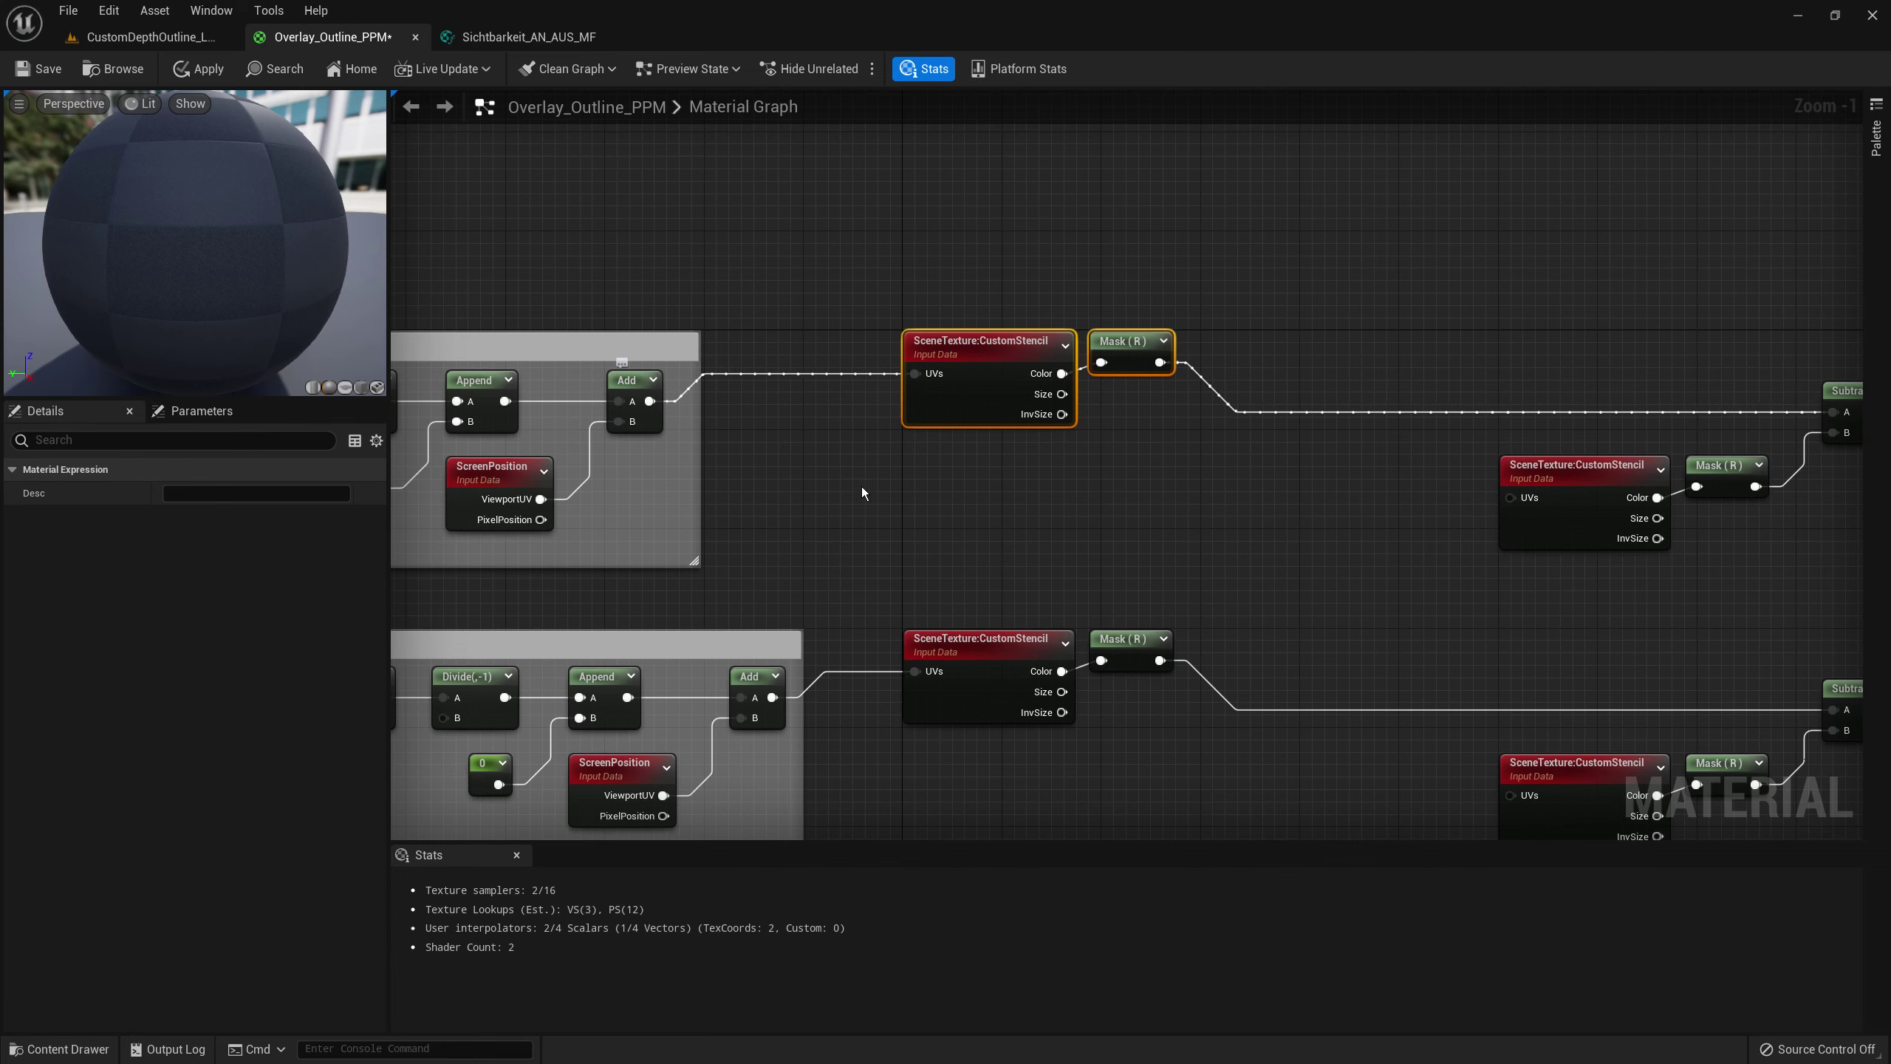
scroll(913, 491, "down", 3)
right_click_drag(1141, 584, 1113, 431)
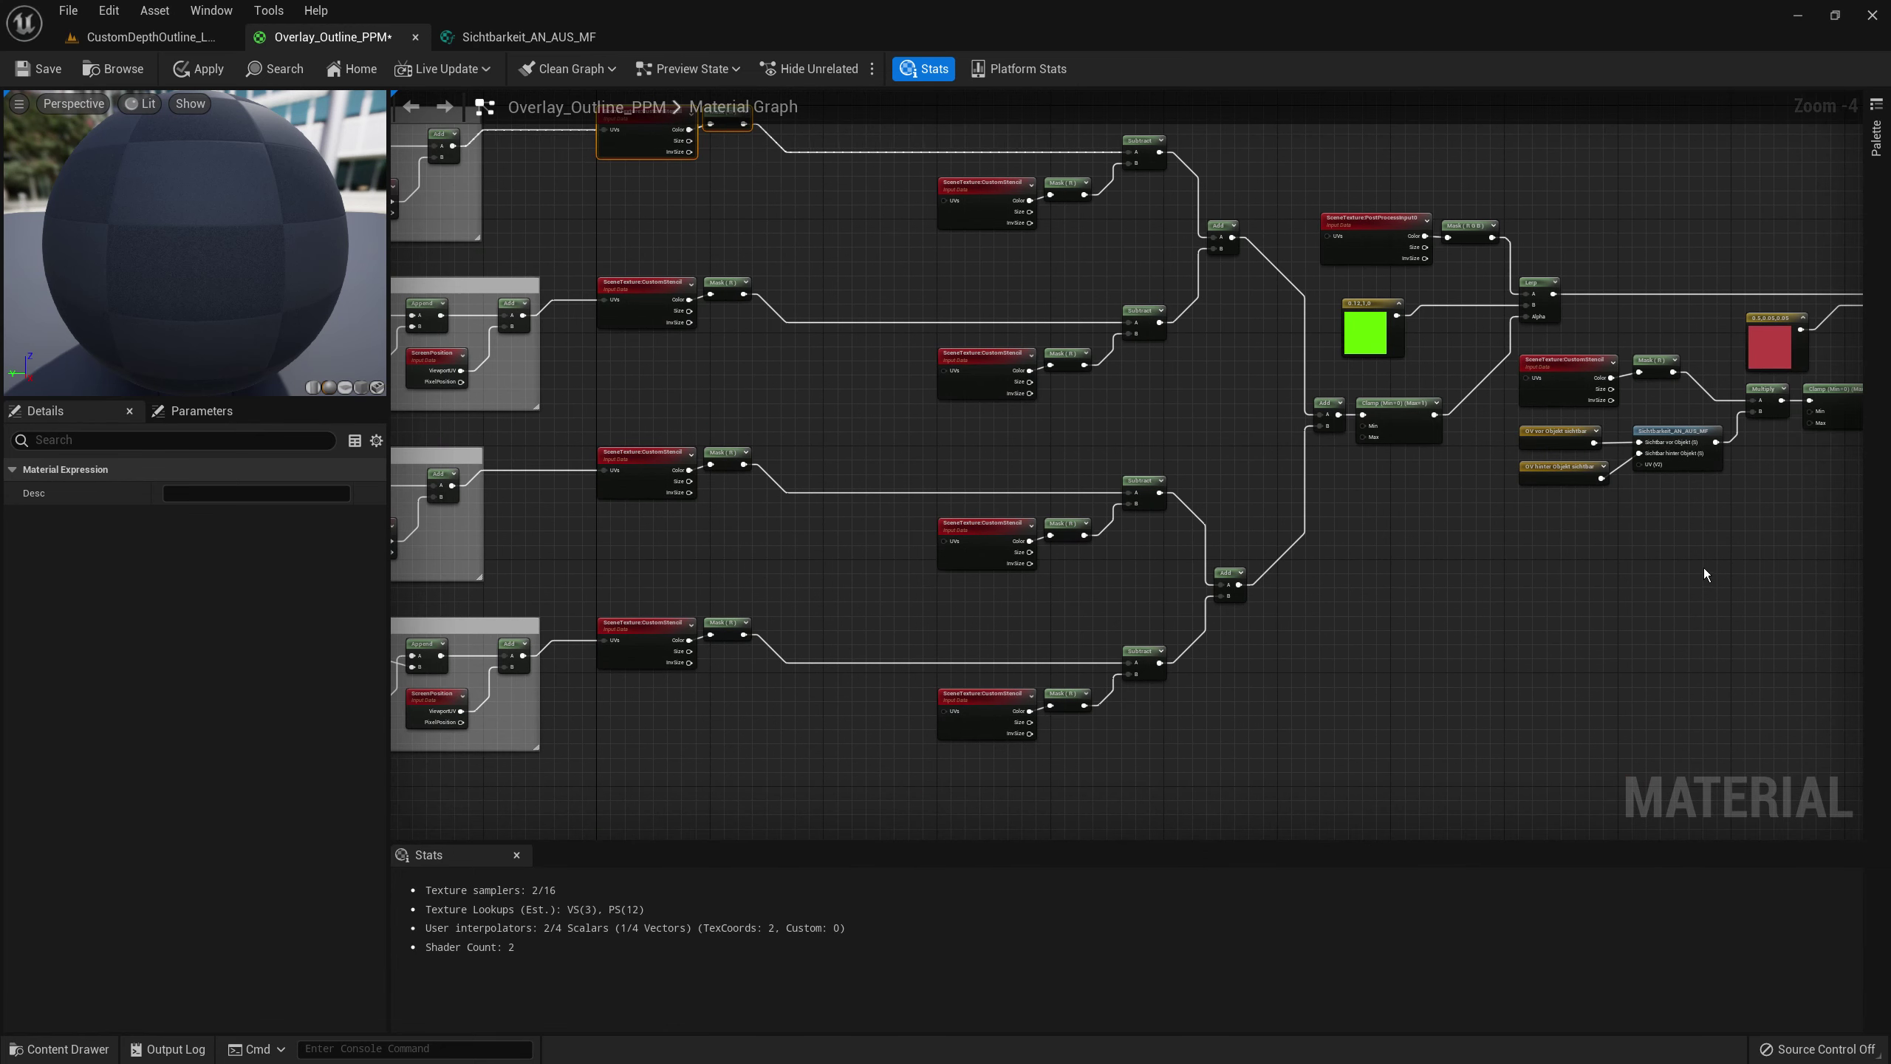
left_click(1656, 433)
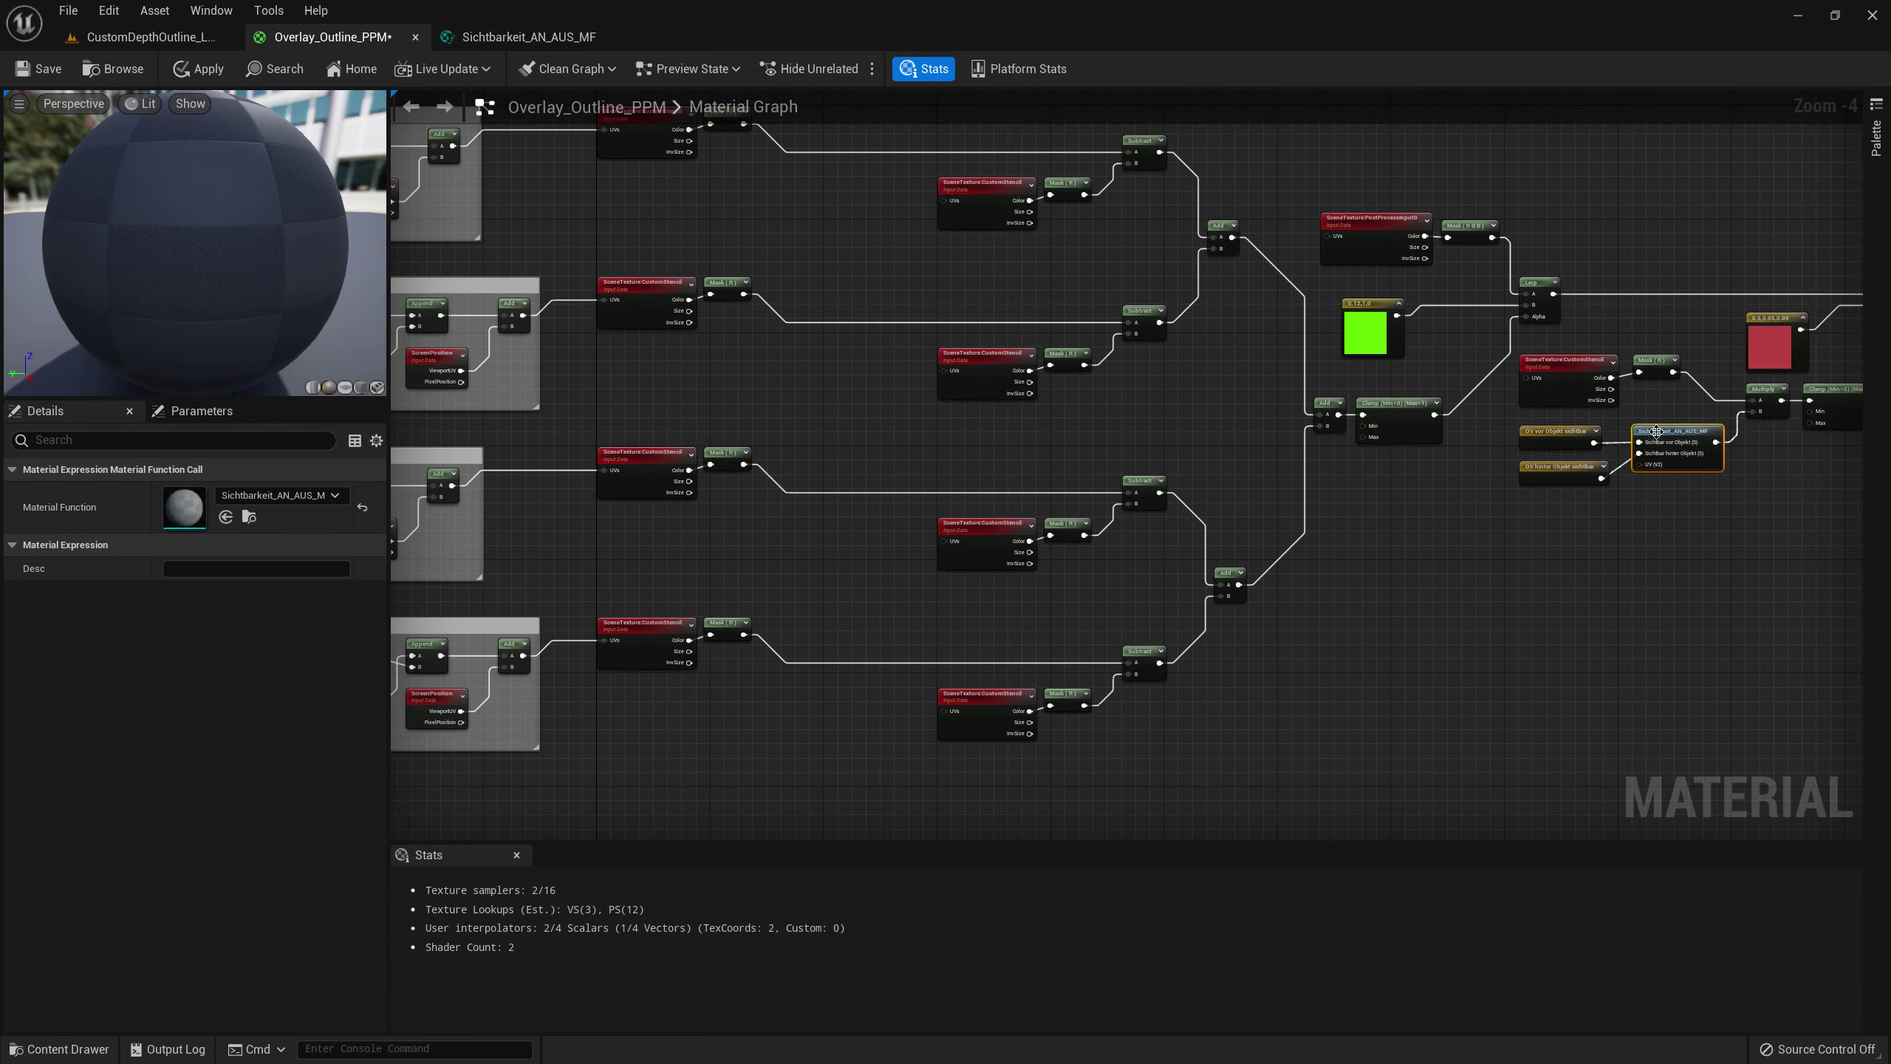
scroll(884, 321, "up", 3)
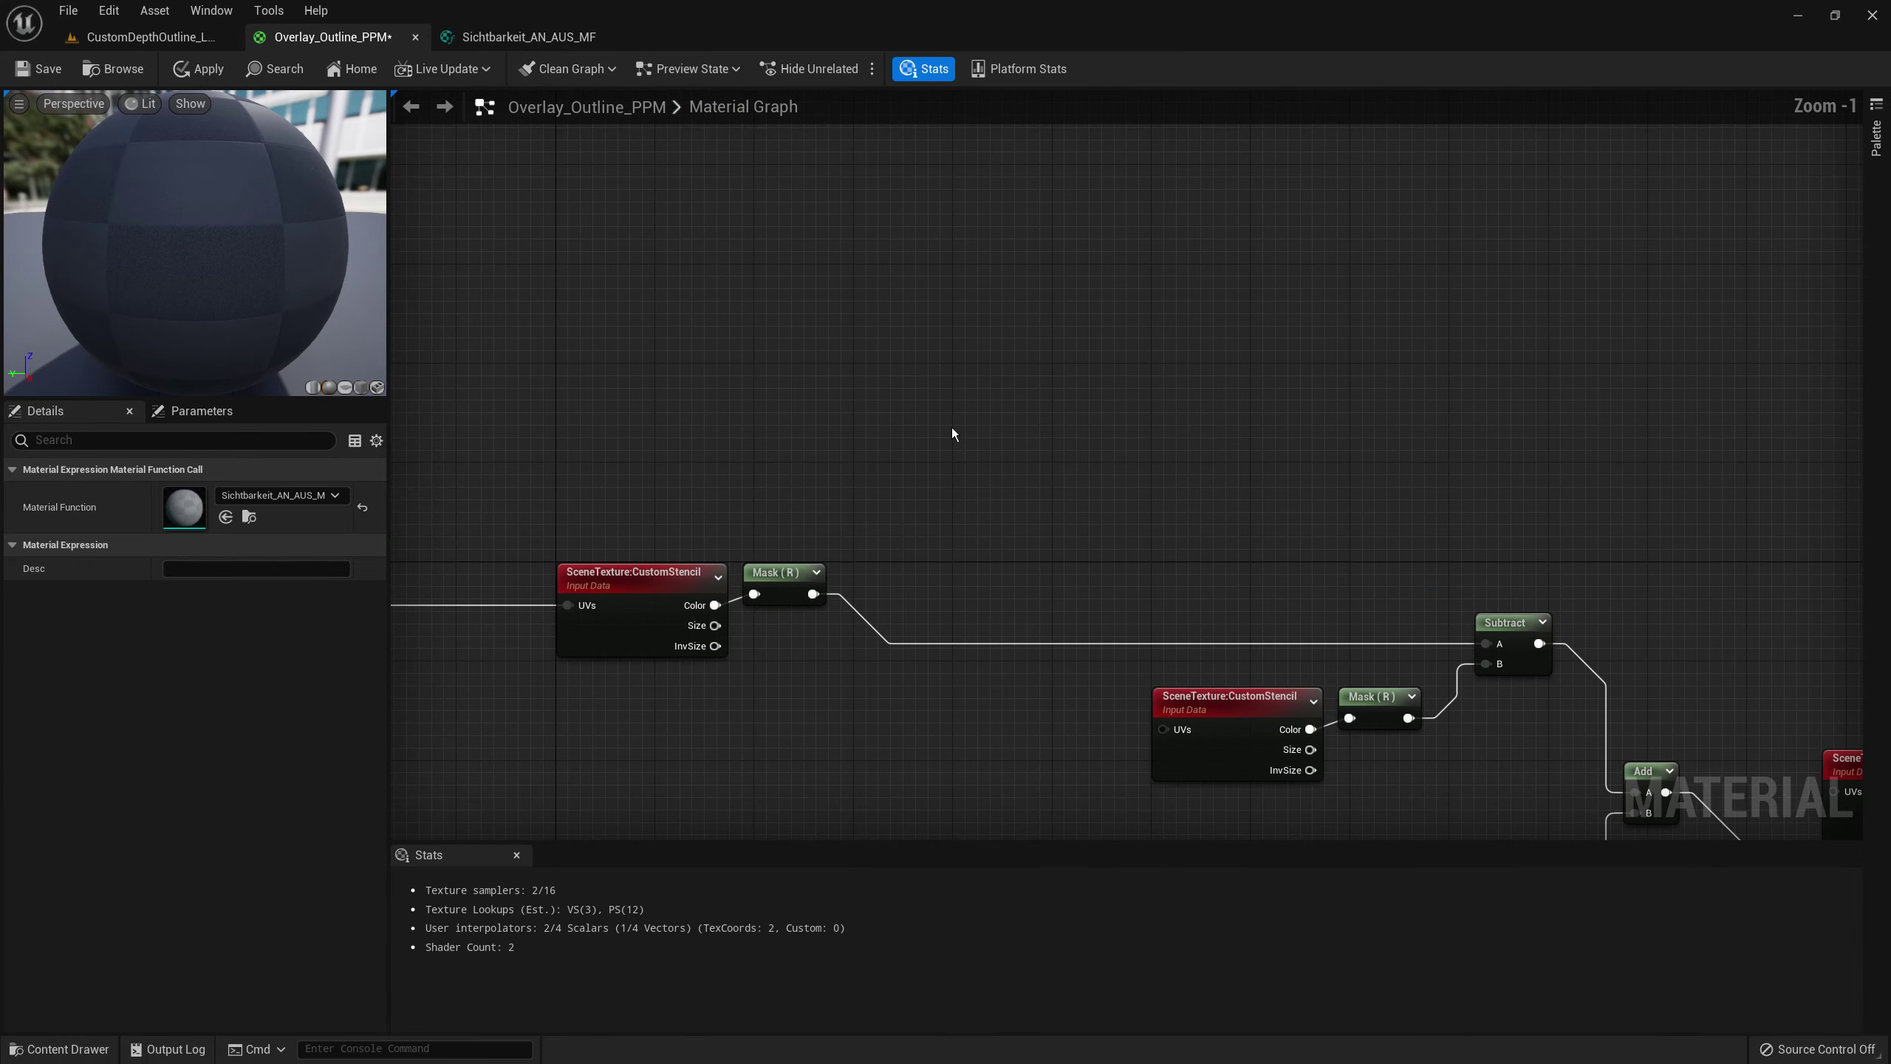
right_click_drag(952, 434, 1196, 457)
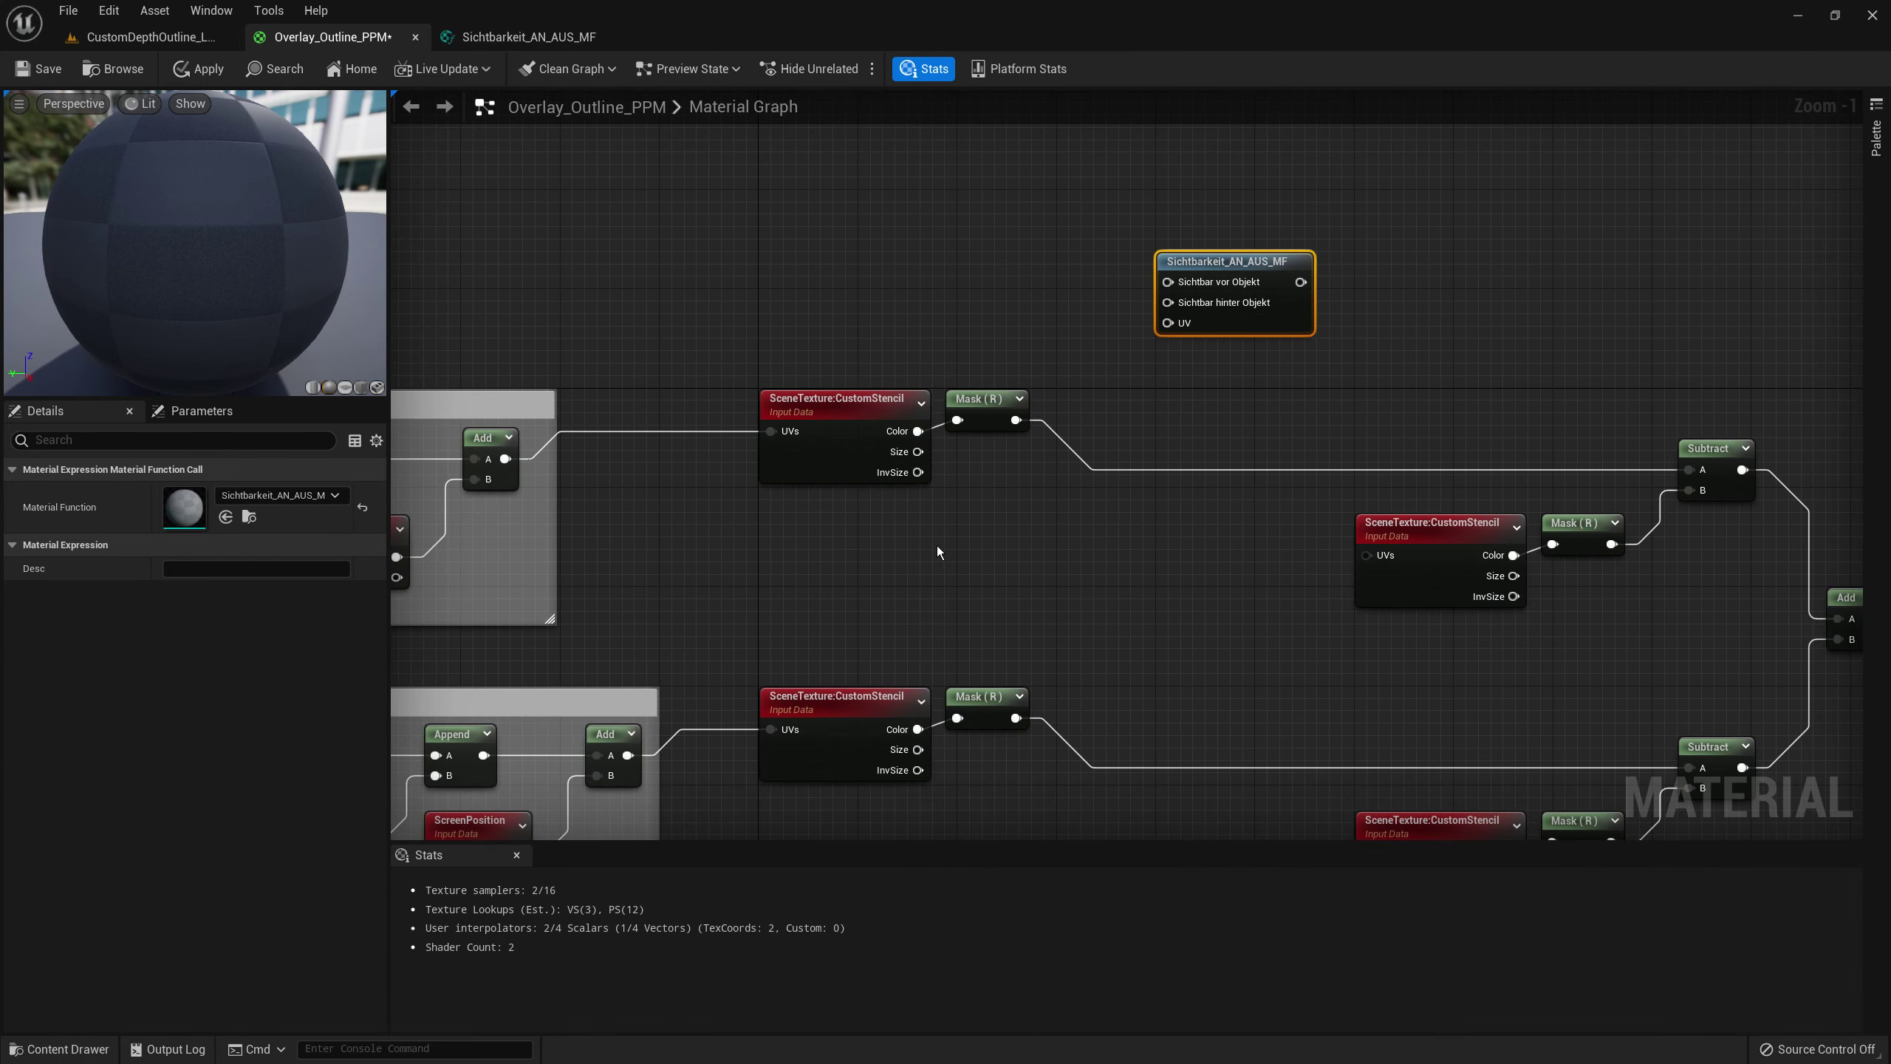
scroll(868, 552, "down", 3)
right_click_drag(447, 581, 757, 589)
scroll(606, 305, "up", 5)
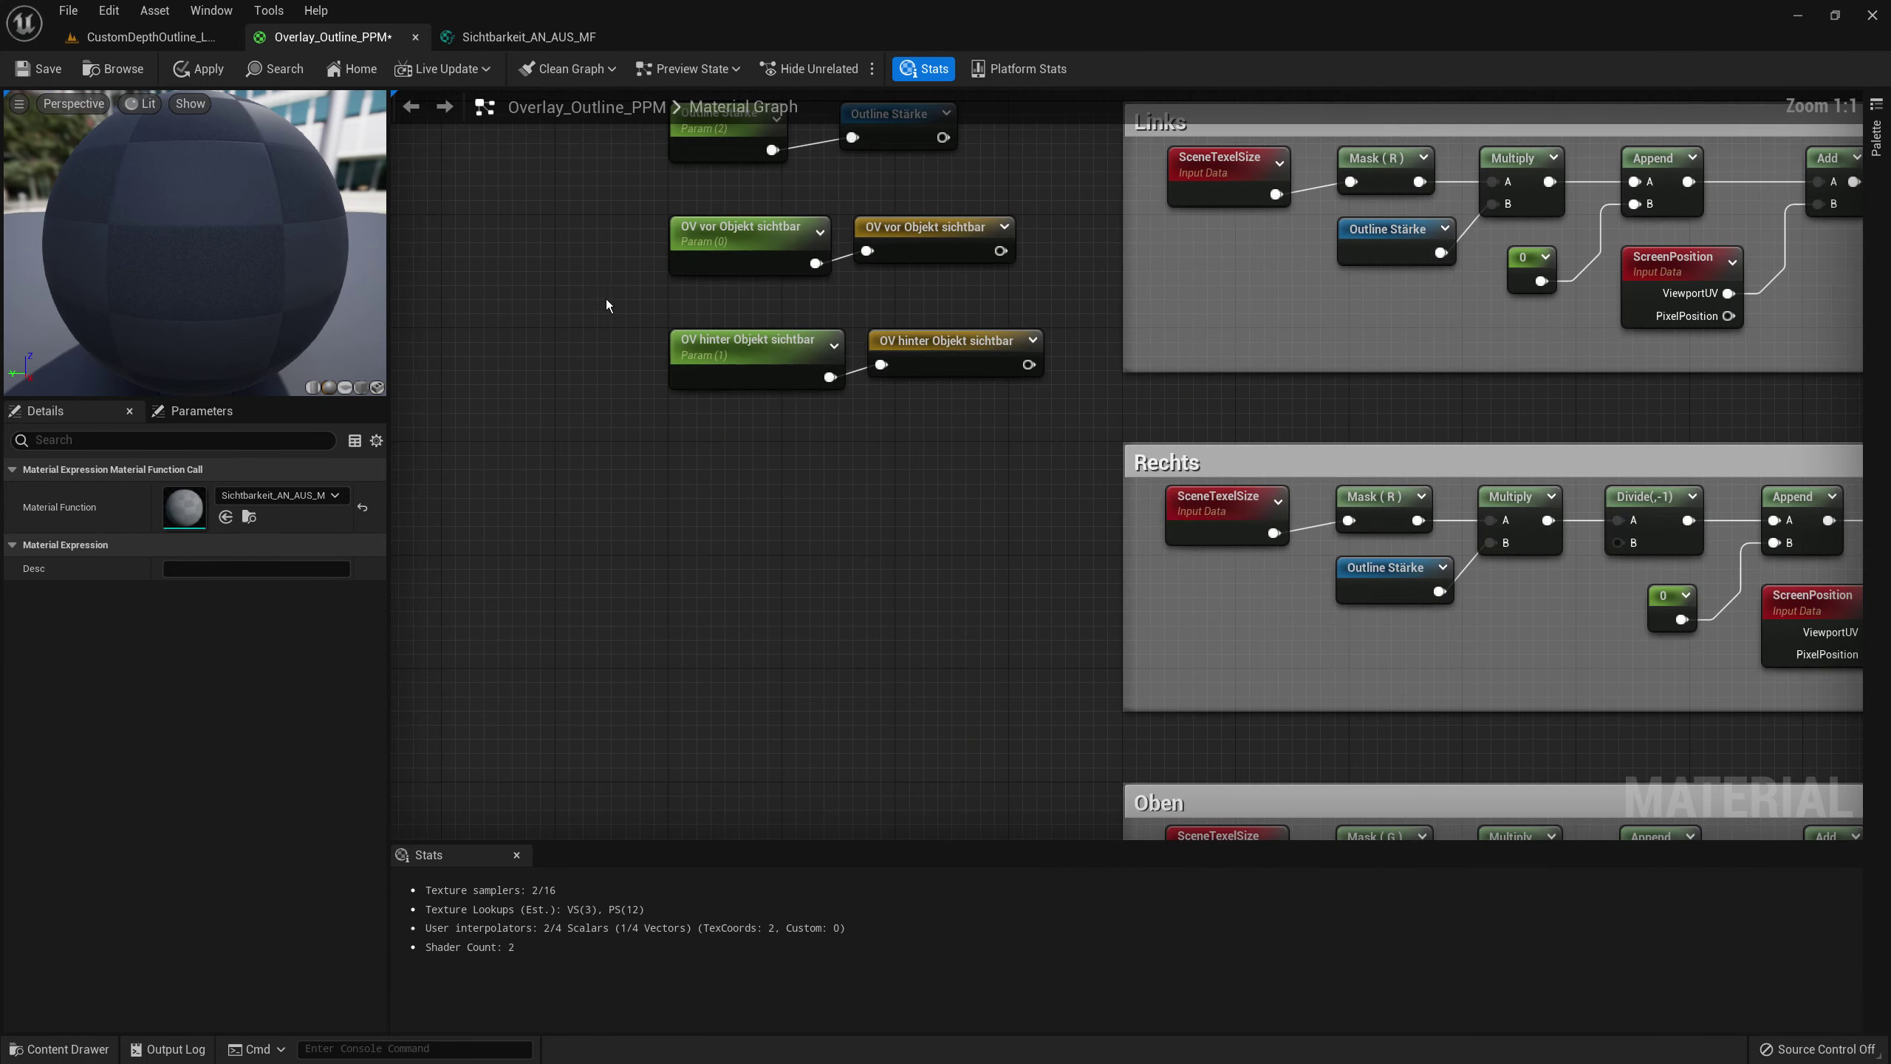
- Move the four OV parameter nodes further down the graph
left_click_drag(595, 216, 1016, 430)
left_click_drag(755, 251, 752, 592)
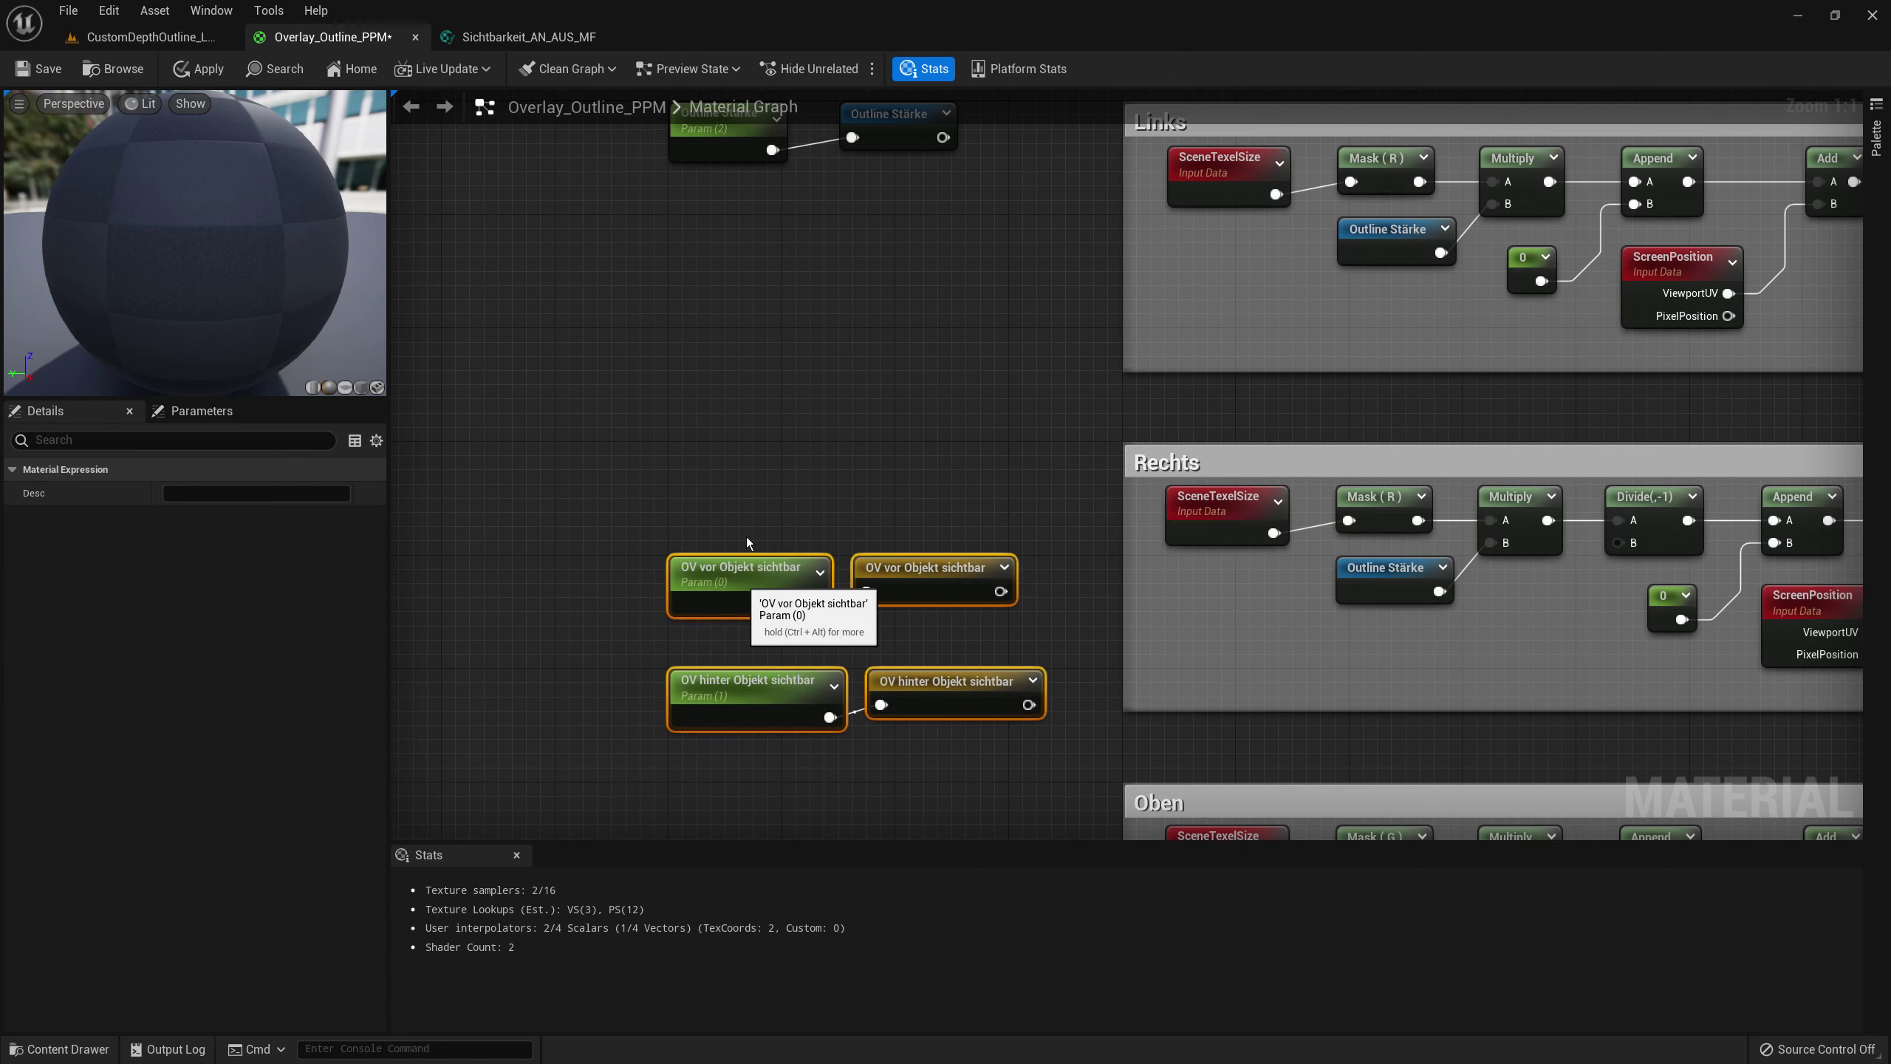
right_click_drag(750, 406, 727, 611)
- Paste a copy of OV vor Objekt sichtbar beneath Outline Stärke and start renaming it
left_click(674, 779)
key("ctrl+c")
key("ctrl+v")
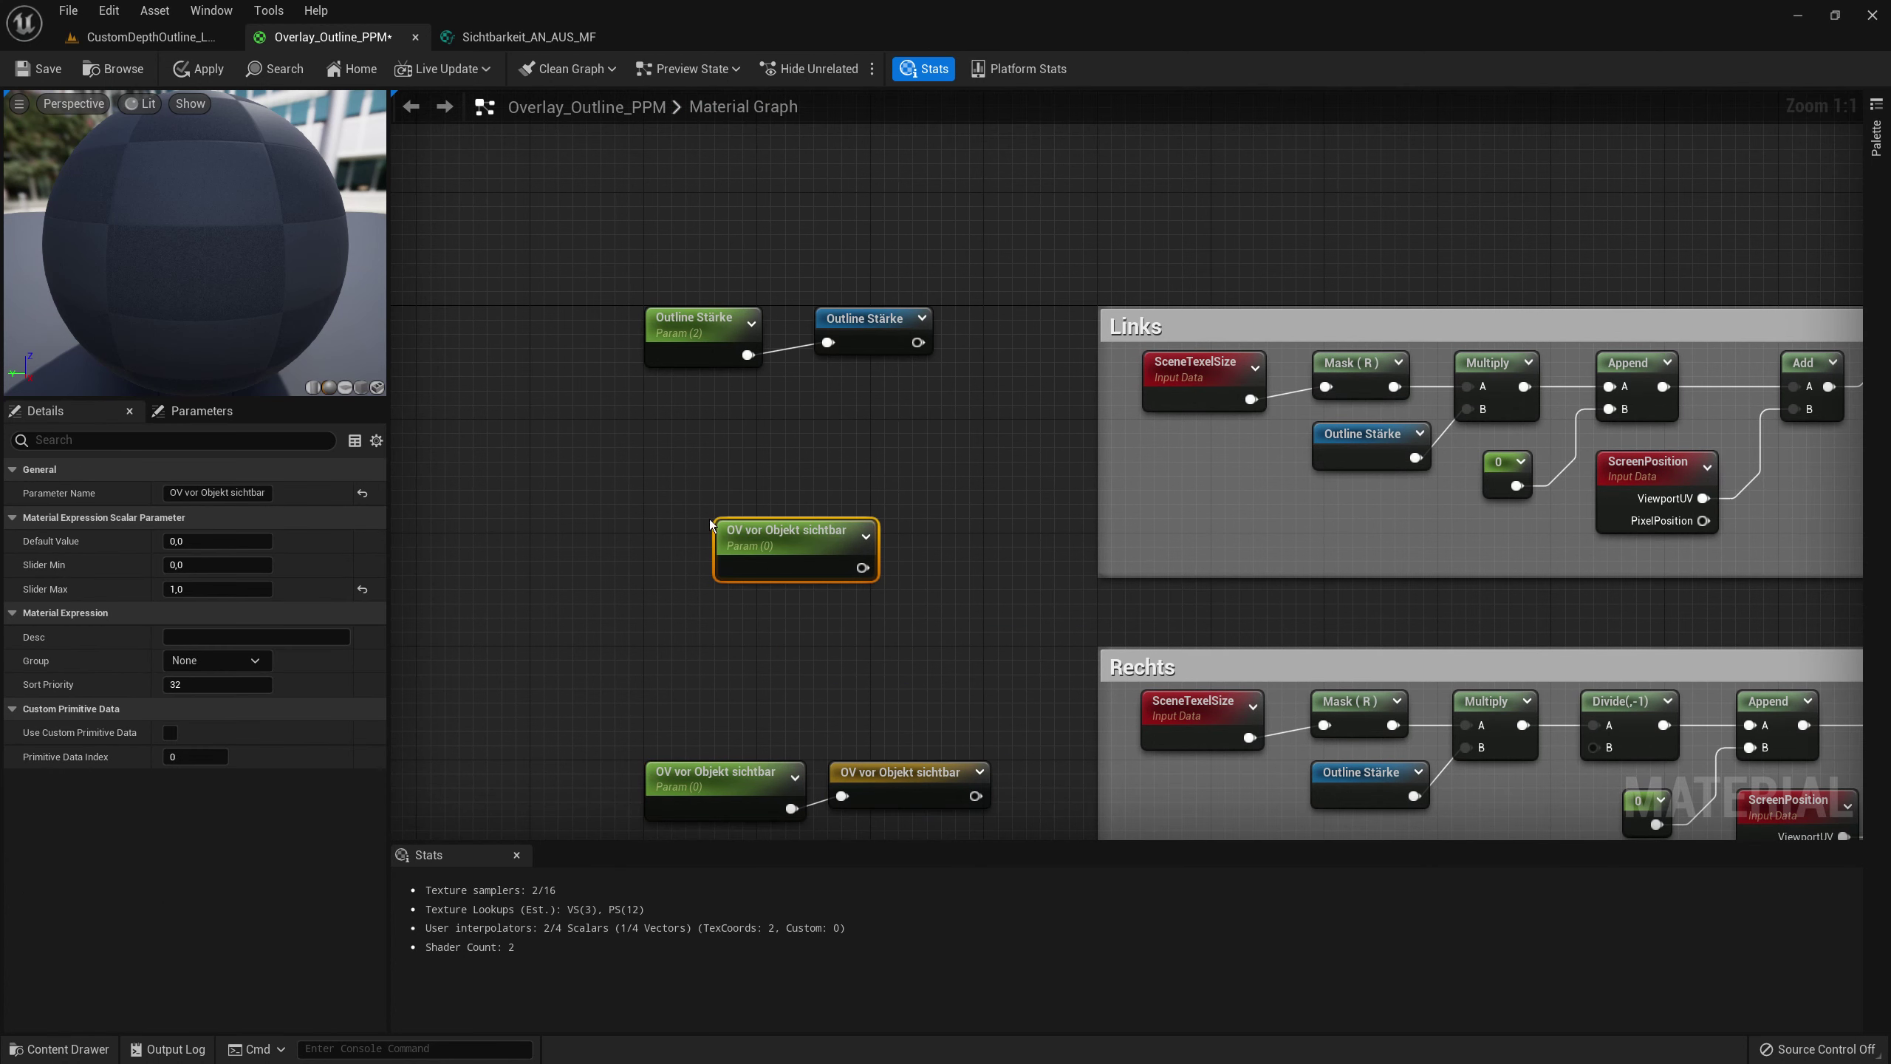
left_click_drag(744, 537, 672, 438)
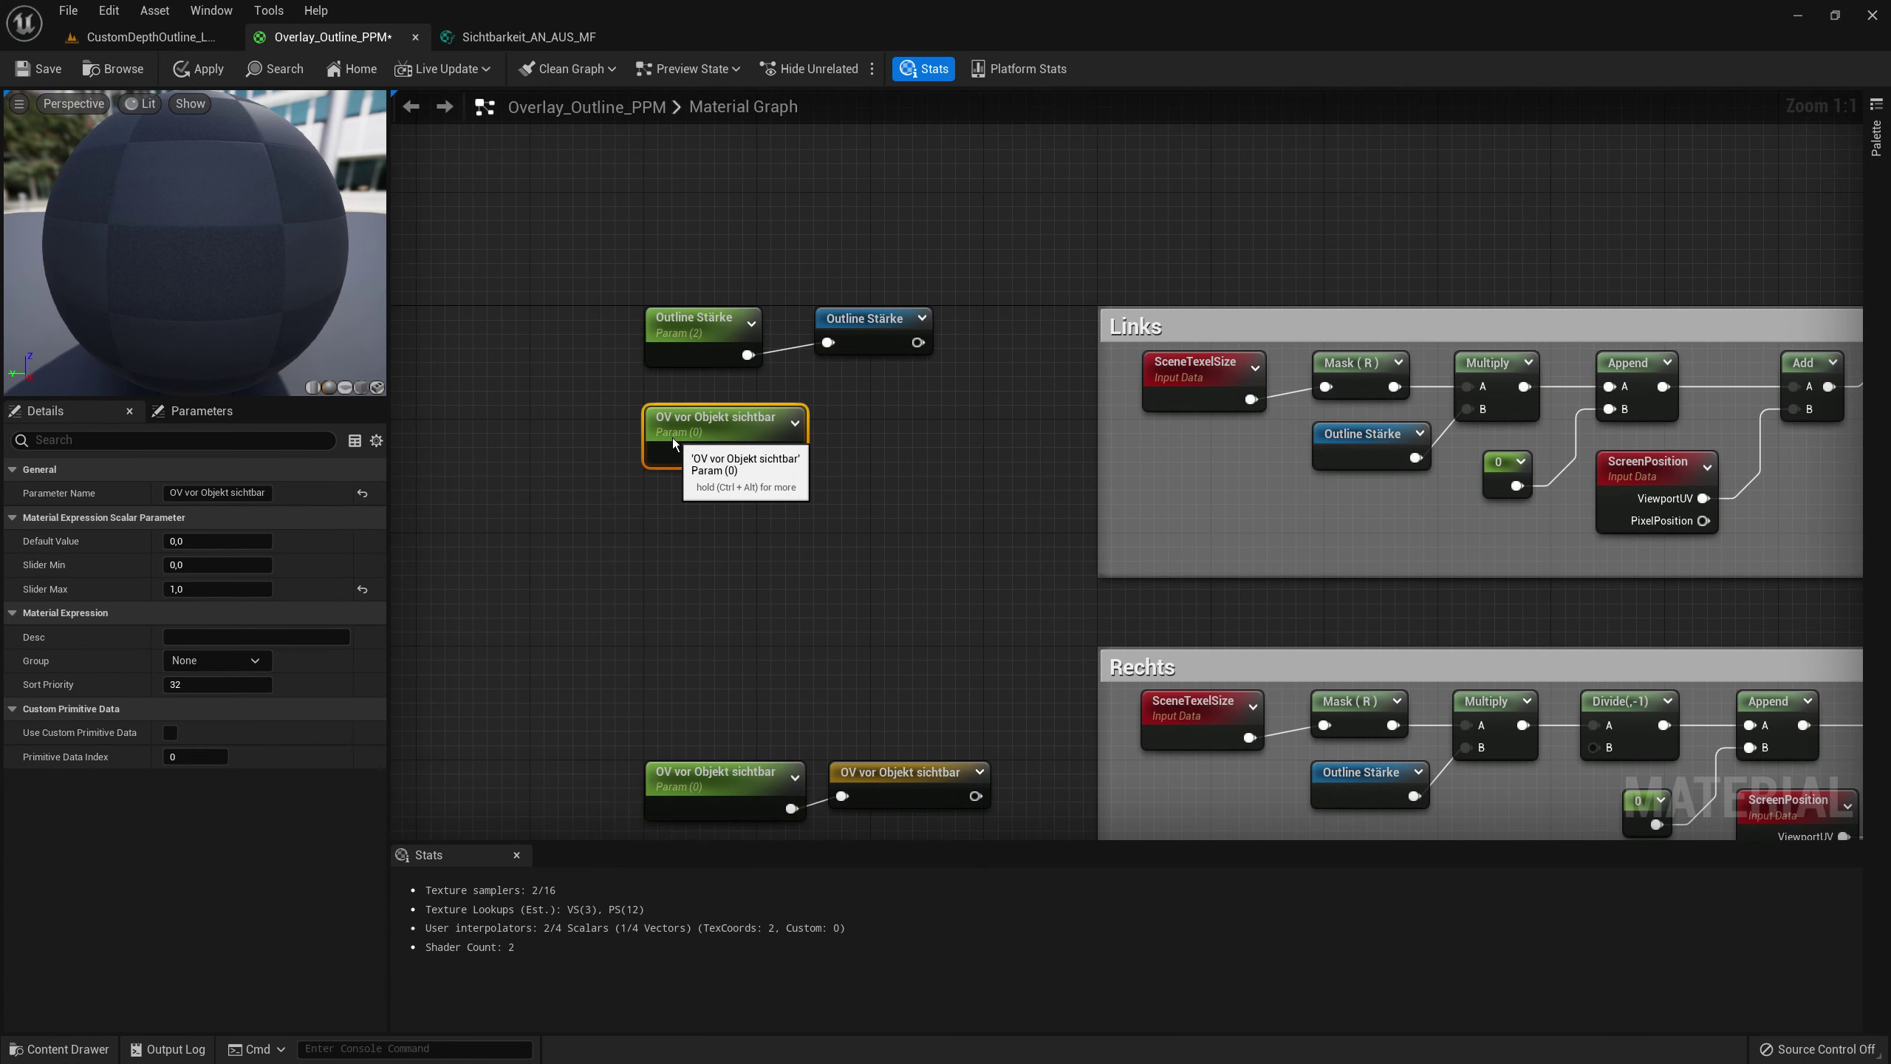
left_click(238, 492)
key("BackSpace")
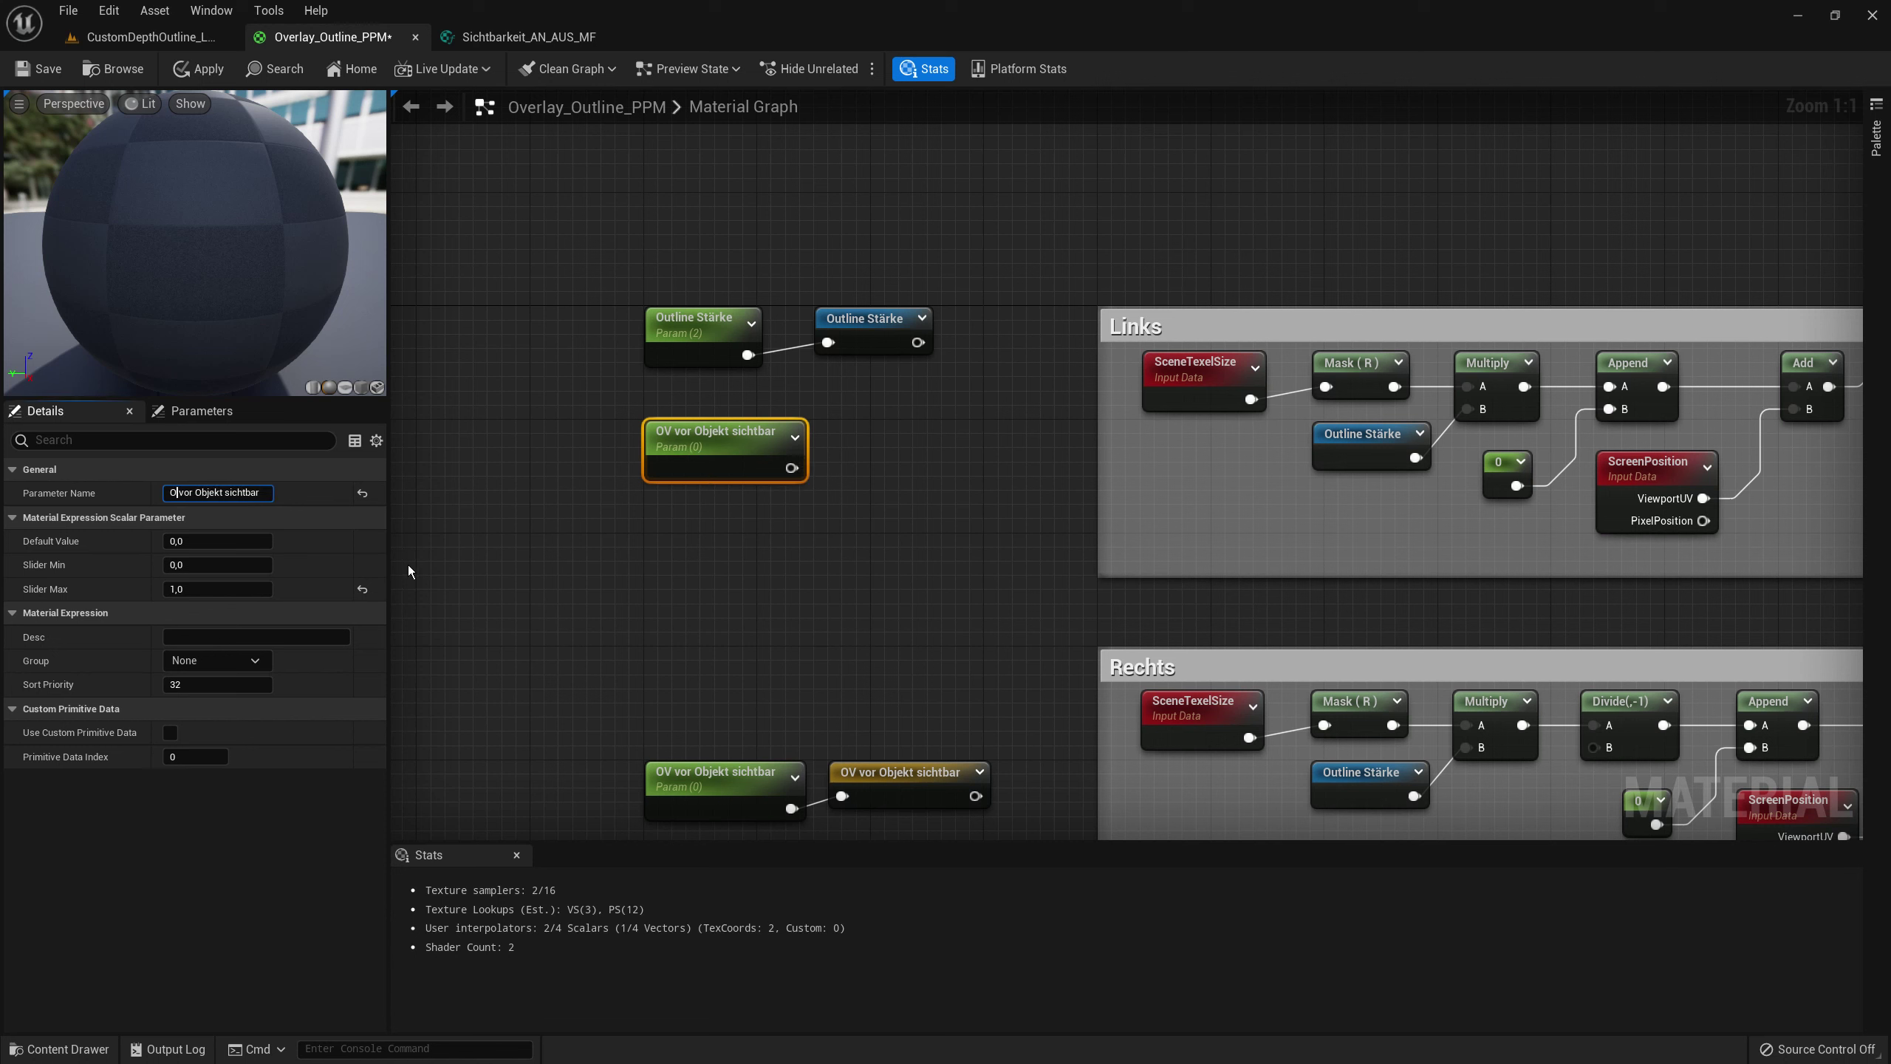
- Rename the copy to OL vor Objekt sichtbar and duplicate it
type("L")
key("Return")
key("ctrl+w")
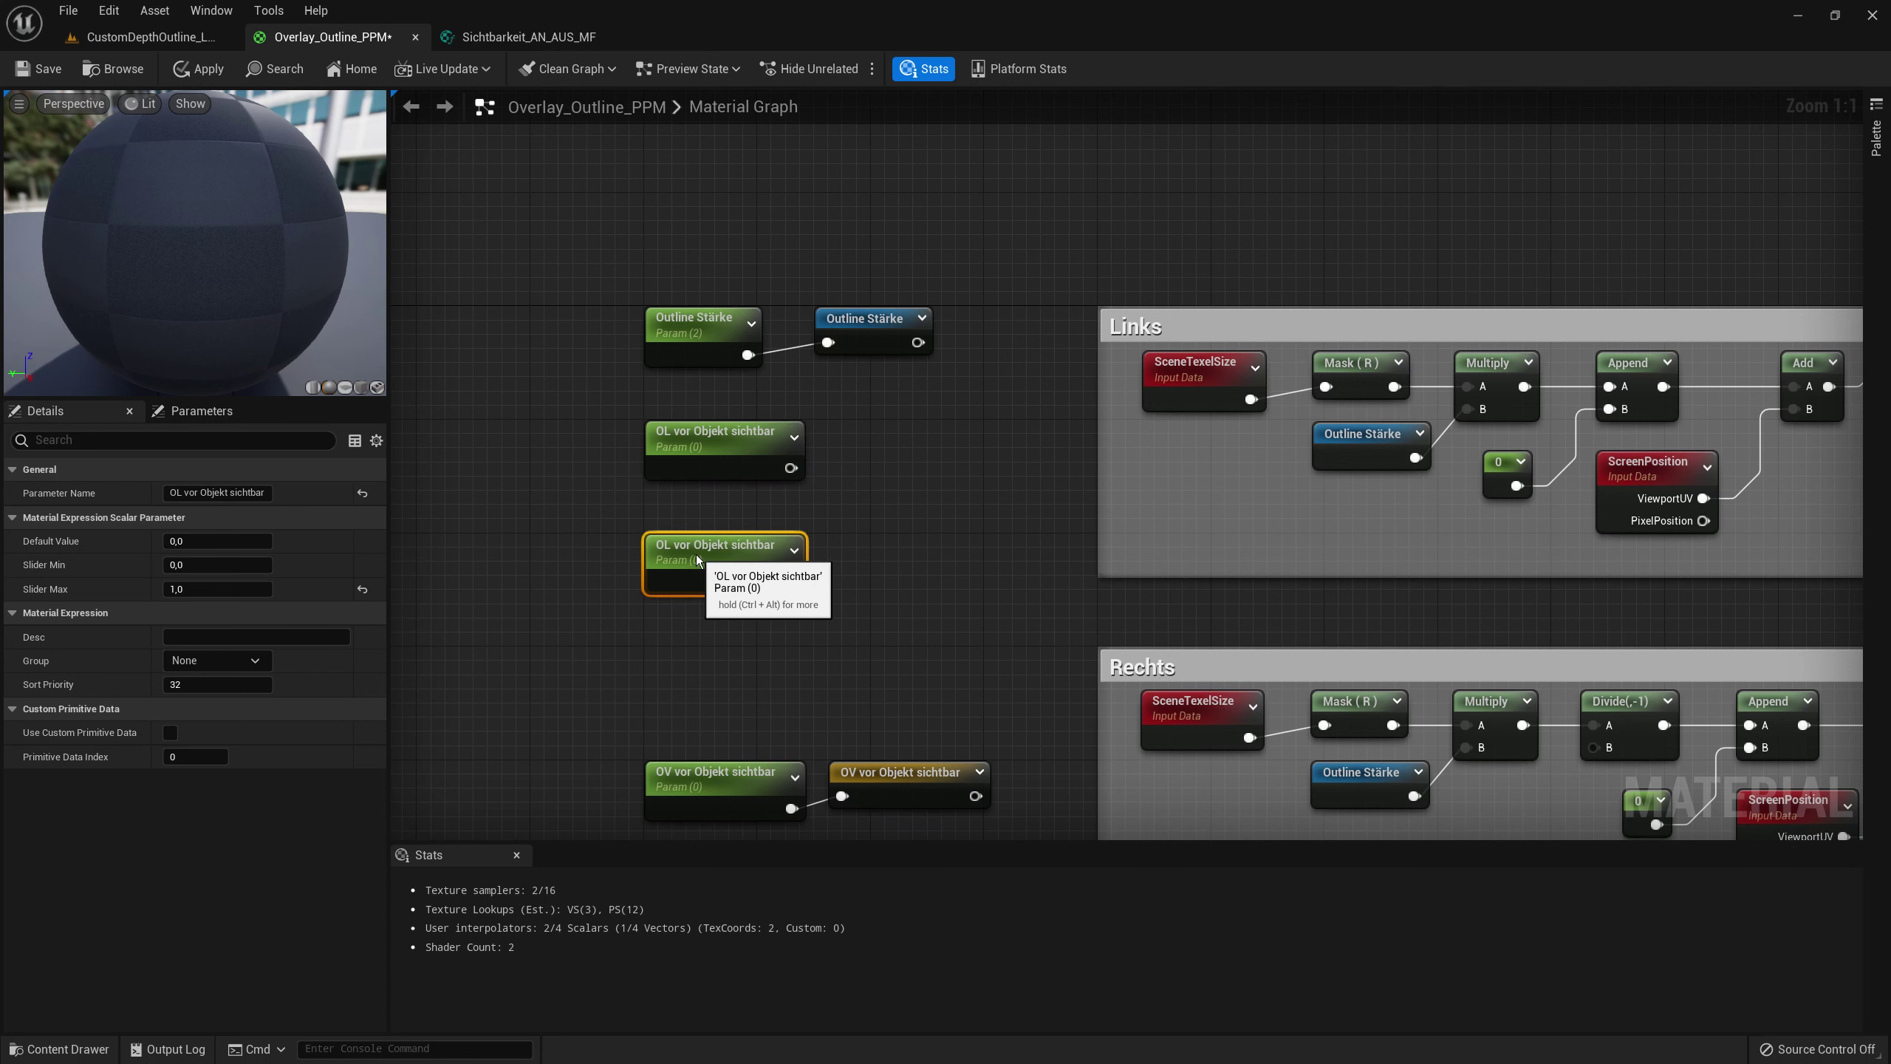
left_click(680, 434)
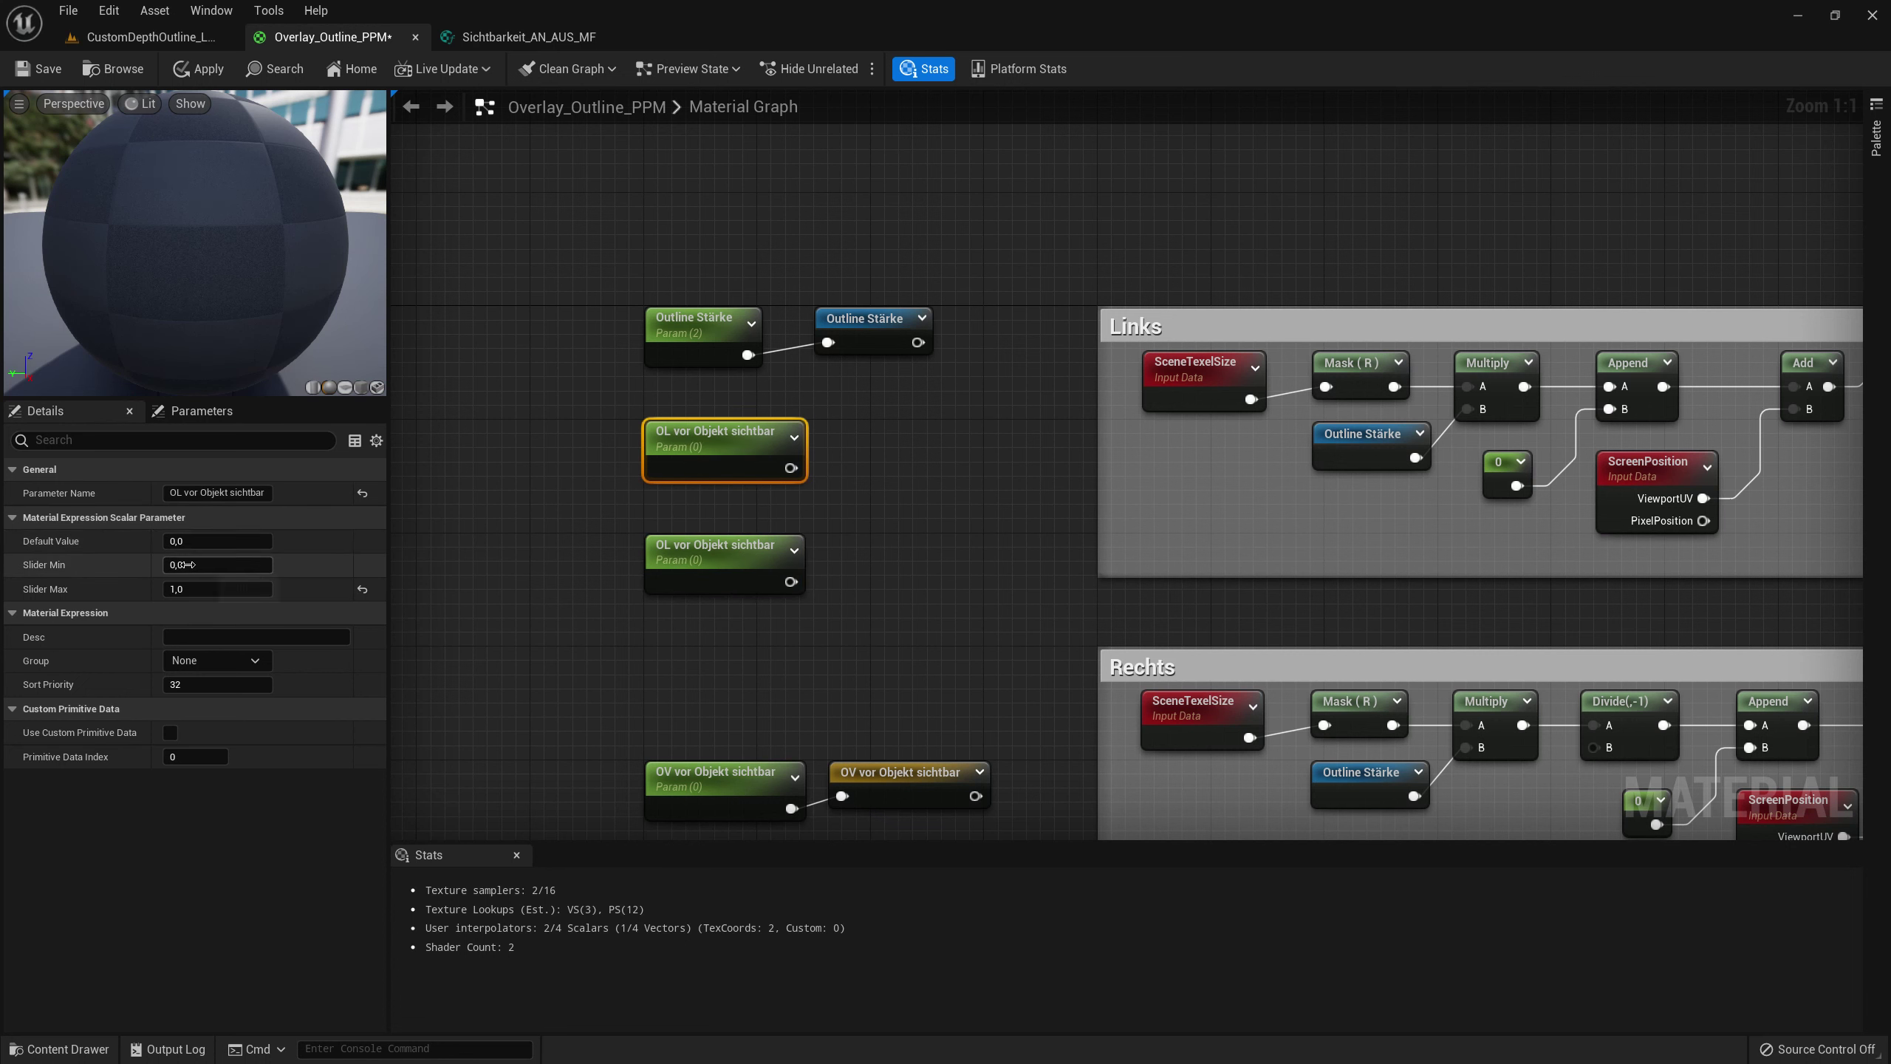
left_click_drag(565, 562, 663, 542)
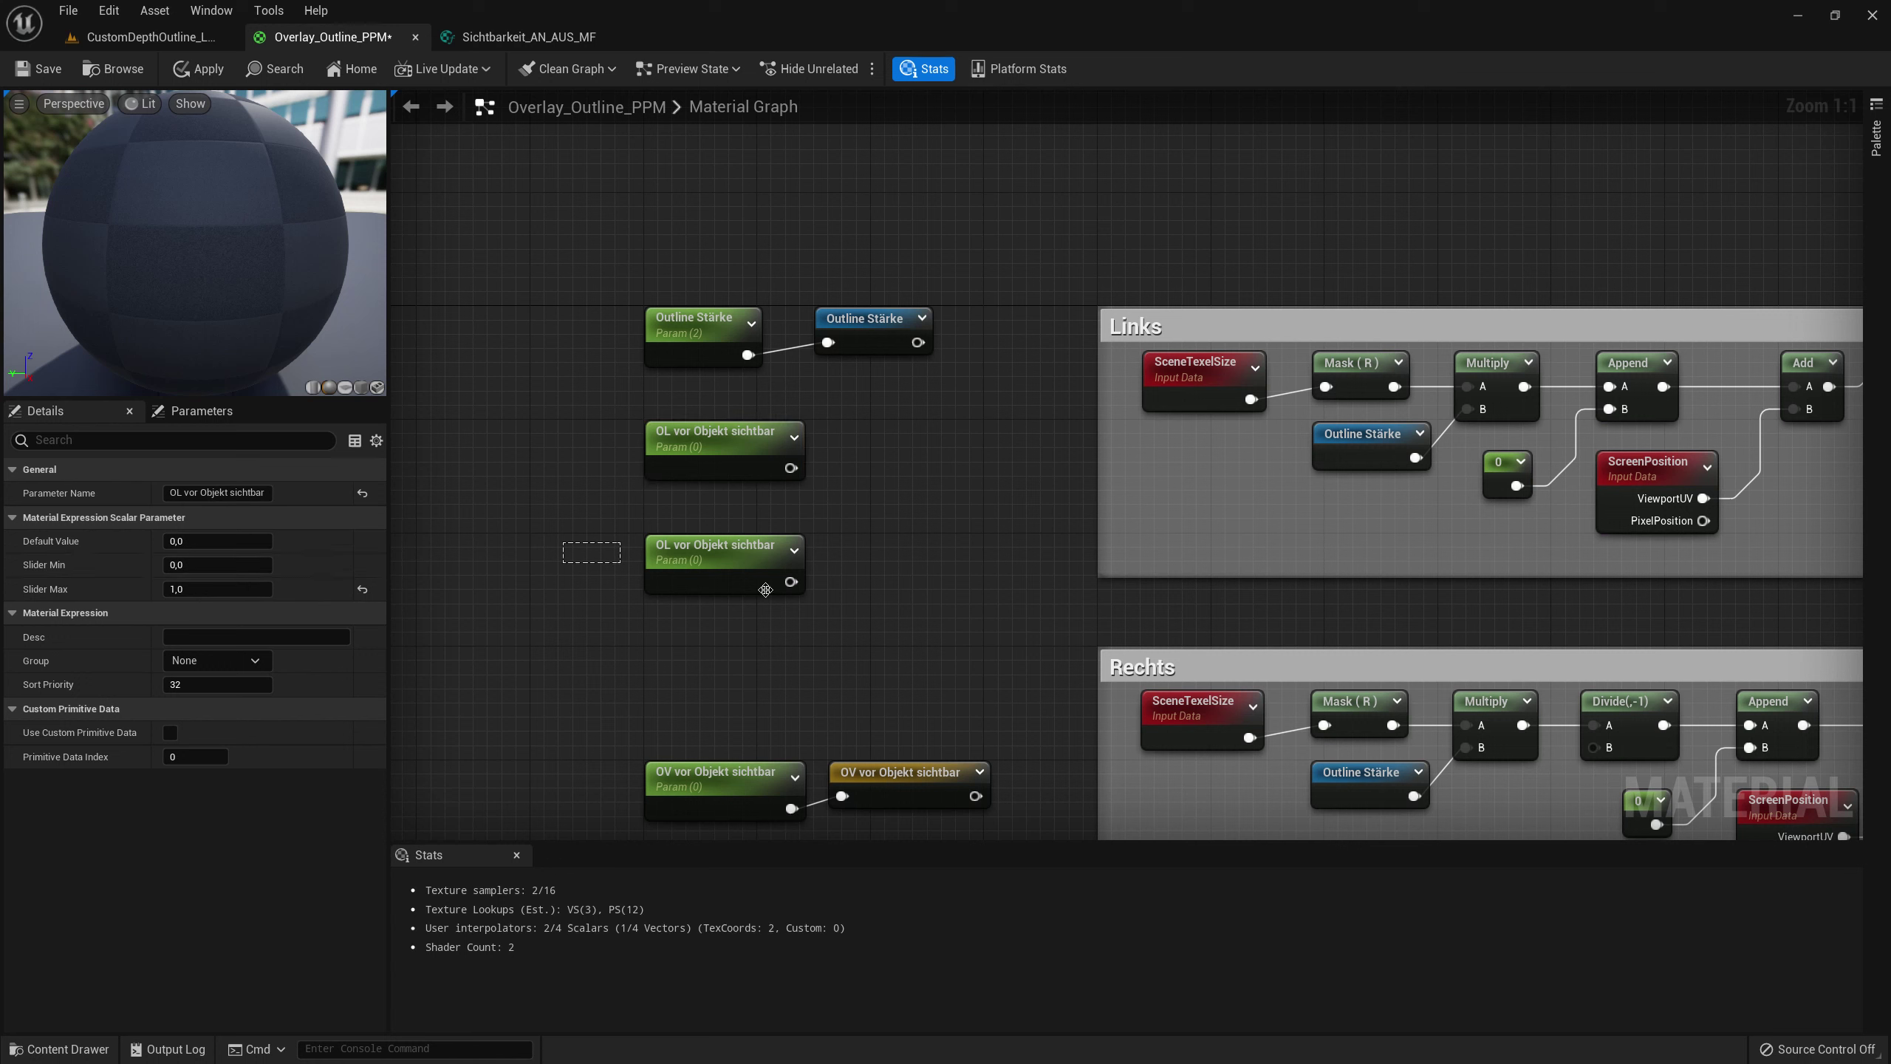
- Give the duplicate default value 1.0 and rename it OL hinter Objekt sichtbar
left_click(226, 541)
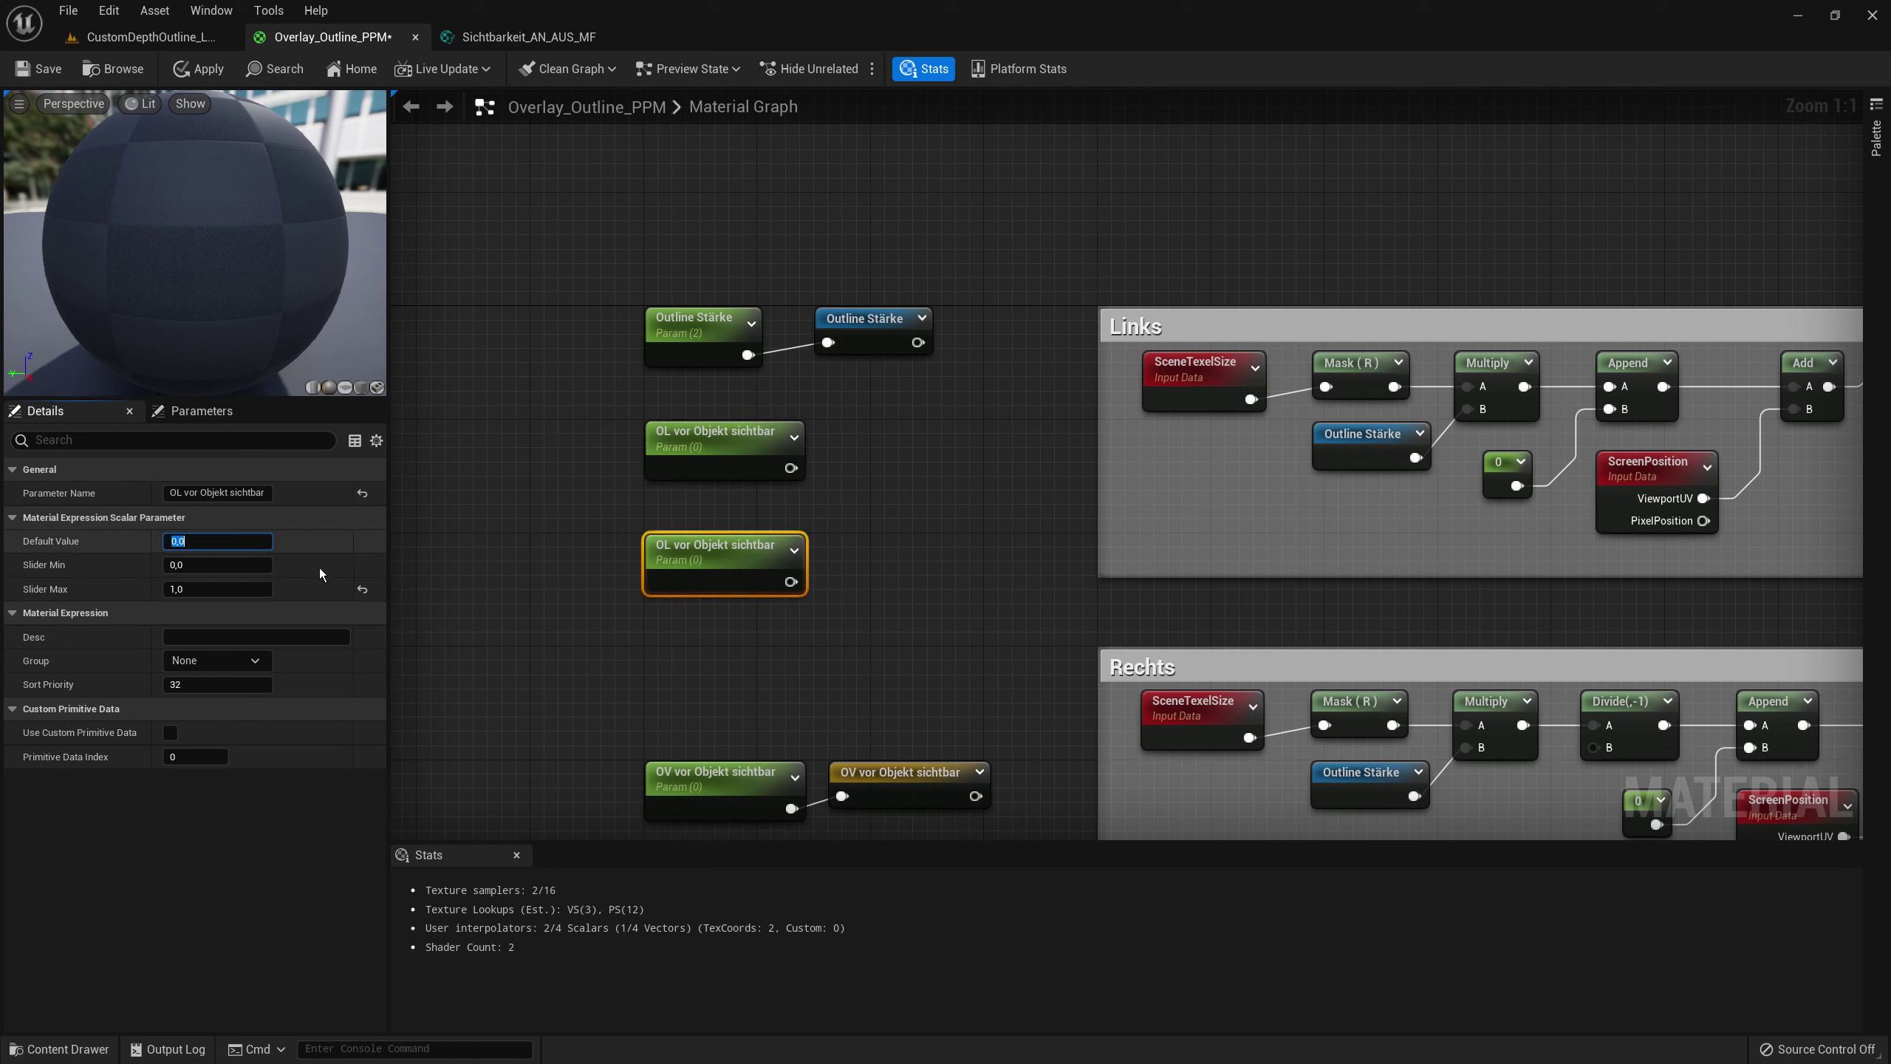
type("1")
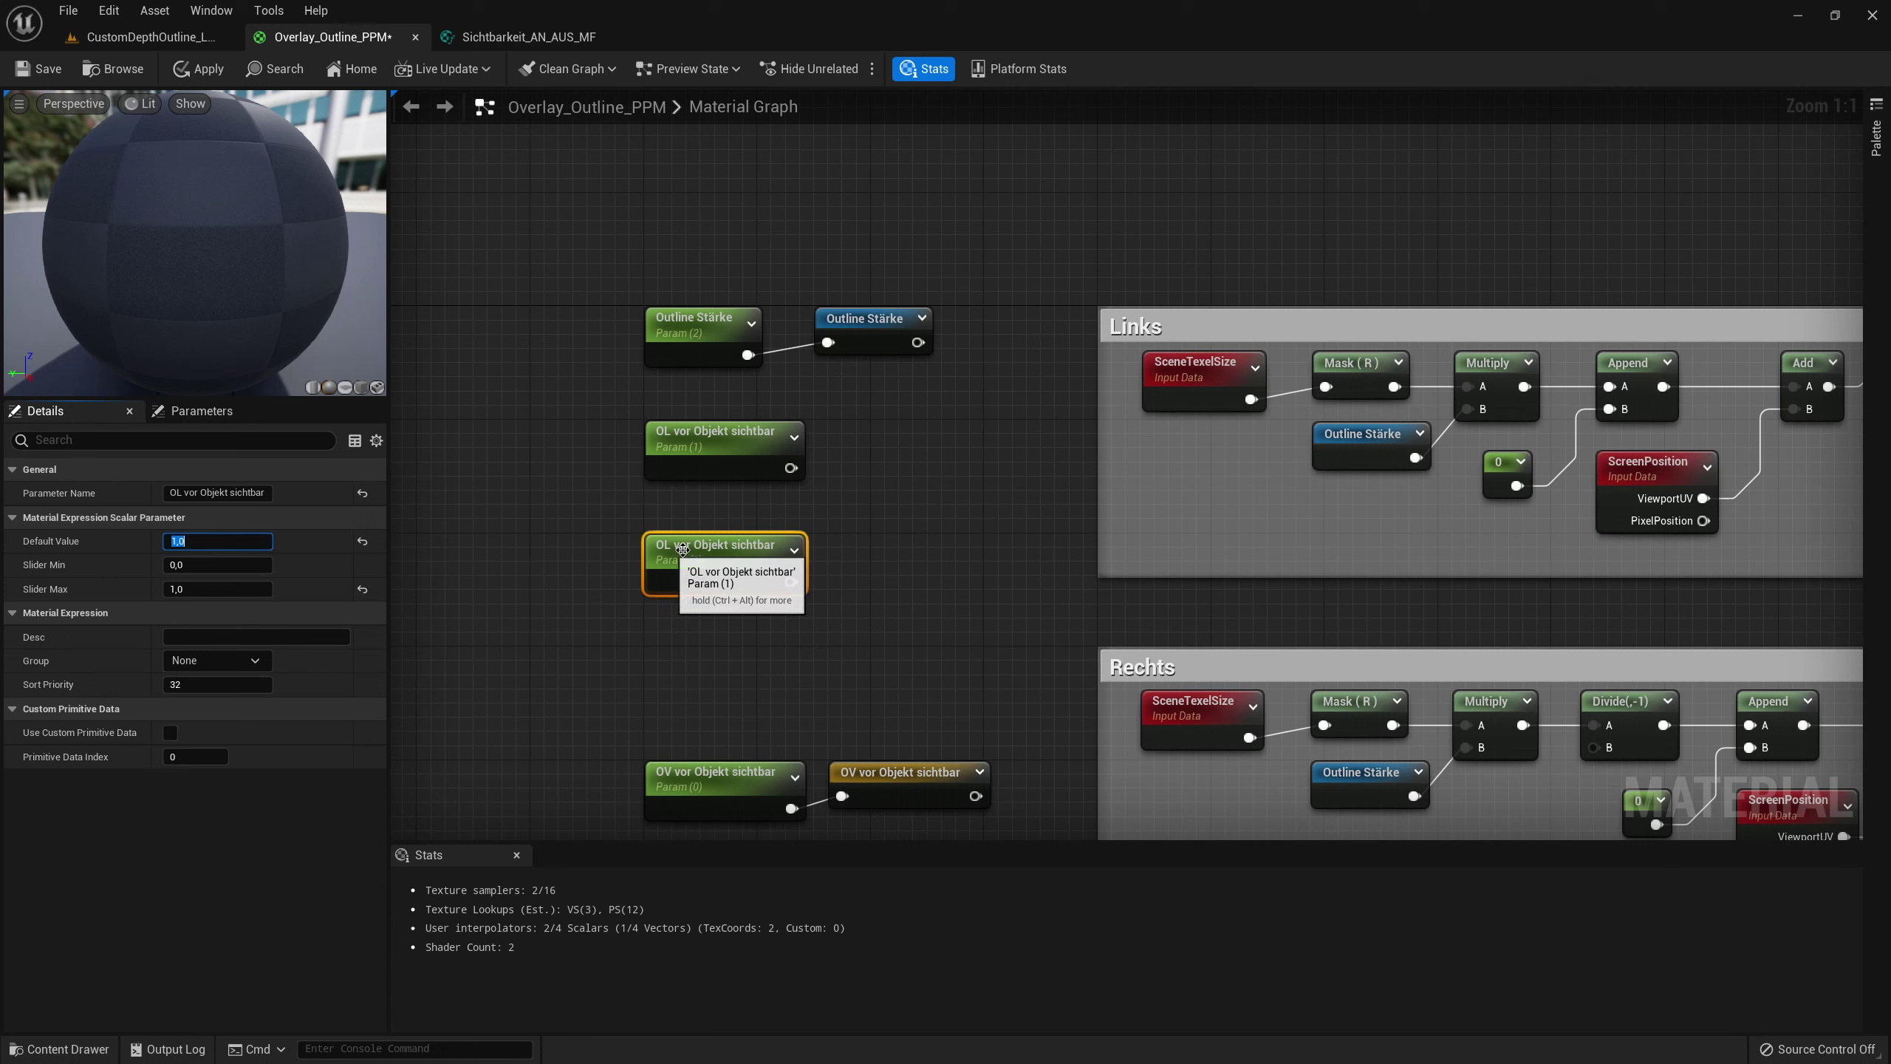
key("Return")
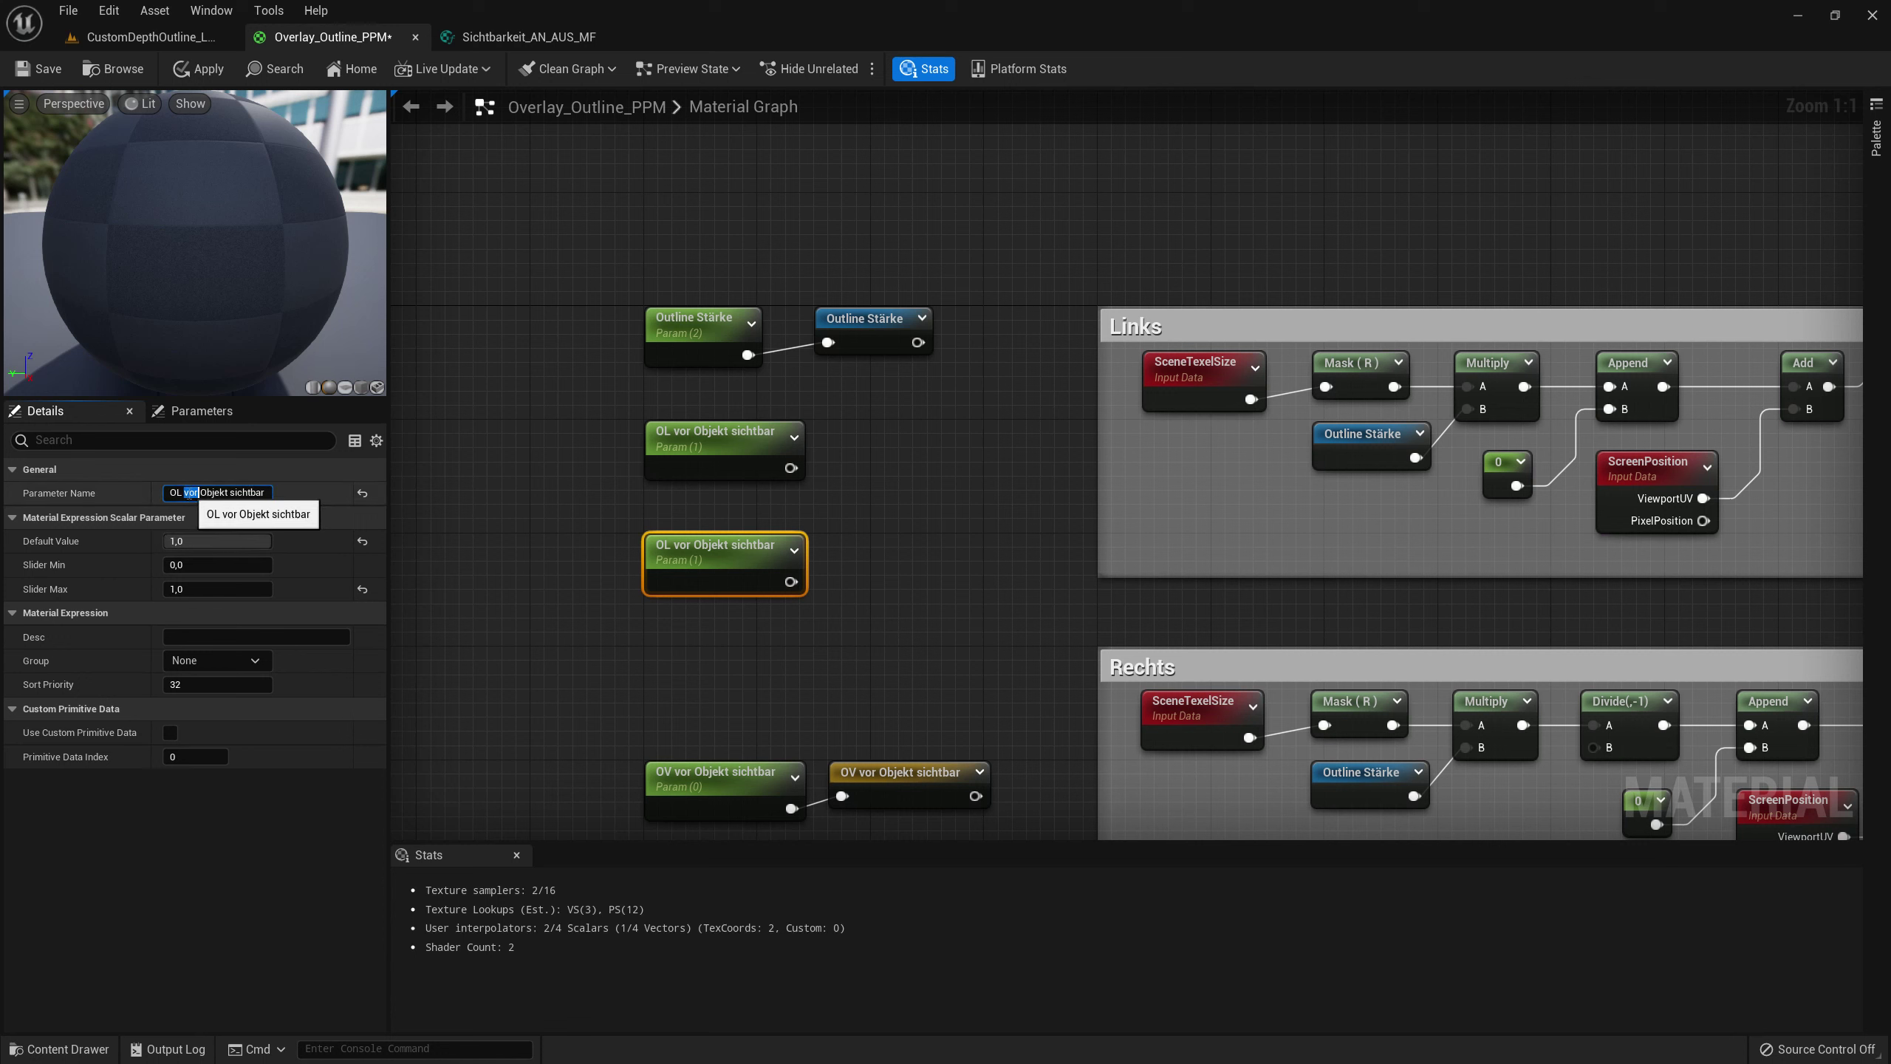
double_click(191, 492)
type("hinter")
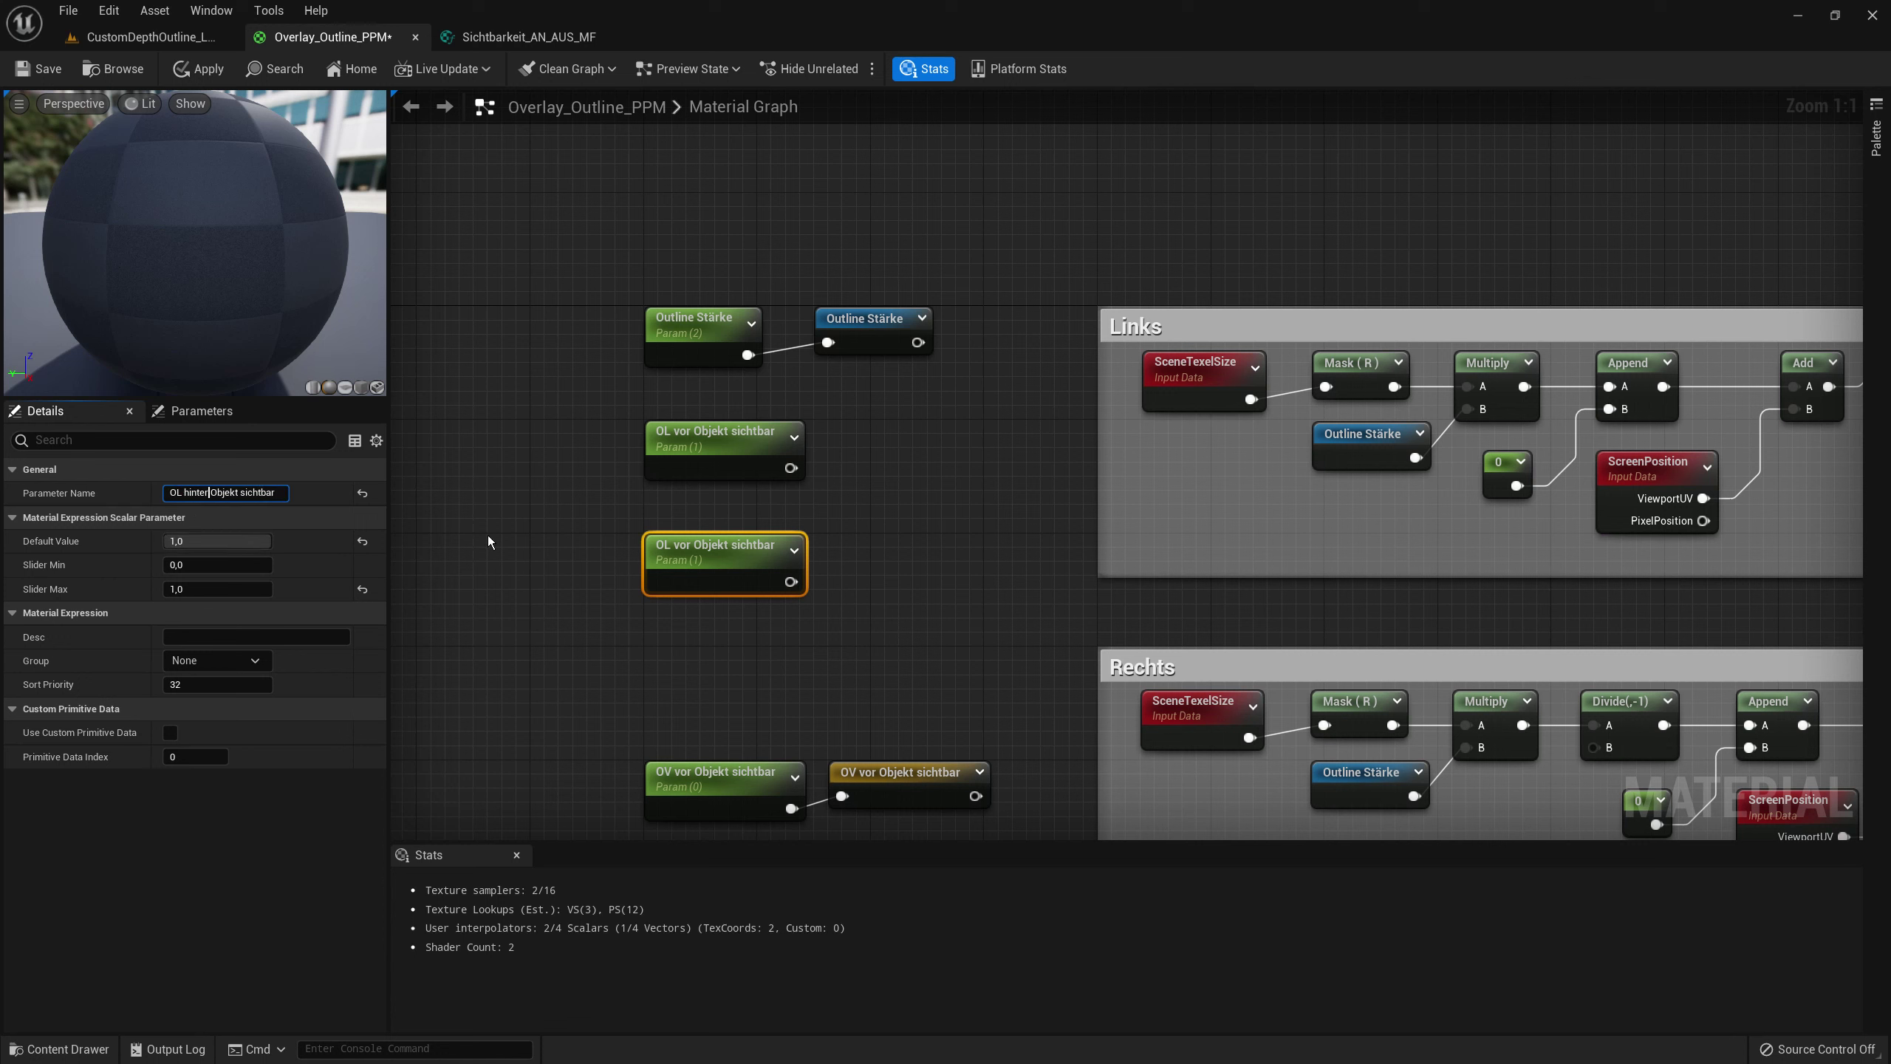
key("Return")
- Drag a new connection from the OL vor Objekt sichtbar output
right_click_drag(735, 825, 735, 685)
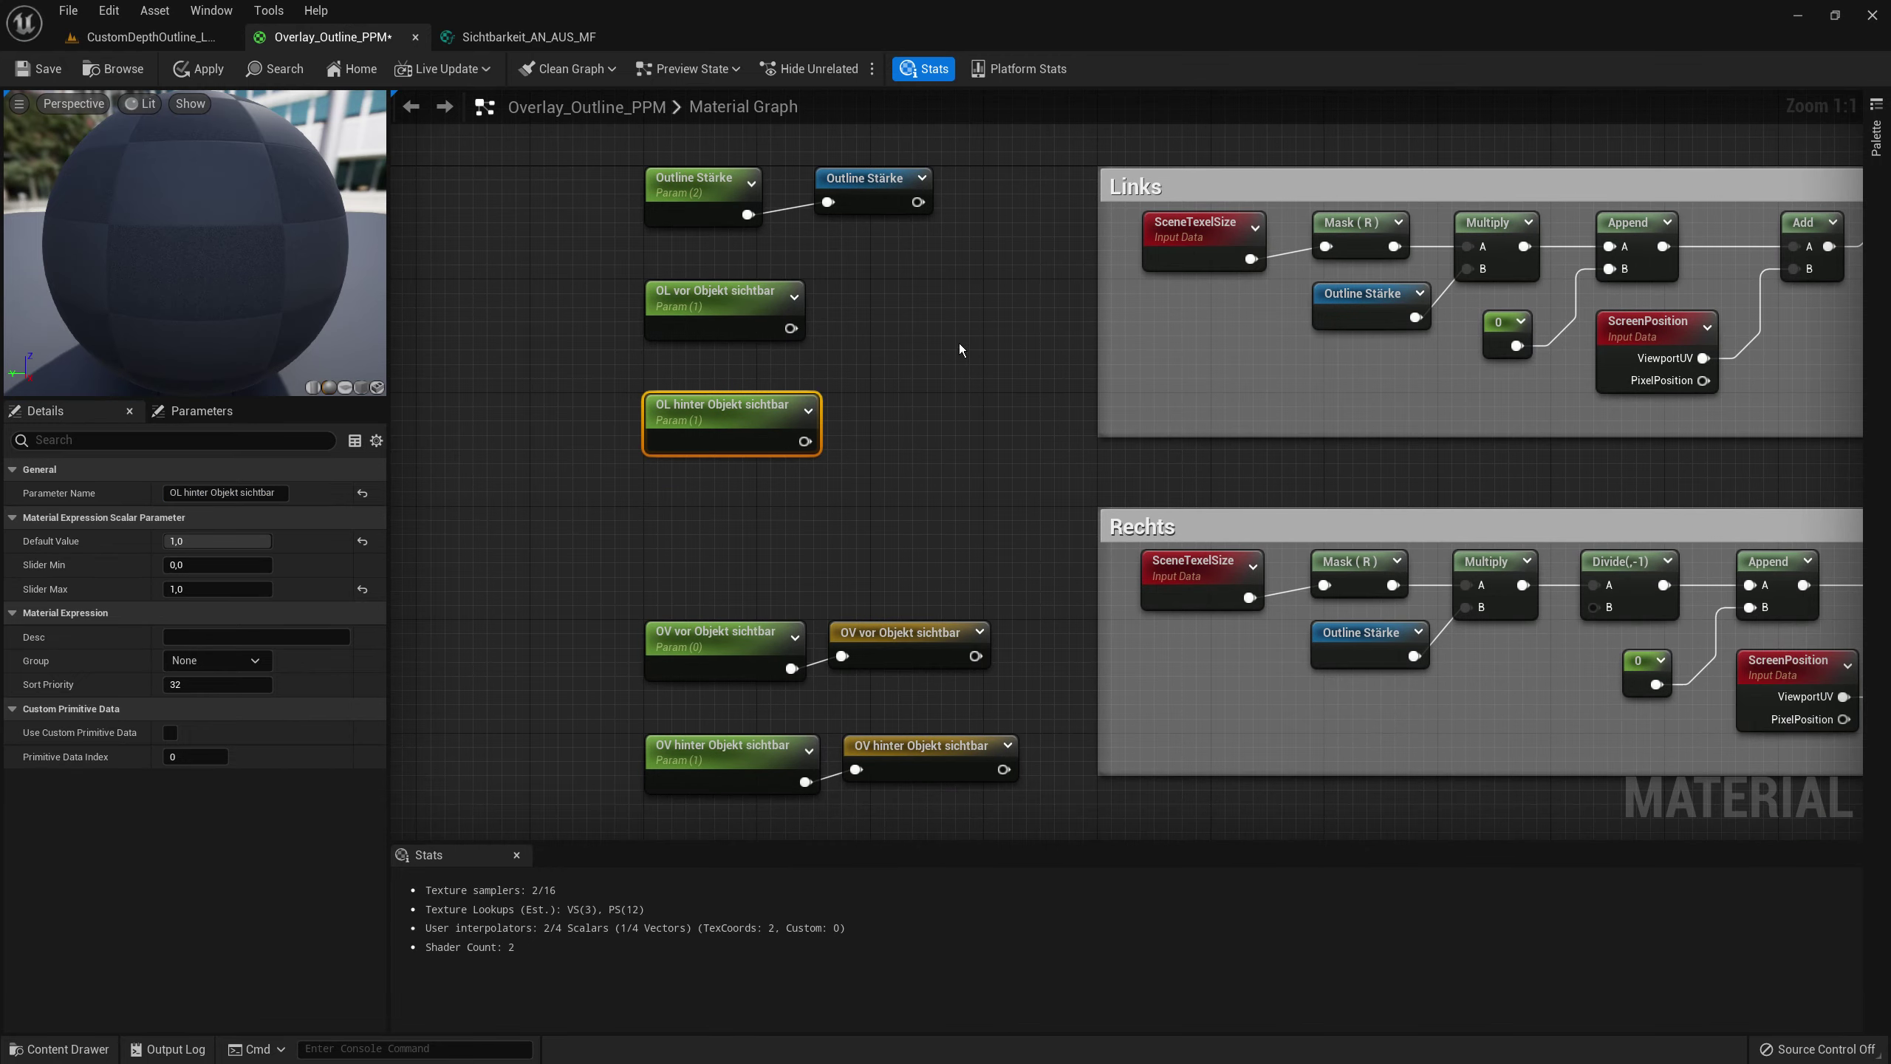
right_click_drag(959, 349, 906, 536)
left_click_drag(736, 514, 875, 529)
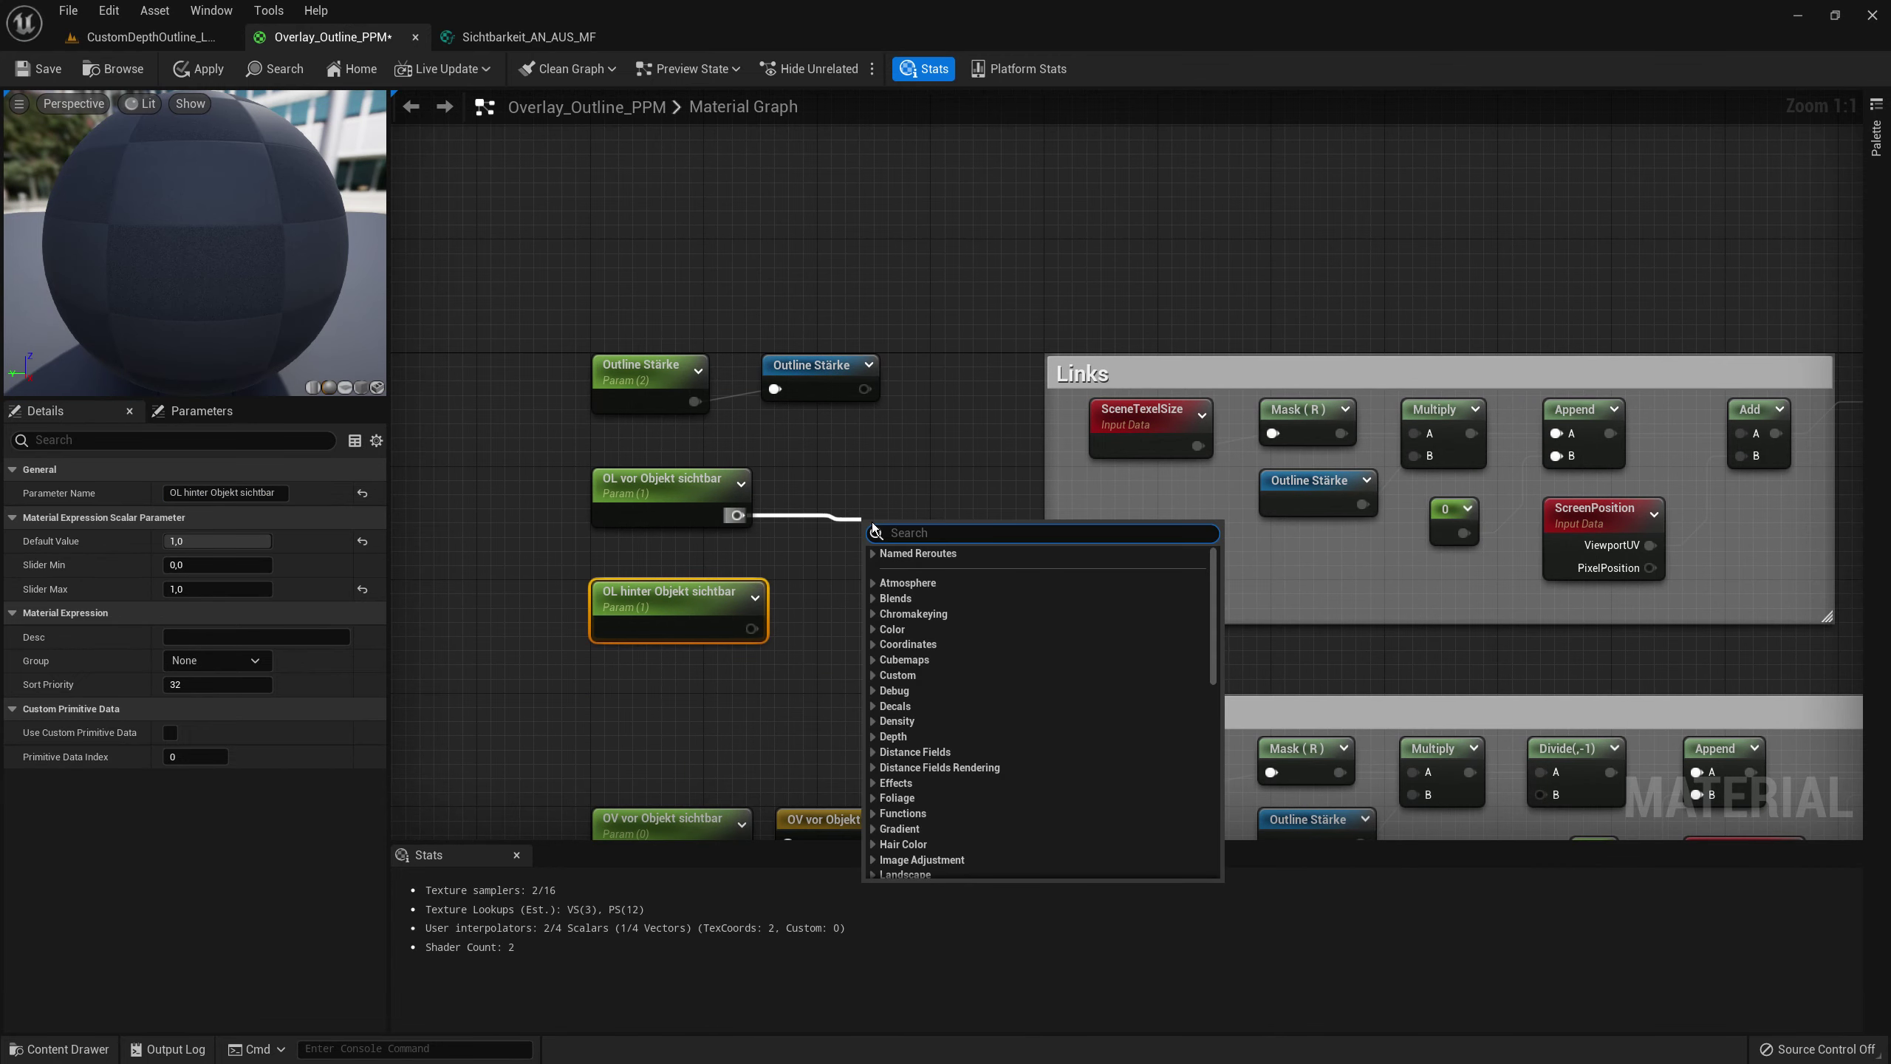
- Add a blue Named Reroute for OL vor Objekt sichtbar, named after the parameter
type("named")
key("Return")
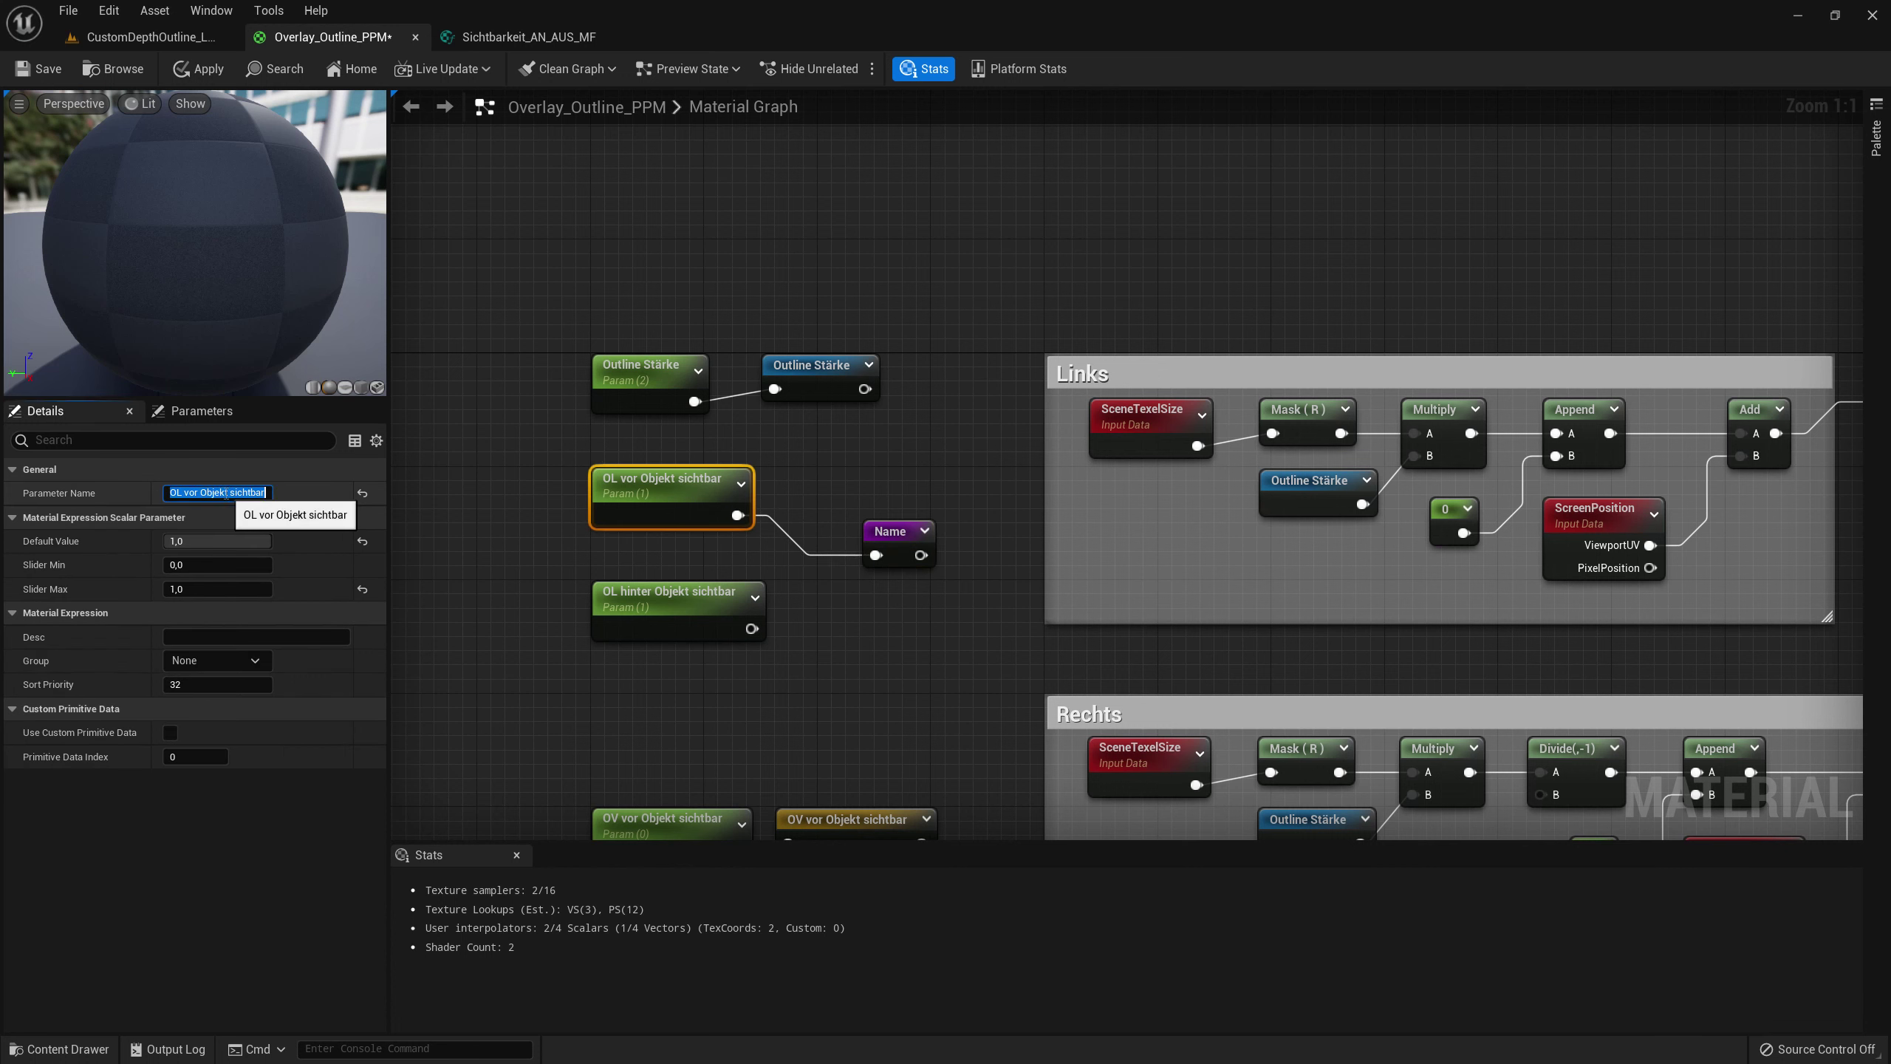
left_click(223, 493)
key("ctrl+v")
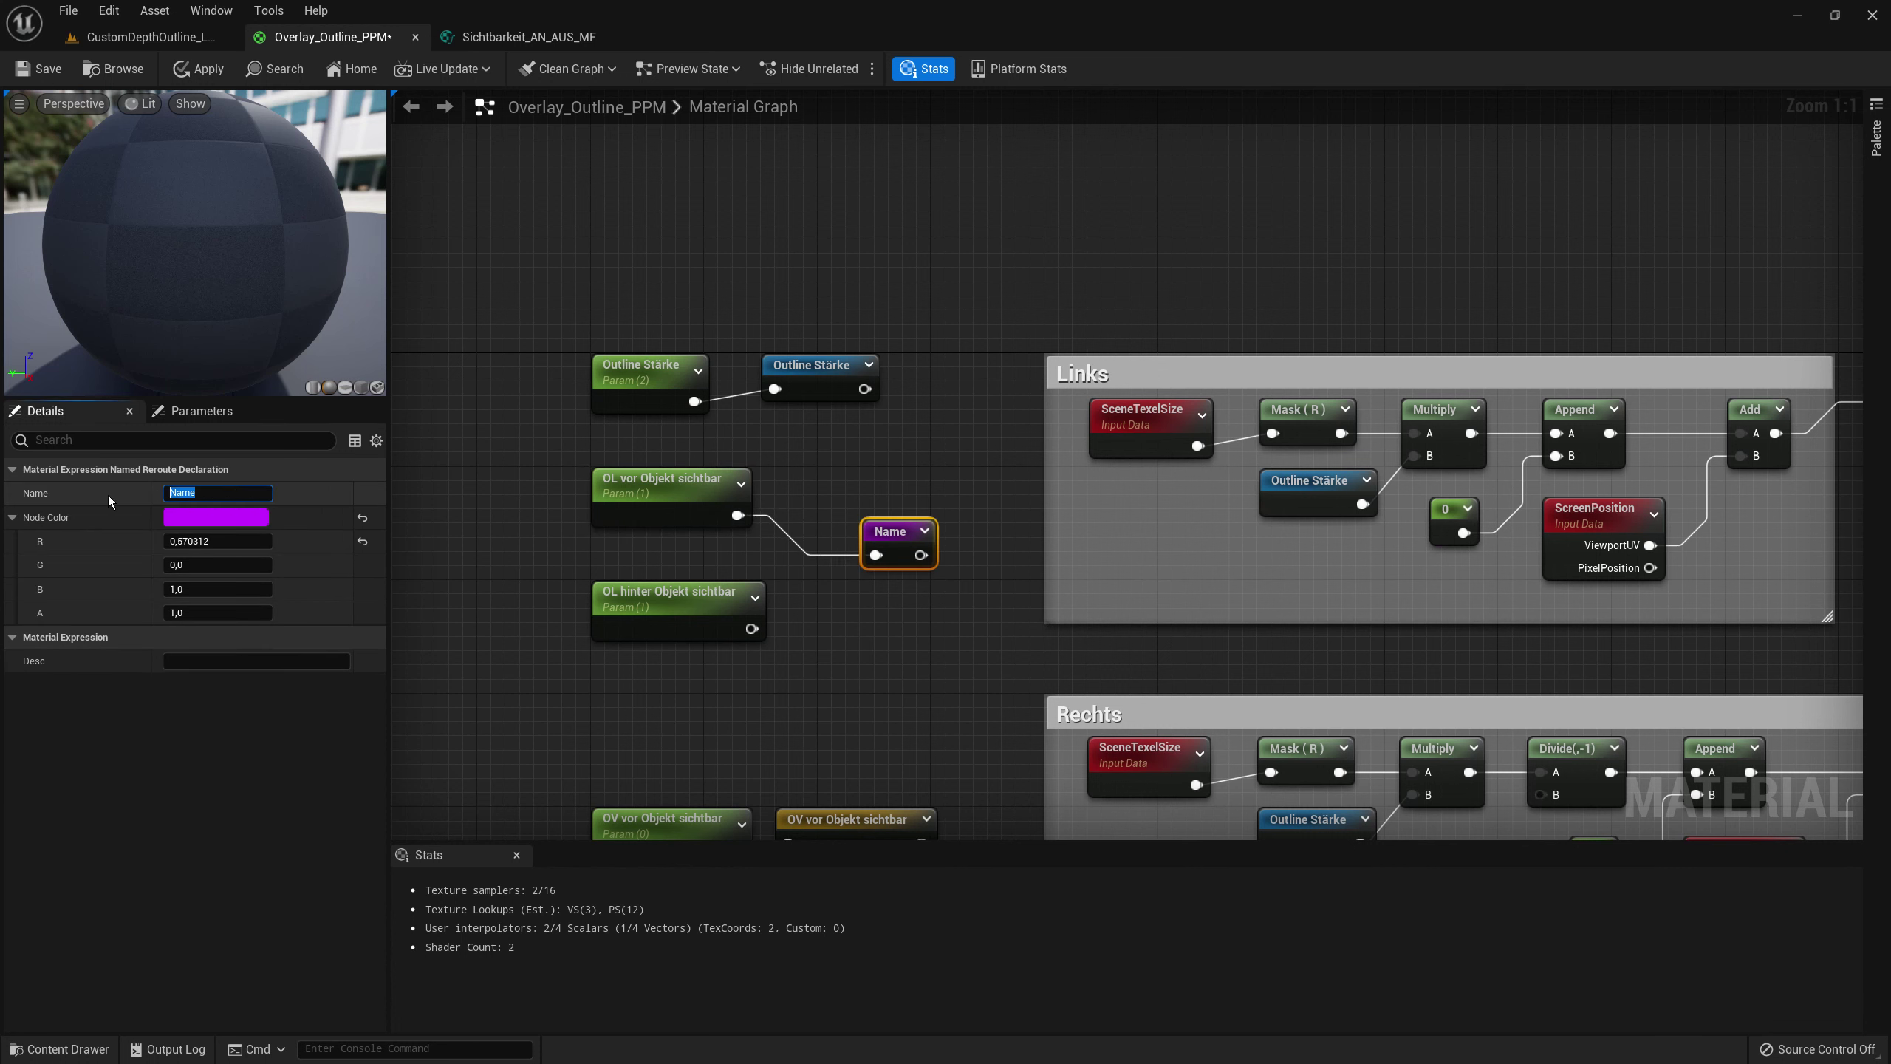
key("Return")
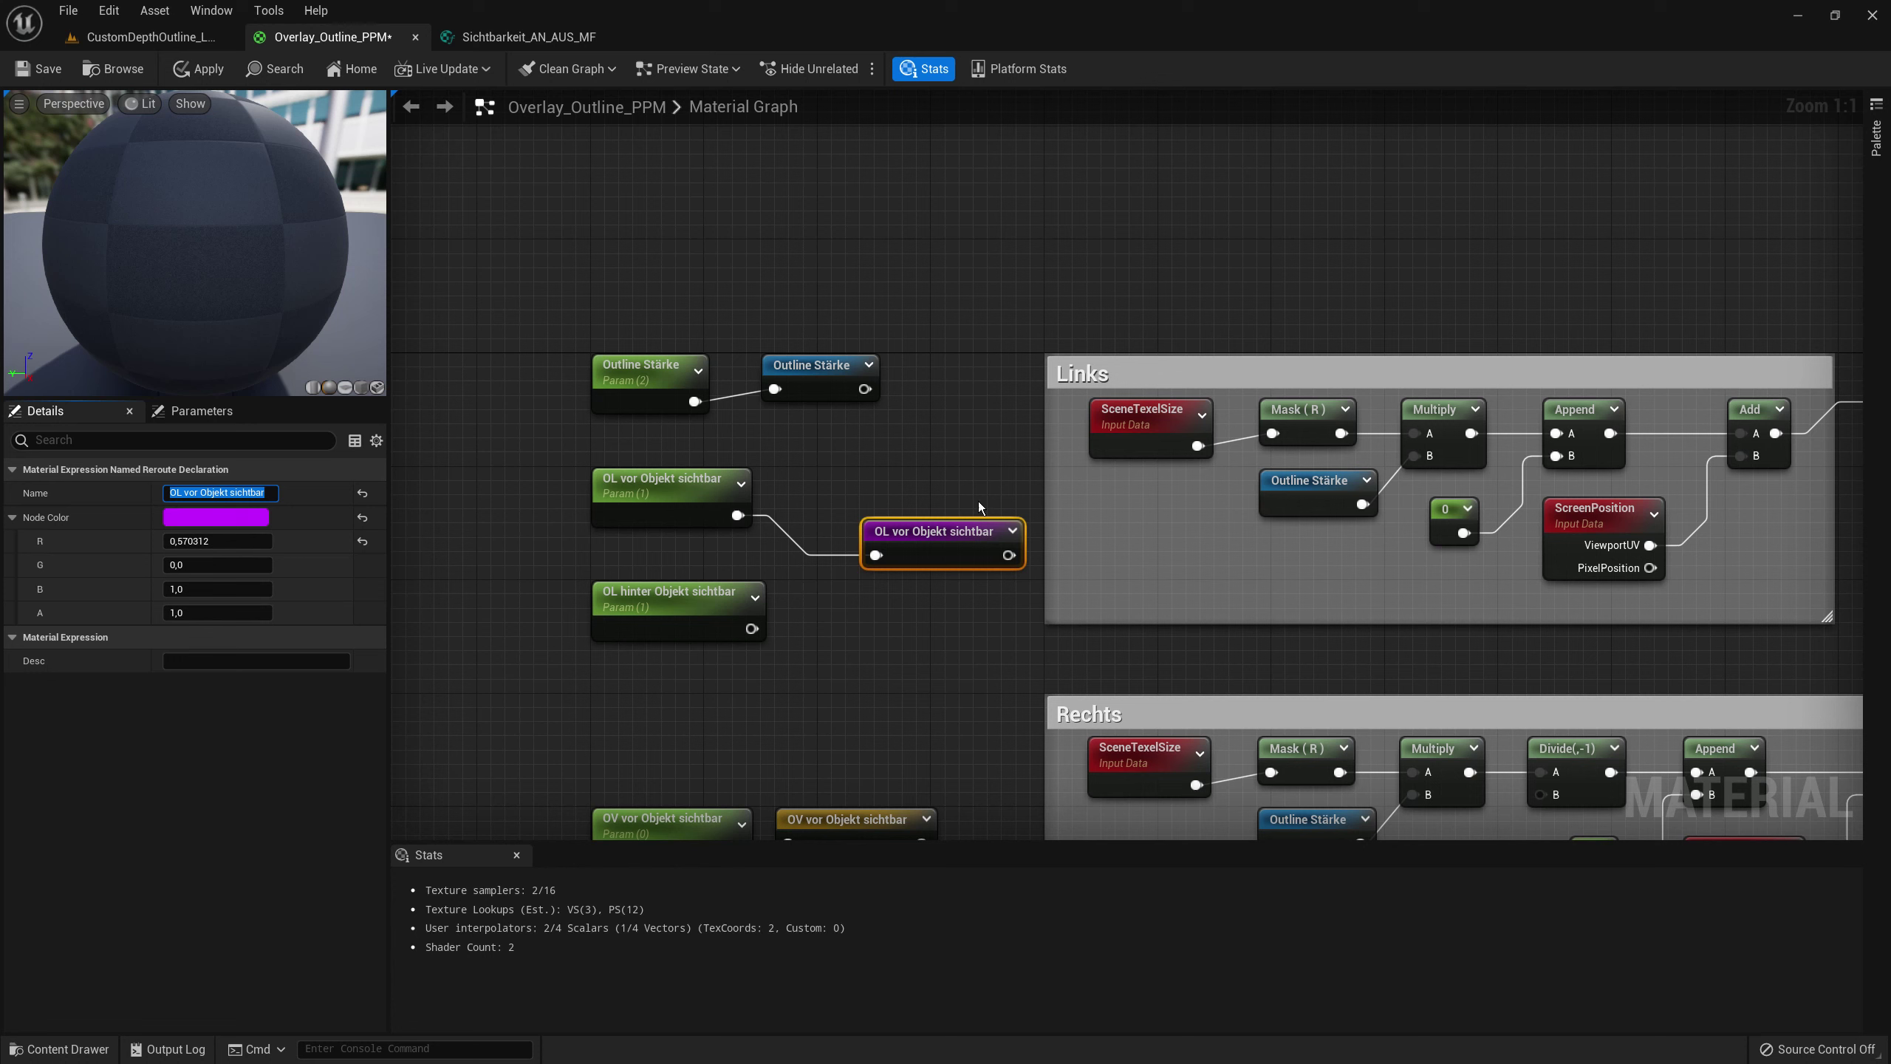
left_click_drag(942, 531, 850, 478)
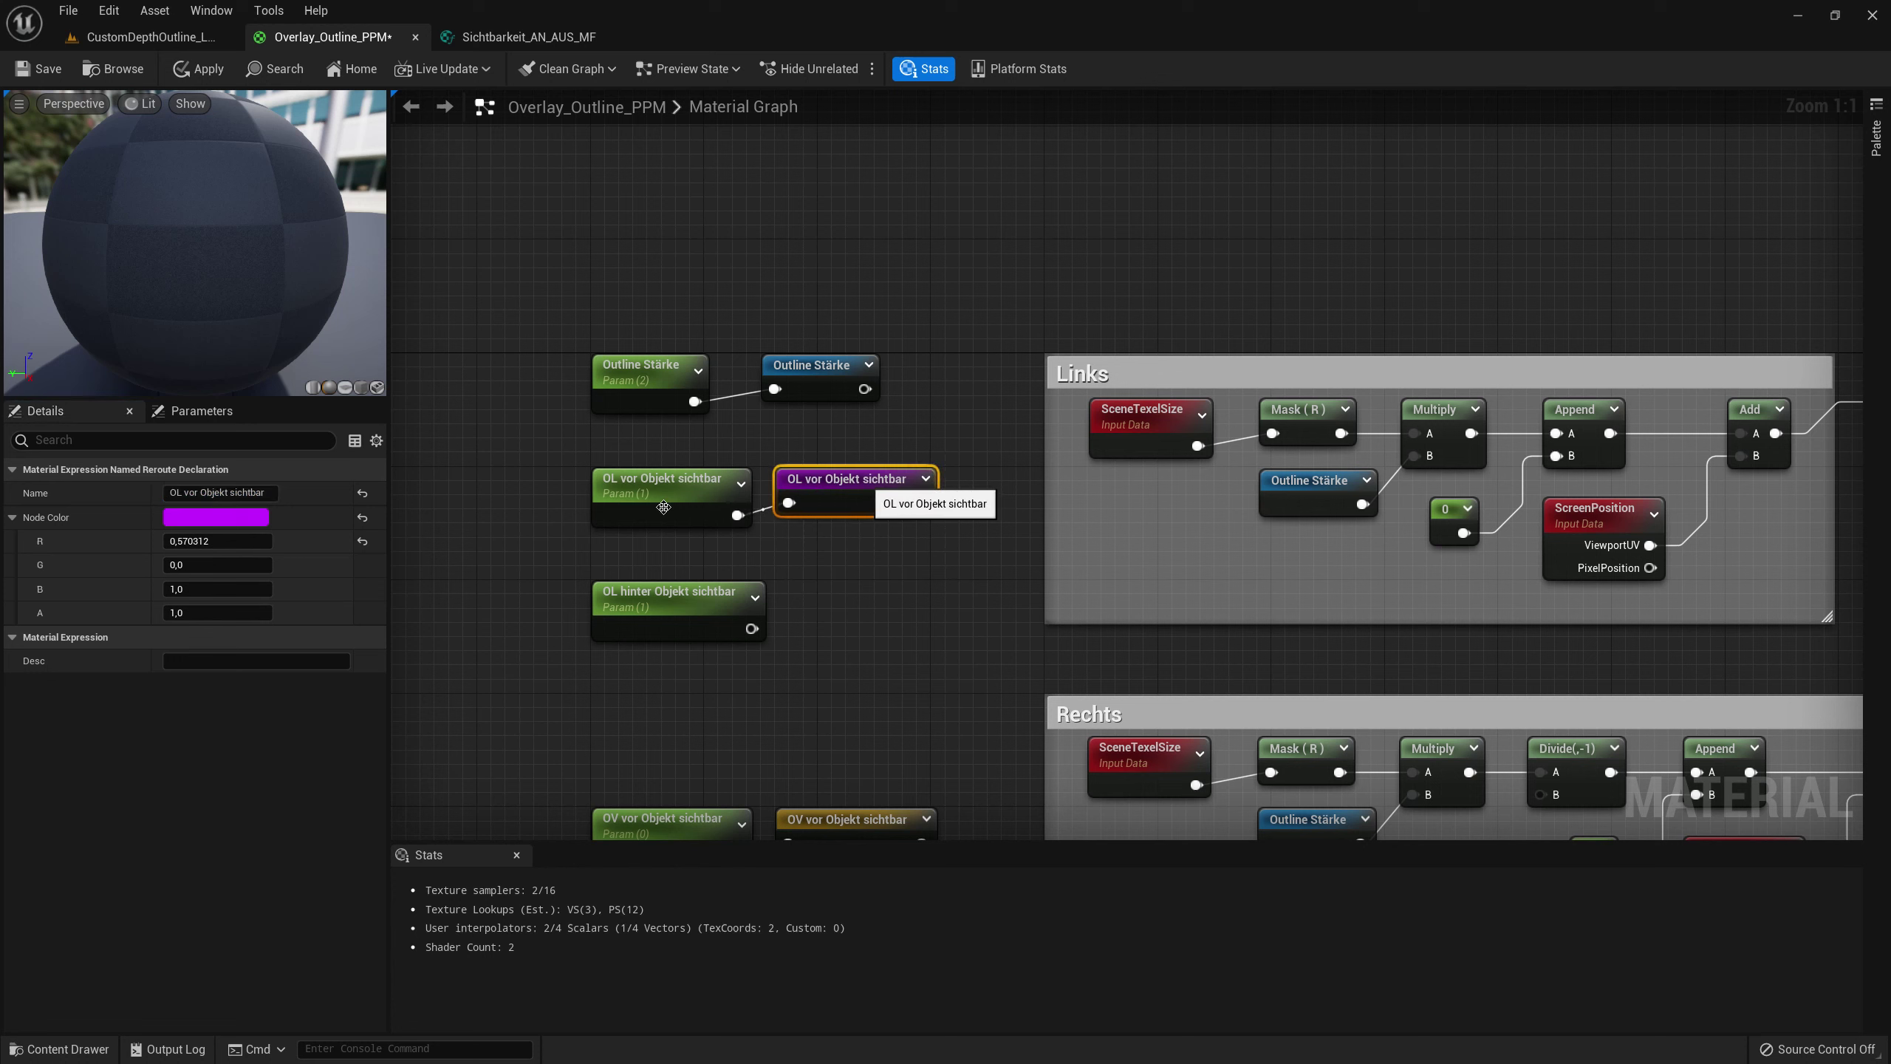
left_click(230, 520)
left_click(342, 571)
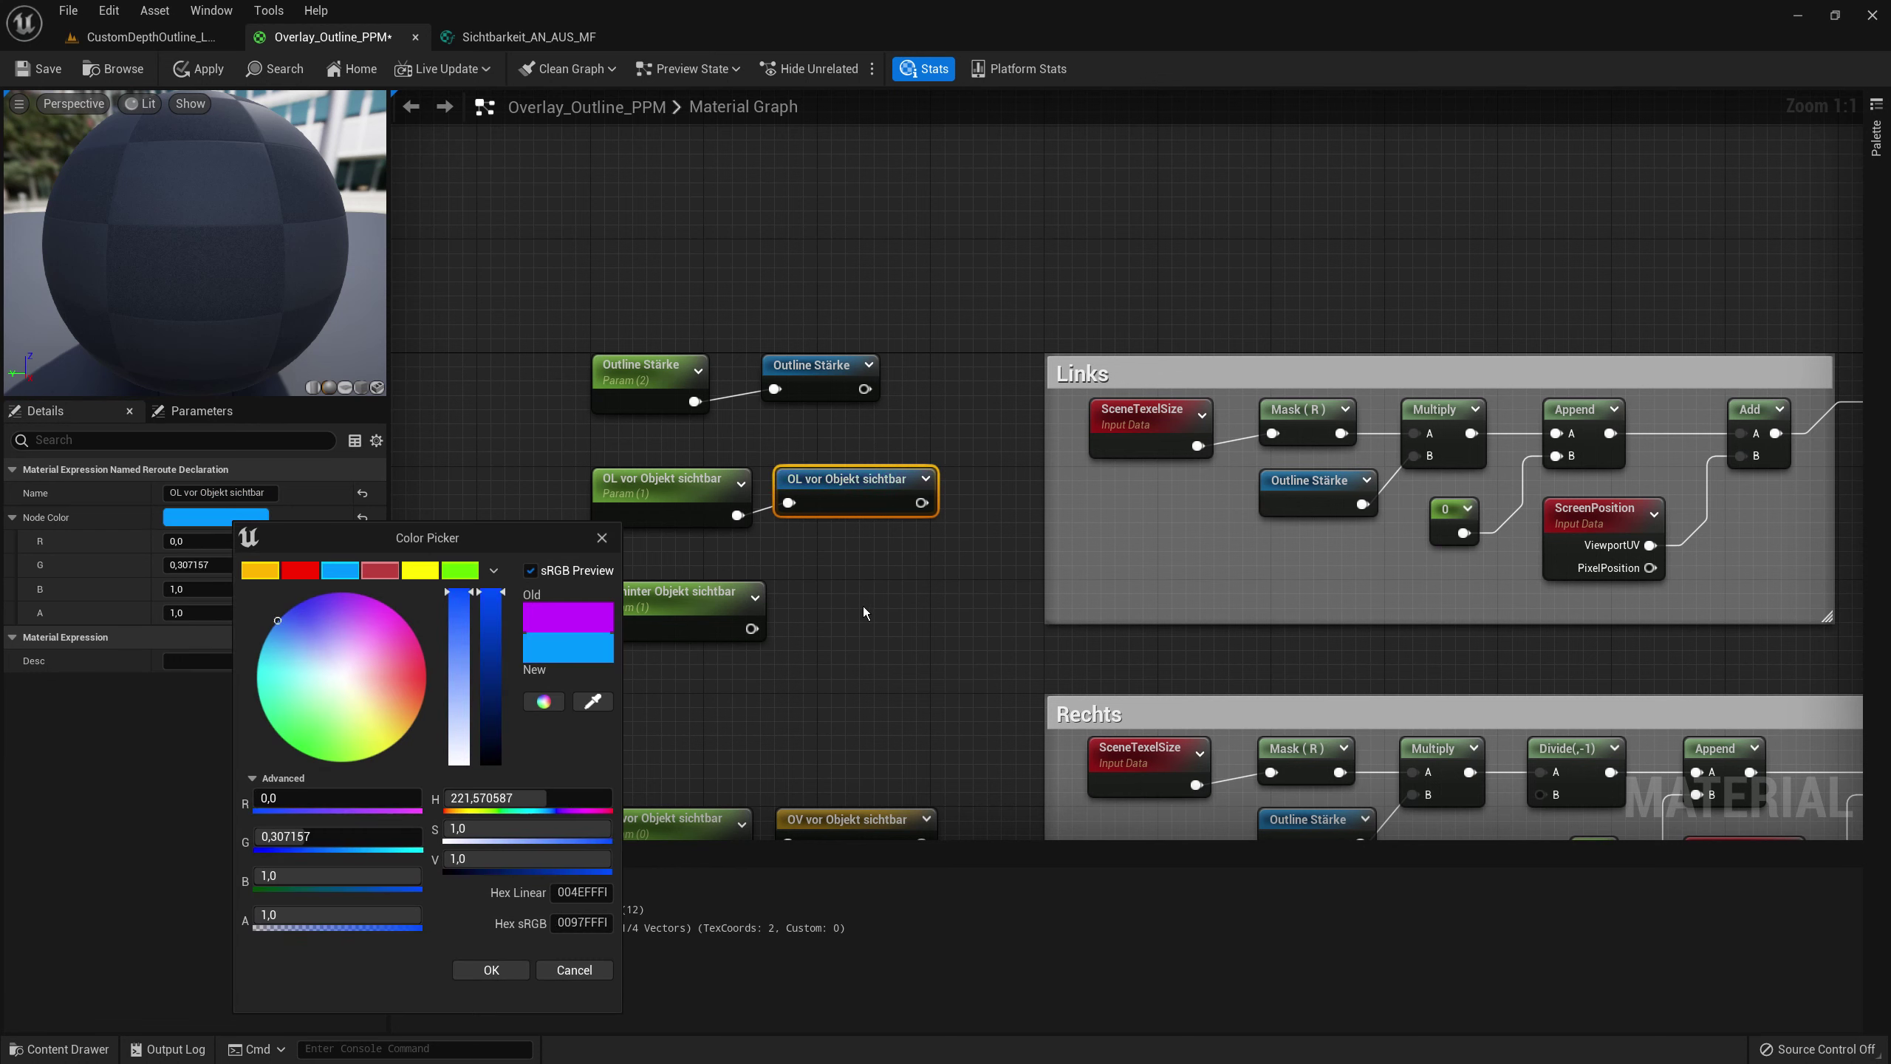
left_click(487, 967)
left_click(836, 599)
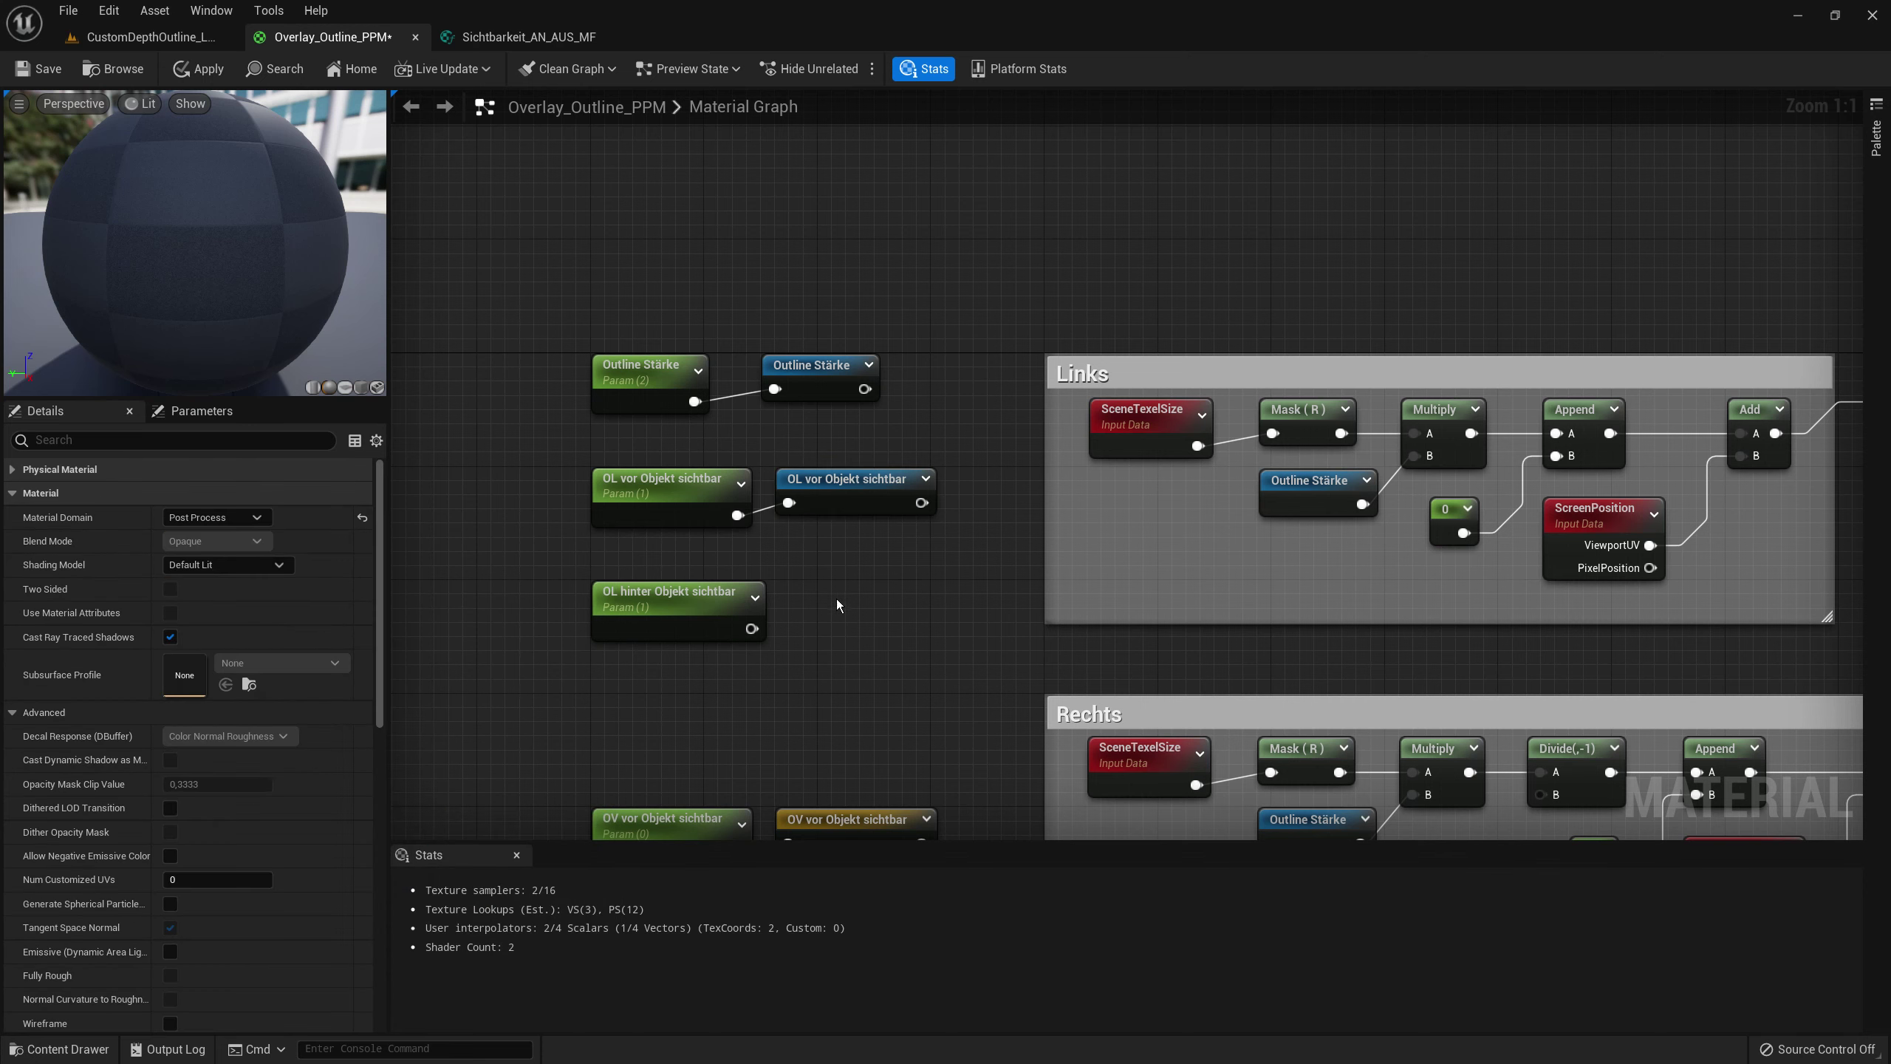
right_click_drag(837, 599, 840, 539)
- Add a blue Named Reroute for OL hinter Objekt sichtbar carrying the parameter's name
left_click_drag(765, 558, 873, 565)
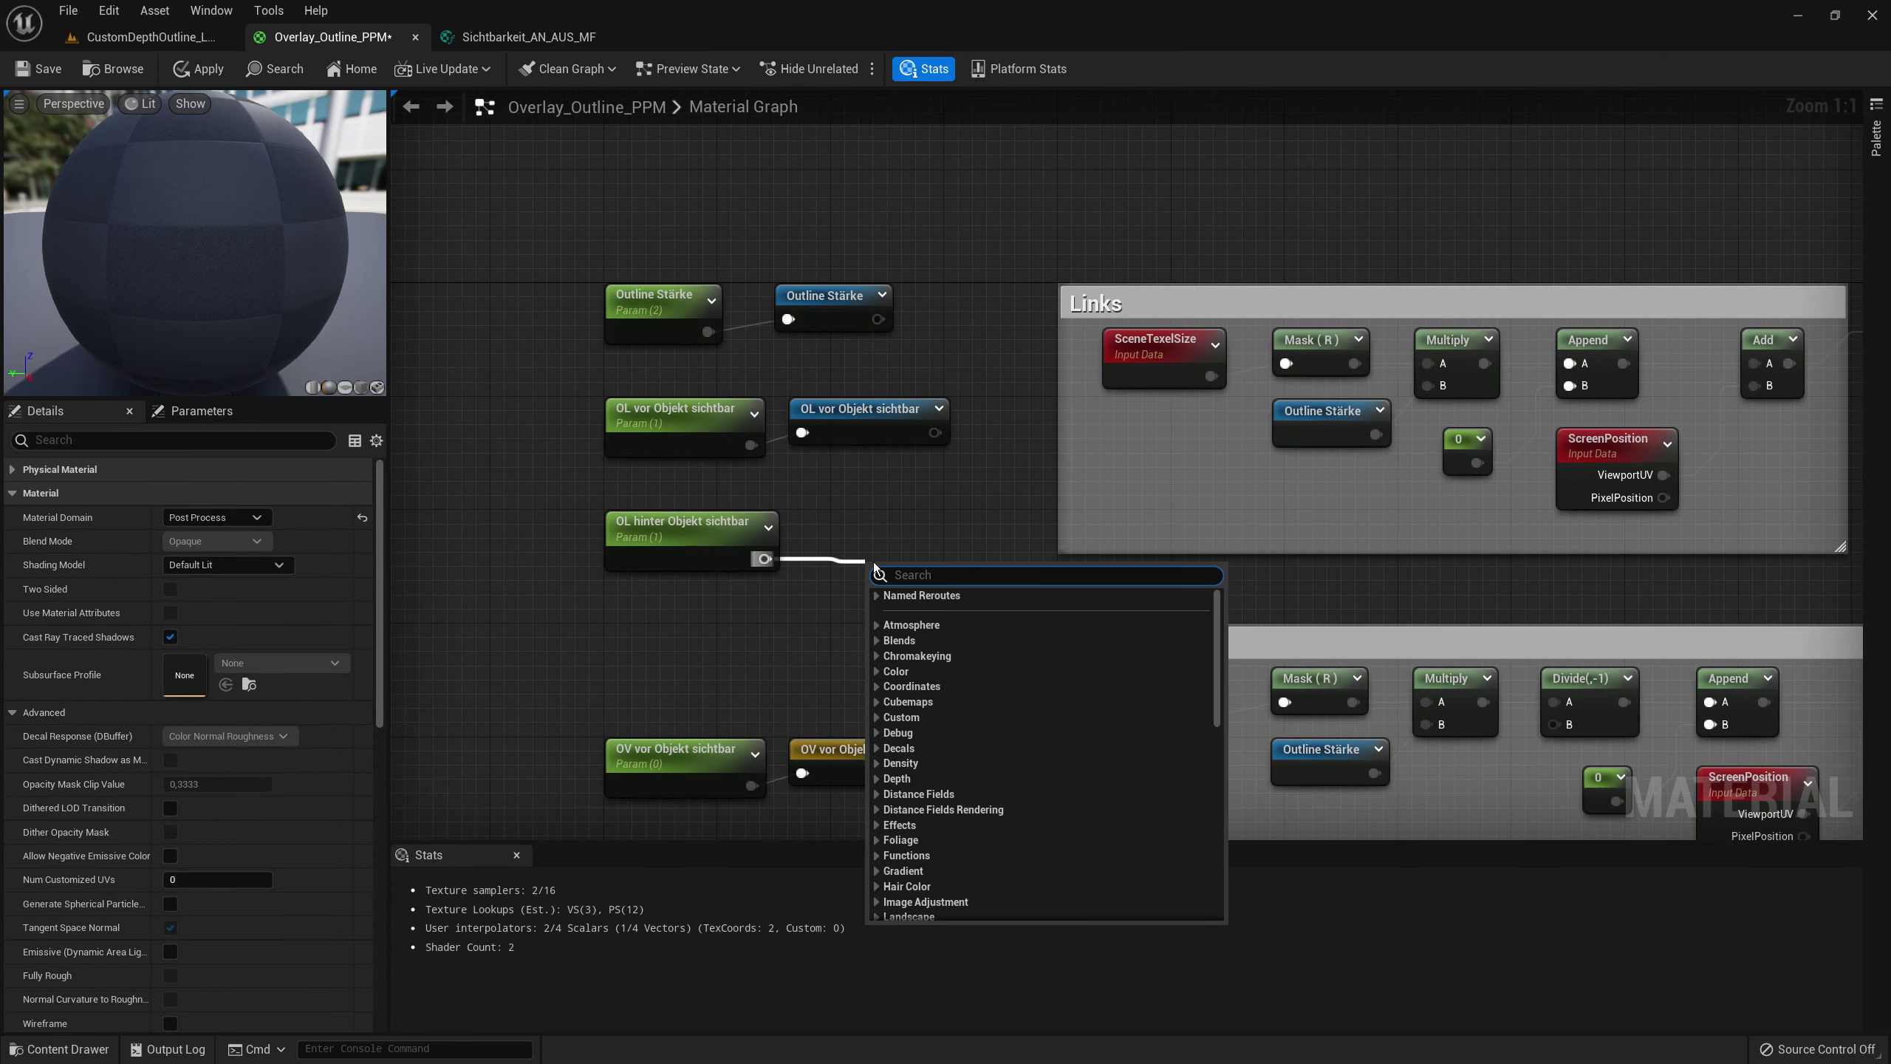
type("named")
key("Return")
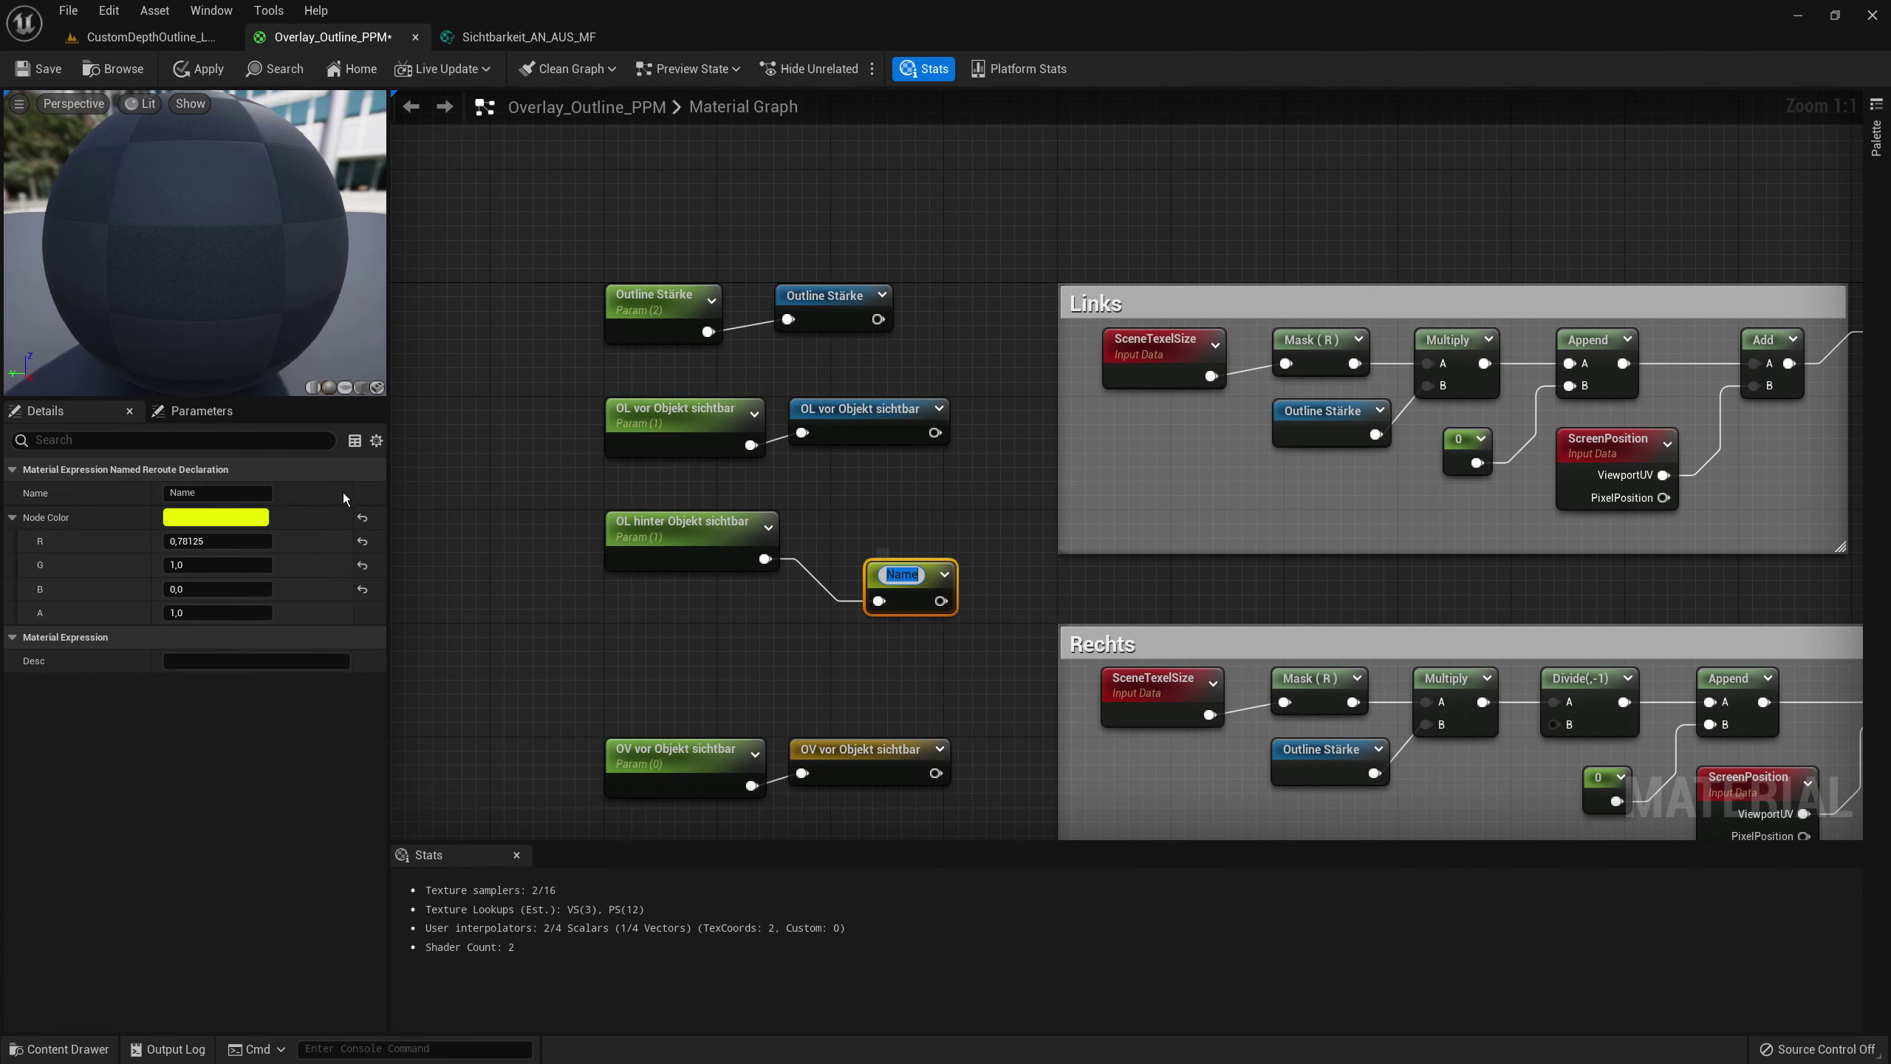
left_click(254, 519)
left_click(361, 570)
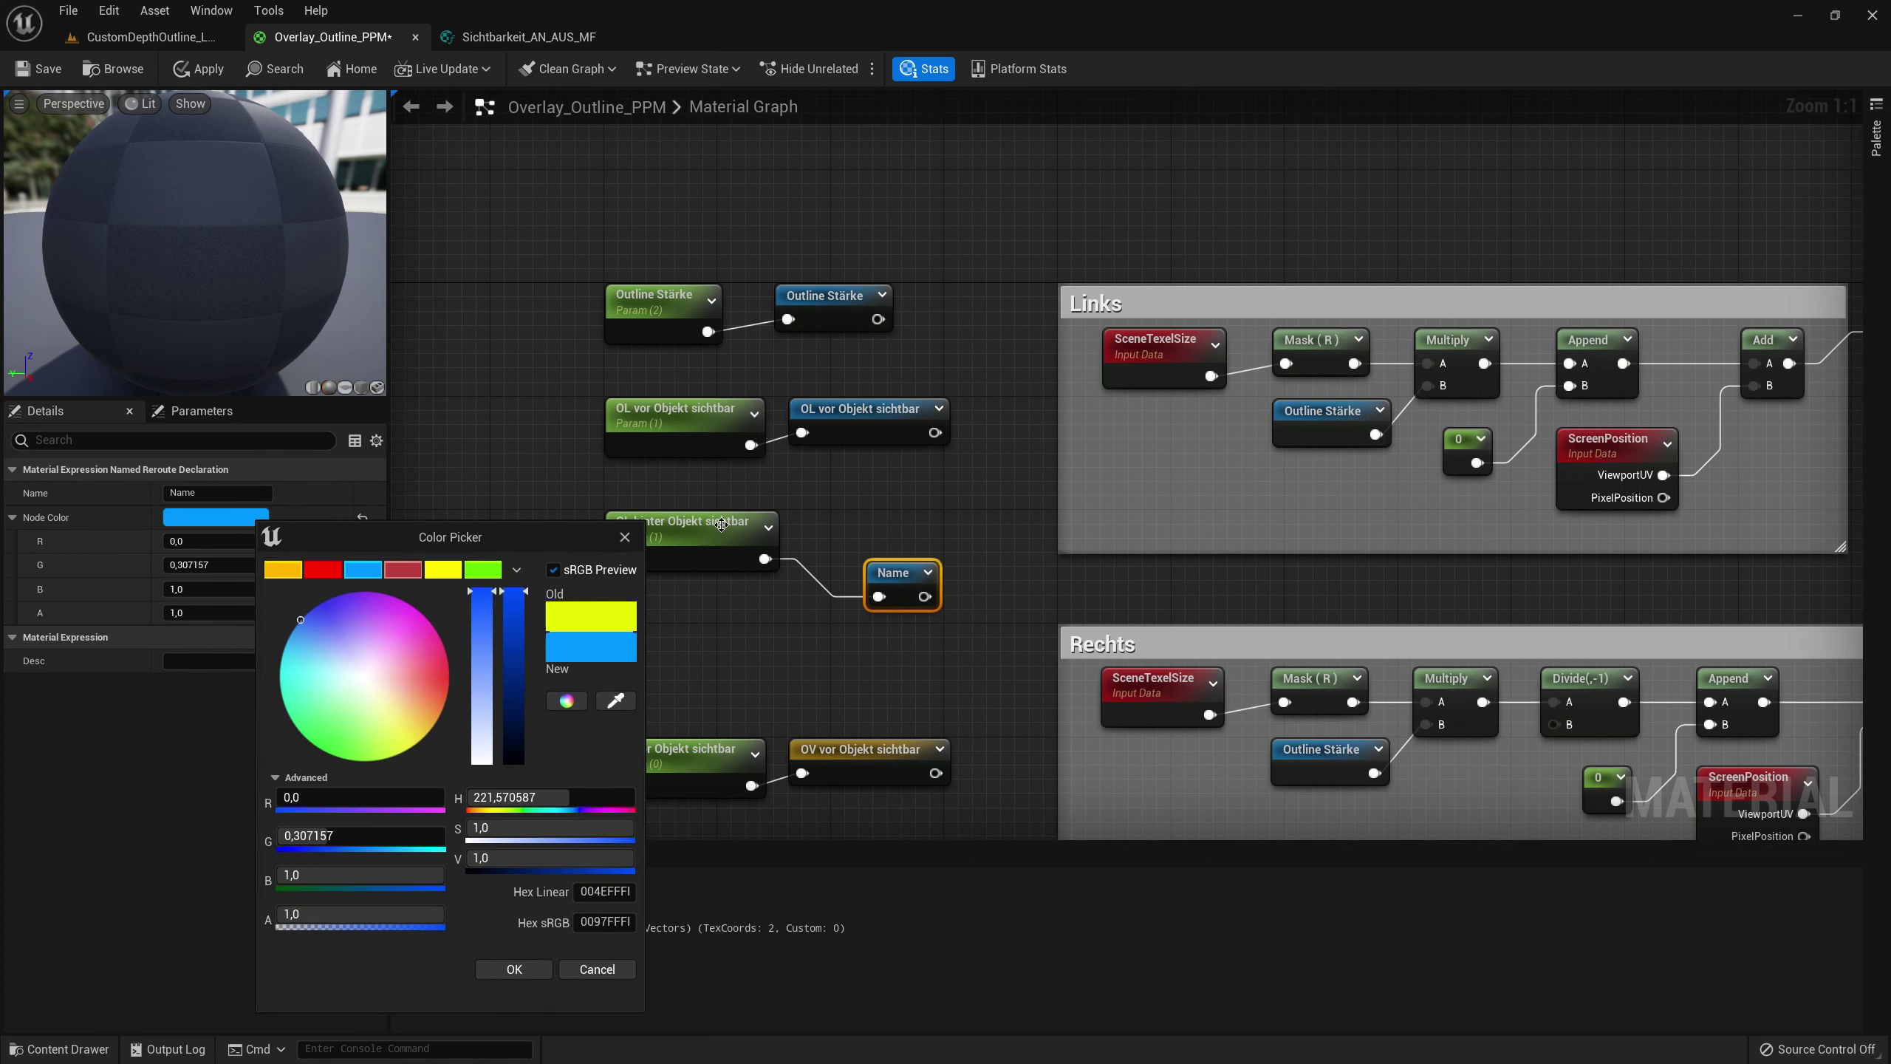
left_click(655, 555)
double_click(221, 493)
key("ctrl+c")
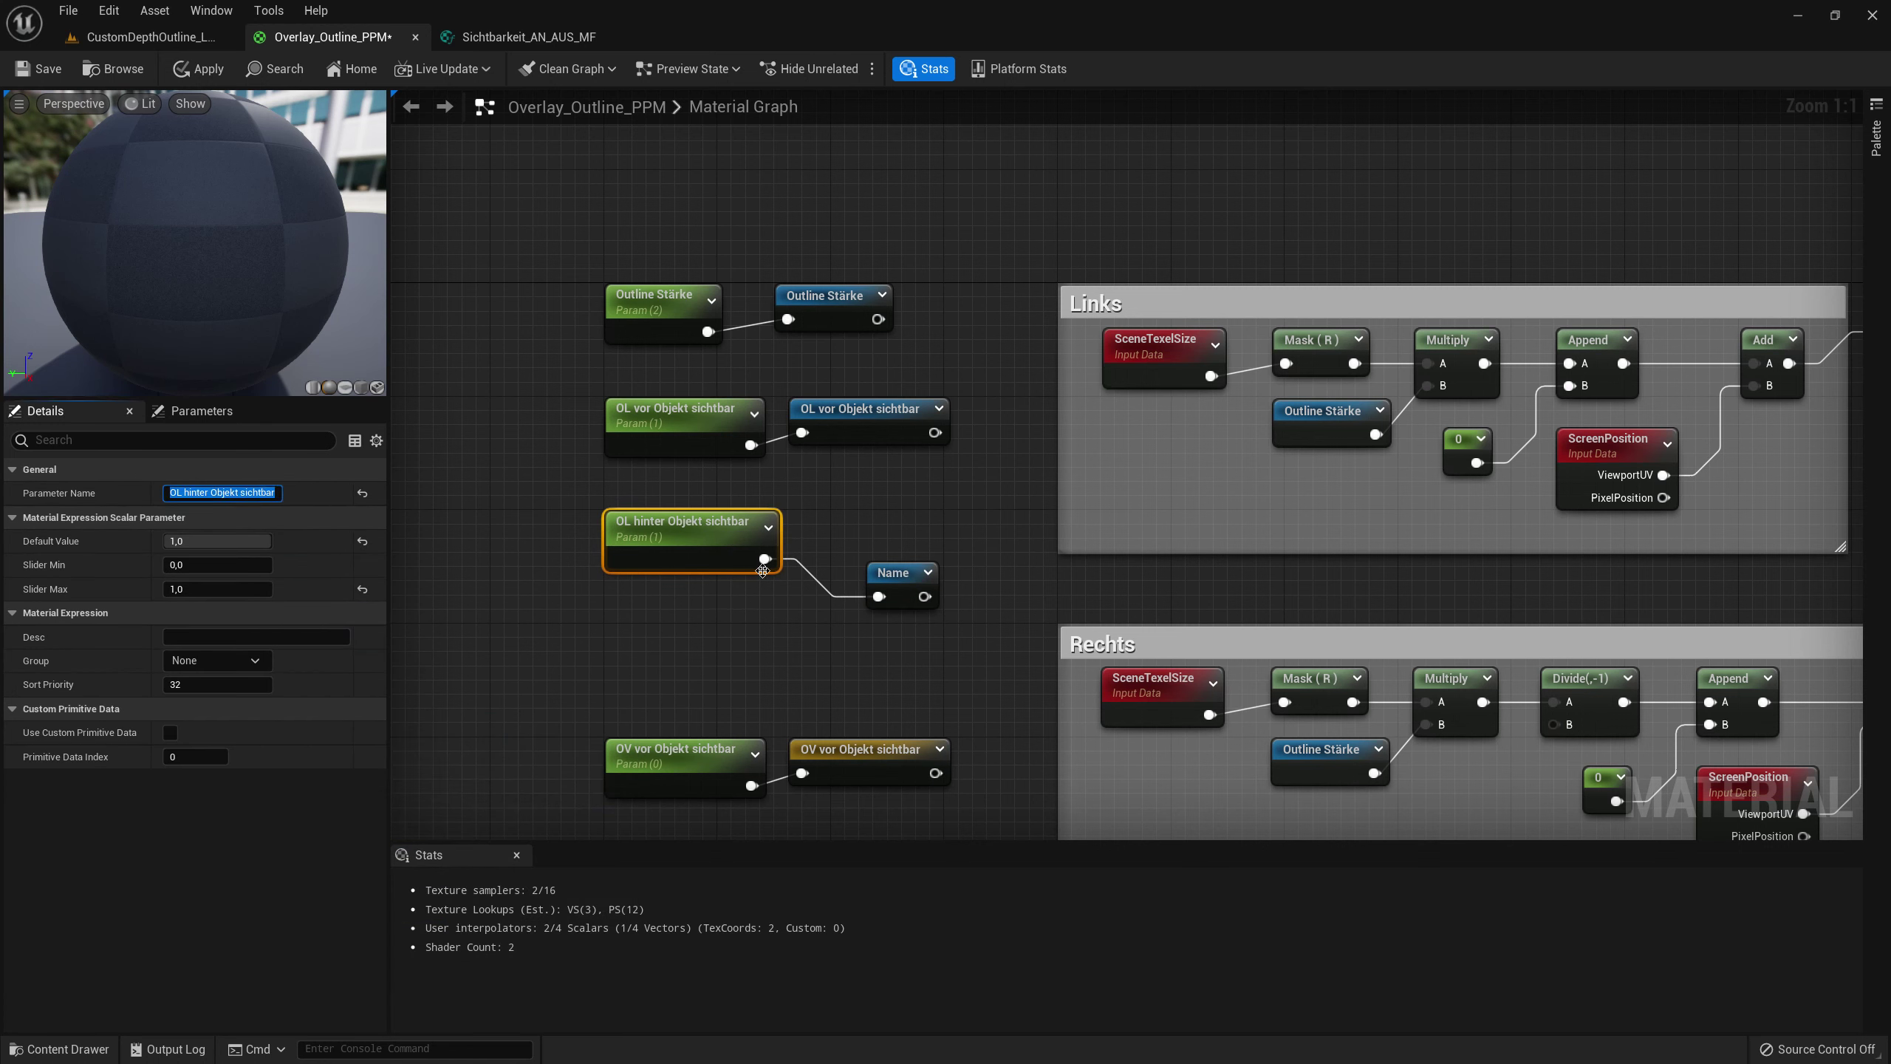
left_click(904, 589)
left_click(268, 493)
key("ctrl+v")
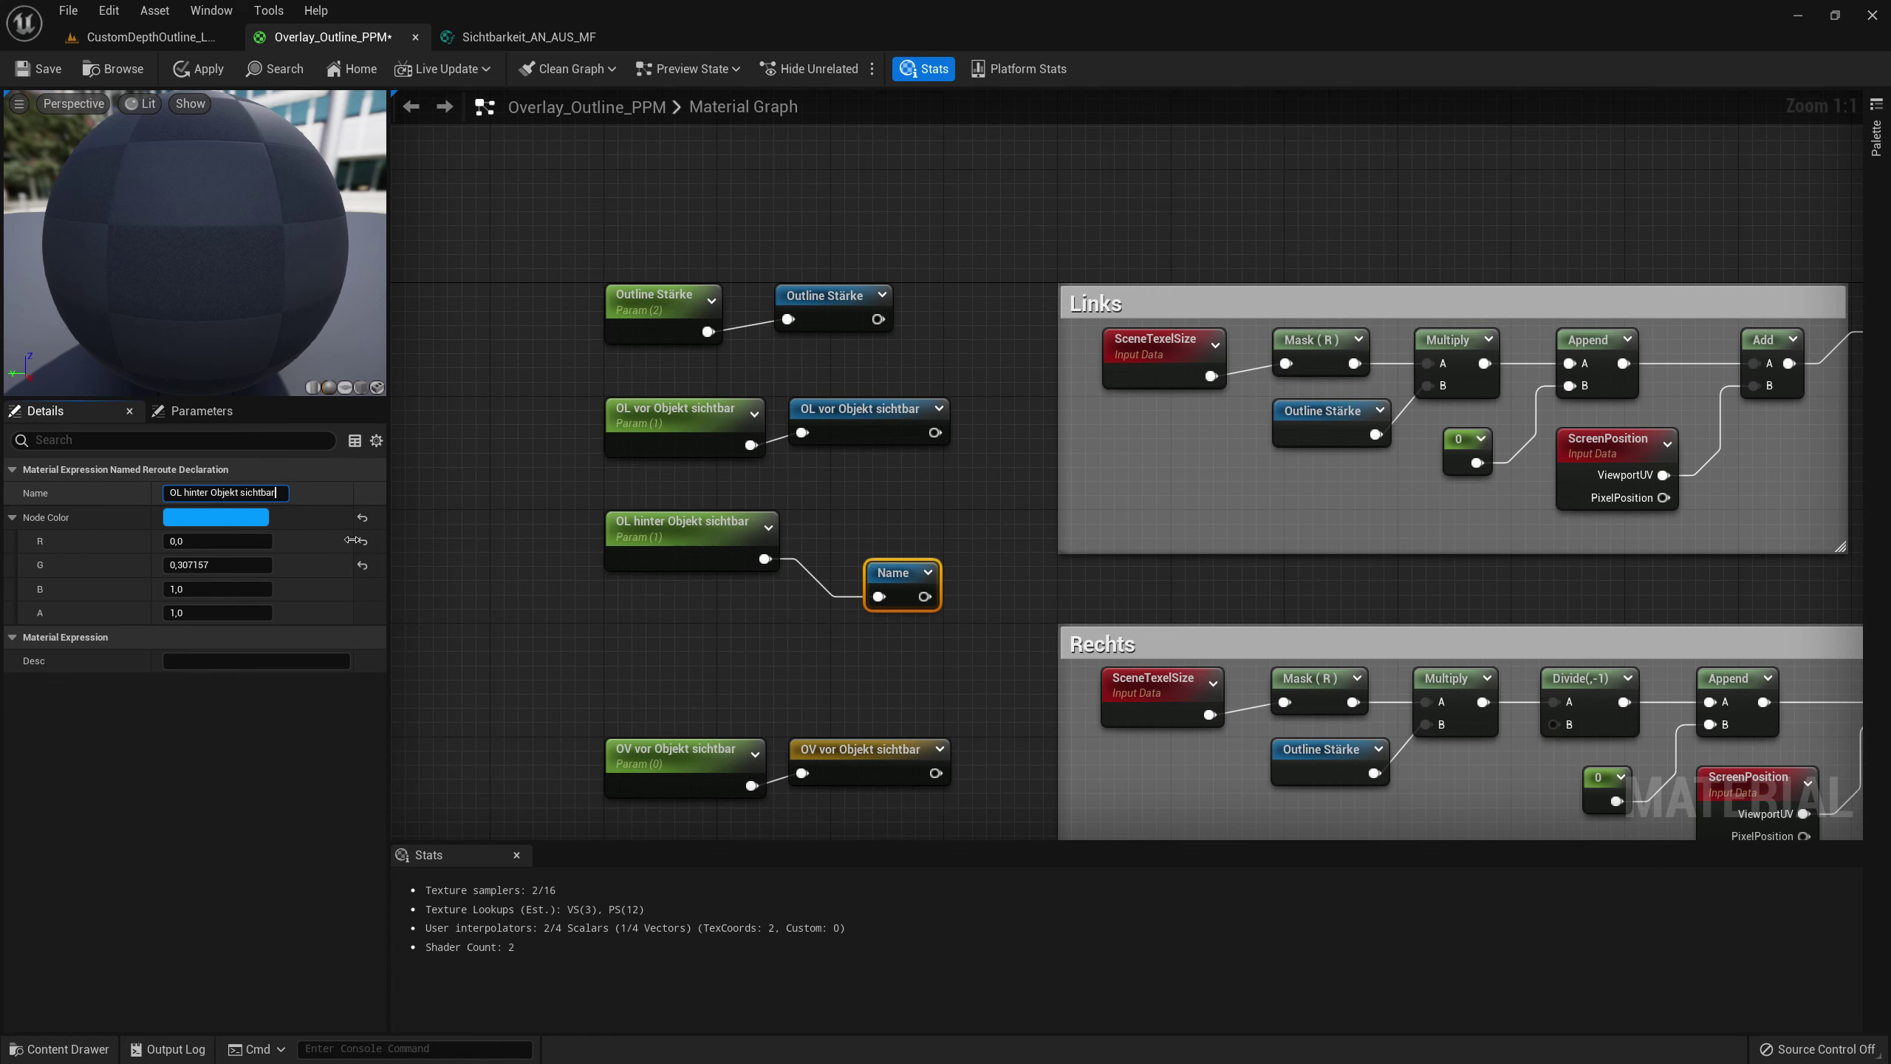
key("Return")
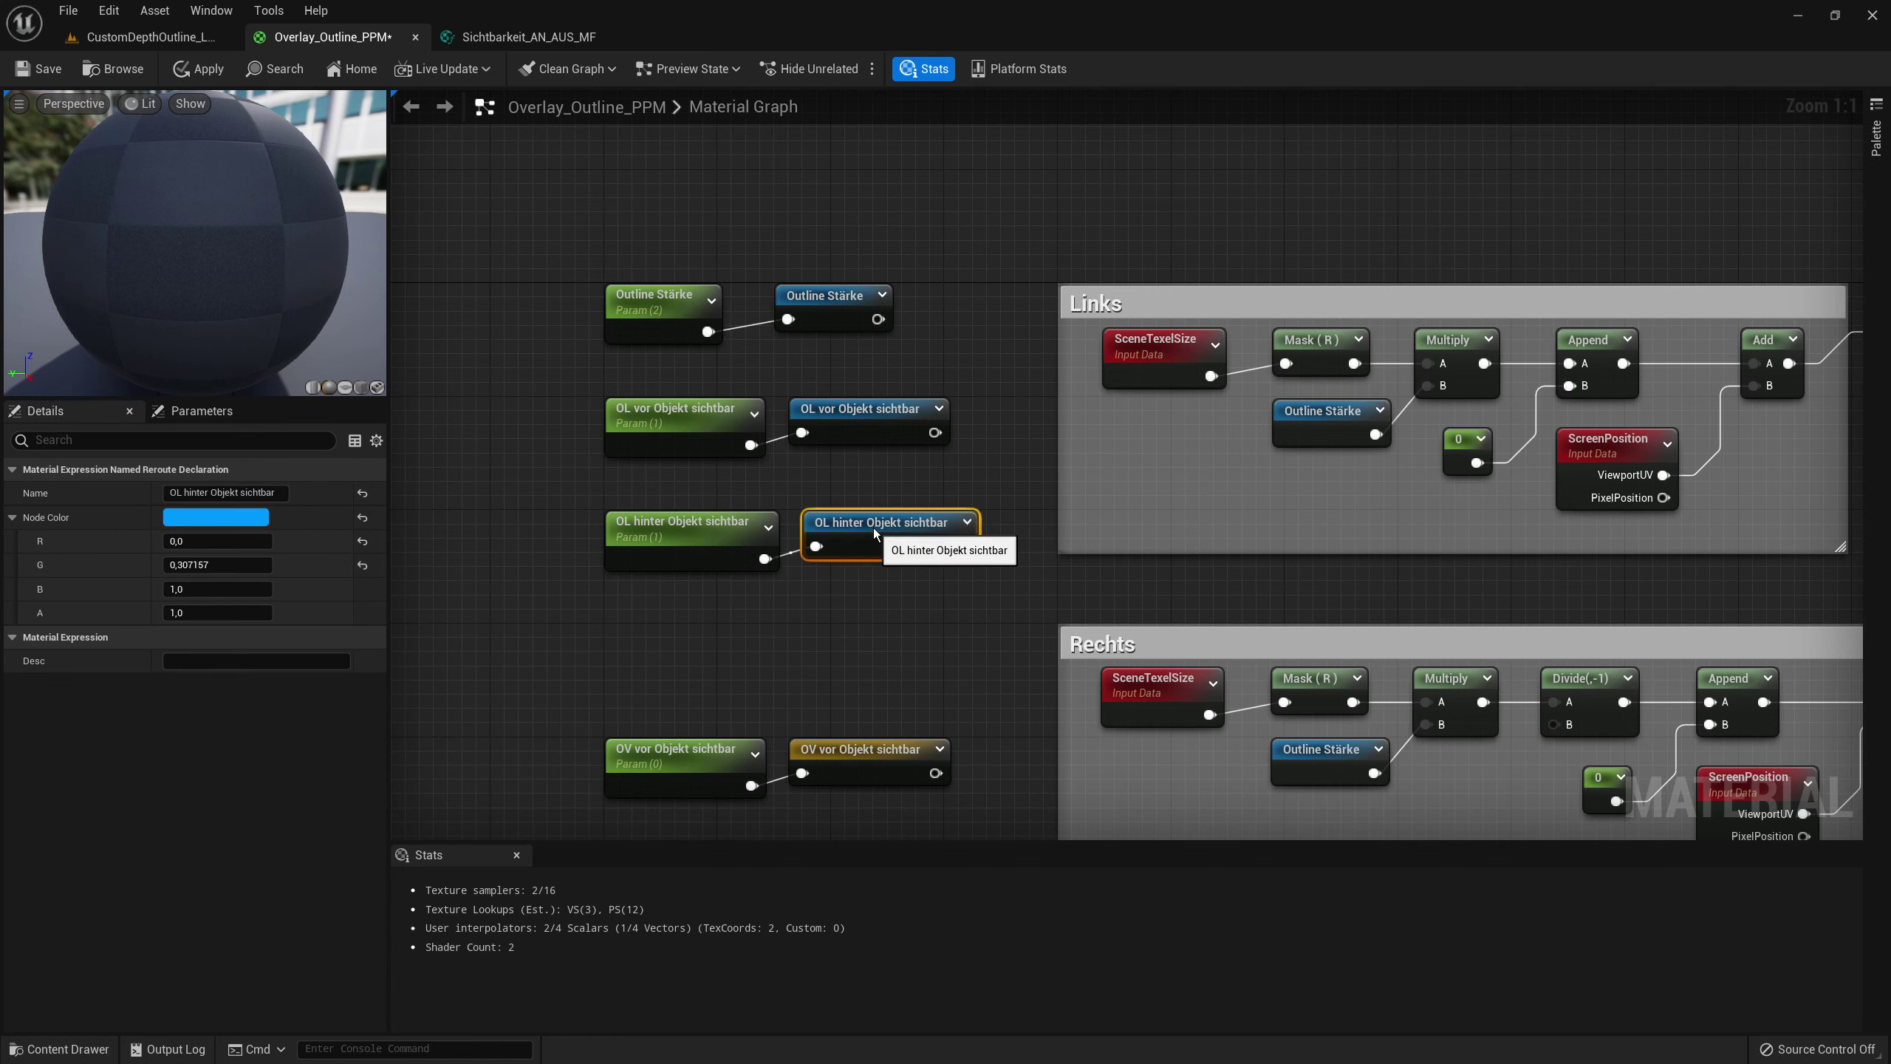
scroll(860, 598, "down", 4)
left_click_drag(715, 655, 870, 789)
- Move the OV nodes beneath the OL nodes and place Sichtbarkeit_AN_AUS_MF between the stencil nodes
scroll(781, 669, "up", 4)
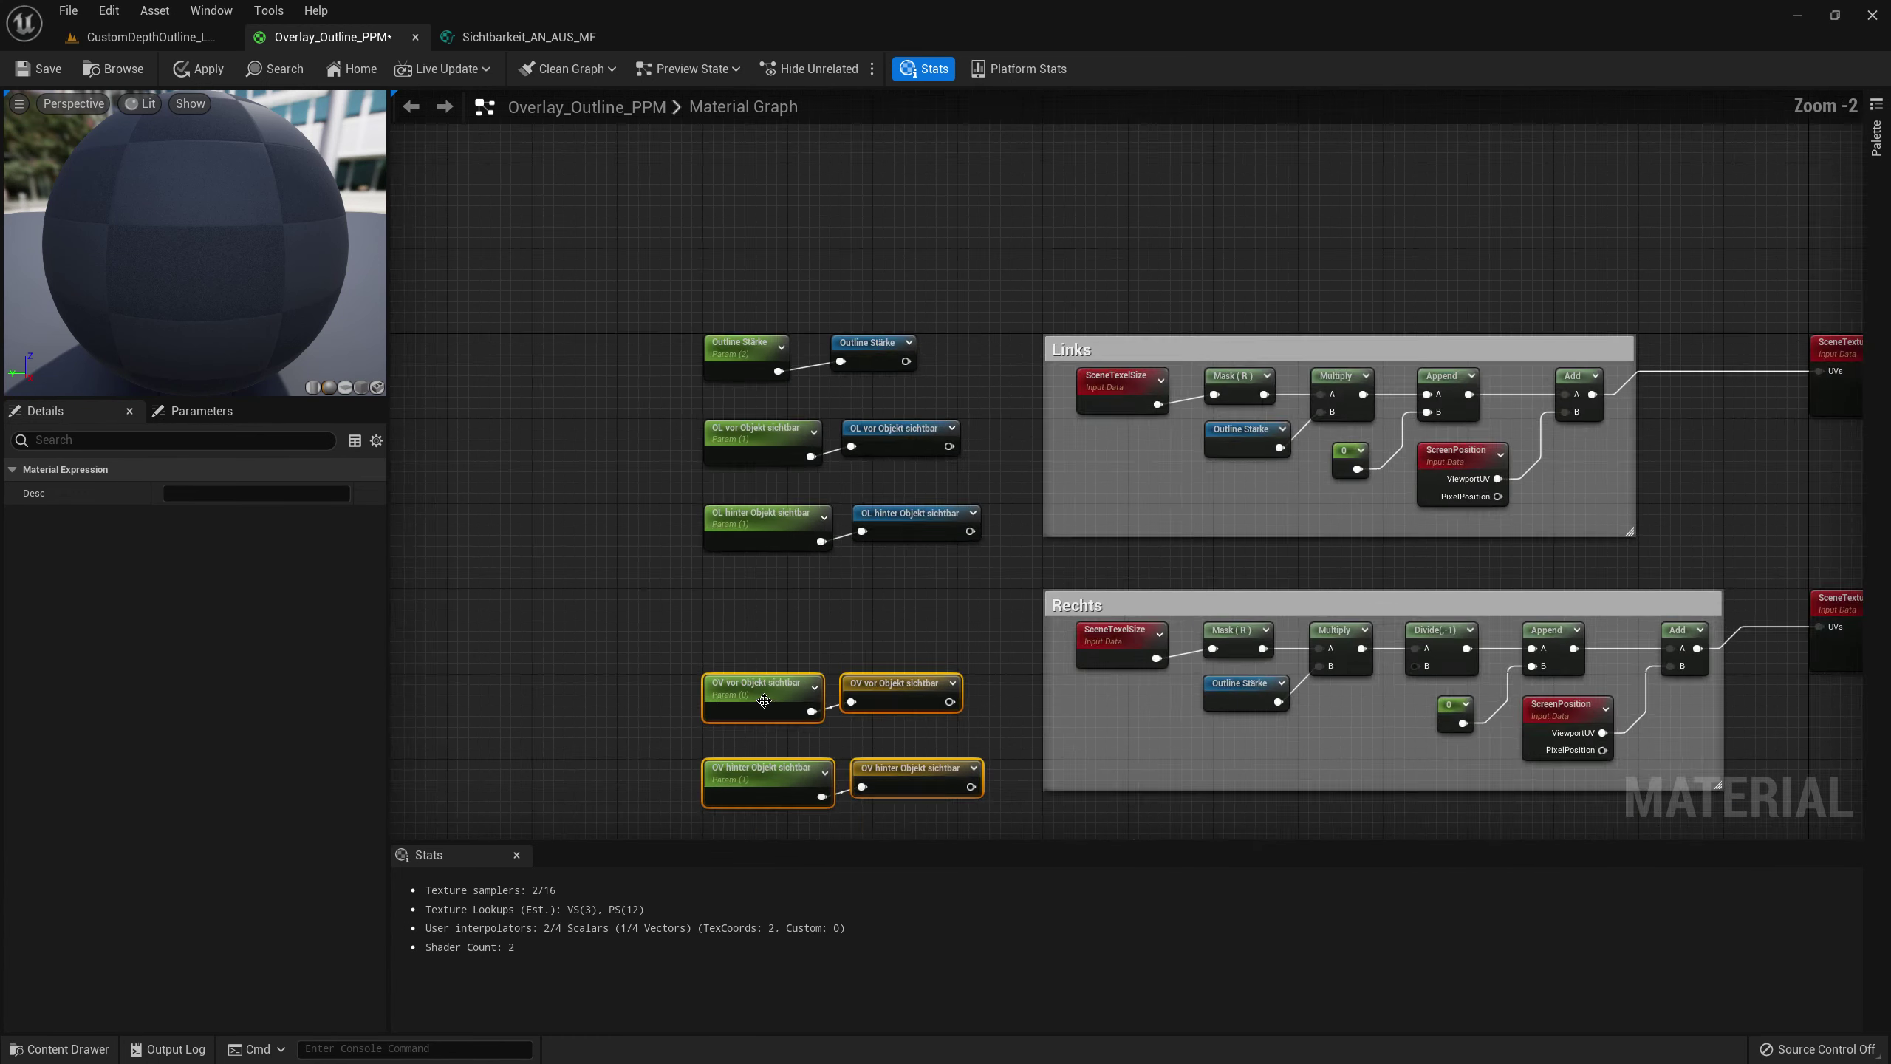
left_click_drag(762, 599, 760, 571)
scroll(709, 663, "down", 3)
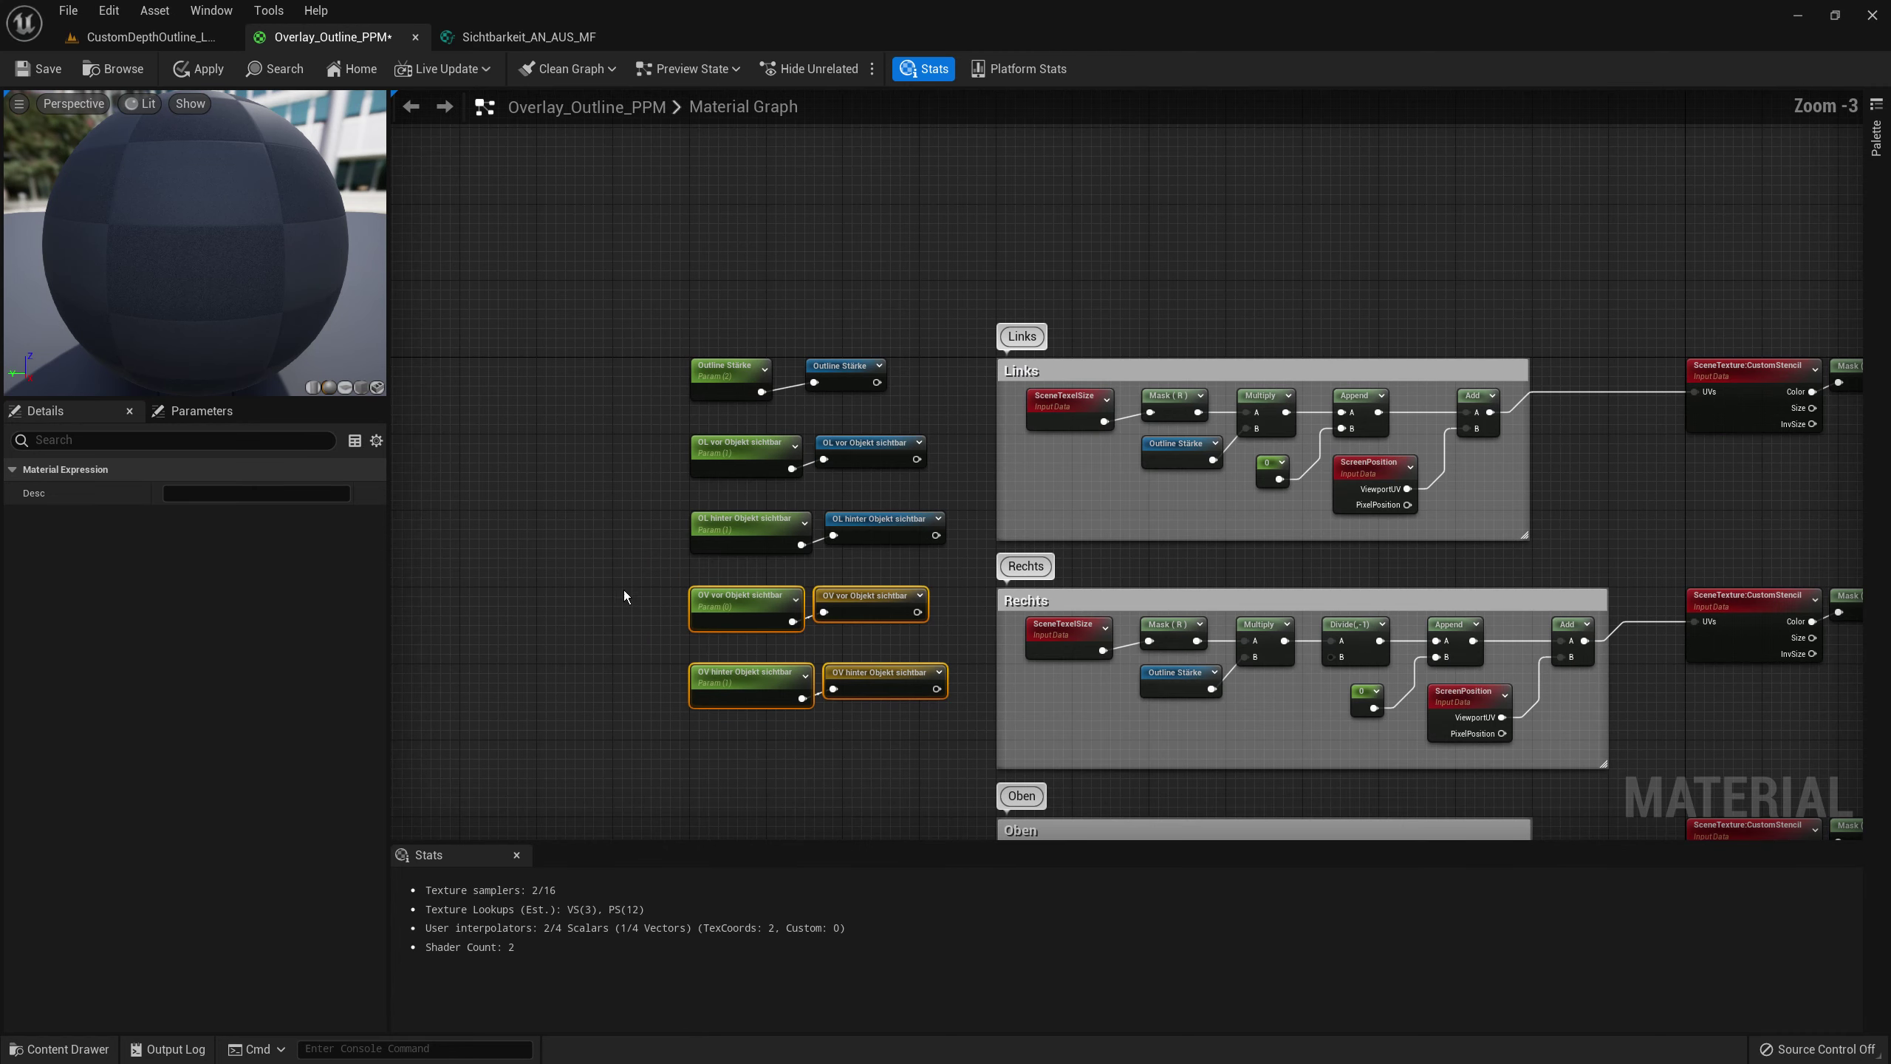
left_click(783, 369)
right_click_drag(1617, 283, 519, 427)
right_click_drag(949, 425, 950, 257)
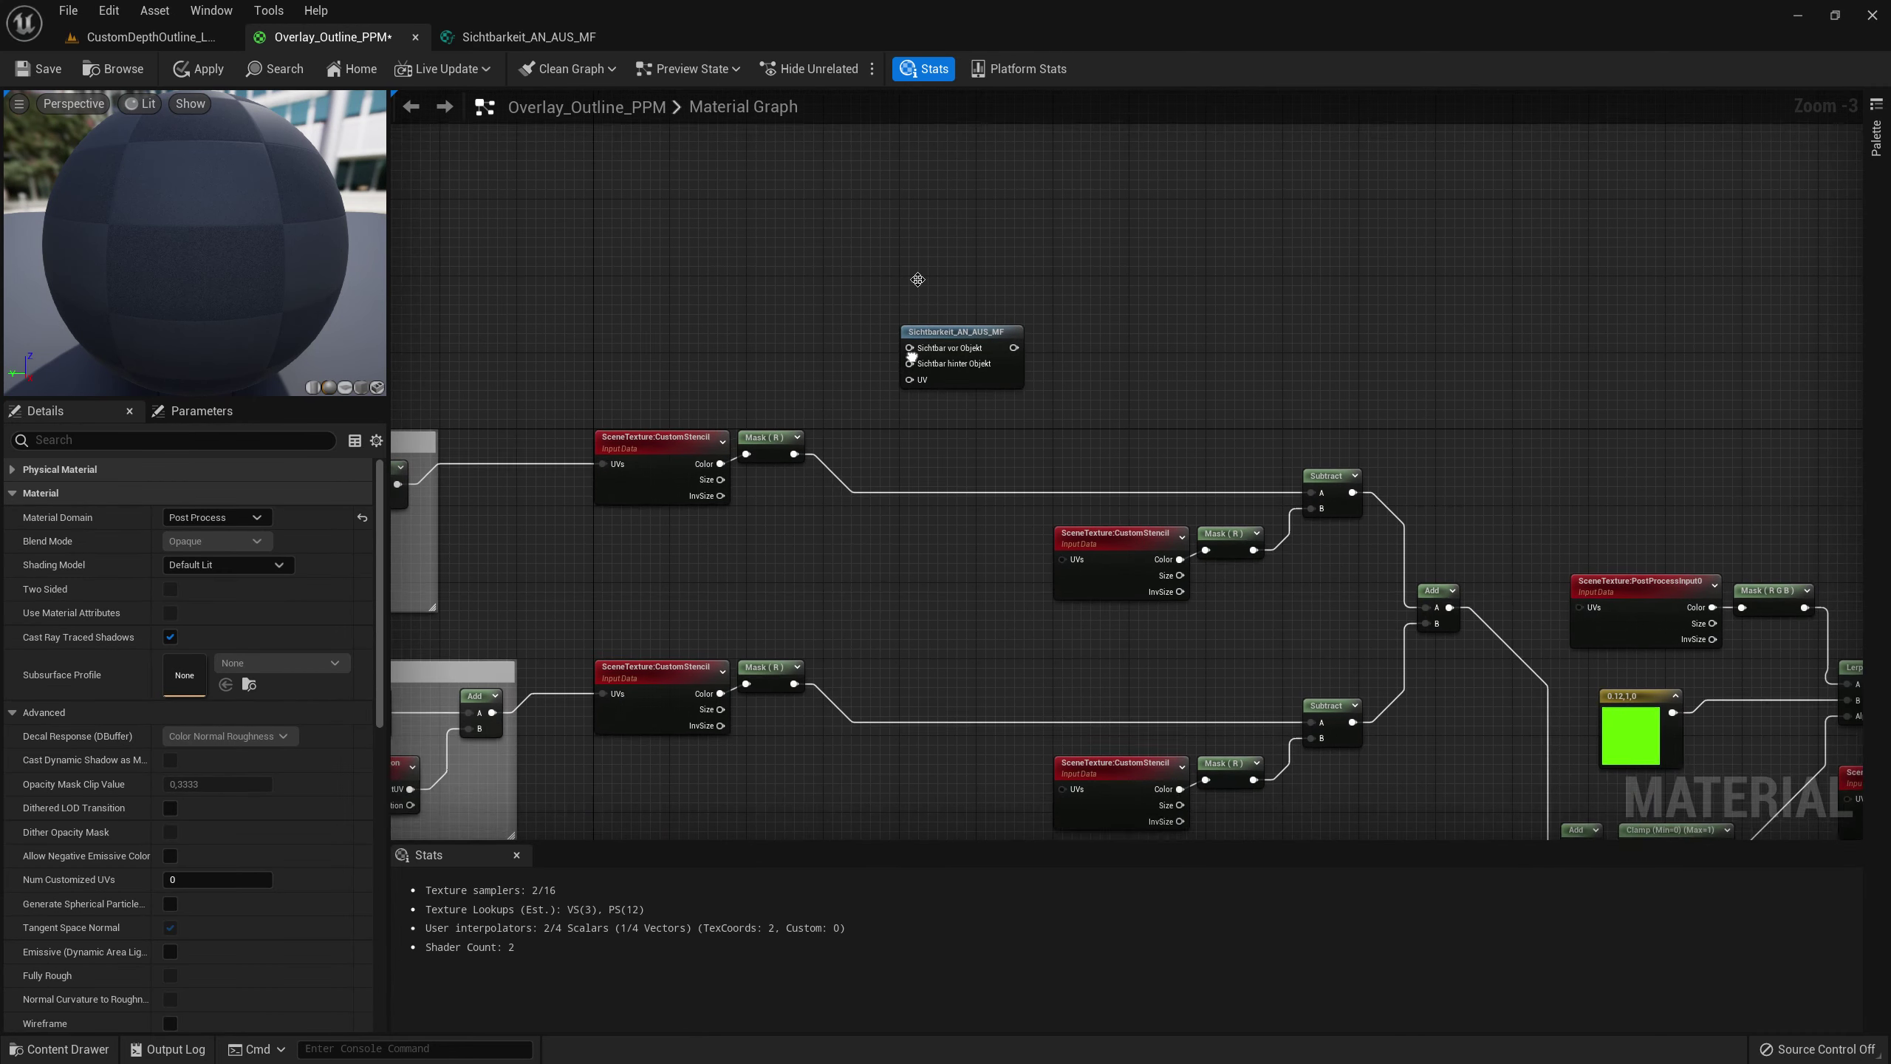
left_click_drag(949, 257, 891, 471)
scroll(721, 555, "up", 3)
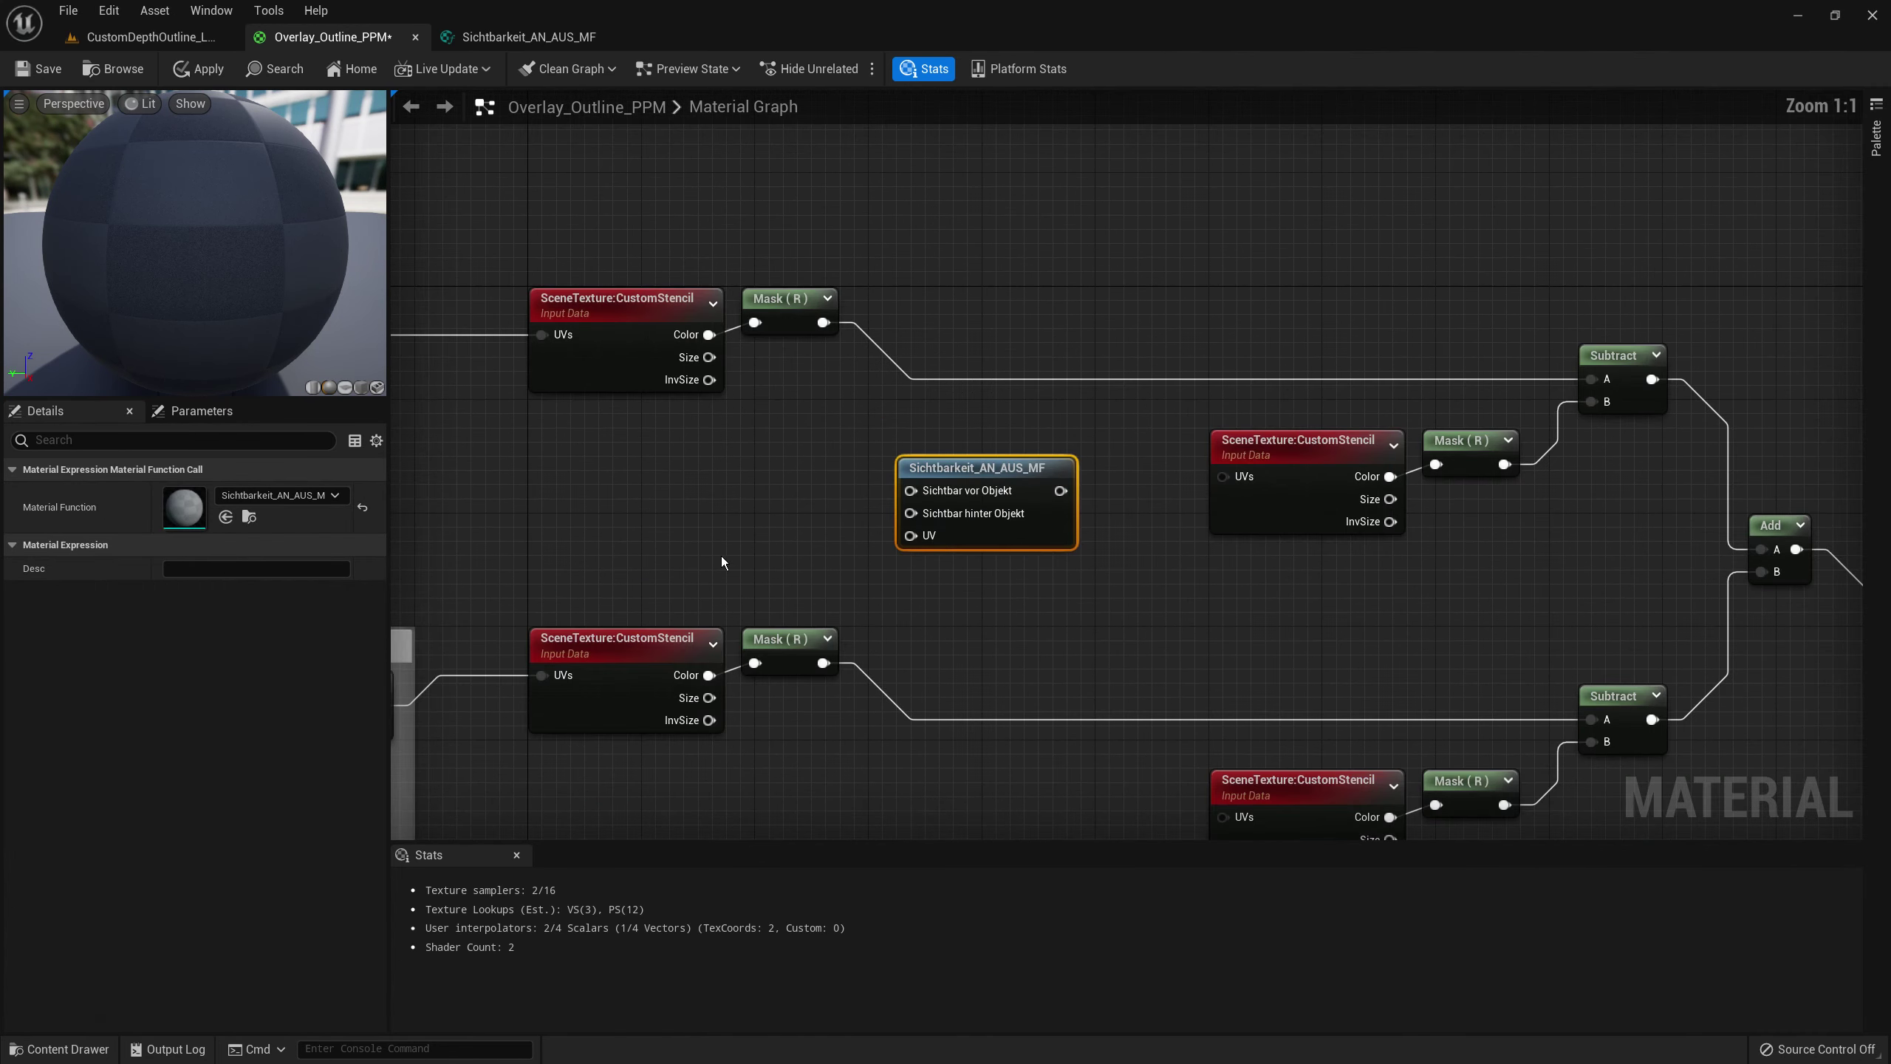
- Add an OL vor Objekt sichtbar reroute usage and wire it to Sichtbar vor Objekt
right_click(758, 474)
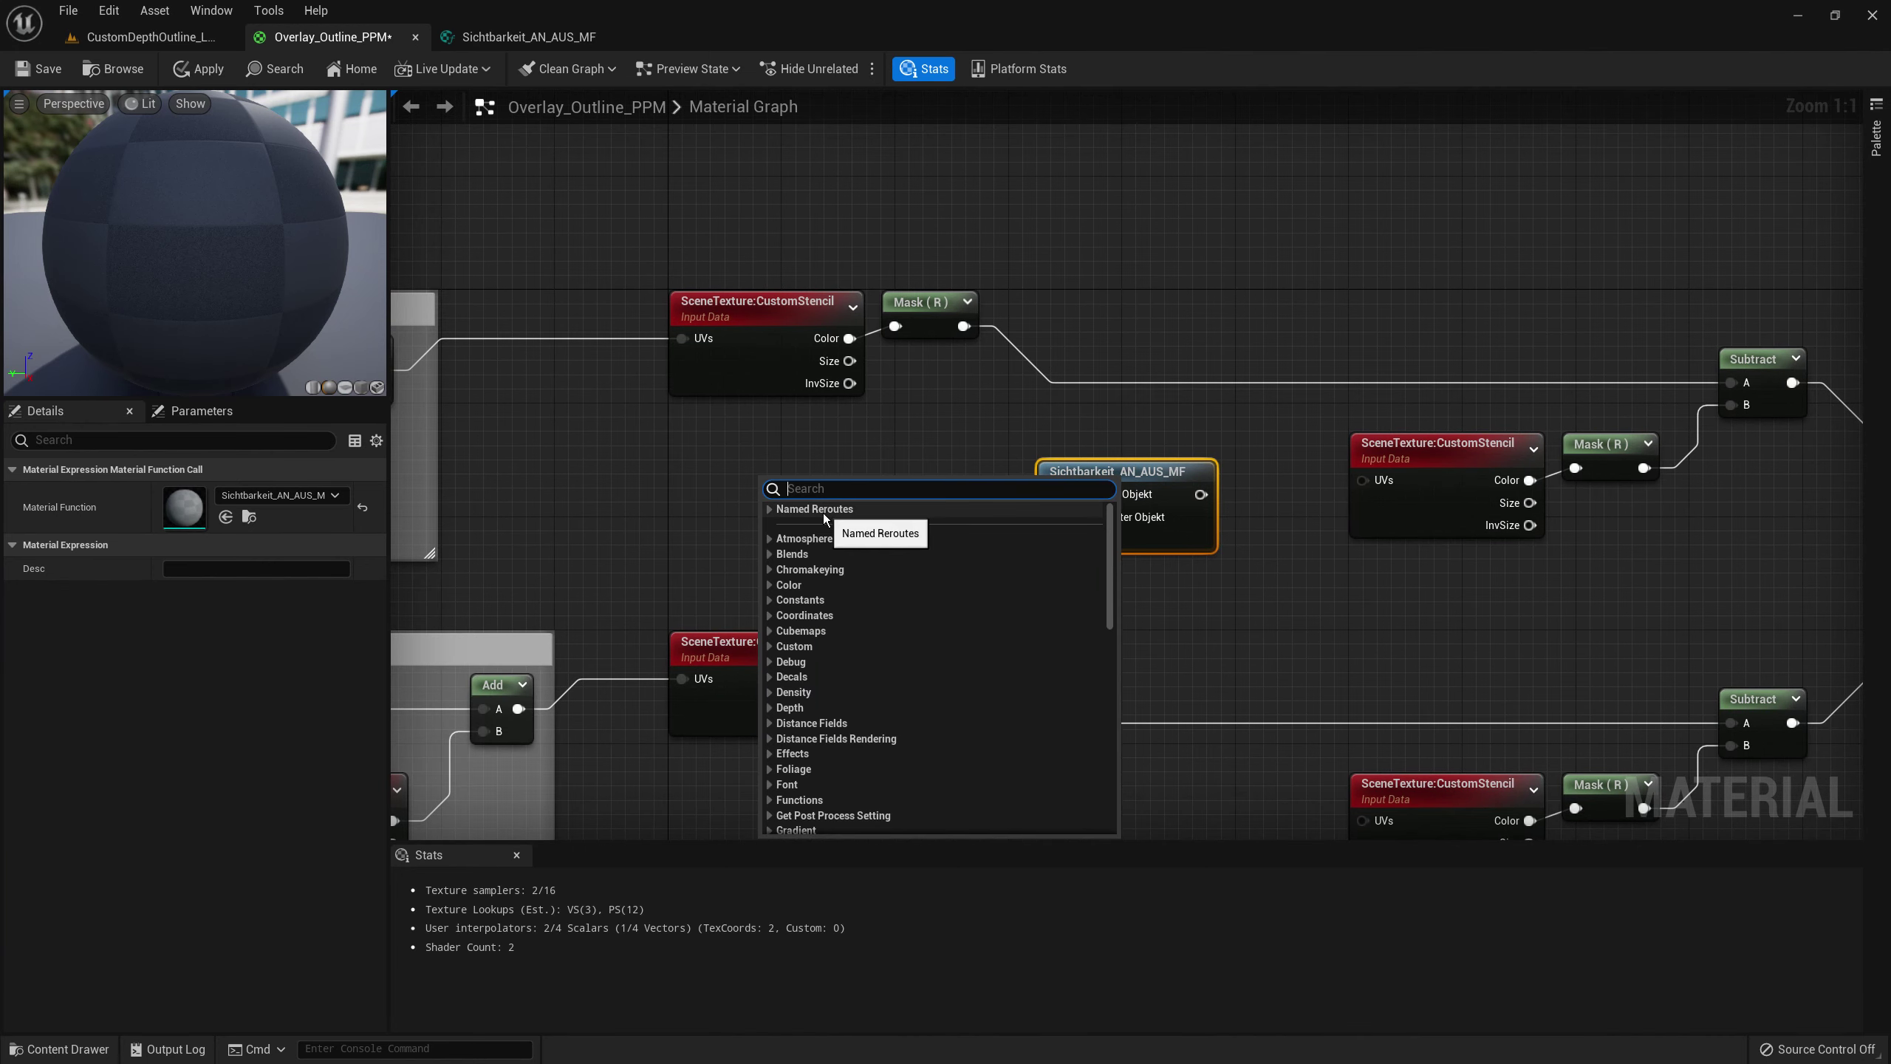
left_click(928, 586)
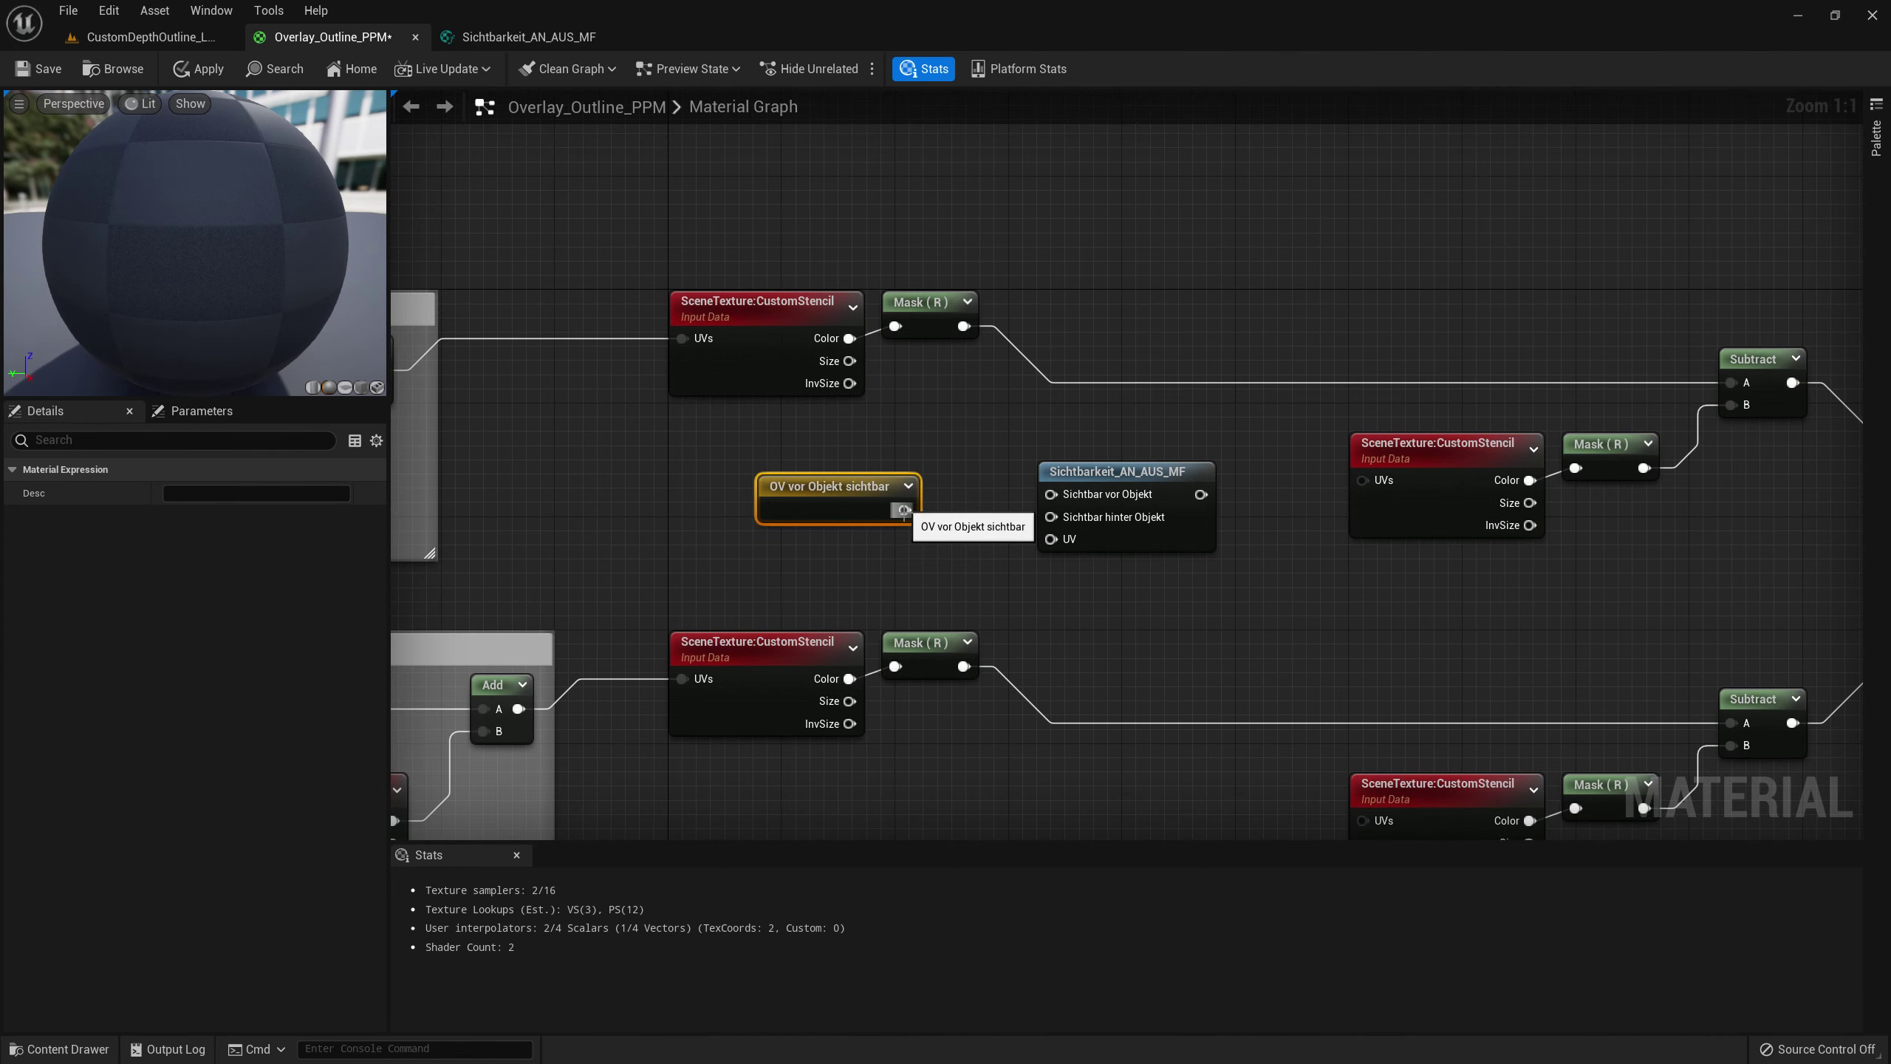
key("Delete")
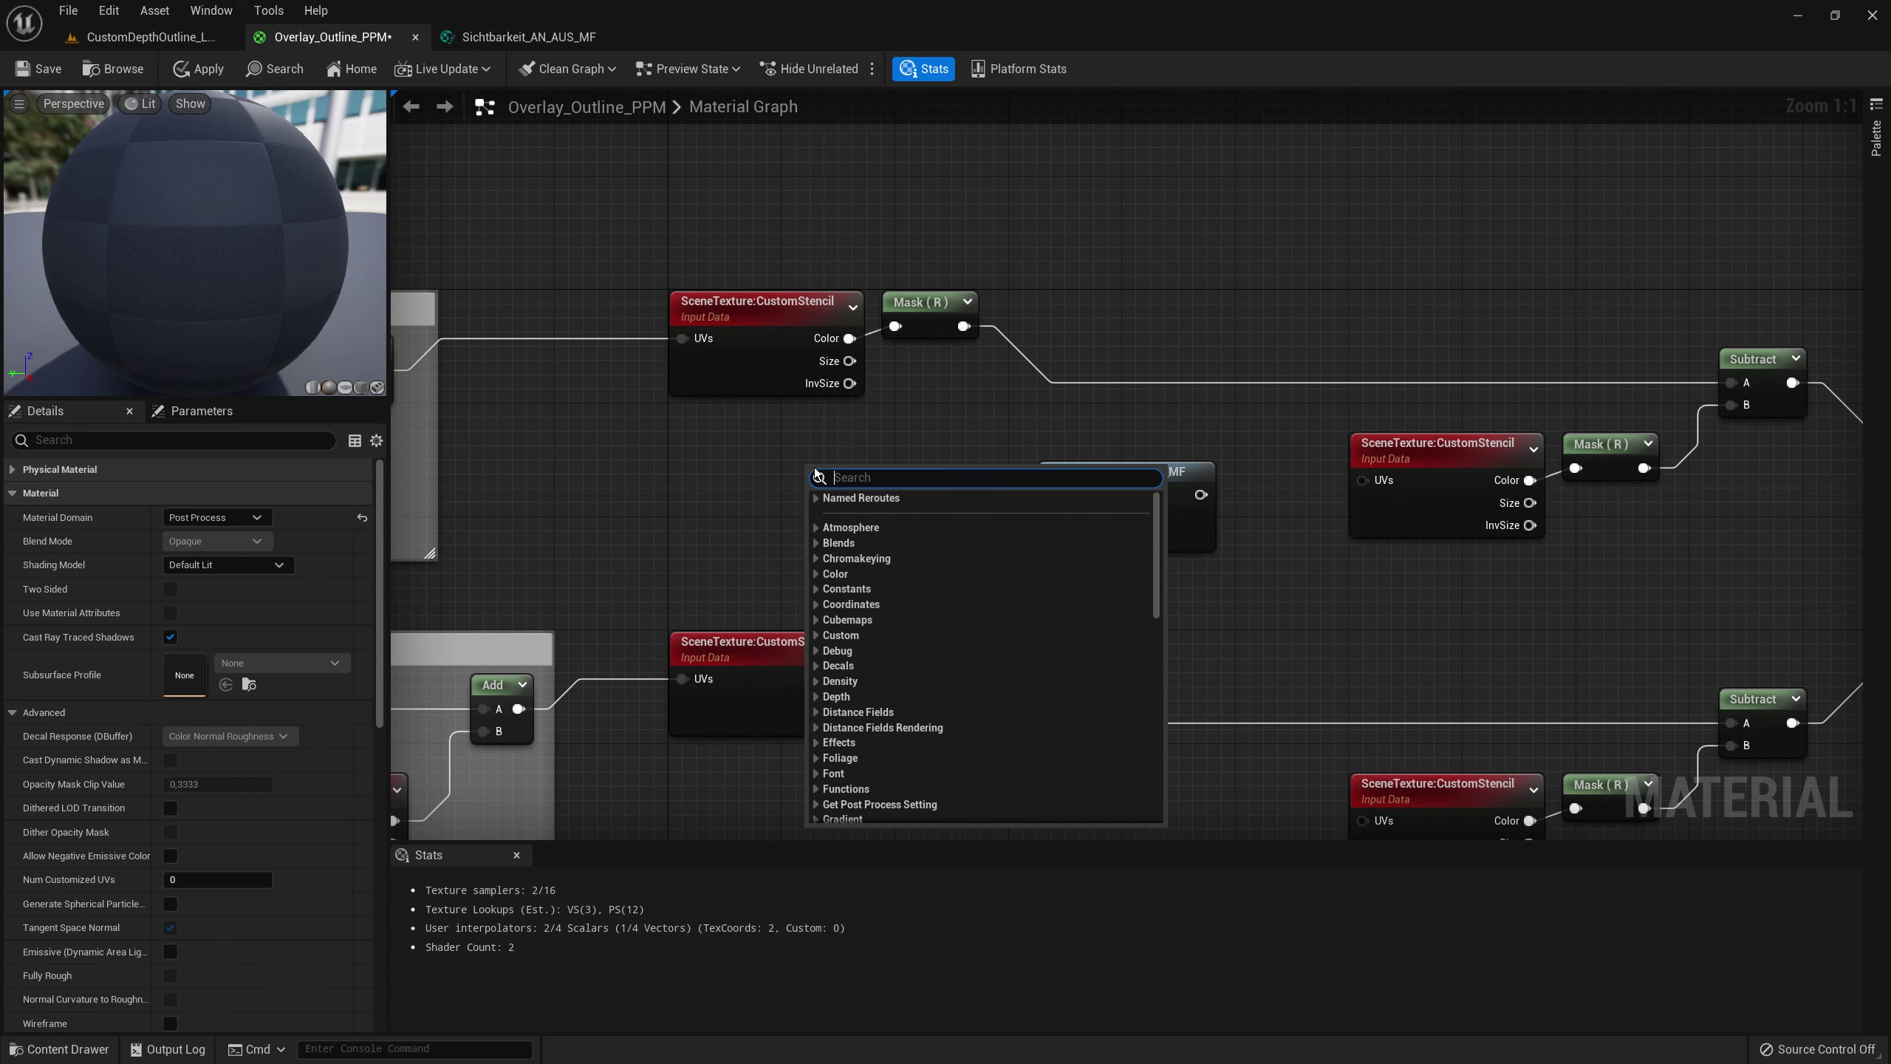
right_click(812, 471)
left_click(931, 499)
left_click(967, 500)
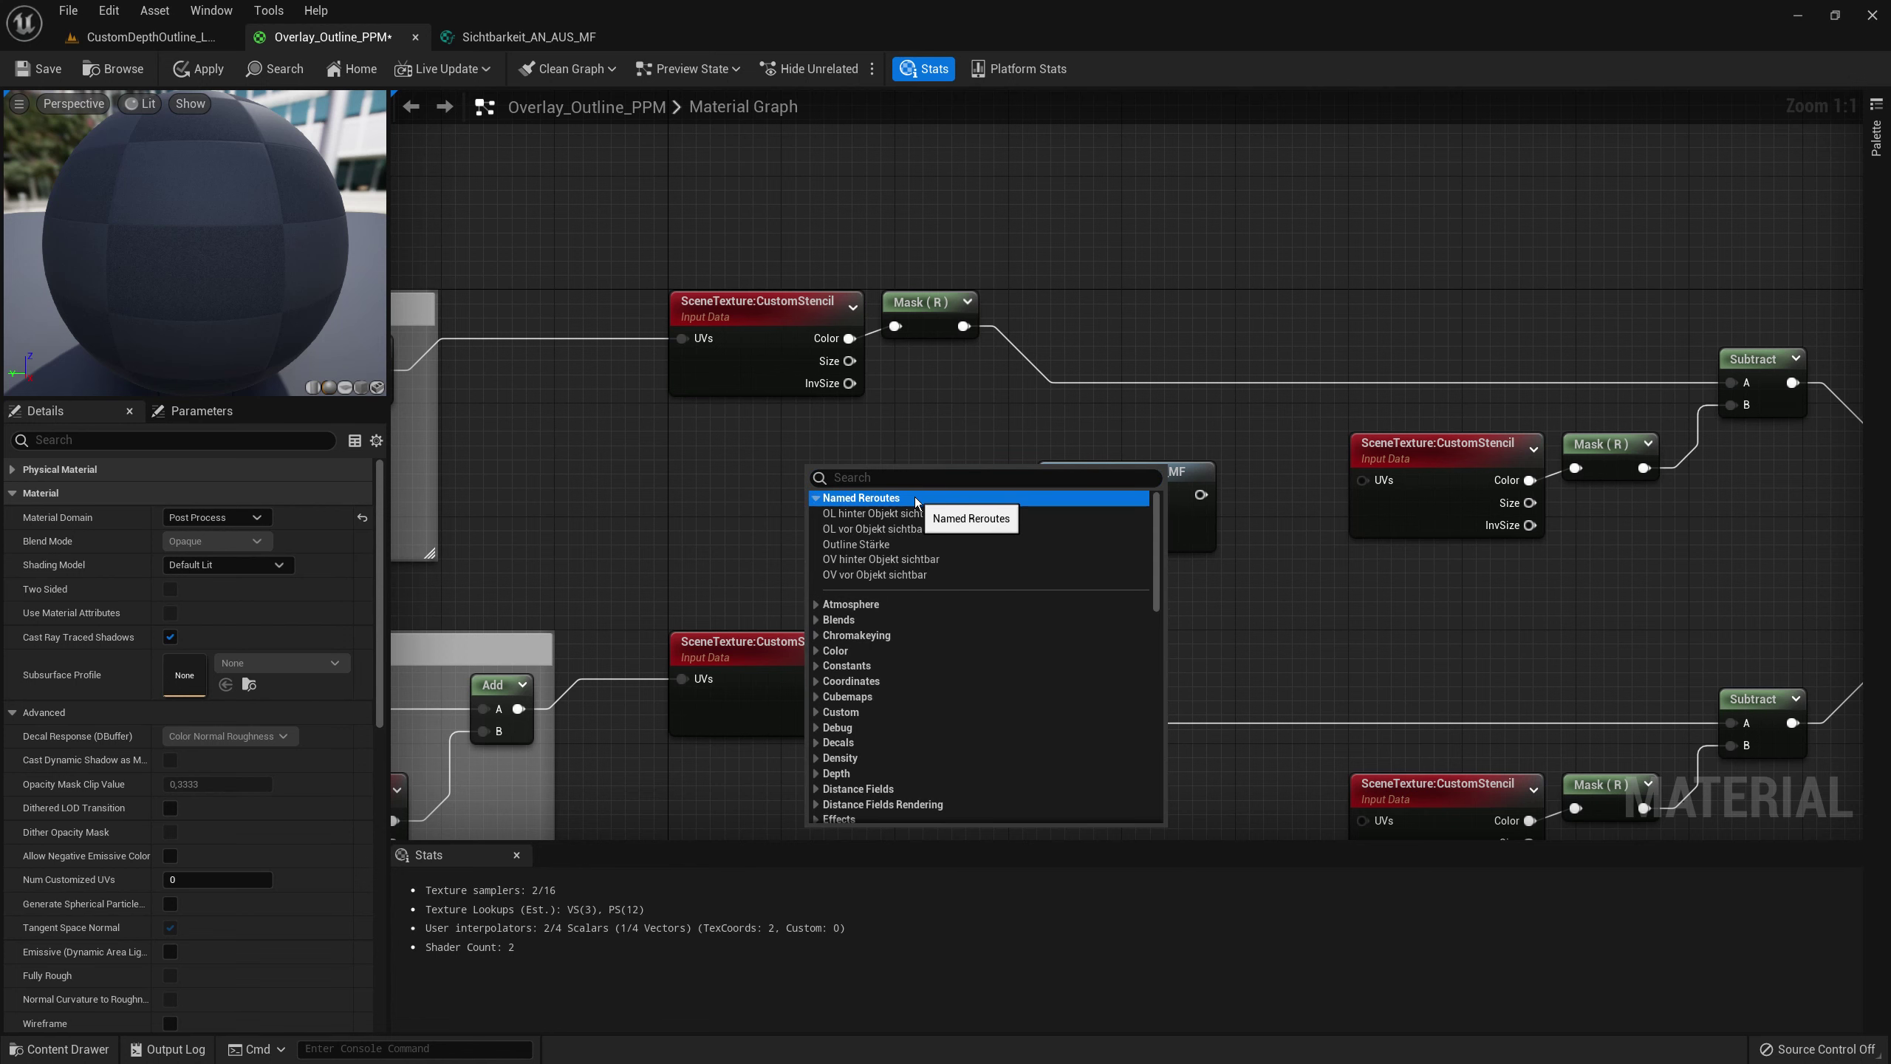
left_click(889, 528)
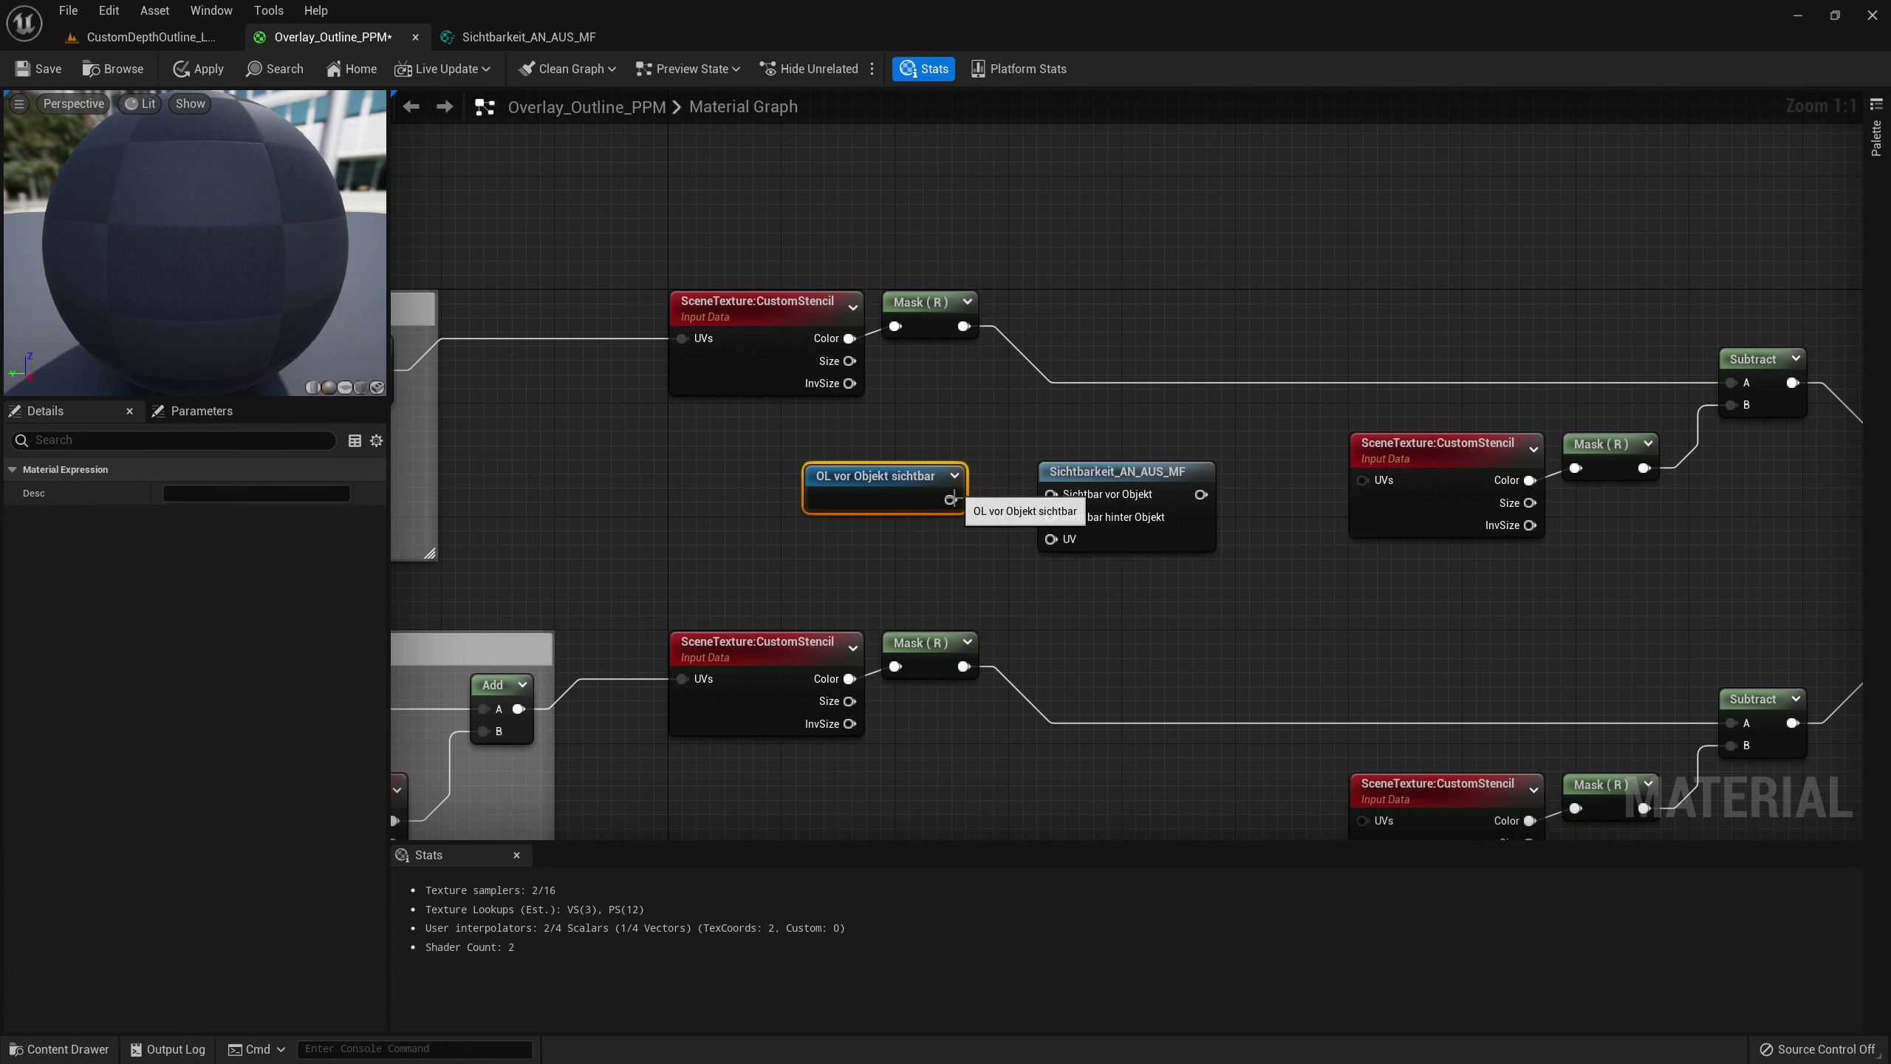
mouse_move(886, 488)
left_mouse_down()
mouse_move(878, 470)
mouse_move(1051, 495)
left_mouse_up()
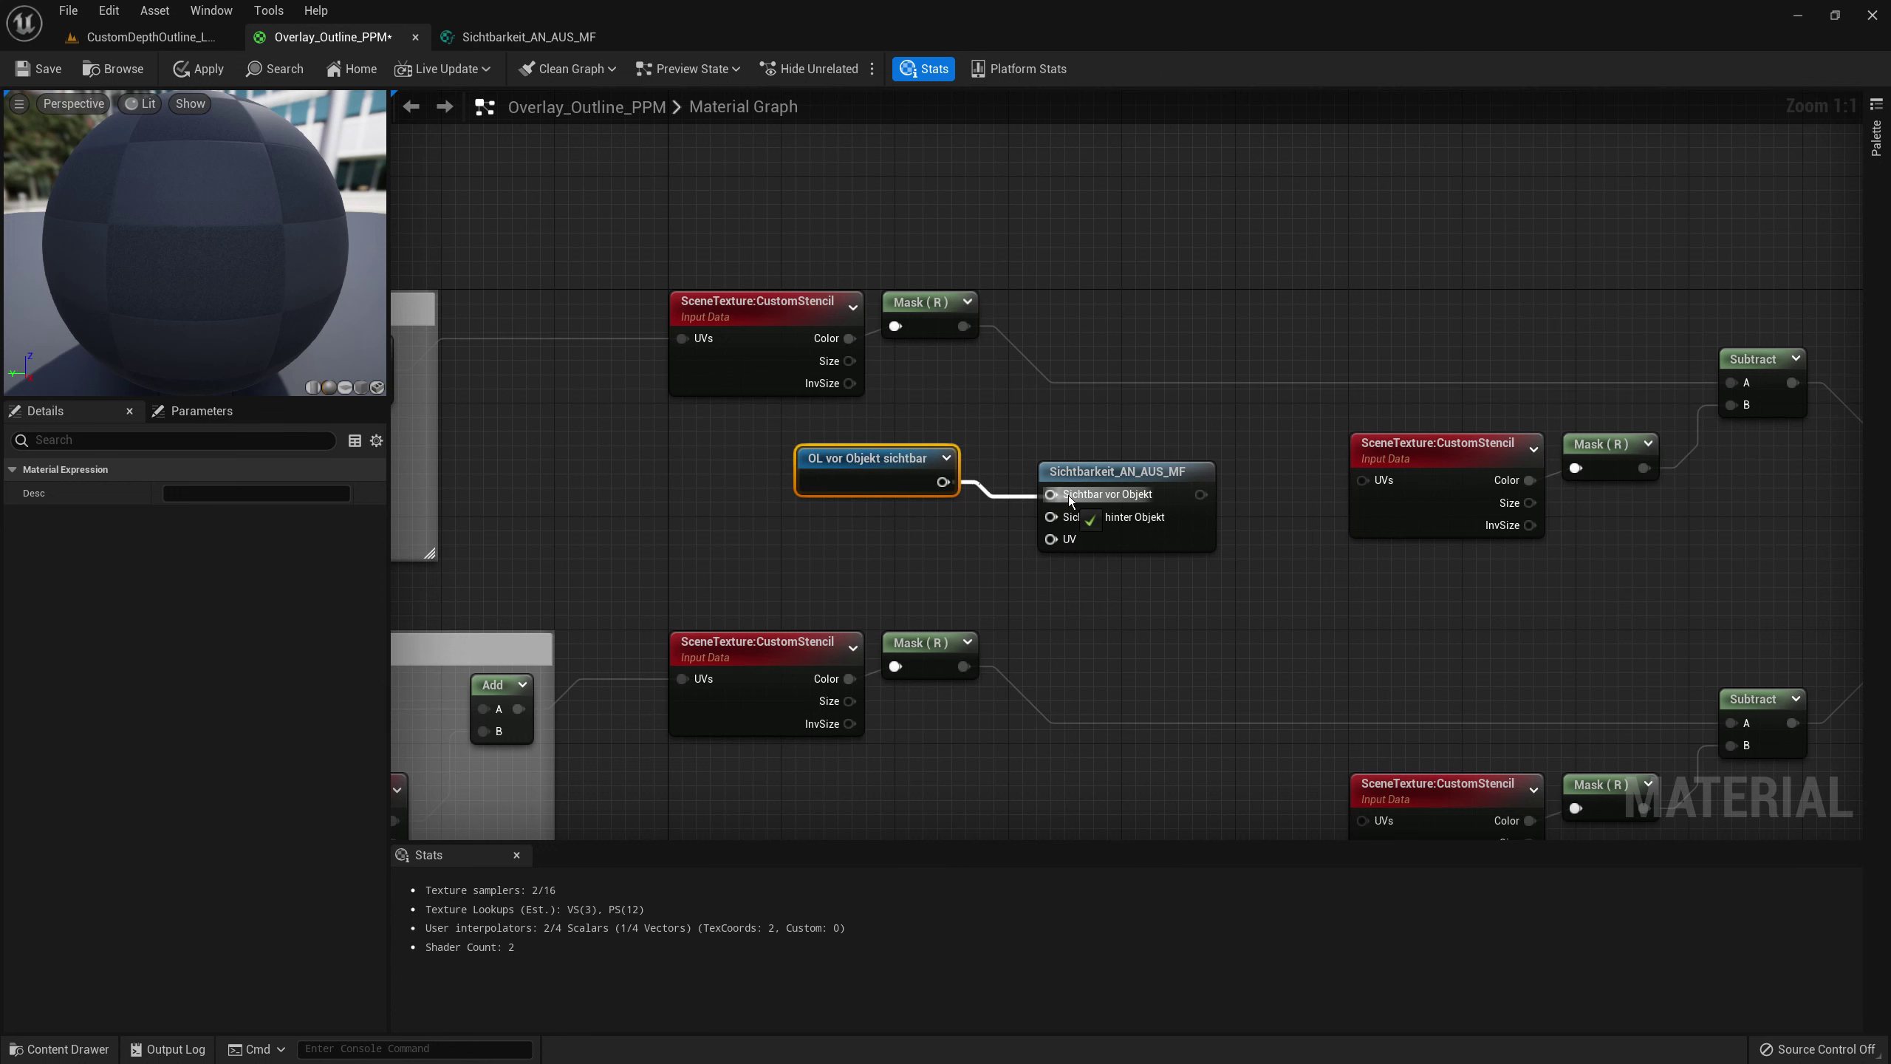
- Add an OL hinter Objekt sichtbar reroute usage and wire it to Sichtbar hinter Objekt
right_click(823, 531)
left_click(854, 564)
left_click(854, 564)
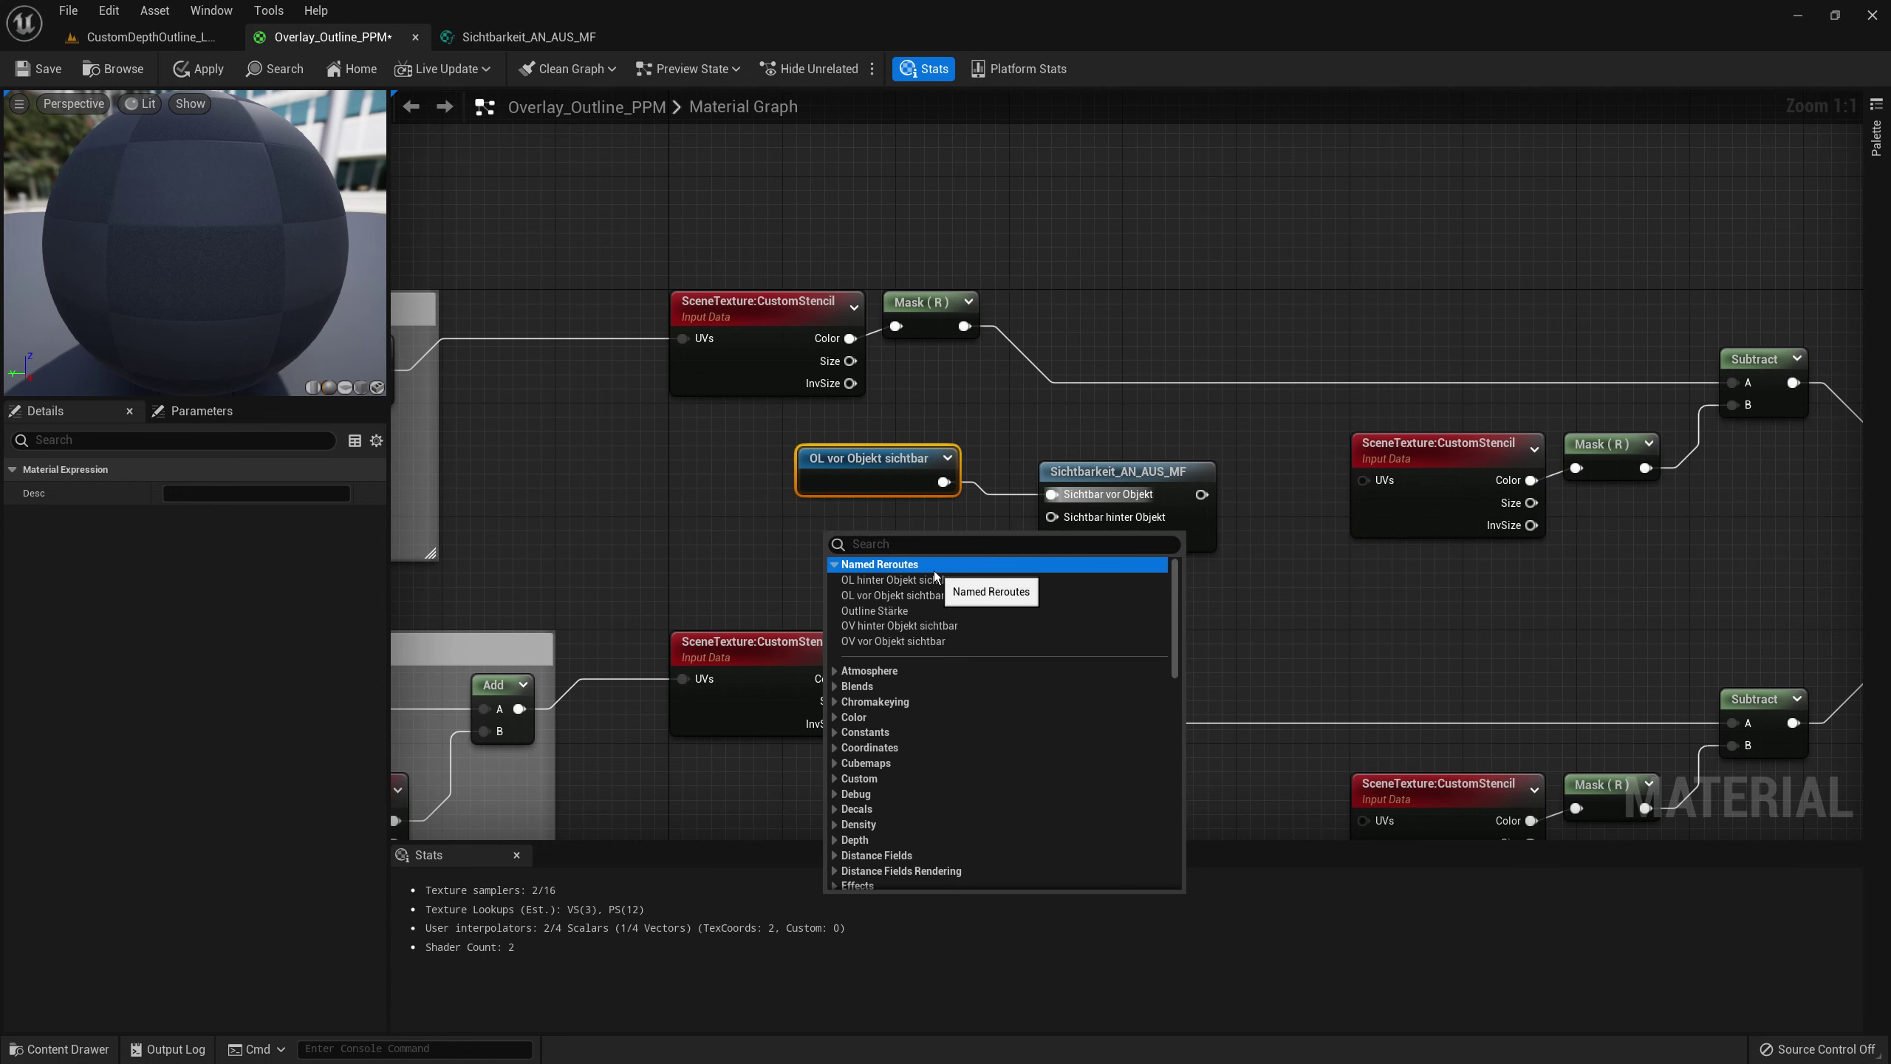
left_click(899, 580)
mouse_move(907, 537)
left_mouse_down()
mouse_move(881, 526)
mouse_move(1050, 516)
left_mouse_up()
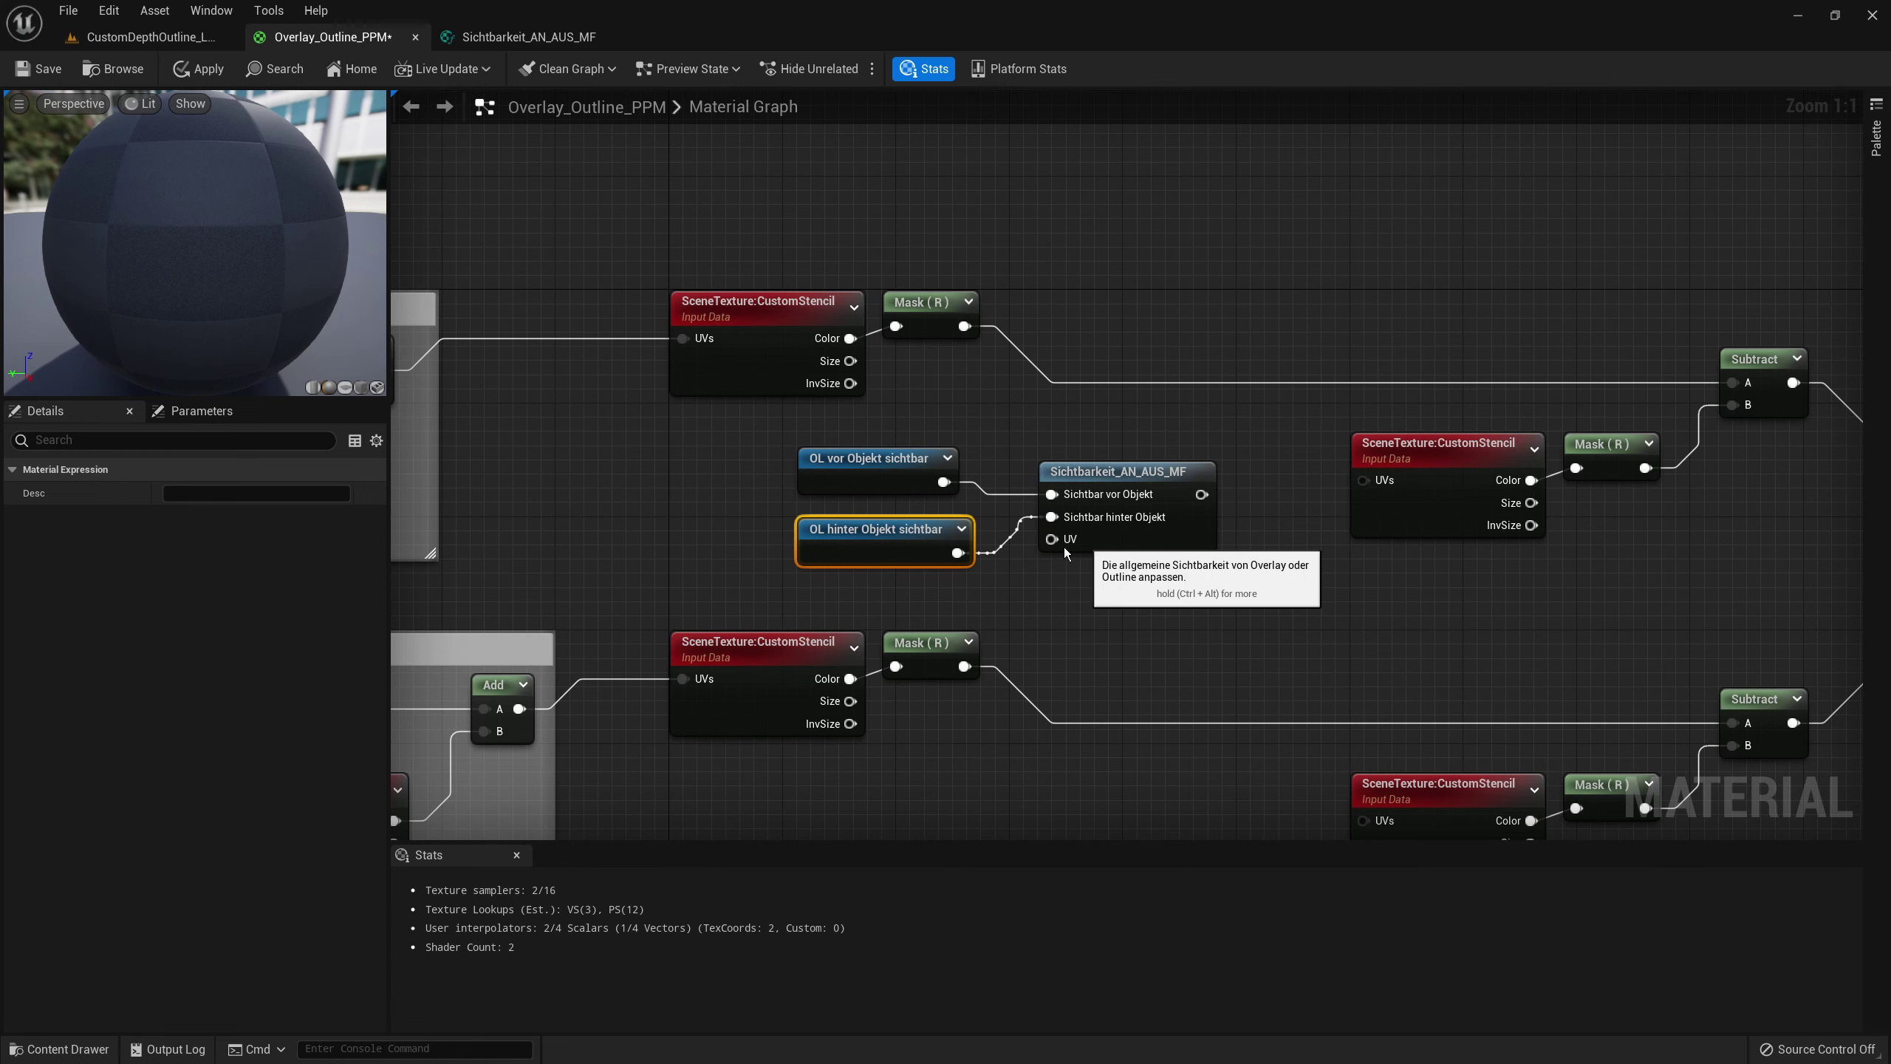
- Tidy the layout, placing the visibility function beside the two OL reroutes
left_click(870, 456, "ctrl")
left_click_drag(870, 456, 741, 428)
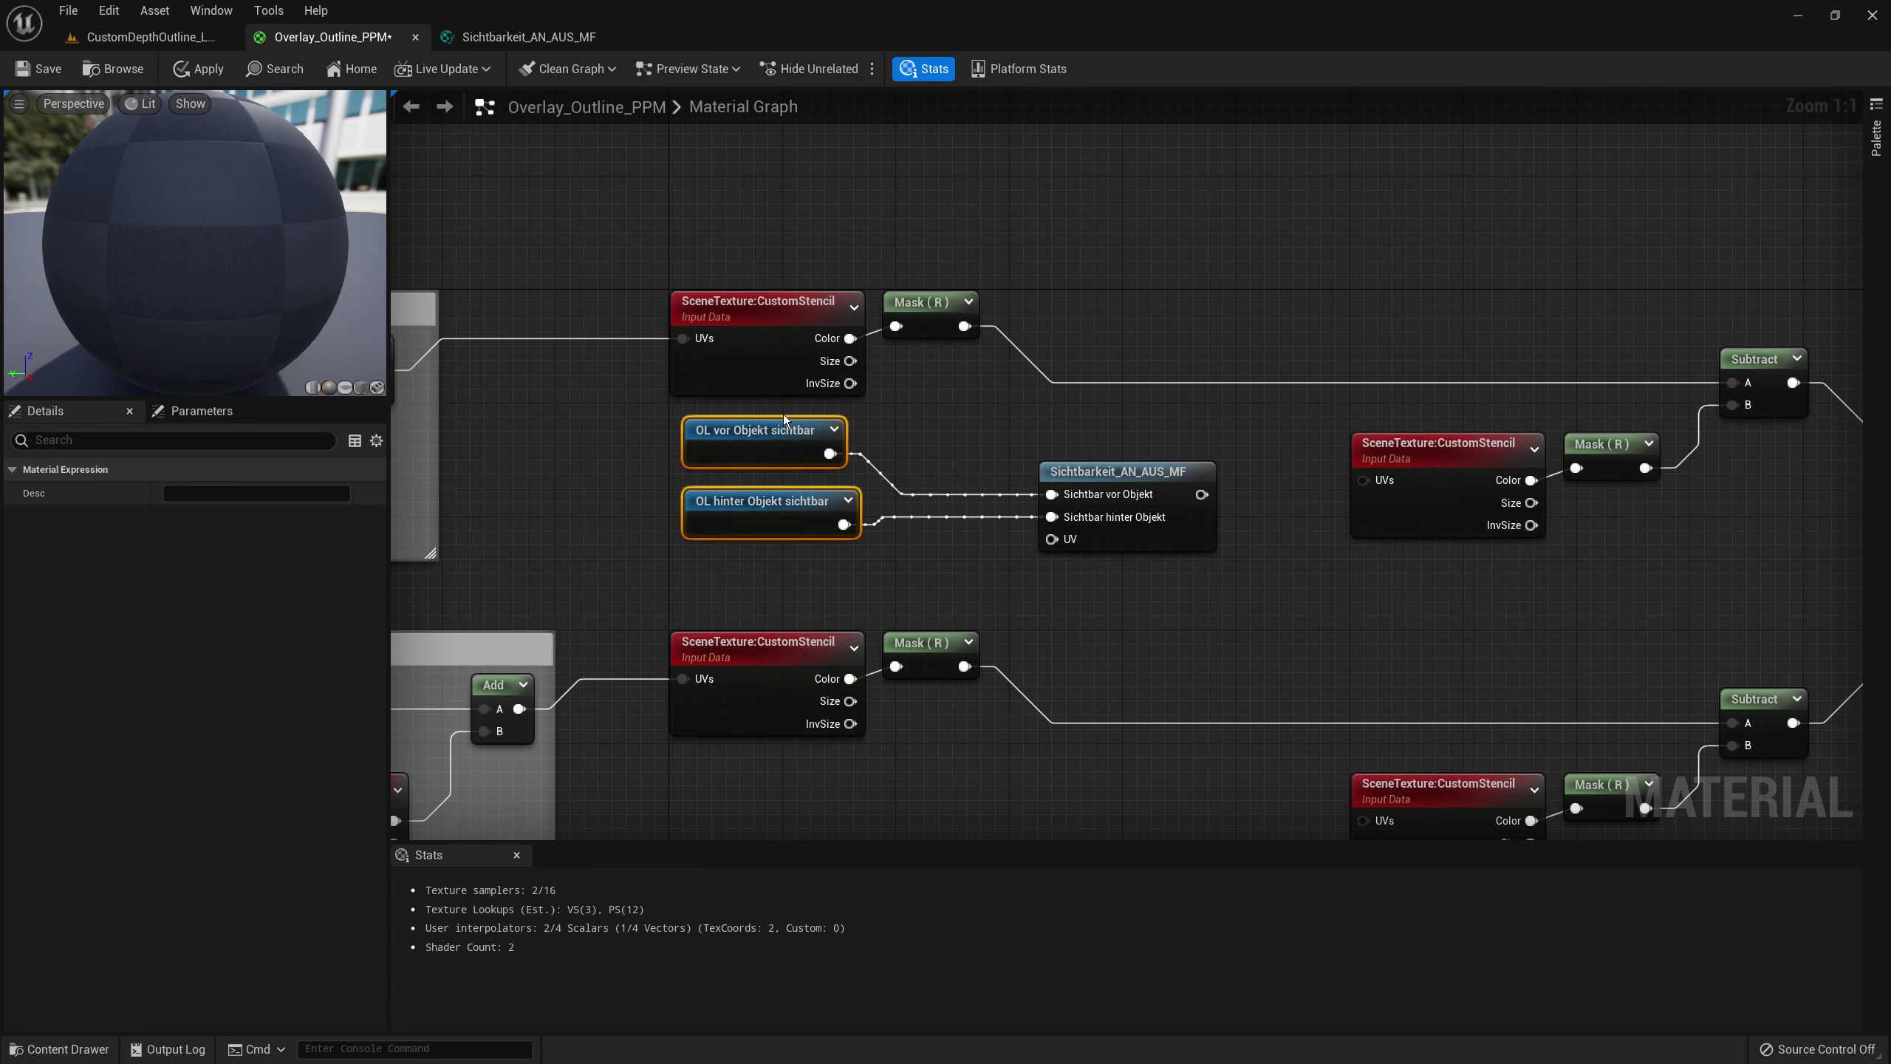
left_click(861, 422)
left_click_drag(753, 504, 782, 432)
left_click(745, 447, "ctrl")
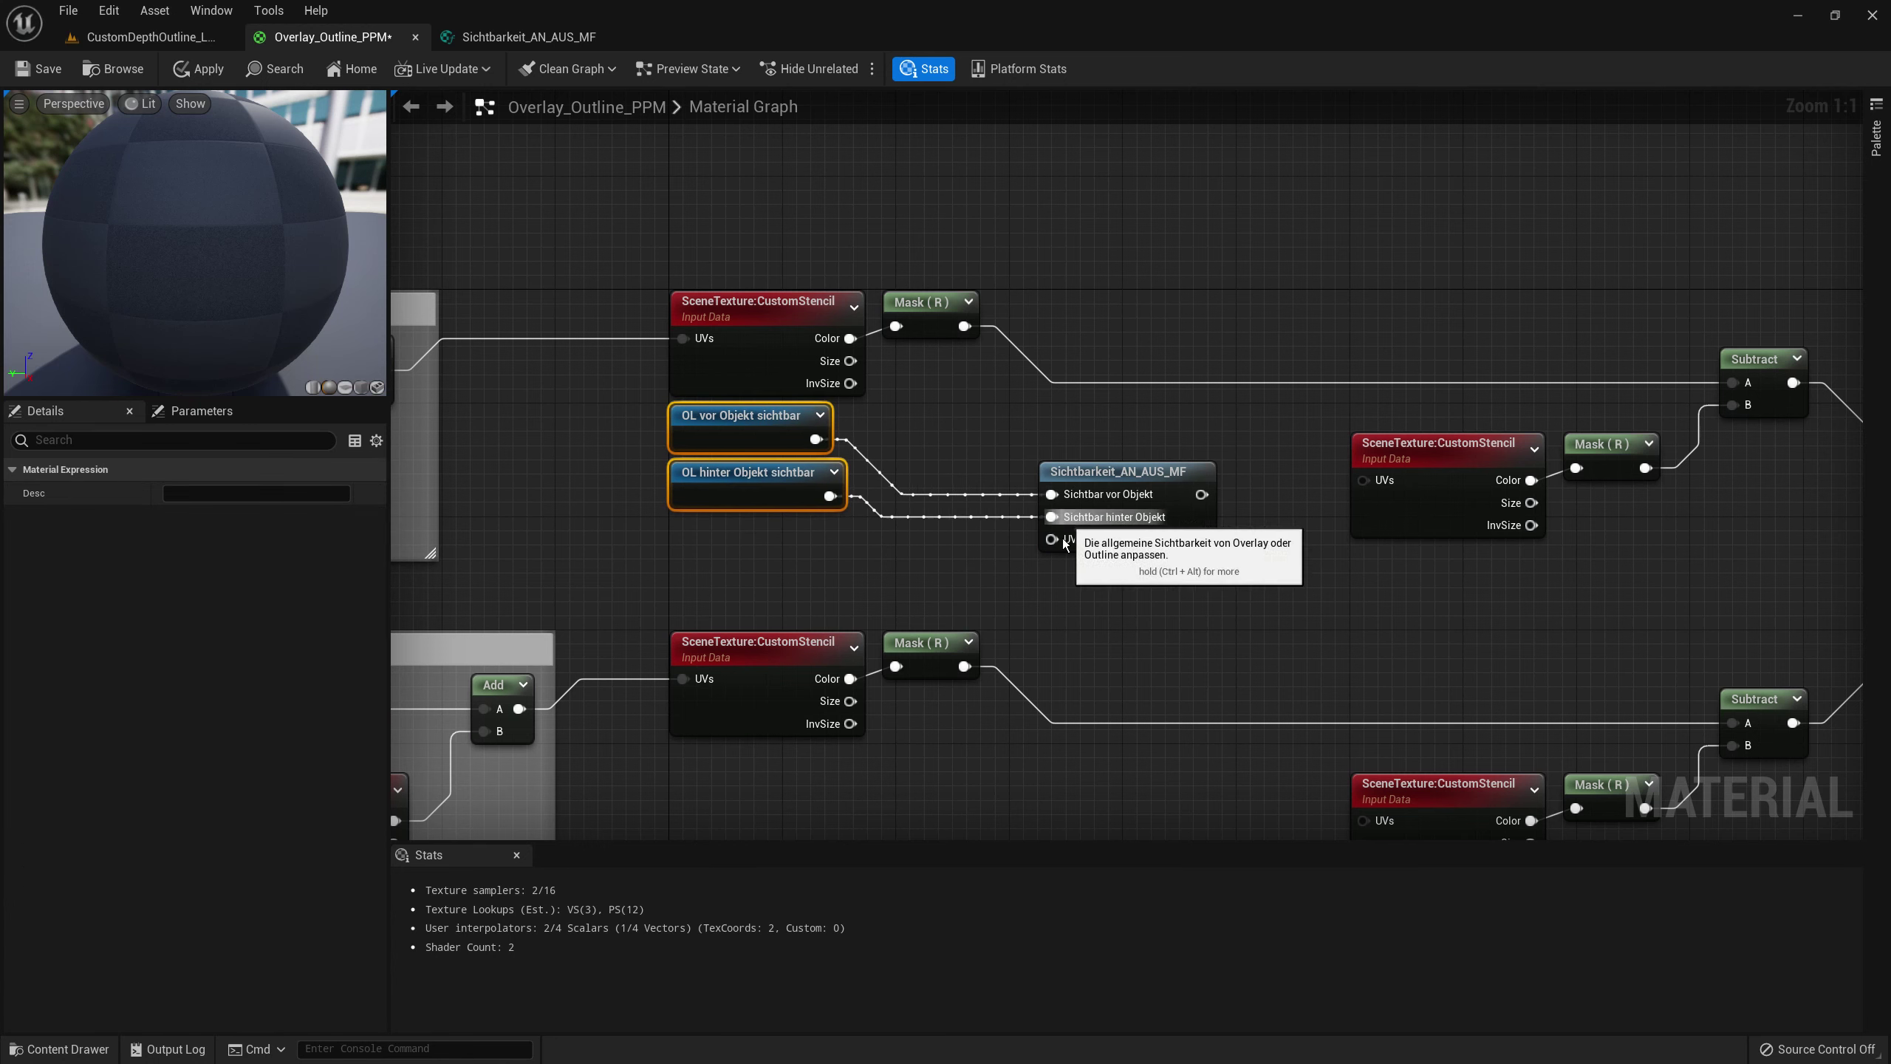
right_click_drag(928, 446, 926, 510)
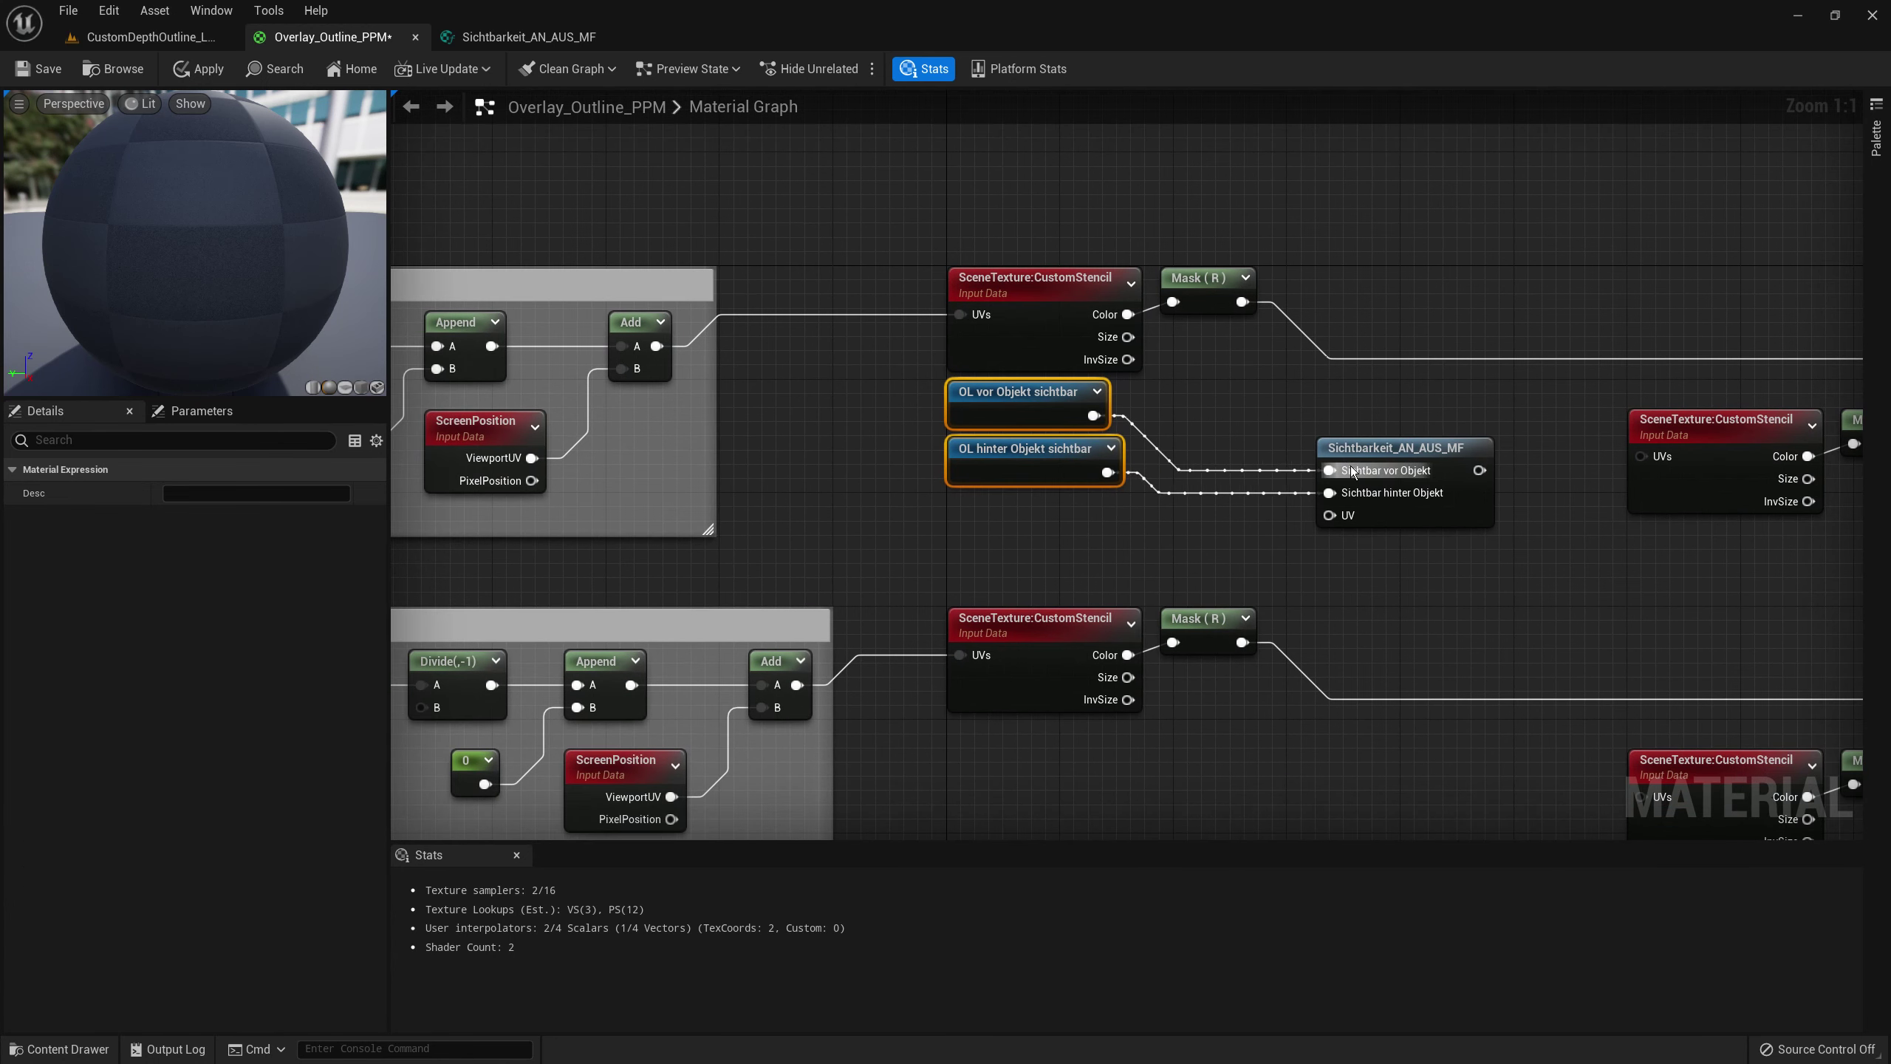
left_click_drag(1360, 461, 1232, 405)
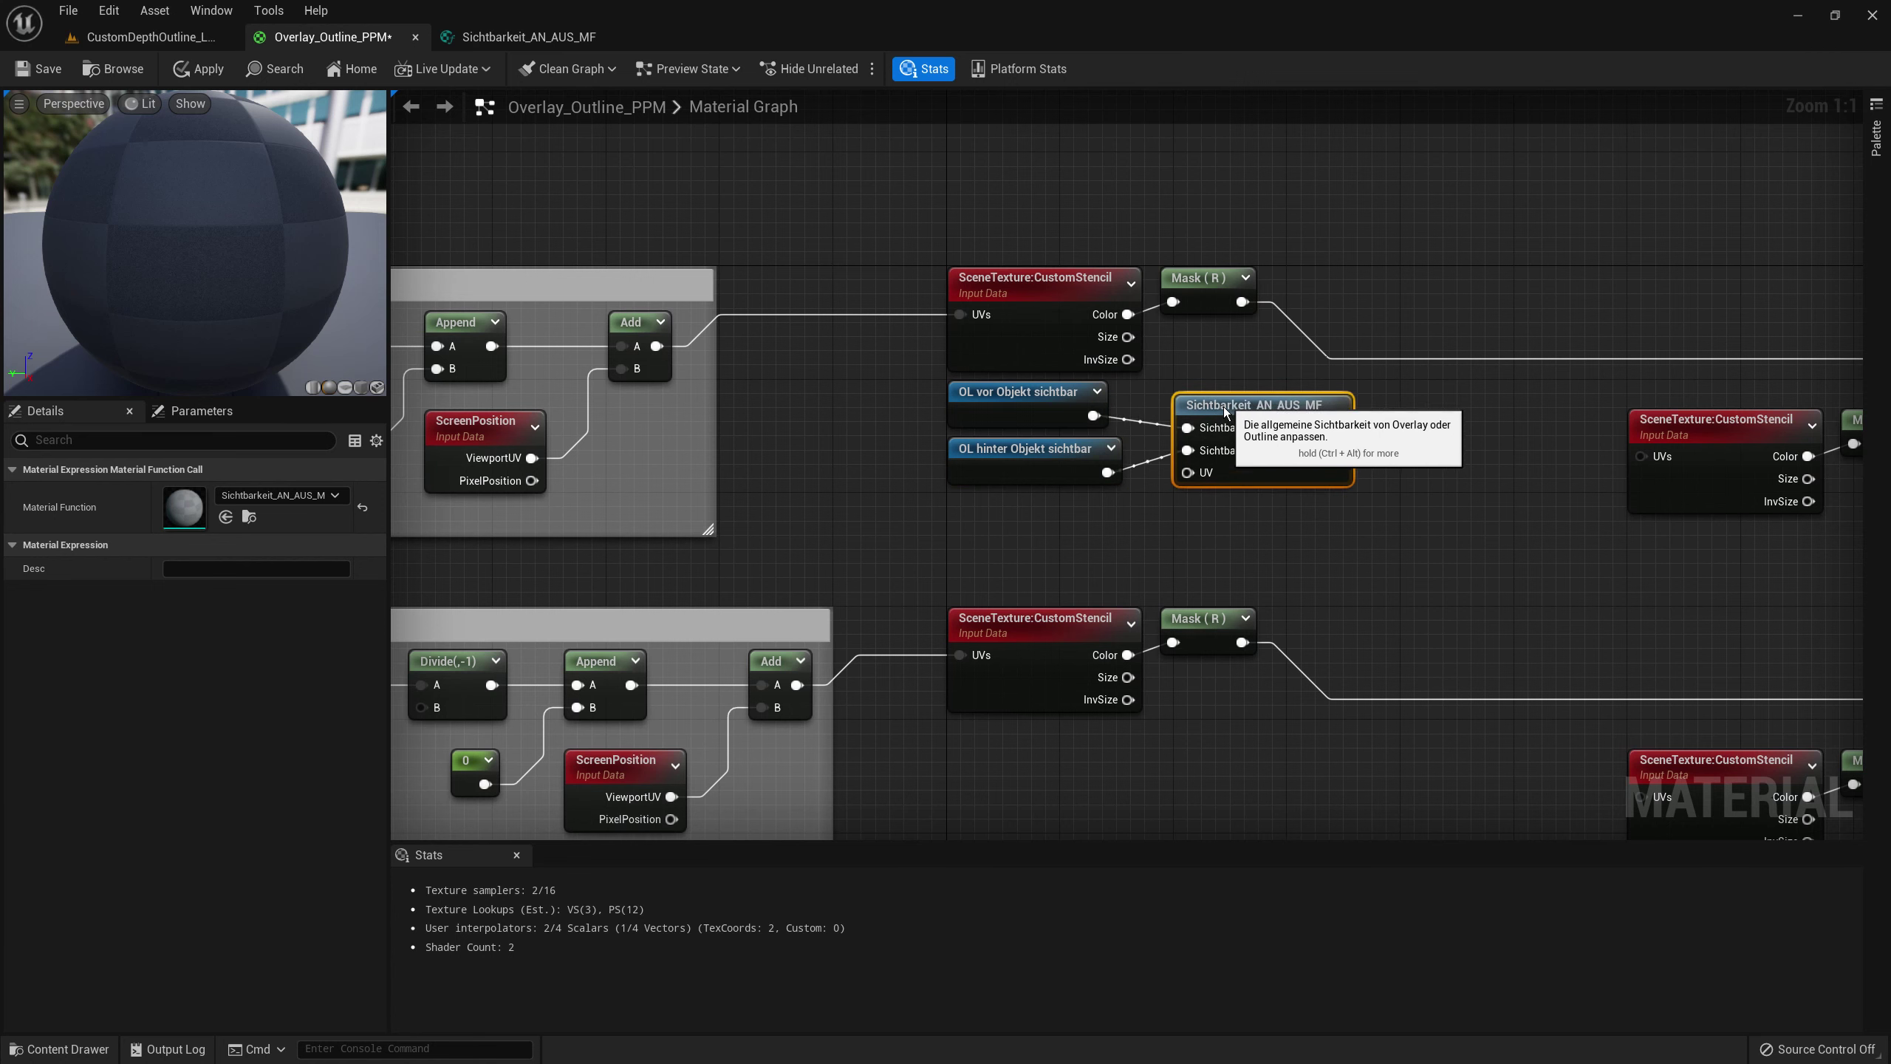
scroll(1167, 487, "down", 5)
right_click_drag(1405, 633, 1231, 624)
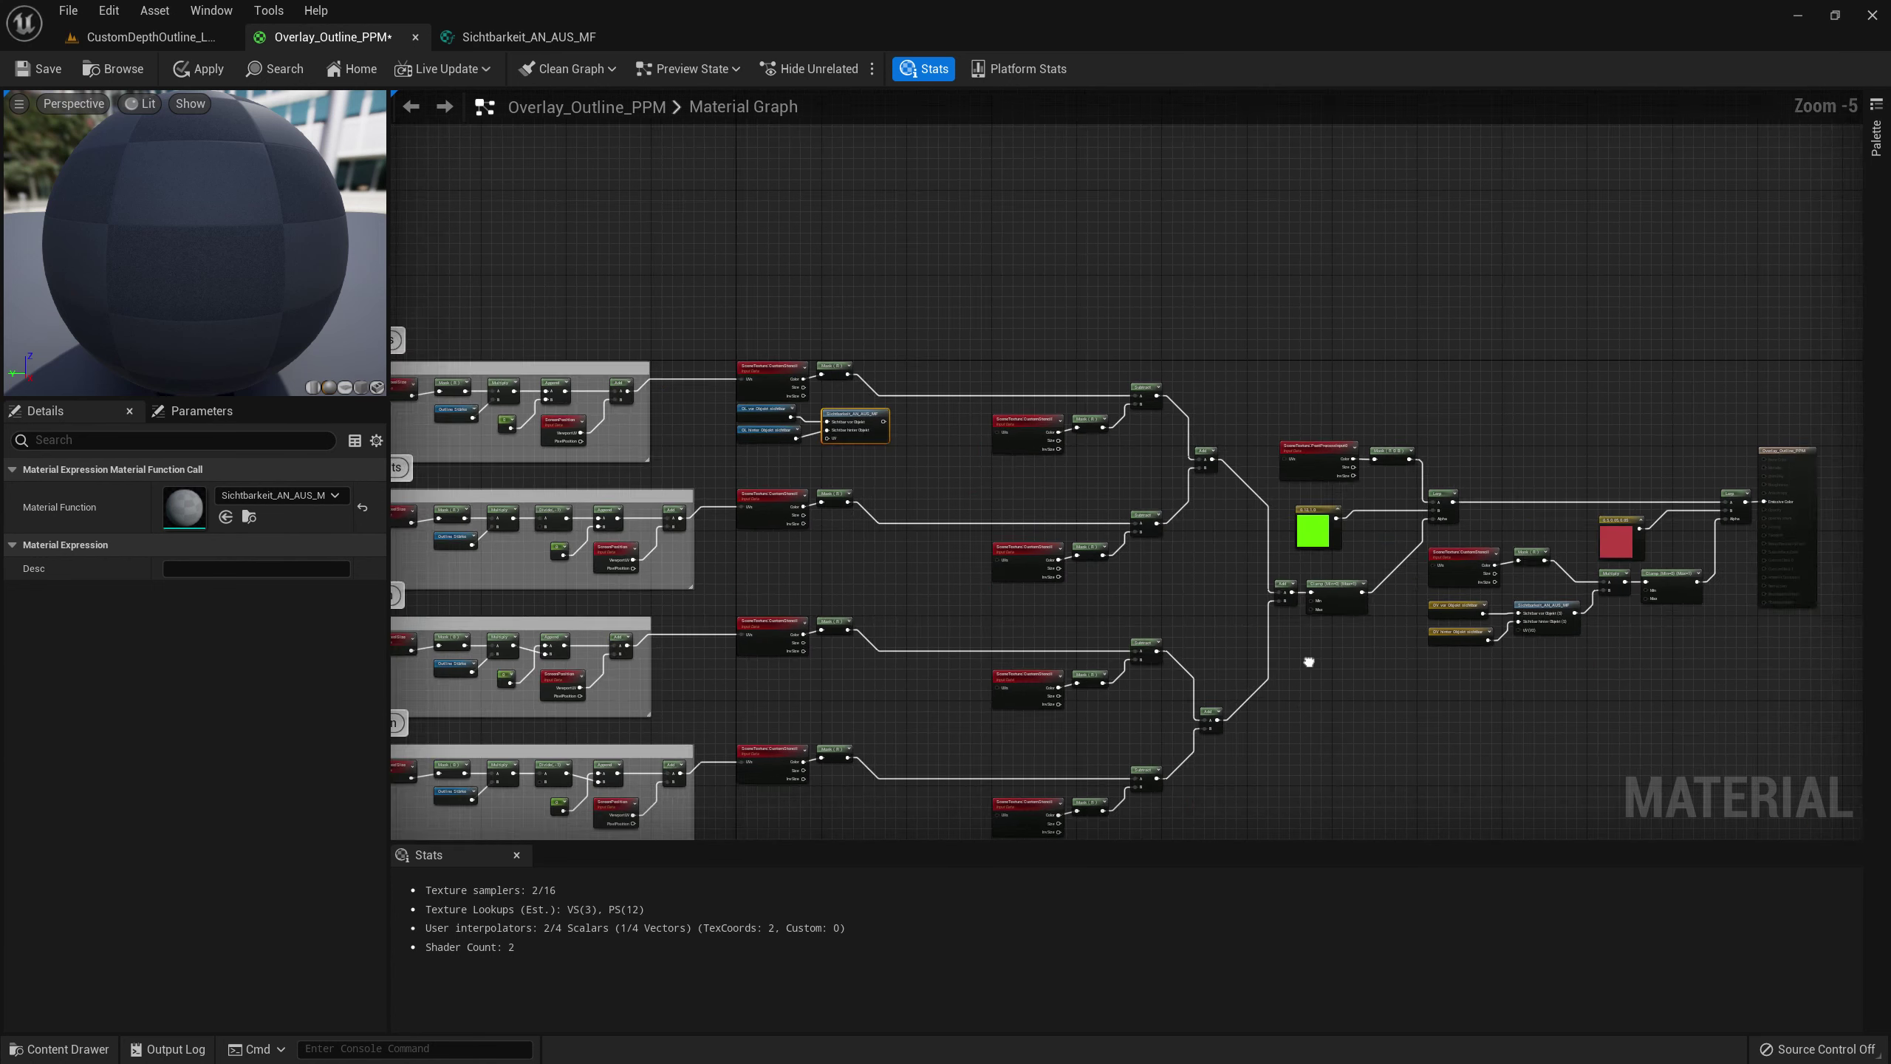
scroll(1231, 625, "up", 5)
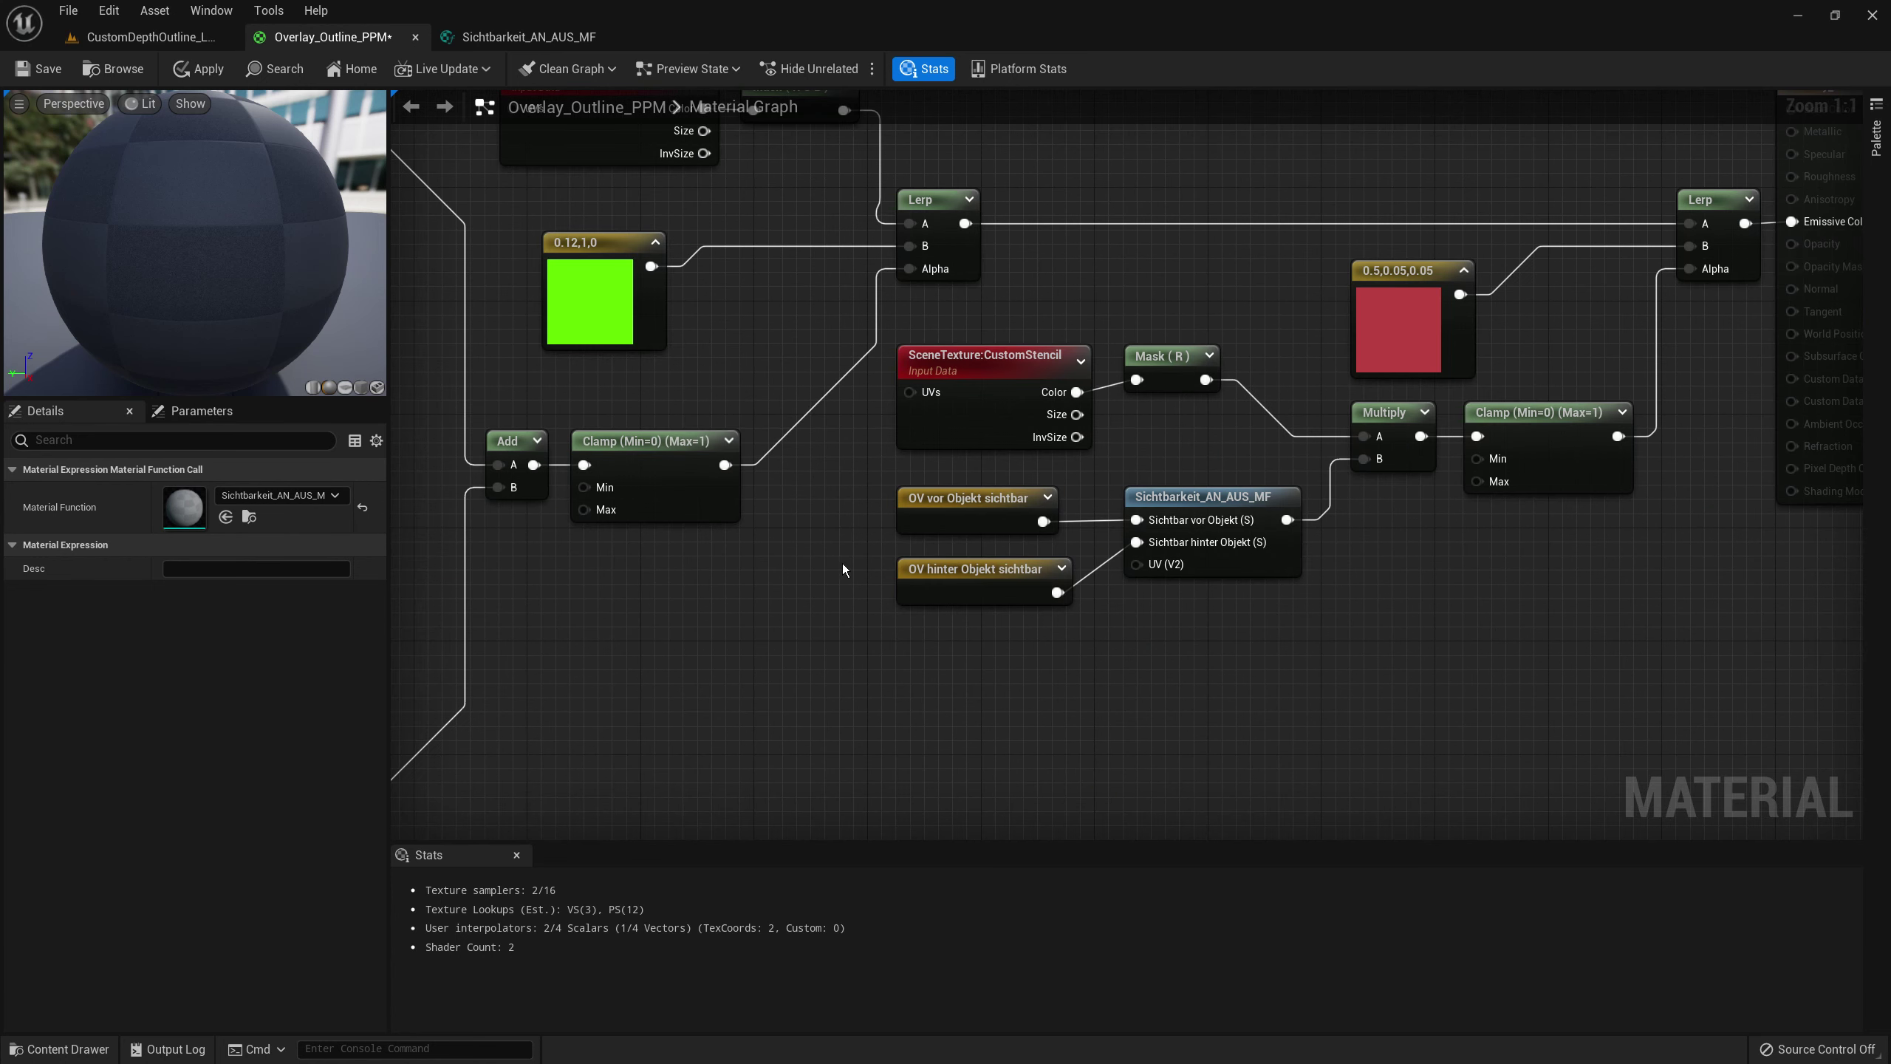
left_click_drag(858, 480, 1021, 626)
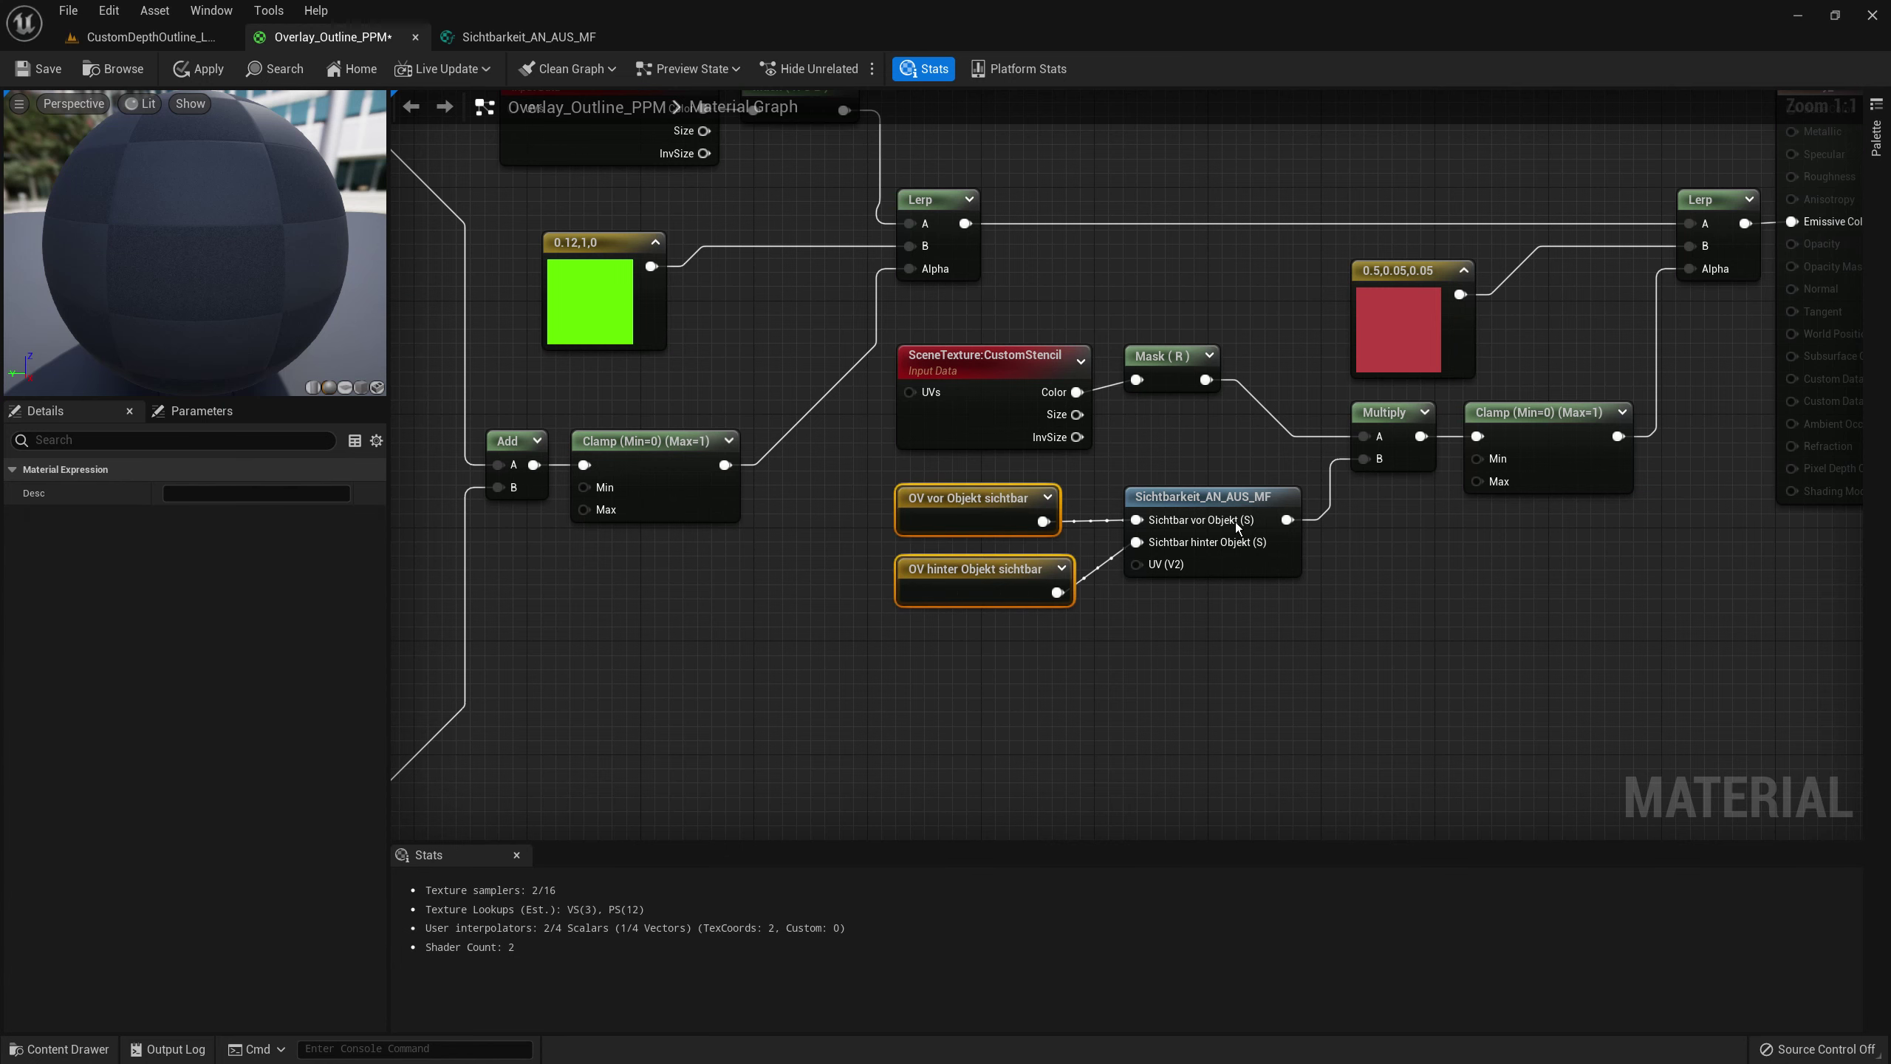
scroll(747, 622, "down", 4)
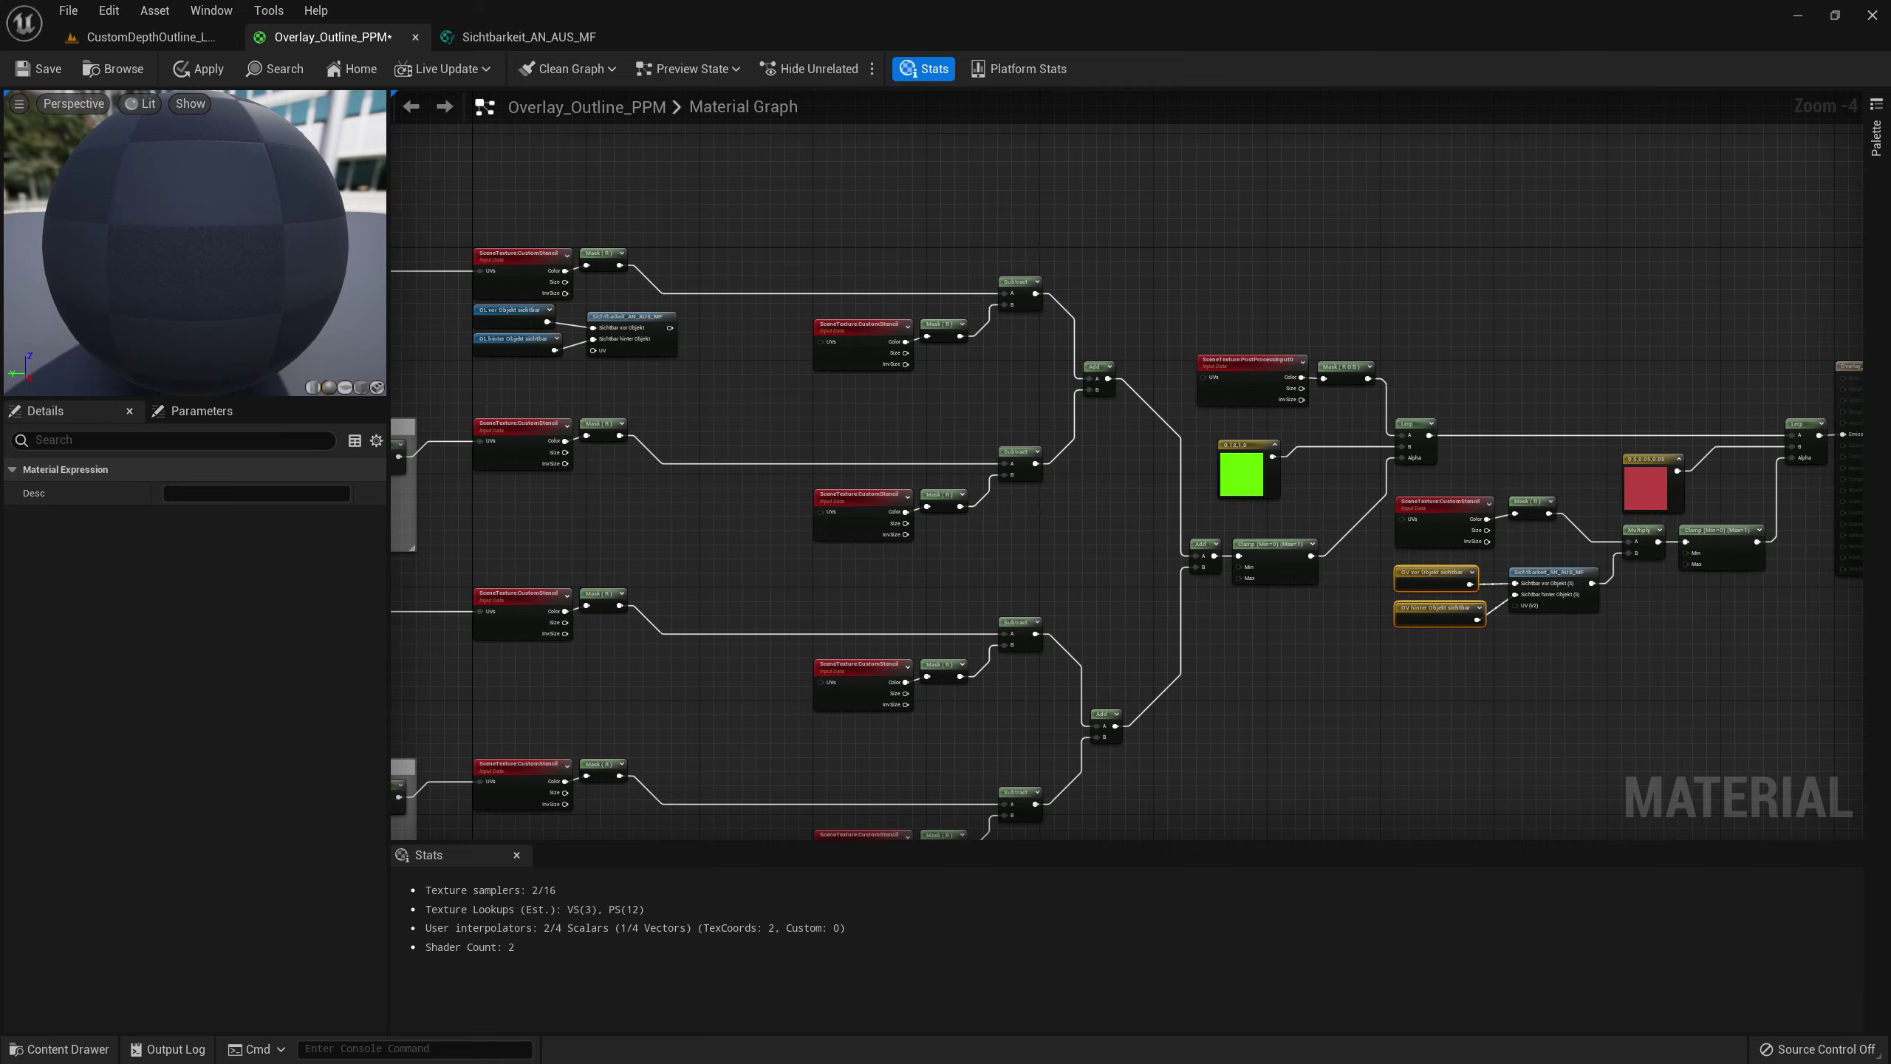
scroll(717, 386, "up", 4)
right_click_drag(716, 386, 1128, 529)
right_click_drag(826, 489, 1039, 523)
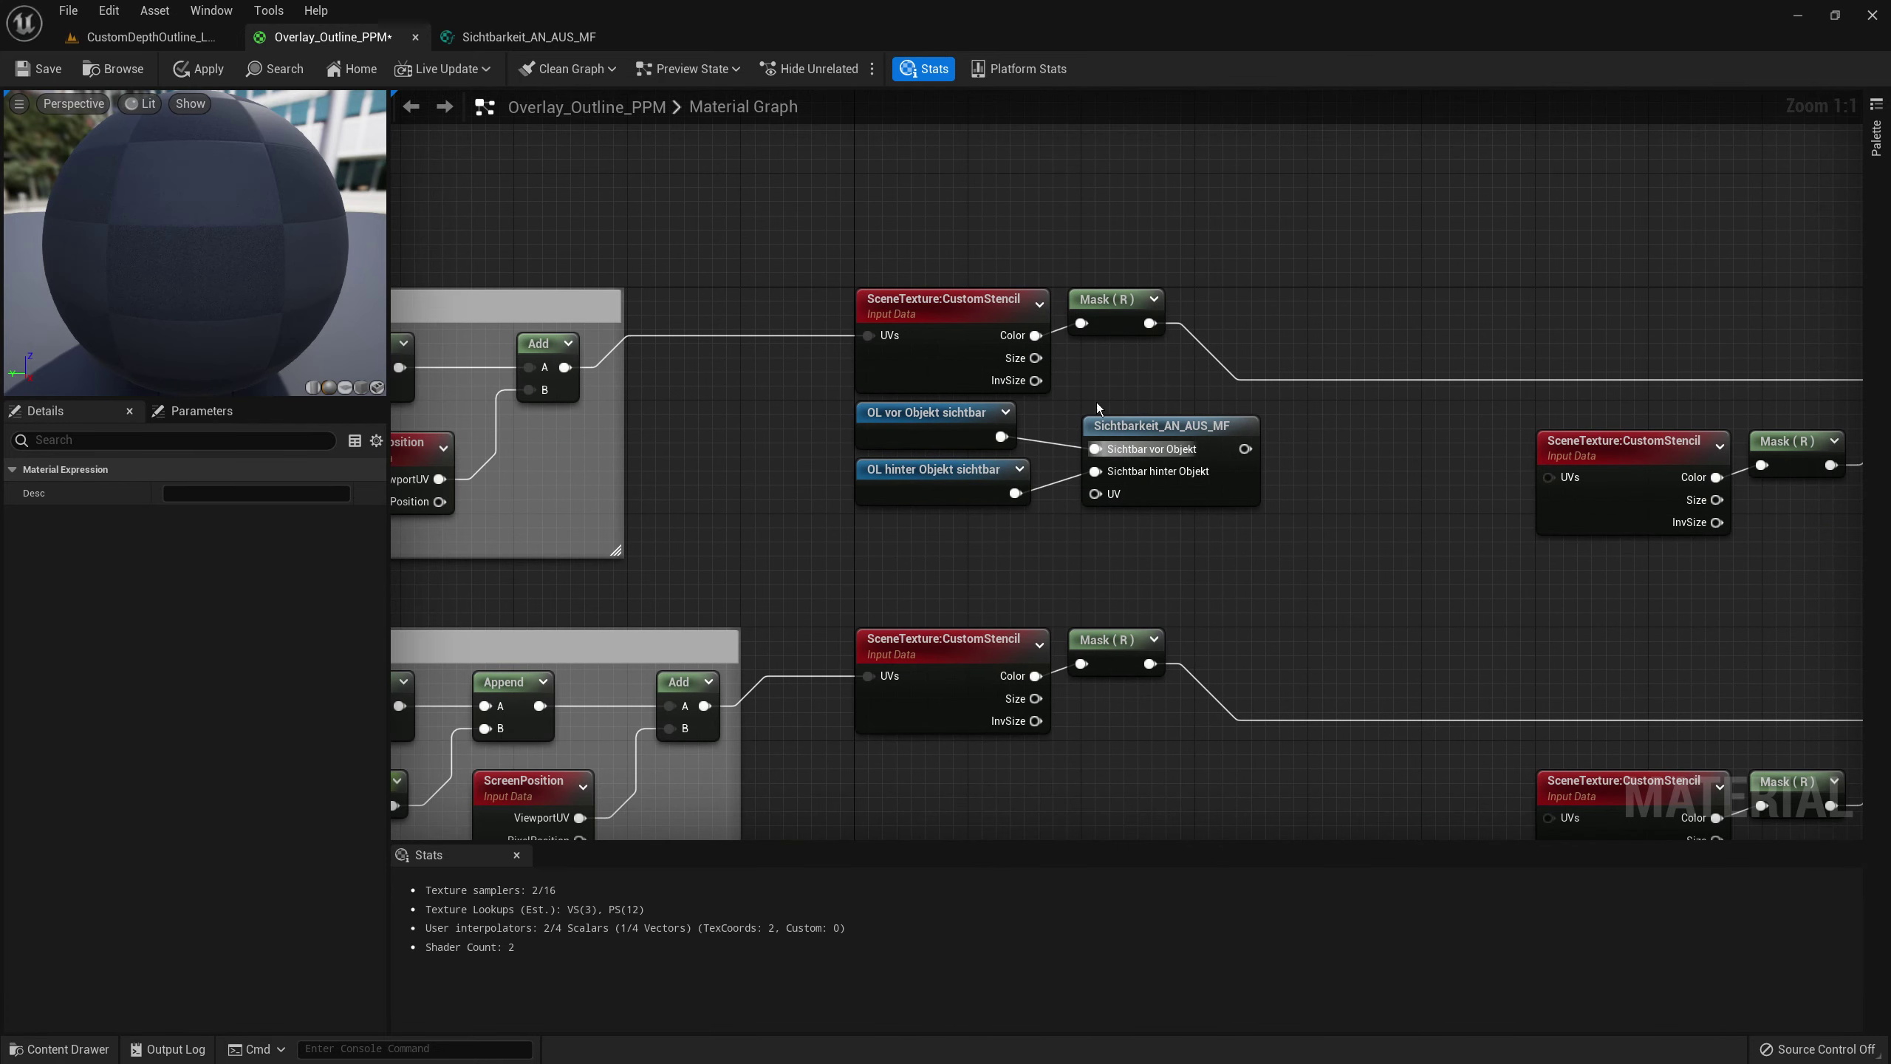
mouse_move(1207, 471)
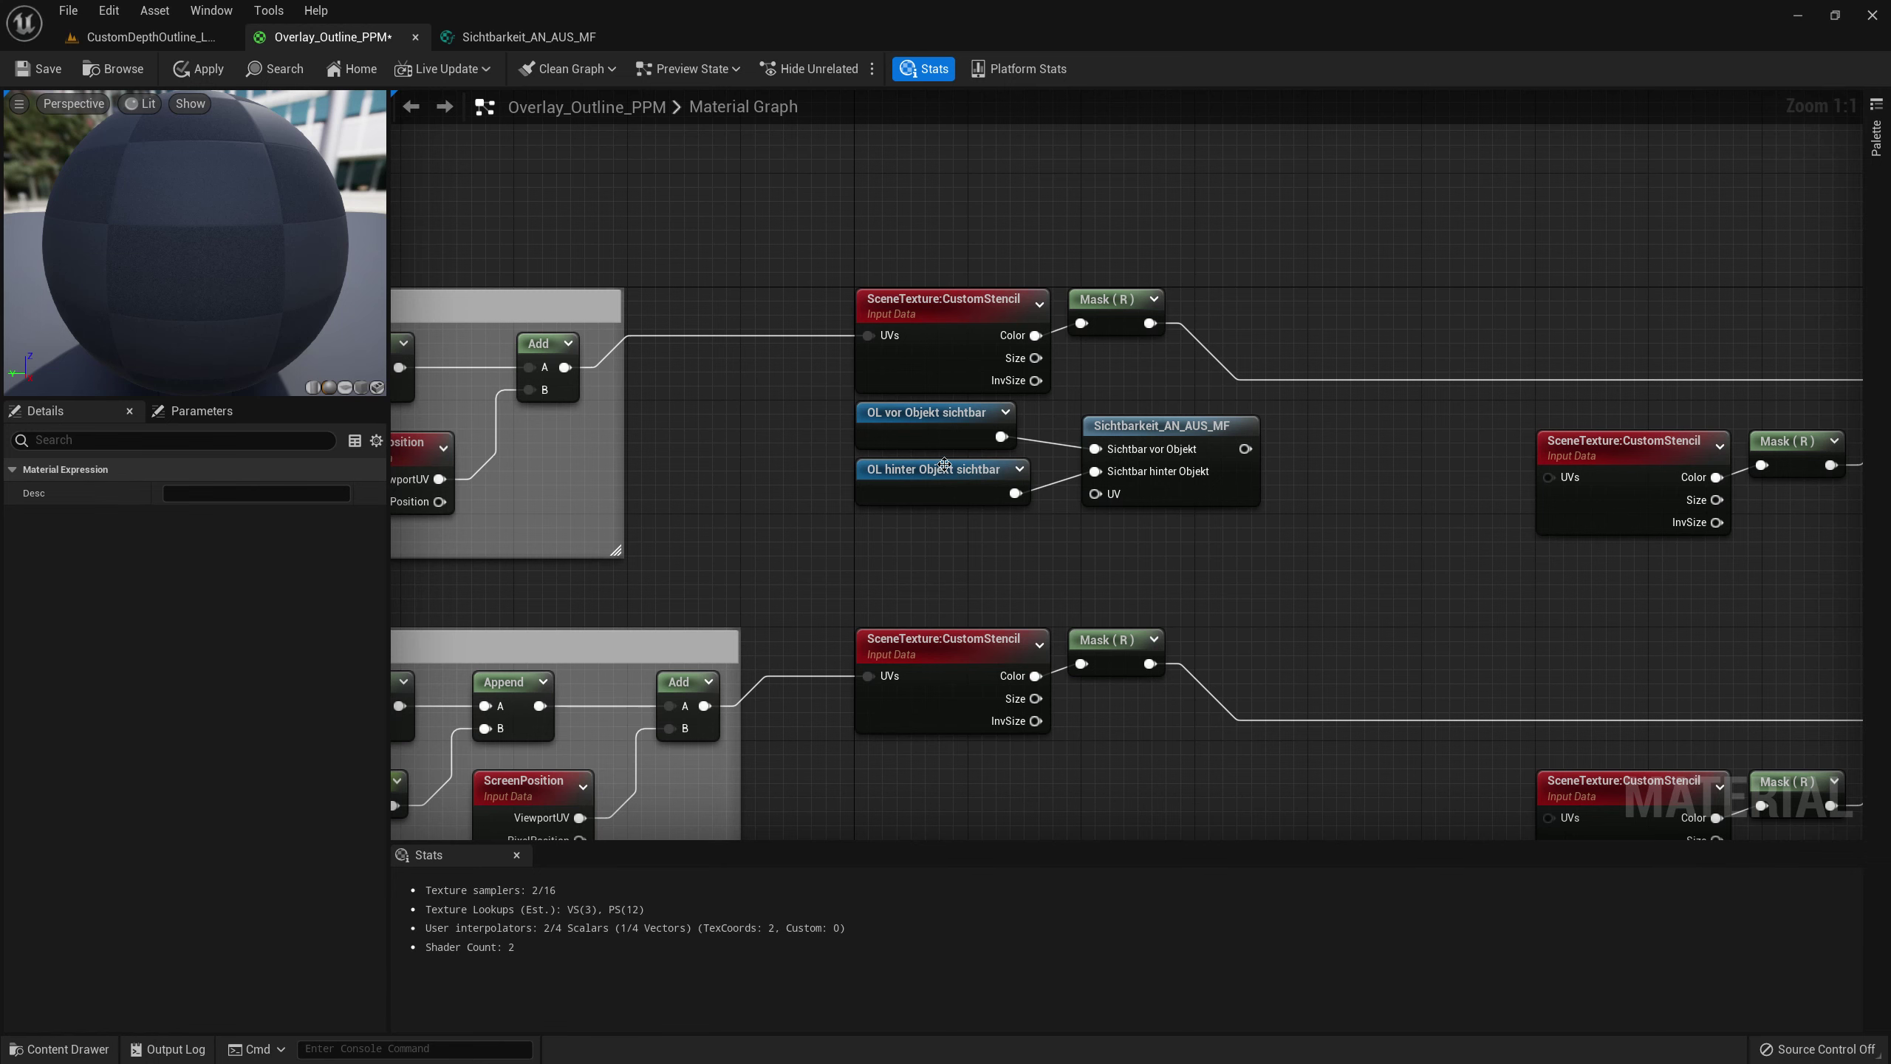
scroll(1134, 537, "down", 3)
left_click(681, 360)
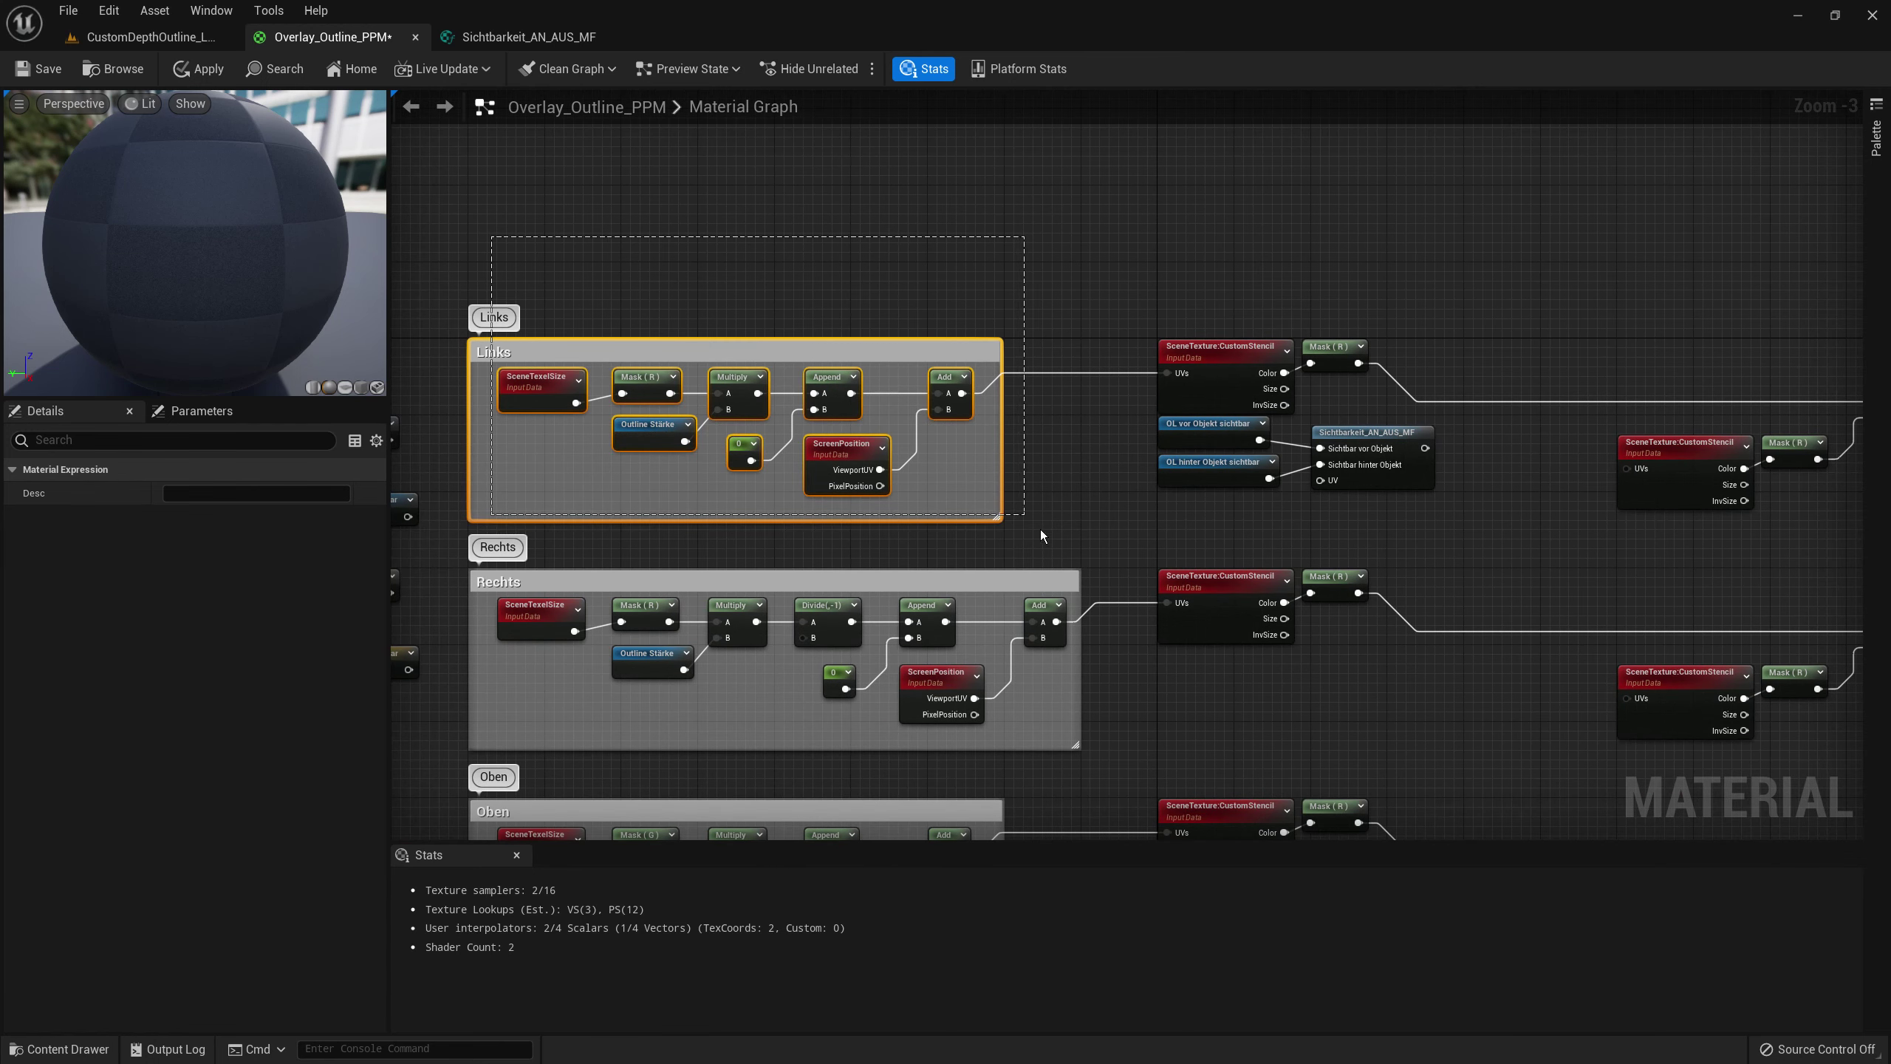
left_click(1064, 514)
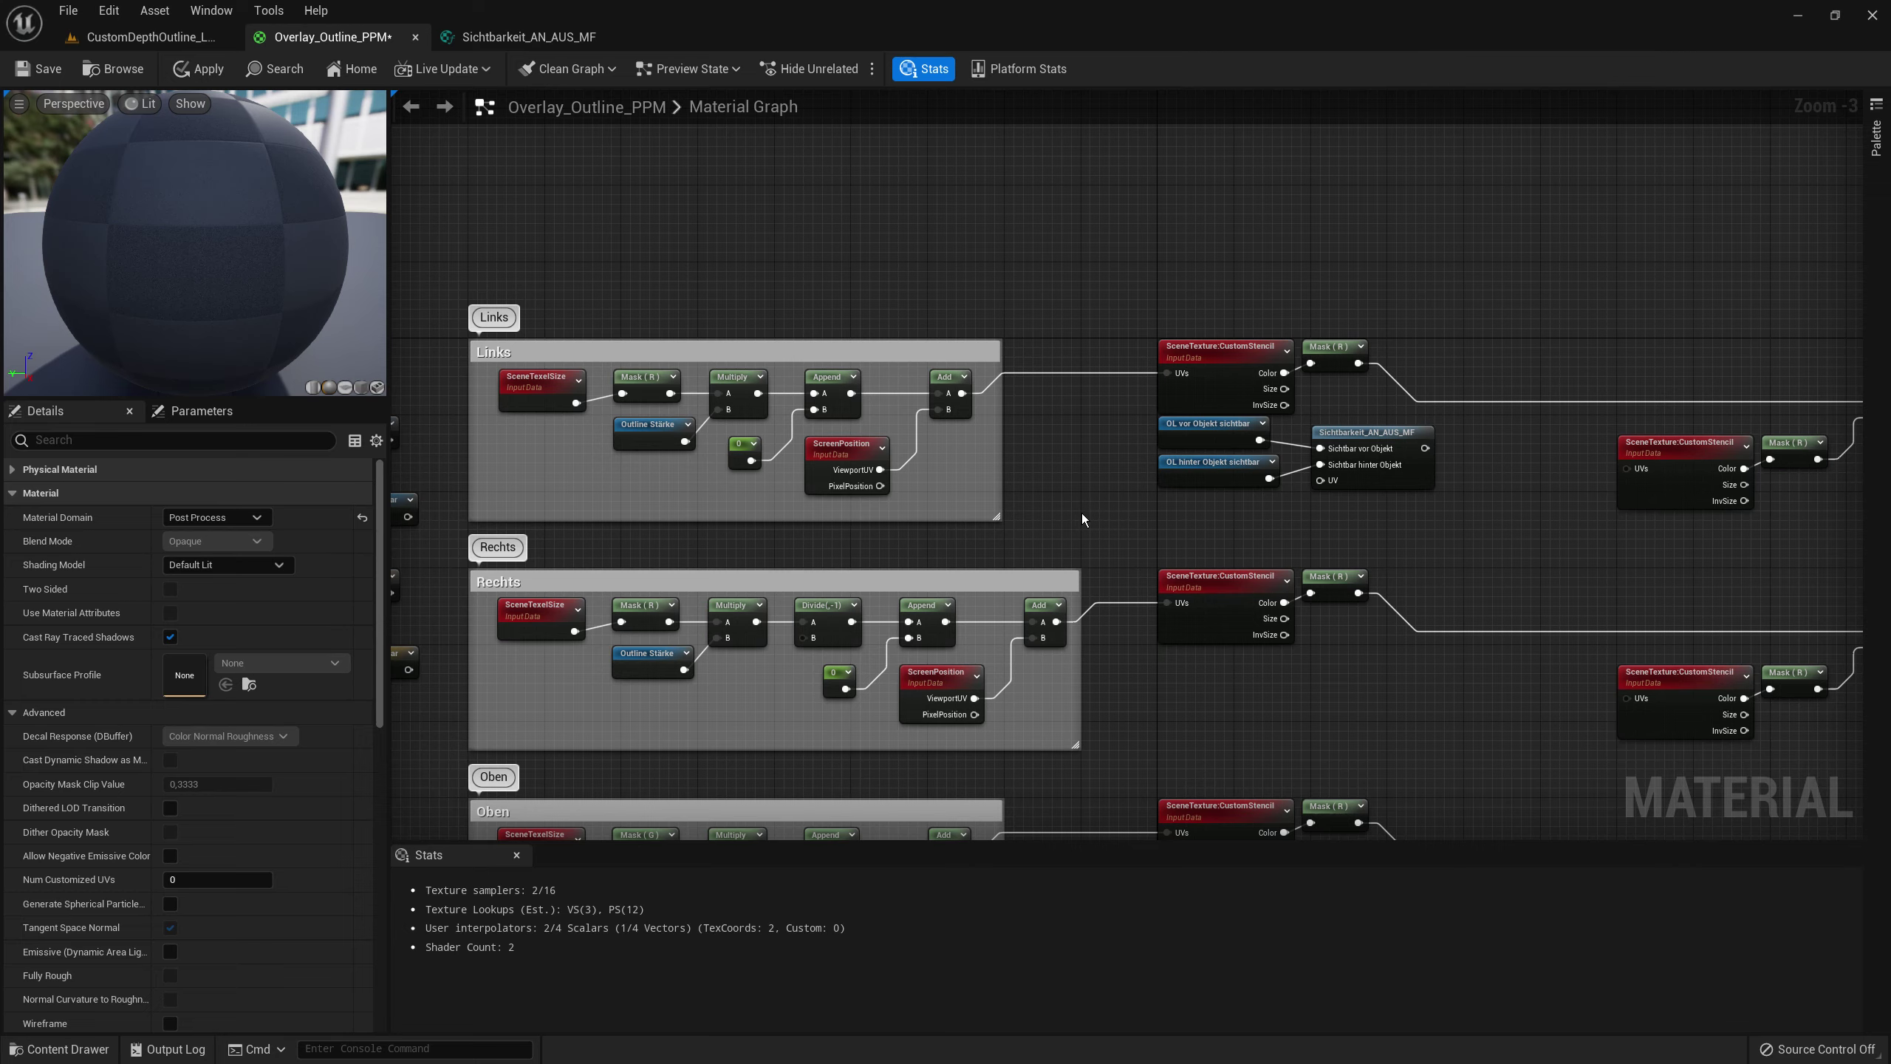
- Wire the Links Add output into the UV pin of Sichtbarkeit_AN_AUS_MF and reposition the node
scroll(1079, 514, "up", 2)
left_click_drag(1131, 506, 1076, 398)
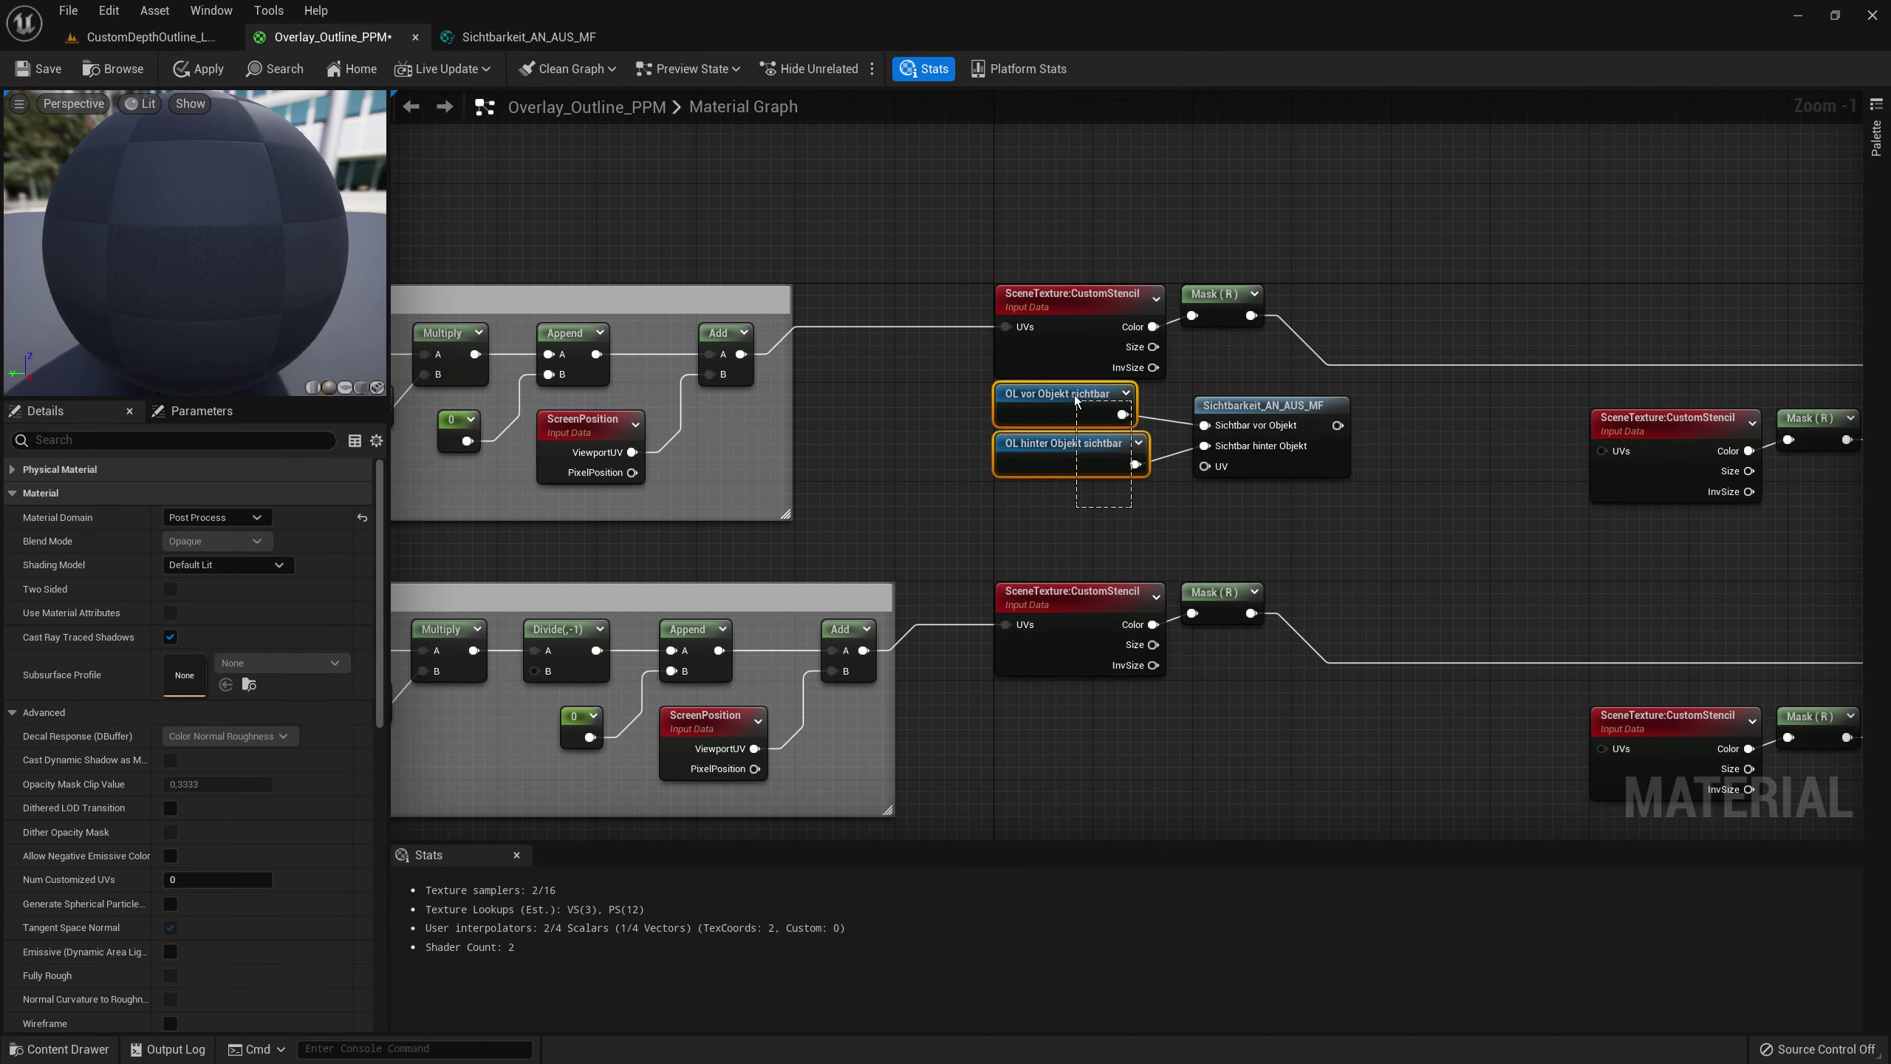
left_click(1084, 508)
left_click_drag(741, 354, 1223, 475)
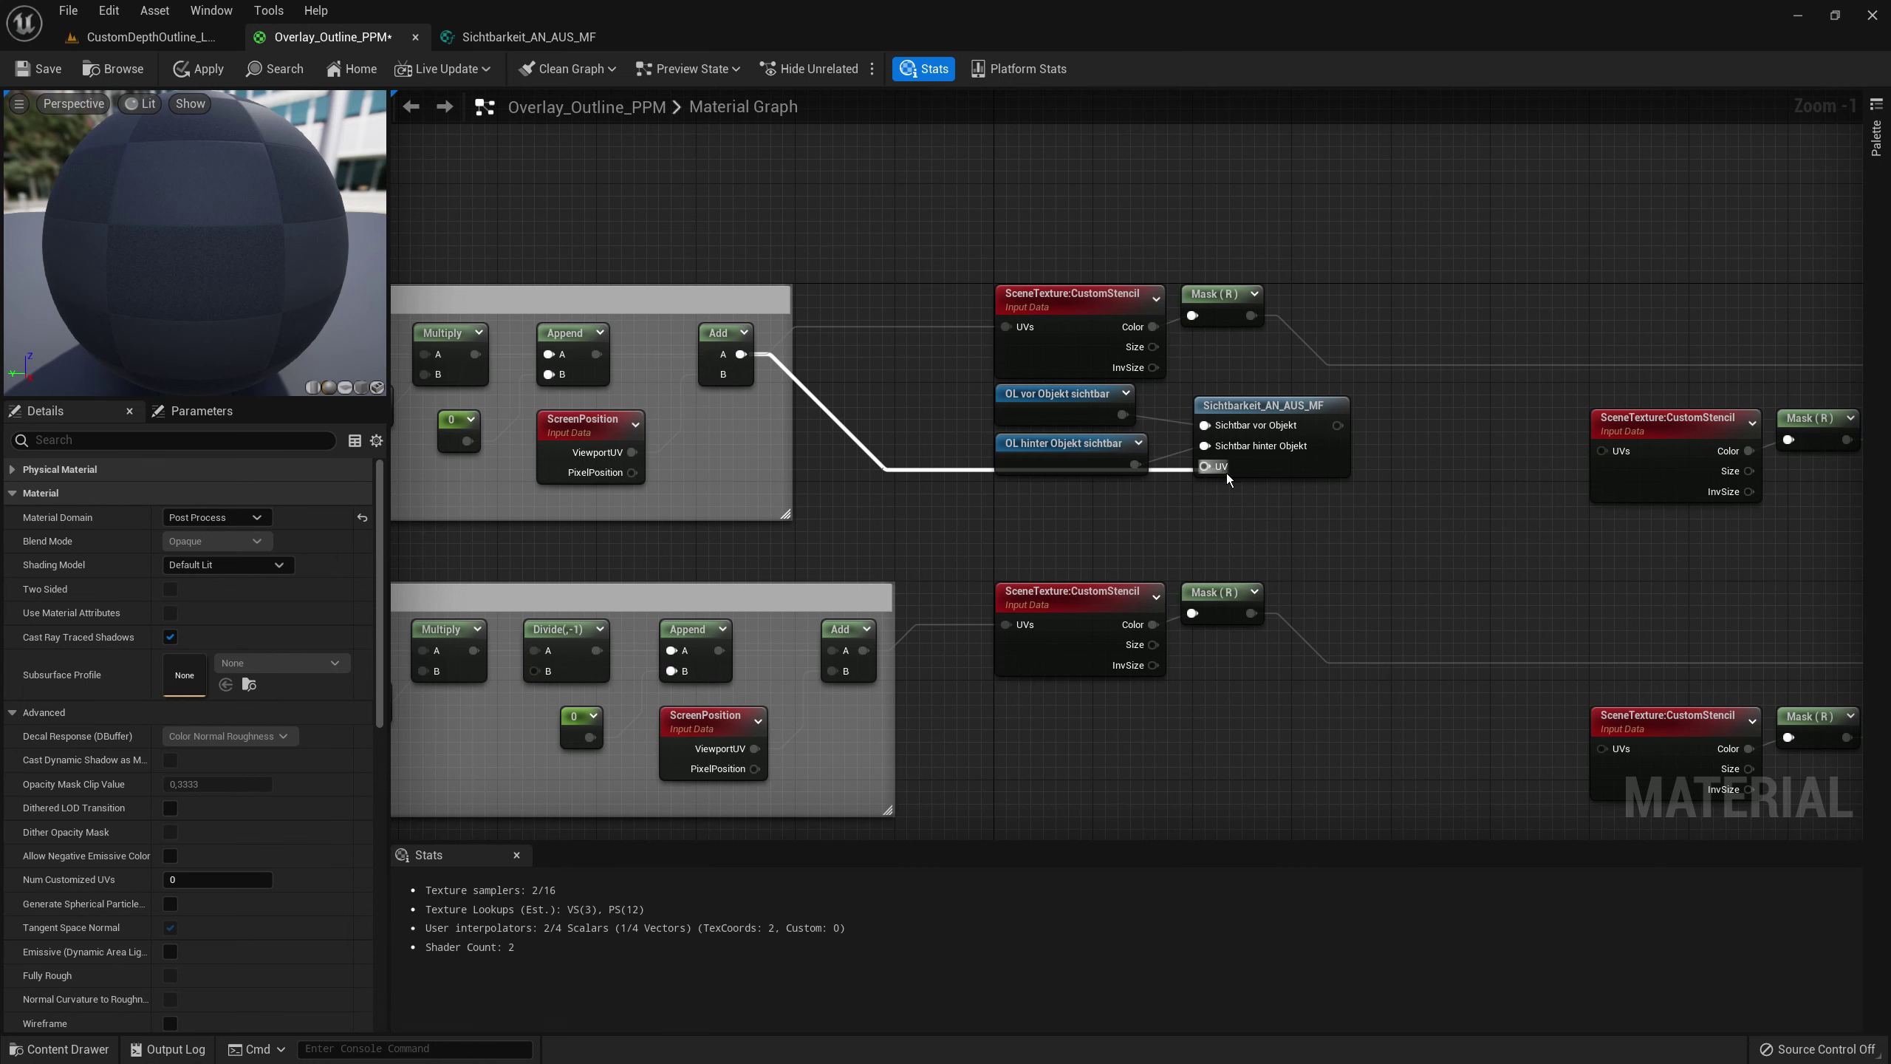
right_click_drag(1264, 412, 1117, 452)
mouse_move(1117, 452)
left_mouse_down()
mouse_move(1111, 474)
mouse_move(1151, 472)
mouse_move(1127, 472)
left_mouse_up()
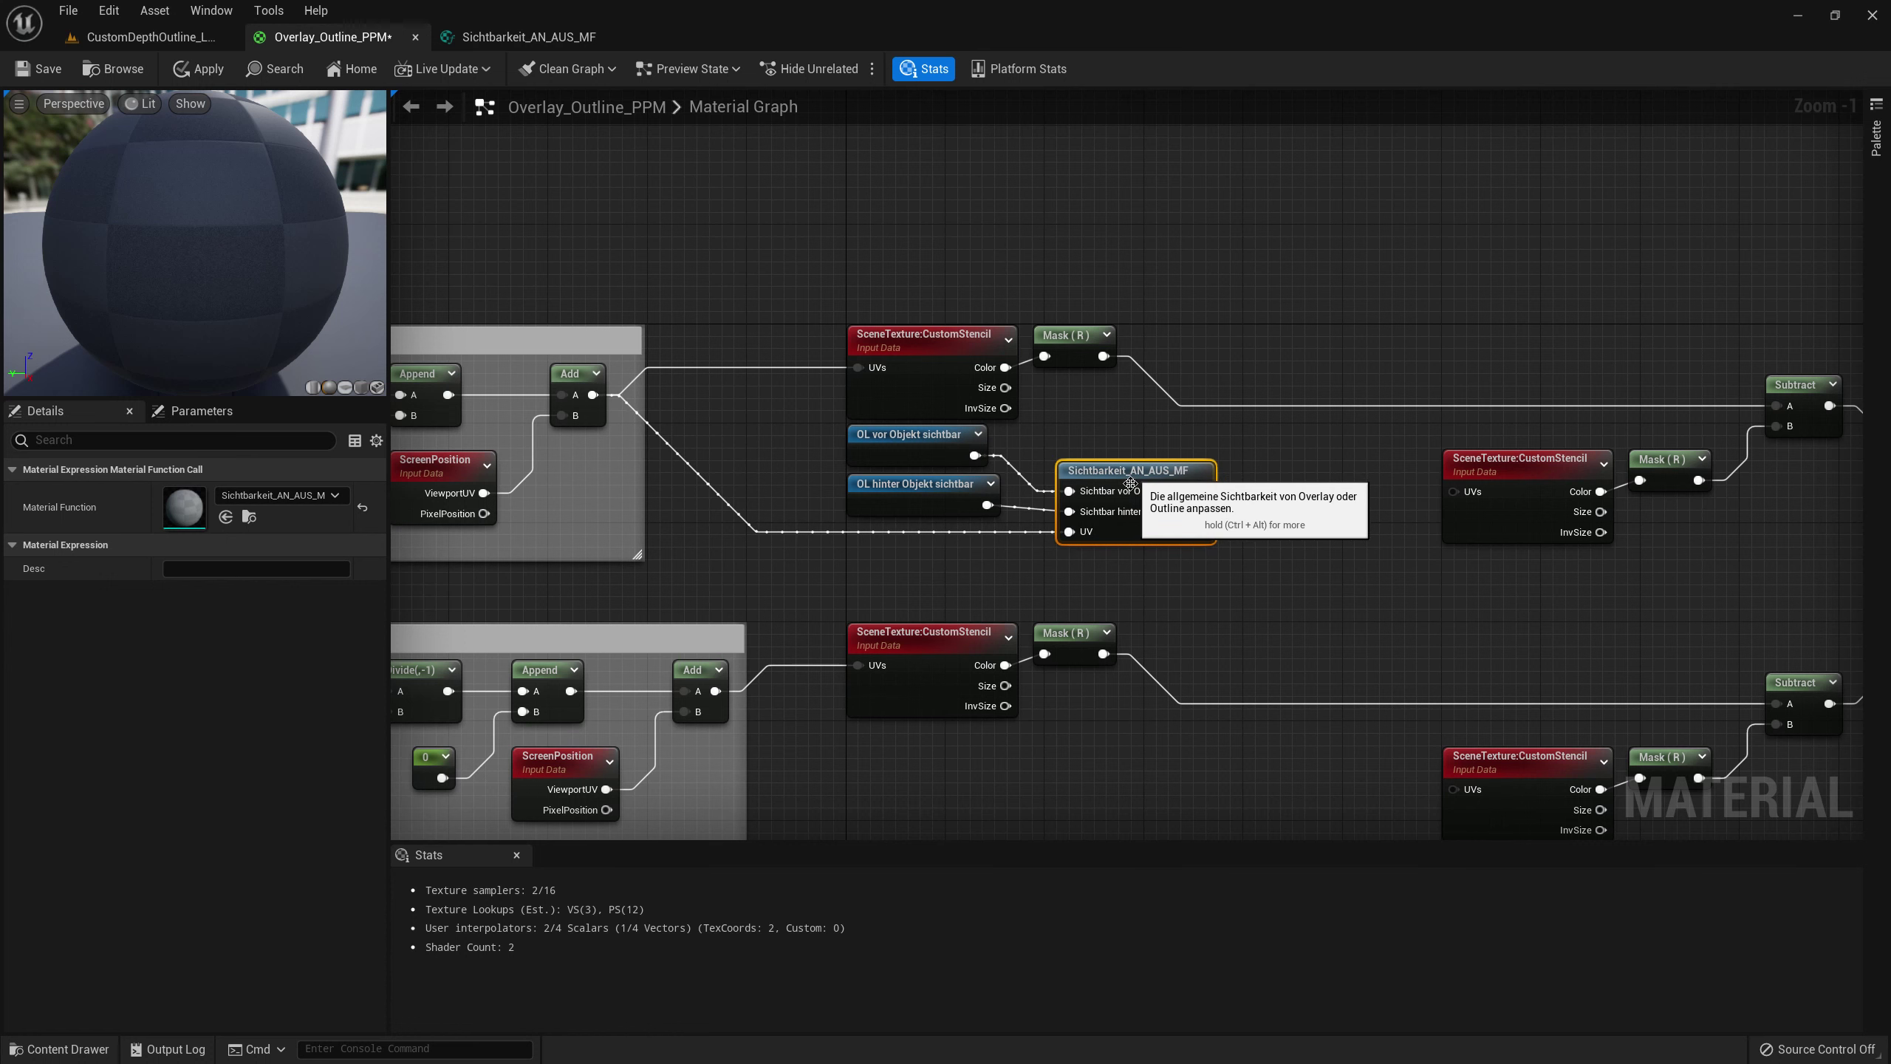
left_click(1156, 578)
right_click_drag(1156, 578, 1019, 558)
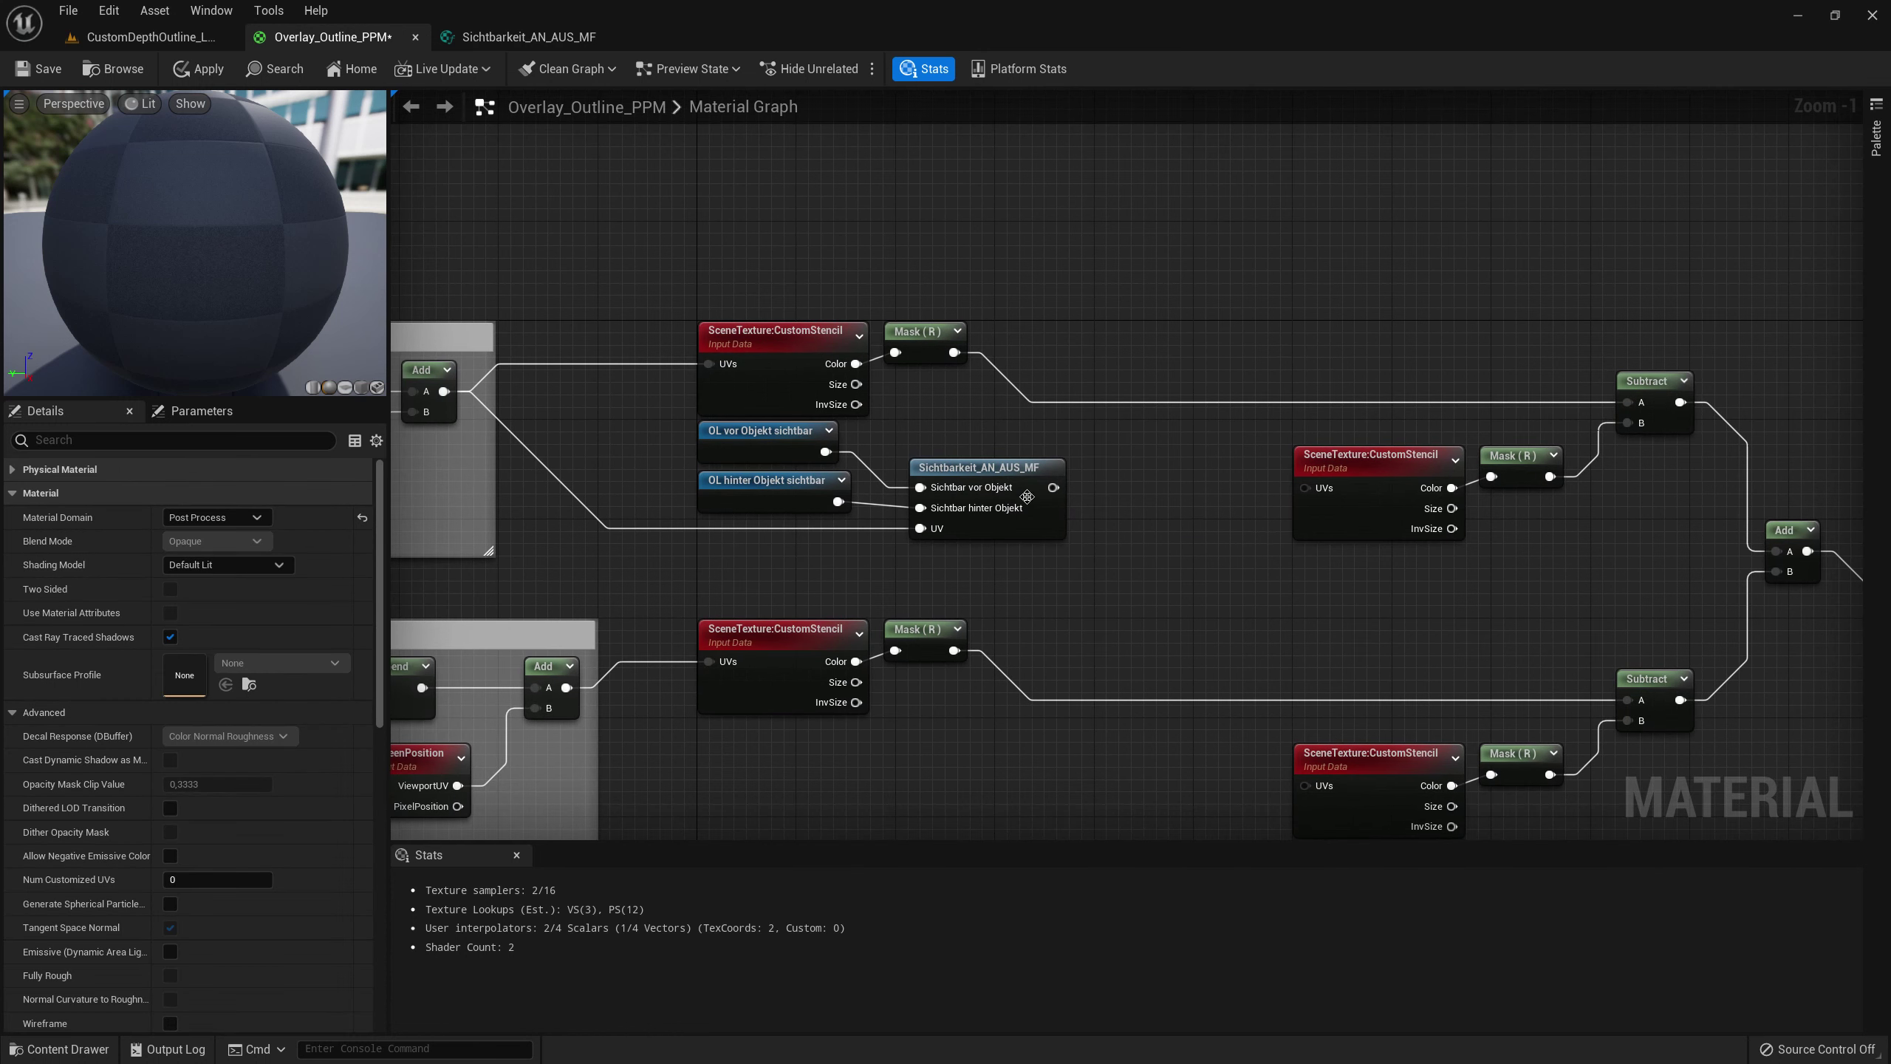
- Multiply the Links Mask (R) by the Sichtbarkeit_AN_AUS_MF output and wire the product into Subtract A
left_click(1132, 404)
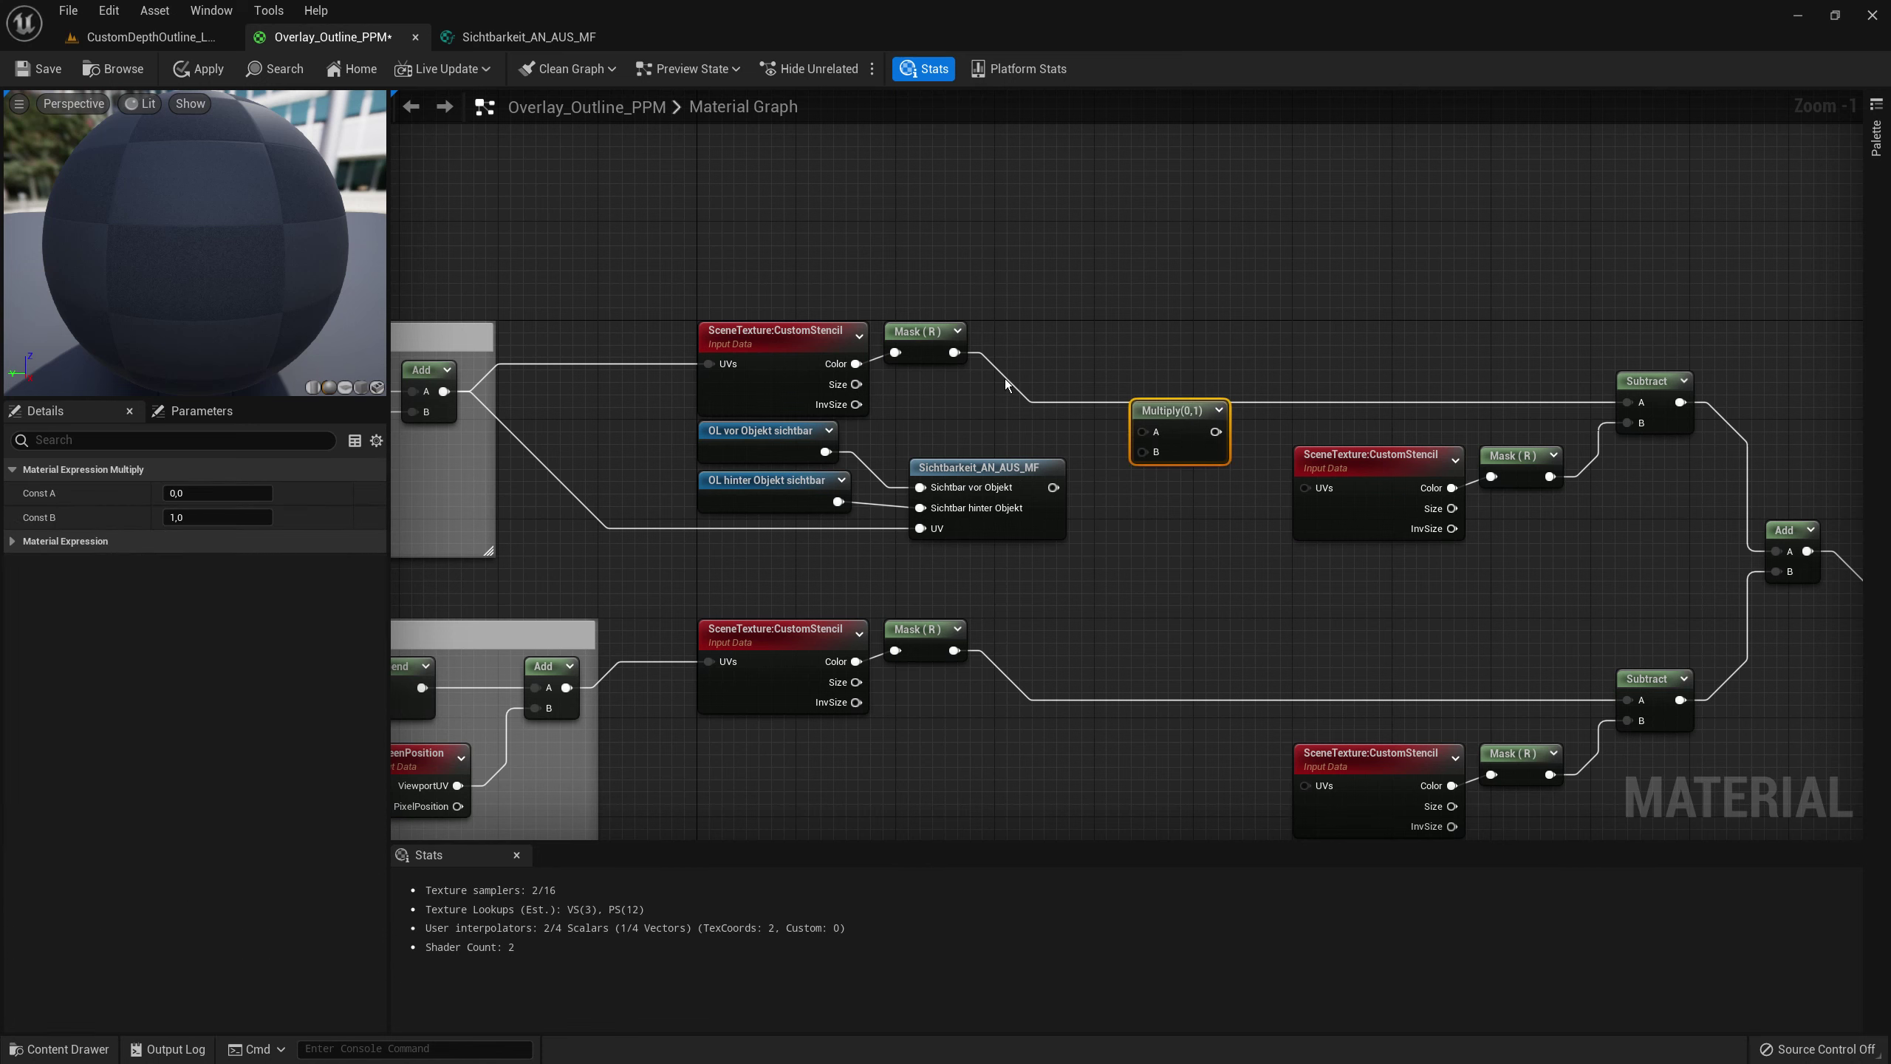
mouse_move(954, 353)
left_mouse_down()
mouse_move(1144, 431)
mouse_move(1053, 486)
left_mouse_up()
scroll(1144, 514, "down", 4)
right_click_drag(1143, 515, 594, 428)
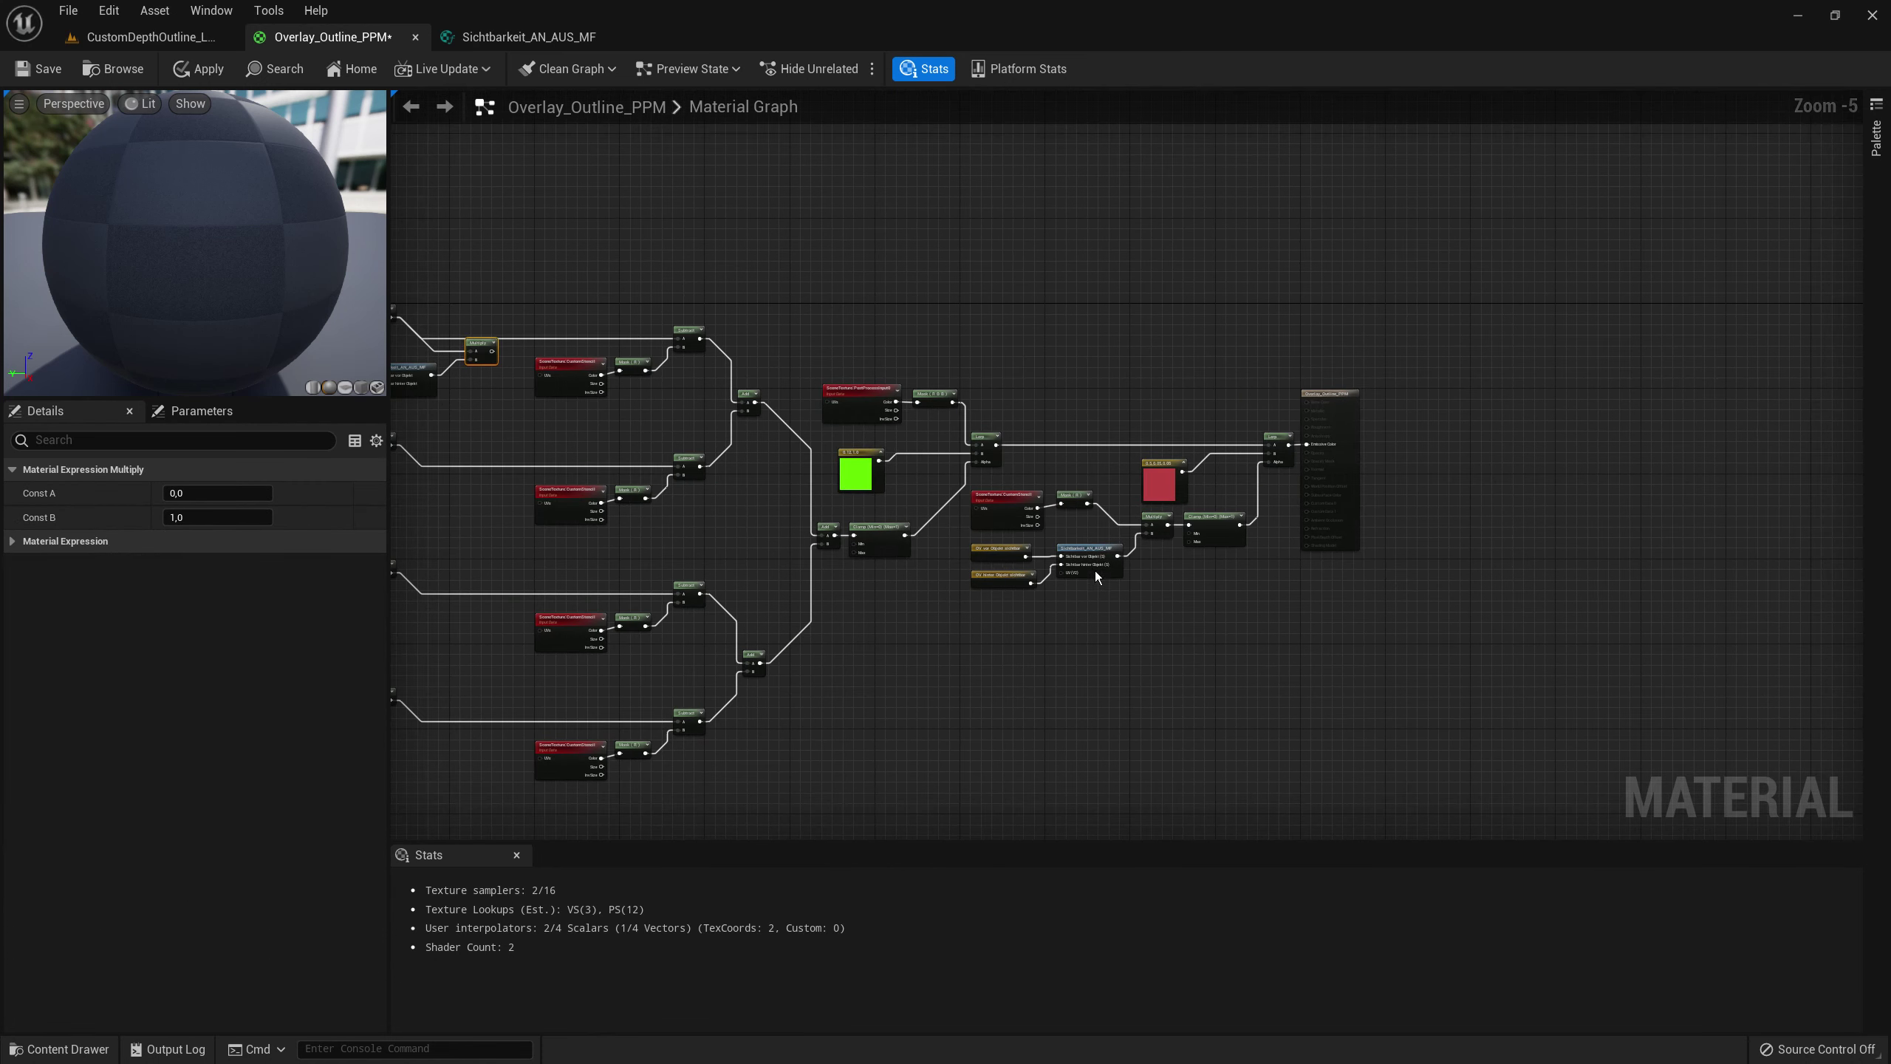
scroll(1032, 578, "up", 3)
key("Home")
scroll(895, 380, "up", 5)
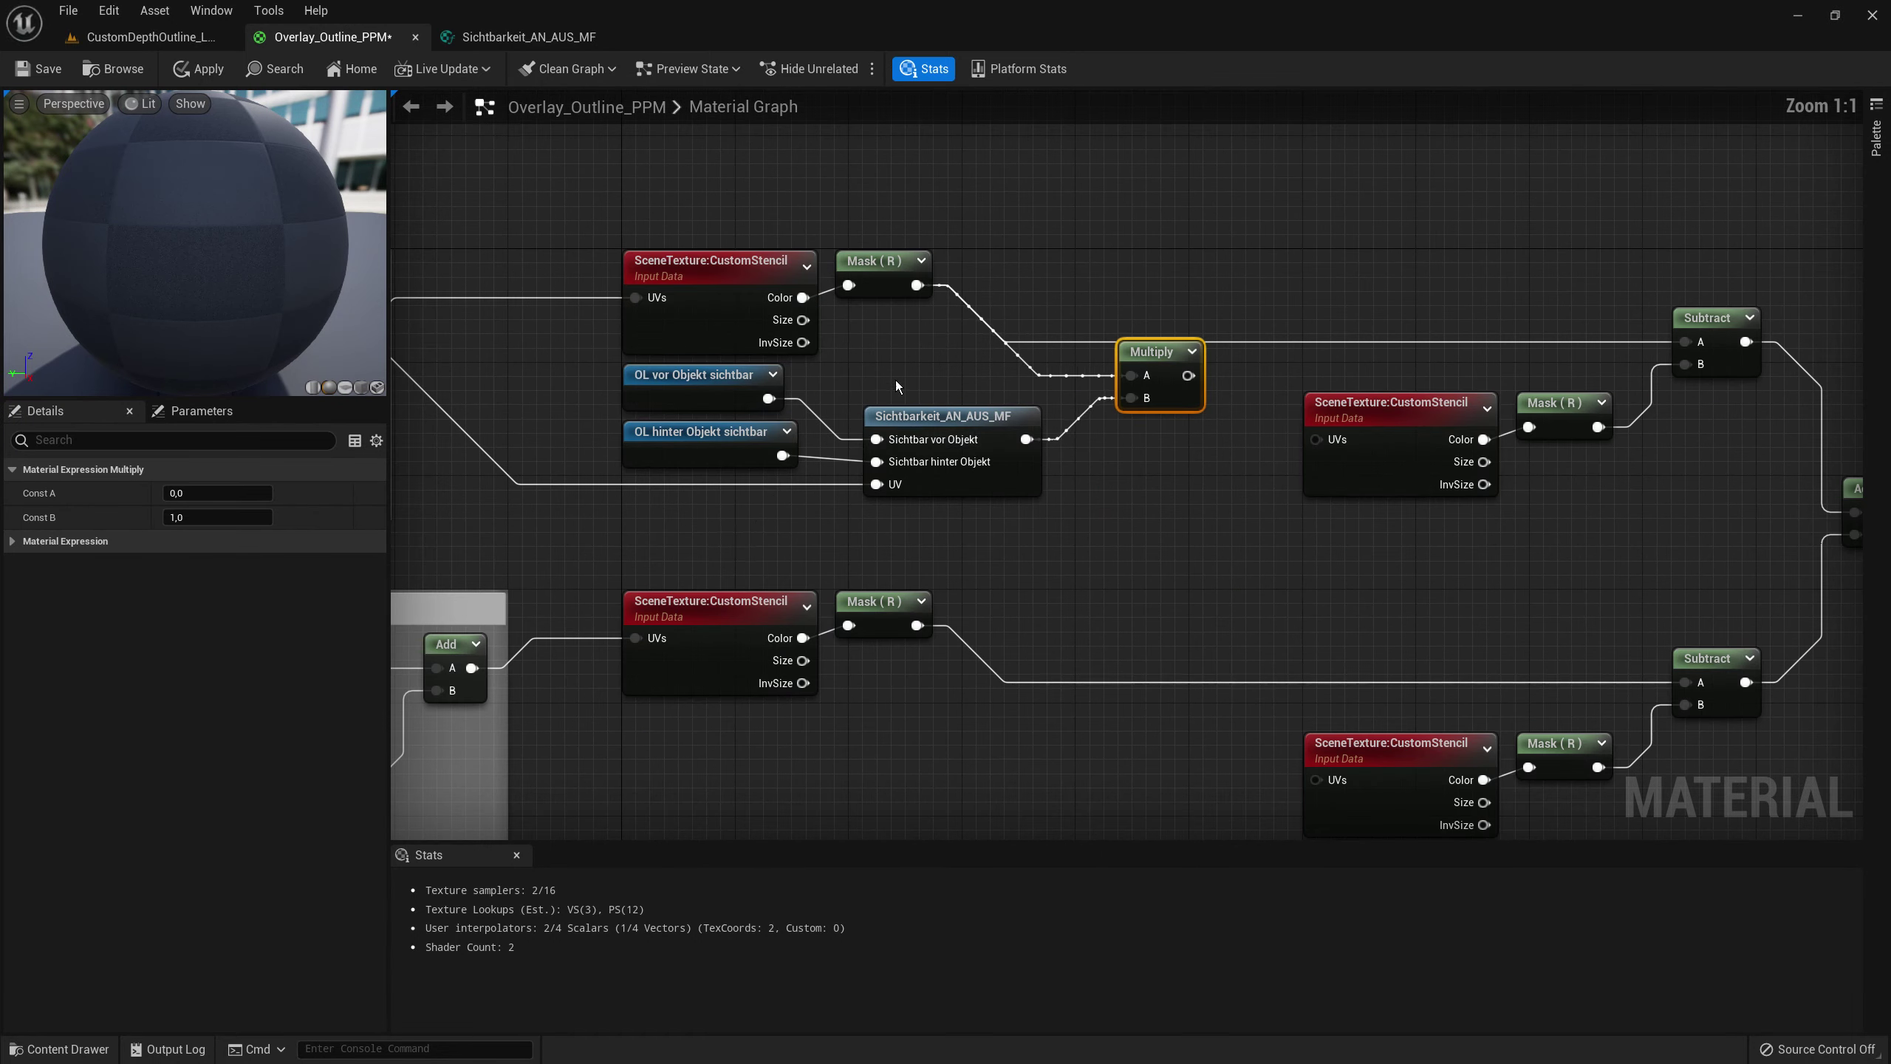
right_click_drag(896, 380, 751, 328)
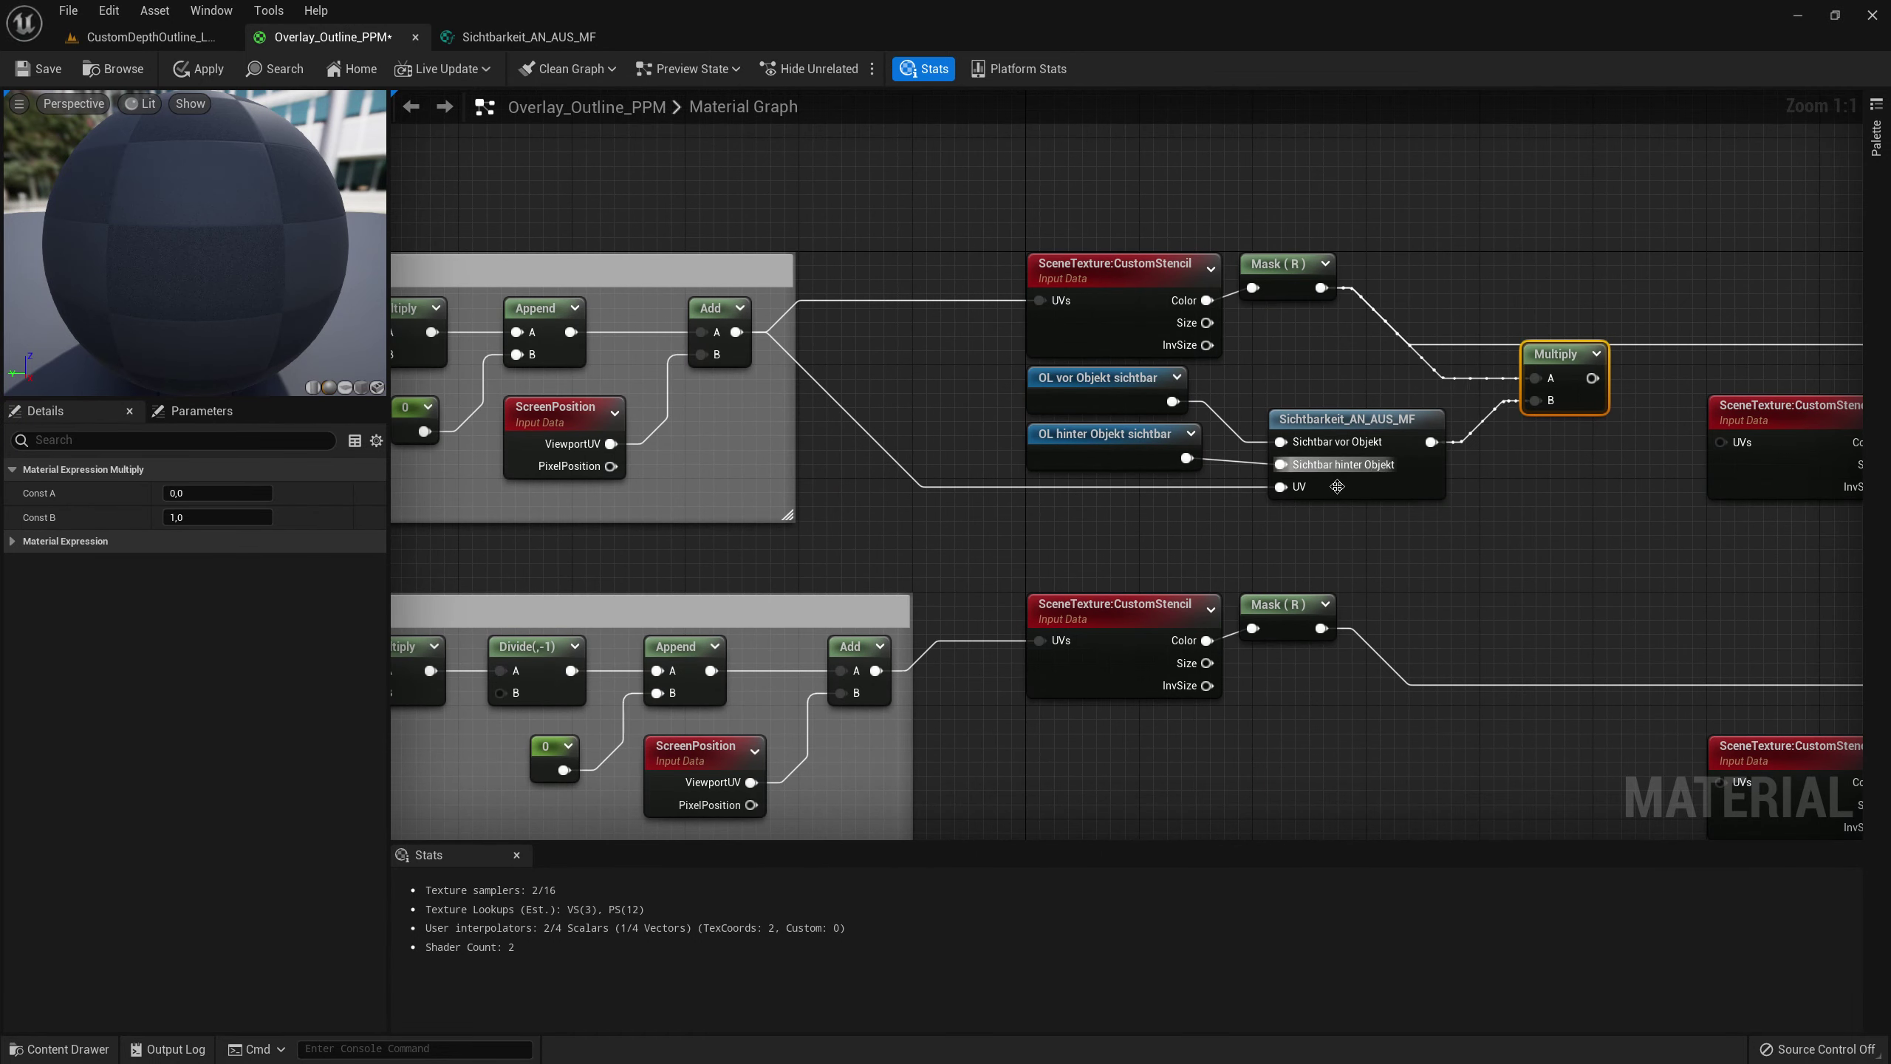
right_click_drag(1521, 452, 1079, 520)
mouse_move(1122, 419)
left_mouse_down()
mouse_move(1307, 397)
mouse_move(879, 358)
left_mouse_up()
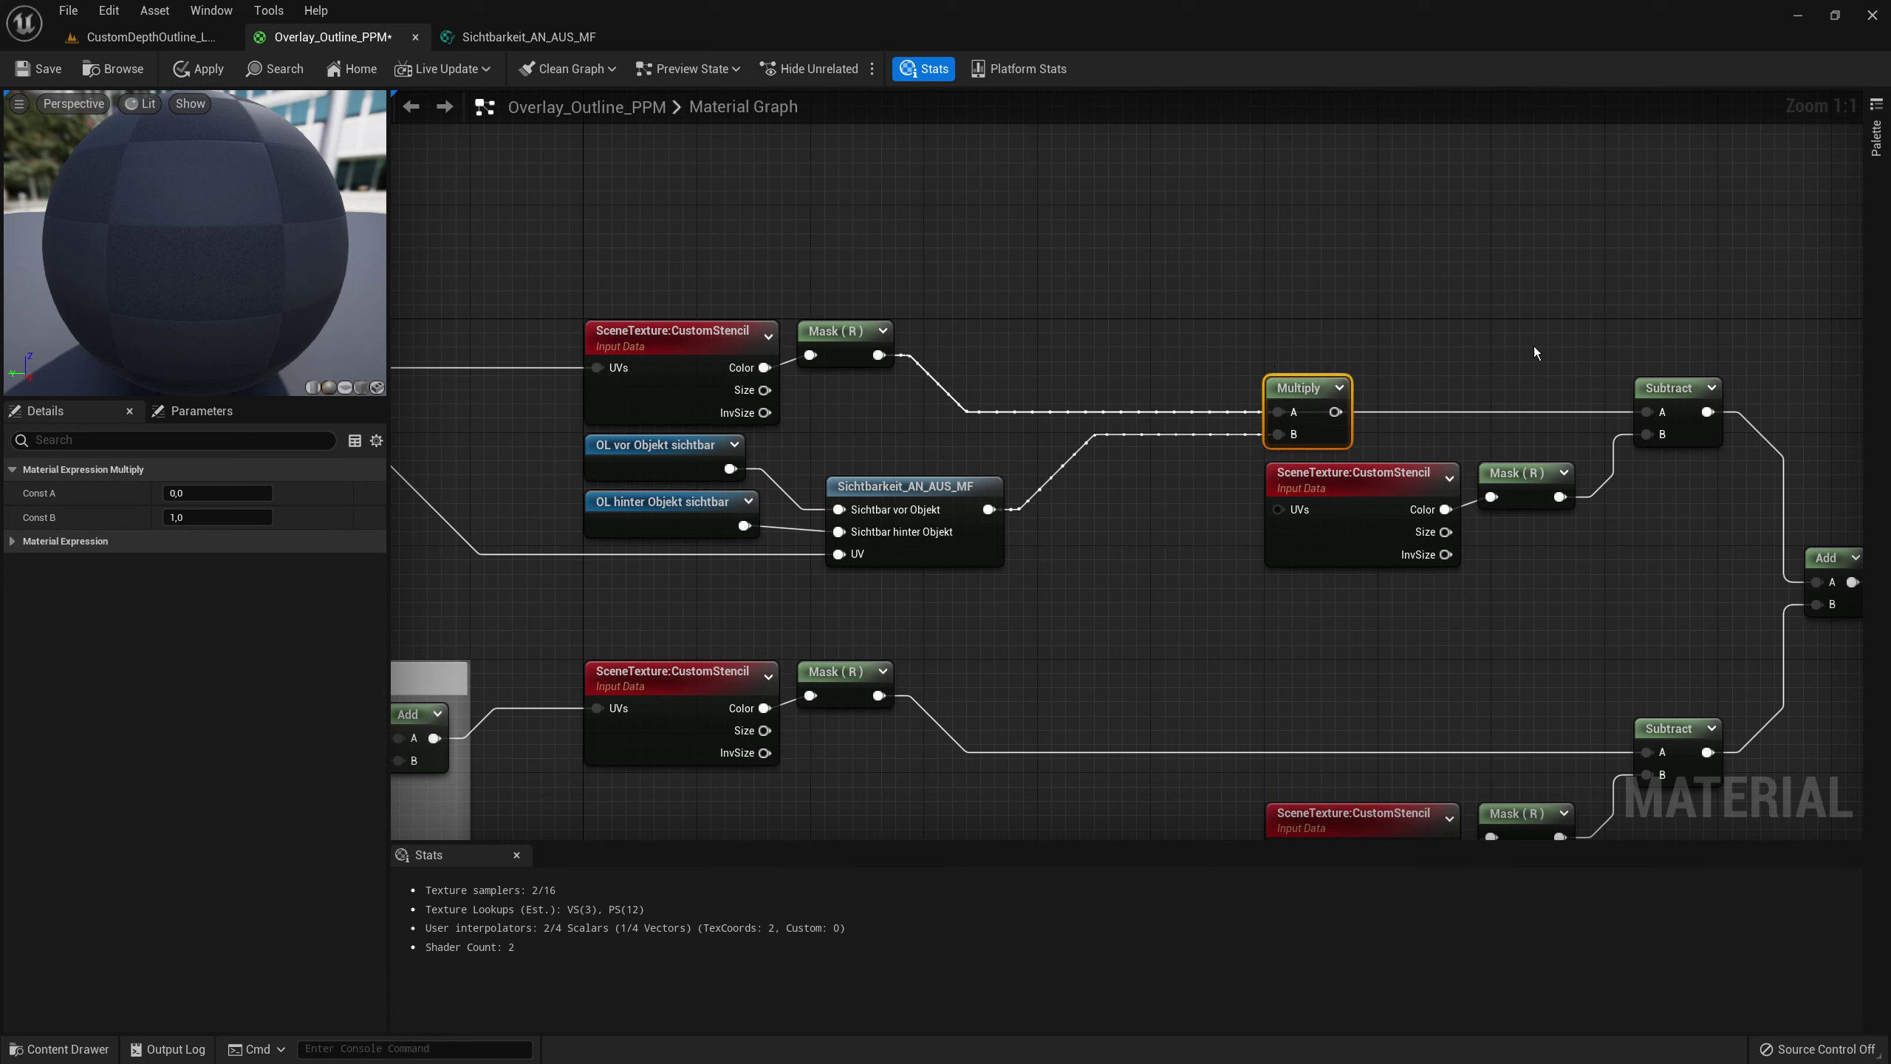
left_click_drag(1336, 412, 1658, 418)
- Select the visibility function, both OL parameter nodes and the Multiply node together
scroll(1123, 559, "down", 2)
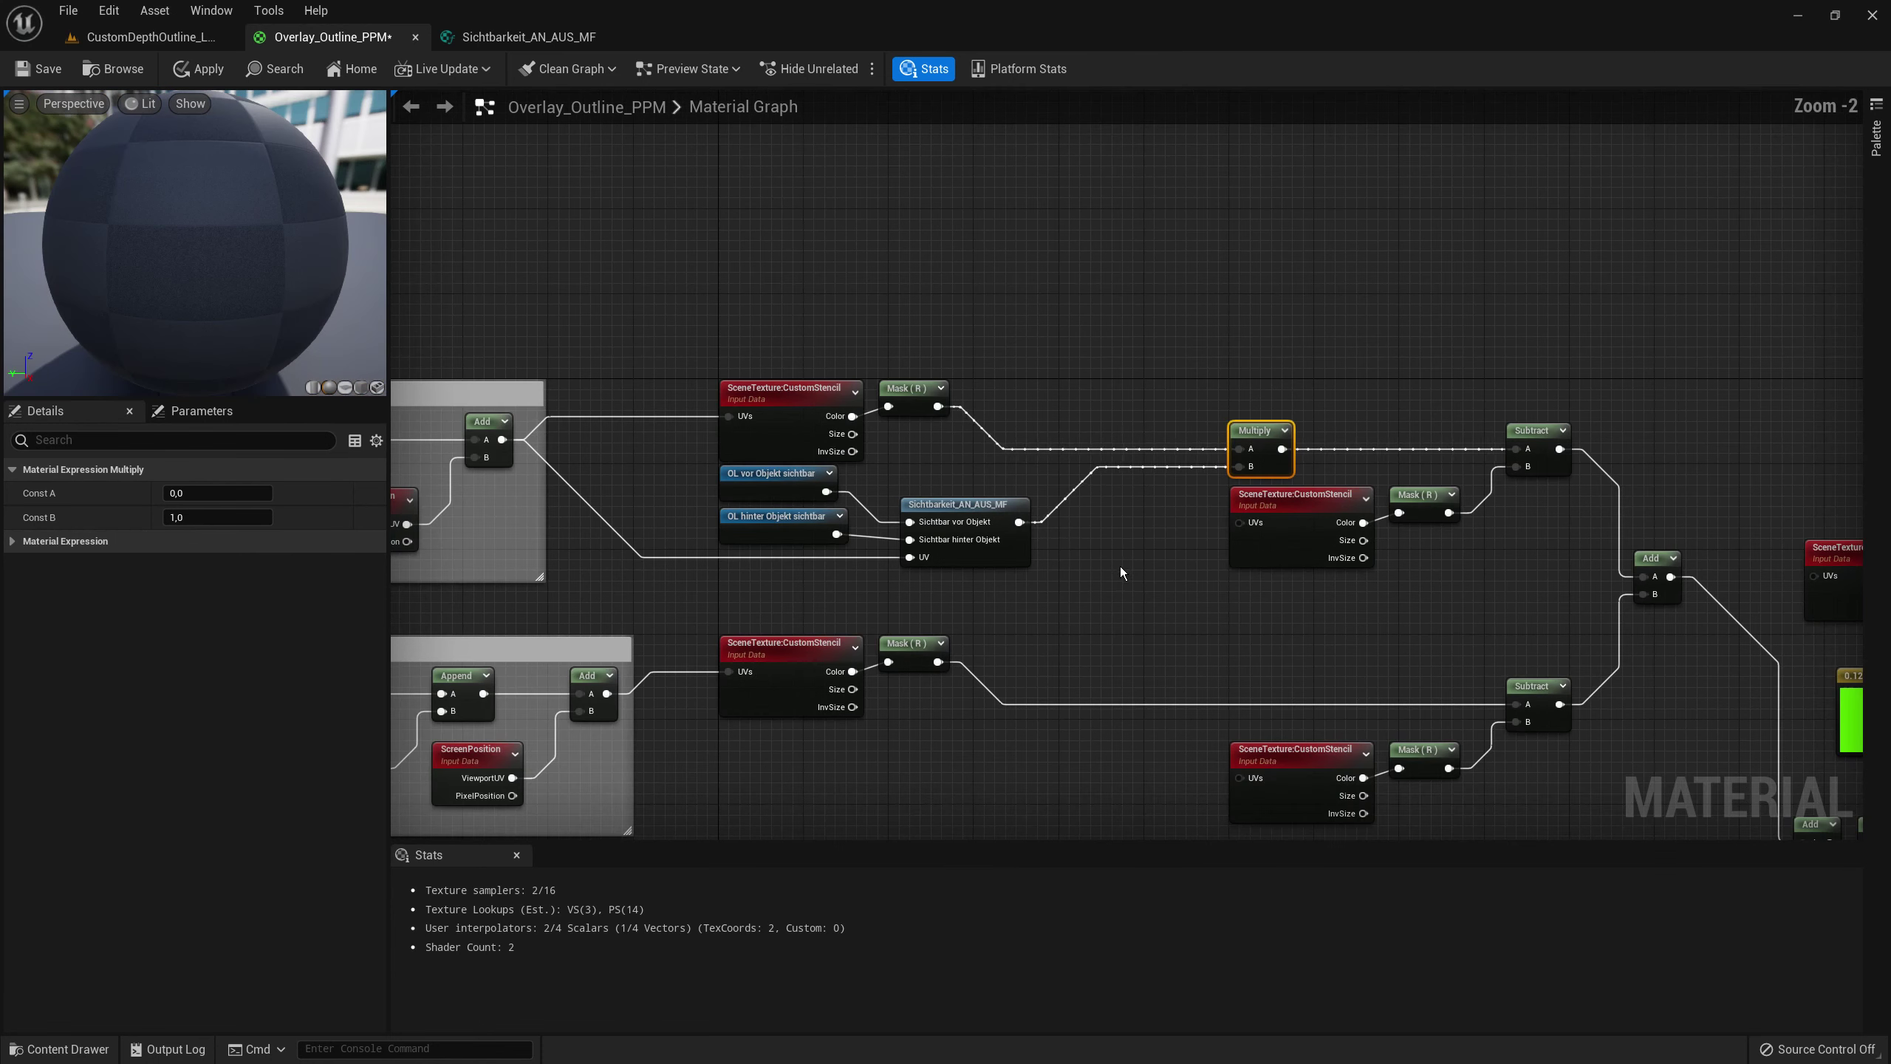
scroll(700, 524, "up", 2)
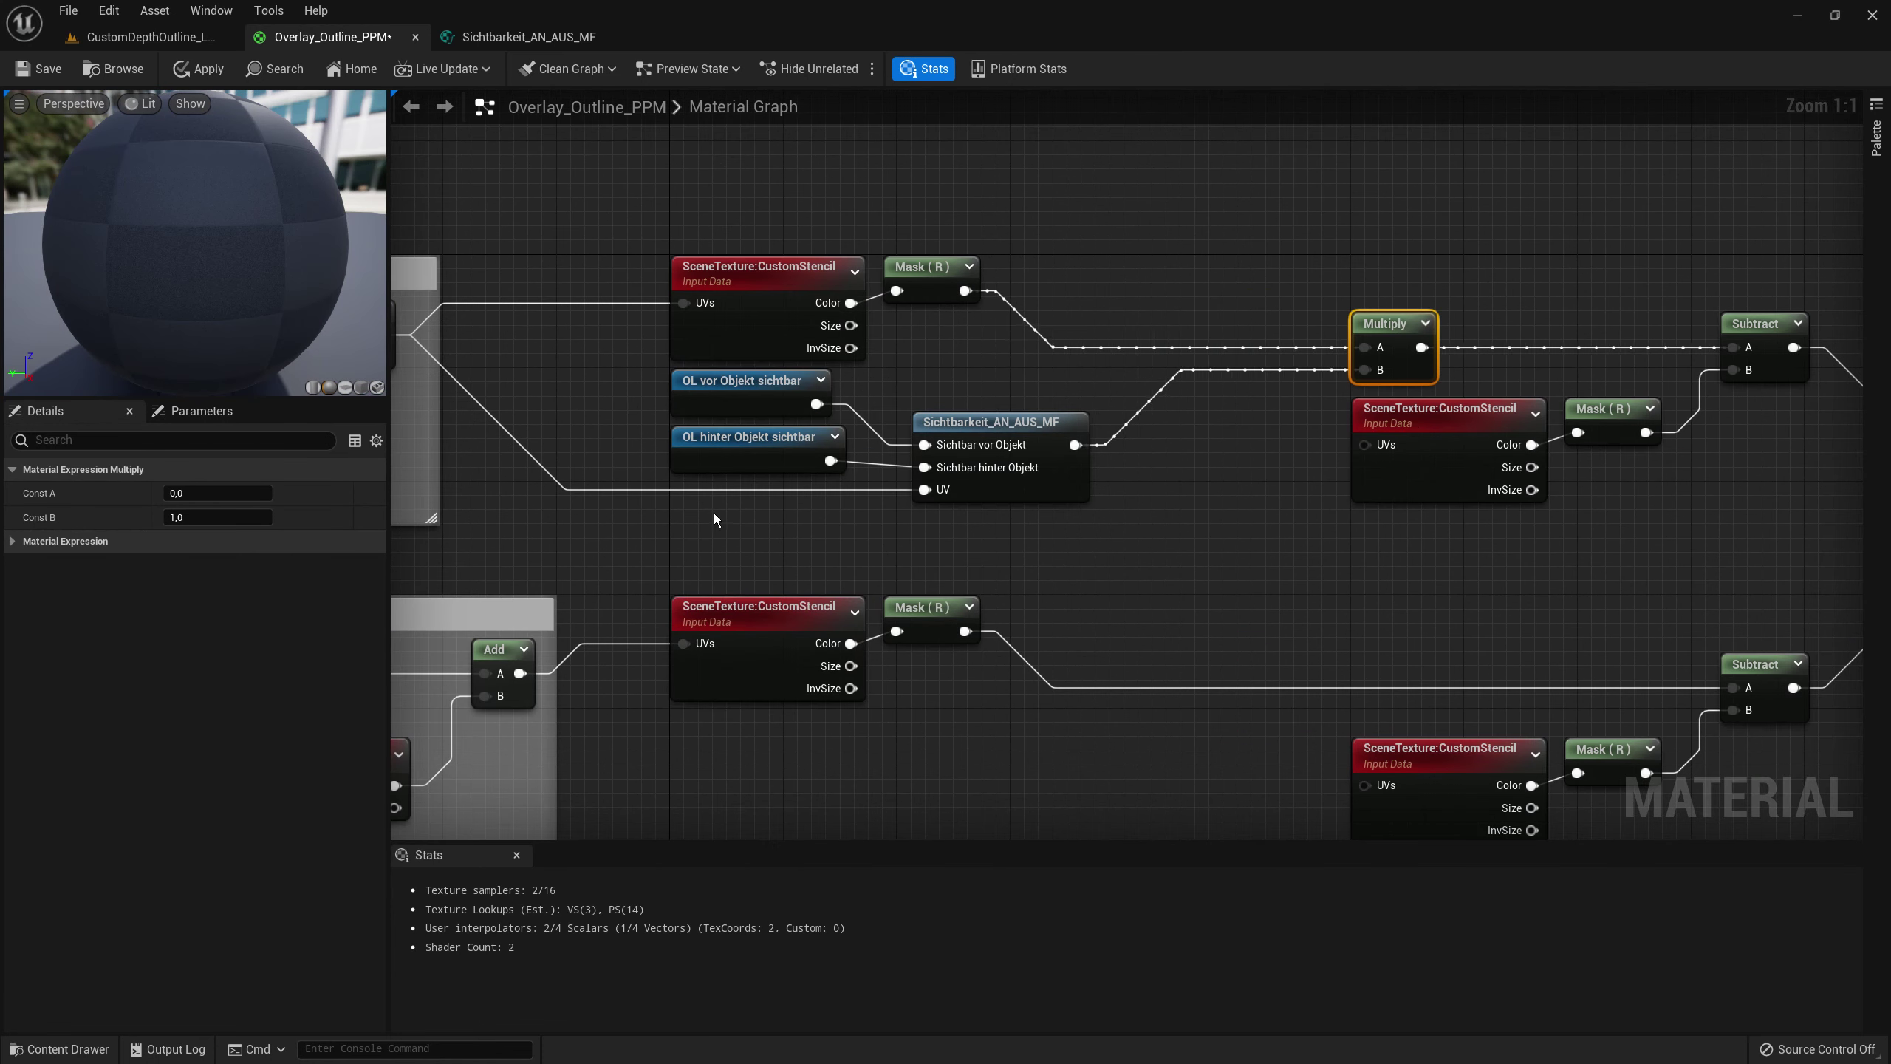
left_click_drag(890, 521, 1079, 495)
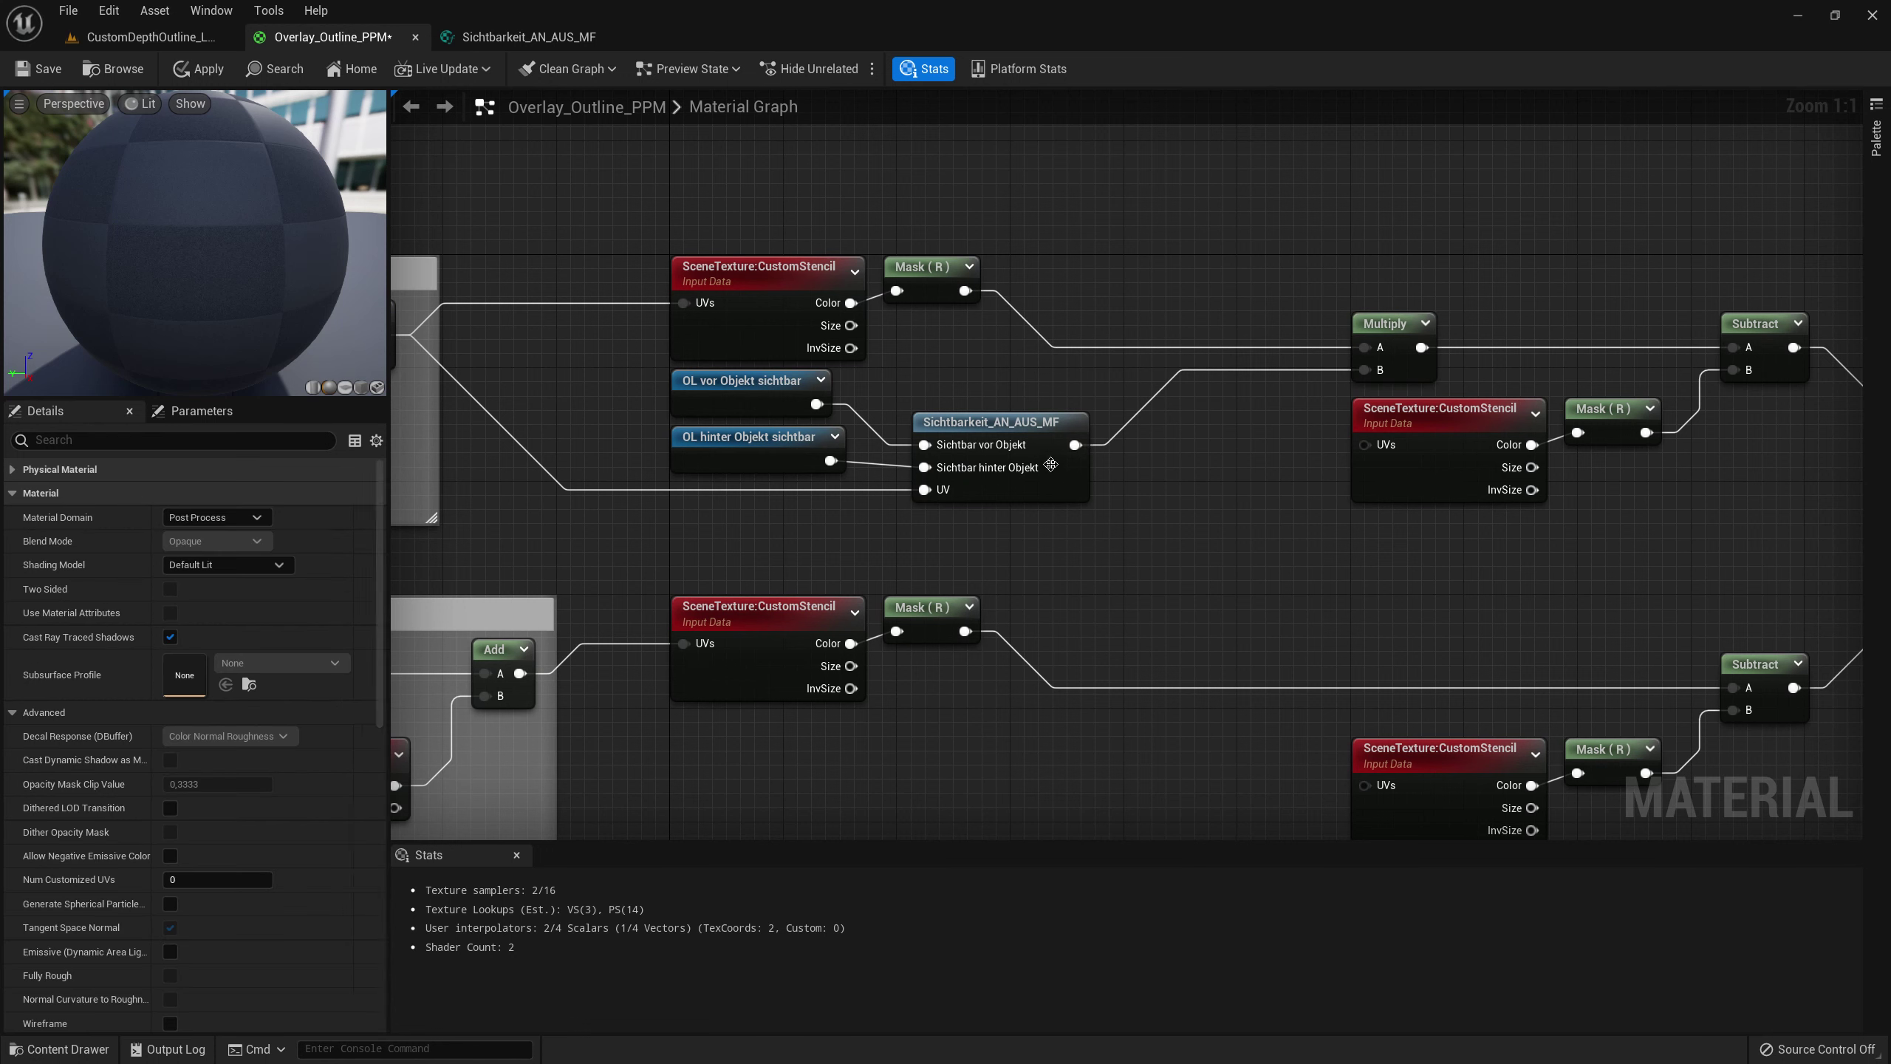
left_click_drag(1021, 423, 999, 429)
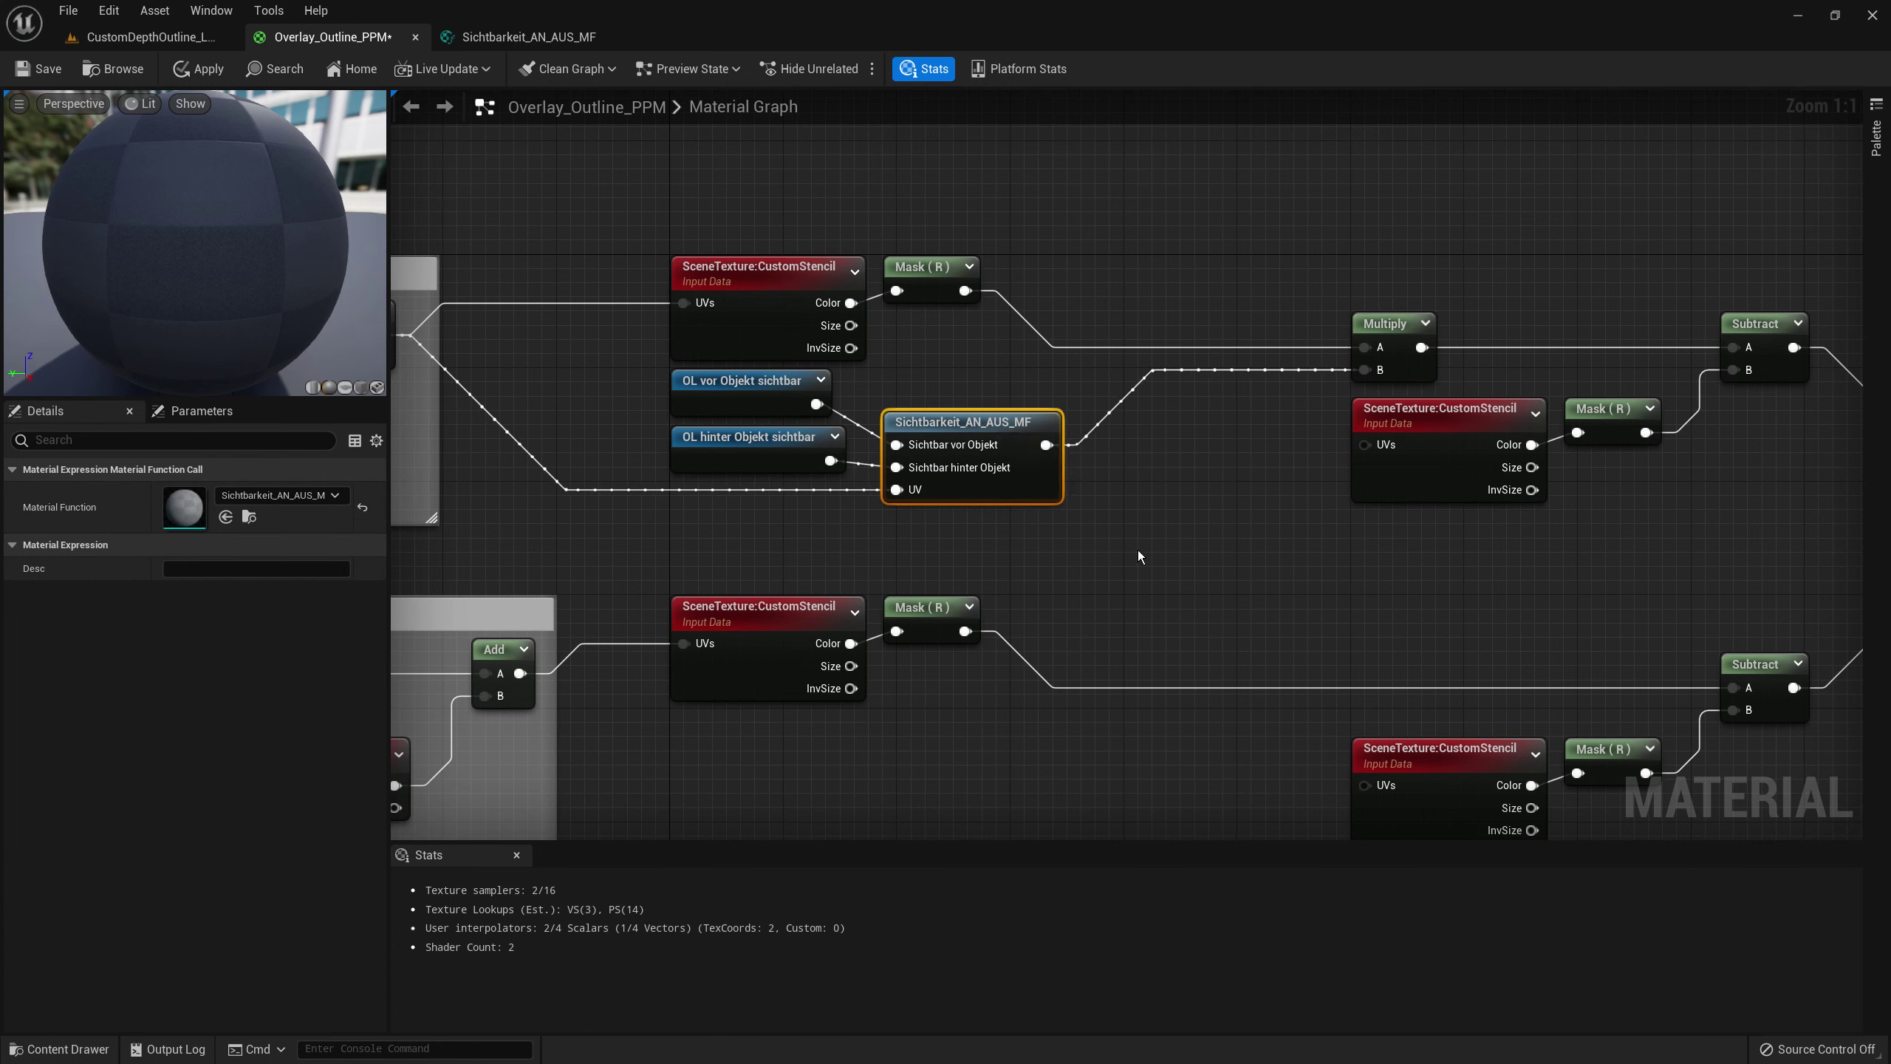
left_click_drag(1113, 551, 745, 394)
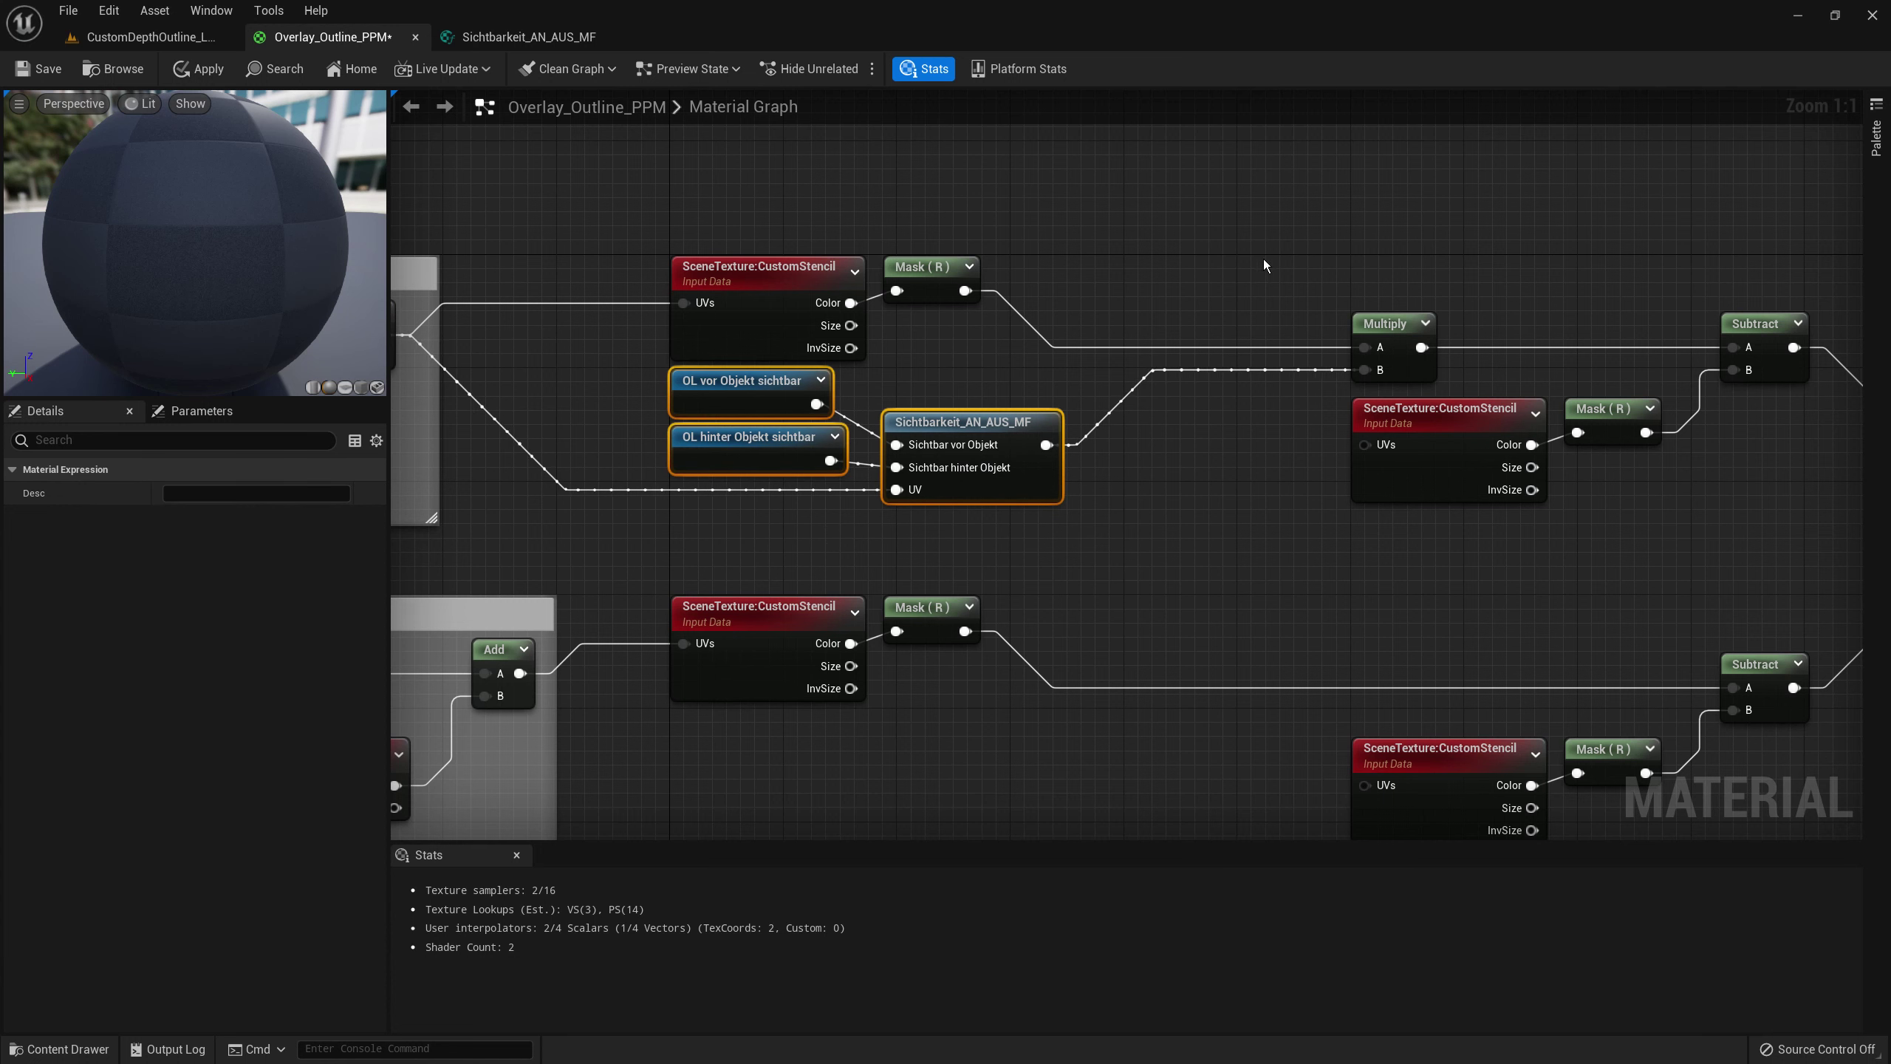
left_click_drag(1282, 257, 1390, 332, "shift")
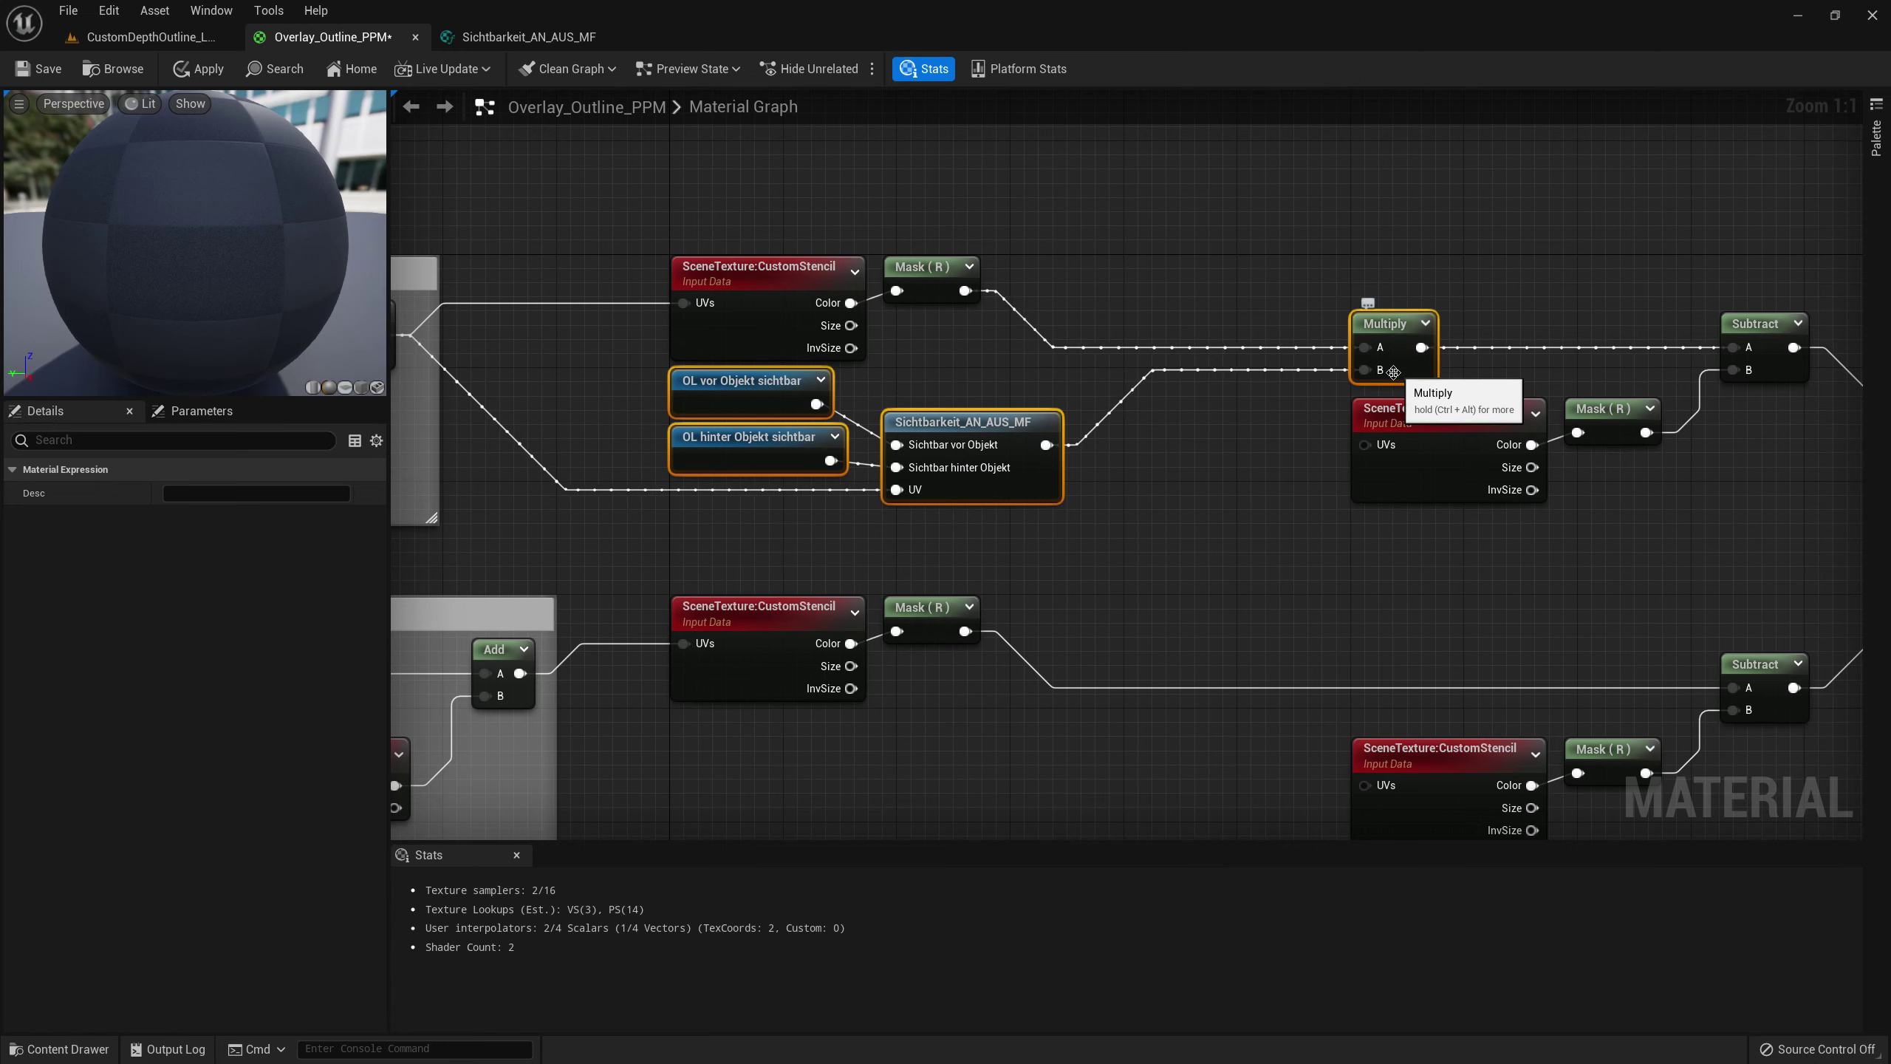
- Duplicate the visibility gating nodes for the Rechts branch and wire its Mask (R) into Multiply A
scroll(1084, 383, "down", 4)
key("ctrl+c")
key("ctrl+v")
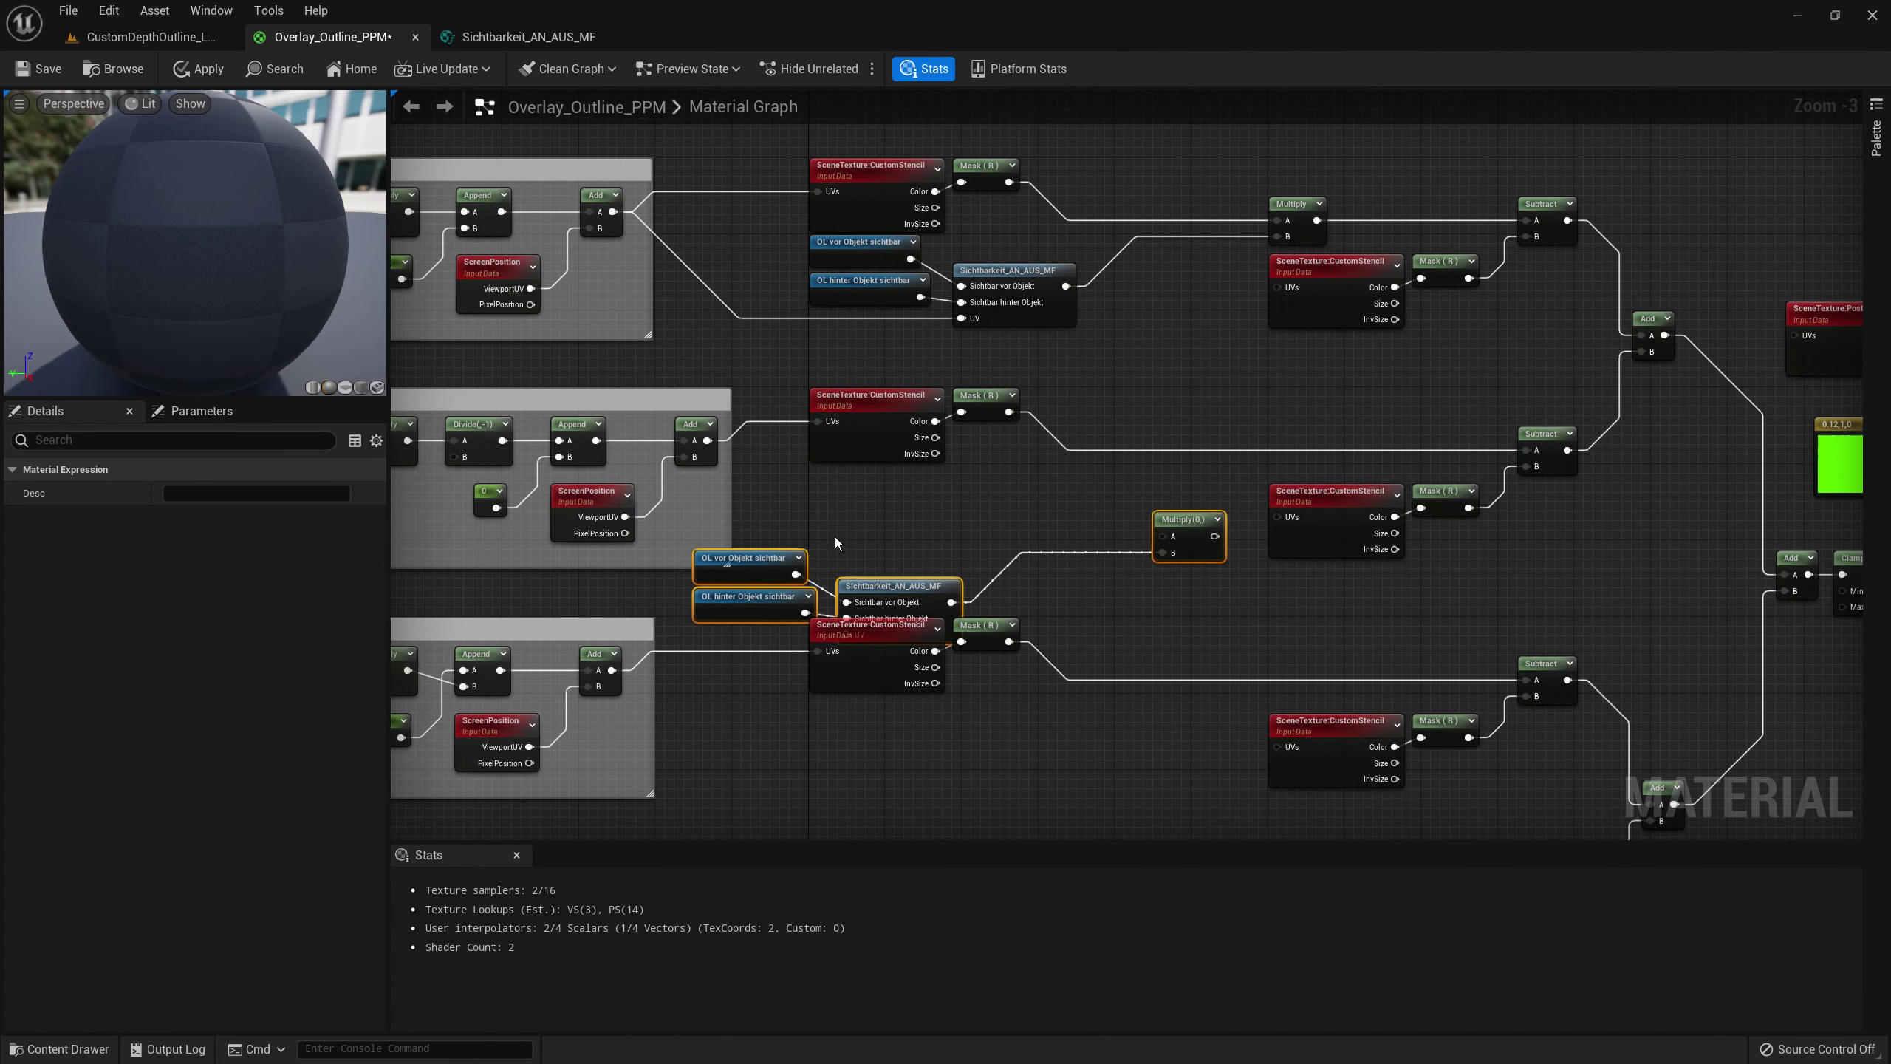
scroll(749, 560, "up", 4)
left_click_drag(748, 578, 920, 464)
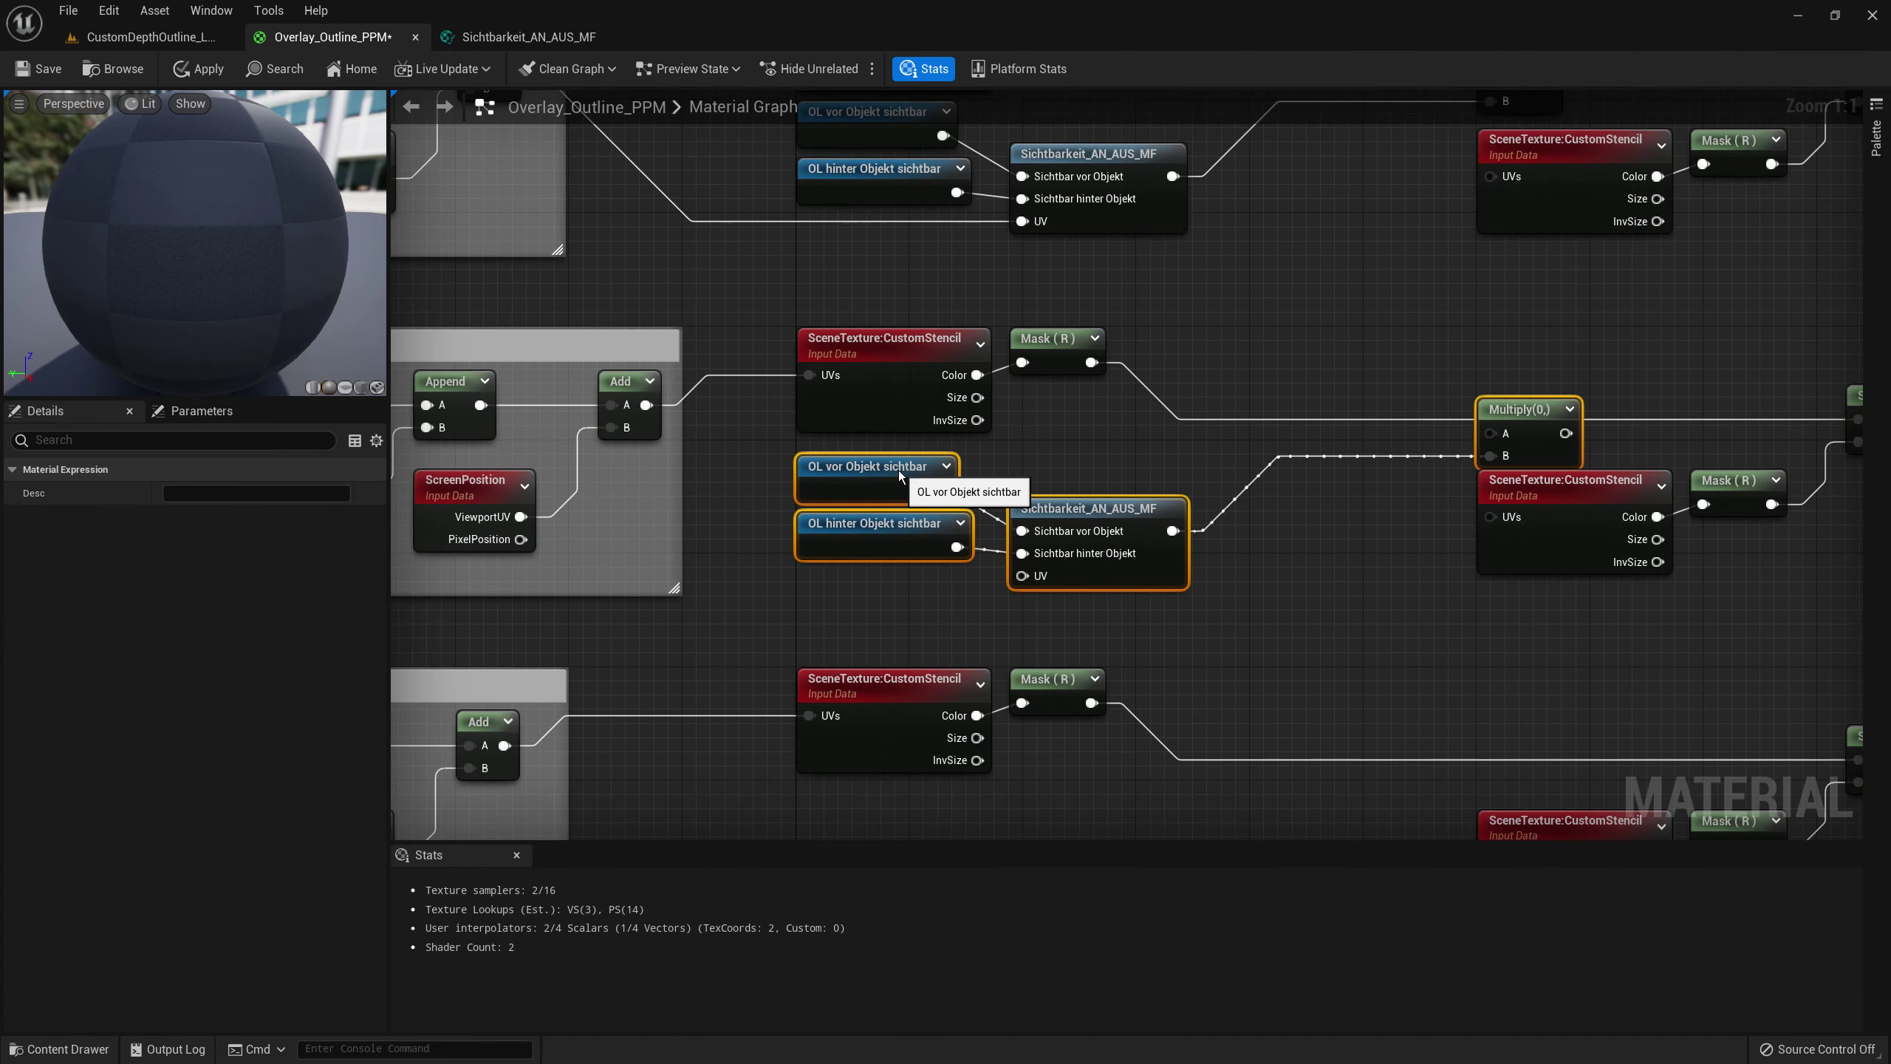
mouse_move(920, 464)
right_mouse_down()
mouse_move(983, 540)
mouse_move(938, 501)
right_mouse_up()
mouse_move(834, 484)
left_mouse_down()
mouse_move(1236, 541)
mouse_move(1226, 558)
mouse_move(1612, 542)
left_mouse_up()
- Deselect everything and frame all the outline branches in the graph view
scroll(884, 404, "down", 5)
scroll(897, 492, "up", 4)
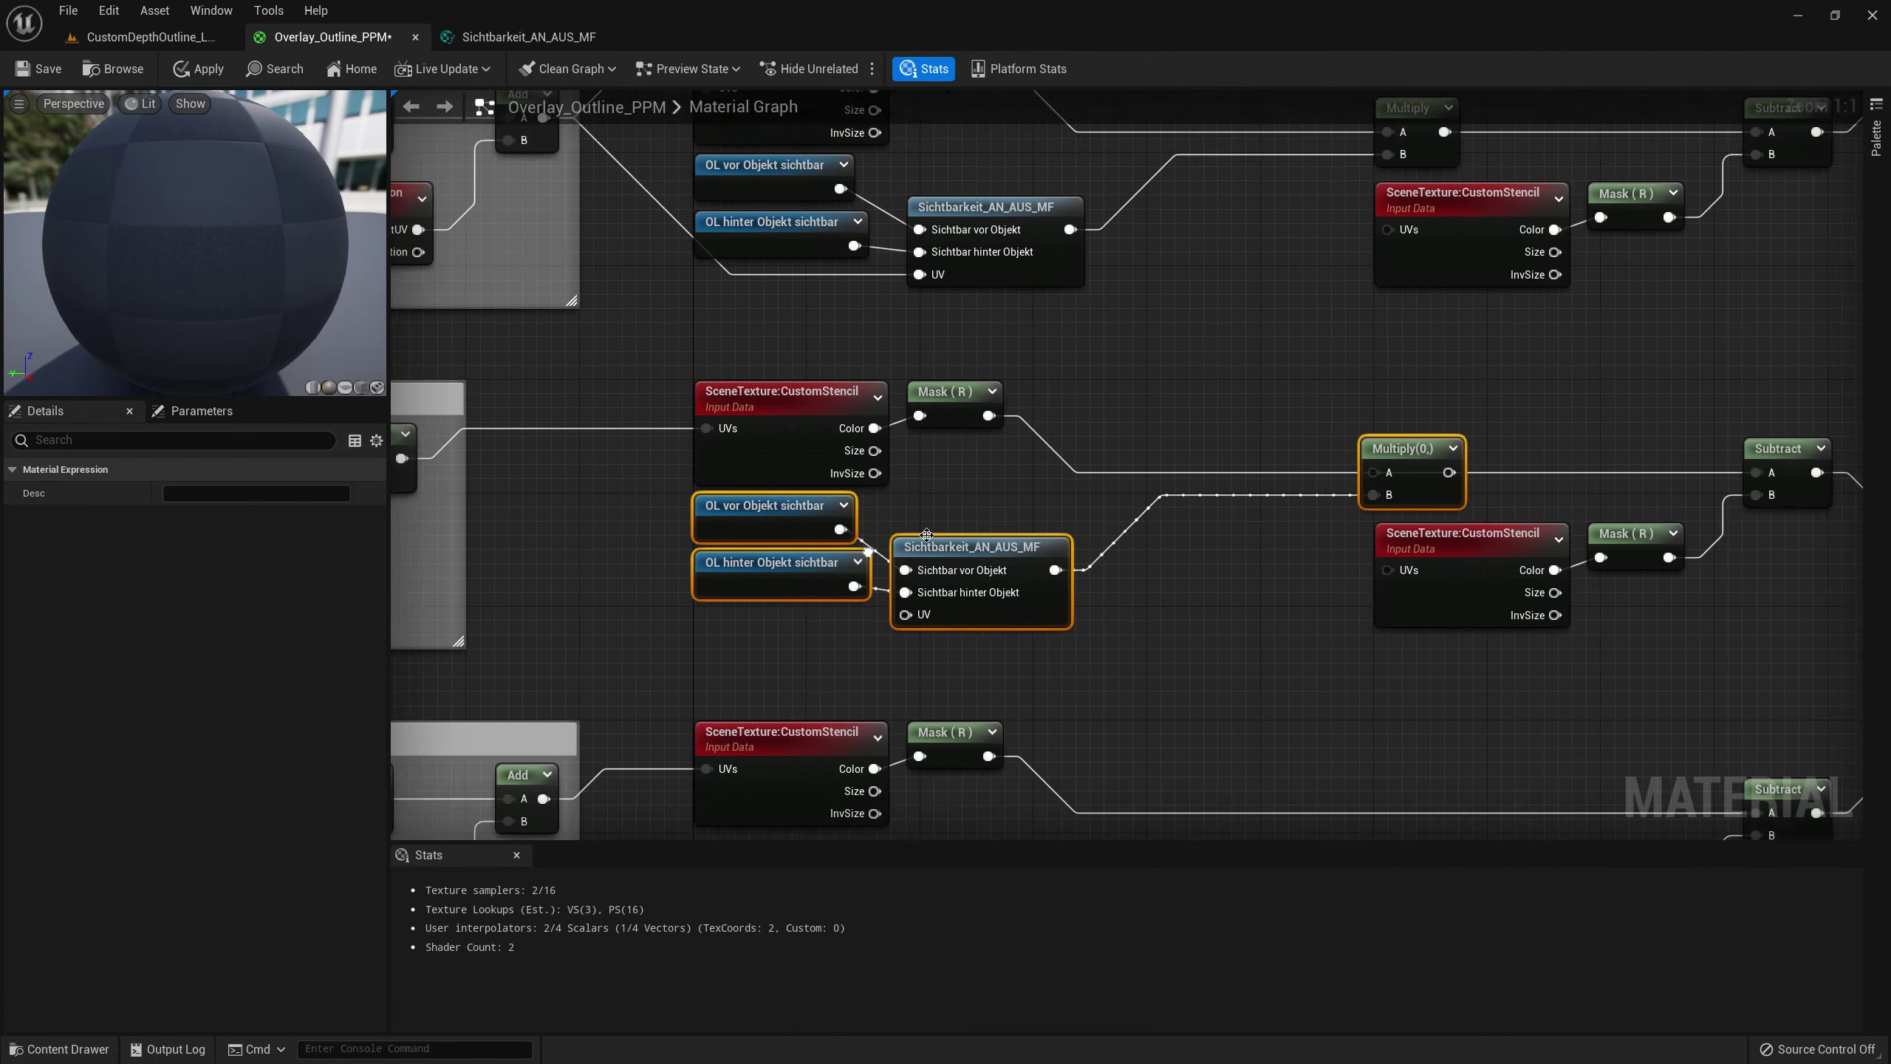
scroll(825, 456, "down", 1)
scroll(1100, 577, "down", 2)
scroll(1100, 578, "up", 2)
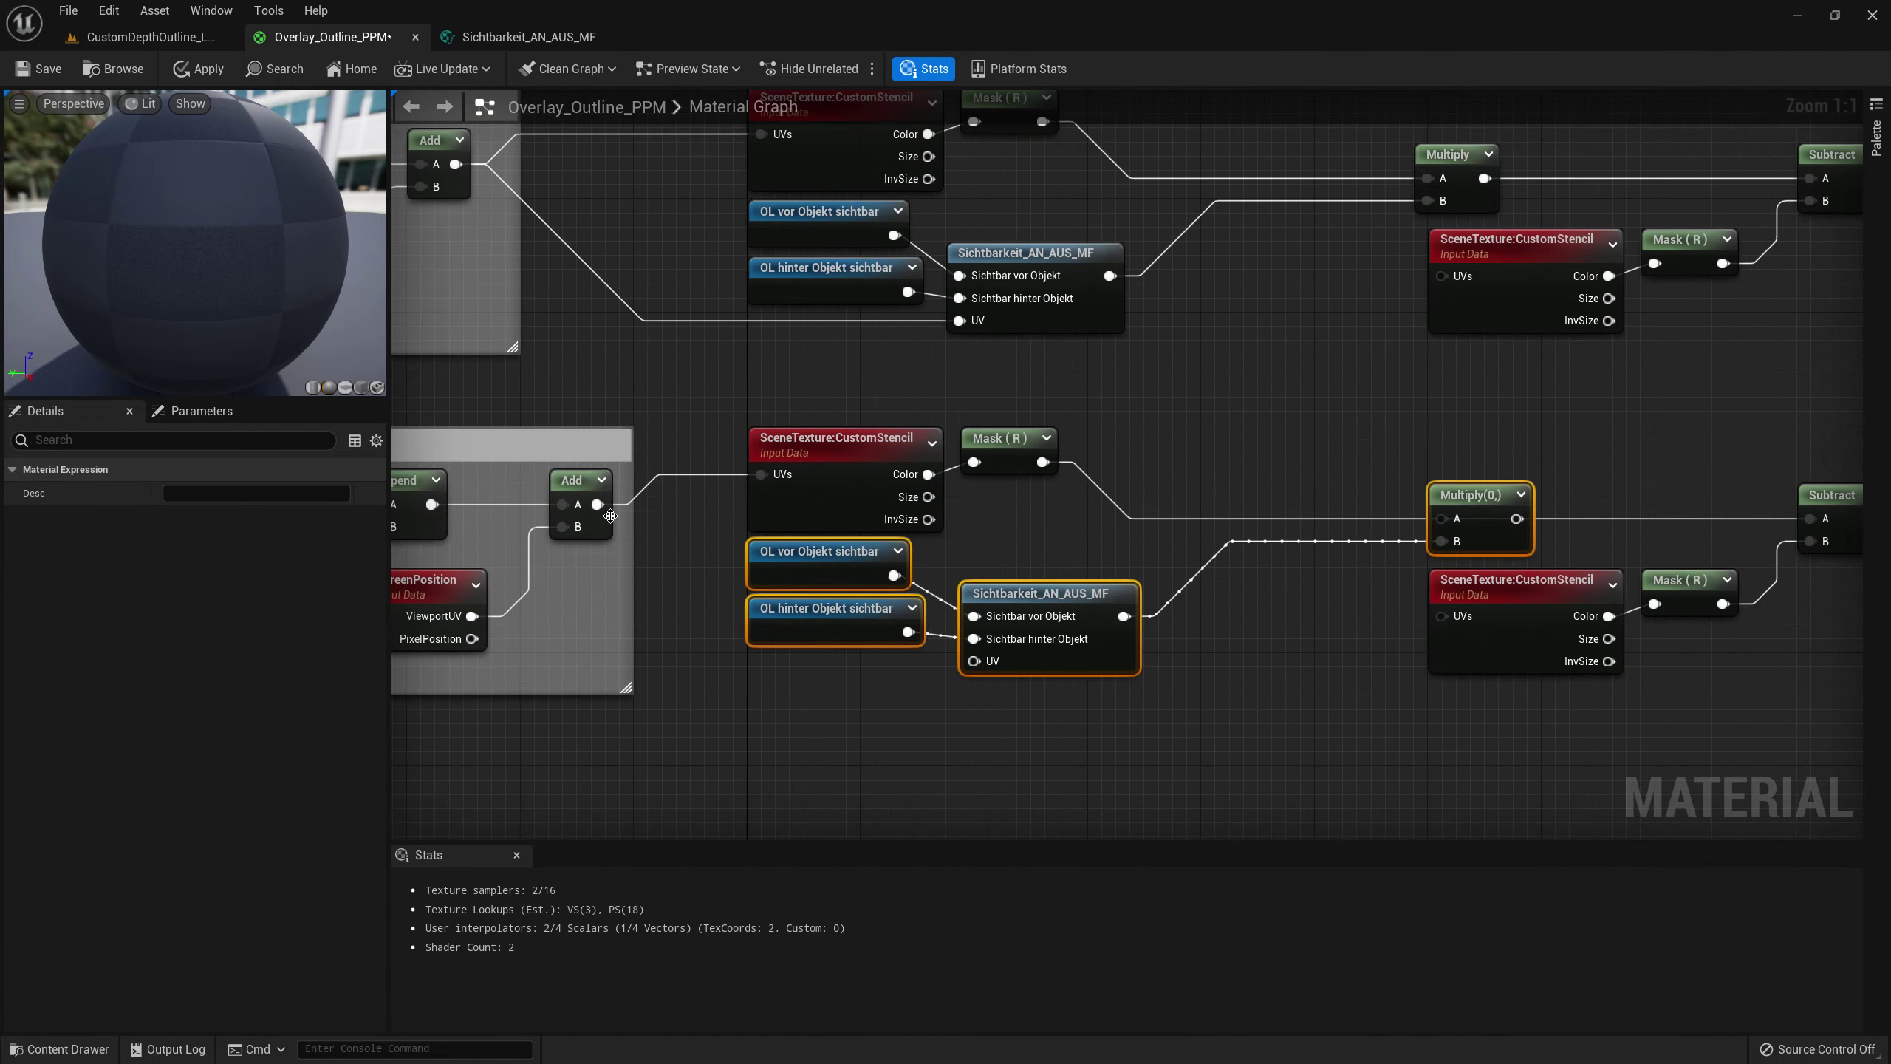
scroll(1087, 551, "down", 1)
scroll(1082, 537, "down", 3)
scroll(1079, 531, "up", 5)
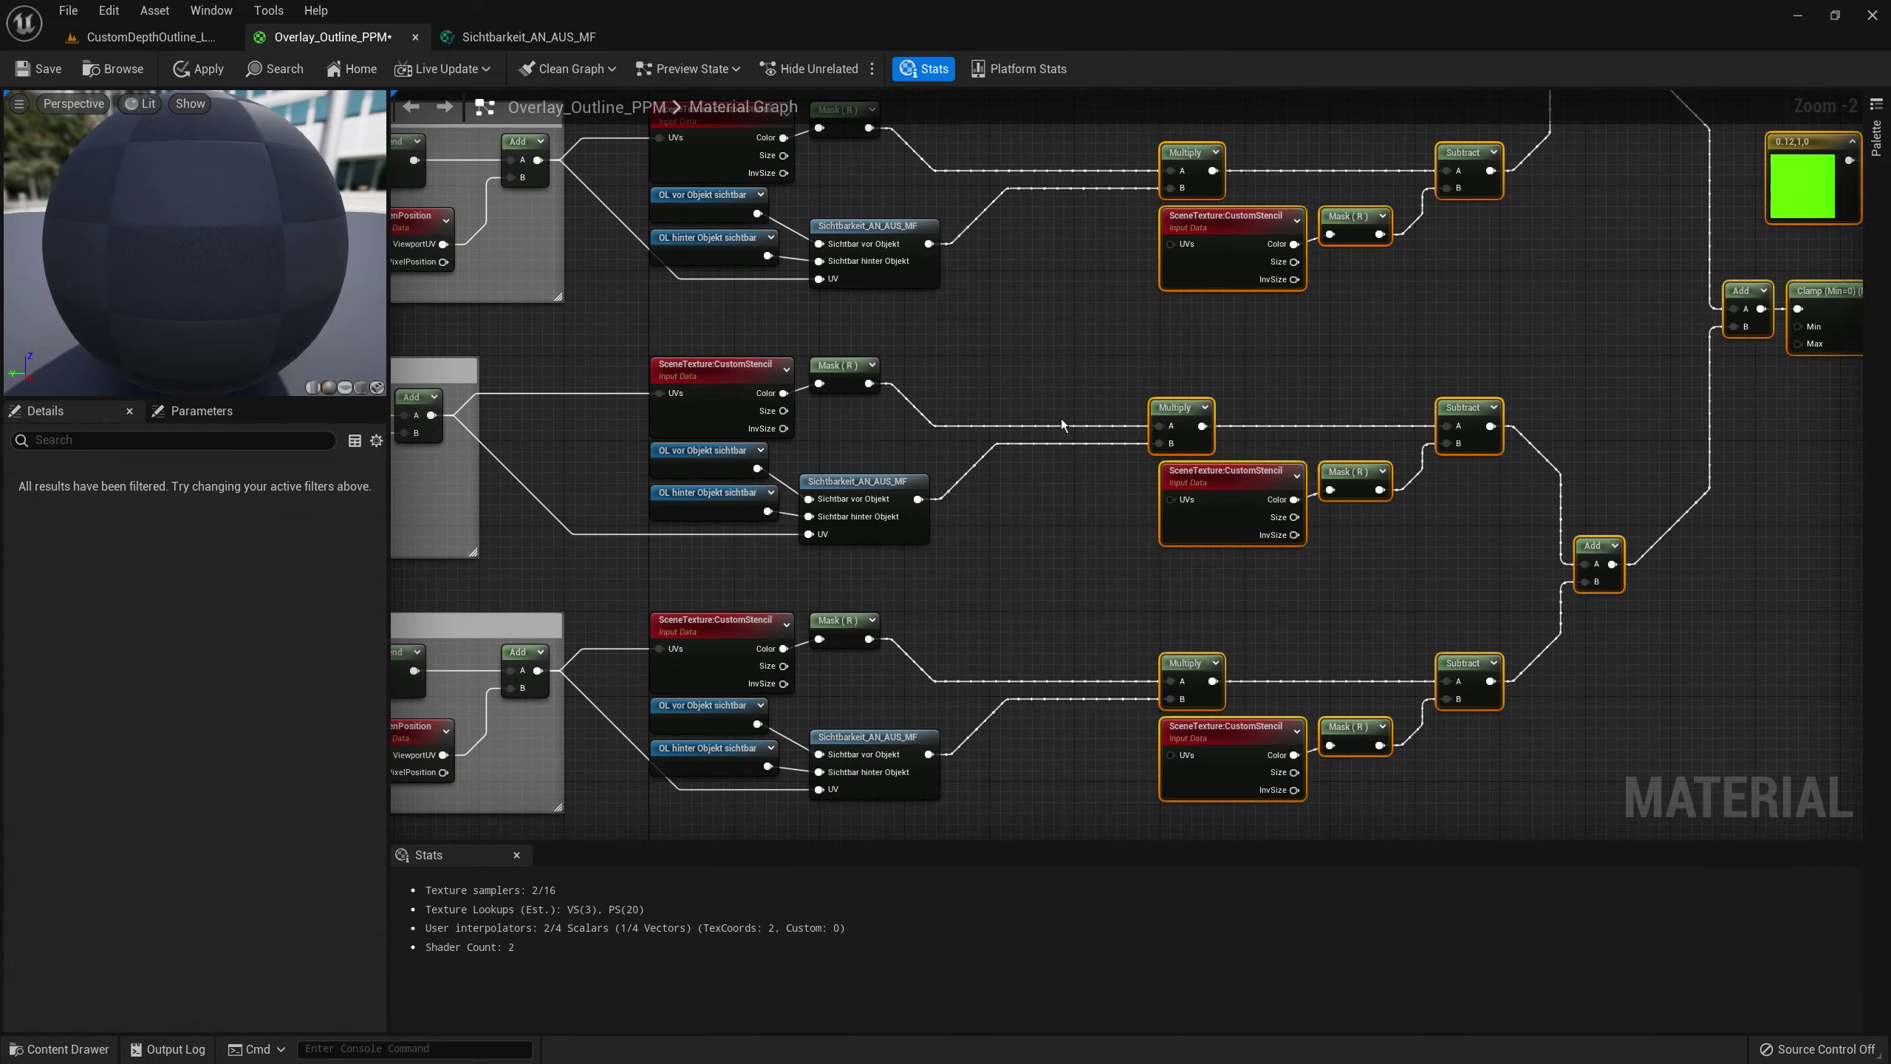
scroll(1043, 377, "down", 5)
scroll(1072, 522, "up", 4)
scroll(1095, 592, "up", 1)
scroll(1094, 593, "down", 5)
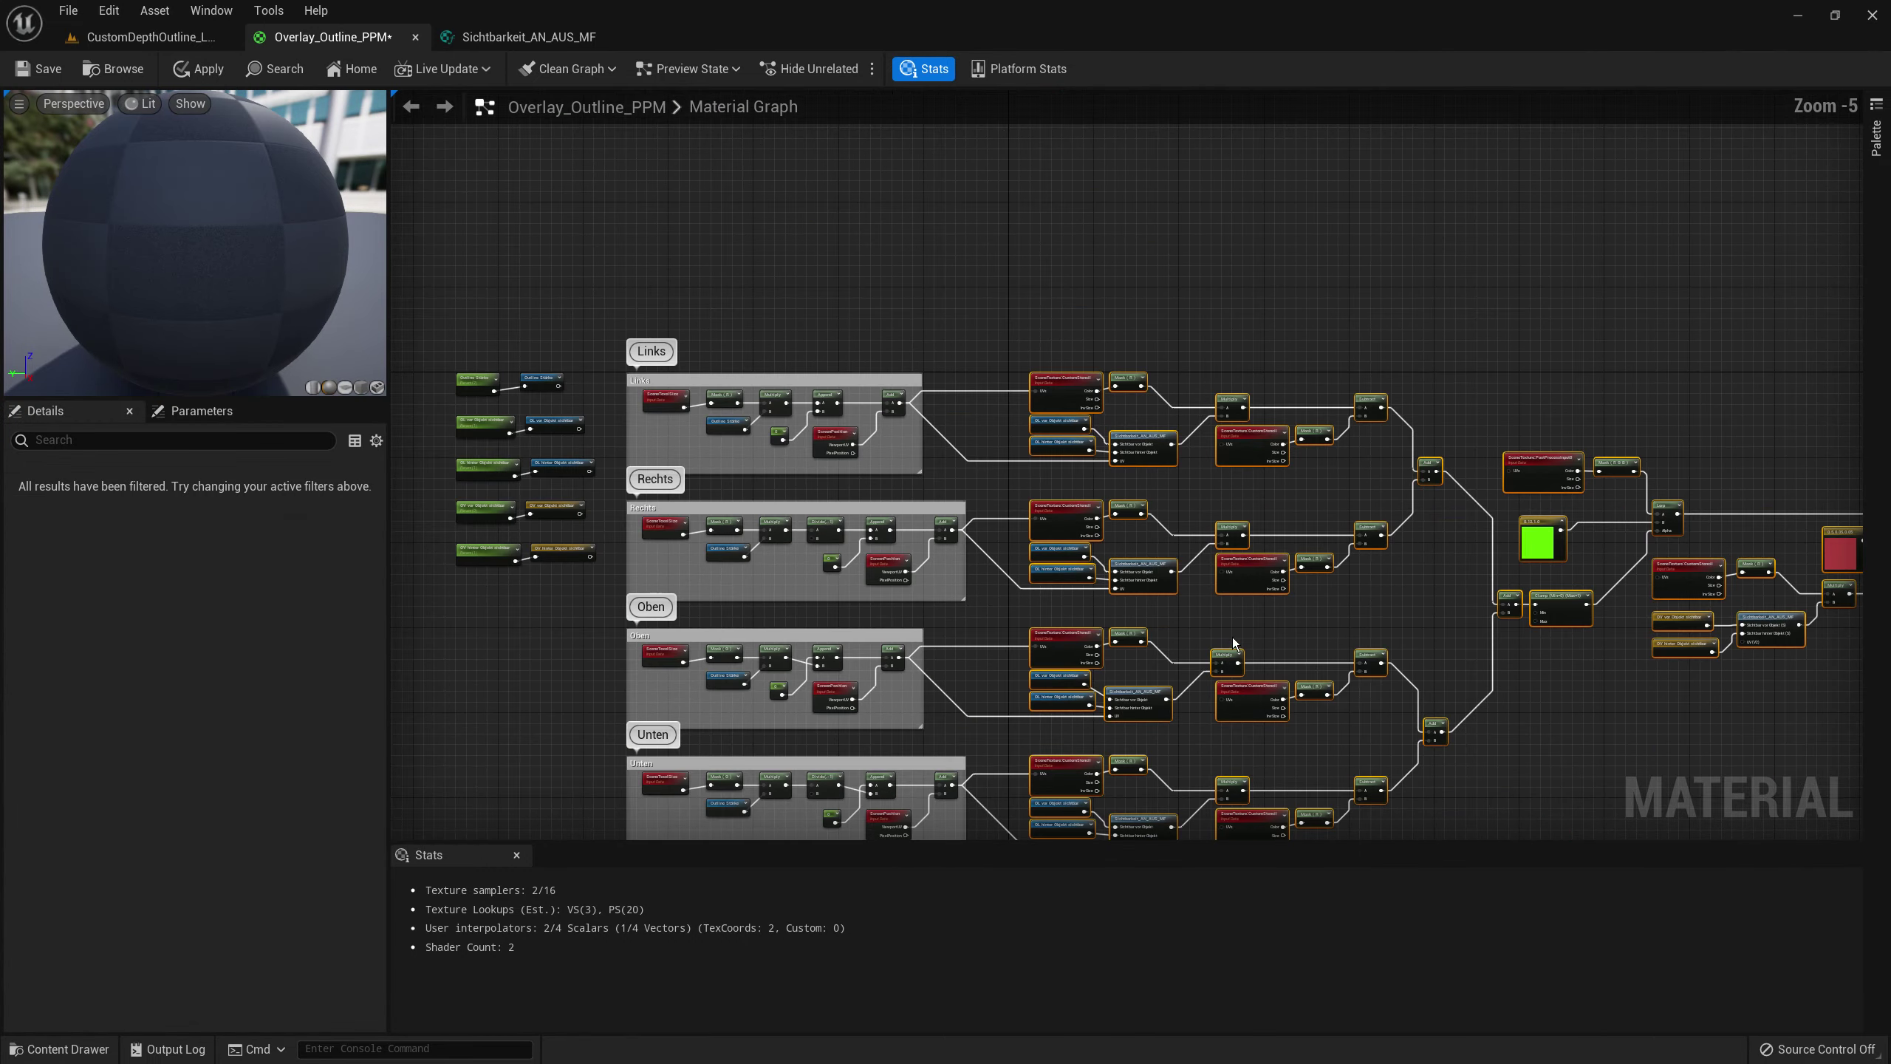
left_click(1232, 644)
scroll(1225, 568, "up", 5)
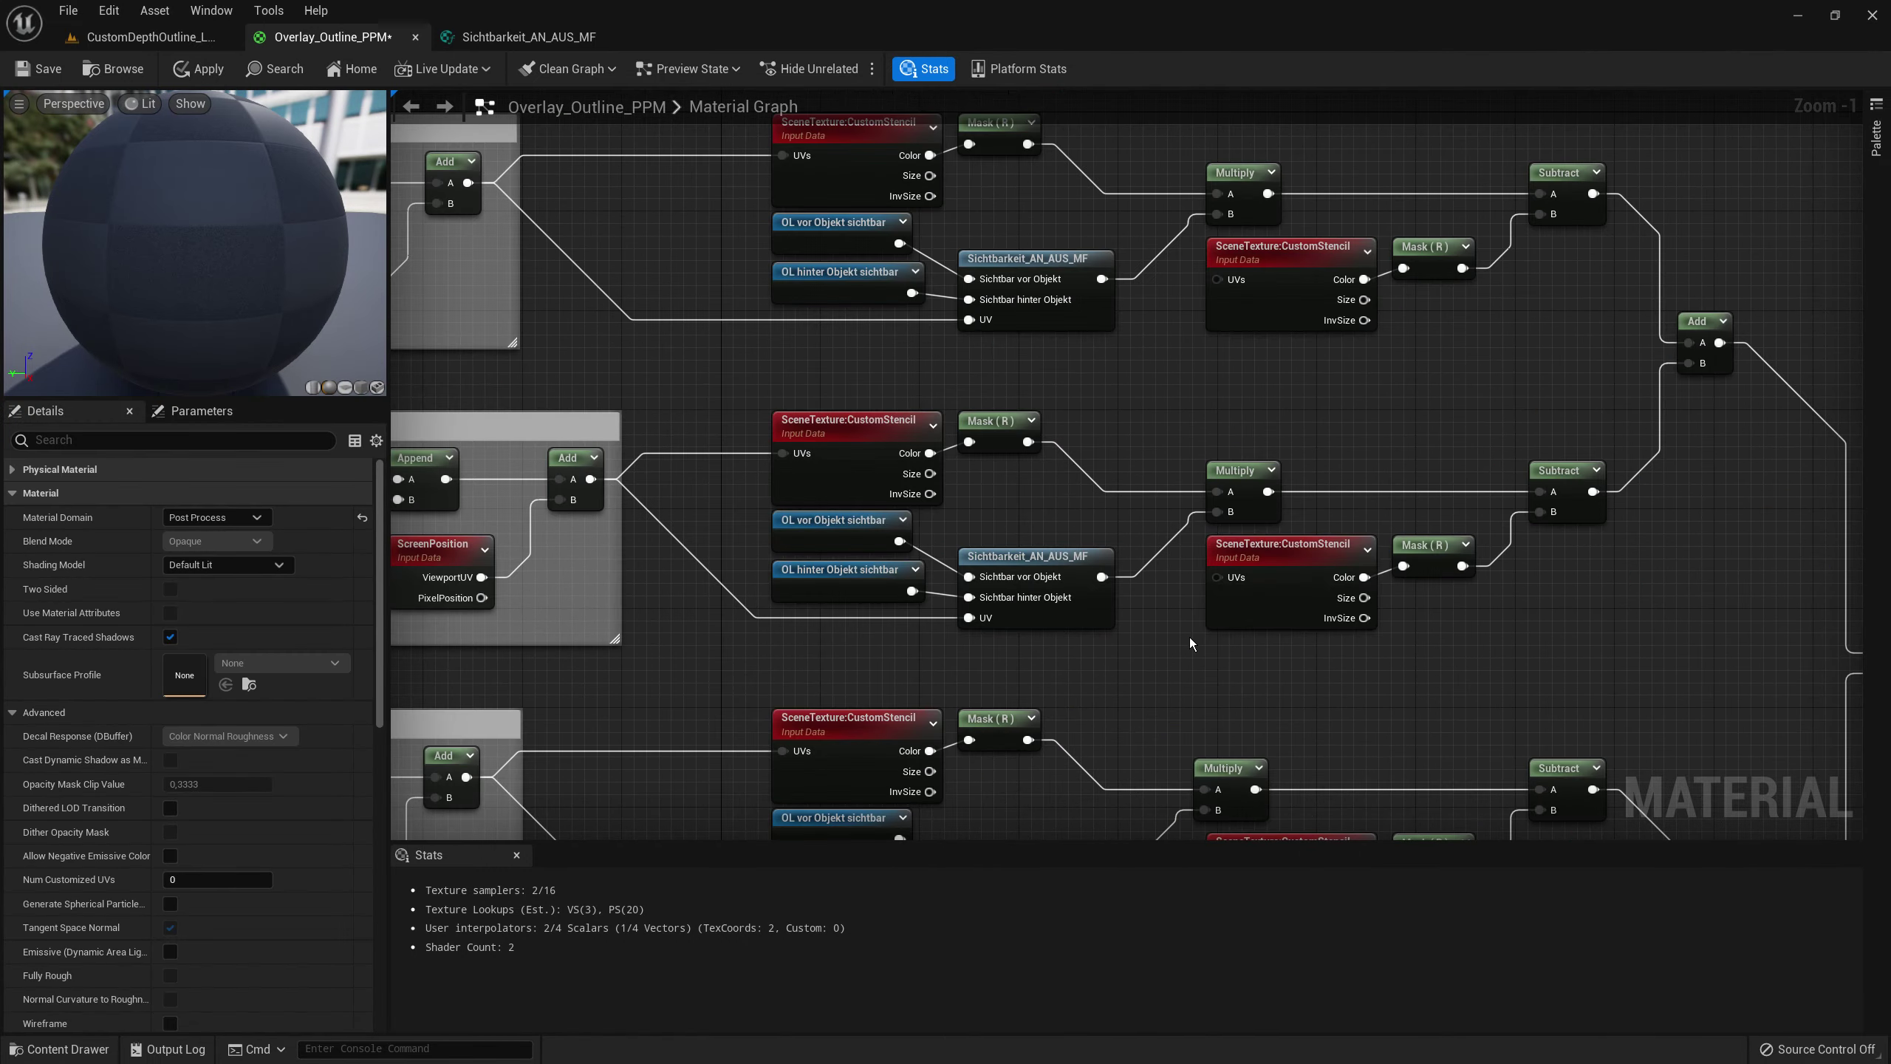
scroll(1189, 638, "down", 5)
scroll(1328, 662, "up", 2)
mouse_move(1321, 456)
right_mouse_down()
mouse_move(809, 489)
mouse_move(1299, 520)
right_mouse_up()
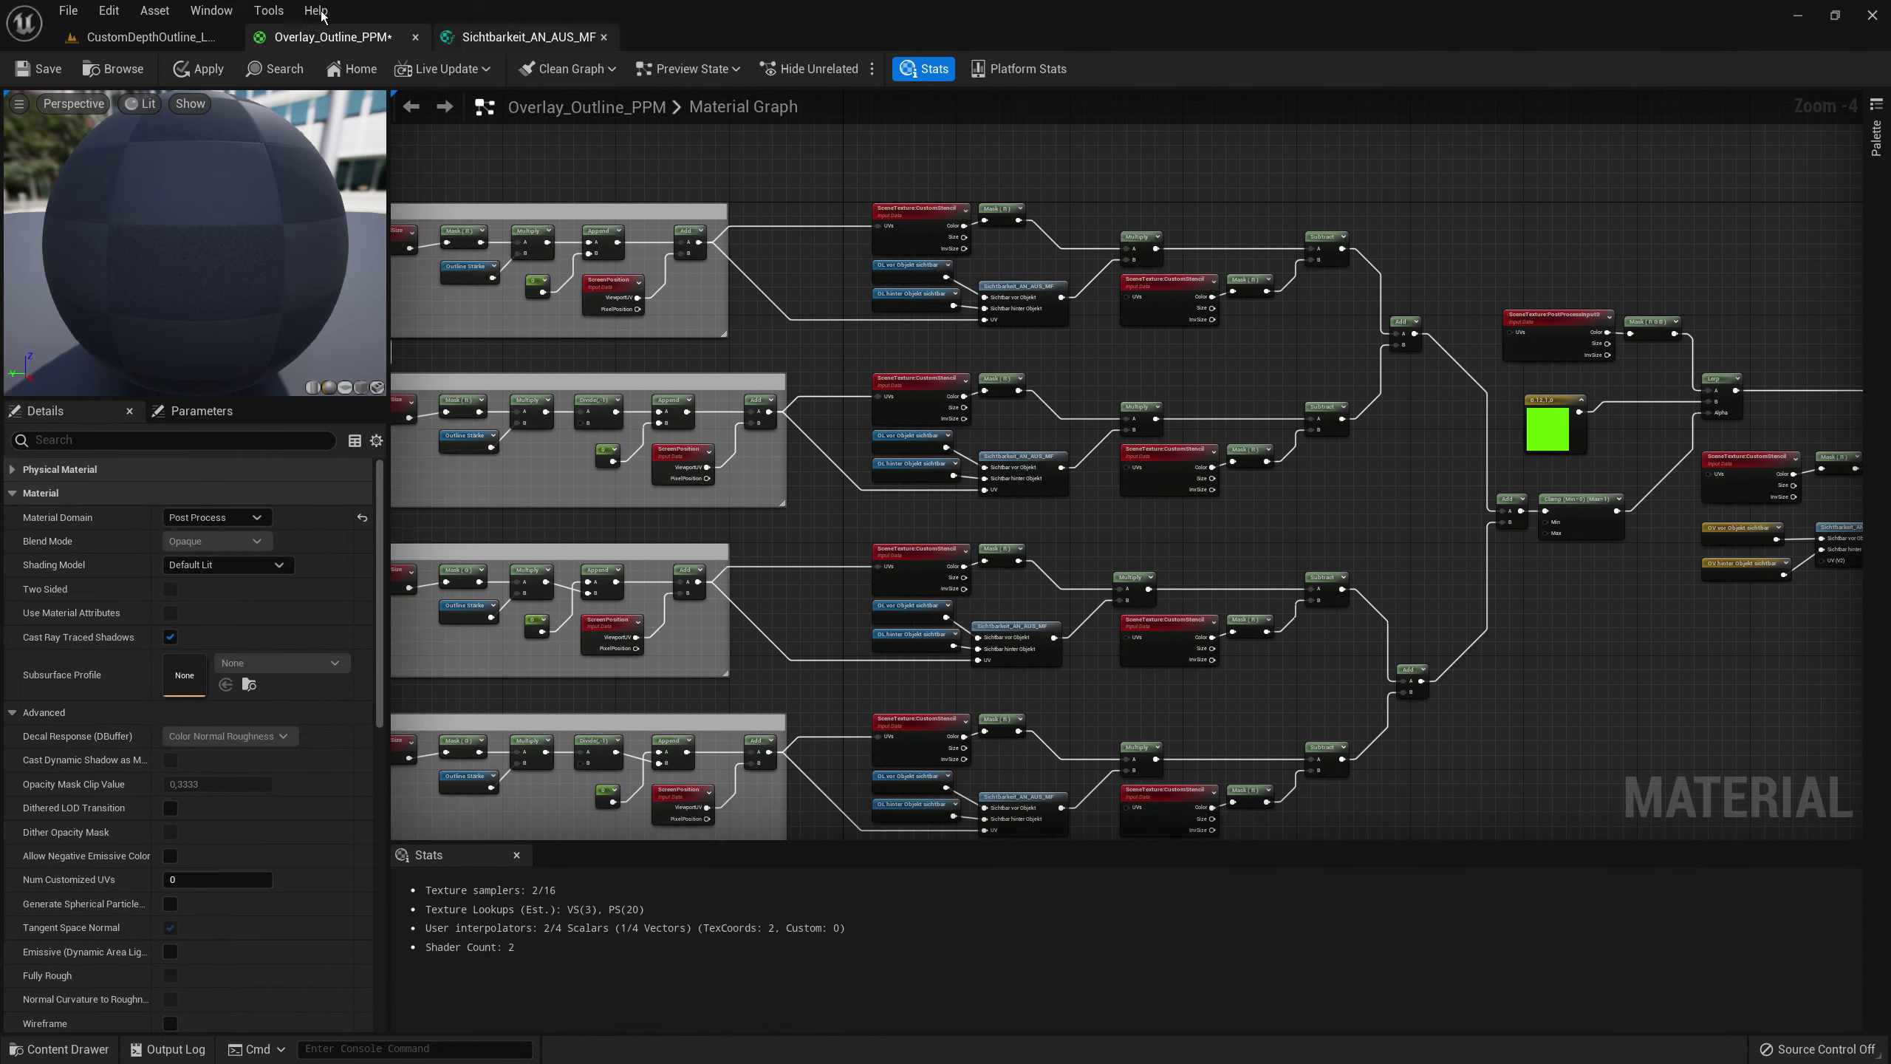
- Apply the outline material and glance at the level and Sichtbarkeit_AN_AUS_MF graph
left_click(200, 69)
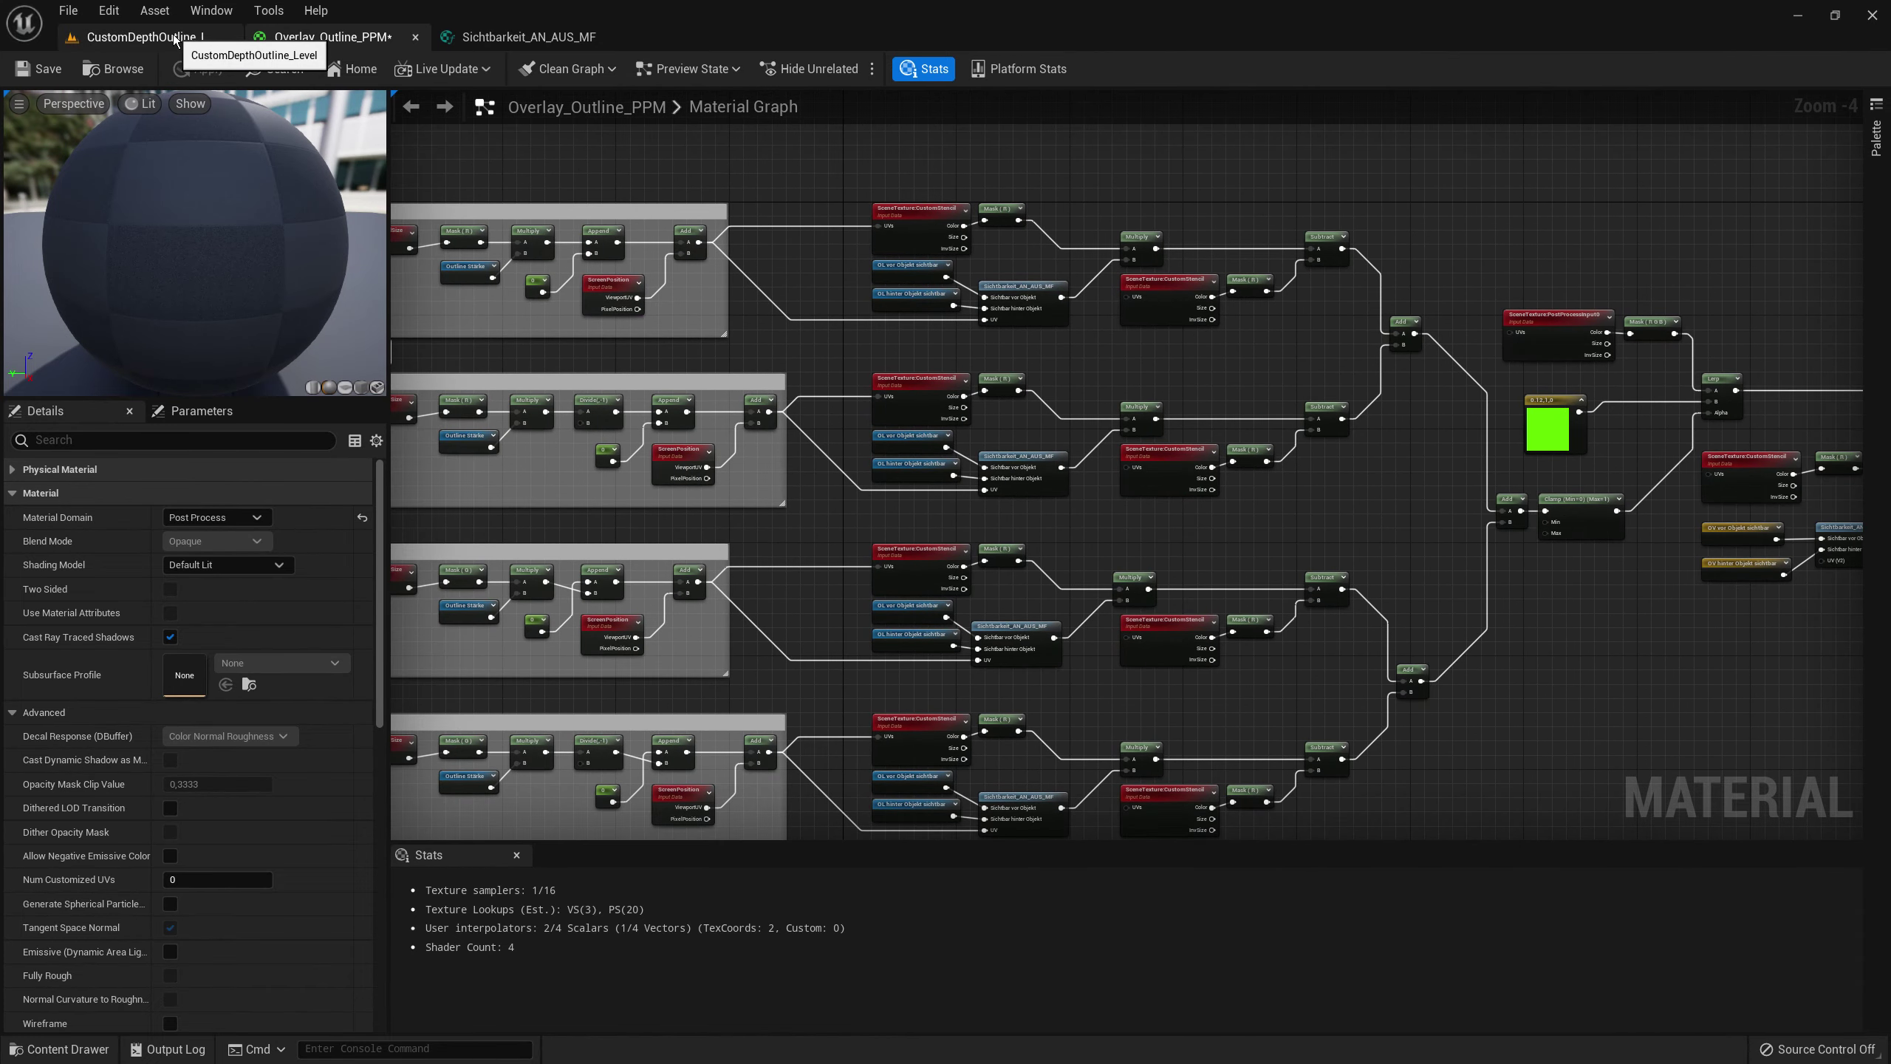
left_click(175, 39)
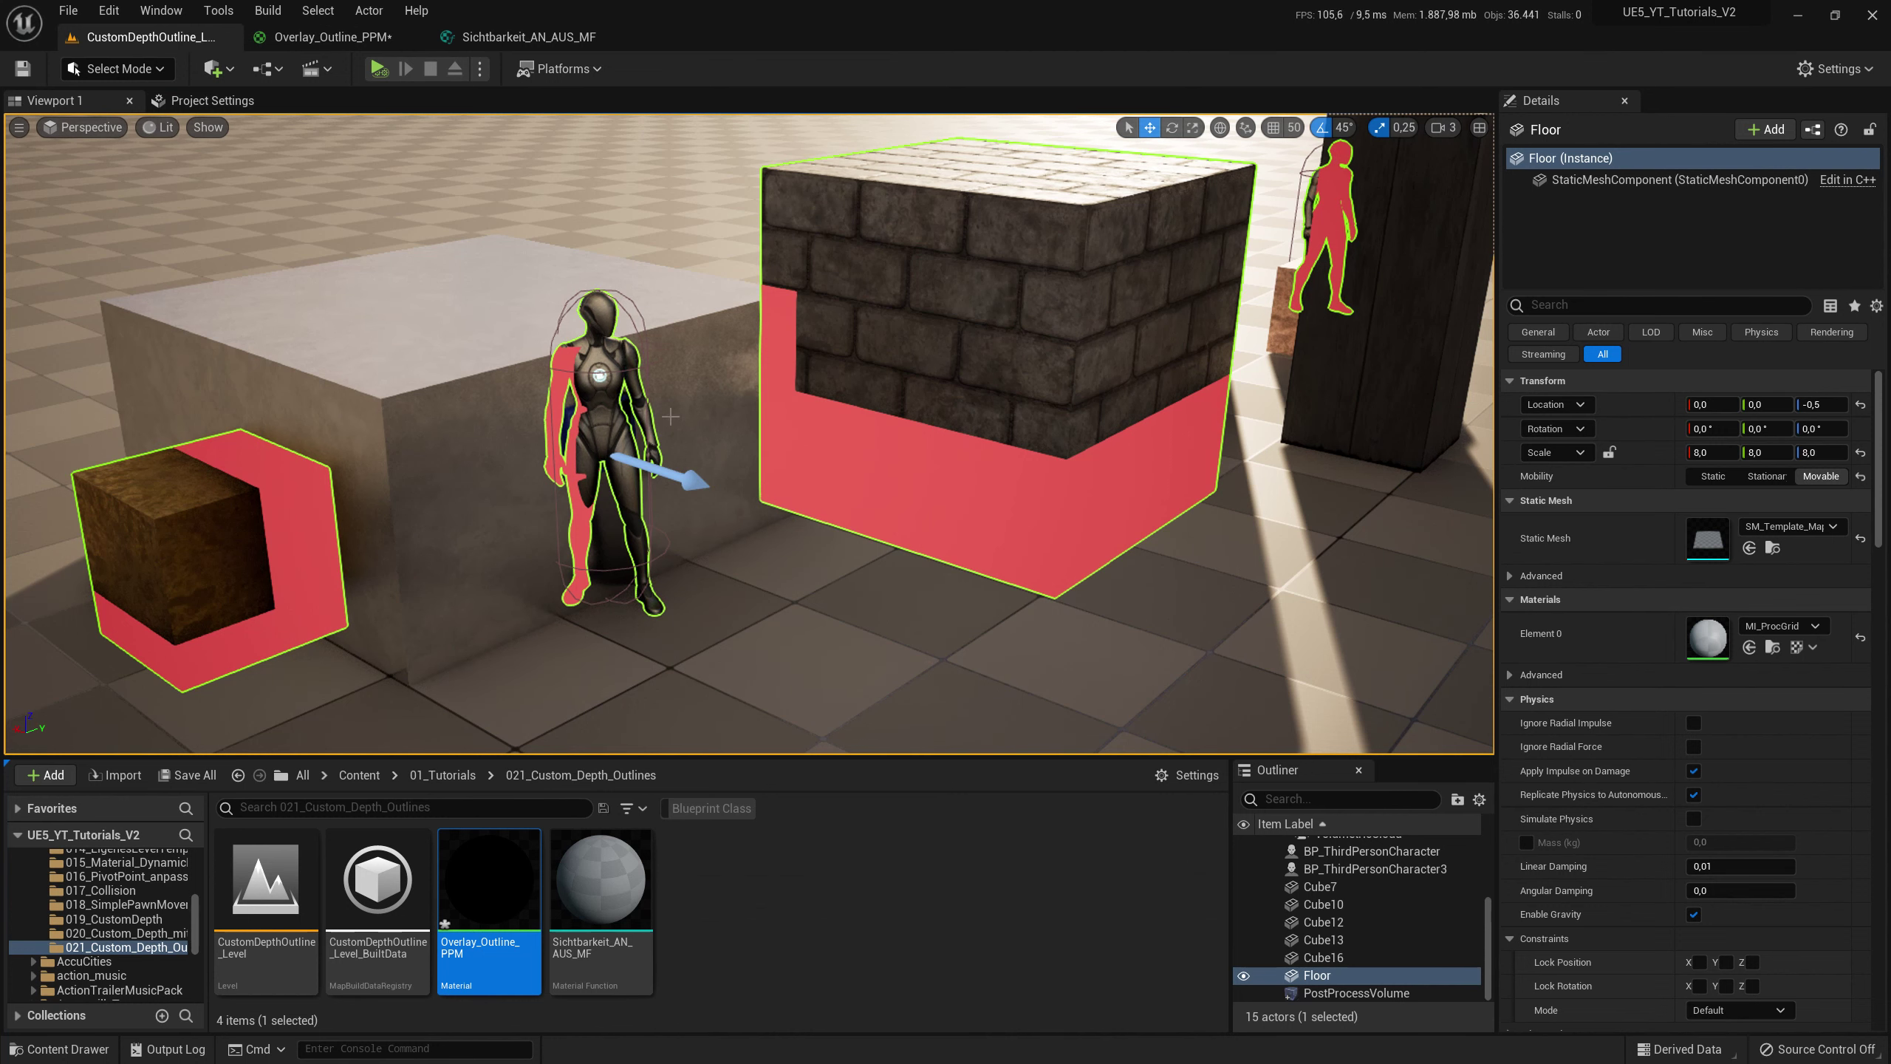
left_click(521, 36)
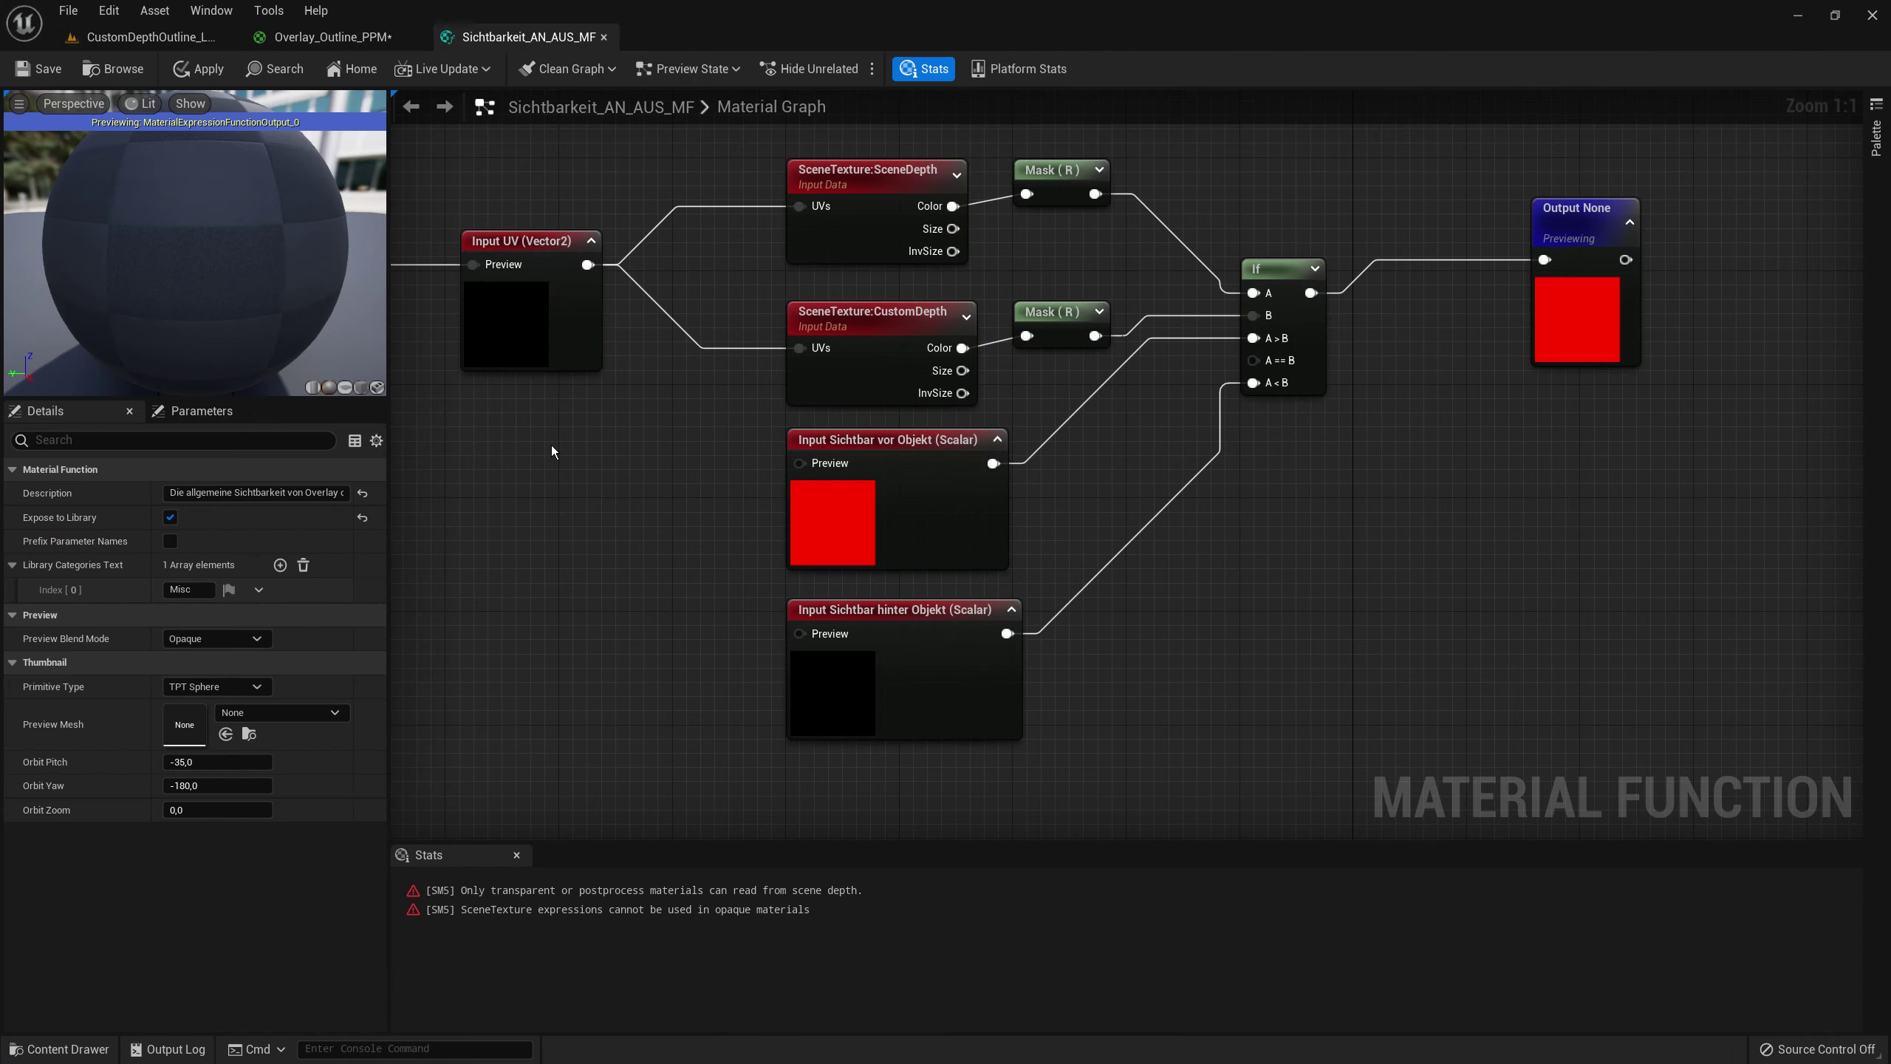
left_click(327, 37)
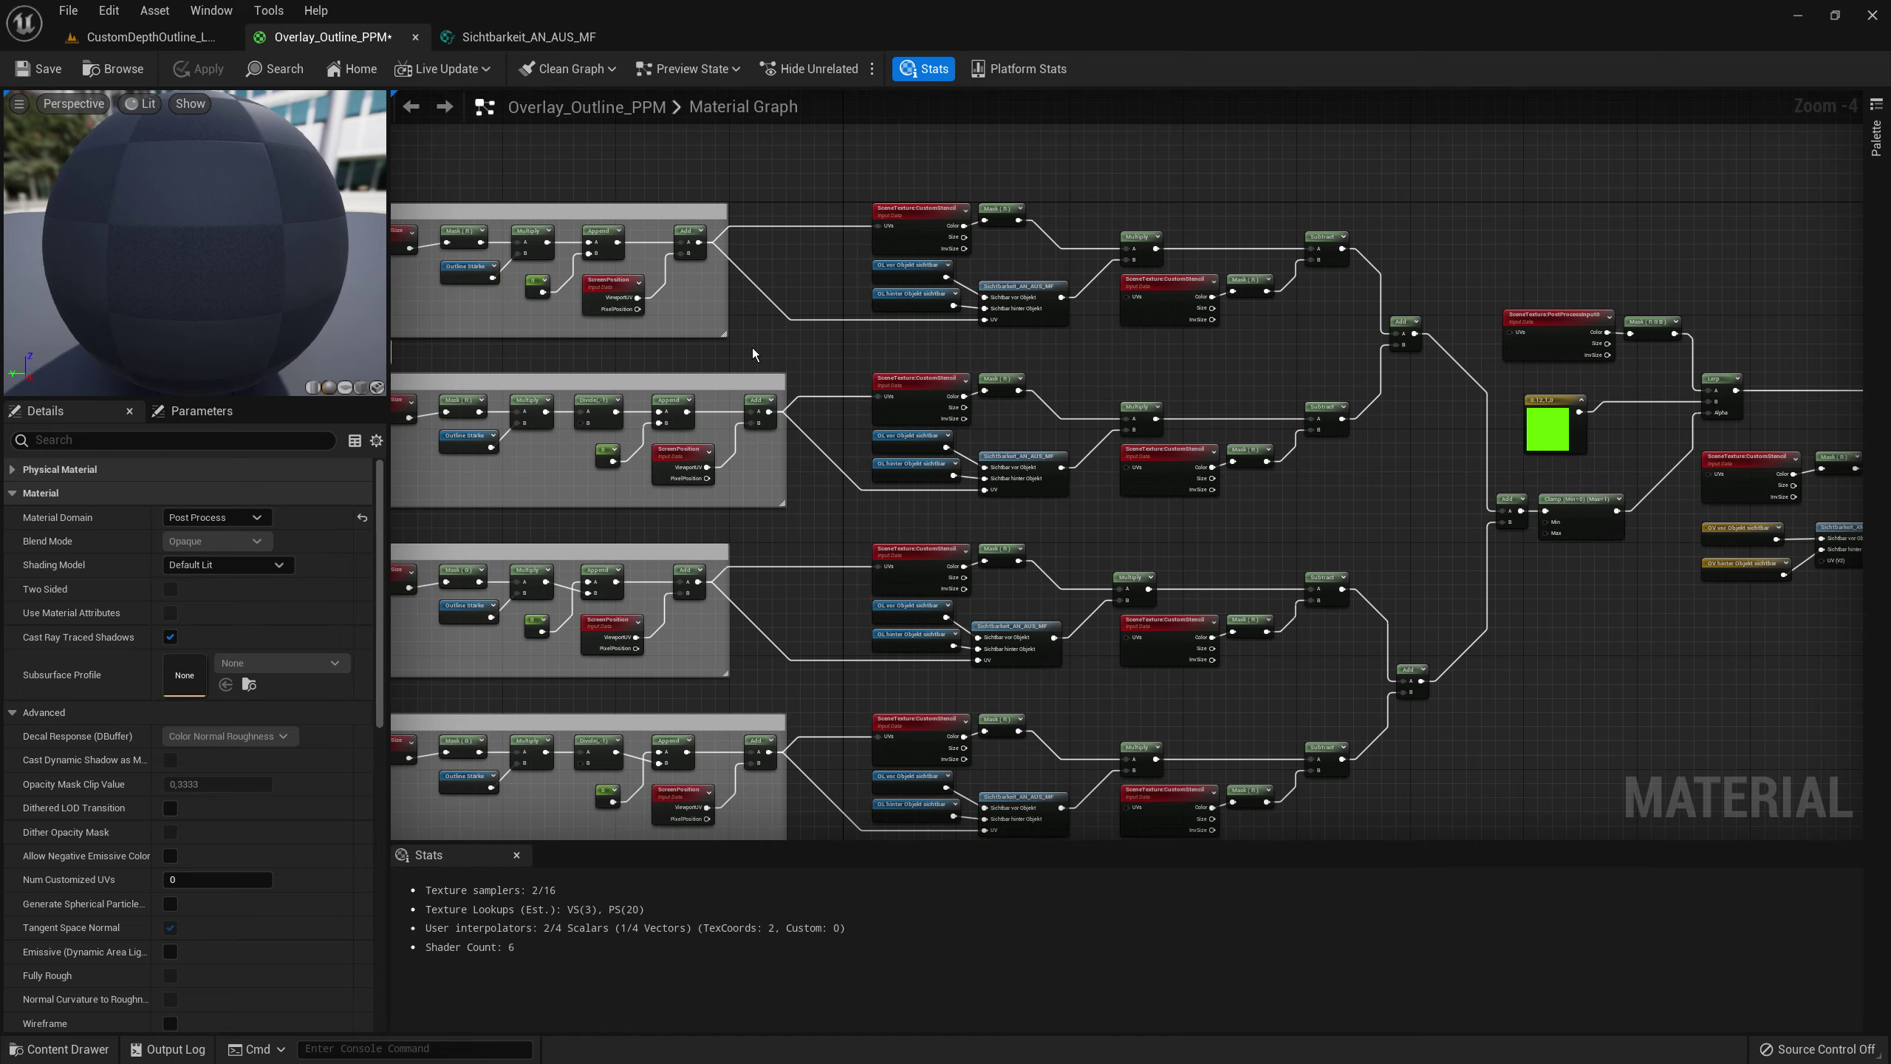
- Zoom the graph out and back in on the visibility and strength parameter nodes
scroll(752, 347, "down", 2)
scroll(856, 357, "up", 2)
scroll(900, 370, "up", 1)
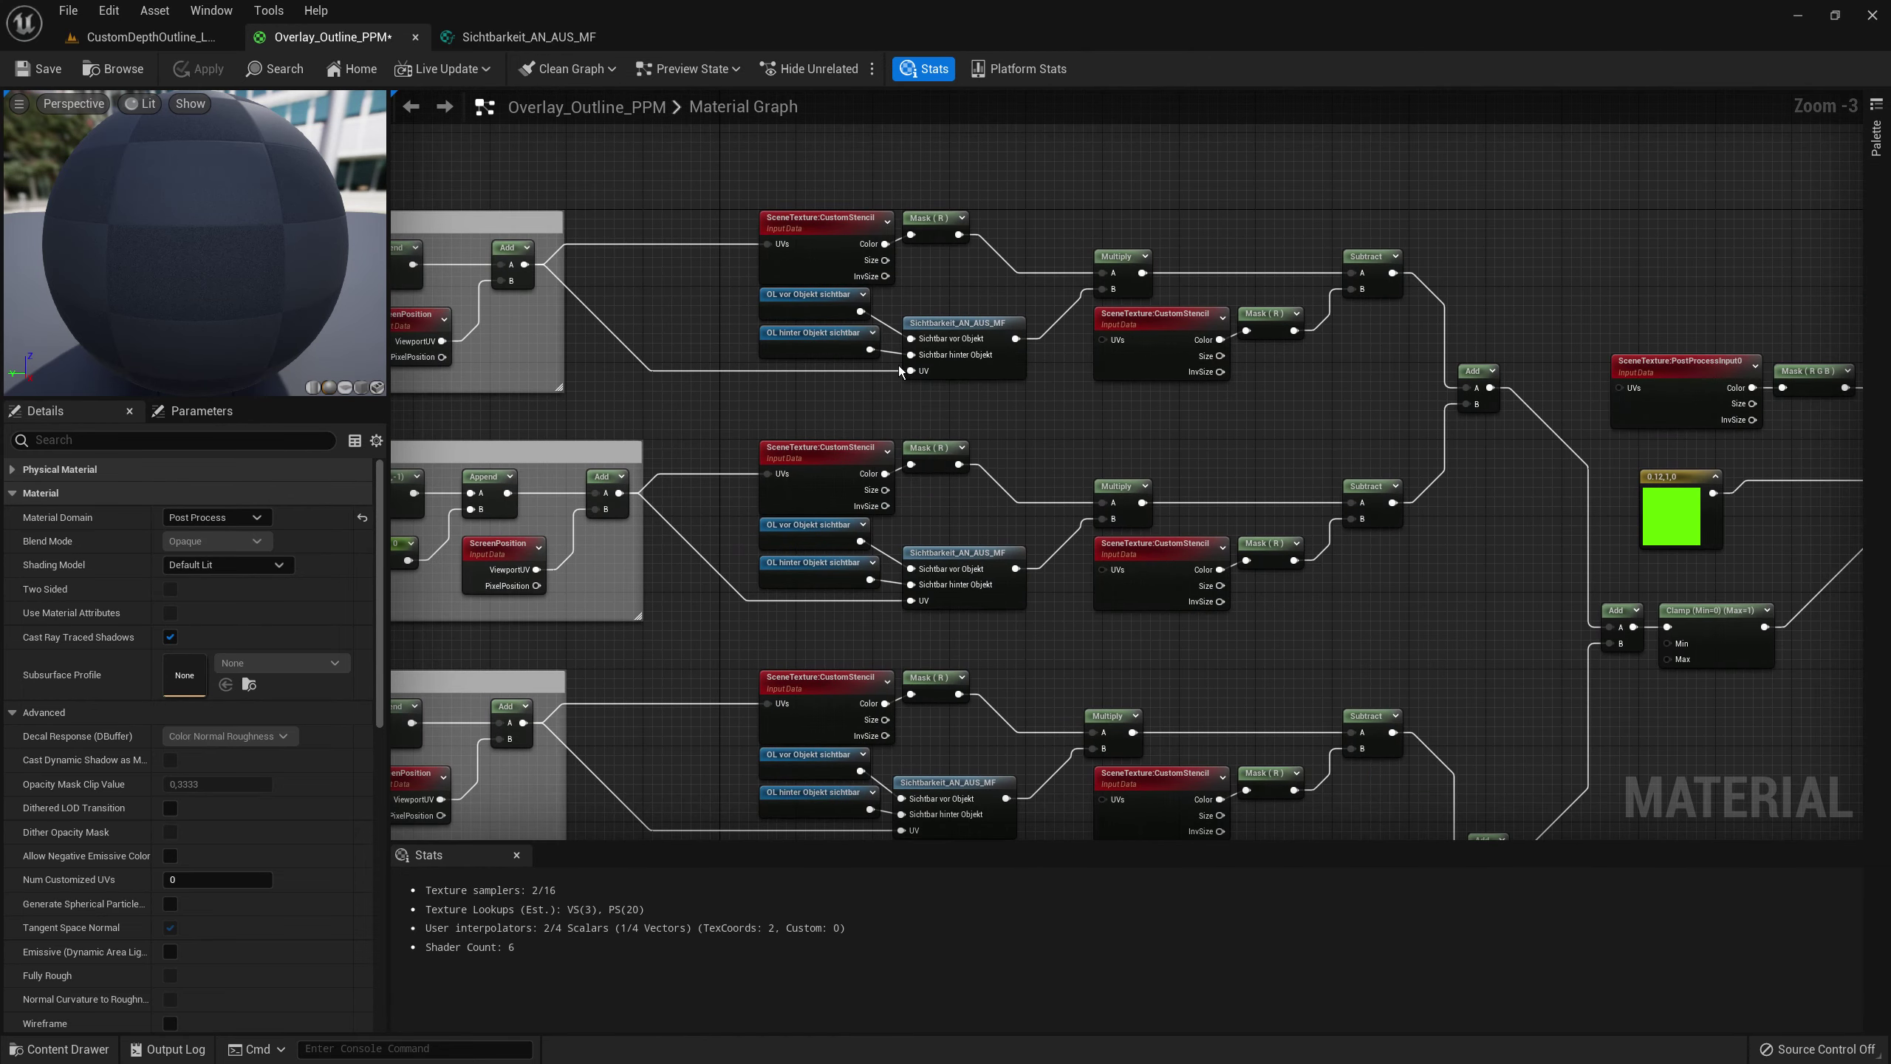
scroll(893, 350, "up", 1)
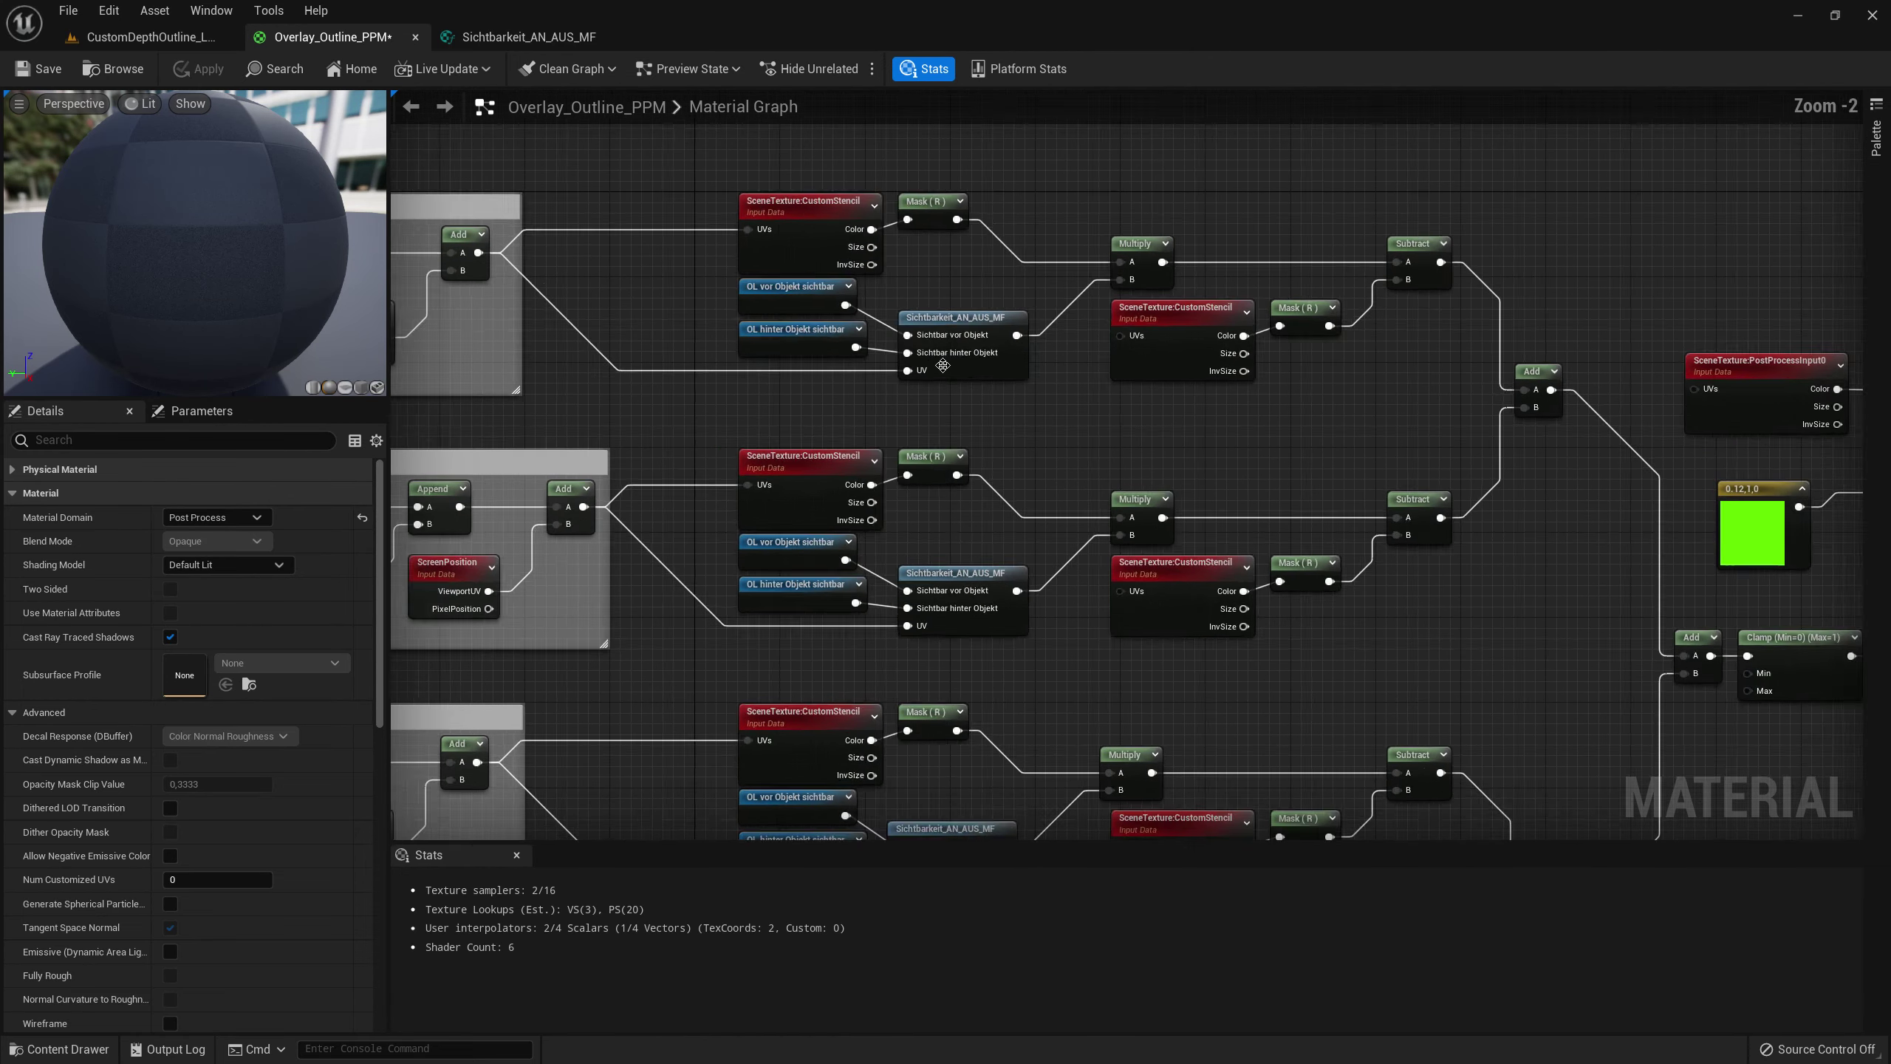
scroll(938, 328, "up", 2)
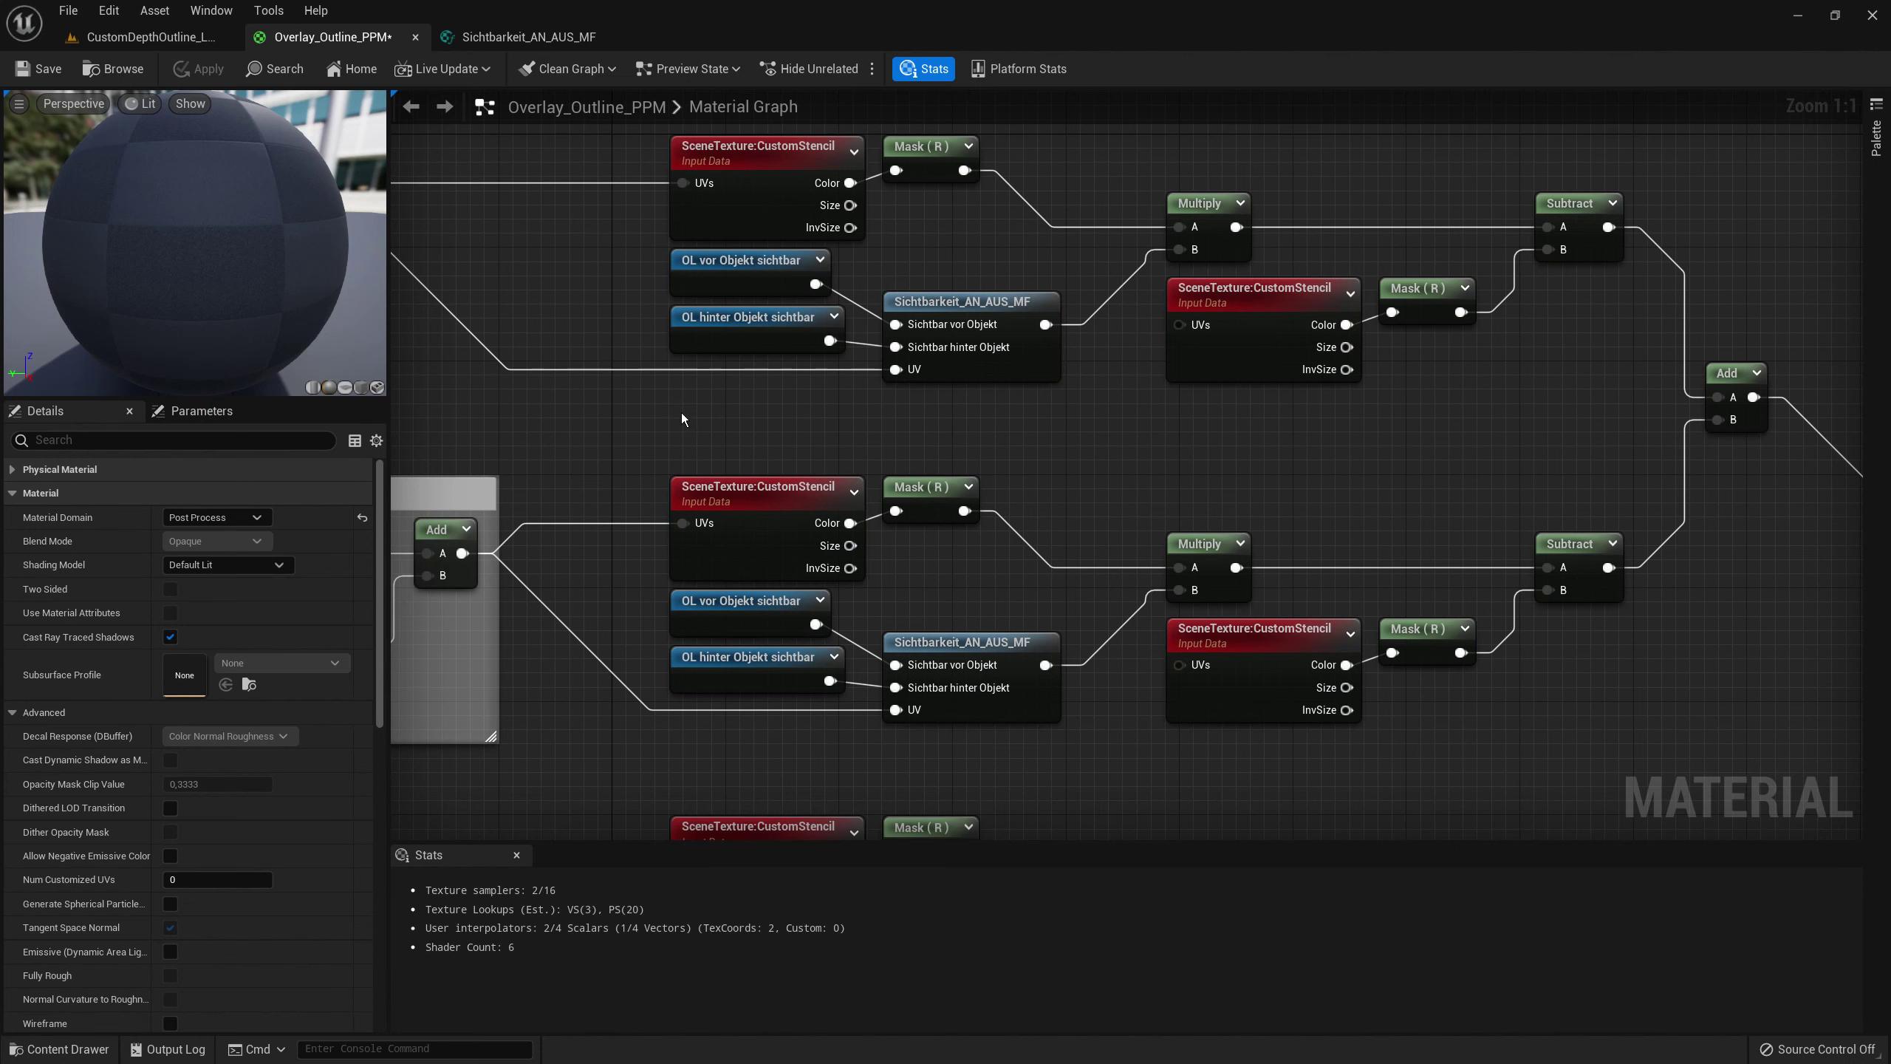
scroll(678, 410, "down", 4)
scroll(645, 431, "up", 2)
- Set OL vor Objekt sichtbar's default value to 0, apply, and view the level
scroll(631, 377, "up", 1)
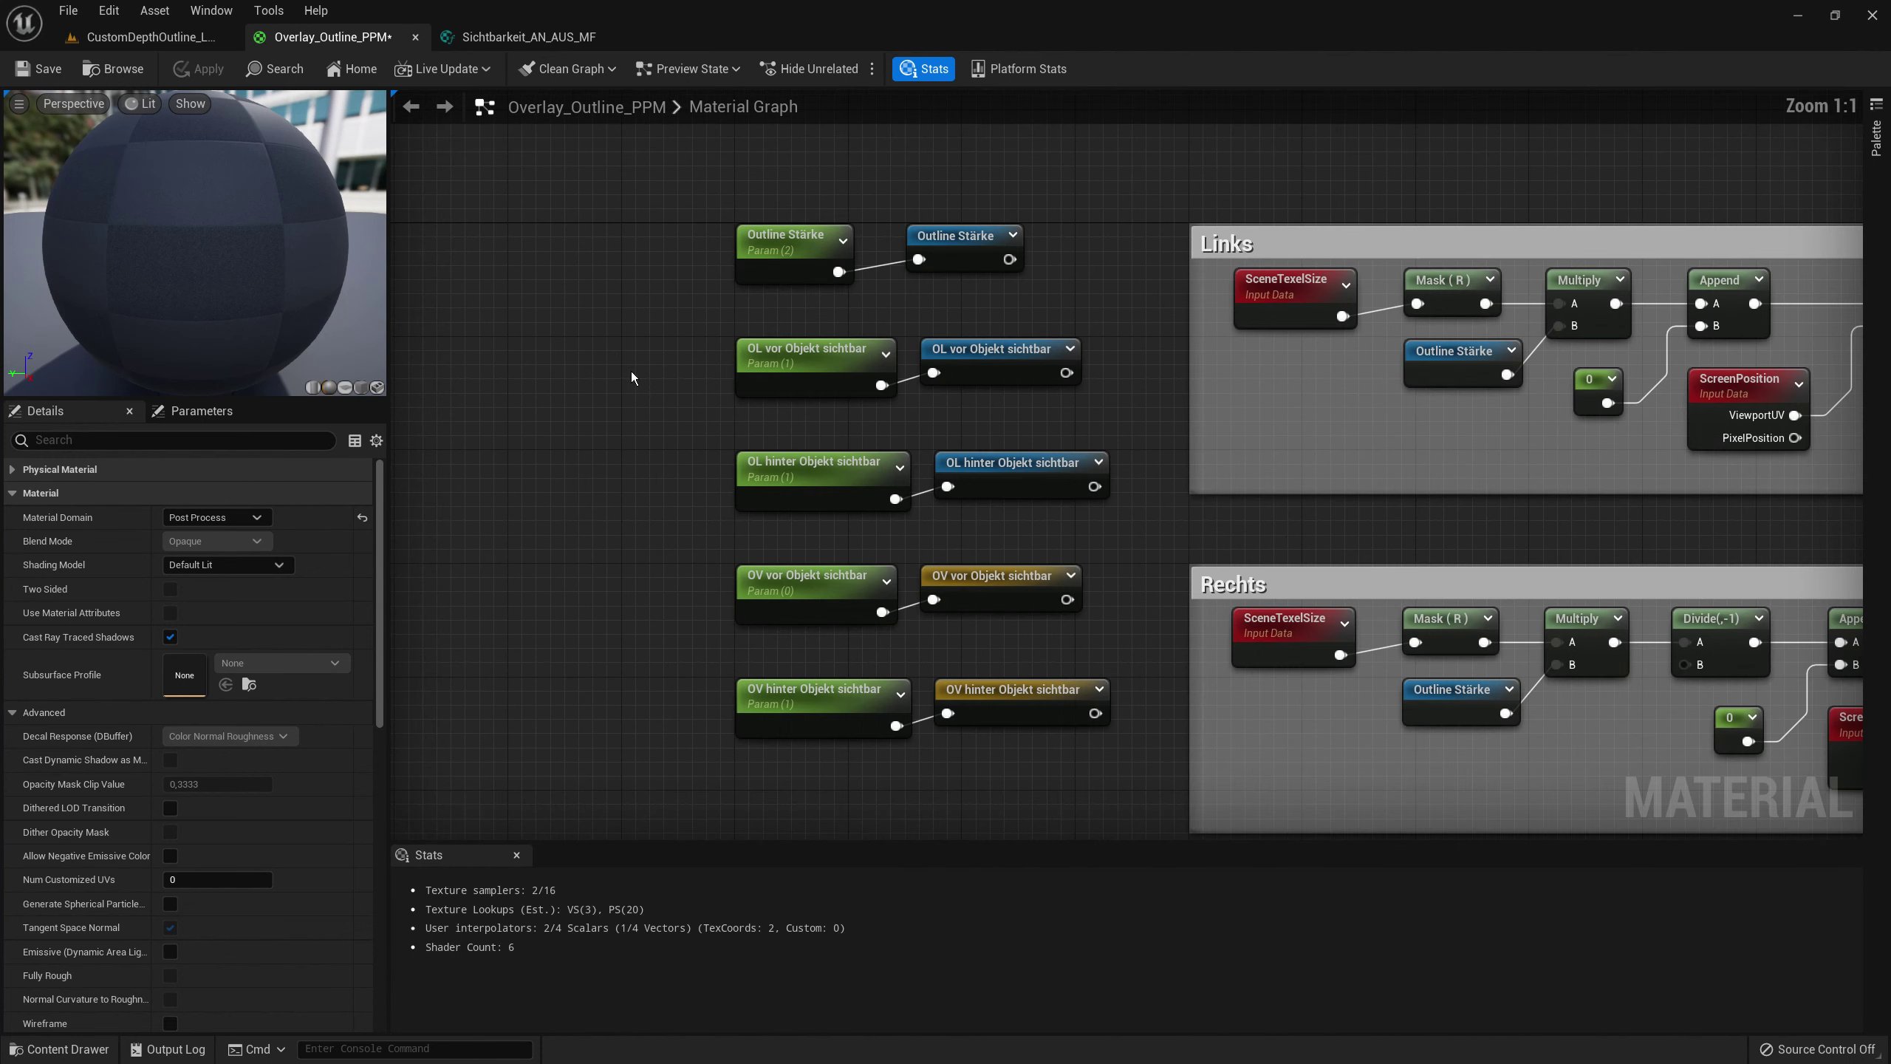
right_click_drag(767, 387, 536, 432)
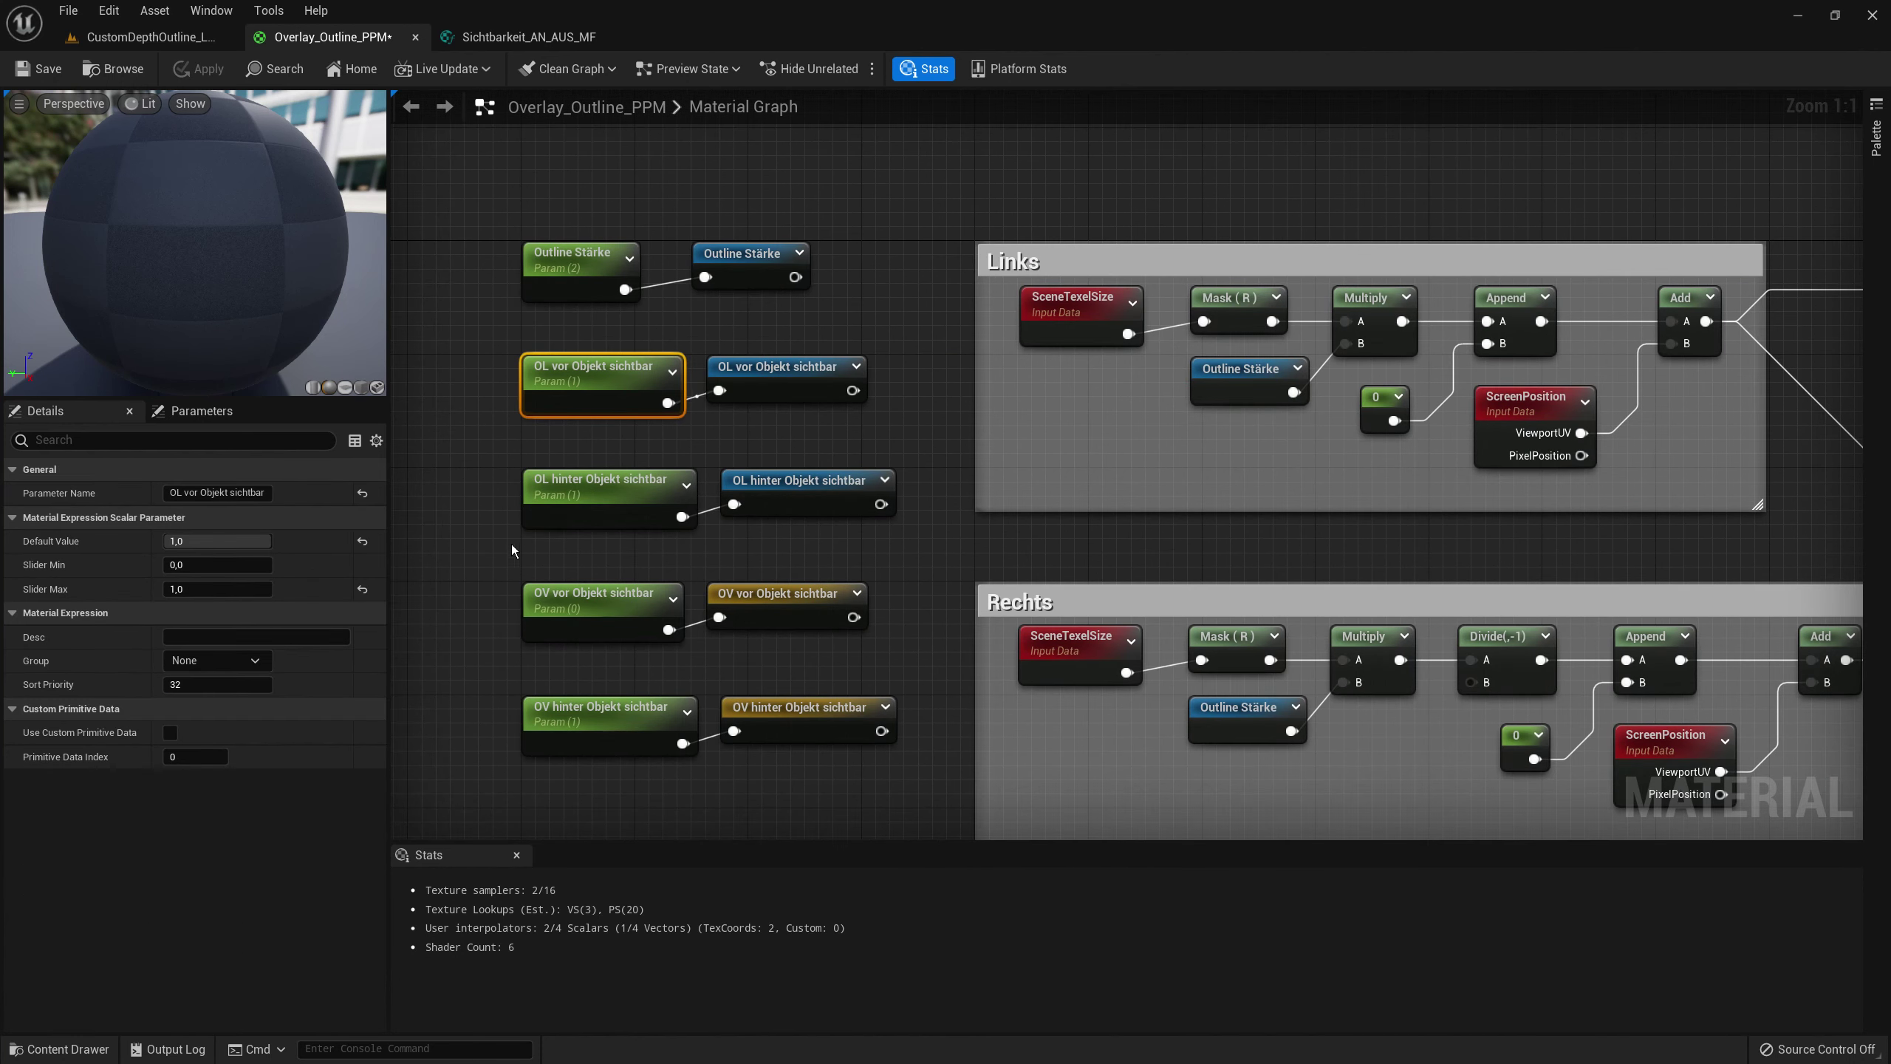
left_click(223, 549)
type("0")
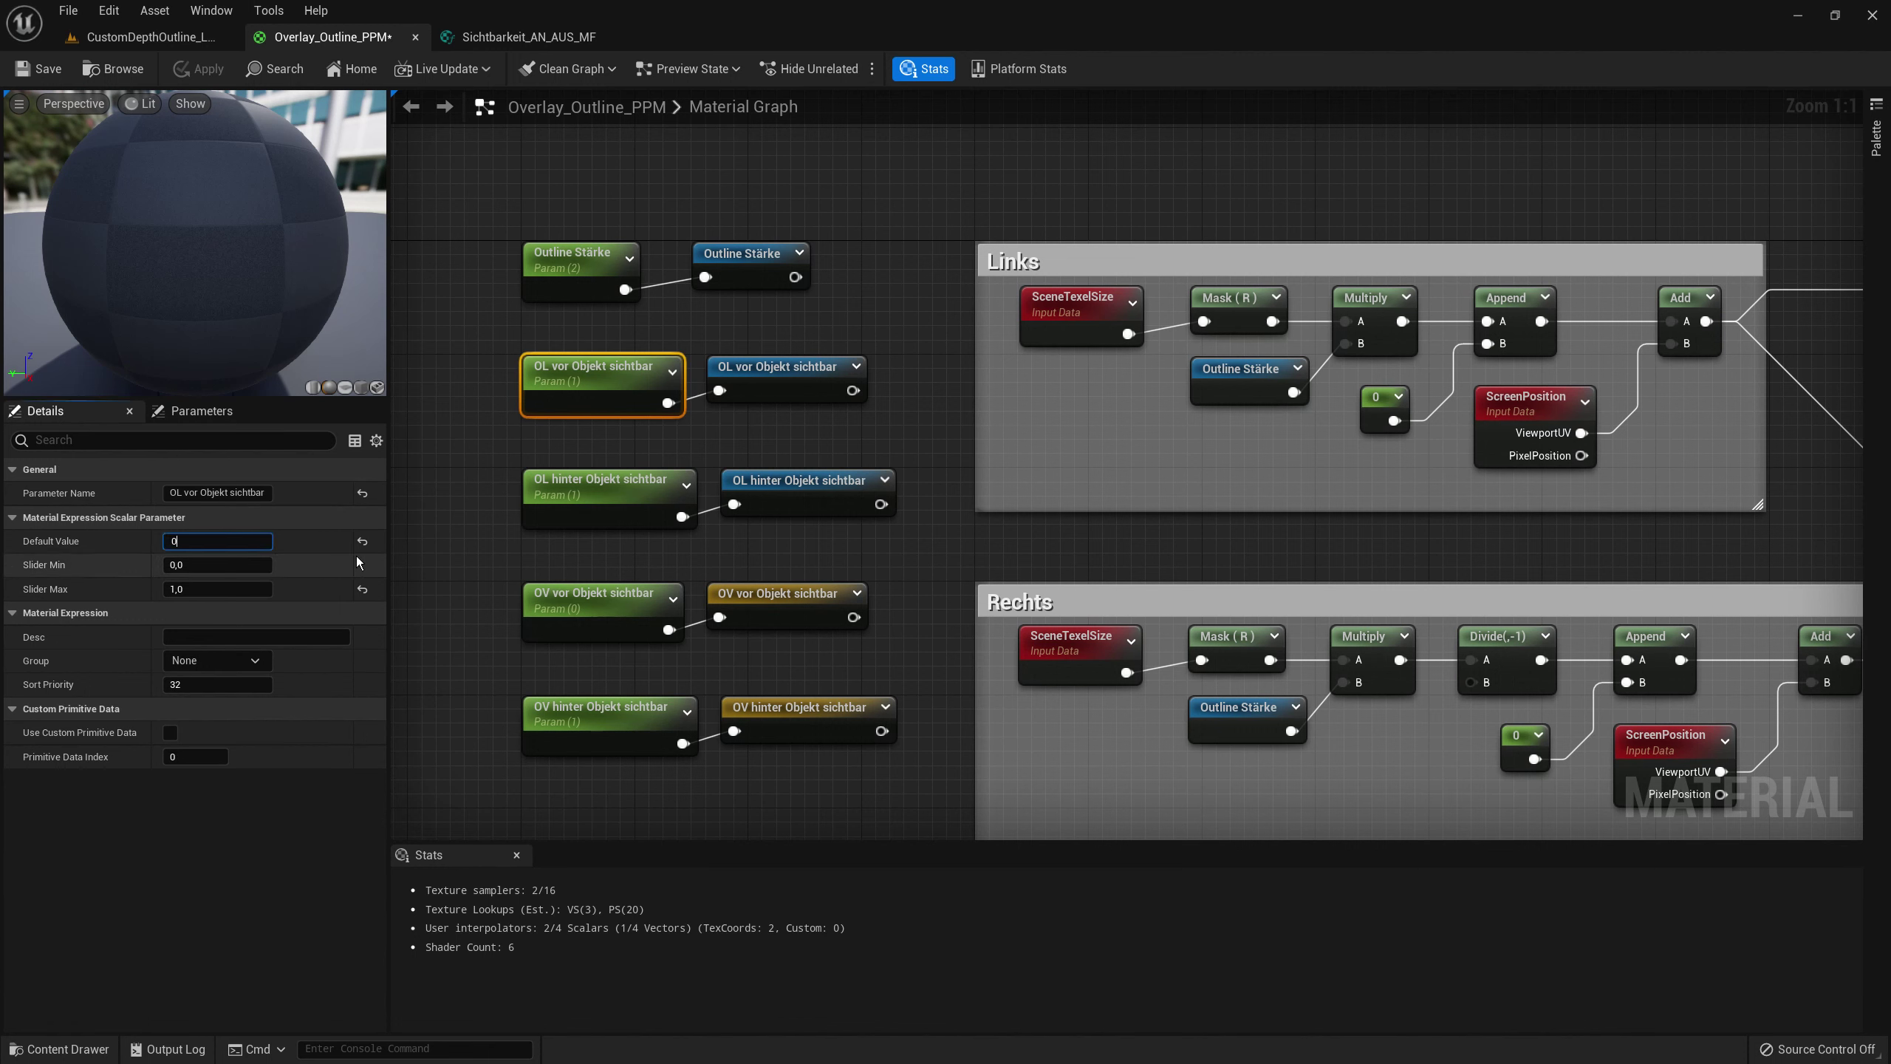
key("Return")
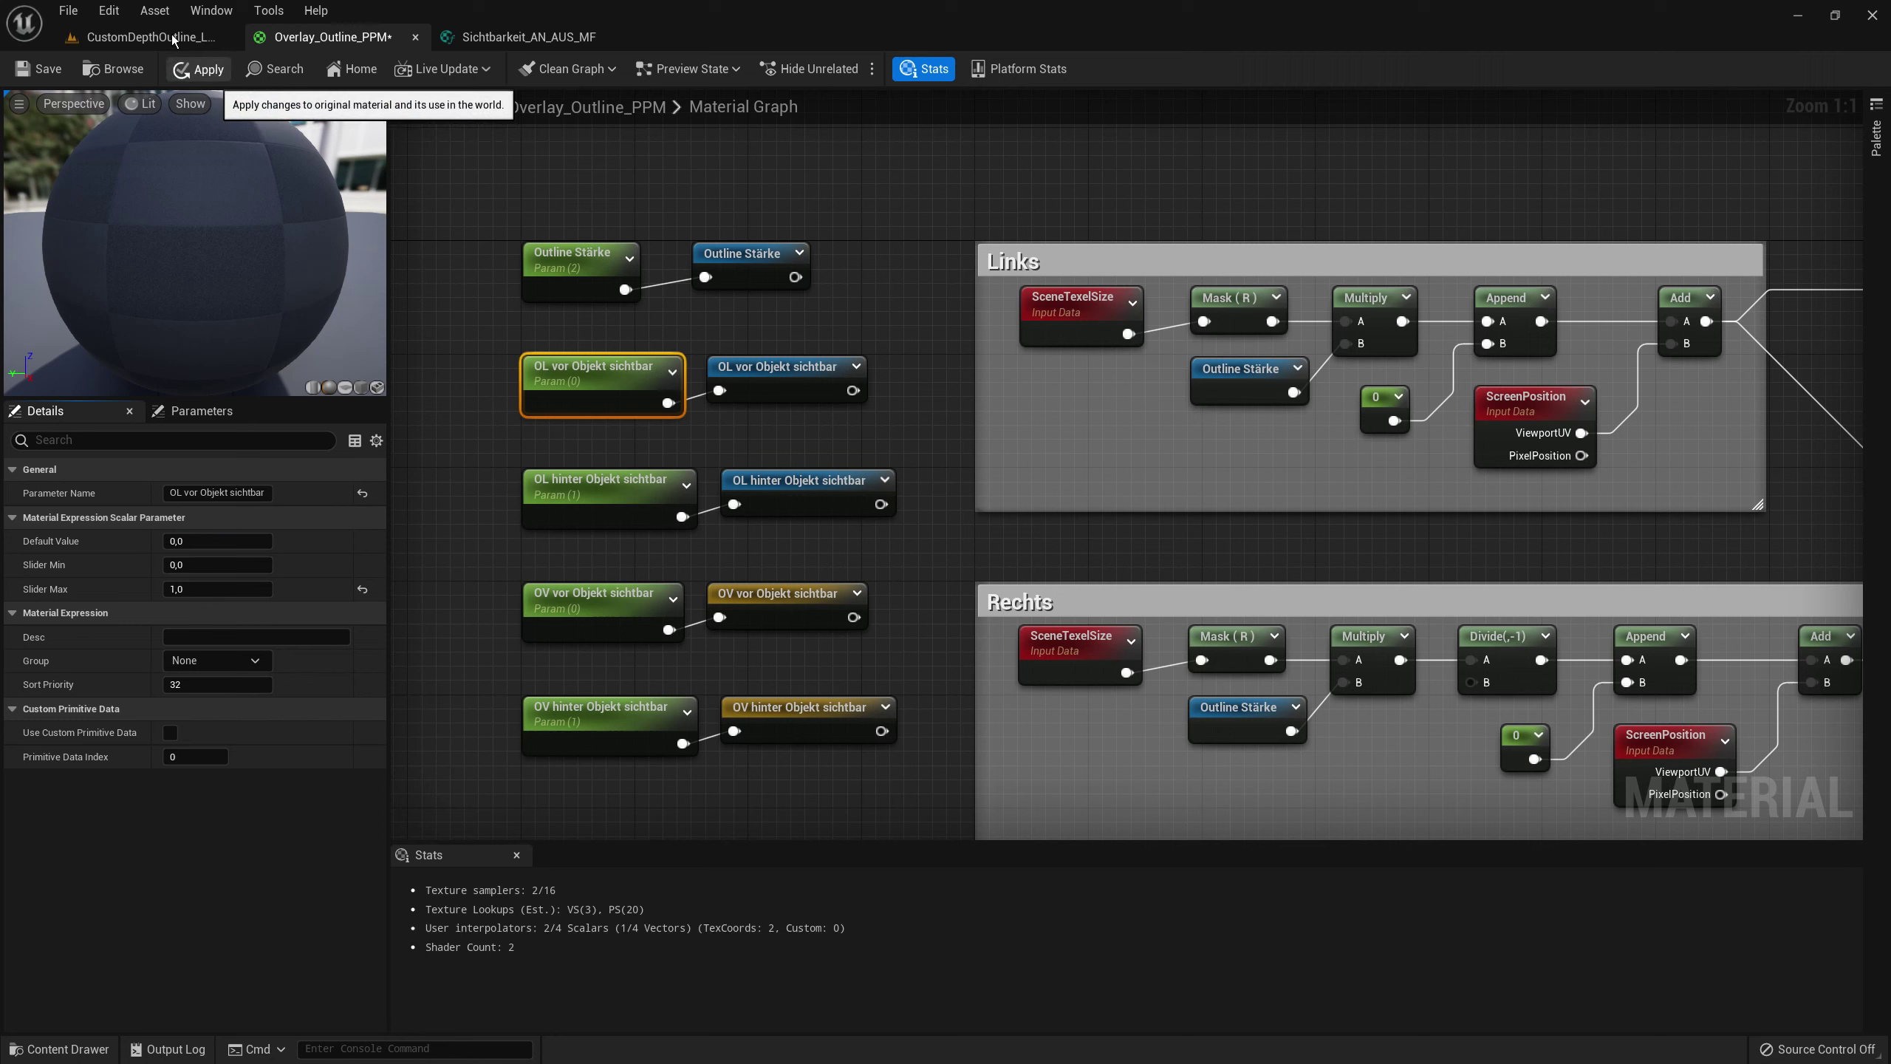
left_click(198, 68)
left_click(141, 37)
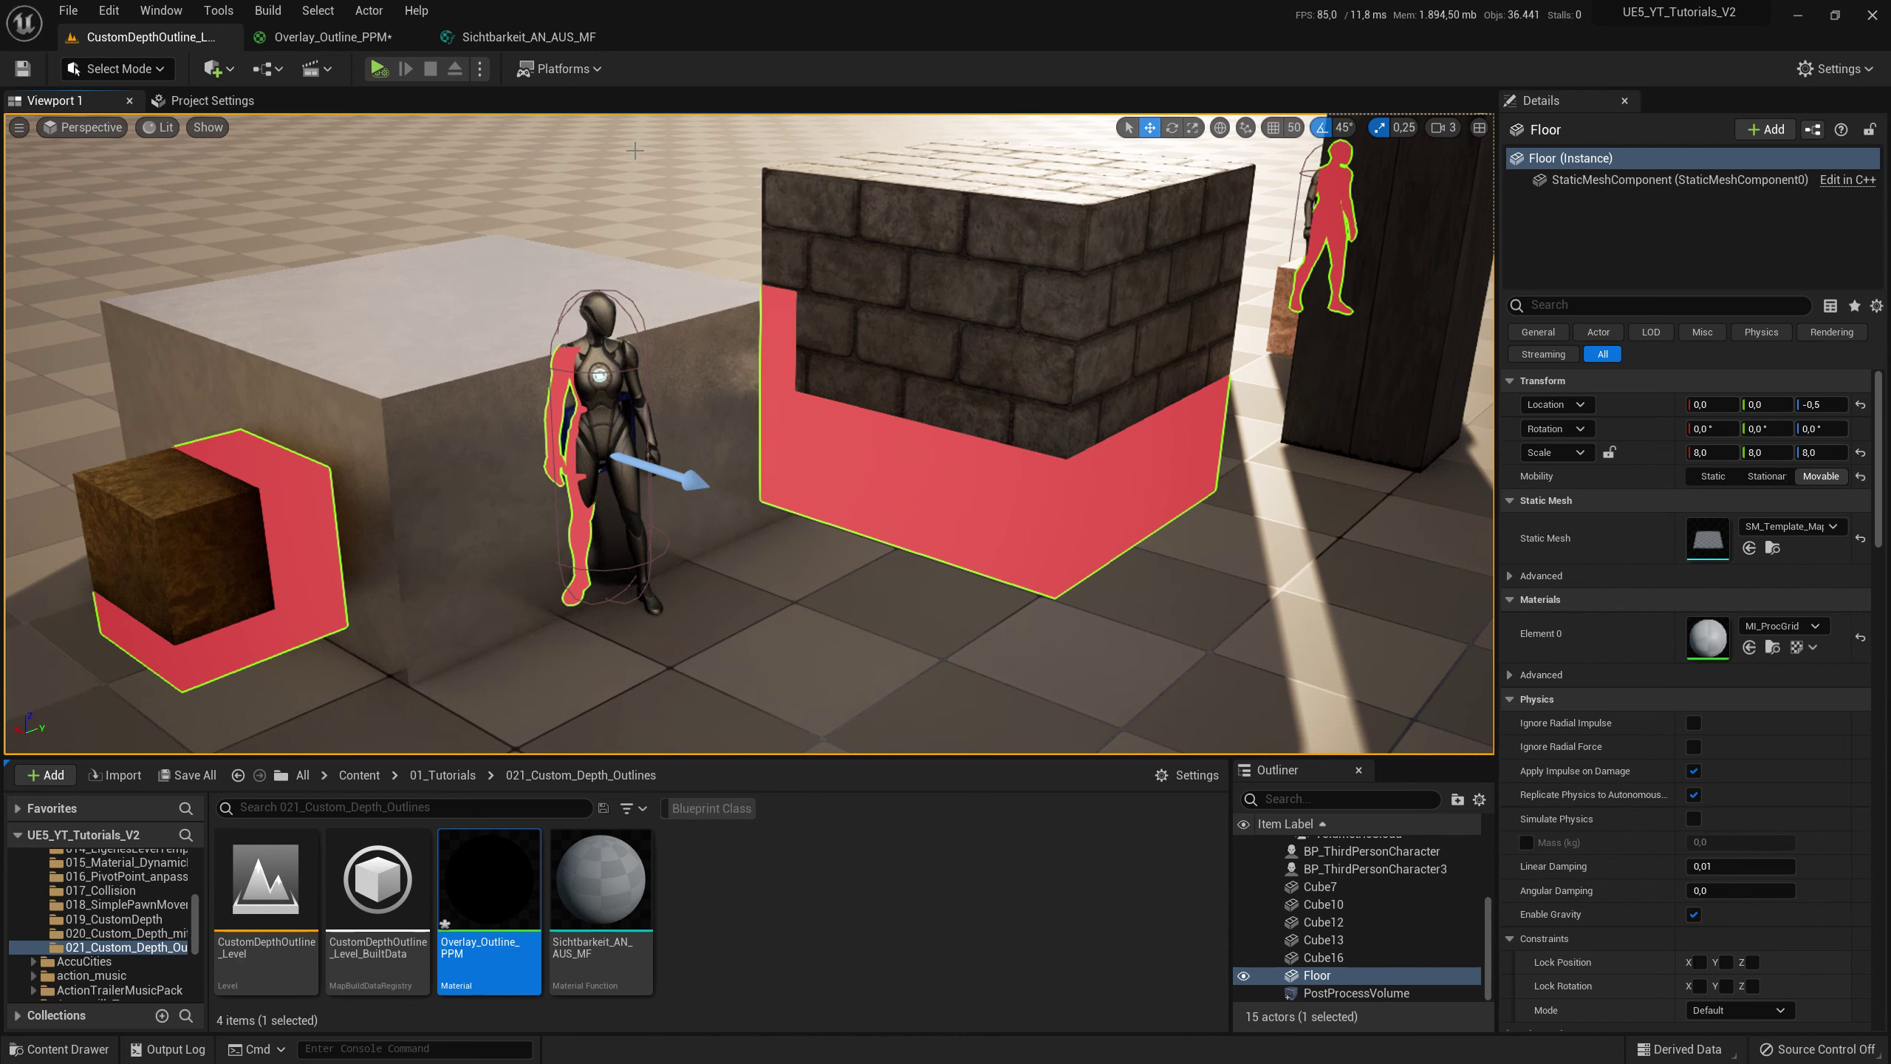
- In game view, slide the mannequin along X to 402.7 beside the brick cube
key("g")
mouse_move(632, 459)
left_mouse_down()
mouse_move(610, 358)
mouse_move(692, 328)
mouse_move(692, 387)
left_mouse_up()
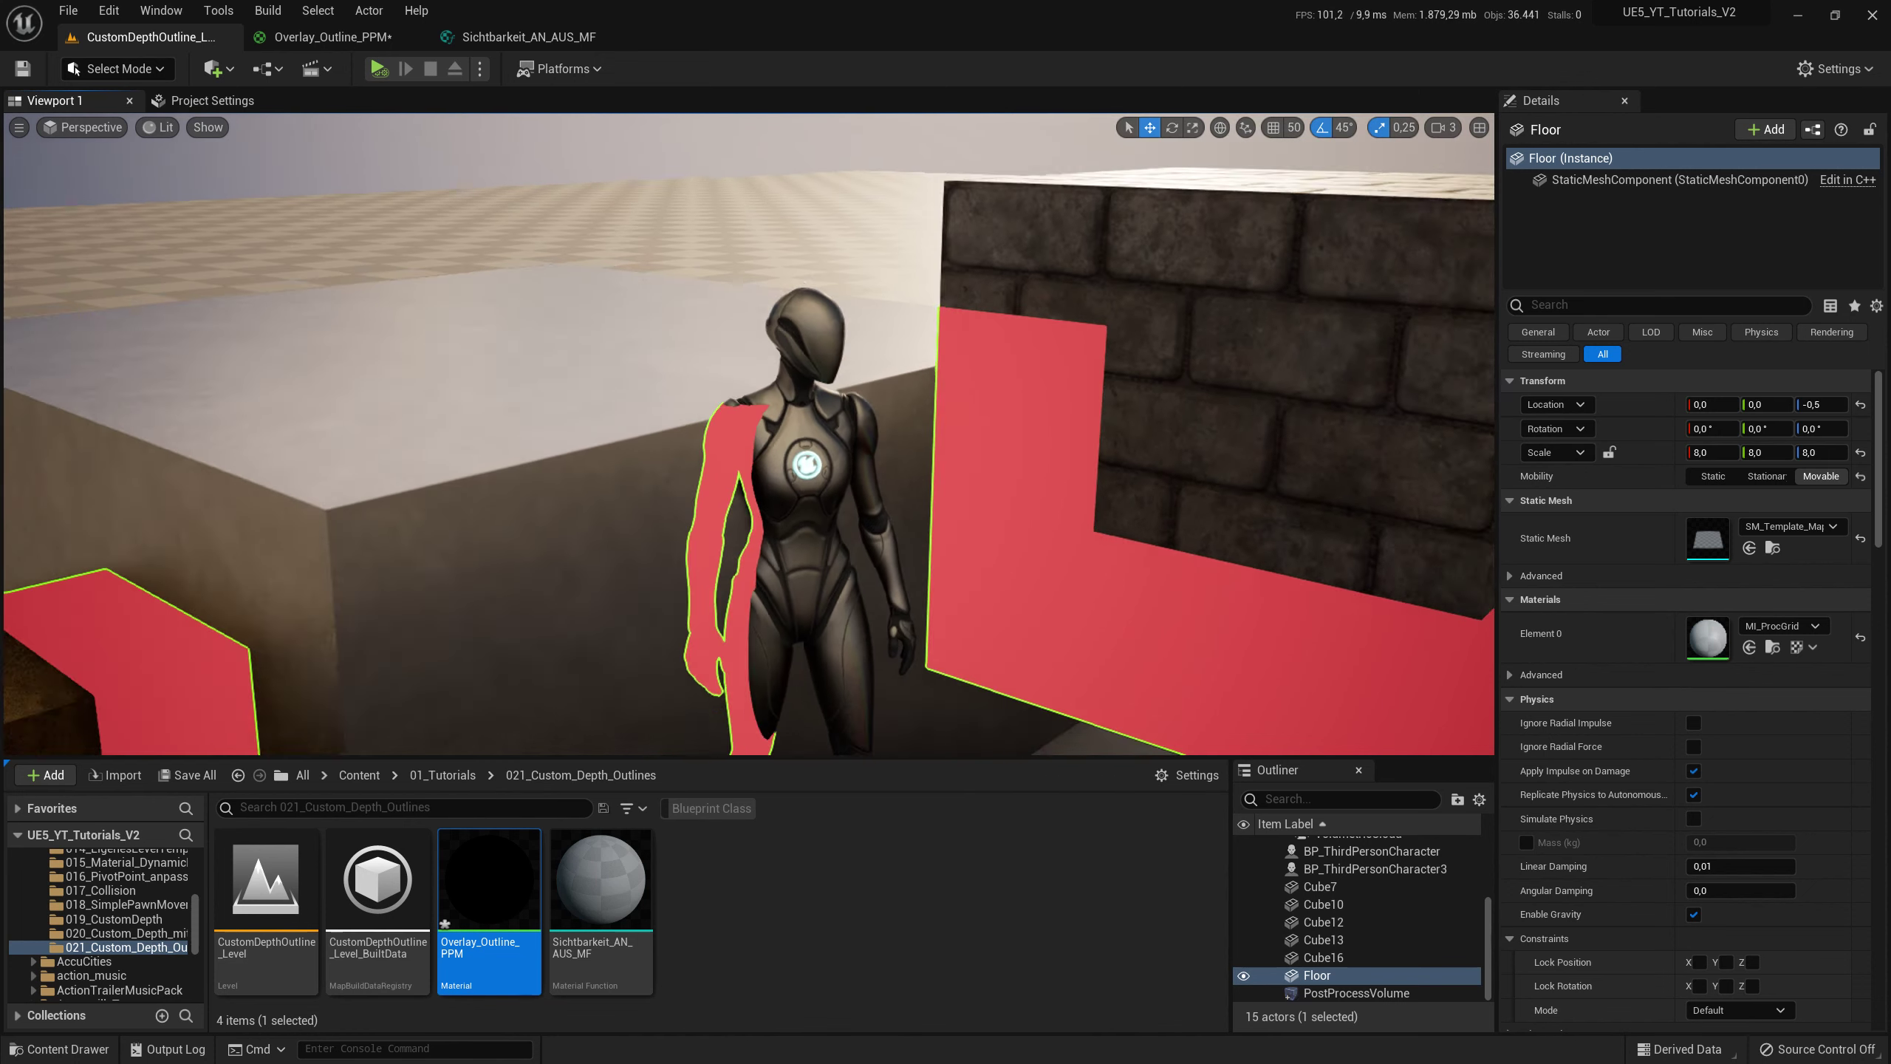
left_click(863, 399)
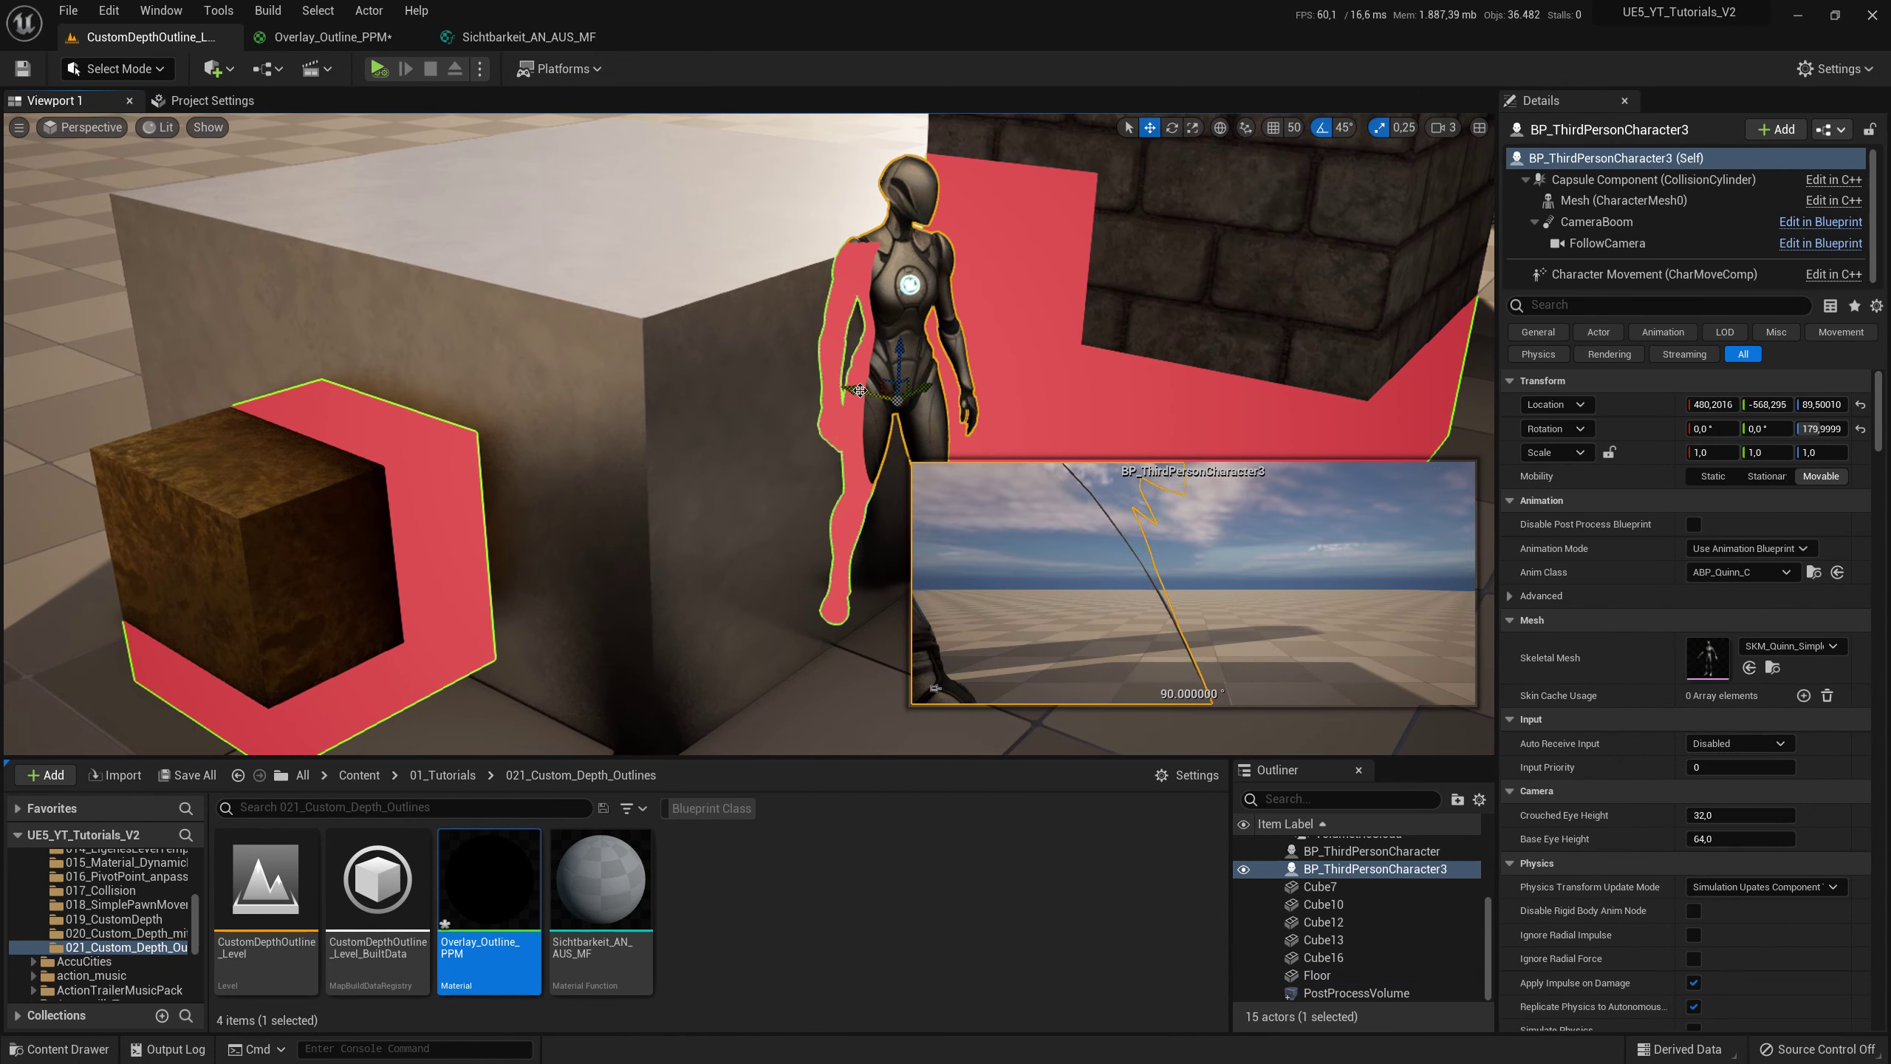
mouse_move(863, 400)
left_mouse_down()
mouse_move(749, 363)
mouse_move(849, 439)
left_mouse_up()
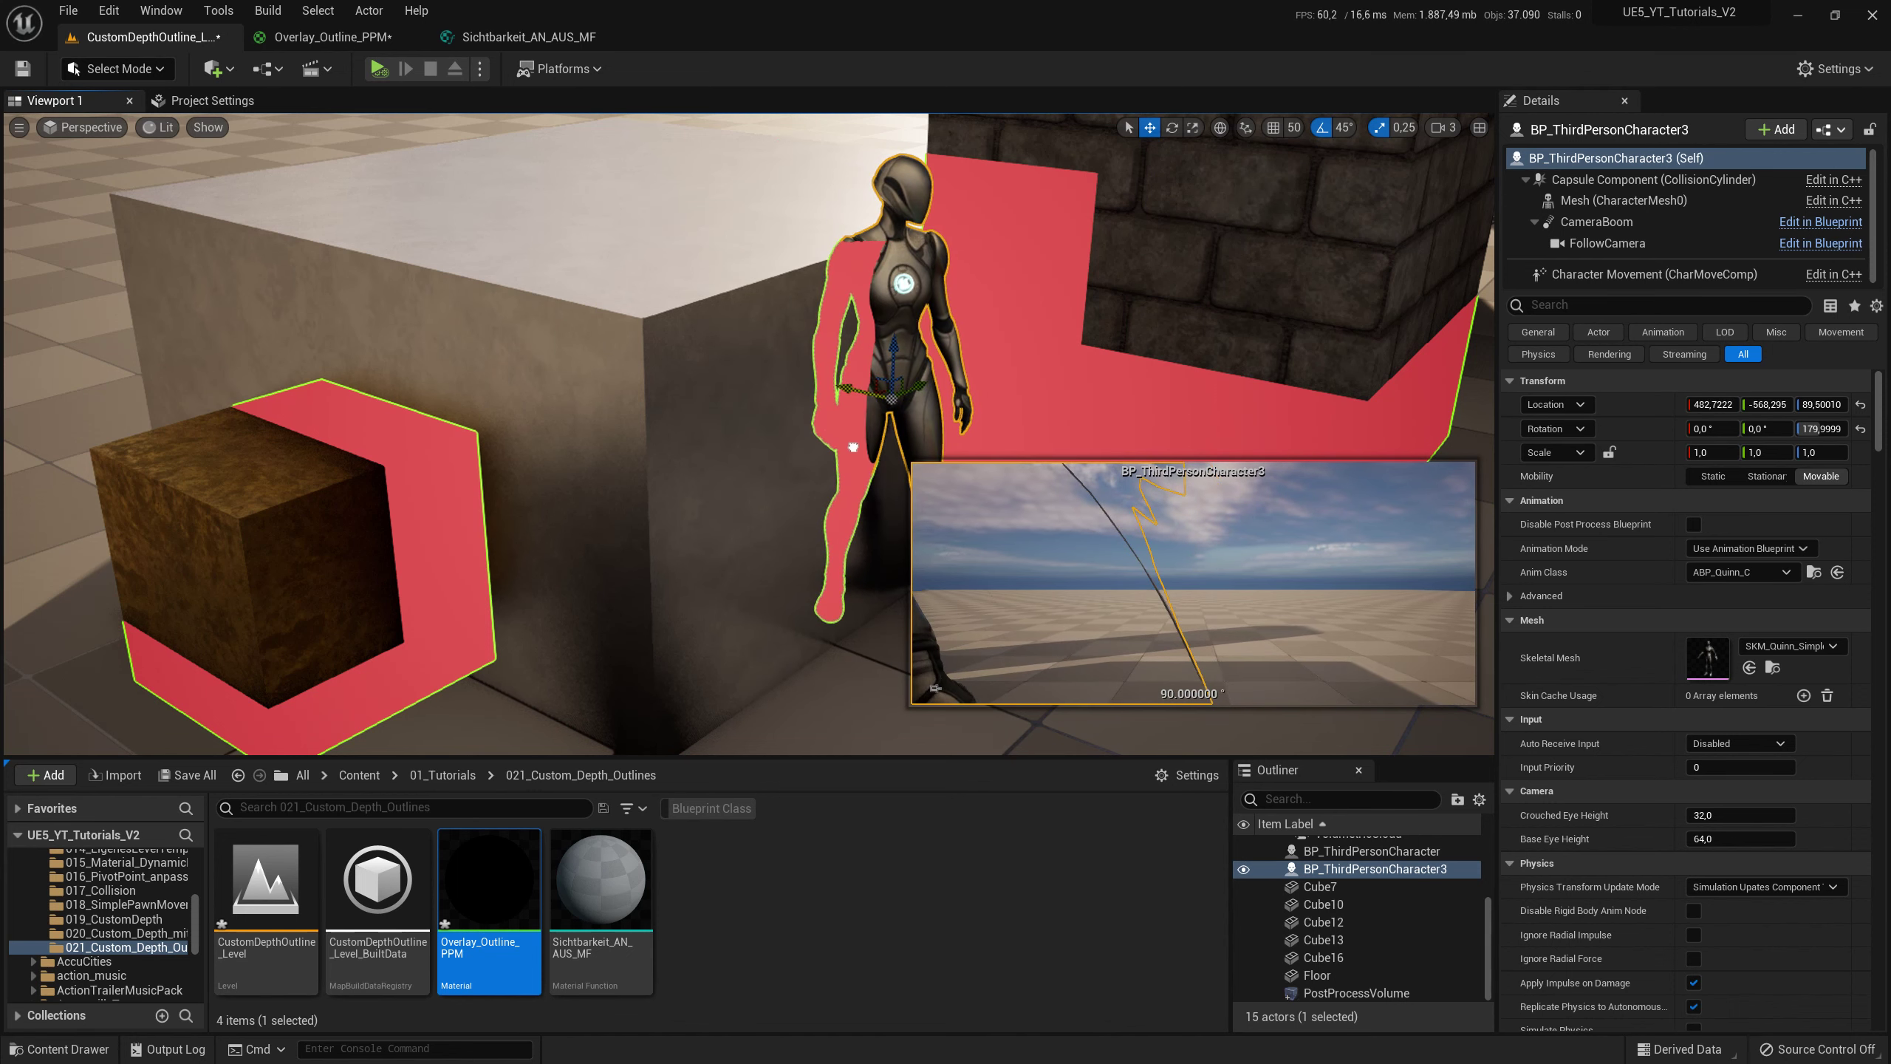
right_click_drag(850, 439, 908, 361)
key("Escape")
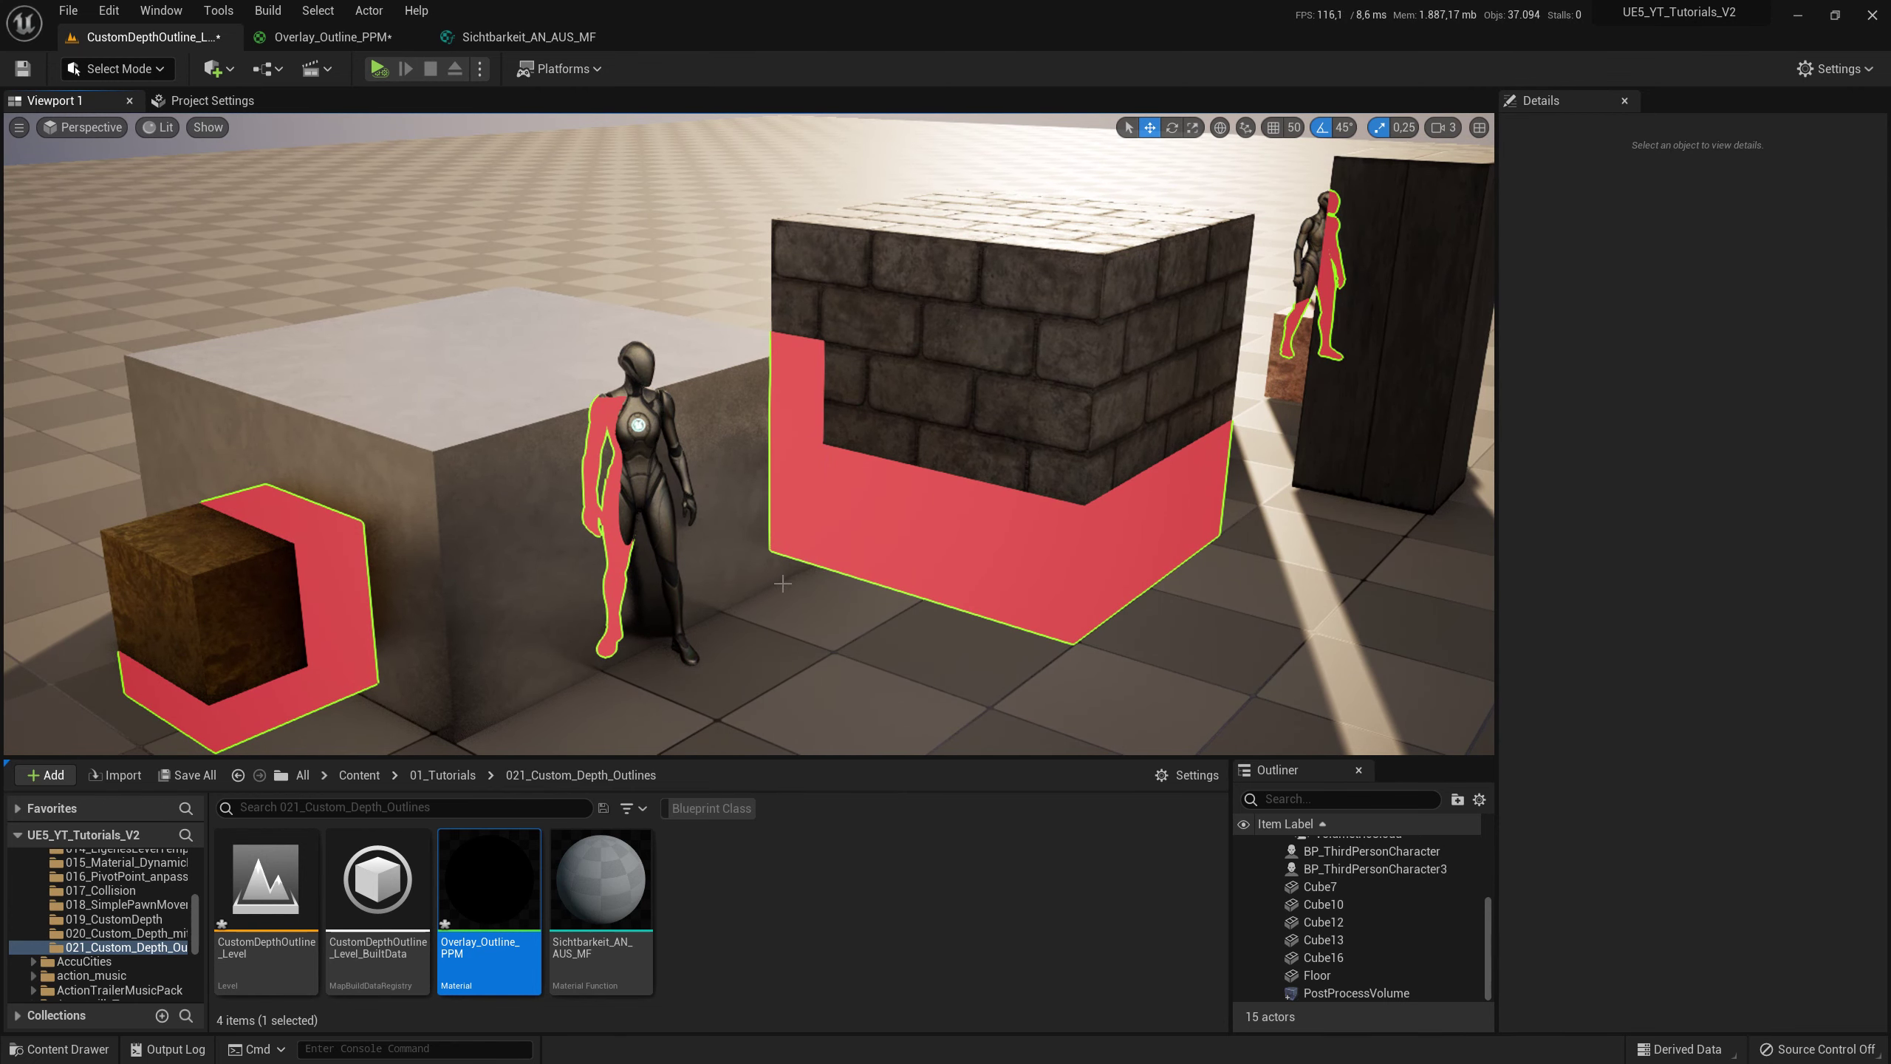
- Set OL vor Objekt sichtbar to 1 and OL hinter Objekt sichtbar to 0, then check the level
left_click(350, 36)
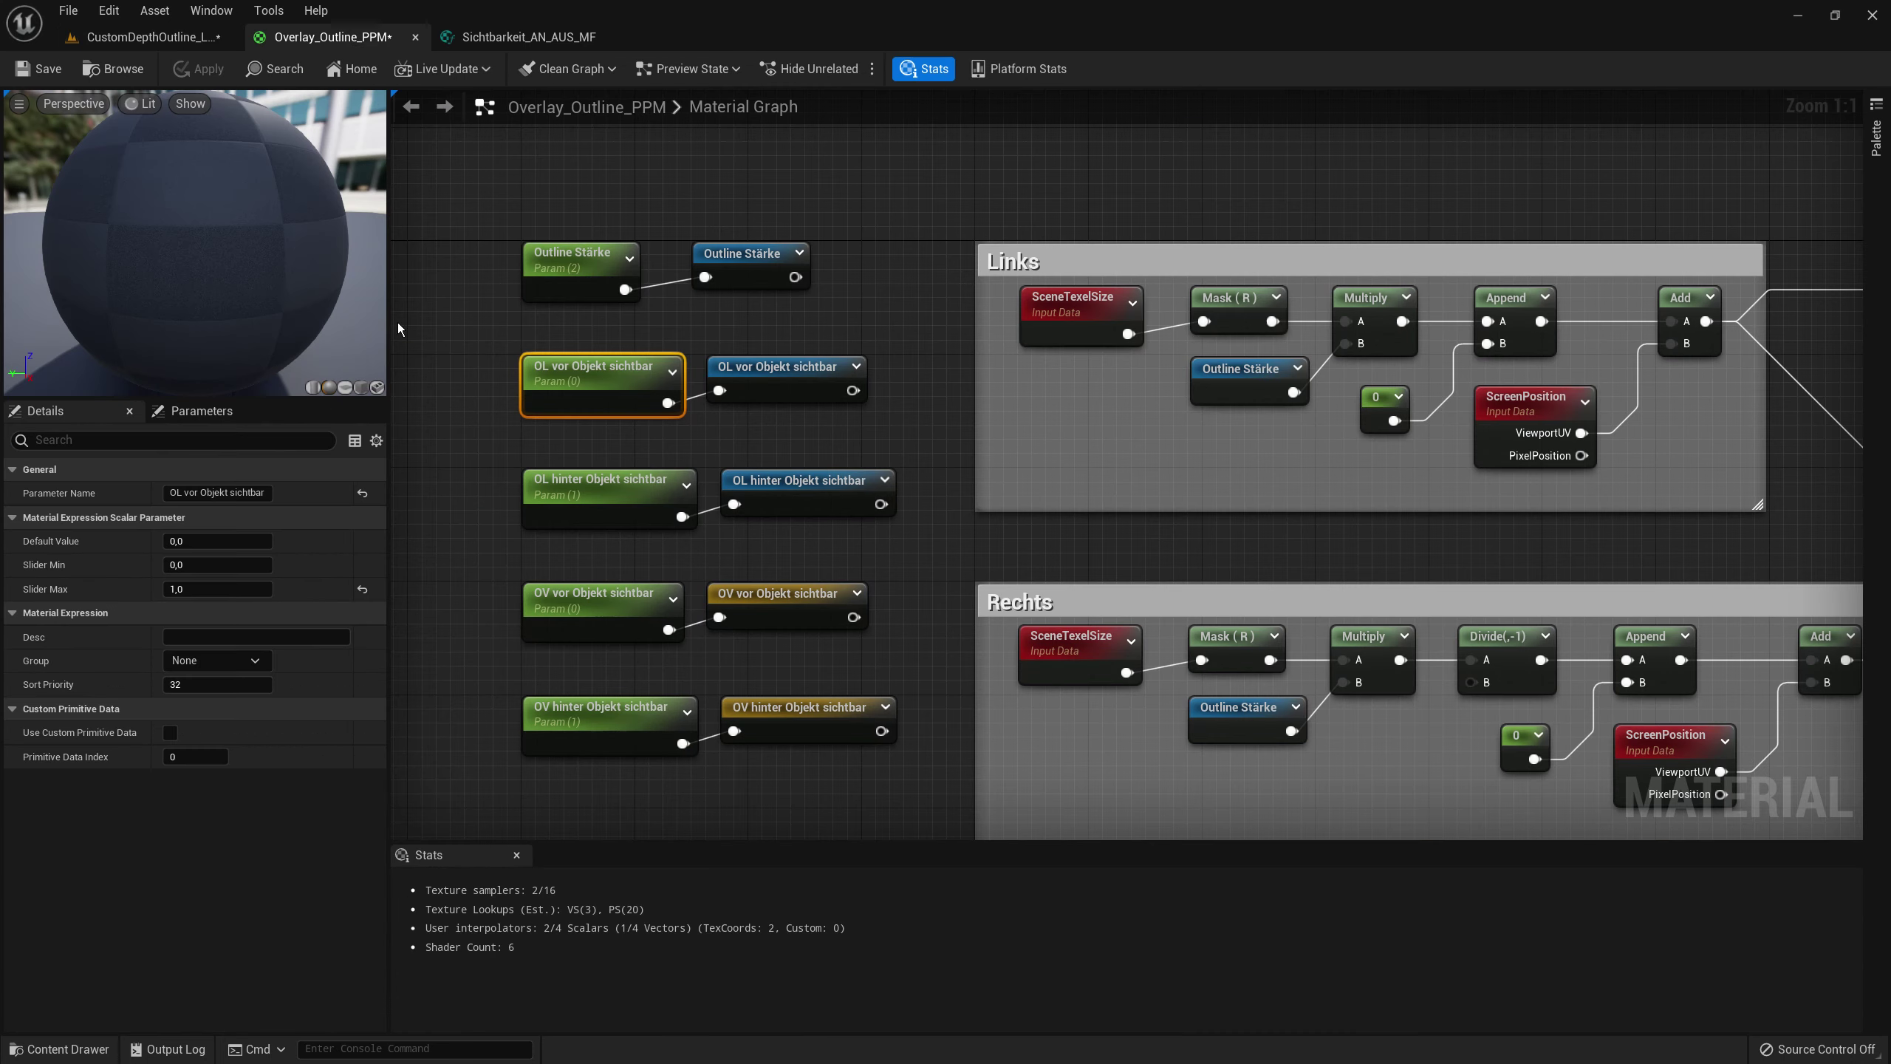
left_click(218, 540)
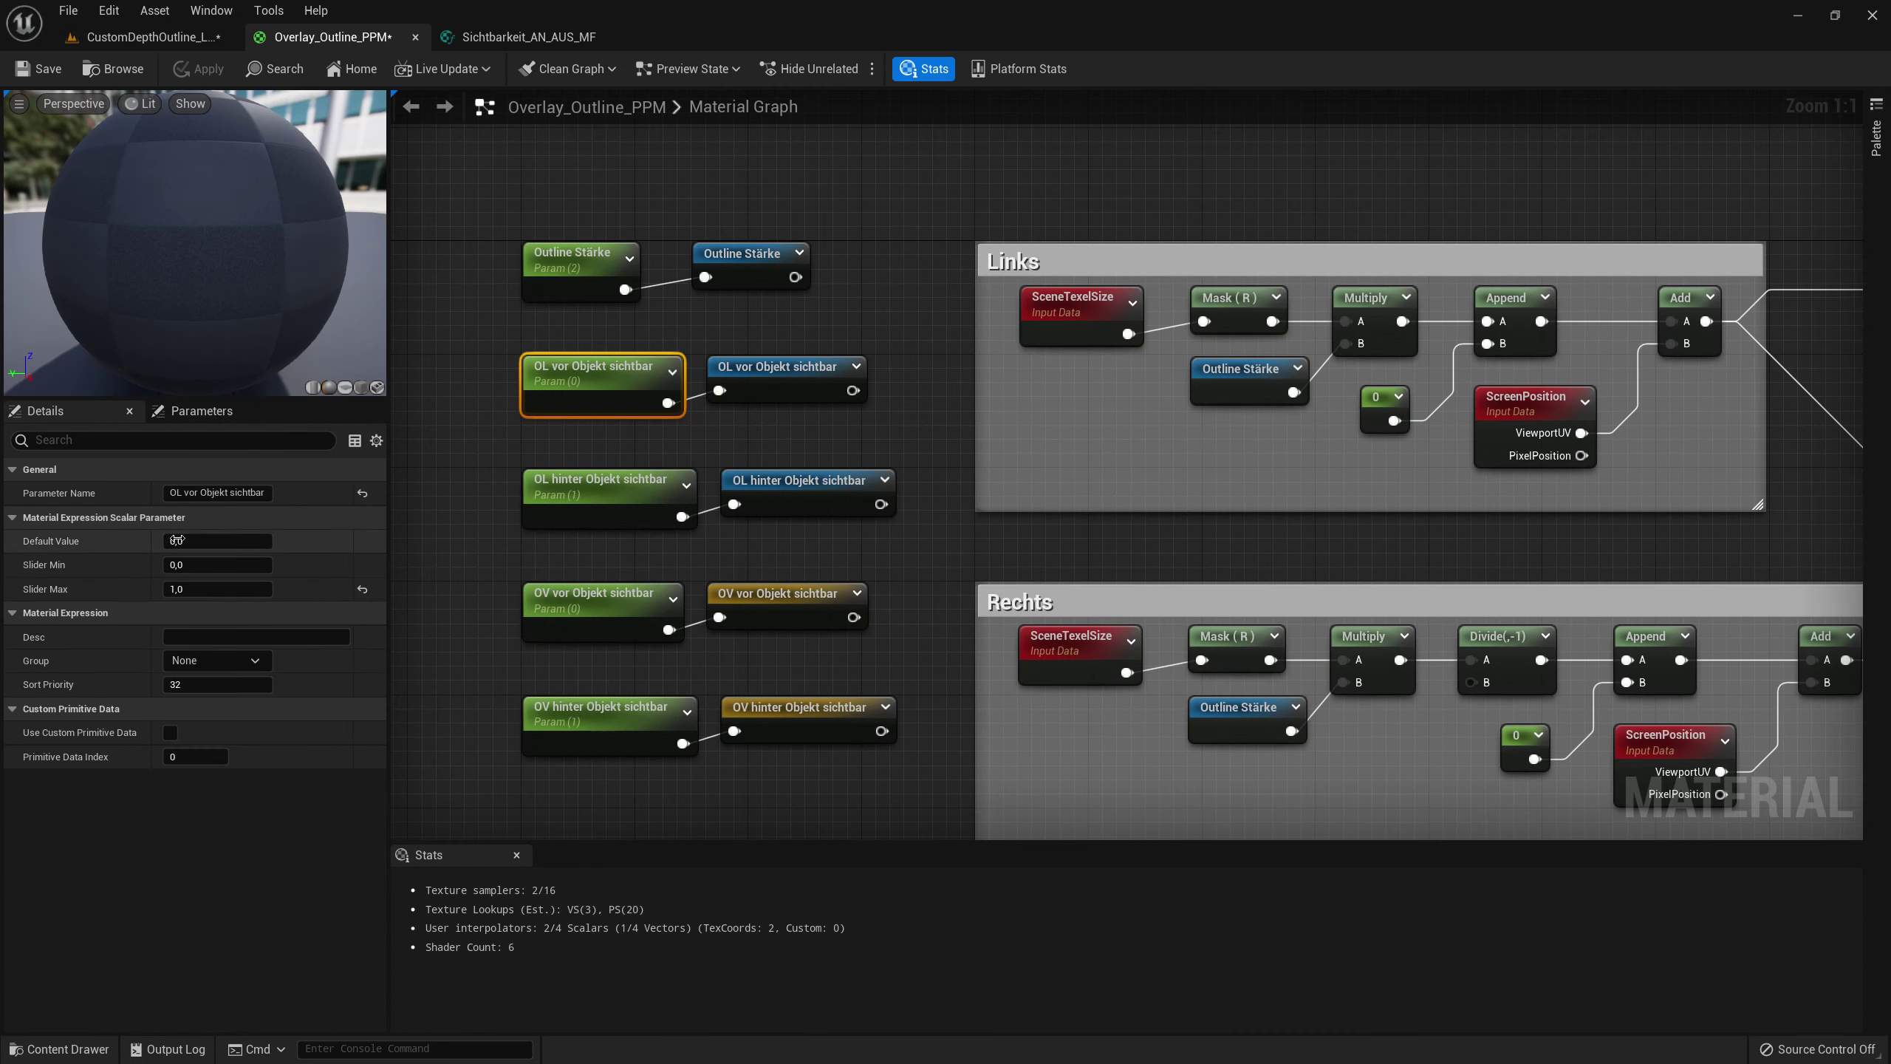
type("1")
key("Return")
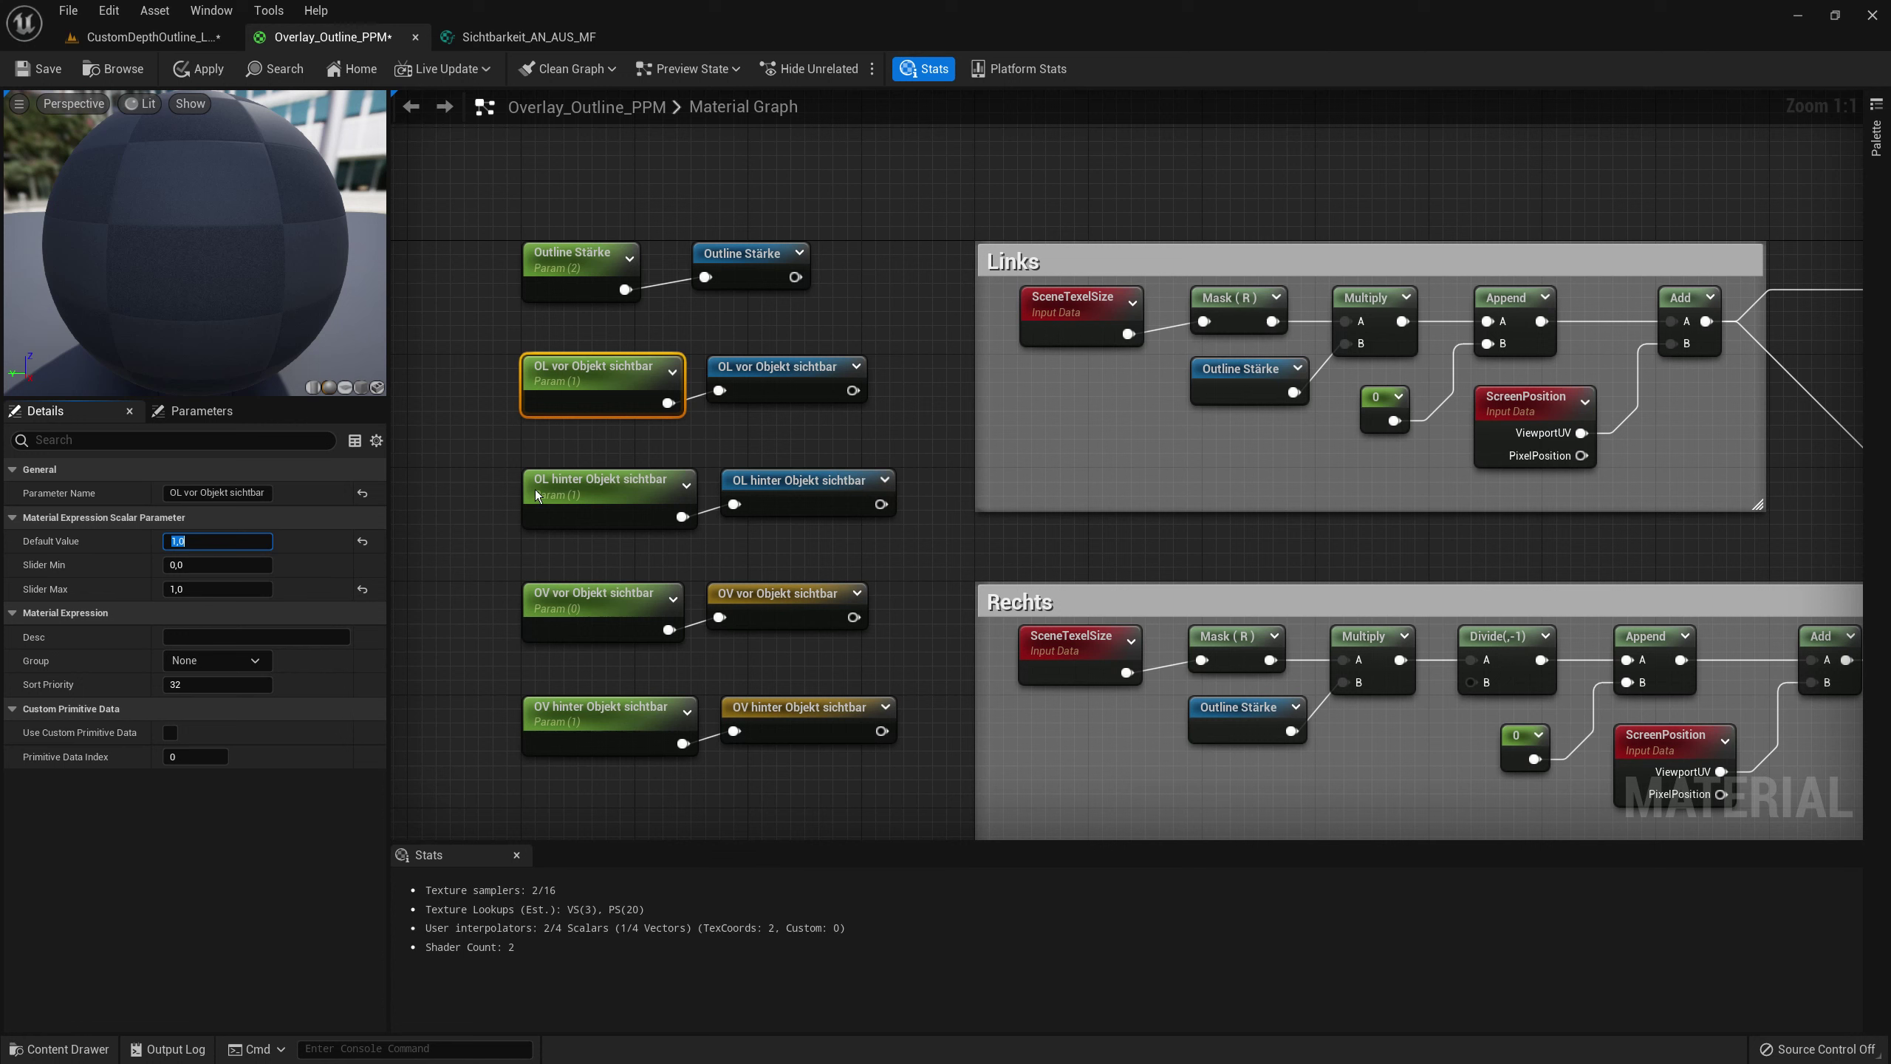
left_click(535, 495)
left_click(223, 541)
type("0")
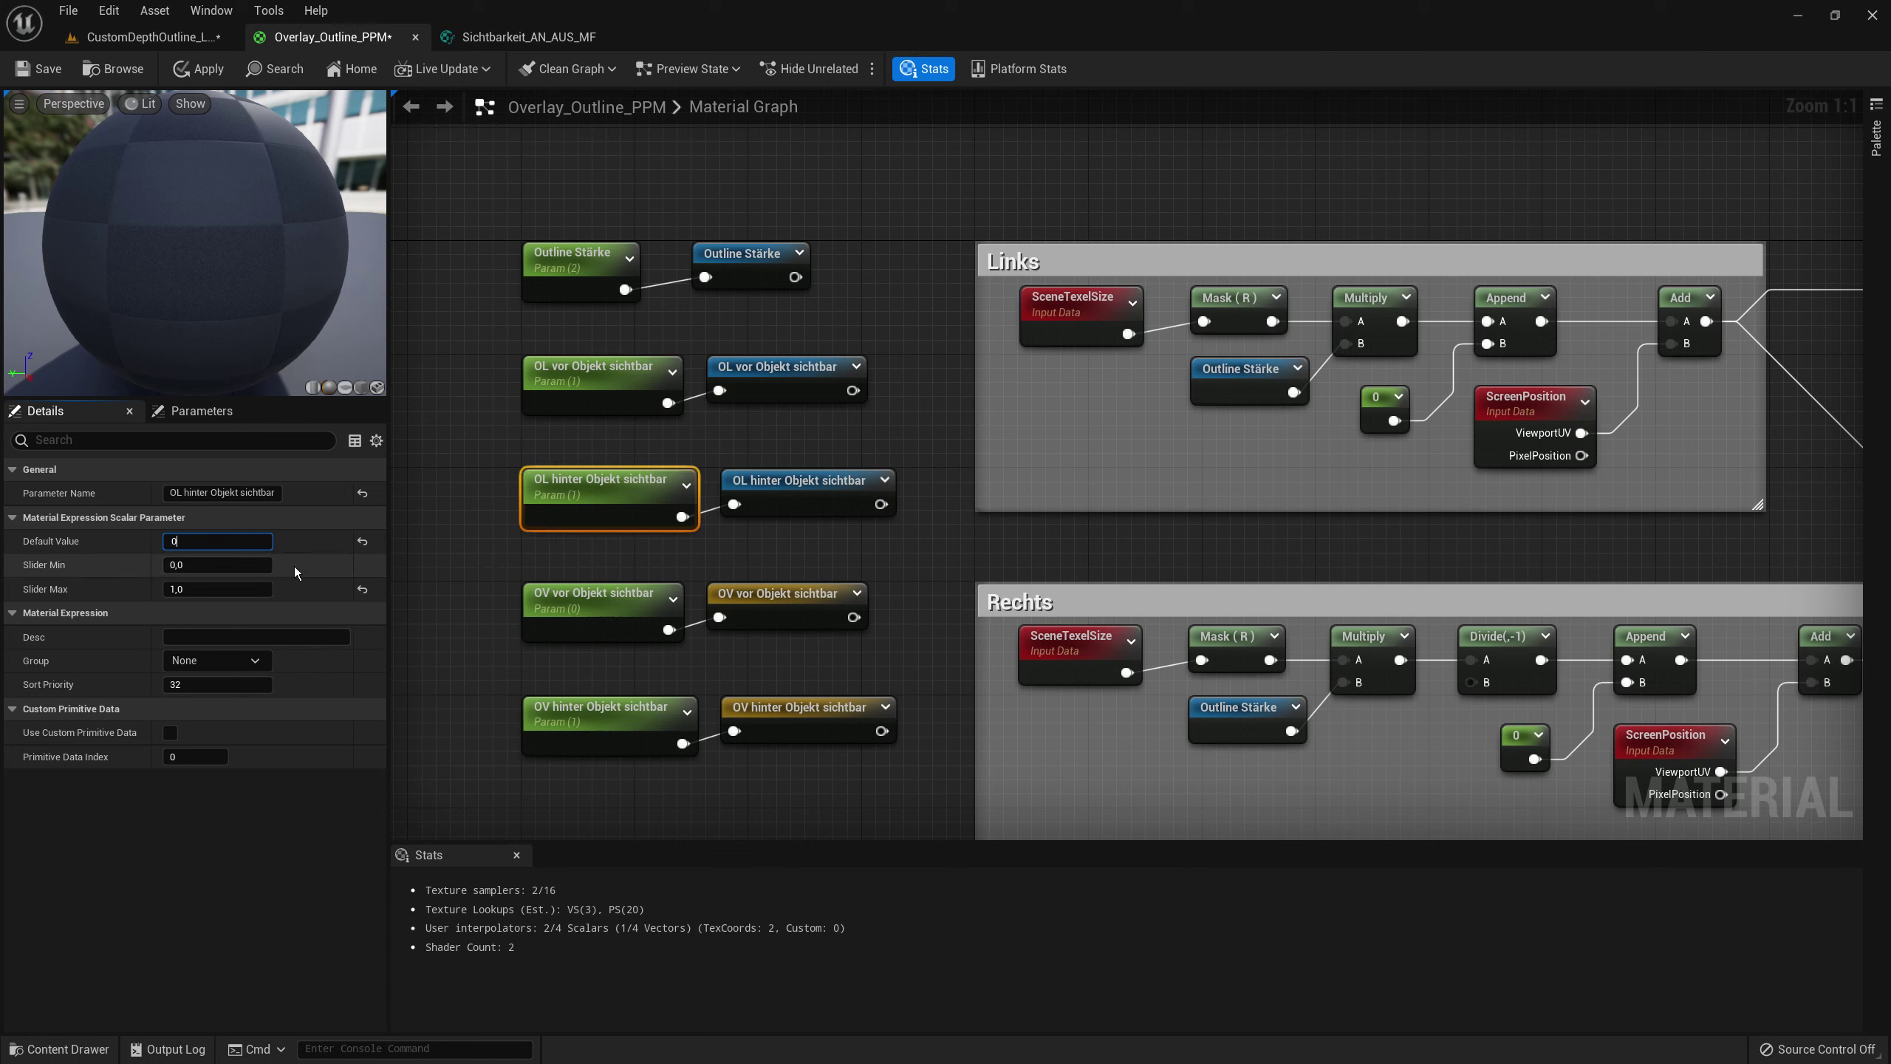
left_click(189, 70)
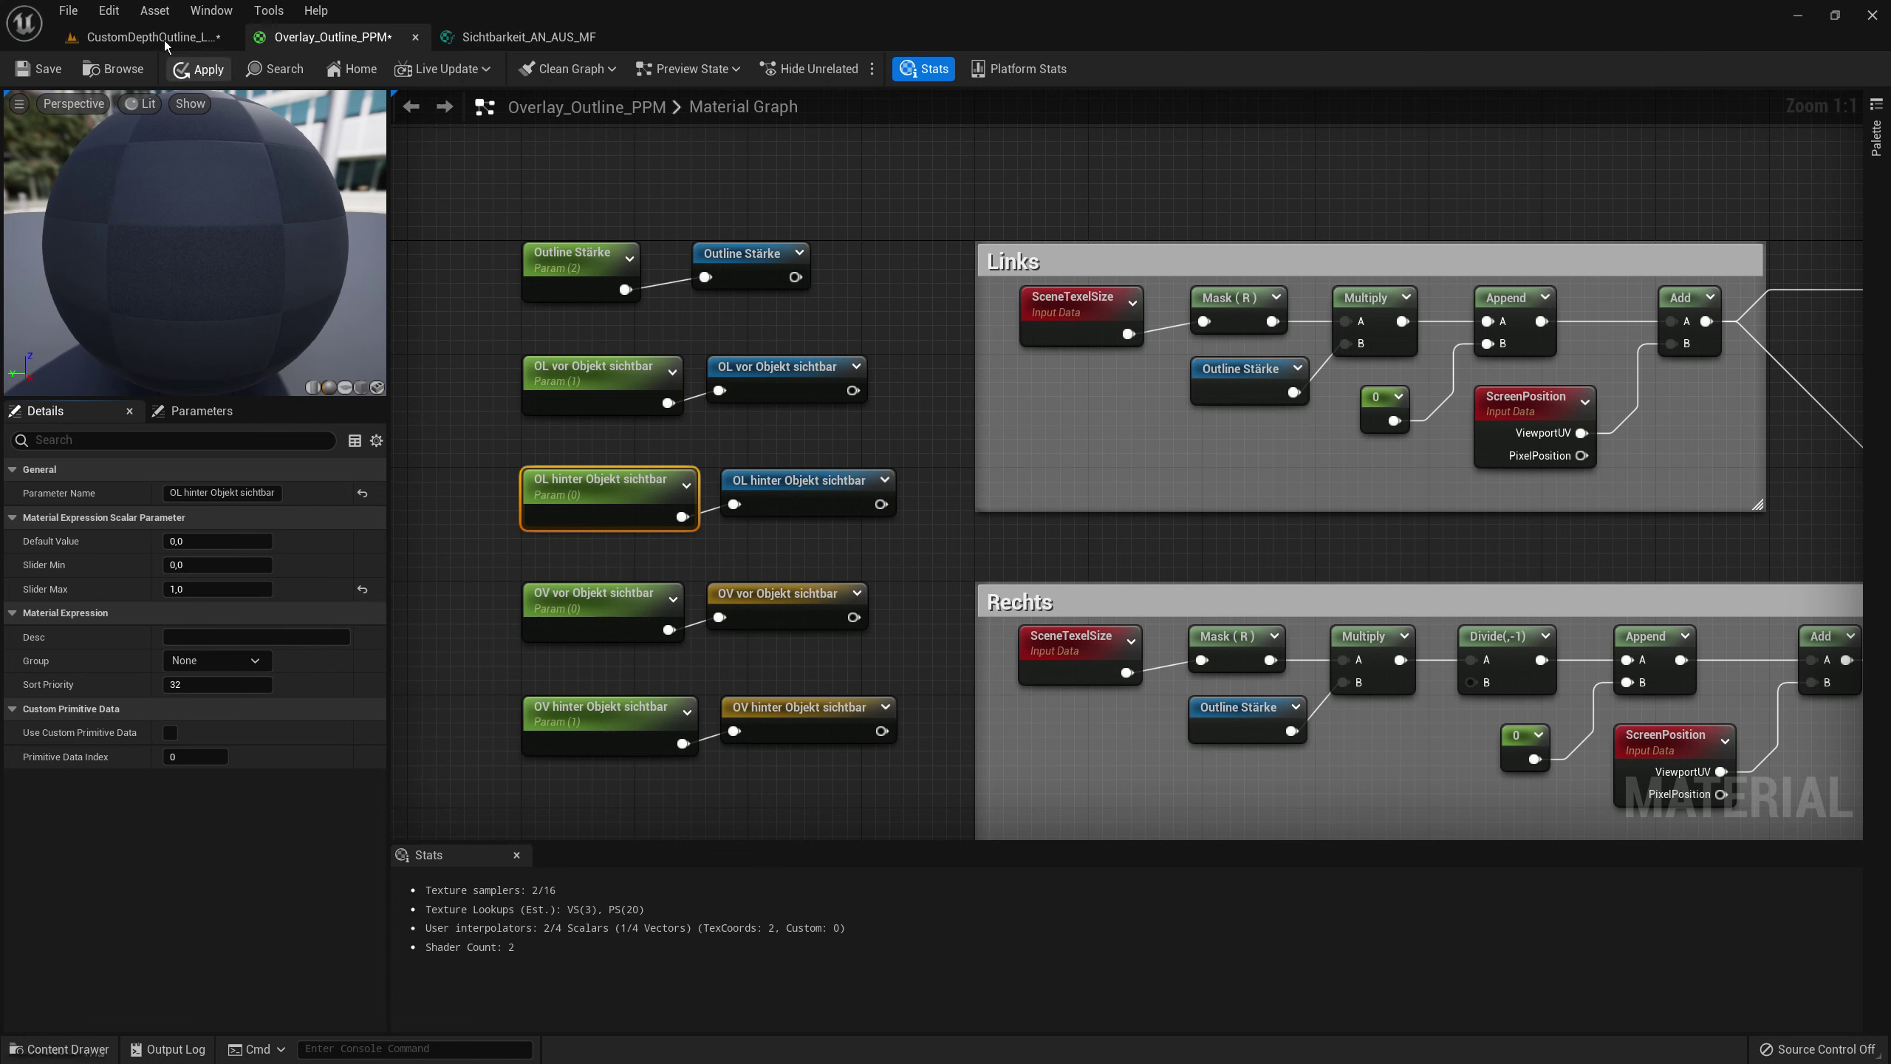
left_click(162, 37)
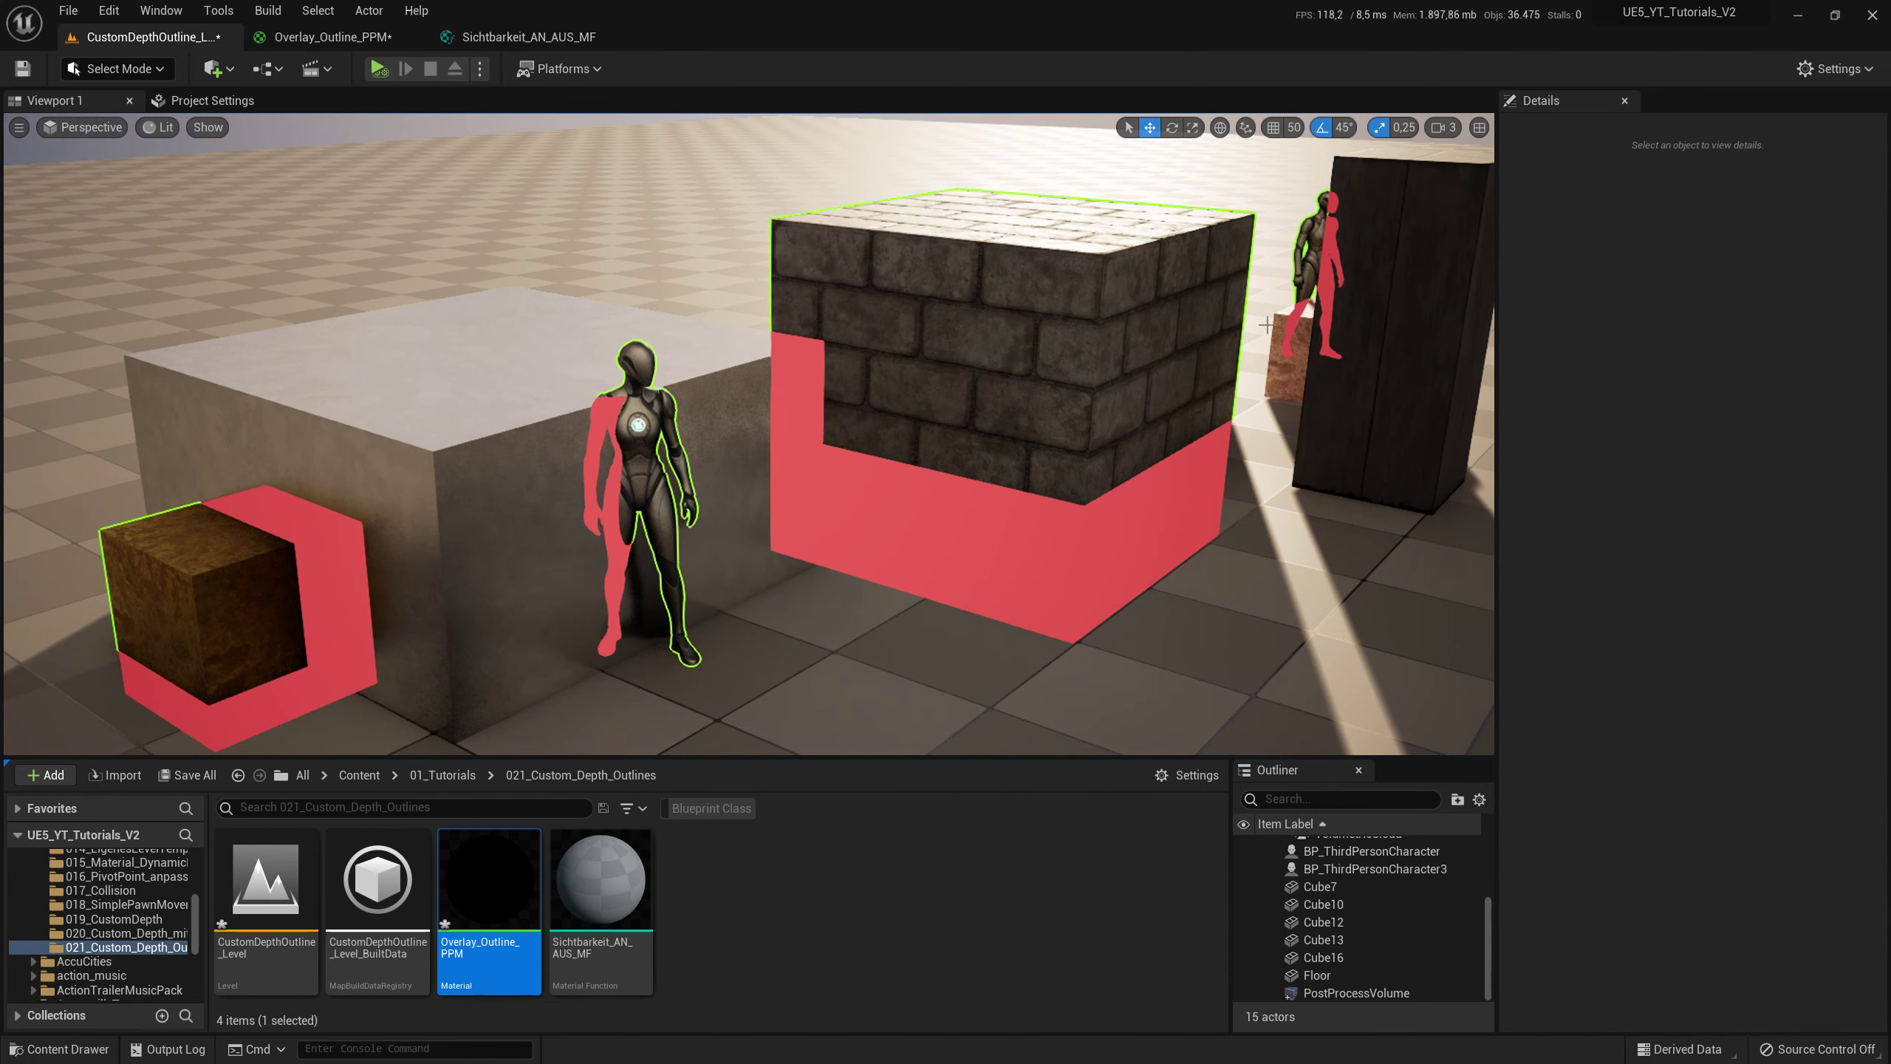
- Set OL hinter Objekt sichtbar back to 1 and check the outlines in the level
left_click(334, 37)
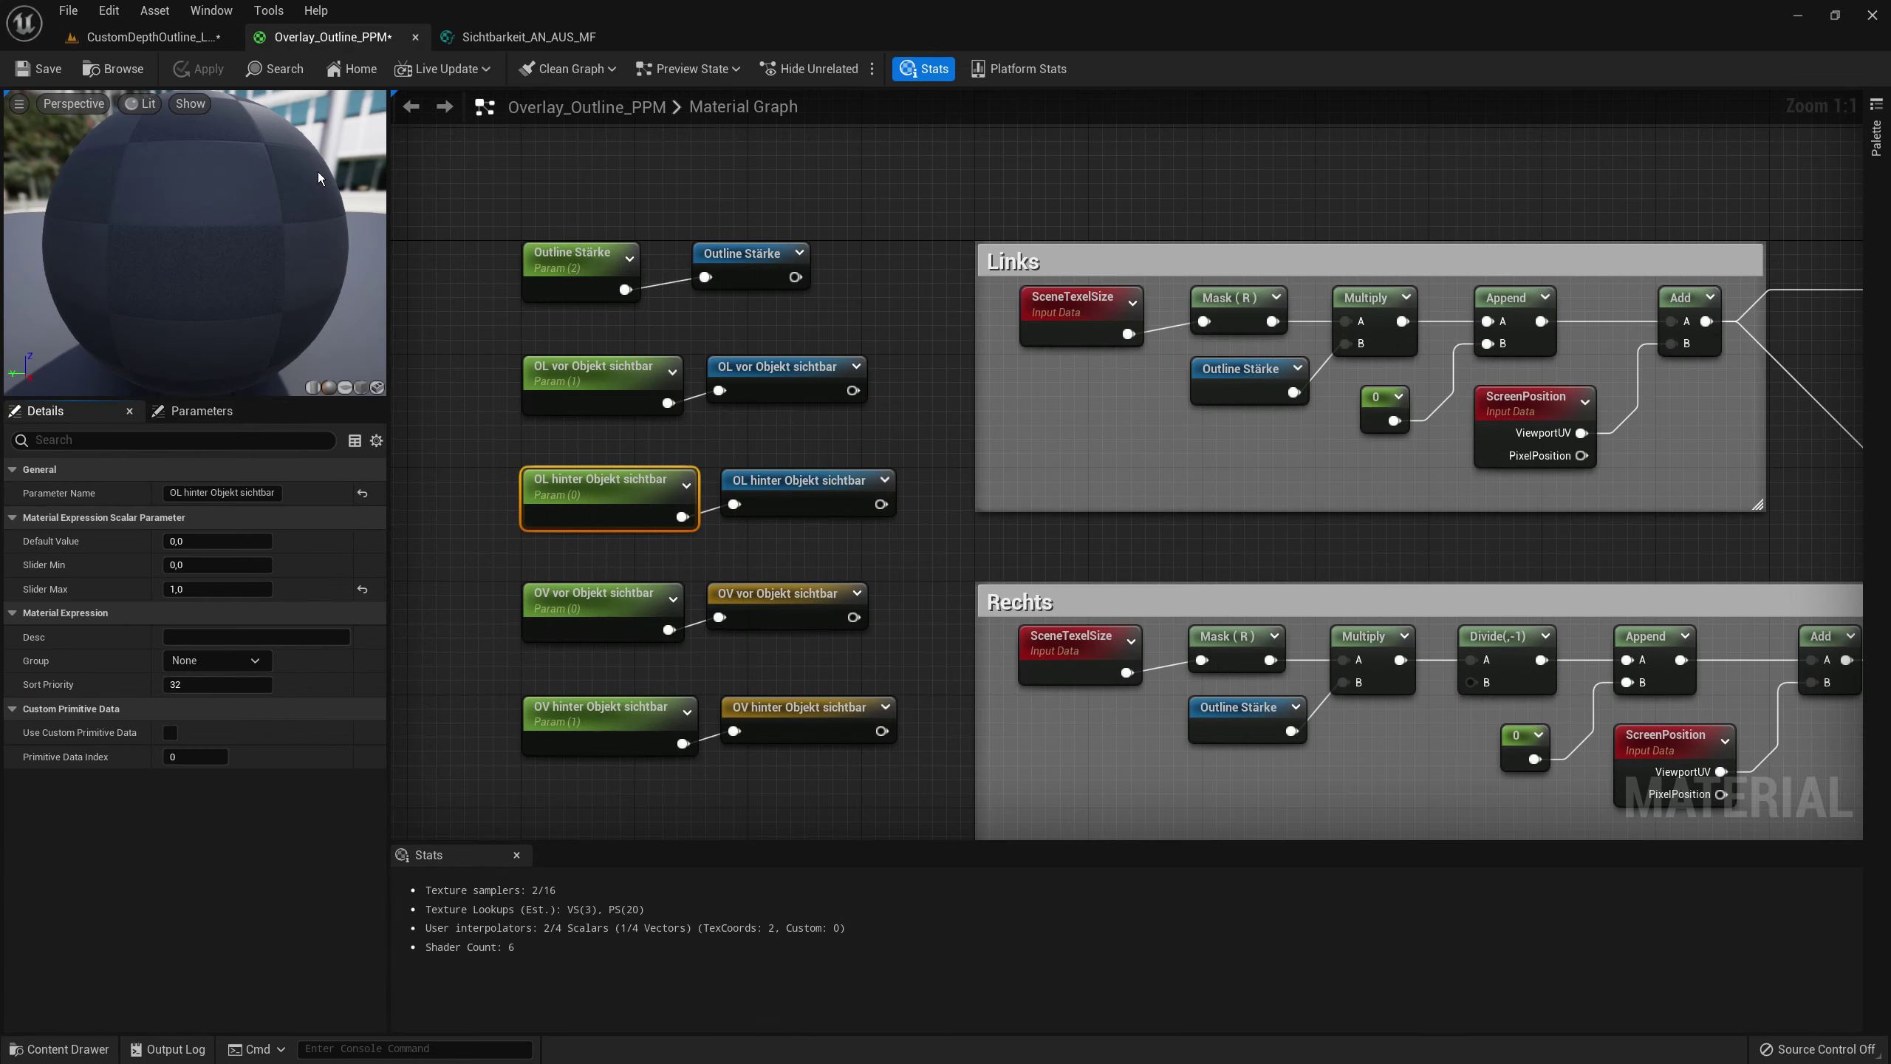
left_click(204, 545)
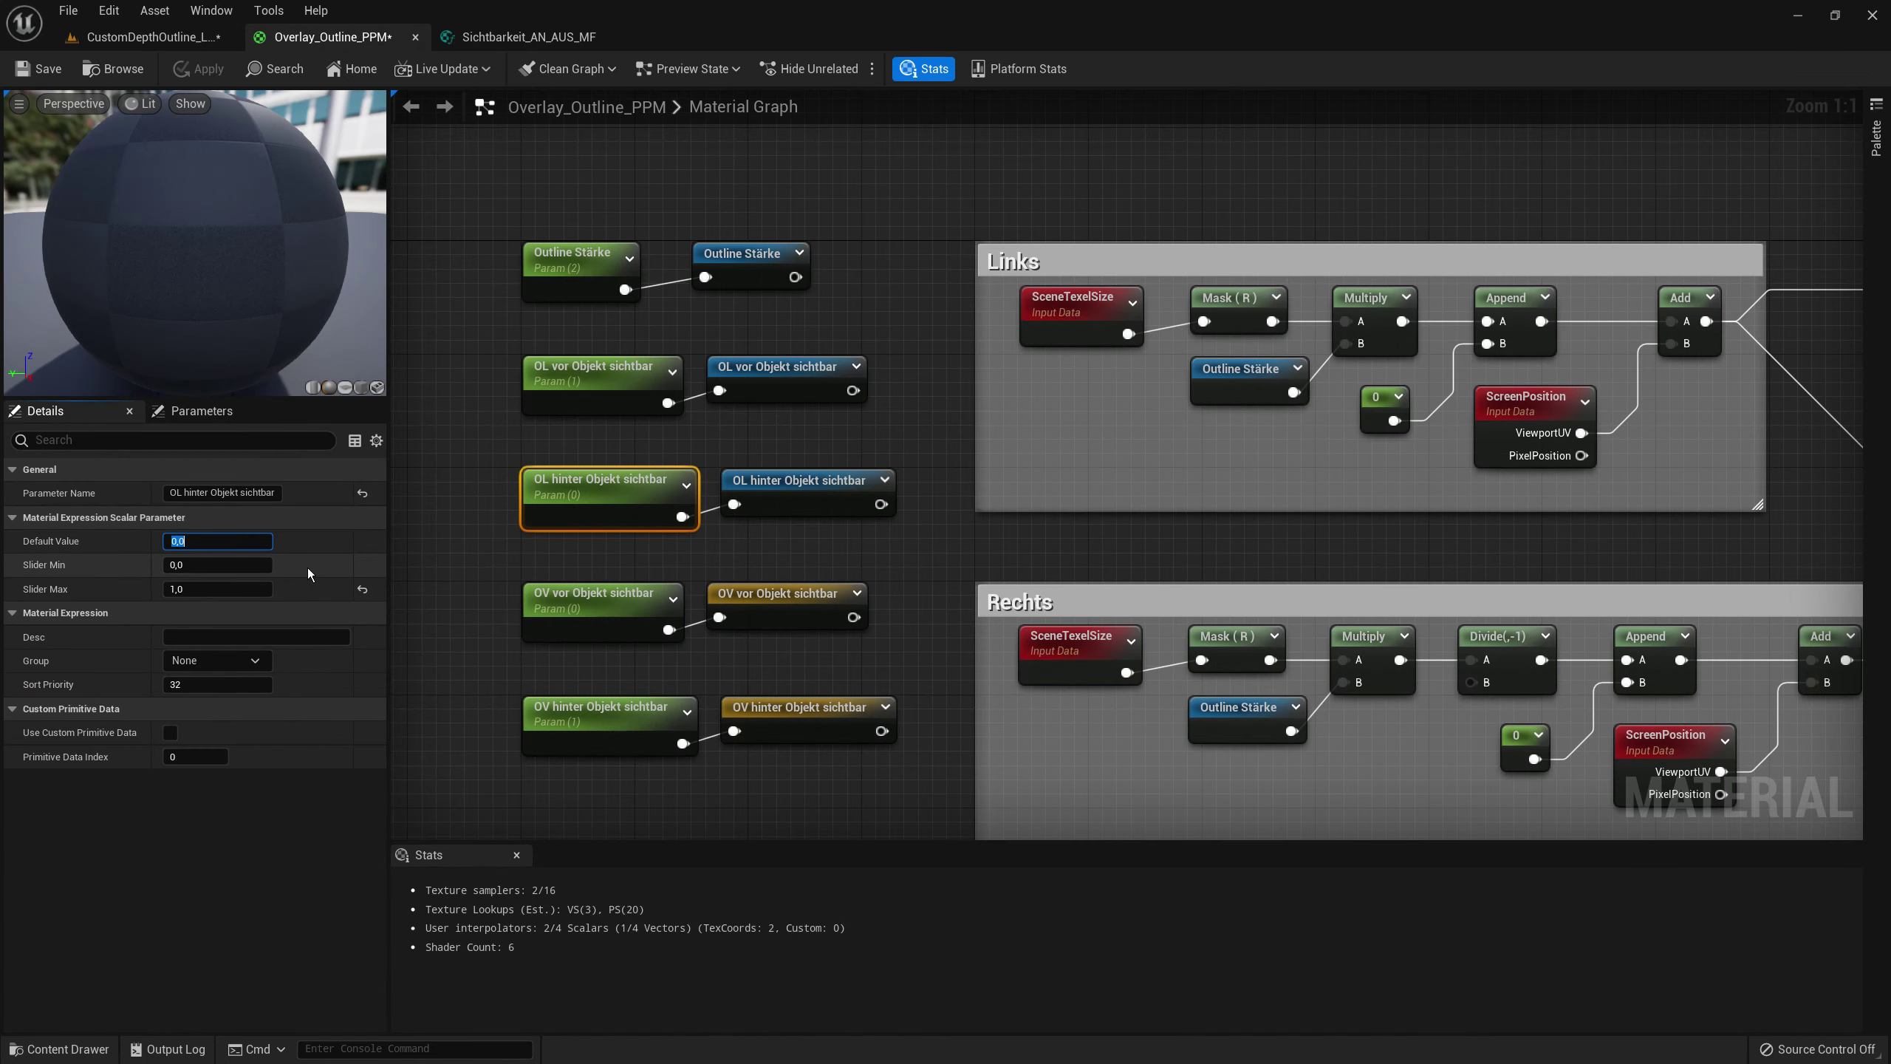
type("1")
key("Return")
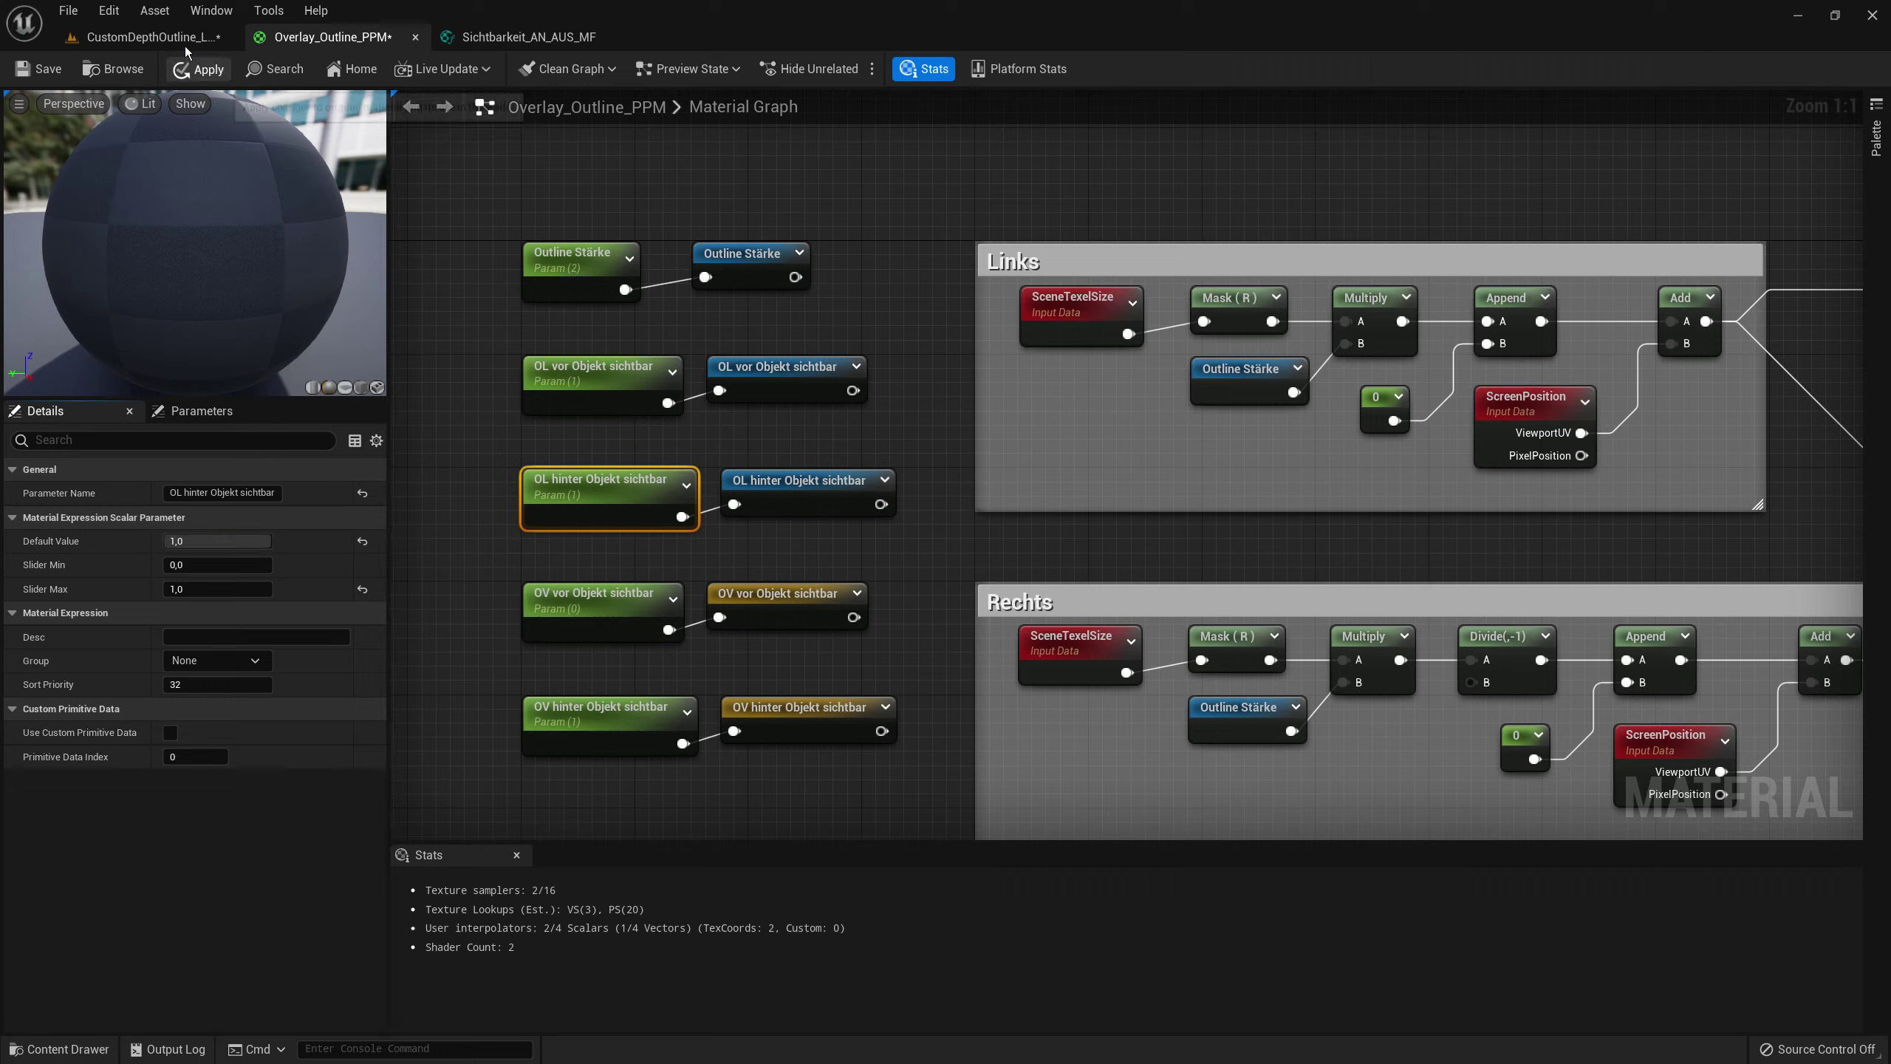
left_click(155, 35)
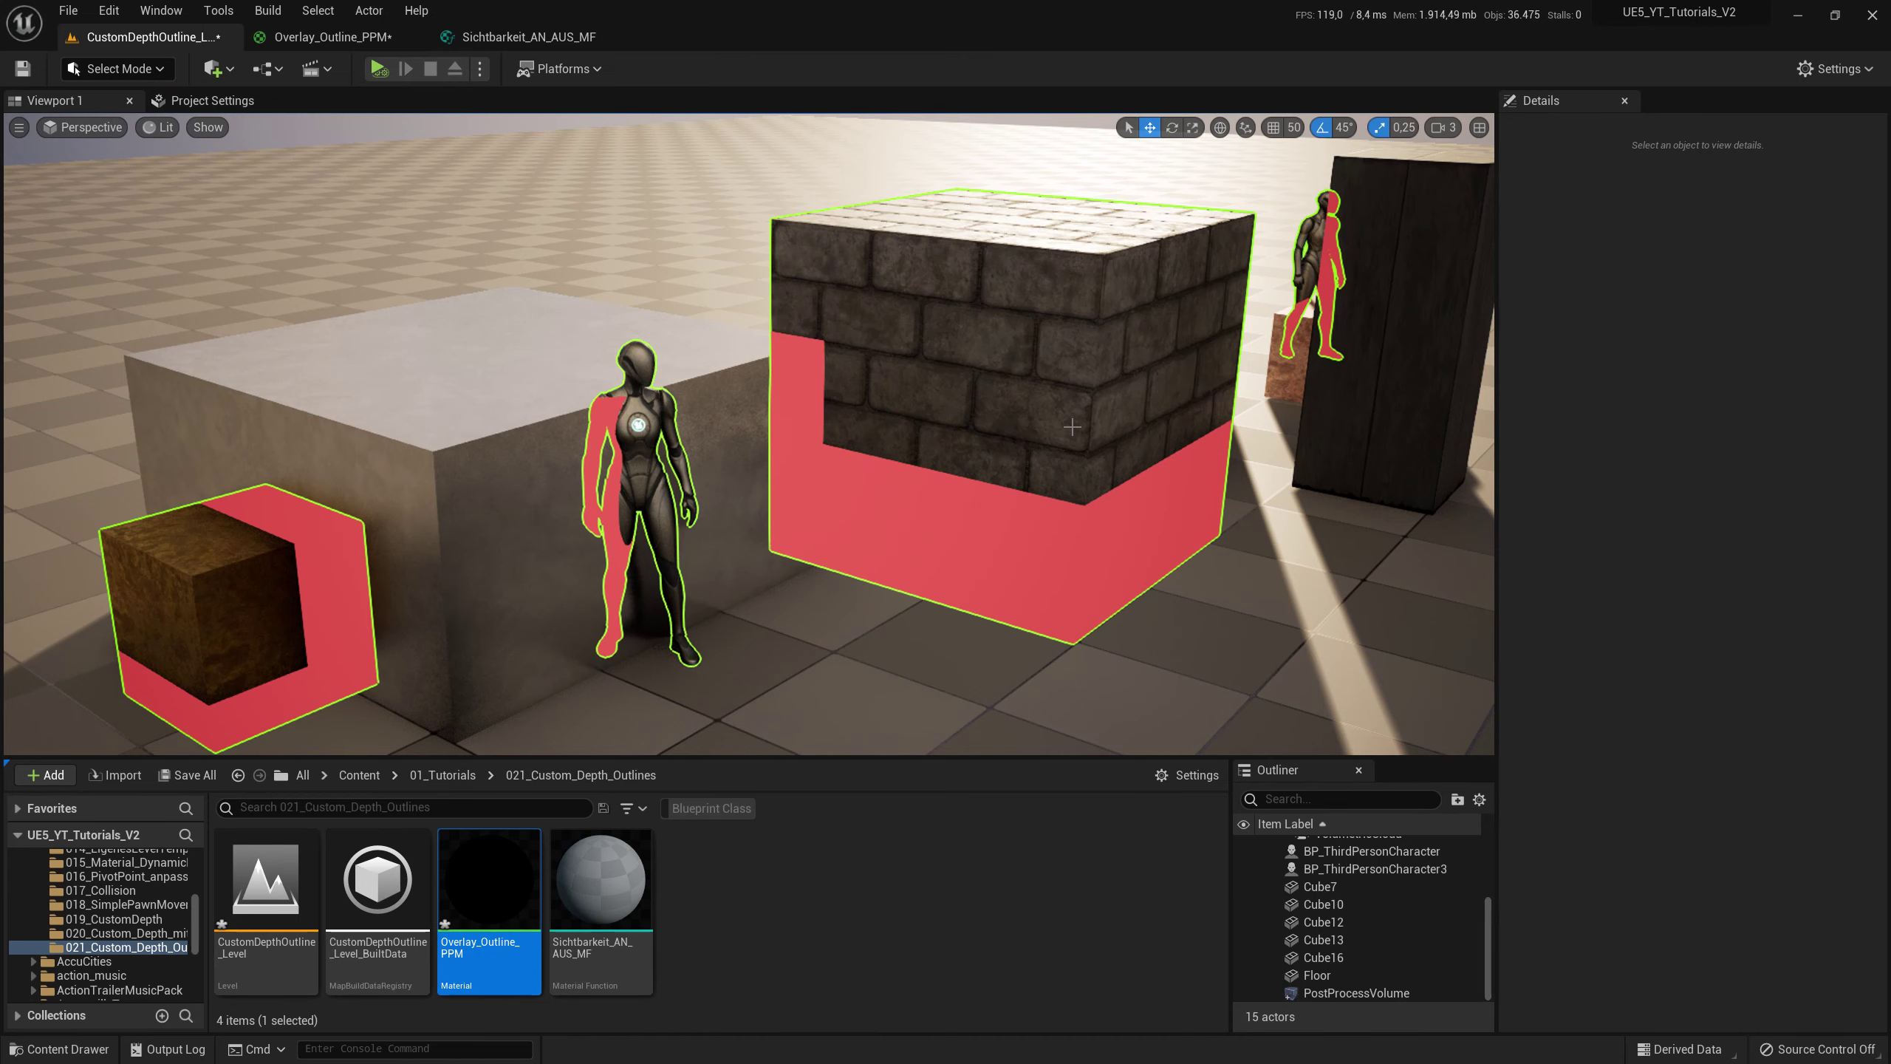
scroll(1070, 425, "down", 5)
scroll(1070, 425, "down", 4)
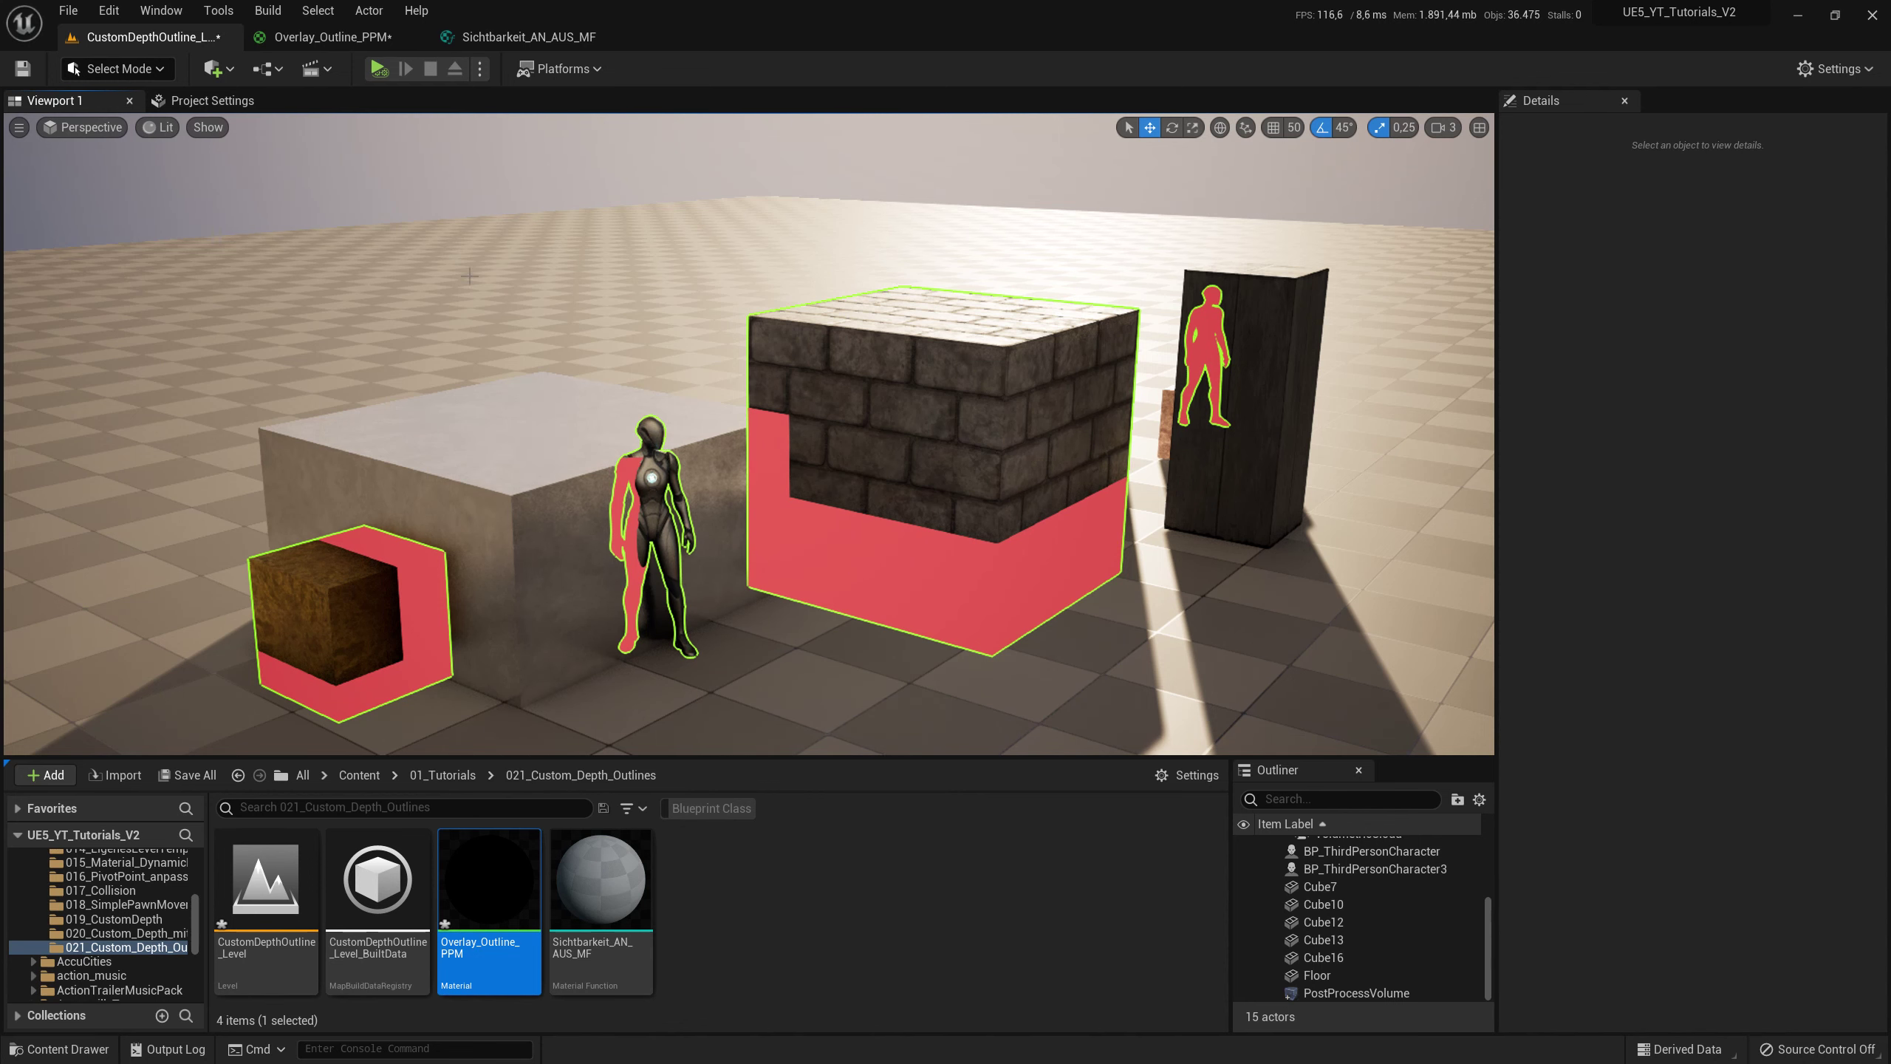
- Set OL hinter Objekt sichtbar's default to 0,2, apply, and view the result in the level
left_click(327, 36)
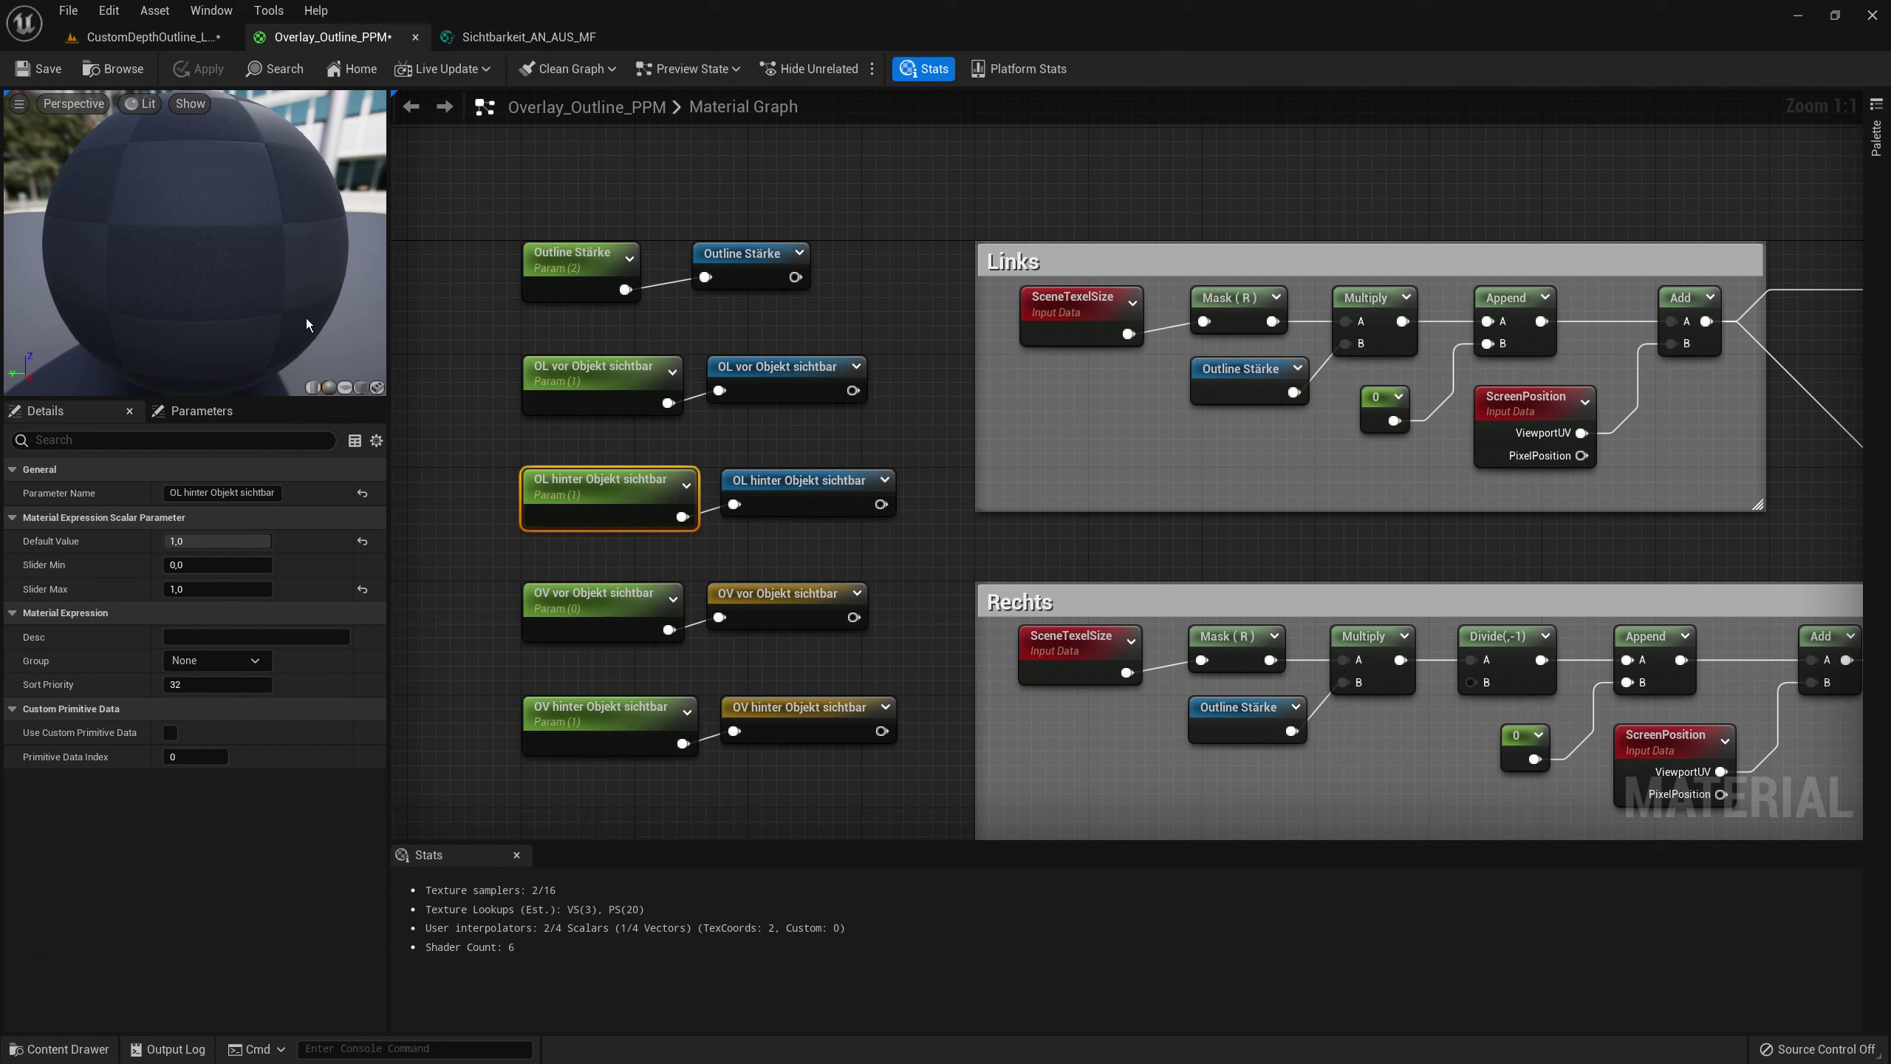
left_click(211, 543)
type("0")
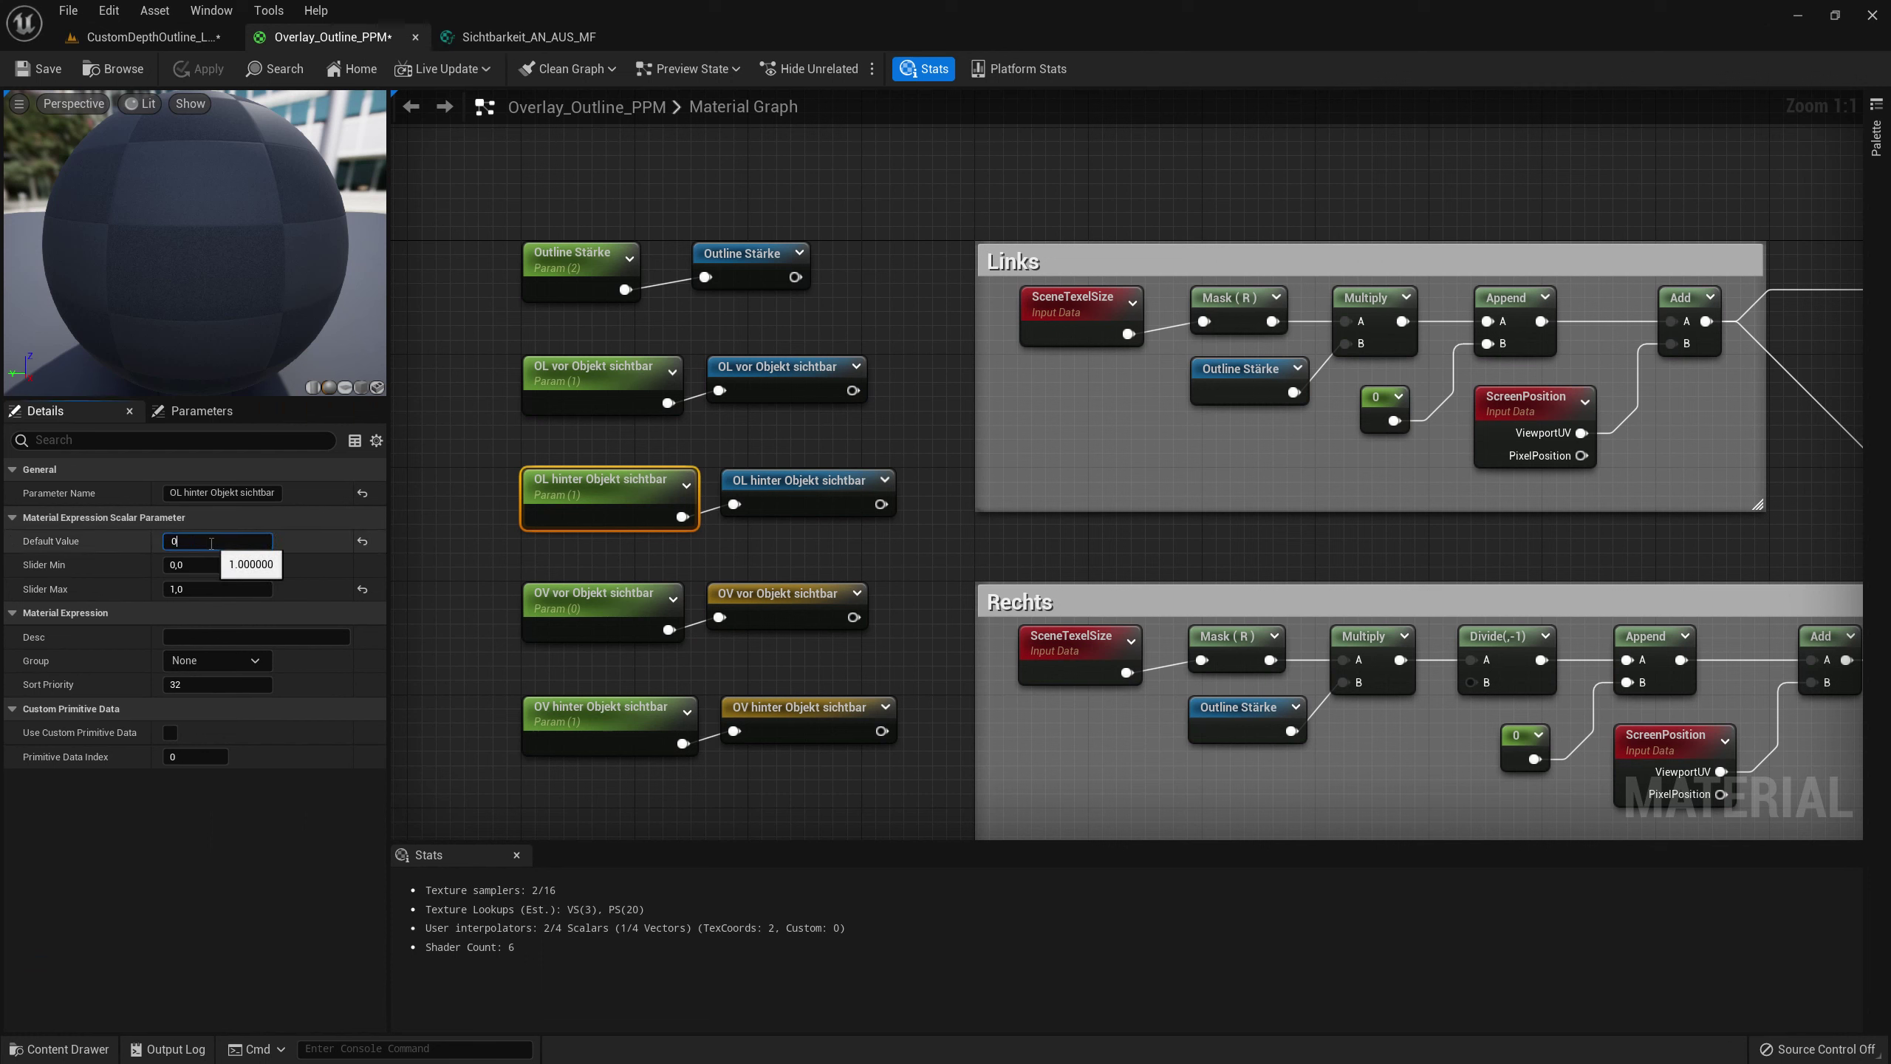
type(",2")
key("Return")
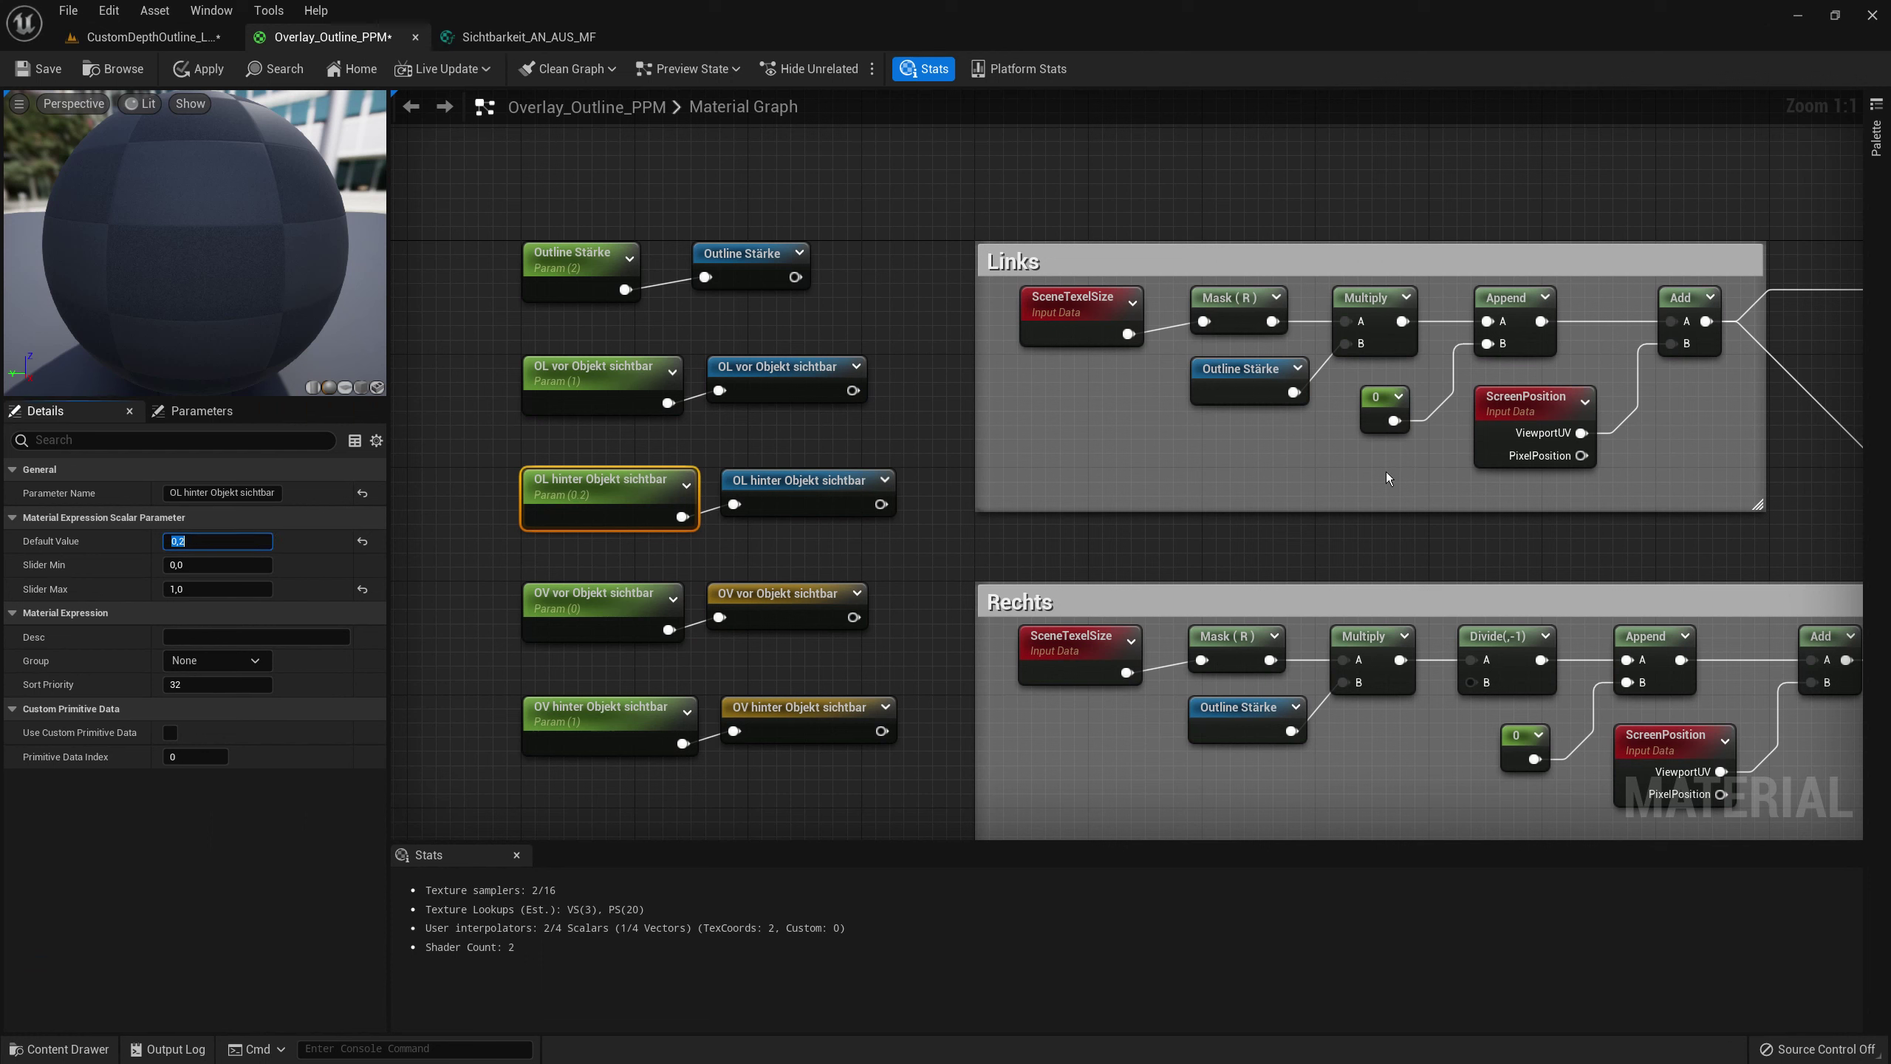
left_click(216, 66)
left_click(186, 37)
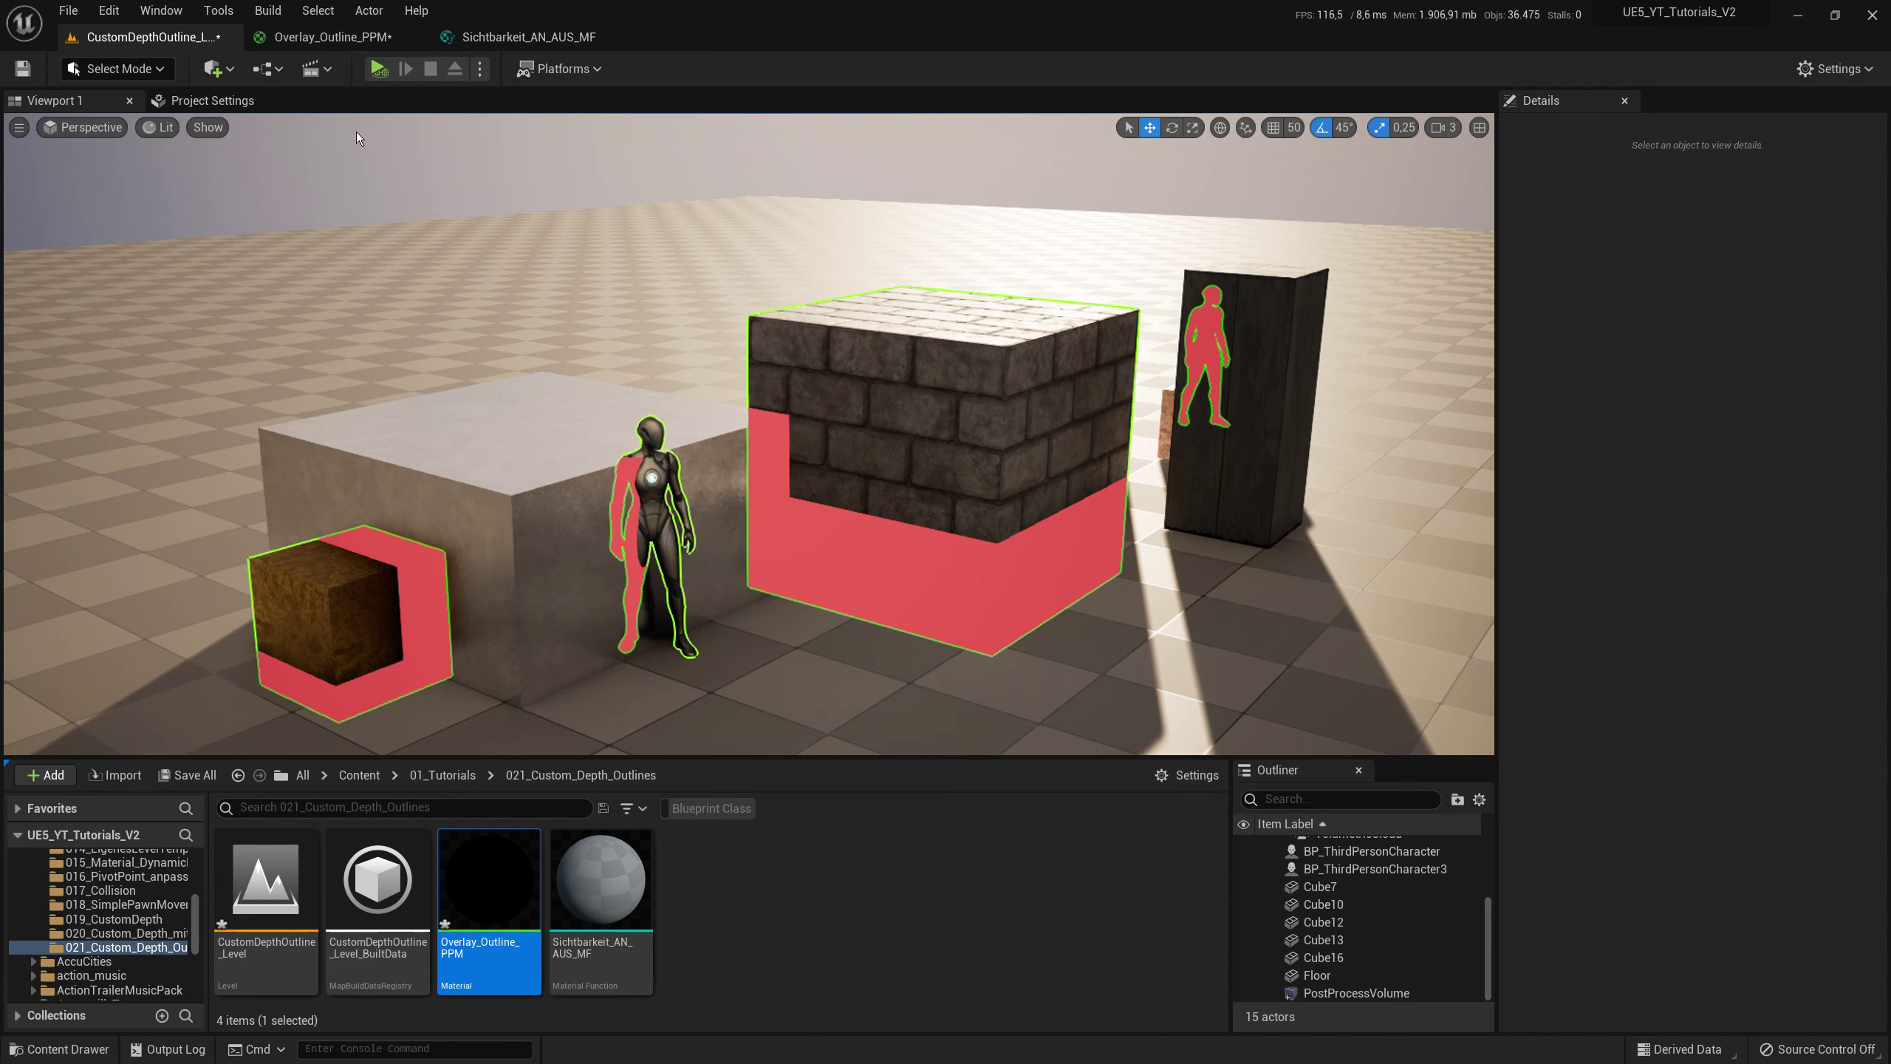
- Set OL vor Objekt sichtbar's default to 0,5 and begin editing OV vor Objekt sichtbar's default
left_click(333, 37)
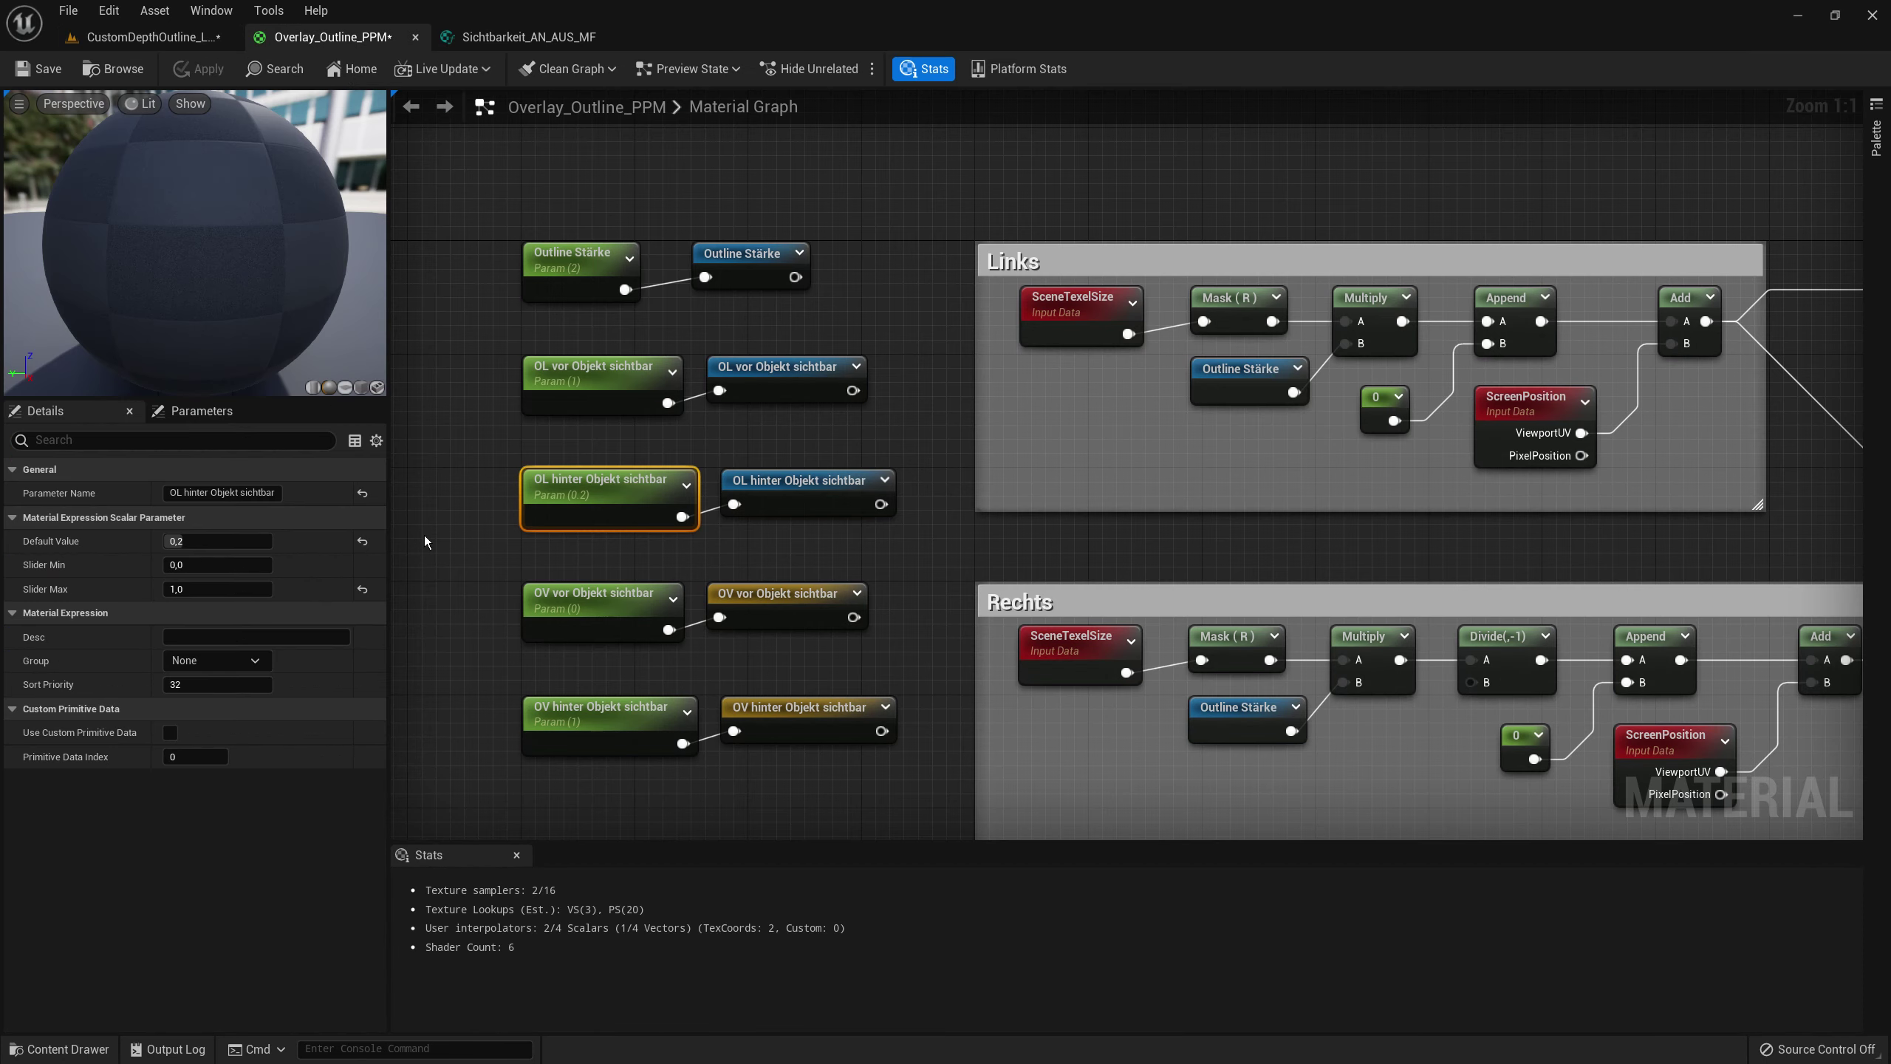
left_click(606, 406)
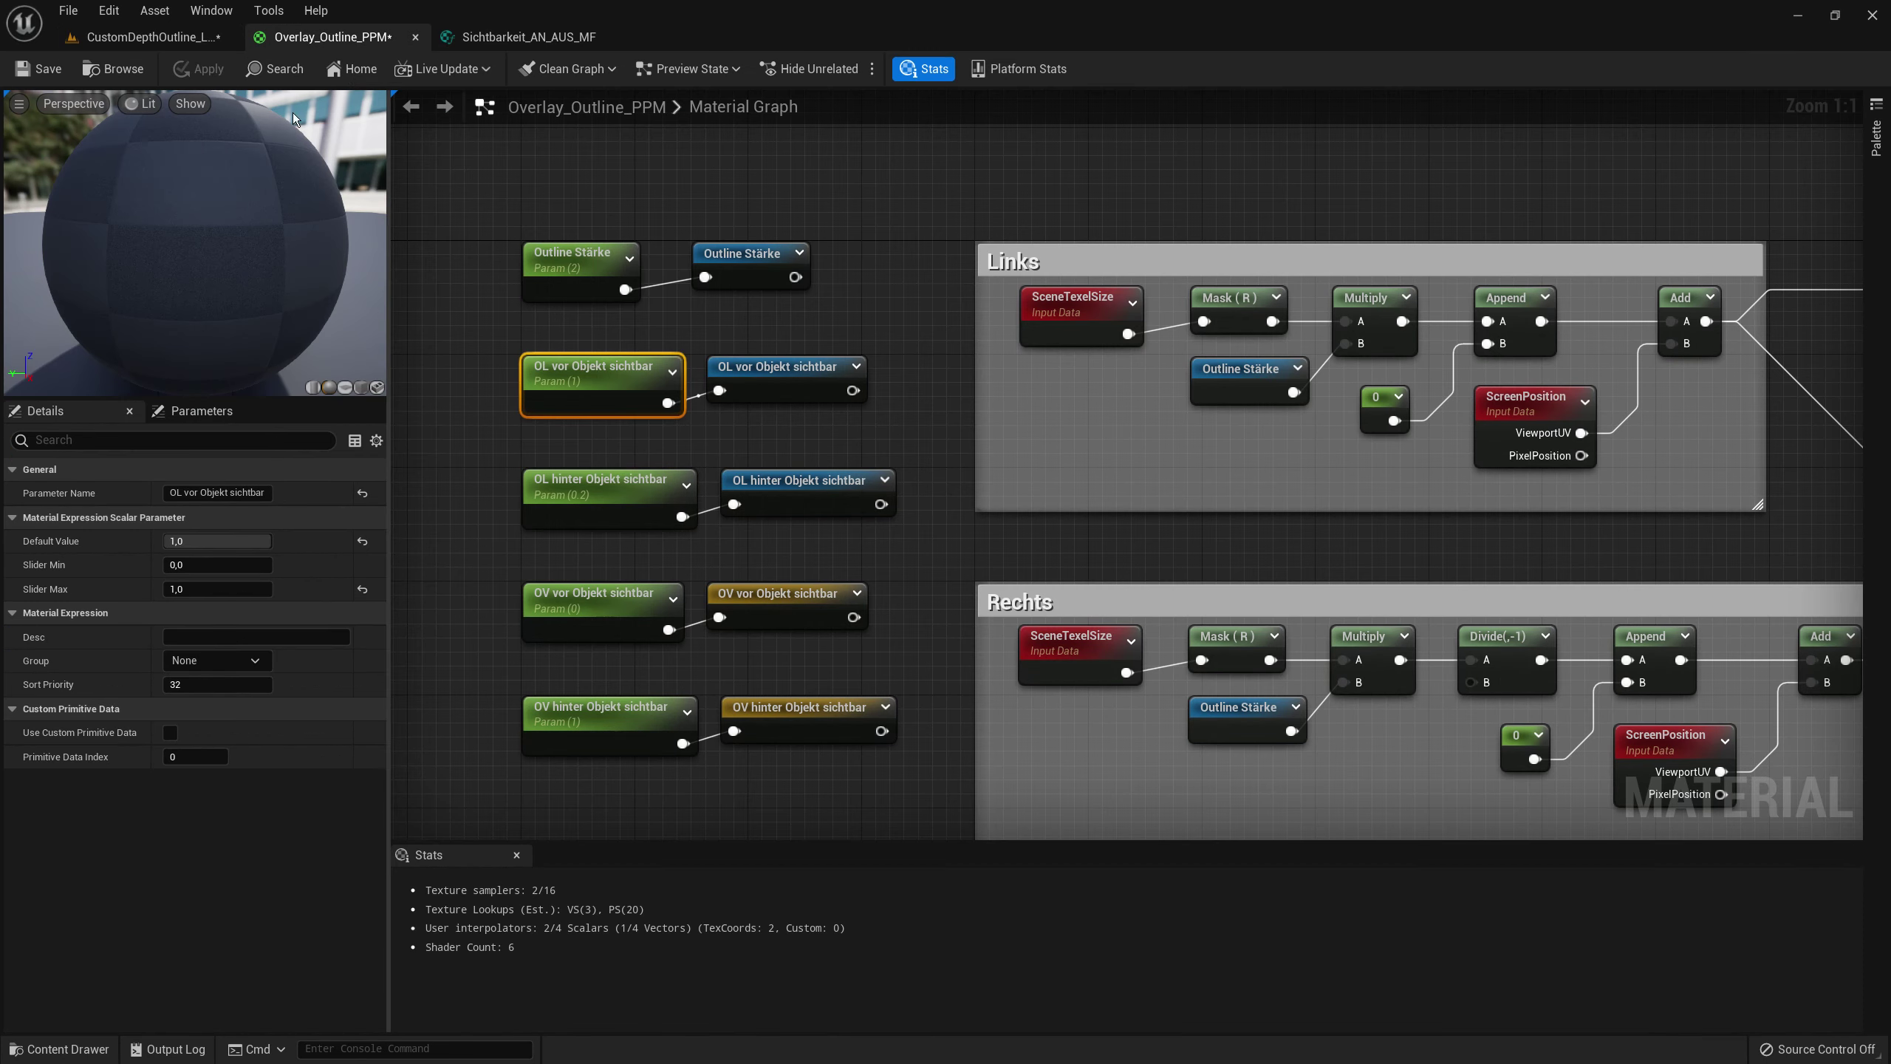
left_click(214, 542)
type("0,5")
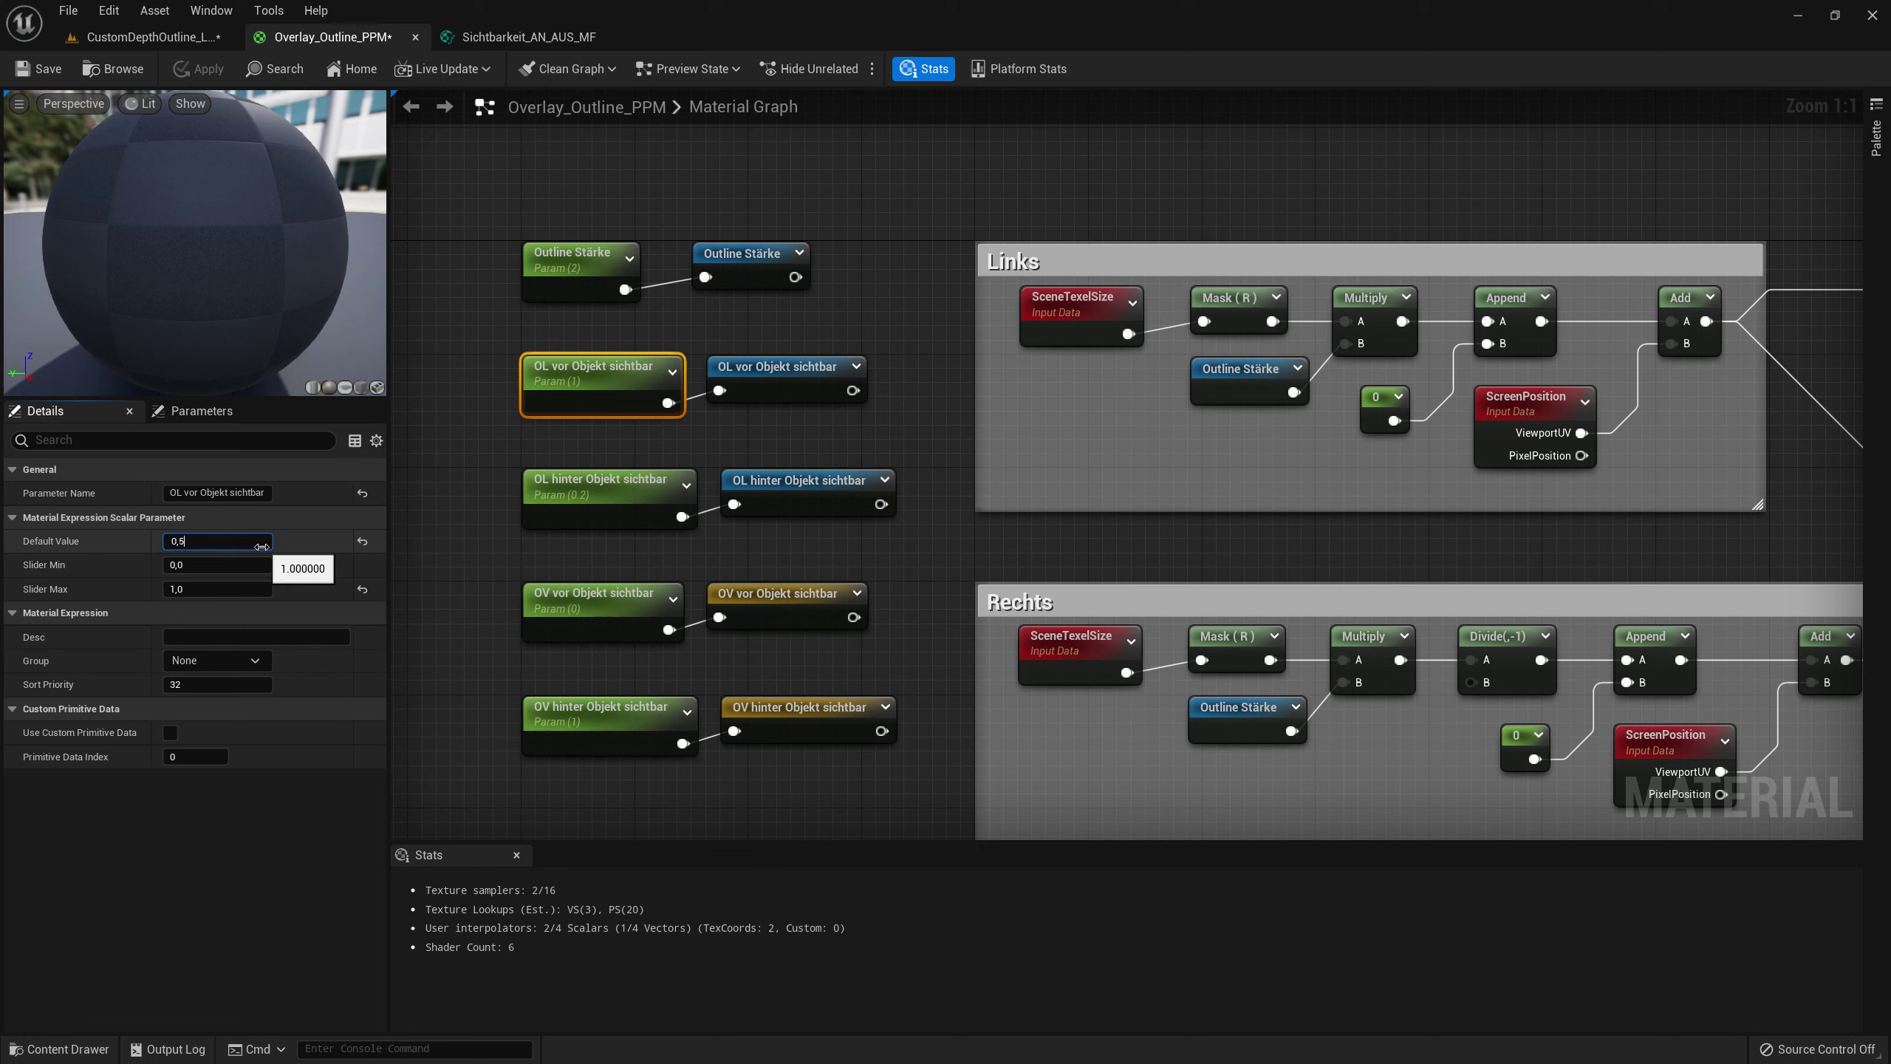
key("Return")
left_click(603, 625)
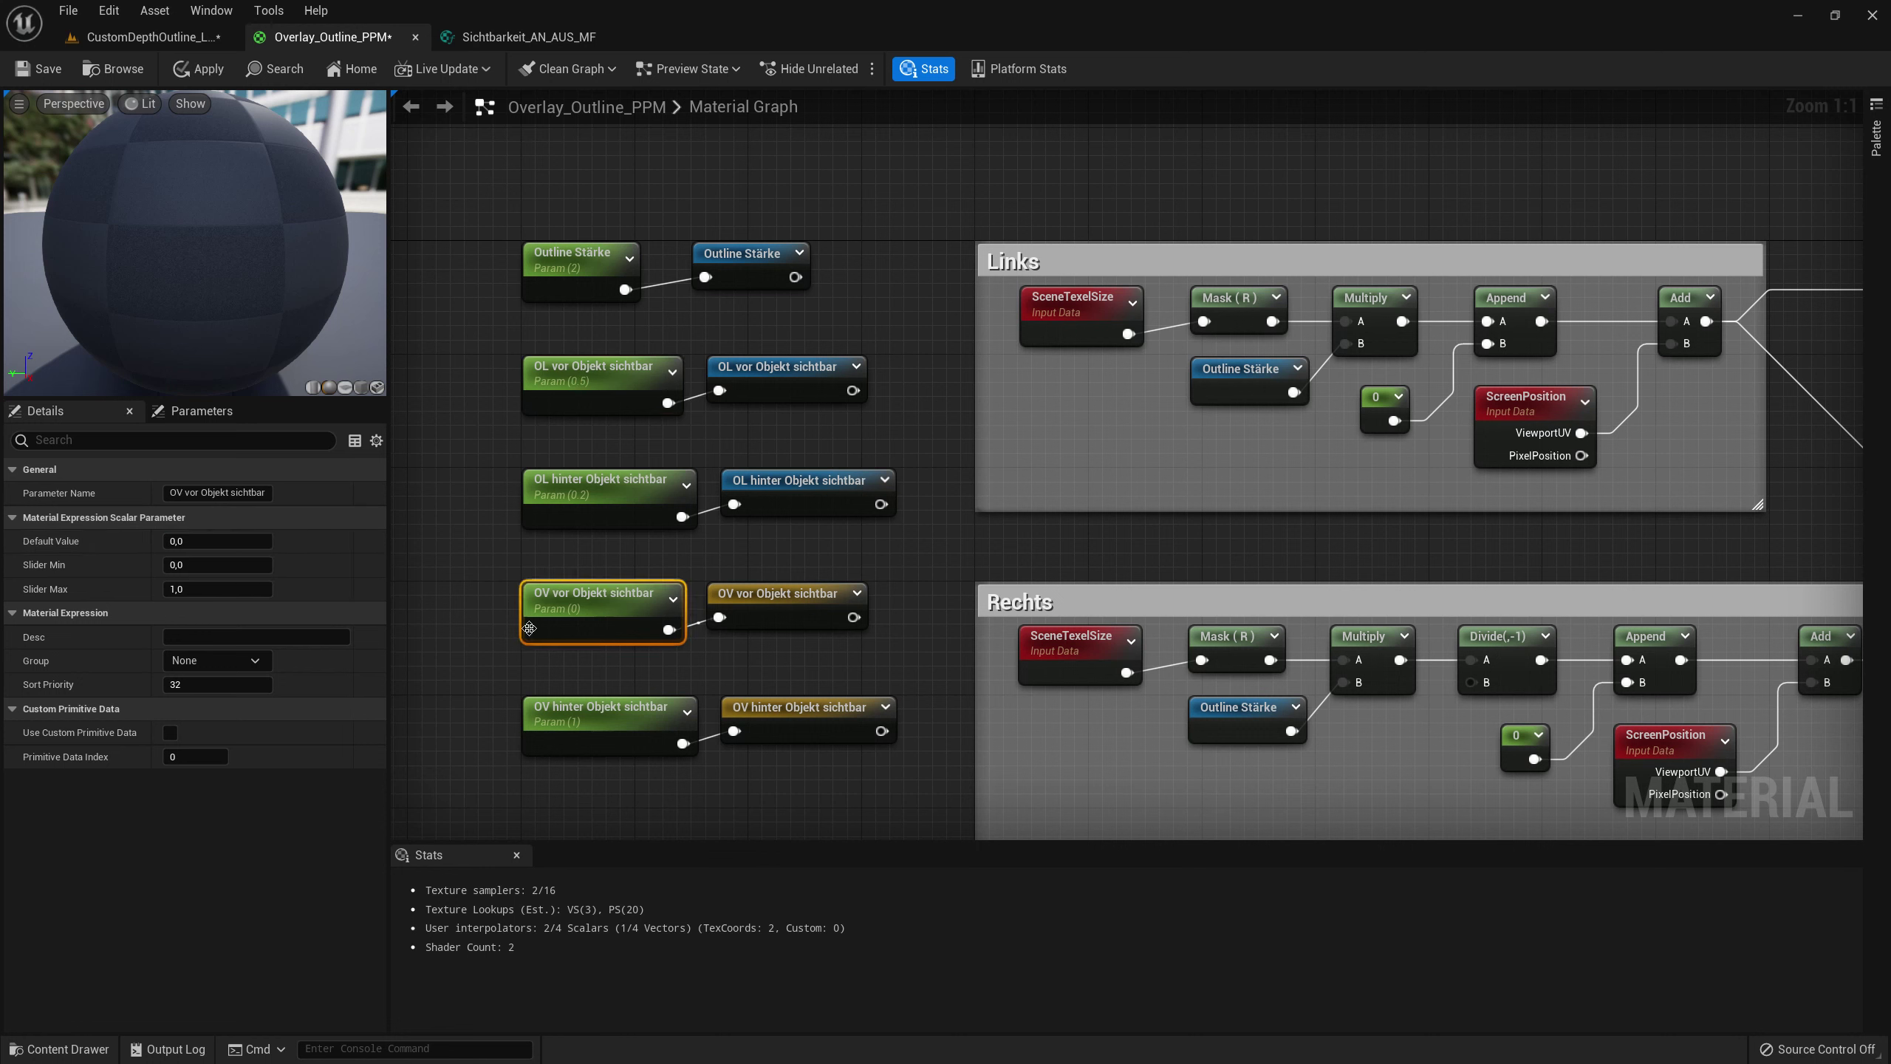
left_click(192, 541)
type("0,2")
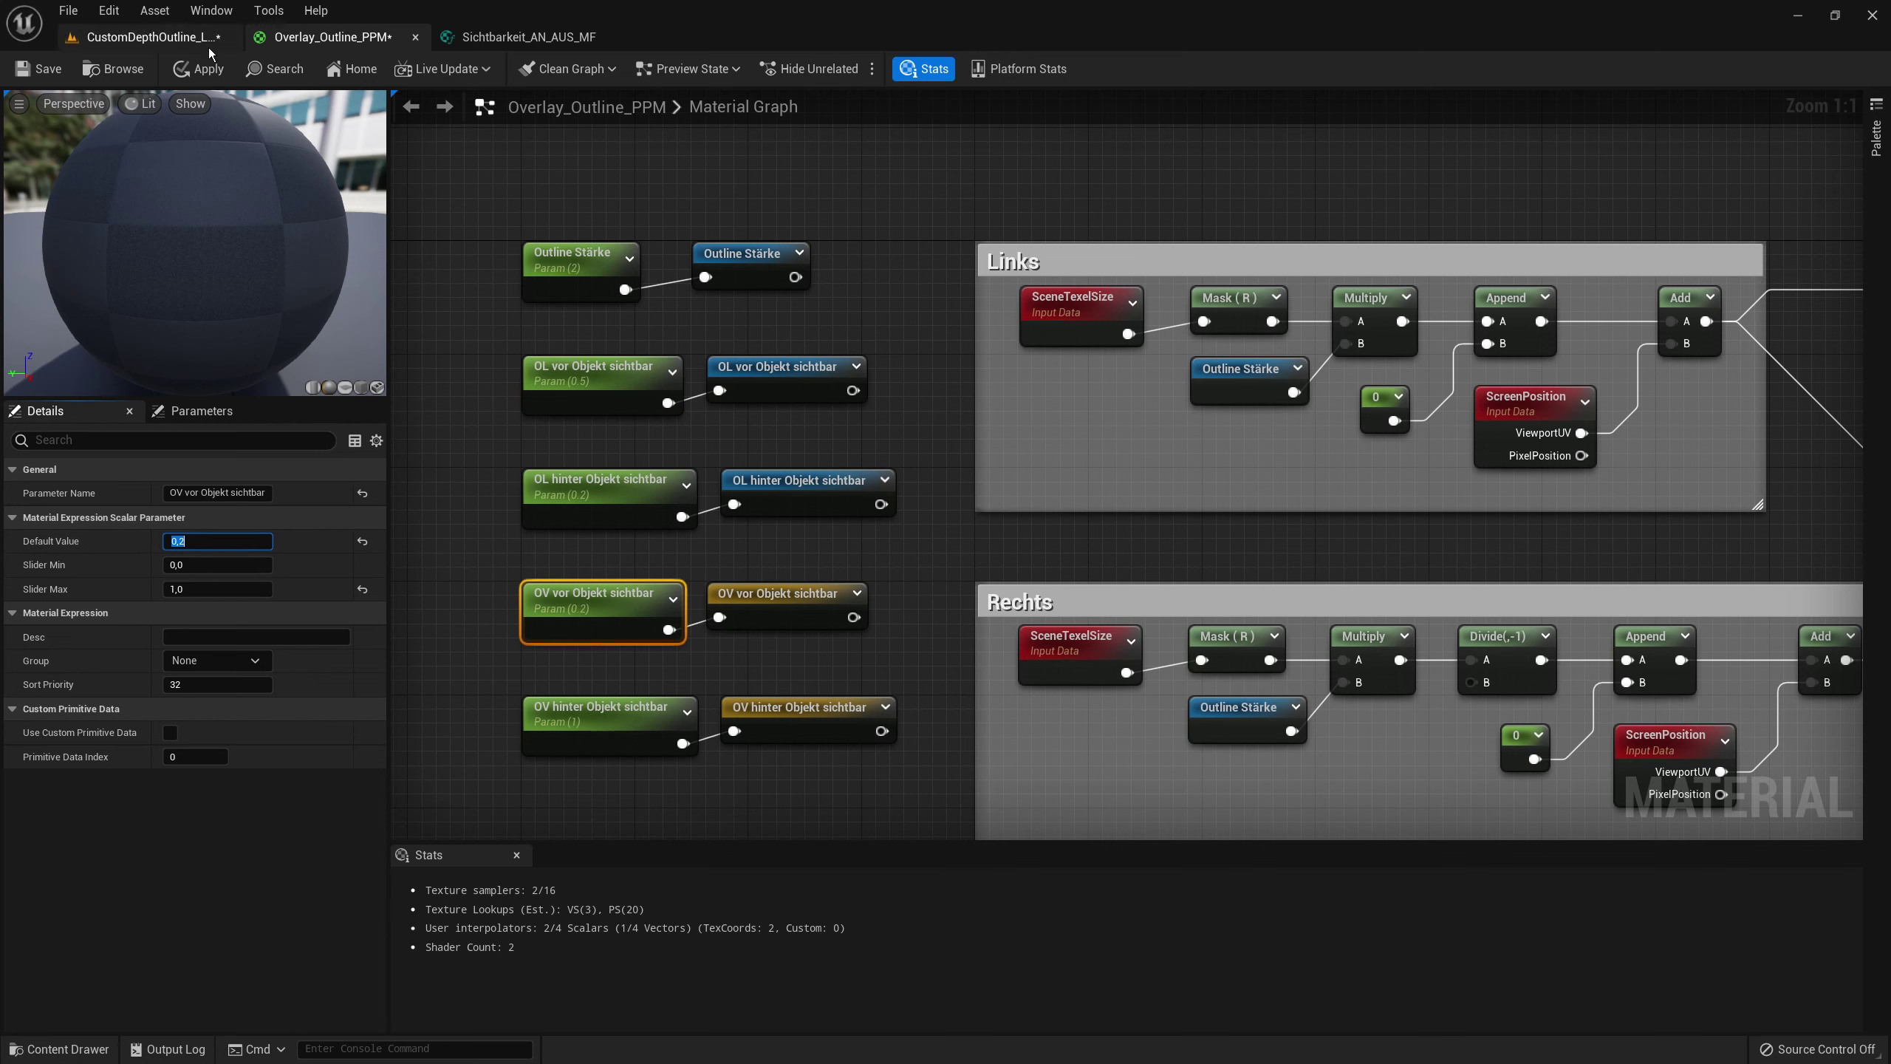
- Fly around the CustomDepthOutline level inspecting the reduced-strength overlays and outlines on cubes and characters
left_click(147, 37)
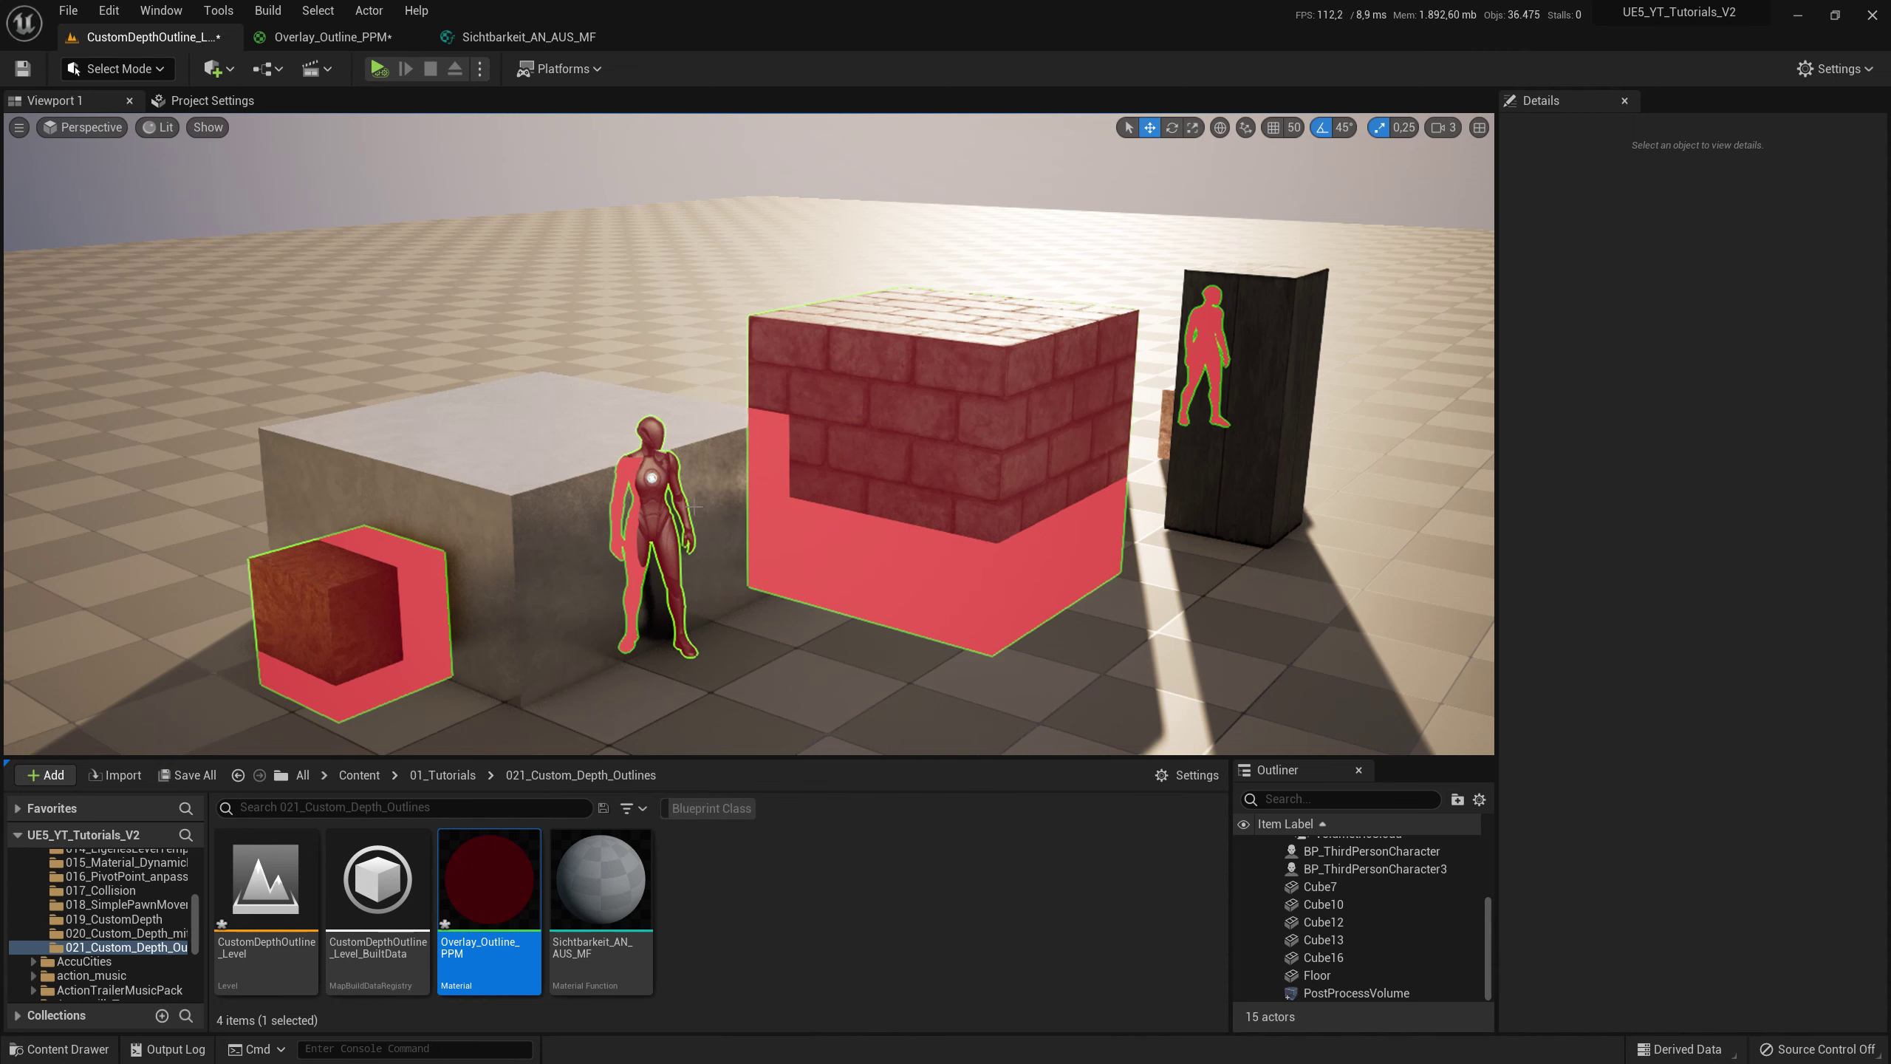
right_click_drag(683, 545, 683, 545)
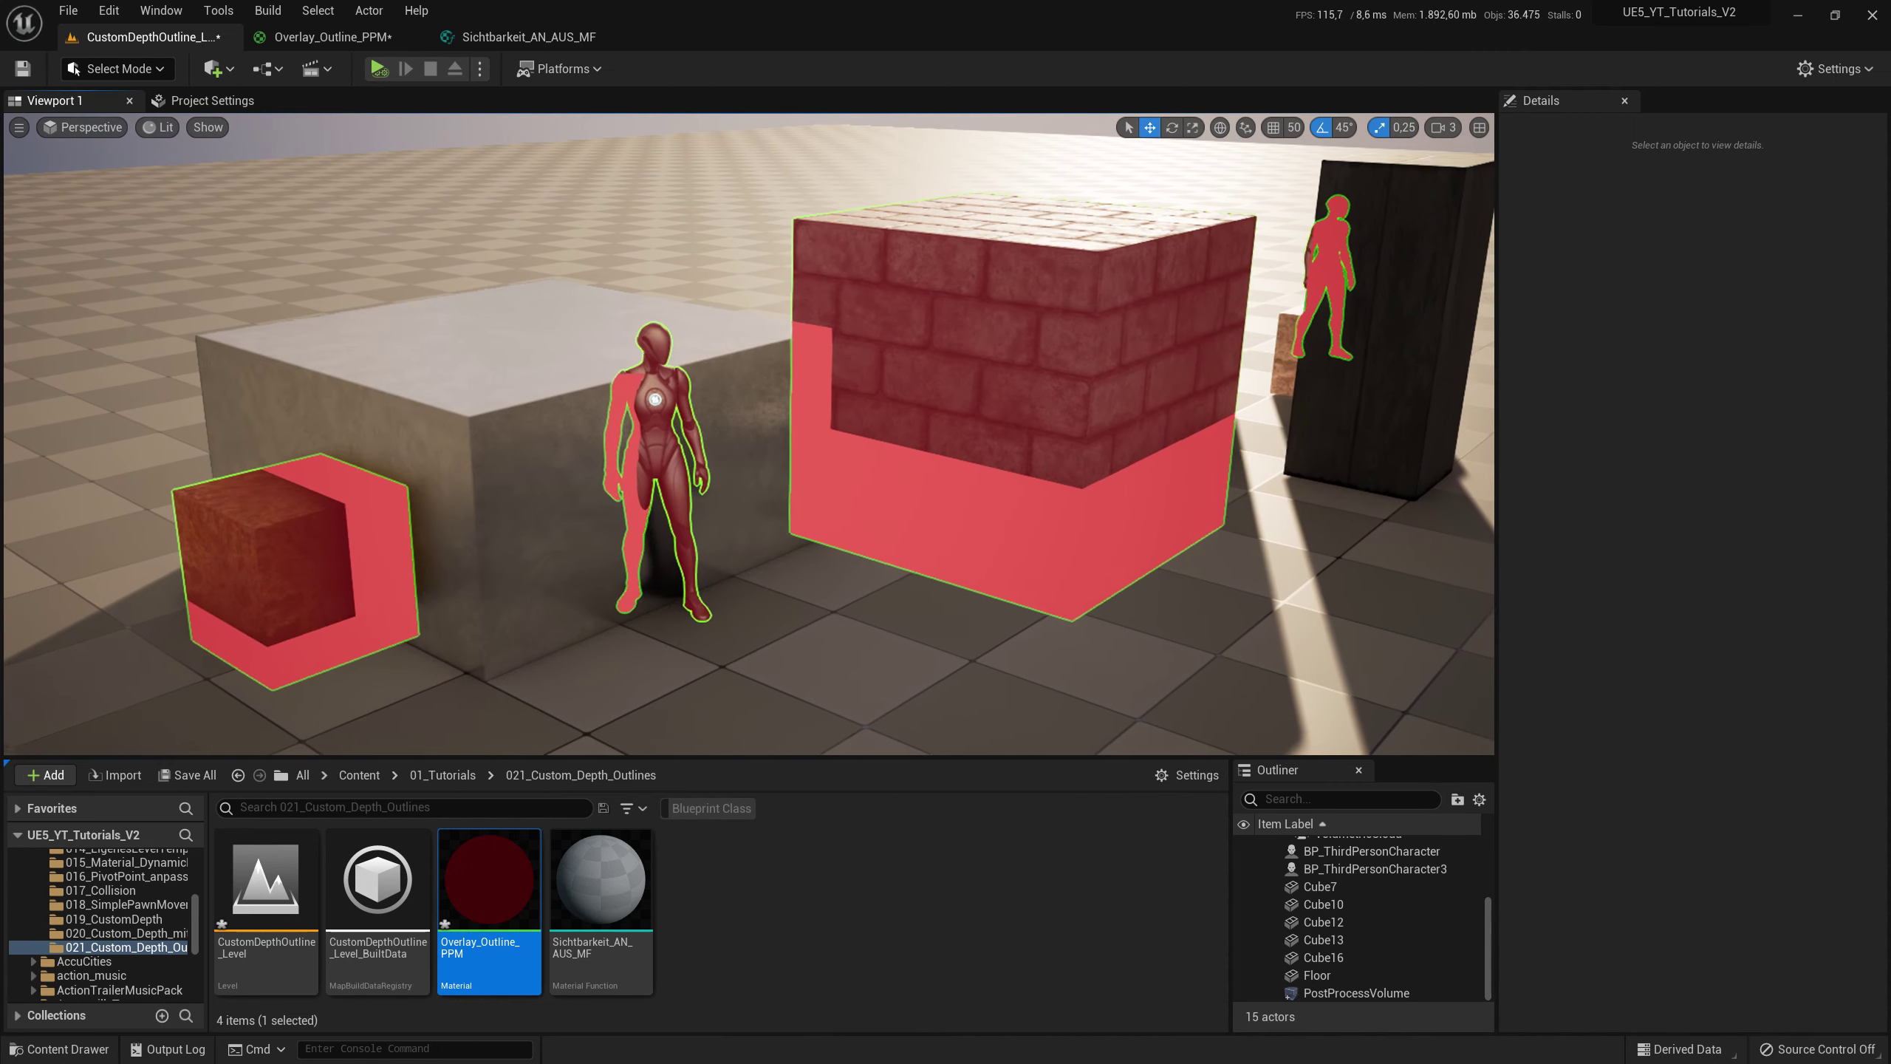
right_click_drag(676, 545, 675, 544)
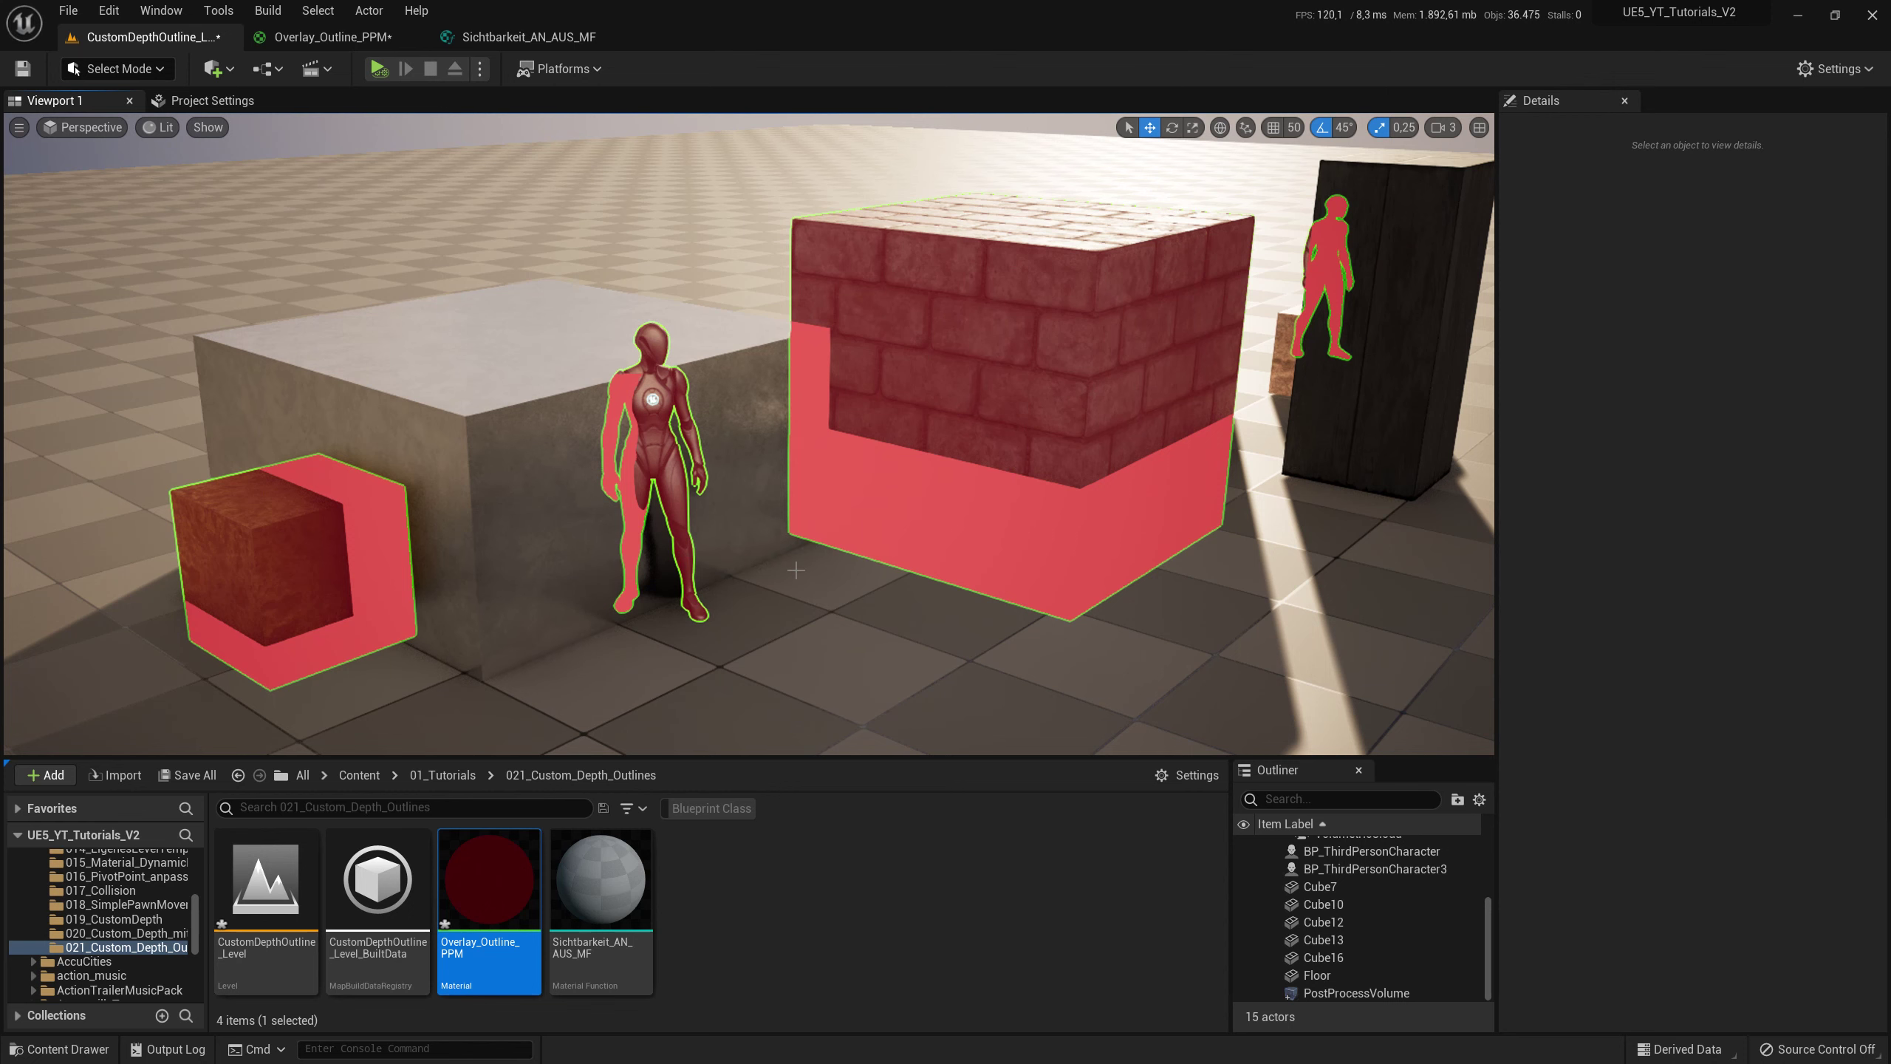
right_click_drag(795, 569, 796, 570)
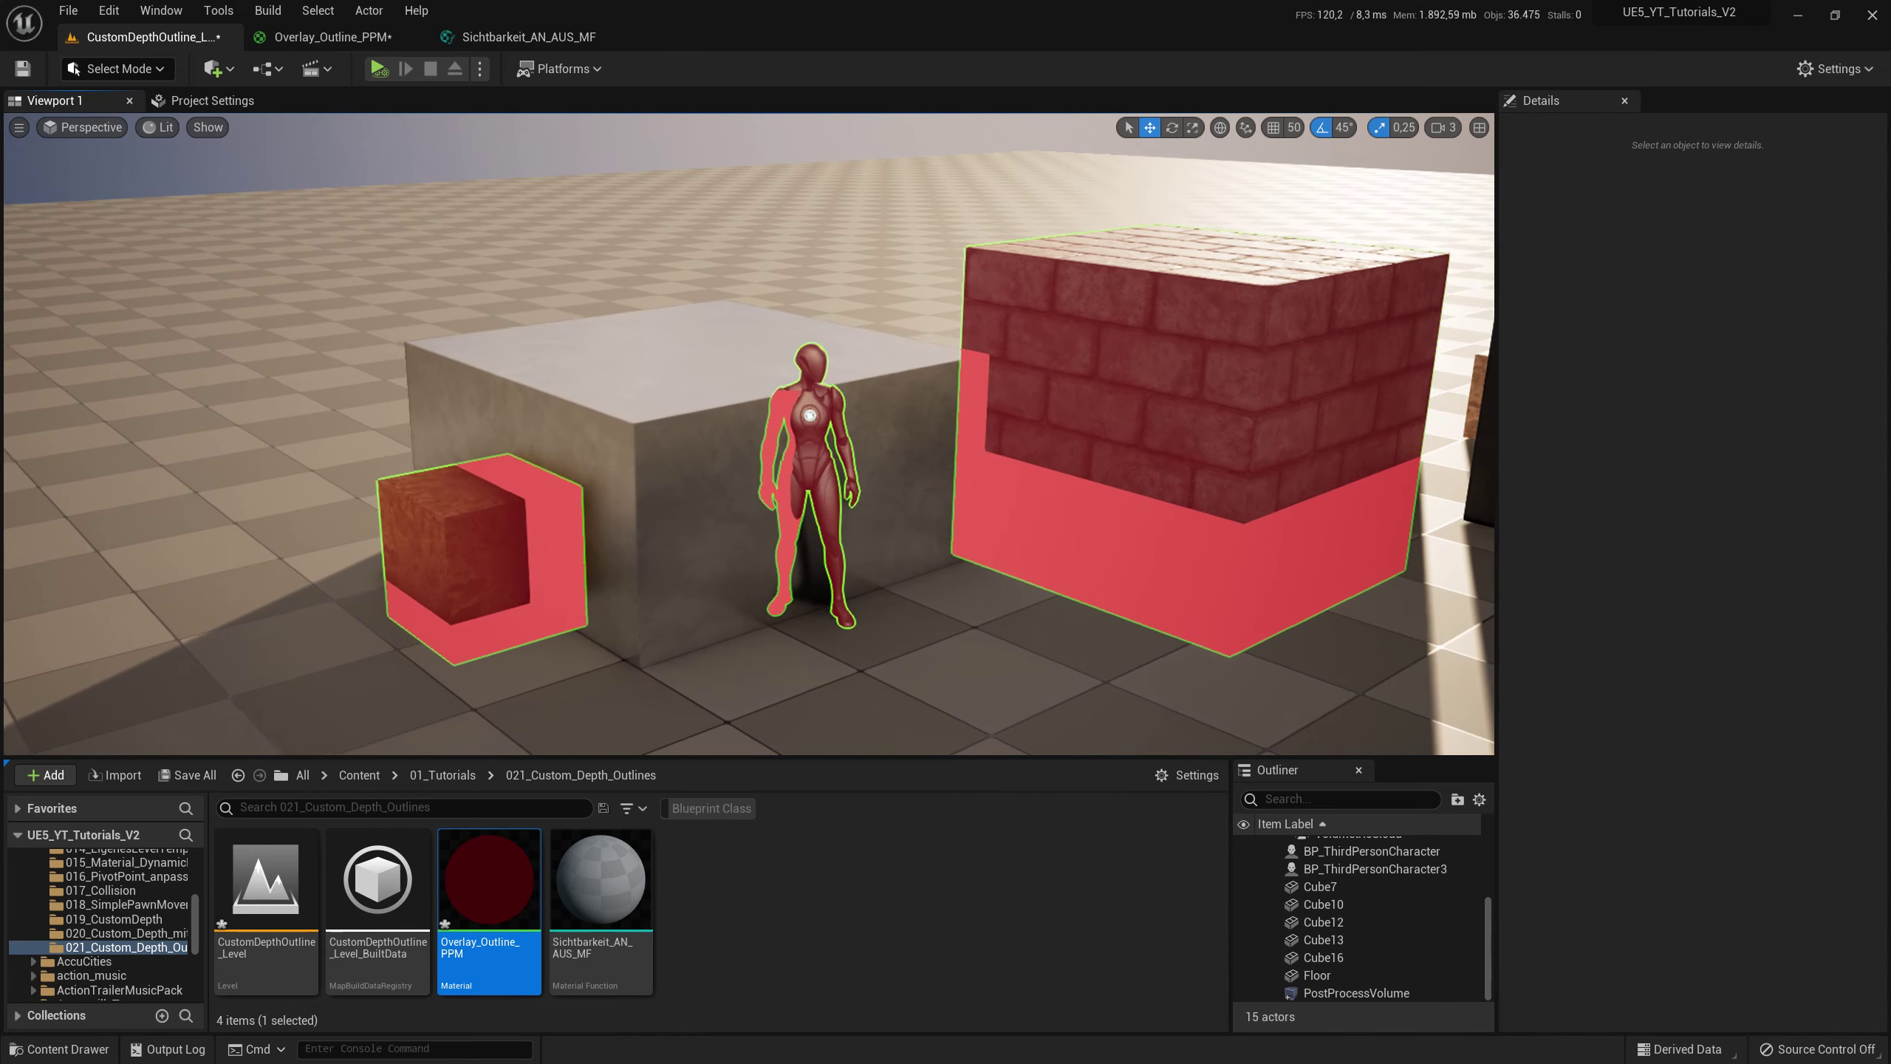
right_click_drag(681, 506, 682, 507)
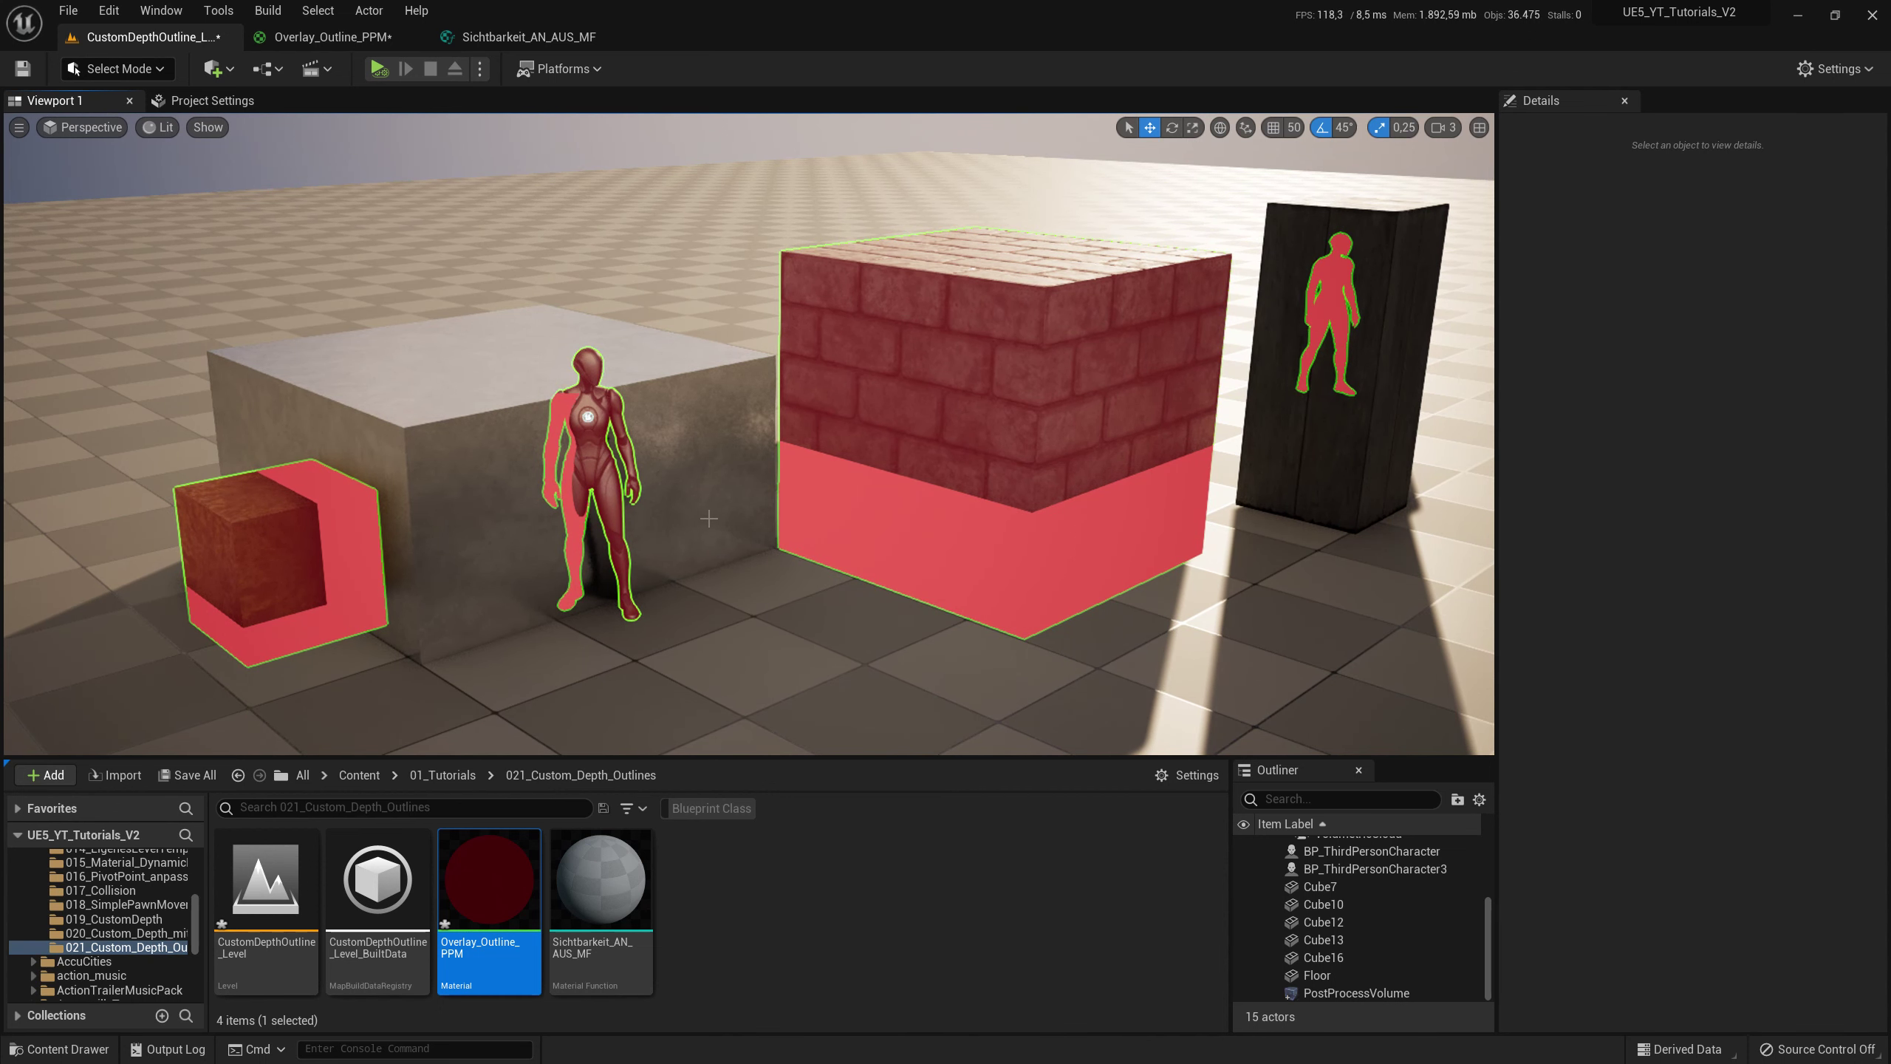
right_click_drag(757, 557, 757, 556)
left_click(772, 561)
left_click(799, 854)
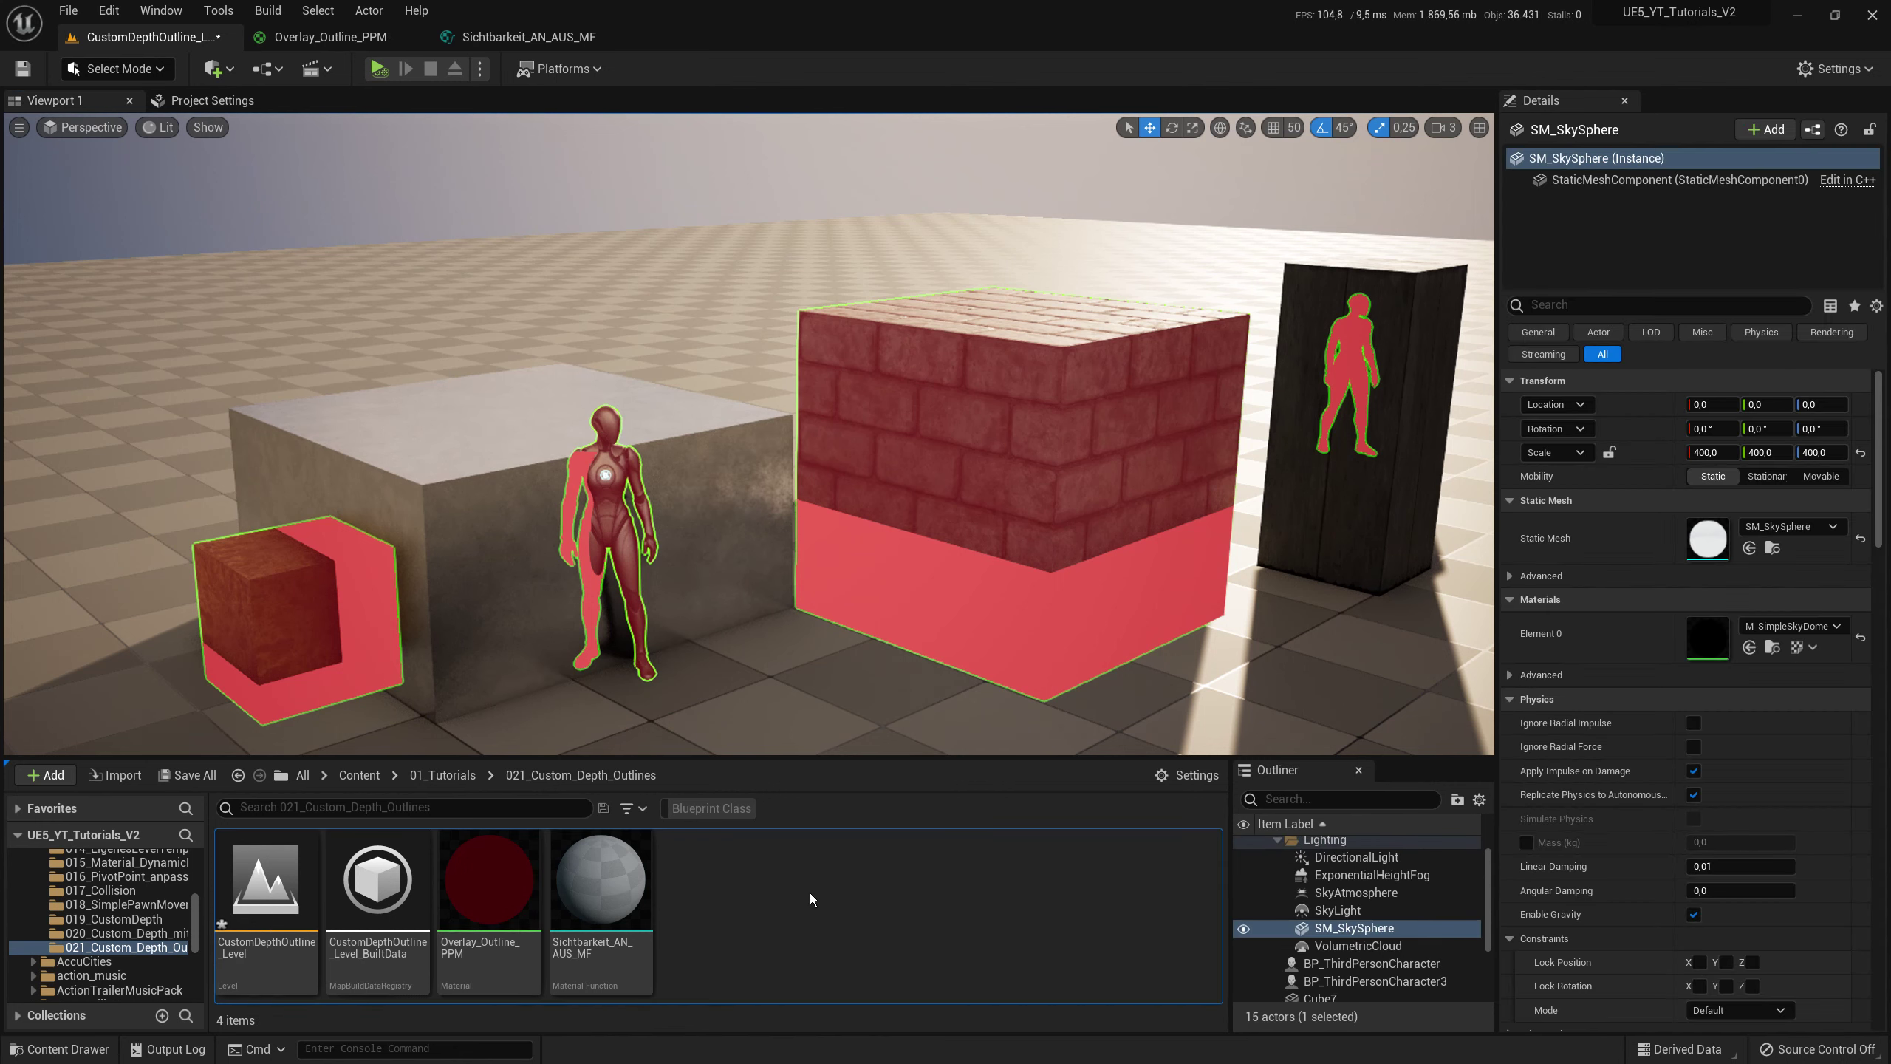
- Create the Overlay_Outline_PPM_Inst material instance from Overlay_Outline_PPM
right_click(484, 882)
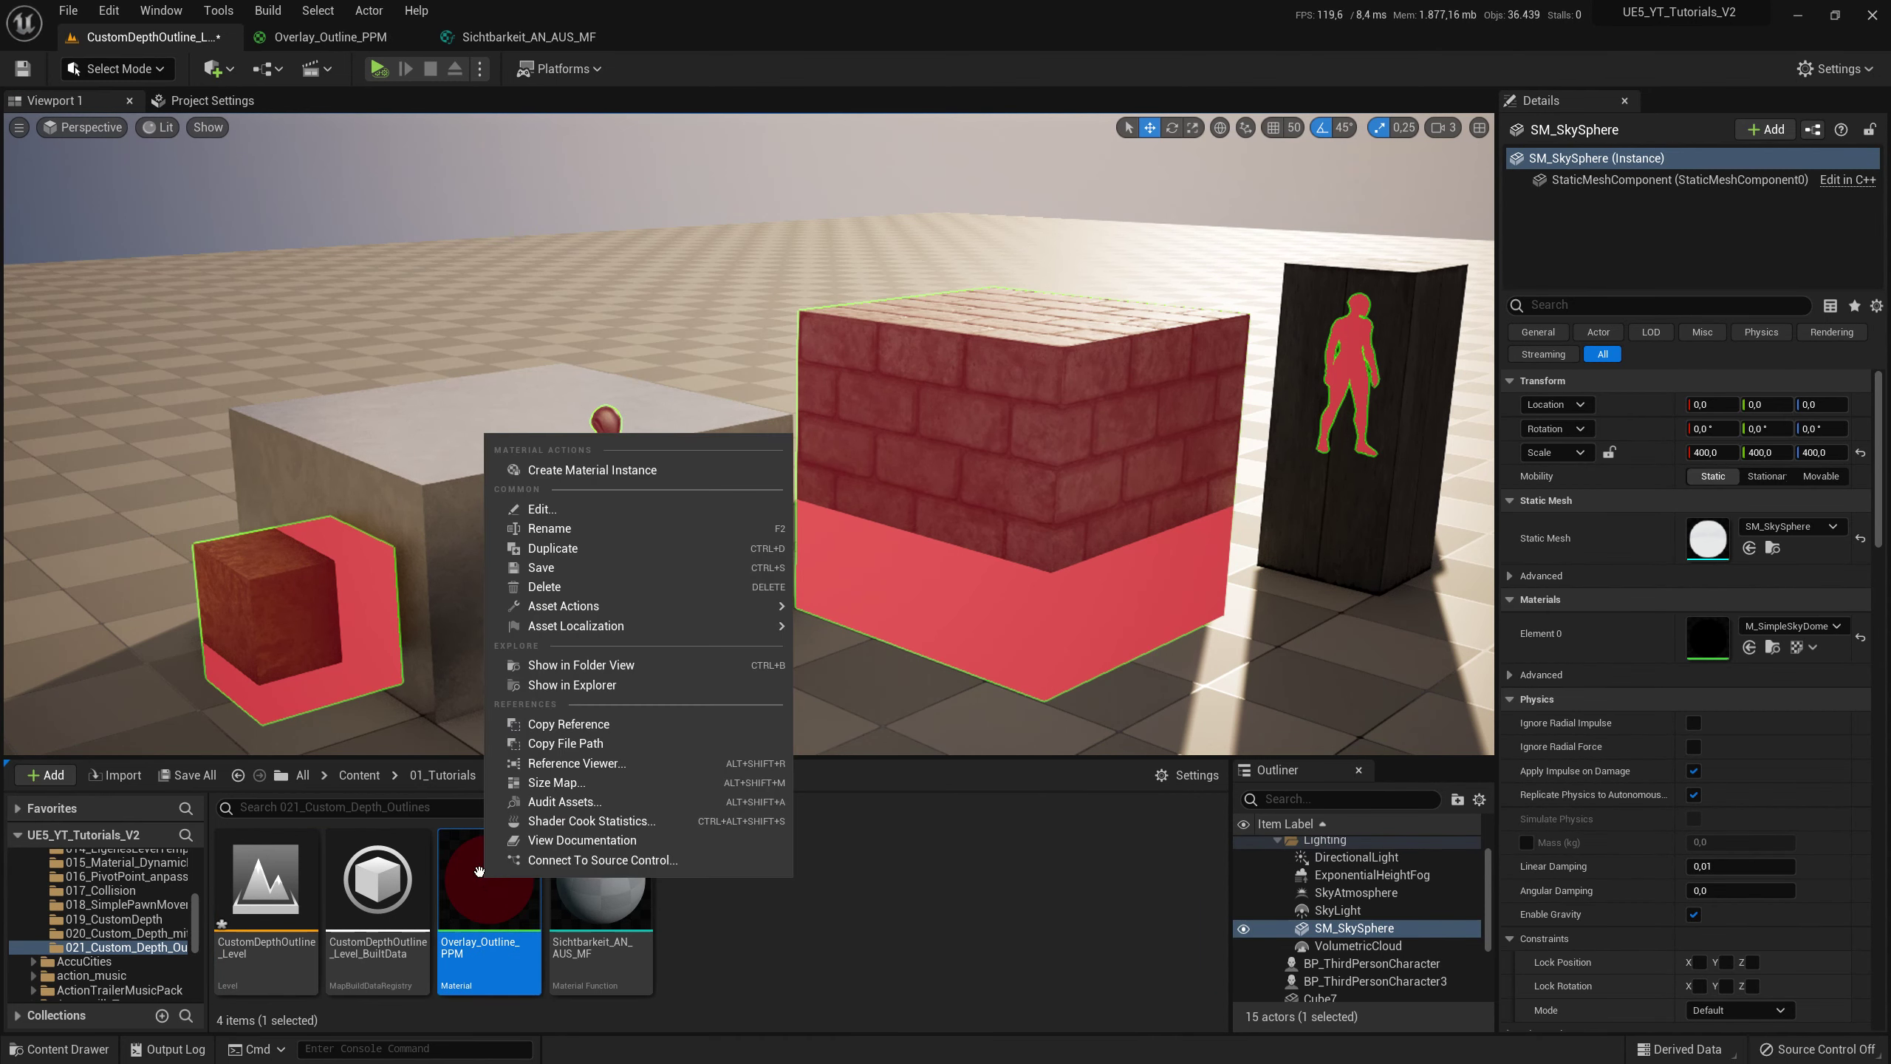
left_click(650, 471)
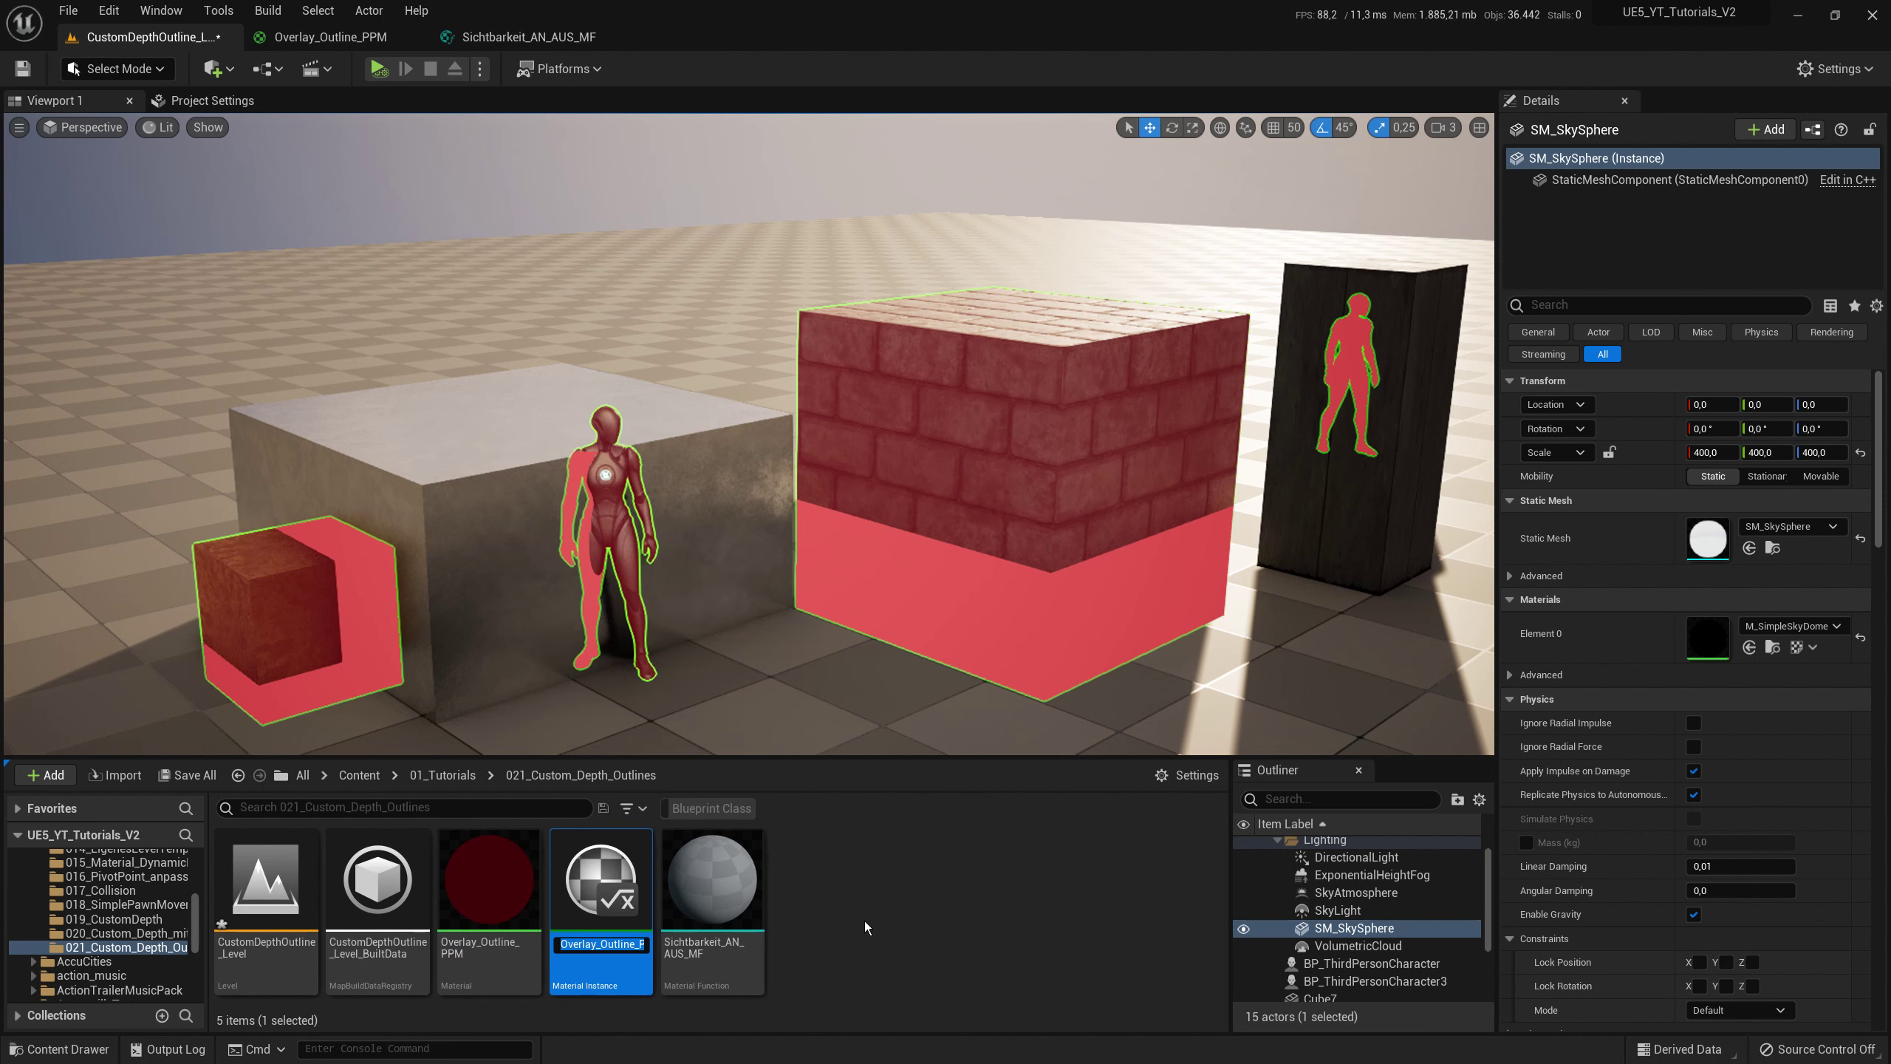
key("Return")
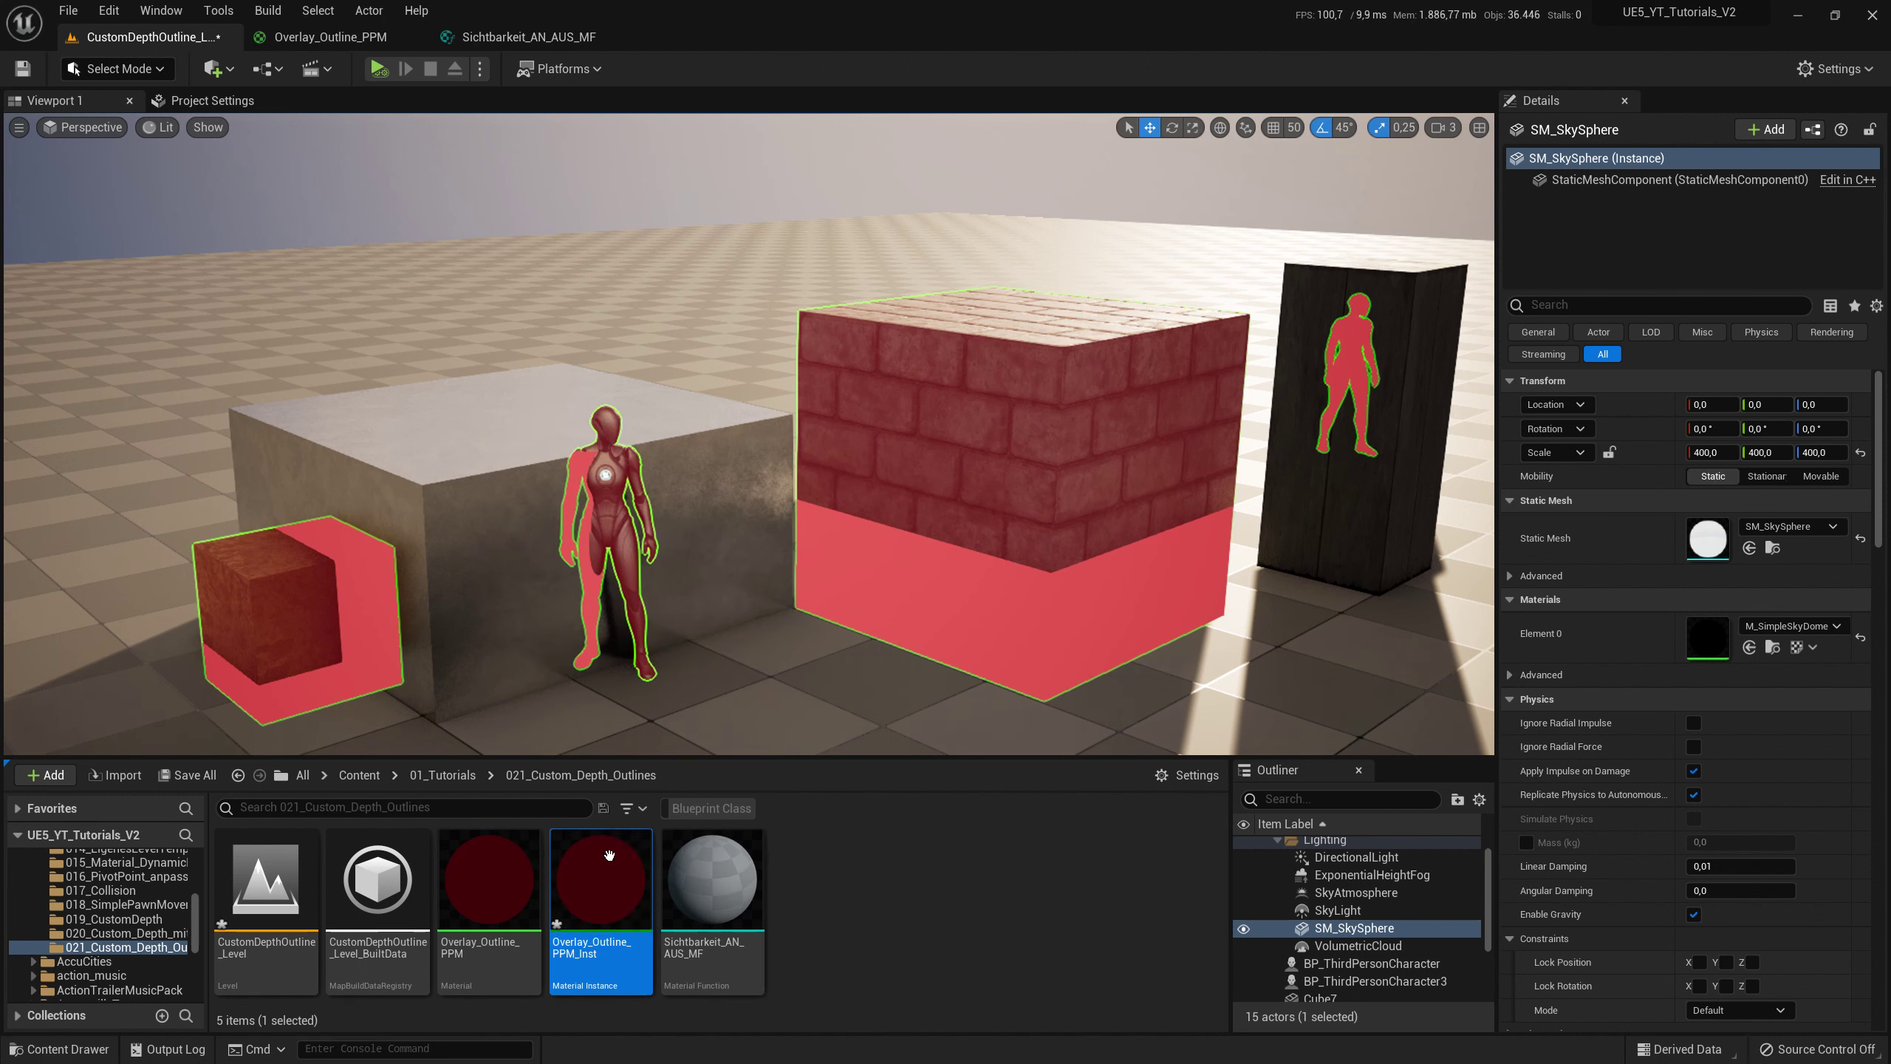
- Assign Overlay_Outline_PPM_Inst as the PostProcessVolume's post process material
left_click(741, 167)
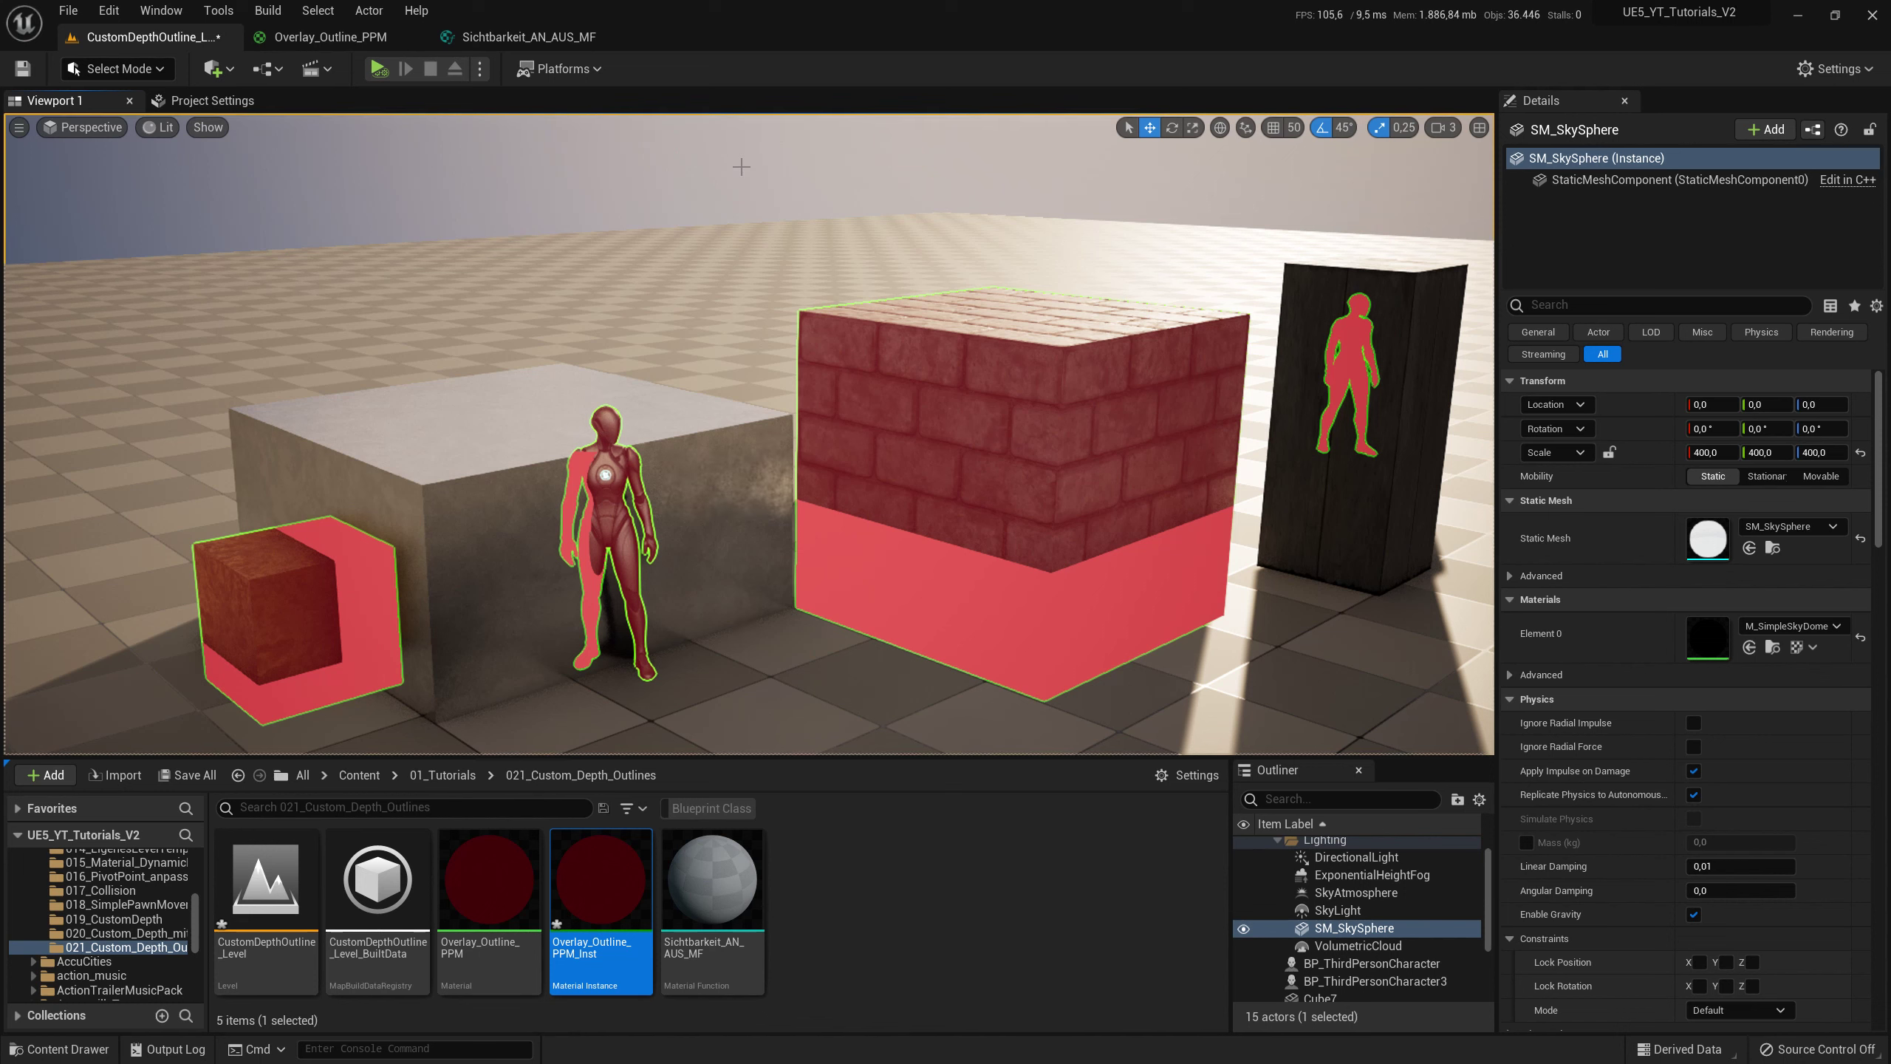
key("g")
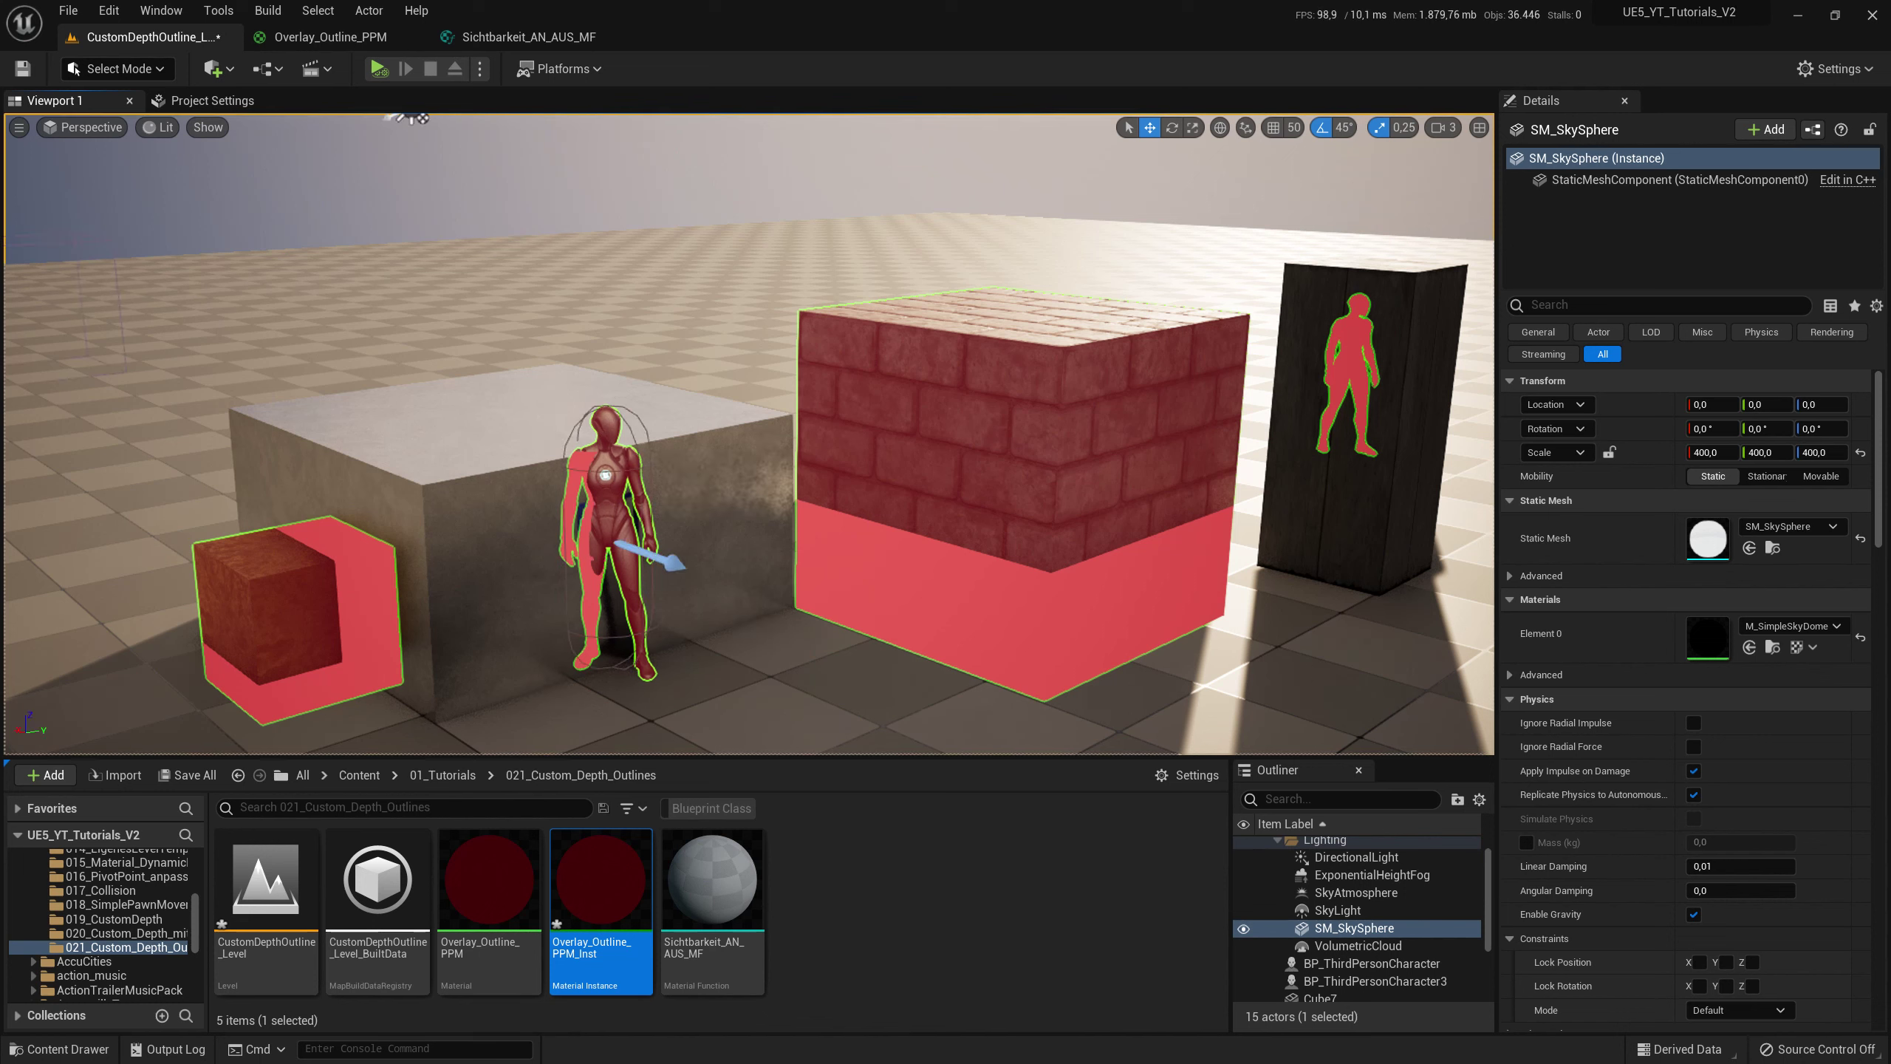
left_click(105, 237)
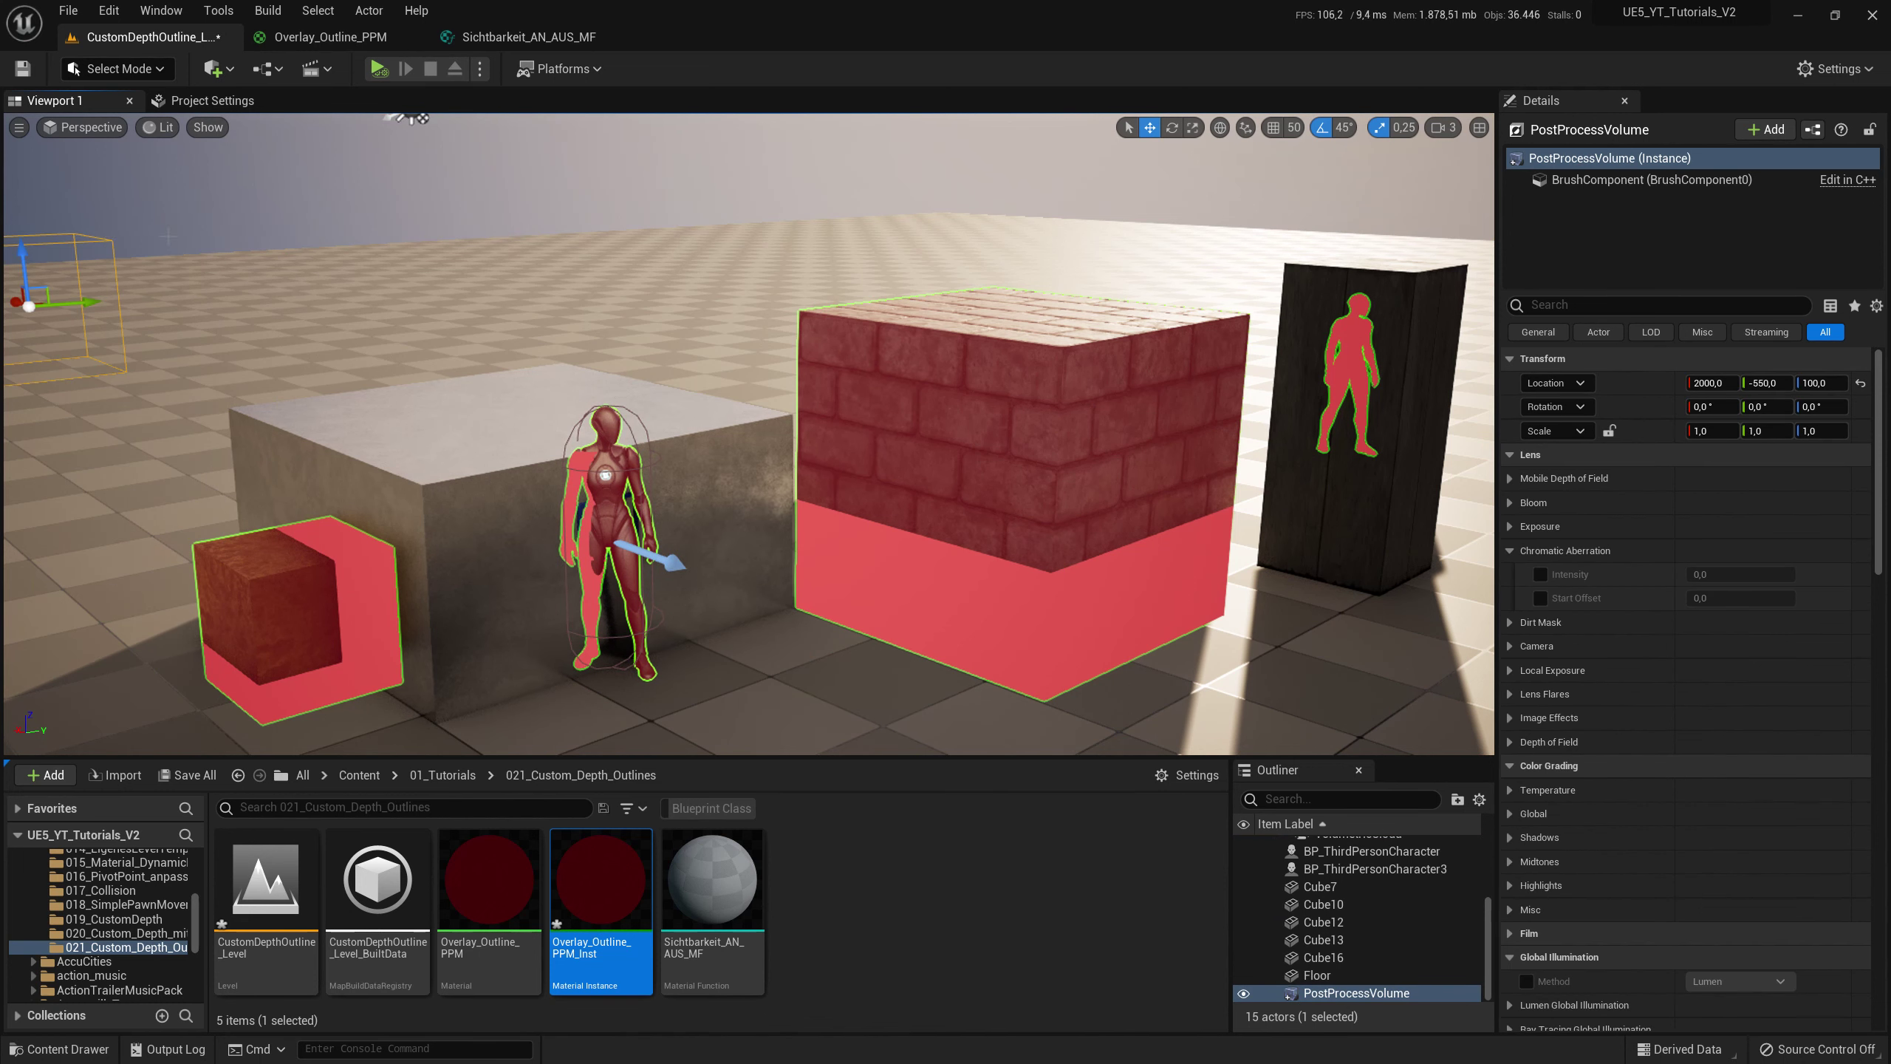
left_click(1633, 307)
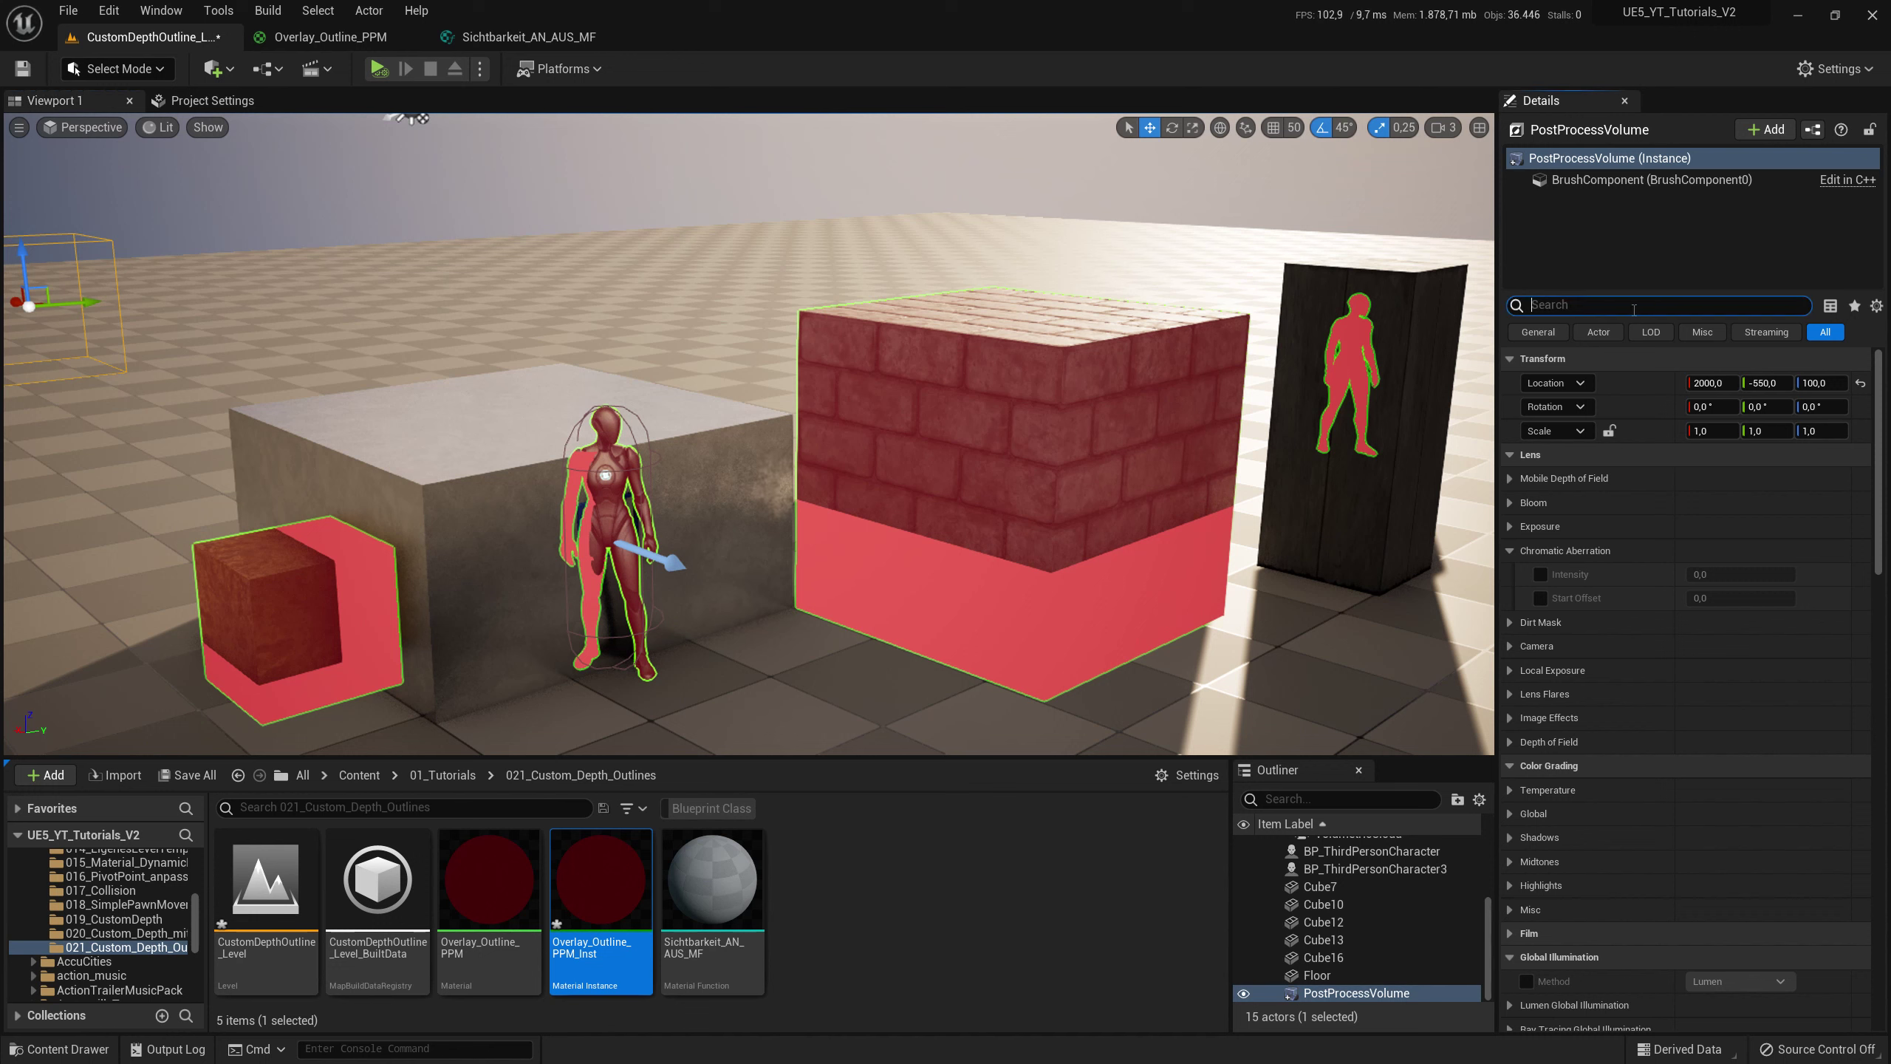
type("mat")
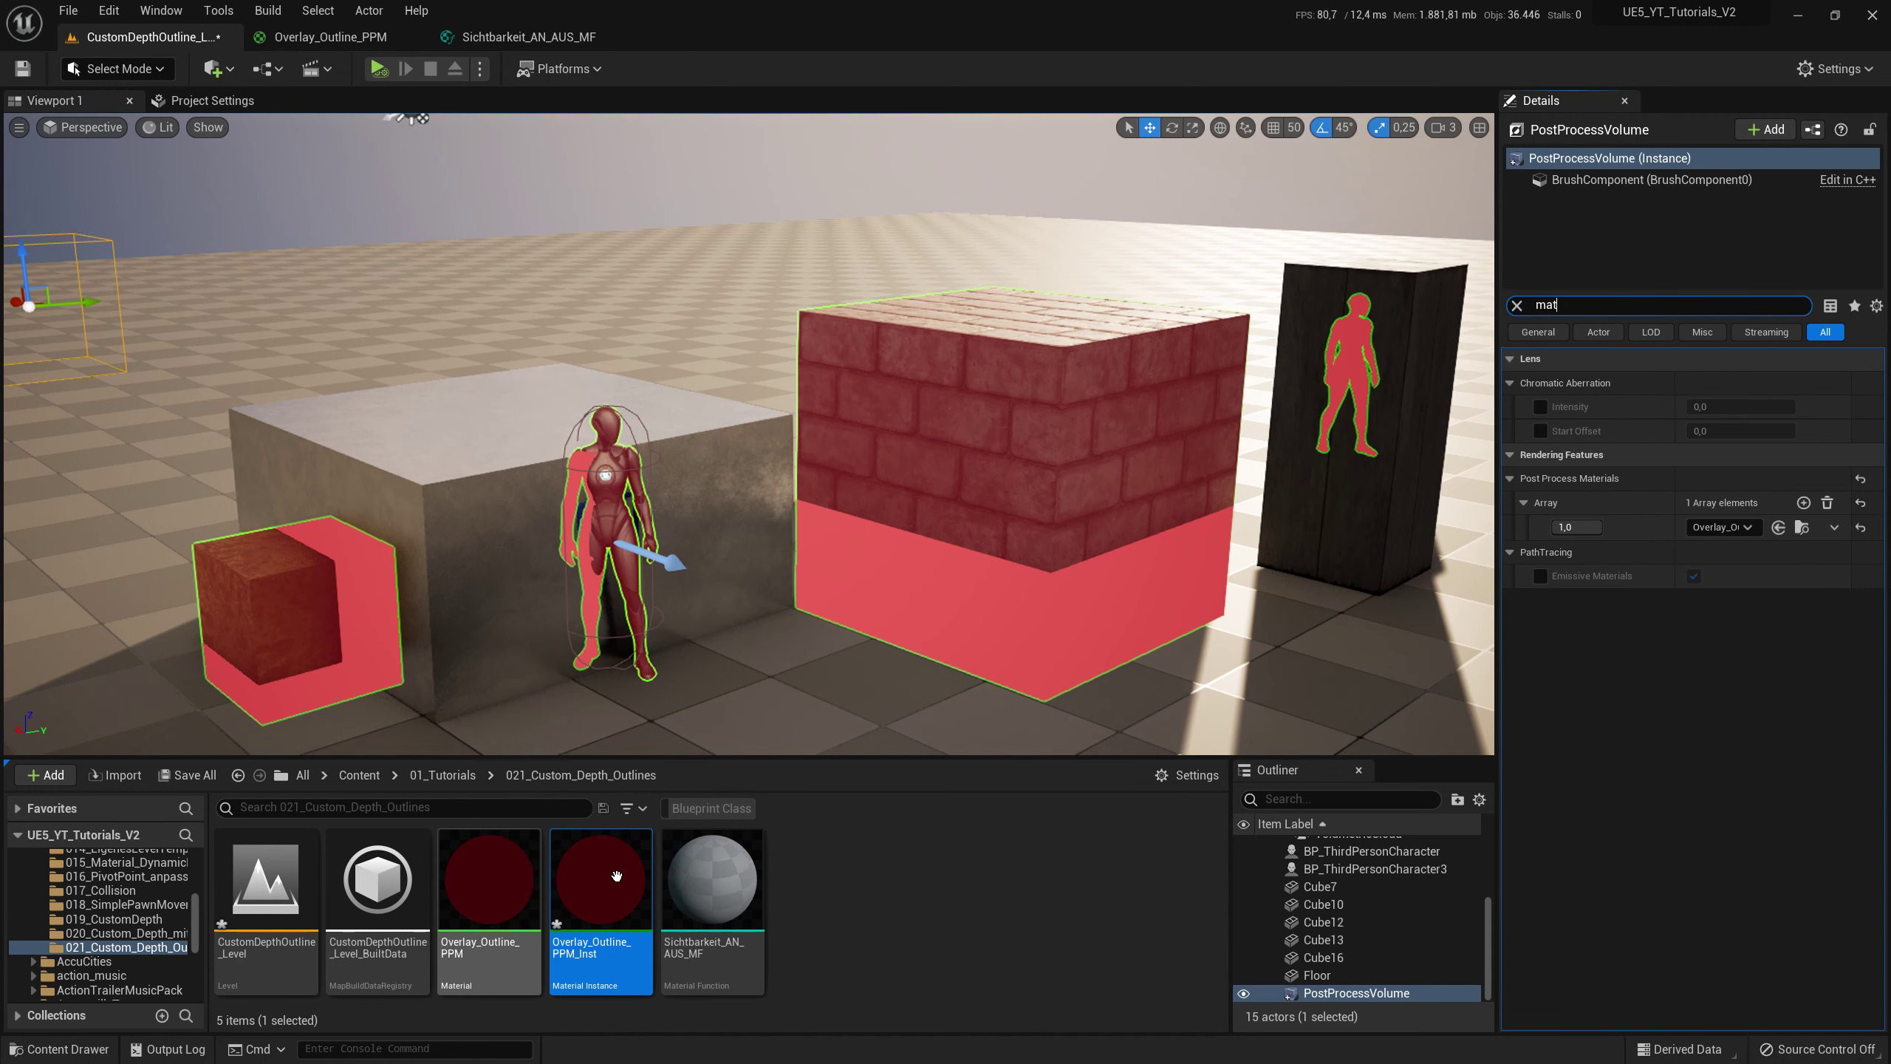
left_click_drag(618, 882, 1740, 524)
left_click(950, 944)
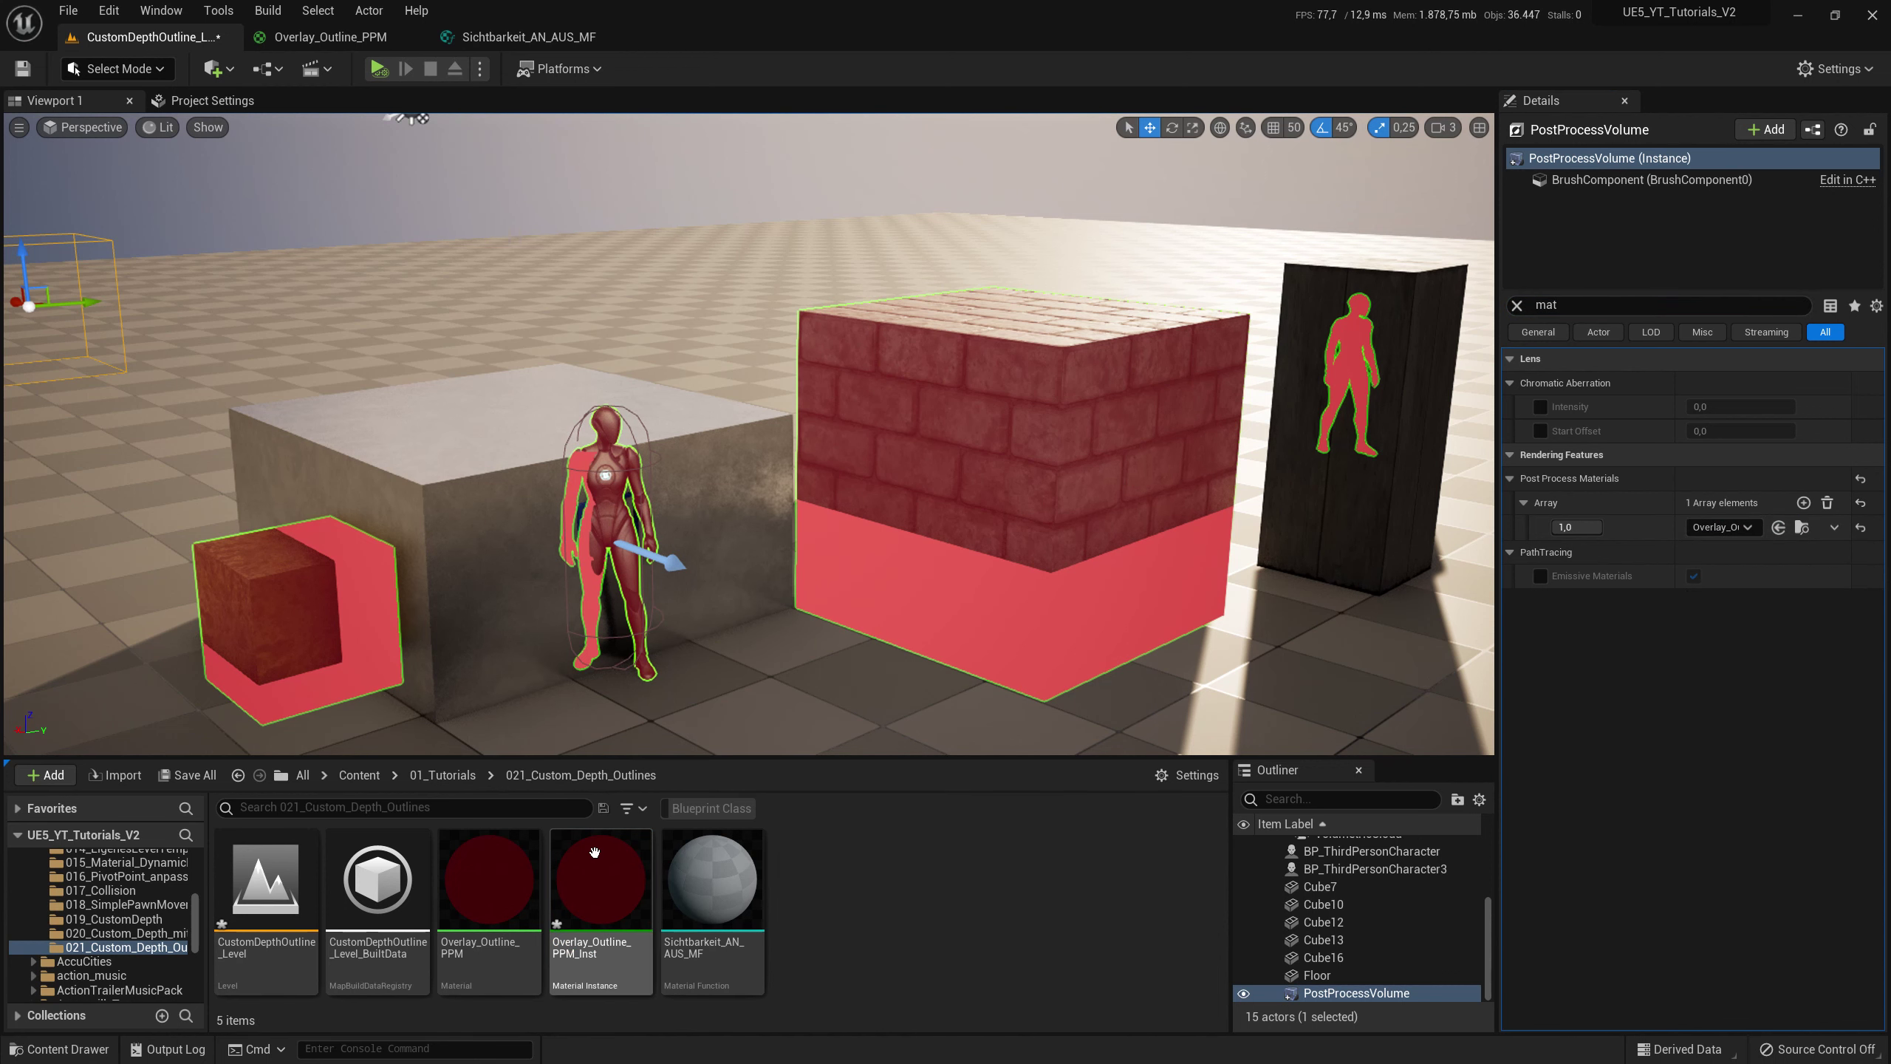
- Open Overlay_Outline_PPM_Inst and enable overrides for all five visibility and Outline Stärke parameters
double_click(593, 876)
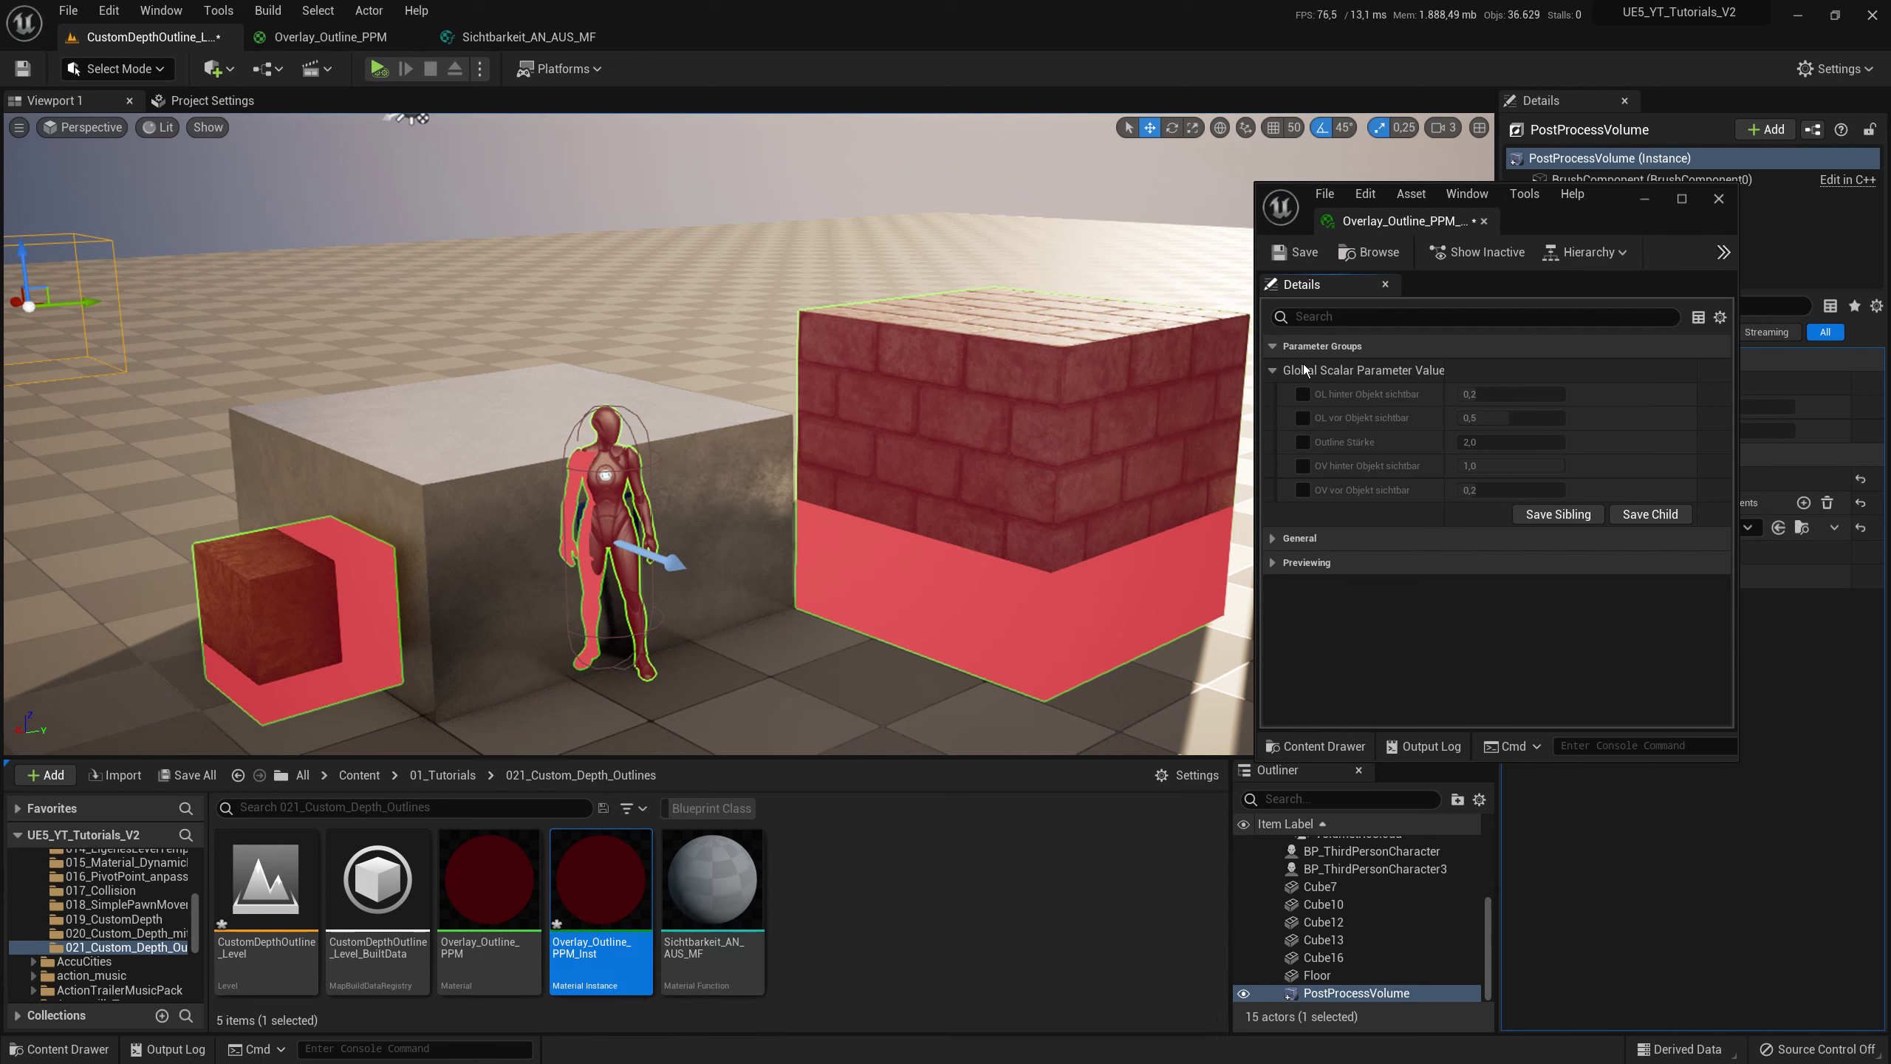
left_click(1303, 394)
left_click(1303, 418)
left_click(1303, 442)
left_click(1303, 465)
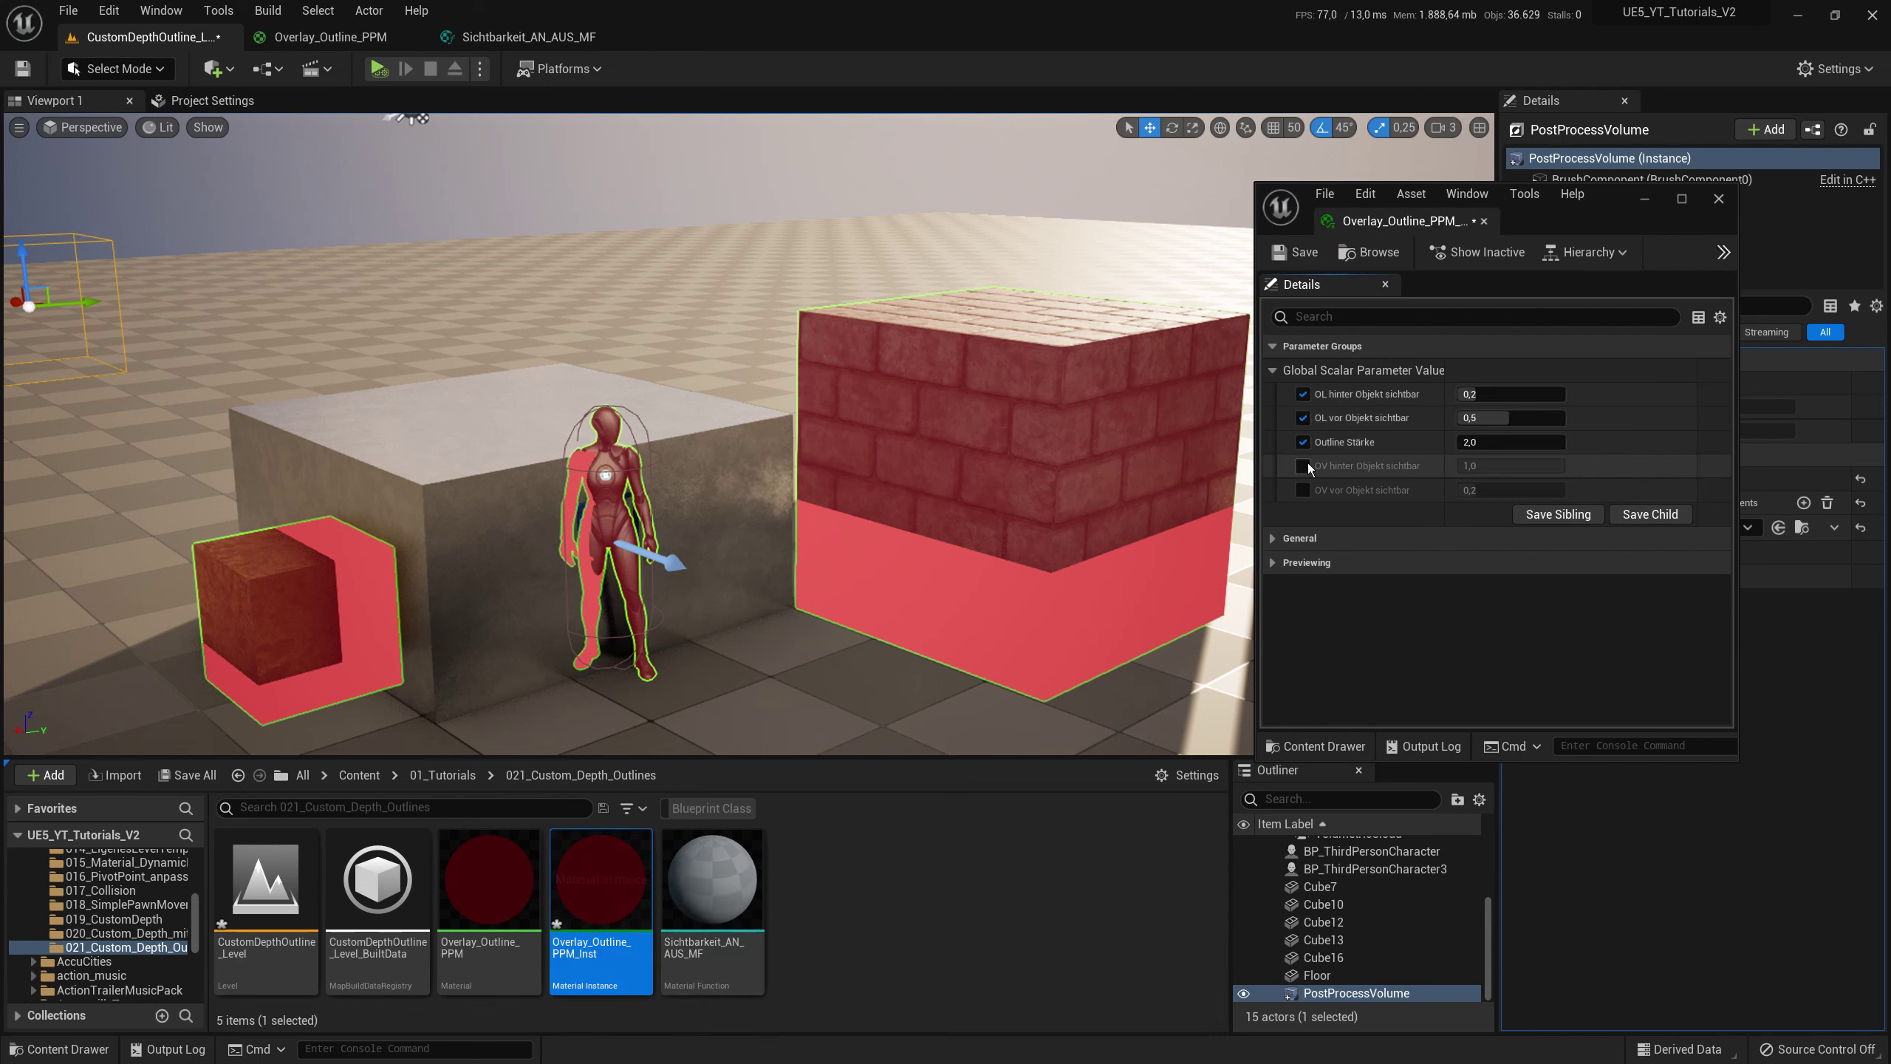
left_click(1303, 490)
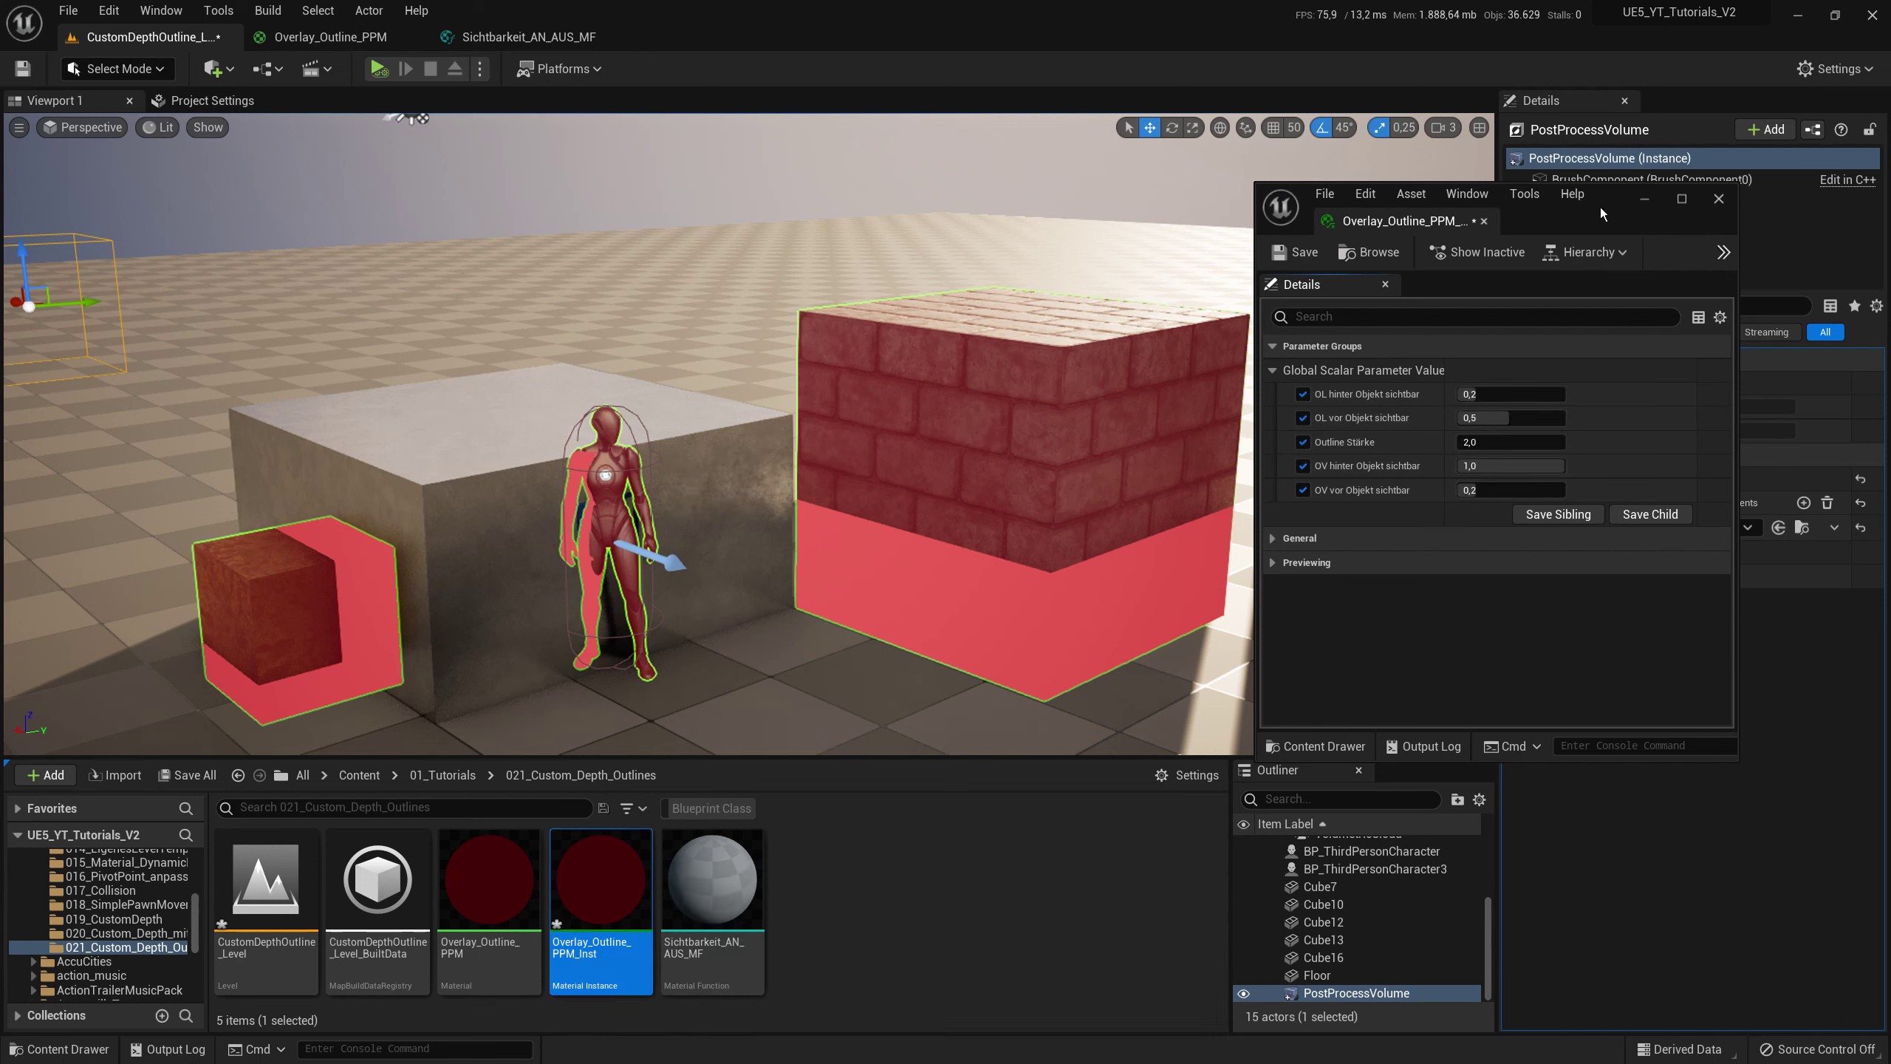
- Tune values live: front overlay down to 0,153333, OL hinter Objekt sichtbar just under 1
left_click_drag(1600, 207, 1436, 231)
mouse_move(1333, 412)
left_mouse_down()
mouse_move(1409, 412)
mouse_move(1331, 436)
mouse_move(1415, 460)
mouse_move(1334, 484)
mouse_move(1415, 509)
left_mouse_up()
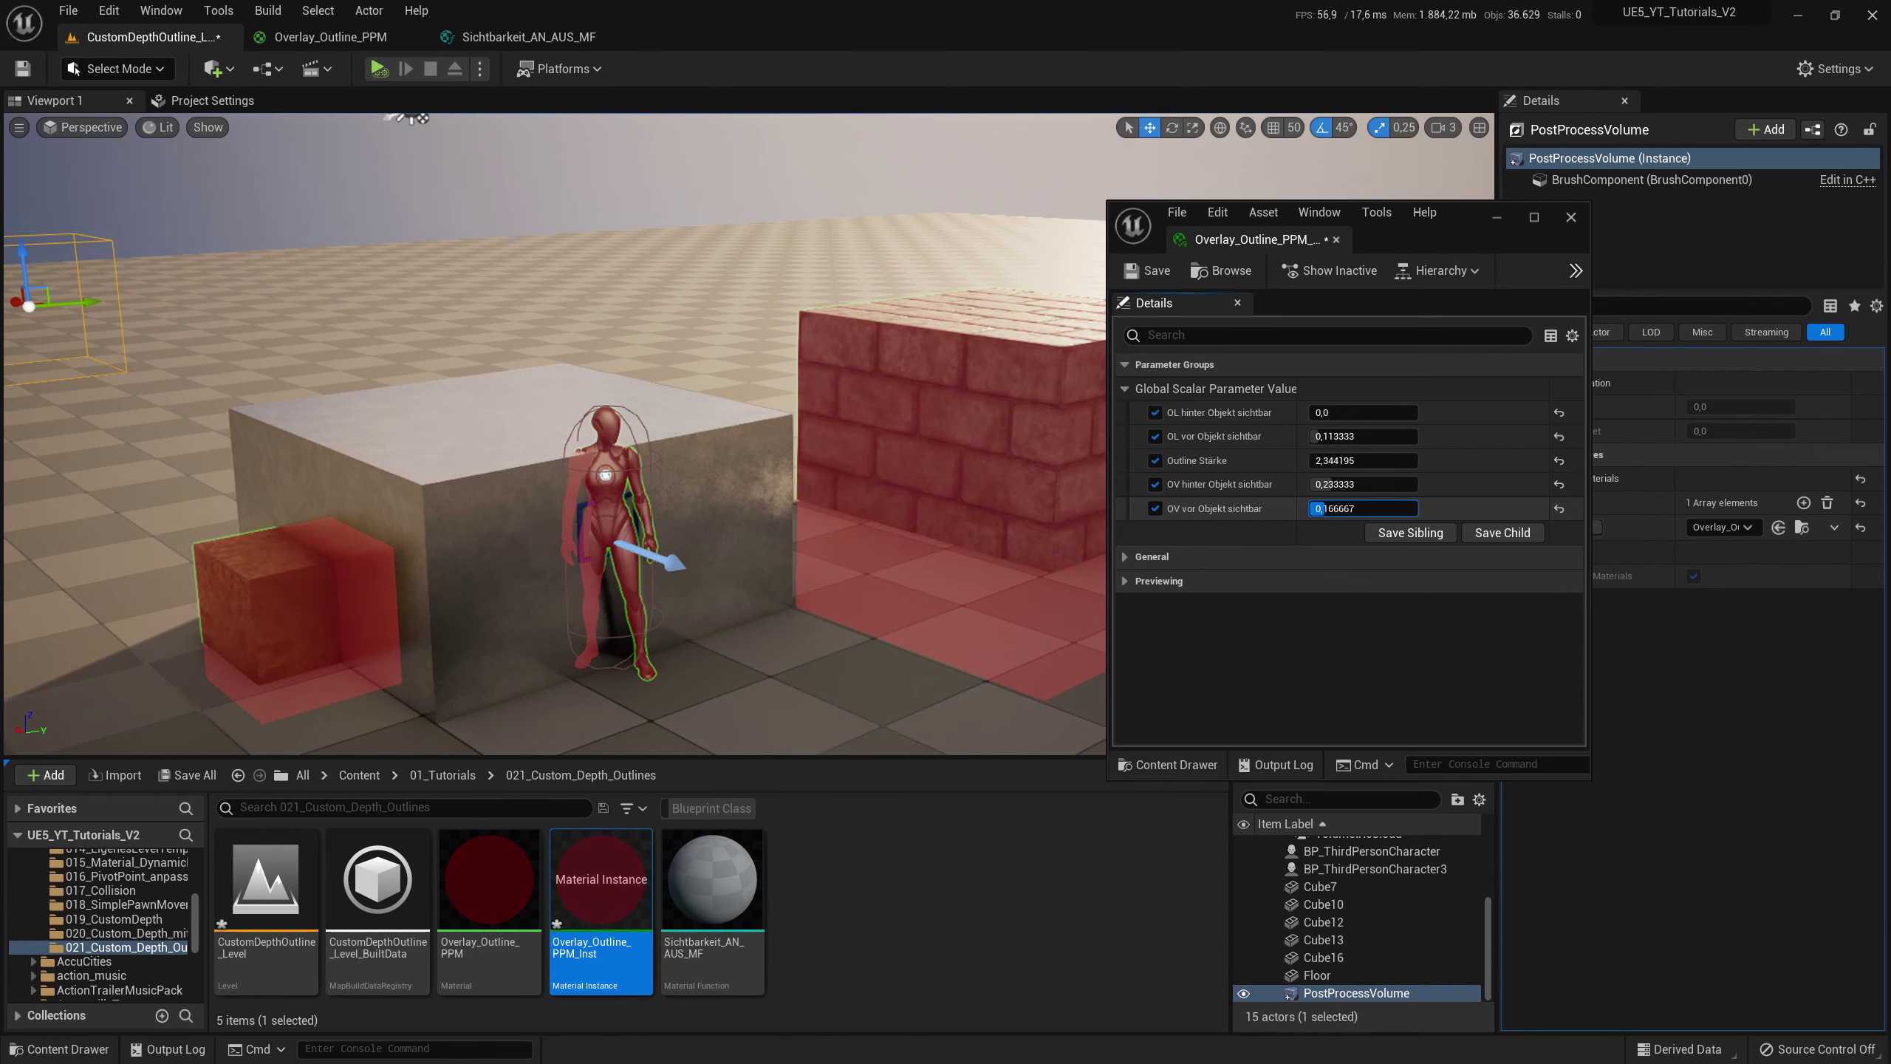
left_click_drag(1414, 508, 1332, 508)
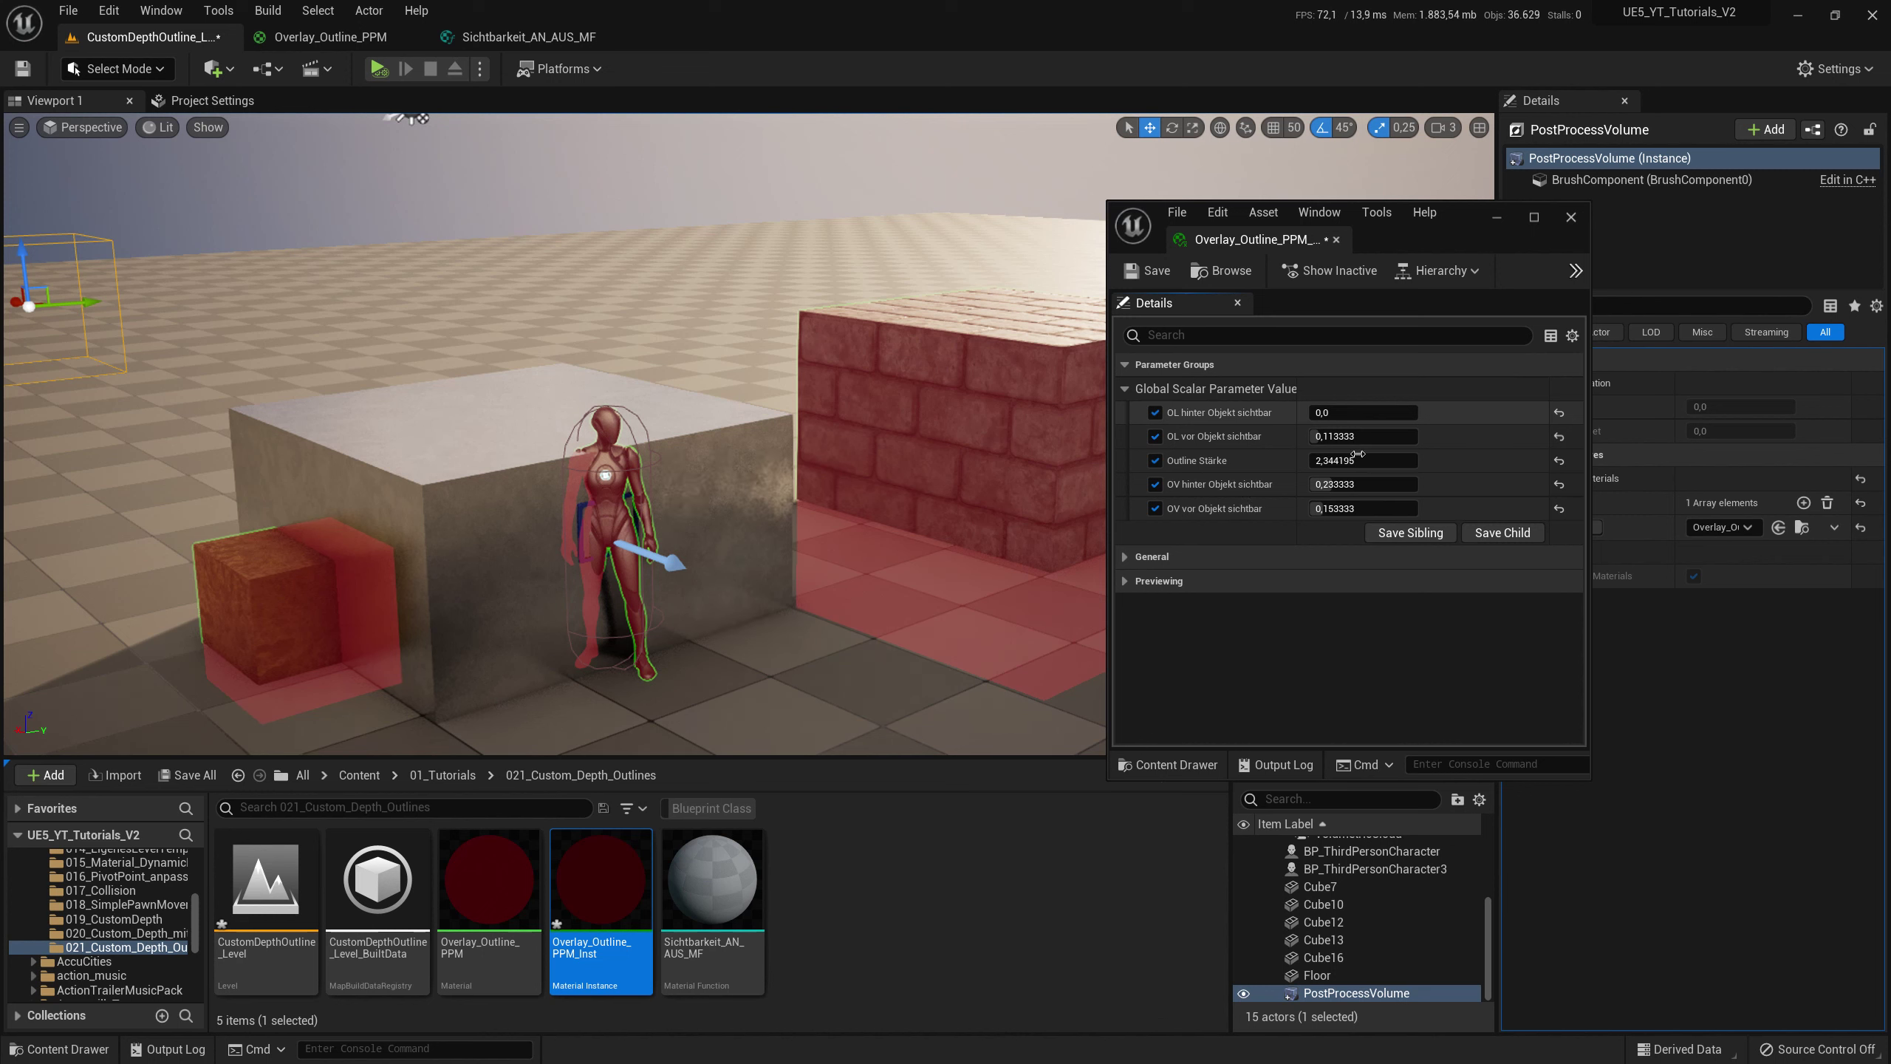
left_click_drag(1322, 412, 1414, 413)
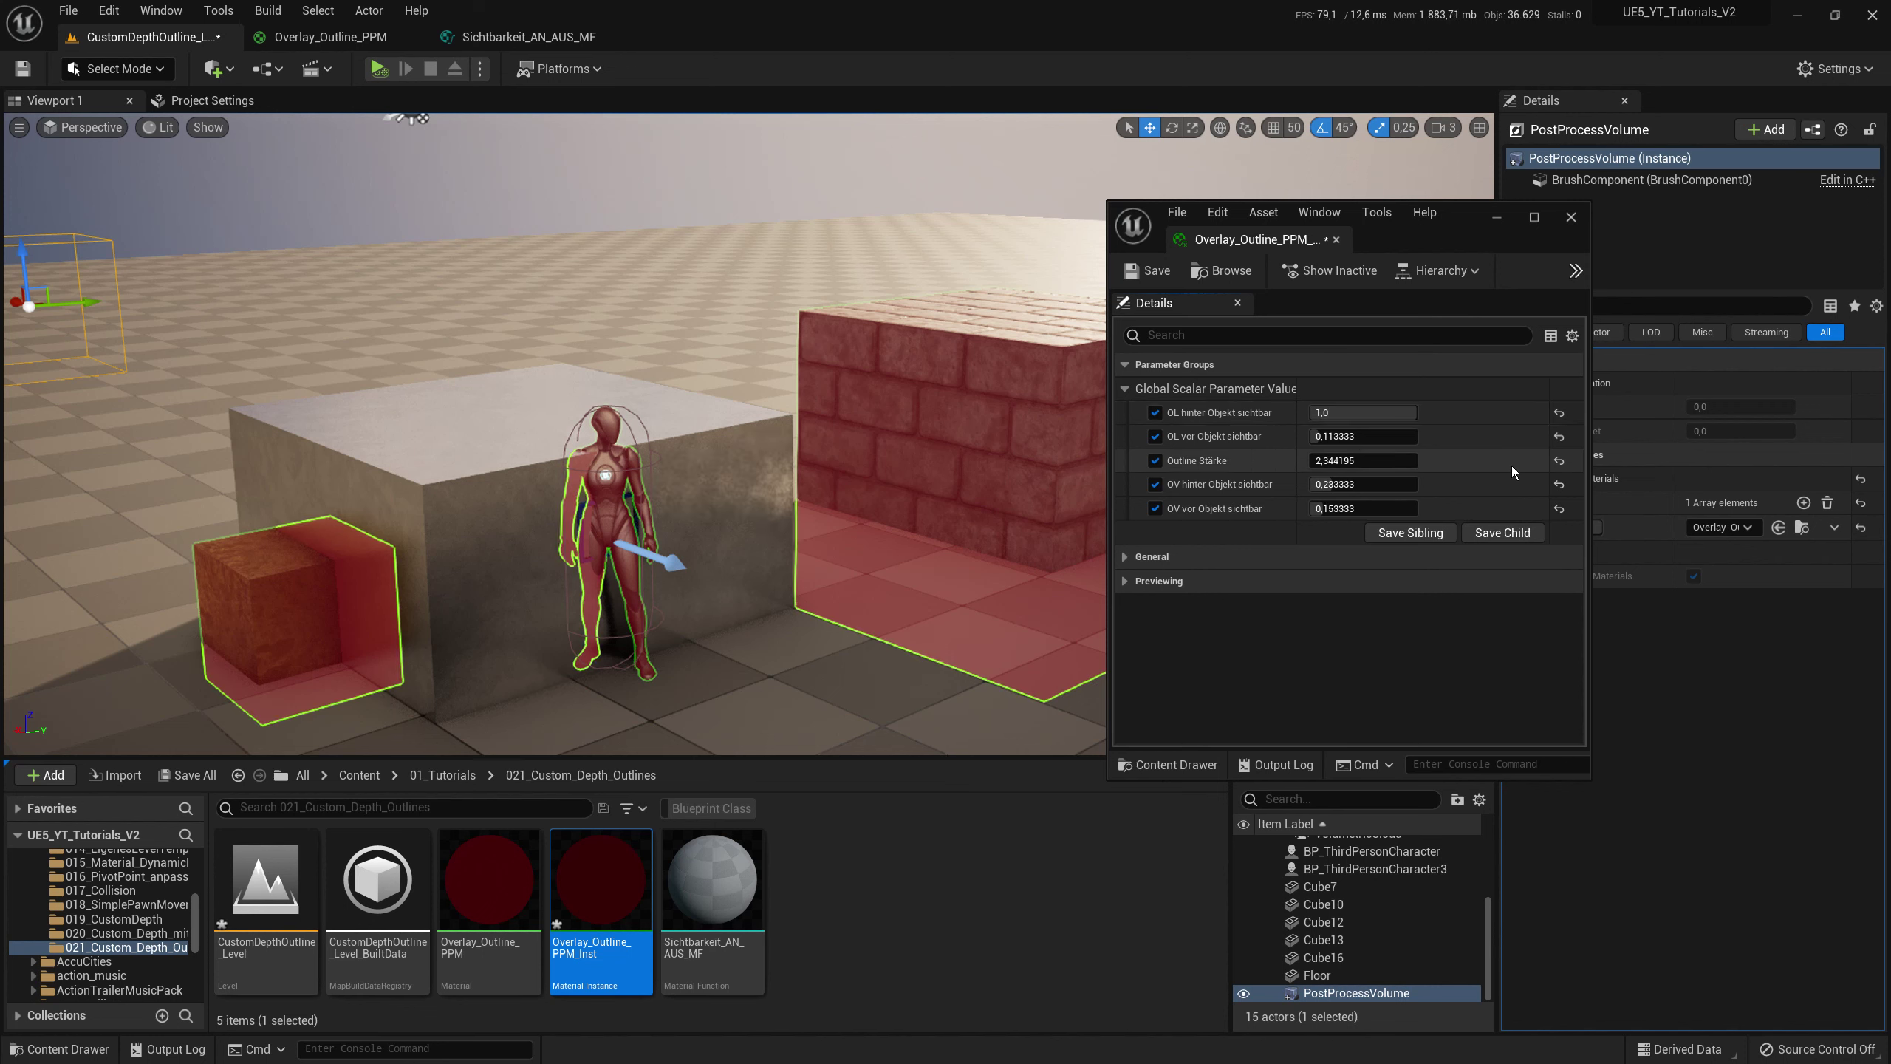
left_click(1362, 412)
left_click_drag(1362, 412, 1359, 412)
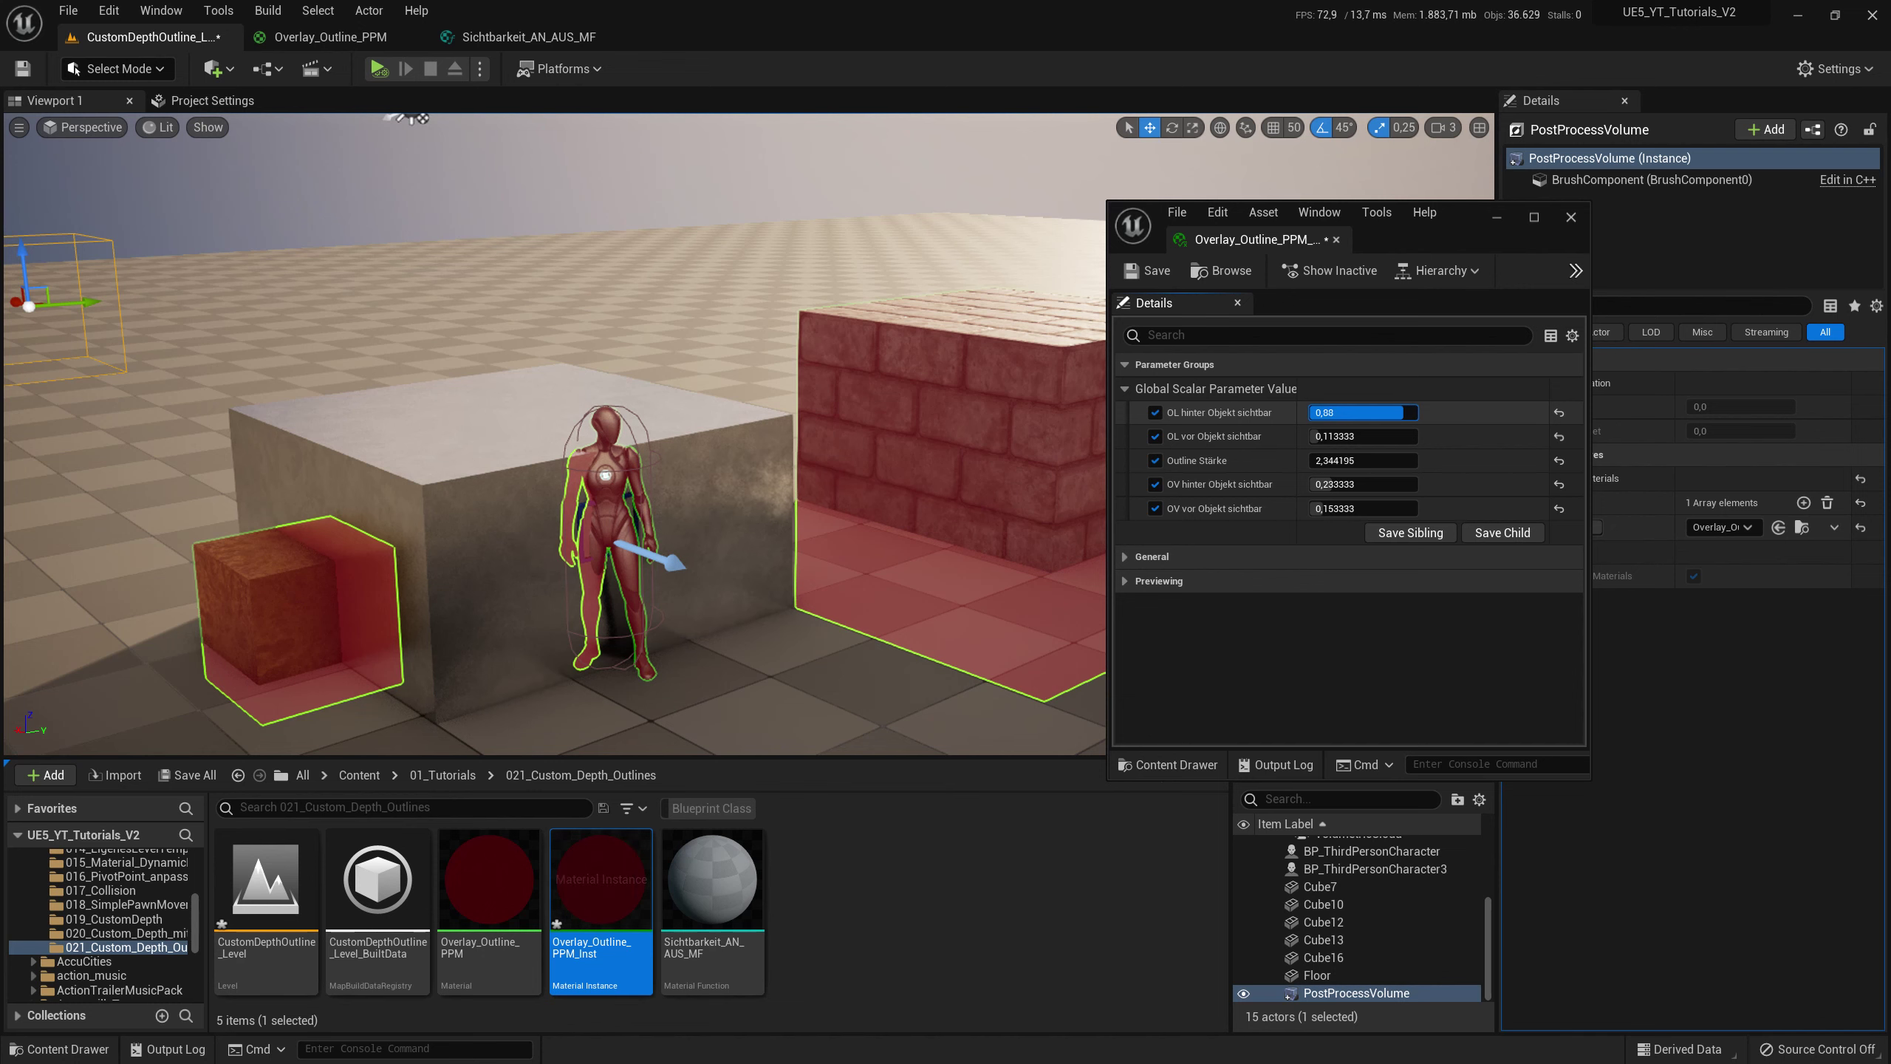
left_click(331, 36)
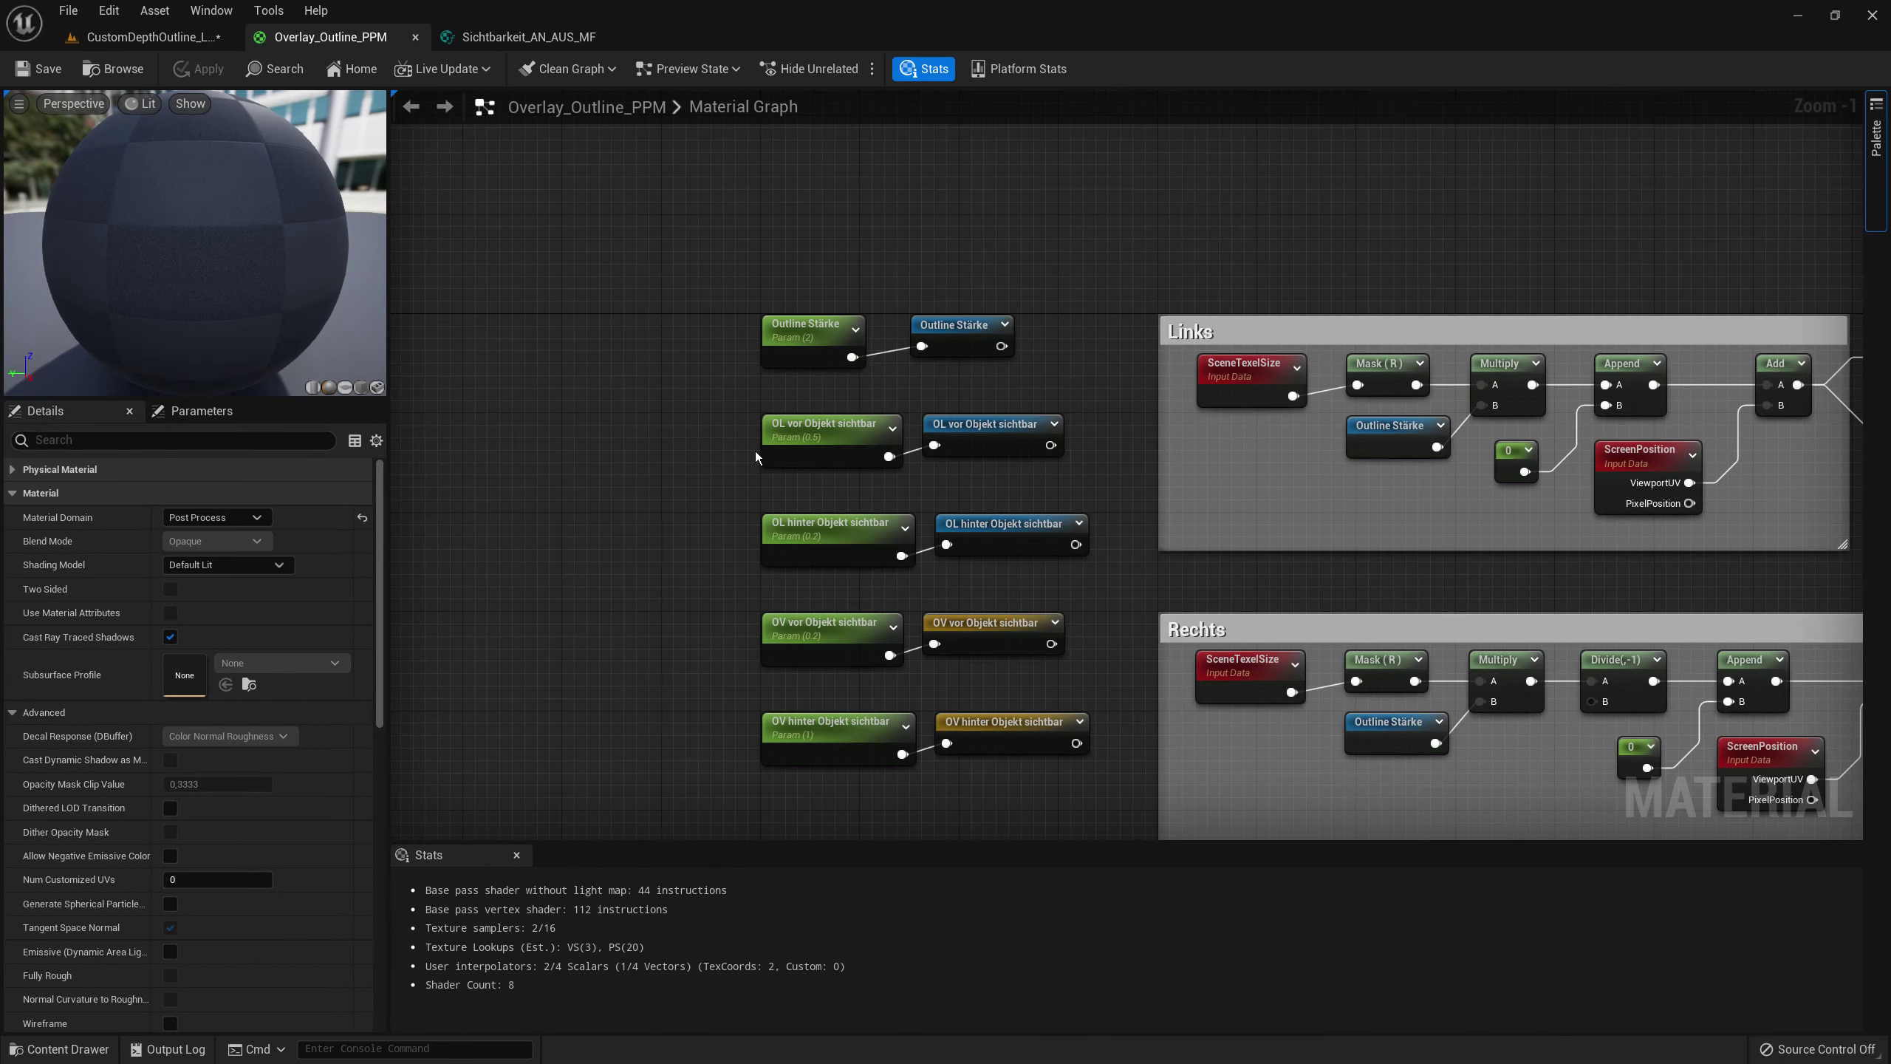
- Give the Outline Stärke parameter a Slider Max of 4
left_click(816, 350)
left_click(217, 564)
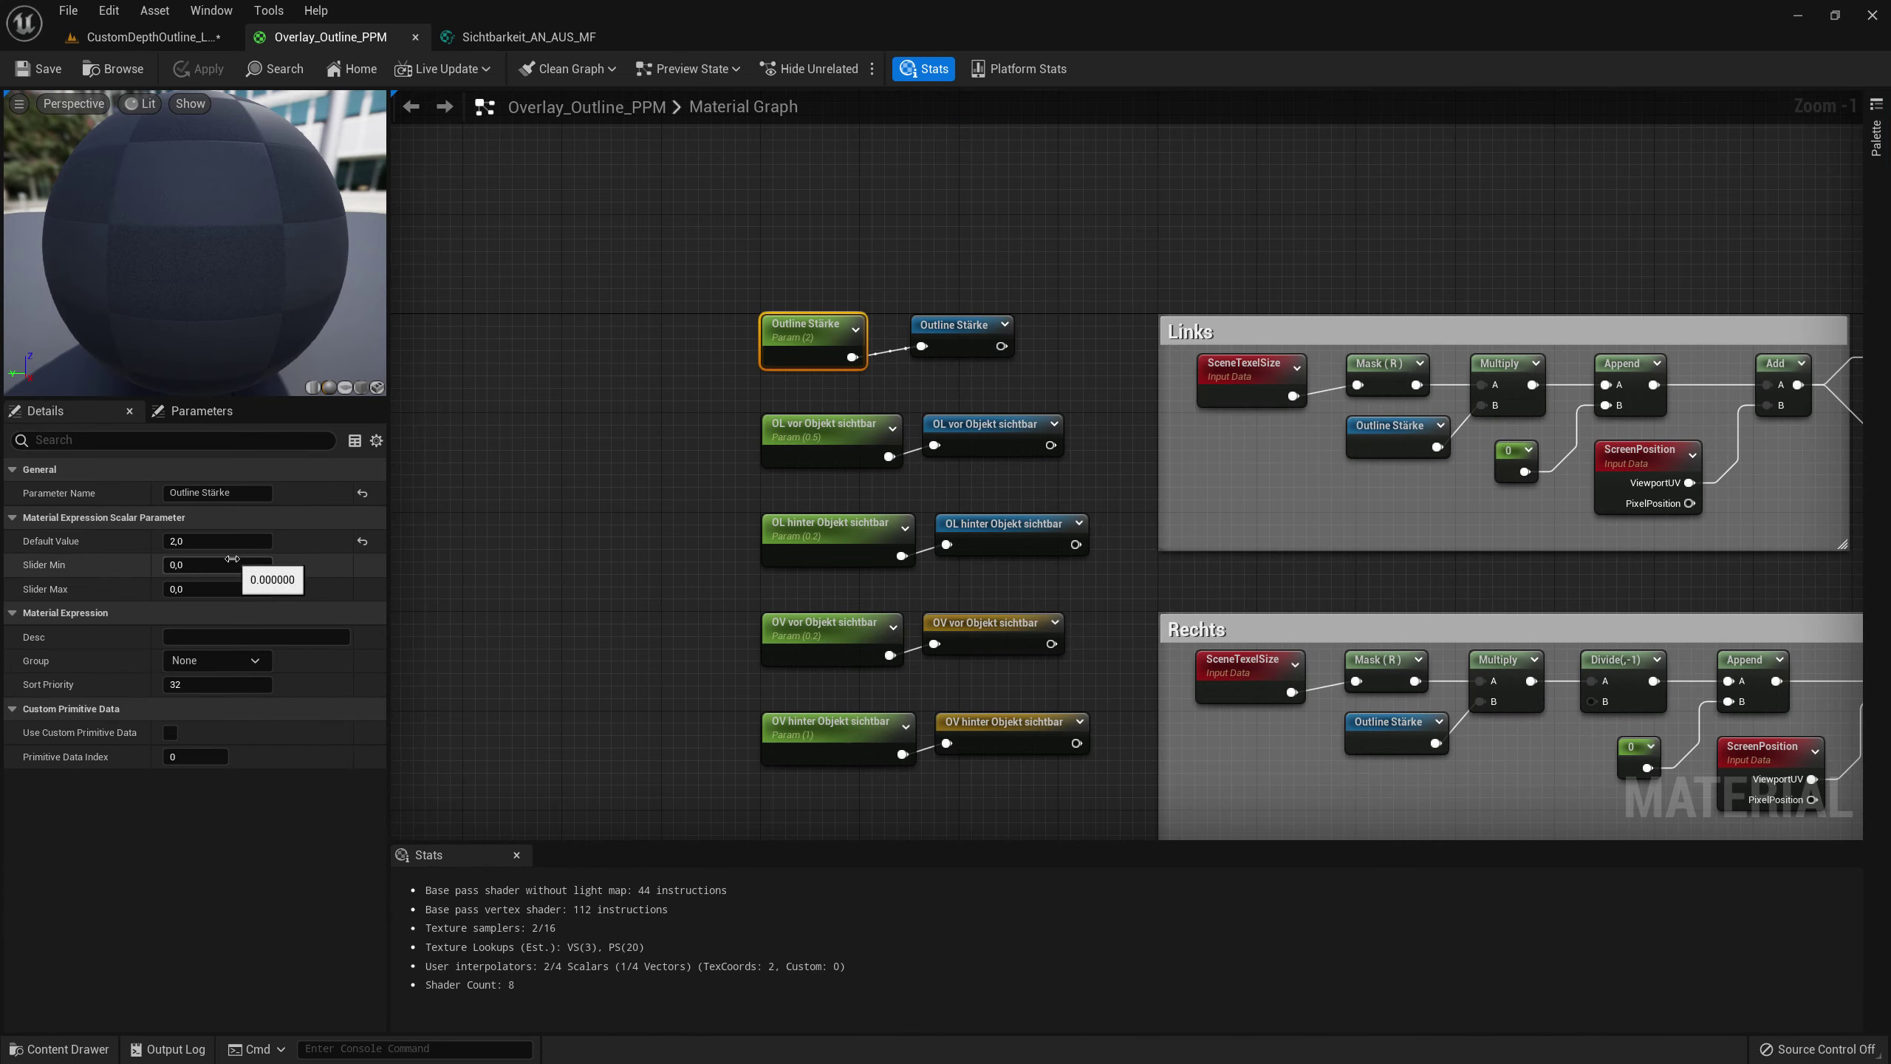
key("Tab")
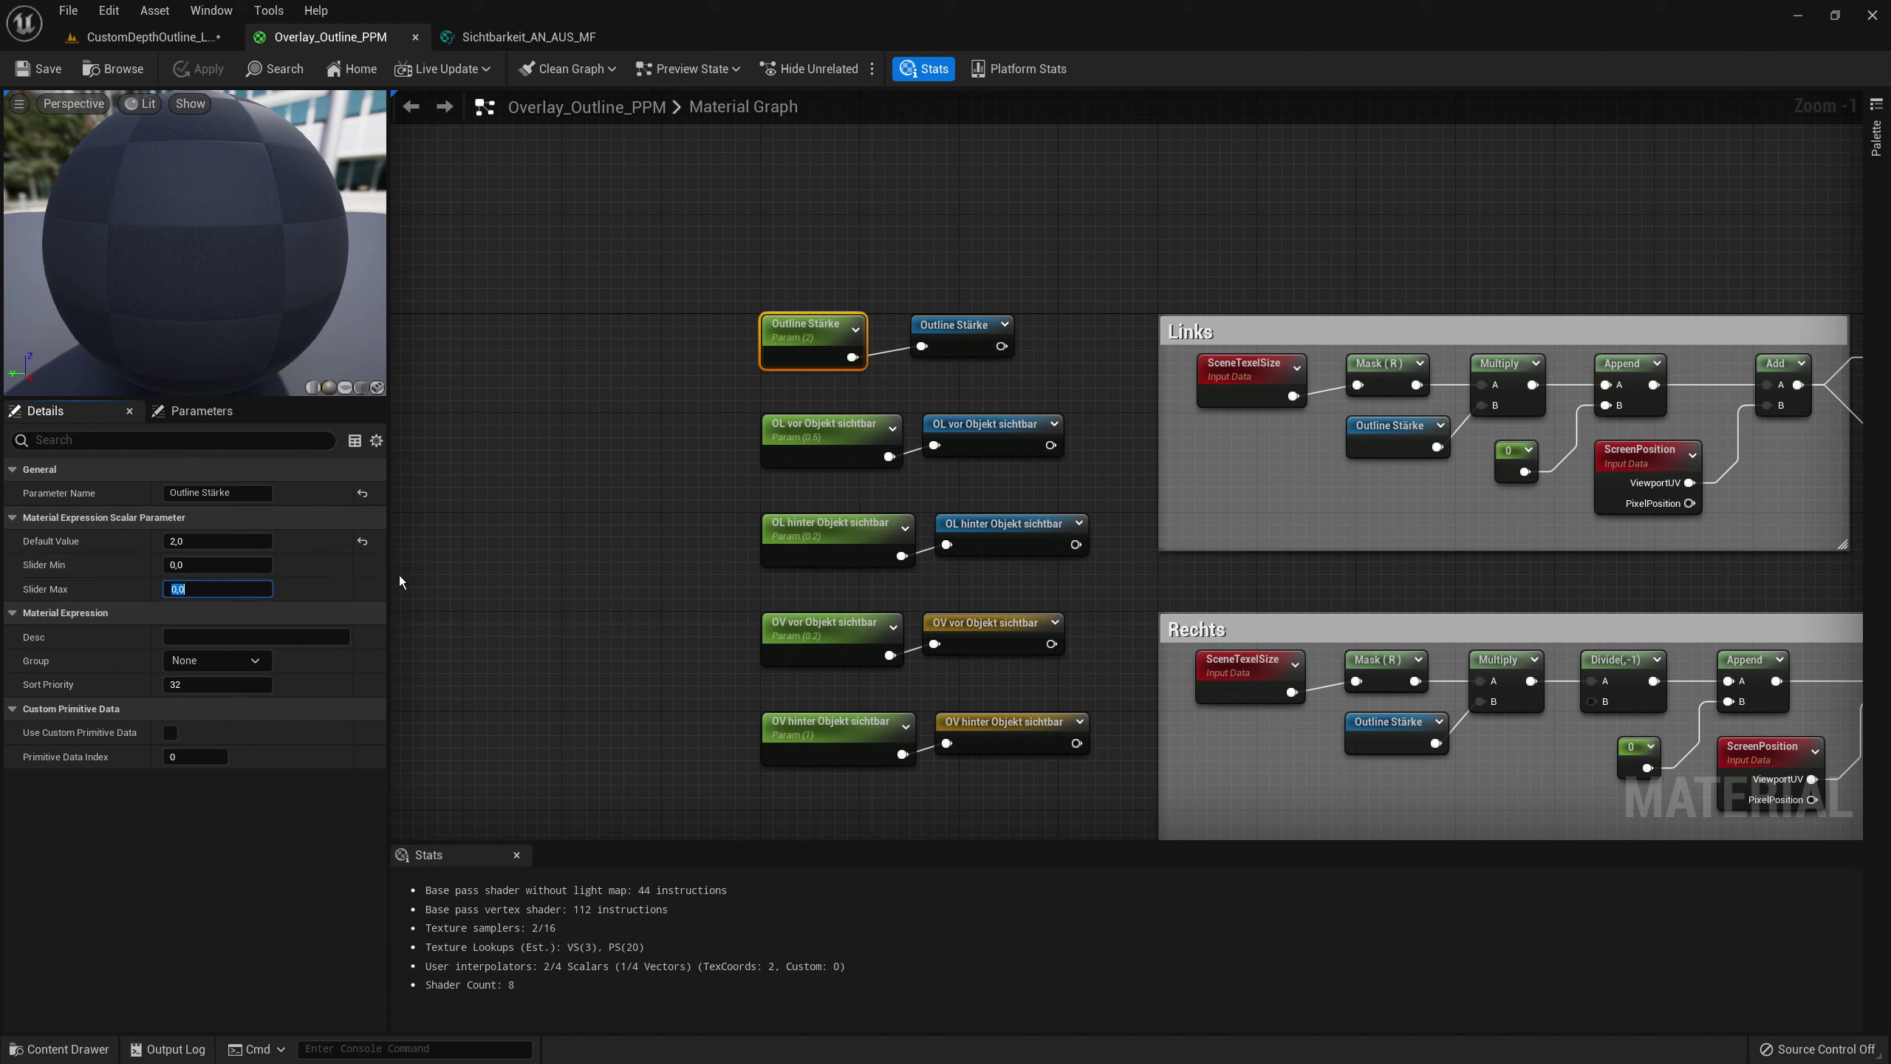
type("4")
key("Return")
- Set Slider Max to 100 on OL vor, then on the other three visibility parameters together
left_click(826, 447)
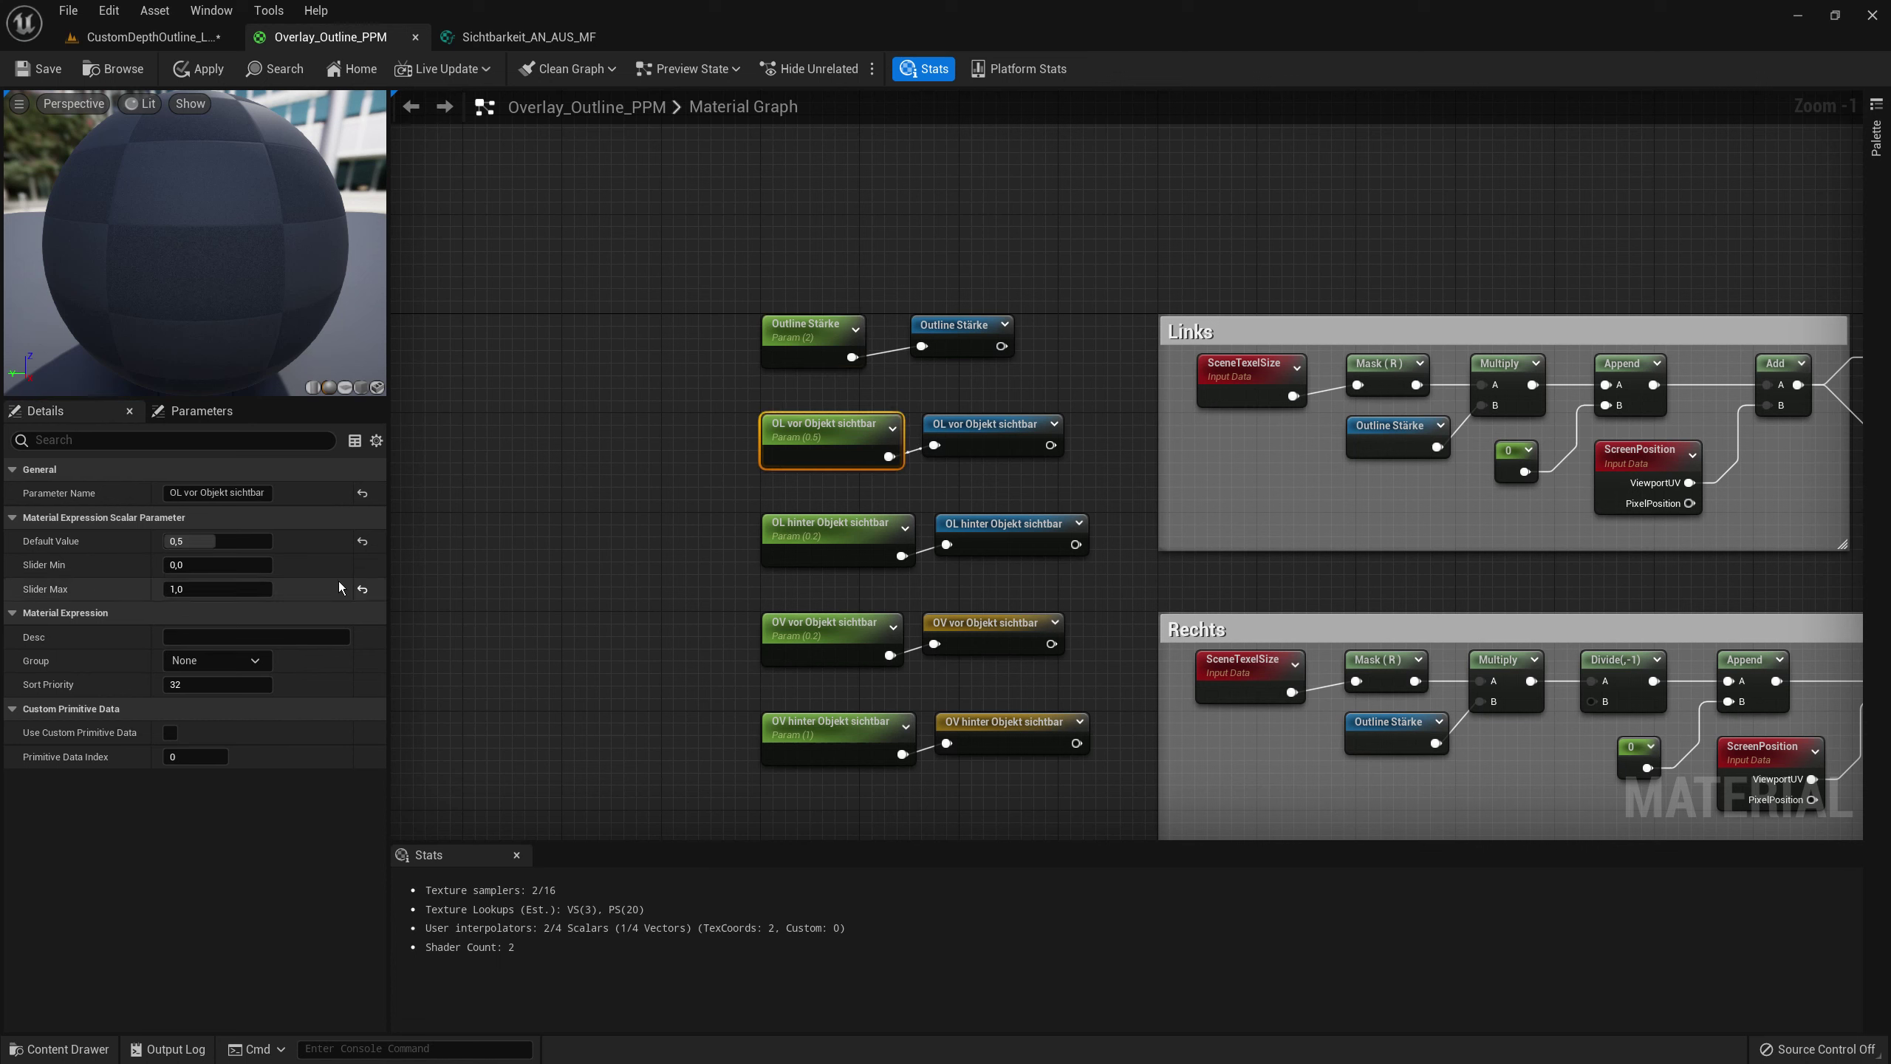
left_click(232, 563)
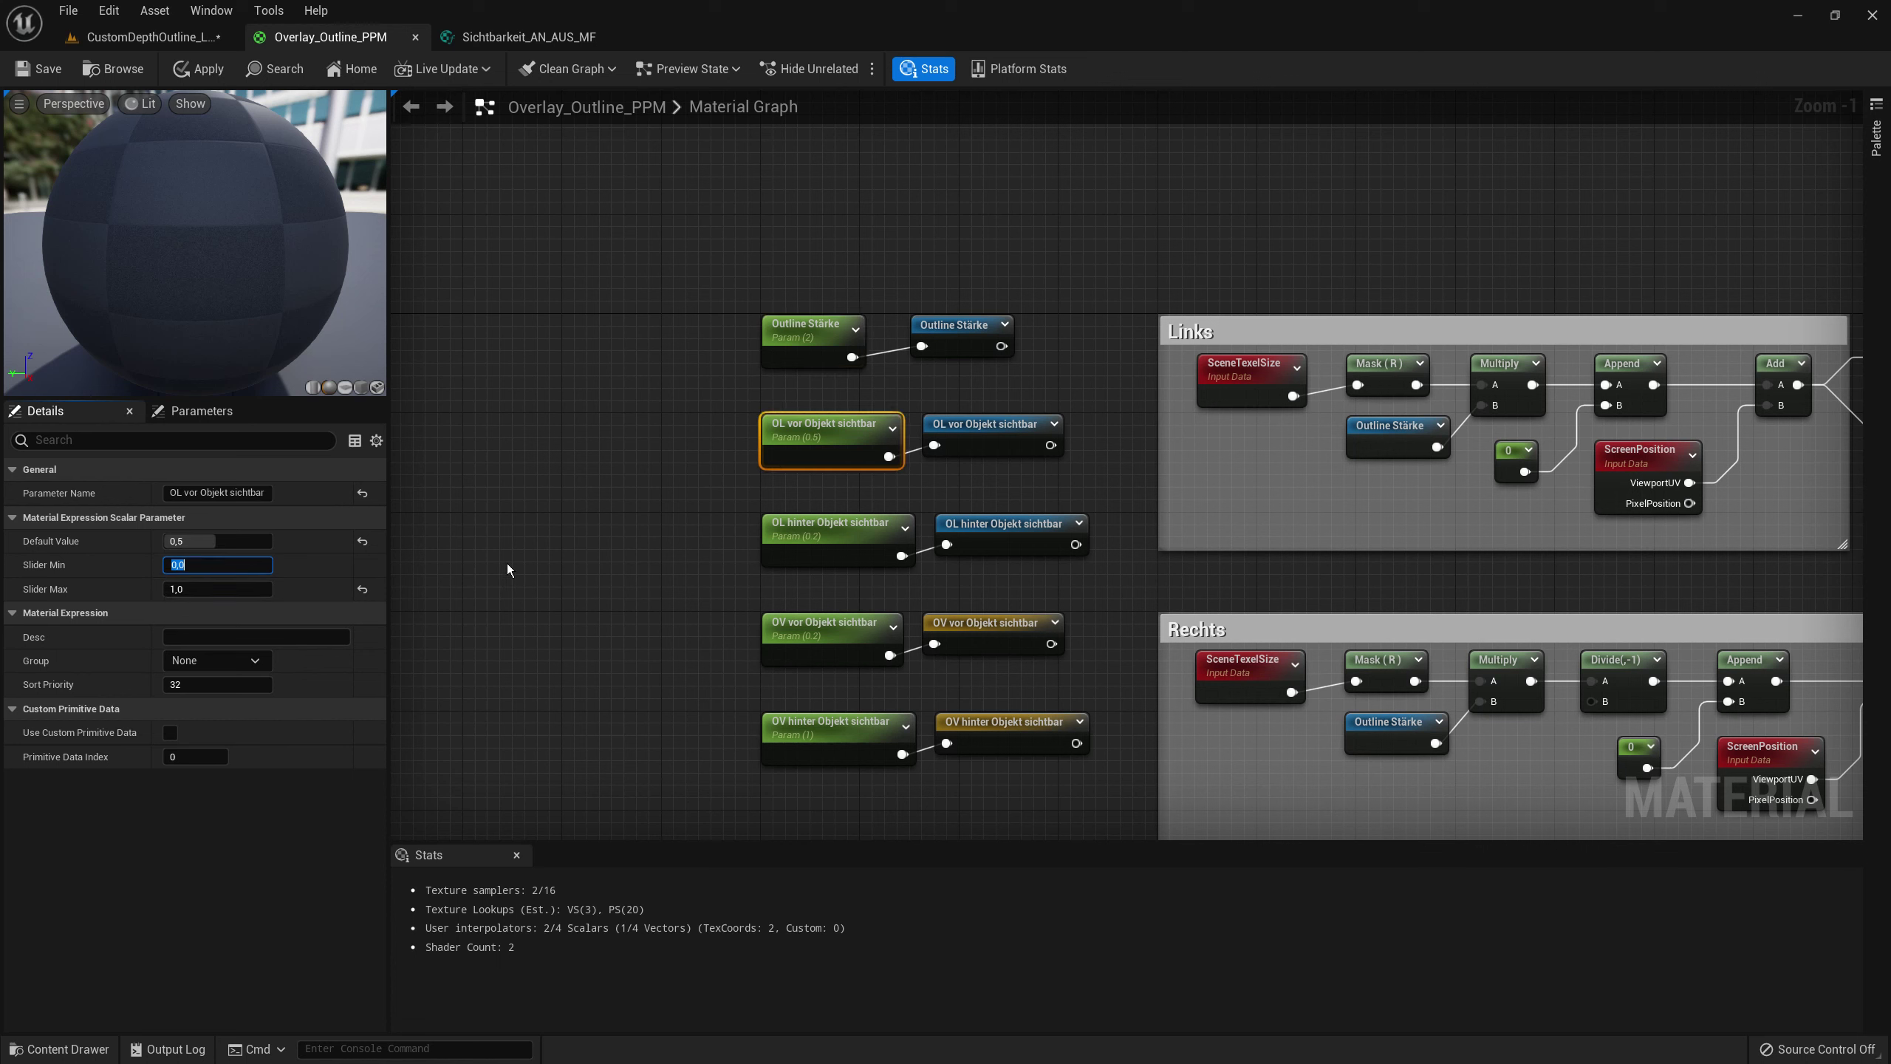
key("Return")
type("100")
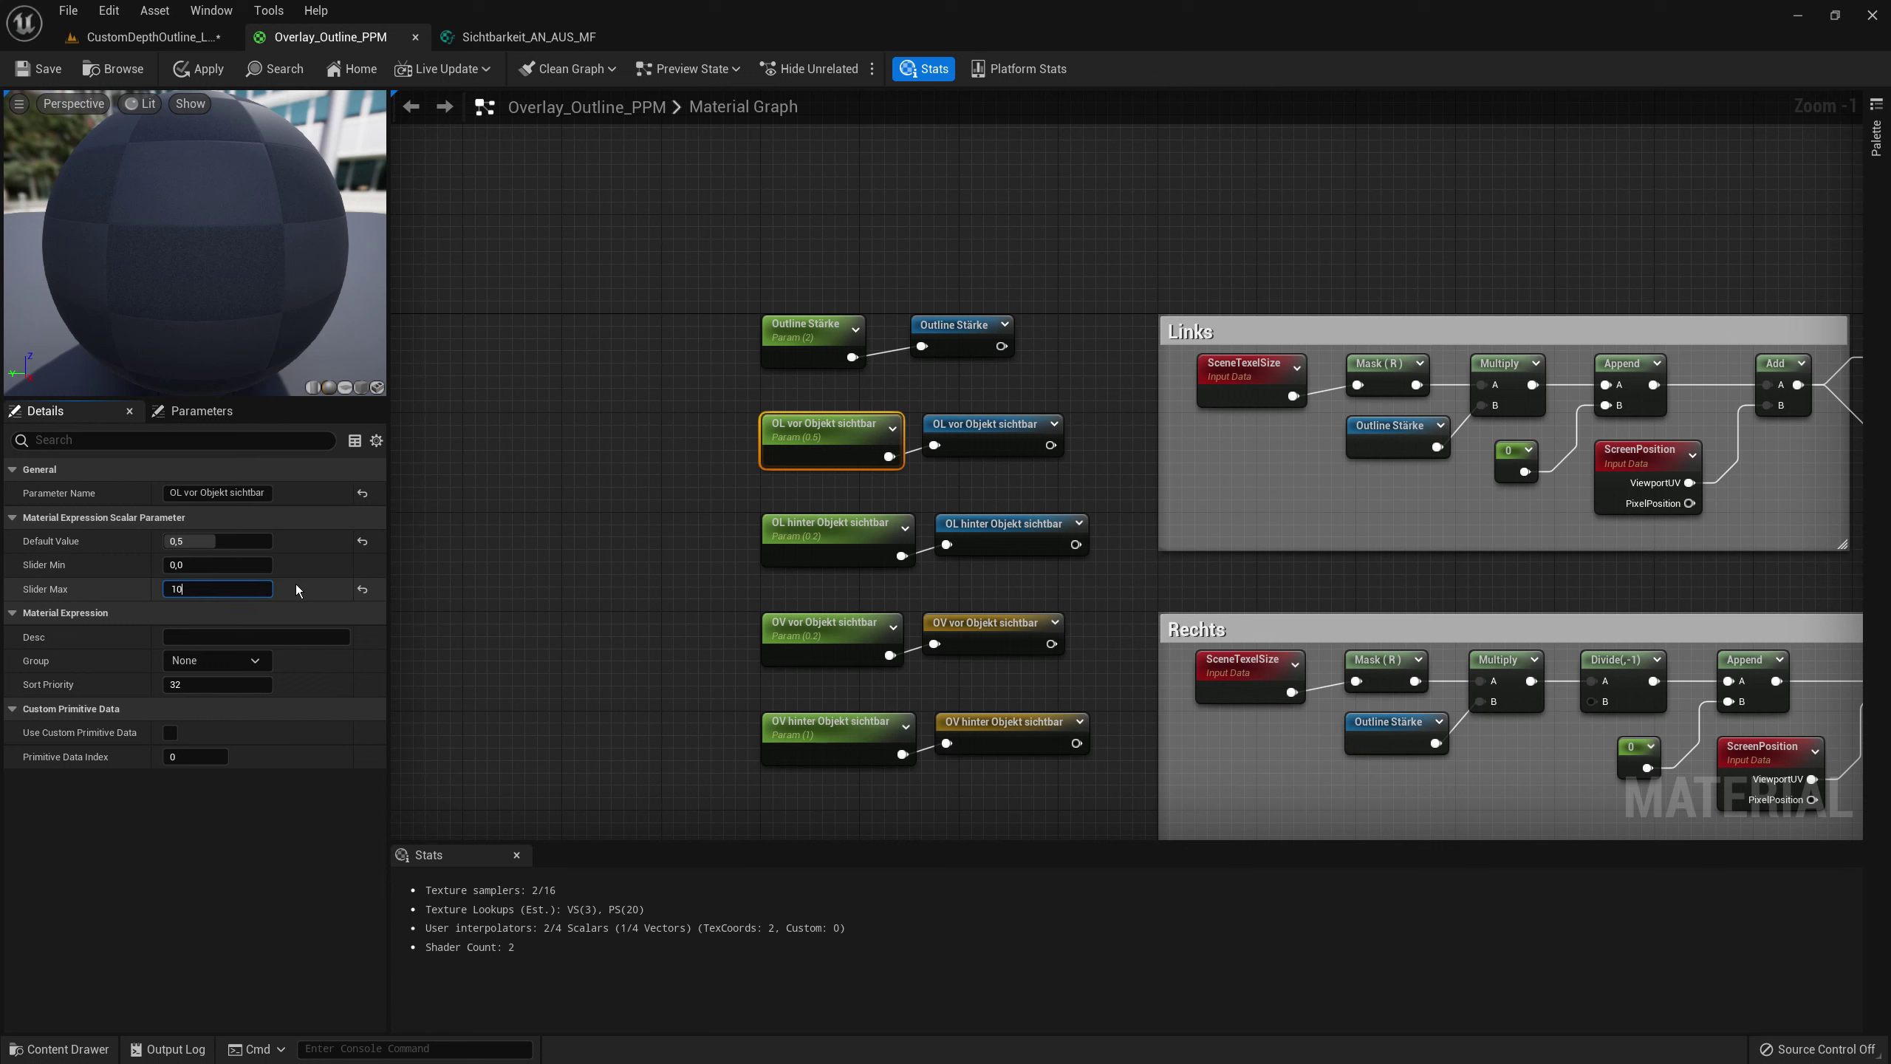
key("Return")
left_click_drag(604, 514, 860, 772)
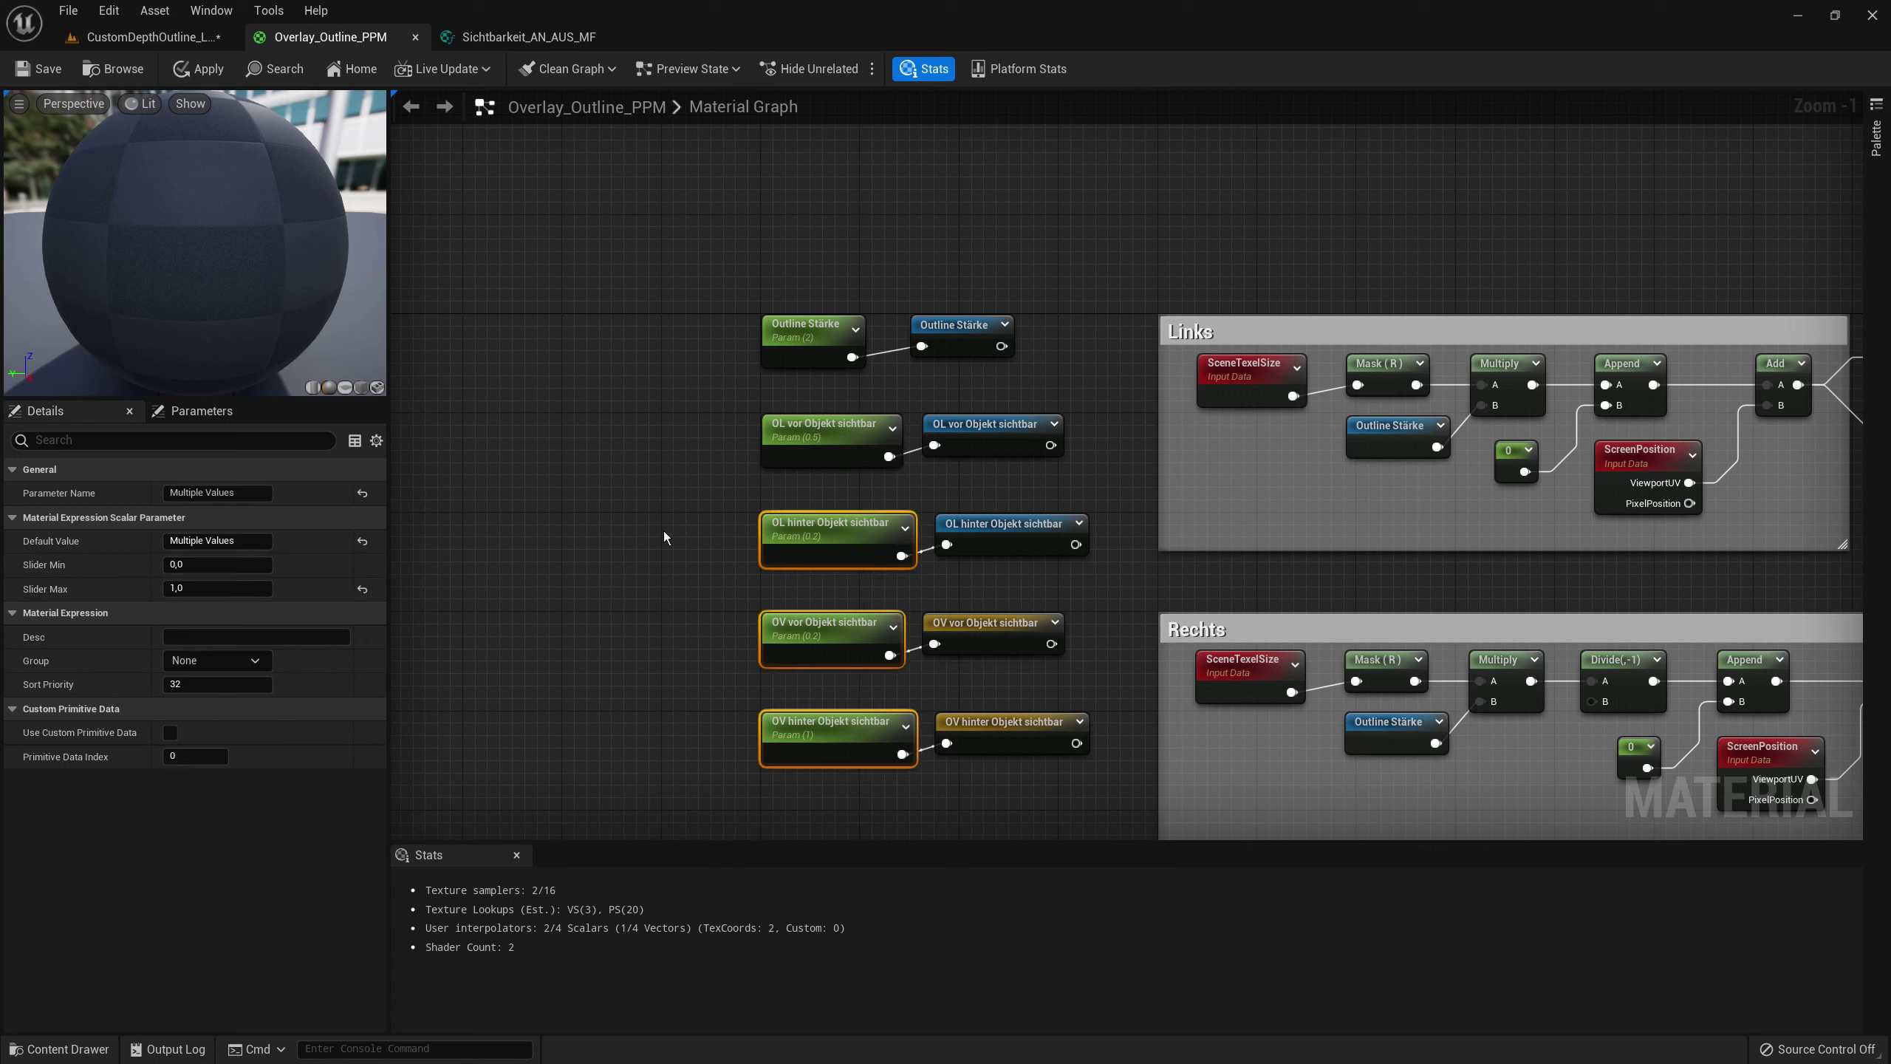
left_click_drag(696, 510, 859, 799)
left_click_drag(707, 517, 818, 777)
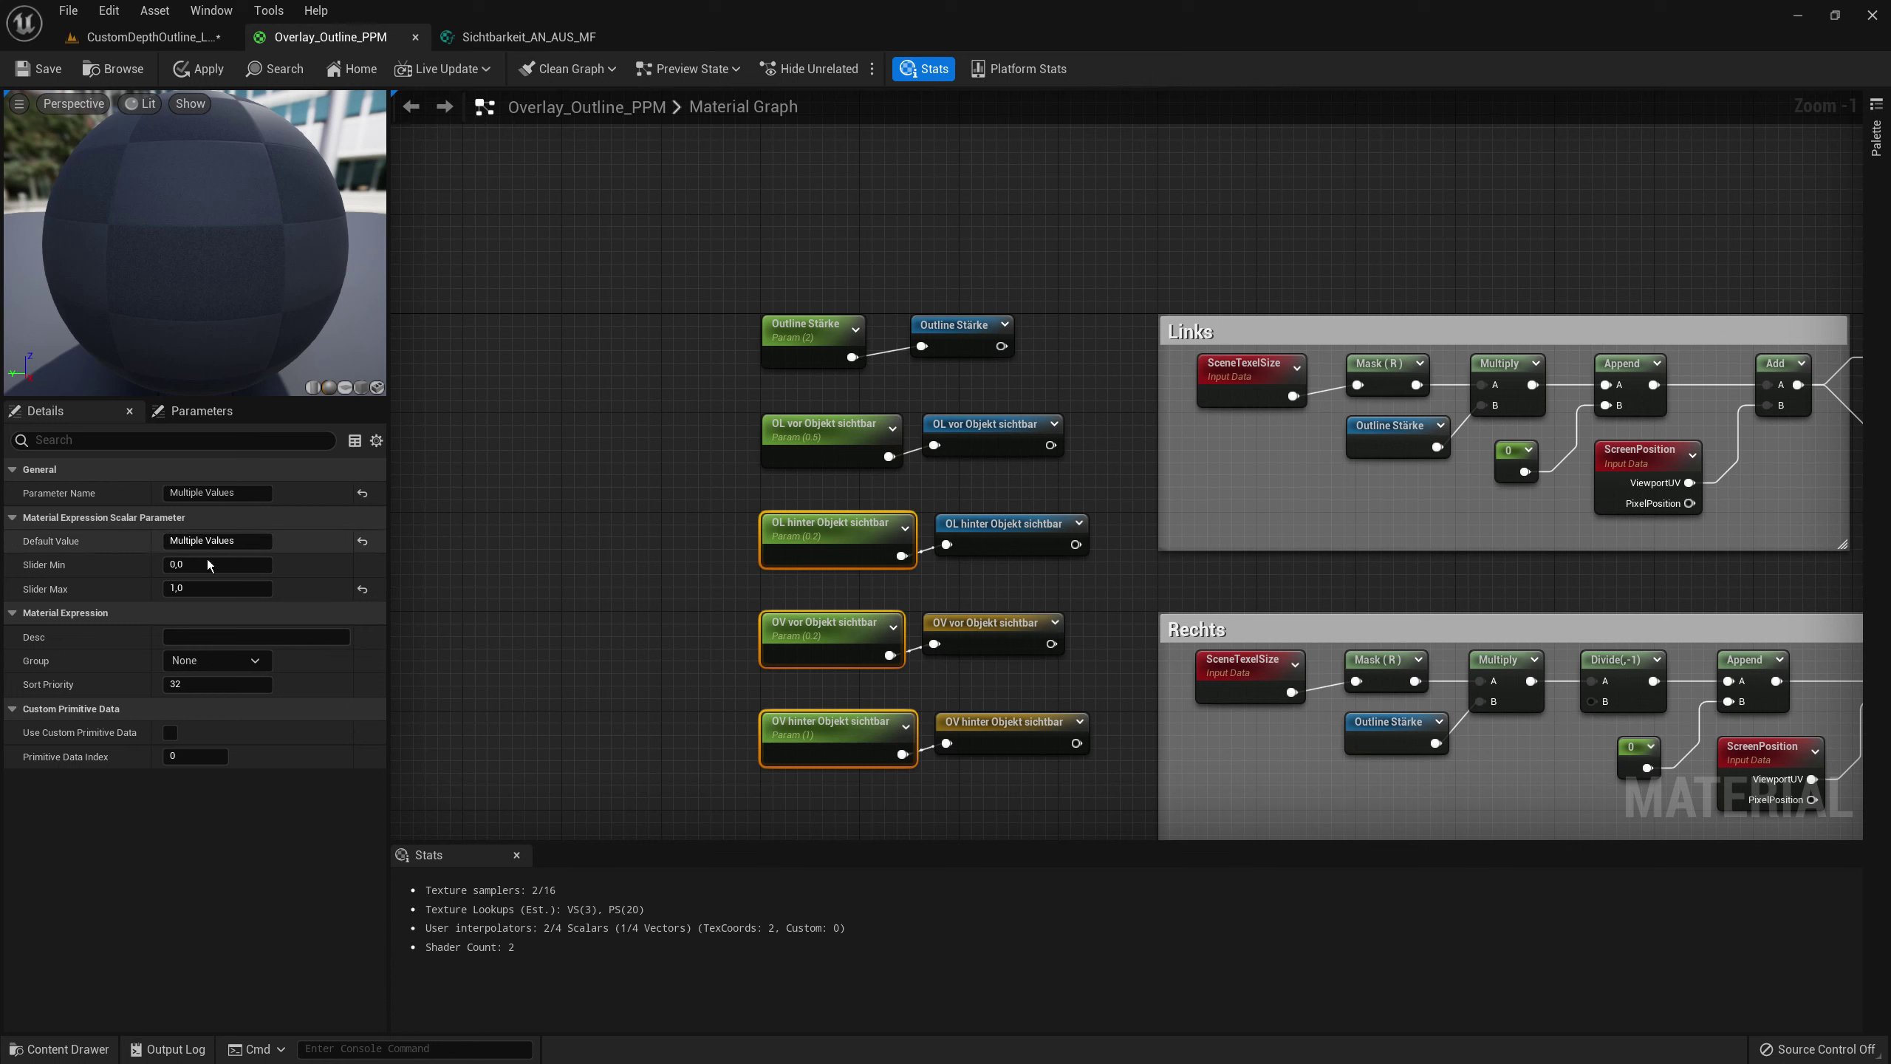
left_click(208, 589)
key("BackSpace")
key("BackSpace")
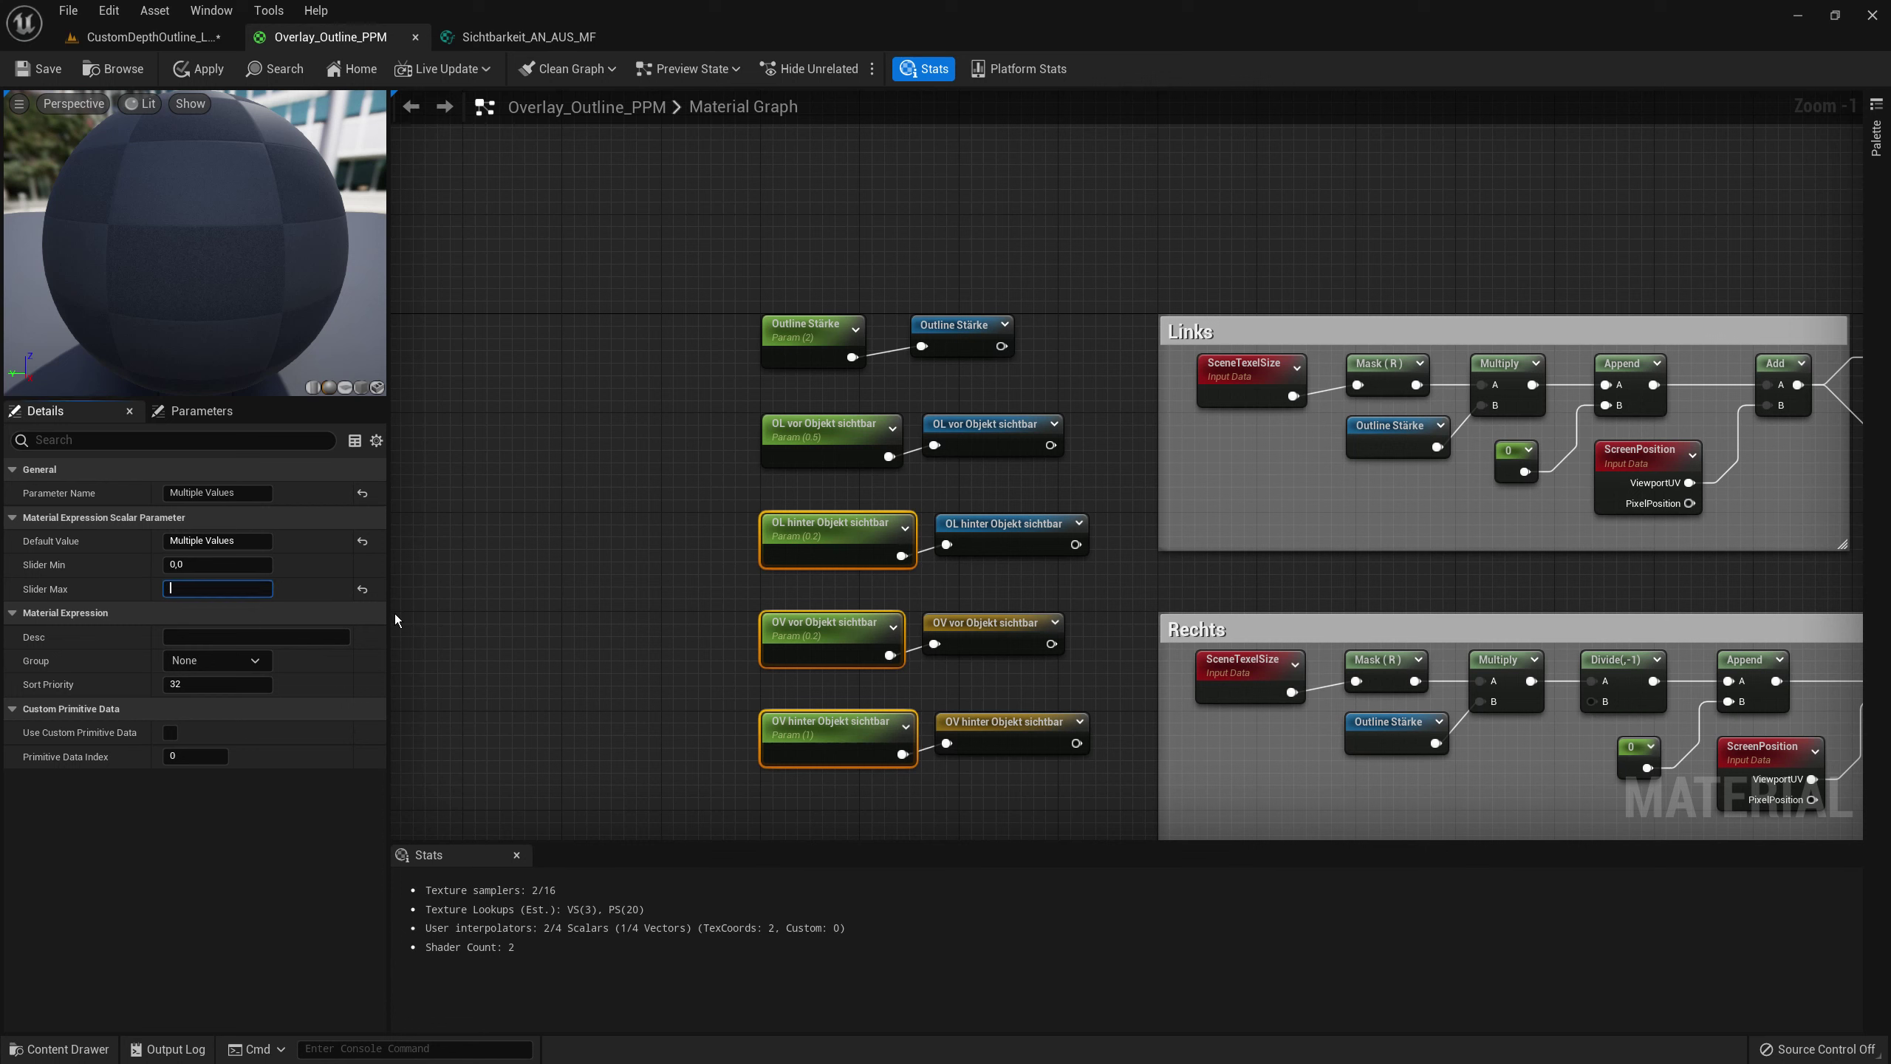
type("100")
key("Return")
- Move the four visibility parameter nodes further left in the graph
left_click(629, 517)
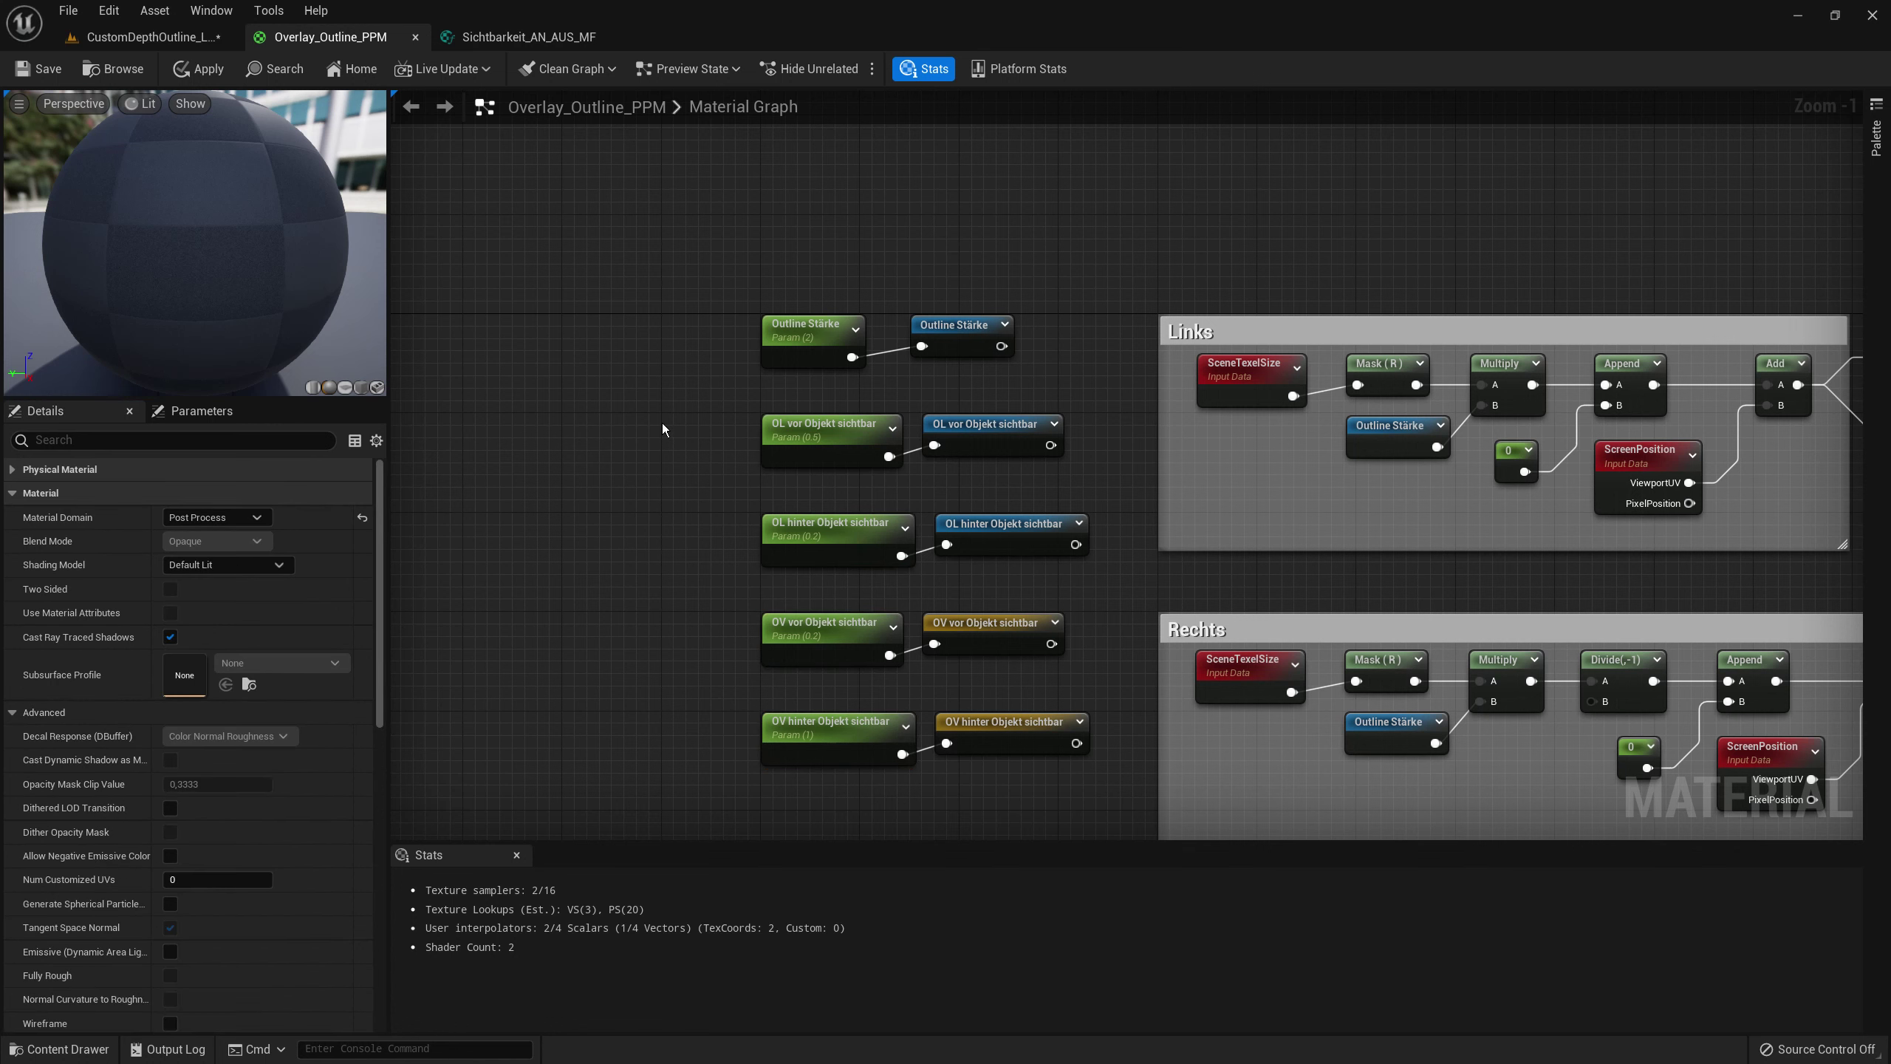
left_click_drag(774, 751, 774, 752)
right_click_drag(688, 461, 814, 461)
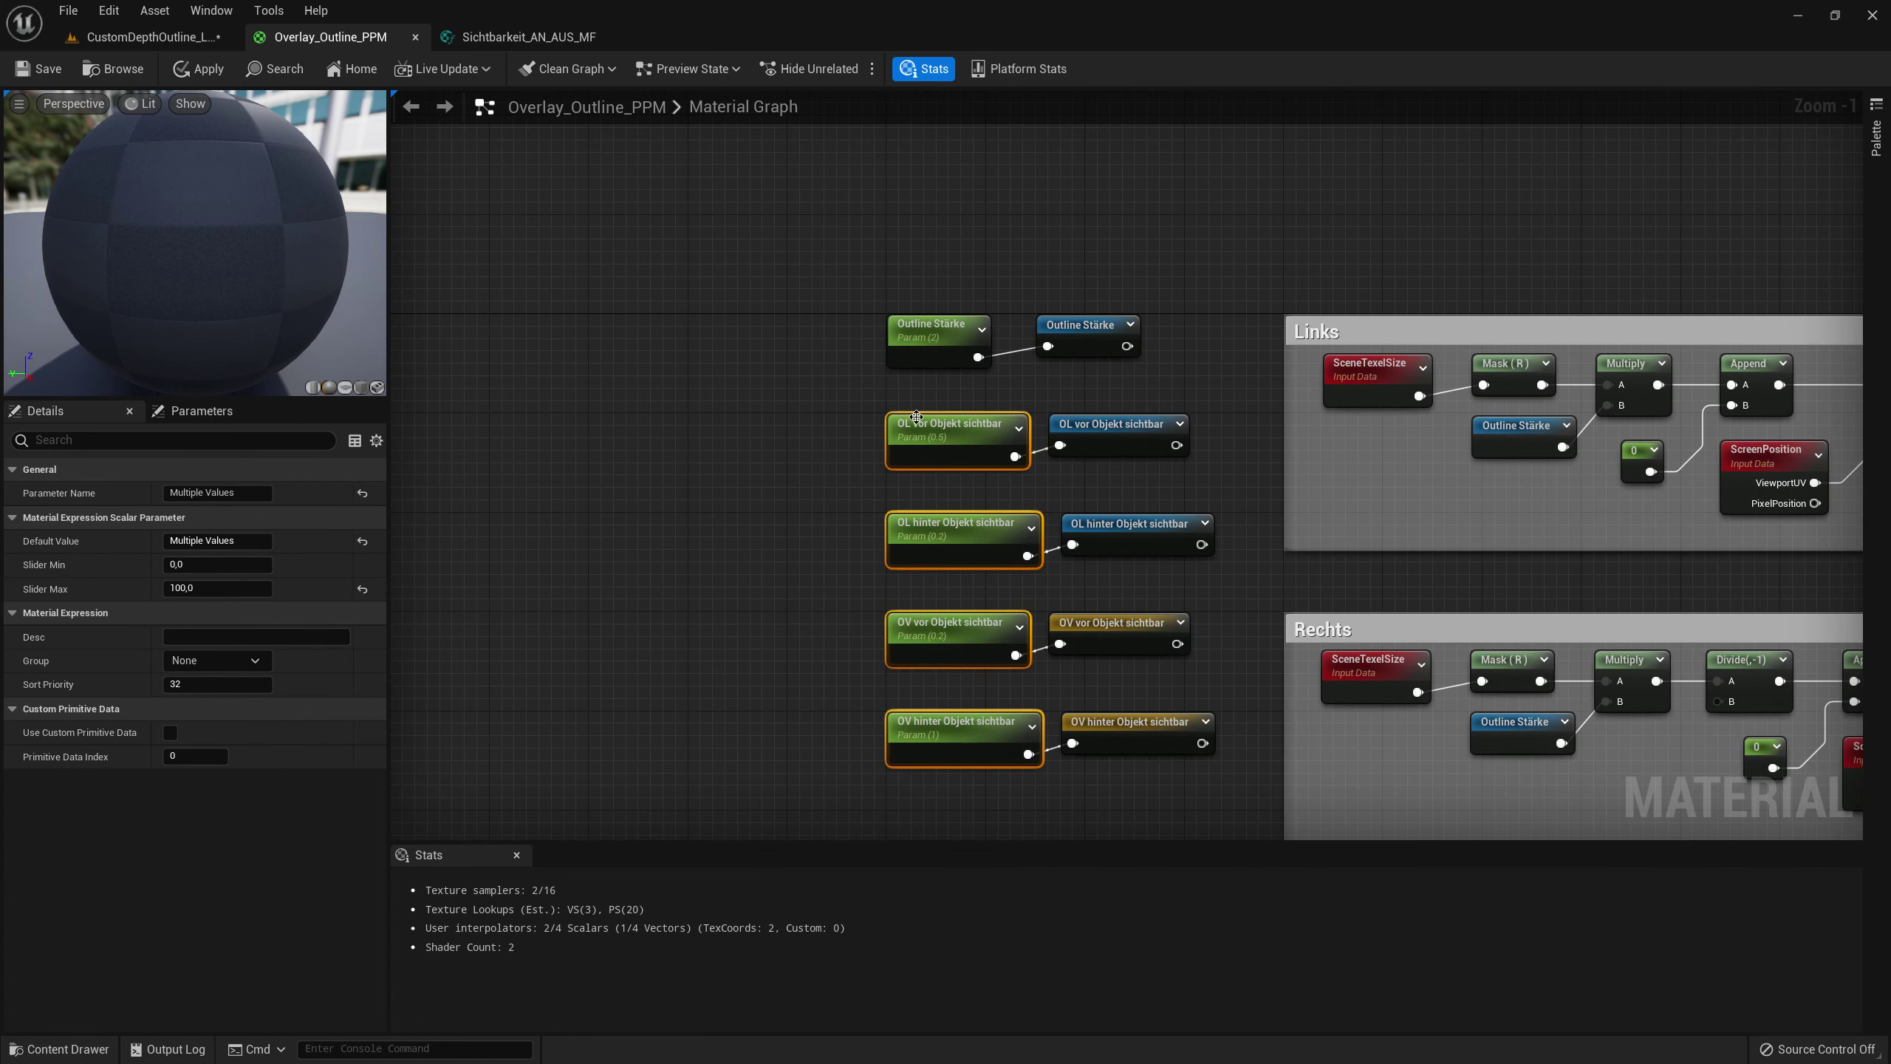
left_click_drag(916, 417, 717, 418)
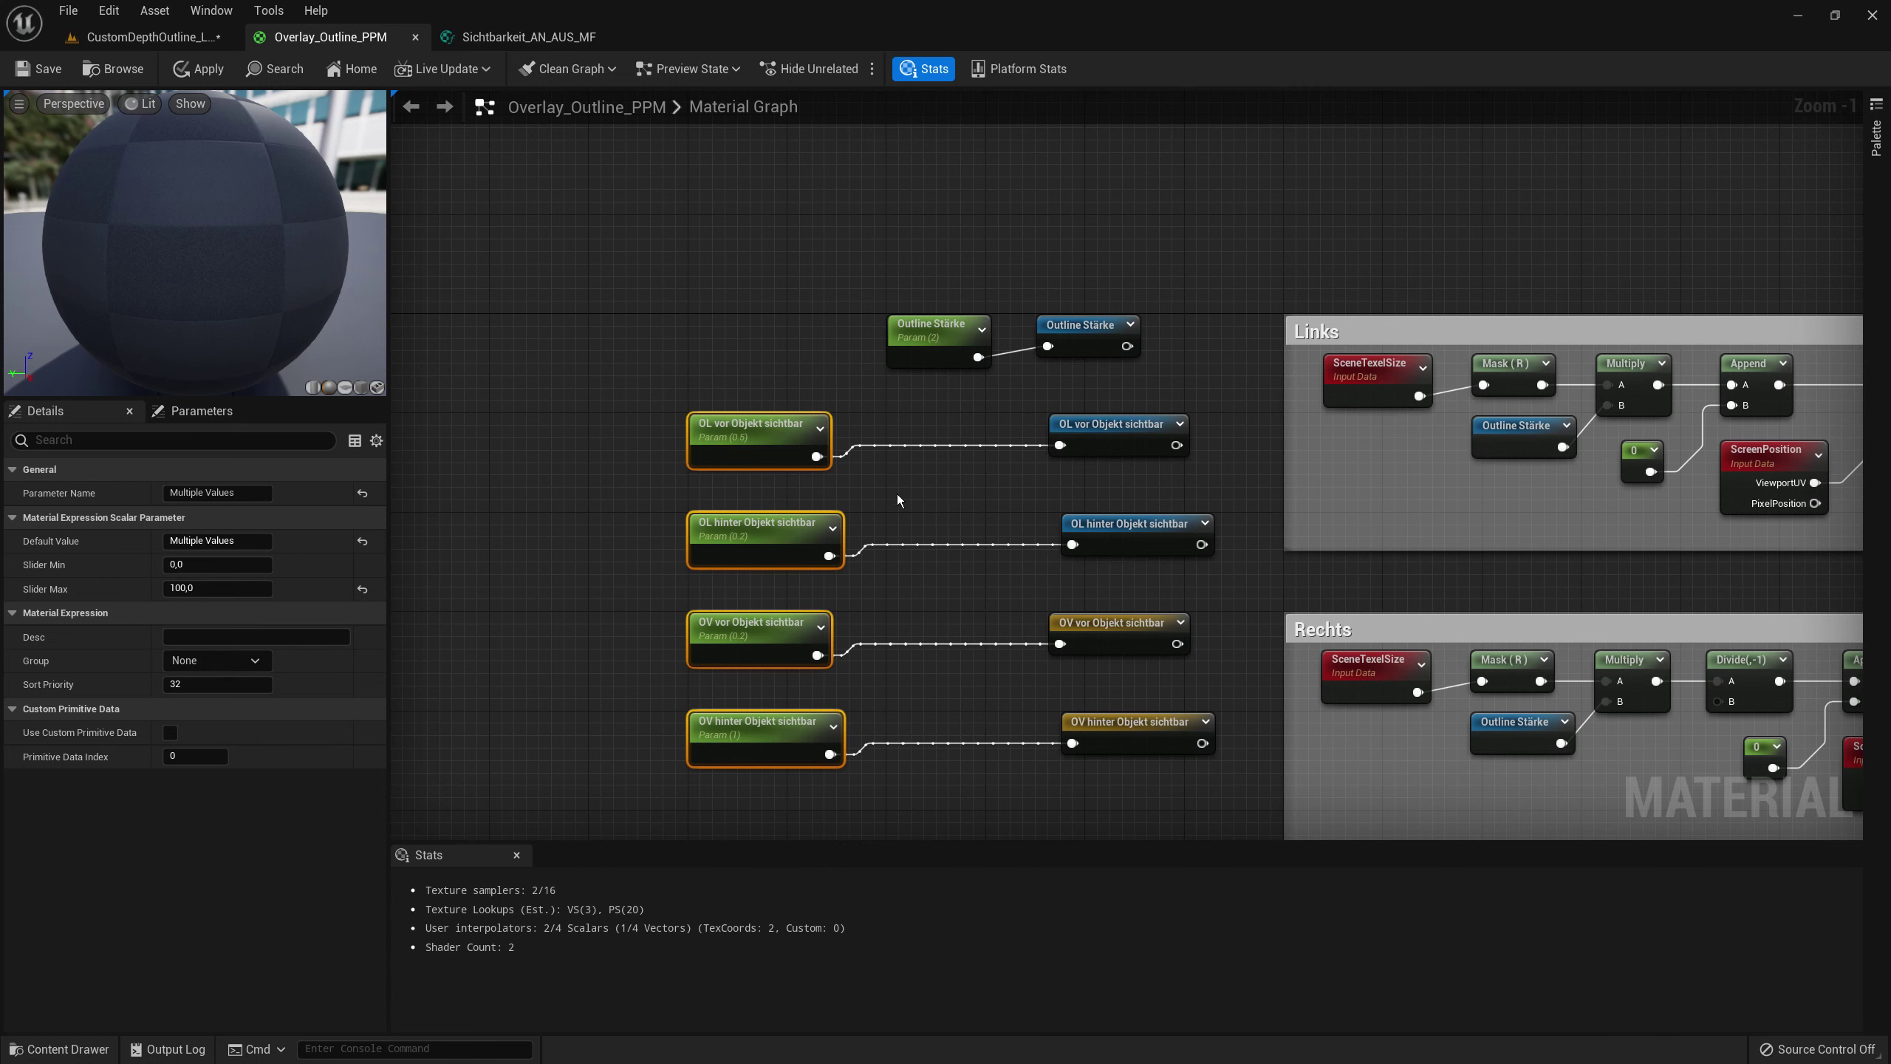
- Insert a Divide node with divisor 100 after OL vor Objekt sichtbar
left_click(897, 495)
right_click_drag(897, 495, 806, 490)
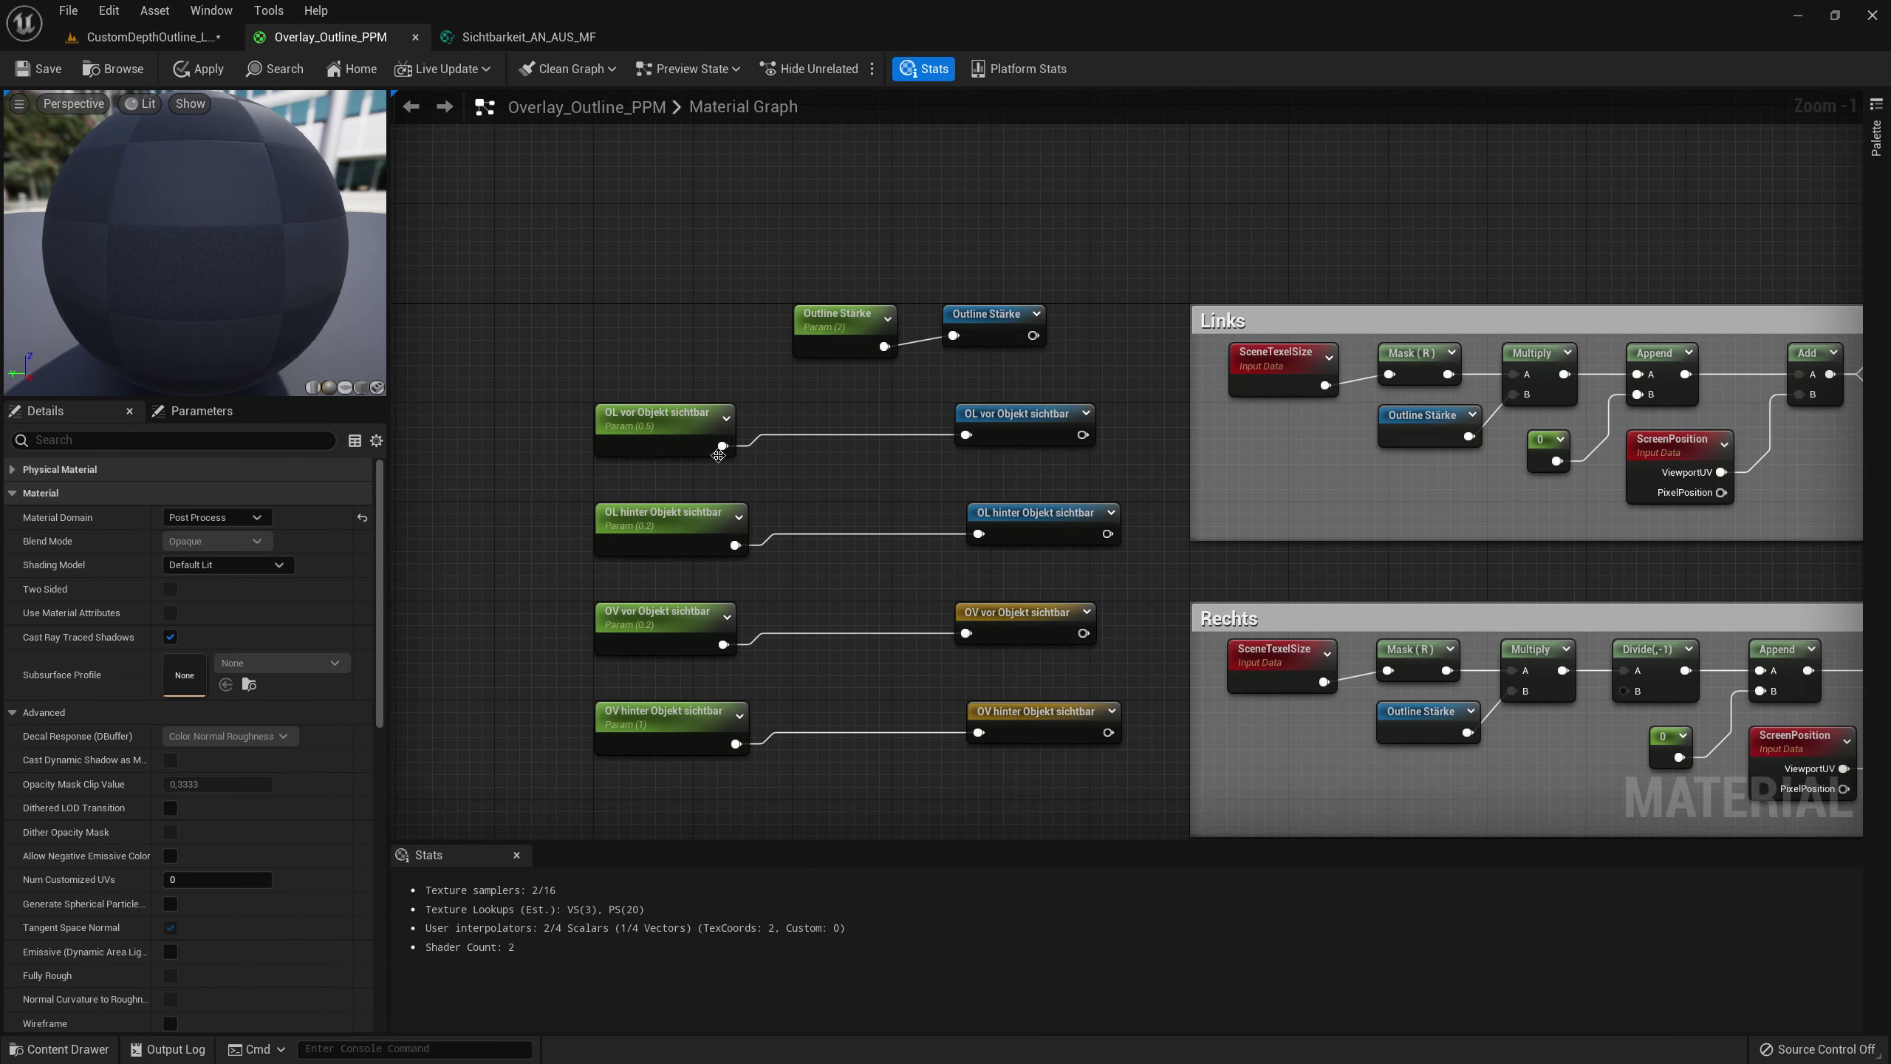
left_click_drag(721, 447, 834, 455)
type("divi")
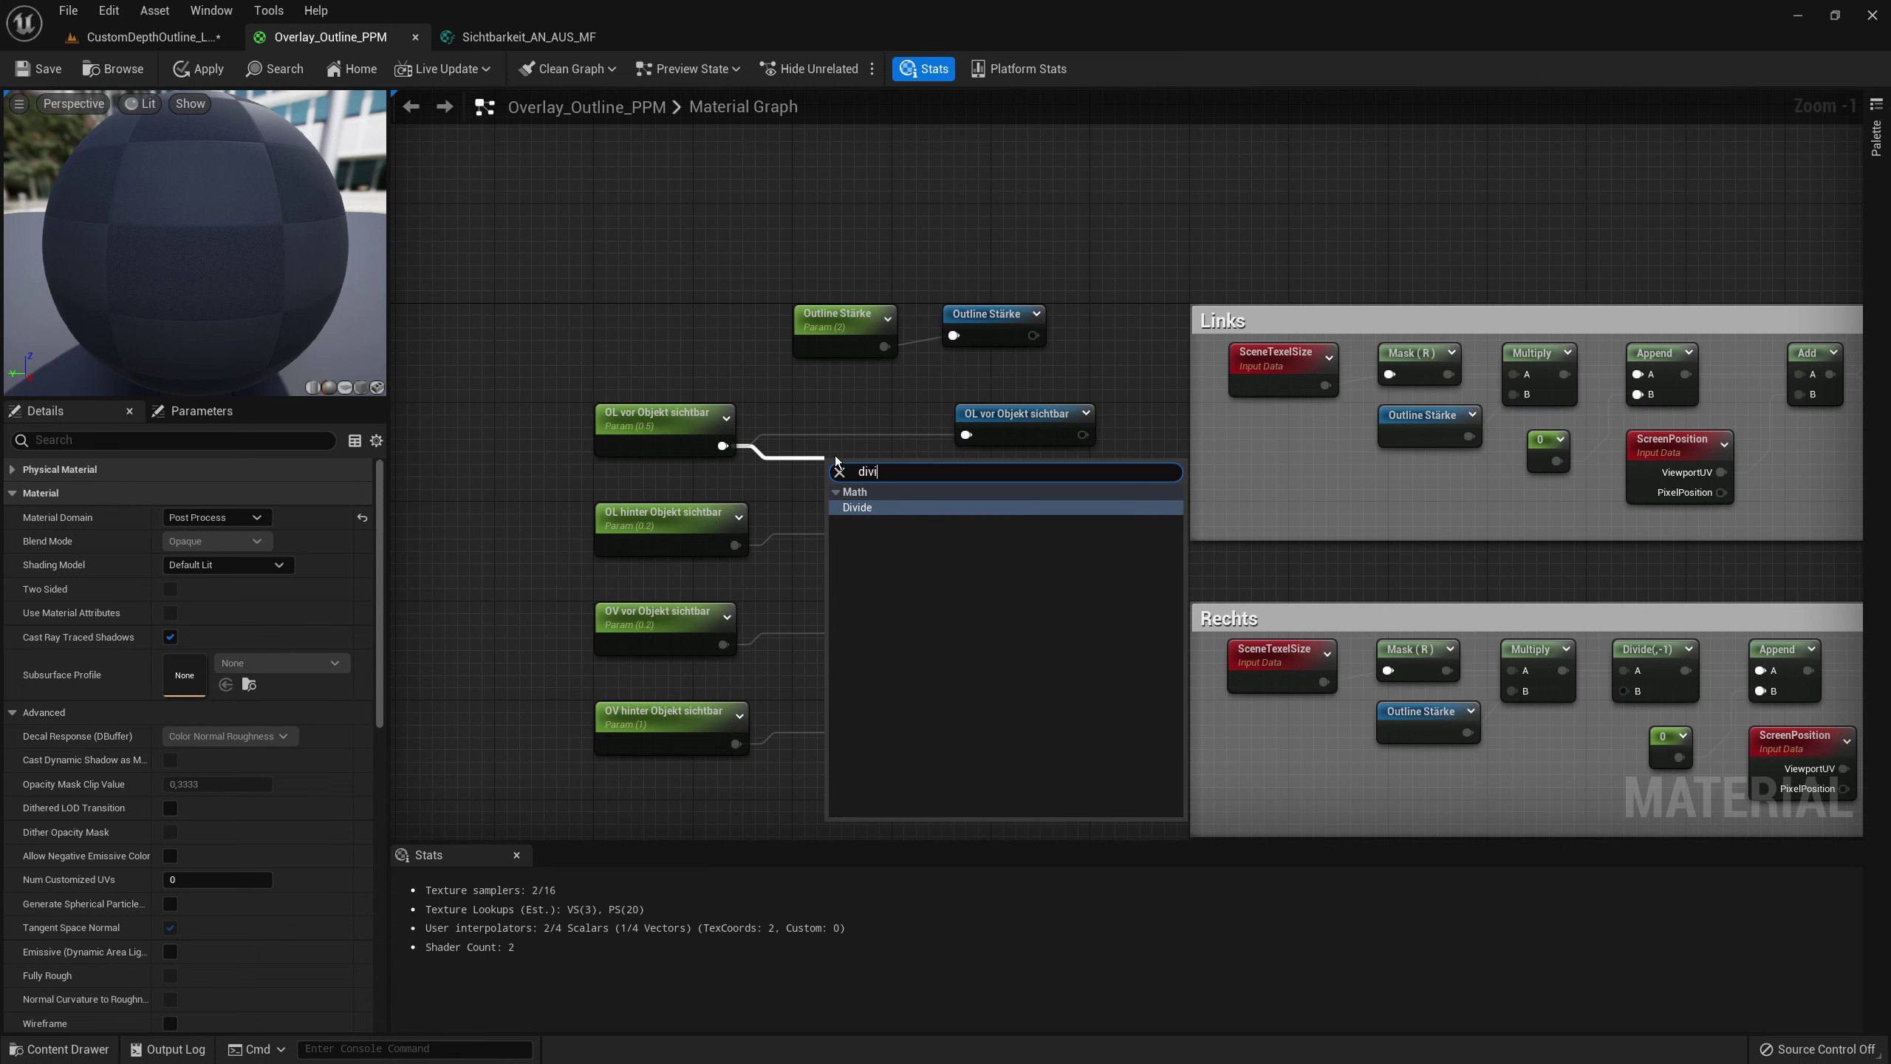
key("Return")
mouse_move(866, 474)
left_mouse_down()
mouse_move(847, 418)
mouse_move(966, 434)
left_mouse_up()
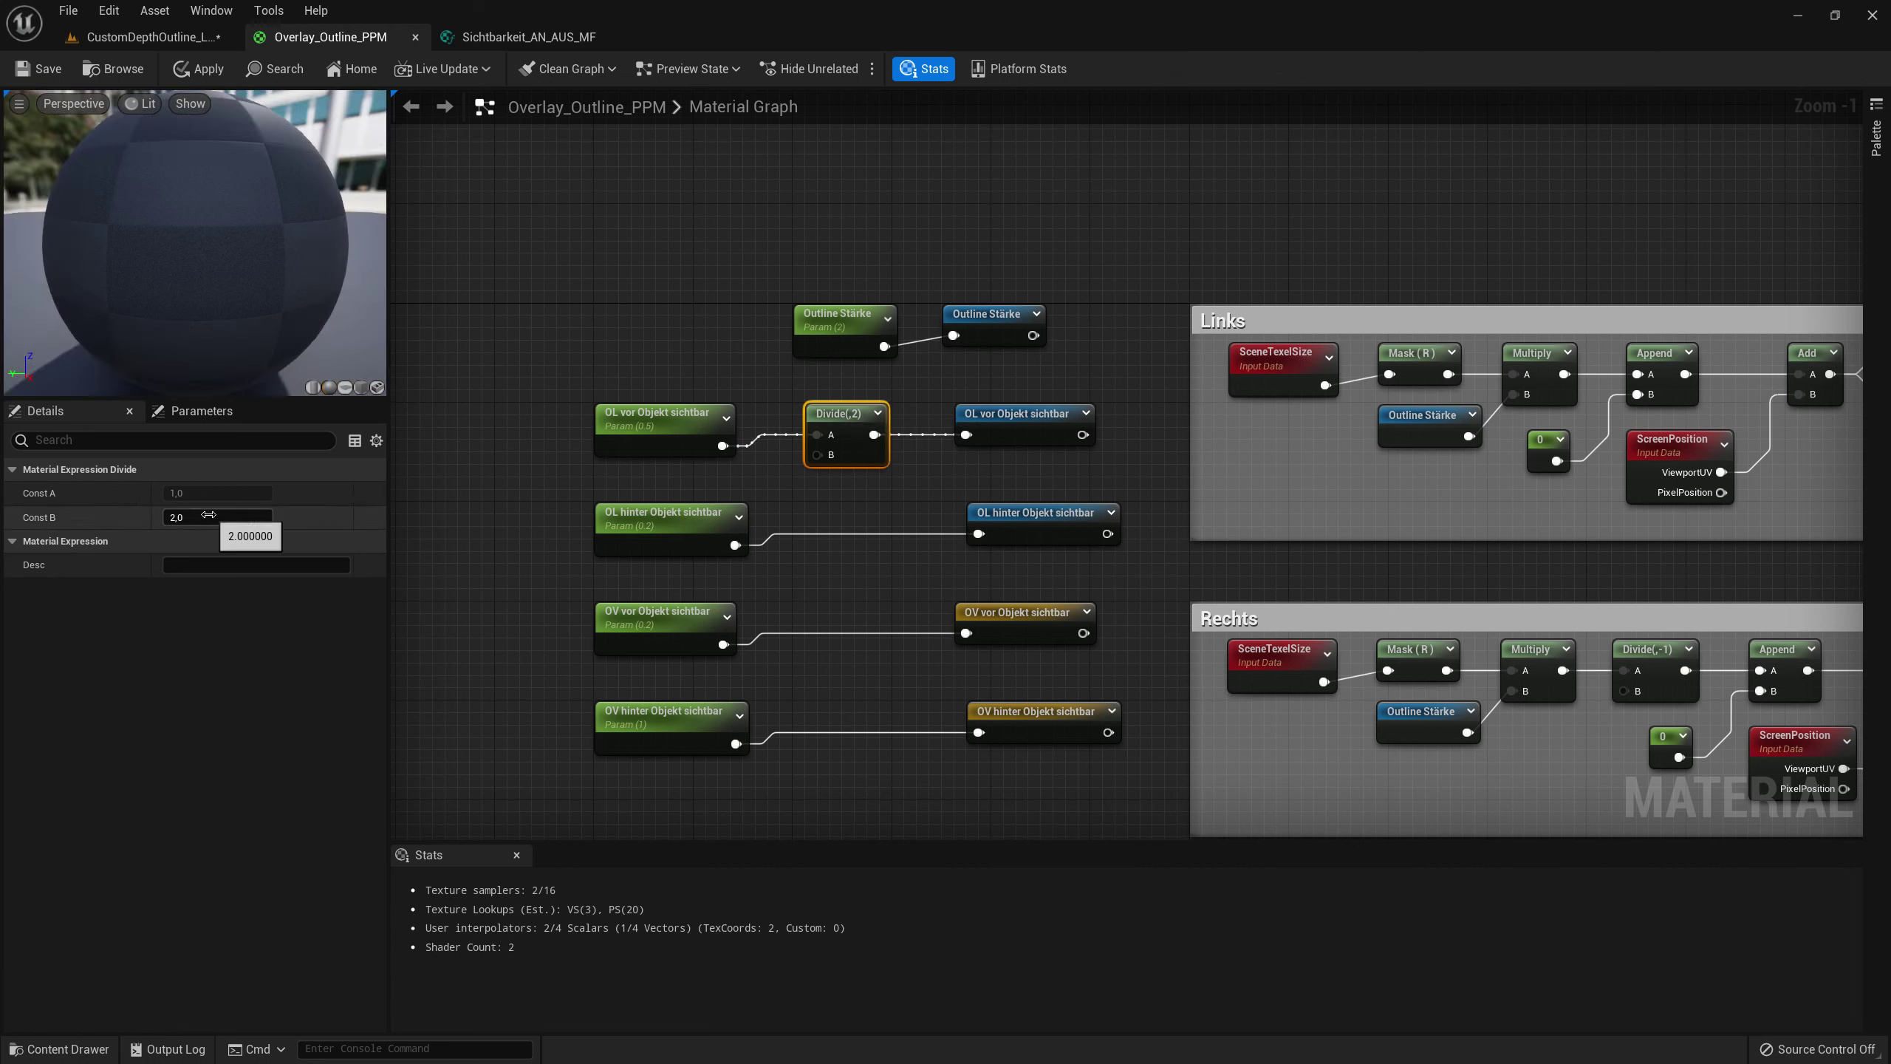
left_click(212, 517)
type("100")
key("Return")
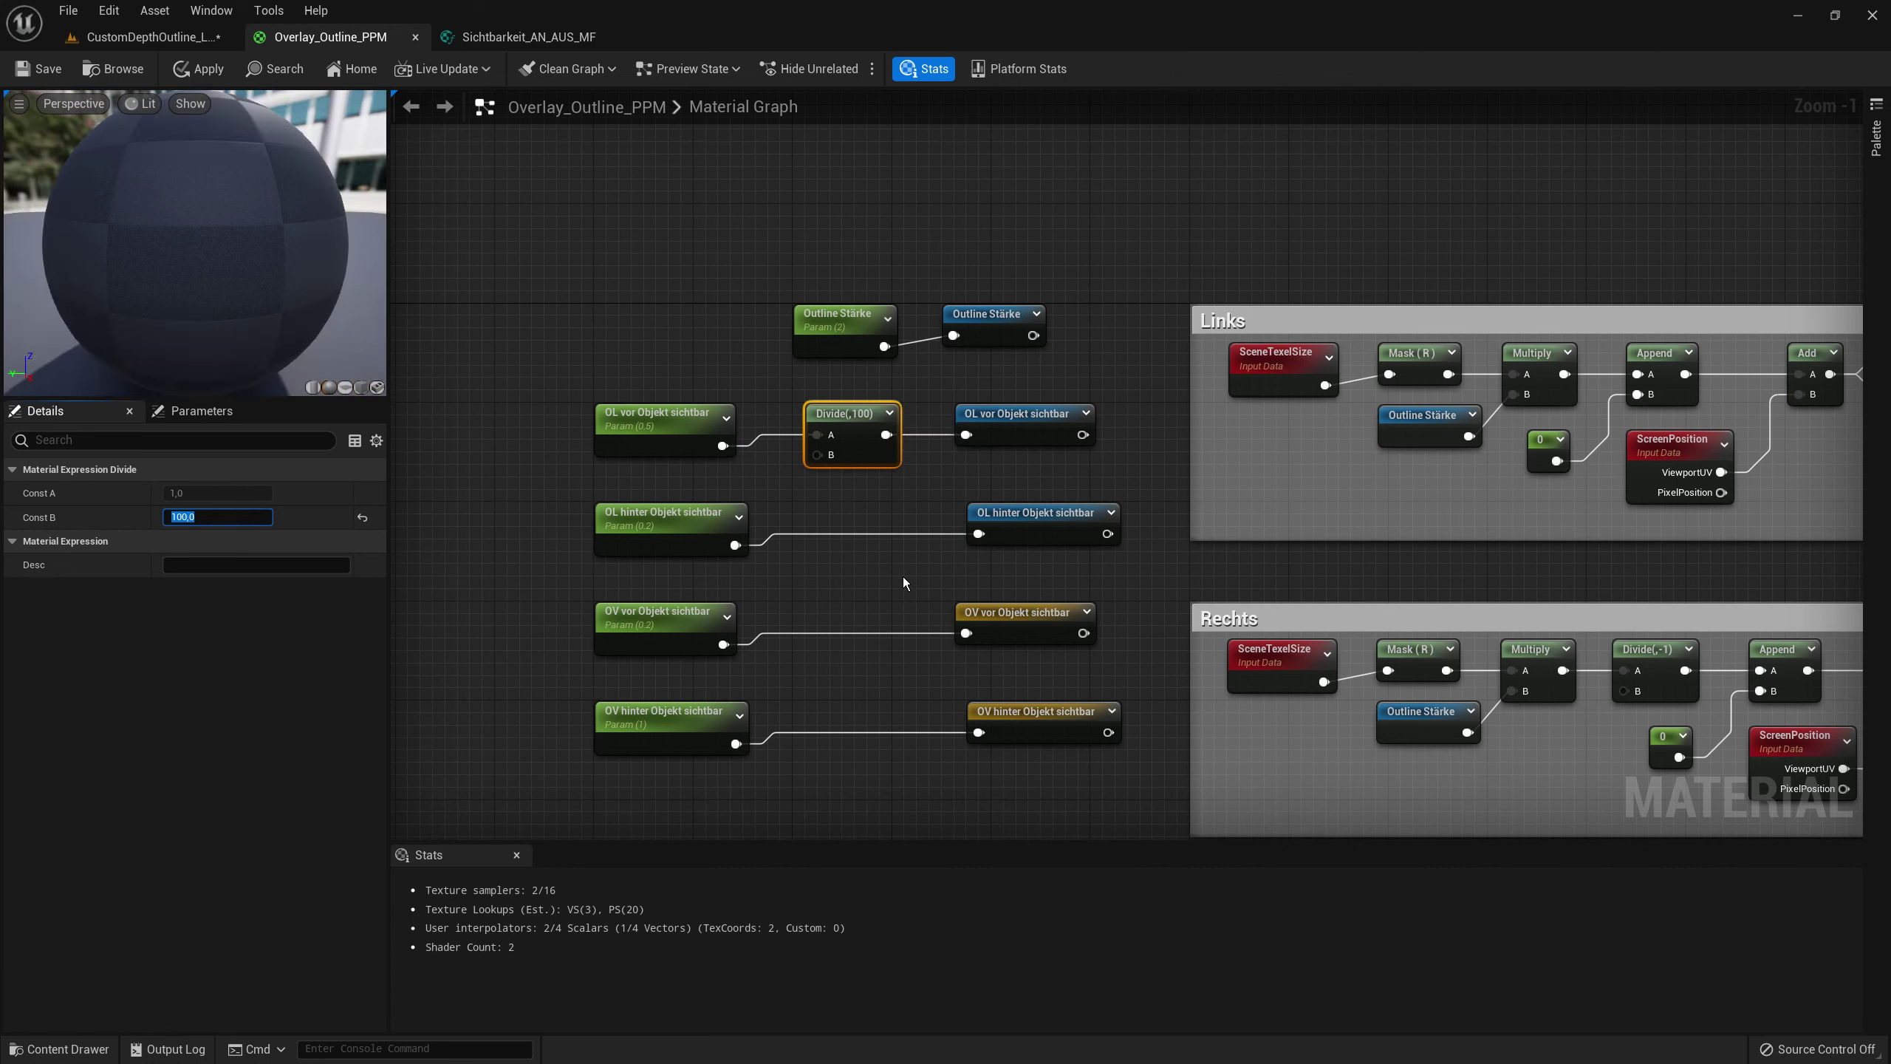
- Duplicate the divide-by-100 node for the other rows and wire them to their reroutes
right_click_drag(843, 507, 864, 407)
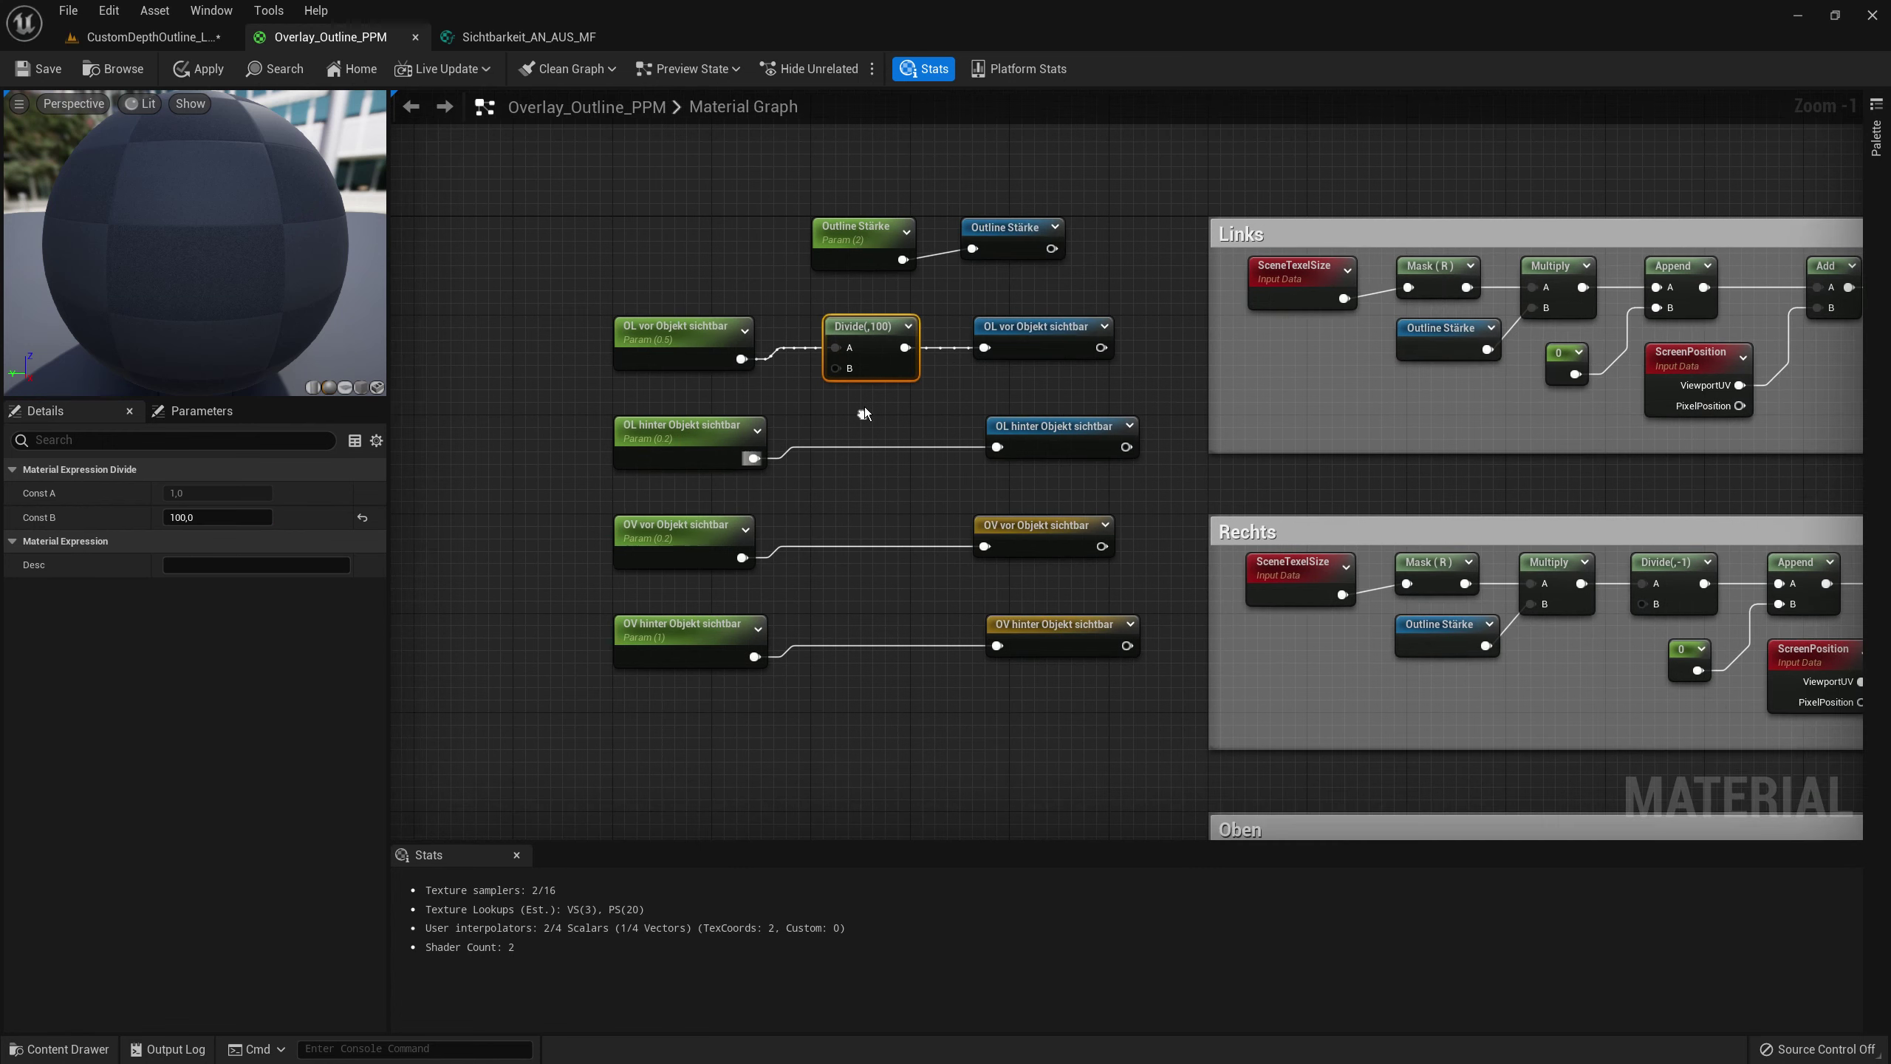
key("ctrl+d")
left_click_drag(853, 484, 854, 598)
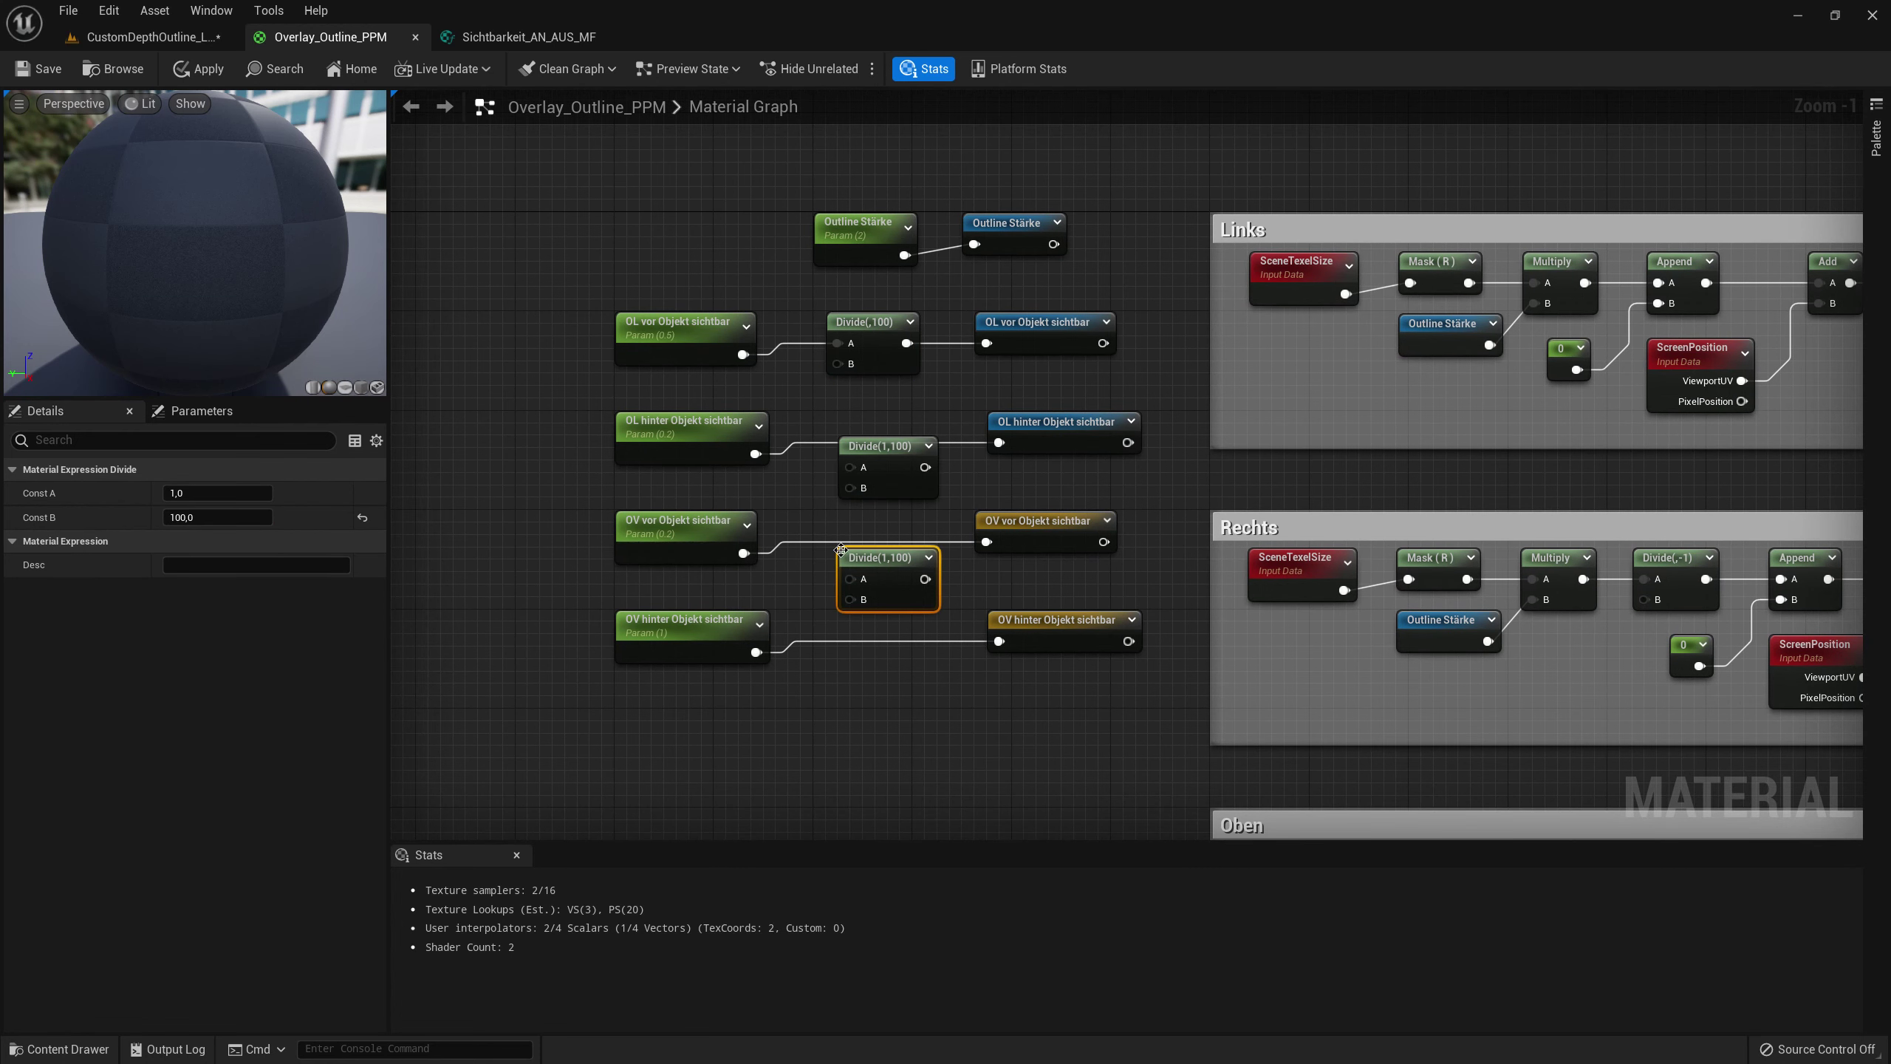
key("ctrl+d")
mouse_move(869, 452)
left_mouse_down()
mouse_move(857, 427)
mouse_move(840, 447)
left_mouse_up()
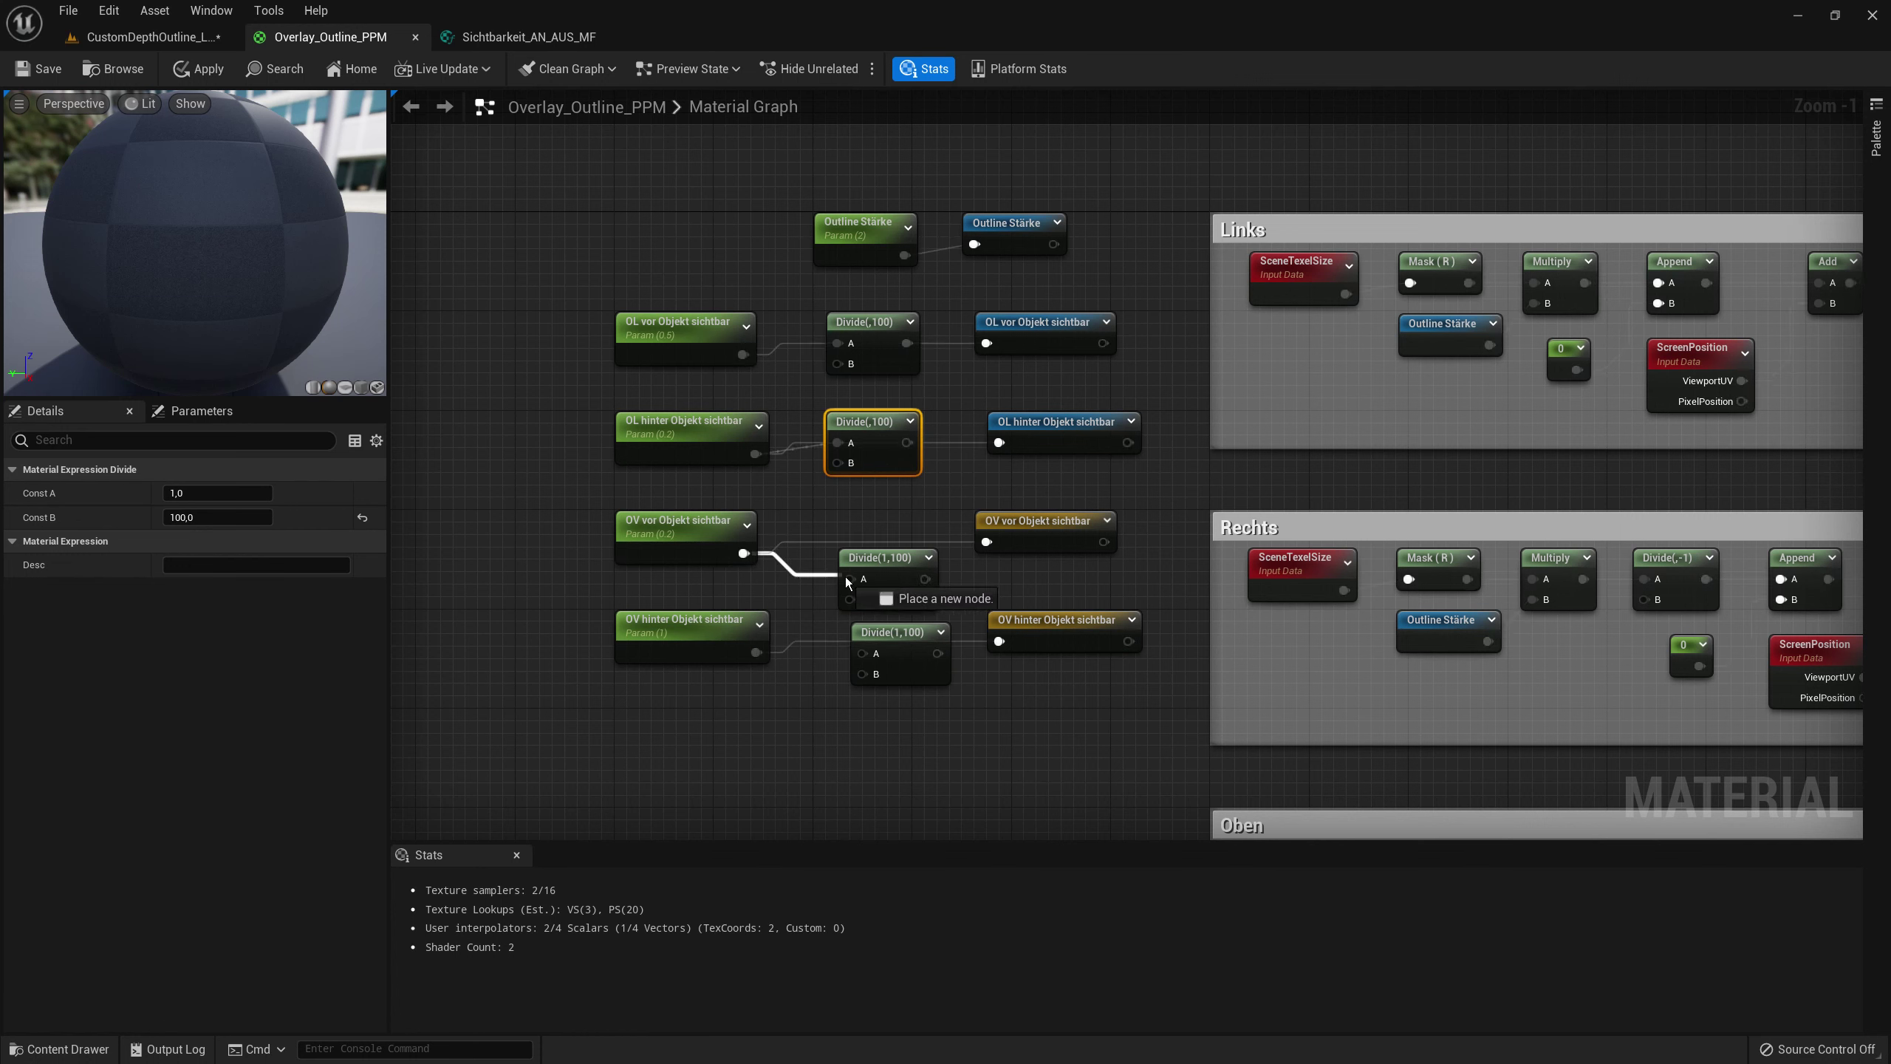
mouse_move(744, 552)
left_mouse_down()
mouse_move(849, 579)
mouse_move(893, 522)
left_mouse_up()
left_click_drag(885, 640, 861, 628)
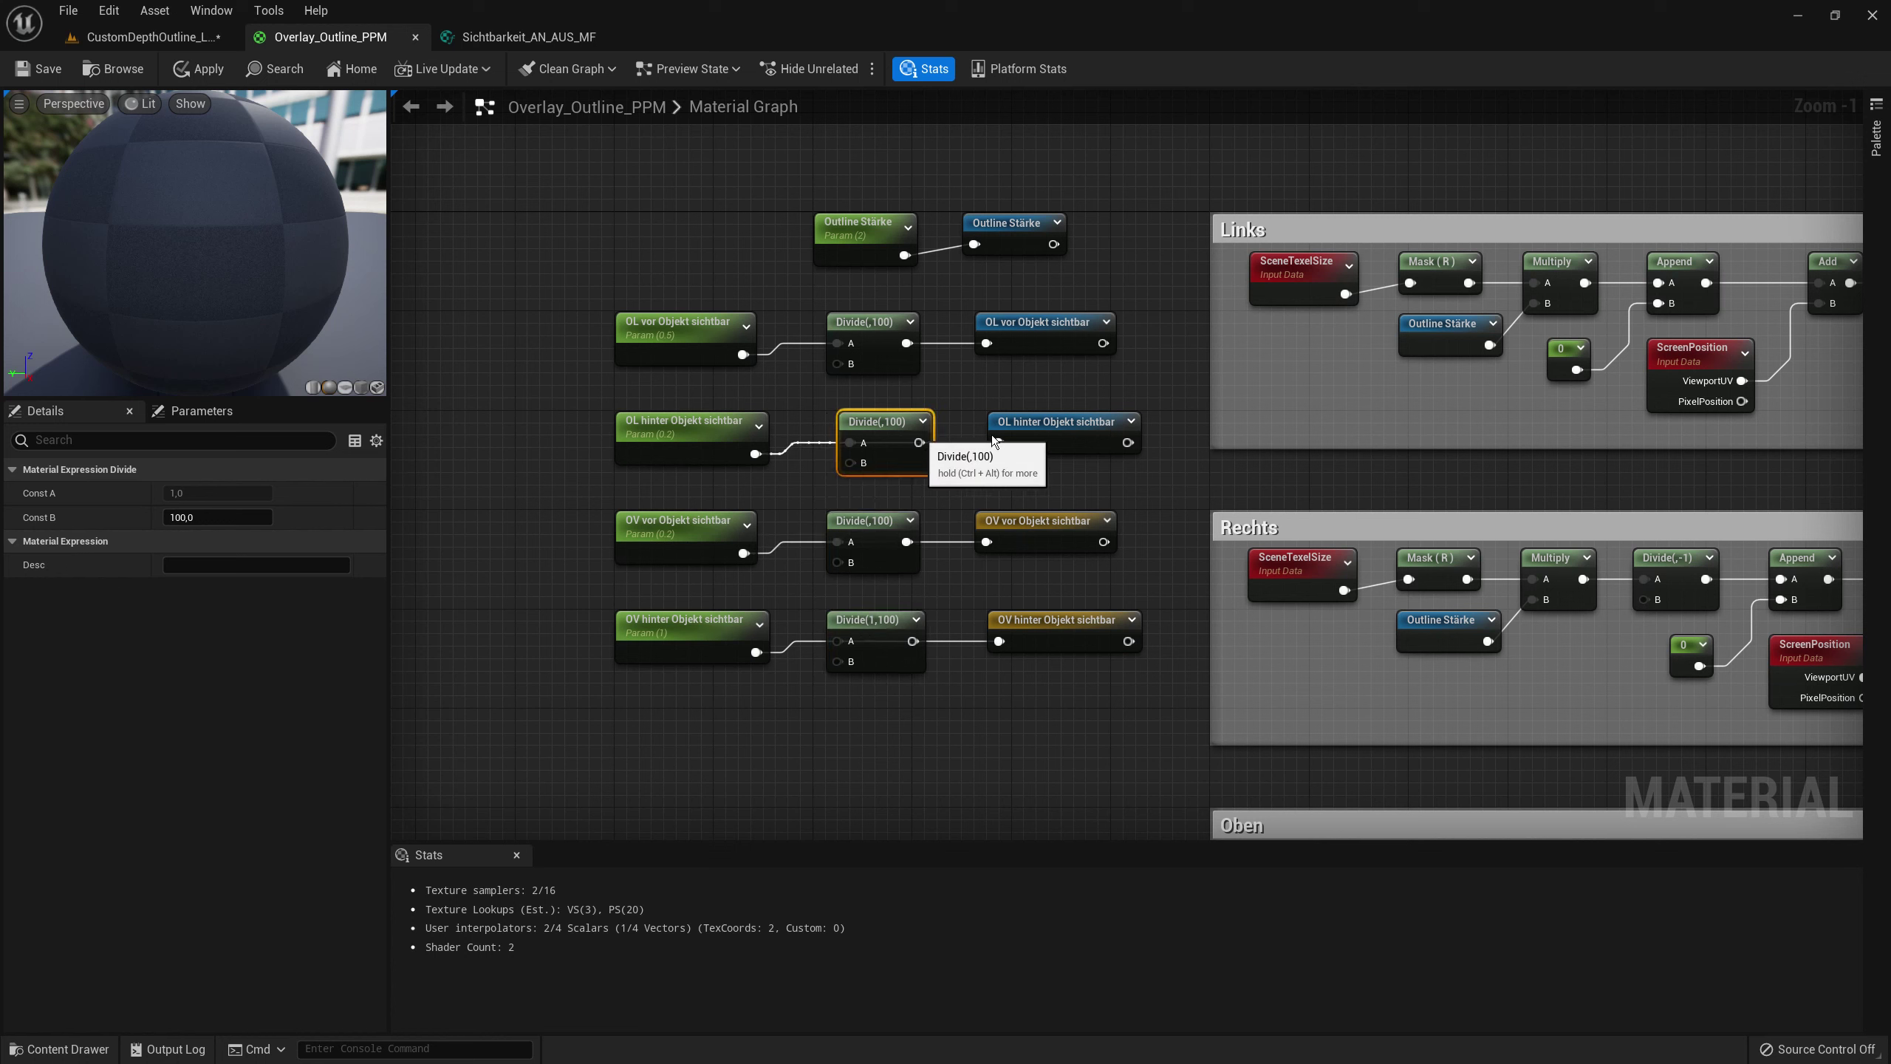
mouse_move(872, 442)
left_mouse_down()
mouse_move(922, 442)
mouse_move(872, 442)
left_mouse_up()
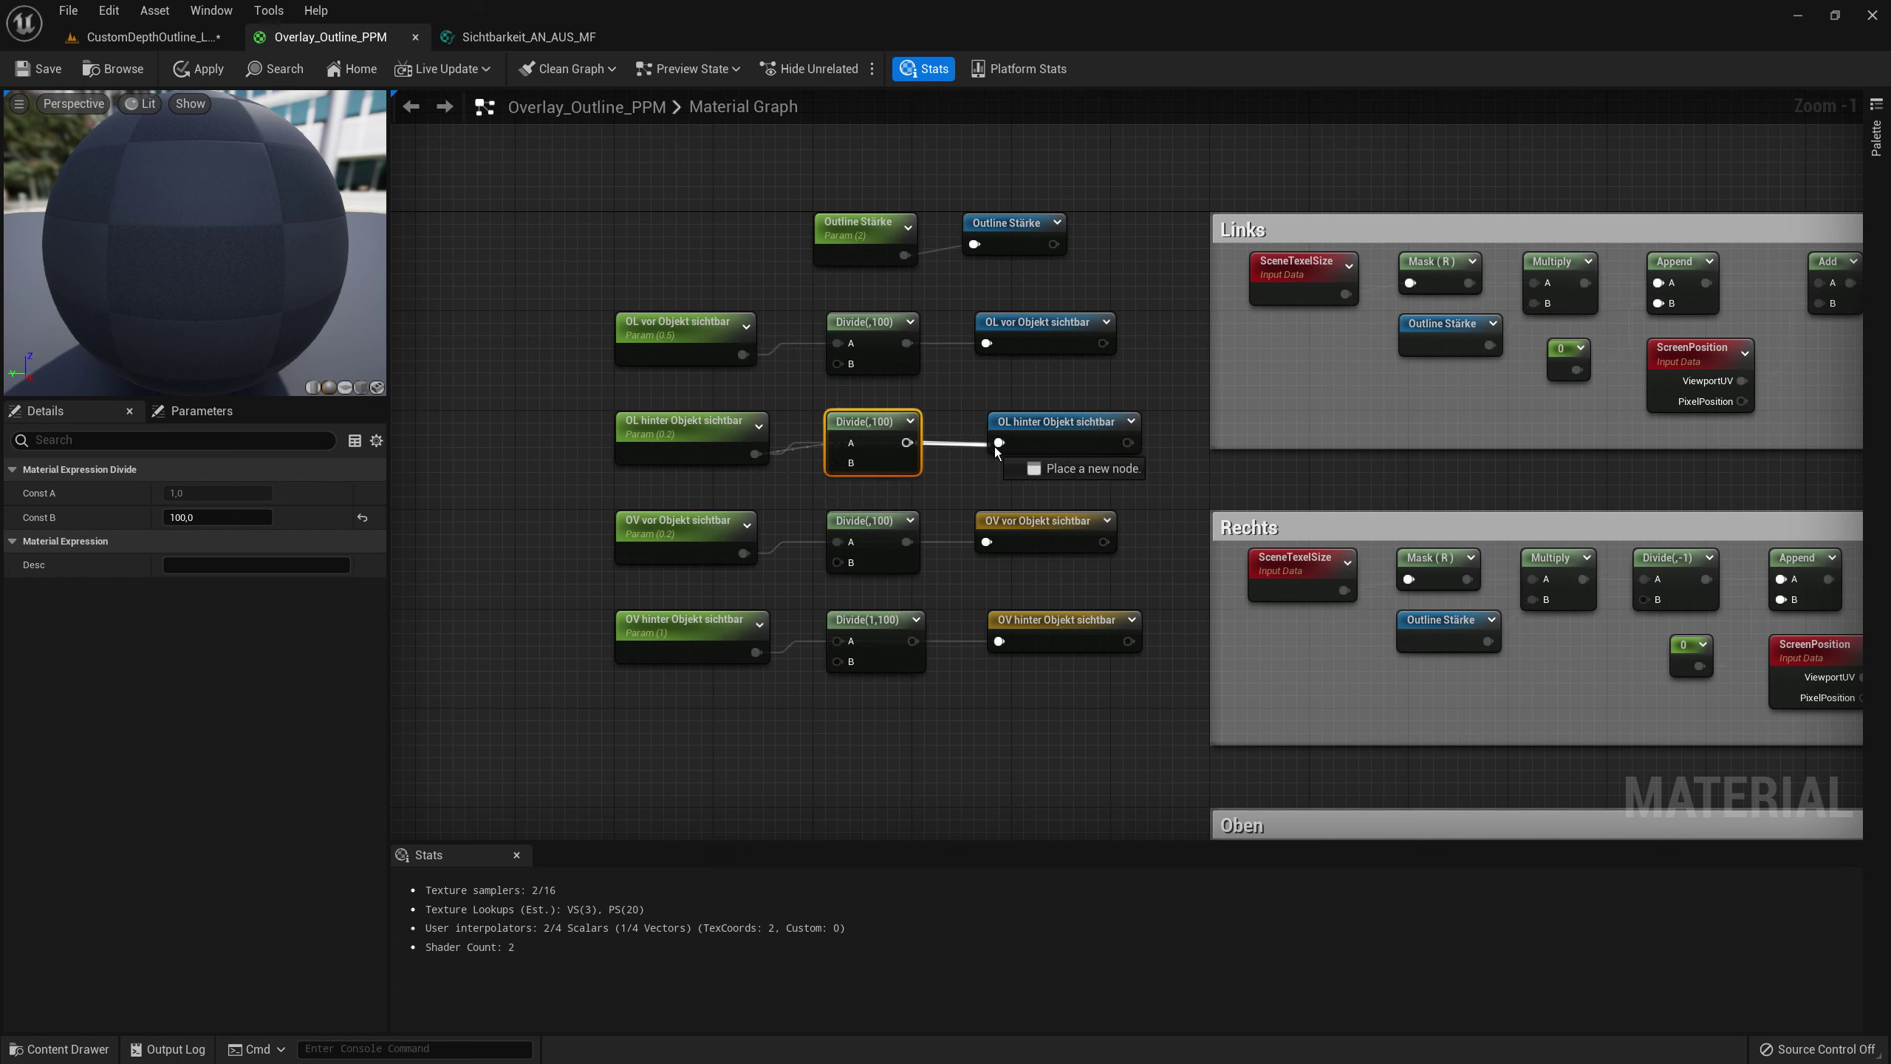
left_click_drag(999, 640, 754, 653)
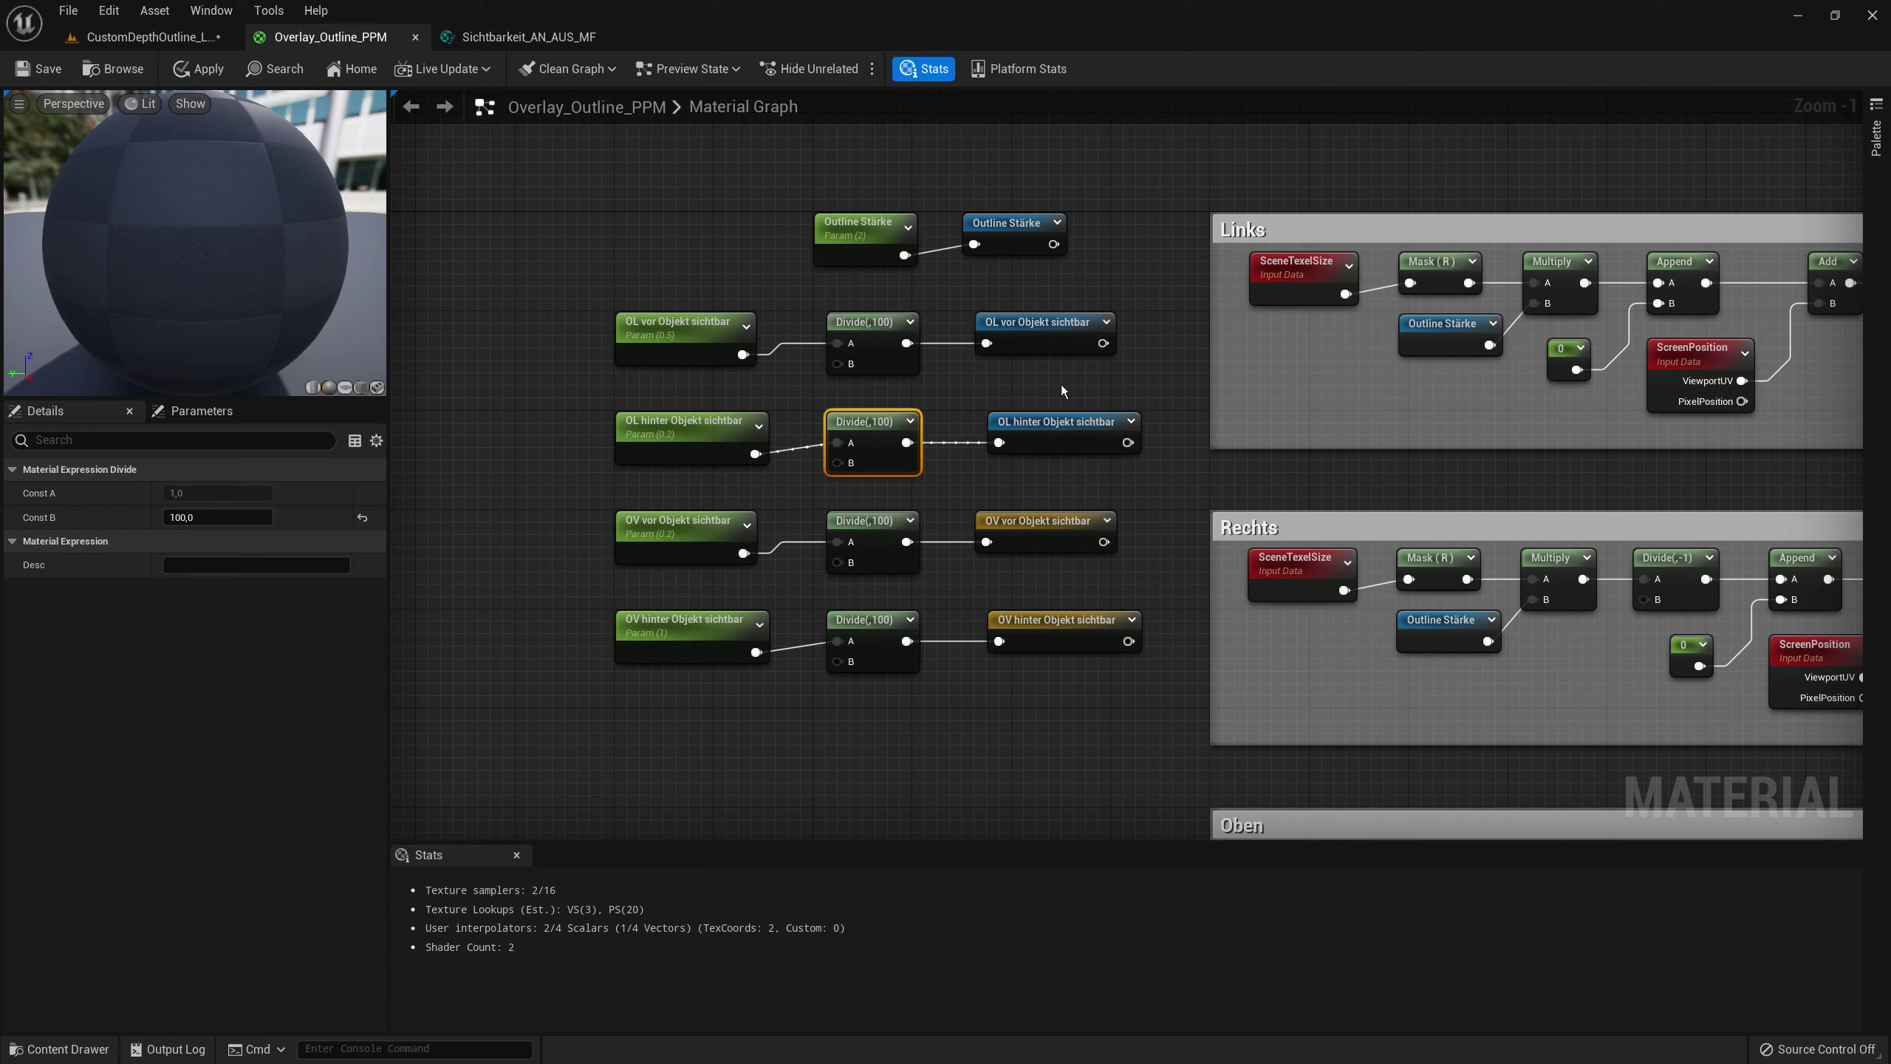
- Align the parameter and Divide nodes and move each reroute beside its Divide node
left_click_drag(537, 328, 697, 656)
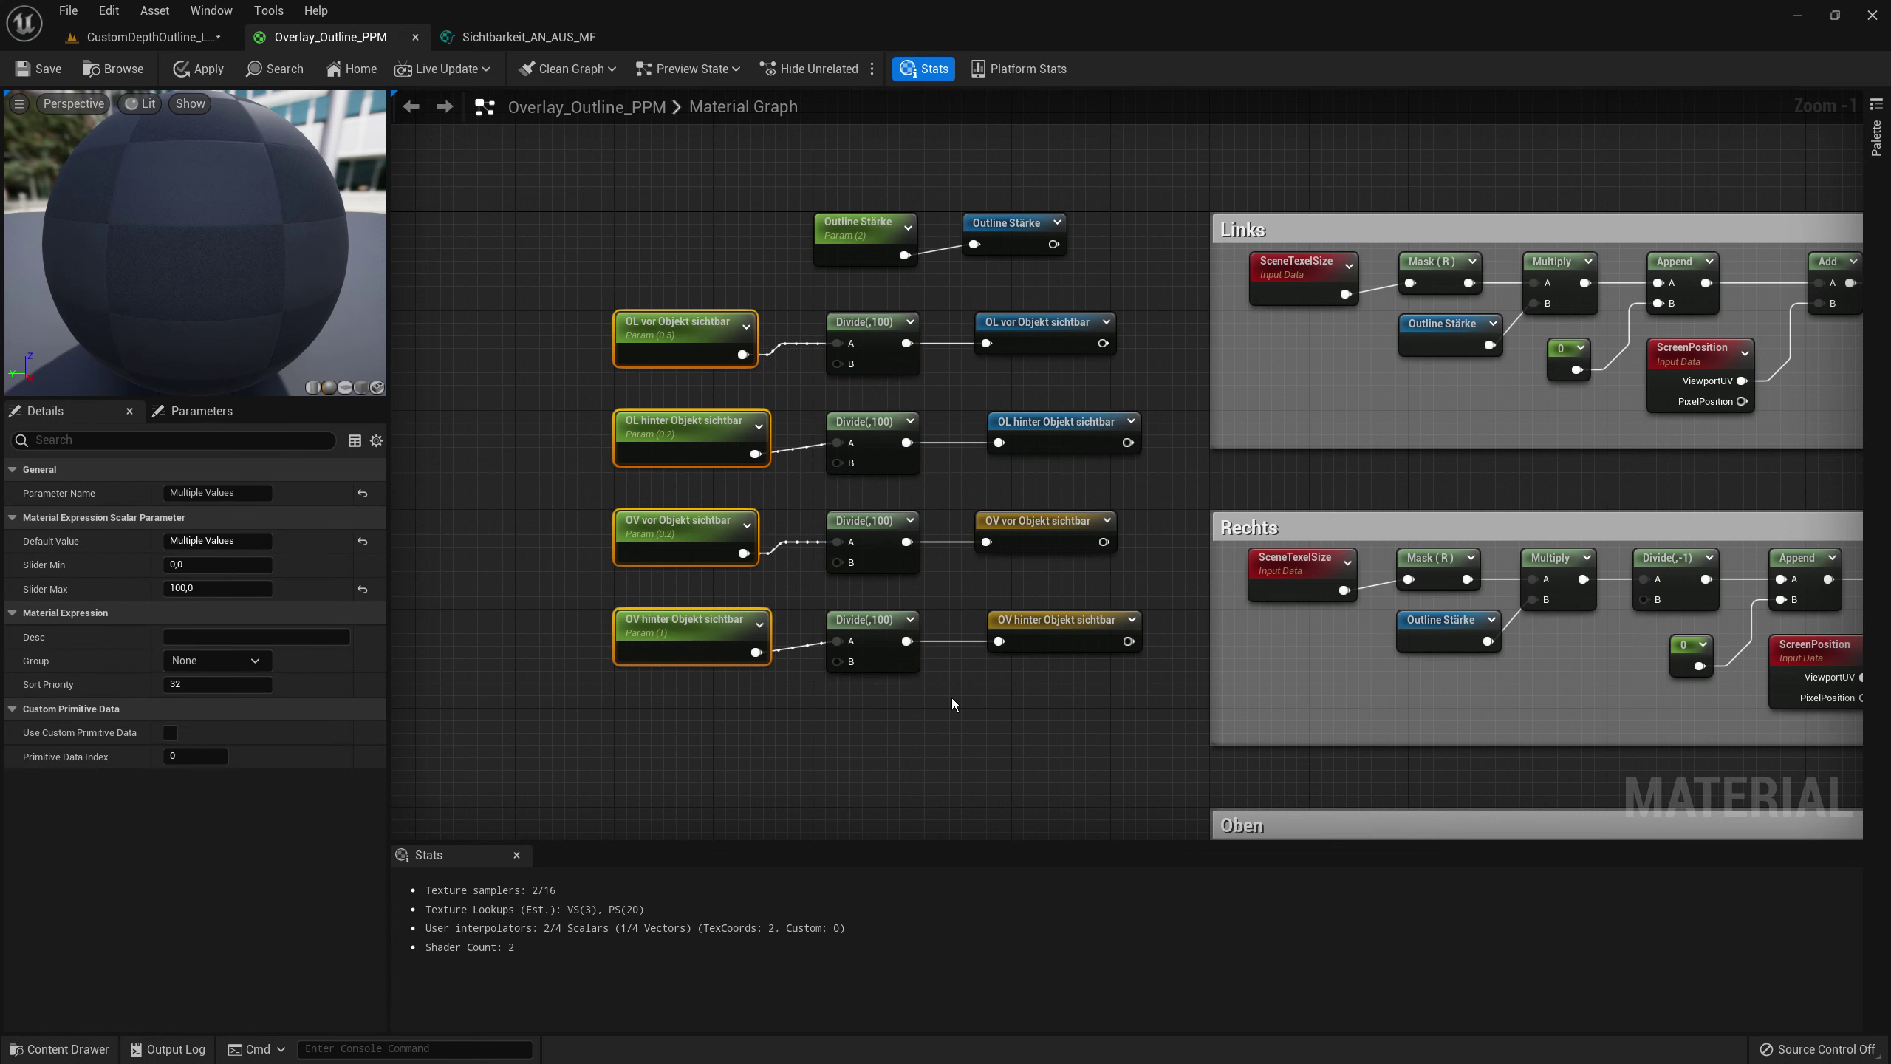
key("f")
left_click_drag(1035, 322, 974, 323)
left_click_drag(1055, 422, 981, 422)
left_click_drag(1037, 521, 975, 521)
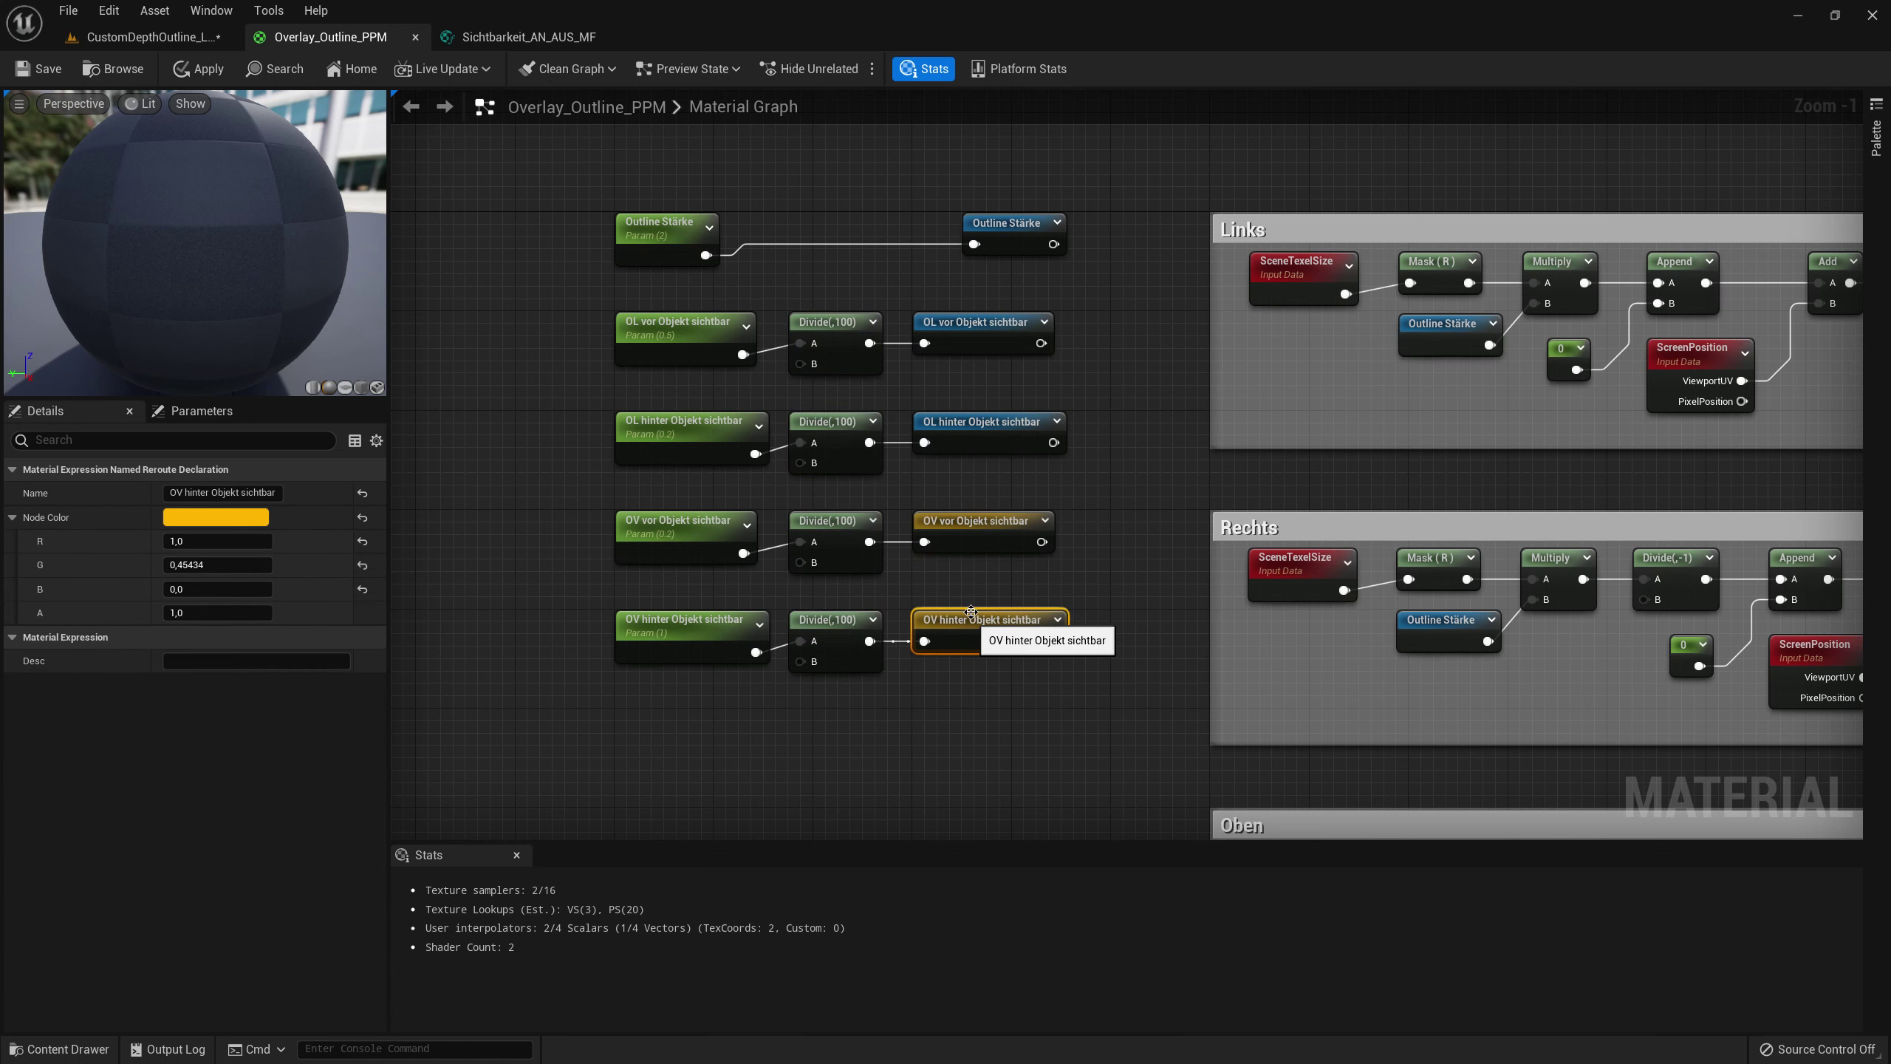
left_click_drag(1055, 619, 981, 620)
left_click_drag(1005, 223, 955, 223)
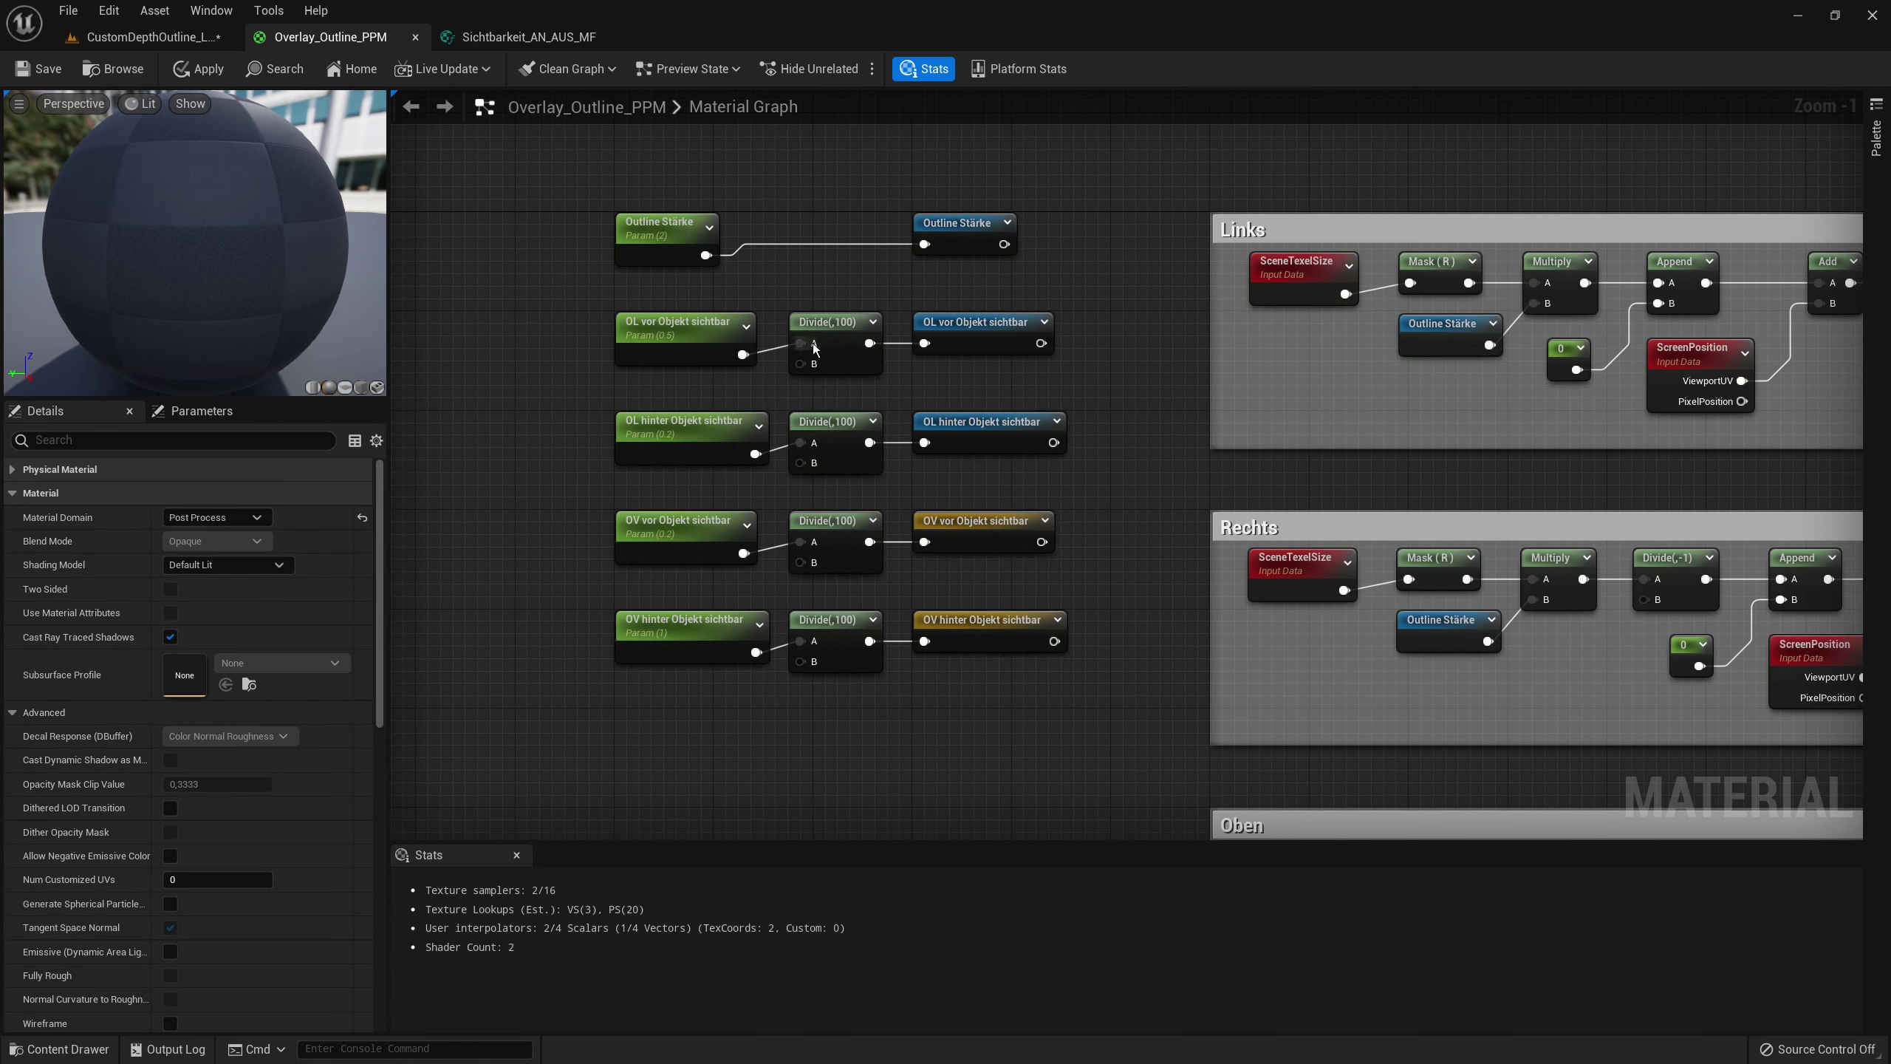
- Apply the material and open Overlay_Outline_PPM_Inst from the level
left_click(200, 69)
left_click(165, 37)
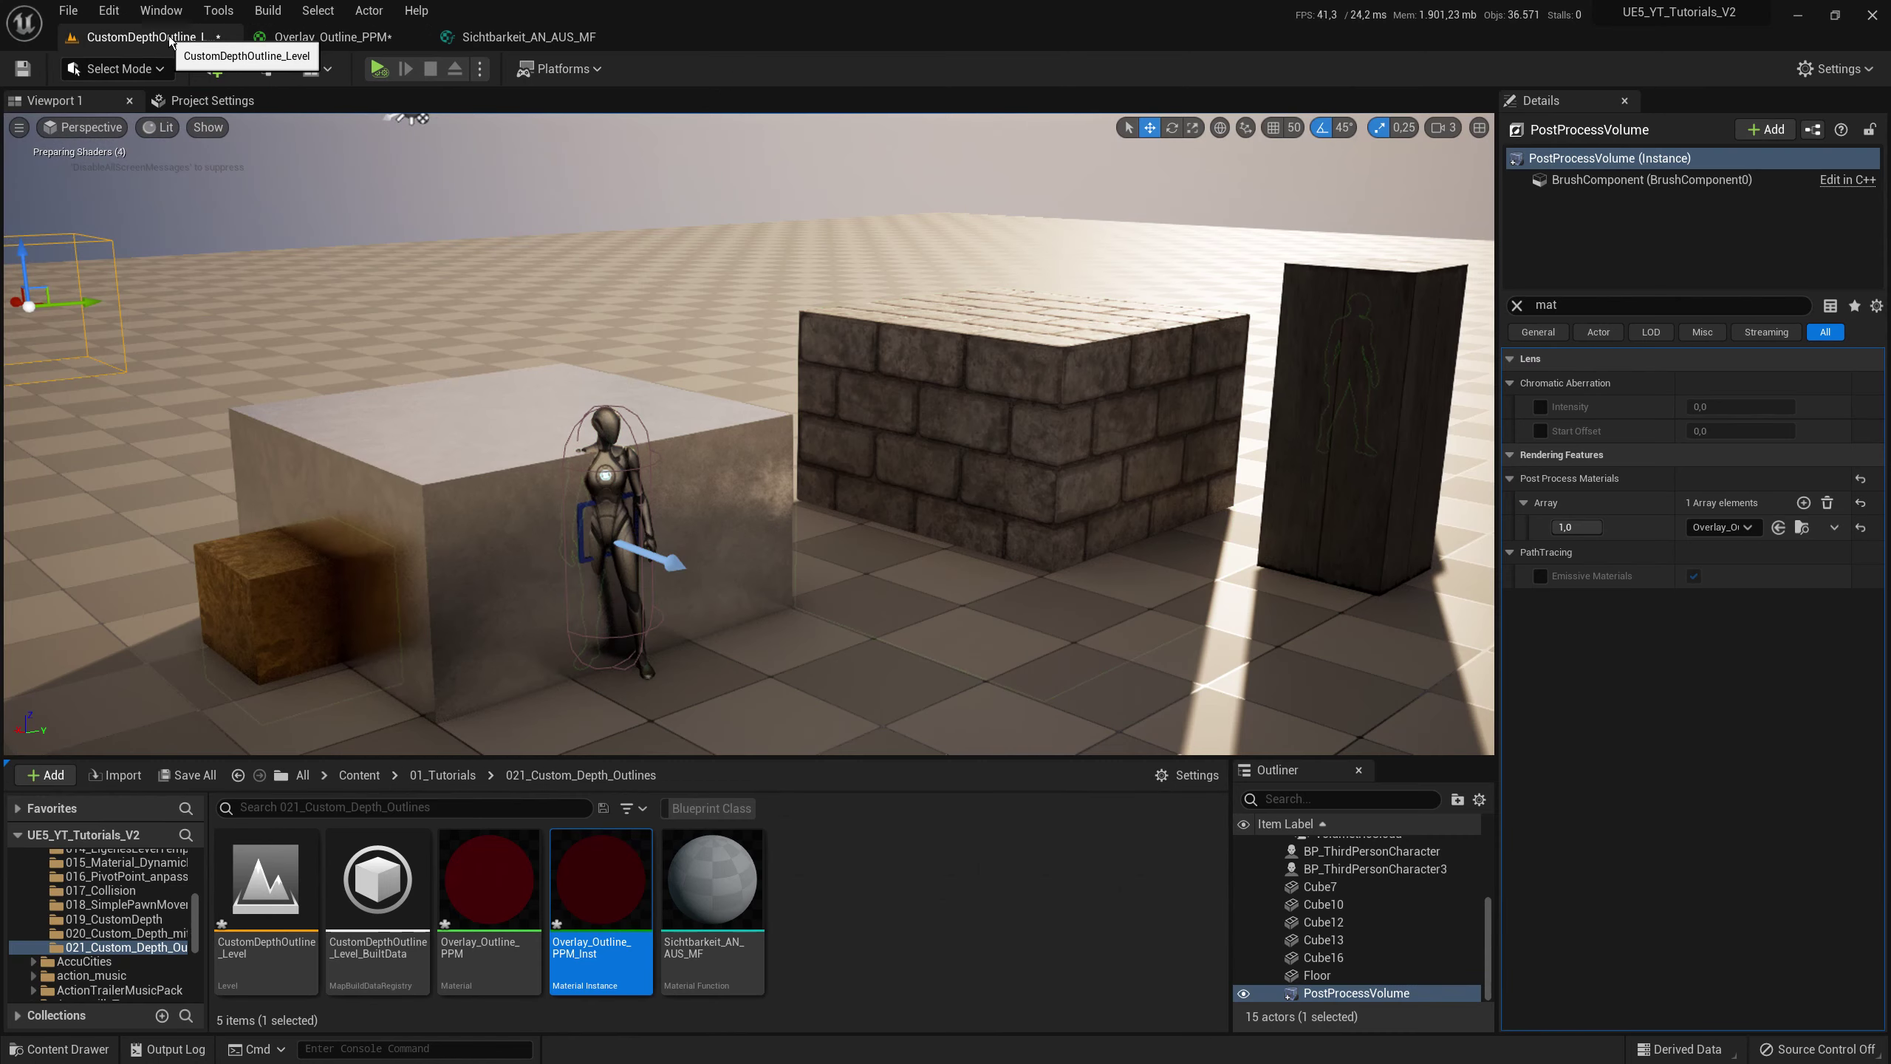
double_click(600, 883)
- Set OL hinter Objekt sichtbar to 100 to check the outlines, then undo back to 0
mouse_move(1449, 441)
left_mouse_down()
mouse_move(1504, 444)
mouse_move(1422, 444)
left_mouse_up()
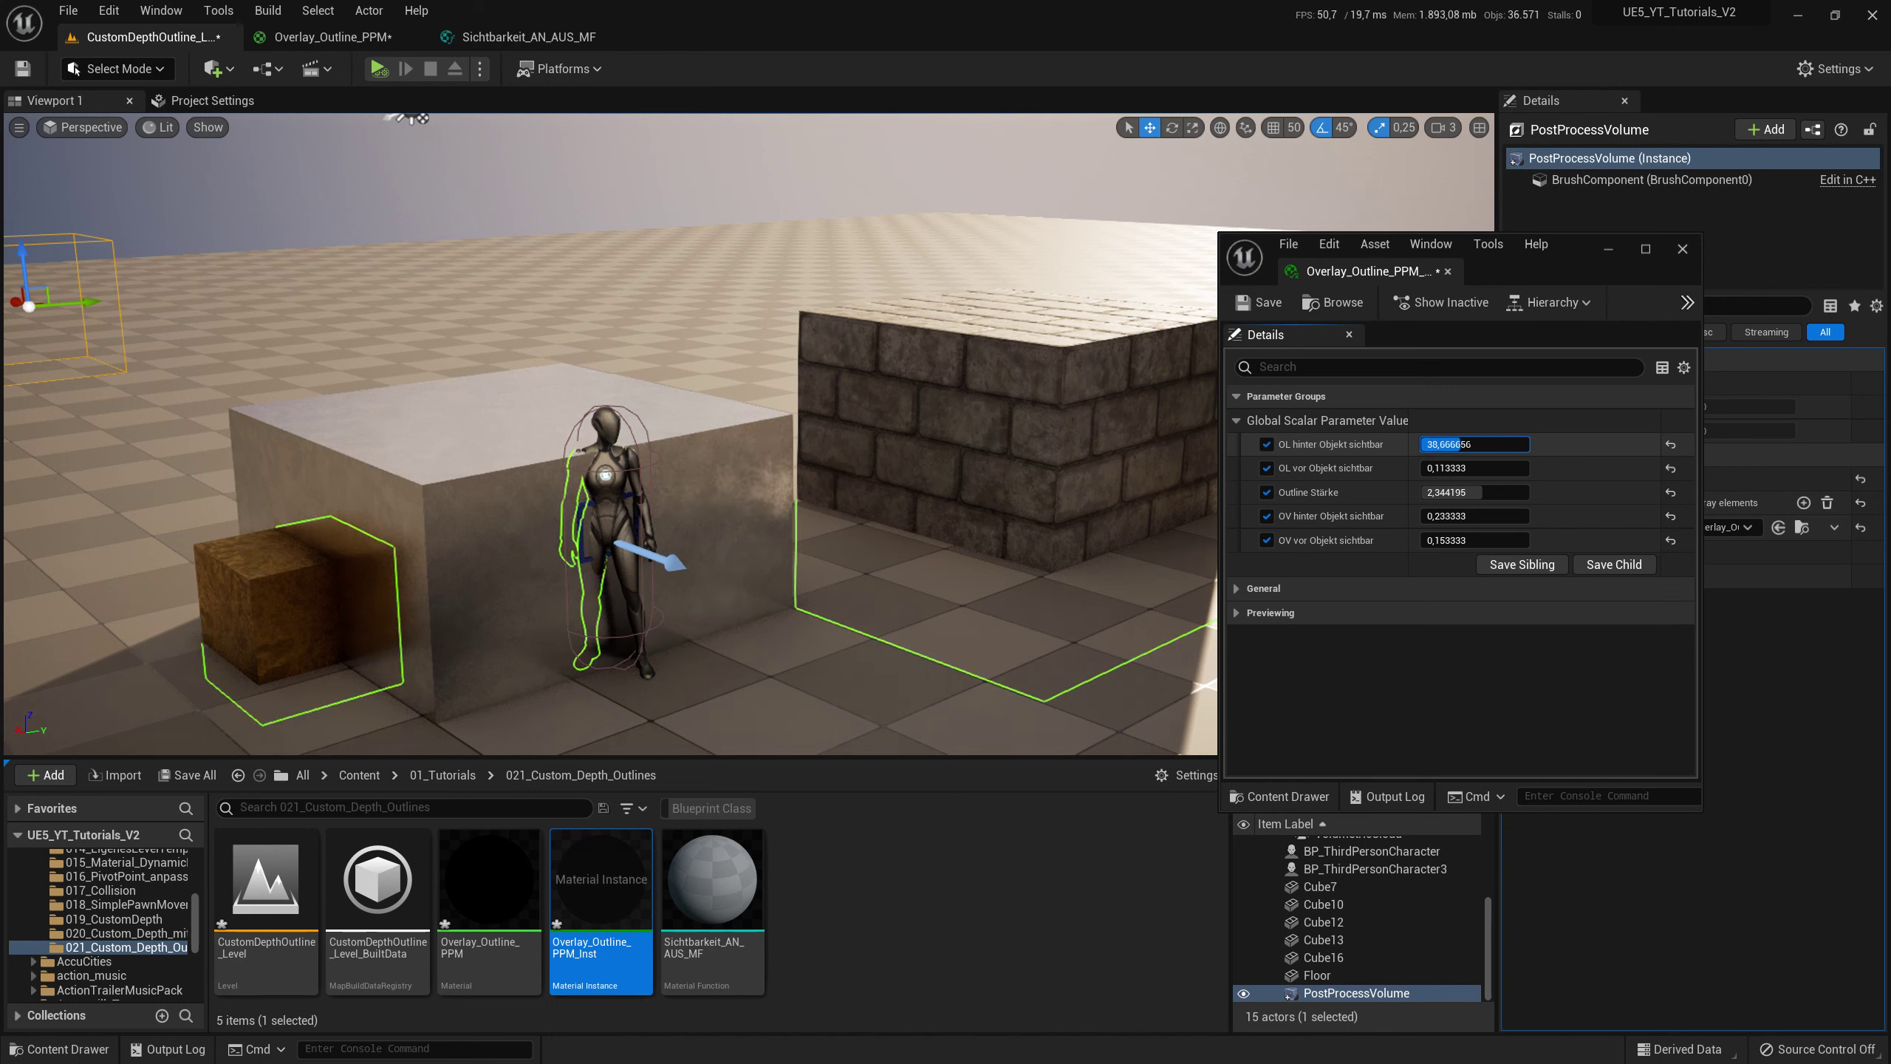
type("100")
key("Return")
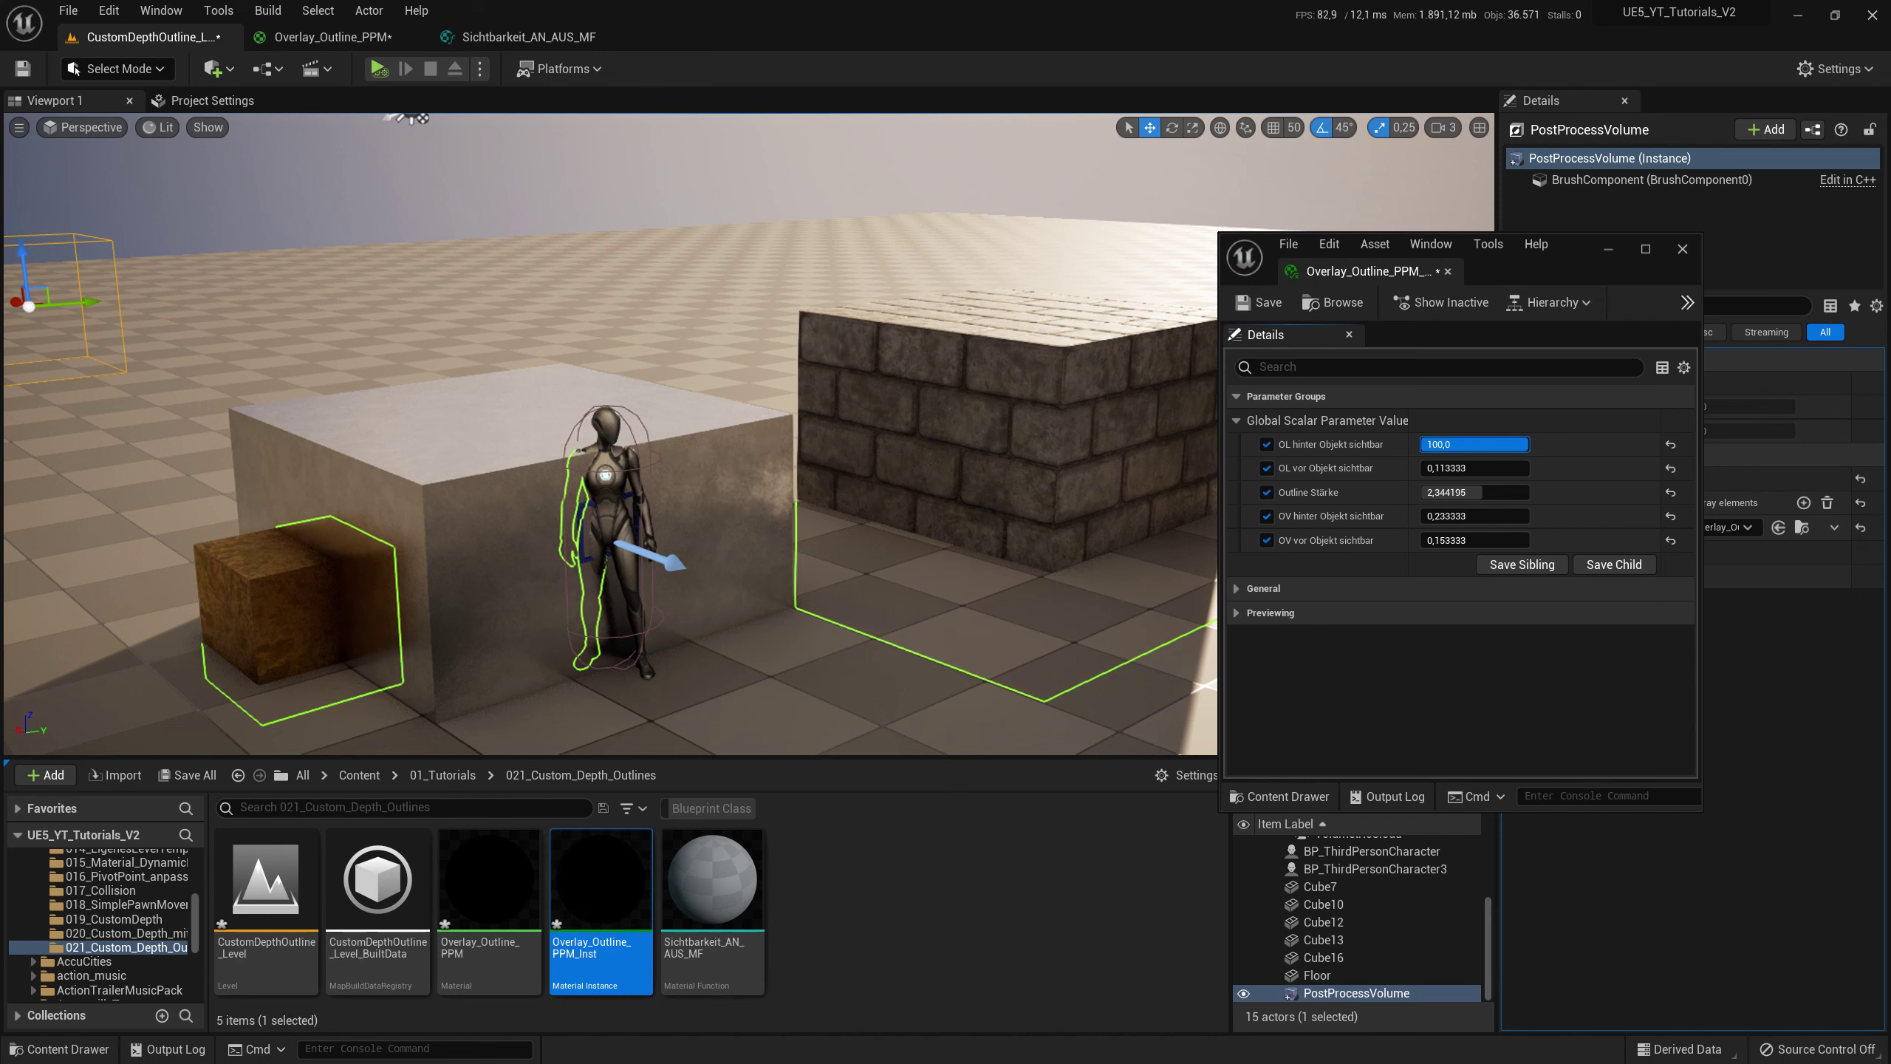
key("ctrl+z")
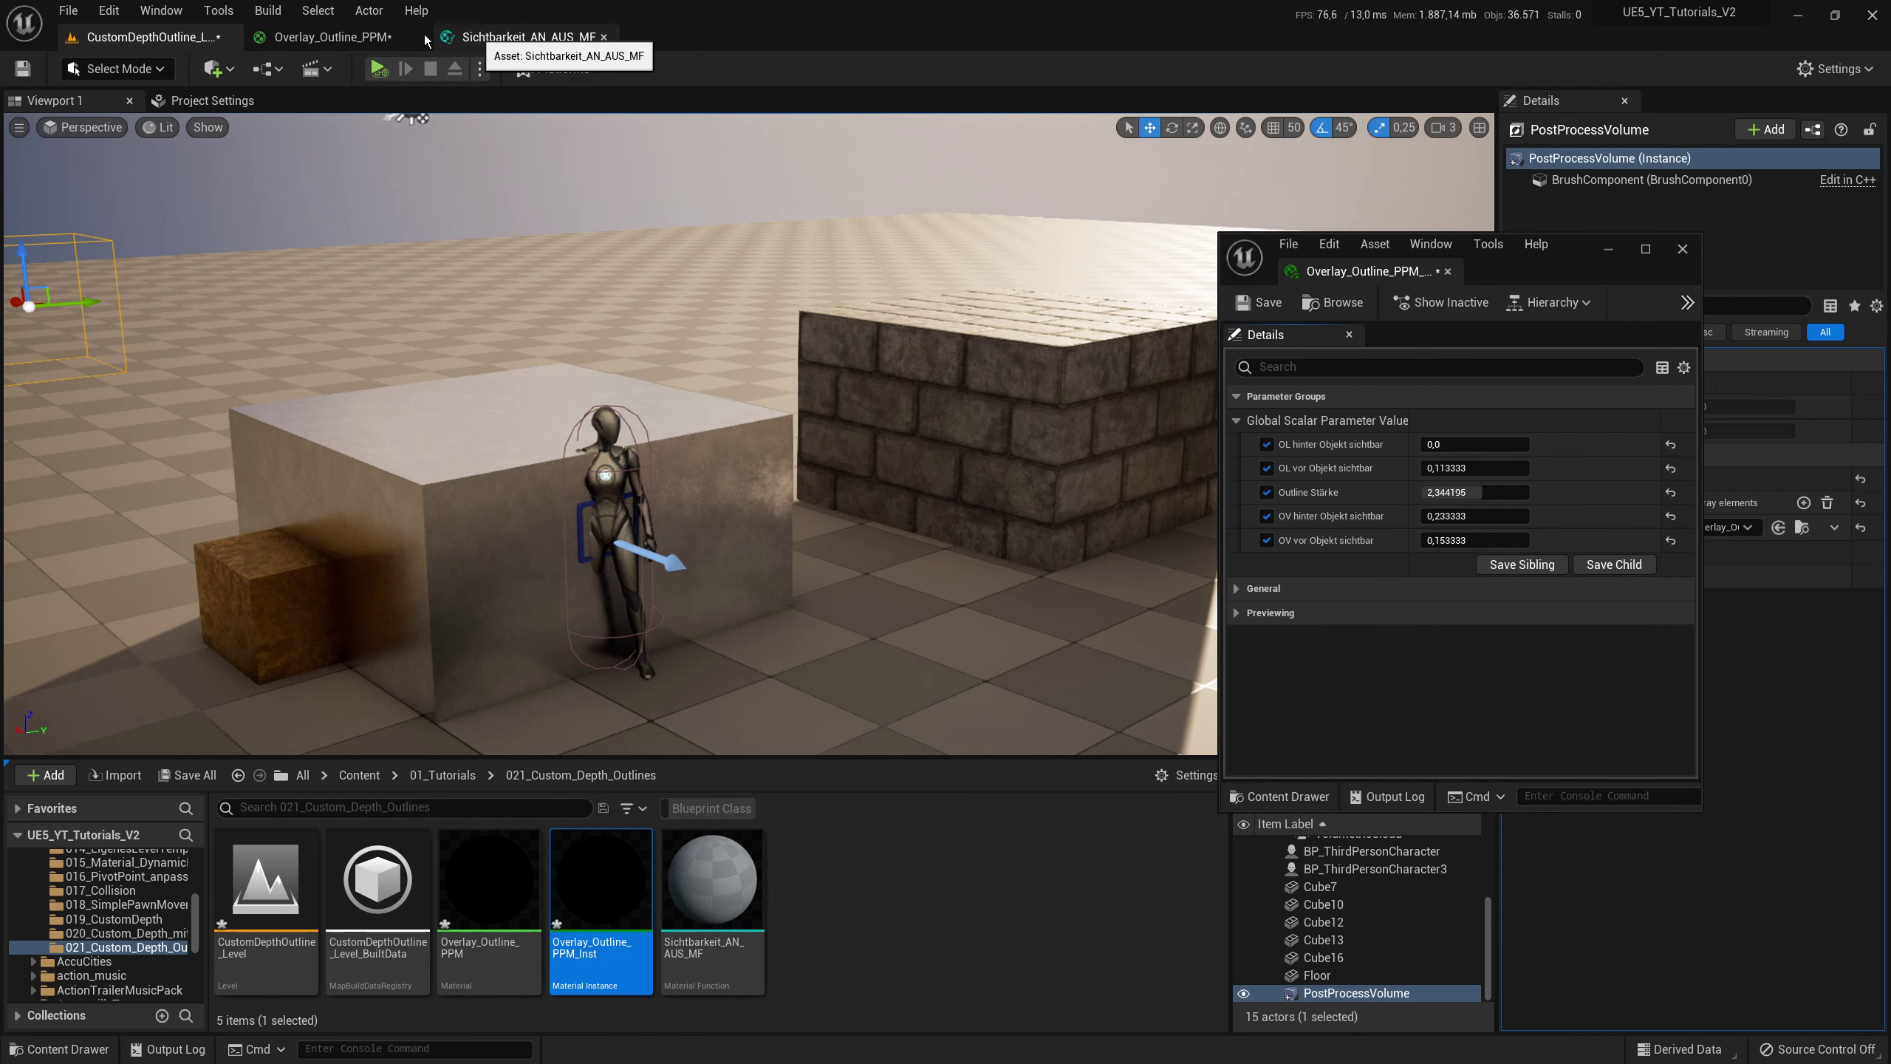
left_click(350, 37)
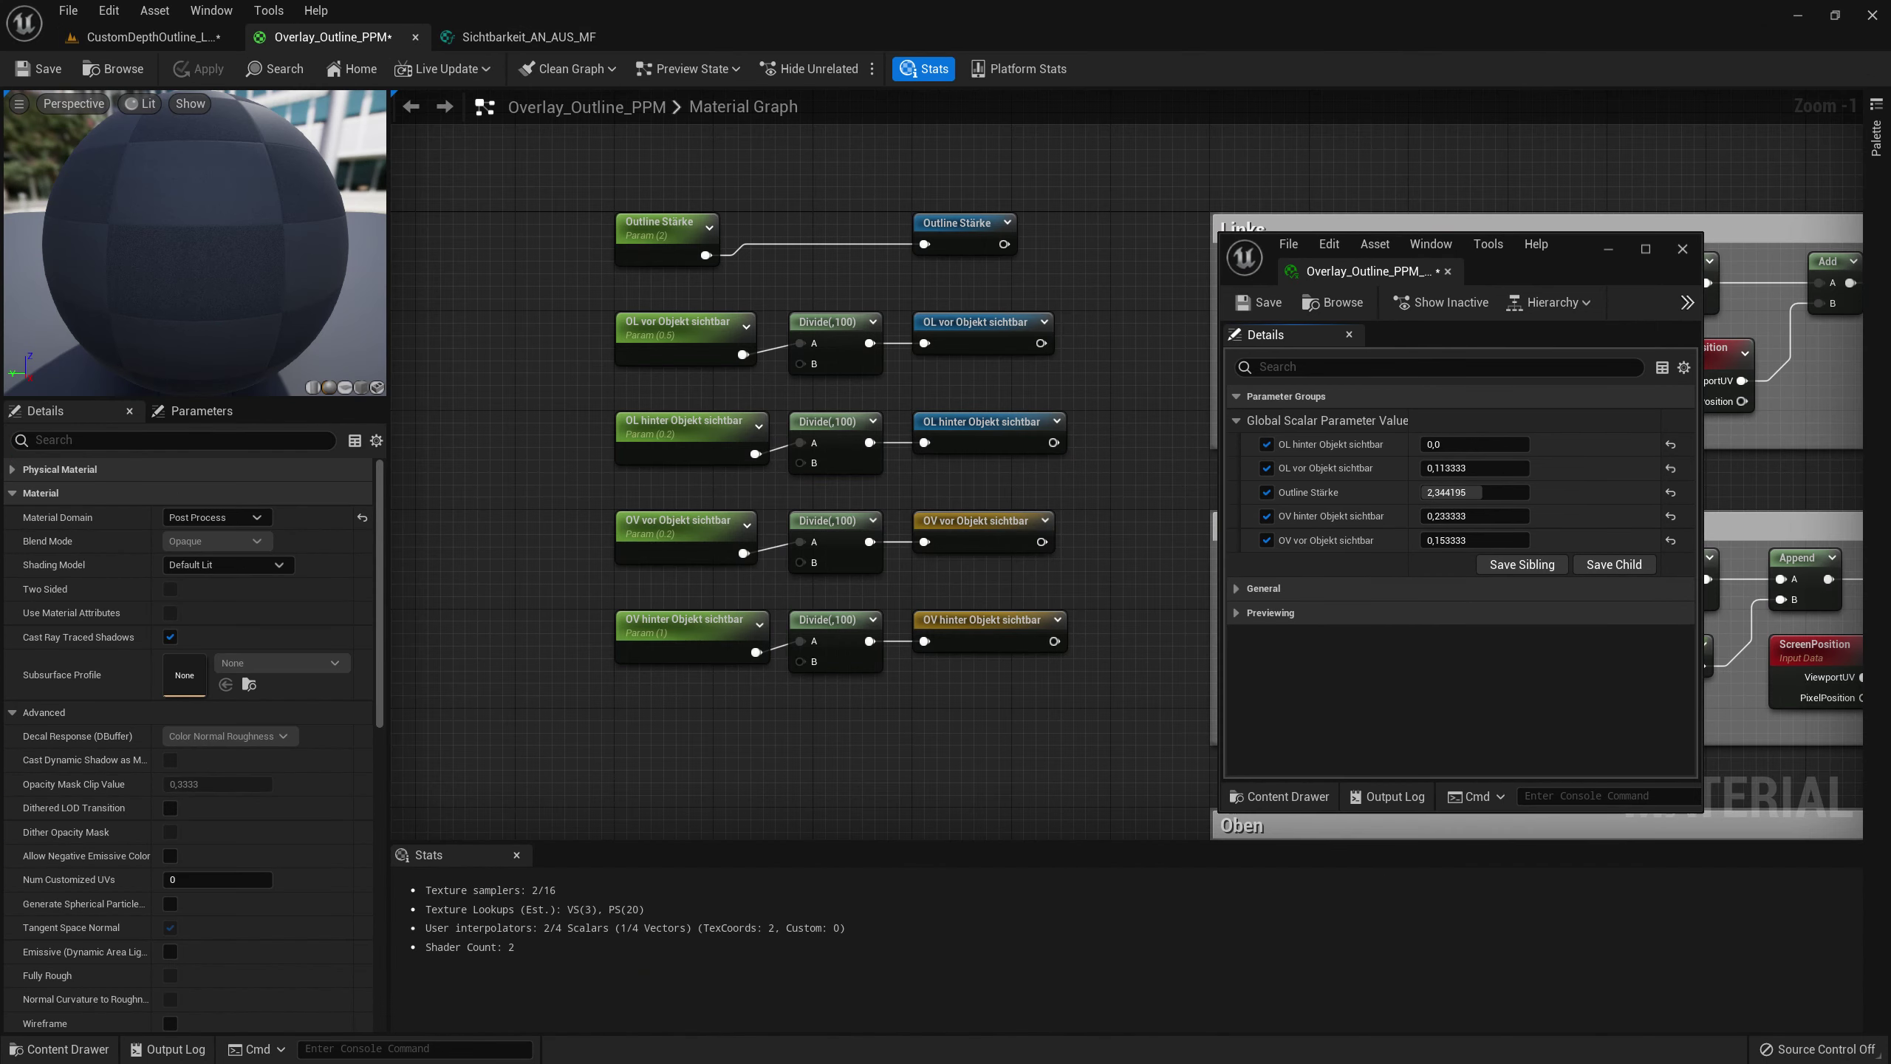
- Put Outline Stärke, OL vor and OL hinter Objekt sichtbar into the Outline group
right_click_drag(538, 436, 635, 458)
right_click_drag(645, 222, 602, 276)
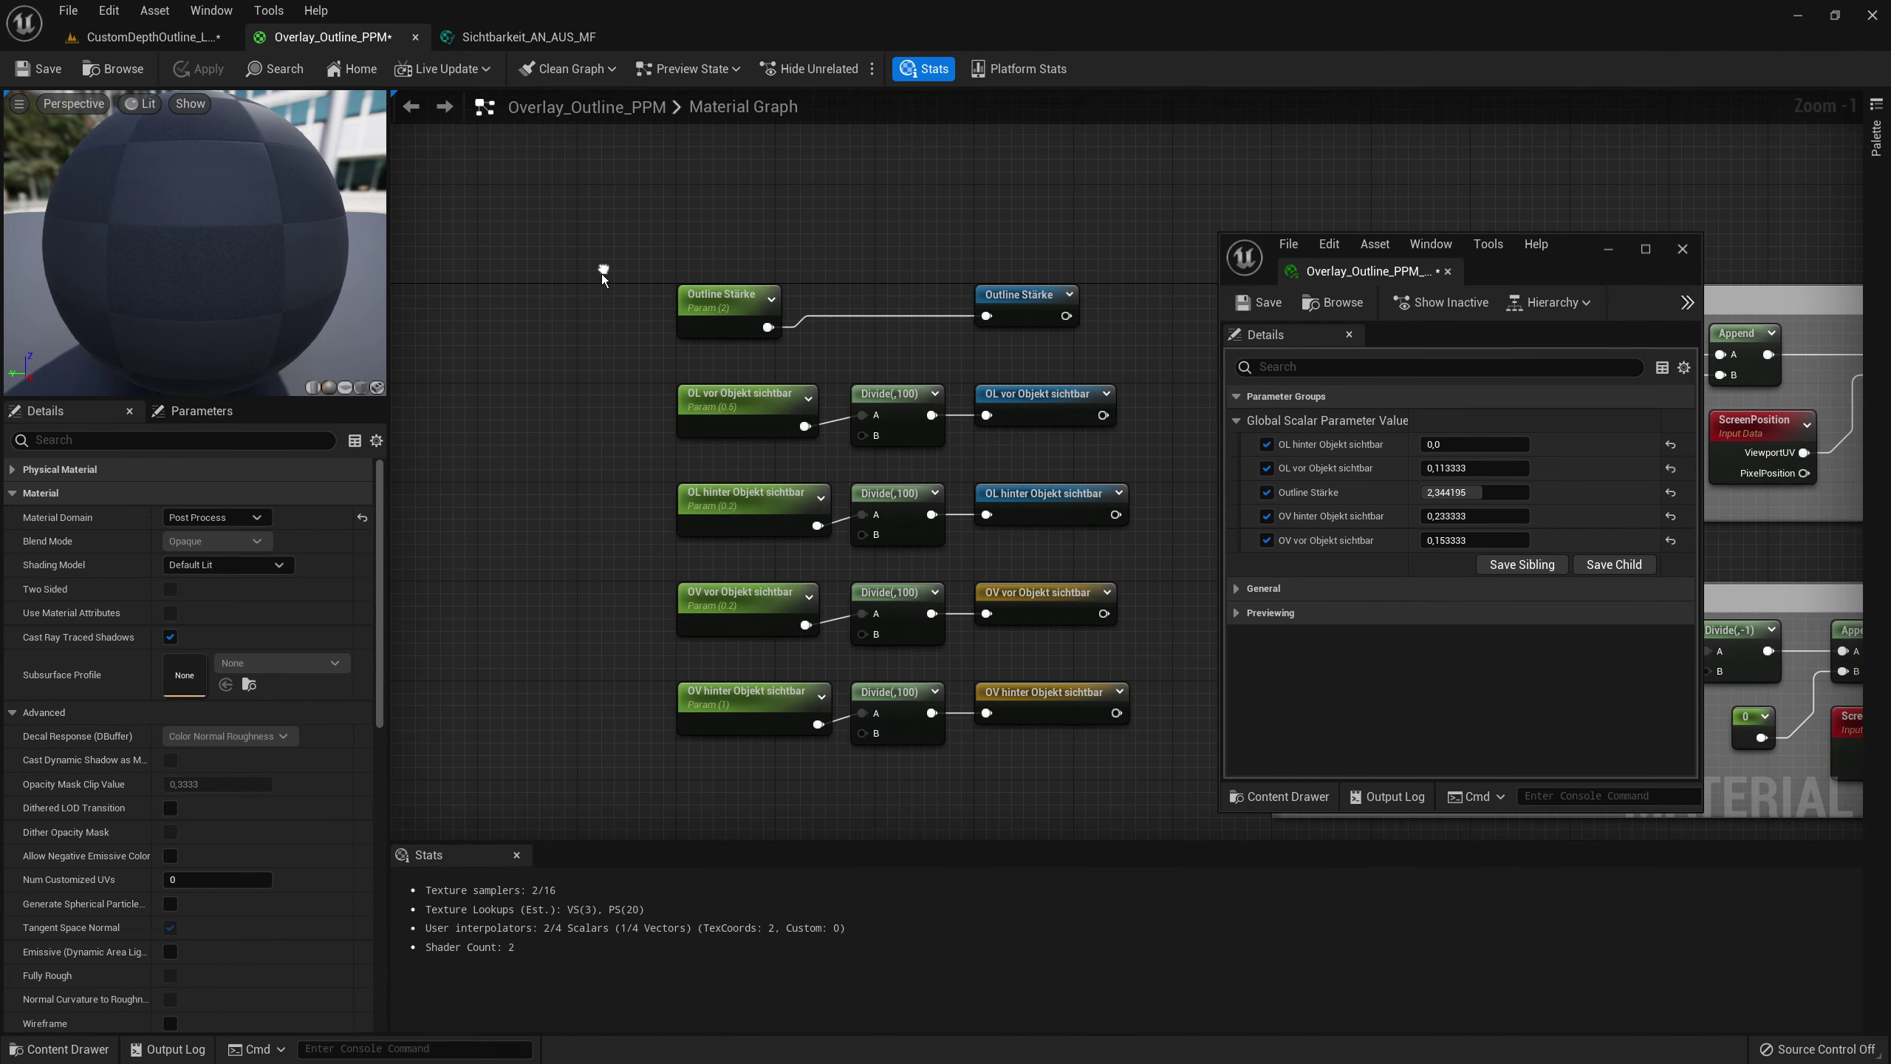
left_click(689, 311)
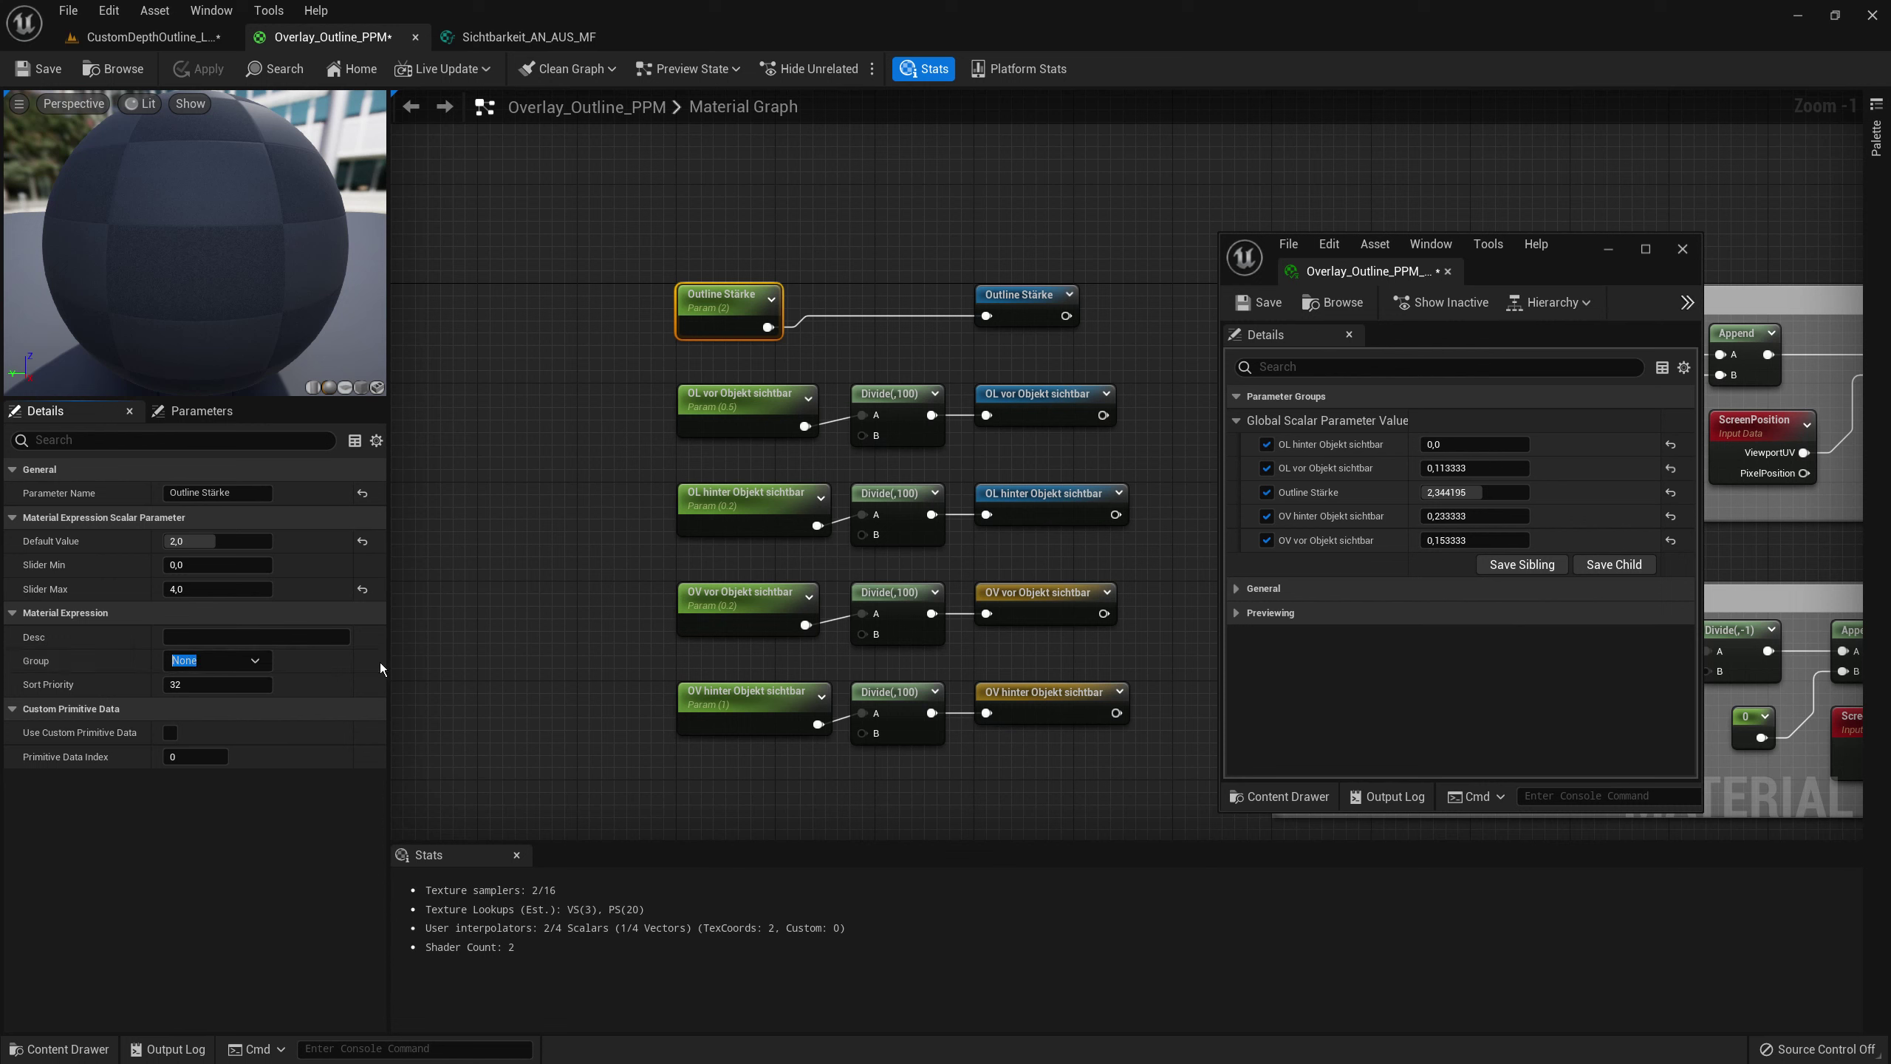
type("Outline")
left_click(625, 427)
left_click(684, 427)
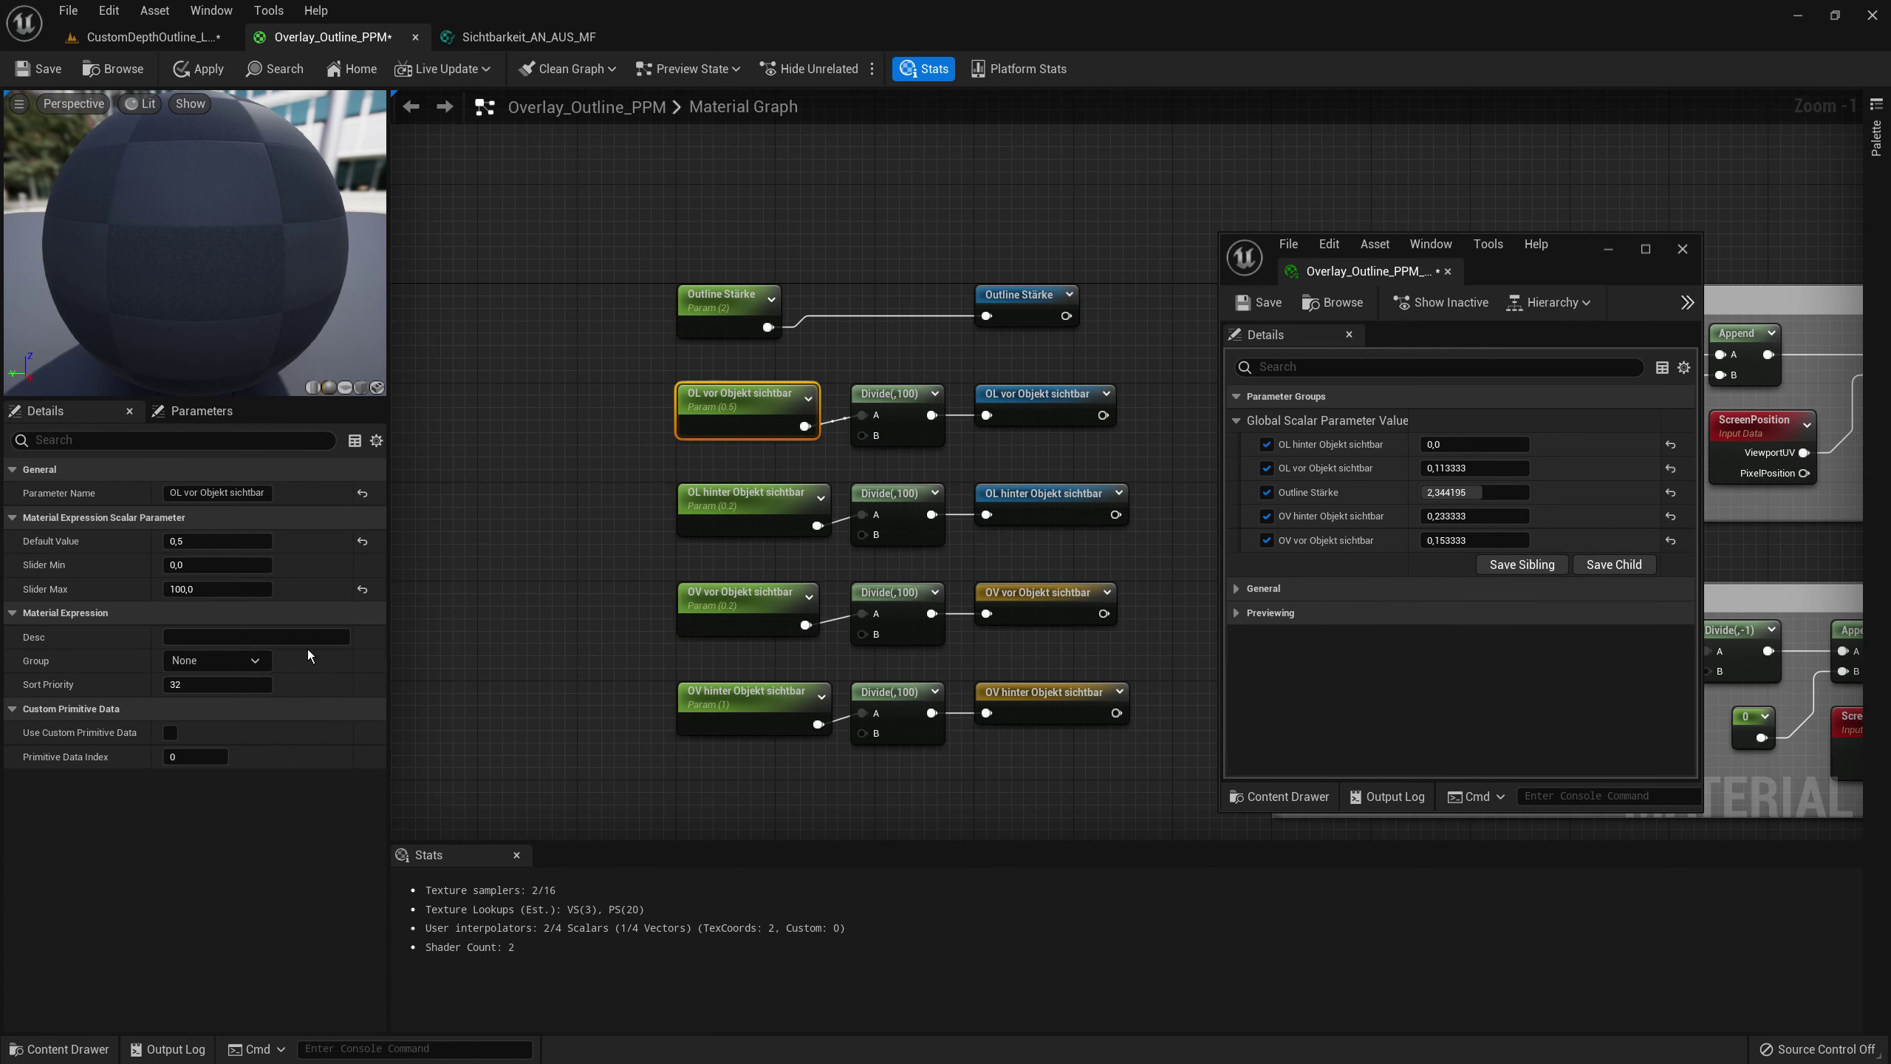
left_click(197, 663)
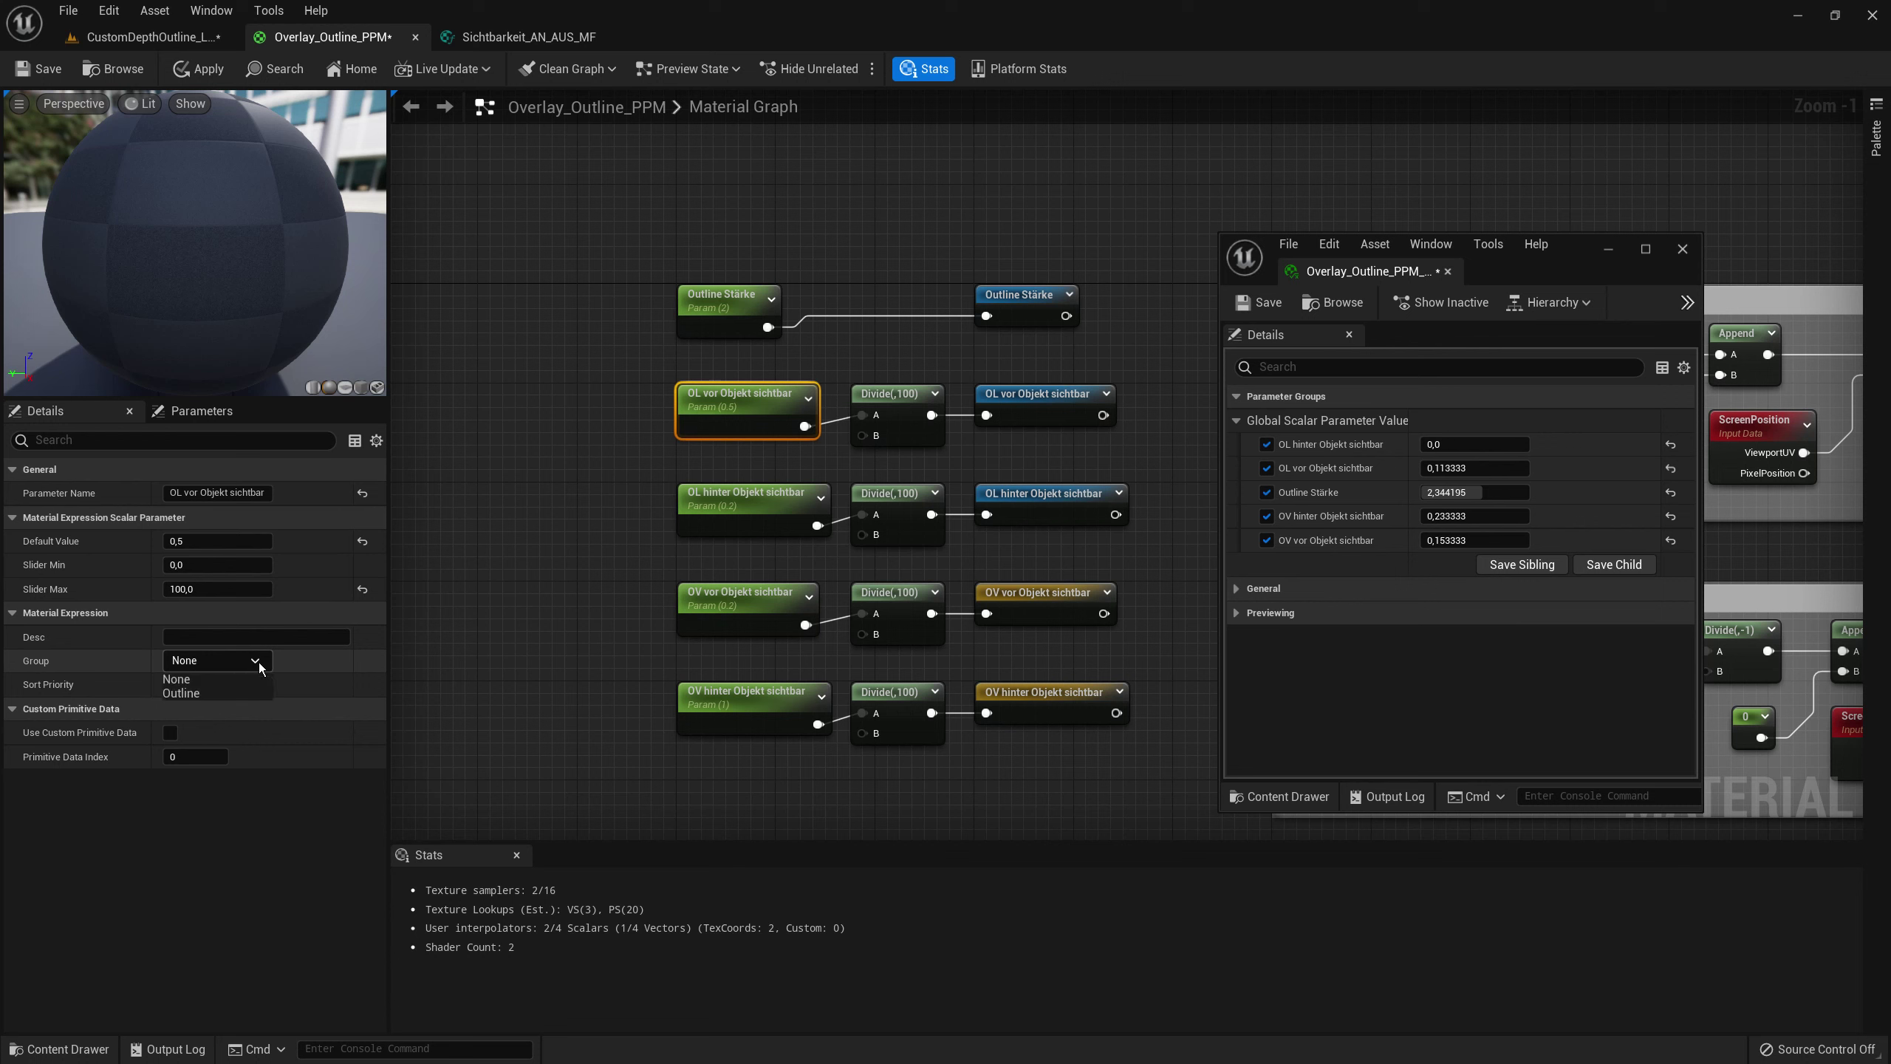
left_click(229, 689)
left_click(574, 655)
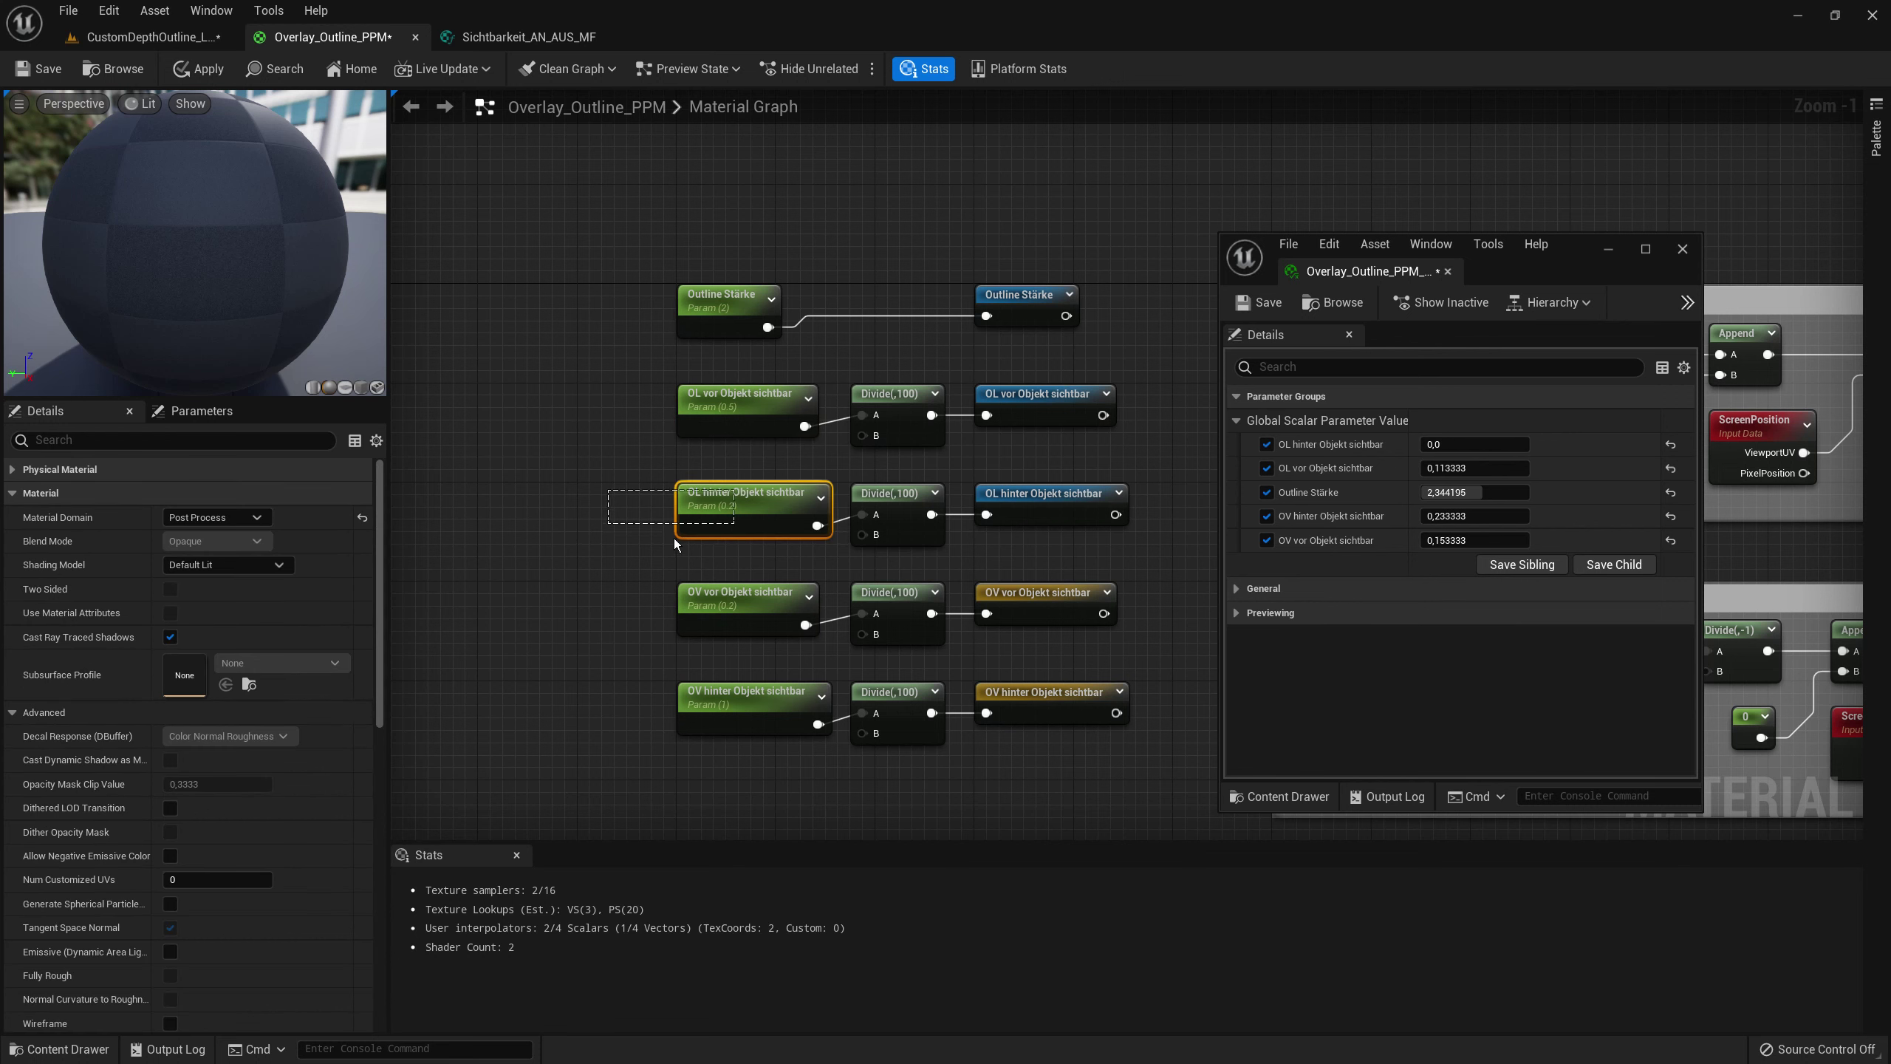
left_click_drag(673, 538, 670, 540)
left_click(257, 662)
left_click(217, 695)
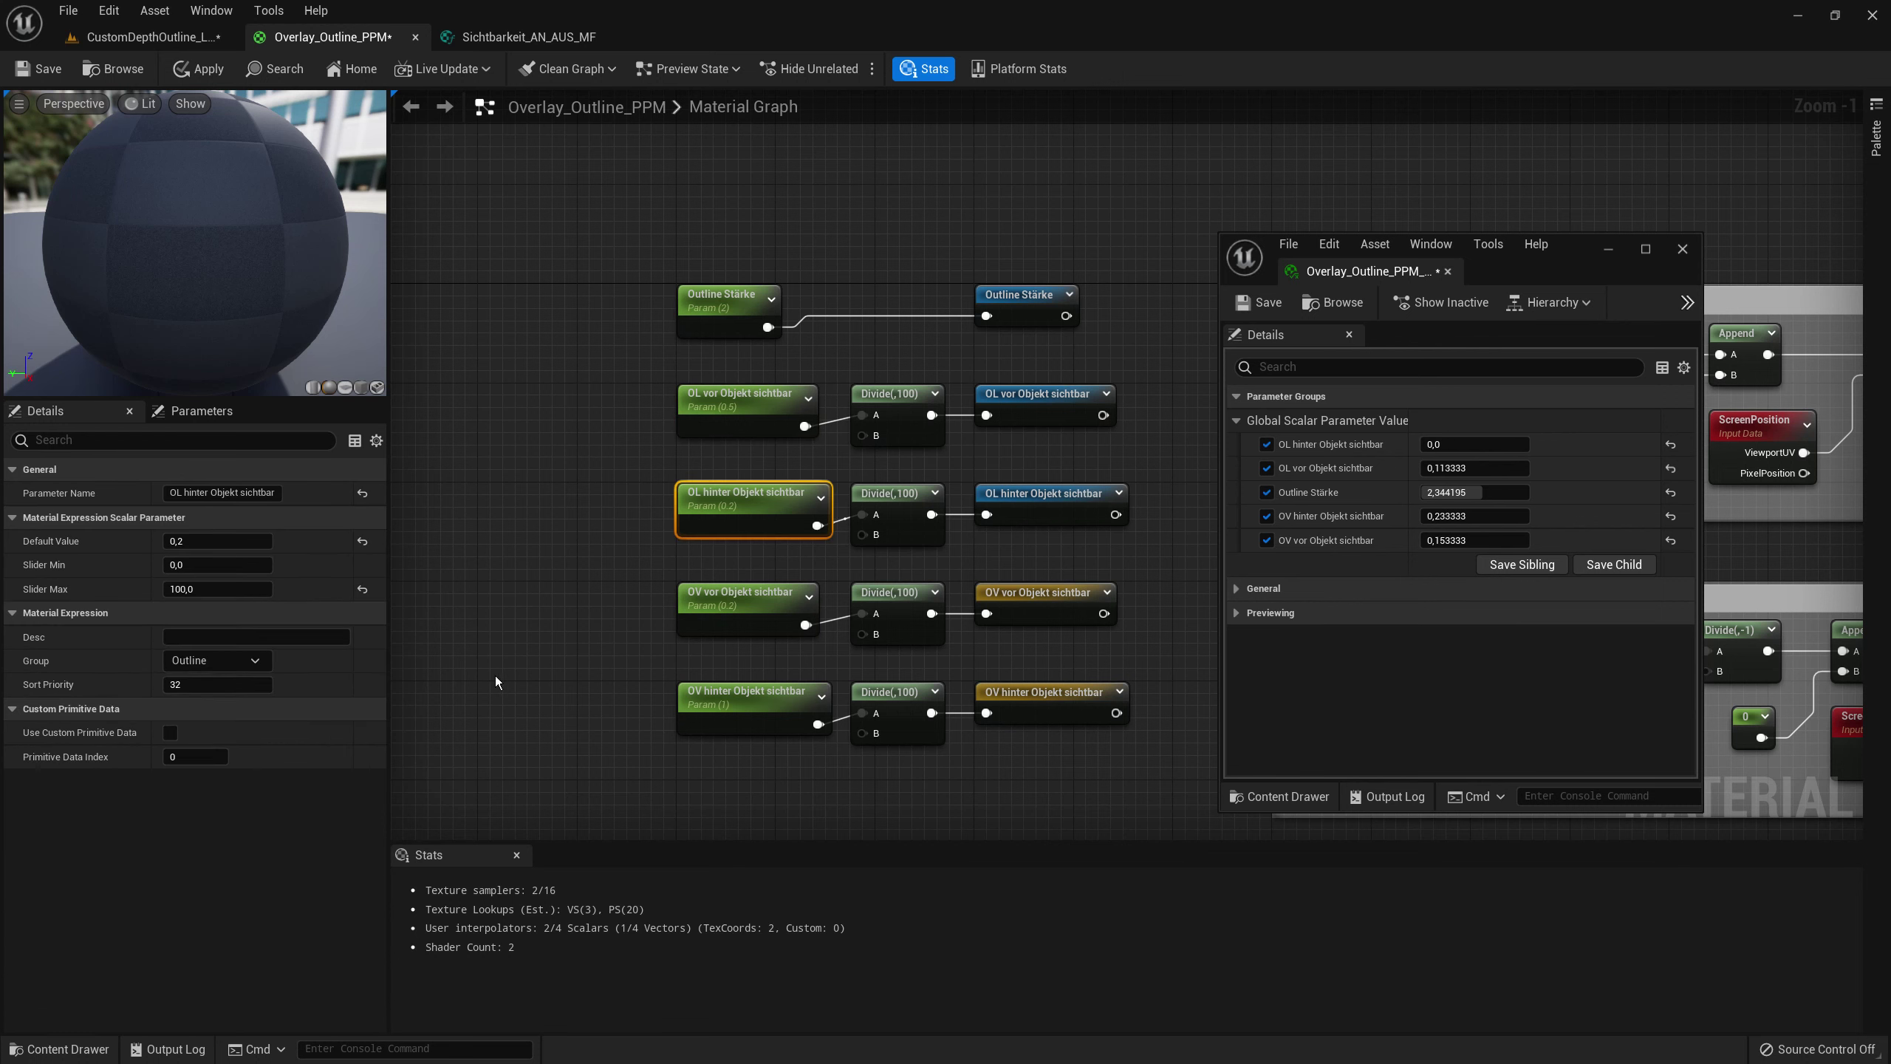
left_click(670, 634)
- Create an Overlay group for OV vor and put OV hinter Objekt sichtbar in it too
left_click(701, 608)
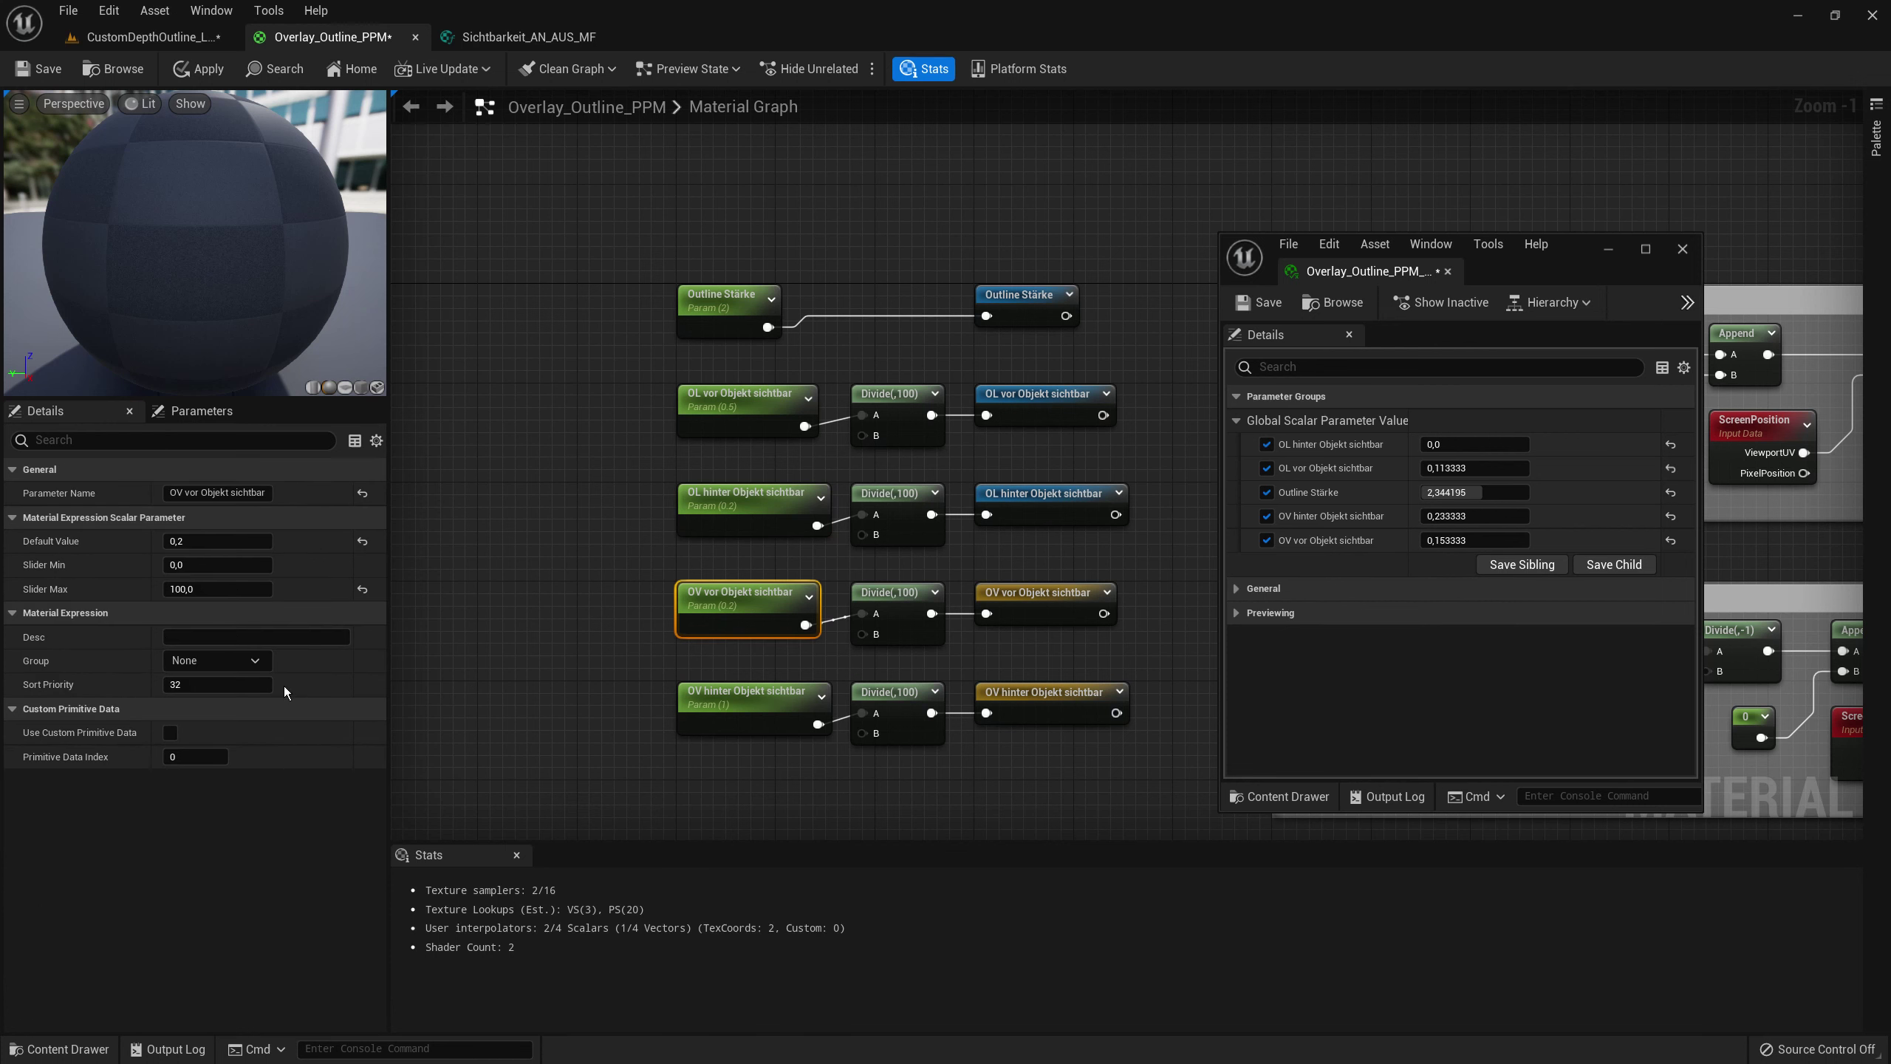
left_click(208, 665)
type("O")
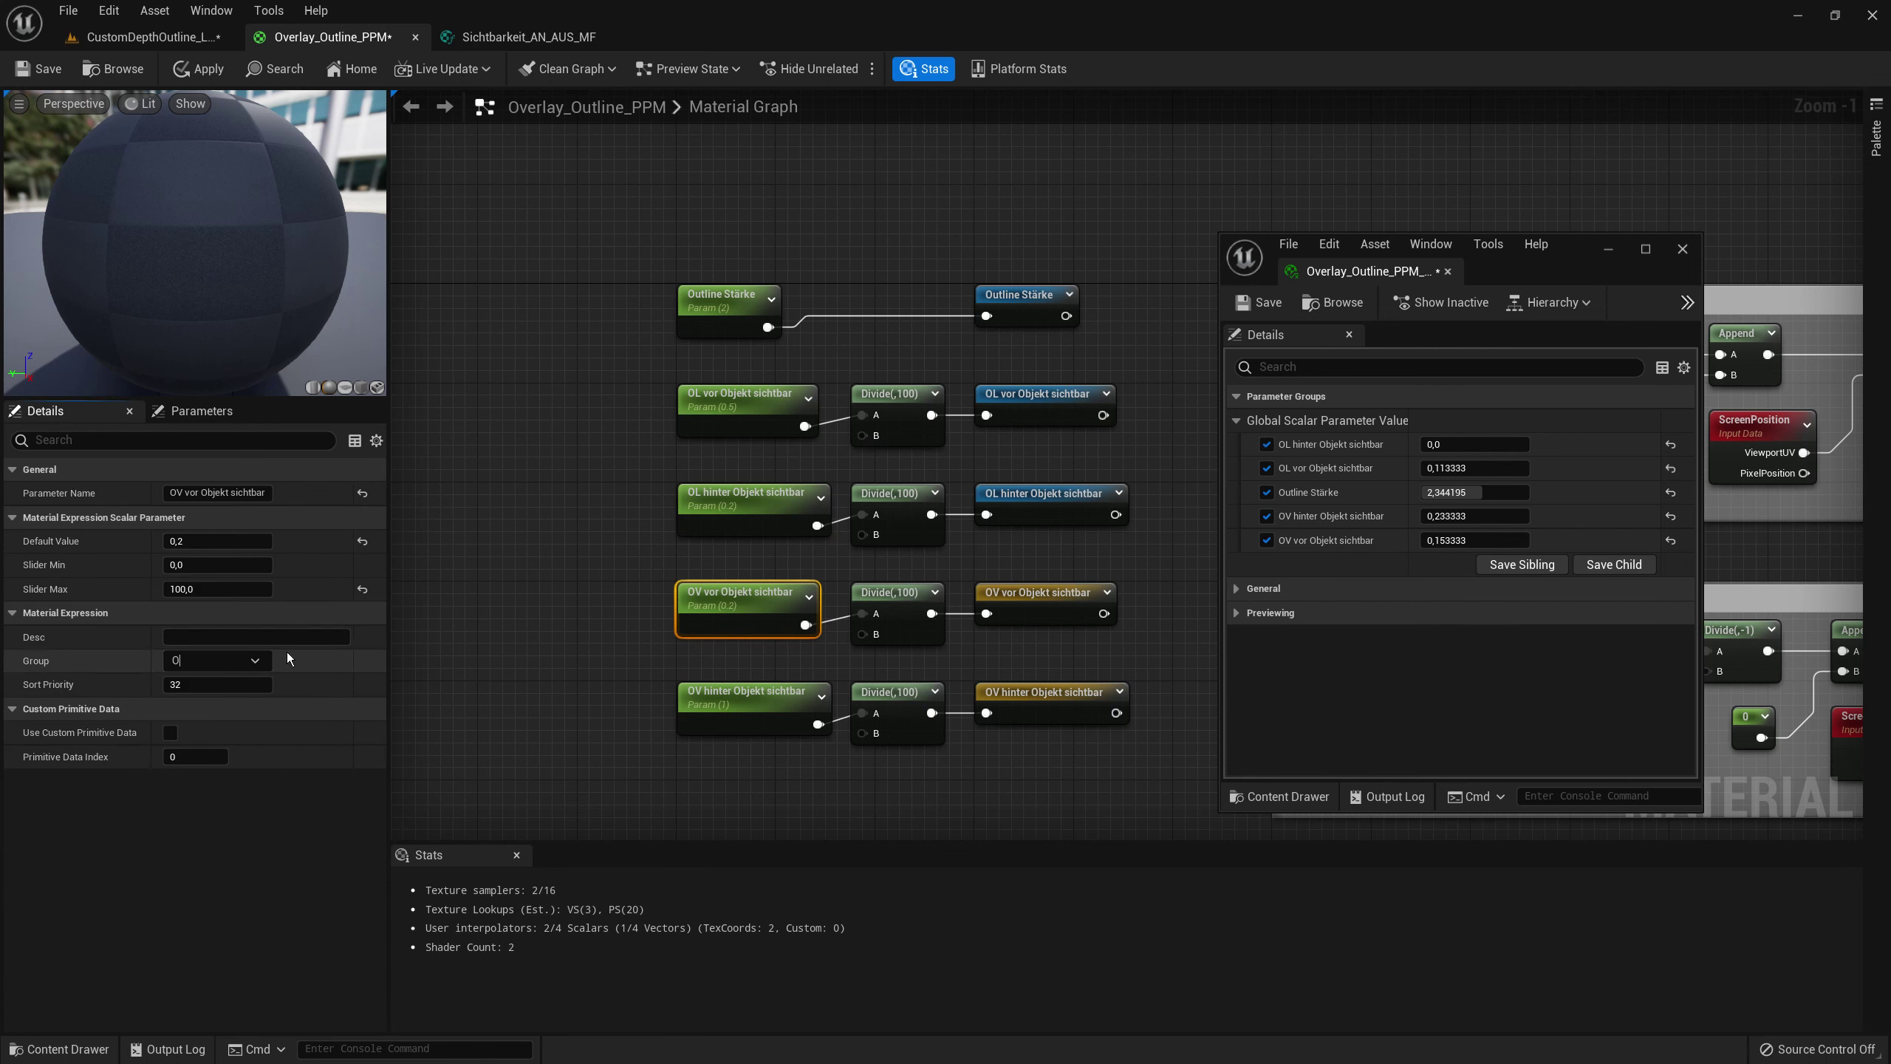
type("verlay")
left_click_drag(545, 646, 583, 668)
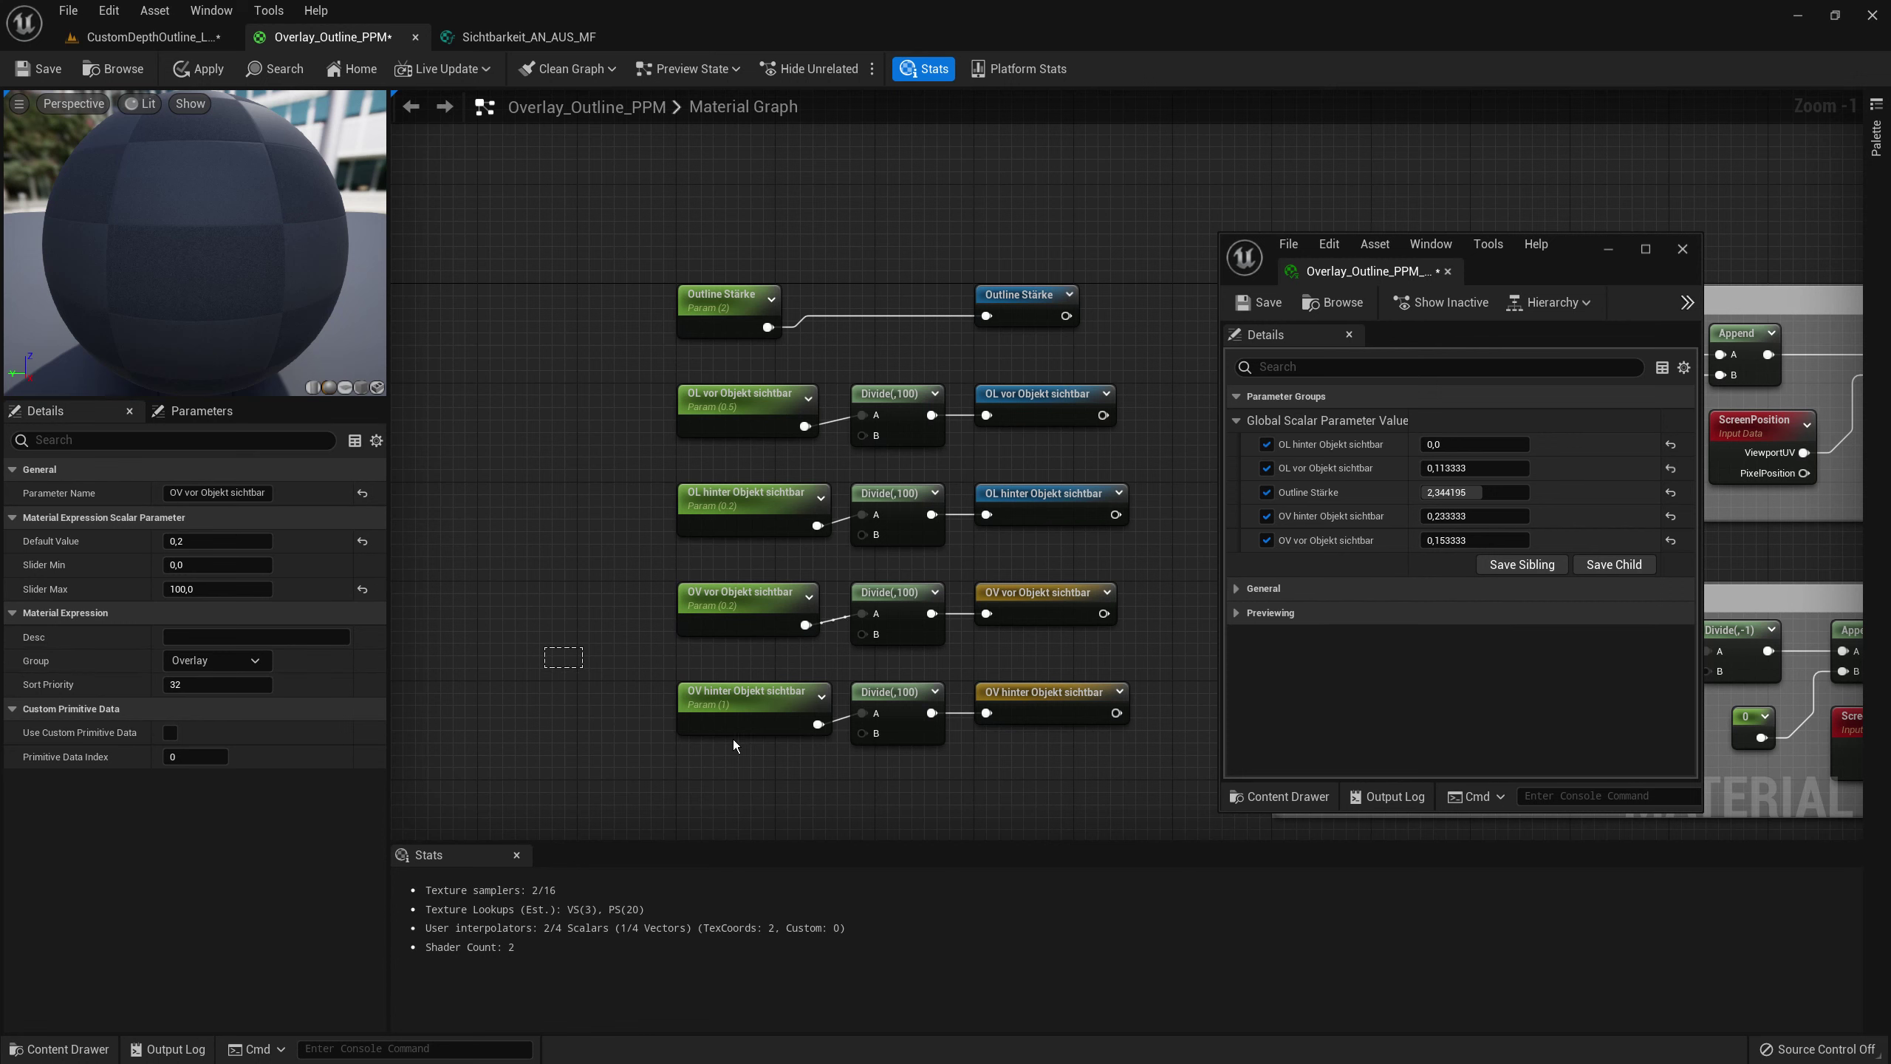
left_click(247, 659)
left_click(205, 707)
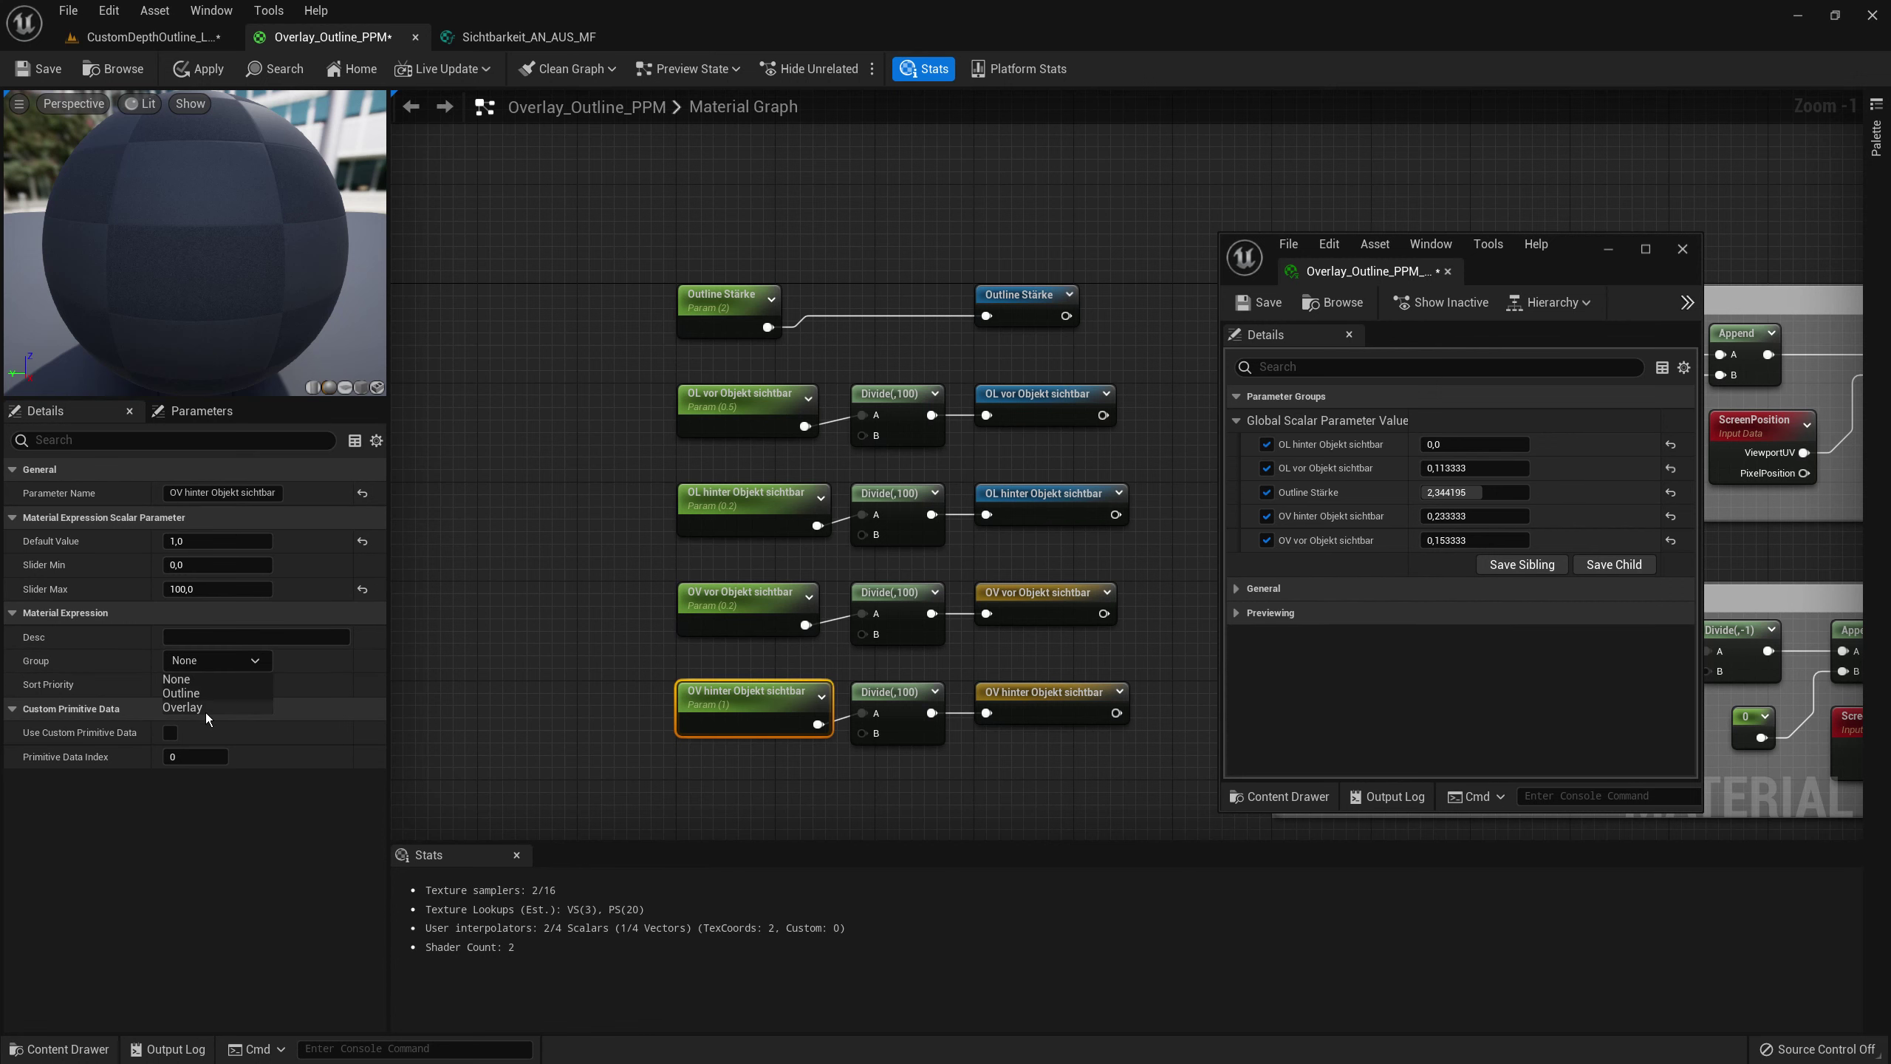
- Apply the group changes and go back to the level
left_click(510, 613)
right_click_drag(638, 516, 676, 517)
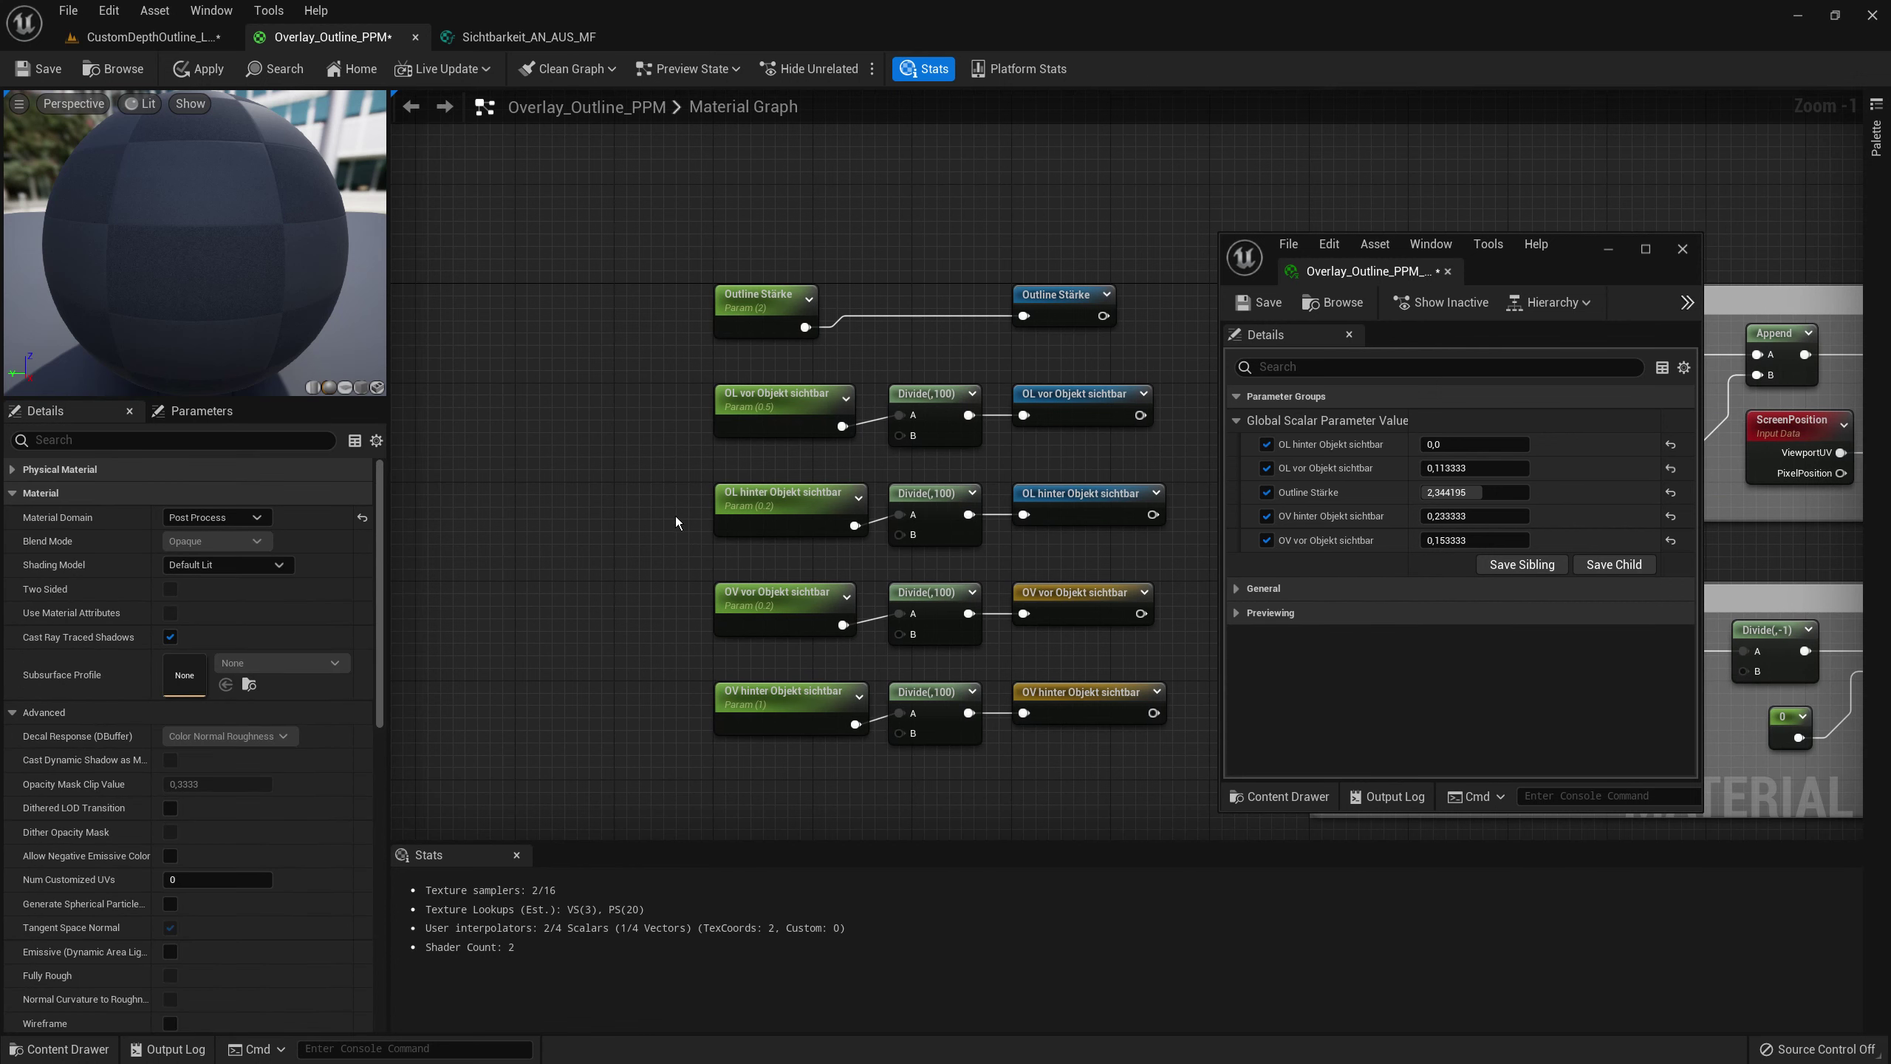
left_click(186, 73)
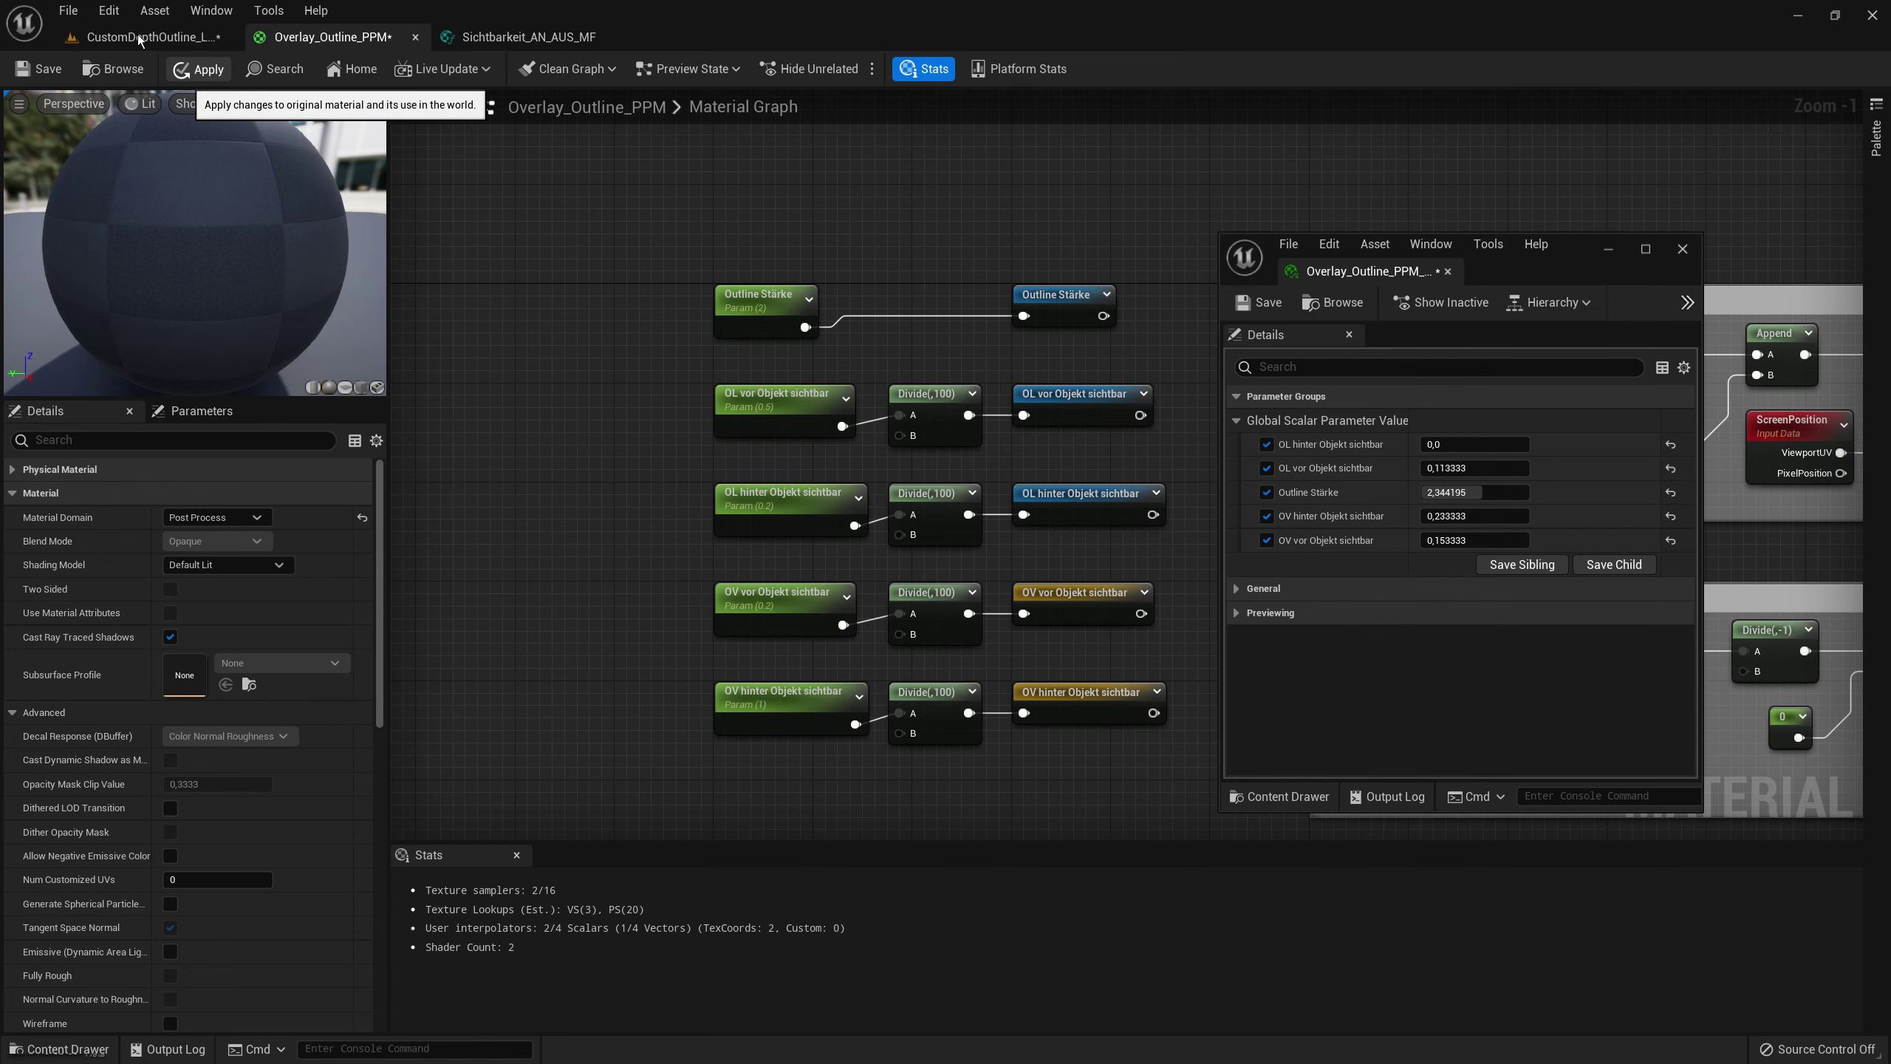
left_click(138, 37)
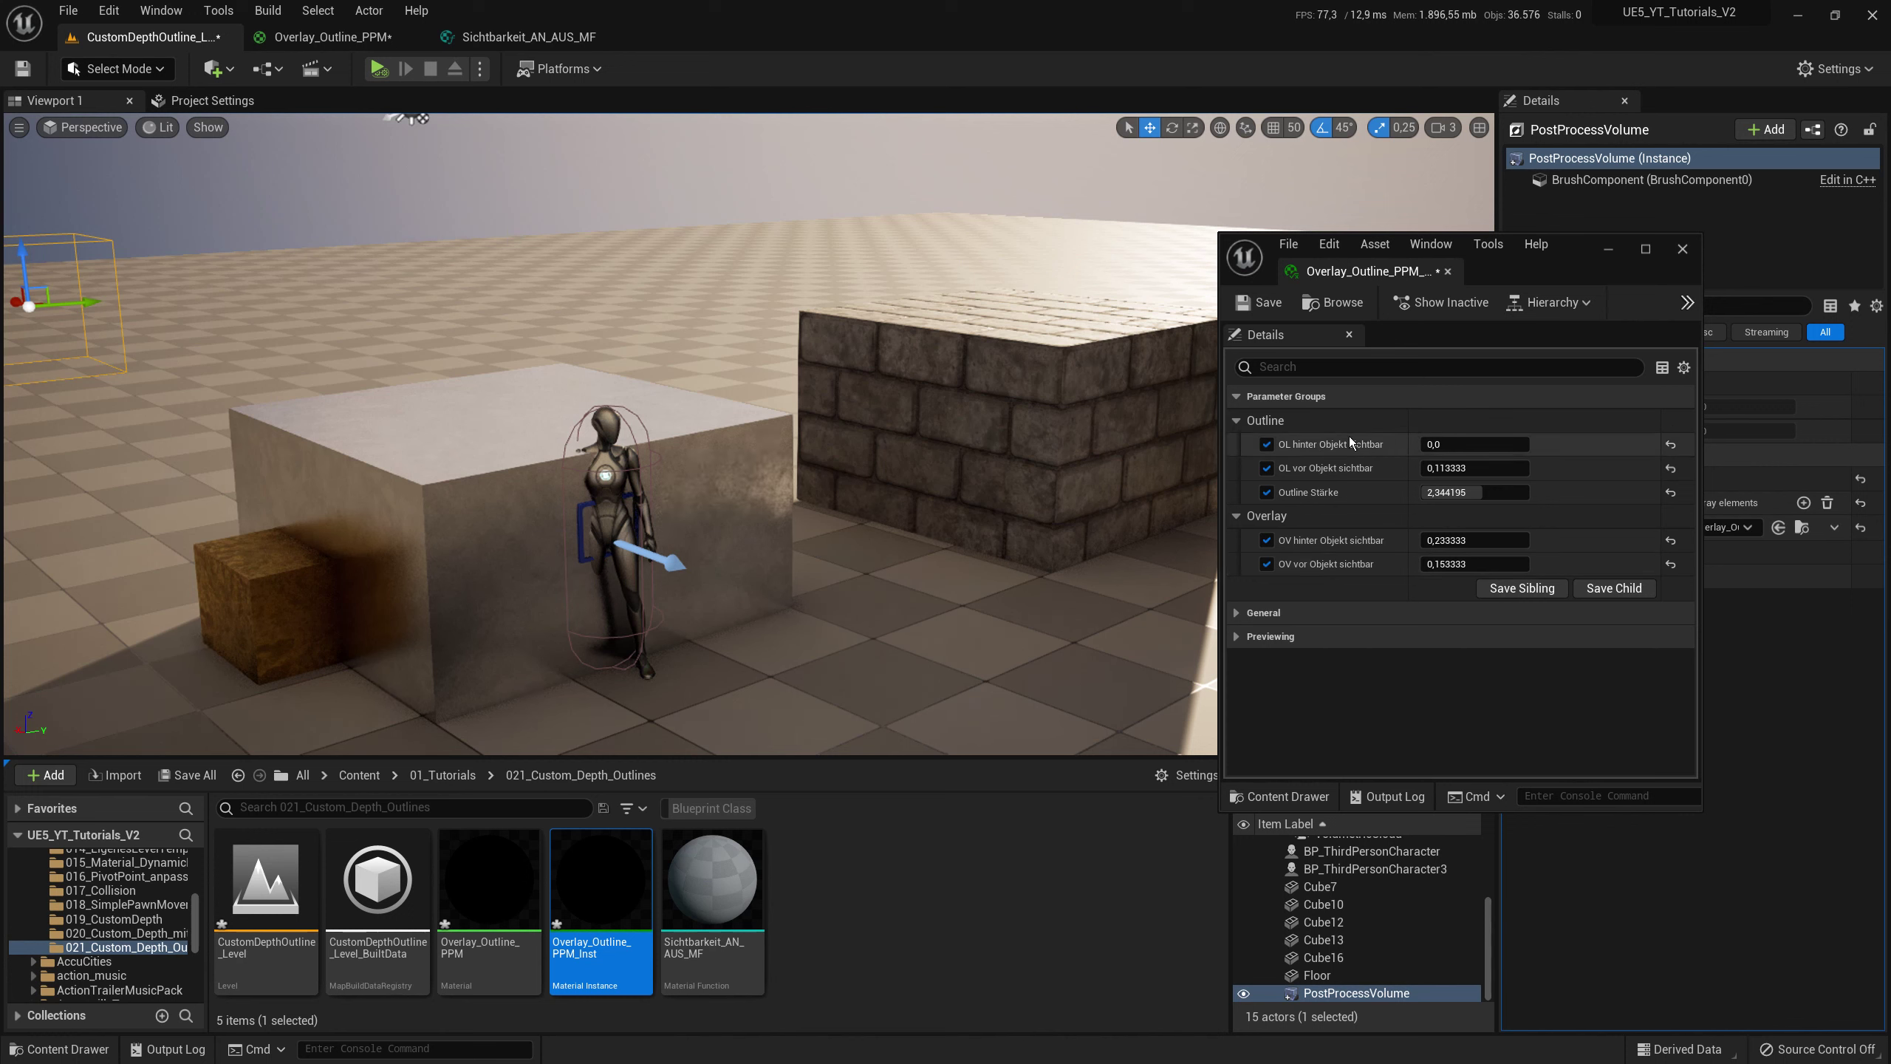
- Give Outline Stärke a Sort Priority of 1
left_click(338, 35)
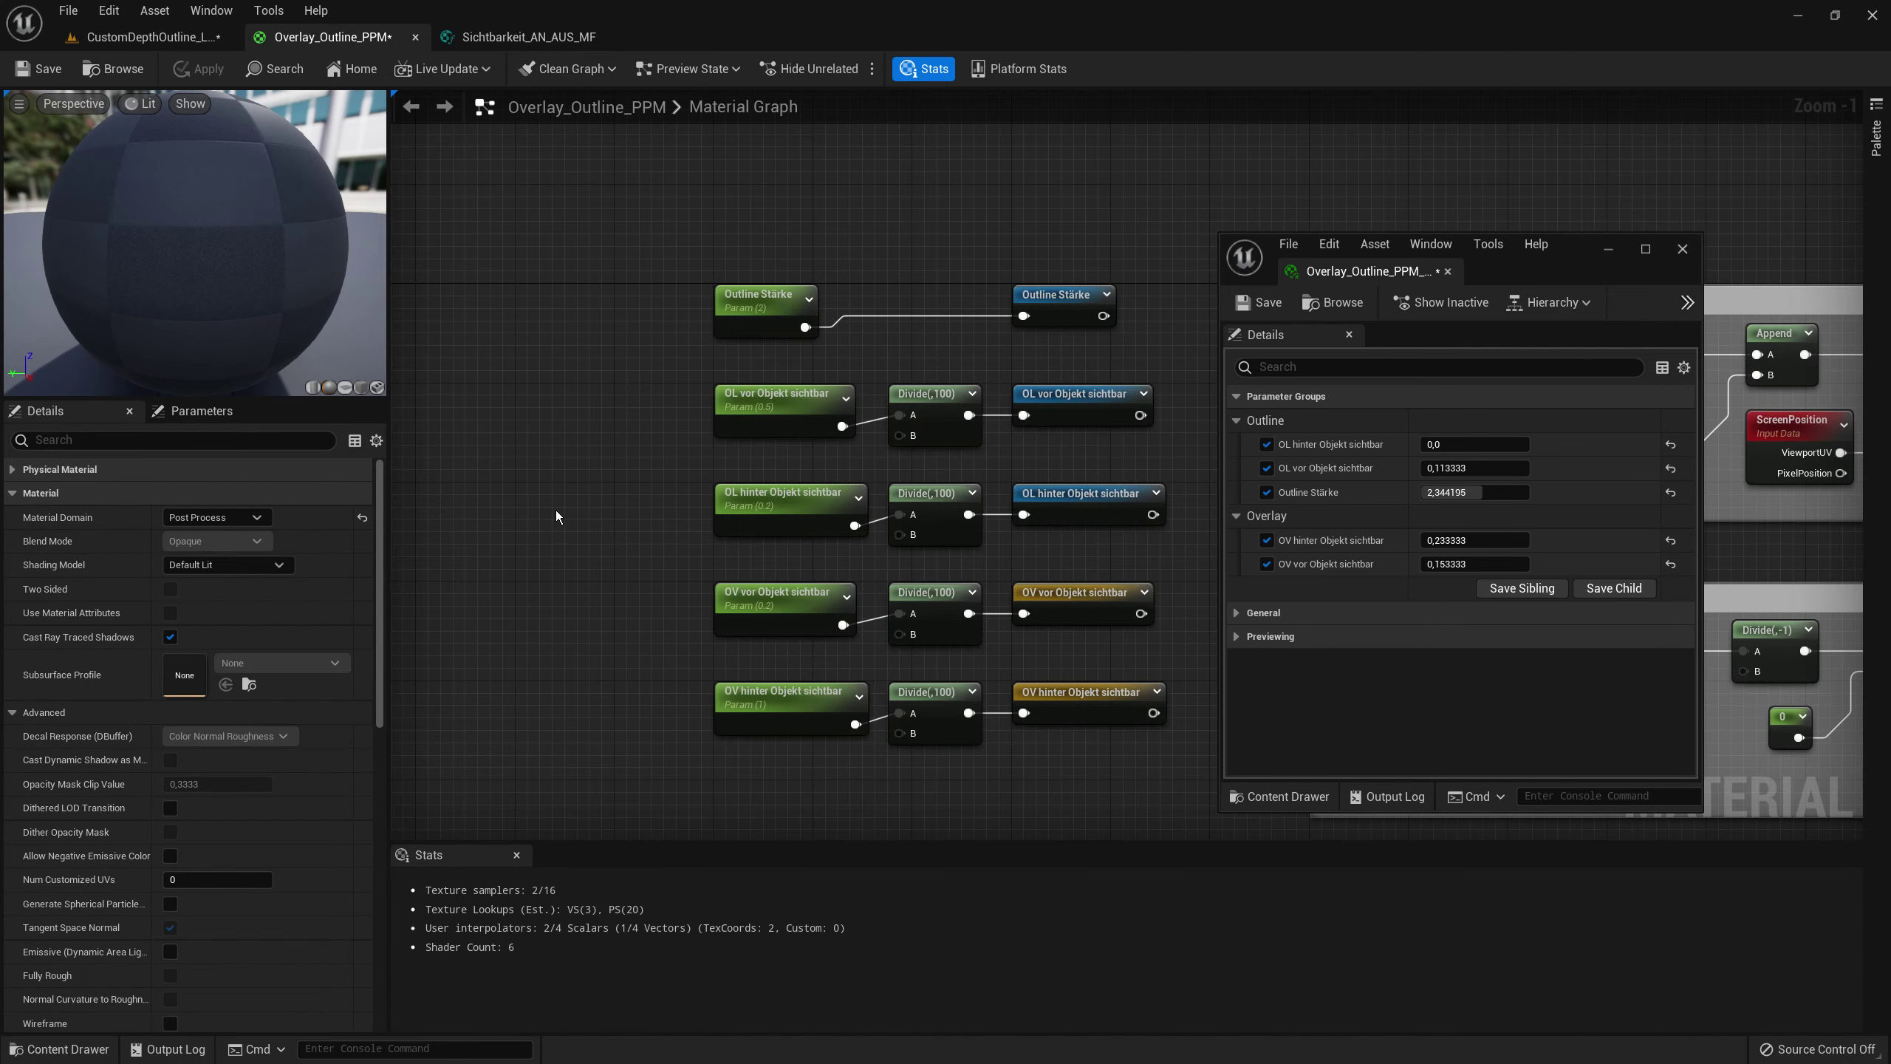
mouse_move(556, 510)
right_mouse_down()
mouse_move(598, 492)
mouse_move(557, 578)
right_mouse_up()
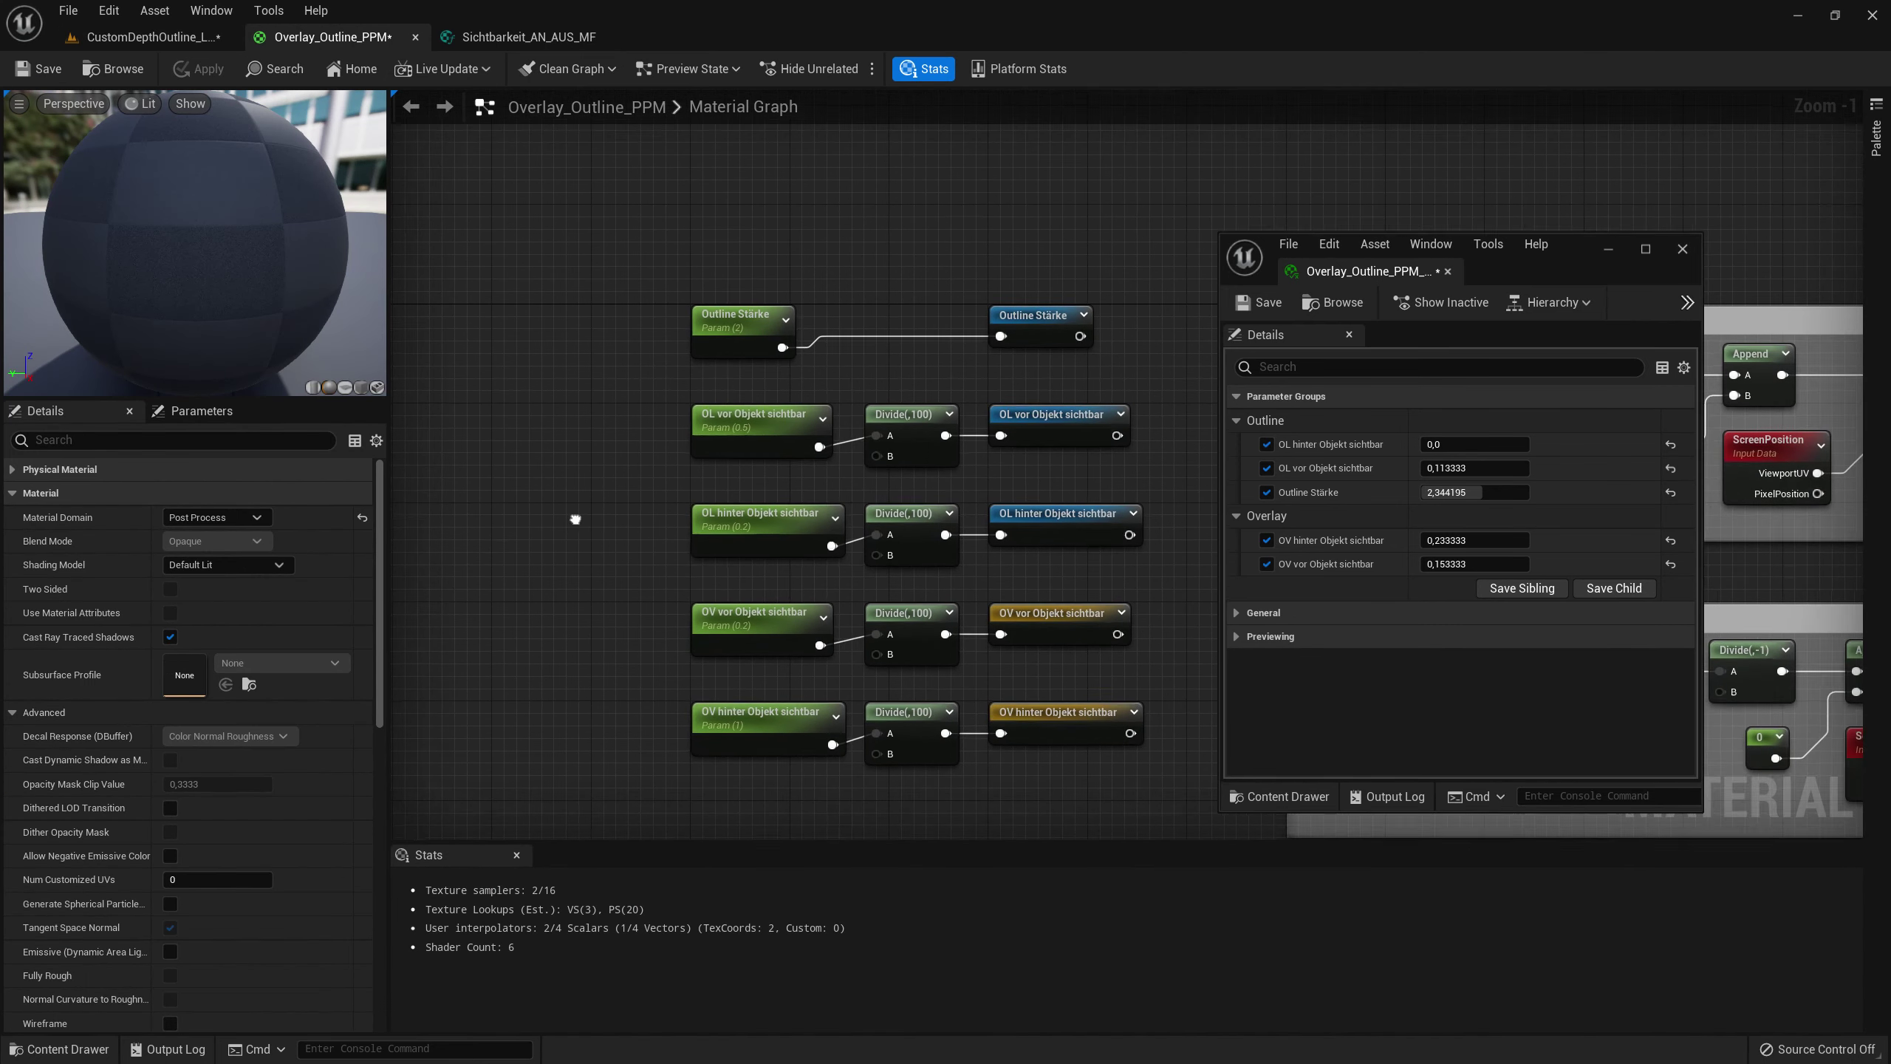
left_click_drag(794, 342, 793, 342)
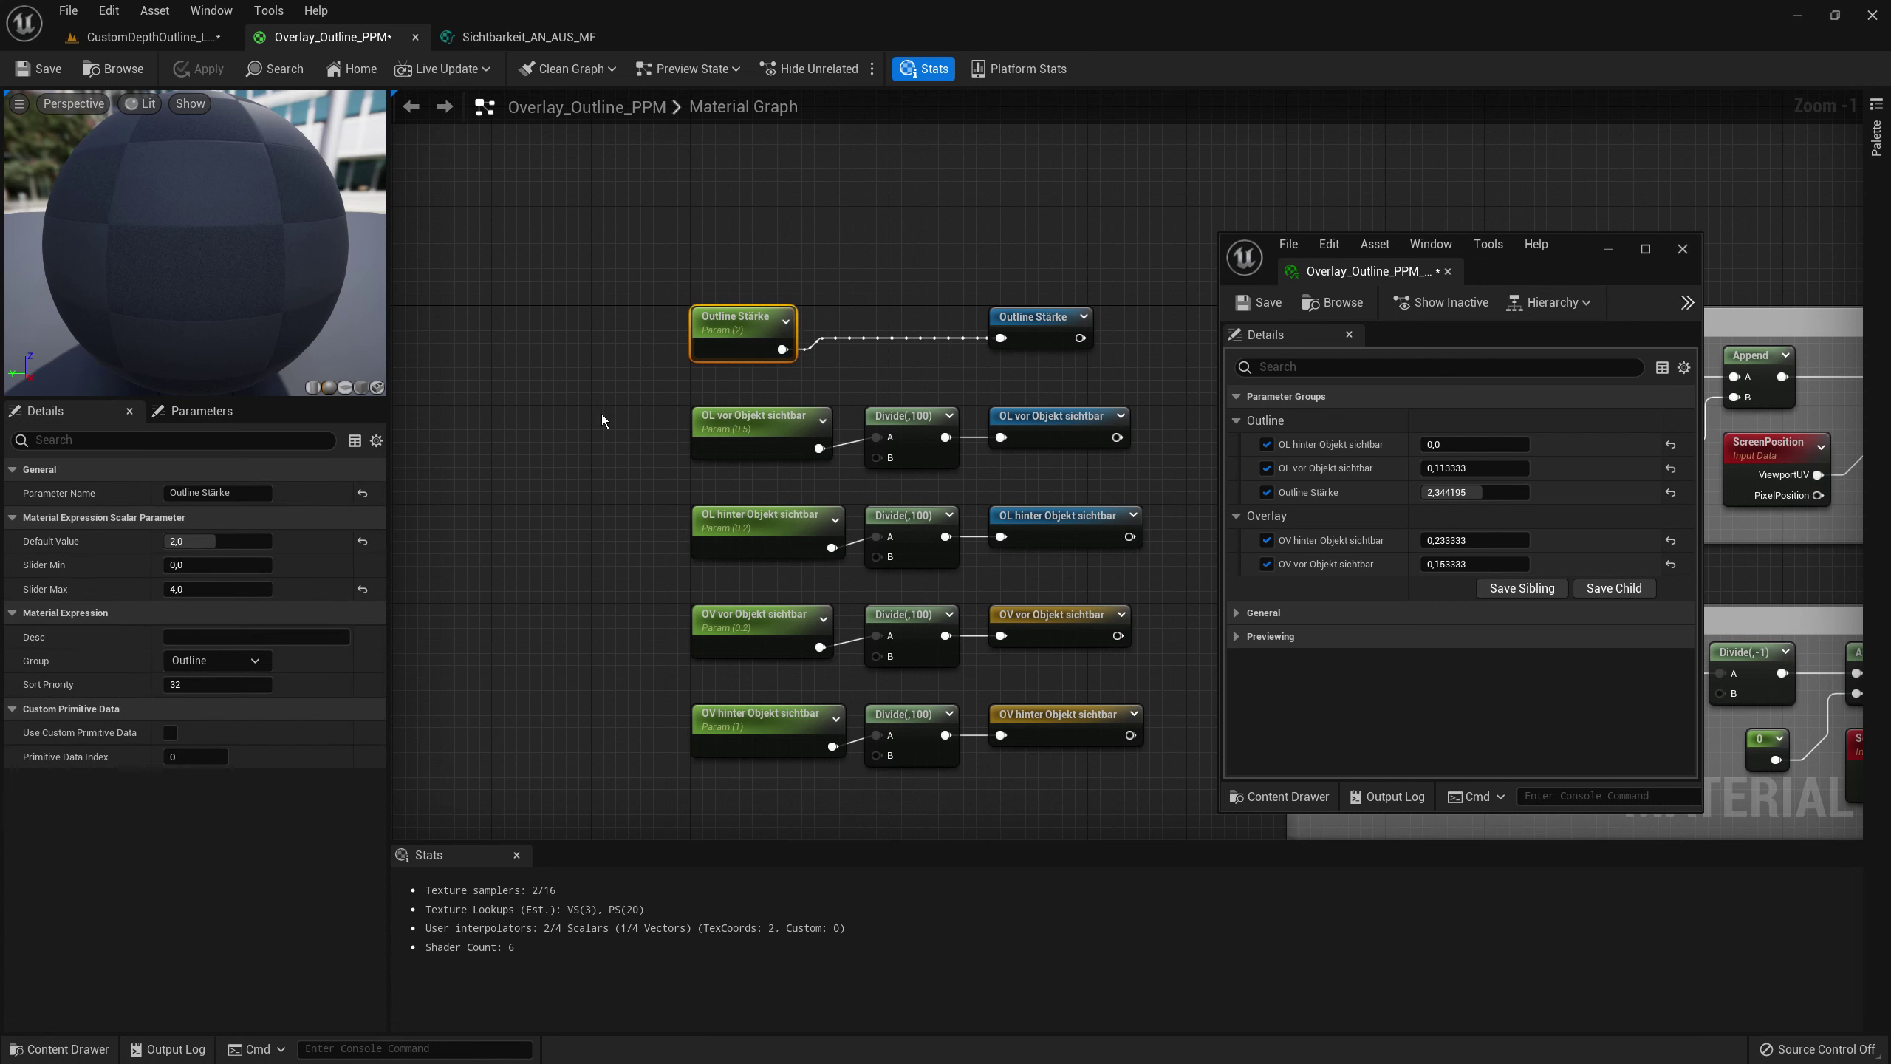
left_click(716, 540)
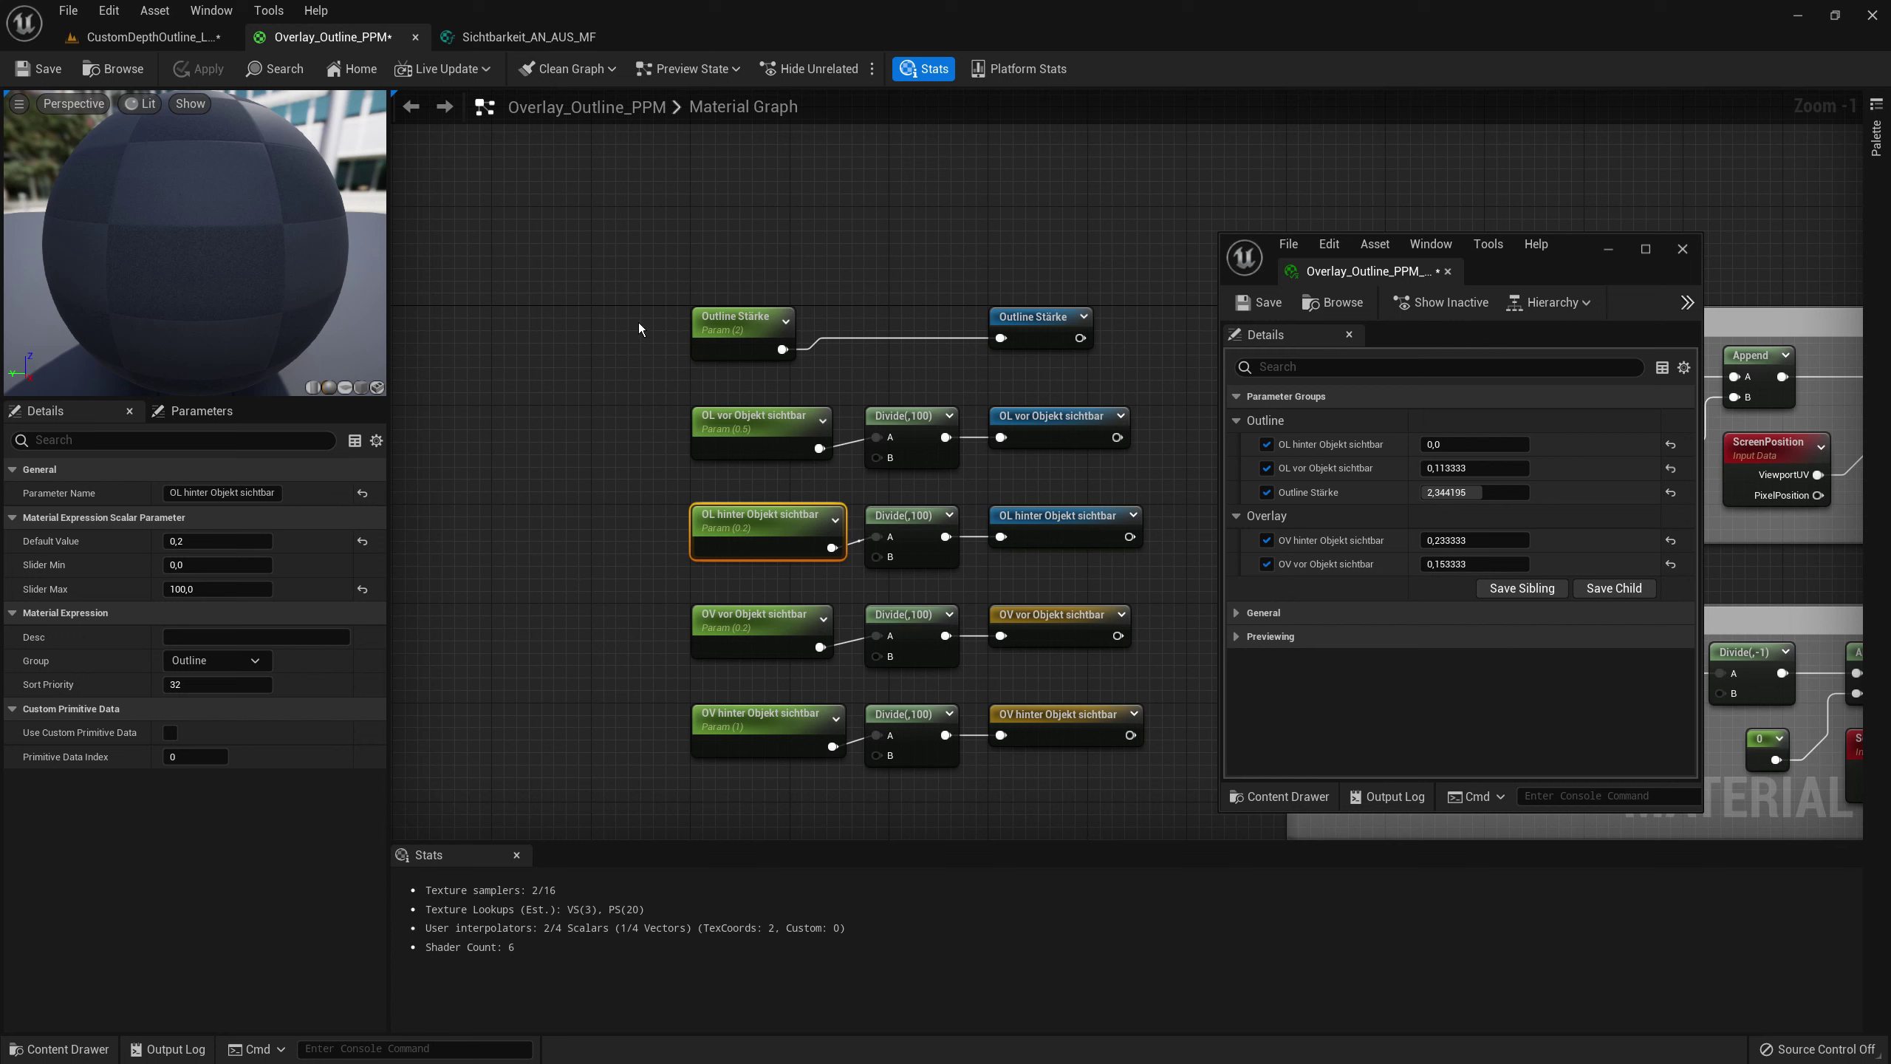
left_click(726, 327)
left_click(215, 684)
type("1")
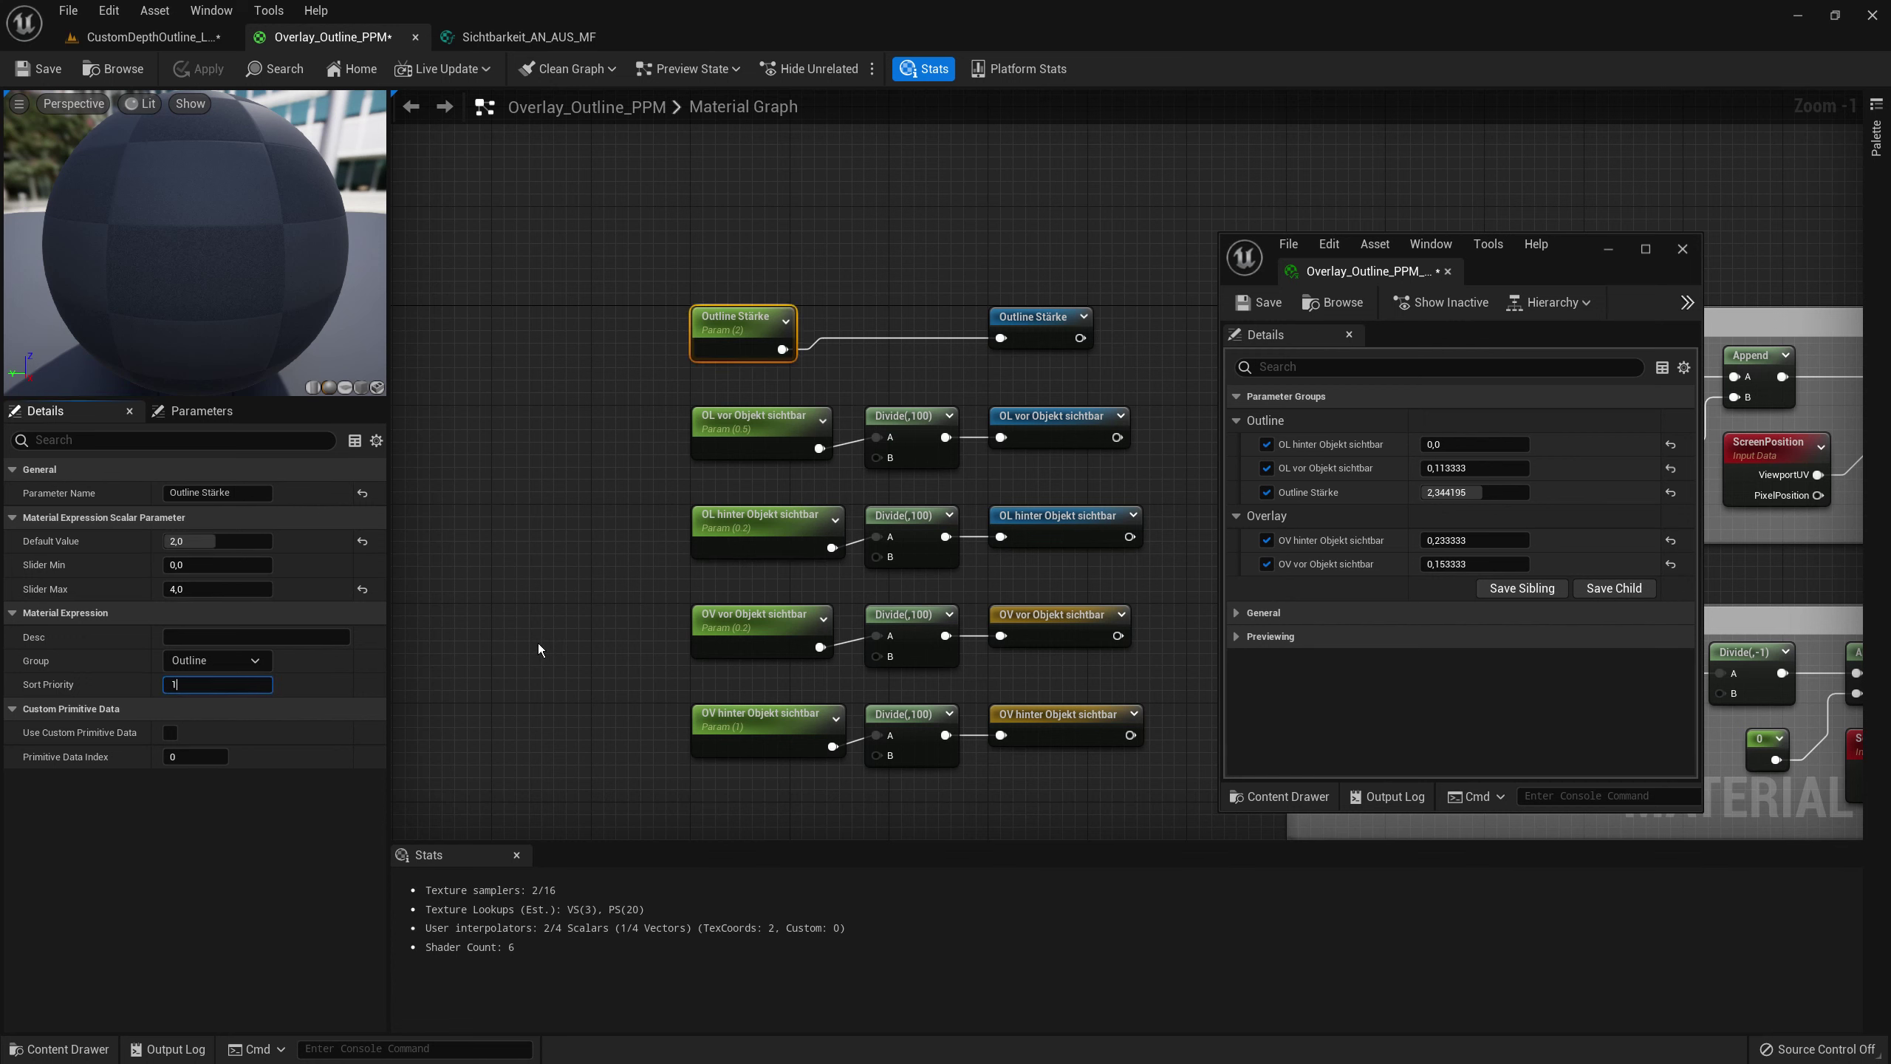
left_click(539, 646)
- Set sort priorities so each vor parameter precedes its hinter one, then apply
left_click(757, 444)
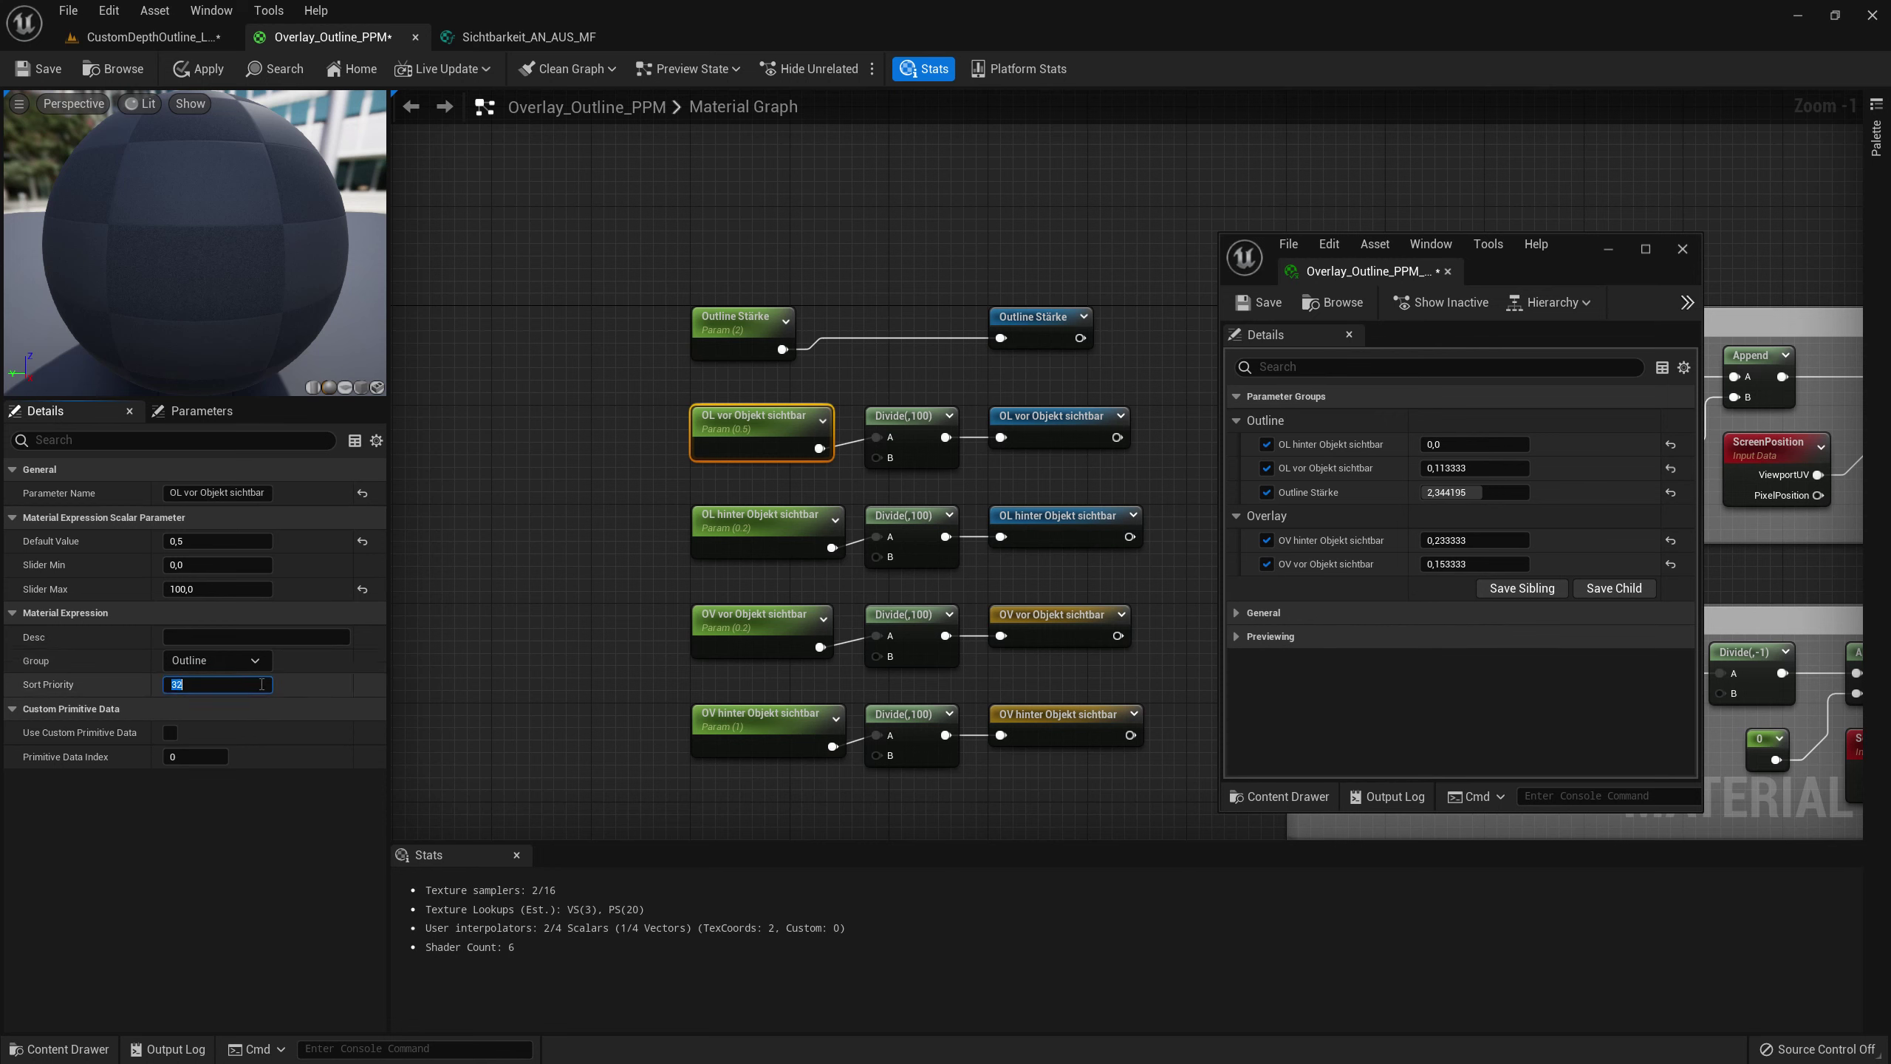
left_click(612, 593)
left_click(752, 525)
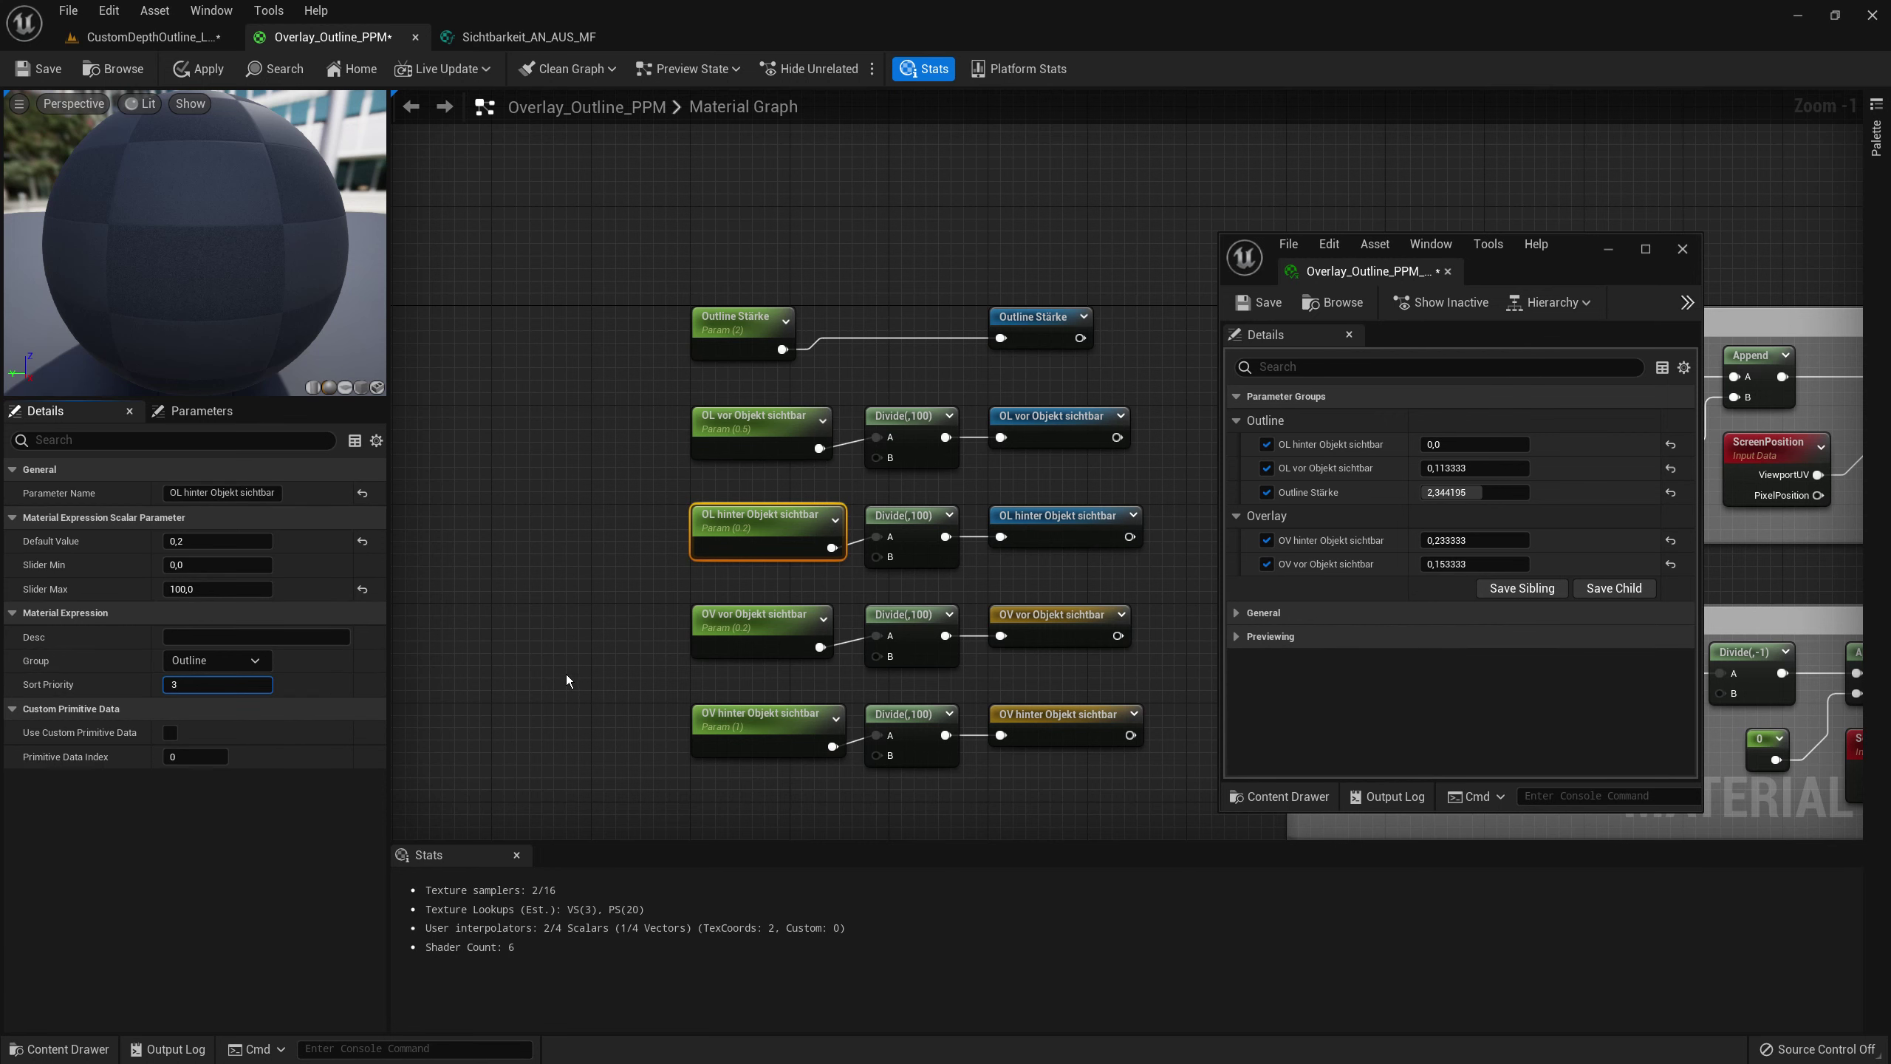
left_click(588, 683)
right_click_drag(593, 685, 602, 522)
left_click(759, 454)
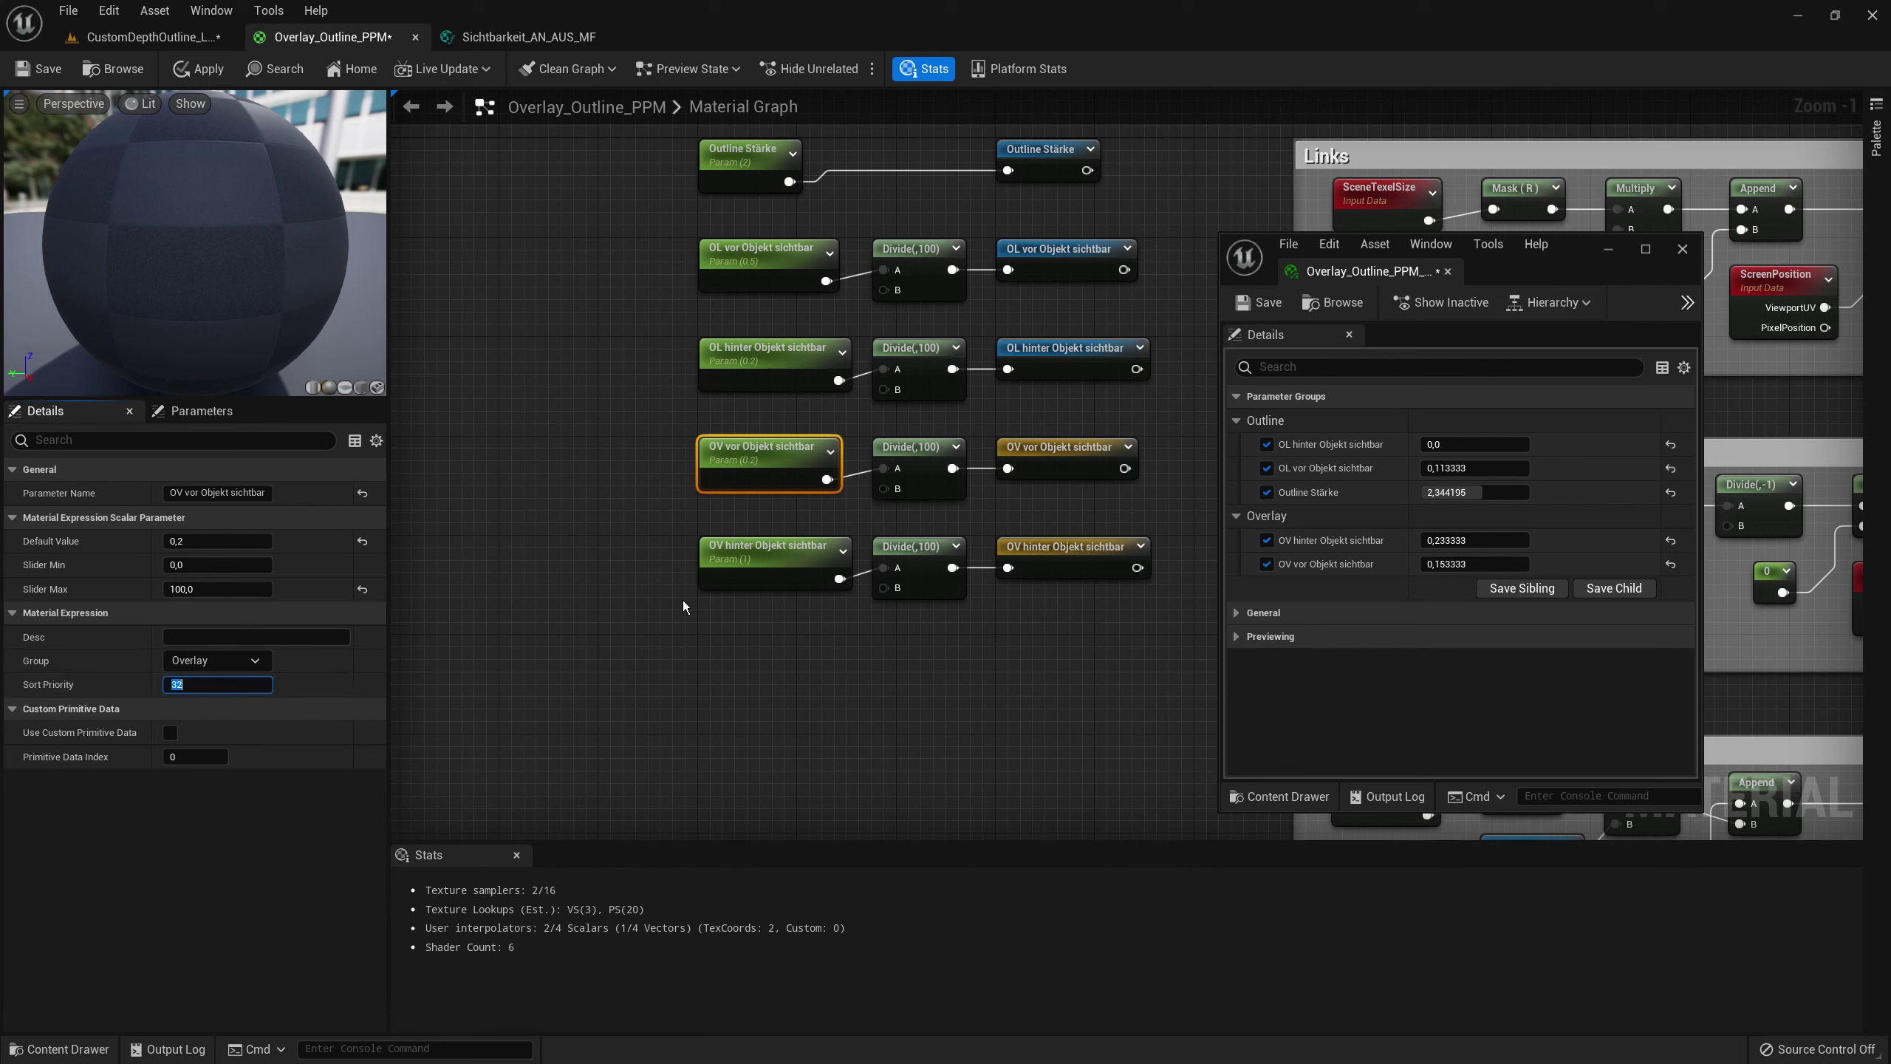
left_click(778, 578)
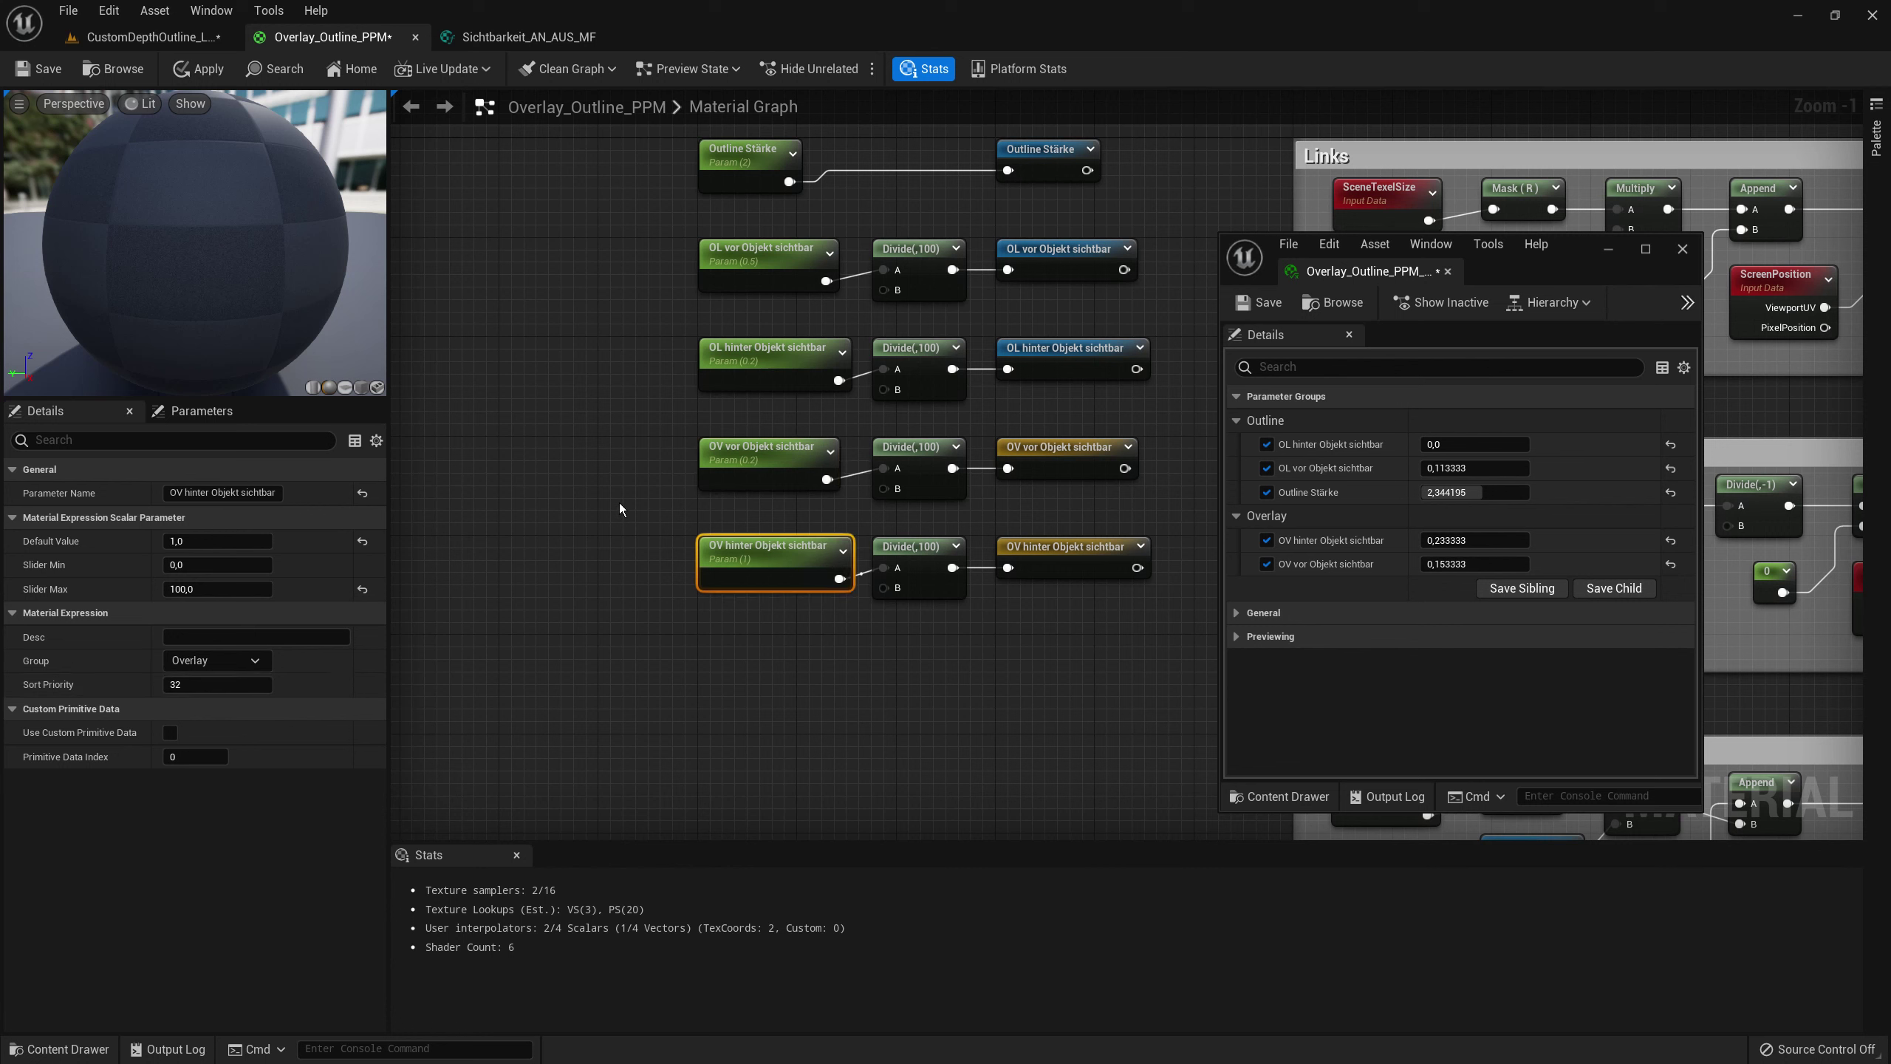
type("2")
left_click(517, 681)
right_click_drag(614, 483, 612, 592)
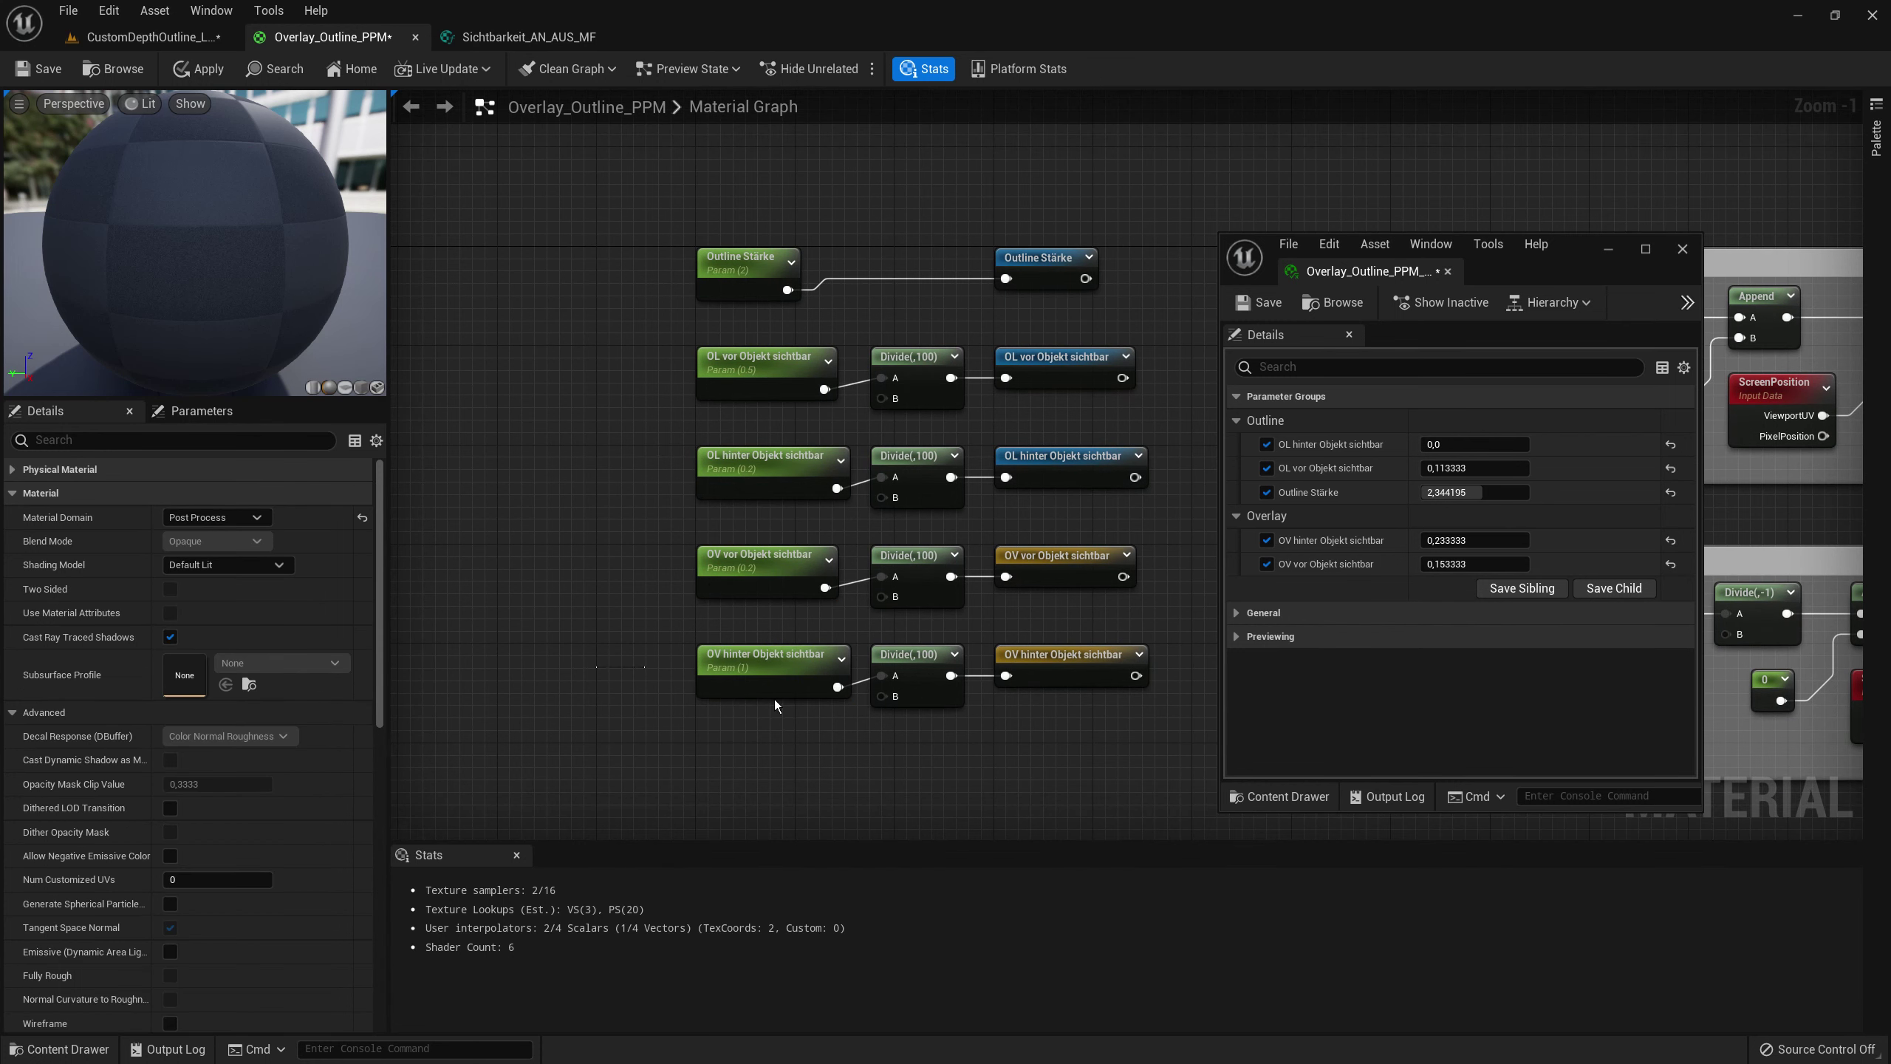
left_click(774, 691)
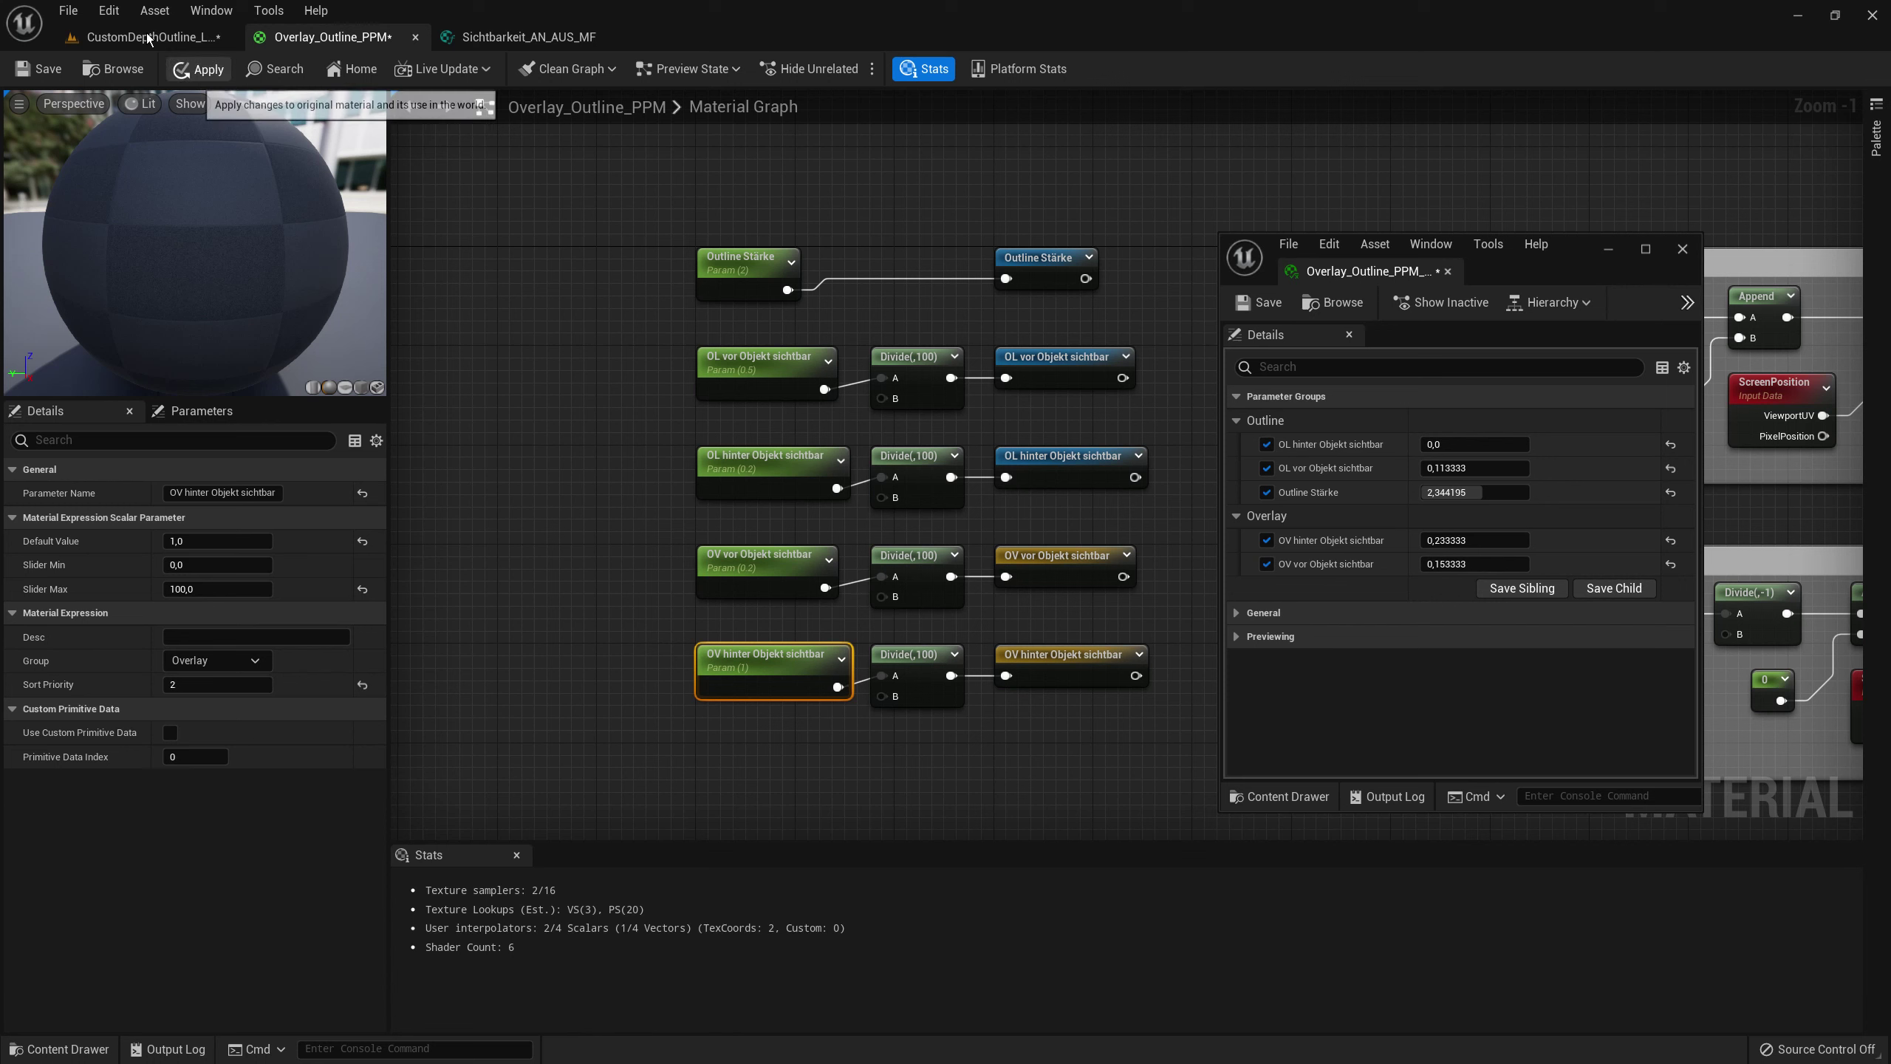
left_click(198, 71)
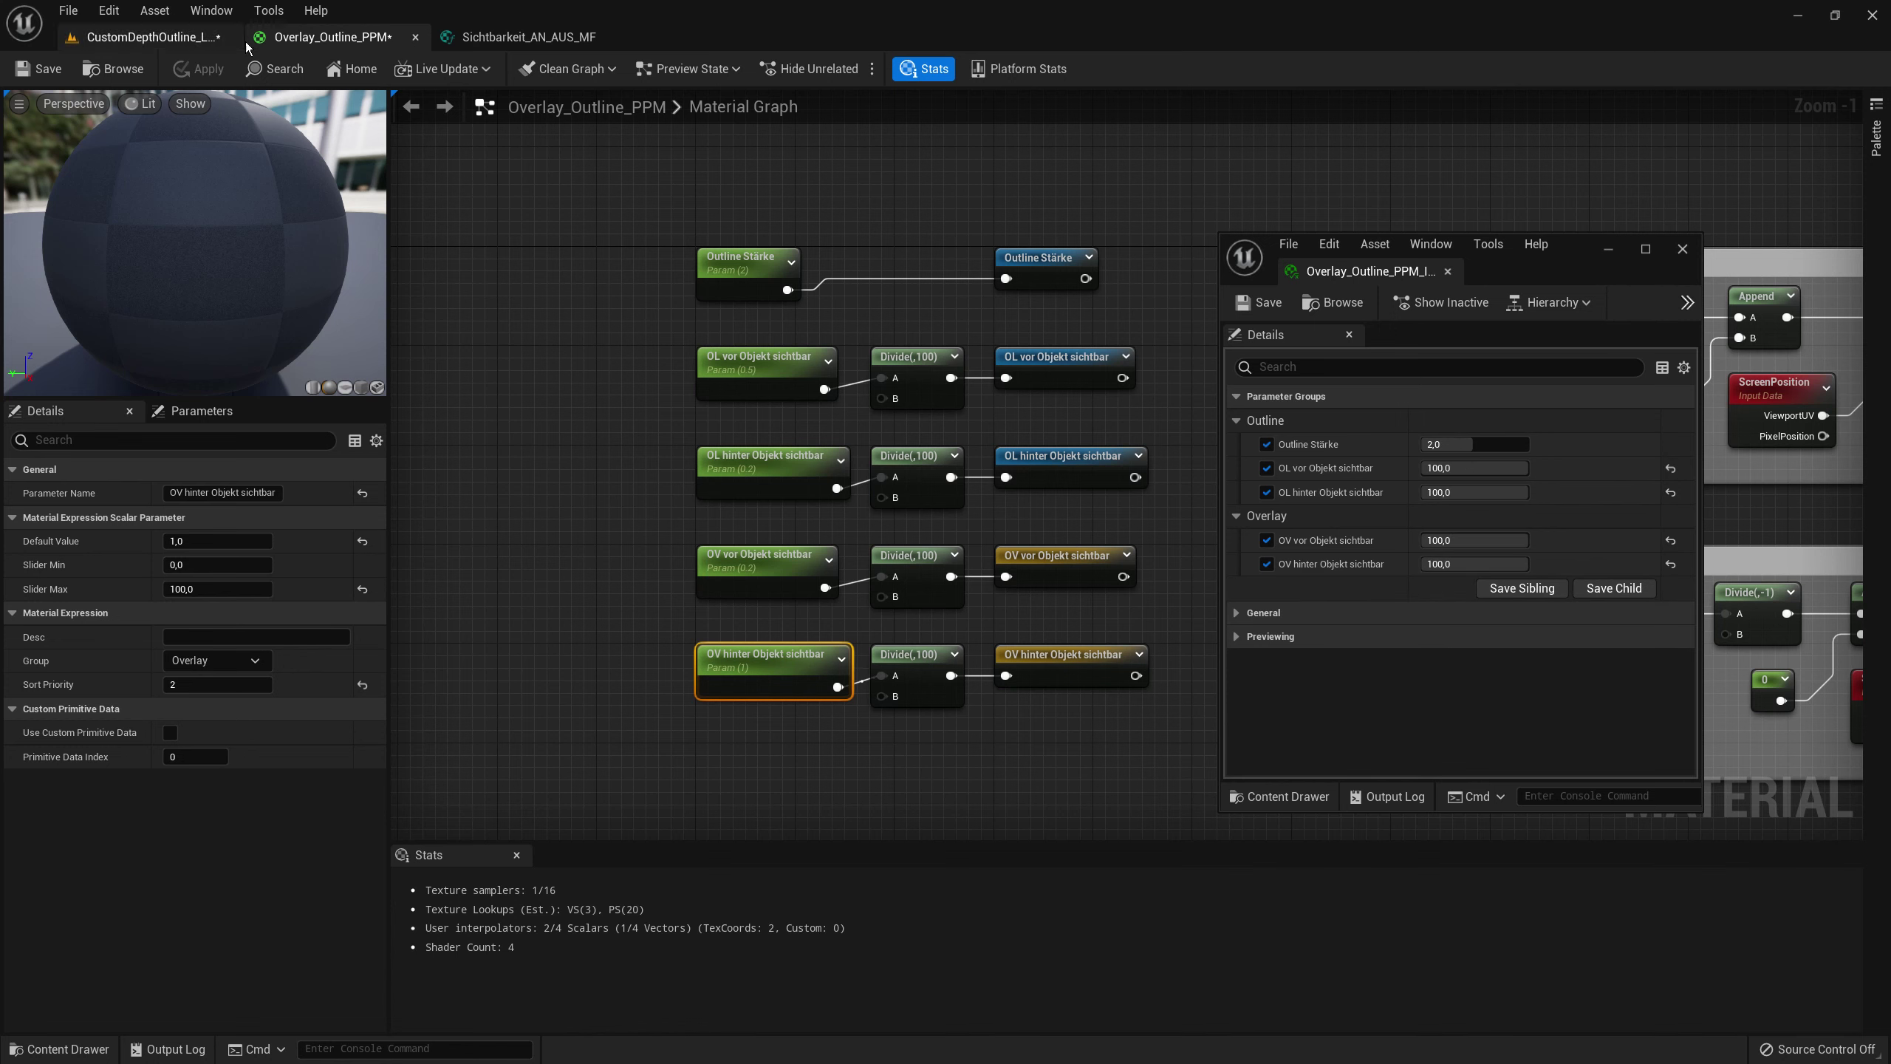
- In the instance, lower Outline Stärke to about 1.97, OV vor to 80 and OV hinter to about 75.3
left_click(154, 38)
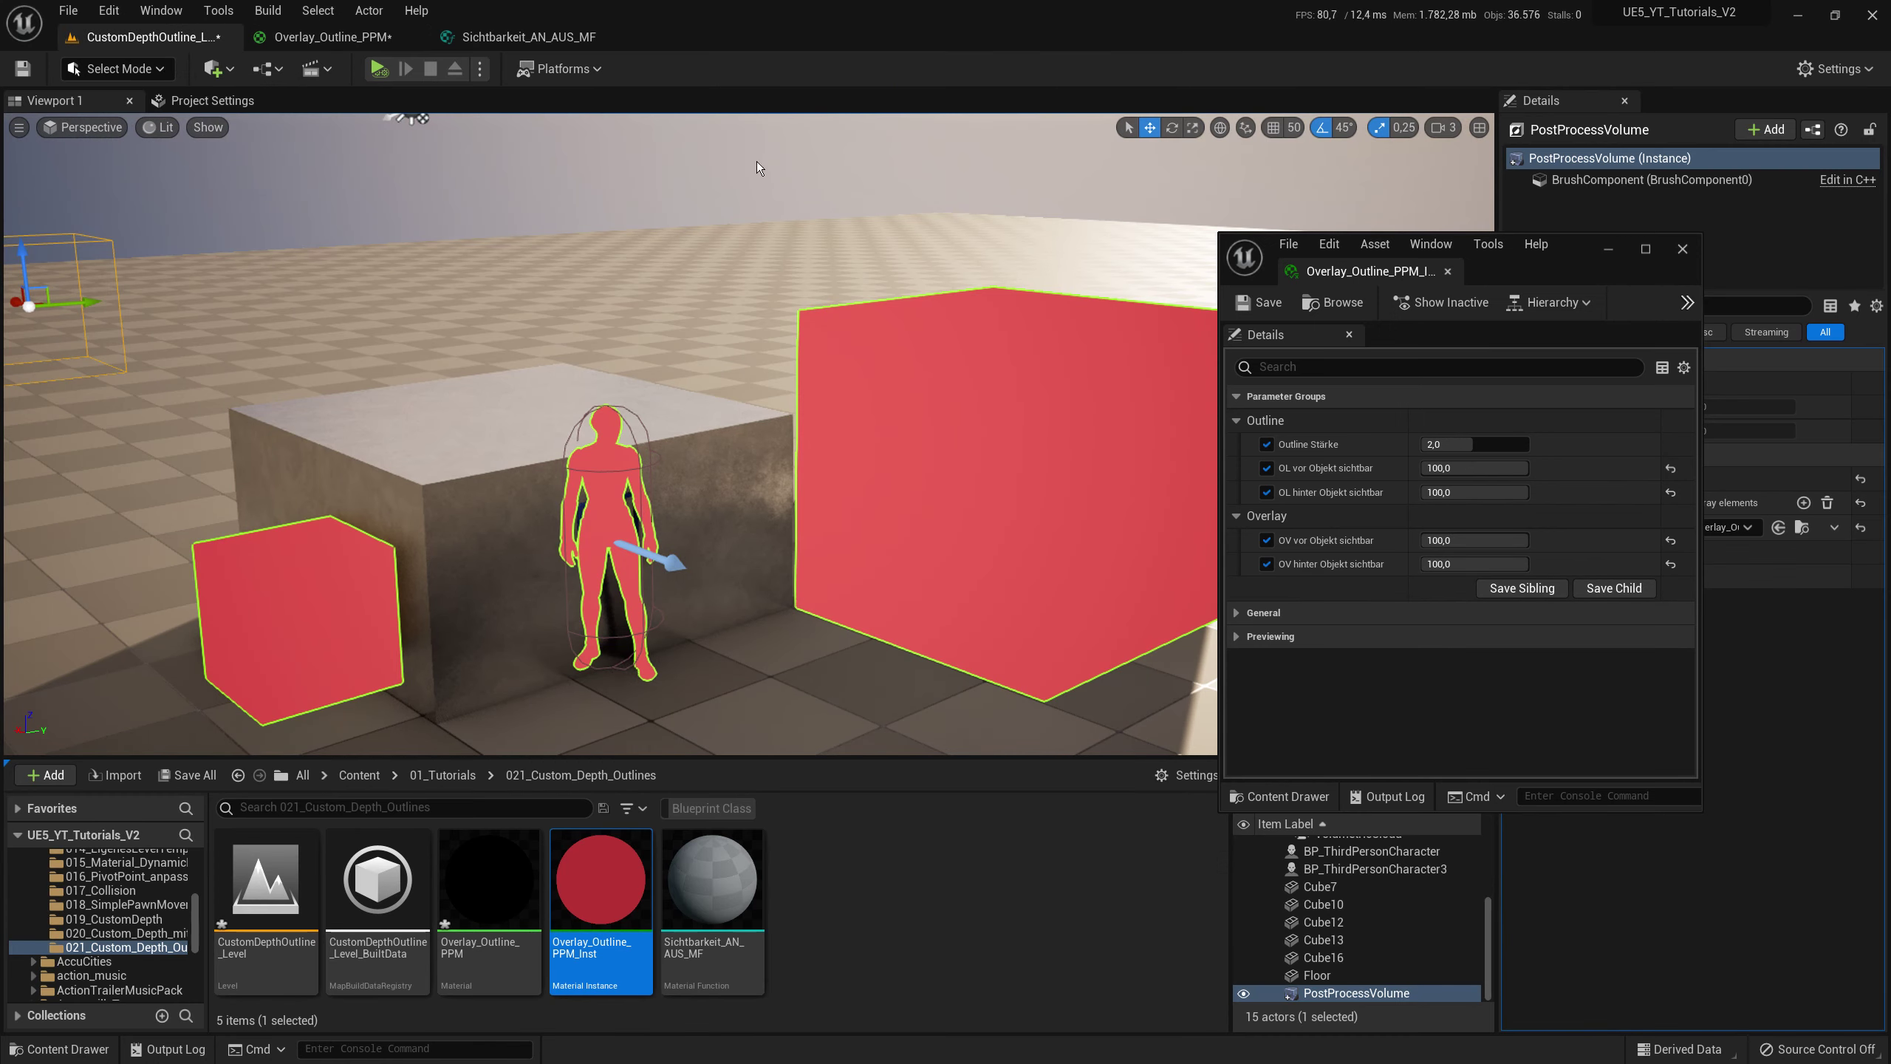
mouse_move(1471, 444)
left_mouse_down()
mouse_move(1433, 444)
mouse_move(1463, 466)
left_mouse_up()
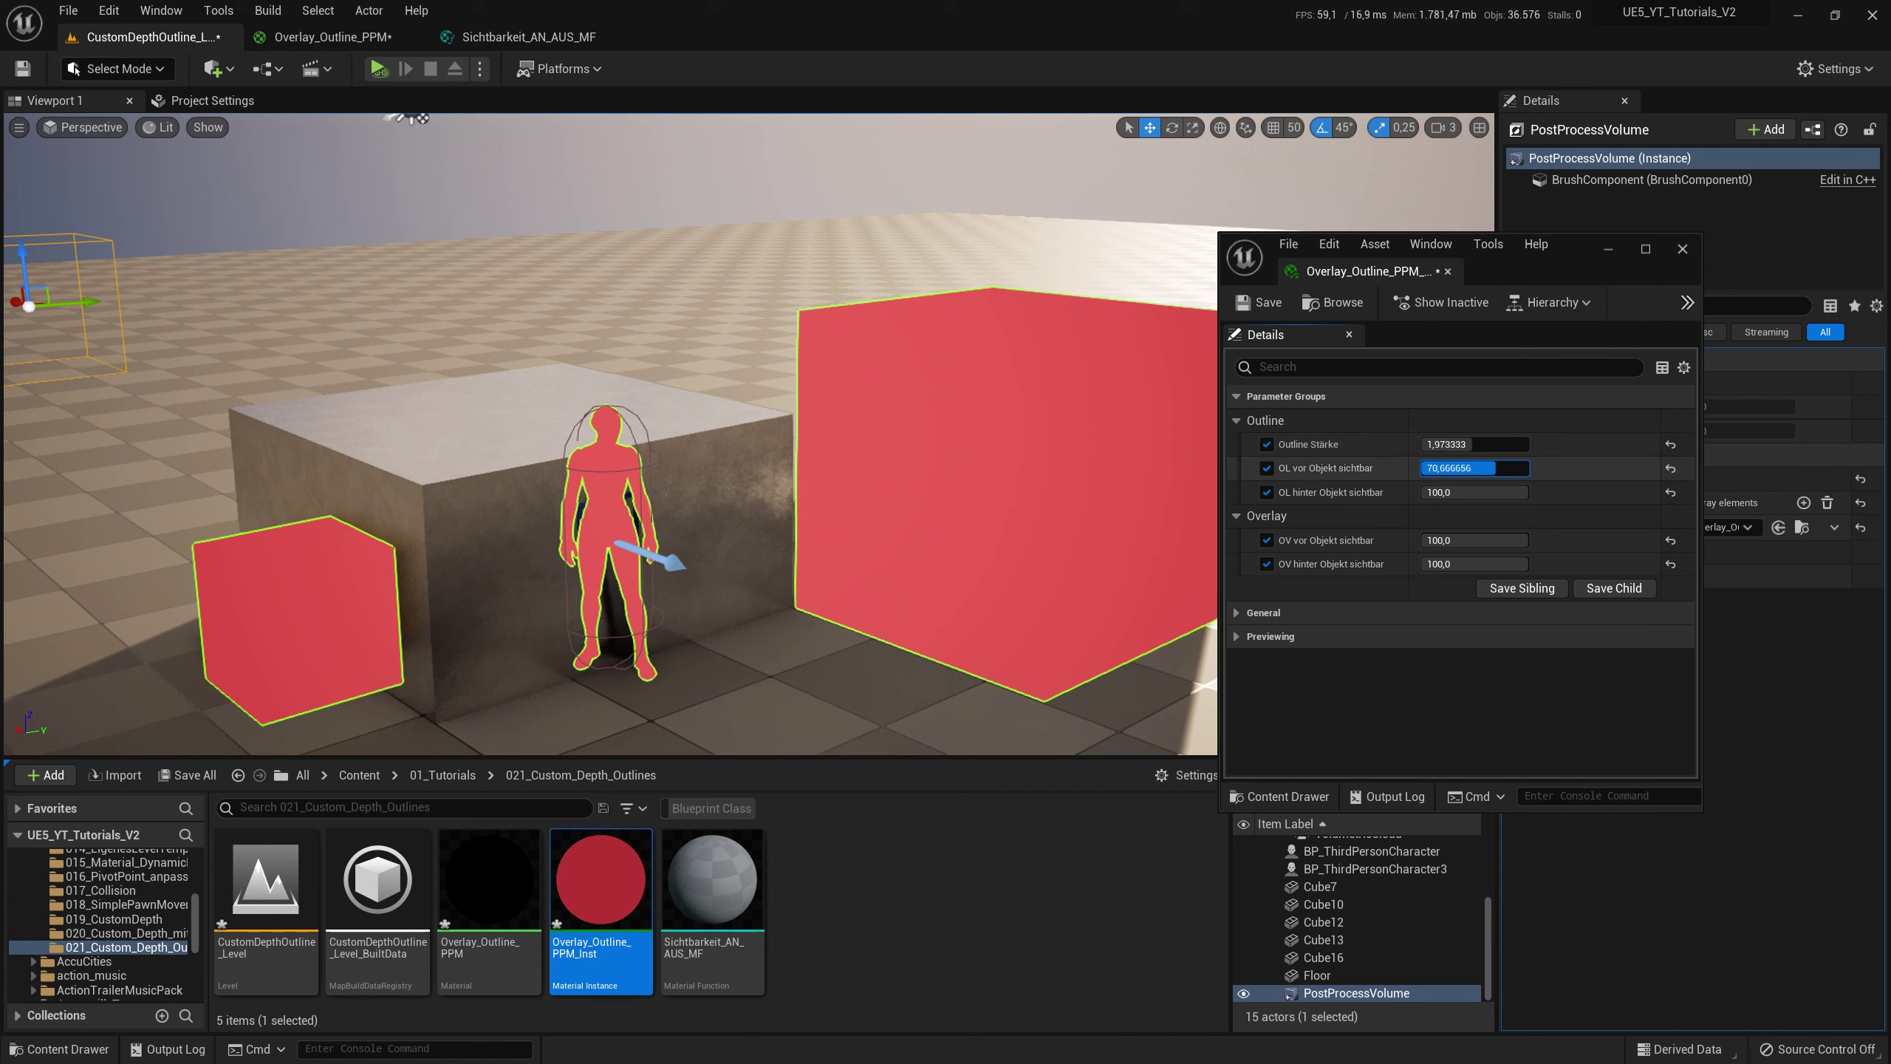
mouse_move(1463, 467)
left_mouse_down()
mouse_move(1526, 467)
mouse_move(1422, 492)
mouse_move(1455, 520)
mouse_move(1454, 559)
mouse_move(1433, 564)
left_mouse_up()
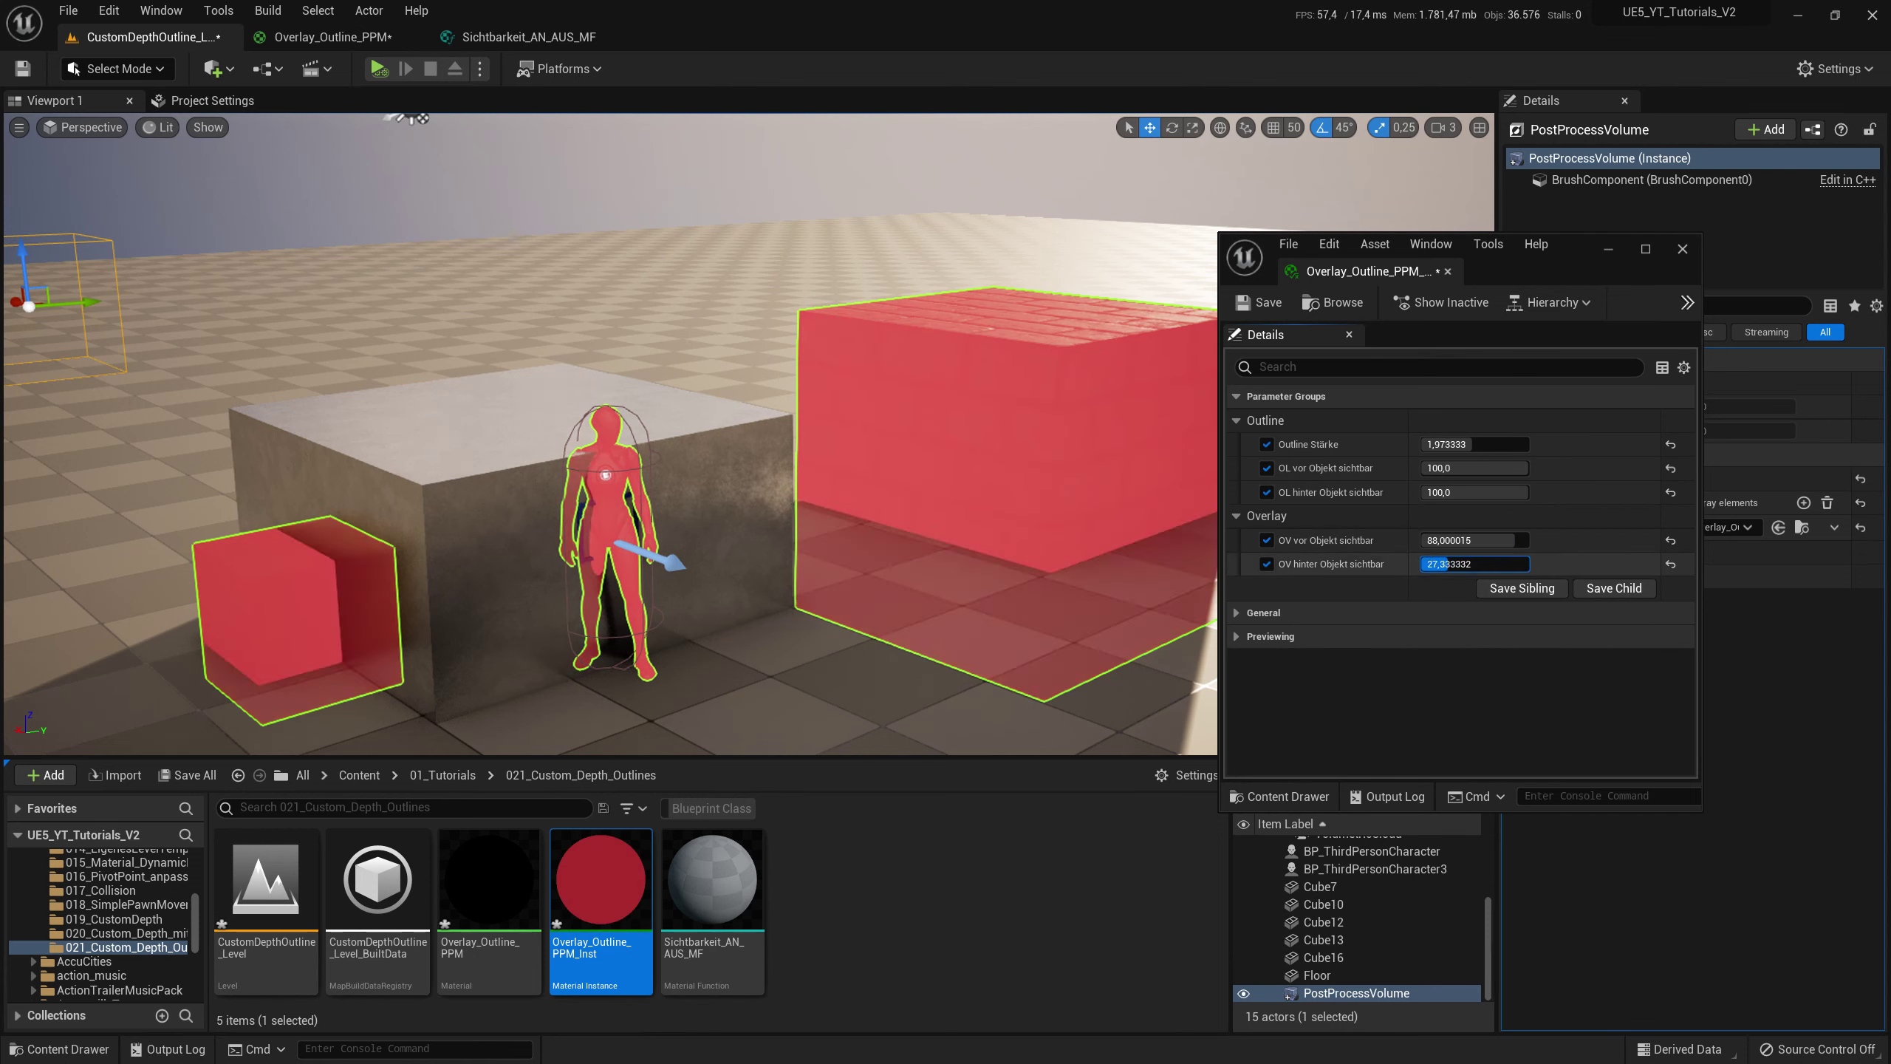
left_click_drag(1577, 248, 1452, 220)
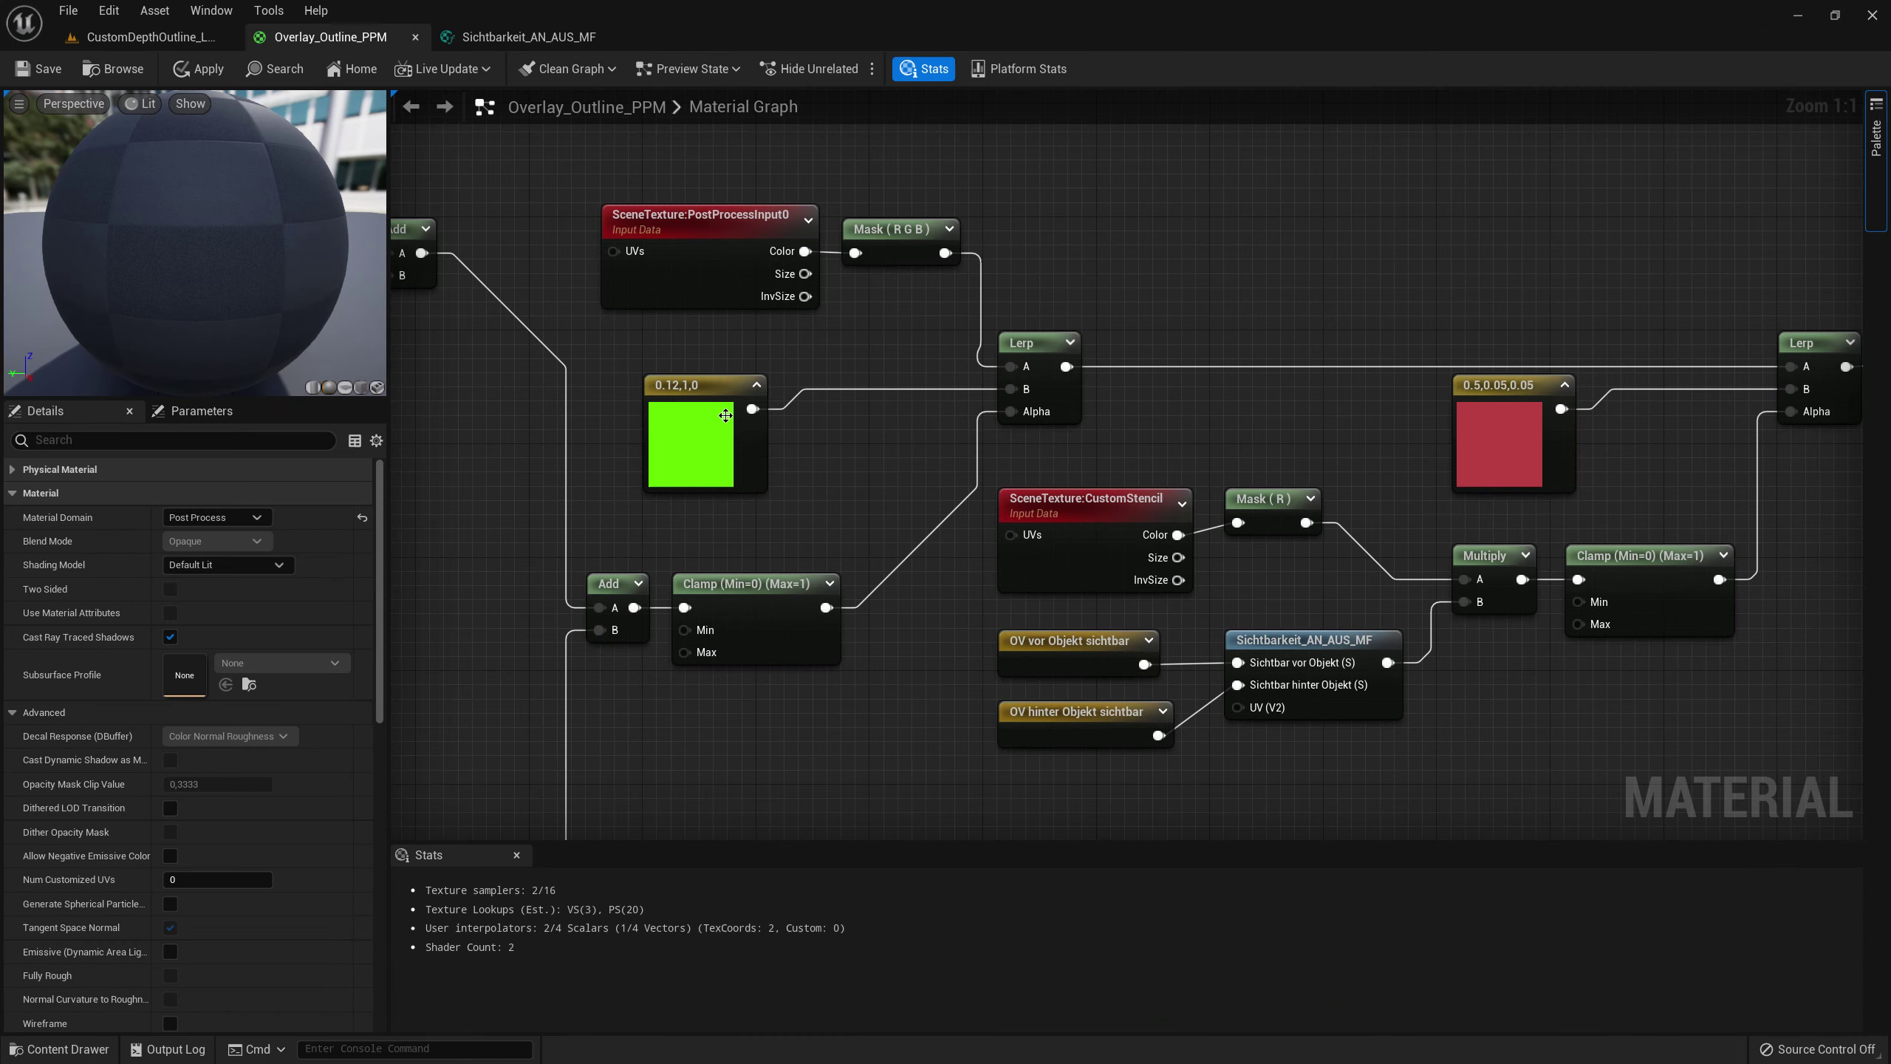
- Convert the green constant into an OL Farbe parameter in the Outline group
right_click(726, 415)
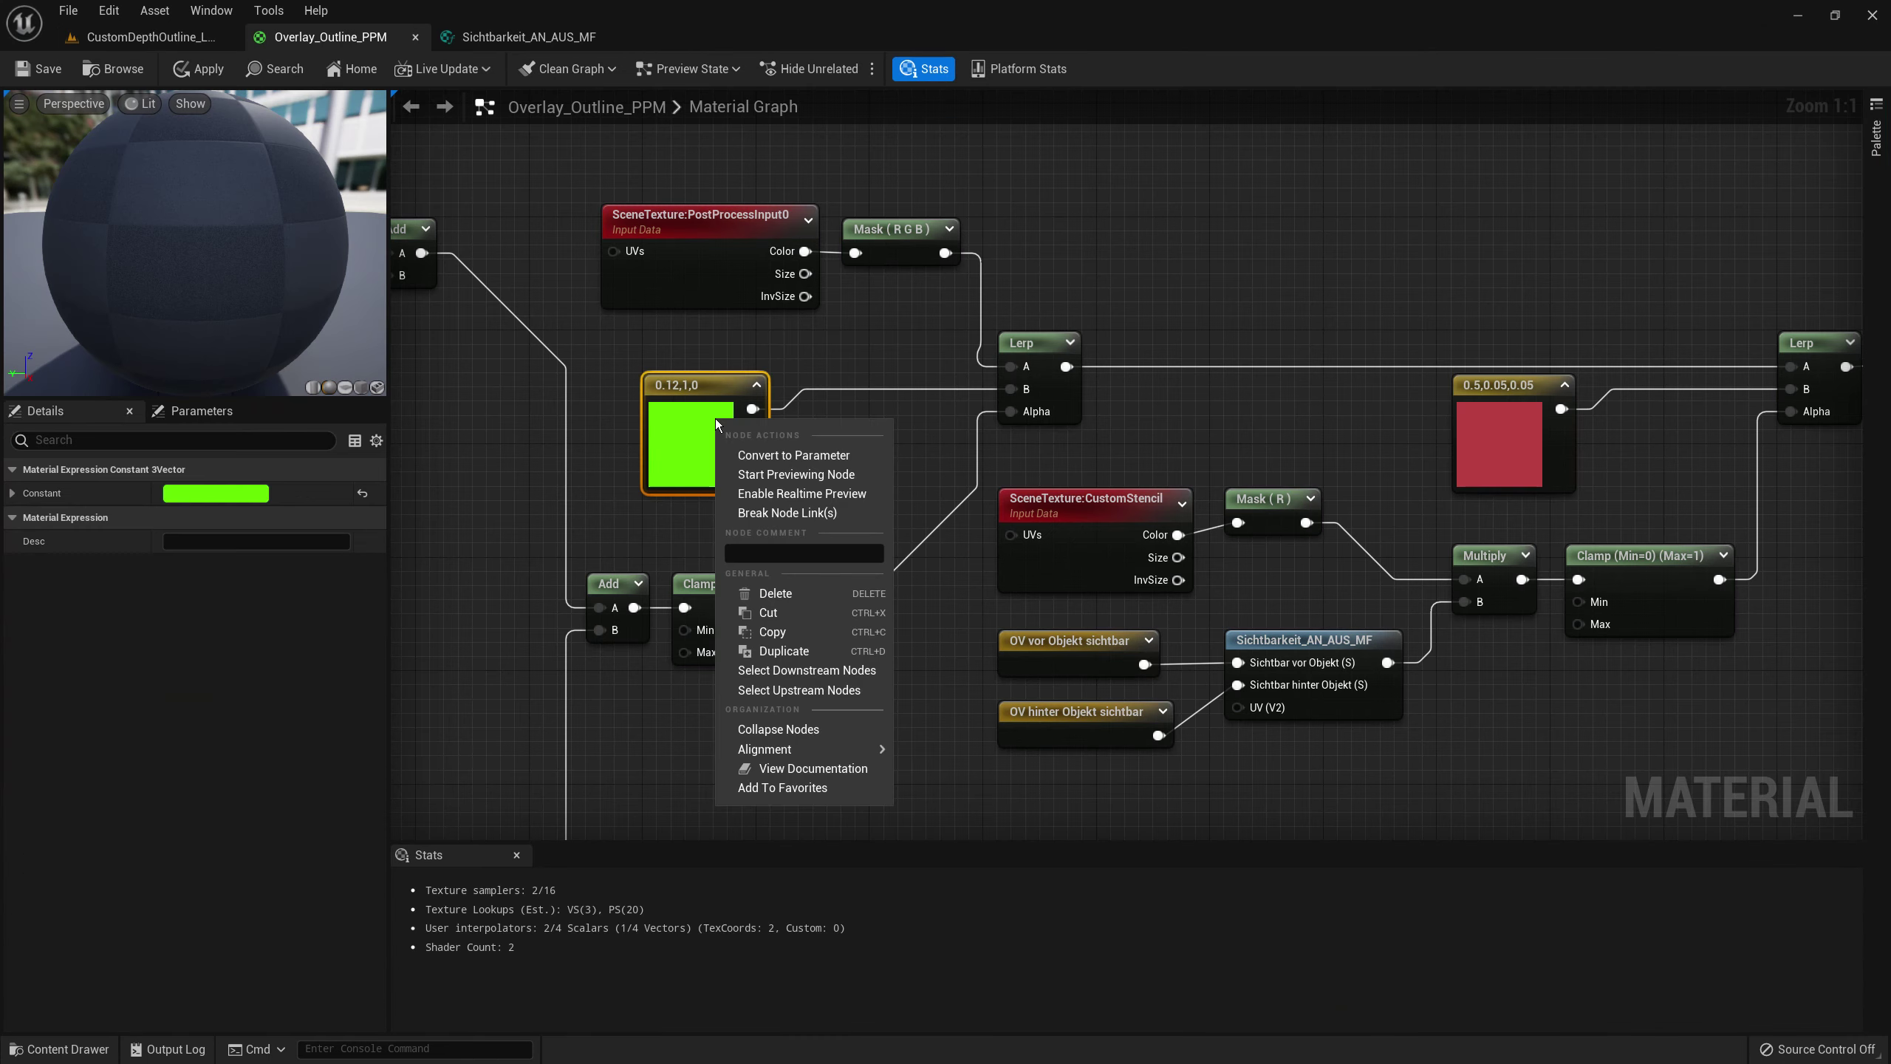
left_click(781, 458)
type("O")
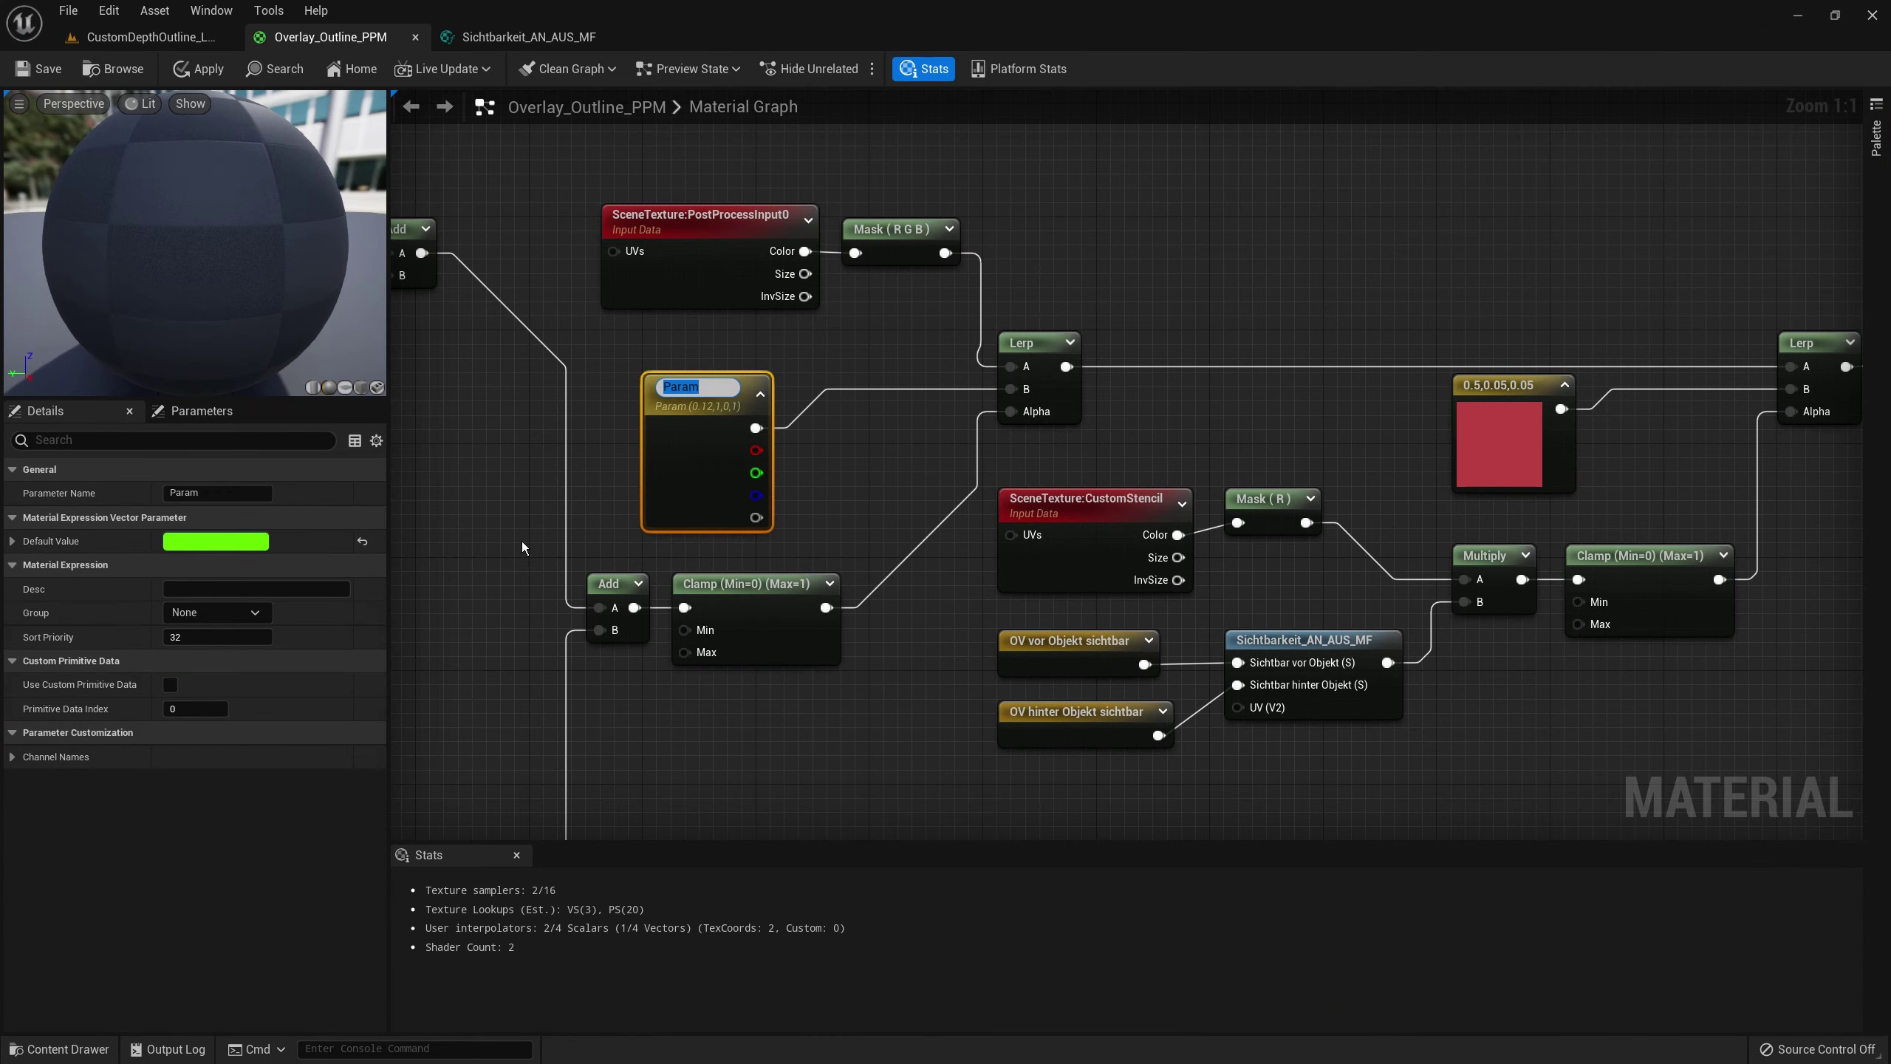
type("L")
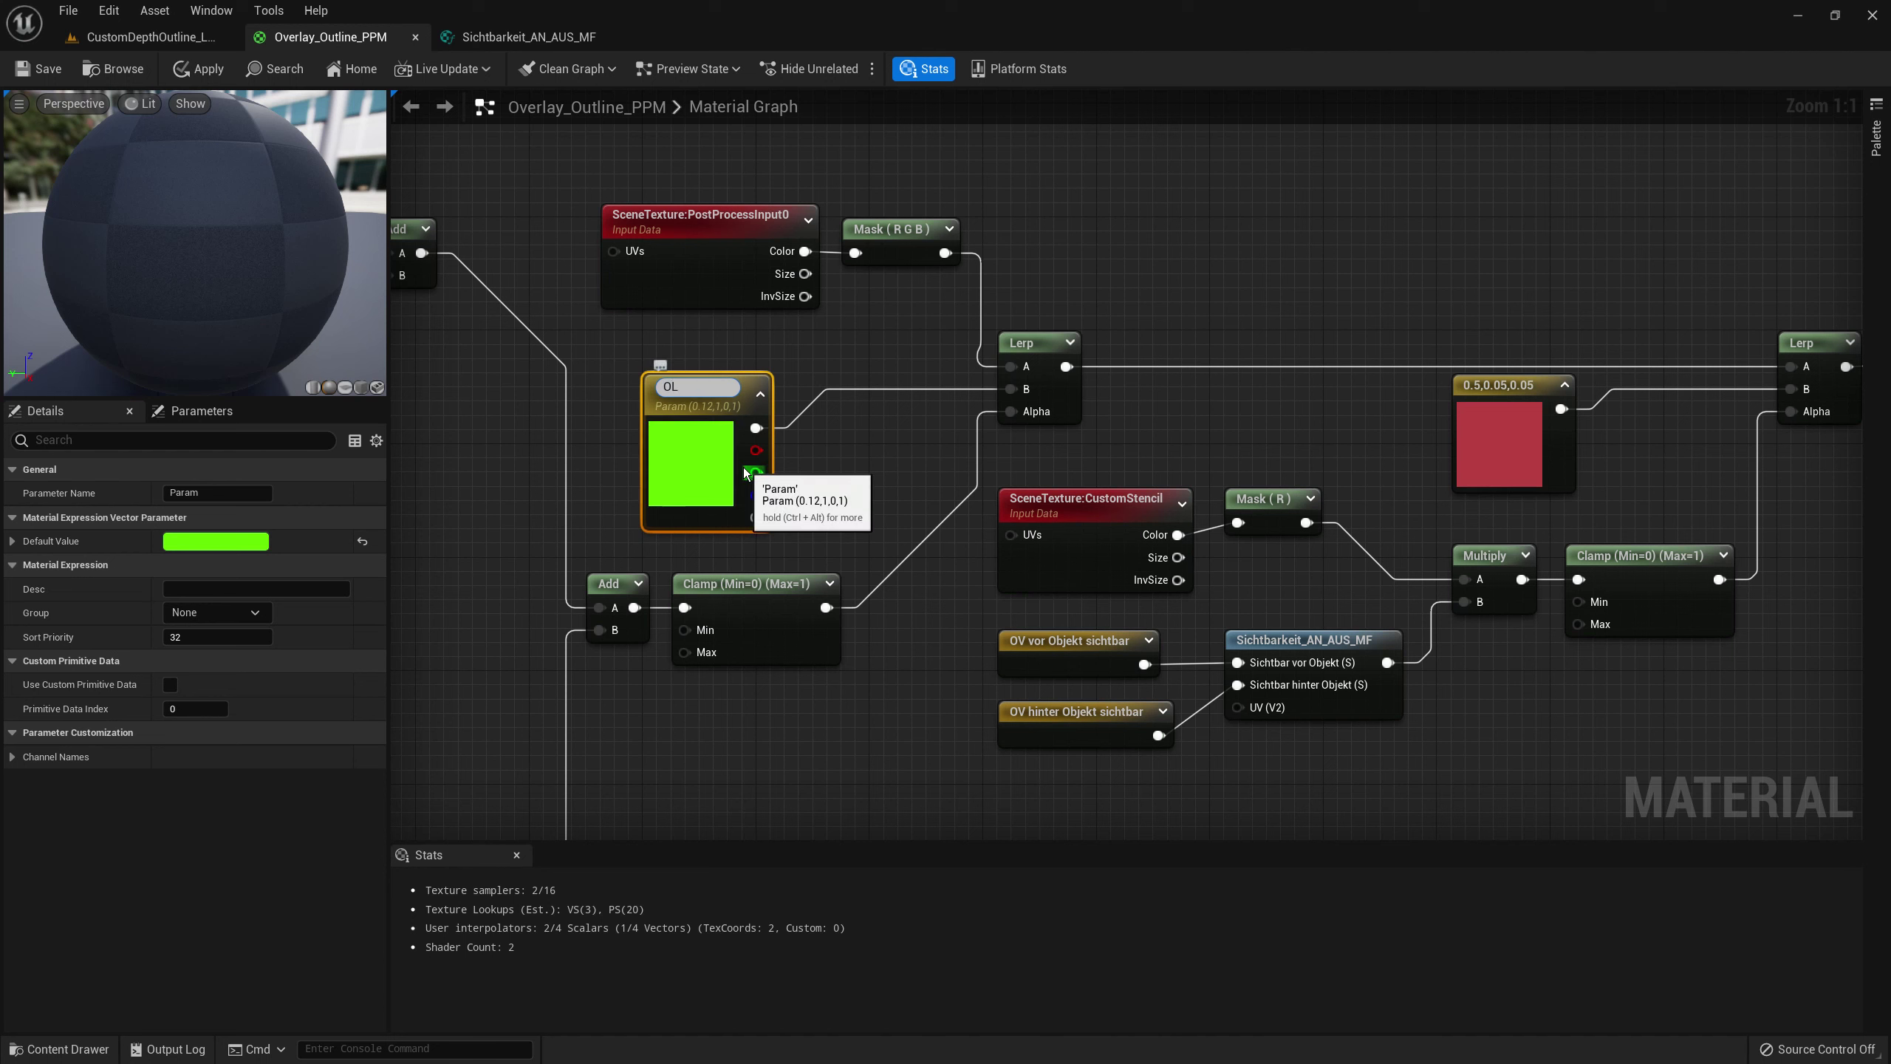
type(" Farbe")
key("Return")
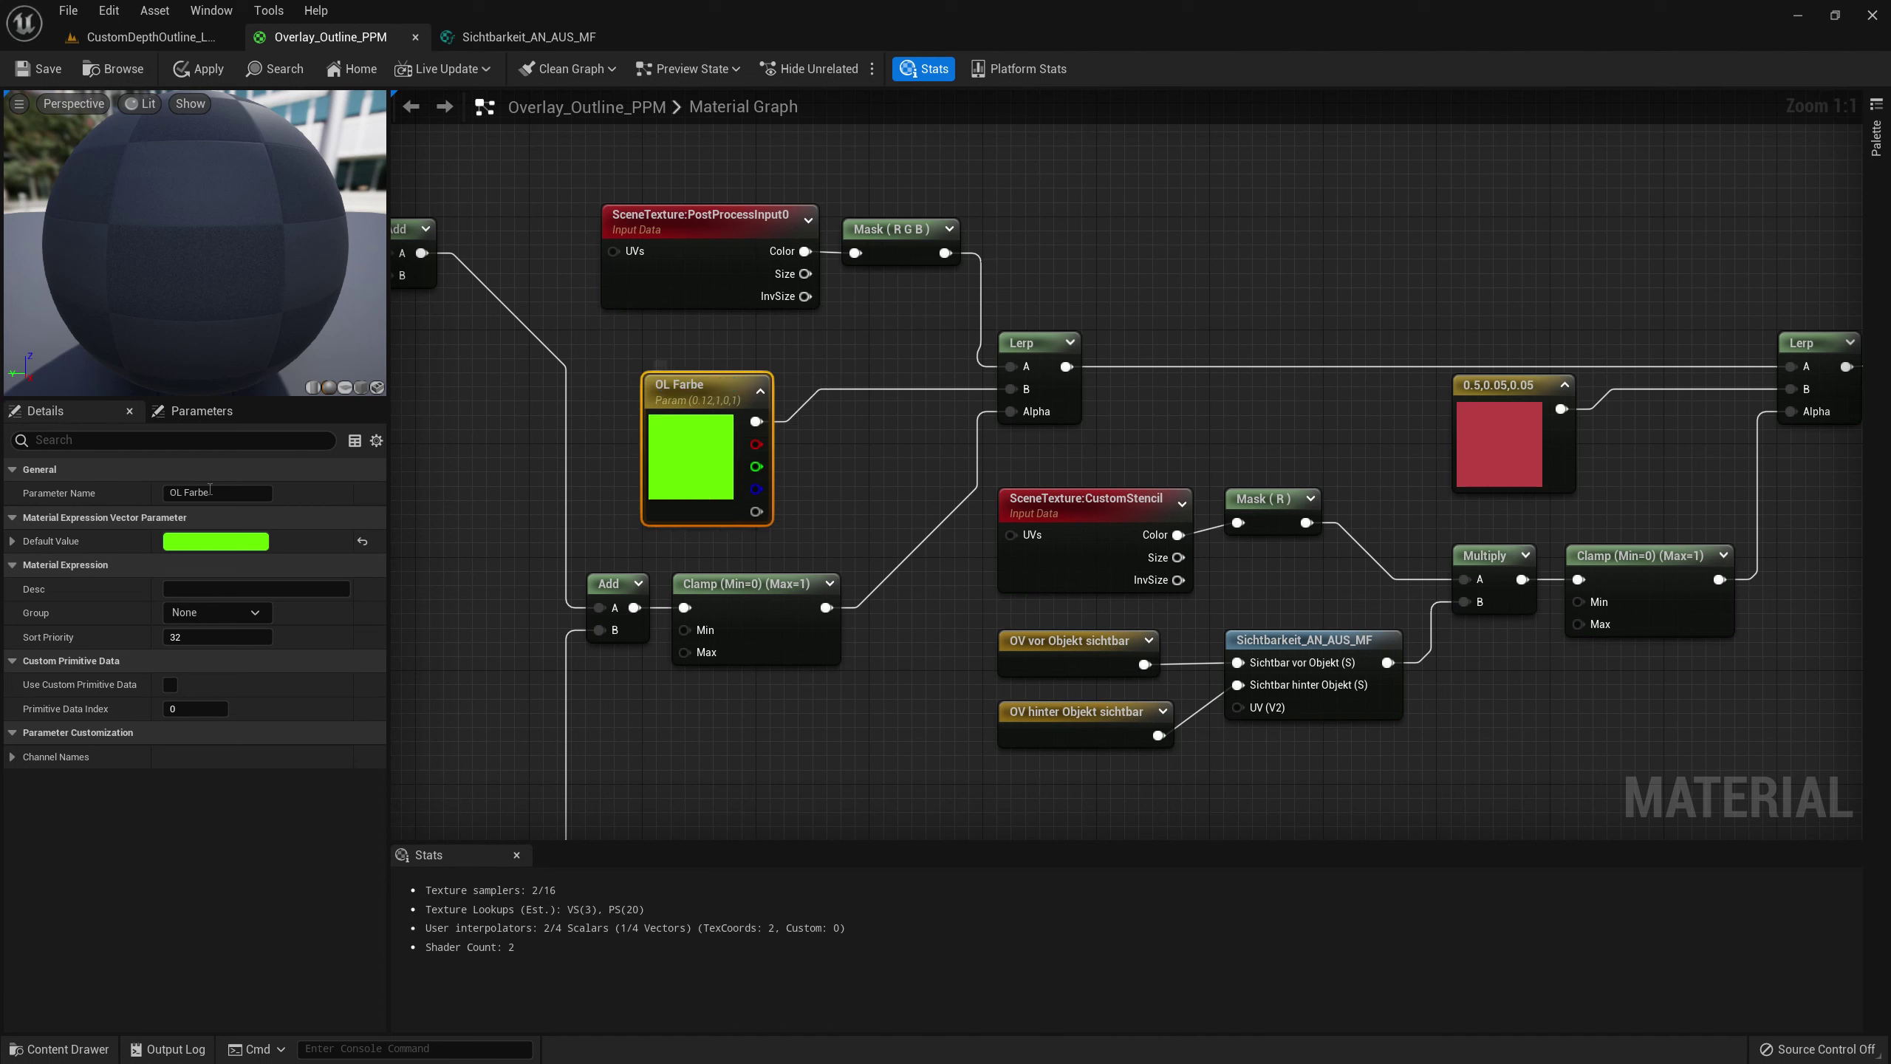
left_click(256, 619)
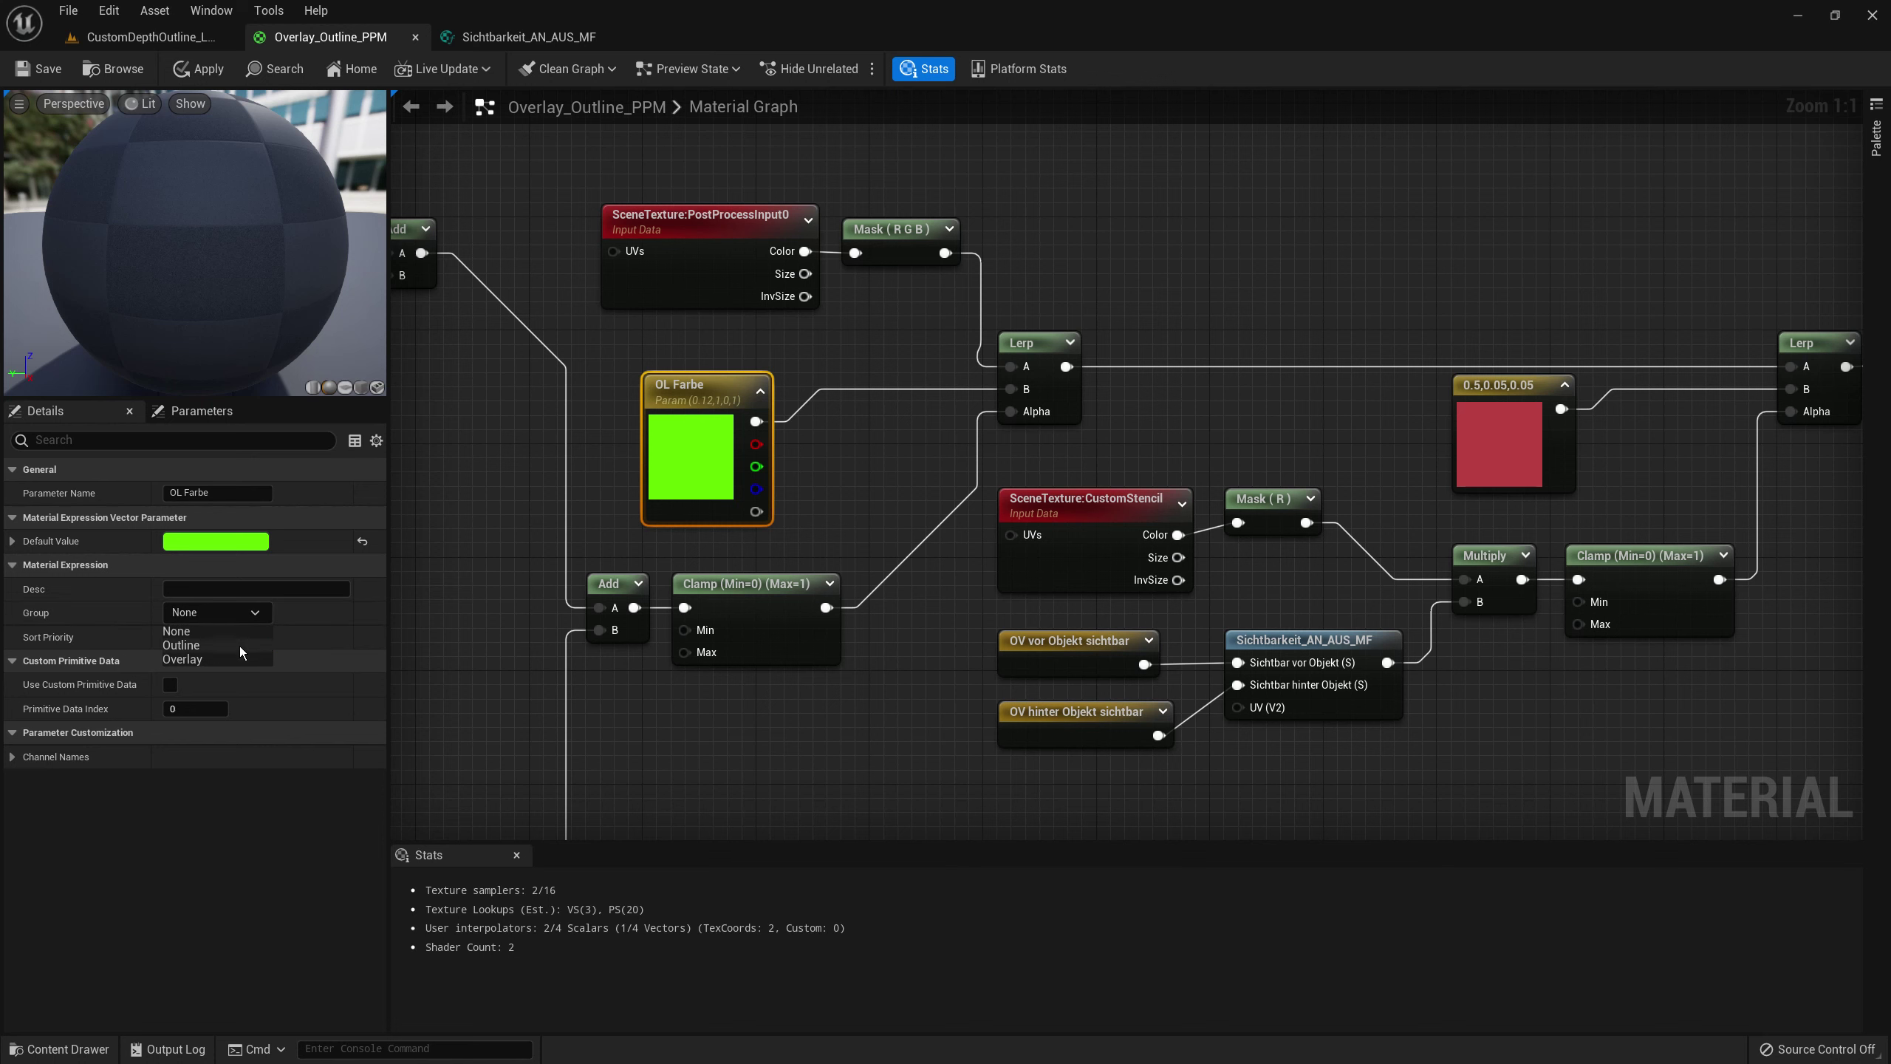
left_click(246, 651)
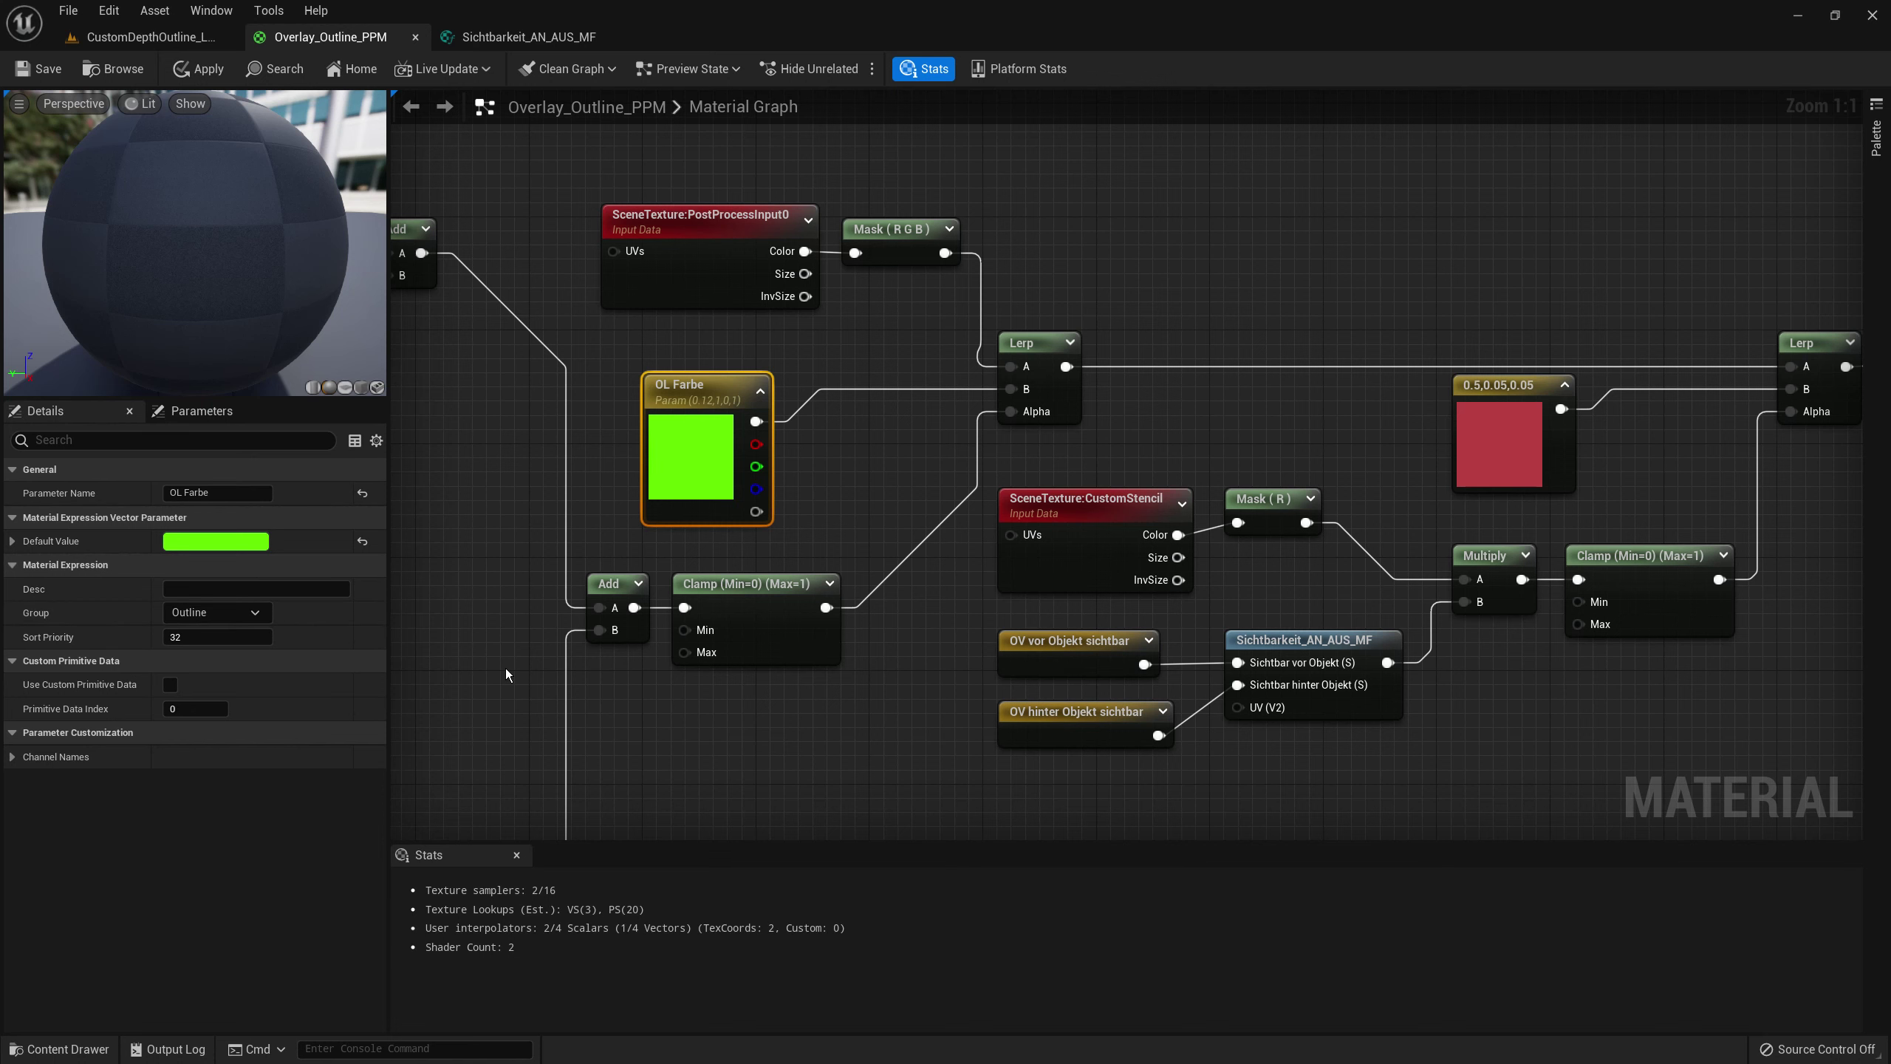
- Convert the red constant into a parameter named Param in the Overlay group
right_click(1499, 417)
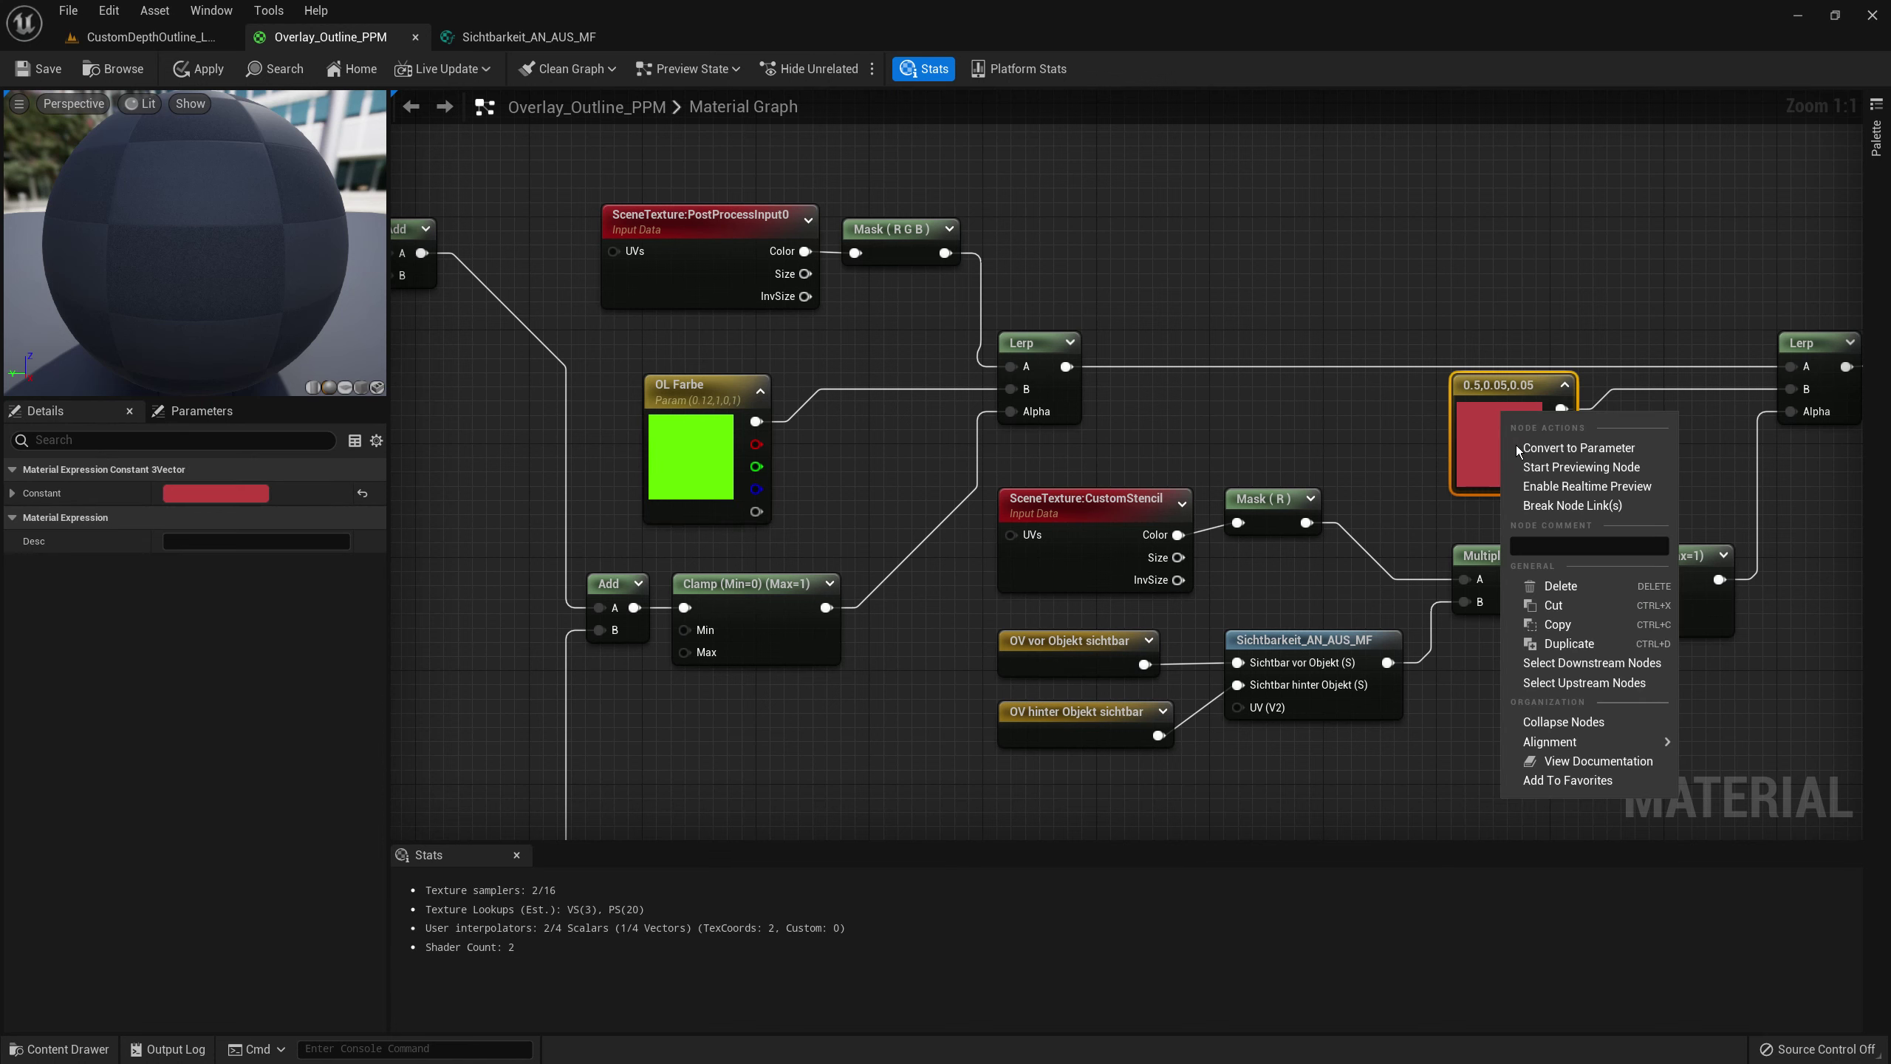
left_click(1534, 445)
key("Return")
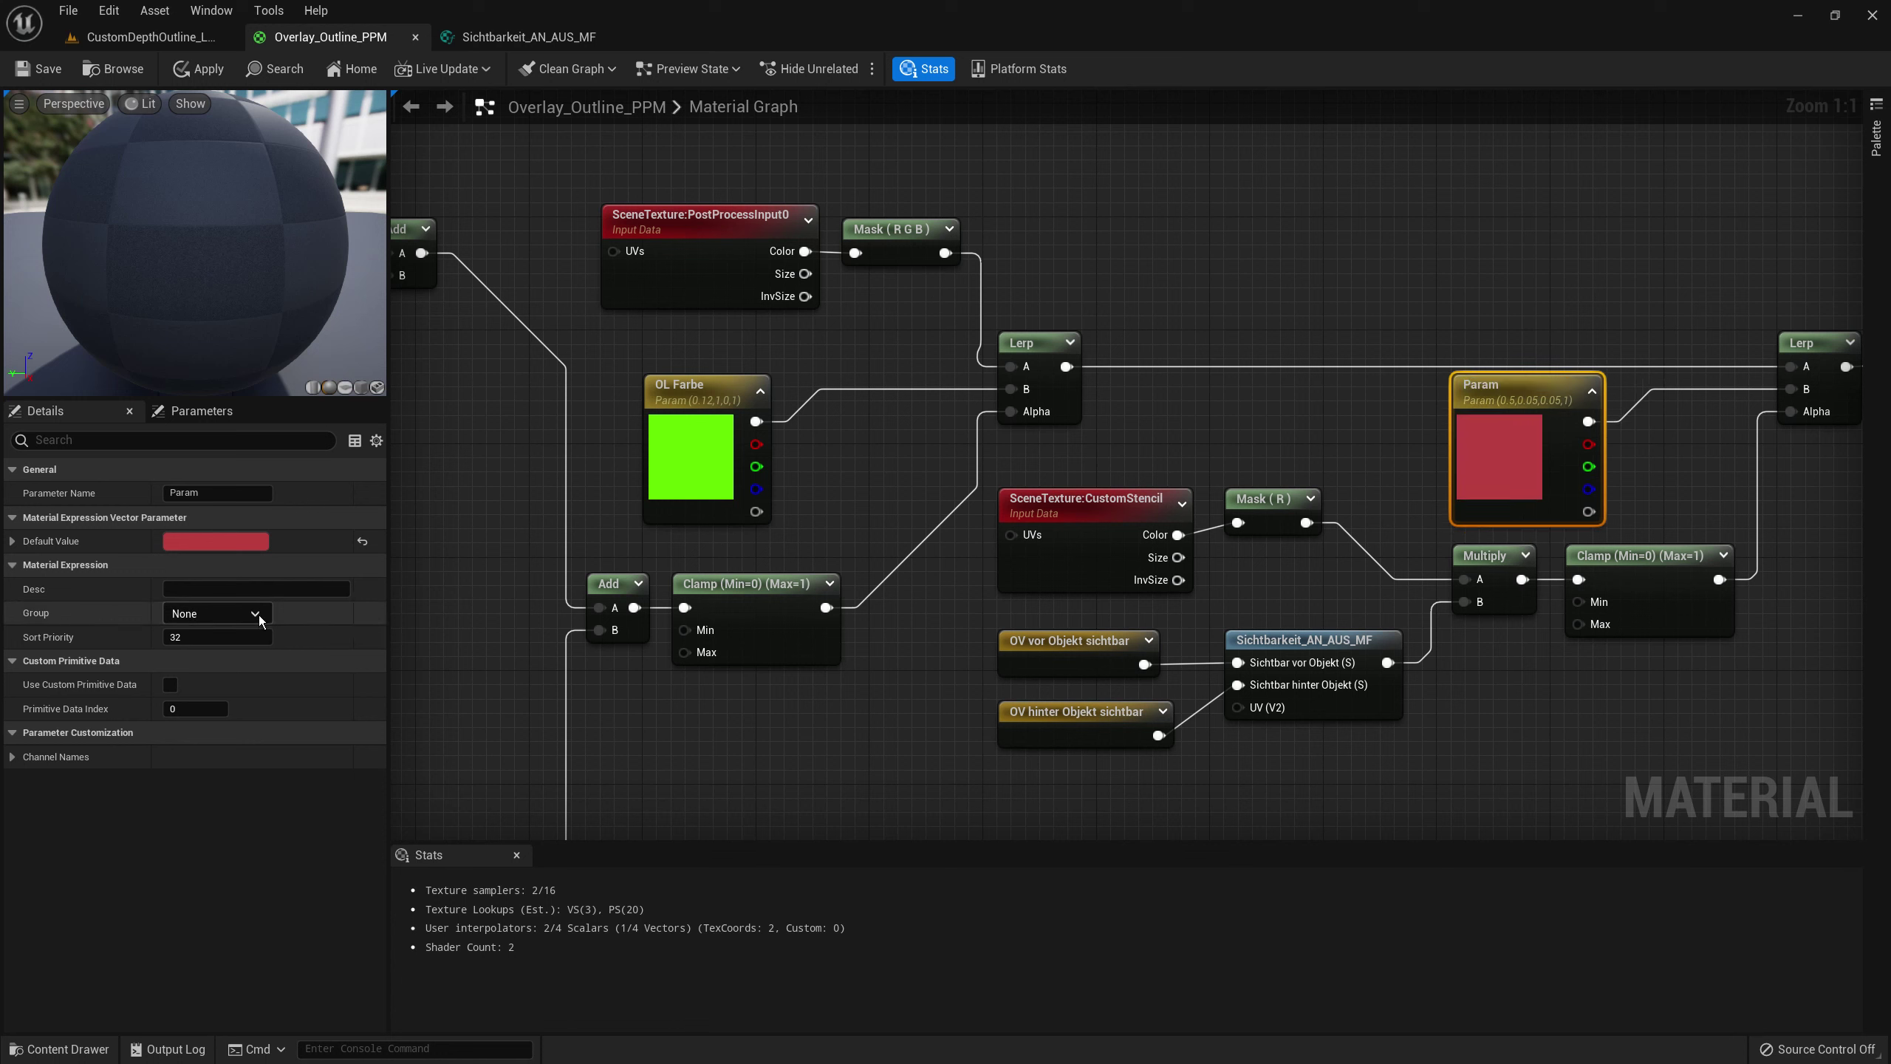
left_click(254, 613)
left_click(183, 659)
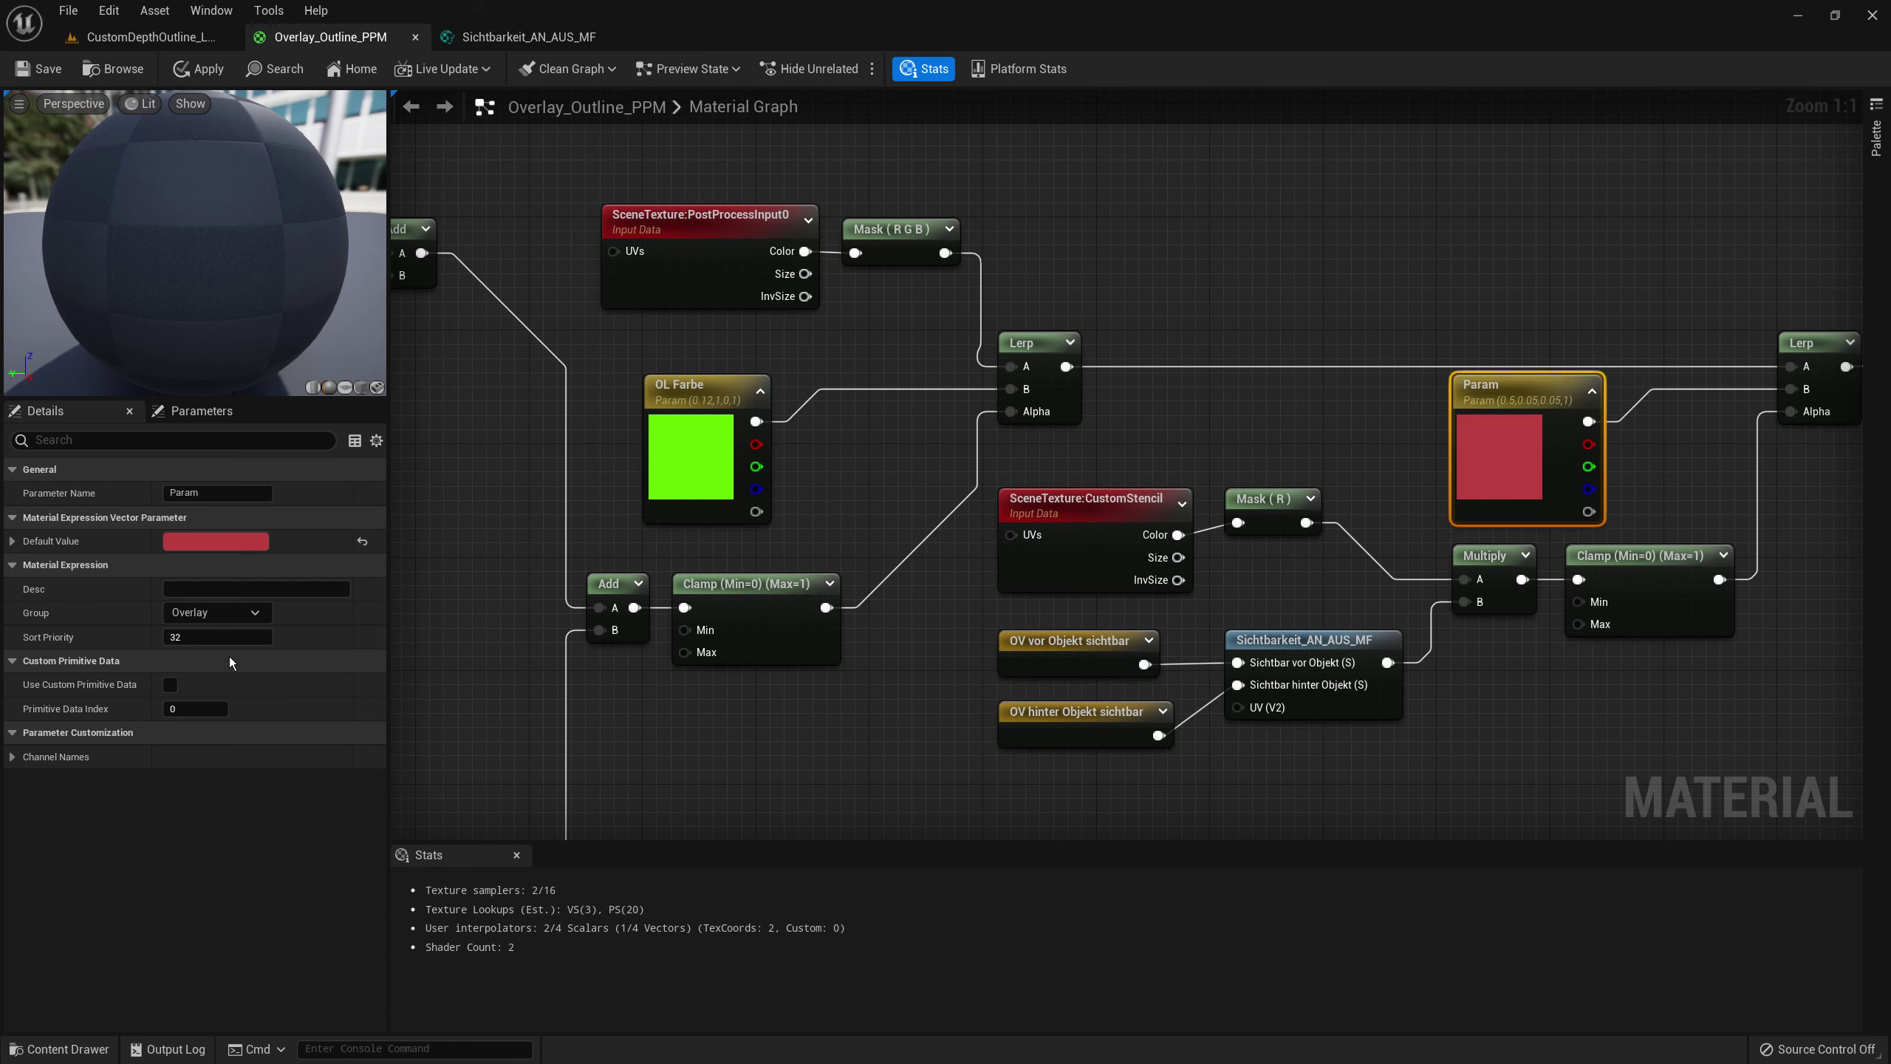
left_click(427, 362)
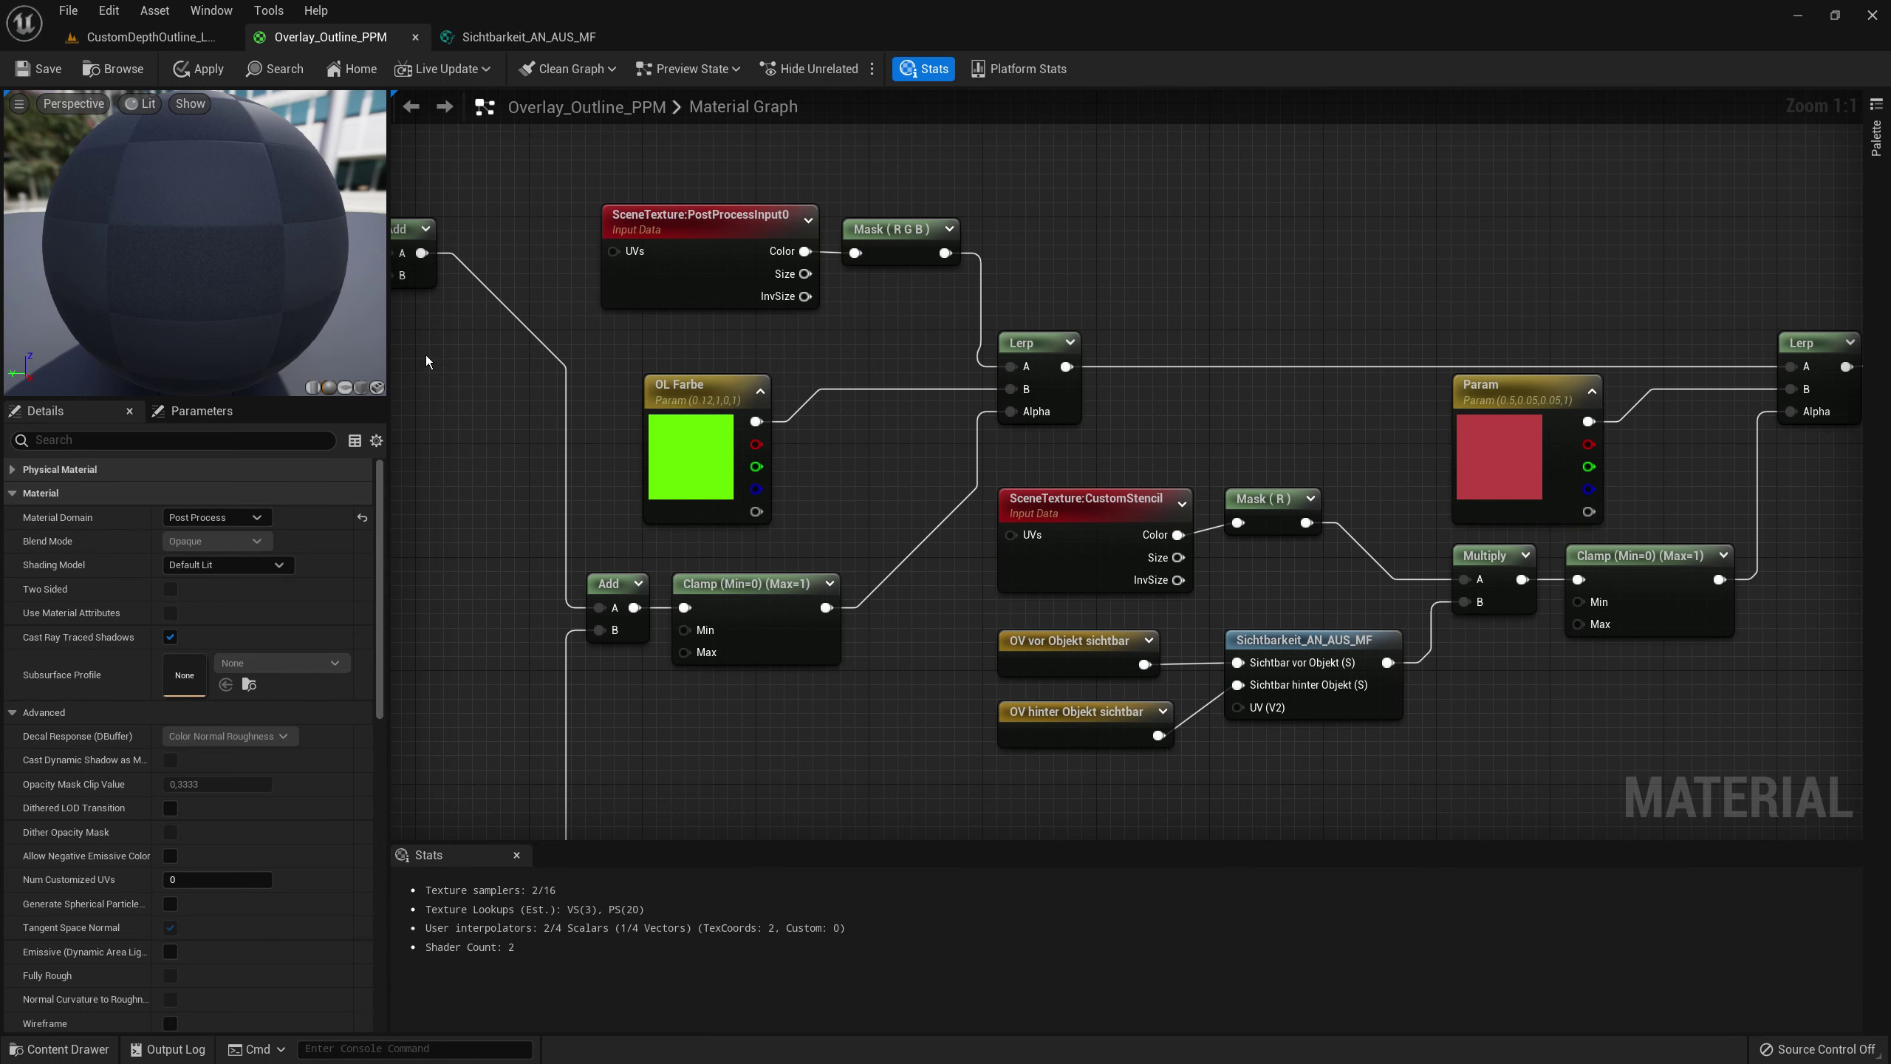
- Apply the material, enable the Param override in the instance, and return to the level
left_click(200, 68)
mouse_move(1766, 200)
left_mouse_down()
mouse_move(1594, 231)
mouse_move(1628, 209)
left_mouse_up()
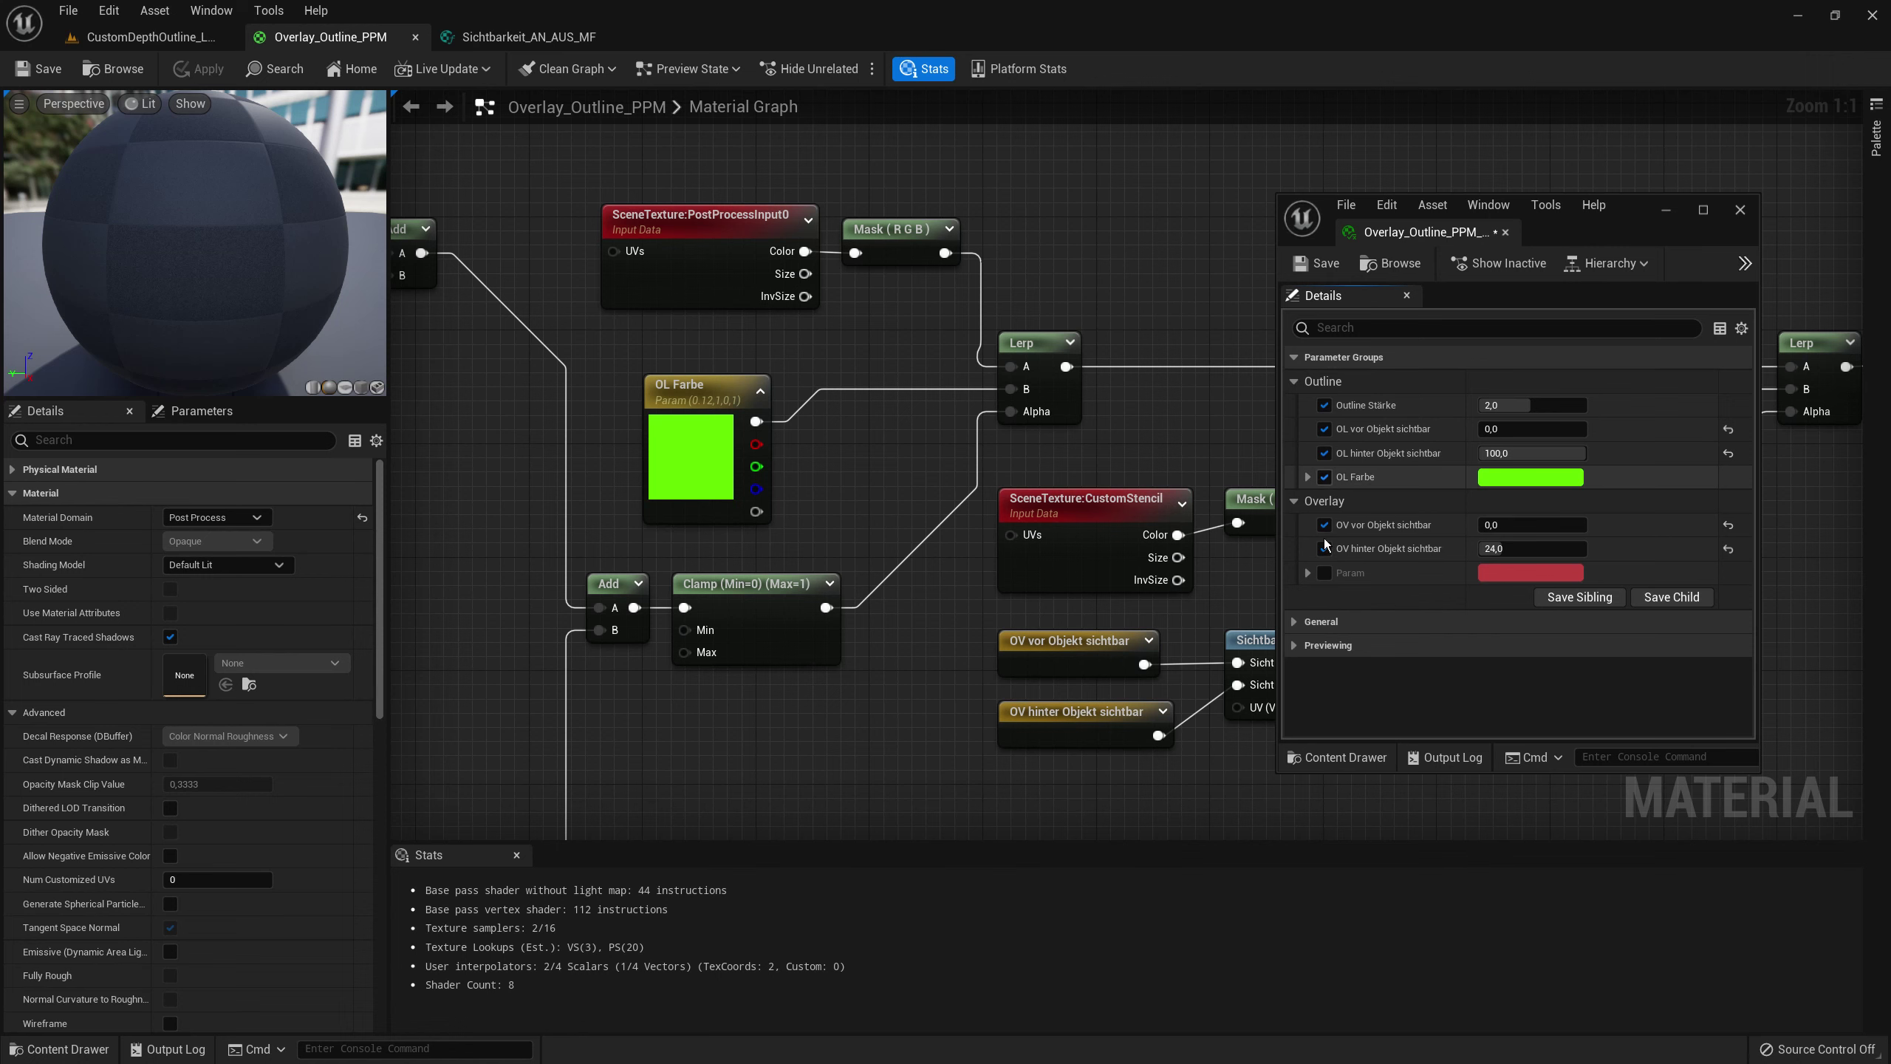
left_click(1323, 572)
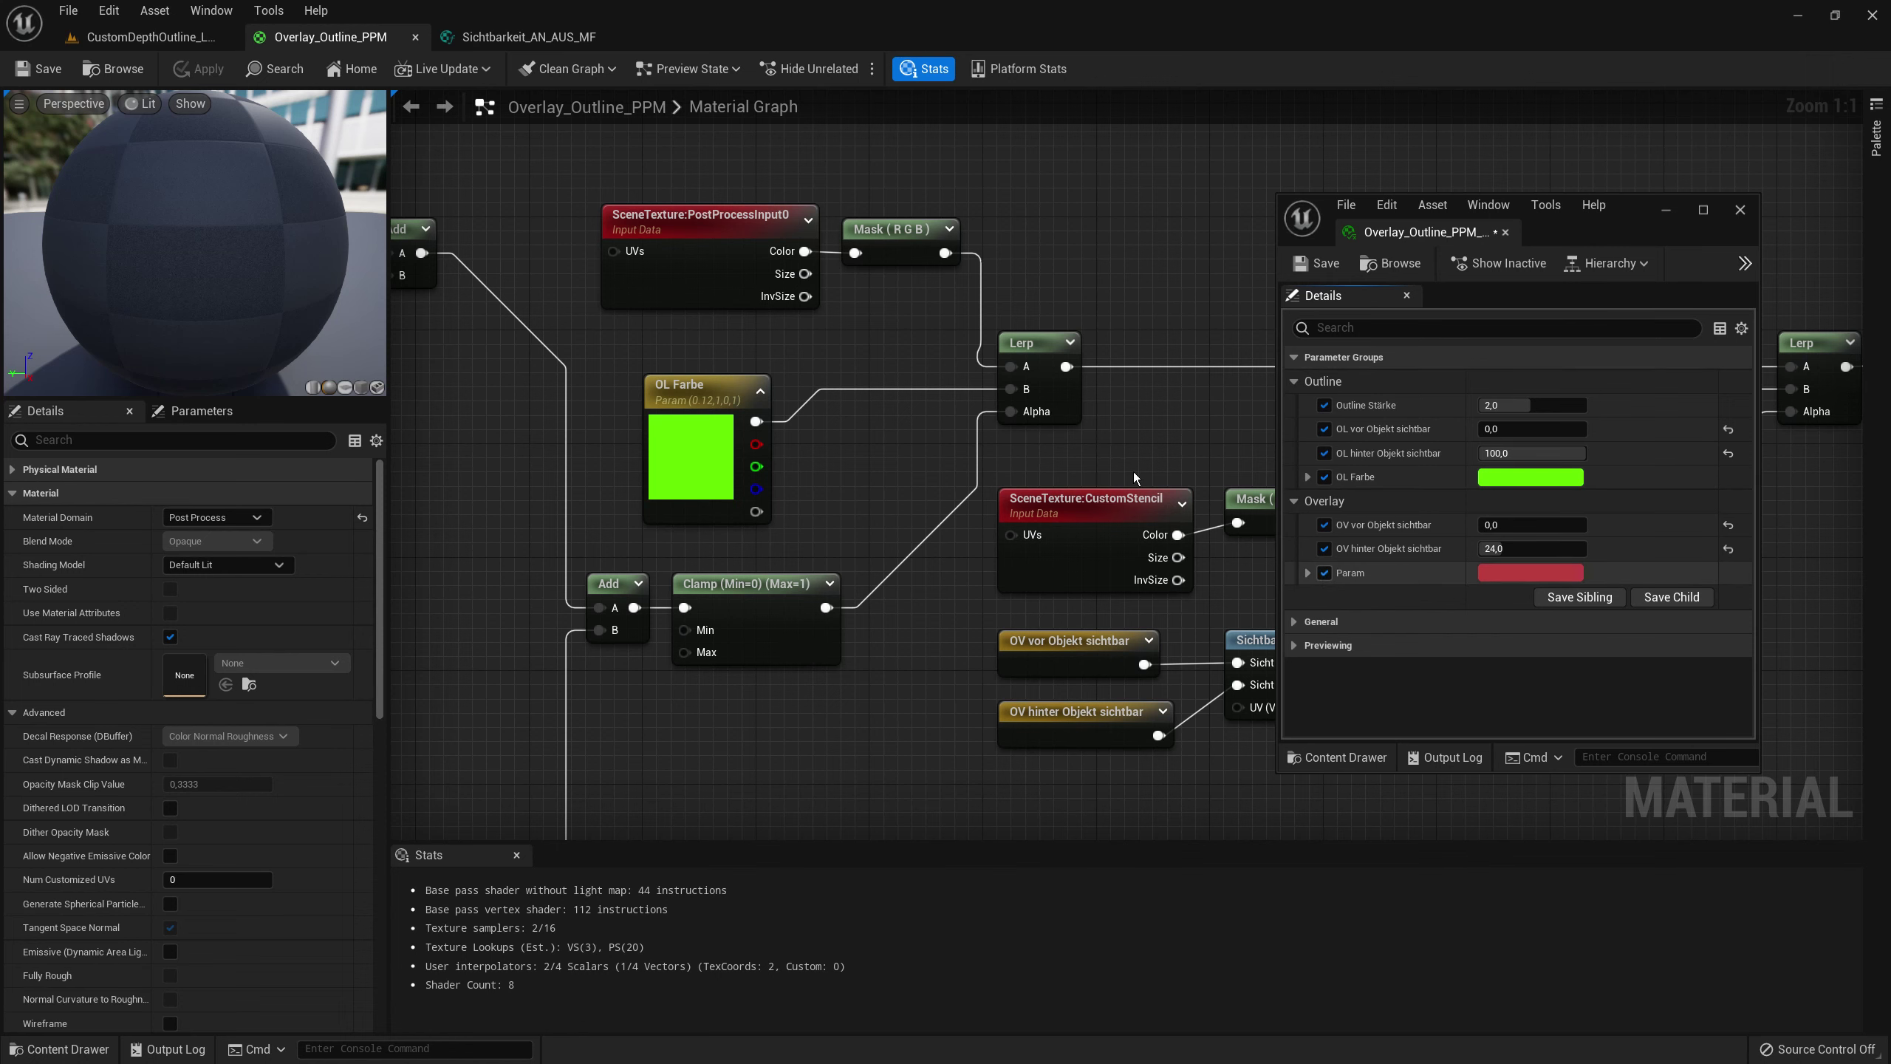
left_click(178, 33)
- Try several OL Farbe outline colours and keep it green
left_click(1530, 476)
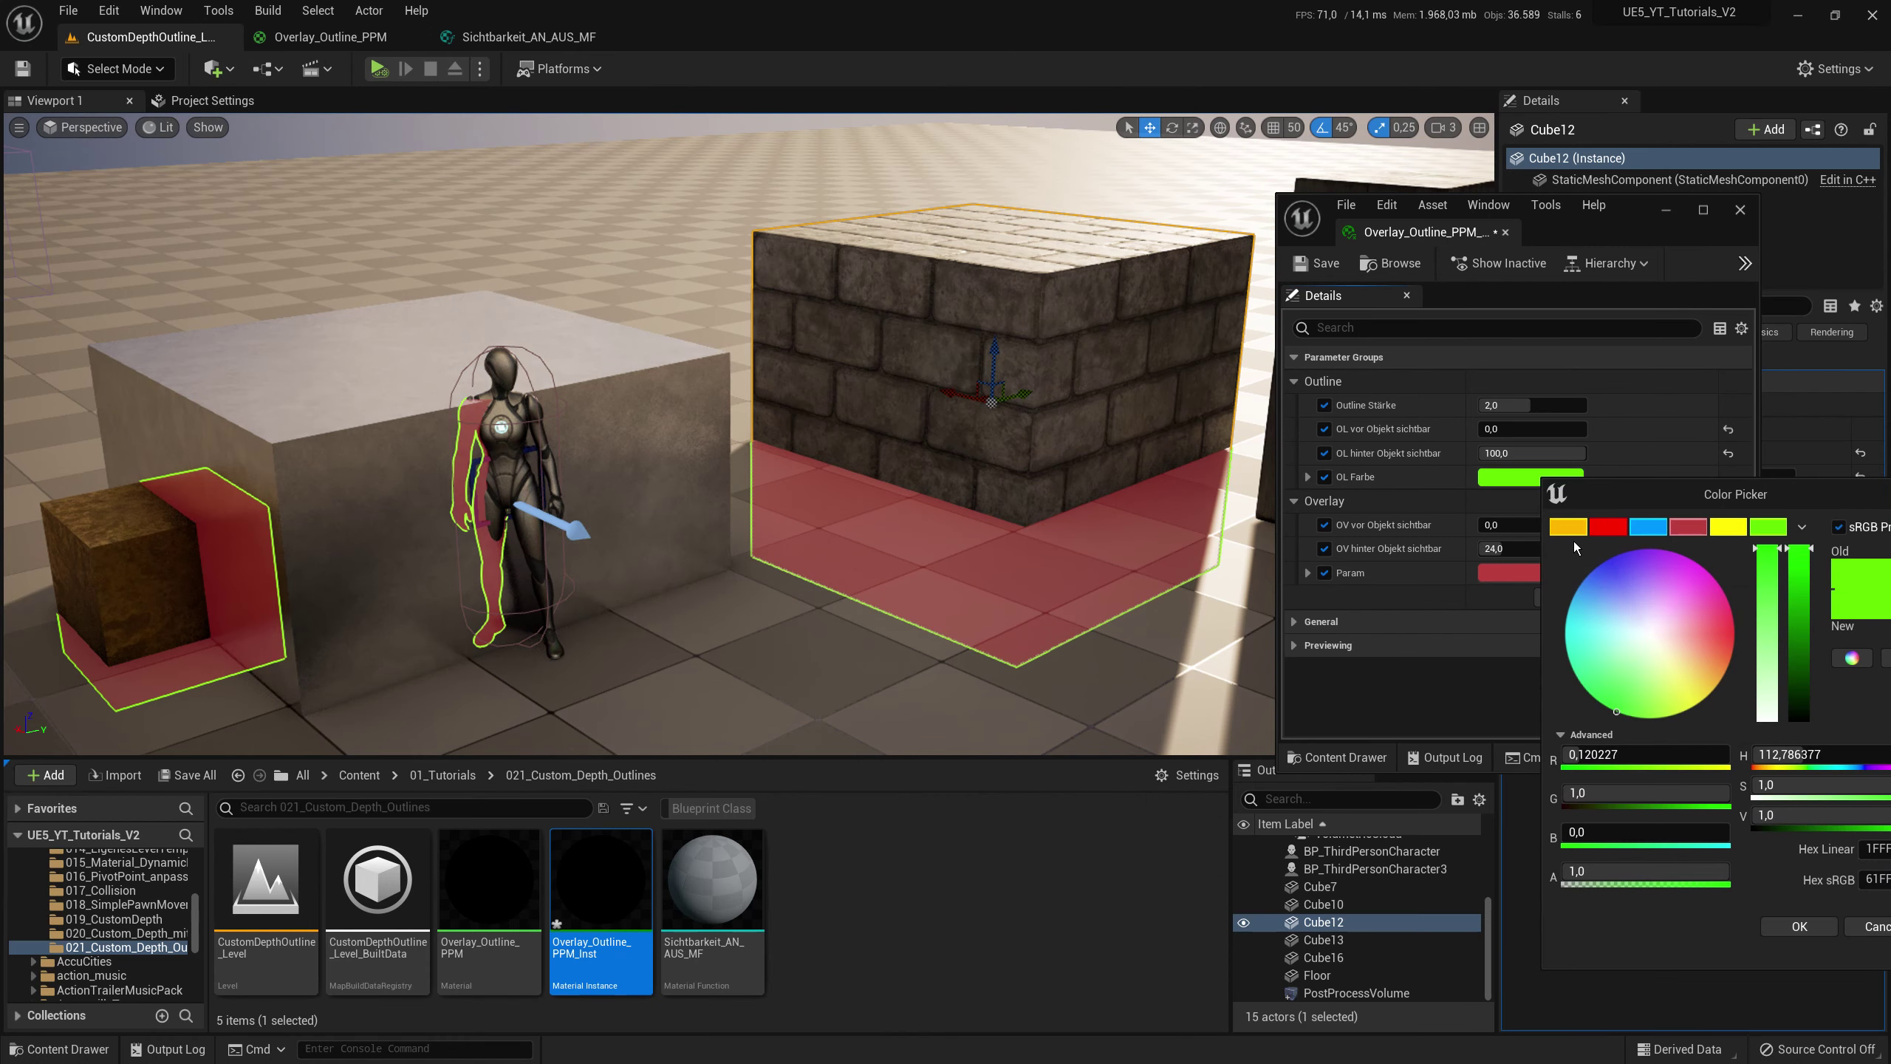
left_click(1568, 527)
left_click(1608, 527)
left_click(1647, 527)
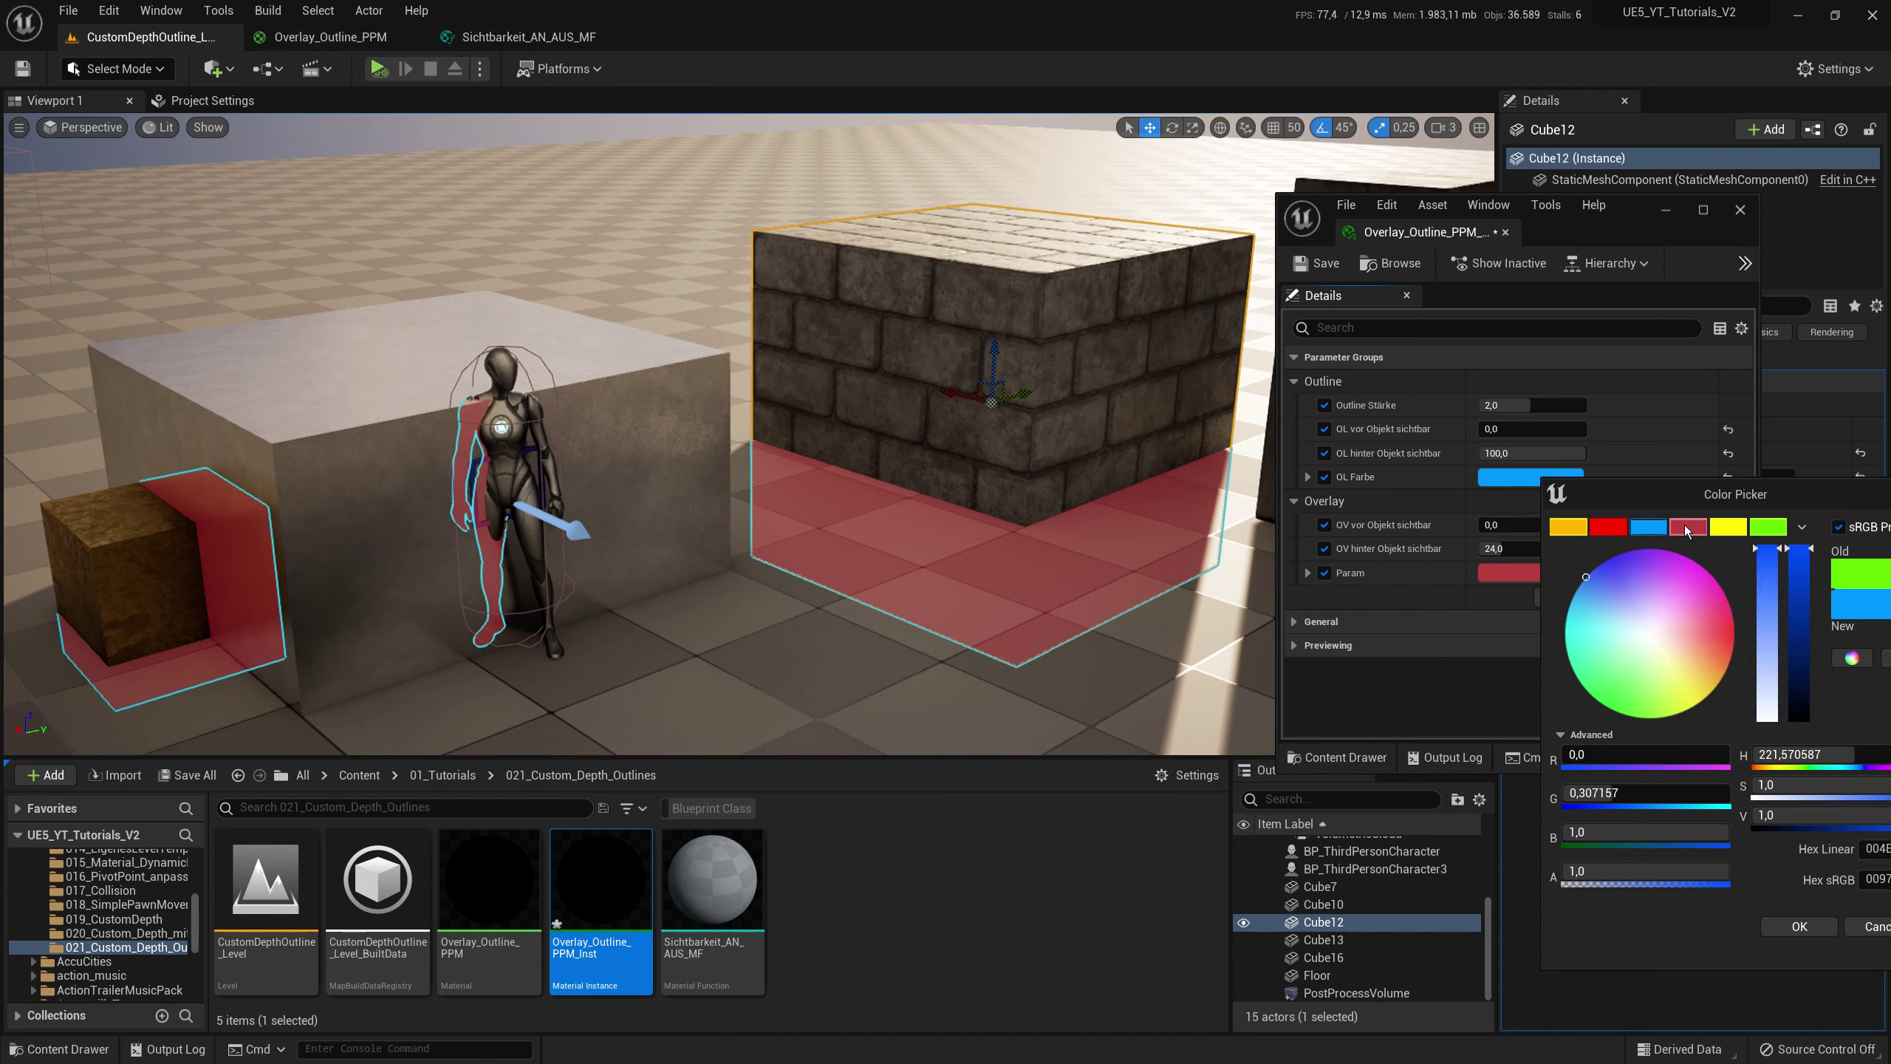
left_click(1687, 527)
left_click(1727, 526)
left_click(1767, 526)
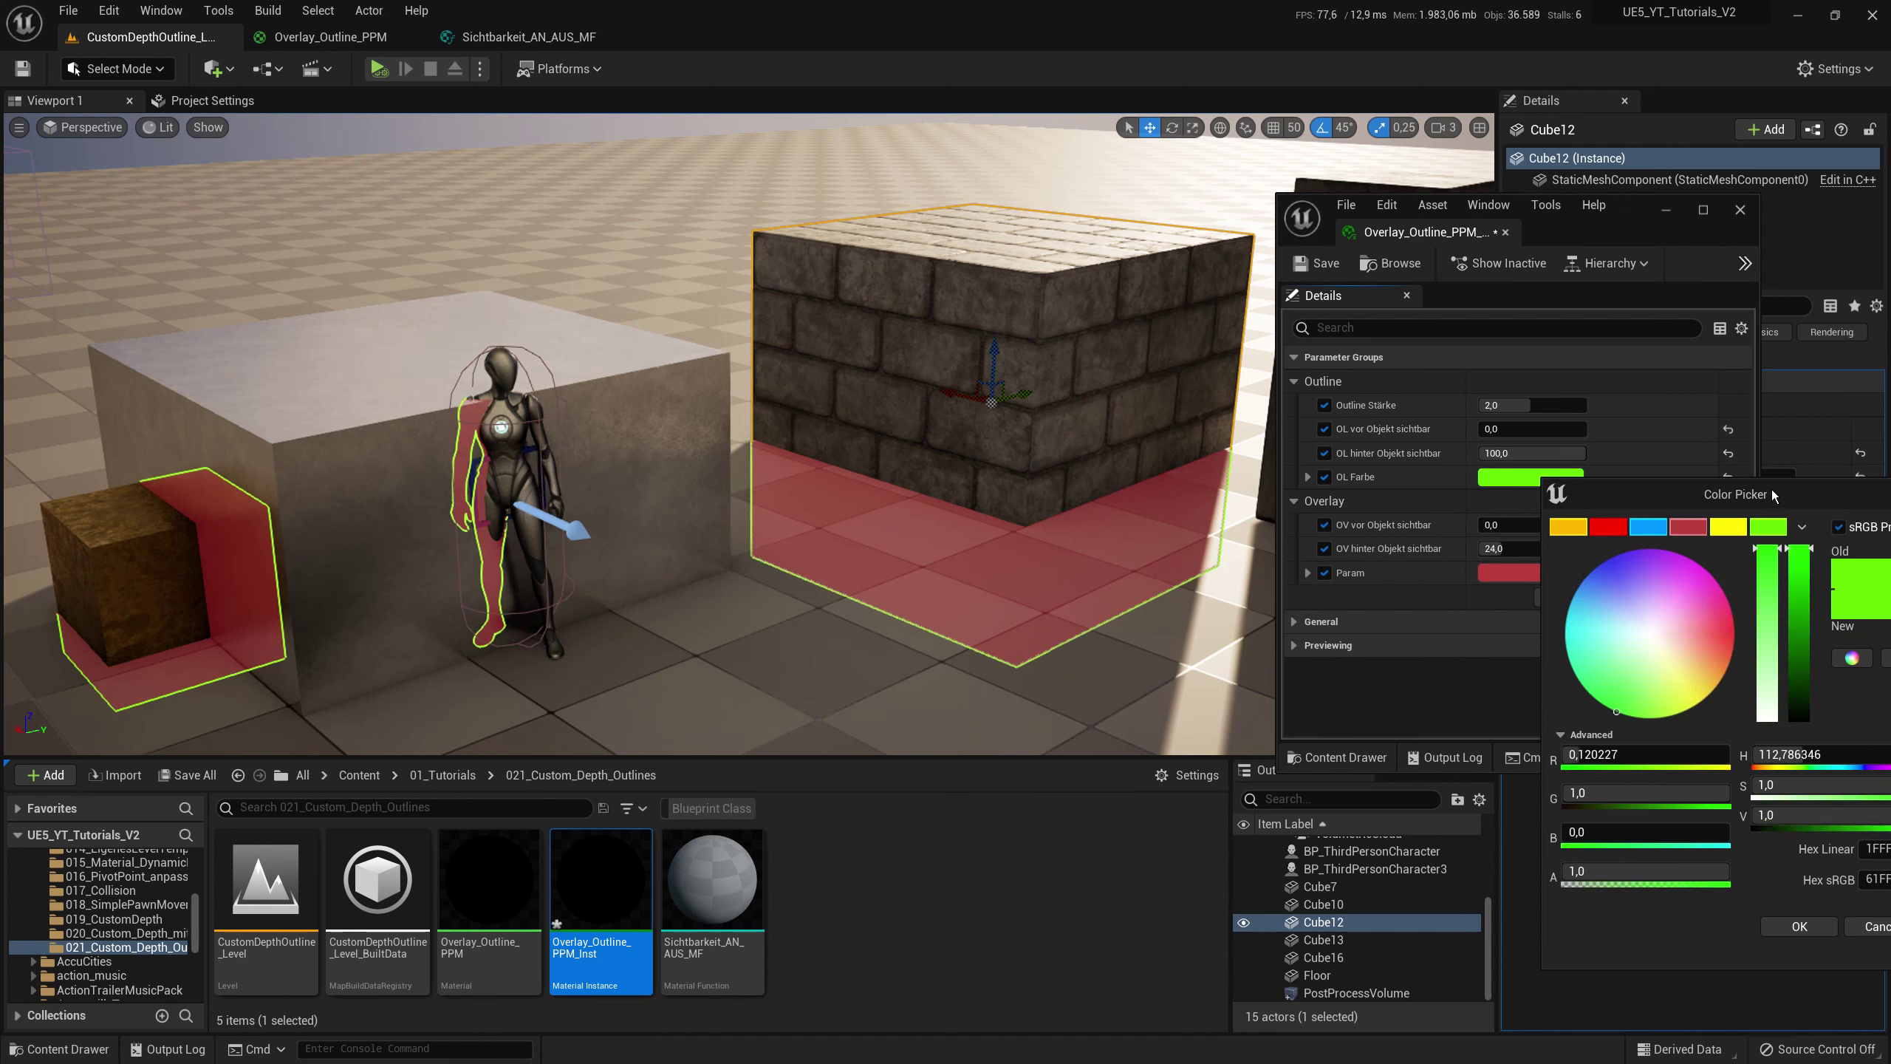
left_click_drag(1773, 496, 1536, 305)
left_click(1566, 740)
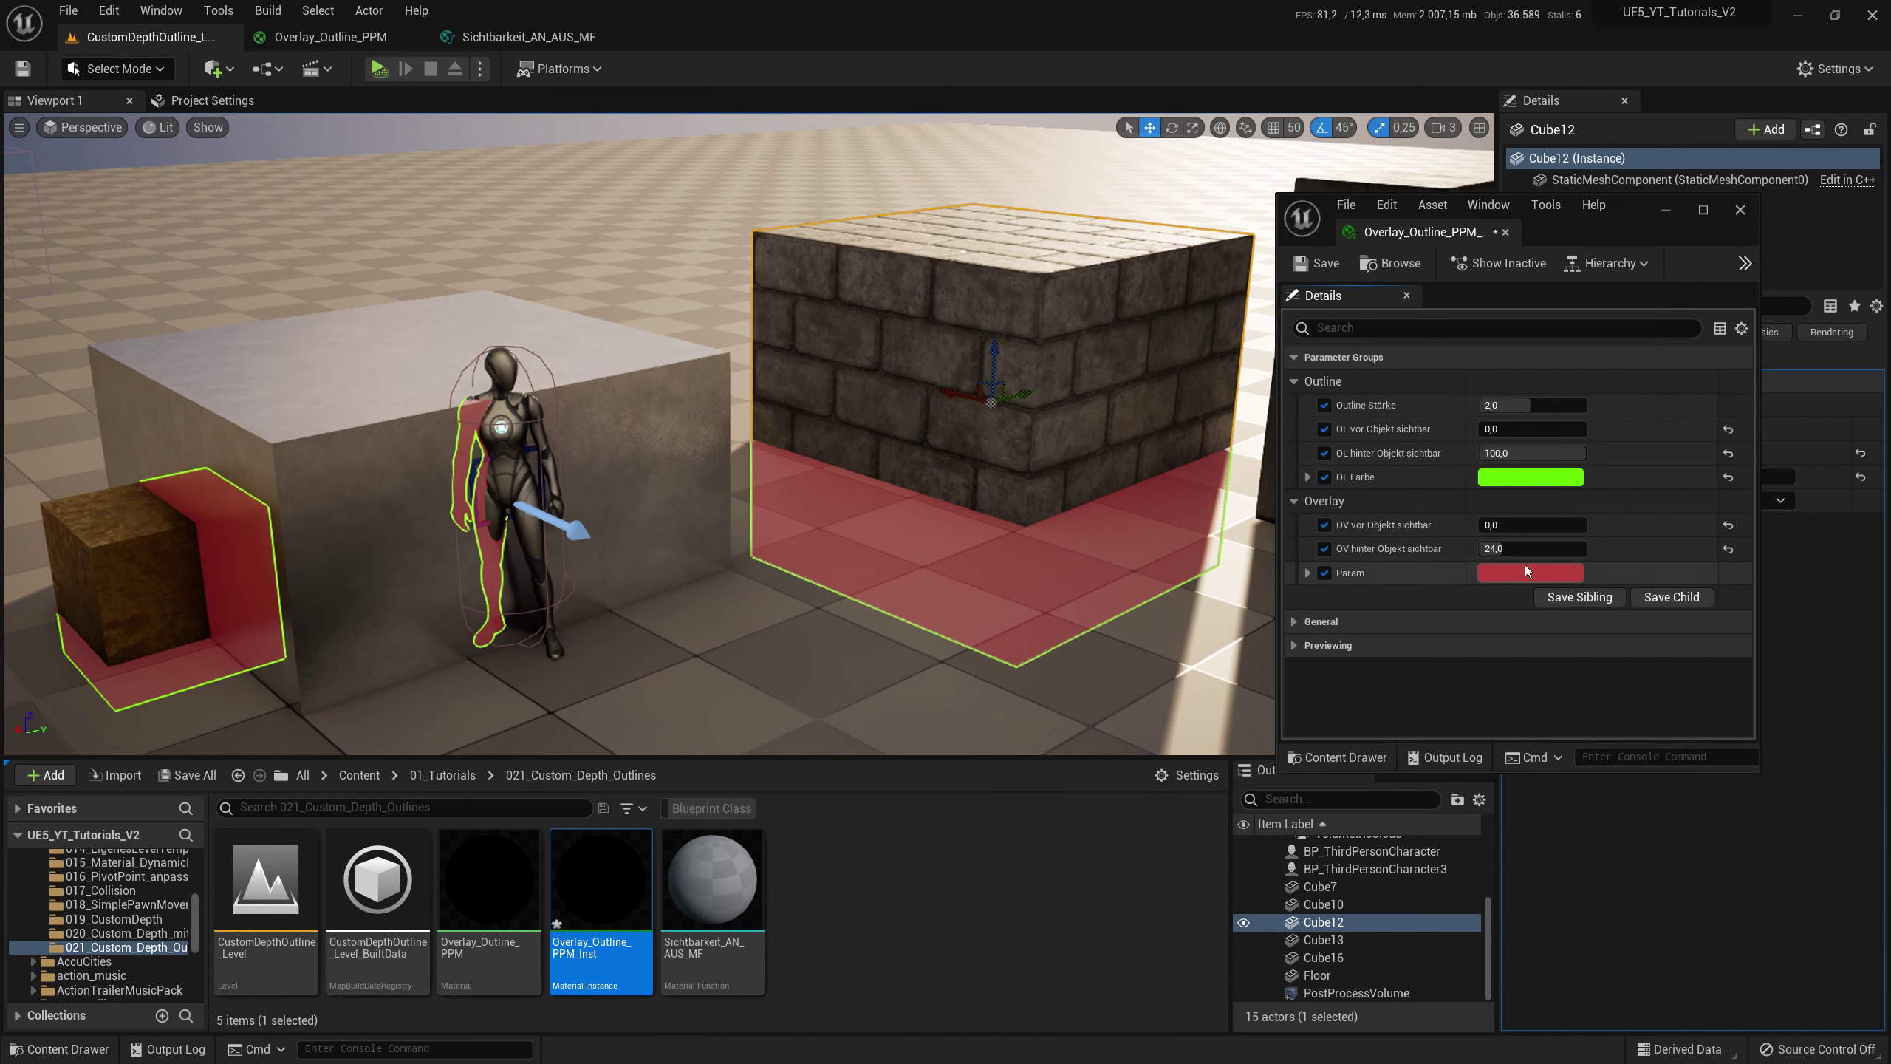
- Set the Param overlay colour to dark red and minimize the instance window
left_click(1523, 569)
left_click(1591, 618)
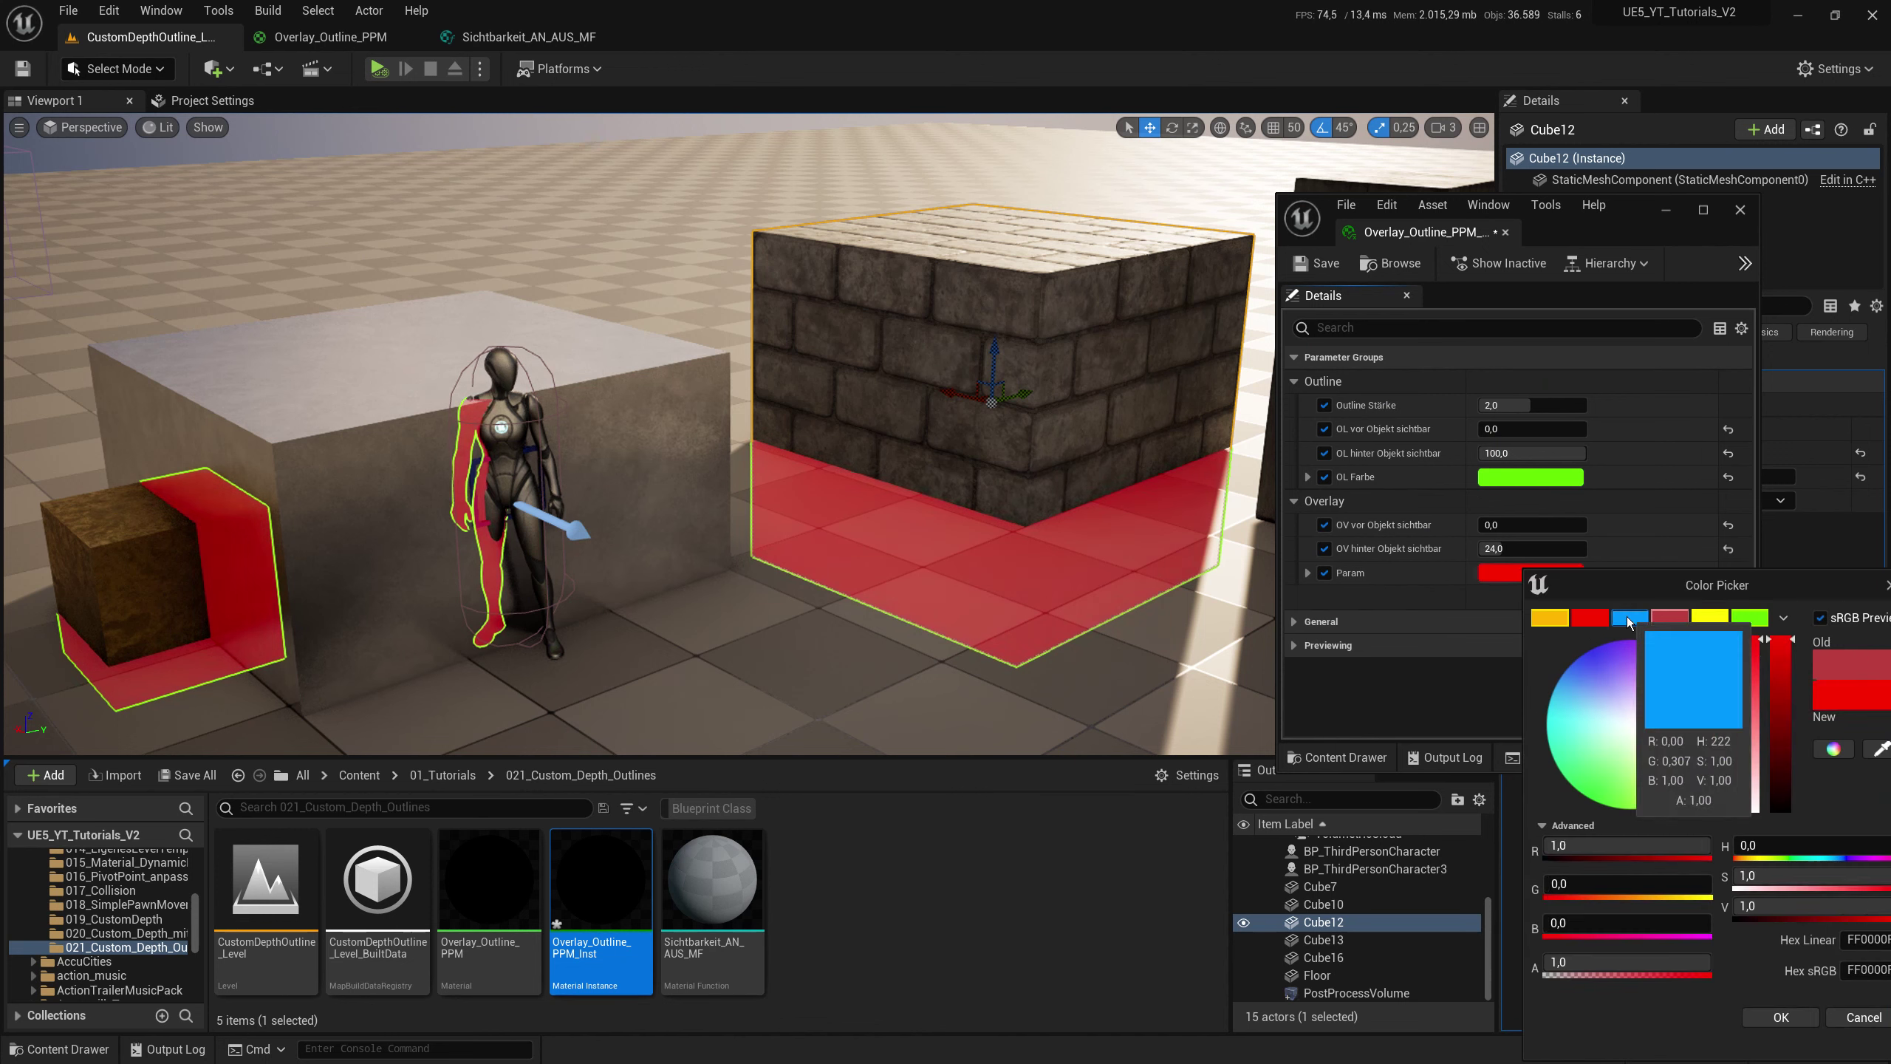
left_click(1626, 616)
left_click(1670, 617)
left_click_drag(1675, 581, 1451, 425)
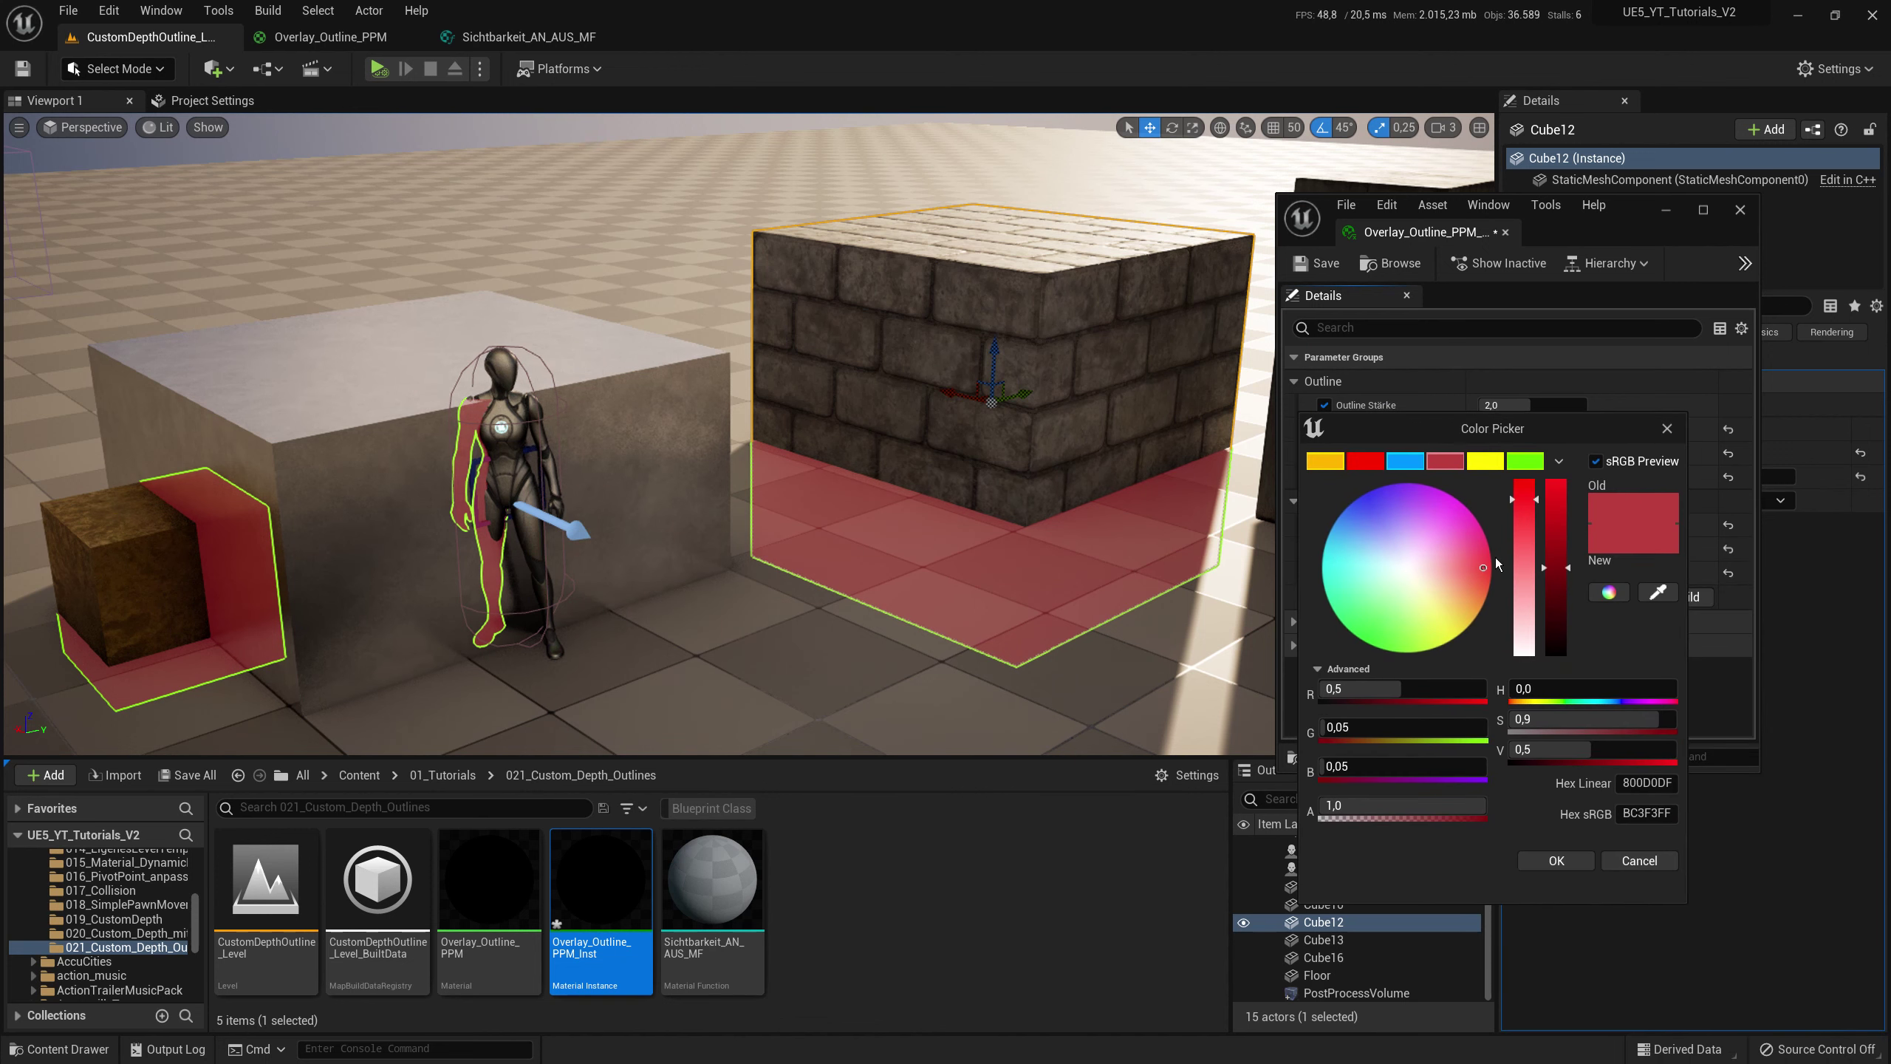
left_click(1556, 861)
left_click_drag(1632, 209, 1699, 340)
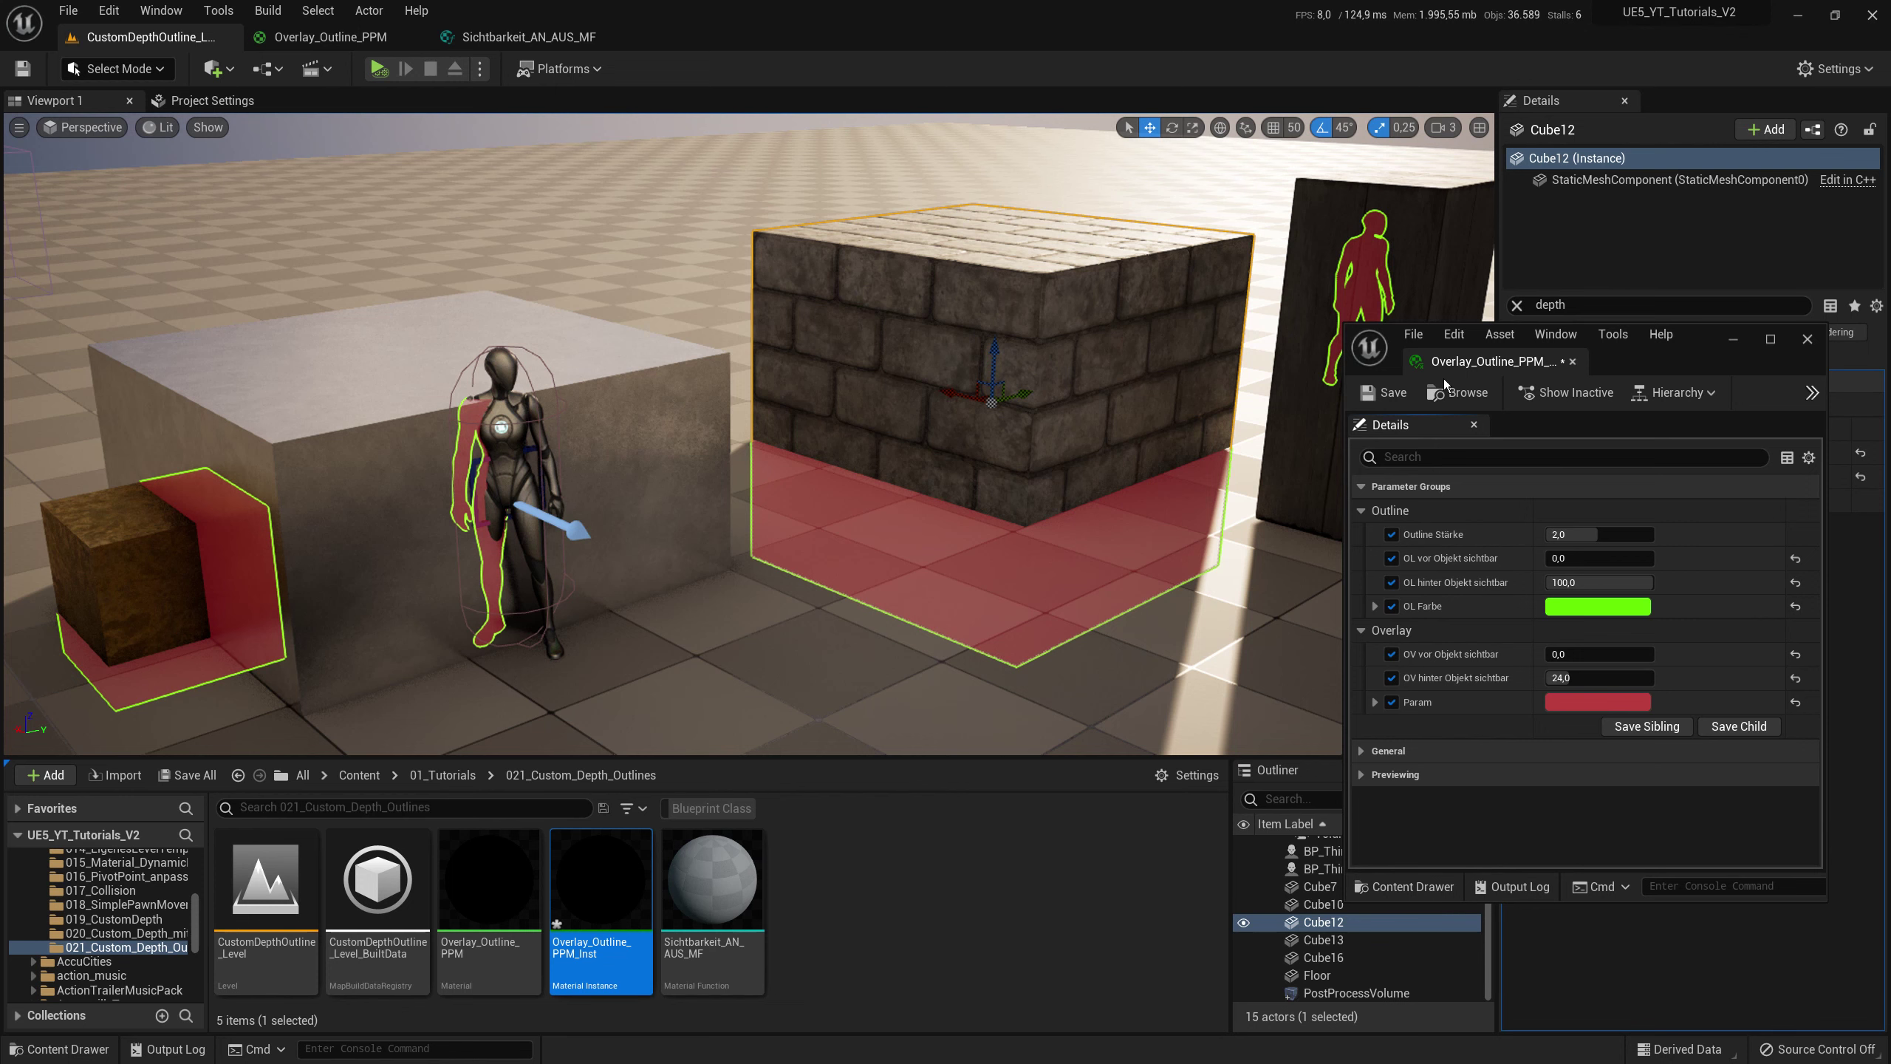
left_click(1731, 339)
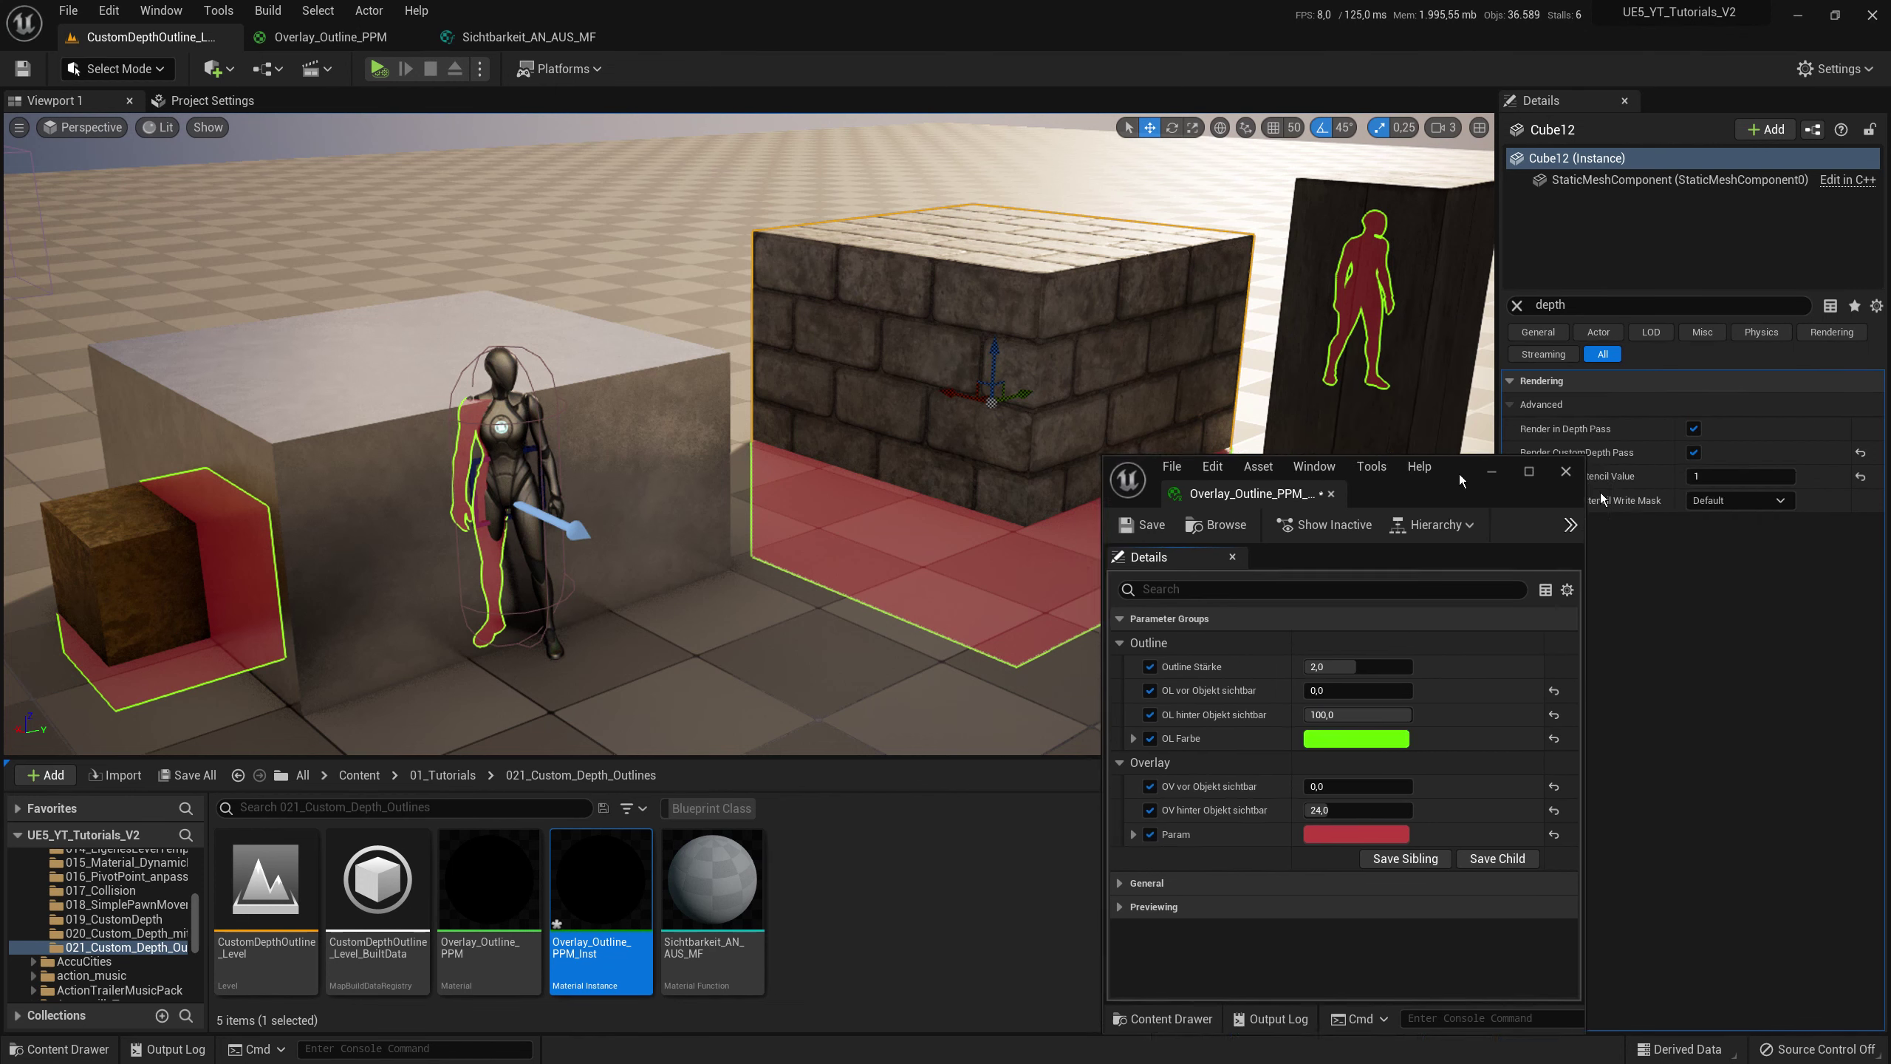
- Return to the Overlay_Outline_PPM graph, box-select its node blocks and fit the whole graph in view
left_click(329, 37)
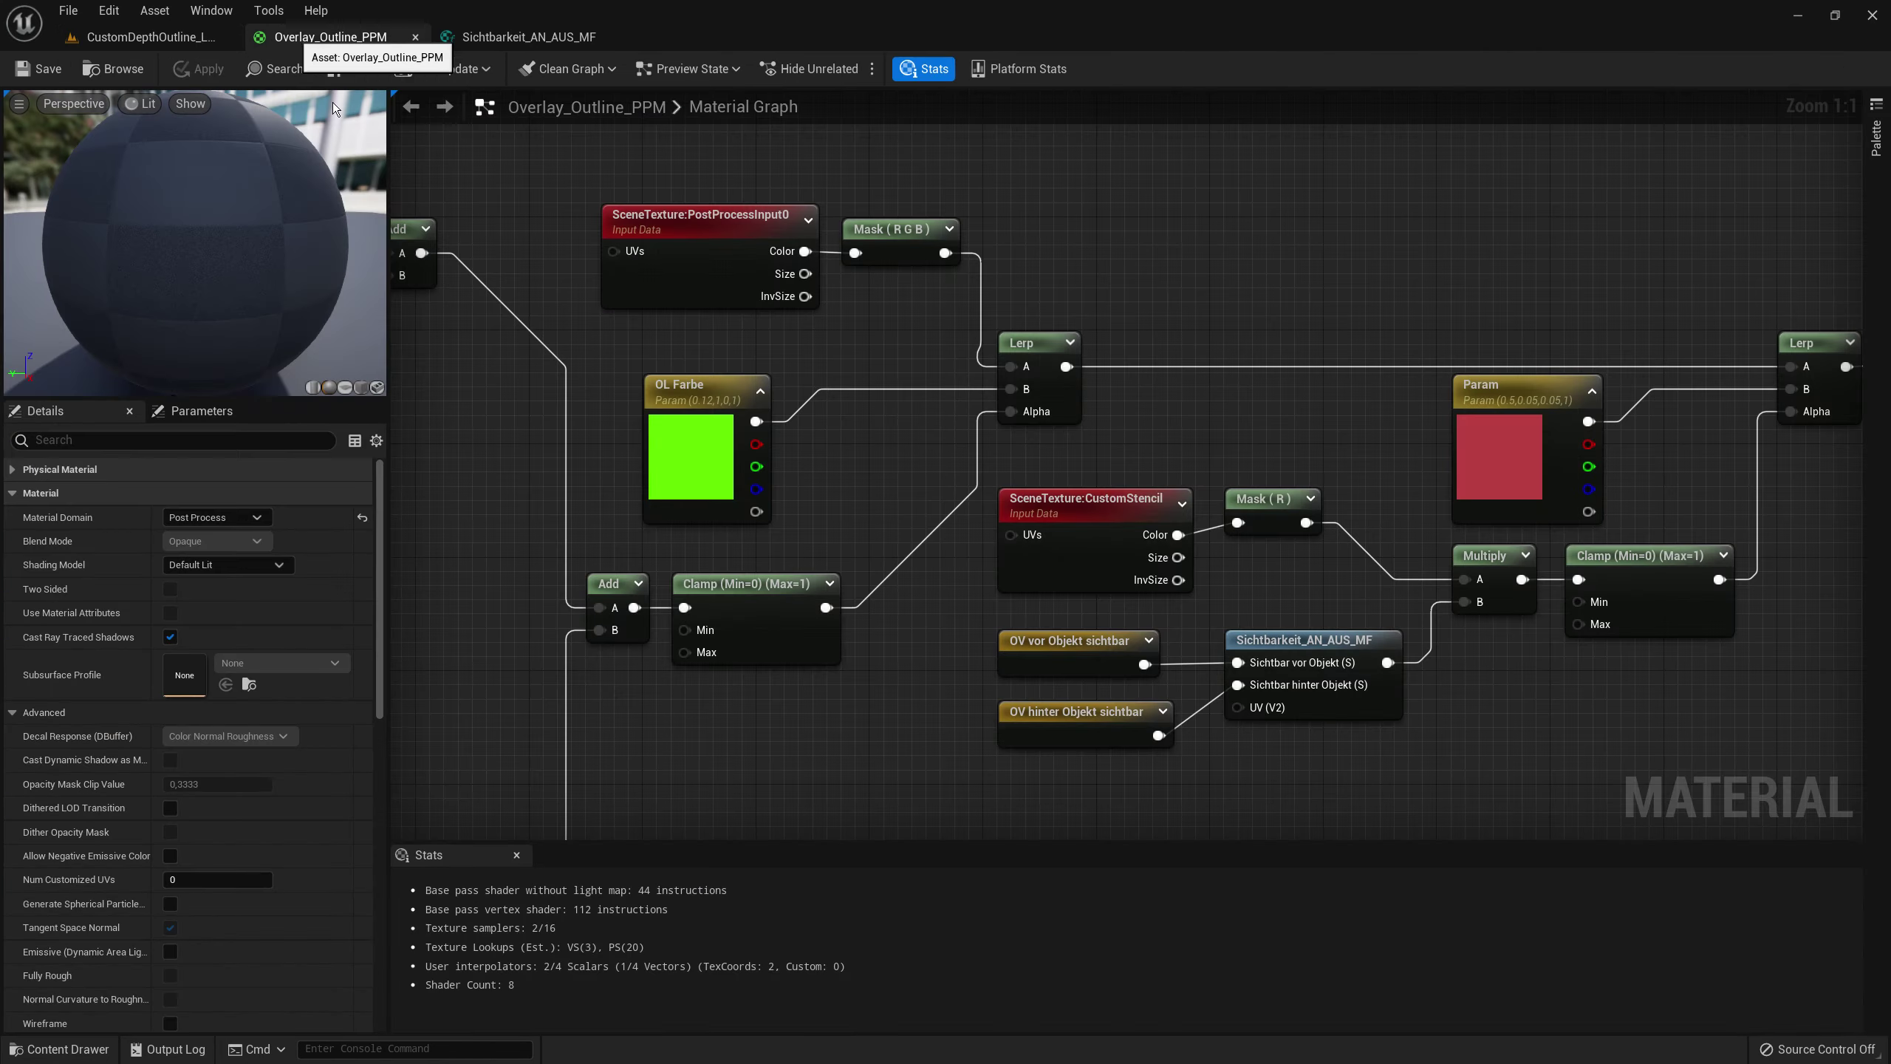
scroll(759, 464, "down", 5)
scroll(760, 464, "down", 3)
right_click_drag(761, 469, 1057, 503)
scroll(1173, 511, "up", 3)
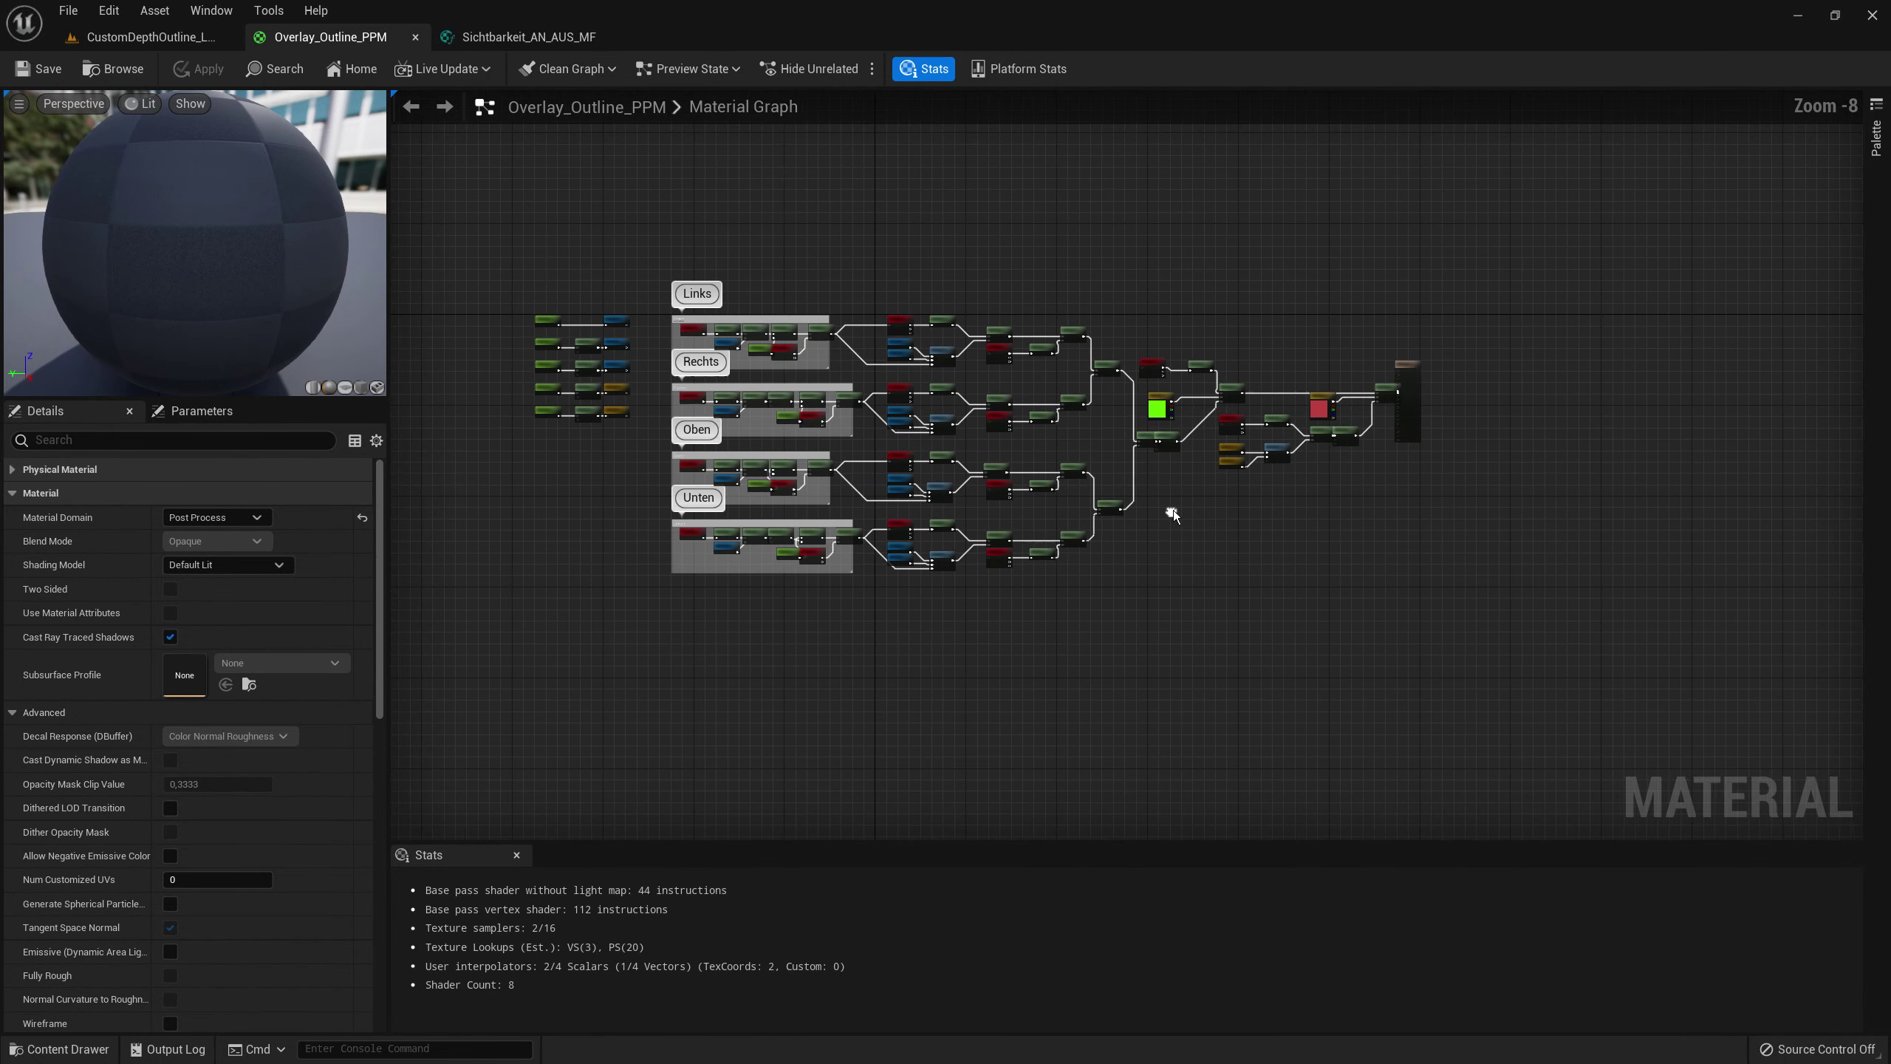
left_click_drag(665, 231, 1312, 587)
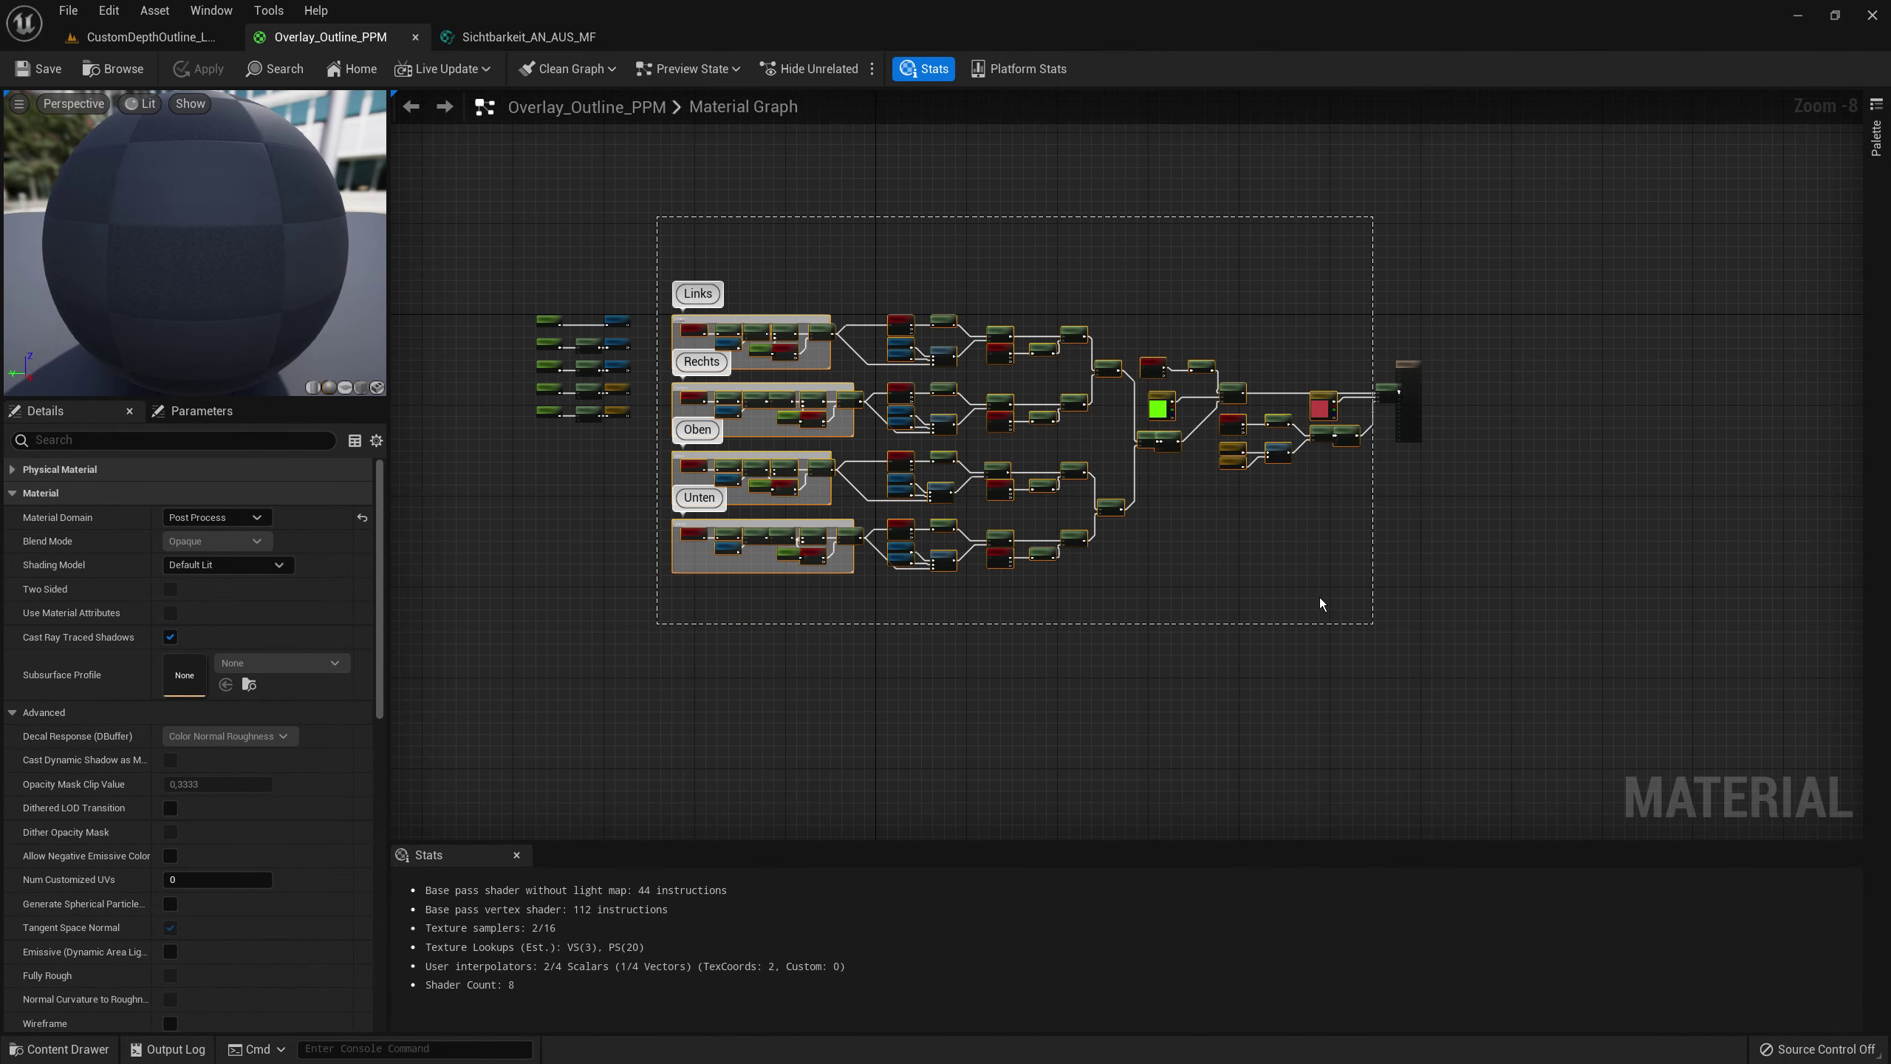
left_click_drag(484, 217, 1387, 656)
scroll(863, 401, "up", 9)
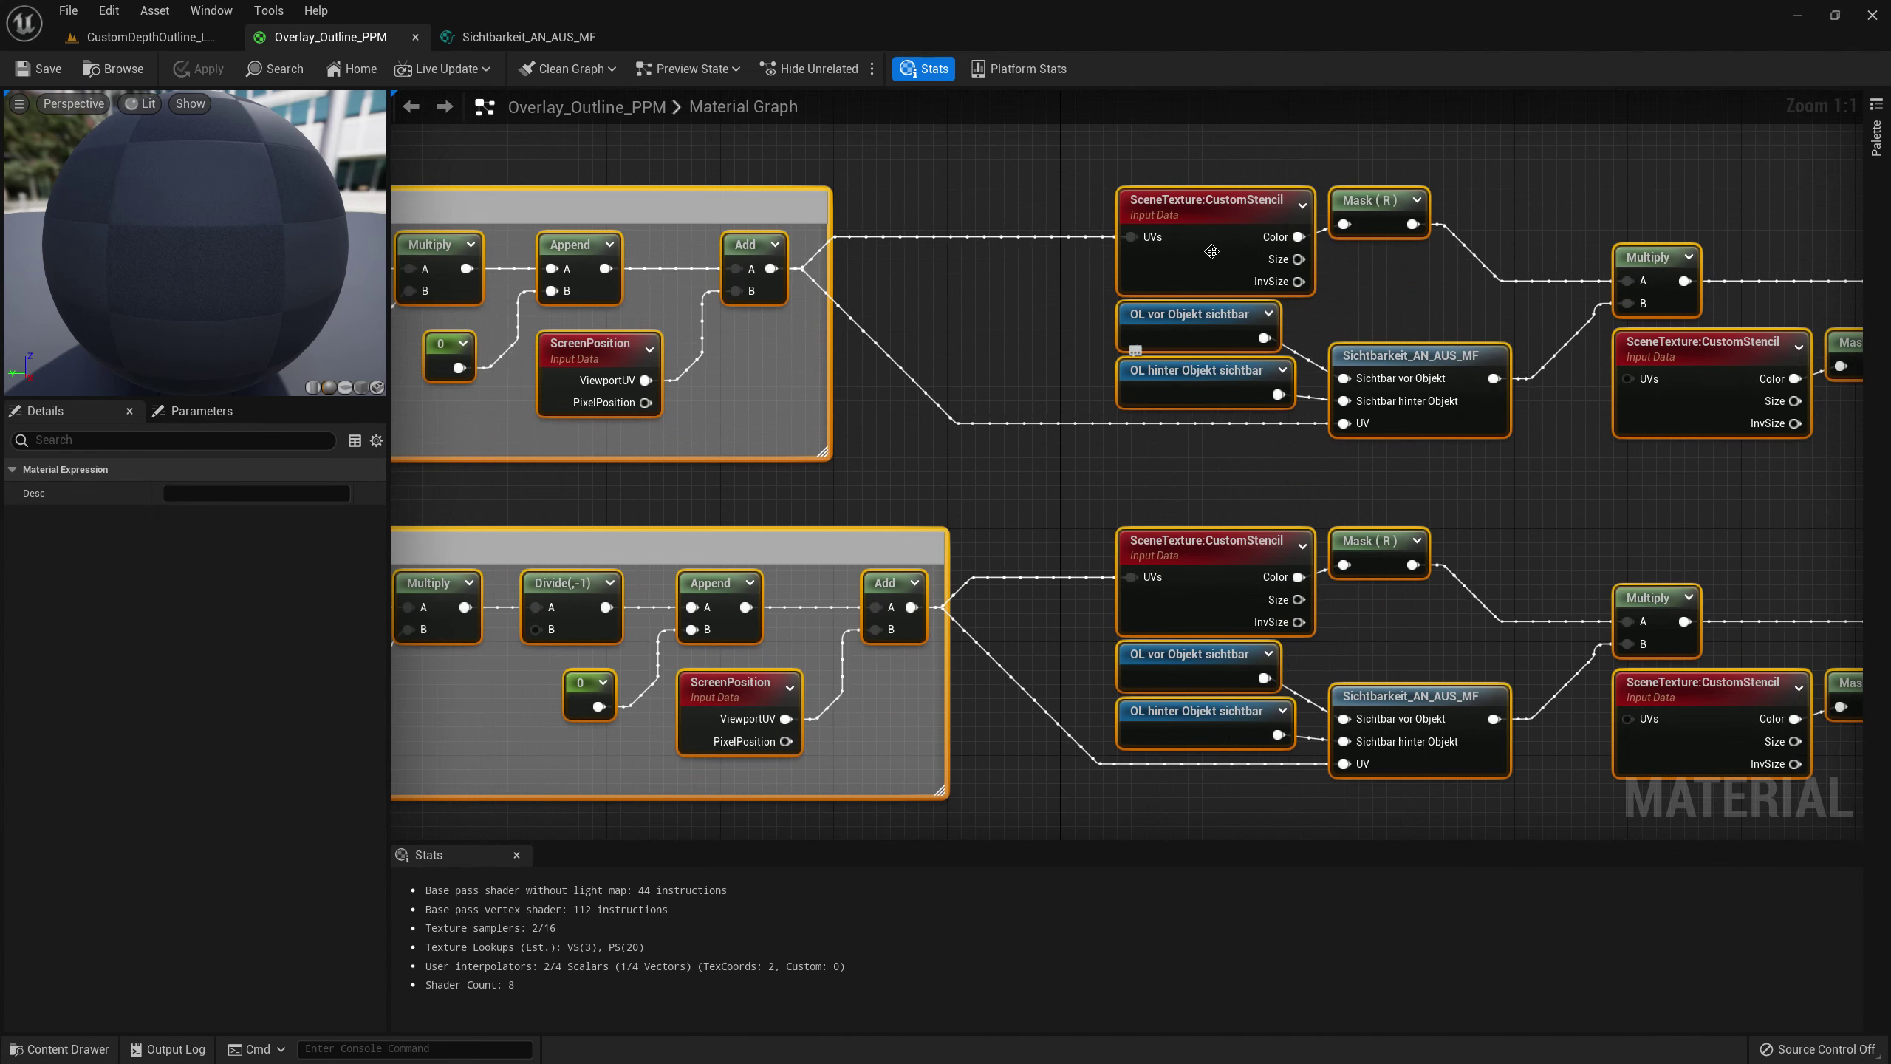
left_click(352, 69)
- In the level, clear and re-filter Cube12's Details by 'dept' to check its custom depth stencil
left_click(149, 37)
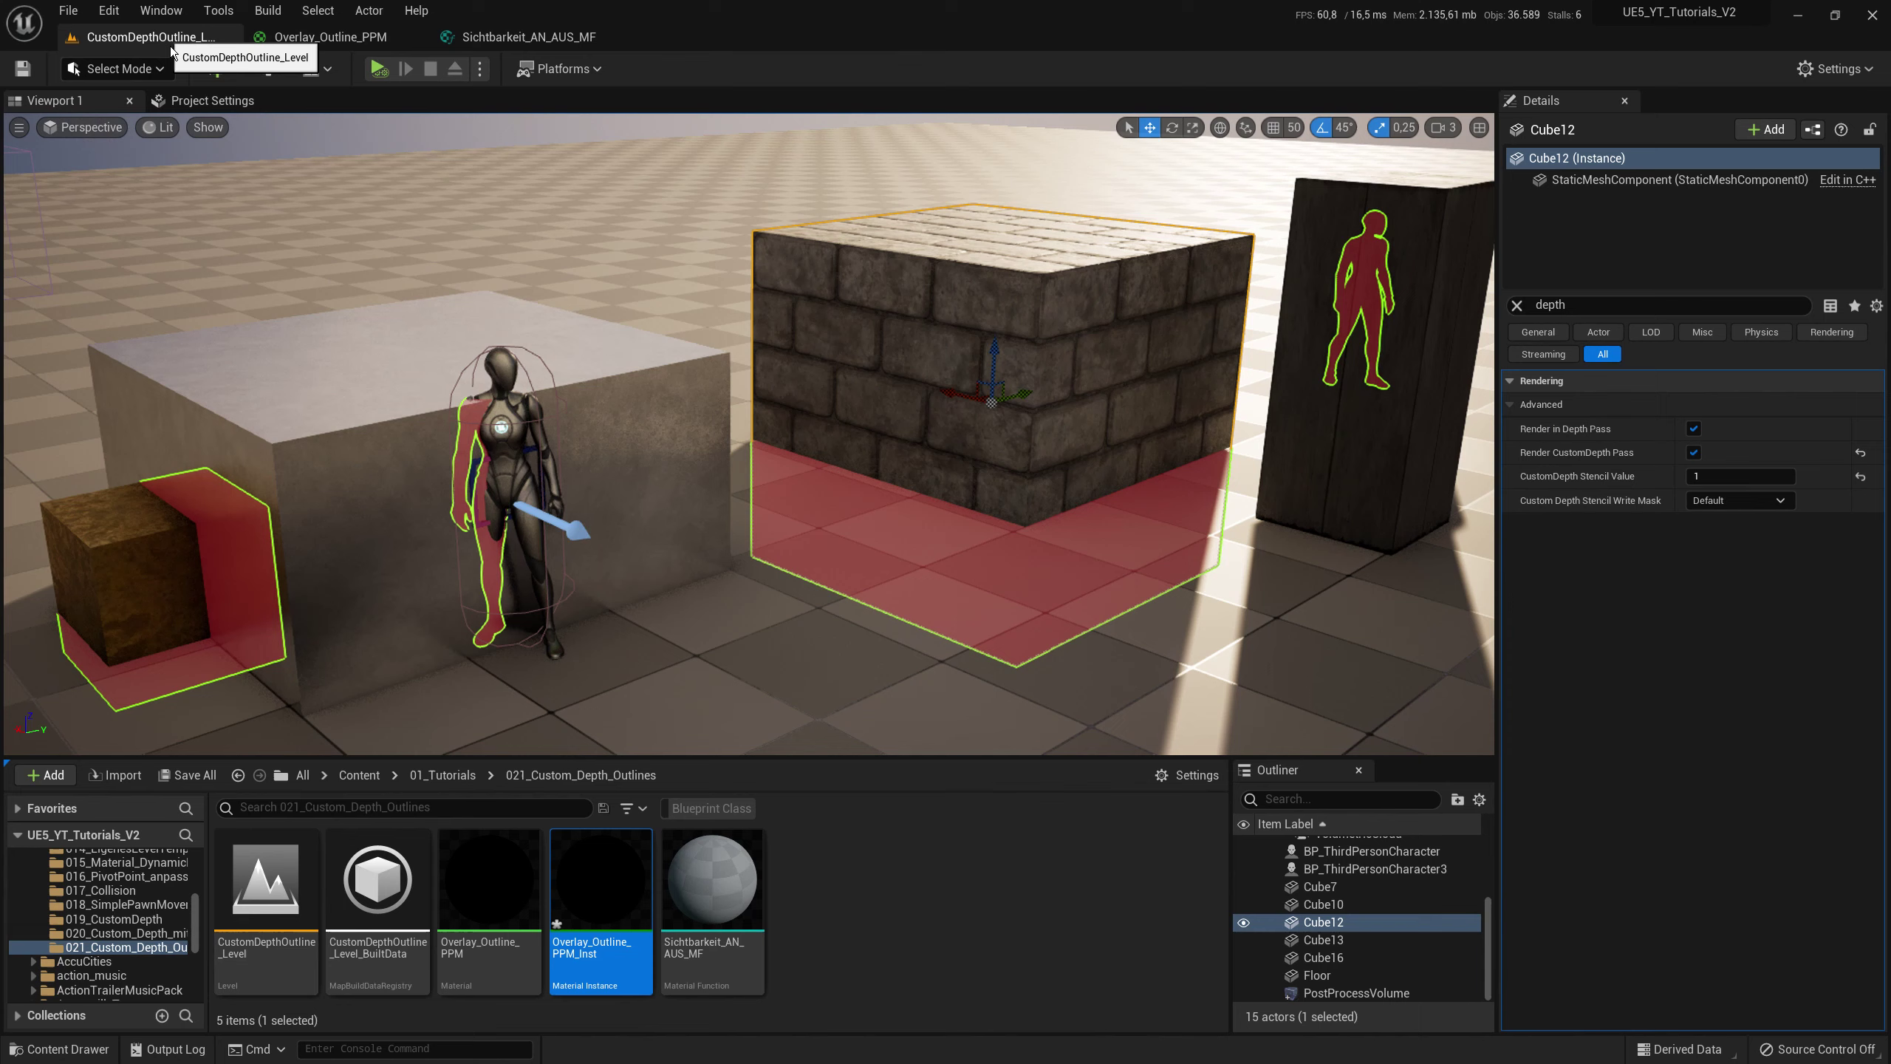
left_click(1517, 305)
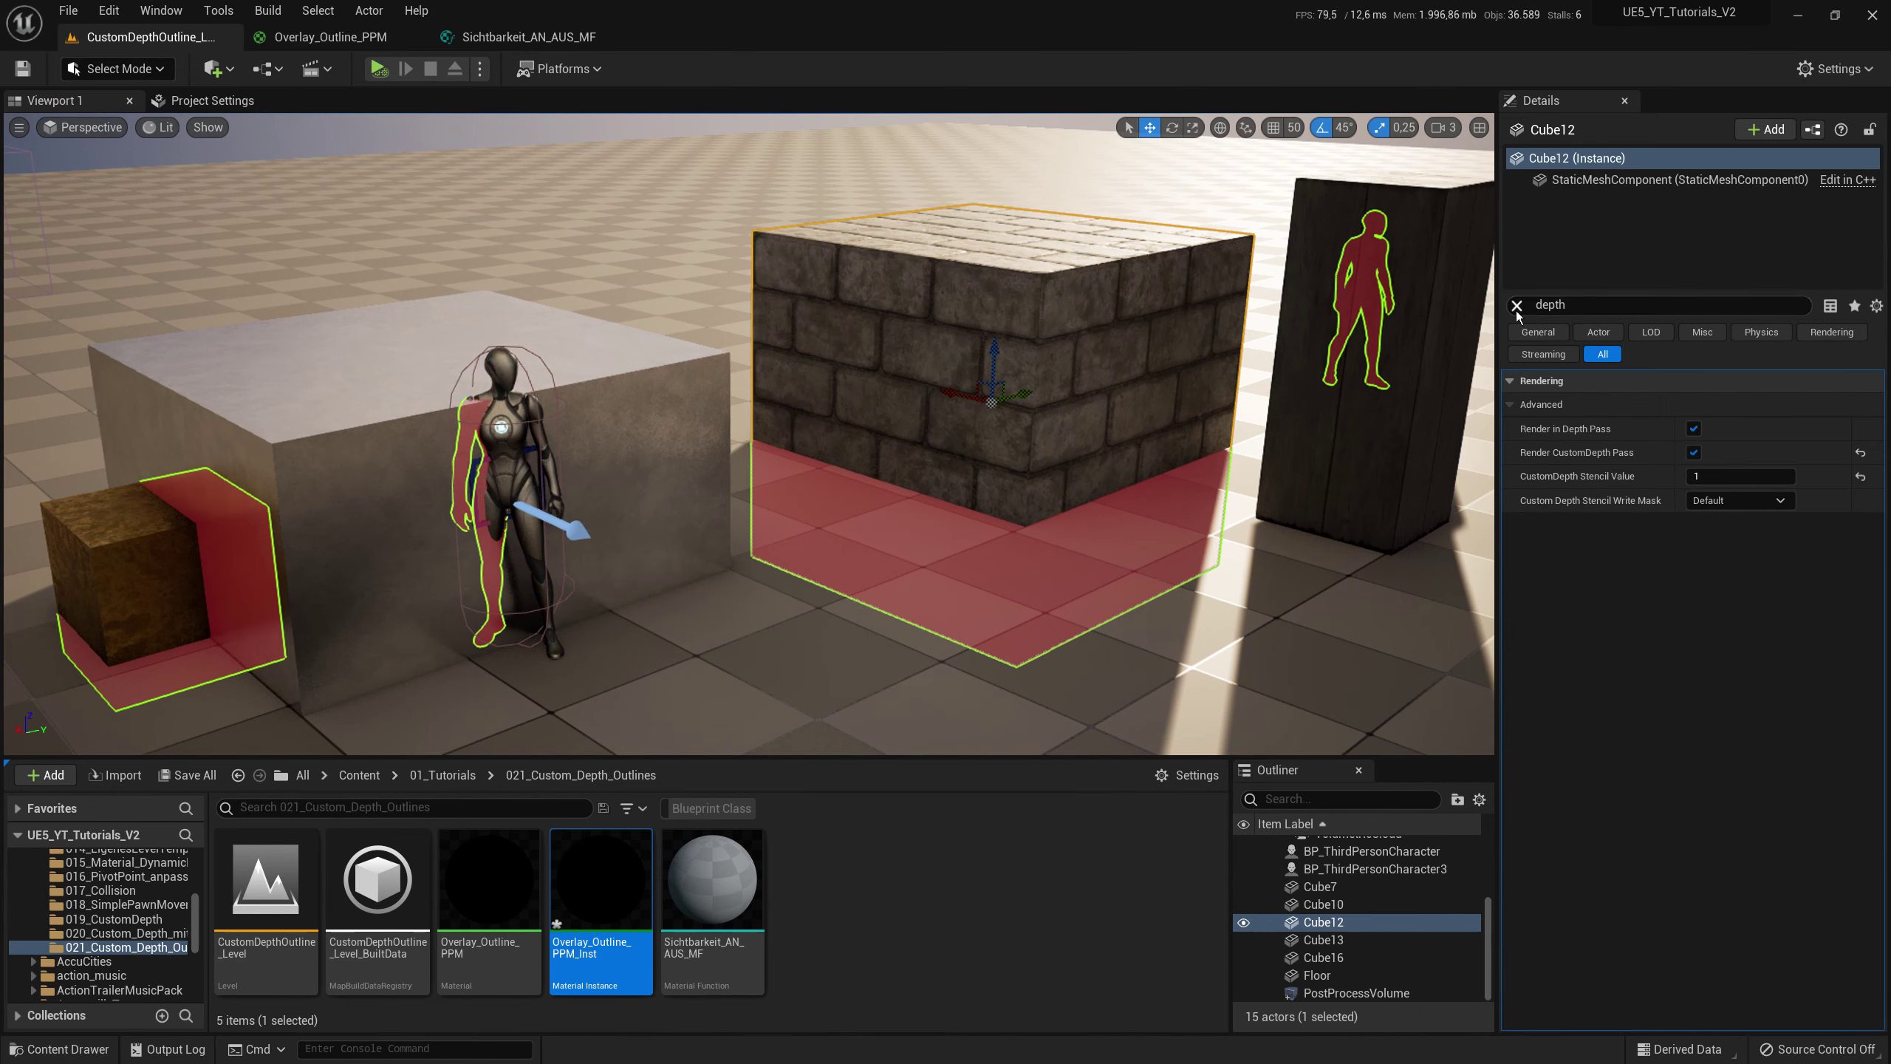
left_click(959, 320)
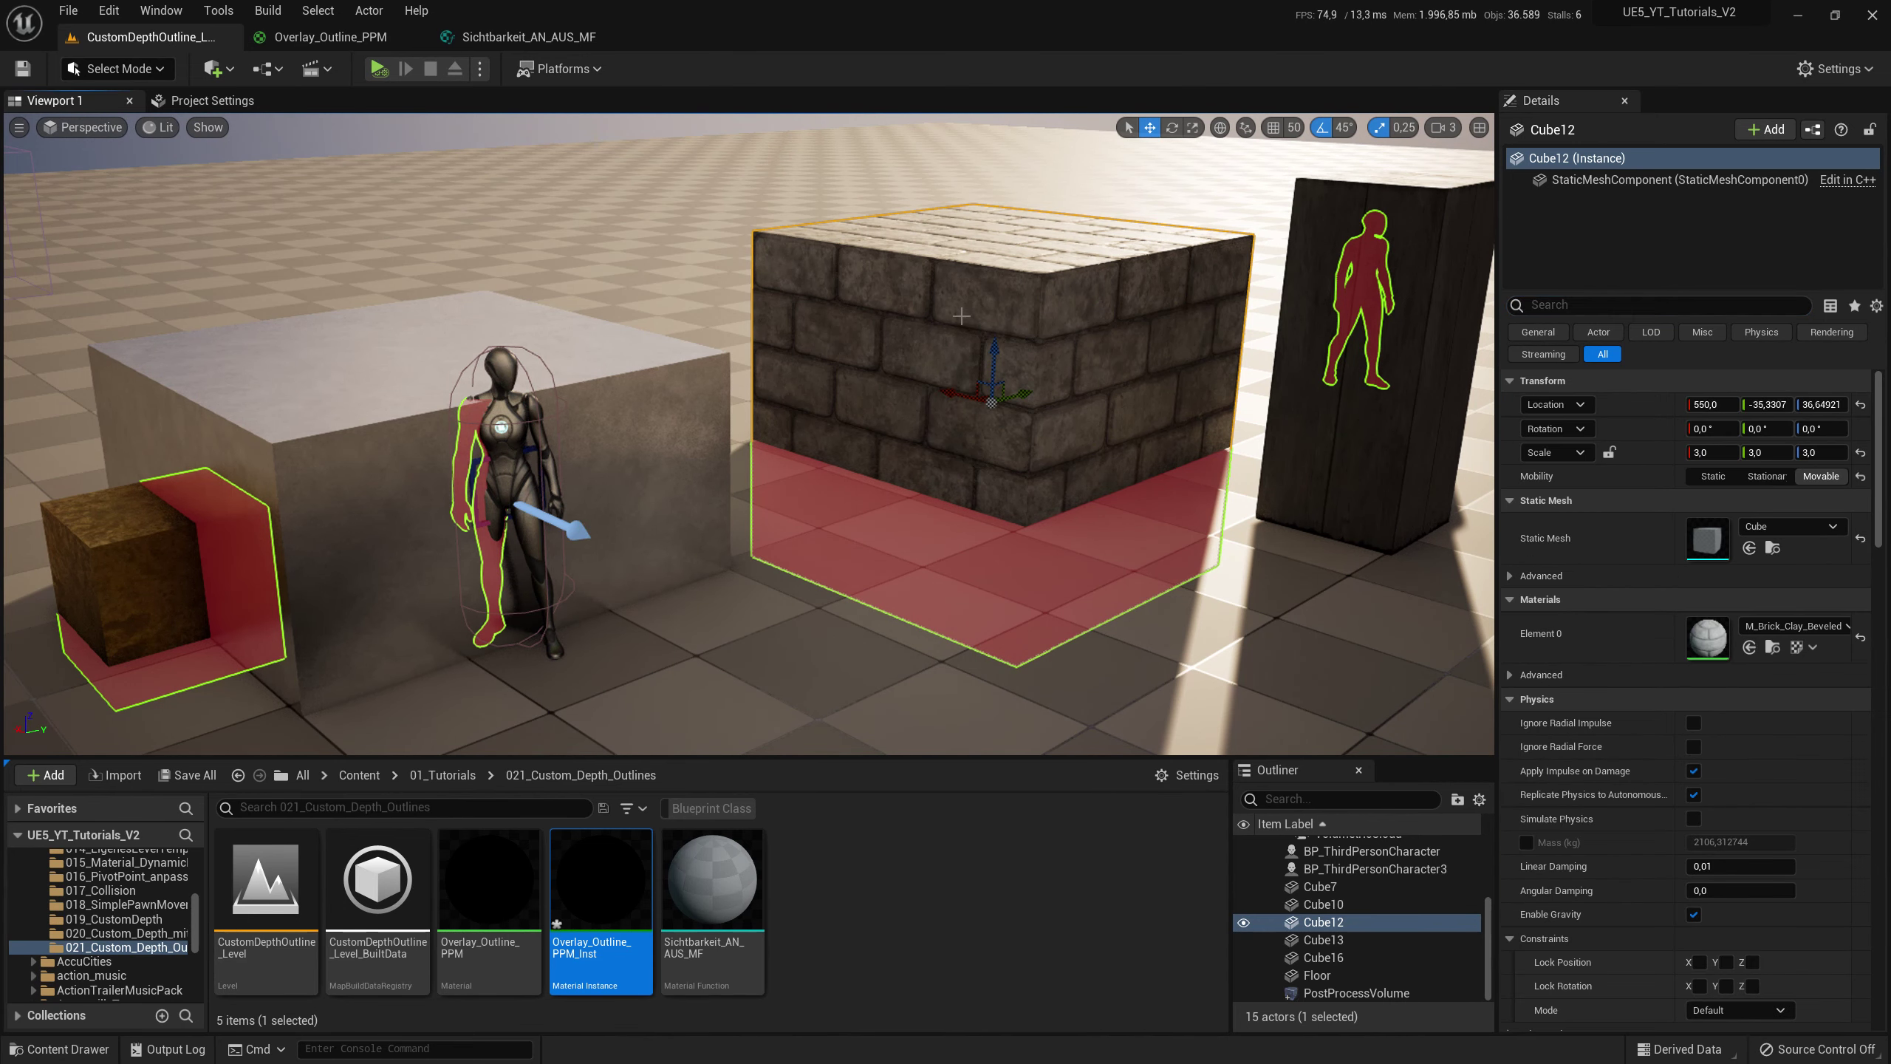
left_click(1546, 305)
type("de")
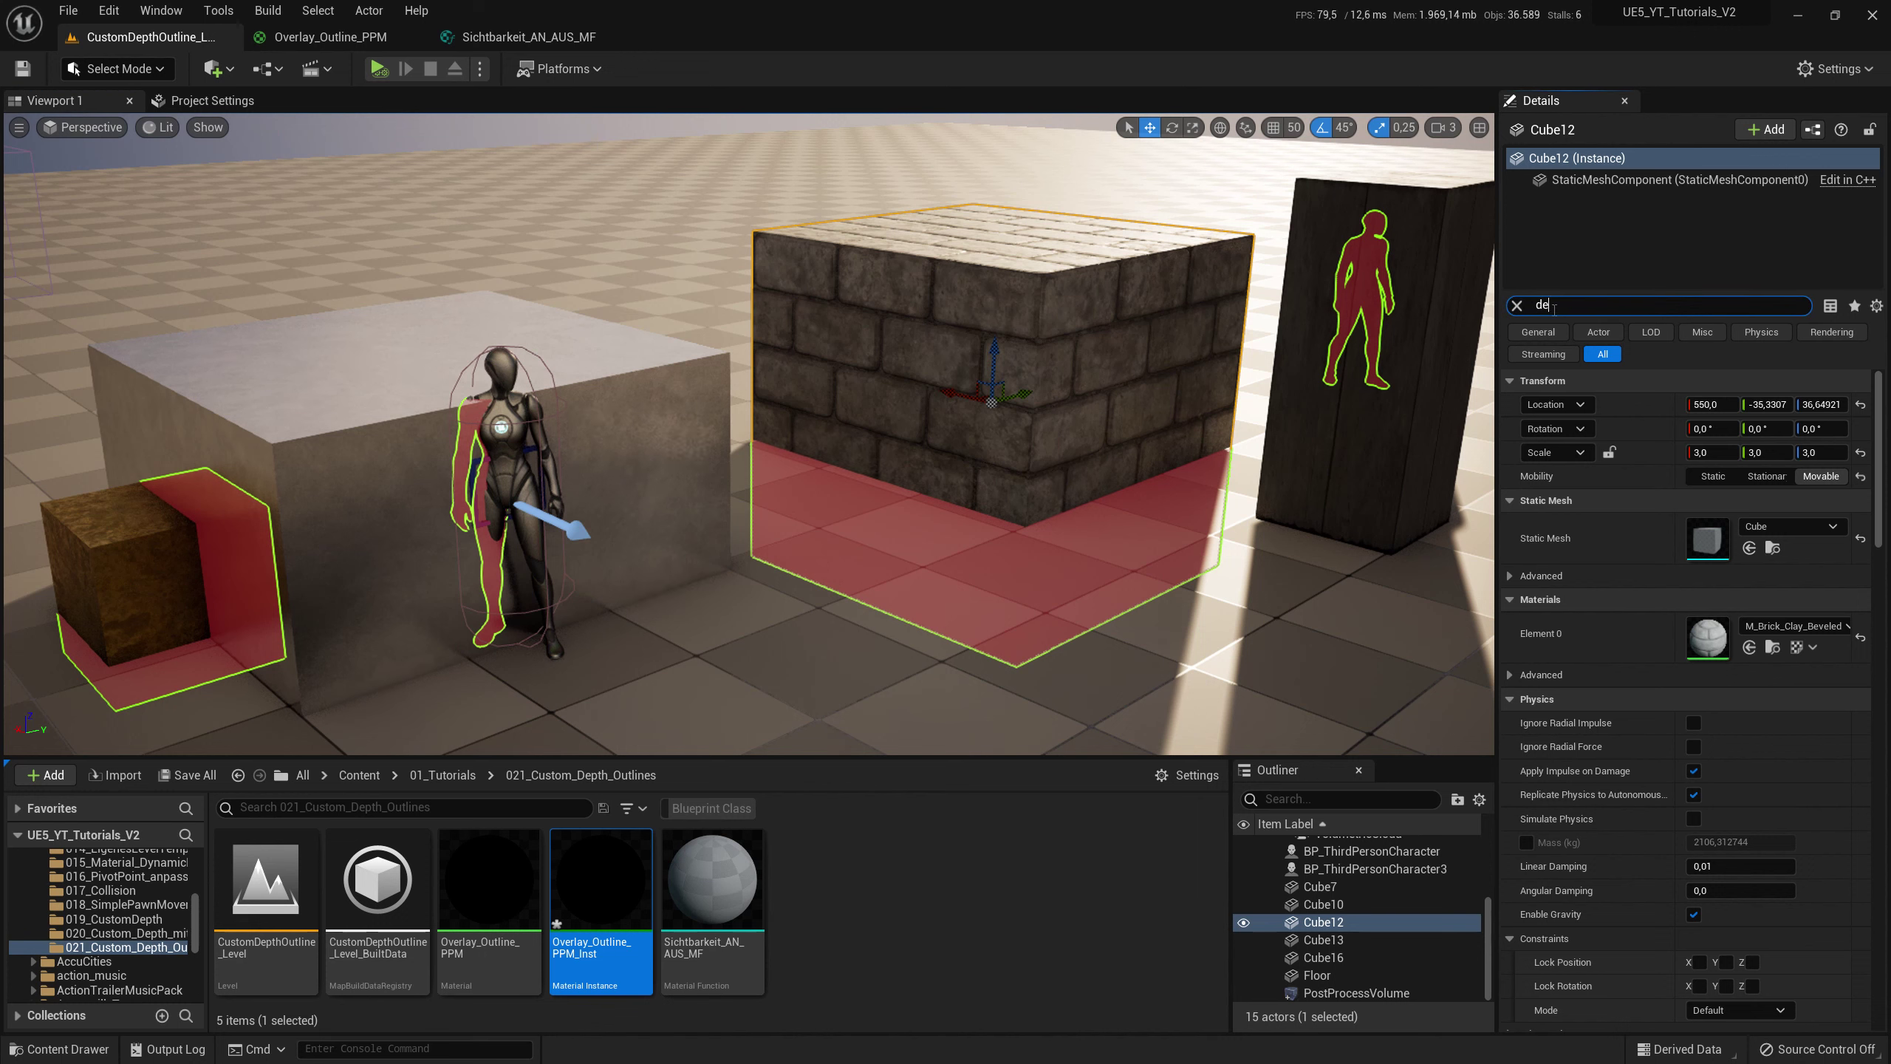
type("pth")
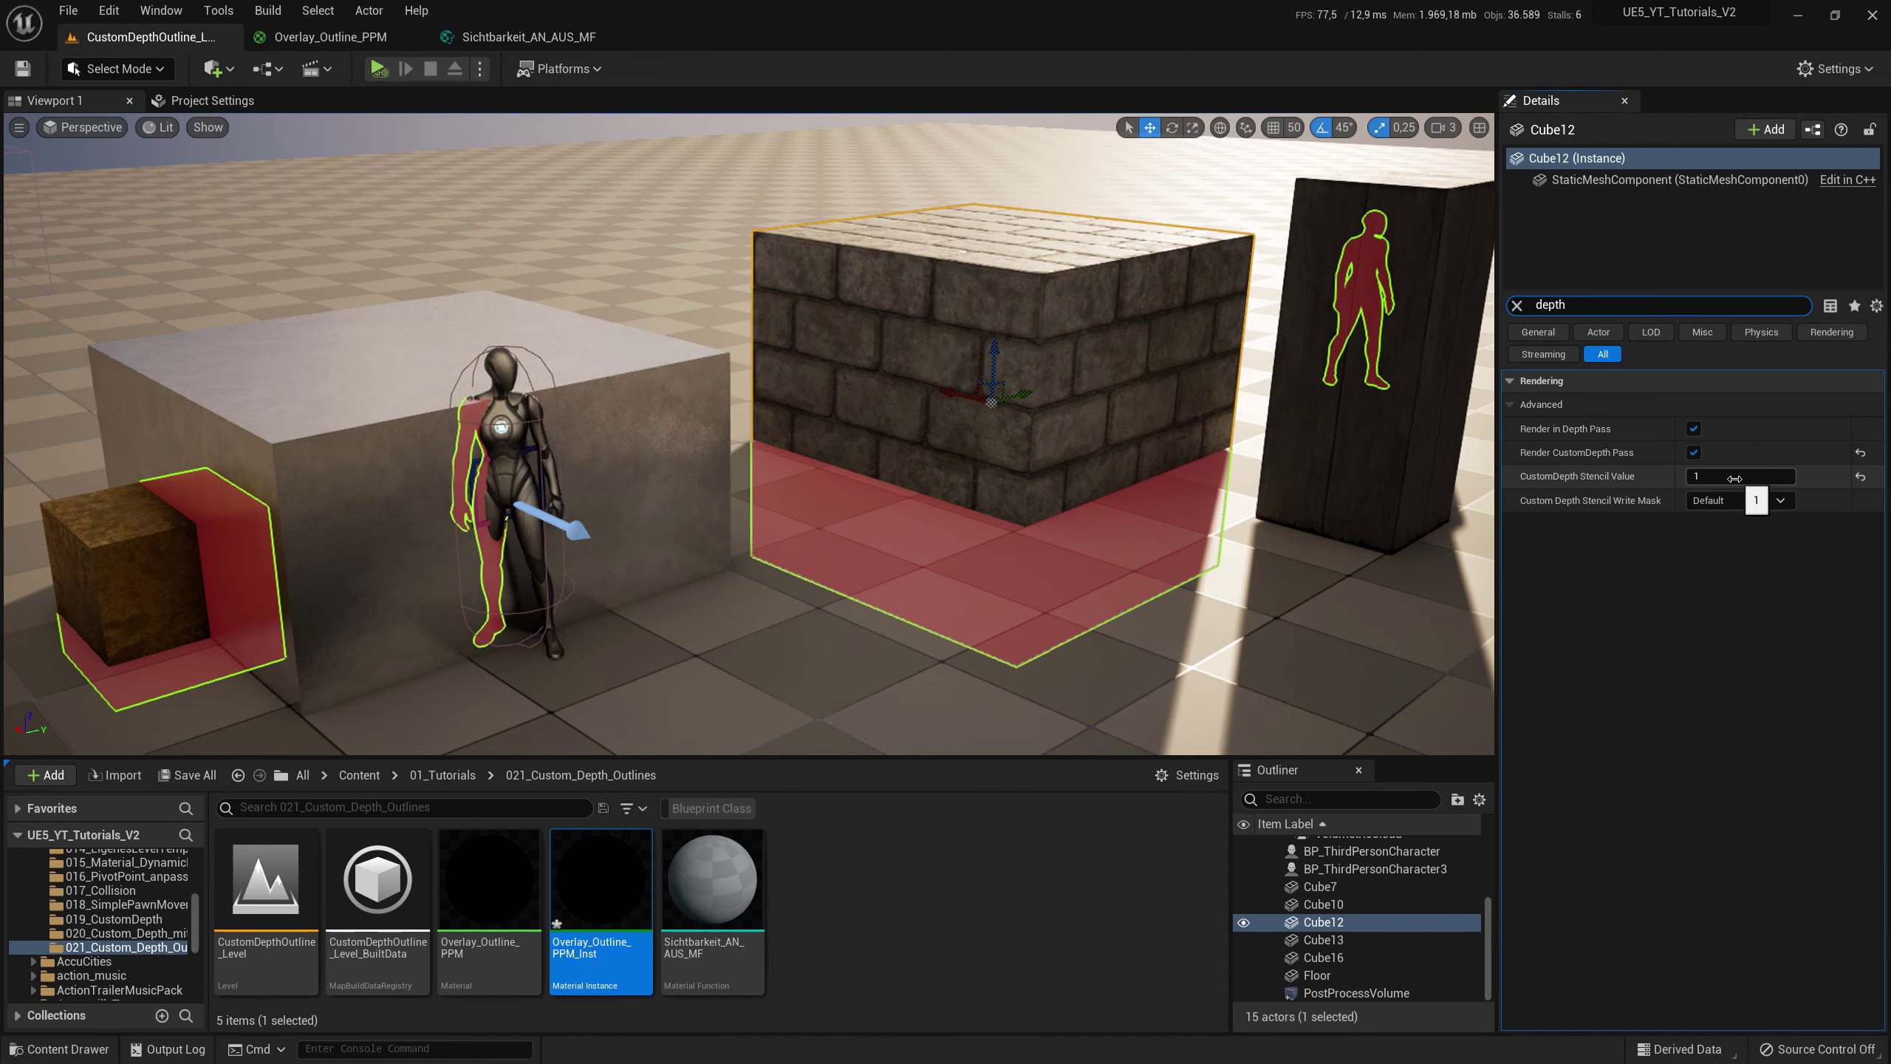
left_click(320, 41)
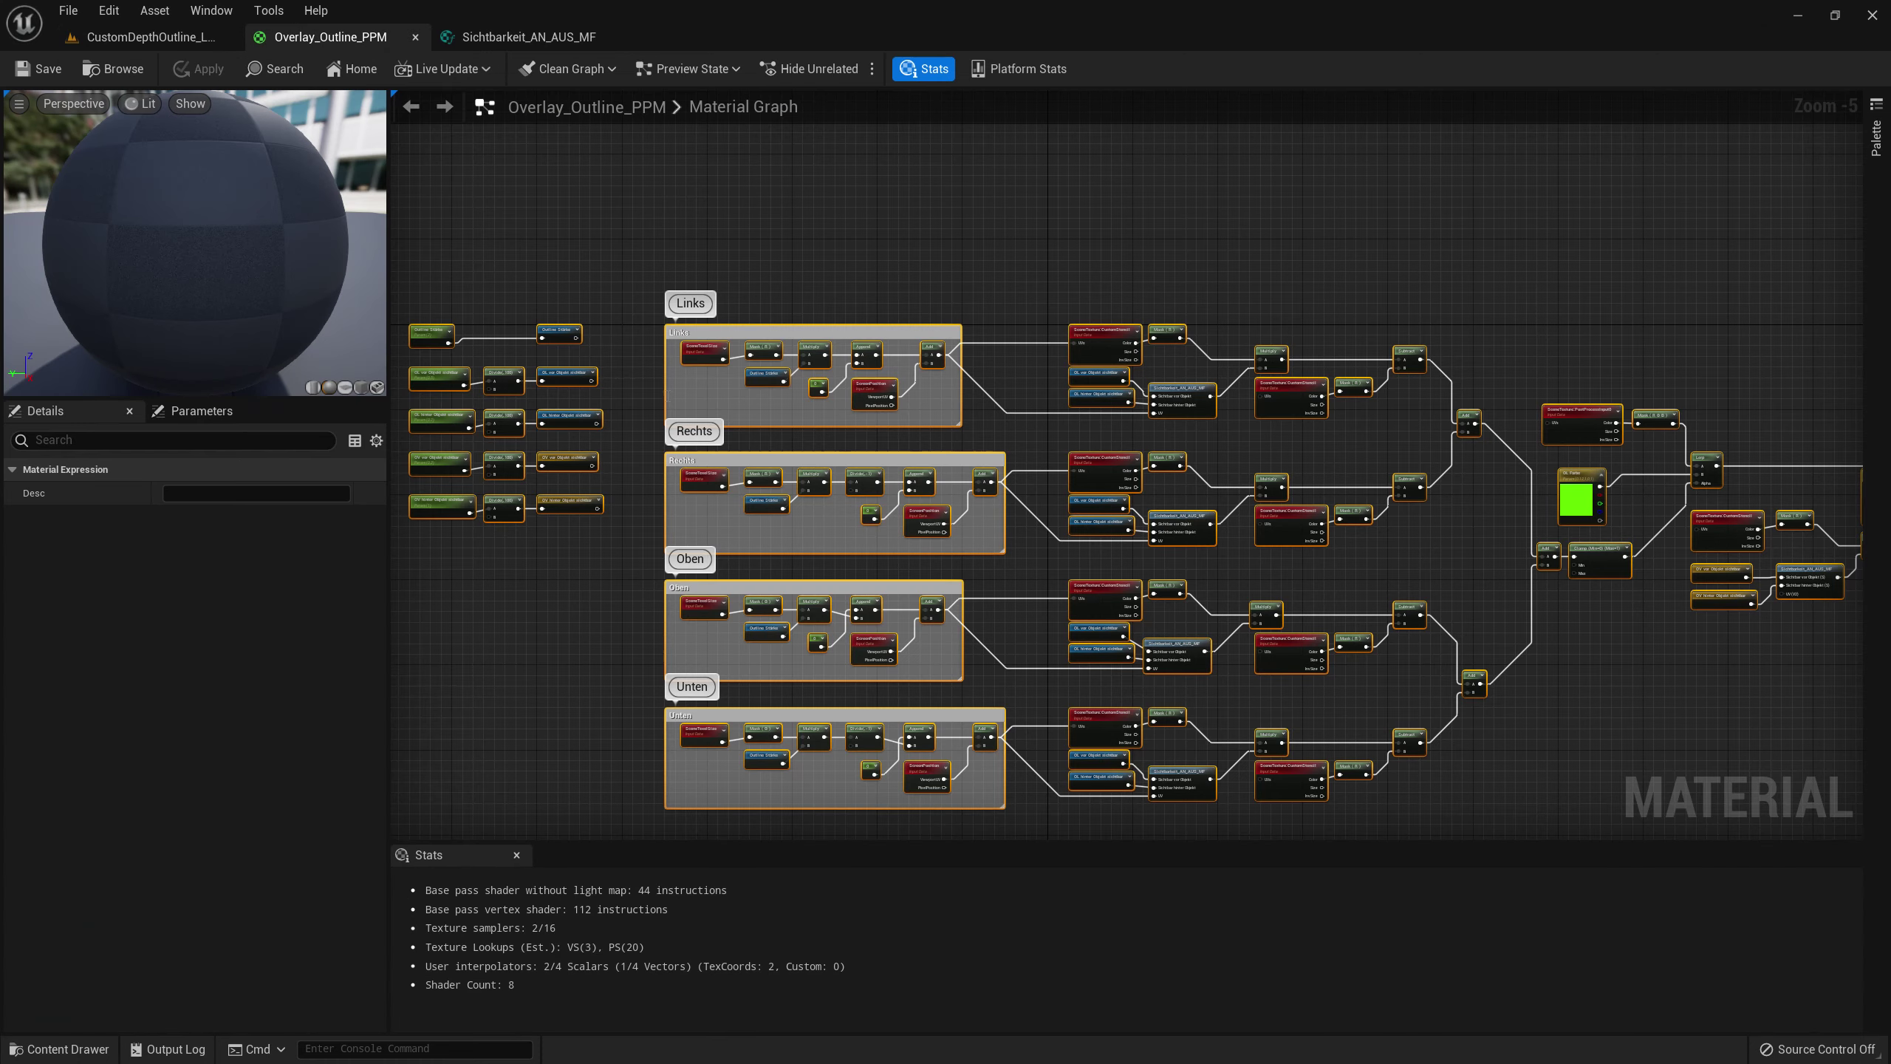
scroll(663, 354, "down", 3)
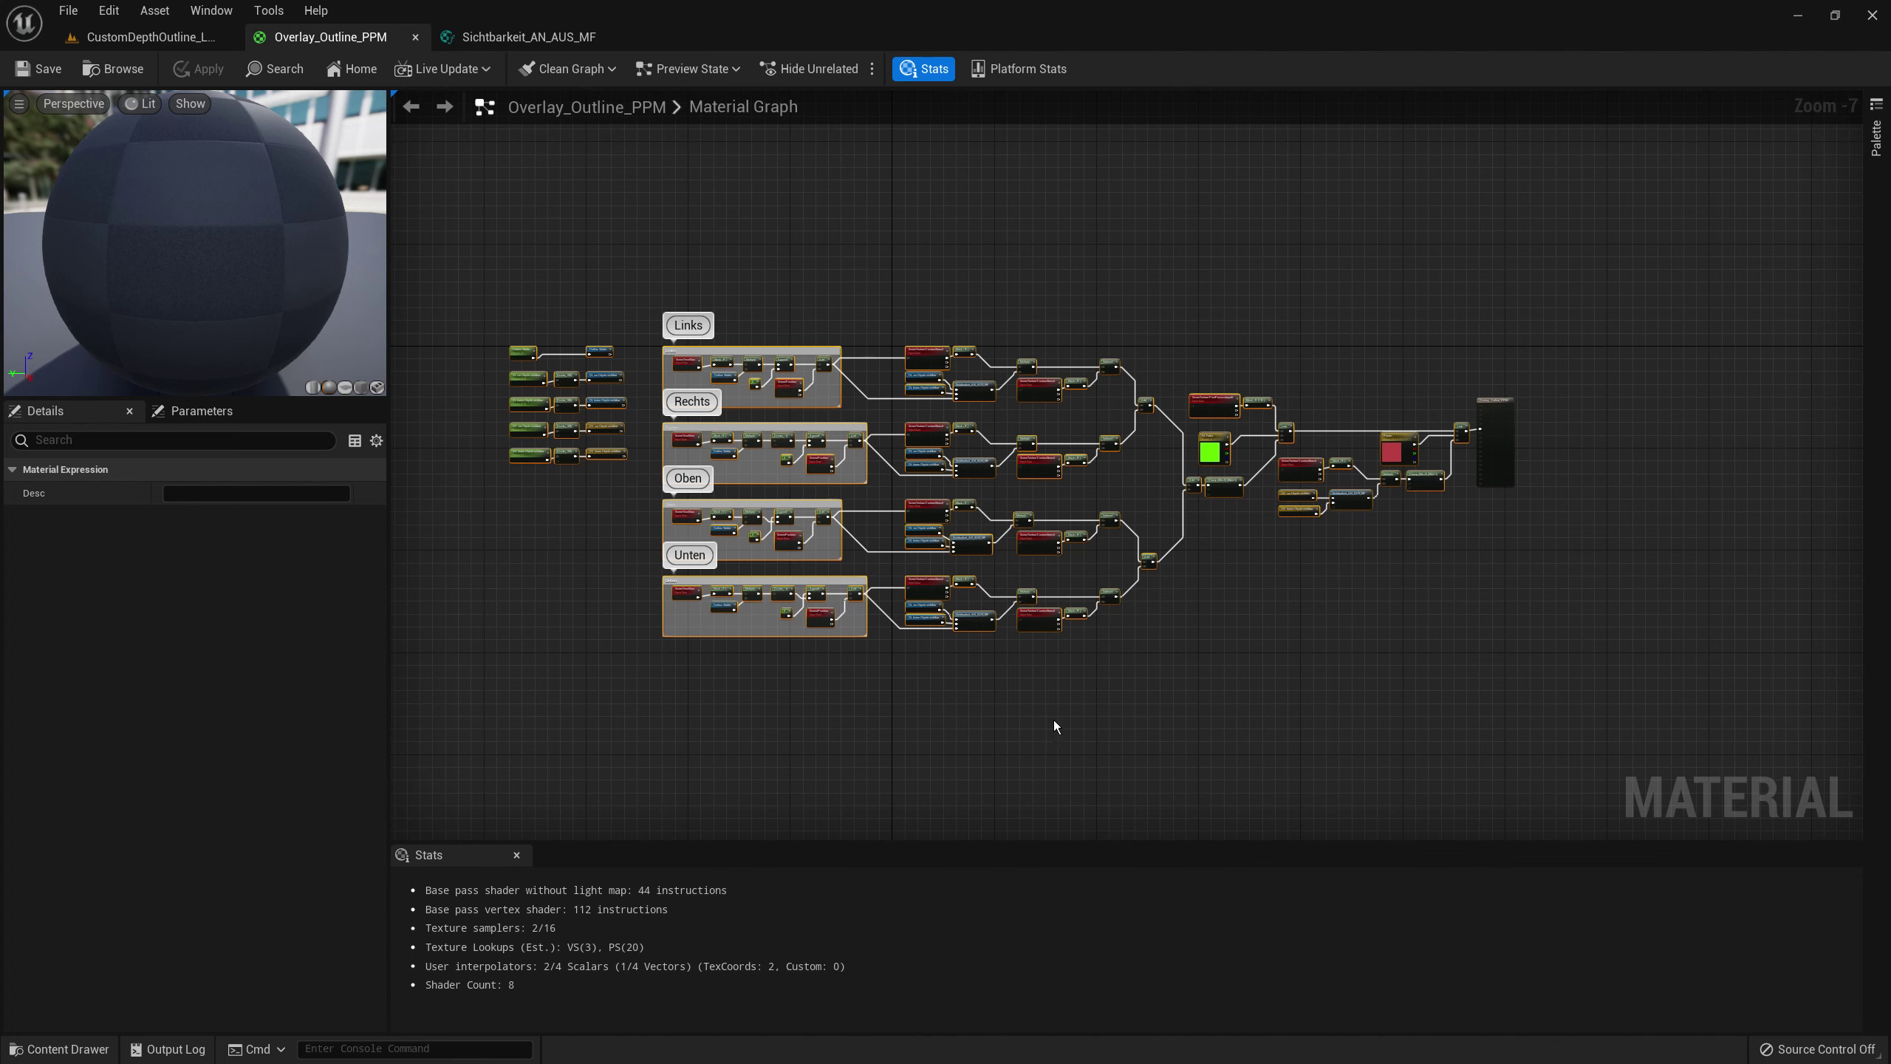
scroll(1065, 718, "down", 2)
right_click_drag(1066, 721, 1055, 501)
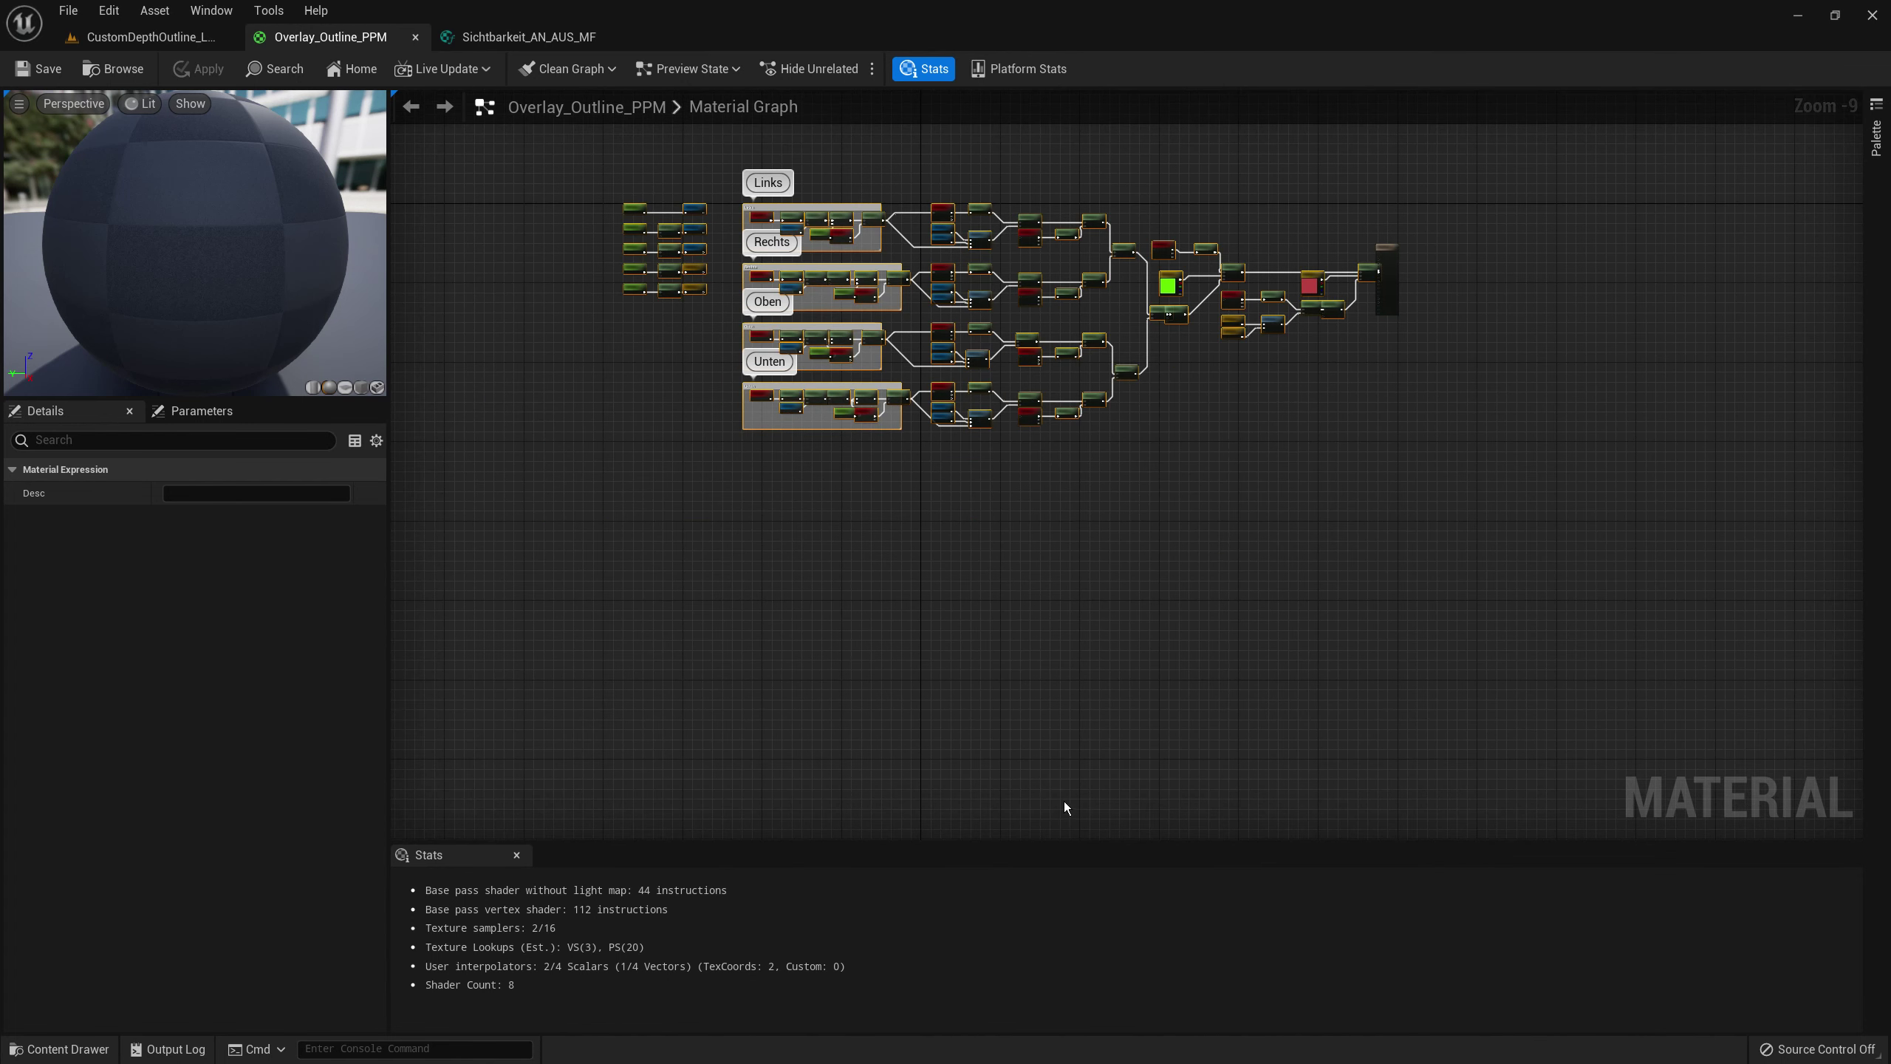
right_click_drag(1211, 514, 1147, 607)
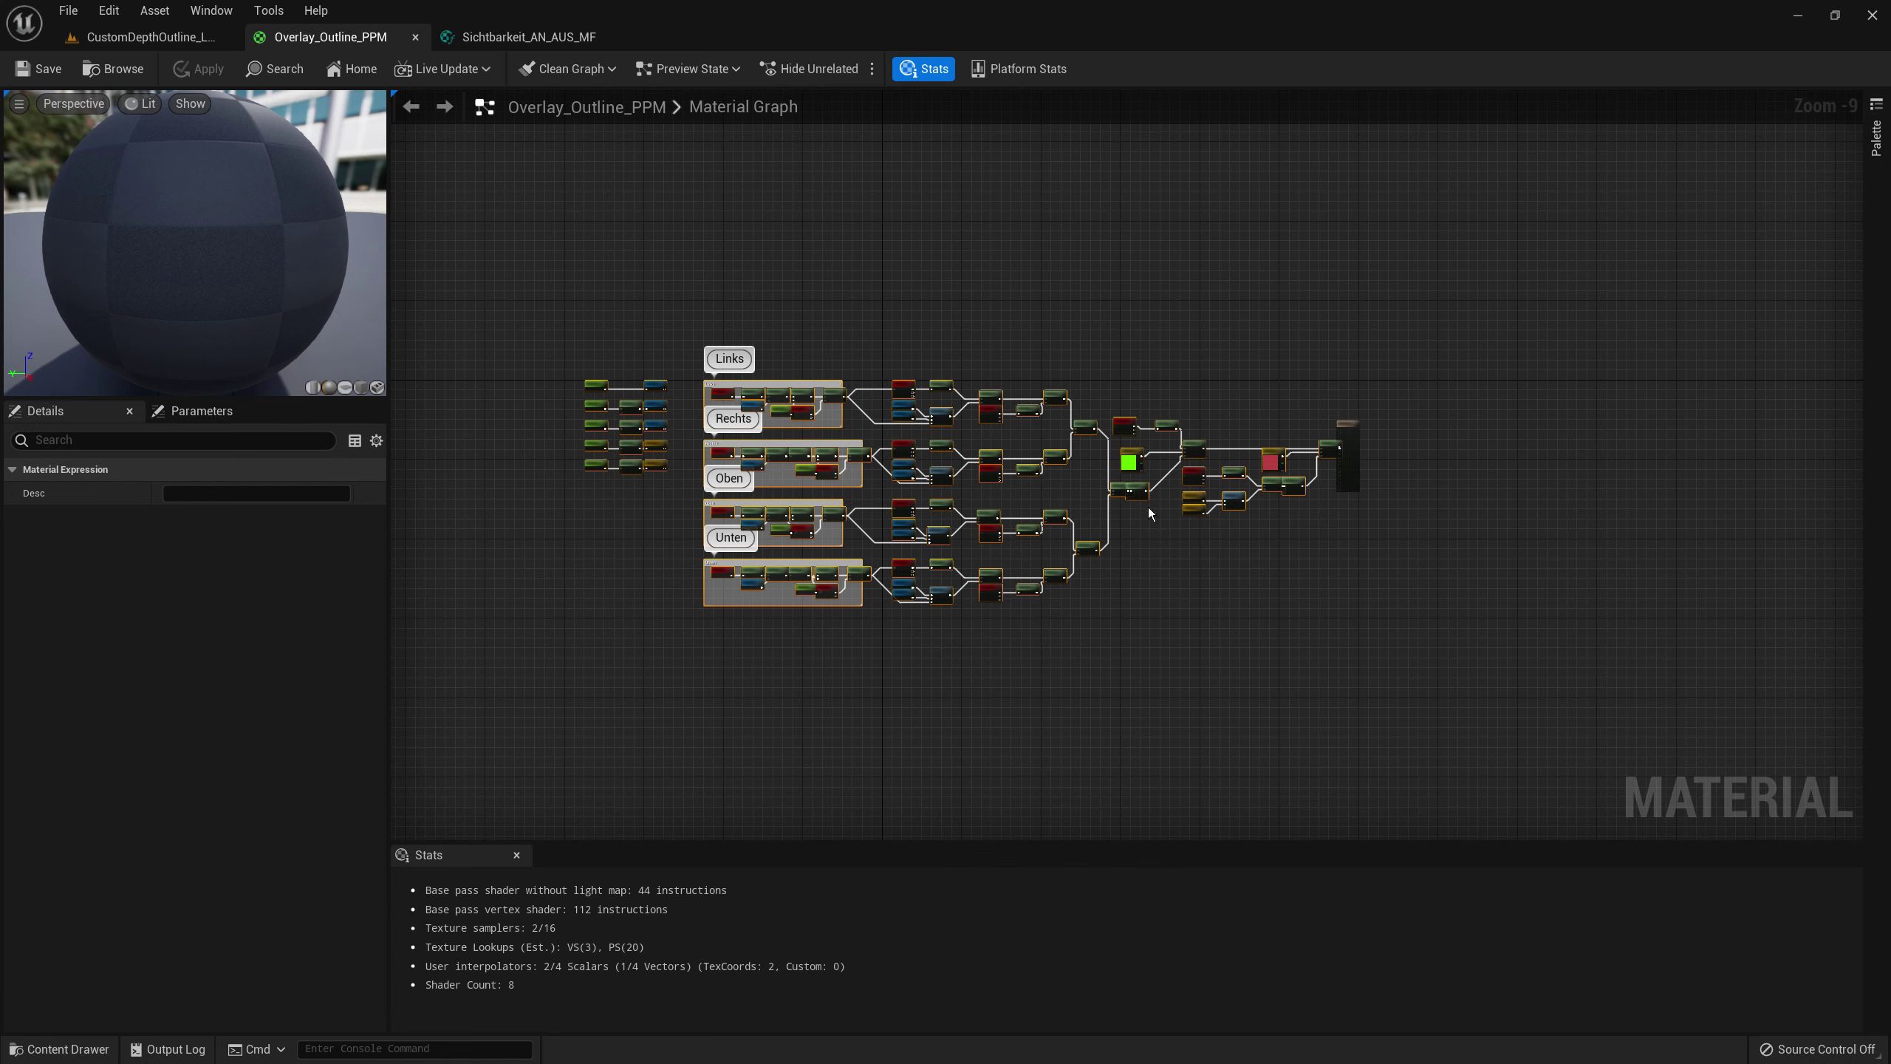
- Nudge the material graph view and clear the node selection to show the material settings
scroll(967, 514, "up", 1)
scroll(1082, 519, "up", 1)
scroll(1061, 533, "up", 3)
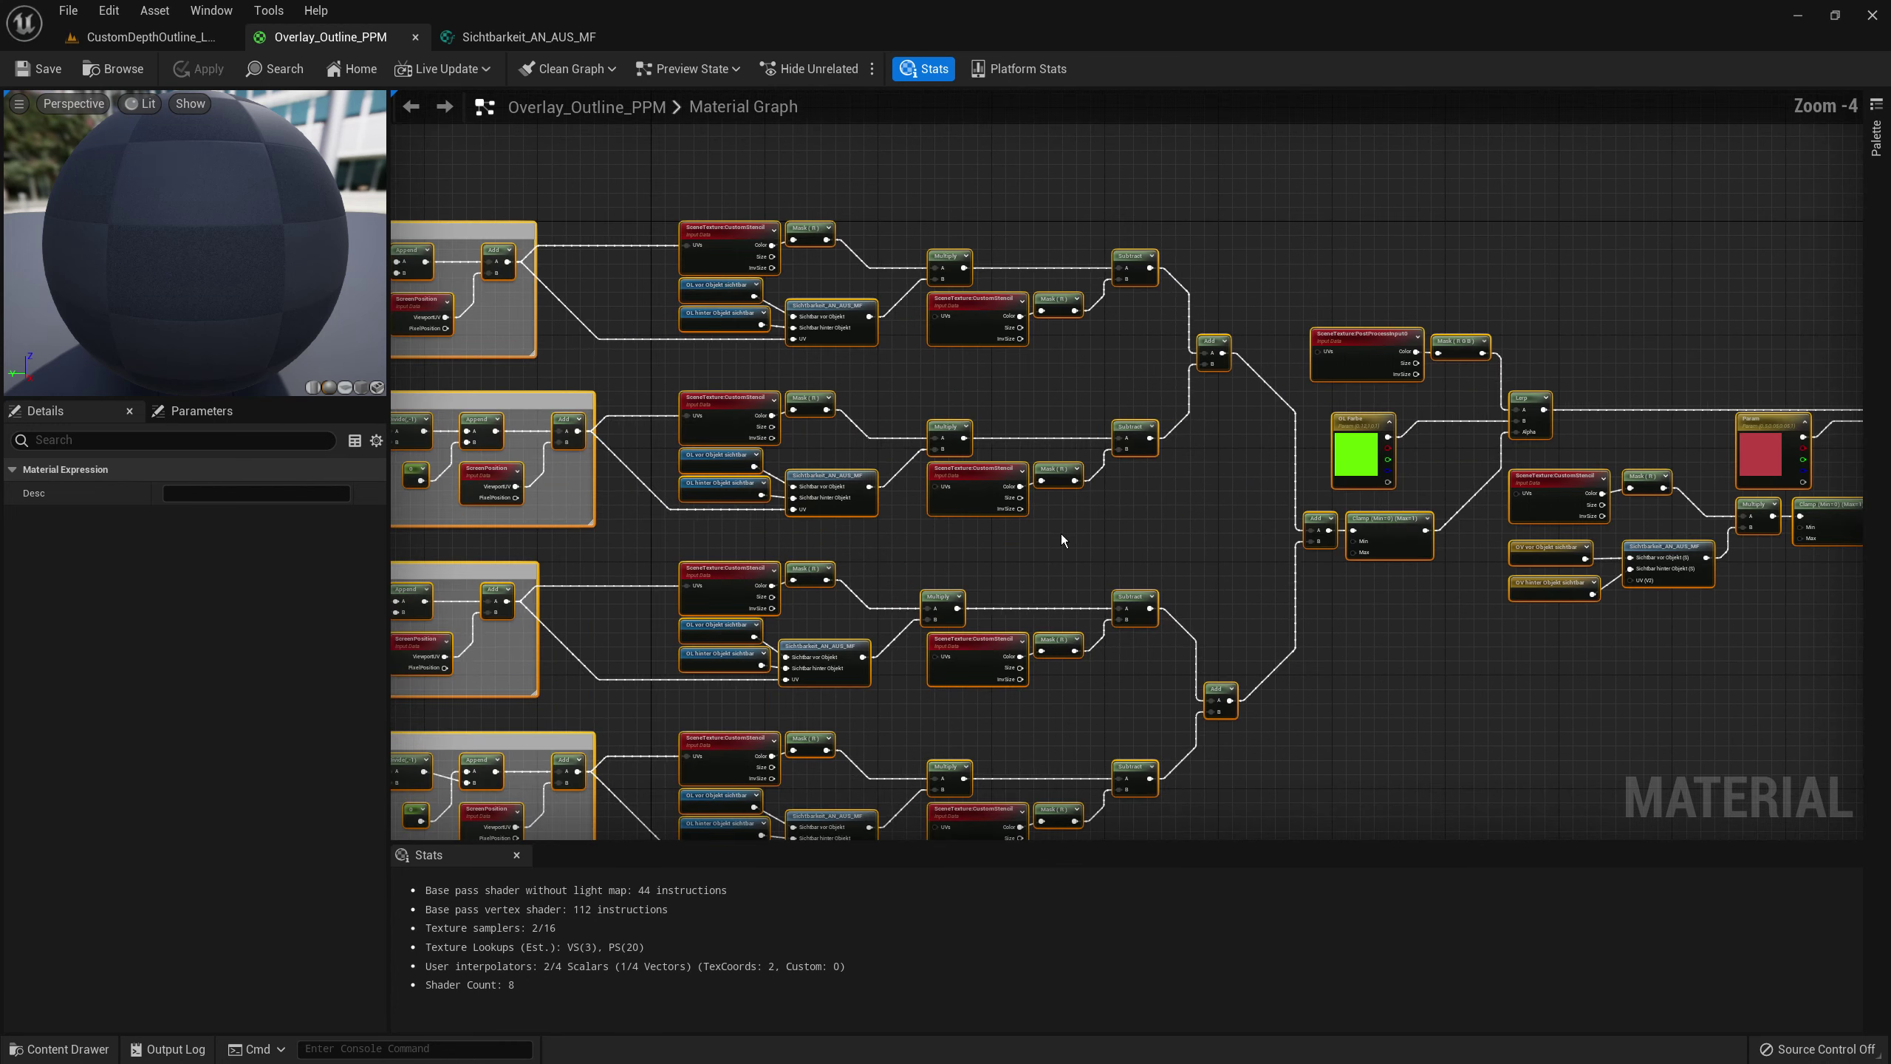
scroll(1060, 533, "down", 1)
scroll(1130, 527, "down", 1)
right_click_drag(1130, 526, 1110, 530)
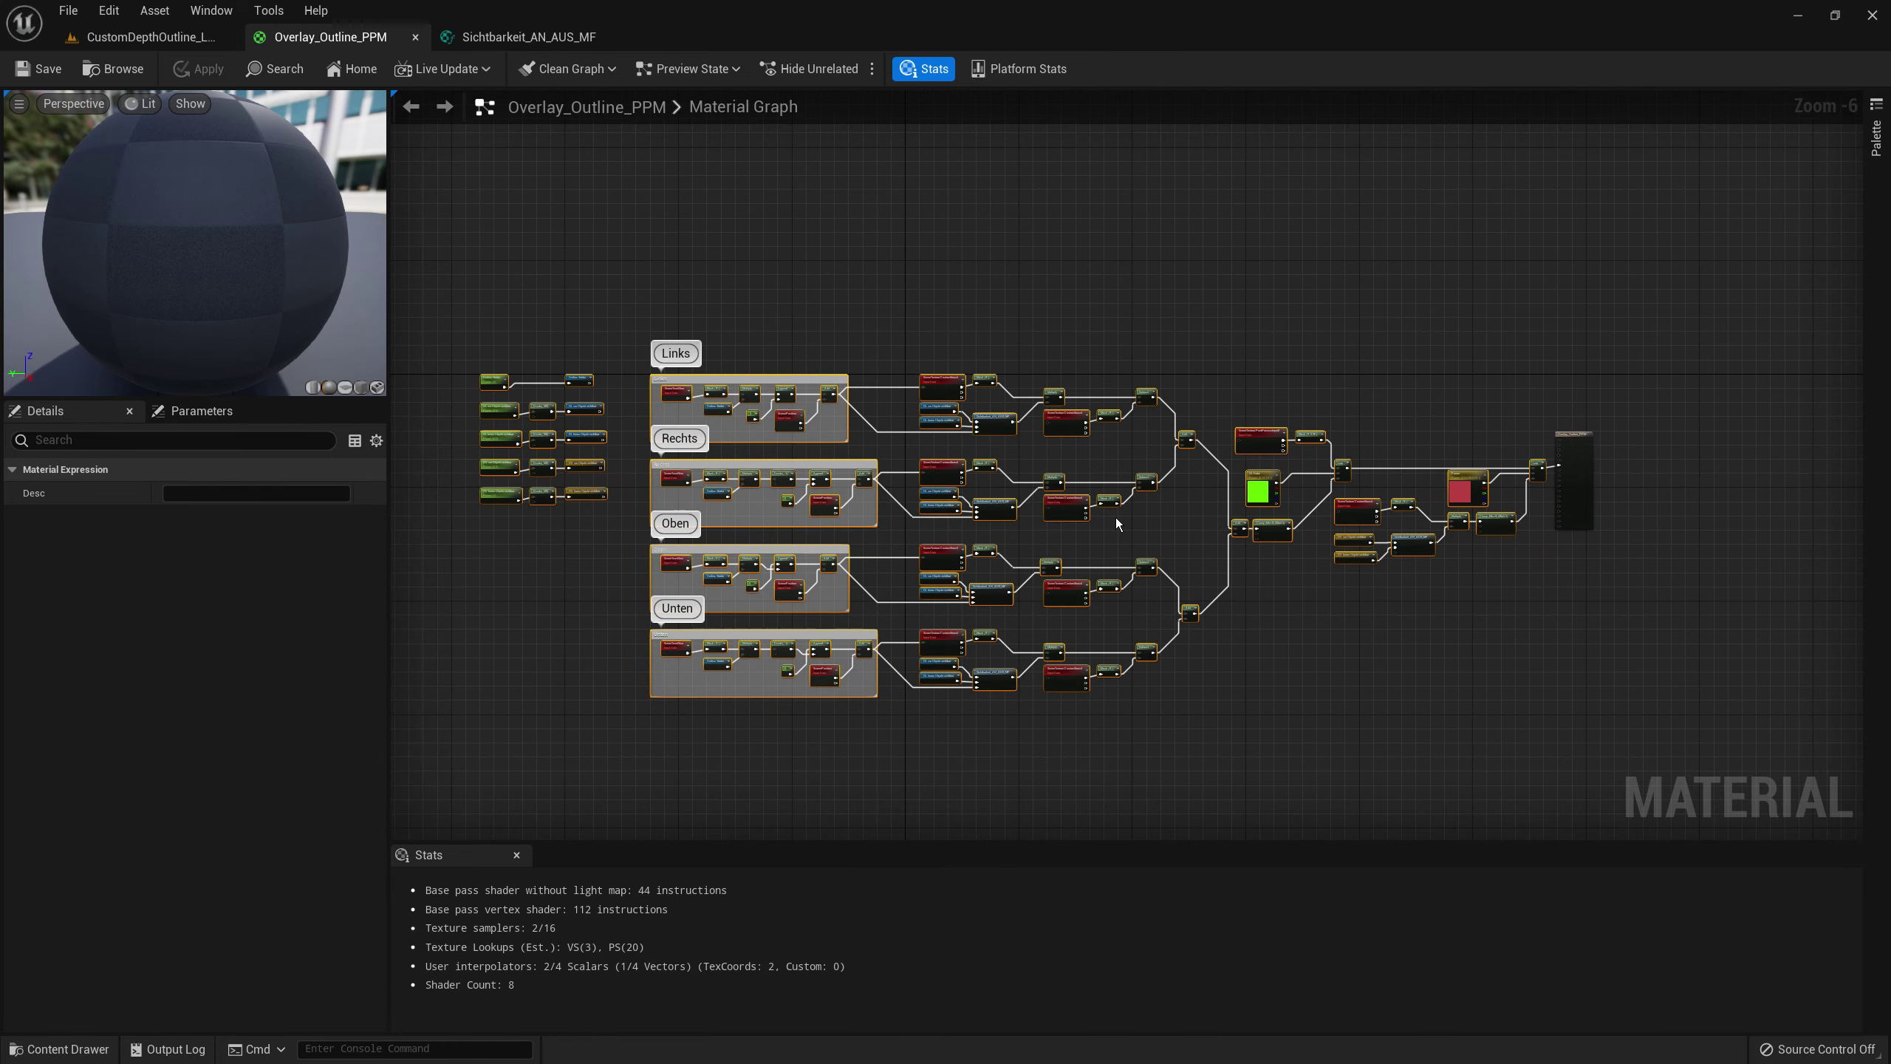
left_click(656, 296)
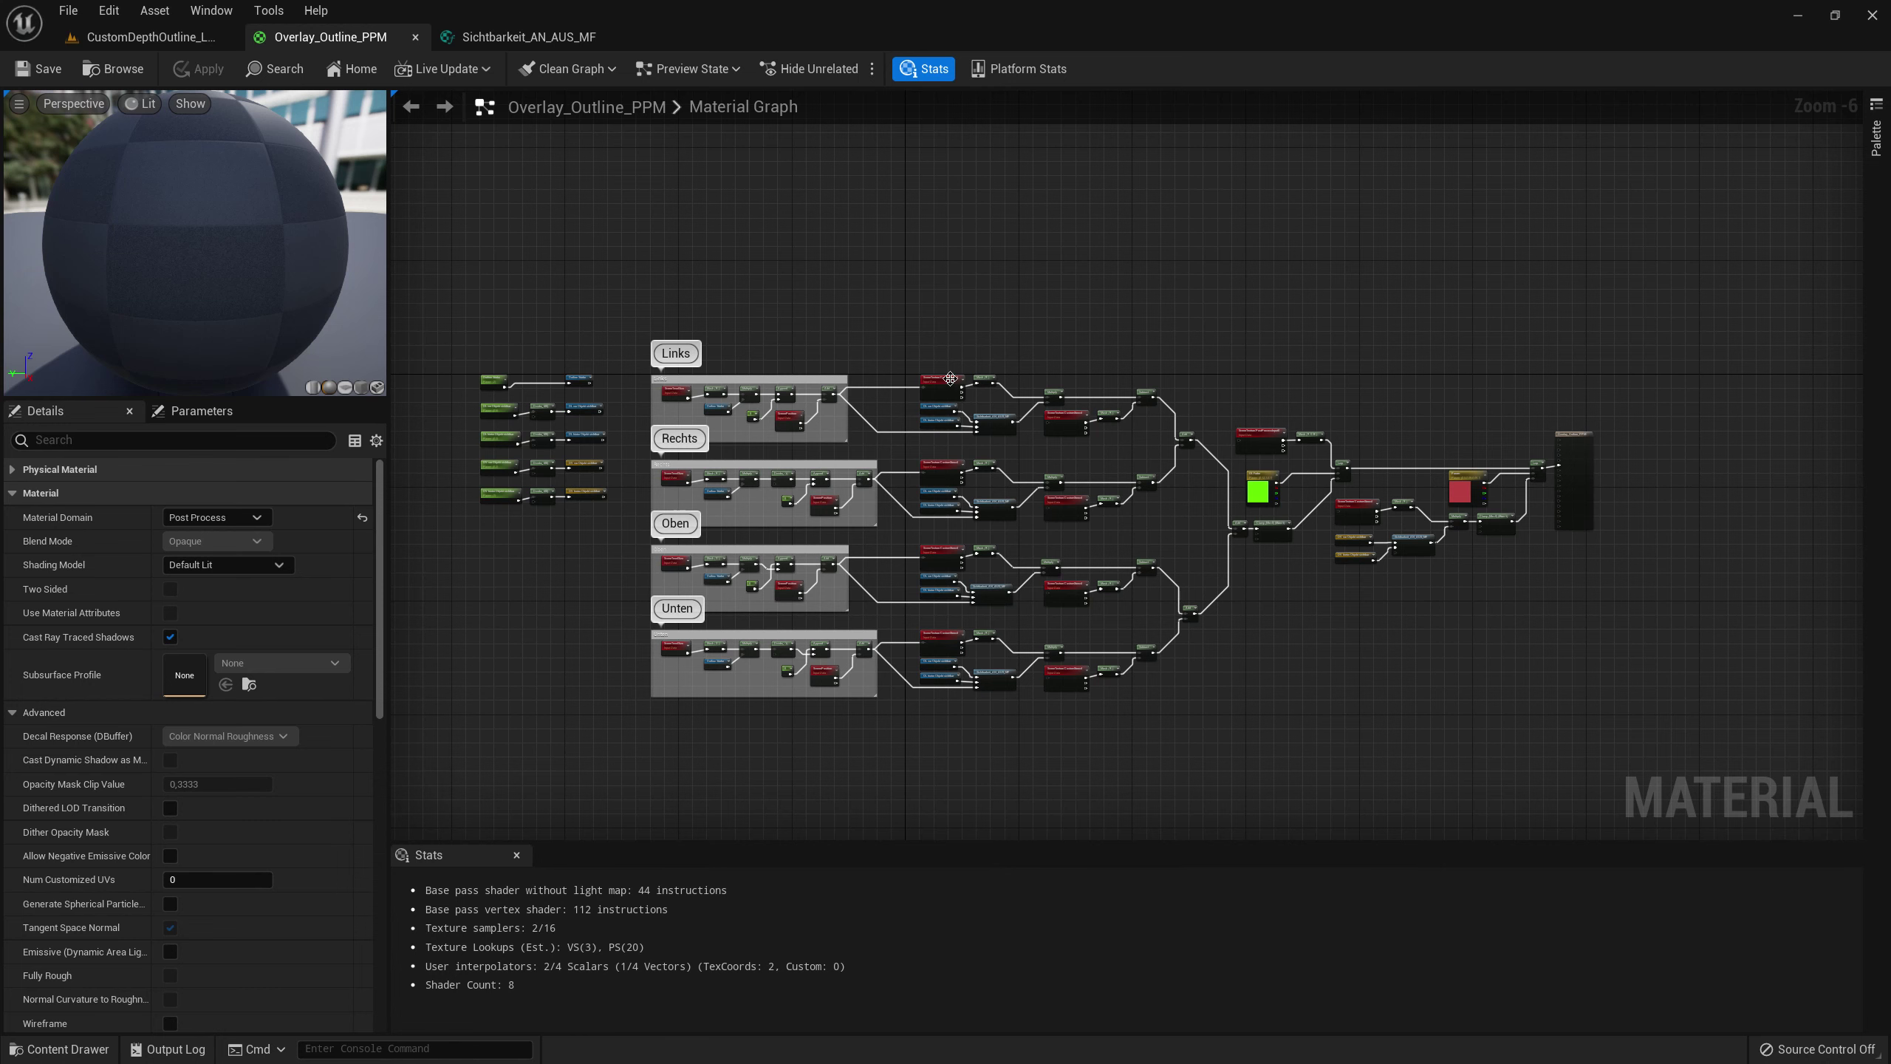
scroll(957, 362, "up", 3)
scroll(945, 366, "down", 1)
scroll(939, 372, "down", 1)
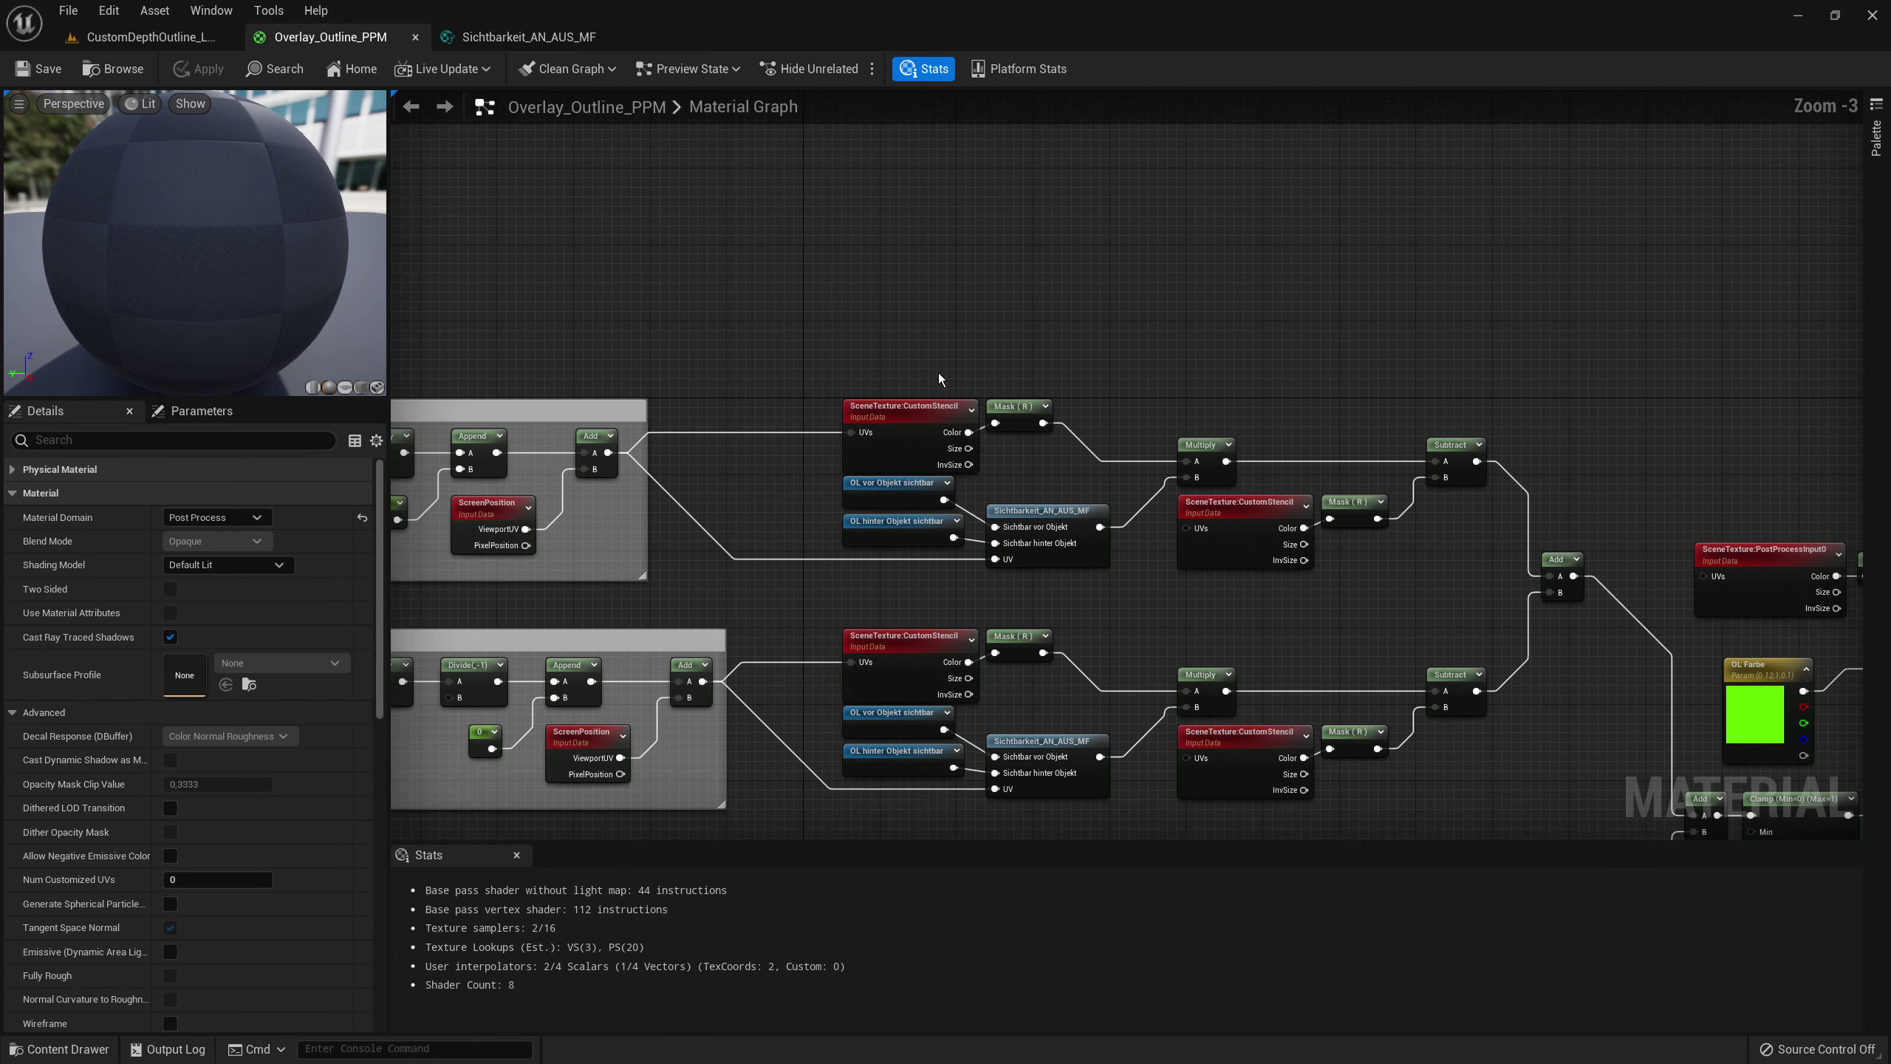
scroll(930, 366, "down", 1)
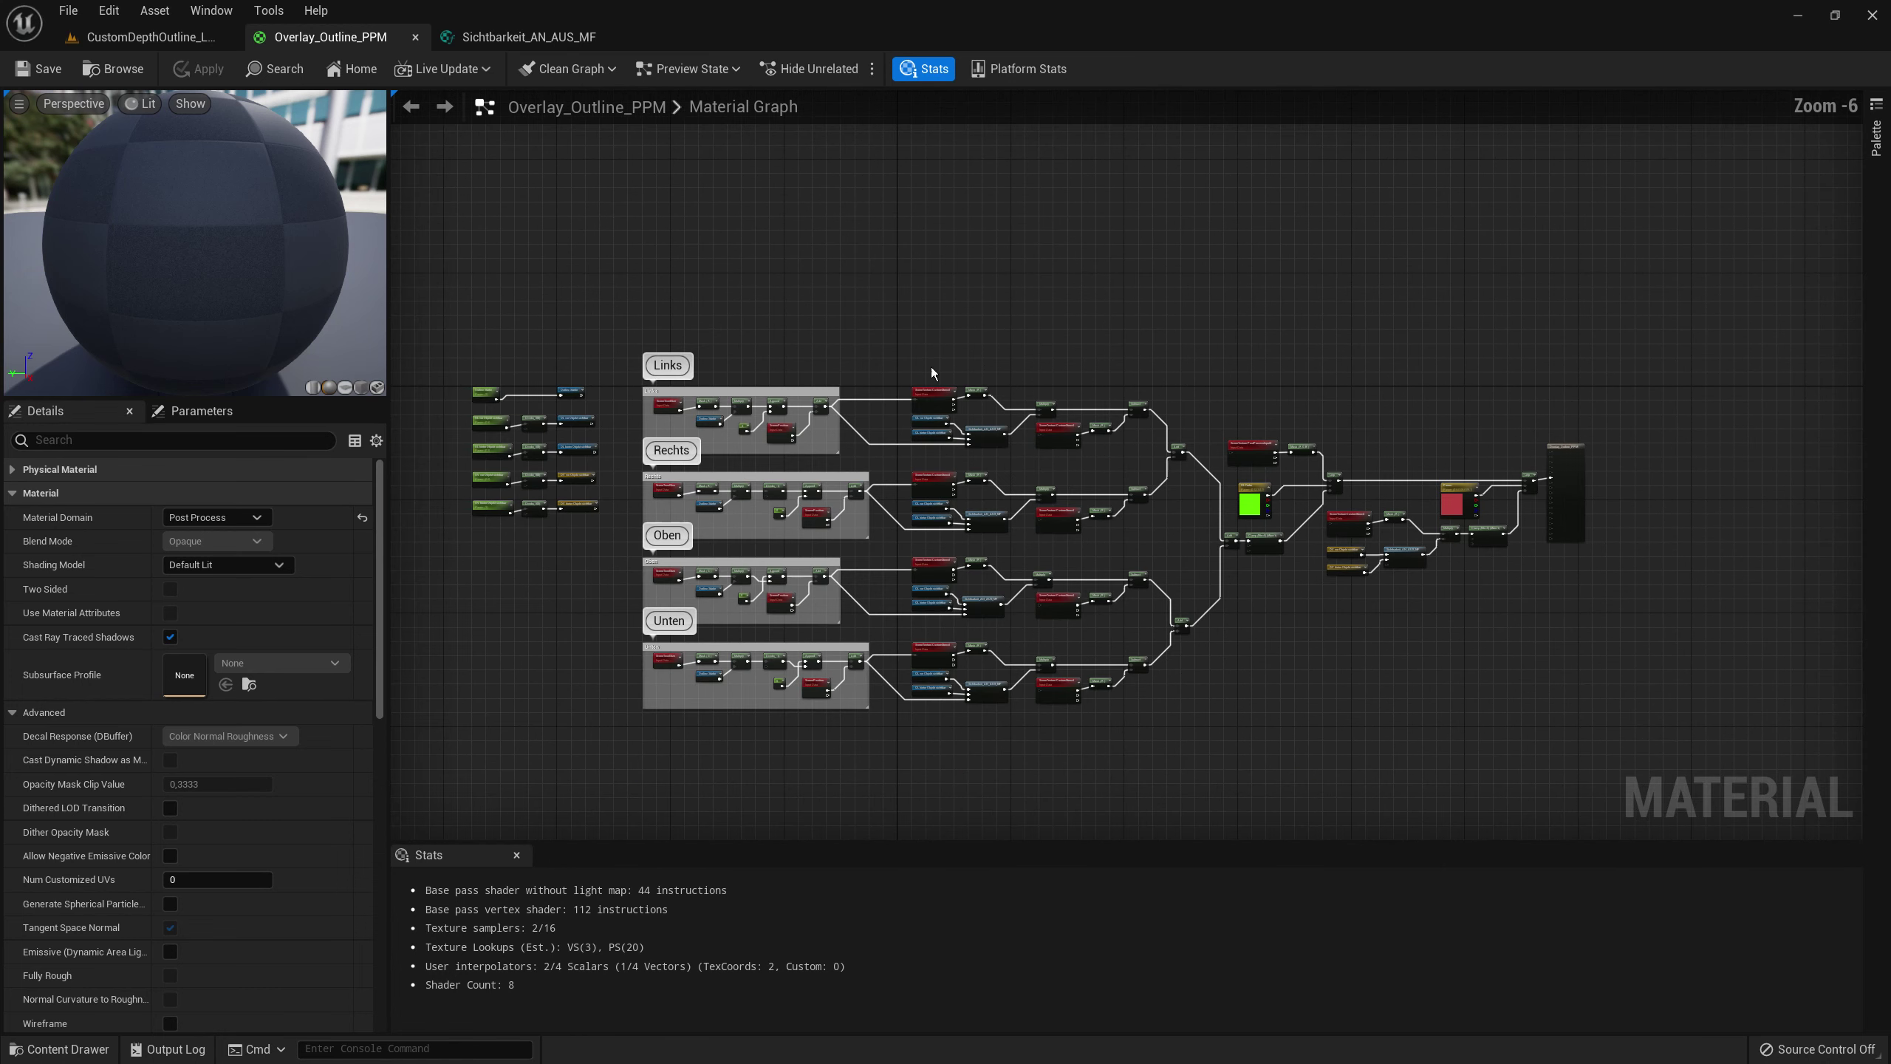
- Set Cube12's CustomDepth Stencil Value to 20 in the level, then go back to Overlay_Outline_PPM
left_click(141, 37)
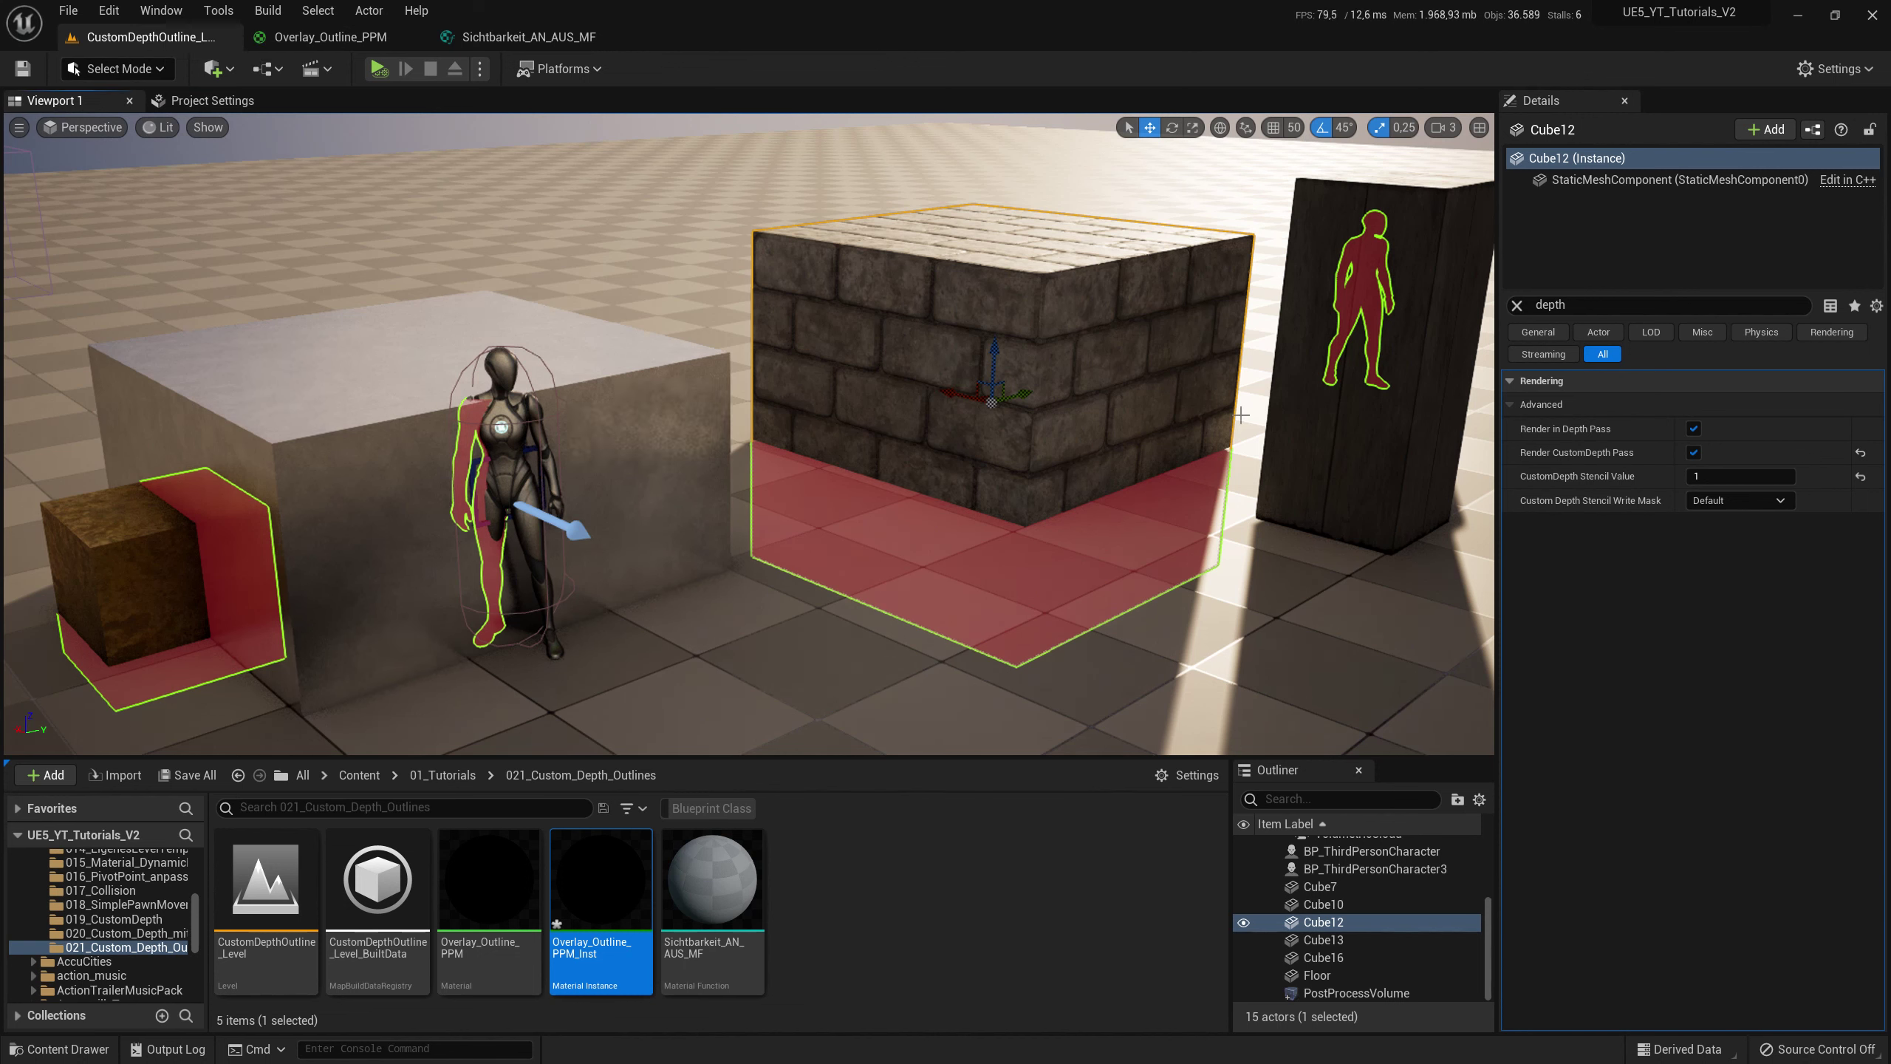
left_click(1734, 476)
key("Return")
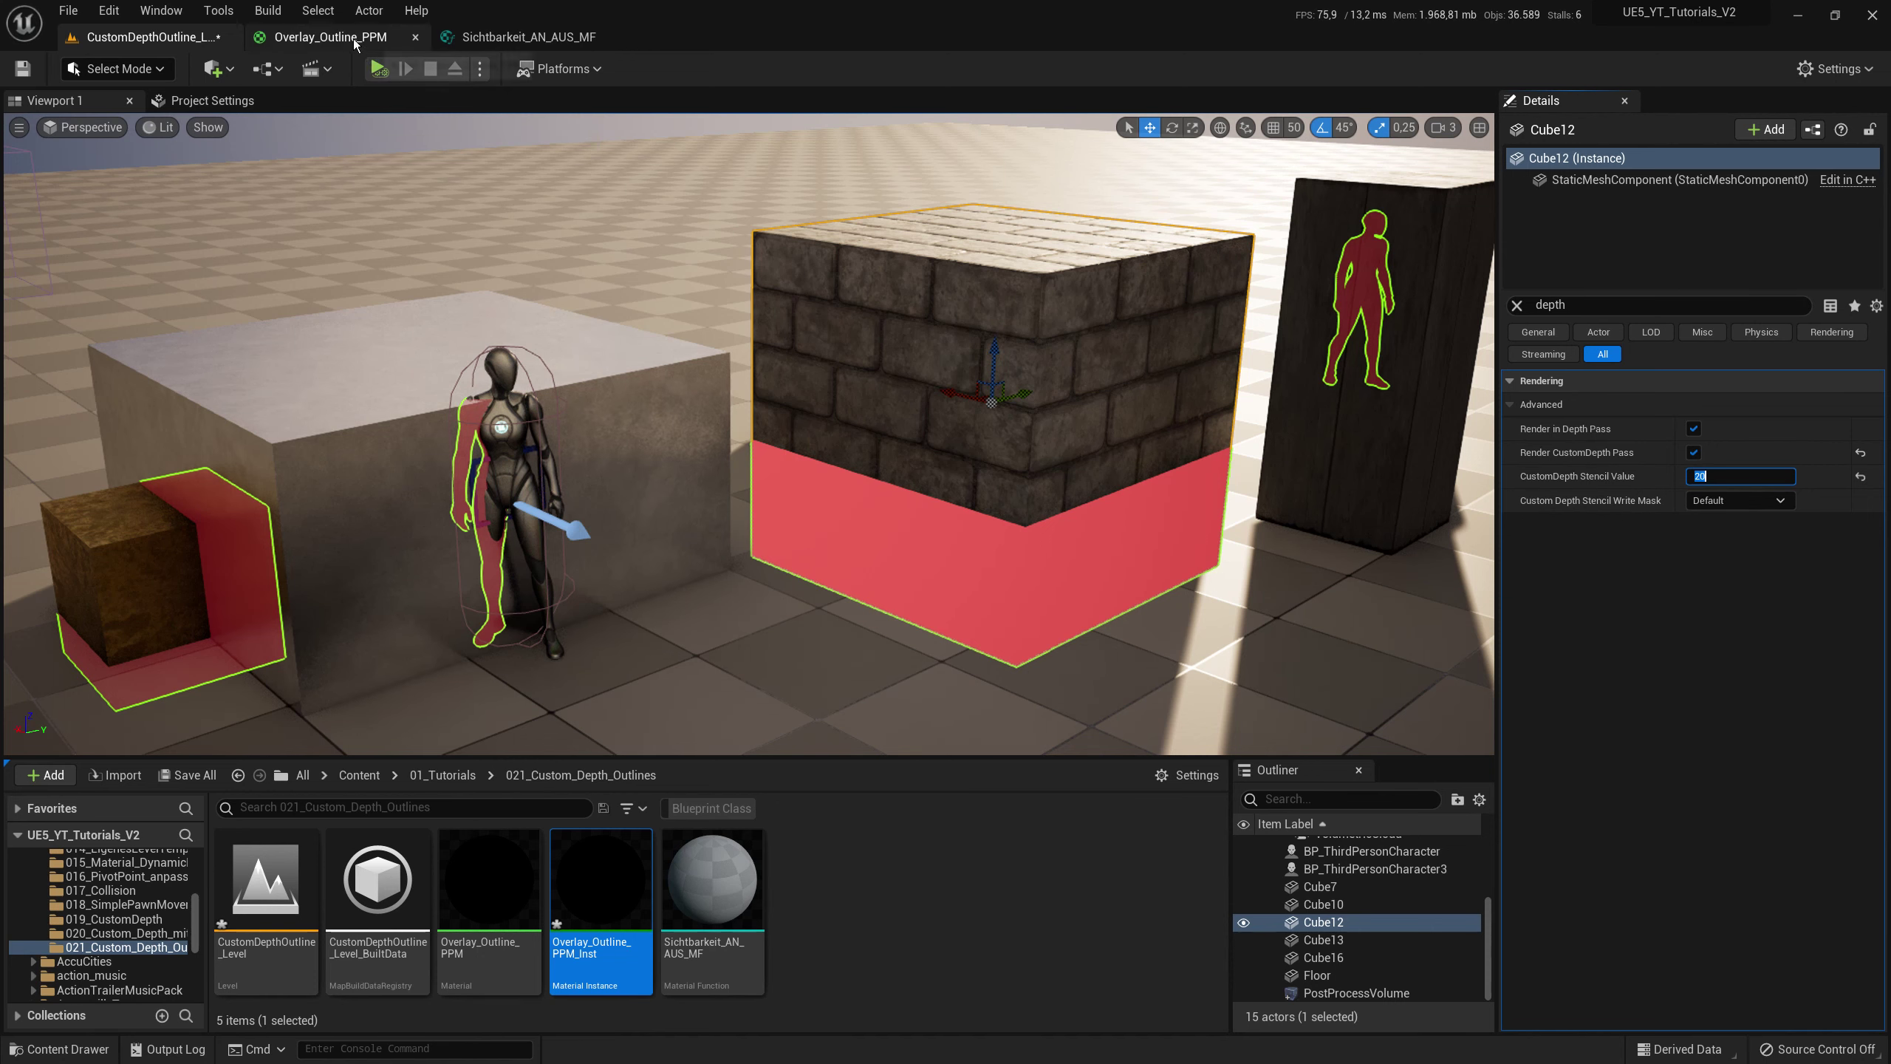
left_click(330, 36)
scroll(964, 365, "up", 2)
scroll(964, 365, "up", 4)
- Inspect the SceneTexture:CustomStencil, Mask (R) and Multiply nodes along the stencil wiring
left_click(841, 466)
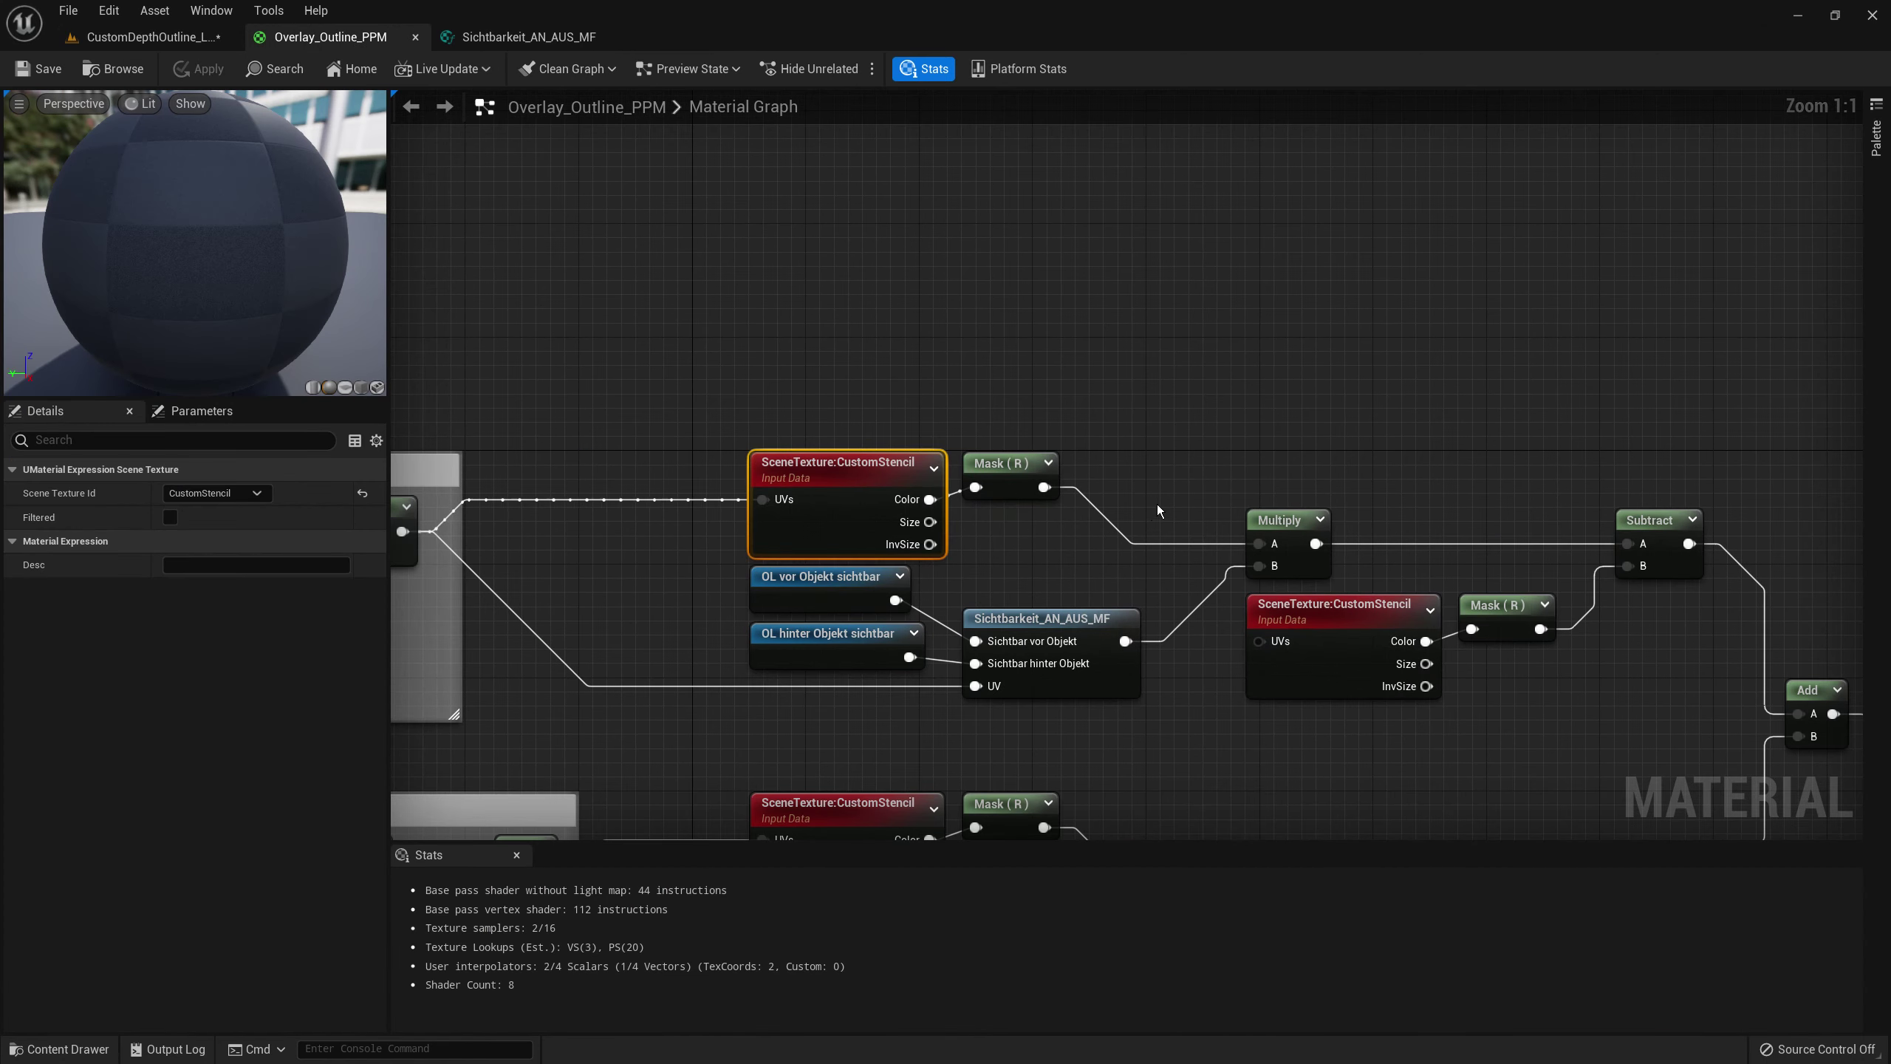
right_click_drag(1065, 556, 979, 518)
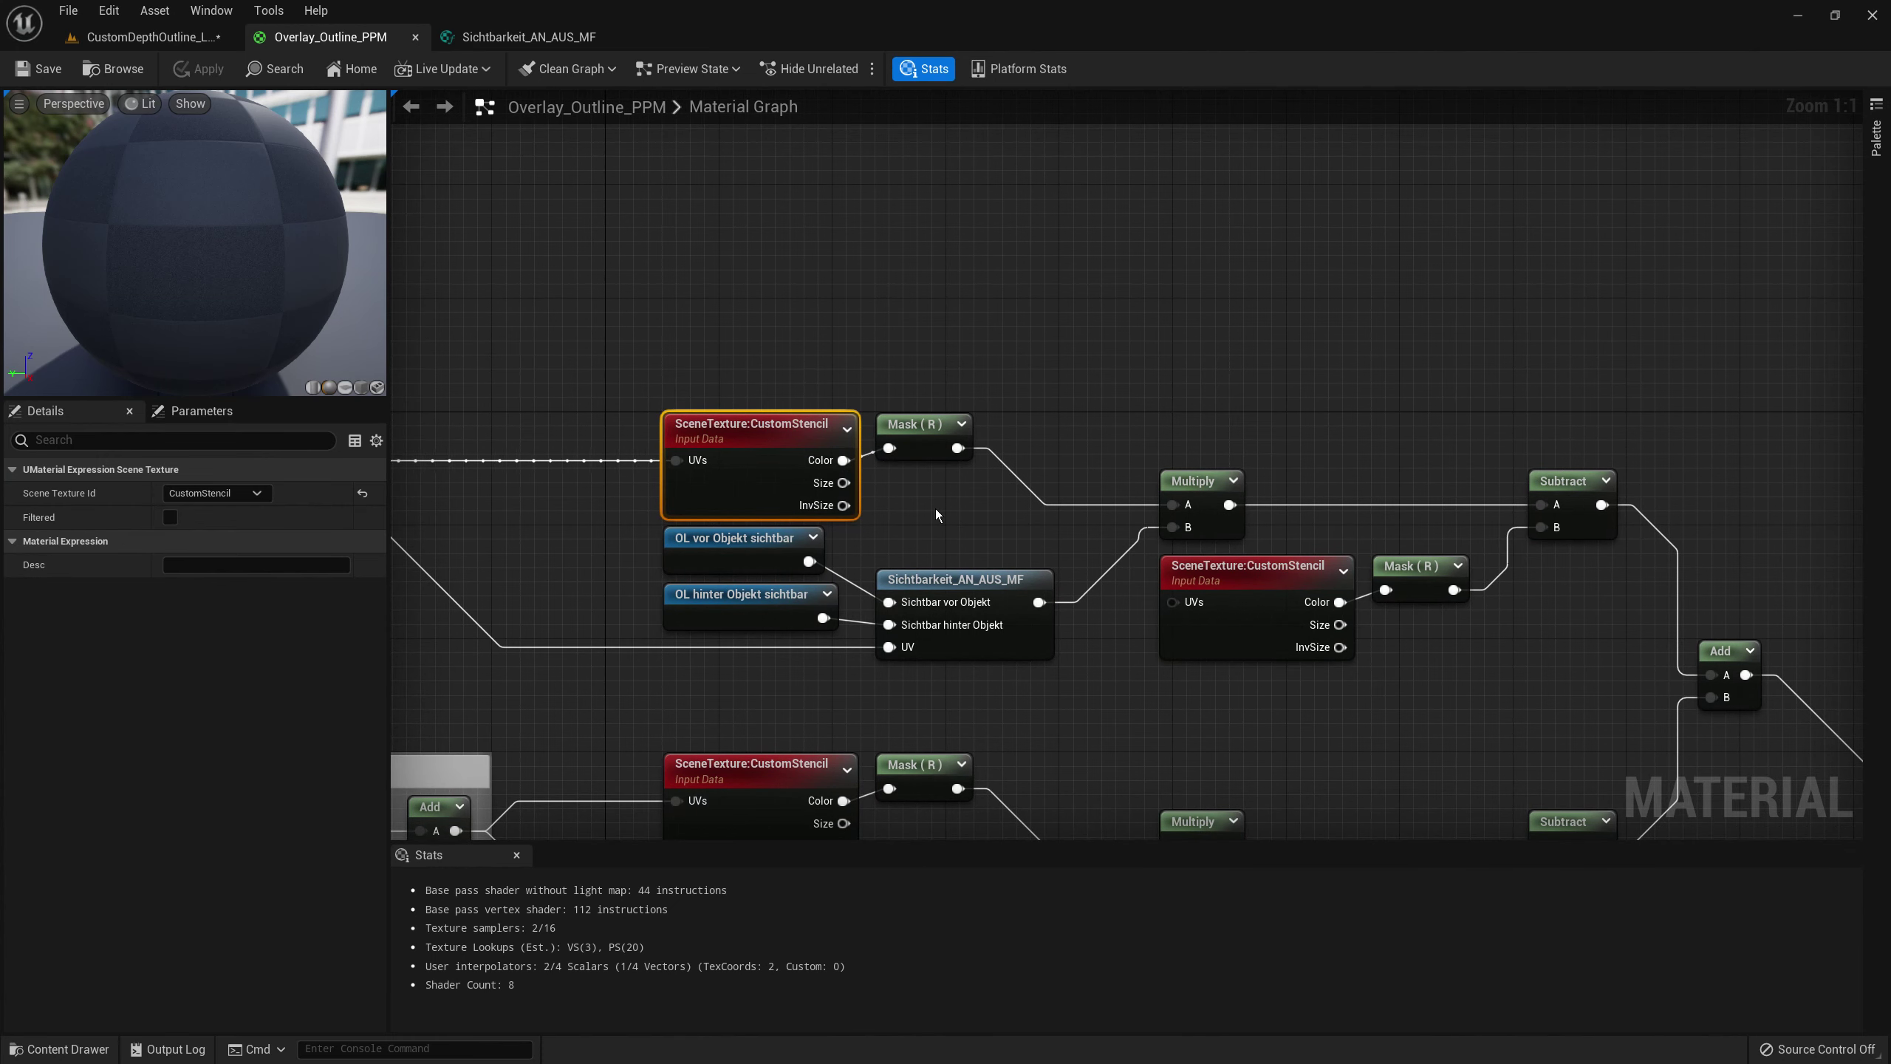
left_click_drag(939, 329, 960, 492)
right_click_drag(1060, 443, 972, 359)
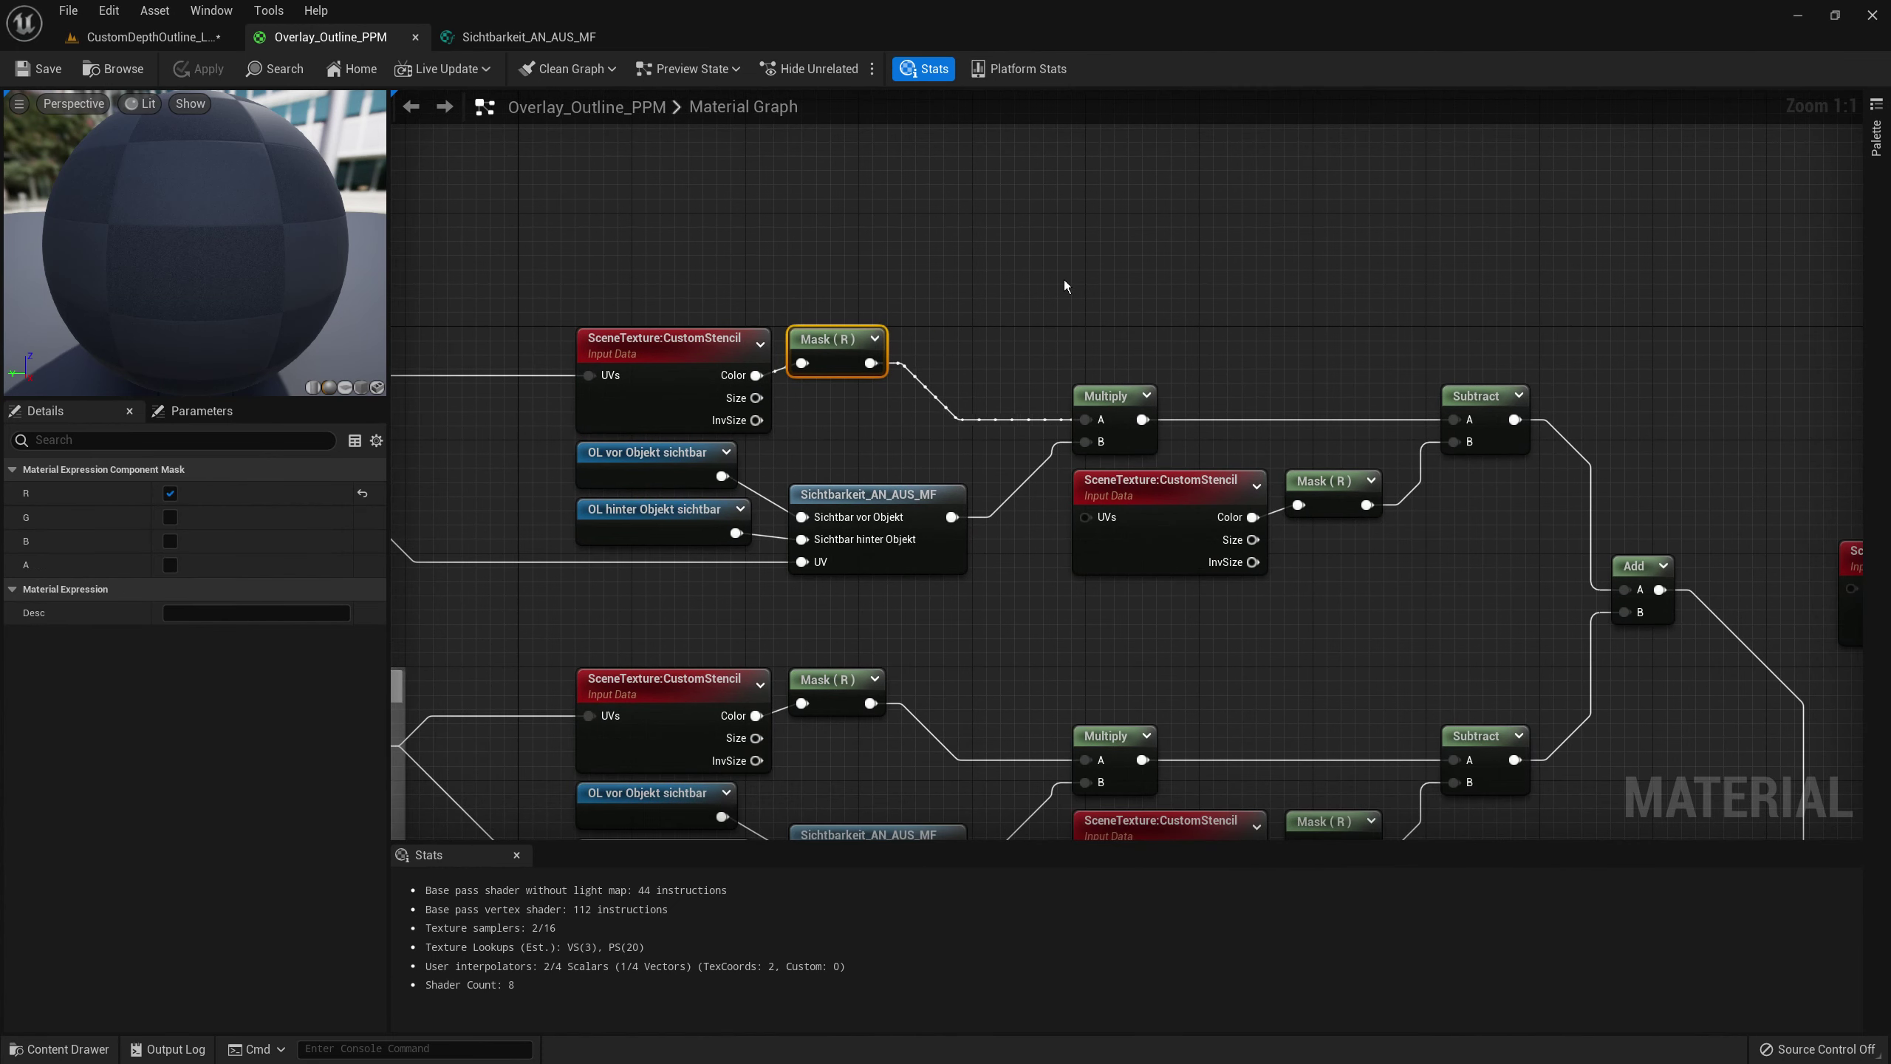
left_click_drag(1063, 283, 1171, 385)
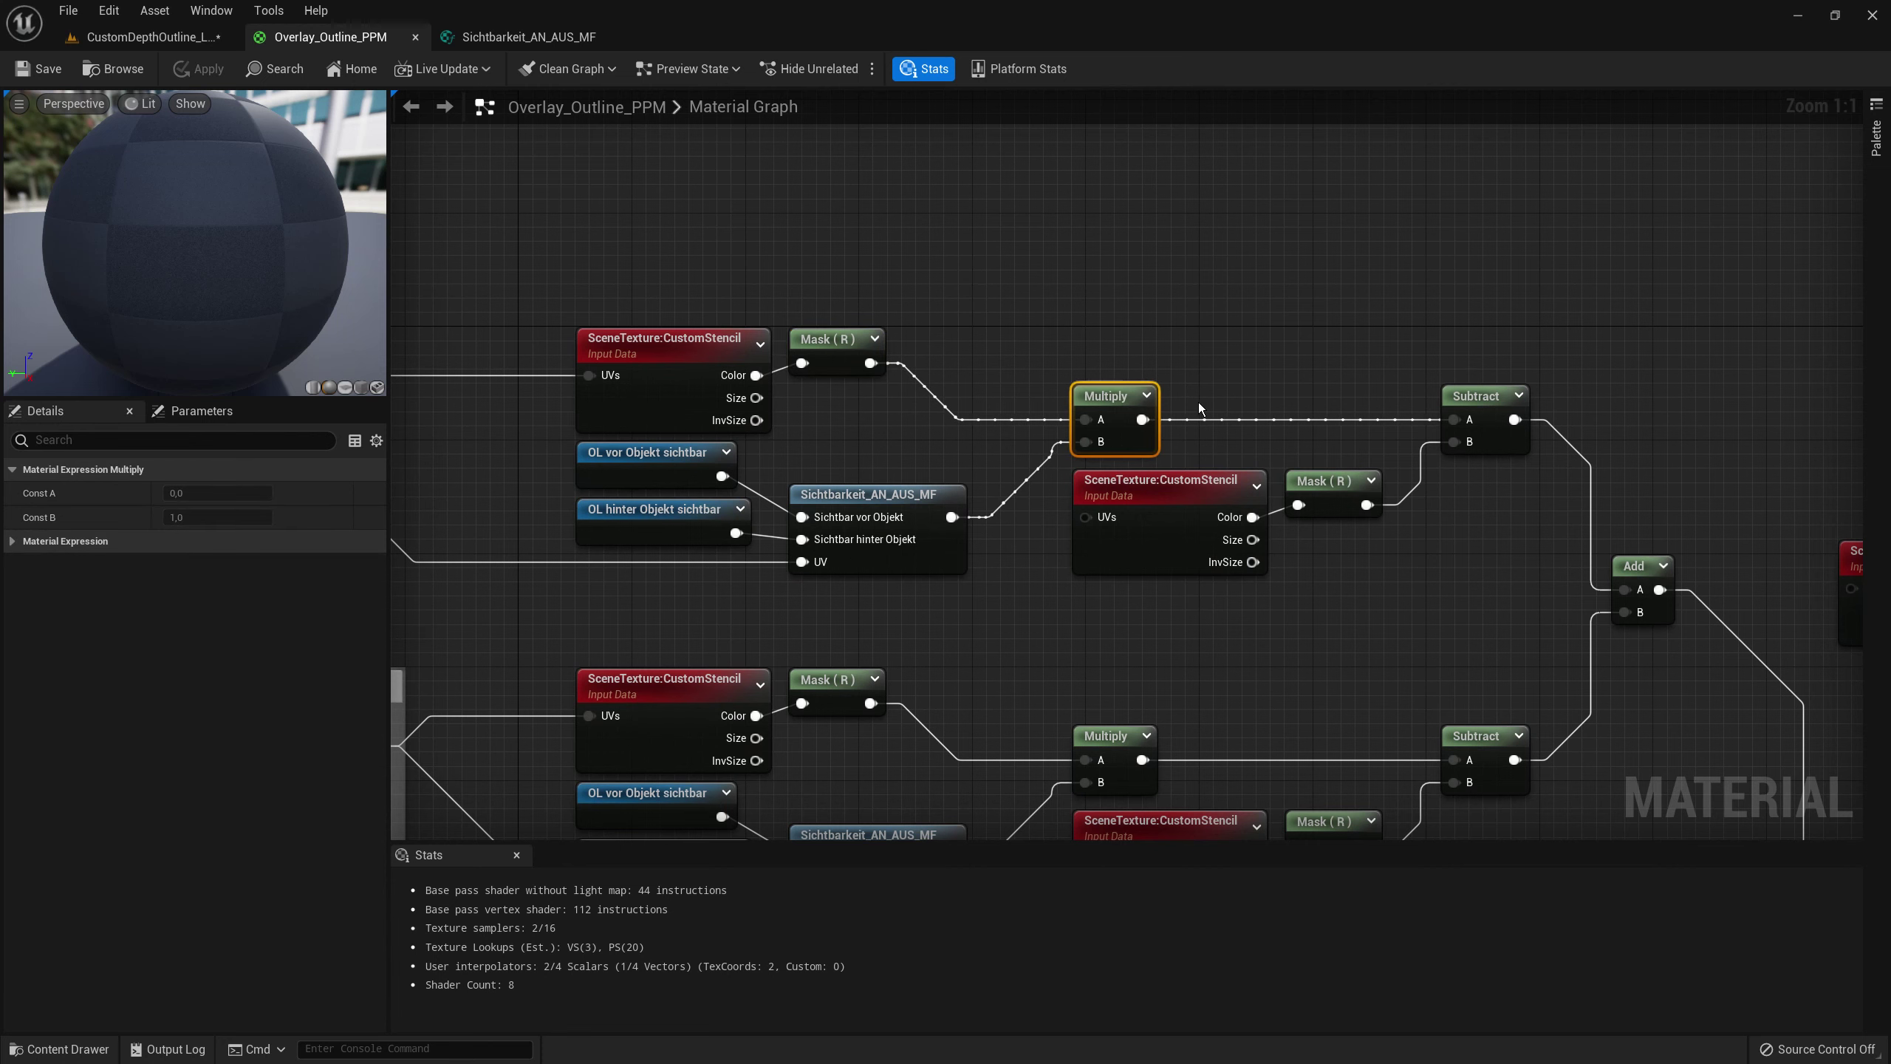
scroll(1192, 404, "down", 6)
scroll(1406, 565, "up", 3)
scroll(1108, 525, "up", 3)
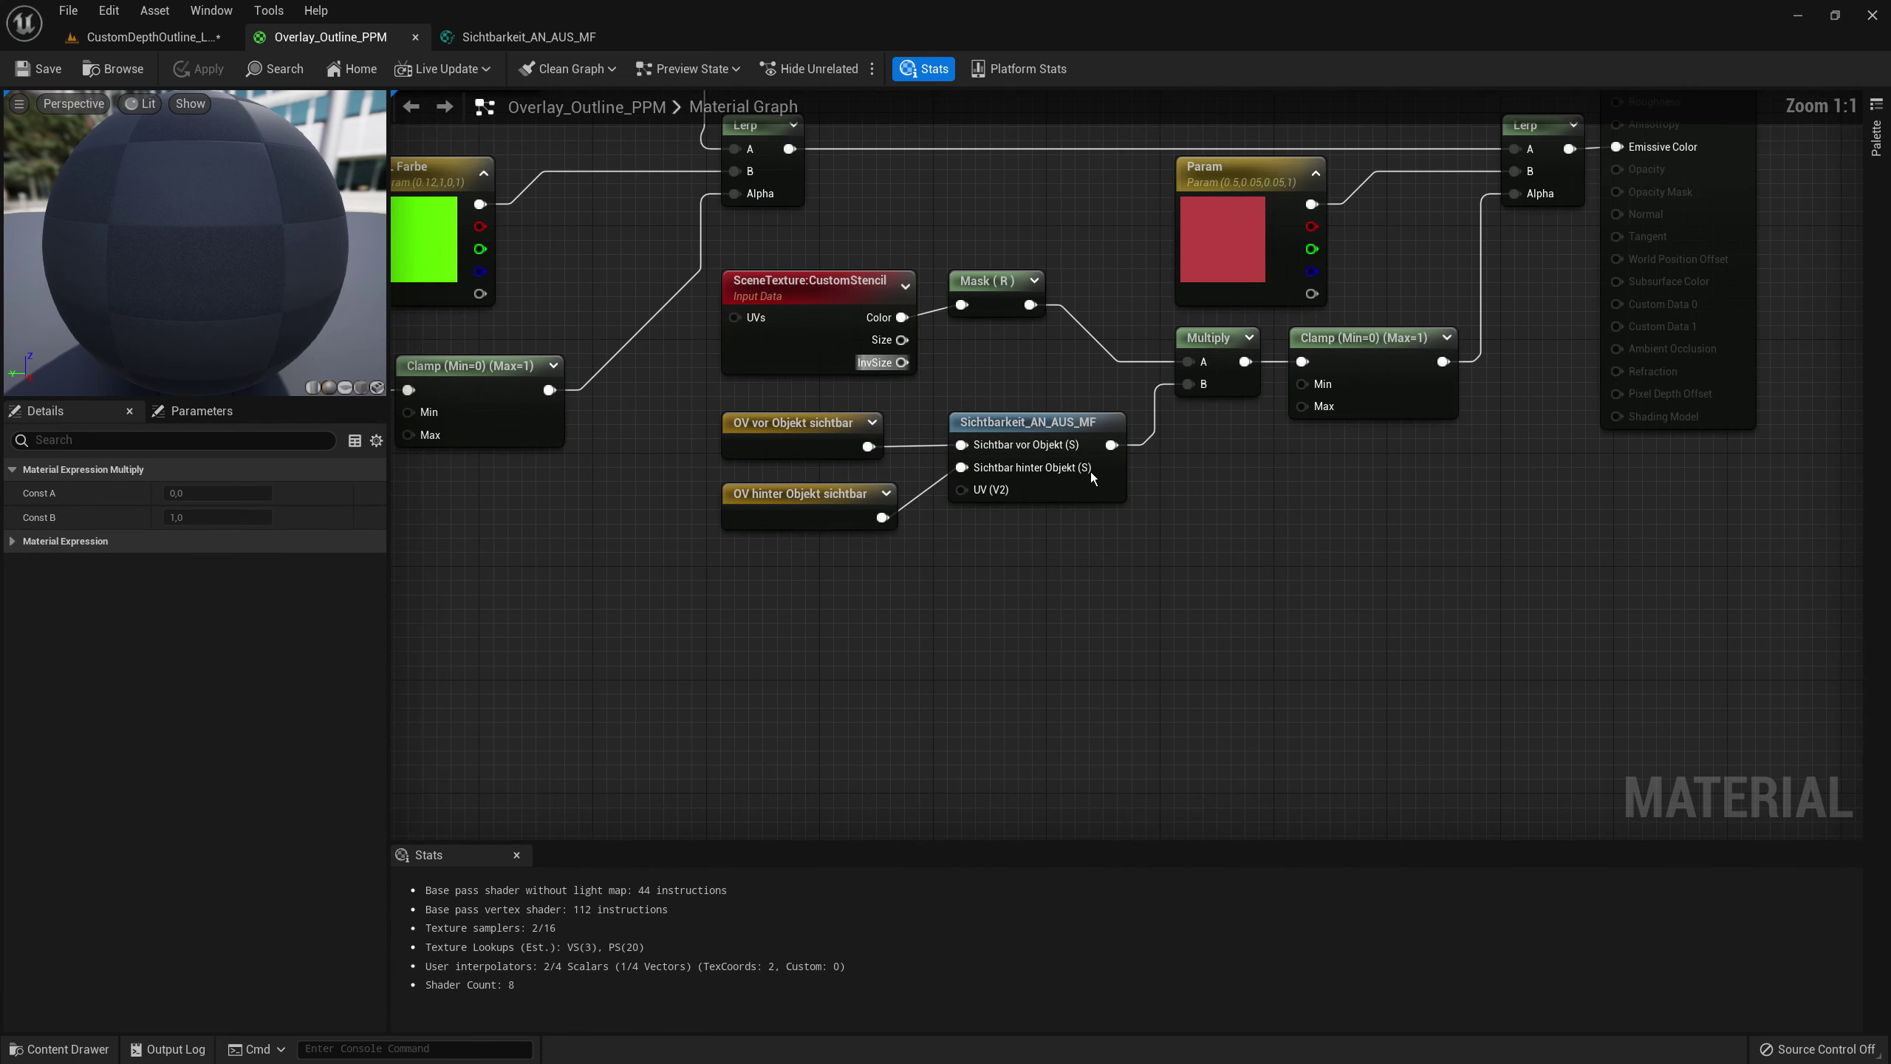
- Check the SceneTexture, Mask (R), Param and Multiply nodes, ending with the Clamp after Multiply selected
left_click_drag(817, 268, 893, 439)
right_click_drag(936, 296, 925, 399)
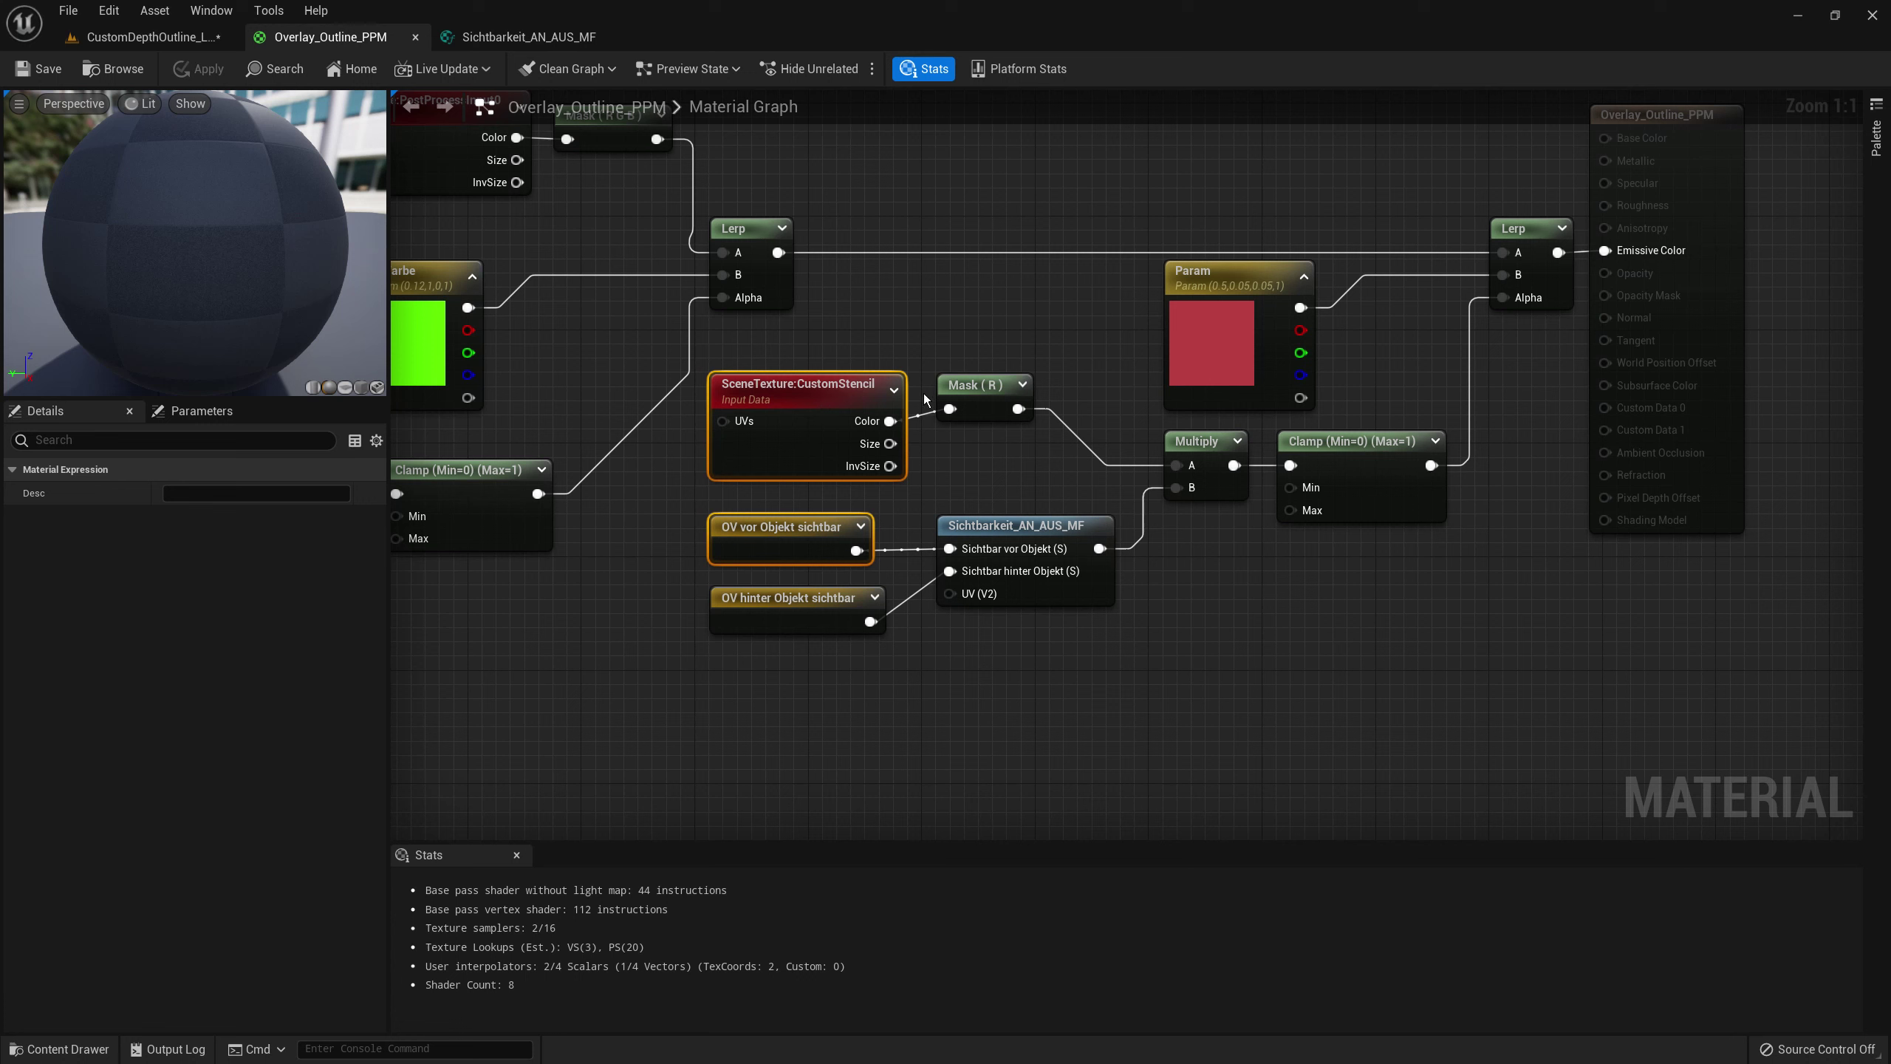
left_click(982, 385)
left_click_drag(1229, 573, 1266, 387)
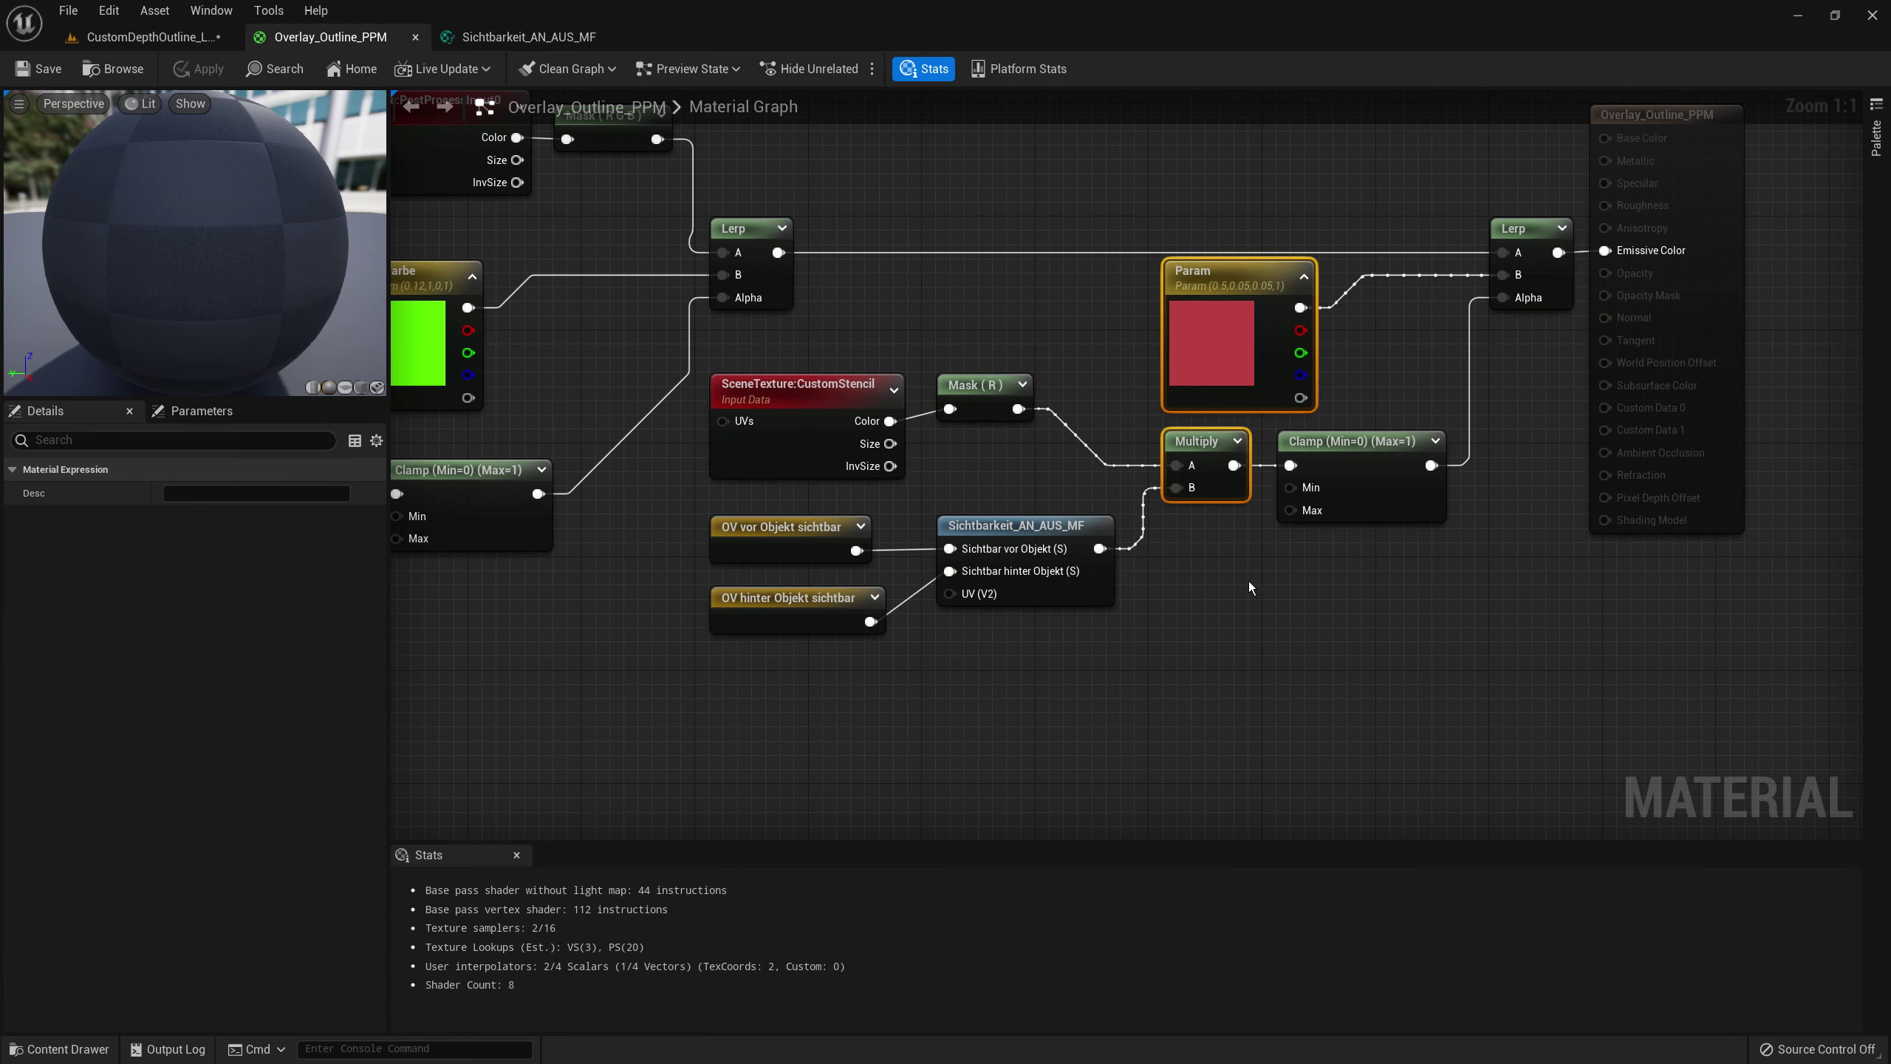
left_click_drag(1376, 601, 1340, 506)
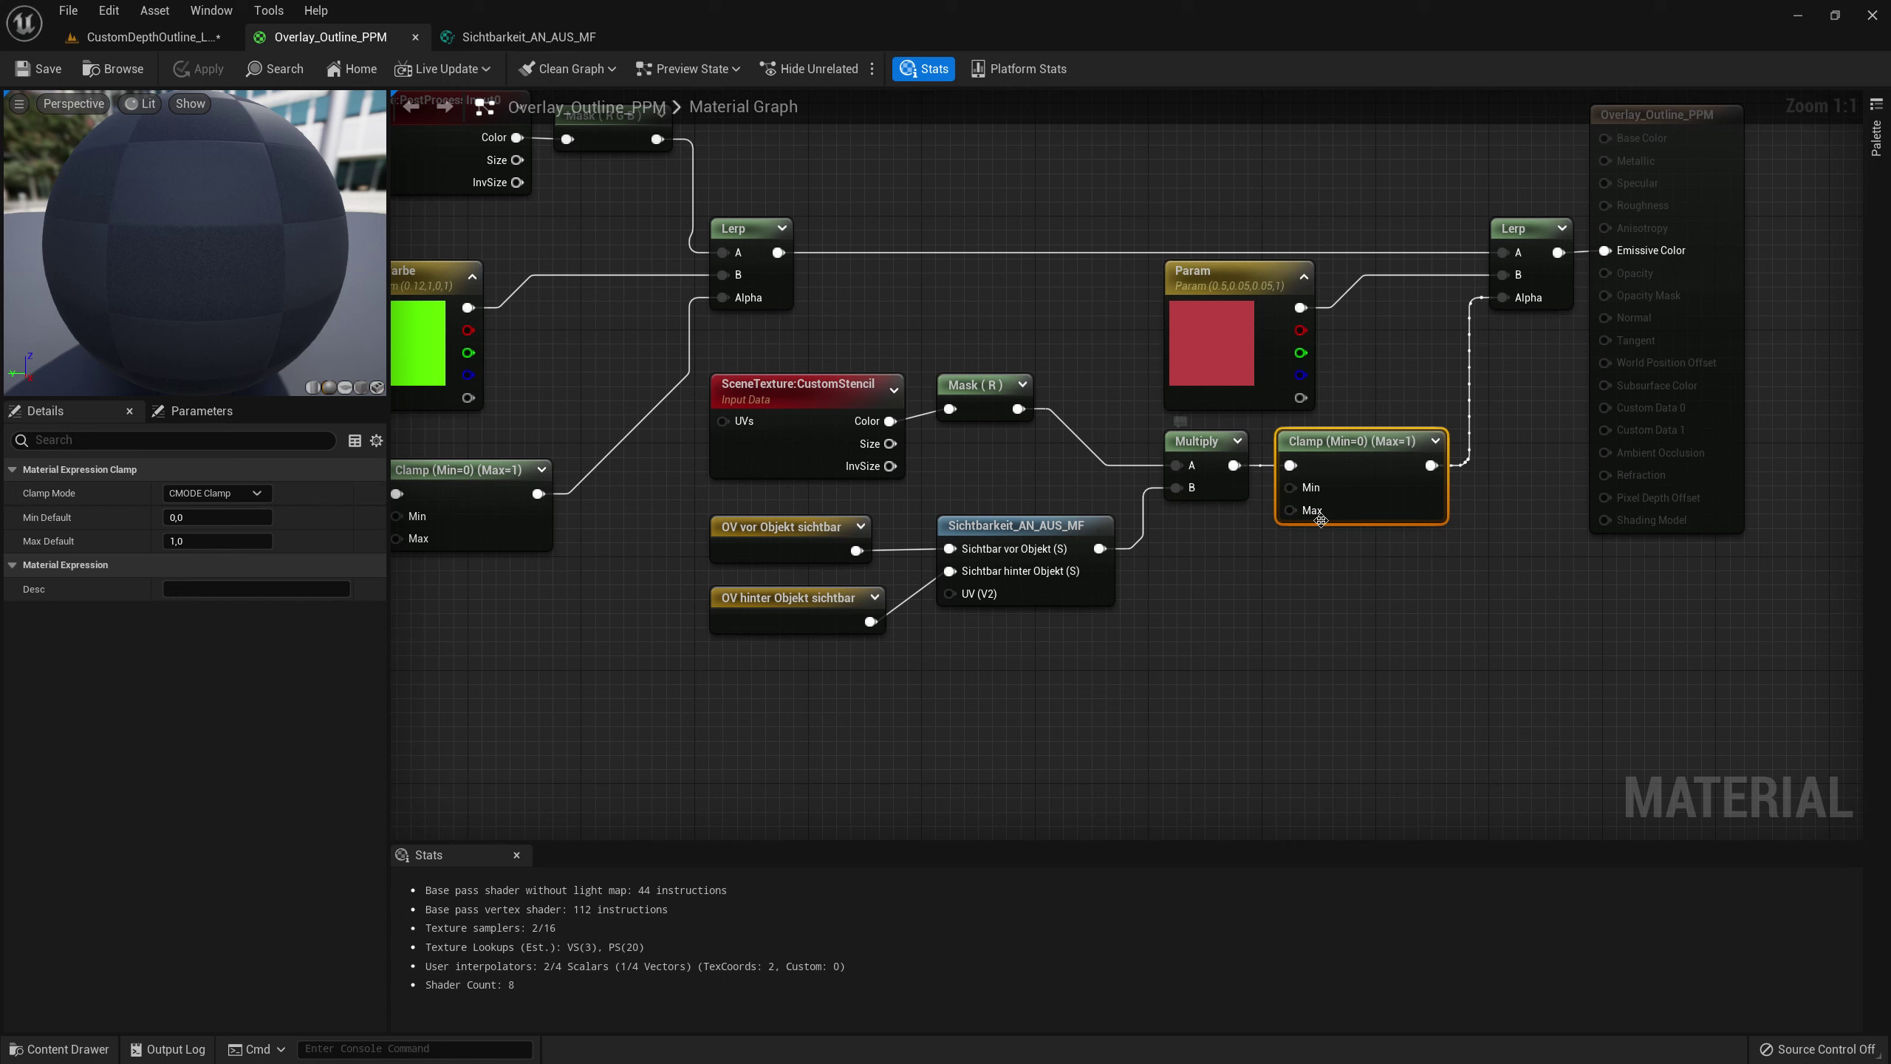
- Duplicate the Clamp and wire it between the Mask (R) output and Multiply's A input
key("ctrl+d")
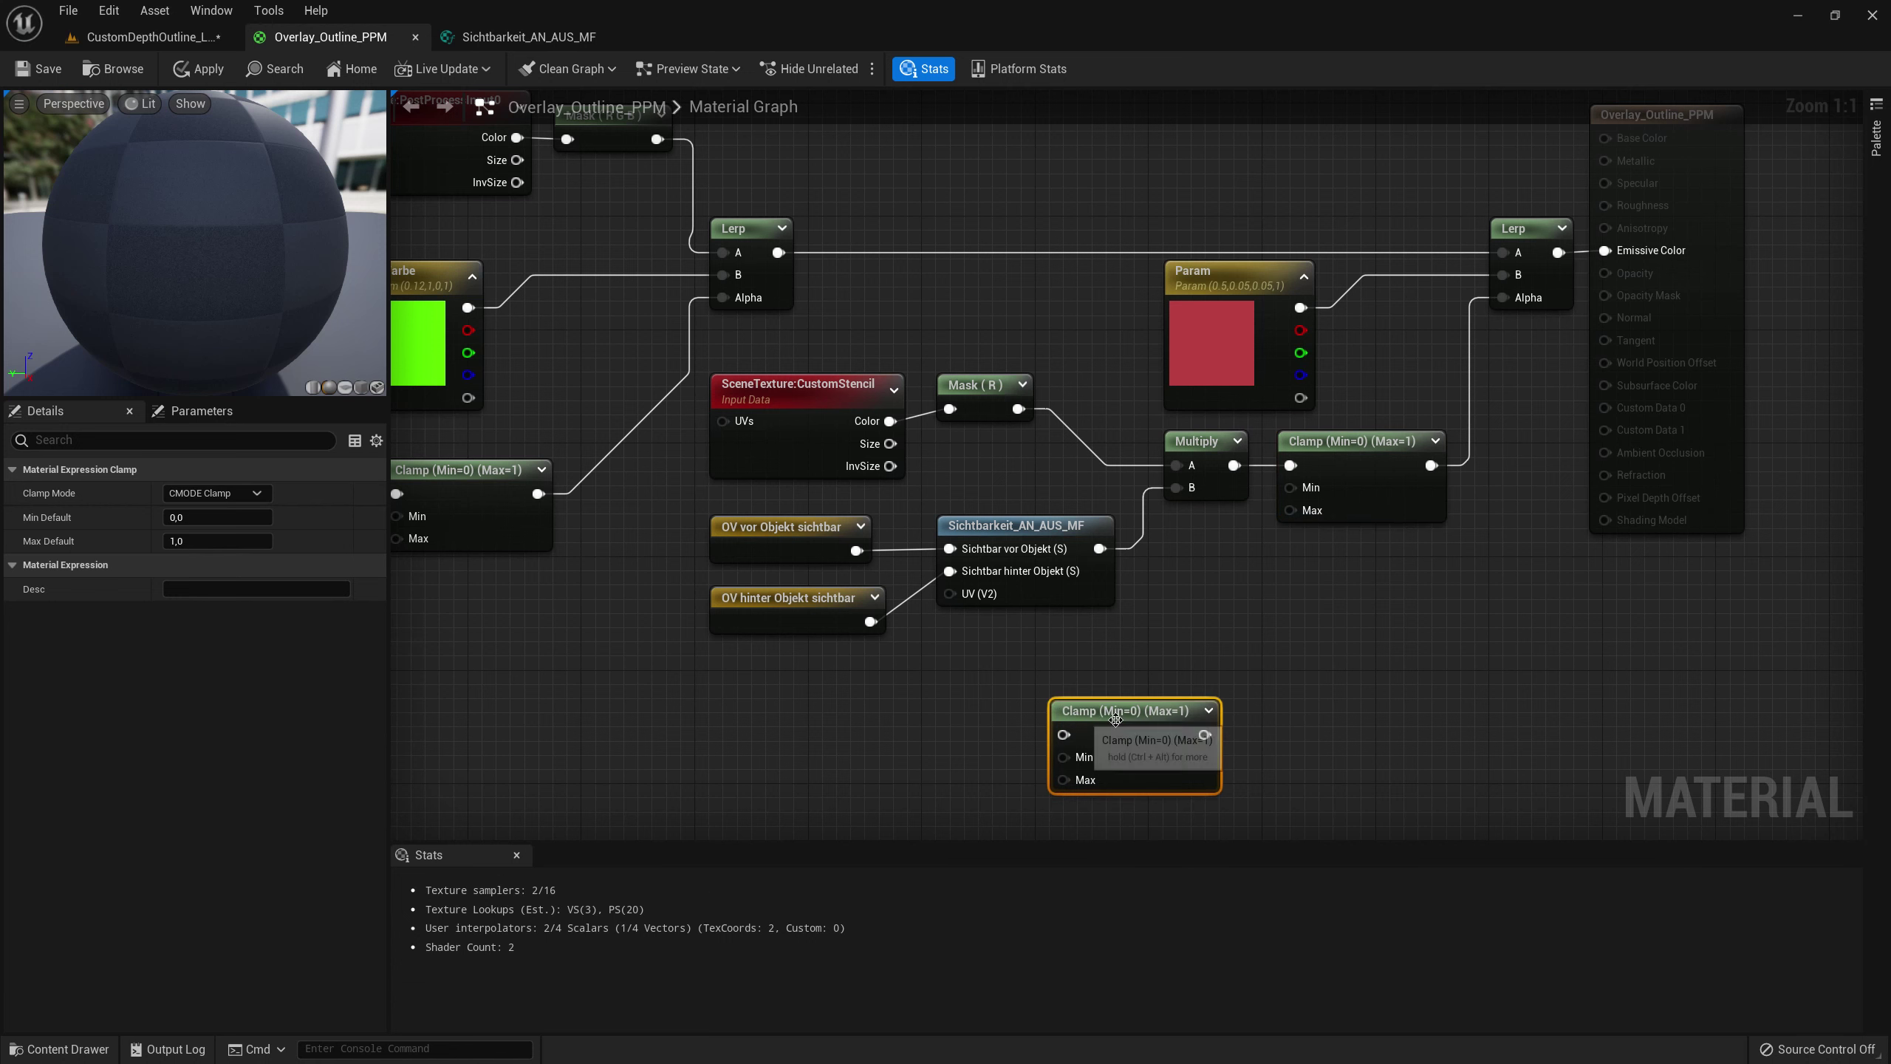
left_click_drag(1117, 712, 1063, 671)
left_click_drag(1018, 408, 1007, 692)
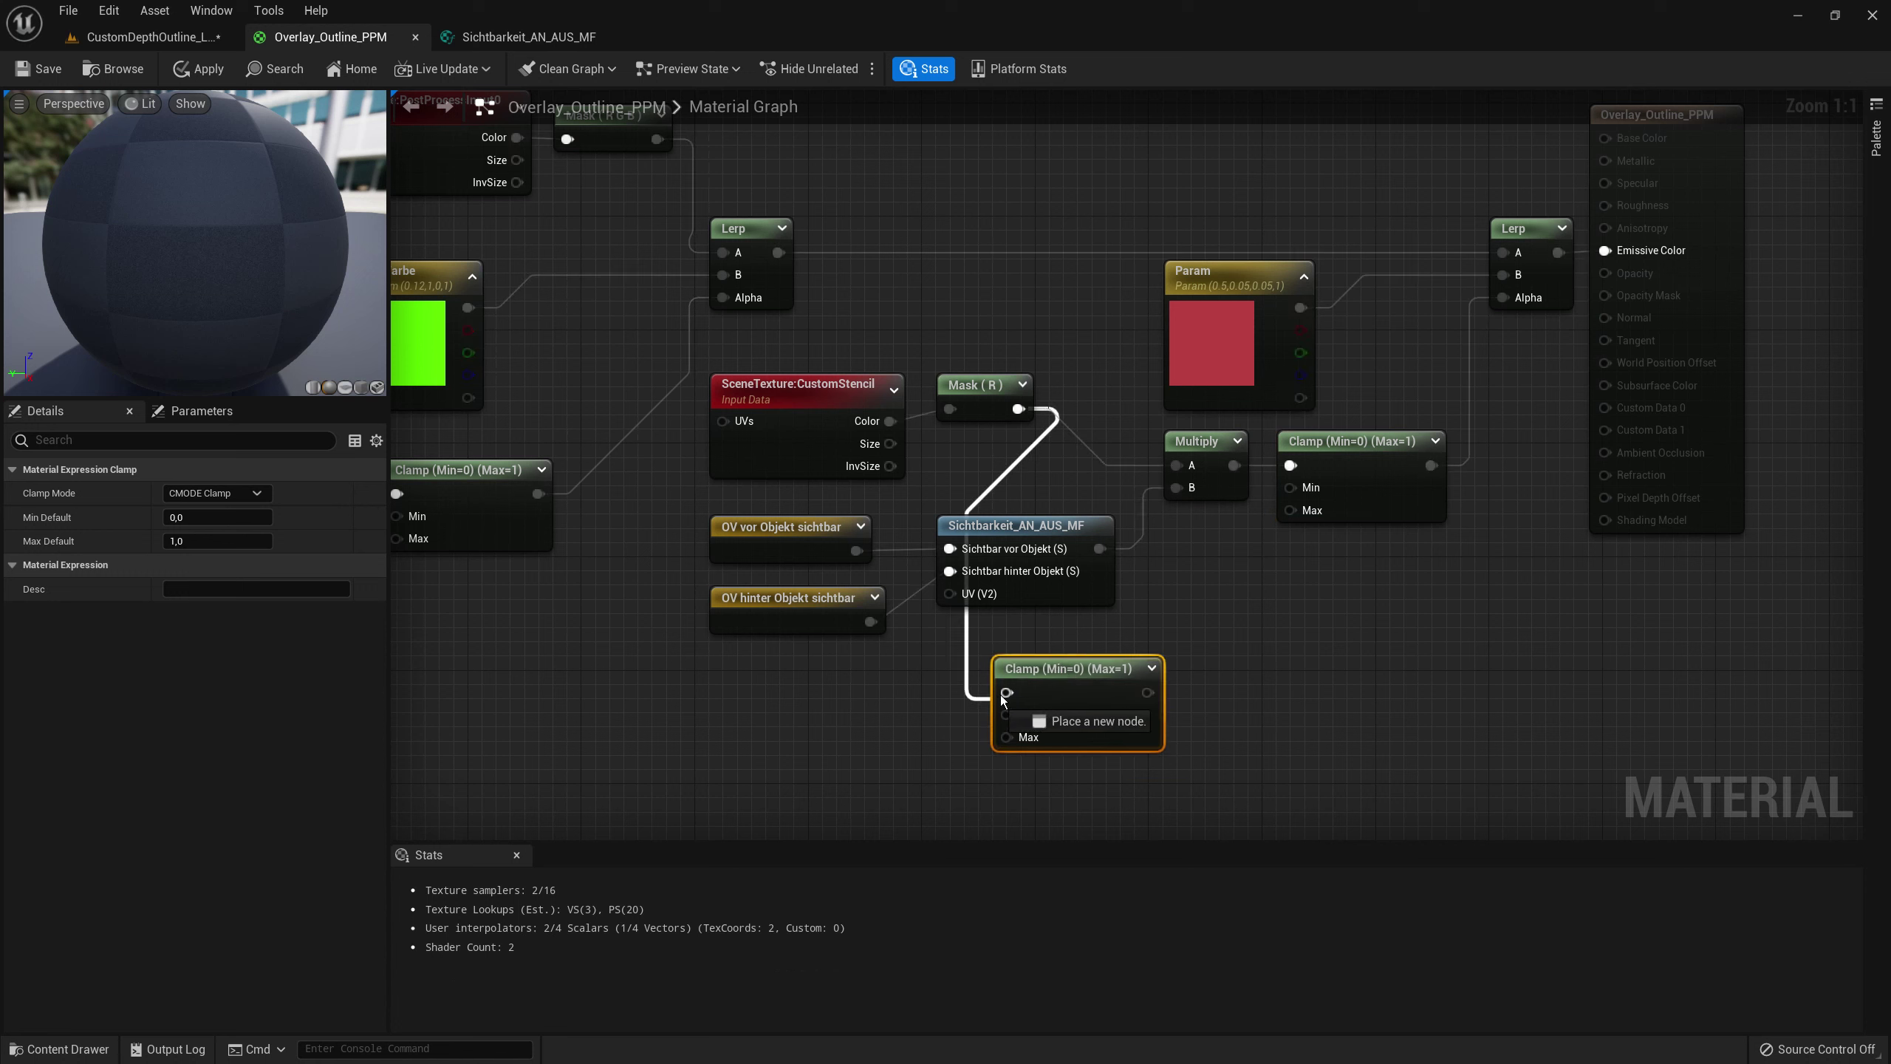
left_click_drag(1147, 692, 1176, 465)
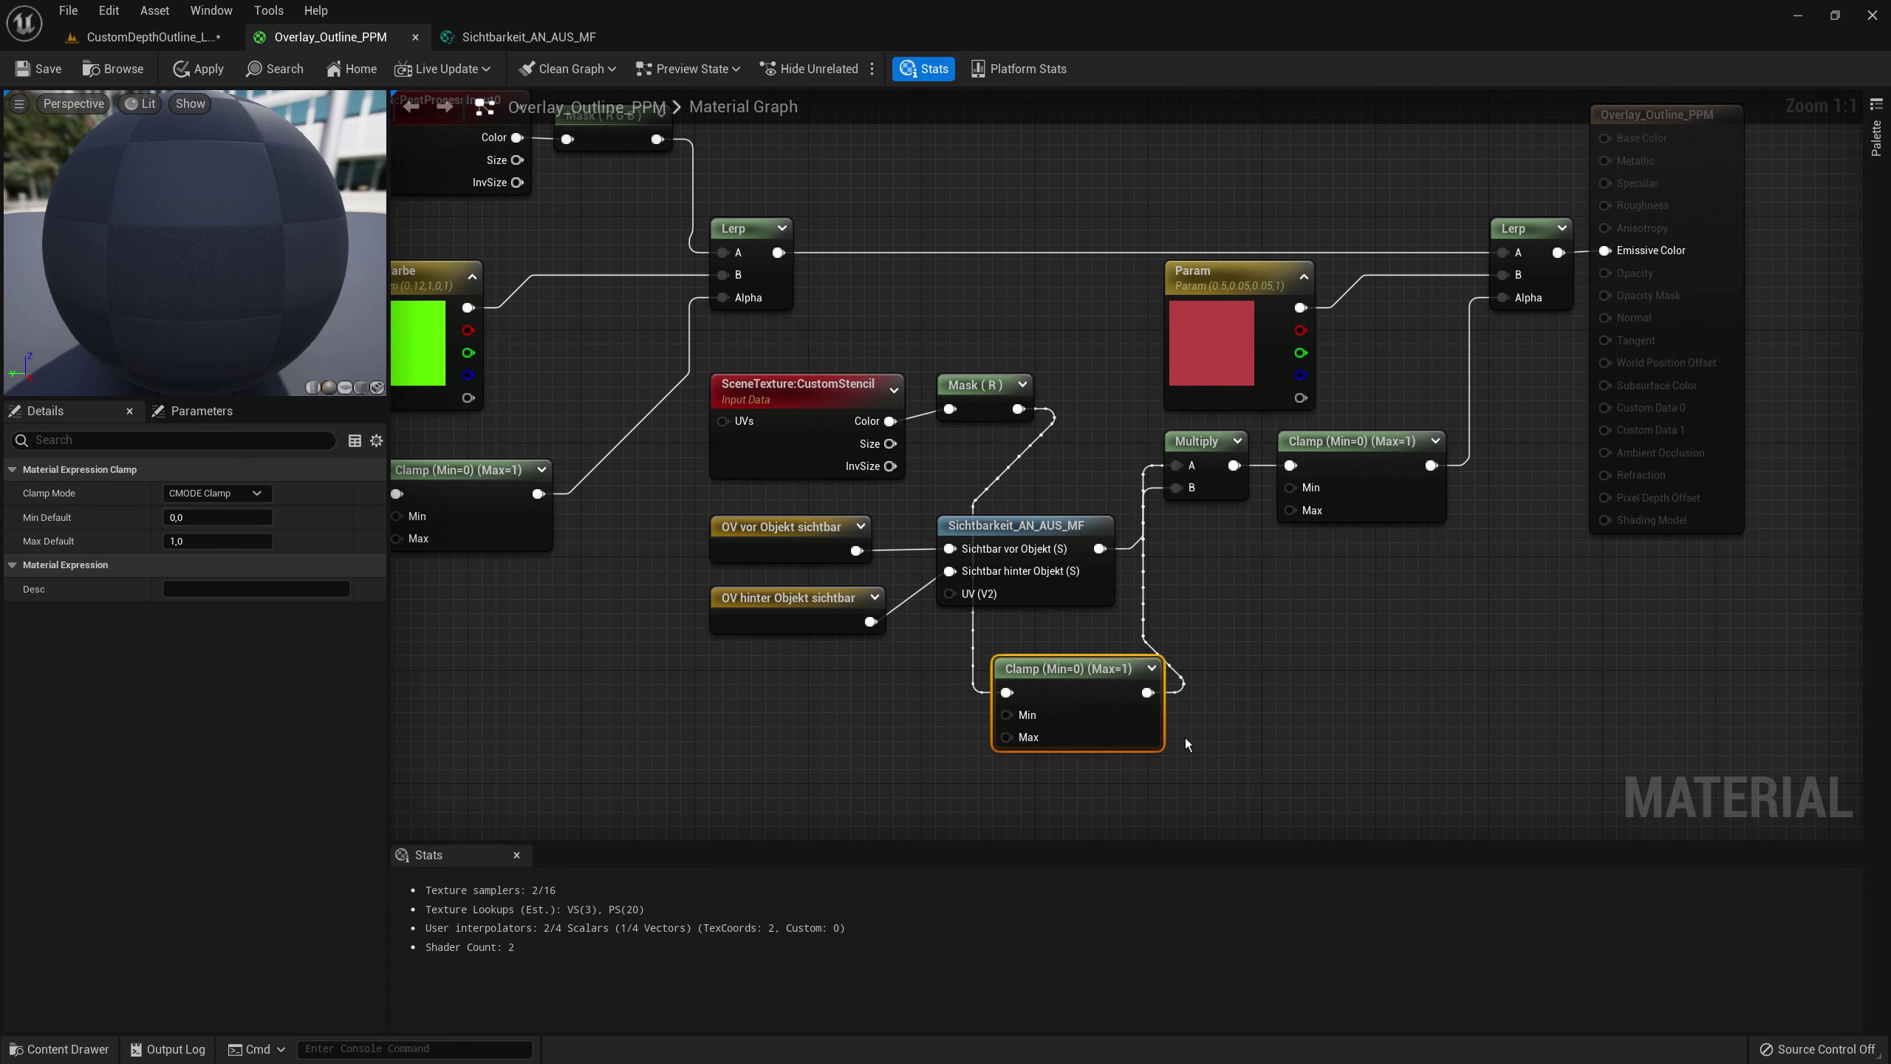
- Add Min and Max nodes below the outline nodes, then delete them both
right_click_drag(1016, 834, 997, 653)
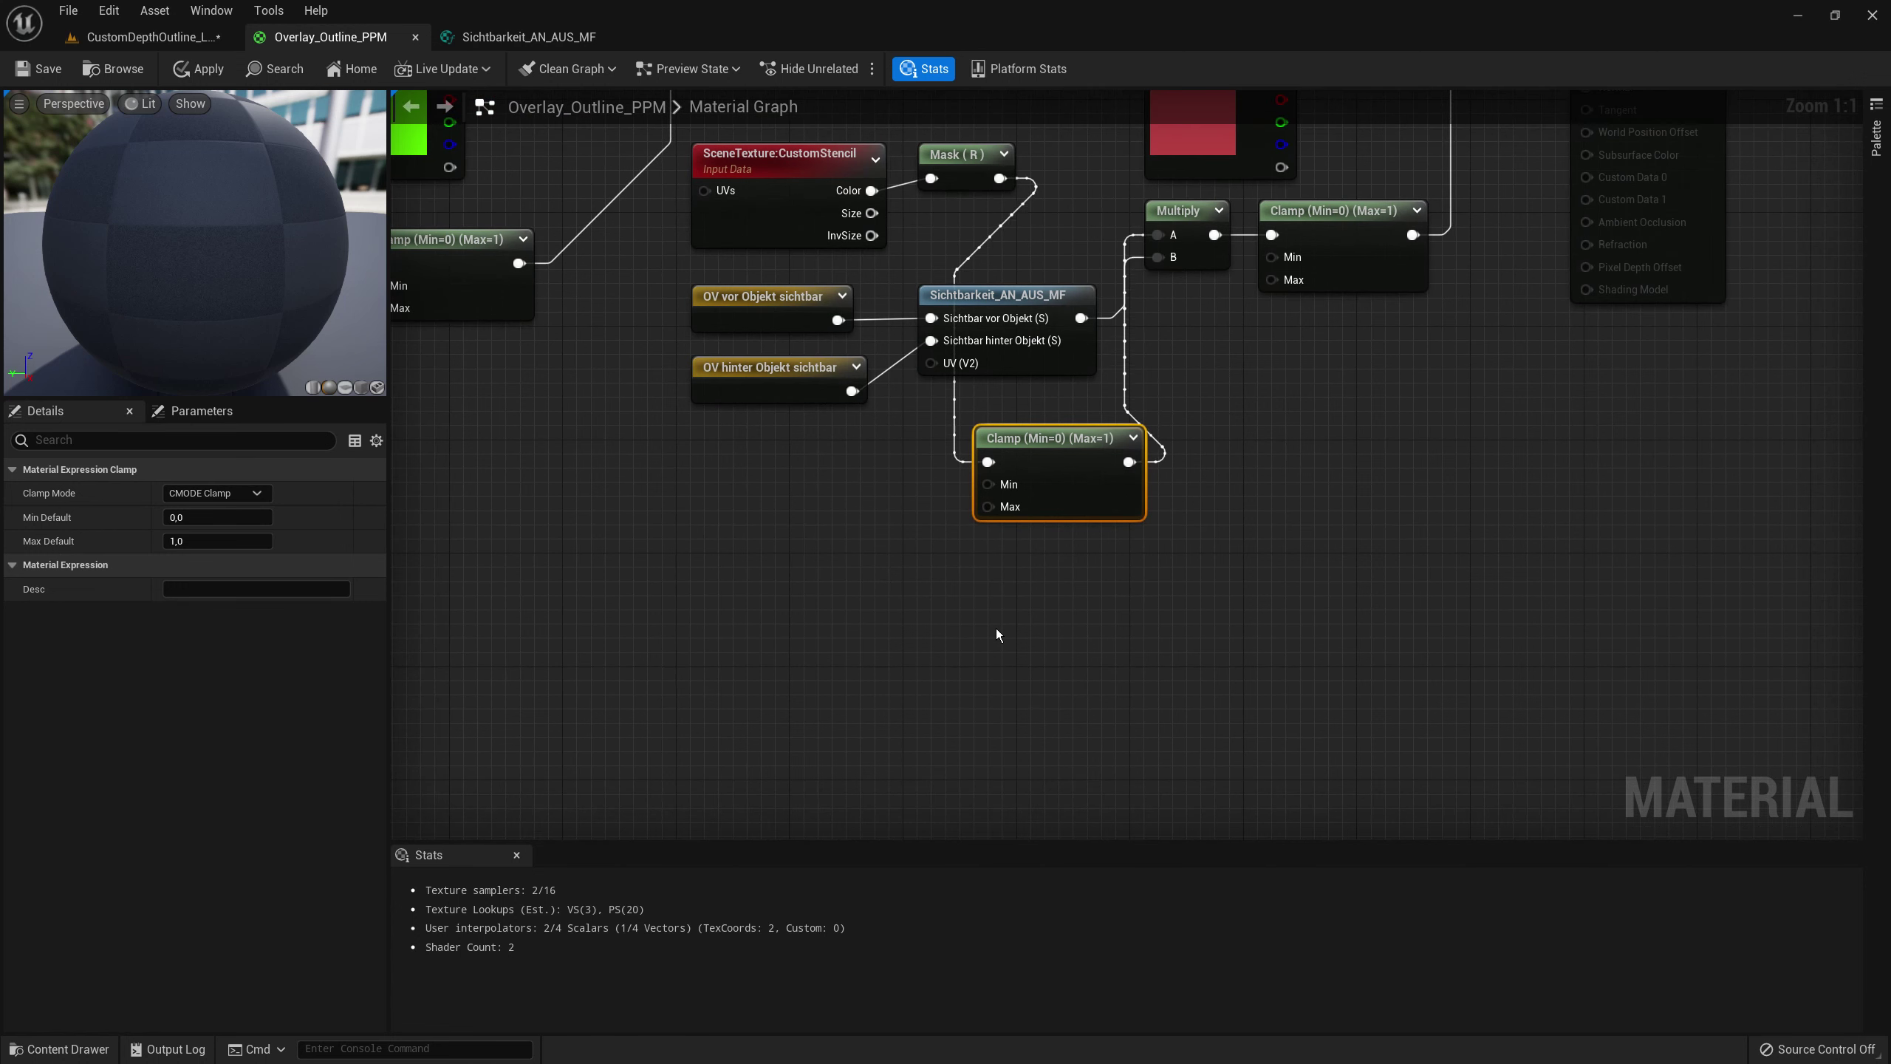
right_click(998, 634)
type("min")
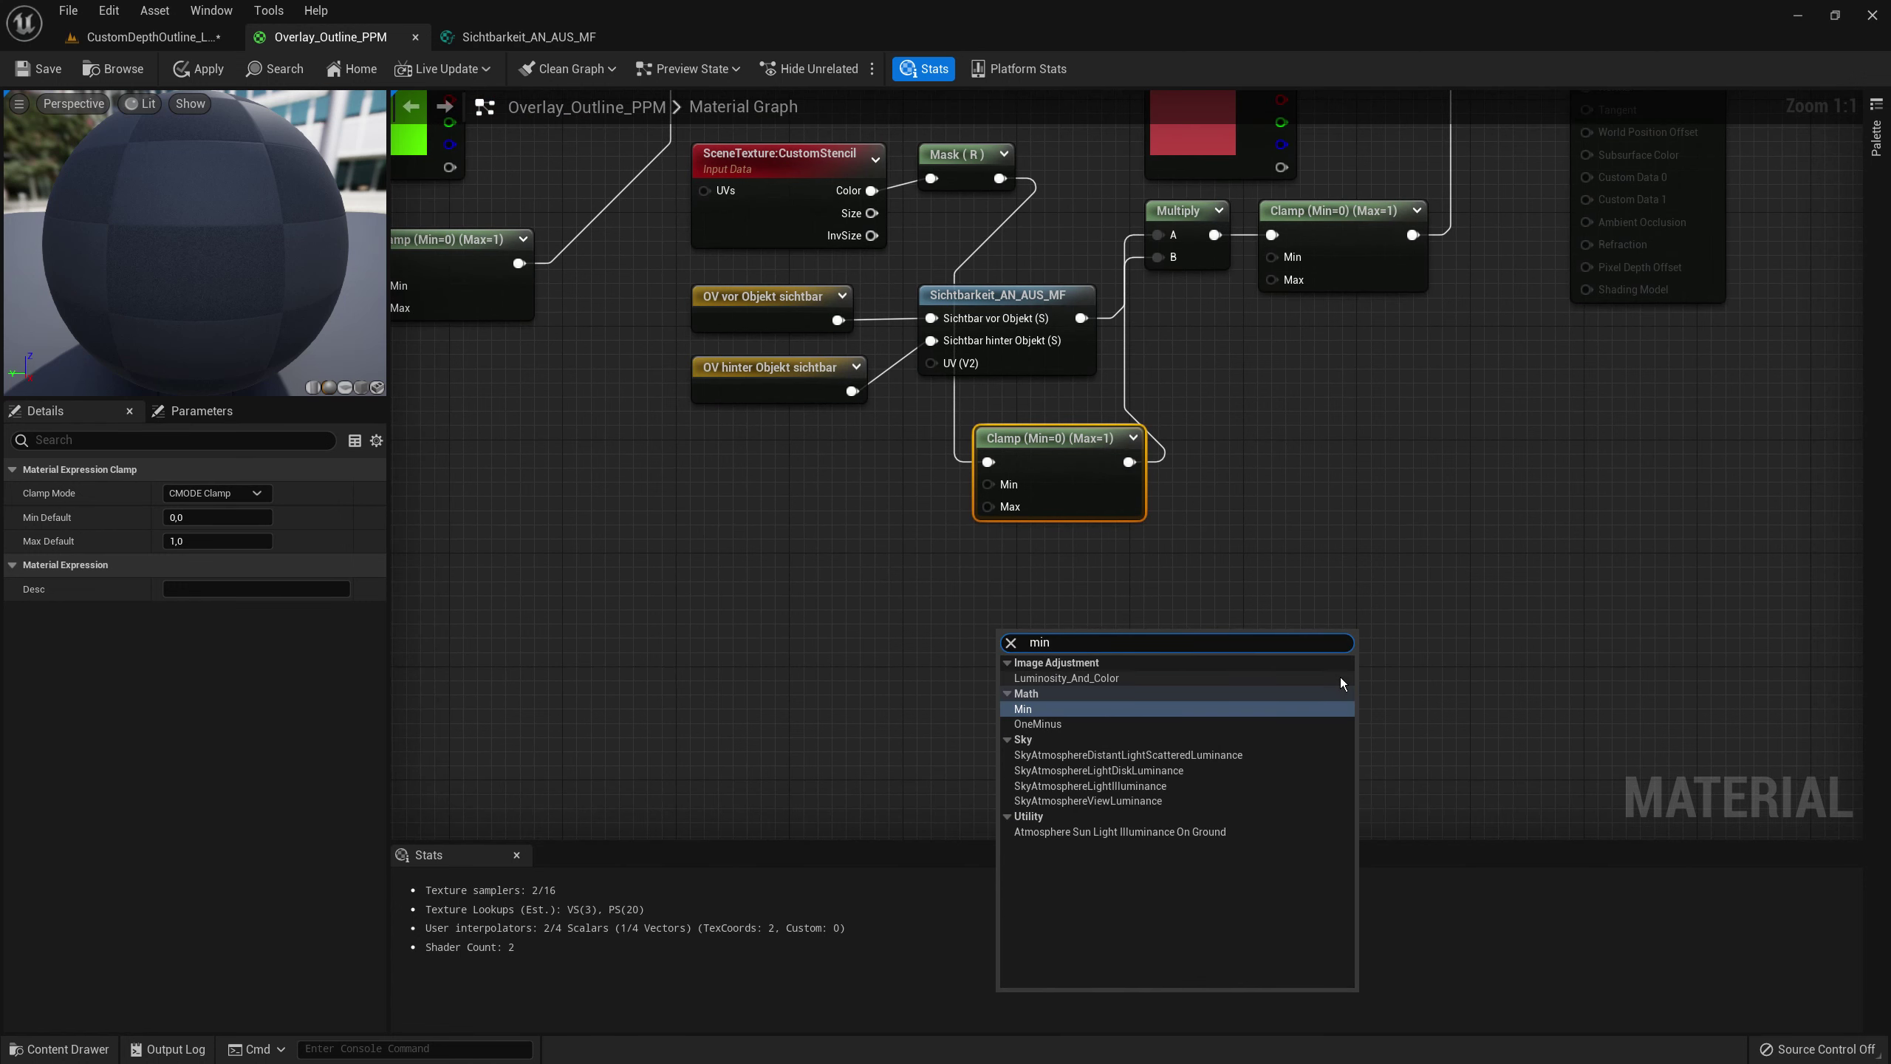
key("Return")
right_click(1173, 662)
type("m")
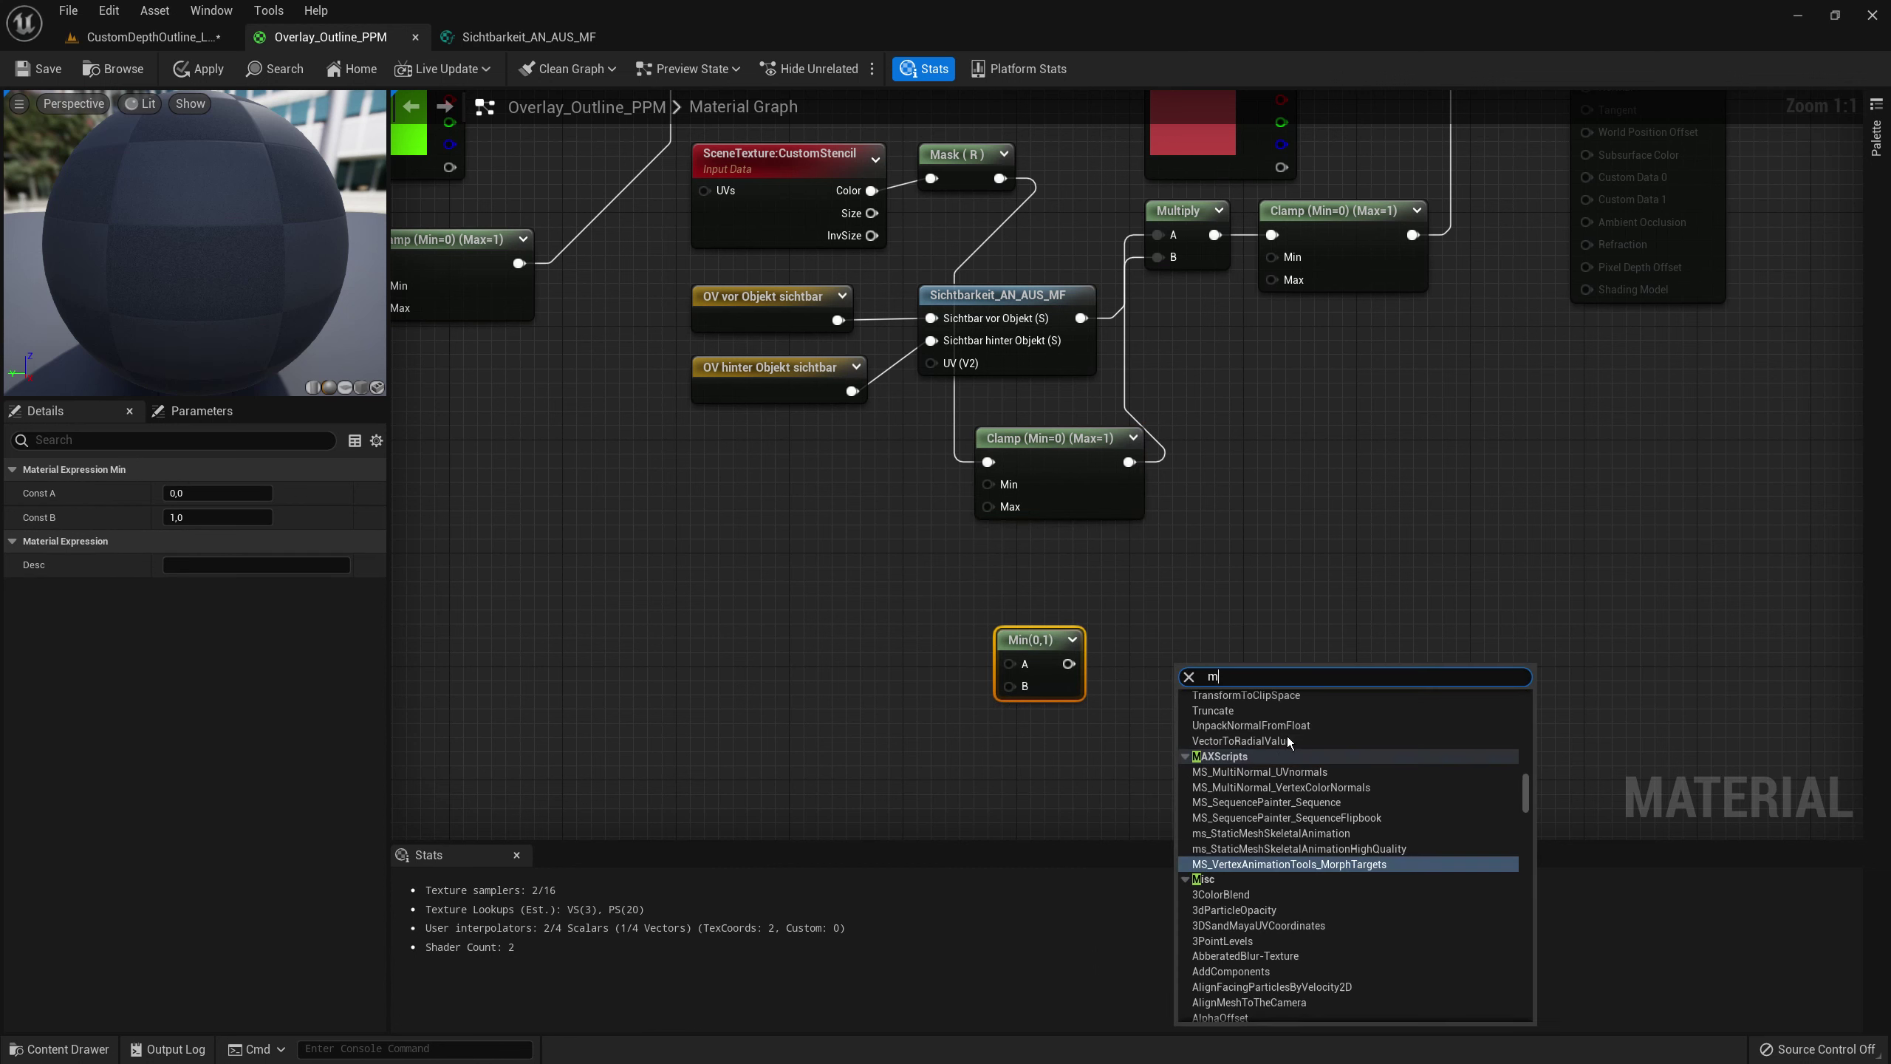
type("ax")
key("Return")
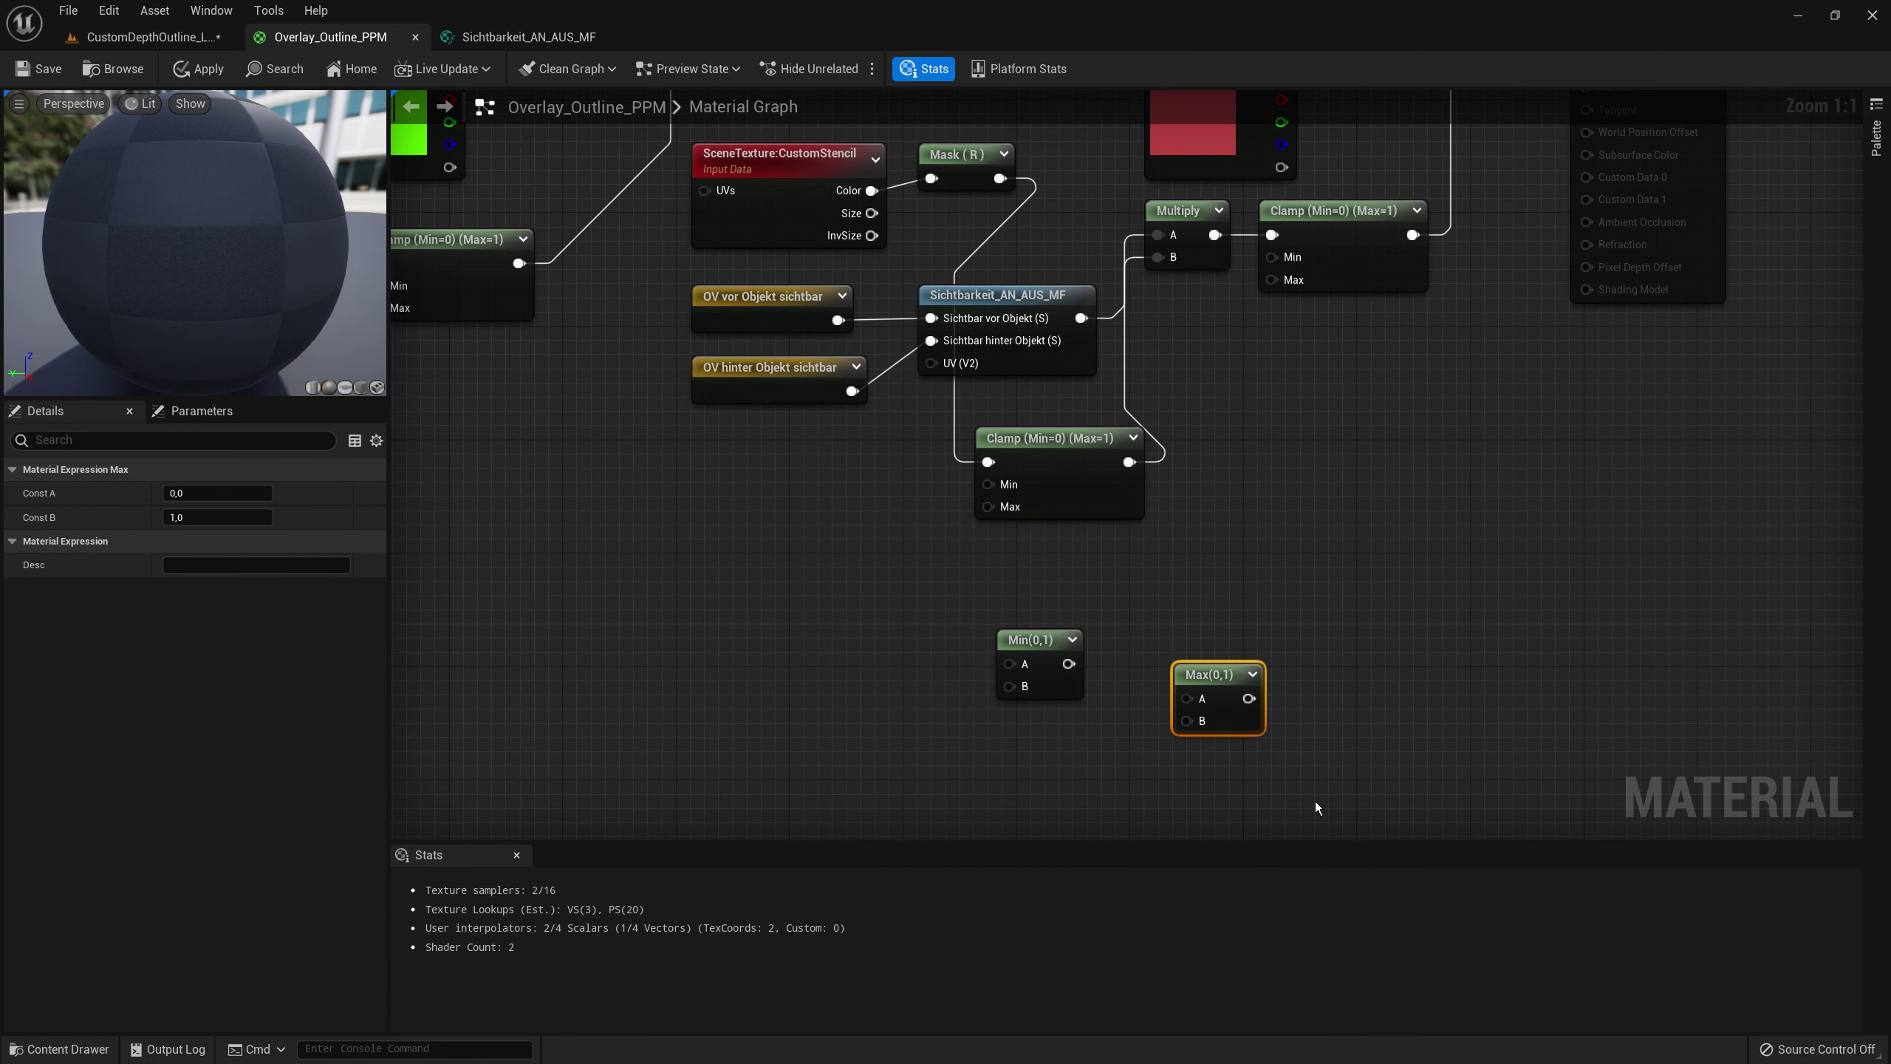
left_click_drag(1315, 801, 913, 647)
key("Delete")
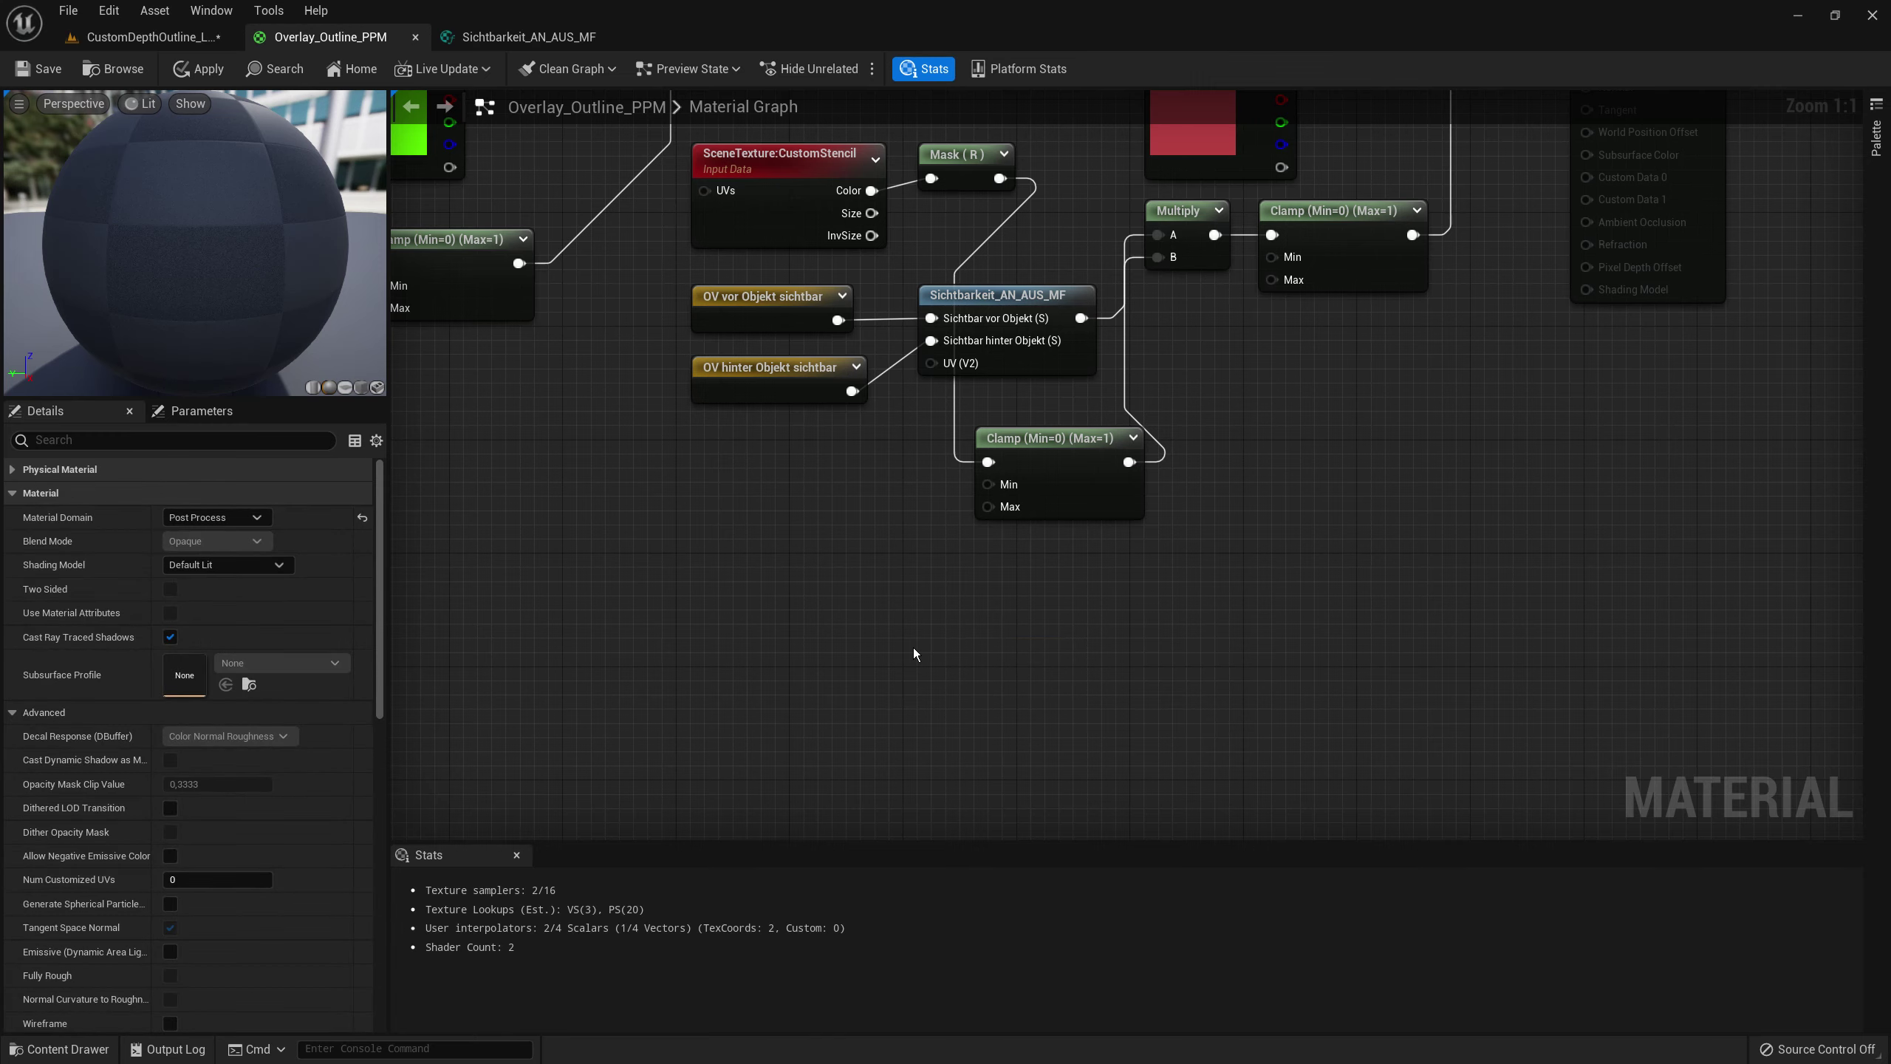
scroll(883, 589, "down", 3)
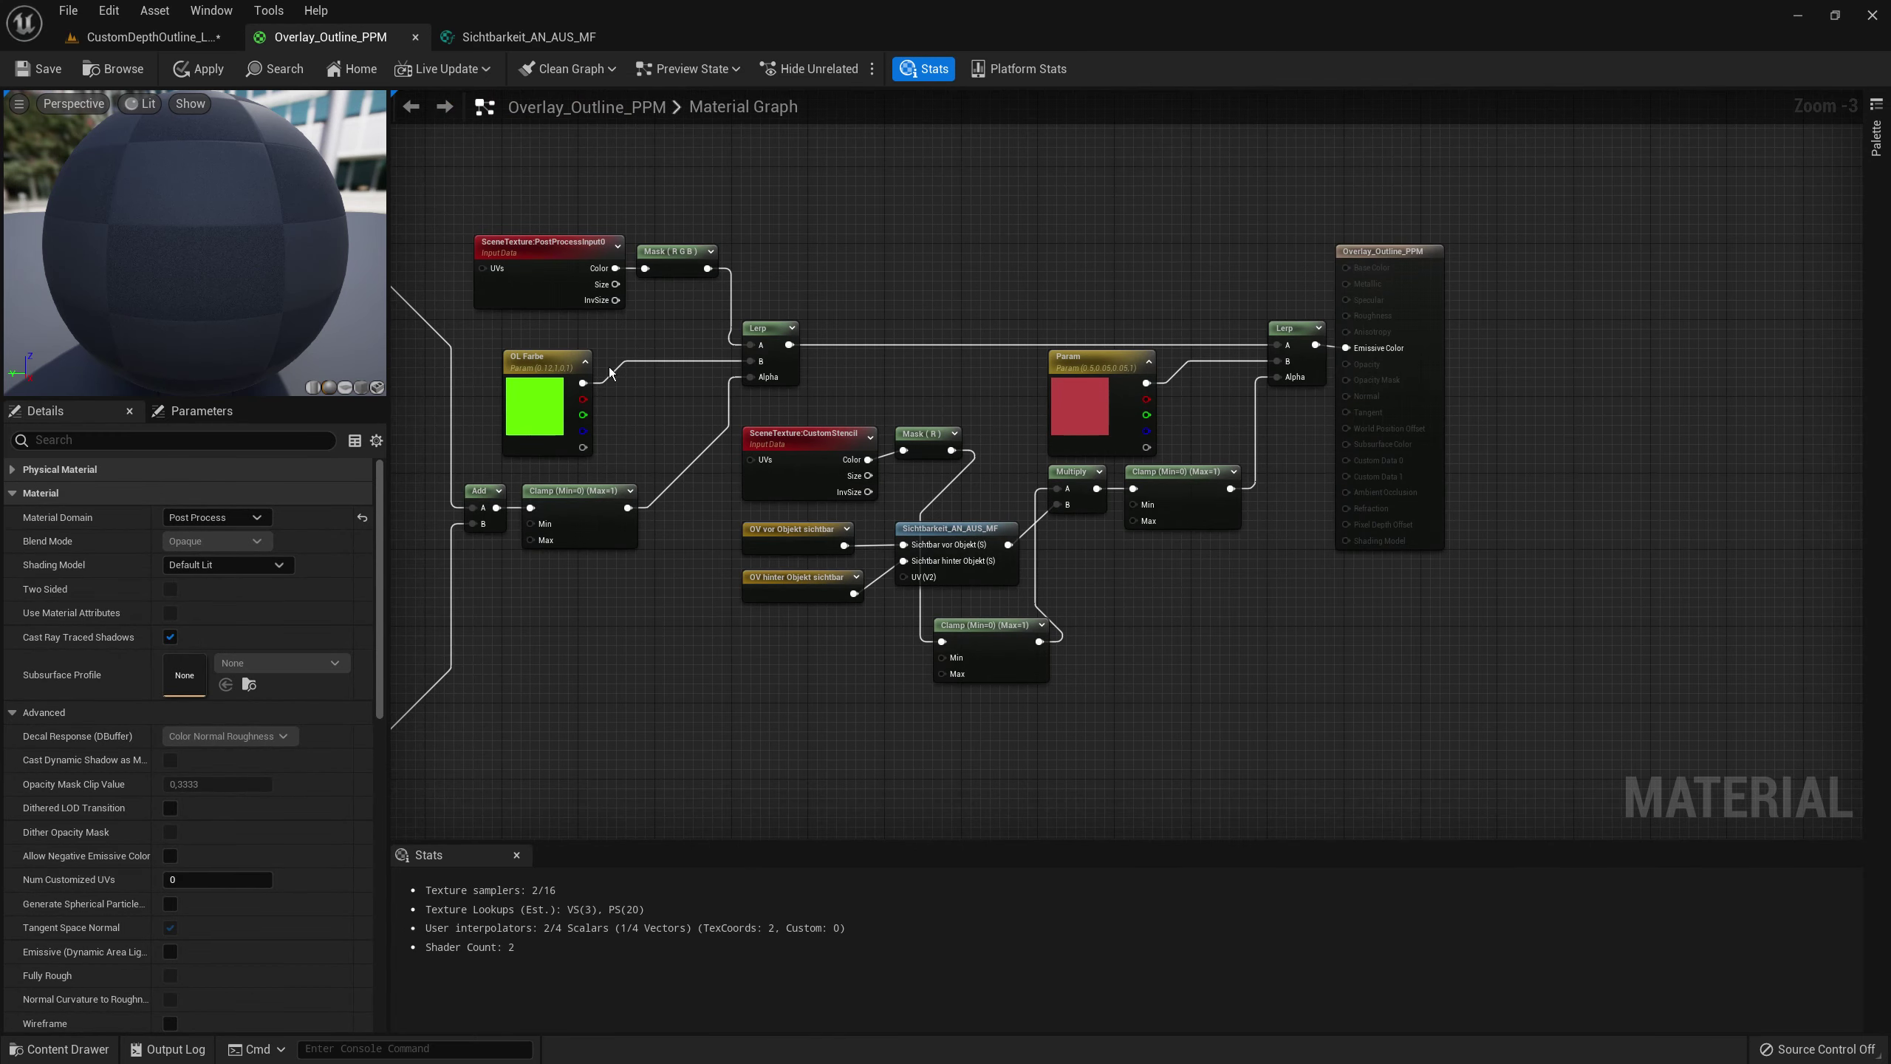
- Apply the material, set Cube12's CustomDepth Stencil Value to 100 then 1, and return to the graph
left_click(195, 68)
left_click(169, 35)
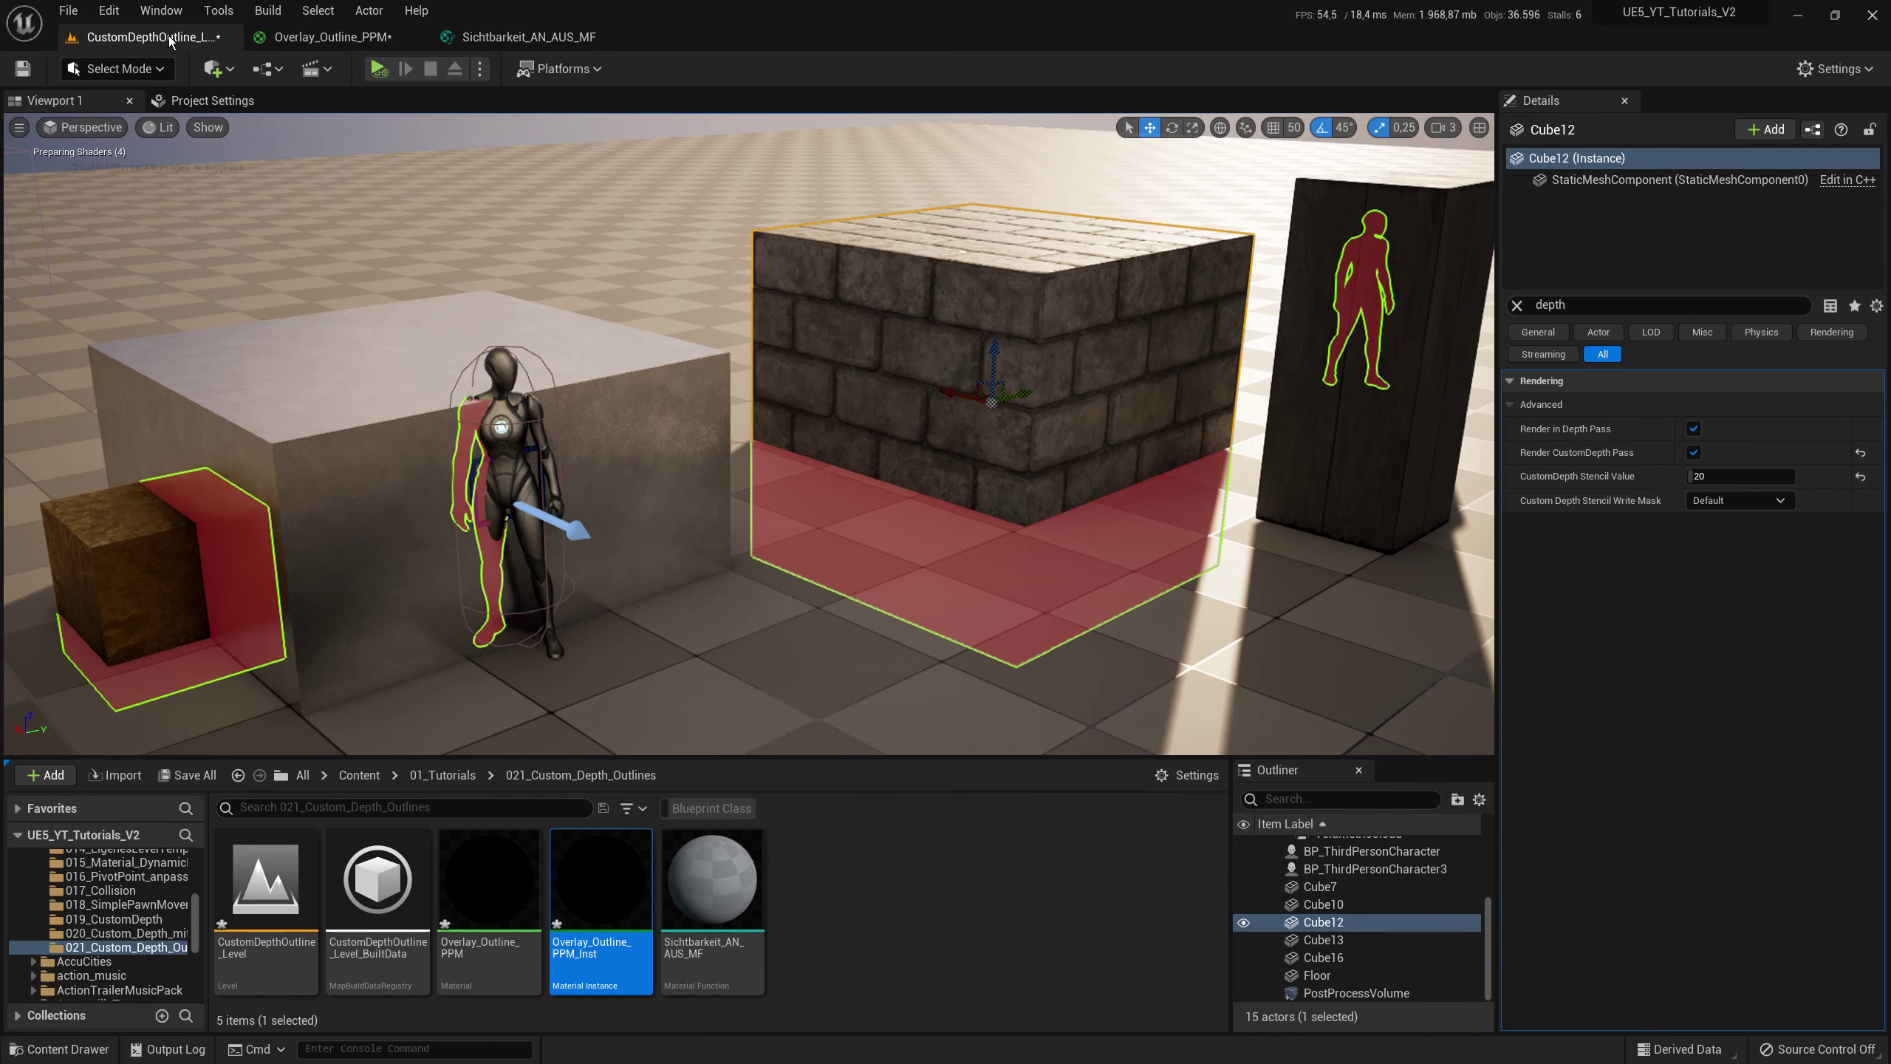
left_click(1718, 470)
type("100")
key("Return")
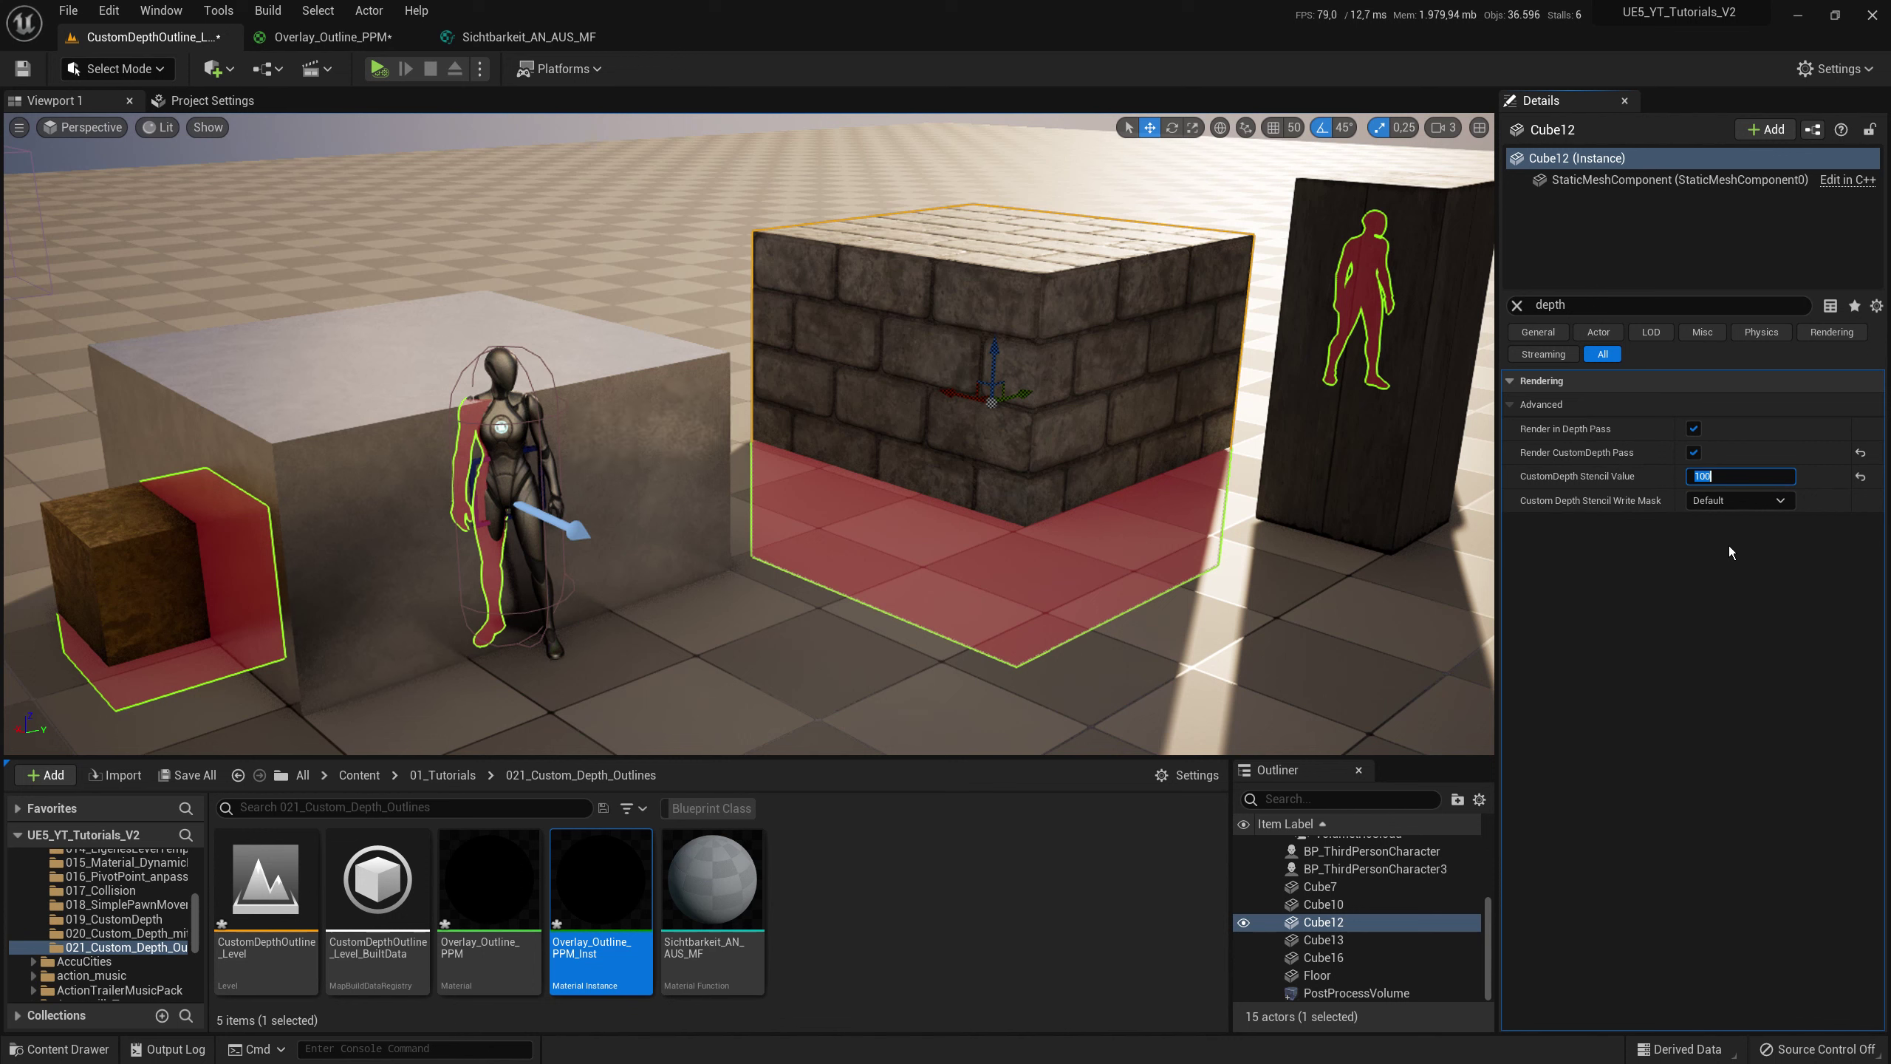
type("1")
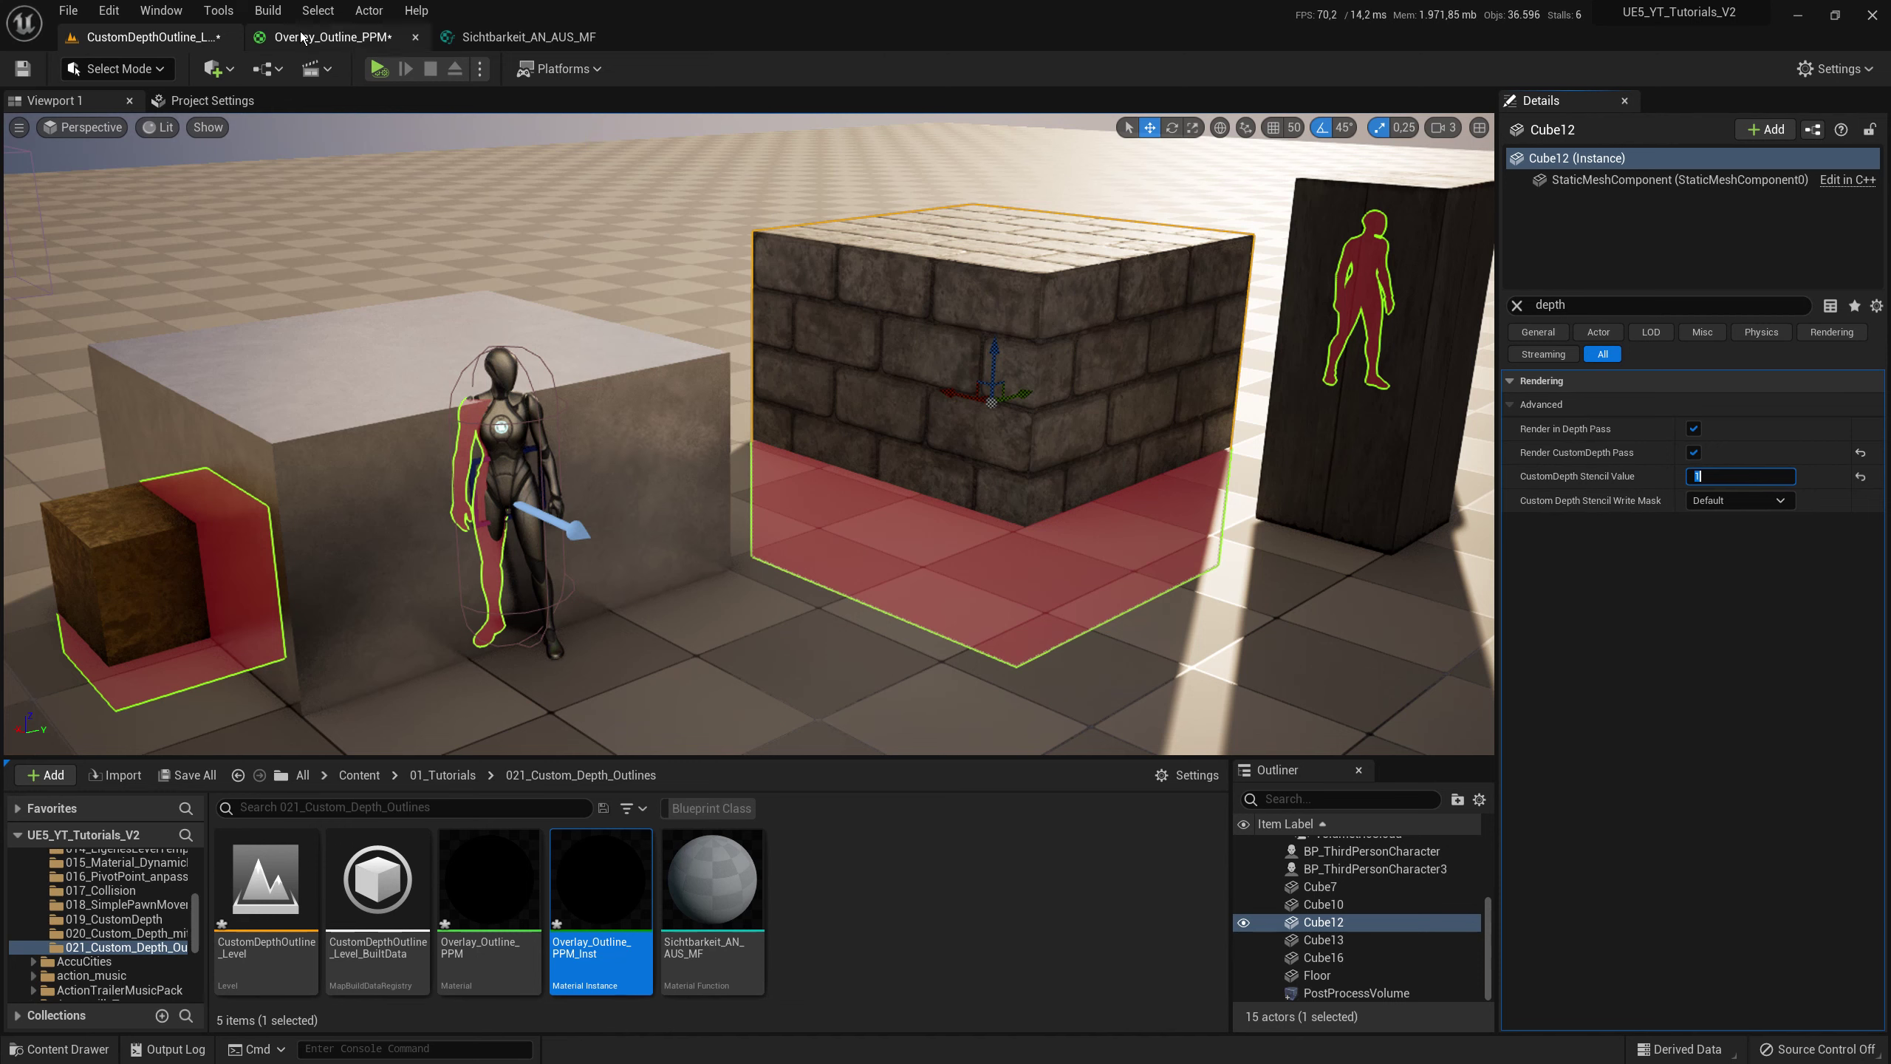
left_click(333, 36)
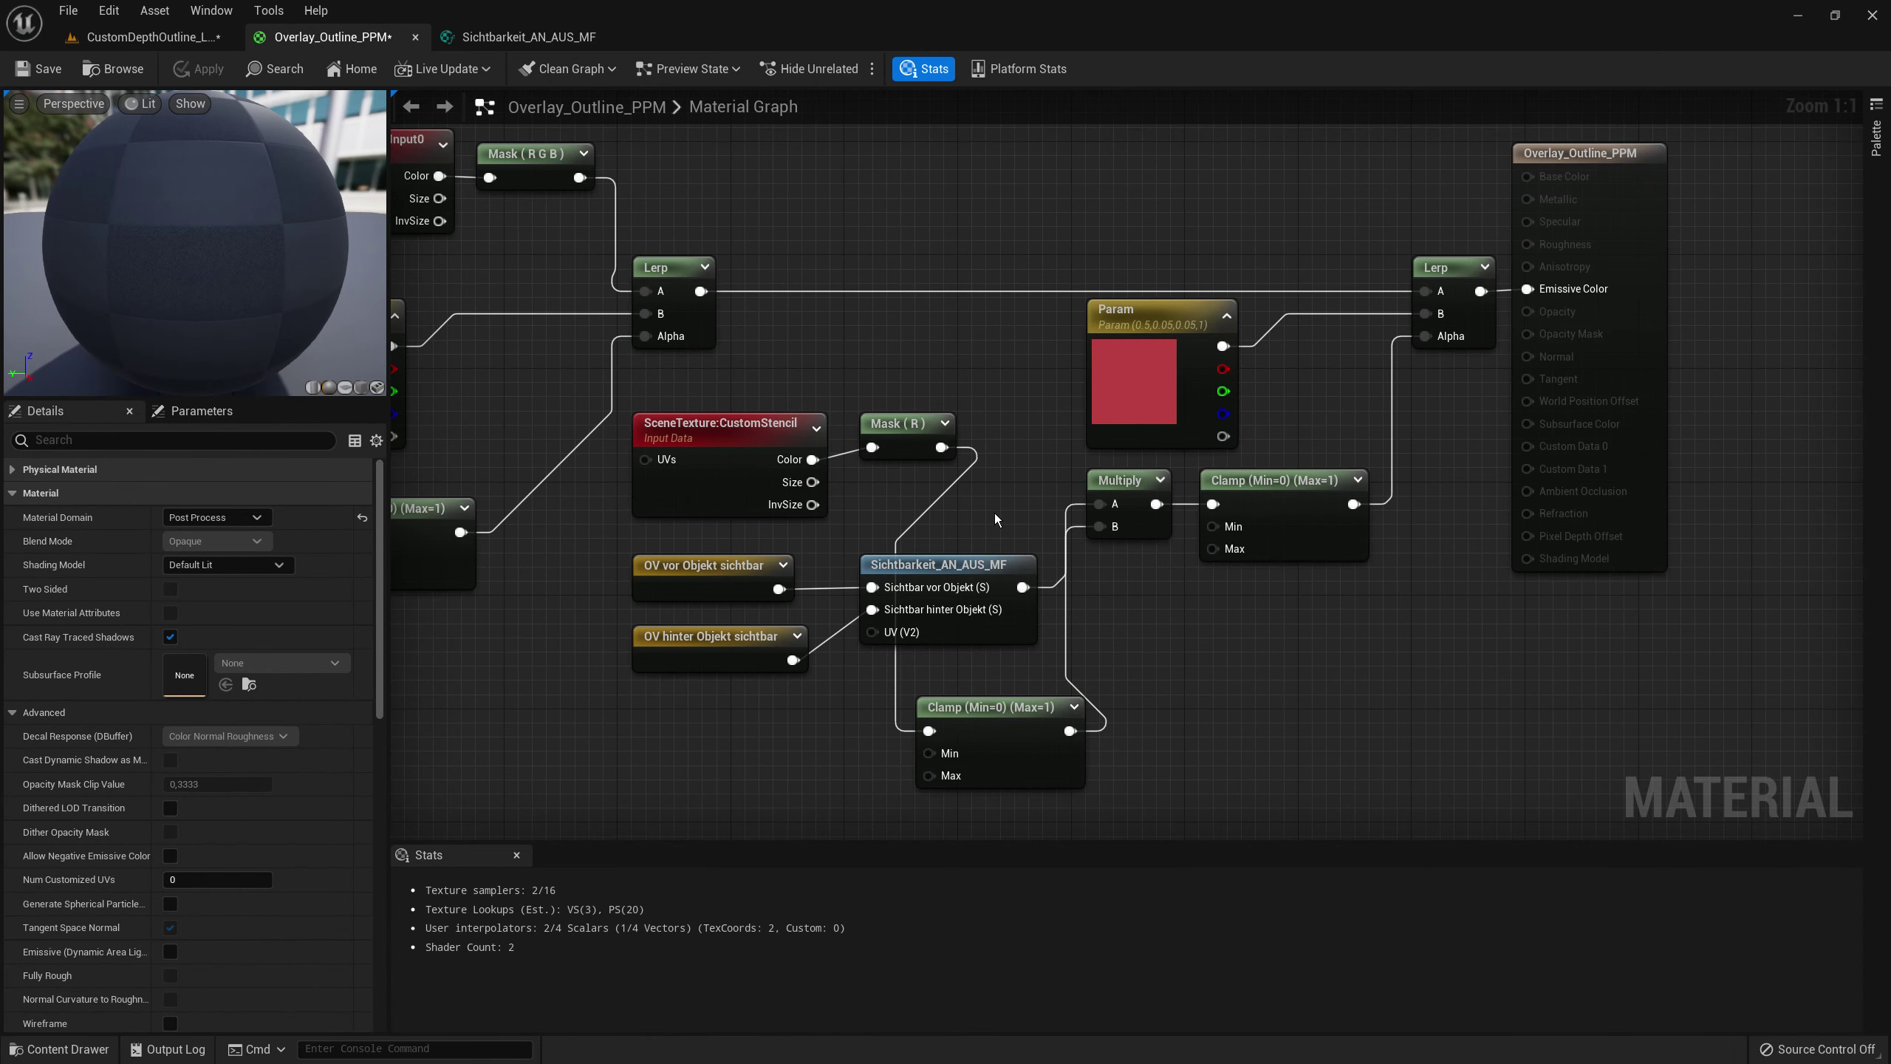
scroll(997, 508, "down", 2)
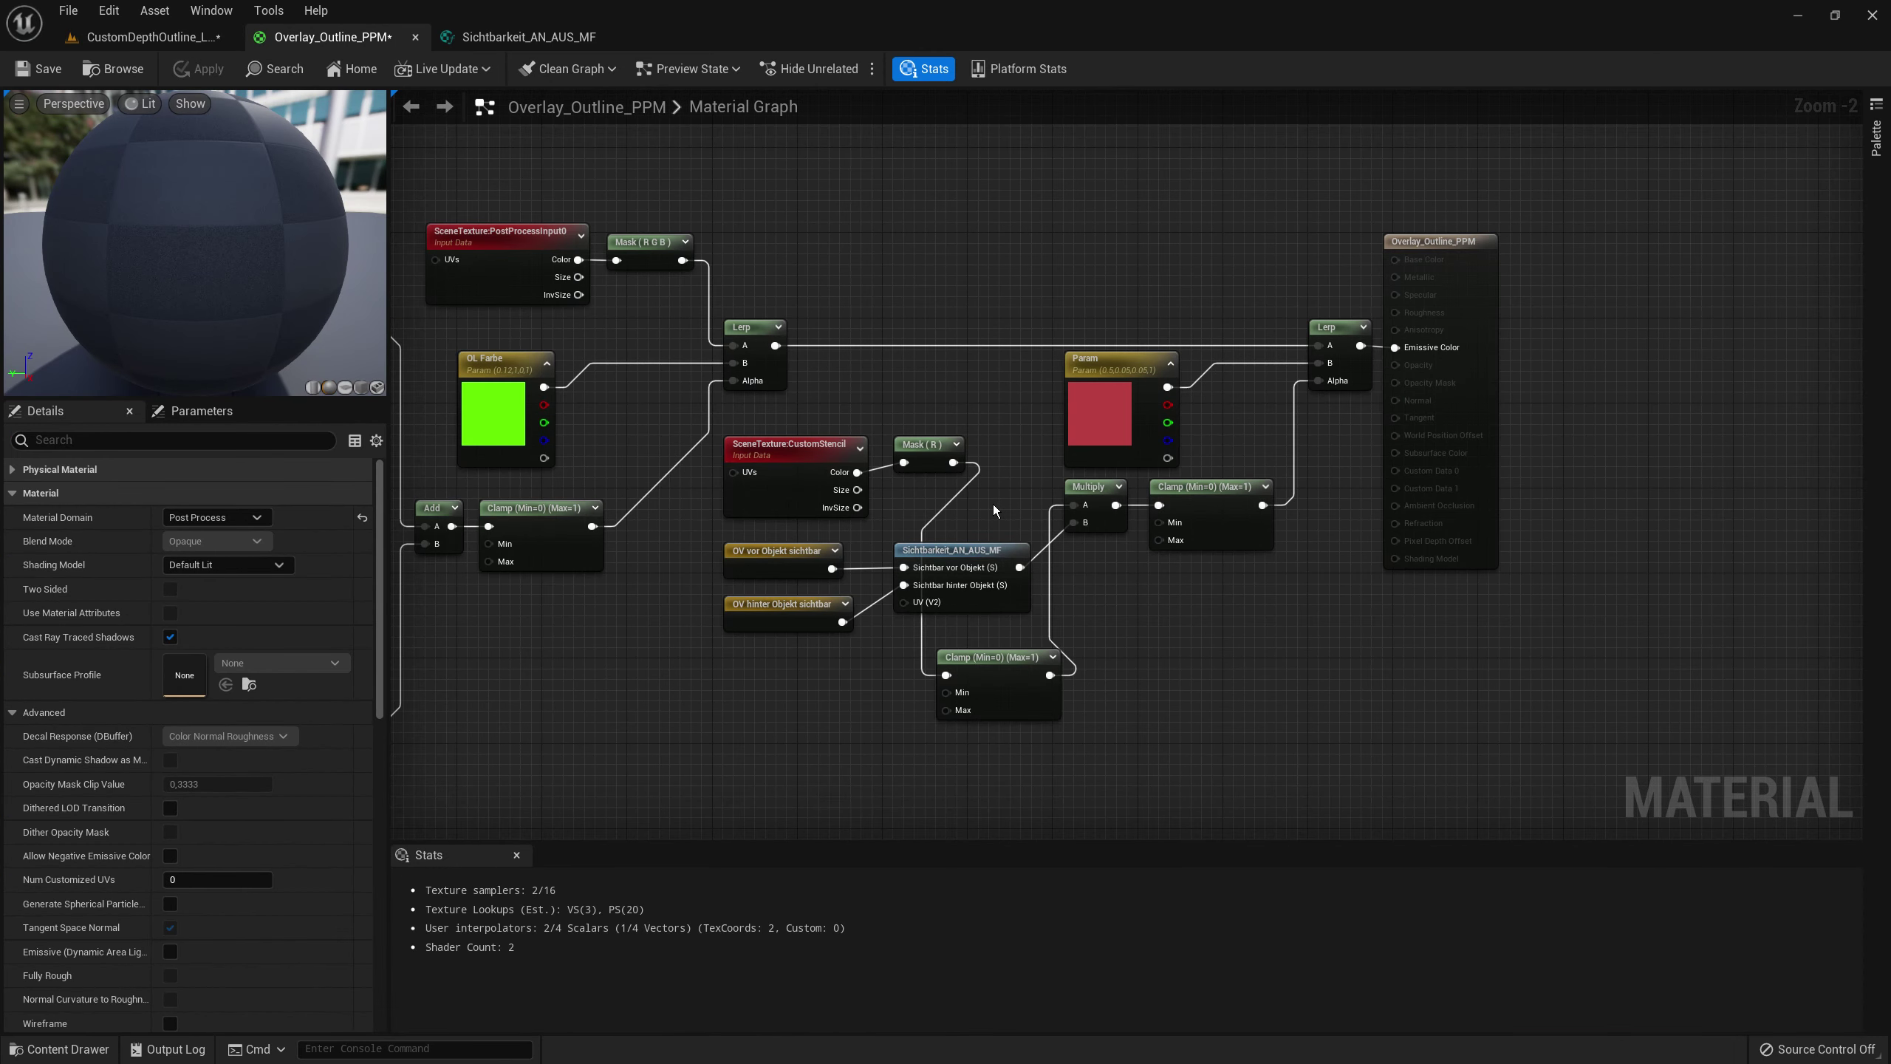
scroll(994, 505, "up", 2)
scroll(994, 502, "down", 2)
scroll(1066, 692, "up", 2)
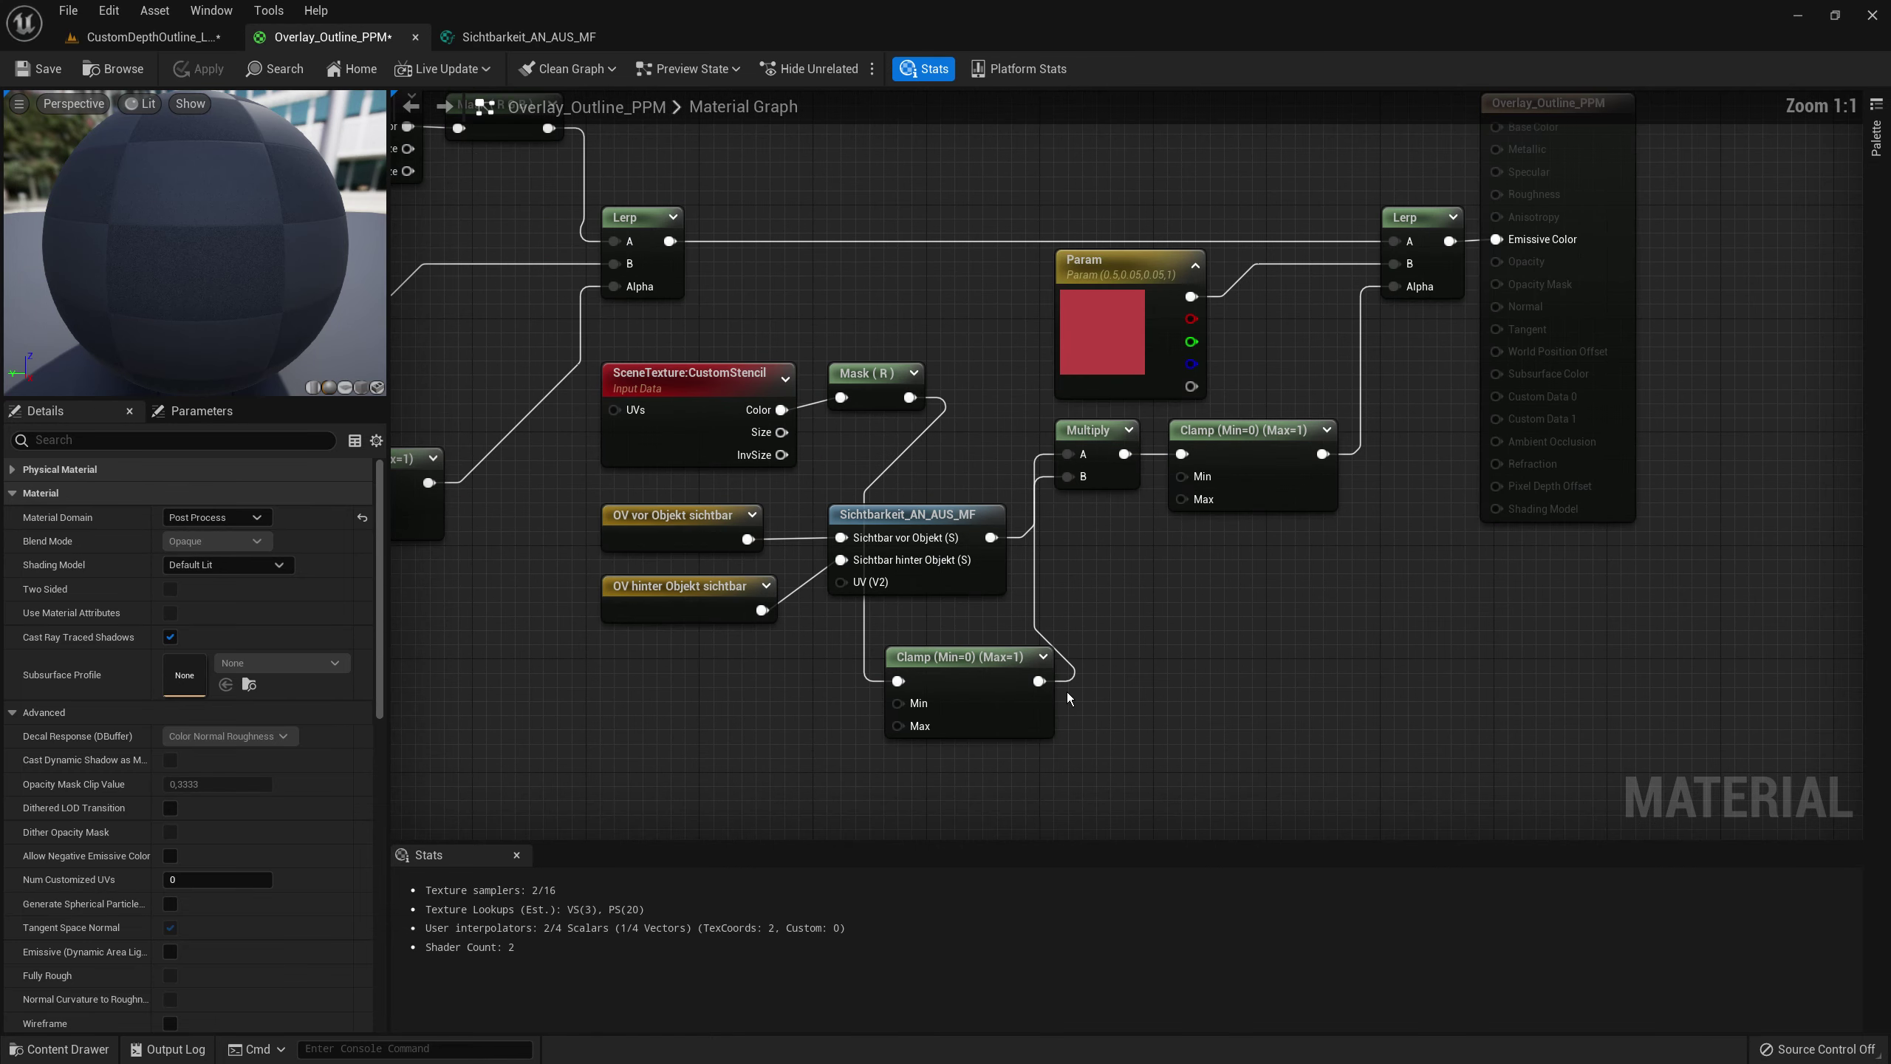
scroll(1067, 692, "down", 2)
left_click(1136, 569)
scroll(934, 634, "down", 5)
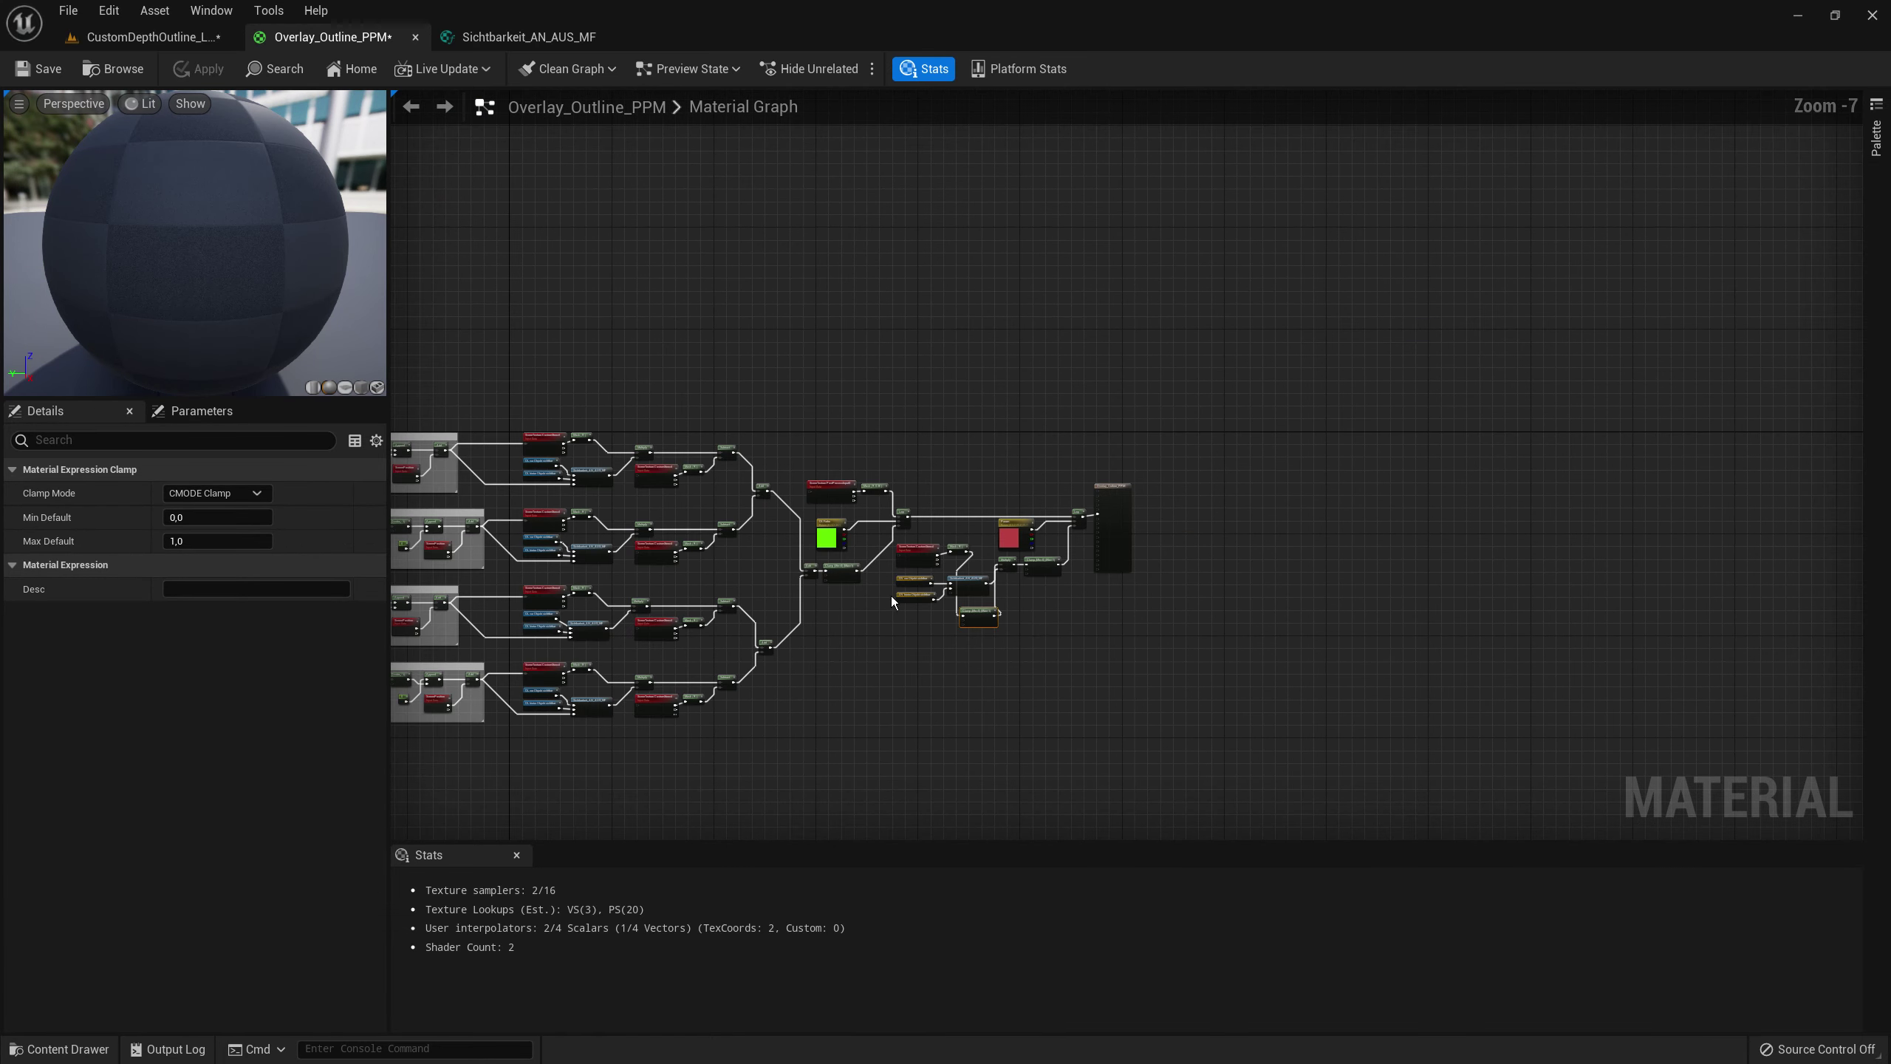
scroll(971, 635, "up", 3)
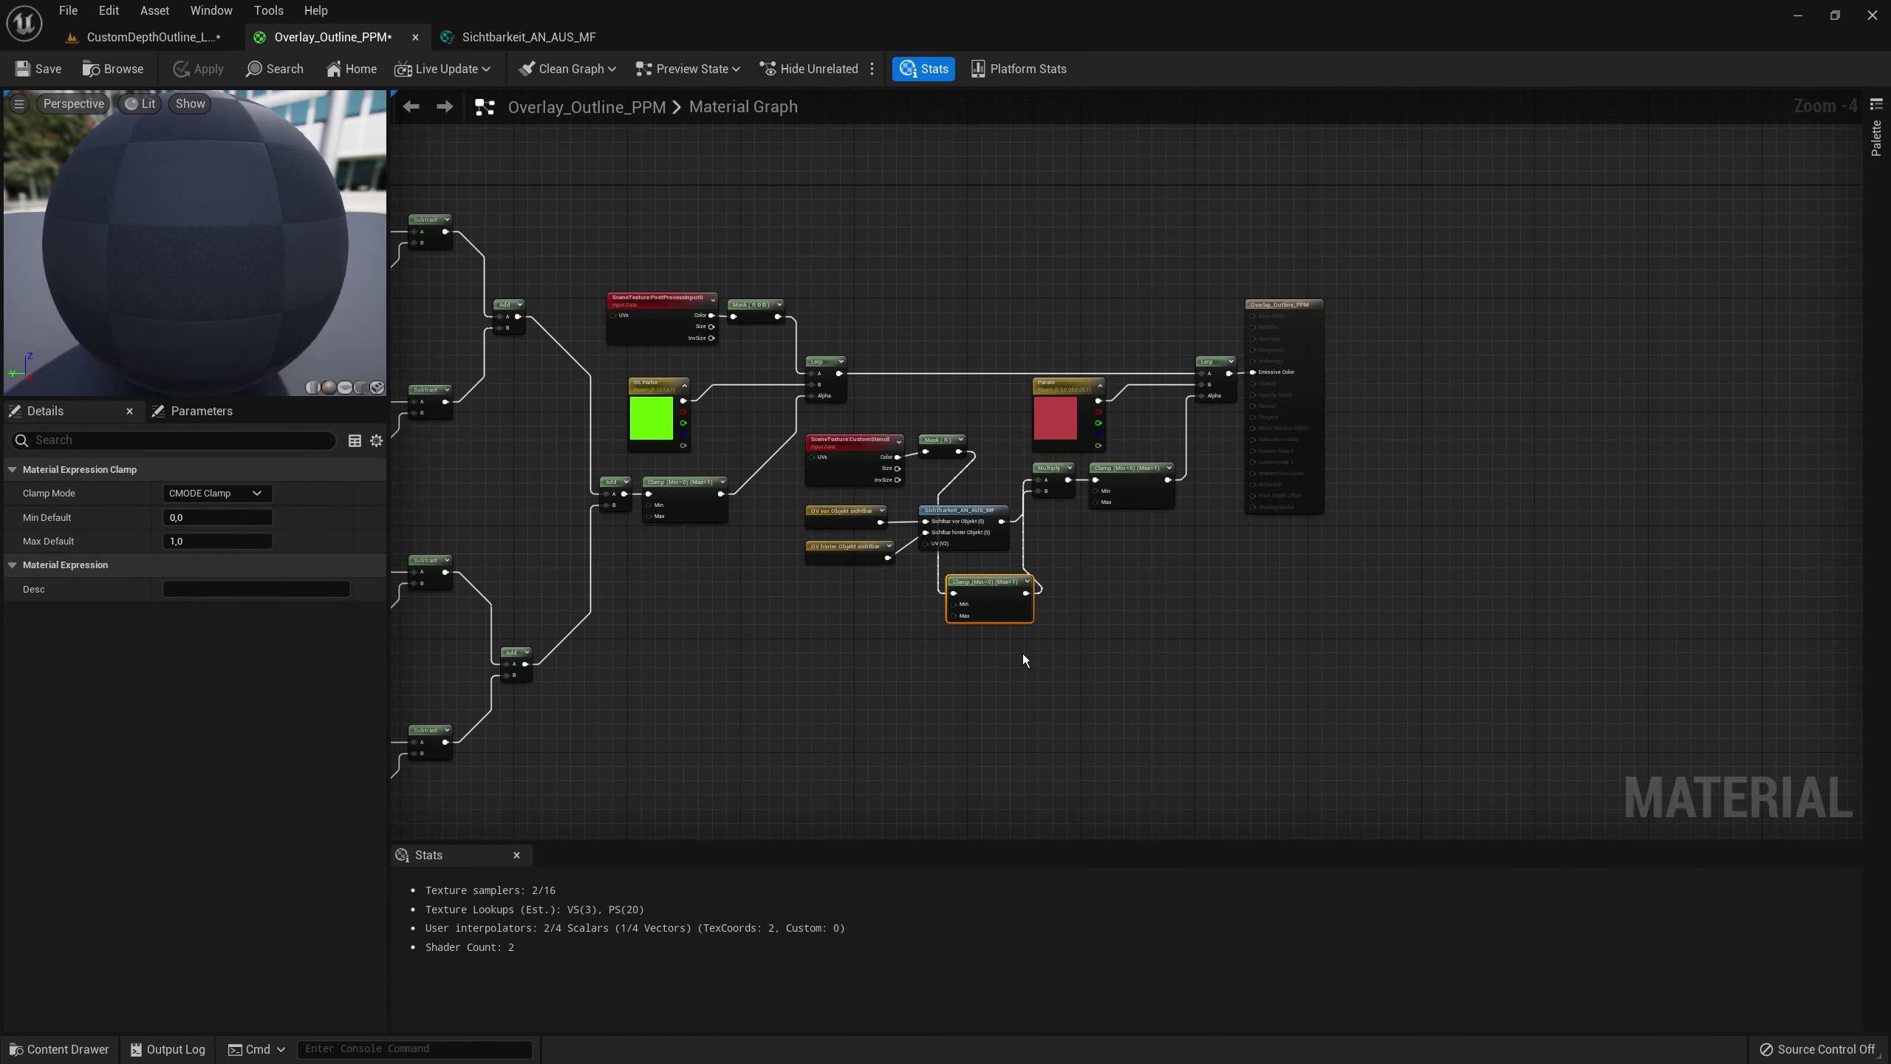
scroll(1022, 660, "up", 4)
scroll(953, 563, "down", 6)
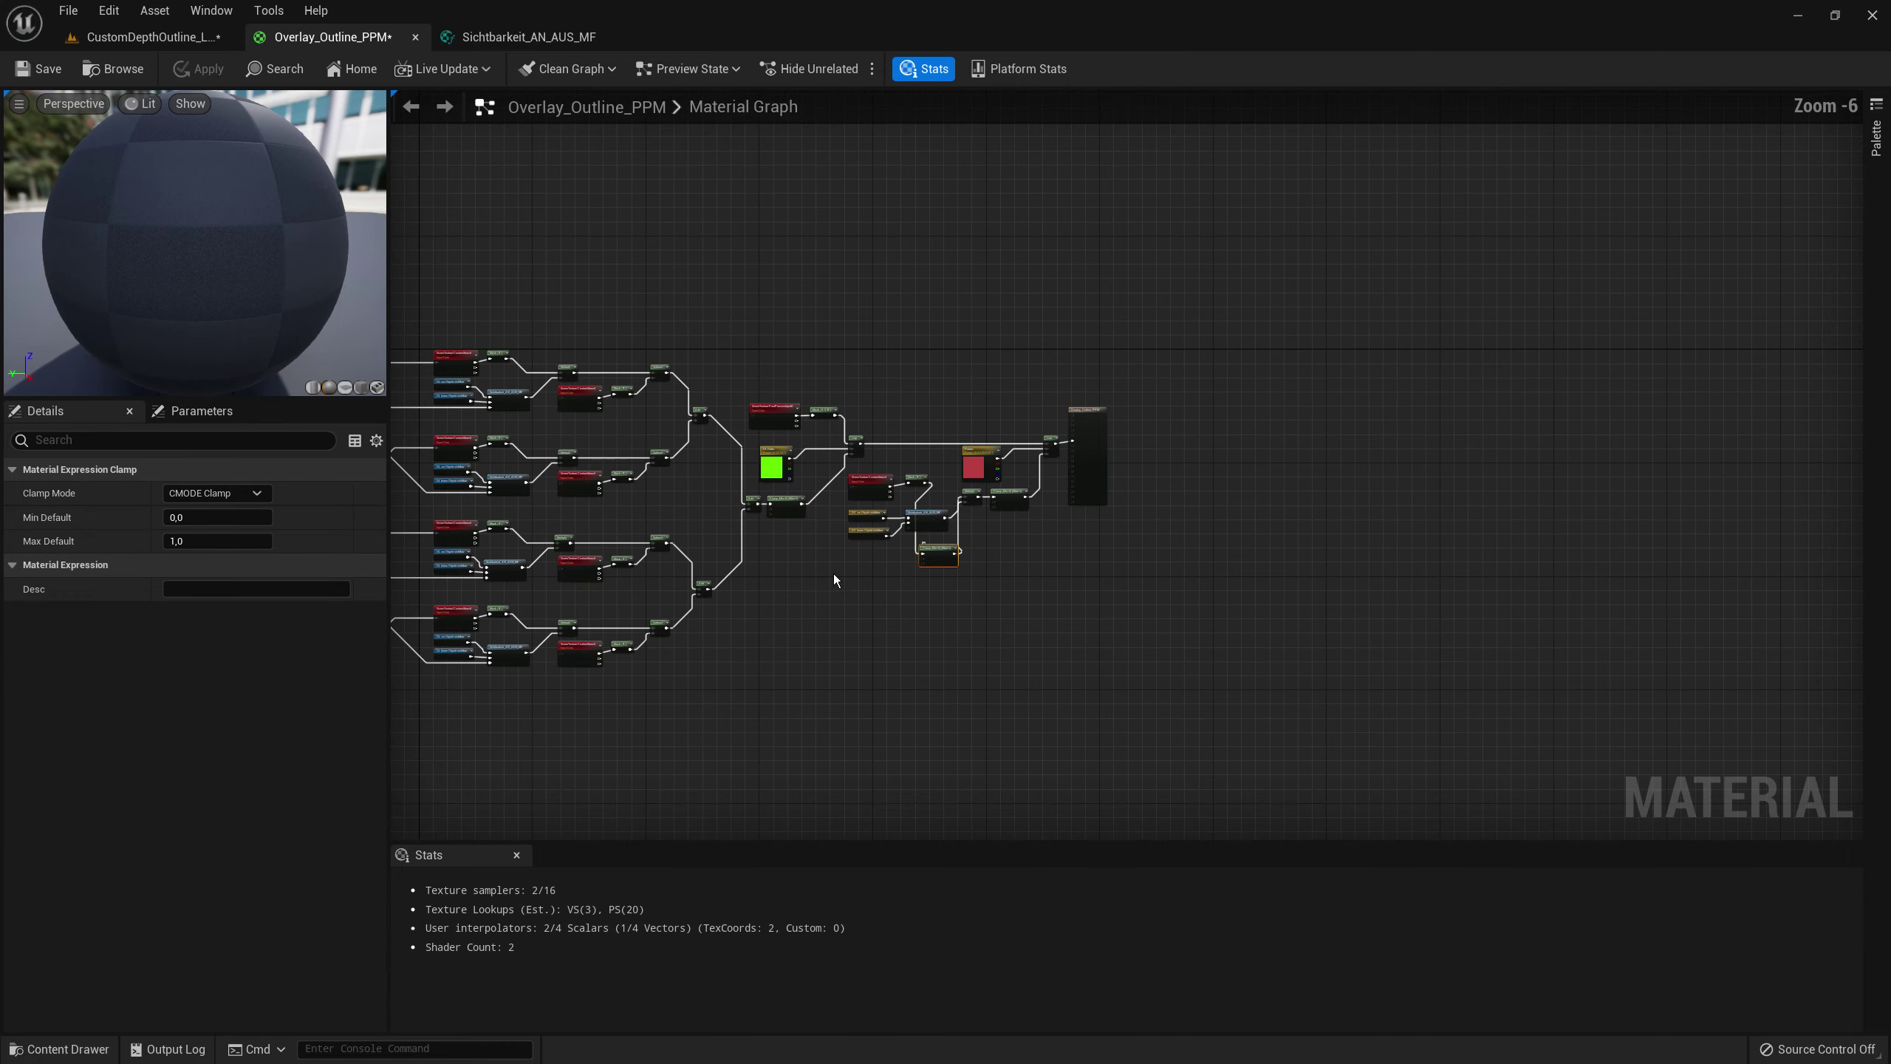
right_click_drag(833, 574, 1061, 579)
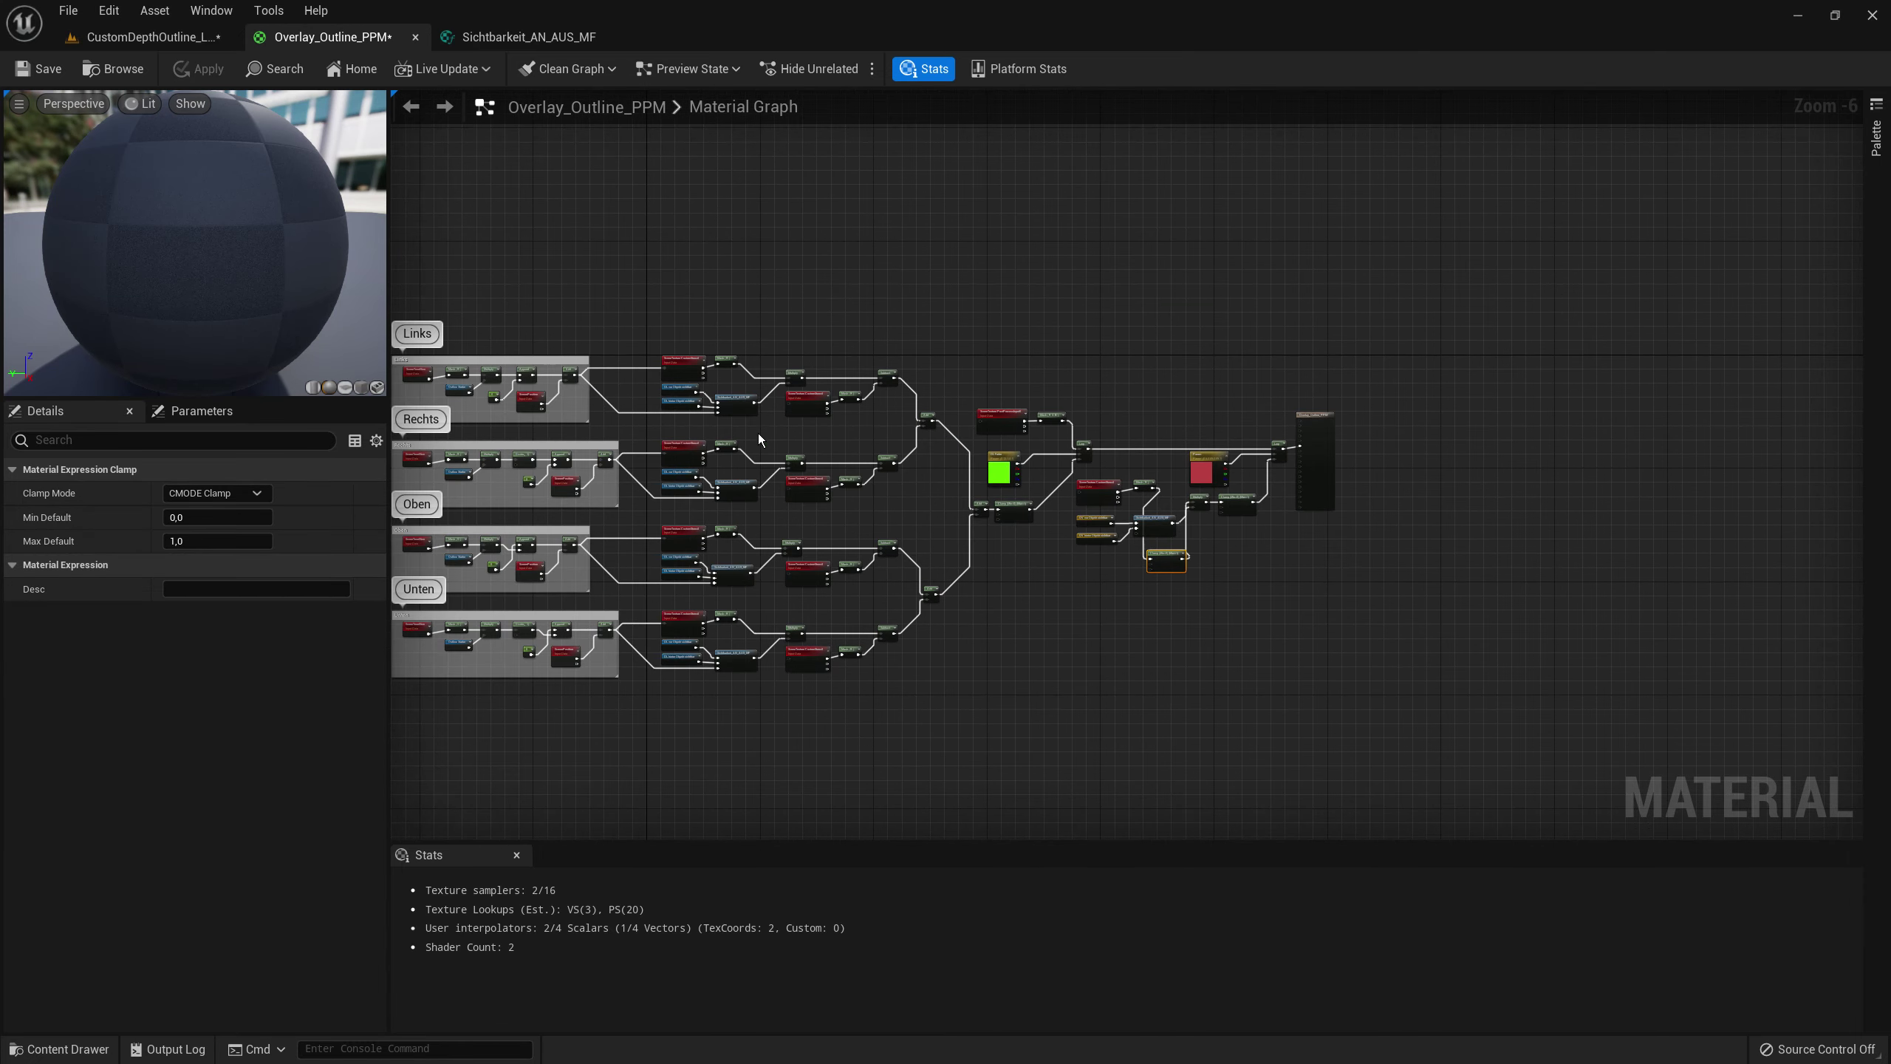
scroll(758, 440, "up", 1)
scroll(757, 420, "up", 1)
scroll(949, 356, "up", 1)
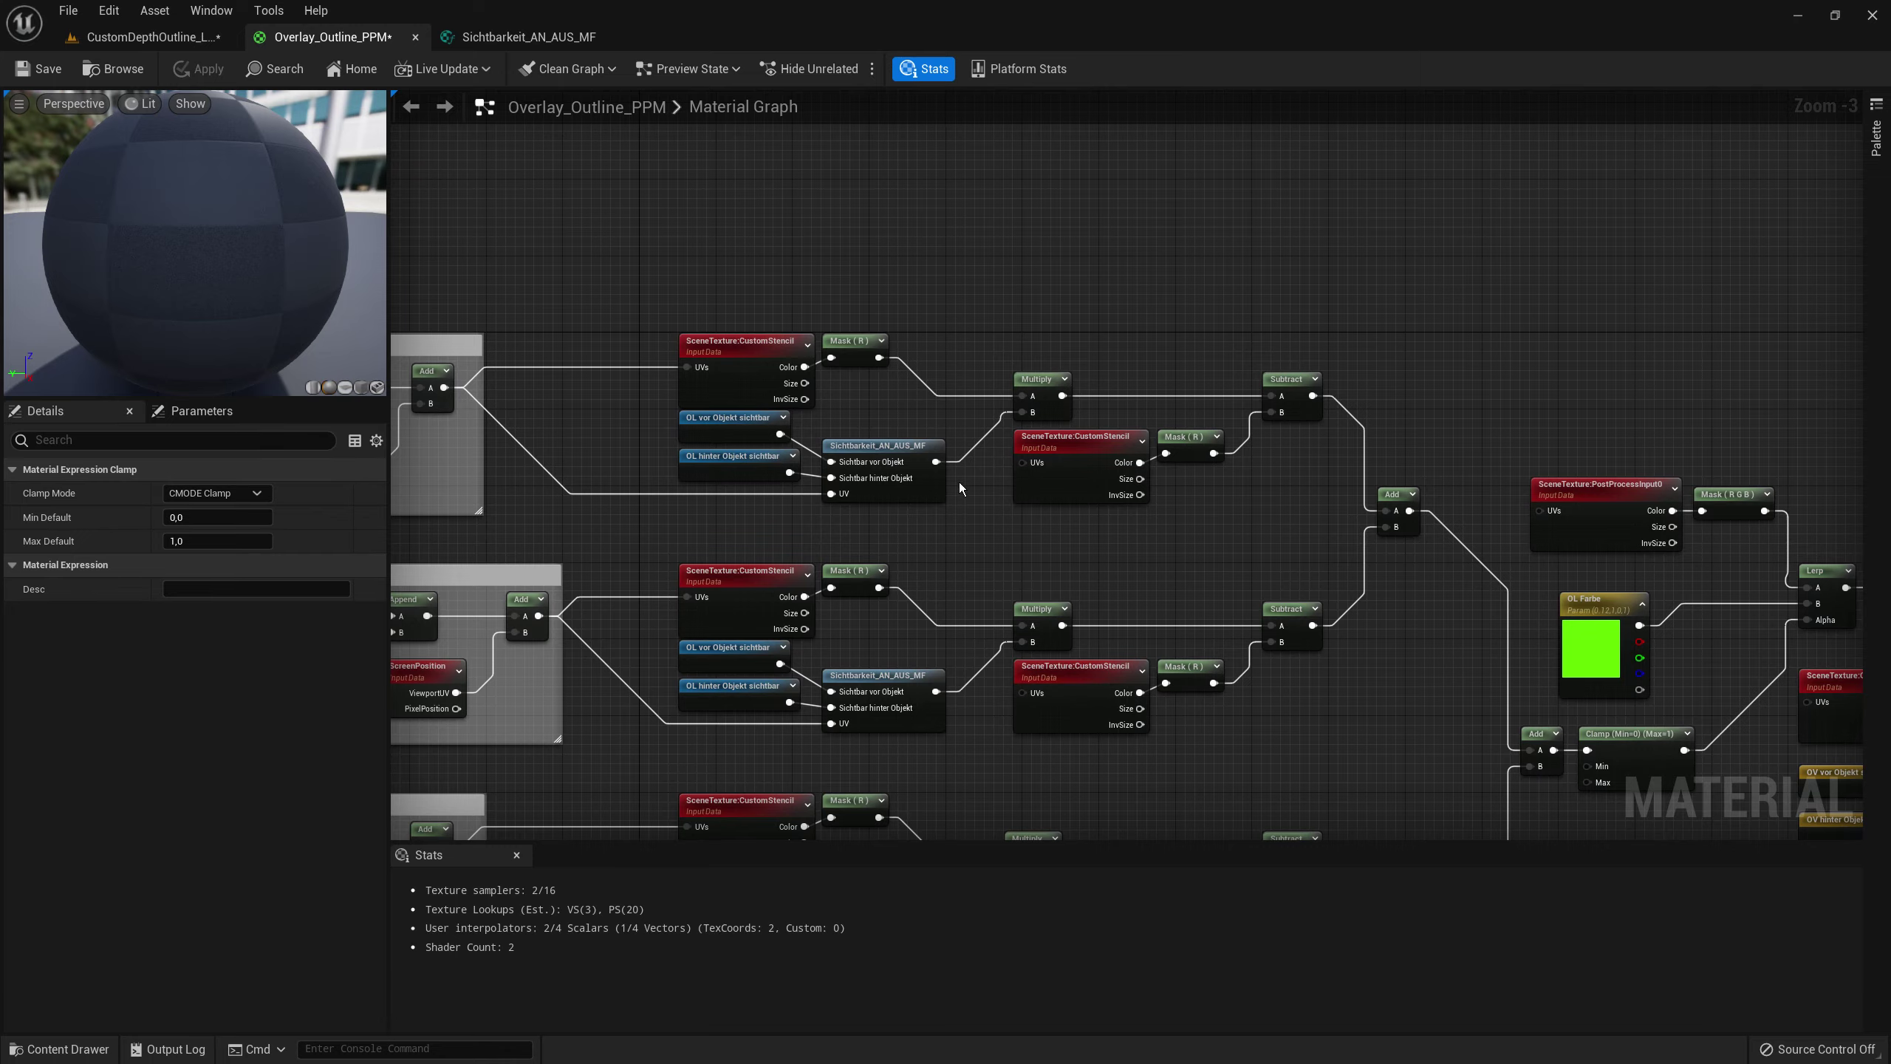
right_click_drag(959, 482, 1011, 124)
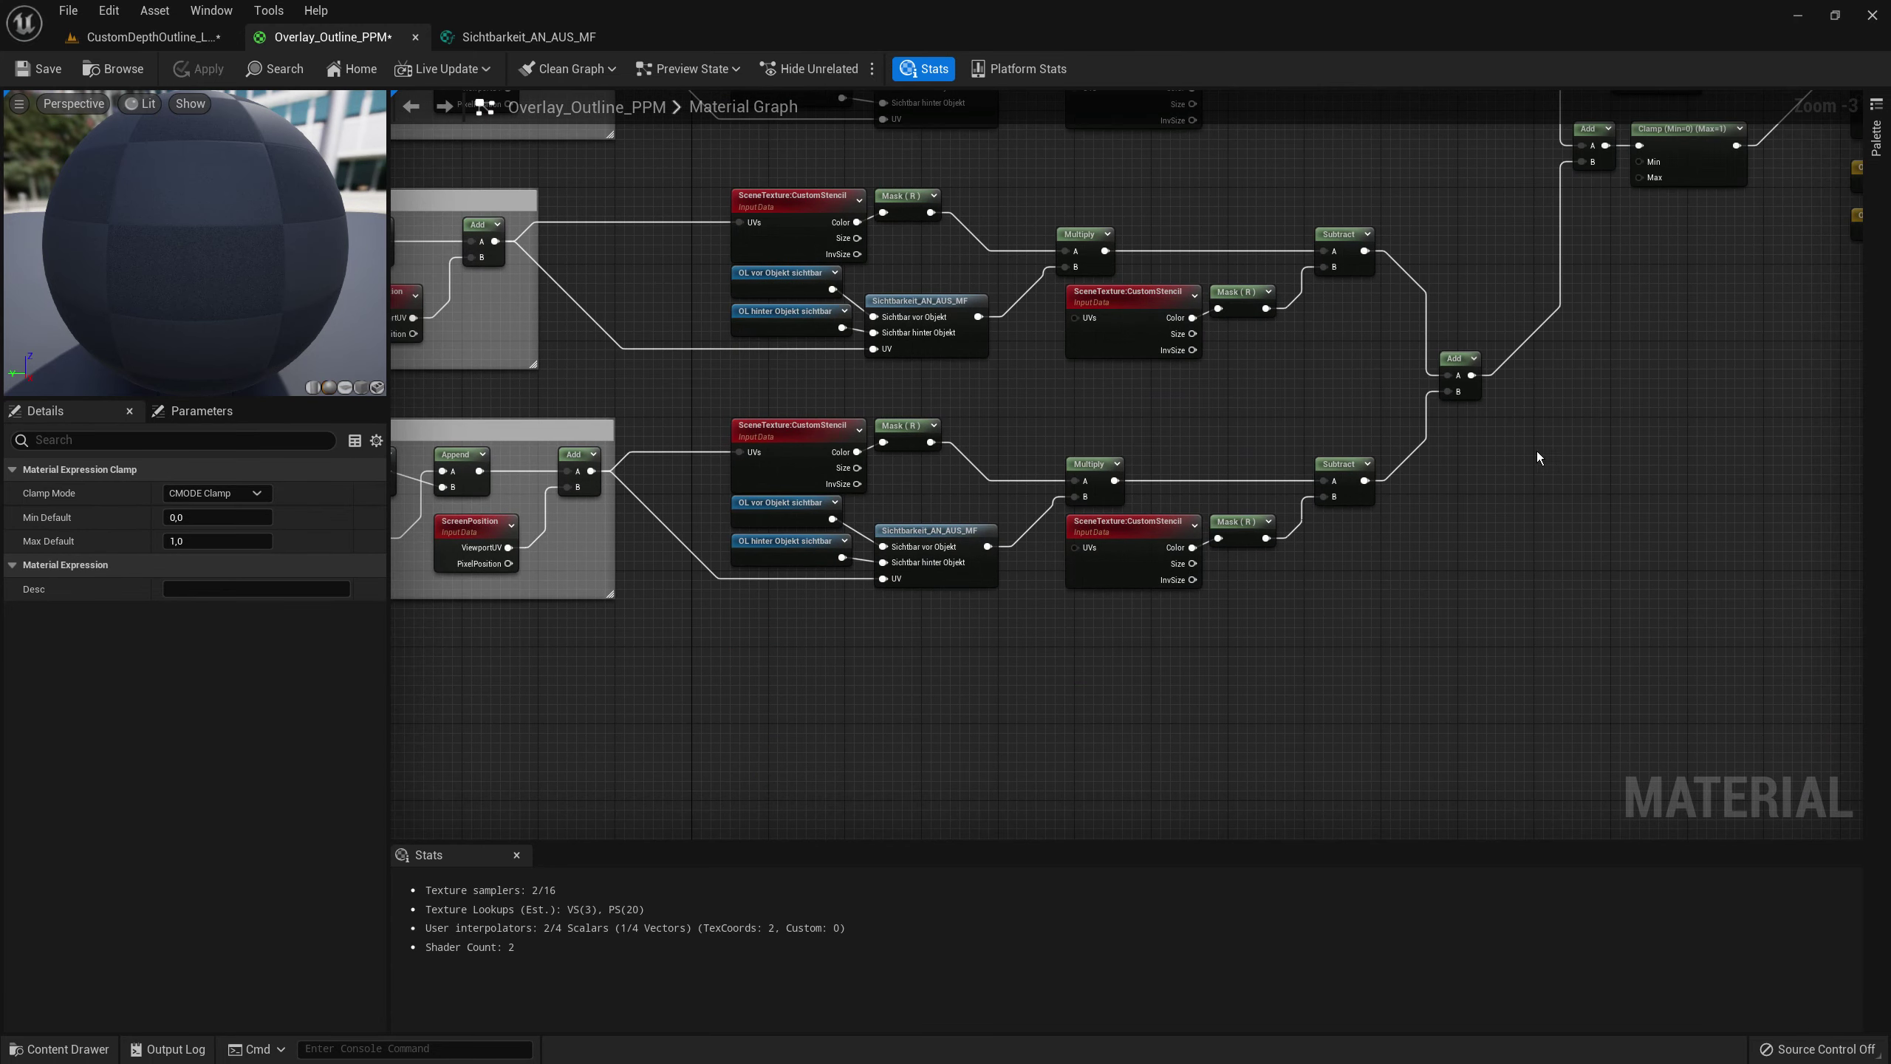
scroll(1537, 451, "down", 3)
scroll(1211, 522, "up", 1)
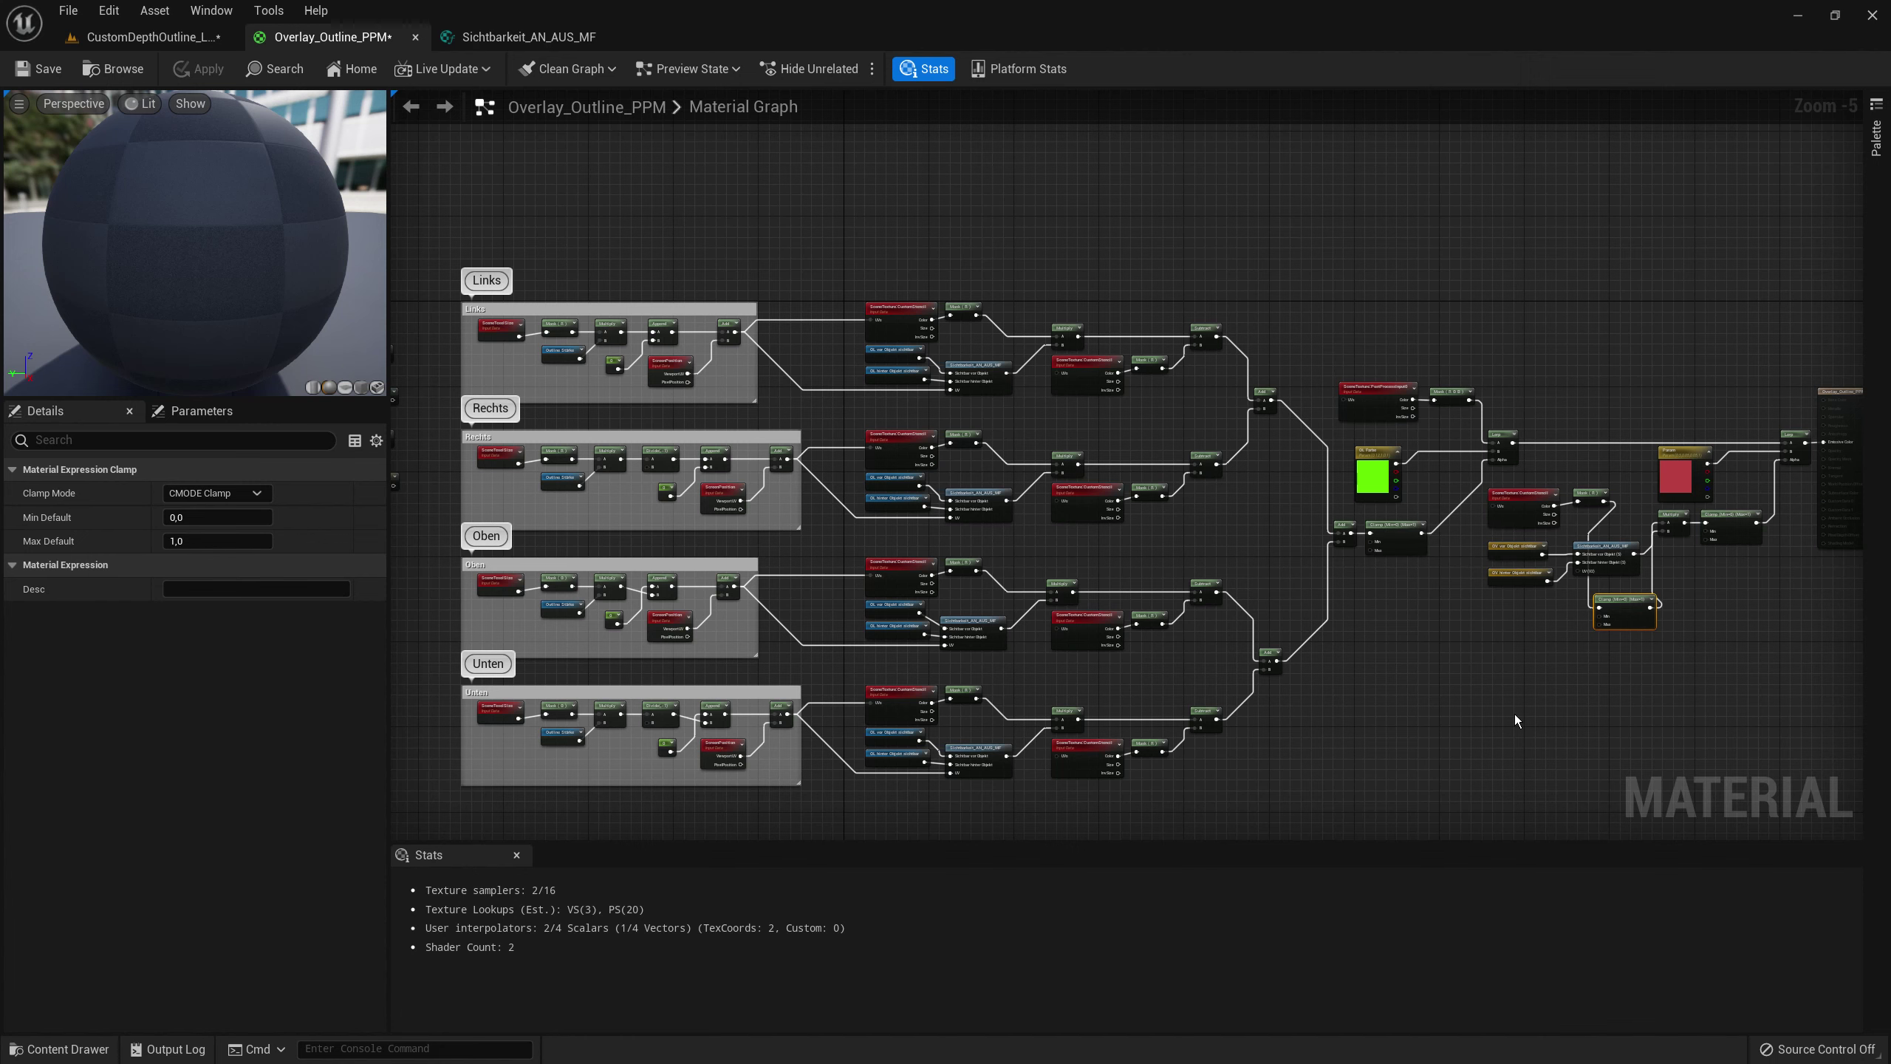
scroll(1615, 674, "up", 5)
right_click_drag(1615, 674, 1260, 673)
- Delete the Clamp and wire a new Saturate node between Mask (R) and Multiply's A input
right_click_drag(1162, 567, 924, 563)
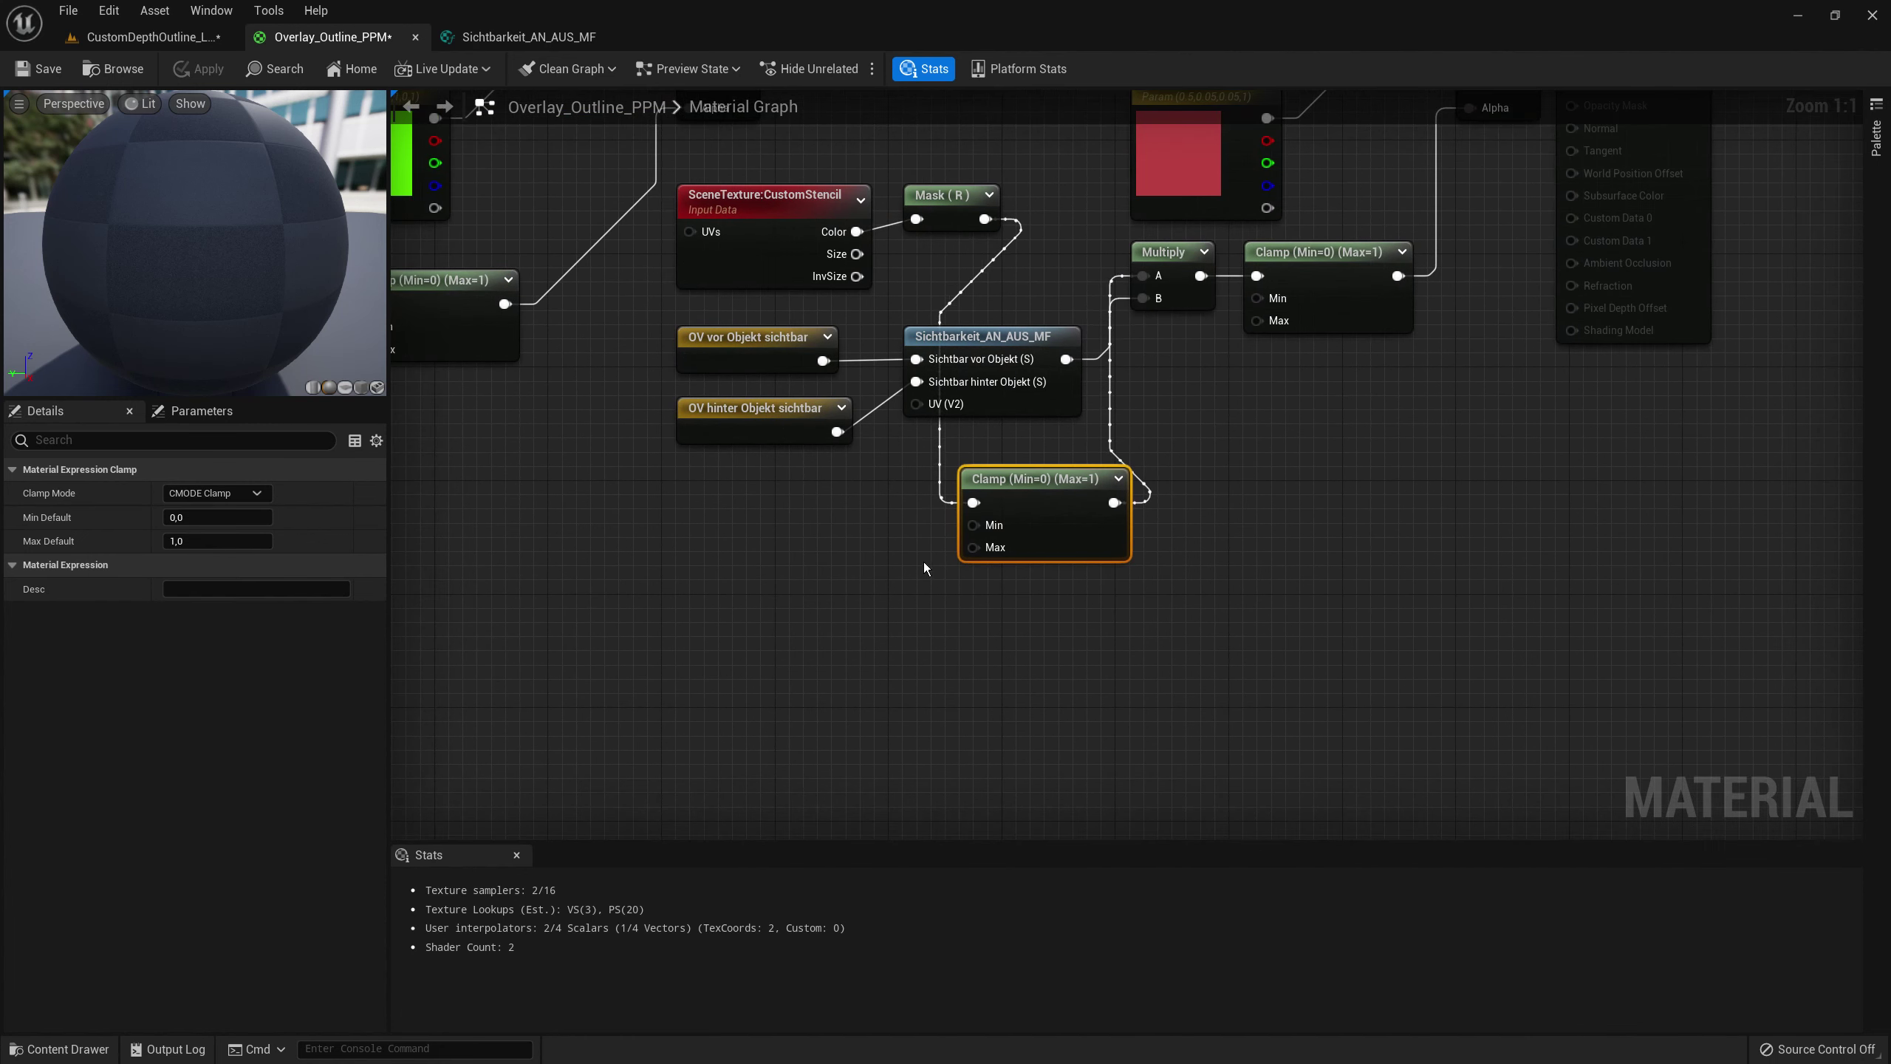
key("Delete")
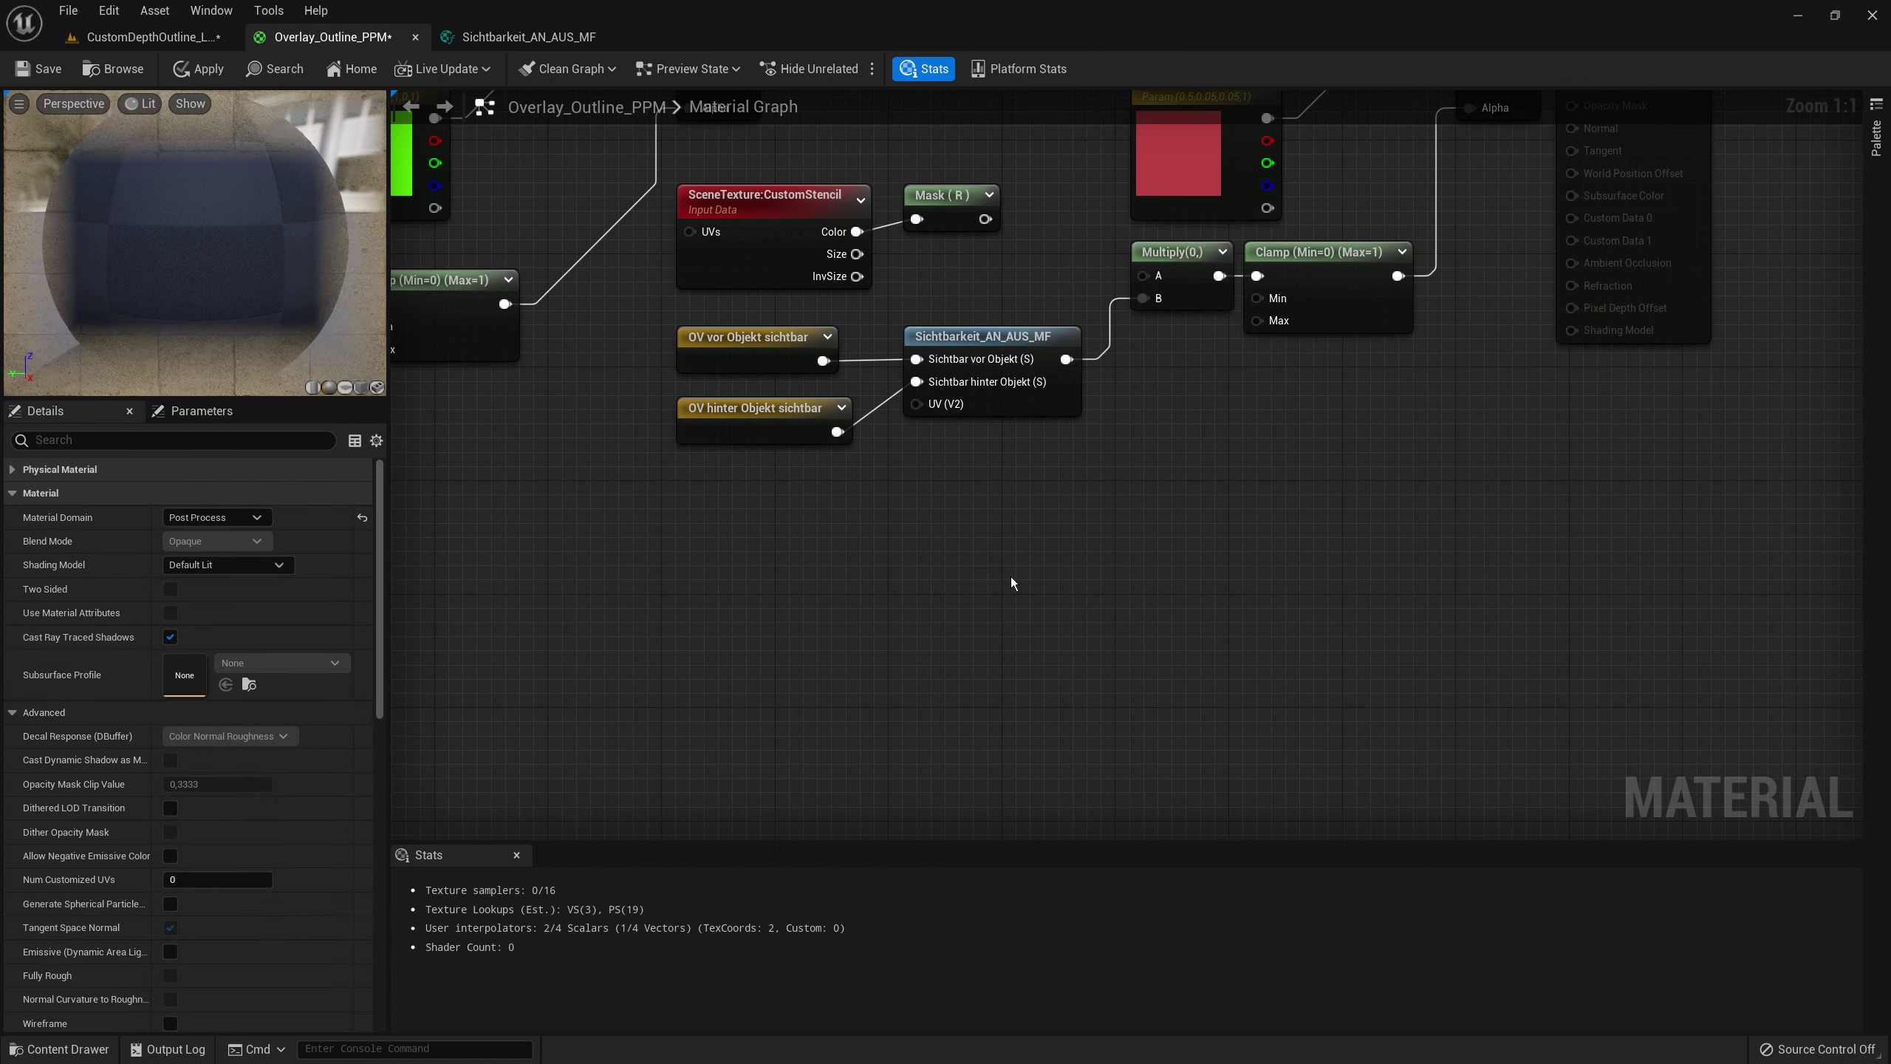
right_click(1013, 578)
type("sat")
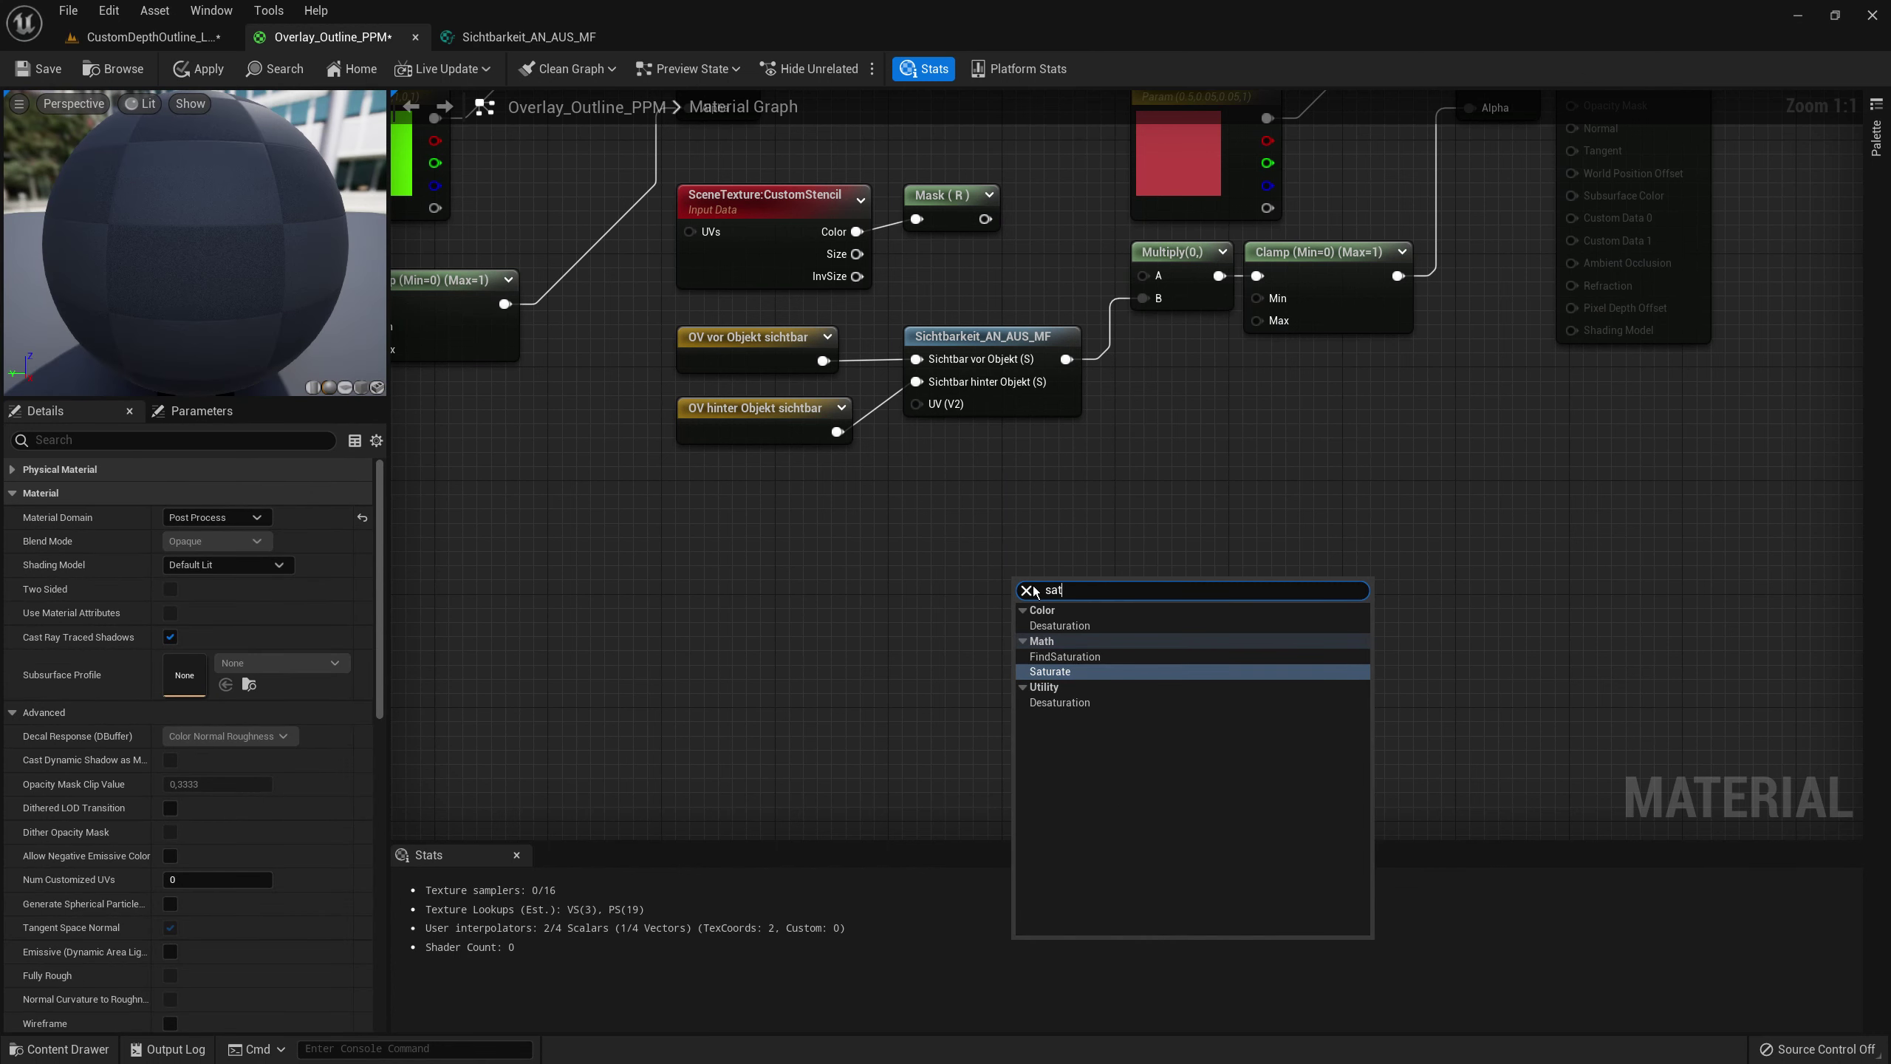
key("Return")
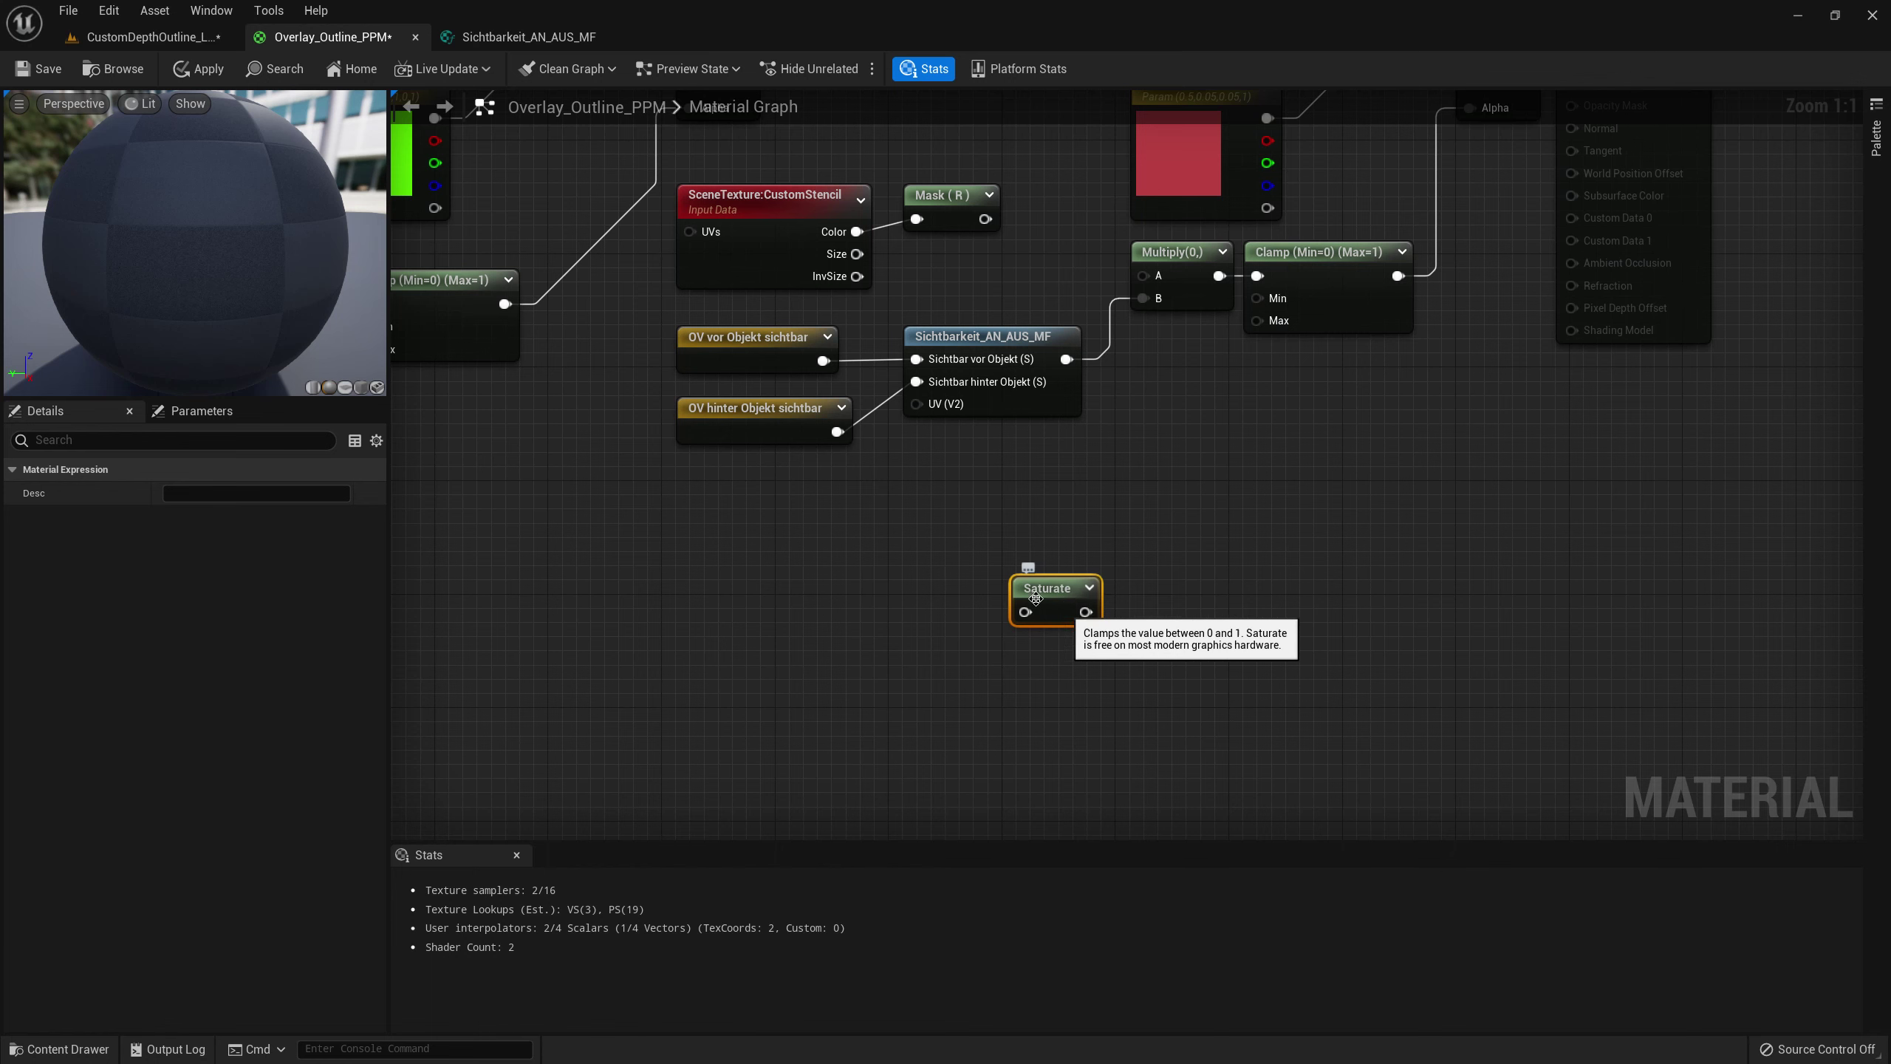
right_click_drag(1057, 589, 1038, 703)
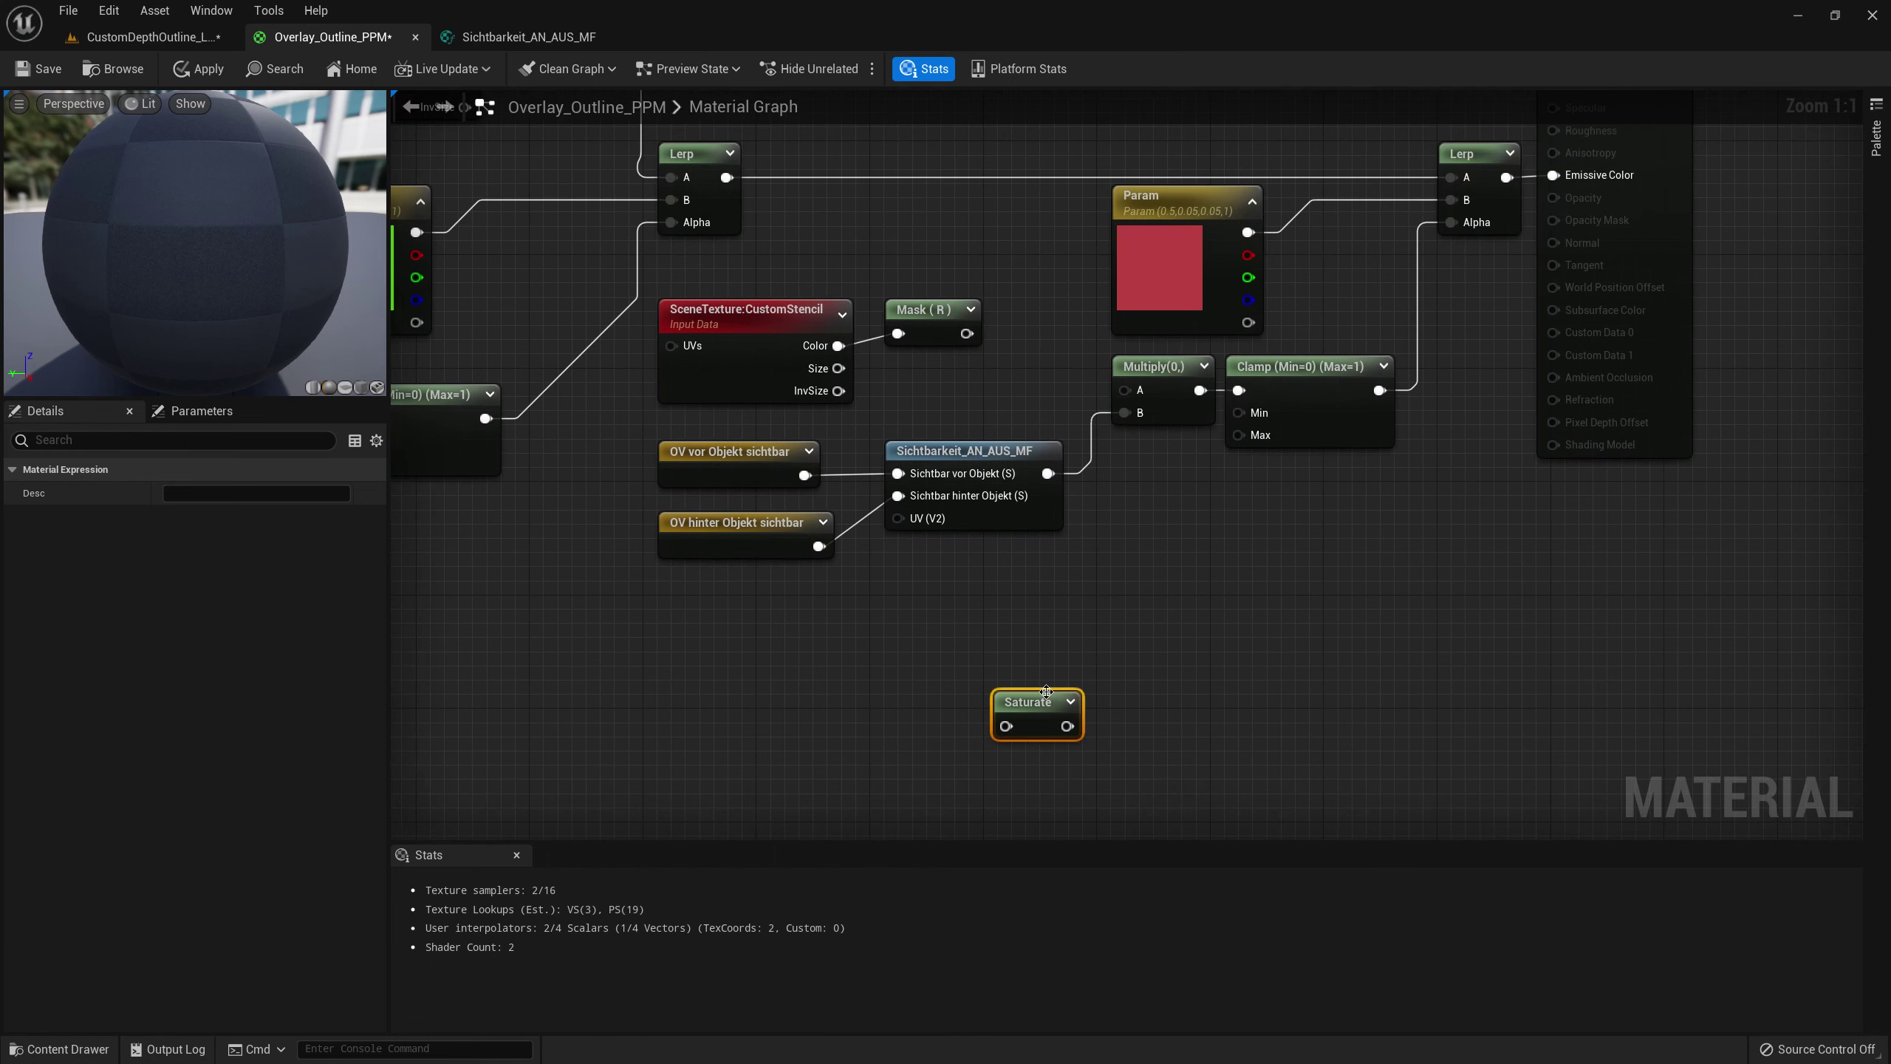
left_click_drag(1039, 703, 1017, 638)
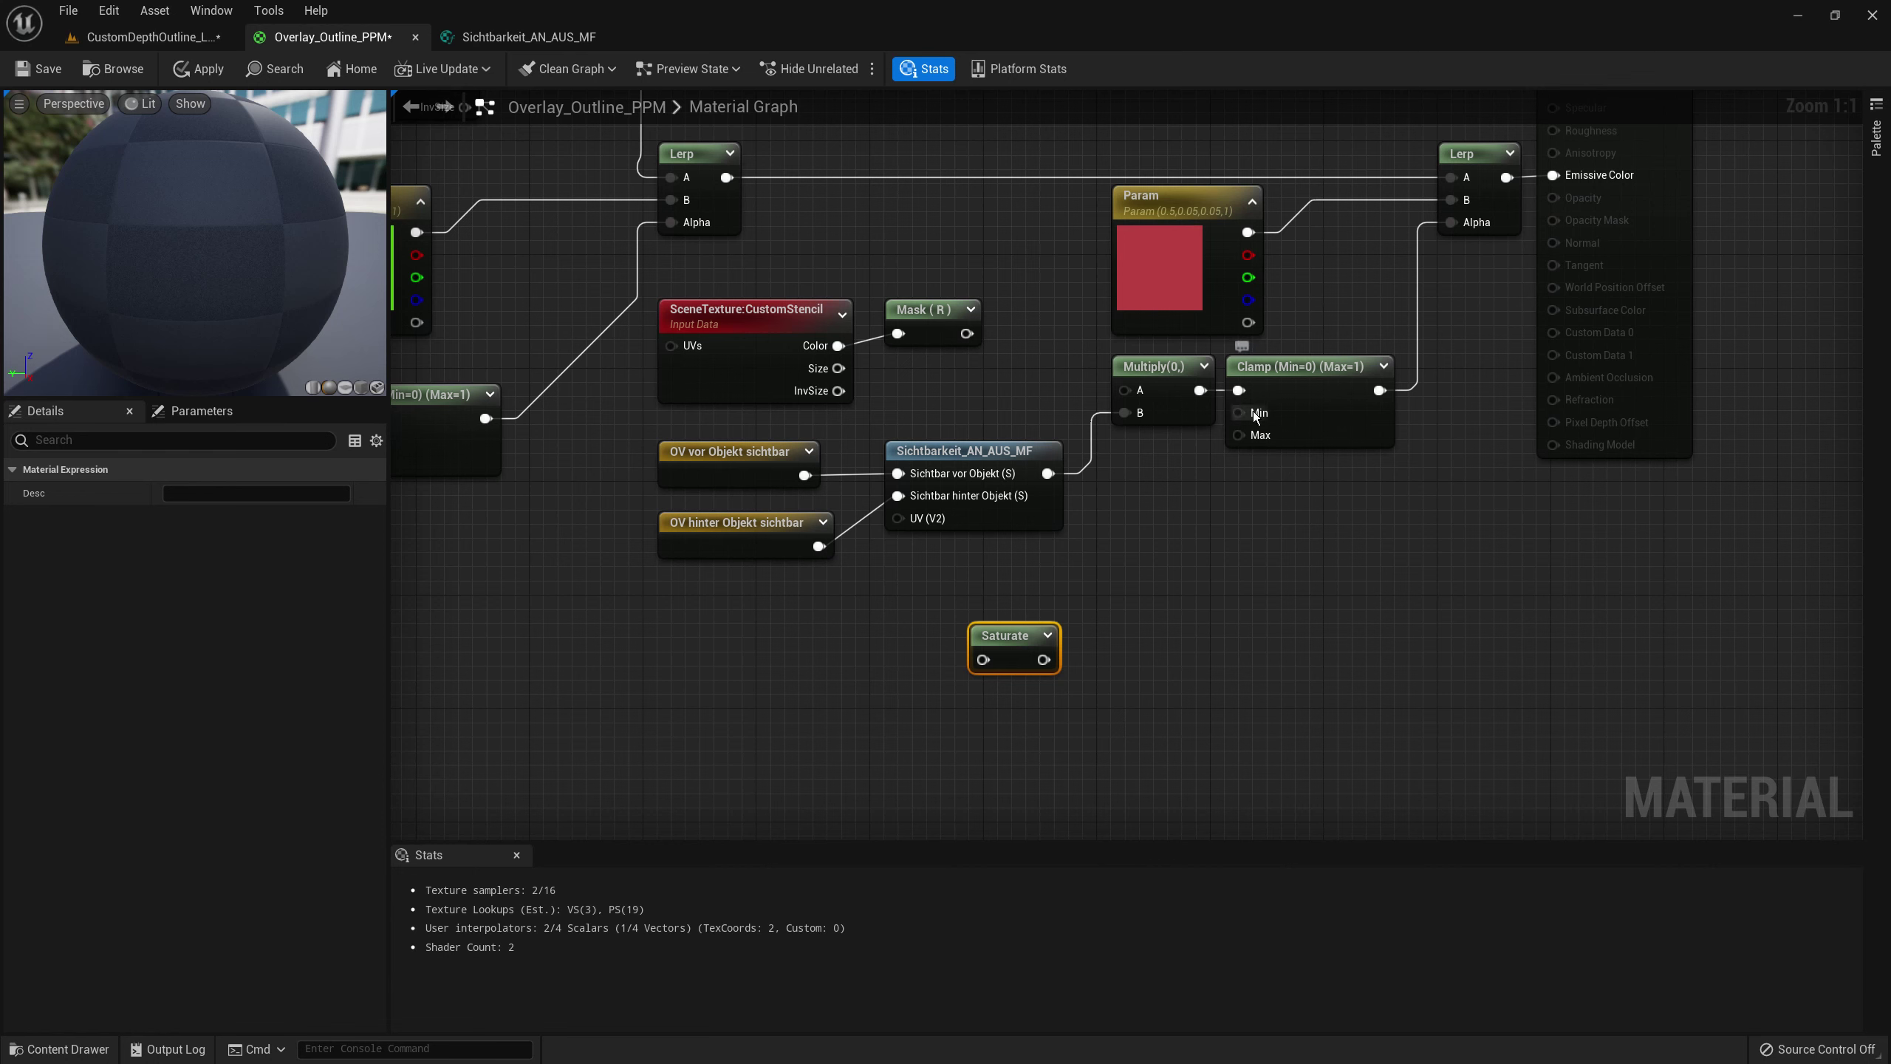
right_click_drag(1245, 548, 1268, 663)
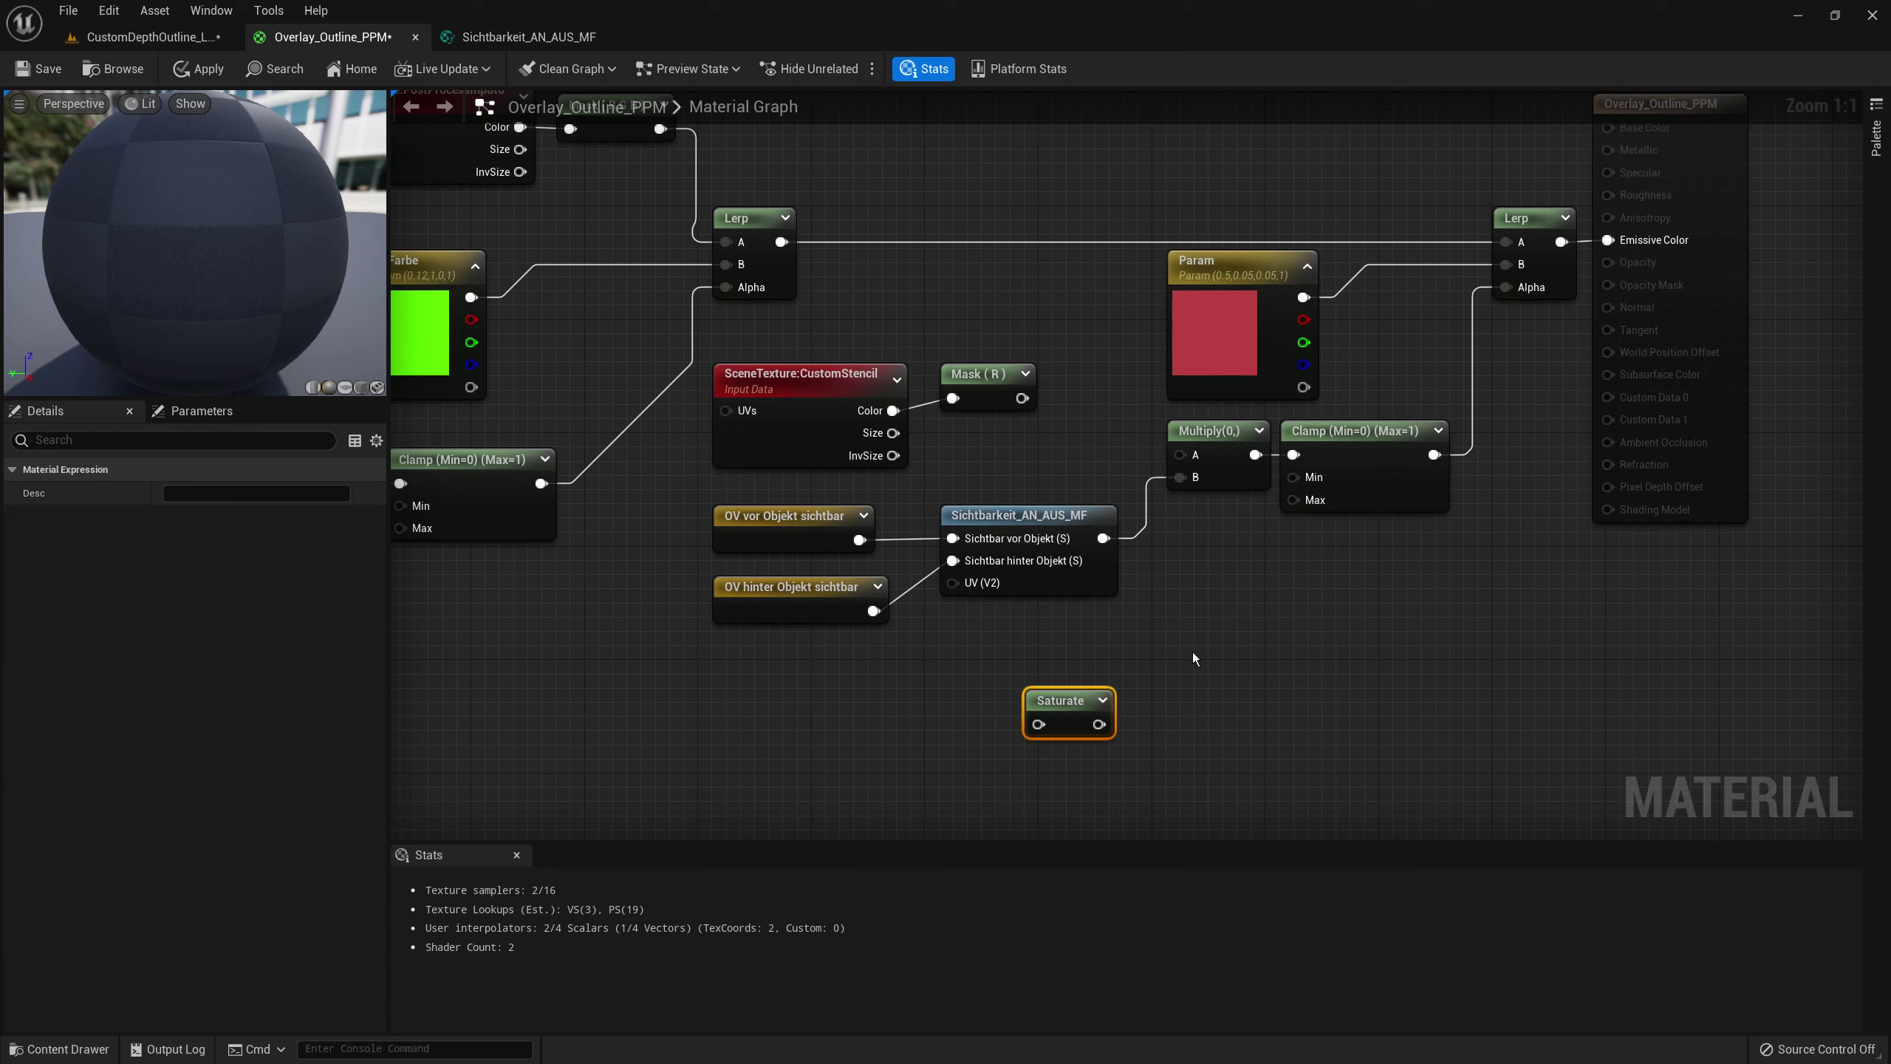
mouse_move(1070, 685)
left_mouse_down()
mouse_move(1097, 359)
mouse_move(1023, 397)
mouse_move(1183, 455)
left_mouse_up()
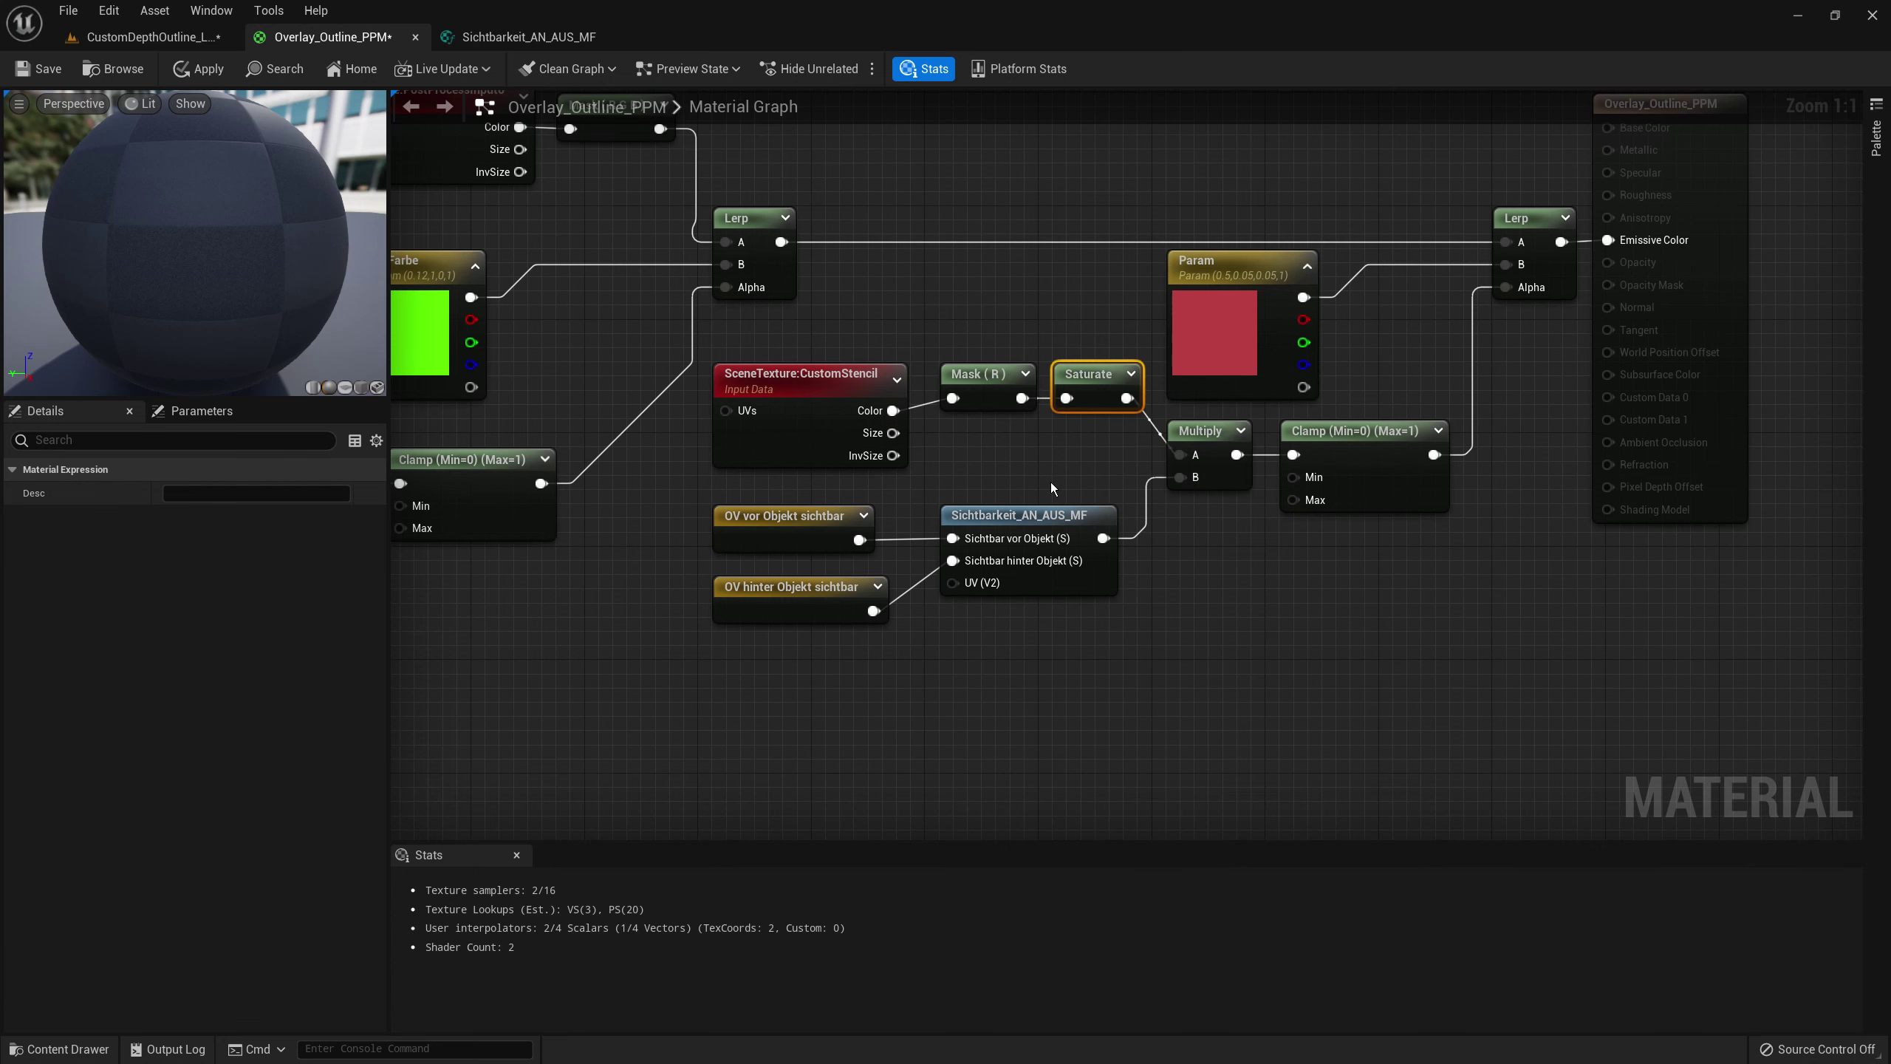
- Place a Saturate node beside Mask (R) in the Links row and feed it into Multiply A
key("Home")
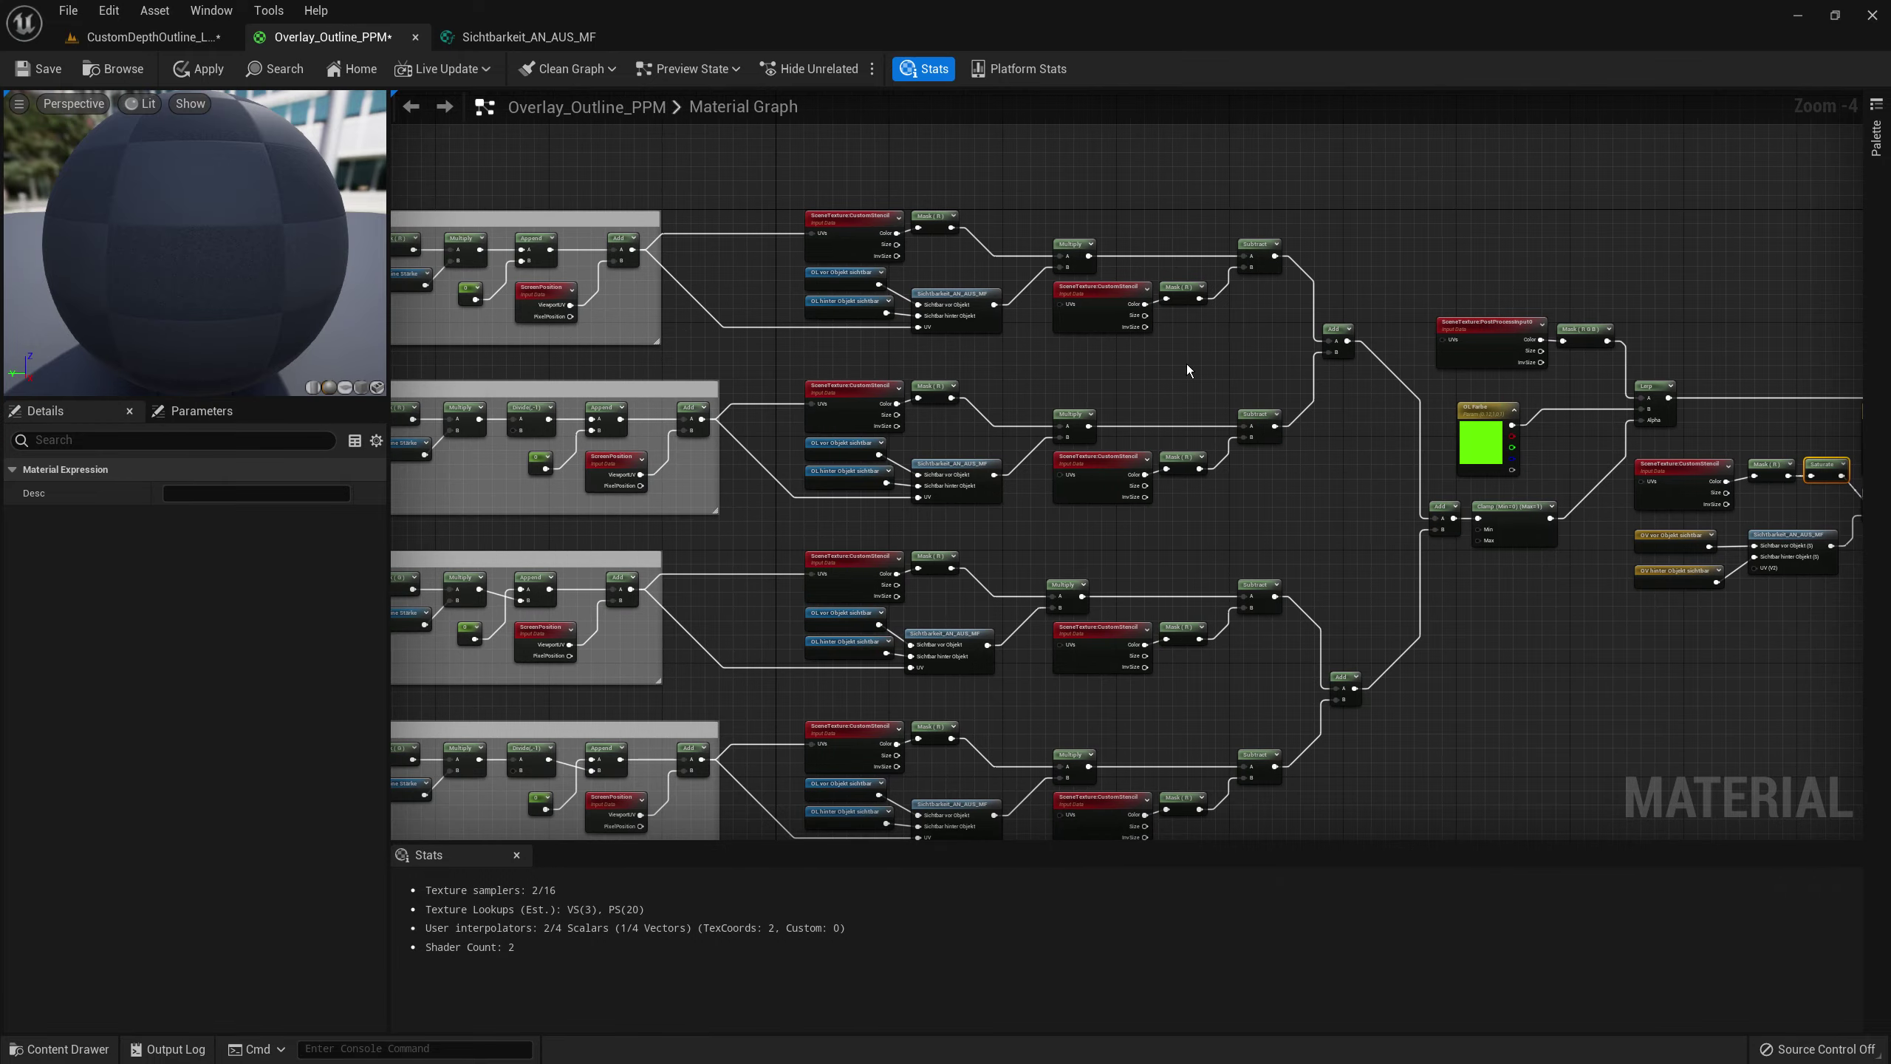
scroll(1566, 486, "down", 4)
scroll(1046, 393, "up", 4)
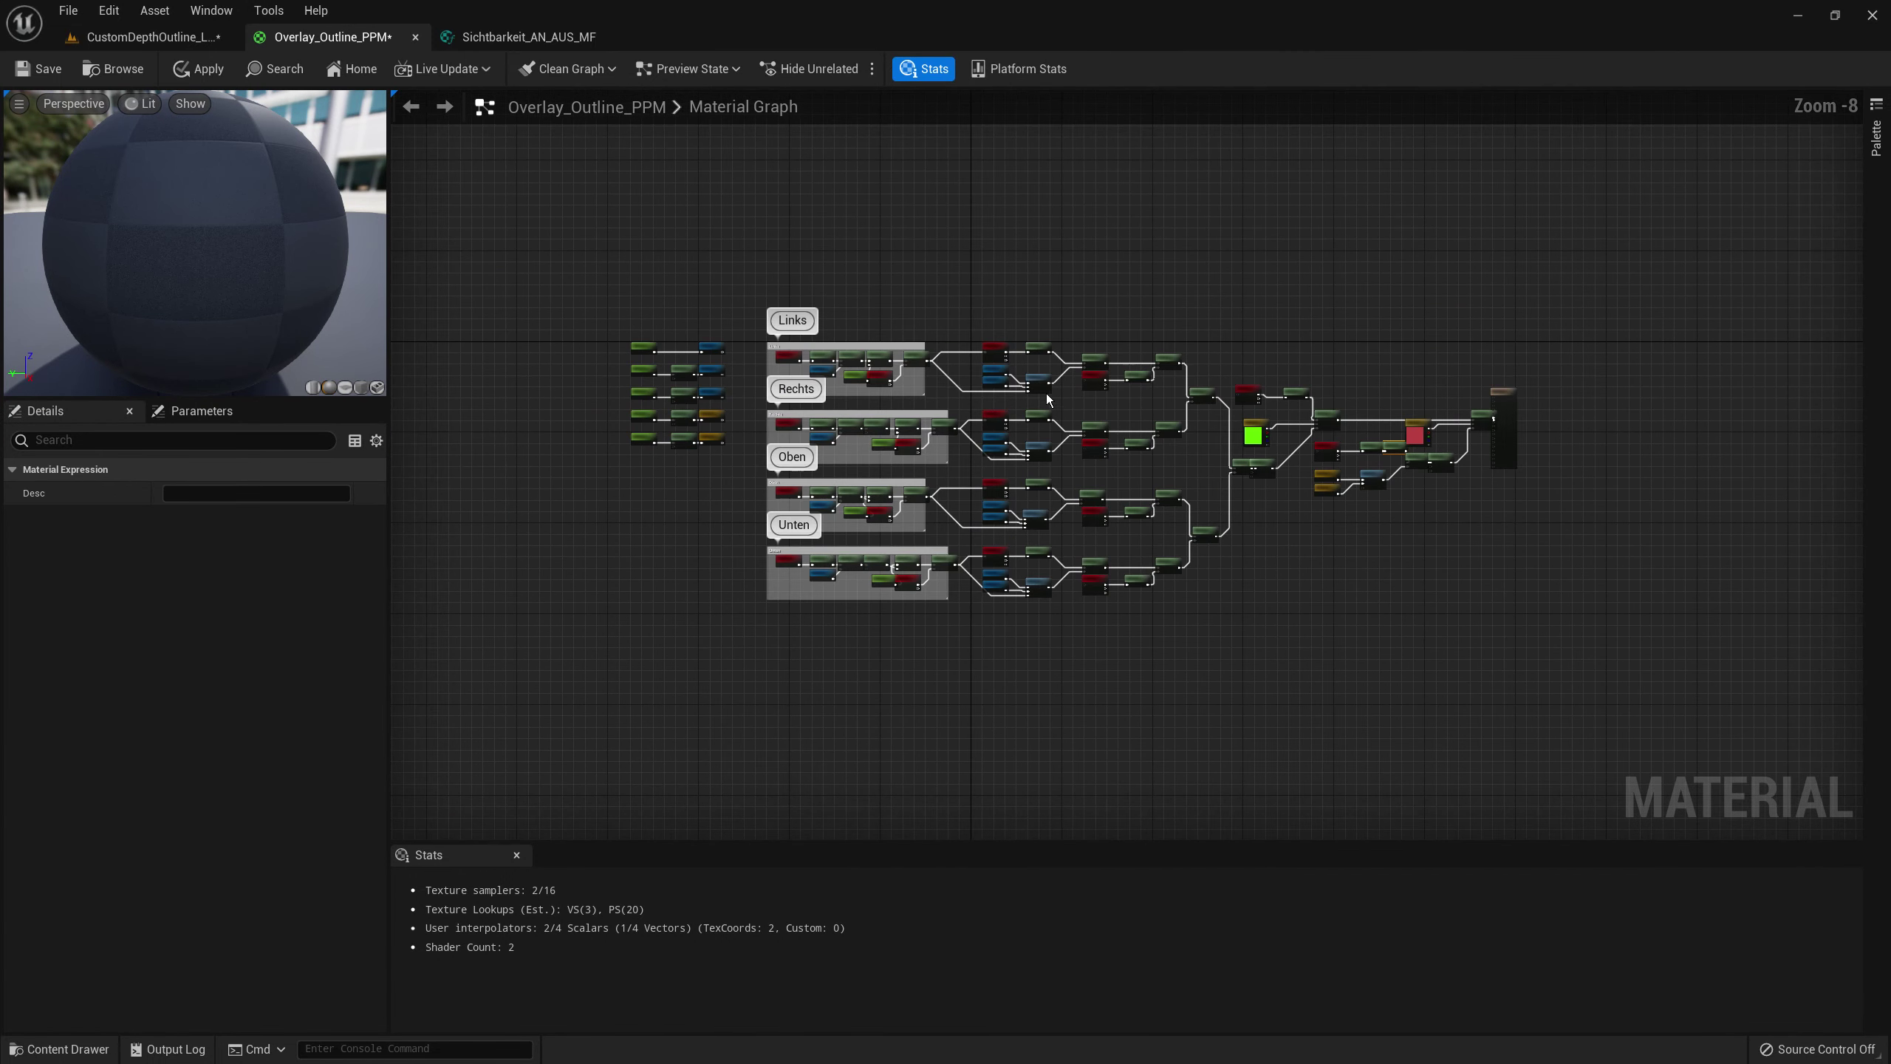
scroll(1111, 417, "down", 2)
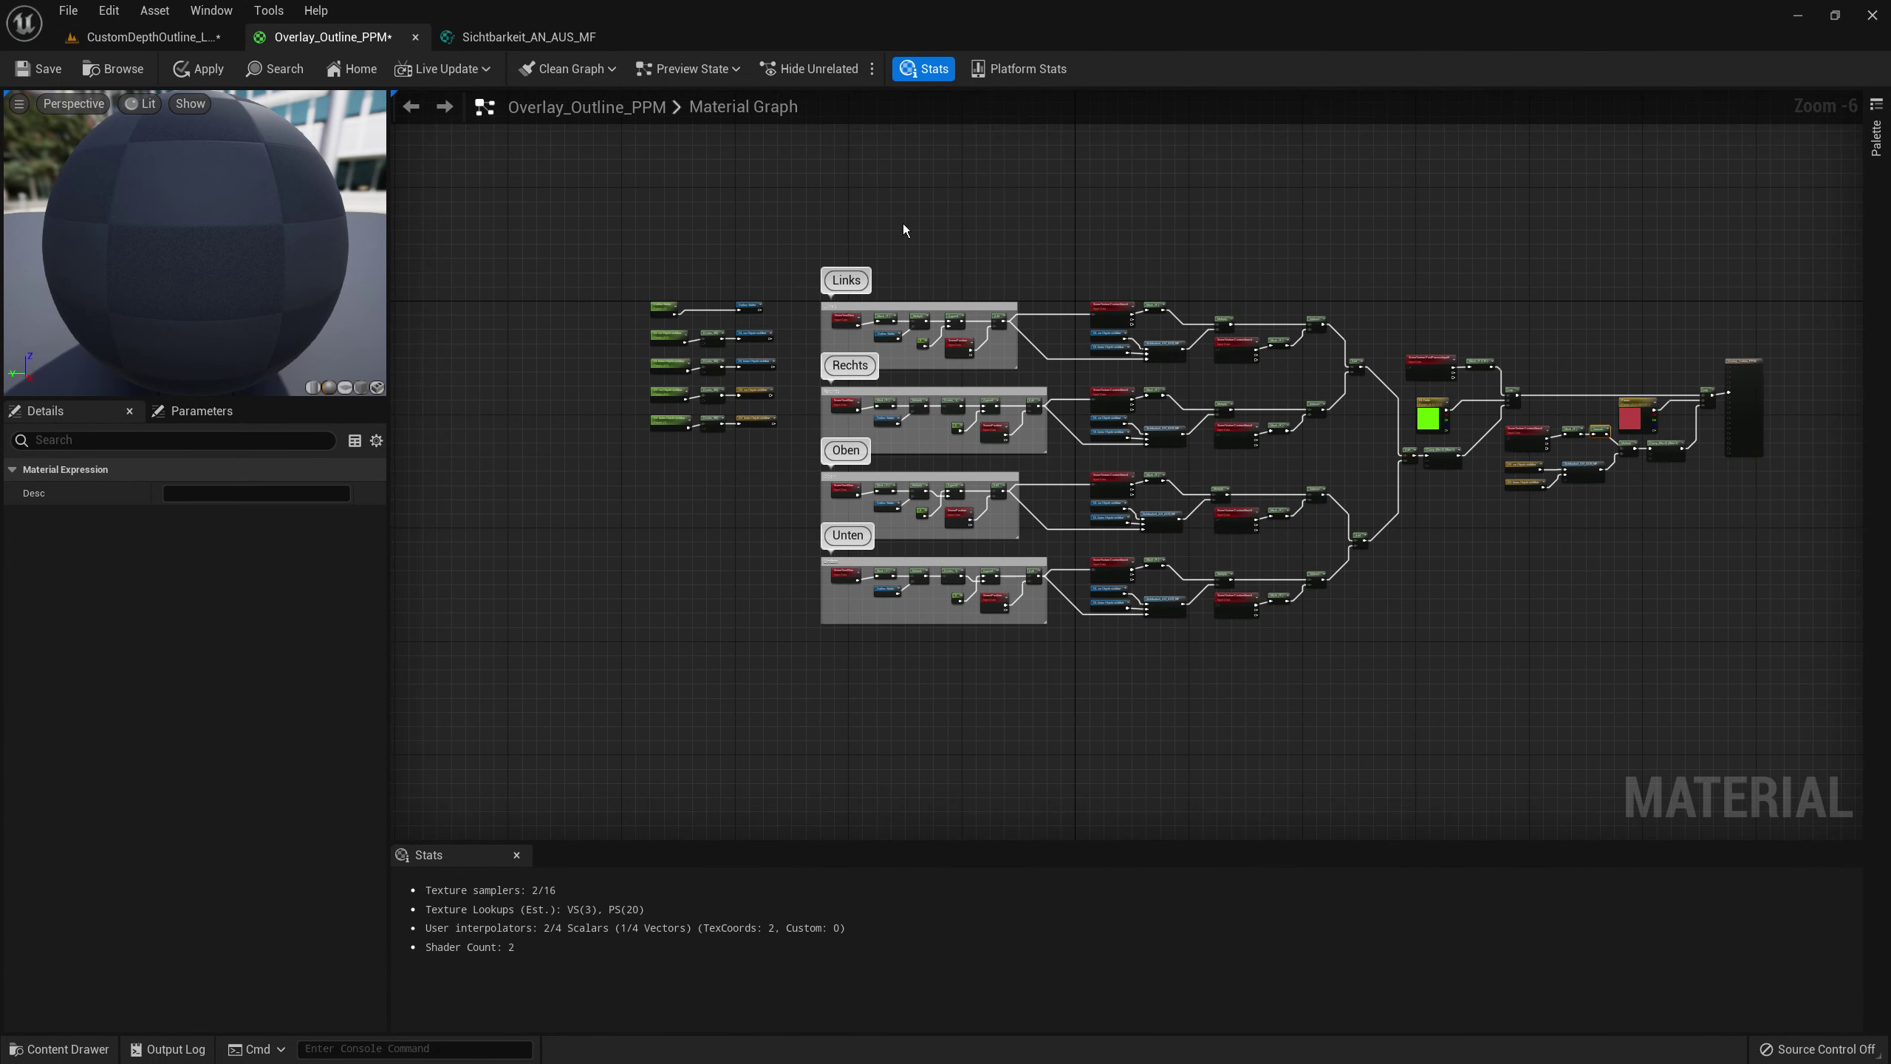
left_click_drag(1136, 343, 1184, 354)
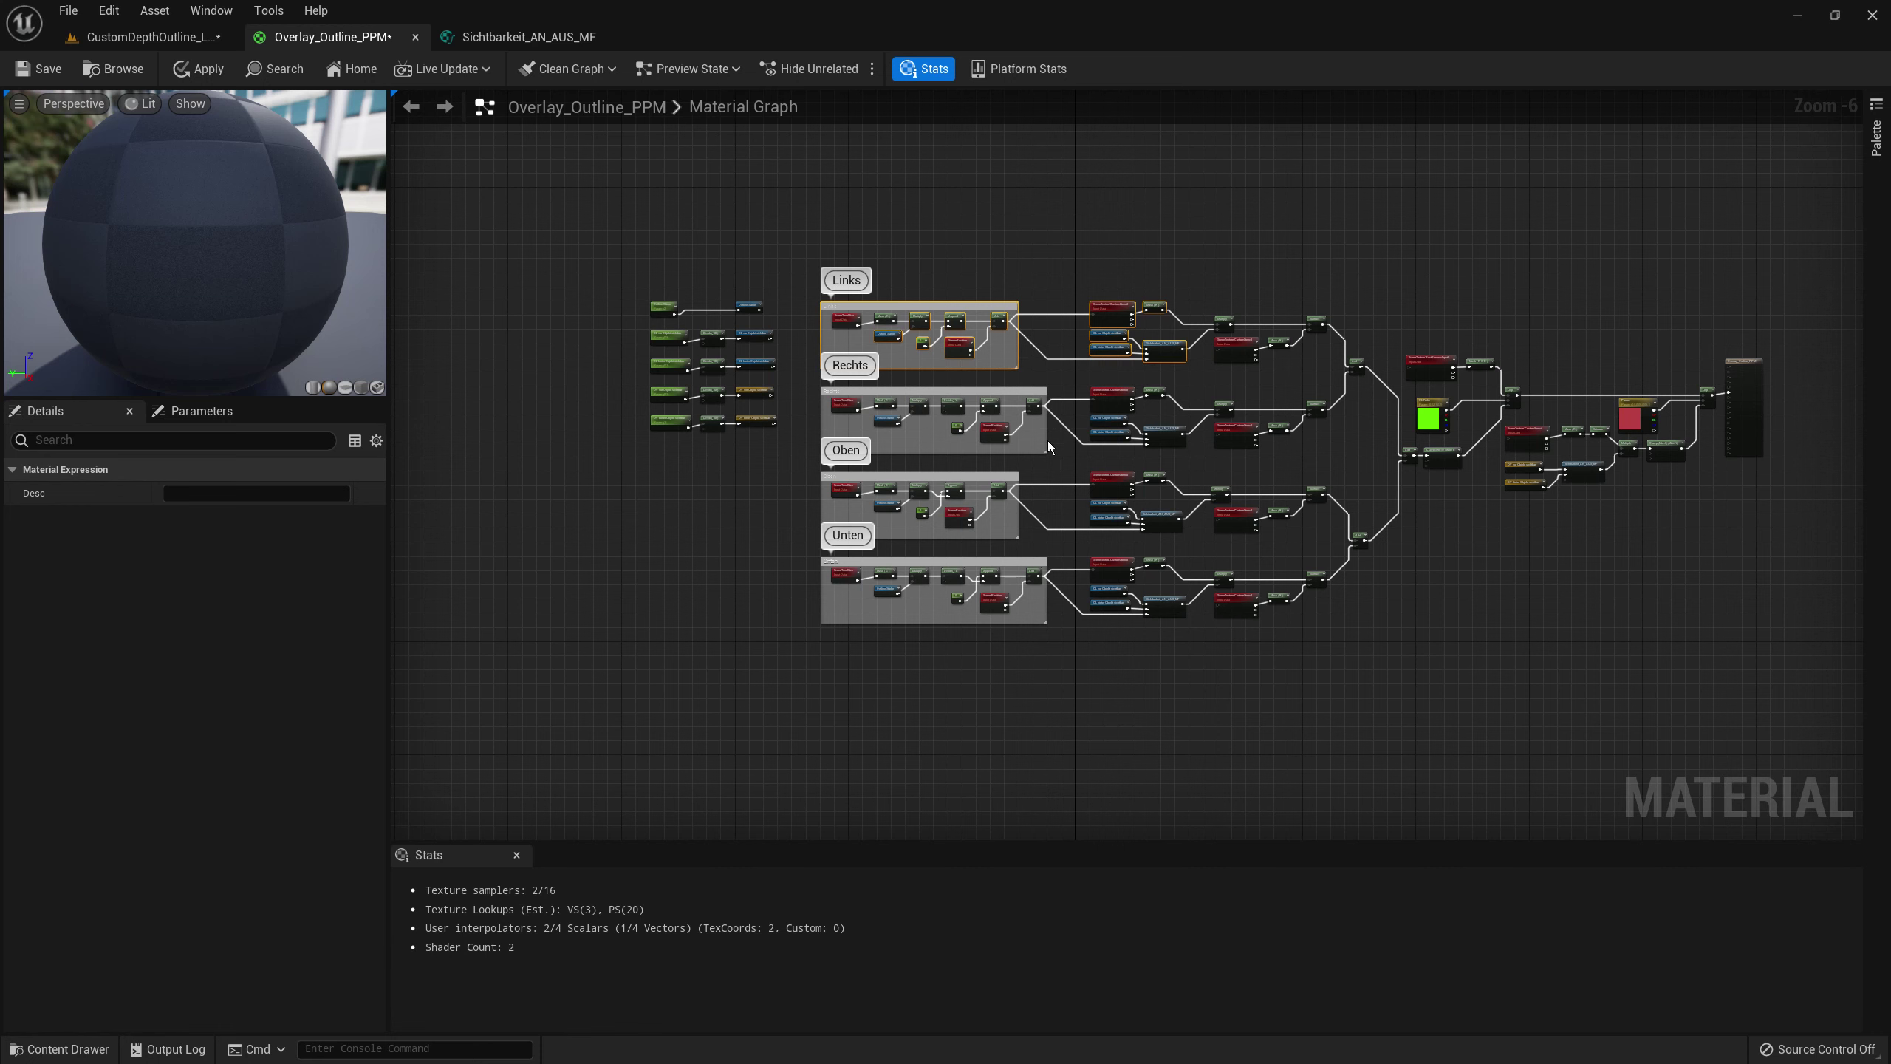
scroll(1172, 305, "up", 5)
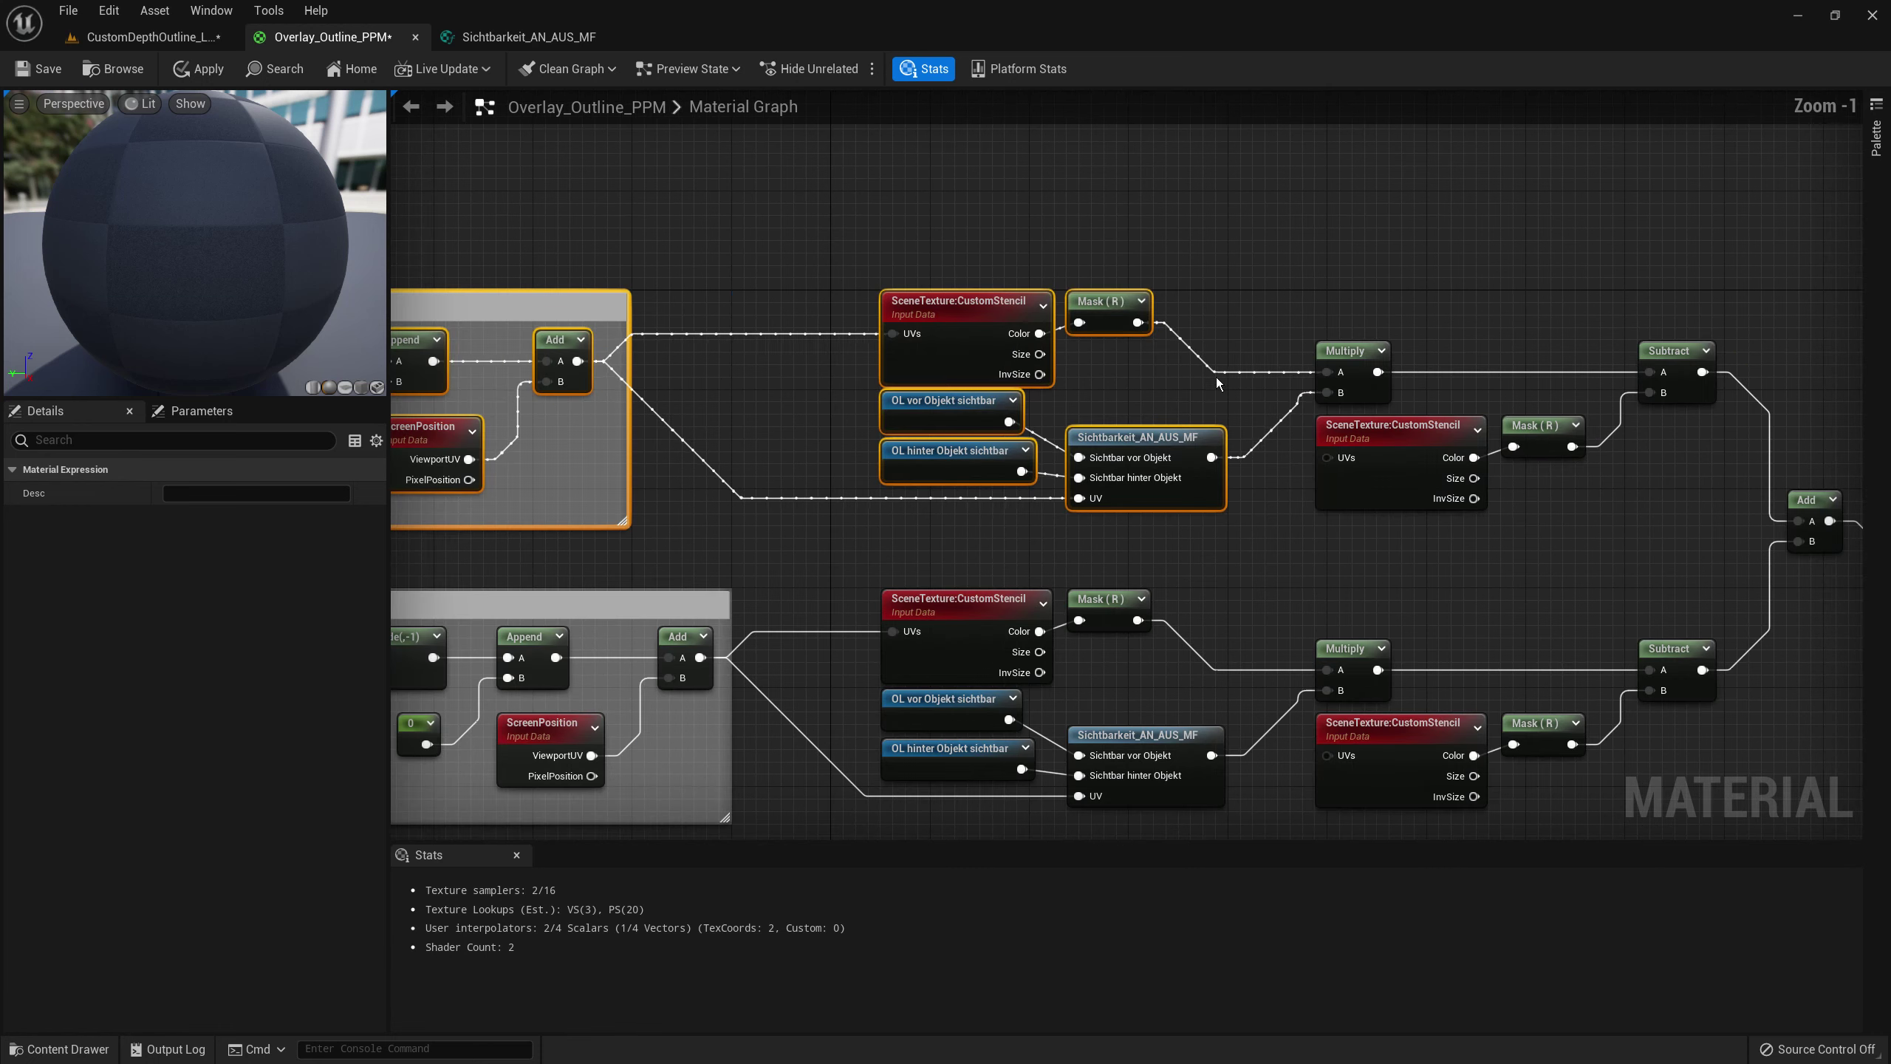
scroll(1123, 386, "up", 1)
left_click(1123, 387)
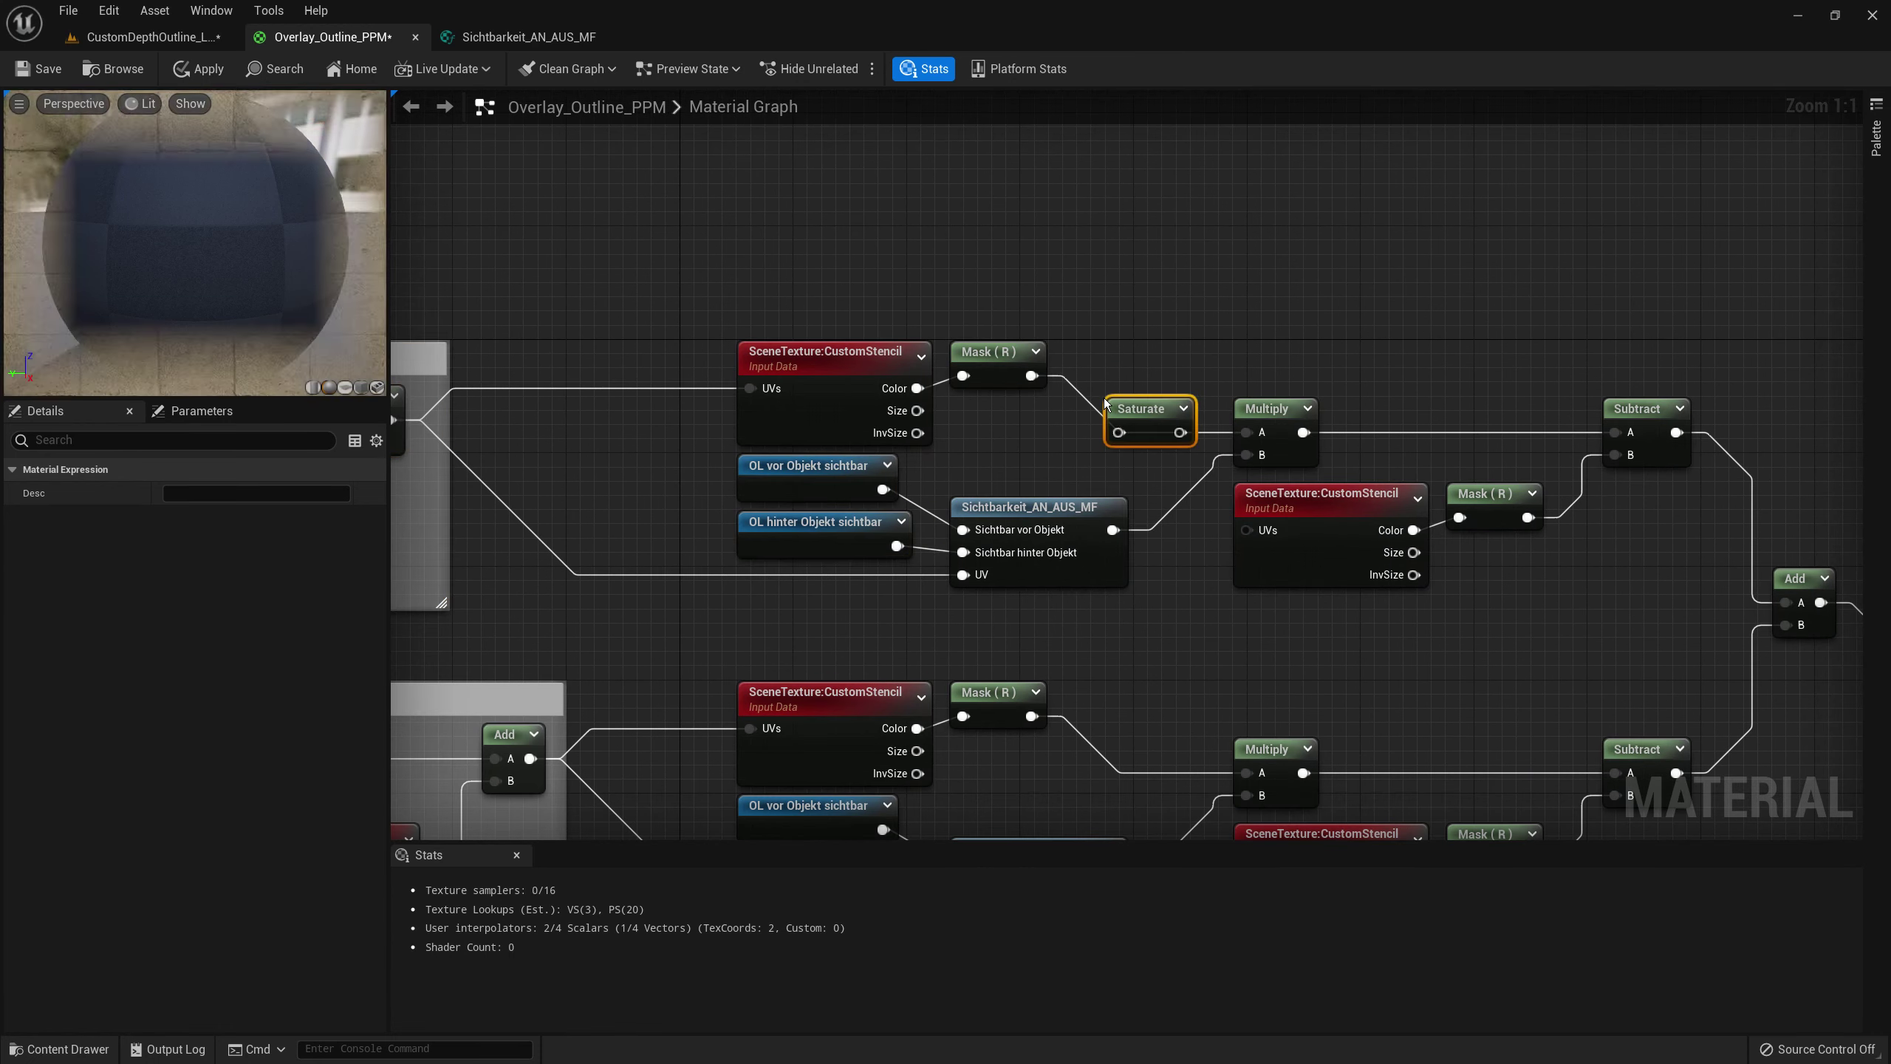
key("ctrl+z")
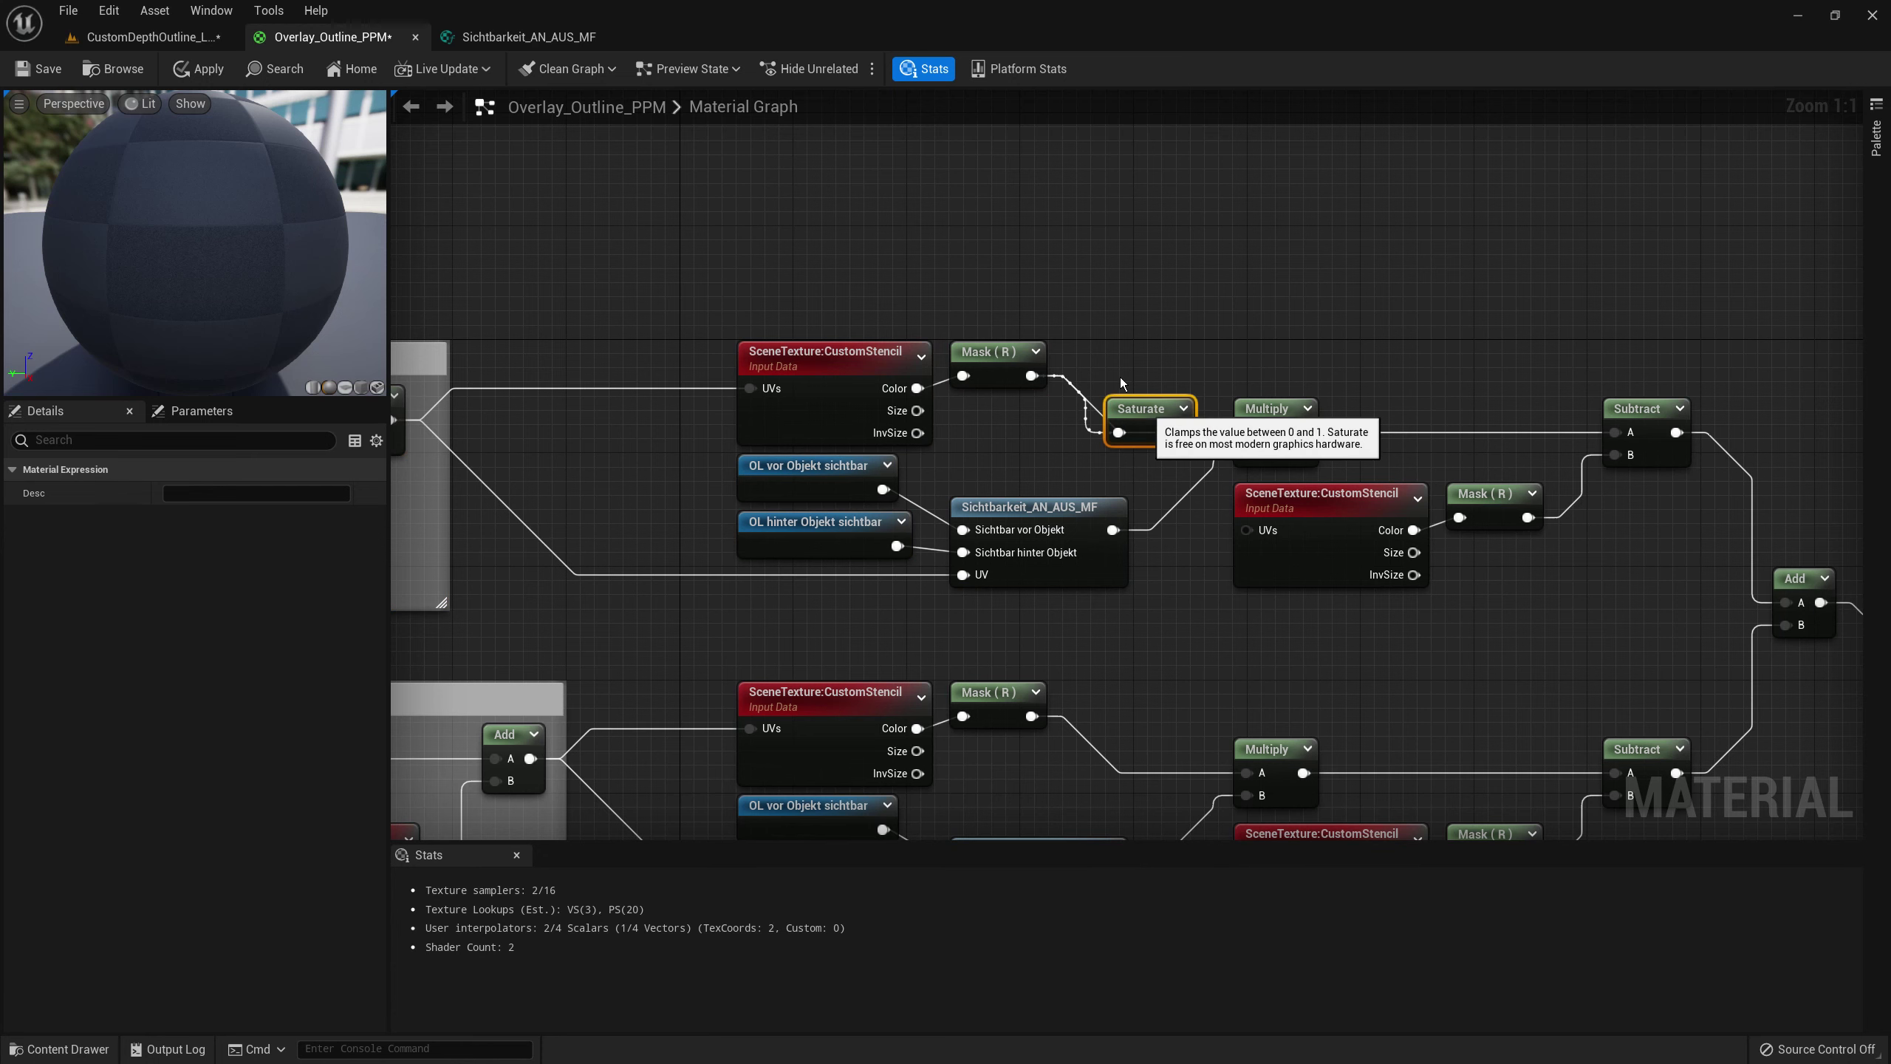
left_click_drag(1155, 375, 1246, 432)
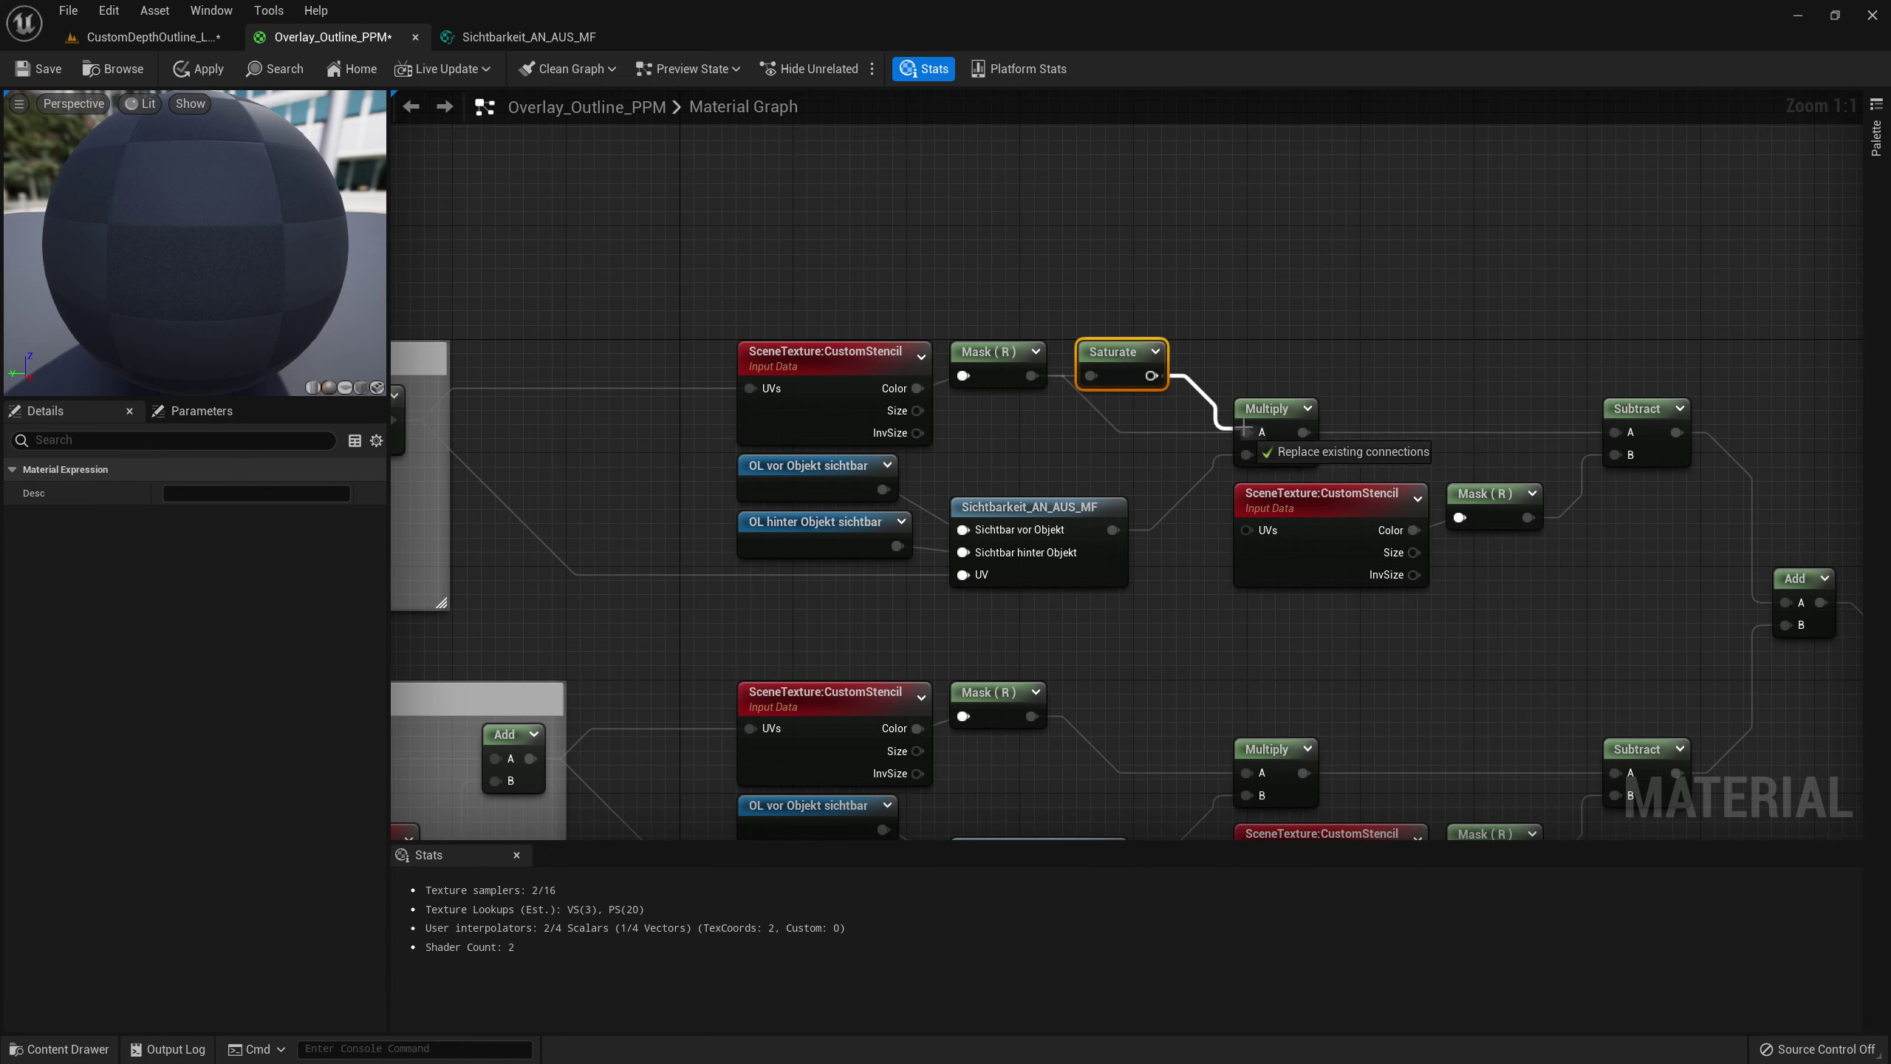
scroll(1228, 443, "down", 5)
- Paste a Saturate into the next sampling row, wiring Mask (R) through it into Multiply A
right_click_drag(1195, 567, 1158, 527)
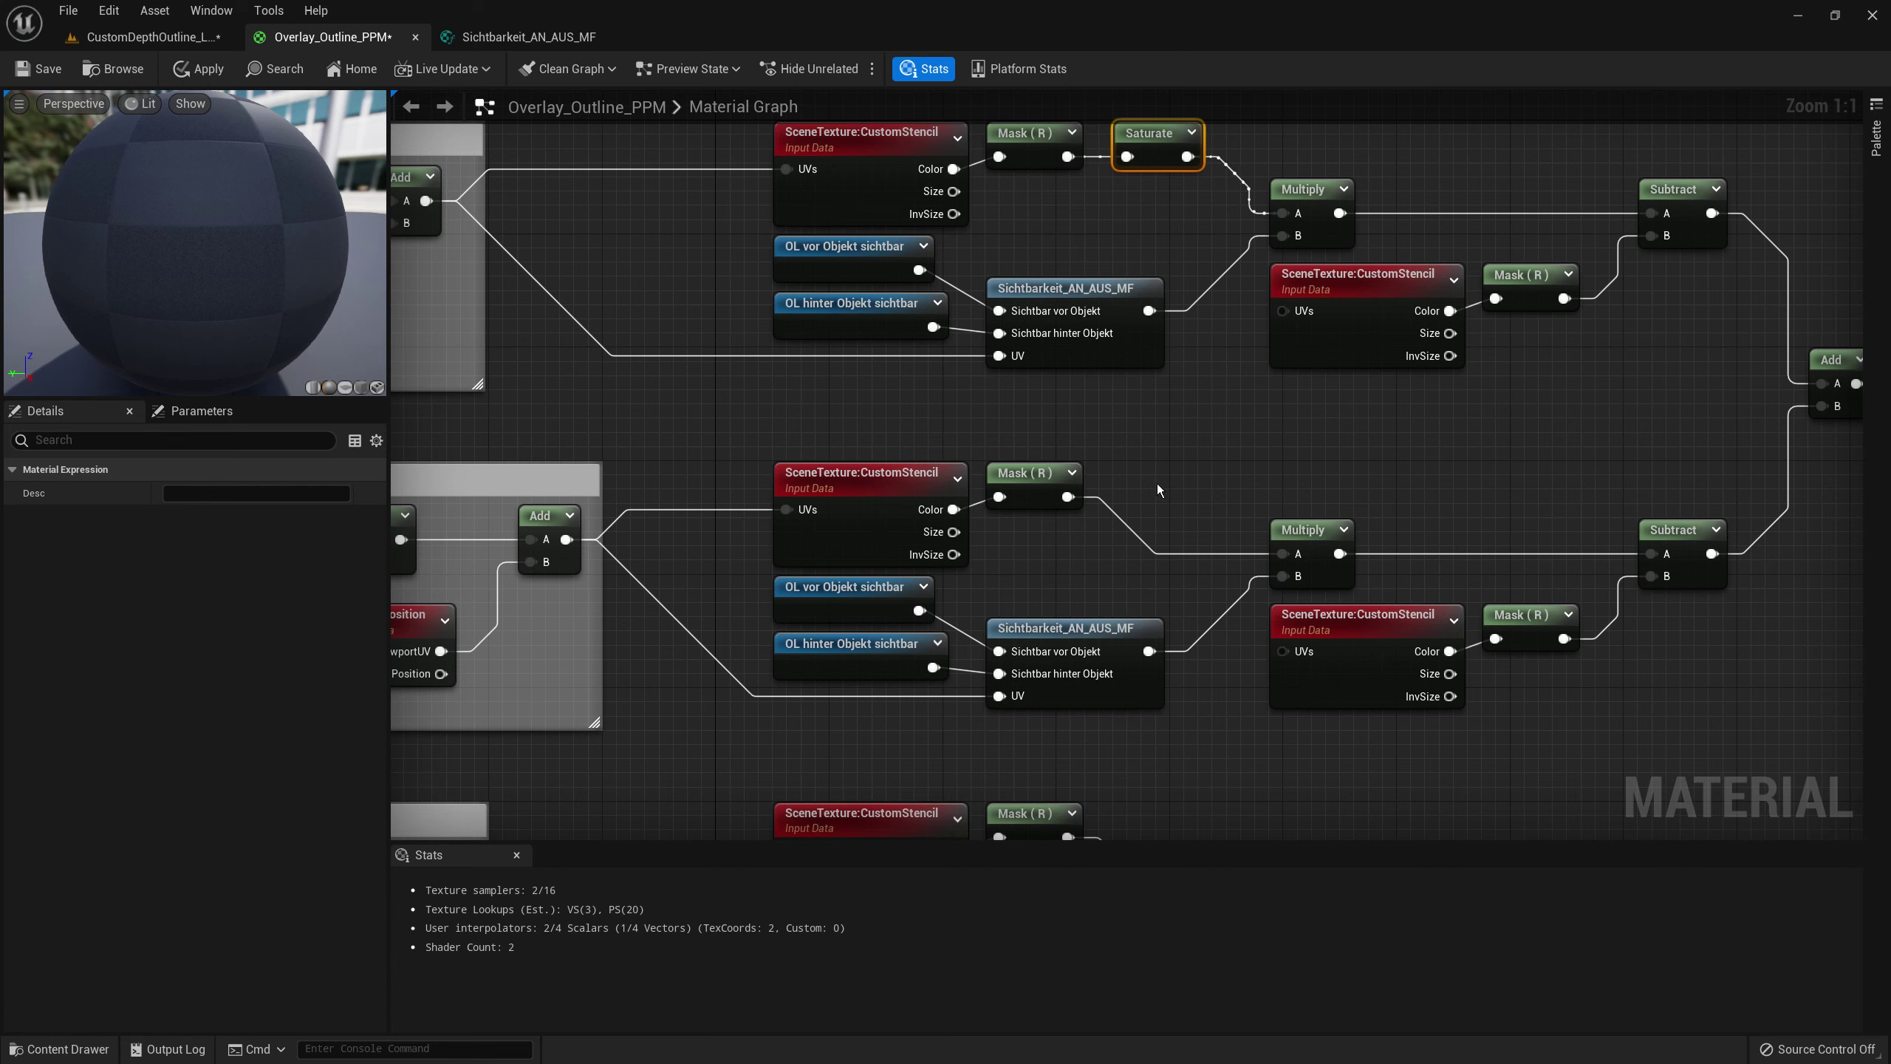
key("ctrl+v")
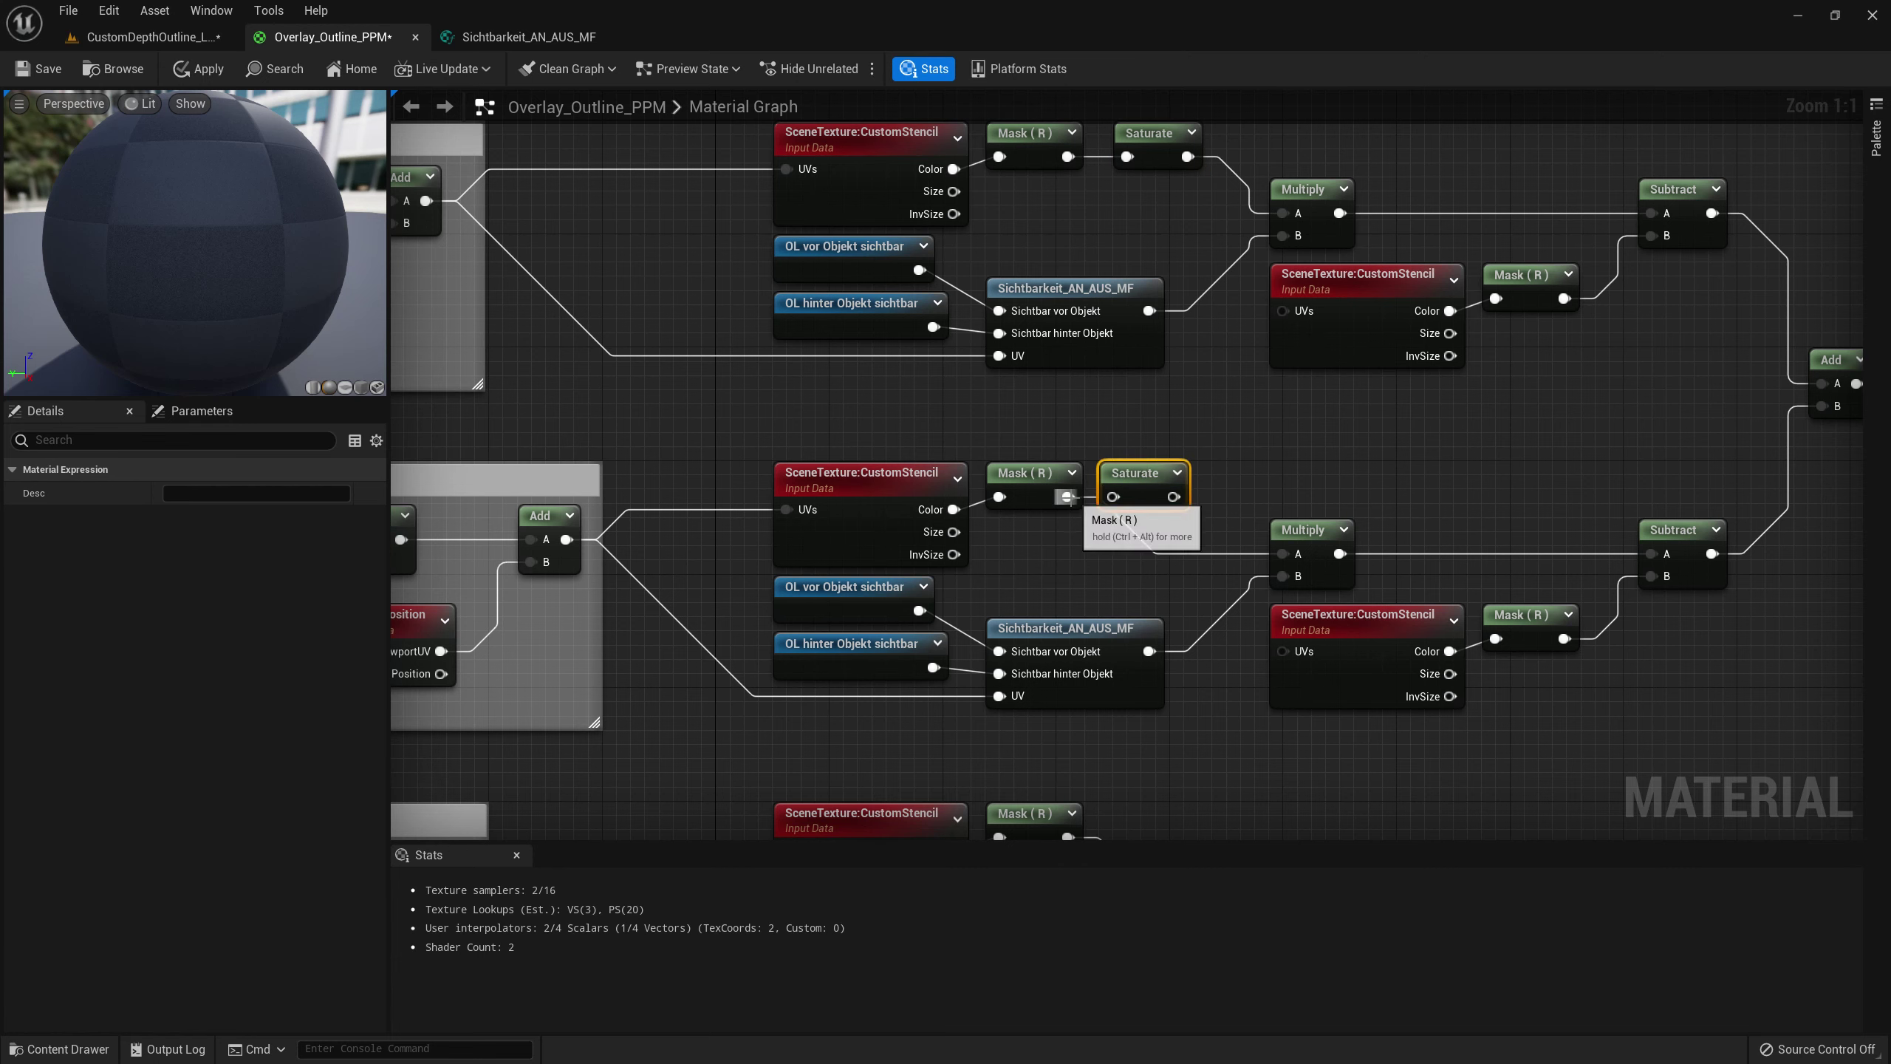
left_click_drag(1066, 497, 1281, 554)
mouse_move(1056, 557)
left_mouse_down()
mouse_move(1116, 556)
mouse_move(1326, 706)
left_mouse_up()
scroll(1165, 324, "down", 5)
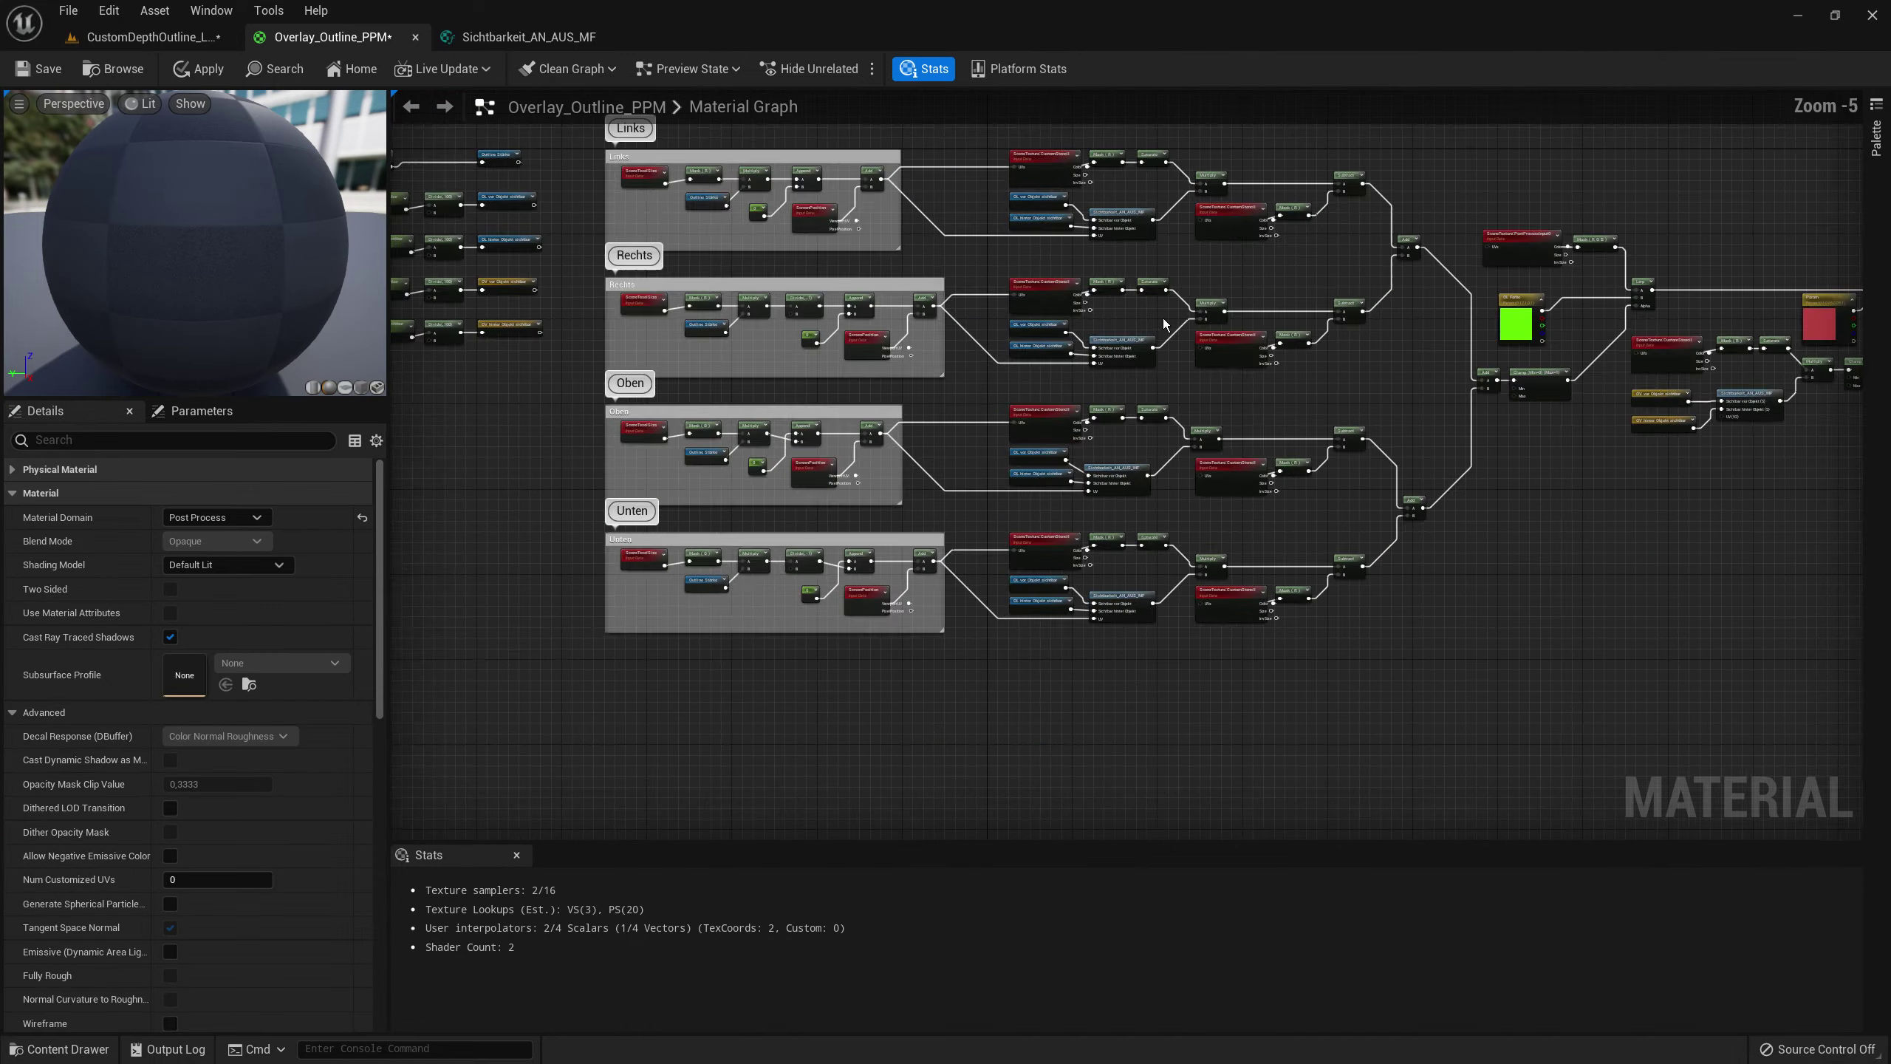
scroll(1165, 324, "up", 3)
right_click_drag(1165, 324, 1178, 602)
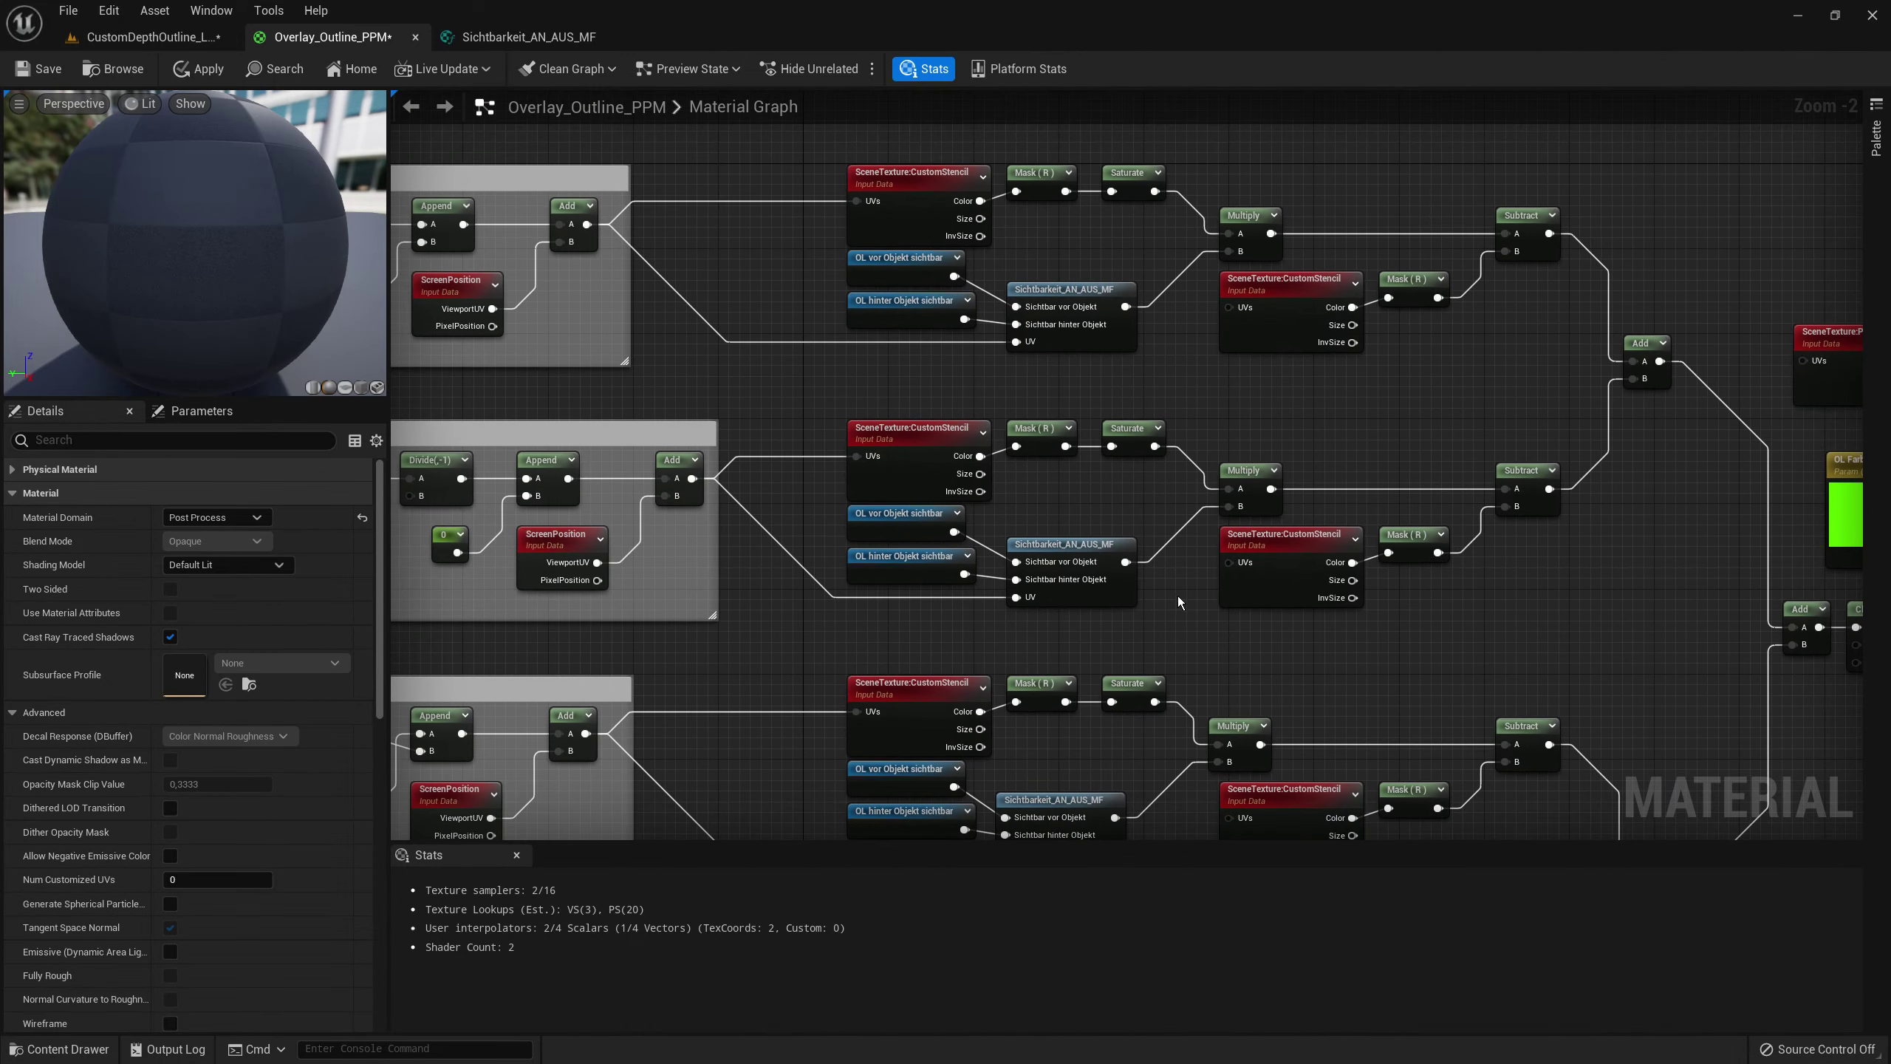
scroll(1184, 522, "down", 4)
right_click_drag(1194, 472, 1210, 439)
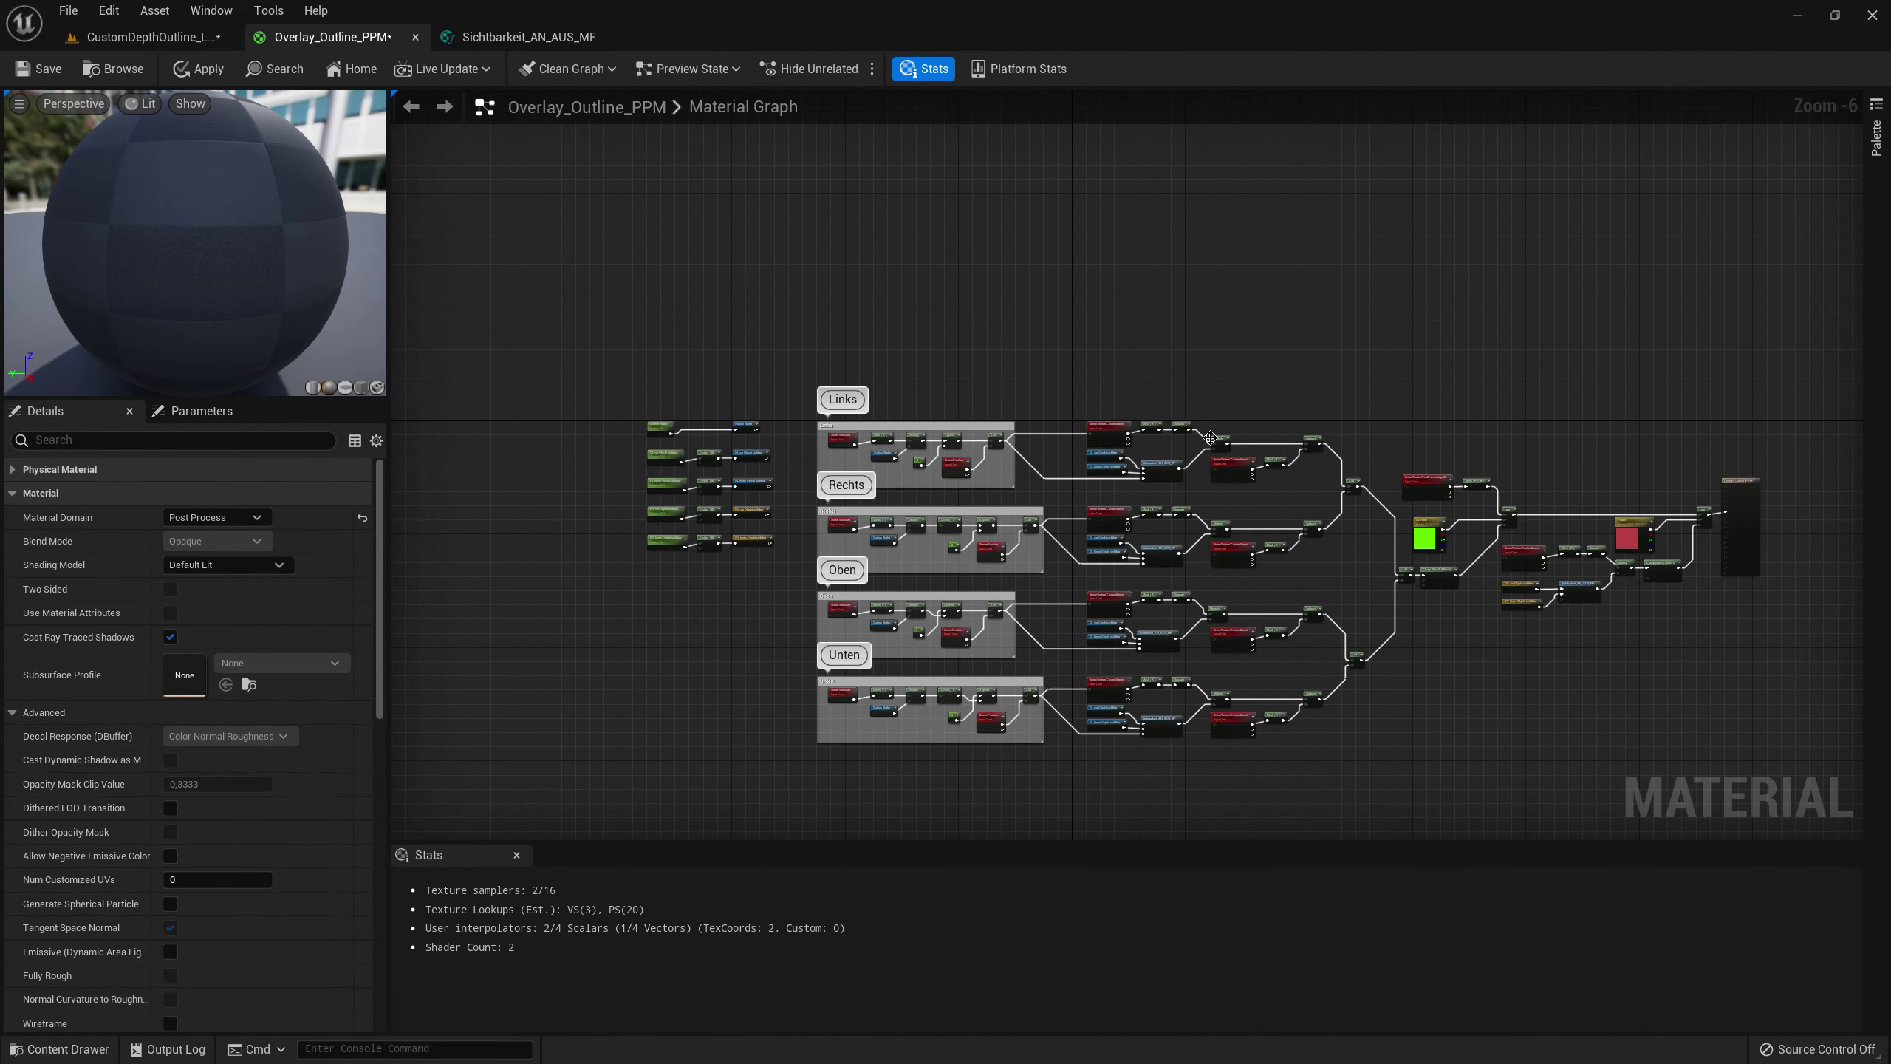
- Apply the material, then in the level select the small brown cube Cube7 and edit its CustomDepth Stencil Value
left_click(198, 69)
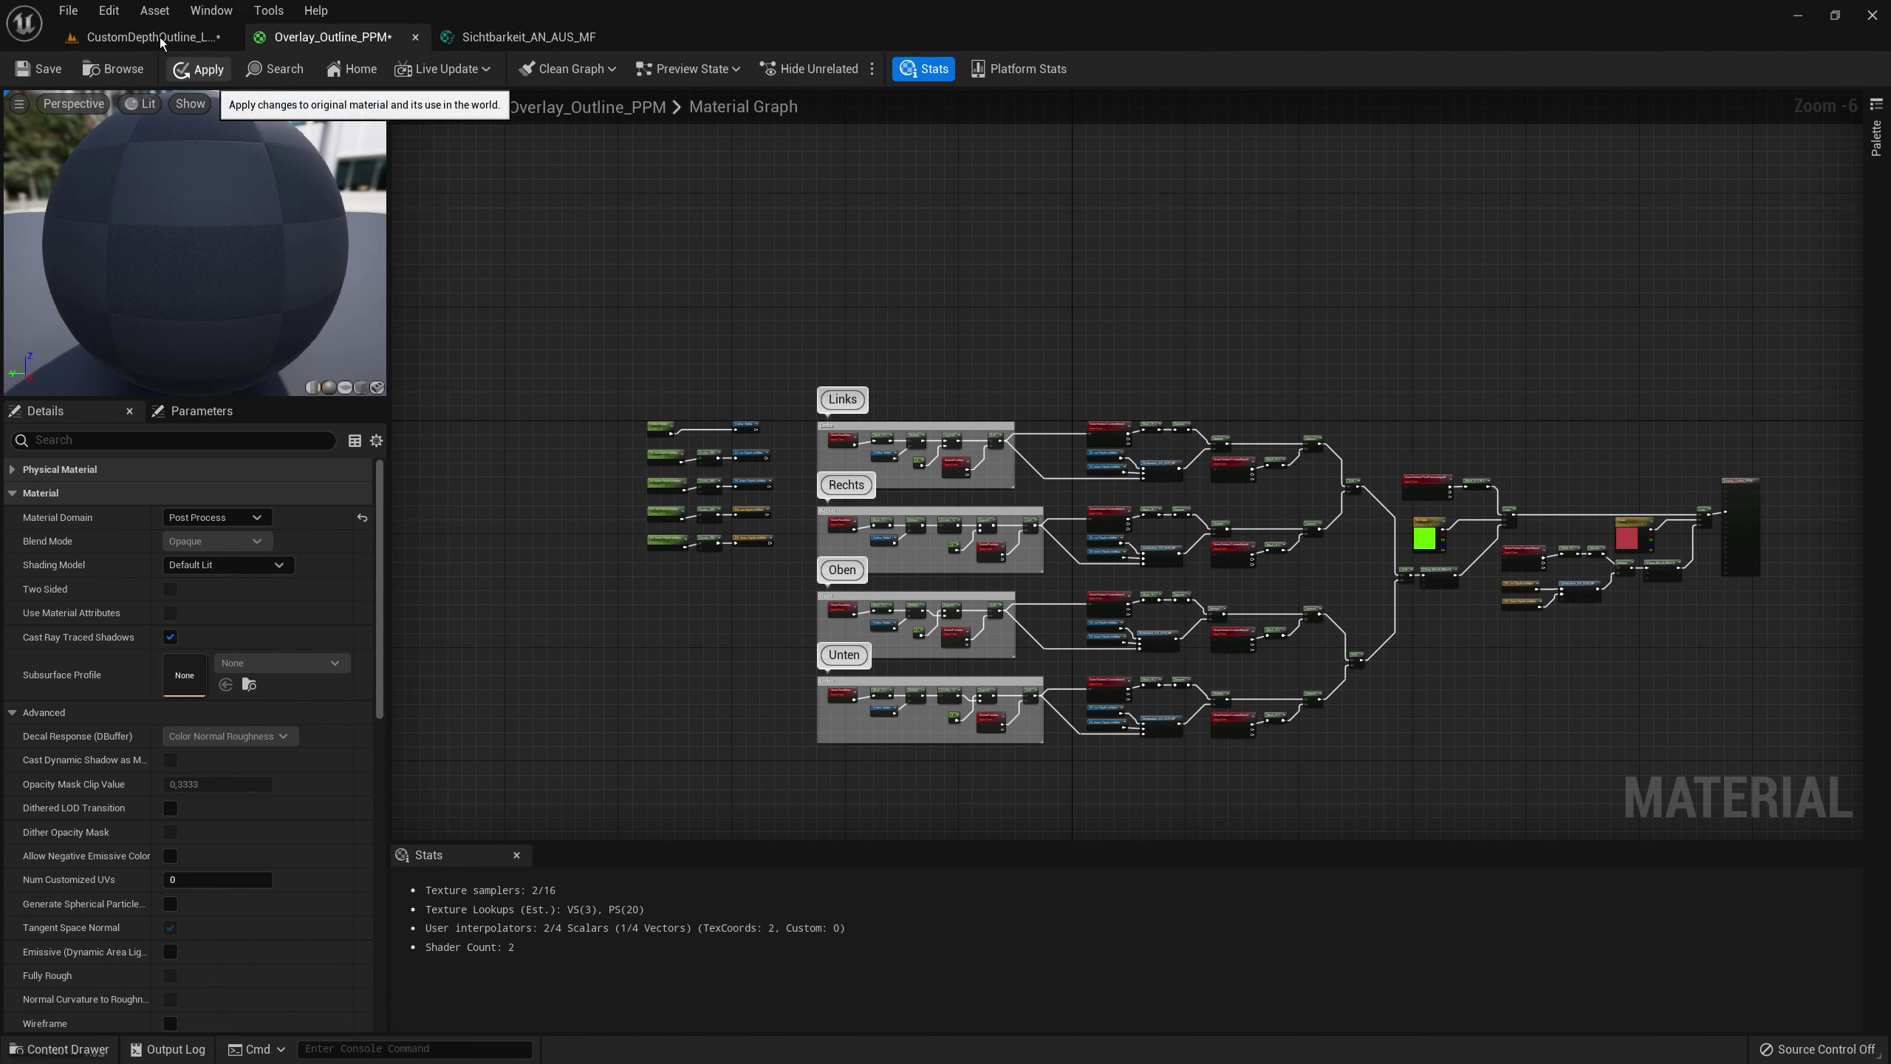
left_click(160, 35)
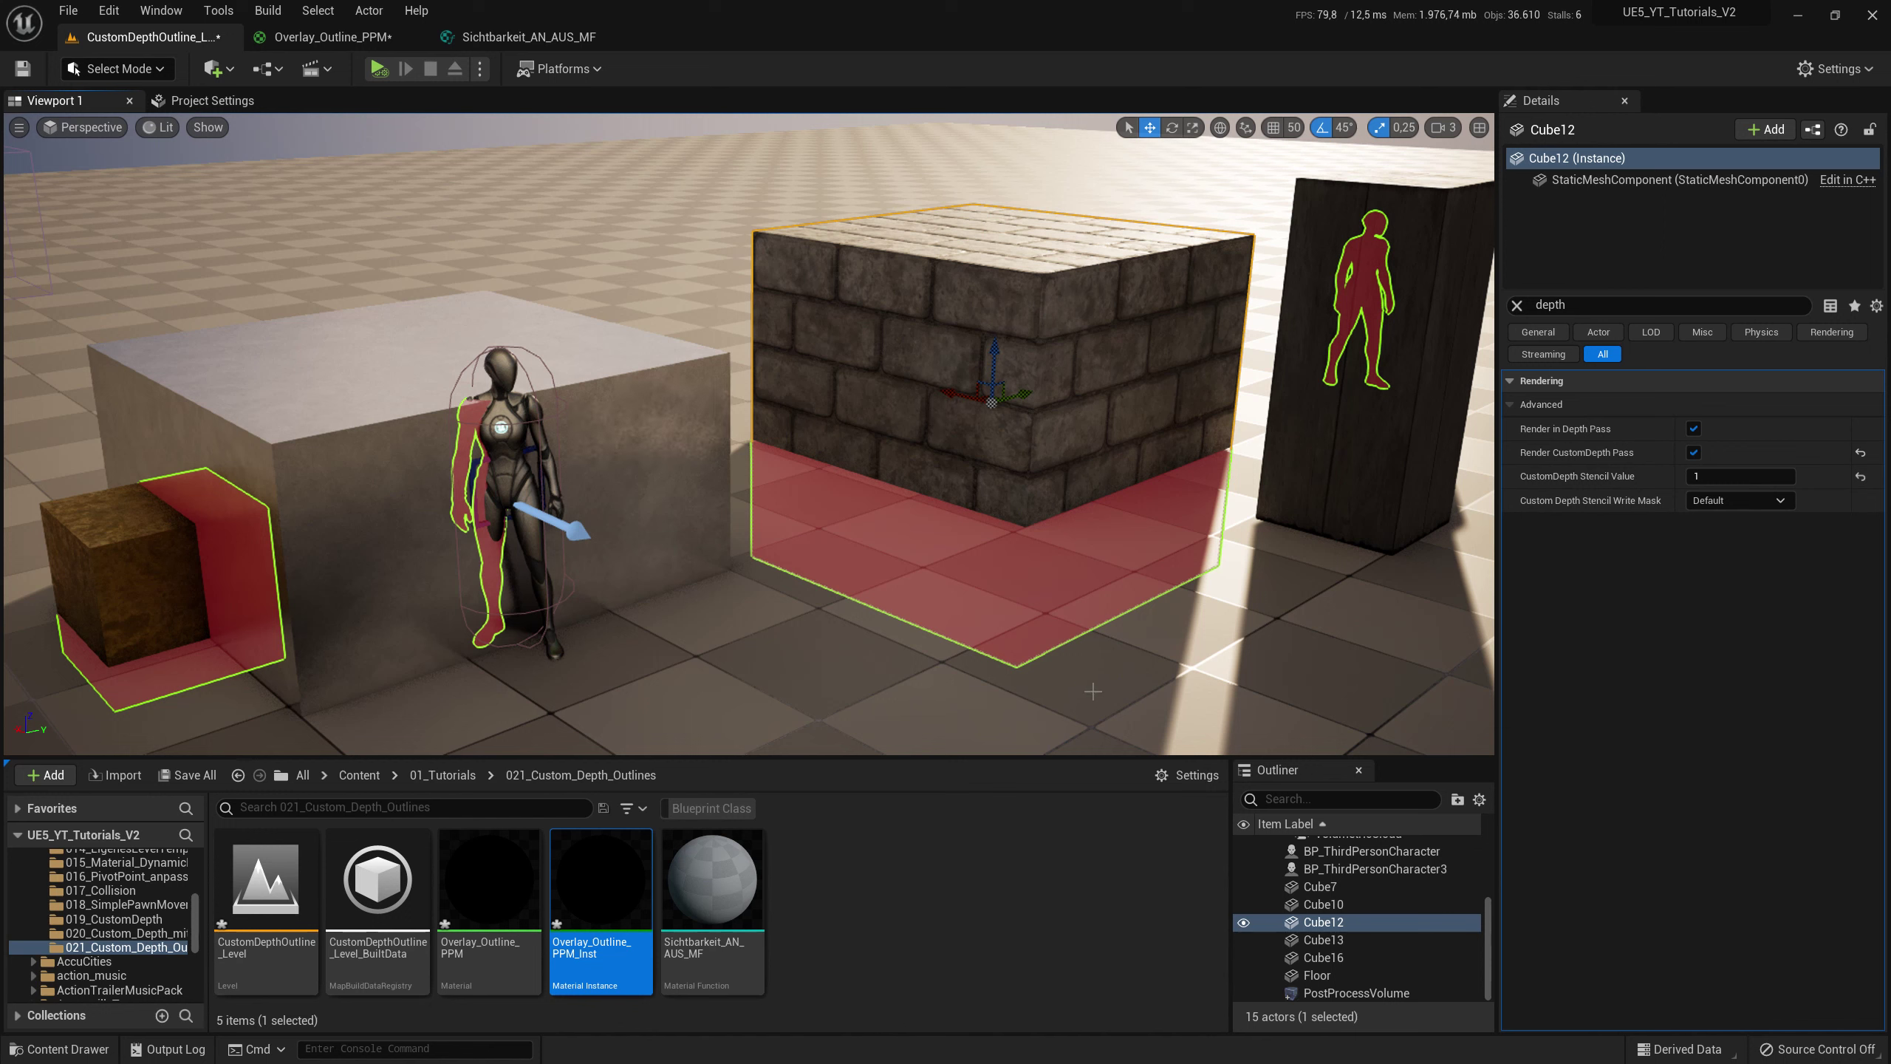
left_click(1734, 475)
left_click(171, 586)
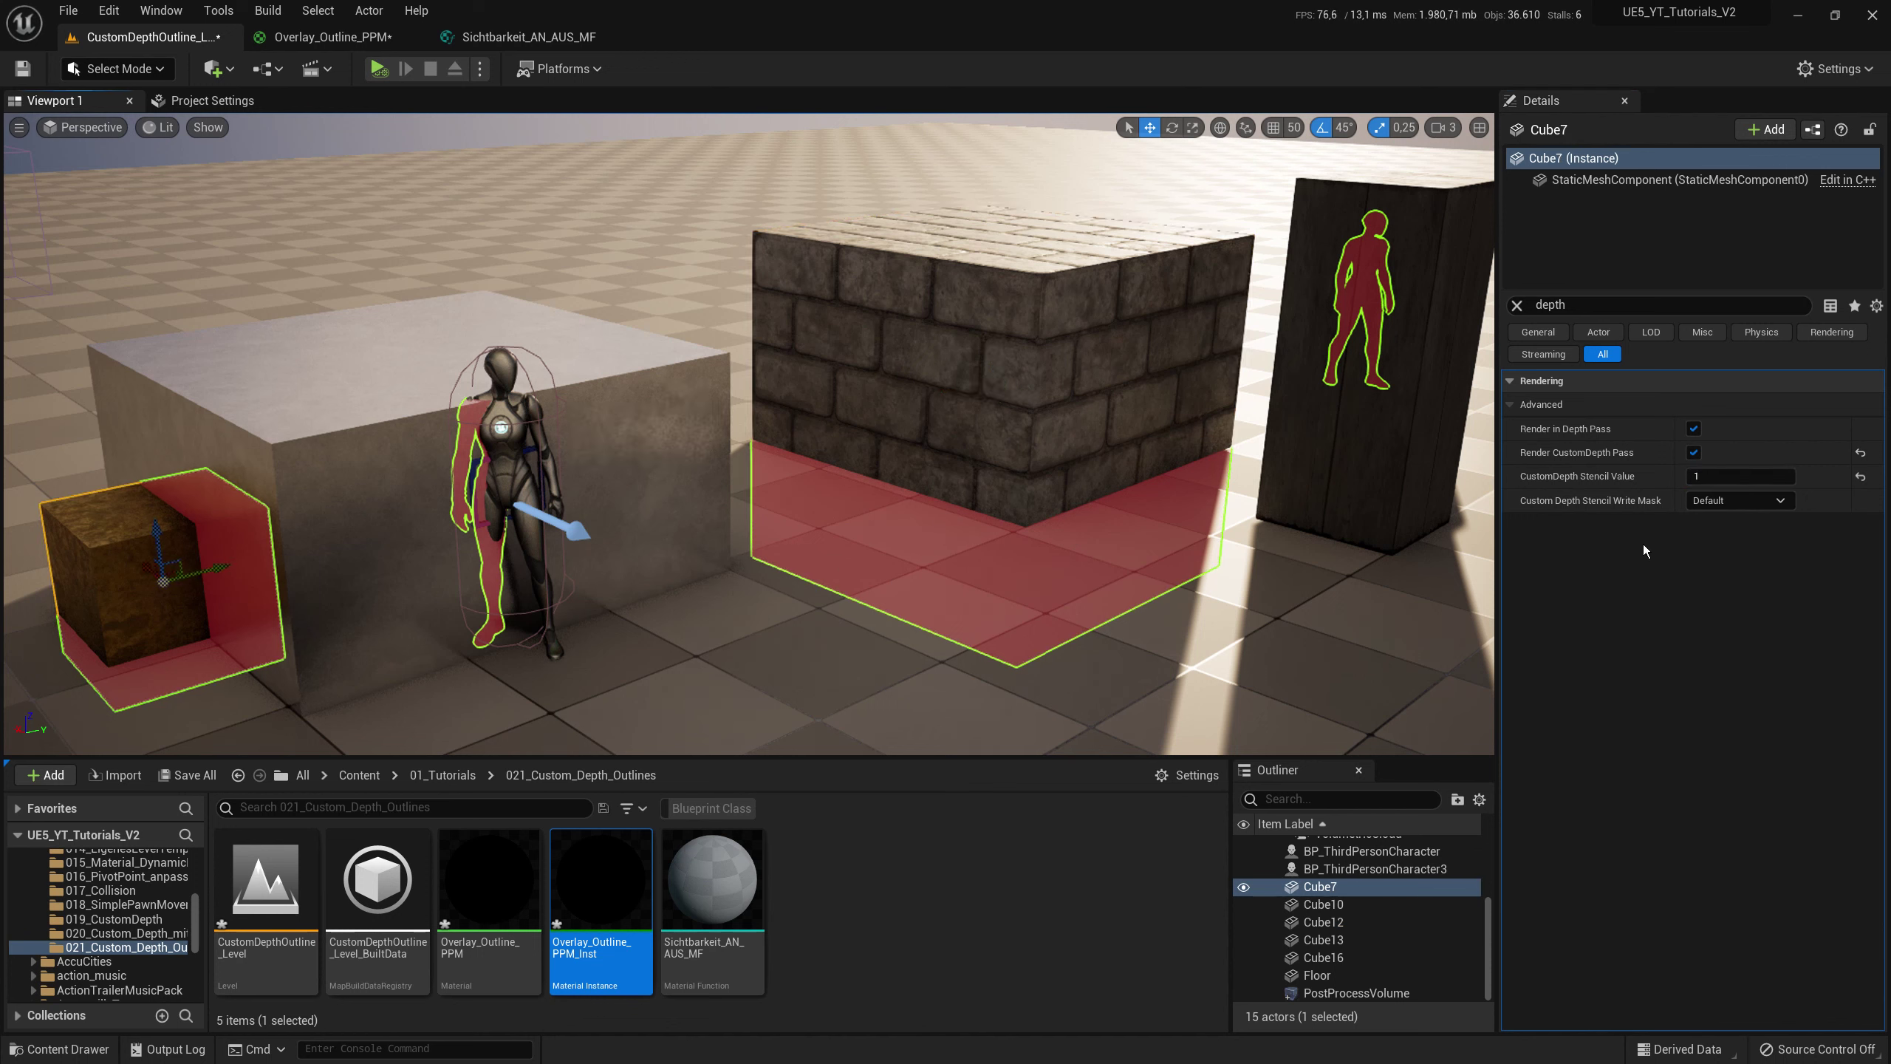
left_click(1793, 477)
left_click(331, 36)
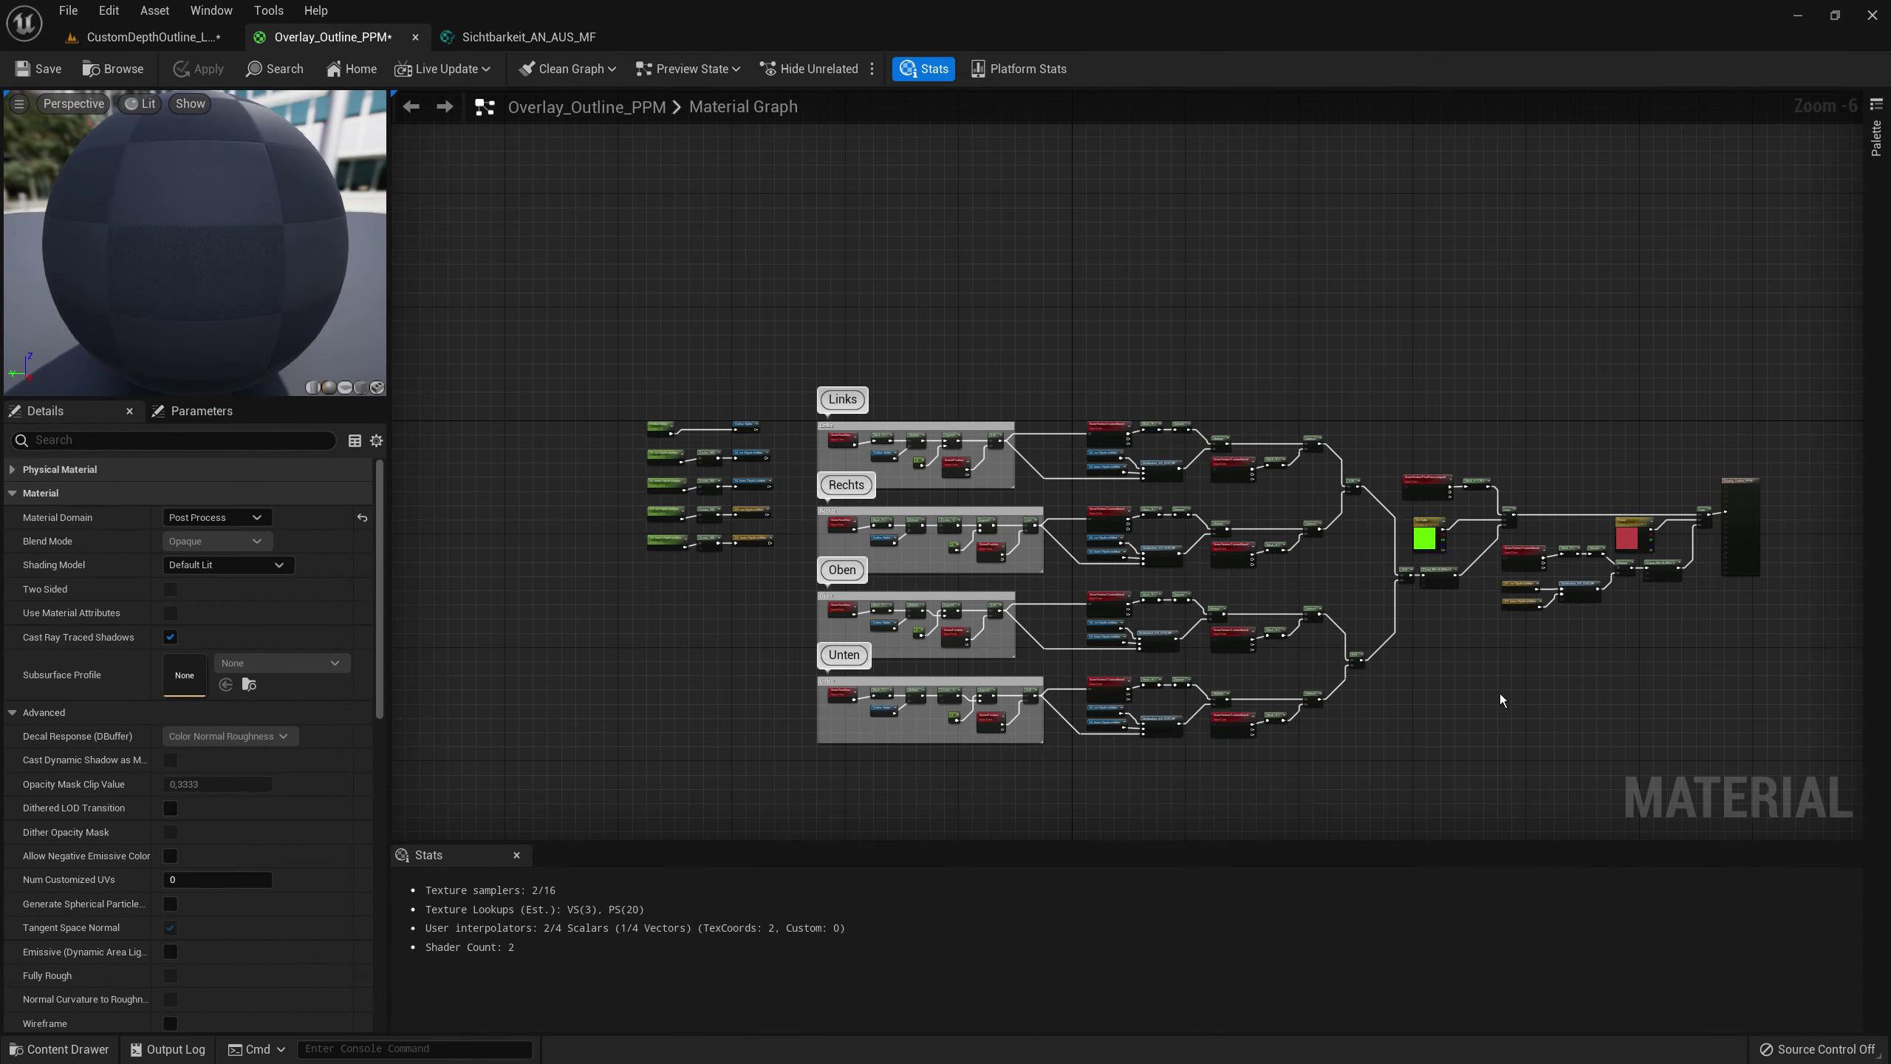
scroll(1117, 596, "up", 5)
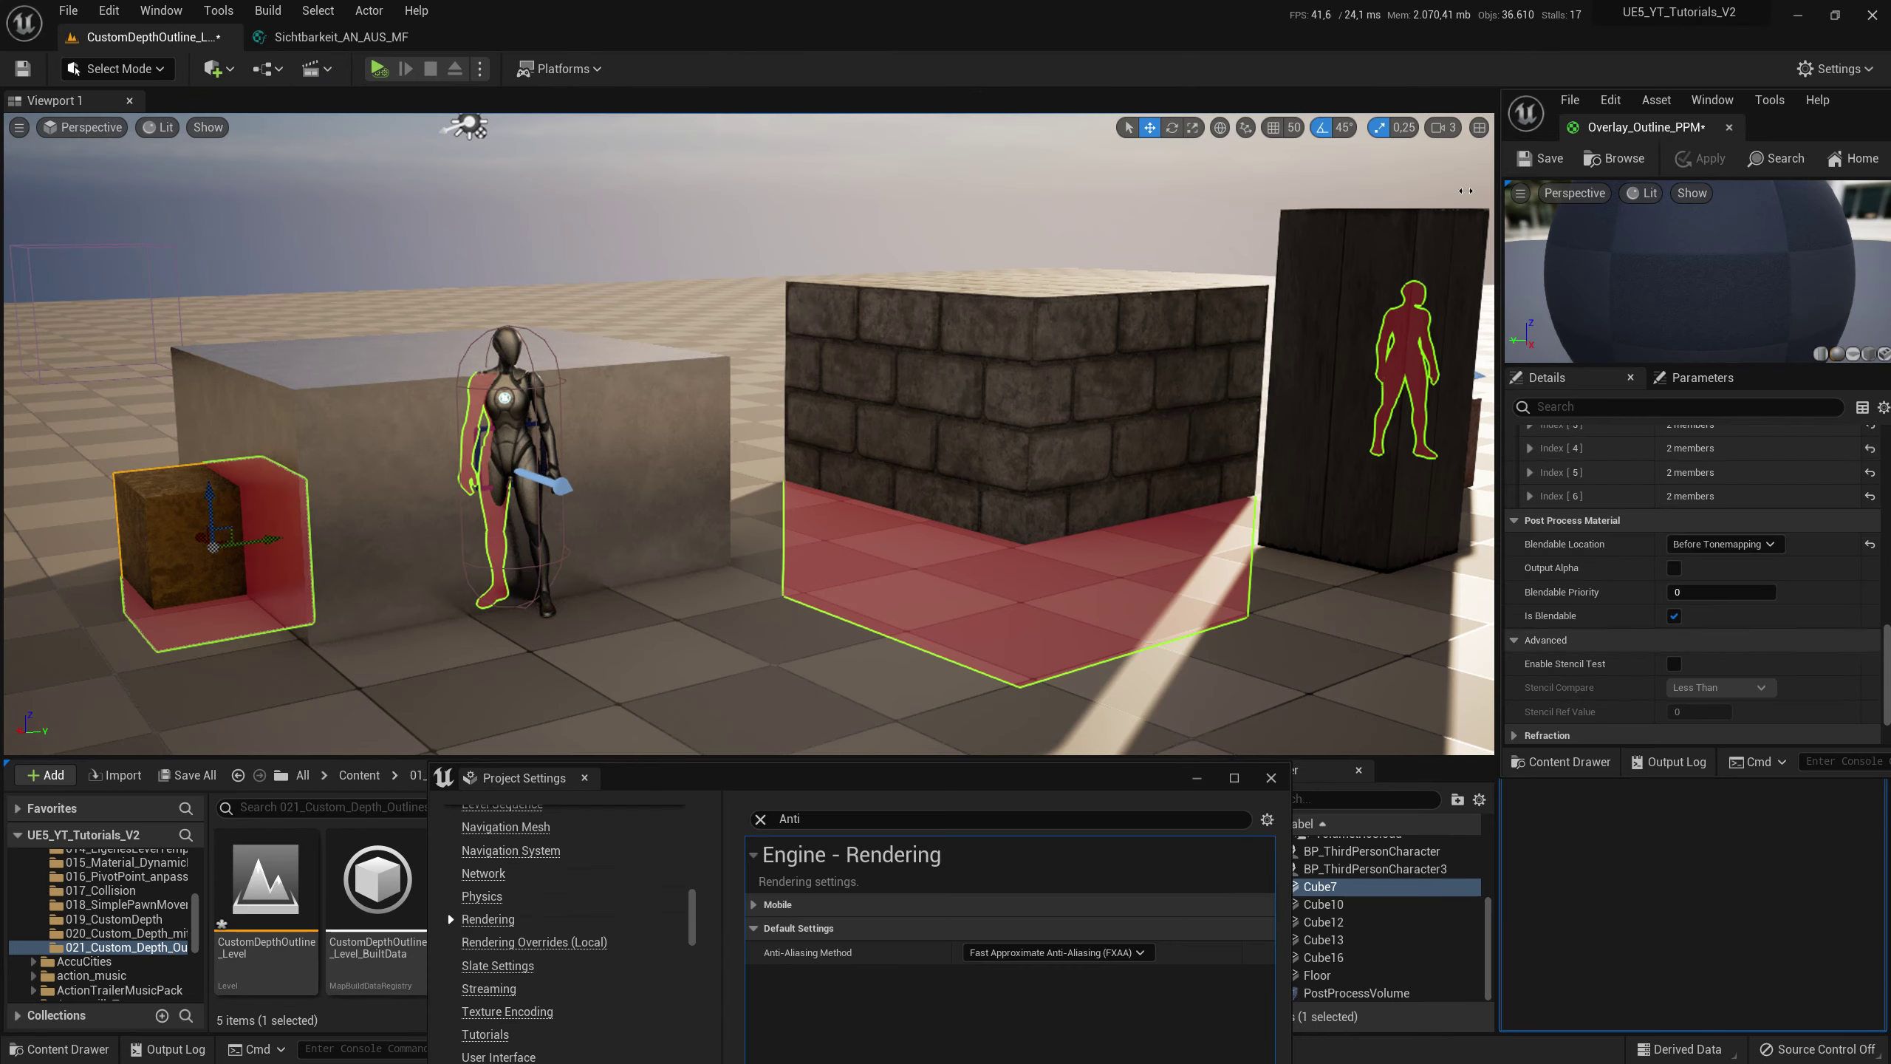
left_click_drag(1874, 111, 1873, 112)
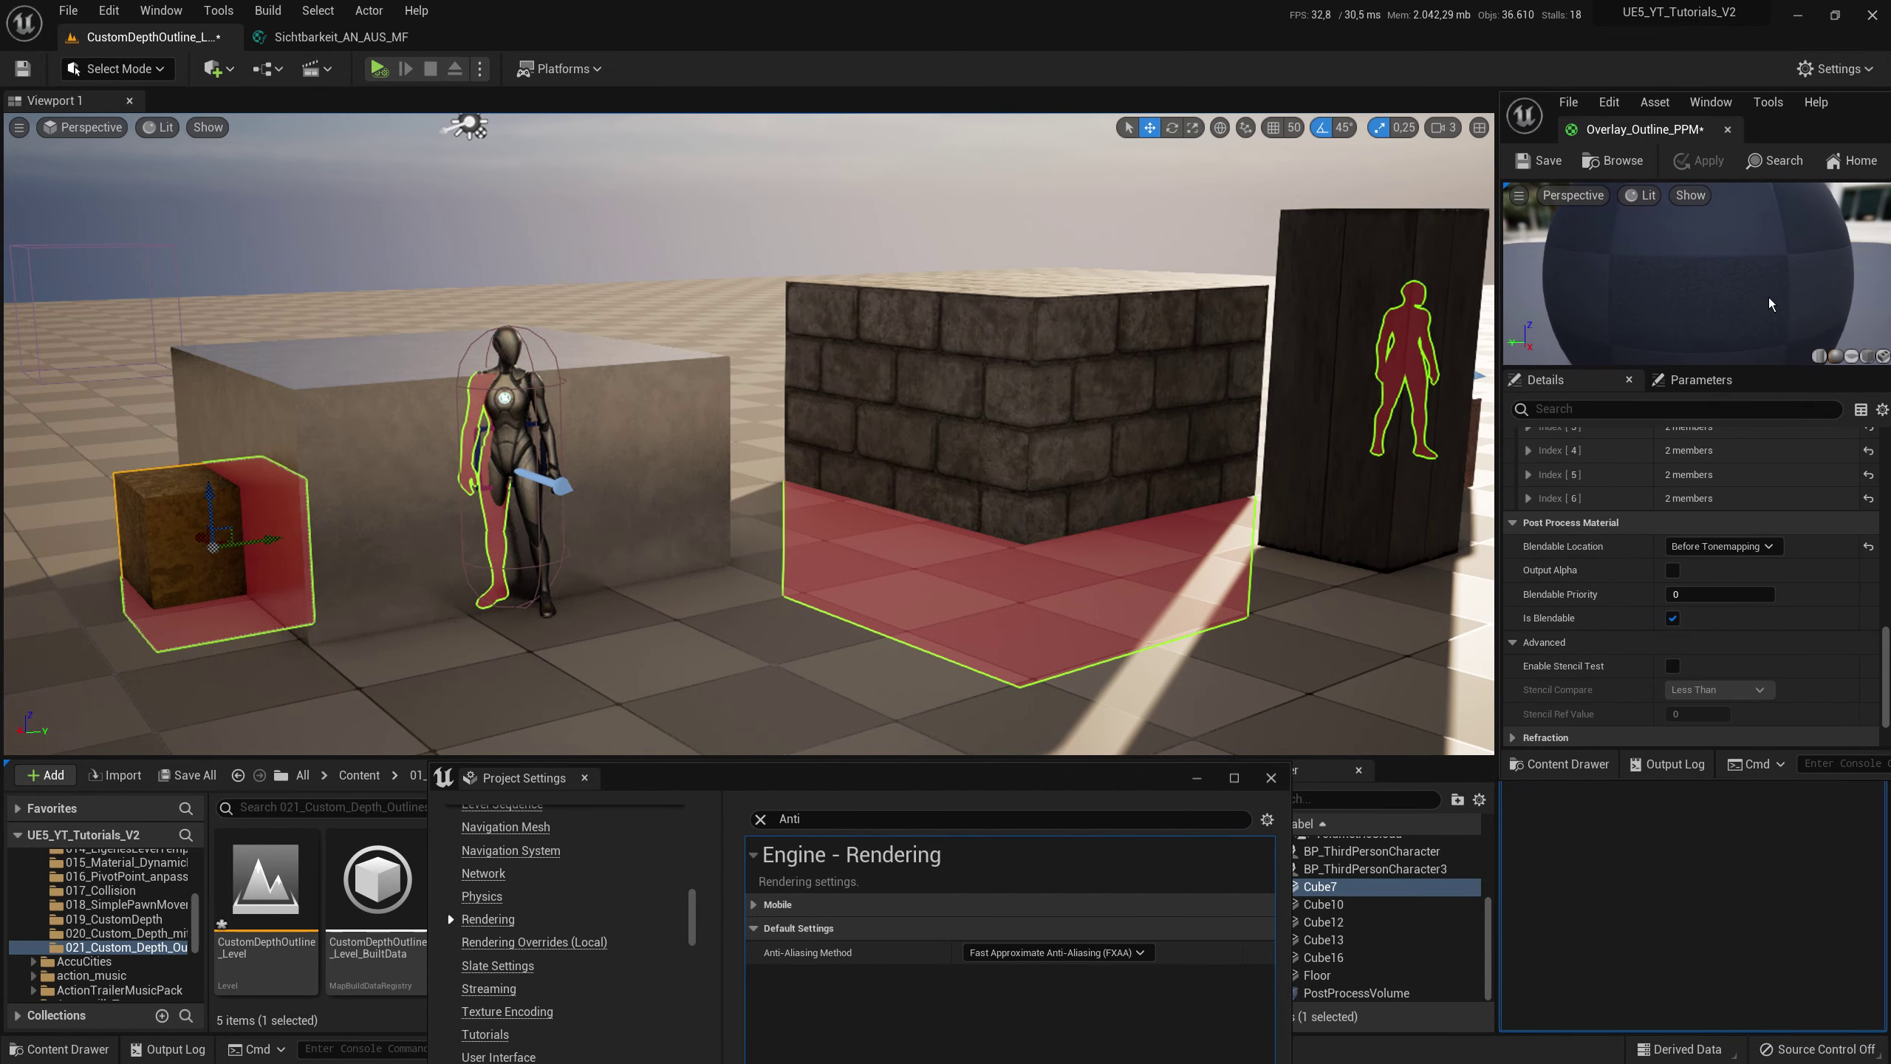
left_click_drag(947, 788, 1053, 776)
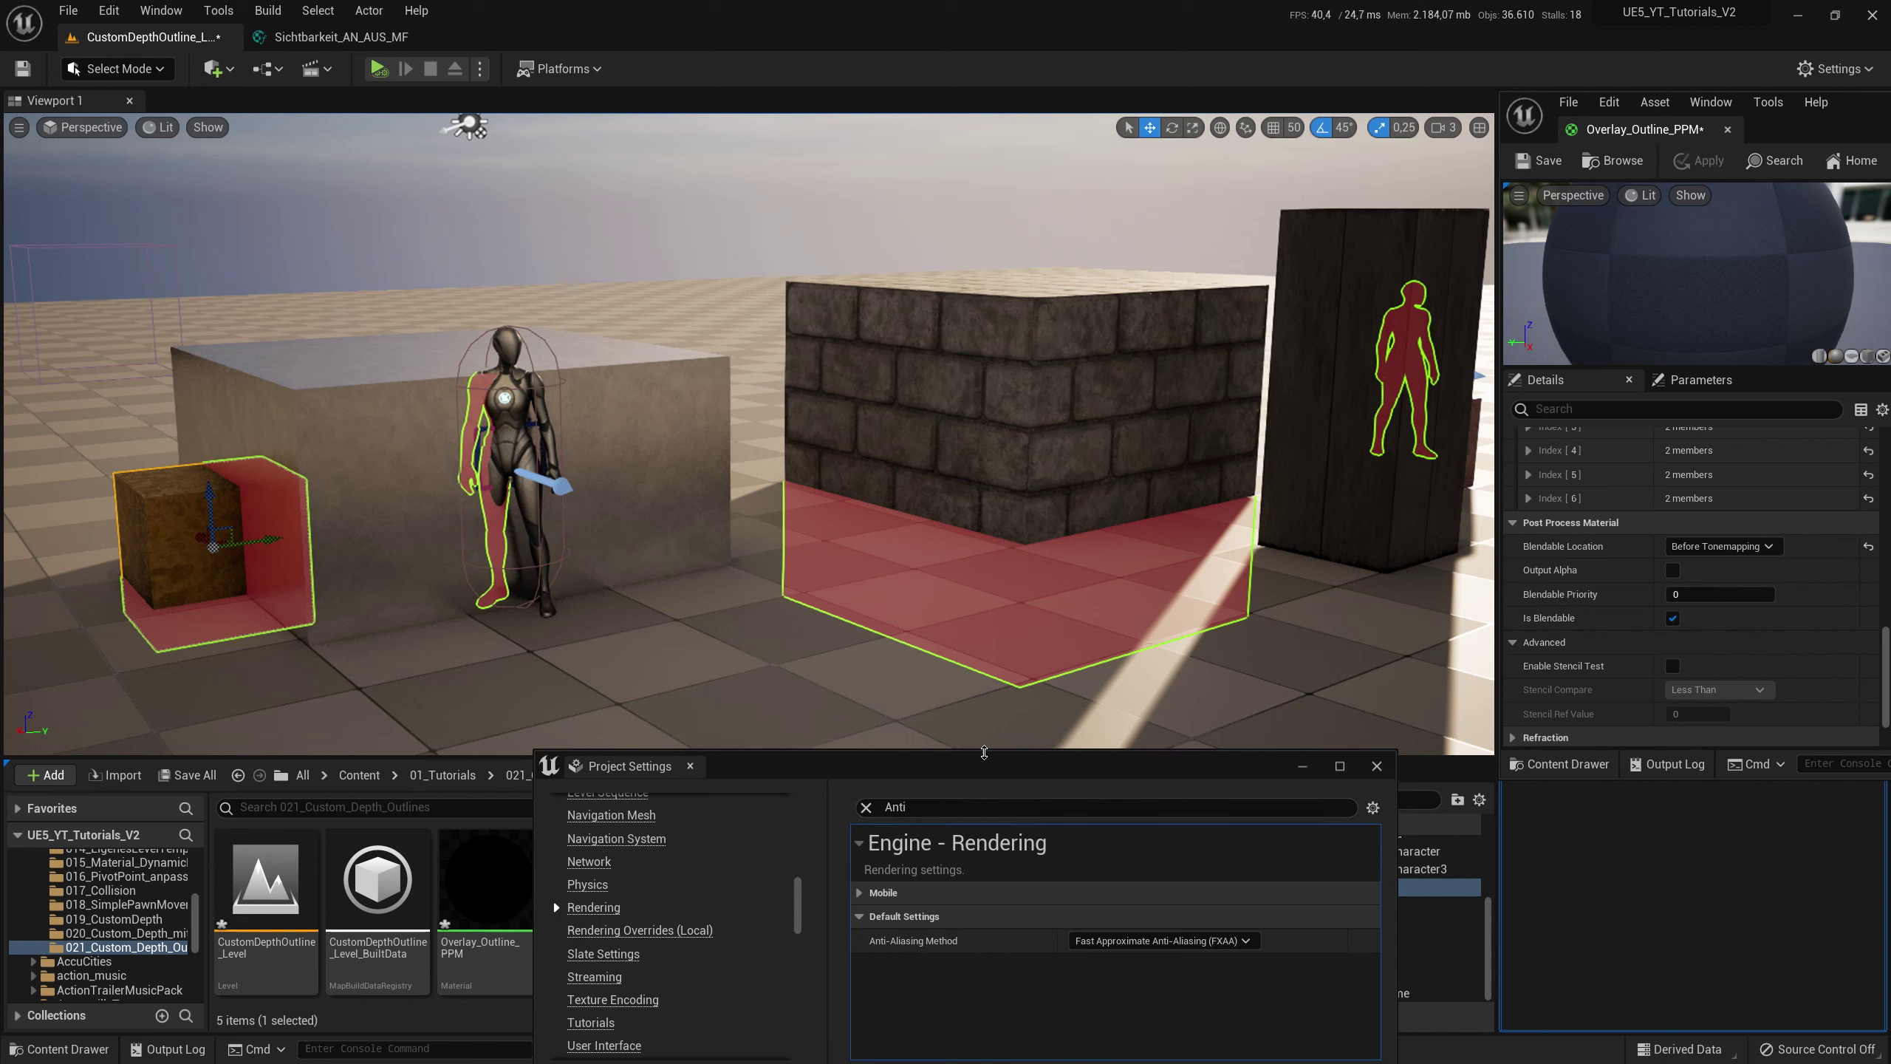
left_click(839, 879)
left_click(839, 879)
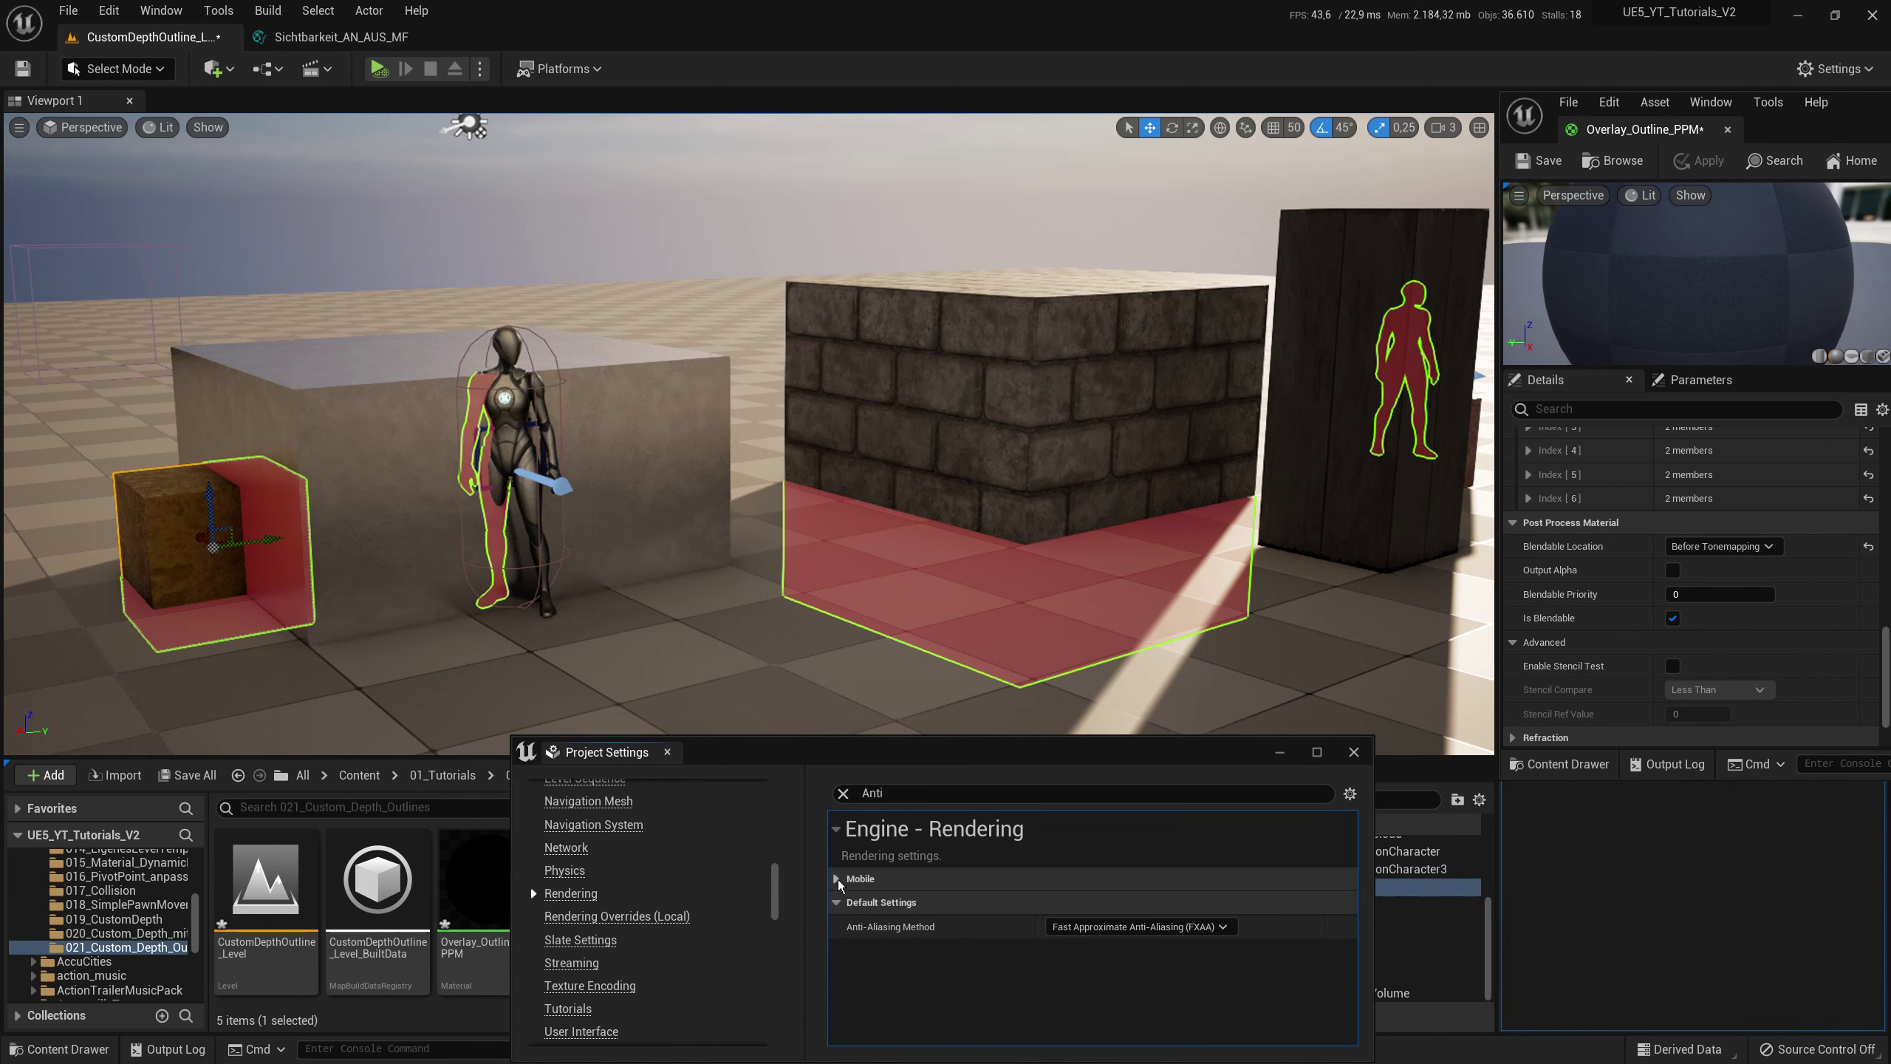
left_click_drag(1018, 745, 1019, 771)
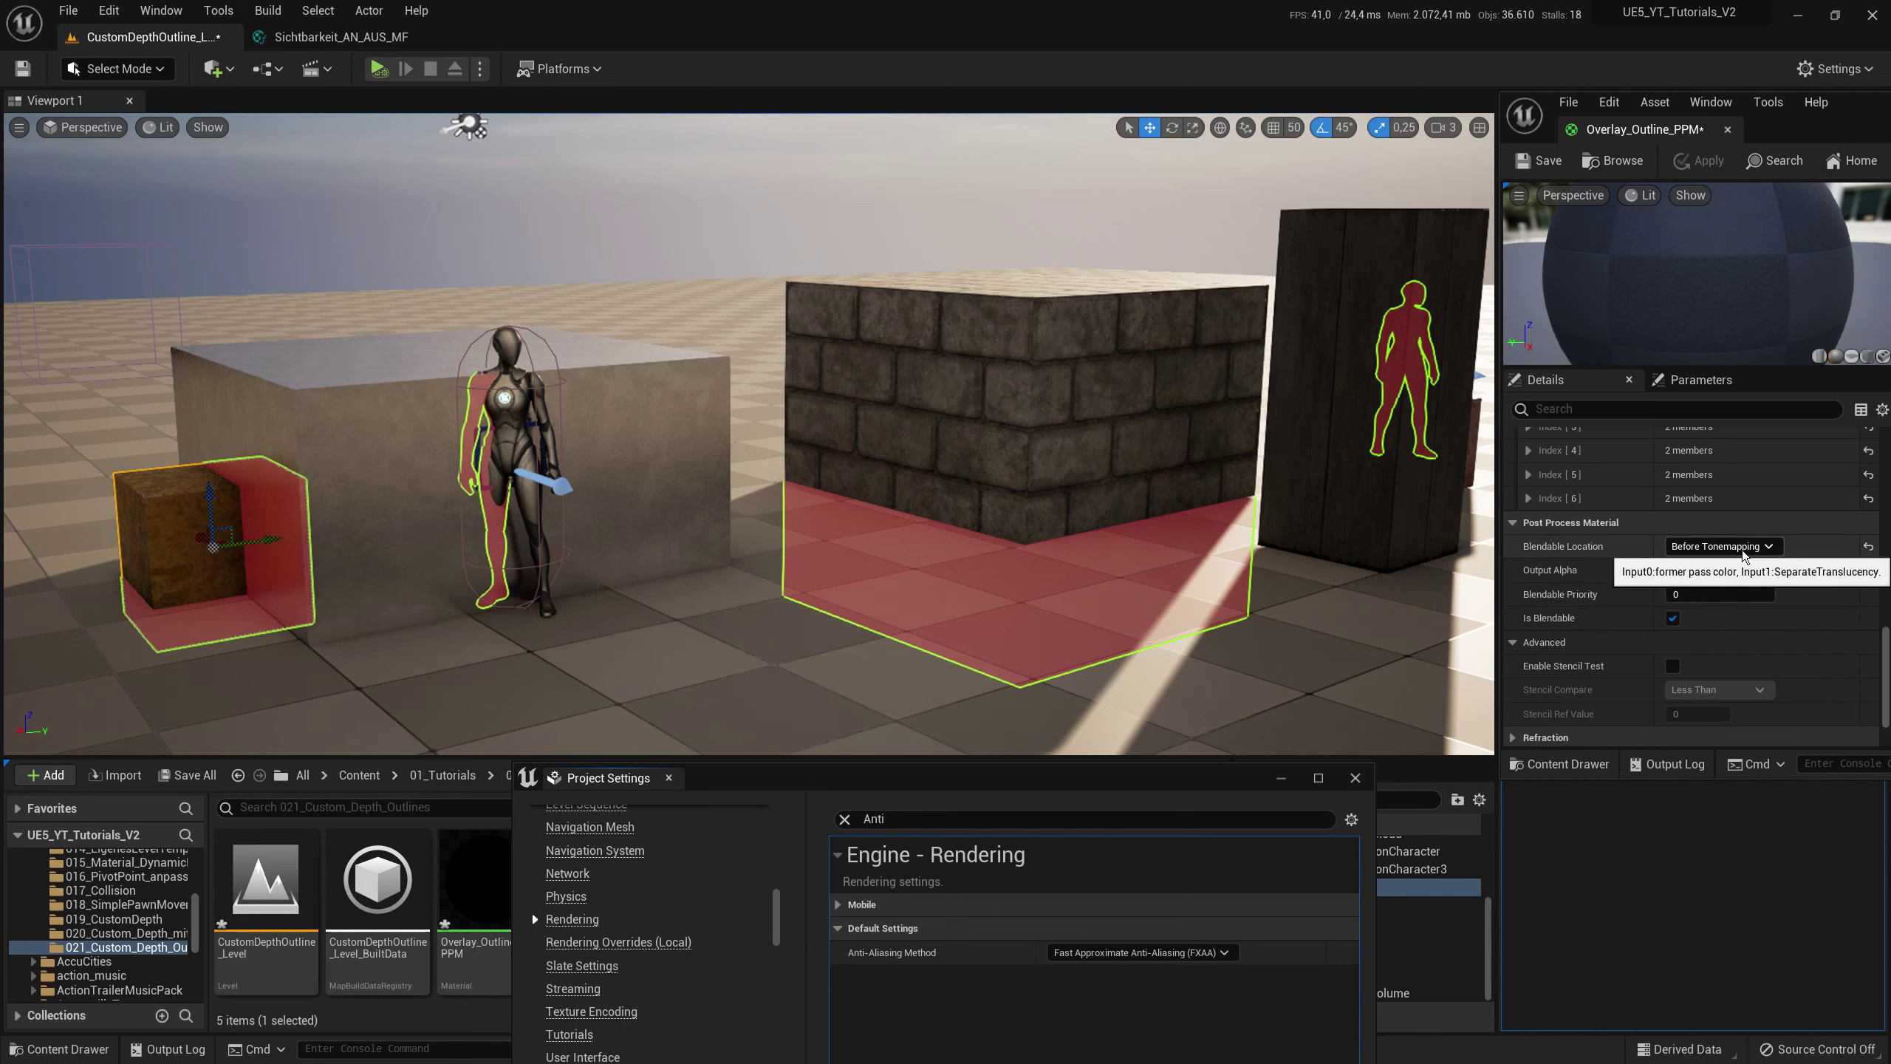
- Set Blendable Location to After Tonemapping, apply, and switch anti-aliasing to Temporal Super-Resolution (TSR)
left_click(1735, 549)
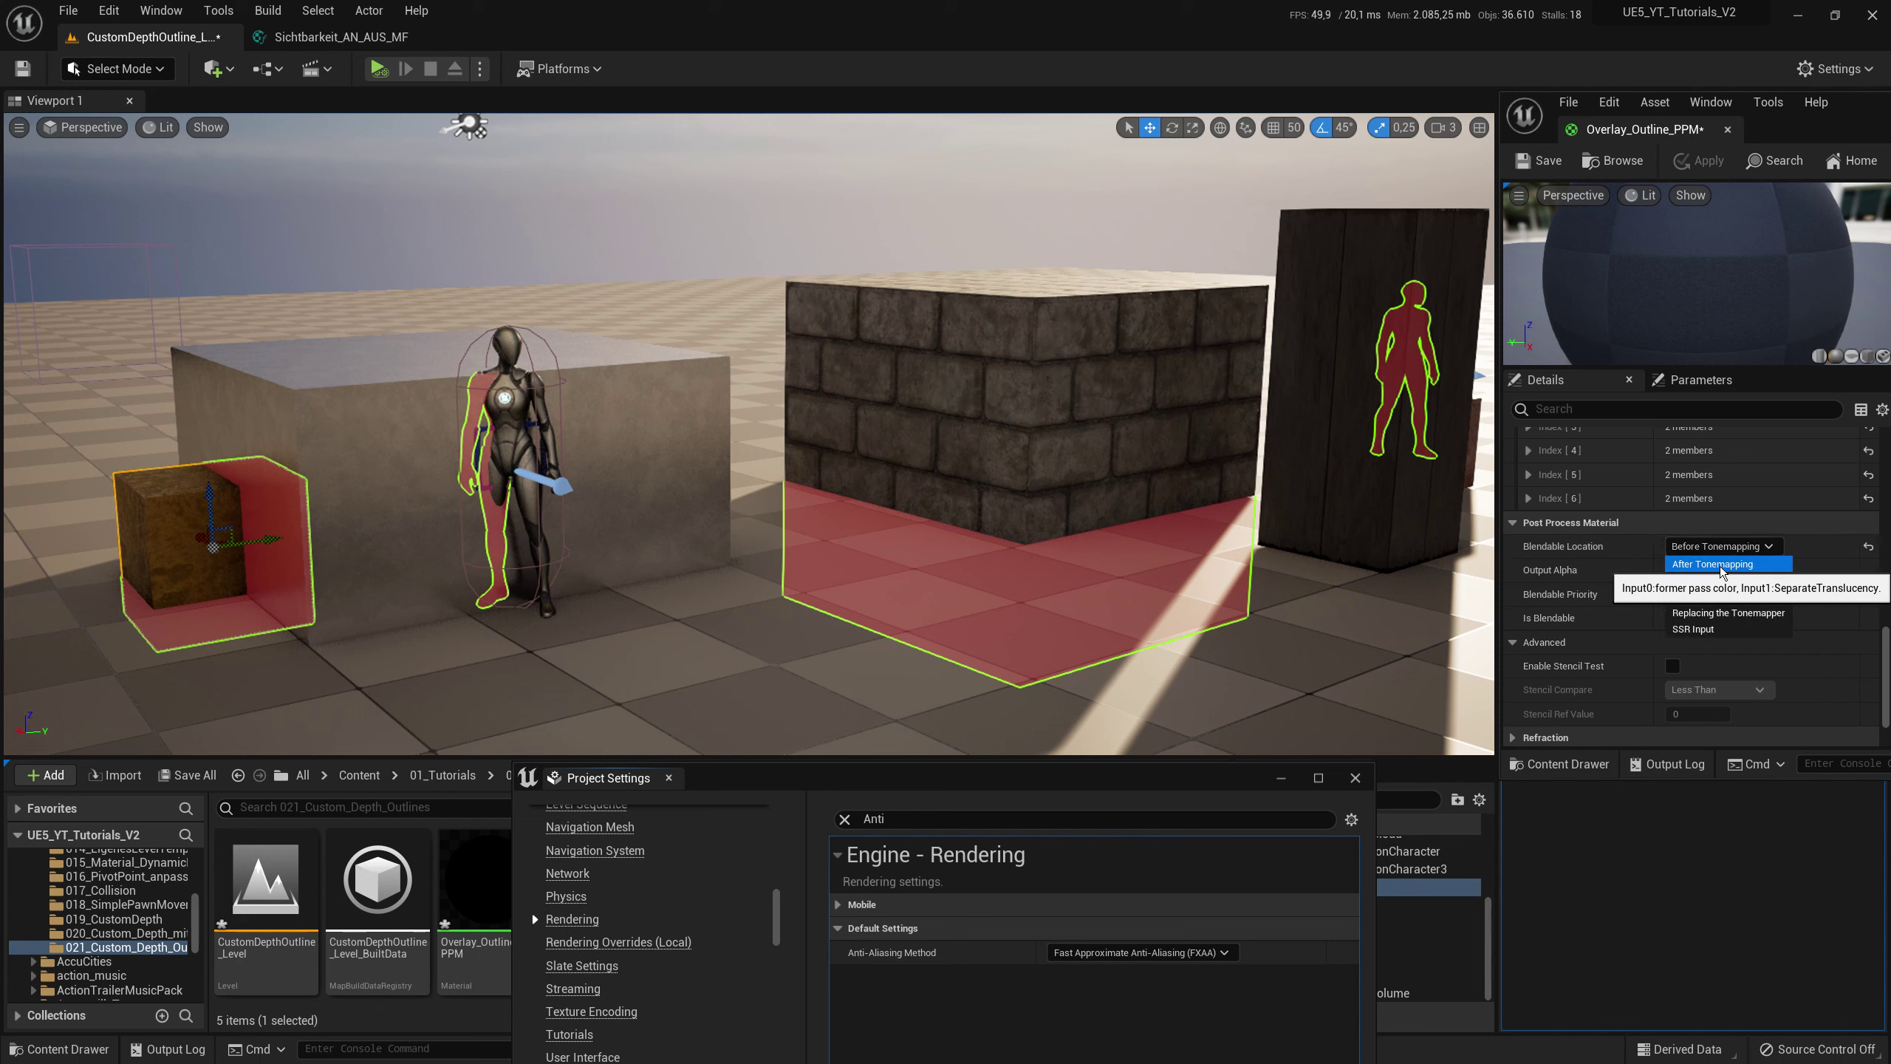
left_click(1721, 566)
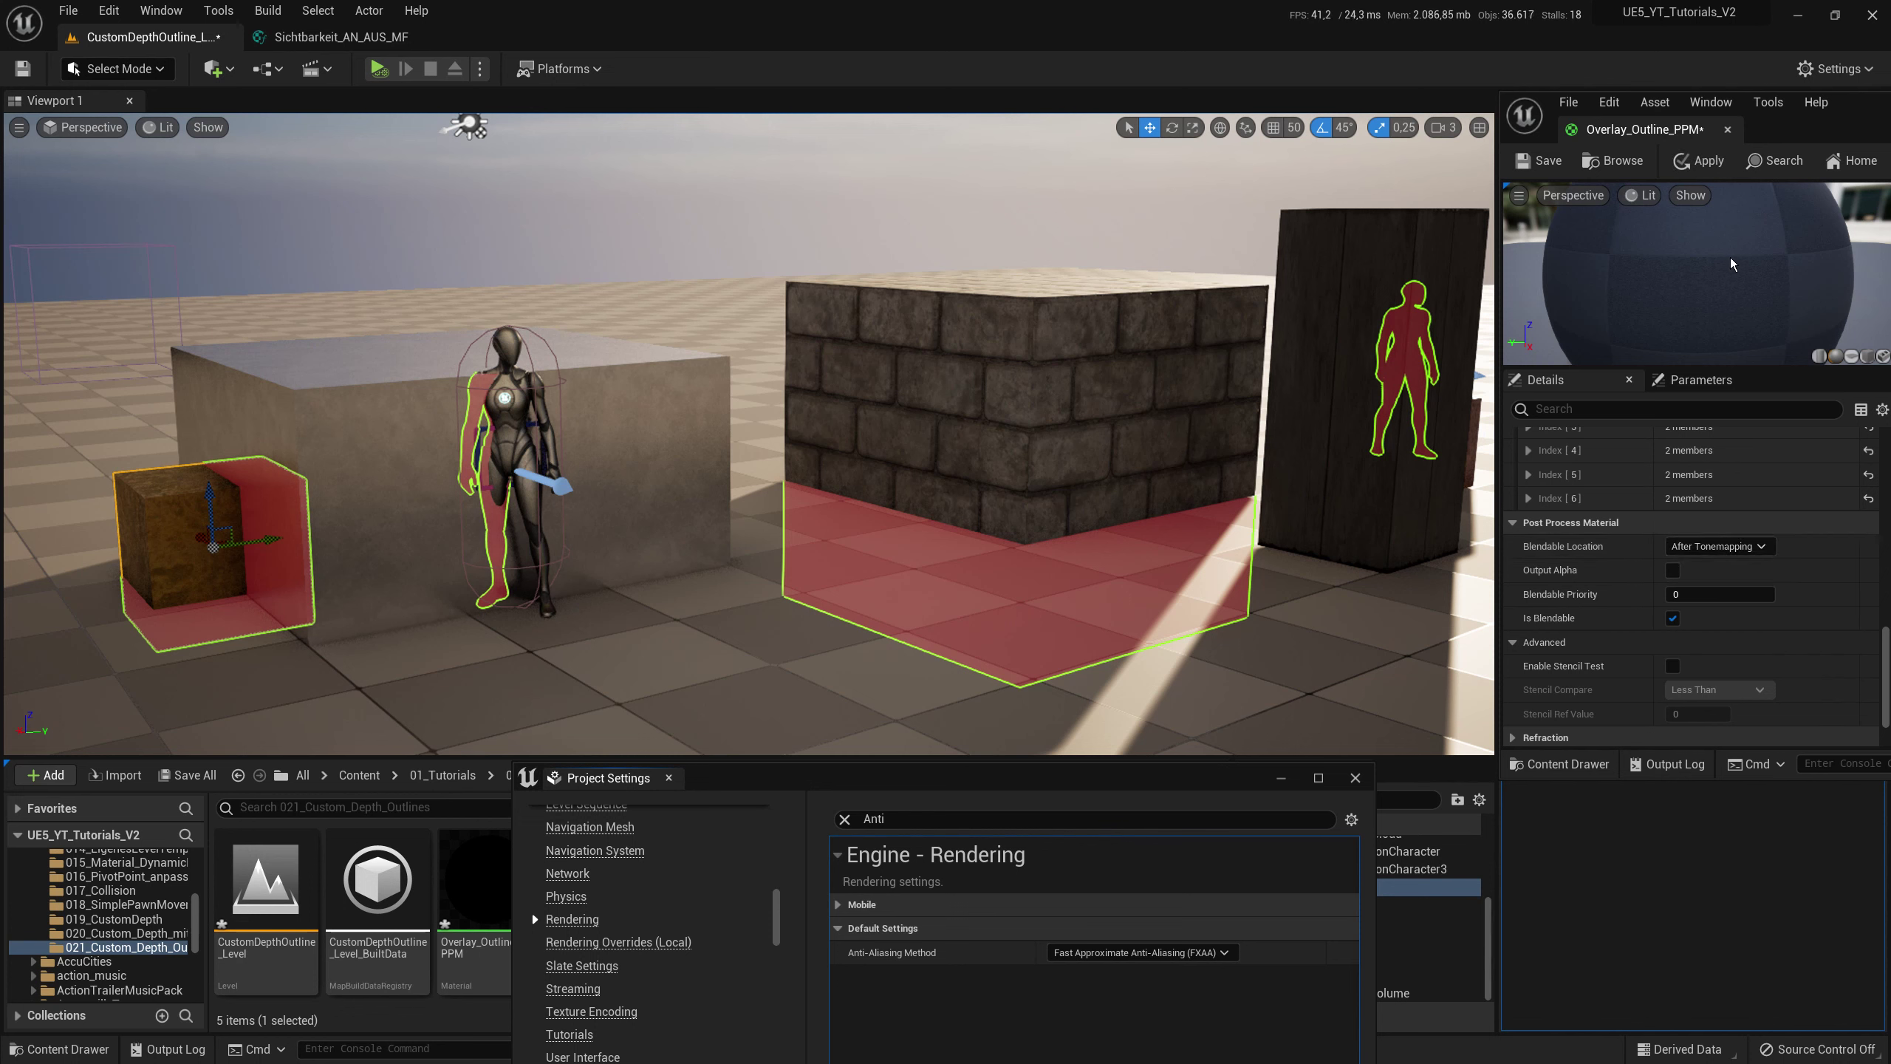
left_click(1699, 161)
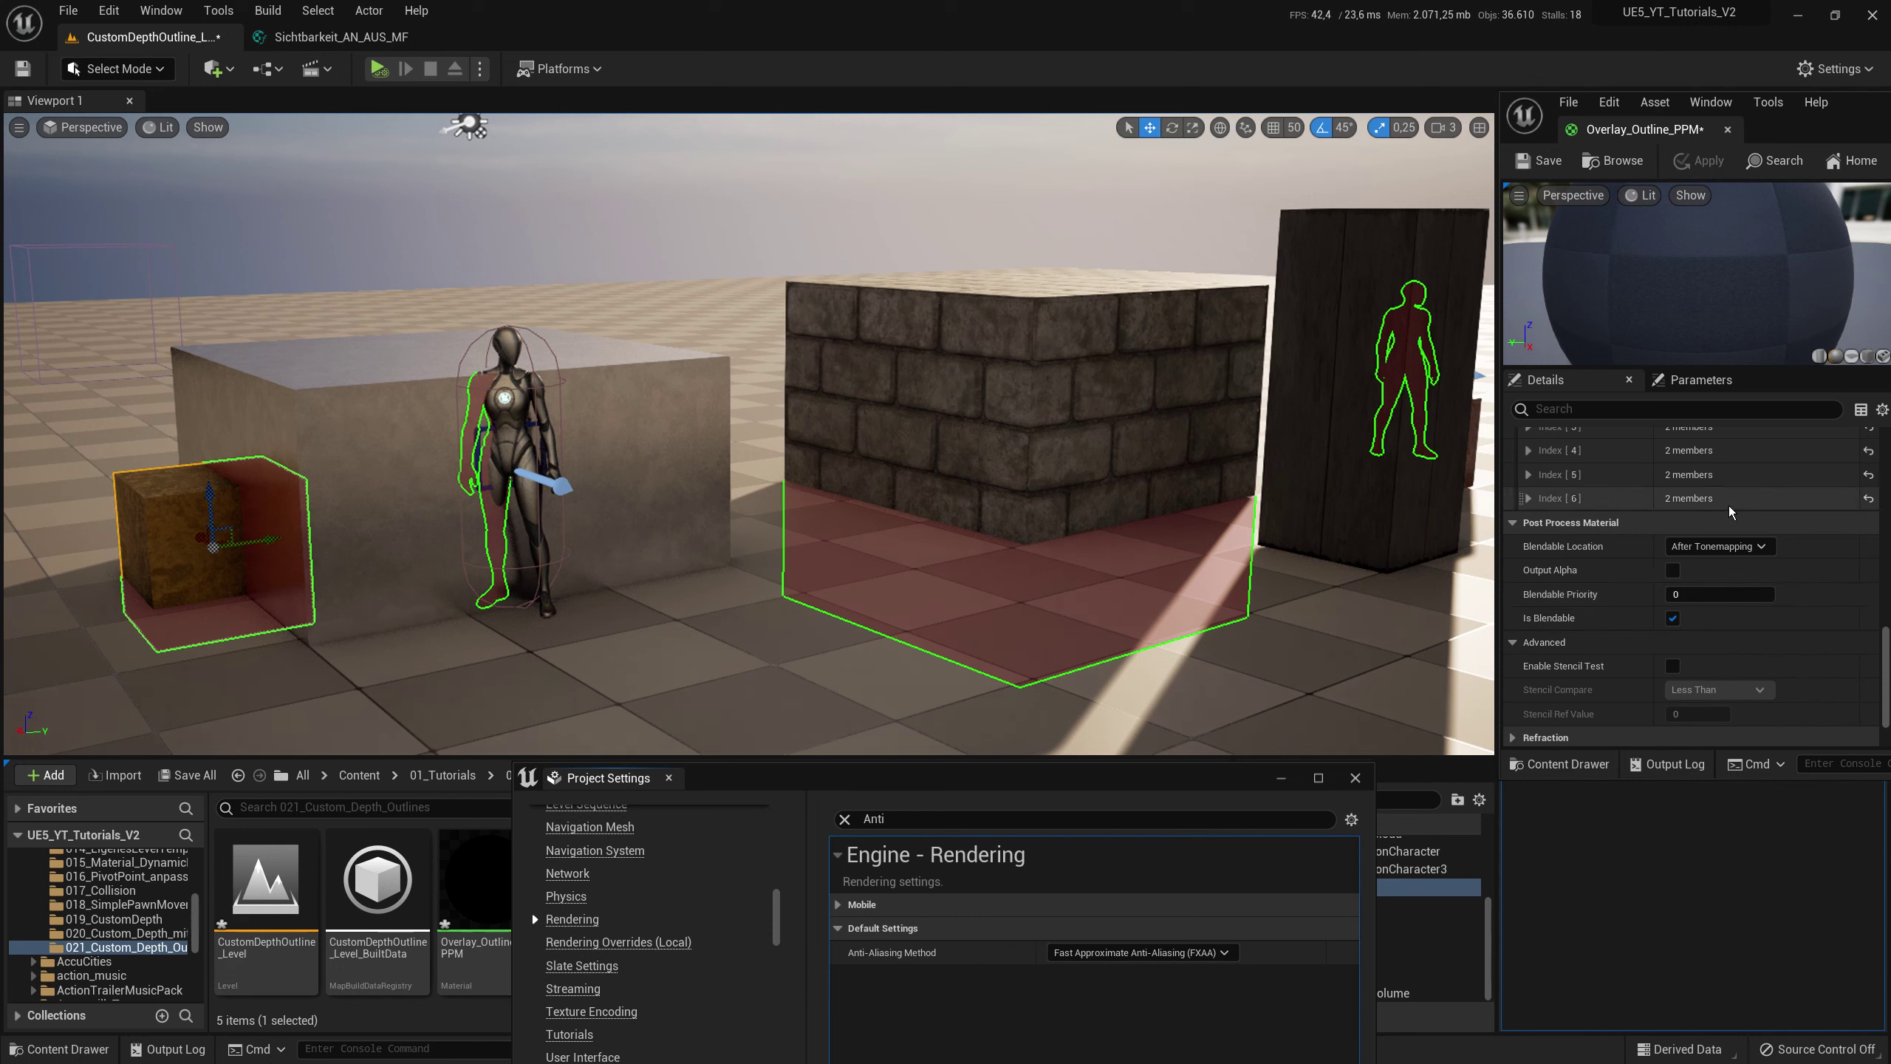
left_click(1162, 954)
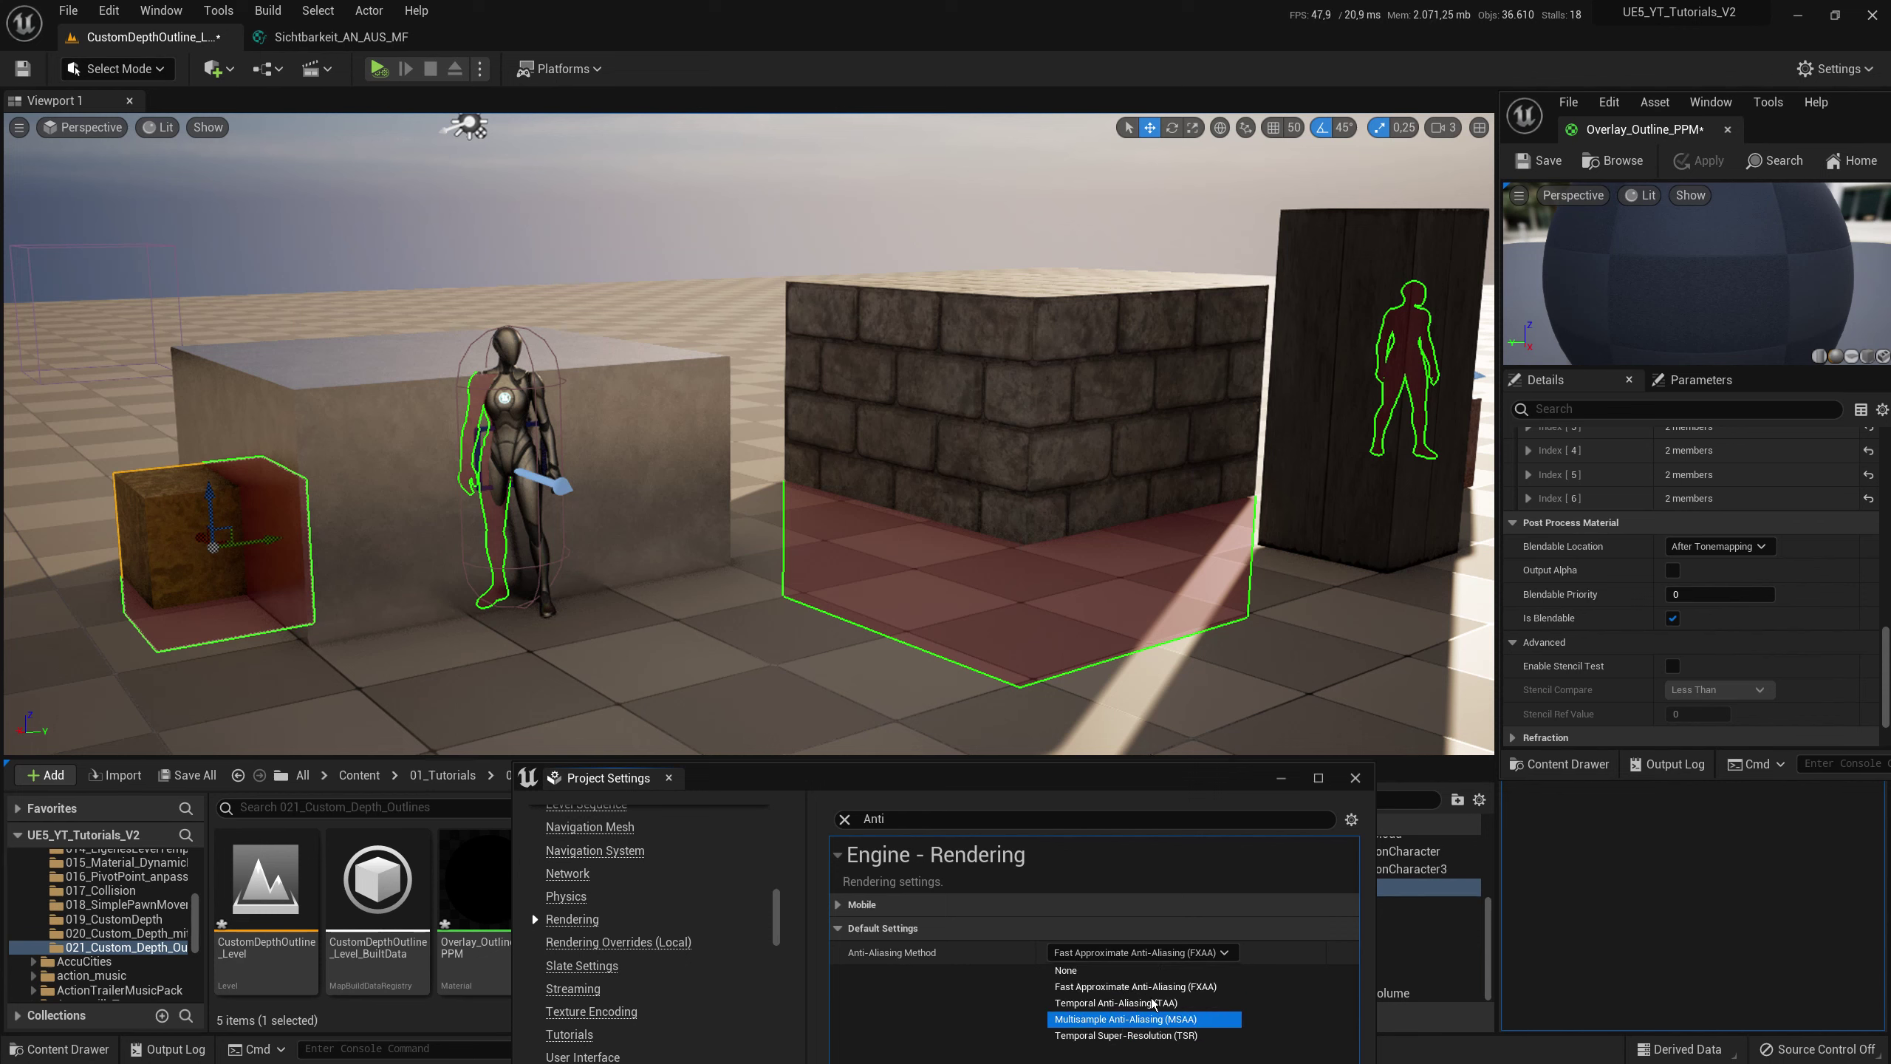
left_click(1133, 1037)
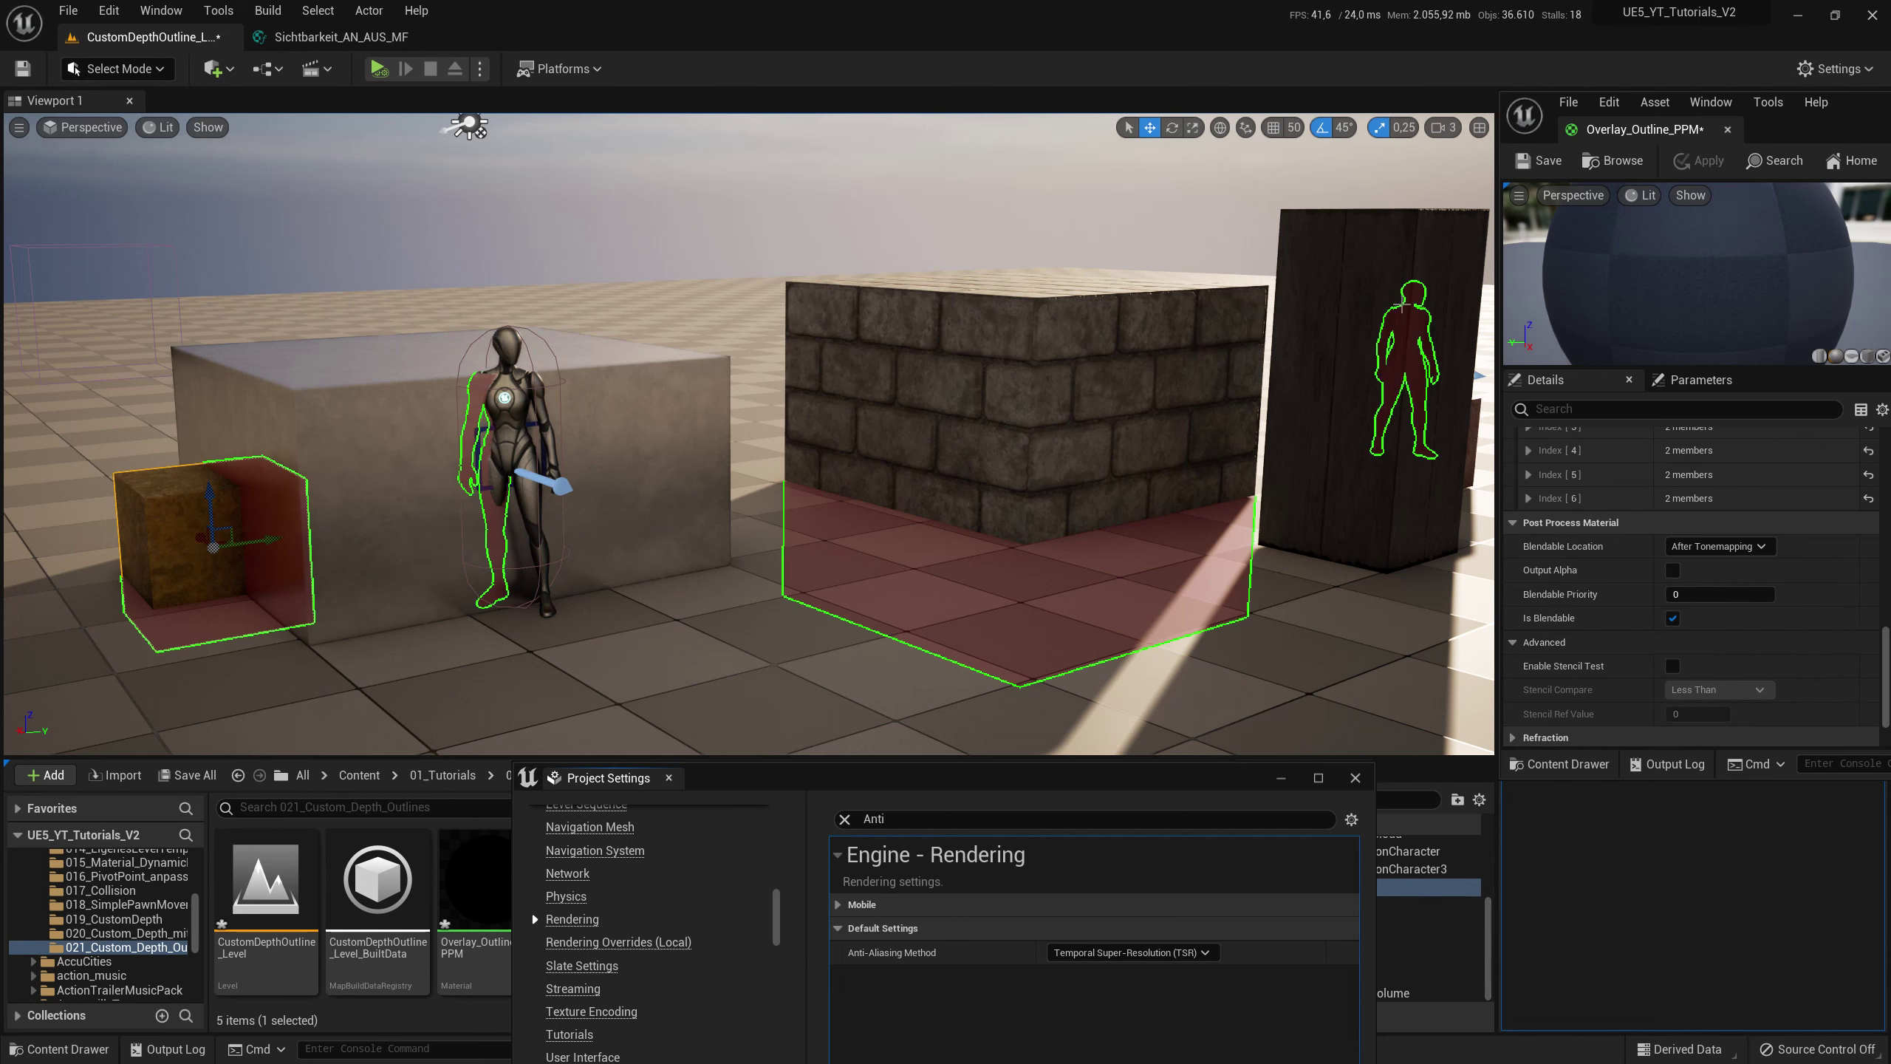
- Switch anti-aliasing to Temporal Anti-Aliasing (TAA) and view the outlined figure, cubes and brick wall from several angles
mouse_move(800, 518)
middle_mouse_down()
mouse_move(968, 518)
mouse_move(619, 518)
middle_mouse_up()
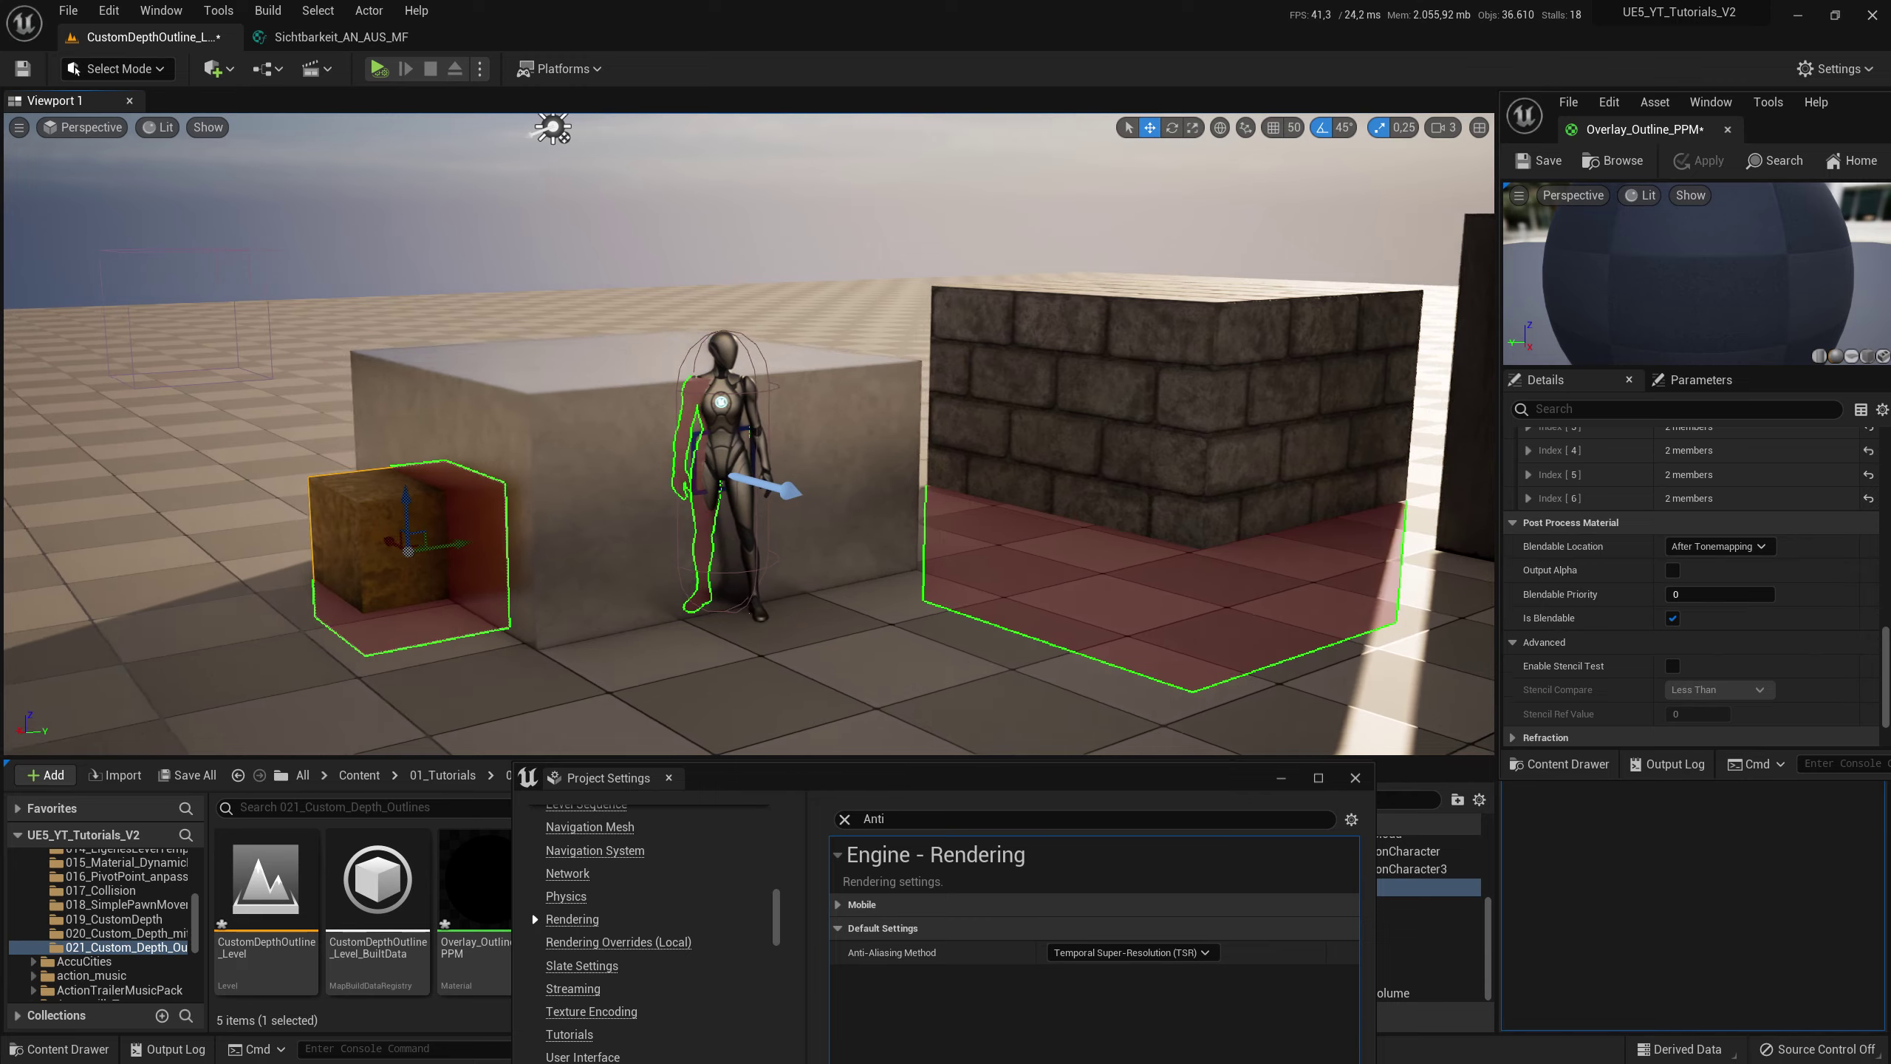
mouse_move(313, 526)
middle_mouse_down()
mouse_move(569, 526)
mouse_move(56, 526)
mouse_move(625, 526)
mouse_move(636, 554)
middle_mouse_up()
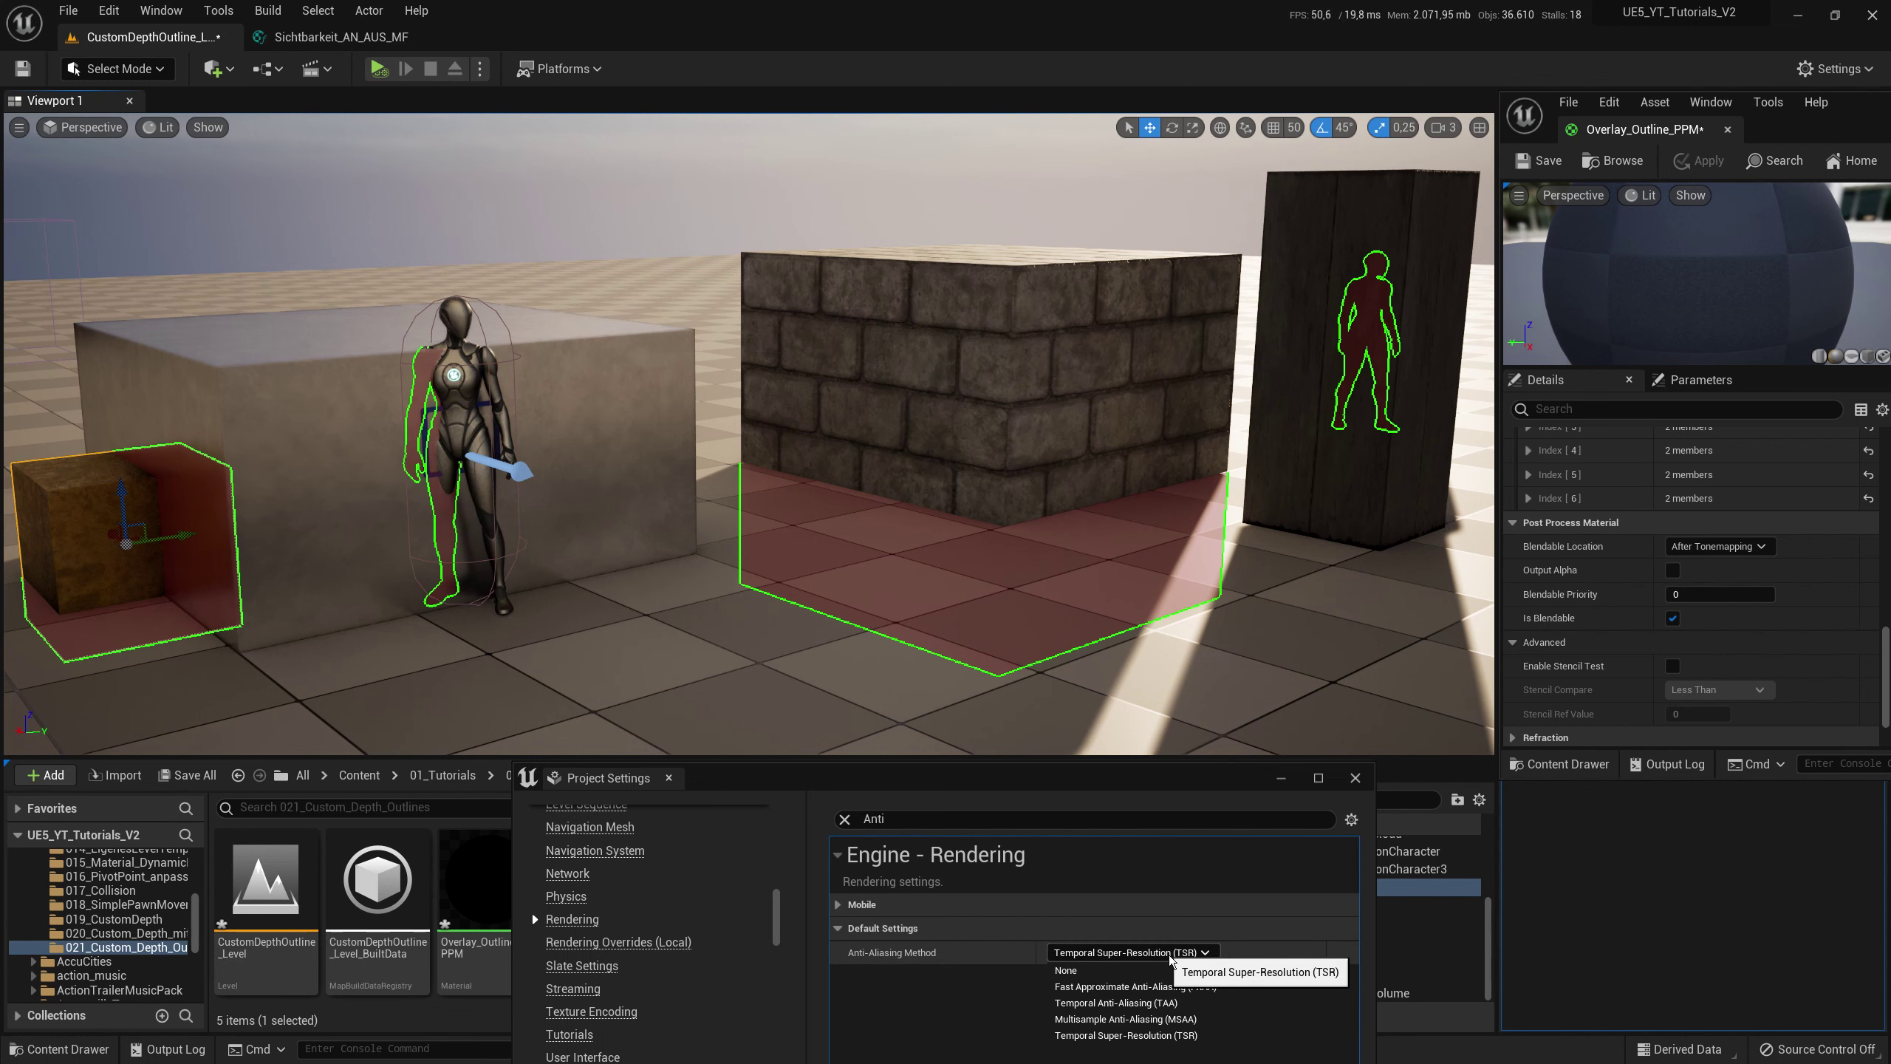
left_click(1163, 954)
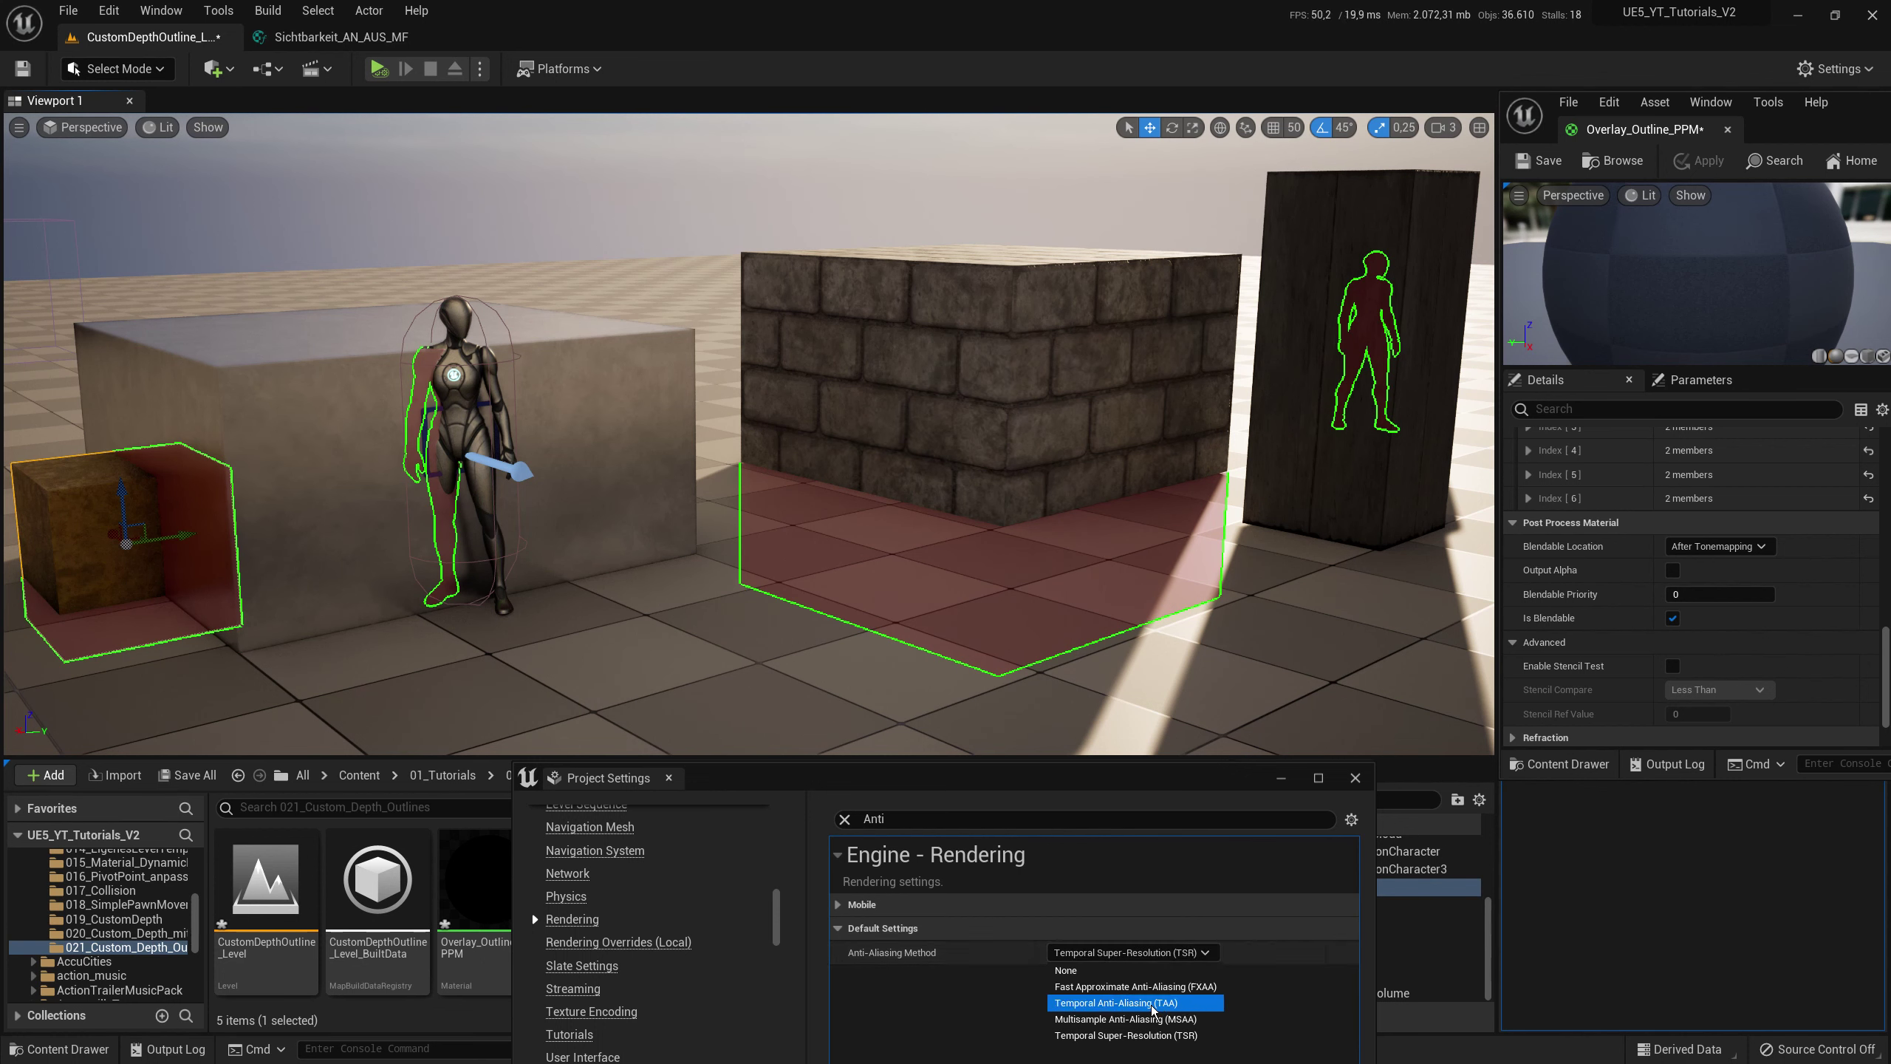
left_click(1178, 1004)
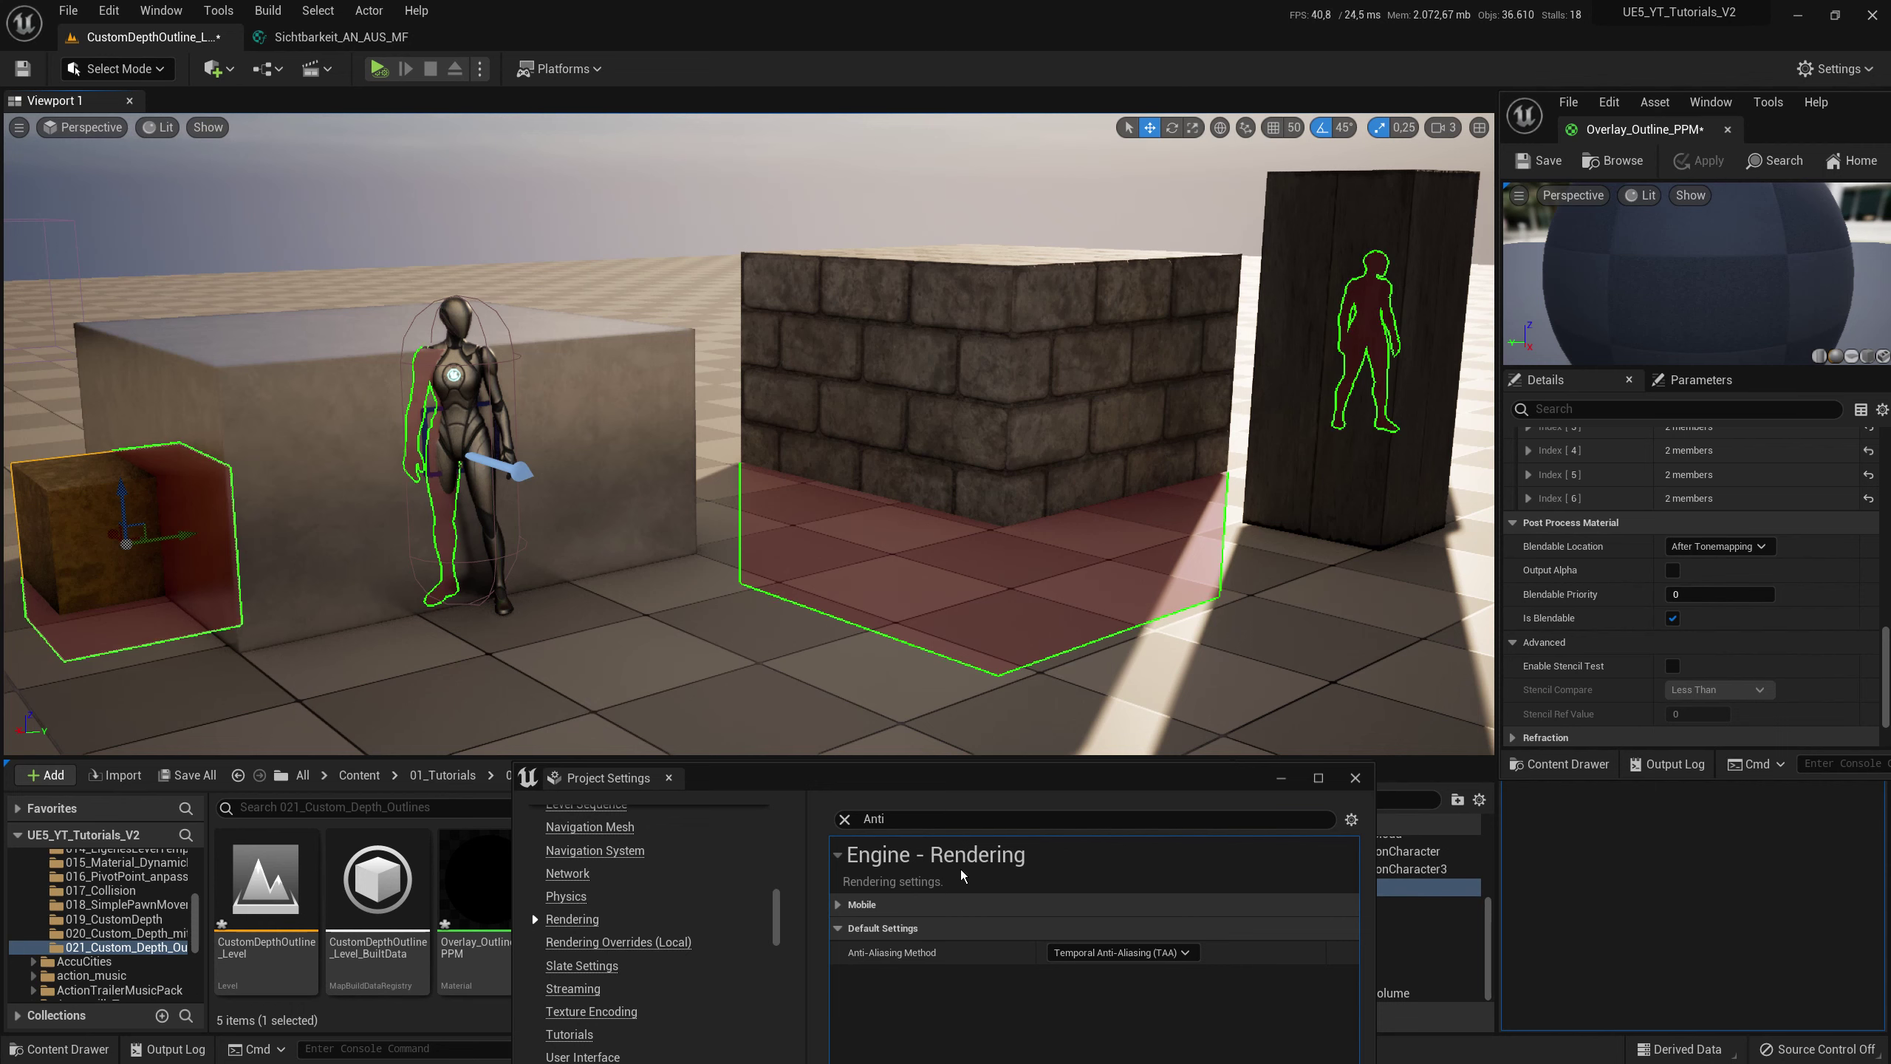
right_click_drag(1051, 579, 1051, 579)
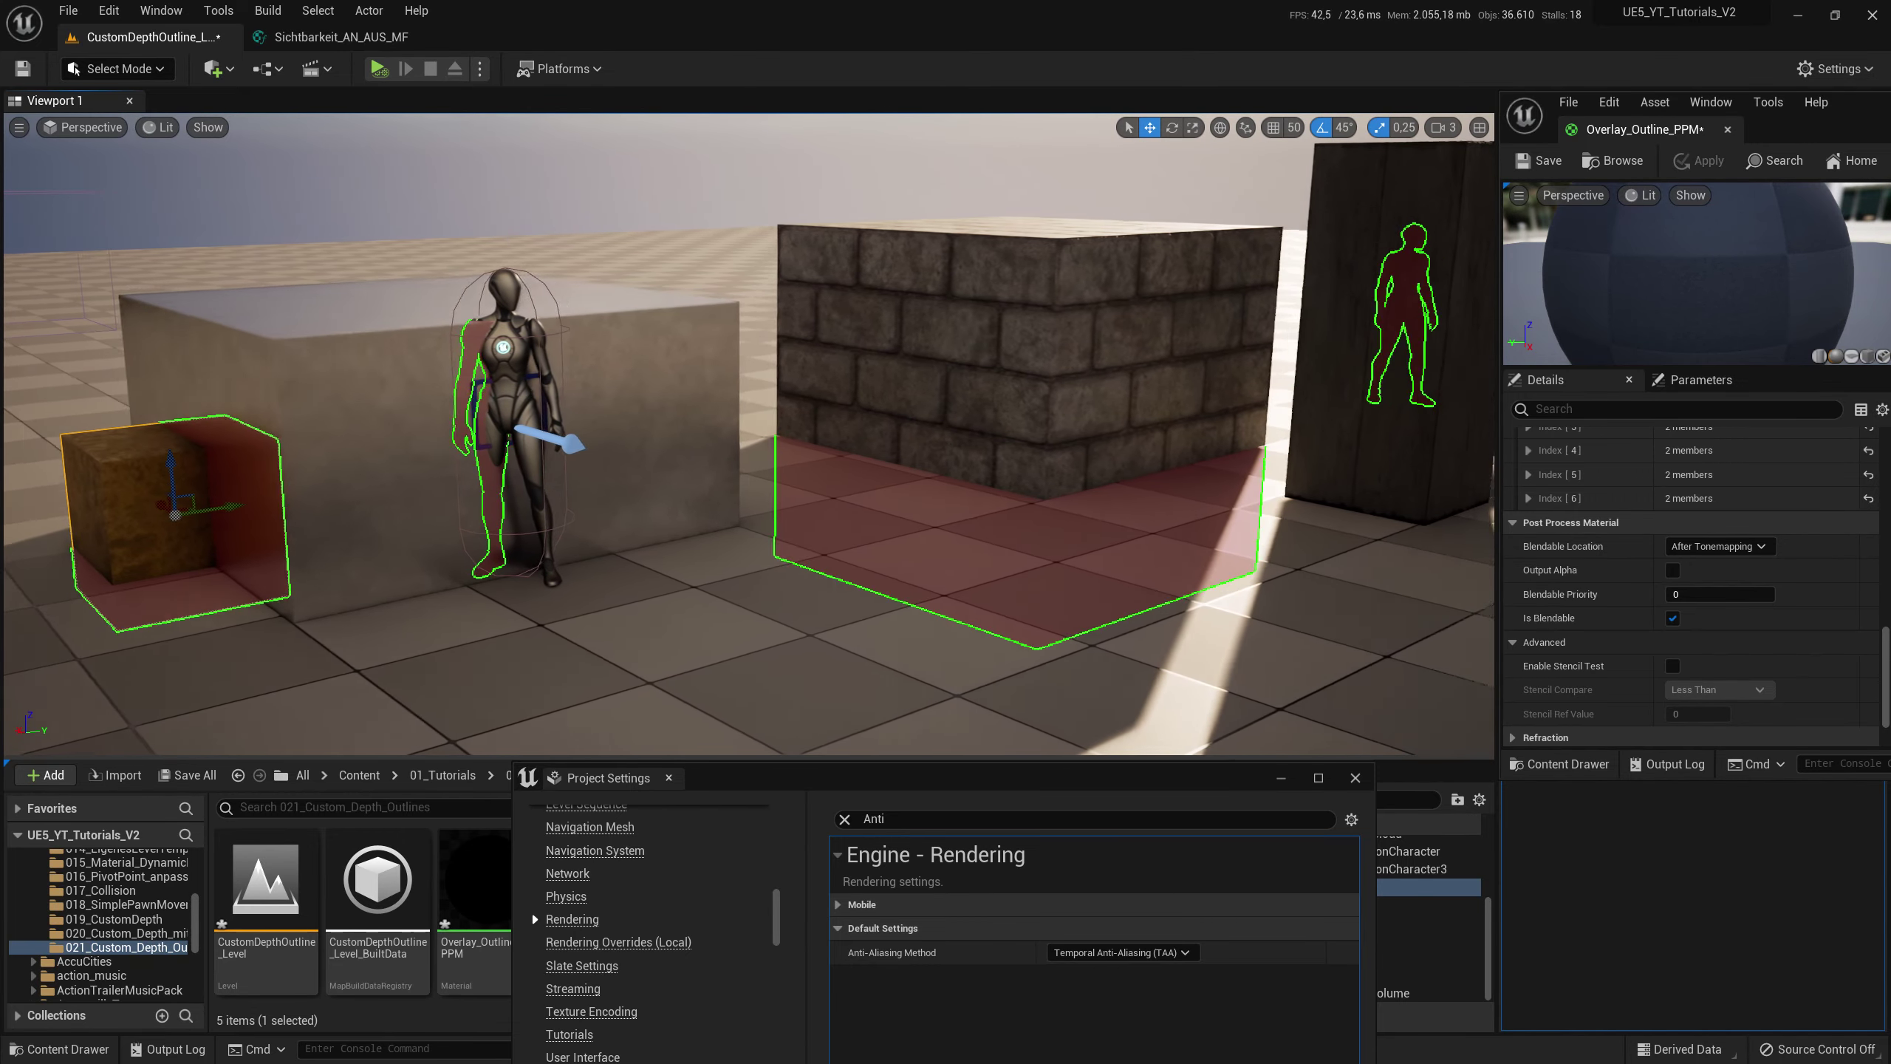
right_click_drag(914, 596, 914, 596)
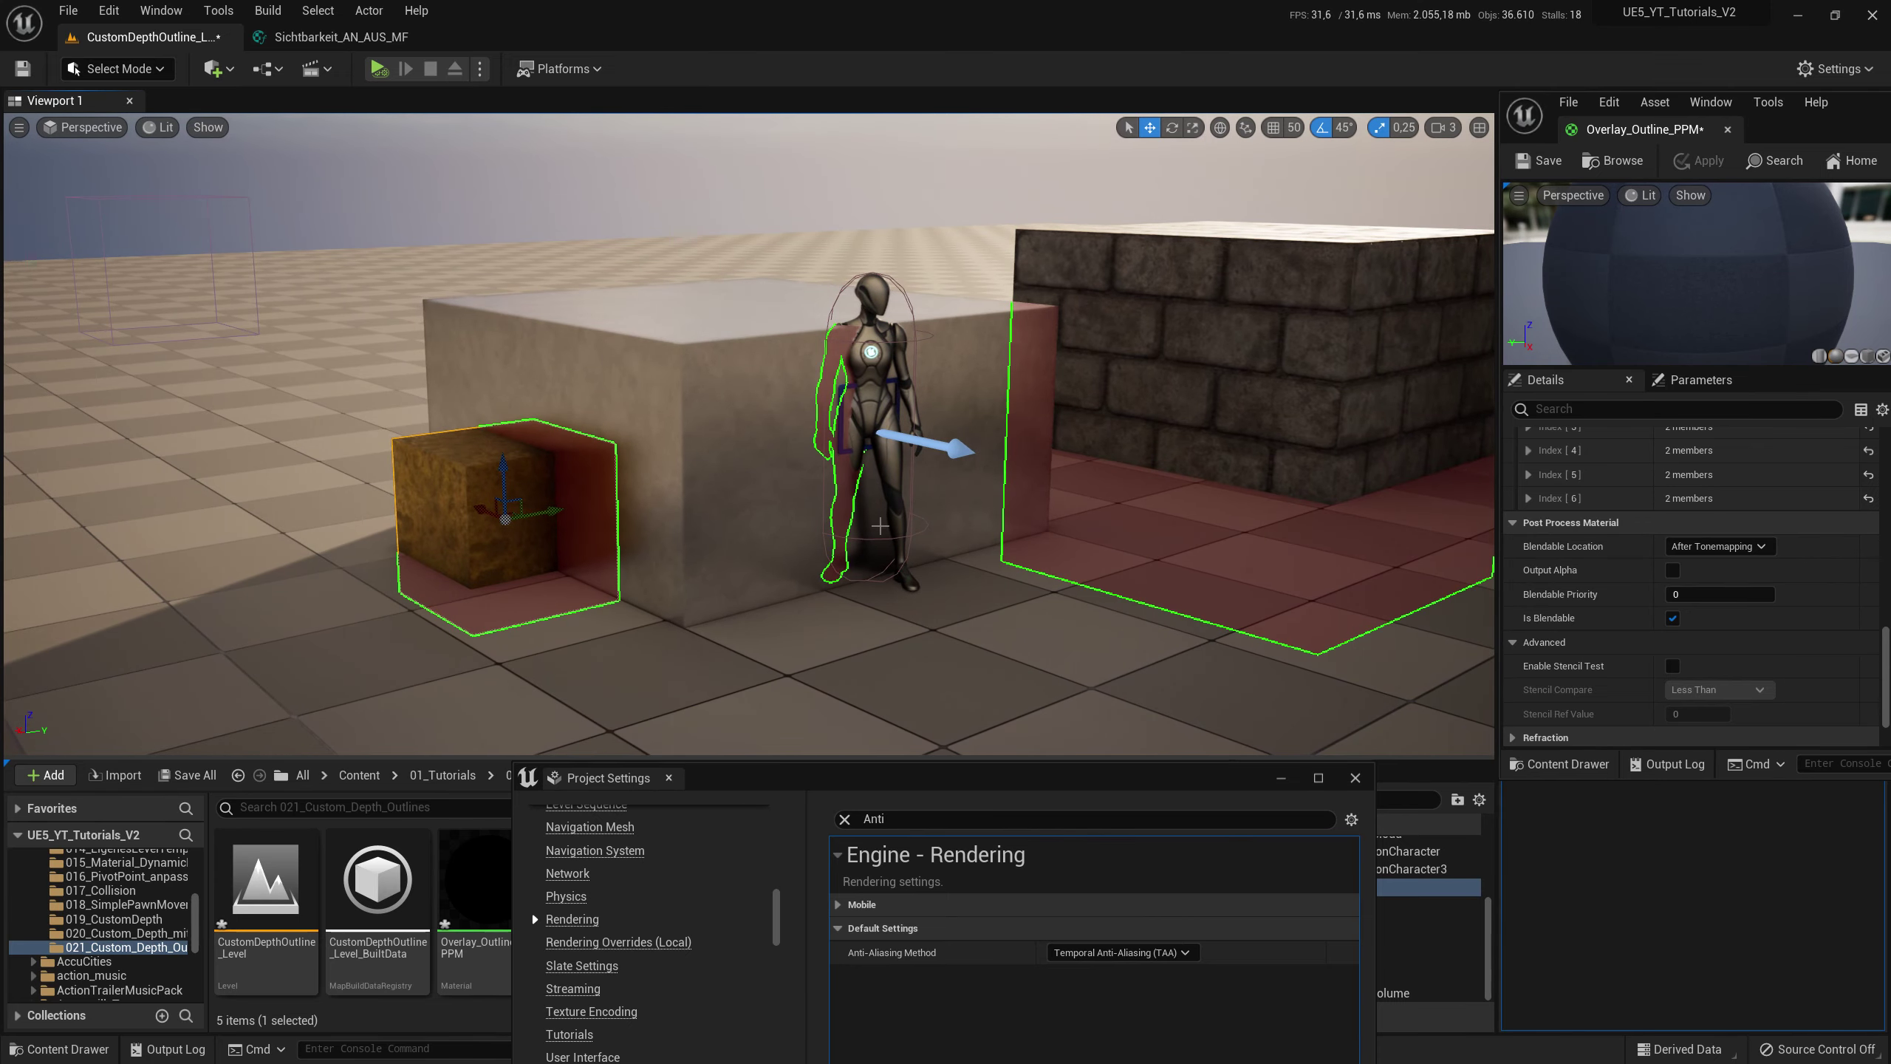
right_click_drag(879, 526, 880, 526)
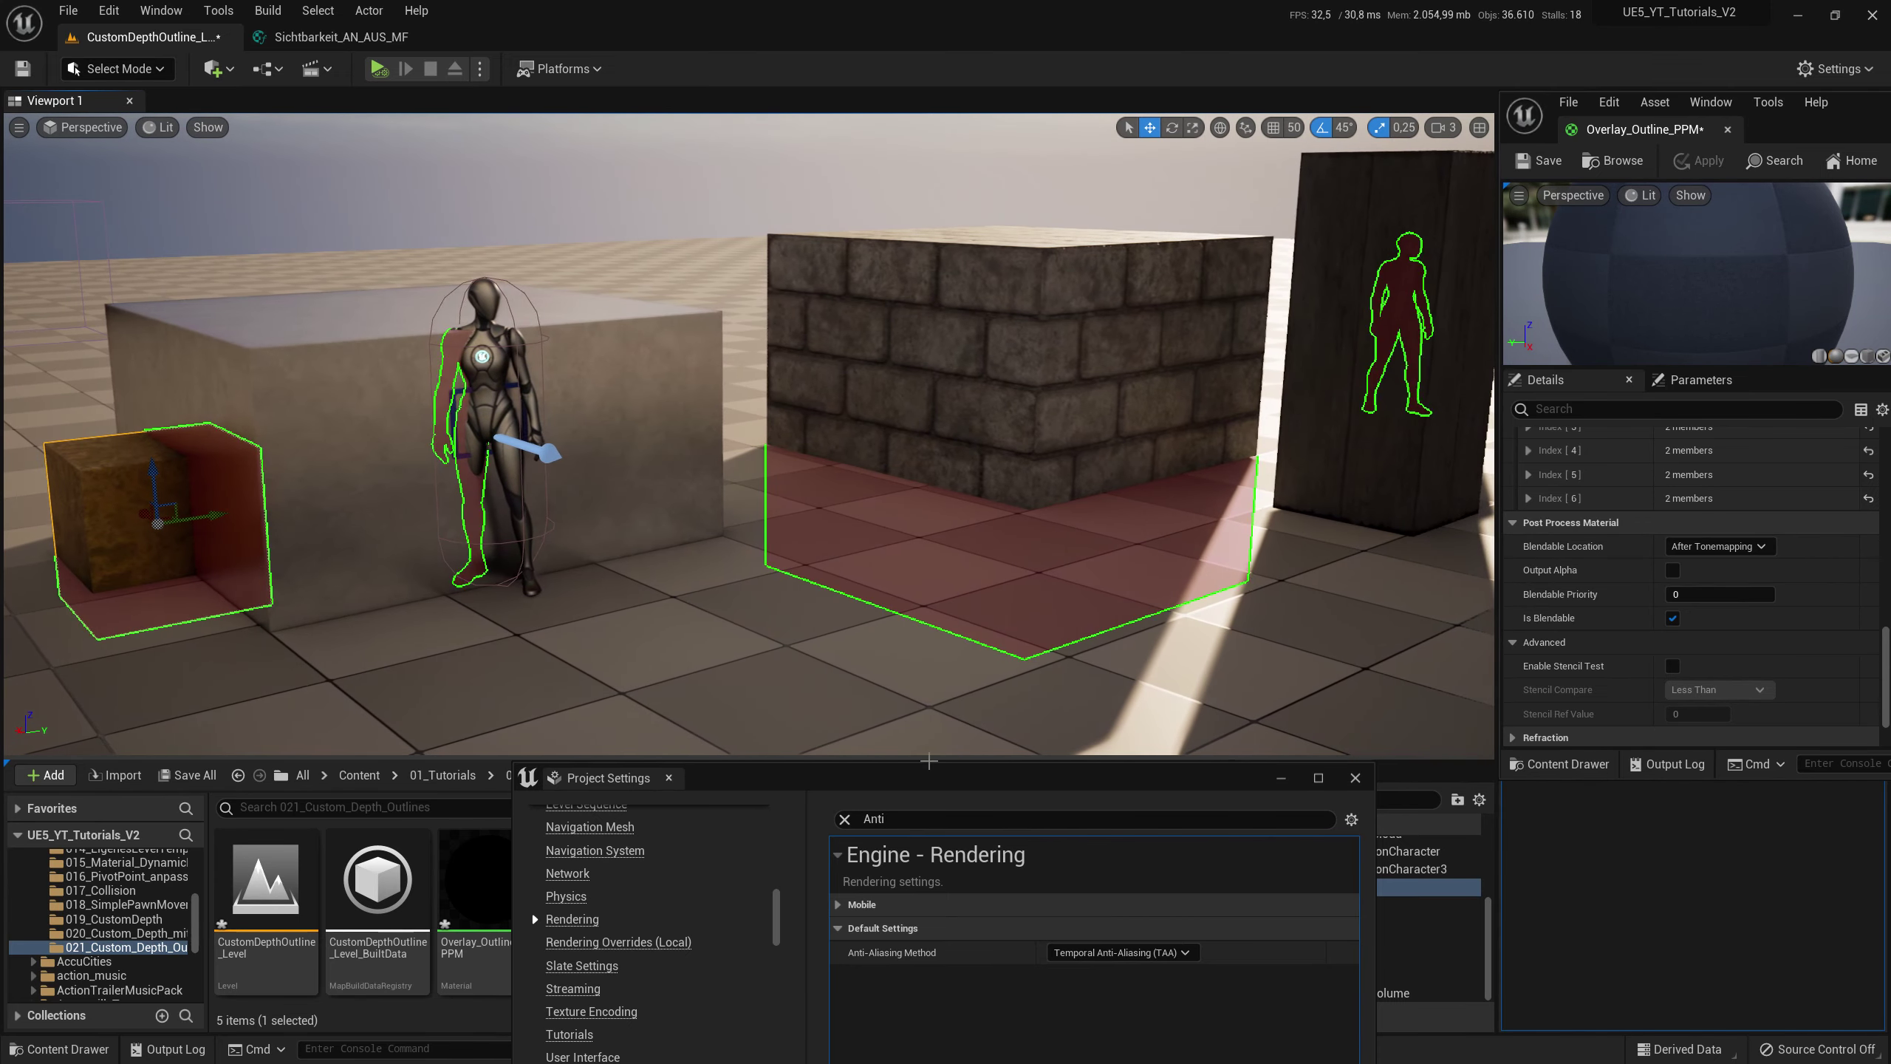
- Compare outline quality with MSAA and then FXAA anti-aliasing
left_click(1141, 953)
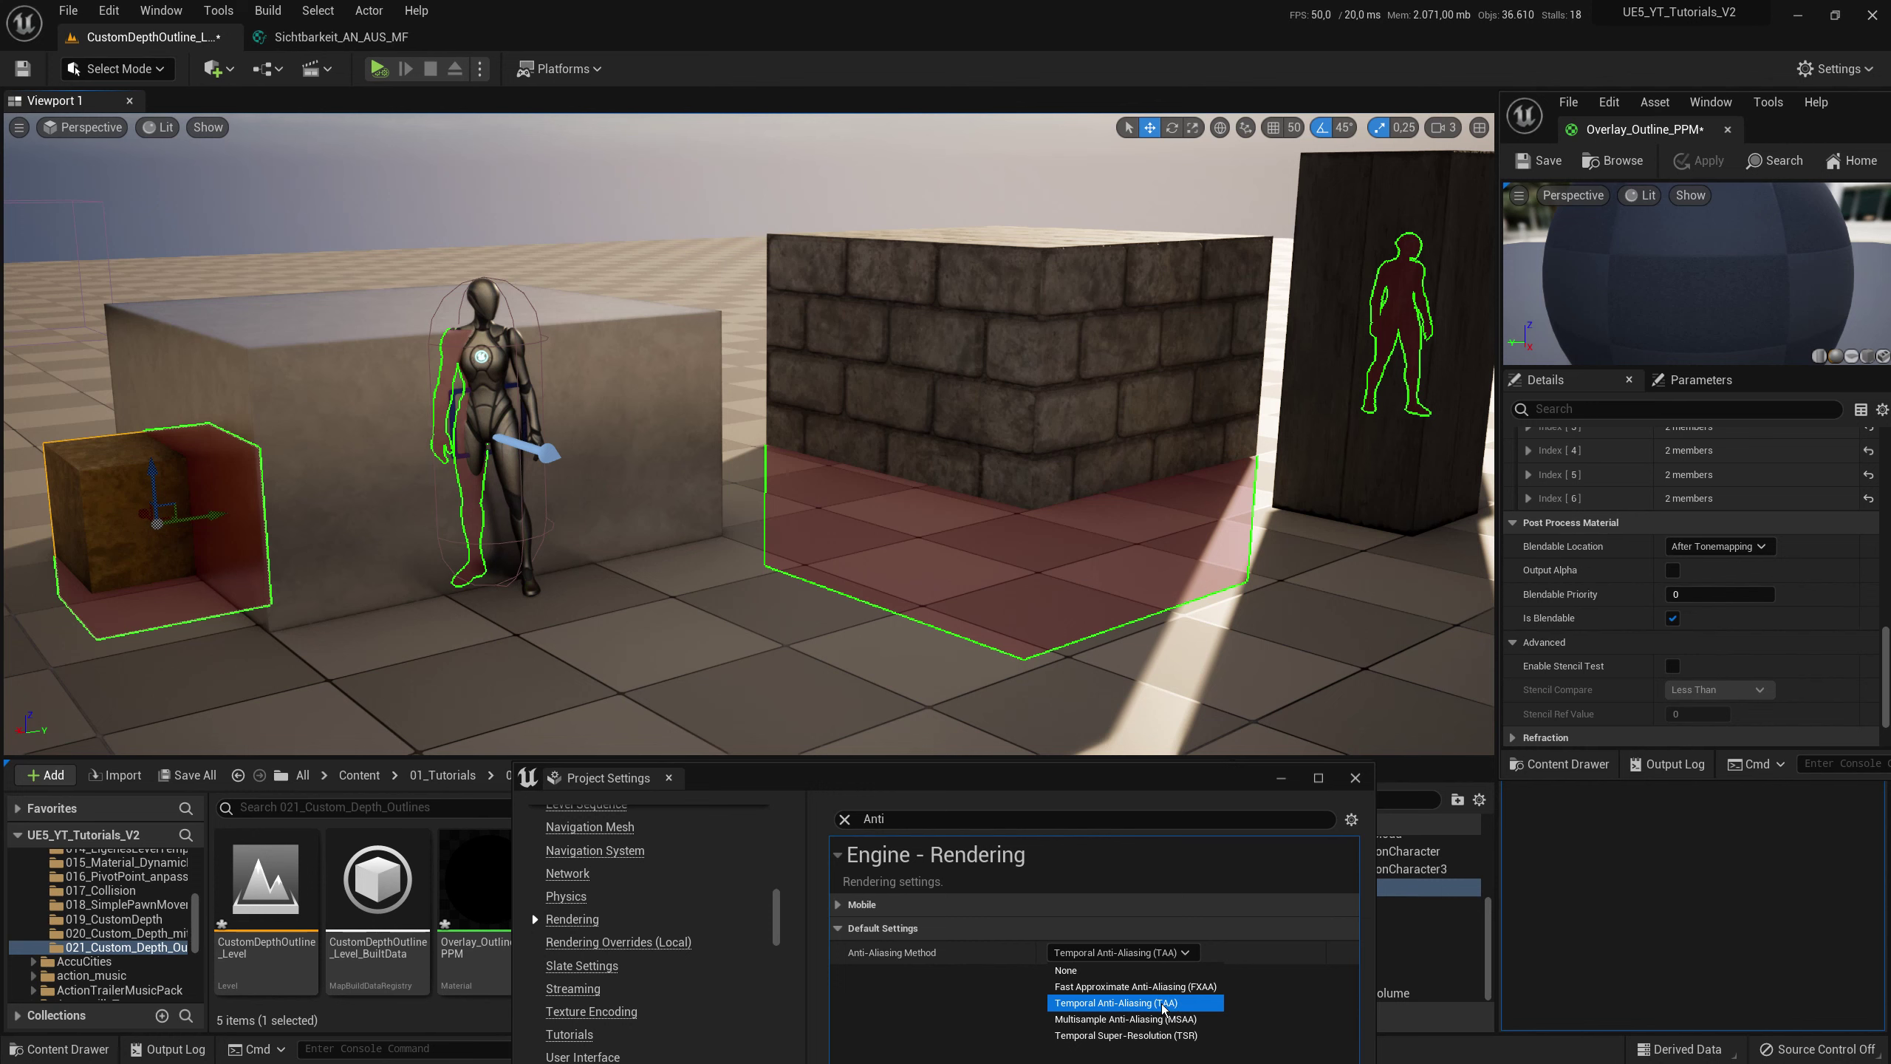
left_click(1176, 1018)
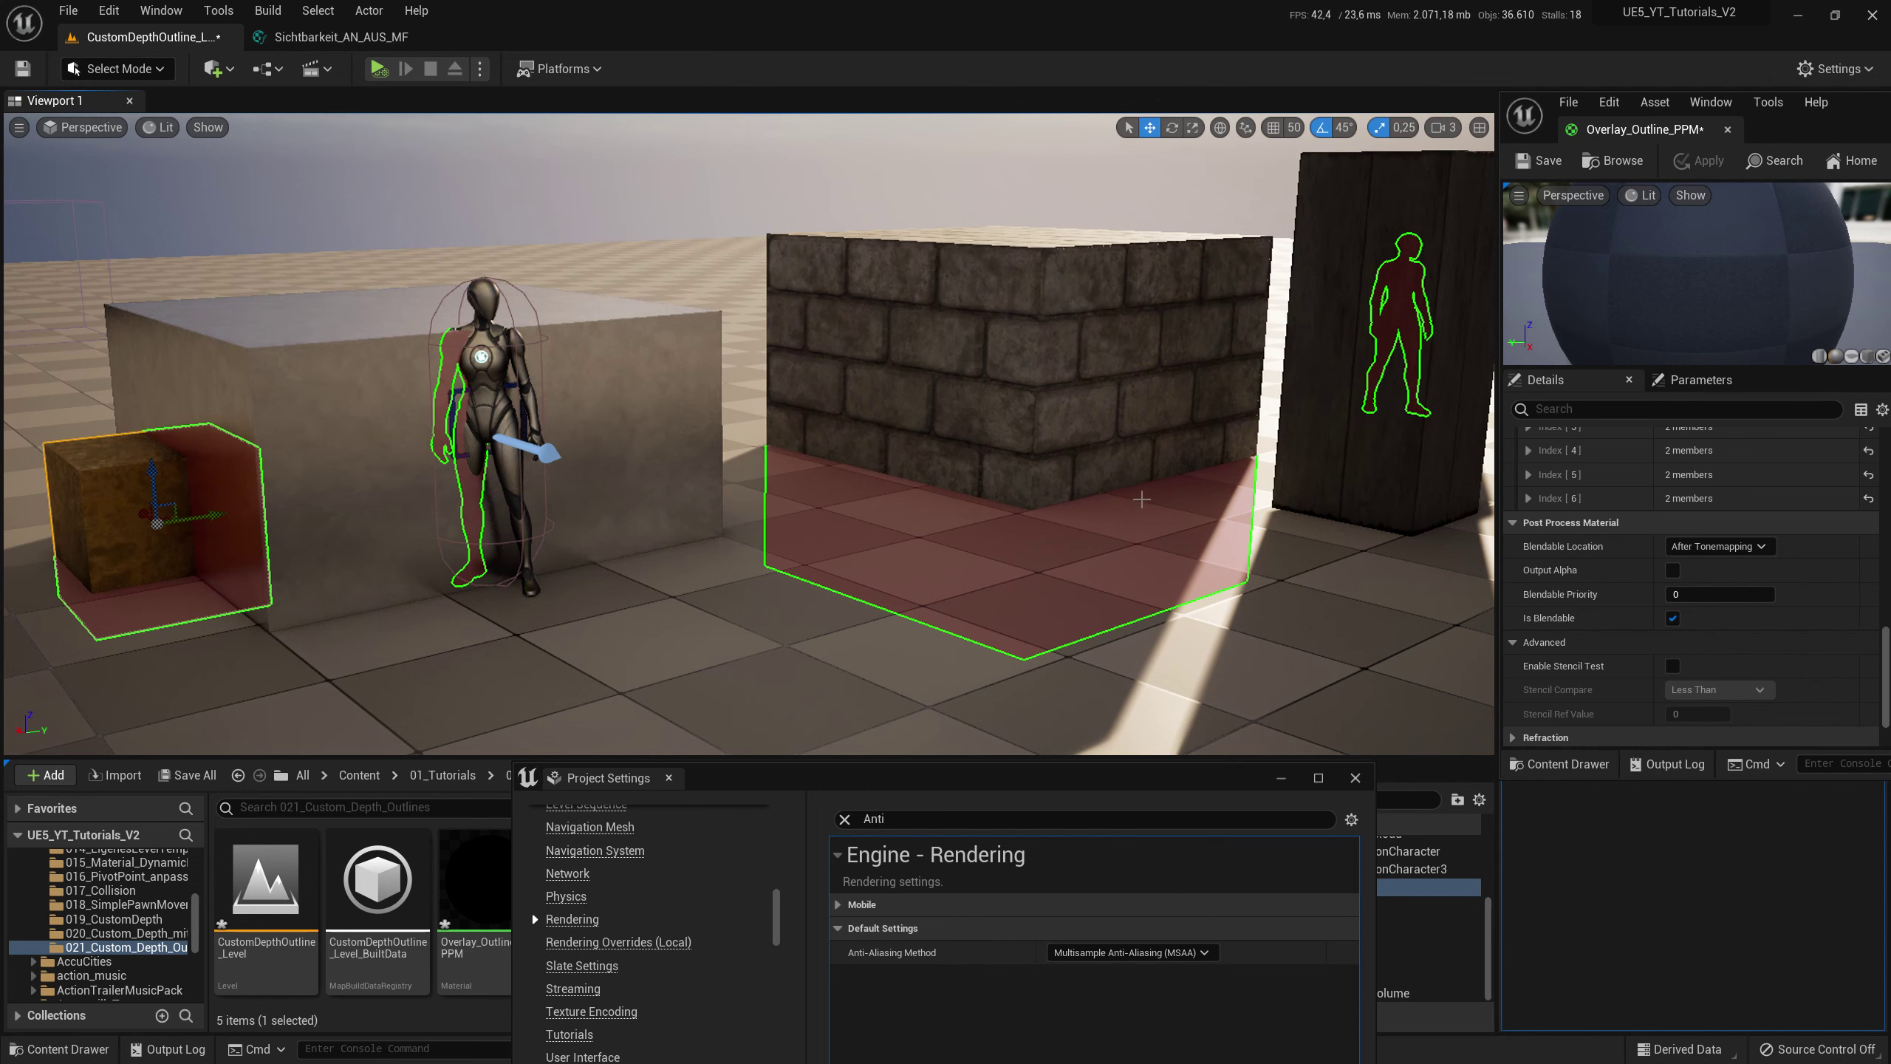
mouse_move(1151, 506)
right_mouse_down()
mouse_move(1150, 491)
mouse_move(1308, 489)
mouse_move(1385, 322)
right_mouse_up()
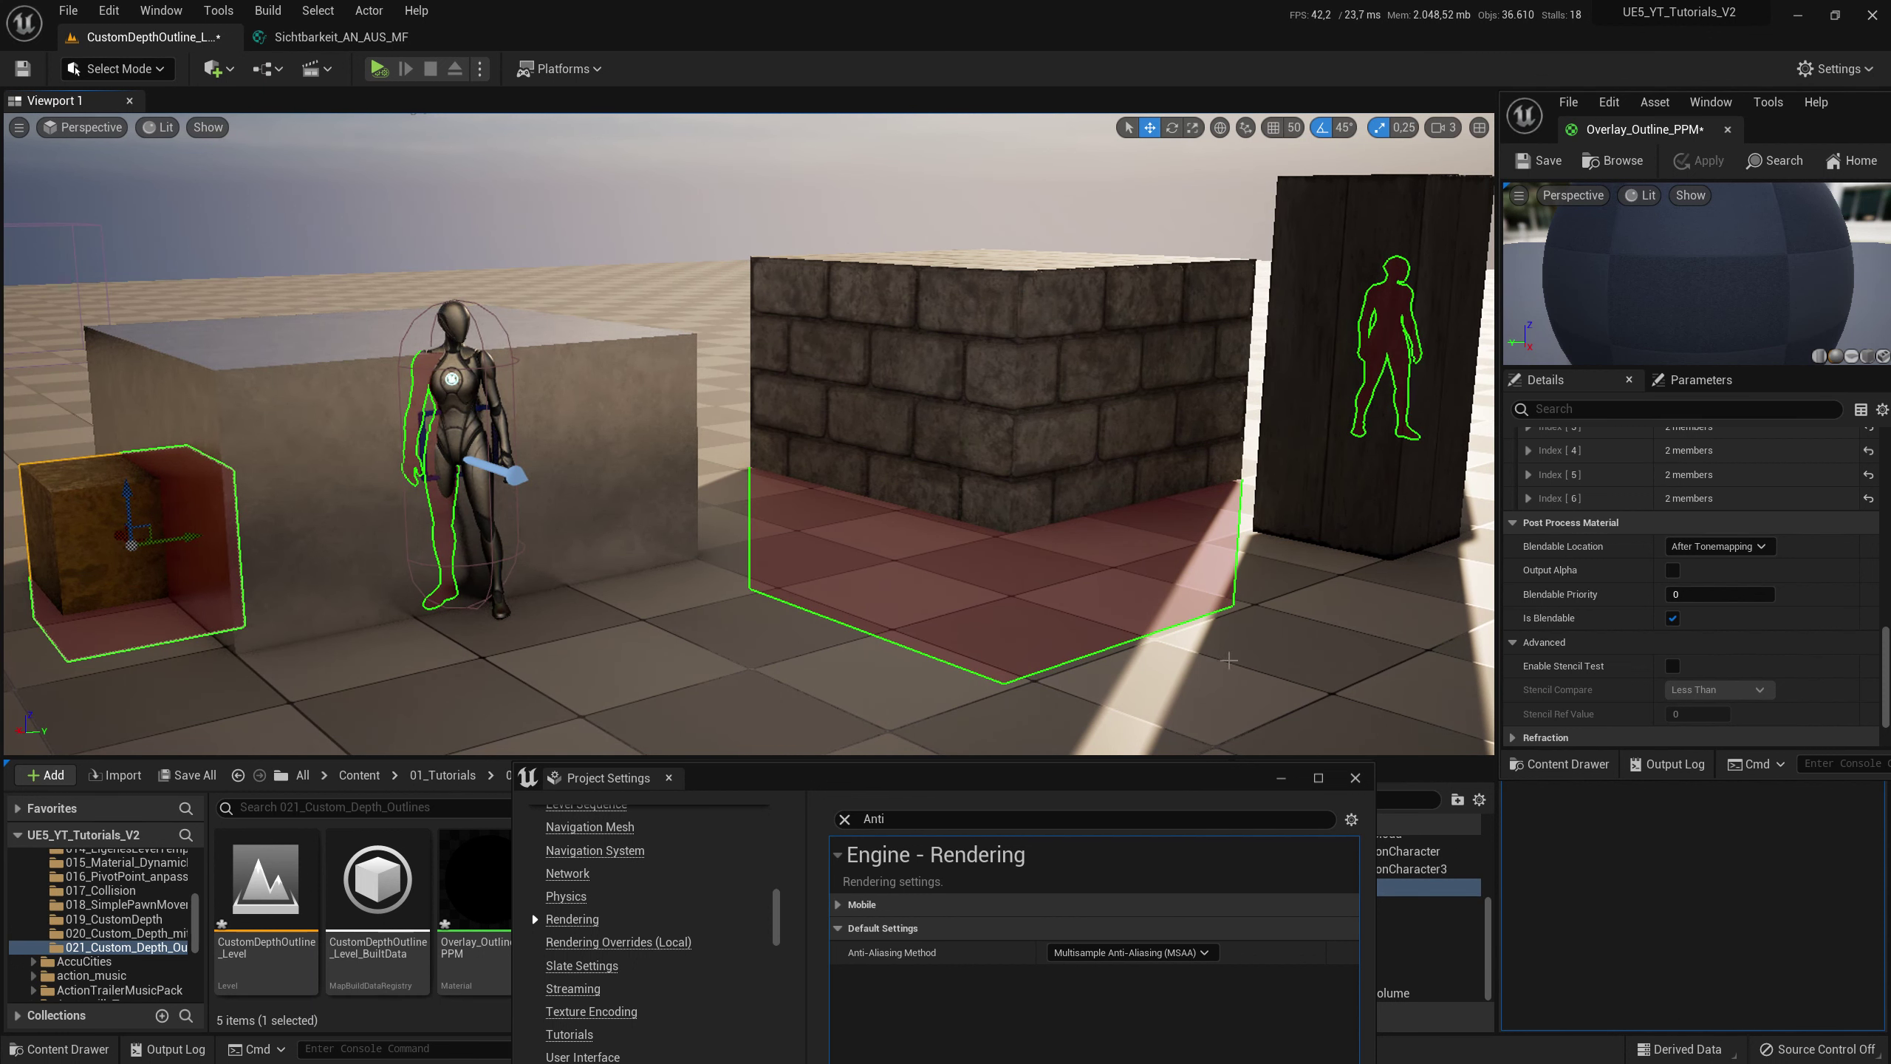
left_click(1183, 958)
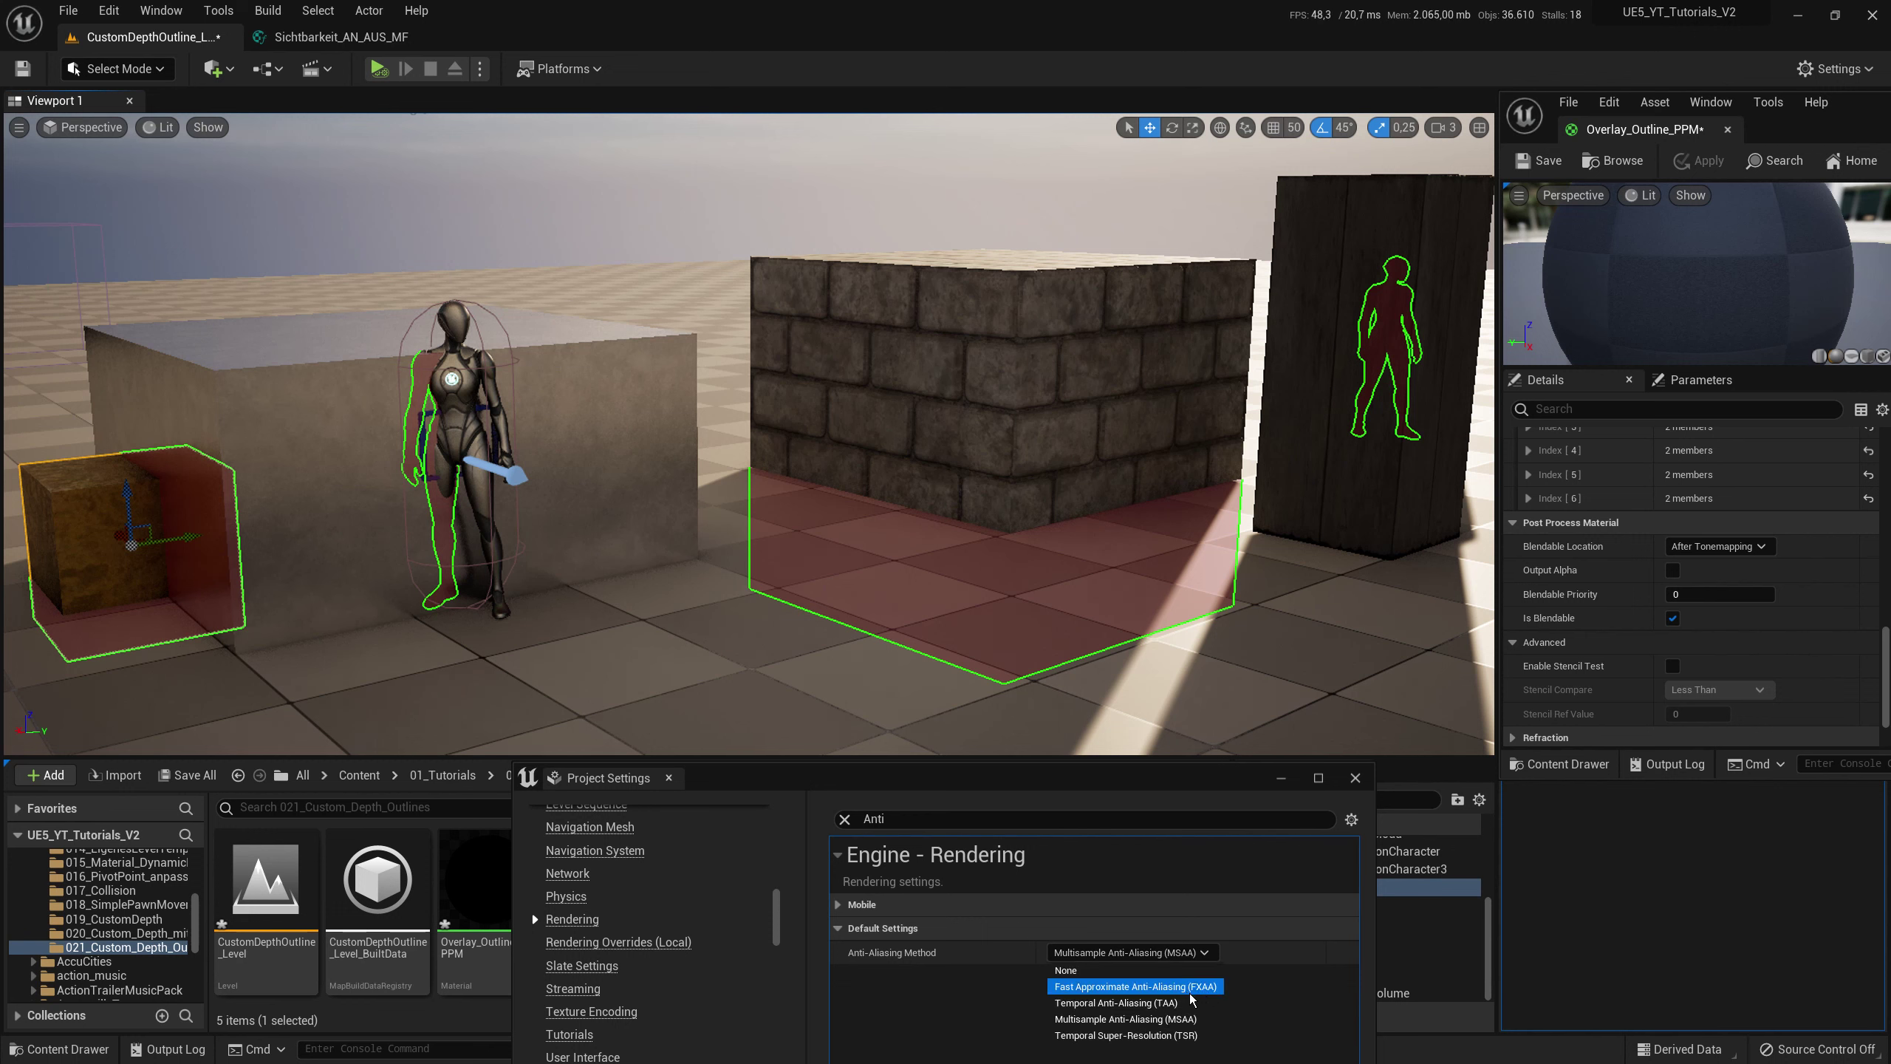
left_click(1191, 992)
mouse_move(749, 432)
middle_mouse_down()
mouse_move(466, 117)
mouse_move(402, 116)
mouse_move(480, 119)
mouse_move(414, 120)
middle_mouse_up()
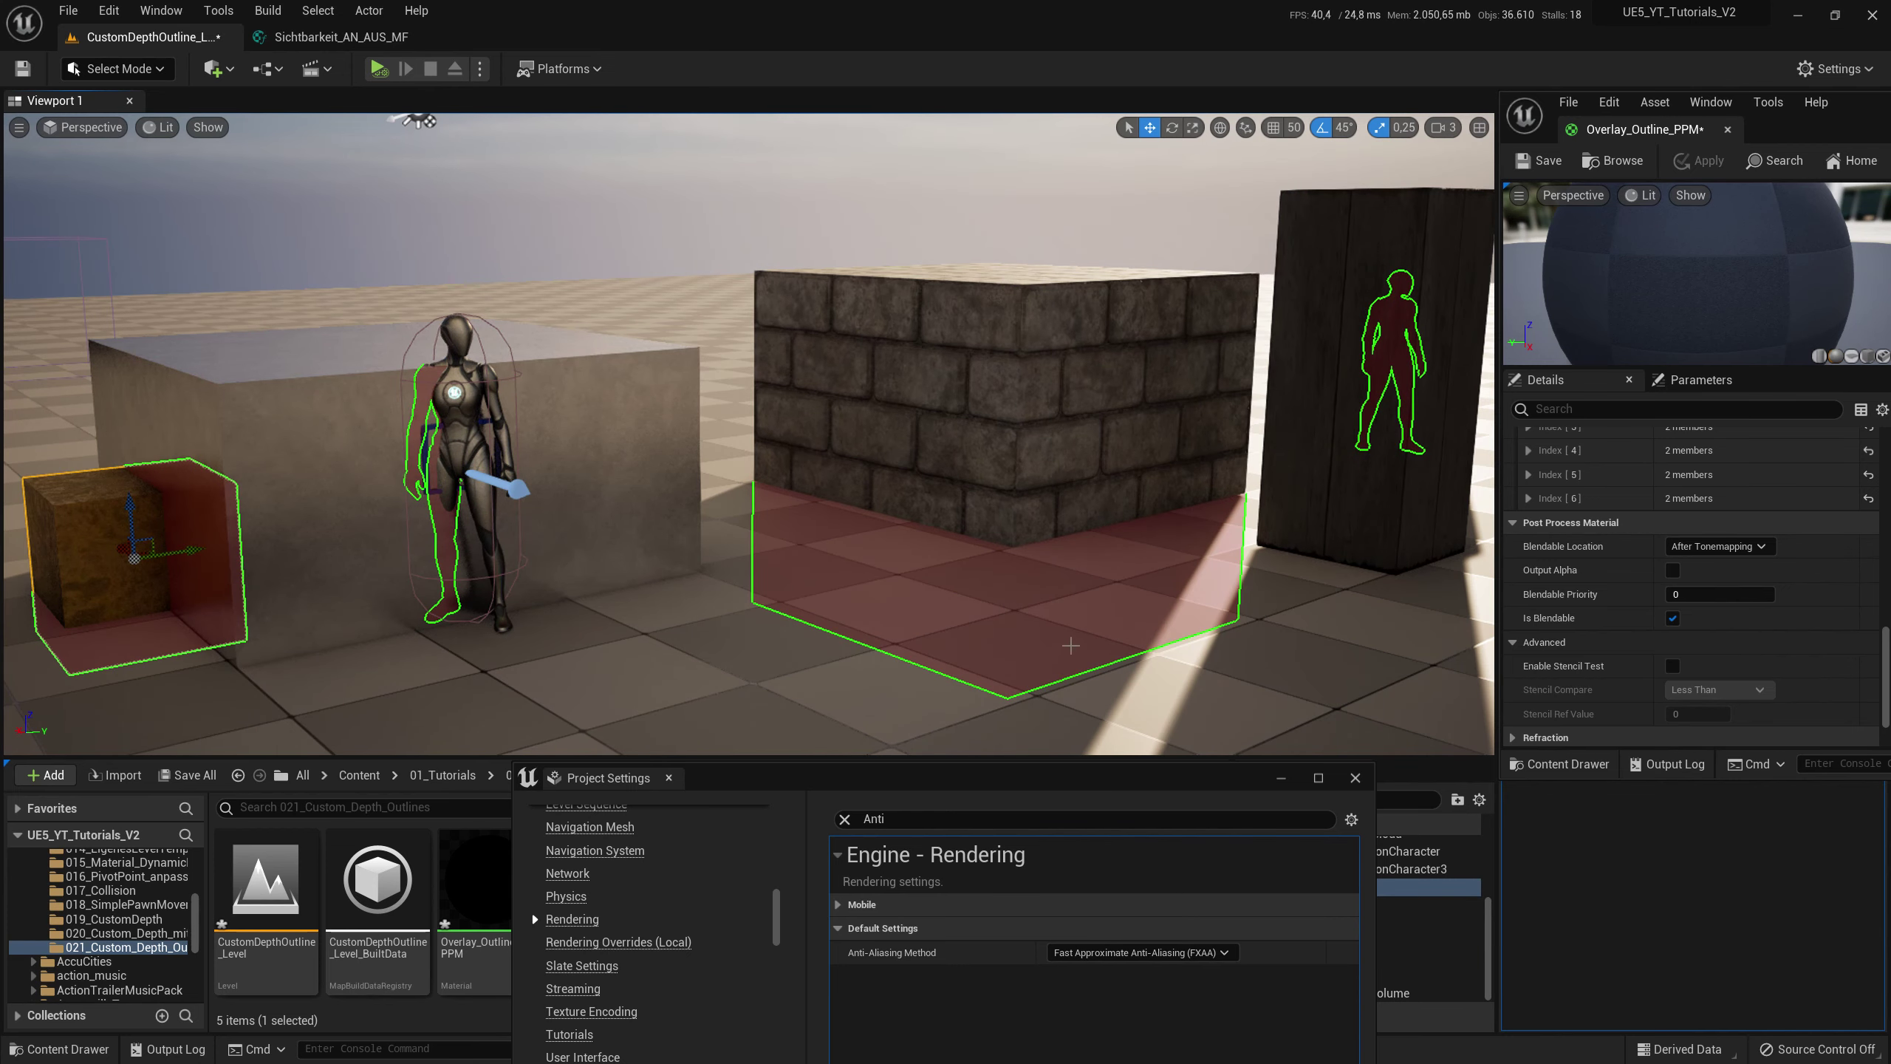
- Return anti-aliasing to TSR, set Blendable Location to Before Tonemapping, and apply the material
left_click(1705, 546)
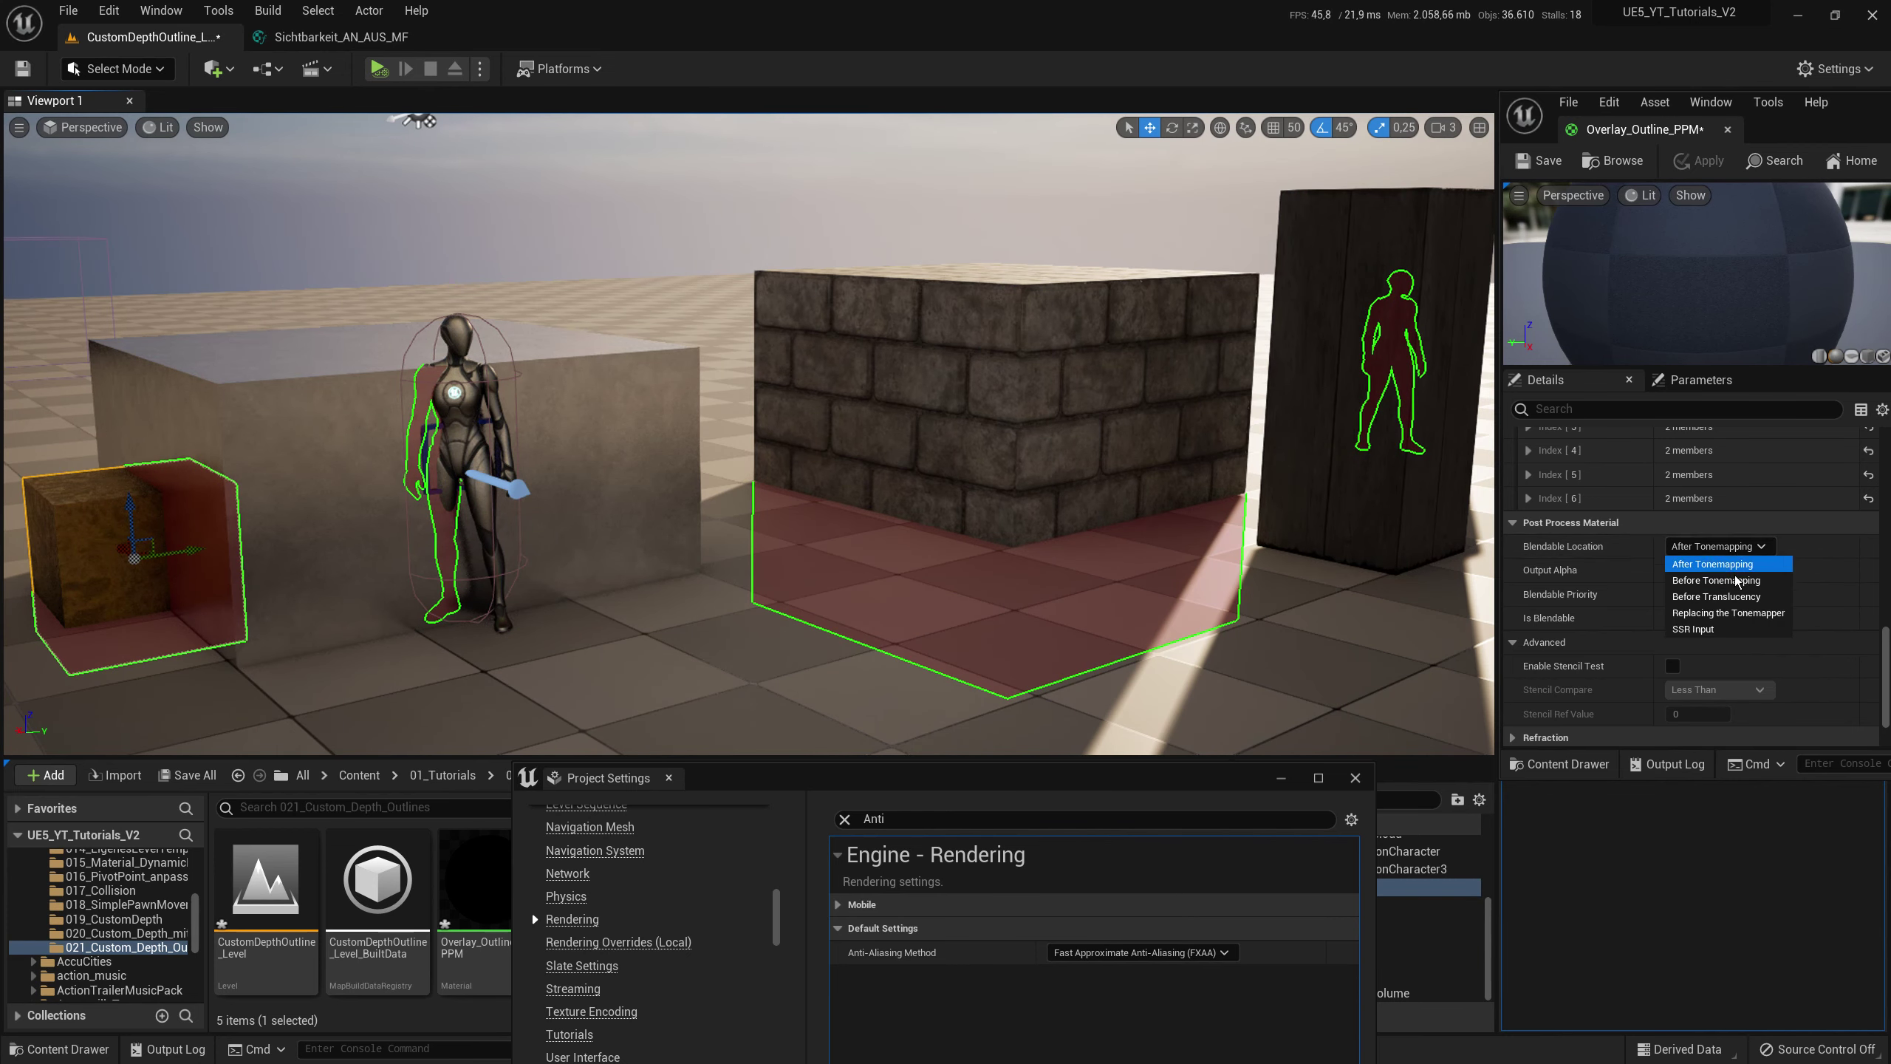
left_click(1711, 564)
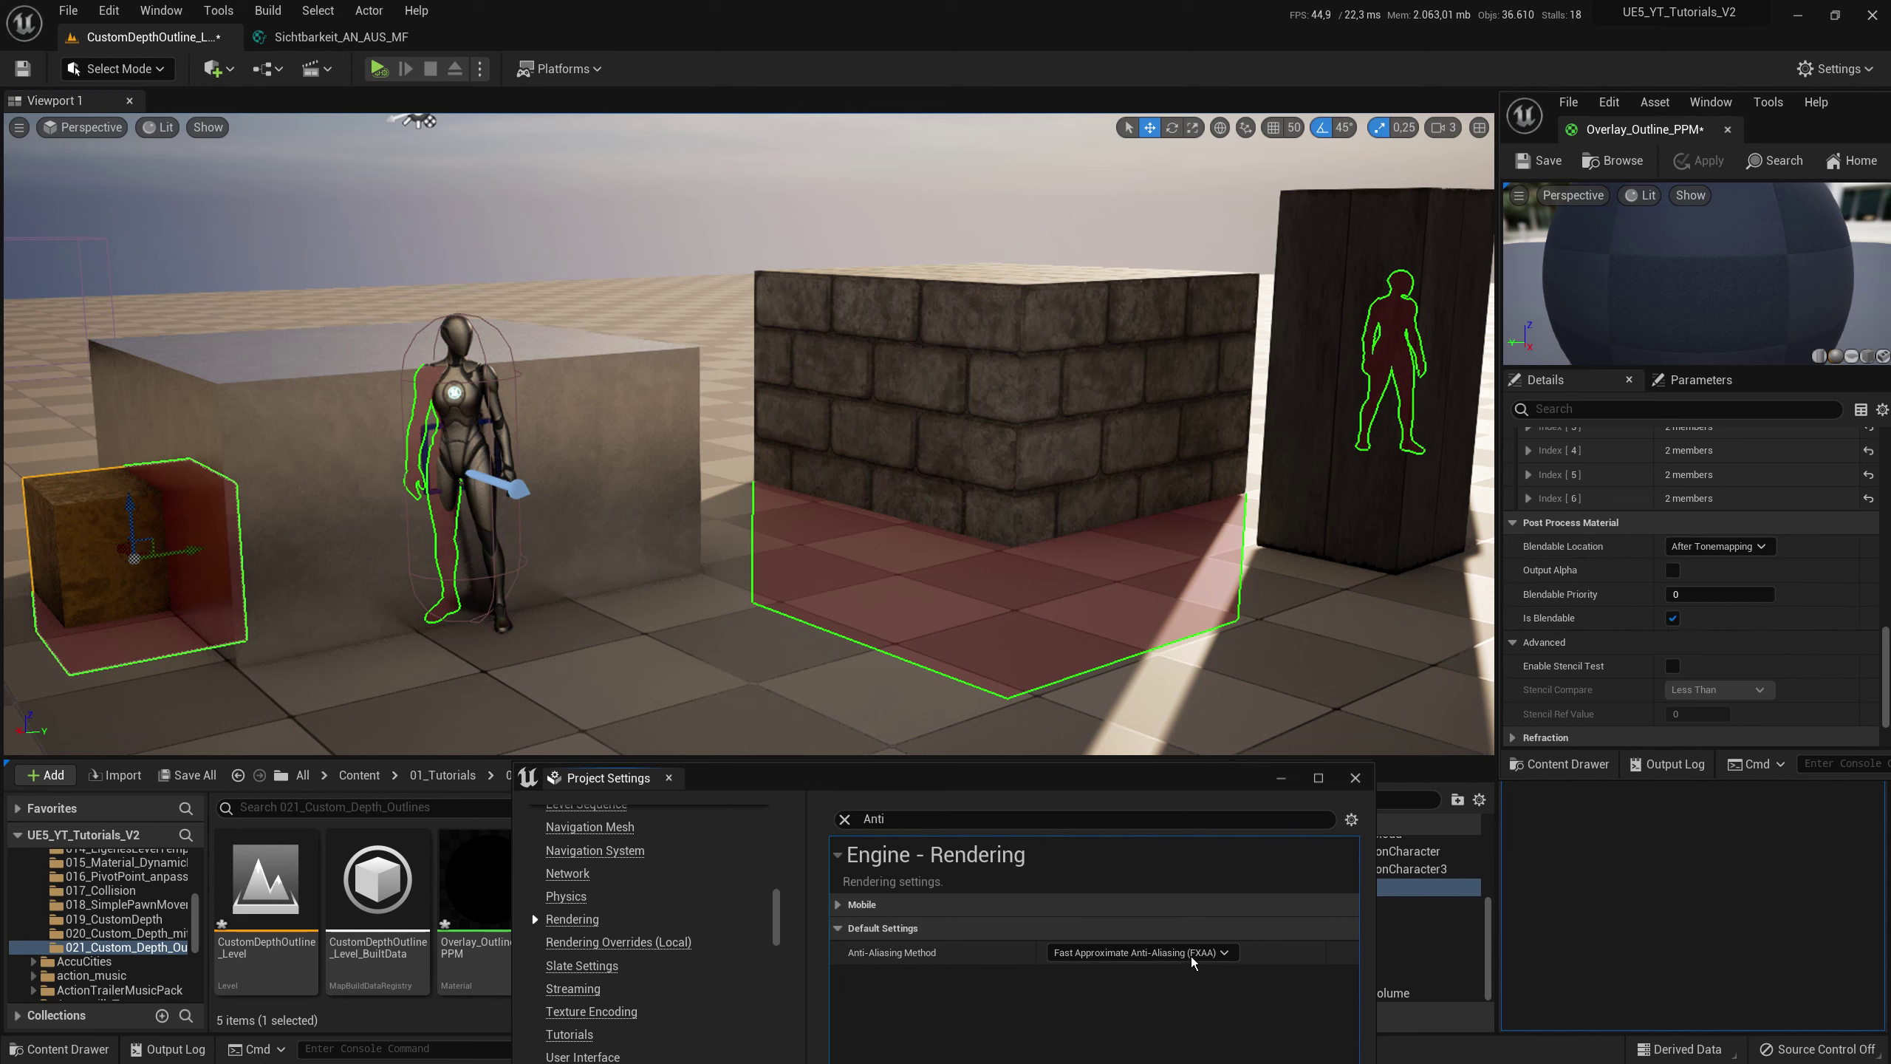
left_click(1139, 952)
left_click(1112, 1036)
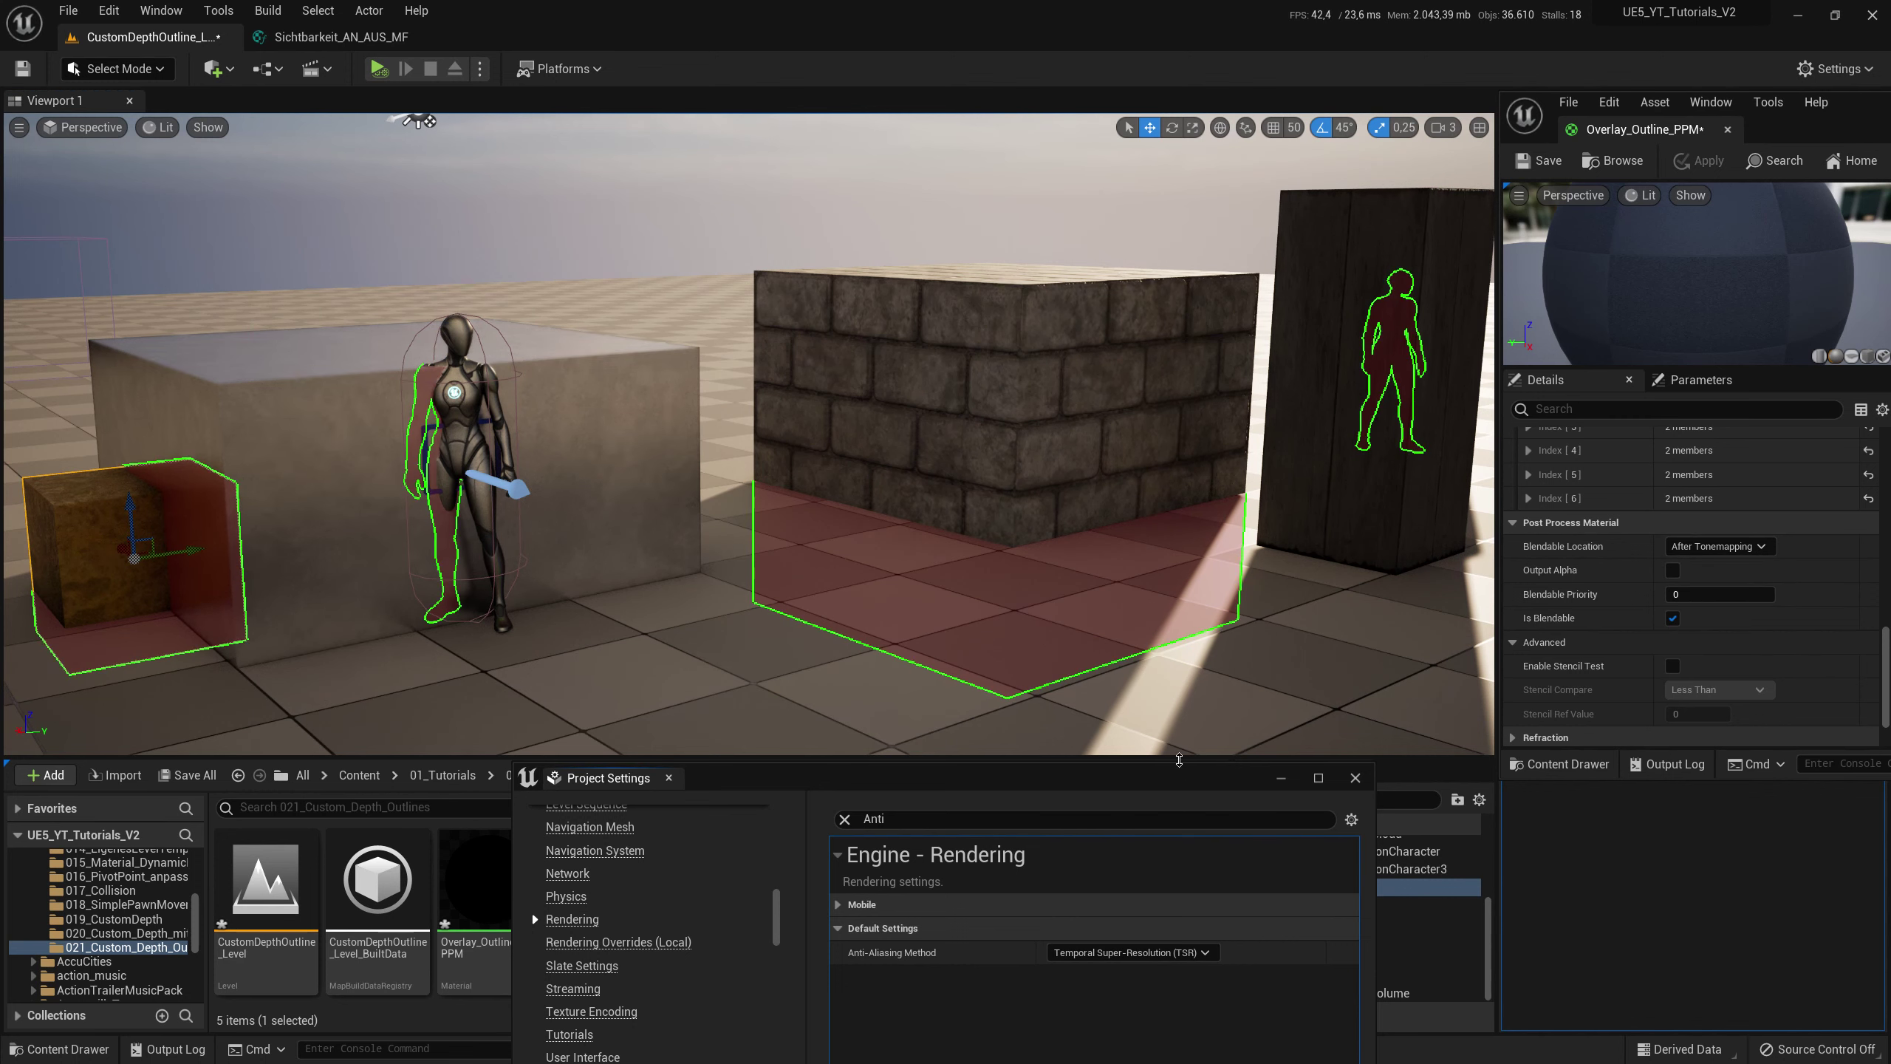
left_click(1714, 547)
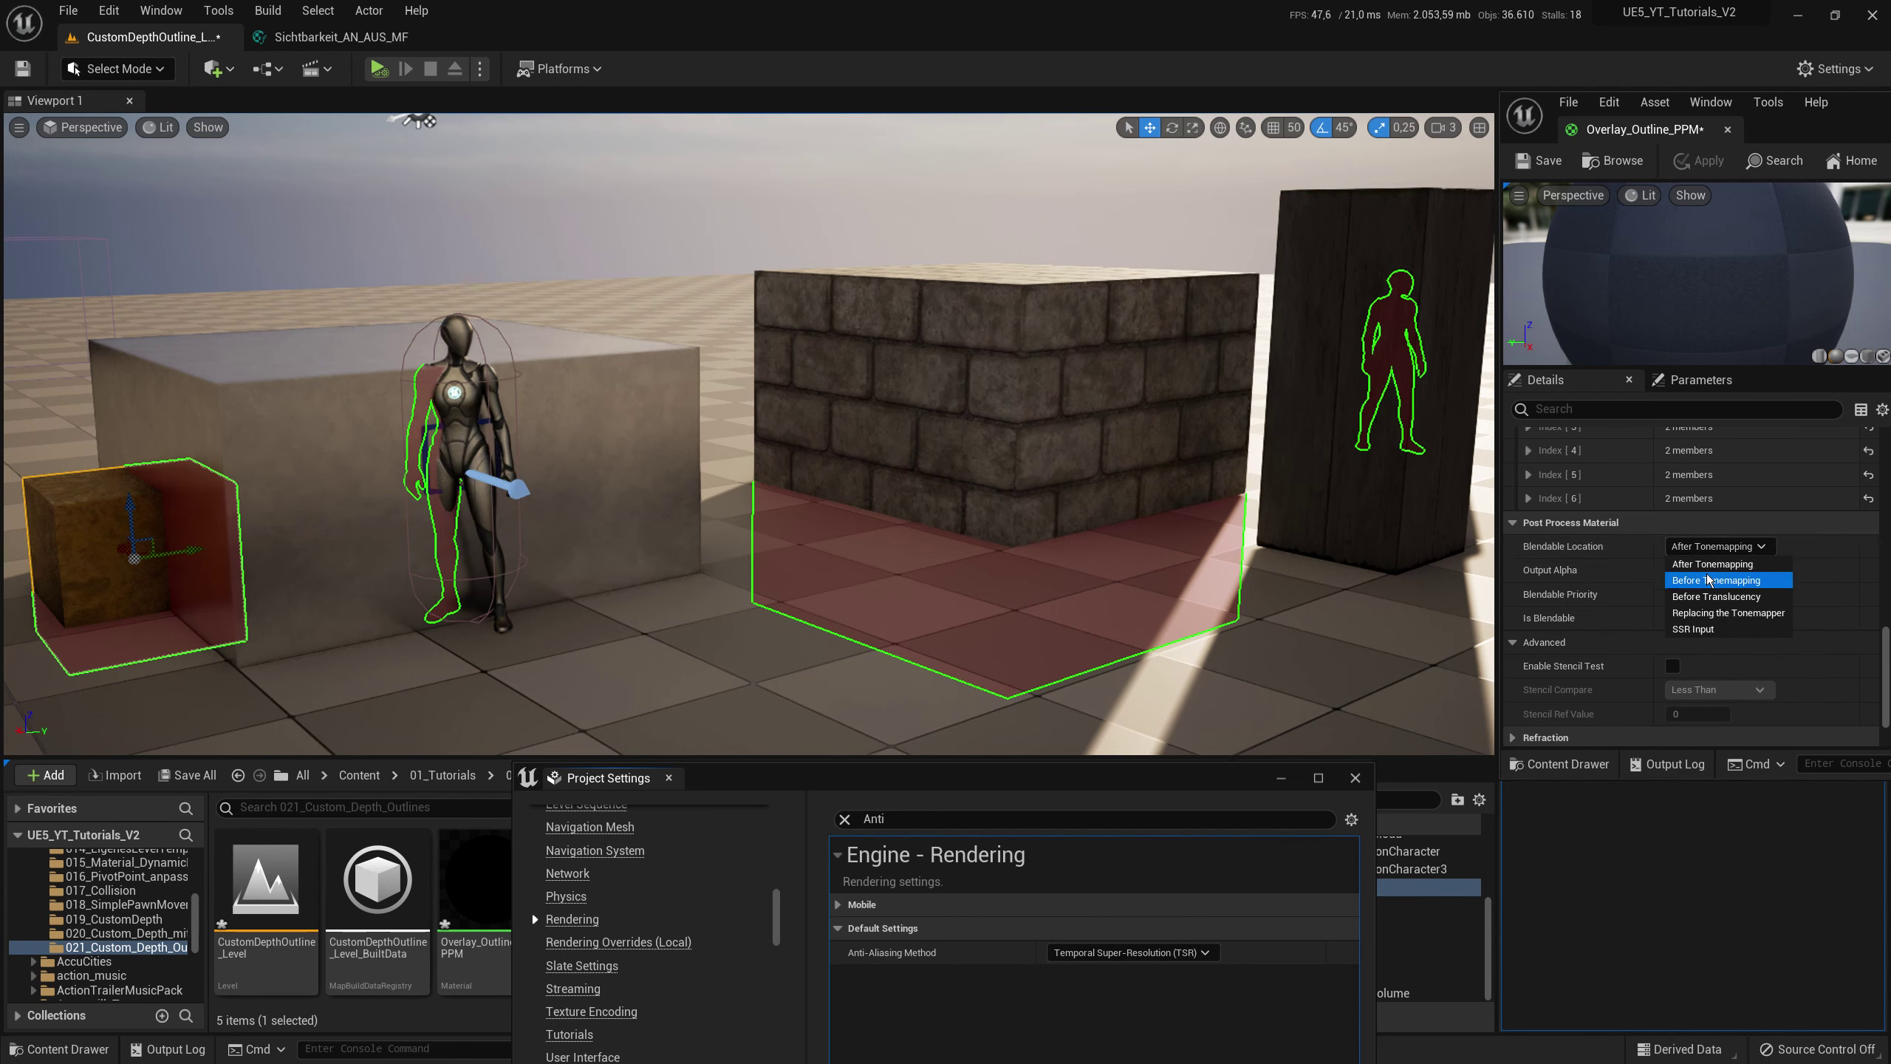
left_click(1707, 581)
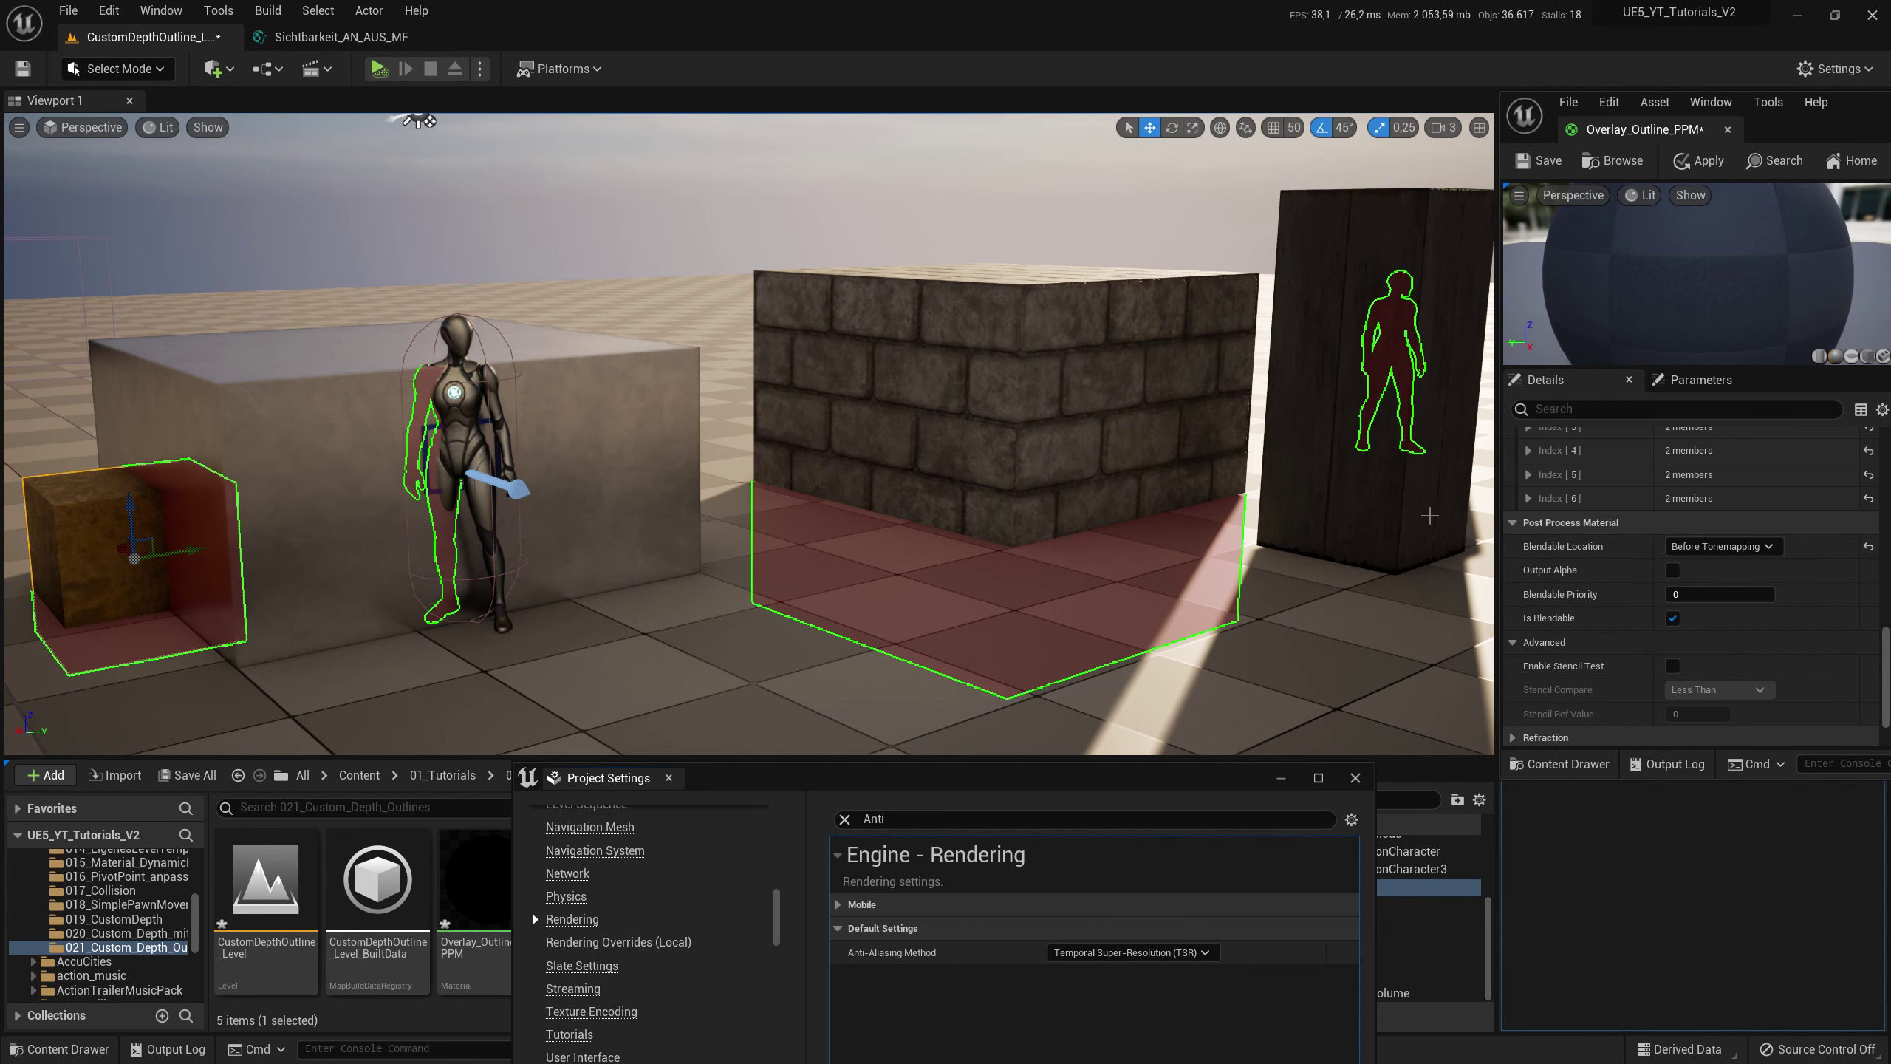
left_click(1701, 160)
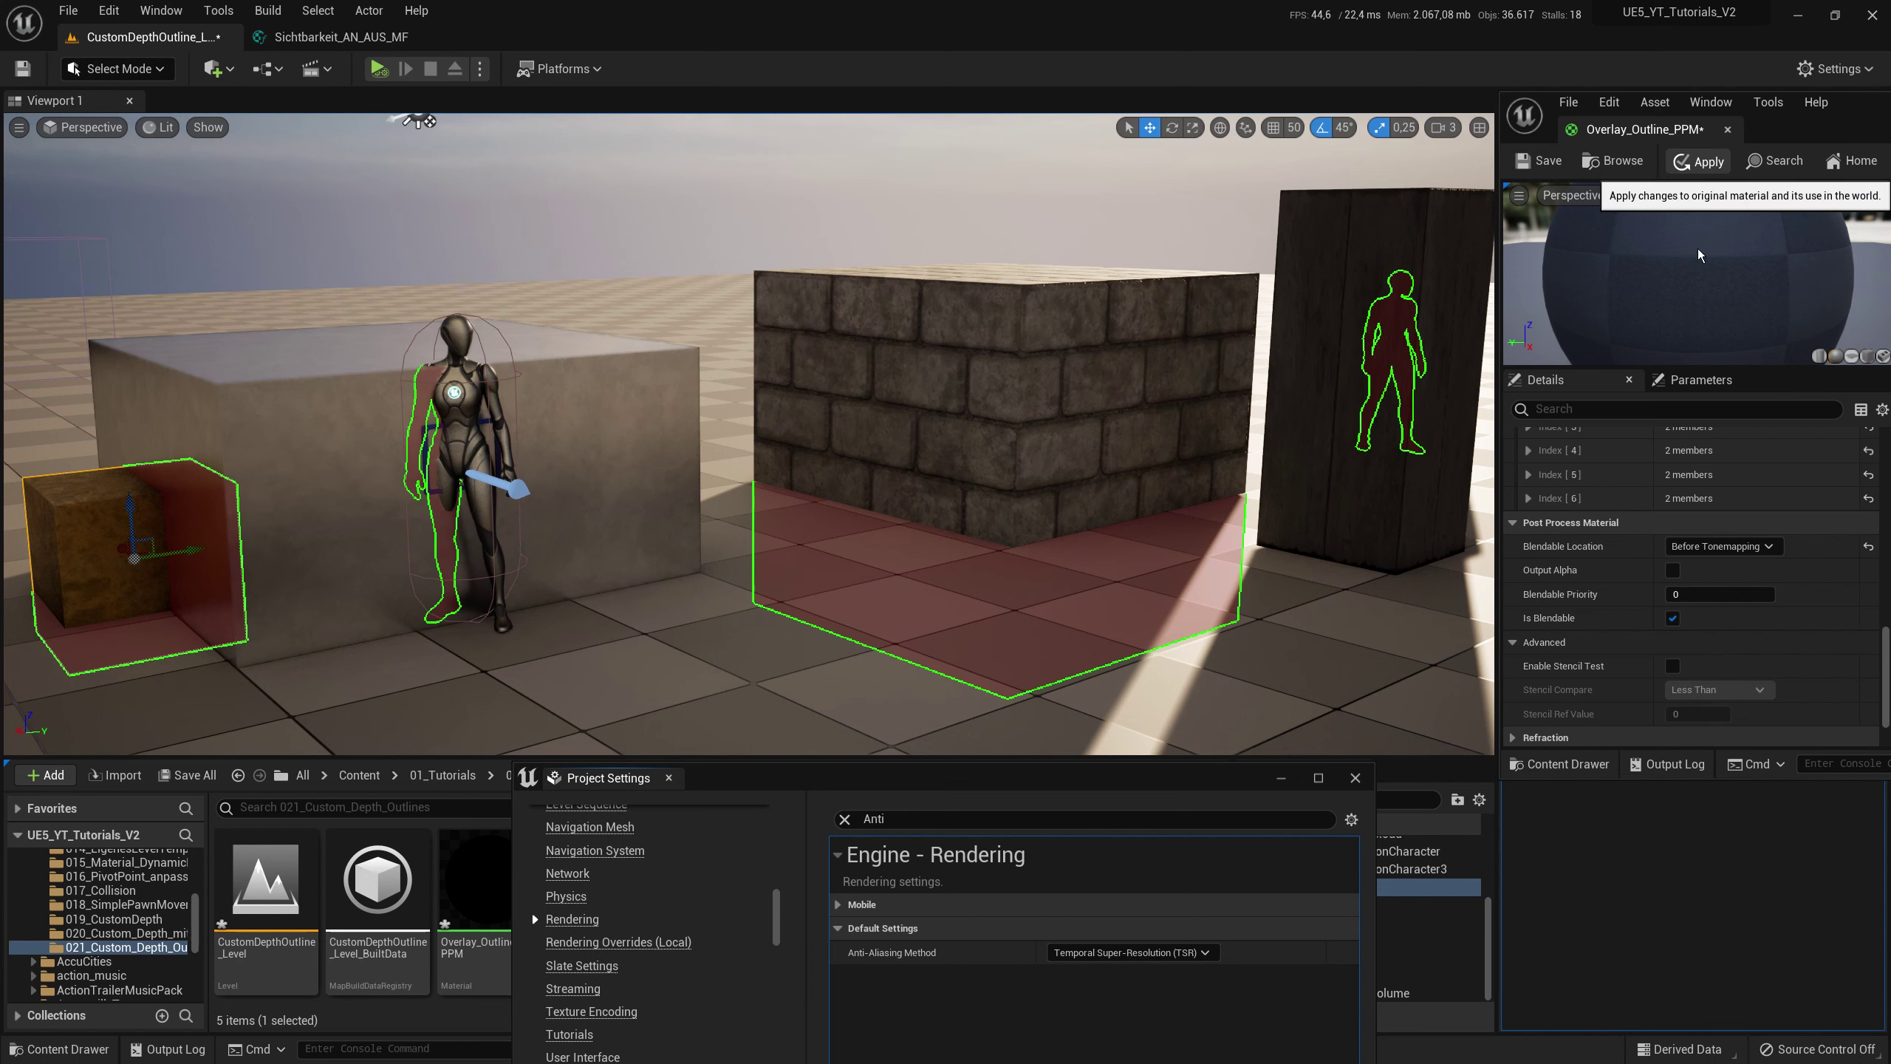
mouse_move(416, 121)
middle_mouse_down()
mouse_move(538, 121)
mouse_move(363, 120)
mouse_move(545, 120)
mouse_move(412, 120)
middle_mouse_up()
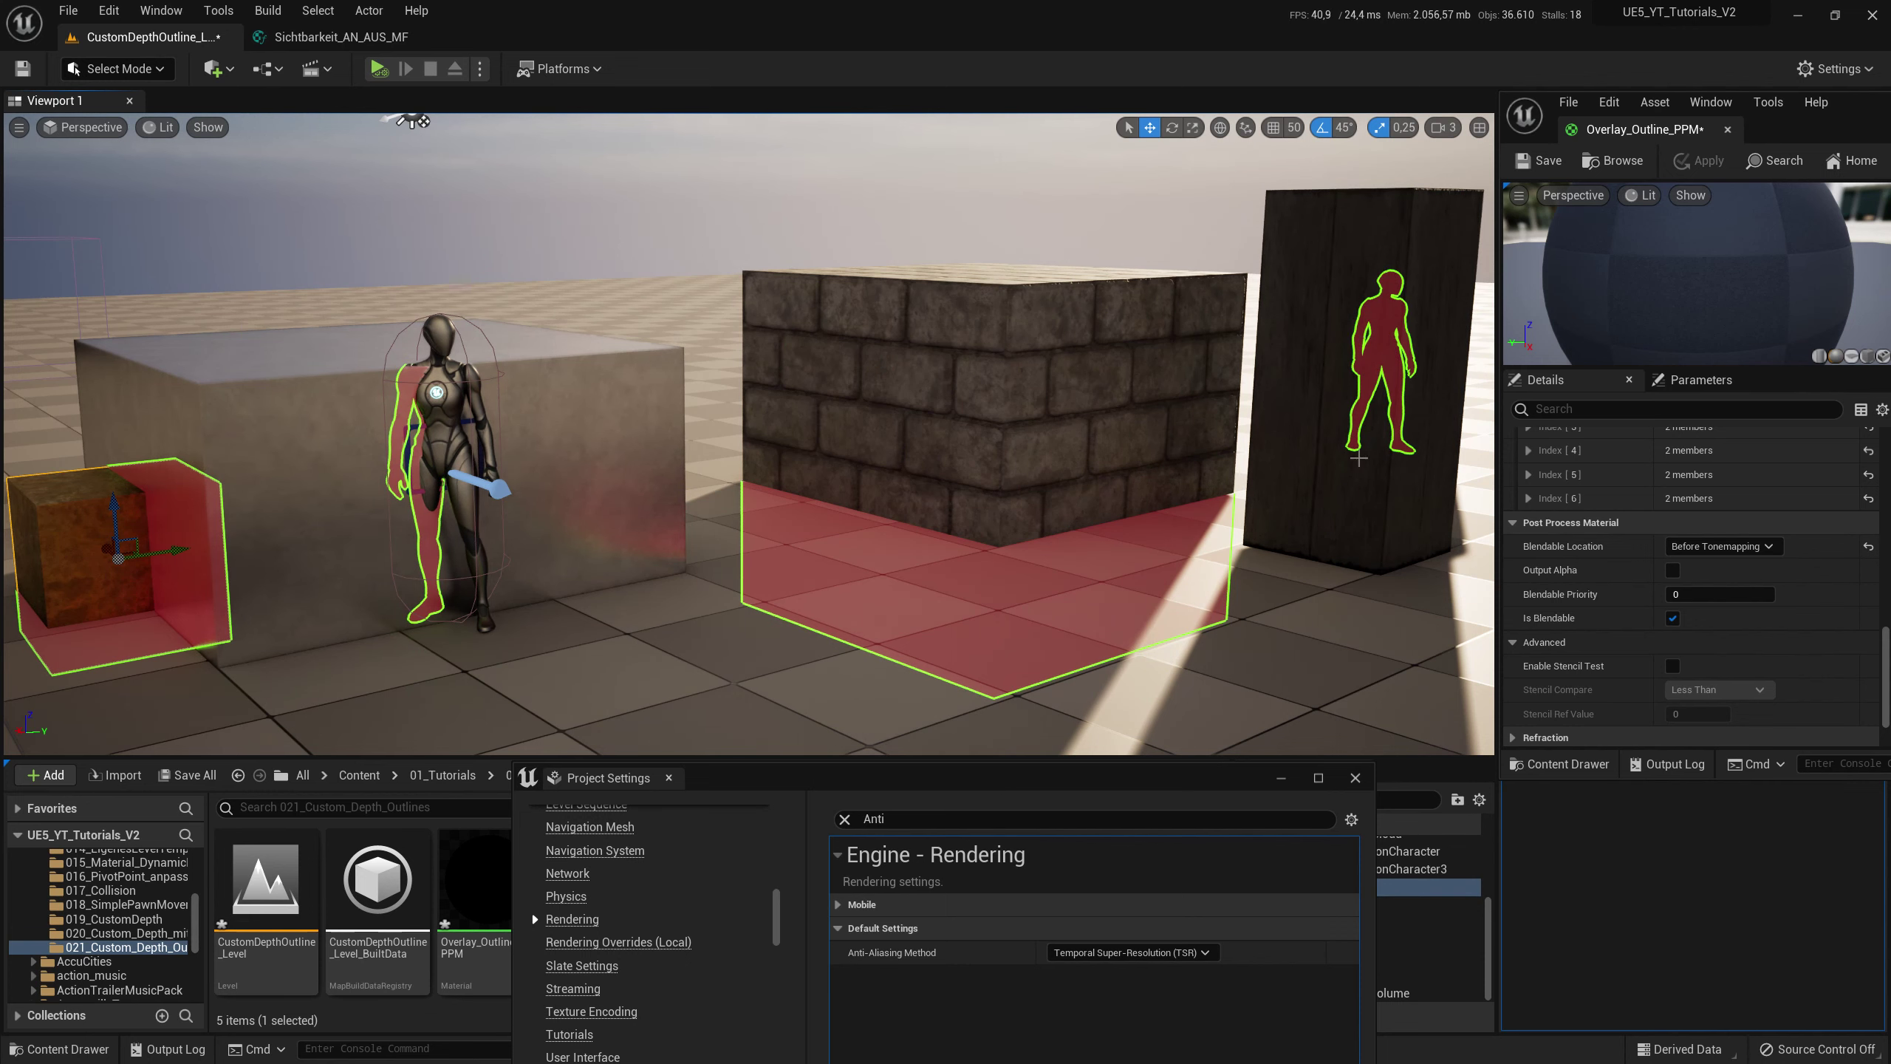
mouse_move(412, 120)
middle_mouse_down()
mouse_move(452, 120)
mouse_move(325, 120)
mouse_move(444, 120)
mouse_move(358, 119)
mouse_move(383, 130)
mouse_move(383, 90)
mouse_move(402, 125)
middle_mouse_up()
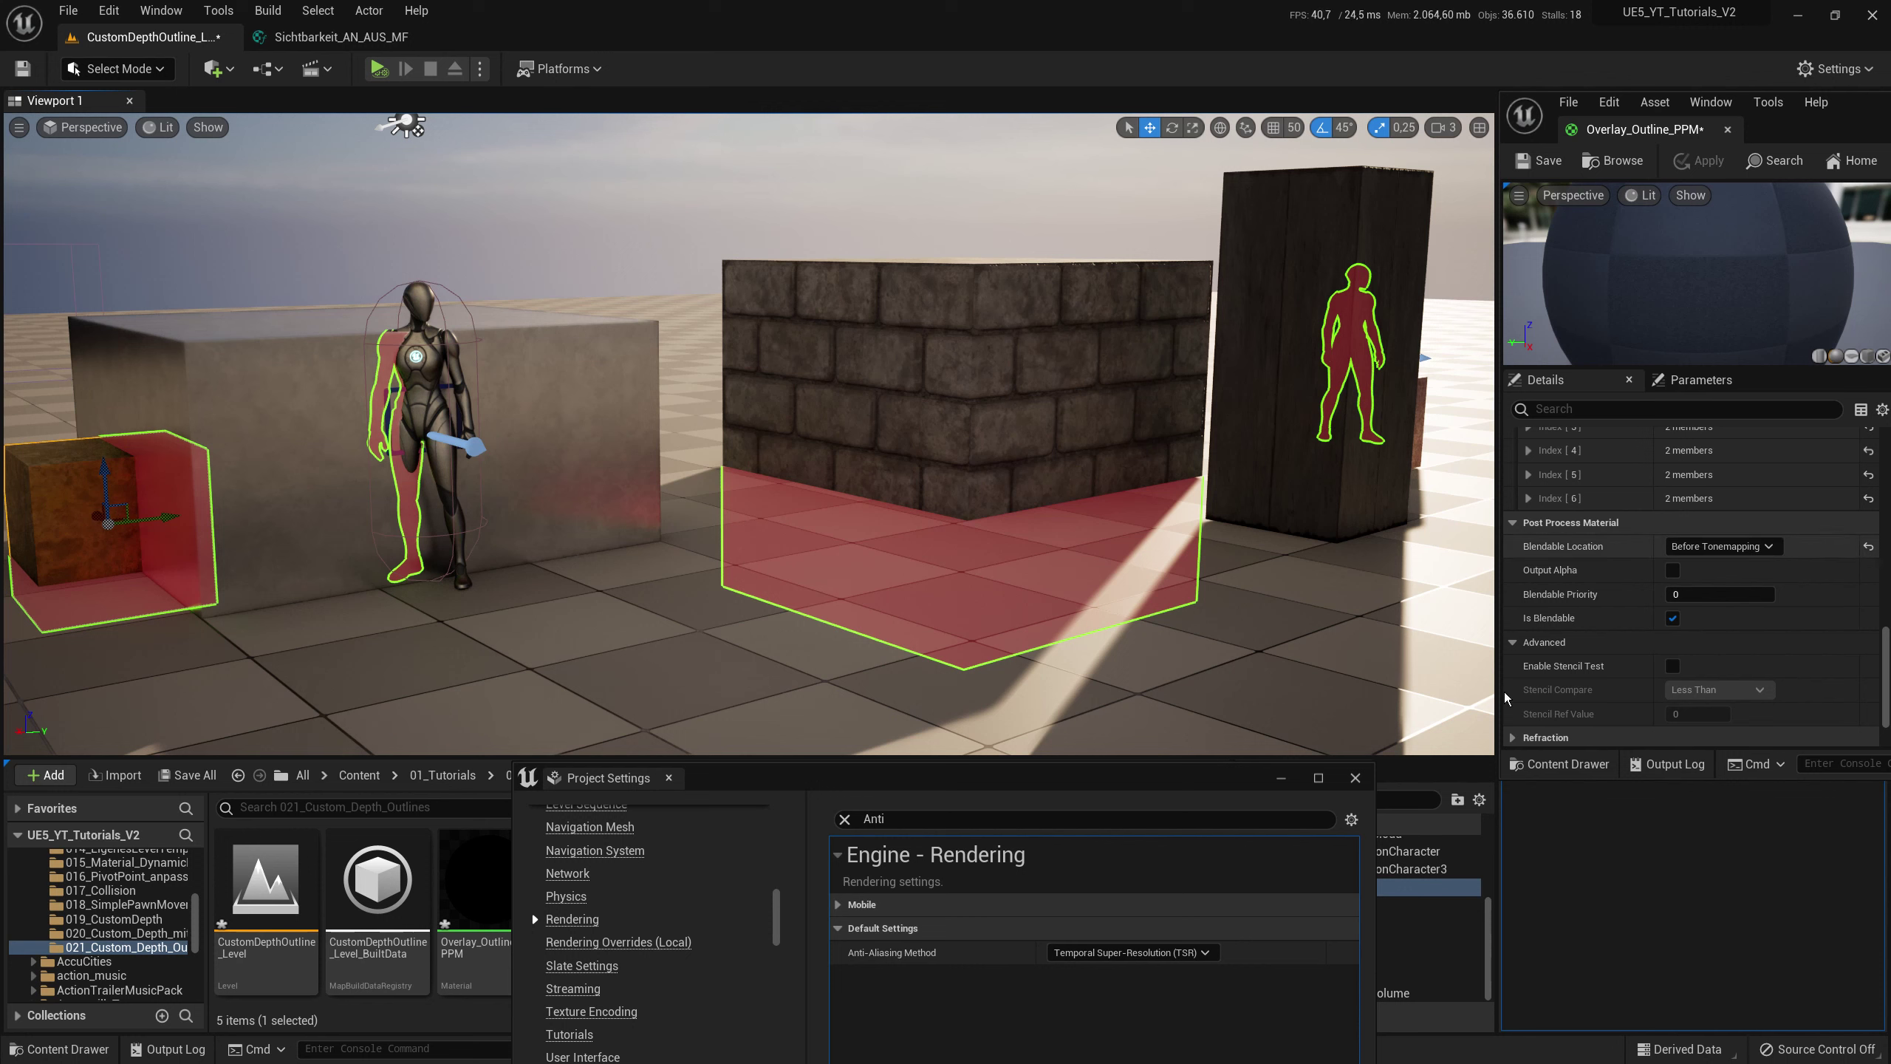
- Try TAA, then MSAA anti-aliasing, comparing the outline edges in the viewport
left_click_drag(999, 784, 941, 690)
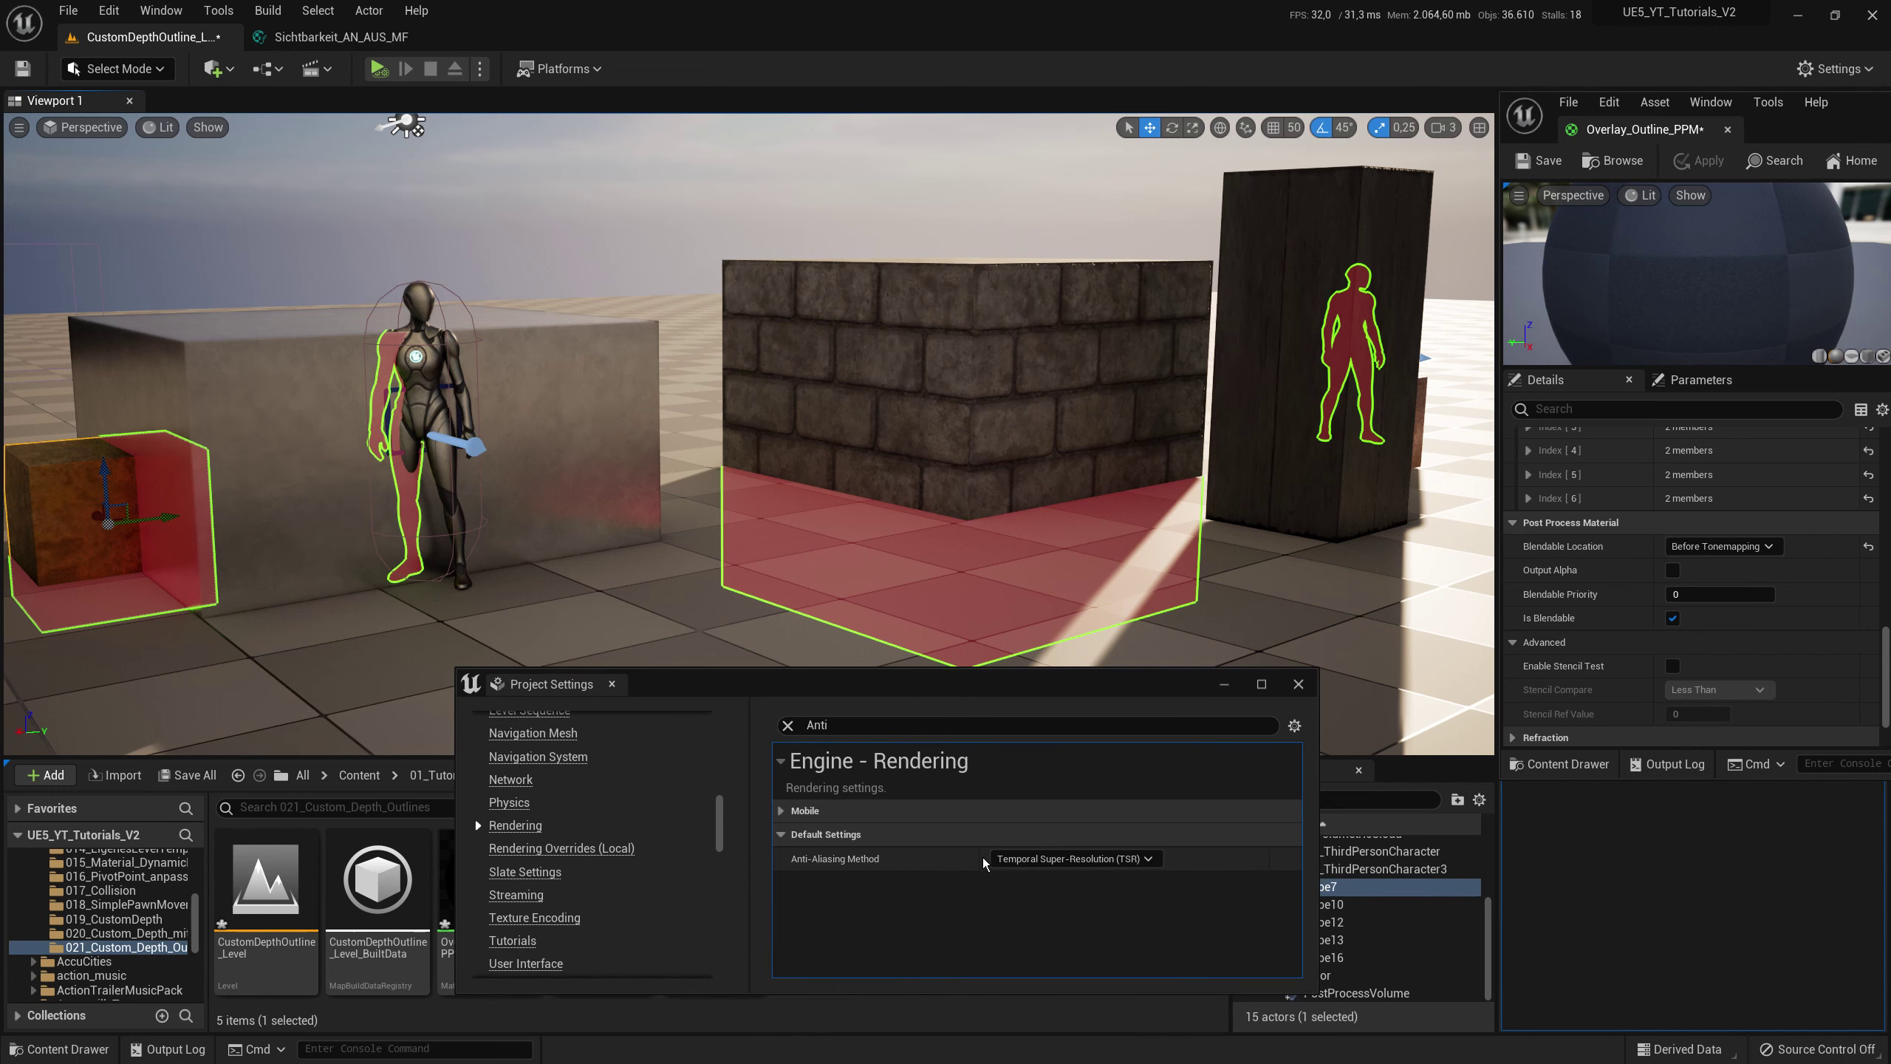
left_click(1076, 858)
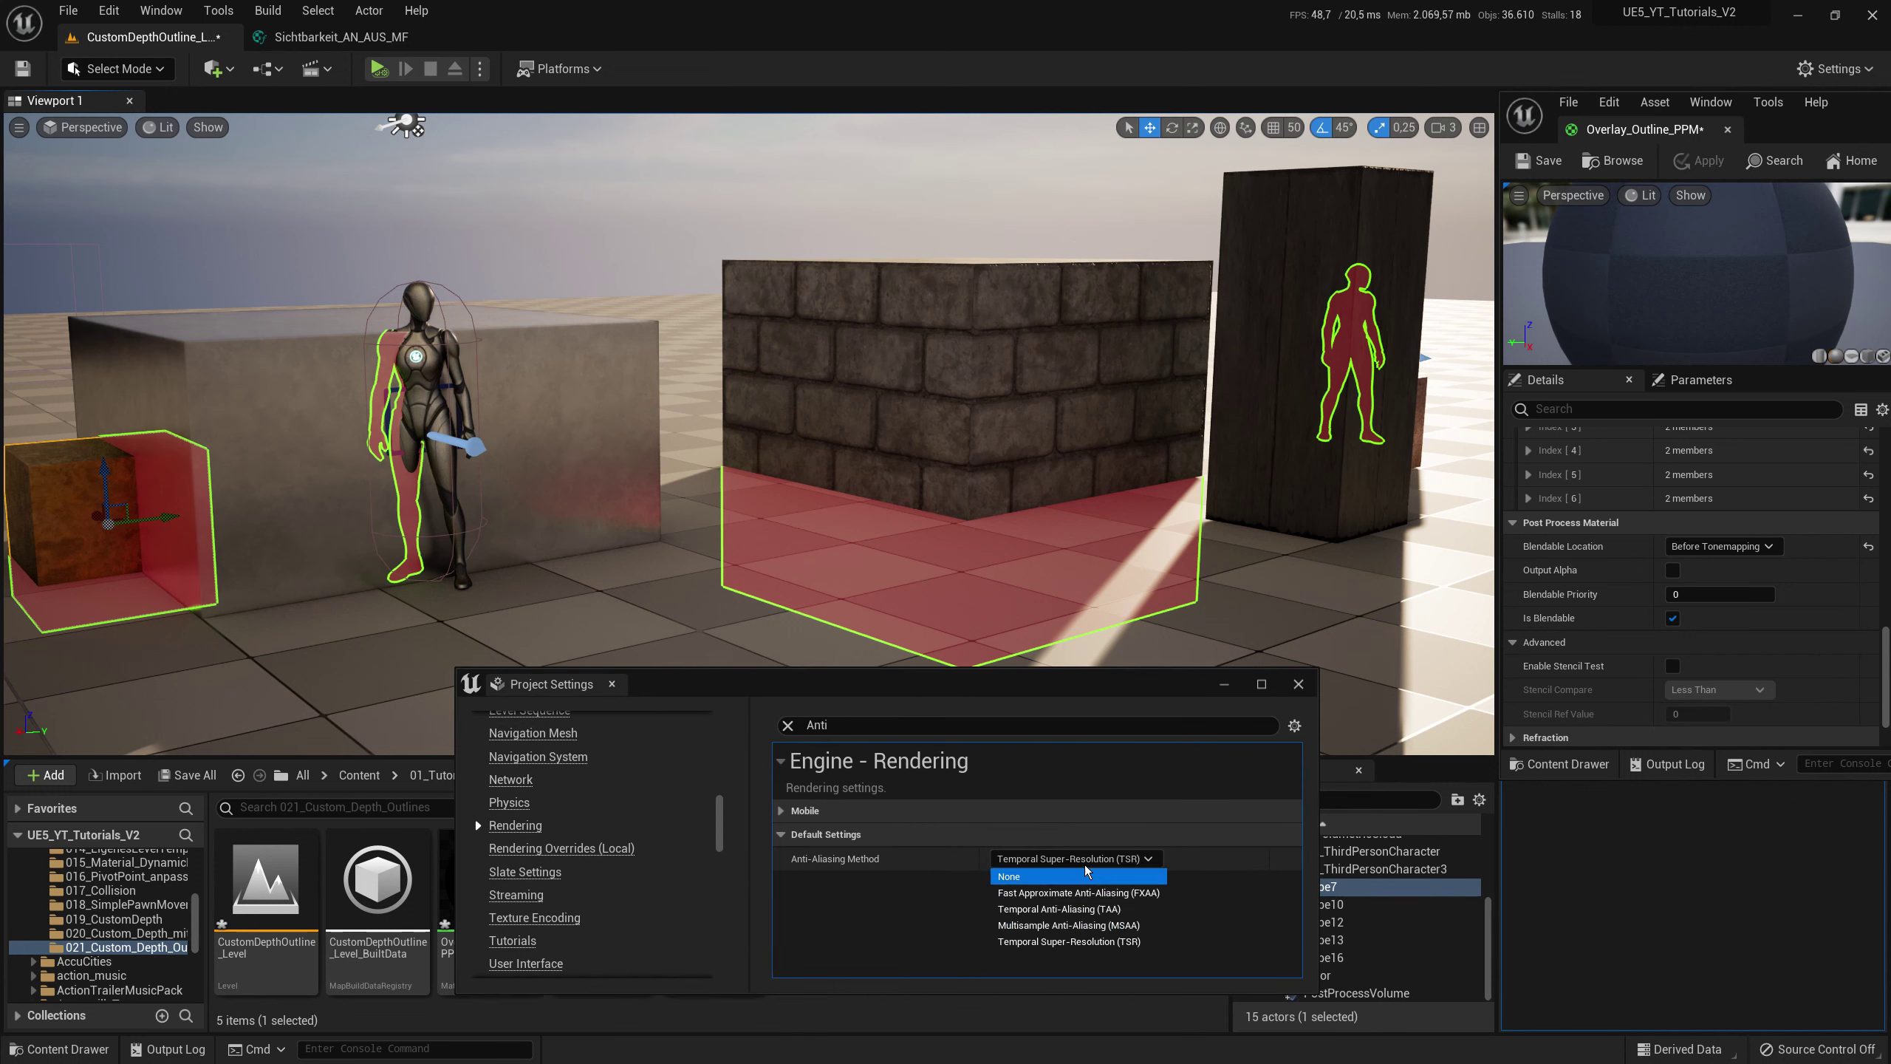
left_click(1088, 909)
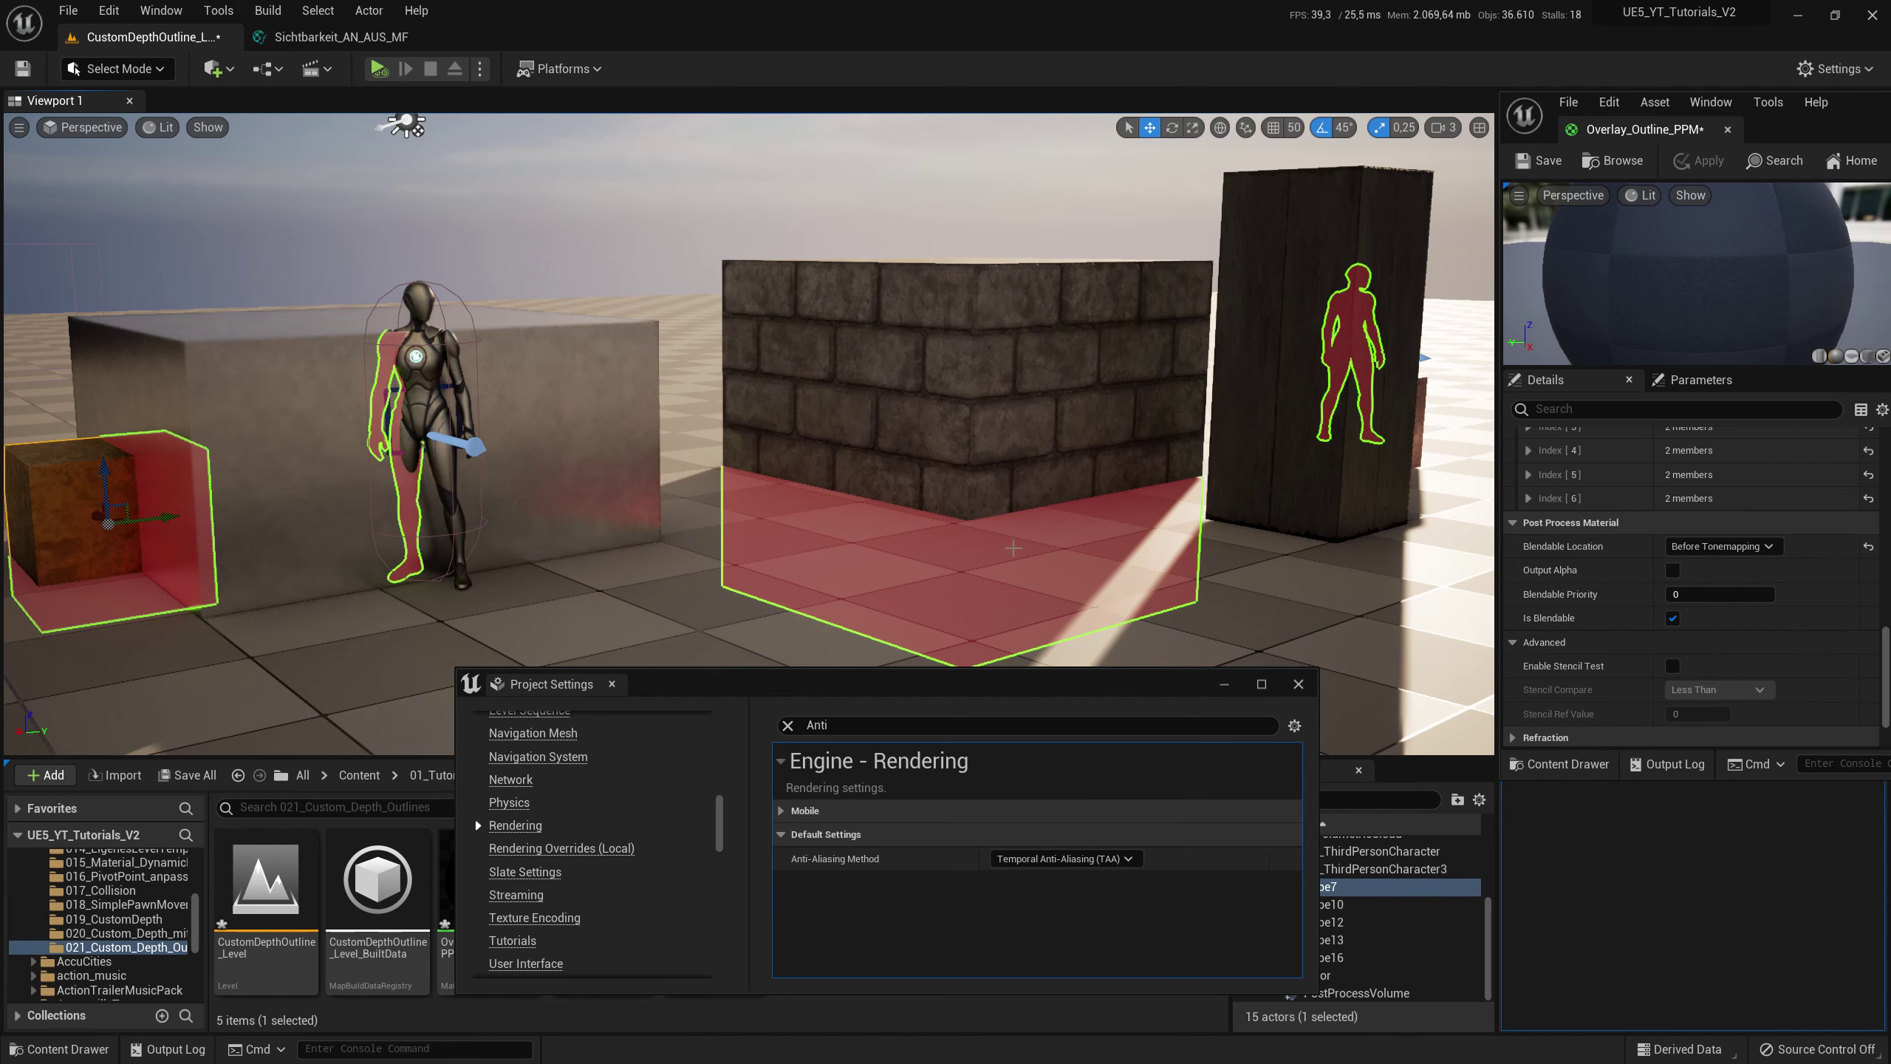
right_click_drag(1013, 548, 856, 544)
left_click(1065, 858)
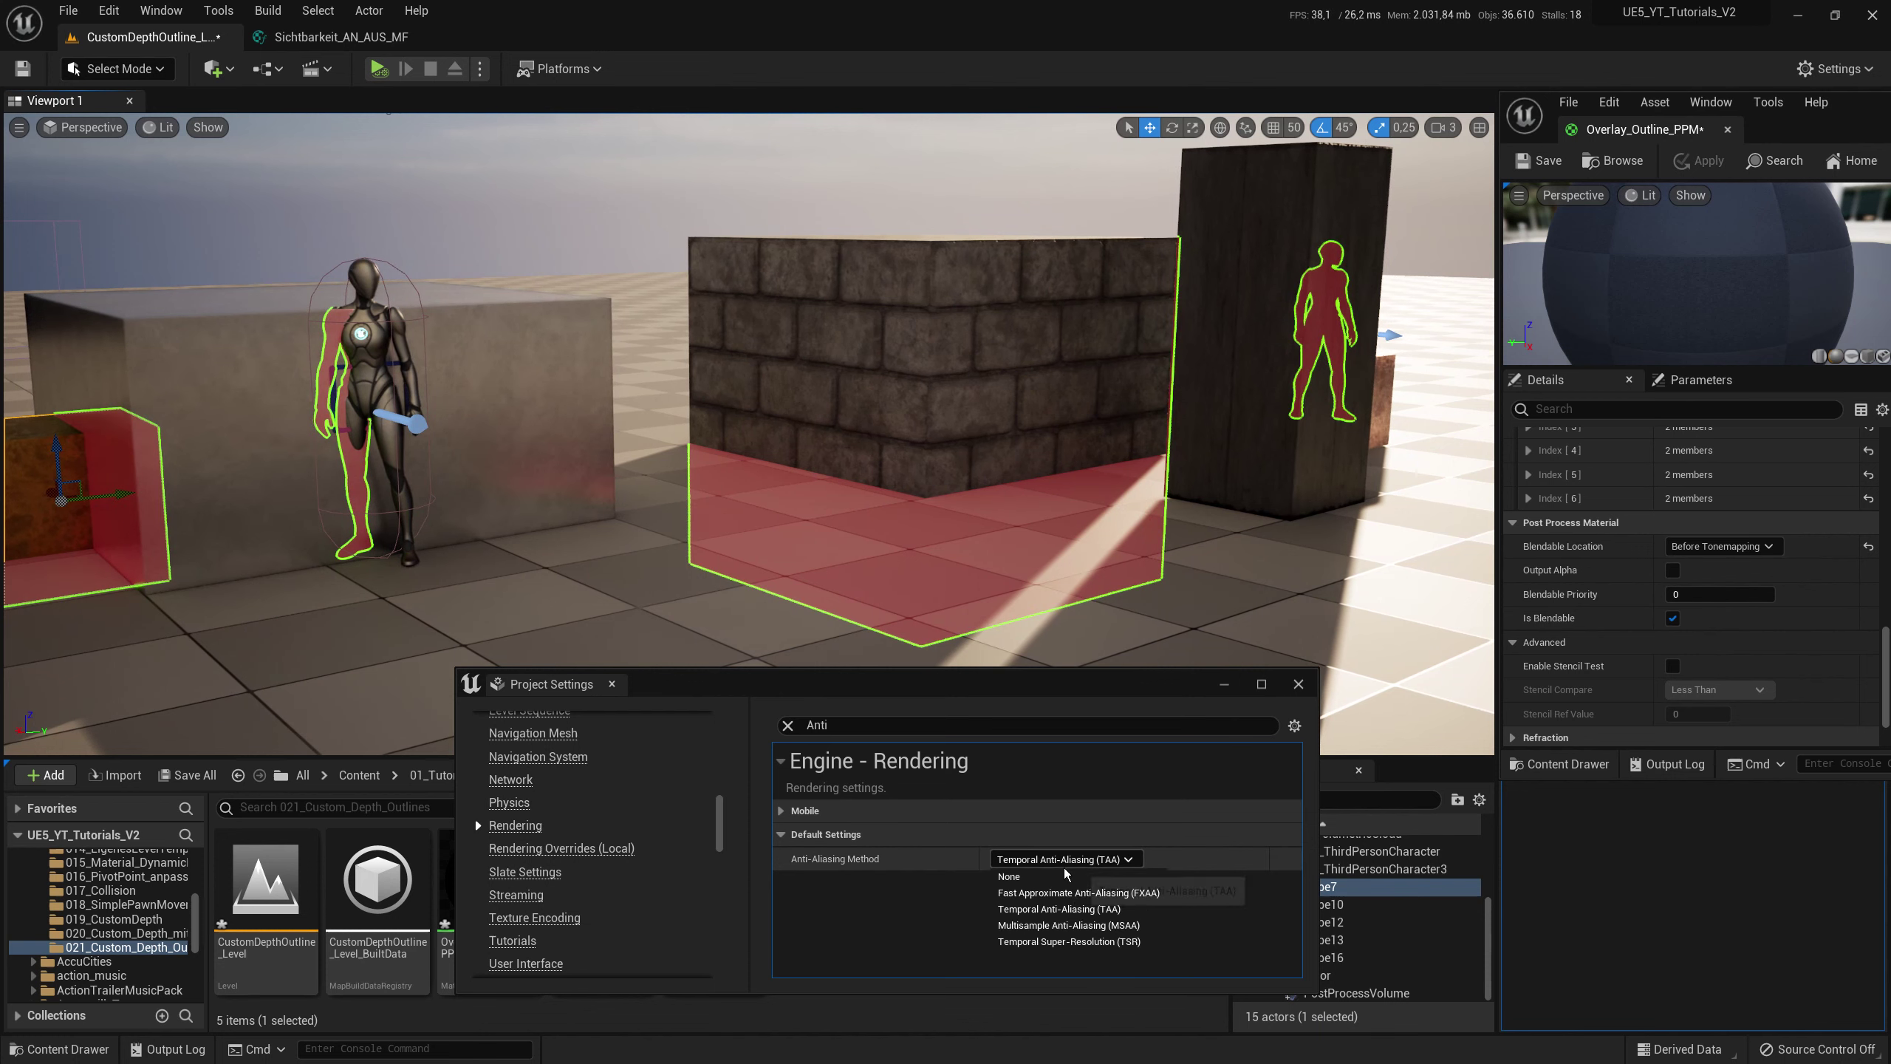
left_click(1113, 924)
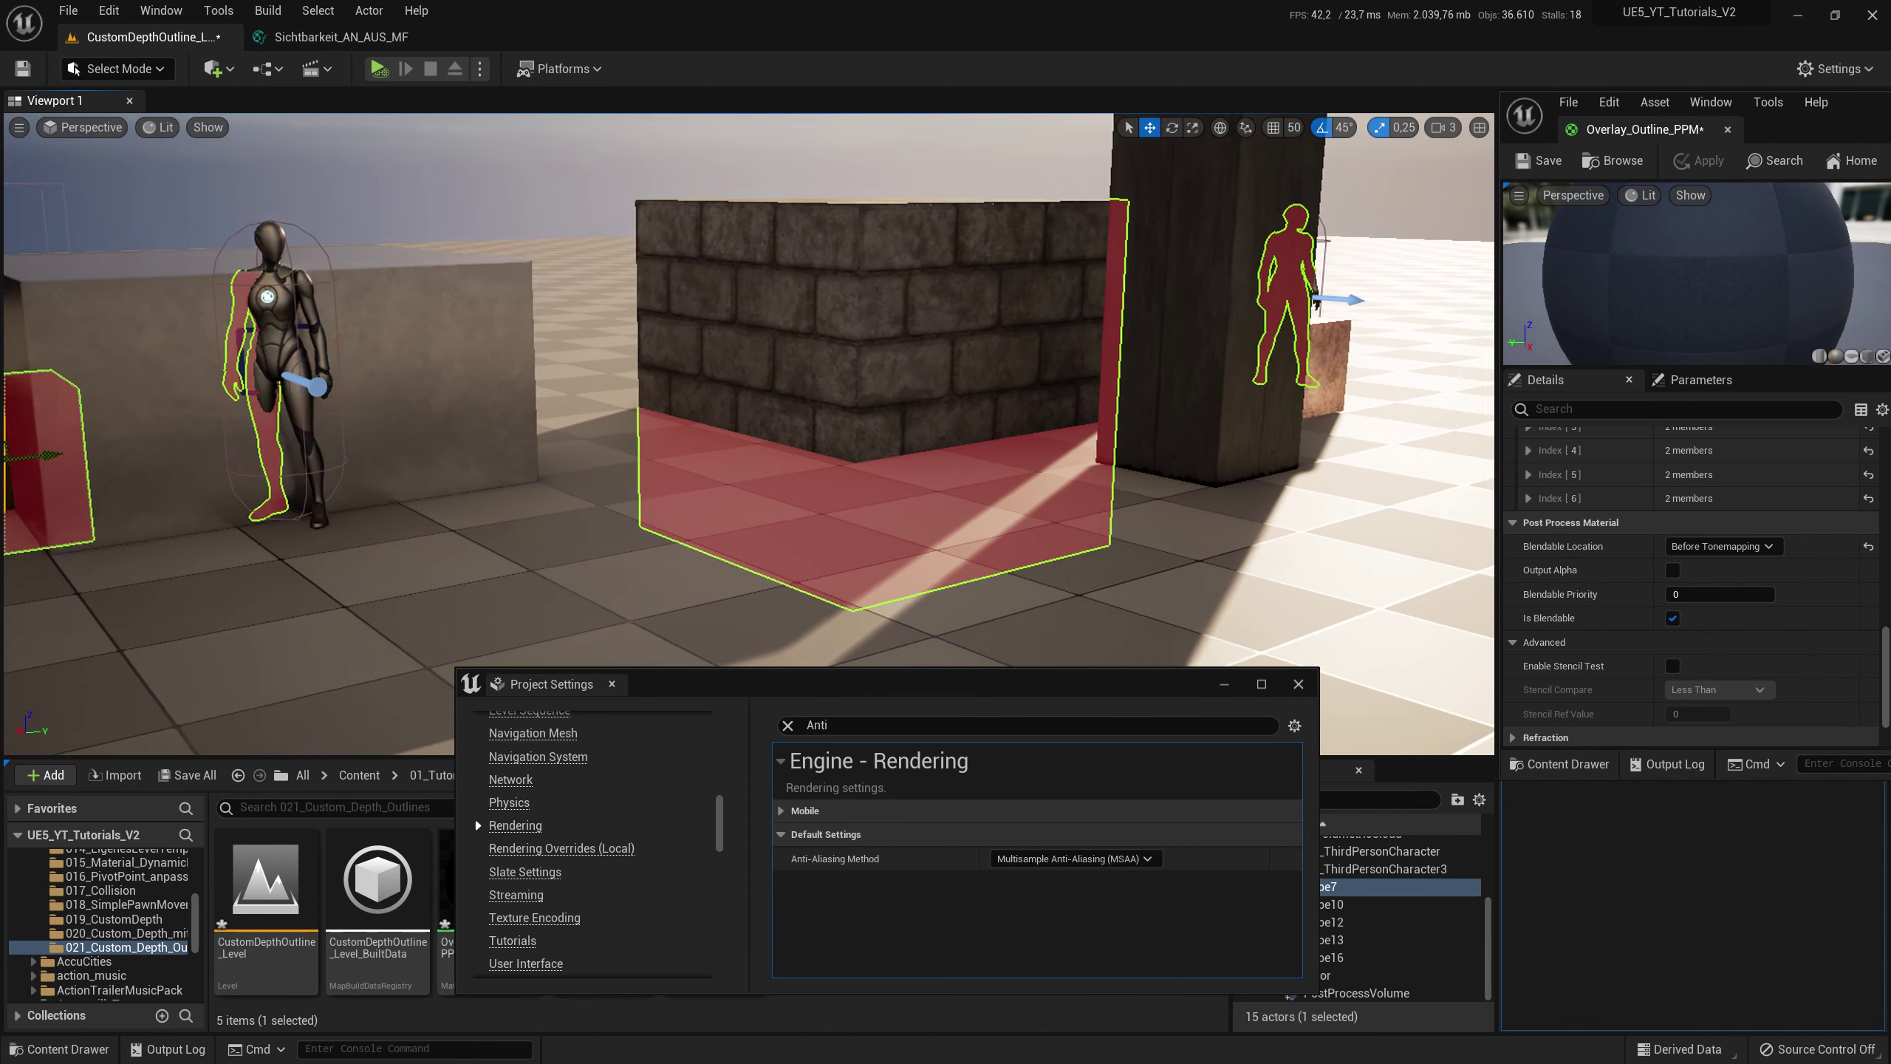
right_click_drag(856, 543, 819, 544)
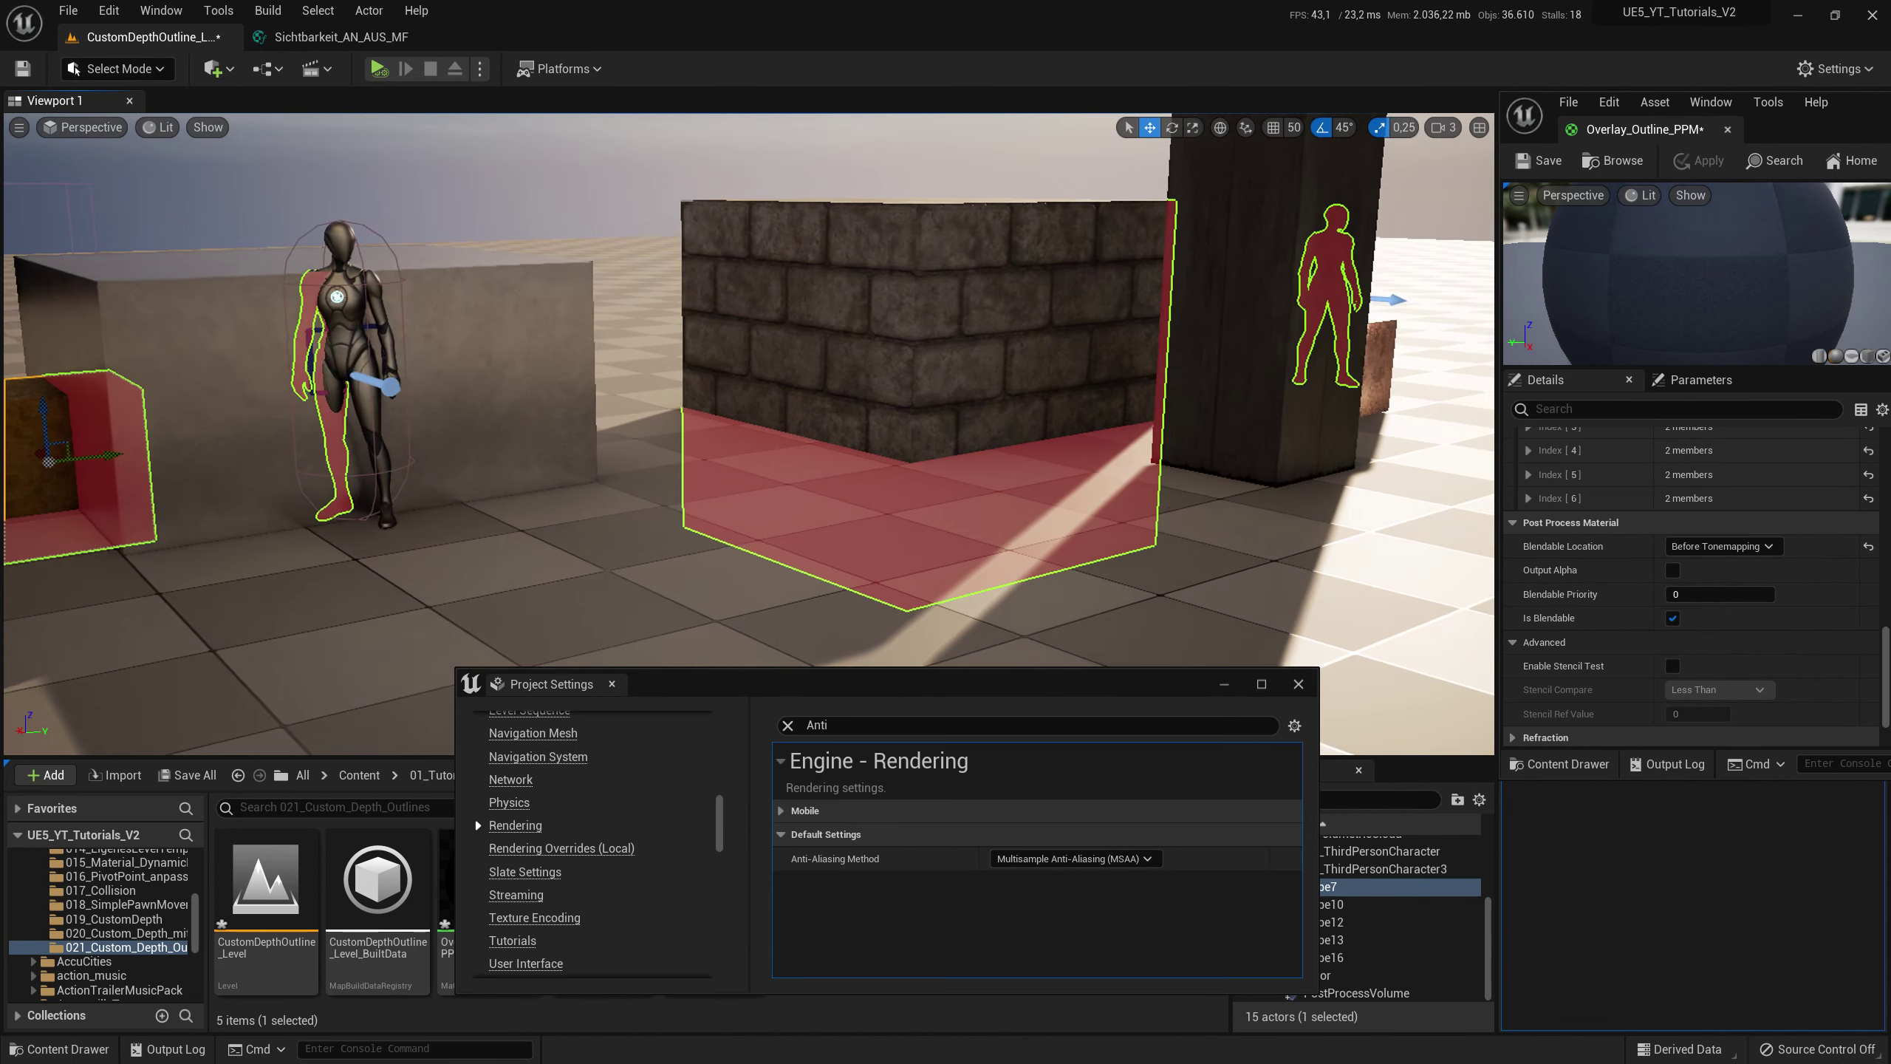
- Switch the Anti-Aliasing Method to FXAA and inspect the outlines across the objects
left_click(1070, 859)
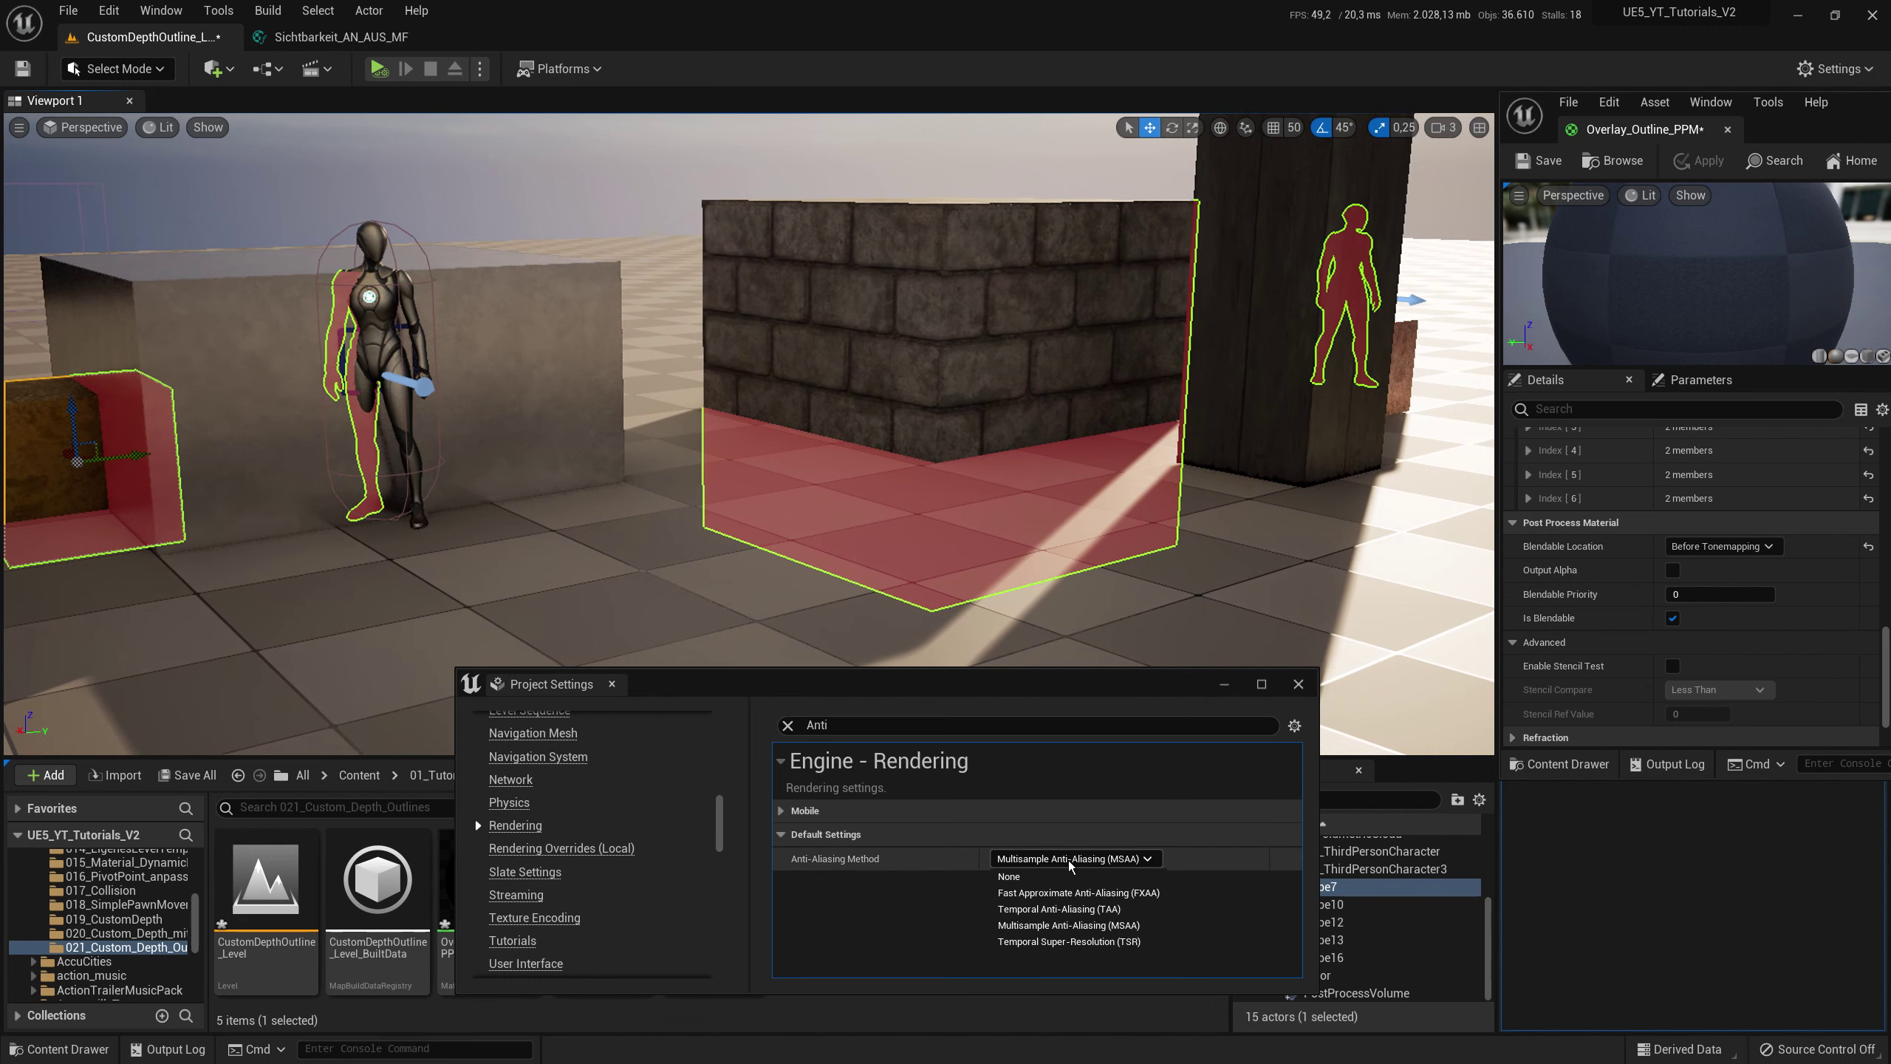
left_click(1072, 892)
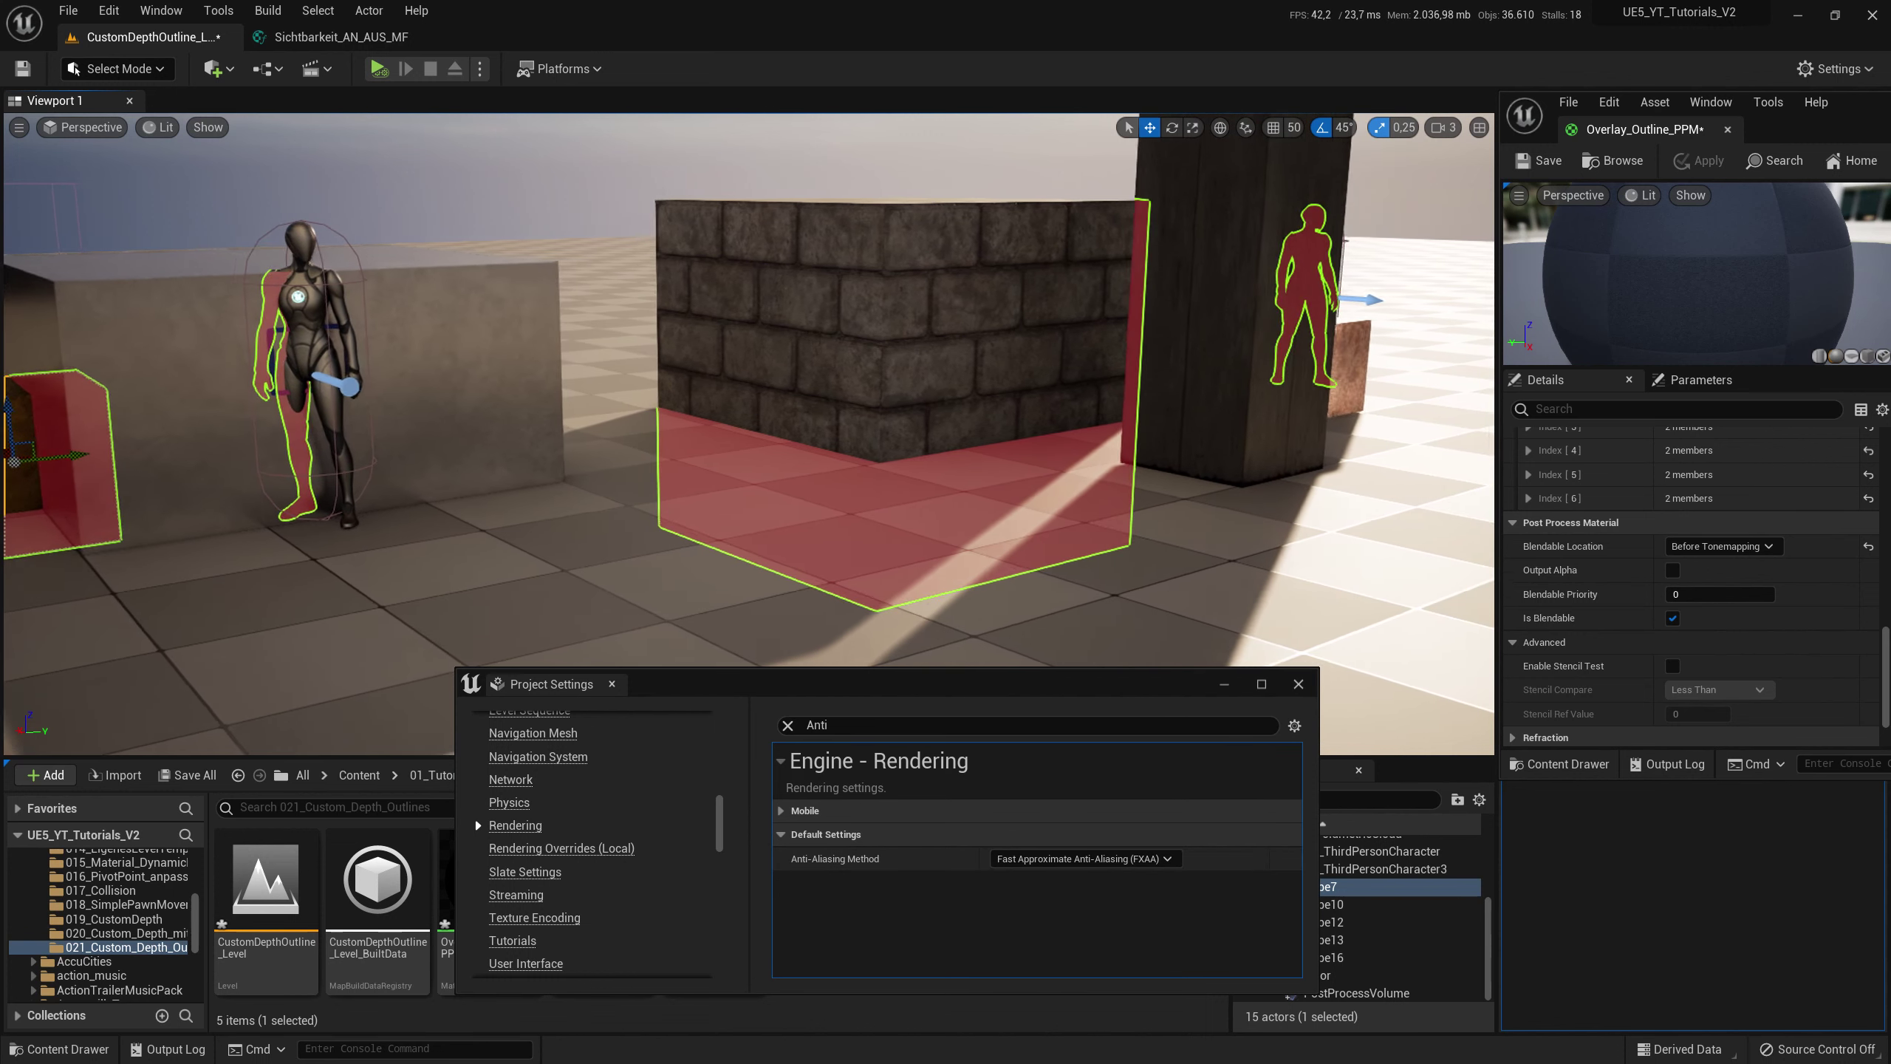
right_click_drag(856, 543, 857, 543)
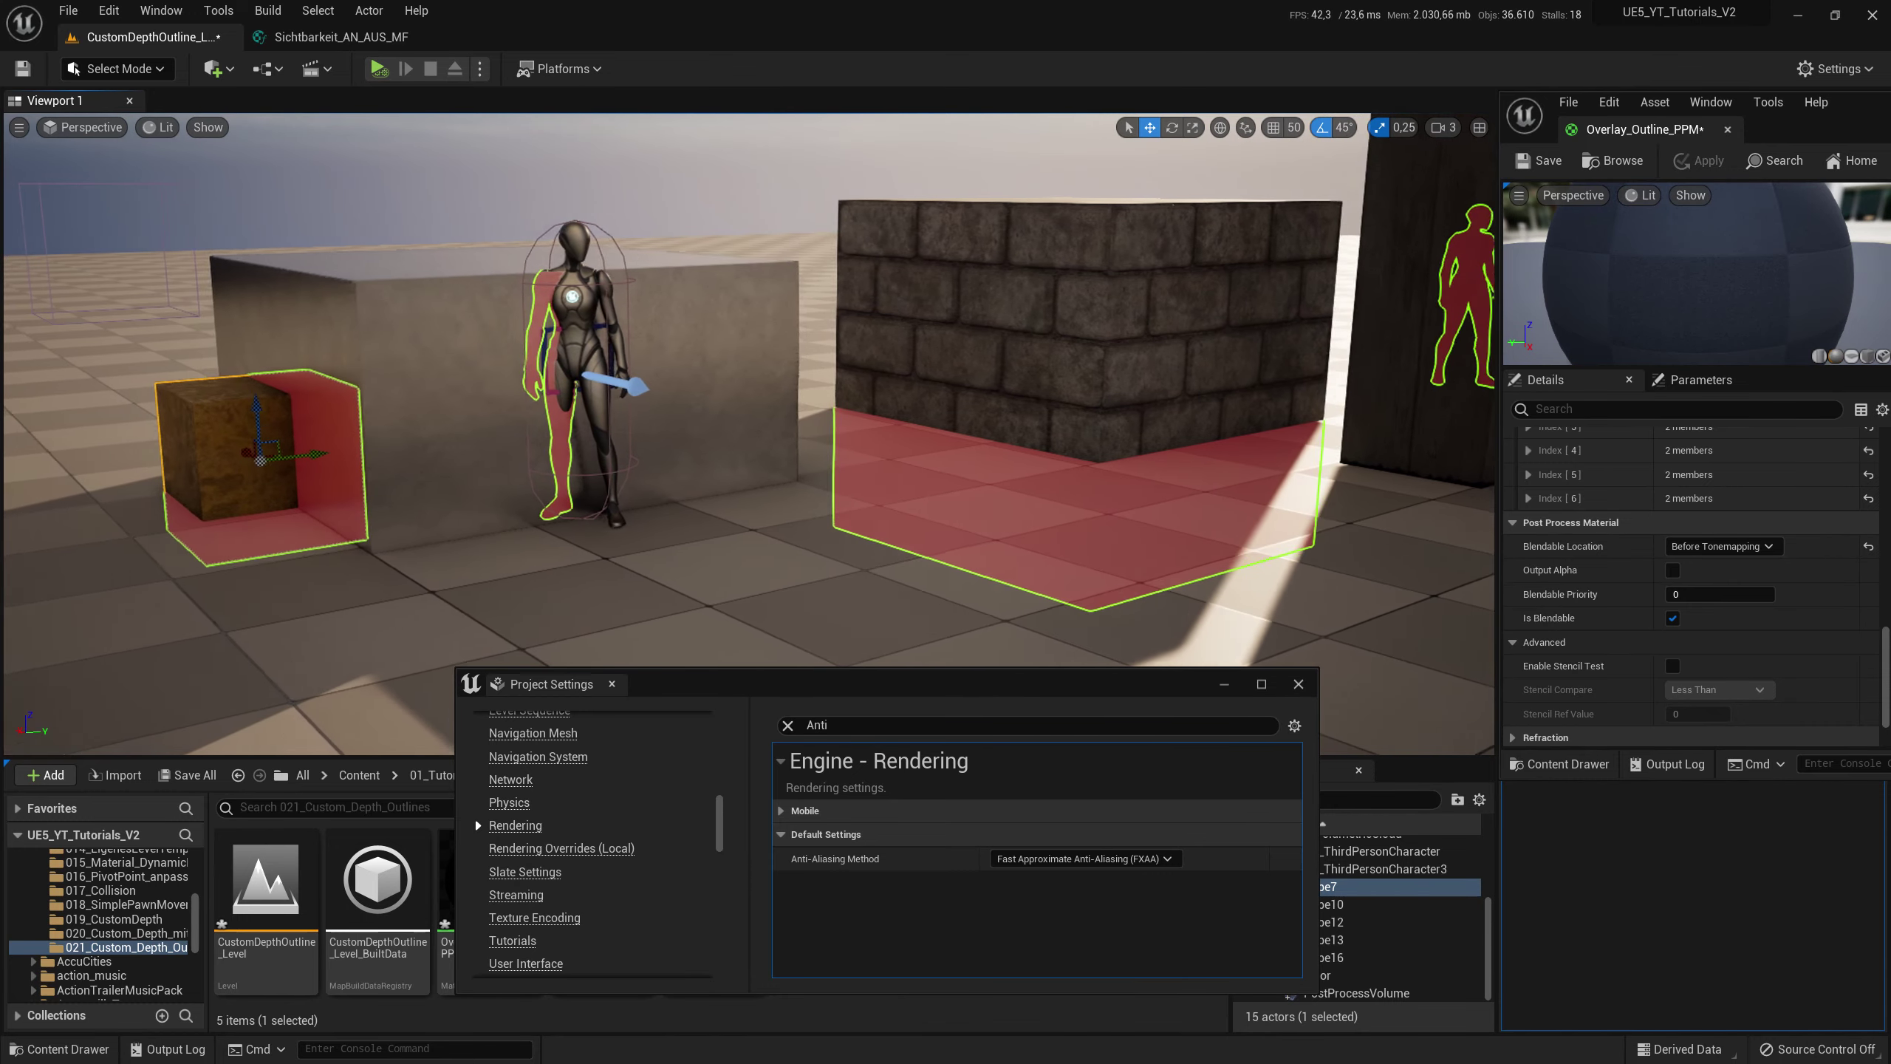
right_click_drag(1052, 423, 1043, 434)
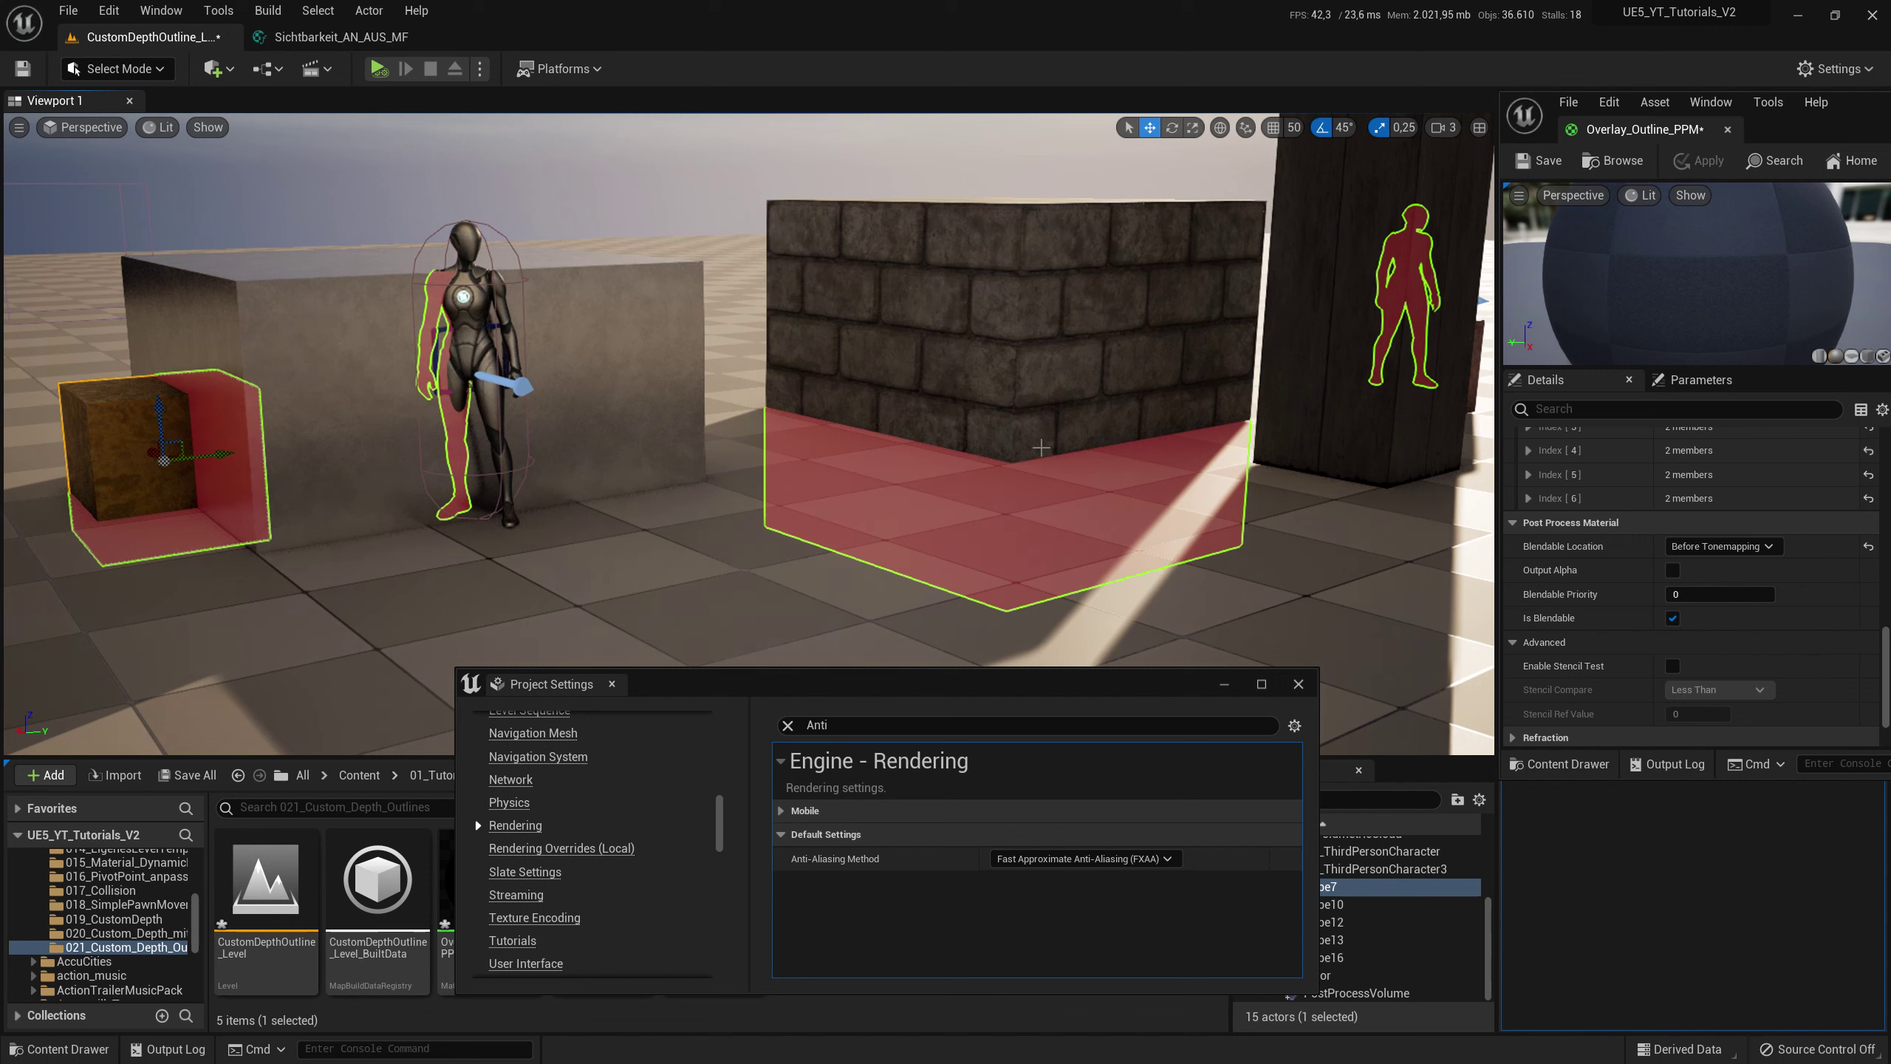
right_click_drag(1033, 447, 1044, 439)
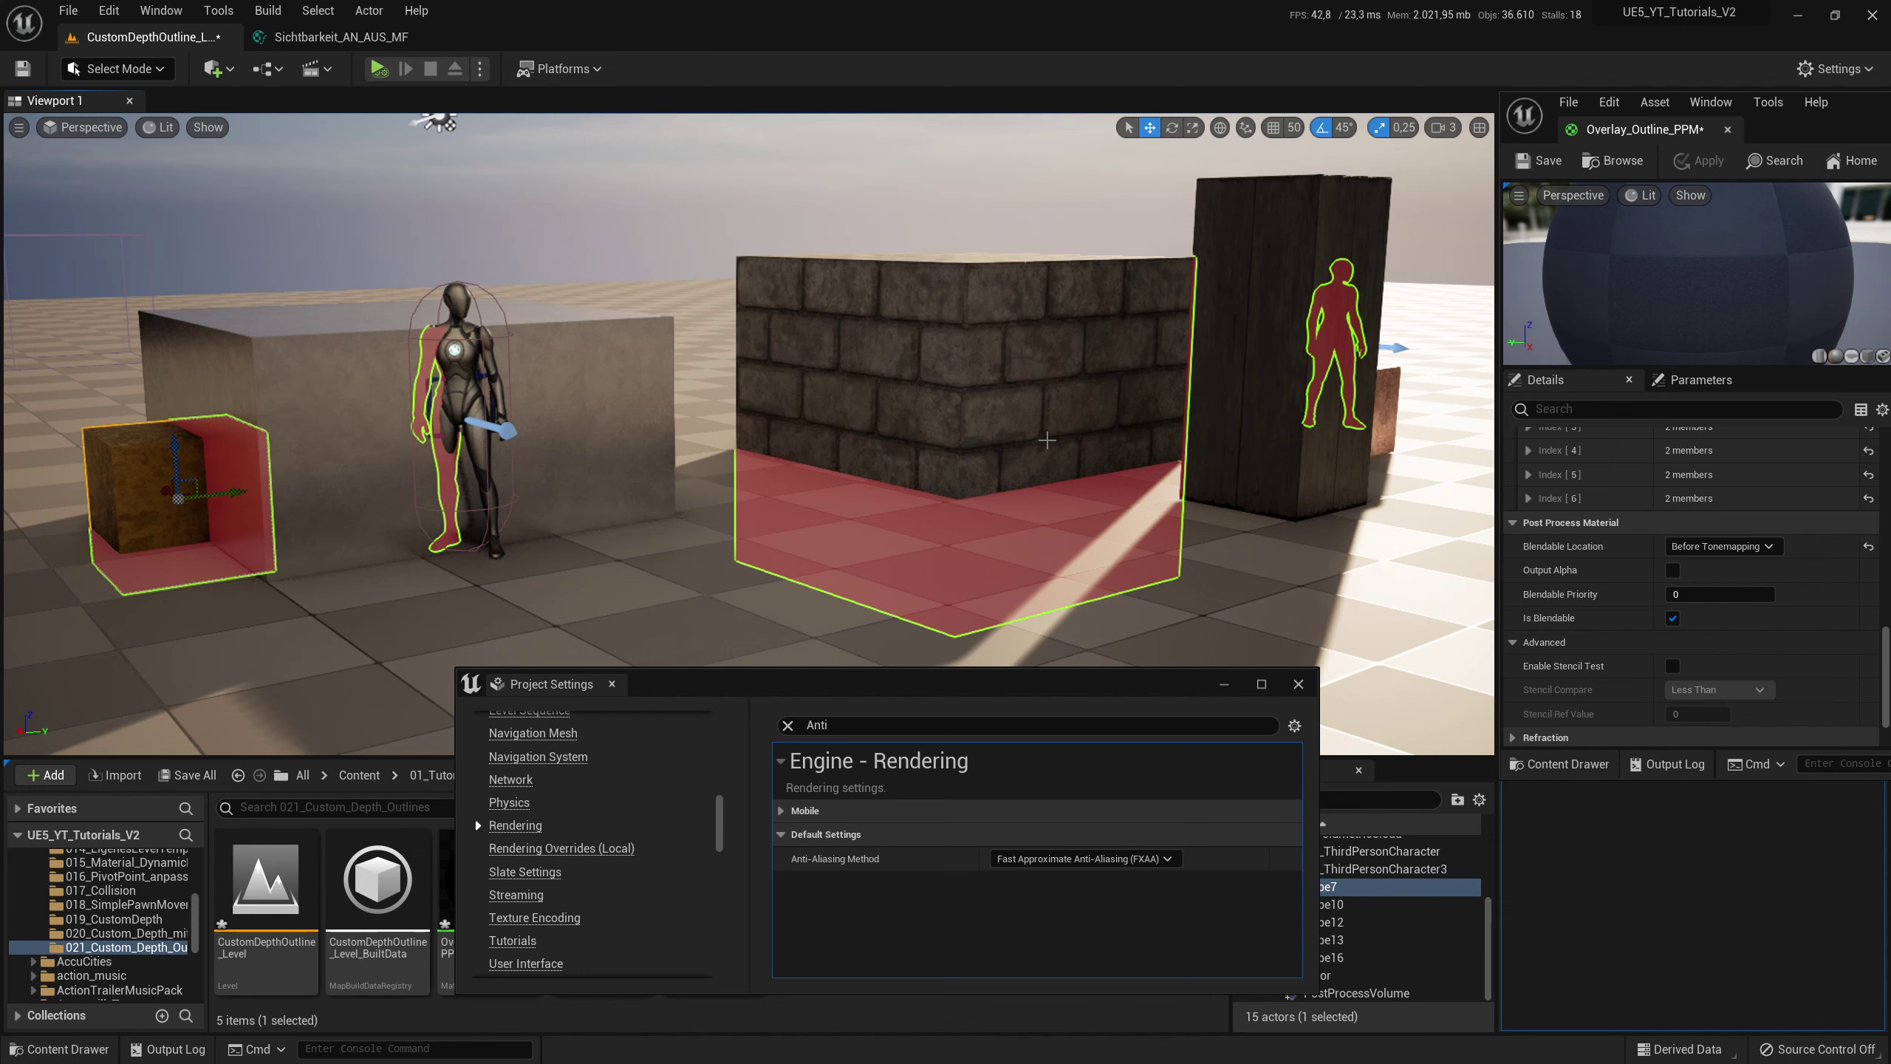
mouse_move(1315, 350)
right_mouse_down()
mouse_move(1296, 350)
mouse_move(1330, 382)
right_mouse_up()
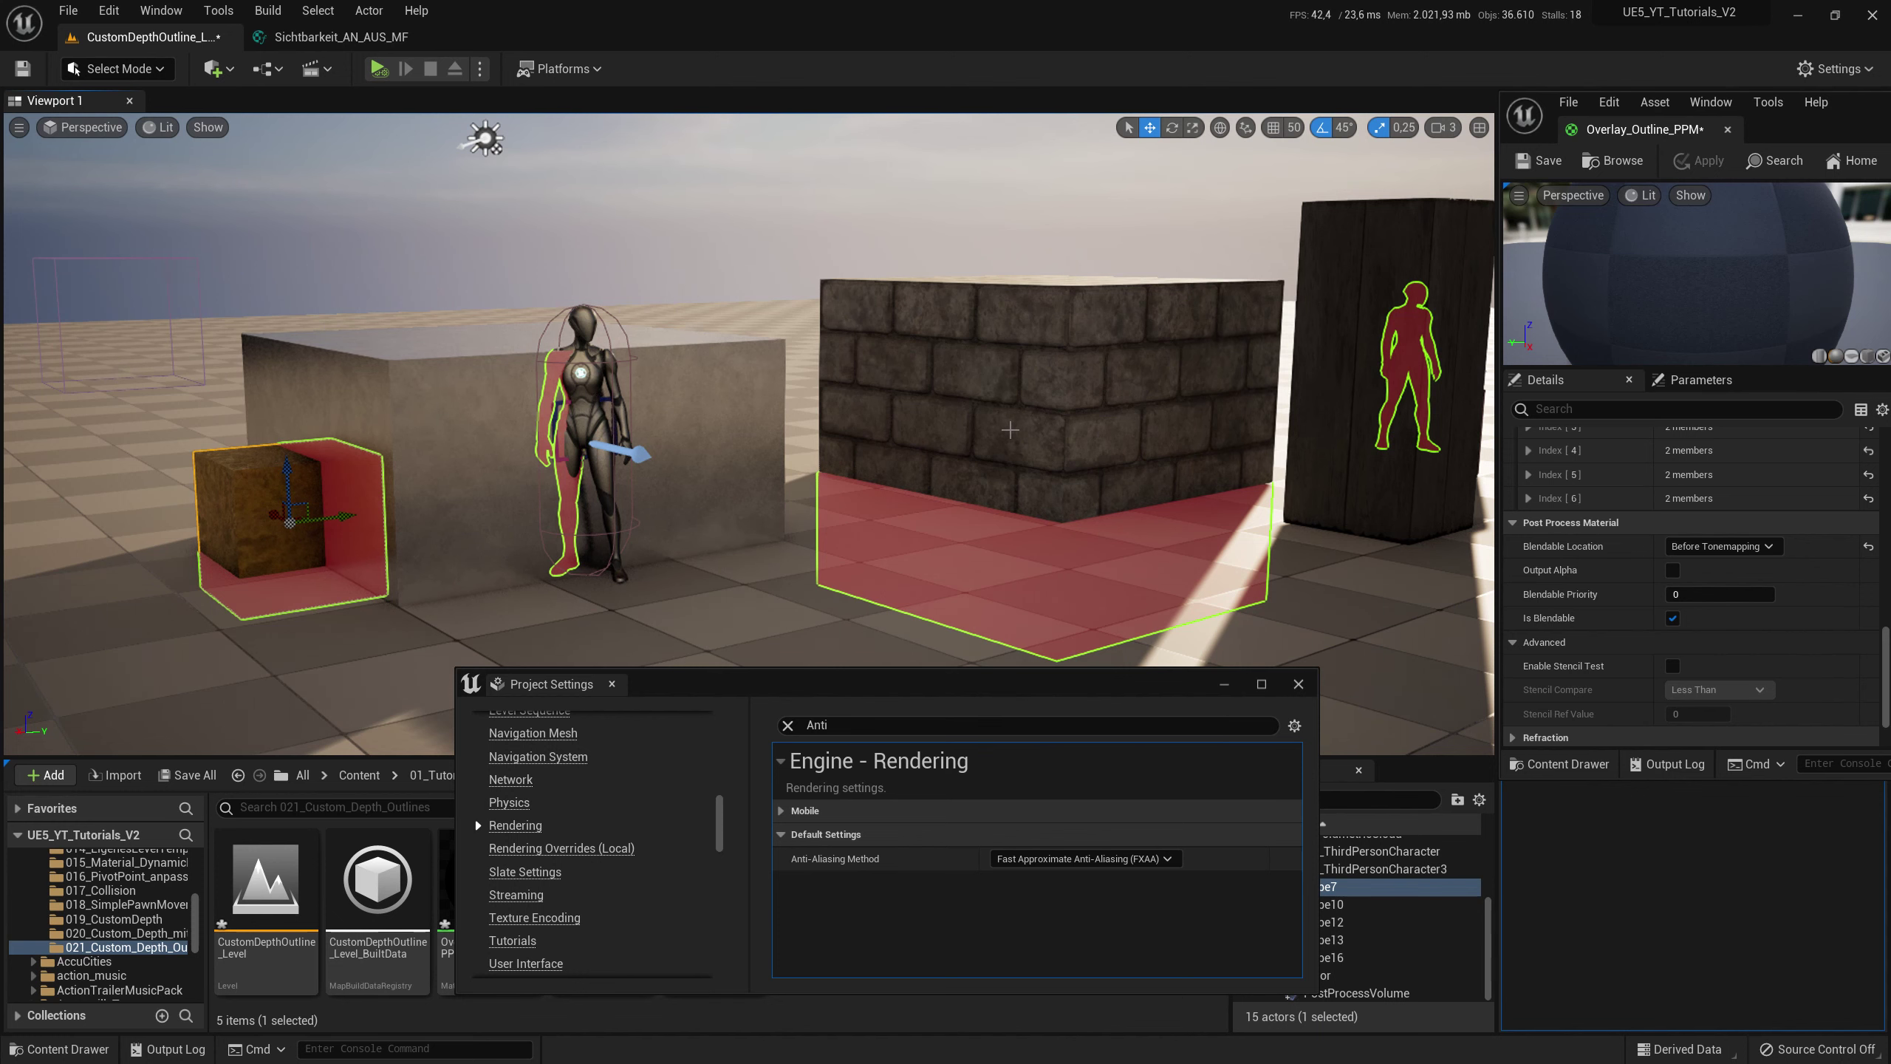
right_click_drag(1330, 382, 1365, 767)
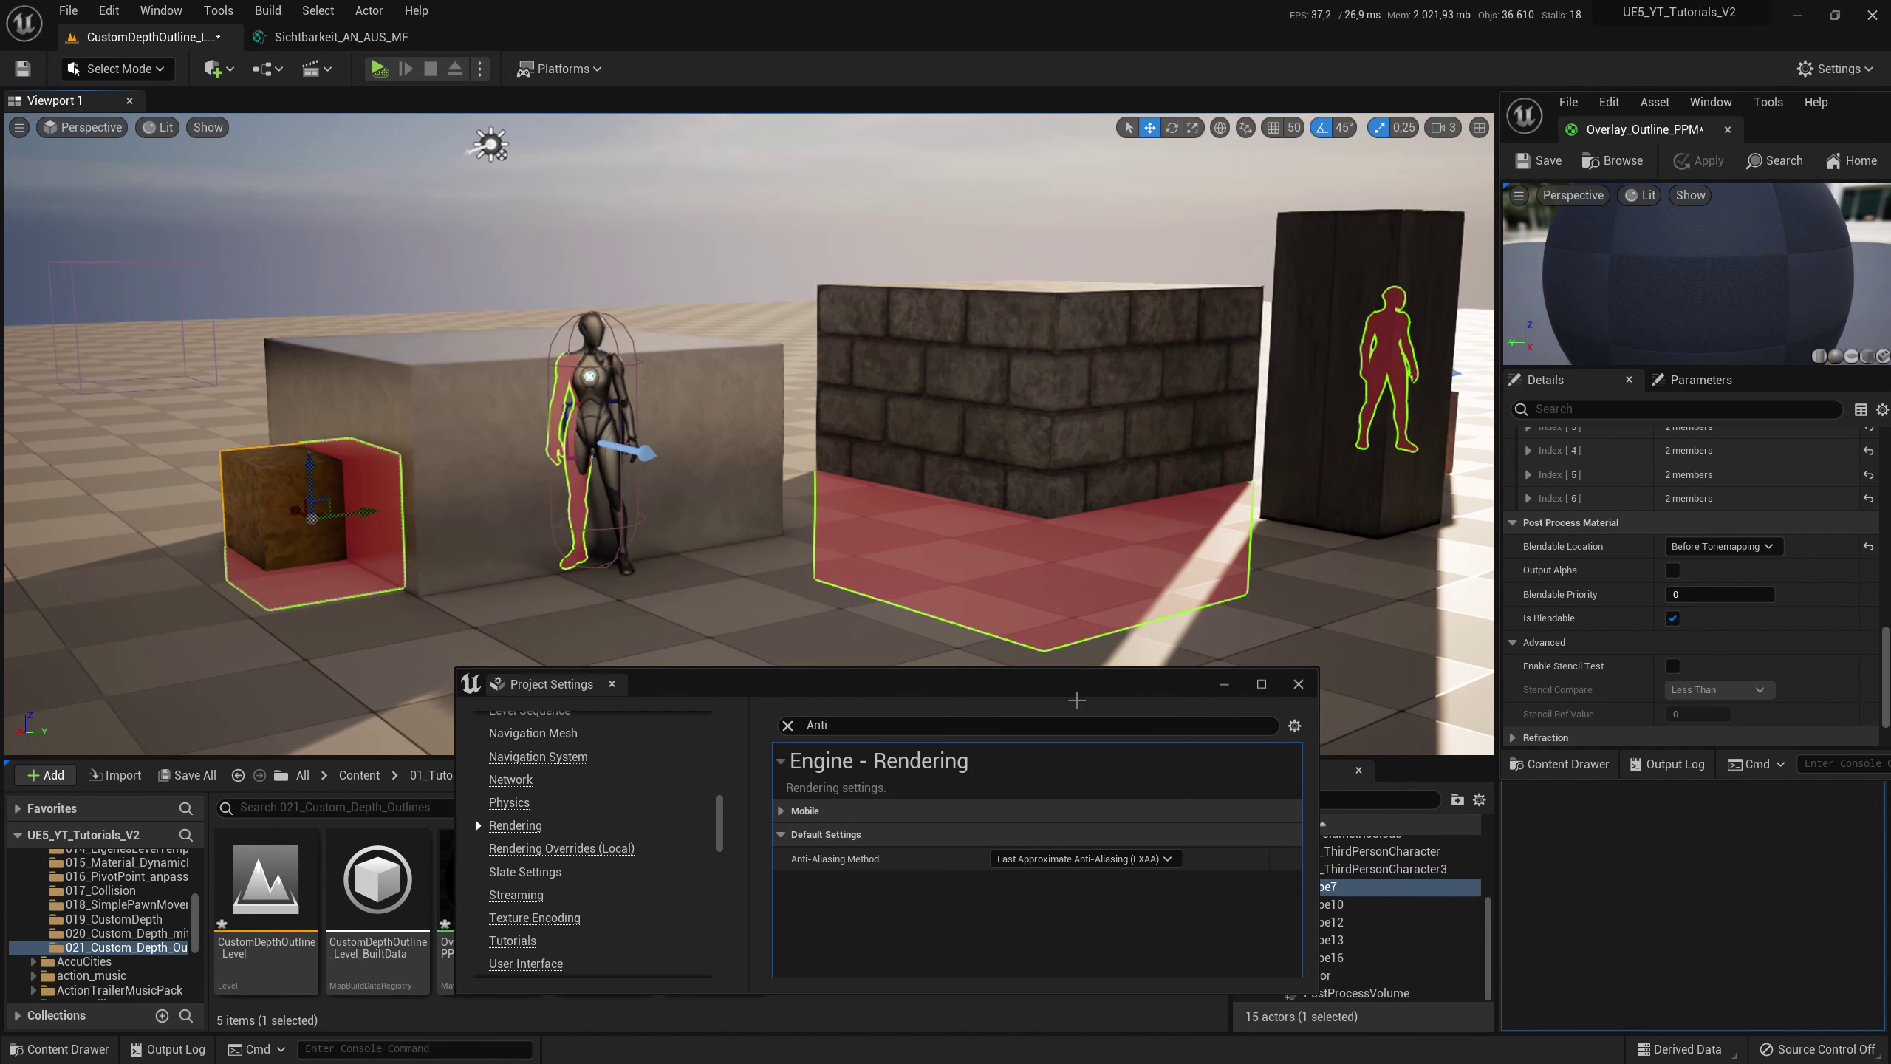
mouse_move(1091, 689)
left_mouse_down()
mouse_move(1077, 768)
mouse_move(1107, 759)
left_mouse_up()
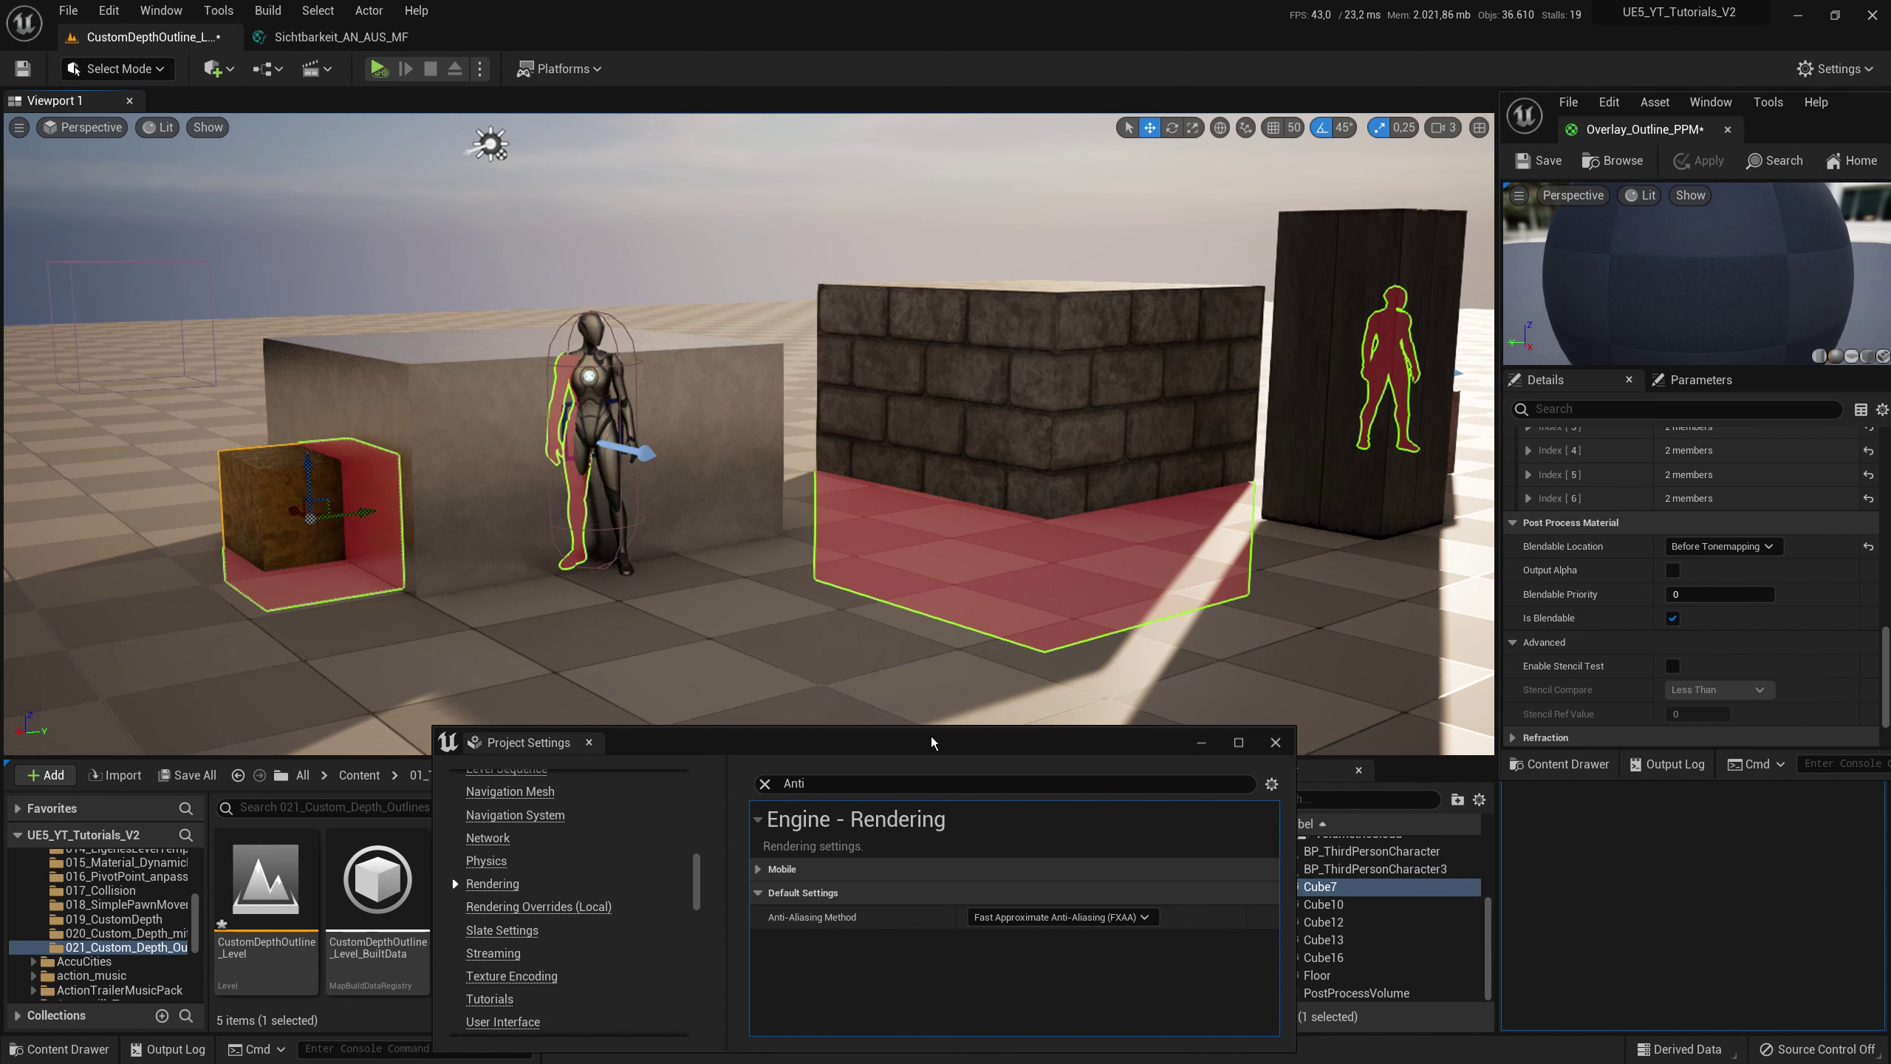
- Fly the viewport camera close to the outlined boxes and both characters
left_click_drag(931, 742, 925, 701)
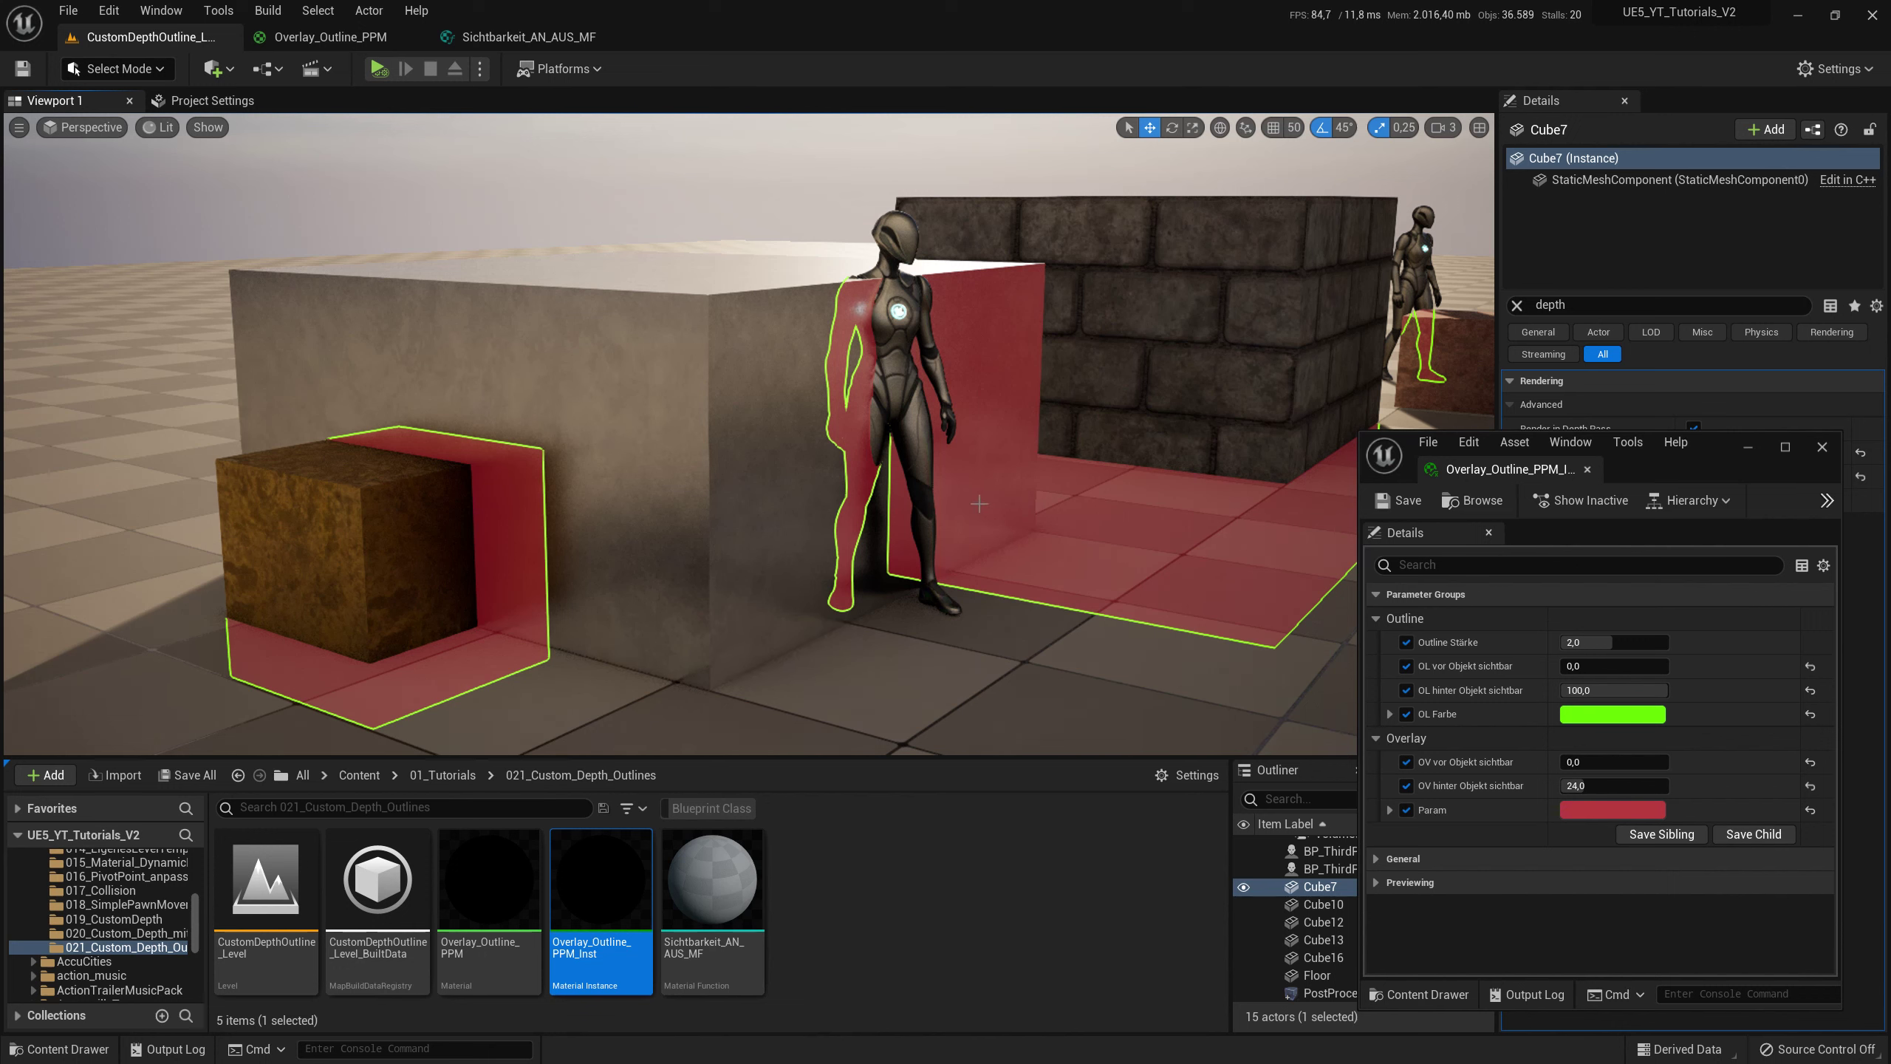
right_click_drag(994, 495, 994, 495)
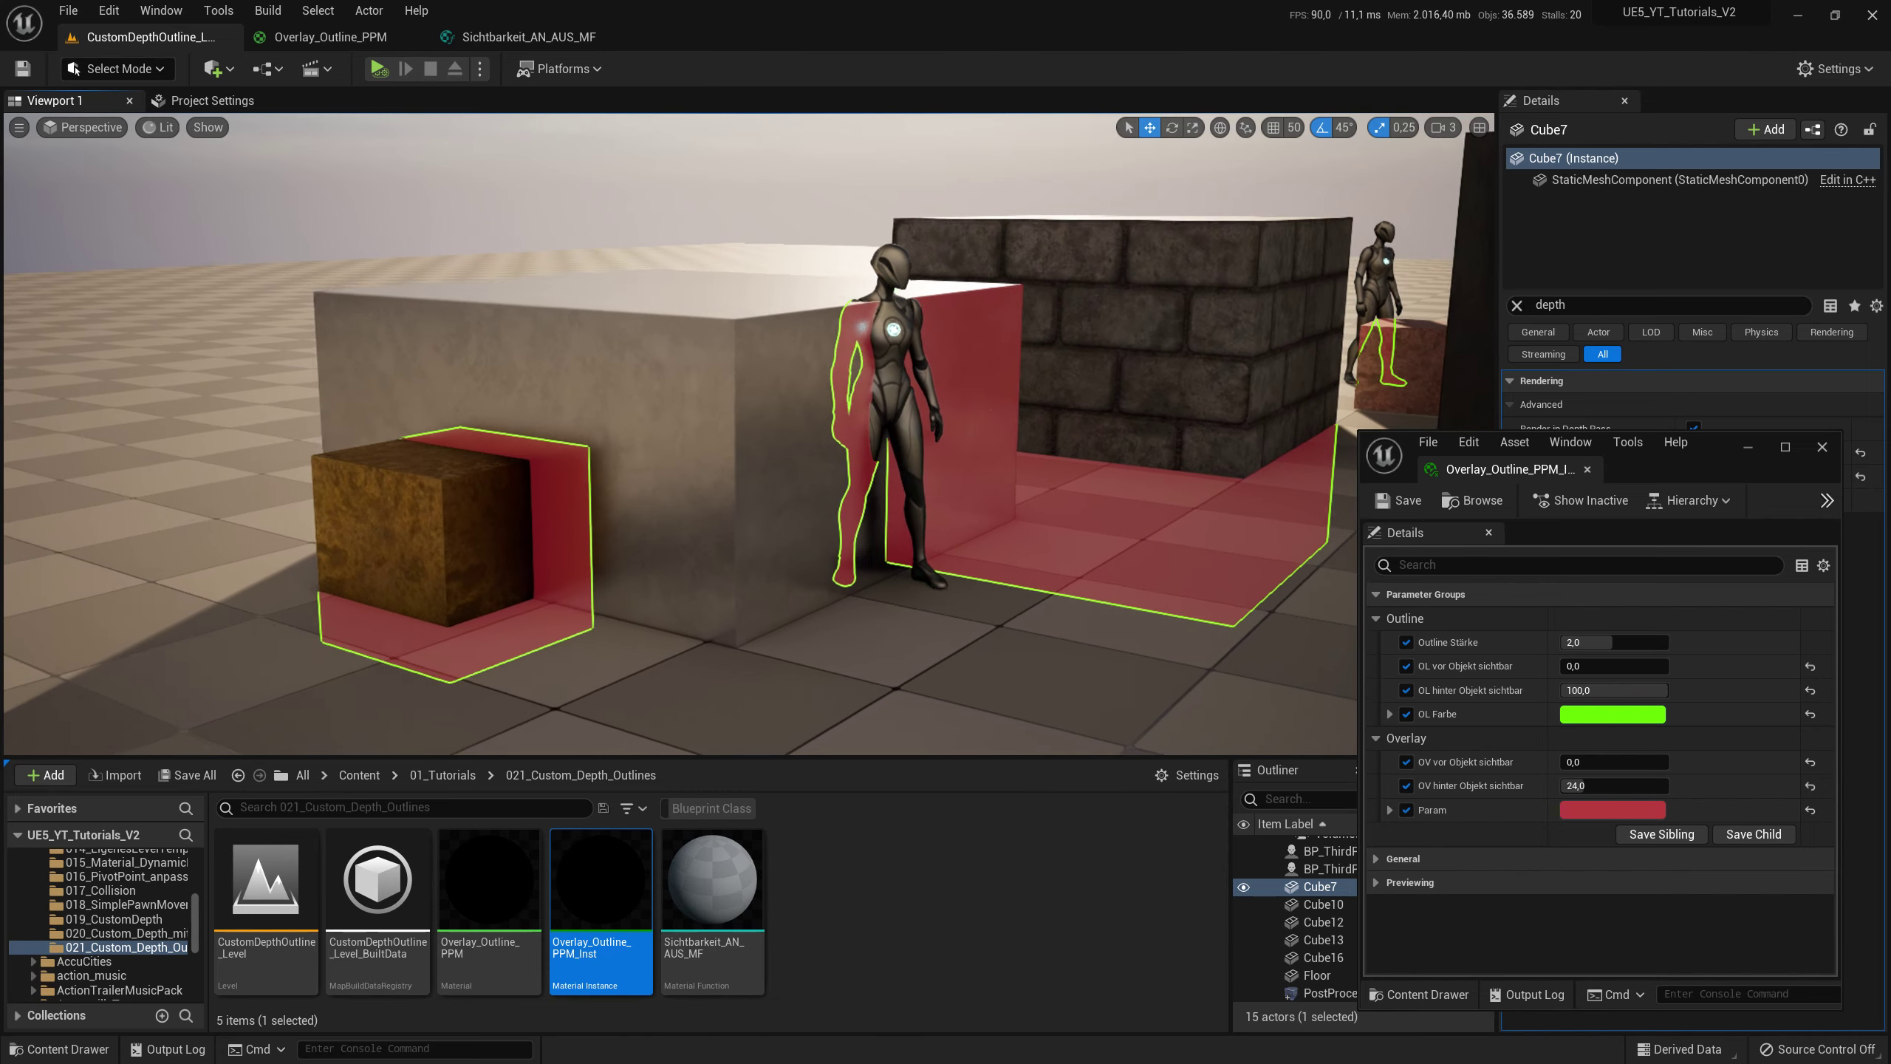
right_click_drag(953, 608, 954, 607)
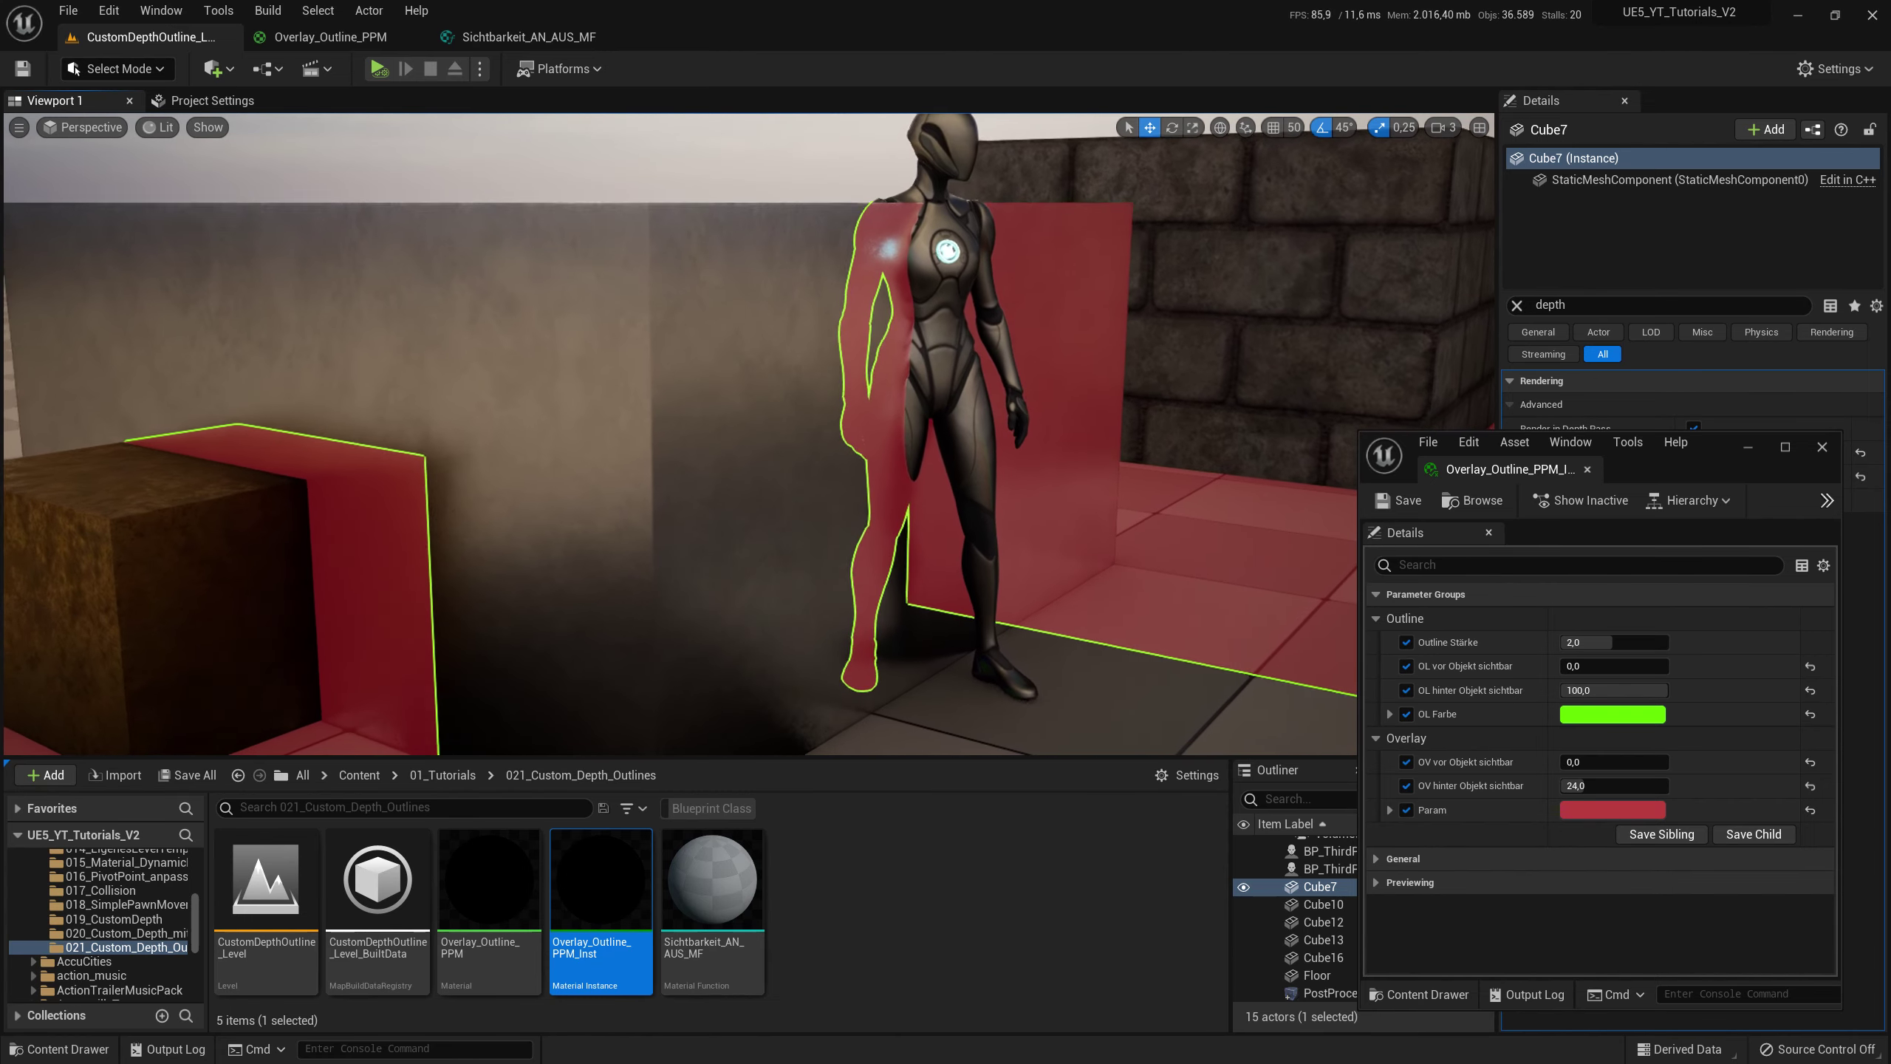
right_click_drag(913, 492, 913, 492)
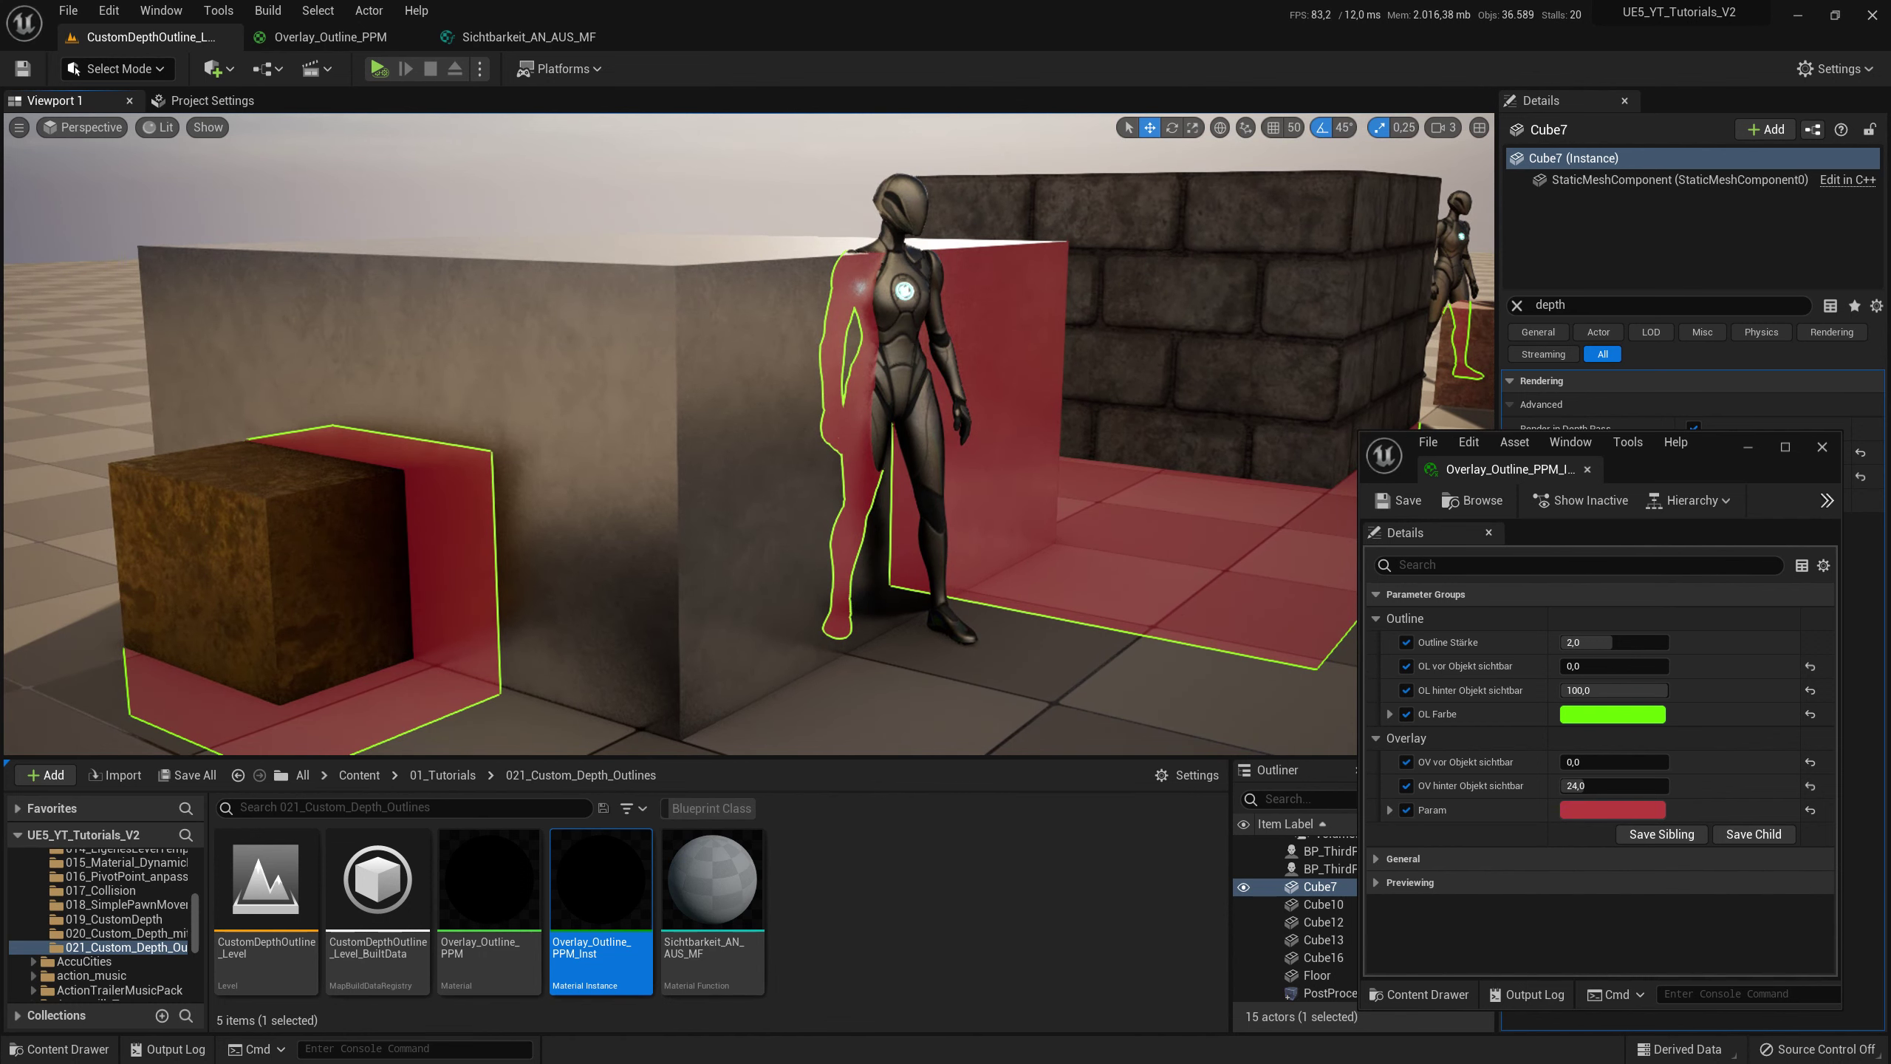
right_click_drag(664, 598, 664, 598)
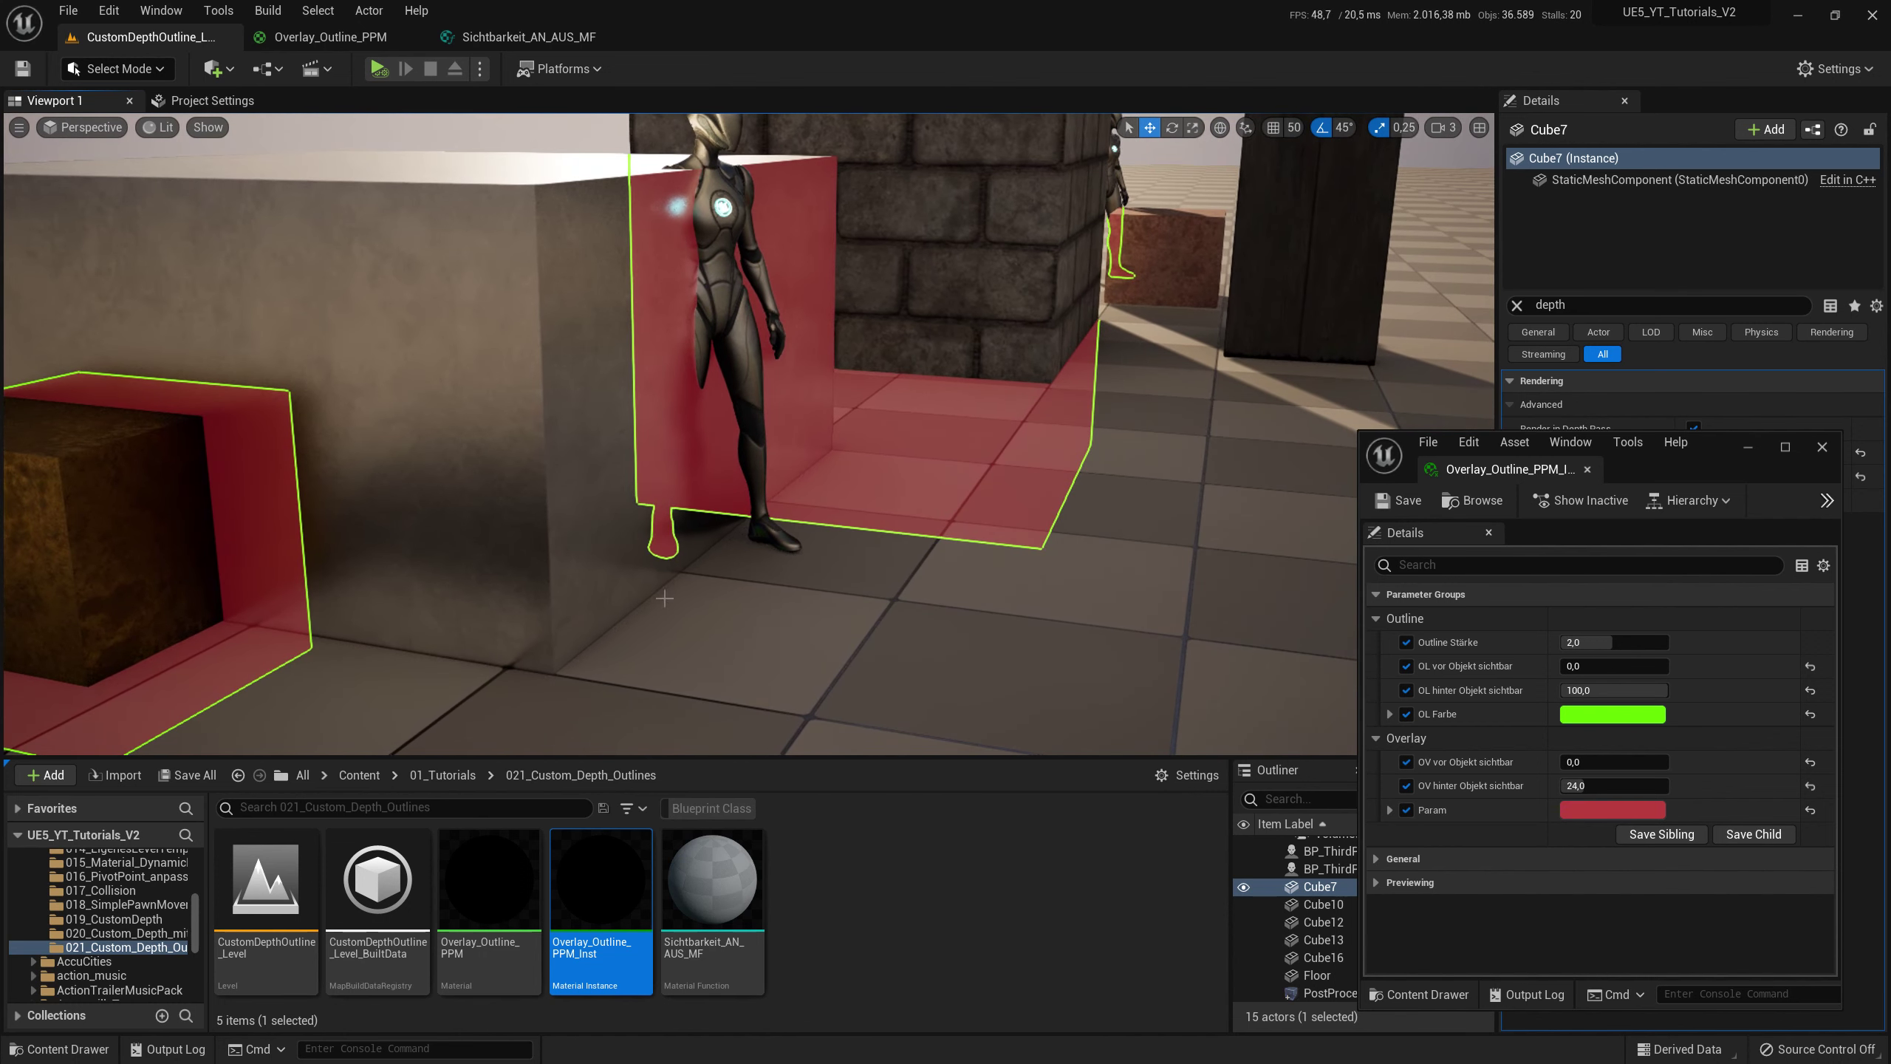
right_click_drag(767, 448, 767, 448)
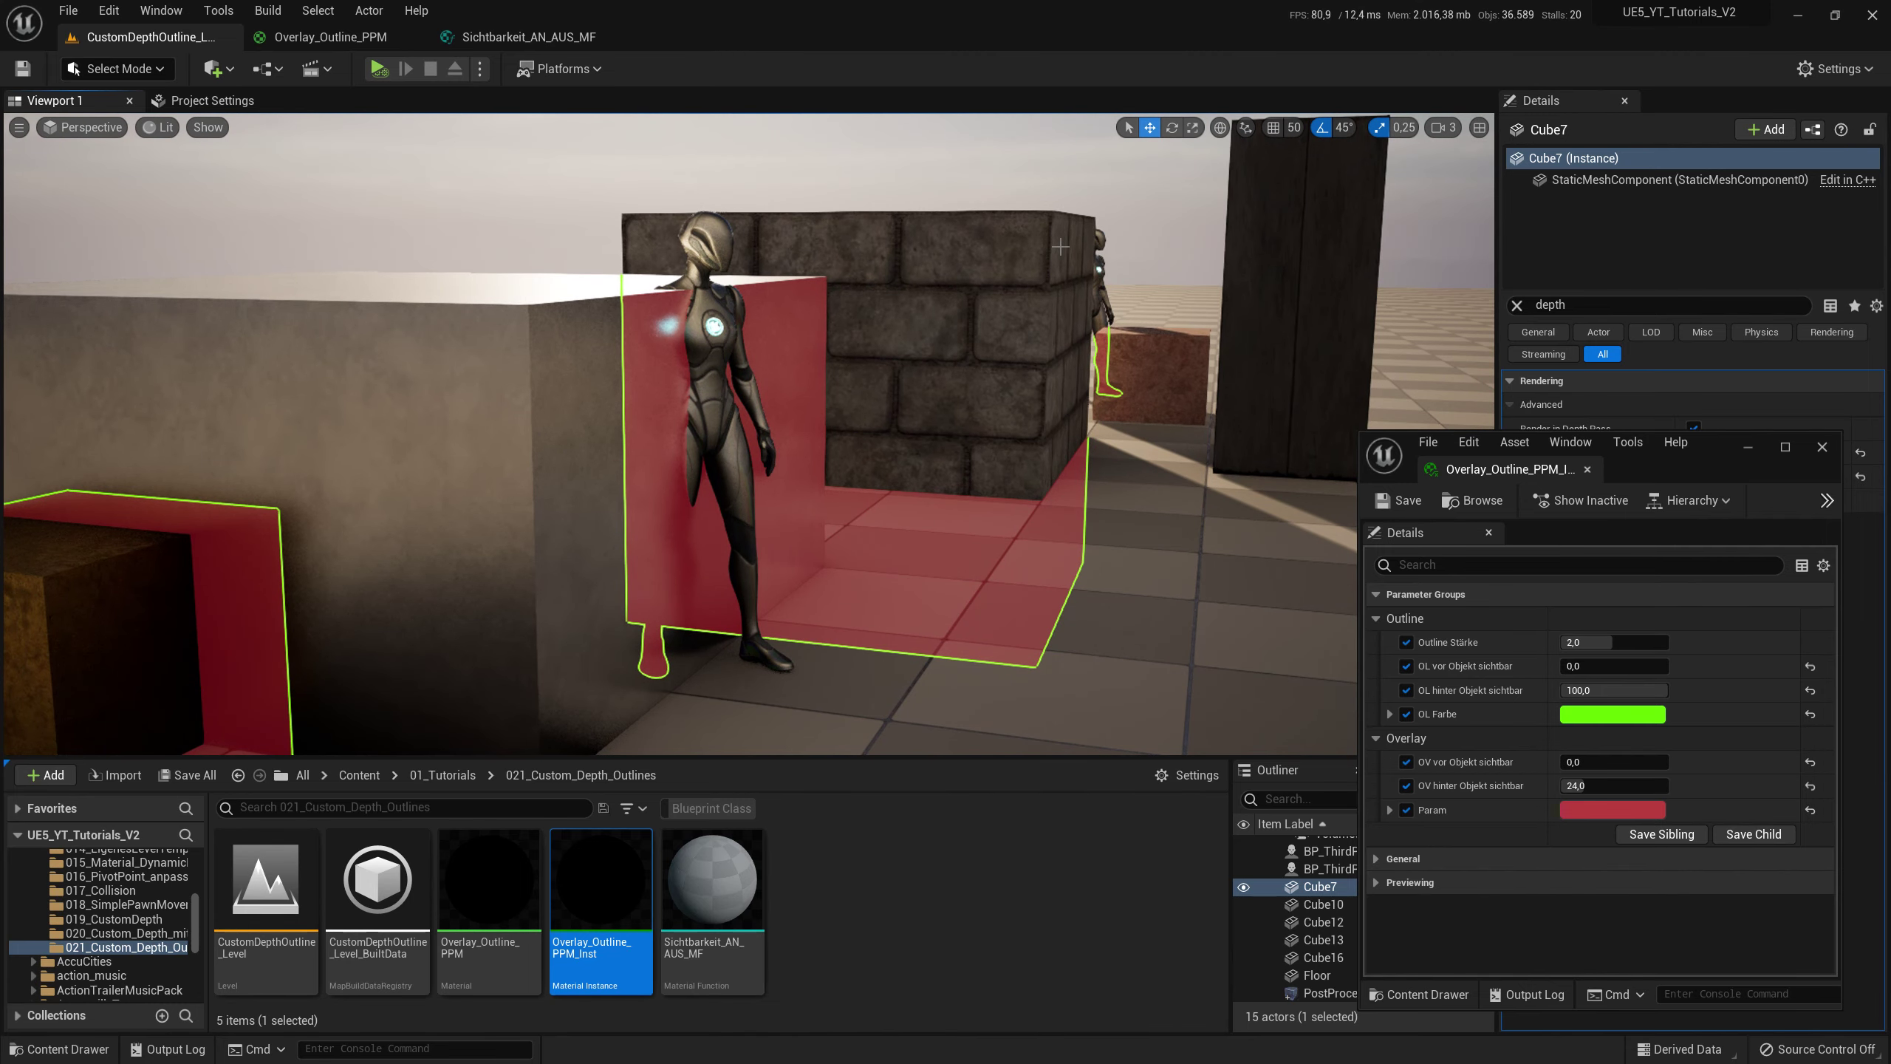
- Select Cube12 and the far character, then circle the brick block to inspect outlines
left_click(994, 245)
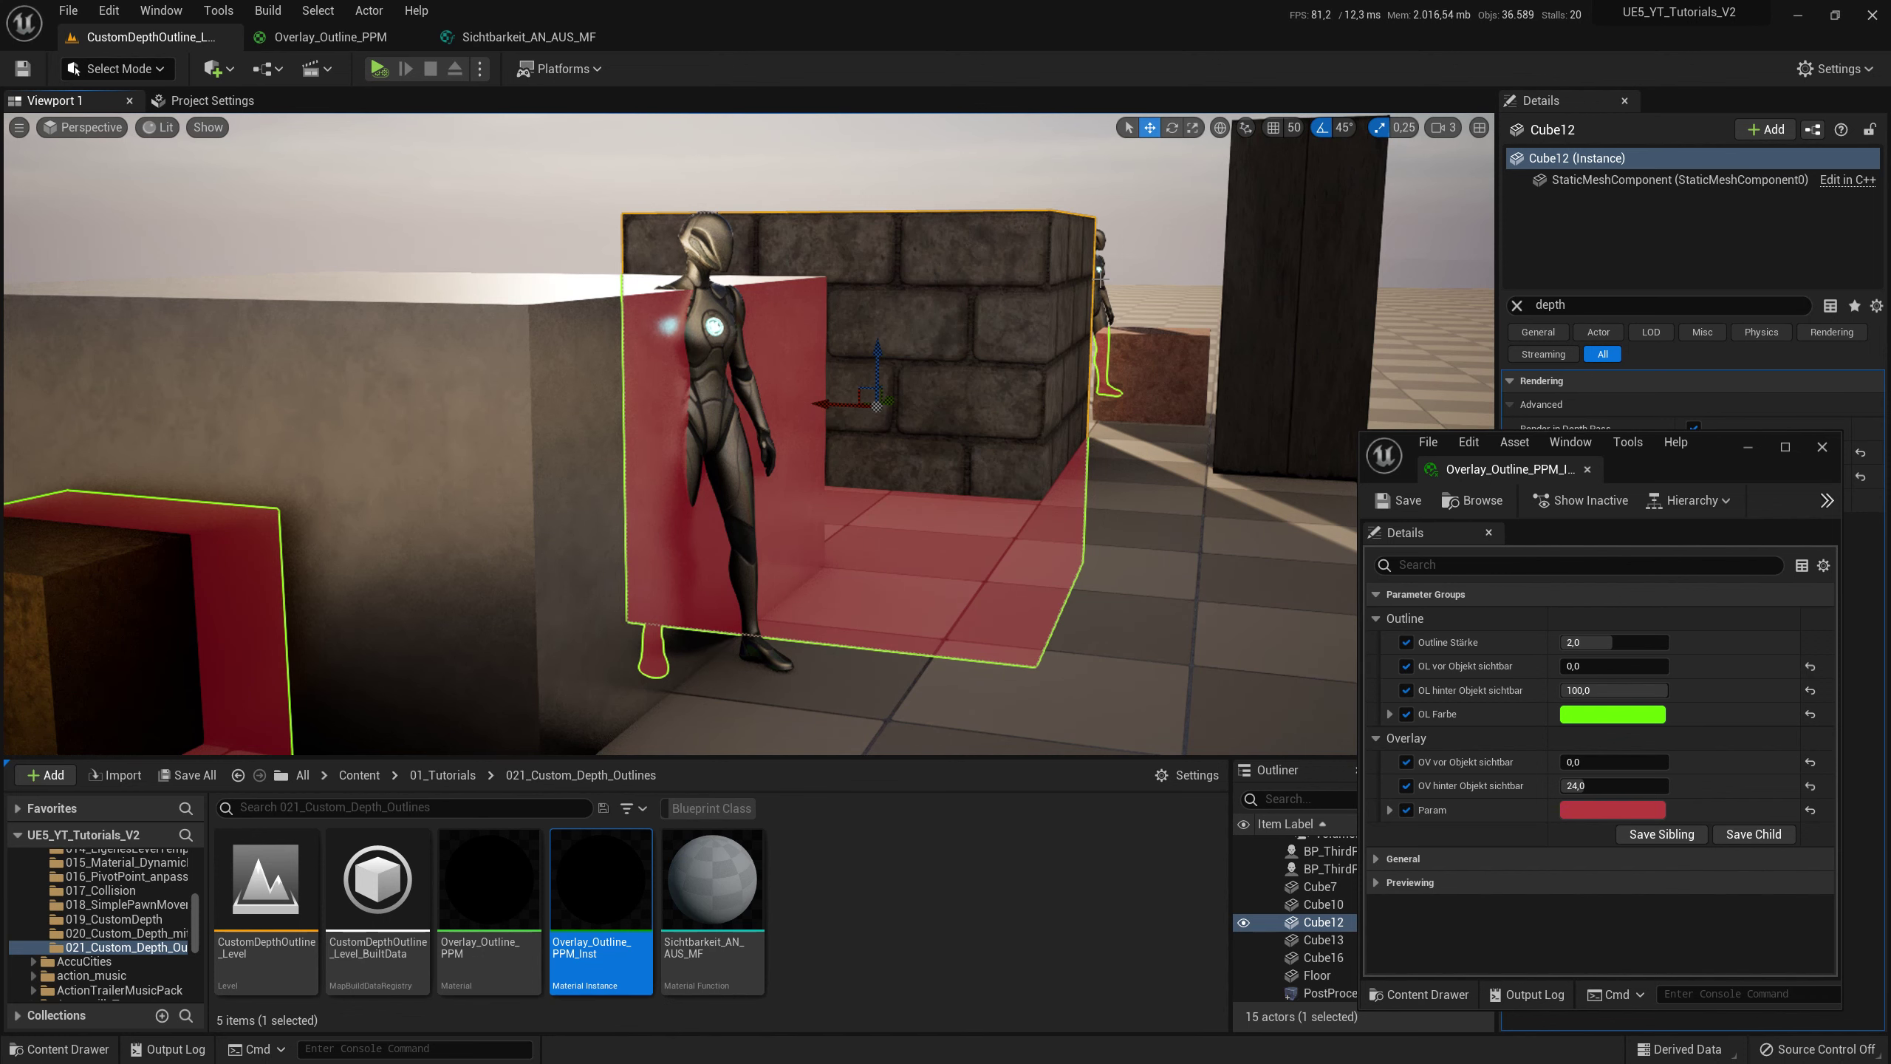
left_click(1106, 313)
right_click_drag(1106, 313, 1033, 328)
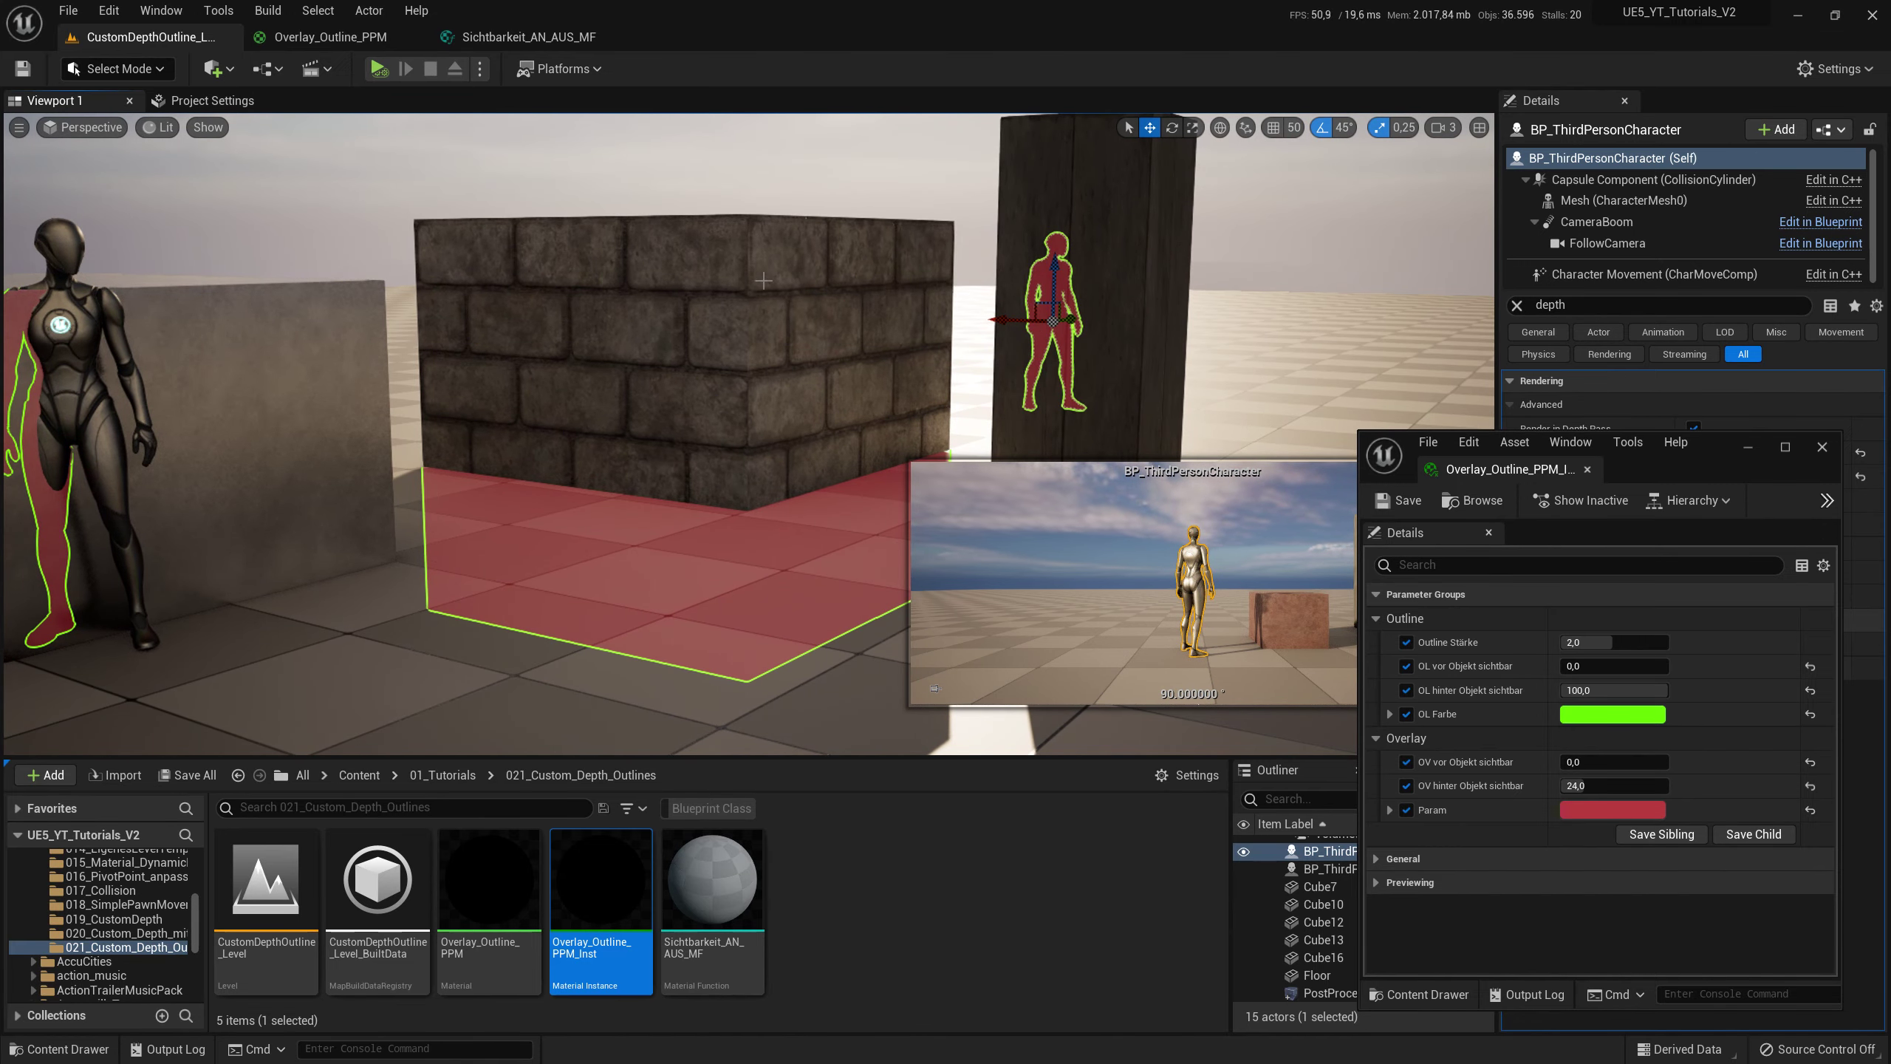
right_click_drag(670, 335, 656, 328)
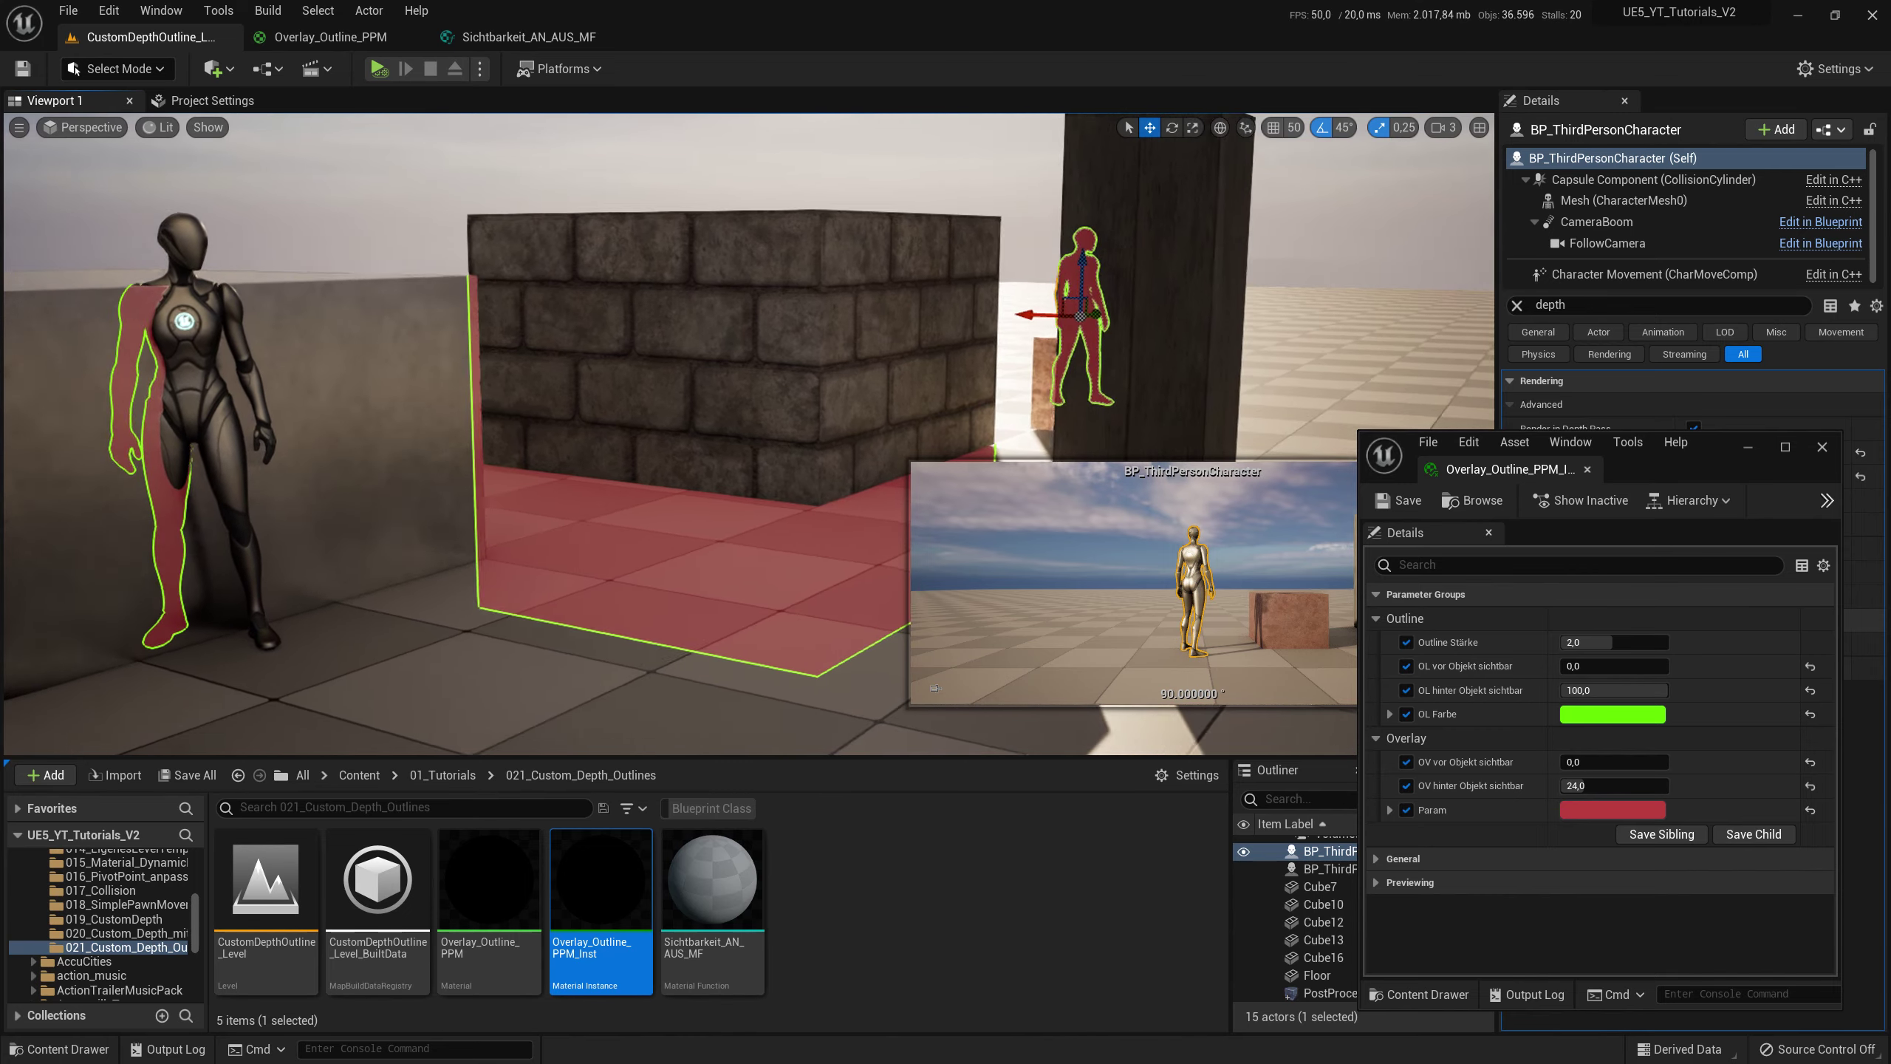
right_click_drag(1094, 193, 1094, 192)
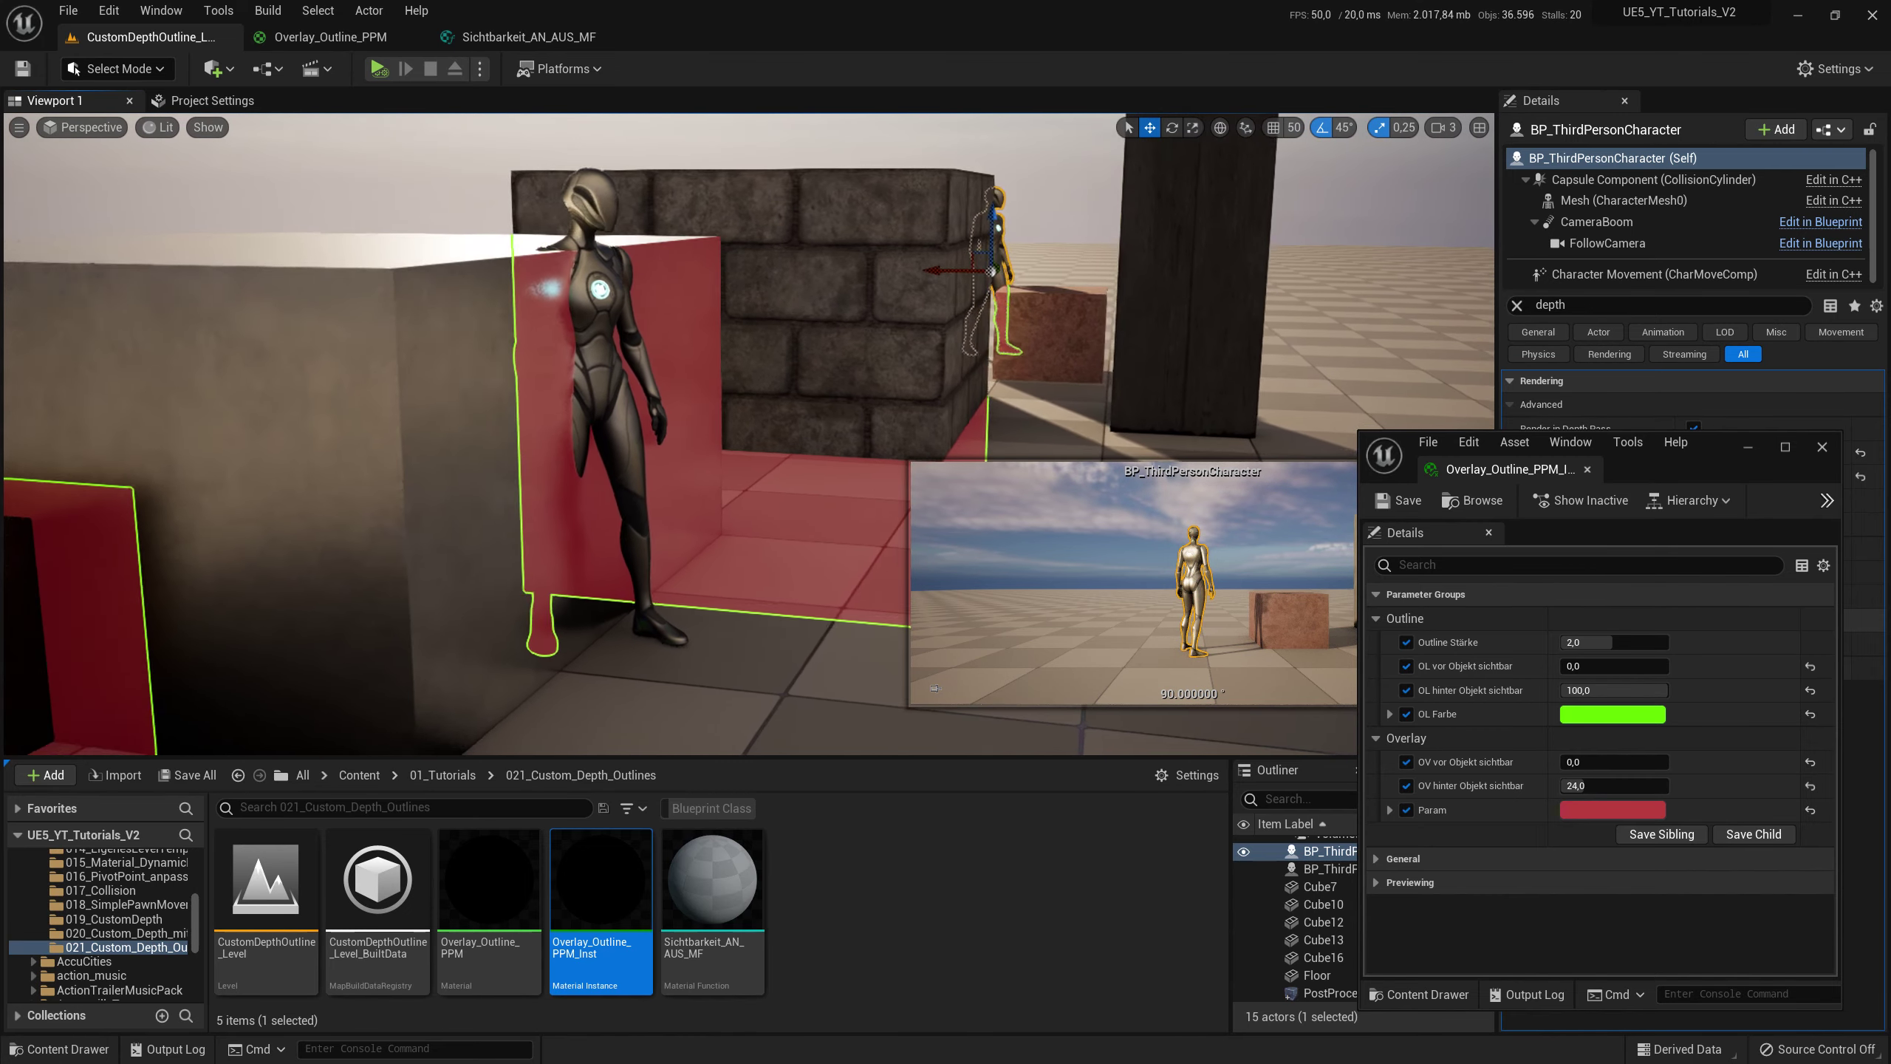
left_click(1094, 192)
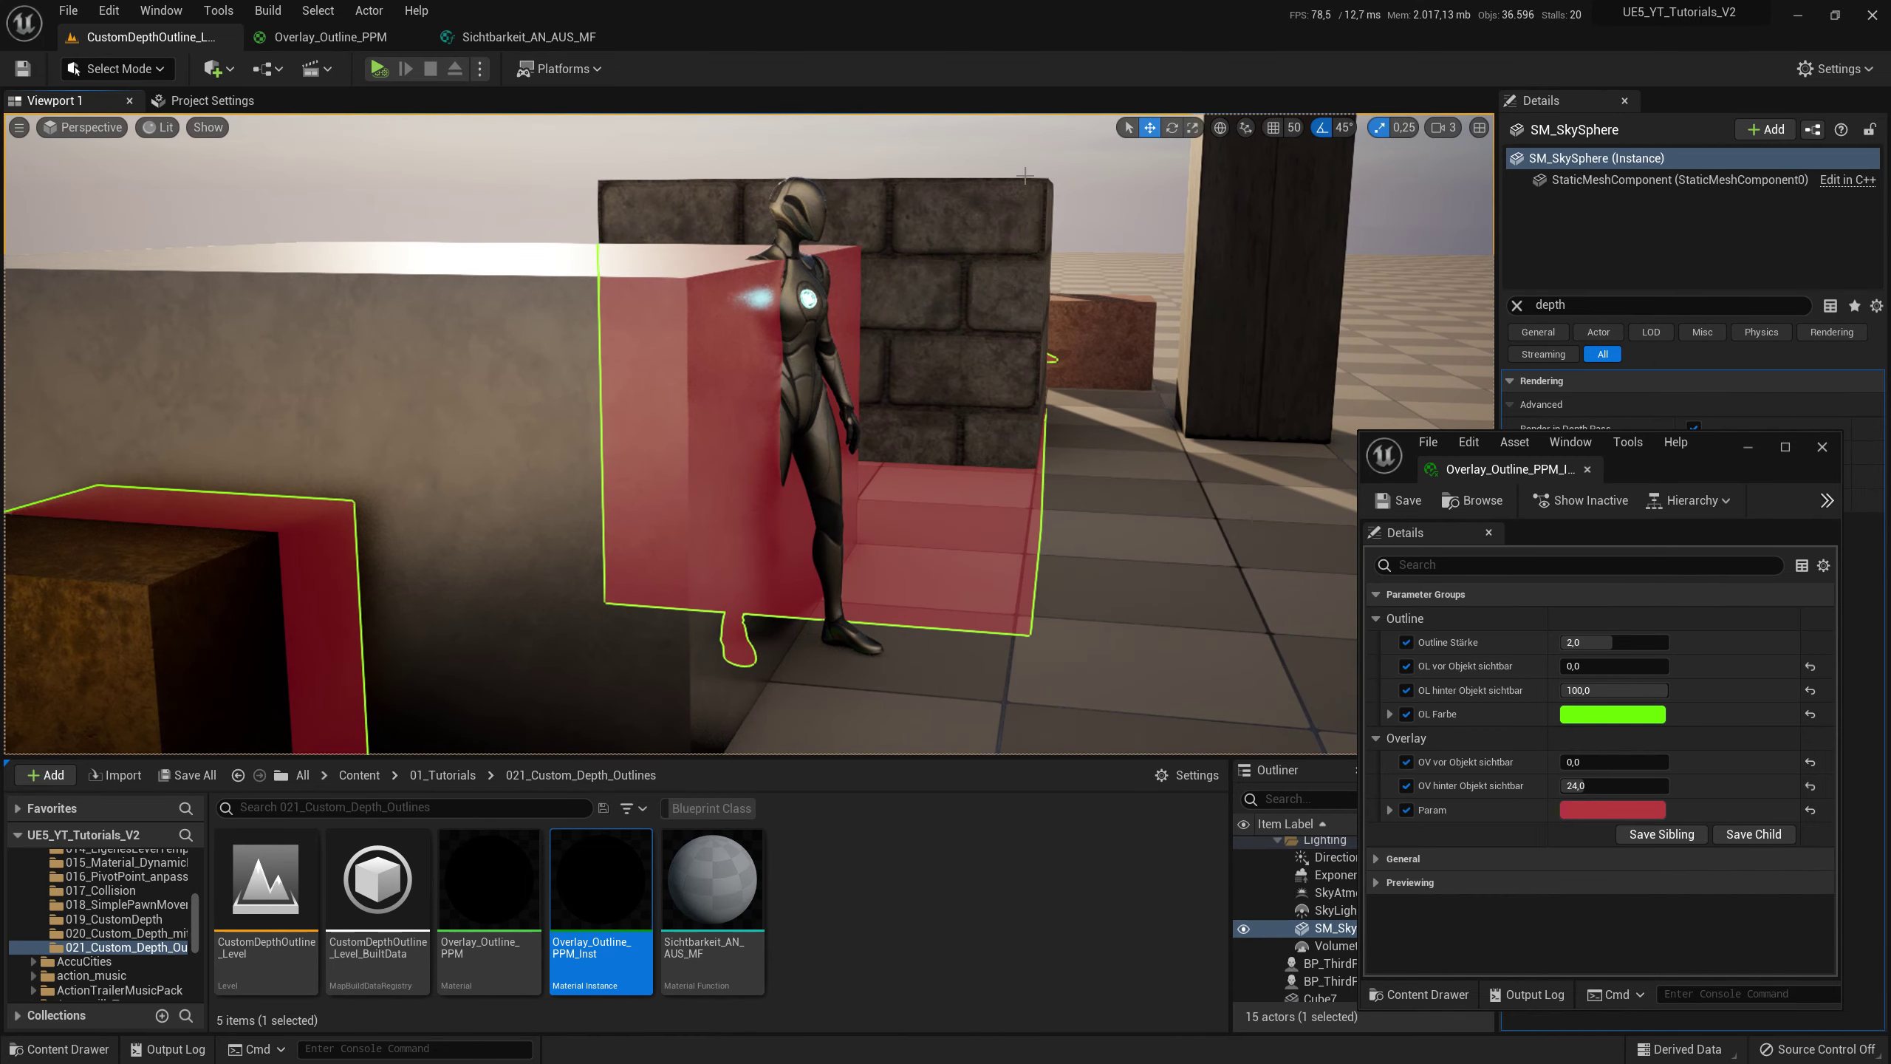
right_click_drag(1094, 192, 1057, 195)
right_click_drag(1005, 384, 1006, 385)
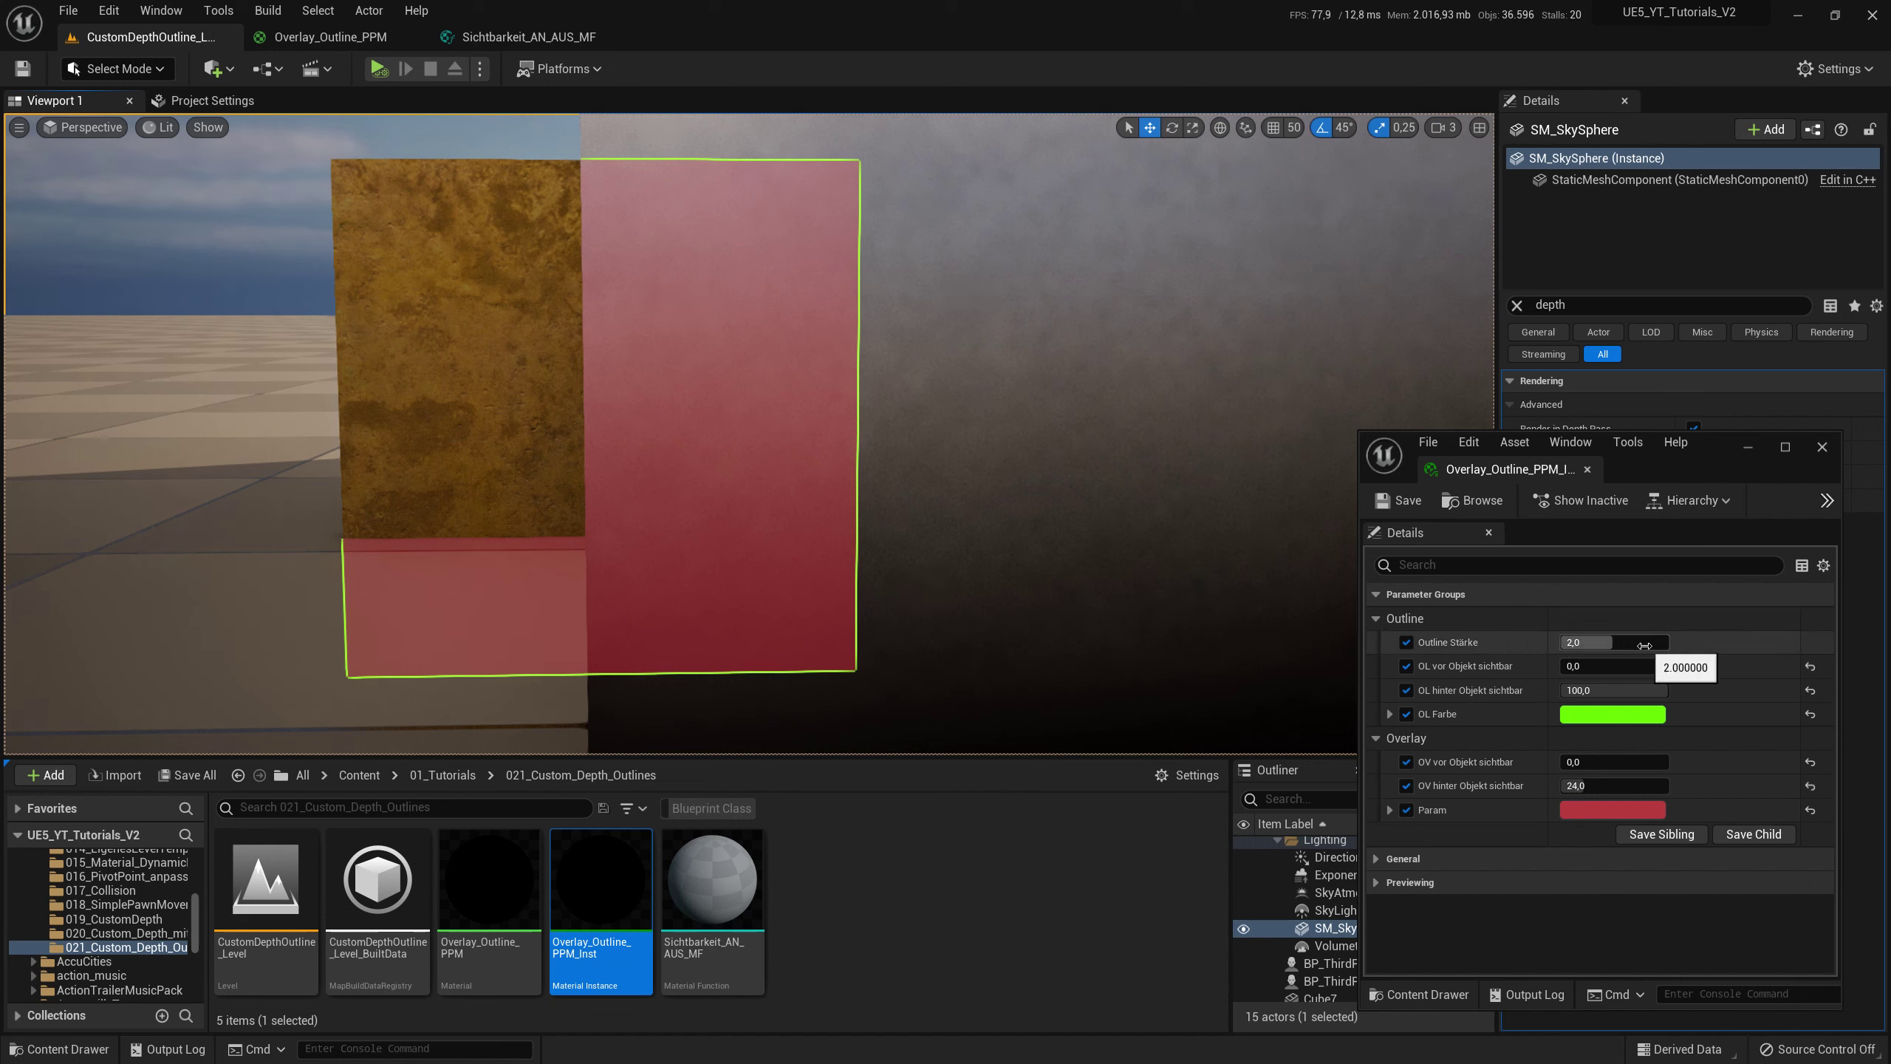
- Change Outline Stärke from 2.0 to 3.0, then bring up the Overlay_Outline_PPM graph
left_click(1661, 644)
type("3")
key("Return")
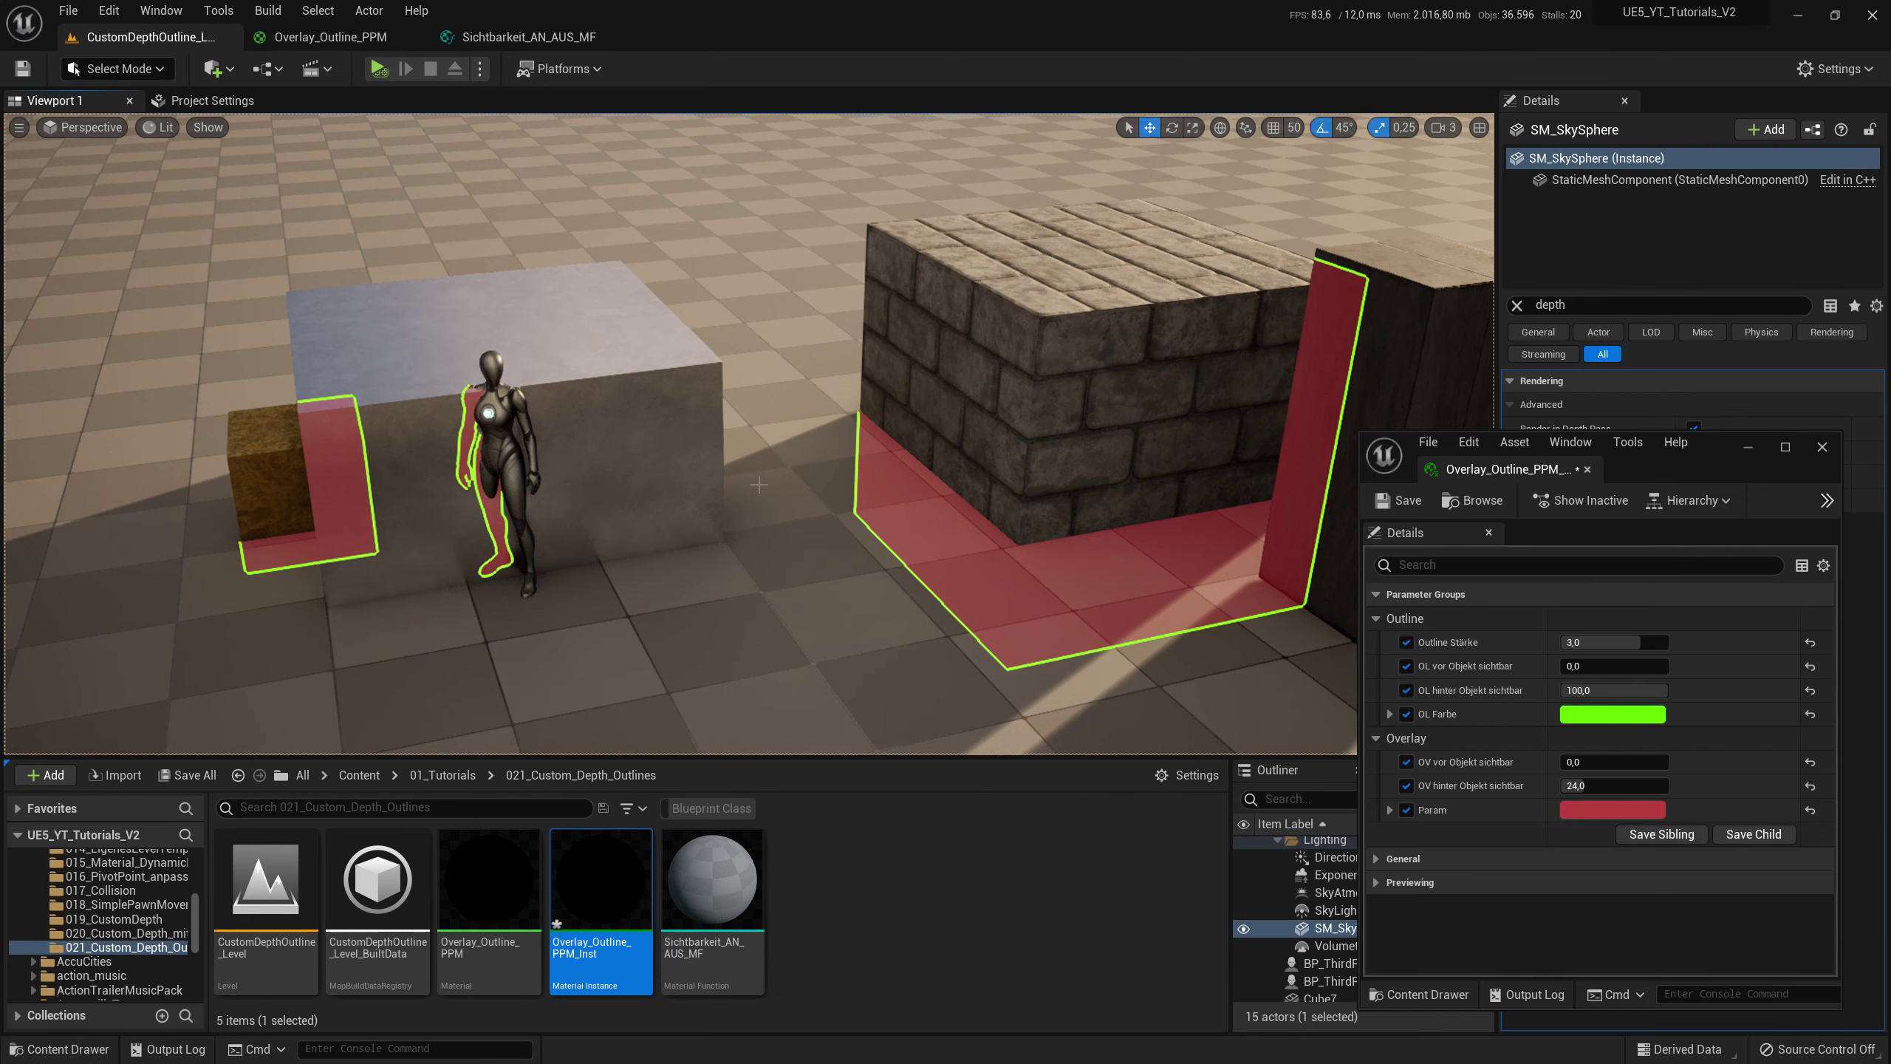
left_click(330, 36)
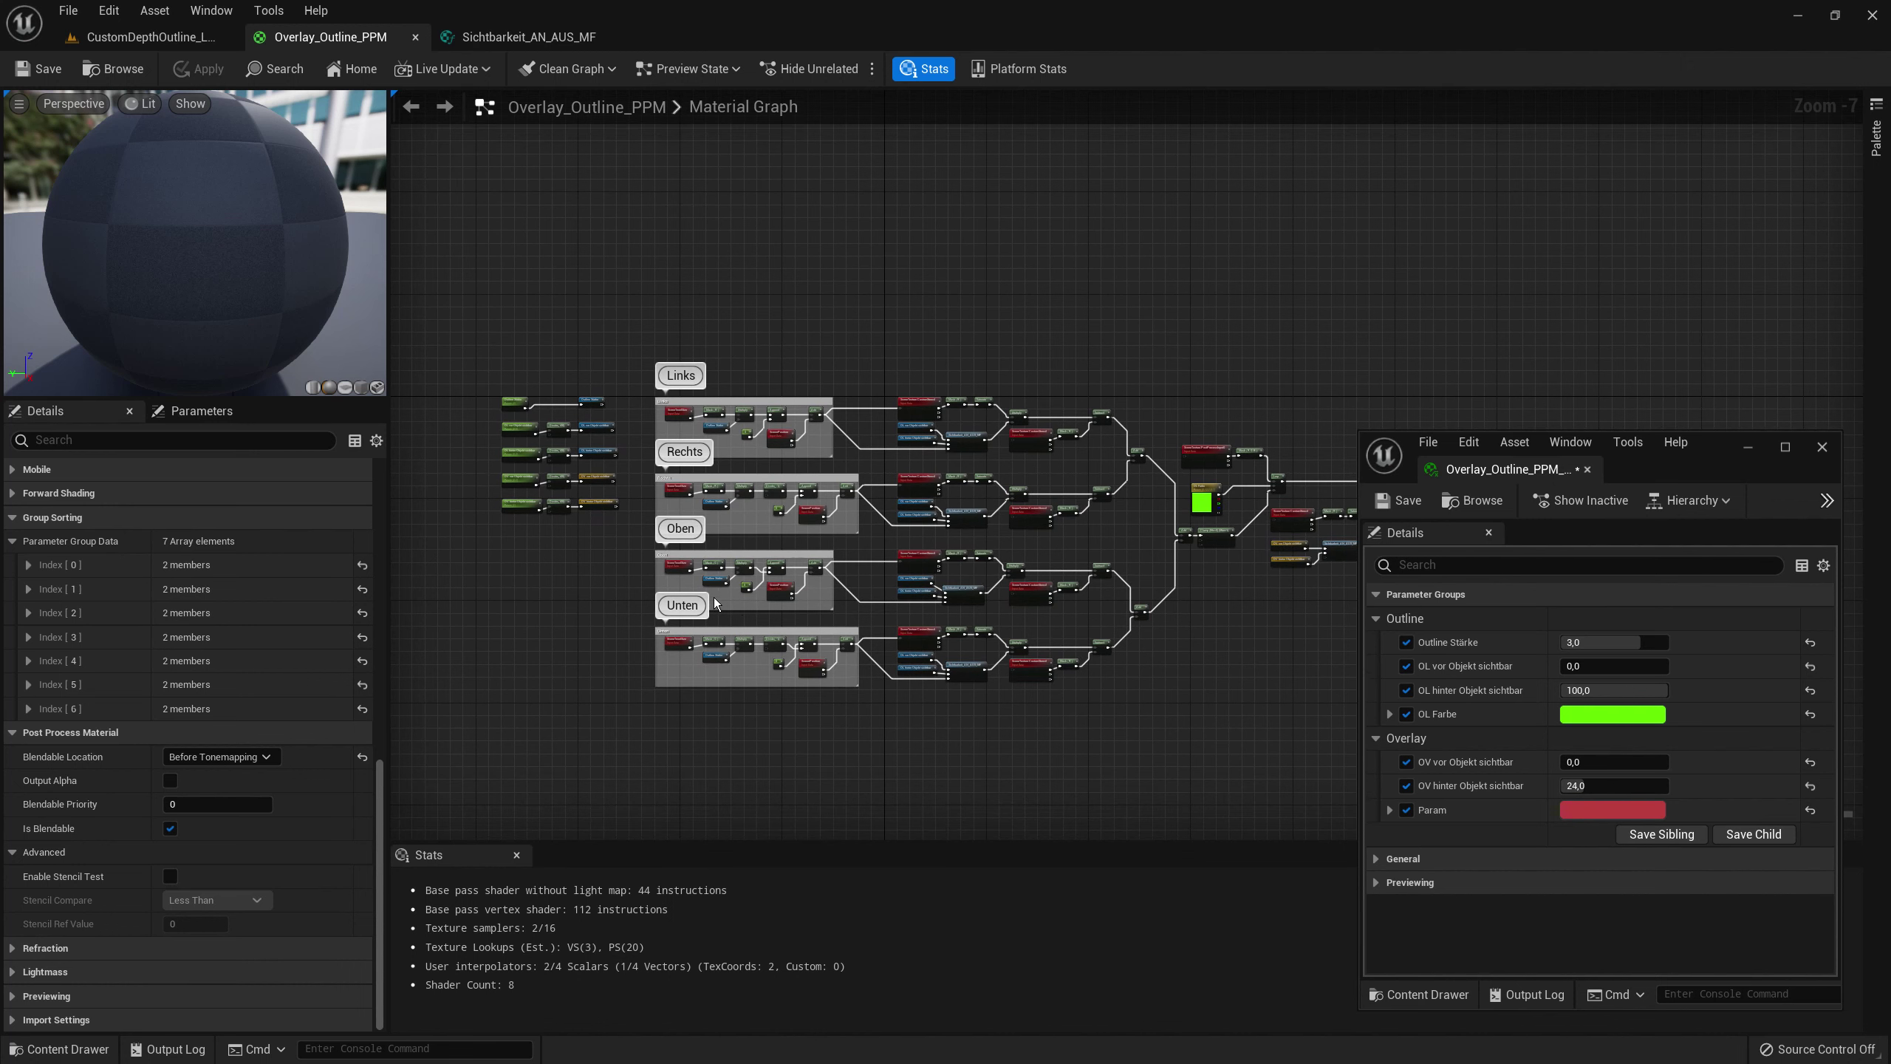
- Zoom and pan the graph, selecting the Links comment, to inspect the Links, Rechts, Oben and Unten branches
scroll(666, 496, "up", 4)
left_click(1105, 452)
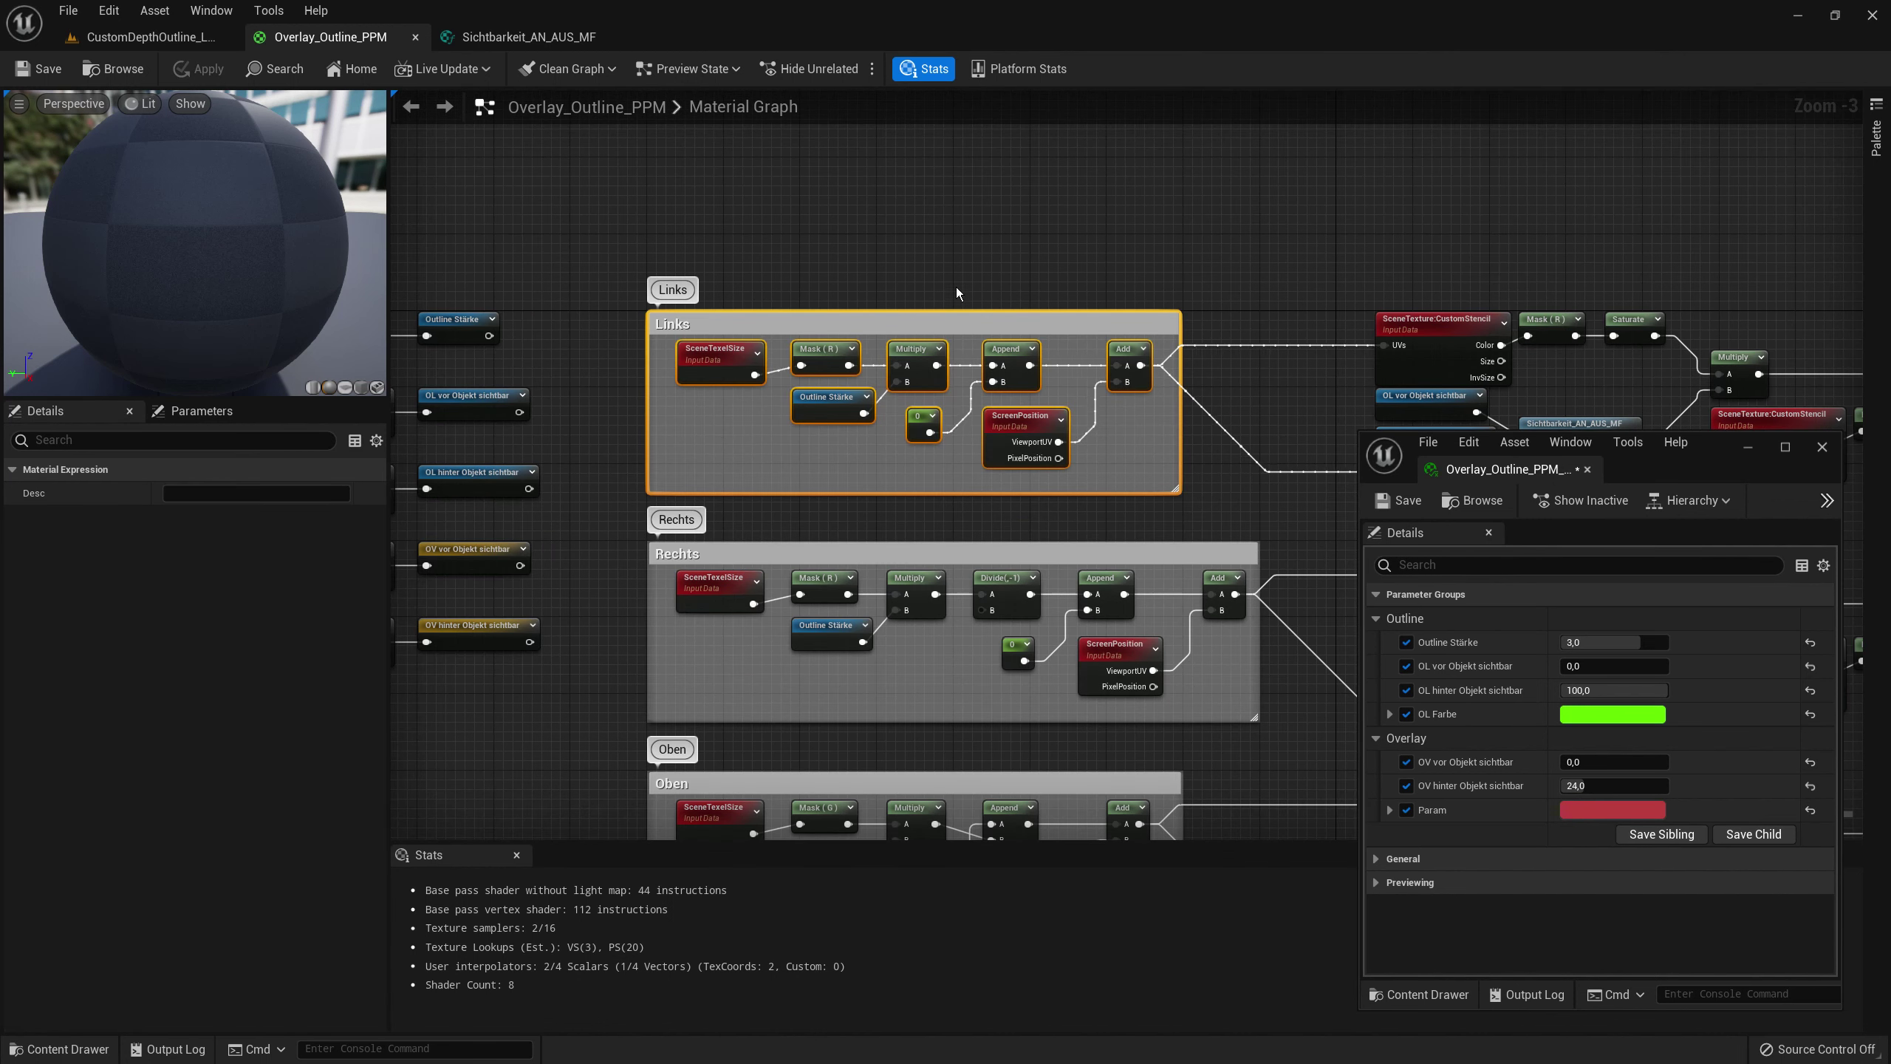
scroll(968, 282, "down", 4)
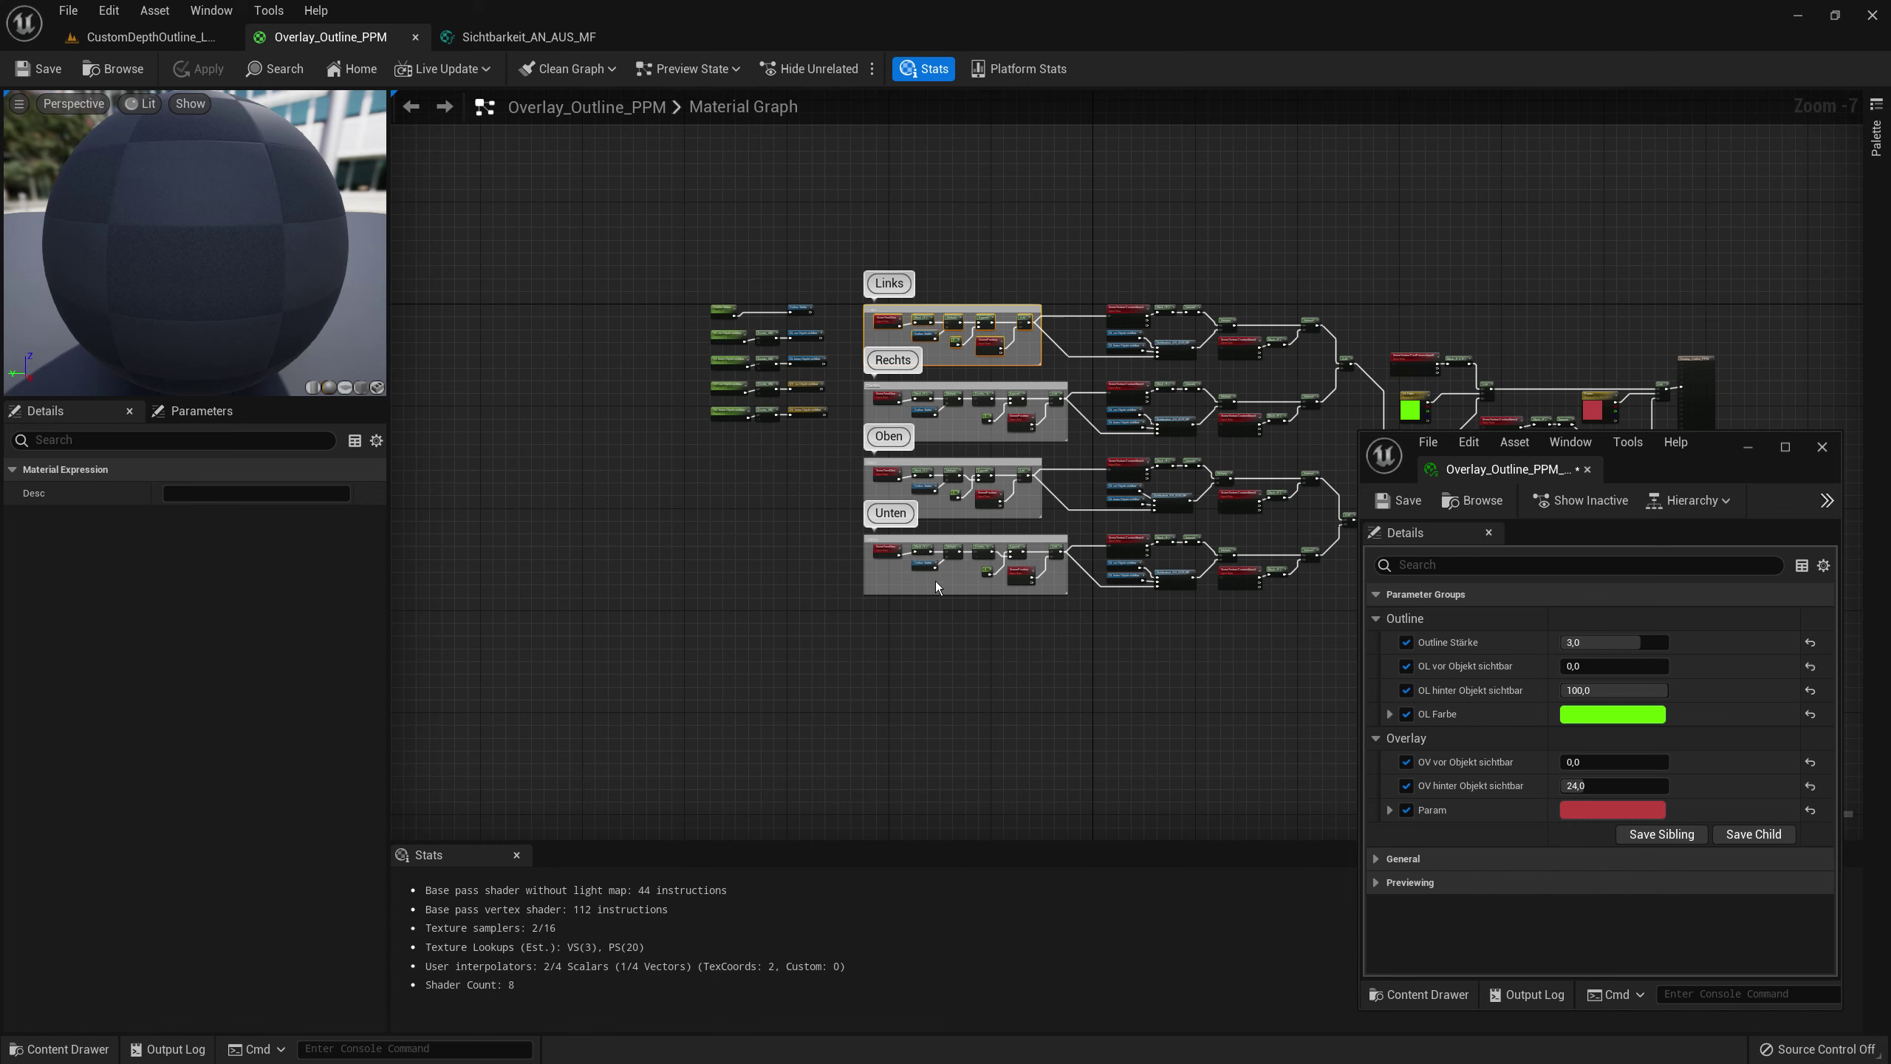
right_click_drag(875, 651, 742, 470)
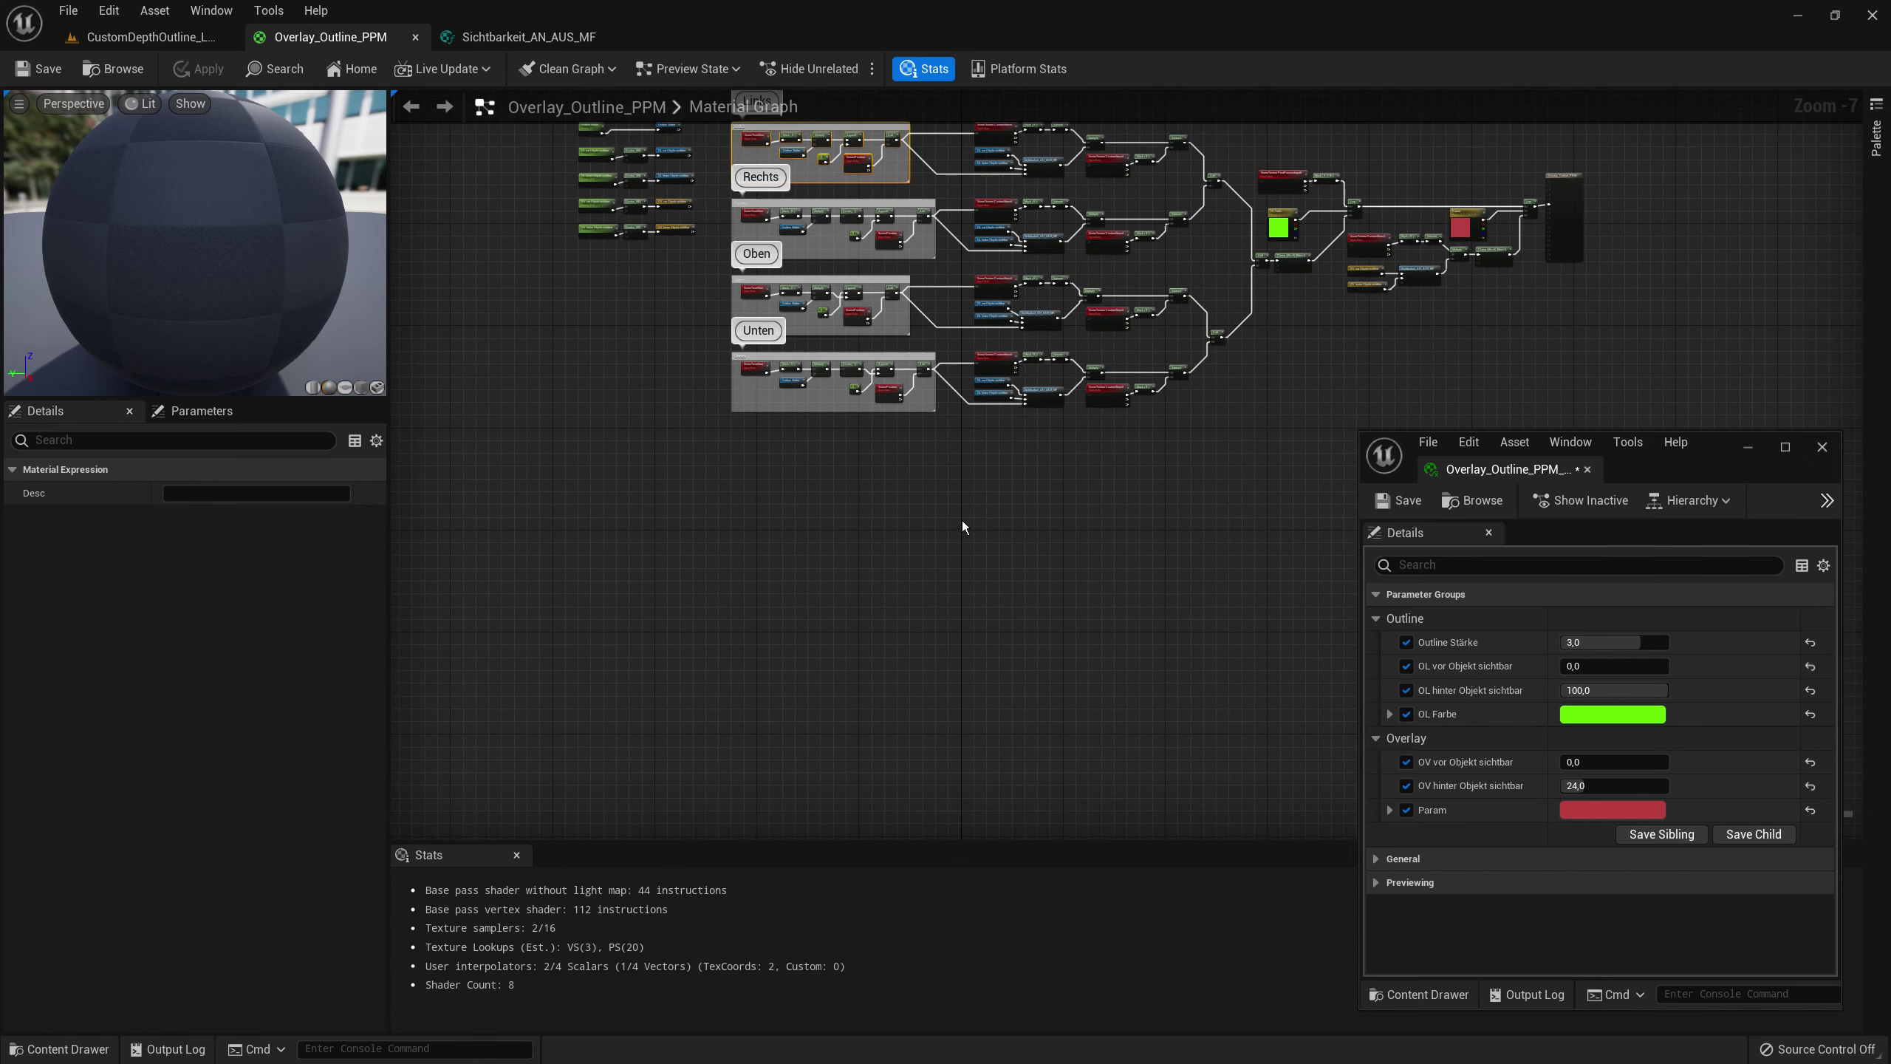
right_click_drag(962, 525, 873, 566)
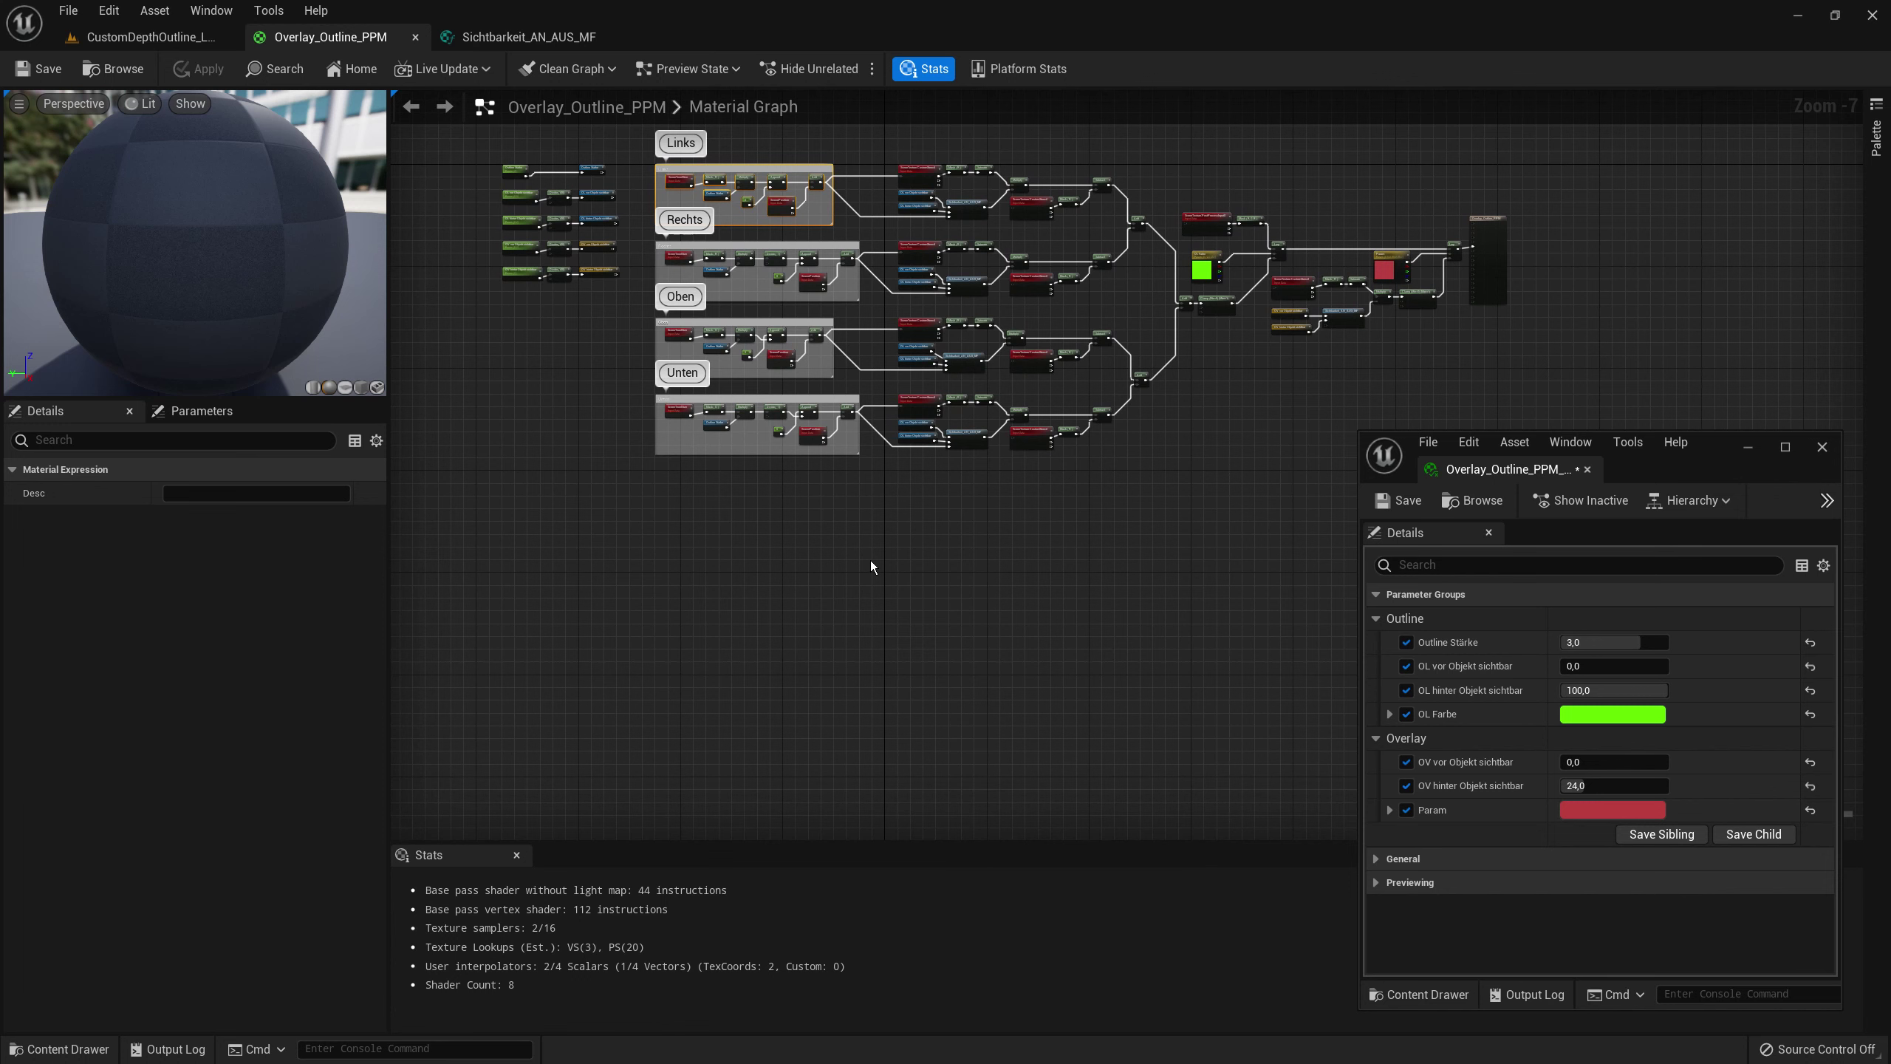
scroll(870, 560, "down", 3)
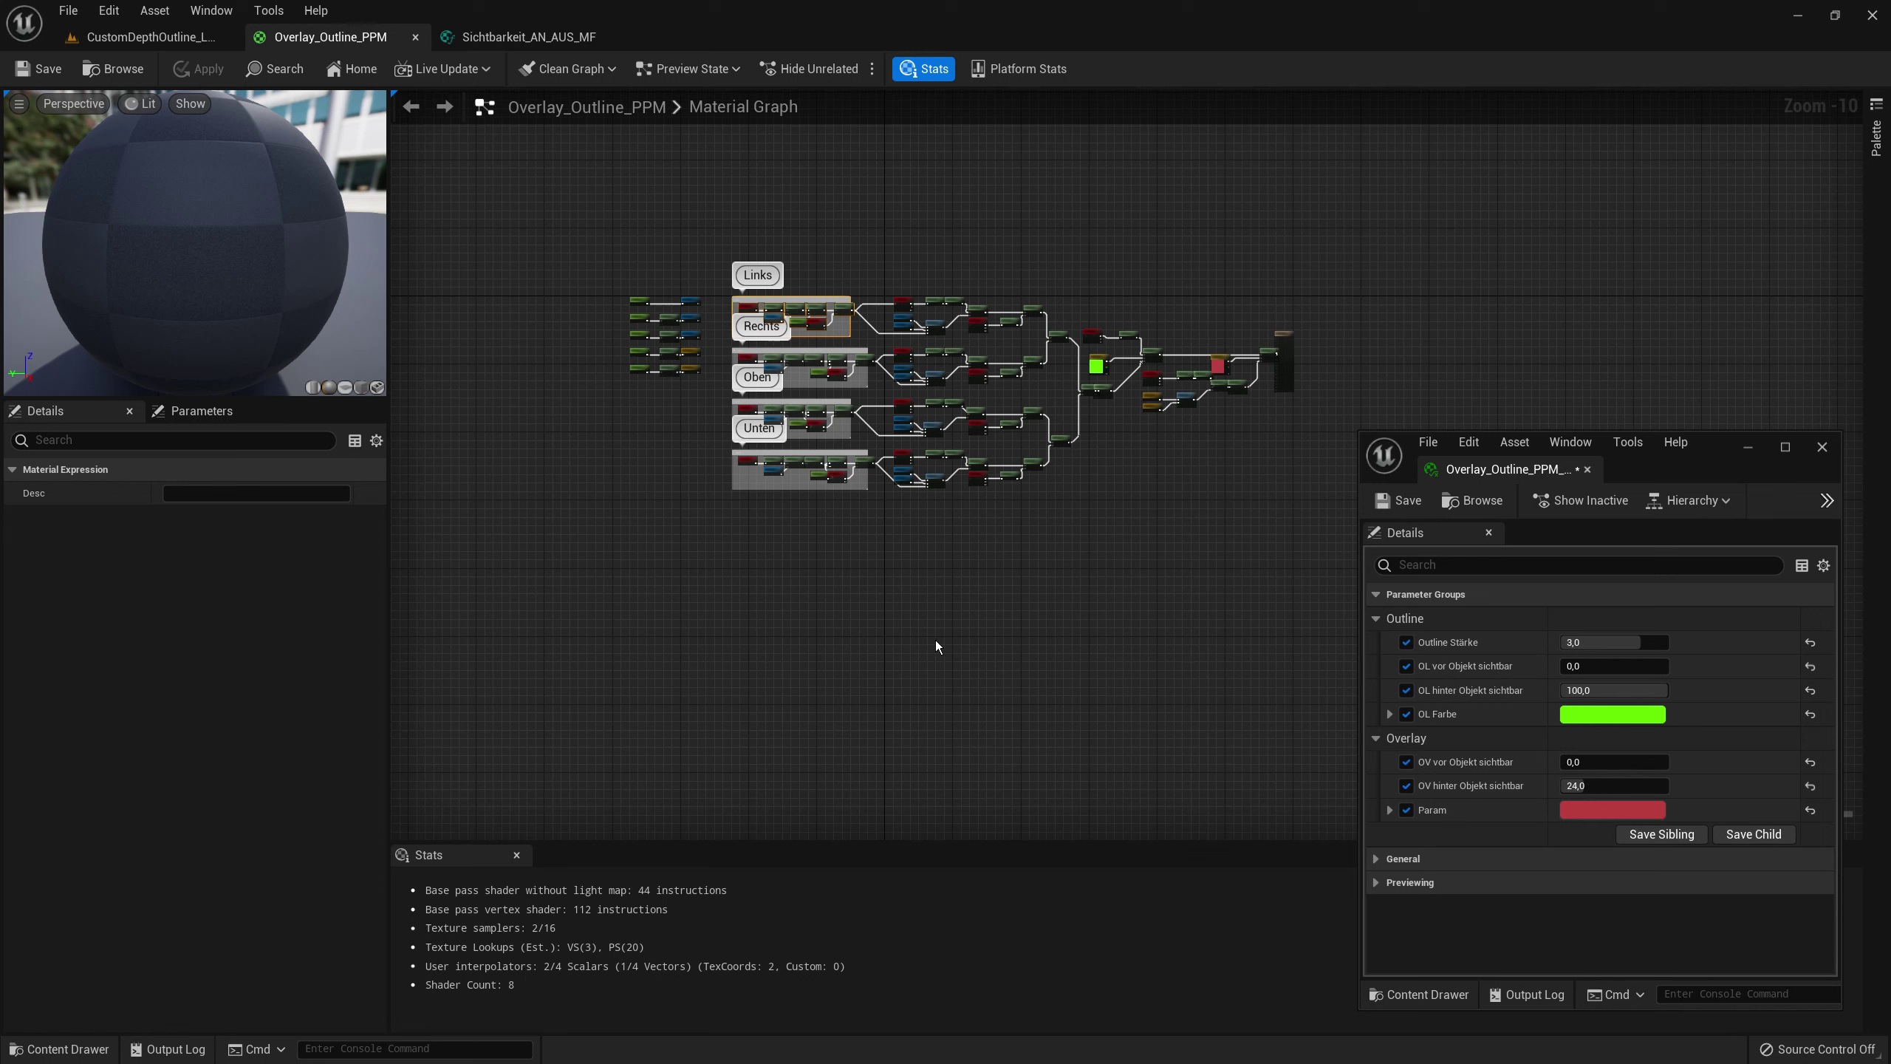
scroll(965, 595, "up", 3)
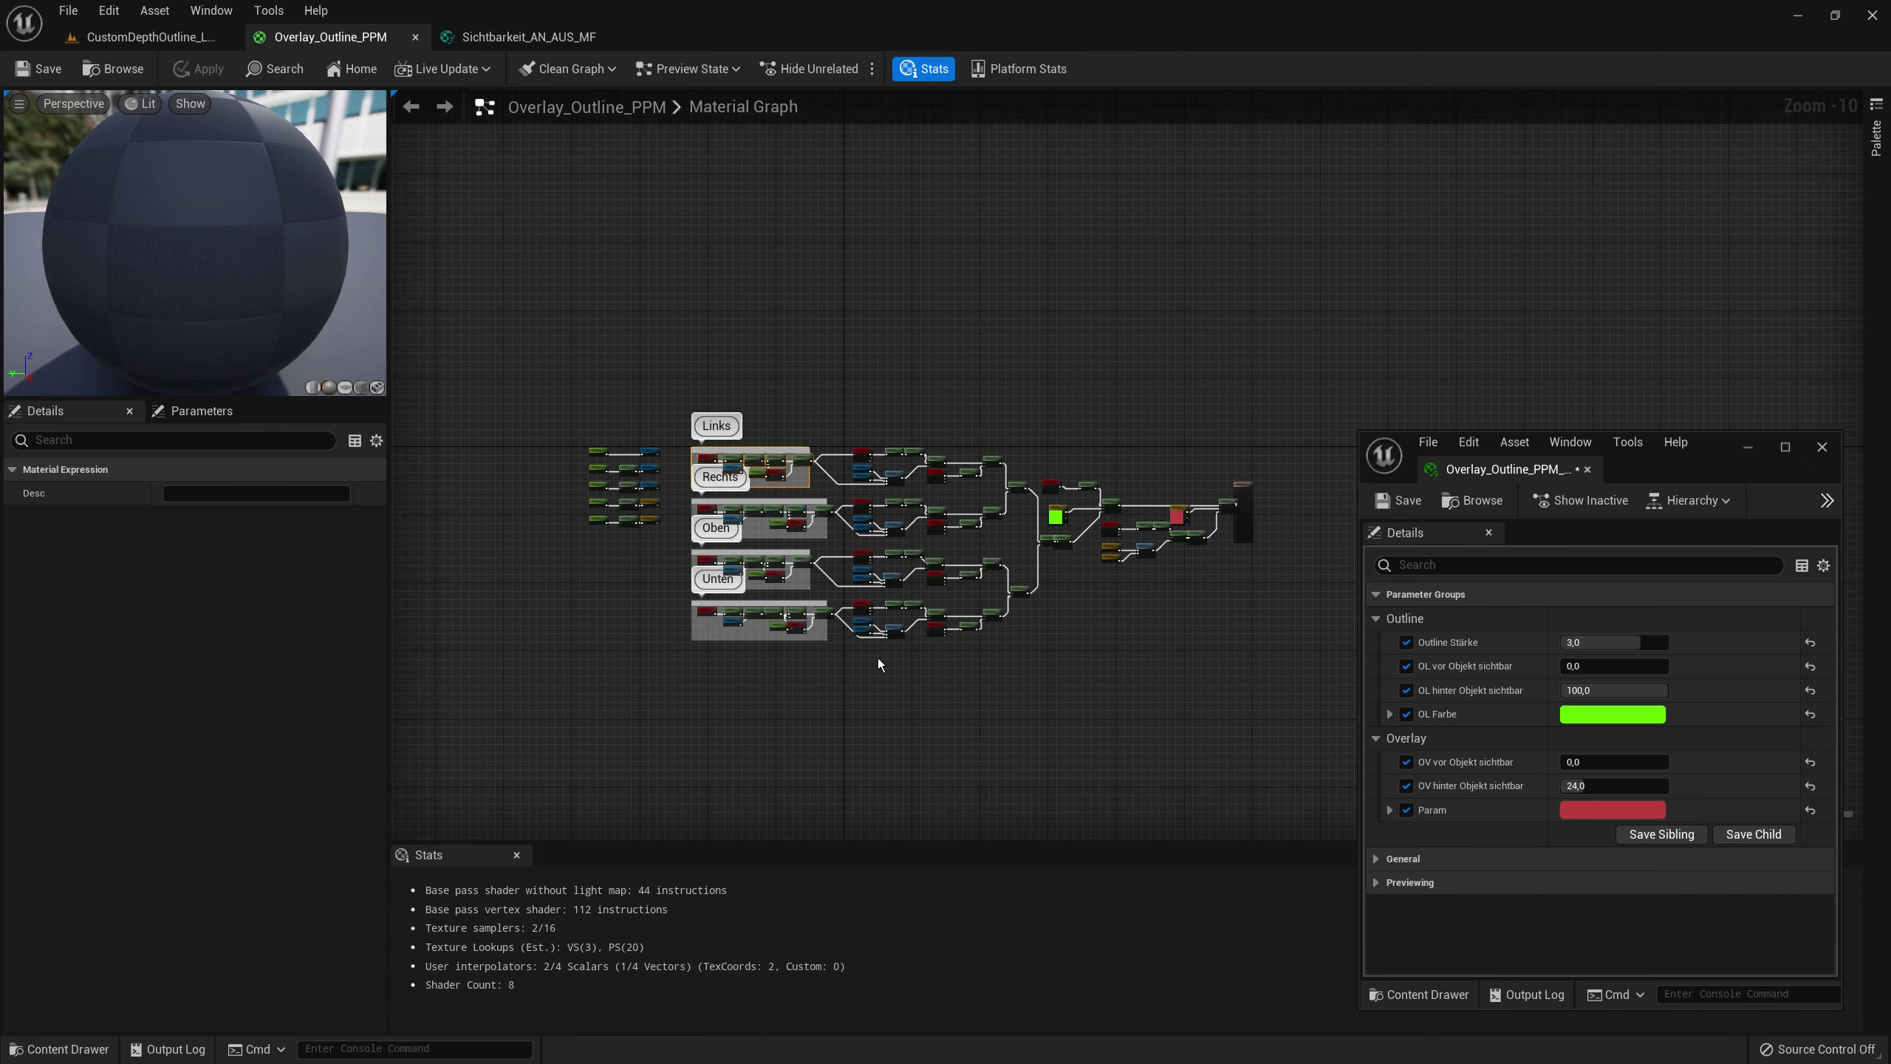
right_click_drag(865, 695, 883, 740)
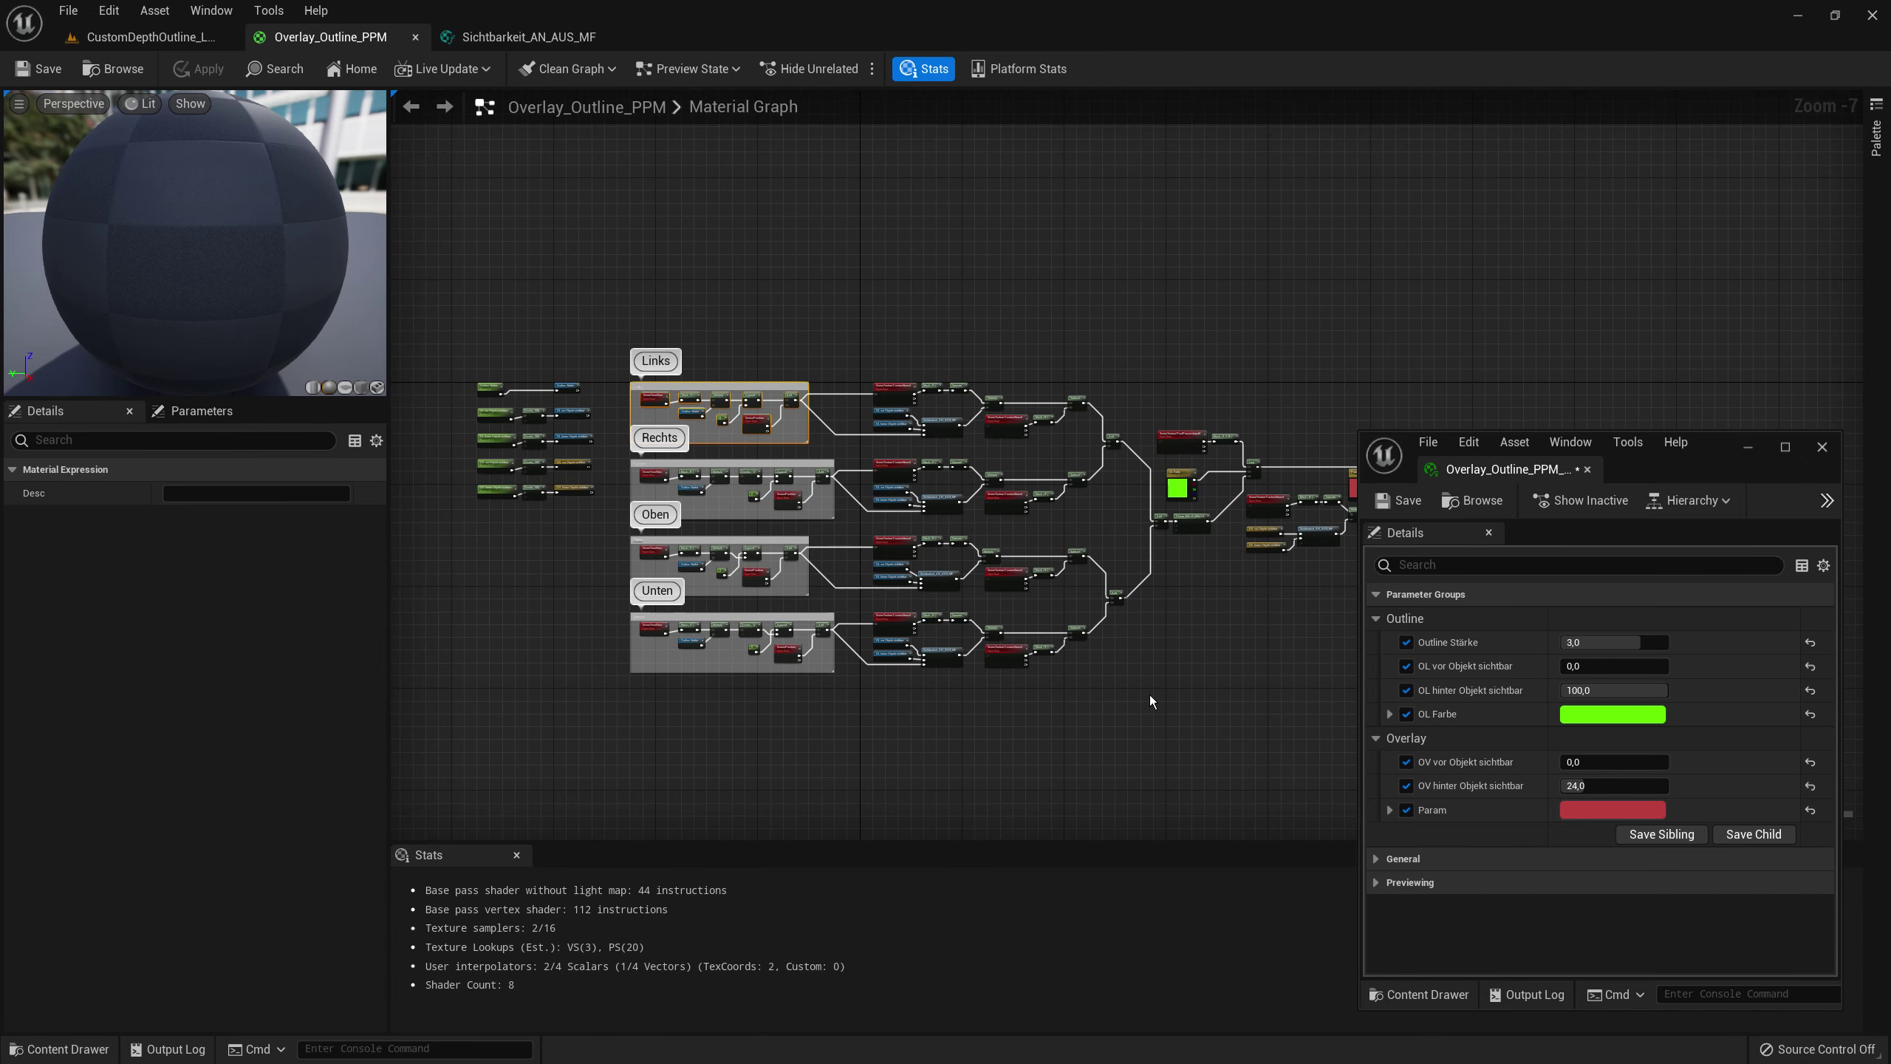